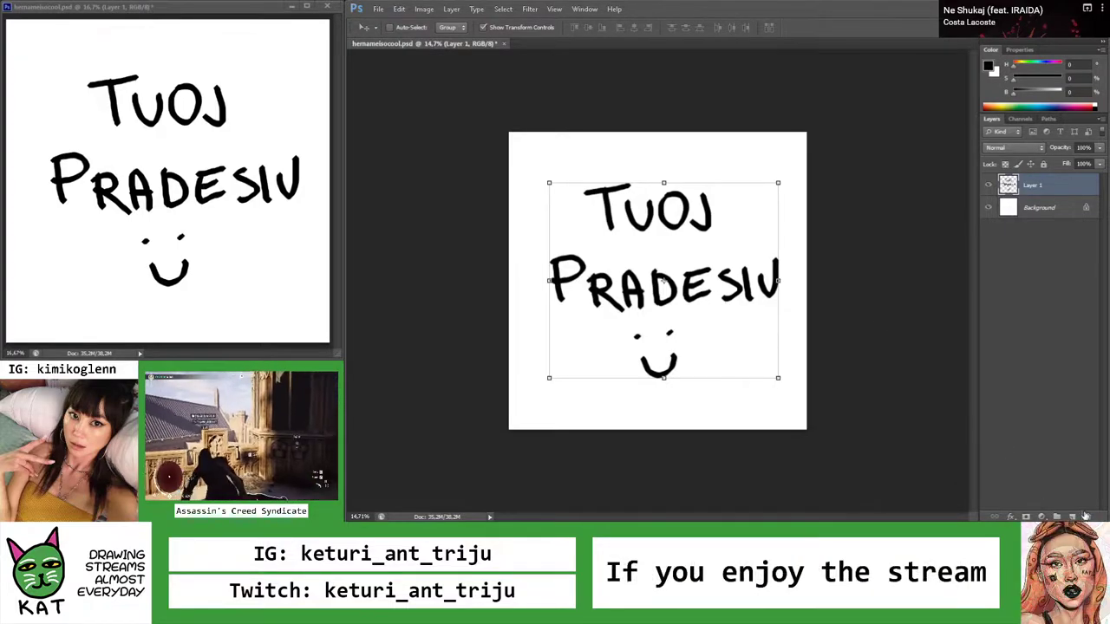
# Delete the layer containing the handwritten text and smiley, leaving only the white background
pyautogui.click(1085, 515)
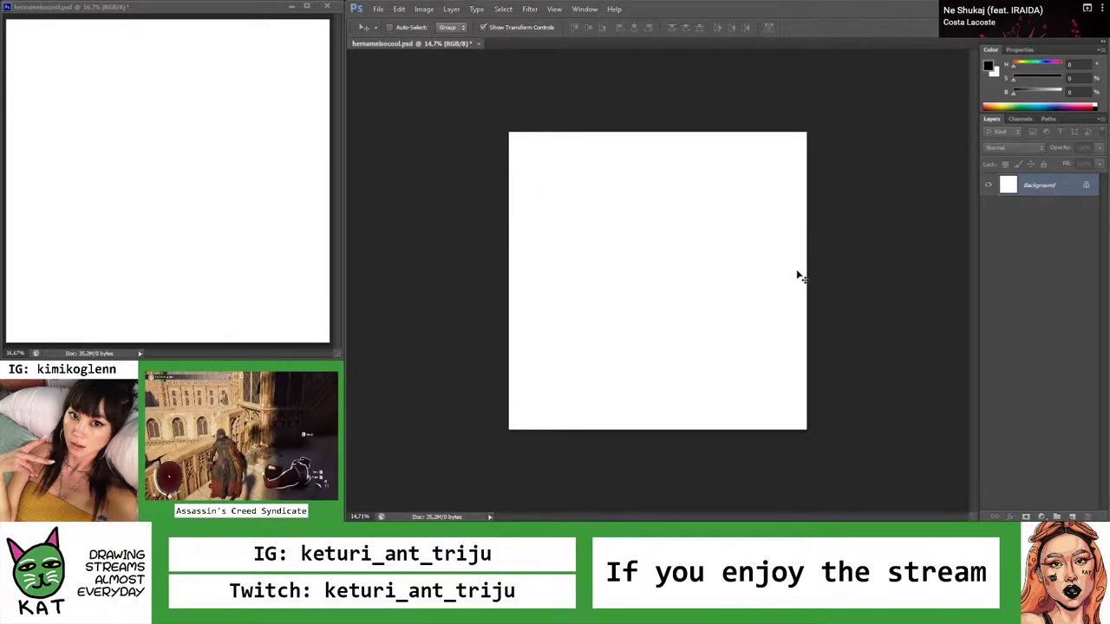
pyautogui.press('z')
pyautogui.keyDown('alt'); pyautogui.click(646, 290); pyautogui.keyUp('alt')
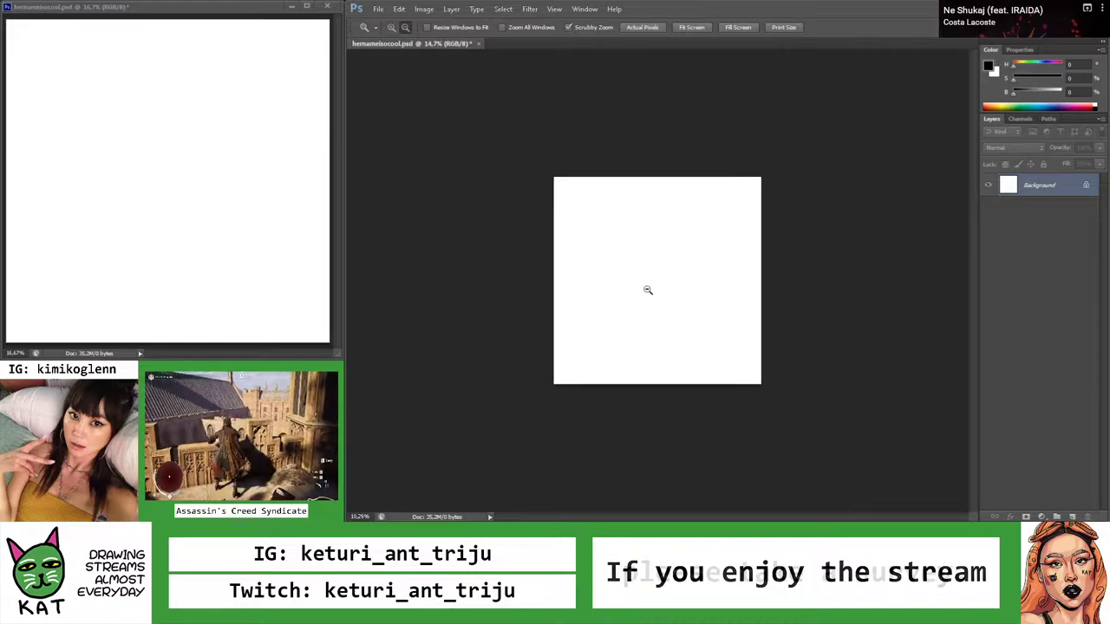
pyautogui.click(647, 290)
pyautogui.click(697, 303)
# Handwrite "VAZIOJAM" in black across the upper half of the canvas
pyautogui.press('b')
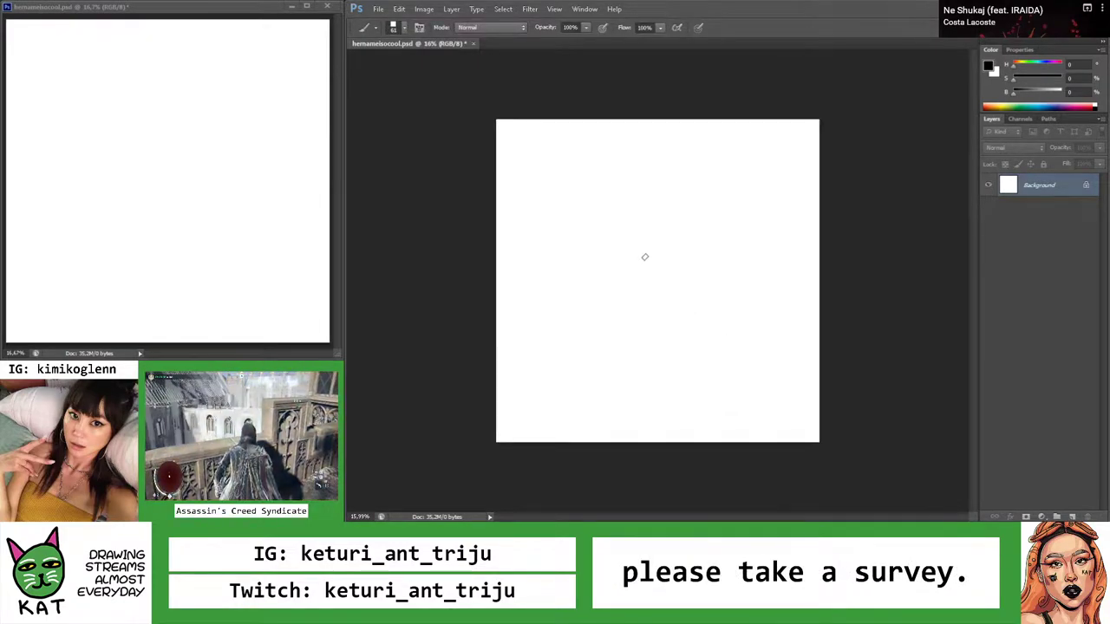
pyautogui.moveTo(558, 211); pyautogui.dragTo(585, 215)
pyautogui.moveTo(599, 260); pyautogui.dragTo(632, 258)
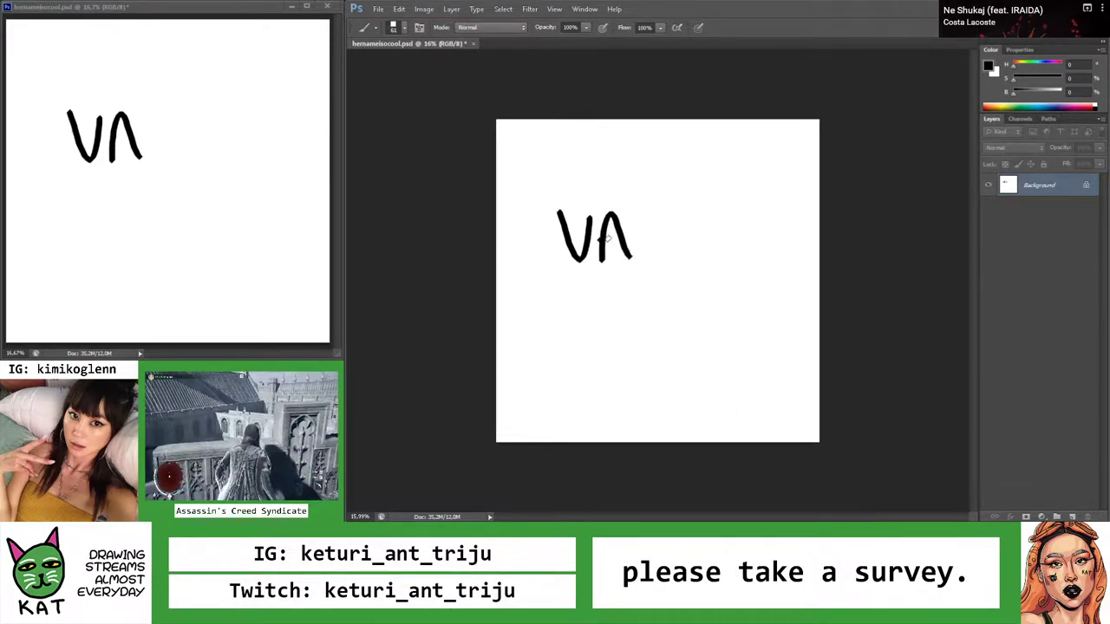
pyautogui.moveTo(617, 215); pyautogui.dragTo(659, 259)
pyautogui.moveTo(672, 214)
pyautogui.mouseDown()
pyautogui.moveTo(672, 260)
pyautogui.moveTo(697, 218)
pyautogui.moveTo(716, 253)
pyautogui.mouseUp()
pyautogui.moveTo(748, 269)
pyautogui.mouseDown()
pyautogui.moveTo(760, 246)
pyautogui.moveTo(775, 235)
pyautogui.moveTo(808, 265)
pyautogui.mouseUp()
# Select the handwritten word with a rectangular marquee and move it slightly left on the canvas
pyautogui.press('v')
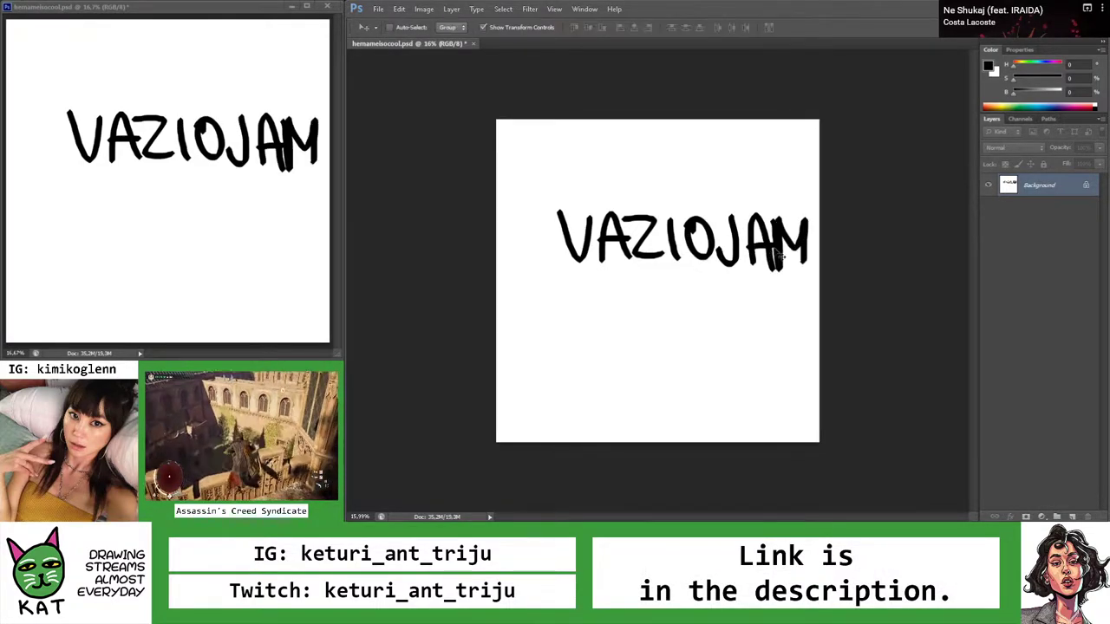
pyautogui.press('m')
pyautogui.moveTo(530, 183); pyautogui.dragTo(813, 292)
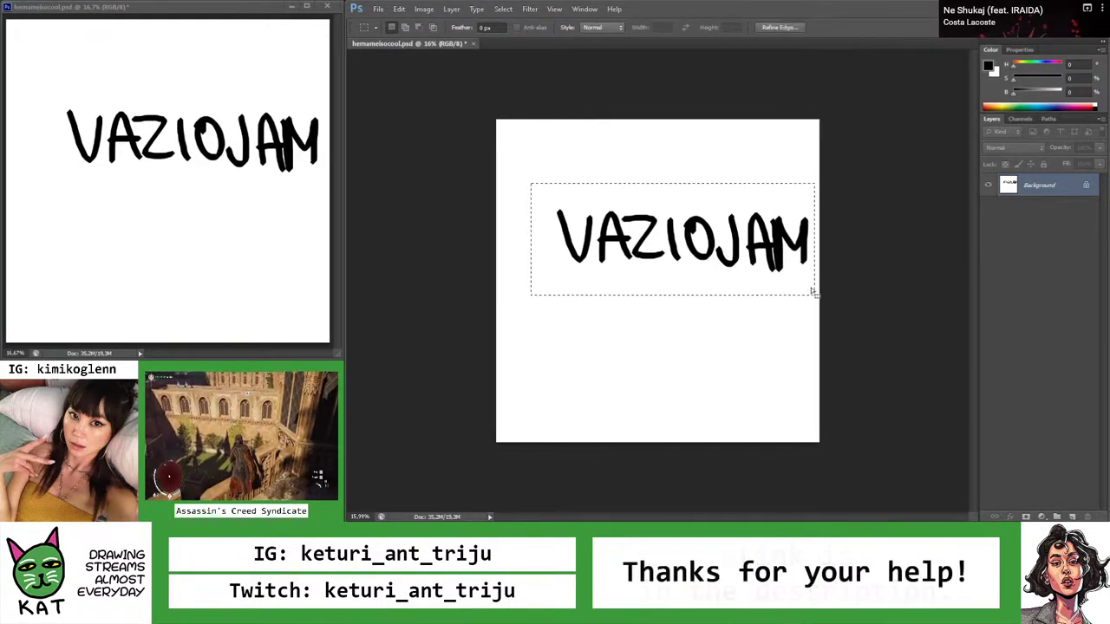
pyautogui.press('v')
pyautogui.moveTo(729, 269); pyautogui.dragTo(707, 272)
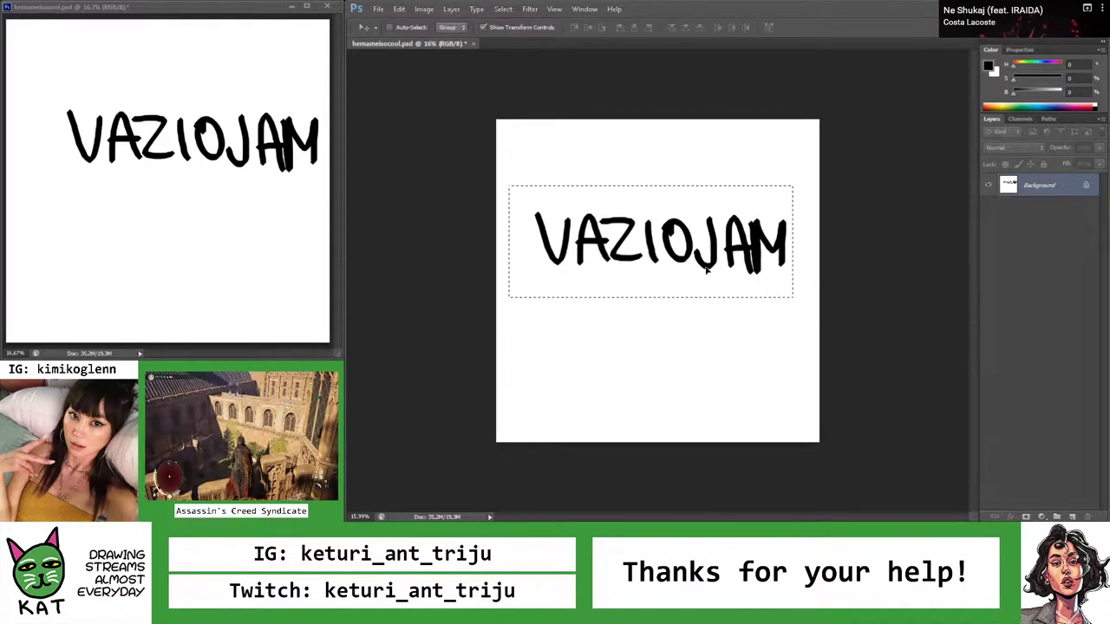
# Undo the move, the selection and every brush stroke of the word until the canvas is blank
pyautogui.hotkey('ctrl', 'alt', 'z')
pyautogui.hotkey('ctrl', 'alt', 'z')
pyautogui.hotkey('ctrl', 'alt', 'z')
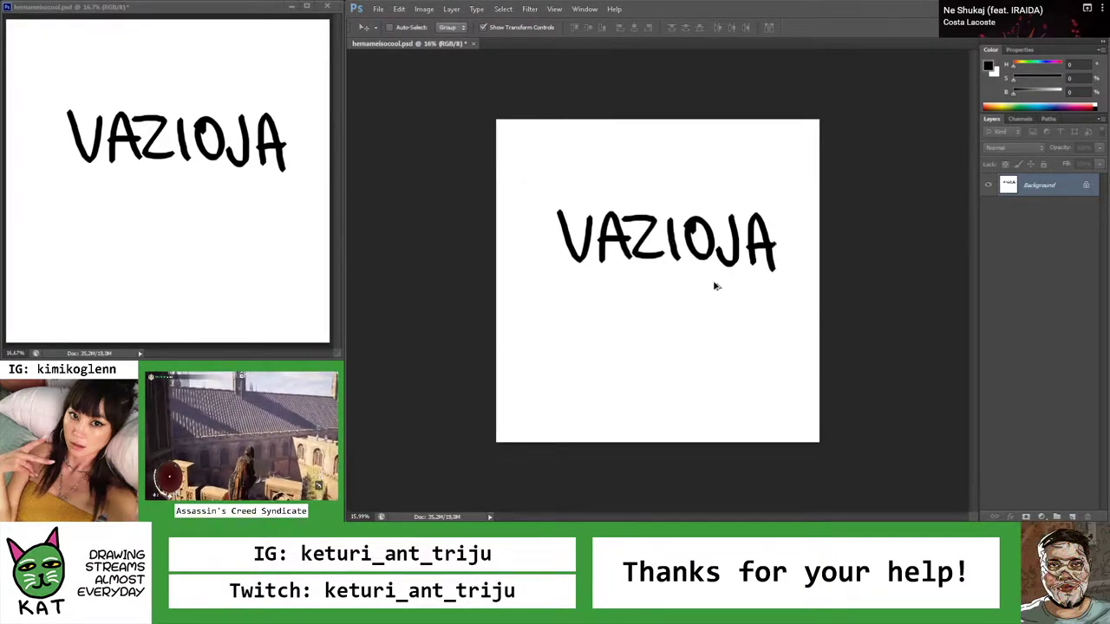
pyautogui.hotkey('ctrl', 'alt', 'z')
pyautogui.hotkey('ctrl', 'alt', 'z')
pyautogui.hotkey('ctrl', 'alt', 'z')
pyautogui.hotkey('ctrl', 'alt', 'z')
pyautogui.hotkey('ctrl', 'alt', 'z')
pyautogui.hotkey('ctrl', 'alt', 'z')
pyautogui.hotkey('ctrl', 'alt', 'z')
pyautogui.hotkey('ctrl', 'alt', 'z')
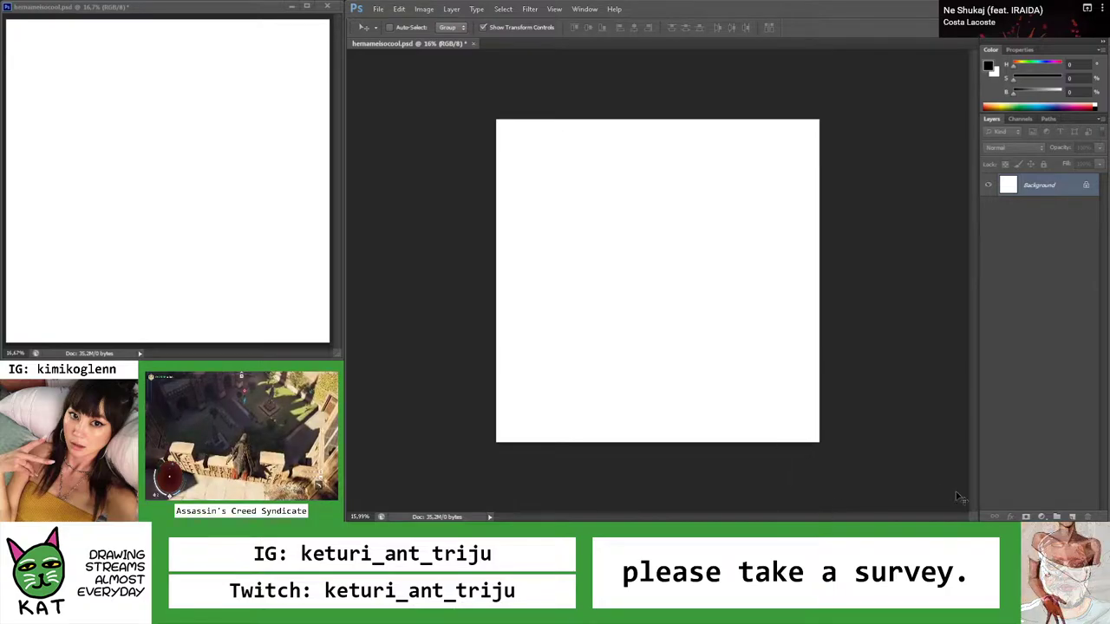
# Add a new layer and brush the word "TUOJ" on it in black with a smiley face below
pyautogui.click(1072, 517)
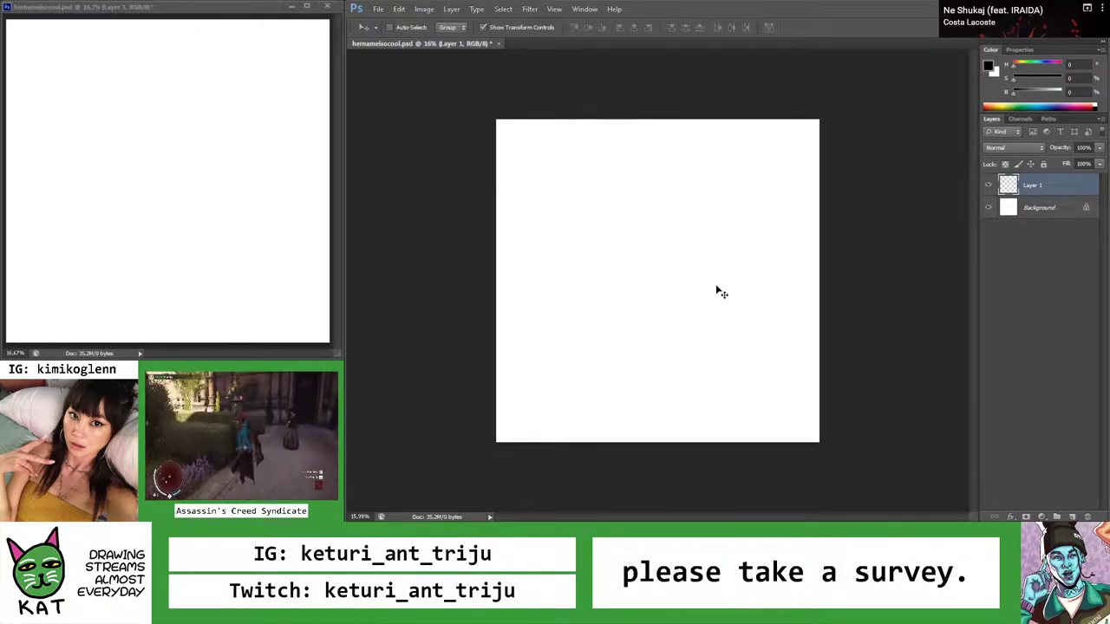
pyautogui.press('z')
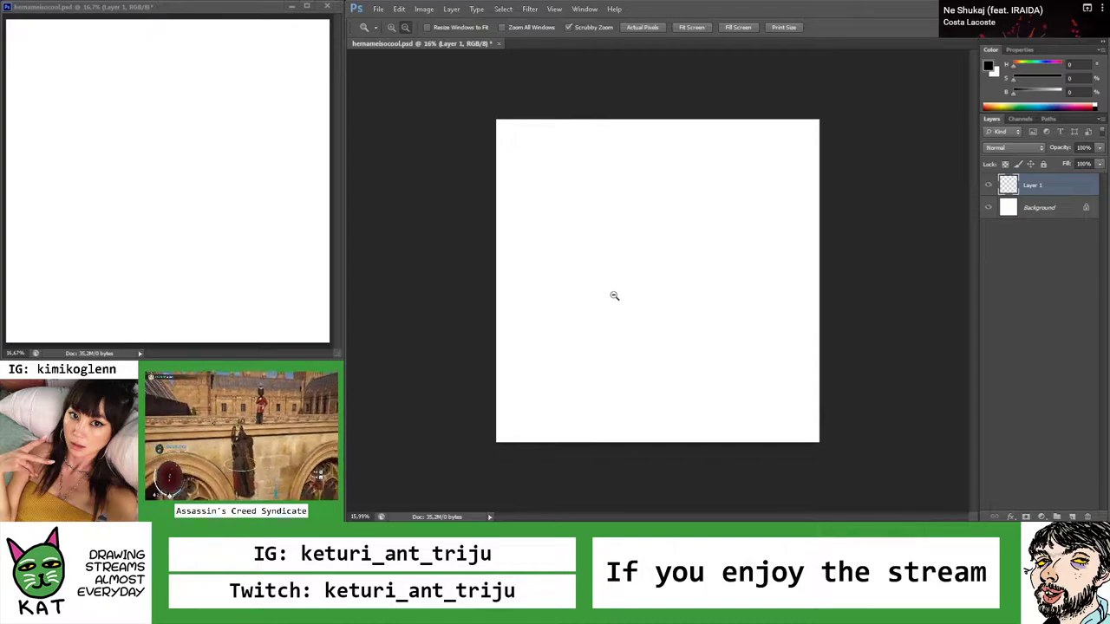
pyautogui.press('b')
pyautogui.moveTo(535, 243)
pyautogui.mouseDown()
pyautogui.moveTo(573, 235)
pyautogui.moveTo(559, 287)
pyautogui.mouseUp()
pyautogui.moveTo(578, 235); pyautogui.dragTo(609, 283)
pyautogui.moveTo(630, 237); pyautogui.dragTo(664, 270)
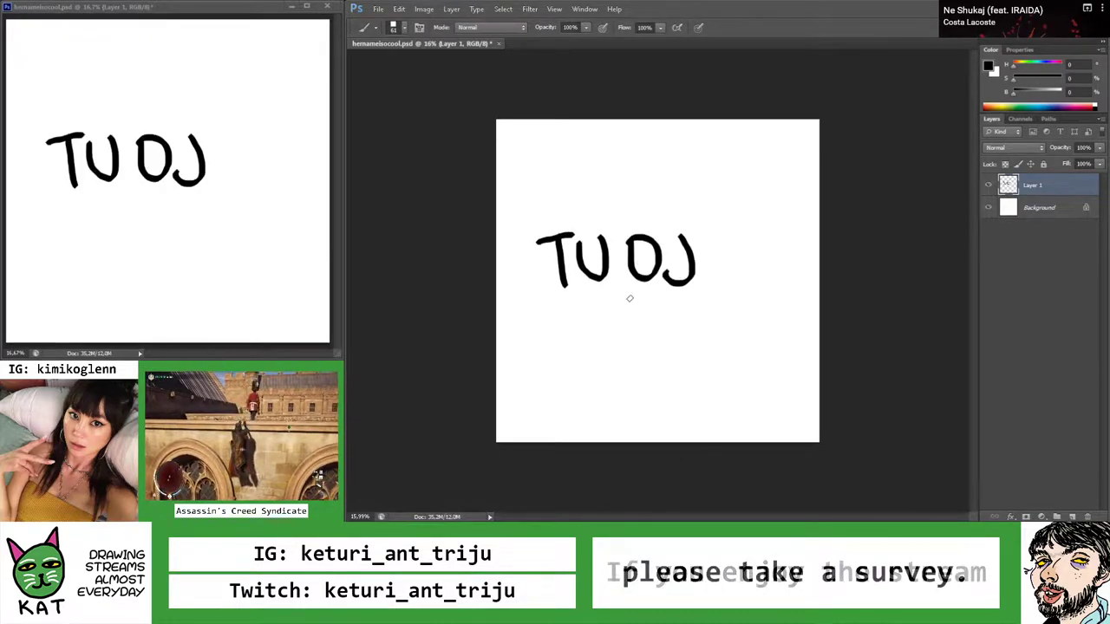
pyautogui.click(616, 319)
pyautogui.click(643, 311)
pyautogui.moveTo(612, 334); pyautogui.dragTo(645, 332)
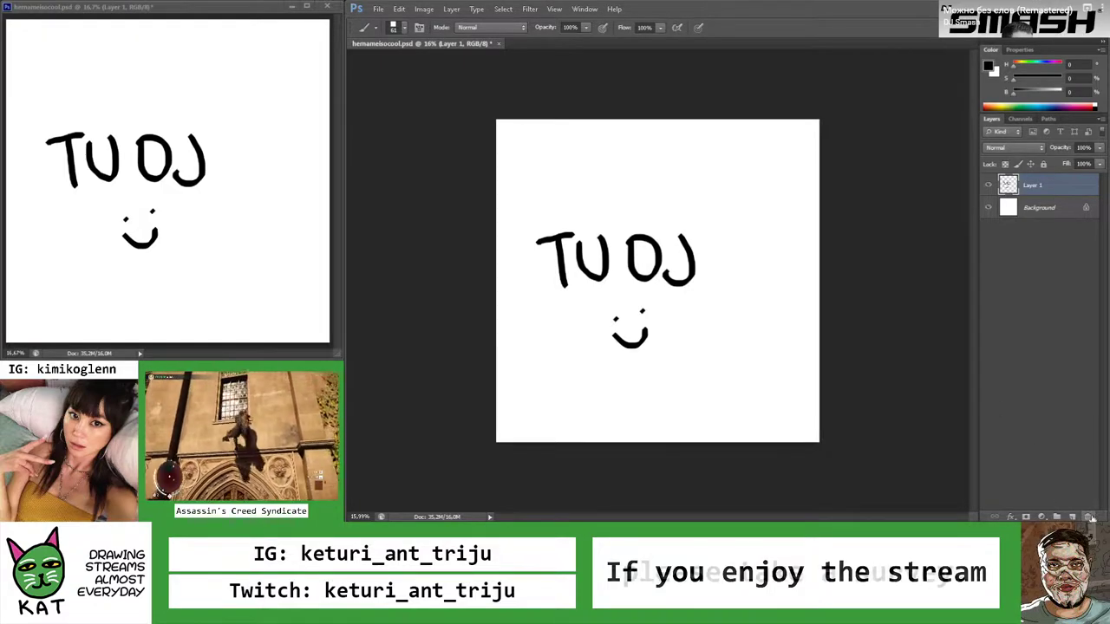
# Delete the layer with the "TUOJ" lettering and smiley, and add a new empty layer
pyautogui.press('Delete')
pyautogui.click(1072, 517)
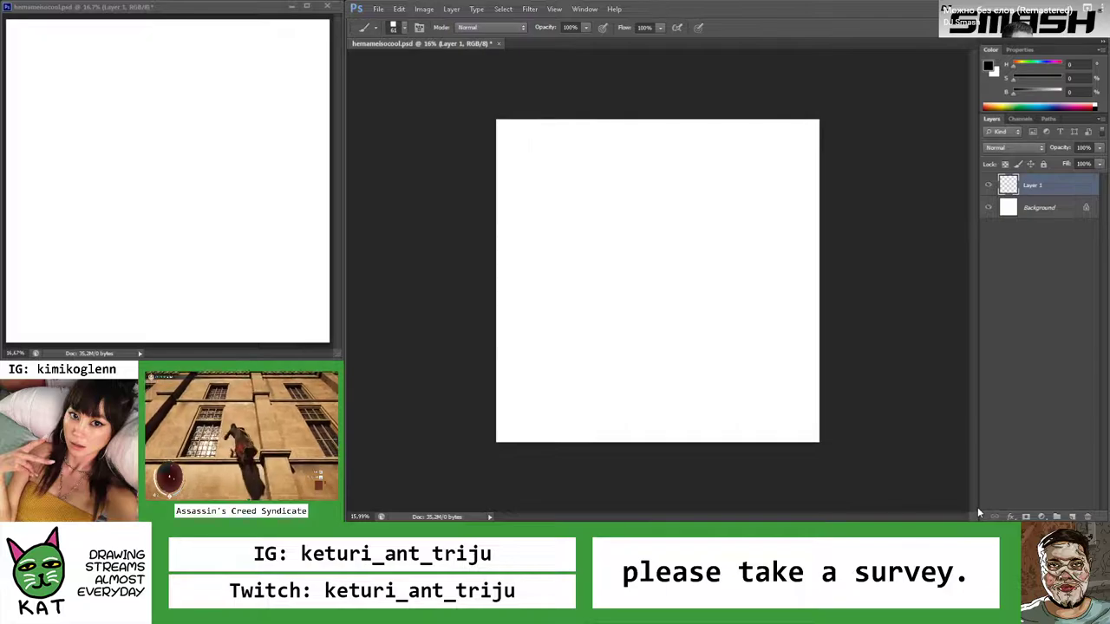
pyautogui.press('z')
pyautogui.keyDown('alt'); pyautogui.click(657, 321); pyautogui.keyUp('alt')
pyautogui.moveTo(657, 322)
pyautogui.mouseDown()
pyautogui.moveTo(682, 327)
pyautogui.moveTo(659, 300)
pyautogui.mouseUp()
# Set up a brush of size 50 with black as the foreground colour and red as the background colour
pyautogui.press('b')
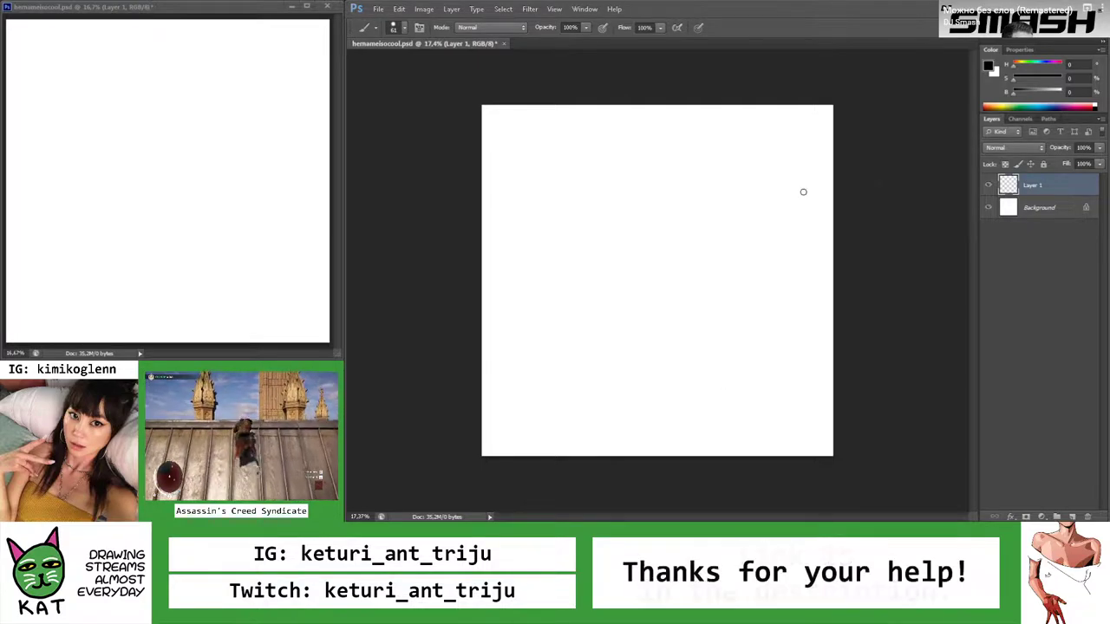
pyautogui.click(985, 106)
pyautogui.press('z')
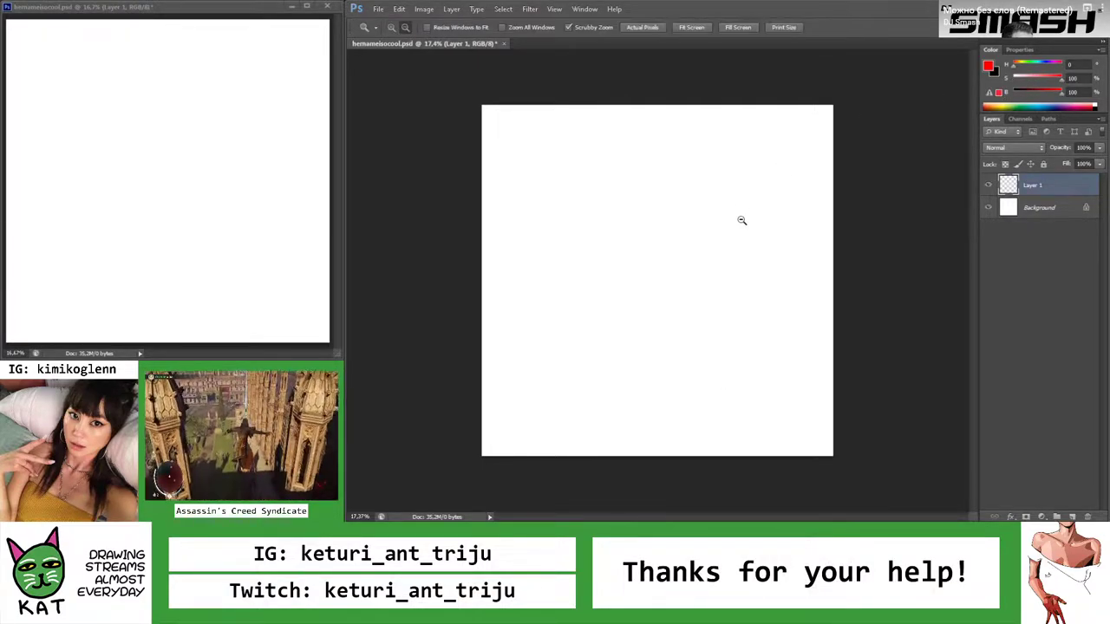
pyautogui.moveTo(740, 220); pyautogui.dragTo(711, 233)
pyautogui.press('x')
pyautogui.press('b')
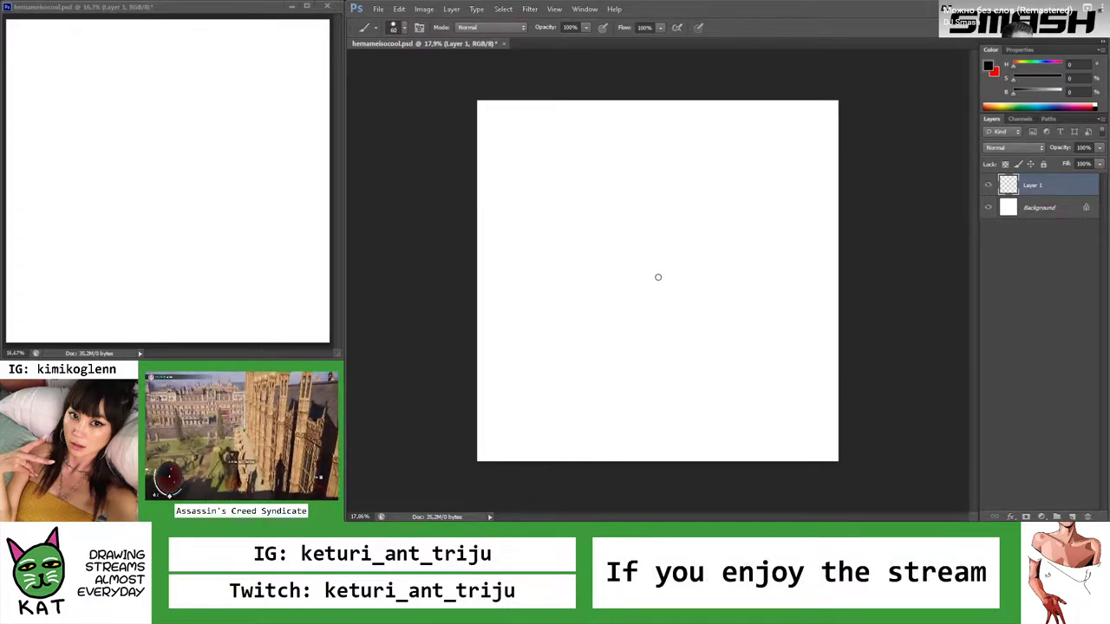
pyautogui.press('[')
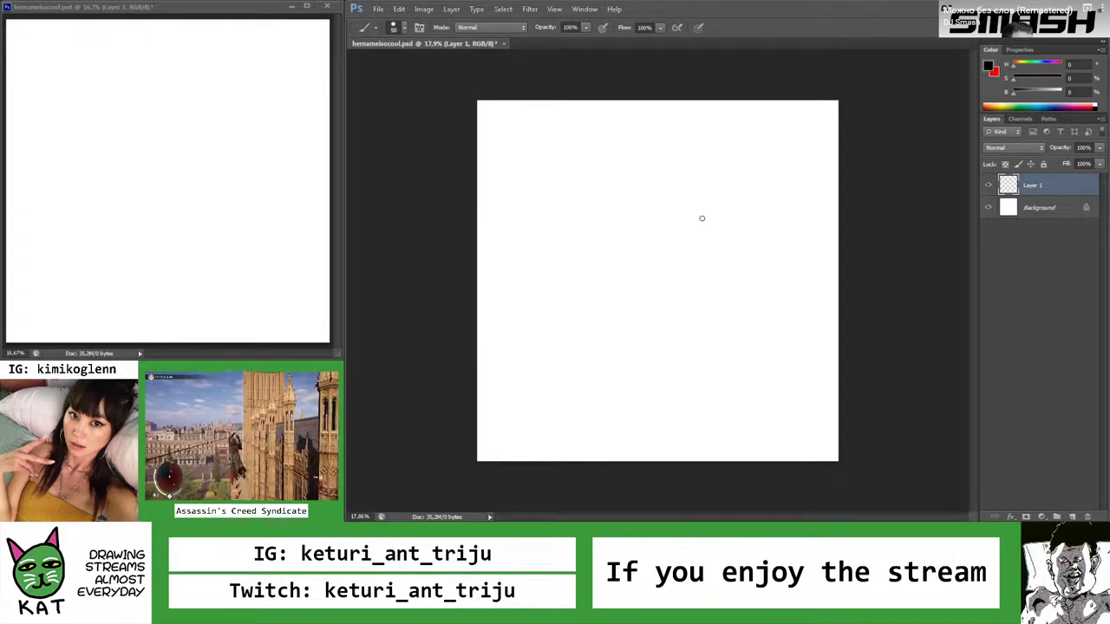
# Draw a broken black line slanting from the canvas's upper right down toward the centre, finished with a small dot
pyautogui.moveTo(730, 193); pyautogui.dragTo(670, 303)
pyautogui.hotkey('ctrl', 'z')
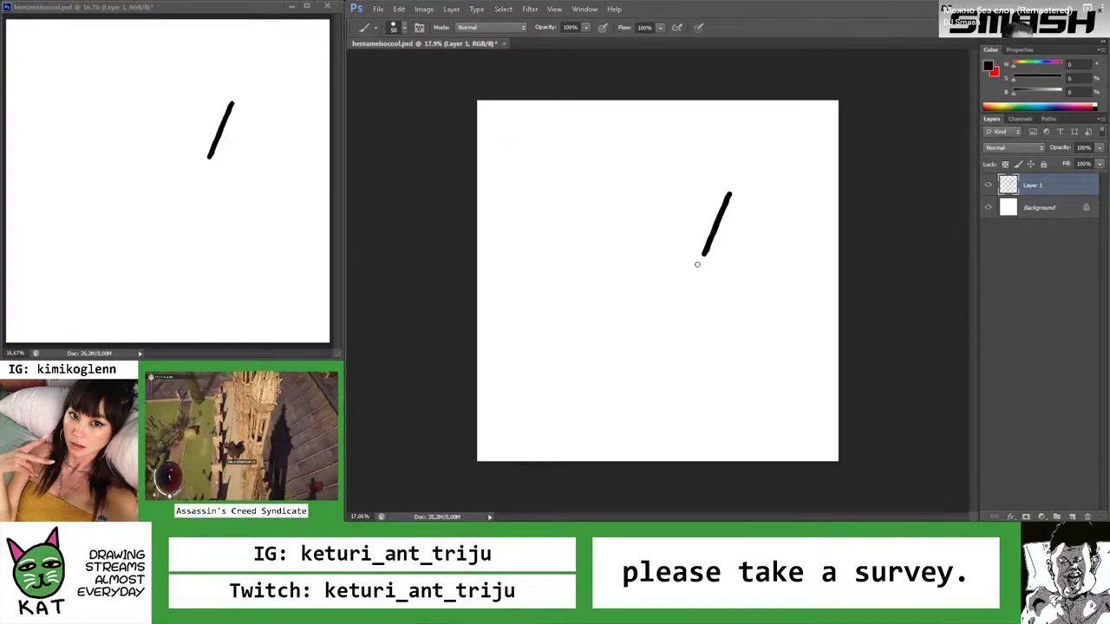
pyautogui.moveTo(697, 264); pyautogui.dragTo(667, 302)
pyautogui.click(666, 314)
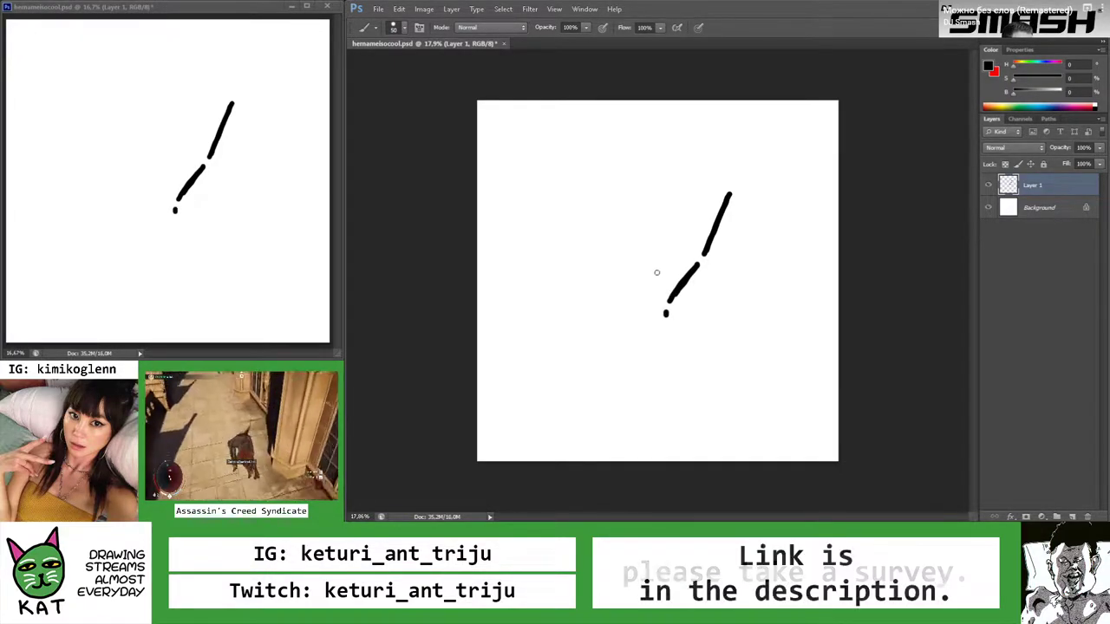
# Draw an arched top above the broken line, extend it into a long diagonal on the left, and end it with a dot
pyautogui.moveTo(685, 137); pyautogui.dragTo(740, 184)
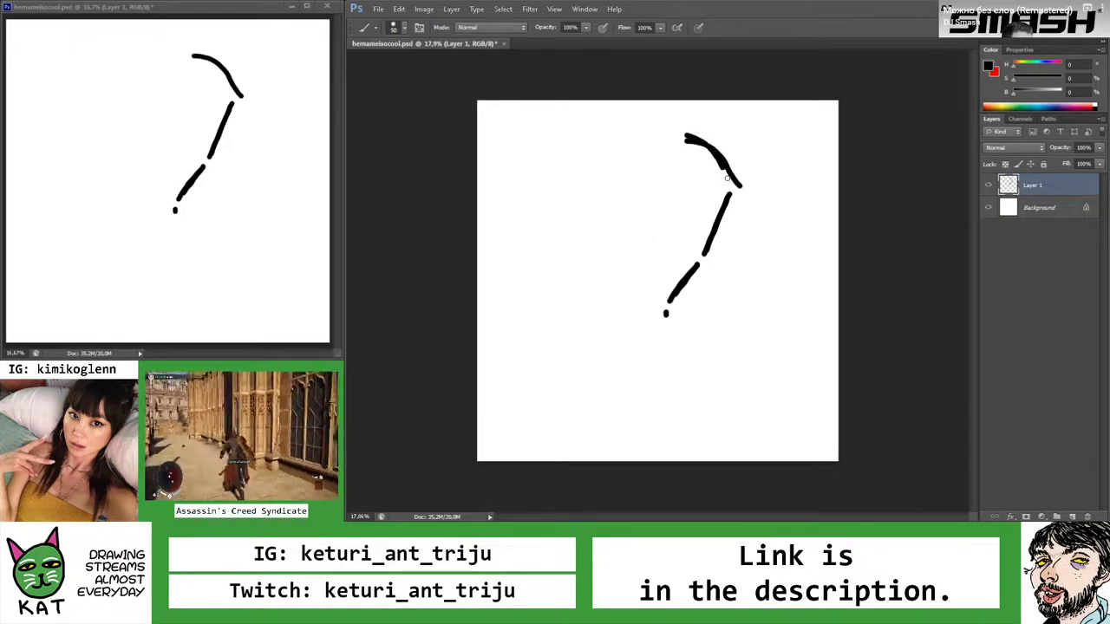
pyautogui.moveTo(643, 138)
pyautogui.mouseDown()
pyautogui.moveTo(685, 136)
pyautogui.moveTo(601, 177)
pyautogui.mouseUp()
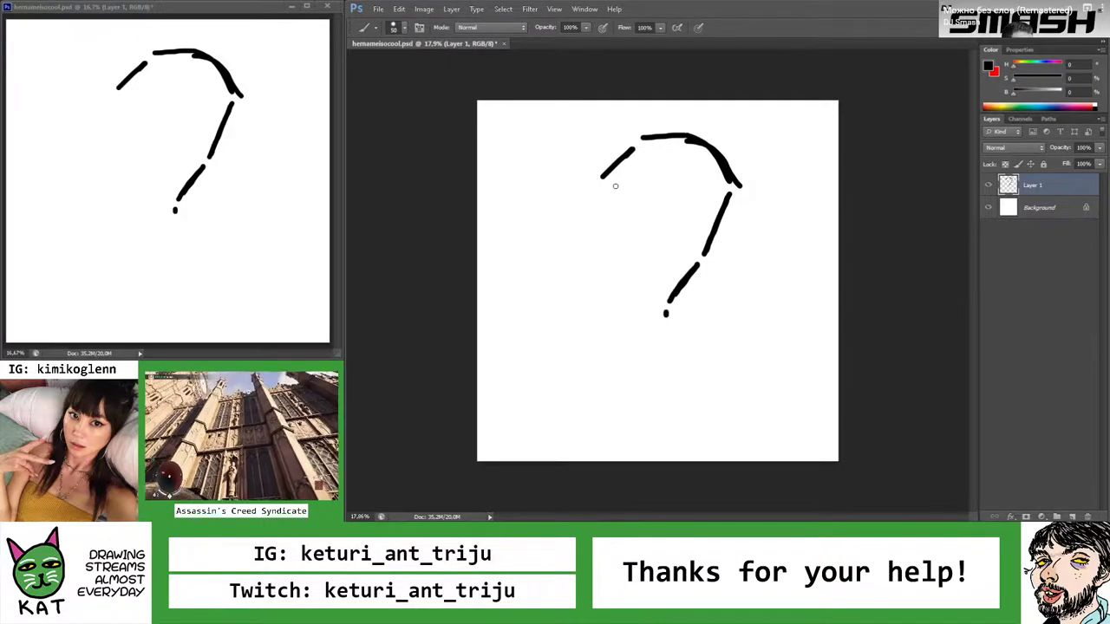
pyautogui.hotkey('ctrl', 'z')
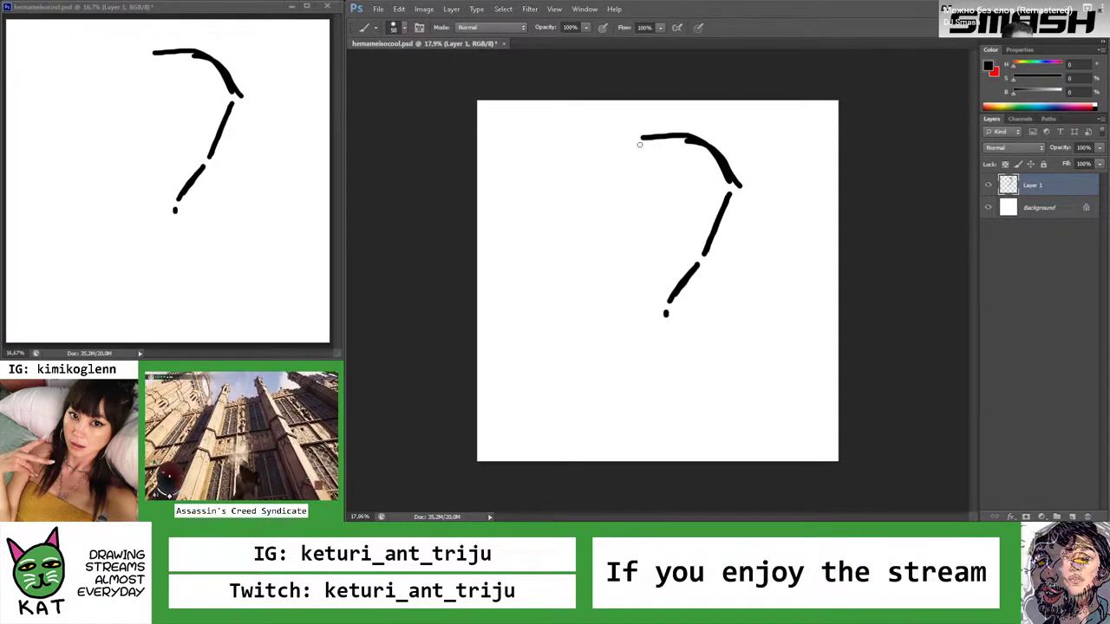
pyautogui.moveTo(639, 141); pyautogui.dragTo(578, 222)
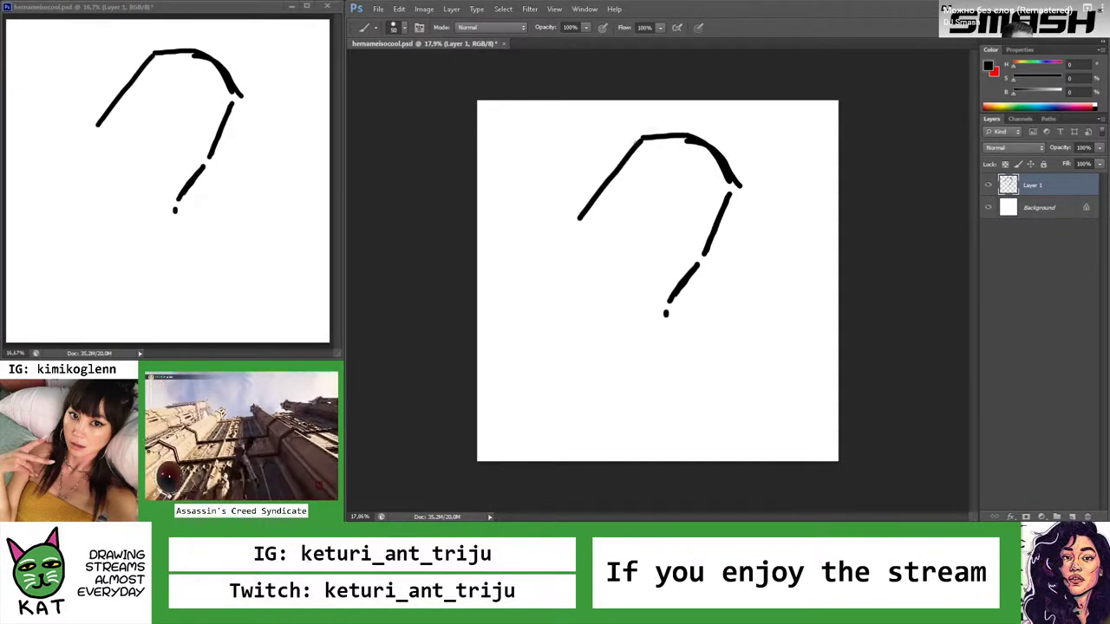
pyautogui.click(573, 241)
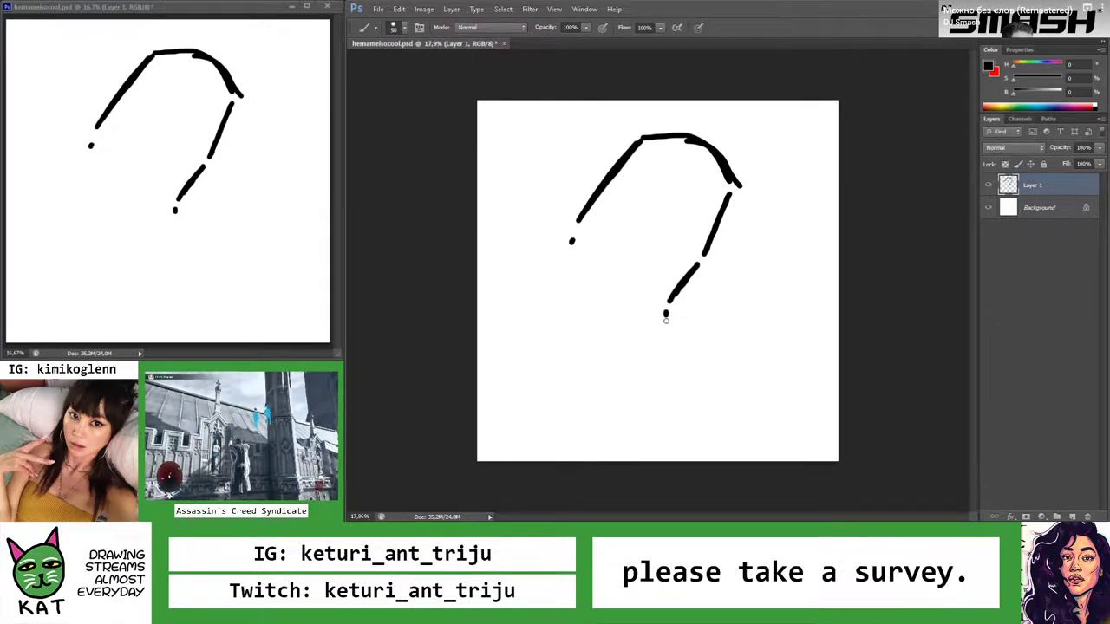
# Add a lower diagonal ending in a hooked curve with a thick tip, and a long vertical line from the arch's right end
pyautogui.moveTo(668, 322); pyautogui.dragTo(714, 371)
pyautogui.hotkey('ctrl', 'z')
pyautogui.moveTo(671, 335); pyautogui.dragTo(724, 381)
pyautogui.moveTo(737, 186); pyautogui.dragTo(741, 334)
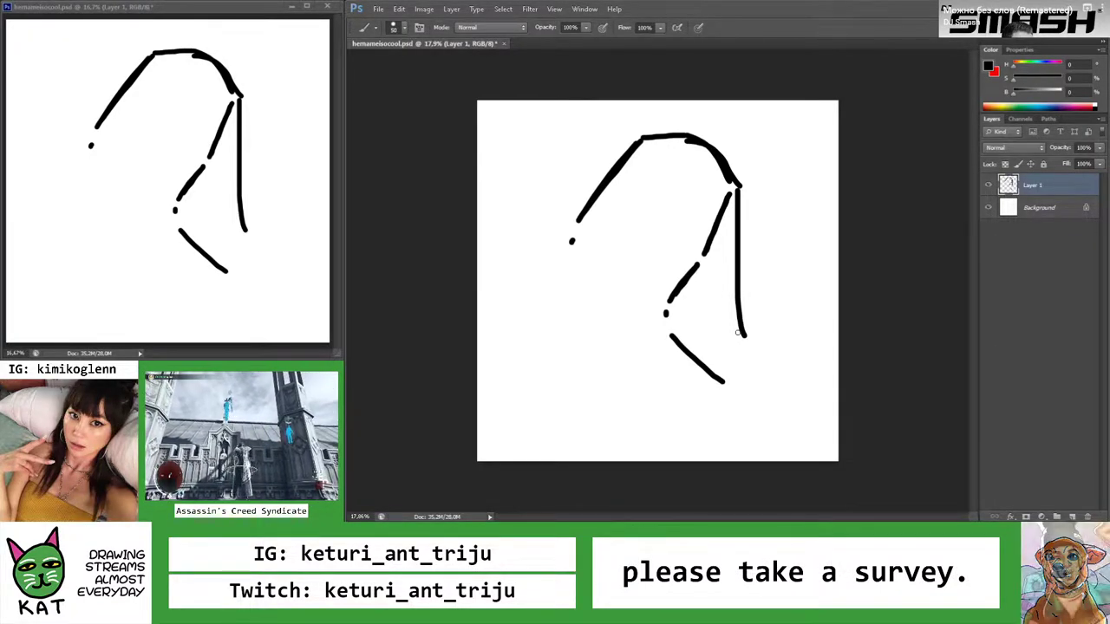
pyautogui.moveTo(725, 379)
pyautogui.mouseDown()
pyautogui.moveTo(768, 409)
pyautogui.moveTo(754, 421)
pyautogui.mouseUp()
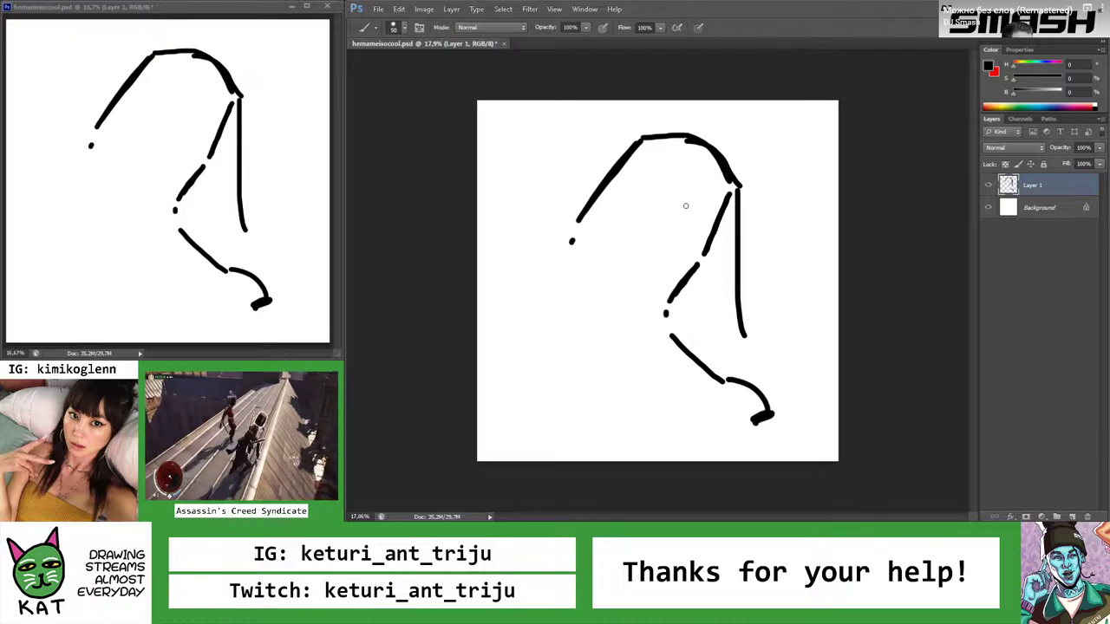
# Rotate the whole sketch slightly counterclockwise with Free Transform
pyautogui.hotkey('ctrl', 't')
pyautogui.moveTo(778, 436); pyautogui.dragTo(793, 434)
pyautogui.press('Return')
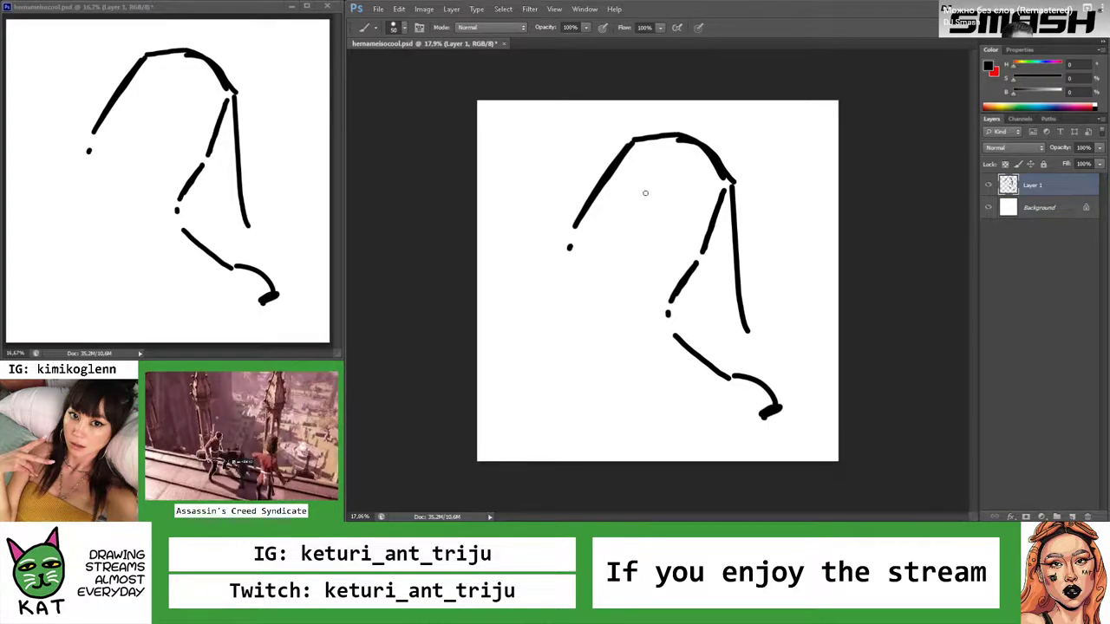
# Draw a slanted line inside the arch with an A-shaped mark crossing its right part
pyautogui.moveTo(623, 184); pyautogui.dragTo(704, 216)
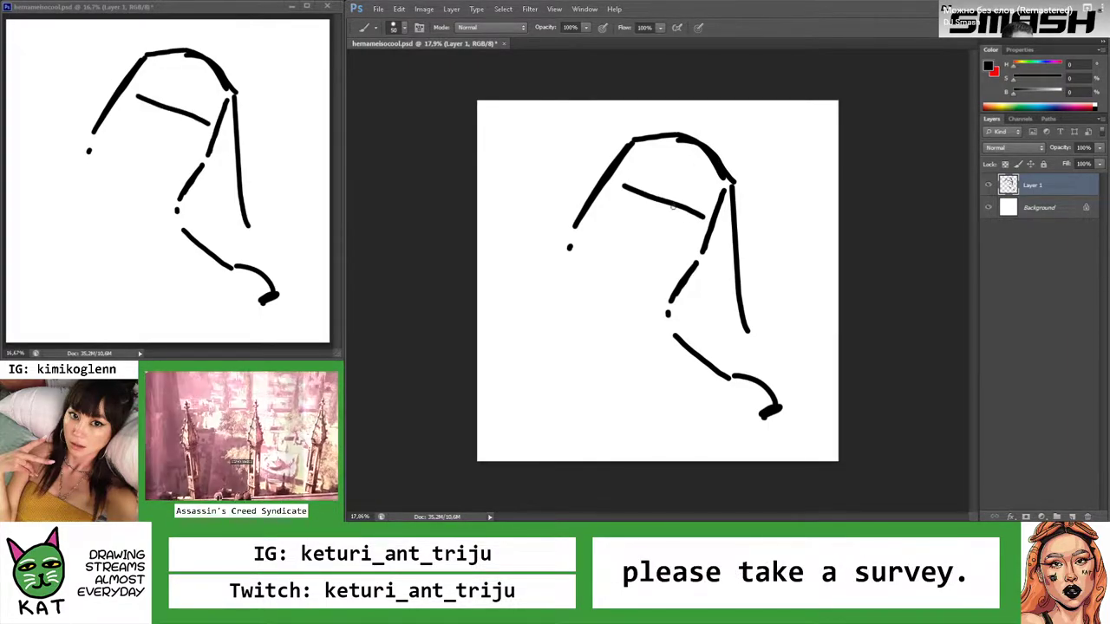
pyautogui.hotkey('ctrl', 'z')
pyautogui.moveTo(690, 171)
pyautogui.mouseDown()
pyautogui.moveTo(658, 213)
pyautogui.moveTo(681, 228)
pyautogui.mouseUp()
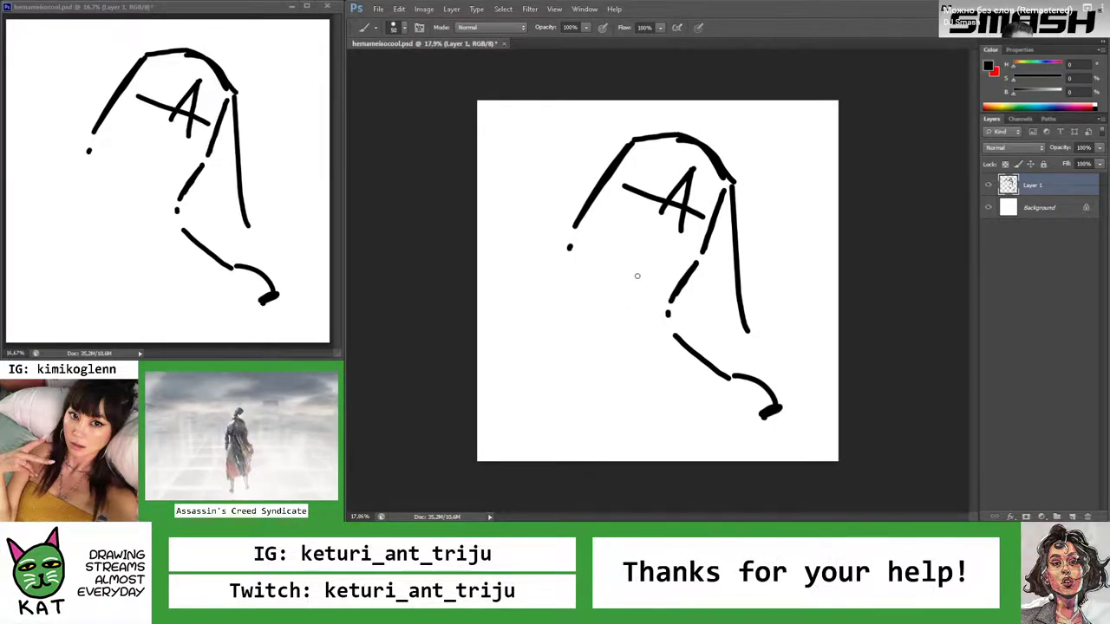
# Double the lower segment of the broken line and draw a line from its end down to the left, tipped with a blob
pyautogui.moveTo(696, 246); pyautogui.dragTo(668, 298)
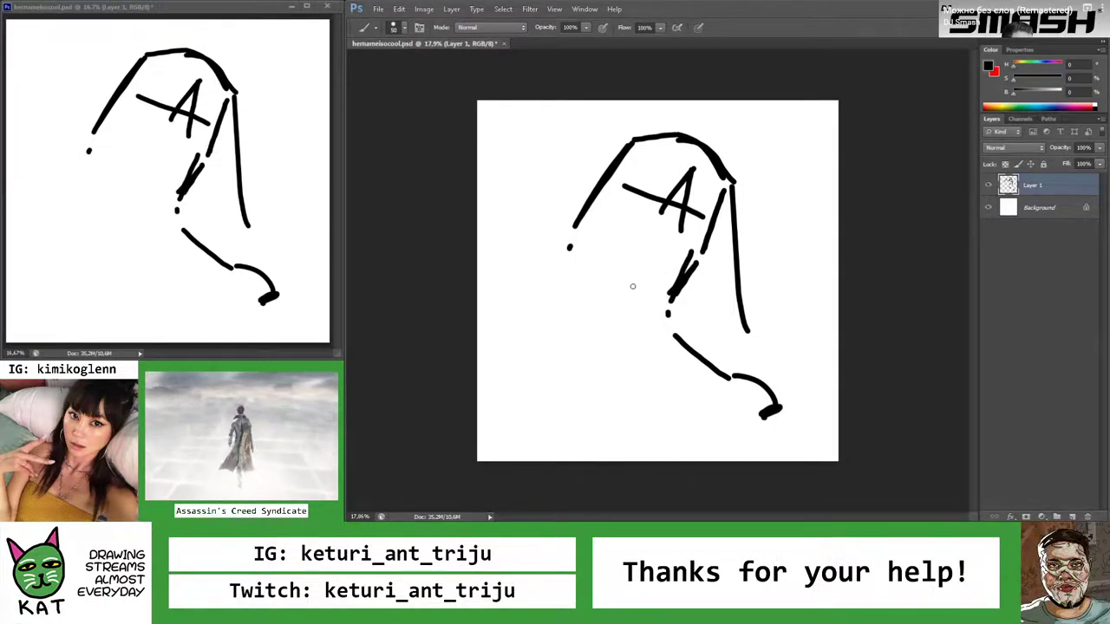
pyautogui.moveTo(602, 312); pyautogui.dragTo(669, 293)
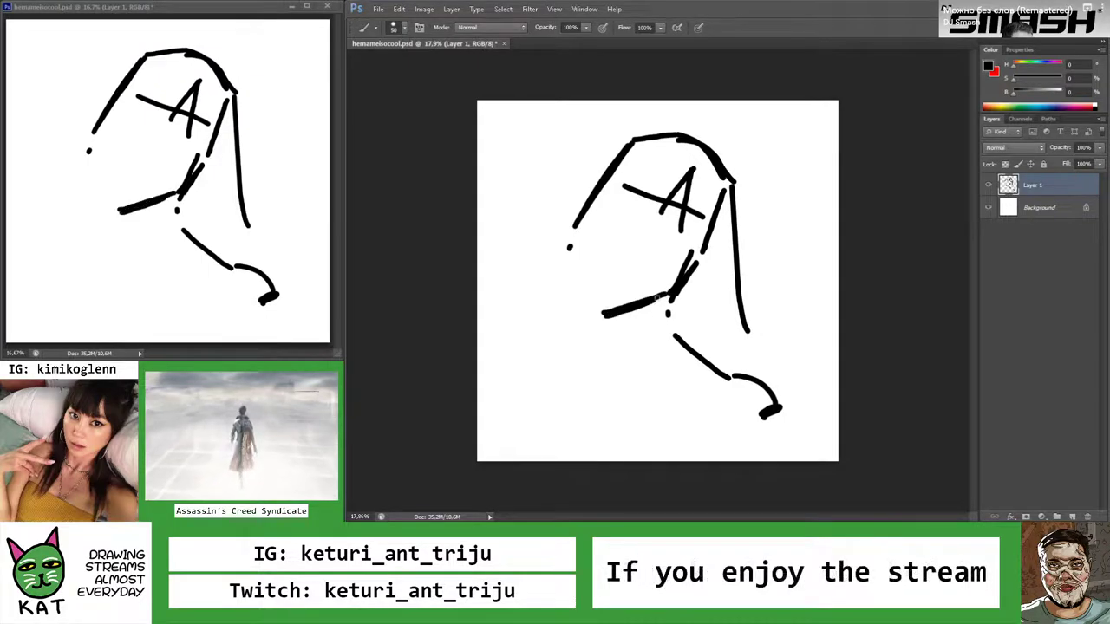
pyautogui.hotkey('ctrl', 'z')
pyautogui.moveTo(602, 317); pyautogui.dragTo(669, 294)
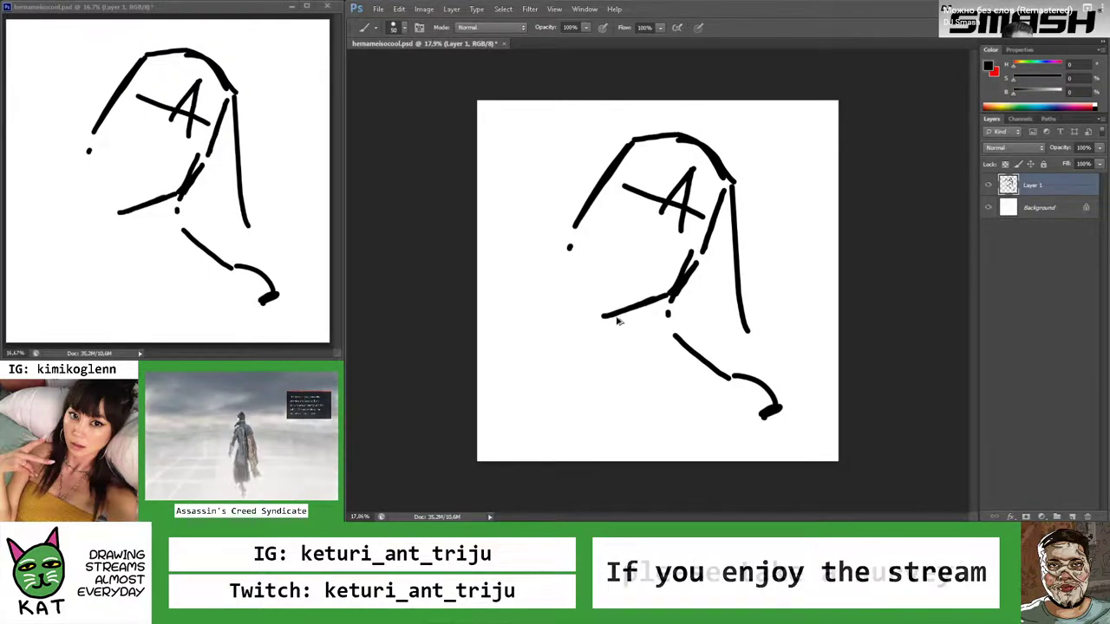
pyautogui.hotkey('ctrl', 'z')
pyautogui.moveTo(669, 294); pyautogui.dragTo(599, 316)
# Paint red zigzag strokes between the A-shaped mark and the lower left line, and switch the brush back to black
pyautogui.press('x')
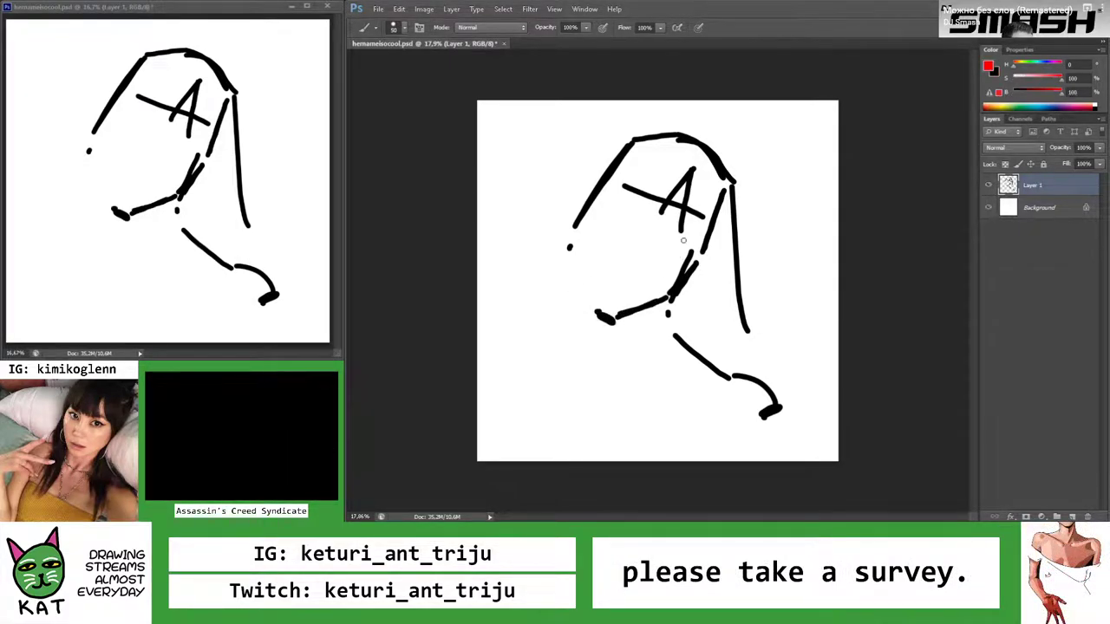
pyautogui.moveTo(701, 223)
pyautogui.mouseDown()
pyautogui.moveTo(632, 286)
pyautogui.moveTo(638, 294)
pyautogui.mouseUp()
pyautogui.press('x')
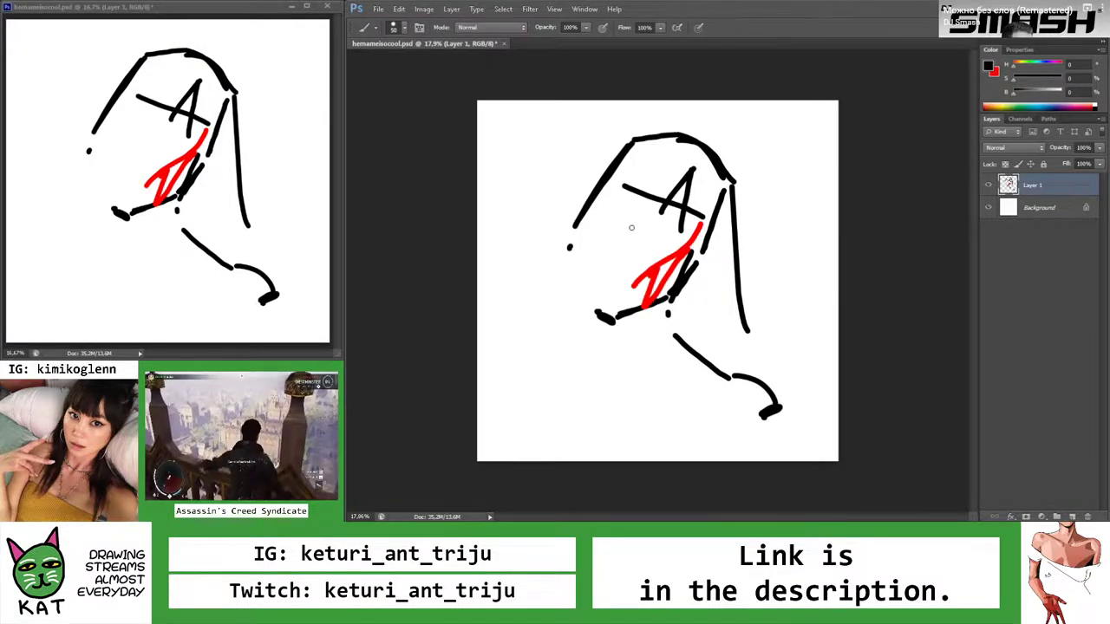
# Extend the chin blob upward, draw the left side of the face down to it, and double the lower end of the arch's left line
pyautogui.moveTo(649, 199); pyautogui.dragTo(617, 260)
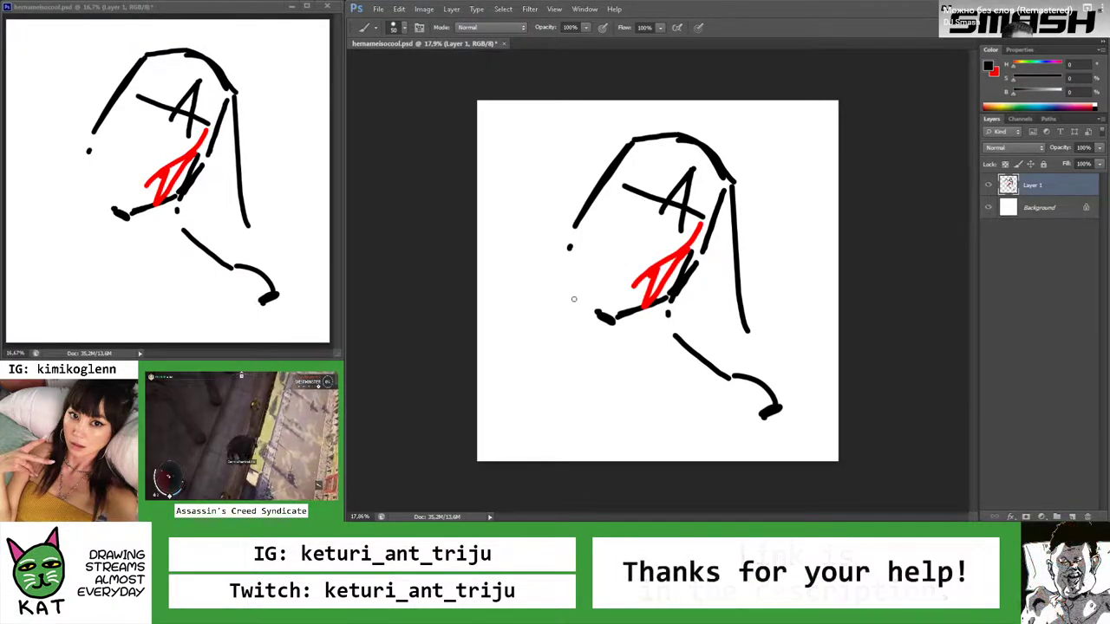
pyautogui.moveTo(587, 307); pyautogui.dragTo(614, 318)
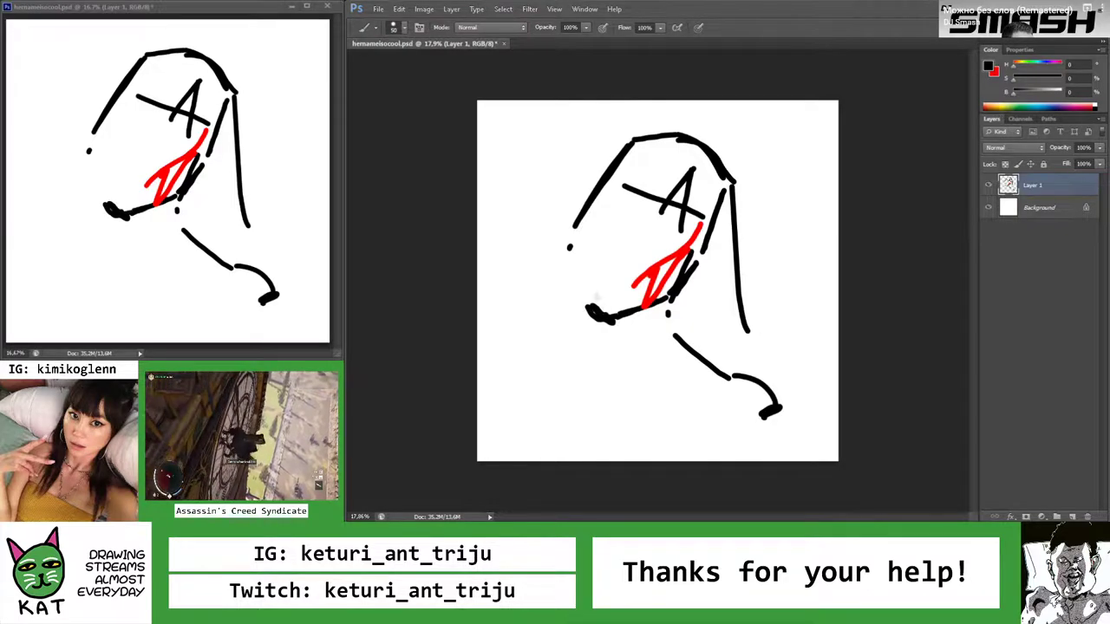
pyautogui.moveTo(583, 222); pyautogui.dragTo(588, 305)
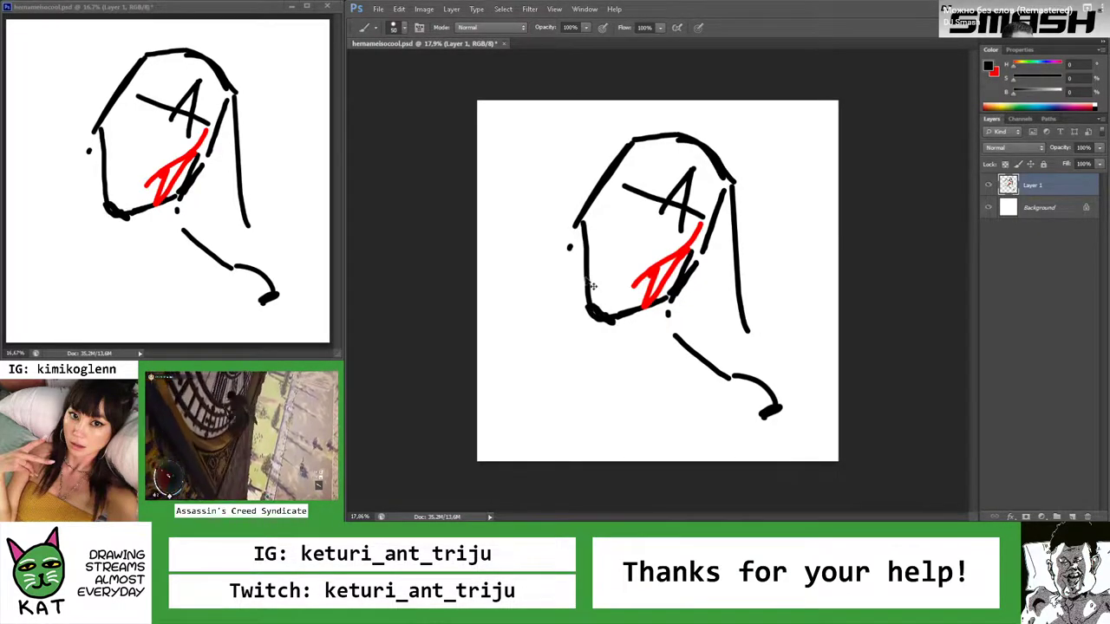
pyautogui.hotkey('ctrl', 'z')
pyautogui.moveTo(581, 241); pyautogui.dragTo(588, 307)
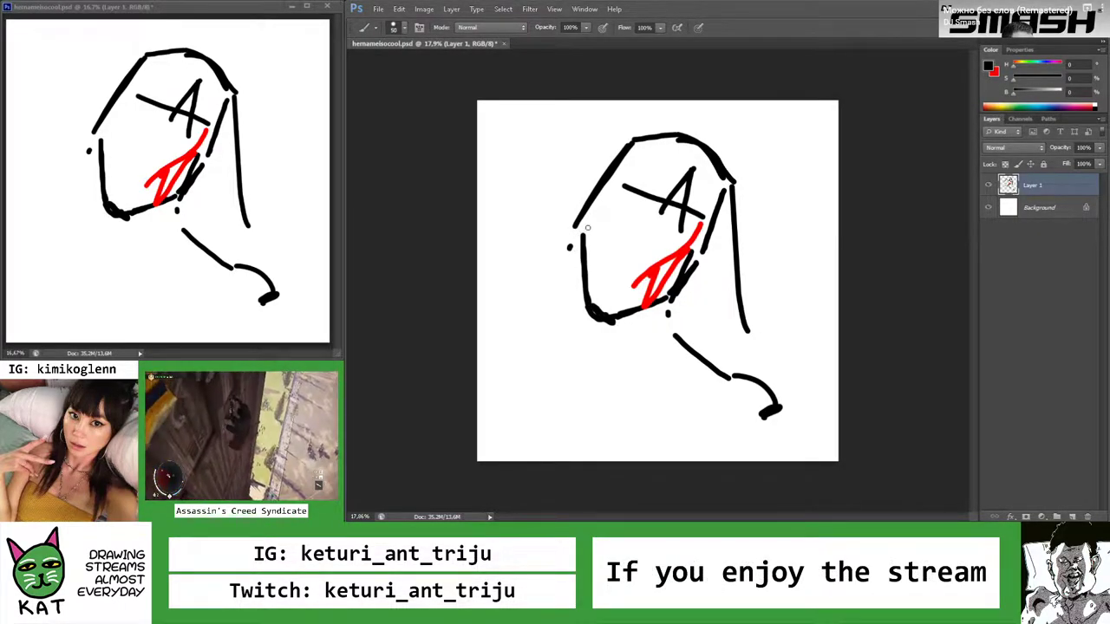
pyautogui.moveTo(611, 184); pyautogui.dragTo(581, 232)
pyautogui.hotkey('ctrl', 'z')
pyautogui.moveTo(586, 235); pyautogui.dragTo(590, 245)
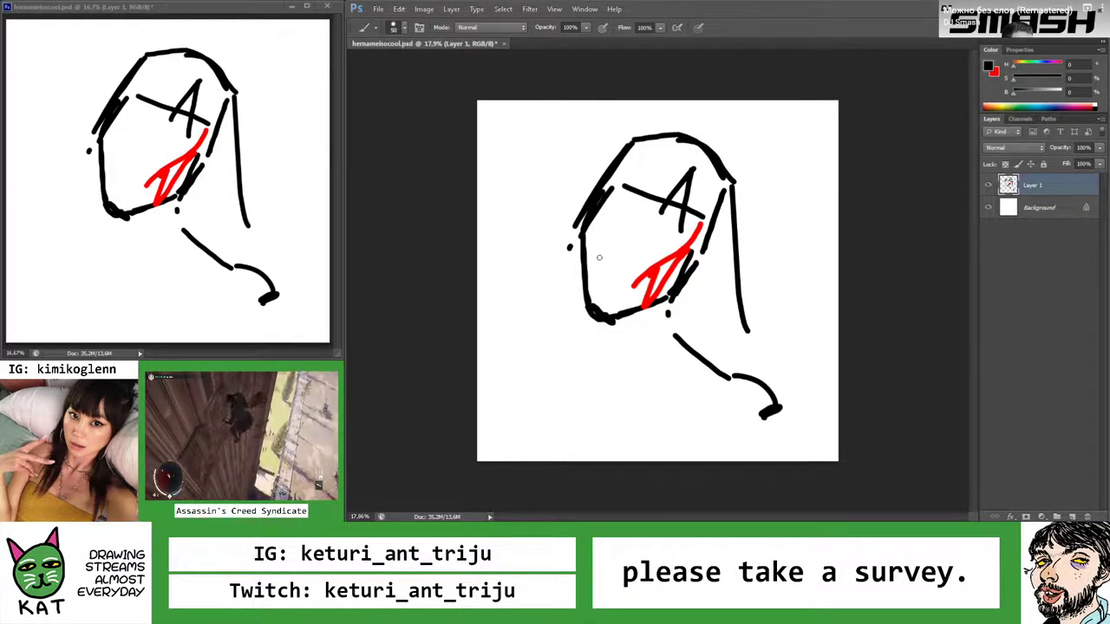
# Sketch the face's features: a slanted line with two dark eyes below the forehead line, a mouth with a chin stroke, and a short nose mark
pyautogui.moveTo(608, 208); pyautogui.dragTo(671, 244)
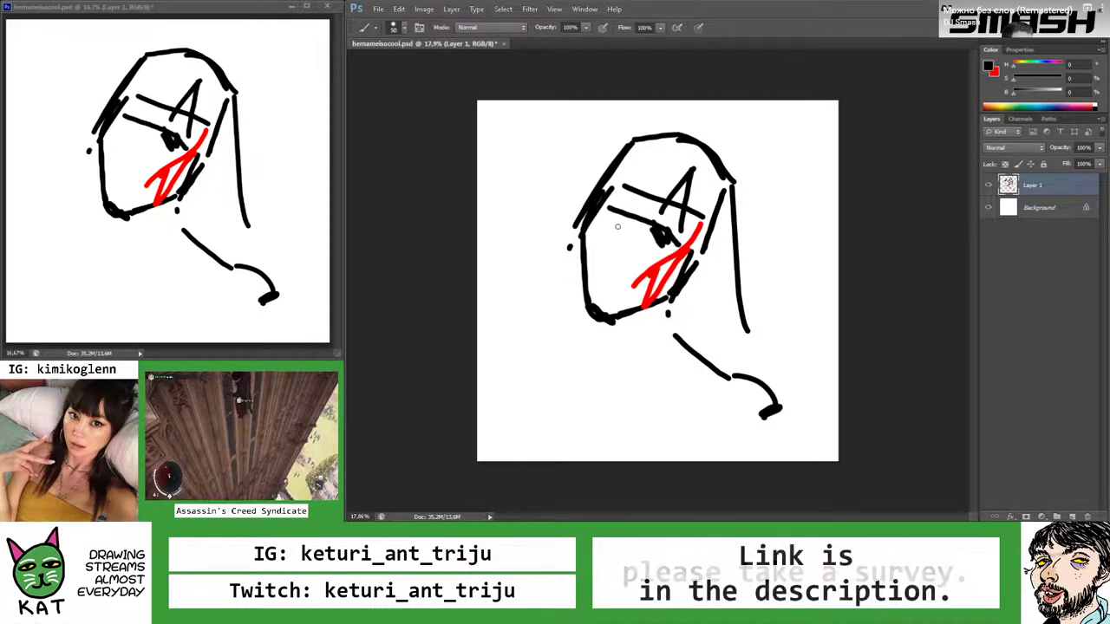
pyautogui.moveTo(609, 219); pyautogui.dragTo(620, 224)
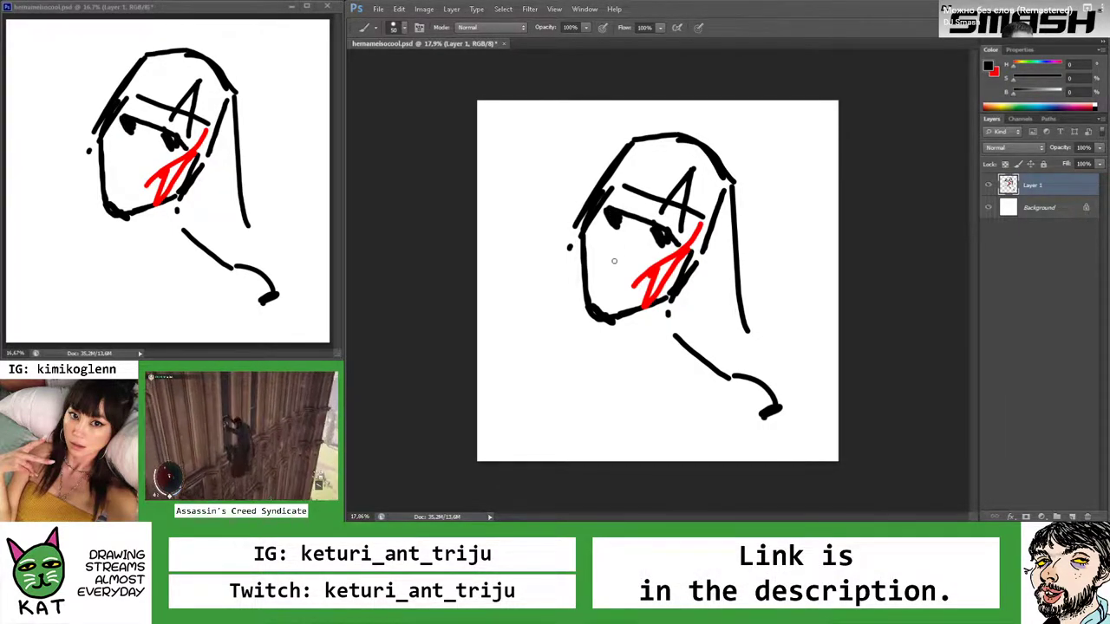
pyautogui.moveTo(599, 288)
pyautogui.mouseDown()
pyautogui.moveTo(615, 293)
pyautogui.moveTo(605, 316)
pyautogui.moveTo(601, 287)
pyautogui.moveTo(624, 296)
pyautogui.moveTo(594, 297)
pyautogui.moveTo(636, 295)
pyautogui.mouseUp()
pyautogui.press('z')
pyautogui.press('b')
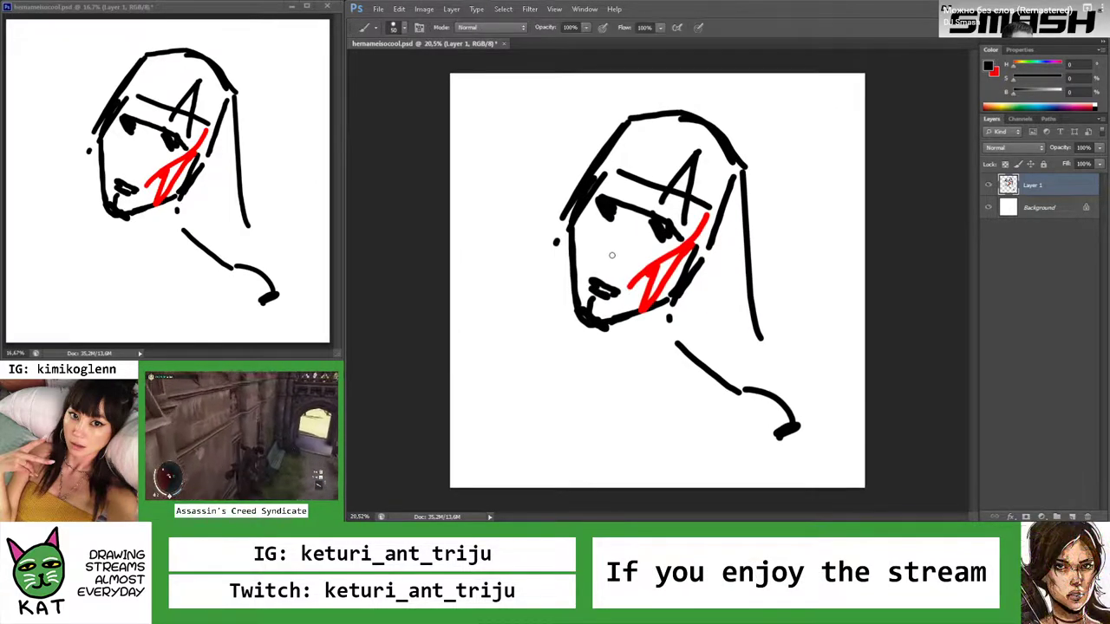
pyautogui.moveTo(601, 254)
pyautogui.mouseDown()
pyautogui.moveTo(622, 264)
pyautogui.moveTo(567, 240)
pyautogui.moveTo(614, 267)
pyautogui.mouseUp()
# Rotate the whole sketch about 7.7 degrees counterclockwise and shift it slightly to the right
pyautogui.press('z')
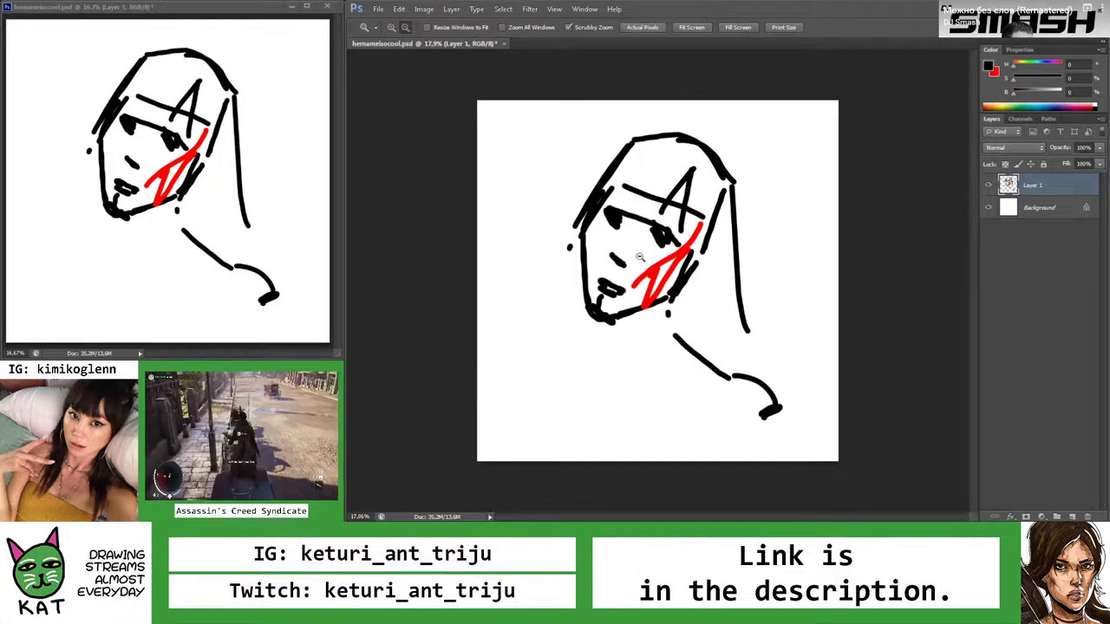
pyautogui.press('v')
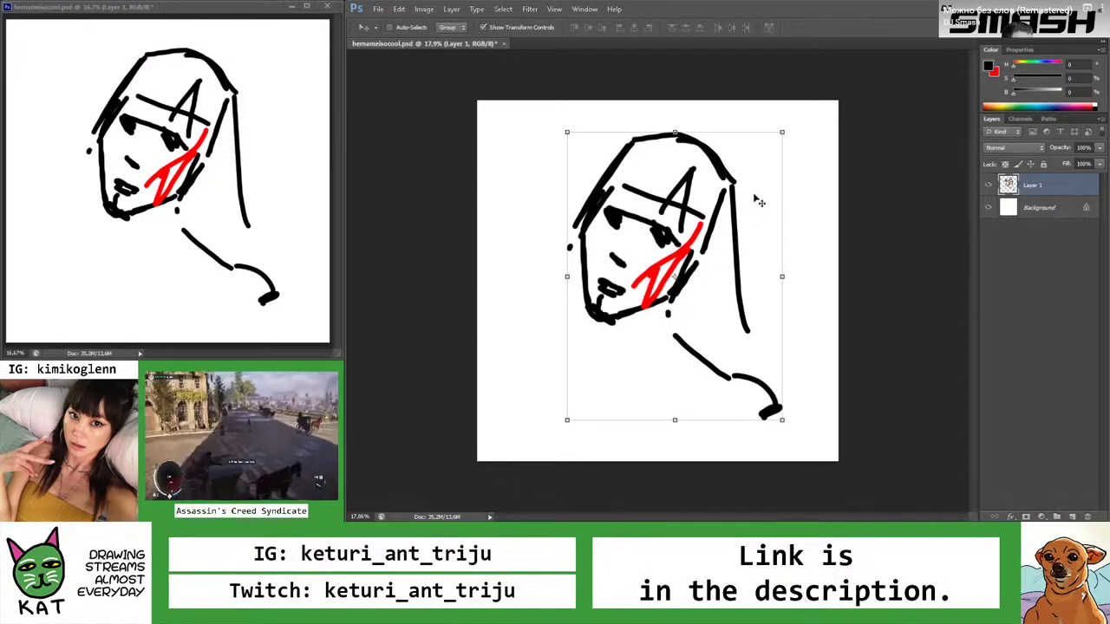
pyautogui.moveTo(792, 124); pyautogui.dragTo(778, 112)
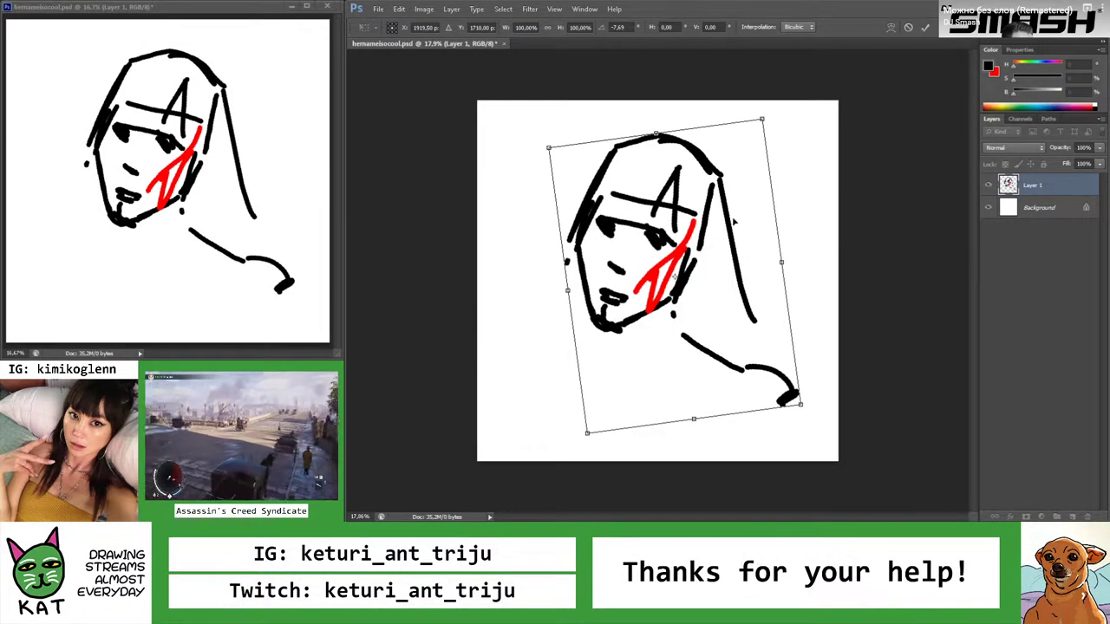
pyautogui.moveTo(733, 224); pyautogui.dragTo(746, 226)
pyautogui.press('Return')
pyautogui.press('b')
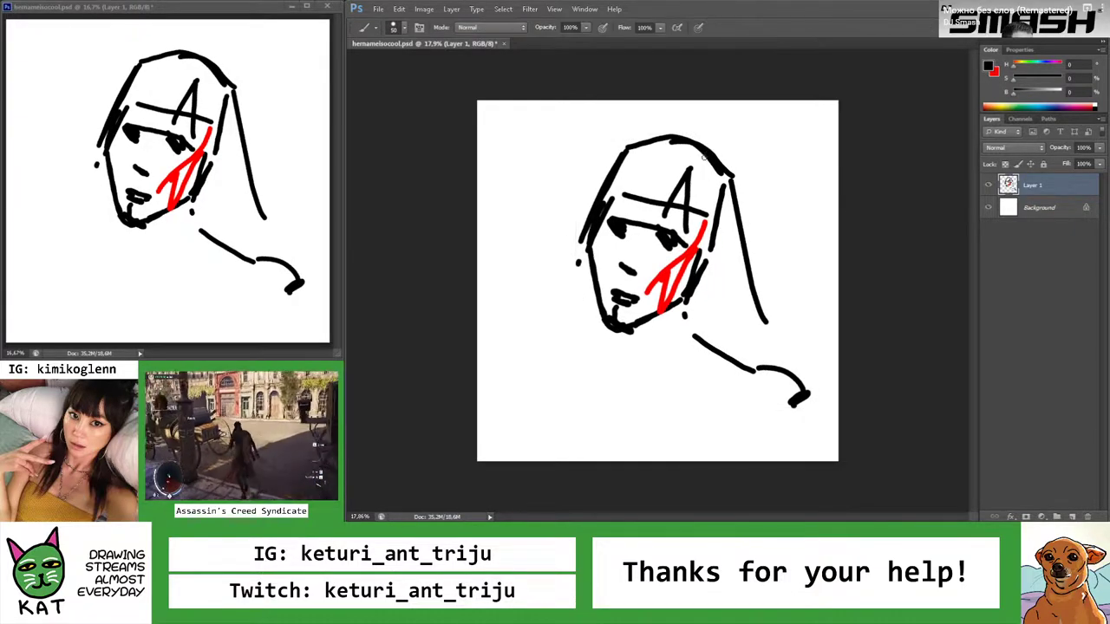
# Draw two angular hair buns on top of the head, thicken the left hair edge and hairline, and strengthen the right face contour
pyautogui.moveTo(707, 149)
pyautogui.mouseDown()
pyautogui.moveTo(741, 130)
pyautogui.moveTo(750, 155)
pyautogui.moveTo(729, 175)
pyautogui.mouseUp()
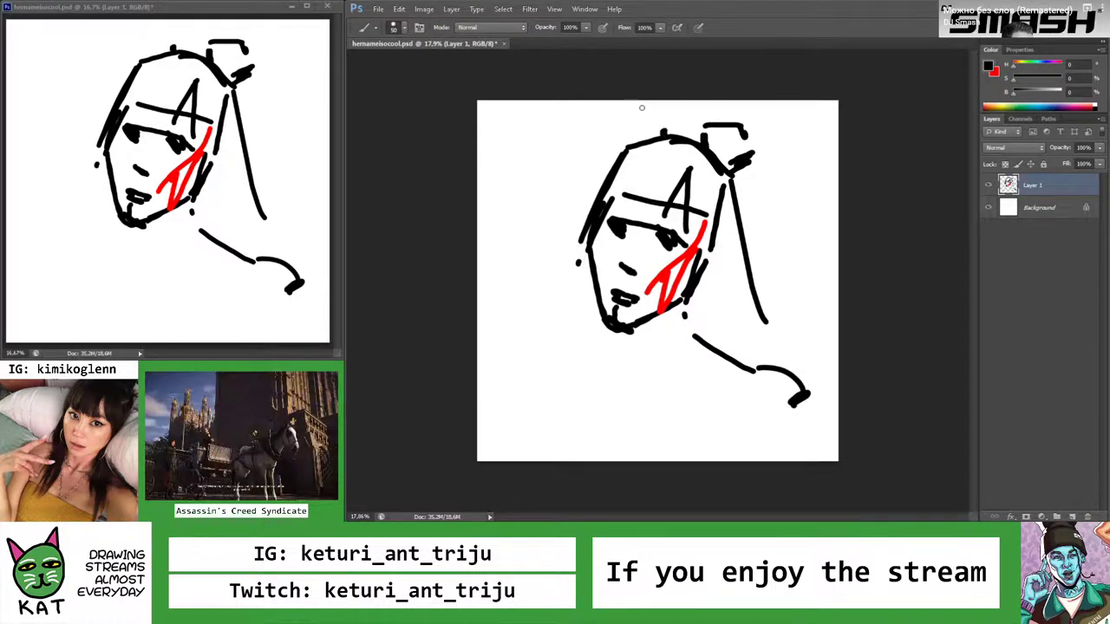
pyautogui.moveTo(639, 108)
pyautogui.mouseDown()
pyautogui.moveTo(666, 130)
pyautogui.moveTo(604, 144)
pyautogui.moveTo(607, 153)
pyautogui.moveTo(593, 140)
pyautogui.moveTo(598, 196)
pyautogui.moveTo(663, 211)
pyautogui.mouseUp()
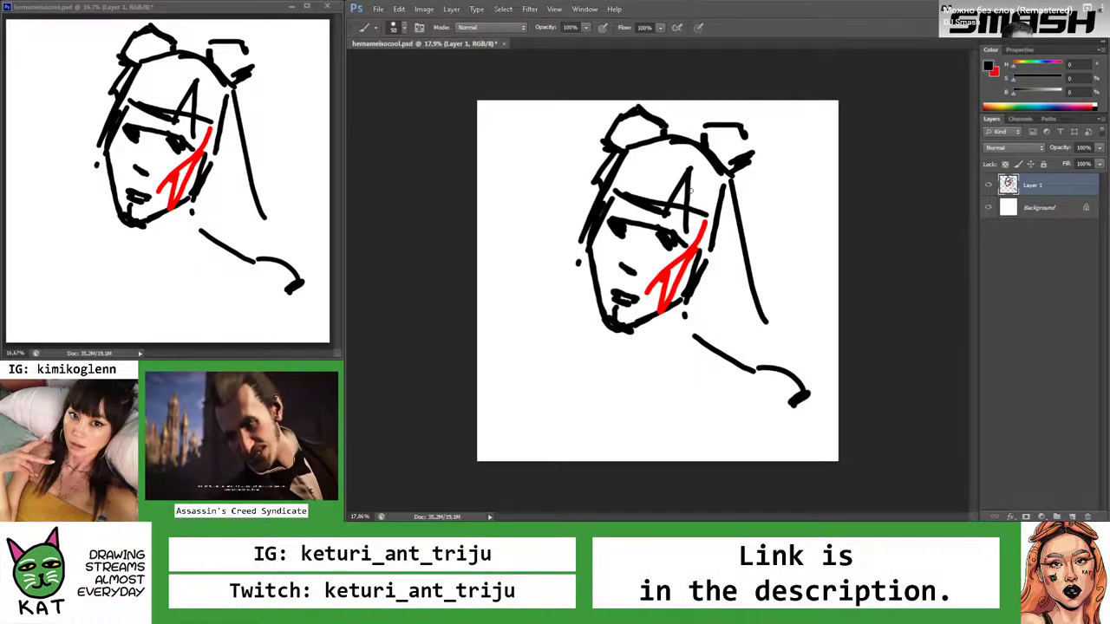
pyautogui.moveTo(690, 232)
pyautogui.mouseDown()
pyautogui.moveTo(701, 219)
pyautogui.moveTo(707, 274)
pyautogui.mouseUp()
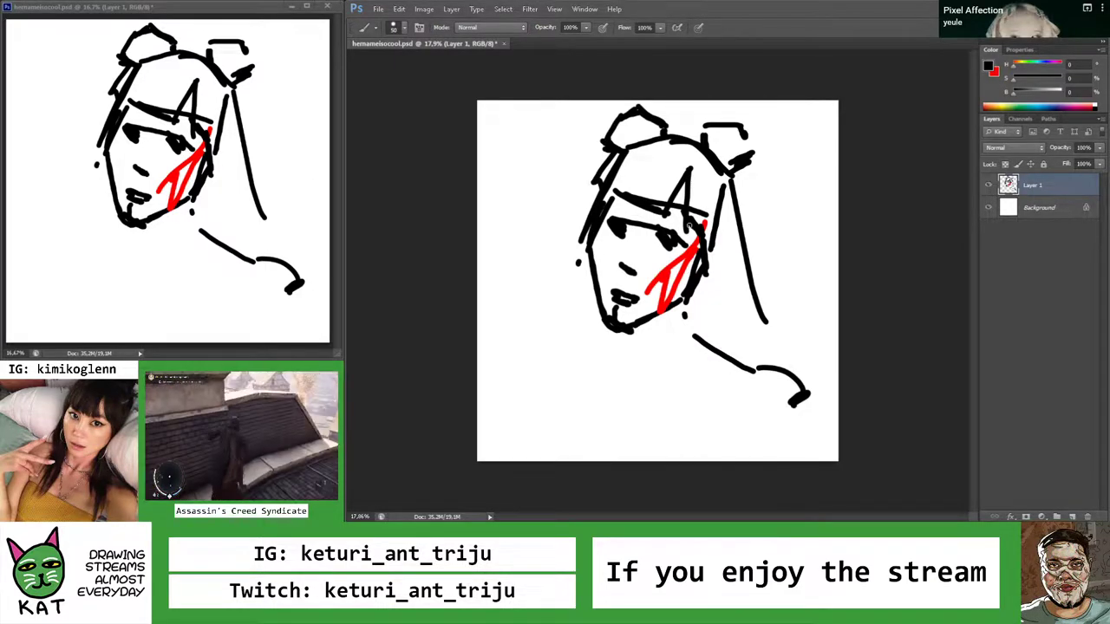
# Select the face area with the Lasso, nudge it slightly to the right and deselect it
pyautogui.press('l')
pyautogui.scroll(1, 714, 239)
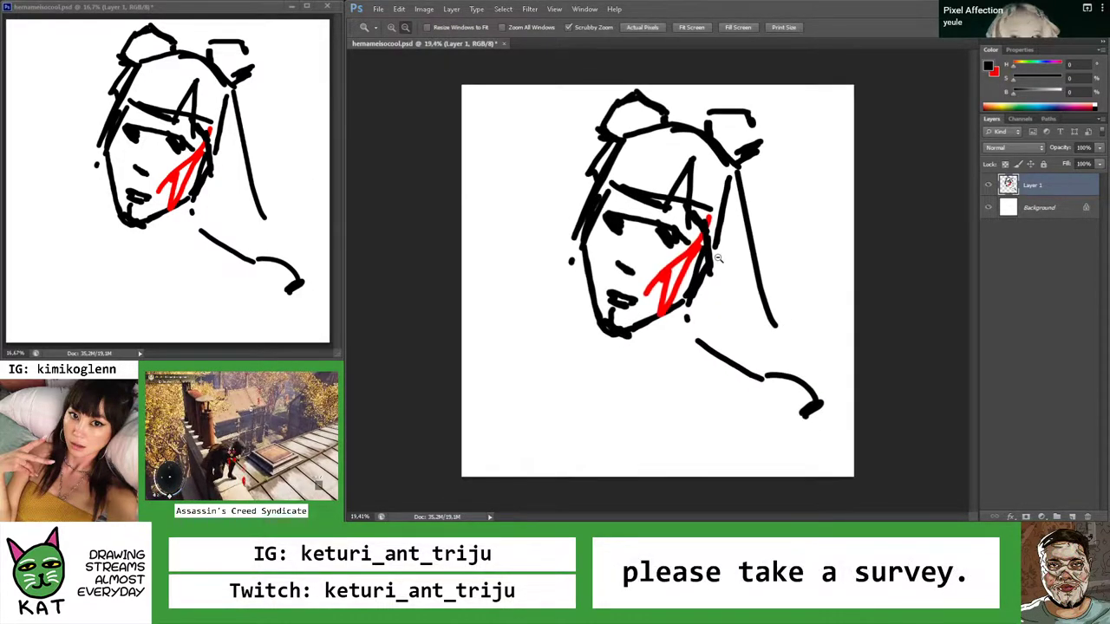
pyautogui.moveTo(718, 222)
pyautogui.mouseDown()
pyautogui.moveTo(627, 182)
pyautogui.moveTo(600, 184)
pyautogui.moveTo(566, 304)
pyautogui.moveTo(598, 368)
pyautogui.moveTo(634, 371)
pyautogui.moveTo(705, 325)
pyautogui.moveTo(725, 295)
pyautogui.mouseUp()
pyautogui.press('v')
pyautogui.moveTo(736, 375); pyautogui.dragTo(742, 369)
pyautogui.press('Return')
pyautogui.hotkey('ctrl', 'd')
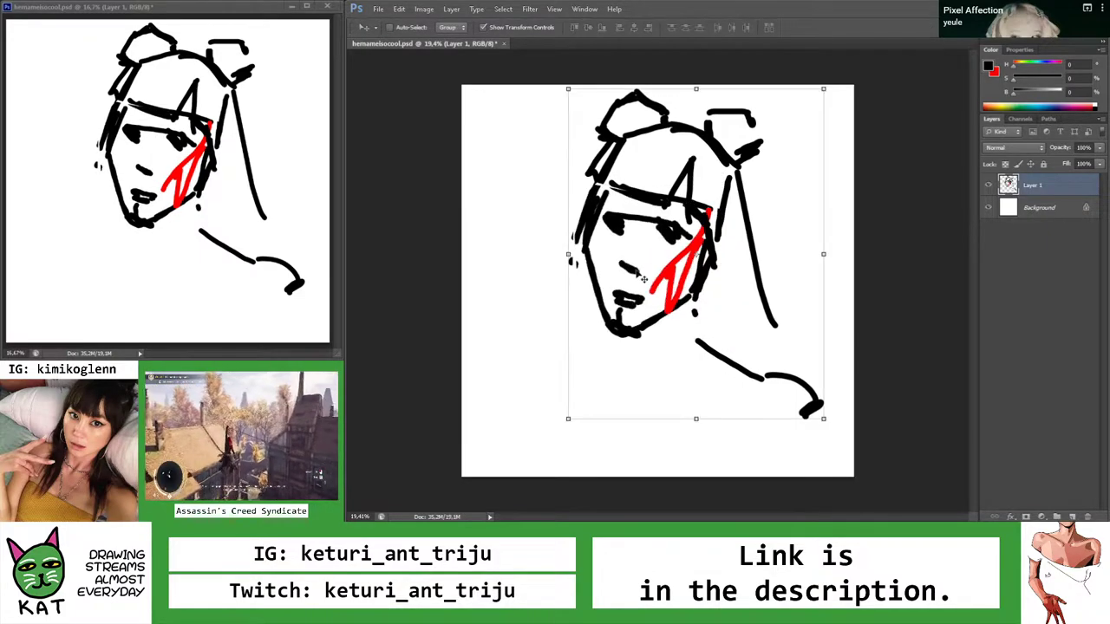
# Set the brush to blue with hue 249, trace both sides of the face down to the chin, and return to black
pyautogui.scroll(-2, 657, 280)
pyautogui.scroll(3, 658, 280)
pyautogui.press('b')
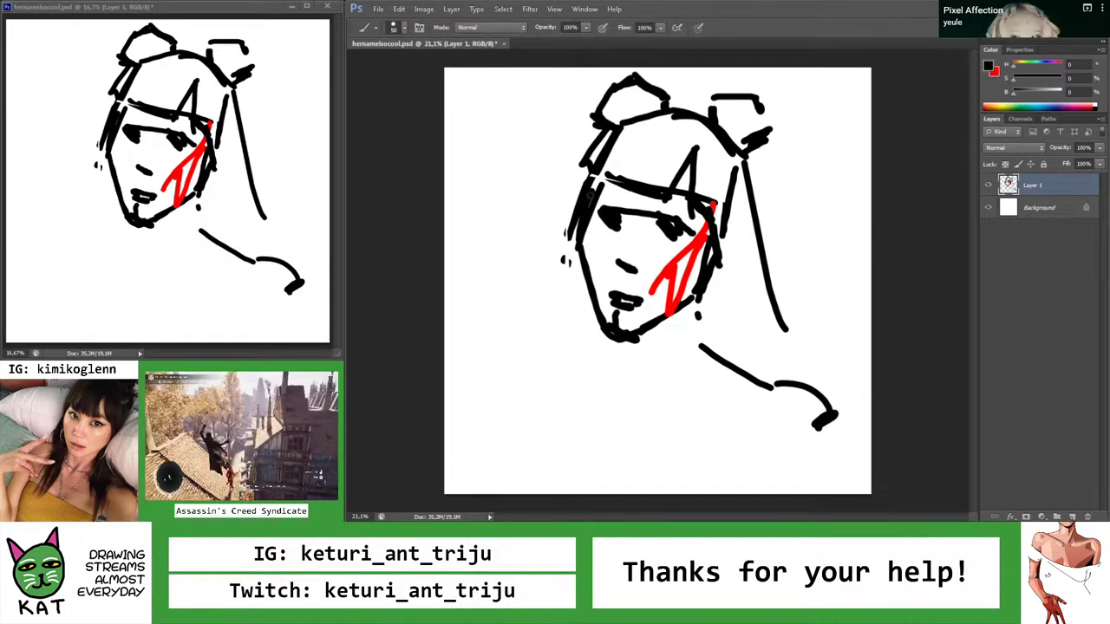
pyautogui.press('x')
pyautogui.click(1046, 66)
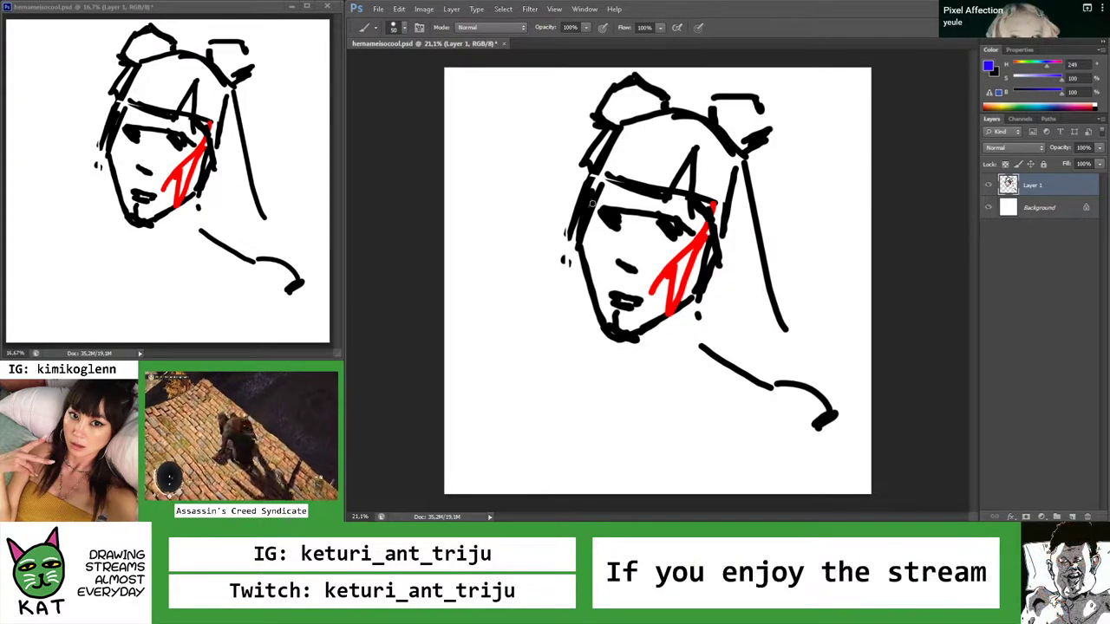
pyautogui.moveTo(598, 179); pyautogui.dragTo(574, 229)
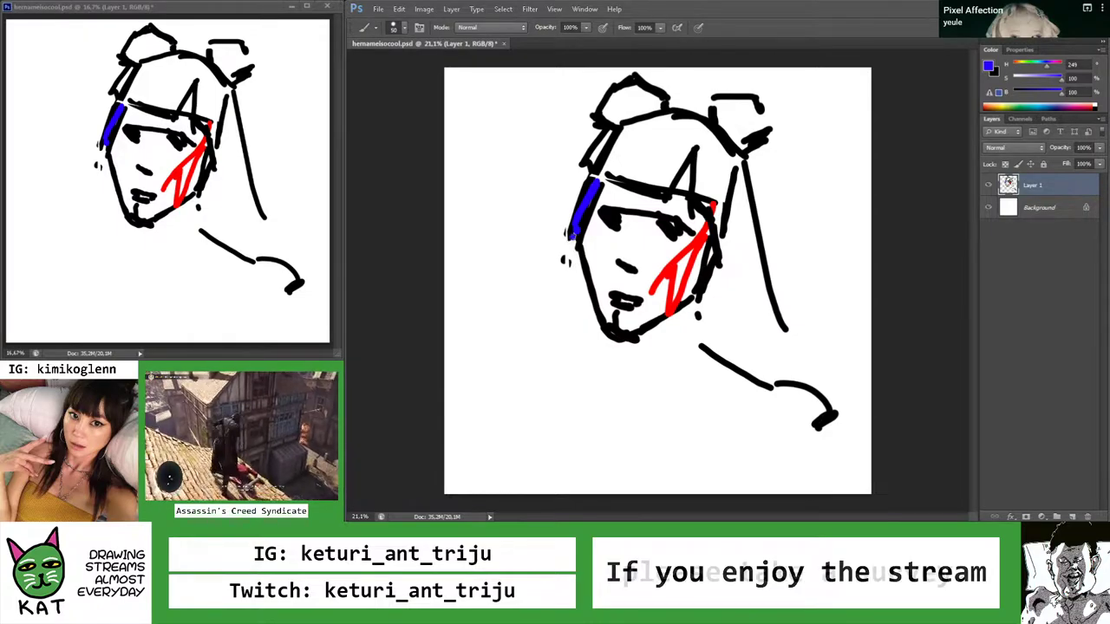
pyautogui.moveTo(574, 233)
pyautogui.mouseDown()
pyautogui.moveTo(597, 314)
pyautogui.moveTo(605, 297)
pyautogui.moveTo(606, 339)
pyautogui.moveTo(616, 343)
pyautogui.moveTo(604, 323)
pyautogui.moveTo(625, 335)
pyautogui.moveTo(710, 289)
pyautogui.mouseUp()
pyautogui.moveTo(713, 228)
pyautogui.mouseDown()
pyautogui.moveTo(725, 253)
pyautogui.moveTo(706, 241)
pyautogui.mouseUp()
pyautogui.keyDown('alt'); pyautogui.click(678, 235); pyautogui.keyUp('alt')
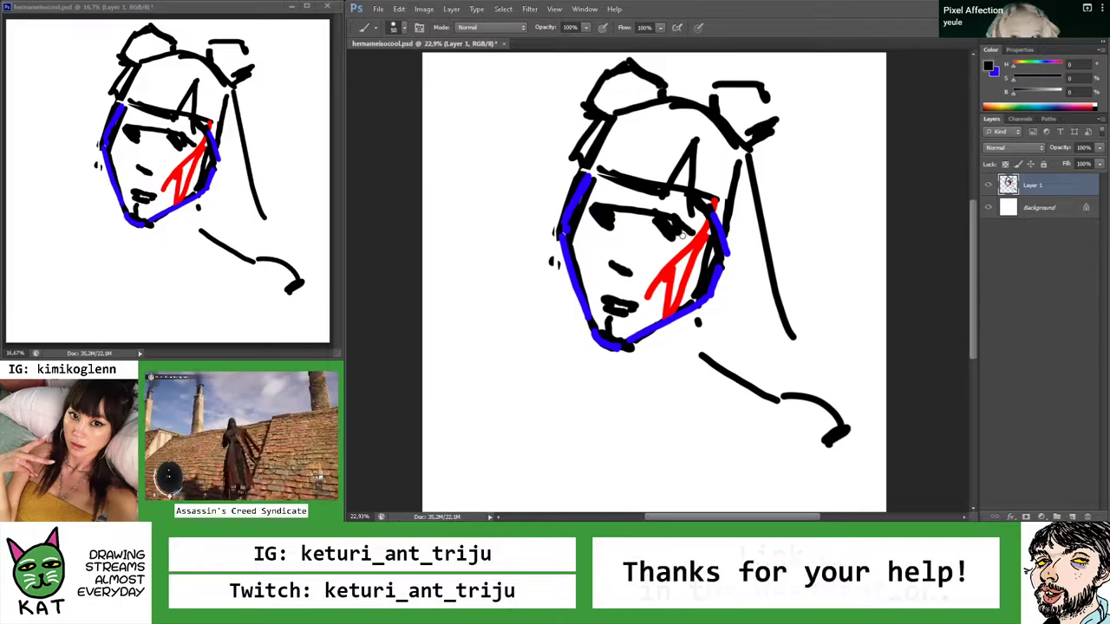
# Erase part of the line between the eyes, add a short tick there, and extend the nose mark down toward the mouth
pyautogui.press('e')
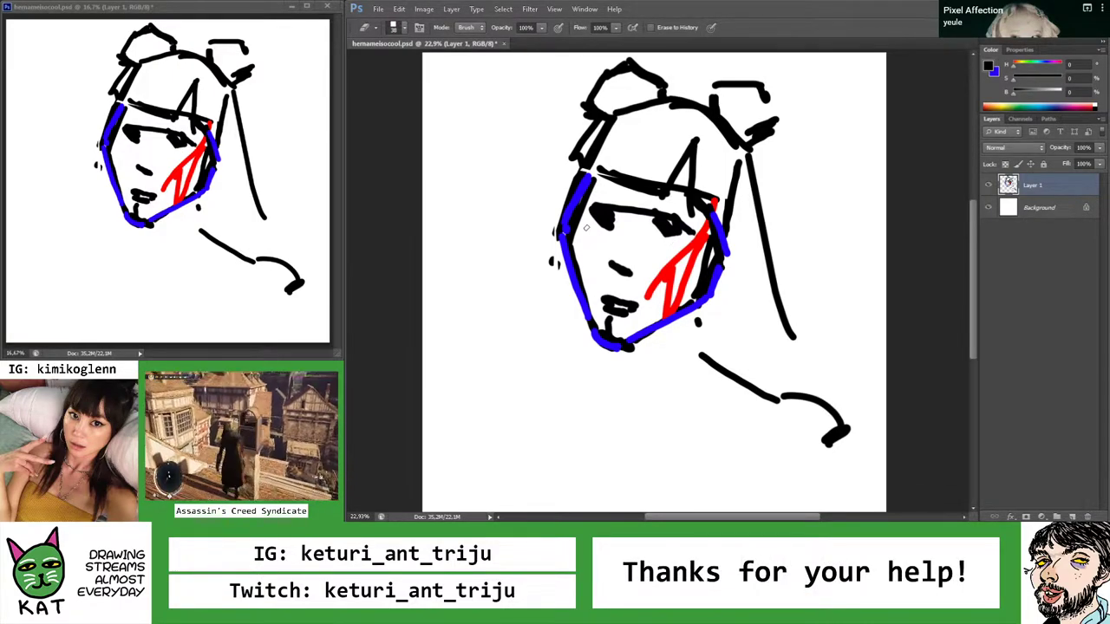
pyautogui.press('b')
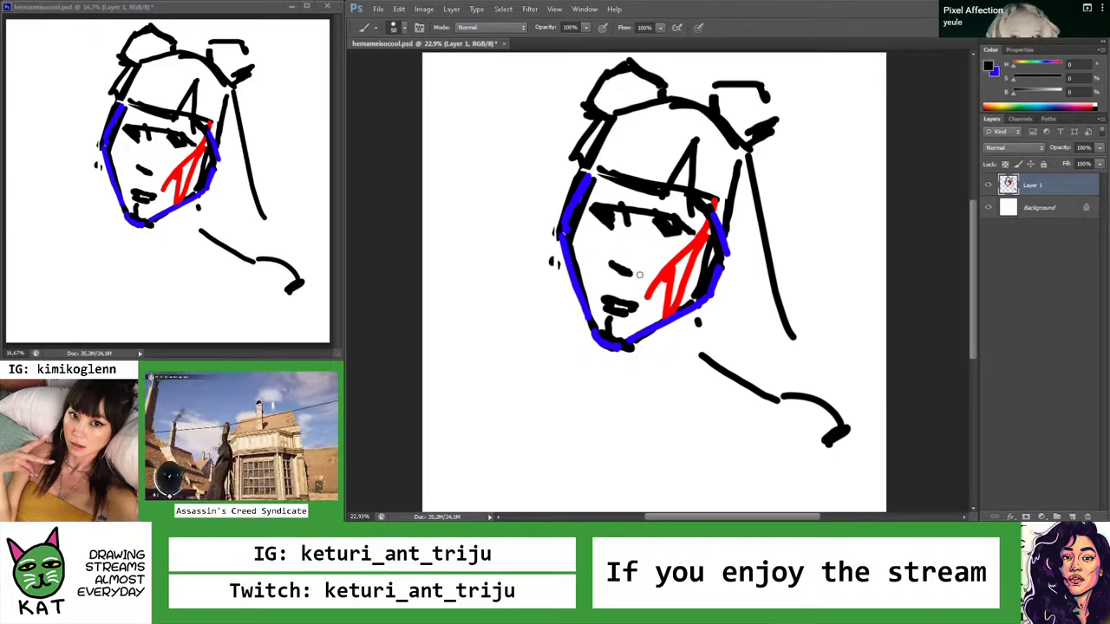
pyautogui.moveTo(628, 264)
pyautogui.mouseDown()
pyautogui.moveTo(639, 274)
pyautogui.moveTo(616, 289)
pyautogui.mouseUp()
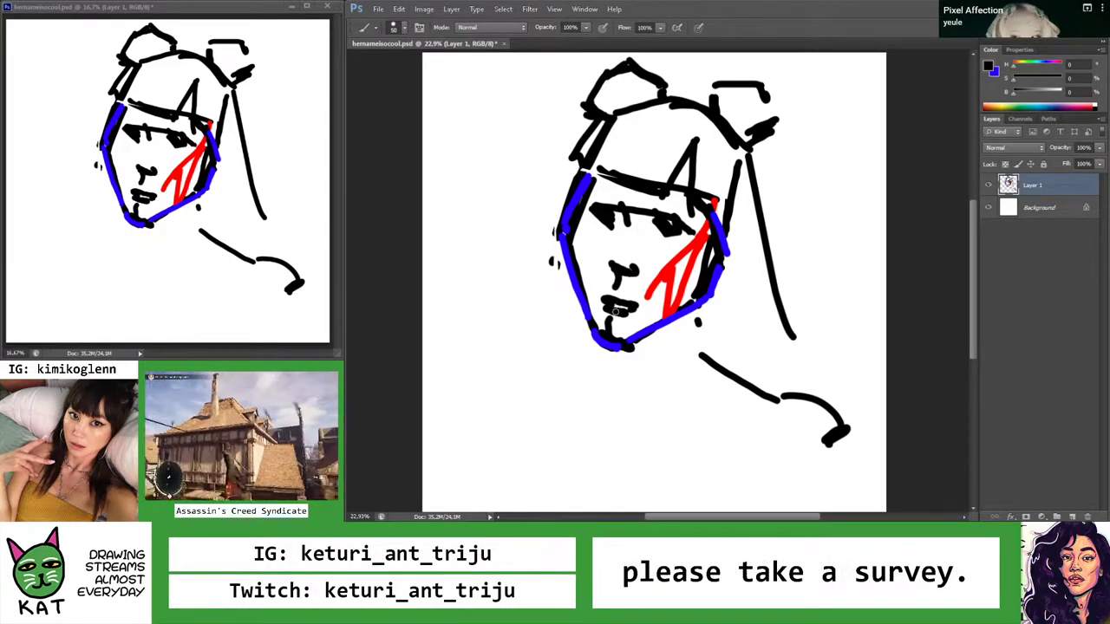
# Select the lower face with a rectangular marquee, subtract the nose area, move the selection slightly up and deselect
pyautogui.press('m')
pyautogui.moveTo(551, 275); pyautogui.dragTo(692, 384)
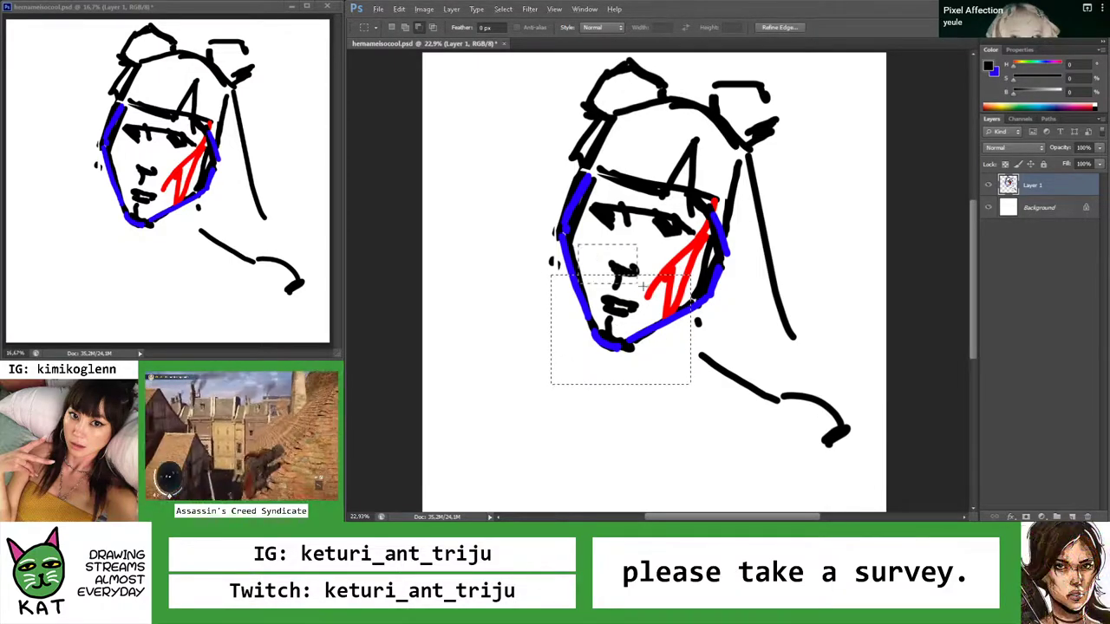
pyautogui.moveTo(641, 286); pyautogui.dragTo(639, 277)
pyautogui.press('v')
pyautogui.moveTo(634, 333); pyautogui.dragTo(634, 328)
pyautogui.hotkey('ctrl', 'd')
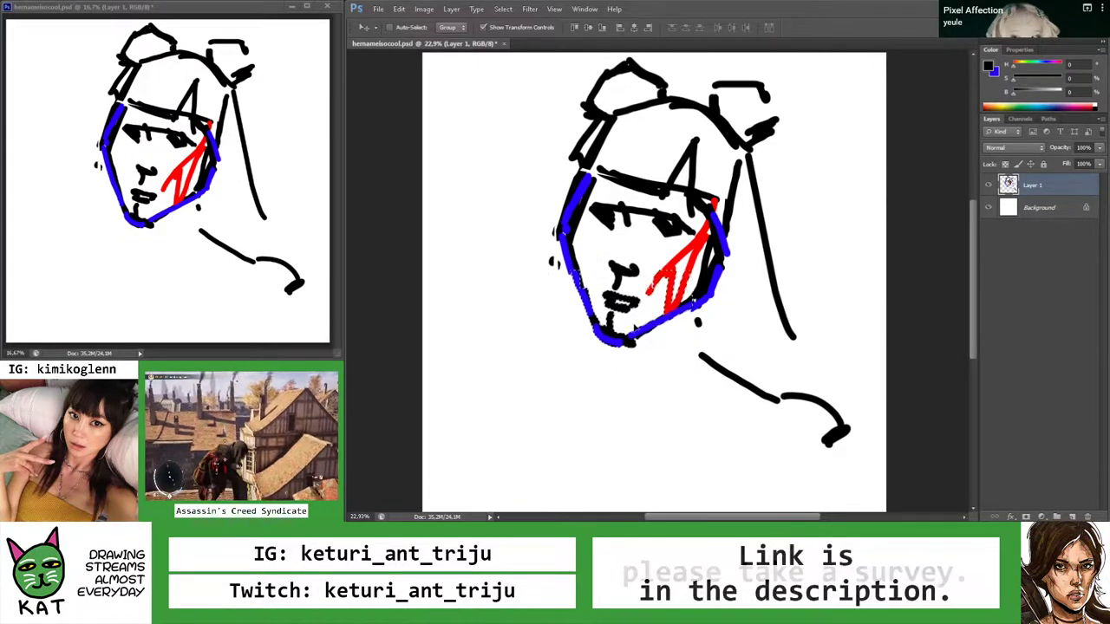
# Reshape the right eye into a solid lens shape with the brush and eraser, trimming the line above it
pyautogui.press('z')
pyautogui.moveTo(669, 286)
pyautogui.mouseDown()
pyautogui.moveTo(617, 283)
pyautogui.moveTo(665, 237)
pyautogui.moveTo(657, 210)
pyautogui.moveTo(693, 214)
pyautogui.mouseUp()
pyautogui.press('b')
pyautogui.press('e')
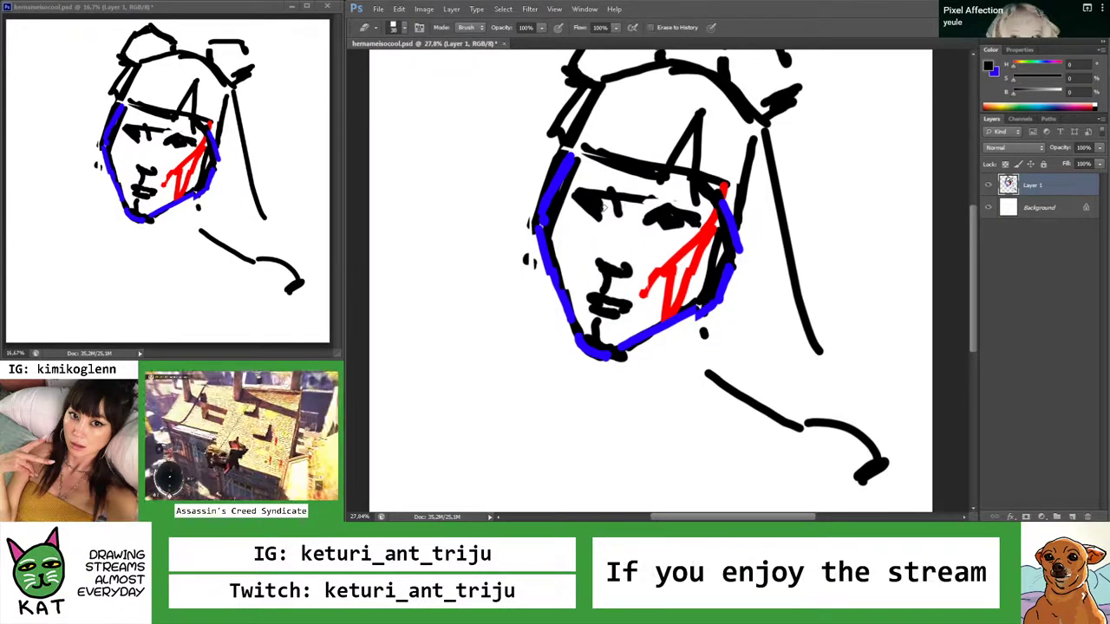
pyautogui.press('z')
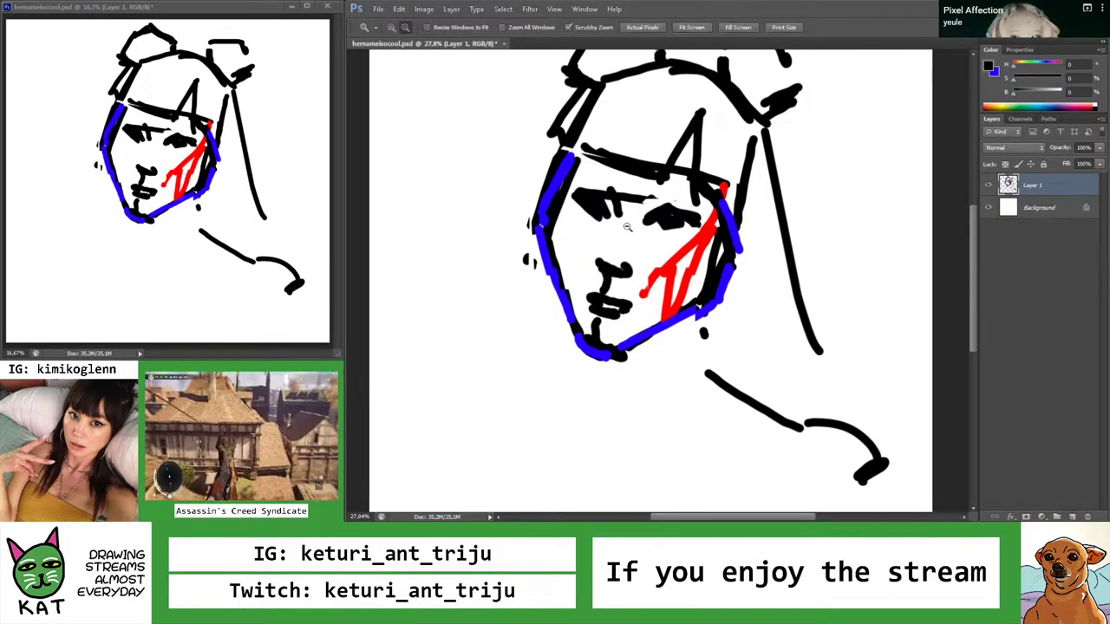
# Close the bottom of the A-shaped mark on the forehead with a short black stroke
pyautogui.press('b')
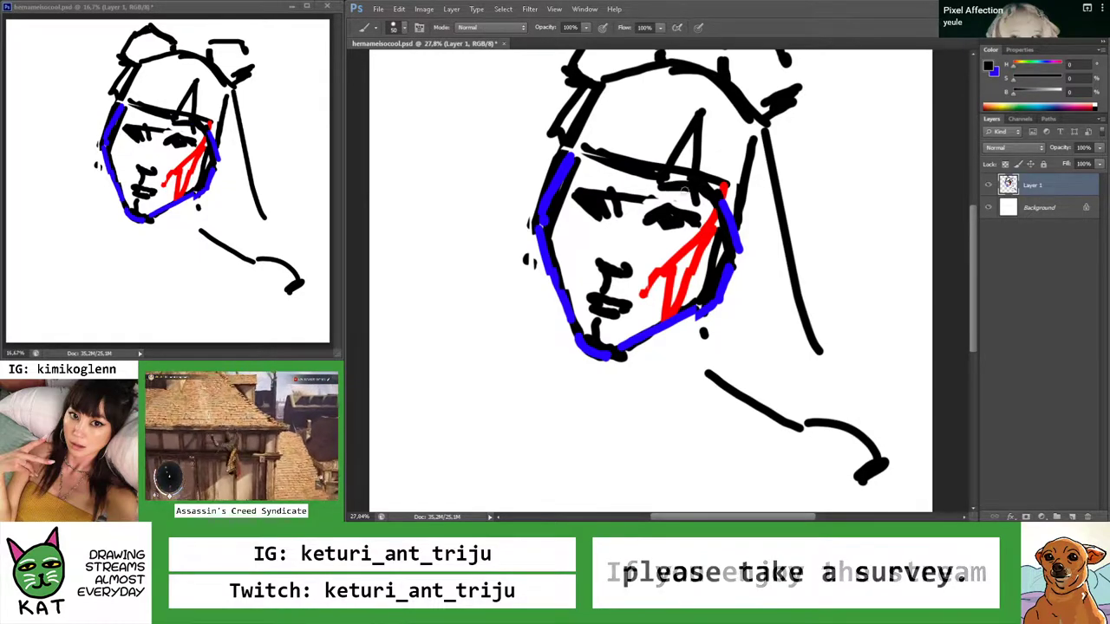
pyautogui.press('z')
pyautogui.moveTo(685, 191); pyautogui.dragTo(604, 172)
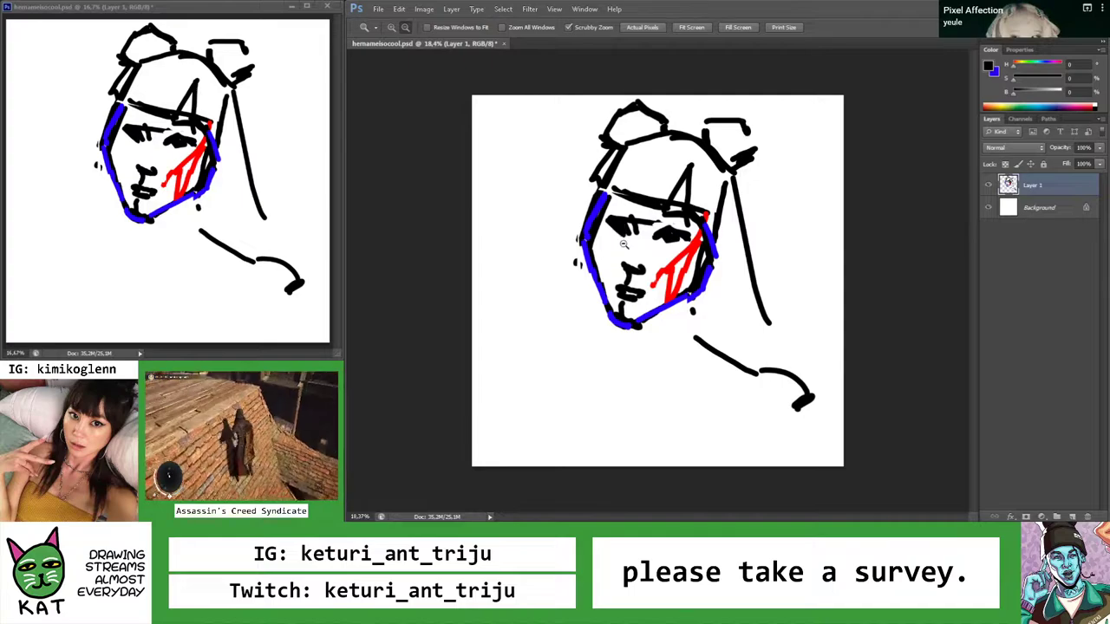
pyautogui.moveTo(682, 288); pyautogui.dragTo(693, 286)
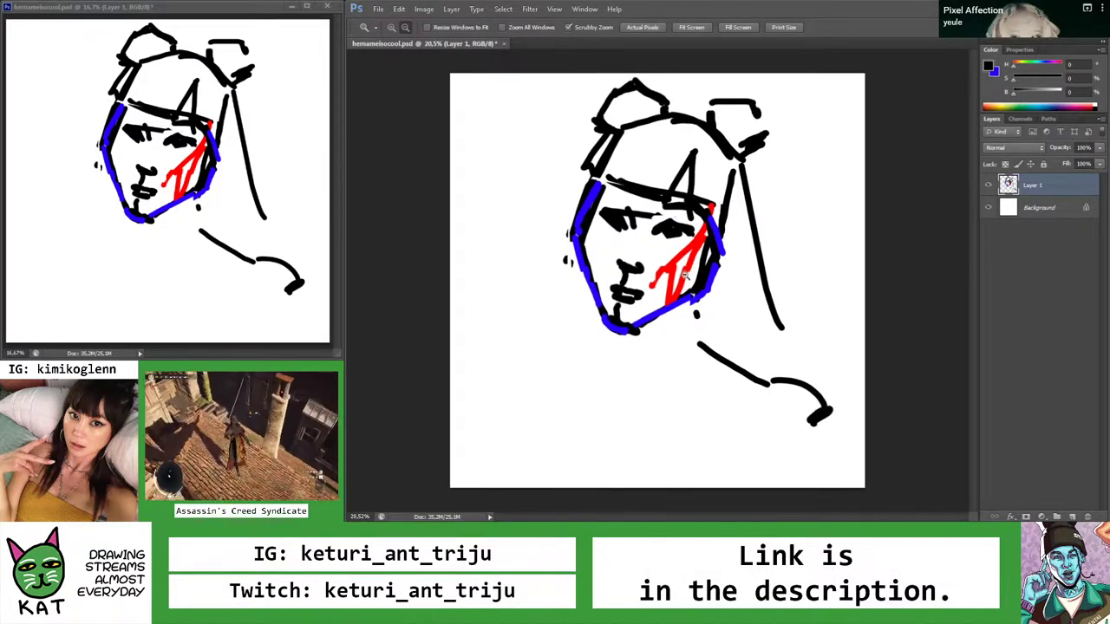
# Thicken the right cheek edge in black, add a short stroke beside the right hair line, and erase the middle of the long line
pyautogui.press('b')
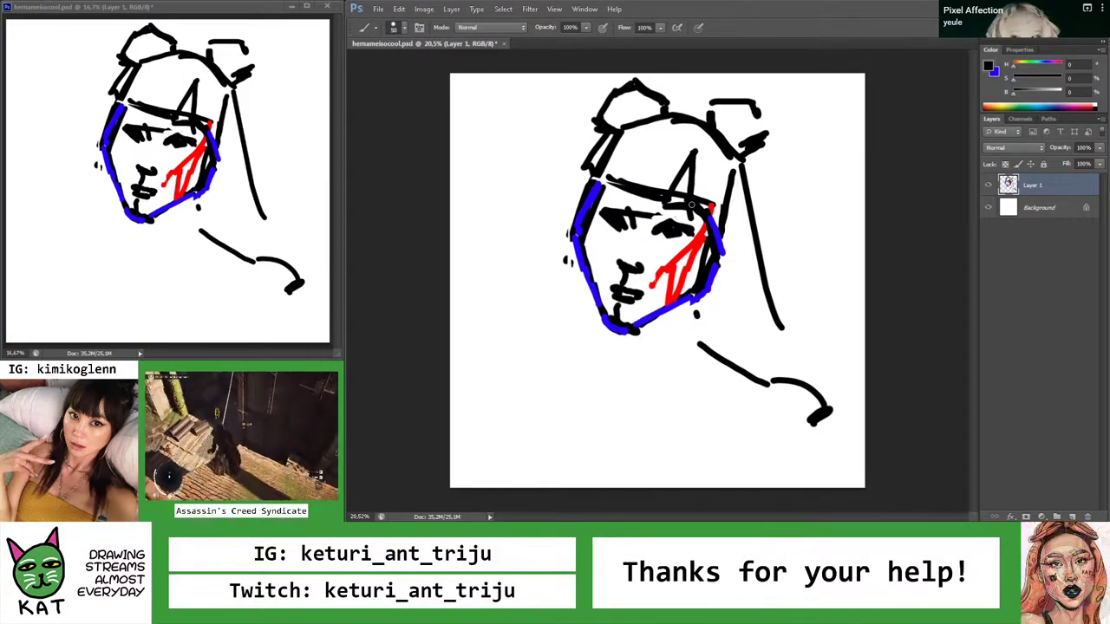
pyautogui.moveTo(697, 209); pyautogui.dragTo(713, 268)
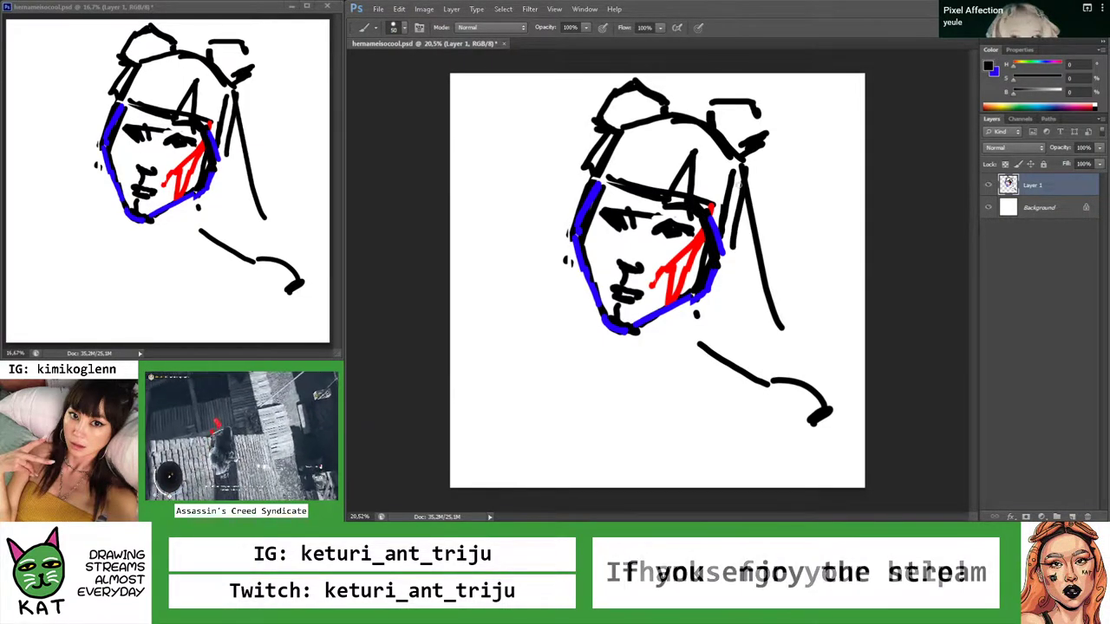
pyautogui.press('e')
pyautogui.moveTo(751, 184)
pyautogui.mouseDown()
pyautogui.moveTo(754, 255)
pyautogui.moveTo(757, 233)
pyautogui.mouseUp()
# Join the right hair lock to the face edge at its lower end and draw an outer lock beside the left temple
pyautogui.press('b')
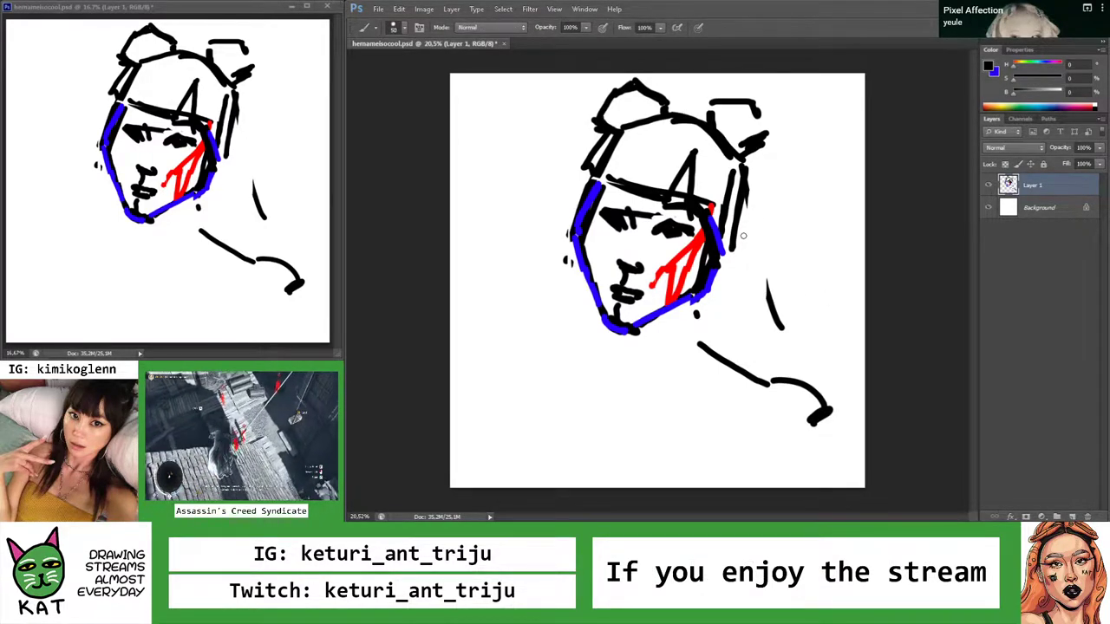
pyautogui.moveTo(728, 256)
pyautogui.mouseDown()
pyautogui.moveTo(719, 267)
pyautogui.moveTo(734, 250)
pyautogui.mouseUp()
pyautogui.moveTo(593, 184); pyautogui.dragTo(555, 226)
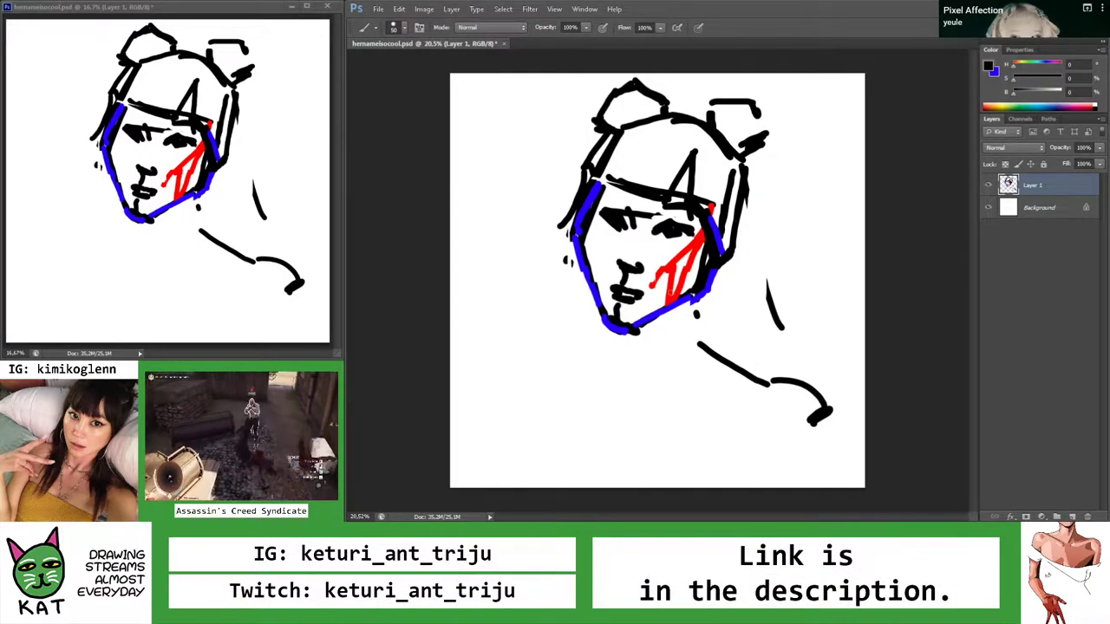
pyautogui.press('z')
pyautogui.moveTo(686, 322)
pyautogui.mouseDown()
pyautogui.moveTo(654, 341)
pyautogui.moveTo(684, 355)
pyautogui.mouseUp()
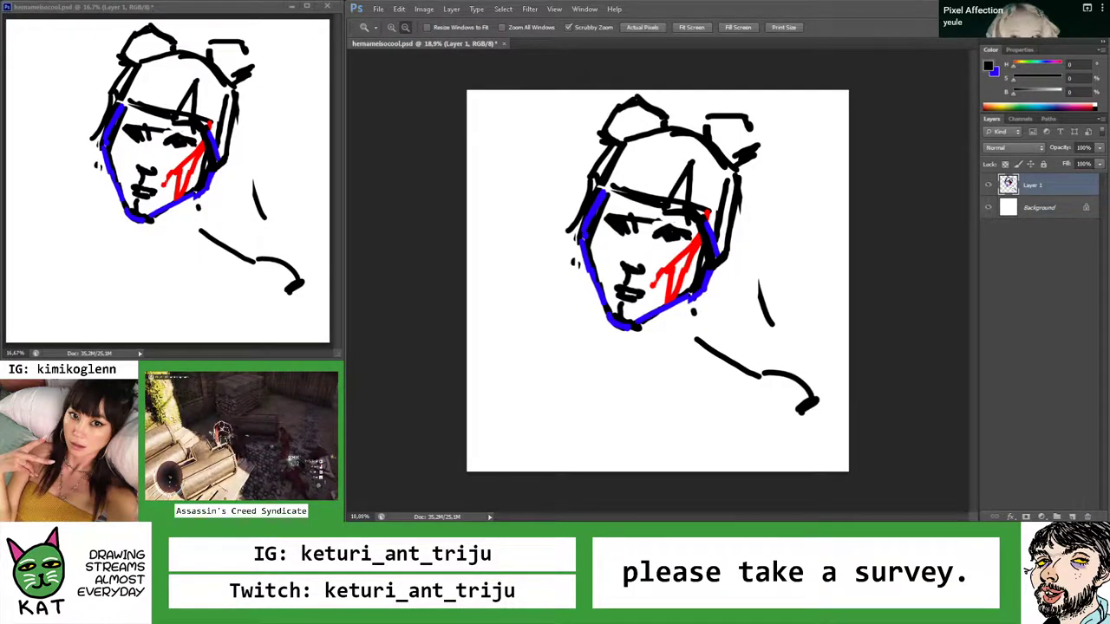
pyautogui.press('b')
pyautogui.moveTo(581, 292); pyautogui.dragTo(569, 310)
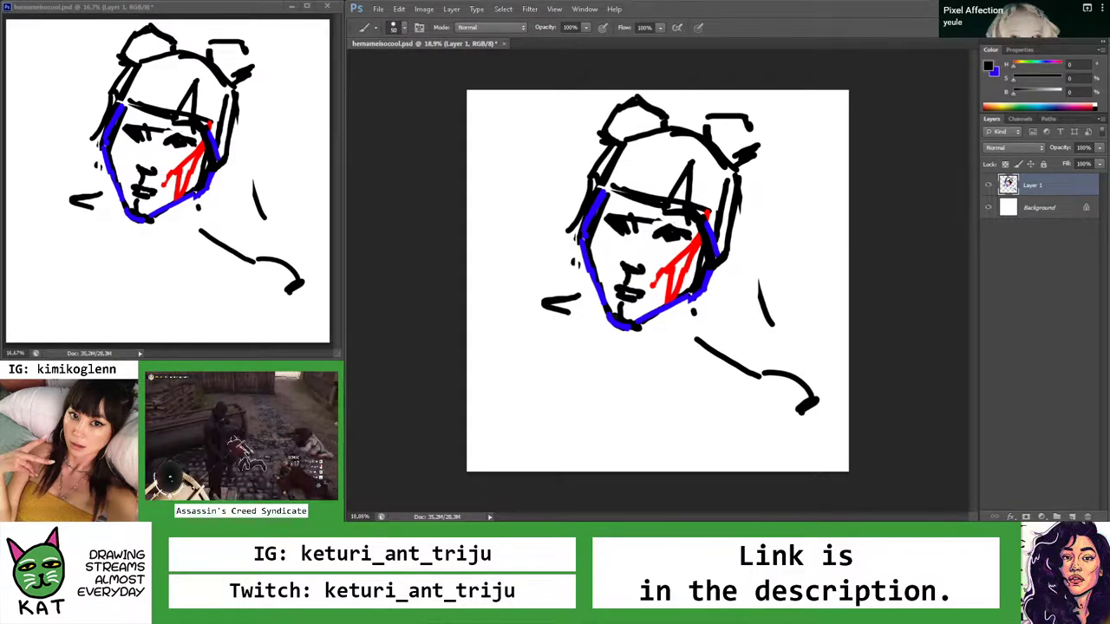
pyautogui.hotkey('ctrl', 'z')
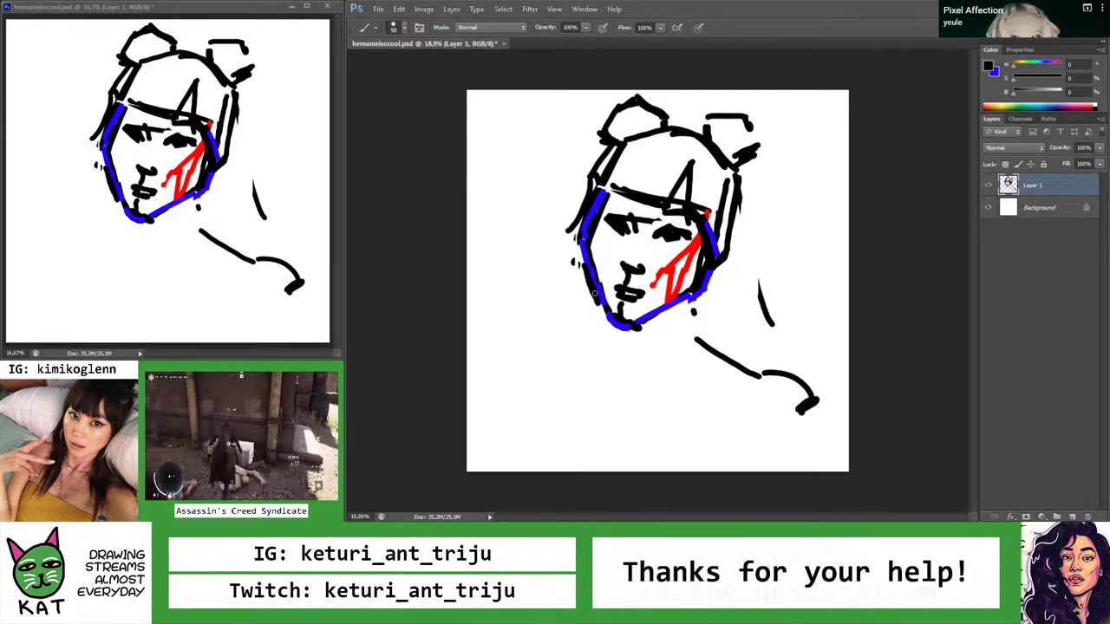
# Draw the left hair lock in black from the jaw downward, with an outer edge, cross strokes and a pointed tip
pyautogui.moveTo(602, 305); pyautogui.dragTo(576, 392)
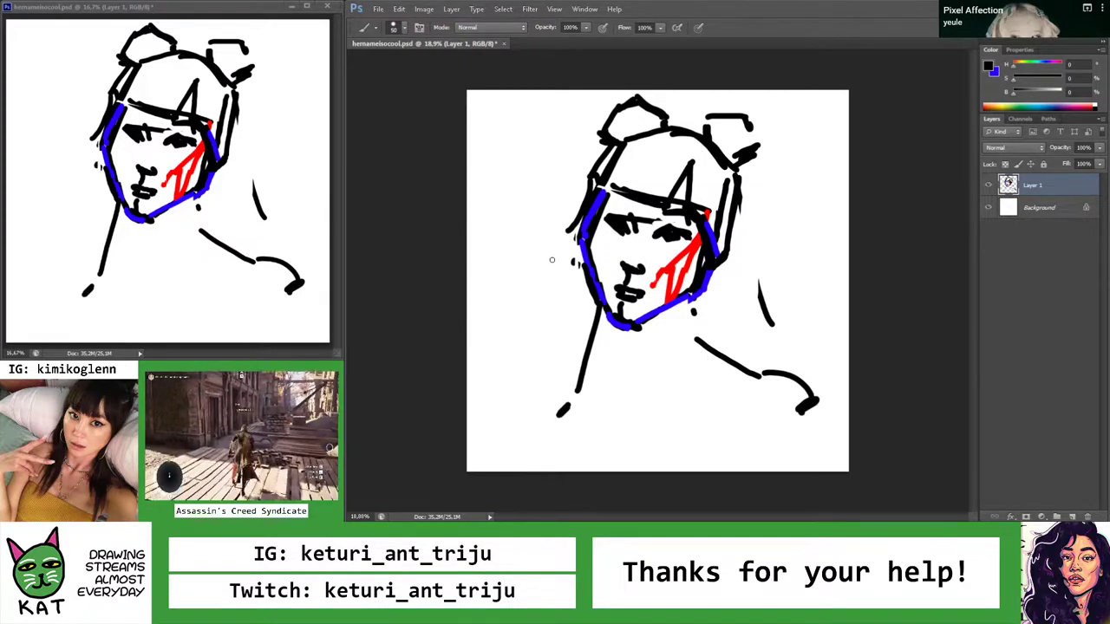
pyautogui.moveTo(565, 250)
pyautogui.mouseDown()
pyautogui.moveTo(553, 269)
pyautogui.moveTo(559, 373)
pyautogui.mouseUp()
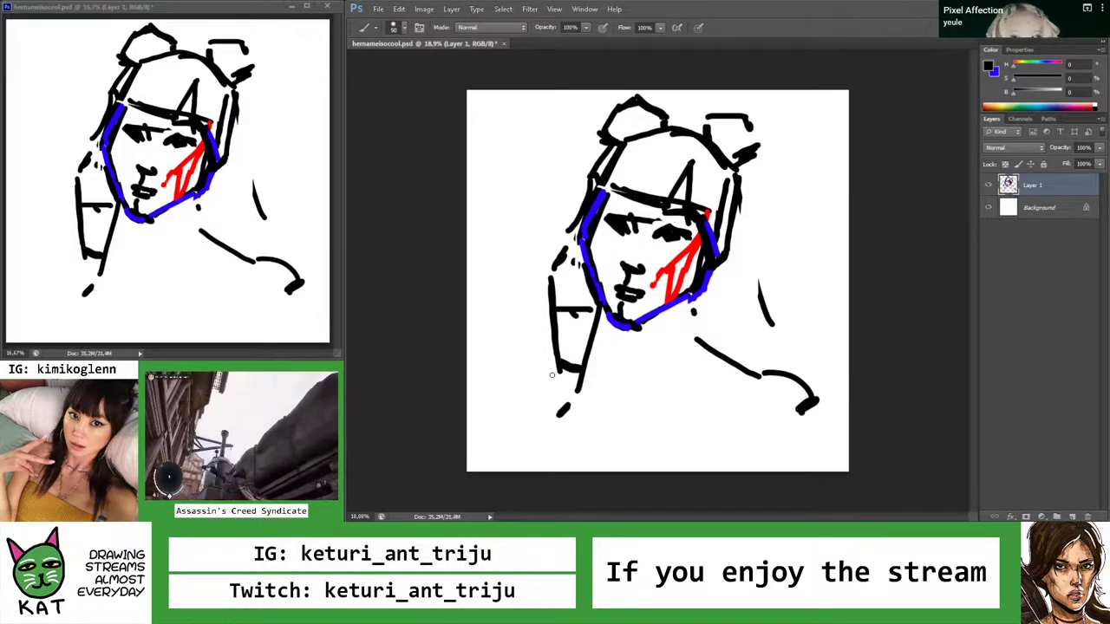
pyautogui.moveTo(563, 362)
pyautogui.mouseDown()
pyautogui.moveTo(528, 420)
pyautogui.moveTo(551, 406)
pyautogui.moveTo(532, 384)
pyautogui.moveTo(583, 387)
pyautogui.mouseUp()
pyautogui.hotkey('ctrl', 'z')
# Draw the right hair lock in black below the jaw, closed by a cross stroke and ending in a pointed tip
pyautogui.press('z')
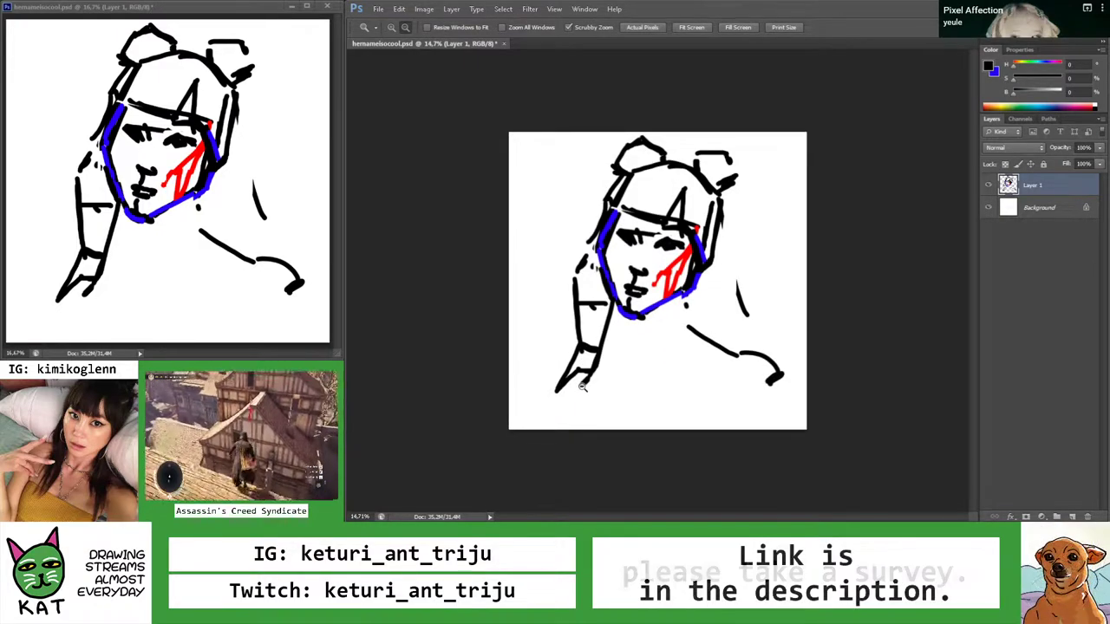
pyautogui.moveTo(652, 373); pyautogui.dragTo(737, 330)
pyautogui.press('b')
pyautogui.press('z')
pyautogui.press('b')
pyautogui.moveTo(665, 346)
pyautogui.mouseDown()
pyautogui.moveTo(686, 298)
pyautogui.moveTo(662, 351)
pyautogui.mouseUp()
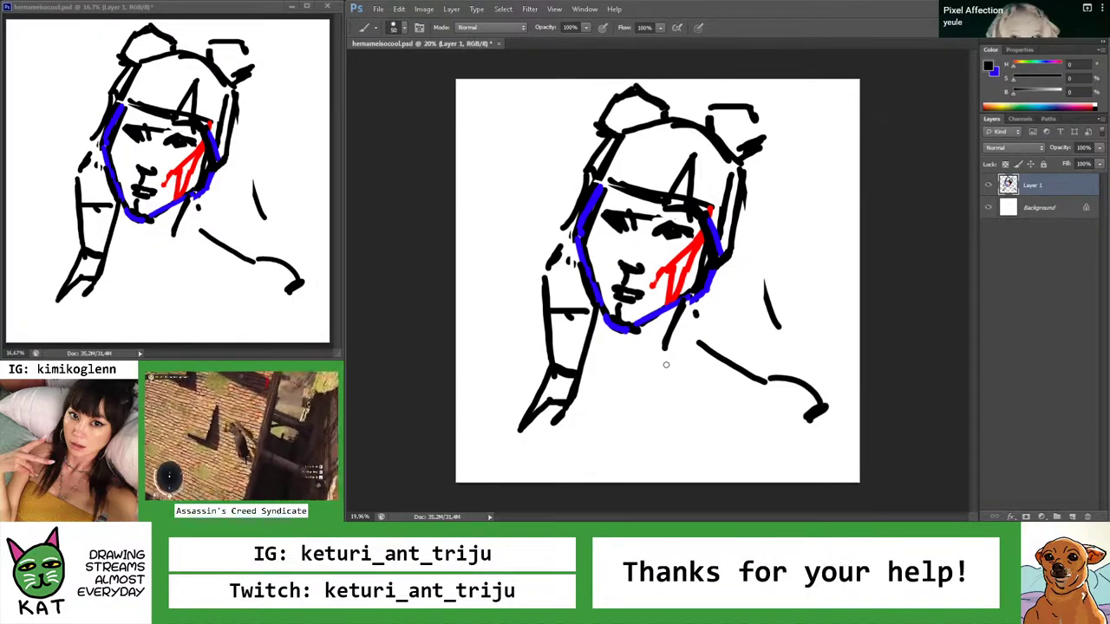
pyautogui.moveTo(675, 405); pyautogui.dragTo(721, 397)
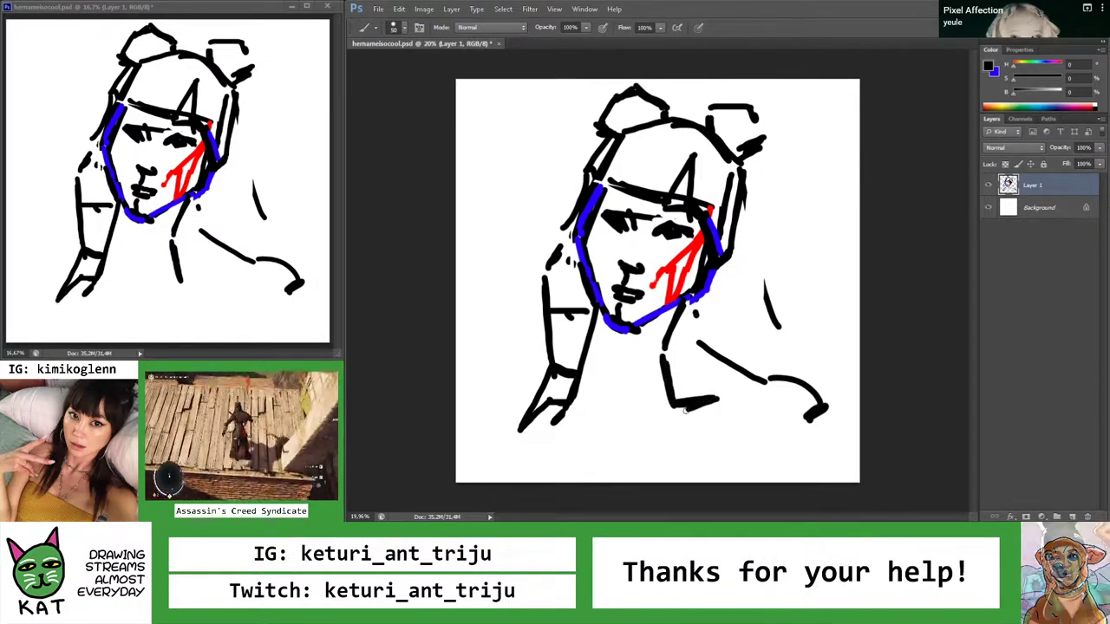
pyautogui.moveTo(721, 256)
pyautogui.mouseDown()
pyautogui.moveTo(703, 319)
pyautogui.moveTo(719, 392)
pyautogui.moveTo(699, 470)
pyautogui.mouseUp()
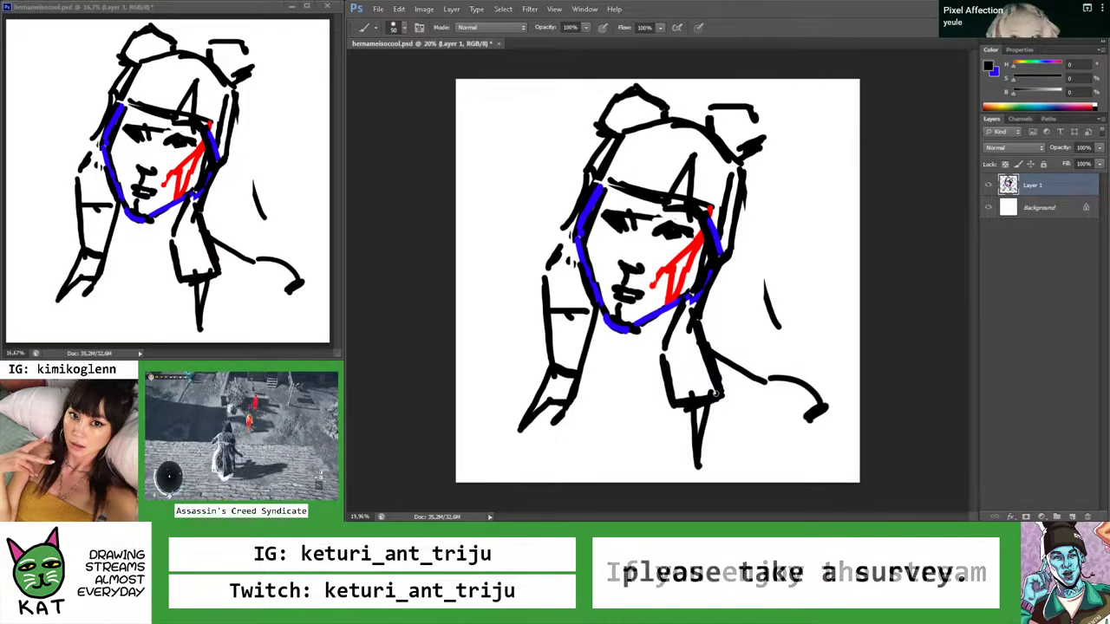
pyautogui.moveTo(713, 403)
pyautogui.mouseDown()
pyautogui.moveTo(701, 465)
pyautogui.moveTo(659, 392)
pyautogui.moveTo(639, 389)
pyautogui.moveTo(698, 419)
pyautogui.moveTo(685, 424)
pyautogui.moveTo(712, 422)
pyautogui.mouseUp()
# Draw the neck edges below the jaw in black and join them with a thick angled neckline between the two locks
pyautogui.press('z')
pyautogui.press('b')
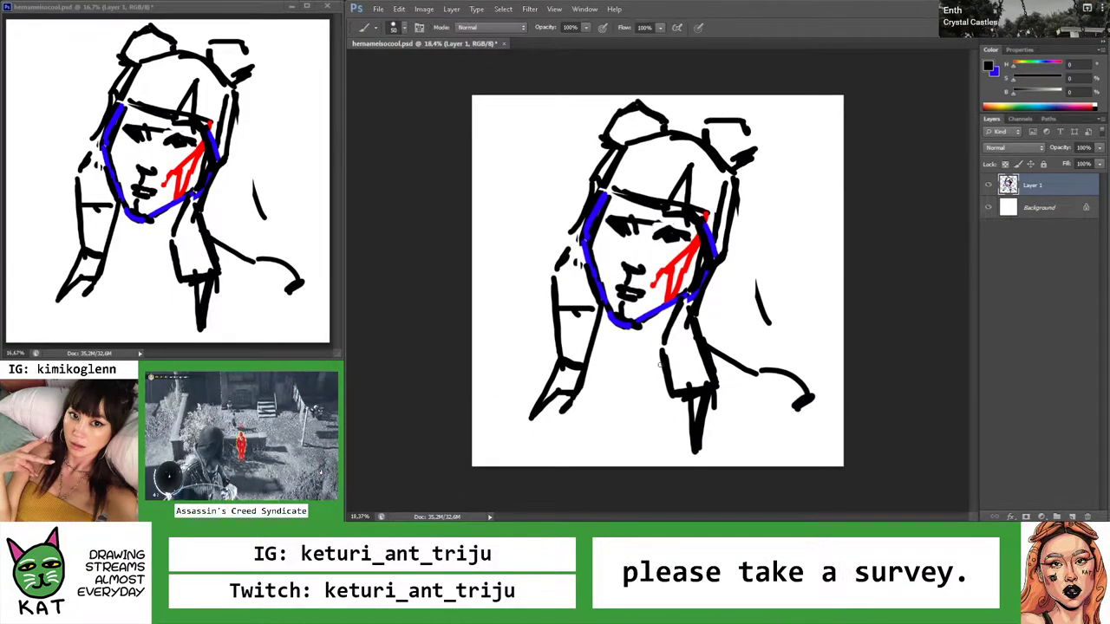
pyautogui.moveTo(678, 294)
pyautogui.mouseDown()
pyautogui.moveTo(650, 368)
pyautogui.moveTo(594, 332)
pyautogui.mouseUp()
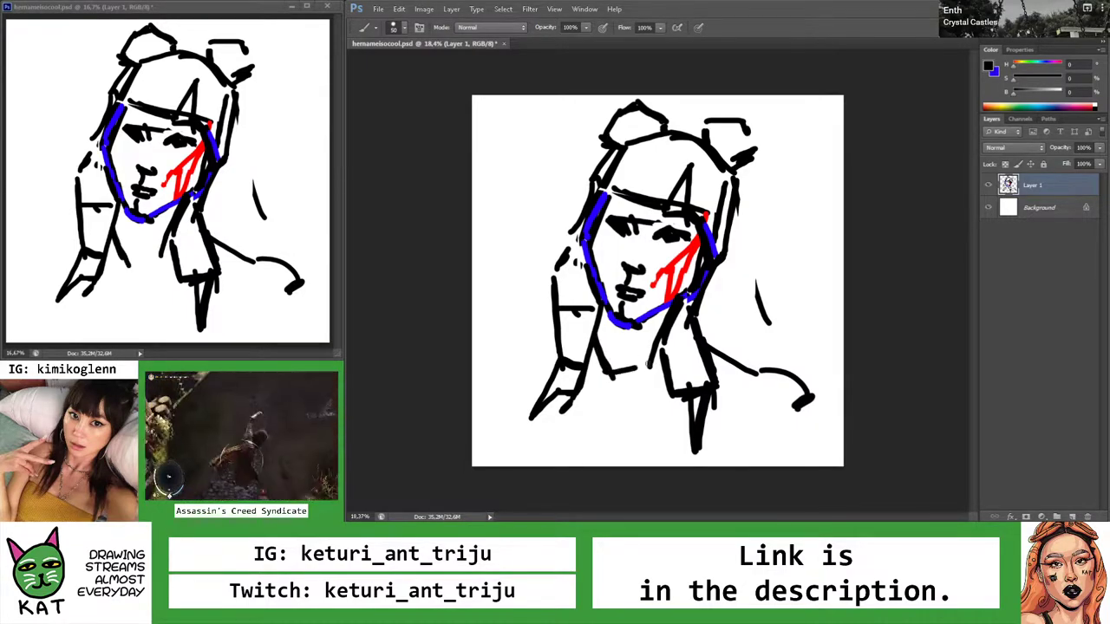
pyautogui.moveTo(650, 363)
pyautogui.mouseDown()
pyautogui.moveTo(605, 377)
pyautogui.moveTo(616, 378)
pyautogui.moveTo(587, 349)
pyautogui.moveTo(623, 360)
pyautogui.mouseUp()
# Move the whole sketch layer up and slightly right to free space at the bottom of the canvas
pyautogui.press('z')
pyautogui.press('b')
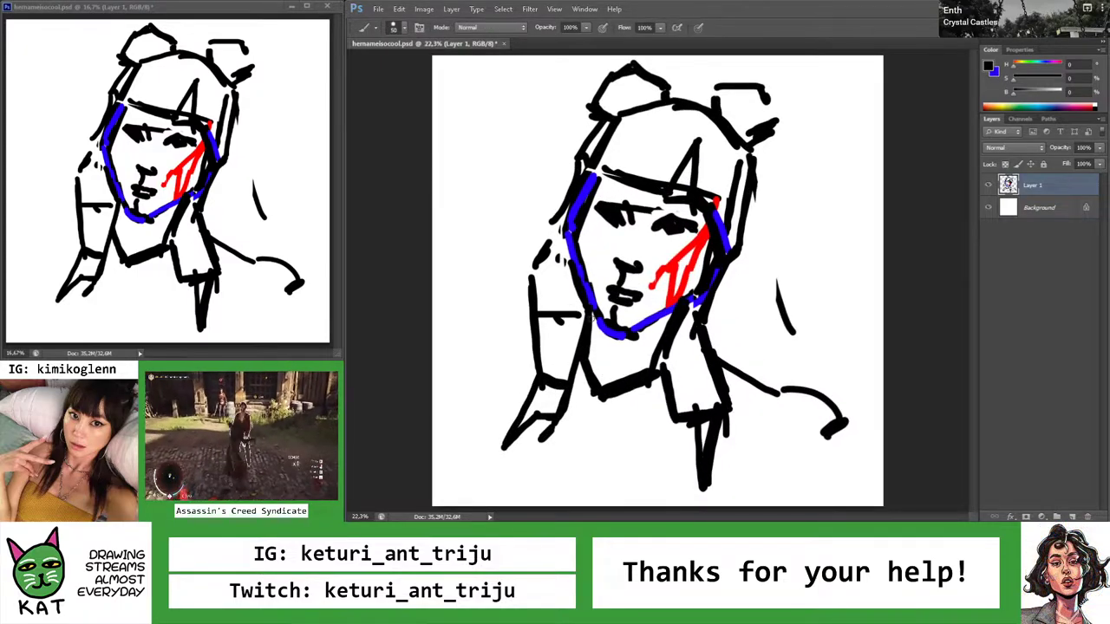
pyautogui.press('z')
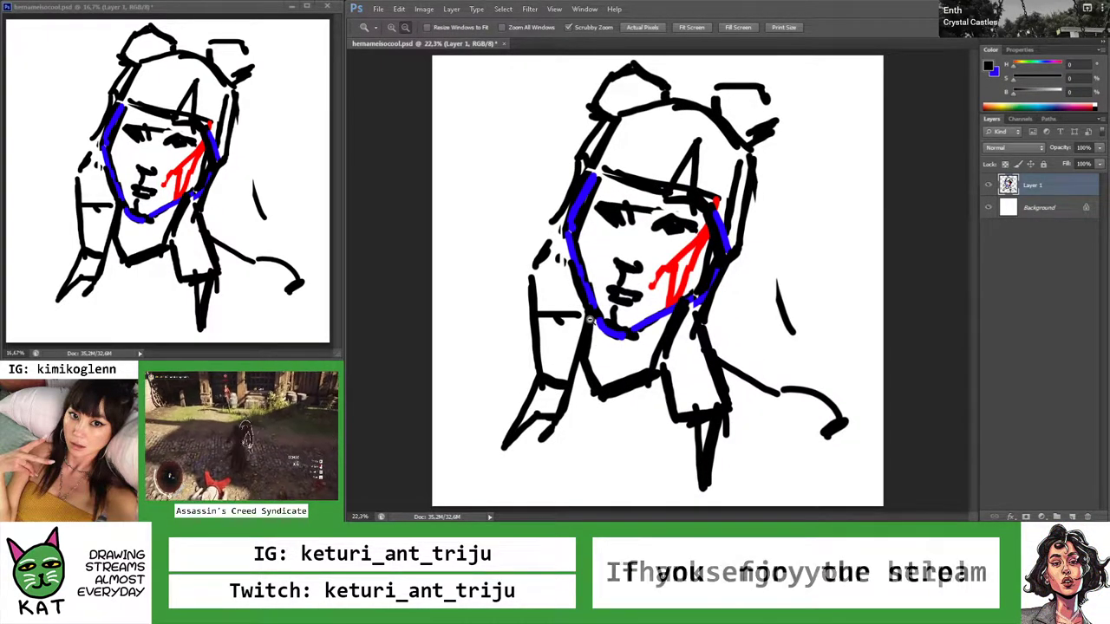
pyautogui.moveTo(621, 321); pyautogui.dragTo(696, 323)
pyautogui.press('v')
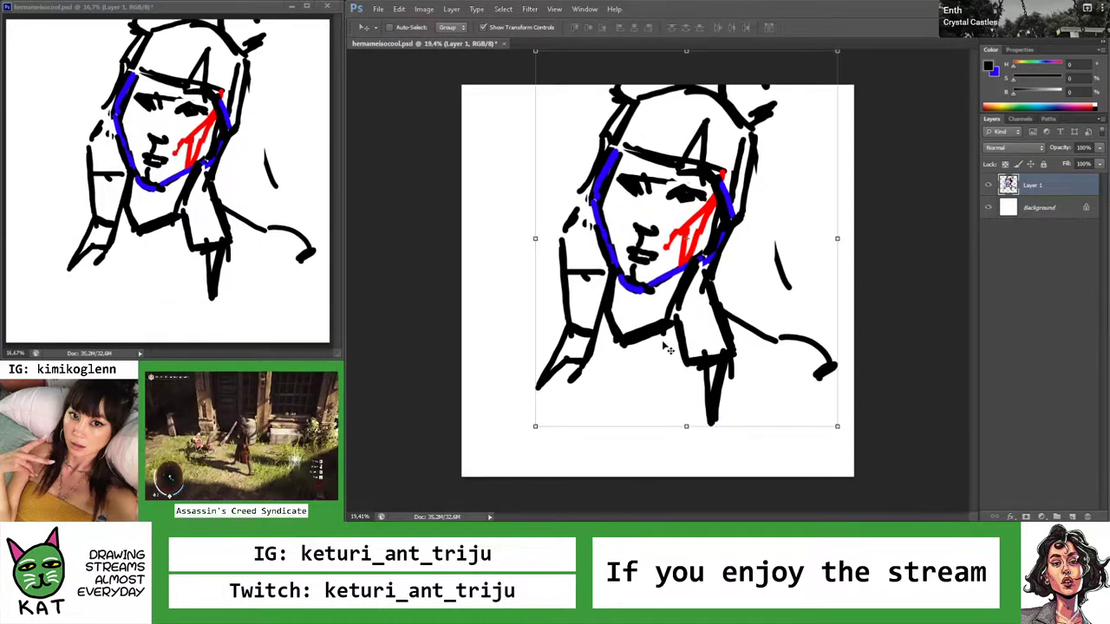
# Draw a sloping black chest line below the left lock's tip and connect it to the neckline with a short line
pyautogui.press('b')
pyautogui.moveTo(535, 403); pyautogui.dragTo(656, 439)
pyautogui.hotkey('ctrl', 'z')
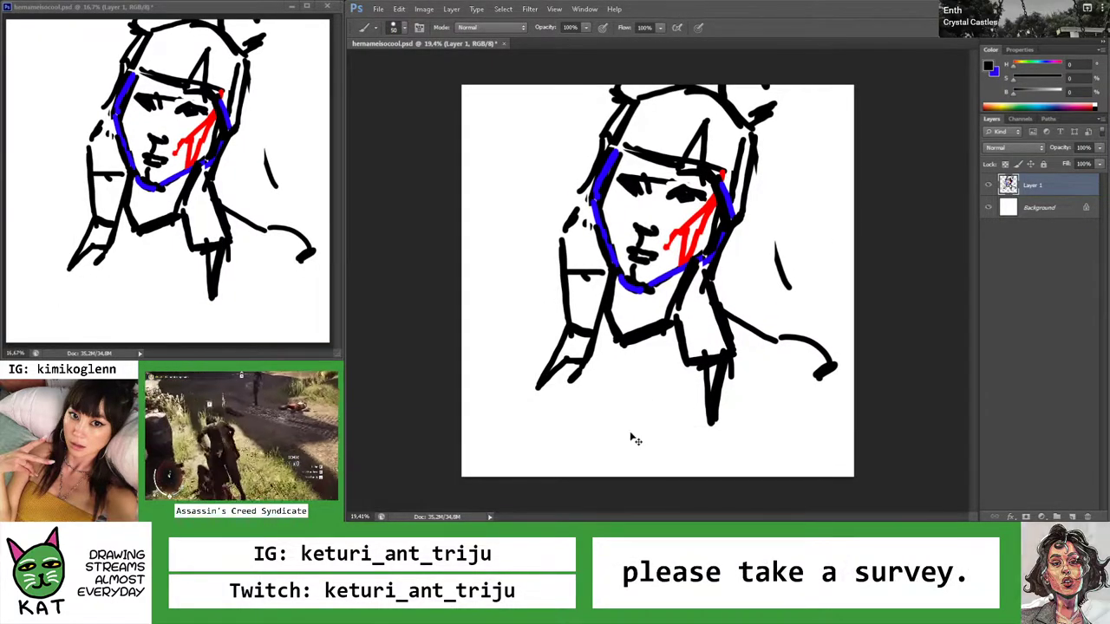
pyautogui.moveTo(542, 396); pyautogui.dragTo(641, 435)
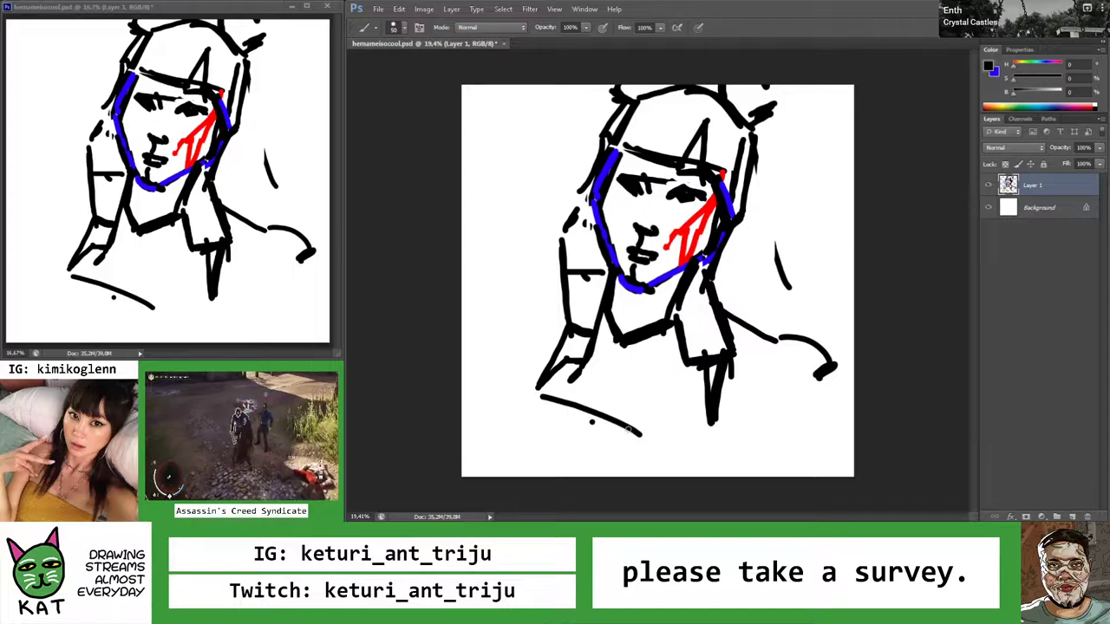
pyautogui.moveTo(617, 345); pyautogui.dragTo(611, 378)
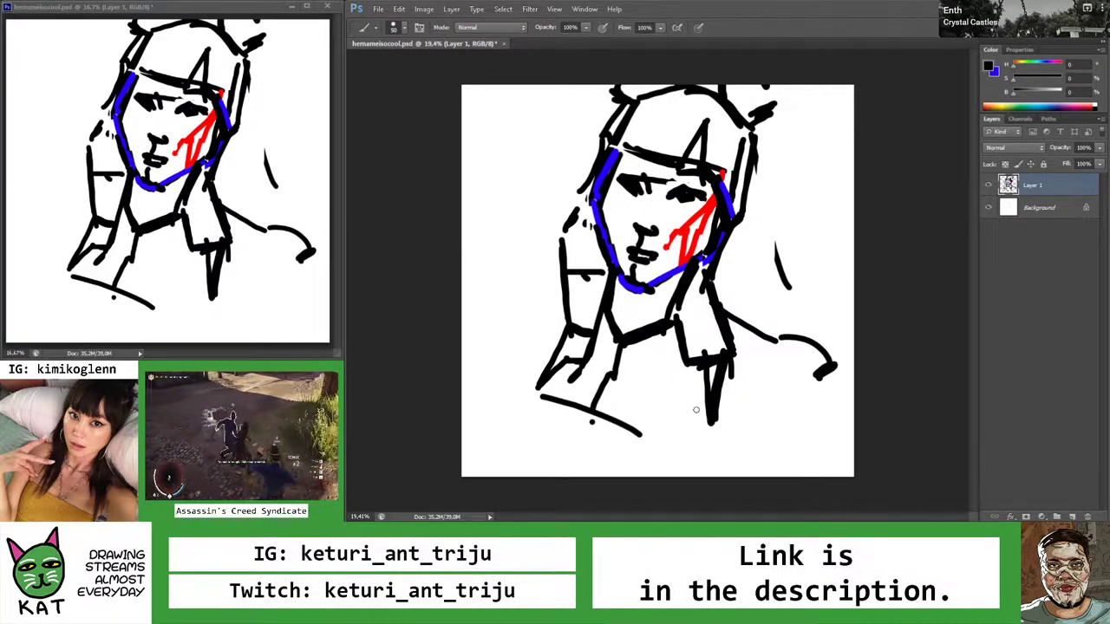
pyautogui.moveTo(695, 409); pyautogui.dragTo(683, 428)
pyautogui.hotkey('ctrl', 'z')
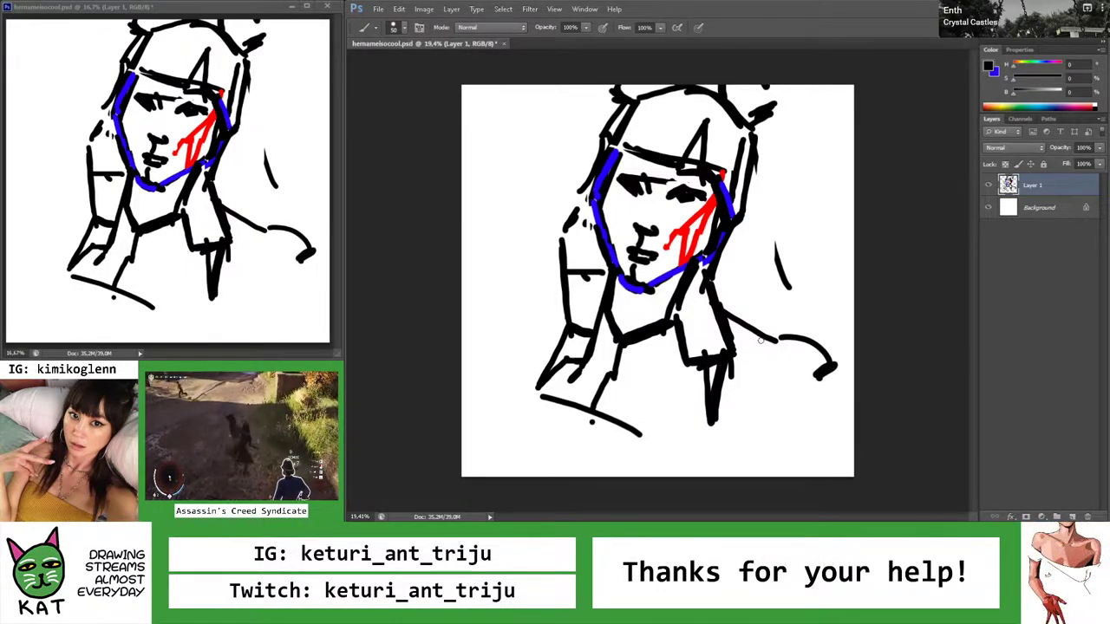
# Draw the right upper arm in black below the shoulder, with an arched top and thick edges reaching the canvas bottom
pyautogui.moveTo(724, 305)
pyautogui.mouseDown()
pyautogui.moveTo(767, 345)
pyautogui.moveTo(730, 357)
pyautogui.moveTo(745, 442)
pyautogui.mouseUp()
pyautogui.moveTo(743, 381)
pyautogui.mouseDown()
pyautogui.moveTo(780, 352)
pyautogui.moveTo(798, 434)
pyautogui.mouseUp()
pyautogui.moveTo(784, 369); pyautogui.dragTo(810, 462)
pyautogui.moveTo(788, 362); pyautogui.dragTo(803, 432)
pyautogui.moveTo(744, 381); pyautogui.dragTo(737, 477)
pyautogui.moveTo(737, 399); pyautogui.dragTo(733, 461)
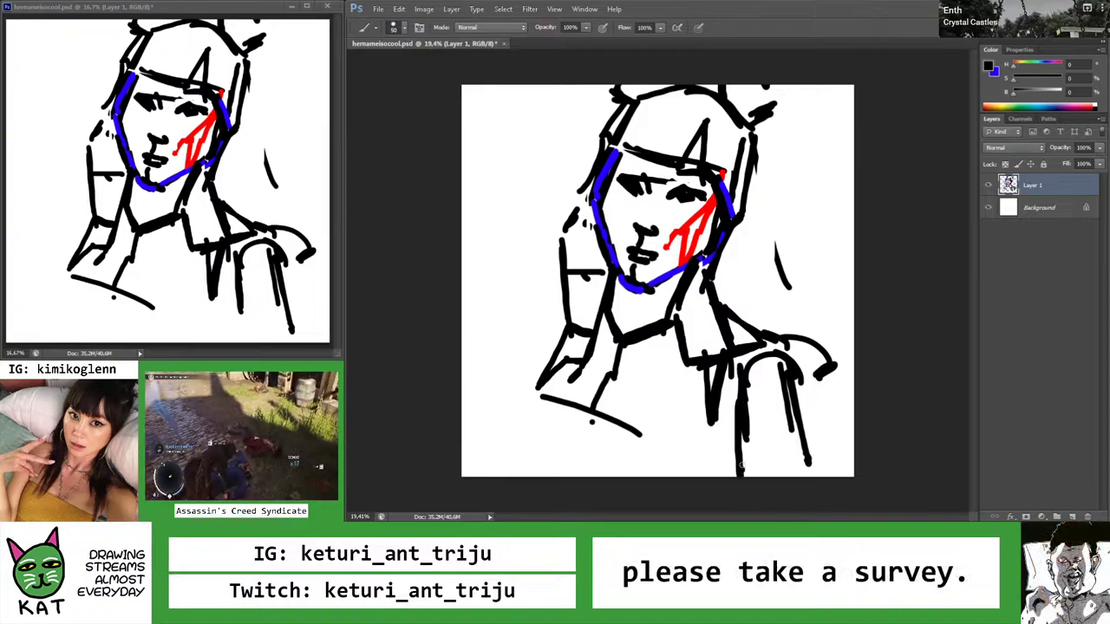
pyautogui.moveTo(791, 357); pyautogui.dragTo(822, 475)
# Set the brush colour to pure red and paint curved bands across the right upper arm
pyautogui.press('x')
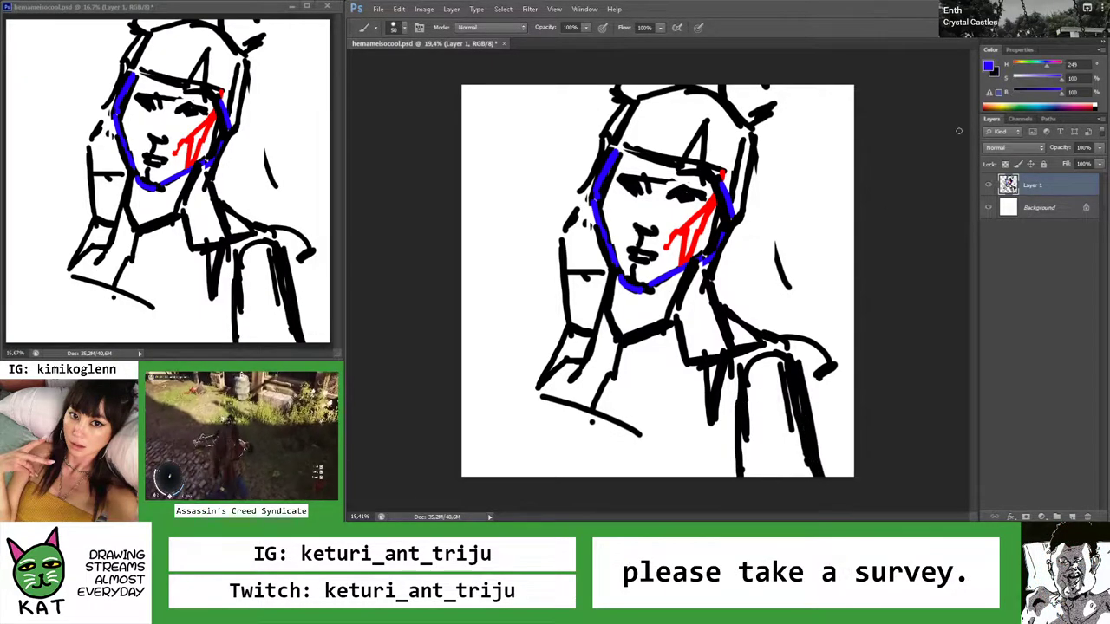
pyautogui.press('d')
pyautogui.press('x')
pyautogui.click(1060, 78)
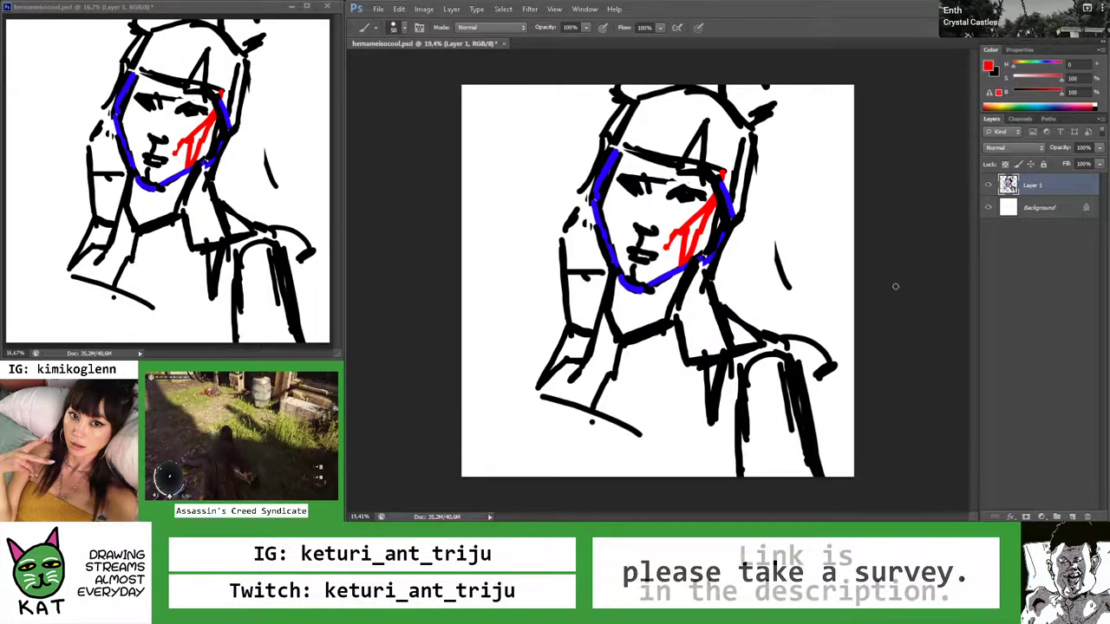
pyautogui.moveTo(741, 444); pyautogui.dragTo(810, 437)
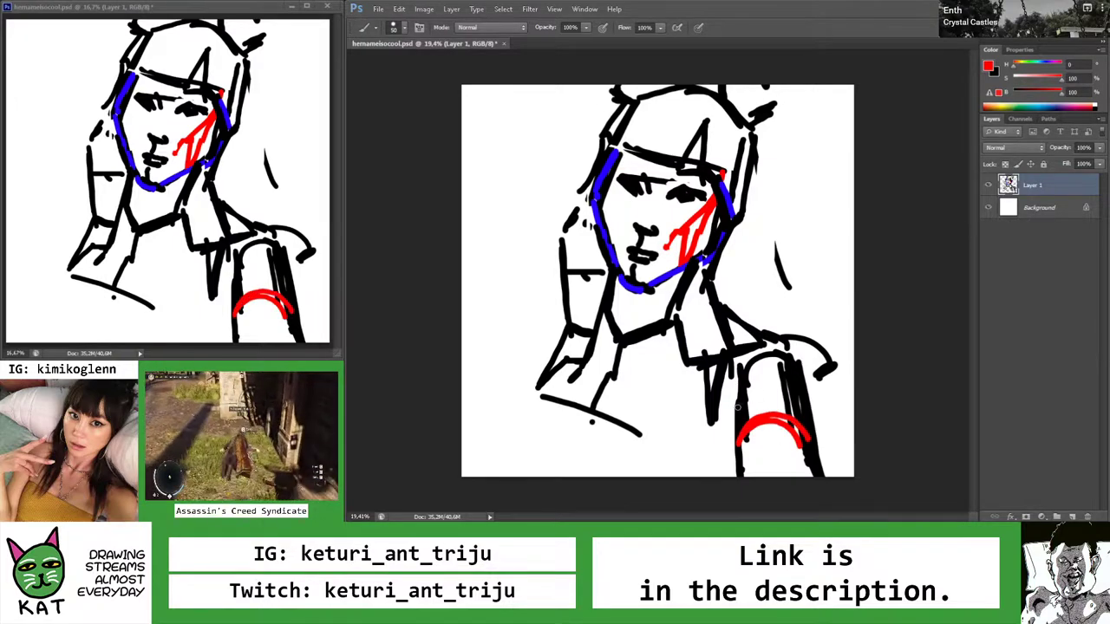
pyautogui.press('z')
pyautogui.moveTo(735, 407)
pyautogui.mouseDown()
pyautogui.moveTo(808, 406)
pyautogui.moveTo(708, 394)
pyautogui.moveTo(776, 421)
pyautogui.mouseUp()
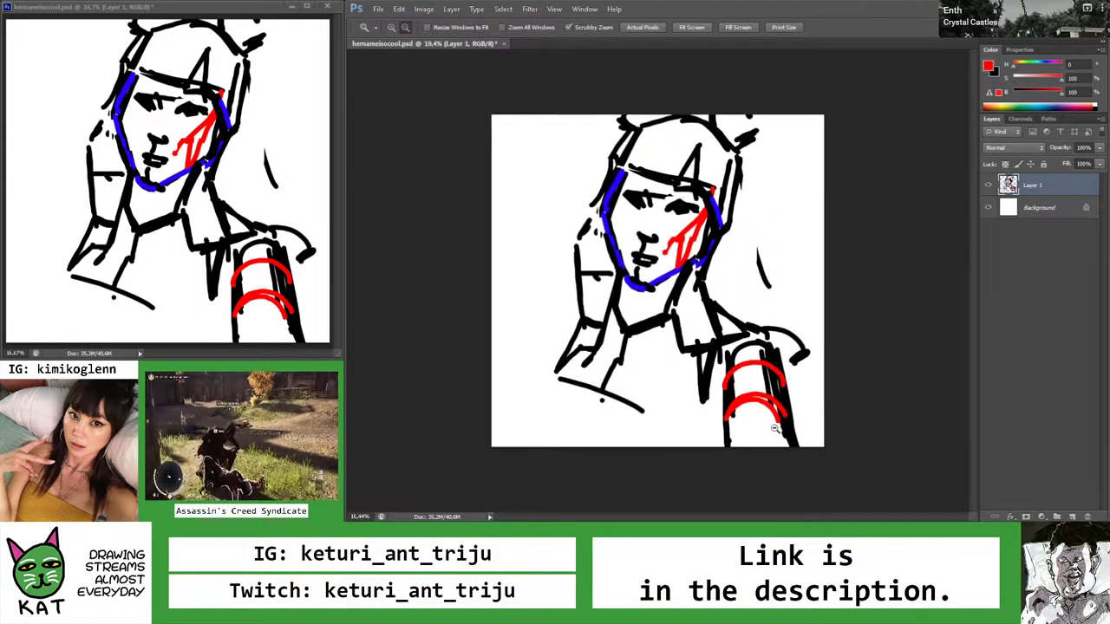
# Switch back to black and draw strokes from the right lock's tip to the arm and down to the canvas bottom
pyautogui.press('x')
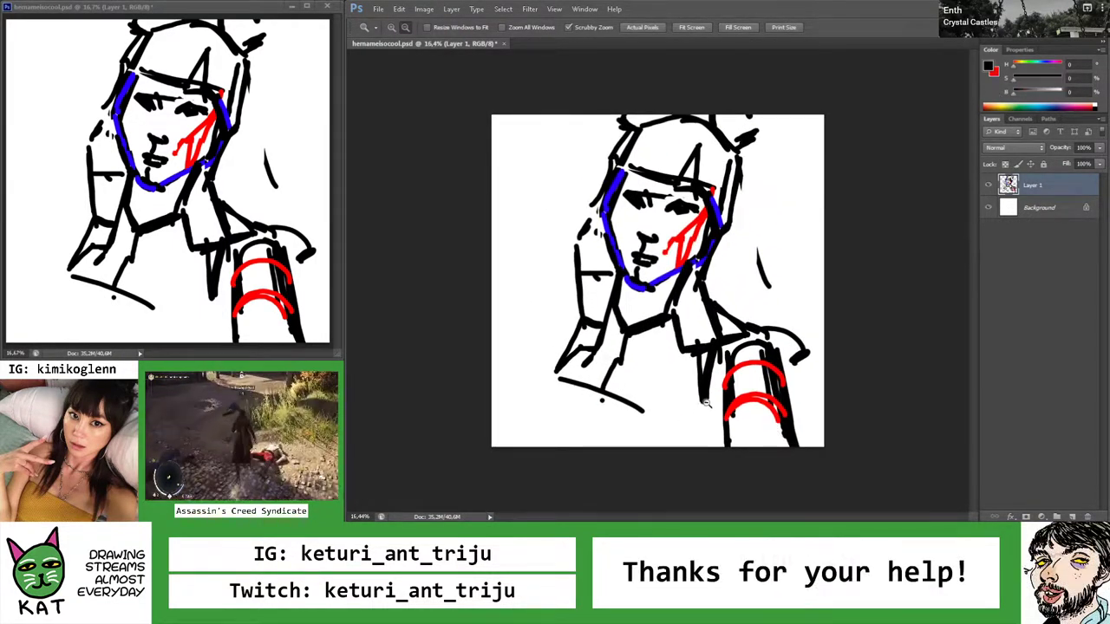
pyautogui.press('b')
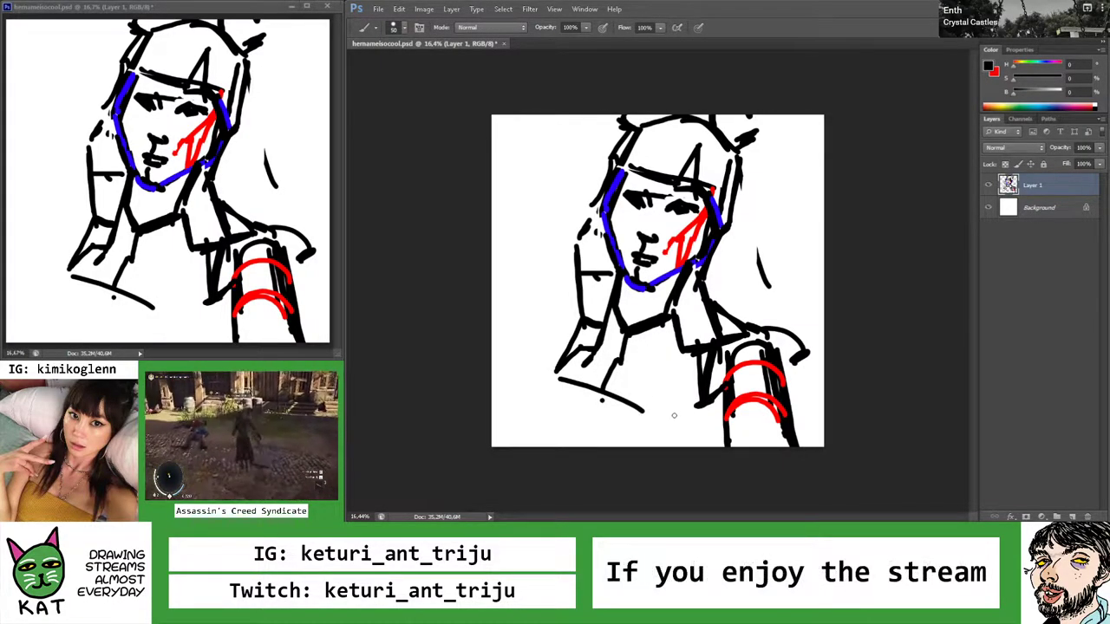
pyautogui.moveTo(701, 404); pyautogui.dragTo(677, 444)
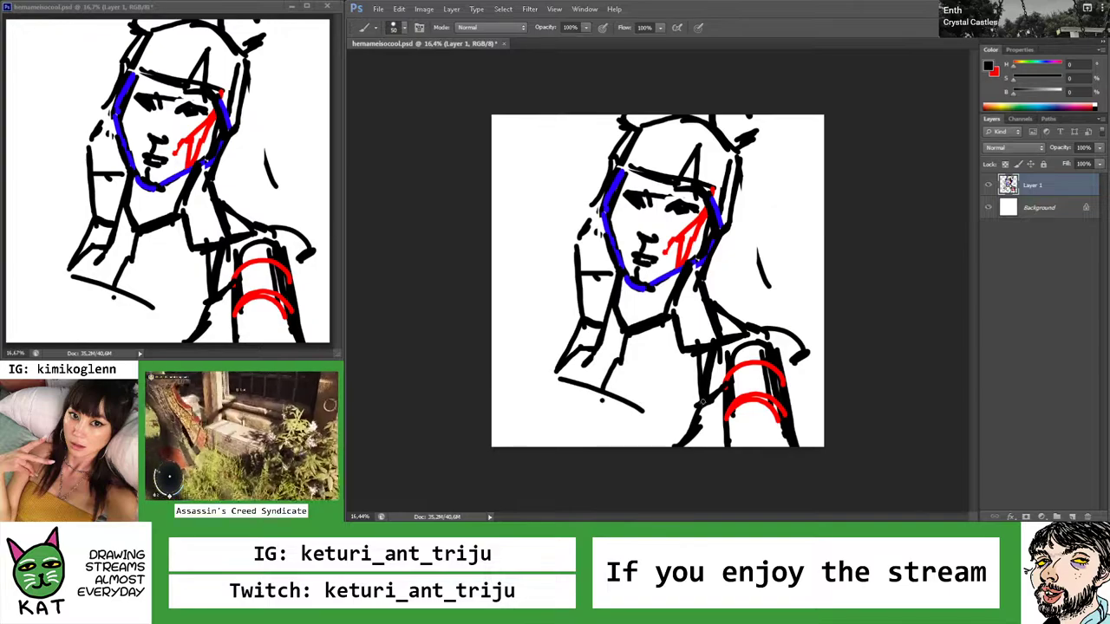
# Extend the chest line across to the right lock's tip and draw a curved shoulder stroke outside the left lock
pyautogui.moveTo(685, 406); pyautogui.dragTo(626, 408)
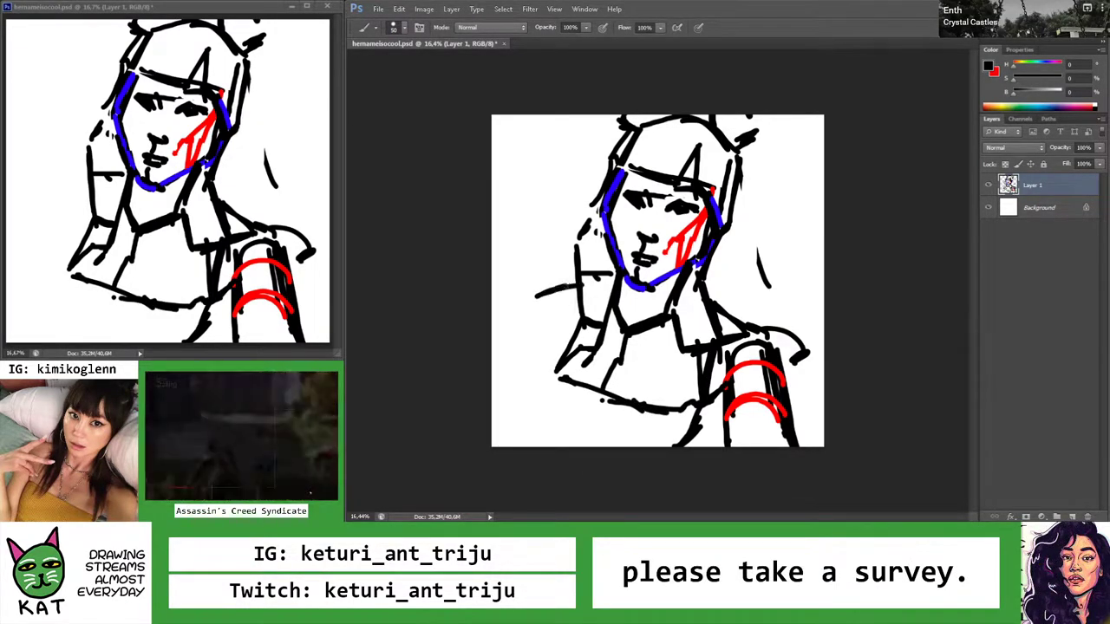
pyautogui.hotkey('ctrl', 'z')
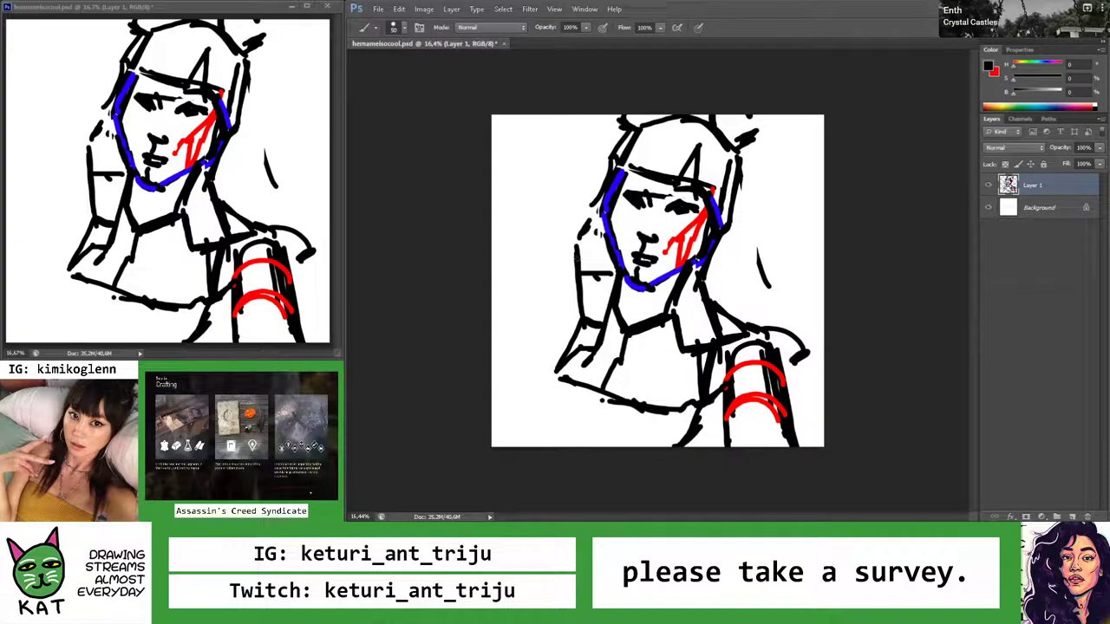
pyautogui.moveTo(590, 259)
pyautogui.mouseDown()
pyautogui.moveTo(549, 261)
pyautogui.moveTo(523, 298)
pyautogui.mouseUp()
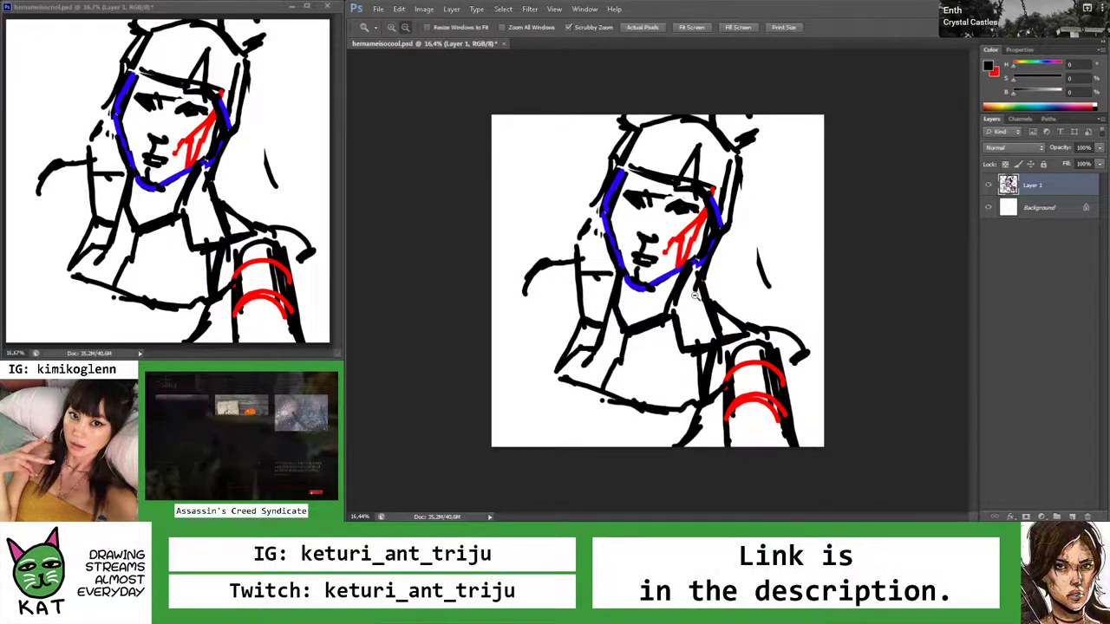
# Move the whole sketch layer down so both hair buns fit inside the canvas
pyautogui.press('z')
pyautogui.moveTo(648, 274); pyautogui.dragTo(607, 274)
pyautogui.moveTo(693, 304); pyautogui.dragTo(757, 305)
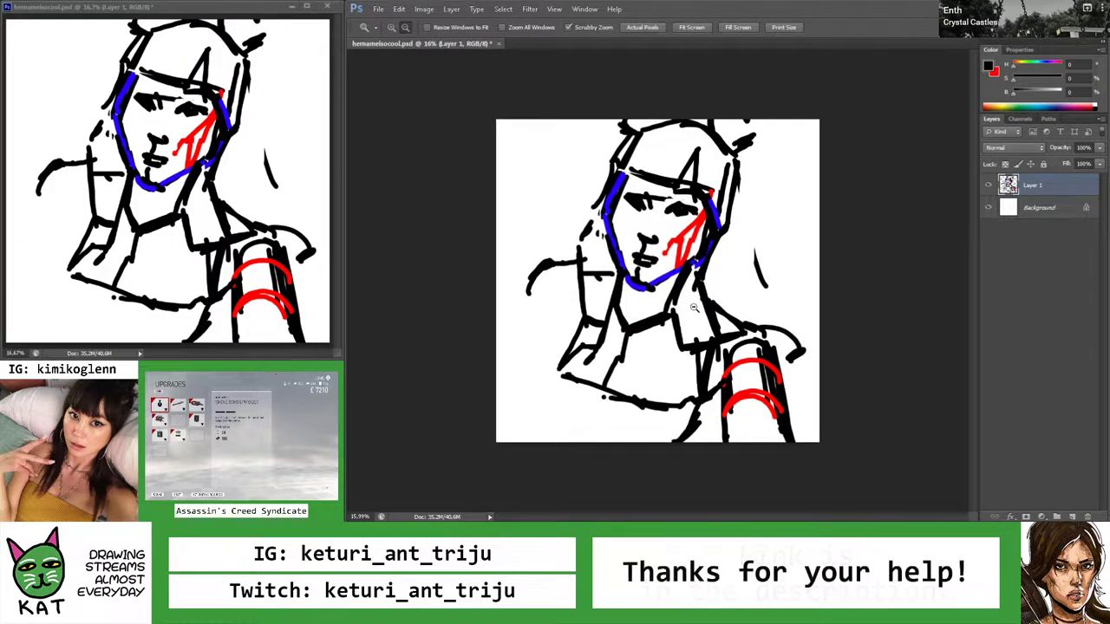
pyautogui.press('v')
pyautogui.moveTo(686, 282); pyautogui.dragTo(688, 314)
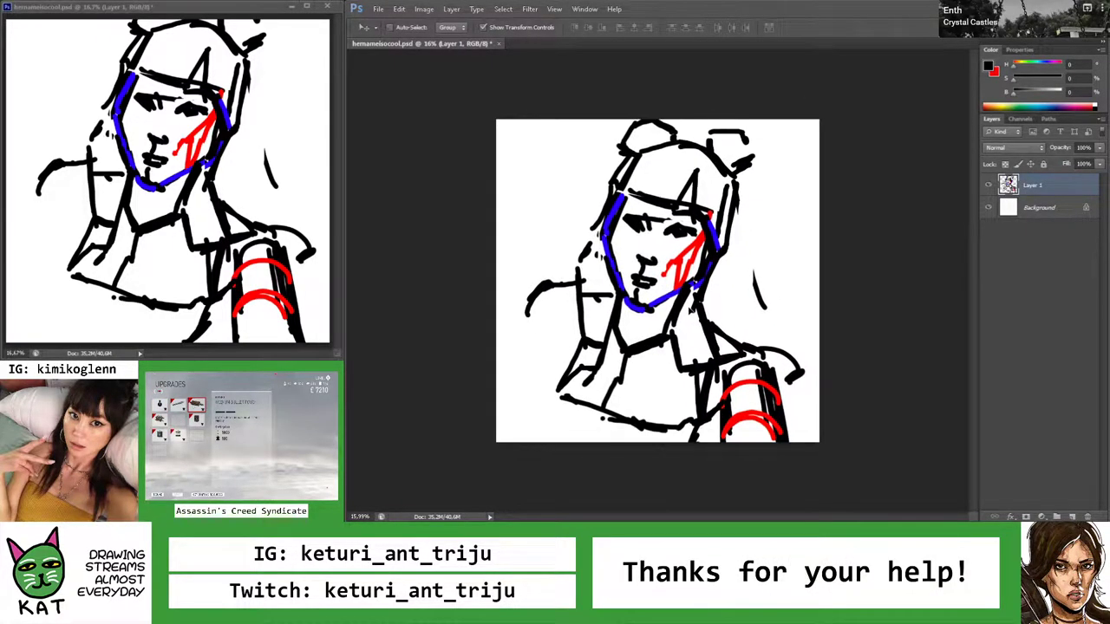
# Select the head with a rectangular marquee and enlarge it to about 105% with Free Transform
pyautogui.press('m')
pyautogui.moveTo(591, 120); pyautogui.dragTo(757, 313)
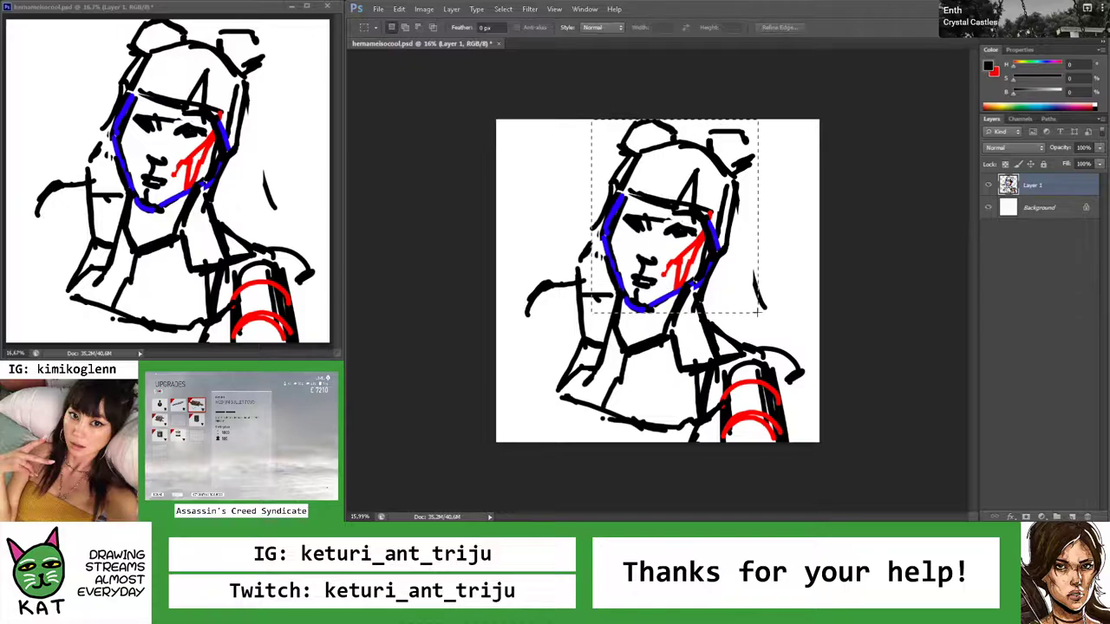
pyautogui.press('v')
pyautogui.hotkey('ctrl', 't')
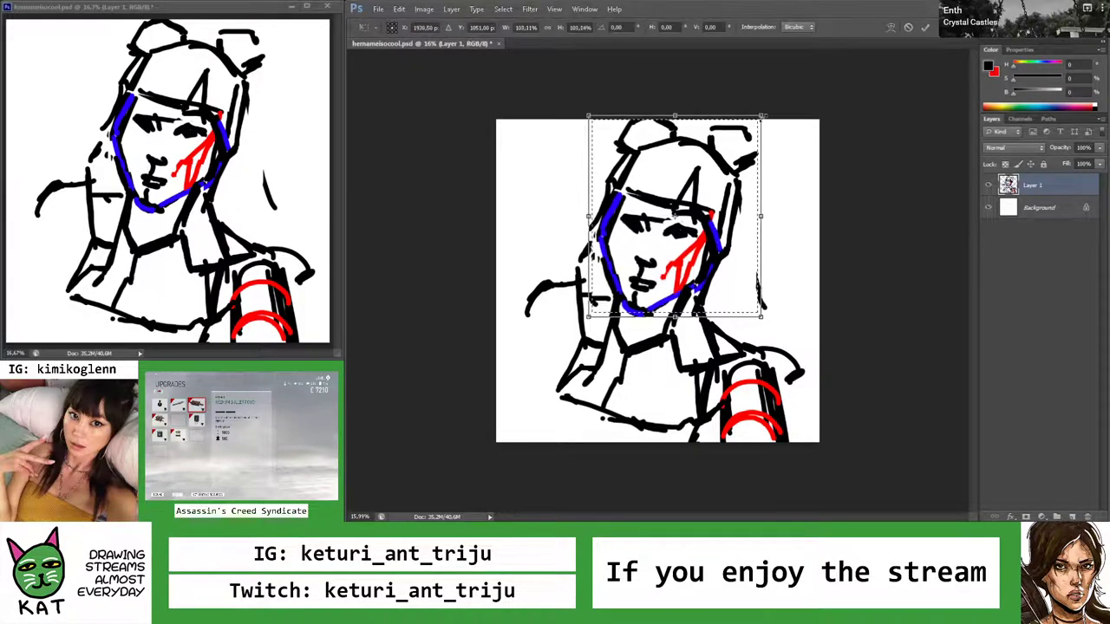
pyautogui.moveTo(758, 119); pyautogui.dragTo(763, 111)
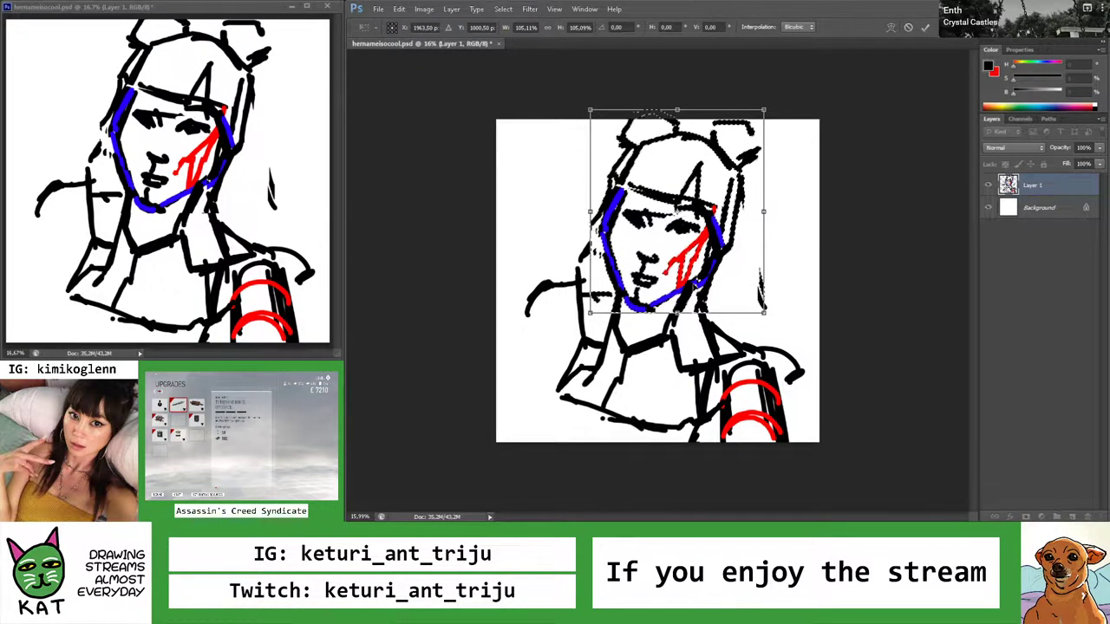
pyautogui.press('Return')
pyautogui.moveTo(743, 325); pyautogui.dragTo(760, 277)
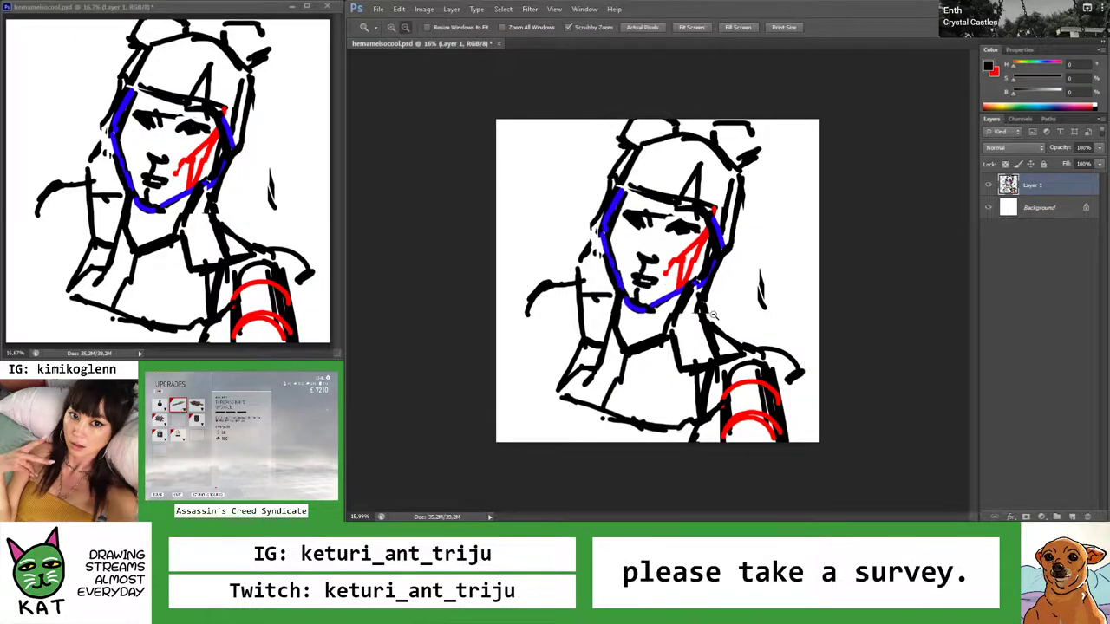
# Draw short black arm strokes outside the left lock's tip, running down beside the chest
pyautogui.scroll(-1, 761, 278)
pyautogui.press('z')
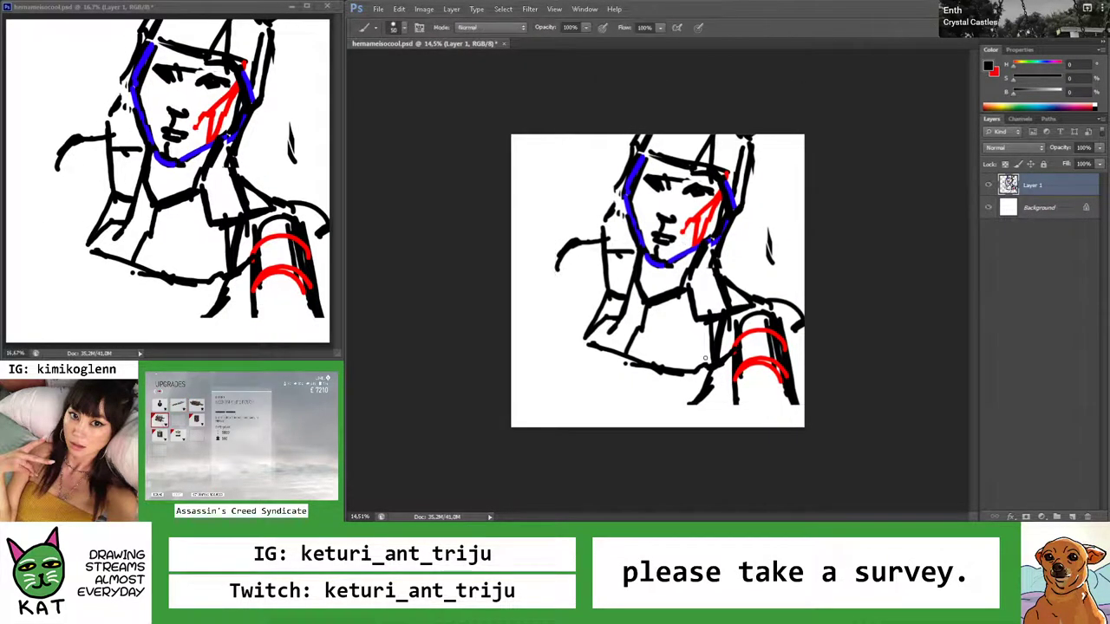
pyautogui.scroll(1, 594, 274)
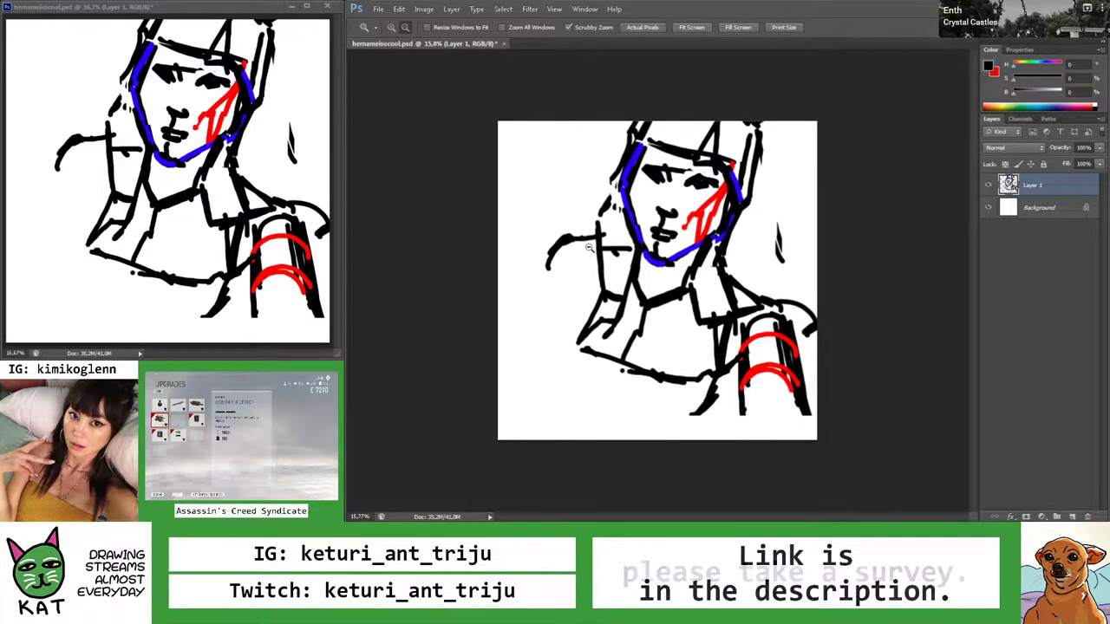
pyautogui.press('b')
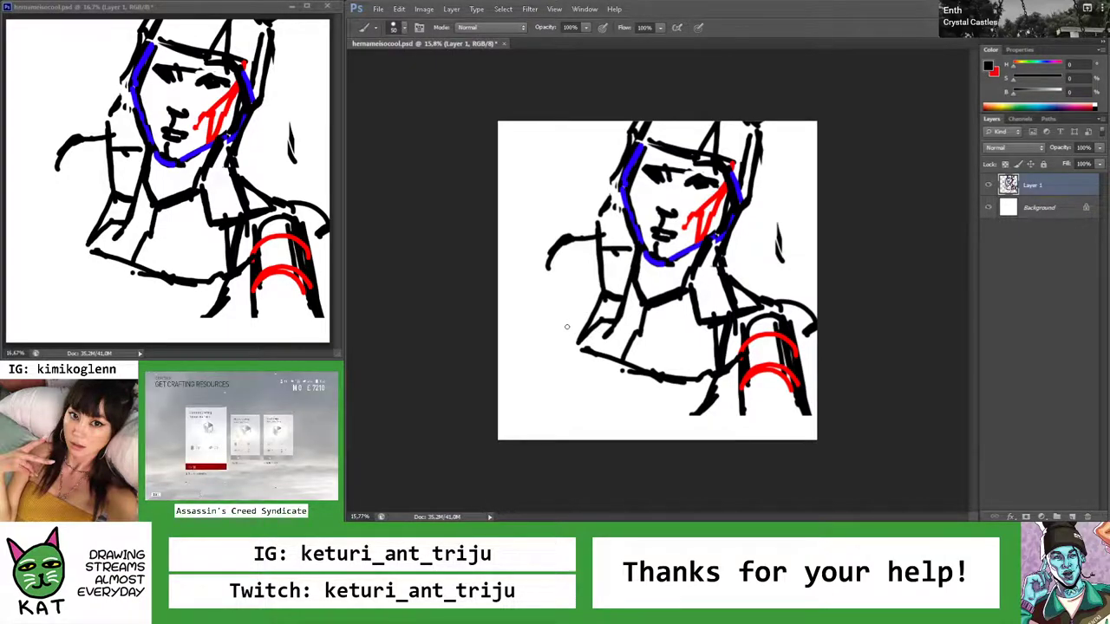
pyautogui.moveTo(565, 314); pyautogui.dragTo(563, 335)
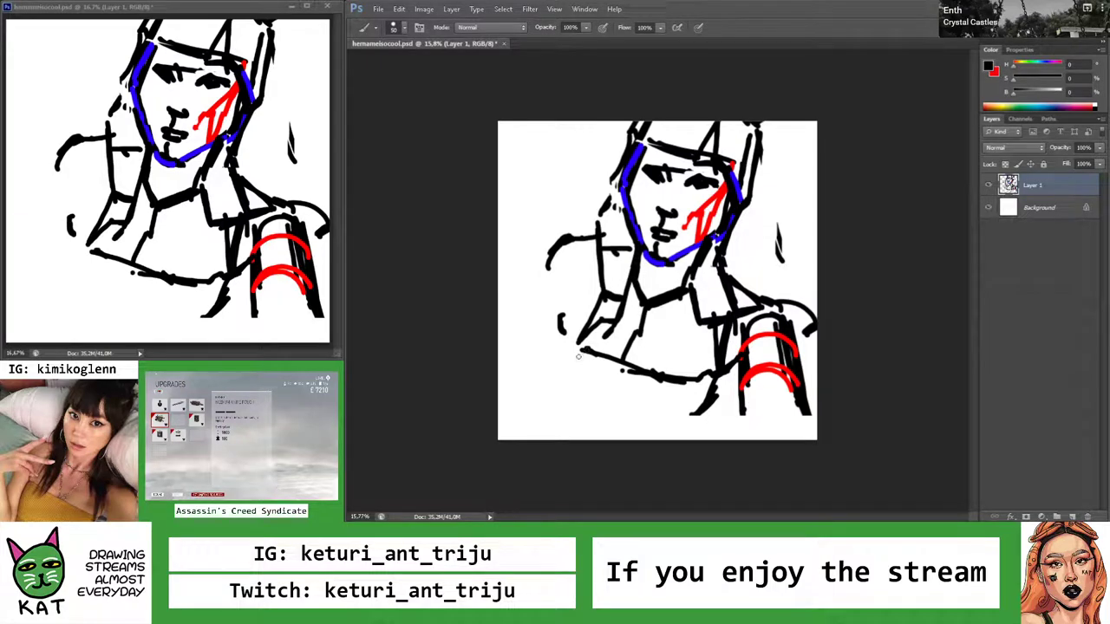
pyautogui.moveTo(562, 335); pyautogui.dragTo(561, 404)
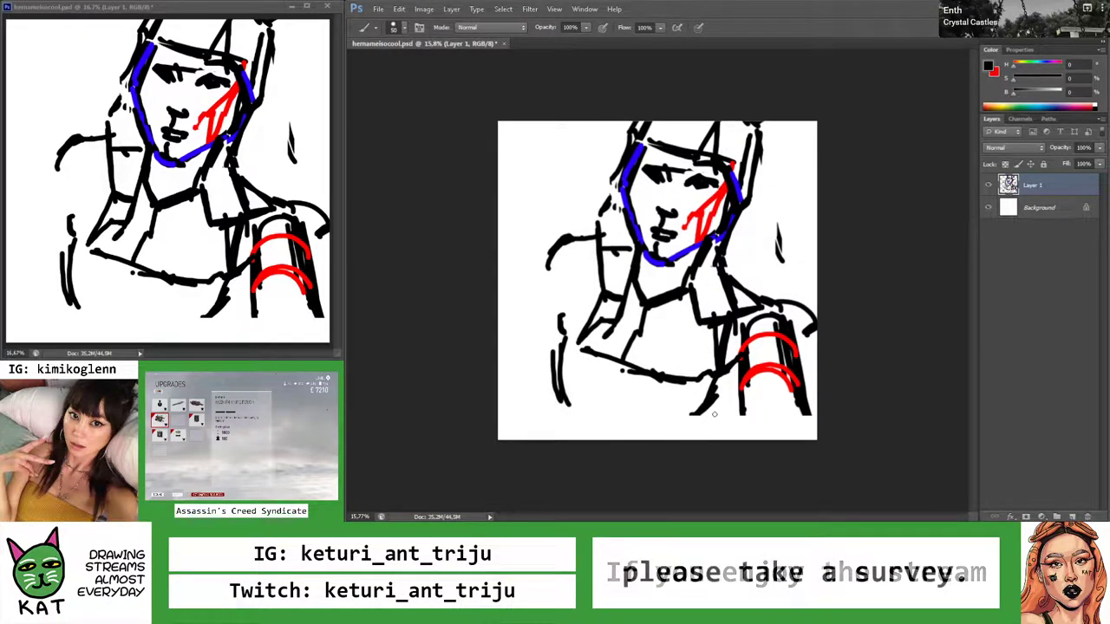
# Thicken the torso's edge beside the right arm and draw black lower-torso lines from the chest line to the canvas bottom
pyautogui.moveTo(718, 390); pyautogui.dragTo(699, 421)
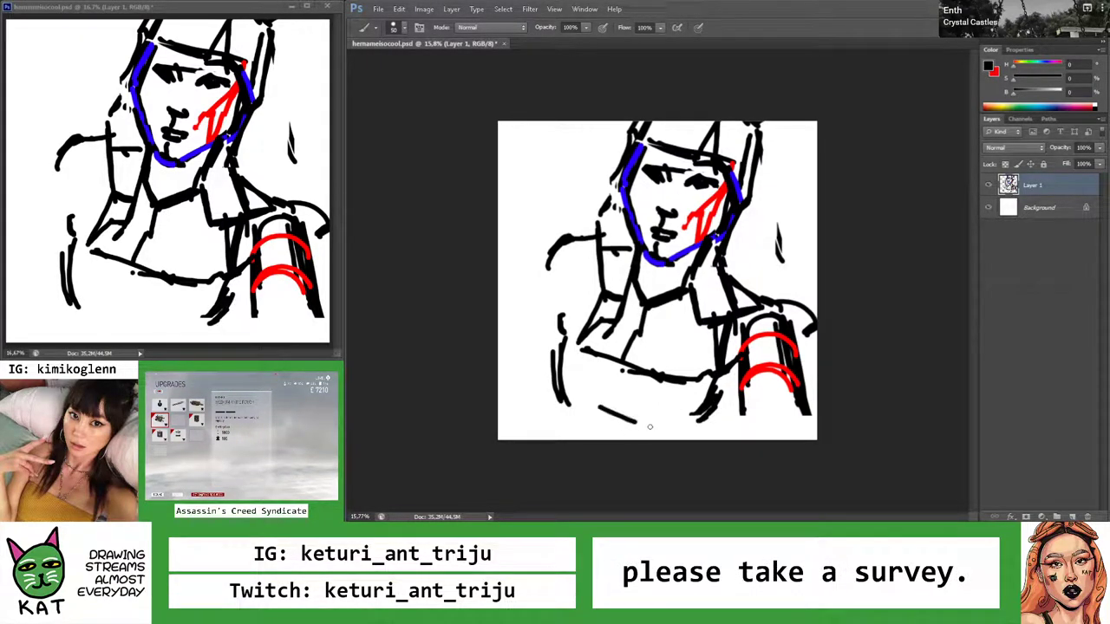
pyautogui.moveTo(621, 425); pyautogui.dragTo(684, 435)
pyautogui.moveTo(626, 366); pyautogui.dragTo(612, 421)
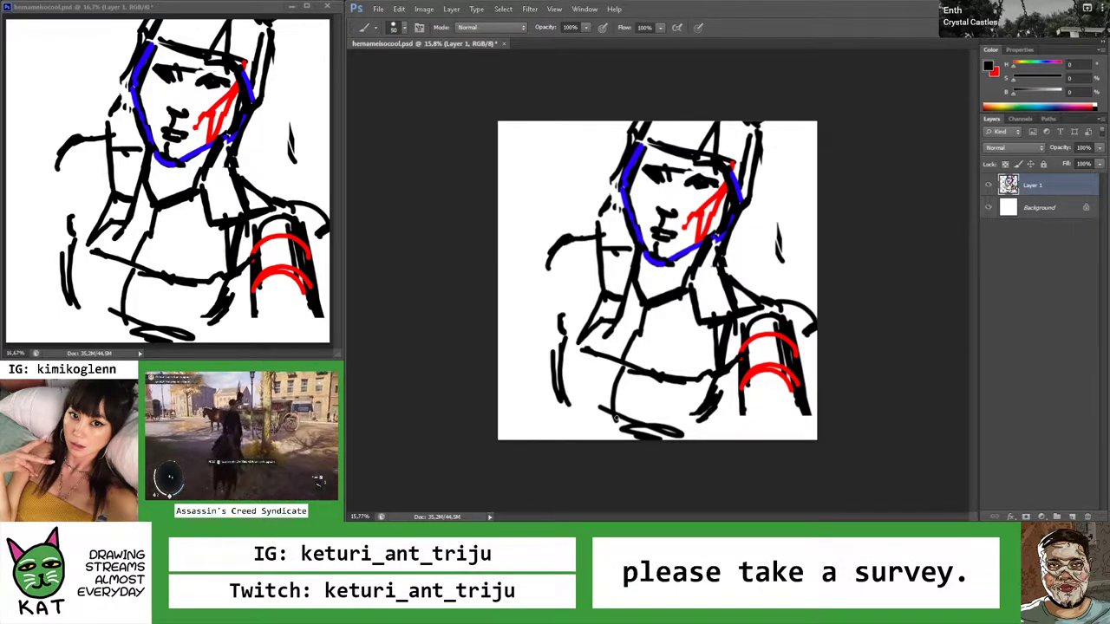
# Select the short arm strokes outside the left lock with a rectangular marquee, shift them slightly towards the torso and deselect
pyautogui.press('z')
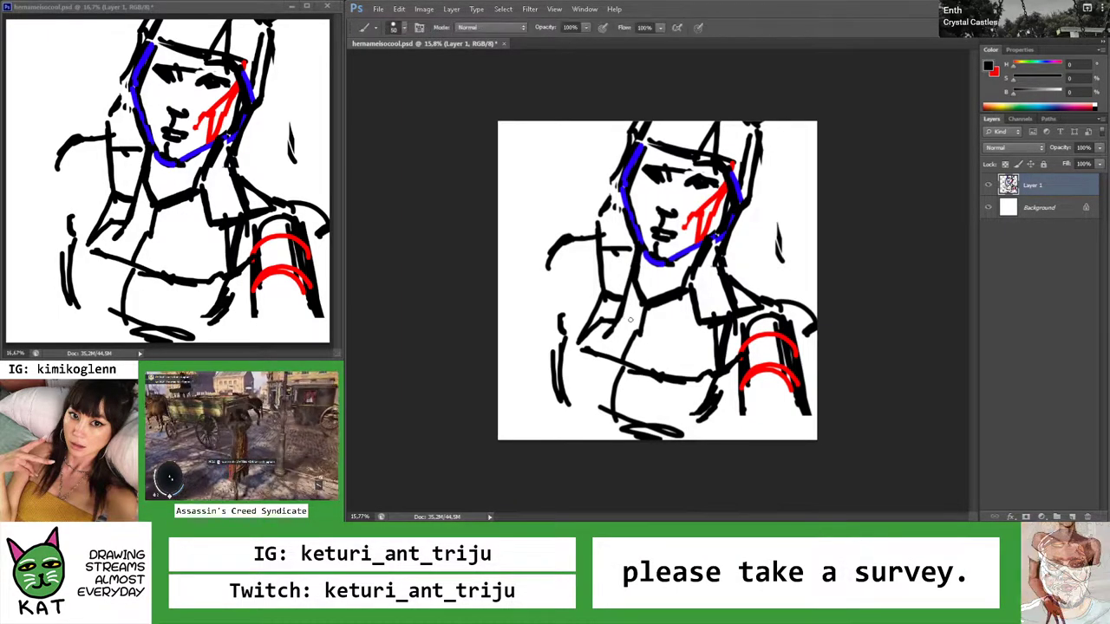
pyautogui.scroll(1, 650, 326)
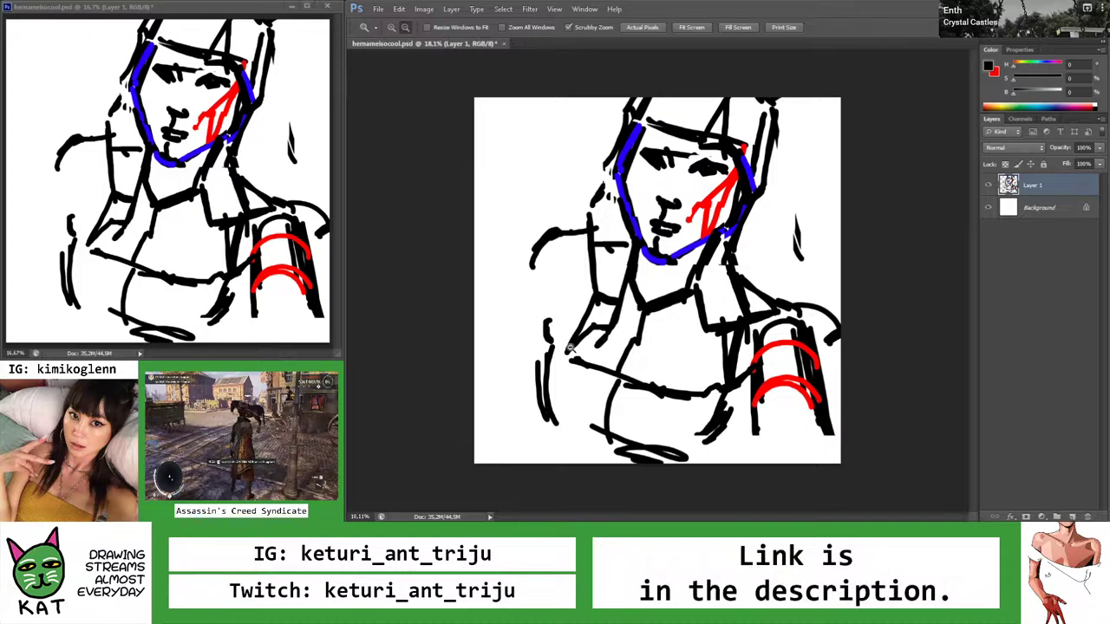
pyautogui.press('m')
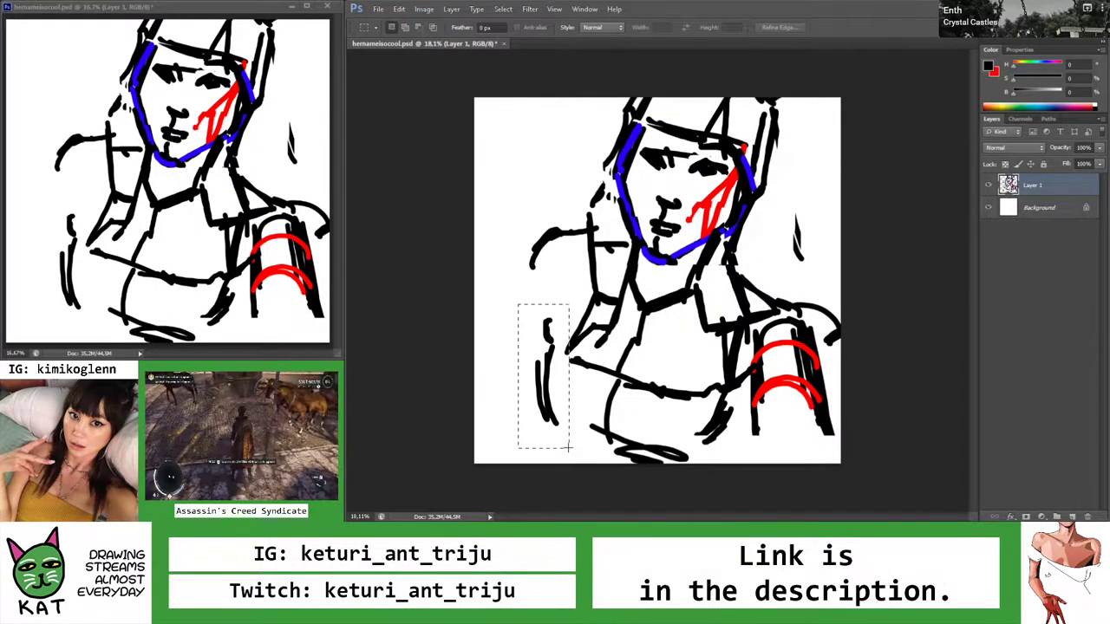
pyautogui.press('v')
pyautogui.moveTo(549, 423); pyautogui.dragTo(562, 423)
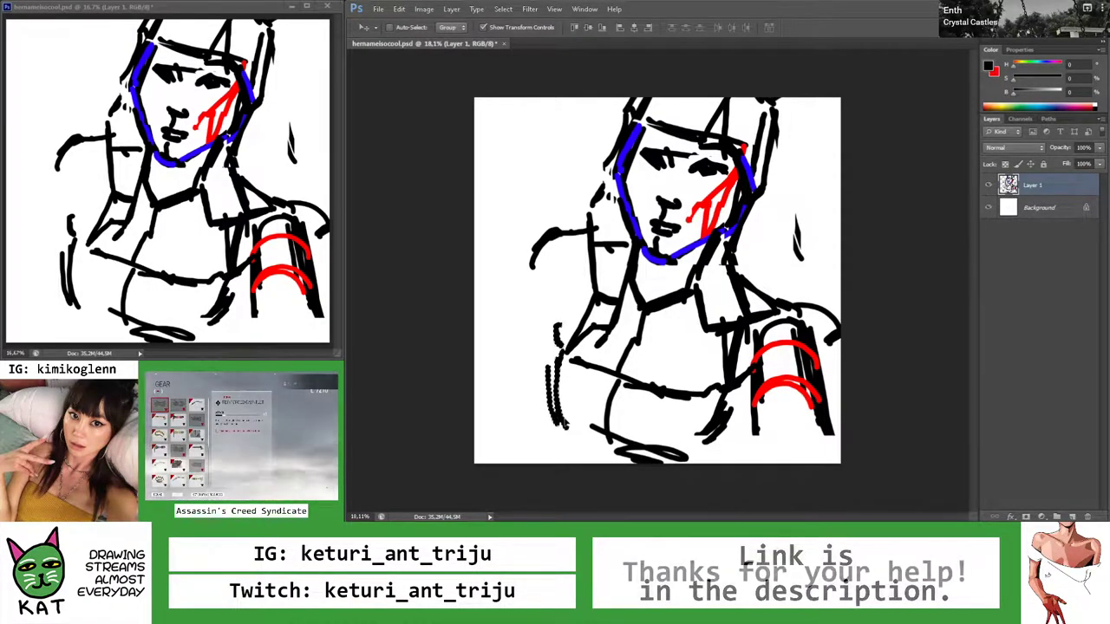
pyautogui.hotkey('ctrl', 'd')
# Draw the left arm in black: an upper-arm line down from the shoulder, an elbow hook near the canvas bottom and raised forearm strokes
pyautogui.press('b')
pyautogui.moveTo(529, 262); pyautogui.dragTo(518, 377)
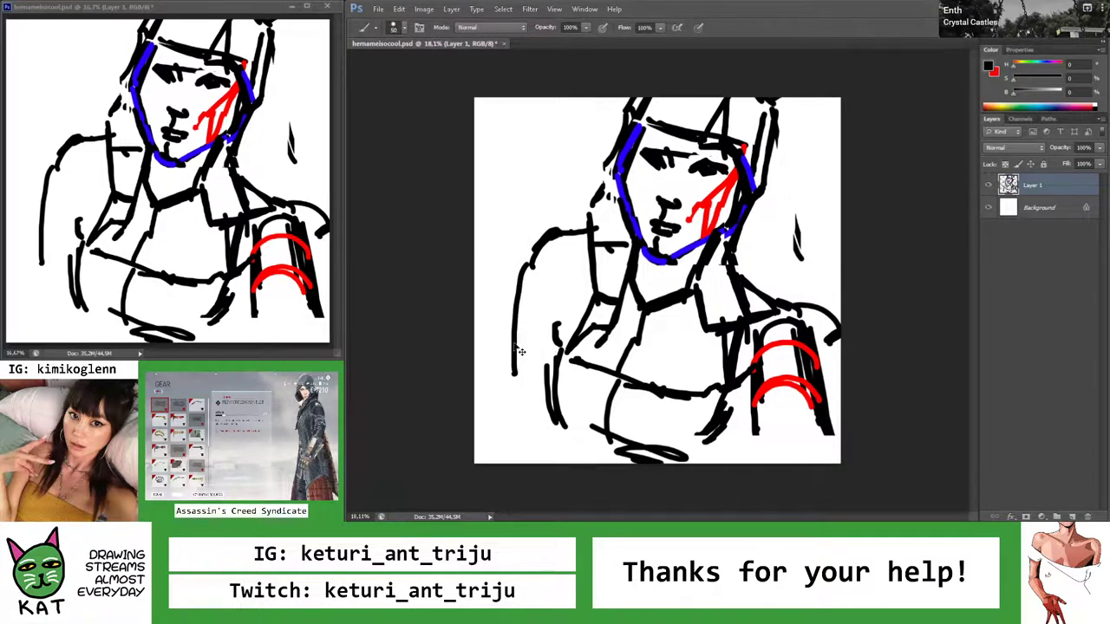
pyautogui.hotkey('ctrl', 'z')
pyautogui.moveTo(536, 264); pyautogui.dragTo(526, 327)
pyautogui.moveTo(524, 285); pyautogui.dragTo(521, 396)
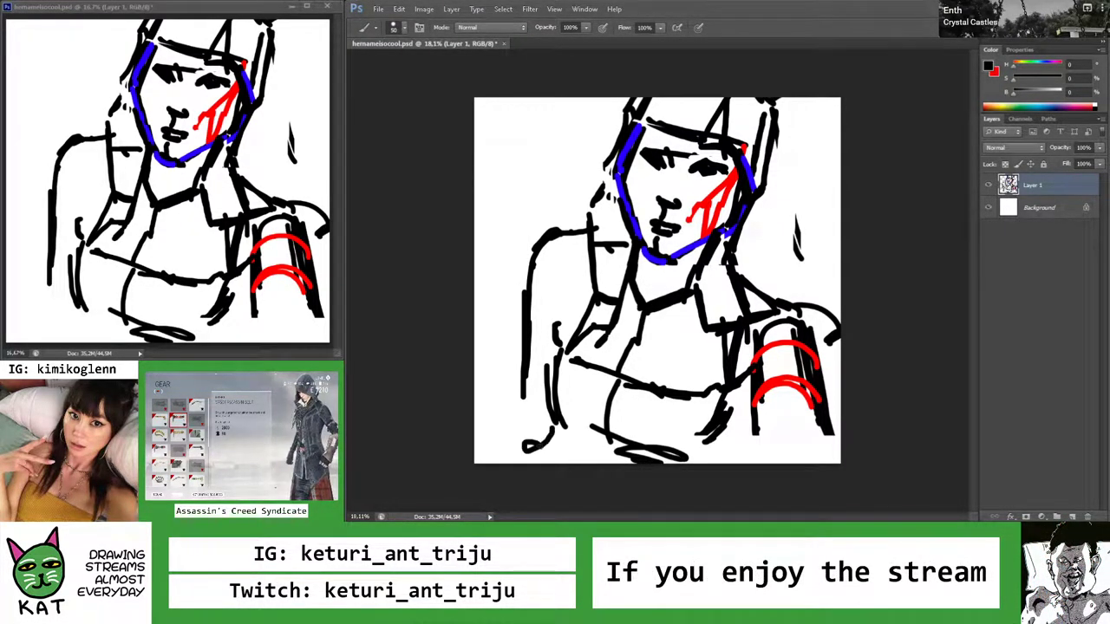
pyautogui.moveTo(514, 427); pyautogui.dragTo(527, 444)
pyautogui.moveTo(529, 362); pyautogui.dragTo(550, 418)
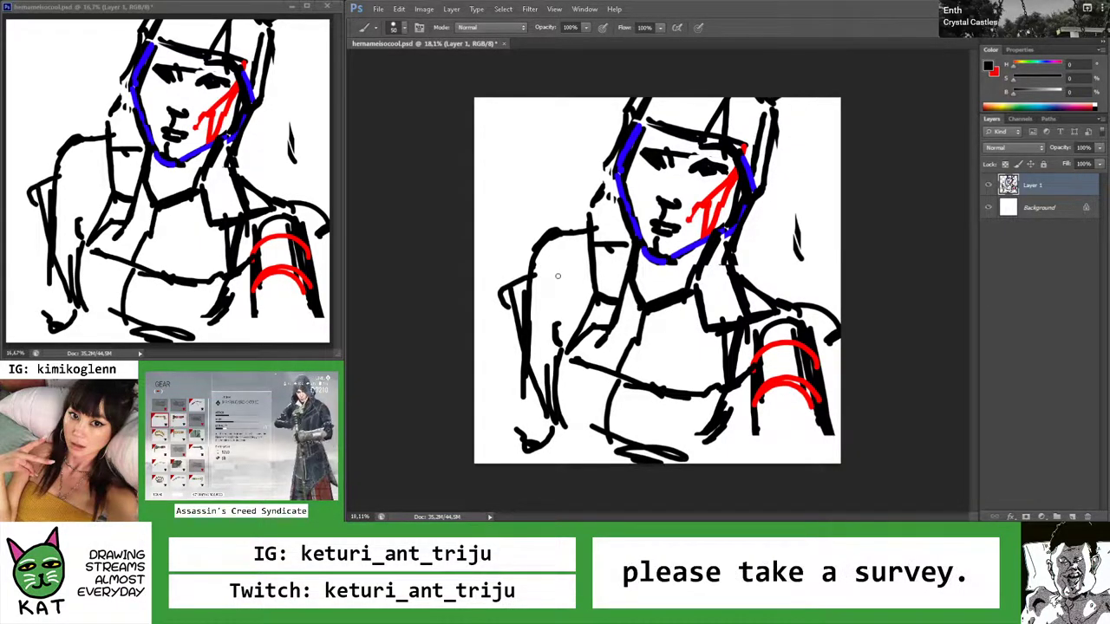
pyautogui.moveTo(529, 276)
pyautogui.mouseDown()
pyautogui.moveTo(502, 281)
pyautogui.moveTo(514, 325)
pyautogui.mouseUp()
# Draw a red triangle over the wrist at the raised forearm's top and switch back to black
pyautogui.press('x')
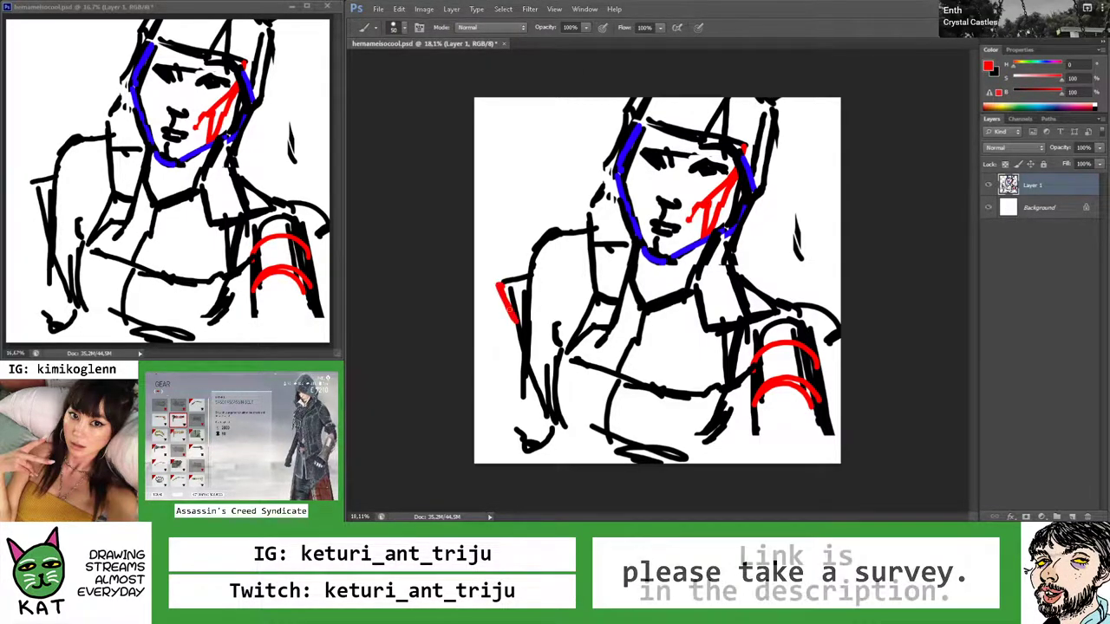
pyautogui.moveTo(531, 278)
pyautogui.mouseDown()
pyautogui.moveTo(515, 317)
pyautogui.moveTo(532, 275)
pyautogui.mouseUp()
pyautogui.press('x')
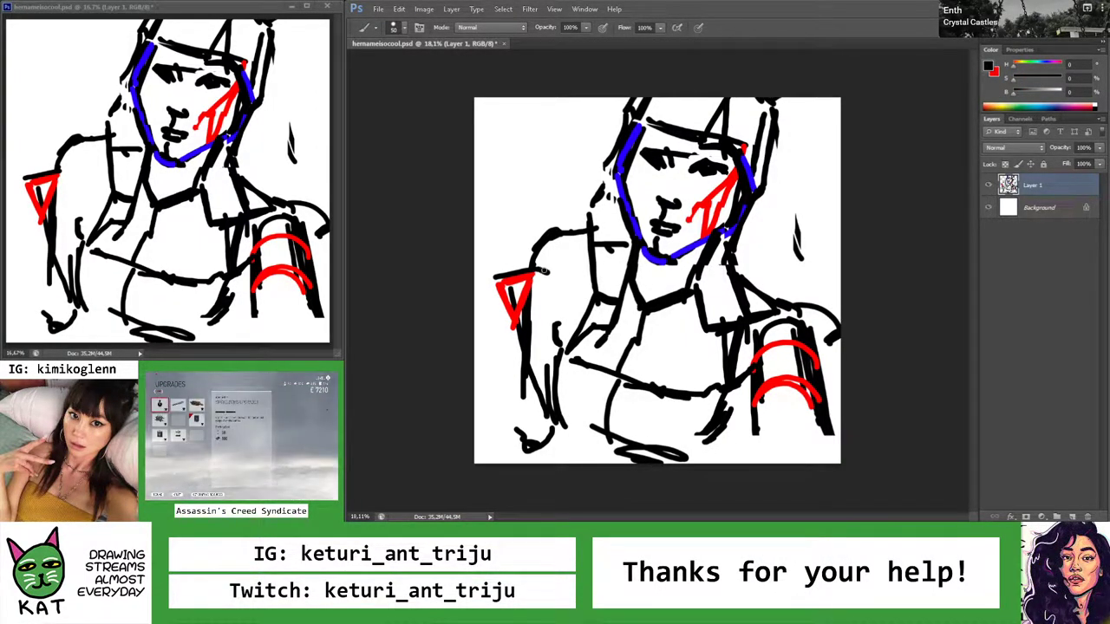
# Draw the palm's outline above the wrist in black and mark its inner and lower edges in red
pyautogui.moveTo(564, 206)
pyautogui.mouseDown()
pyautogui.moveTo(536, 260)
pyautogui.moveTo(552, 265)
pyautogui.mouseUp()
pyautogui.hotkey('ctrl', 'z')
pyautogui.moveTo(564, 208)
pyautogui.mouseDown()
pyautogui.moveTo(508, 223)
pyautogui.moveTo(482, 276)
pyautogui.moveTo(548, 274)
pyautogui.mouseUp()
pyautogui.press('x')
pyautogui.moveTo(566, 211); pyautogui.dragTo(553, 275)
pyautogui.press('x')
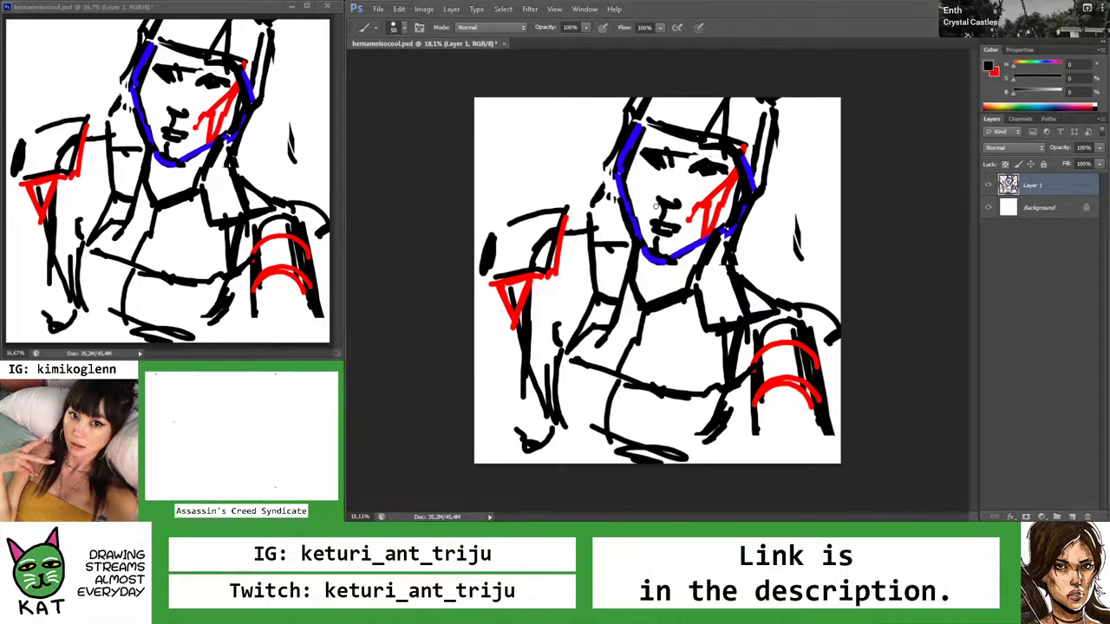
# Move the whole sketch layer to the right and shift the marquee-selected palm up, away from the forearm
pyautogui.press('v')
pyautogui.moveTo(529, 270)
pyautogui.mouseDown()
pyautogui.moveTo(590, 251)
pyautogui.moveTo(583, 239)
pyautogui.mouseUp()
pyautogui.press('m')
pyautogui.press('v')
# Draw a long black upper finger from the palm towards the face, try a second finger line below it and undo that line
pyautogui.press('b')
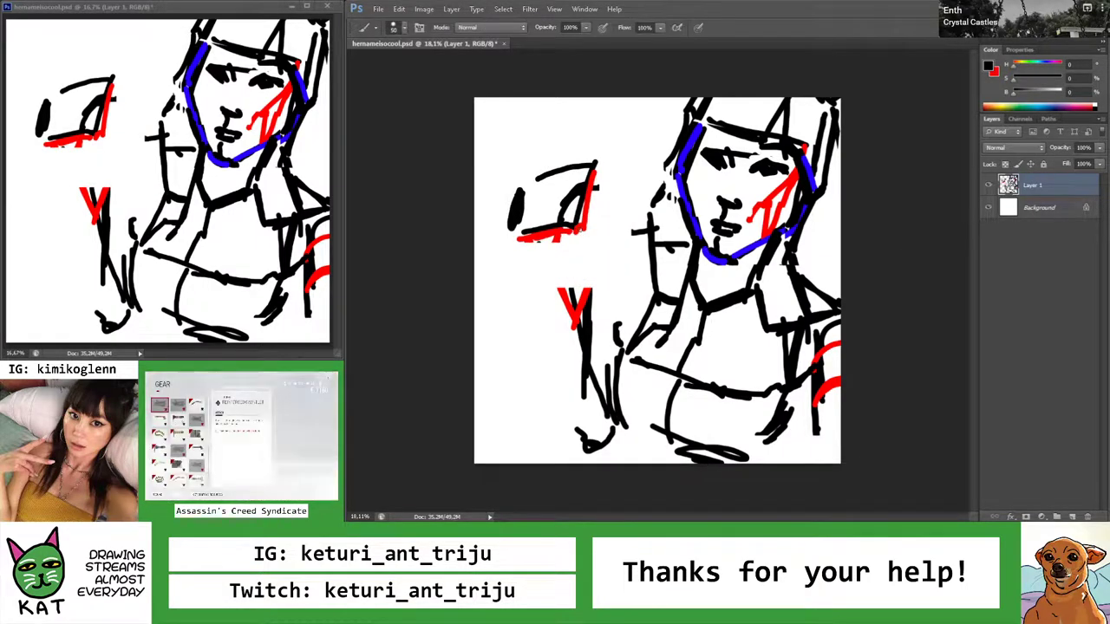
pyautogui.moveTo(609, 156); pyautogui.dragTo(652, 139)
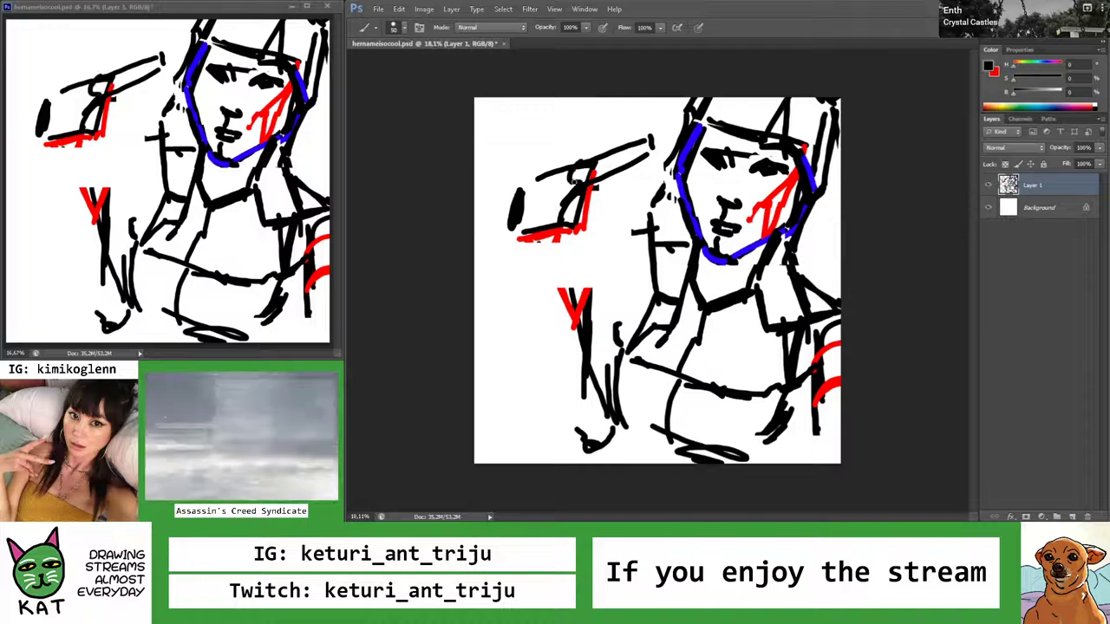
pyautogui.moveTo(577, 176); pyautogui.dragTo(652, 200)
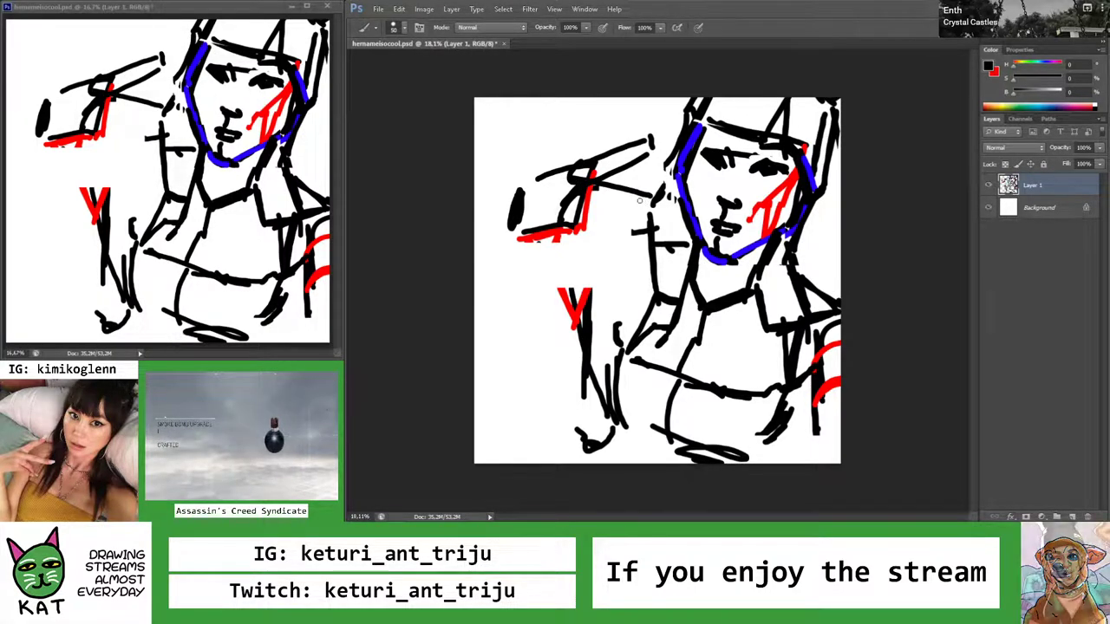
pyautogui.press('v')
pyautogui.hotkey('ctrl', 'z')
# Select the hand with rectangular marquees, move it left away from the face with Free Transform and deselect
pyautogui.press('m')
pyautogui.moveTo(495, 132); pyautogui.dragTo(599, 252)
pyautogui.moveTo(578, 121)
pyautogui.mouseDown()
pyautogui.moveTo(656, 186)
pyautogui.moveTo(645, 184)
pyautogui.mouseUp()
pyautogui.hotkey('ctrl', 't')
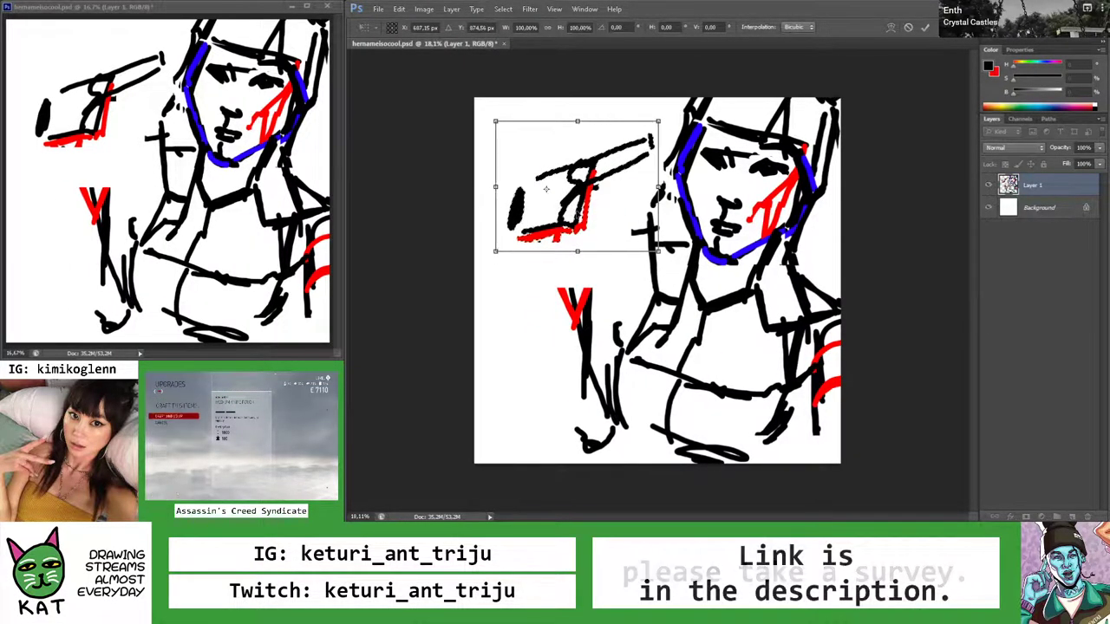
pyautogui.moveTo(552, 193); pyautogui.dragTo(525, 192)
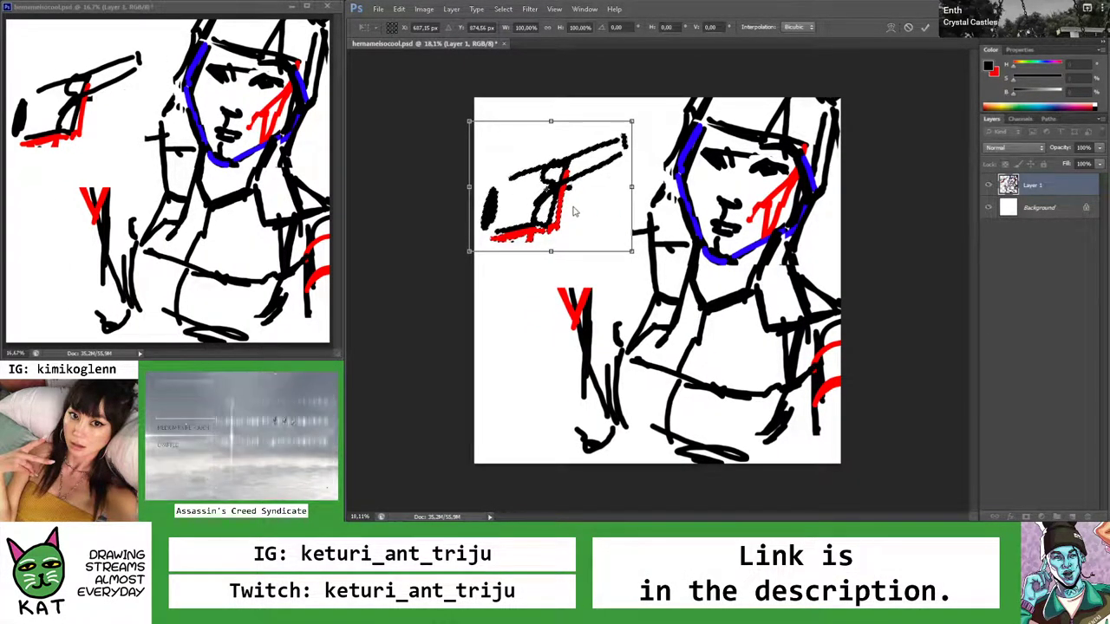
pyautogui.press('Return')
pyautogui.hotkey('ctrl', 'd')
# Draw the second finger in black below the upper one, redoing its lower edge
pyautogui.press('b')
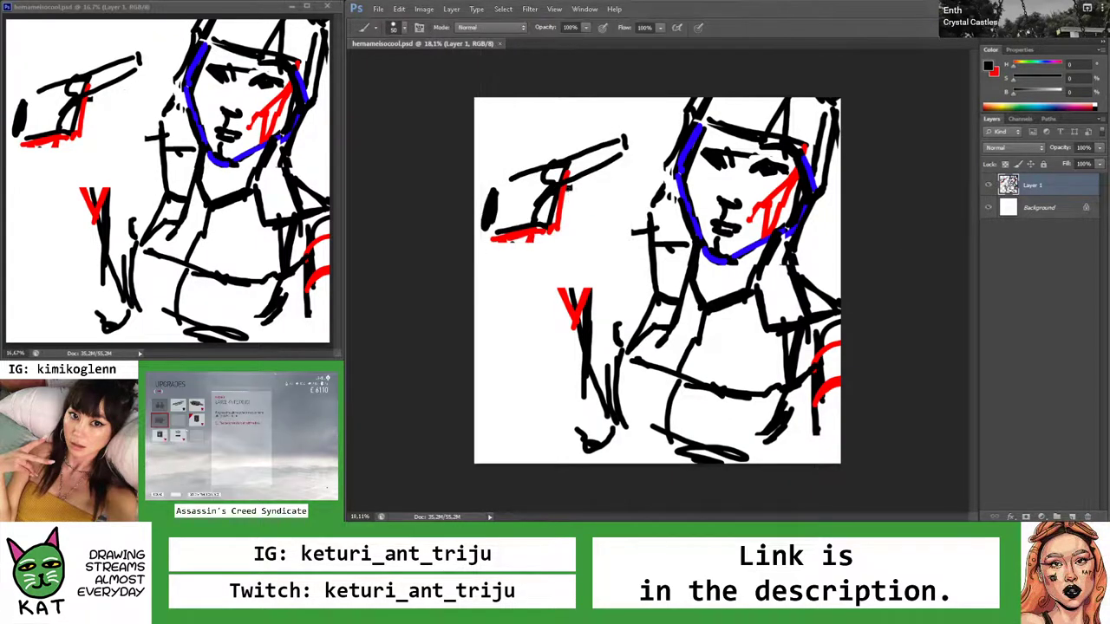
pyautogui.moveTo(565, 178); pyautogui.dragTo(631, 199)
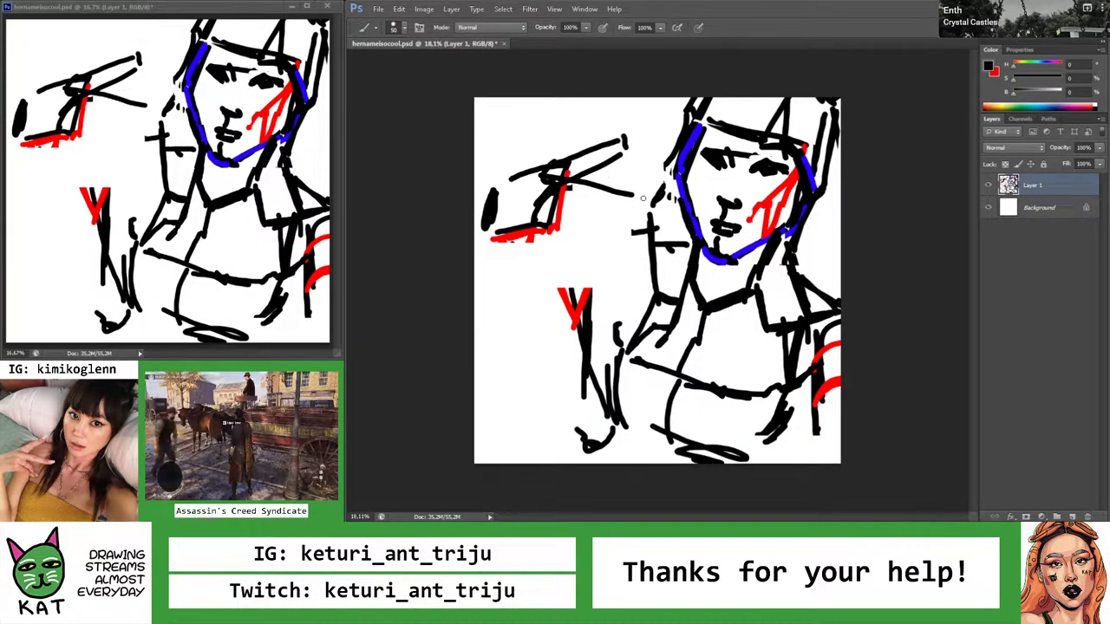
pyautogui.moveTo(562, 196); pyautogui.dragTo(640, 205)
pyautogui.hotkey('ctrl', 'z')
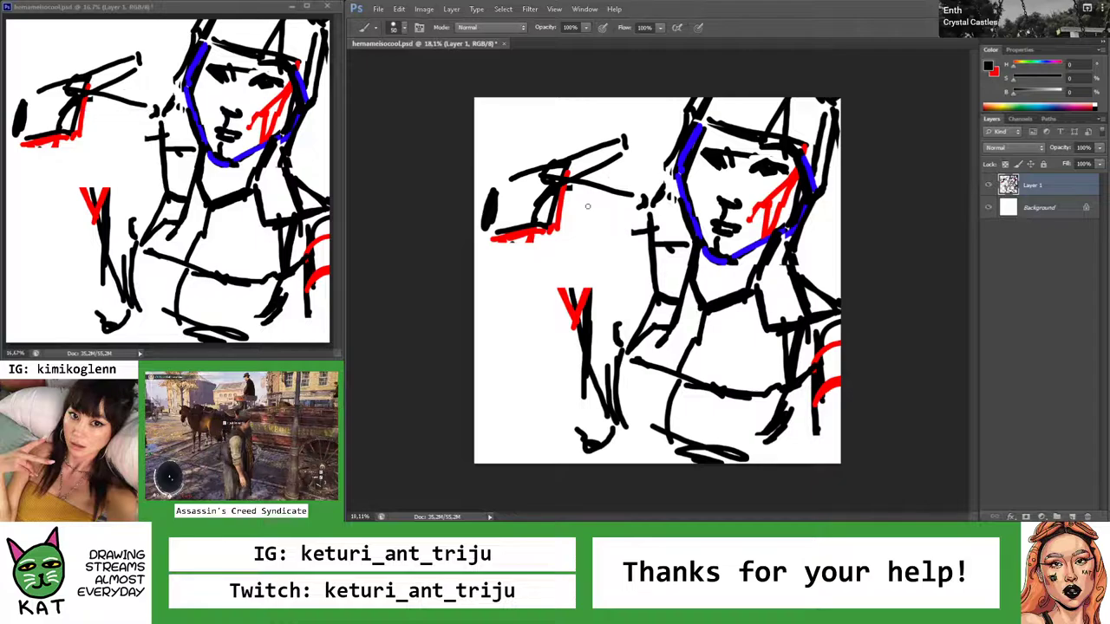
pyautogui.moveTo(562, 196); pyautogui.dragTo(645, 210)
# Add red contour strokes to both fingers and switch back to black
pyautogui.press('x')
pyautogui.moveTo(563, 185); pyautogui.dragTo(640, 208)
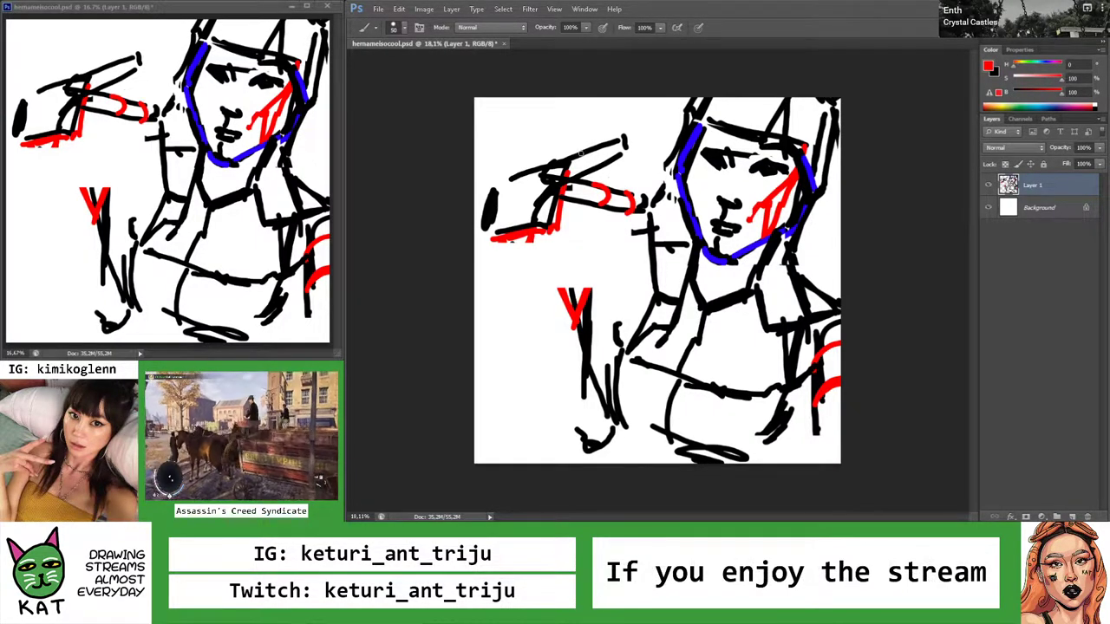
pyautogui.moveTo(565, 178)
pyautogui.mouseDown()
pyautogui.moveTo(581, 150)
pyautogui.moveTo(583, 160)
pyautogui.moveTo(624, 157)
pyautogui.mouseUp()
pyautogui.press('x')
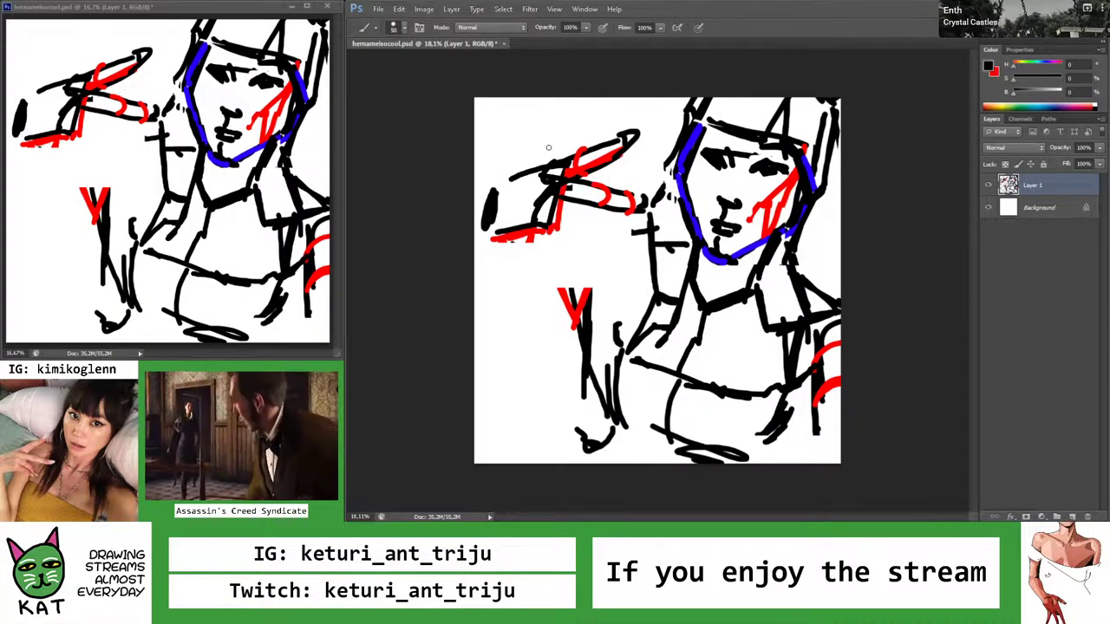
# Draw the remaining lower fingers in black, slanting down from the knuckles below the second finger
pyautogui.moveTo(562, 193); pyautogui.dragTo(604, 232)
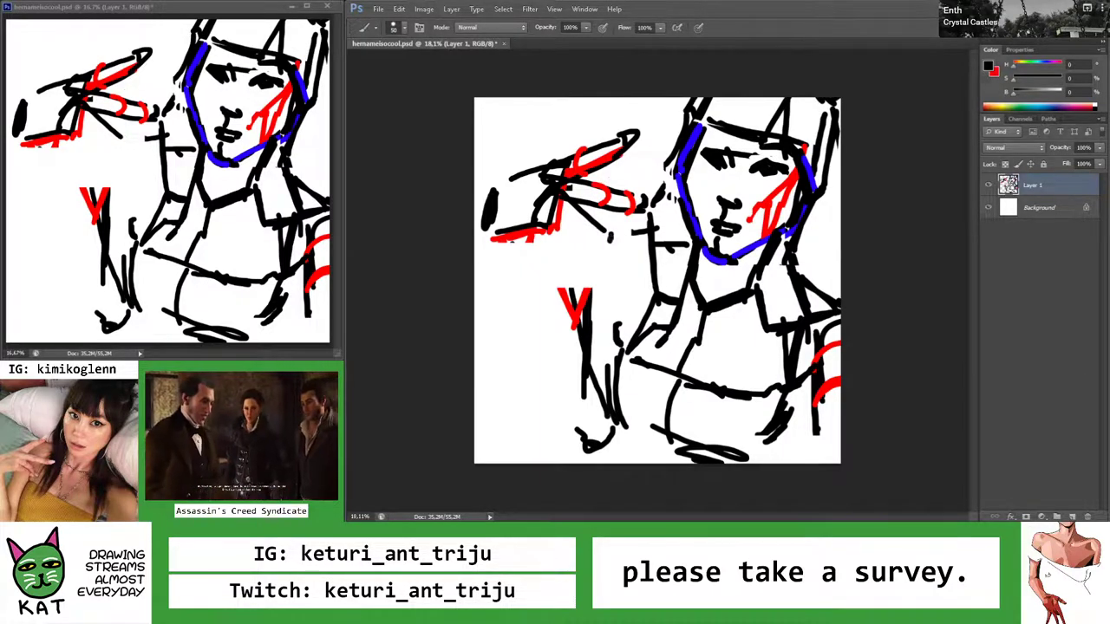
pyautogui.moveTo(593, 247); pyautogui.dragTo(607, 242)
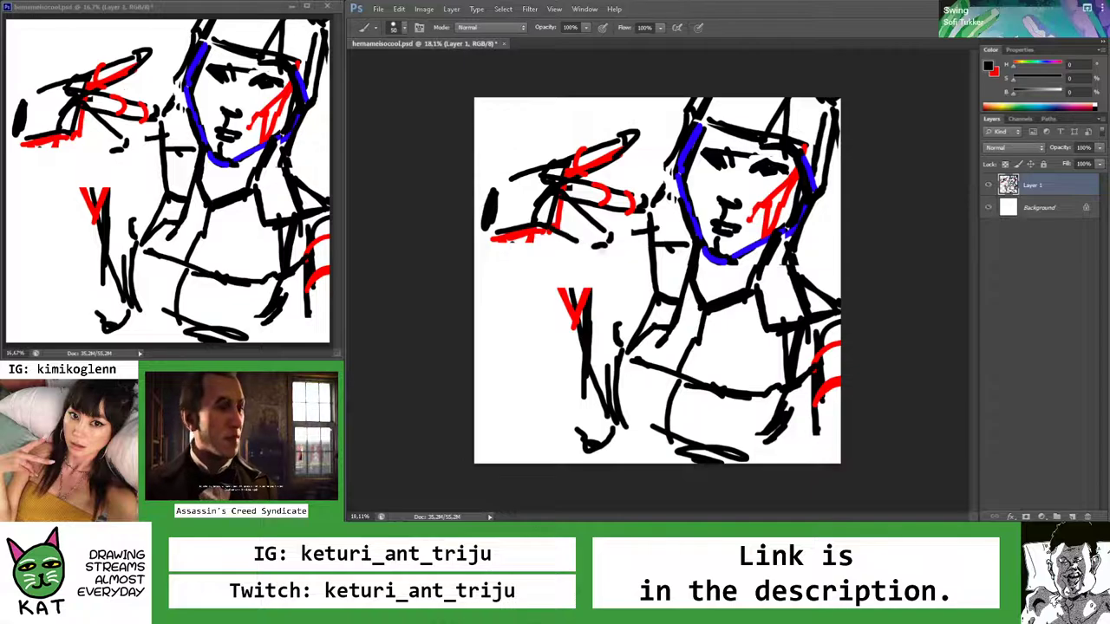
pyautogui.moveTo(577, 239); pyautogui.dragTo(609, 255)
pyautogui.moveTo(559, 206); pyautogui.dragTo(607, 247)
# Select the hand with the Polygonal Lasso, scale it to about 84% with Free Transform, place it on the wrist and deselect
pyautogui.press('z')
pyautogui.keyDown('alt'); pyautogui.click(561, 214); pyautogui.keyUp('alt')
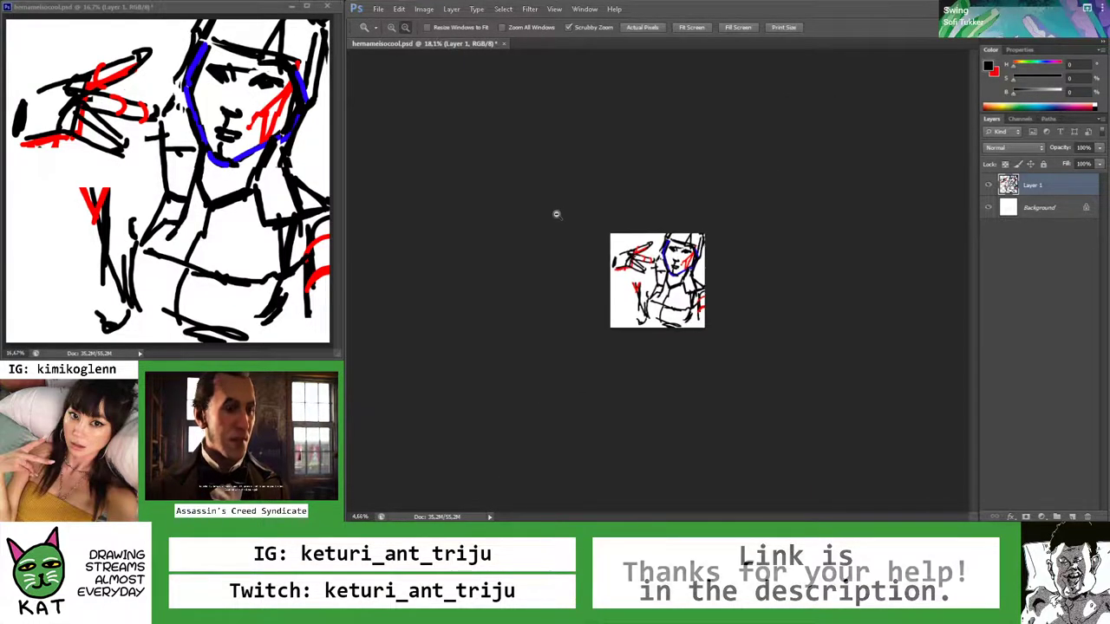
pyautogui.moveTo(555, 213); pyautogui.dragTo(607, 239)
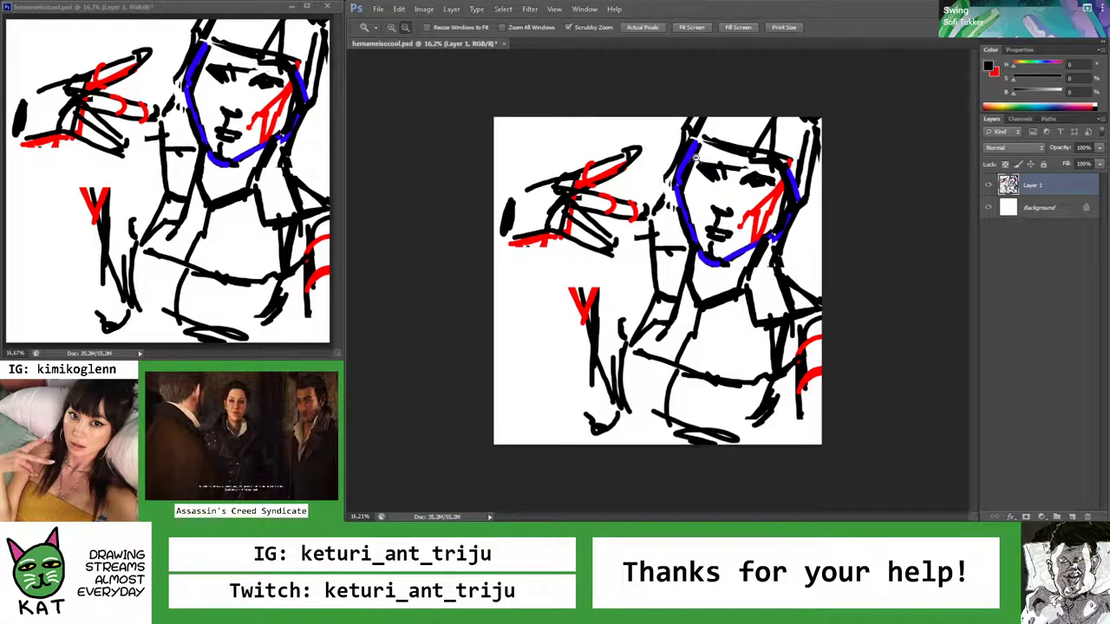
pyautogui.press('l')
pyautogui.click(622, 123)
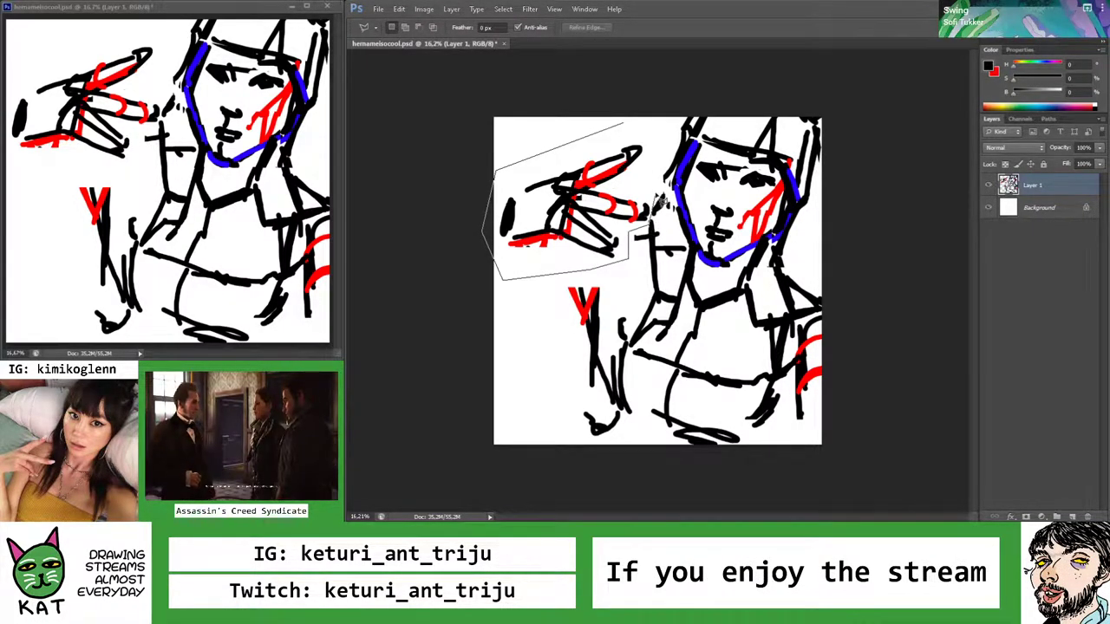
pyautogui.click(660, 144)
pyautogui.hotkey('ctrl', 't')
pyautogui.moveTo(572, 199)
pyautogui.mouseDown()
pyautogui.moveTo(559, 243)
pyautogui.moveTo(581, 261)
pyautogui.mouseUp()
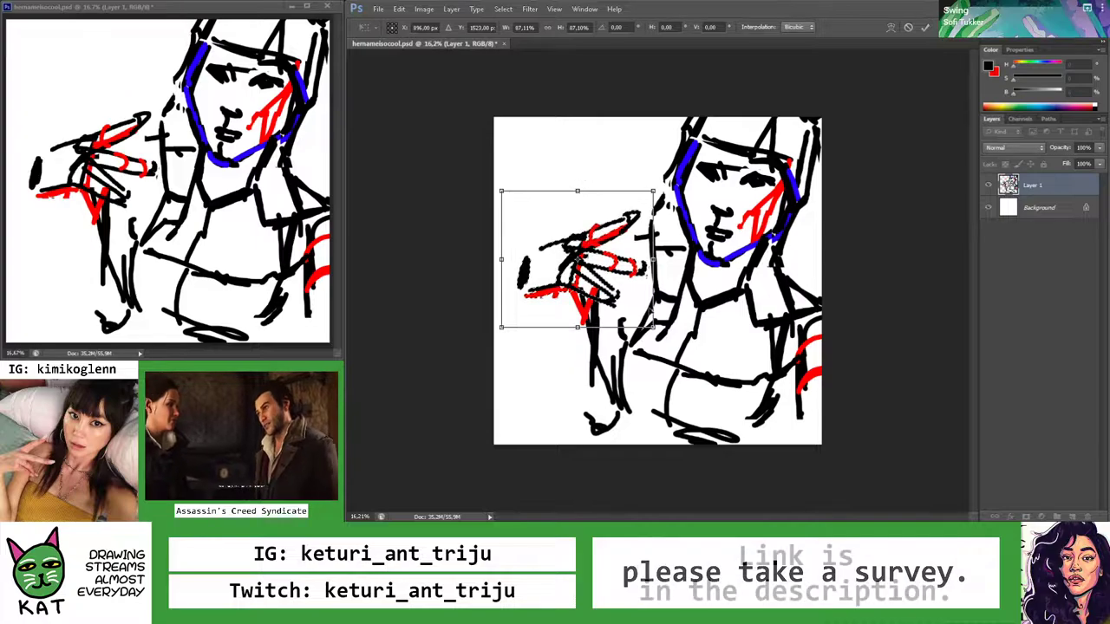
pyautogui.moveTo(652, 327); pyautogui.dragTo(643, 323)
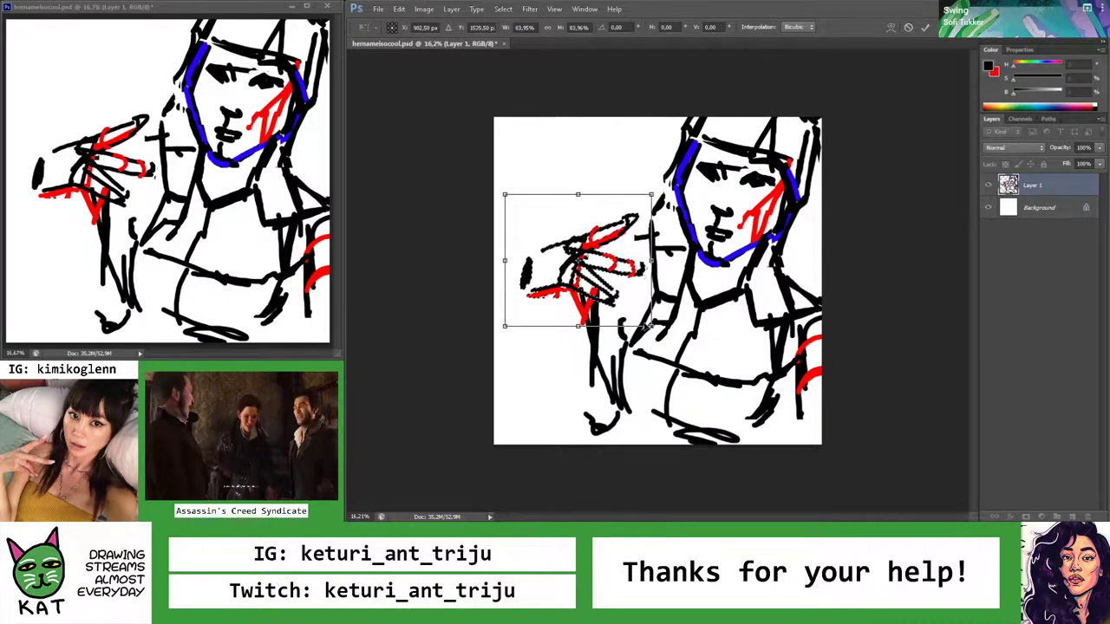
pyautogui.press('Return')
pyautogui.hotkey('ctrl', 'd')
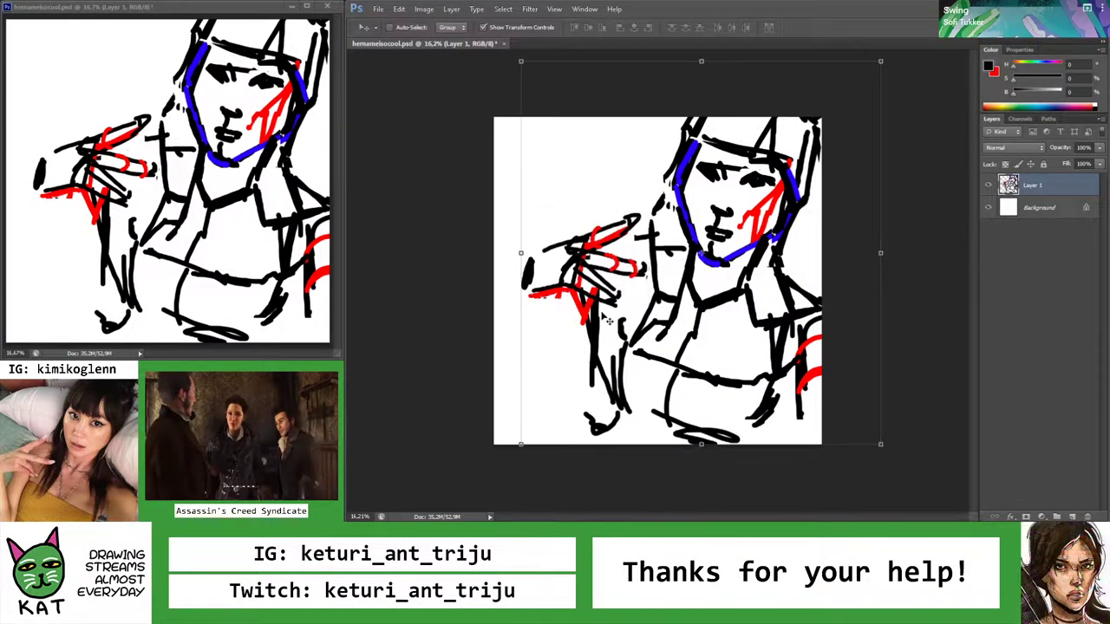
# Add red strokes to the wrist below the palm and along the outer edge of the hand
pyautogui.press('b')
pyautogui.press('x')
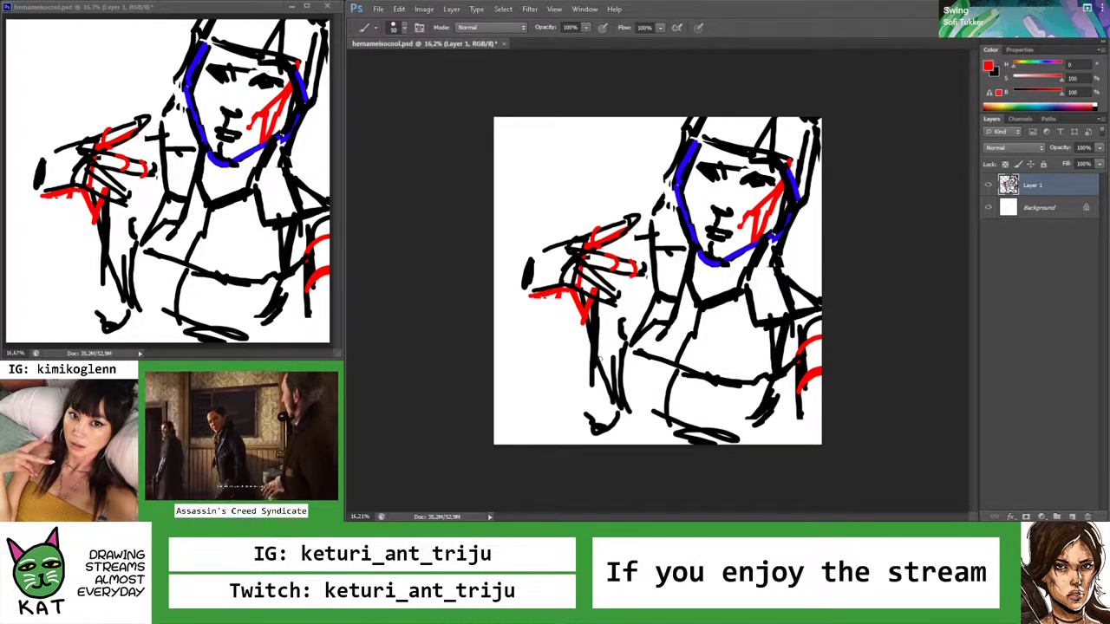
pyautogui.moveTo(577, 299); pyautogui.dragTo(581, 334)
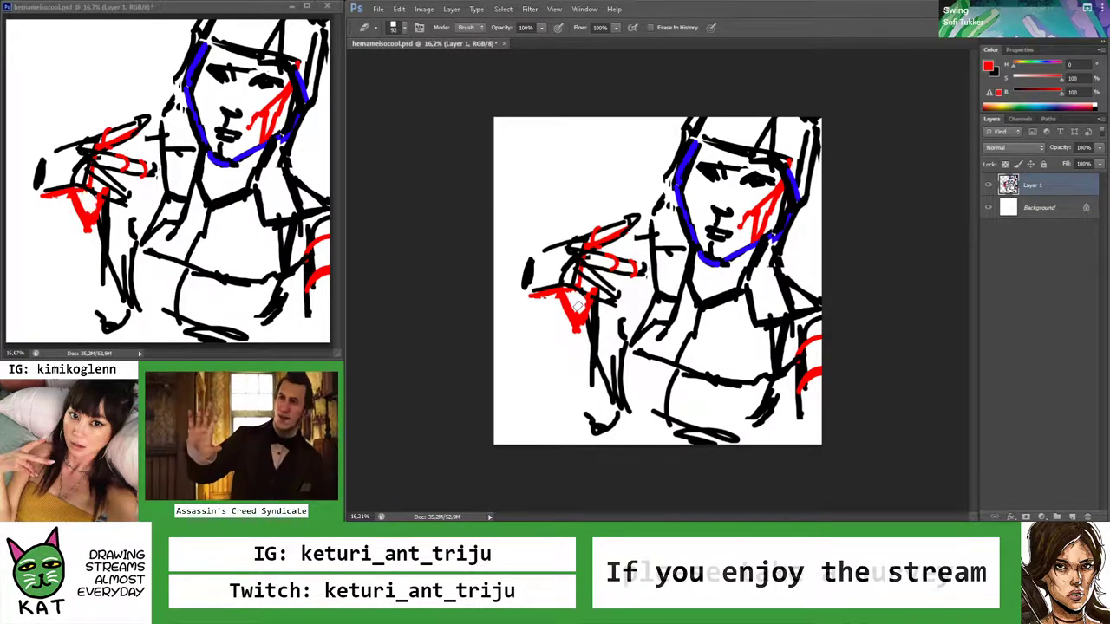
pyautogui.moveTo(514, 283); pyautogui.dragTo(524, 262)
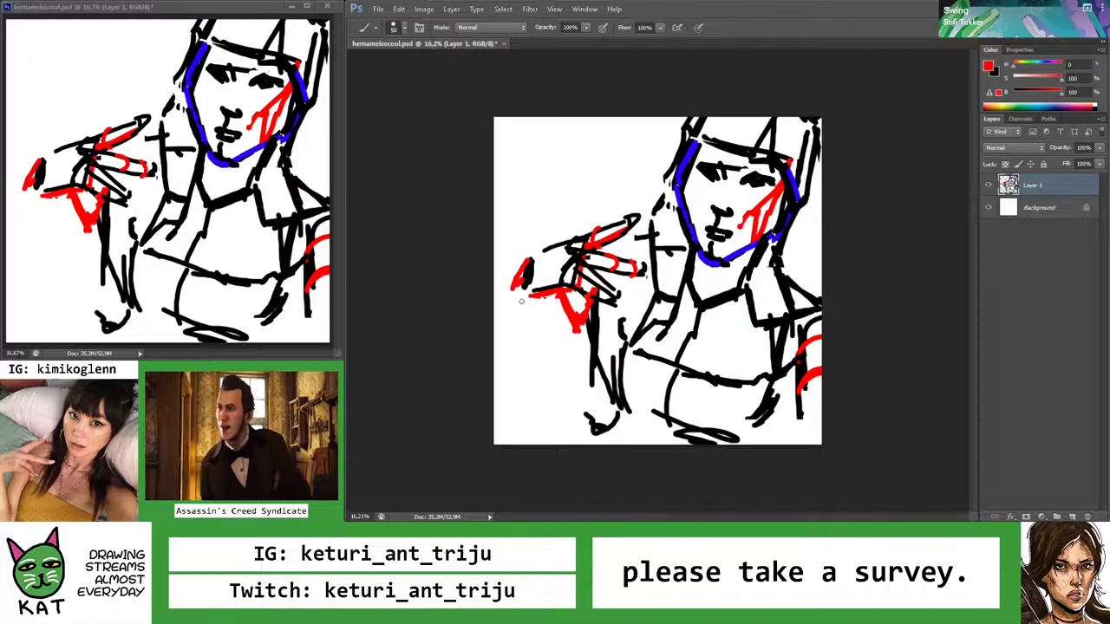
# Draw the raised forearm's long edges and rounded elbow in black, plus black strokes between the arm and torso
pyautogui.press('x')
pyautogui.moveTo(536, 300); pyautogui.dragTo(574, 399)
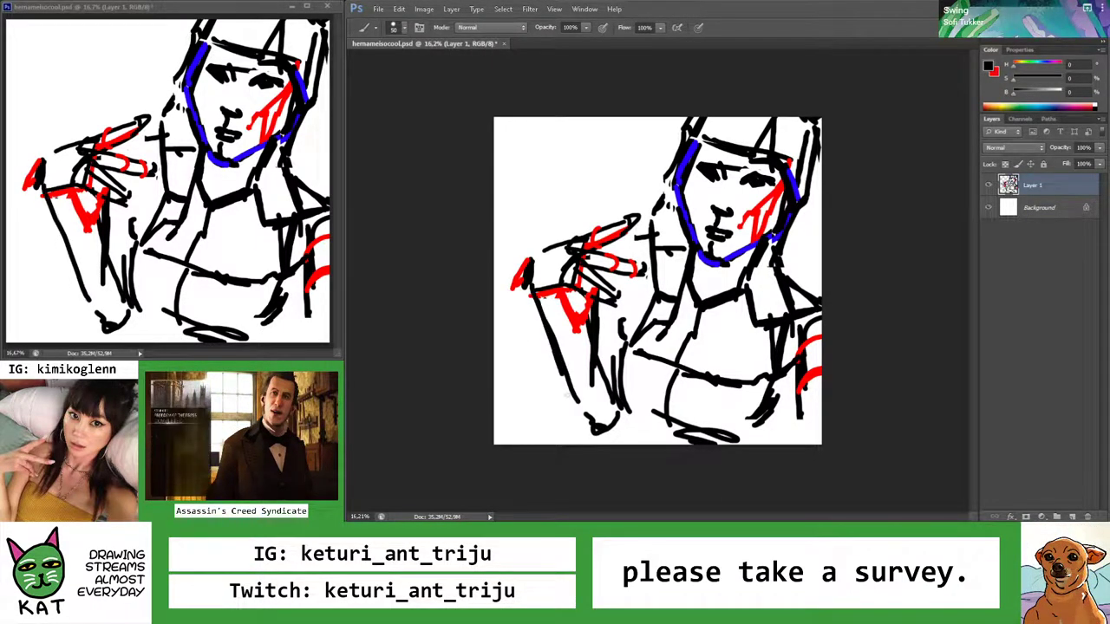
pyautogui.moveTo(519, 293)
pyautogui.mouseDown()
pyautogui.moveTo(529, 418)
pyautogui.moveTo(574, 427)
pyautogui.moveTo(557, 390)
pyautogui.moveTo(572, 402)
pyautogui.moveTo(585, 355)
pyautogui.mouseUp()
pyautogui.press('z')
pyautogui.press('b')
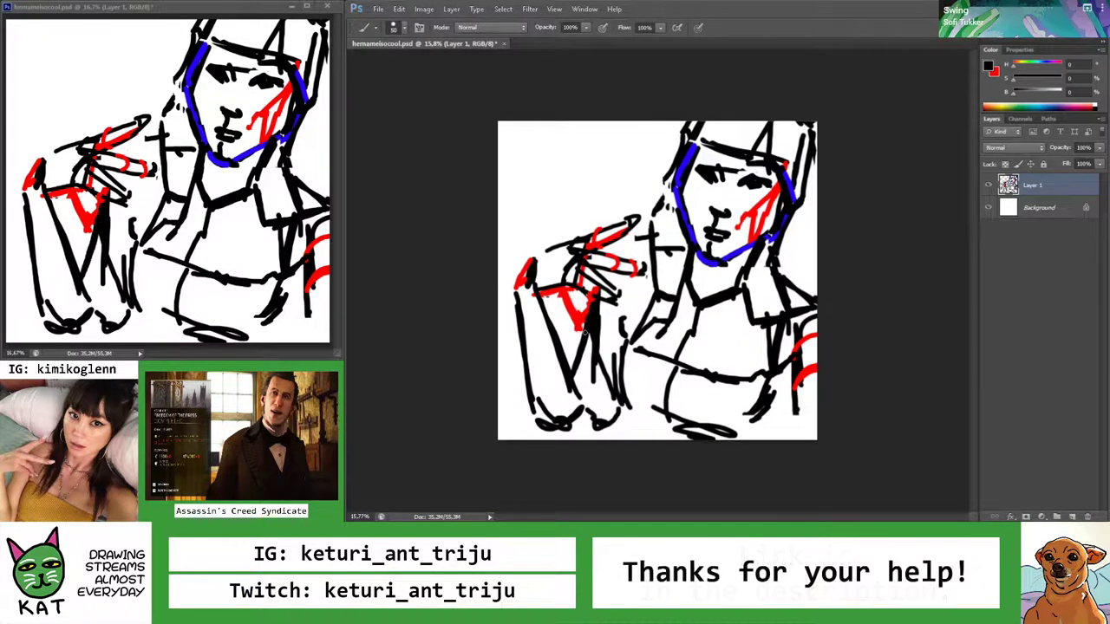
pyautogui.moveTo(642, 291)
pyautogui.mouseDown()
pyautogui.moveTo(602, 414)
pyautogui.moveTo(572, 429)
pyautogui.mouseUp()
# Draw two red curved contour strokes across the raised arm and erase the stray black lines near the elbow
pyautogui.press('x')
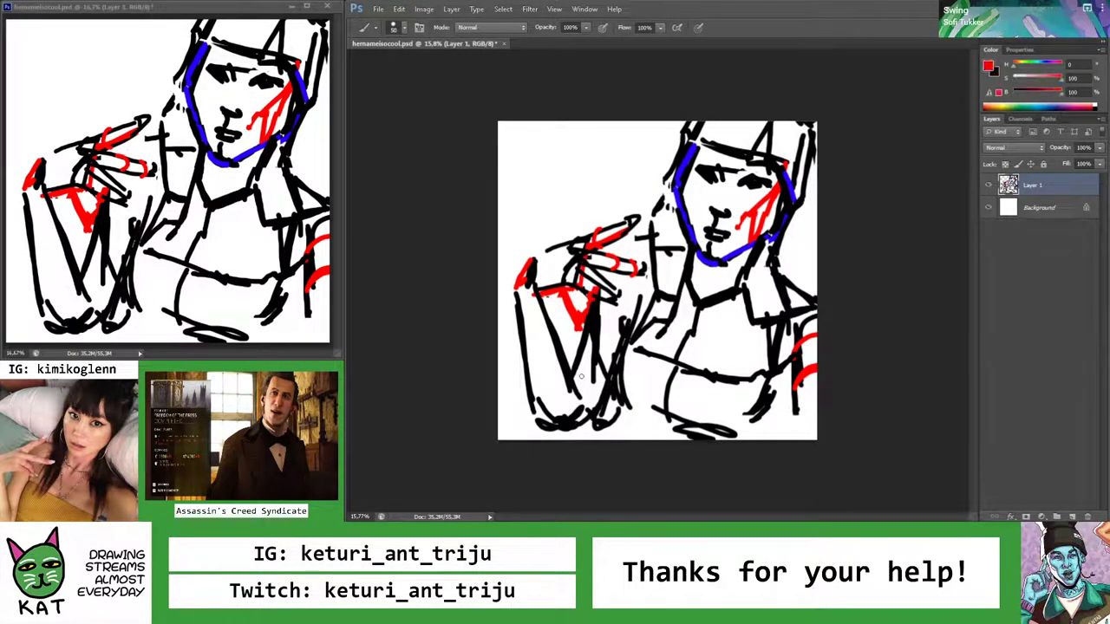
pyautogui.moveTo(574, 356); pyautogui.dragTo(605, 392)
pyautogui.moveTo(584, 331); pyautogui.dragTo(615, 365)
pyautogui.press('e')
# Scale the whole sketch layer to about 83% with Free Transform so the figure fits on the canvas
pyautogui.press('z')
pyautogui.moveTo(622, 425)
pyautogui.mouseDown()
pyautogui.moveTo(602, 372)
pyautogui.moveTo(625, 390)
pyautogui.moveTo(644, 373)
pyautogui.moveTo(647, 328)
pyautogui.mouseUp()
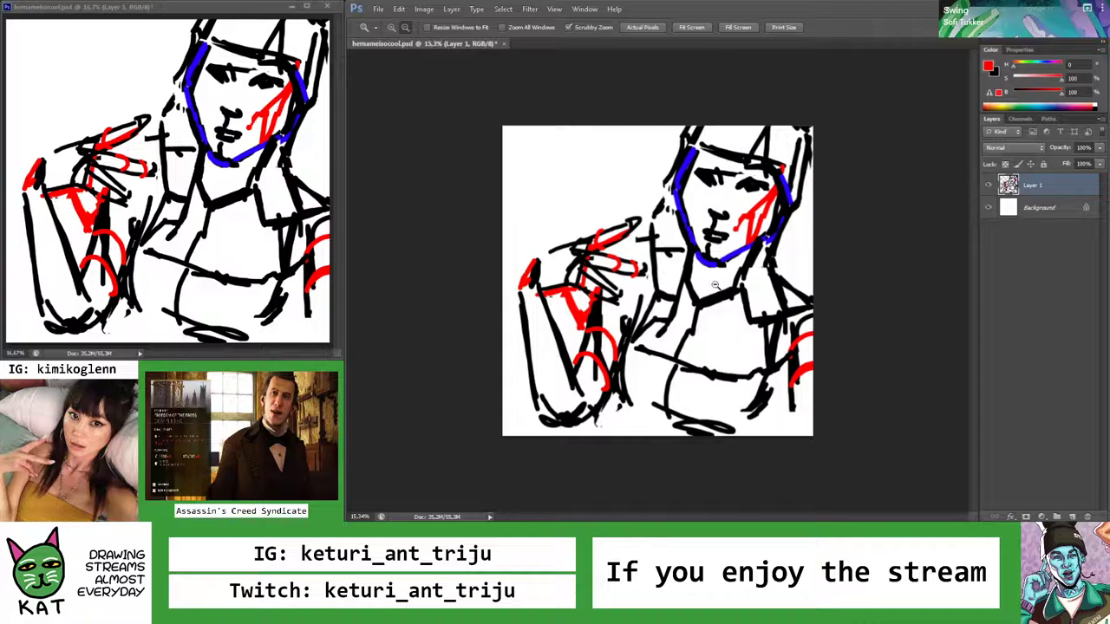
pyautogui.hotkey('ctrl', 't')
pyautogui.moveTo(830, 72)
pyautogui.mouseDown()
pyautogui.moveTo(805, 101)
pyautogui.moveTo(809, 126)
pyautogui.mouseUp()
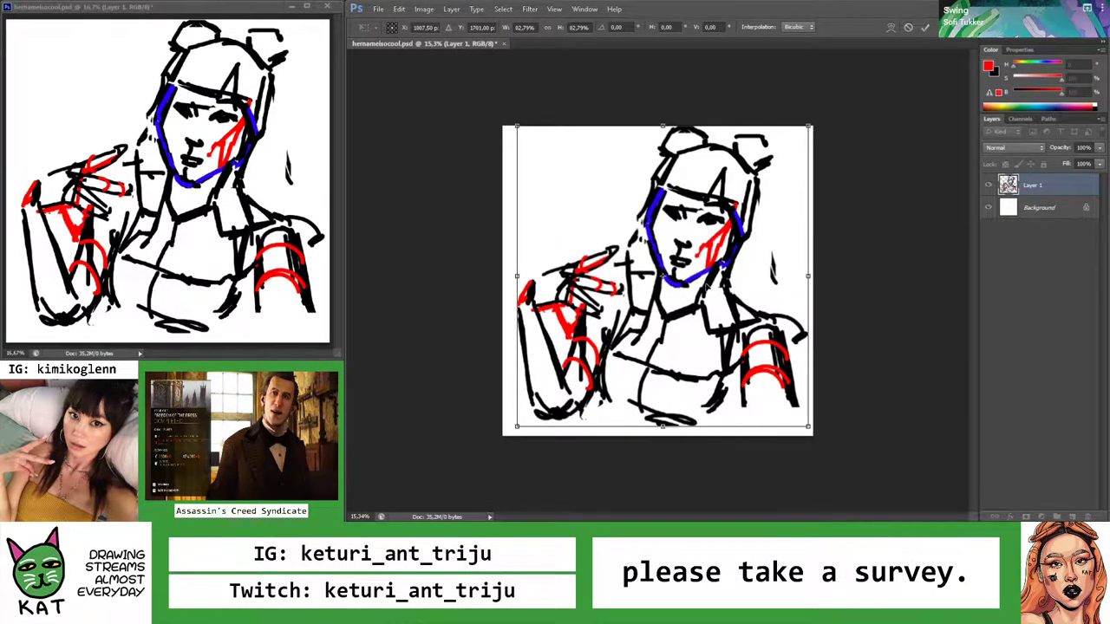
pyautogui.press('Return')
# Select the head with the Rectangular Marquee, enlarge it to about 106% with a slight counterclockwise tilt, deselect and shift the whole sketch slightly down
pyautogui.moveTo(716, 268); pyautogui.dragTo(728, 265)
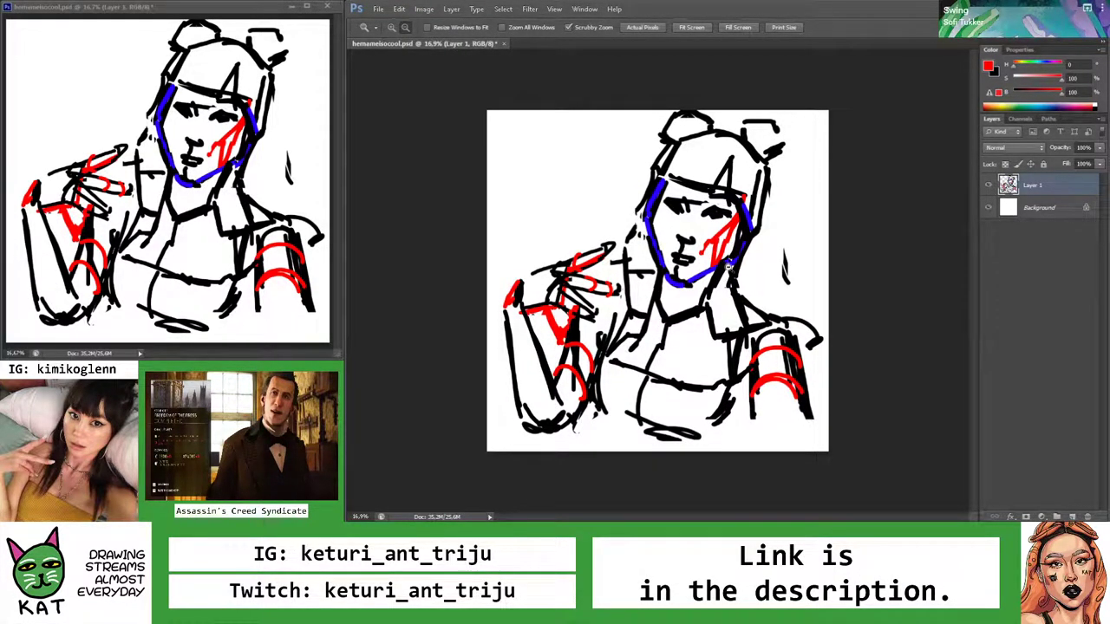
pyautogui.press('m')
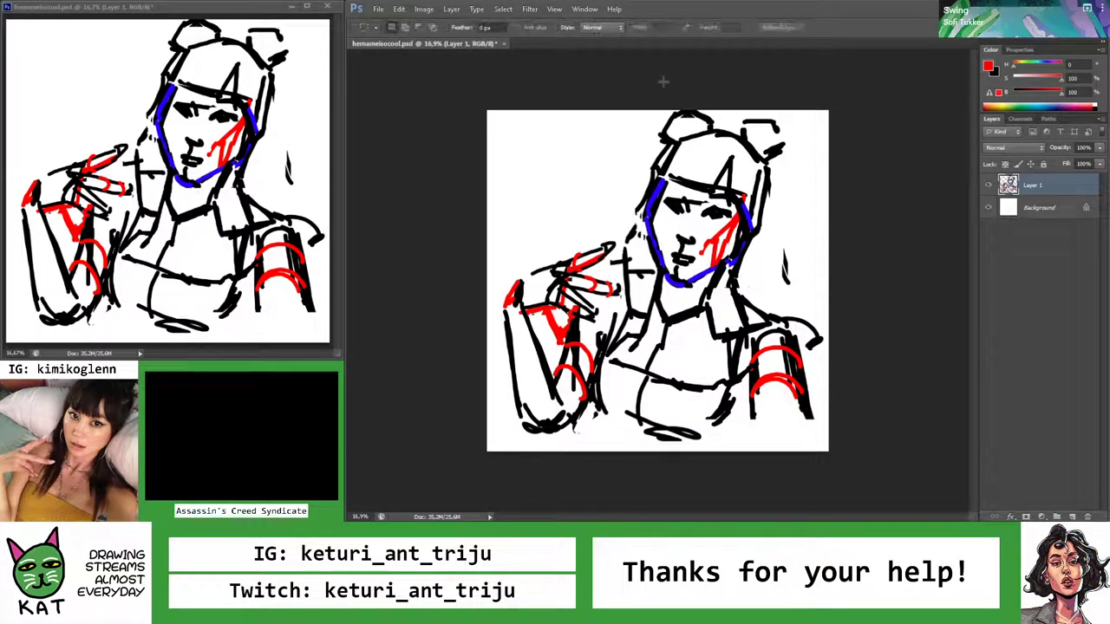
pyautogui.moveTo(772, 261); pyautogui.dragTo(801, 310)
pyautogui.hotkey('ctrl', 't')
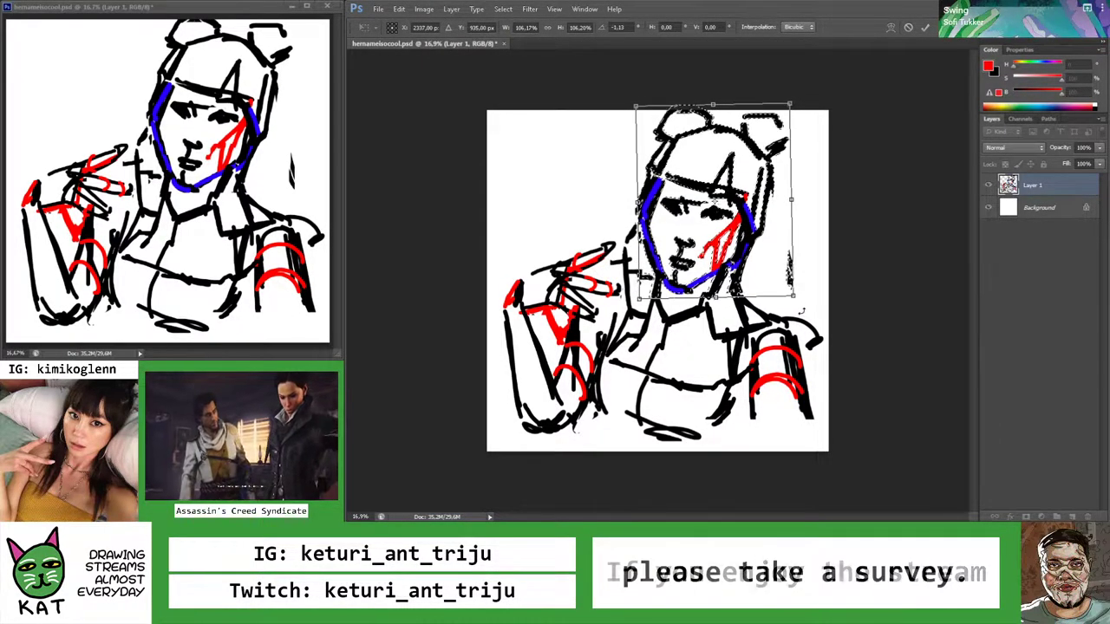
pyautogui.press('Return')
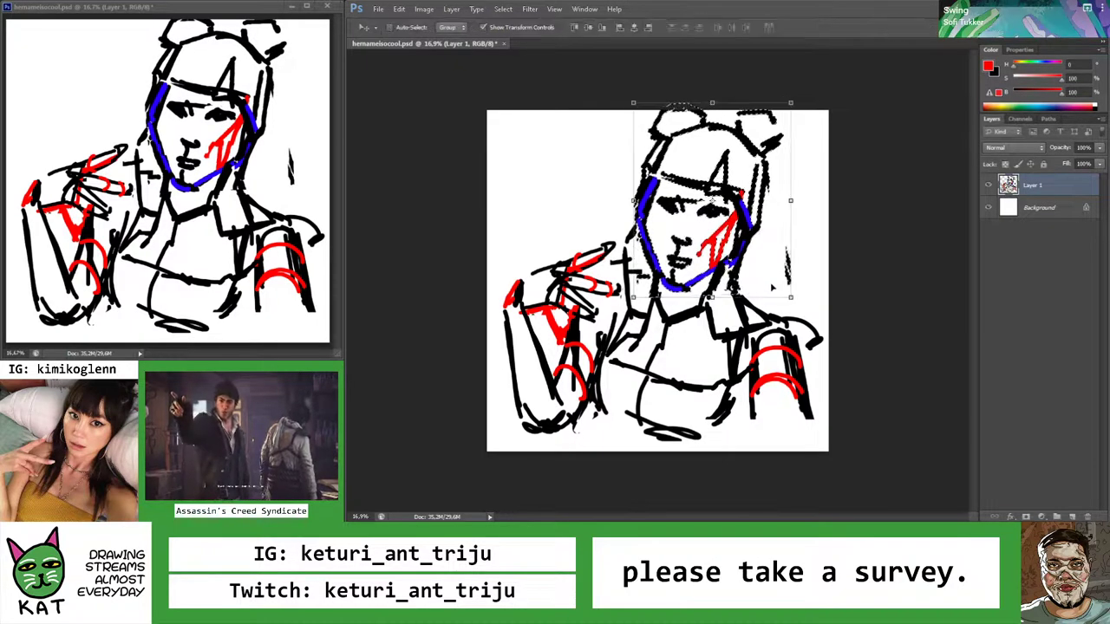
pyautogui.hotkey('ctrl', 'd')
pyautogui.moveTo(731, 264); pyautogui.dragTo(729, 274)
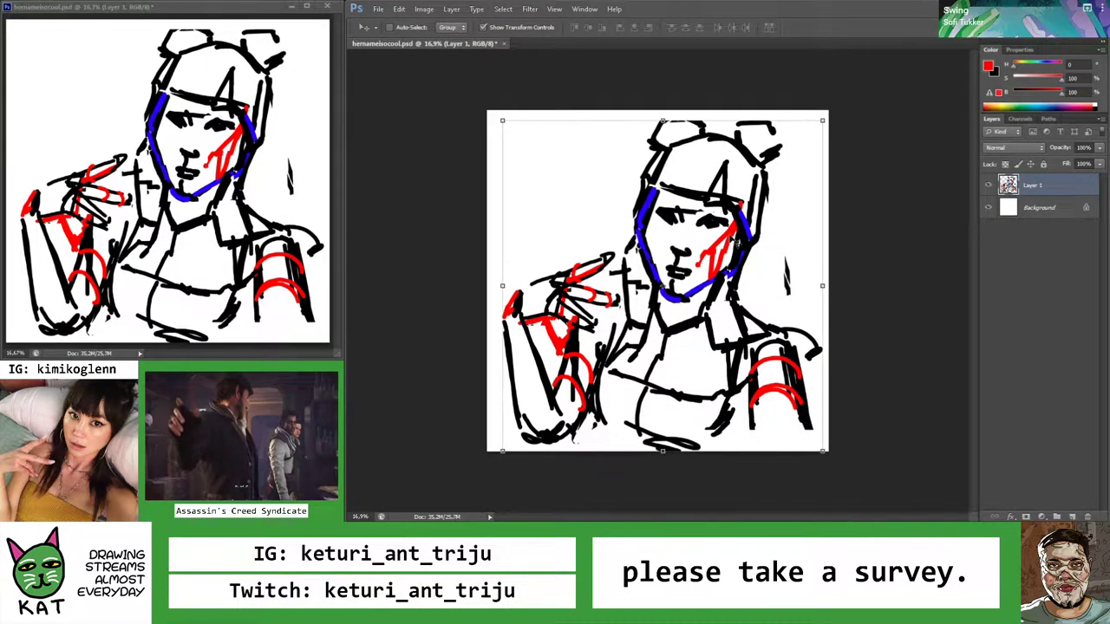
# Remove most of both hair buns and redraw the crown in black with a curved strand above the fringe
pyautogui.press('z')
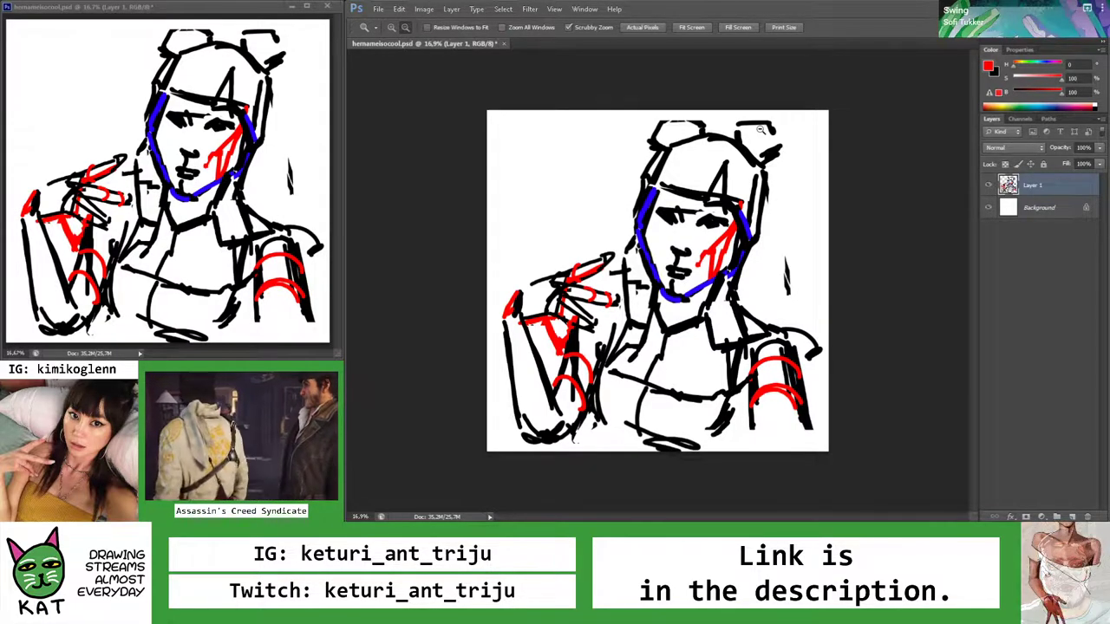
pyautogui.click(699, 118)
pyautogui.press('b')
pyautogui.moveTo(668, 122)
pyautogui.mouseDown()
pyautogui.moveTo(704, 115)
pyautogui.moveTo(719, 120)
pyautogui.moveTo(716, 132)
pyautogui.moveTo(773, 121)
pyautogui.moveTo(823, 192)
pyautogui.moveTo(758, 128)
pyautogui.moveTo(789, 153)
pyautogui.moveTo(702, 218)
pyautogui.mouseUp()
pyautogui.press('x')
pyautogui.press('b')
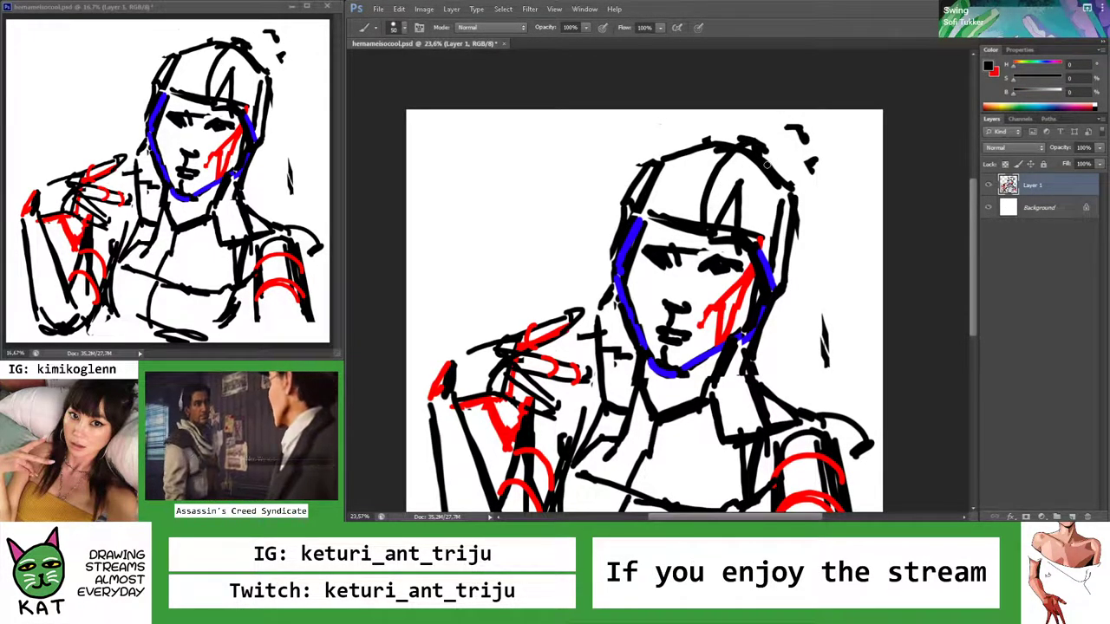
pyautogui.moveTo(765, 148); pyautogui.dragTo(786, 224)
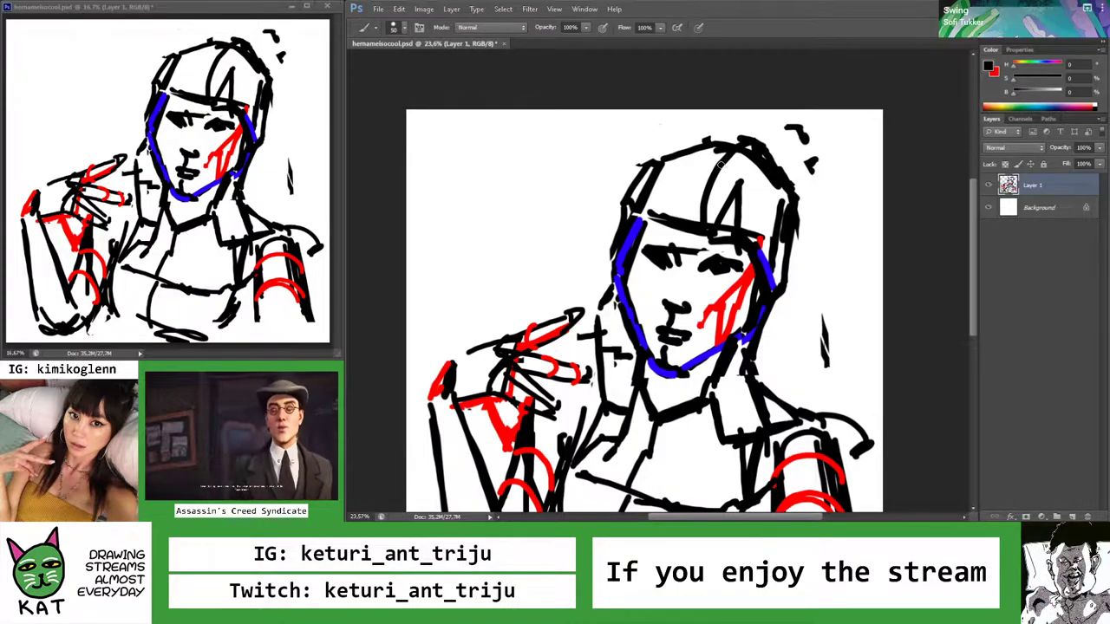
pyautogui.moveTo(722, 165); pyautogui.dragTo(675, 147)
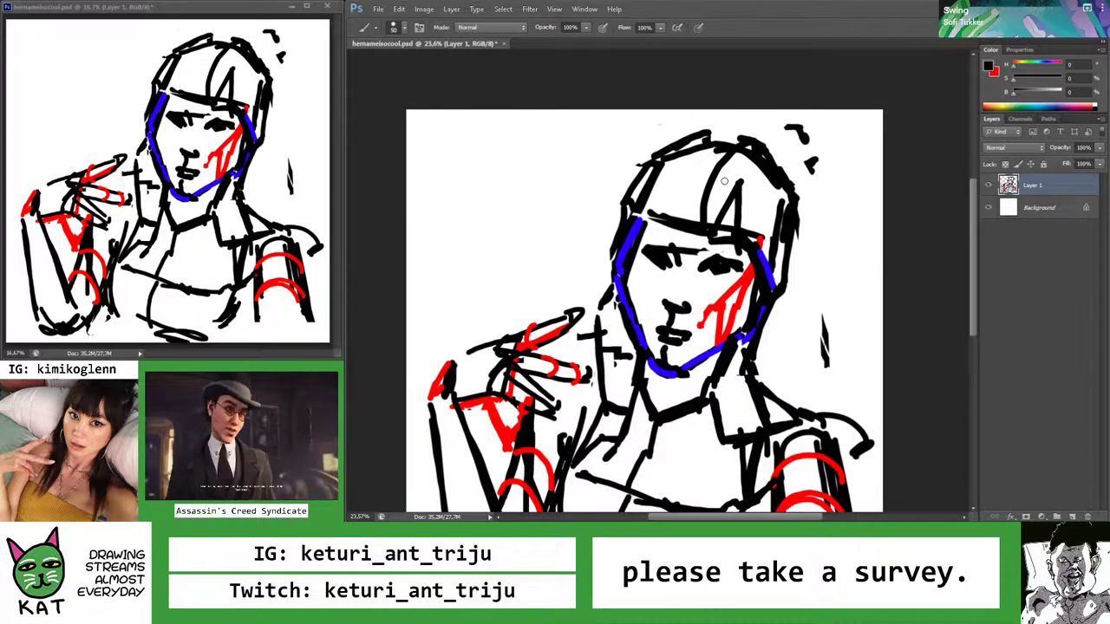
# Draw the right hair bun as a red ring on the crown, with a red stroke running down the hair below it
pyautogui.press('x')
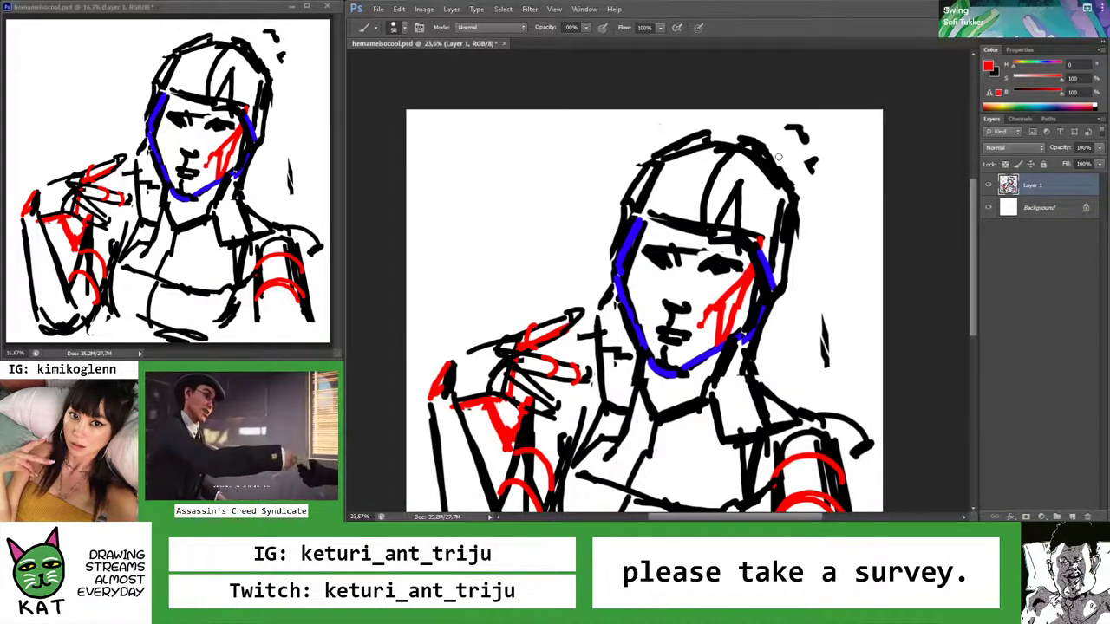
pyautogui.moveTo(752, 160); pyautogui.dragTo(777, 176)
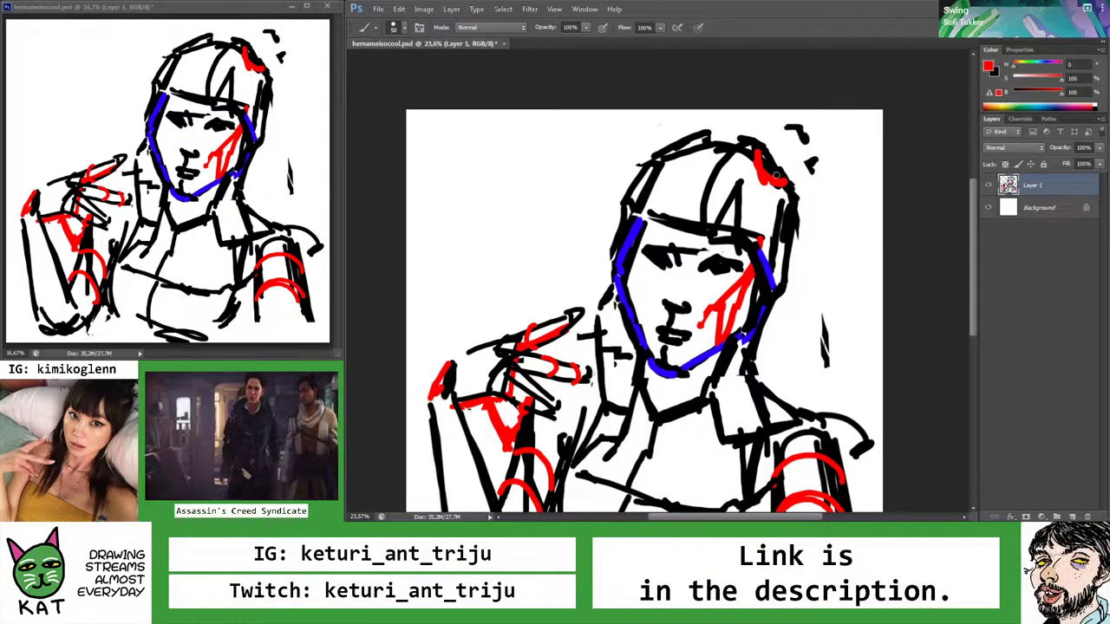
pyautogui.moveTo(796, 217); pyautogui.dragTo(791, 171)
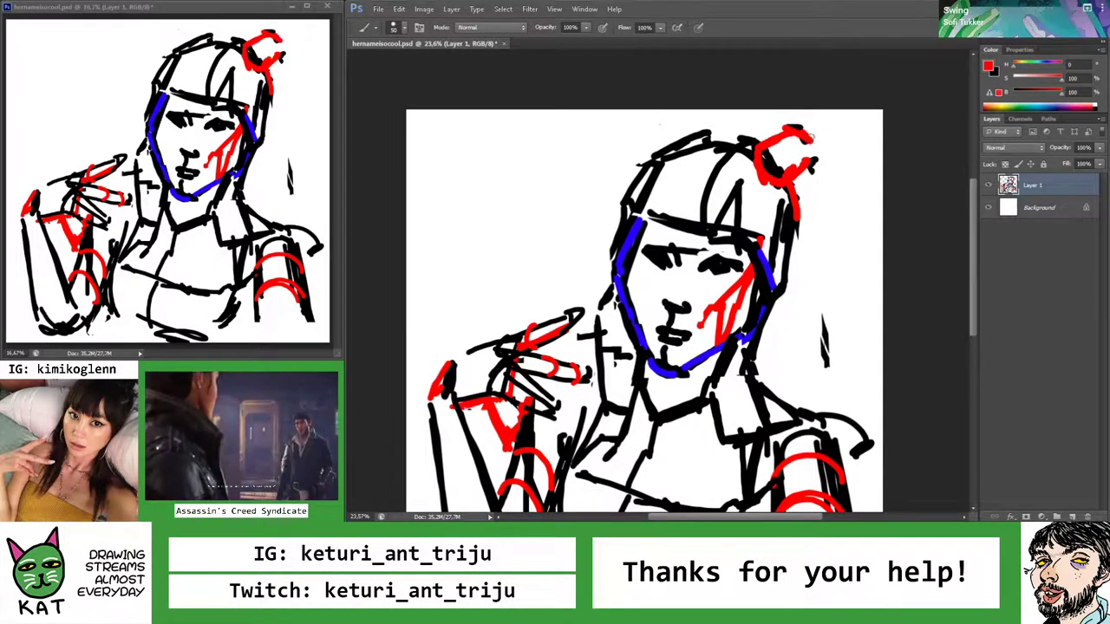
pyautogui.moveTo(812, 136); pyautogui.dragTo(808, 158)
# Draw the left hair bun in black and add a black outline around the red bun
pyautogui.press('x')
pyautogui.moveTo(704, 145)
pyautogui.mouseDown()
pyautogui.moveTo(666, 115)
pyautogui.moveTo(651, 150)
pyautogui.moveTo(626, 137)
pyautogui.moveTo(667, 116)
pyautogui.mouseUp()
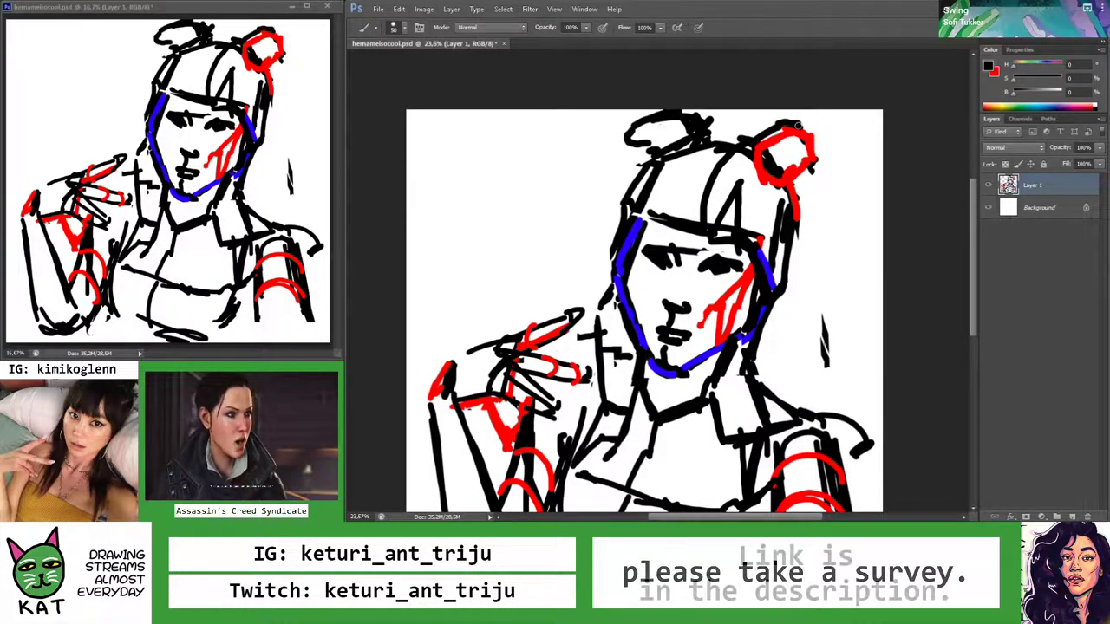
pyautogui.moveTo(815, 132); pyautogui.dragTo(791, 178)
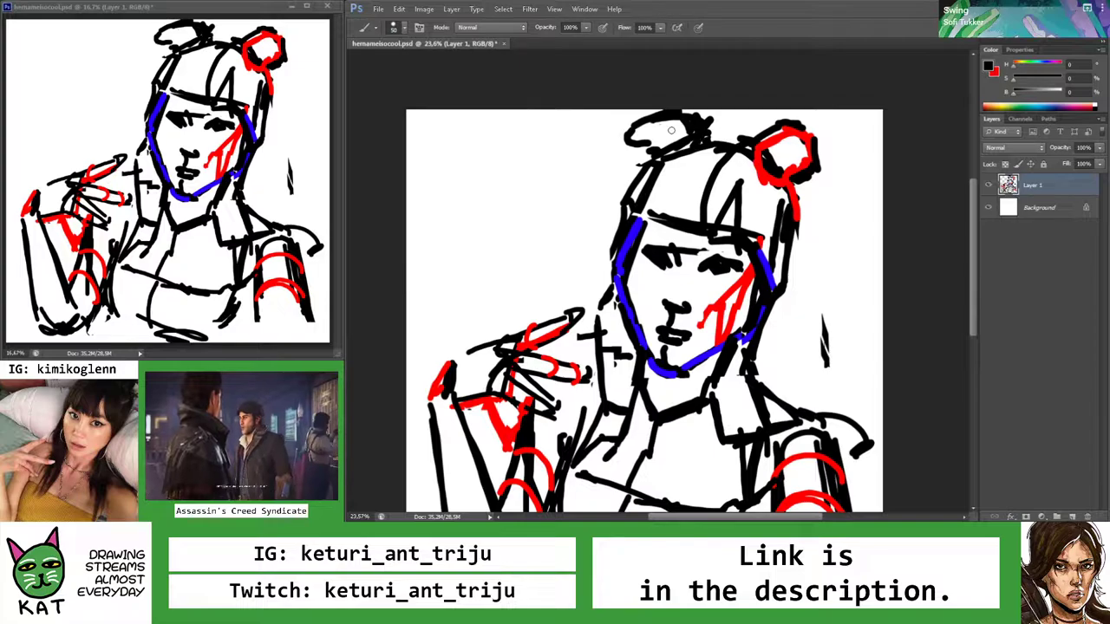
# Scale the whole sketch layer down to about 95.5% to leave a margin around the figure
pyautogui.press('v')
pyautogui.scroll(-3, 694, 141)
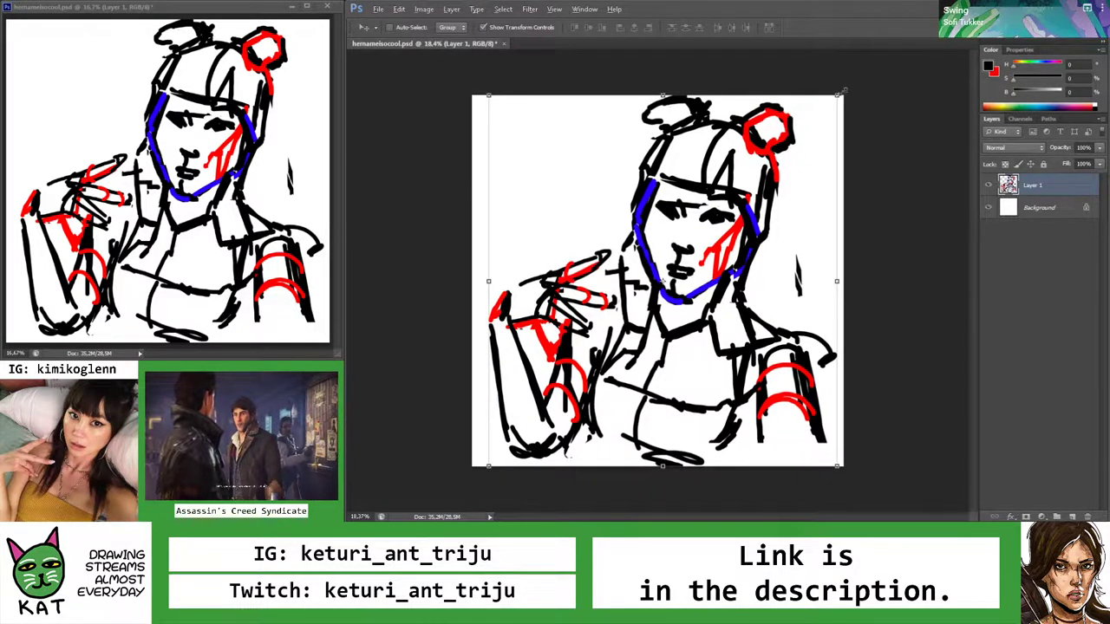
pyautogui.moveTo(841, 91); pyautogui.dragTo(829, 103)
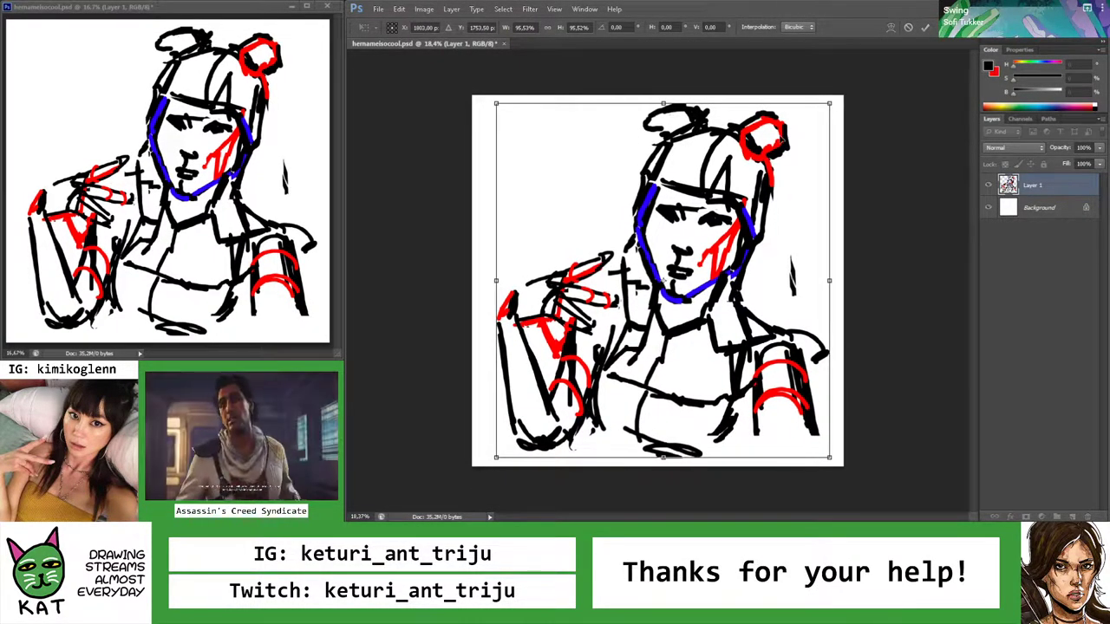
pyautogui.press('Return')
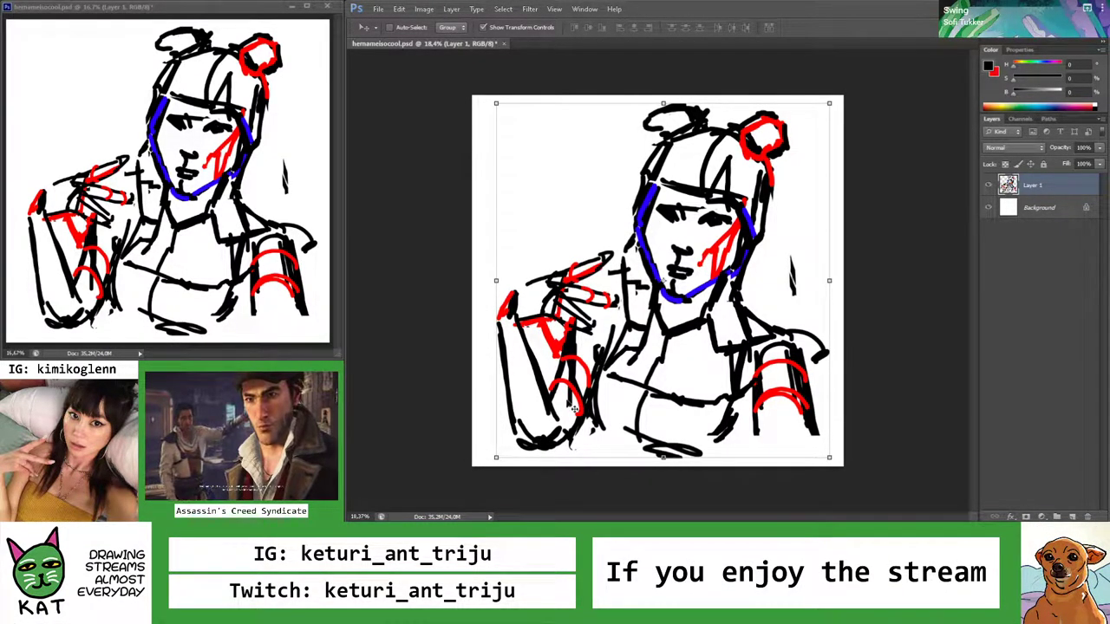
# Set the brush colour to a blue with hue 227 and paint a short stroke just below the lower fingers
pyautogui.hotkey('ctrl', '0')
pyautogui.press('b')
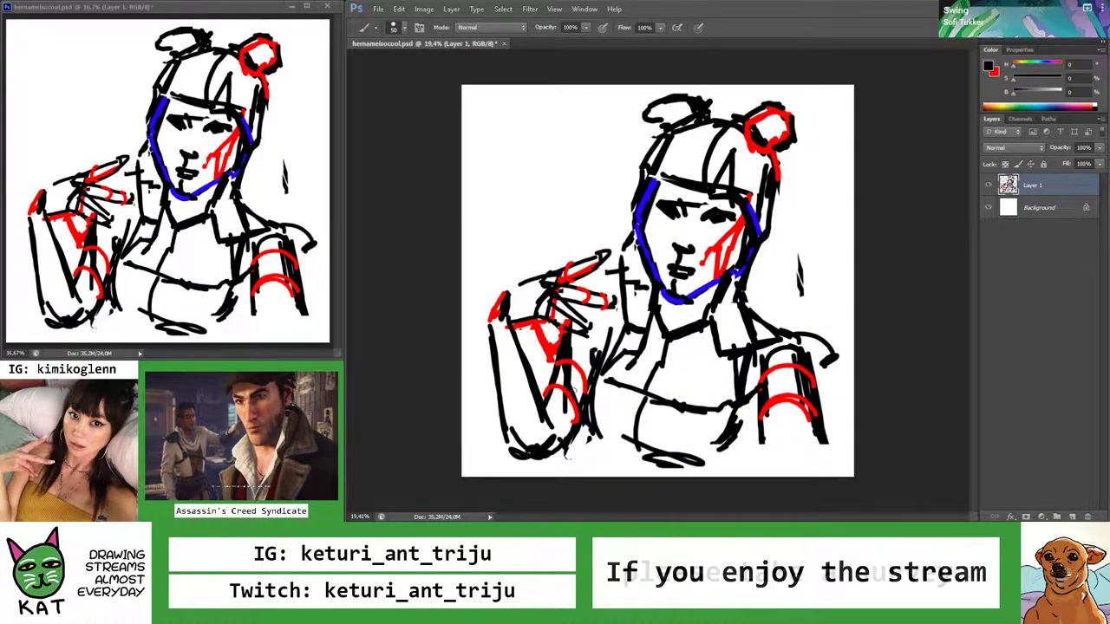
pyautogui.press('z')
pyautogui.moveTo(623, 338); pyautogui.dragTo(653, 352)
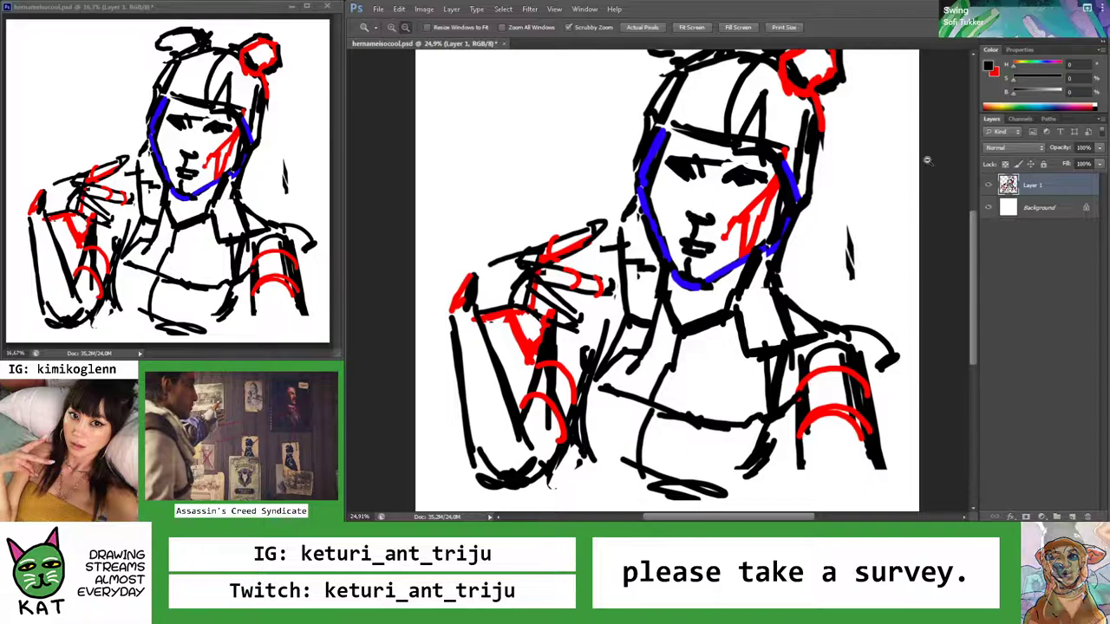
pyautogui.press('x')
pyautogui.click(1044, 66)
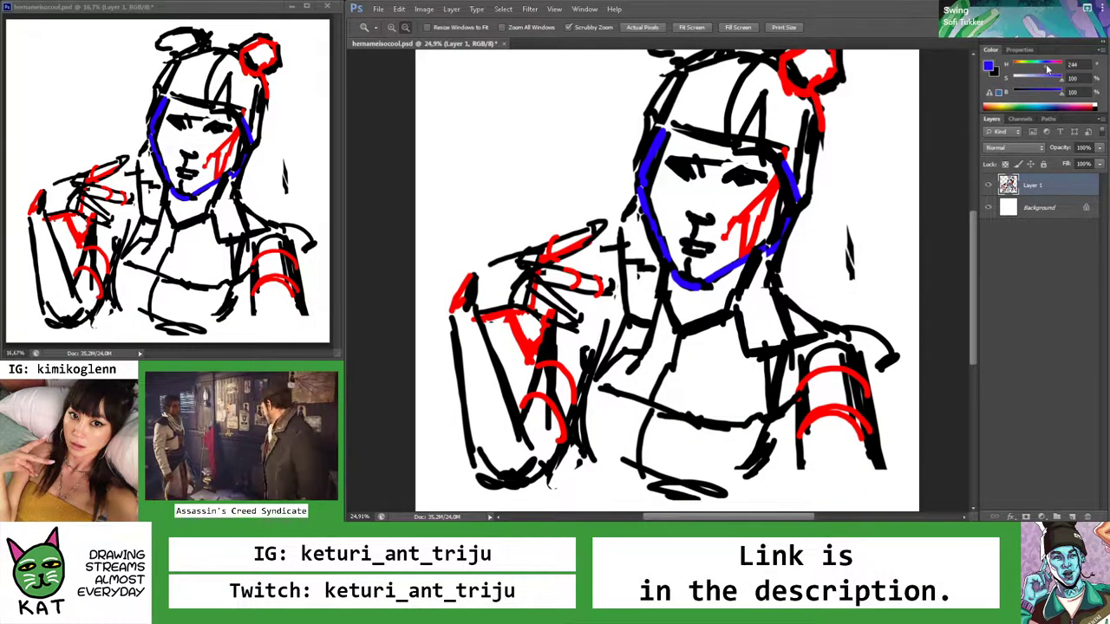
pyautogui.moveTo(729, 315); pyautogui.dragTo(739, 296)
pyautogui.press('b')
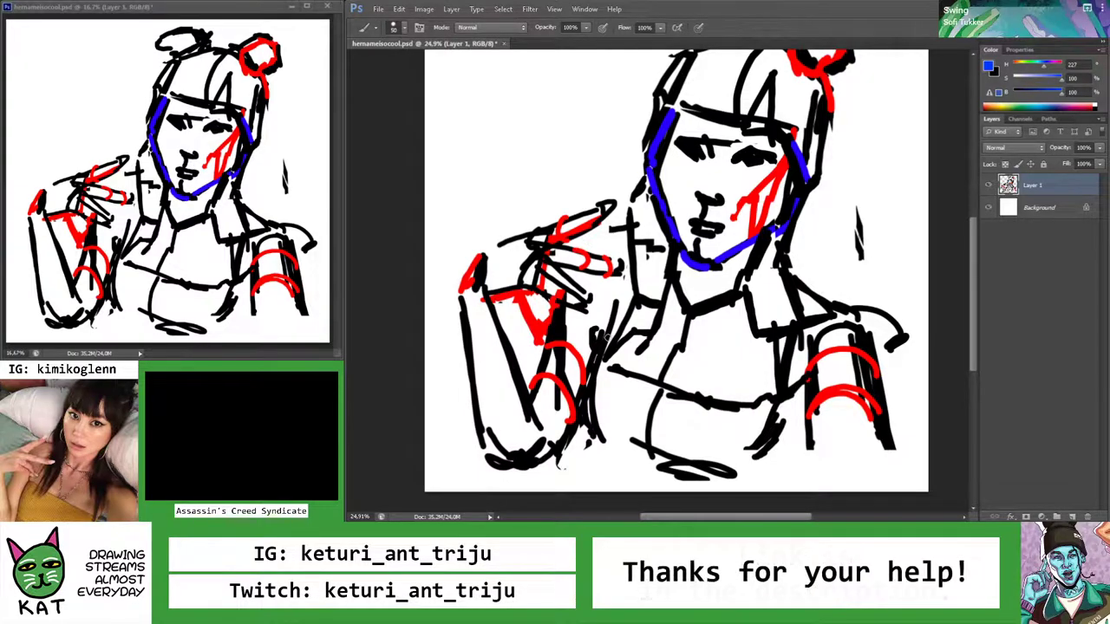
pyautogui.moveTo(600, 305); pyautogui.dragTo(608, 329)
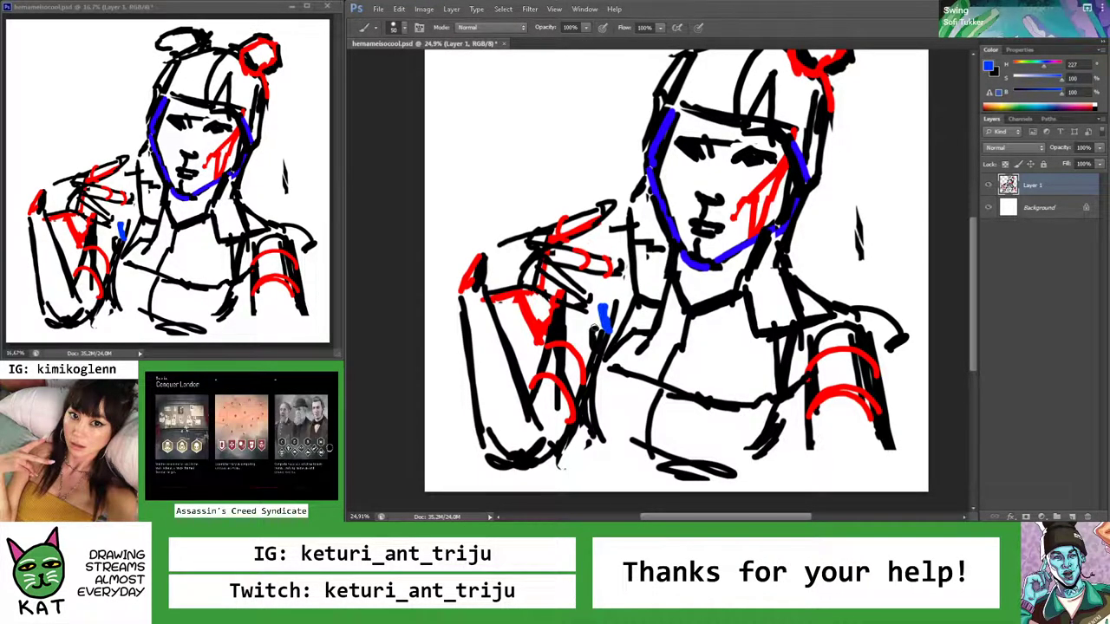
# Select the hand and fingertips with the Rectangular Marquee, move them slightly toward the face, deselect and return to the Brush
pyautogui.press('m')
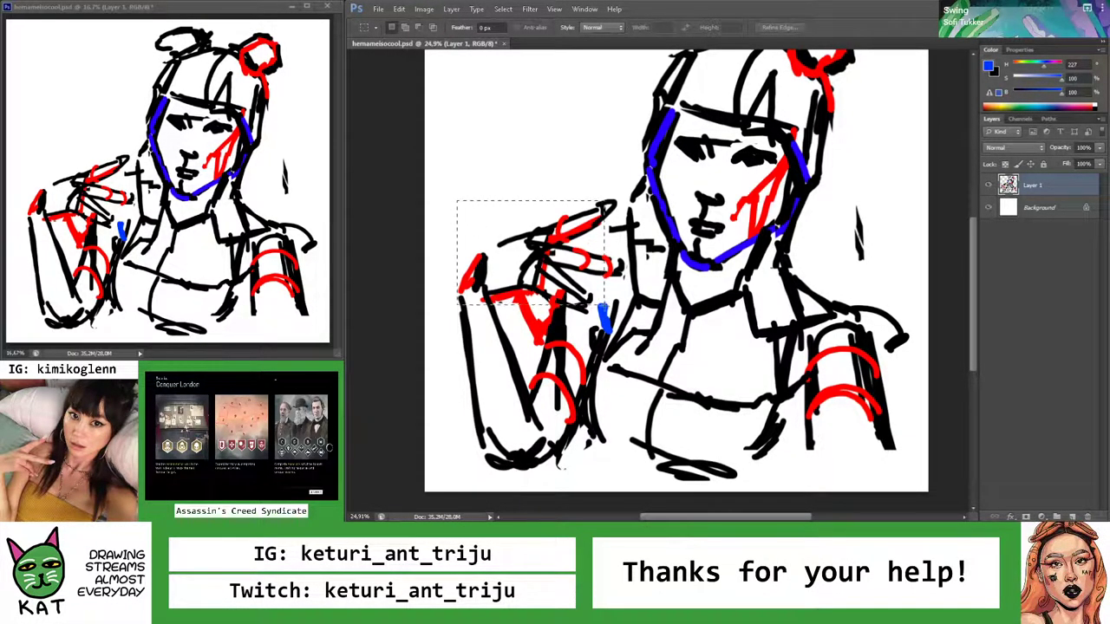
pyautogui.moveTo(596, 199); pyautogui.dragTo(605, 249)
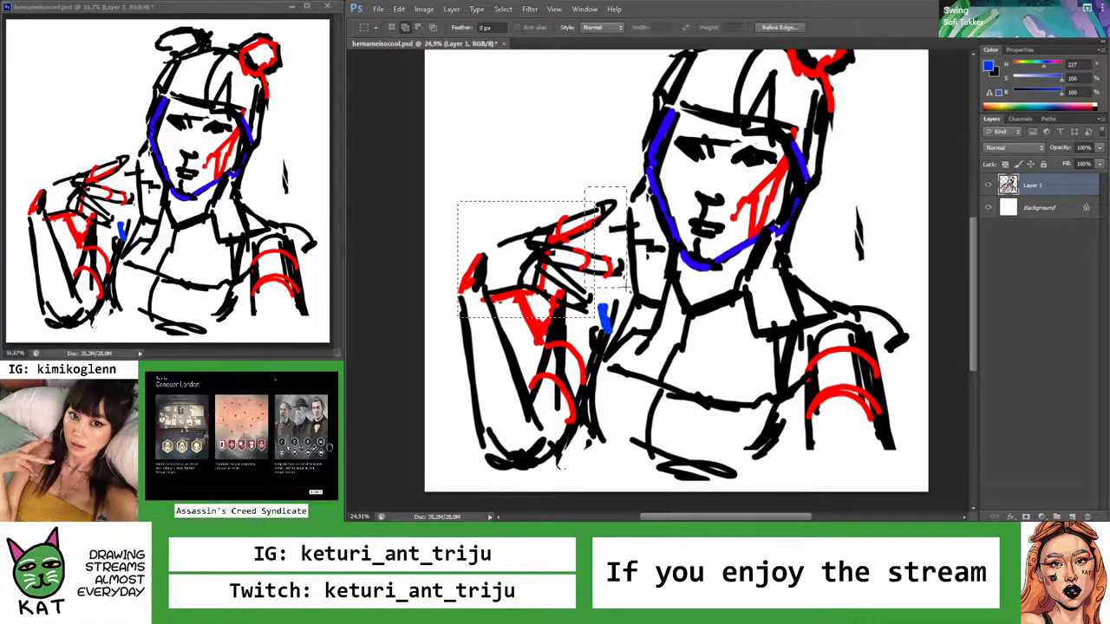
pyautogui.press('v')
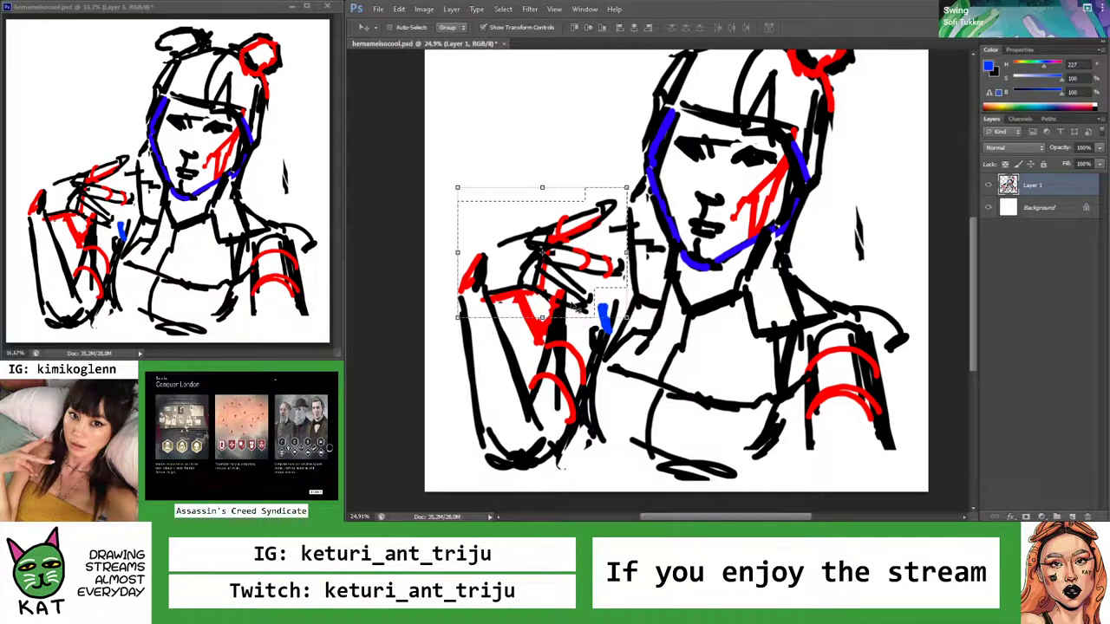
pyautogui.moveTo(542, 251); pyautogui.dragTo(557, 256)
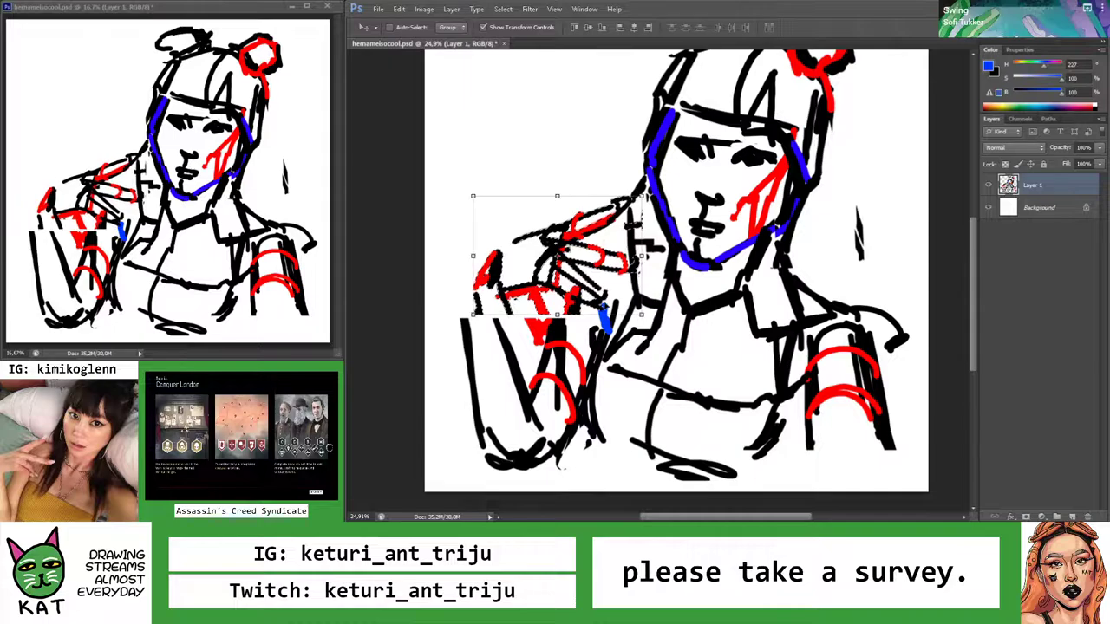
pyautogui.hotkey('ctrl', 'd')
pyautogui.press('b')
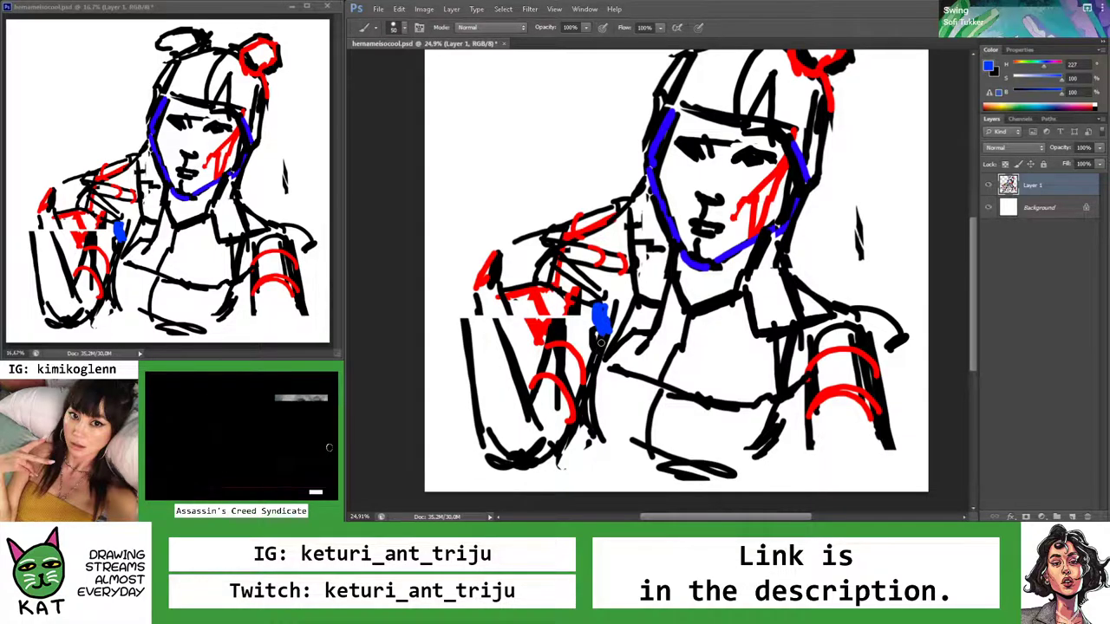
# Draw the torso's side beneath the raised hand, the curved chest neckline and the far side of the bust in blue
pyautogui.moveTo(596, 334); pyautogui.dragTo(585, 423)
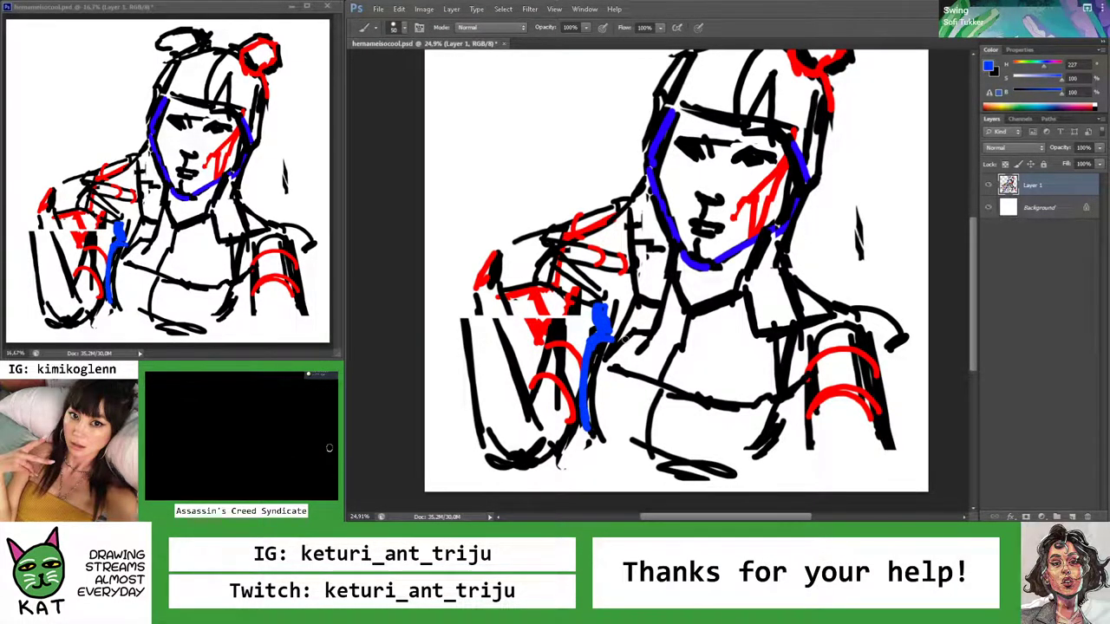
pyautogui.moveTo(596, 336); pyautogui.dragTo(685, 386)
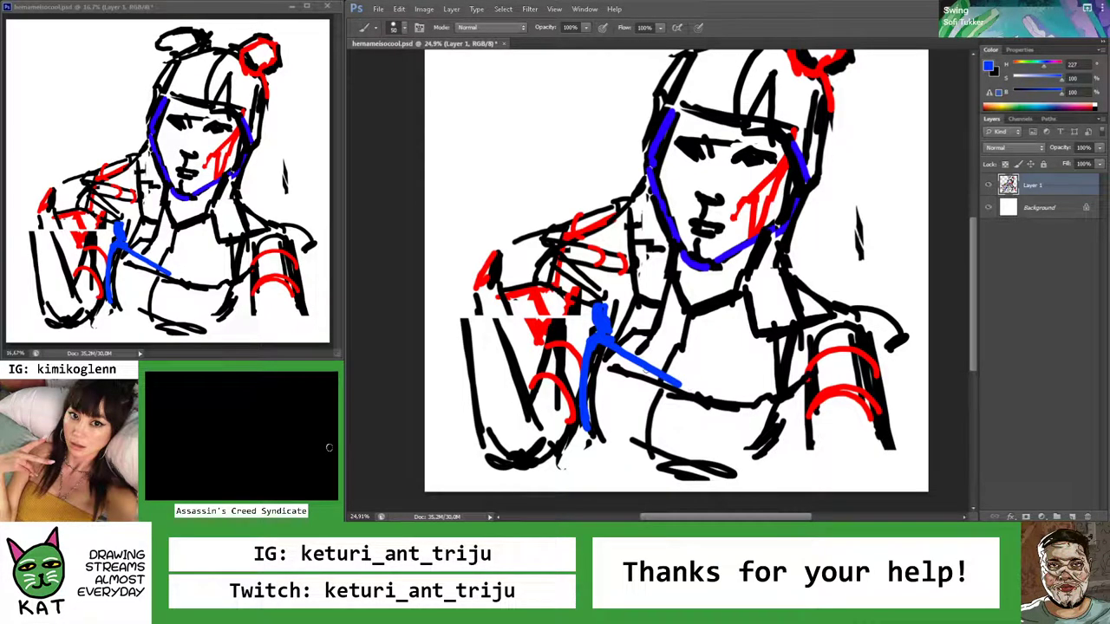
pyautogui.hotkey('ctrl', 'z')
pyautogui.moveTo(599, 335)
pyautogui.mouseDown()
pyautogui.moveTo(664, 374)
pyautogui.moveTo(779, 387)
pyautogui.mouseUp()
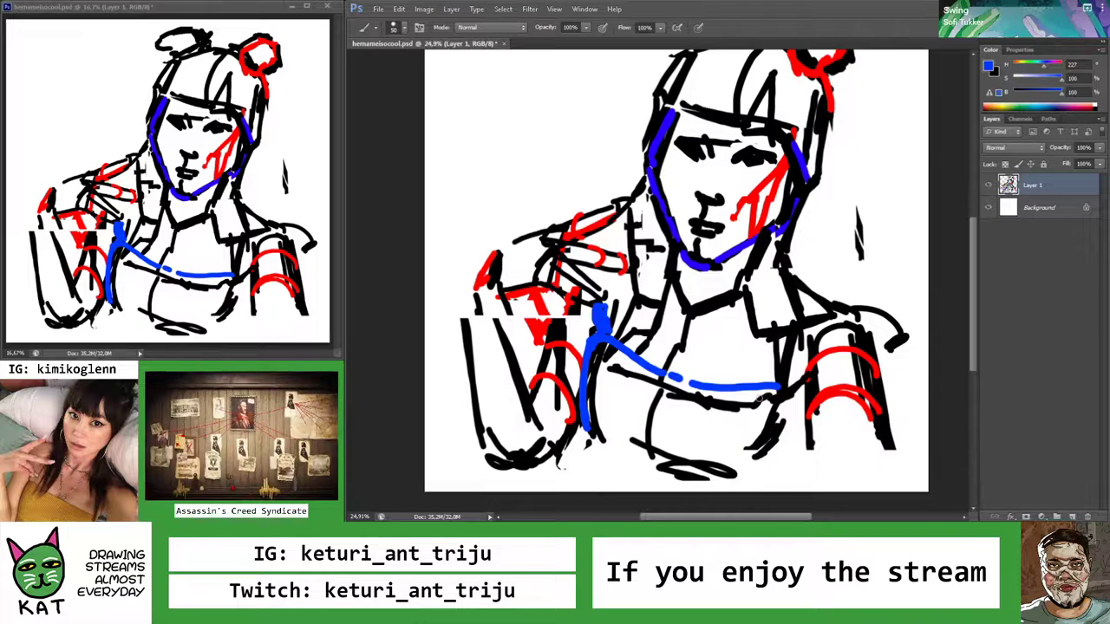
pyautogui.hotkey('ctrl', 'z')
pyautogui.moveTo(694, 379)
pyautogui.mouseDown()
pyautogui.moveTo(791, 406)
pyautogui.moveTo(783, 398)
pyautogui.moveTo(742, 468)
pyautogui.mouseUp()
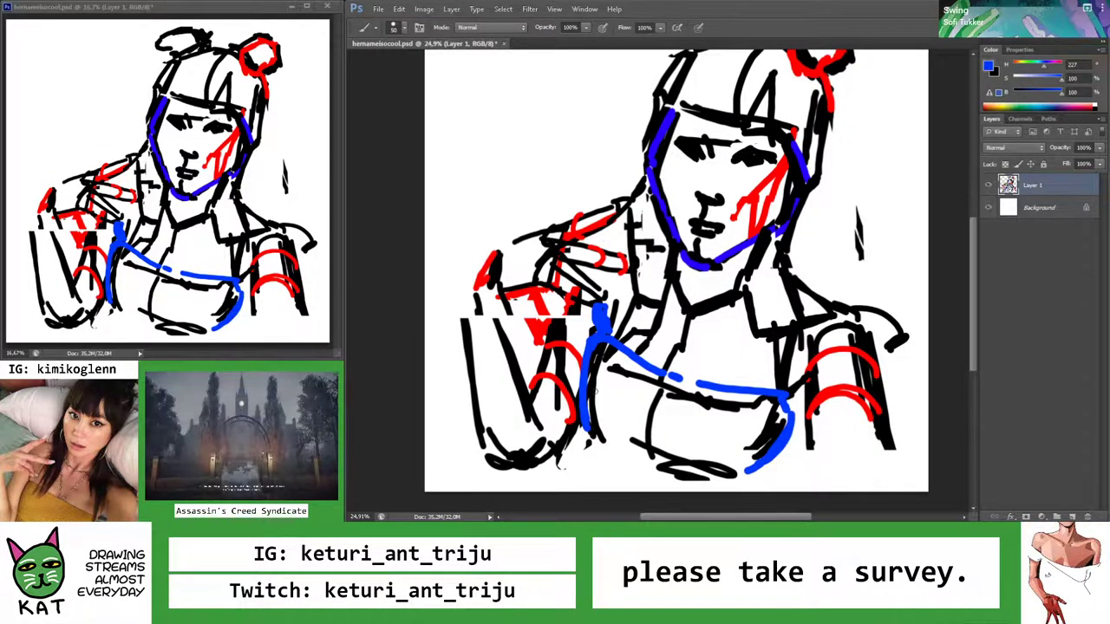
pyautogui.moveTo(587, 360); pyautogui.dragTo(577, 423)
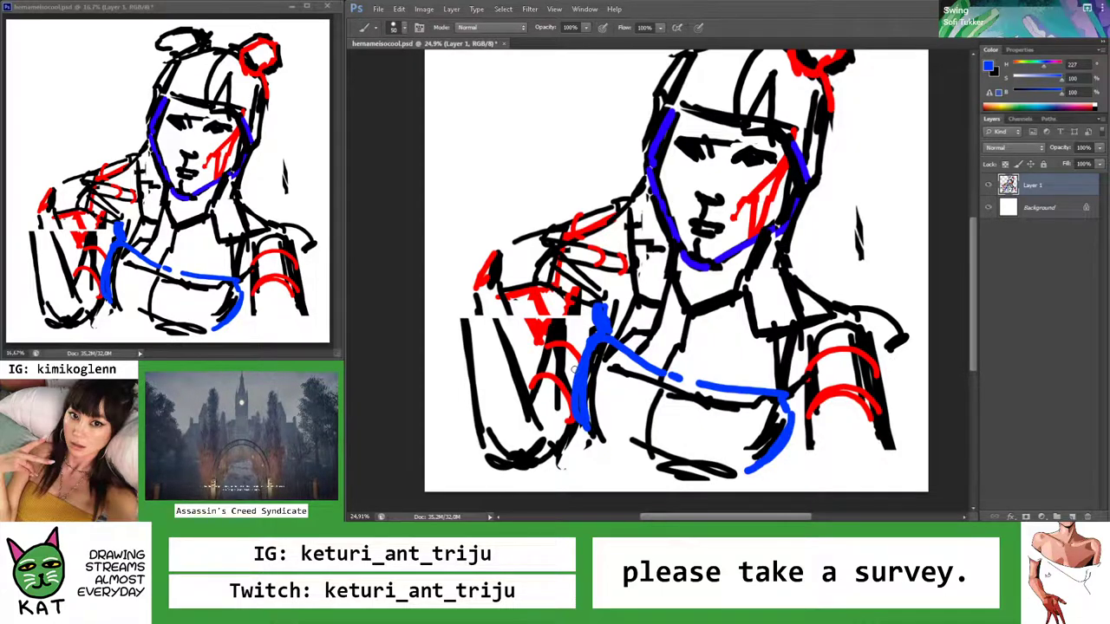
# Darken the area beside the raised arm's red curves in black and outline the underside of the elbow in blue
pyautogui.press('x')
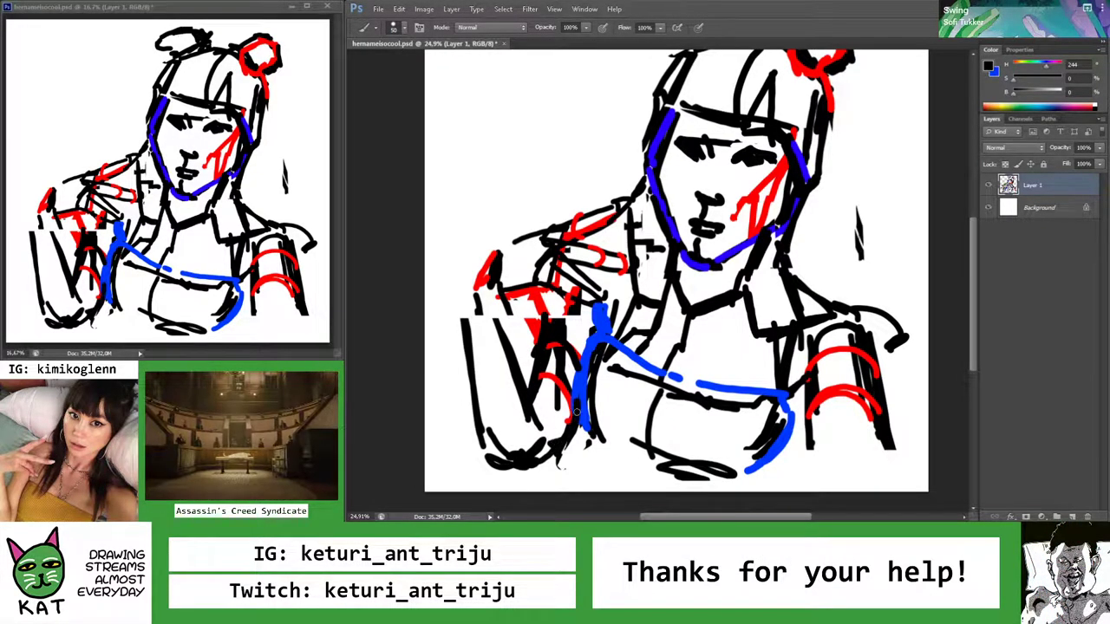
pyautogui.press('x')
pyautogui.moveTo(551, 443)
pyautogui.mouseDown()
pyautogui.moveTo(579, 414)
pyautogui.moveTo(490, 477)
pyautogui.mouseUp()
pyautogui.press('x')
pyautogui.press('x')
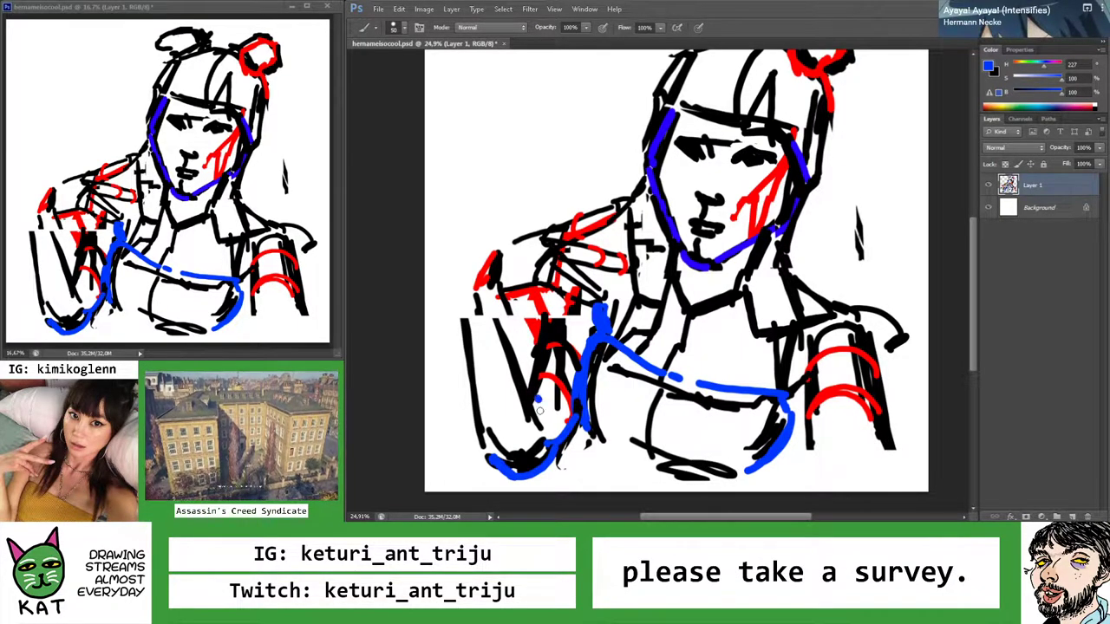
# Outline both sides of the raised forearm and the wrist in blue, from the back of the hand to the elbow
pyautogui.moveTo(528, 373); pyautogui.dragTo(538, 442)
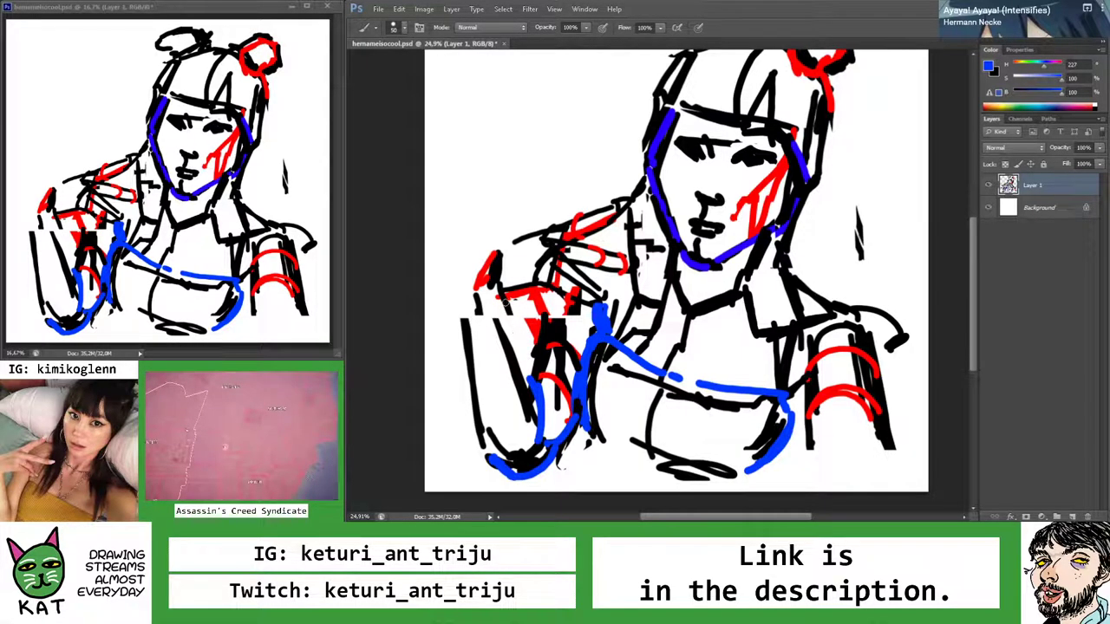
pyautogui.moveTo(503, 291); pyautogui.dragTo(535, 414)
pyautogui.hotkey('ctrl', 'z')
pyautogui.moveTo(504, 299); pyautogui.dragTo(538, 408)
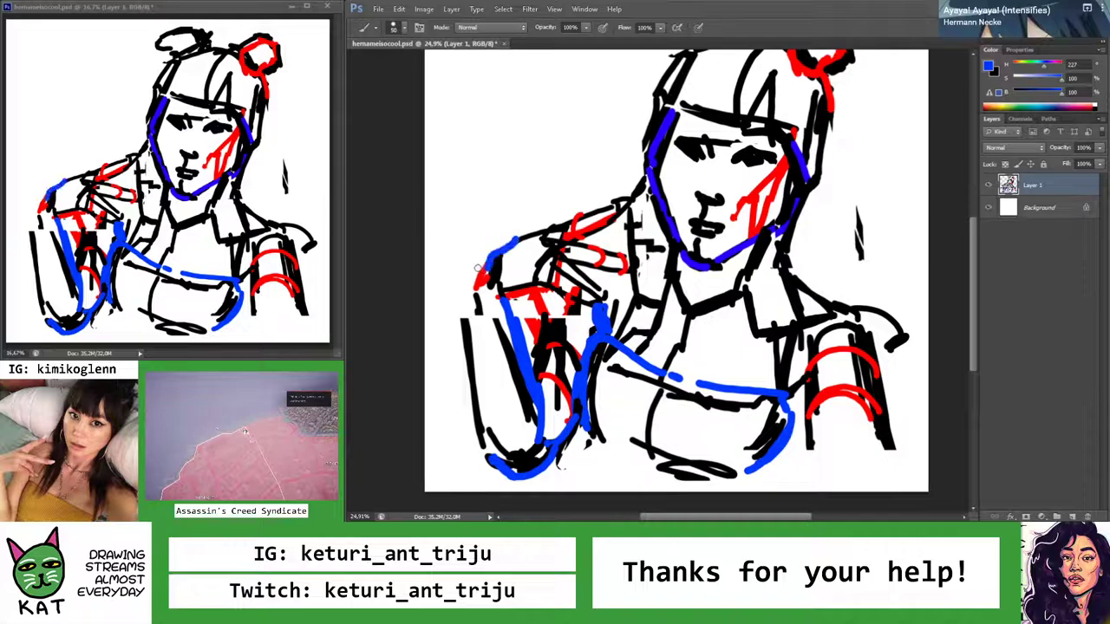
pyautogui.moveTo(482, 263)
pyautogui.mouseDown()
pyautogui.moveTo(485, 444)
pyautogui.moveTo(481, 428)
pyautogui.mouseUp()
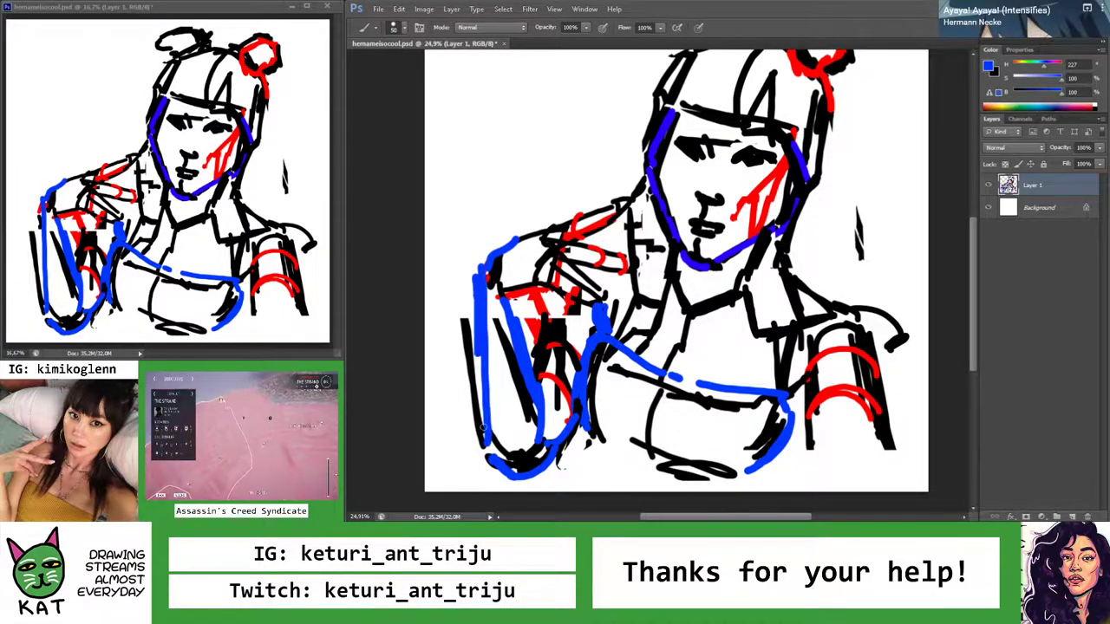
# Switch to black and reinforce the raised forearm's outer edge, inner edge and wrist line
pyautogui.press('x')
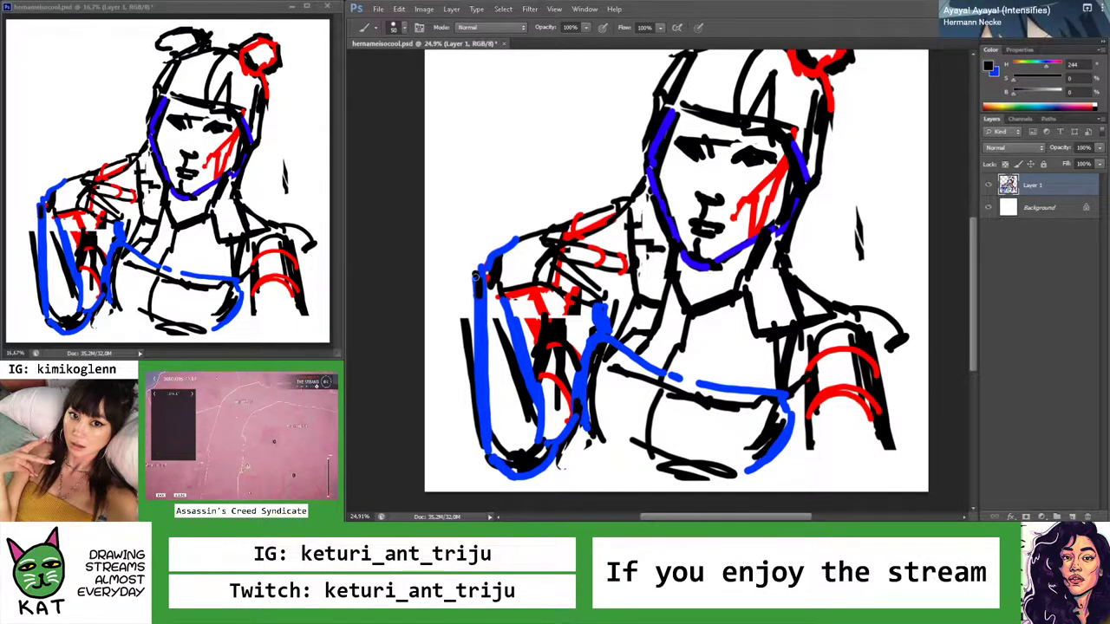
pyautogui.moveTo(475, 275); pyautogui.dragTo(482, 438)
pyautogui.moveTo(535, 293); pyautogui.dragTo(515, 401)
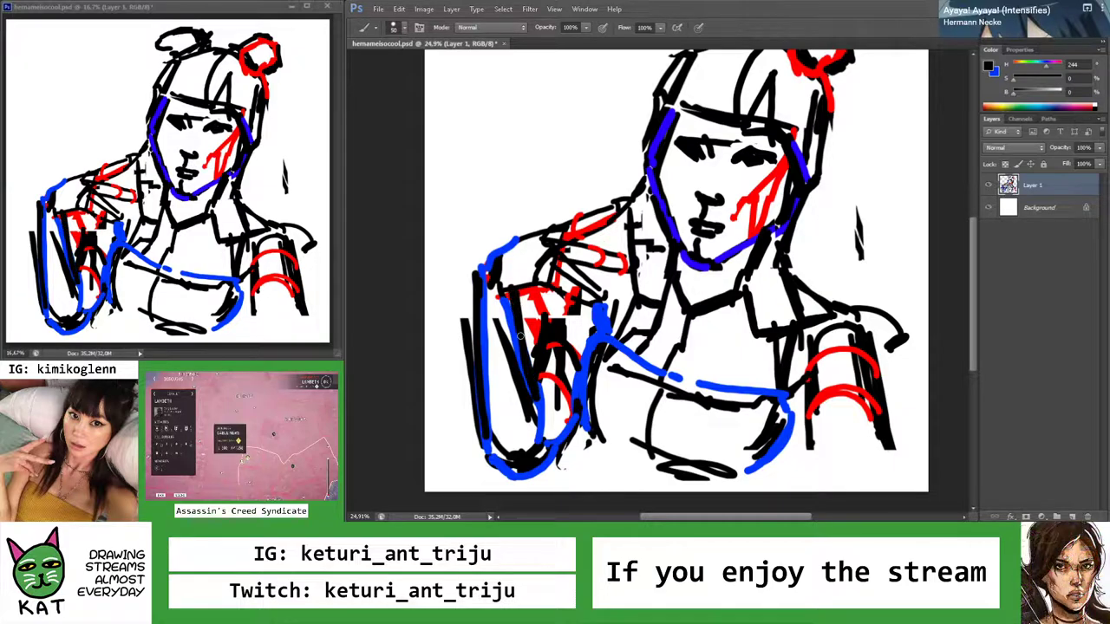
pyautogui.scroll(-3, 508, 291)
pyautogui.scroll(2, 520, 299)
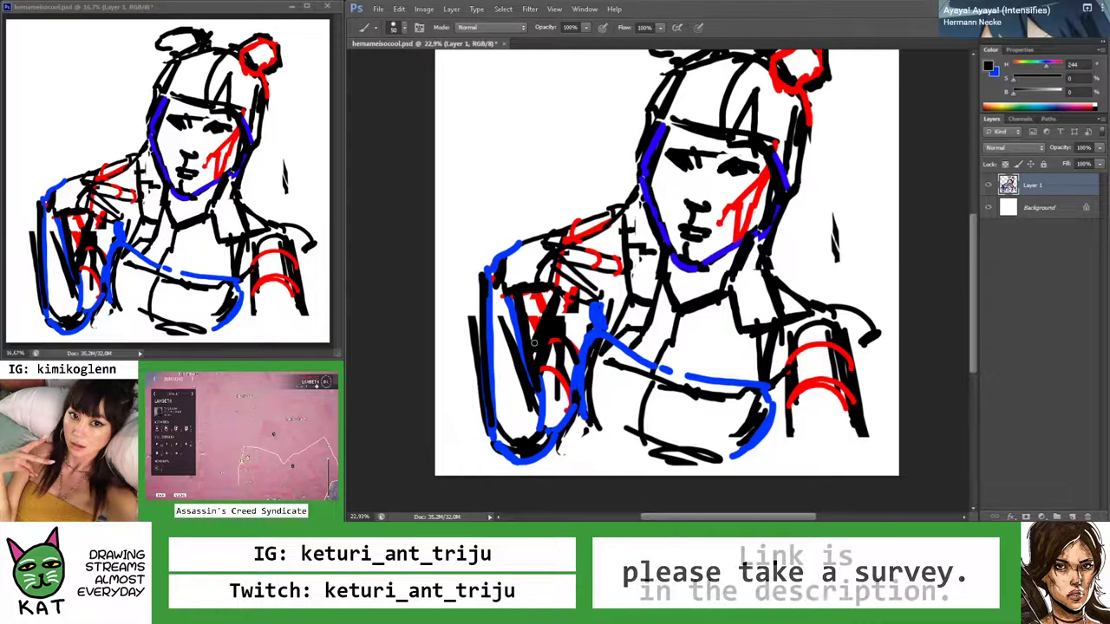
# Erase the stray old strokes inside and outside the raised forearm and retouch its outline in black
pyautogui.press('e')
pyautogui.moveTo(546, 360)
pyautogui.mouseDown()
pyautogui.moveTo(548, 333)
pyautogui.moveTo(518, 325)
pyautogui.moveTo(527, 399)
pyautogui.moveTo(501, 353)
pyautogui.mouseUp()
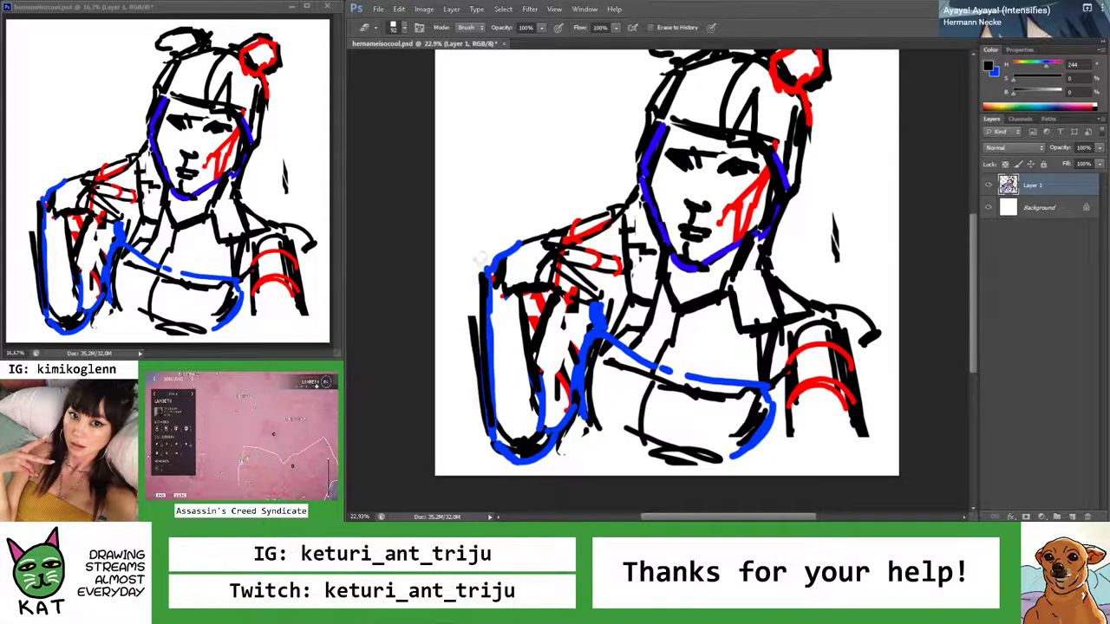
pyautogui.moveTo(477, 258); pyautogui.dragTo(471, 444)
pyautogui.press('b')
pyautogui.moveTo(487, 269)
pyautogui.mouseDown()
pyautogui.moveTo(484, 439)
pyautogui.moveTo(512, 407)
pyautogui.moveTo(468, 408)
pyautogui.moveTo(523, 395)
pyautogui.mouseUp()
# Fill the hair between the fingertips and the face with rough black strokes
pyautogui.press('z')
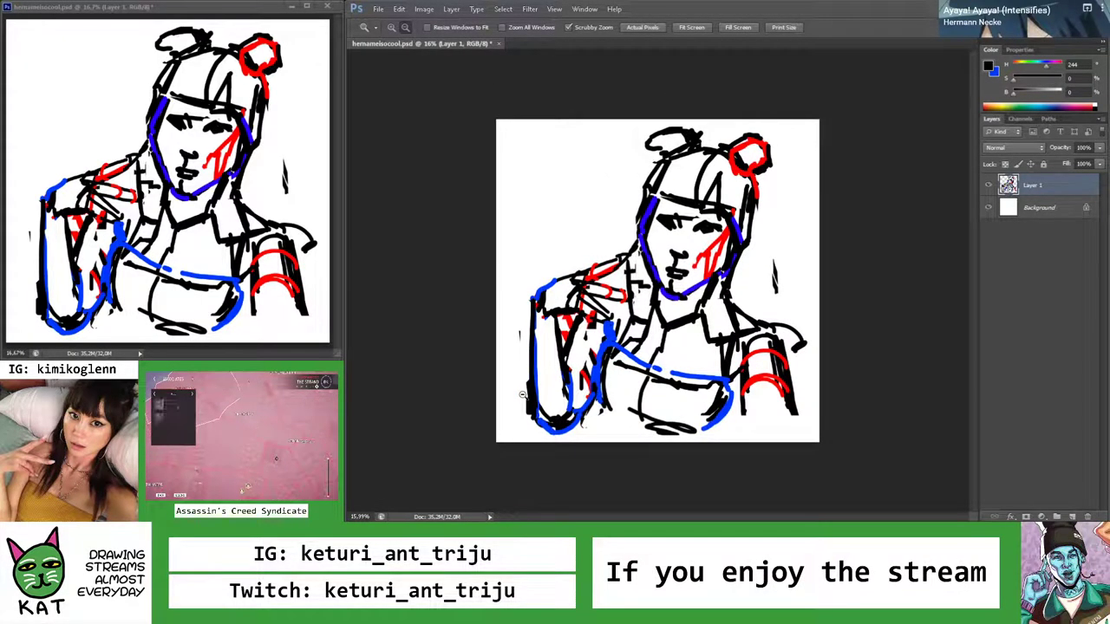
pyautogui.moveTo(620, 277)
pyautogui.mouseDown()
pyautogui.moveTo(647, 275)
pyautogui.moveTo(632, 269)
pyautogui.moveTo(642, 258)
pyautogui.moveTo(670, 276)
pyautogui.mouseUp()
pyautogui.press('b')
pyautogui.press('z')
pyautogui.press('b')
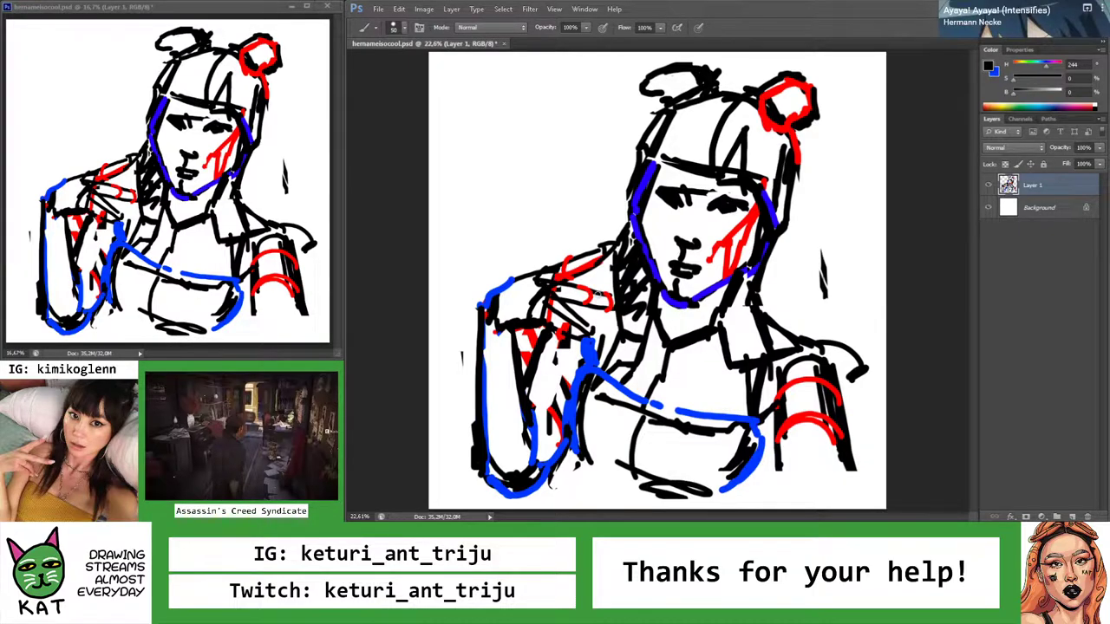
# Select the raised hand and arm with the Polygonal Lasso, move them slightly away from the face, deselect and return to the Brush
pyautogui.press('l')
pyautogui.moveTo(592, 328)
pyautogui.mouseDown()
pyautogui.moveTo(600, 396)
pyautogui.moveTo(617, 309)
pyautogui.moveTo(620, 318)
pyautogui.moveTo(610, 241)
pyautogui.moveTo(614, 268)
pyautogui.moveTo(622, 232)
pyautogui.moveTo(521, 216)
pyautogui.moveTo(486, 234)
pyautogui.moveTo(451, 365)
pyautogui.mouseUp()
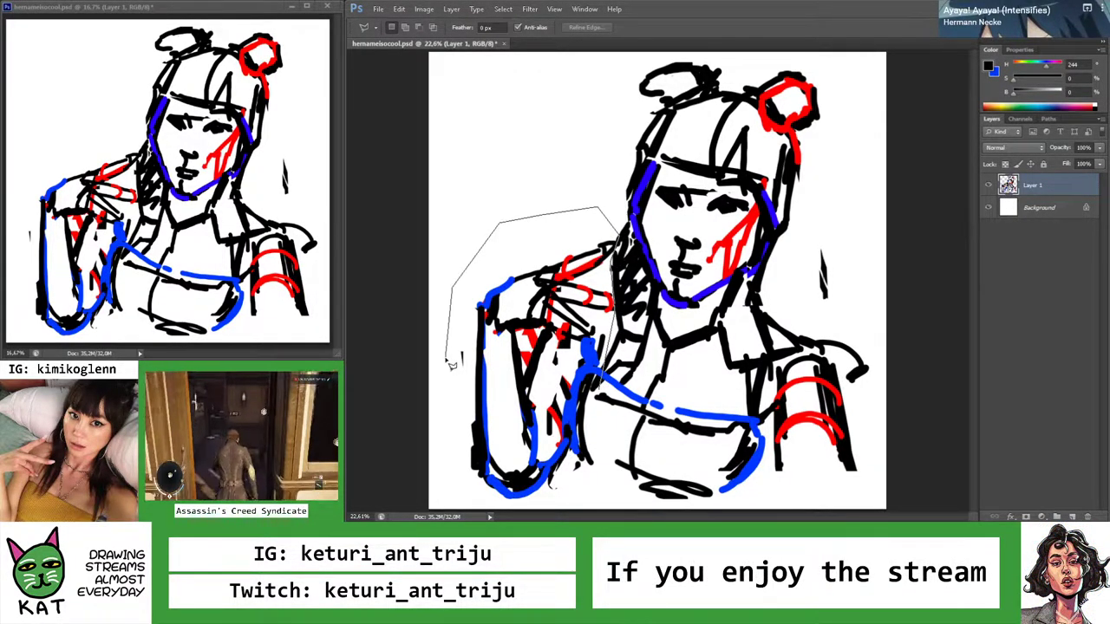
pyautogui.moveTo(484, 515)
pyautogui.mouseDown()
pyautogui.moveTo(551, 518)
pyautogui.moveTo(618, 451)
pyautogui.moveTo(614, 468)
pyautogui.mouseUp()
pyautogui.press('v')
pyautogui.moveTo(520, 364); pyautogui.dragTo(510, 366)
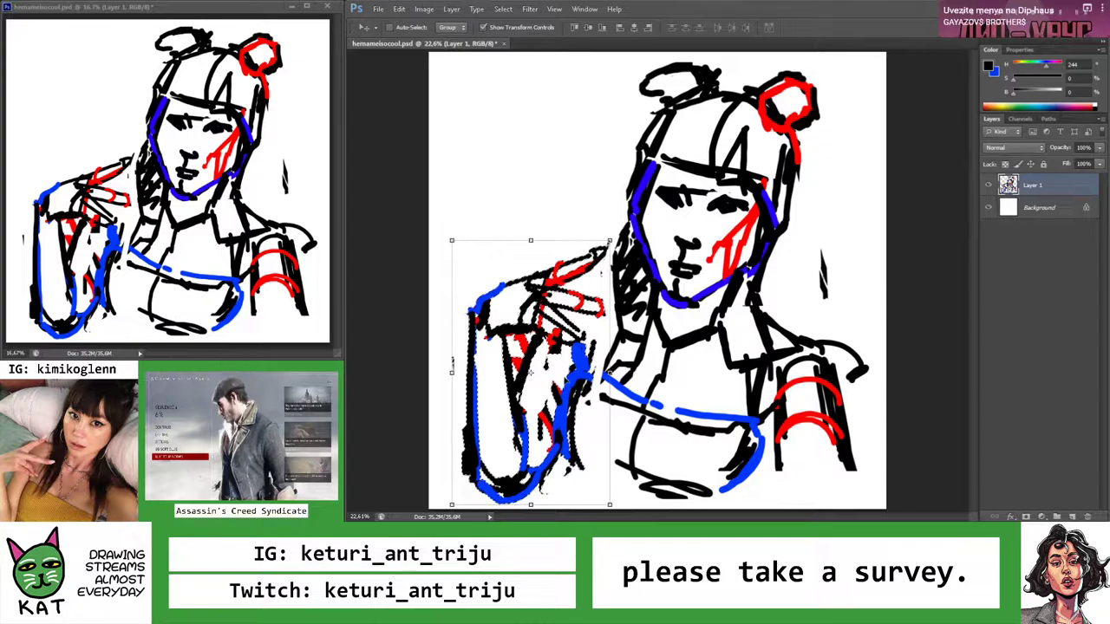
pyautogui.hotkey('ctrl', 'd')
pyautogui.press('b')
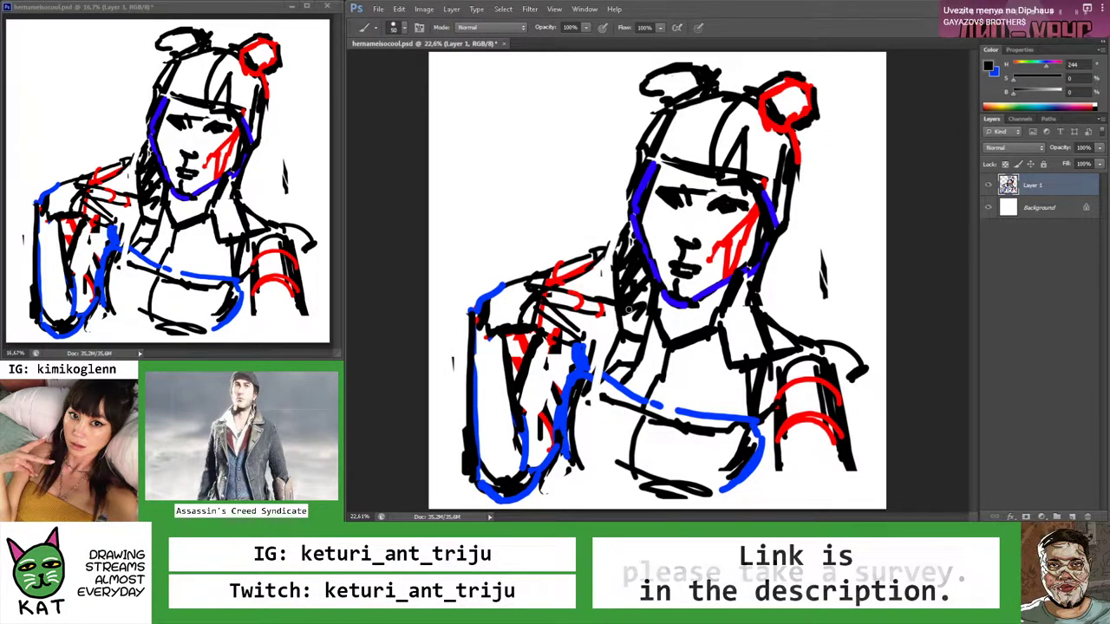
# Erase some hair strokes beside the chin and extend the lower finger toward the neck in black
pyautogui.press('e')
pyautogui.press('b')
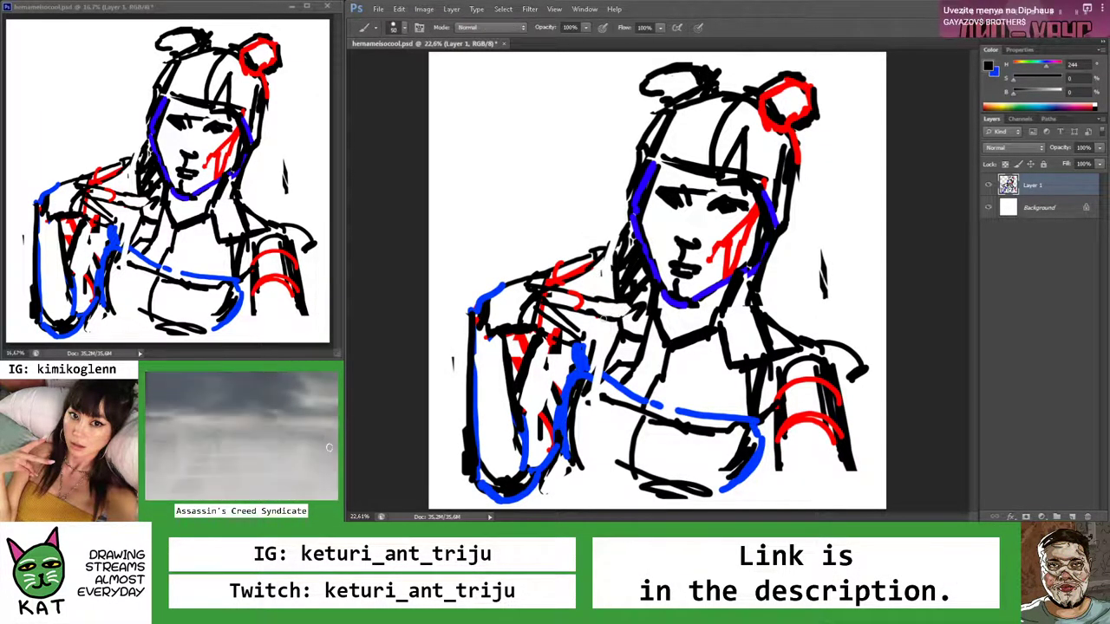
pyautogui.press('z')
pyautogui.moveTo(636, 308)
pyautogui.mouseDown()
pyautogui.moveTo(567, 287)
pyautogui.moveTo(602, 327)
pyautogui.mouseUp()
pyautogui.press('b')
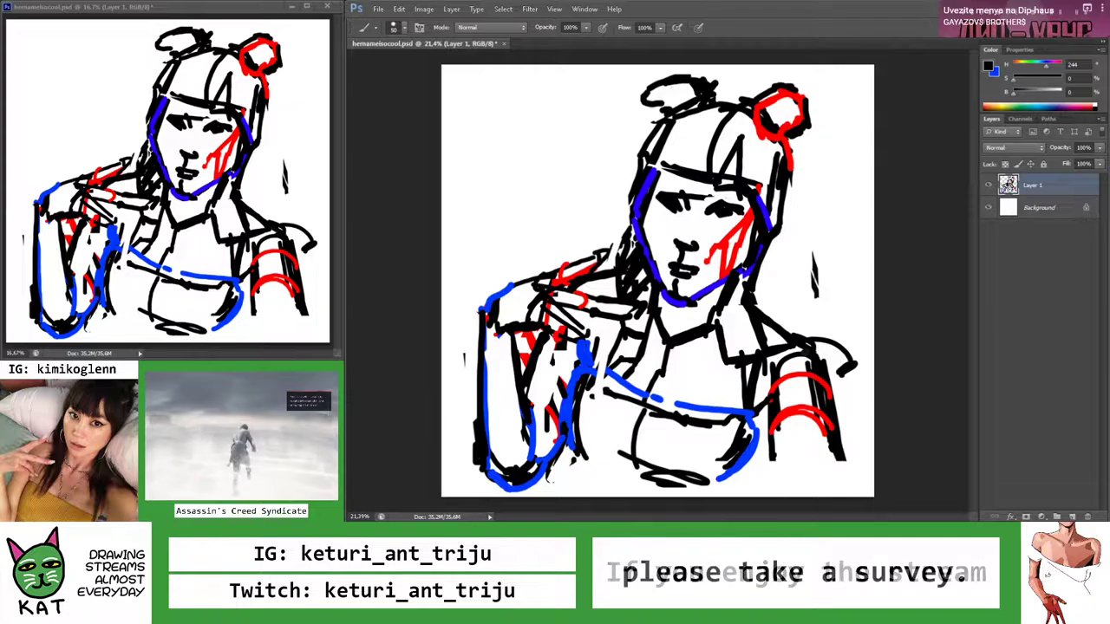
# Extend both edges of the lowered arm downward in black and shift the whole sketch up on the canvas
pyautogui.moveTo(824, 411); pyautogui.dragTo(825, 458)
pyautogui.moveTo(765, 406); pyautogui.dragTo(776, 494)
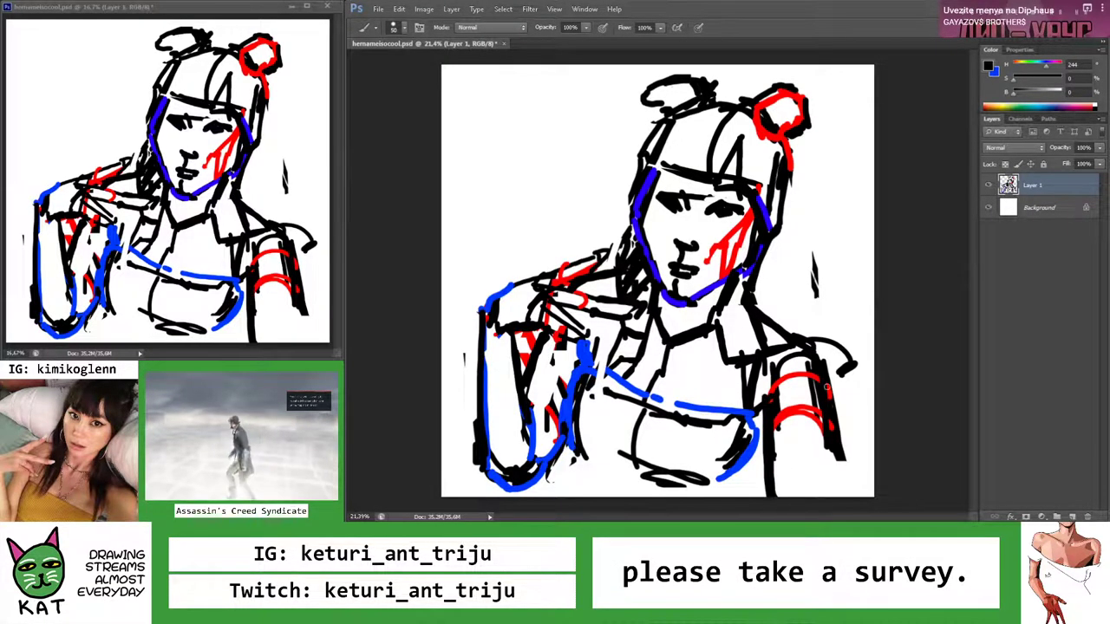
pyautogui.moveTo(828, 389); pyautogui.dragTo(850, 491)
pyautogui.moveTo(749, 491); pyautogui.dragTo(737, 419)
# Darken the side of the bust in black and replace the lowered arm's inner edge with a blue line from the armpit
pyautogui.moveTo(754, 362); pyautogui.dragTo(705, 412)
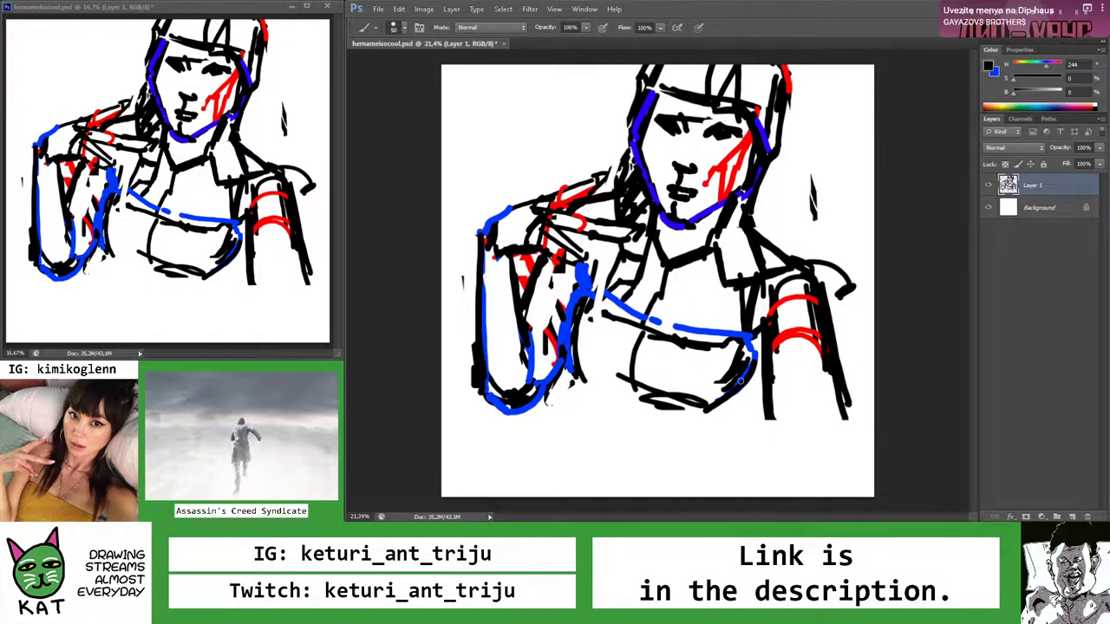
pyautogui.keyDown('alt'); pyautogui.click(745, 369); pyautogui.keyUp('alt')
pyautogui.moveTo(751, 340)
pyautogui.mouseDown()
pyautogui.moveTo(761, 332)
pyautogui.moveTo(778, 441)
pyautogui.moveTo(770, 433)
pyautogui.mouseUp()
pyautogui.press('e')
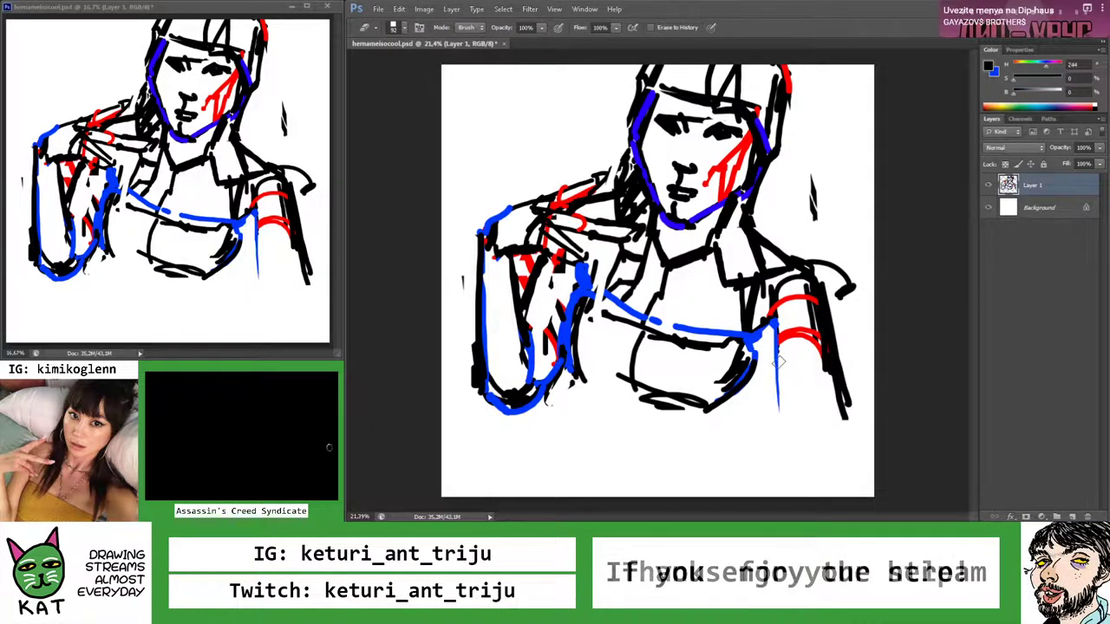
pyautogui.press('b')
pyautogui.moveTo(777, 324); pyautogui.dragTo(784, 444)
pyautogui.press('e')
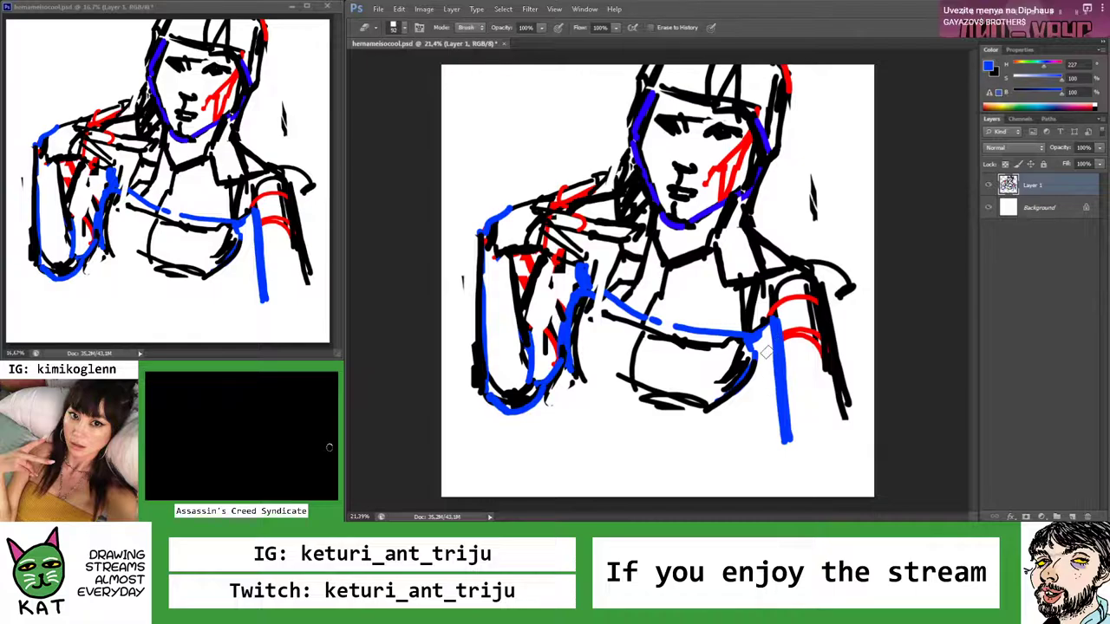
pyautogui.moveTo(768, 343); pyautogui.dragTo(772, 442)
pyautogui.press('b')
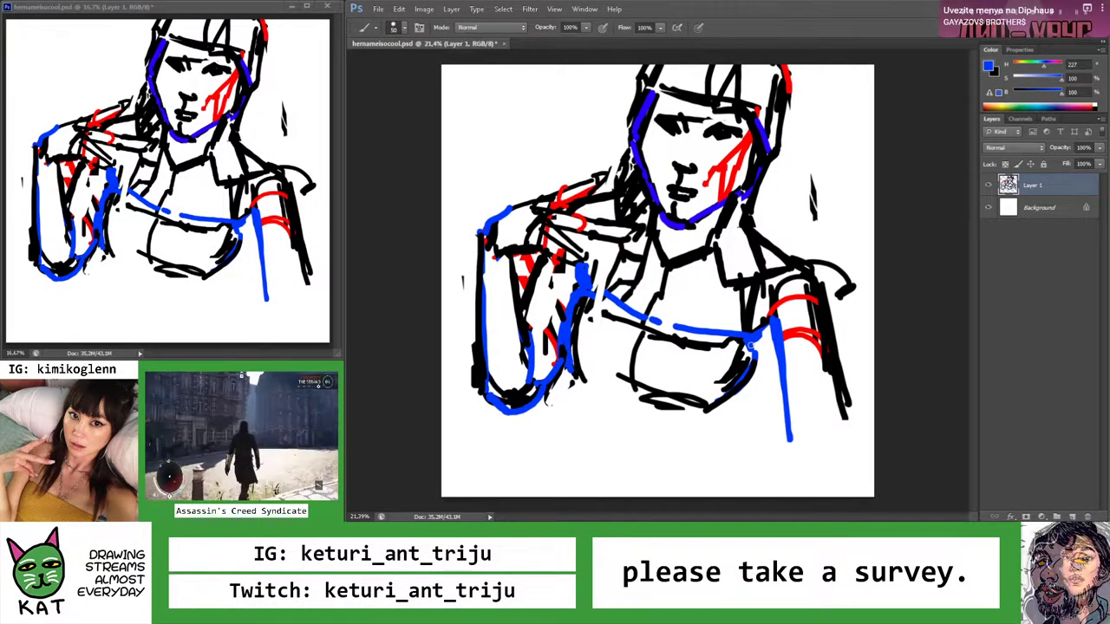
# Trace the armpit and bust side in black and add short strokes down toward the waist
pyautogui.press('x')
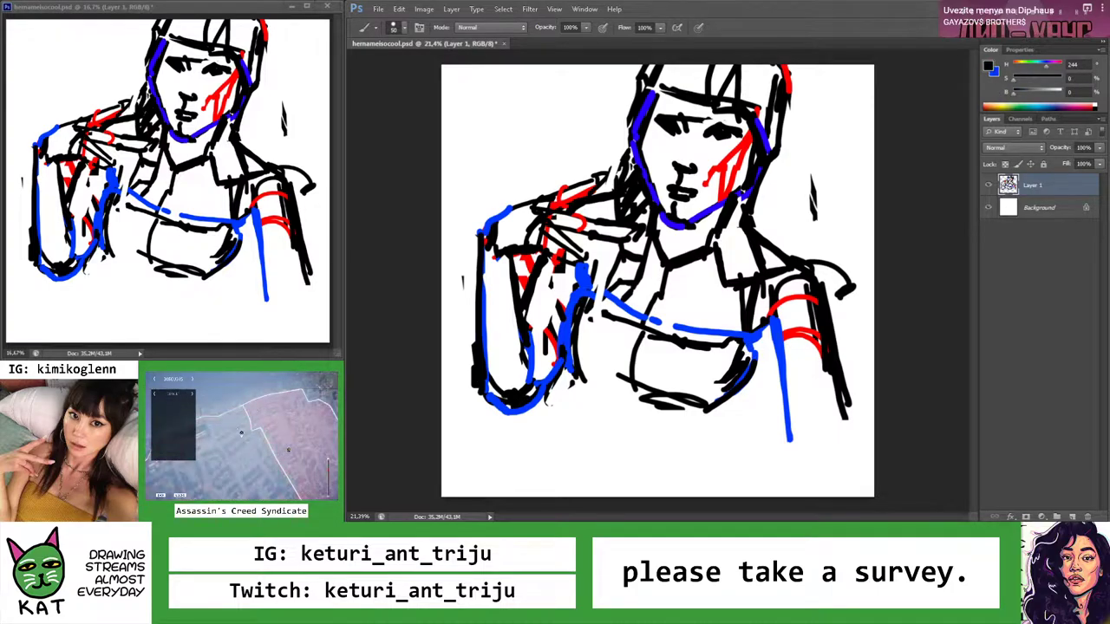
pyautogui.moveTo(776, 321); pyautogui.dragTo(744, 350)
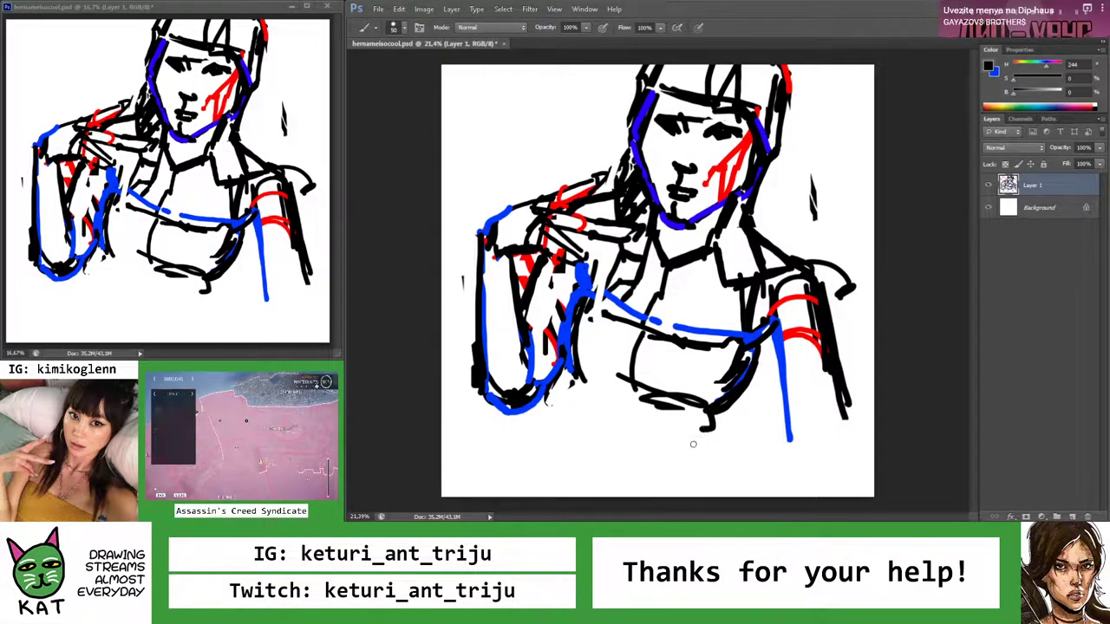
pyautogui.moveTo(707, 436); pyautogui.dragTo(698, 465)
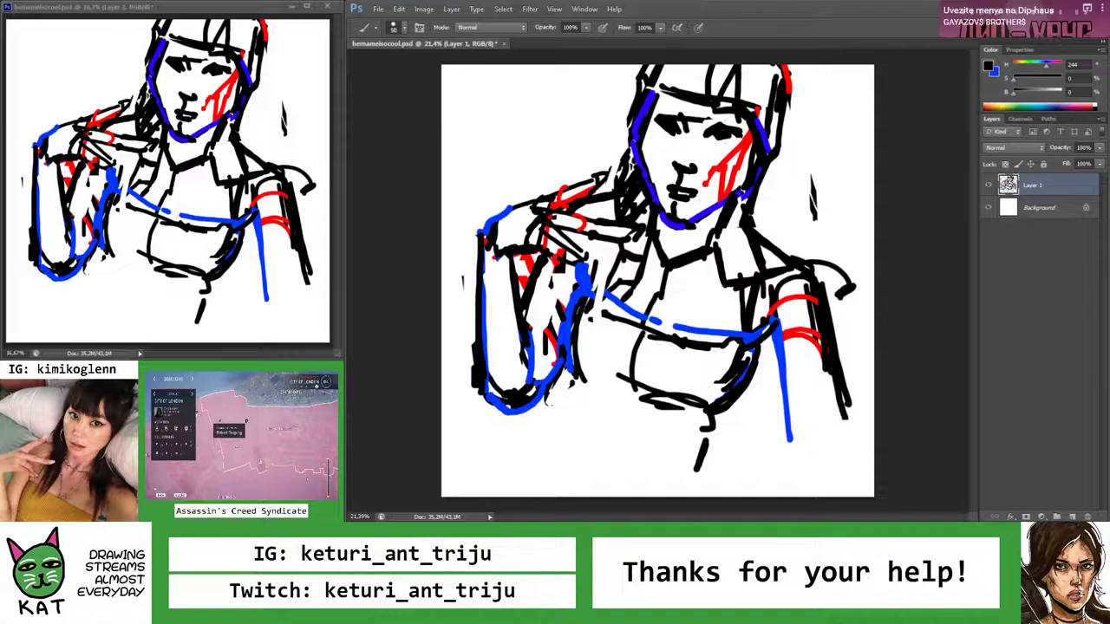
# Outline the lower torso in black with slanted side lines and a nearly horizontal waistline
pyautogui.moveTo(552, 432); pyautogui.dragTo(609, 490)
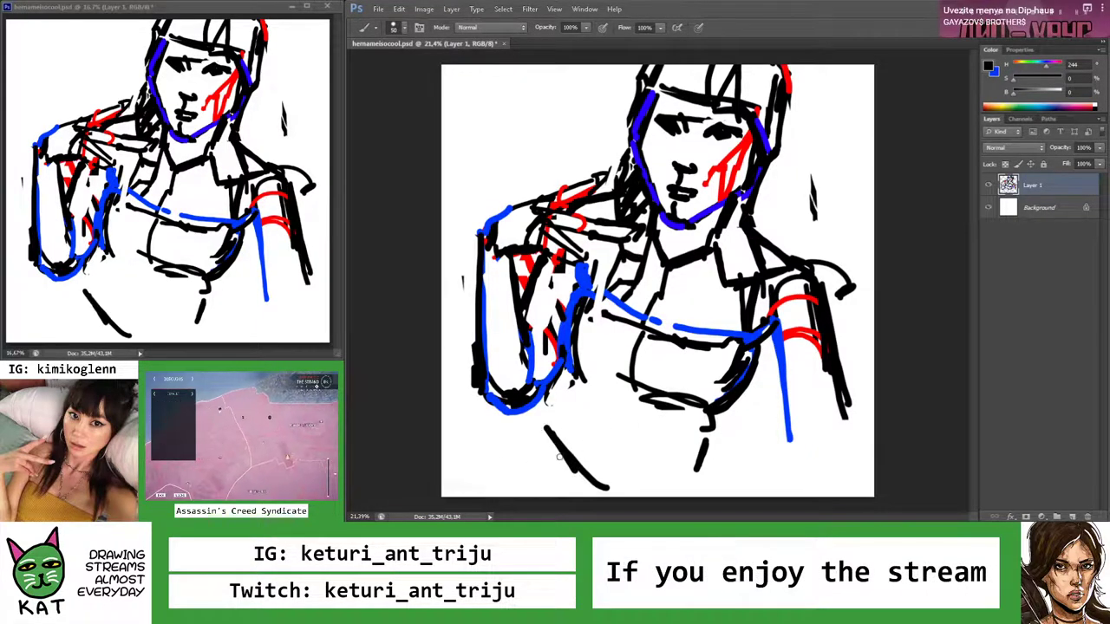
pyautogui.hotkey('ctrl', 'z')
pyautogui.moveTo(536, 428); pyautogui.dragTo(579, 482)
pyautogui.moveTo(698, 467); pyautogui.dragTo(590, 481)
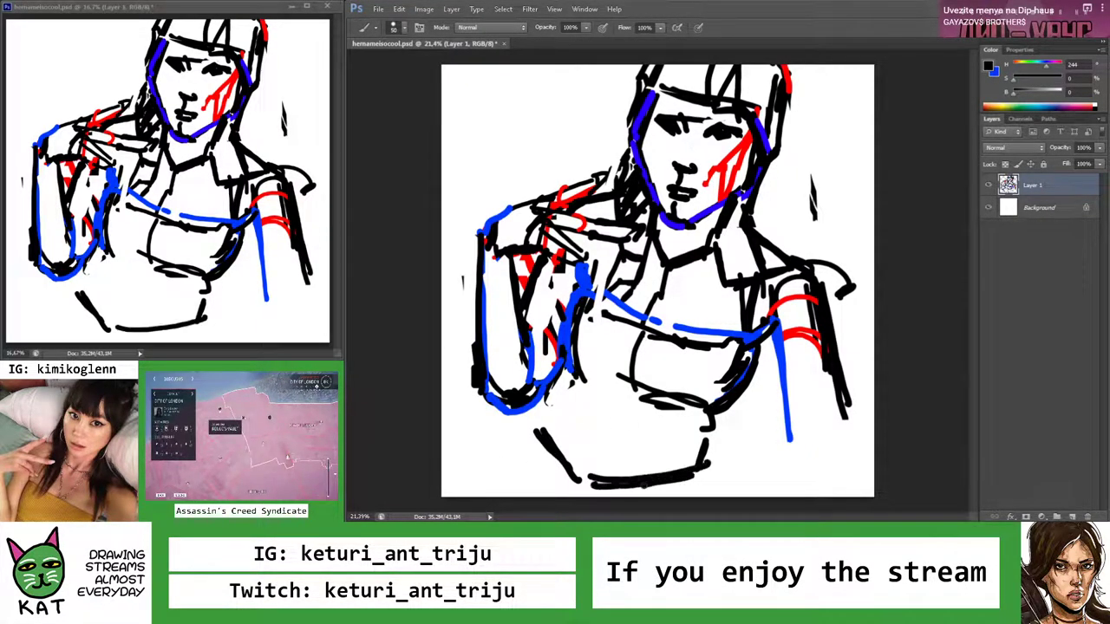
pyautogui.moveTo(570, 373); pyautogui.dragTo(543, 432)
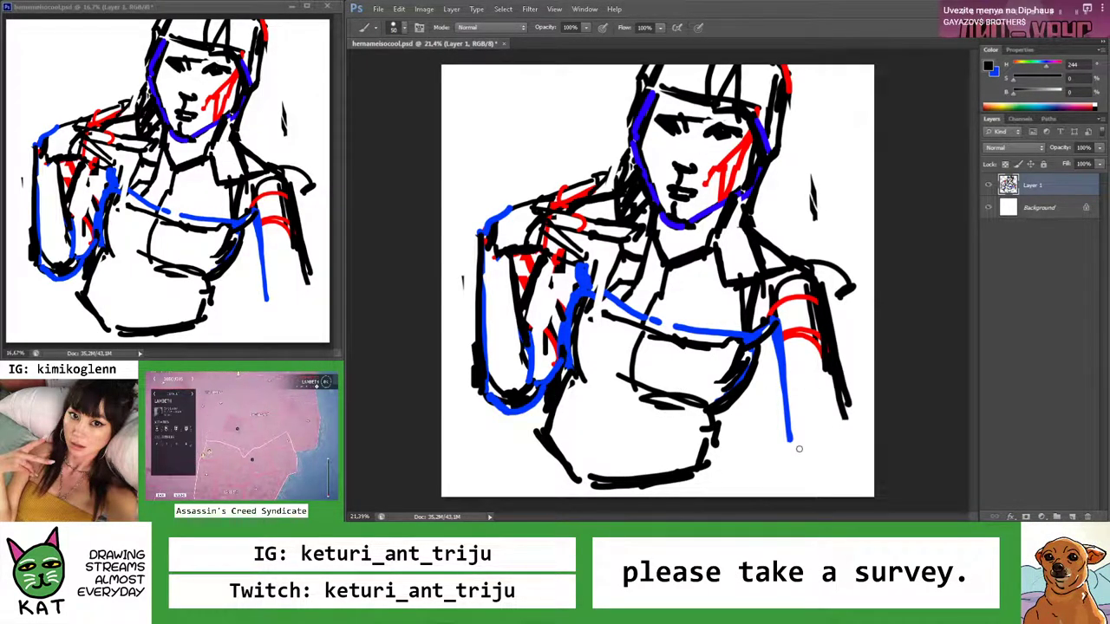
# Close the lowered arm with a black ellipse, thicken its inner edge and add a short hip stroke below the waist
pyautogui.moveTo(785, 432); pyautogui.dragTo(781, 455)
pyautogui.moveTo(791, 339)
pyautogui.mouseDown()
pyautogui.moveTo(785, 429)
pyautogui.moveTo(781, 373)
pyautogui.mouseUp()
pyautogui.press('z')
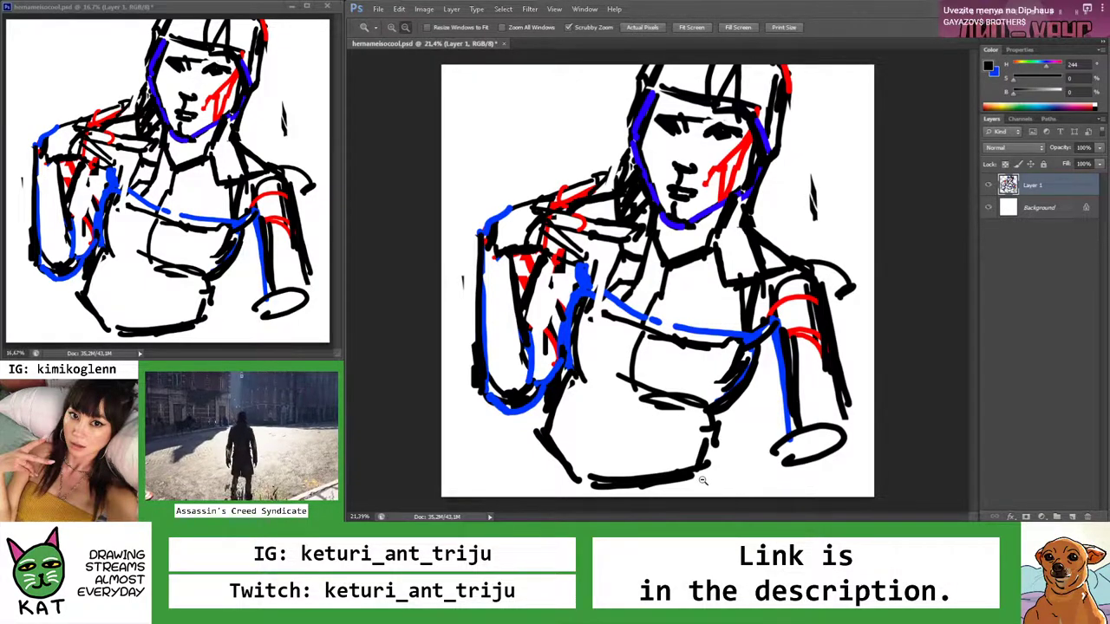
pyautogui.moveTo(702, 479)
pyautogui.mouseDown()
pyautogui.moveTo(689, 448)
pyautogui.moveTo(708, 468)
pyautogui.moveTo(728, 464)
pyautogui.mouseUp()
pyautogui.press('b')
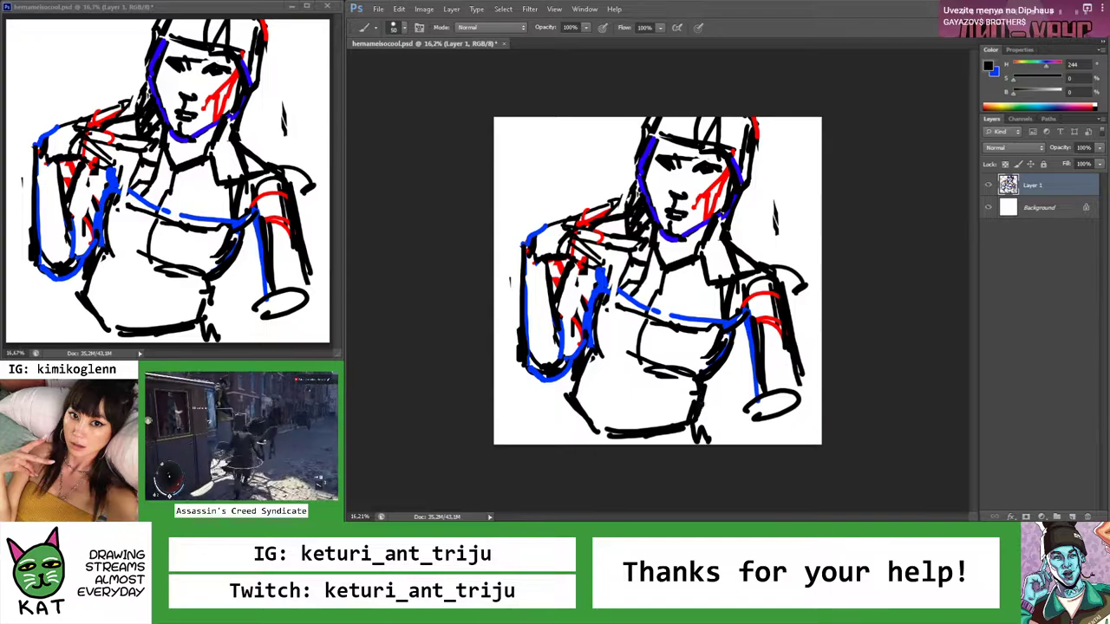
pyautogui.press('z')
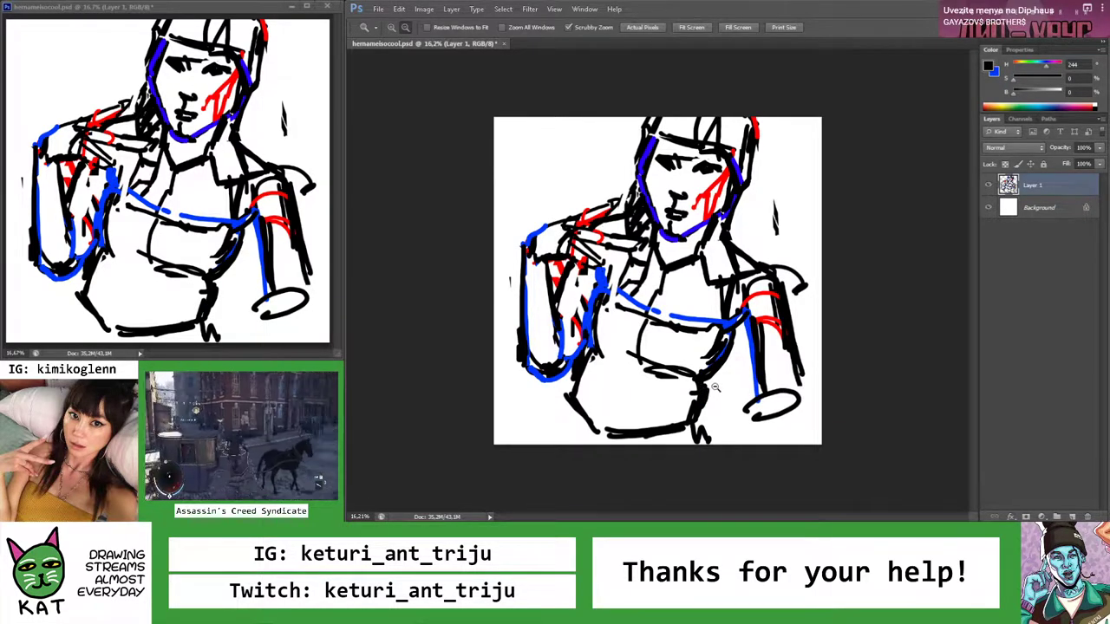
# Move the sketch layer down to bring the hair buns into the canvas, and thicken both edges of the lowered arm in black
pyautogui.moveTo(708, 388)
pyautogui.mouseDown()
pyautogui.moveTo(693, 375)
pyautogui.moveTo(705, 389)
pyautogui.moveTo(733, 387)
pyautogui.moveTo(740, 414)
pyautogui.mouseUp()
pyautogui.press('v')
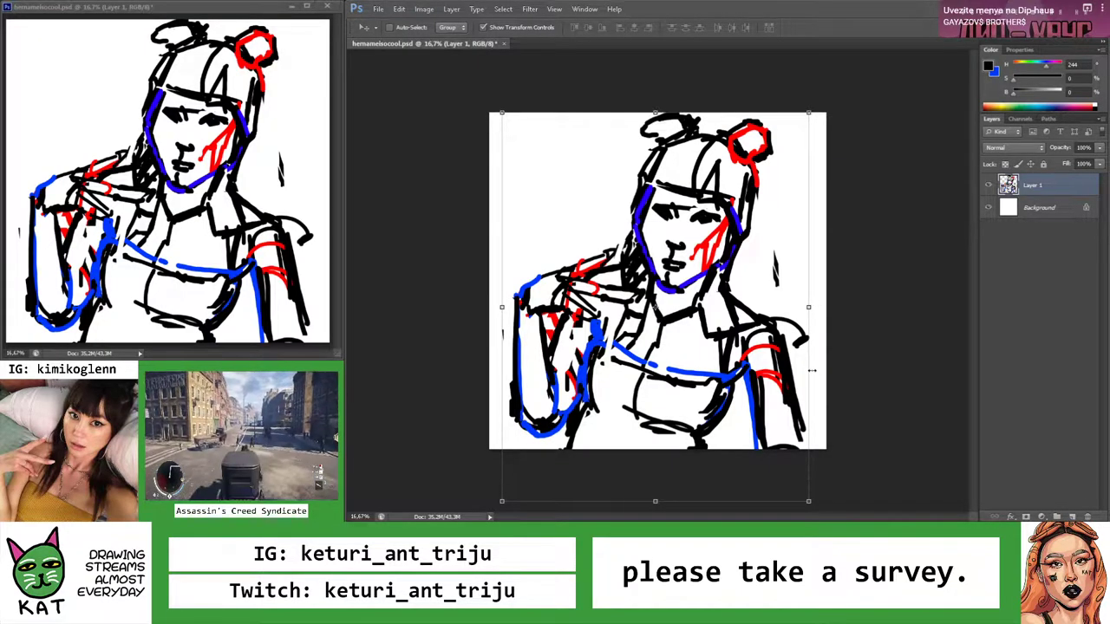
pyautogui.press('b')
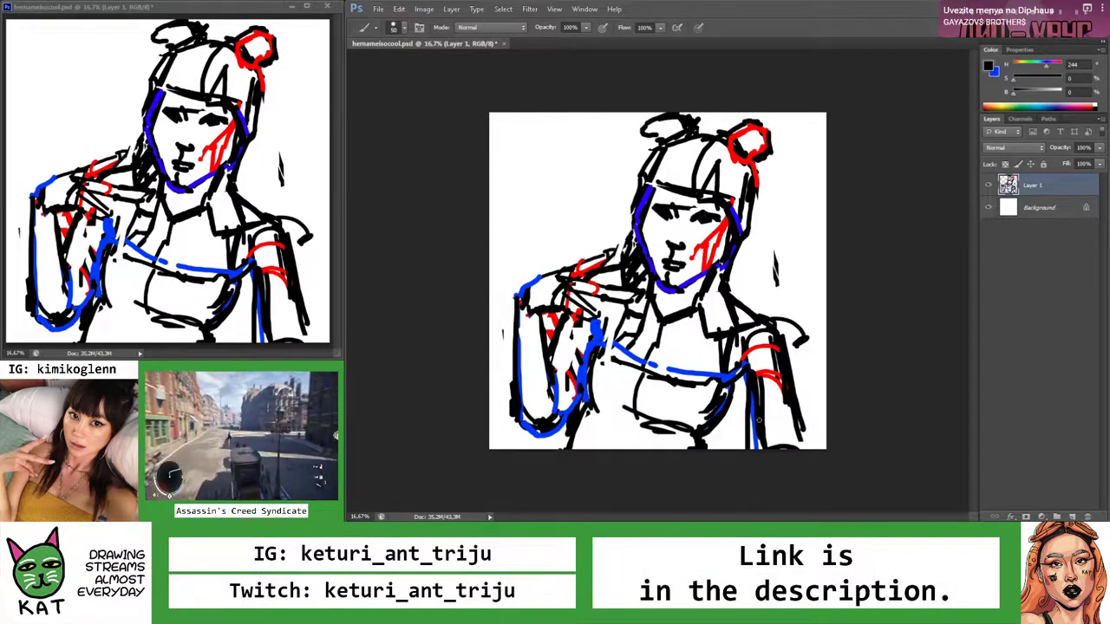
pyautogui.moveTo(747, 371); pyautogui.dragTo(752, 440)
pyautogui.moveTo(784, 338); pyautogui.dragTo(805, 426)
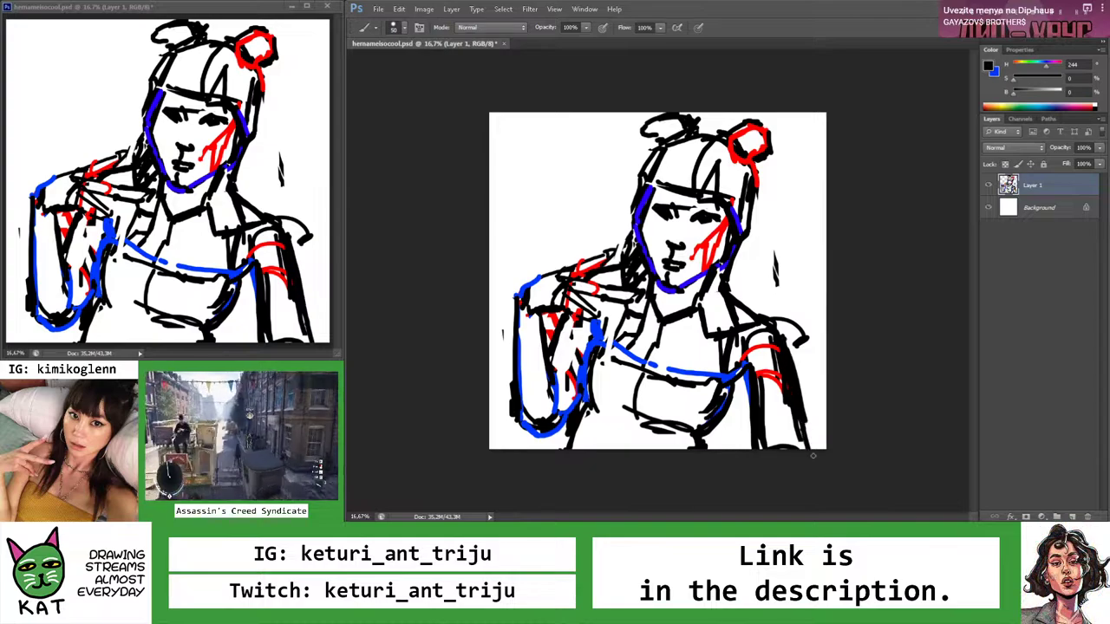
# Select the top of the head with both hair buns and shift it slightly upward
pyautogui.press('z')
pyautogui.moveTo(756, 381); pyautogui.dragTo(782, 414)
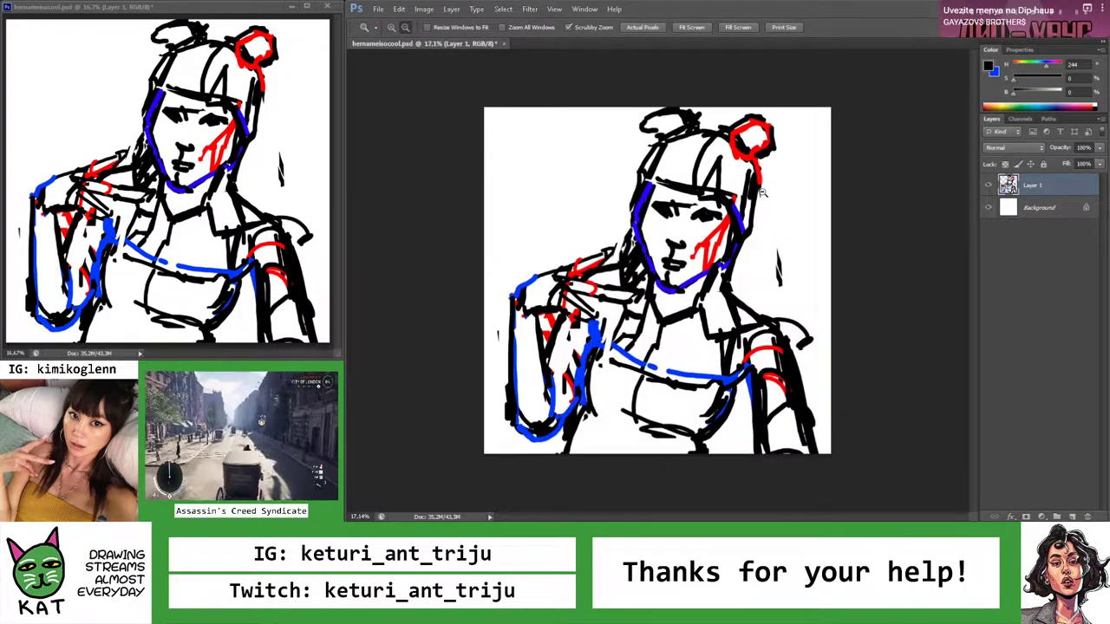
pyautogui.moveTo(772, 144); pyautogui.dragTo(783, 161)
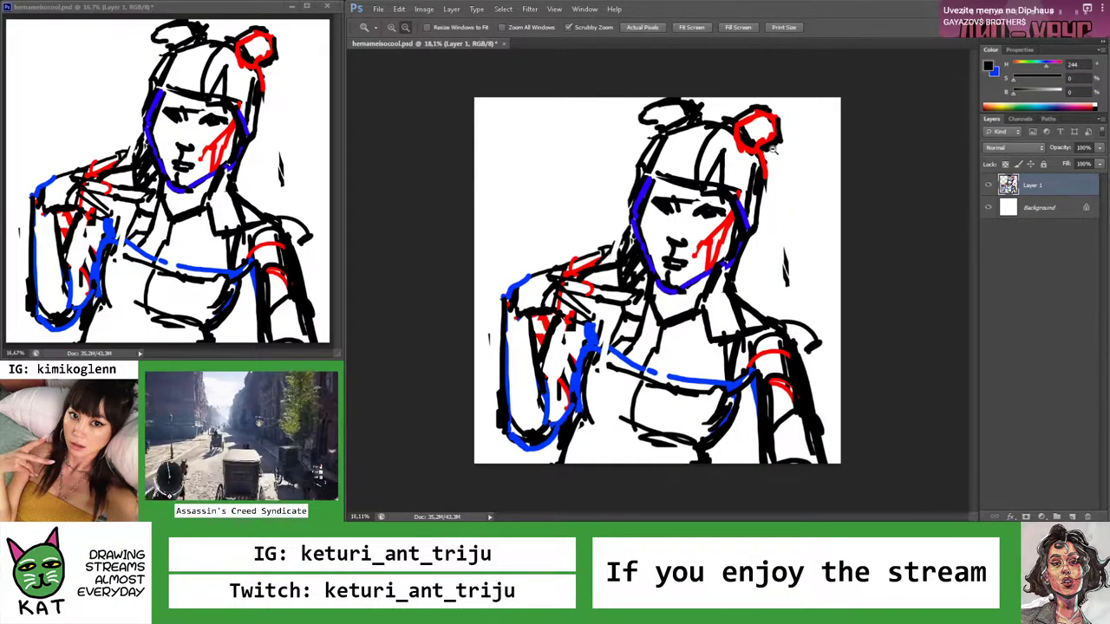
pyautogui.press('m')
pyautogui.moveTo(787, 144); pyautogui.dragTo(760, 127)
pyautogui.press('v')
pyautogui.scroll(2, 798, 157)
pyautogui.press('b')
pyautogui.hotkey('ctrl', 'd')
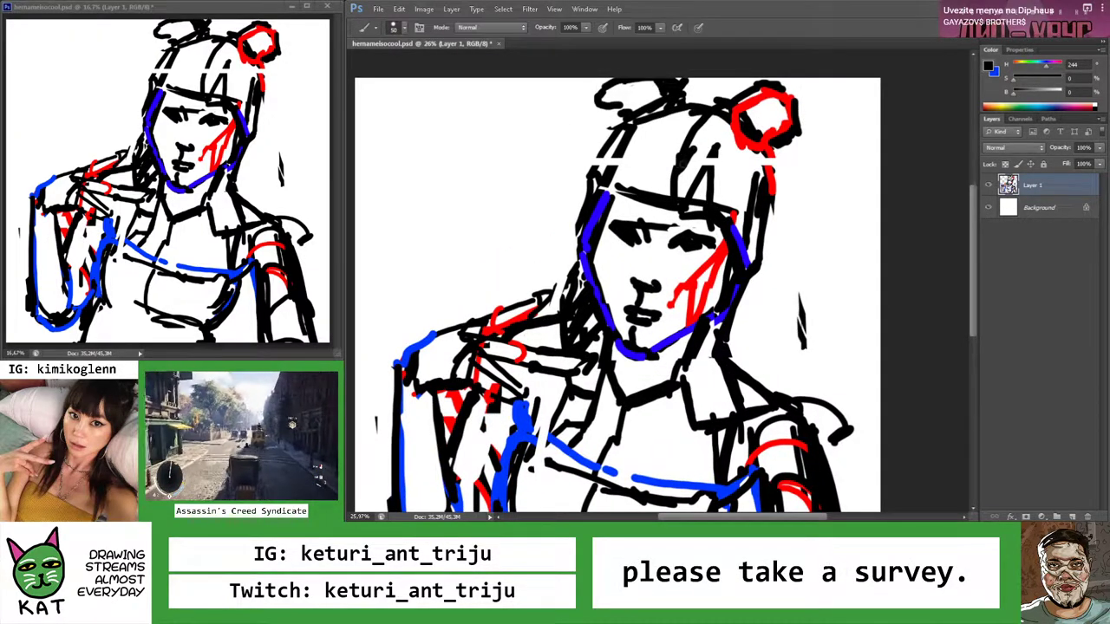
# Clean up the fringe, redraw its lower edge as a thick black band and rework its strands
pyautogui.press('z')
pyautogui.moveTo(707, 196)
pyautogui.mouseDown()
pyautogui.moveTo(633, 197)
pyautogui.moveTo(685, 198)
pyautogui.mouseUp()
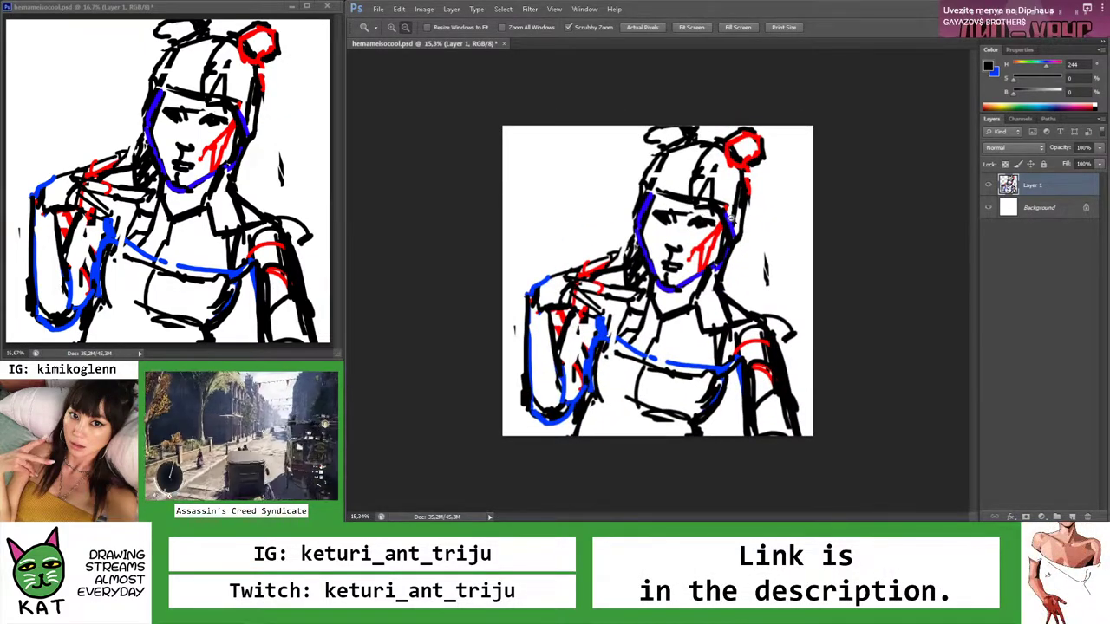
pyautogui.keyDown('alt'); pyautogui.click(779, 220); pyautogui.keyUp('alt')
pyautogui.click(751, 231)
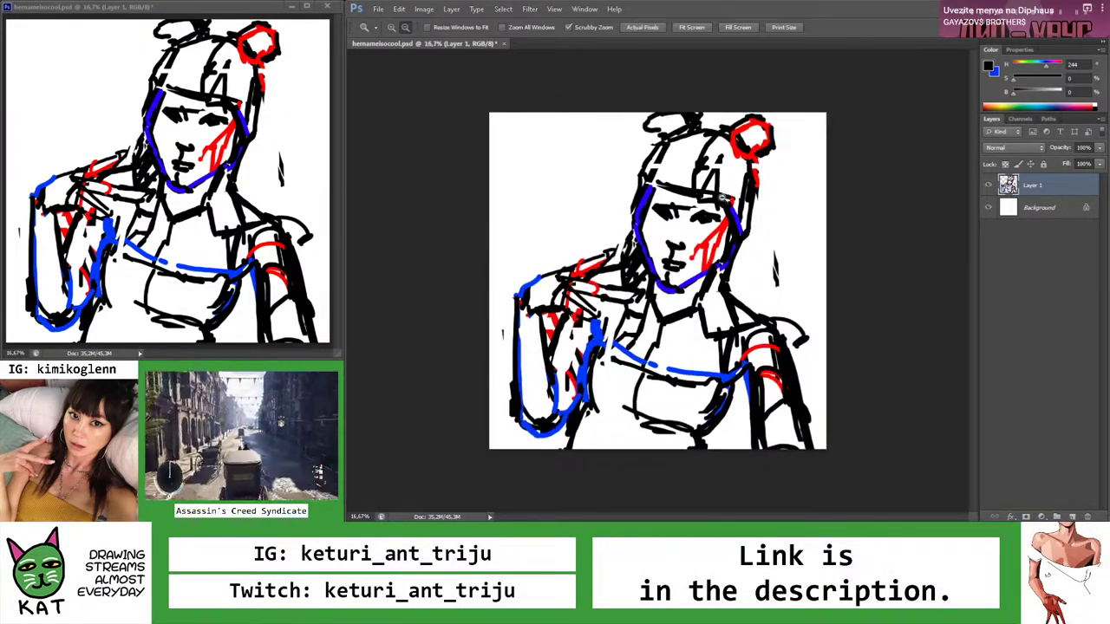
pyautogui.moveTo(721, 198); pyautogui.dragTo(730, 199)
pyautogui.press('b')
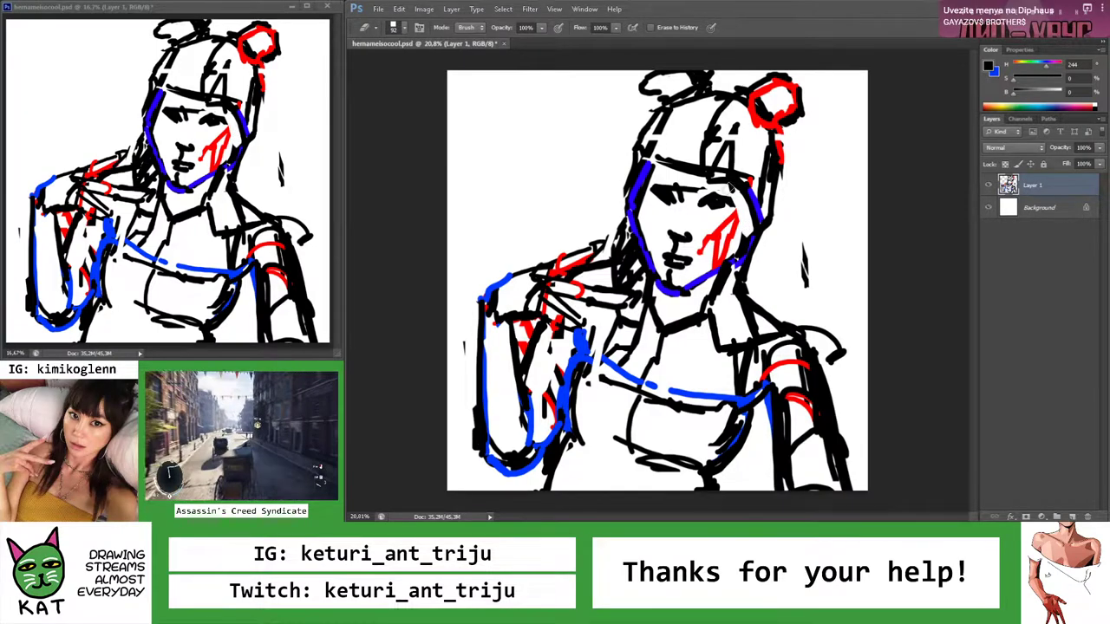
pyautogui.press('b')
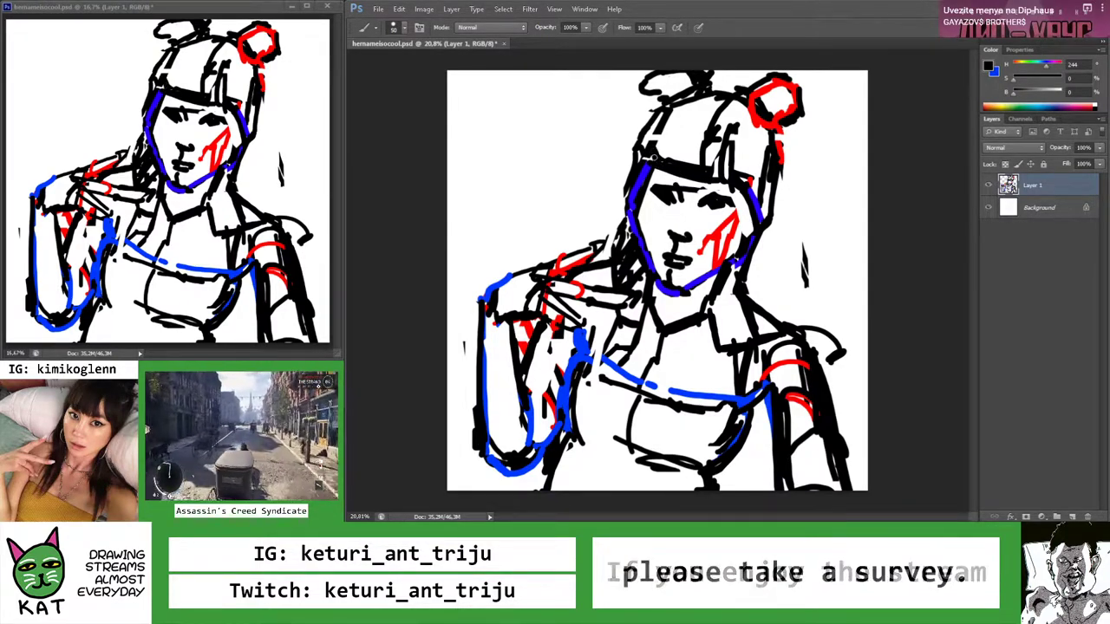
# Extend the blue face contour up to the fringe and retouch the nose in black
pyautogui.press('x')
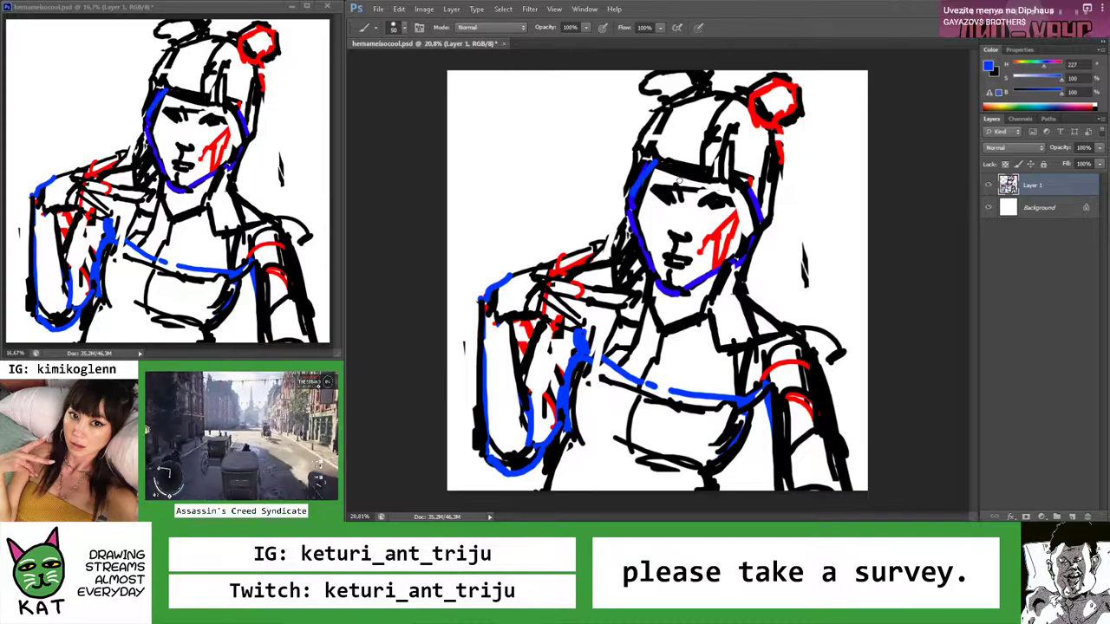
pyautogui.press('x')
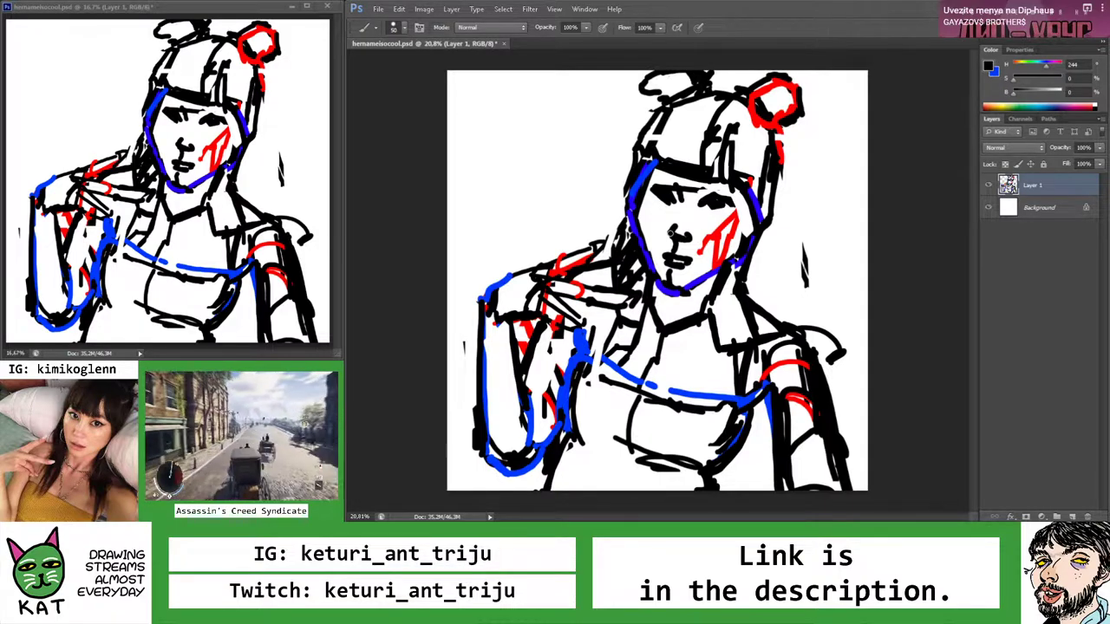
pyautogui.hotkey('ctrl', 'space')
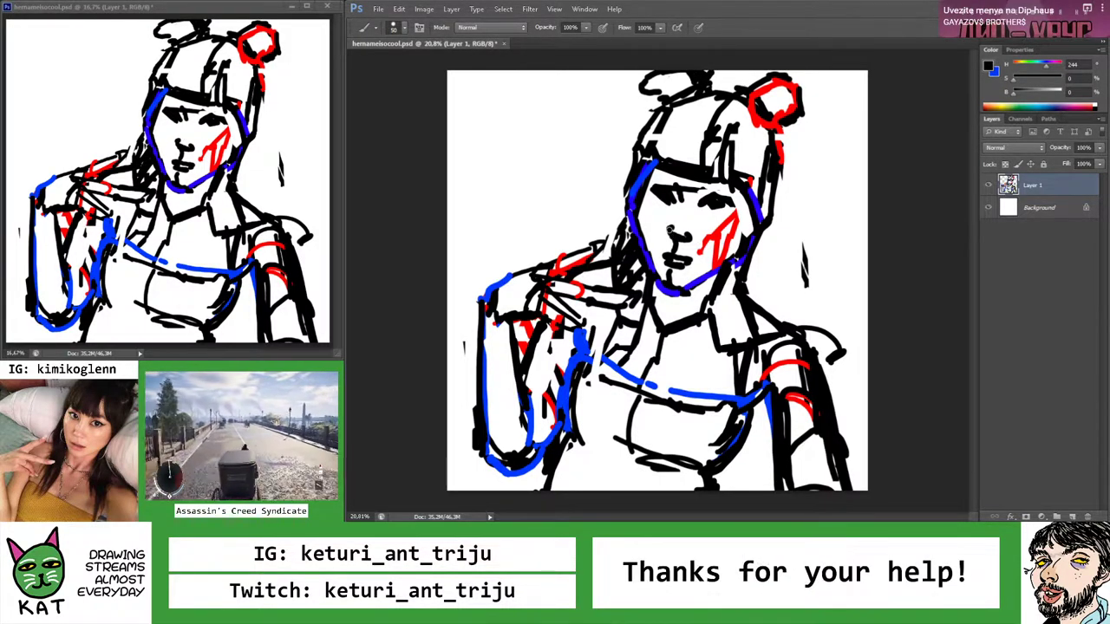
pyautogui.moveTo(669, 232)
pyautogui.mouseDown()
pyautogui.moveTo(660, 235)
pyautogui.moveTo(760, 200)
pyautogui.mouseUp()
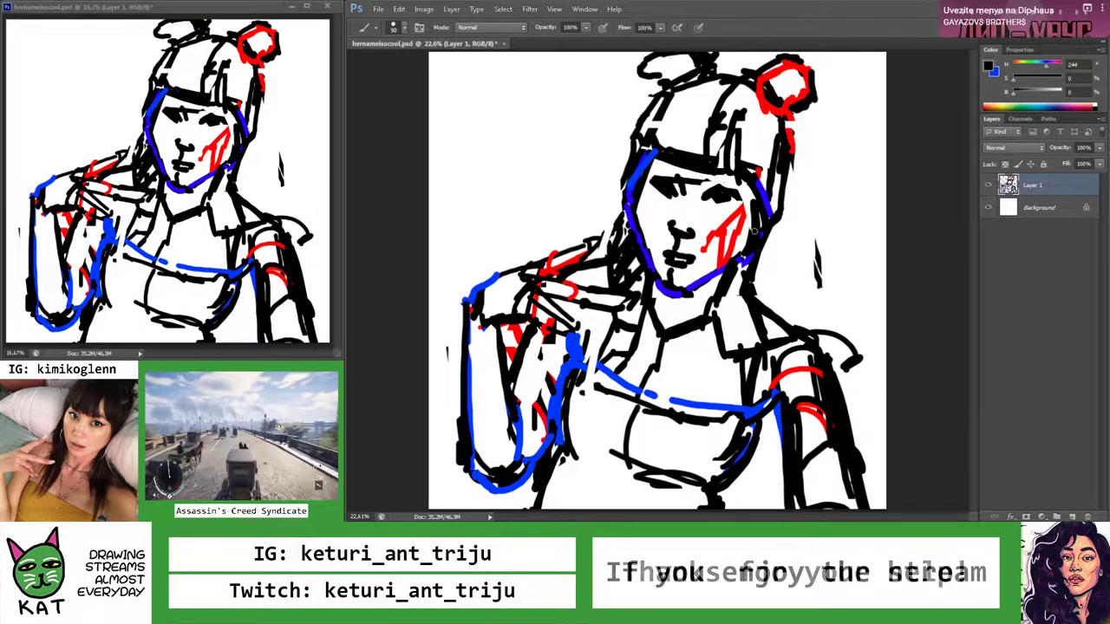
# Partly erase the line at the base of the neck and redraw the top's neckline in black
pyautogui.press('e')
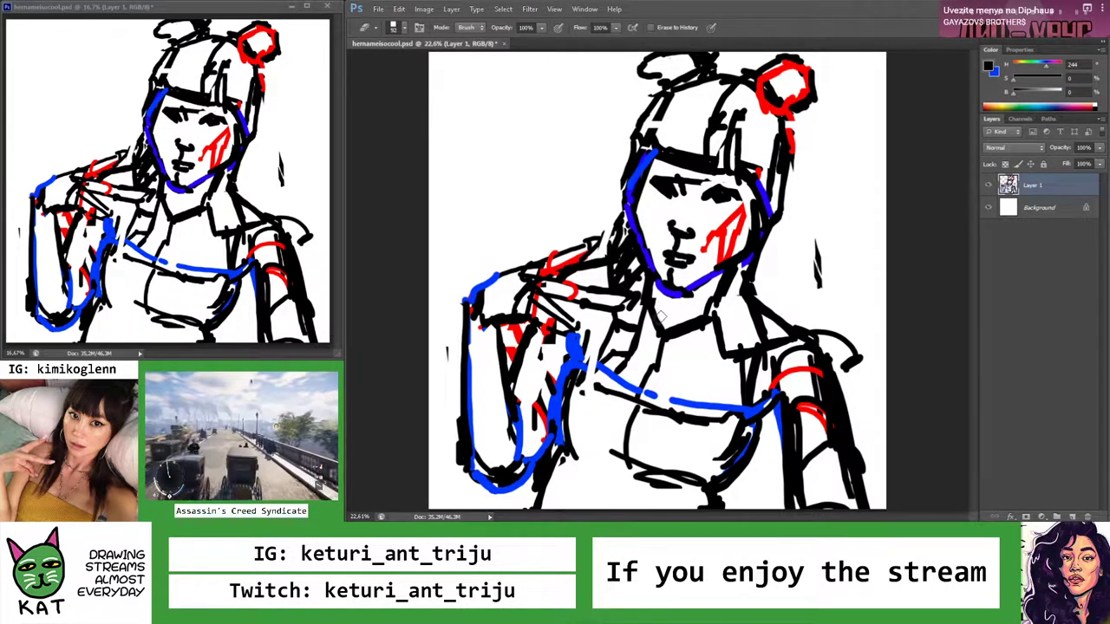
pyautogui.moveTo(666, 312); pyautogui.dragTo(691, 333)
pyautogui.press('b')
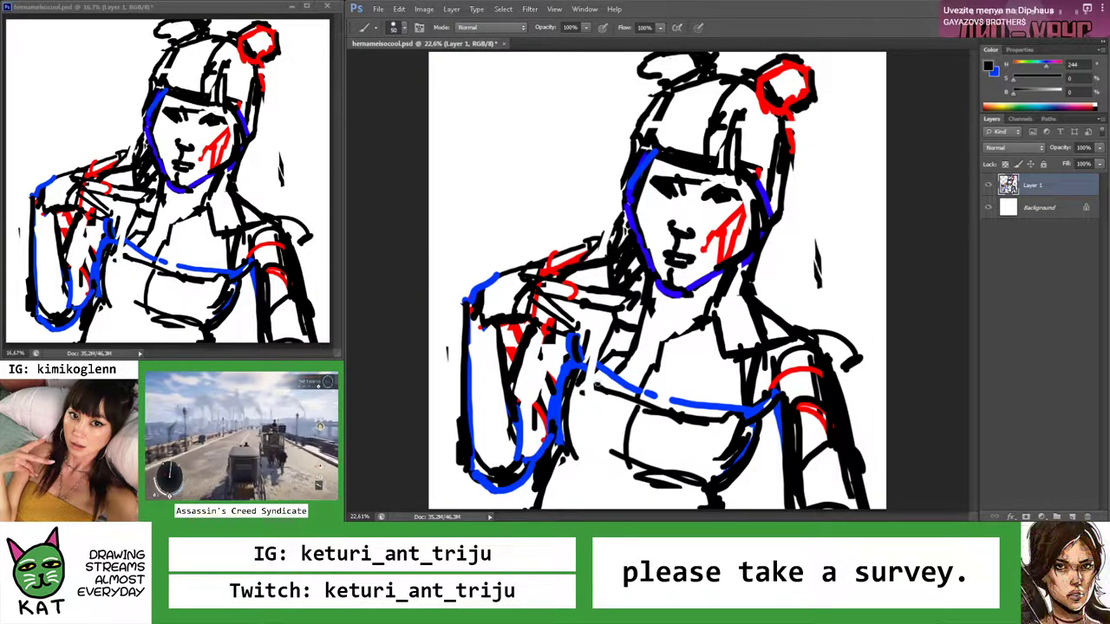
pyautogui.moveTo(581, 362)
pyautogui.mouseDown()
pyautogui.moveTo(693, 422)
pyautogui.moveTo(660, 365)
pyautogui.moveTo(720, 368)
pyautogui.moveTo(681, 367)
pyautogui.moveTo(726, 381)
pyautogui.mouseUp()
pyautogui.press('z')
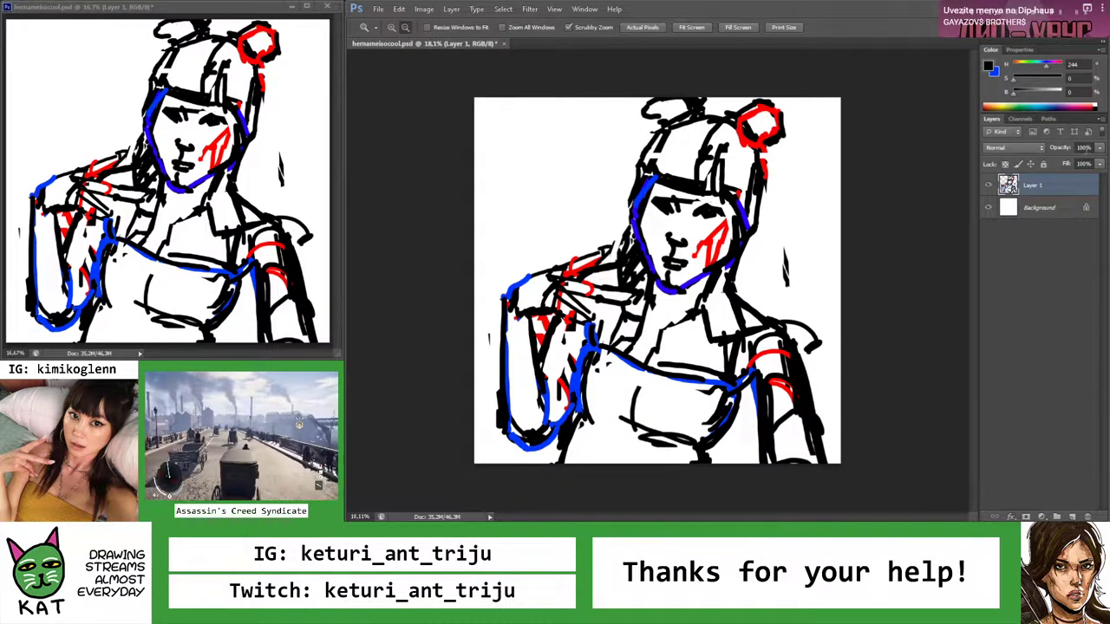
# Set the sketch layer's opacity to 15% and add a new empty layer above it
pyautogui.click(1058, 150)
pyautogui.write('15')
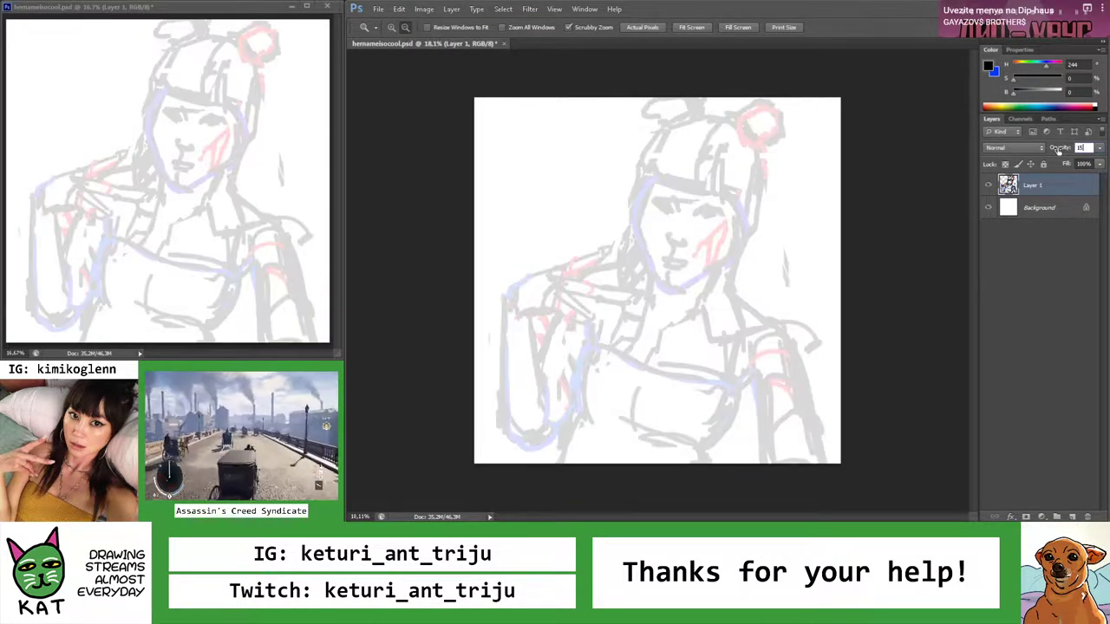
pyautogui.press('Return')
pyautogui.click(1073, 516)
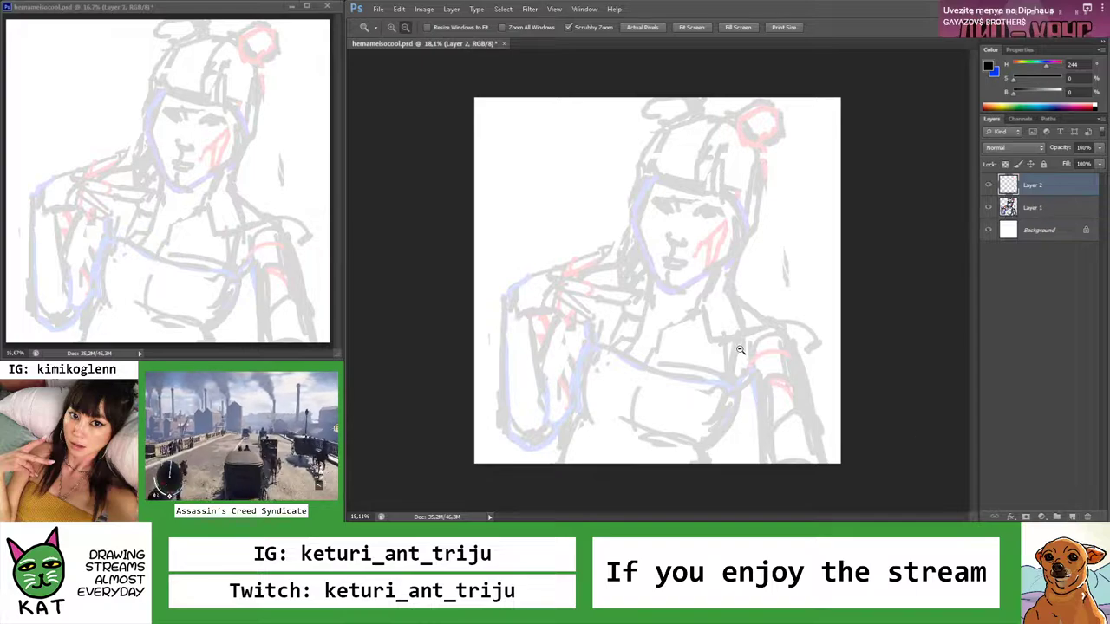
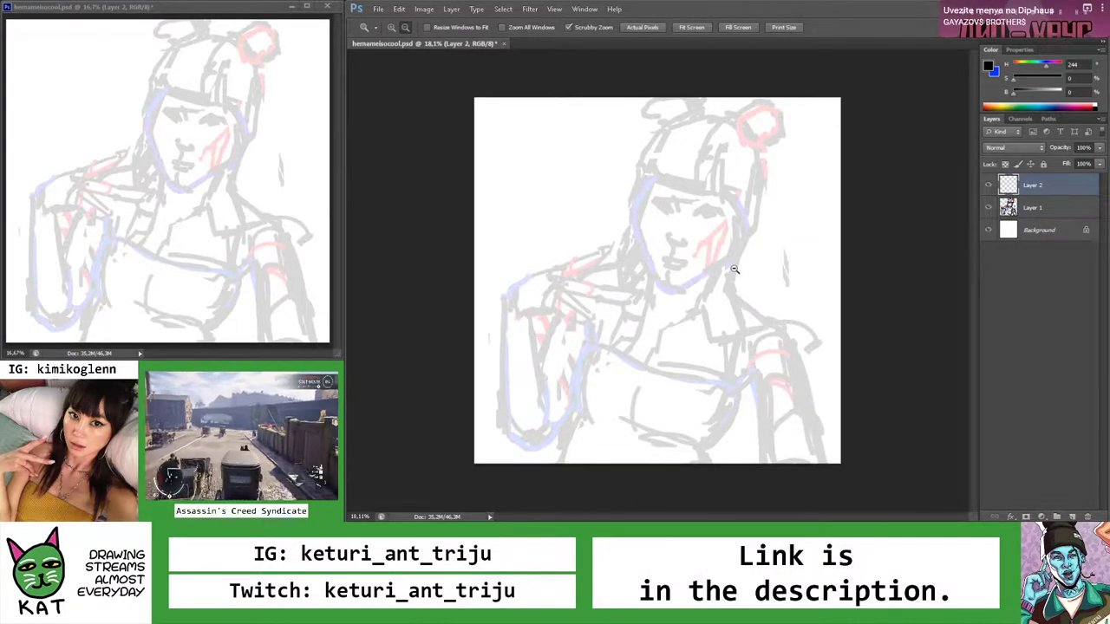
# Make pure red the secondary colour with black as the drawing colour, and reduce the brush size to 35
pyautogui.moveTo(777, 216); pyautogui.dragTo(743, 259)
pyautogui.press('b')
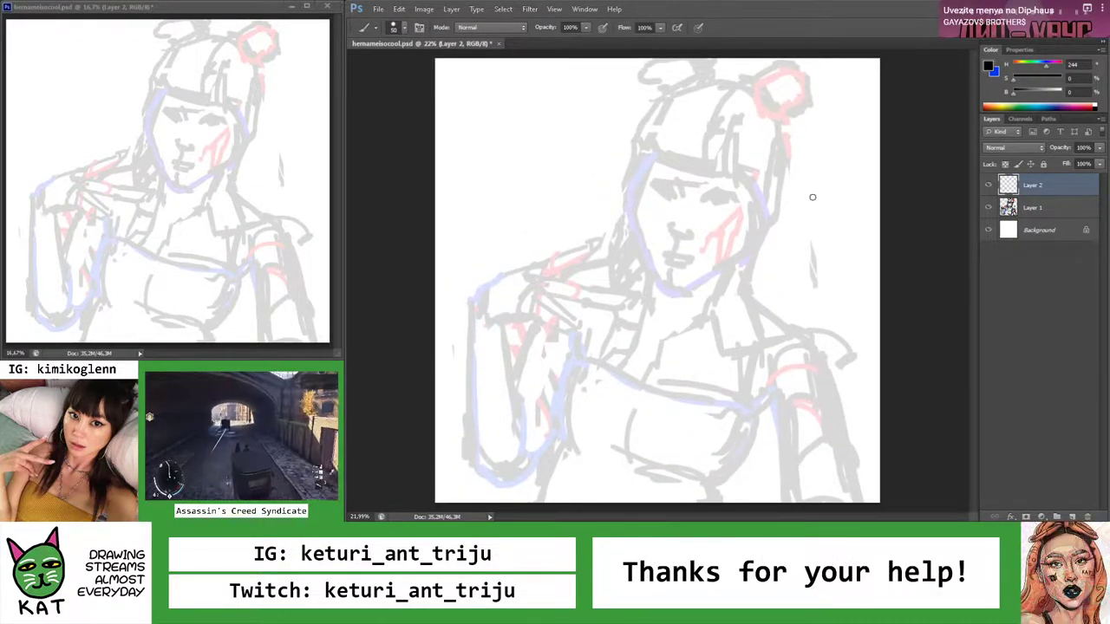
pyautogui.moveTo(1015, 76); pyautogui.dragTo(1051, 79)
pyautogui.press('x')
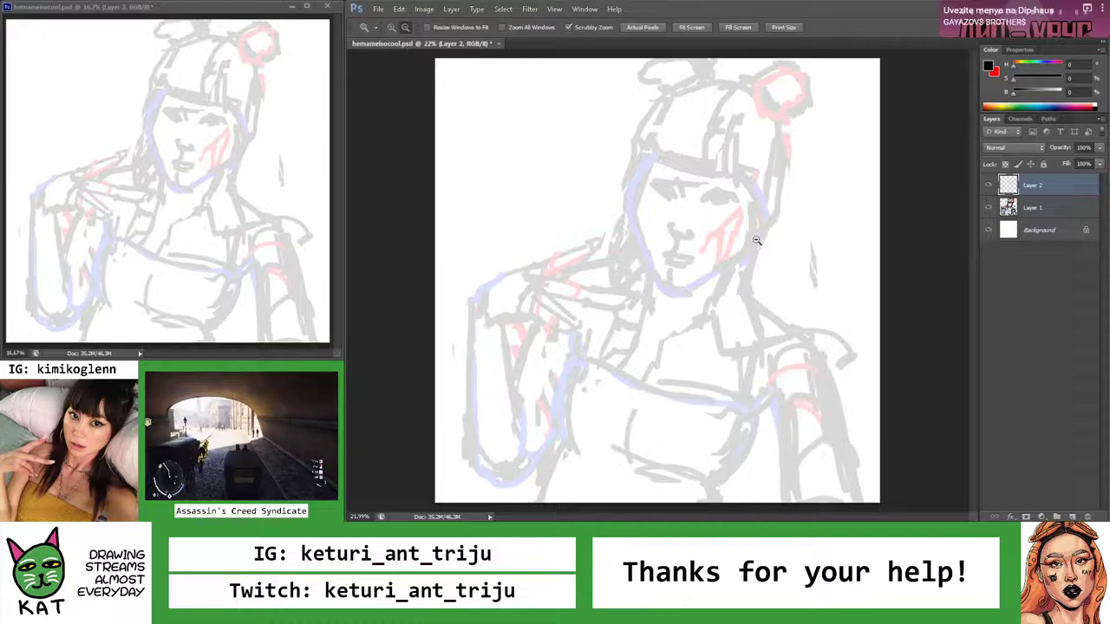
pyautogui.scroll(1, 753, 243)
pyautogui.press('[')
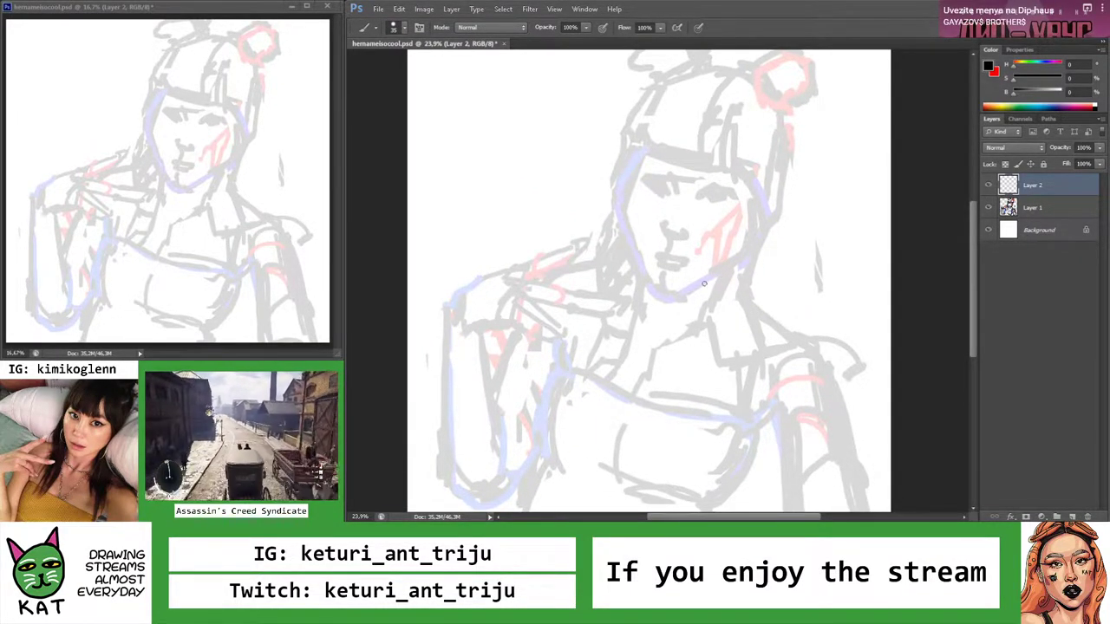
# Trace the jaw and chin in black on the new layer, following the faded sketch from the cheek to the chin
pyautogui.moveTo(704, 283); pyautogui.dragTo(740, 261)
pyautogui.hotkey('ctrl', 'z')
pyautogui.moveTo(679, 292)
pyautogui.mouseDown()
pyautogui.moveTo(742, 262)
pyautogui.moveTo(758, 225)
pyautogui.moveTo(742, 257)
pyautogui.mouseUp()
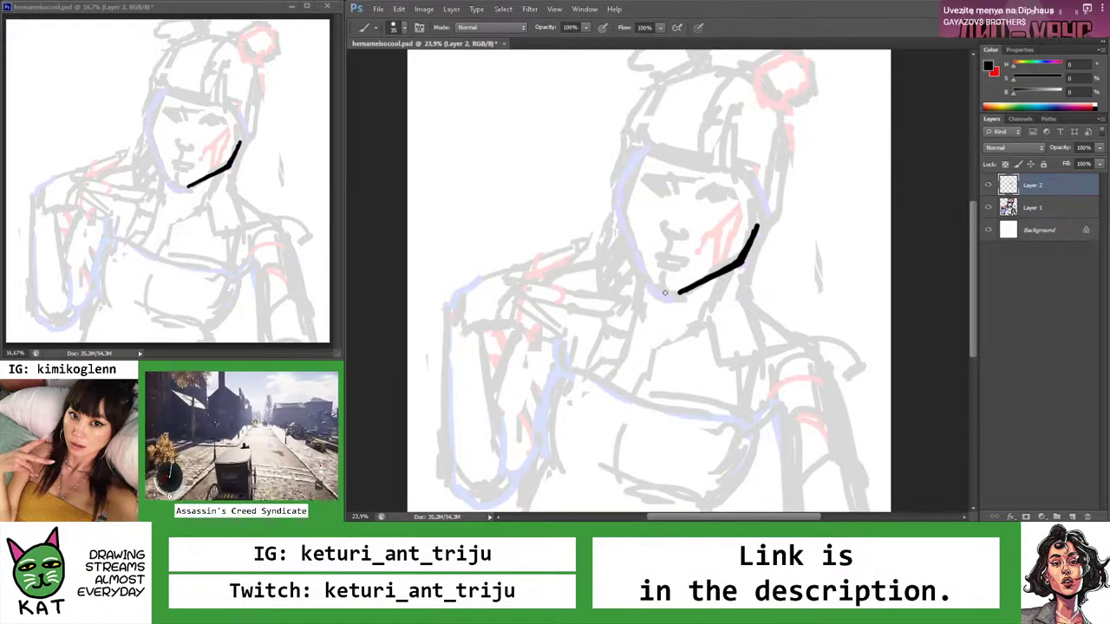
pyautogui.moveTo(666, 292)
pyautogui.mouseDown()
pyautogui.moveTo(648, 275)
pyautogui.moveTo(646, 292)
pyautogui.moveTo(629, 291)
pyautogui.moveTo(679, 285)
pyautogui.moveTo(686, 269)
pyautogui.moveTo(660, 259)
pyautogui.mouseUp()
pyautogui.hotkey('ctrl', 'z')
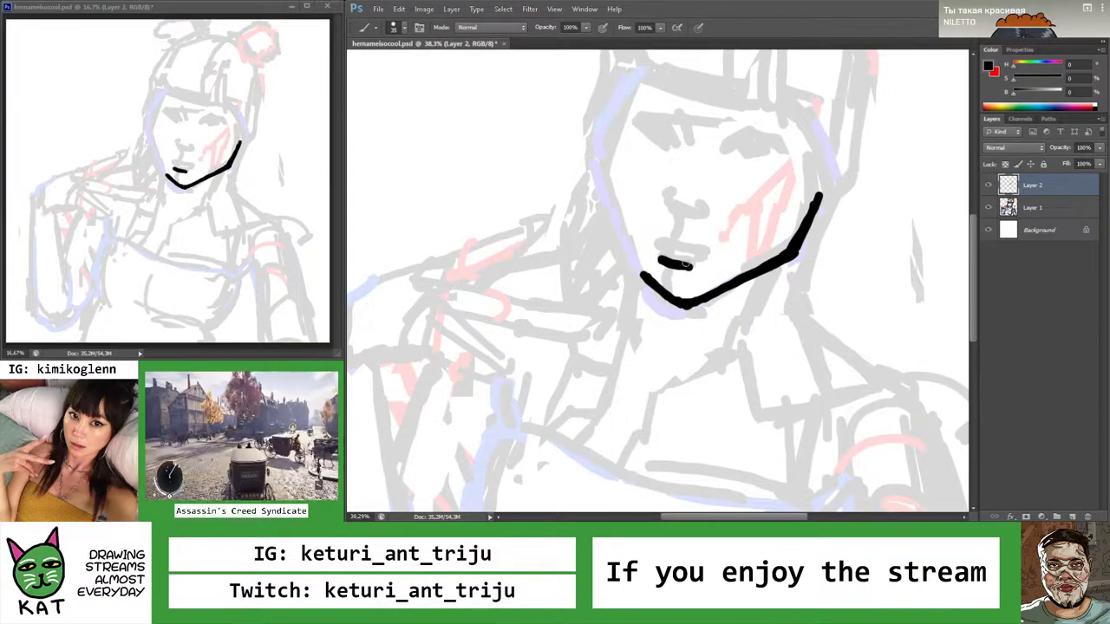
# Sketch the mouth with short black strokes and link the lower lip to the chin with a black line
pyautogui.moveTo(673, 249); pyautogui.dragTo(708, 252)
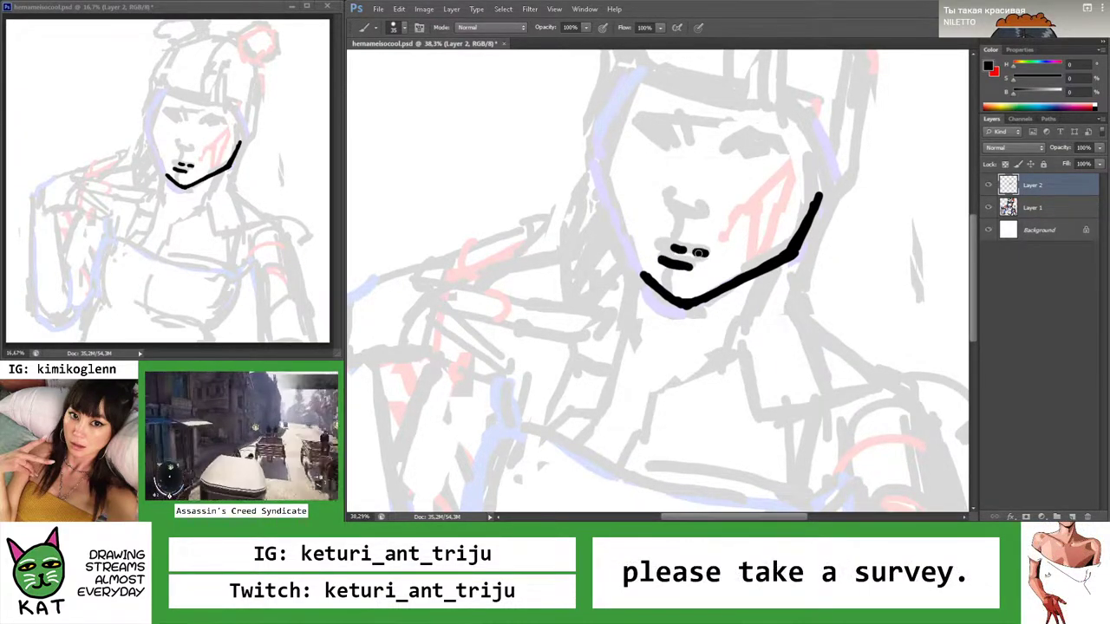
pyautogui.moveTo(657, 239)
pyautogui.mouseDown()
pyautogui.moveTo(680, 246)
pyautogui.moveTo(607, 237)
pyautogui.moveTo(681, 234)
pyautogui.moveTo(639, 270)
pyautogui.moveTo(690, 270)
pyautogui.moveTo(633, 273)
pyautogui.moveTo(652, 285)
pyautogui.mouseUp()
pyautogui.hotkey('ctrl', 'z')
# Draw the side of the neck in red, curving down from the jaw corner to the base of the neck
pyautogui.press('z')
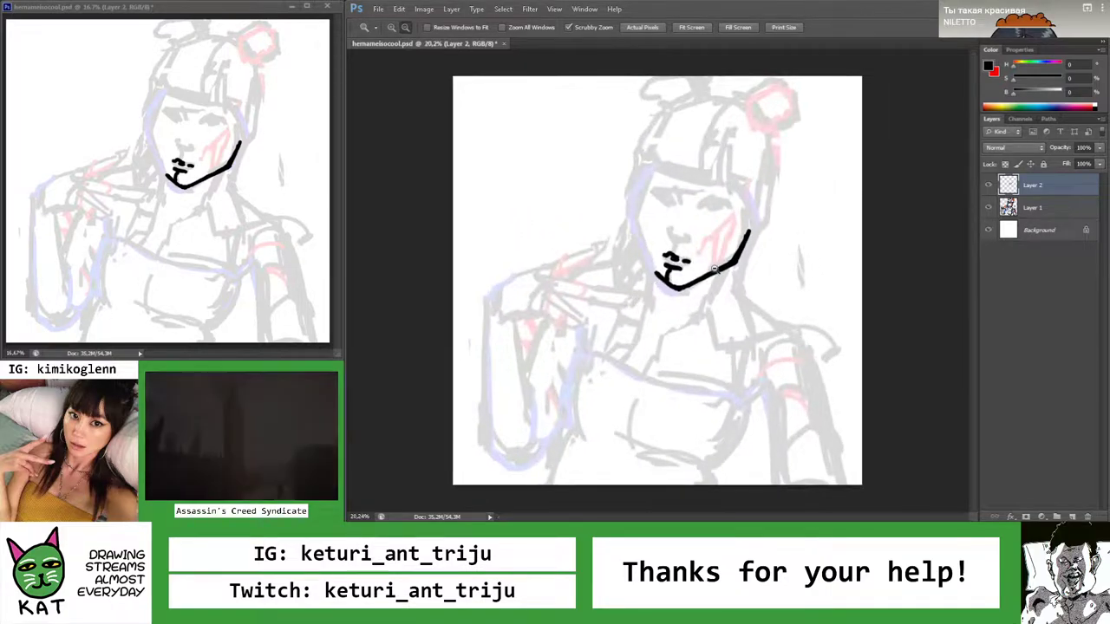
pyautogui.moveTo(754, 312); pyautogui.dragTo(771, 275)
pyautogui.press('b')
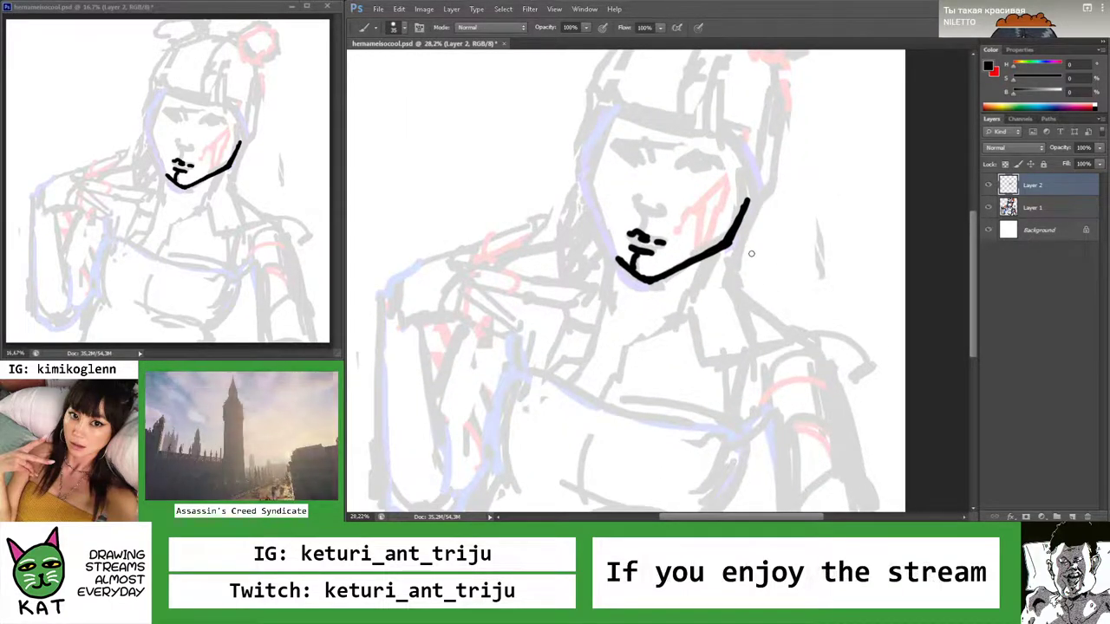
pyautogui.press('x')
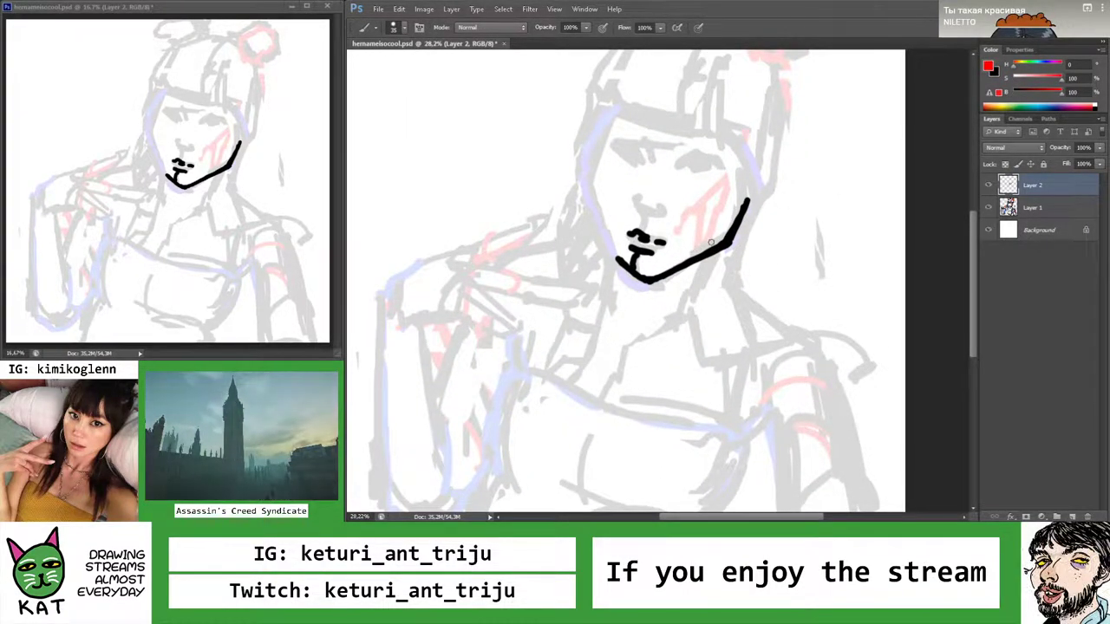
pyautogui.moveTo(738, 234); pyautogui.dragTo(685, 305)
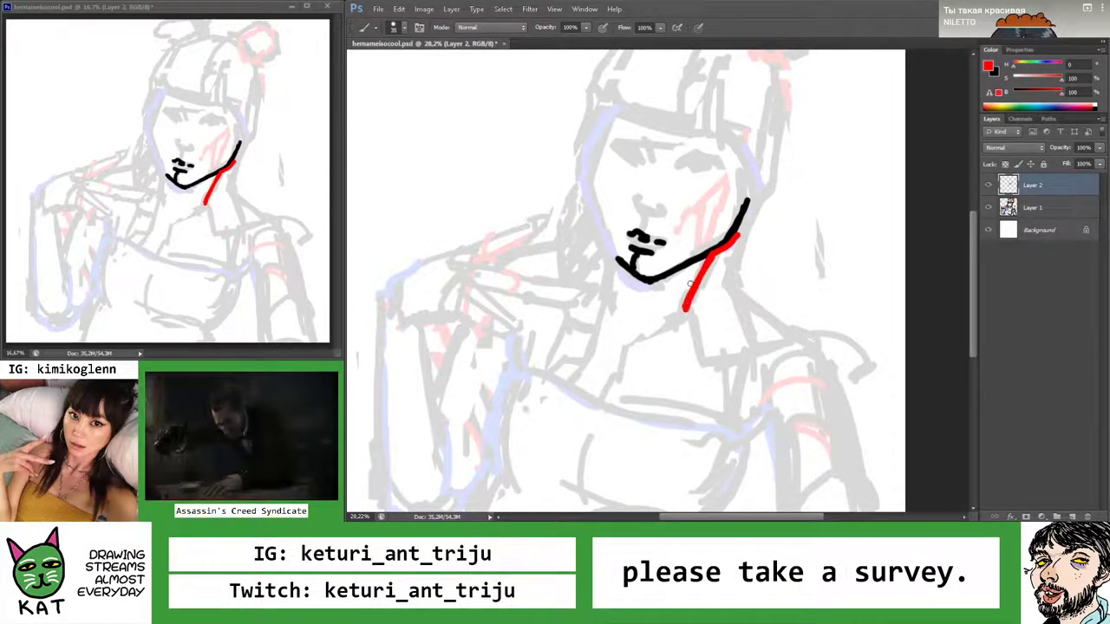
pyautogui.hotkey('ctrl', 'z')
pyautogui.moveTo(716, 255); pyautogui.dragTo(691, 326)
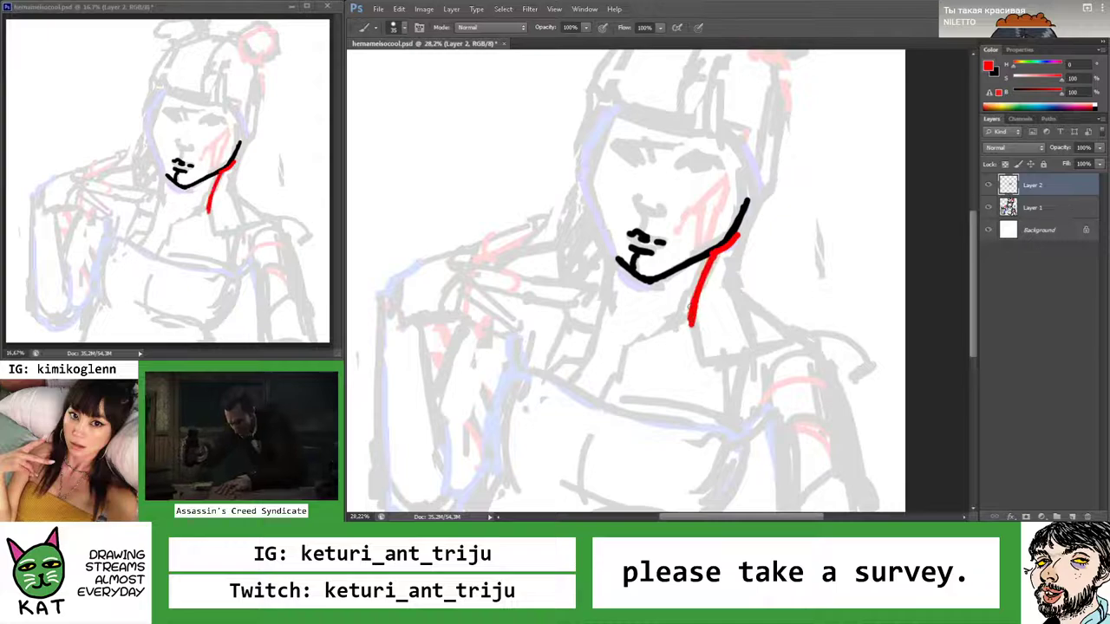
# Outline the nose tip and nostrils in black with a size 25 brush and add the line down to the upper lip
pyautogui.press('z')
pyautogui.moveTo(685, 275)
pyautogui.mouseDown()
pyautogui.moveTo(641, 278)
pyautogui.moveTo(691, 279)
pyautogui.mouseUp()
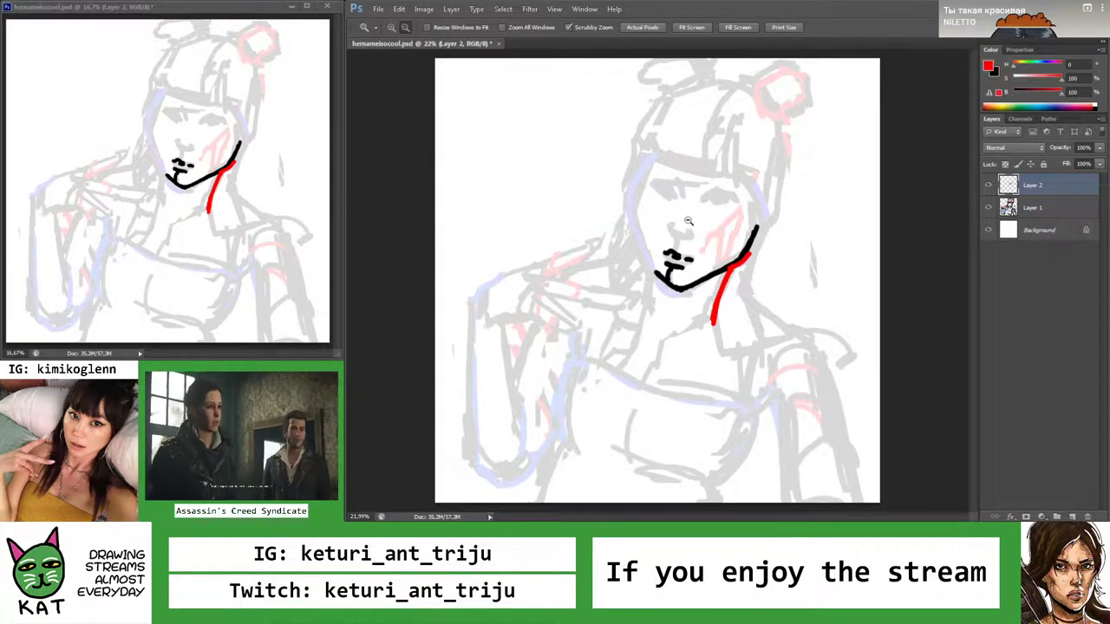
pyautogui.click(690, 222)
pyautogui.press('b')
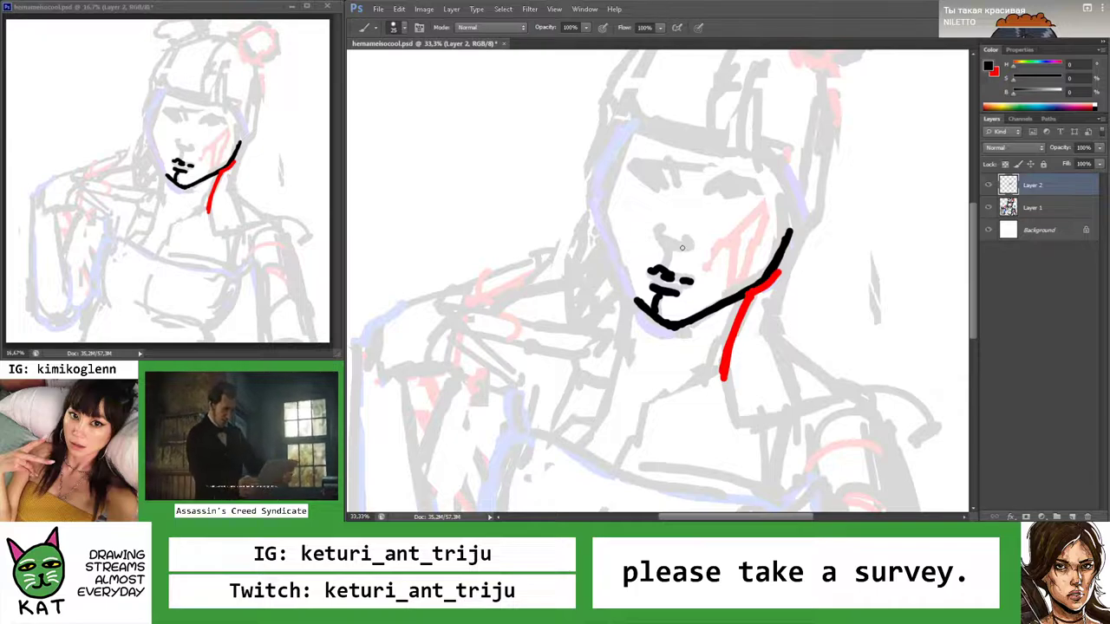
pyautogui.moveTo(662, 240); pyautogui.dragTo(692, 248)
pyautogui.press('h')
pyautogui.click(685, 245)
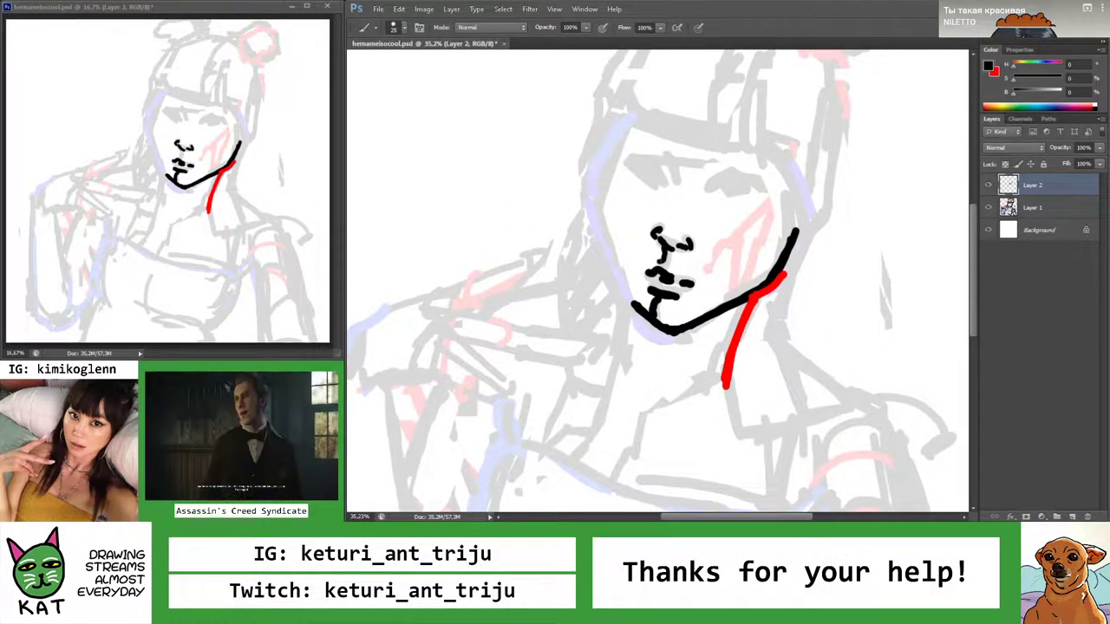
pyautogui.moveTo(681, 269); pyautogui.dragTo(659, 256)
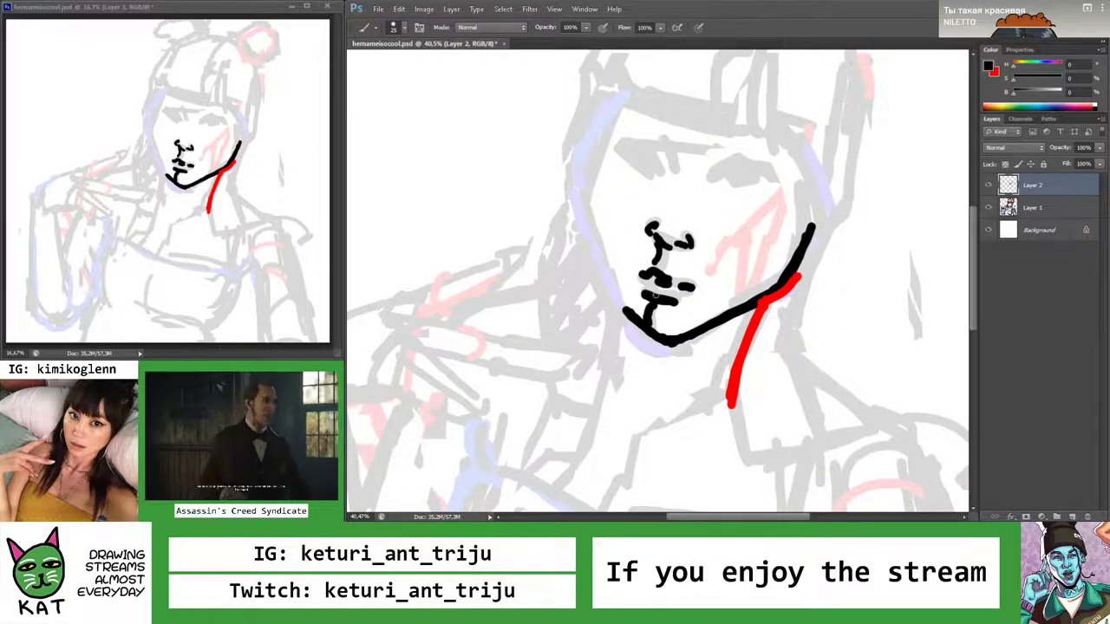
# Trace the face's left contour in black over the faded sketch, from the temple down to the jaw beside the mouth
pyautogui.press('z')
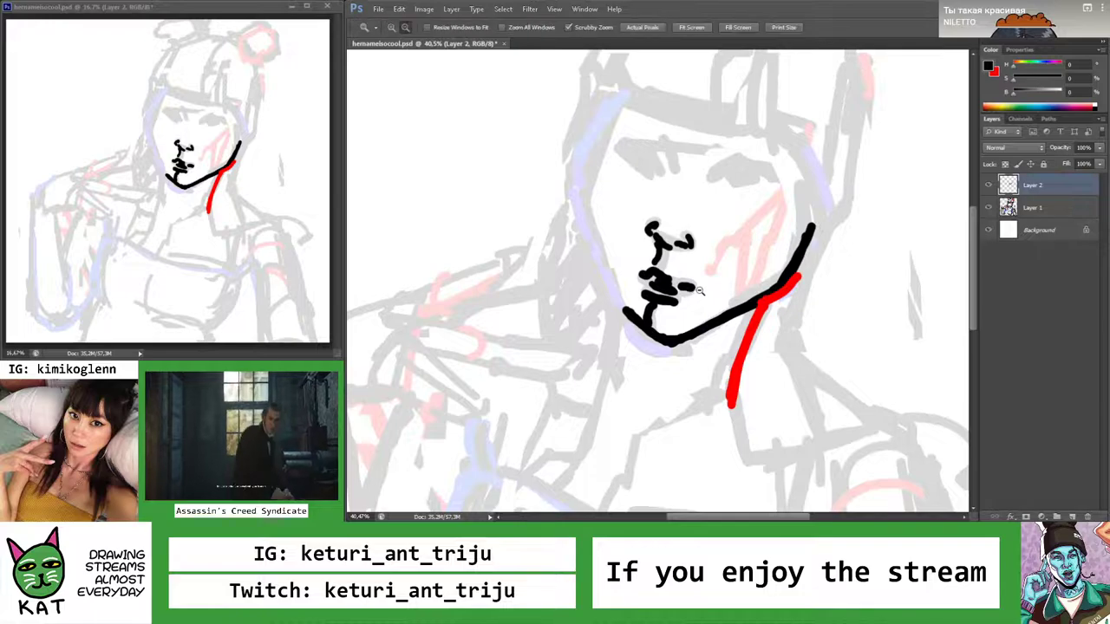
pyautogui.moveTo(706, 280)
pyautogui.mouseDown()
pyautogui.moveTo(631, 278)
pyautogui.moveTo(686, 298)
pyautogui.mouseUp()
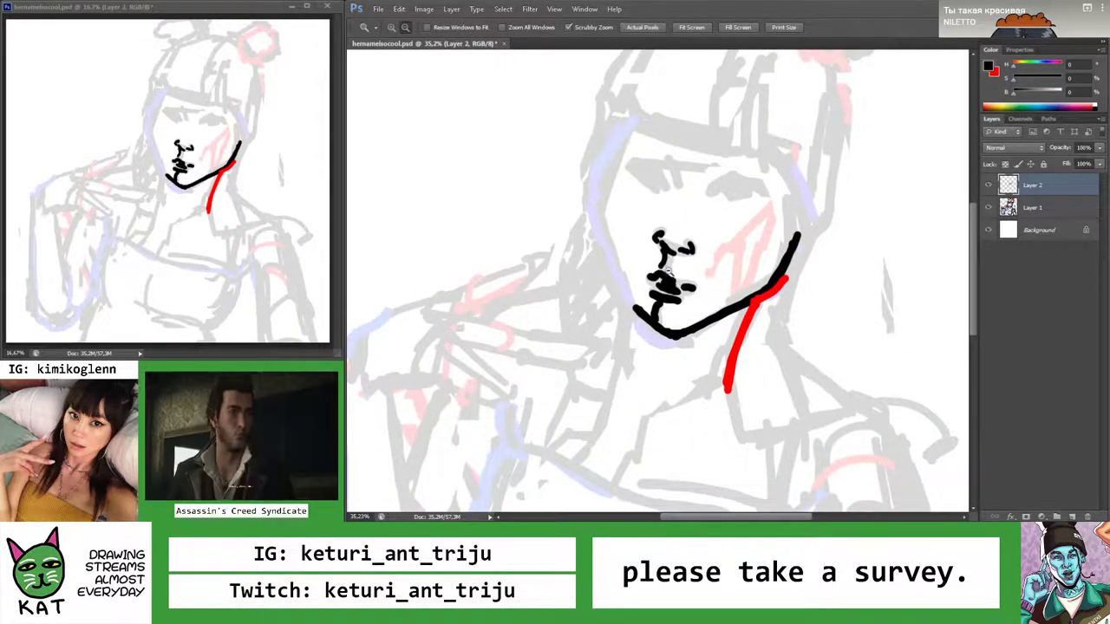
pyautogui.moveTo(668, 286)
pyautogui.mouseDown()
pyautogui.moveTo(683, 290)
pyautogui.moveTo(685, 307)
pyautogui.mouseUp()
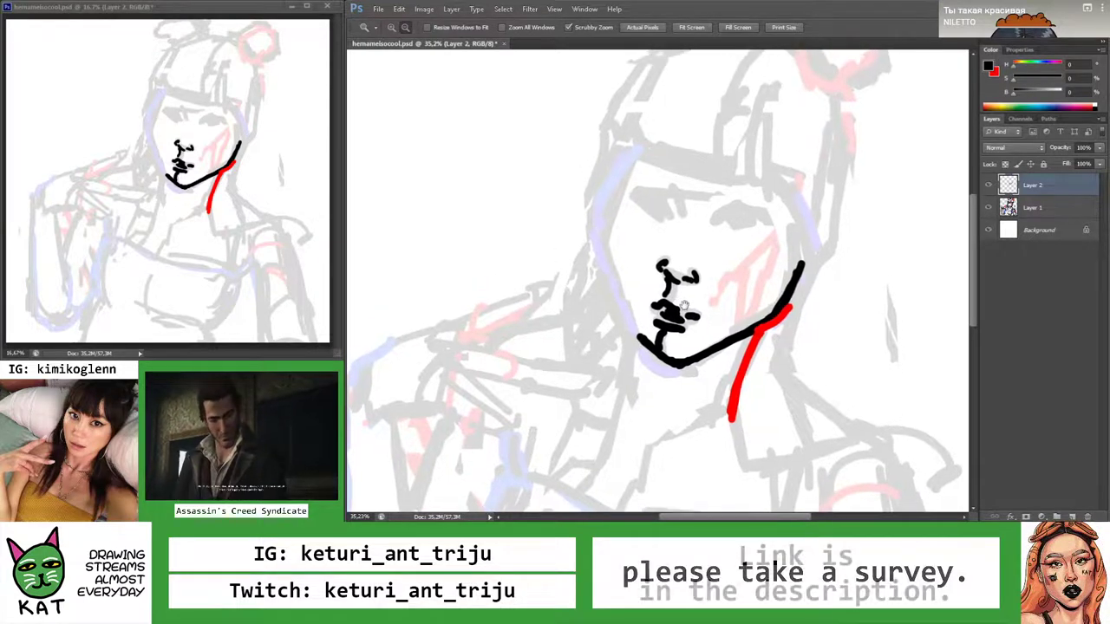
pyautogui.press('b')
pyautogui.moveTo(628, 196)
pyautogui.mouseDown()
pyautogui.moveTo(621, 203)
pyautogui.moveTo(638, 178)
pyautogui.moveTo(609, 195)
pyautogui.mouseUp()
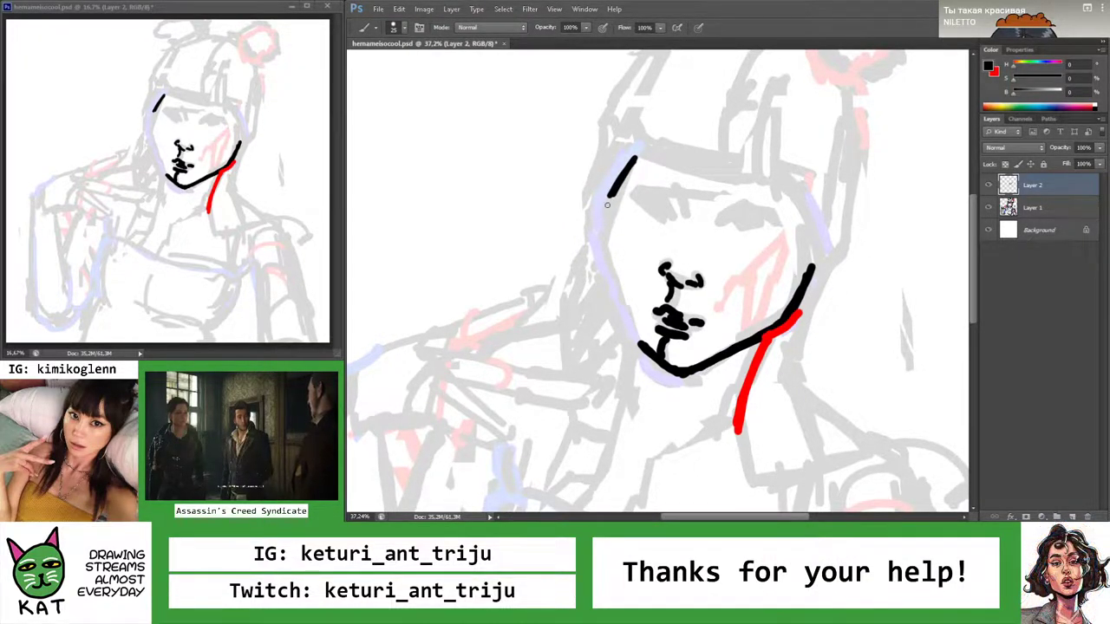
pyautogui.moveTo(605, 210)
pyautogui.mouseDown()
pyautogui.moveTo(630, 331)
pyautogui.moveTo(611, 268)
pyautogui.moveTo(626, 323)
pyautogui.mouseUp()
pyautogui.hotkey('ctrl', 'z')
pyautogui.press('z')
pyautogui.moveTo(745, 260)
pyautogui.mouseDown()
pyautogui.moveTo(659, 260)
pyautogui.moveTo(723, 255)
pyautogui.moveTo(744, 236)
pyautogui.mouseUp()
pyautogui.press('b')
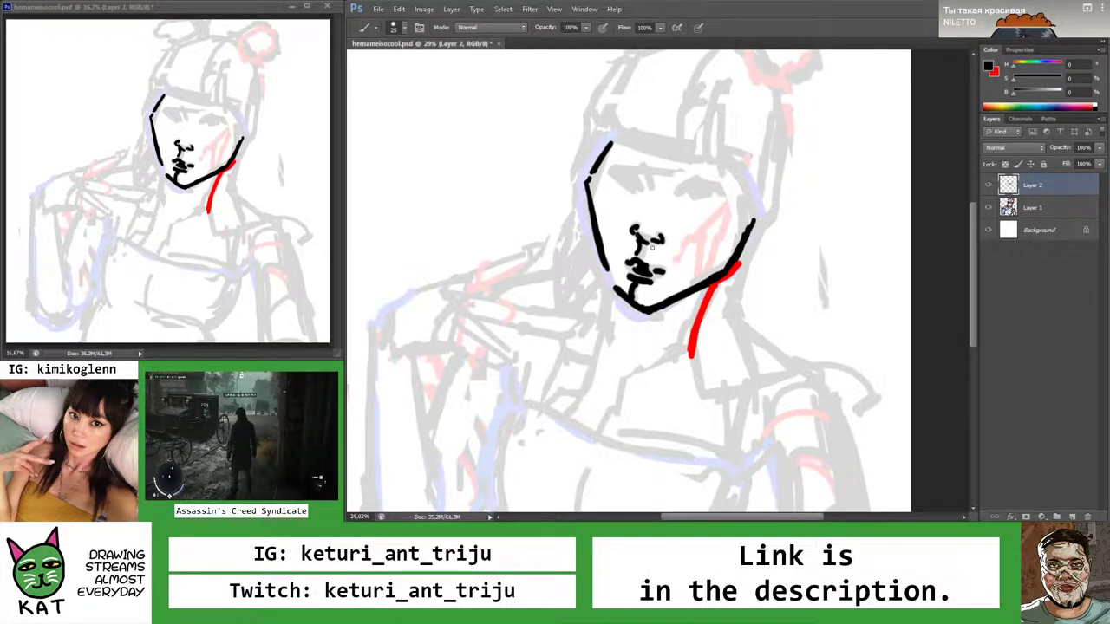
# Extend the black jaw line at its right corner and thicken the face's left contour from temple to chin
pyautogui.moveTo(735, 260); pyautogui.dragTo(642, 309)
pyautogui.hotkey('ctrl', 'z')
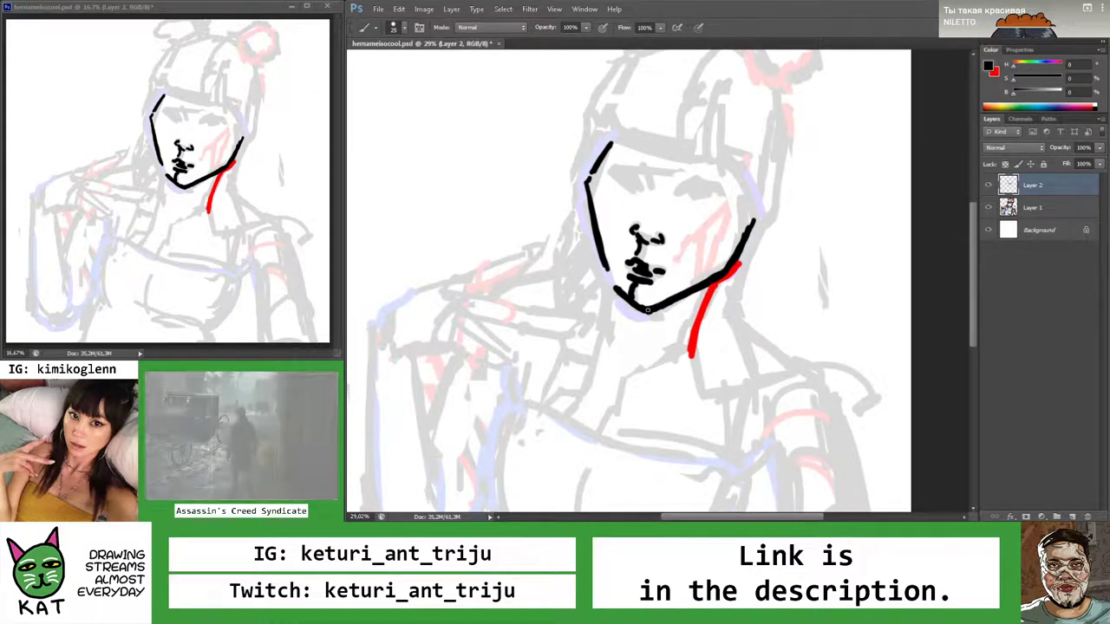
pyautogui.moveTo(743, 258); pyautogui.dragTo(699, 284)
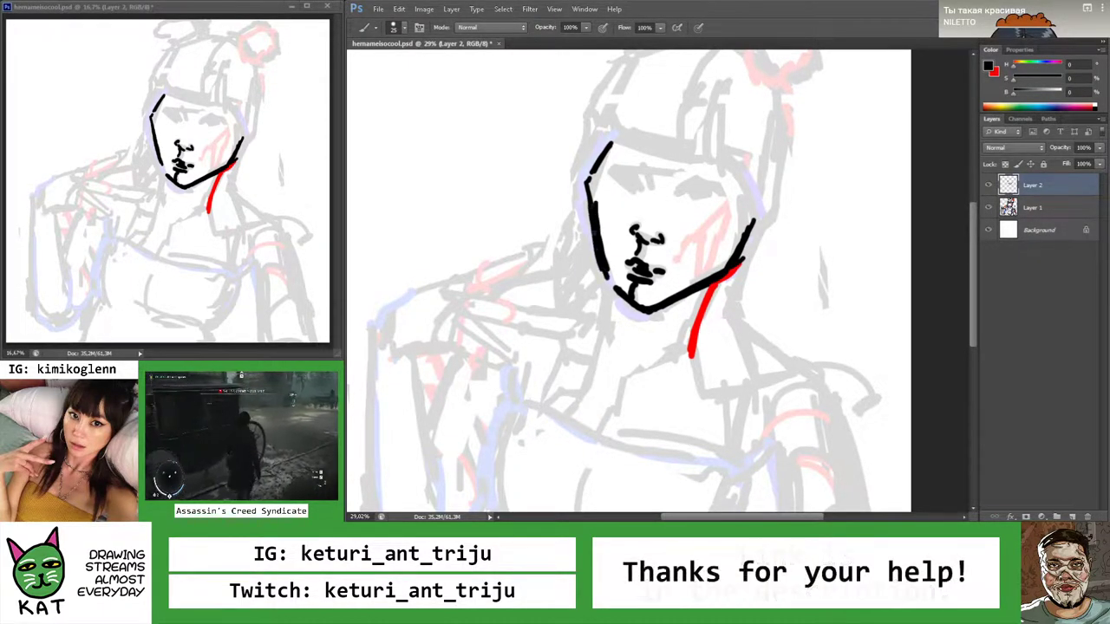
pyautogui.hotkey('ctrl', 'z')
pyautogui.moveTo(580, 196); pyautogui.dragTo(610, 281)
pyautogui.hotkey('ctrl', 'z')
pyautogui.moveTo(581, 193); pyautogui.dragTo(611, 283)
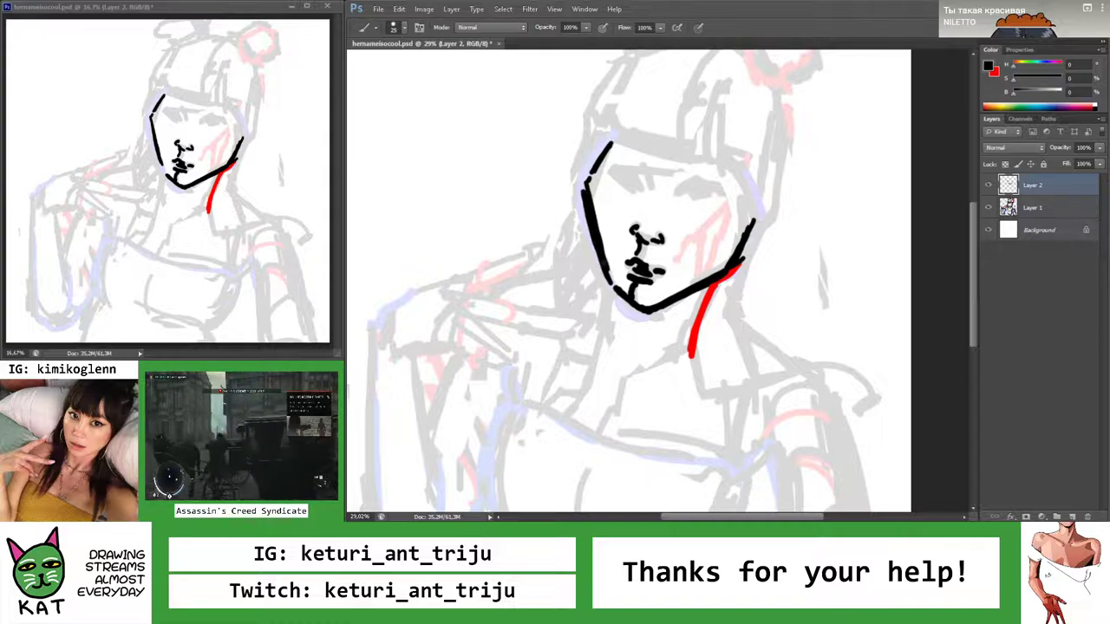
# Draw the face's right contour in black from the brow around the temple to the cheek, joining the jaw line
pyautogui.press('z')
pyautogui.moveTo(607, 222)
pyautogui.mouseDown()
pyautogui.moveTo(553, 221)
pyautogui.moveTo(593, 260)
pyautogui.mouseUp()
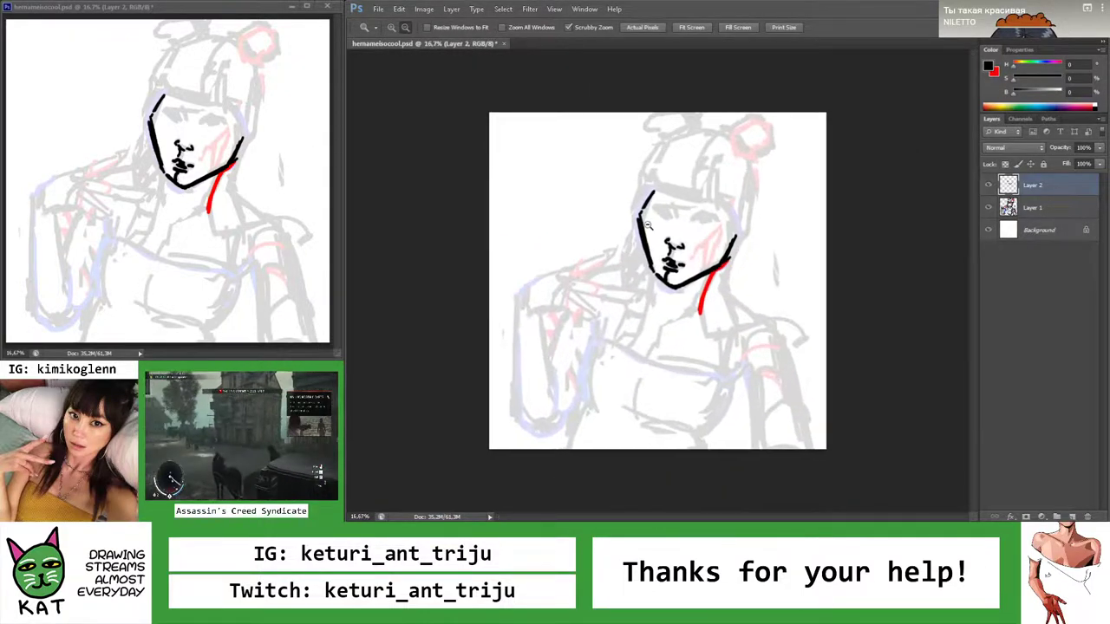
pyautogui.moveTo(743, 242)
pyautogui.mouseDown()
pyautogui.moveTo(729, 210)
pyautogui.moveTo(741, 223)
pyautogui.mouseUp()
pyautogui.press('b')
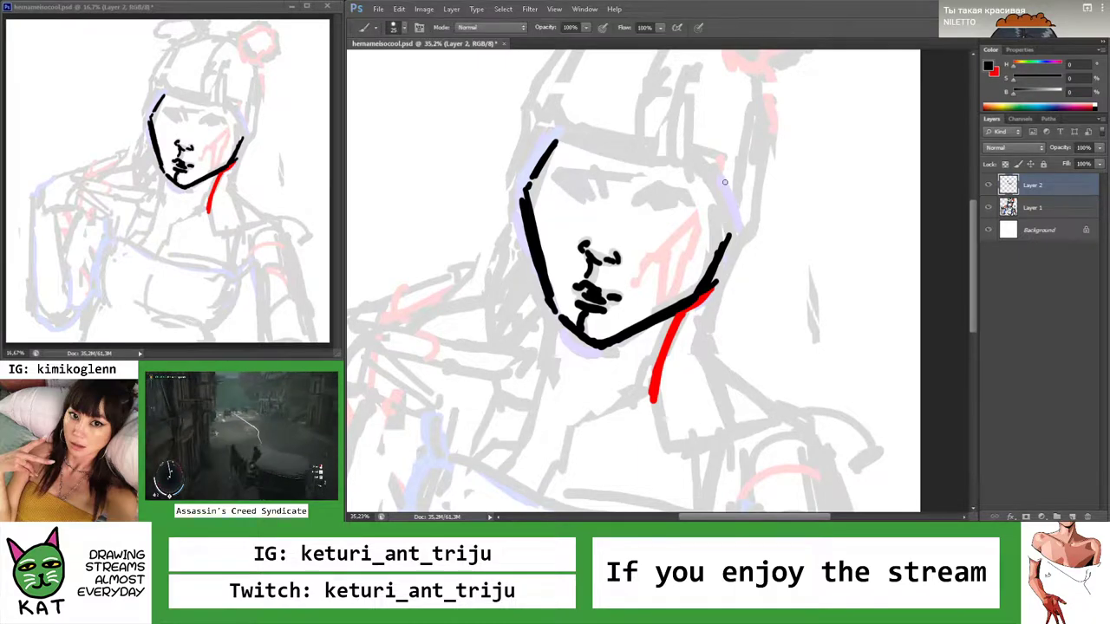
pyautogui.moveTo(725, 181)
pyautogui.mouseDown()
pyautogui.moveTo(712, 183)
pyautogui.moveTo(730, 243)
pyautogui.mouseUp()
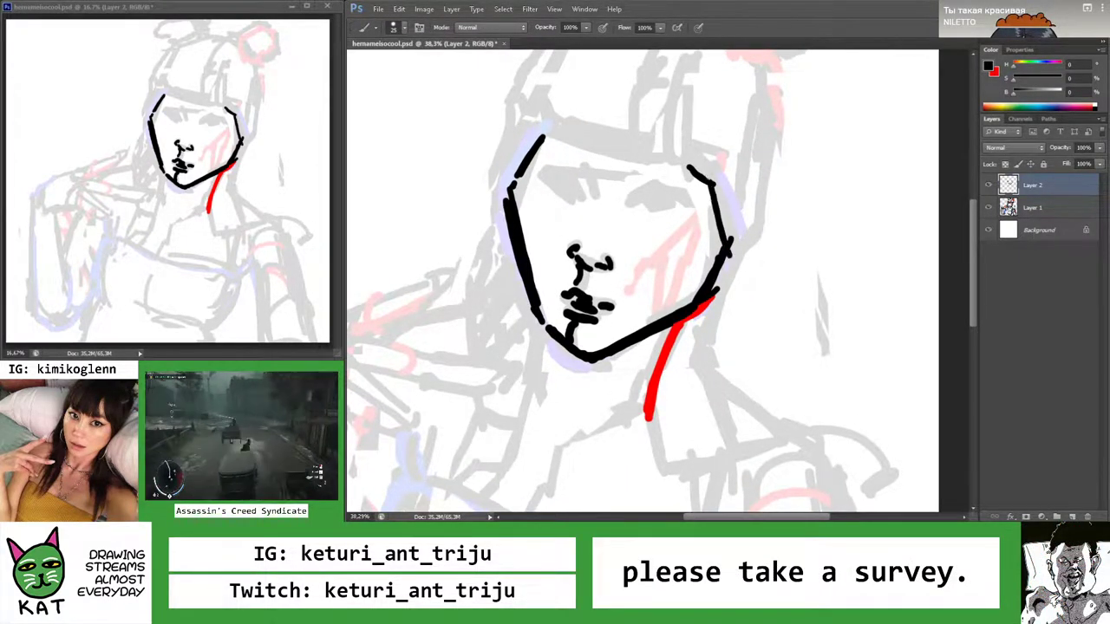
pyautogui.hotkey('ctrl', 'z')
pyautogui.moveTo(707, 175); pyautogui.dragTo(728, 235)
# Draw a straight red diagonal across the cheek, from the right contour down to the jaw line near the chin
pyautogui.press('x')
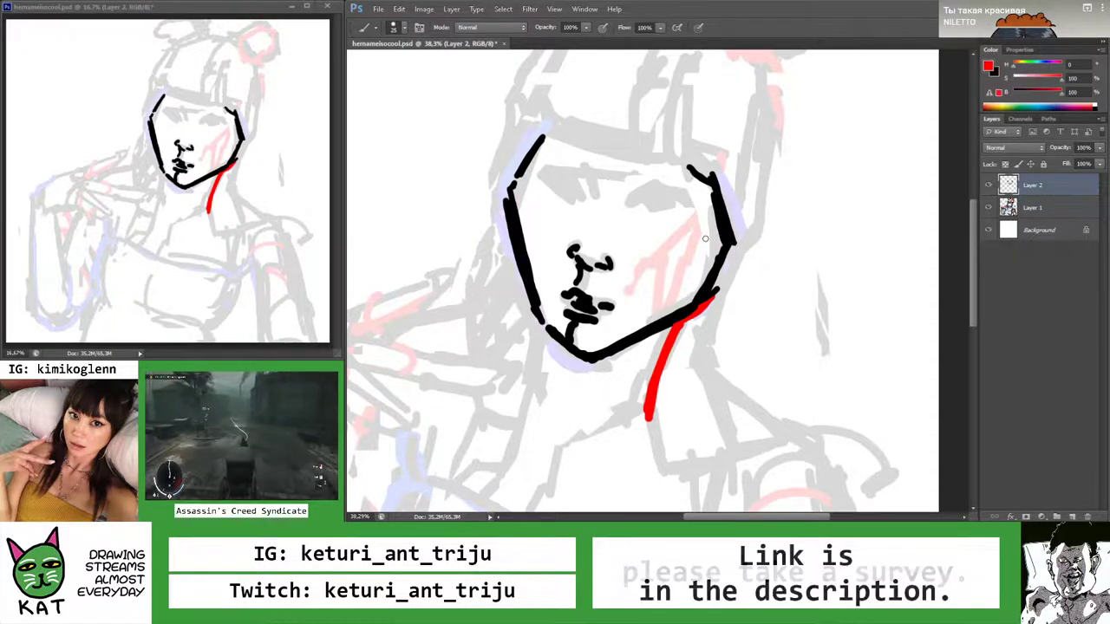
pyautogui.scroll(-2, 698, 247)
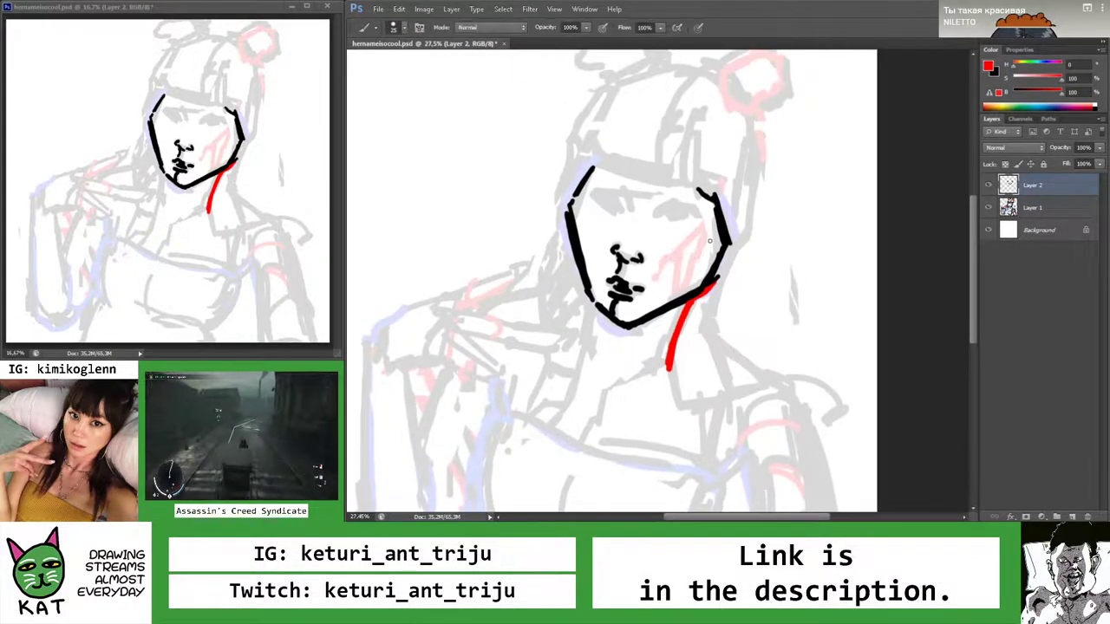
pyautogui.moveTo(716, 247)
pyautogui.mouseDown()
pyautogui.moveTo(655, 307)
pyautogui.moveTo(607, 309)
pyautogui.moveTo(682, 295)
pyautogui.mouseUp()
# Draw the bridge of the nose in black, curving from between the eyes down toward the nose tip
pyautogui.press('z')
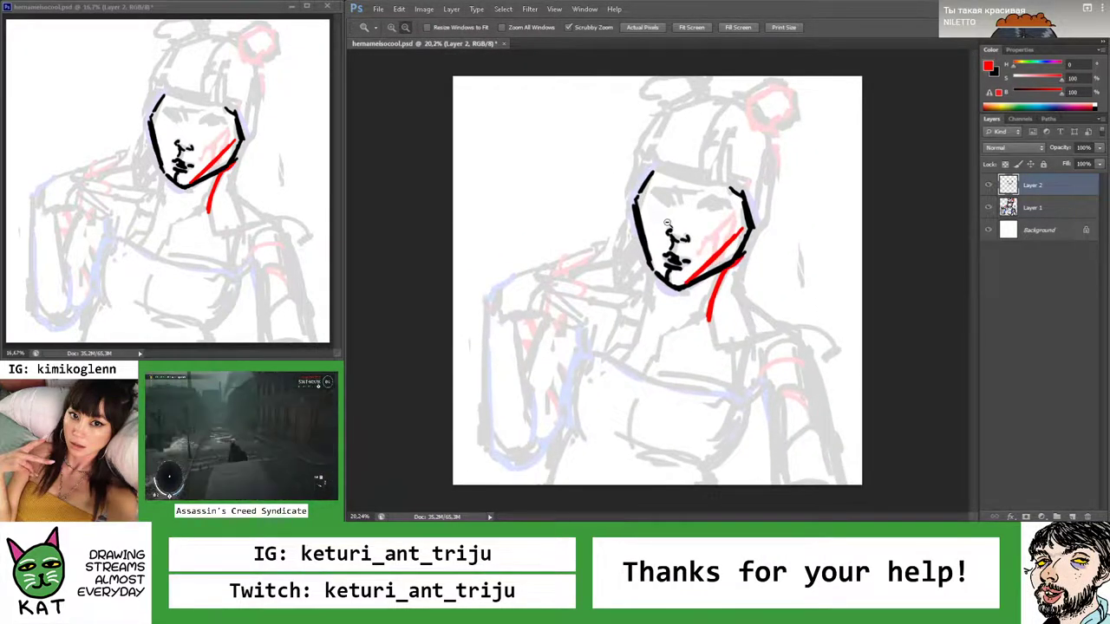
pyautogui.press('x')
pyautogui.moveTo(691, 209)
pyautogui.mouseDown()
pyautogui.moveTo(673, 195)
pyautogui.moveTo(666, 208)
pyautogui.mouseUp()
pyautogui.press('b')
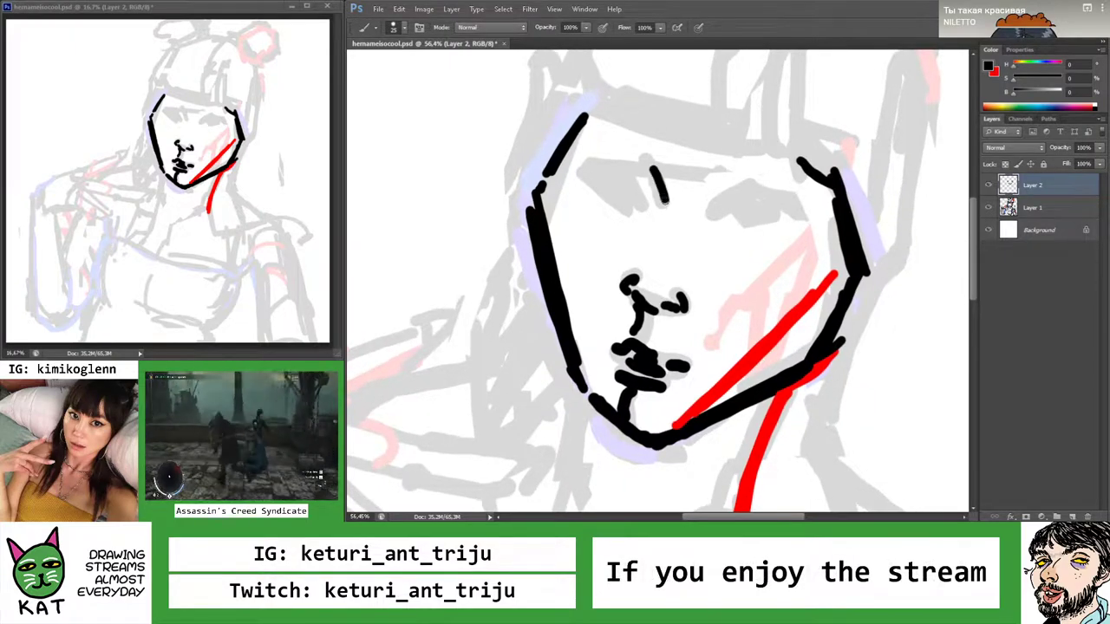
pyautogui.moveTo(650, 163); pyautogui.dragTo(662, 202)
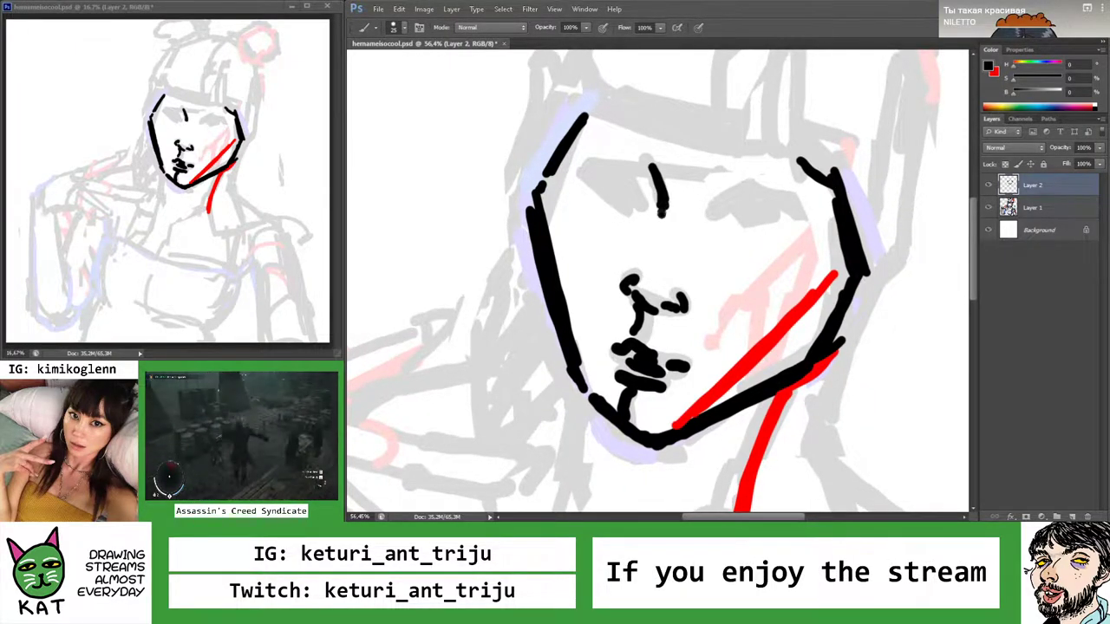
pyautogui.press('z')
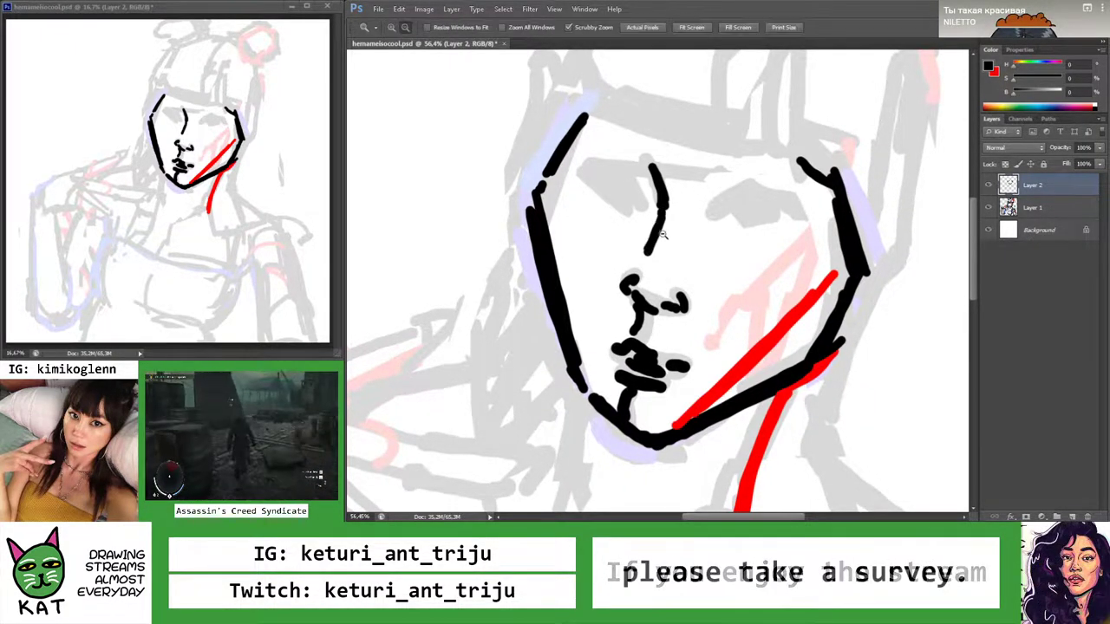
pyautogui.moveTo(649, 239)
pyautogui.mouseDown()
pyautogui.moveTo(593, 233)
pyautogui.moveTo(656, 241)
pyautogui.mouseUp()
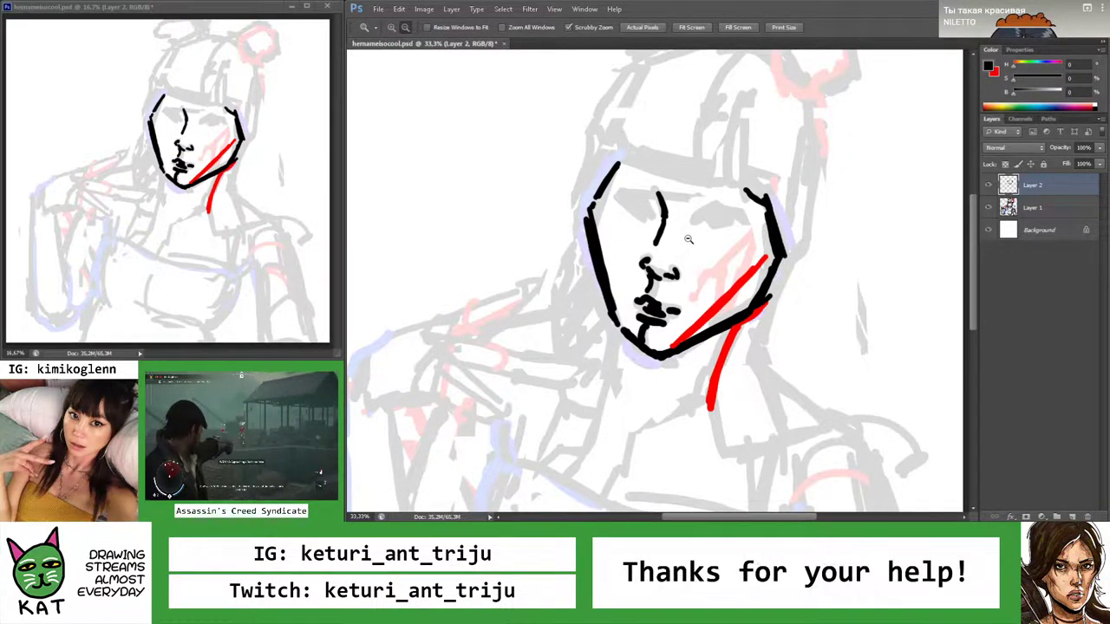
pyautogui.moveTo(692, 238); pyautogui.dragTo(703, 242)
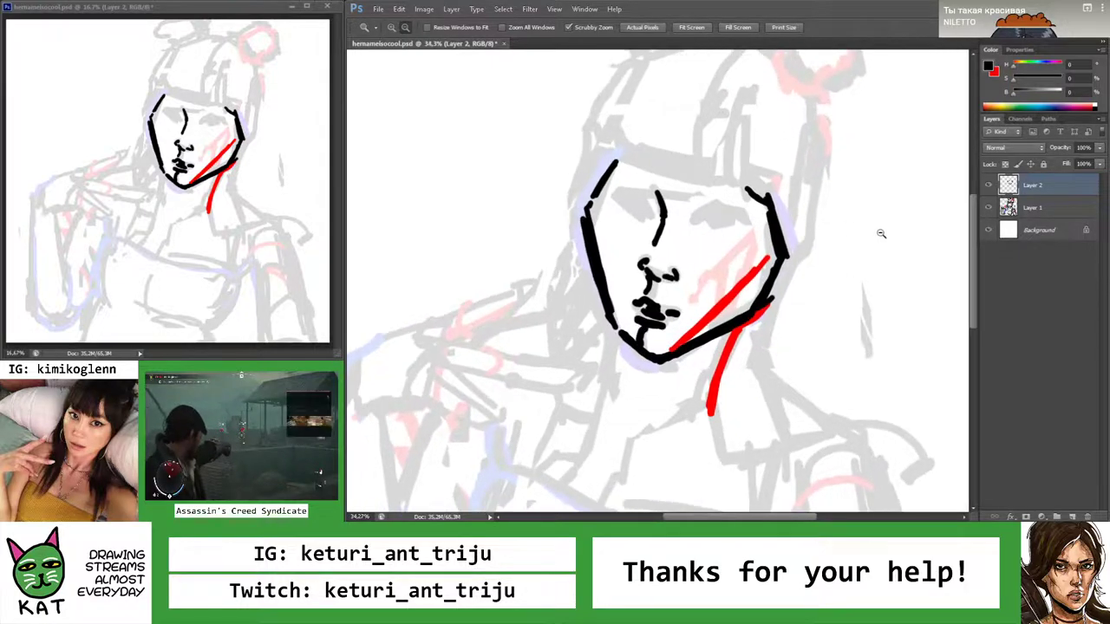
# Select the sketched right-hand eye on Layer 1, move it slightly outward and down, deselect and return to Layer 2
pyautogui.click(1028, 212)
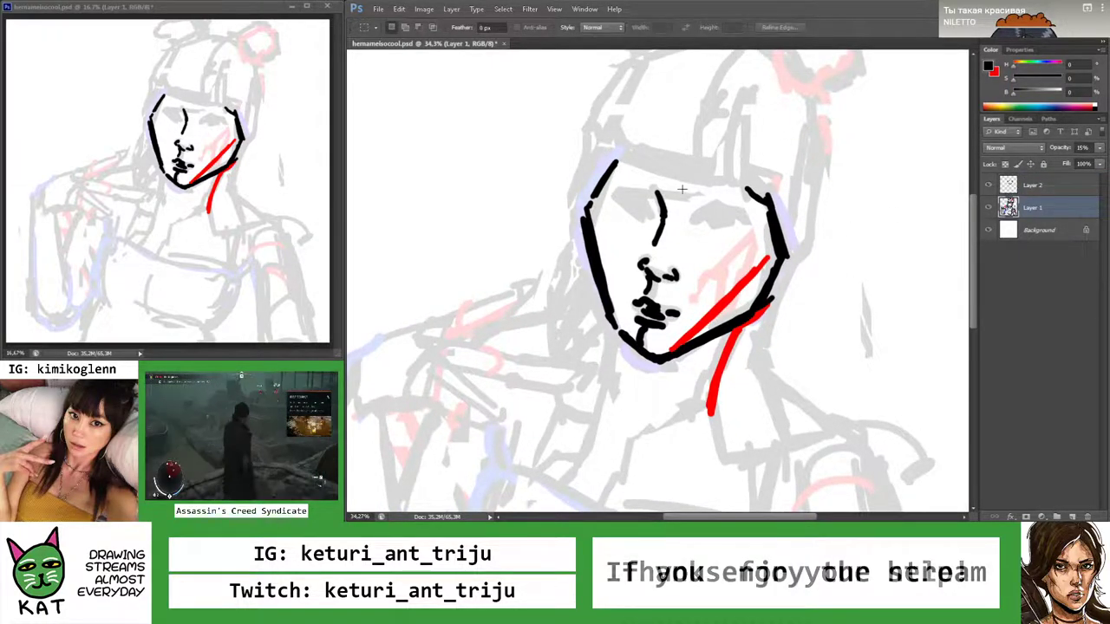
pyautogui.moveTo(684, 188)
pyautogui.mouseDown()
pyautogui.moveTo(756, 246)
pyautogui.moveTo(693, 240)
pyautogui.moveTo(743, 240)
pyautogui.moveTo(706, 219)
pyautogui.moveTo(716, 216)
pyautogui.mouseUp()
pyautogui.press('v')
pyautogui.hotkey('ctrl', 'd')
pyautogui.hotkey('alt', ']')
# Outline the upper and lower lids of the right-hand eye in black over the moved sketch
pyautogui.press('z')
pyautogui.press('b')
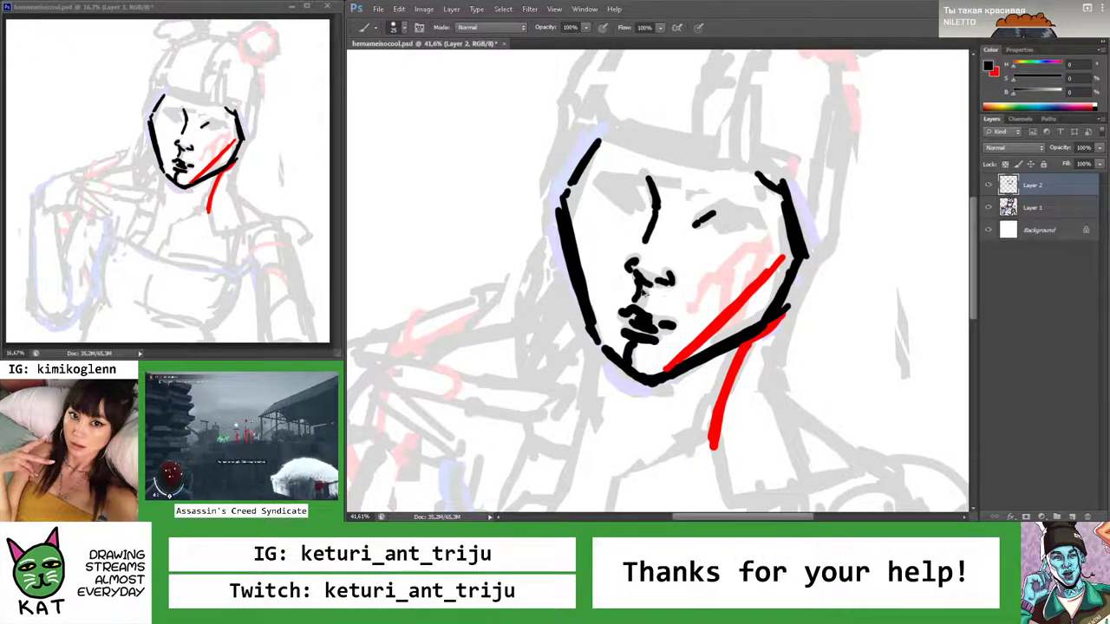
pyautogui.click(744, 231)
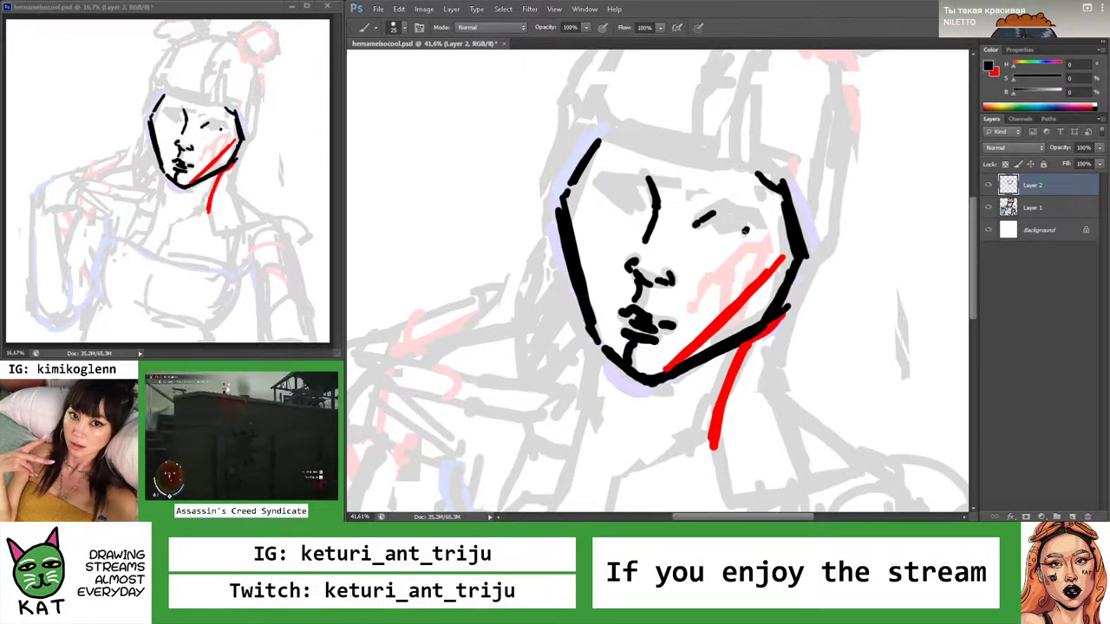
pyautogui.moveTo(694, 225); pyautogui.dragTo(747, 228)
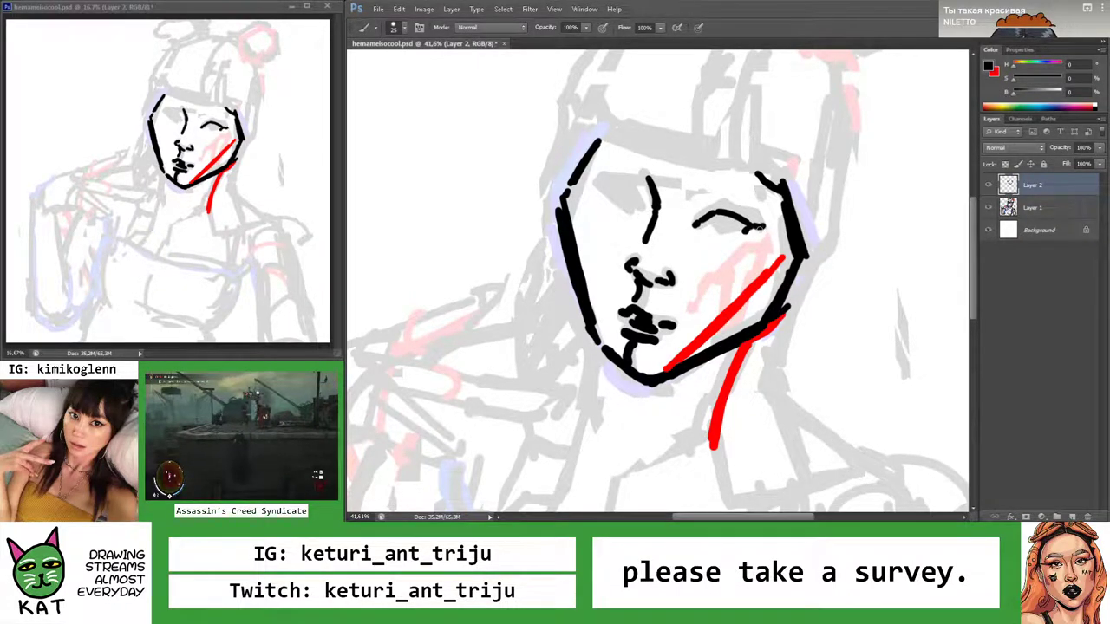
pyautogui.scroll(-5, 709, 234)
pyautogui.scroll(6, 710, 236)
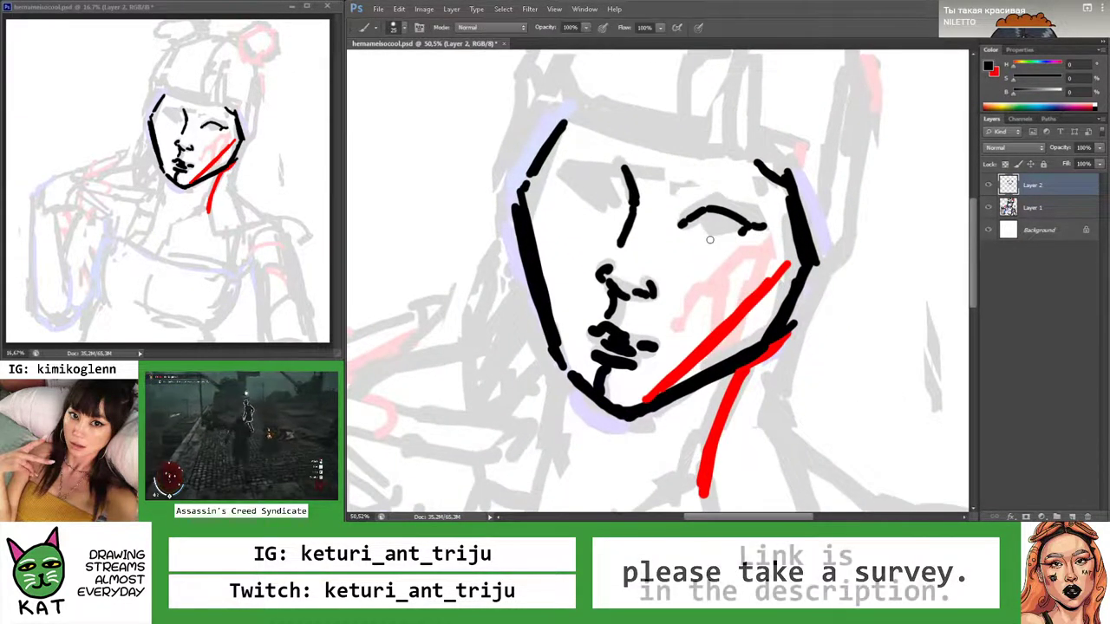
pyautogui.moveTo(701, 230); pyautogui.dragTo(738, 233)
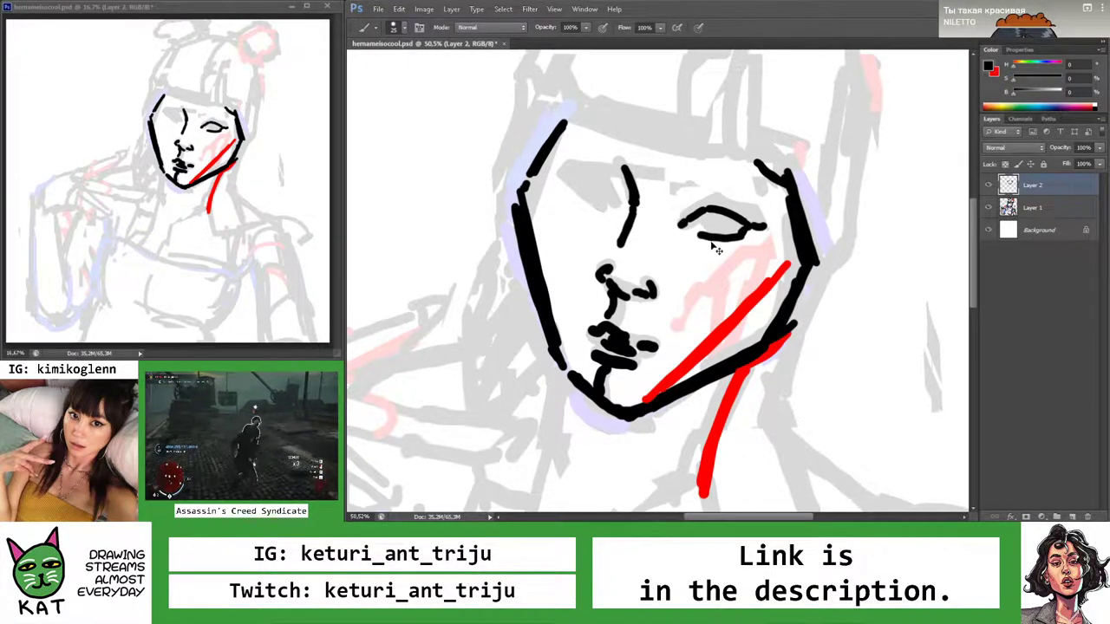
pyautogui.moveTo(697, 232); pyautogui.dragTo(751, 233)
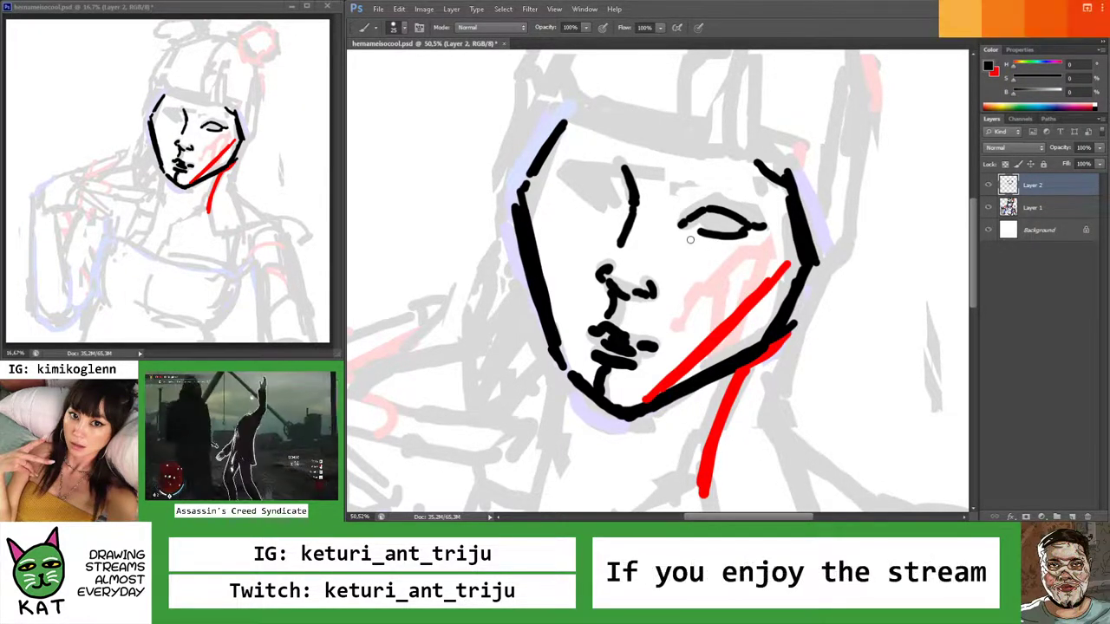
# Draw the iris and pupil in black inside the eye and add a short stroke beneath its inner corner
pyautogui.press('z')
pyautogui.moveTo(687, 237)
pyautogui.mouseDown()
pyautogui.moveTo(699, 247)
pyautogui.moveTo(607, 251)
pyautogui.moveTo(755, 250)
pyautogui.mouseUp()
pyautogui.press('b')
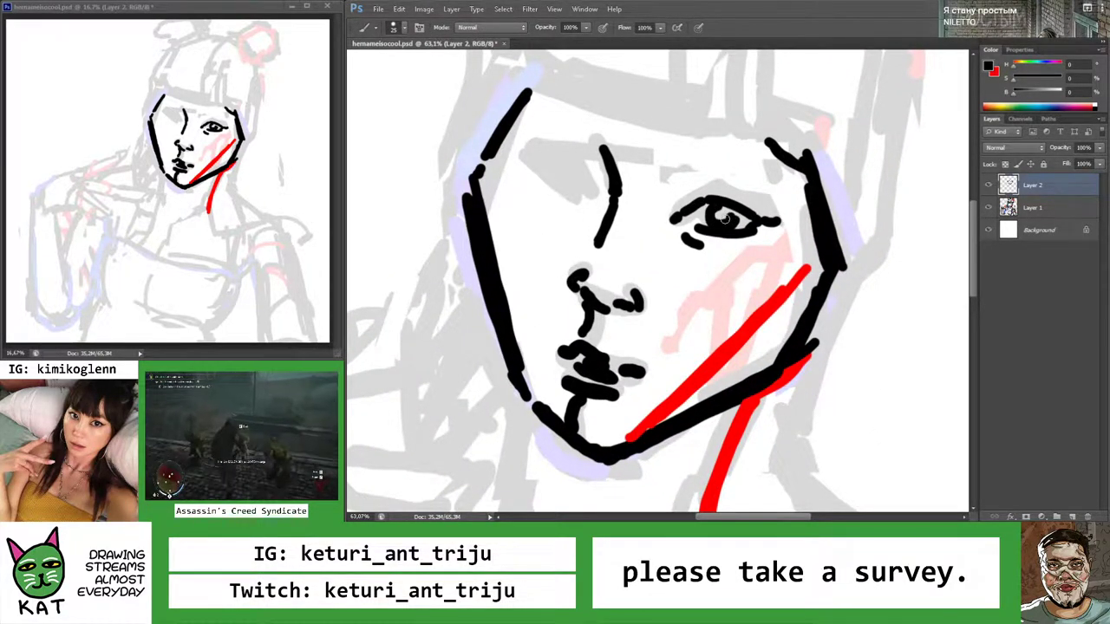
pyautogui.press('z')
pyautogui.moveTo(725, 208)
pyautogui.mouseDown()
pyautogui.moveTo(607, 209)
pyautogui.moveTo(728, 211)
pyautogui.mouseUp()
pyautogui.press('b')
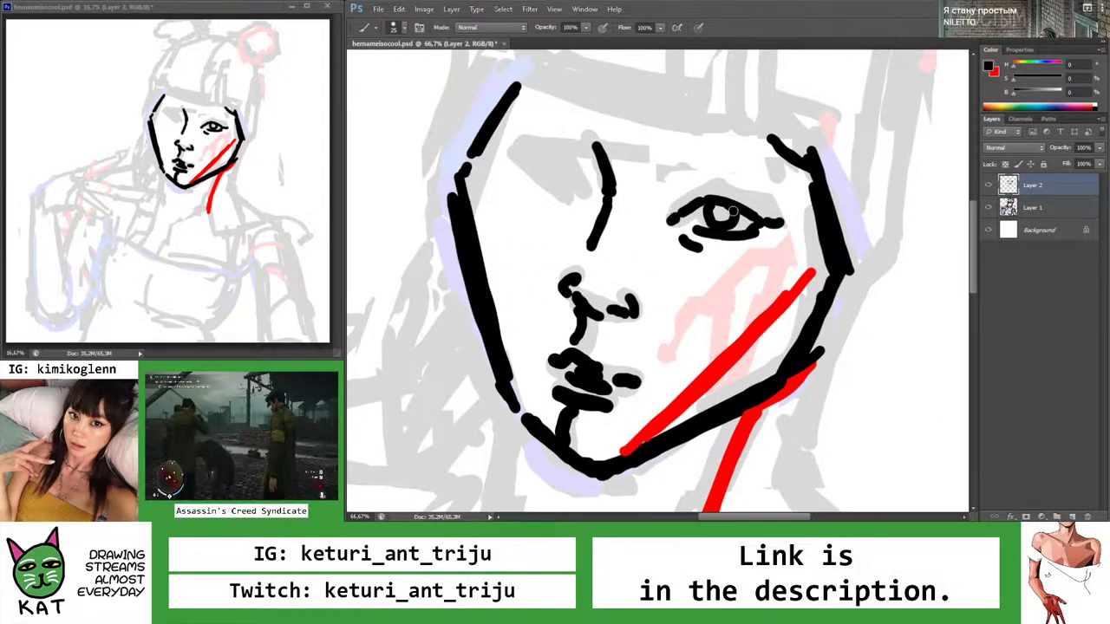
pyautogui.press('z')
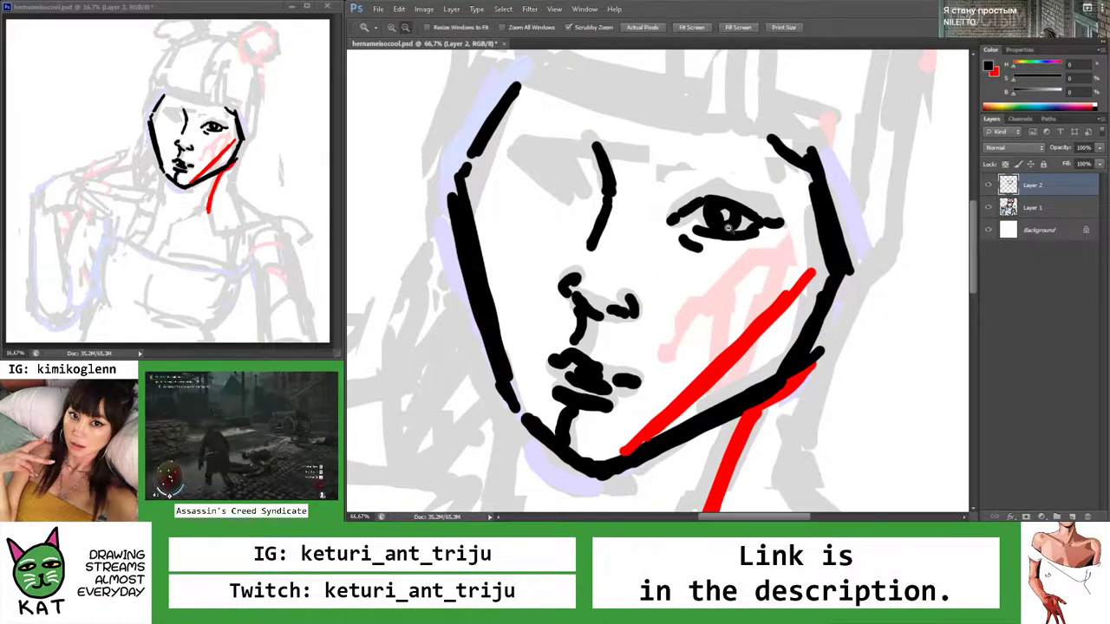
pyautogui.moveTo(725, 226); pyautogui.dragTo(643, 213)
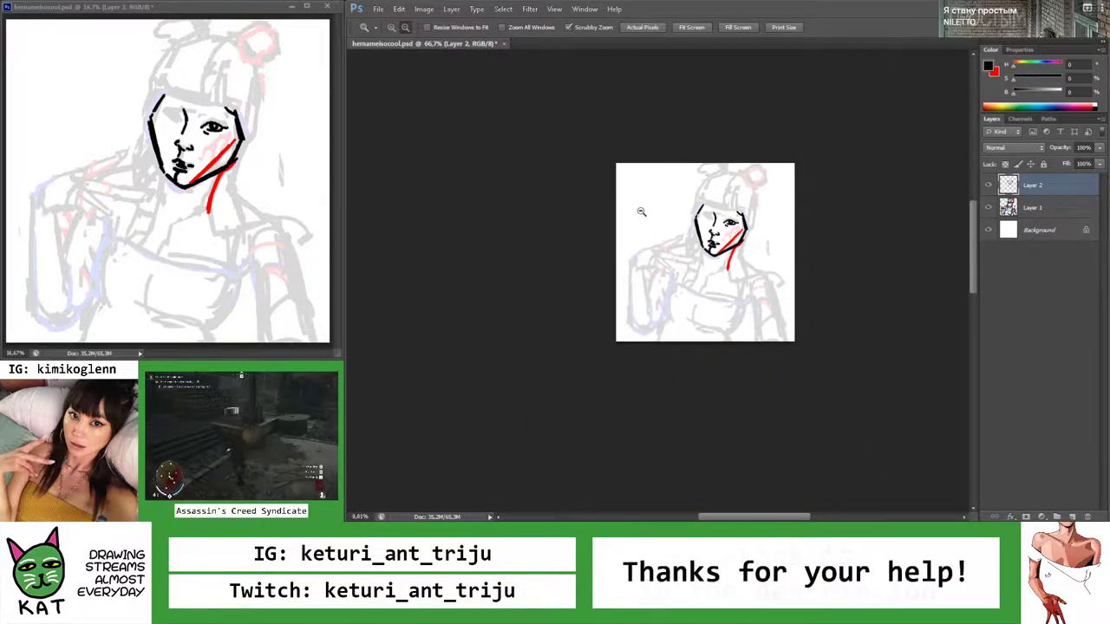
# Draw the eyelid crease in black, curving from the eye's outer corner up and over the upper lid
pyautogui.moveTo(732, 222)
pyautogui.mouseDown()
pyautogui.moveTo(754, 221)
pyautogui.moveTo(636, 208)
pyautogui.moveTo(764, 217)
pyautogui.moveTo(710, 212)
pyautogui.moveTo(736, 209)
pyautogui.moveTo(684, 194)
pyautogui.moveTo(758, 205)
pyautogui.moveTo(732, 201)
pyautogui.mouseUp()
pyautogui.press('b')
pyautogui.press('z')
pyautogui.press('b')
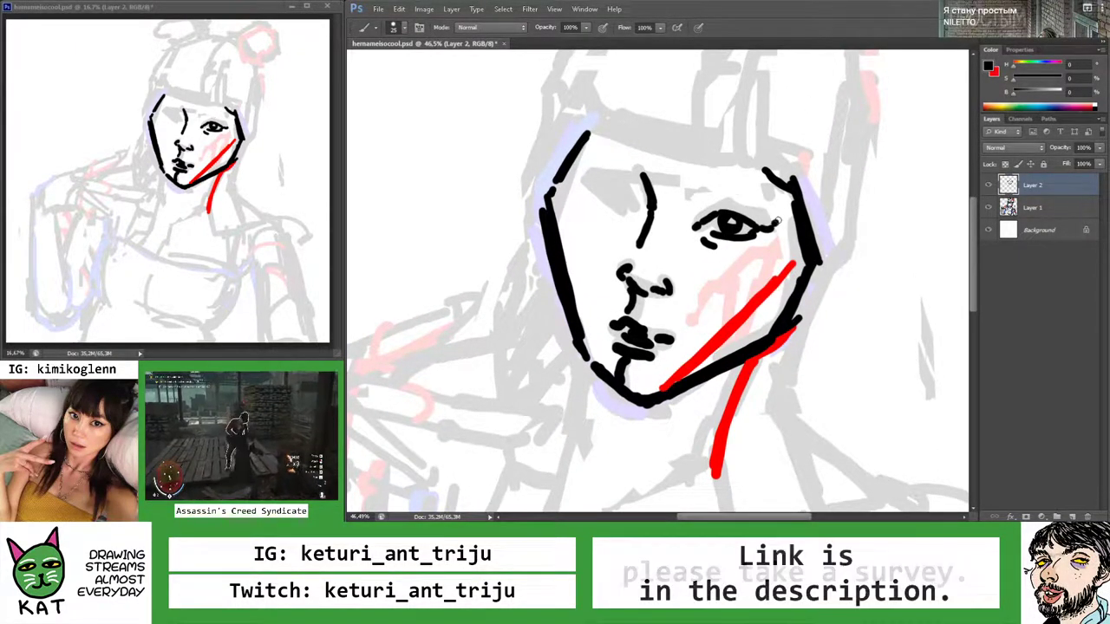
pyautogui.moveTo(769, 229); pyautogui.dragTo(763, 204)
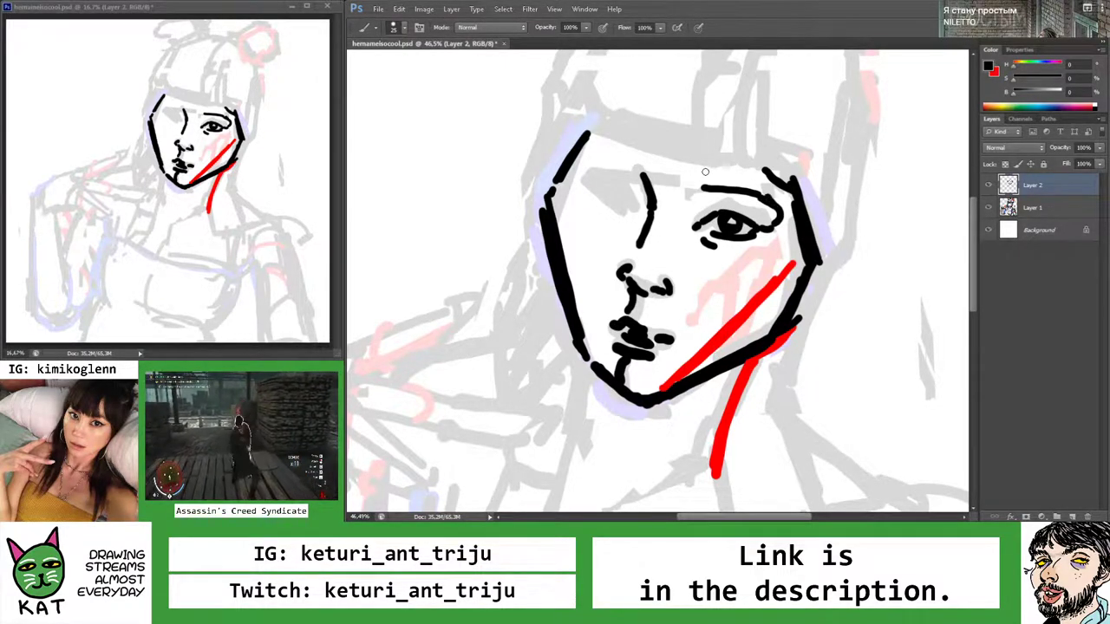
# Outline the eyebrow in black above the right-hand eye, close its inner end and add a short stroke above the nostril
pyautogui.moveTo(705, 172)
pyautogui.mouseDown()
pyautogui.moveTo(756, 178)
pyautogui.moveTo(764, 199)
pyautogui.moveTo(677, 178)
pyautogui.moveTo(773, 188)
pyautogui.moveTo(706, 174)
pyautogui.moveTo(760, 199)
pyautogui.moveTo(704, 197)
pyautogui.moveTo(709, 205)
pyautogui.moveTo(684, 216)
pyautogui.moveTo(624, 201)
pyautogui.moveTo(692, 211)
pyautogui.mouseUp()
pyautogui.press('z')
pyautogui.press('b')
pyautogui.hotkey('ctrl', 'alt', 'z')
pyautogui.hotkey('ctrl', 'alt', 'z')
pyautogui.press('z')
pyautogui.press('e')
pyautogui.press('z')
pyautogui.press('b')
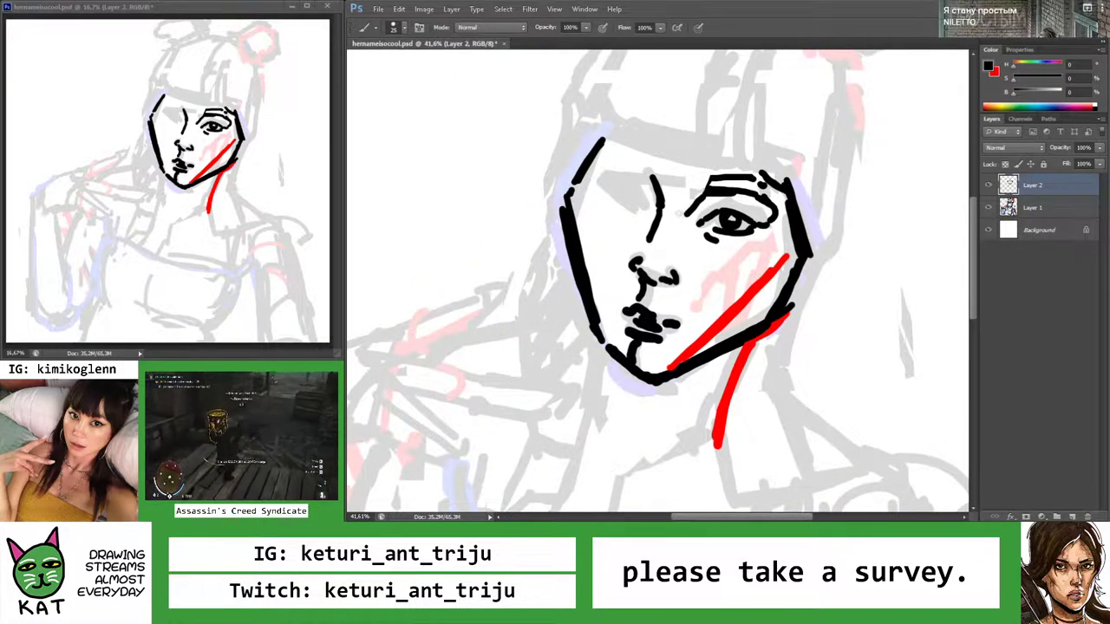
pyautogui.press('z')
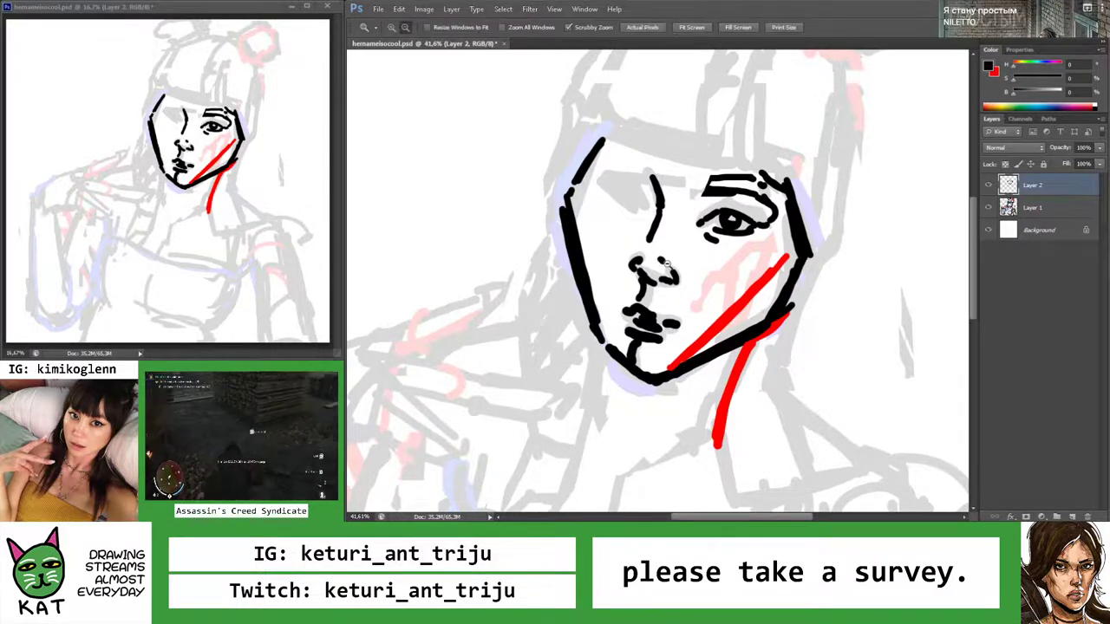
pyautogui.moveTo(661, 259)
pyautogui.mouseDown()
pyautogui.moveTo(599, 241)
pyautogui.moveTo(617, 258)
pyautogui.moveTo(651, 241)
pyautogui.mouseUp()
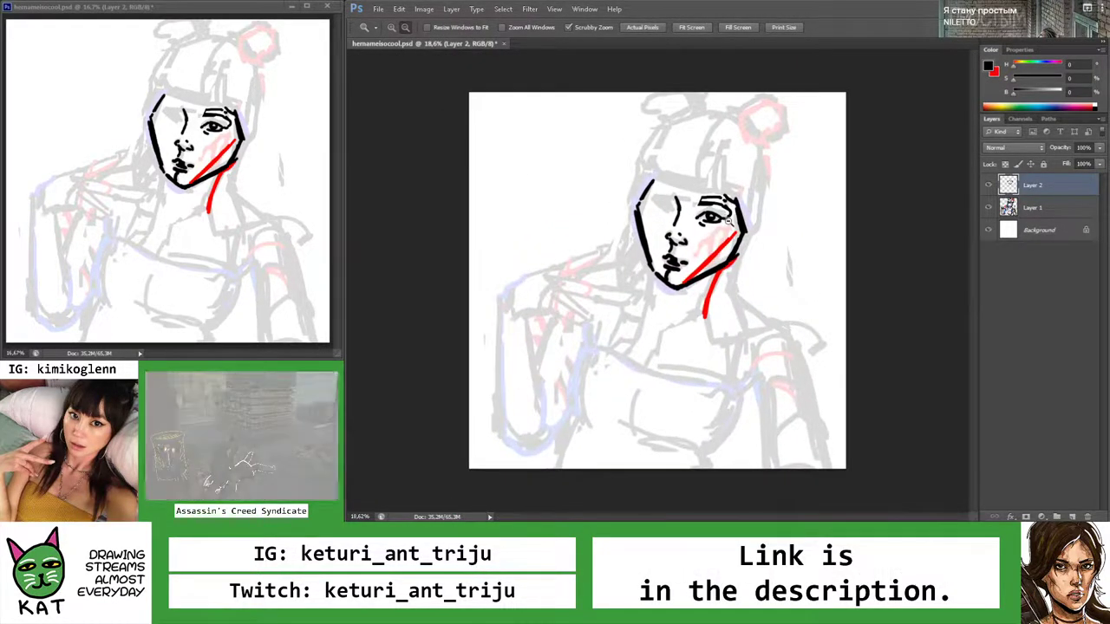
# Outline the upper and lower lids of the left-hand eye in black over the faded sketch
pyautogui.press('b')
pyautogui.moveTo(757, 221)
pyautogui.mouseDown()
pyautogui.moveTo(659, 213)
pyautogui.moveTo(678, 187)
pyautogui.moveTo(686, 196)
pyautogui.mouseUp()
pyautogui.press('z')
pyautogui.press('b')
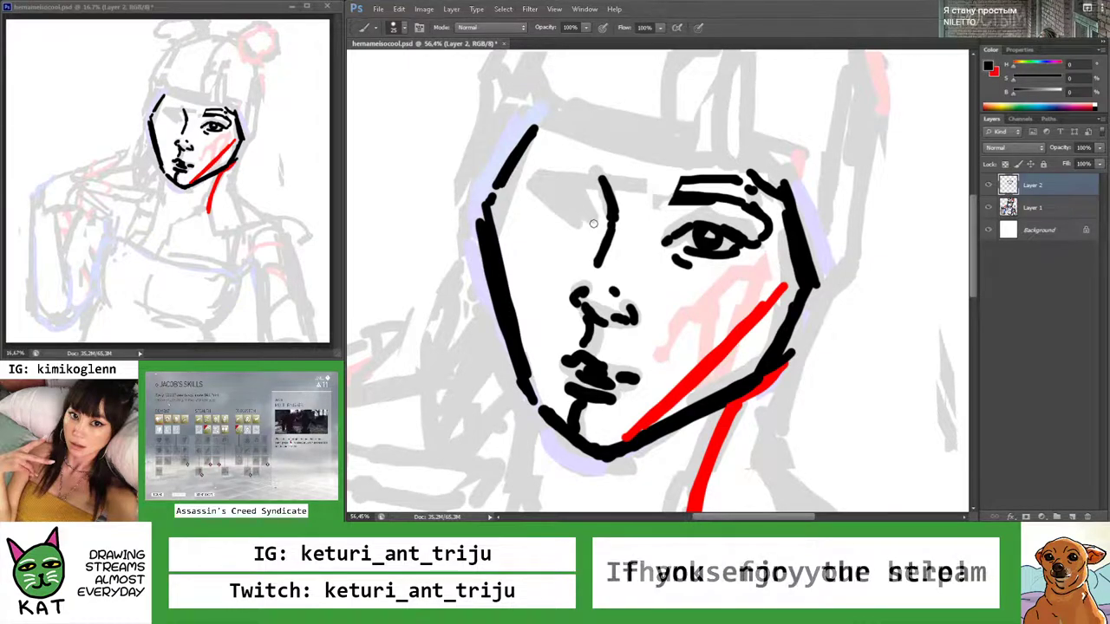
pyautogui.moveTo(591, 223); pyautogui.dragTo(583, 204)
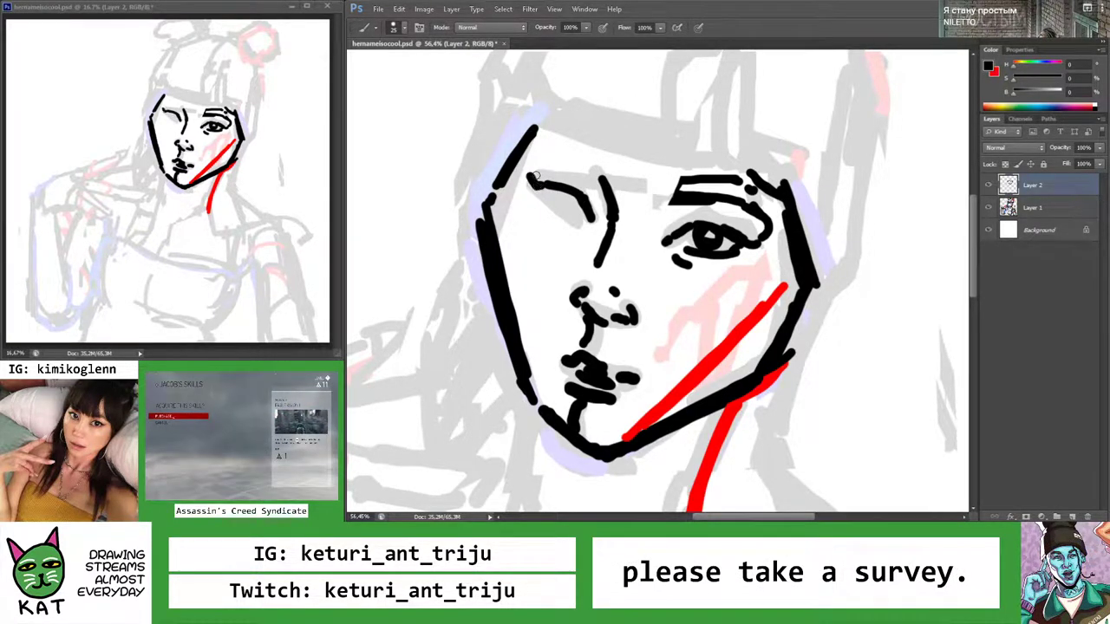
pyautogui.moveTo(536, 177); pyautogui.dragTo(562, 186)
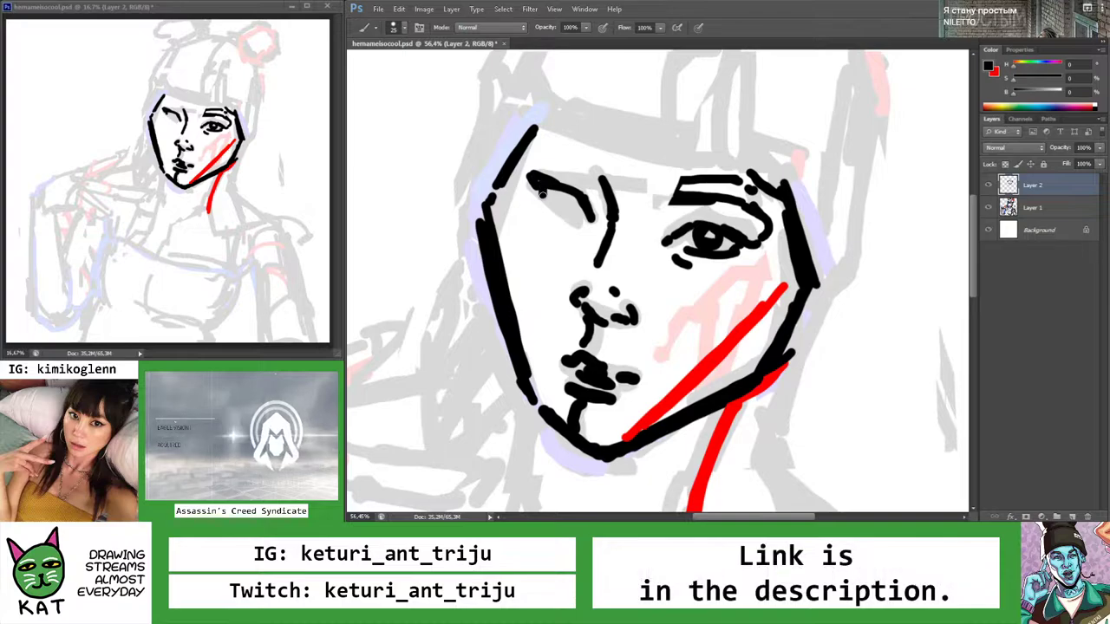
pyautogui.moveTo(540, 192)
pyautogui.mouseDown()
pyautogui.moveTo(569, 221)
pyautogui.moveTo(591, 217)
pyautogui.mouseUp()
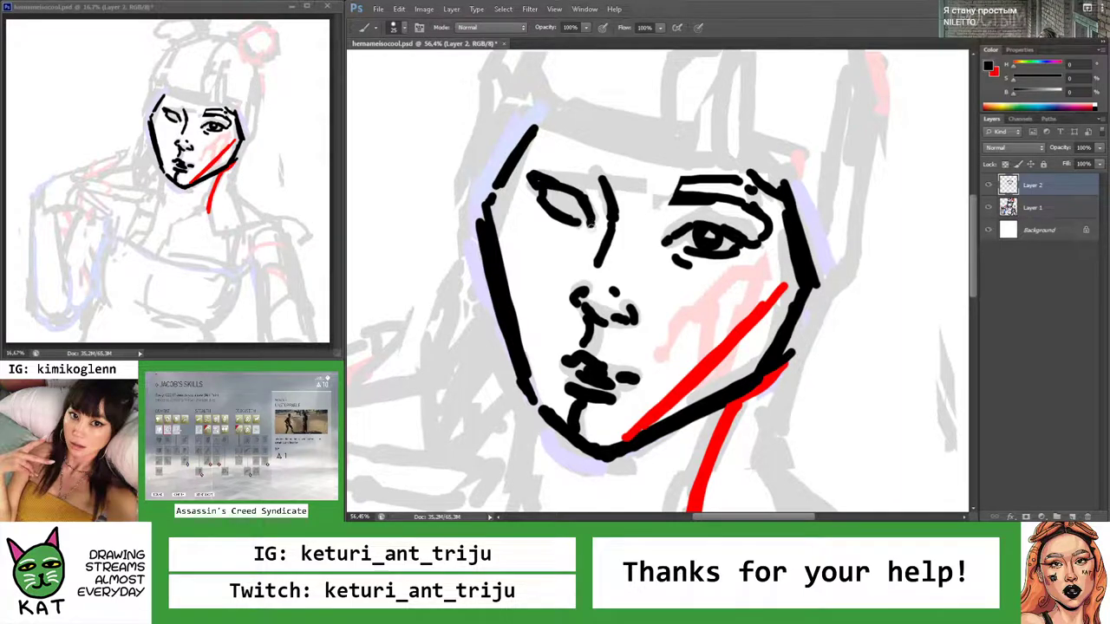
# Lasso the newly drawn left-hand eye, shift it slightly upward and deselect it
pyautogui.press('z')
pyautogui.moveTo(590, 224); pyautogui.dragTo(569, 210)
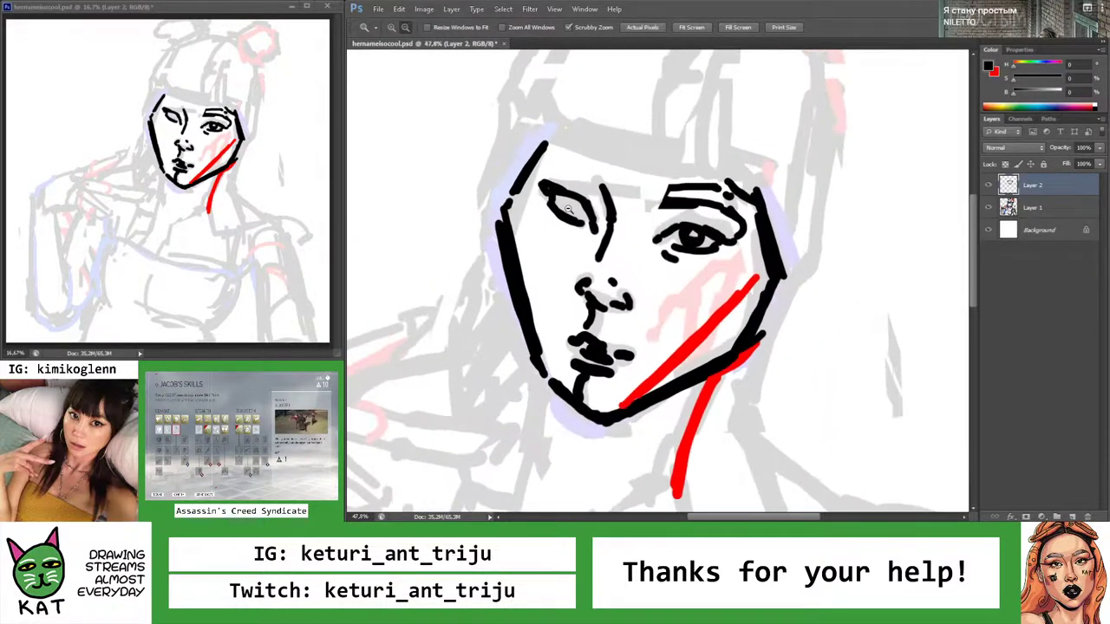
pyautogui.press('l')
pyautogui.moveTo(559, 172)
pyautogui.mouseDown()
pyautogui.moveTo(526, 200)
pyautogui.moveTo(554, 250)
pyautogui.moveTo(599, 242)
pyautogui.moveTo(594, 196)
pyautogui.moveTo(570, 214)
pyautogui.moveTo(524, 214)
pyautogui.moveTo(604, 230)
pyautogui.mouseUp()
pyautogui.hotkey('ctrl', 'd')
pyautogui.press('v')
pyautogui.press('z')
# Lasso the left-hand eye again, rotate it slightly into place and clear the selection
pyautogui.press('l')
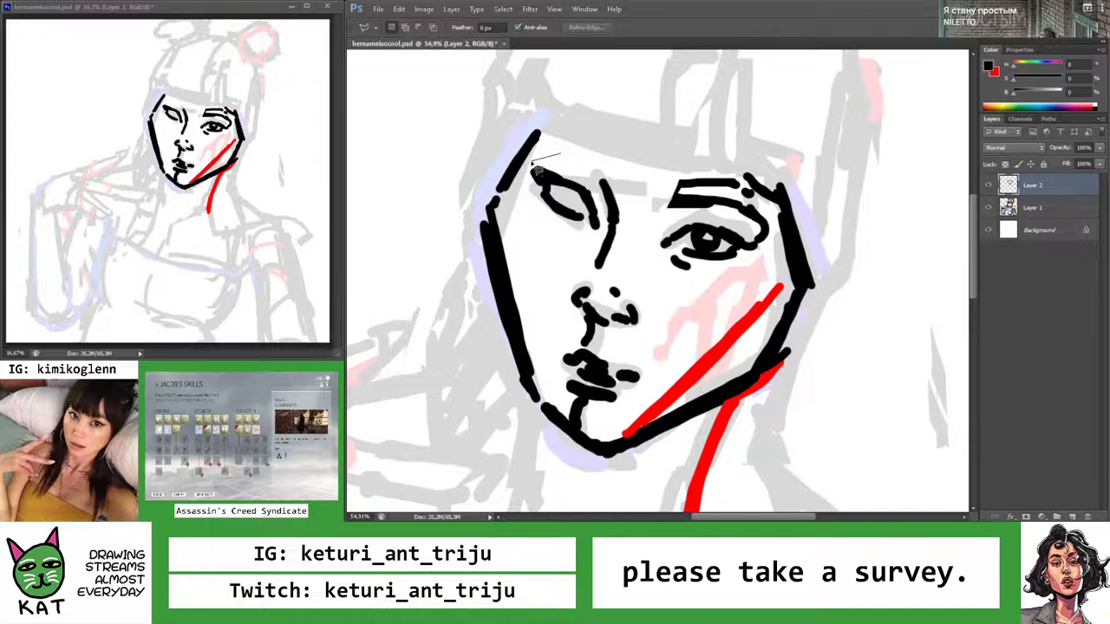
pyautogui.moveTo(585, 251); pyautogui.dragTo(600, 161)
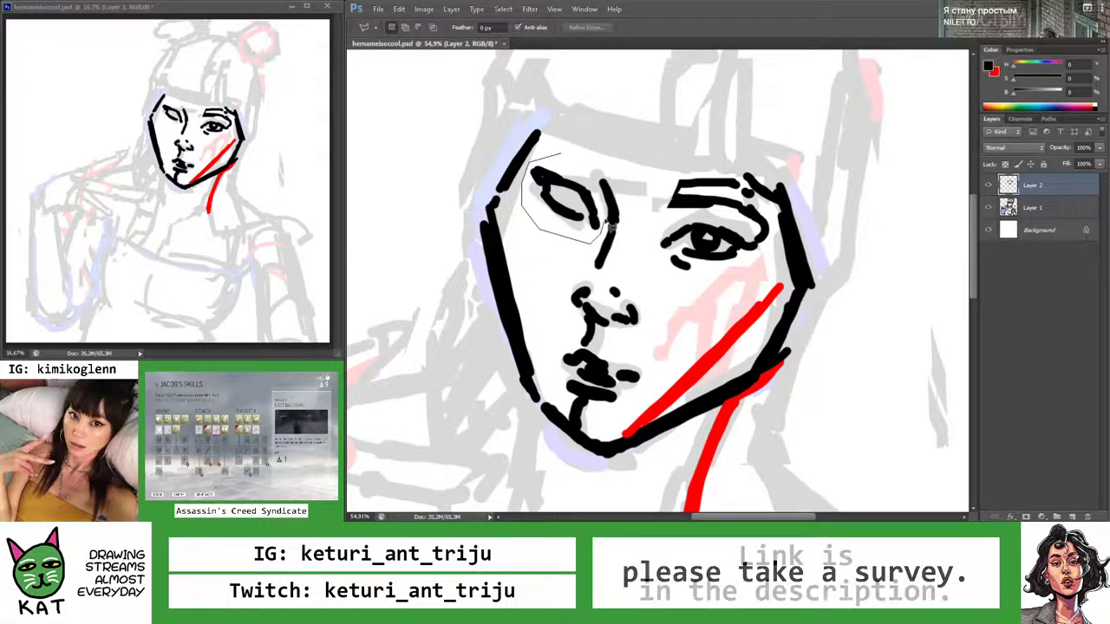
pyautogui.press('v')
pyautogui.moveTo(608, 252); pyautogui.dragTo(609, 257)
pyautogui.press('Return')
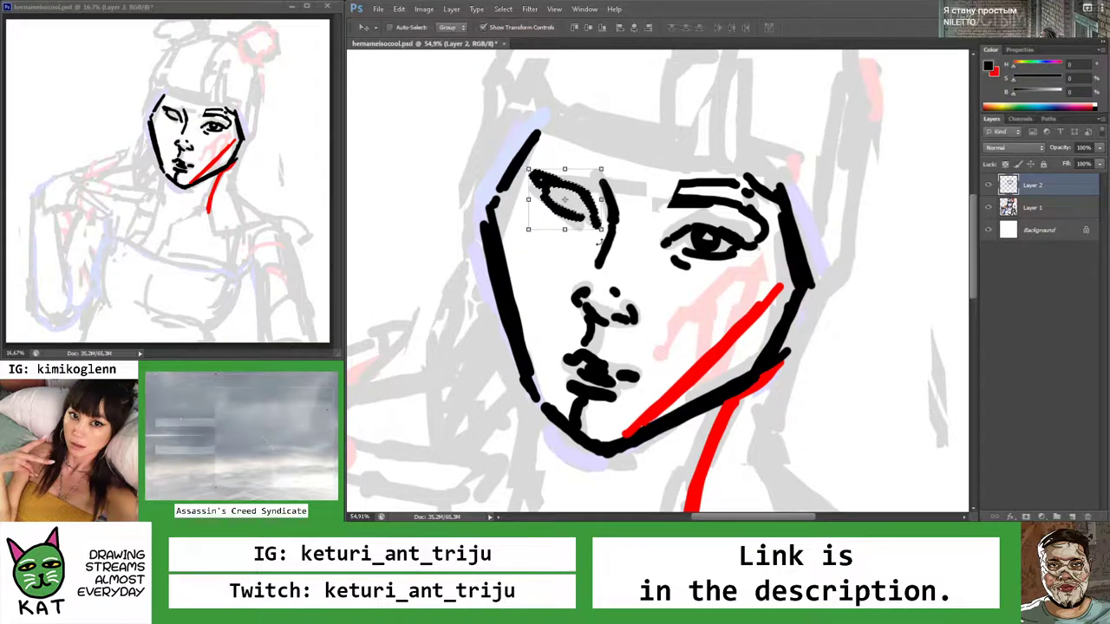
pyautogui.hotkey('ctrl', 'd')
# Draw the iris and pupil in black inside the left-hand eye and clean up the shape
pyautogui.press('b')
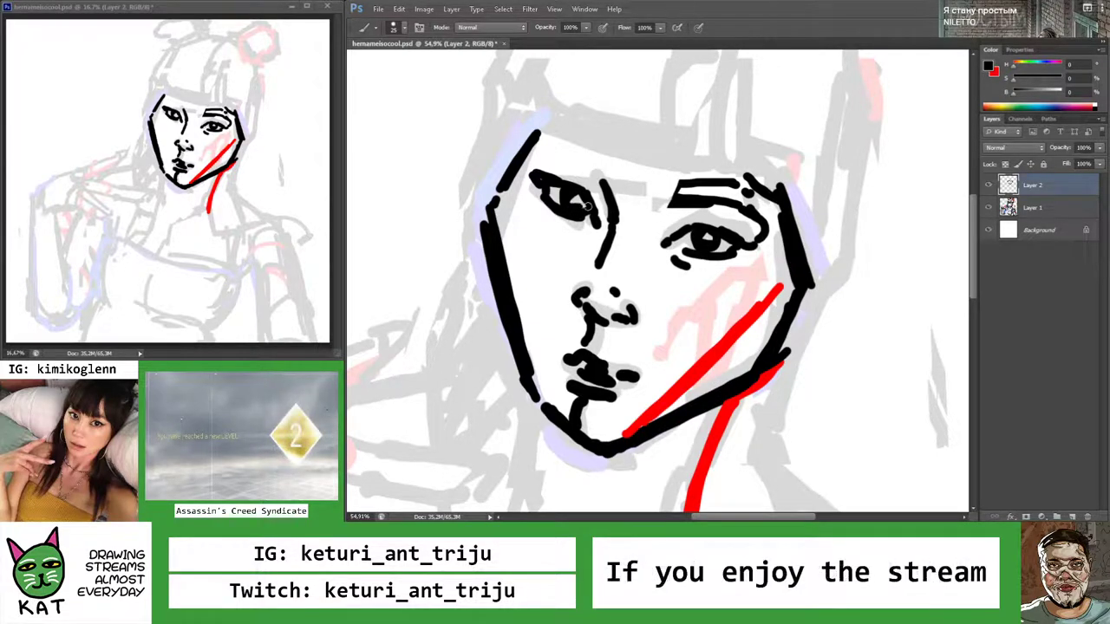
pyautogui.press('z')
pyautogui.moveTo(568, 198)
pyautogui.mouseDown()
pyautogui.moveTo(508, 199)
pyautogui.moveTo(536, 211)
pyautogui.moveTo(588, 205)
pyautogui.mouseUp()
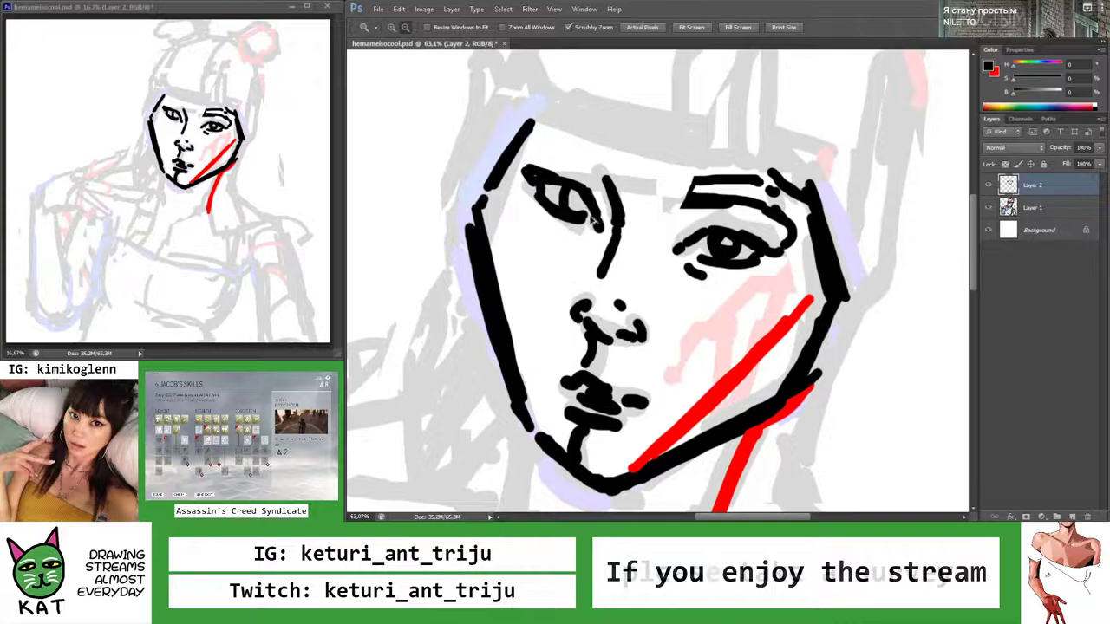
pyautogui.press('b')
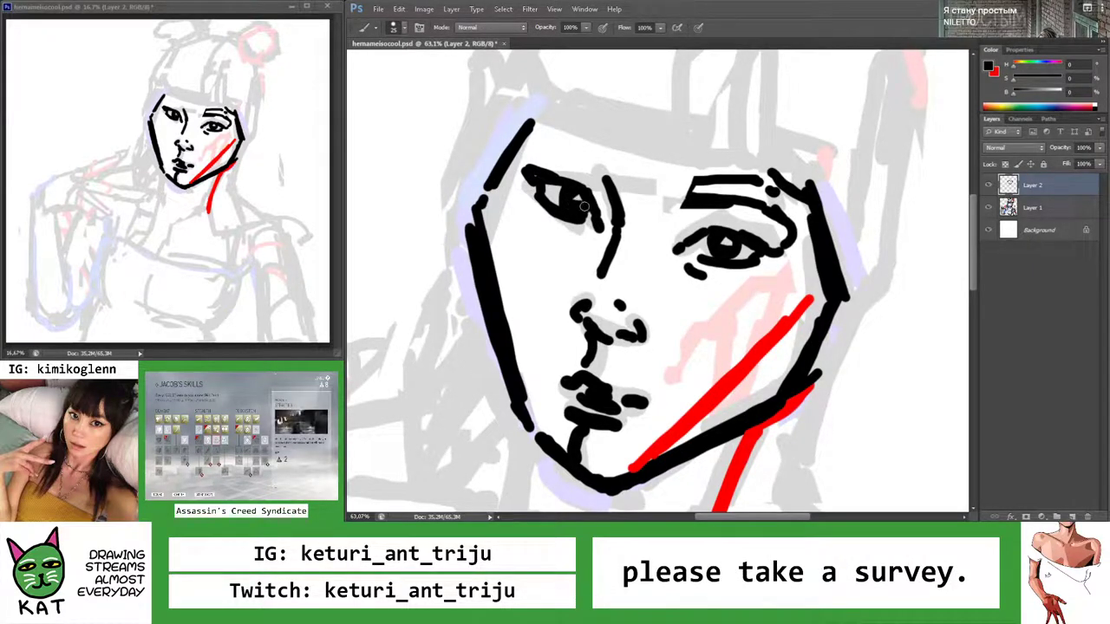
pyautogui.press('z')
pyautogui.moveTo(588, 203)
pyautogui.mouseDown()
pyautogui.moveTo(518, 196)
pyautogui.moveTo(625, 199)
pyautogui.moveTo(515, 192)
pyautogui.moveTo(596, 204)
pyautogui.moveTo(528, 194)
pyautogui.moveTo(602, 222)
pyautogui.mouseUp()
pyautogui.press('b')
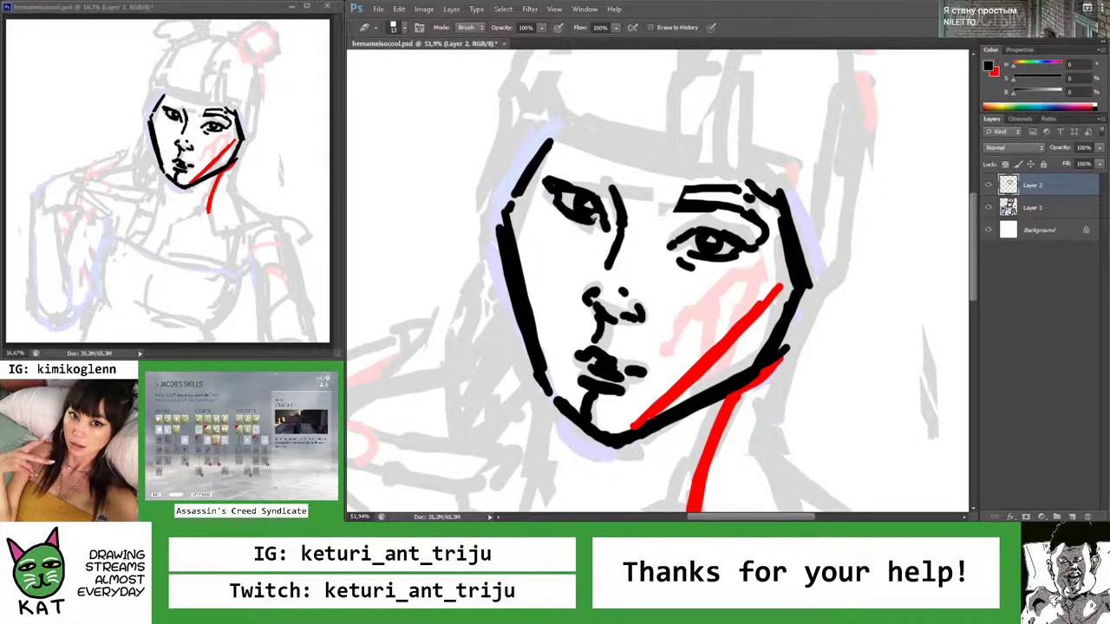
# Extend the nose bridge line up into the brow and outline the left-hand eyebrow in black
pyautogui.press('z')
pyautogui.moveTo(607, 228)
pyautogui.mouseDown()
pyautogui.moveTo(528, 211)
pyautogui.moveTo(599, 205)
pyautogui.mouseUp()
pyautogui.press('b')
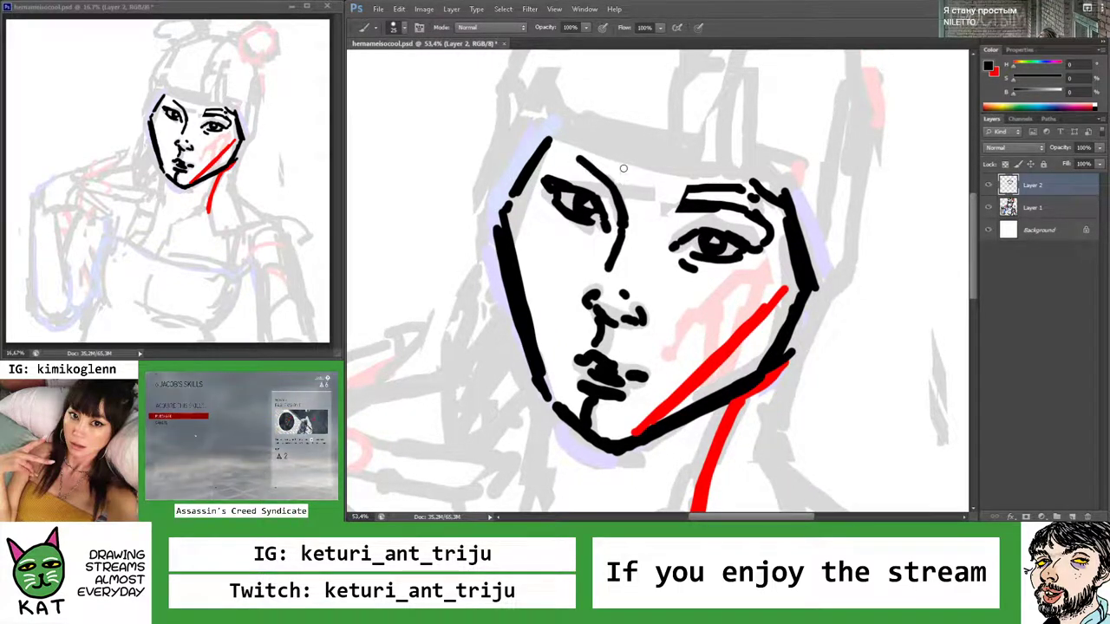
pyautogui.moveTo(578, 154)
pyautogui.mouseDown()
pyautogui.moveTo(520, 141)
pyautogui.moveTo(590, 142)
pyautogui.mouseUp()
pyautogui.click(557, 138)
pyautogui.press('z')
pyautogui.press('b')
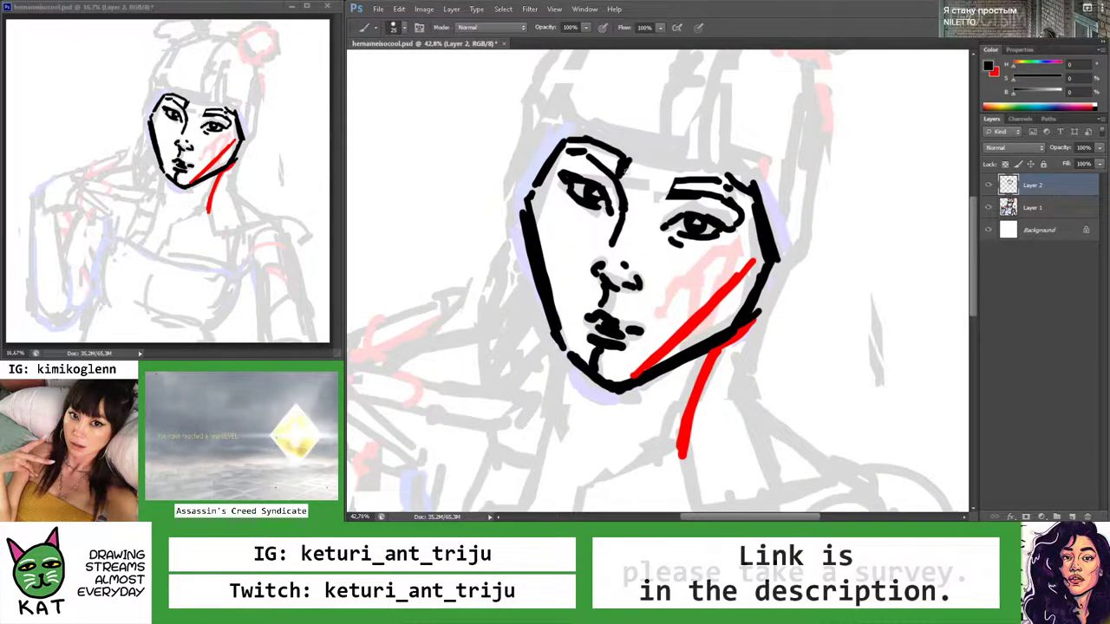
# Stretch the face drawing on Layer 2 vertically to a height of 106.37% and apply the transform
pyautogui.press('z')
pyautogui.moveTo(624, 170)
pyautogui.mouseDown()
pyautogui.moveTo(594, 168)
pyautogui.moveTo(642, 191)
pyautogui.mouseUp()
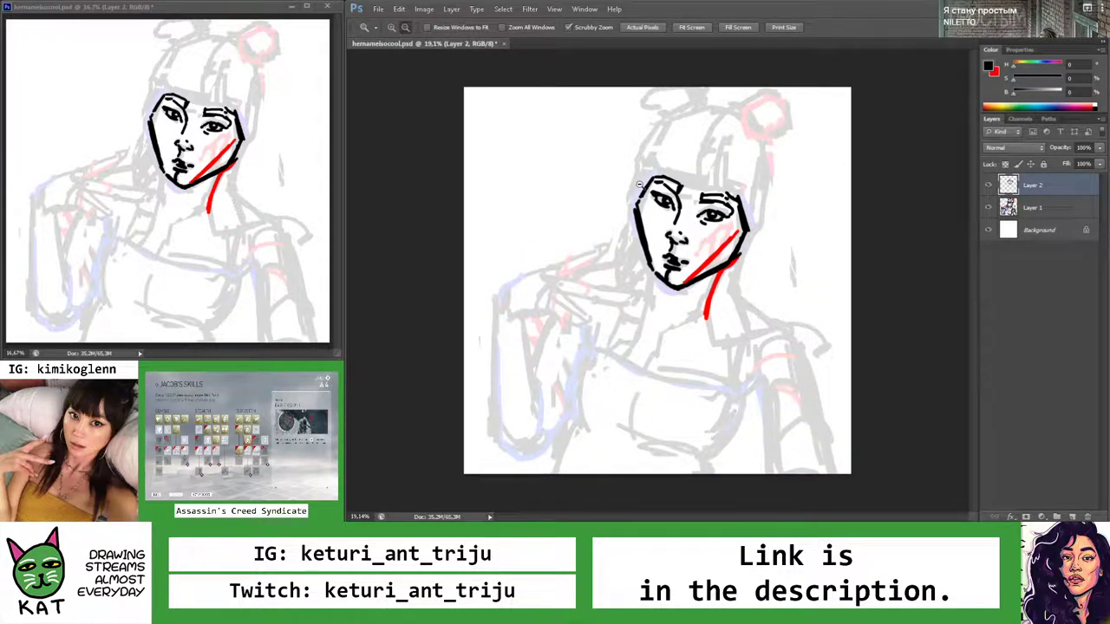
pyautogui.moveTo(704, 236)
pyautogui.mouseDown()
pyautogui.moveTo(713, 316)
pyautogui.moveTo(675, 301)
pyautogui.mouseUp()
pyautogui.press('b')
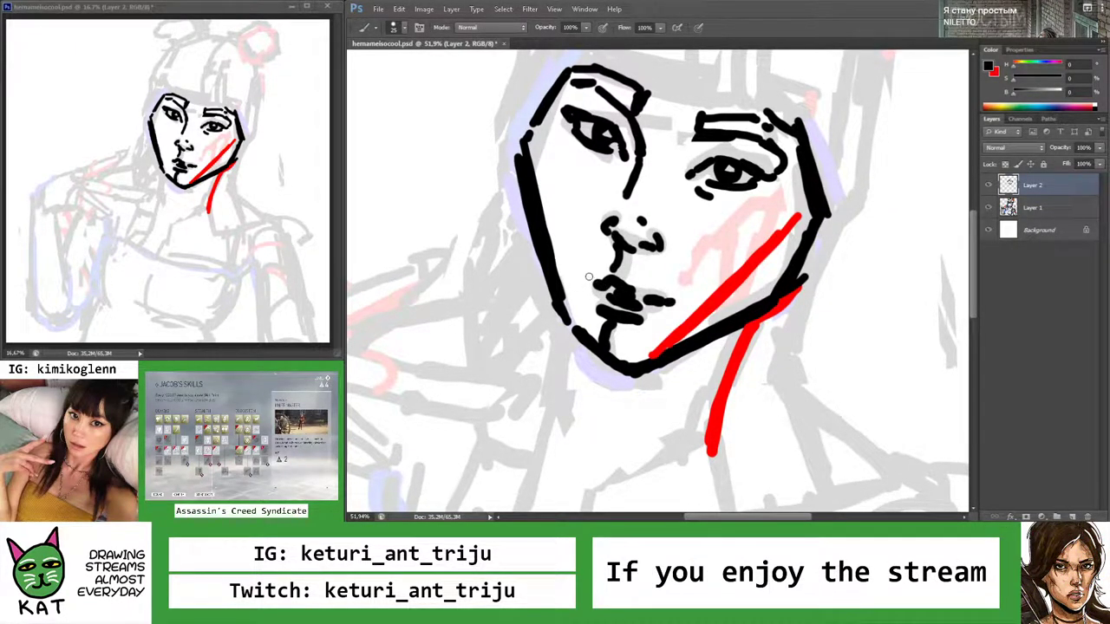
pyautogui.press('z')
pyautogui.moveTo(589, 276)
pyautogui.mouseDown()
pyautogui.moveTo(539, 281)
pyautogui.moveTo(549, 282)
pyautogui.mouseUp()
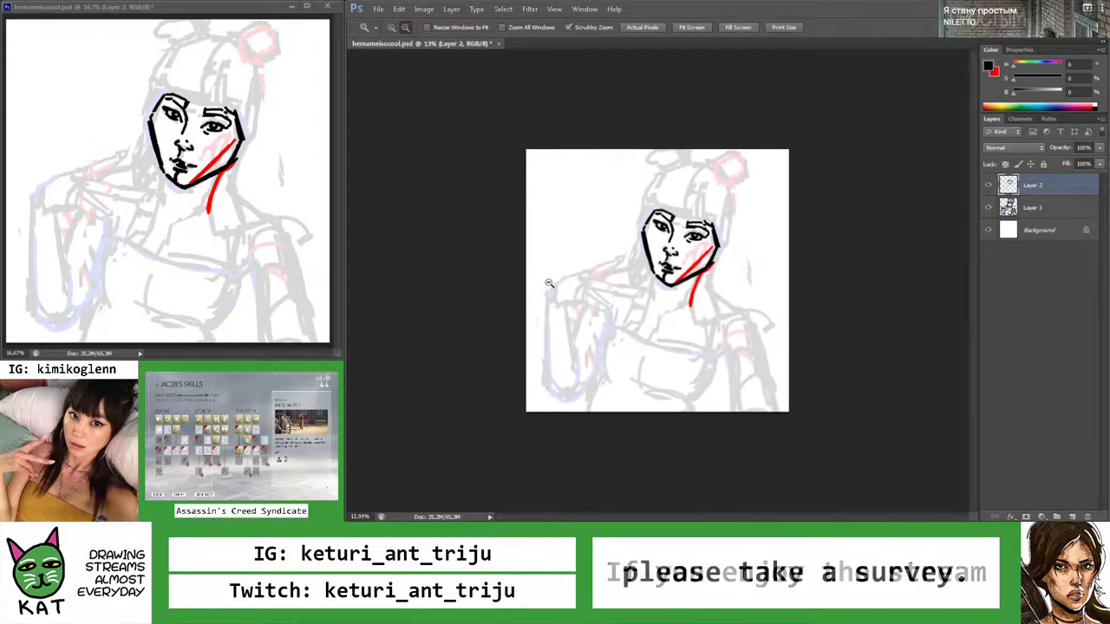
pyautogui.moveTo(658, 281); pyautogui.dragTo(706, 203)
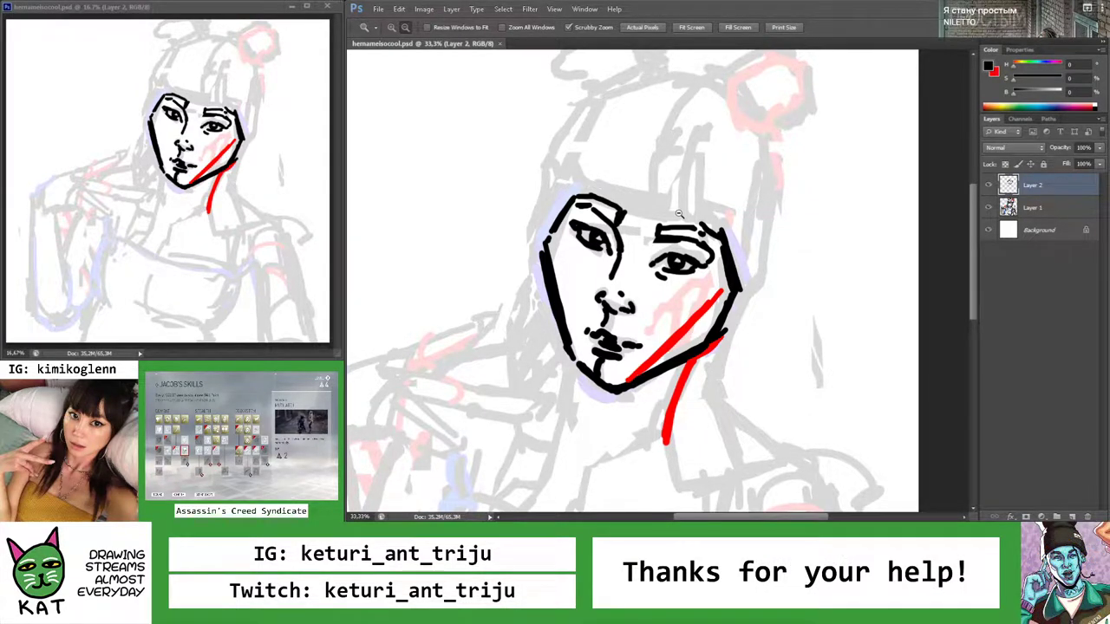
pyautogui.press('v')
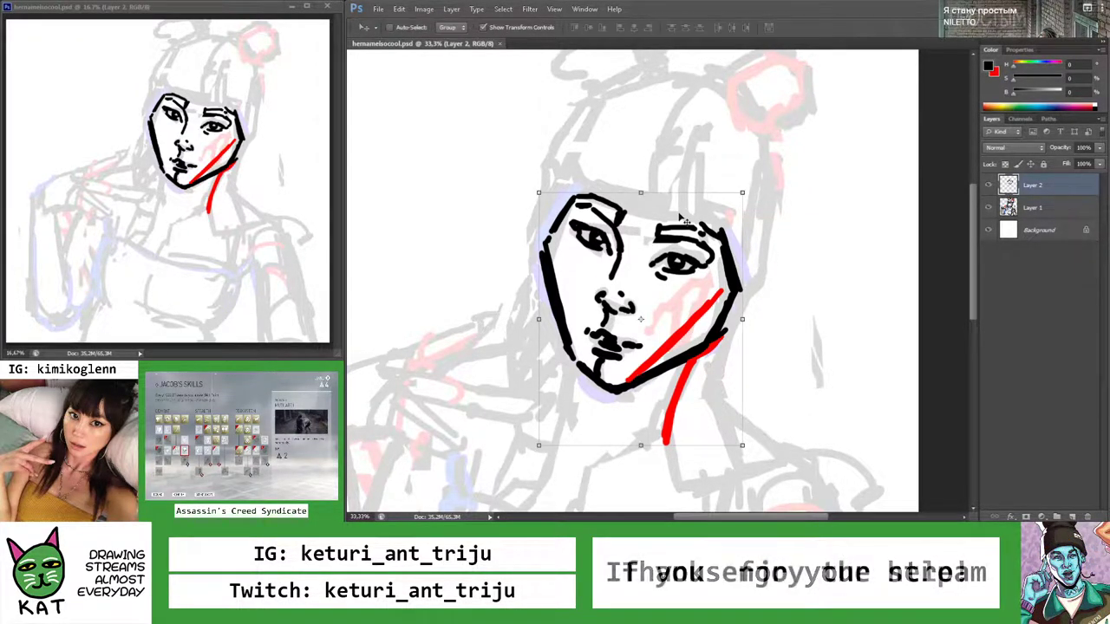
pyautogui.moveTo(641, 445); pyautogui.dragTo(639, 451)
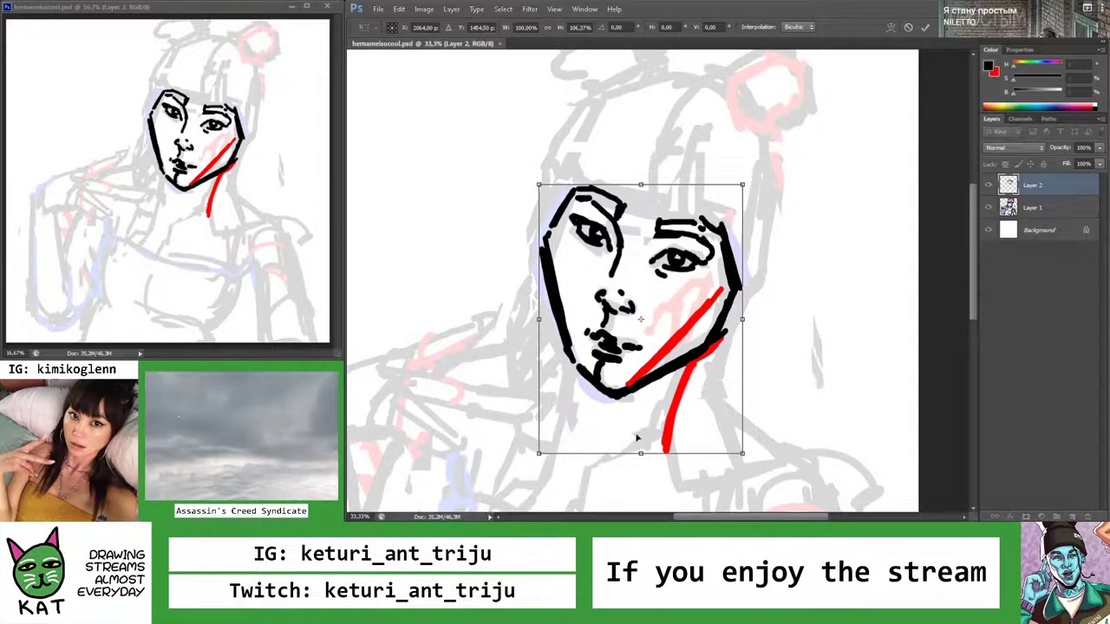
pyautogui.press('Return')
# Outline a pointed hair strand in black, tapering upward from the right-hand eyebrow into the fringe
pyautogui.press('z')
pyautogui.moveTo(755, 289); pyautogui.dragTo(719, 246)
pyautogui.press('b')
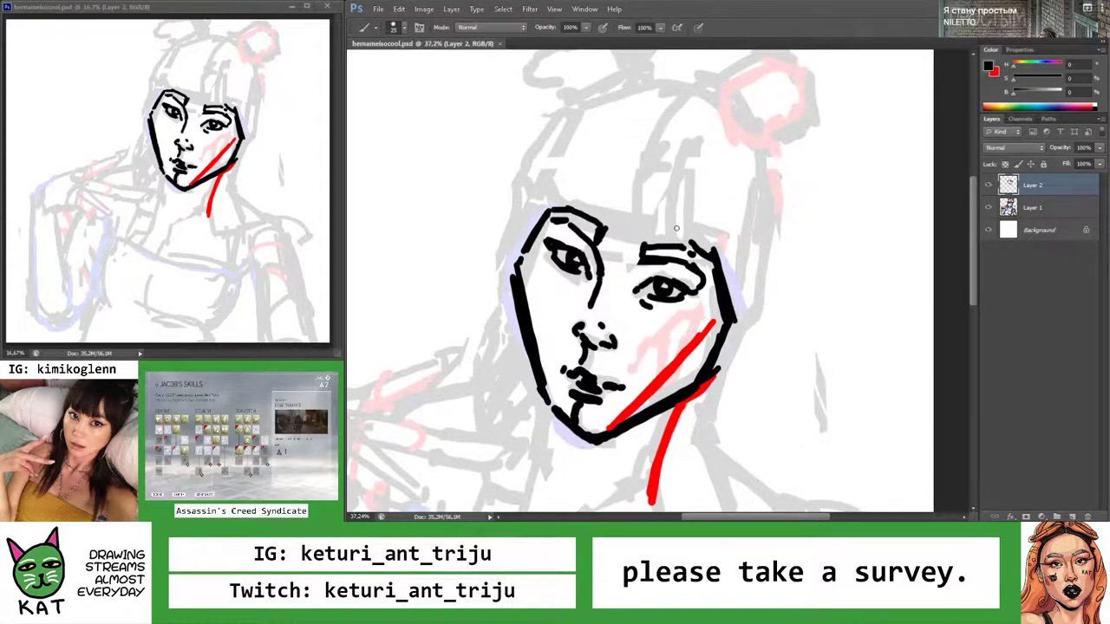
pyautogui.moveTo(673, 201); pyautogui.dragTo(677, 201)
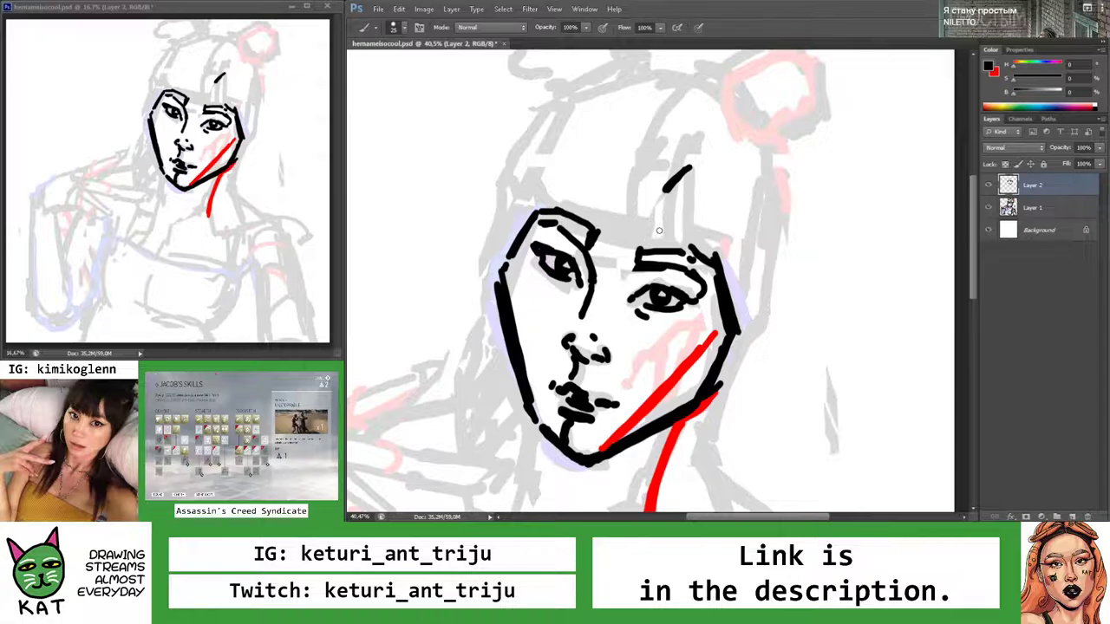
pyautogui.moveTo(661, 199); pyautogui.dragTo(682, 260)
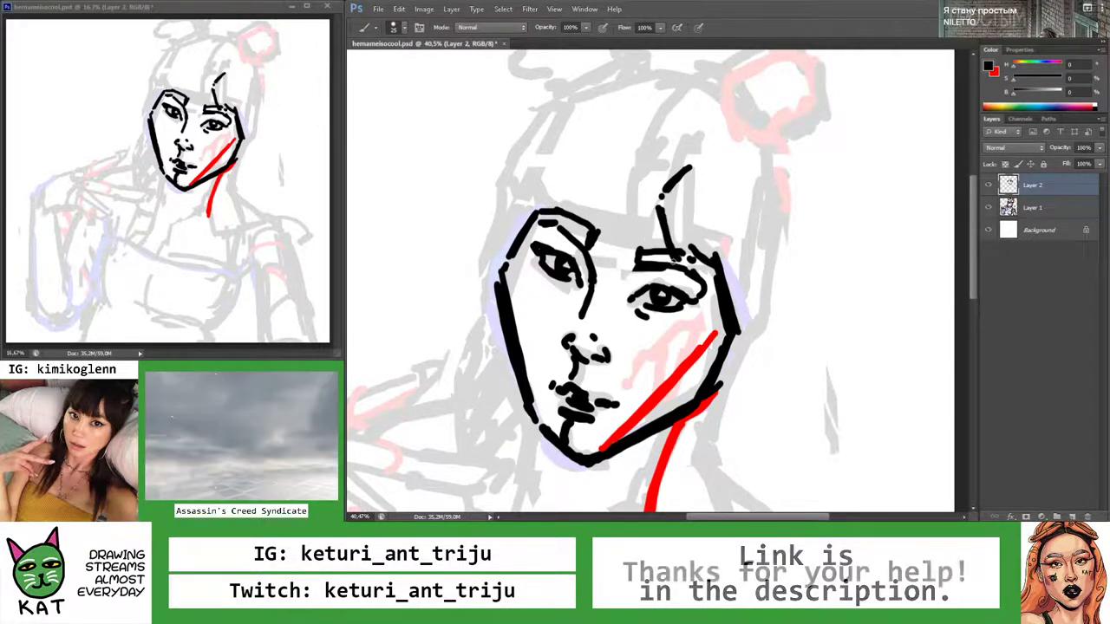
pyautogui.moveTo(691, 171)
pyautogui.mouseDown()
pyautogui.moveTo(683, 225)
pyautogui.moveTo(690, 241)
pyautogui.moveTo(684, 206)
pyautogui.moveTo(703, 262)
pyautogui.mouseUp()
pyautogui.hotkey('ctrl', 'z')
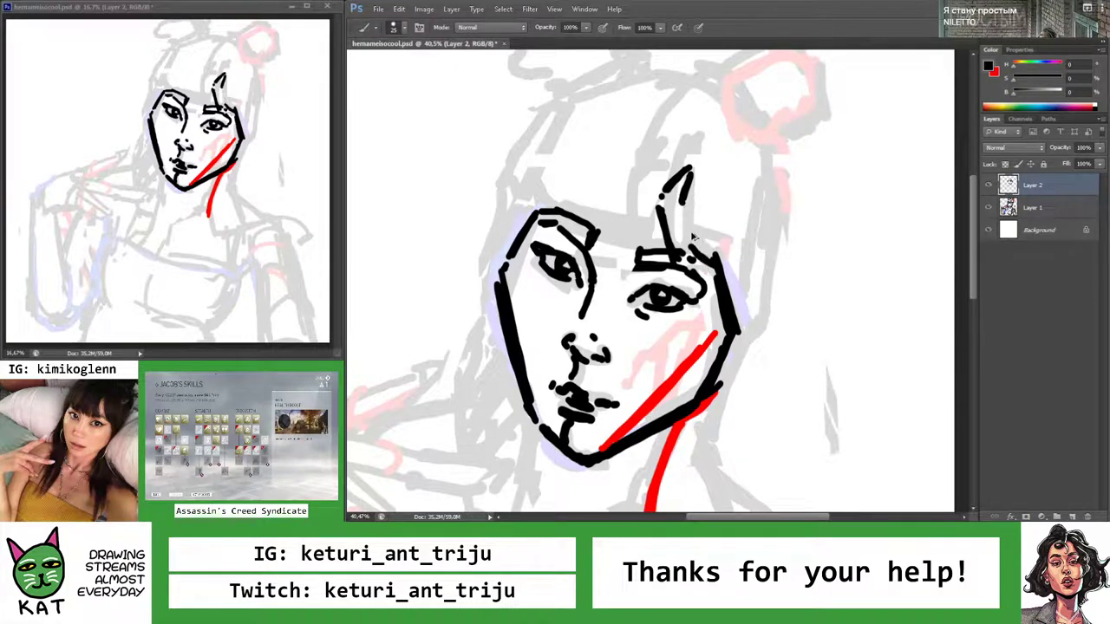
pyautogui.moveTo(682, 207); pyautogui.dragTo(699, 258)
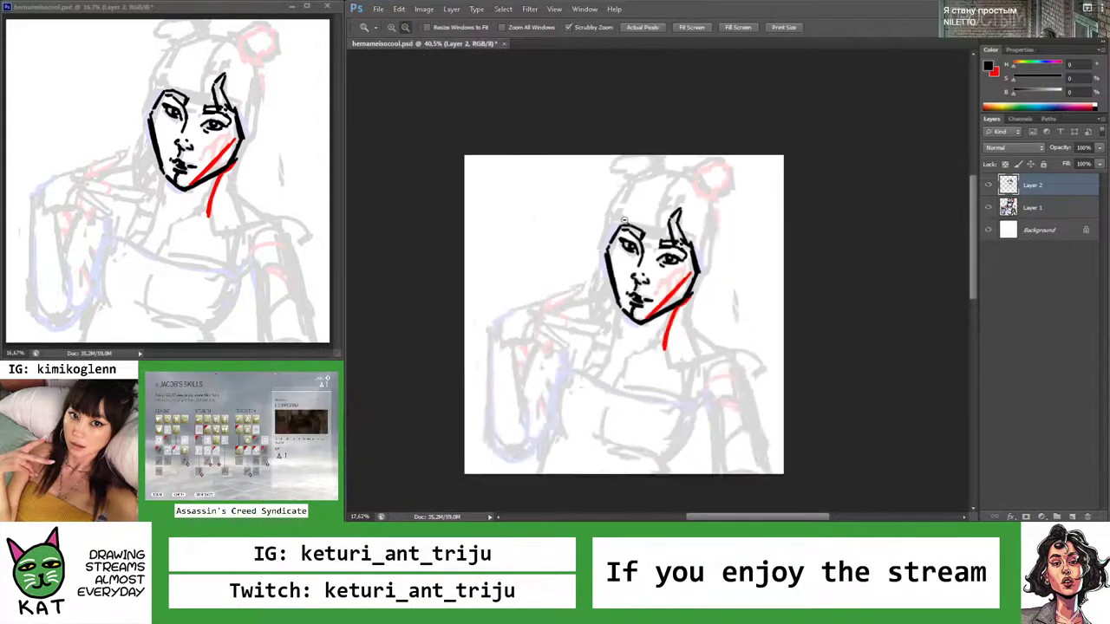
# Draw a short horizontal red line from the left-hand eyebrow's inner end to the top of the right-hand eyebrow
pyautogui.press('z')
pyautogui.keyDown('alt'); pyautogui.click(600, 224); pyautogui.keyUp('alt')
pyautogui.keyDown('alt'); pyautogui.click(600, 226); pyautogui.keyUp('alt')
pyautogui.moveTo(600, 226); pyautogui.dragTo(685, 251)
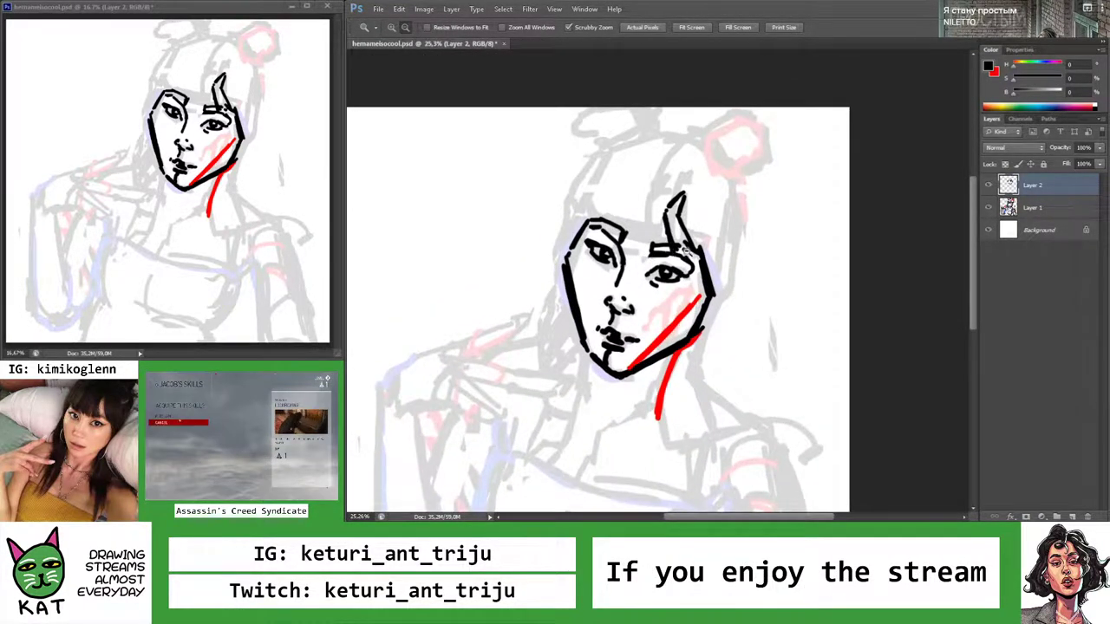
pyautogui.moveTo(726, 209); pyautogui.dragTo(766, 211)
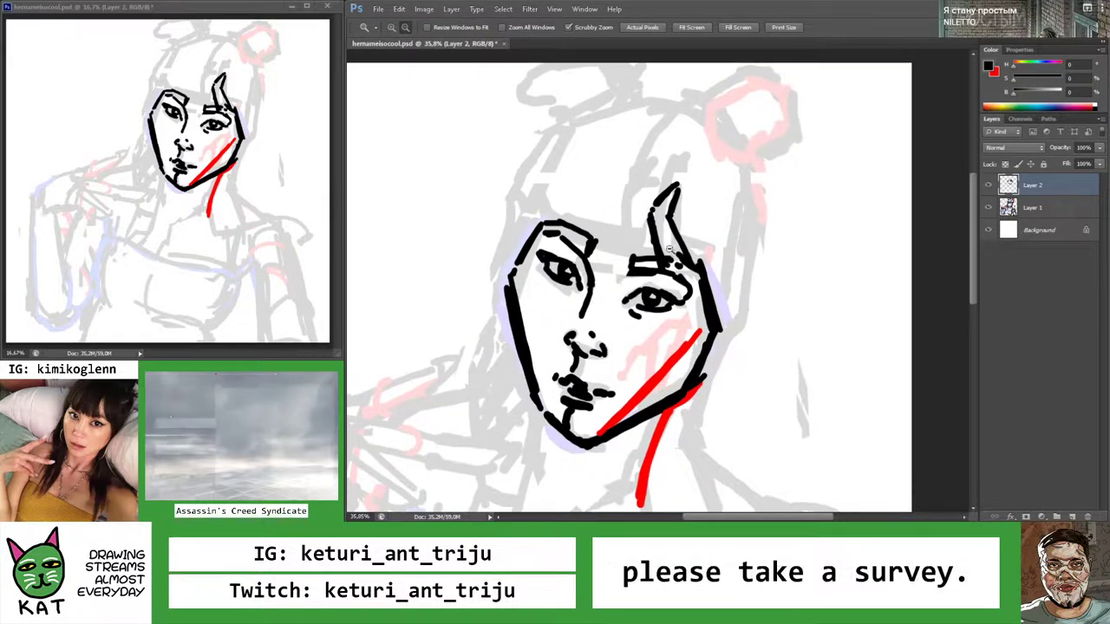
pyautogui.press('b')
pyautogui.press('x')
pyautogui.moveTo(597, 267); pyautogui.dragTo(673, 262)
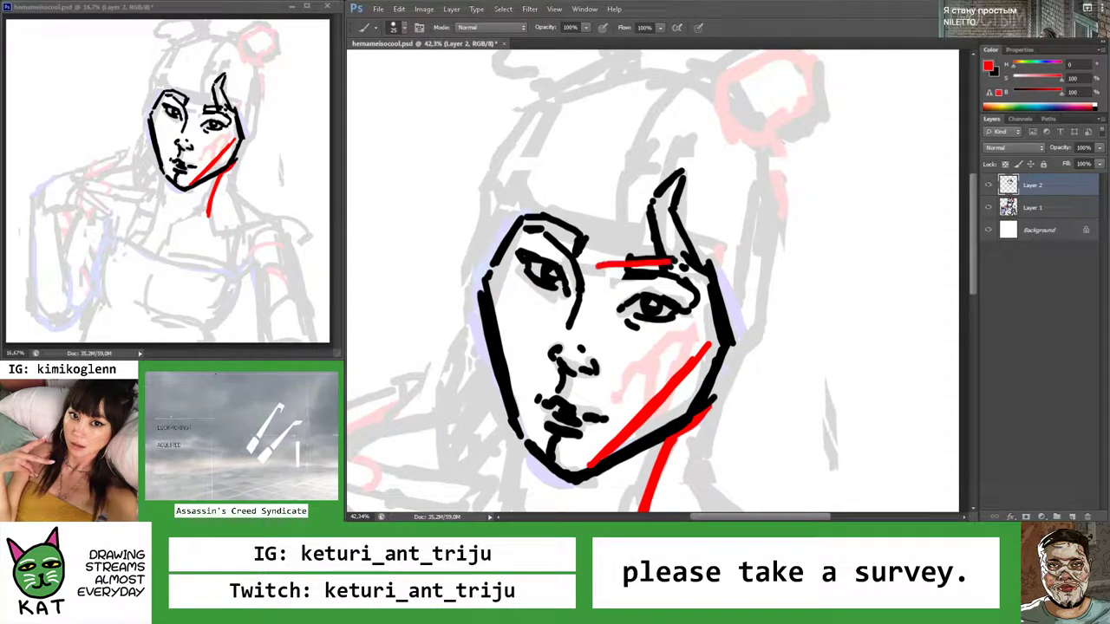
pyautogui.hotkey('ctrl', 'z')
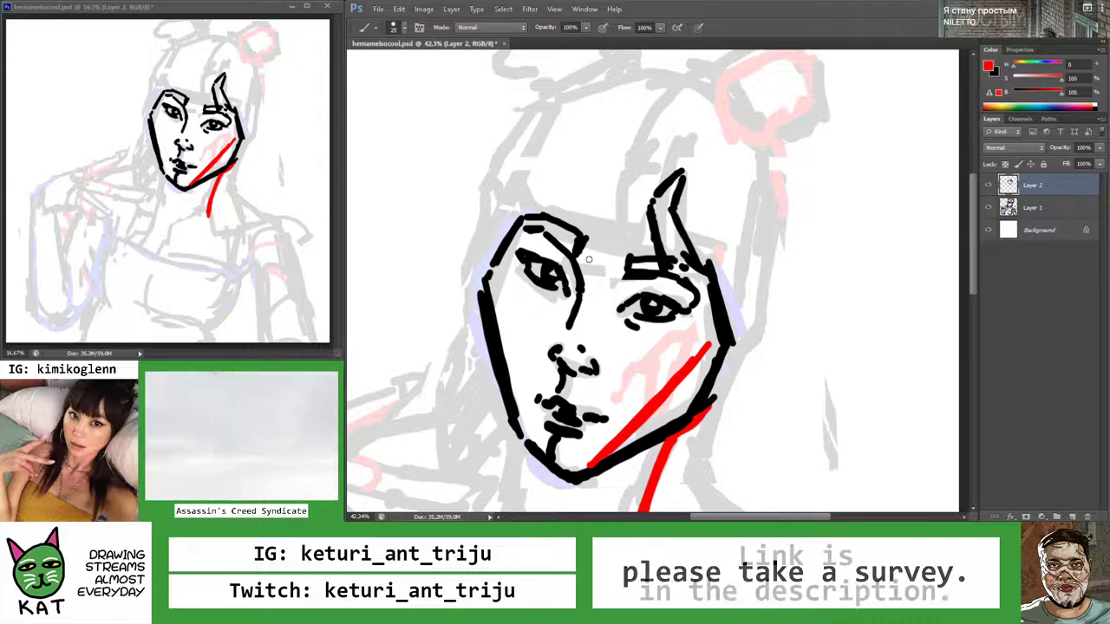
pyautogui.moveTo(590, 259); pyautogui.dragTo(666, 262)
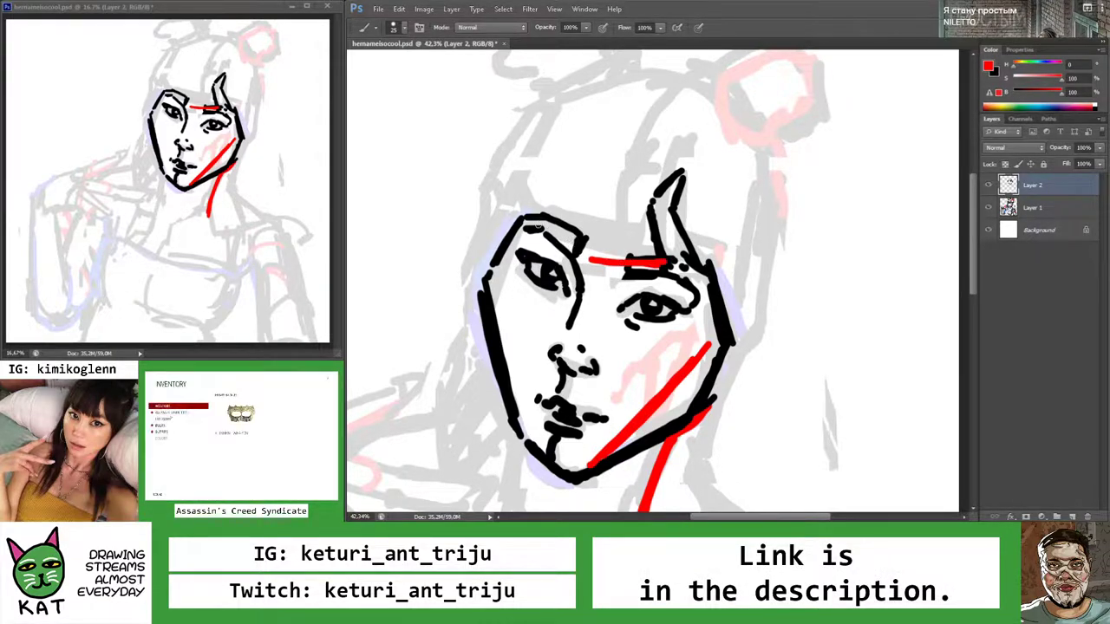
# Try to extend the red brow line in a curve up across the left-hand eyebrow
pyautogui.moveTo(526, 216); pyautogui.dragTo(594, 250)
pyautogui.hotkey('ctrl', 'z')
pyautogui.moveTo(530, 213); pyautogui.dragTo(593, 260)
pyautogui.hotkey('ctrl', 'z')
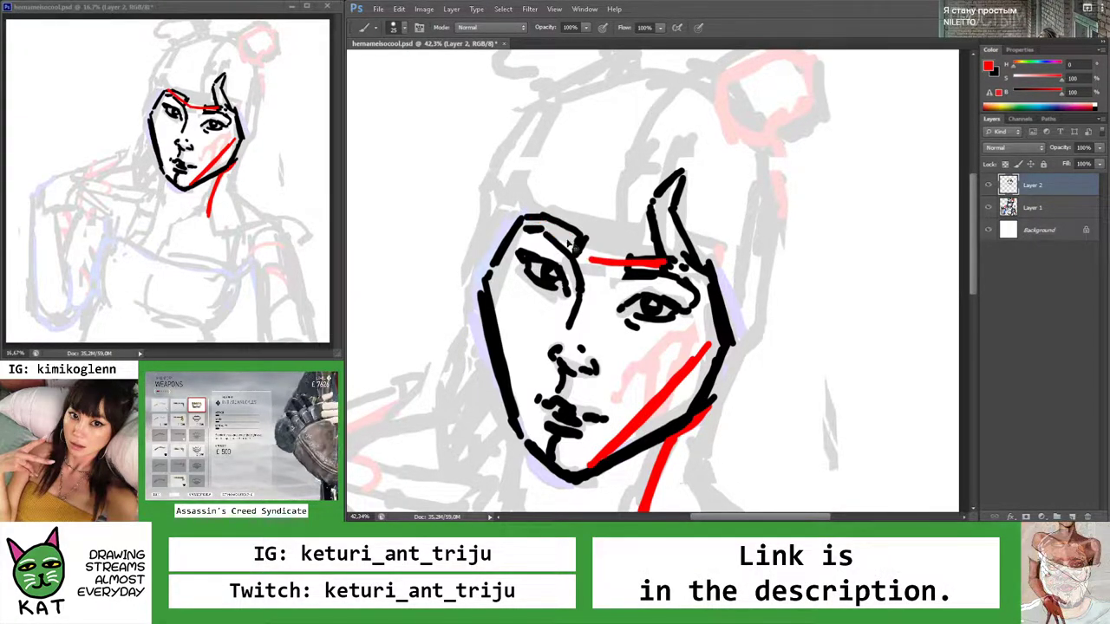
pyautogui.moveTo(535, 219); pyautogui.dragTo(597, 262)
pyautogui.press('z')
pyautogui.moveTo(590, 224)
pyautogui.mouseDown()
pyautogui.moveTo(521, 217)
pyautogui.moveTo(577, 244)
pyautogui.mouseUp()
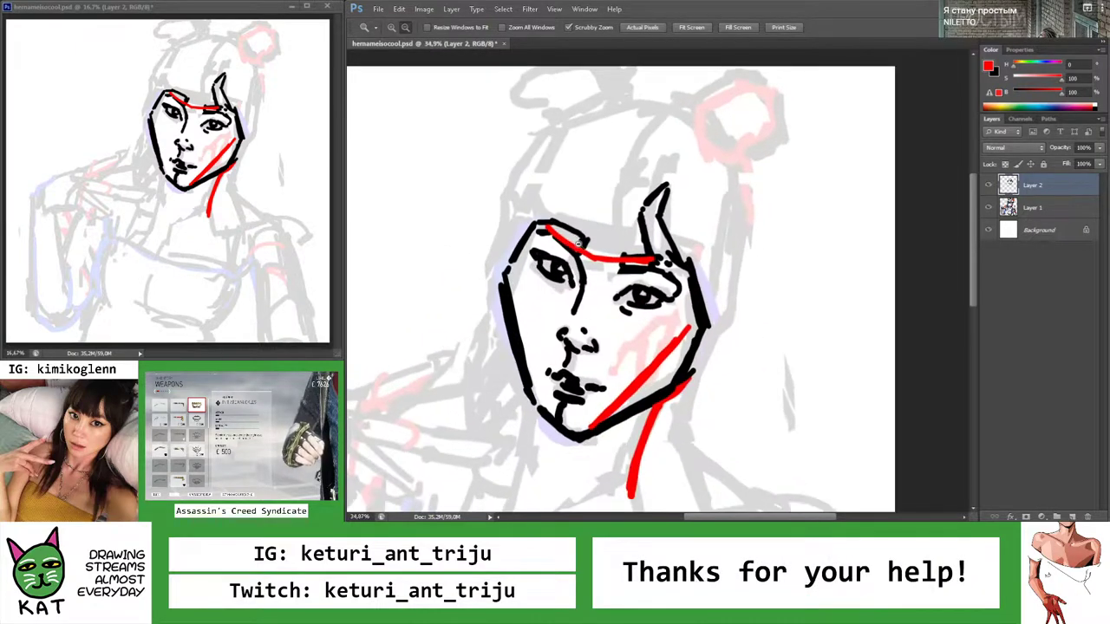
pyautogui.press('b')
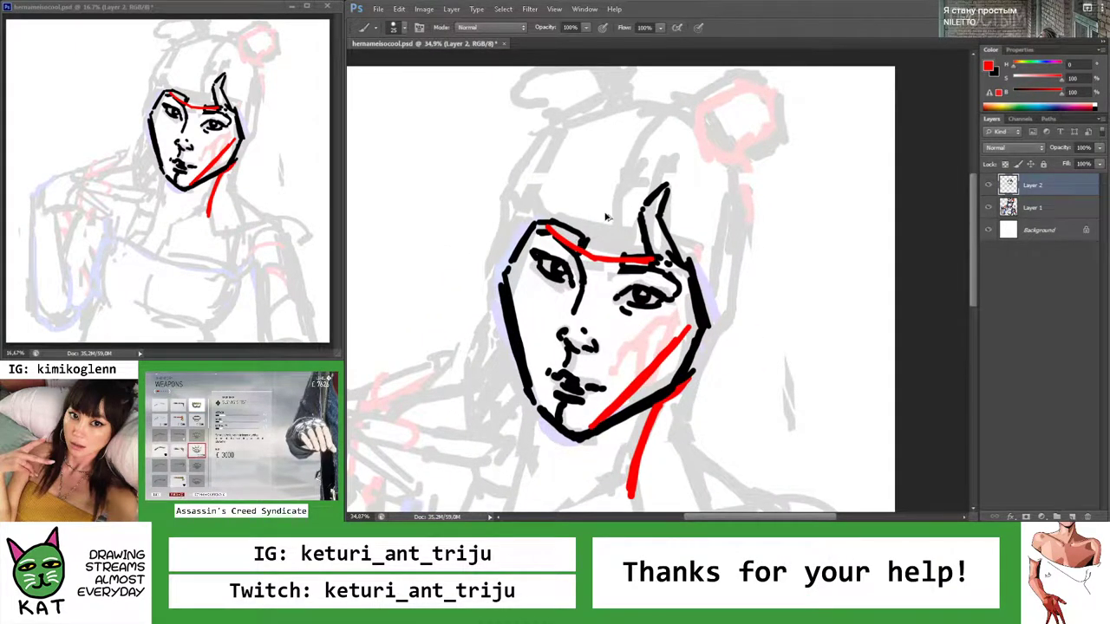
pyautogui.hotkey('ctrl', 'z')
# Draw two short slanted black strokes just outside the right-hand edge of the face, next to the eye and cheekbone
pyautogui.scroll(3, 618, 225)
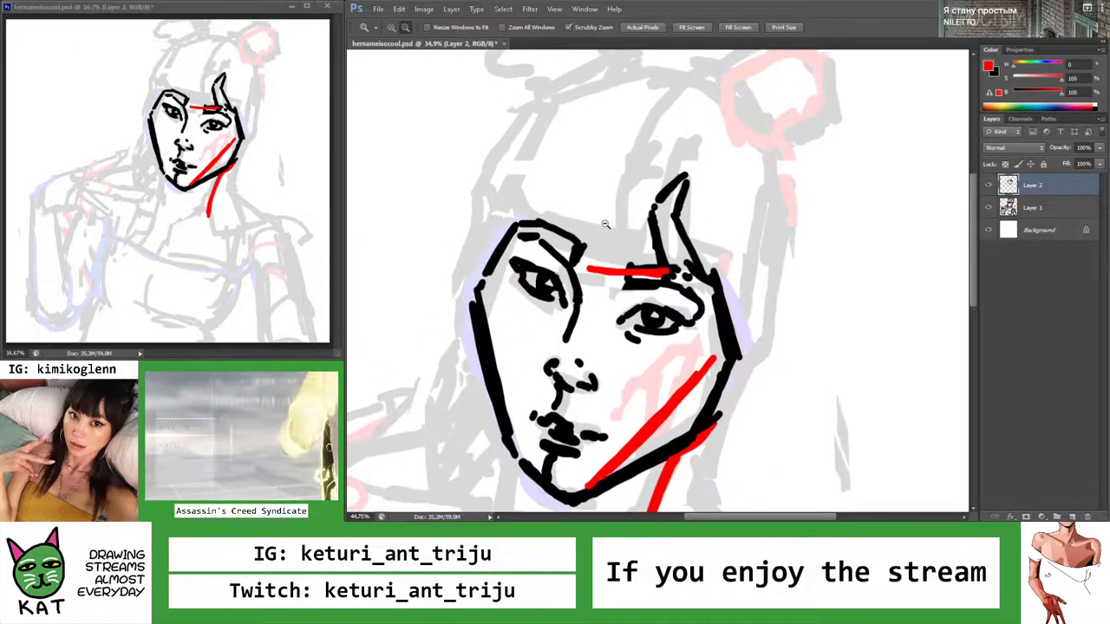
pyautogui.press('x')
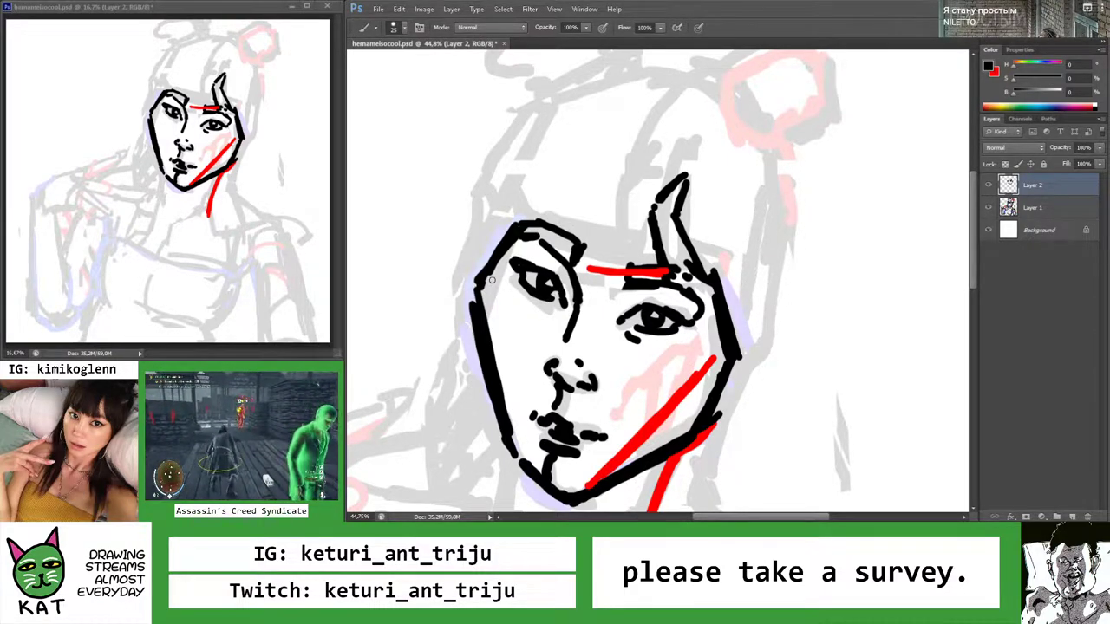
pyautogui.moveTo(707, 269); pyautogui.dragTo(685, 262)
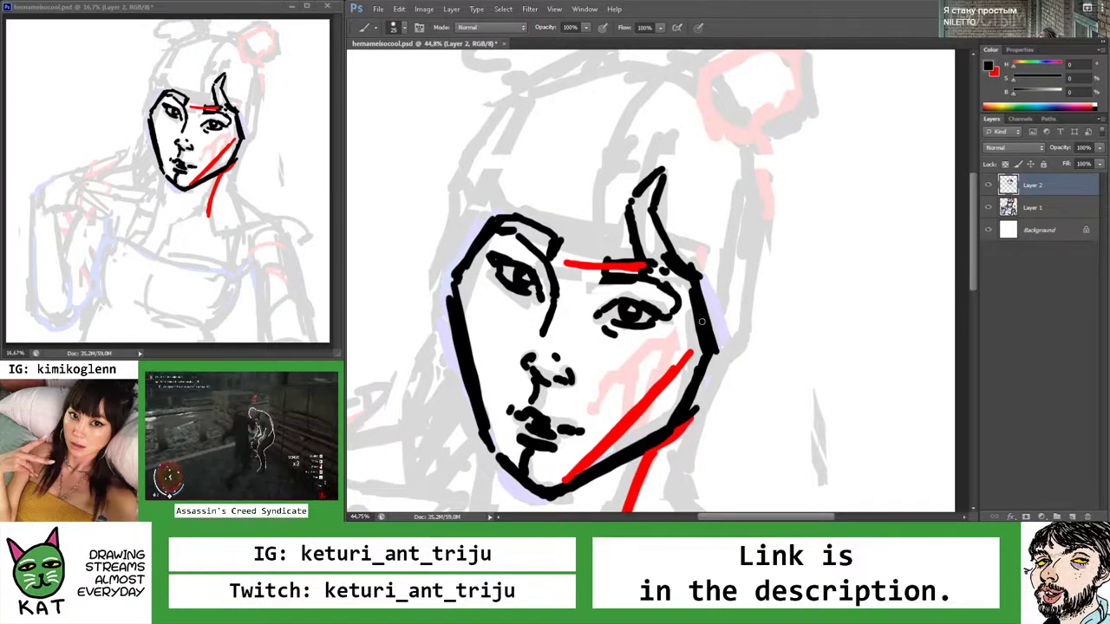
pyautogui.moveTo(728, 313); pyautogui.dragTo(707, 317)
pyautogui.moveTo(721, 286); pyautogui.dragTo(703, 346)
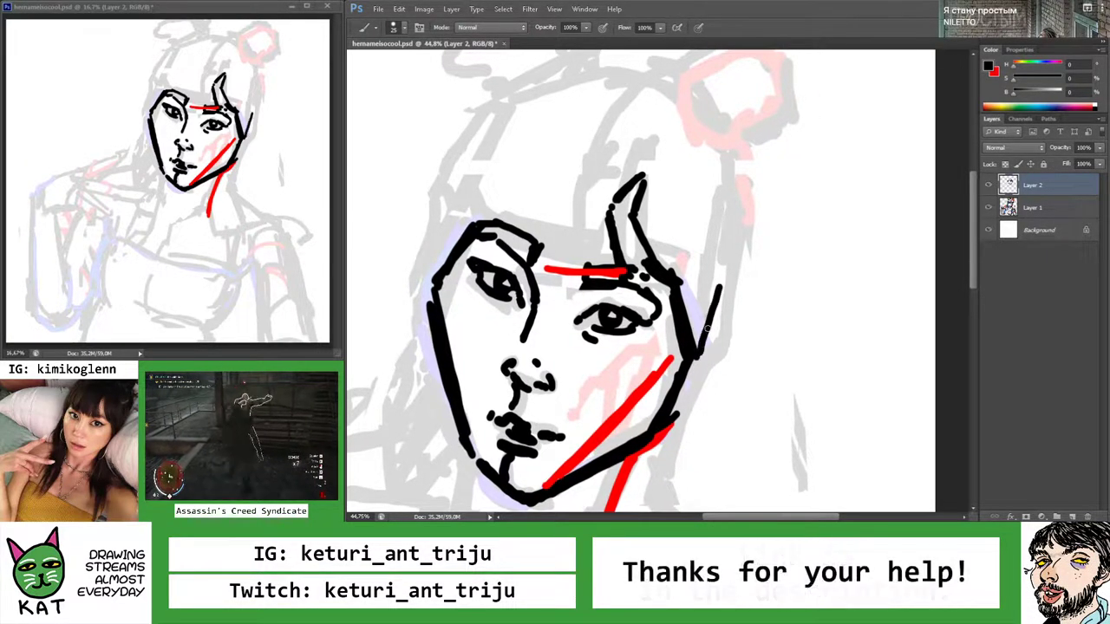
pyautogui.hotkey('ctrl', 'z')
pyautogui.moveTo(721, 282)
pyautogui.mouseDown()
pyautogui.moveTo(708, 347)
pyautogui.moveTo(658, 331)
pyautogui.moveTo(715, 331)
pyautogui.mouseUp()
# Outline the top of the head in black from above the pointed strand, over the crown and down to the left-hand temple
pyautogui.press('z')
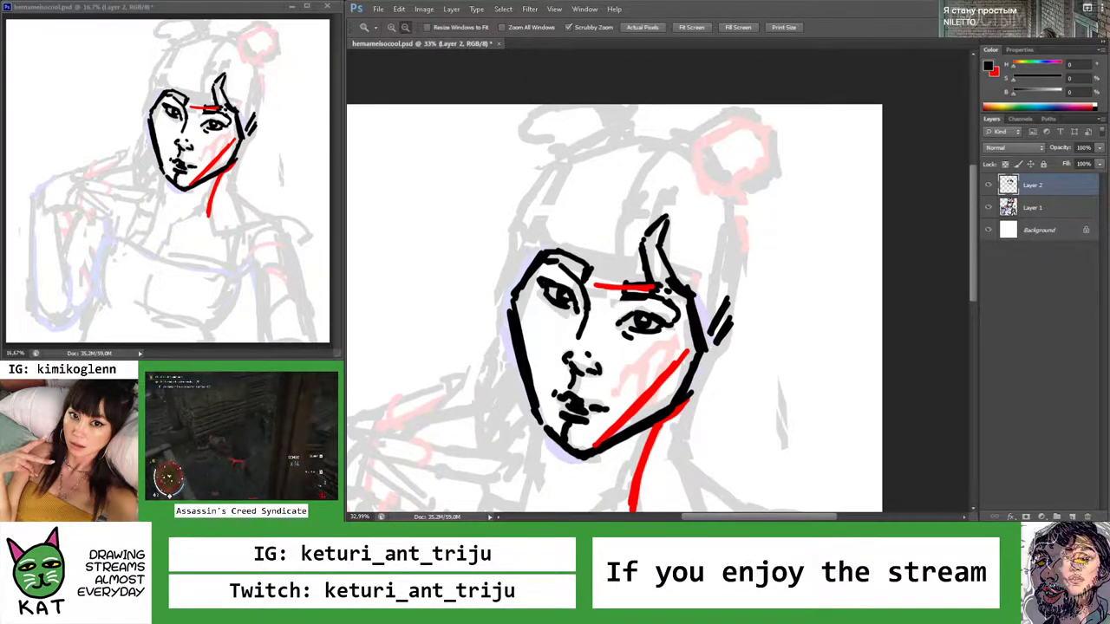
pyautogui.moveTo(712, 200); pyautogui.dragTo(721, 199)
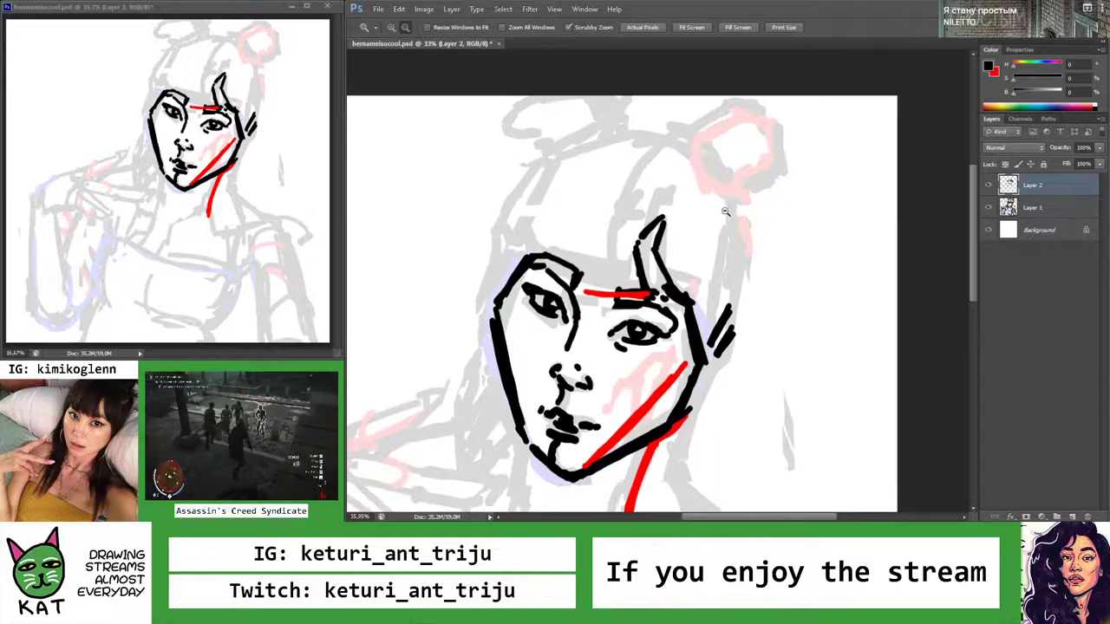
pyautogui.press('b')
pyautogui.moveTo(665, 169); pyautogui.dragTo(674, 202)
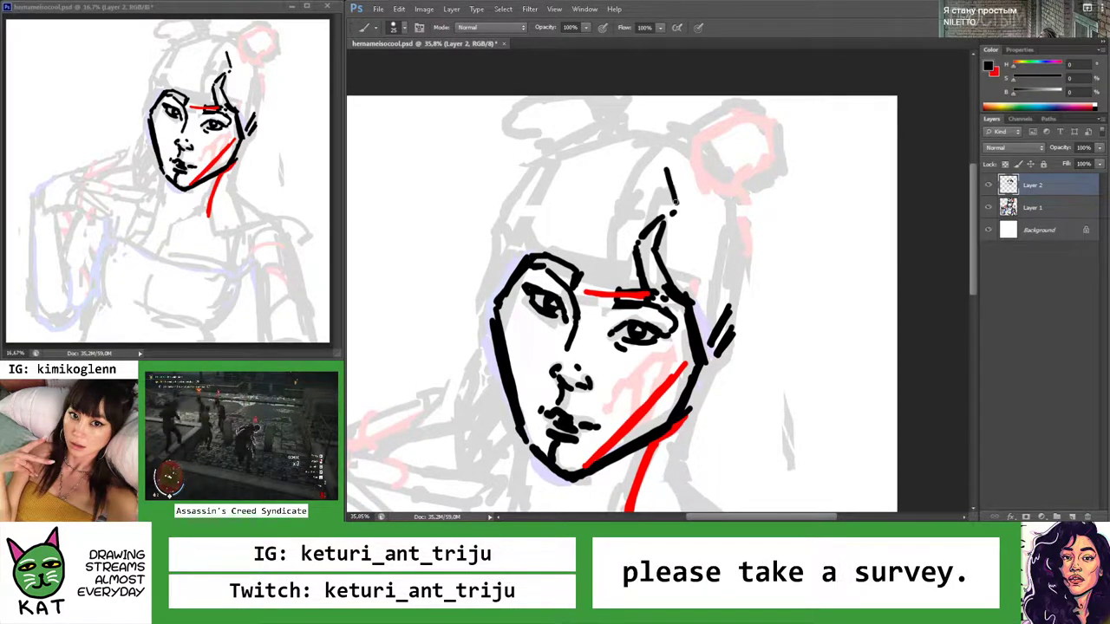
pyautogui.moveTo(657, 158)
pyautogui.mouseDown()
pyautogui.moveTo(667, 171)
pyautogui.moveTo(538, 190)
pyautogui.mouseUp()
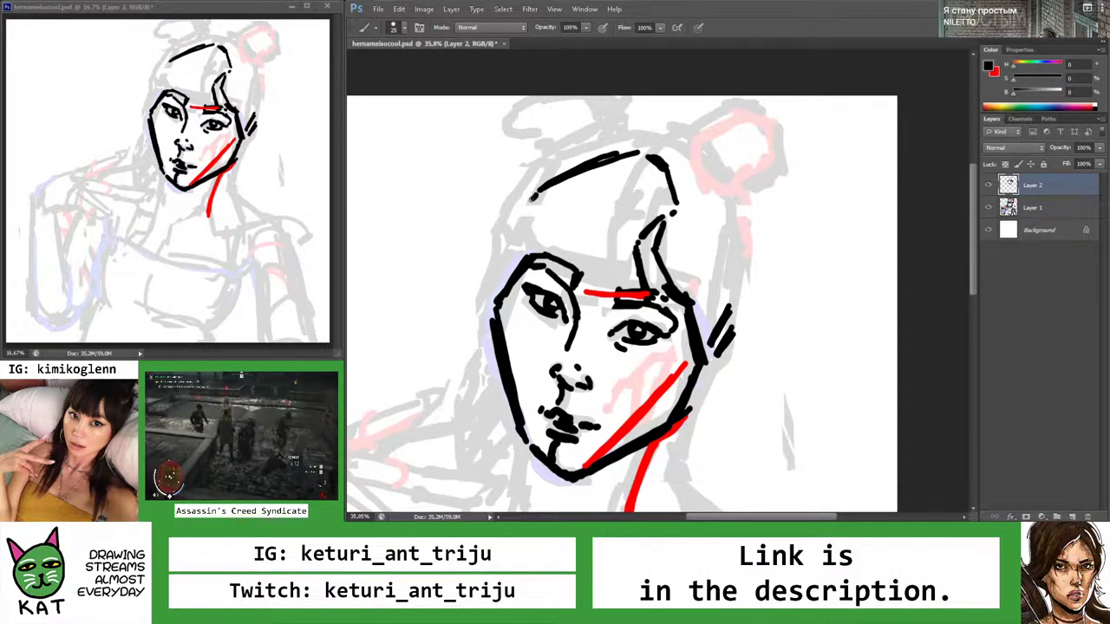
pyautogui.moveTo(521, 215); pyautogui.dragTo(508, 257)
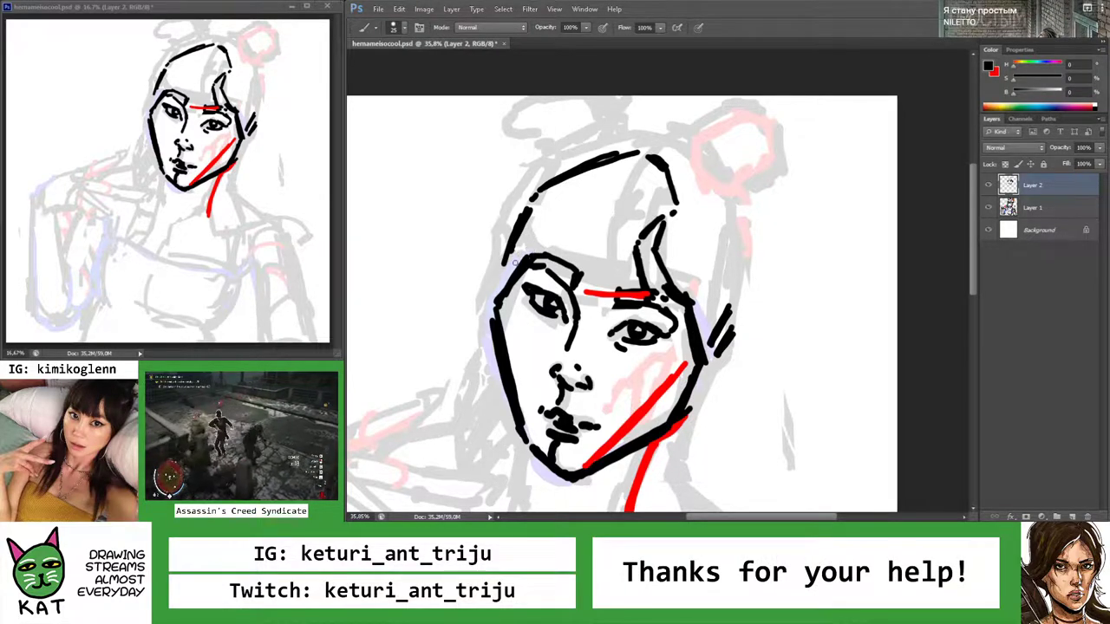
# Add a small angled red mark above the left-hand eyebrow, where the hairline meets the face outline
pyautogui.press('x')
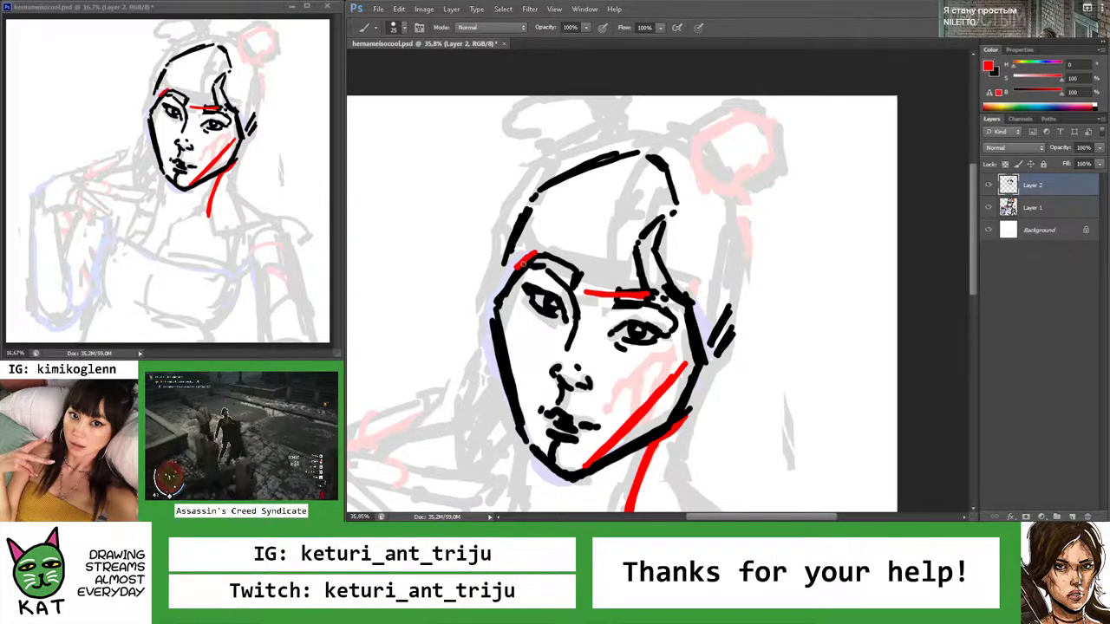
pyautogui.moveTo(535, 251); pyautogui.dragTo(537, 264)
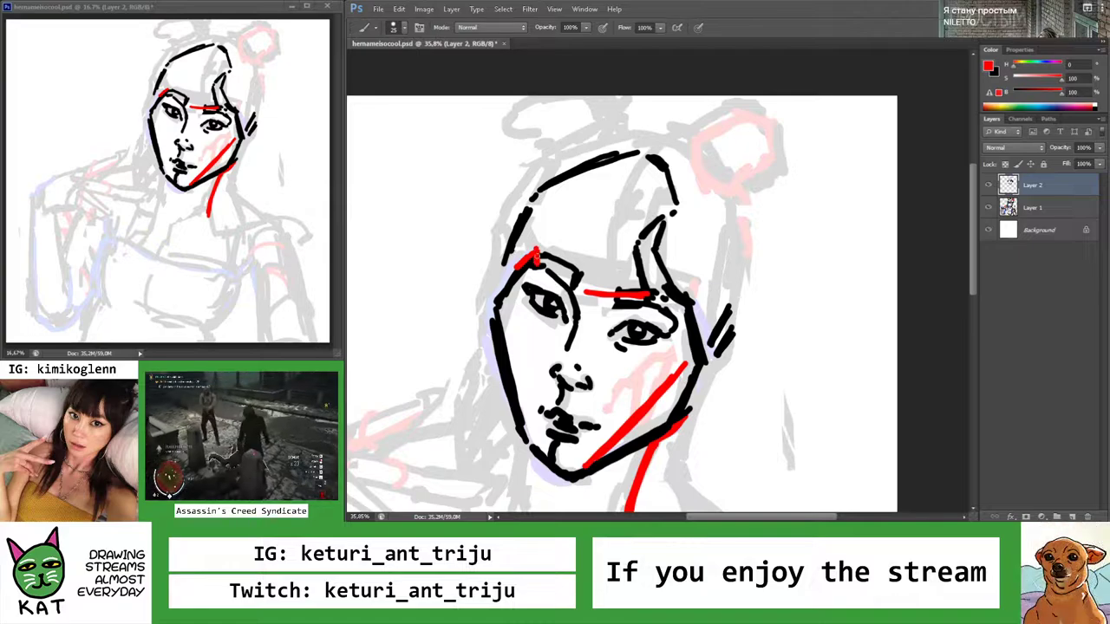
pyautogui.press('x')
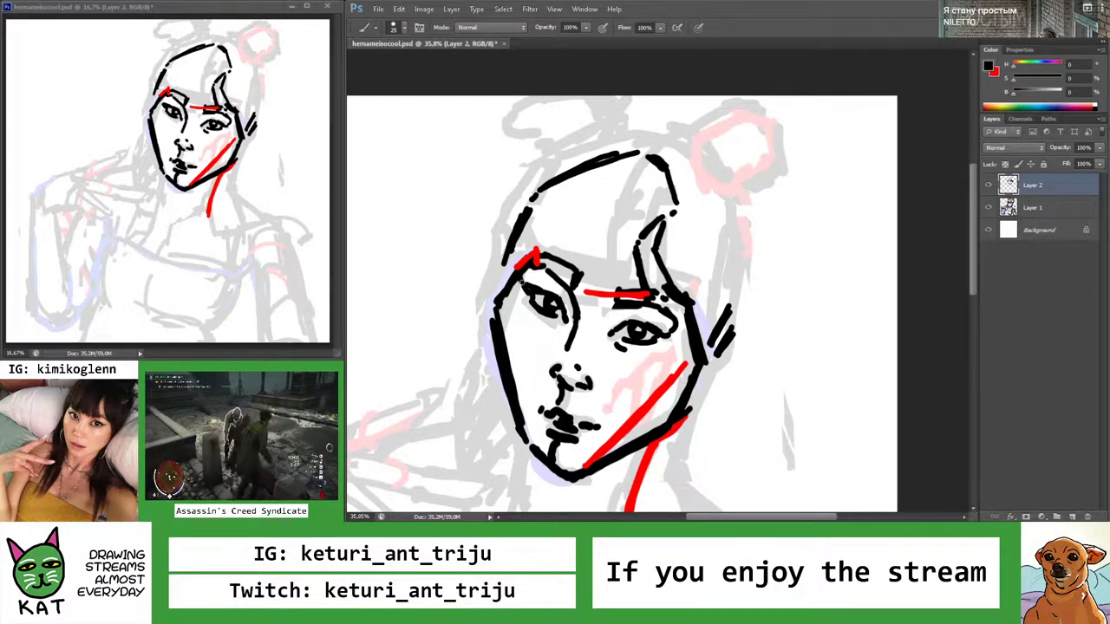
# Draw the fringe's lower edge in black between the eyebrows and a curved strand sweeping from the crown toward the left-hand temple
pyautogui.press('z')
pyautogui.moveTo(521, 279)
pyautogui.mouseDown()
pyautogui.moveTo(490, 269)
pyautogui.moveTo(534, 283)
pyautogui.mouseUp()
pyautogui.press('b')
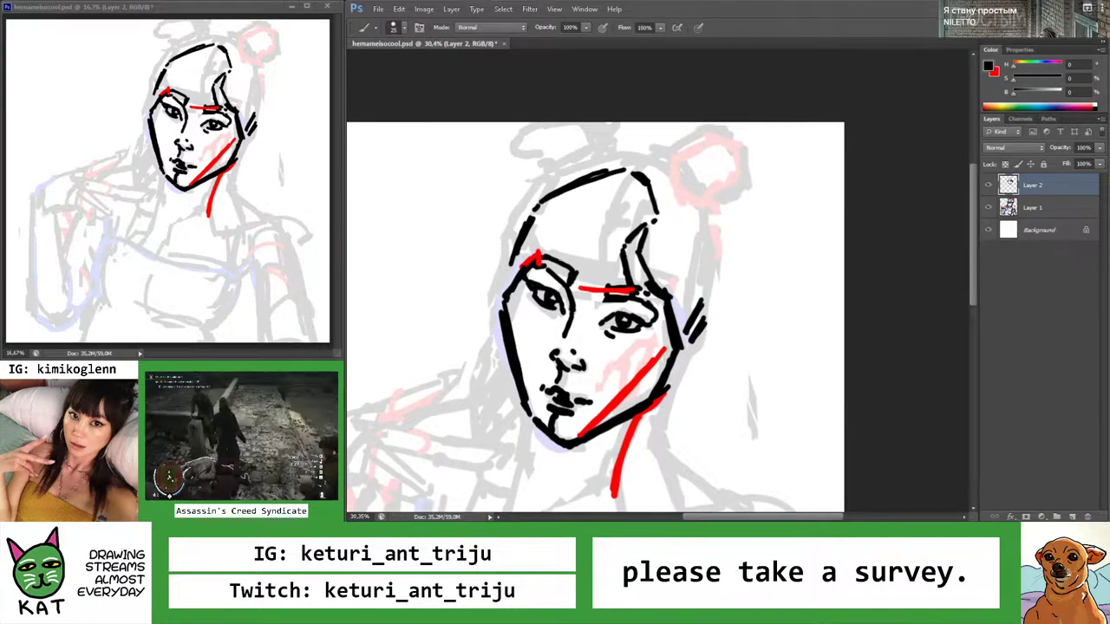
pyautogui.moveTo(567, 267)
pyautogui.mouseDown()
pyautogui.moveTo(610, 291)
pyautogui.moveTo(596, 291)
pyautogui.mouseUp()
pyautogui.moveTo(624, 176); pyautogui.dragTo(536, 260)
pyautogui.hotkey('ctrl', 'z')
pyautogui.hotkey('ctrl', 'z')
pyautogui.hotkey('ctrl', 'z')
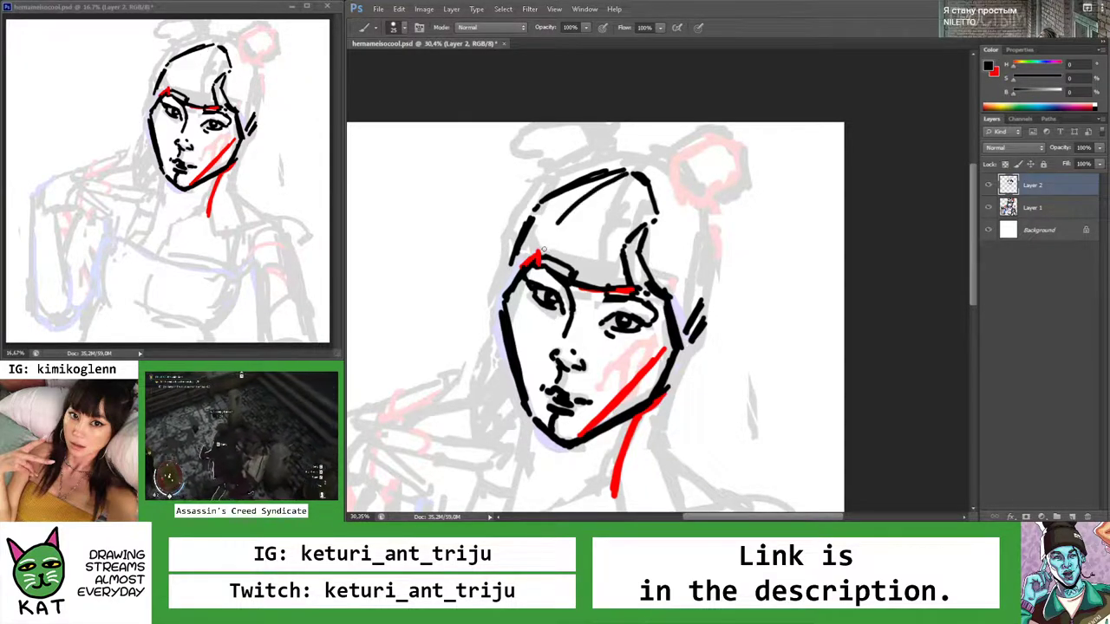
# Draw a slightly curved black strand in the middle of the fringe, running down to its lower edge beside the pointed strand
pyautogui.press('z')
pyautogui.press('b')
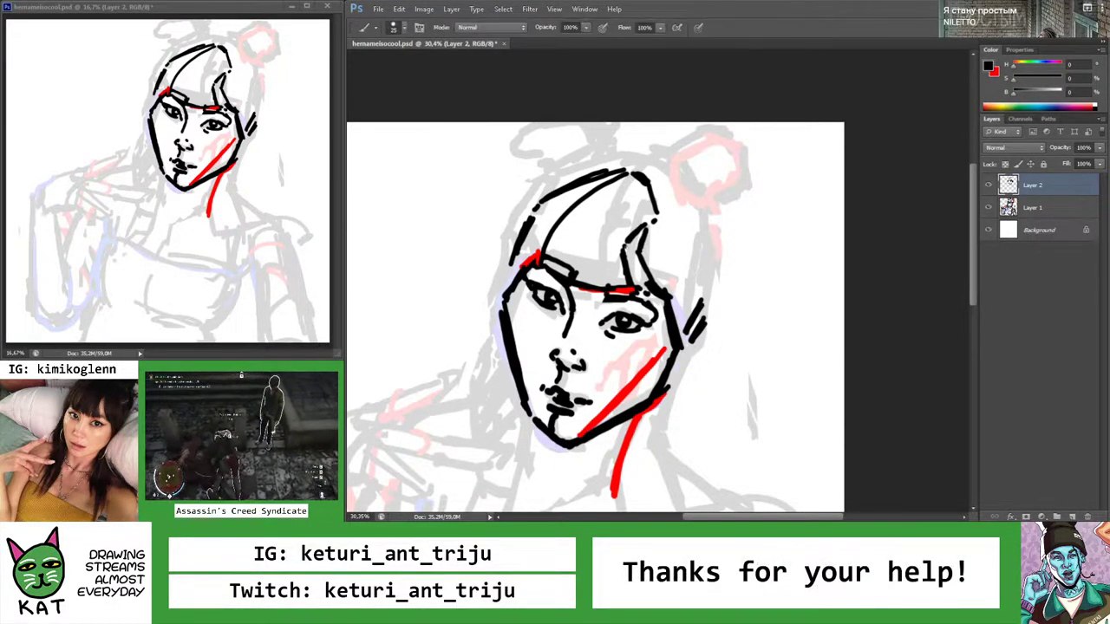
pyautogui.moveTo(617, 234); pyautogui.dragTo(598, 294)
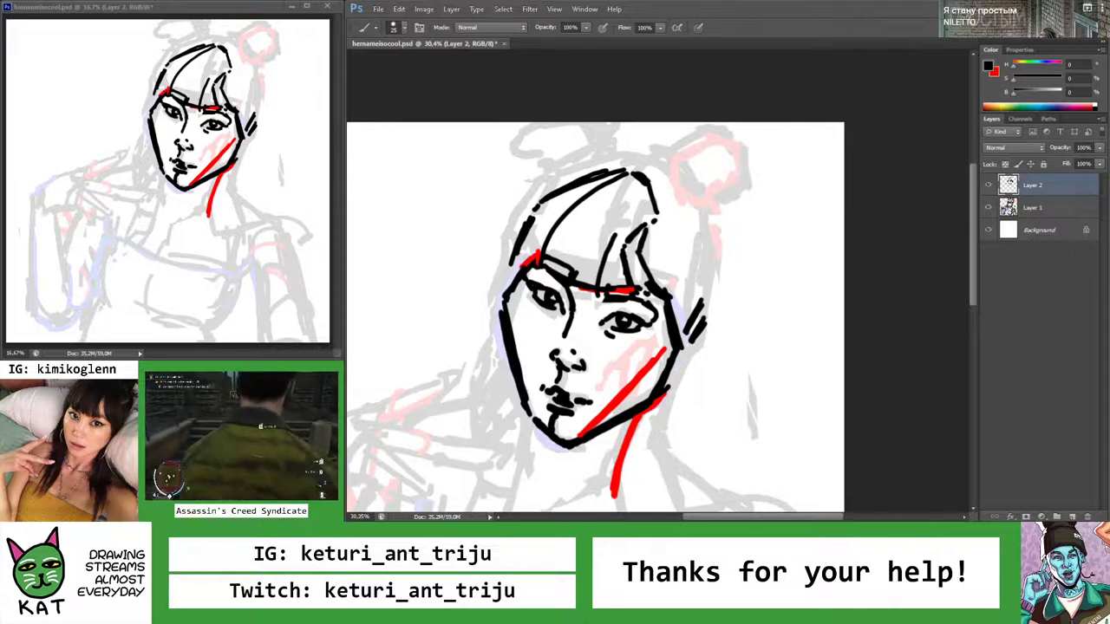
# Extend the hair outline with a slanted black stroke outside the left-hand temple
pyautogui.press('z')
pyautogui.moveTo(607, 271)
pyautogui.mouseDown()
pyautogui.moveTo(572, 260)
pyautogui.moveTo(562, 242)
pyautogui.moveTo(608, 277)
pyautogui.mouseUp()
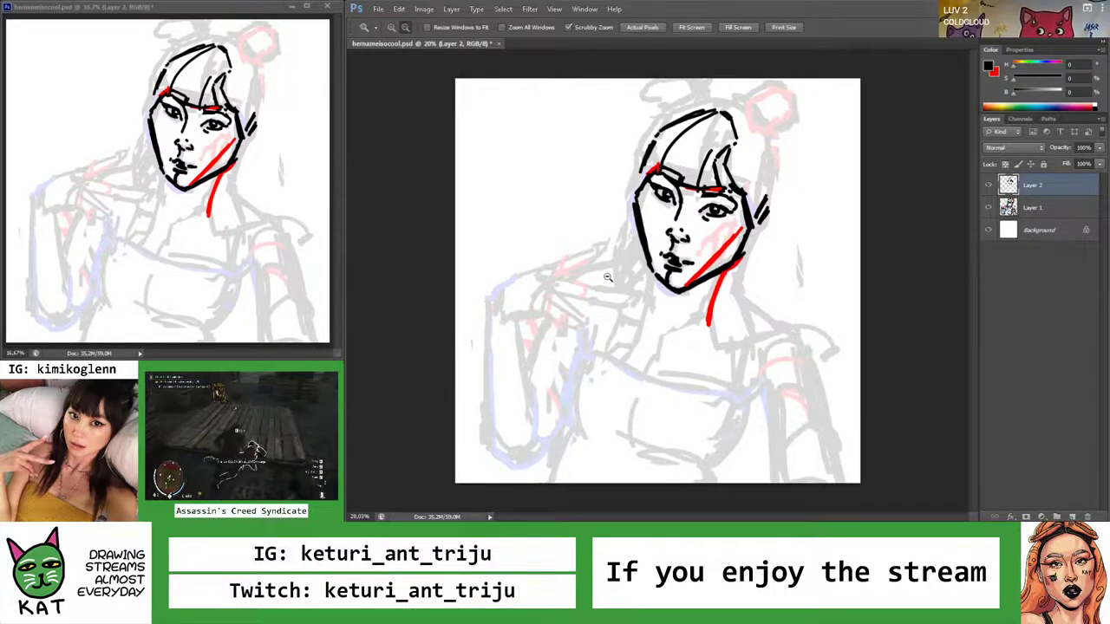
pyautogui.moveTo(697, 137); pyautogui.dragTo(716, 154)
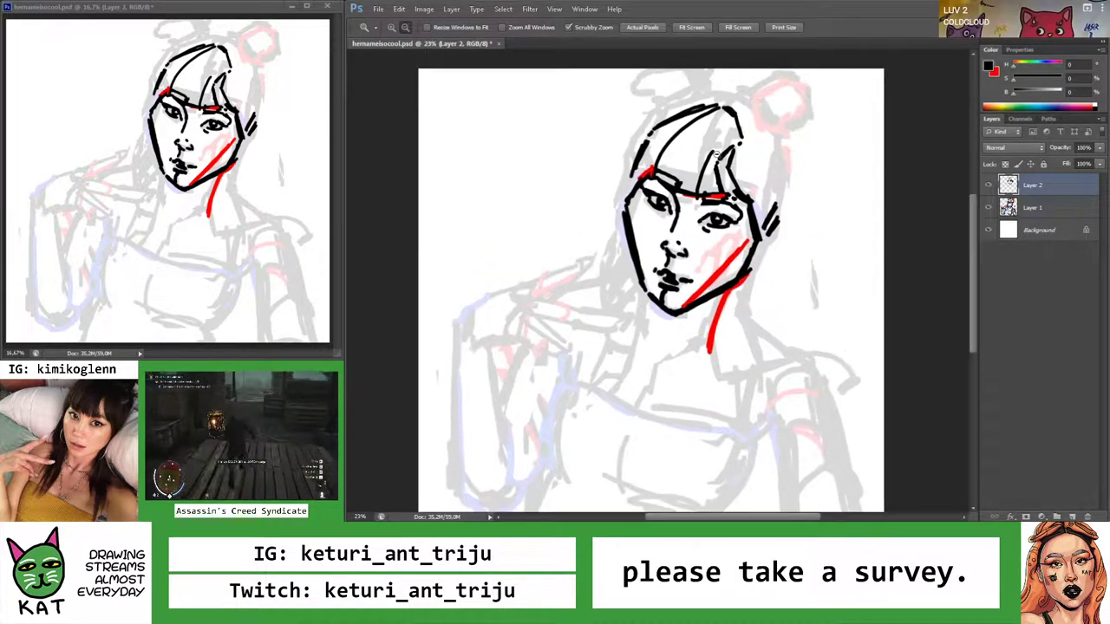
pyautogui.moveTo(645, 236); pyautogui.dragTo(668, 236)
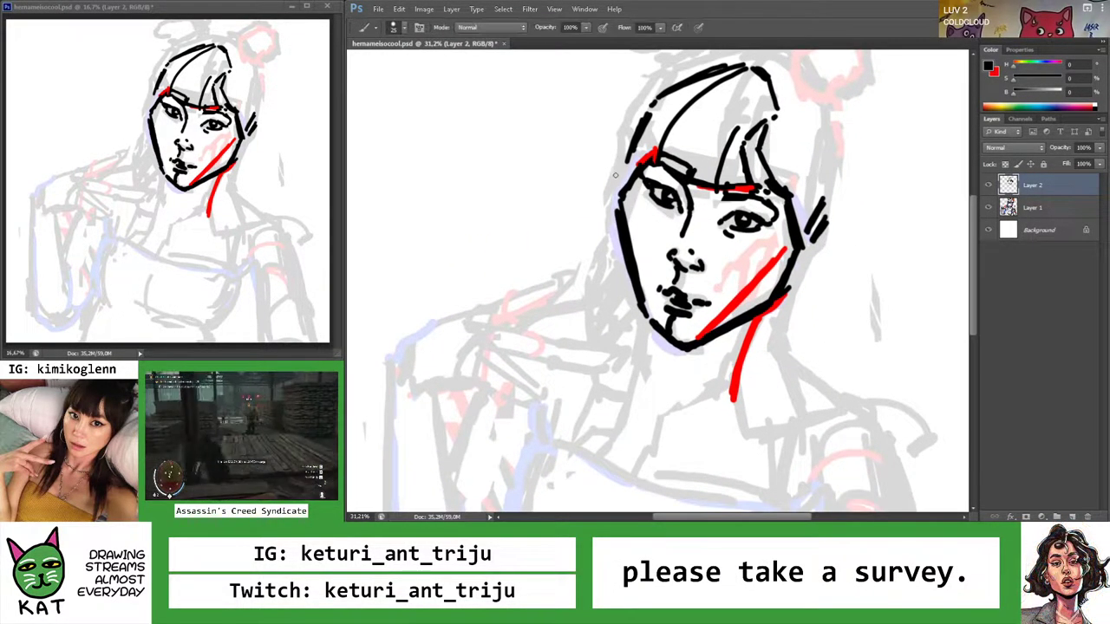
pyautogui.moveTo(620, 165); pyautogui.dragTo(604, 196)
pyautogui.moveTo(710, 107); pyautogui.dragTo(593, 185)
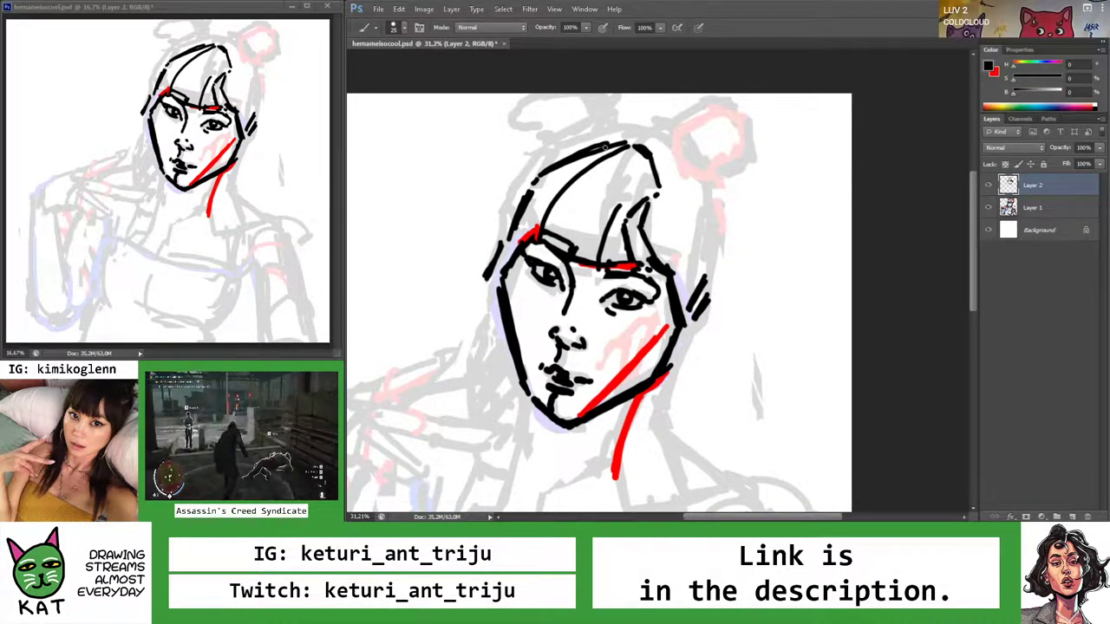
# Lasso the crown outline on the left-hand side of the head and nudge it into a better position
pyautogui.press('l')
pyautogui.moveTo(640, 140)
pyautogui.mouseDown()
pyautogui.moveTo(643, 149)
pyautogui.moveTo(531, 223)
pyautogui.moveTo(517, 252)
pyautogui.moveTo(501, 214)
pyautogui.mouseUp()
pyautogui.press('z')
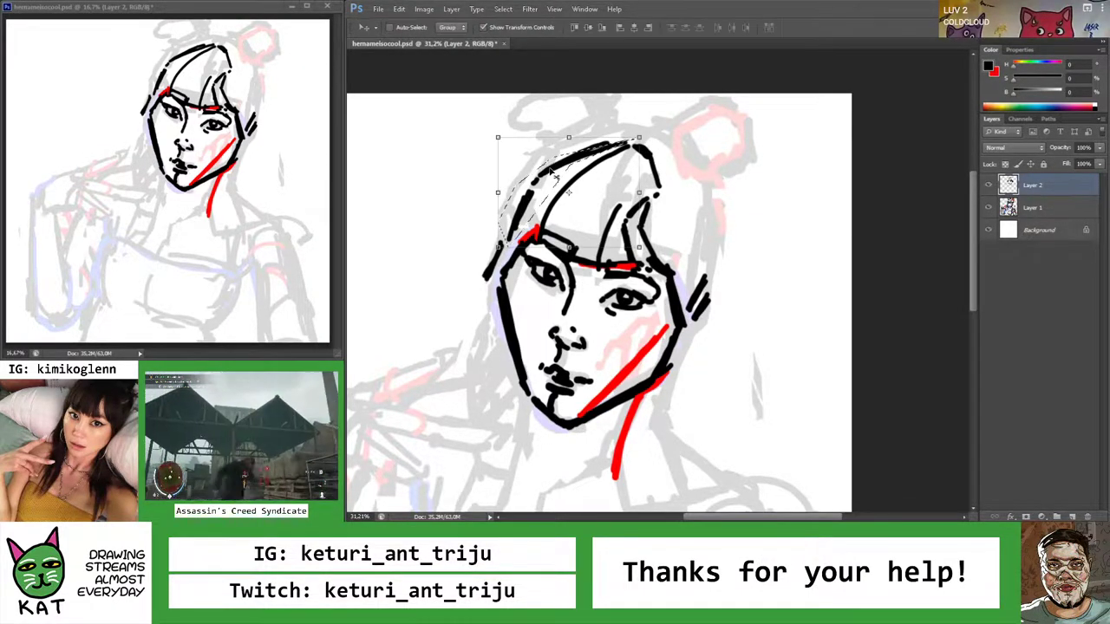
pyautogui.keyDown('alt'); pyautogui.click(559, 162); pyautogui.keyUp('alt')
pyautogui.moveTo(558, 162); pyautogui.dragTo(580, 177)
# Draw the hair on the right-hand side of the head in black, from below the bun down to the strokes beside the cheek
pyautogui.moveTo(767, 170)
pyautogui.mouseDown()
pyautogui.moveTo(771, 211)
pyautogui.moveTo(728, 180)
pyautogui.moveTo(727, 146)
pyautogui.moveTo(710, 129)
pyautogui.moveTo(732, 166)
pyautogui.moveTo(714, 200)
pyautogui.mouseUp()
pyautogui.press('b')
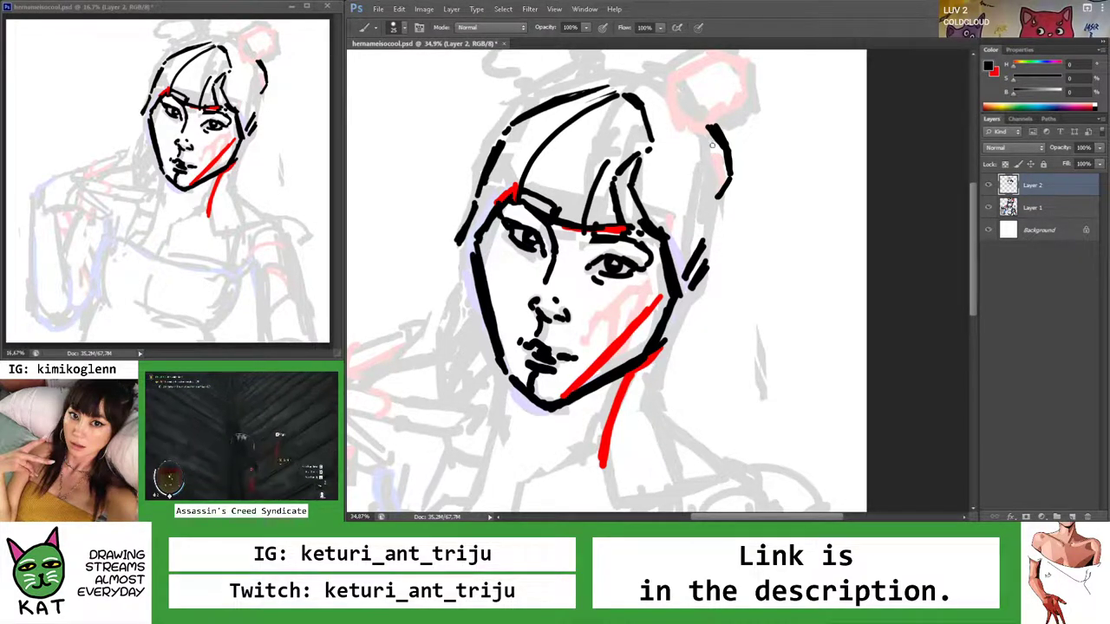
pyautogui.moveTo(710, 138)
pyautogui.mouseDown()
pyautogui.moveTo(723, 230)
pyautogui.moveTo(690, 300)
pyautogui.mouseUp()
pyautogui.moveTo(738, 229); pyautogui.dragTo(711, 273)
pyautogui.moveTo(751, 178); pyautogui.dragTo(736, 219)
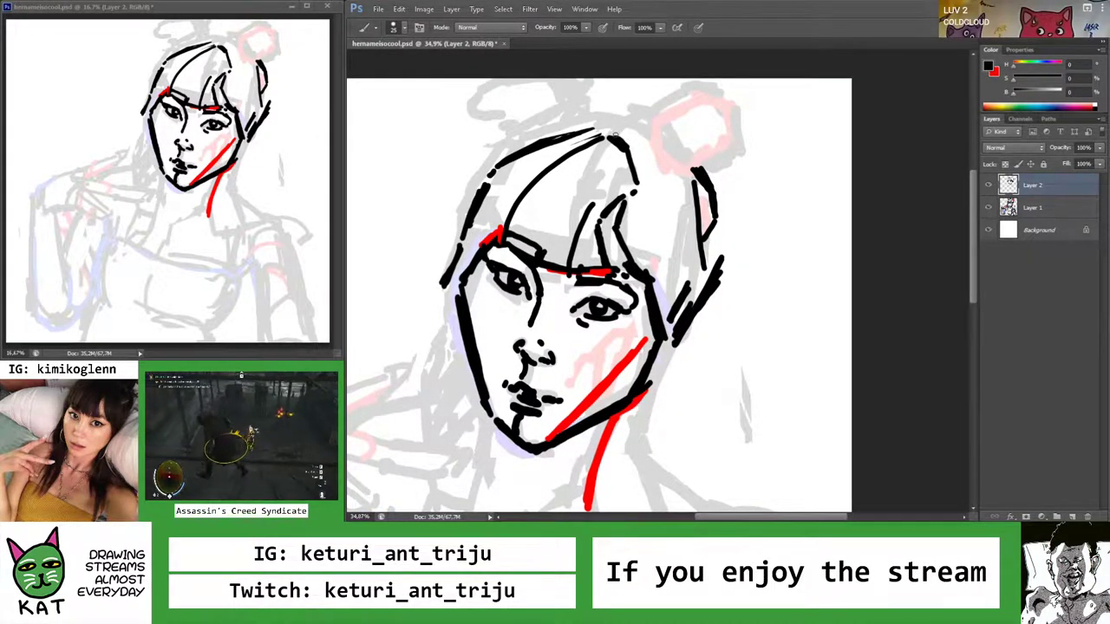
# Add black strokes above the crown, a long hair contour below the right-hand bun and a short dash off the pointed strand
pyautogui.moveTo(597, 110)
pyautogui.mouseDown()
pyautogui.moveTo(644, 127)
pyautogui.moveTo(607, 127)
pyautogui.mouseUp()
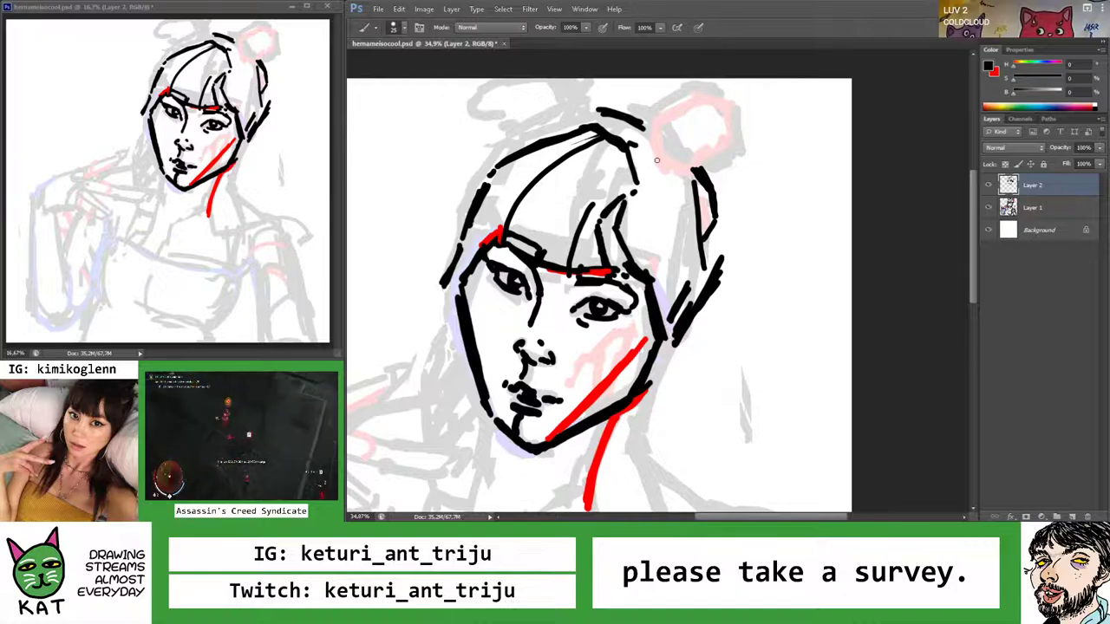
pyautogui.press('z')
pyautogui.moveTo(656, 159)
pyautogui.mouseDown()
pyautogui.moveTo(636, 182)
pyautogui.moveTo(716, 214)
pyautogui.mouseUp()
pyautogui.press('b')
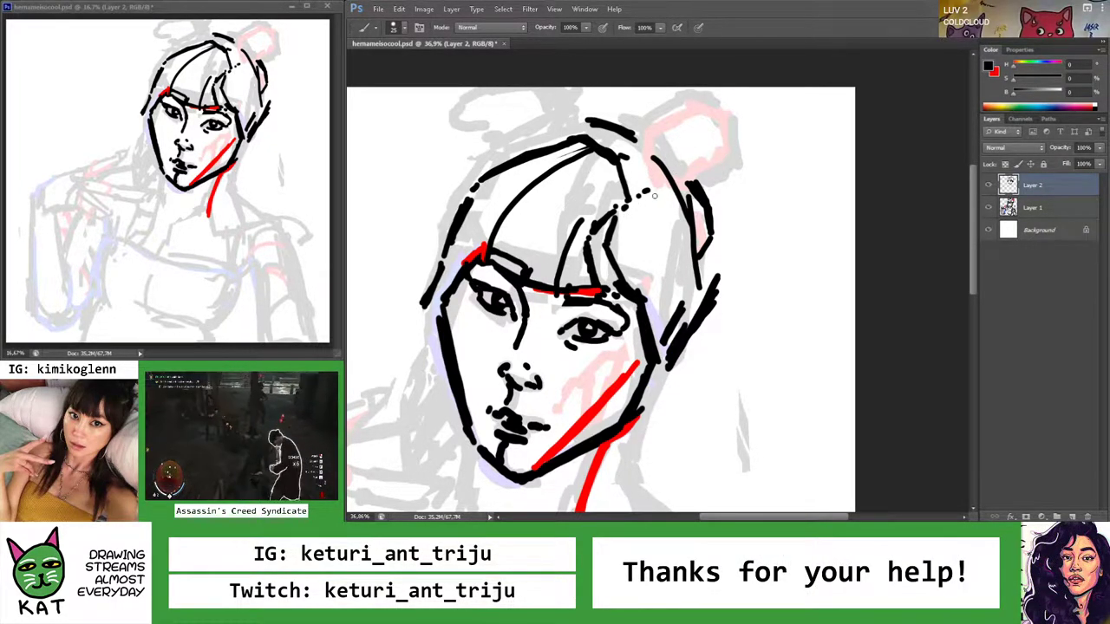
pyautogui.moveTo(624, 205); pyautogui.dragTo(662, 185)
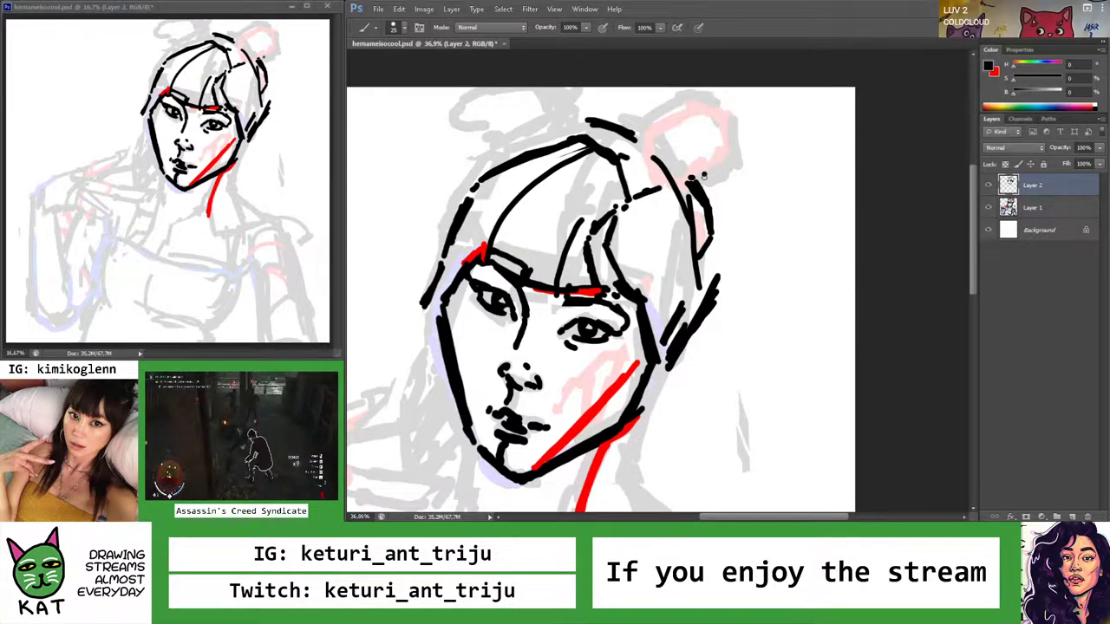
# Draw red strokes at the base of the right-hand hair bun
pyautogui.press('x')
pyautogui.moveTo(725, 173)
pyautogui.mouseDown()
pyautogui.moveTo(686, 183)
pyautogui.moveTo(709, 202)
pyautogui.moveTo(722, 178)
pyautogui.mouseUp()
pyautogui.hotkey('ctrl', 'z')
pyautogui.press('x')
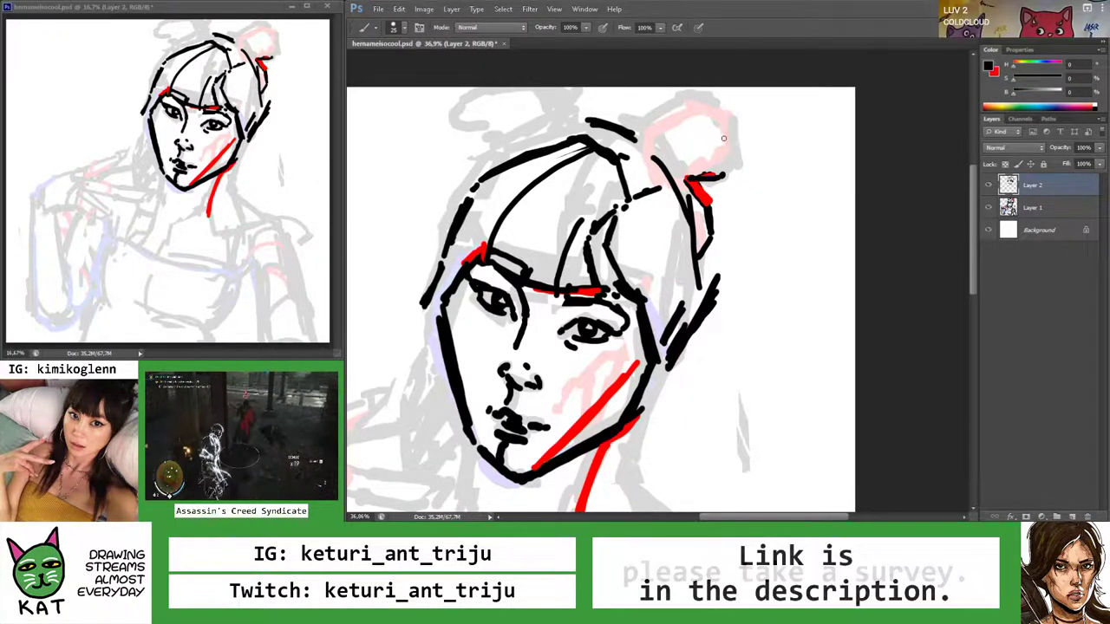
# Outline the right-hand hair bun in black and hatch its lower part with red zigzag strokes
pyautogui.moveTo(732, 113); pyautogui.dragTo(727, 172)
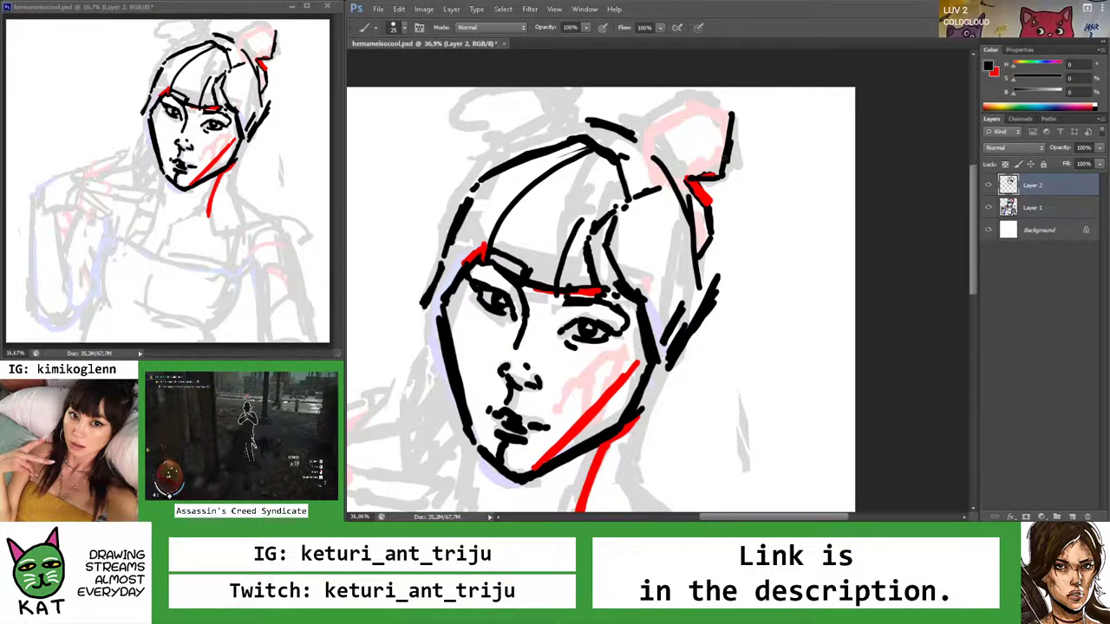
pyautogui.moveTo(697, 122)
pyautogui.mouseDown()
pyautogui.moveTo(731, 125)
pyautogui.moveTo(644, 117)
pyautogui.moveTo(709, 101)
pyautogui.moveTo(742, 111)
pyautogui.moveTo(680, 162)
pyautogui.moveTo(700, 181)
pyautogui.moveTo(694, 143)
pyautogui.moveTo(659, 134)
pyautogui.moveTo(729, 162)
pyautogui.moveTo(812, 143)
pyautogui.moveTo(708, 127)
pyautogui.moveTo(737, 147)
pyautogui.moveTo(711, 149)
pyautogui.moveTo(787, 131)
pyautogui.moveTo(802, 137)
pyautogui.moveTo(791, 146)
pyautogui.moveTo(815, 152)
pyautogui.moveTo(820, 139)
pyautogui.mouseUp()
pyautogui.press('x')
pyautogui.press('z')
pyautogui.press('b')
pyautogui.hotkey('ctrl', 'z')
pyautogui.press('x')
# Add a short black stroke above the crown outline at the base of the left-hand bun
pyautogui.press('z')
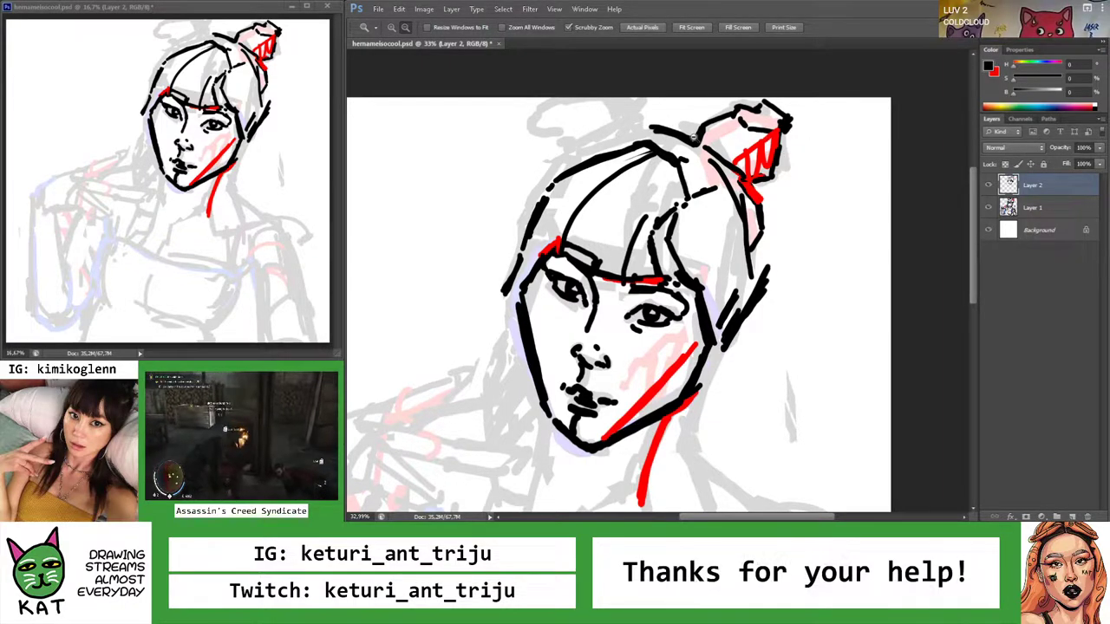
pyautogui.press('b')
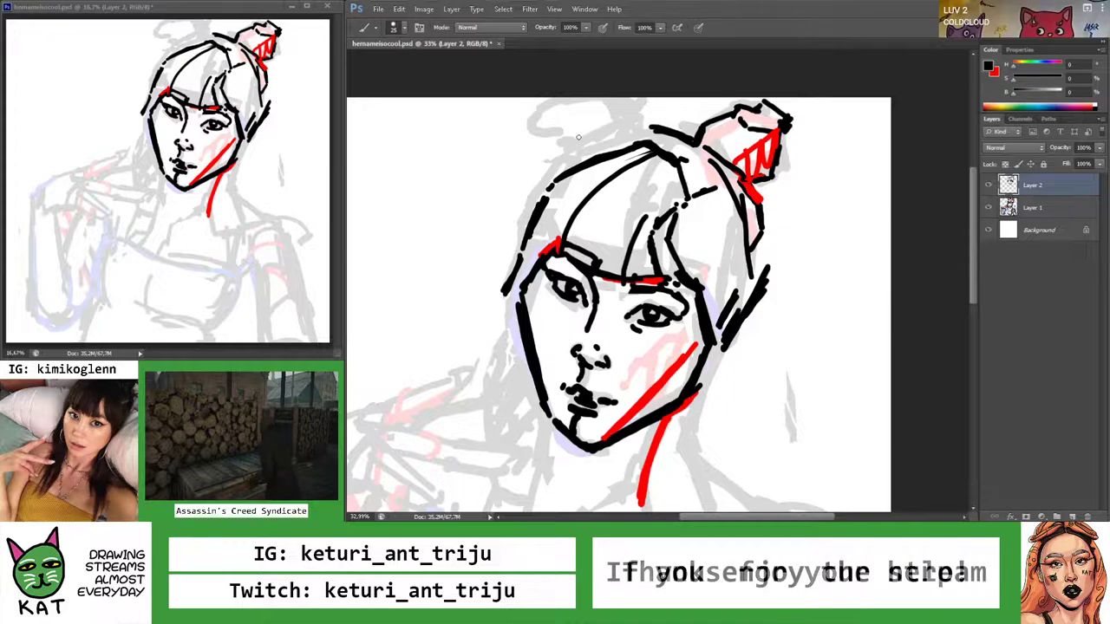
pyautogui.moveTo(575, 136)
pyautogui.mouseDown()
pyautogui.moveTo(575, 151)
pyautogui.moveTo(617, 142)
pyautogui.mouseUp()
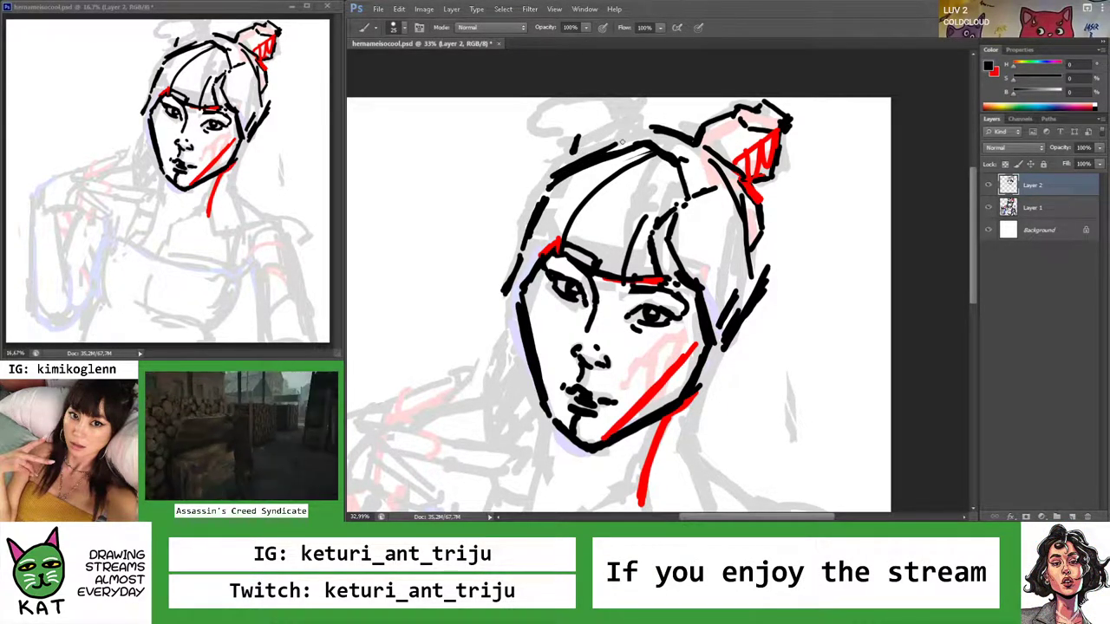
# Move the whole Layer 2 head drawing slightly down and to the left over the faded sketch
pyautogui.press('z')
pyautogui.moveTo(704, 191)
pyautogui.mouseDown()
pyautogui.moveTo(684, 215)
pyautogui.moveTo(730, 222)
pyautogui.moveTo(709, 276)
pyautogui.mouseUp()
pyautogui.press('v')
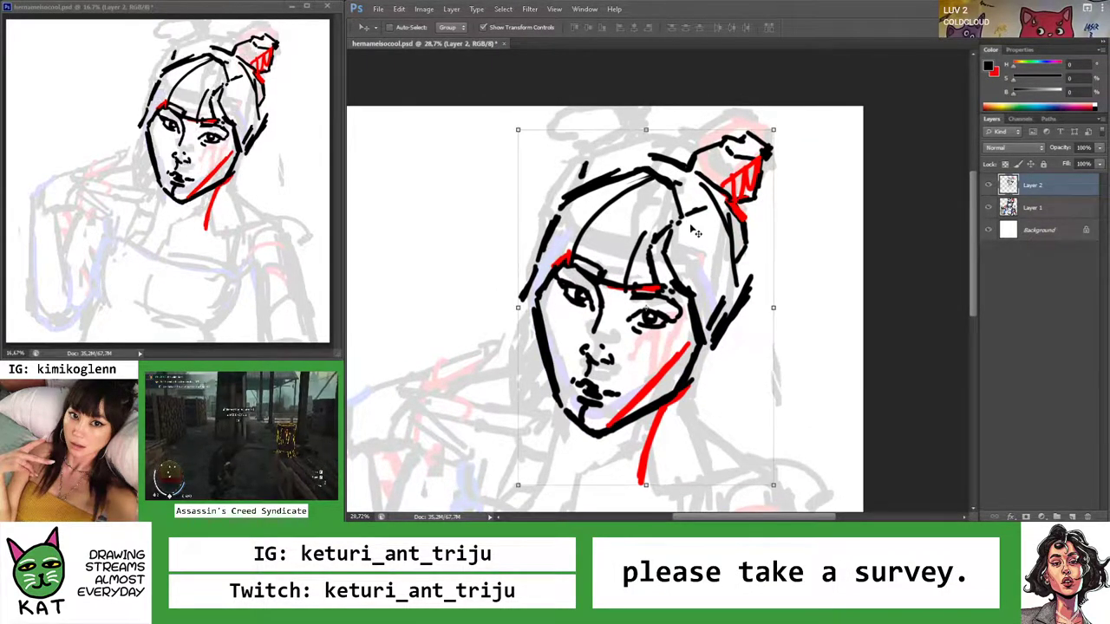
# Add a short black stroke above the crown and a long arc from the left-hand bun across to the right-hand bun's top
pyautogui.press('b')
pyautogui.scroll(3, 663, 165)
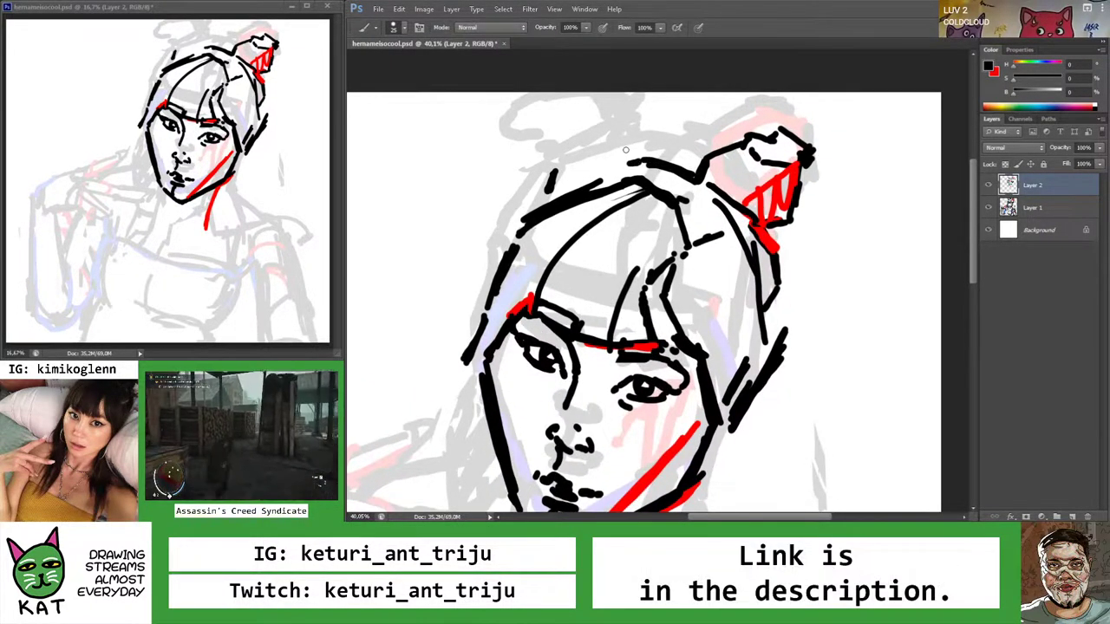
pyautogui.moveTo(655, 134)
pyautogui.mouseDown()
pyautogui.moveTo(623, 162)
pyautogui.moveTo(647, 139)
pyautogui.mouseUp()
pyautogui.hotkey('ctrl', 'z')
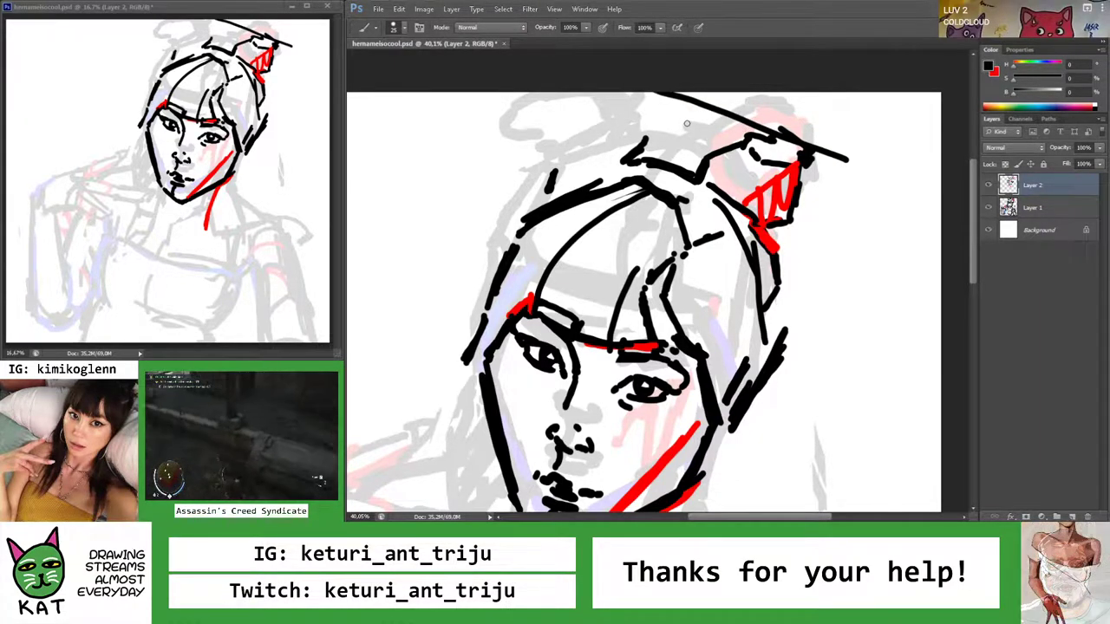
pyautogui.moveTo(607, 97)
pyautogui.mouseDown()
pyautogui.moveTo(766, 125)
pyautogui.moveTo(822, 158)
pyautogui.mouseUp()
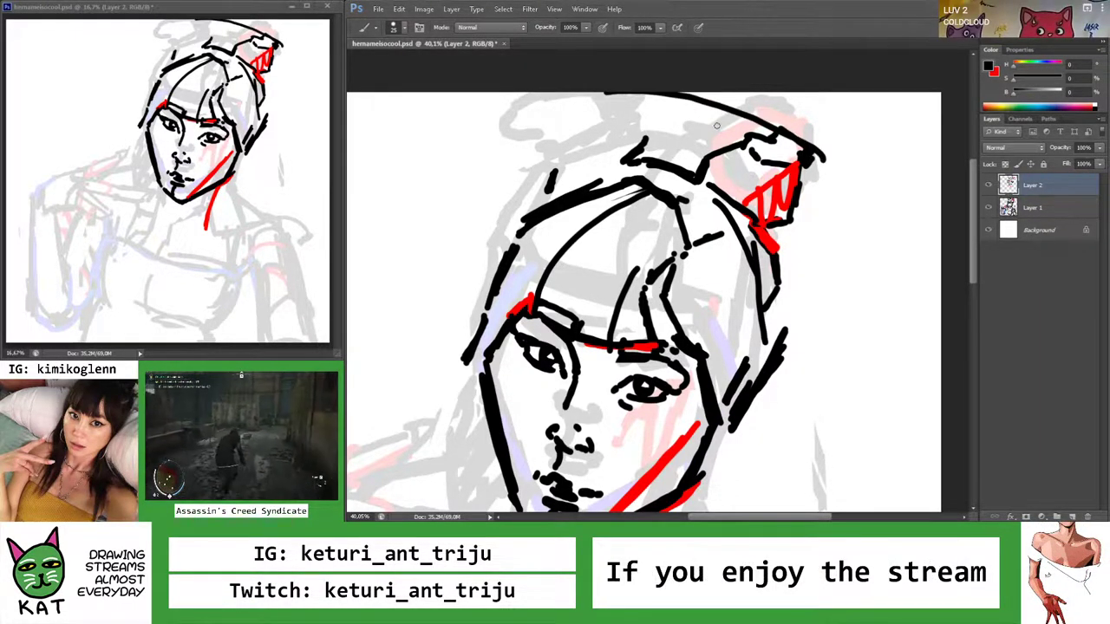
# Sketch the left-hand bun's outer edge in black and add a short red stroke at its base above the crown
pyautogui.moveTo(635, 153); pyautogui.dragTo(645, 142)
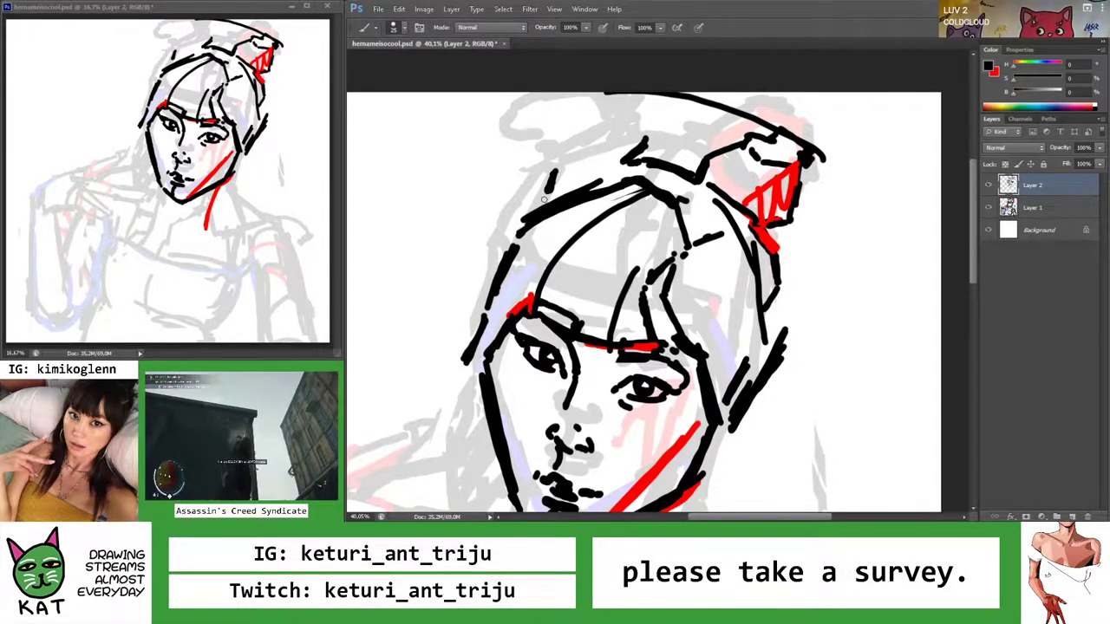
pyautogui.moveTo(516, 221)
pyautogui.mouseDown()
pyautogui.moveTo(598, 178)
pyautogui.moveTo(574, 158)
pyautogui.moveTo(580, 172)
pyautogui.moveTo(590, 156)
pyautogui.mouseUp()
pyautogui.press('x')
pyautogui.hotkey('ctrl', 'z')
pyautogui.press('x')
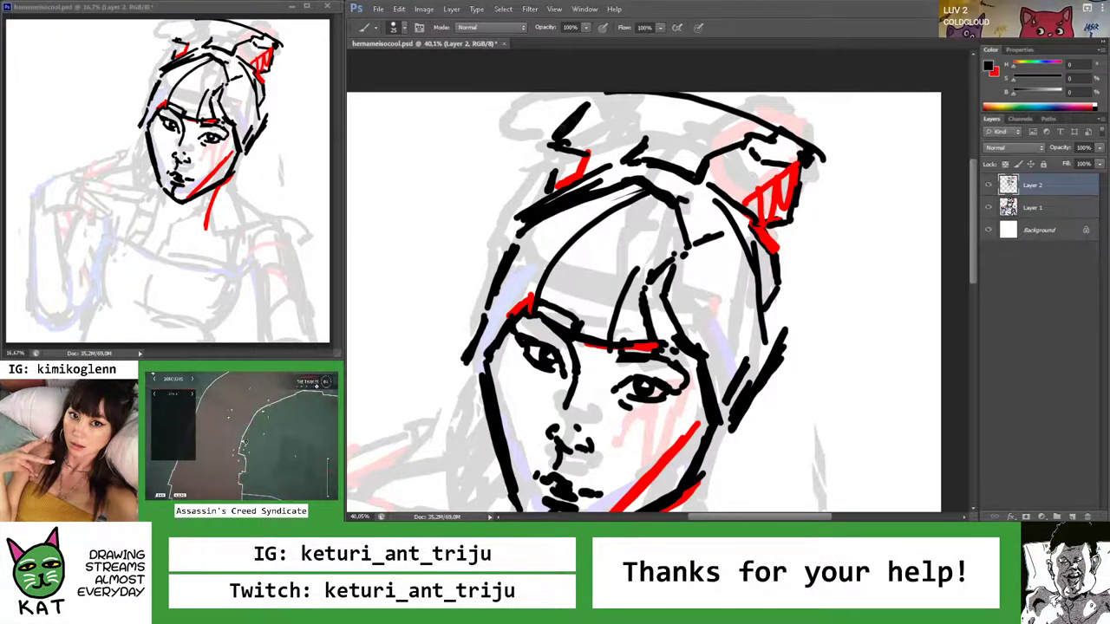
# Complete the black outline of the left-hand bun over its top and right side, and draw a diagonal line inside it
pyautogui.moveTo(551, 142)
pyautogui.mouseDown()
pyautogui.moveTo(574, 111)
pyautogui.moveTo(548, 140)
pyautogui.mouseUp()
pyautogui.moveTo(588, 107)
pyautogui.mouseDown()
pyautogui.moveTo(642, 105)
pyautogui.moveTo(600, 101)
pyautogui.moveTo(631, 105)
pyautogui.moveTo(665, 137)
pyautogui.mouseUp()
pyautogui.moveTo(626, 99); pyautogui.dragTo(663, 145)
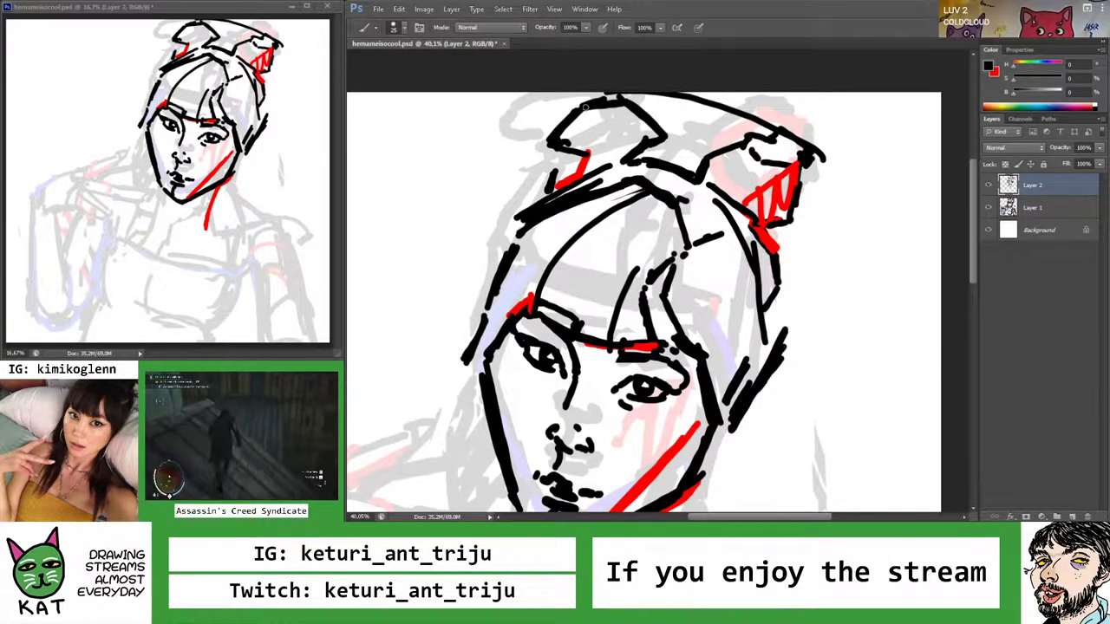
pyautogui.moveTo(541, 137)
pyautogui.mouseDown()
pyautogui.moveTo(577, 102)
pyautogui.moveTo(537, 146)
pyautogui.mouseUp()
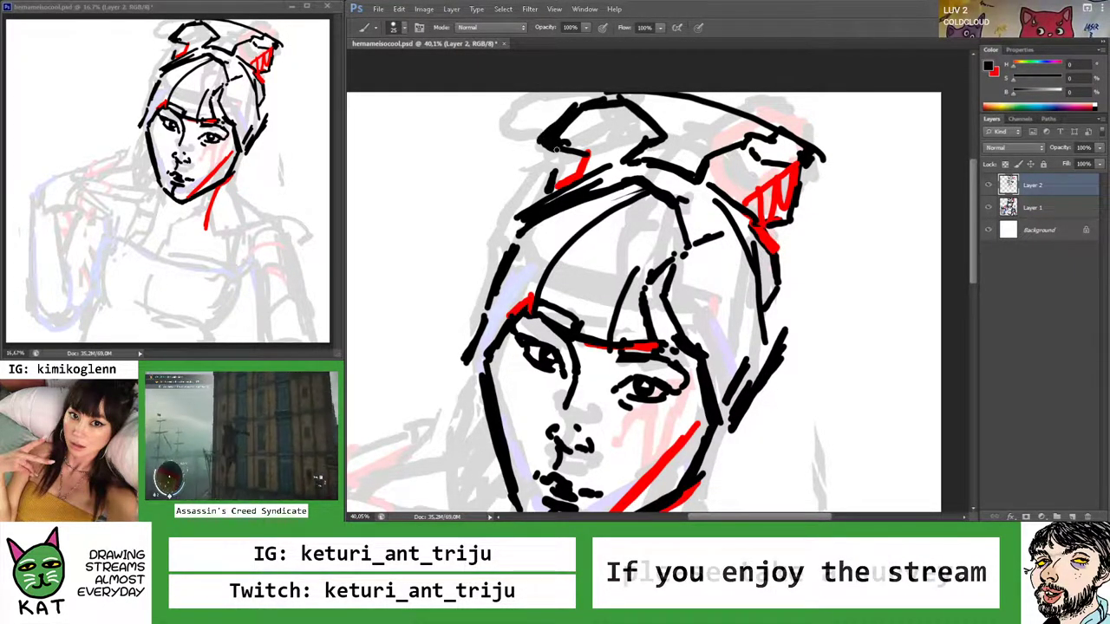
pyautogui.moveTo(613, 167); pyautogui.dragTo(628, 112)
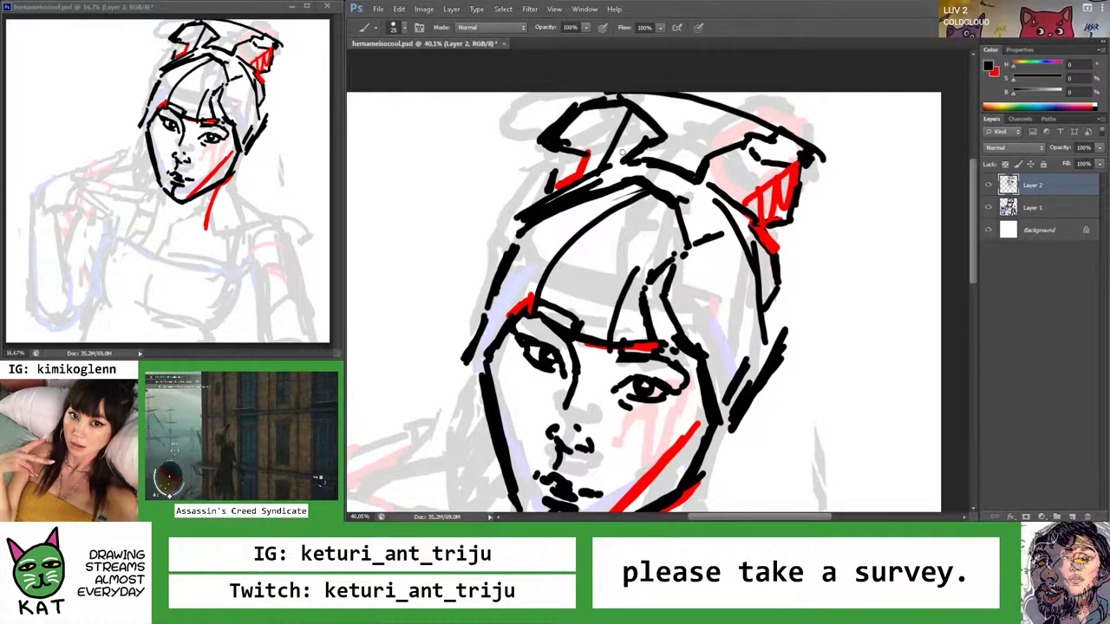
# Draw red strokes over the diagonal, right edge and base of the left-hand bun
pyautogui.press('x')
pyautogui.moveTo(598, 165)
pyautogui.mouseDown()
pyautogui.moveTo(631, 110)
pyautogui.moveTo(662, 139)
pyautogui.moveTo(621, 165)
pyautogui.mouseUp()
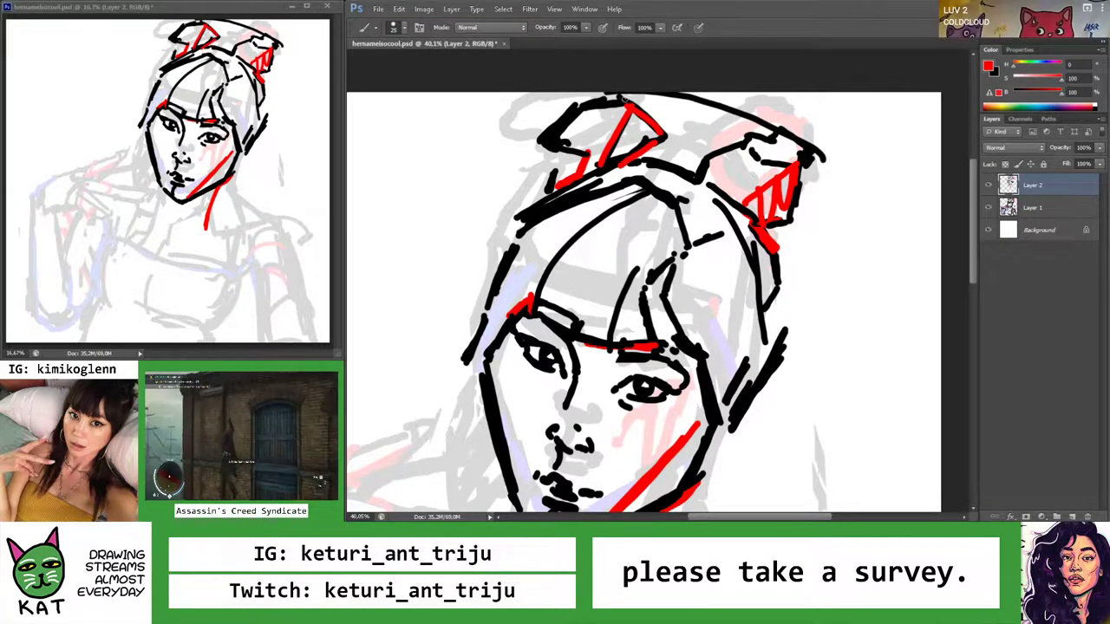
pyautogui.moveTo(628, 97); pyautogui.dragTo(562, 115)
pyautogui.press('x')
# Move the whole Layer 2 head drawing slightly up over the faded sketch
pyautogui.press('z')
pyautogui.moveTo(638, 130)
pyautogui.mouseDown()
pyautogui.moveTo(599, 140)
pyautogui.moveTo(685, 143)
pyautogui.mouseUp()
pyautogui.press('v')
pyautogui.moveTo(708, 297)
pyautogui.mouseDown()
pyautogui.moveTo(717, 276)
pyautogui.moveTo(659, 278)
pyautogui.moveTo(706, 291)
pyautogui.mouseUp()
# Reinforce the black hair strokes beside the right-hand cheek and trim the lower end of the left-hand hair stroke at the temple
pyautogui.press('z')
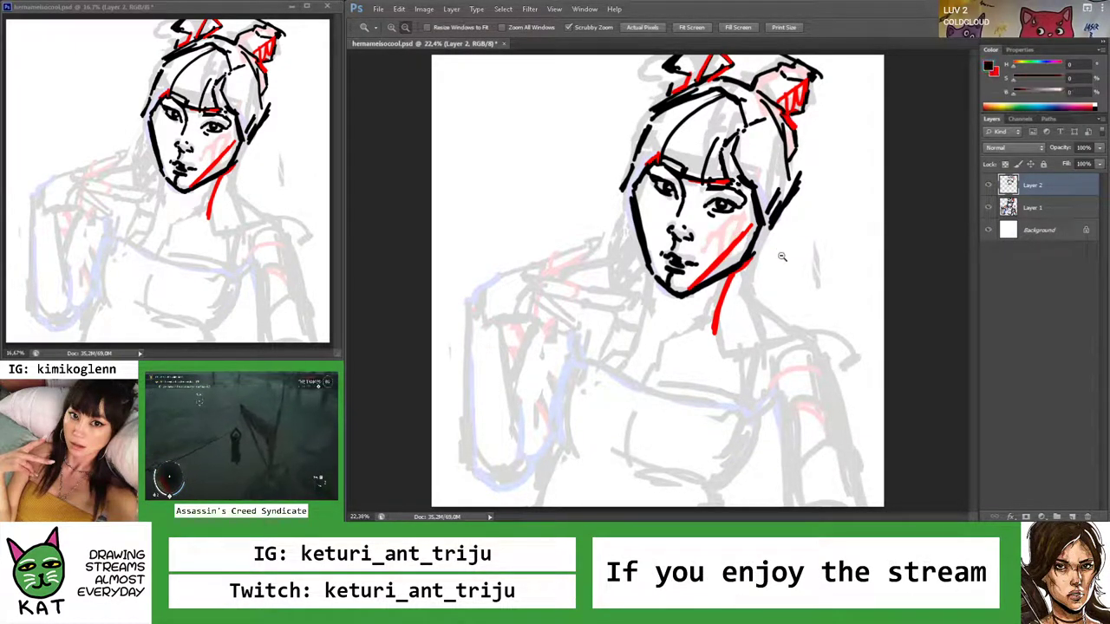
pyautogui.moveTo(784, 252); pyautogui.dragTo(802, 252)
pyautogui.press('b')
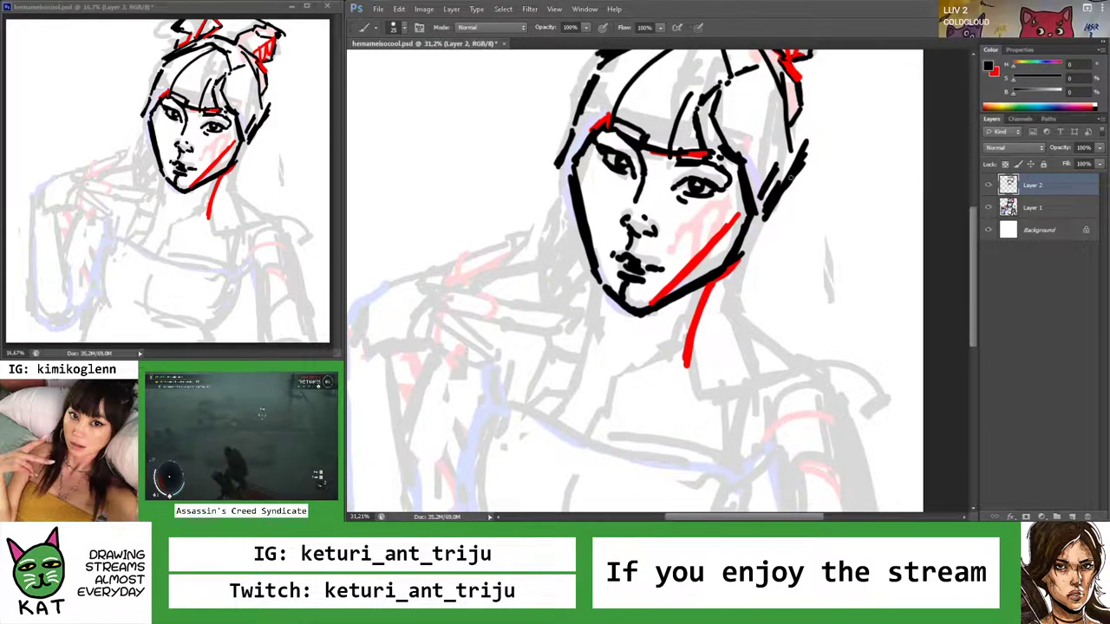
pyautogui.moveTo(700, 219); pyautogui.dragTo(707, 208)
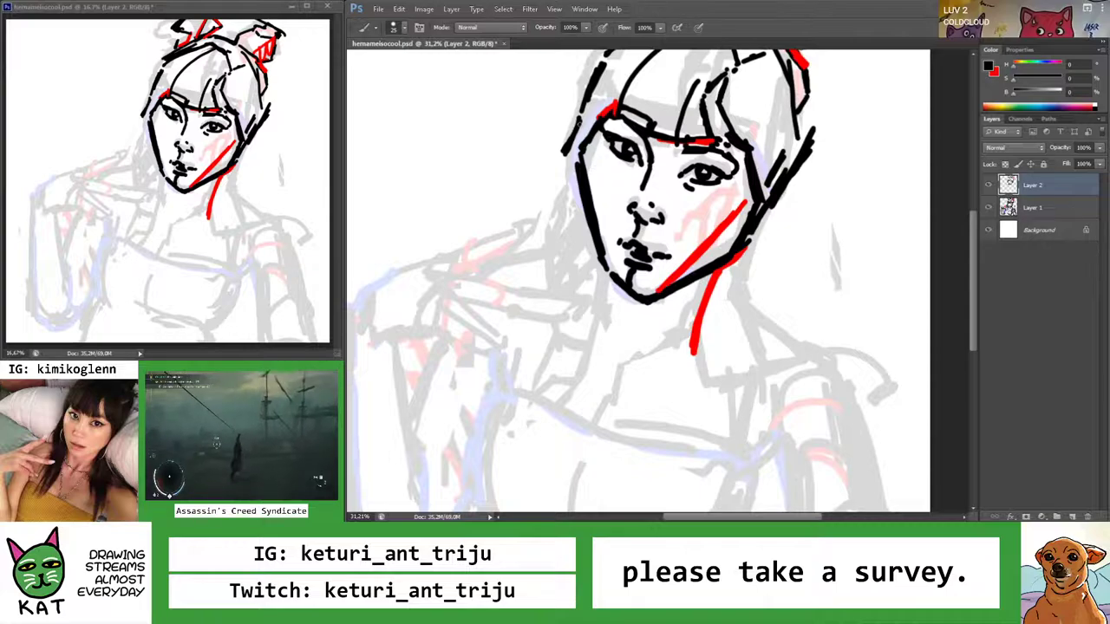
pyautogui.press('e')
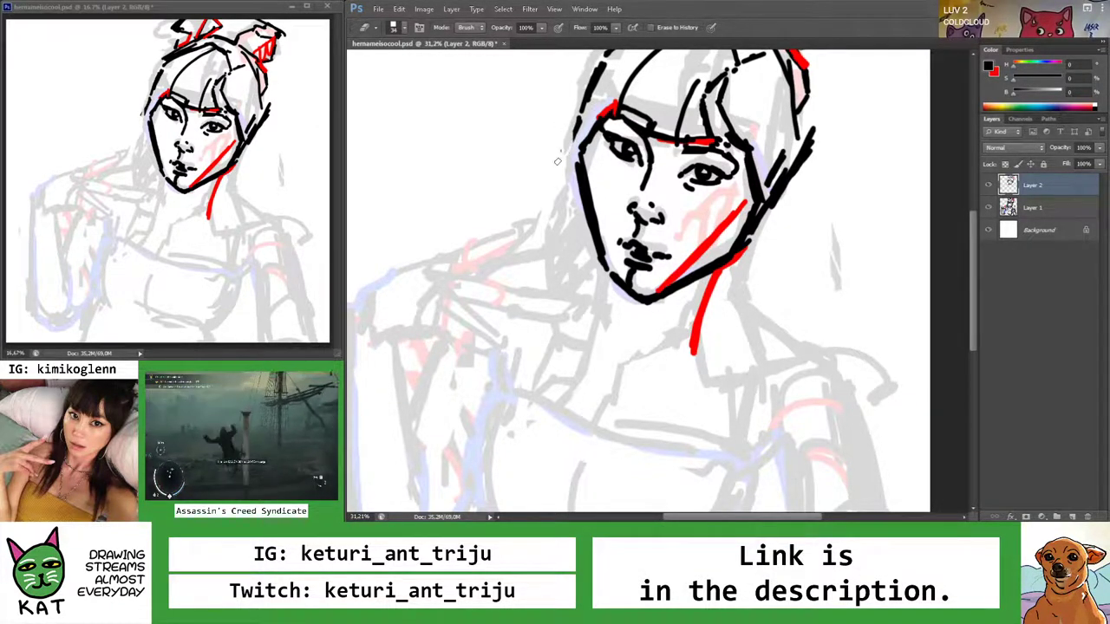
pyautogui.press('b')
# Add black strokes to the right-hand hair beside the ear and undo the unwanted ones
pyautogui.press('z')
pyautogui.scroll(-5, 573, 116)
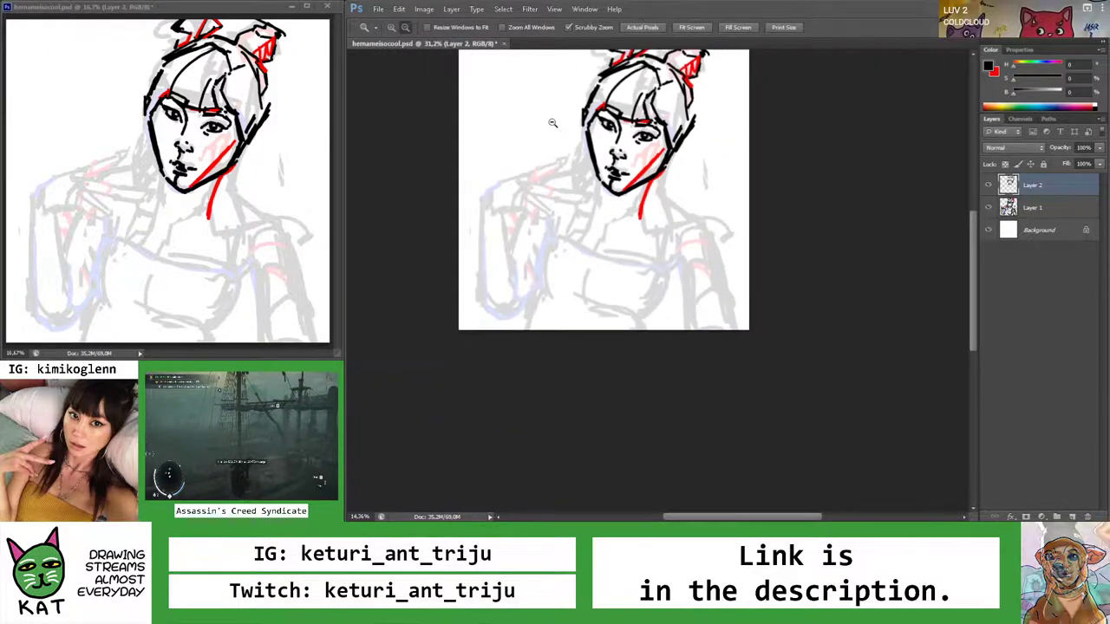
pyautogui.scroll(2, 753, 252)
pyautogui.scroll(3, 753, 251)
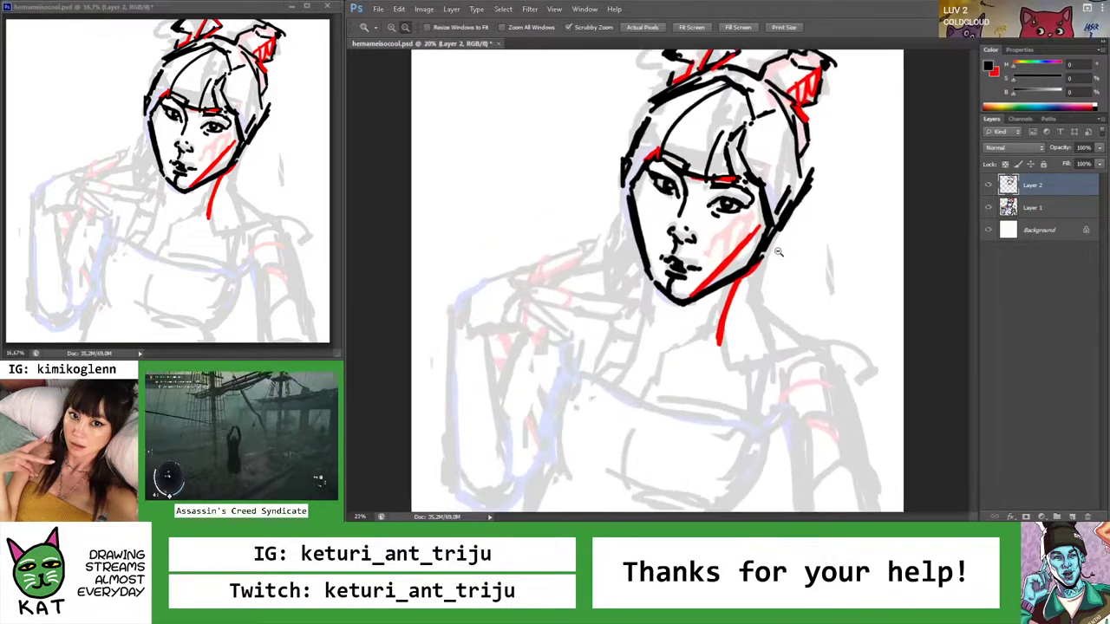
pyautogui.press('b')
pyautogui.moveTo(756, 232)
pyautogui.mouseDown()
pyautogui.moveTo(804, 163)
pyautogui.moveTo(807, 96)
pyautogui.mouseUp()
pyautogui.hotkey('ctrl', 'z')
pyautogui.hotkey('ctrl', 'z')
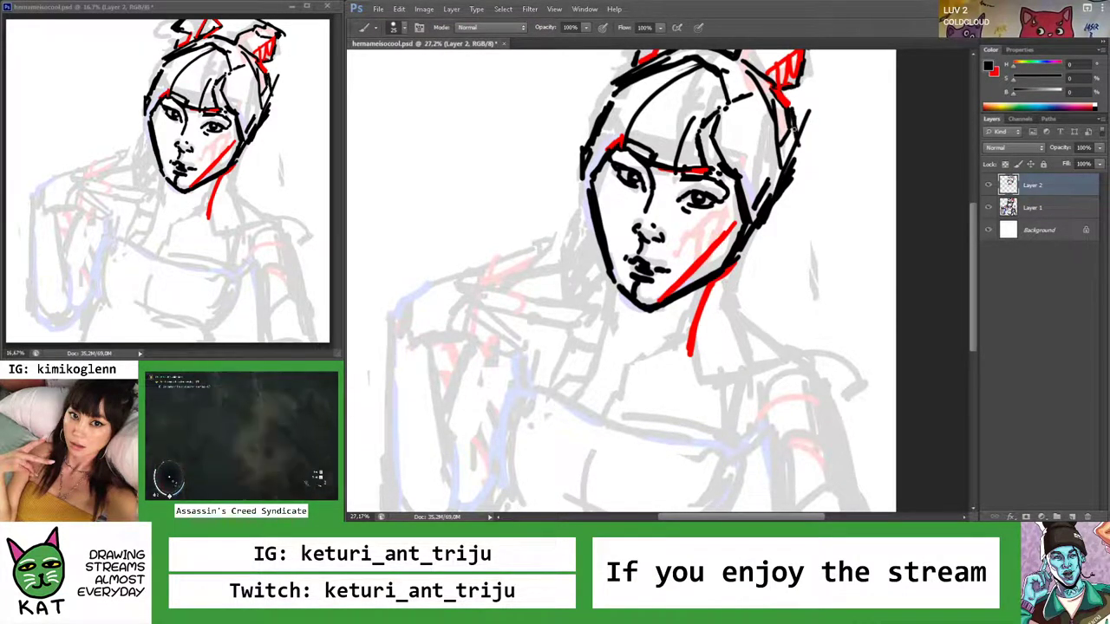
# Extend the right-hand hair edge with a black stroke running down to the jawline
pyautogui.press('z')
pyautogui.moveTo(780, 169)
pyautogui.mouseDown()
pyautogui.moveTo(737, 171)
pyautogui.moveTo(780, 173)
pyautogui.moveTo(804, 202)
pyautogui.mouseUp()
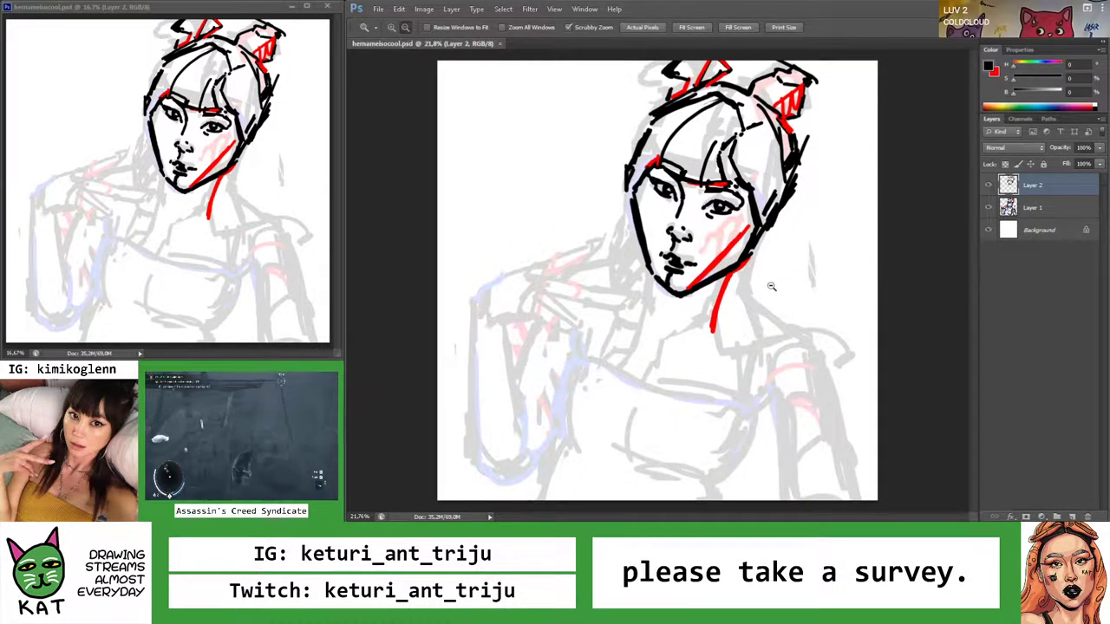
pyautogui.moveTo(771, 286)
pyautogui.mouseDown()
pyautogui.moveTo(806, 313)
pyautogui.moveTo(746, 330)
pyautogui.moveTo(785, 344)
pyautogui.moveTo(735, 260)
pyautogui.mouseUp()
pyautogui.press('b')
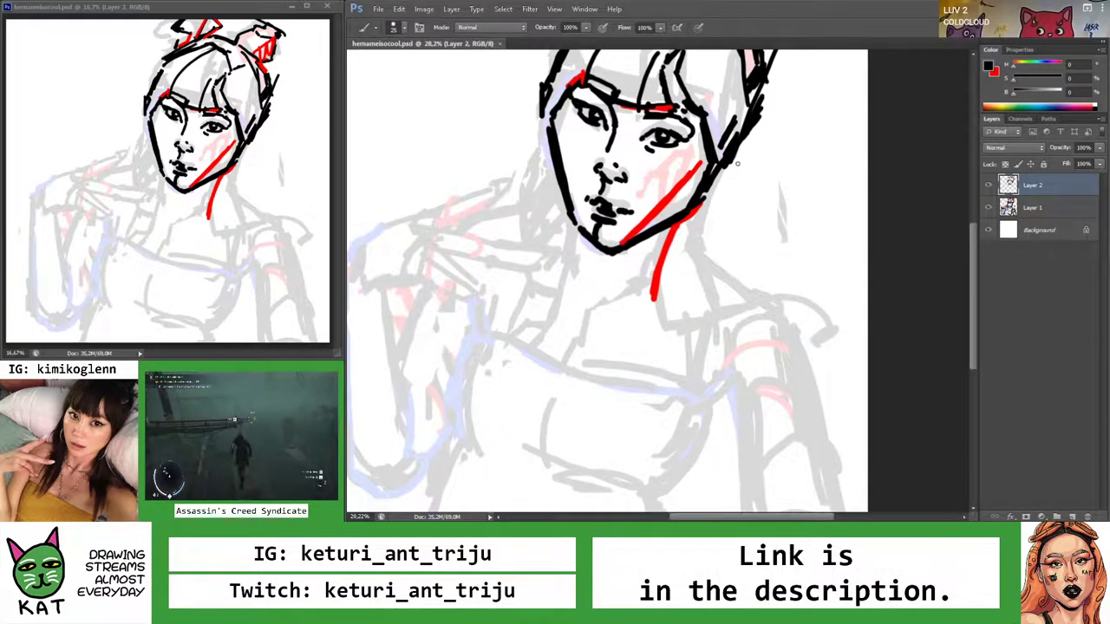
pyautogui.moveTo(767, 125); pyautogui.dragTo(702, 201)
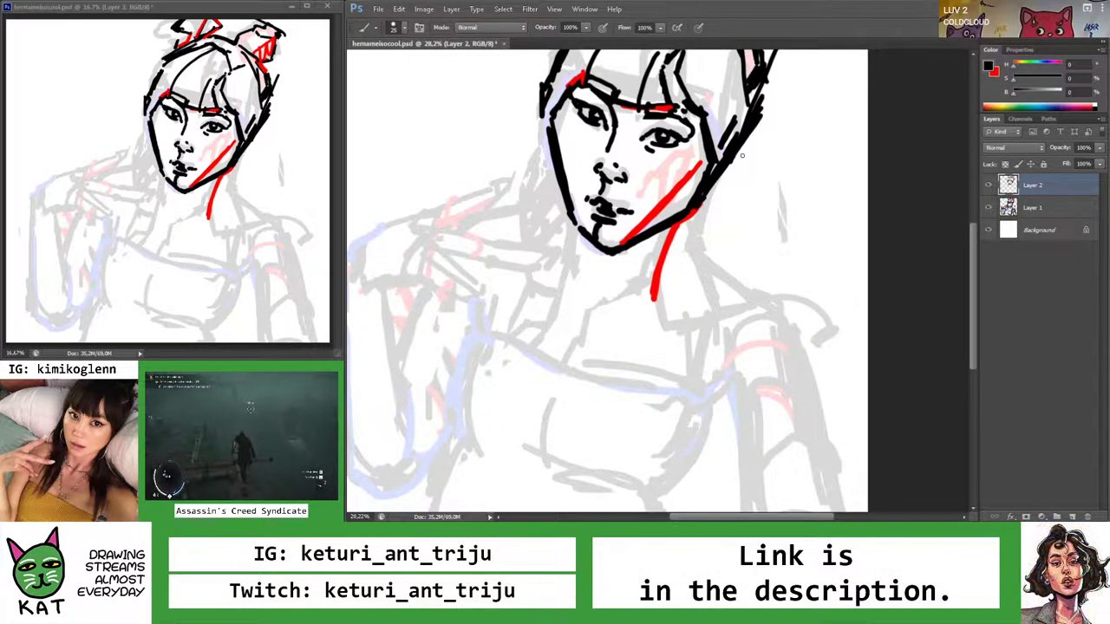
# Draw a red line along the hair's outer edge behind the jaw, then return the brush colour to black
pyautogui.press('x')
pyautogui.moveTo(759, 122); pyautogui.dragTo(700, 207)
pyautogui.press('x')
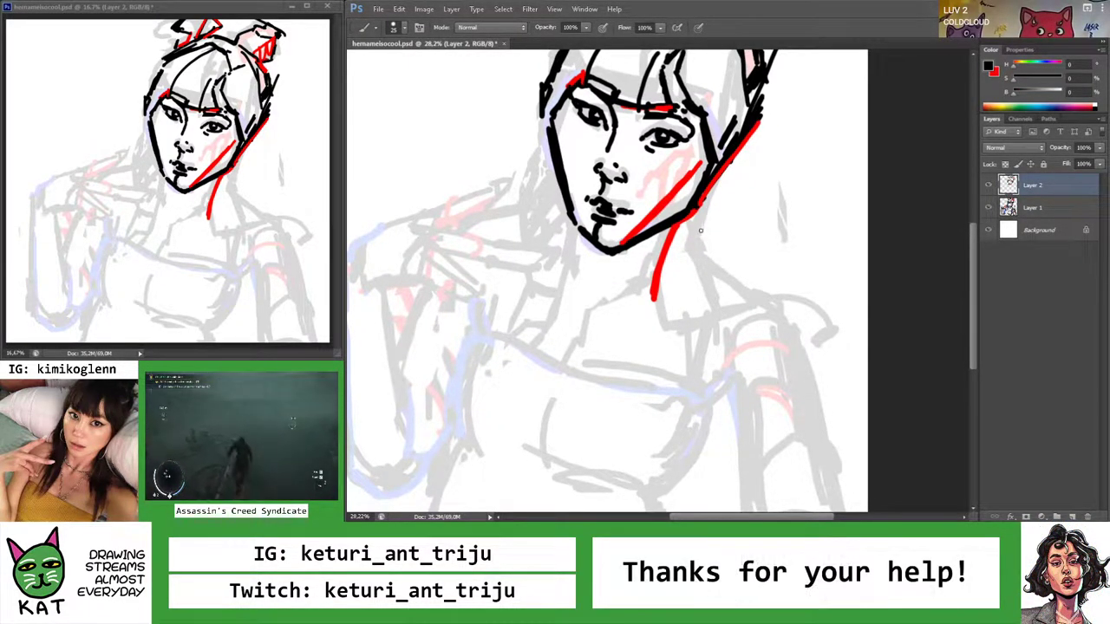
# Outline the hair lock beside the neck in black, with two side edges, a flat lower end and an inner strand line
pyautogui.scroll(-2, 682, 227)
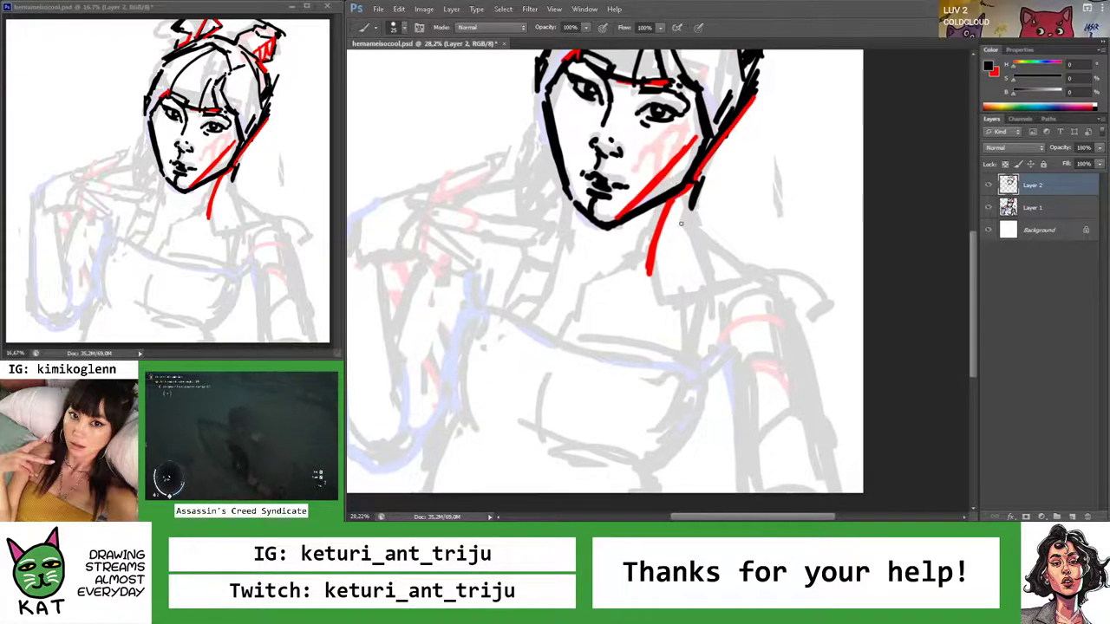
pyautogui.moveTo(697, 215); pyautogui.dragTo(720, 288)
pyautogui.moveTo(694, 193); pyautogui.dragTo(718, 276)
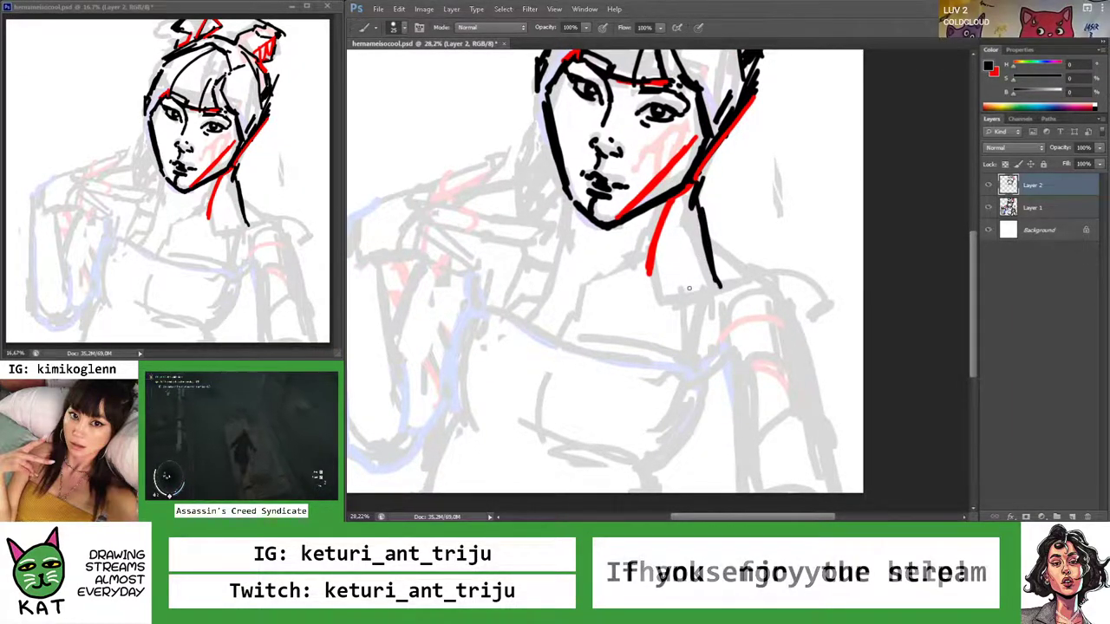
pyautogui.moveTo(654, 294); pyautogui.dragTo(716, 290)
pyautogui.moveTo(669, 201); pyautogui.dragTo(649, 293)
pyautogui.moveTo(666, 231); pyautogui.dragTo(651, 275)
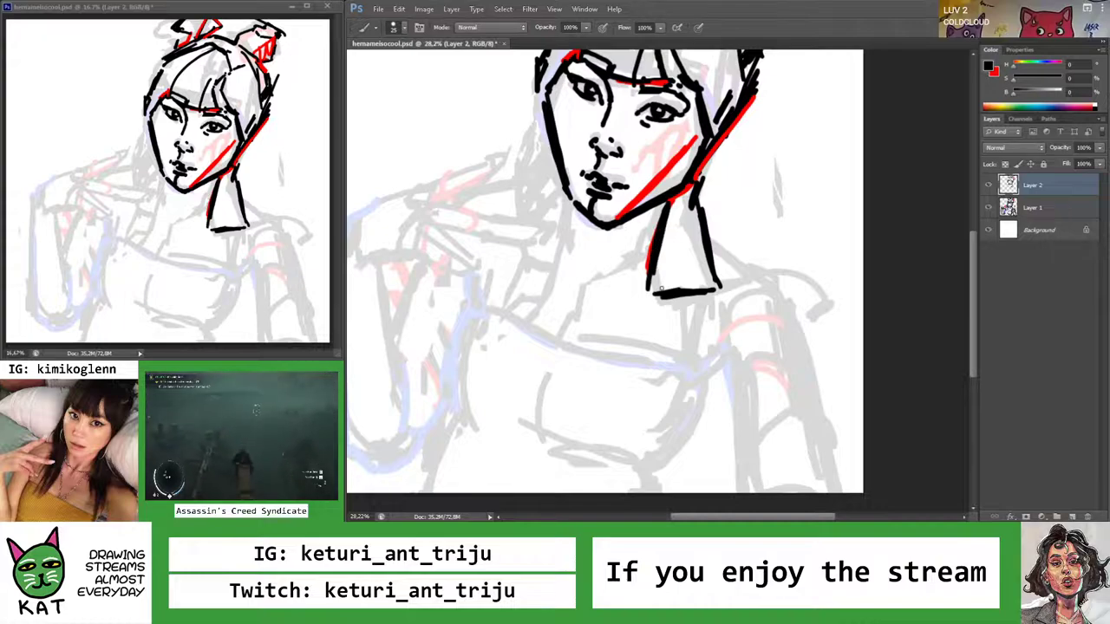
pyautogui.moveTo(685, 197); pyautogui.dragTo(662, 292)
# Try to sketch narrow pointed black tips hanging from the flat end of the hair lock
pyautogui.scroll(-3, 672, 261)
pyautogui.moveTo(683, 216); pyautogui.dragTo(688, 291)
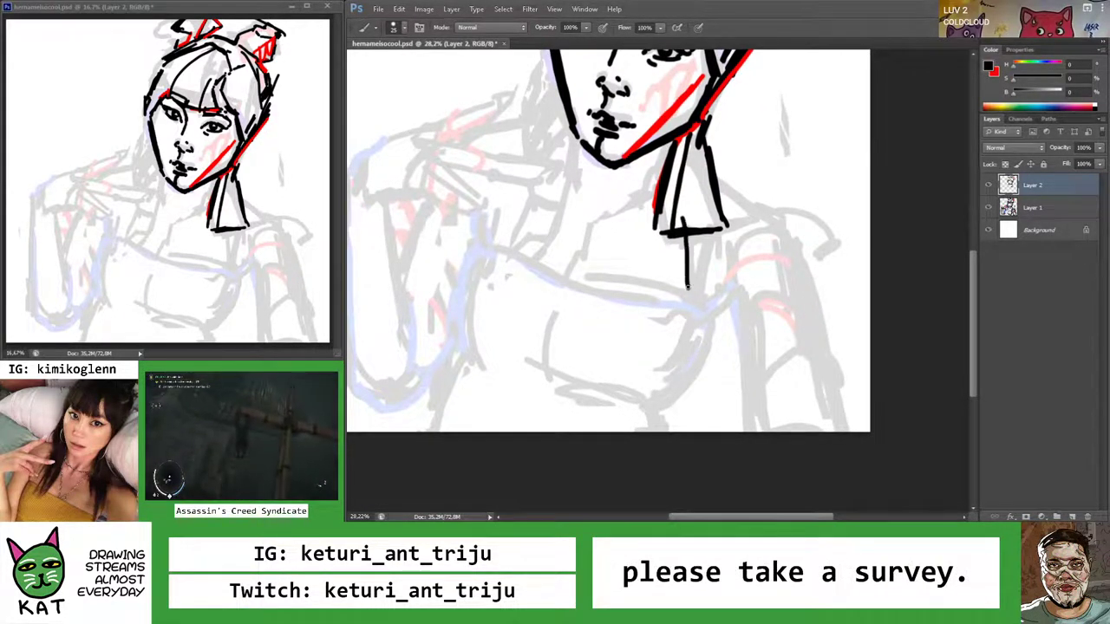
pyautogui.moveTo(684, 241); pyautogui.dragTo(687, 281)
pyautogui.moveTo(699, 234); pyautogui.dragTo(691, 319)
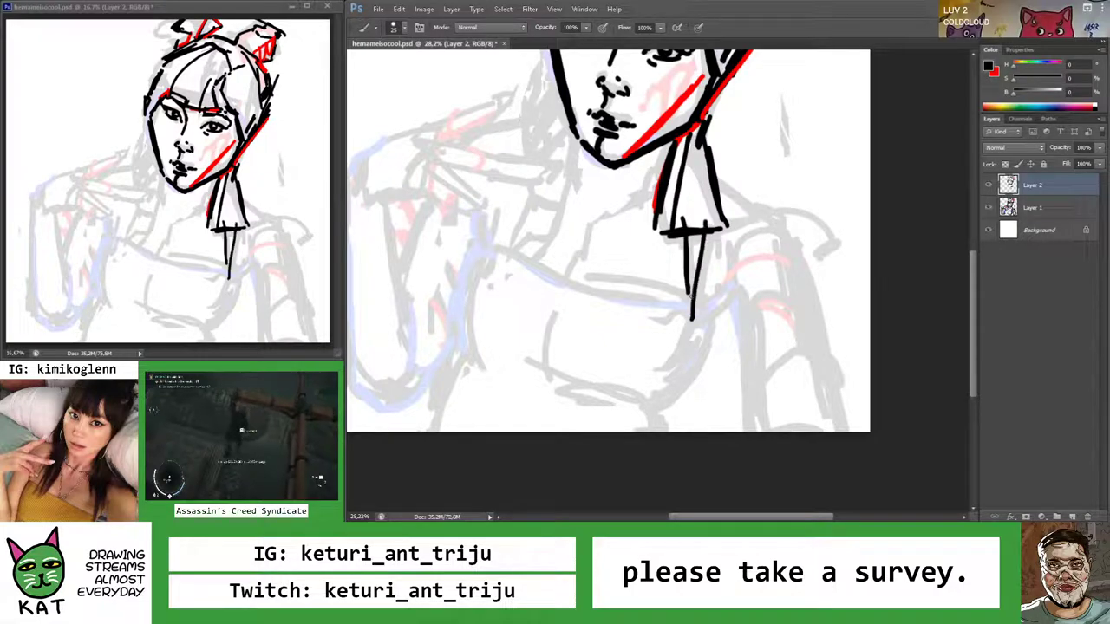
pyautogui.moveTo(702, 233); pyautogui.dragTo(710, 288)
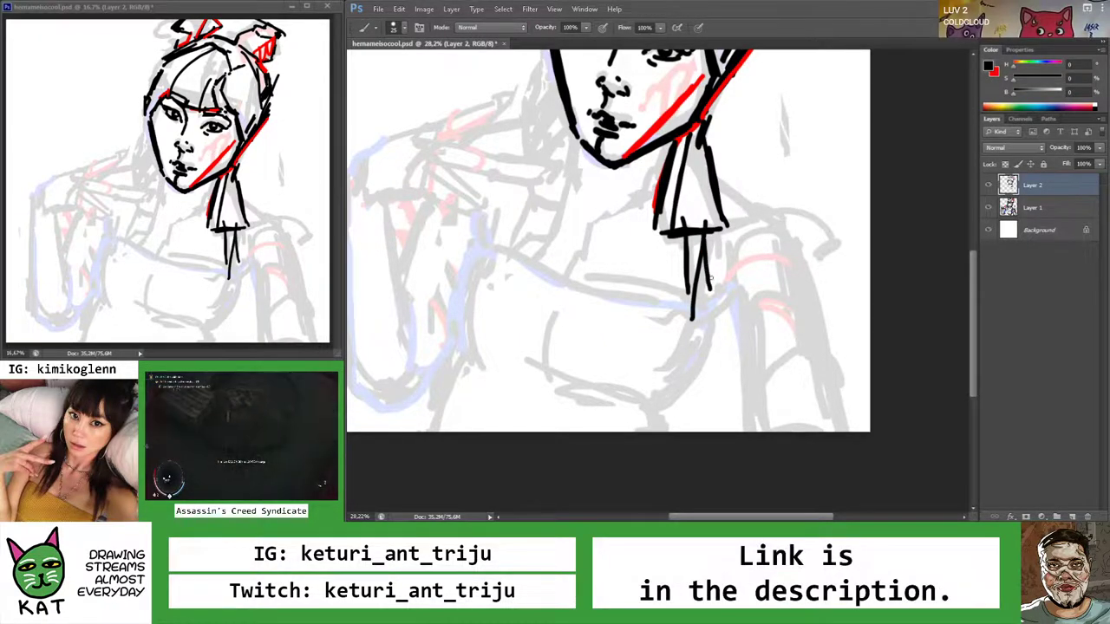
pyautogui.moveTo(704, 232); pyautogui.dragTo(713, 250)
pyautogui.moveTo(719, 198)
pyautogui.mouseDown()
pyautogui.moveTo(713, 229)
pyautogui.moveTo(656, 245)
pyautogui.moveTo(720, 262)
pyautogui.moveTo(710, 319)
pyautogui.mouseUp()
pyautogui.press('z')
pyautogui.hotkey('ctrl', 'alt', 'z')
pyautogui.hotkey('ctrl', 'alt', 'z')
pyautogui.hotkey('ctrl', 'alt', 'z')
pyautogui.hotkey('ctrl', 'alt', 'z')
pyautogui.hotkey('ctrl', 'alt', 'z')
# Sketch the black pointed tip under the hair lock's flat end, undoing the strokes that do not fit
pyautogui.press('b')
pyautogui.moveTo(697, 230); pyautogui.dragTo(714, 329)
pyautogui.moveTo(722, 198); pyautogui.dragTo(716, 335)
pyautogui.moveTo(687, 231)
pyautogui.mouseDown()
pyautogui.moveTo(694, 301)
pyautogui.moveTo(652, 264)
pyautogui.moveTo(684, 278)
pyautogui.mouseUp()
pyautogui.press('z')
pyautogui.hotkey('ctrl', 'alt', 'z')
pyautogui.hotkey('ctrl', 'alt', 'z')
pyautogui.press('b')
pyautogui.moveTo(674, 232); pyautogui.dragTo(706, 323)
# Draw a longer pointed tip in red below the outer side of the hair lock
pyautogui.press('x')
pyautogui.moveTo(716, 210)
pyautogui.mouseDown()
pyautogui.moveTo(710, 328)
pyautogui.moveTo(672, 280)
pyautogui.mouseUp()
pyautogui.press('z')
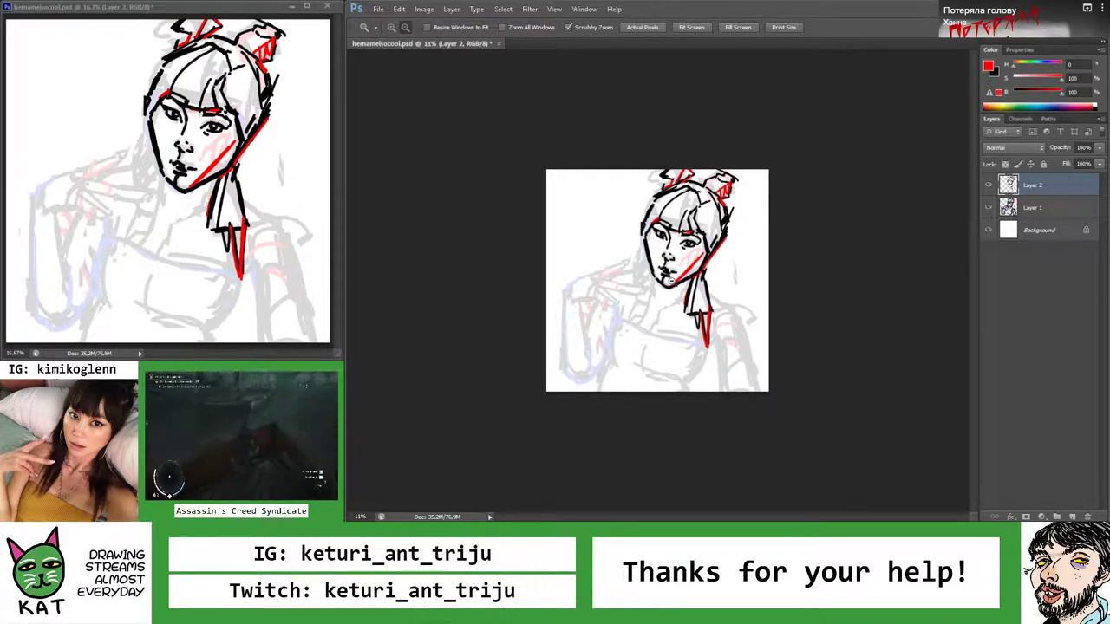
pyautogui.moveTo(679, 275); pyautogui.dragTo(753, 301)
pyautogui.press('b')
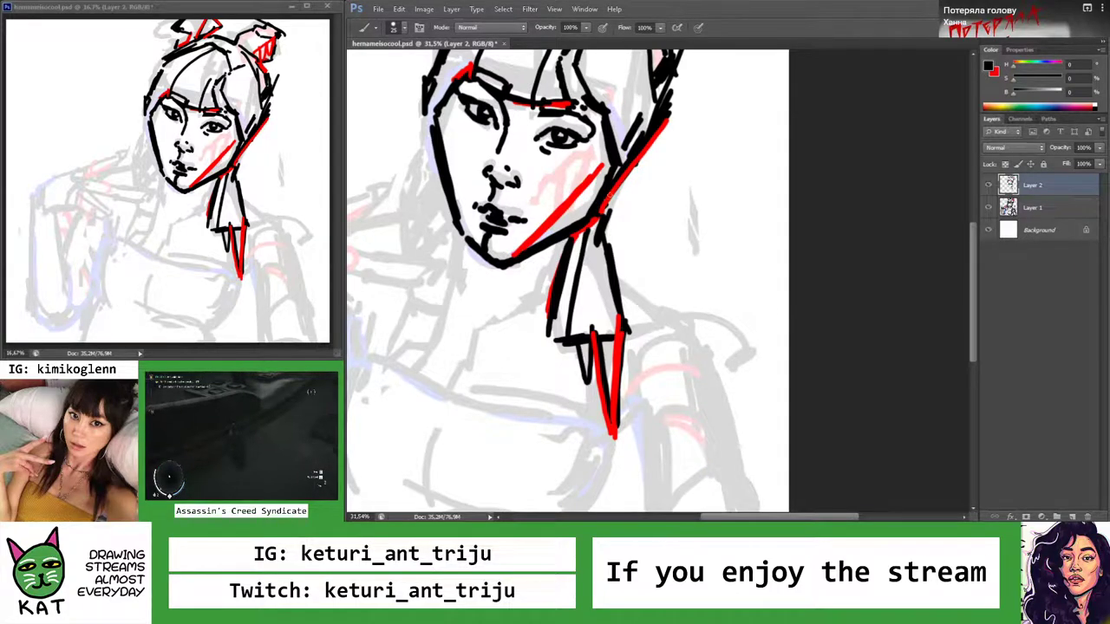
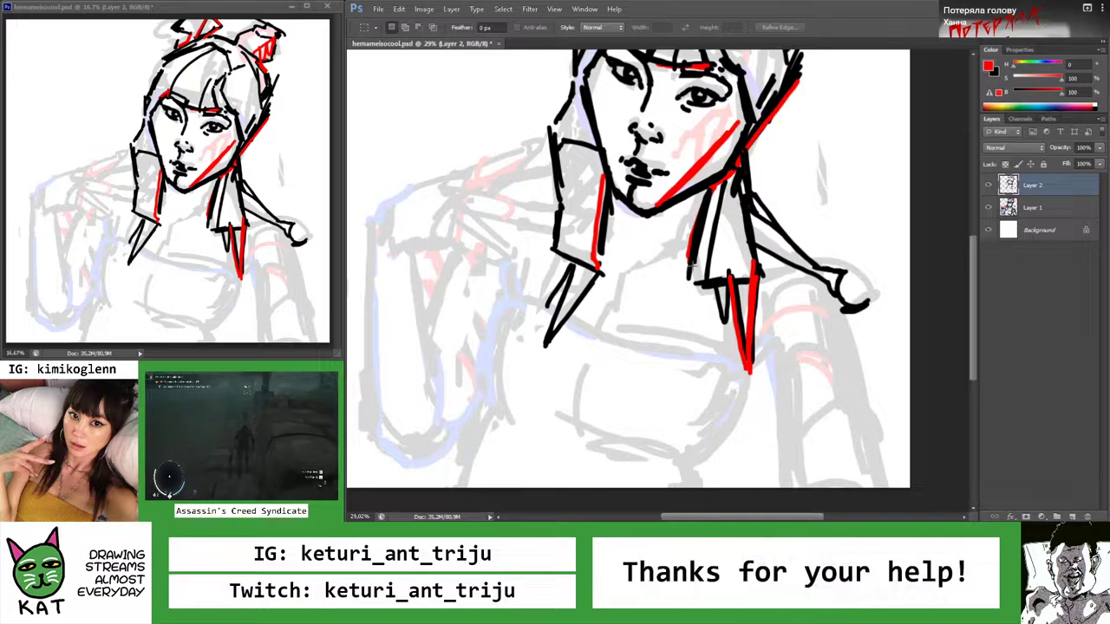
# Move the lower end of the red-tipped hair lock down and reposition the end of the opposite lock
pyautogui.press('v')
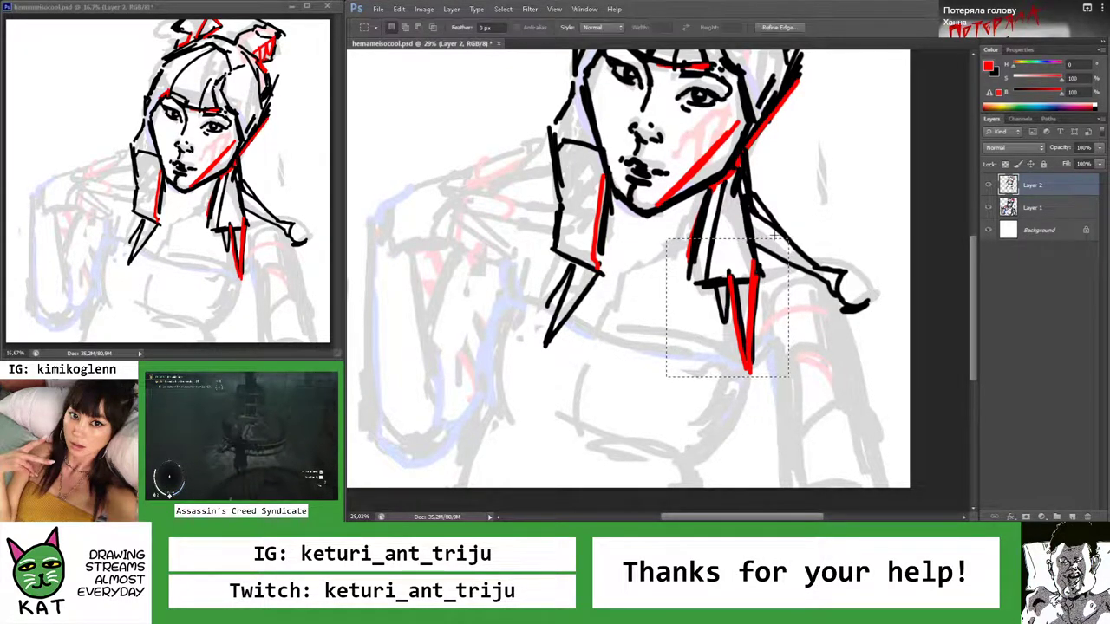
pyautogui.hotkey('ctrl', 'd')
pyautogui.moveTo(757, 319); pyautogui.dragTo(757, 341)
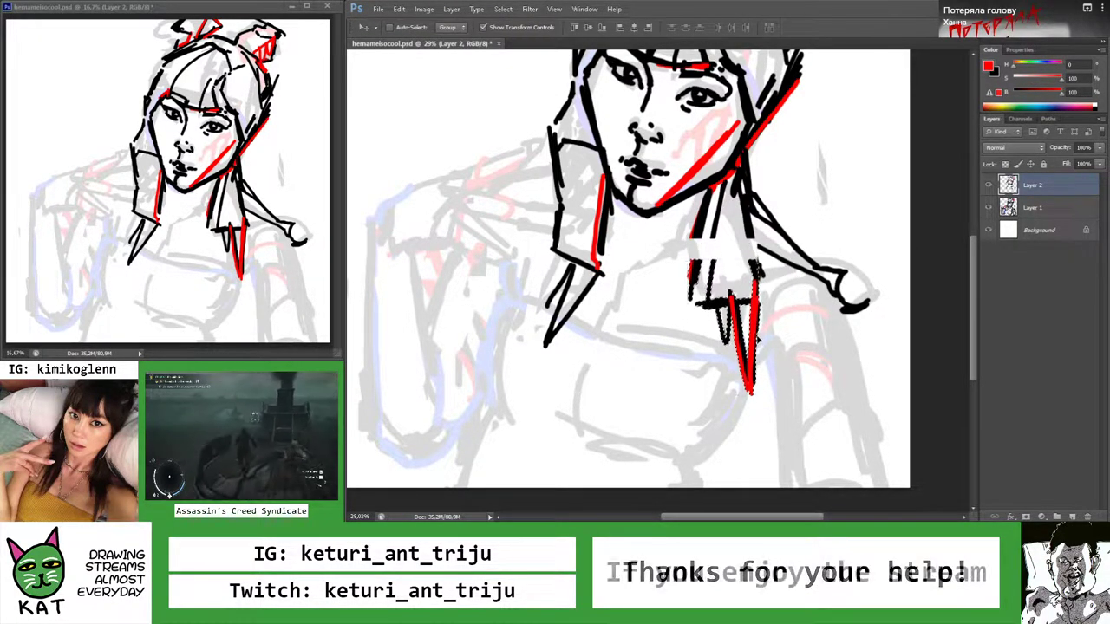
pyautogui.press('m')
pyautogui.press('v')
pyautogui.moveTo(608, 365); pyautogui.dragTo(607, 375)
# Select the point of the long red hair tip and shift it slightly outward
pyautogui.press('z')
pyautogui.moveTo(660, 317)
pyautogui.mouseDown()
pyautogui.moveTo(555, 318)
pyautogui.moveTo(651, 318)
pyautogui.mouseUp()
pyautogui.moveTo(772, 414); pyautogui.dragTo(761, 369)
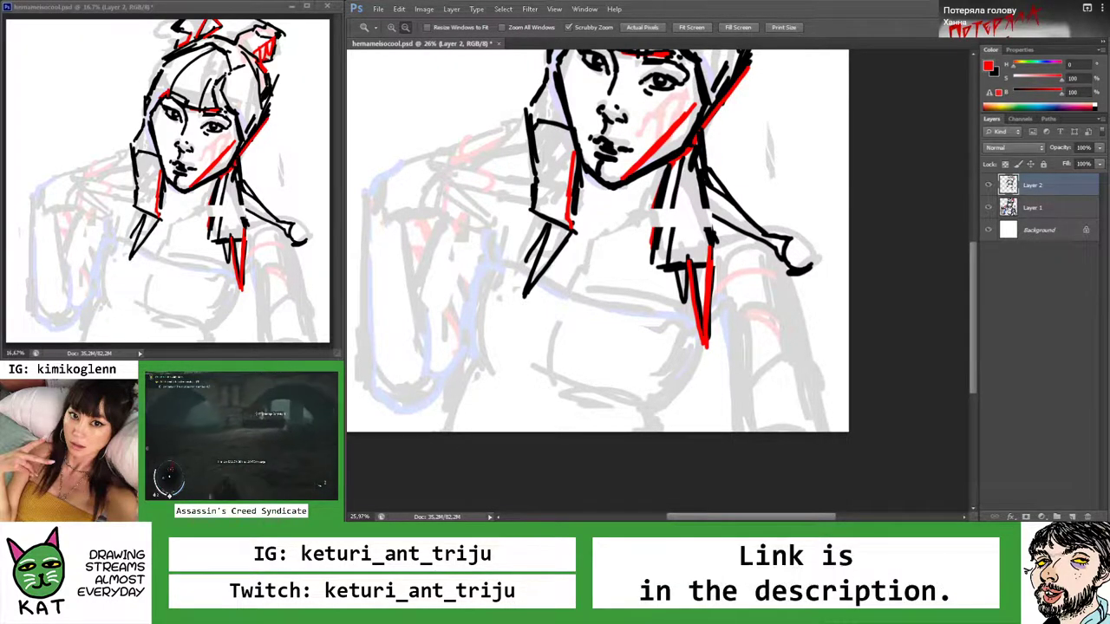
pyautogui.moveTo(719, 333); pyautogui.dragTo(730, 333)
pyautogui.press('m')
pyautogui.moveTo(665, 314)
pyautogui.mouseDown()
pyautogui.moveTo(762, 385)
pyautogui.moveTo(732, 355)
pyautogui.moveTo(655, 326)
pyautogui.moveTo(714, 351)
pyautogui.moveTo(666, 327)
pyautogui.moveTo(679, 355)
pyautogui.moveTo(728, 347)
pyautogui.mouseUp()
pyautogui.press('v')
# Sketch the neck in black with a mark at the throat notch and lines rising from it toward the jaw
pyautogui.press('z')
pyautogui.press('b')
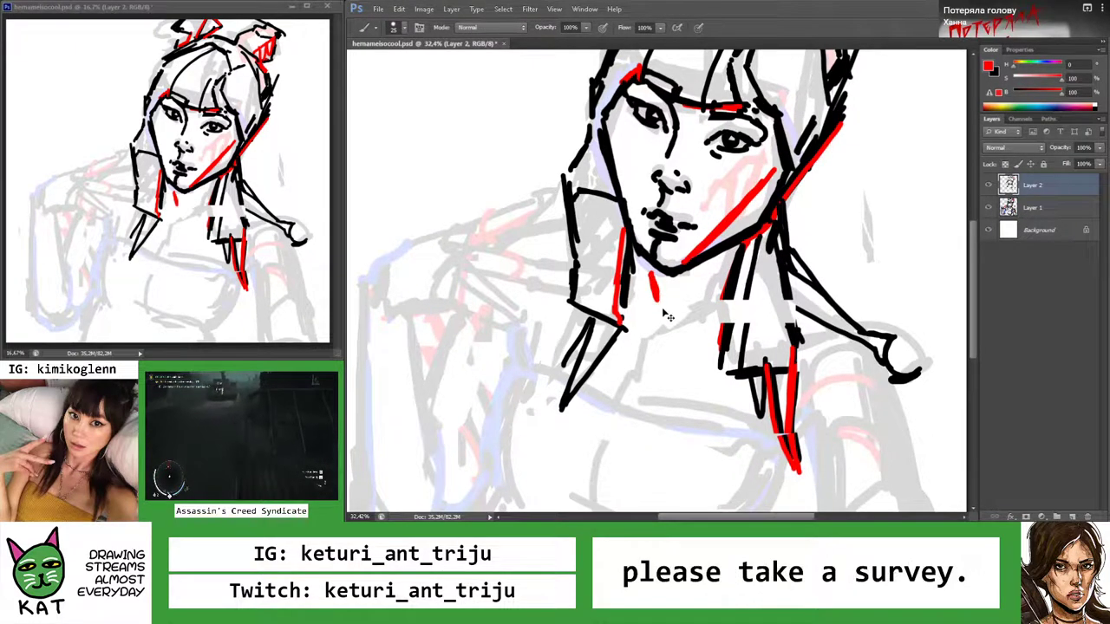
pyautogui.press('x')
pyautogui.moveTo(725, 291)
pyautogui.mouseDown()
pyautogui.moveTo(737, 246)
pyautogui.moveTo(713, 300)
pyautogui.mouseUp()
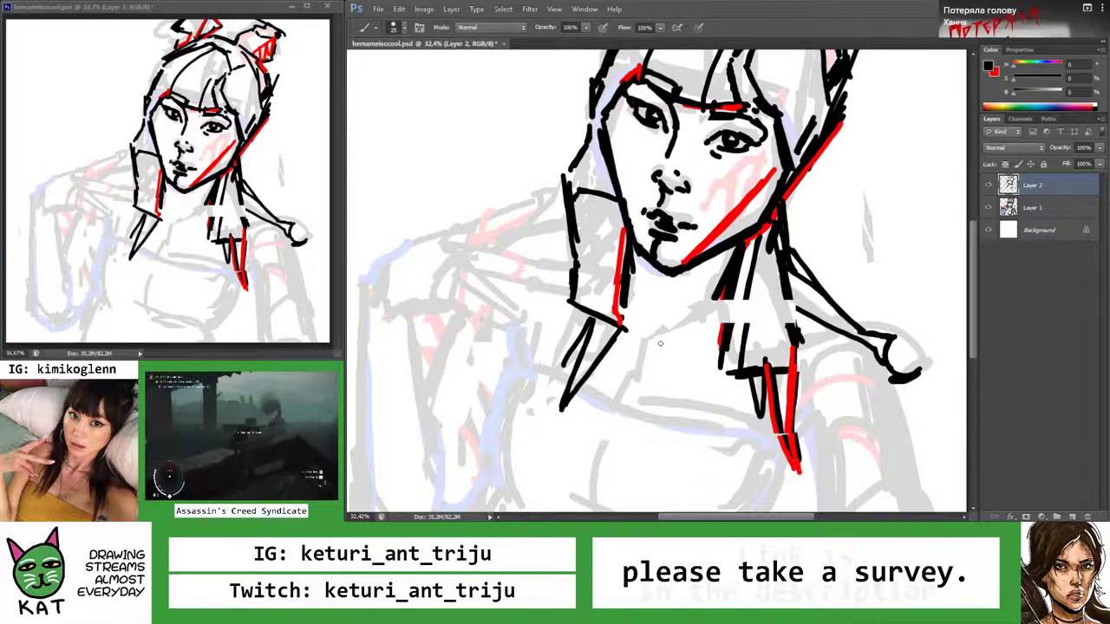
pyautogui.click(642, 341)
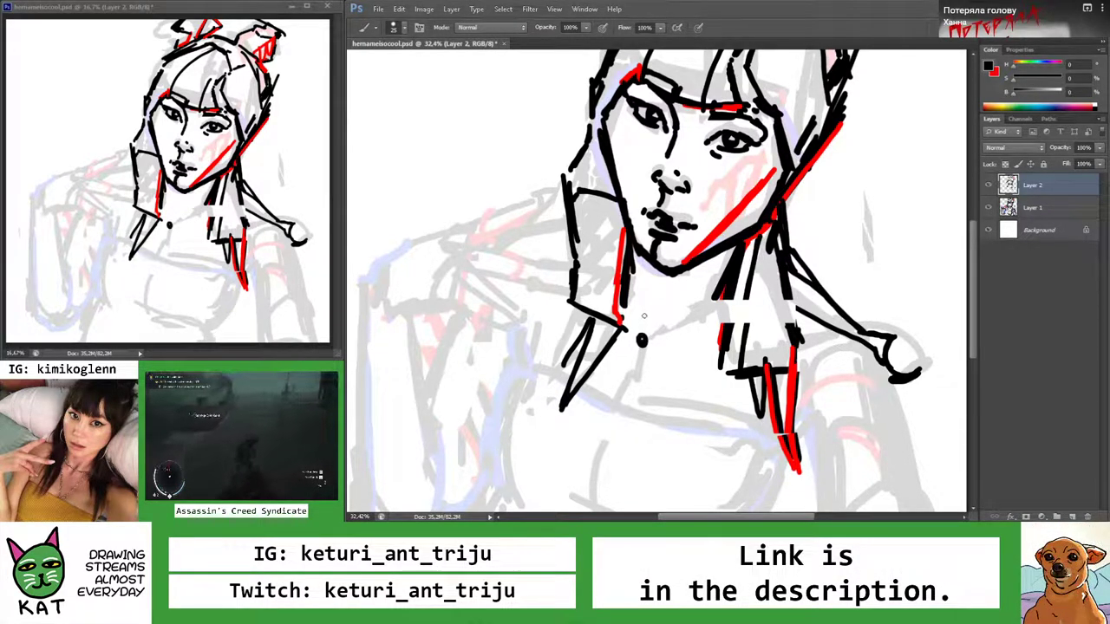
pyautogui.moveTo(644, 338); pyautogui.dragTo(685, 302)
pyautogui.hotkey('ctrl', 'z')
pyautogui.moveTo(645, 338); pyautogui.dragTo(685, 304)
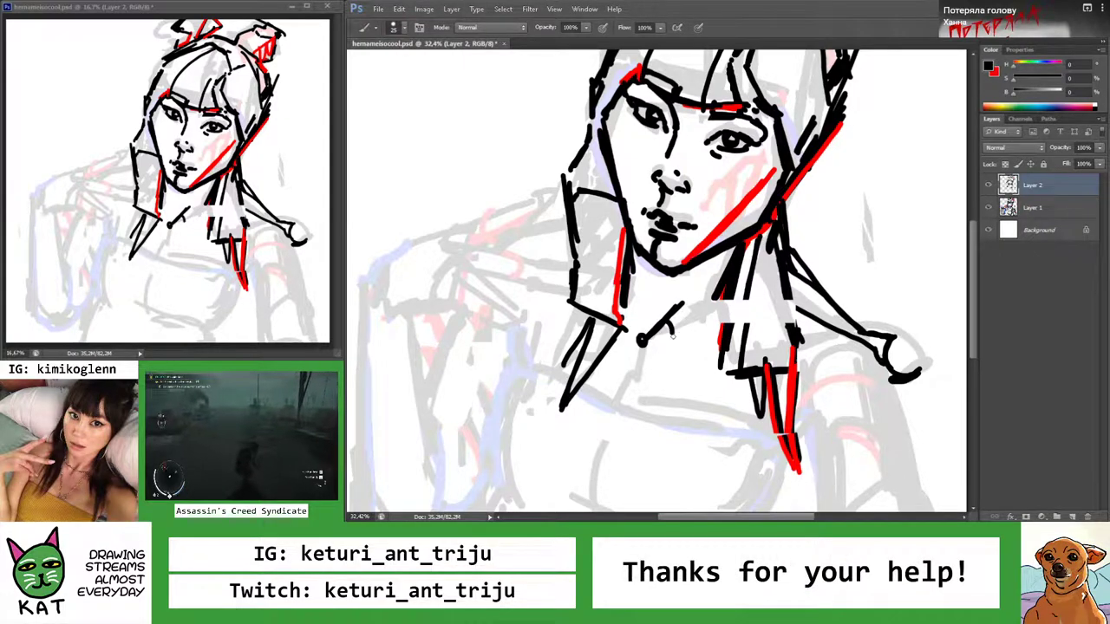
pyautogui.moveTo(649, 344); pyautogui.dragTo(682, 328)
pyautogui.moveTo(643, 283)
pyautogui.mouseDown()
pyautogui.moveTo(644, 334)
pyautogui.moveTo(607, 334)
pyautogui.moveTo(673, 340)
pyautogui.moveTo(713, 292)
pyautogui.moveTo(637, 349)
pyautogui.mouseUp()
pyautogui.press('z')
pyautogui.press('b')
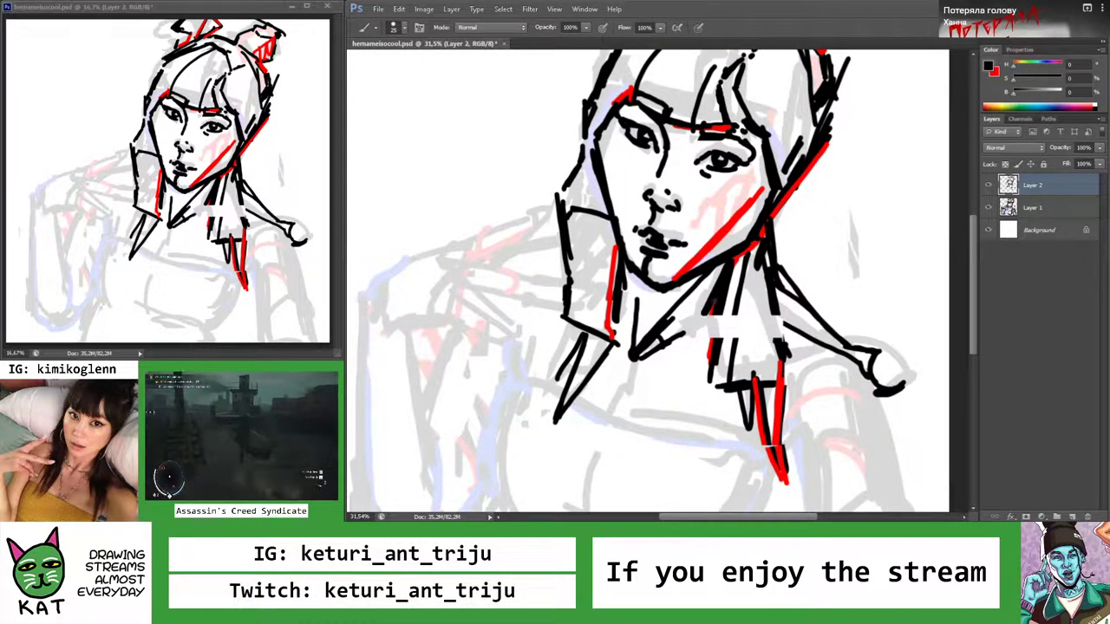
# Scribble red shading on the neck beside the throat lines and add a short red line below the throat notch
pyautogui.press('x')
pyautogui.moveTo(668, 335)
pyautogui.mouseDown()
pyautogui.moveTo(702, 288)
pyautogui.moveTo(595, 304)
pyautogui.moveTo(755, 328)
pyautogui.moveTo(724, 331)
pyautogui.mouseUp()
pyautogui.press('z')
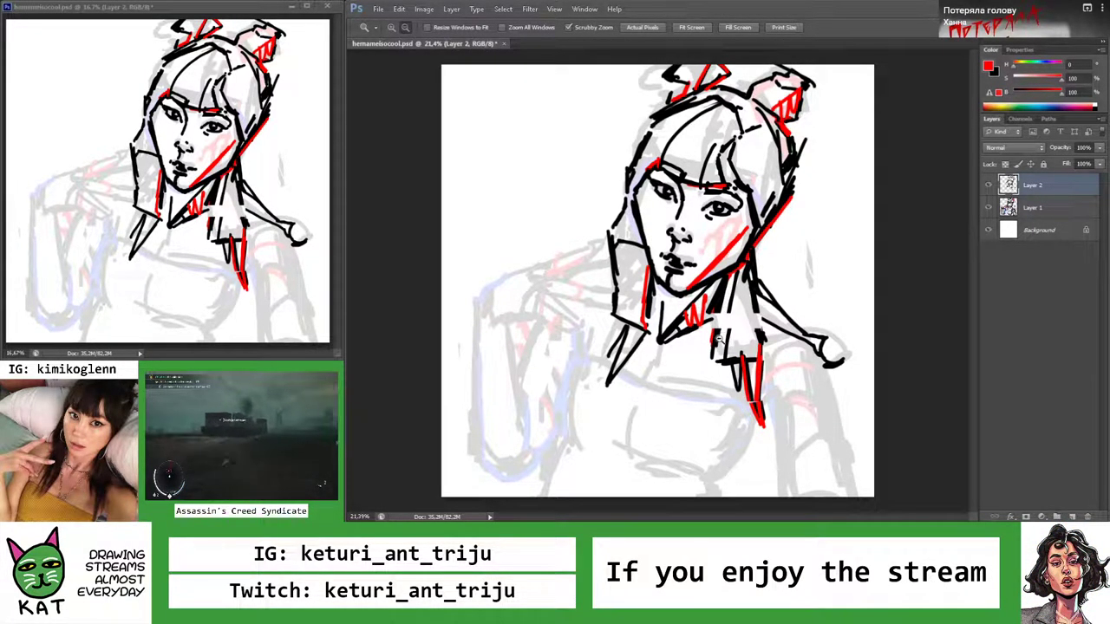
pyautogui.scroll(-2, 778, 394)
pyautogui.scroll(4, 763, 411)
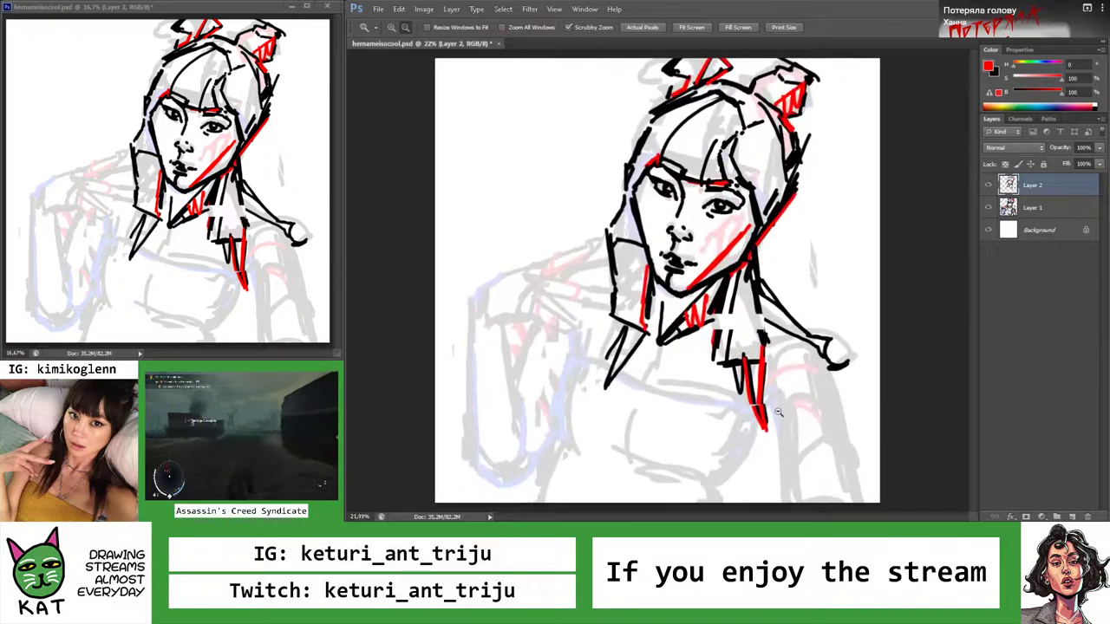
pyautogui.moveTo(754, 423); pyautogui.dragTo(748, 386)
pyautogui.scroll(2, 719, 377)
pyautogui.scroll(-3, 686, 368)
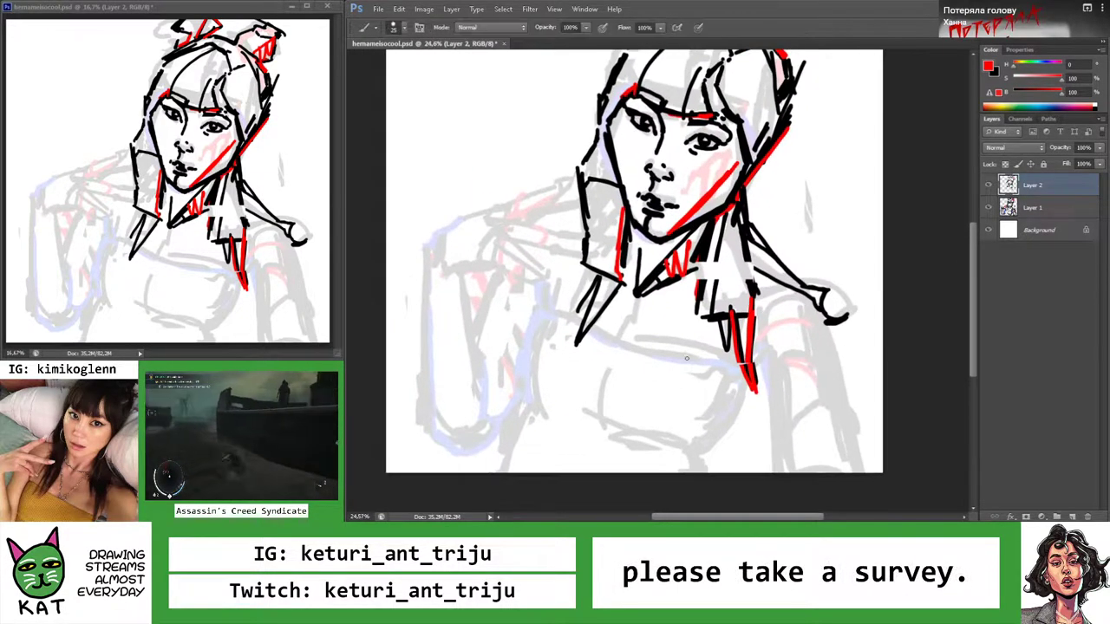
pyautogui.scroll(1, 652, 330)
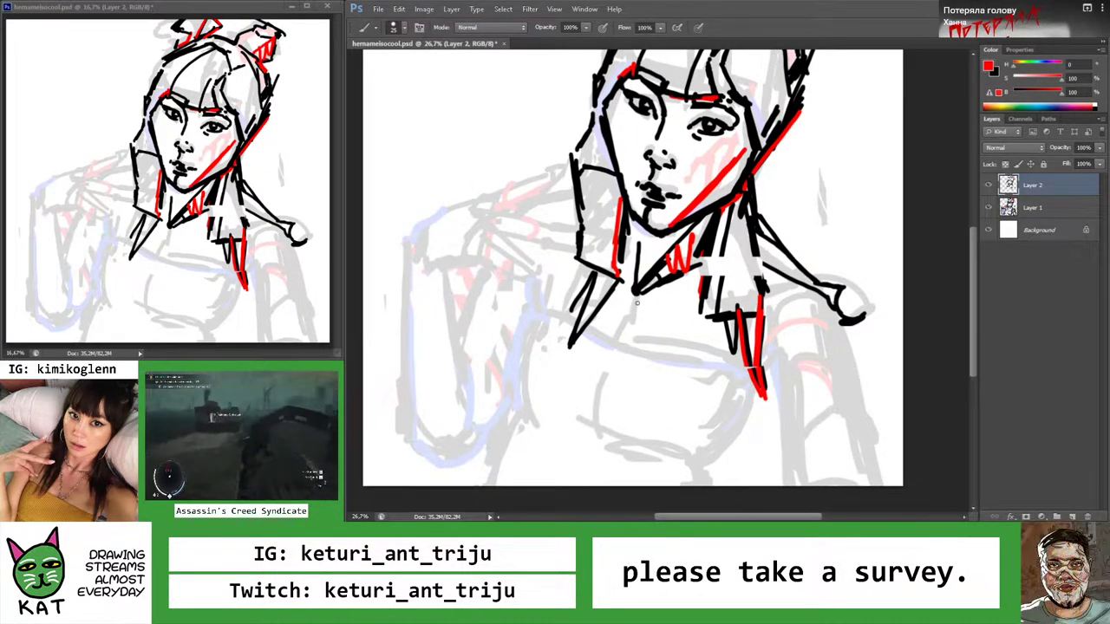
# Draw the collarbone stroke and the curved upper edge of the top across the chest in black
pyautogui.press('x')
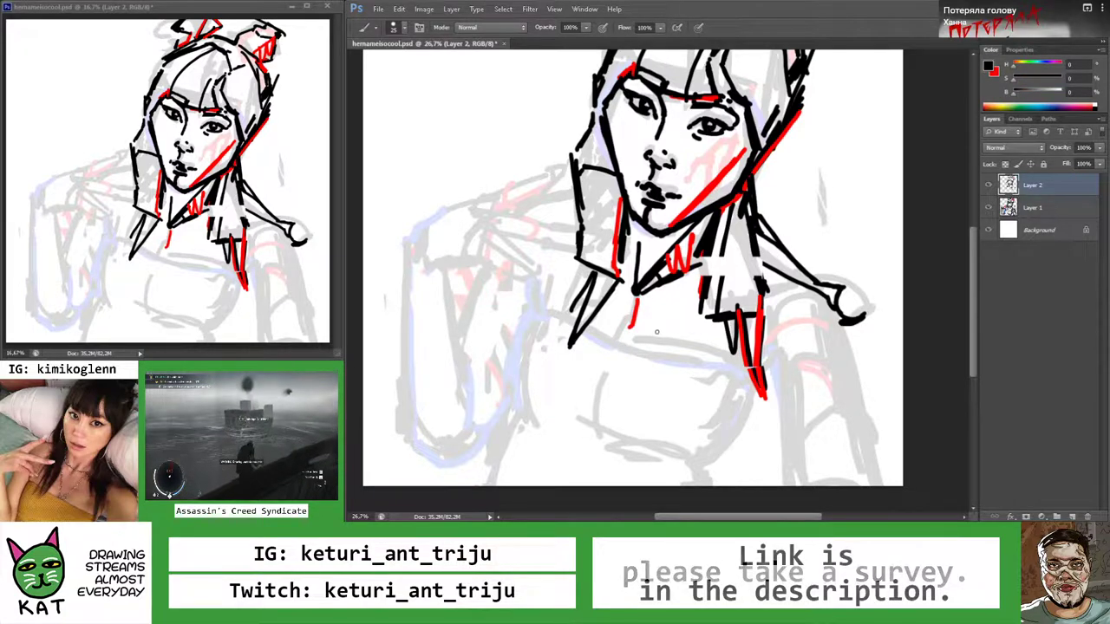
pyautogui.moveTo(630, 347); pyautogui.dragTo(672, 326)
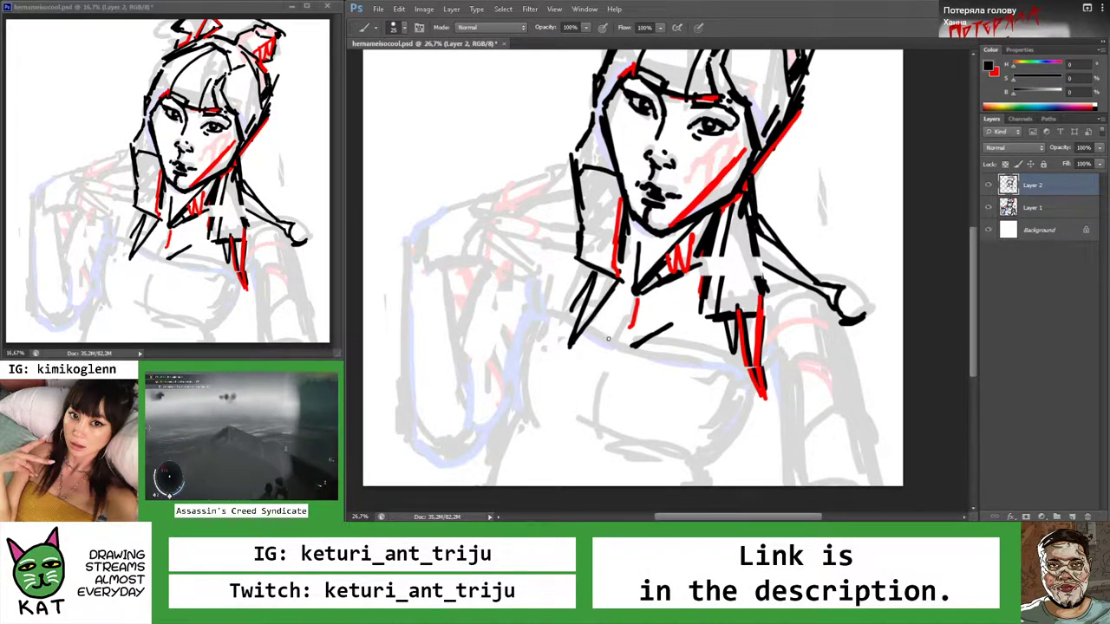
pyautogui.moveTo(573, 334)
pyautogui.mouseDown()
pyautogui.moveTo(667, 358)
pyautogui.moveTo(655, 364)
pyautogui.moveTo(666, 368)
pyautogui.moveTo(727, 373)
pyautogui.mouseUp()
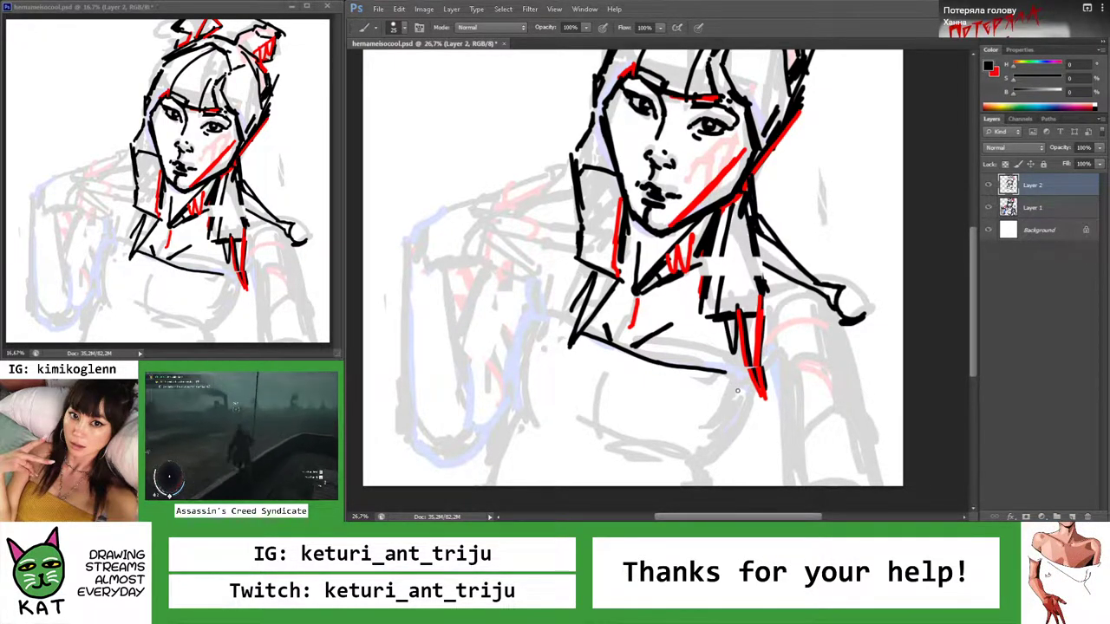
# Draw the torso's outer contour in black from below the red hair tip around the bust to the canvas edge
pyautogui.moveTo(740, 392); pyautogui.dragTo(743, 355)
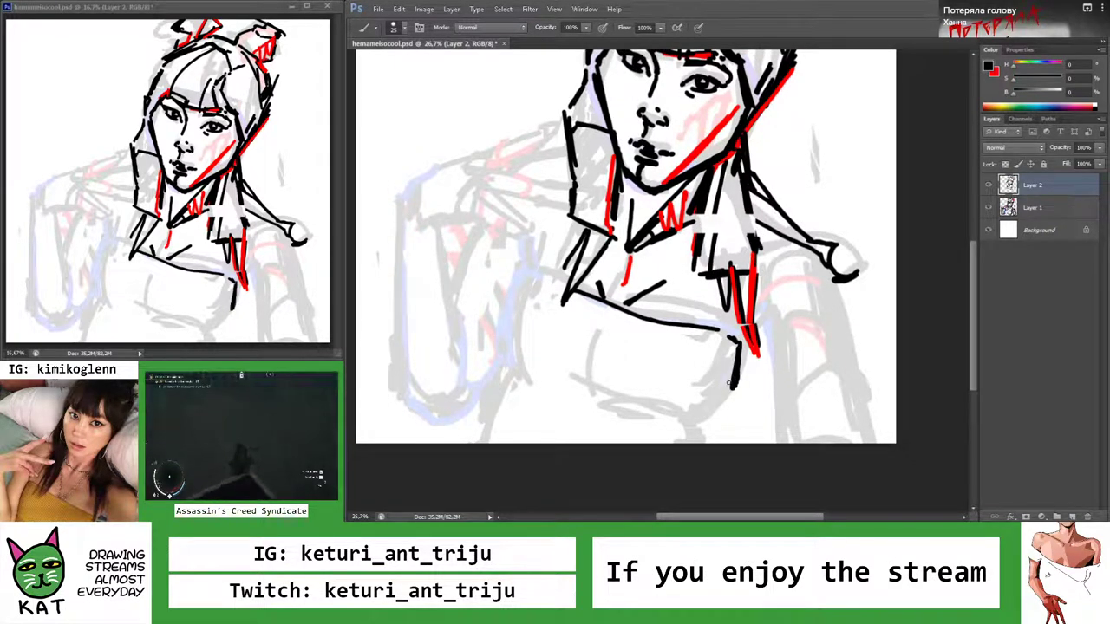
pyautogui.hotkey('ctrl', 'z')
pyautogui.moveTo(741, 345); pyautogui.dragTo(730, 400)
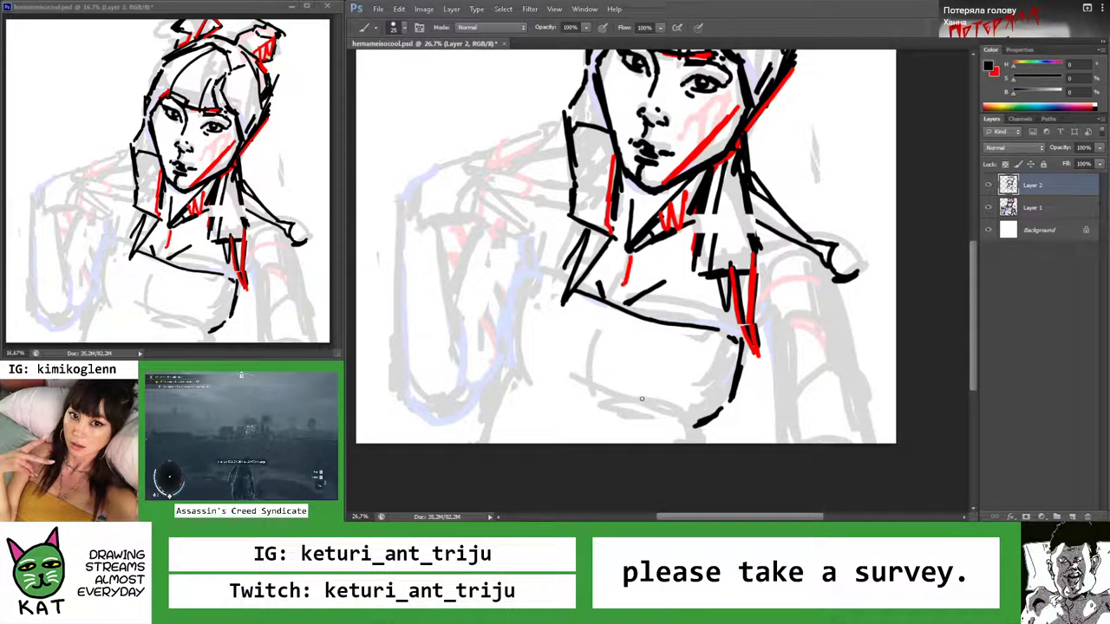
pyautogui.moveTo(693, 427); pyautogui.dragTo(656, 448)
pyautogui.moveTo(676, 409)
pyautogui.mouseDown()
pyautogui.moveTo(697, 416)
pyautogui.moveTo(688, 412)
pyautogui.mouseUp()
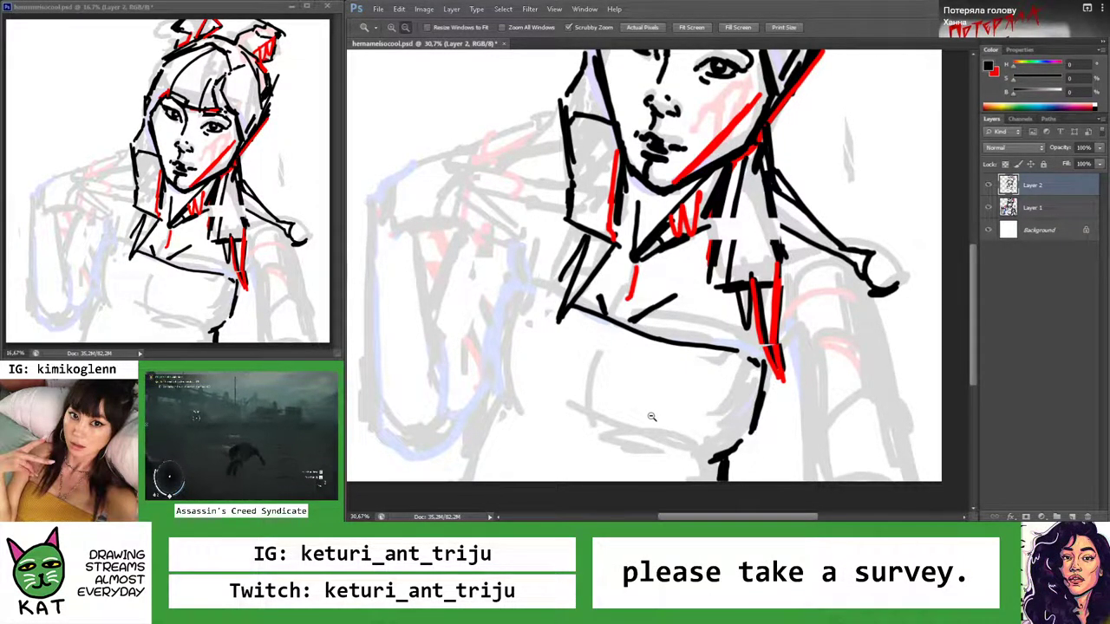
# Draw the top's inner contour in black from the neckline down to the canvas edge, redoing strokes that miss the sketch
pyautogui.press('b')
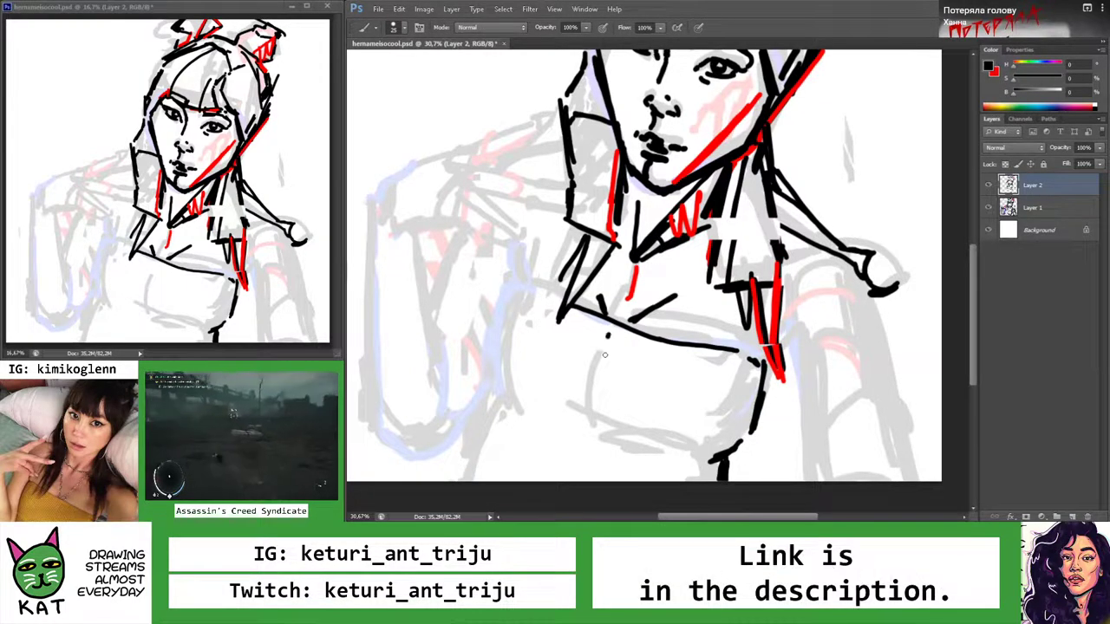
pyautogui.moveTo(607, 333); pyautogui.dragTo(604, 404)
pyautogui.hotkey('ctrl', 'z')
pyautogui.moveTo(609, 325); pyautogui.dragTo(586, 418)
pyautogui.hotkey('ctrl', 'z')
pyautogui.moveTo(600, 328); pyautogui.dragTo(568, 479)
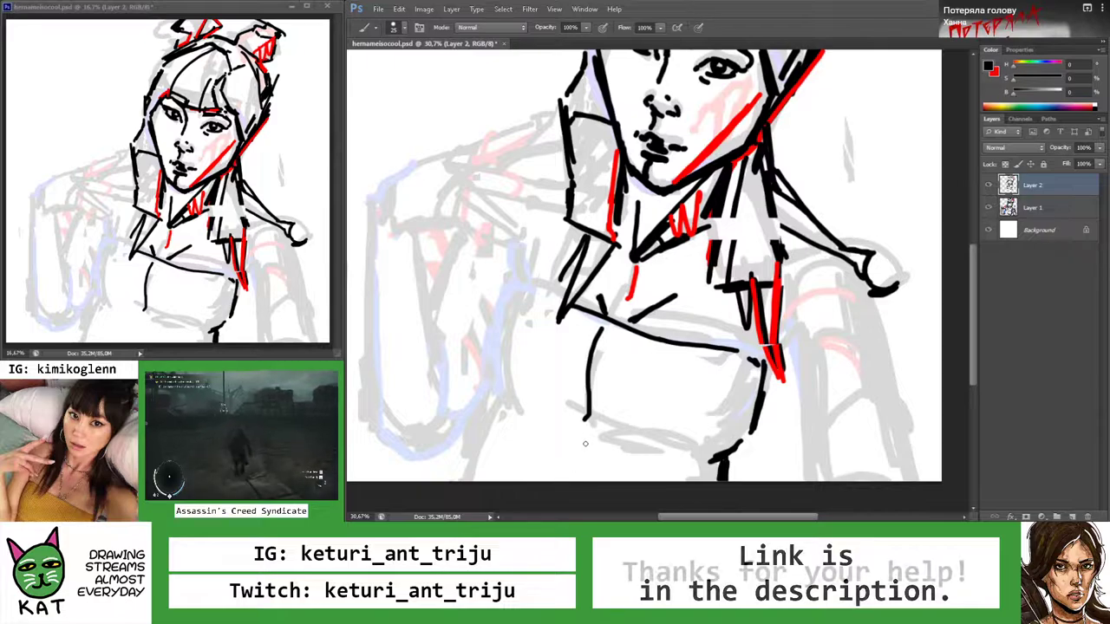
# Draw the torso's remaining side line beside the raised arm down to the canvas edge, replacing the first attempt
pyautogui.moveTo(497, 388); pyautogui.dragTo(486, 480)
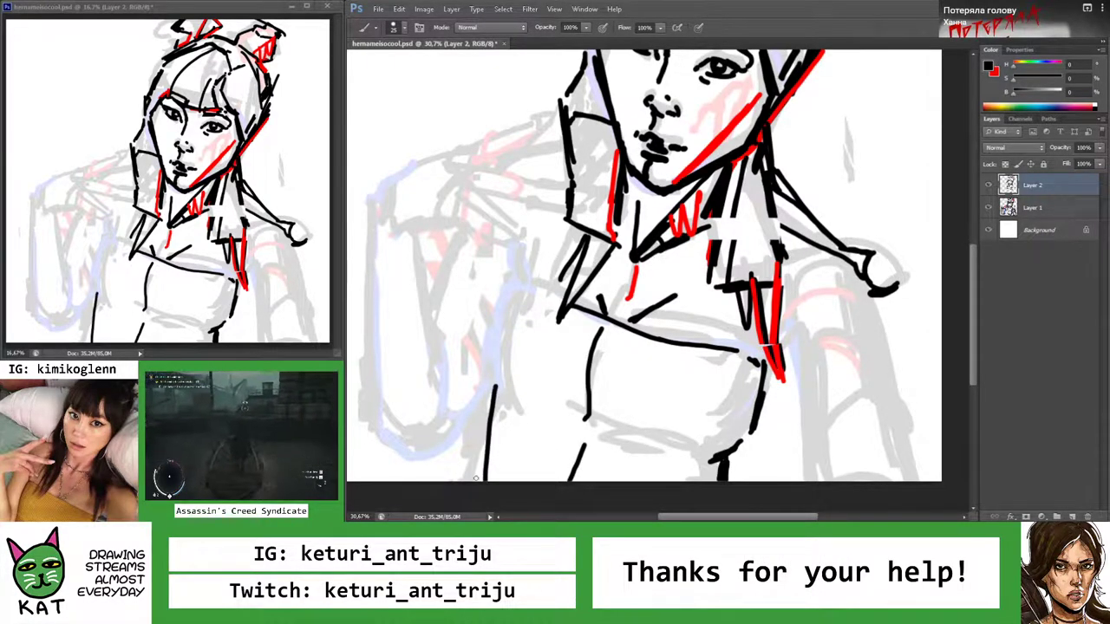
pyautogui.hotkey('ctrl', 'z')
pyautogui.moveTo(489, 405); pyautogui.dragTo(475, 480)
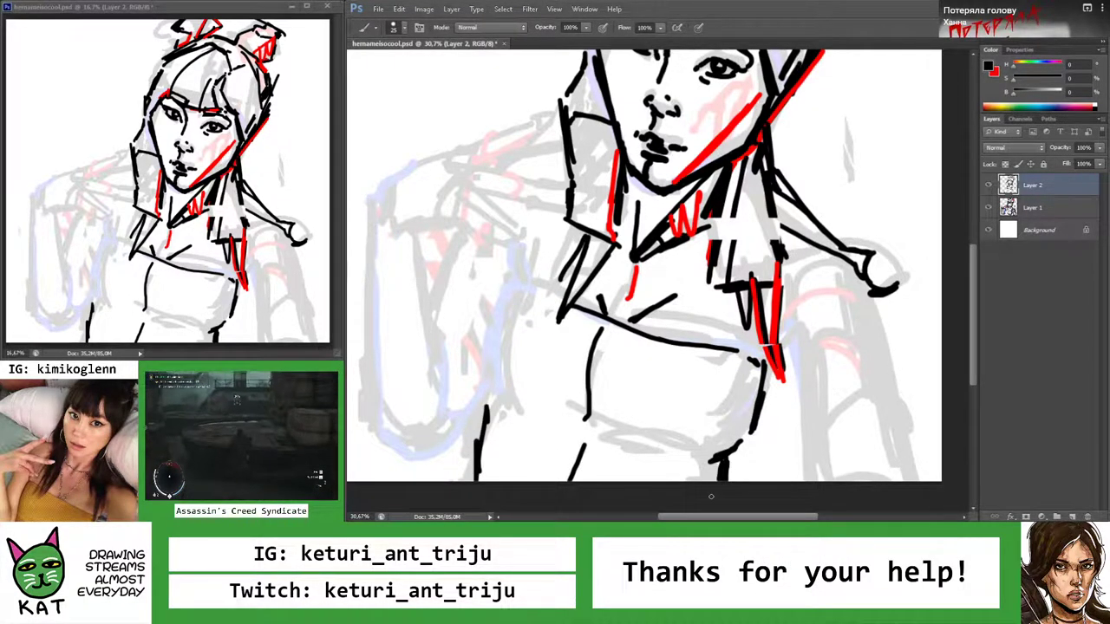
# Draw red contour lines along the underside of the bust and from the side of the top down to the canvas edge
pyautogui.press('z')
pyautogui.moveTo(693, 472)
pyautogui.mouseDown()
pyautogui.moveTo(659, 471)
pyautogui.moveTo(699, 471)
pyautogui.mouseUp()
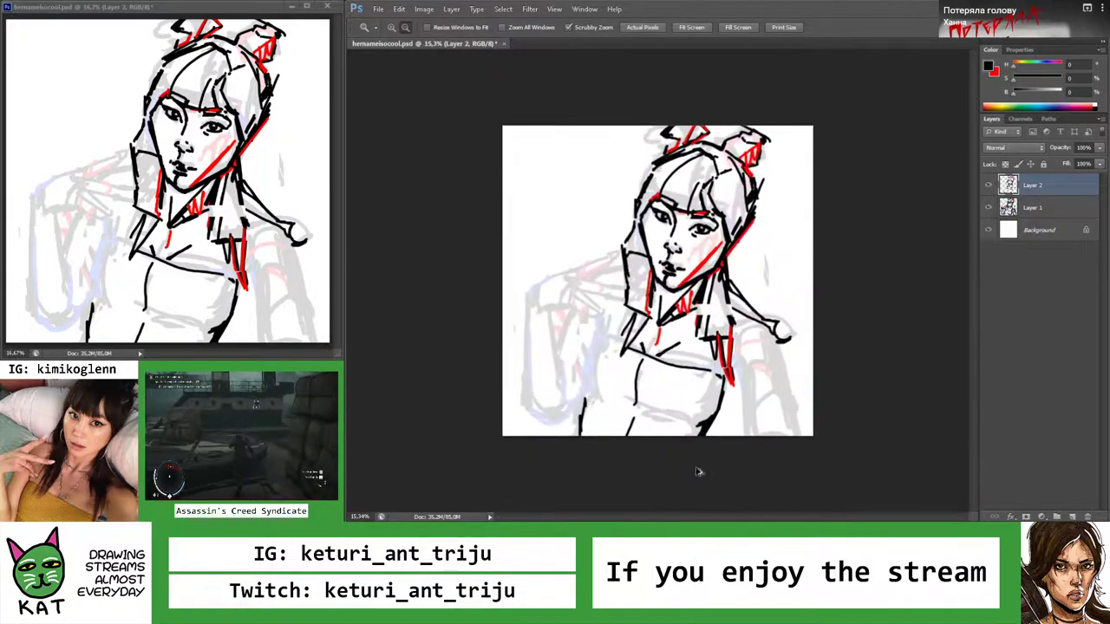
pyautogui.moveTo(752, 430); pyautogui.dragTo(783, 422)
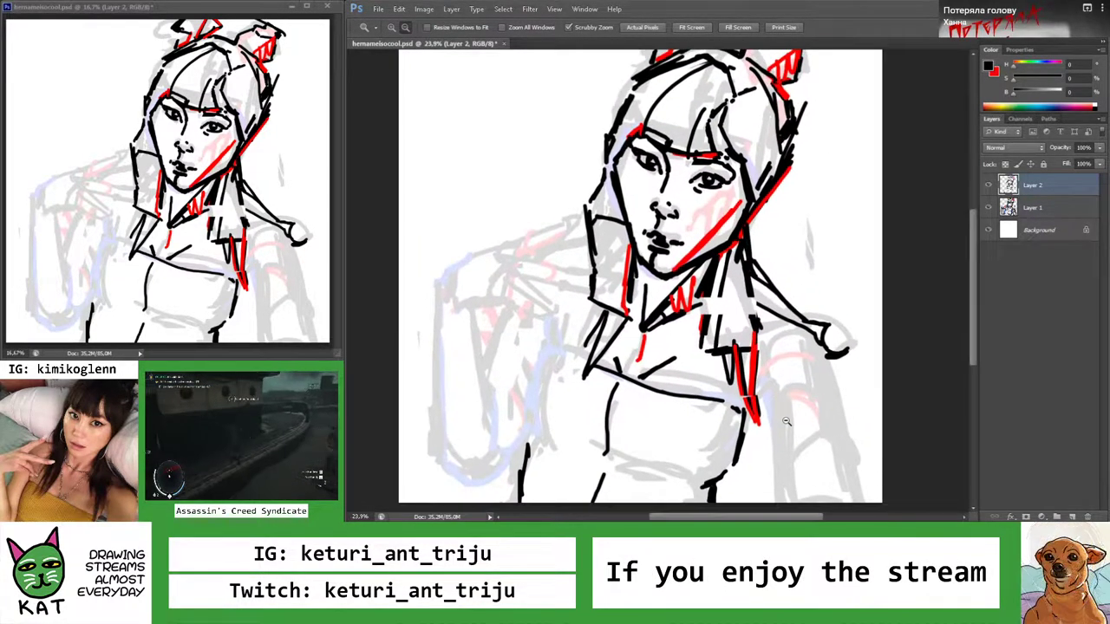
pyautogui.press('x')
pyautogui.press('b')
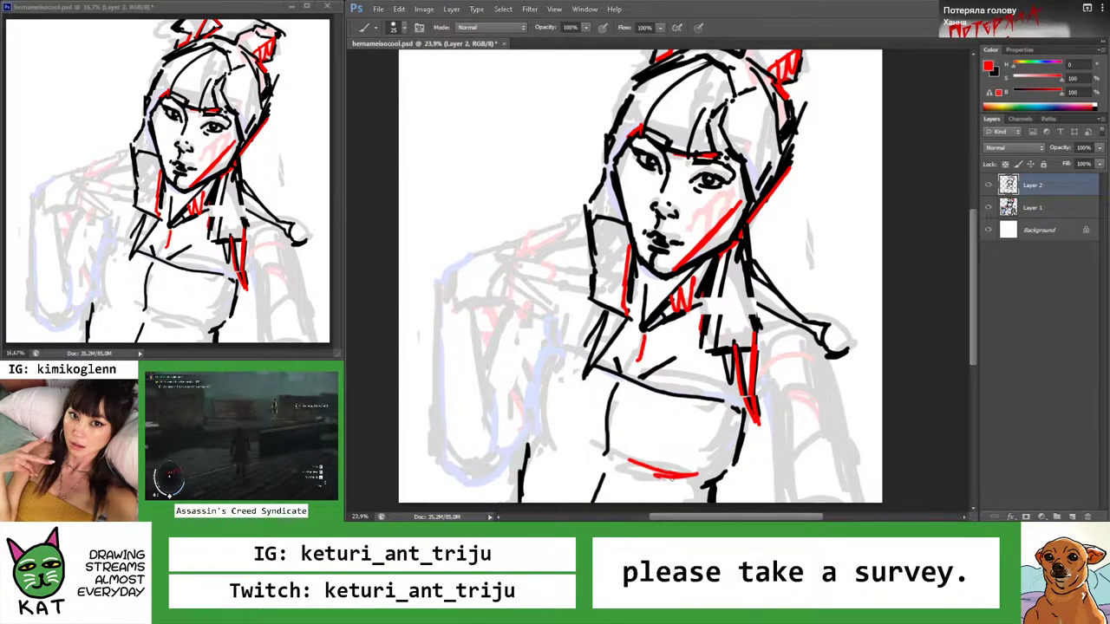
pyautogui.moveTo(628, 462); pyautogui.dragTo(693, 475)
pyautogui.moveTo(737, 410)
pyautogui.mouseDown()
pyautogui.moveTo(692, 473)
pyautogui.moveTo(655, 471)
pyautogui.moveTo(775, 442)
pyautogui.moveTo(750, 425)
pyautogui.mouseUp()
# Draw the shoulder line, outer edge and hem of the short sleeve in black, replacing the red shoulder stroke
pyautogui.press('z')
pyautogui.press('b')
pyautogui.moveTo(657, 252); pyautogui.dragTo(712, 281)
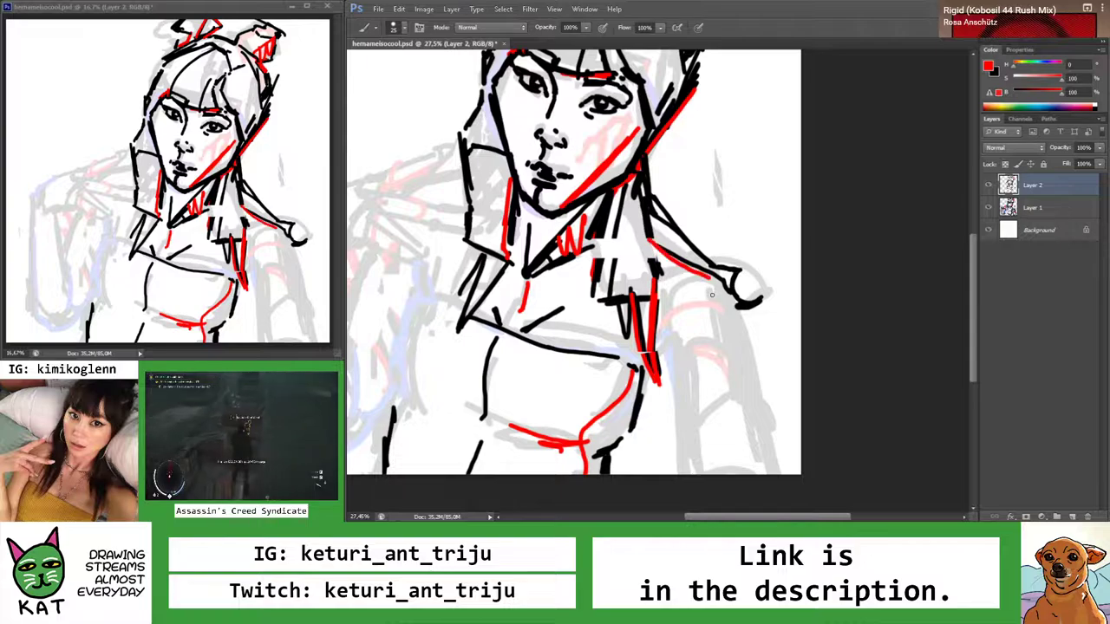
pyautogui.hotkey('ctrl', 'z')
pyautogui.press('x')
pyautogui.moveTo(651, 241); pyautogui.dragTo(729, 284)
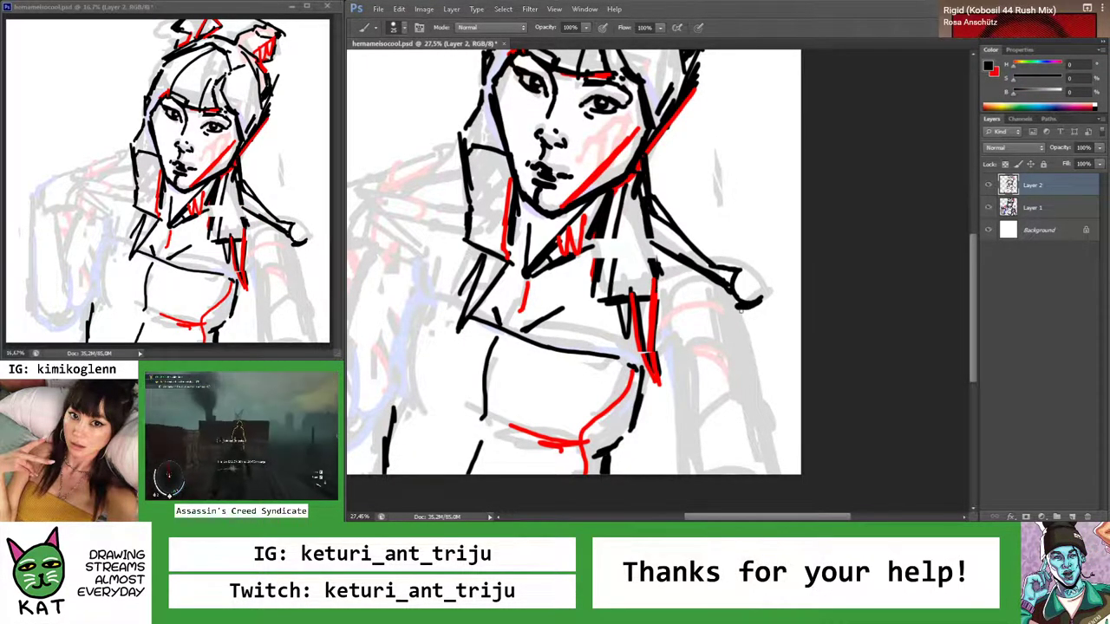
pyautogui.moveTo(743, 351); pyautogui.dragTo(734, 291)
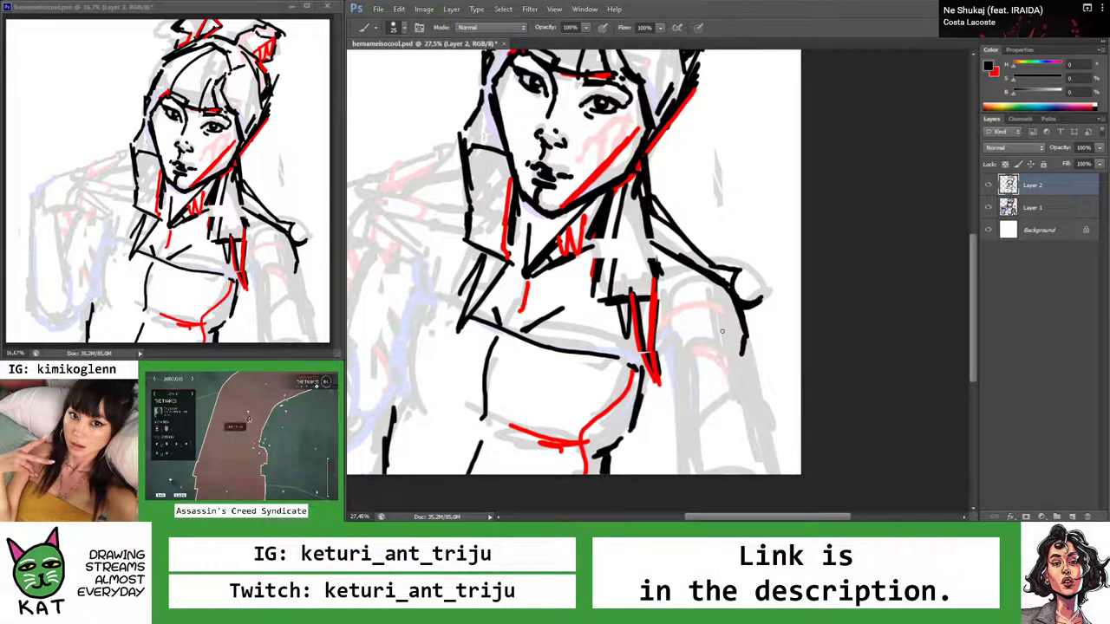
pyautogui.moveTo(659, 323); pyautogui.dragTo(742, 356)
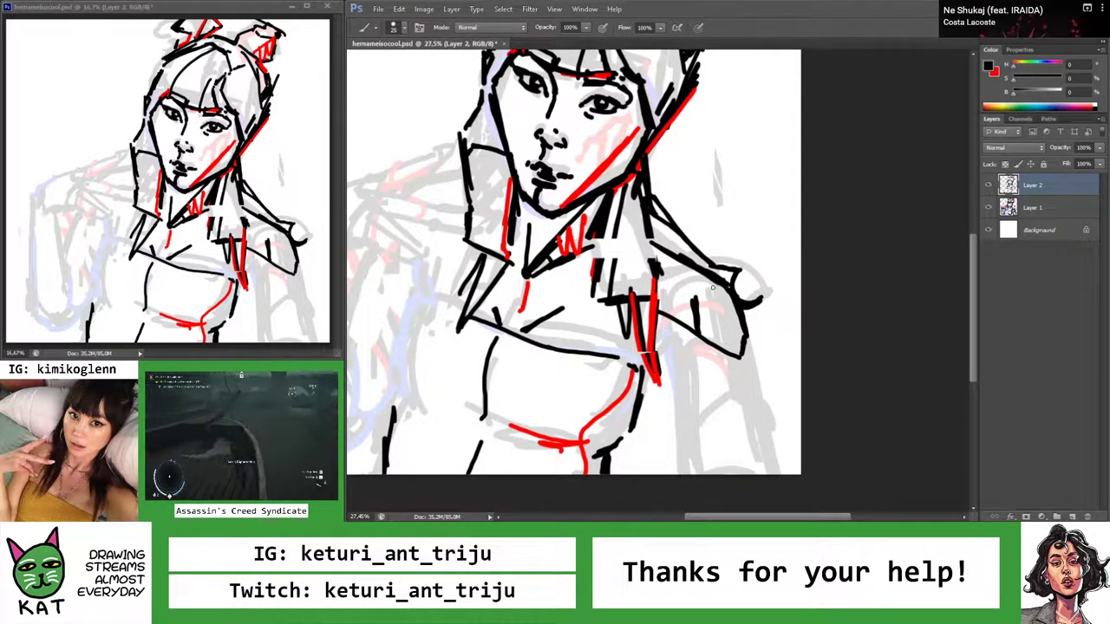
# Add a red accent line across the upper part of the short sleeve
pyautogui.press('x')
pyautogui.moveTo(694, 290); pyautogui.dragTo(733, 319)
pyautogui.moveTo(733, 316)
pyautogui.mouseDown()
pyautogui.moveTo(740, 339)
pyautogui.moveTo(698, 319)
pyautogui.mouseUp()
pyautogui.press('z')
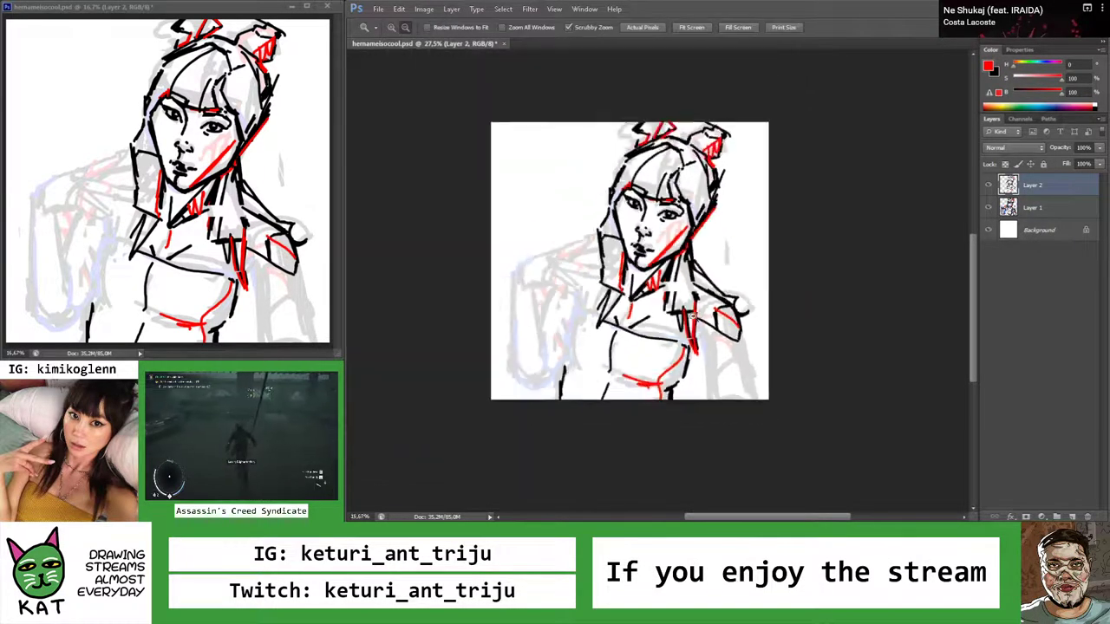
pyautogui.click(698, 320)
# Draw the black armpit stroke and both side contours of the lowered arm to the canvas edge, redoing strokes that miss the sketch
pyautogui.press('x')
pyautogui.press('b')
pyautogui.press('x')
pyautogui.press('z')
pyautogui.moveTo(736, 306)
pyautogui.mouseDown()
pyautogui.moveTo(686, 321)
pyautogui.moveTo(755, 327)
pyautogui.moveTo(727, 331)
pyautogui.moveTo(729, 357)
pyautogui.moveTo(659, 331)
pyautogui.moveTo(668, 318)
pyautogui.mouseUp()
pyautogui.press('b')
pyautogui.hotkey('ctrl', 'z')
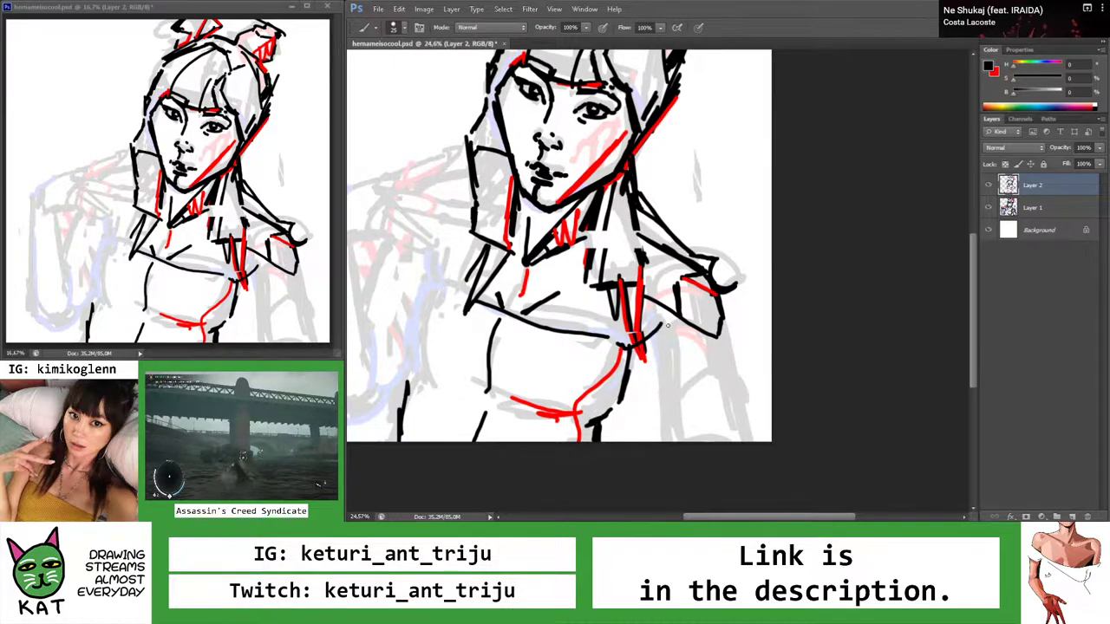
pyautogui.moveTo(649, 330); pyautogui.dragTo(666, 442)
pyautogui.hotkey('ctrl', 'z')
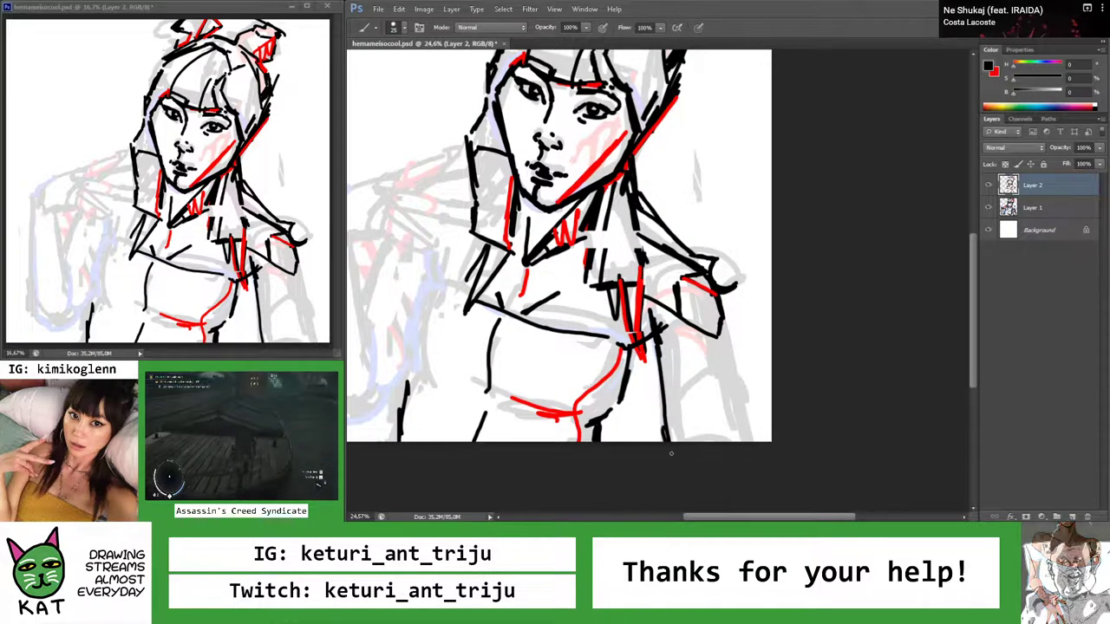
pyautogui.moveTo(737, 347); pyautogui.dragTo(724, 440)
pyautogui.hotkey('ctrl', 'z')
pyautogui.moveTo(720, 329); pyautogui.dragTo(749, 441)
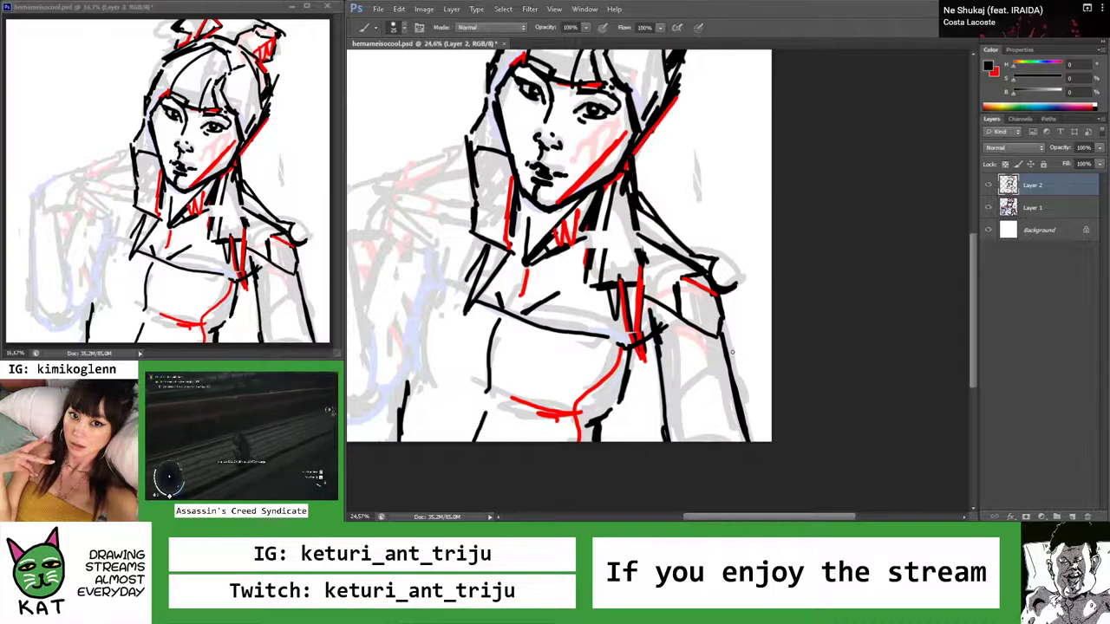
# Draw a black arch across the lowered arm and a long red line down it to the canvas edge
pyautogui.moveTo(662, 399); pyautogui.dragTo(733, 414)
pyautogui.hotkey('ctrl', 'z')
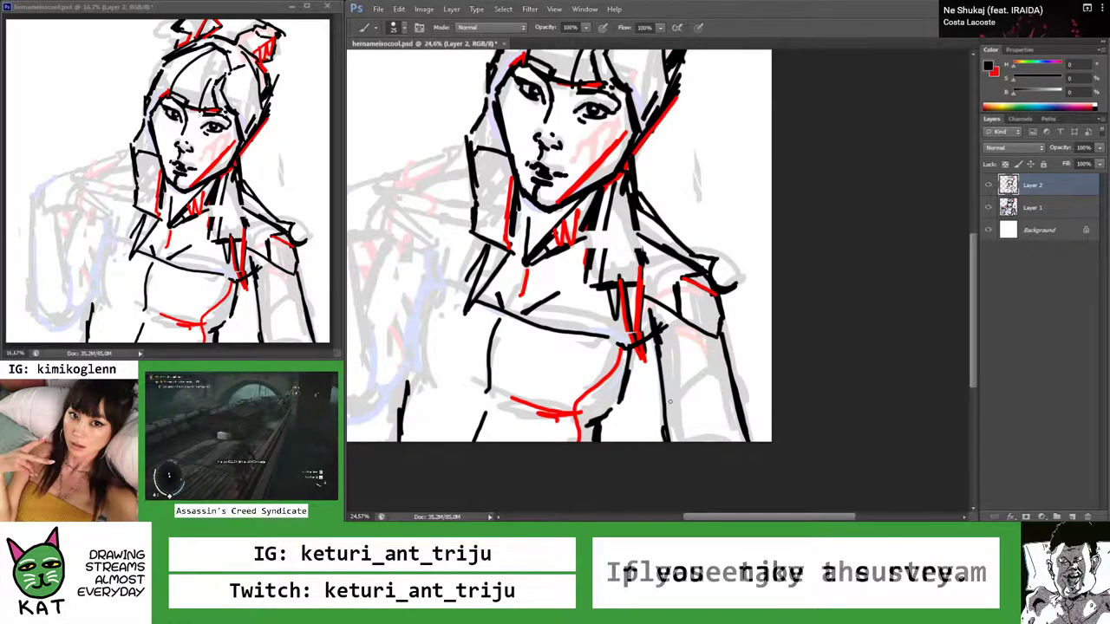
pyautogui.moveTo(695, 369); pyautogui.dragTo(733, 398)
pyautogui.press('x')
pyautogui.moveTo(668, 319); pyautogui.dragTo(694, 441)
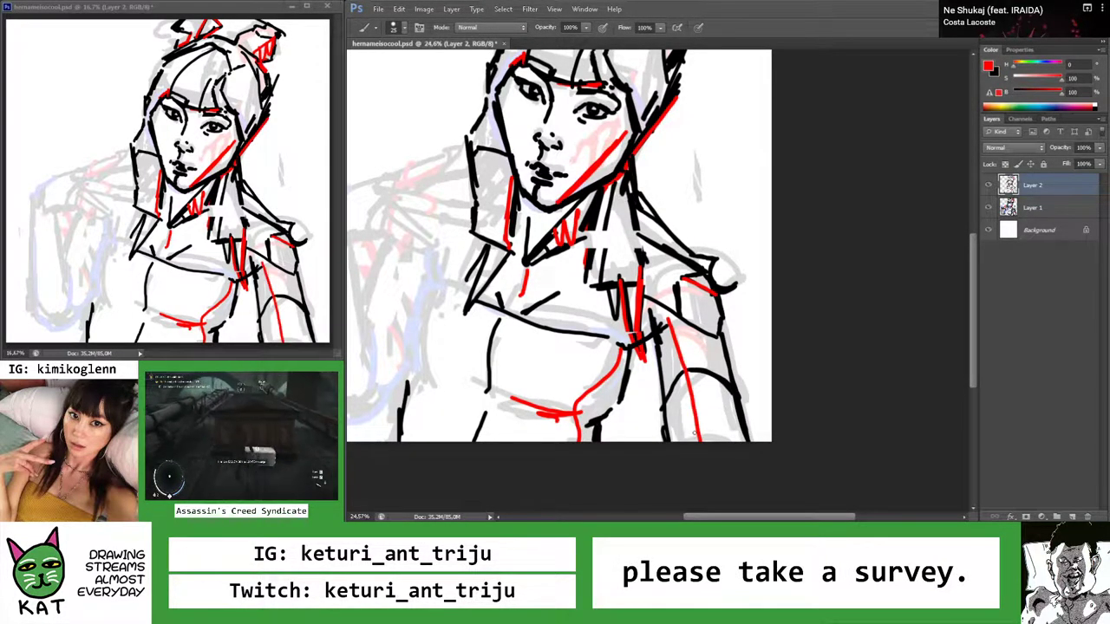
# Draw the armpit corner beside the raised arm with a short red stroke and a black curve joining the neckline
pyautogui.press('z')
pyautogui.keyDown('alt'); pyautogui.click(652, 378); pyautogui.keyUp('alt')
pyautogui.moveTo(651, 377); pyautogui.dragTo(656, 399)
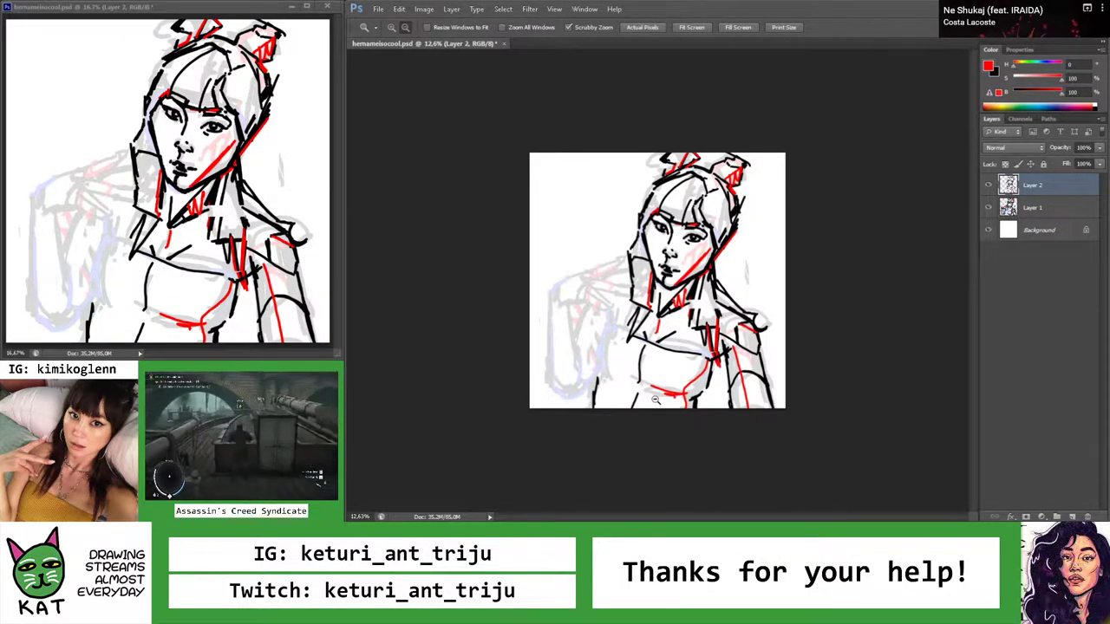
pyautogui.moveTo(650, 398); pyautogui.dragTo(747, 400)
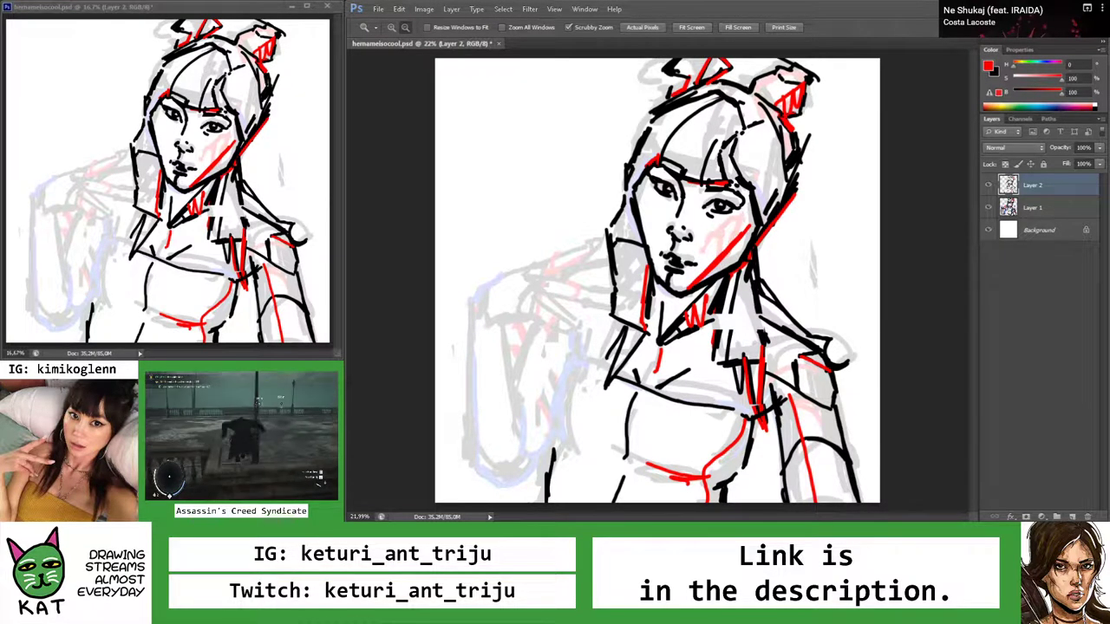
pyautogui.hotkey('ctrl', '-')
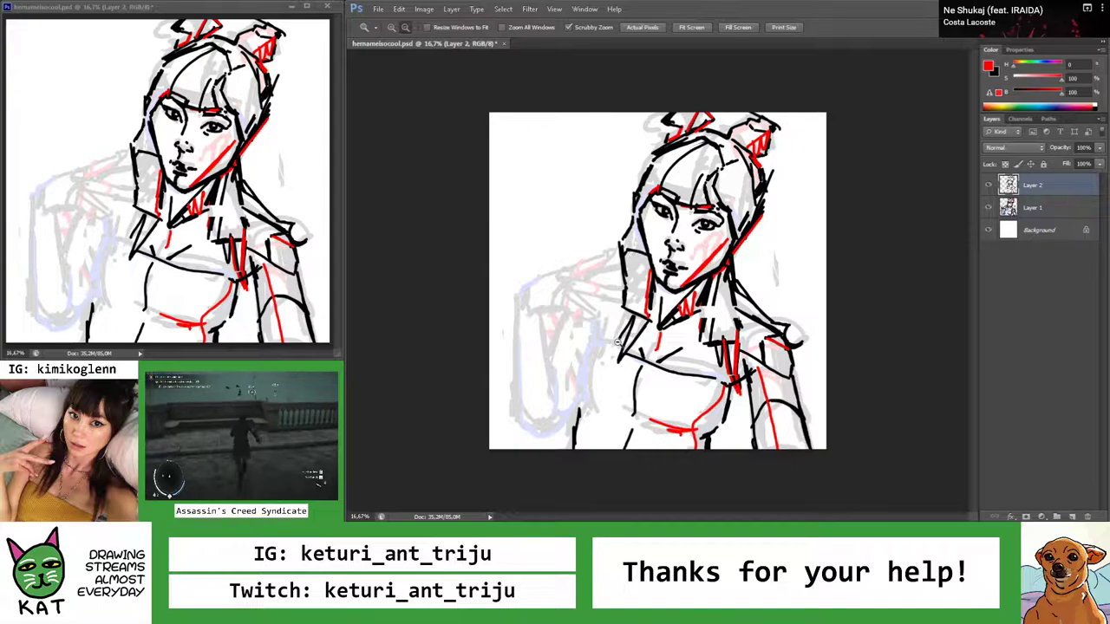
pyautogui.scroll(2, 634, 403)
pyautogui.scroll(3, 630, 397)
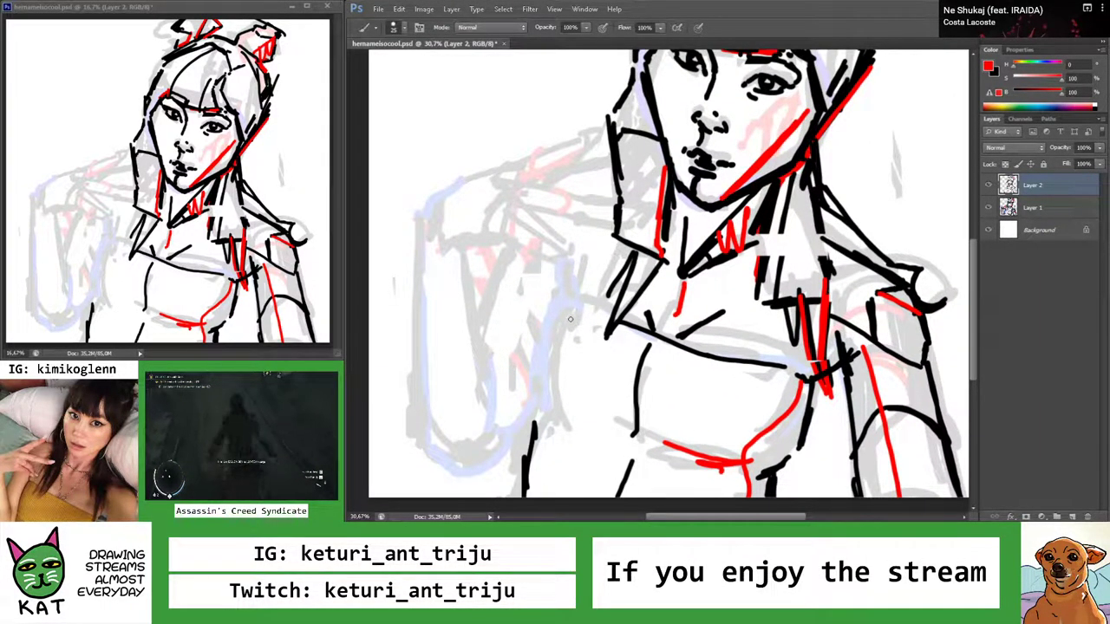
pyautogui.press('x')
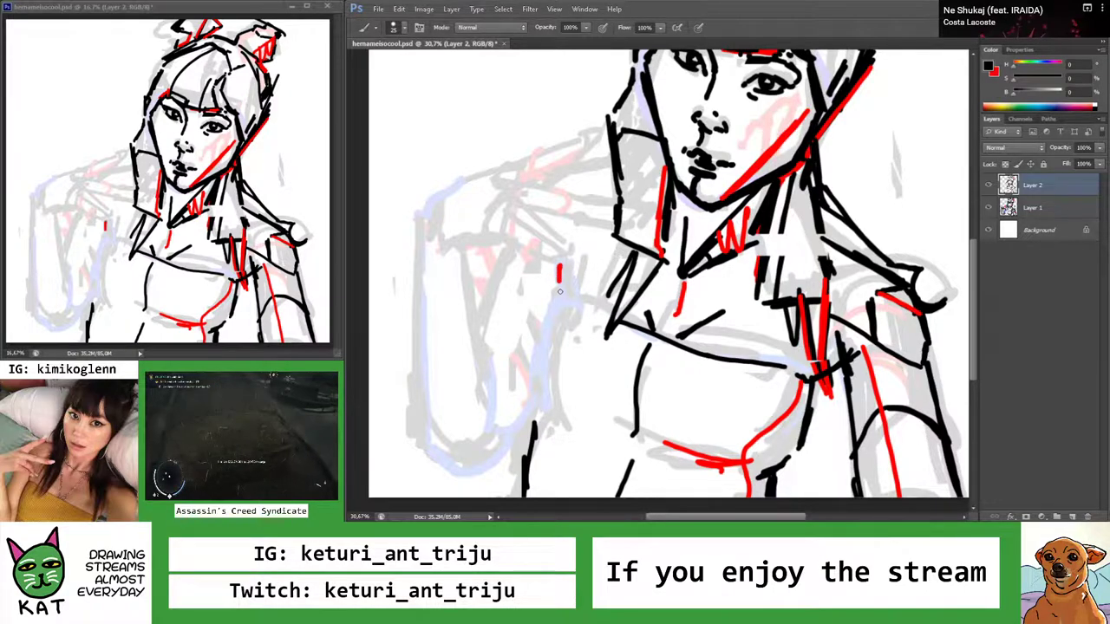
pyautogui.moveTo(559, 284); pyautogui.dragTo(565, 298)
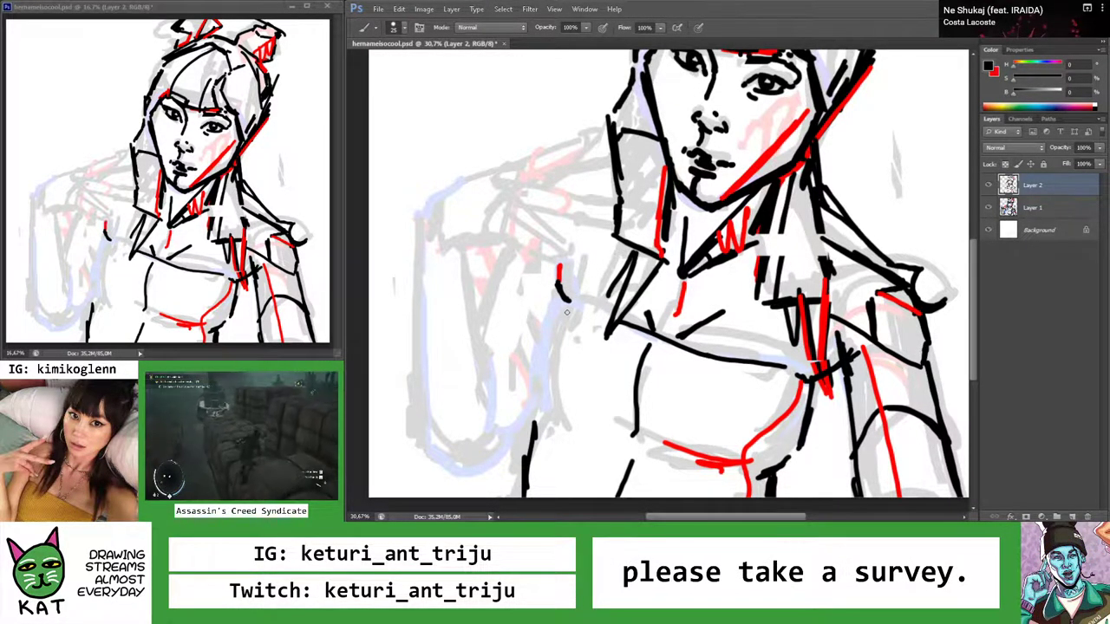
pyautogui.moveTo(564, 300)
pyautogui.mouseDown()
pyautogui.moveTo(611, 323)
pyautogui.moveTo(577, 315)
pyautogui.moveTo(550, 355)
pyautogui.mouseUp()
# Draw a red line from the neckline's corner down the torso's side beside the raised arm, replacing the first attempt
pyautogui.press('x')
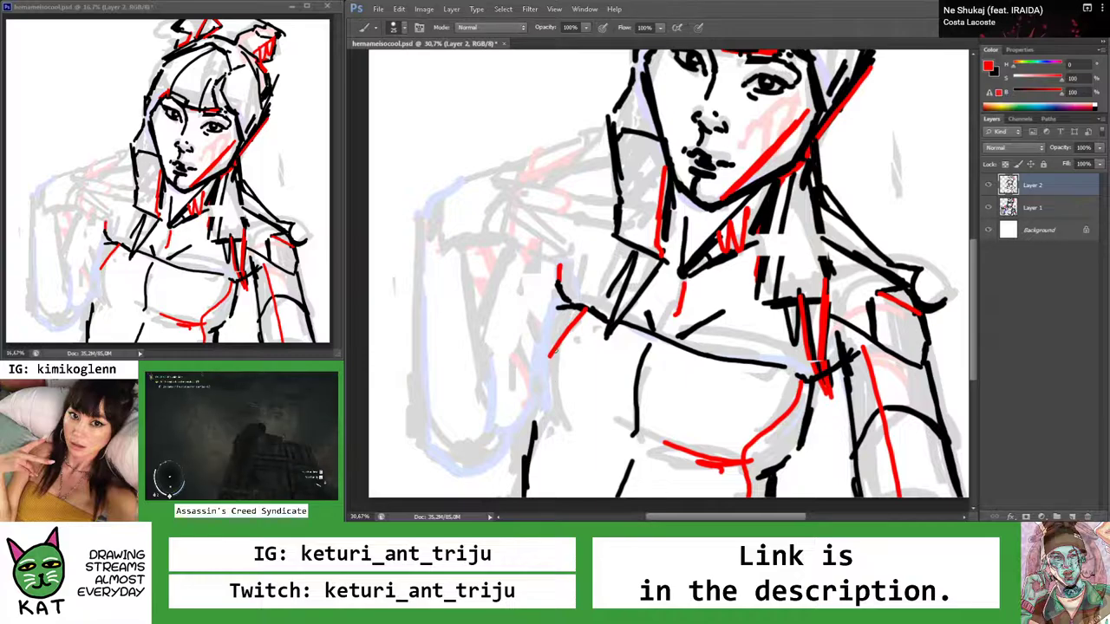
pyautogui.hotkey('ctrl', 'z')
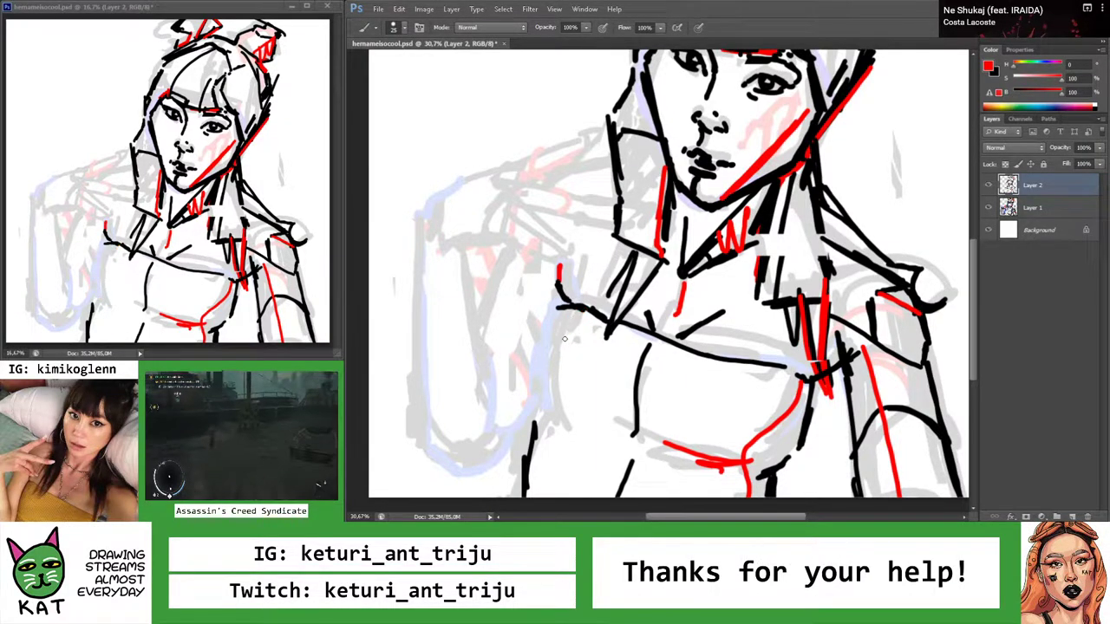
pyautogui.moveTo(583, 306)
pyautogui.mouseDown()
pyautogui.moveTo(546, 381)
pyautogui.moveTo(546, 425)
pyautogui.mouseUp()
pyautogui.moveTo(552, 325); pyautogui.dragTo(547, 425)
# Draw the black outer contour alongside the red torso line down to the waist, ending in a short outward stroke
pyautogui.press('z')
pyautogui.moveTo(574, 365)
pyautogui.mouseDown()
pyautogui.moveTo(518, 354)
pyautogui.moveTo(546, 380)
pyautogui.moveTo(572, 382)
pyautogui.mouseUp()
pyautogui.press('x')
pyautogui.press('b')
pyautogui.scroll(2, 570, 358)
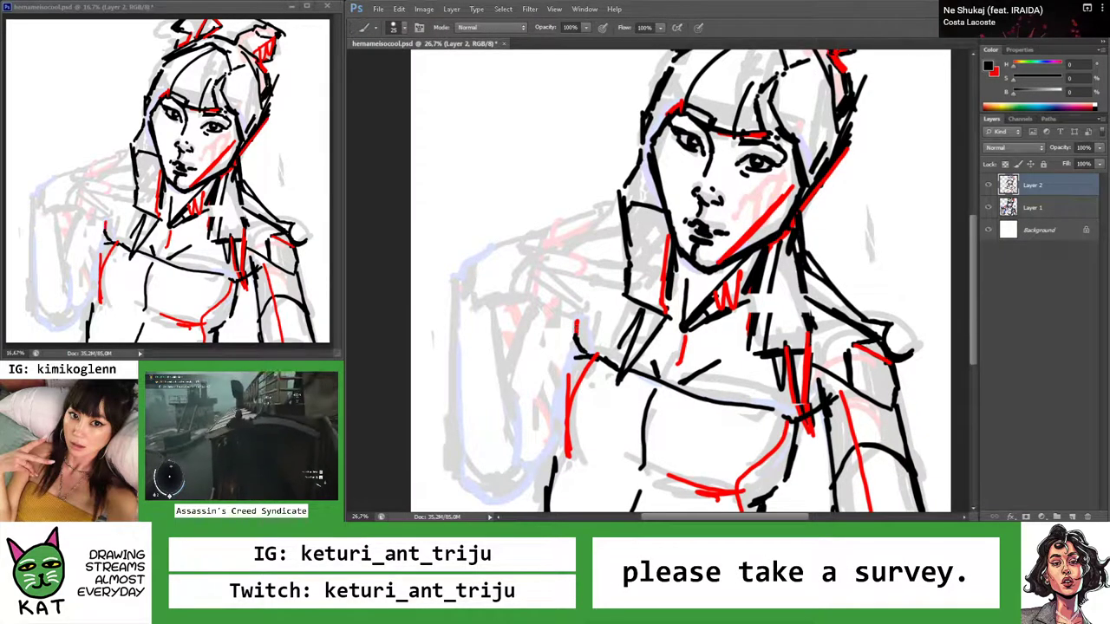
pyautogui.moveTo(579, 352); pyautogui.dragTo(562, 400)
pyautogui.hotkey('ctrl', 'z')
pyautogui.moveTo(579, 352)
pyautogui.mouseDown()
pyautogui.moveTo(562, 390)
pyautogui.moveTo(559, 472)
pyautogui.mouseUp()
pyautogui.moveTo(563, 420)
pyautogui.mouseDown()
pyautogui.moveTo(558, 453)
pyautogui.moveTo(530, 480)
pyautogui.mouseUp()
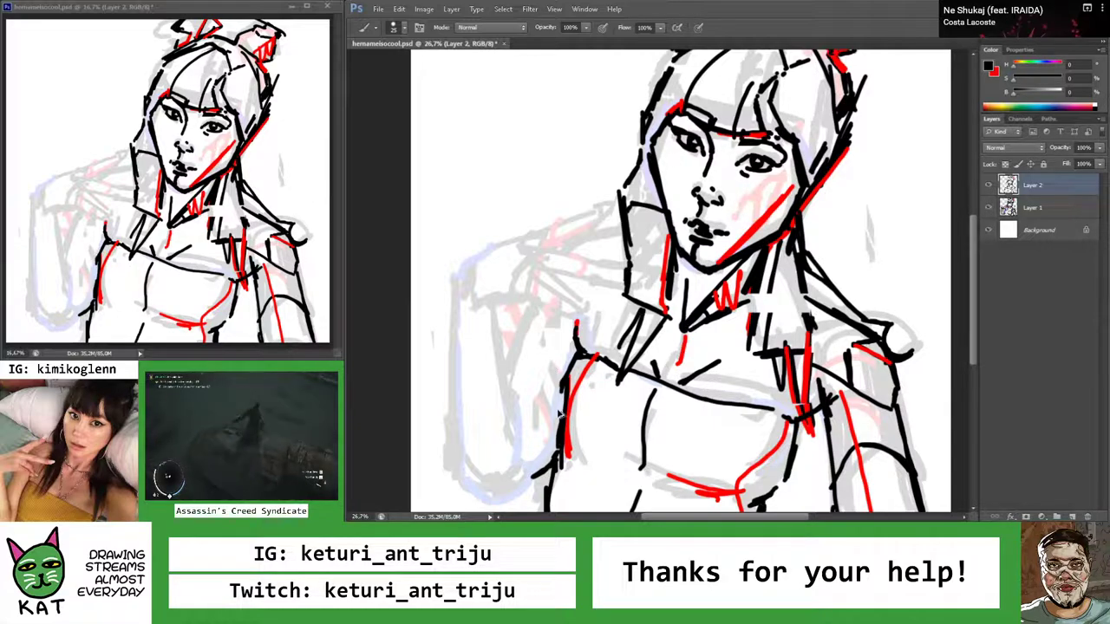
# Select a narrow band across the torso's side contour beside the raised arm and adjust that section with Free Transform
pyautogui.press('z')
pyautogui.moveTo(555, 425)
pyautogui.mouseDown()
pyautogui.moveTo(506, 436)
pyautogui.moveTo(540, 427)
pyautogui.mouseUp()
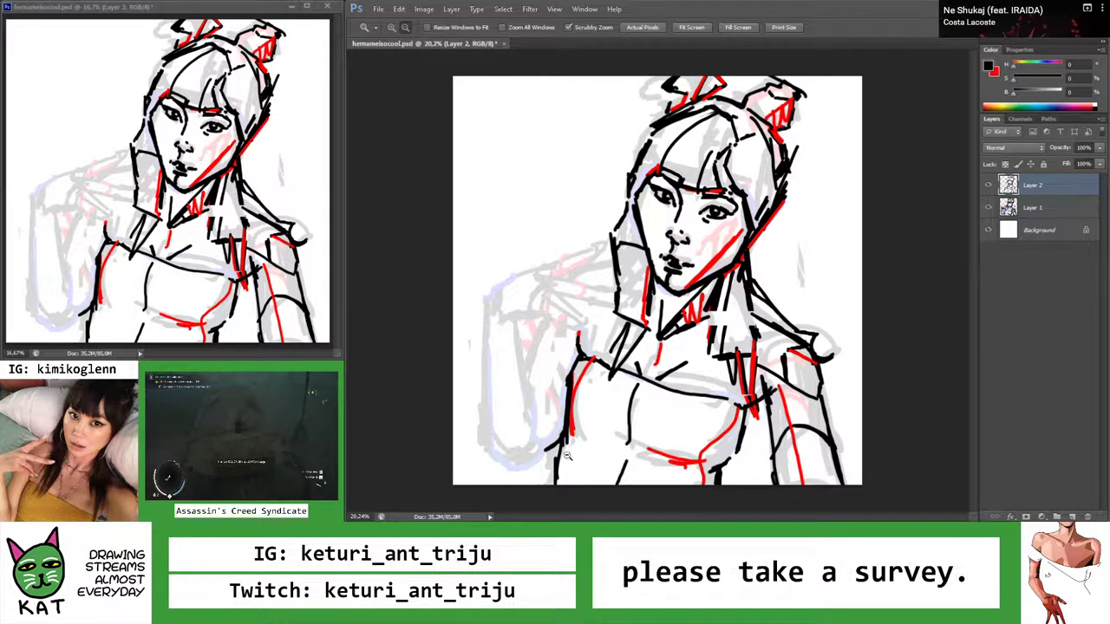
pyautogui.moveTo(564, 438); pyautogui.dragTo(582, 452)
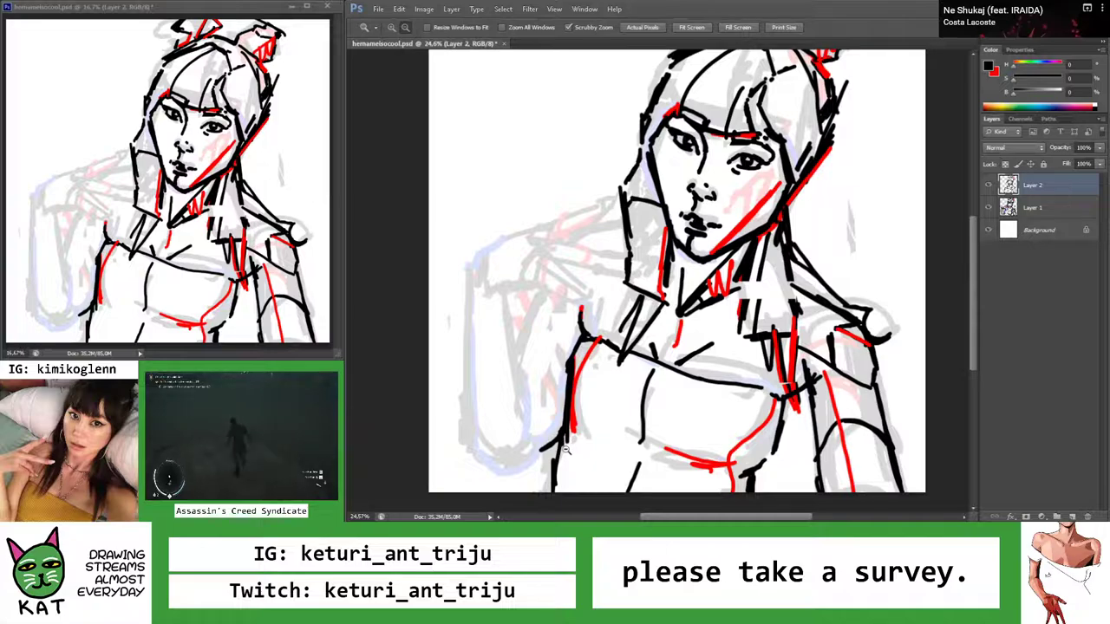
pyautogui.press('m')
pyautogui.moveTo(527, 408)
pyautogui.mouseDown()
pyautogui.moveTo(570, 453)
pyautogui.moveTo(546, 420)
pyautogui.moveTo(570, 404)
pyautogui.moveTo(602, 435)
pyautogui.mouseUp()
pyautogui.hotkey('ctrl', 't')
pyautogui.press('Return')
pyautogui.press('v')
# Draw the raised arm's shoulder line, dashed inner edge and elbow curve in black, redoing the first shoulder strokes
pyautogui.press('z')
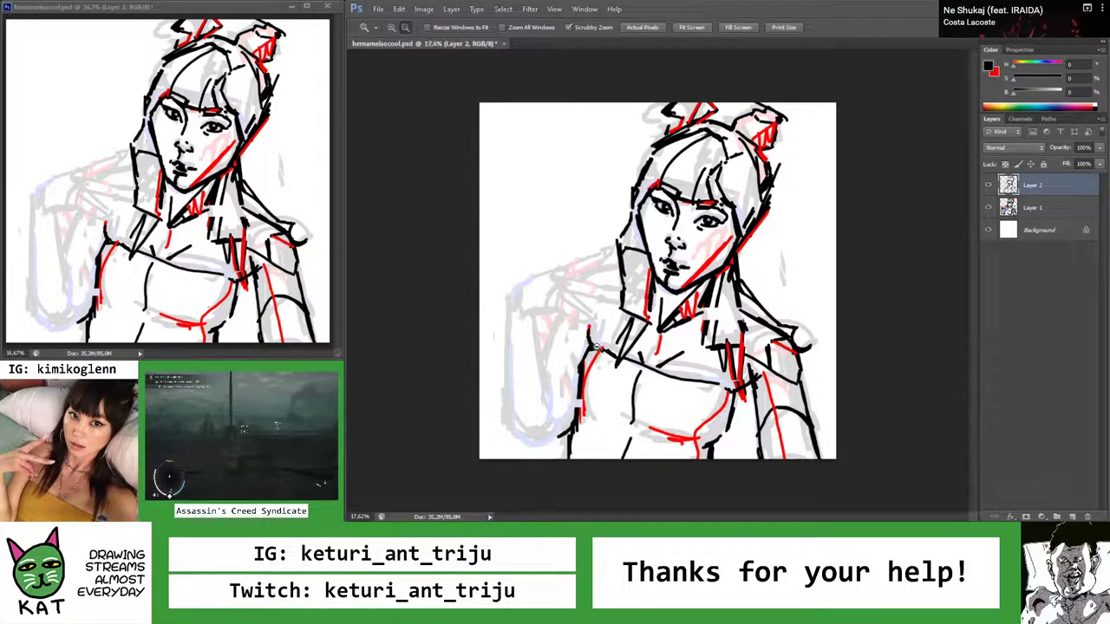
pyautogui.moveTo(601, 356); pyautogui.dragTo(597, 346)
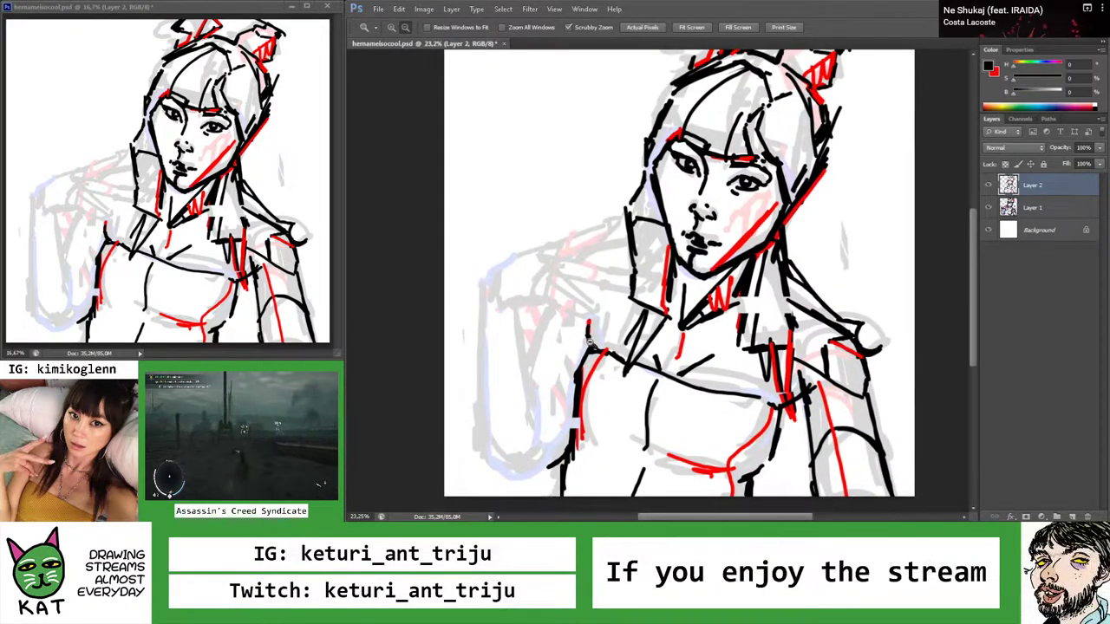
pyautogui.press('b')
pyautogui.moveTo(627, 243)
pyautogui.mouseDown()
pyautogui.moveTo(580, 250)
pyautogui.moveTo(602, 248)
pyautogui.mouseUp()
pyautogui.hotkey('ctrl', 'z')
pyautogui.hotkey('ctrl', 'z')
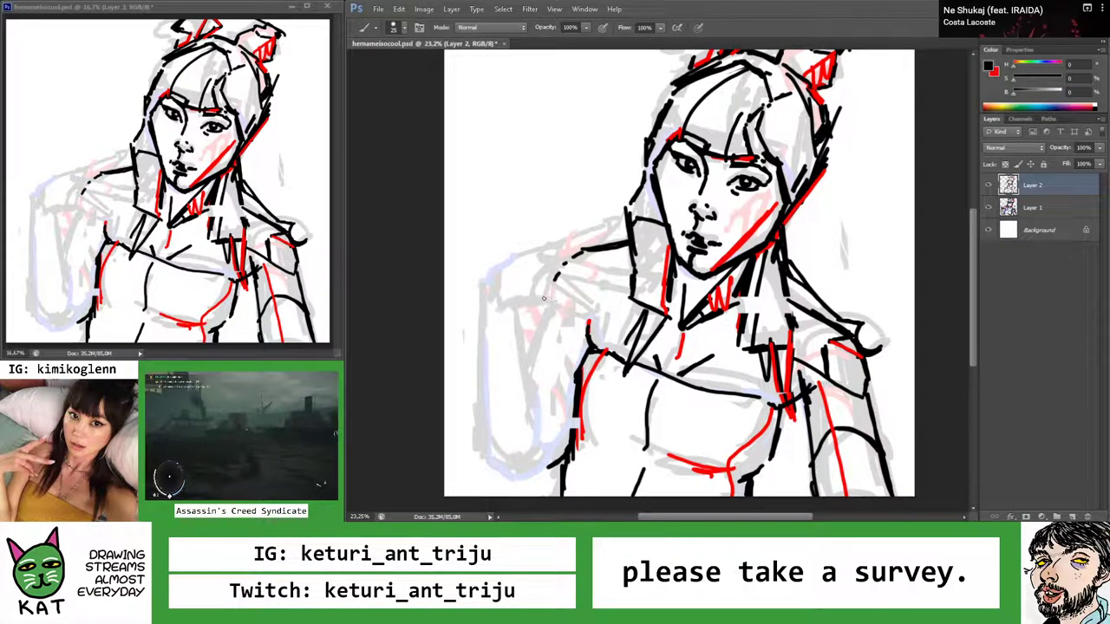
pyautogui.moveTo(548, 320)
pyautogui.mouseDown()
pyautogui.moveTo(549, 306)
pyautogui.moveTo(517, 411)
pyautogui.mouseUp()
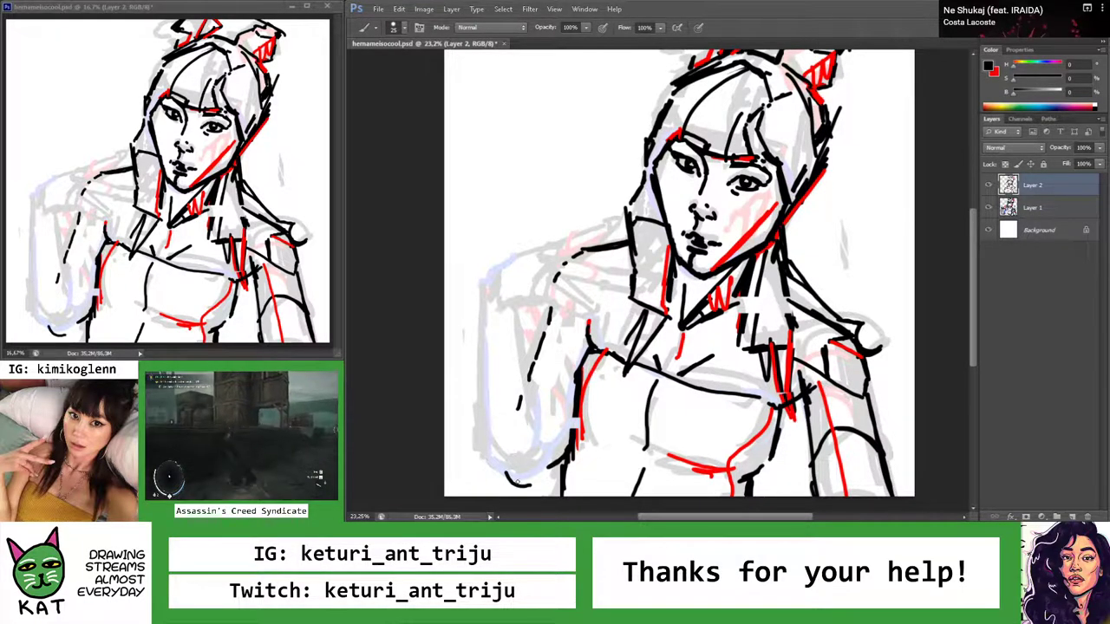
# Draw the long black forearm line and a short curved fold inside the raised arm, redoing strokes that miss the sketch
pyautogui.press('z')
pyautogui.moveTo(553, 471); pyautogui.dragTo(560, 444)
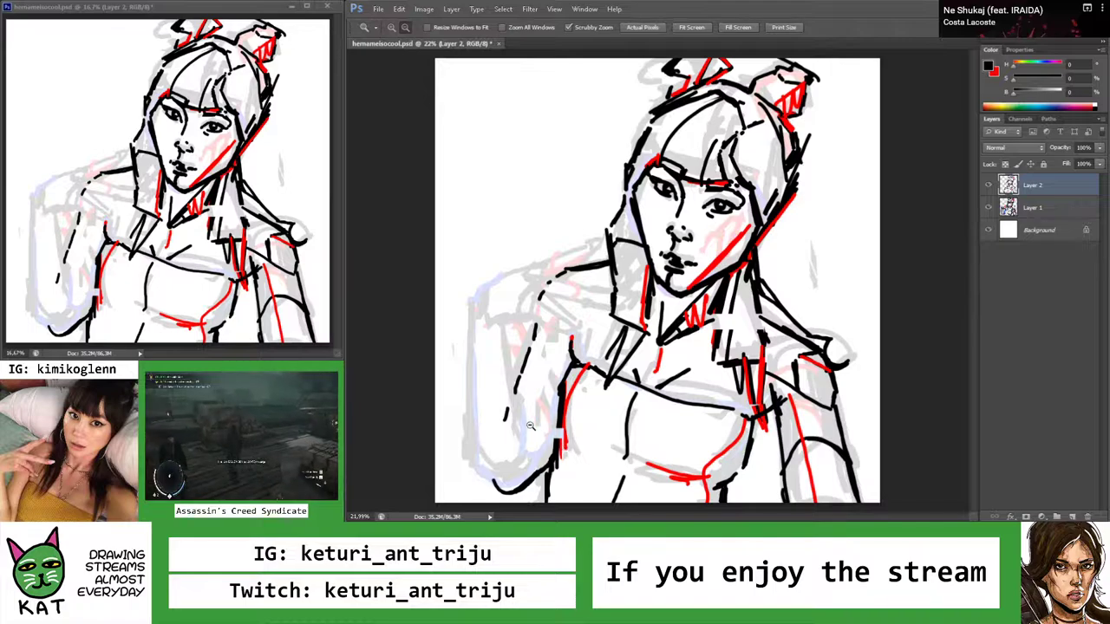
pyautogui.press('b')
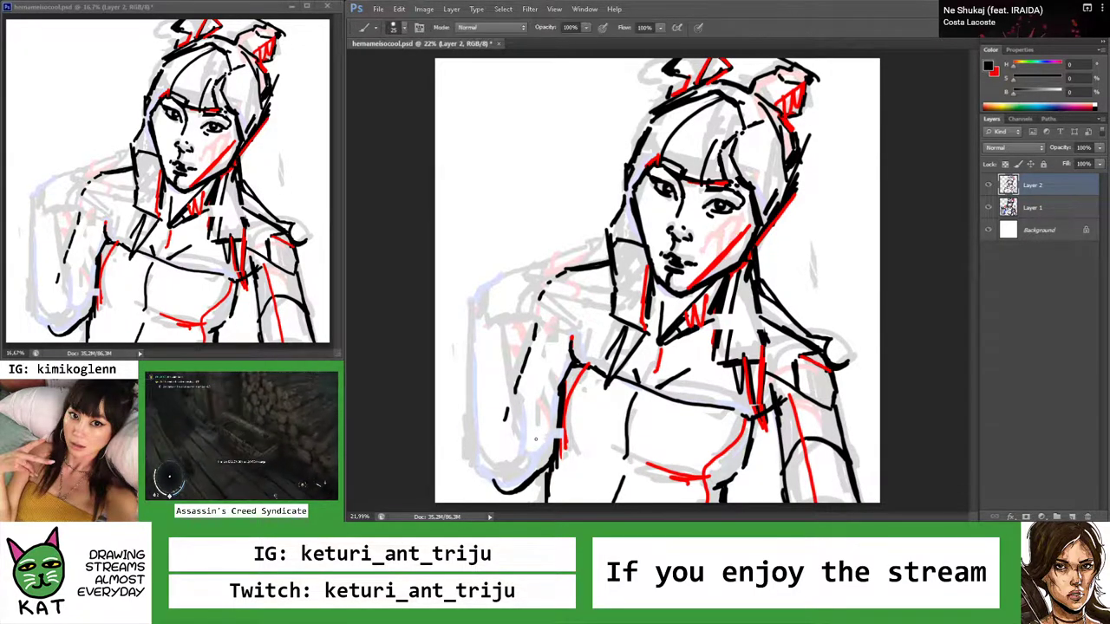
pyautogui.moveTo(528, 423); pyautogui.dragTo(525, 461)
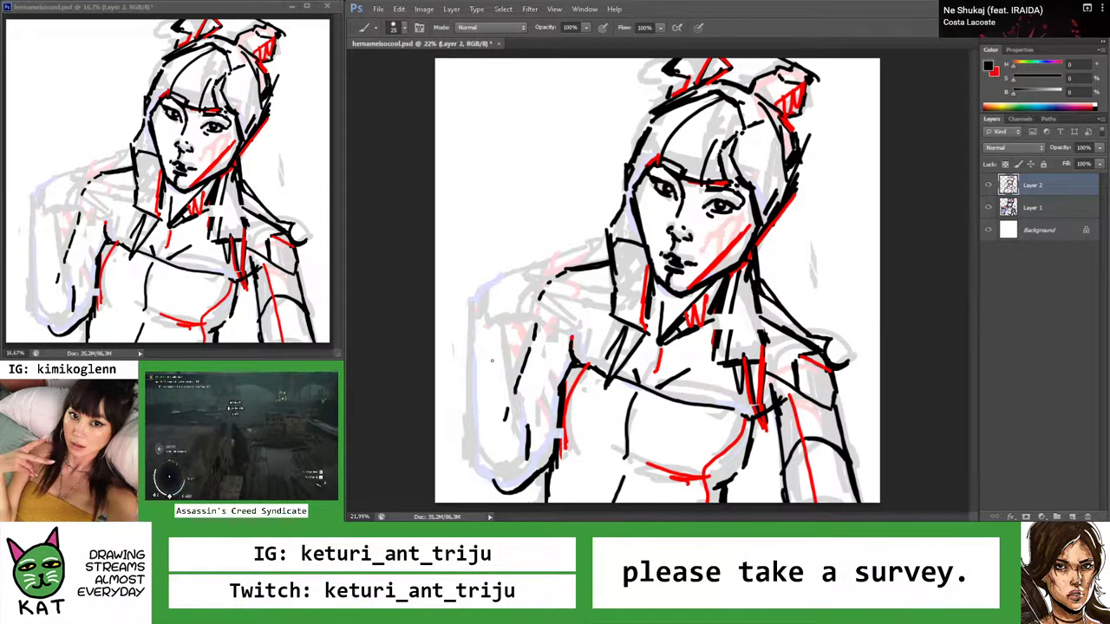
pyautogui.hotkey('ctrl', 'z')
pyautogui.moveTo(494, 328)
pyautogui.mouseDown()
pyautogui.moveTo(524, 438)
pyautogui.moveTo(520, 386)
pyautogui.moveTo(508, 351)
pyautogui.moveTo(525, 437)
pyautogui.mouseUp()
pyautogui.hotkey('ctrl', 'z')
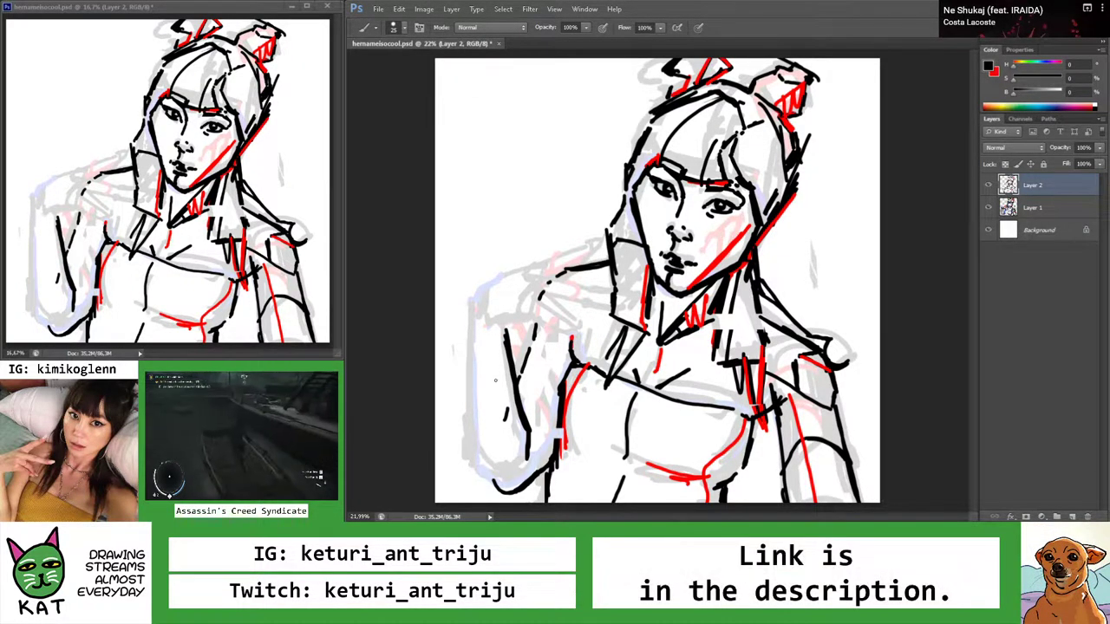
pyautogui.moveTo(475, 350)
pyautogui.mouseDown()
pyautogui.moveTo(508, 373)
pyautogui.moveTo(495, 382)
pyautogui.moveTo(512, 384)
pyautogui.moveTo(506, 428)
pyautogui.mouseUp()
pyautogui.hotkey('ctrl', 'z')
# Draw a red line down the raised forearm and add red hatching beside its upper end
pyautogui.press('x')
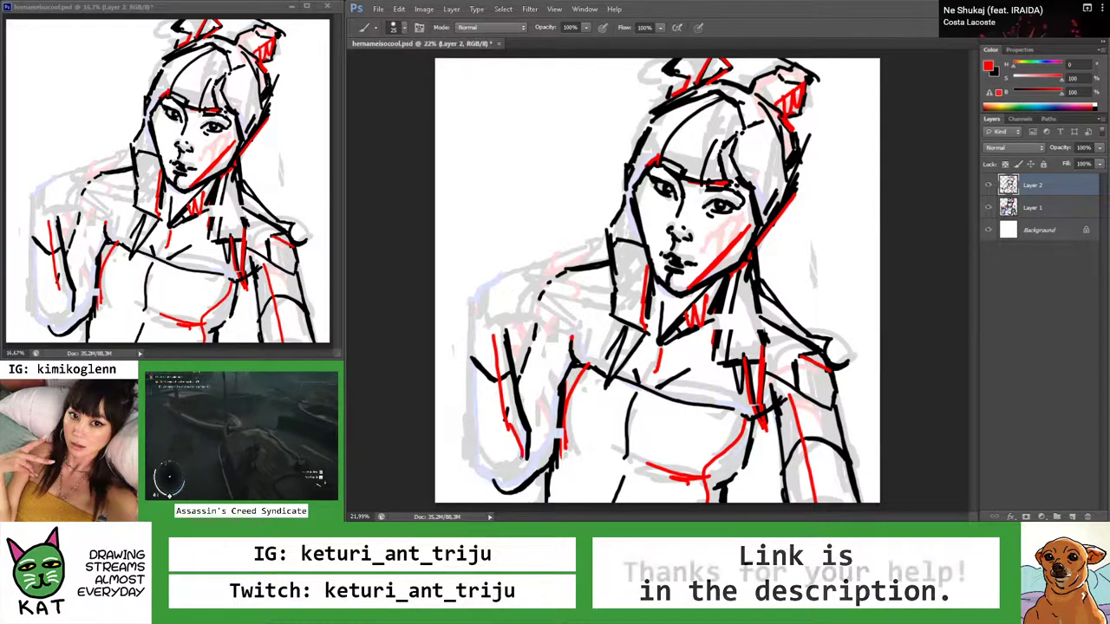
pyautogui.moveTo(501, 343); pyautogui.dragTo(523, 458)
pyautogui.press('x')
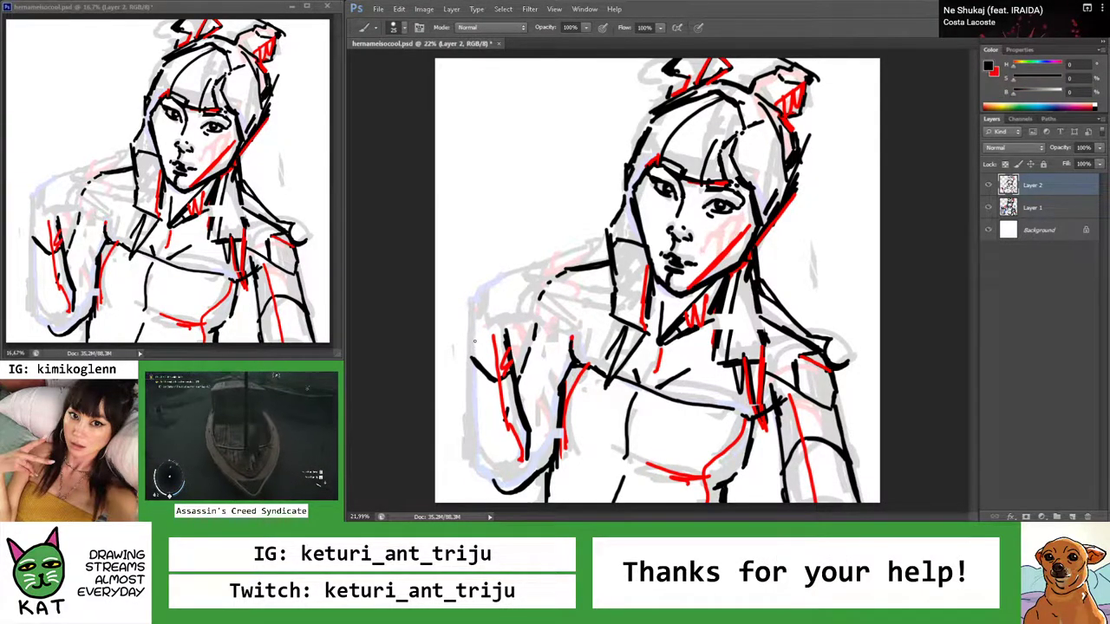
# Draw the raised forearm's outer contour in black down to the elbow and add short red strokes inside the elbow
pyautogui.moveTo(468, 360); pyautogui.dragTo(488, 479)
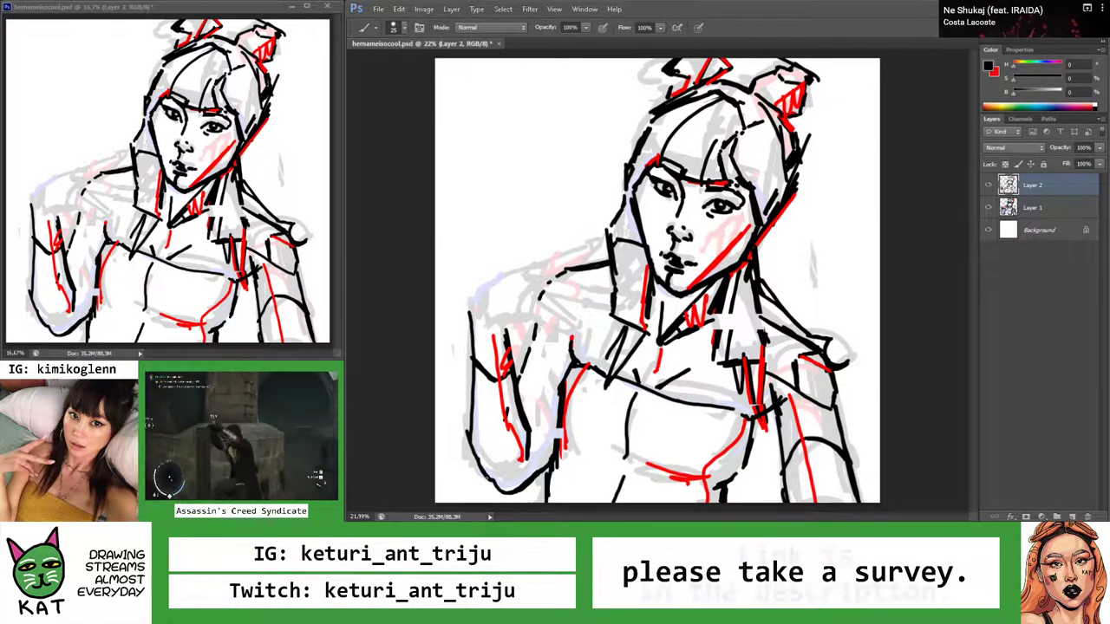
pyautogui.press('x')
pyautogui.moveTo(530, 433); pyautogui.dragTo(532, 464)
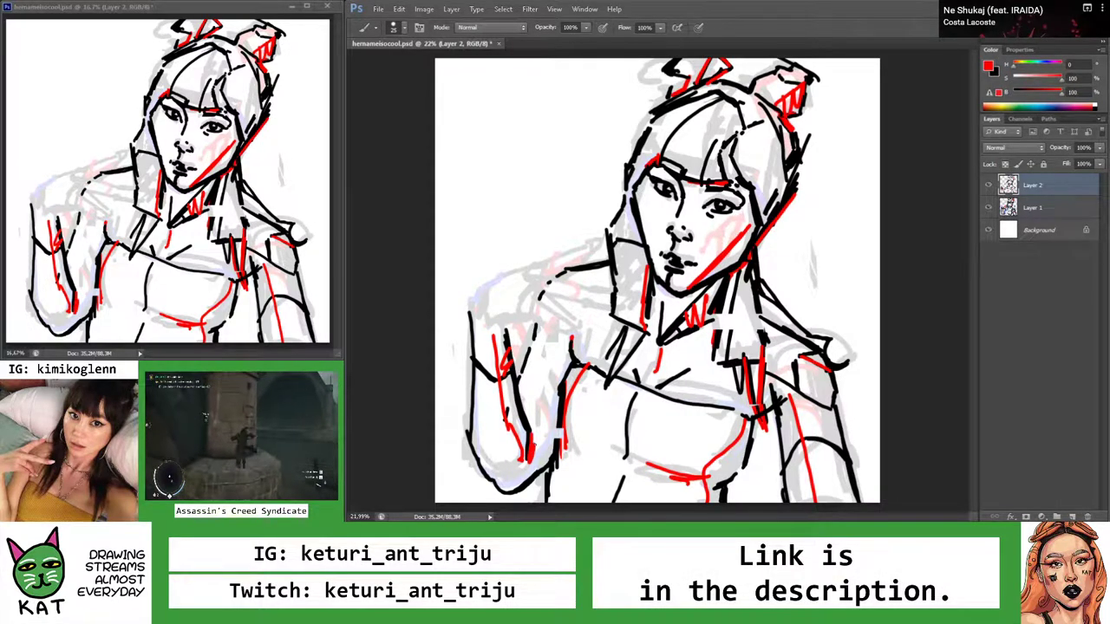
pyautogui.moveTo(557, 395); pyautogui.dragTo(537, 451)
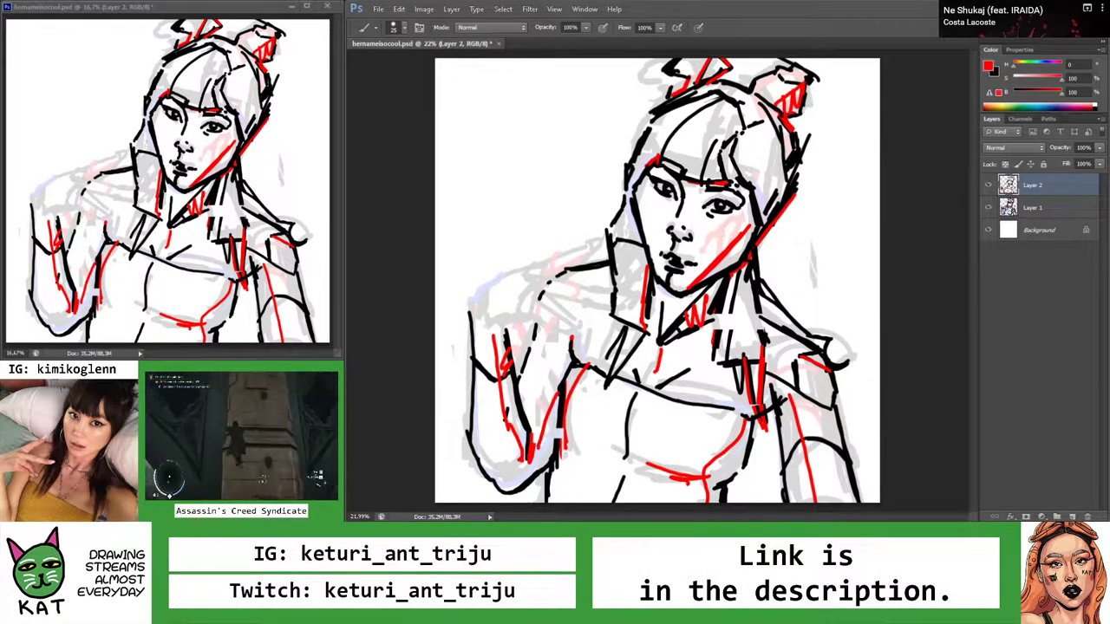
# Lasso the raised forearm's lines, move them slightly outward and down, and deselect
pyautogui.press('z')
pyautogui.moveTo(555, 360); pyautogui.dragTo(557, 412)
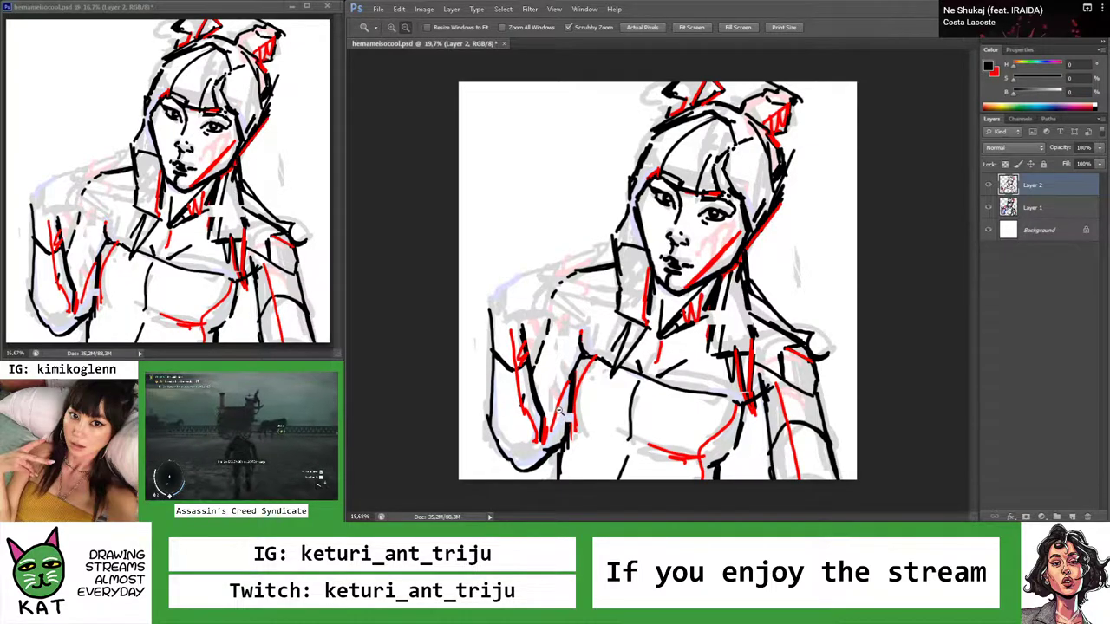
pyautogui.press('l')
pyautogui.moveTo(552, 338)
pyautogui.mouseDown()
pyautogui.moveTo(484, 302)
pyautogui.moveTo(476, 433)
pyautogui.moveTo(520, 485)
pyautogui.moveTo(567, 453)
pyautogui.moveTo(555, 347)
pyautogui.mouseUp()
pyautogui.press('v')
pyautogui.moveTo(546, 410)
pyautogui.mouseDown()
pyautogui.moveTo(538, 419)
pyautogui.moveTo(564, 438)
pyautogui.moveTo(518, 426)
pyautogui.moveTo(555, 425)
pyautogui.mouseUp()
pyautogui.hotkey('ctrl', 'd')
# Draw the black wrist line and the back-of-hand contour from the knuckles around the wrist, thickening the forearm's outer edge
pyautogui.press('z')
pyautogui.press('b')
pyautogui.press('z')
pyautogui.moveTo(564, 335)
pyautogui.mouseDown()
pyautogui.moveTo(527, 337)
pyautogui.moveTo(559, 343)
pyautogui.moveTo(544, 319)
pyautogui.moveTo(568, 325)
pyautogui.moveTo(556, 309)
pyautogui.mouseUp()
pyautogui.press('b')
pyautogui.moveTo(497, 338); pyautogui.dragTo(513, 324)
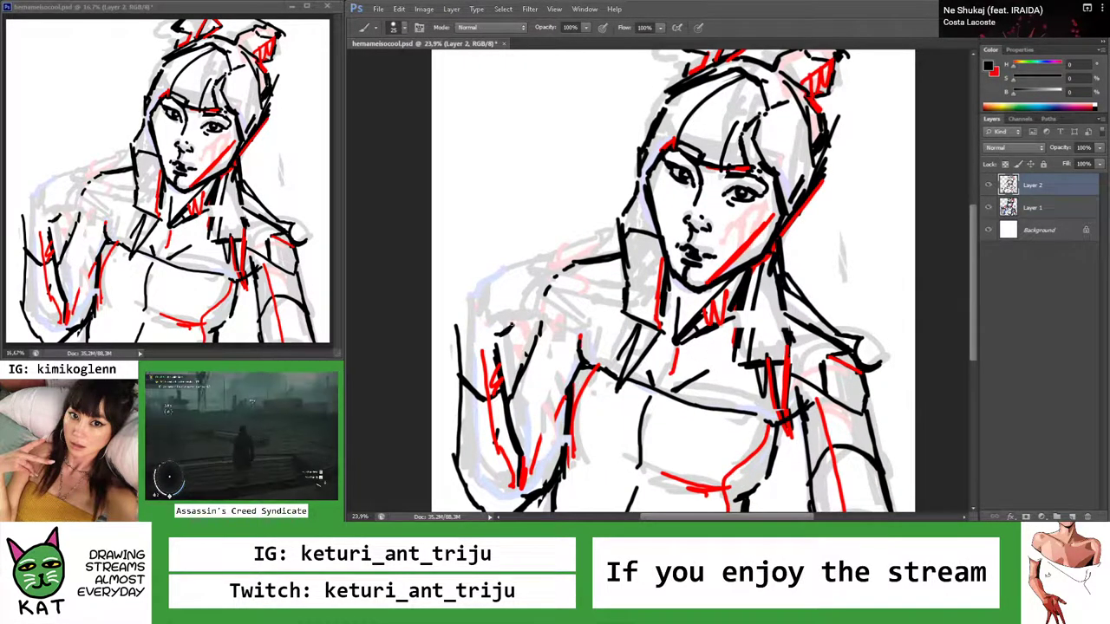
pyautogui.moveTo(536, 253)
pyautogui.mouseDown()
pyautogui.moveTo(463, 304)
pyautogui.moveTo(460, 375)
pyautogui.mouseUp()
pyautogui.moveTo(457, 308); pyautogui.dragTo(454, 374)
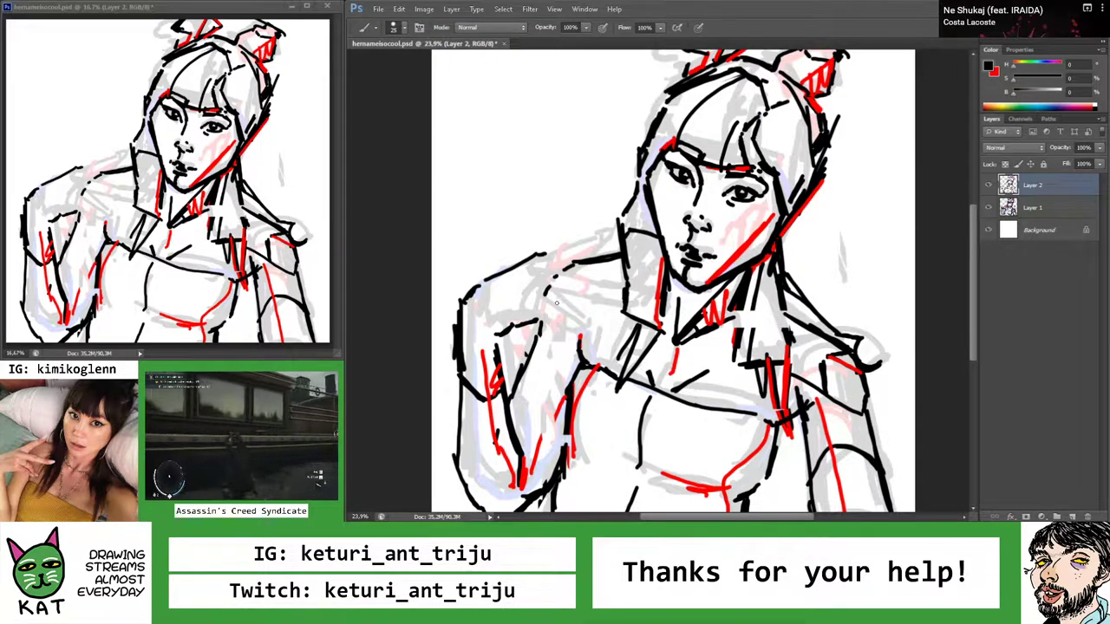
# Draw the knuckles and curled lower fingers of the raised hand in black beside the collar
pyautogui.moveTo(515, 303); pyautogui.dragTo(547, 287)
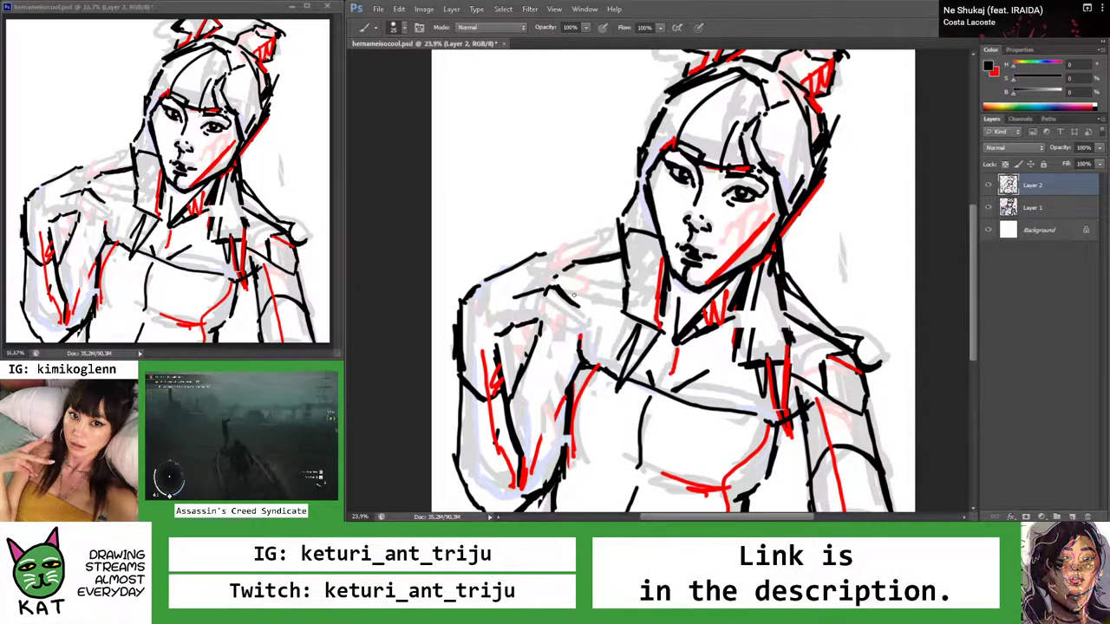
pyautogui.moveTo(576, 309); pyautogui.dragTo(552, 317)
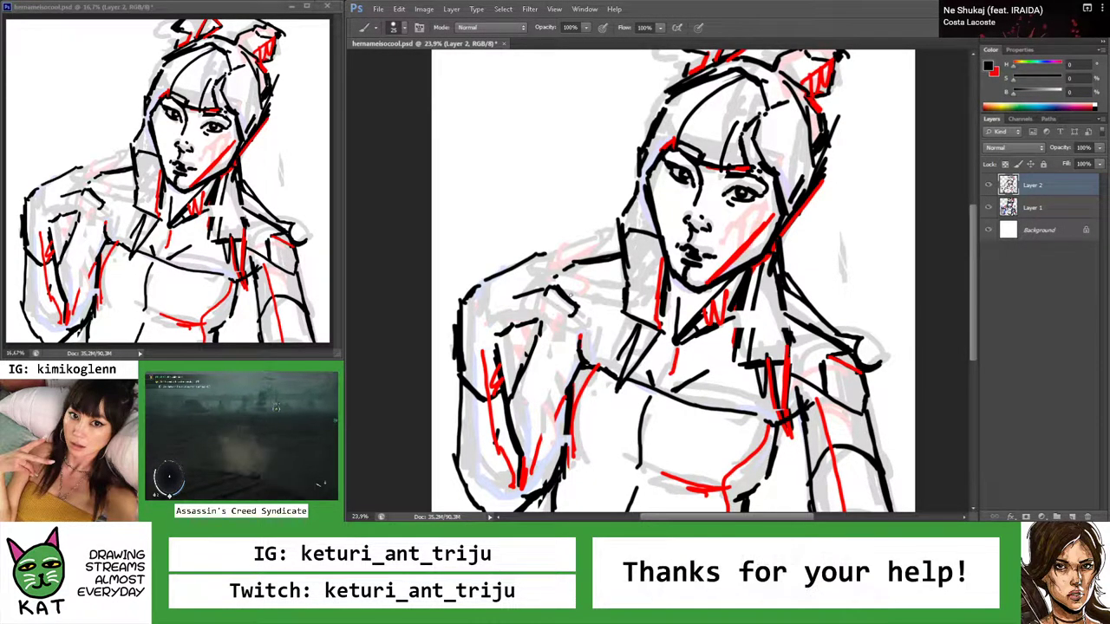
pyautogui.moveTo(578, 309); pyautogui.dragTo(595, 339)
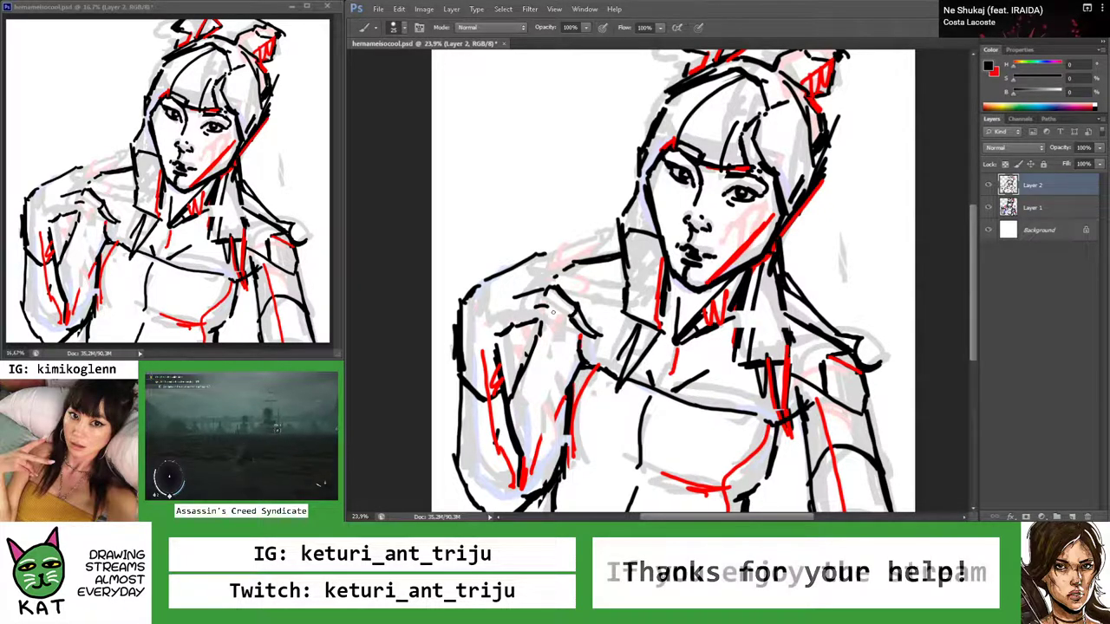
pyautogui.moveTo(555, 301)
pyautogui.mouseDown()
pyautogui.moveTo(567, 334)
pyautogui.moveTo(557, 337)
pyautogui.moveTo(569, 334)
pyautogui.moveTo(555, 334)
pyautogui.moveTo(594, 347)
pyautogui.mouseUp()
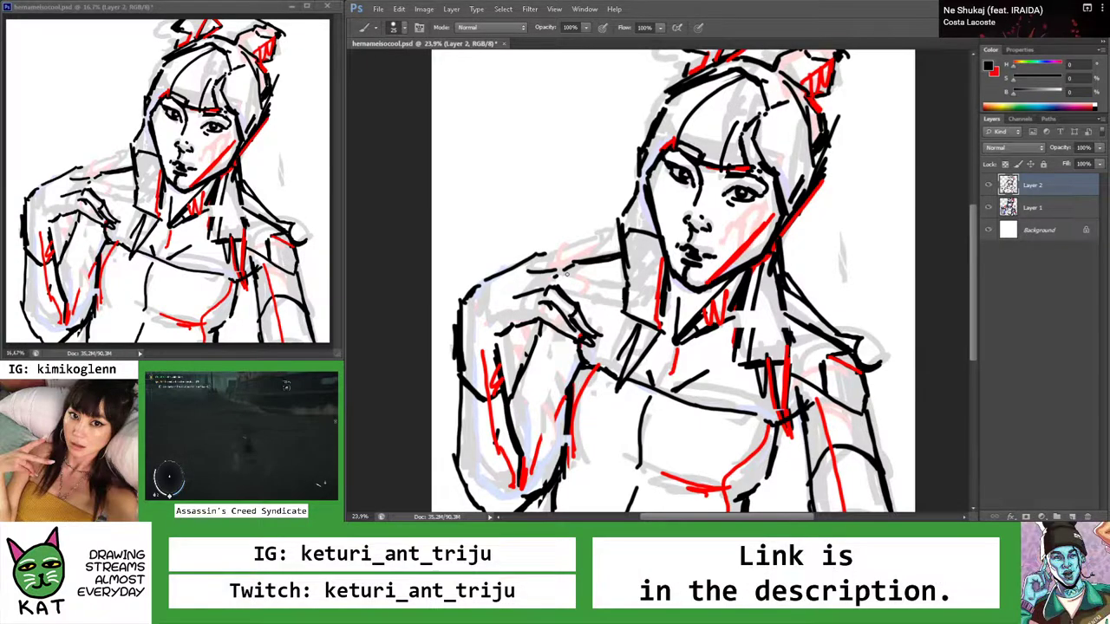
# Draw the raised hand's extended fingers toward the neck in black with red fingertips, redoing the upper finger's outline
pyautogui.moveTo(555, 270)
pyautogui.mouseDown()
pyautogui.moveTo(595, 287)
pyautogui.moveTo(567, 292)
pyautogui.moveTo(657, 300)
pyautogui.mouseUp()
pyautogui.press('x')
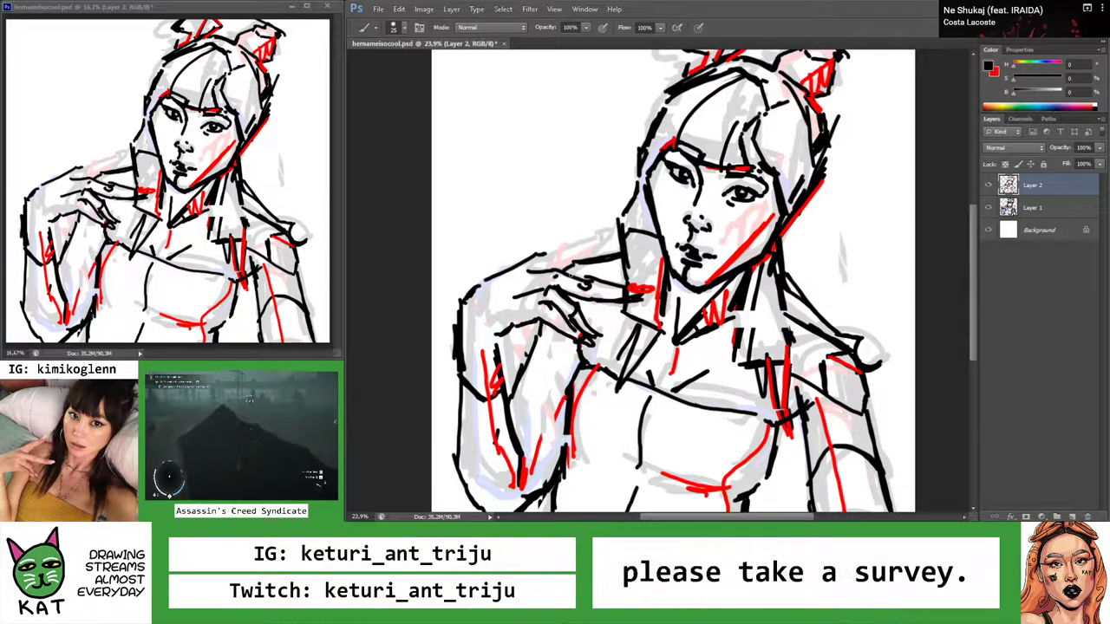
pyautogui.moveTo(536, 256); pyautogui.dragTo(568, 246)
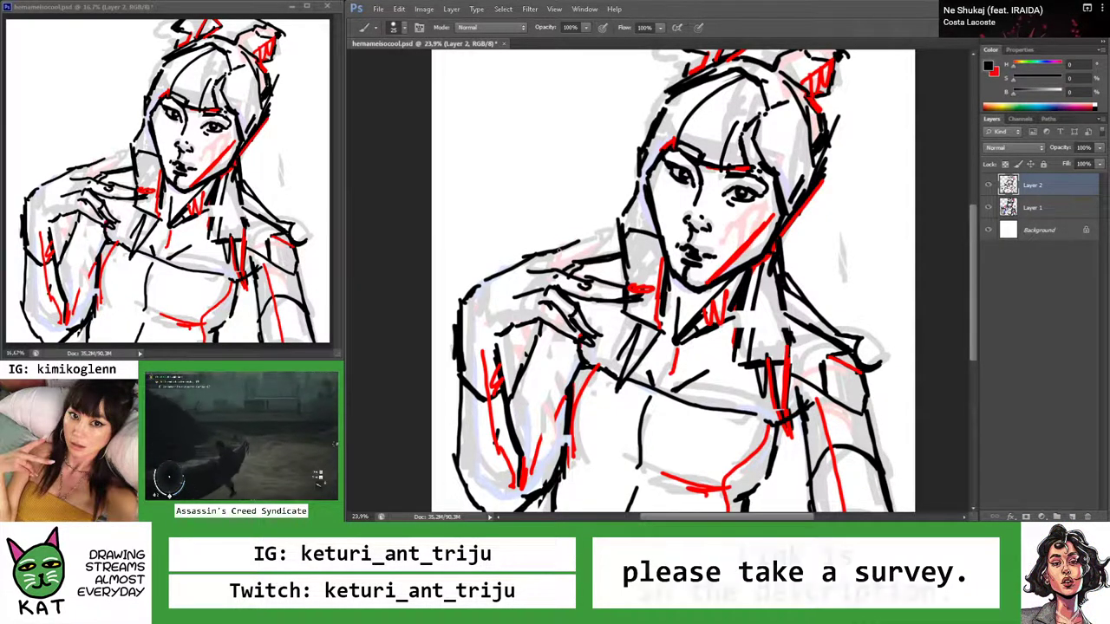
pyautogui.hotkey('ctrl', 'alt', 'z')
pyautogui.hotkey('ctrl', 'alt', 'z')
pyautogui.moveTo(538, 256); pyautogui.dragTo(576, 246)
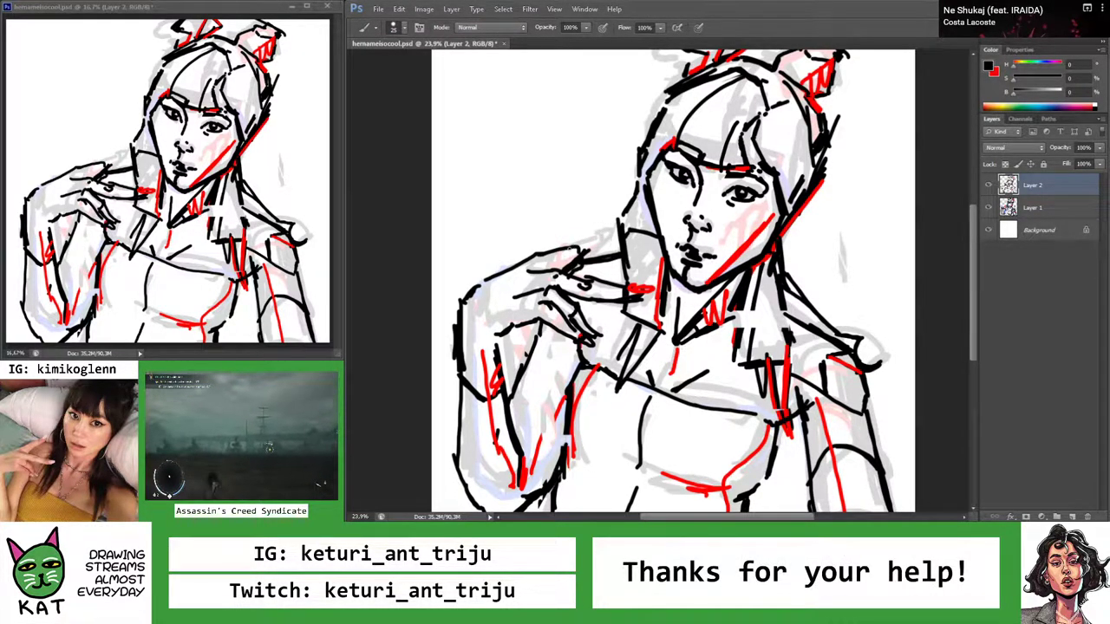
pyautogui.moveTo(574, 242); pyautogui.dragTo(618, 226)
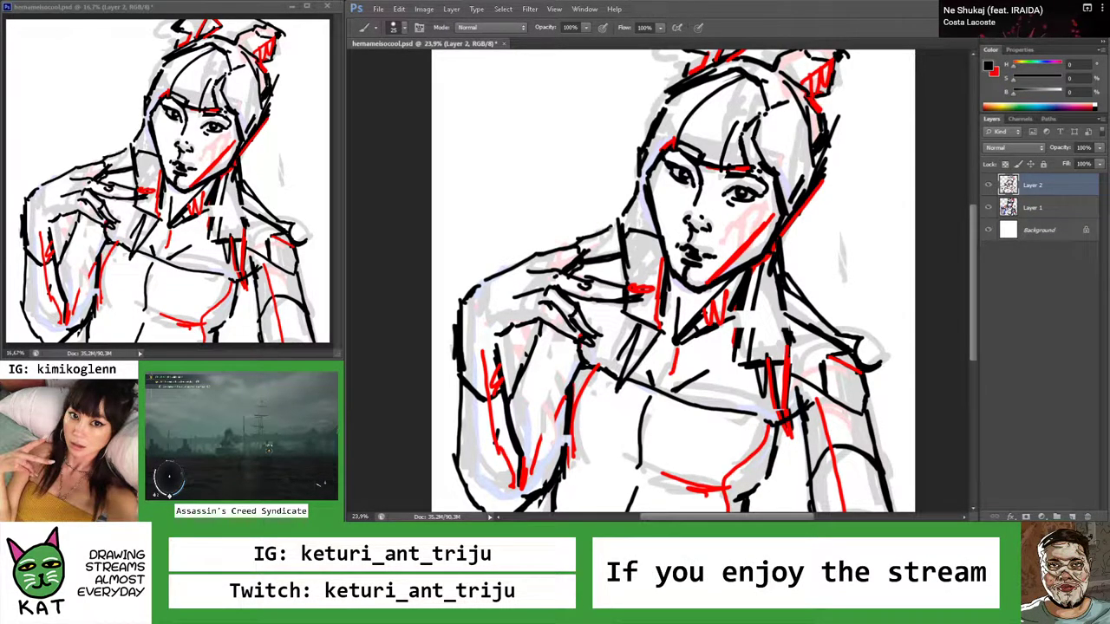
pyautogui.moveTo(592, 250)
pyautogui.mouseDown()
pyautogui.moveTo(614, 228)
pyautogui.moveTo(607, 237)
pyautogui.moveTo(551, 238)
pyautogui.moveTo(623, 293)
pyautogui.moveTo(593, 287)
pyautogui.mouseUp()
pyautogui.press('x')
# Rework the outer corner of the raised wrist into a sharper angle, undoing strokes that miss
pyautogui.press('z')
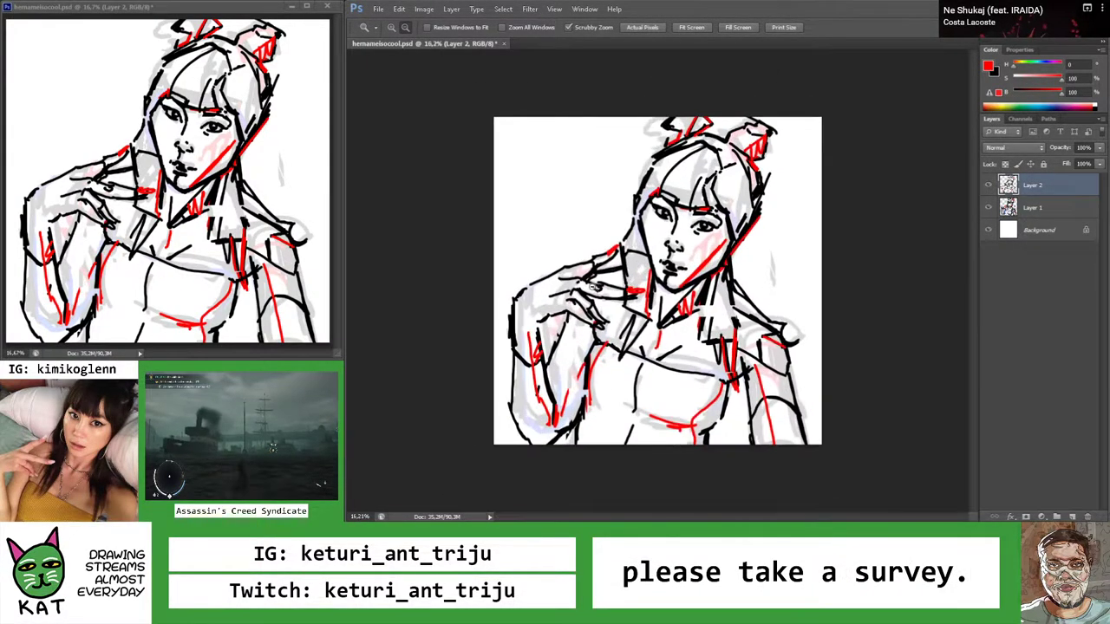
pyautogui.click(538, 305)
pyautogui.press('x')
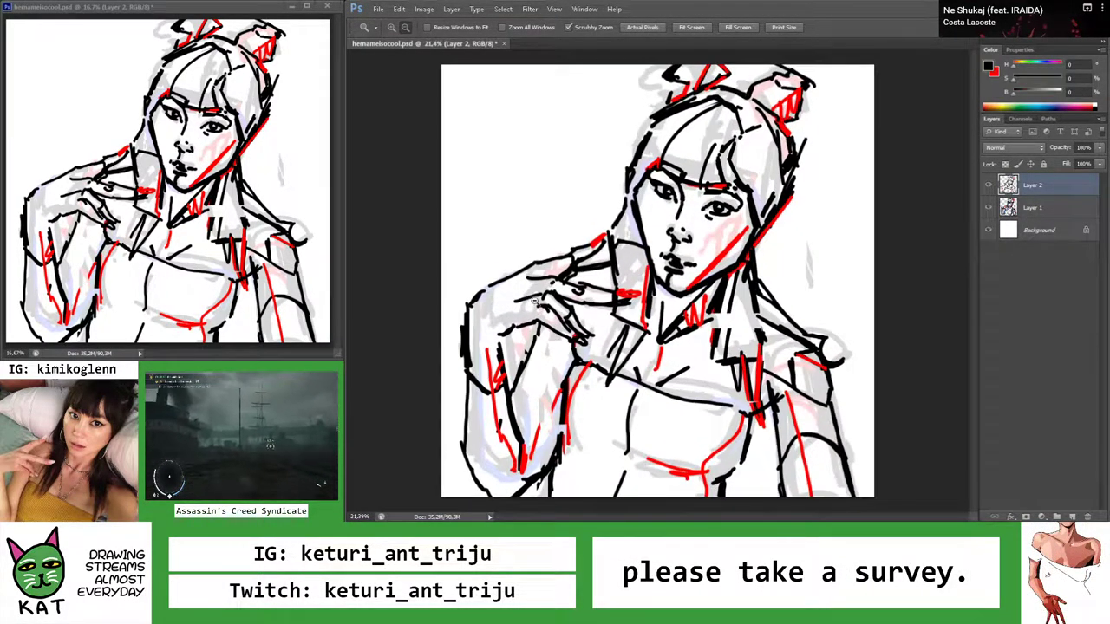
pyautogui.click(531, 298)
pyautogui.press('b')
pyautogui.hotkey('ctrl', 'z')
pyautogui.moveTo(457, 300)
pyautogui.mouseDown()
pyautogui.moveTo(467, 351)
pyautogui.moveTo(460, 297)
pyautogui.moveTo(497, 277)
pyautogui.mouseUp()
pyautogui.hotkey('ctrl', 'z')
# Check the whole portrait at reduced size and hide the rough sketch on Layer 1
pyautogui.press('z')
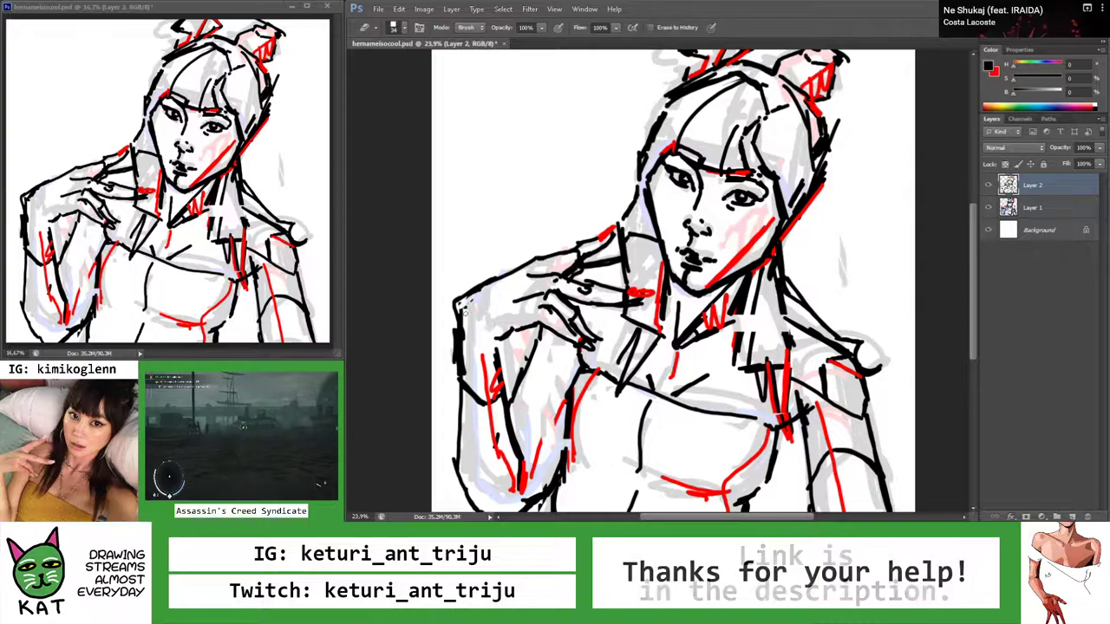
pyautogui.keyDown('alt'); pyautogui.click(507, 289); pyautogui.keyUp('alt')
pyautogui.keyDown('alt'); pyautogui.click(607, 295); pyautogui.keyUp('alt')
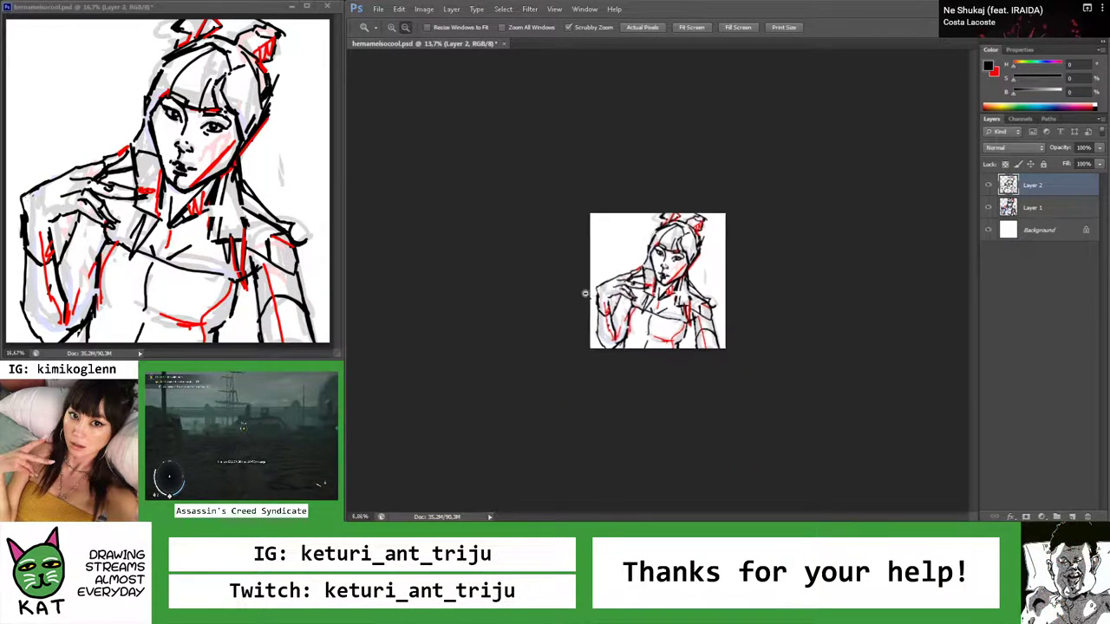
pyautogui.moveTo(588, 297); pyautogui.dragTo(623, 296)
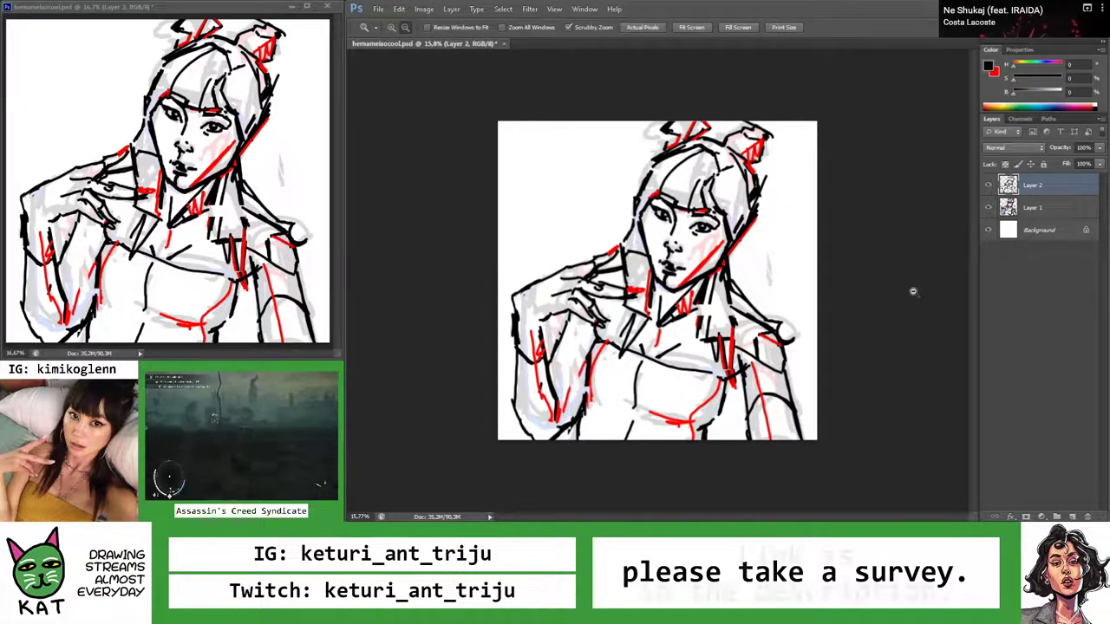
pyautogui.moveTo(824, 290); pyautogui.dragTo(800, 297)
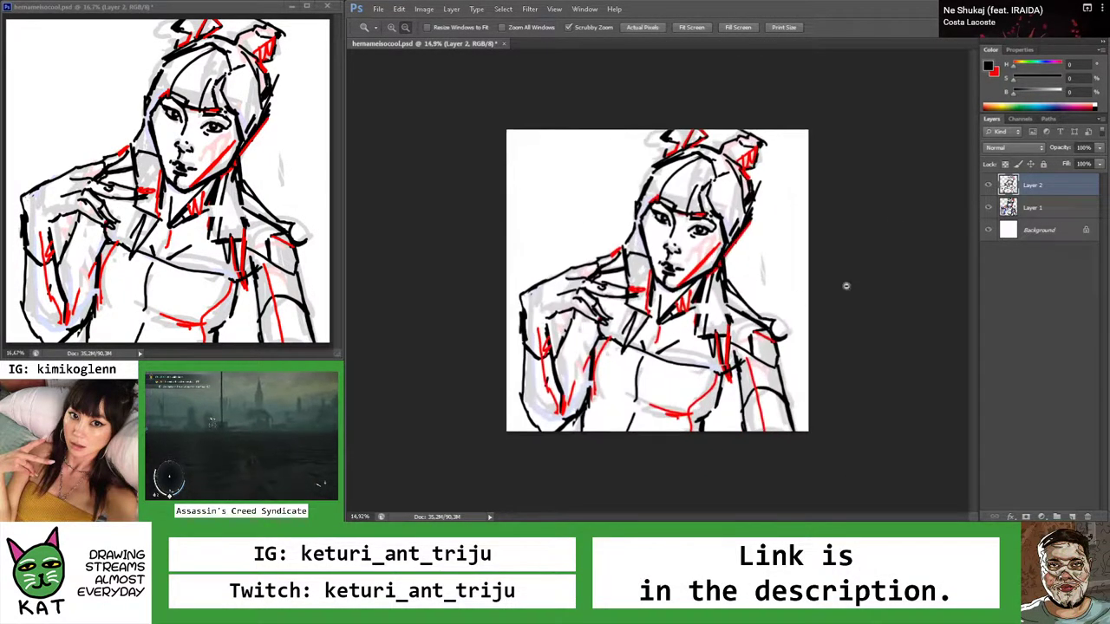
pyautogui.click(987, 208)
pyautogui.moveTo(932, 235)
pyautogui.mouseDown()
pyautogui.moveTo(771, 261)
pyautogui.moveTo(793, 268)
pyautogui.moveTo(717, 289)
pyautogui.moveTo(729, 286)
pyautogui.mouseUp()
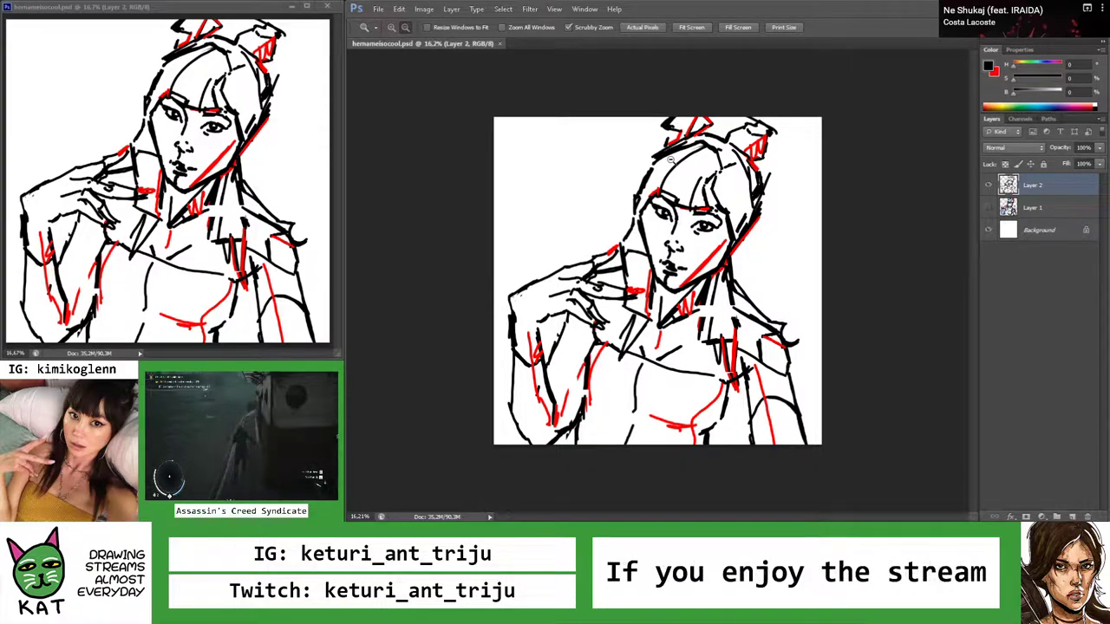
# Add the title KIMIKO in a text box spanning the canvas's upper edge, in Consolas Bold at about 98 pt
pyautogui.press('t')
pyautogui.moveTo(495, 118); pyautogui.dragTo(829, 167)
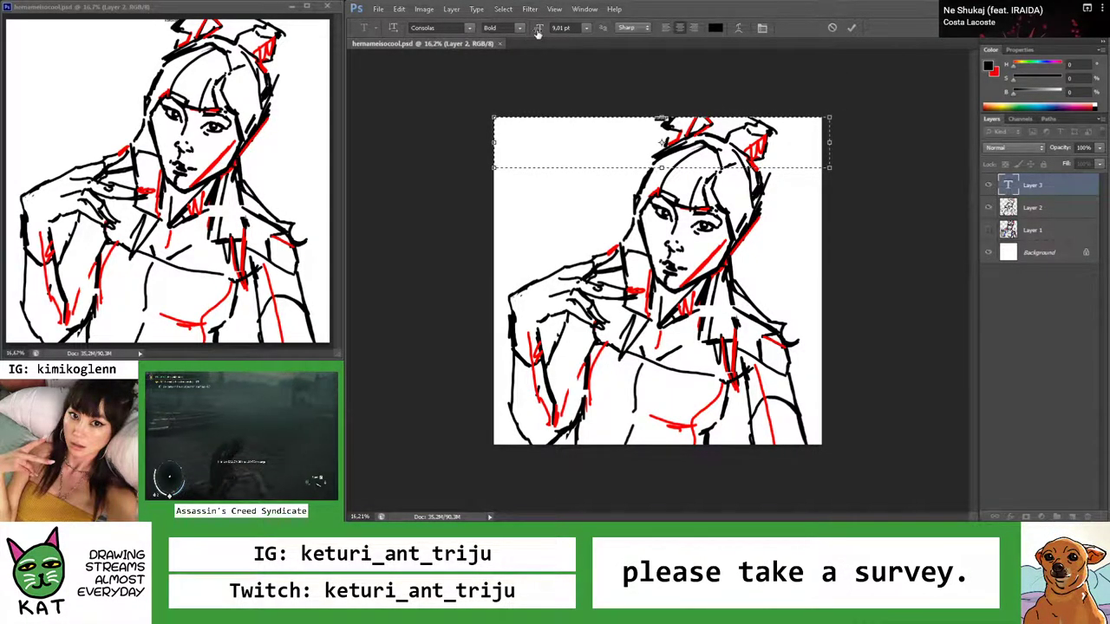
pyautogui.moveTo(538, 32); pyautogui.dragTo(607, 32)
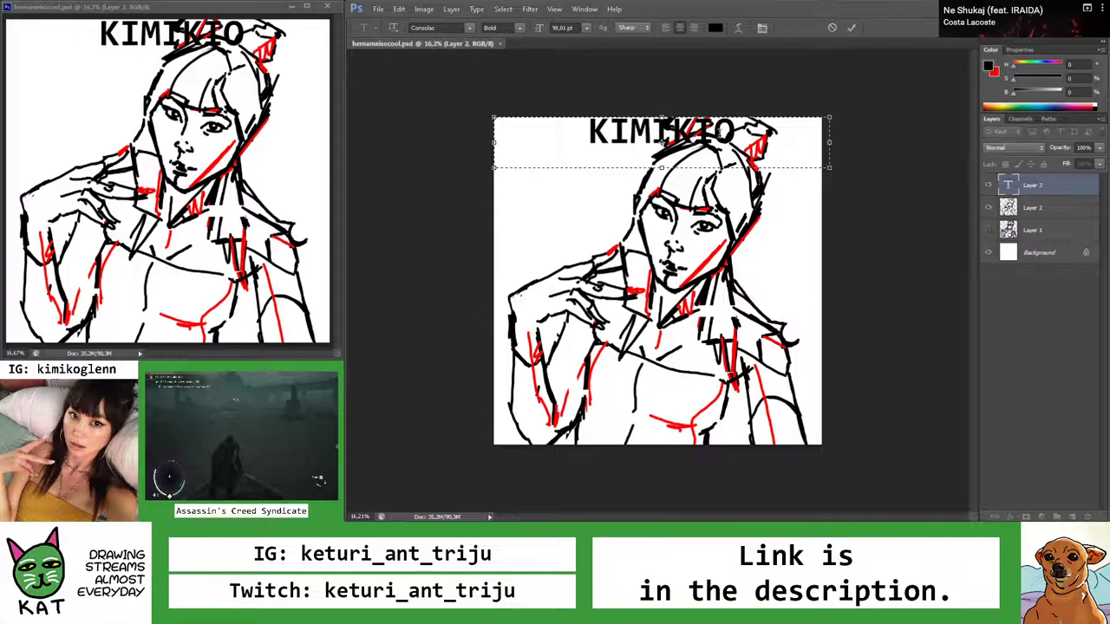
pyautogui.press('BackSpace')
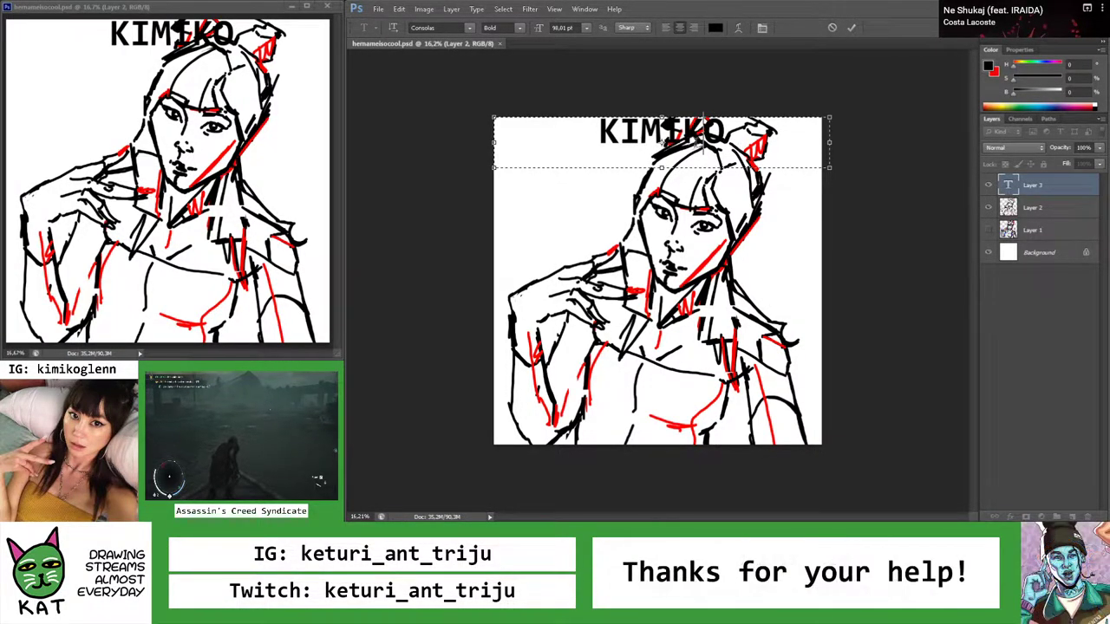
pyautogui.hotkey('ctrl', 'a')
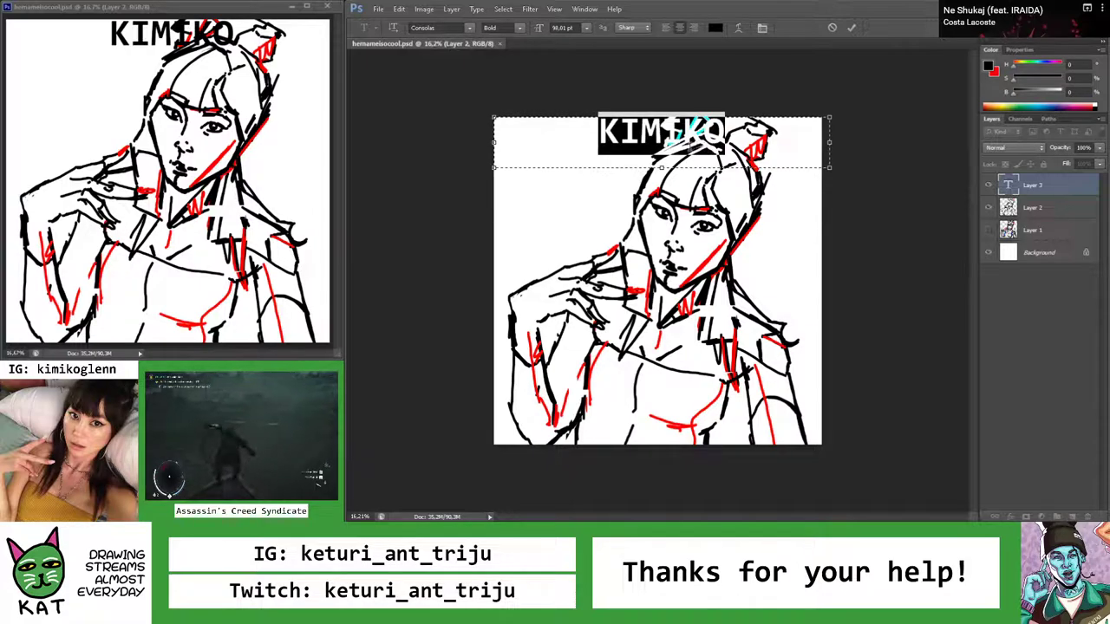
pyautogui.click(852, 26)
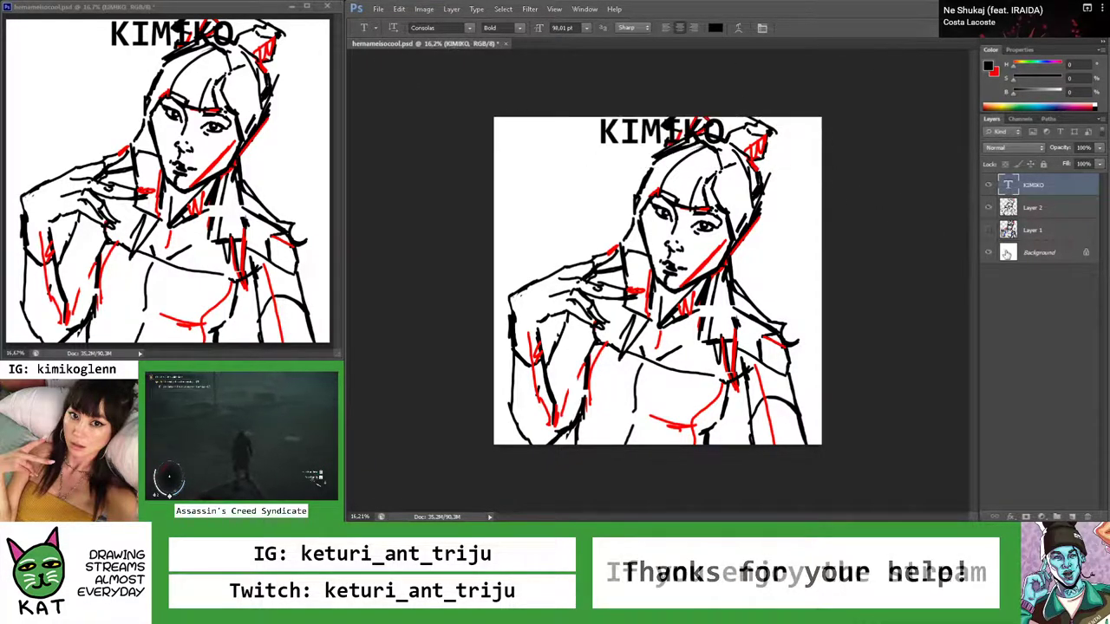
# Hide the line art on Layer 2 and change the KIMIKO title's font to Breaking B
pyautogui.moveTo(988, 207); pyautogui.dragTo(987, 230)
pyautogui.click(675, 125)
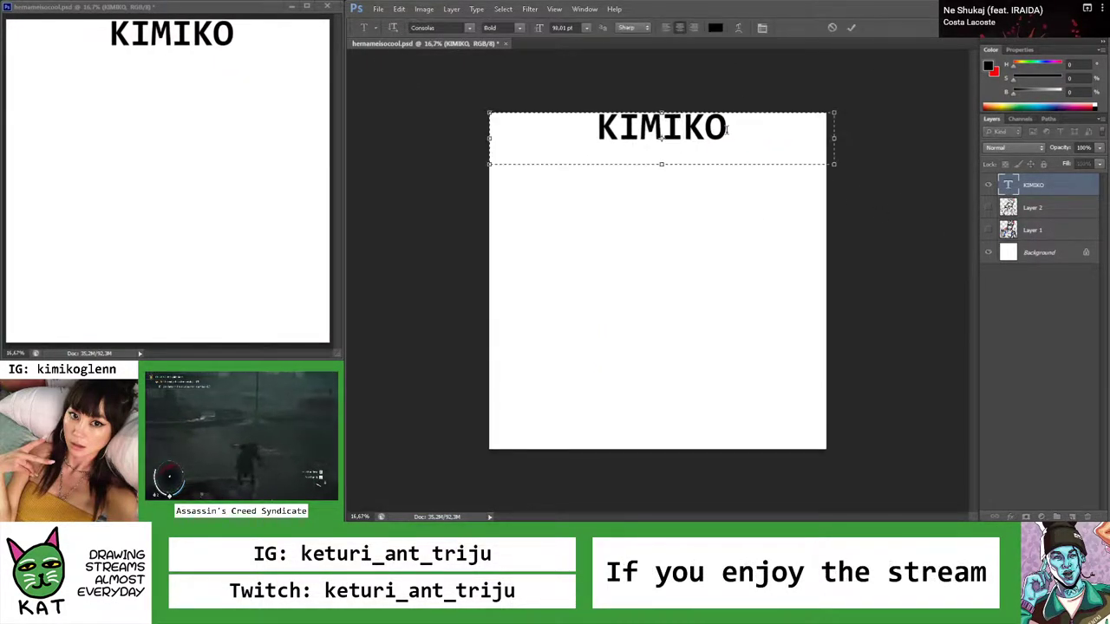
pyautogui.hotkey('ctrl', 'a')
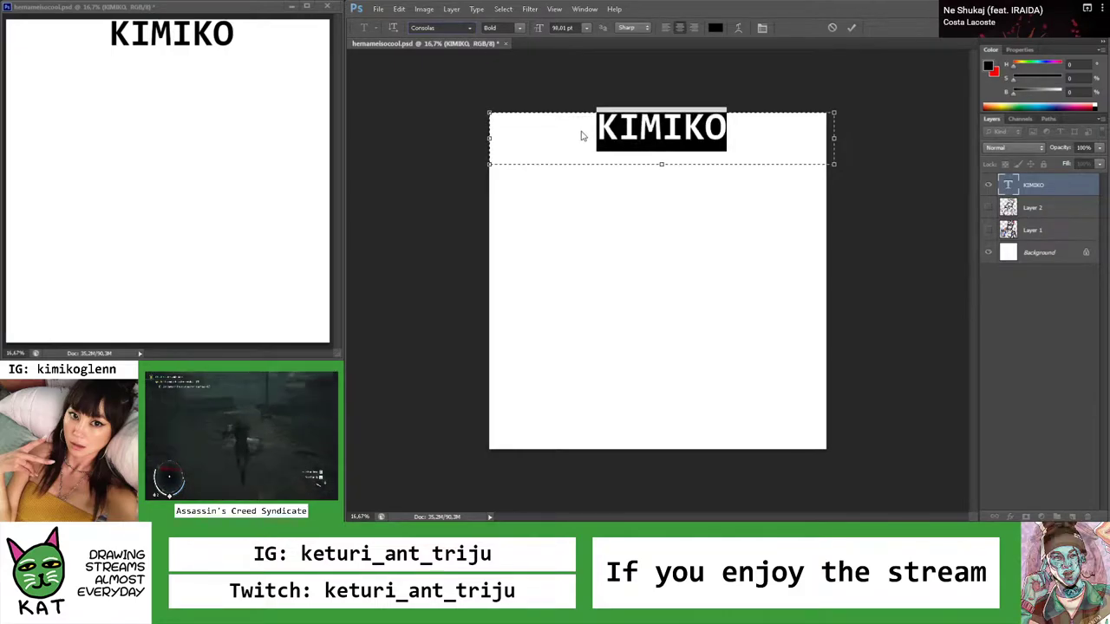
pyautogui.click(442, 28)
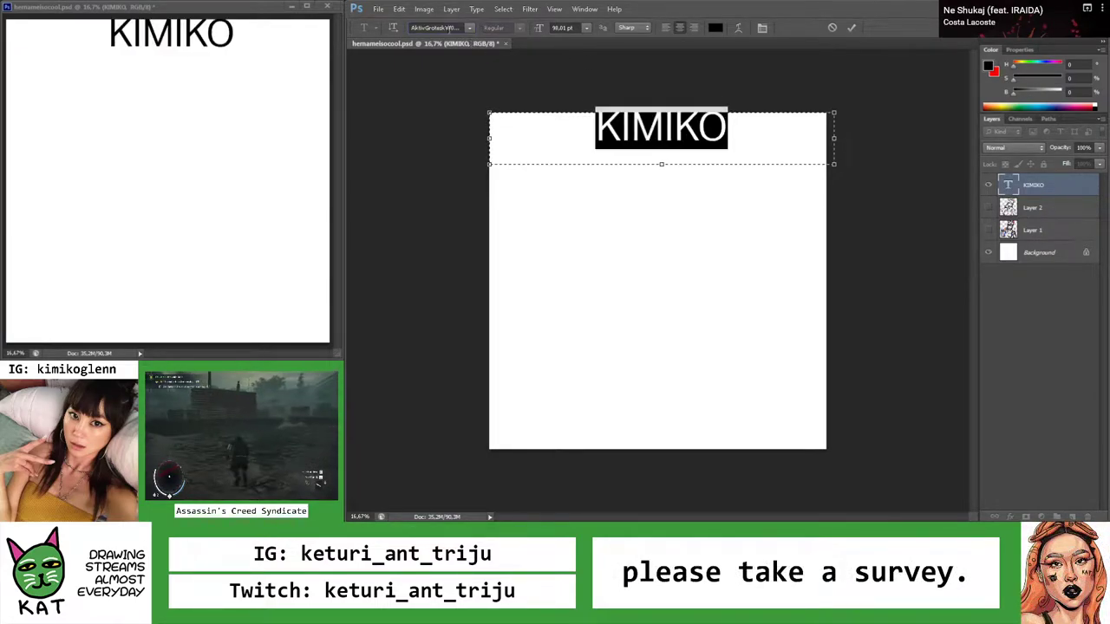
pyautogui.scroll(-4, 442, 28)
pyautogui.scroll(-2, 441, 27)
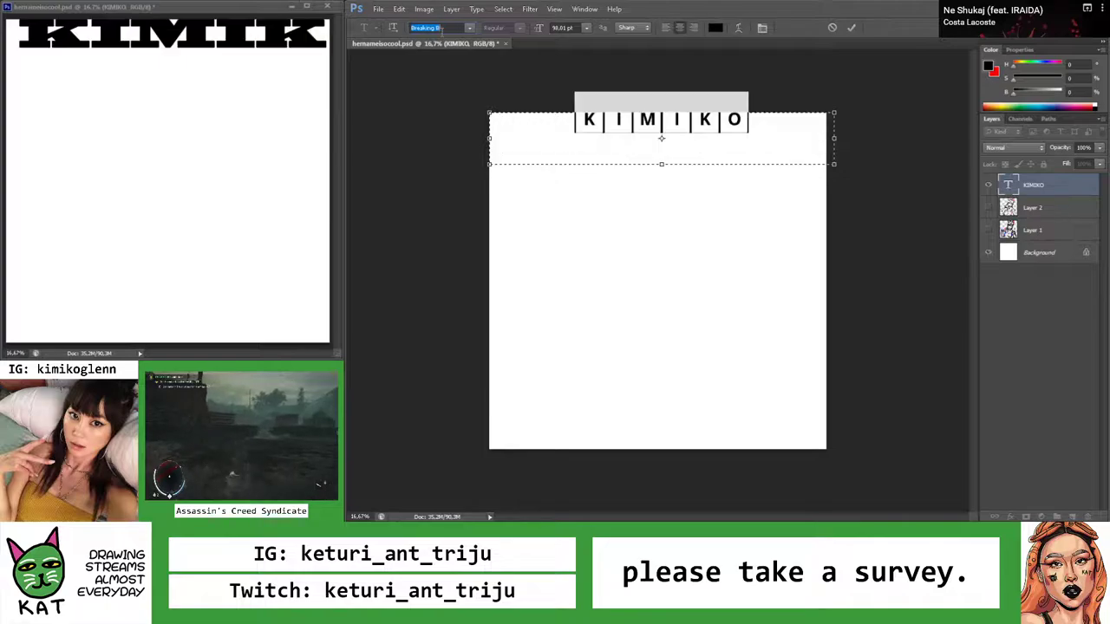
pyautogui.scroll(-5, 442, 28)
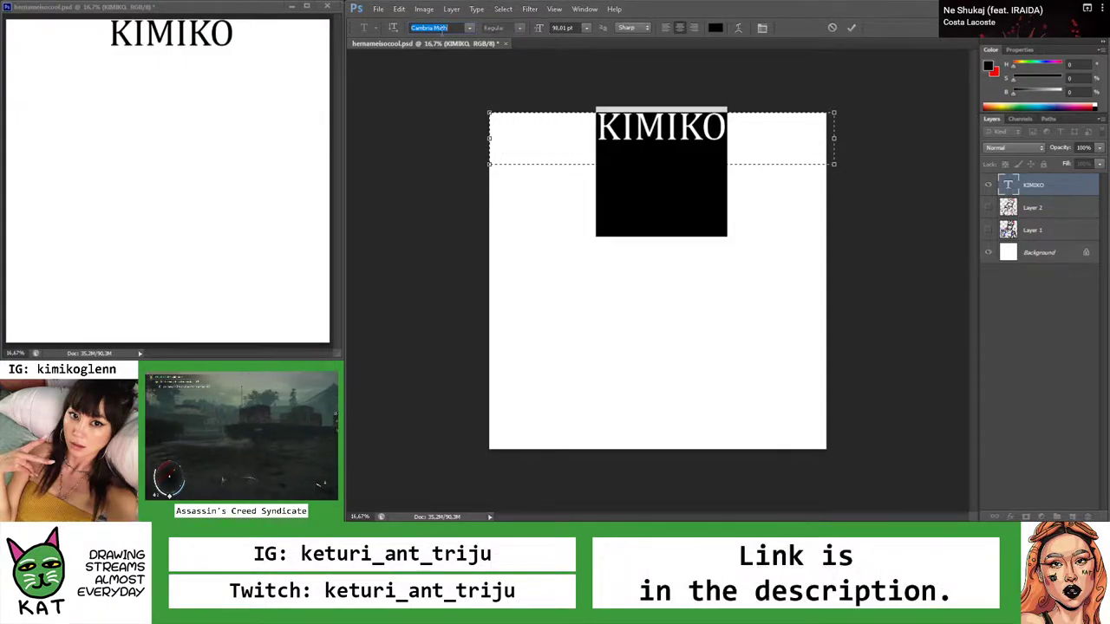
pyautogui.scroll(6, 442, 28)
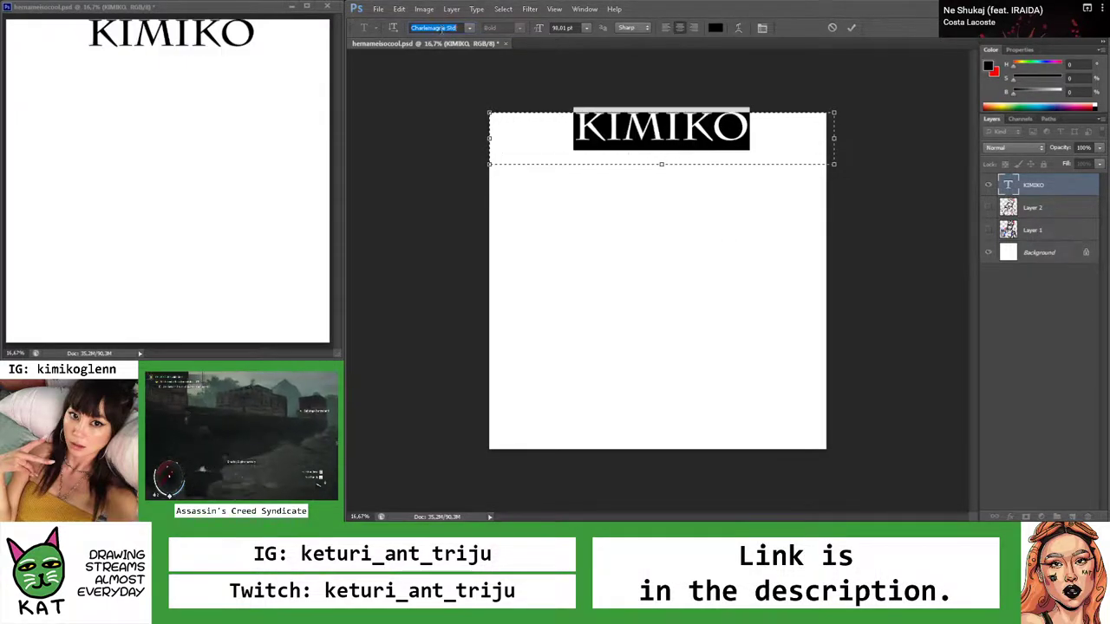
pyautogui.scroll(2, 442, 28)
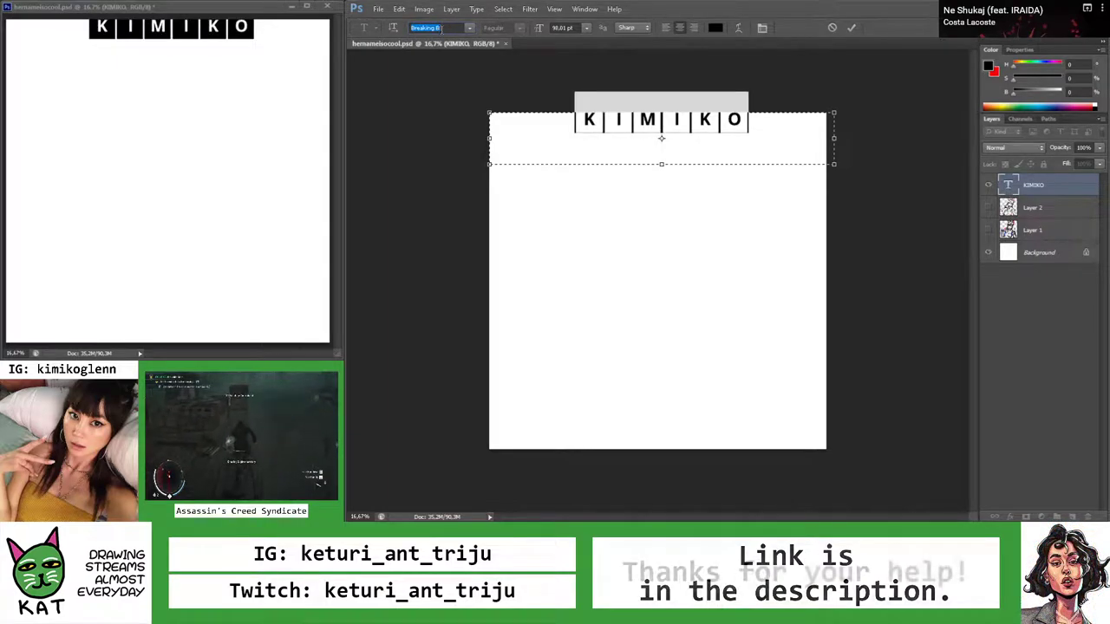
pyautogui.click(850, 27)
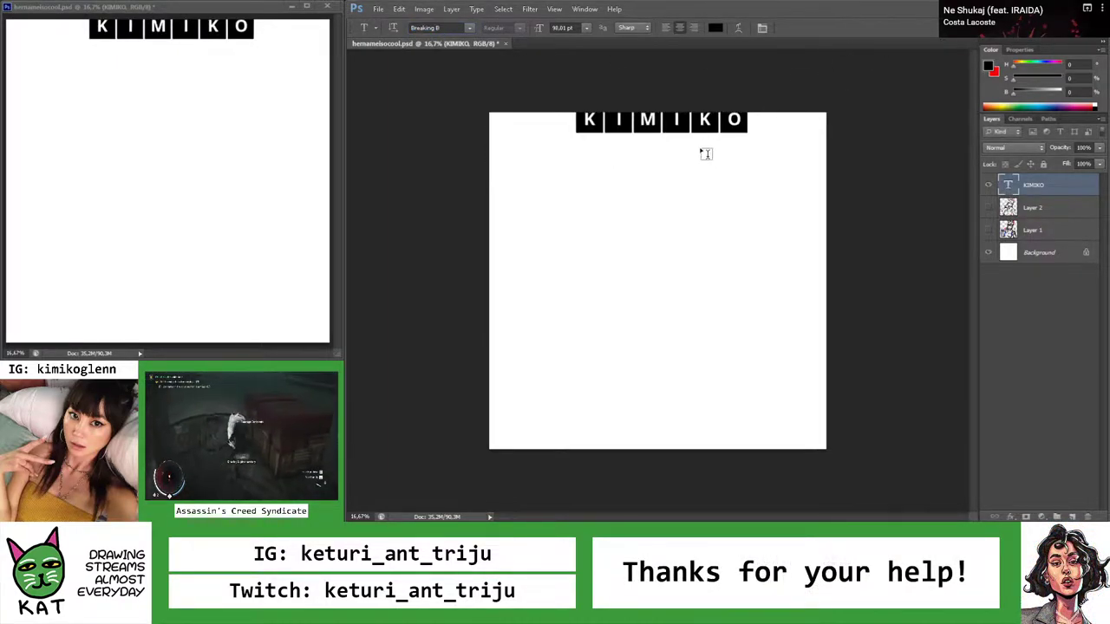
# Move the KIMIKO title down so its letter tiles sit fully inside the canvas
pyautogui.press('v')
pyautogui.scroll(1, 691, 146)
pyautogui.press('z')
pyautogui.scroll(-5, 713, 116)
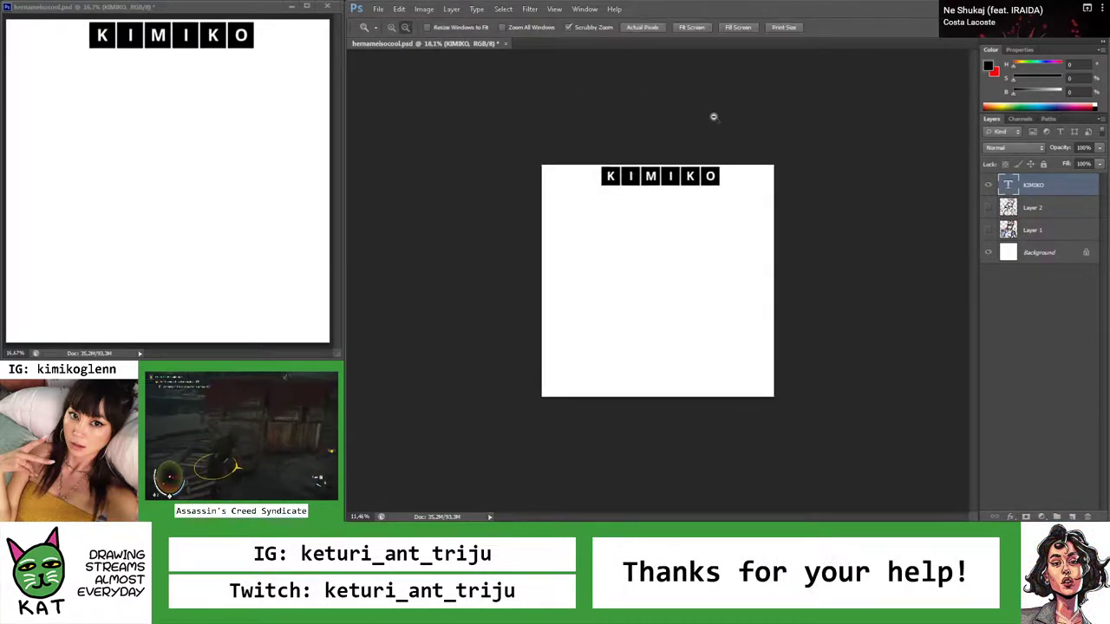
# Narrow the KIMIKO title's text box so its edge matches the canvas's right edge, centring the letter tiles on the canvas
pyautogui.scroll(4, 713, 117)
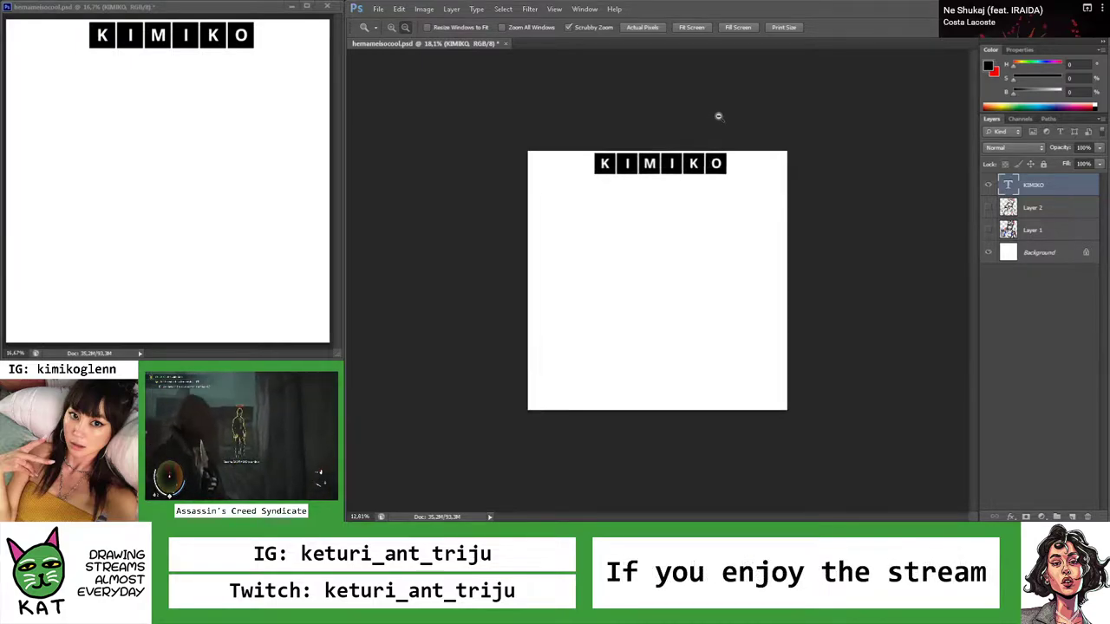
pyautogui.press('t')
pyautogui.click(664, 112)
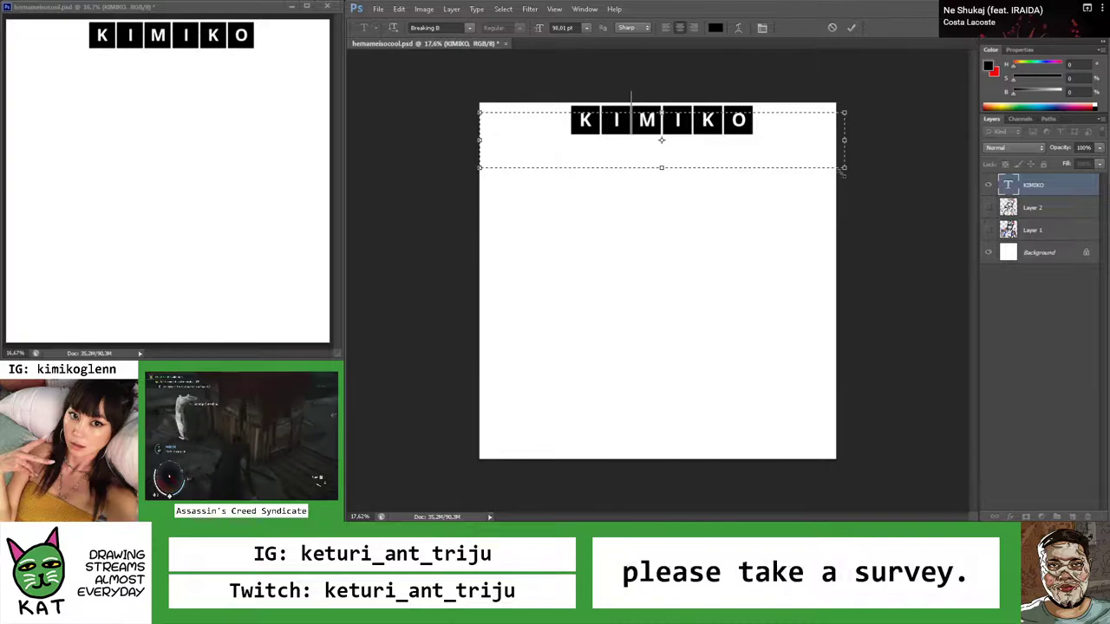
pyautogui.moveTo(843, 167); pyautogui.dragTo(835, 167)
pyautogui.click(850, 27)
pyautogui.press('z')
pyautogui.moveTo(824, 96); pyautogui.dragTo(916, 176)
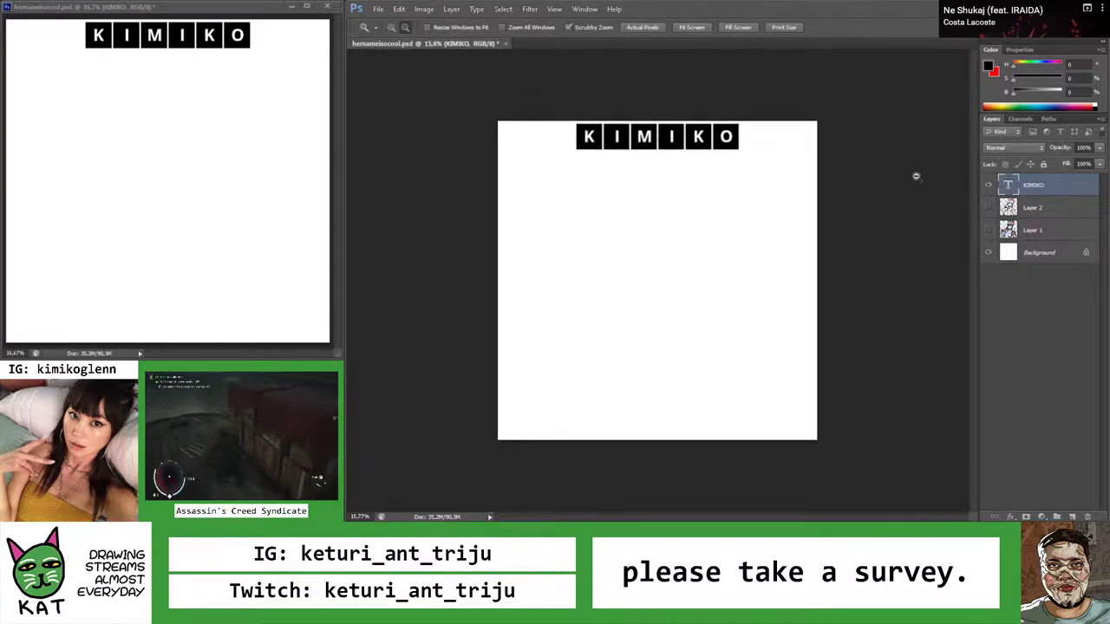
# Show the line art on Layer 2 and move the KIMIKO title into the canvas's upper-left corner
pyautogui.click(988, 209)
pyautogui.press('v')
pyautogui.moveTo(699, 141); pyautogui.dragTo(626, 140)
pyautogui.press('z')
pyautogui.moveTo(625, 139)
pyautogui.mouseDown()
pyautogui.moveTo(645, 173)
pyautogui.moveTo(607, 174)
pyautogui.moveTo(721, 174)
pyautogui.mouseUp()
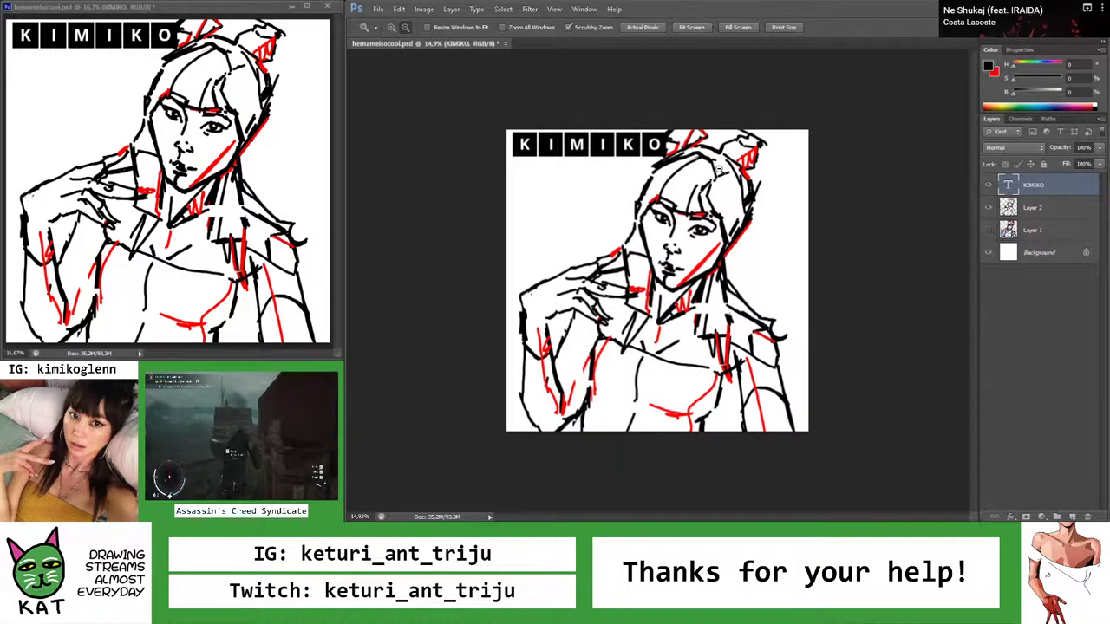
# Show Layer 1 and move Layer 1 and Layer 2 together to the right, clear of the KIMIKO title
pyautogui.click(1032, 207)
pyautogui.keyDown('shift'); pyautogui.click(1032, 230); pyautogui.keyUp('shift')
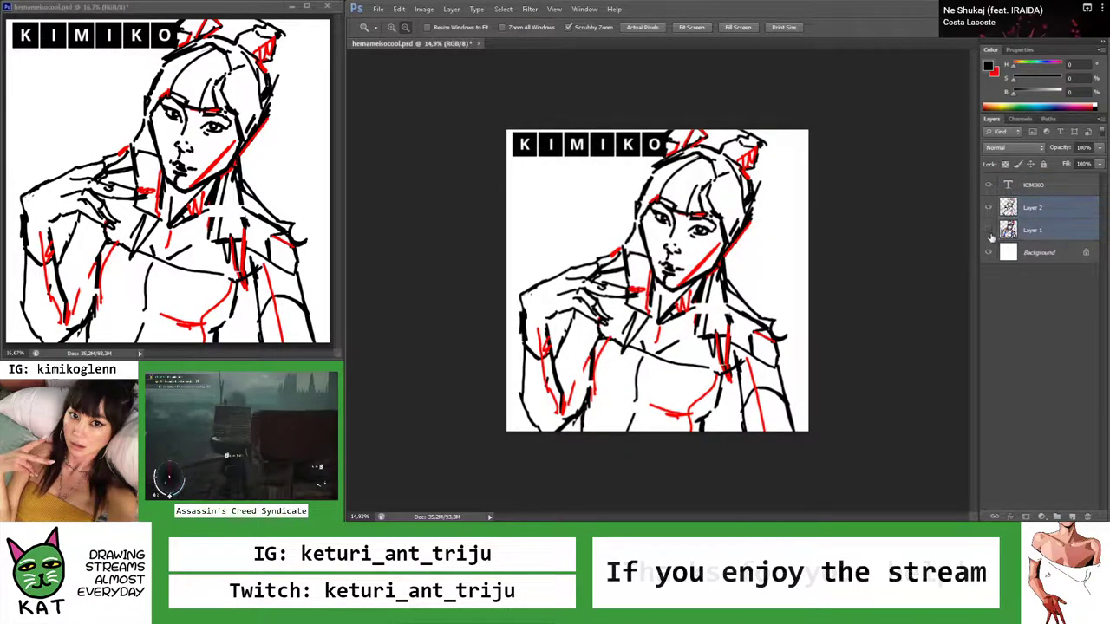
pyautogui.click(987, 229)
pyautogui.press('v')
pyautogui.moveTo(659, 278); pyautogui.dragTo(673, 276)
pyautogui.moveTo(775, 270); pyautogui.dragTo(784, 271)
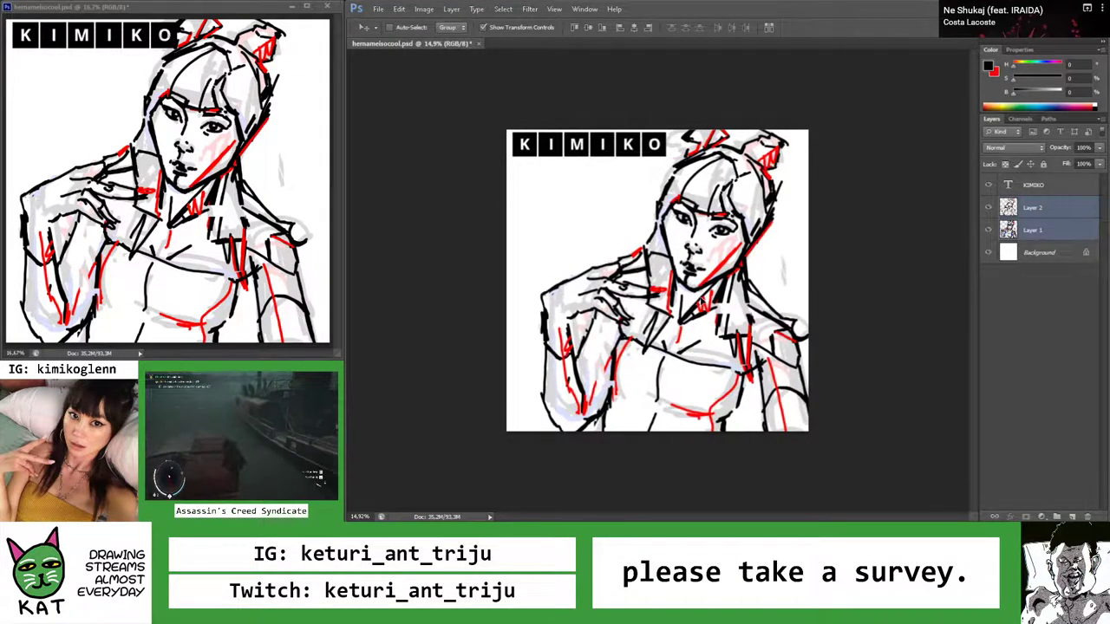
pyautogui.press('z')
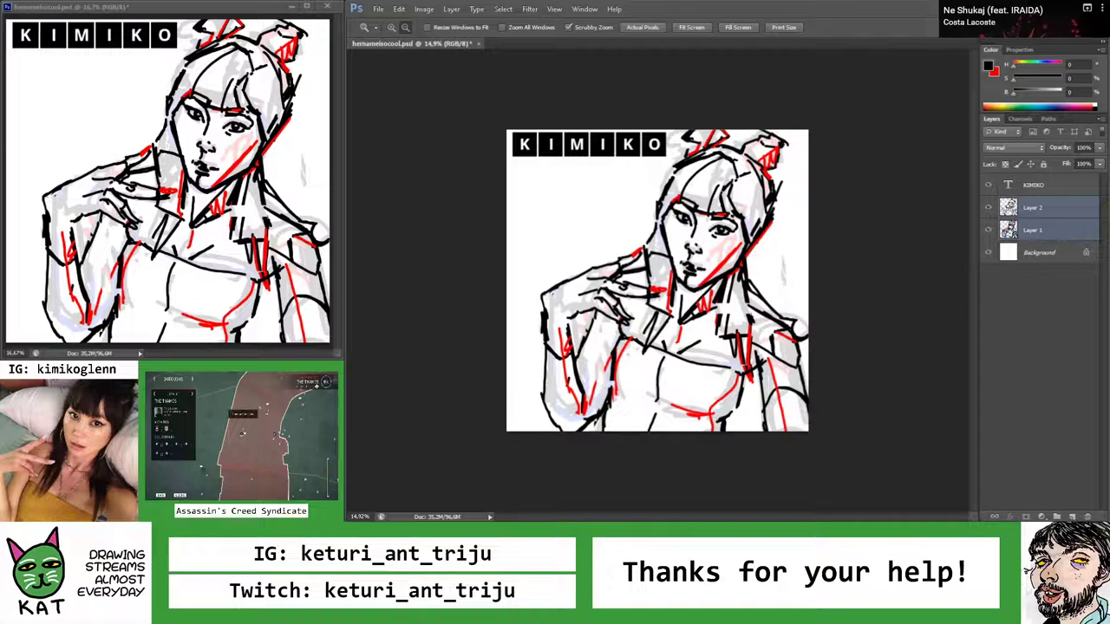
# Start a tall text box on the canvas's left half with the letter P, hide the KIMIKO title and lower the box's upper edge
pyautogui.scroll(-1, 689, 148)
pyautogui.scroll(2, 690, 147)
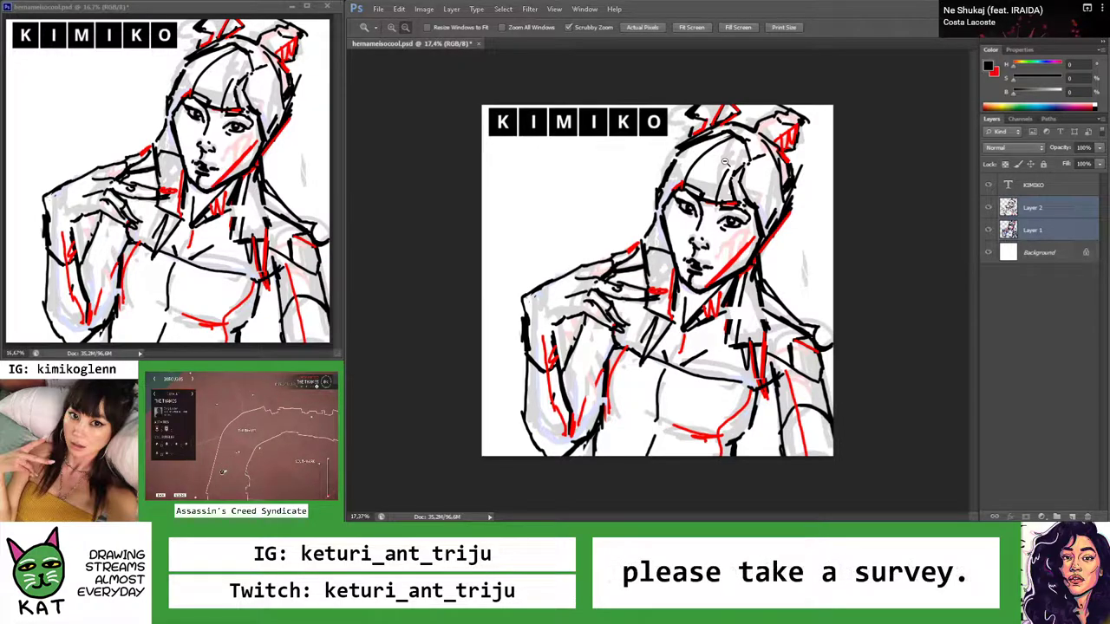
pyautogui.press('t')
pyautogui.moveTo(483, 106); pyautogui.dragTo(675, 490)
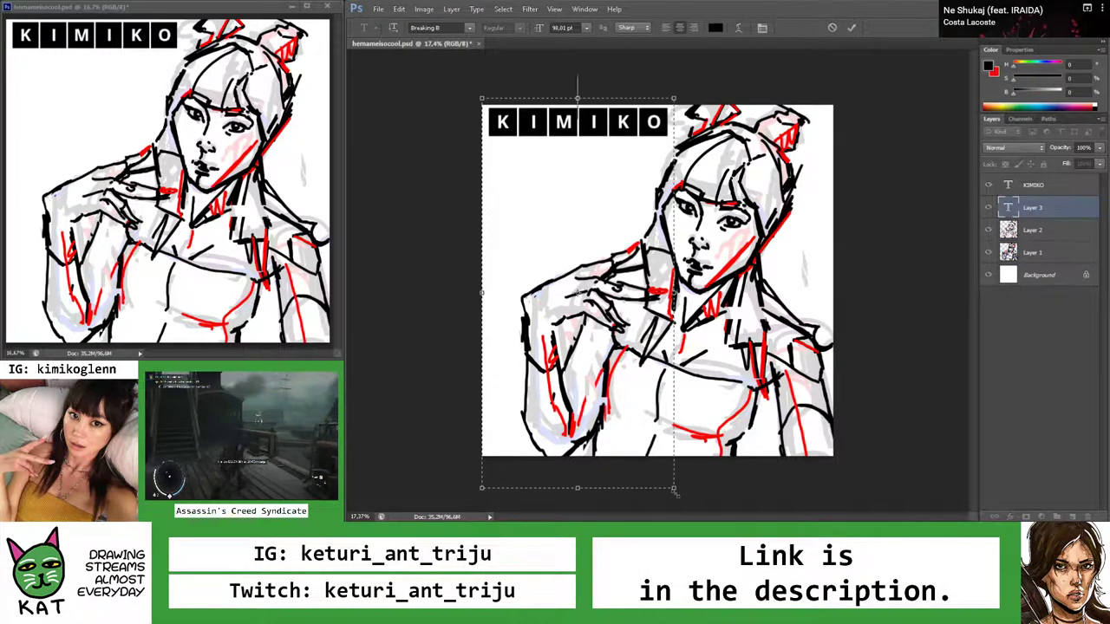
pyautogui.write('K')
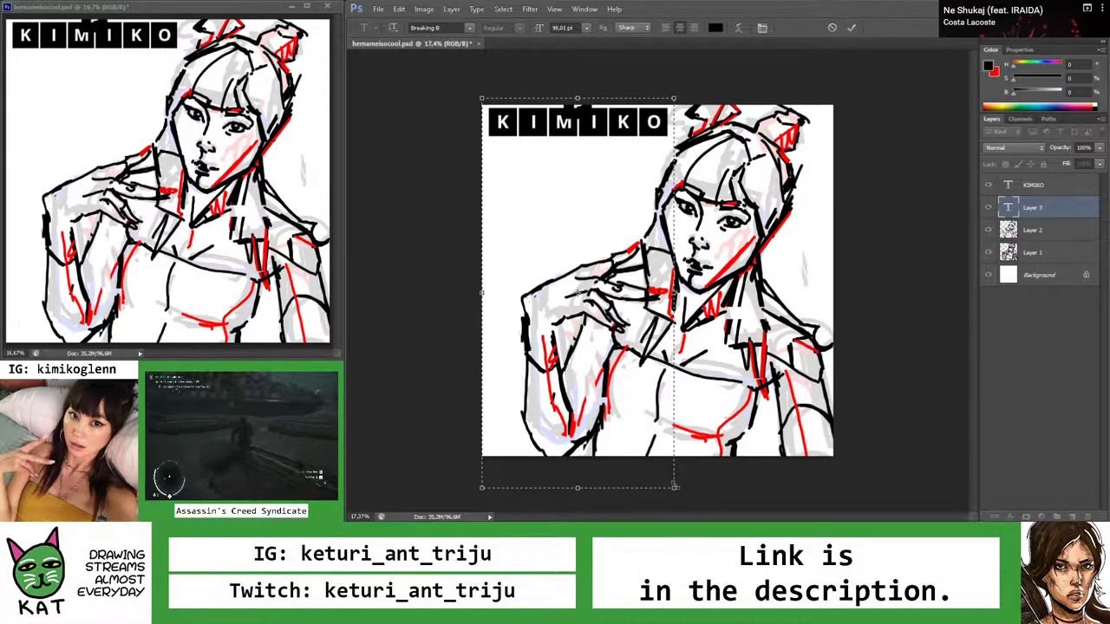
pyautogui.hotkey('ctrl', 'a')
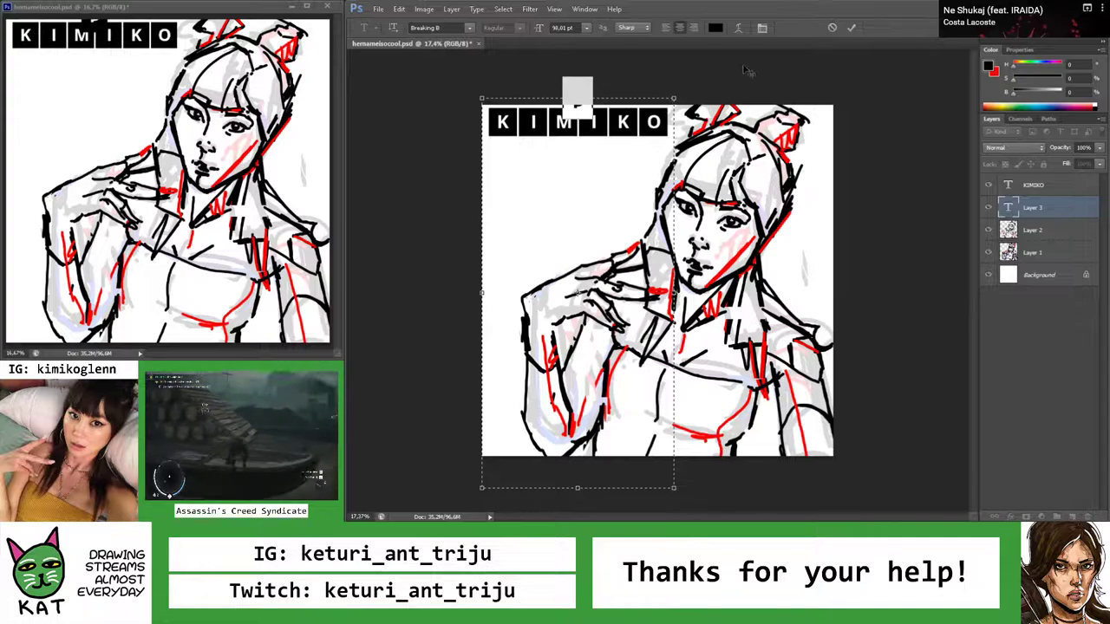
pyautogui.click(852, 28)
pyautogui.click(1036, 184)
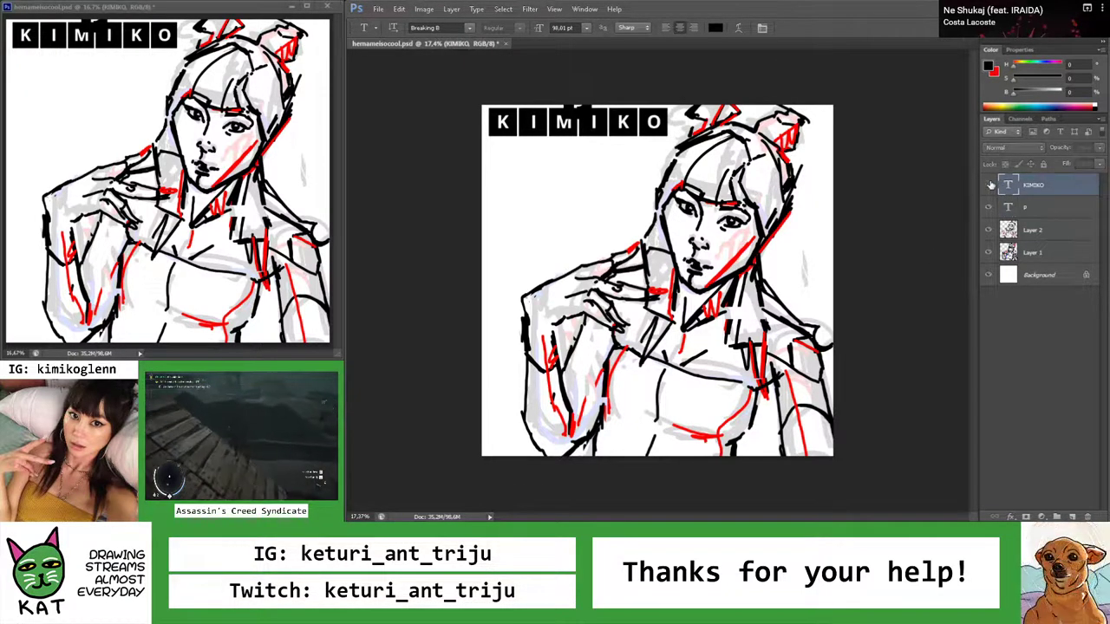
pyautogui.click(989, 184)
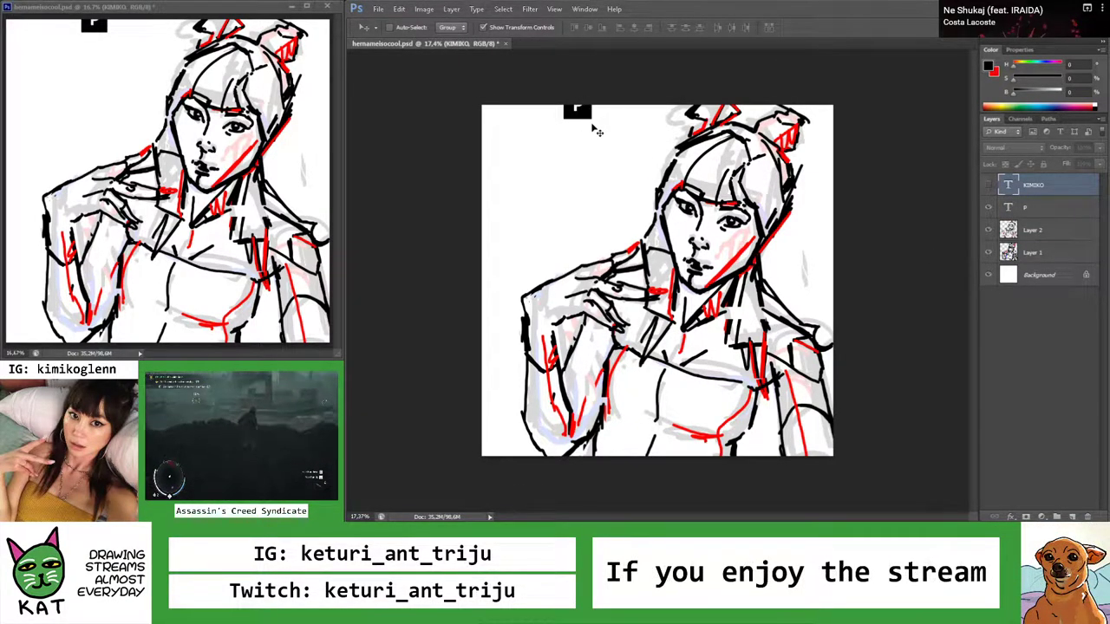
pyautogui.click(577, 111)
pyautogui.moveTo(680, 99); pyautogui.dragTo(672, 134)
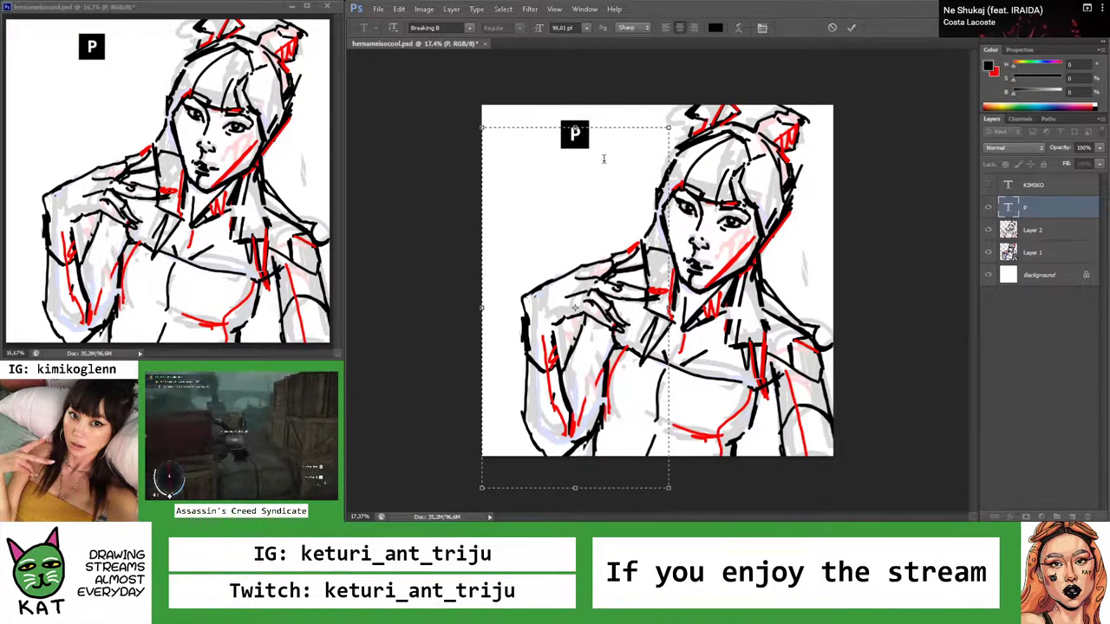
# Complete the text as PART2 with one character per line, set its font to Arial and show the KIMIKO title again
pyautogui.press('Return')
pyautogui.write('A')
pyautogui.press('Return')
pyautogui.write('R')
pyautogui.press('Return')
pyautogui.write('T')
pyautogui.press('Return')
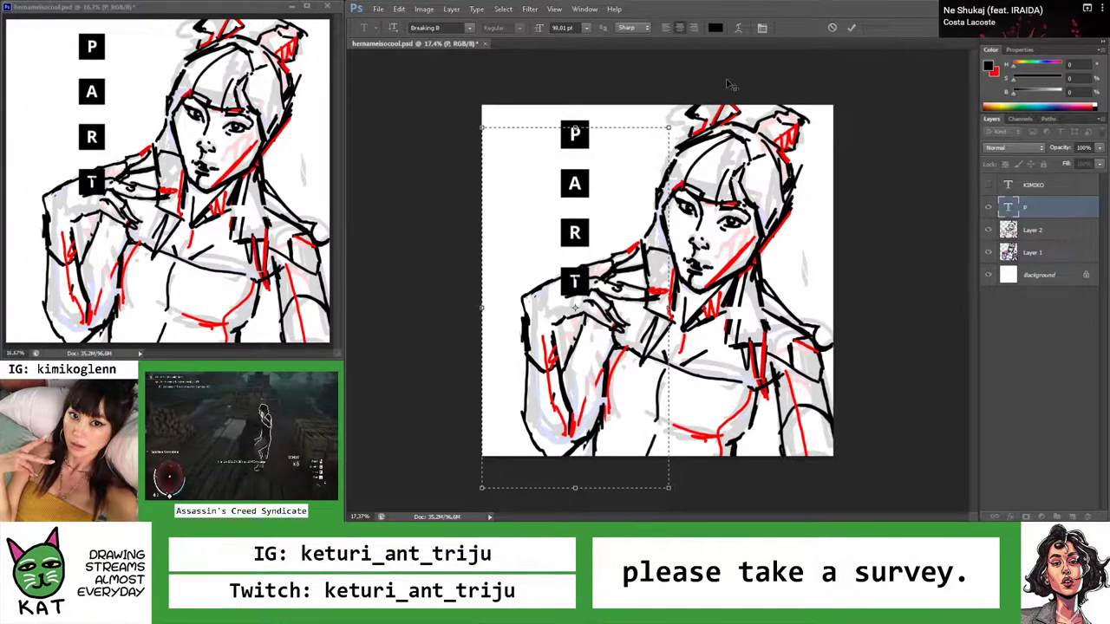
pyautogui.hotkey('ctrl', 'a')
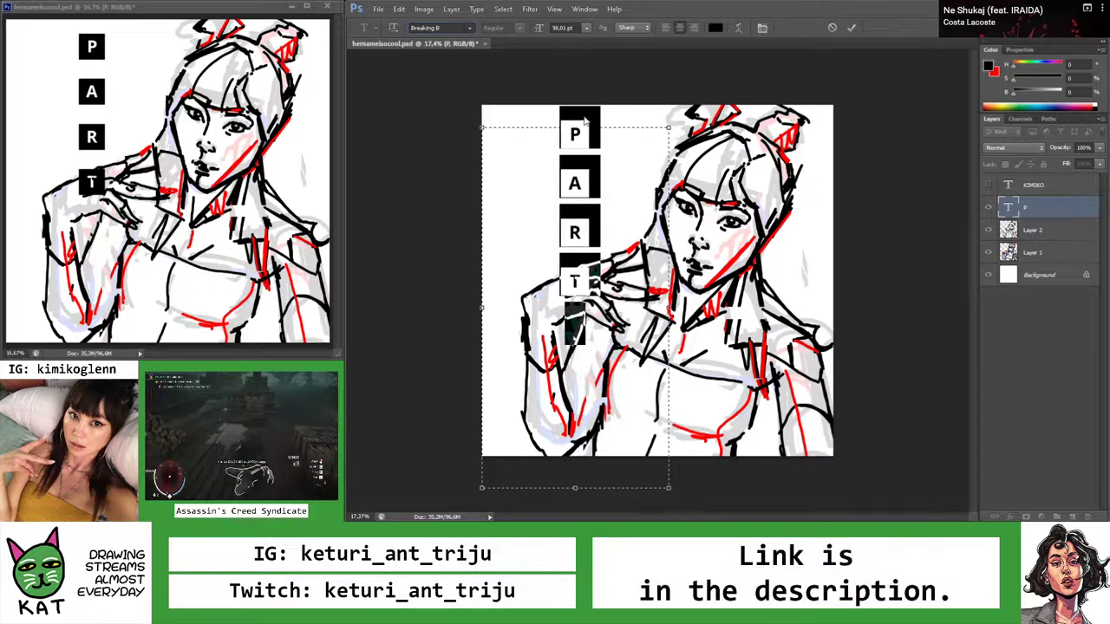
pyautogui.write('Arial')
pyautogui.press('Return')
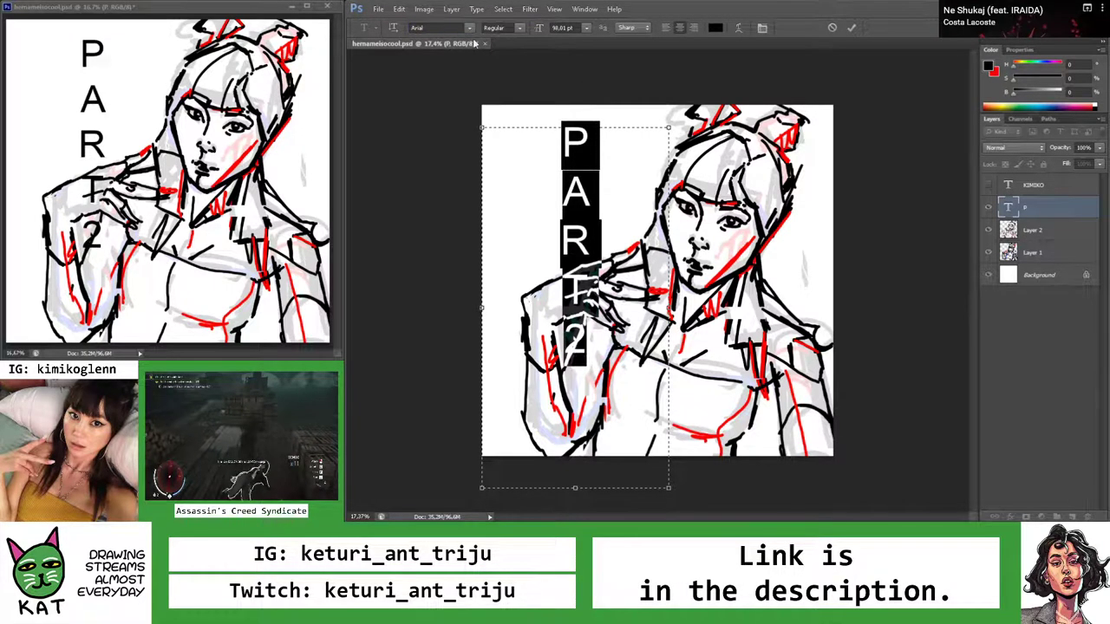
pyautogui.click(852, 29)
pyautogui.click(988, 185)
# Try narrowing the PART2 text box to a thin strip along the canvas's left edge, then undo it
pyautogui.moveTo(575, 365); pyautogui.dragTo(568, 128)
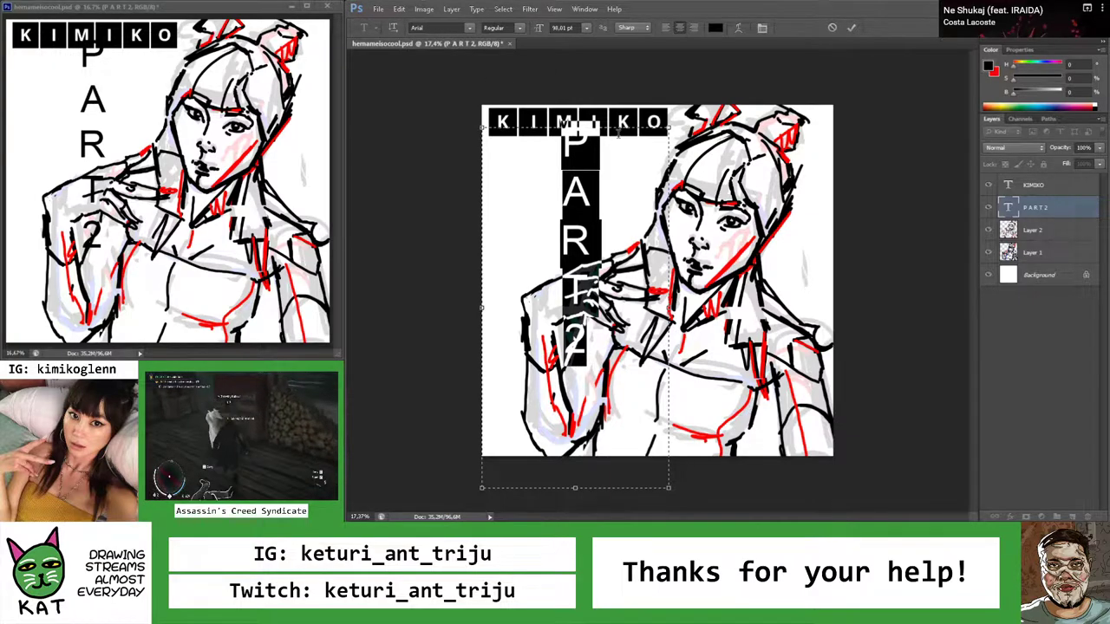
pyautogui.moveTo(668, 488); pyautogui.dragTo(579, 482)
pyautogui.press('BackSpace')
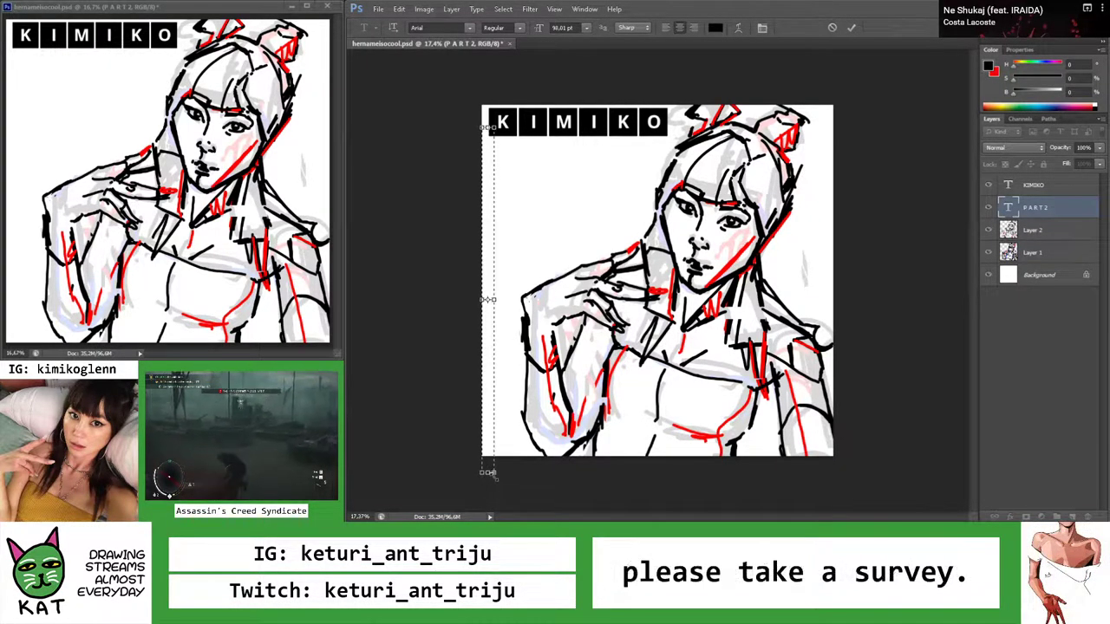
pyautogui.moveTo(485, 473); pyautogui.dragTo(494, 473)
pyautogui.click(851, 28)
pyautogui.scroll(5, 446, 141)
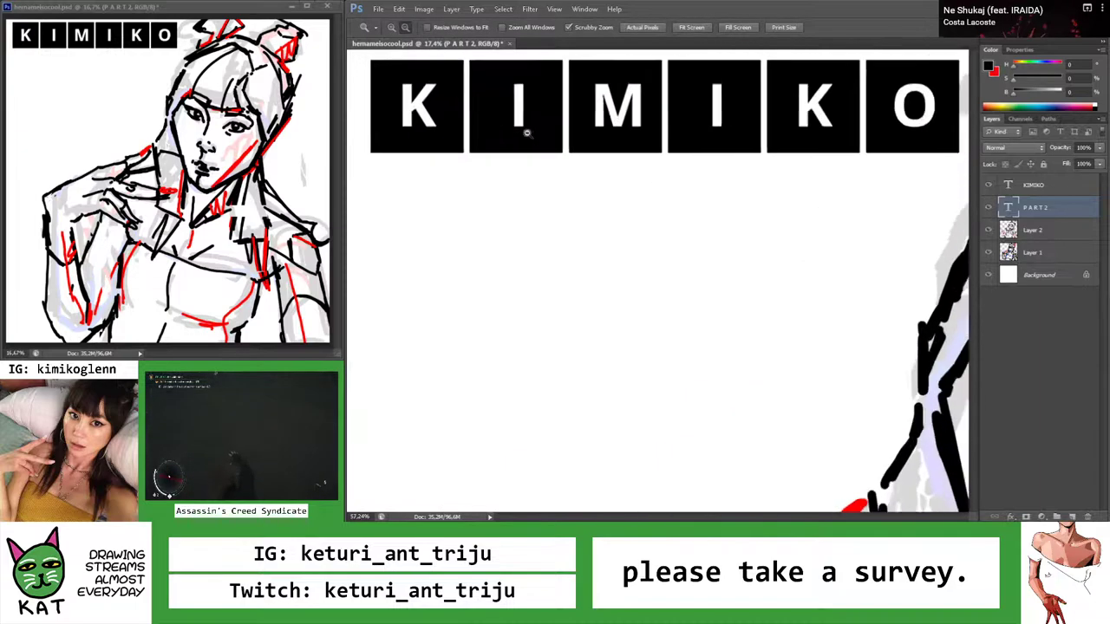
pyautogui.hotkey('ctrl', 'z')
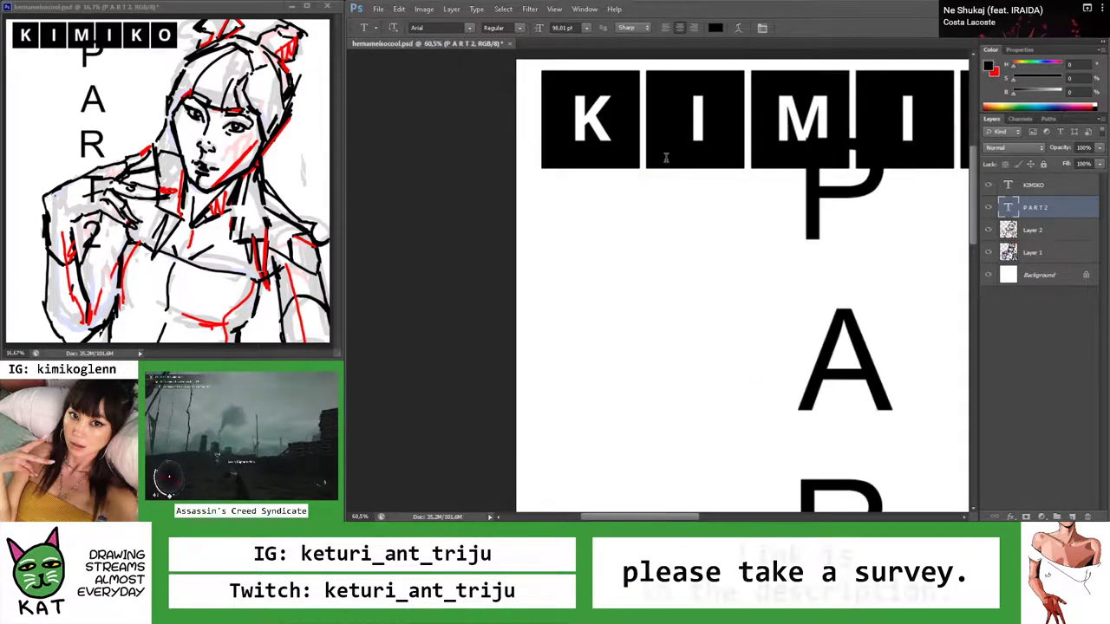
# Reduce the PART2 text to 11.01 pt and narrow its text box to a thin strip along the canvas's left edge
pyautogui.scroll(-5, 760, 241)
pyautogui.click(565, 163)
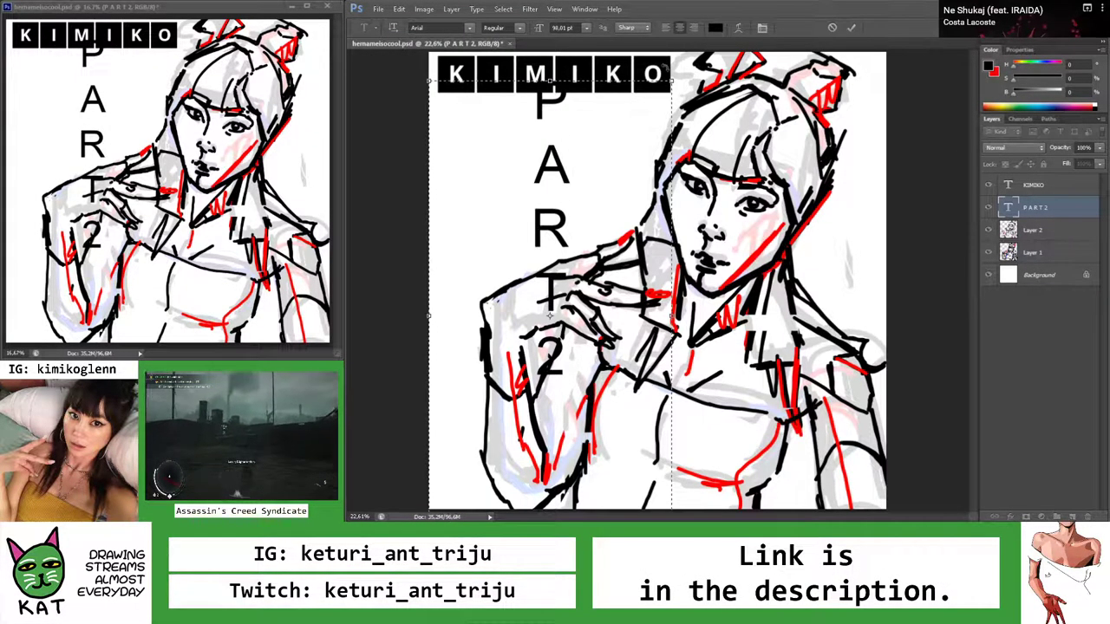
pyautogui.hotkey('ctrl', 'a')
pyautogui.click(562, 28)
pyautogui.hotkey('shift', 'Down')
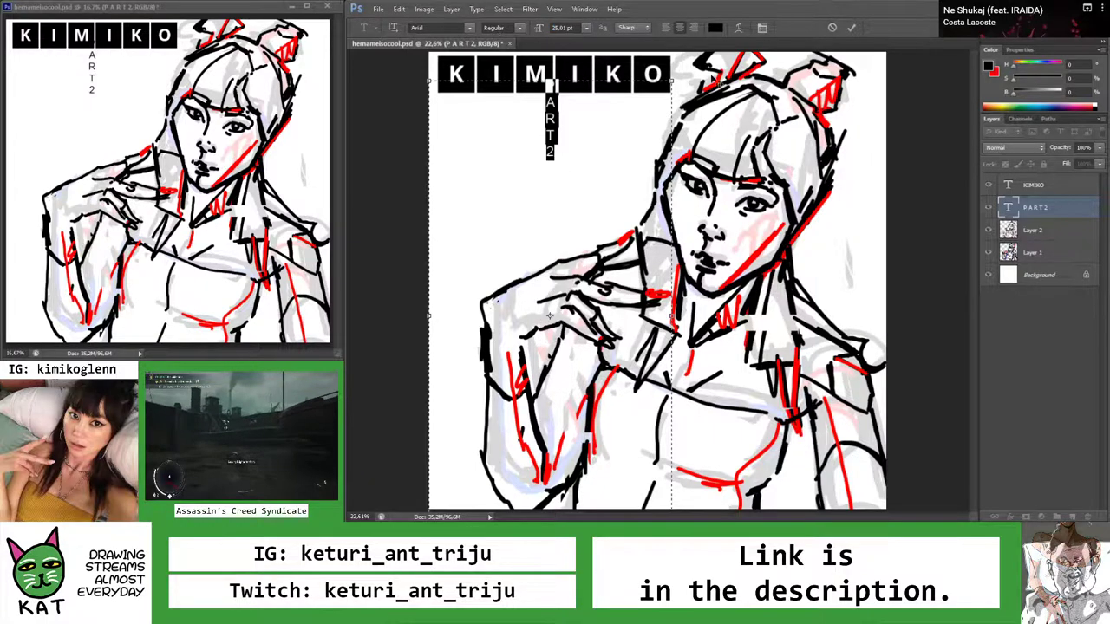
pyautogui.press('BackSpace')
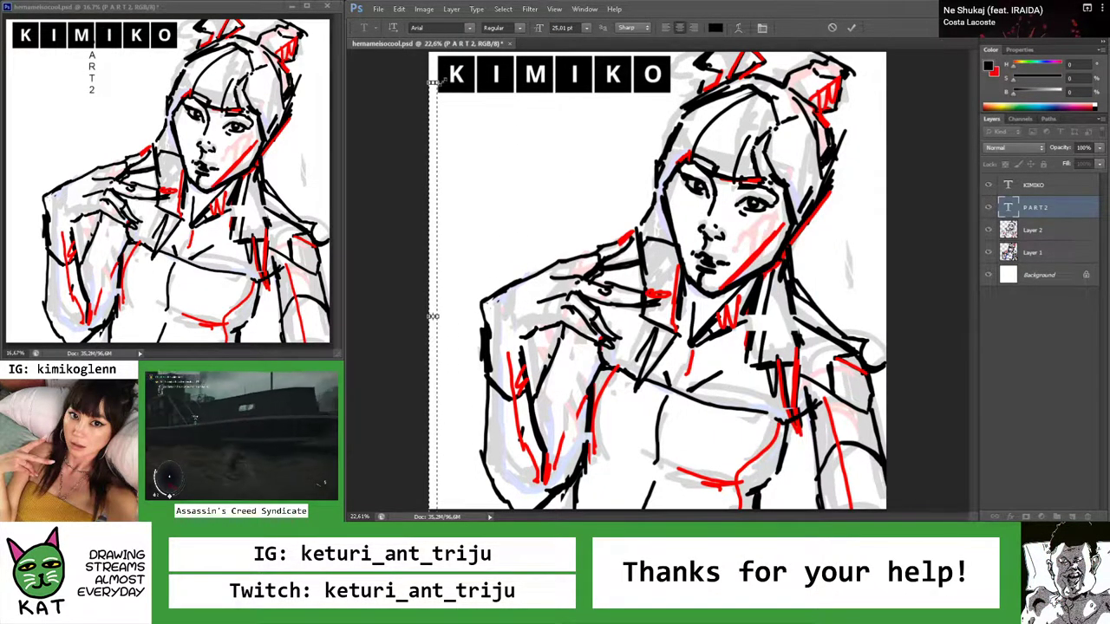
pyautogui.moveTo(538, 30); pyautogui.dragTo(524, 35)
pyautogui.click(849, 29)
# Widen the PART2 text box slightly so it ends at the left edge of the title's K tile
pyautogui.scroll(3, 496, 139)
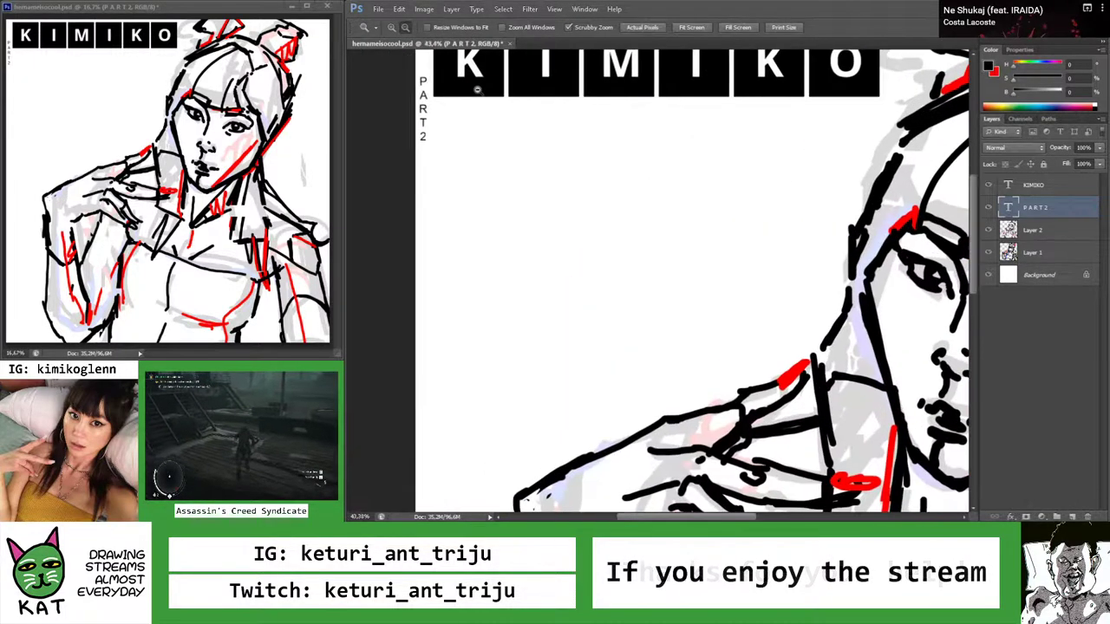
pyautogui.click(491, 125)
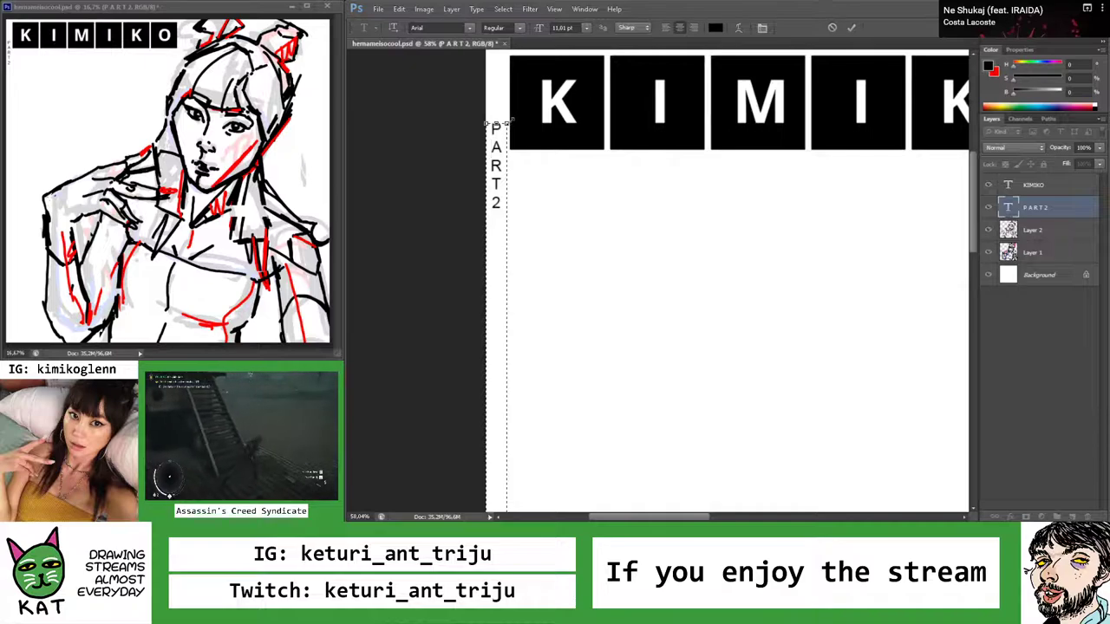
pyautogui.hotkey('ctrl', 'space')
pyautogui.moveTo(496, 129); pyautogui.dragTo(545, 131)
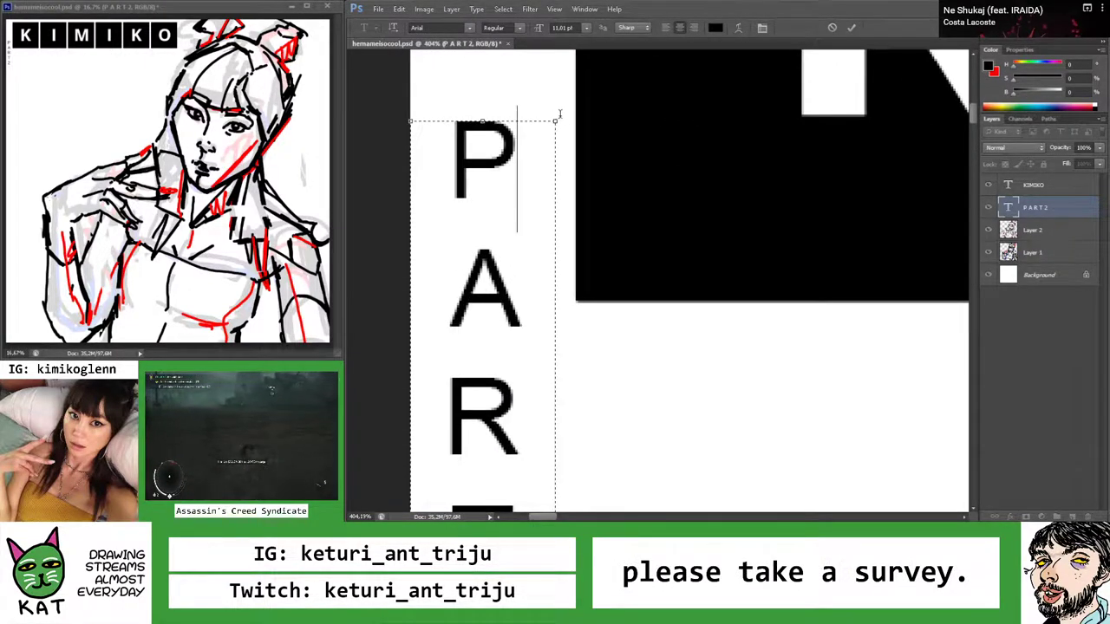
pyautogui.hotkey('ctrl', 'alt', 'space')
pyautogui.moveTo(587, 141); pyautogui.dragTo(506, 153)
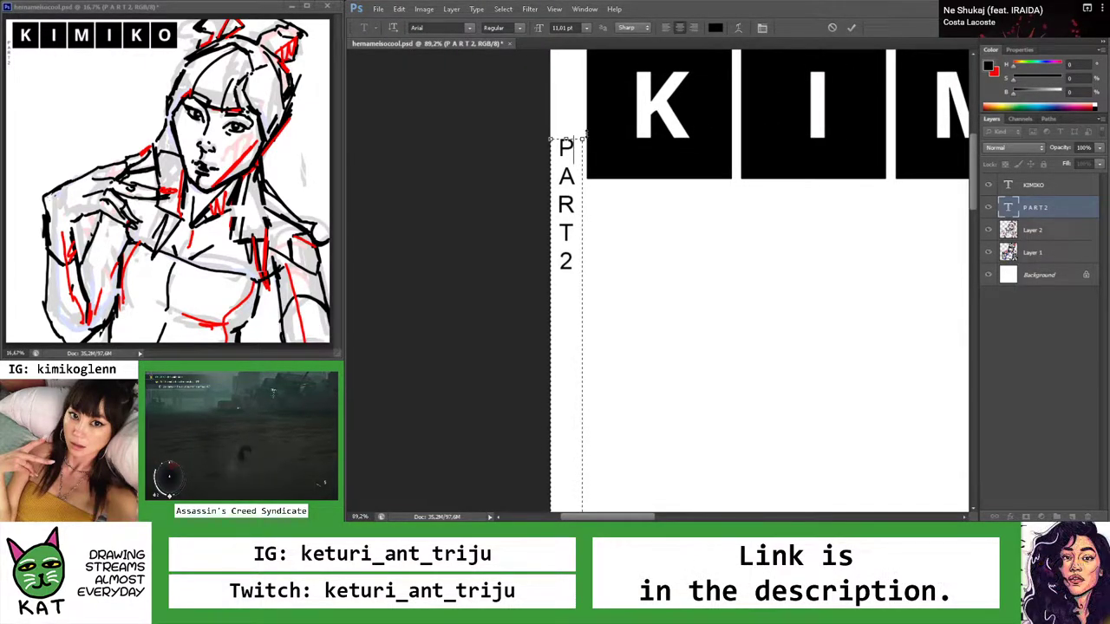
pyautogui.moveTo(583, 137); pyautogui.dragTo(589, 139)
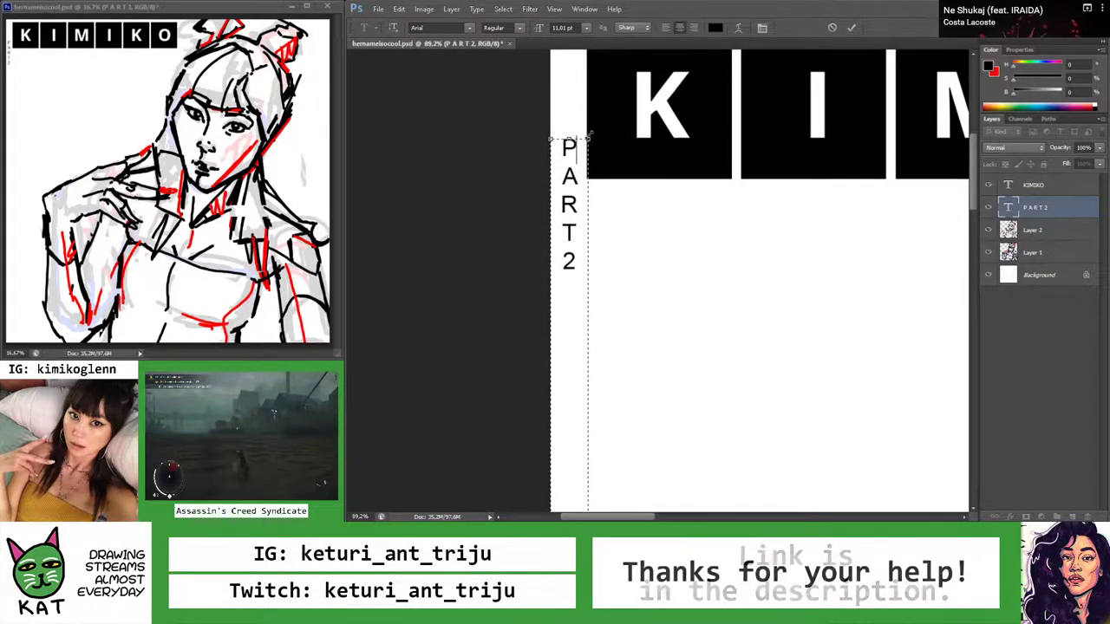
pyautogui.click(850, 31)
# Move the PART2 text up beside the K tile so its text box starts level with the tile's upper edge
pyautogui.hotkey('ctrl', 'alt', 'space')
pyautogui.moveTo(706, 129); pyautogui.dragTo(636, 138)
pyautogui.moveTo(500, 83); pyautogui.dragTo(481, 139)
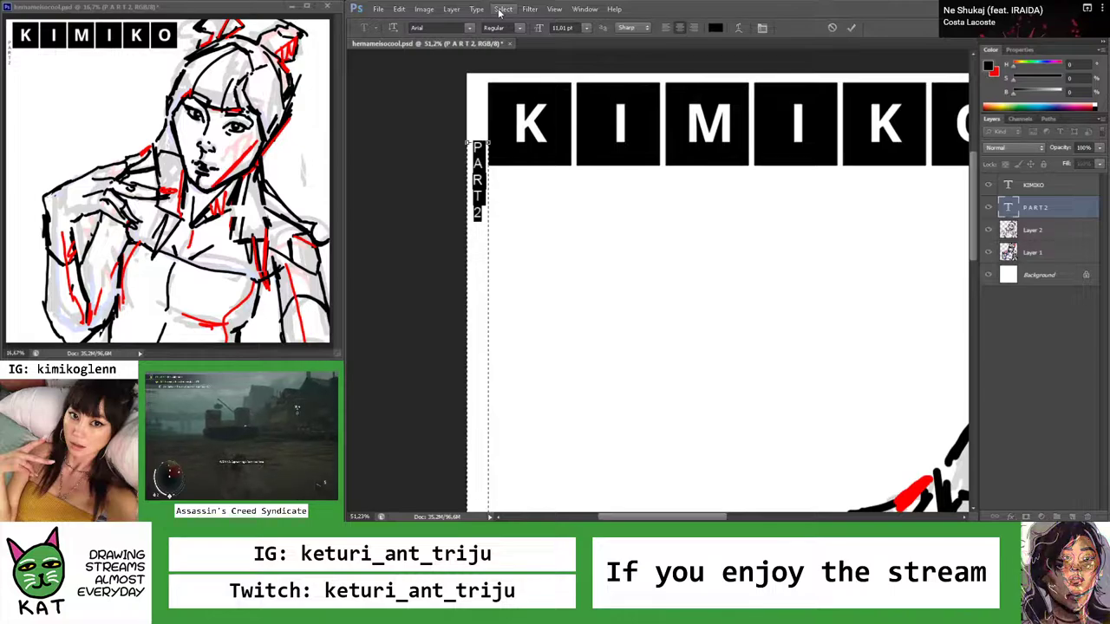
pyautogui.press('v')
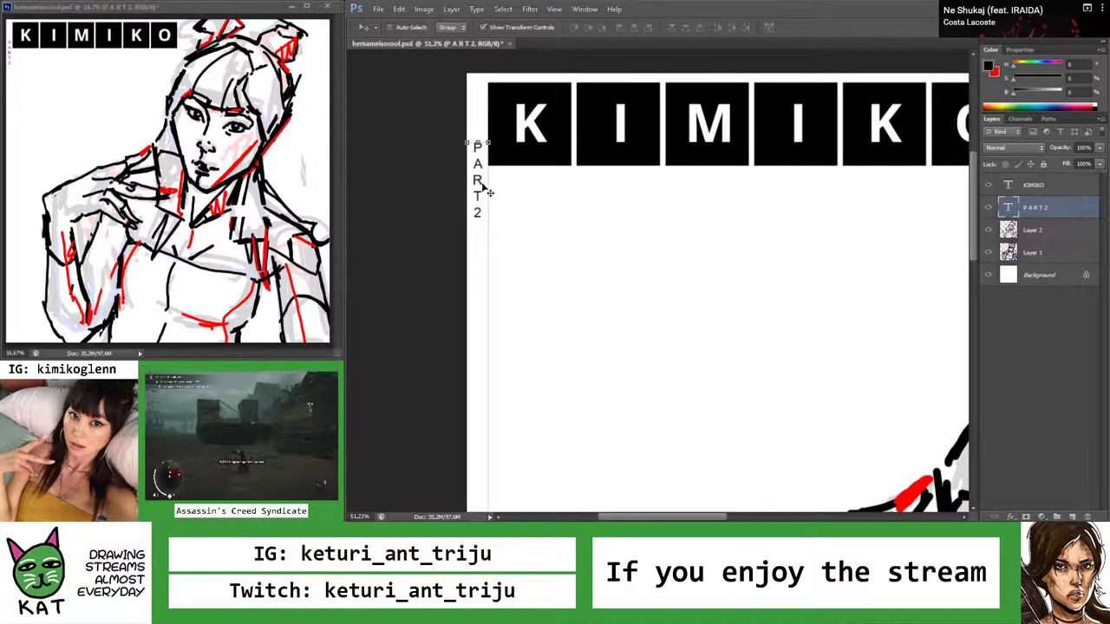
pyautogui.hotkey('ctrl', 'space')
pyautogui.moveTo(479, 60); pyautogui.dragTo(513, 196)
# Change the font of the vertical PART2 text to Bahnschrift
pyautogui.hotkey('ctrl', 'space')
pyautogui.press('t')
pyautogui.scroll(-2, 451, 25)
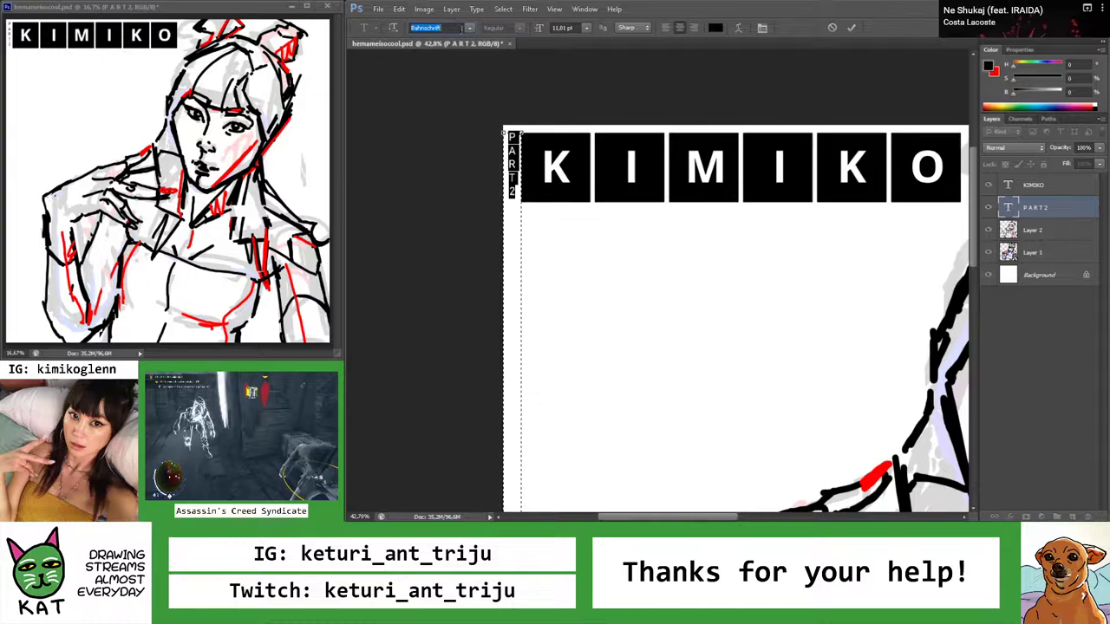
pyautogui.click(851, 27)
pyautogui.press('z')
# Nudge the PART2 text down slightly beside the K tile and check the whole canvas
pyautogui.moveTo(607, 169); pyautogui.dragTo(577, 178)
pyautogui.press('v')
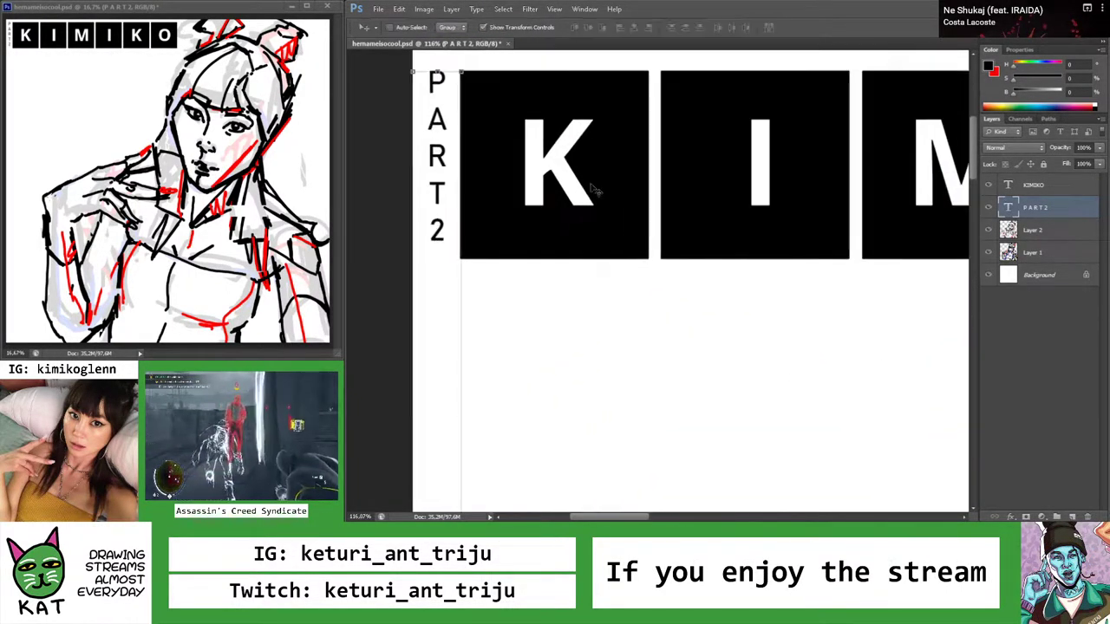
pyautogui.press('Down')
pyautogui.press('Down')
pyautogui.press('z')
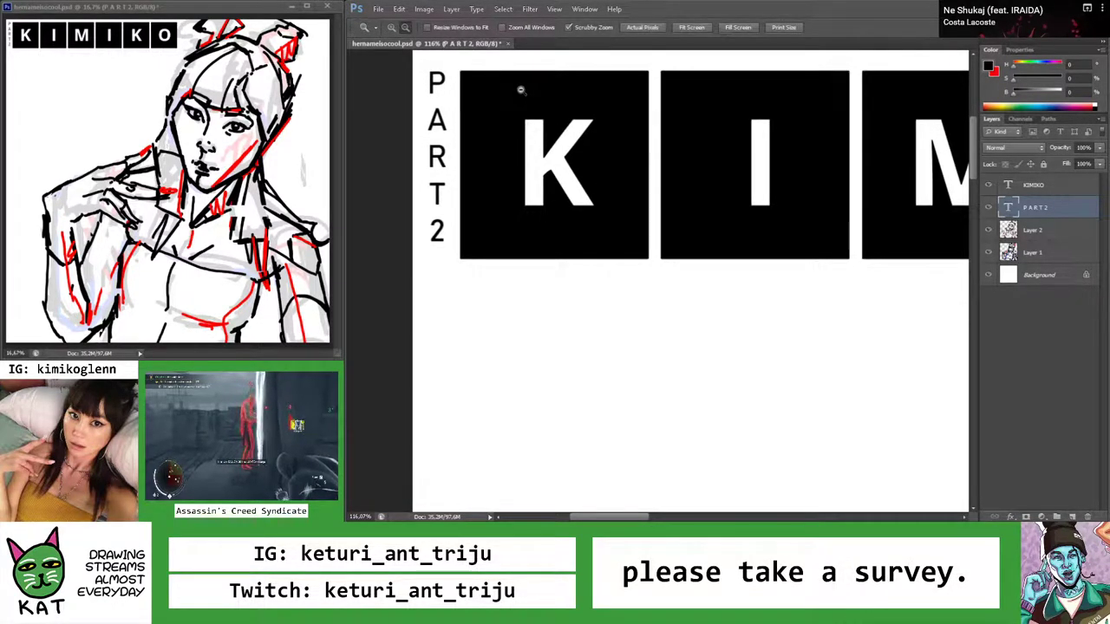
pyautogui.moveTo(520, 90)
pyautogui.mouseDown()
pyautogui.moveTo(503, 99)
pyautogui.moveTo(503, 119)
pyautogui.moveTo(526, 144)
pyautogui.moveTo(504, 134)
pyautogui.mouseUp()
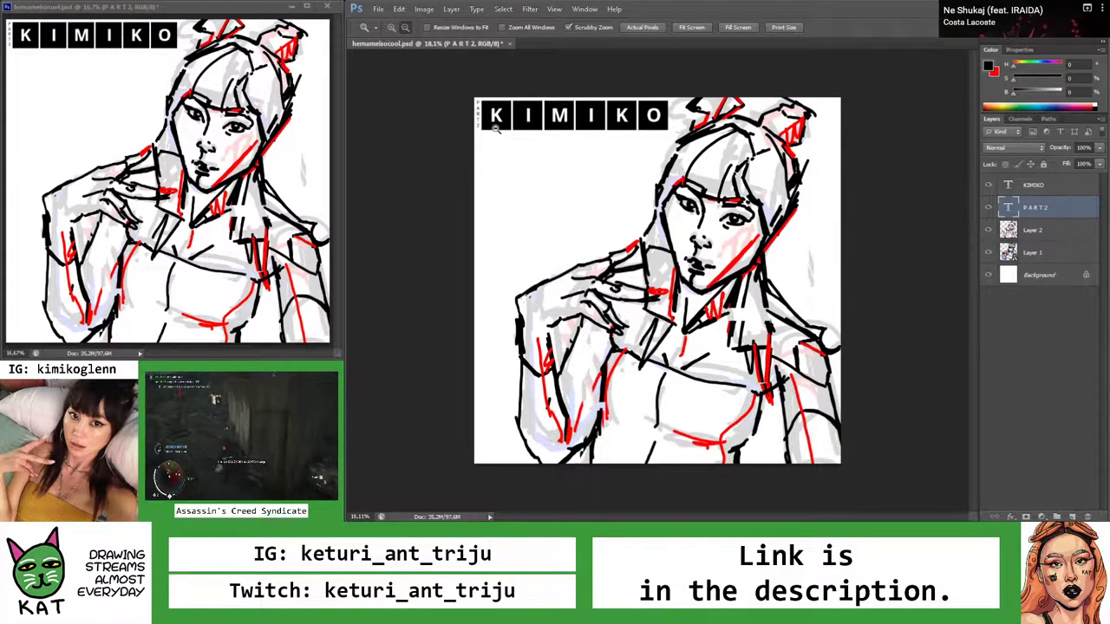
# Extend the vertical PART2 text with repeated, spaced copies of PART2 running down the canvas's left edge
pyautogui.click(496, 127)
pyautogui.press('t')
pyautogui.click(469, 116)
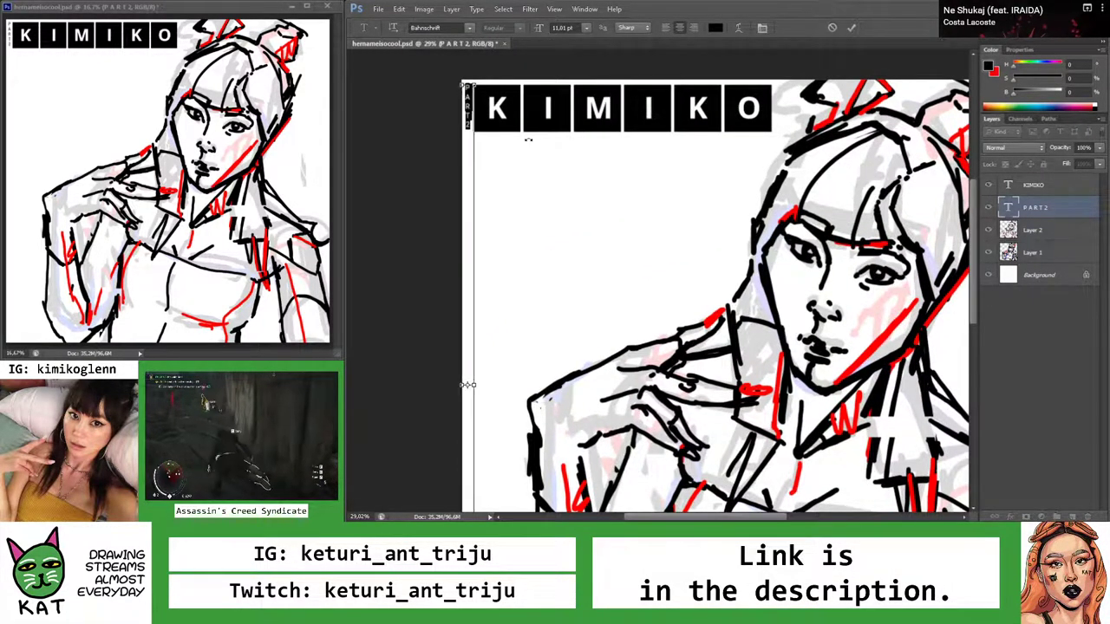
pyautogui.click(472, 121)
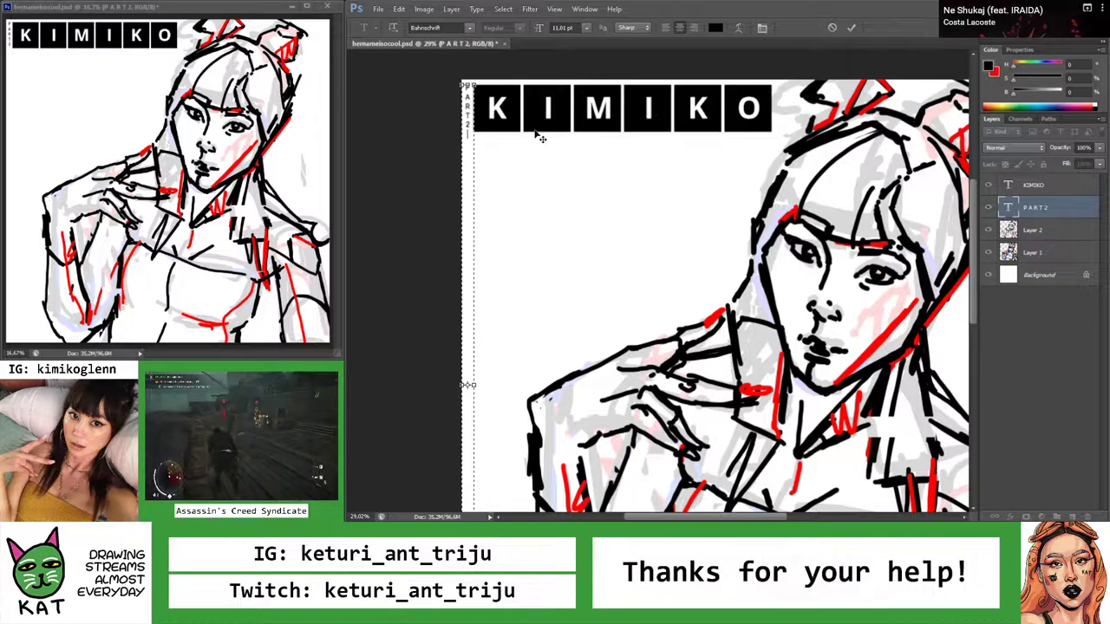
pyautogui.hotkey('ctrl', 'c')
pyautogui.press('End')
pyautogui.hotkey('ctrl', 'v')
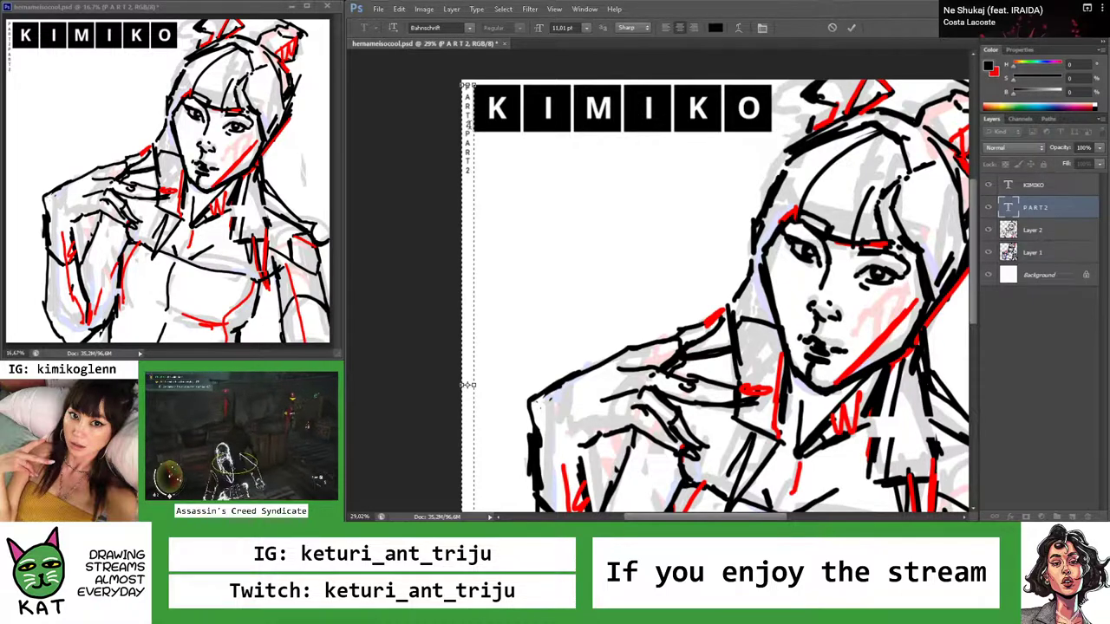
pyautogui.hotkey('ctrl', 'v')
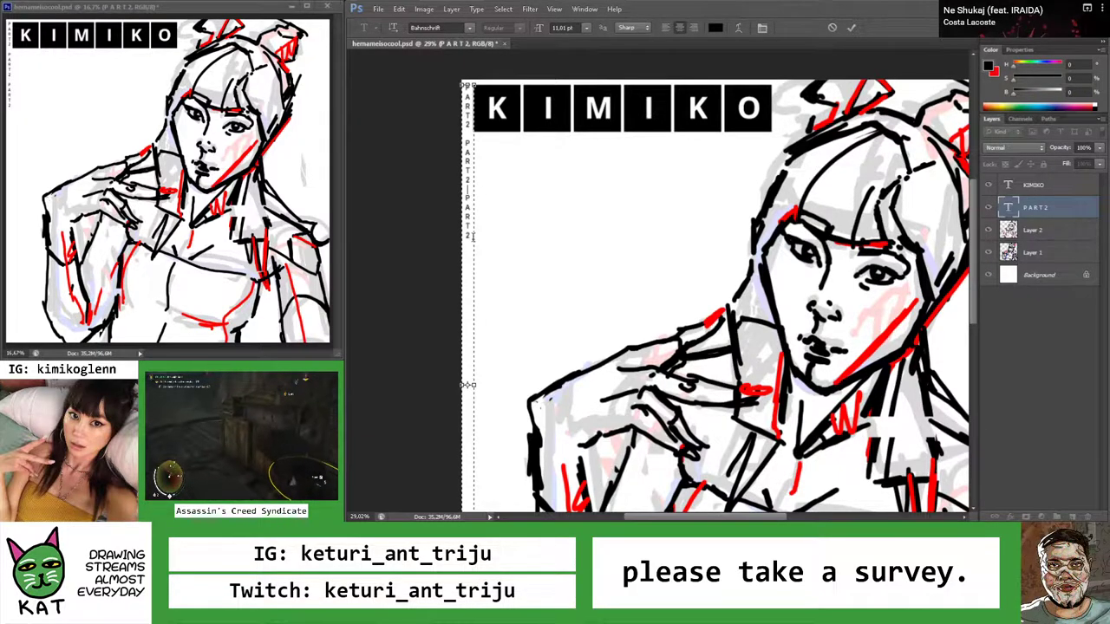
pyautogui.hotkey('ctrl', 'v')
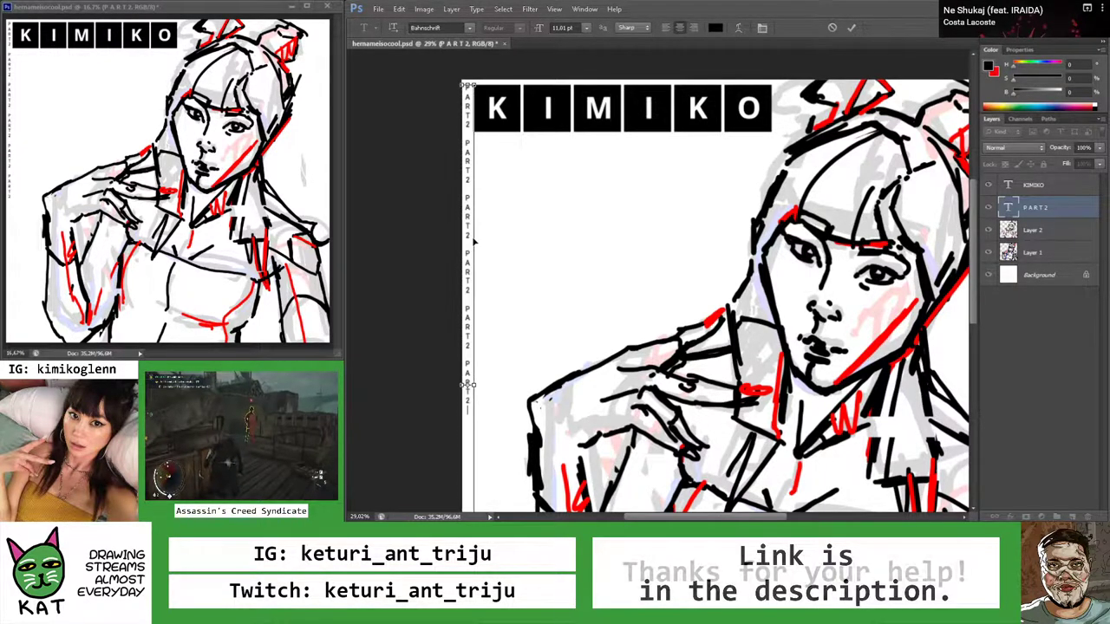
pyautogui.hotkey('ctrl', 'v')
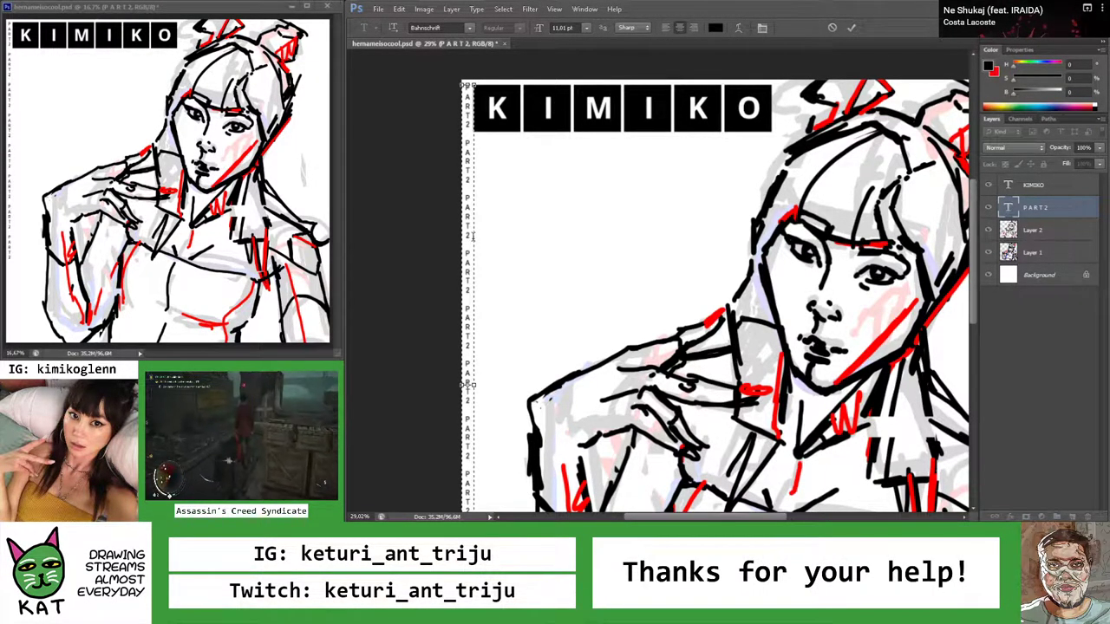
# Add two more PART2 repeats to the end of the vertical text column beside the forearm
pyautogui.hotkey('ctrl', 'Return')
pyautogui.press('z')
pyautogui.moveTo(659, 278)
pyautogui.mouseDown()
pyautogui.moveTo(587, 277)
pyautogui.moveTo(668, 276)
pyautogui.mouseUp()
pyautogui.press('t')
pyautogui.click(527, 284)
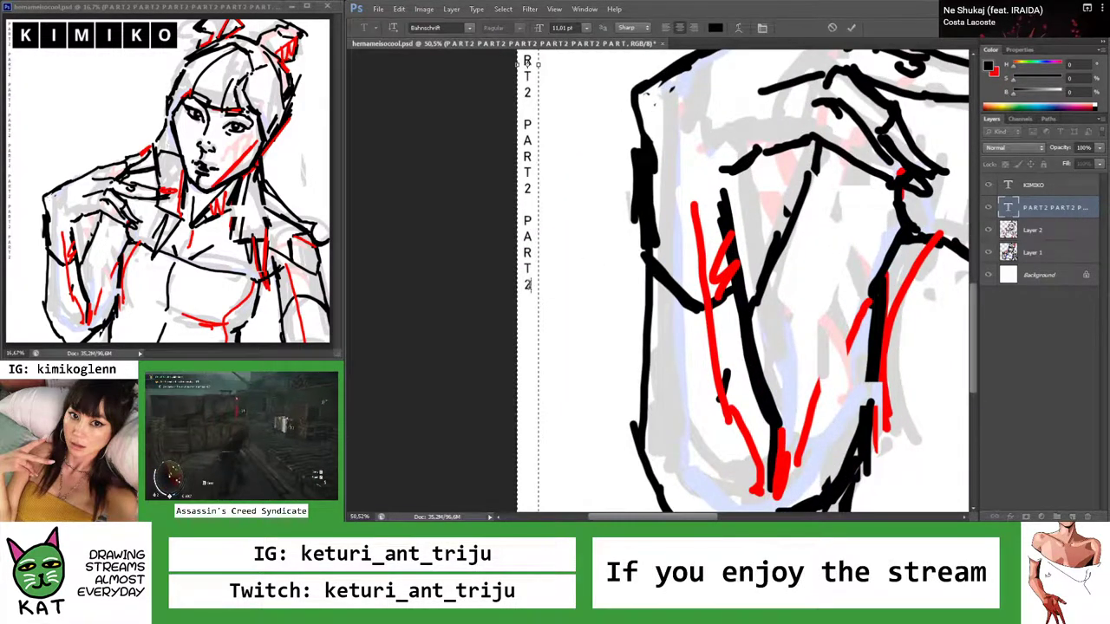
pyautogui.write('PART2 PART2')
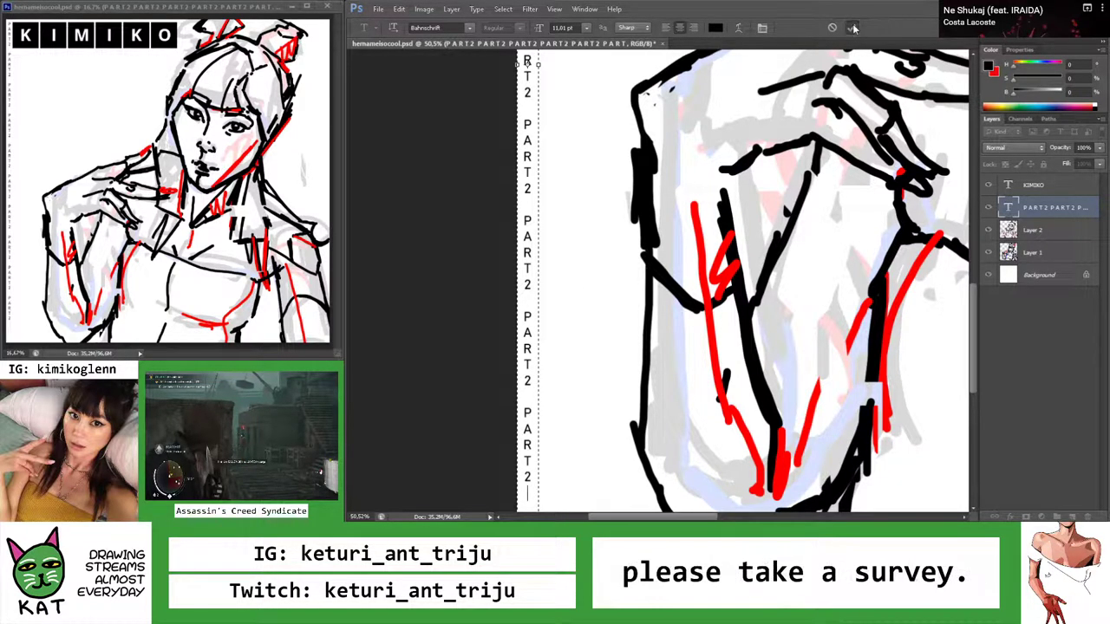
pyautogui.hotkey('ctrl', 'Return')
# Add one last PART2 to the column so it reaches the canvas's lower edge, and commit the text
pyautogui.scroll(-3, 574, 303)
pyautogui.scroll(4, 561, 310)
pyautogui.click(533, 259)
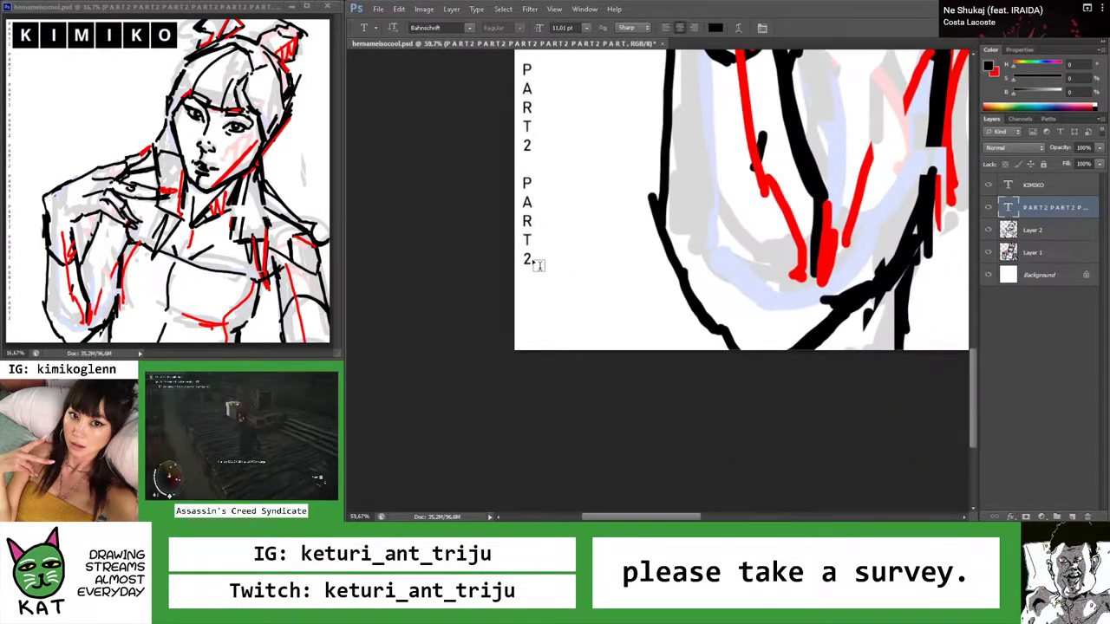
pyautogui.write('PART2')
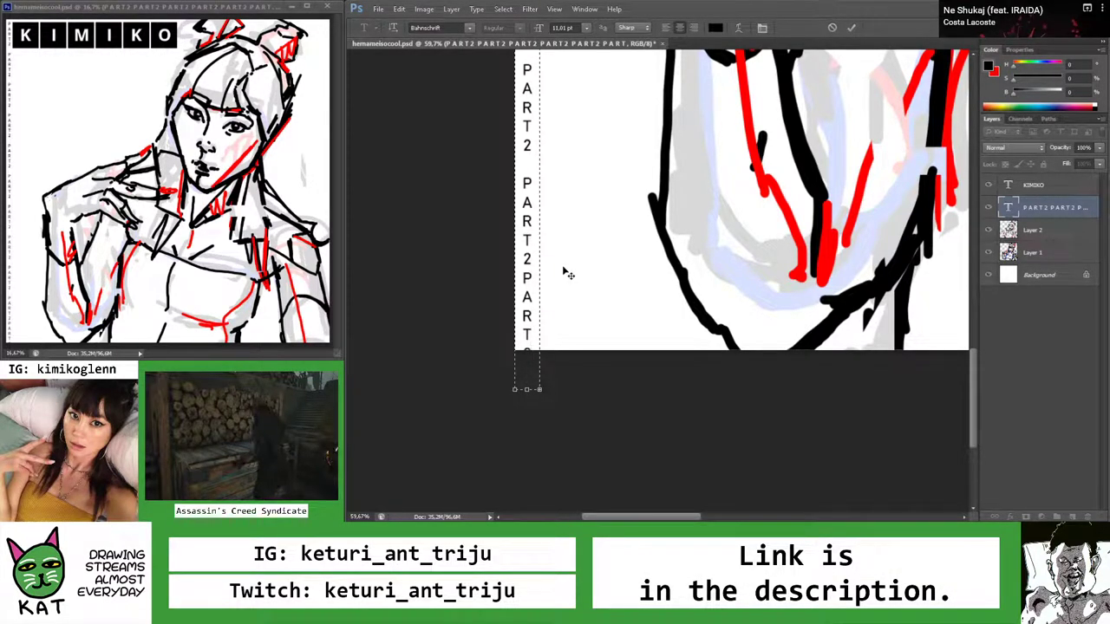
pyautogui.click(852, 27)
# Nudge the PART2 column up and adjust its upper end beside the top of the K tile
pyautogui.press('v')
pyautogui.scroll(3, 564, 362)
pyautogui.press('Up')
pyautogui.press('z')
pyautogui.scroll(-5, 550, 271)
pyautogui.scroll(10, 590, 269)
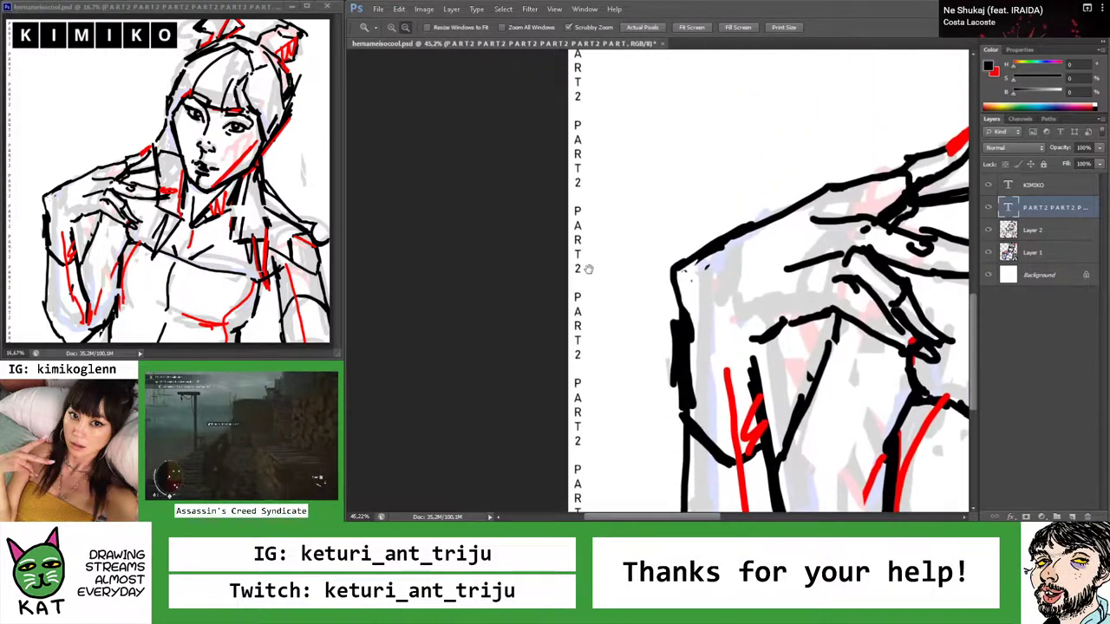
pyautogui.scroll(5, 610, 125)
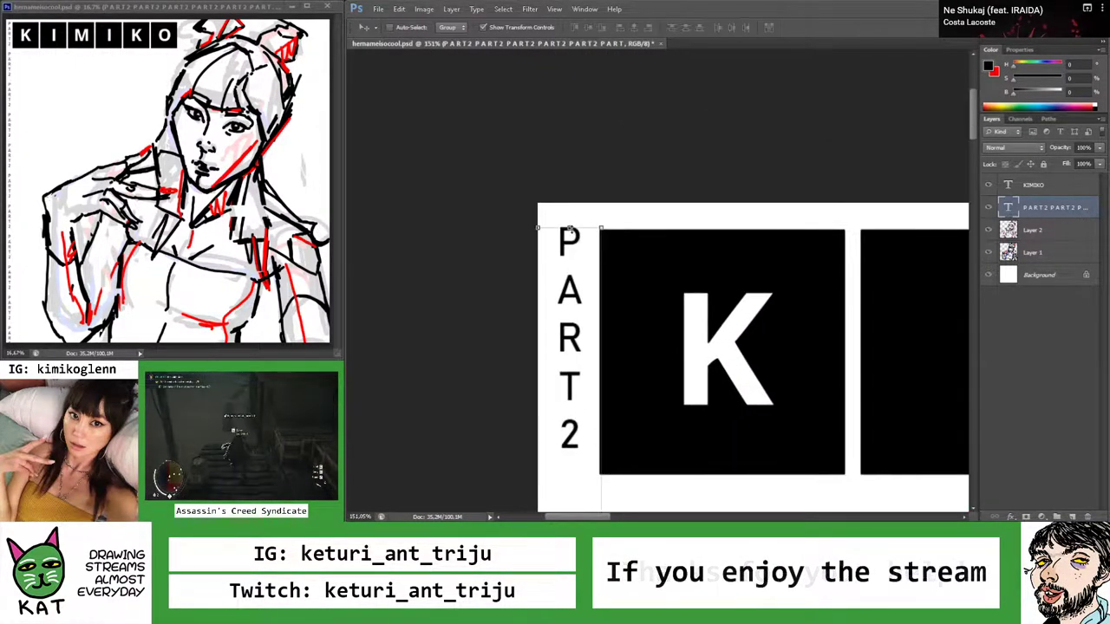
pyautogui.hotkey('ctrl', 't')
pyautogui.moveTo(565, 236); pyautogui.dragTo(570, 224)
pyautogui.press('z')
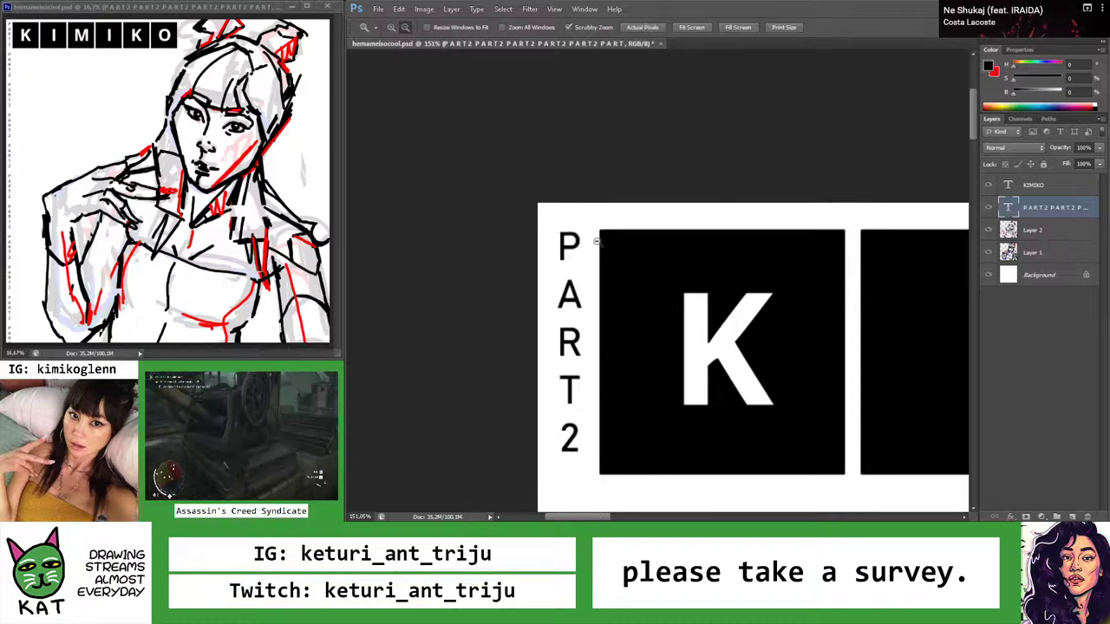
# Fine-tune the upper end of the PART2 column against the K tile's top edge and check the whole canvas
pyautogui.hotkey('ctrl', 't')
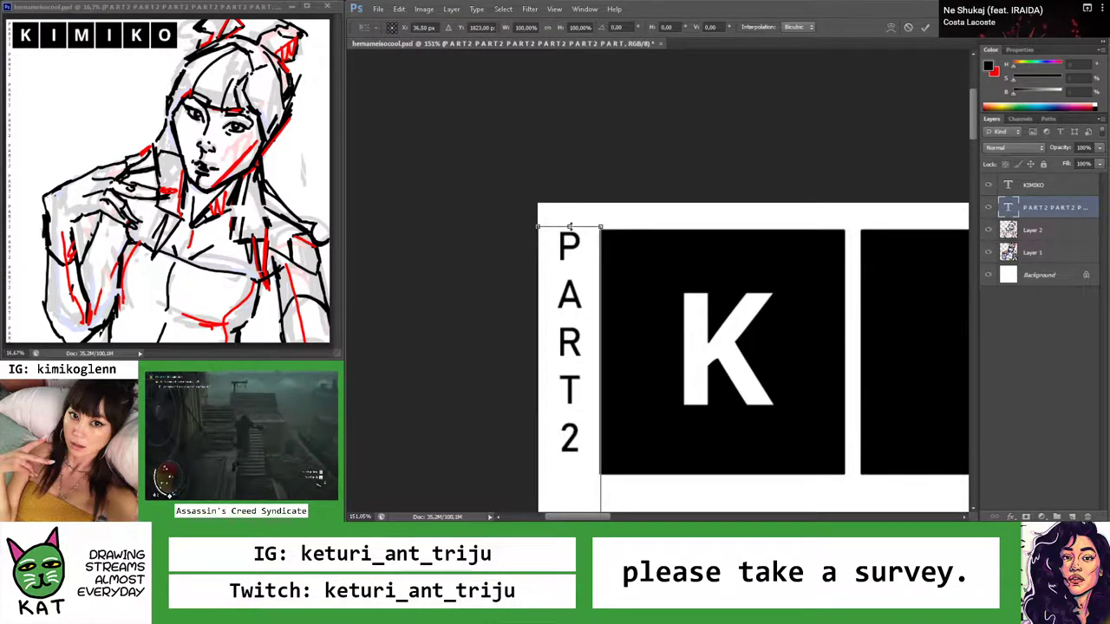
pyautogui.moveTo(569, 226); pyautogui.dragTo(571, 233)
pyautogui.press('Return')
pyautogui.press('z')
pyautogui.moveTo(662, 243); pyautogui.dragTo(781, 248)
pyautogui.hotkey('ctrl', 't')
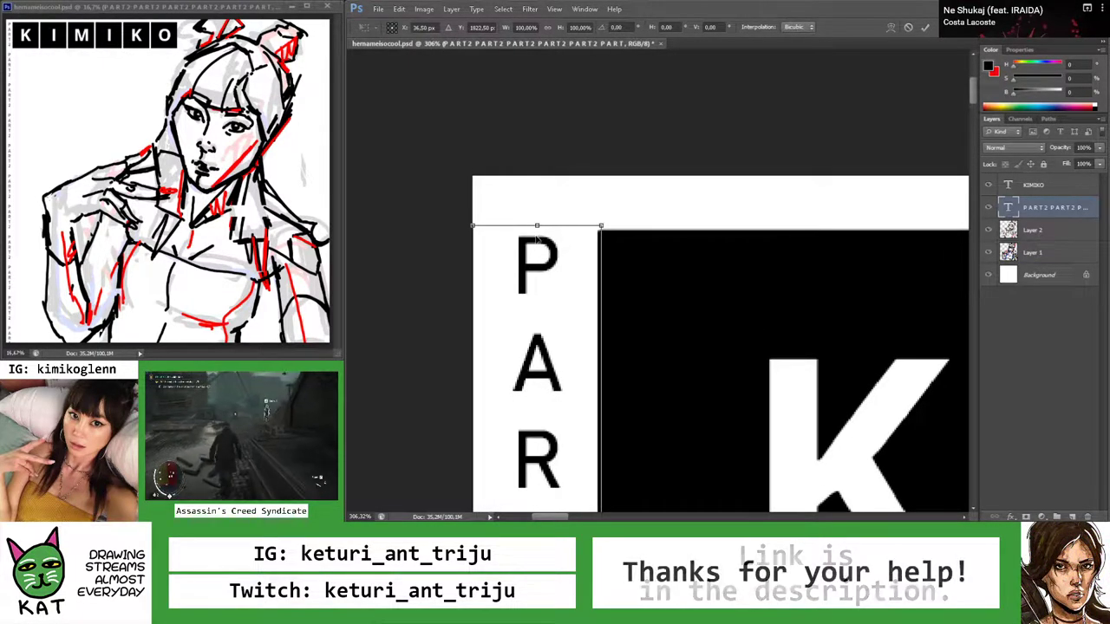
pyautogui.press('Return')
pyautogui.press('z')
pyautogui.moveTo(671, 252); pyautogui.dragTo(610, 248)
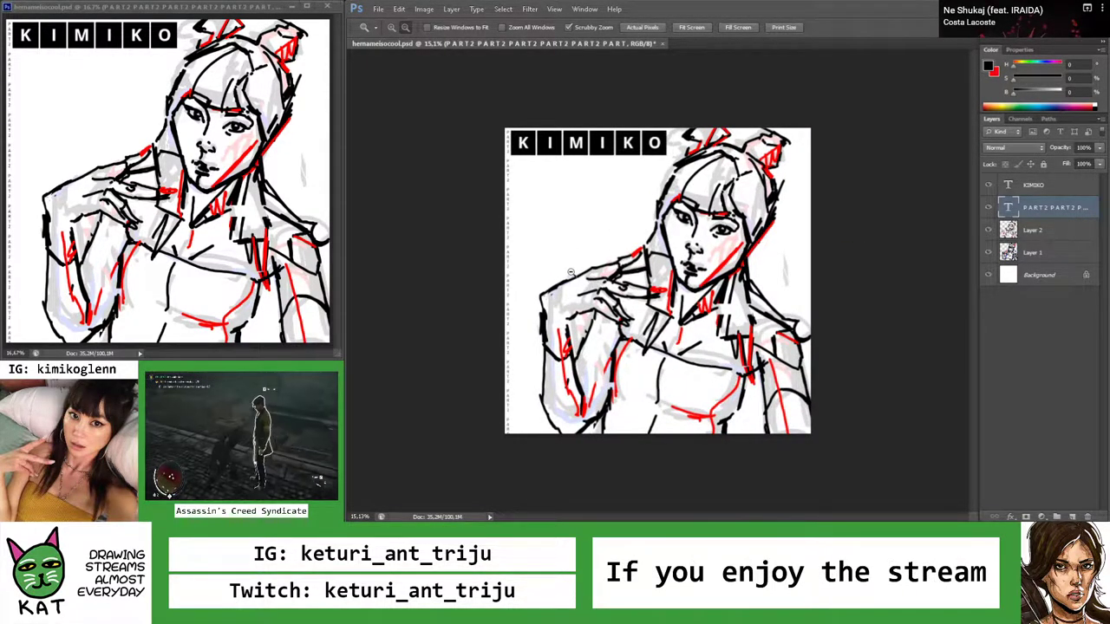
pyautogui.moveTo(572, 272); pyautogui.dragTo(607, 270)
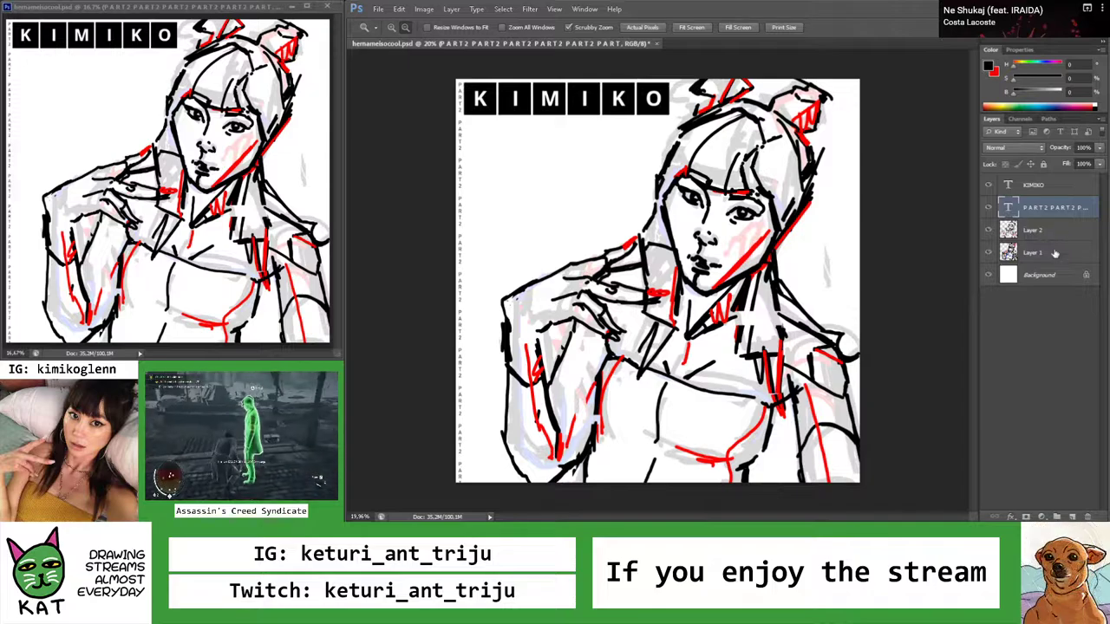
# Shift Layer 1 and Layer 2 together slightly to the left, comparing the portrait before and after the move
pyautogui.click(1032, 230)
pyautogui.keyDown('shift'); pyautogui.click(1043, 252); pyautogui.keyUp('shift')
pyautogui.press('v')
pyautogui.press('Left')
pyautogui.press('Up')
pyautogui.moveTo(757, 279)
pyautogui.mouseDown()
pyautogui.moveTo(832, 330)
pyautogui.moveTo(763, 282)
pyautogui.mouseUp()
pyautogui.press('z')
pyautogui.hotkey('ctrl', 'z')
pyautogui.hotkey('ctrl', 'z')
pyautogui.hotkey('ctrl', 'z')
pyautogui.hotkey('ctrl', 'z')
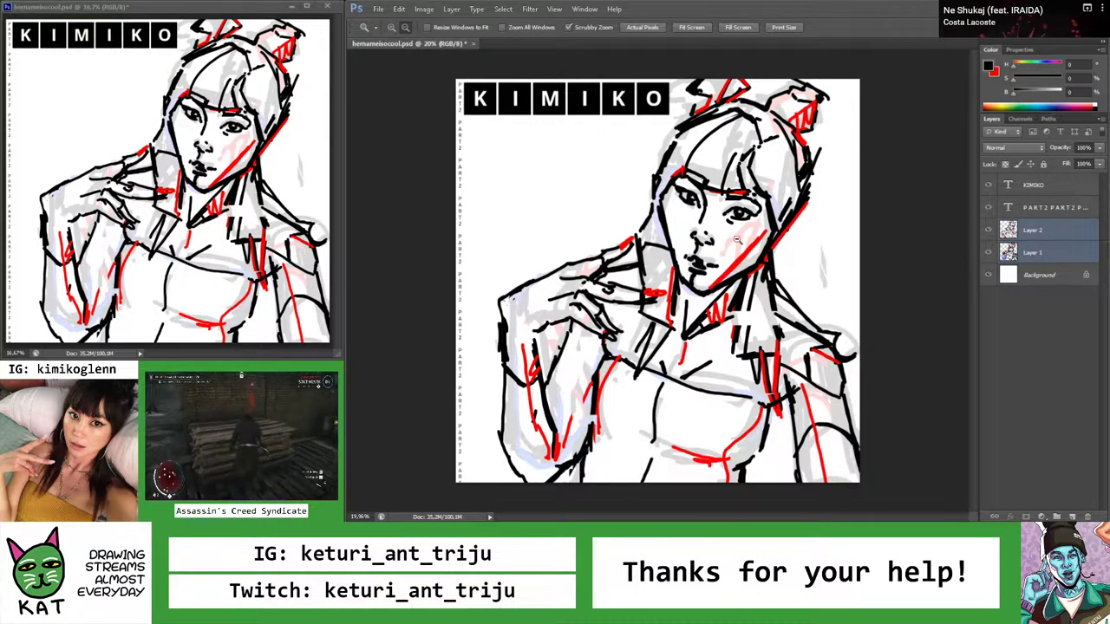
# Examine how the PART2 column lines up with the K tile and how it reads on the full canvas
pyautogui.click(1058, 209)
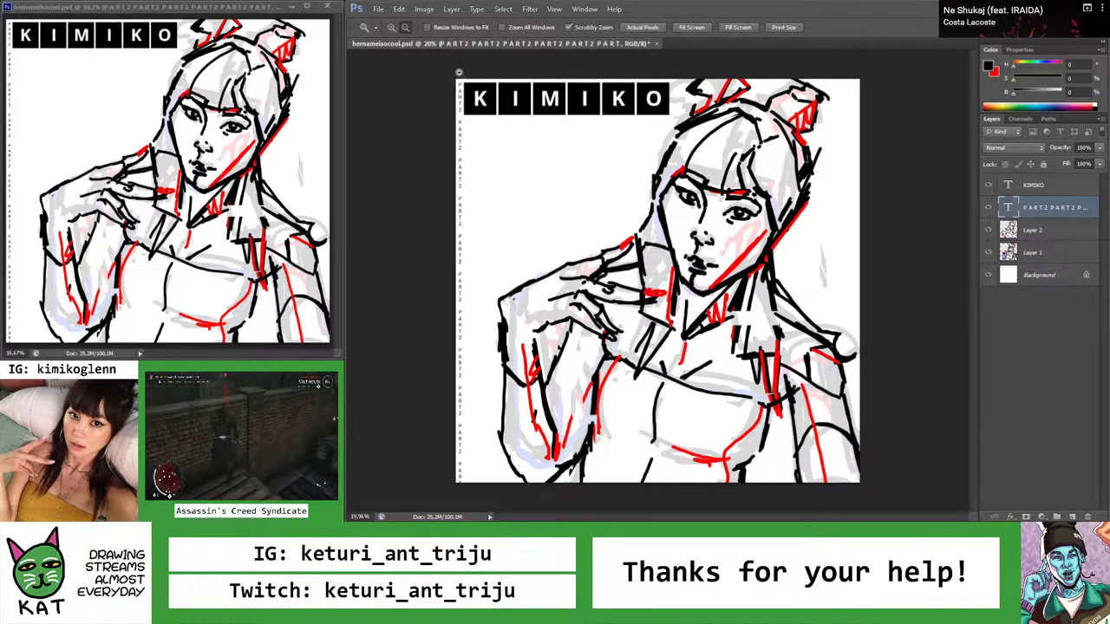
pyautogui.scroll(10, 459, 72)
pyautogui.hotkey('ctrl', 't')
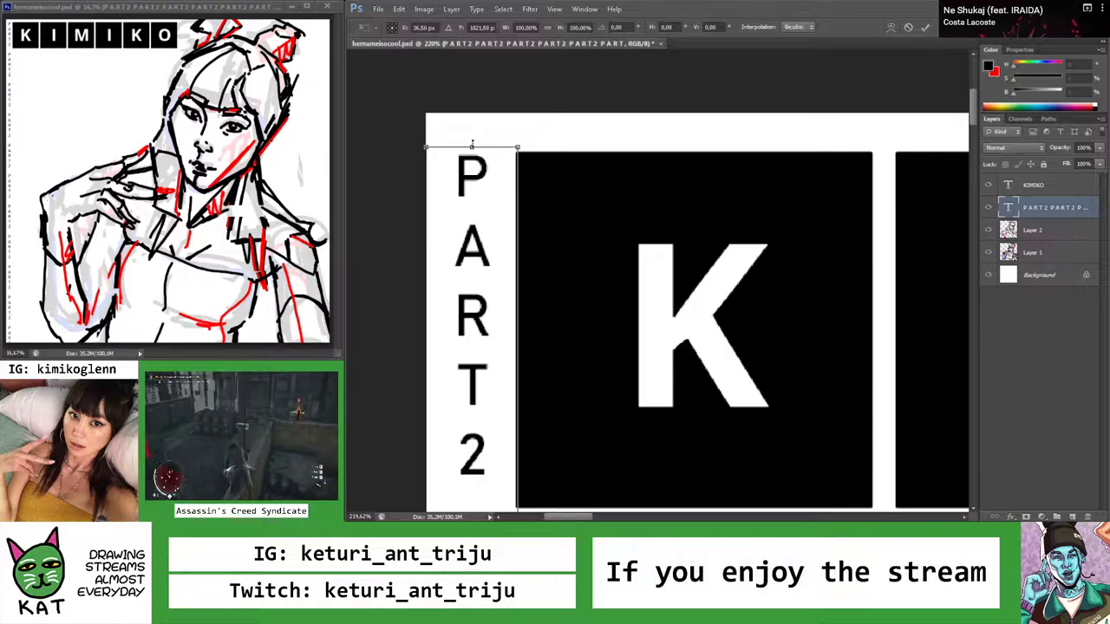
pyautogui.press('Escape')
pyautogui.press('z')
pyautogui.scroll(-8, 522, 166)
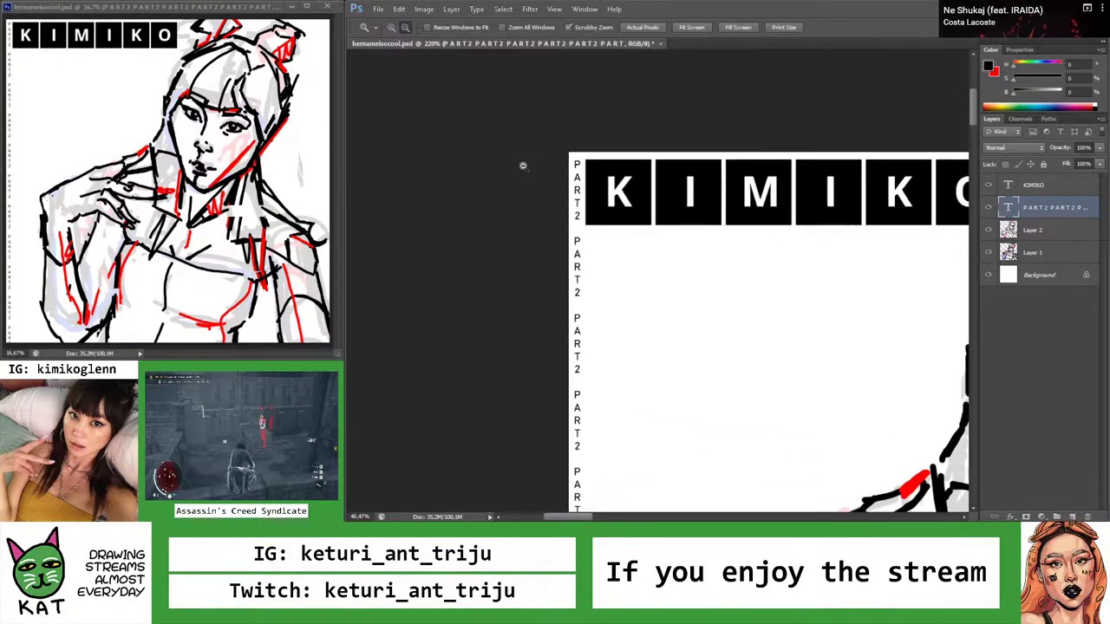
pyautogui.scroll(4, 603, 172)
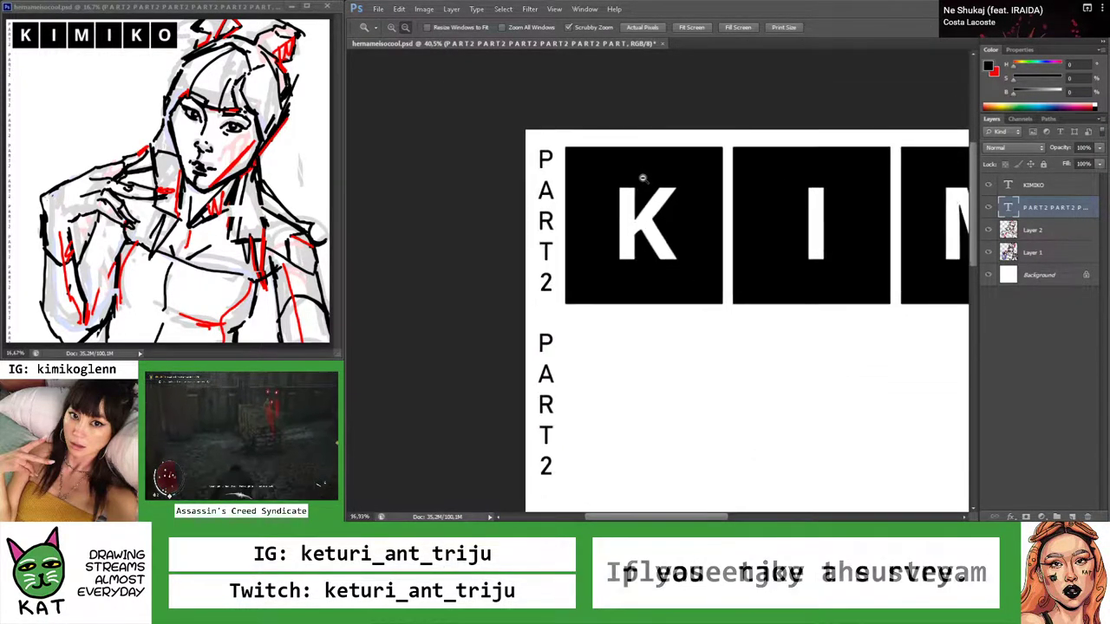
pyautogui.scroll(-5, 643, 177)
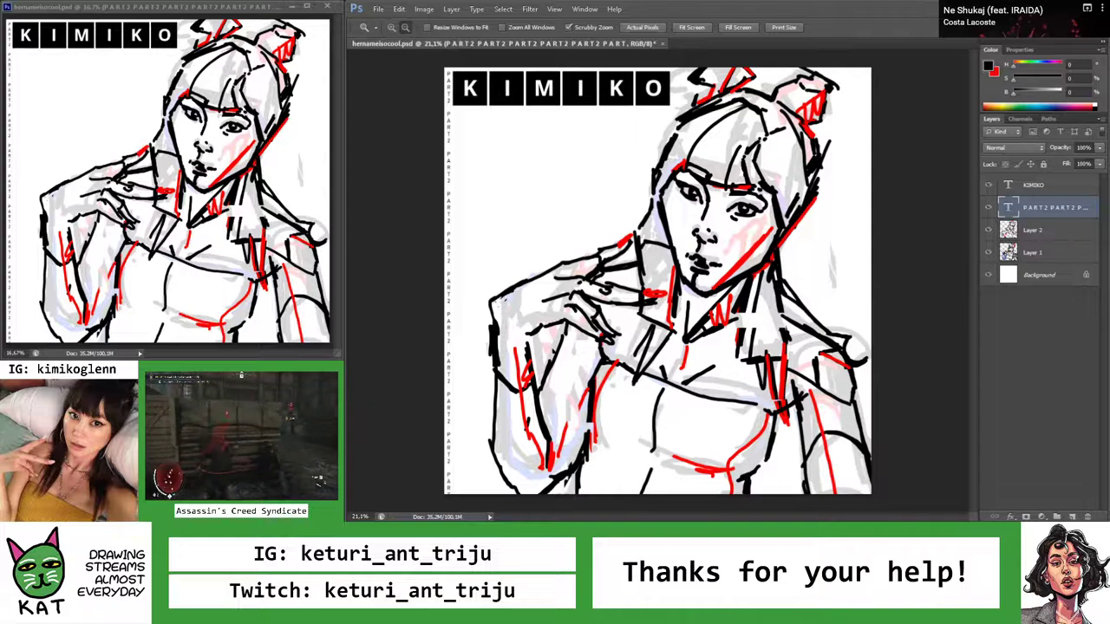
# Create a layer group named BG directly above the Background layer and add an empty layer inside it
pyautogui.click(1033, 276)
pyautogui.click(1056, 517)
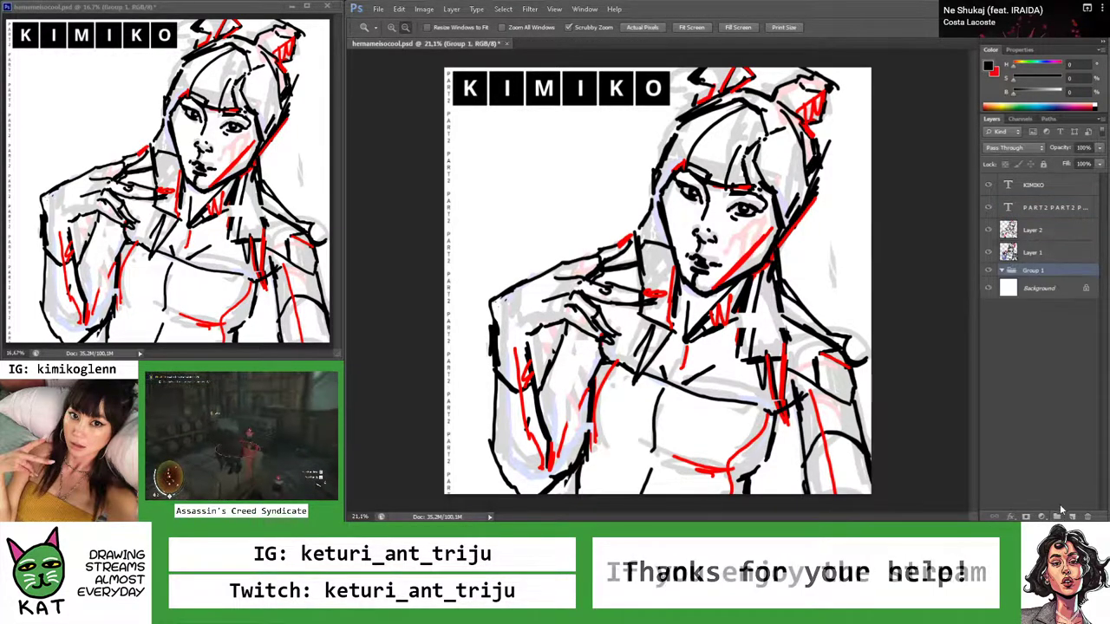
pyautogui.doubleClick(1033, 271)
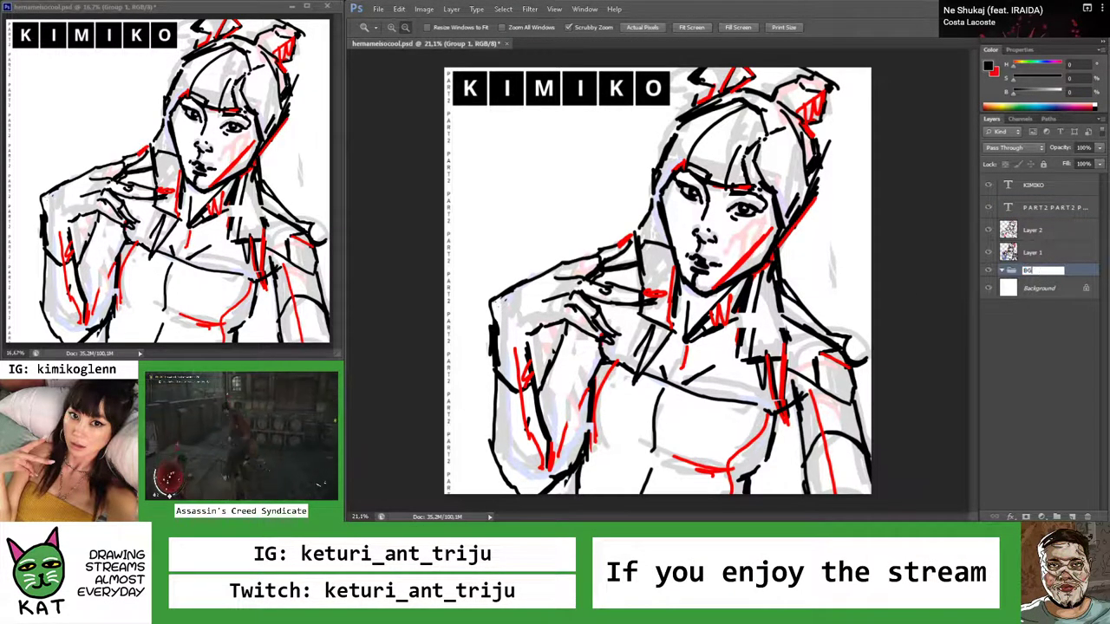
pyautogui.write('BG')
pyautogui.press('Return')
pyautogui.click(1071, 517)
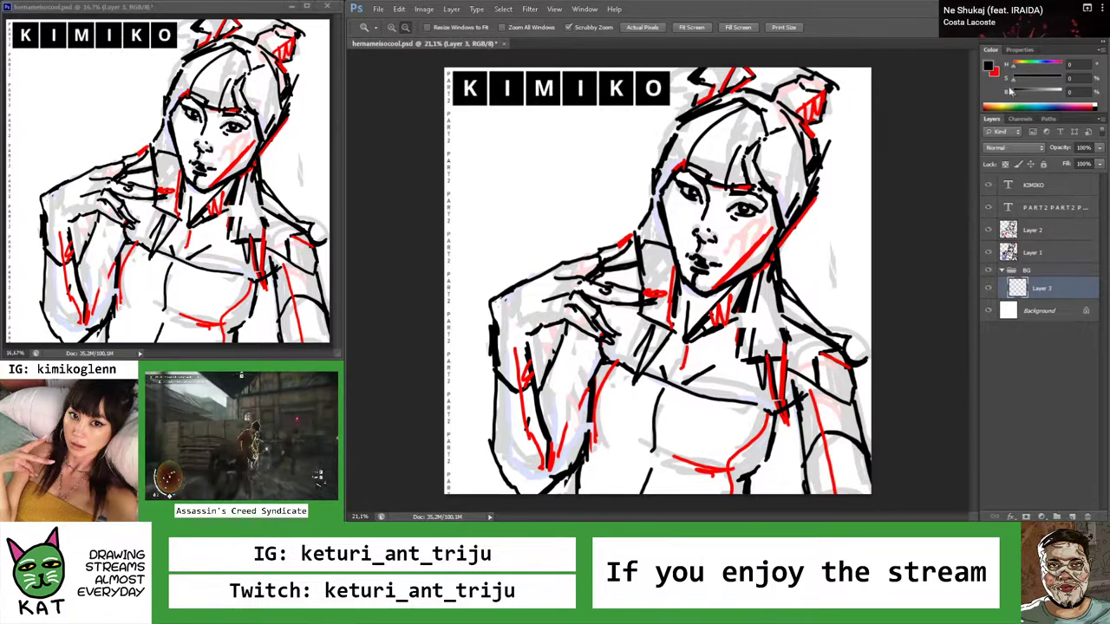
# Fill a wide red rectangle on the new layer, from the canvas's left edge to the middle of the face
pyautogui.press('x')
pyautogui.press('m')
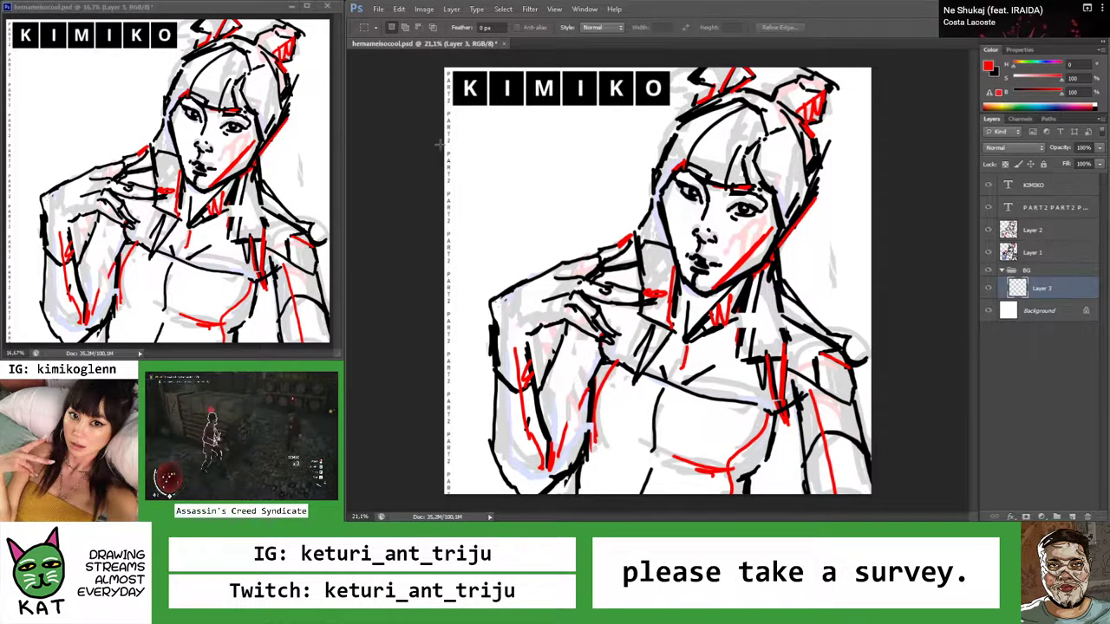
pyautogui.moveTo(449, 149); pyautogui.dragTo(699, 305)
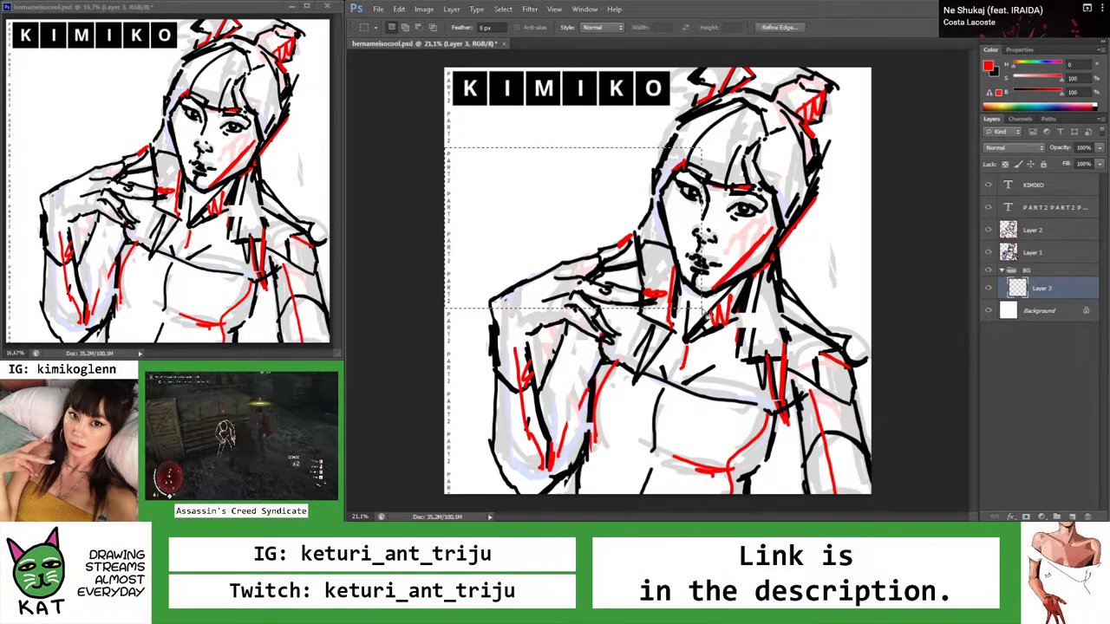
pyautogui.press('g')
pyautogui.click(685, 295)
pyautogui.press('z')
pyautogui.moveTo(619, 199)
pyautogui.mouseDown()
pyautogui.moveTo(569, 203)
pyautogui.moveTo(605, 203)
pyautogui.mouseUp()
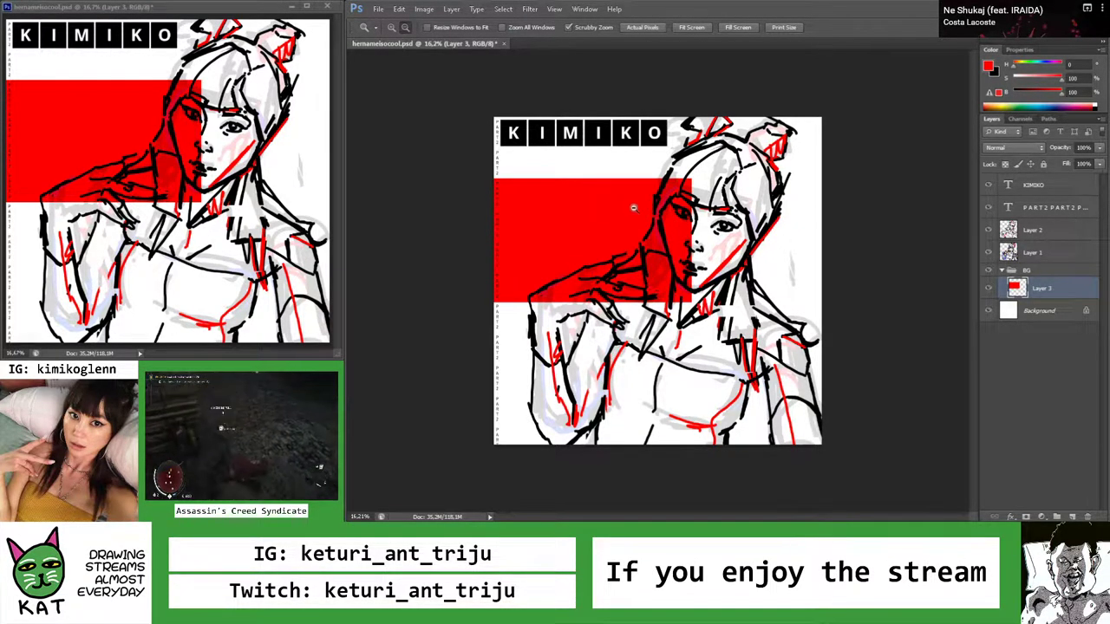
# Fill a narrow blue strip along the canvas's full right edge on another new layer in the BG group
pyautogui.press('m')
pyautogui.moveTo(816, 111); pyautogui.dragTo(822, 447)
pyautogui.click(1073, 516)
pyautogui.click(1044, 74)
pyautogui.press('g')
pyautogui.click(819, 260)
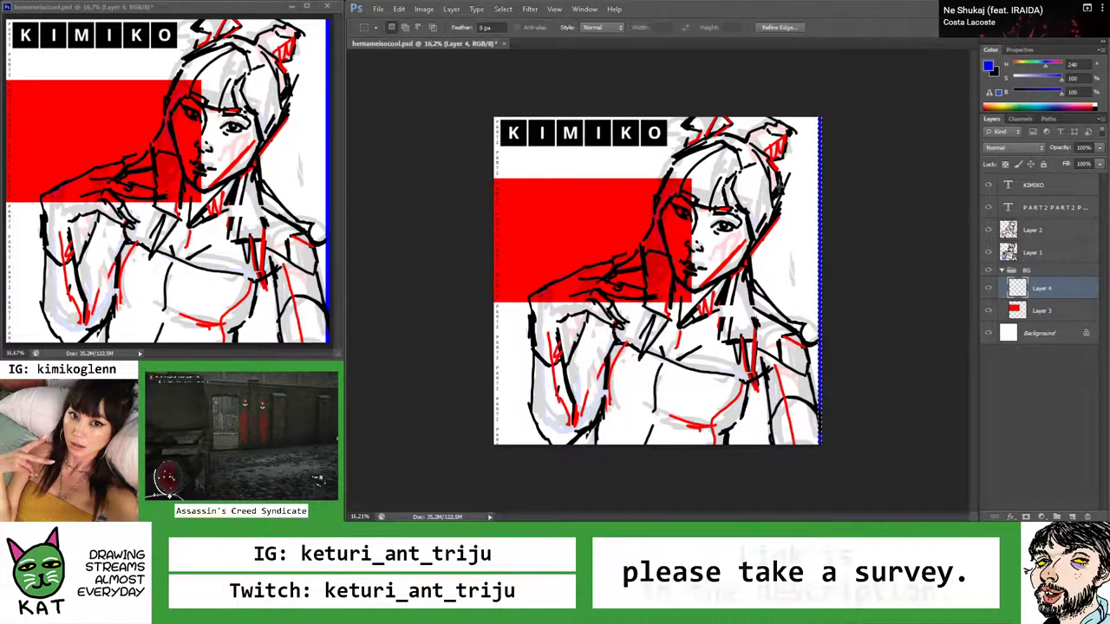
pyautogui.press('z')
pyautogui.keyDown('alt'); pyautogui.click(744, 222); pyautogui.keyUp('alt')
pyautogui.moveTo(744, 222); pyautogui.dragTo(757, 224)
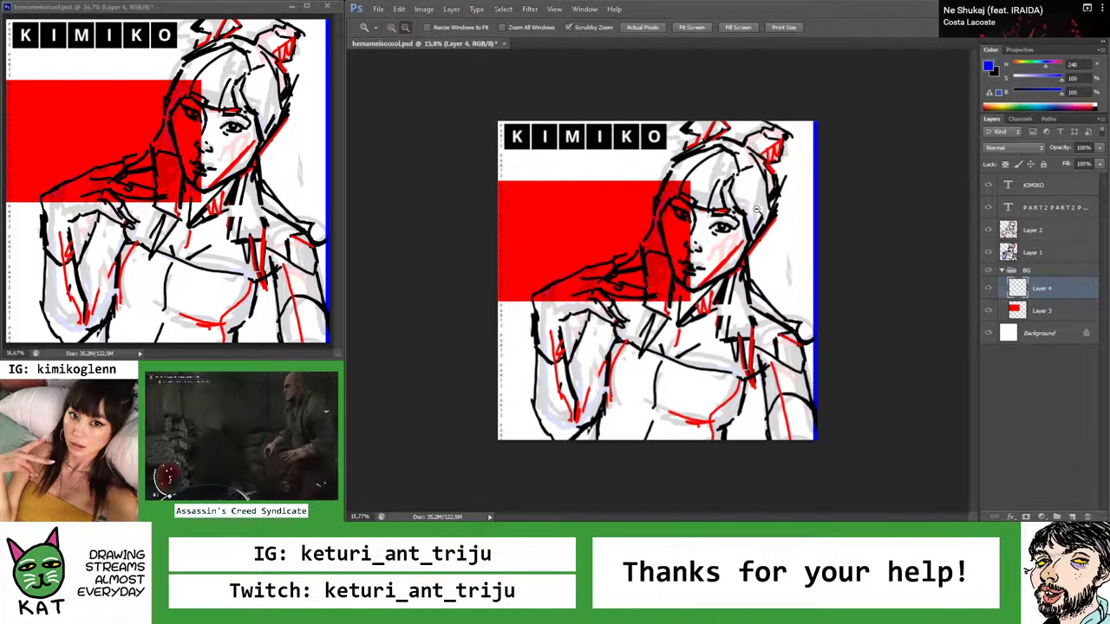
pyautogui.moveTo(757, 211); pyautogui.dragTo(729, 204)
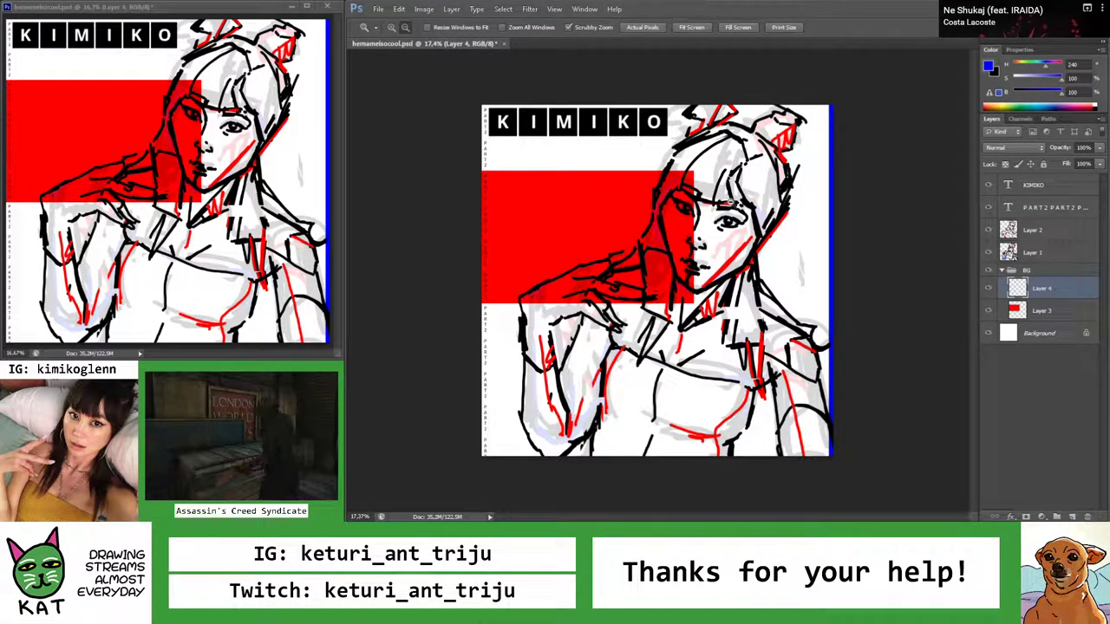
# Duplicate the red rectangle layer, shift the copy across the face and narrow it to a block beside the blue strip
pyautogui.click(1036, 313)
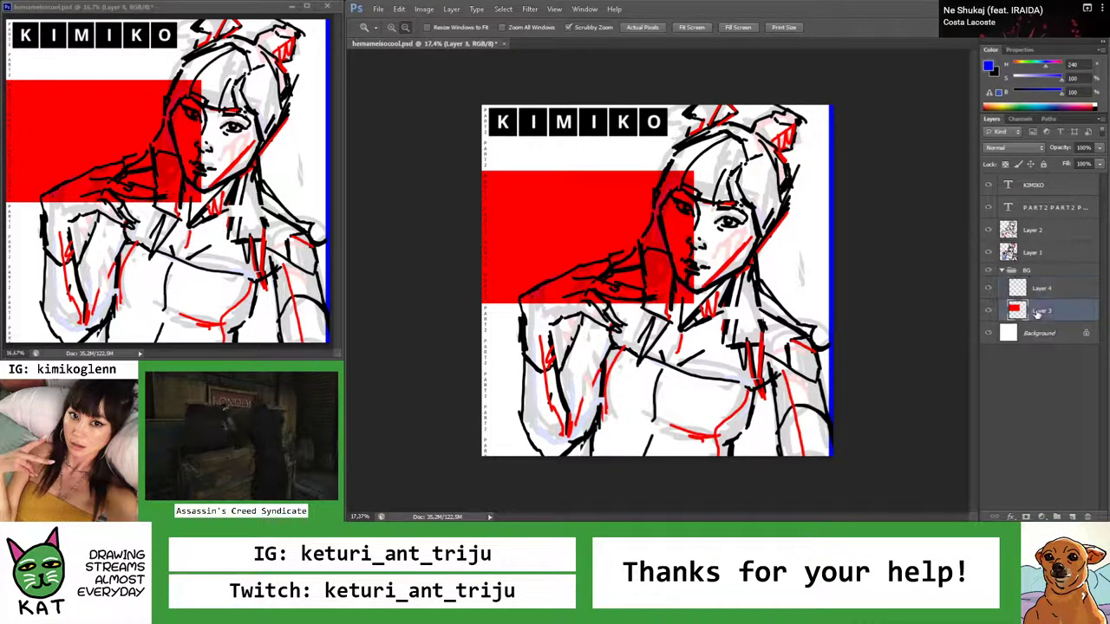
pyautogui.hotkey('ctrl', 'j')
pyautogui.press('v')
pyautogui.moveTo(618, 273); pyautogui.dragTo(731, 274)
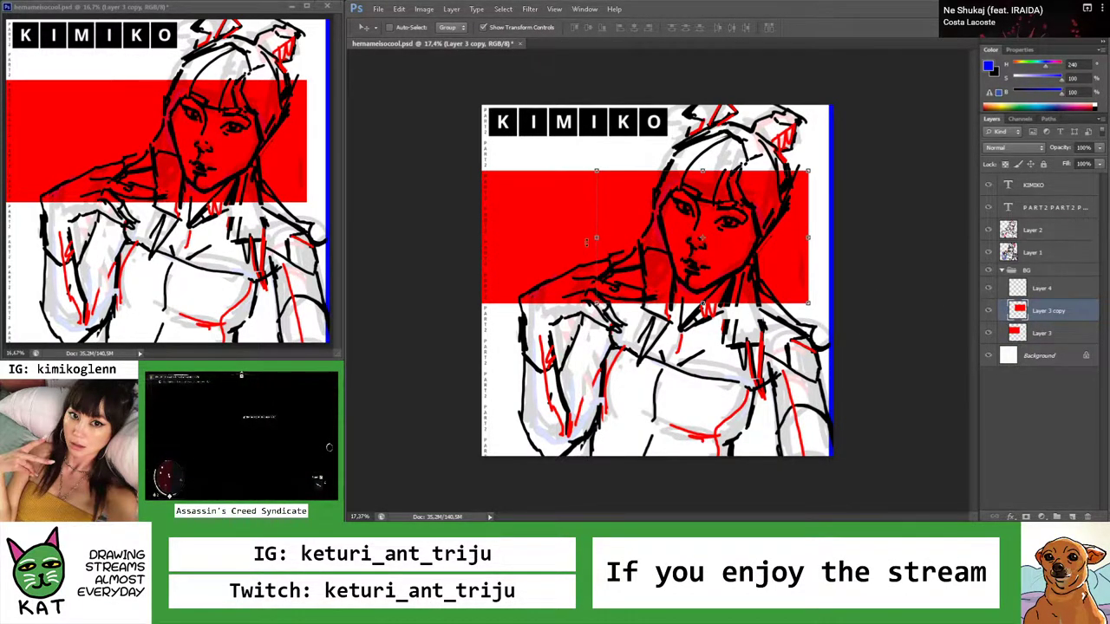
pyautogui.hotkey('ctrl', 't')
pyautogui.moveTo(595, 238); pyautogui.dragTo(730, 237)
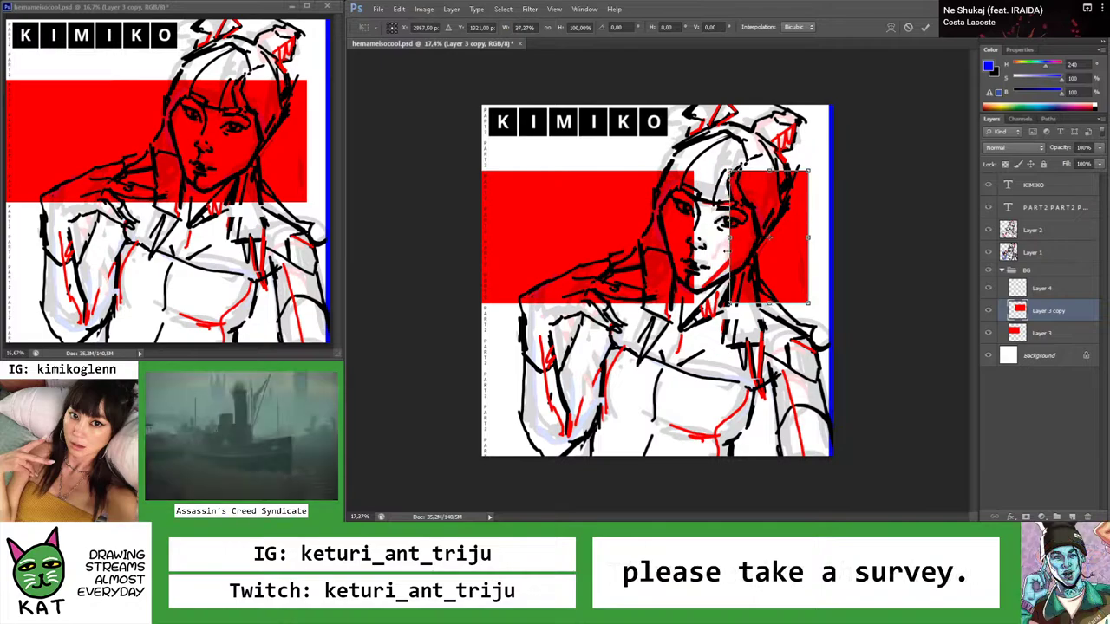
pyautogui.press('Return')
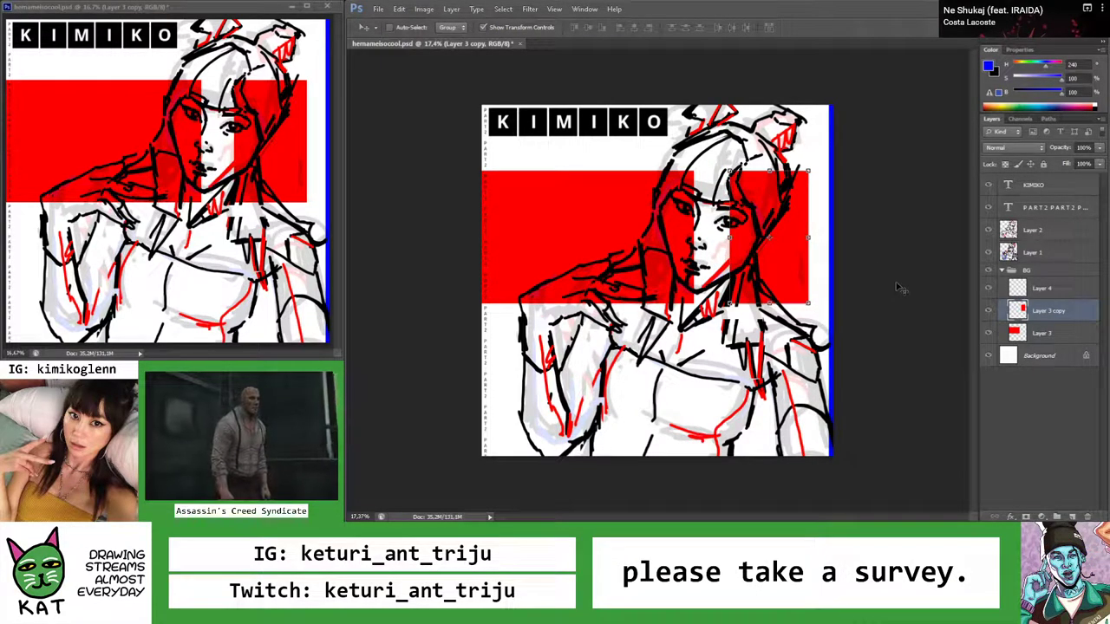
# Recolour the copied block pale greyish pink and stretch it slightly closer to the blue strip
pyautogui.press('i')
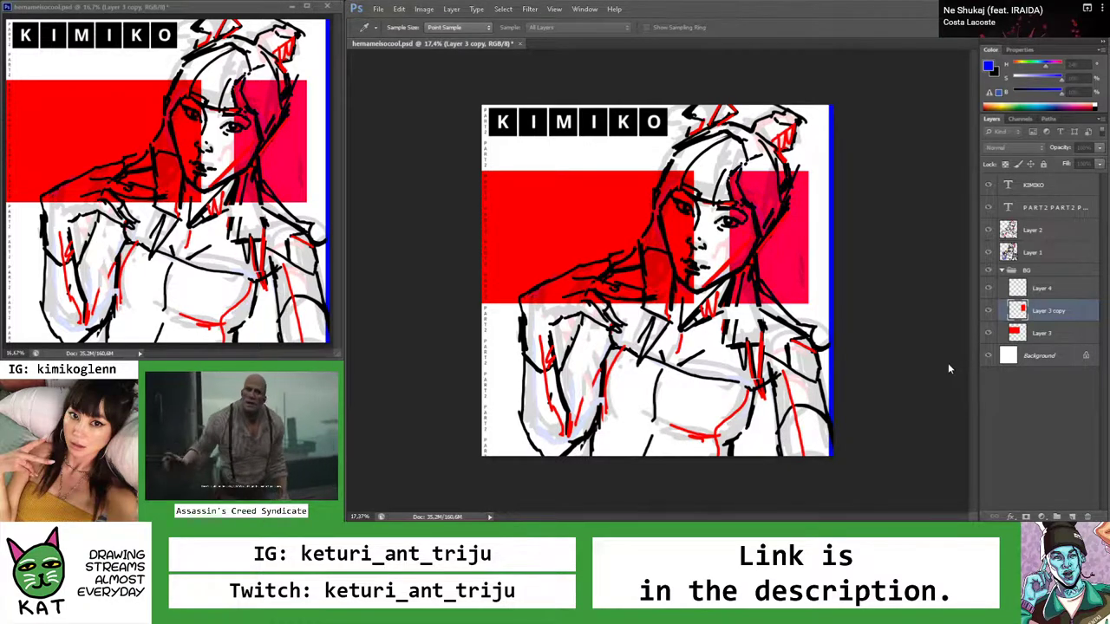
pyautogui.press('2')
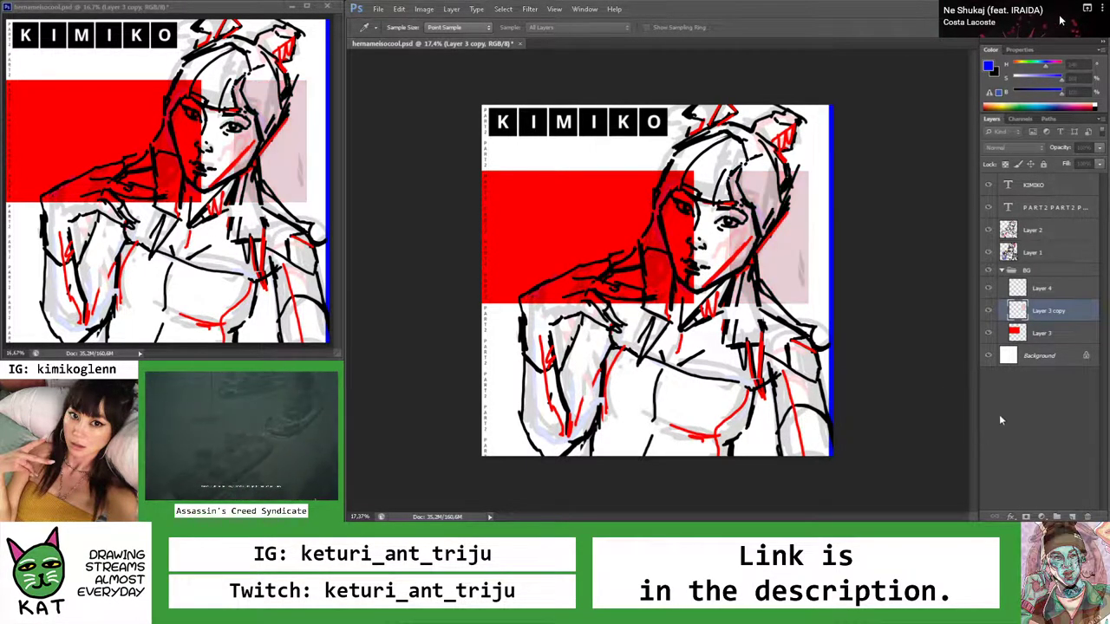
pyautogui.press('z')
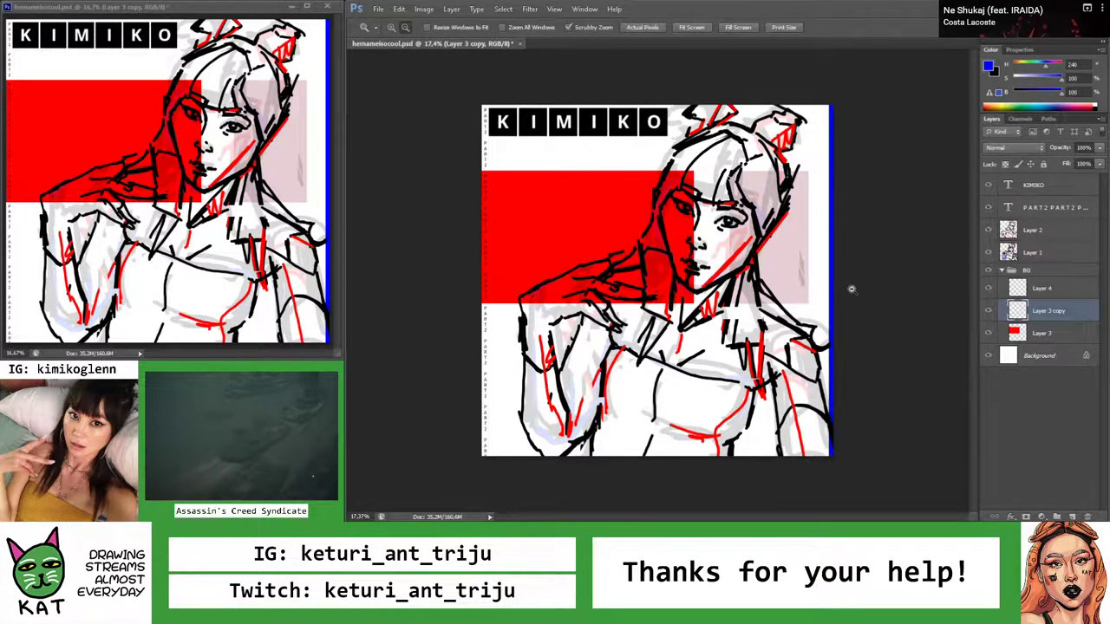
pyautogui.click(821, 271)
pyautogui.hotkey('ctrl', 't')
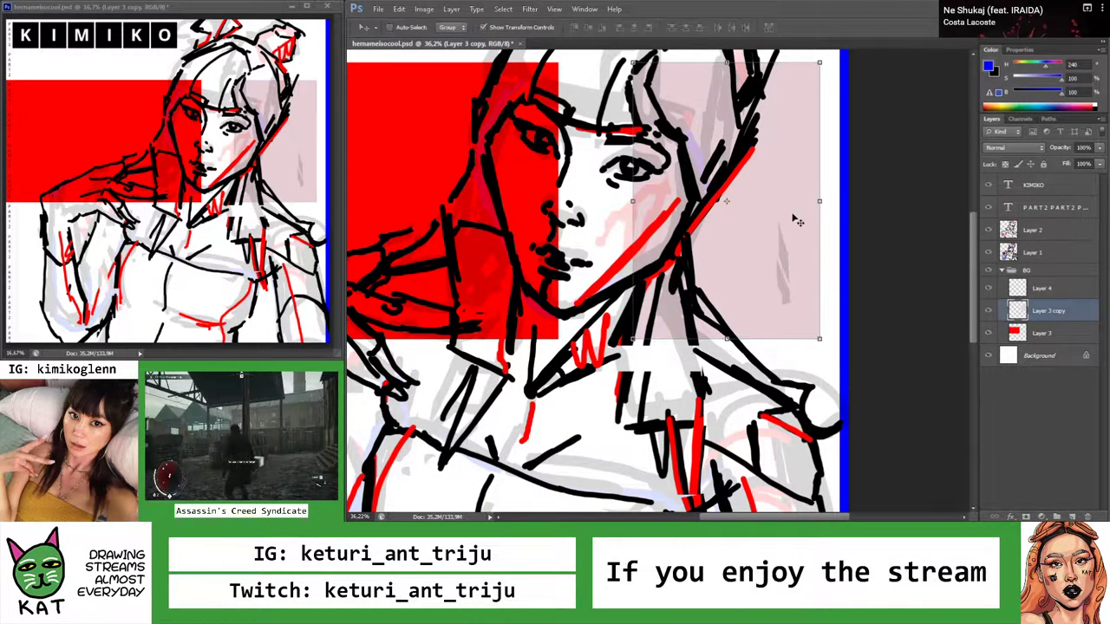
pyautogui.press('Return')
# Examine how the pale block balances the red rectangle with the poster viewed at thumbnail size
pyautogui.scroll(-5, 792, 218)
pyautogui.scroll(-1, 746, 228)
pyautogui.scroll(1, 760, 231)
pyautogui.scroll(-1, 756, 233)
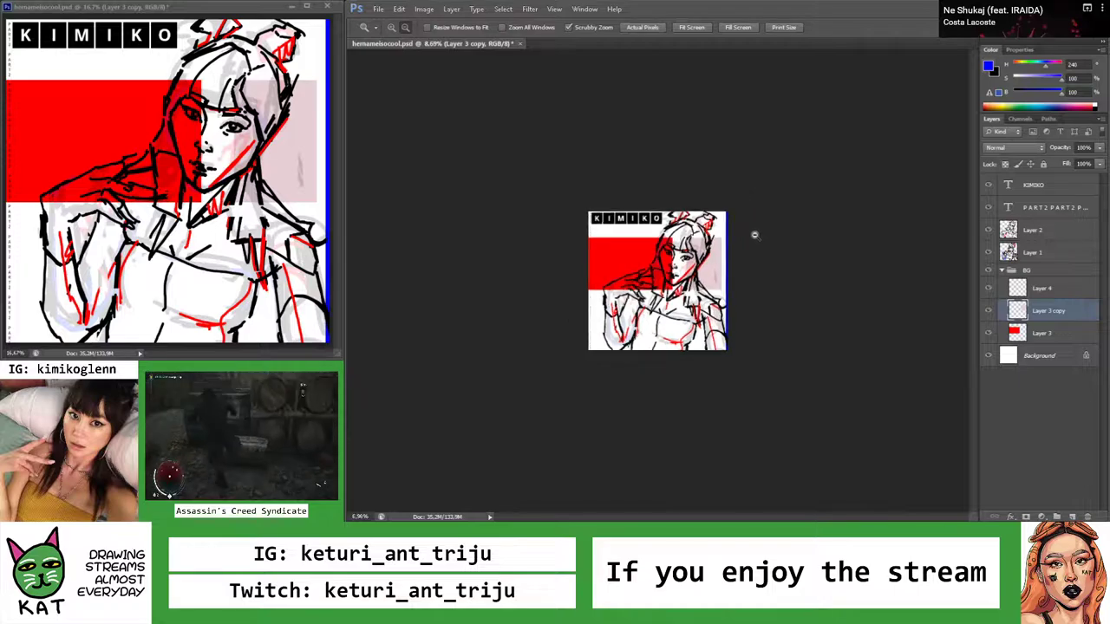
pyautogui.scroll(3, 768, 236)
pyautogui.scroll(-3, 734, 238)
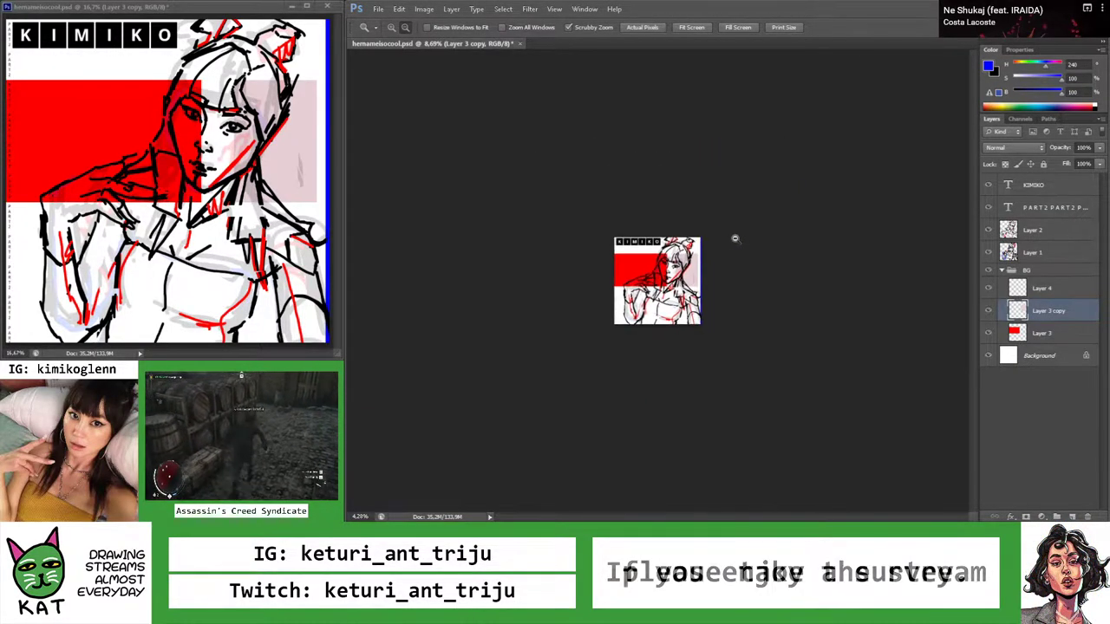
pyautogui.scroll(4, 713, 256)
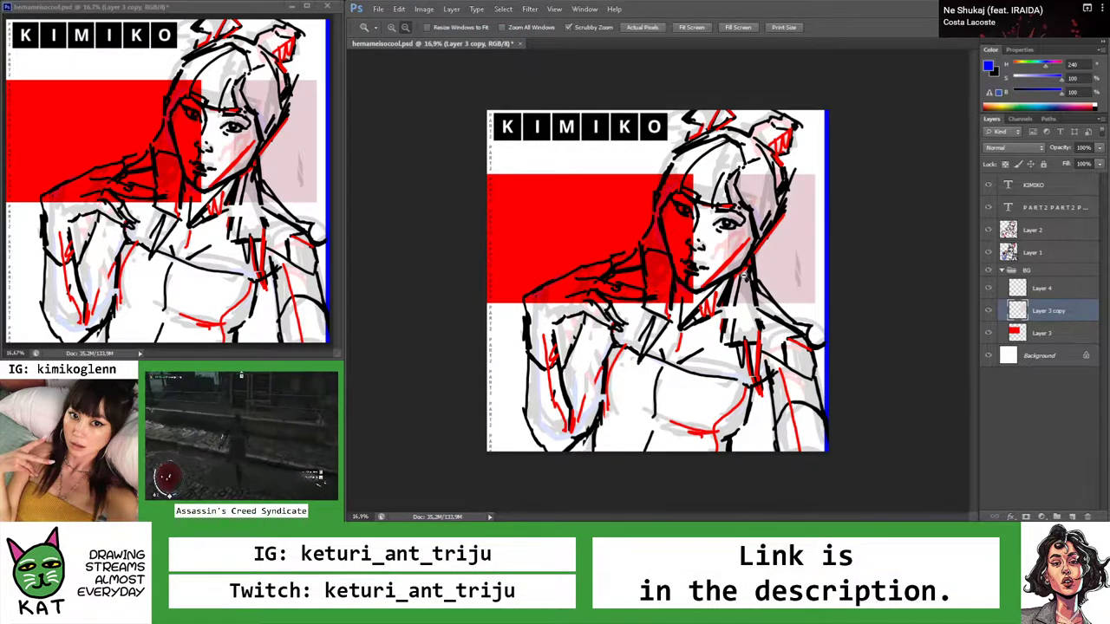
# Duplicate the blue strip layer and place the copy along the canvas's left edge, behind the PART2 column
pyautogui.click(1040, 288)
pyautogui.hotkey('ctrl', 'j')
pyautogui.press('v')
pyautogui.moveTo(827, 286); pyautogui.dragTo(491, 314)
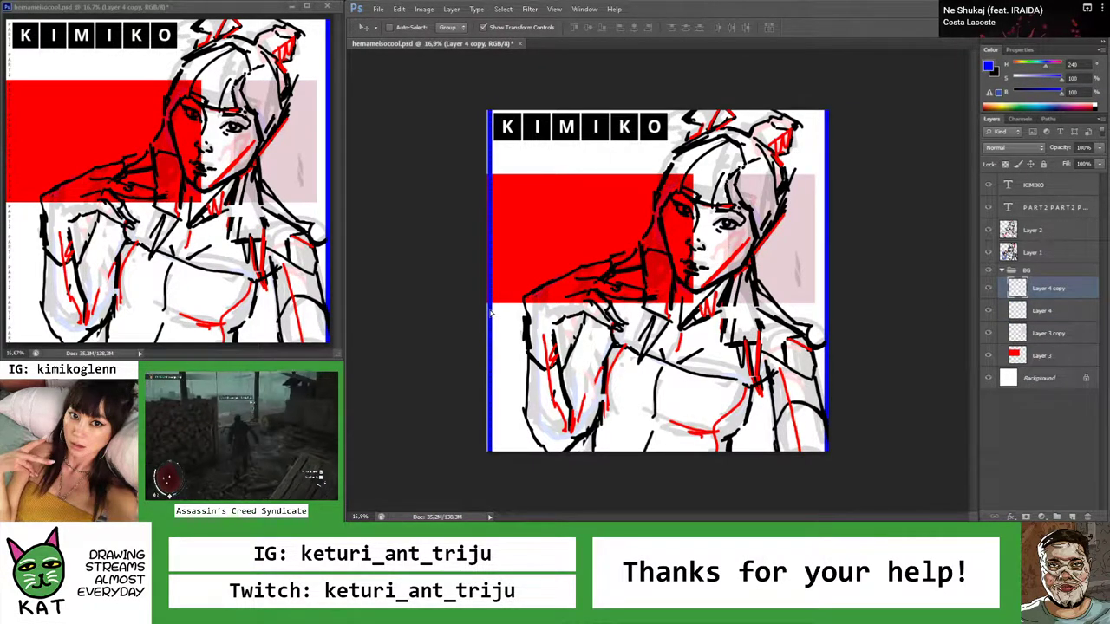
pyautogui.press('z')
pyautogui.moveTo(480, 255); pyautogui.dragTo(558, 270)
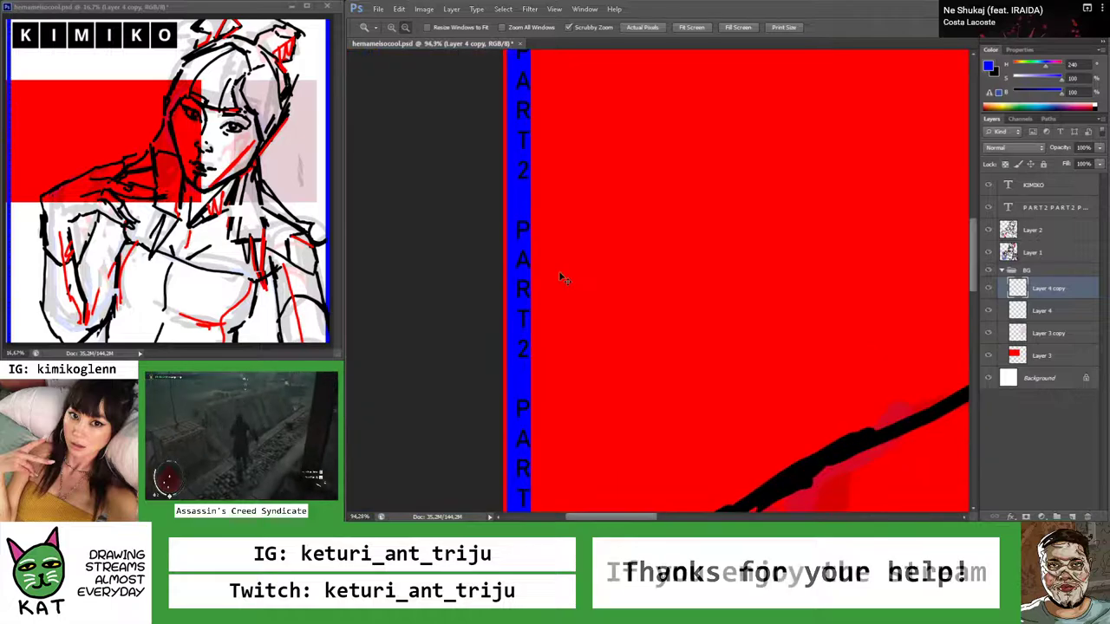
# Recolour the copied strip behind the PART2 column mid grey and fit it to the canvas's left edge
pyautogui.press('i')
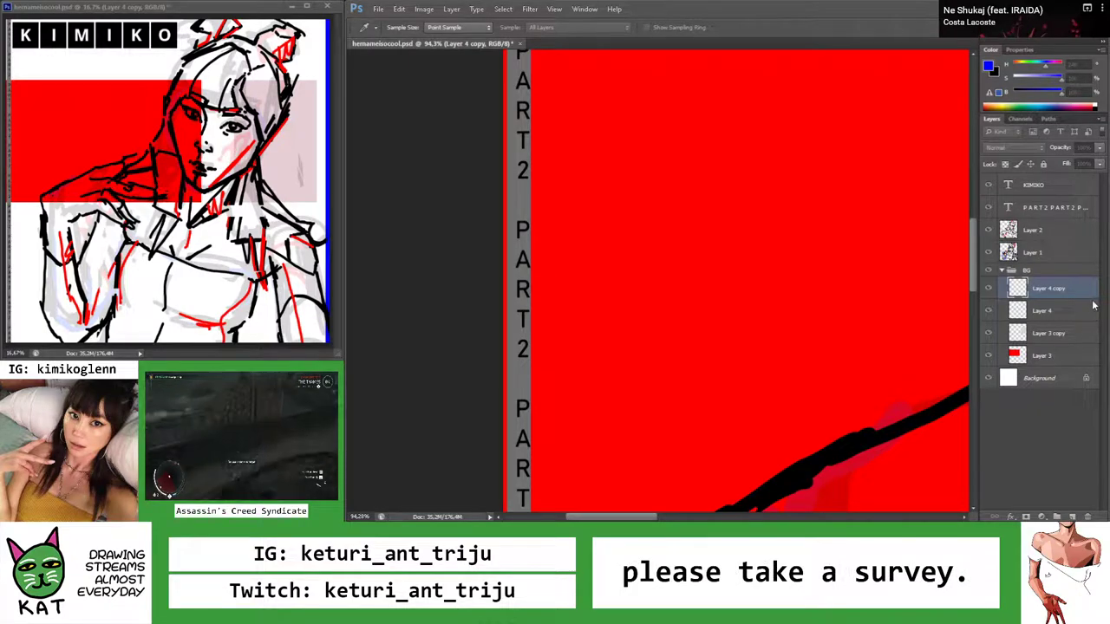
pyautogui.press('z')
pyautogui.moveTo(581, 354); pyautogui.dragTo(555, 324)
pyautogui.press('v')
pyautogui.press('z')
pyautogui.moveTo(582, 218)
pyautogui.mouseDown()
pyautogui.moveTo(557, 232)
pyautogui.moveTo(611, 232)
pyautogui.mouseUp()
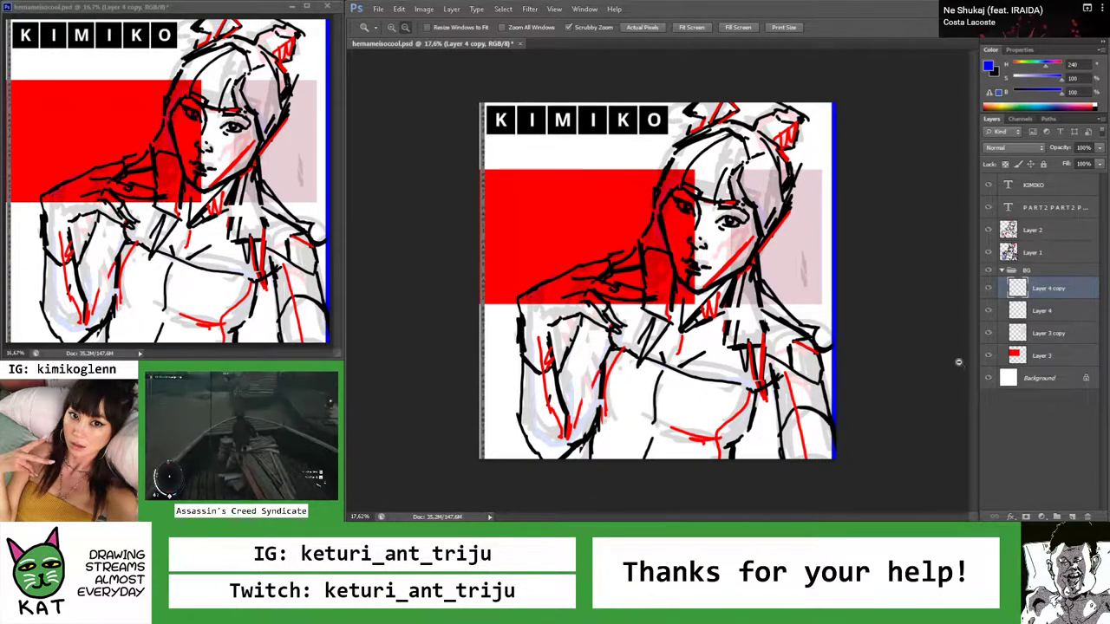
# Compare the poster with and without the pale block, Layer 3 copy, and leave that layer hidden
pyautogui.click(987, 333)
pyautogui.click(988, 333)
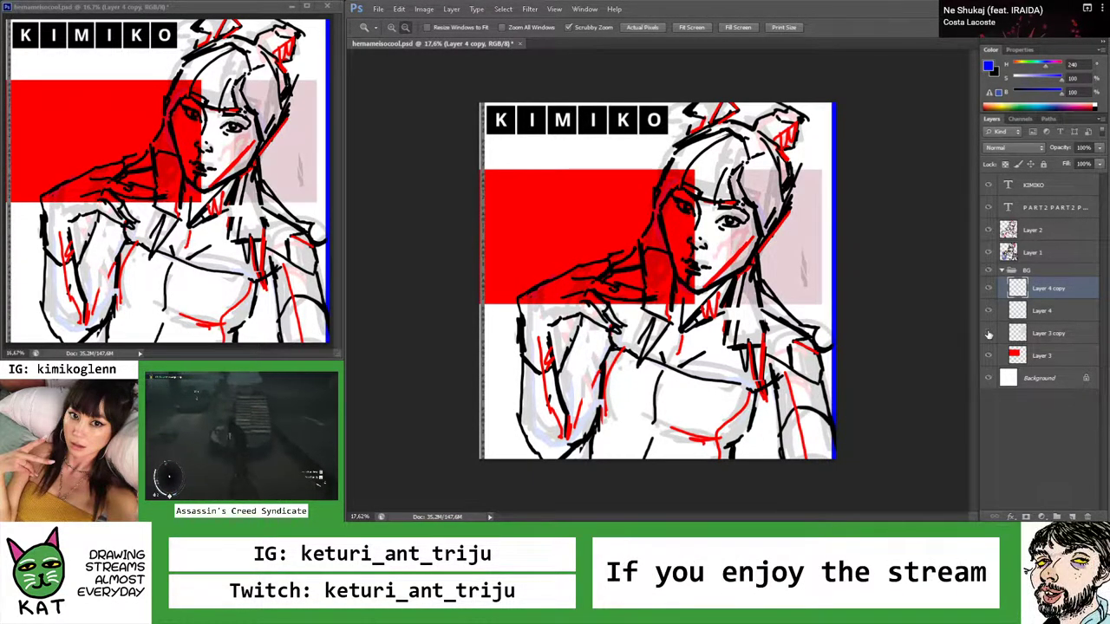
pyautogui.click(987, 333)
pyautogui.moveTo(965, 331); pyautogui.dragTo(928, 329)
pyautogui.moveTo(731, 319)
pyautogui.mouseDown()
pyautogui.moveTo(720, 321)
pyautogui.moveTo(752, 322)
pyautogui.mouseUp()
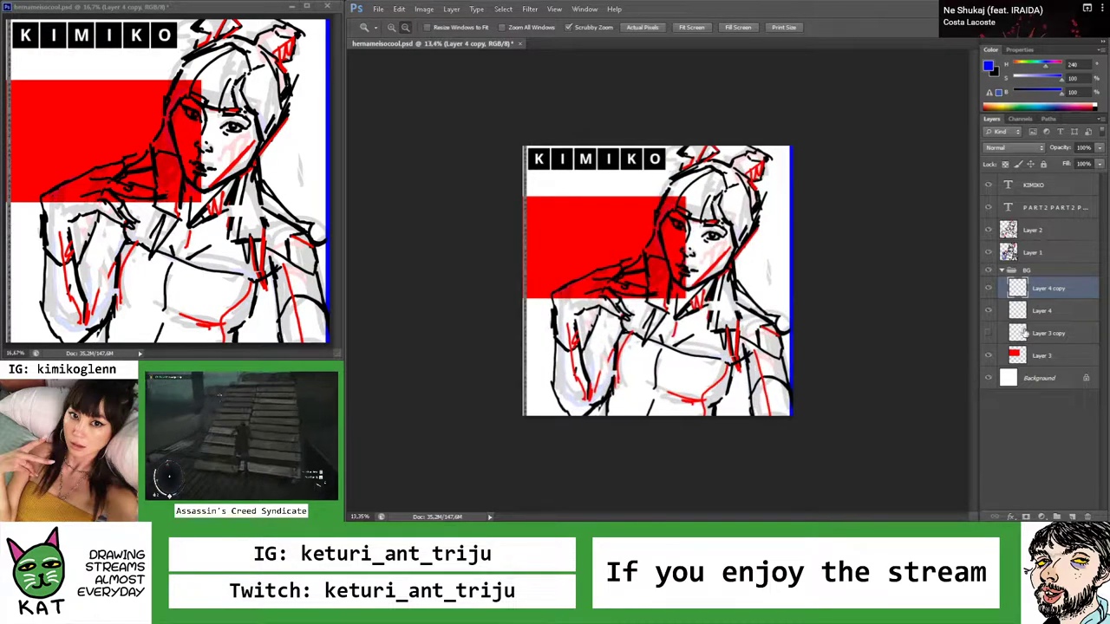
pyautogui.click(992, 333)
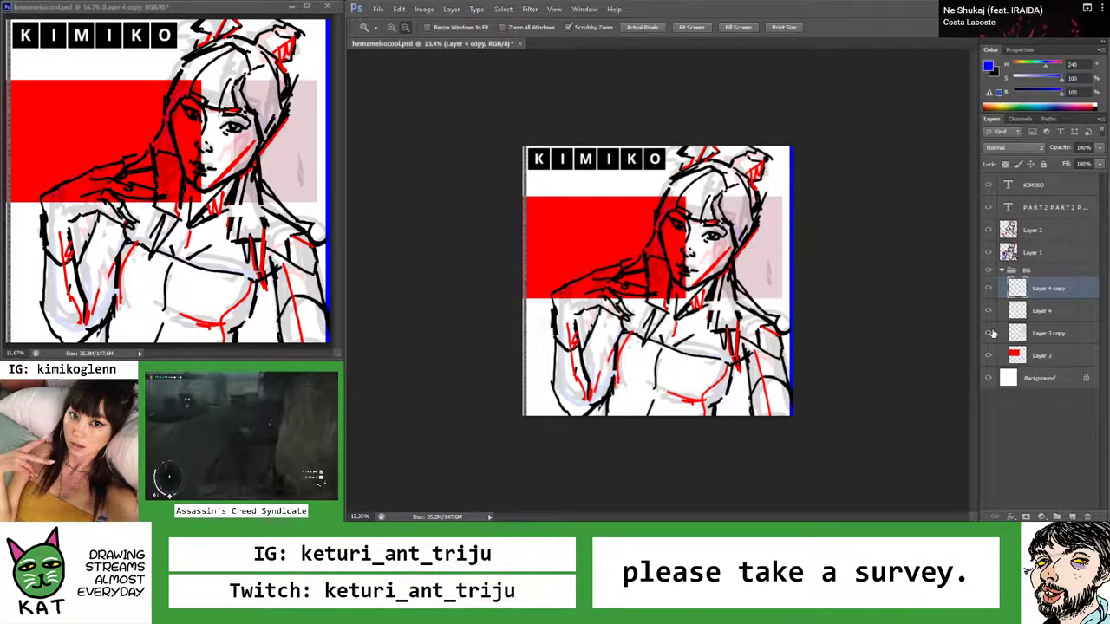
pyautogui.click(987, 333)
# Examine the whole composition with the red rectangle, the grey strip and the blue strip at several view sizes
pyautogui.moveTo(674, 342); pyautogui.dragTo(650, 342)
pyautogui.press('v')
pyautogui.moveTo(560, 334)
pyautogui.mouseDown()
pyautogui.moveTo(581, 336)
pyautogui.moveTo(544, 325)
pyautogui.mouseUp()
pyautogui.press('Return')
pyautogui.press('z')
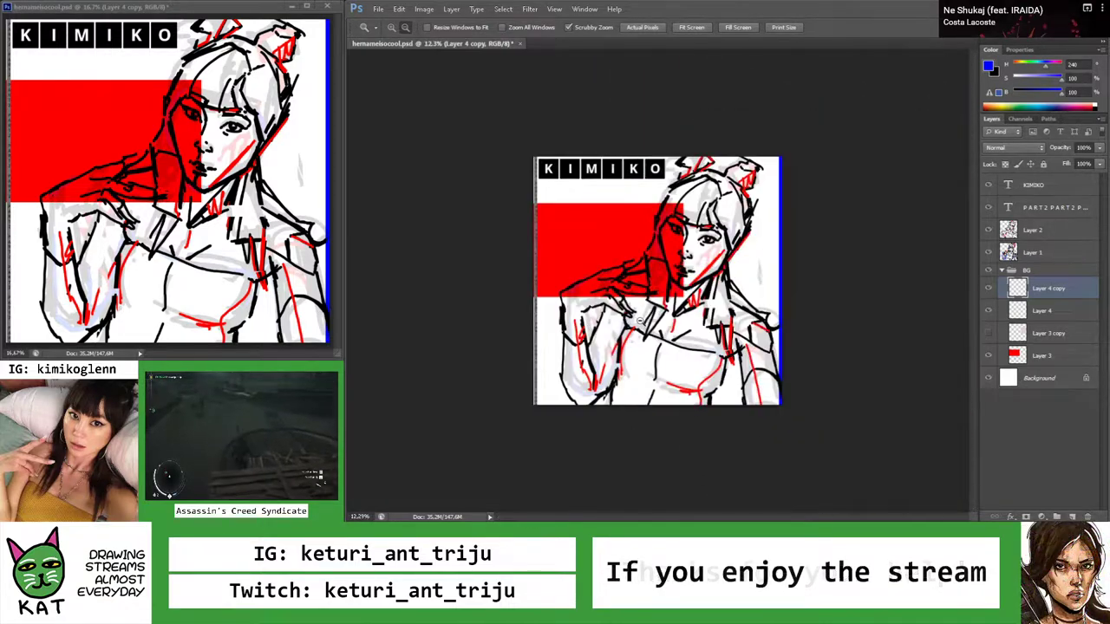
pyautogui.moveTo(639, 321); pyautogui.dragTo(657, 323)
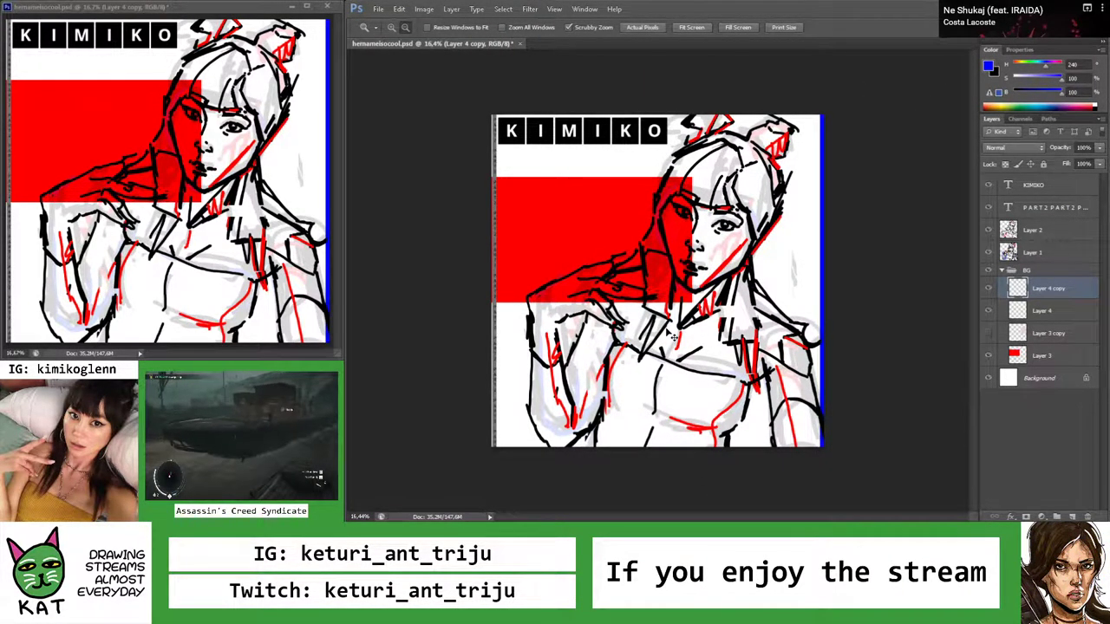
pyautogui.moveTo(666, 330); pyautogui.dragTo(649, 328)
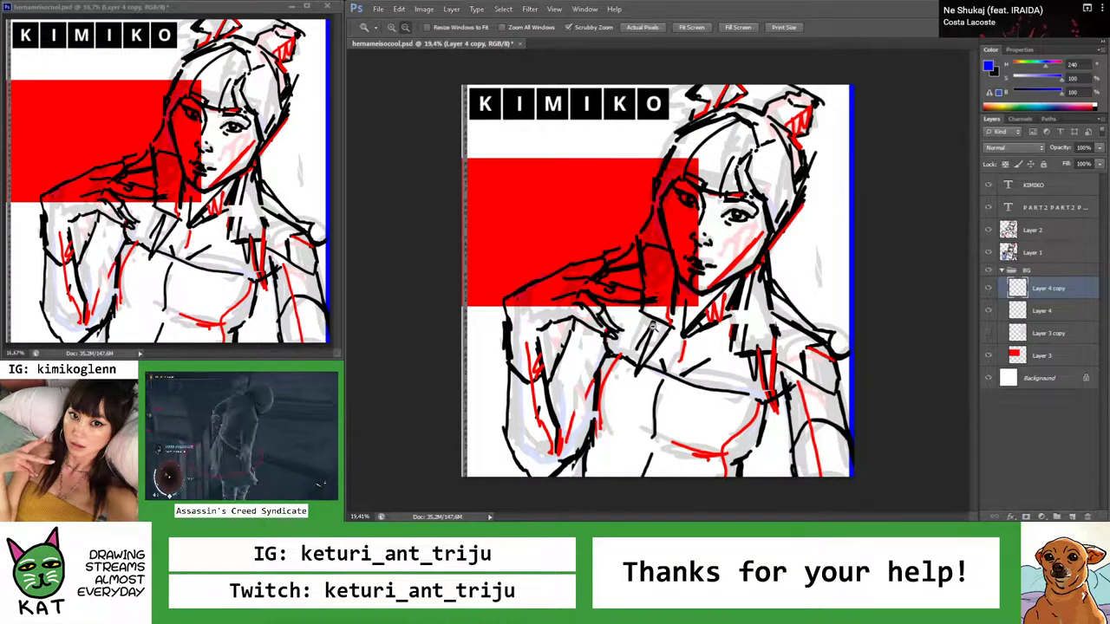
pyautogui.moveTo(468, 111); pyautogui.dragTo(582, 178)
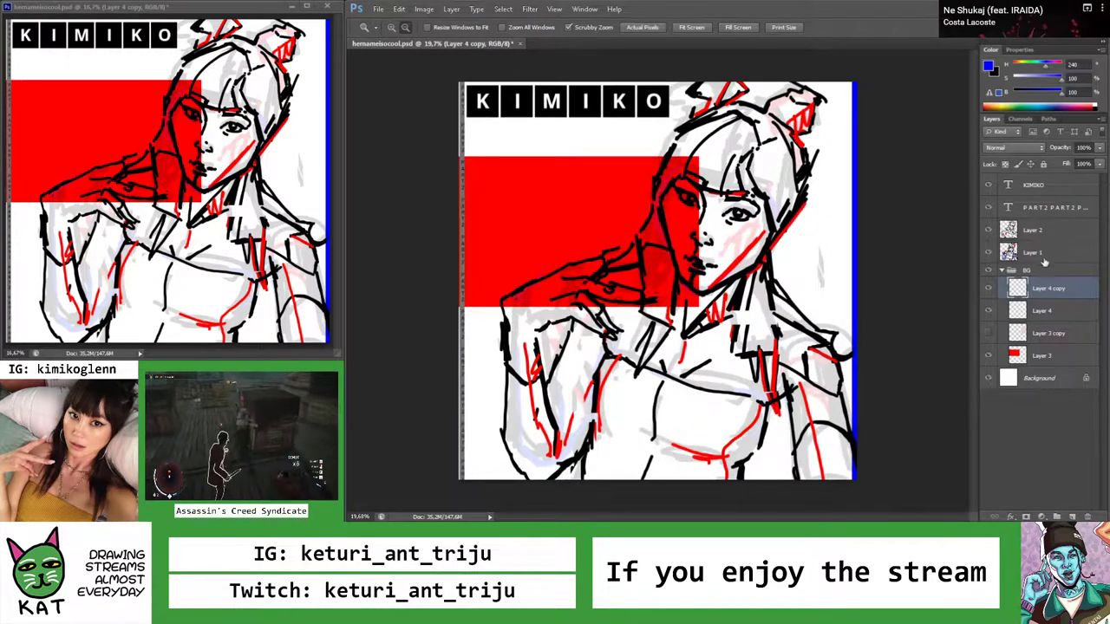
# Collapse the BG group and compare the sketch with and without its background shapes
pyautogui.click(1002, 270)
pyautogui.click(989, 271)
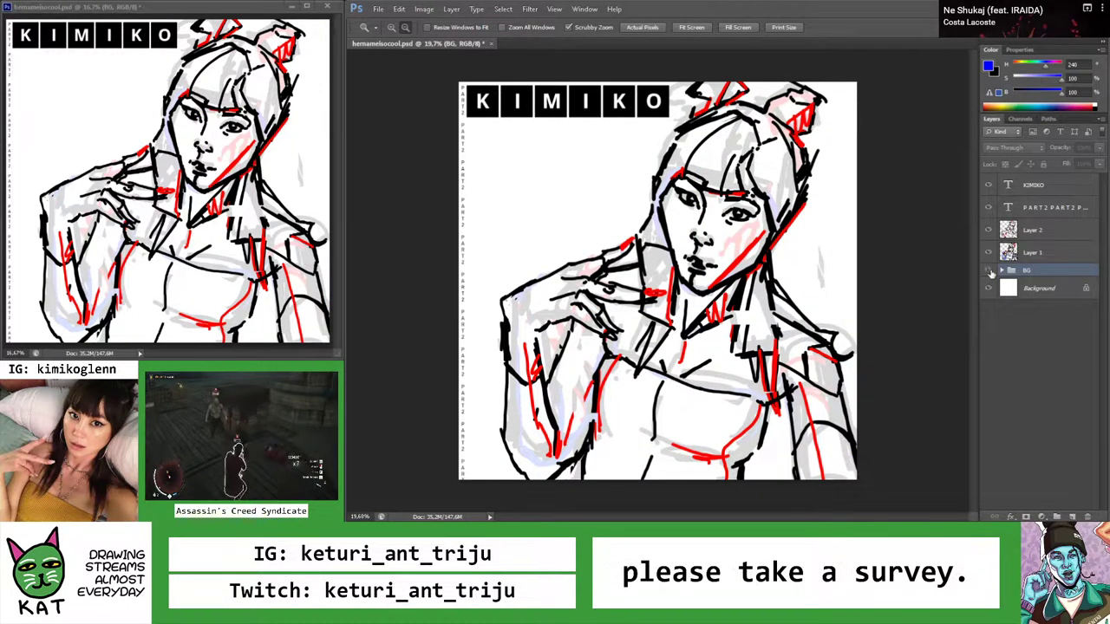
pyautogui.click(989, 271)
# Create a top layer group named Text, move the KIMIKO and PART2 text layers into it and collapse it
pyautogui.click(1056, 517)
pyautogui.doubleClick(1032, 180)
pyautogui.write('Text')
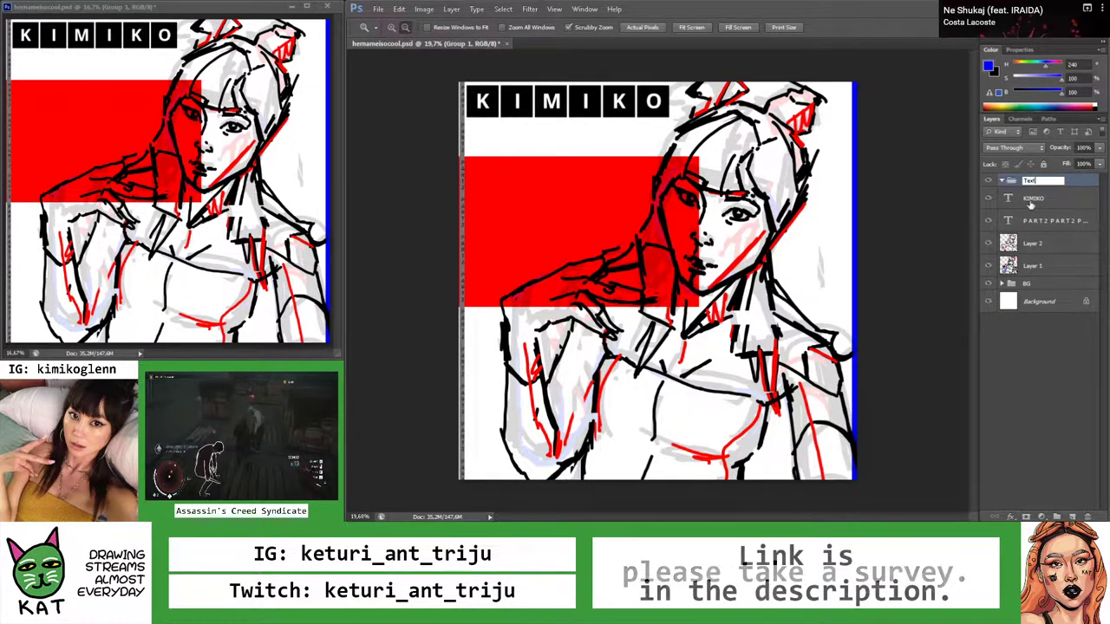
pyautogui.press('Return')
pyautogui.moveTo(1041, 199); pyautogui.dragTo(1003, 180)
pyautogui.click(1003, 180)
pyautogui.click(989, 181)
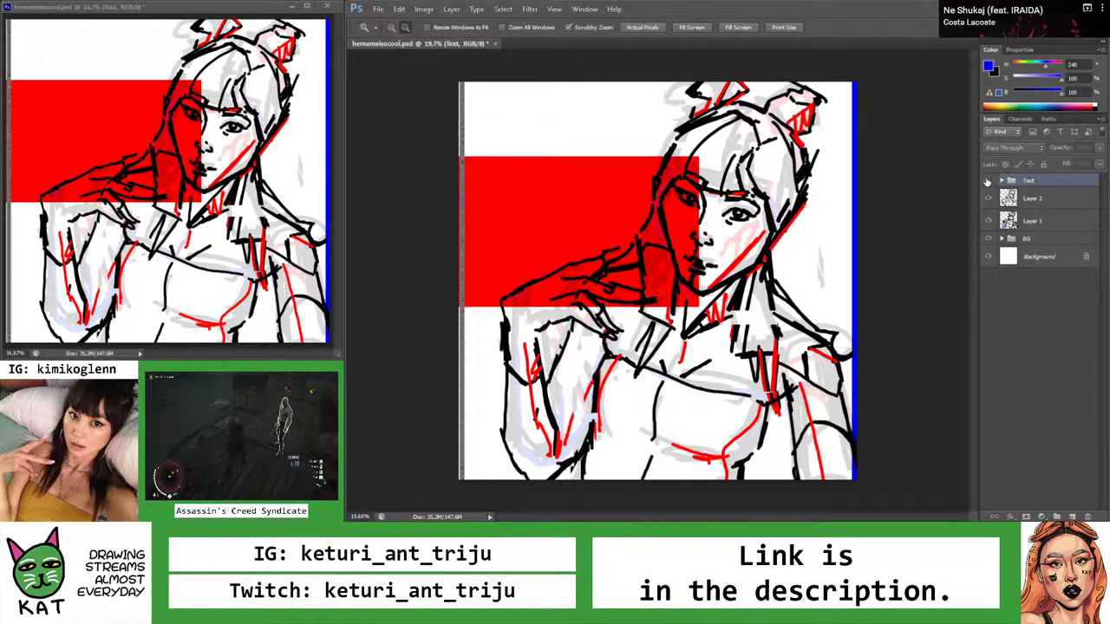
pyautogui.click(989, 180)
# Put the faint rough sketch on Layer 1 into its own layer group named BC and collapse it
pyautogui.click(1005, 221)
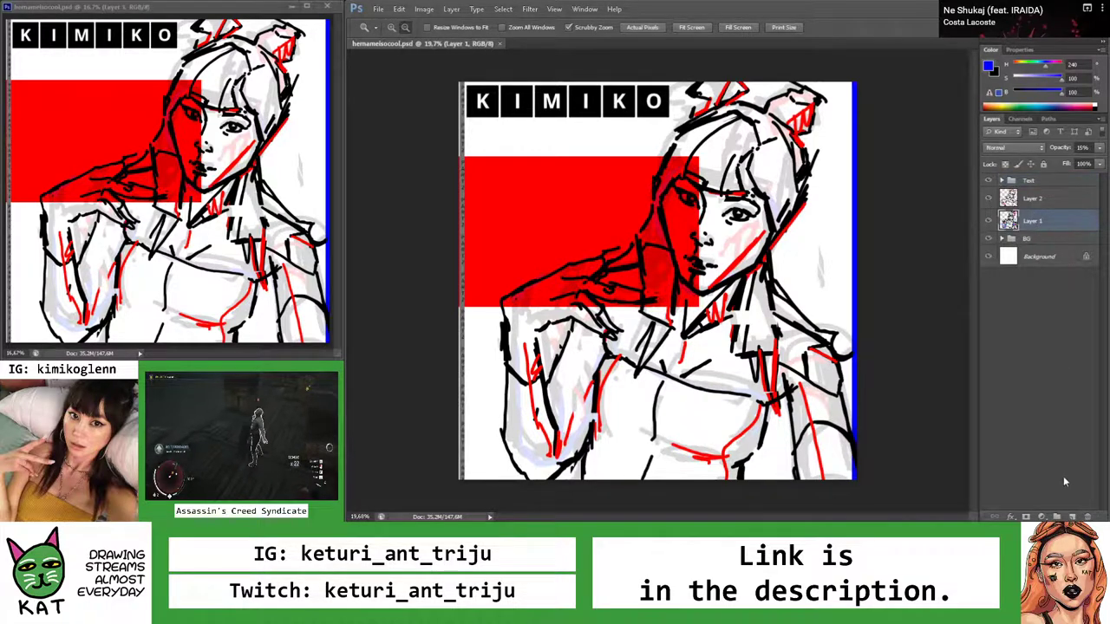
pyautogui.hotkey('ctrl', 'g')
pyautogui.doubleClick(1034, 216)
pyautogui.write('BC')
pyautogui.click(1027, 234)
pyautogui.click(1002, 216)
# Move the BC group below the BG group and hide it
pyautogui.click(988, 216)
pyautogui.click(988, 216)
pyautogui.click(1024, 230)
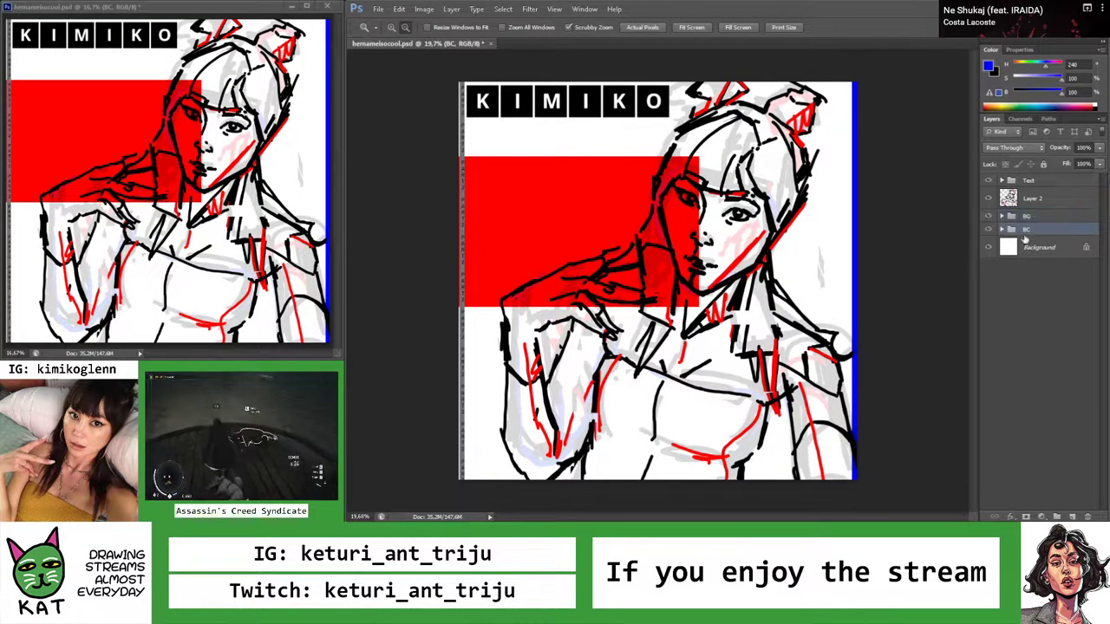
pyautogui.click(987, 229)
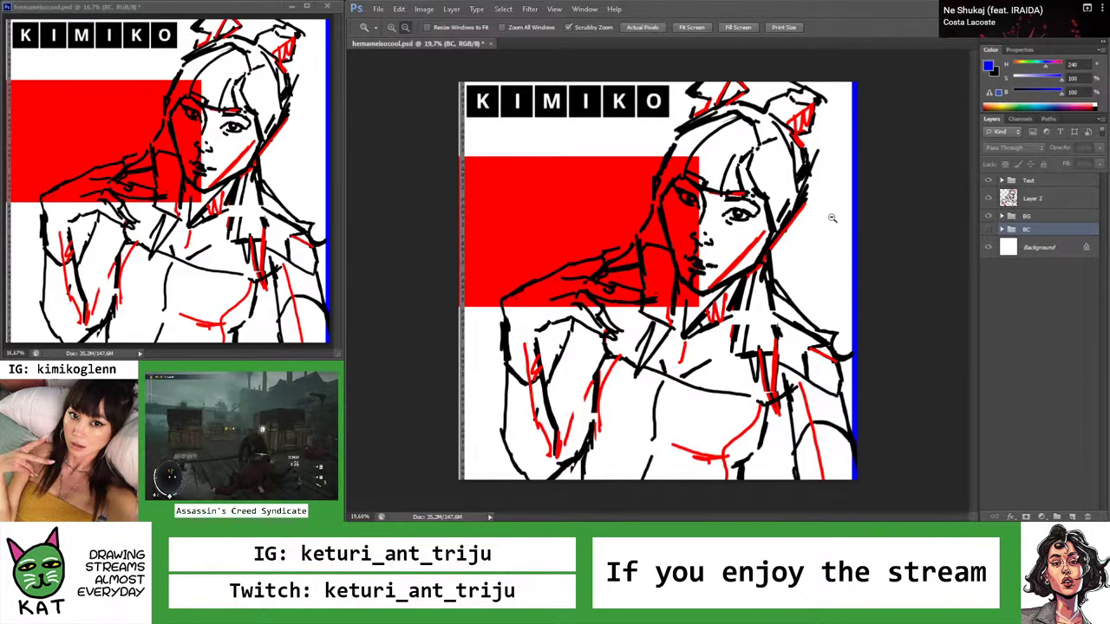
# Fade the black and red sketch on Layer 2 to 15% opacity
pyautogui.scroll(-1, 842, 218)
pyautogui.click(1031, 199)
pyautogui.click(1083, 147)
pyautogui.write('15')
pyautogui.press('Return')
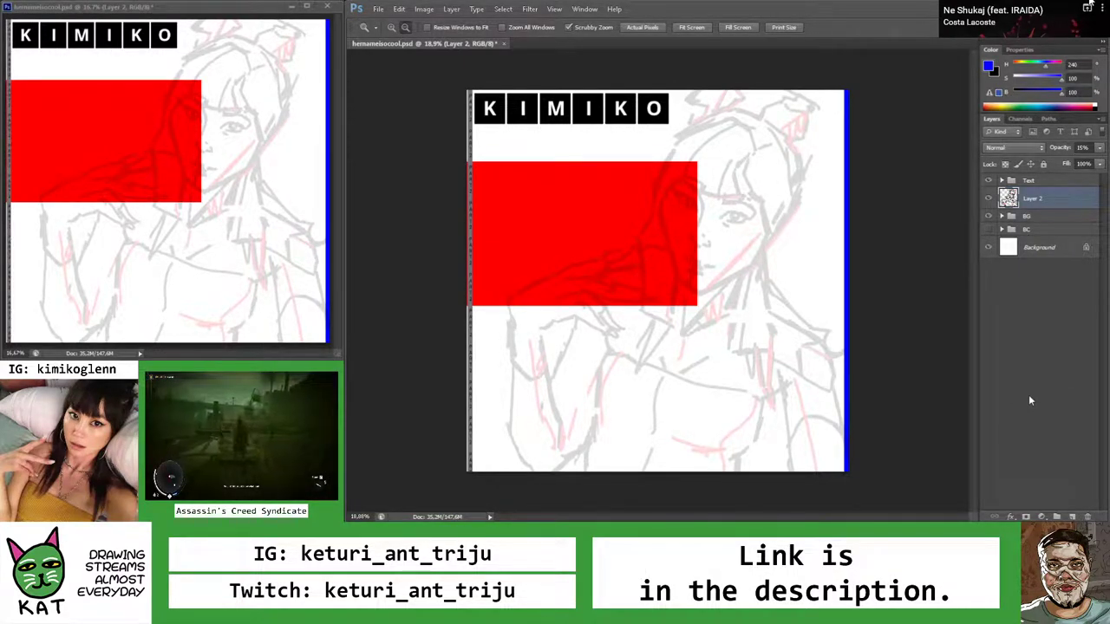
# Hide the Text and BG groups and add an empty layer directly above the faded sketch
pyautogui.click(989, 180)
pyautogui.click(989, 215)
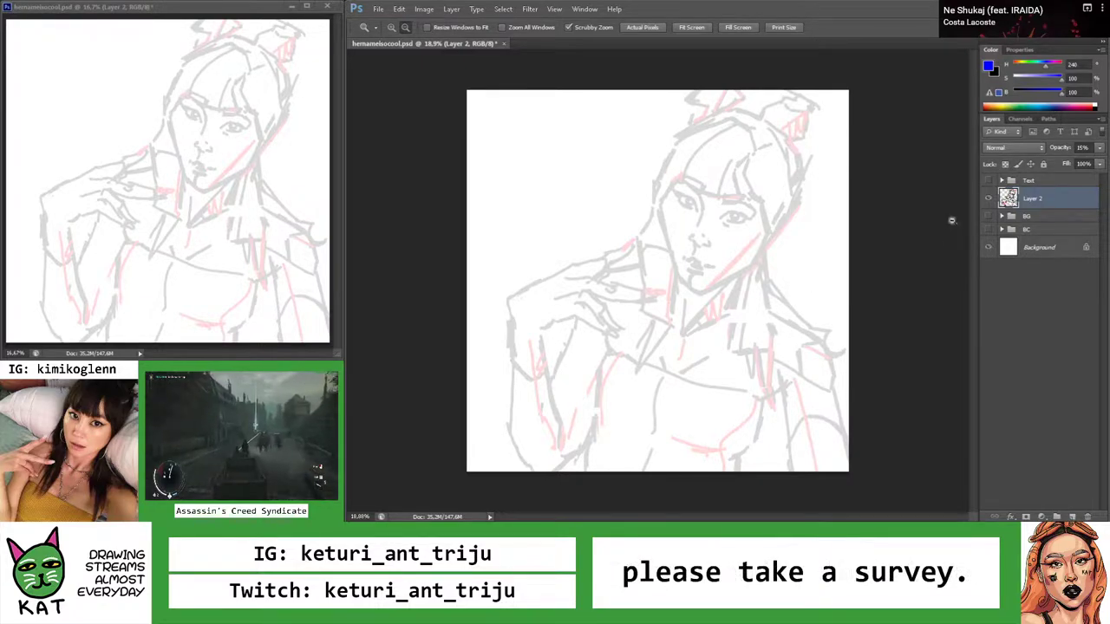
pyautogui.click(1071, 516)
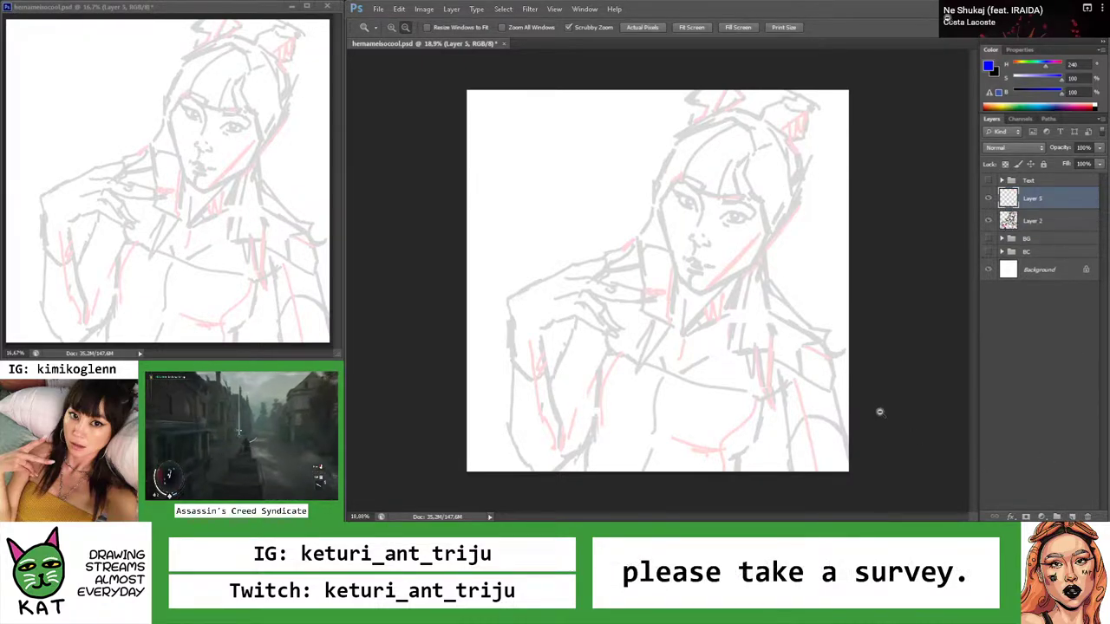
# Handwrite BRB with the blue brush on the new layer, in the empty area beside the head
pyautogui.press('b')
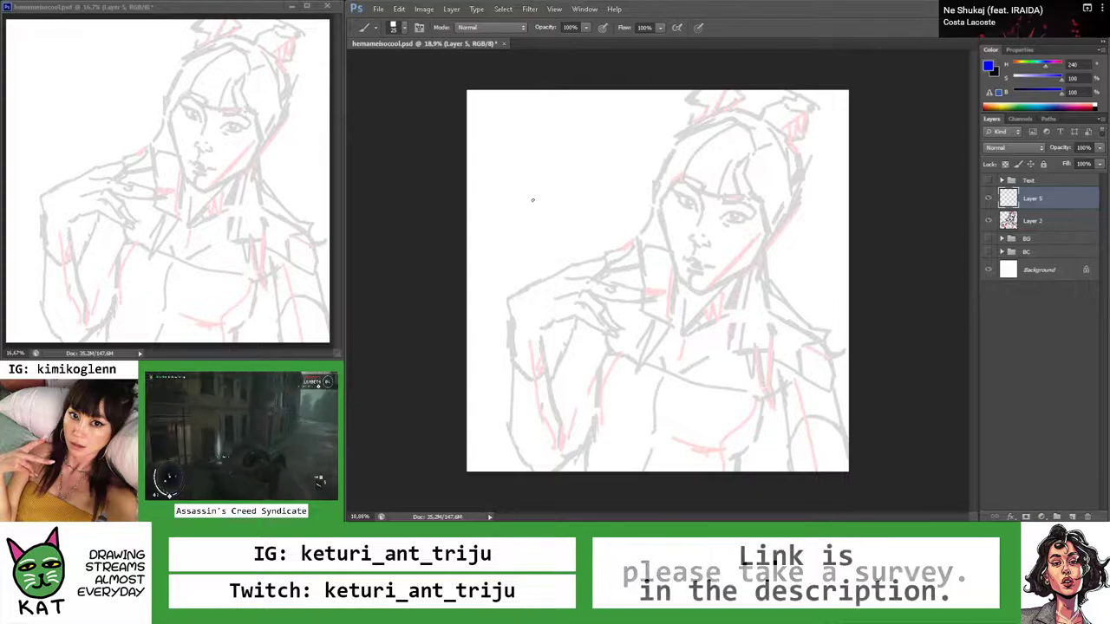
pyautogui.moveTo(489, 139); pyautogui.dragTo(498, 198)
pyautogui.moveTo(526, 132)
pyautogui.mouseDown()
pyautogui.moveTo(537, 183)
pyautogui.moveTo(531, 158)
pyautogui.moveTo(577, 186)
pyautogui.mouseUp()
pyautogui.moveTo(579, 123); pyautogui.dragTo(583, 185)
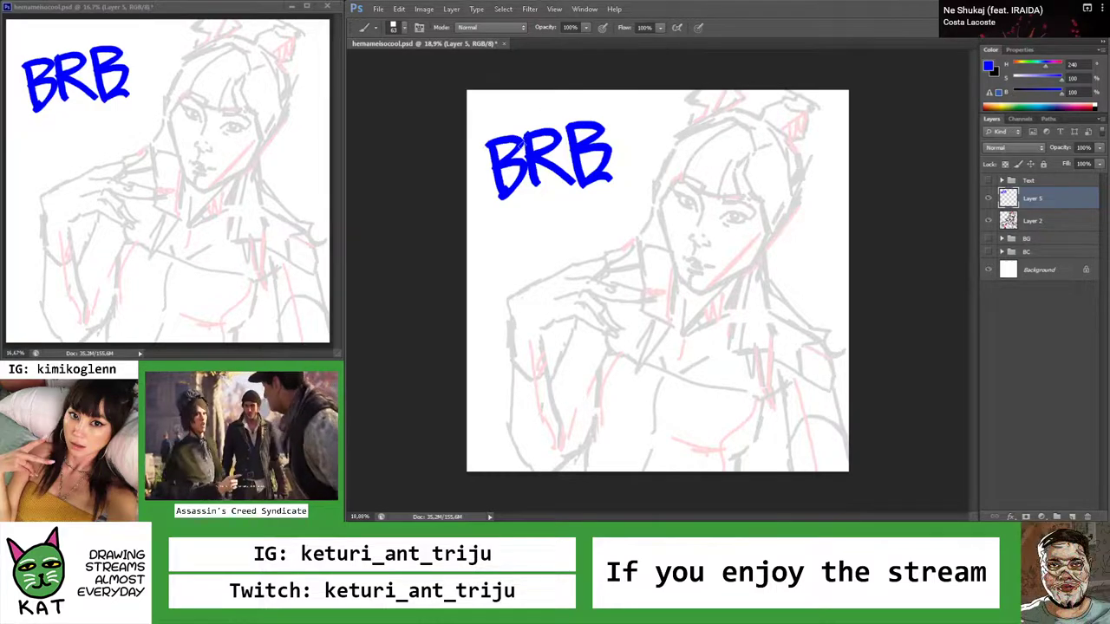
# Handwrite OK and LETS in blue on two lines below the BRB lettering
pyautogui.moveTo(524, 214); pyautogui.dragTo(560, 257)
pyautogui.moveTo(593, 210); pyautogui.dragTo(595, 248)
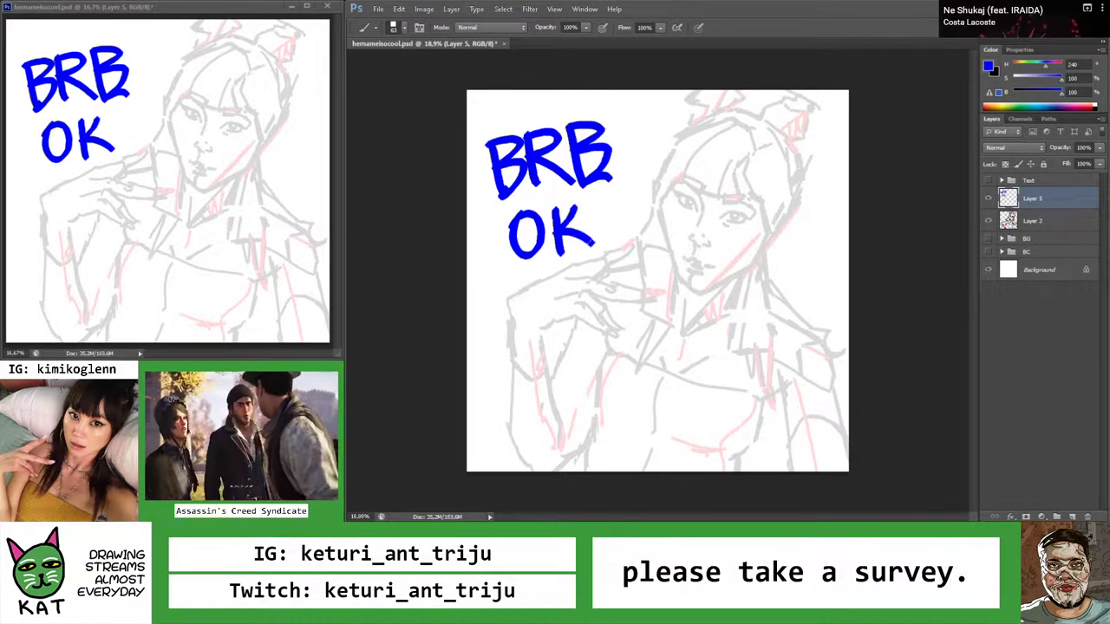
pyautogui.moveTo(511, 295); pyautogui.dragTo(551, 341)
pyautogui.moveTo(549, 297)
pyautogui.mouseDown()
pyautogui.moveTo(587, 337)
pyautogui.moveTo(583, 310)
pyautogui.mouseUp()
pyautogui.moveTo(548, 300); pyautogui.dragTo(644, 282)
pyautogui.moveTo(624, 287); pyautogui.dragTo(630, 334)
pyautogui.moveTo(690, 292); pyautogui.dragTo(652, 329)
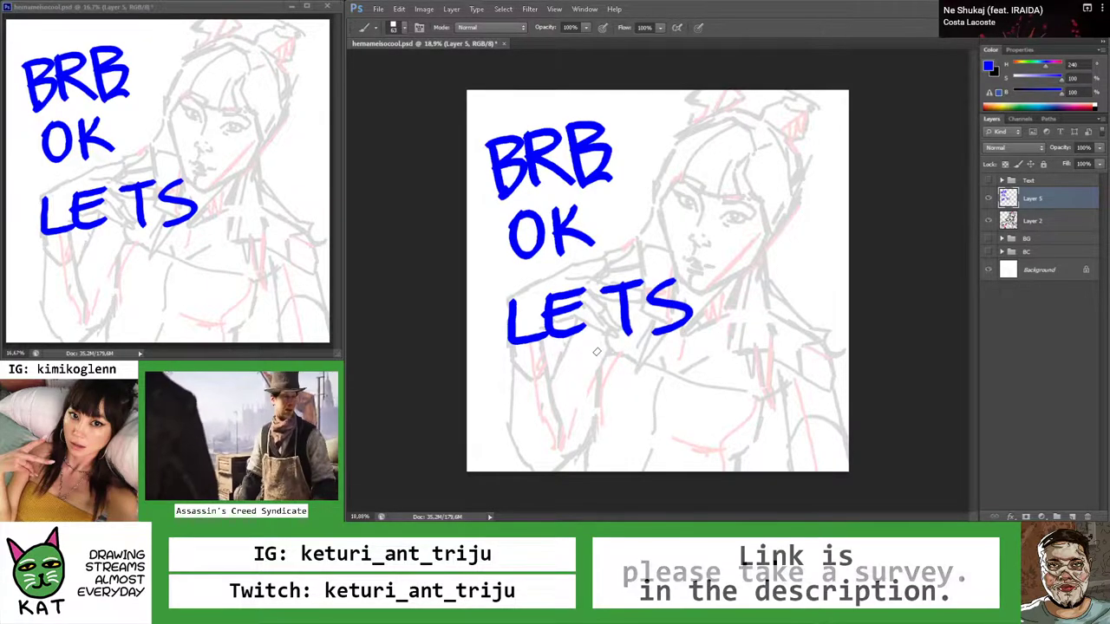
# Handwrite CONTINUE in blue below LETS and add a small smiley face underneath
pyautogui.moveTo(569, 373); pyautogui.dragTo(572, 409)
pyautogui.moveTo(593, 368)
pyautogui.mouseDown()
pyautogui.moveTo(579, 394)
pyautogui.moveTo(593, 367)
pyautogui.mouseUp()
pyautogui.moveTo(624, 409); pyautogui.dragTo(627, 368)
pyautogui.moveTo(628, 369)
pyautogui.mouseDown()
pyautogui.moveTo(660, 407)
pyautogui.moveTo(666, 364)
pyautogui.mouseUp()
pyautogui.moveTo(668, 373); pyautogui.dragTo(704, 369)
pyautogui.moveTo(685, 372); pyautogui.dragTo(683, 412)
pyautogui.moveTo(713, 347)
pyautogui.mouseDown()
pyautogui.moveTo(714, 406)
pyautogui.moveTo(727, 404)
pyautogui.mouseUp()
pyautogui.moveTo(732, 395)
pyautogui.mouseDown()
pyautogui.moveTo(751, 392)
pyautogui.moveTo(756, 345)
pyautogui.moveTo(792, 341)
pyautogui.moveTo(826, 399)
pyautogui.mouseUp()
pyautogui.moveTo(804, 340); pyautogui.dragTo(829, 328)
pyautogui.click(683, 420)
pyautogui.click(706, 415)
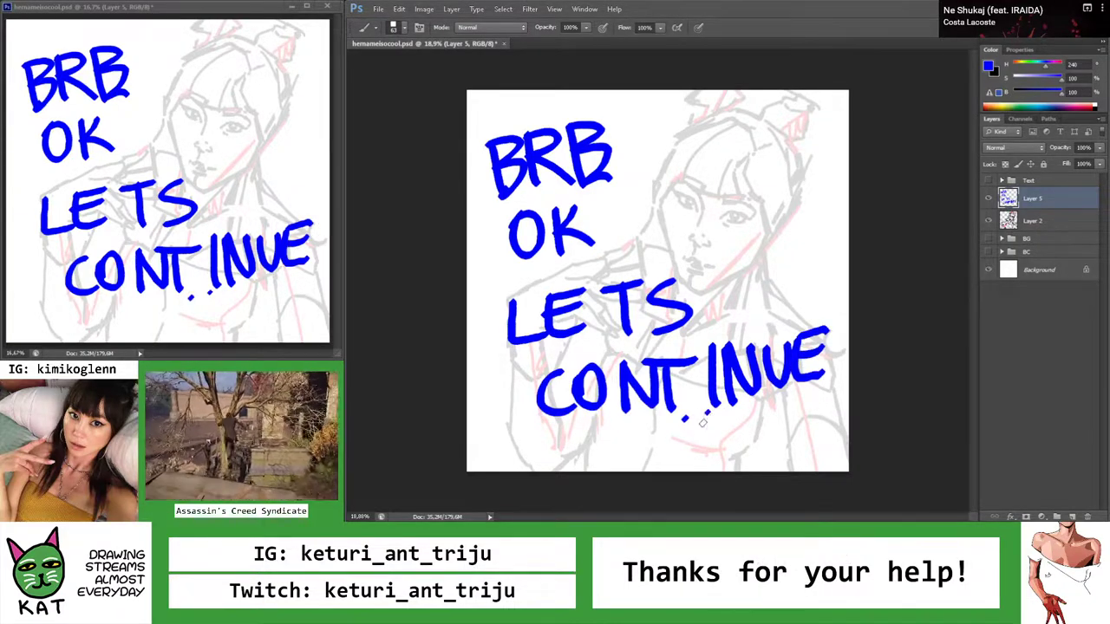
pyautogui.moveTo(678, 436); pyautogui.dragTo(713, 432)
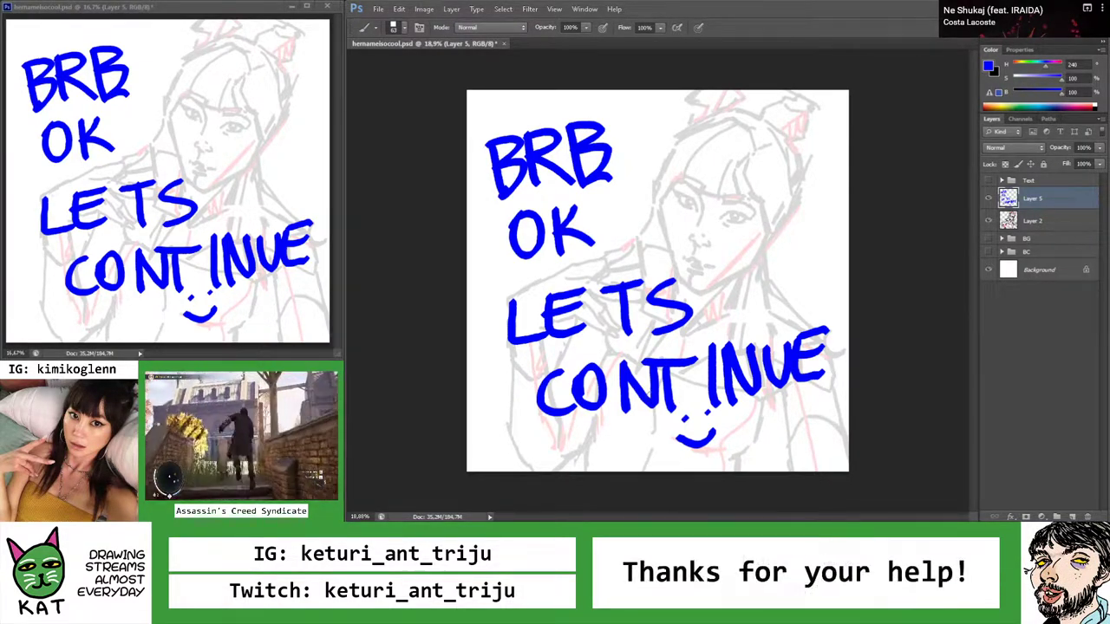
# Remove the blue handwriting, leaving an empty layer above the faded sketch, and reset the brush colour to default black
pyautogui.hotkey('ctrl', 'z')
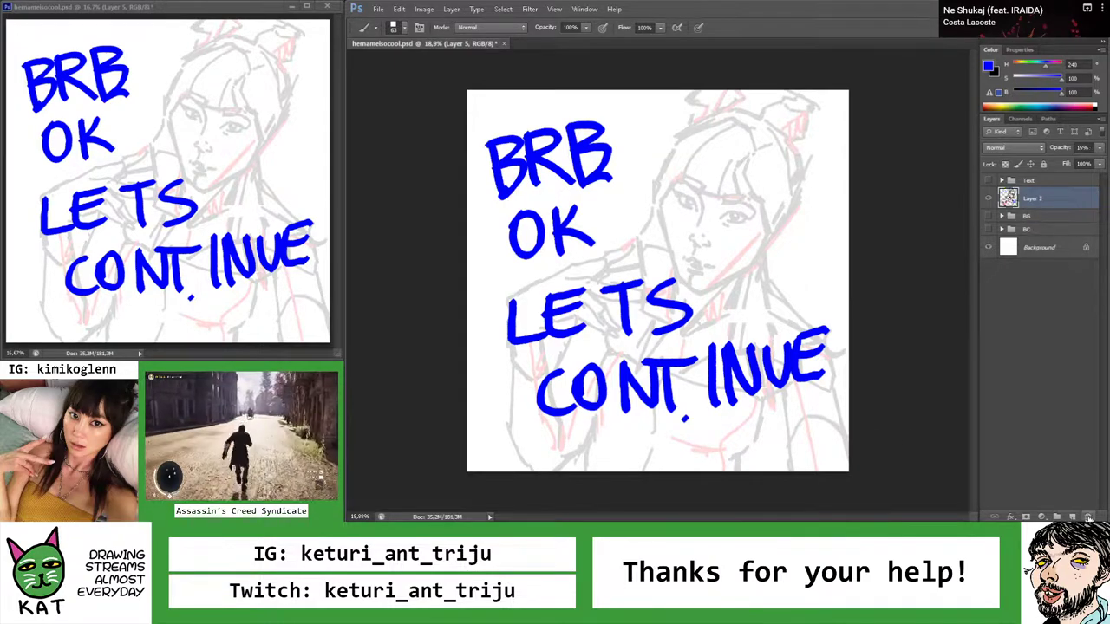
pyautogui.hotkey('ctrl', 'a')
pyautogui.press('Delete')
pyautogui.press('z')
pyautogui.press('d')
pyautogui.click(771, 256)
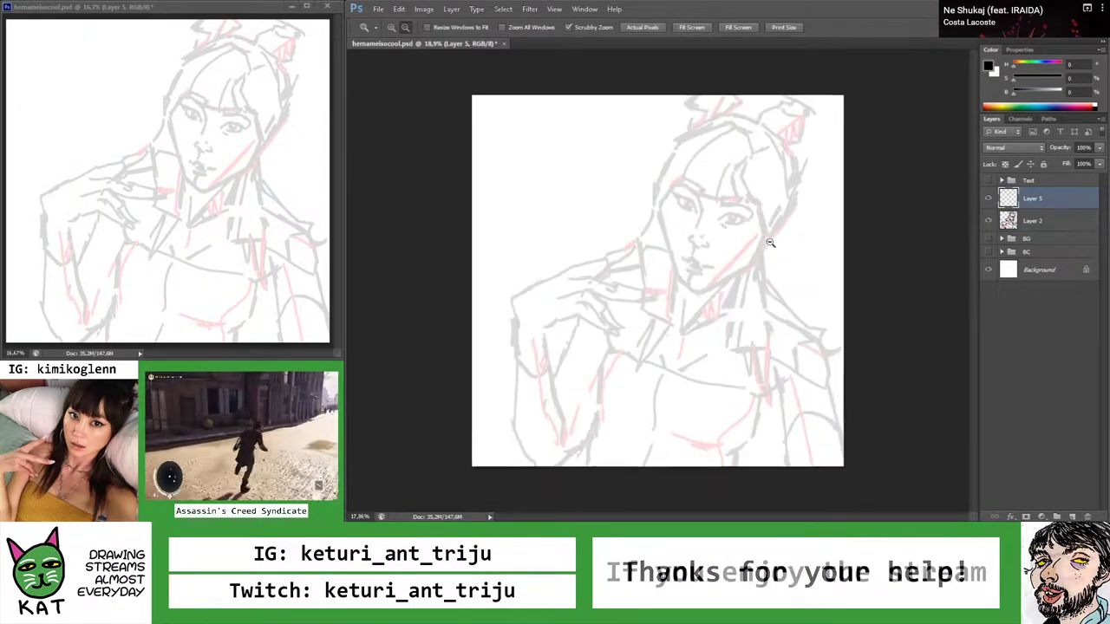
pyautogui.press('b')
pyautogui.moveTo(701, 191); pyautogui.dragTo(633, 373)
pyautogui.hotkey('ctrl', 'z')
pyautogui.scroll(4, 701, 169)
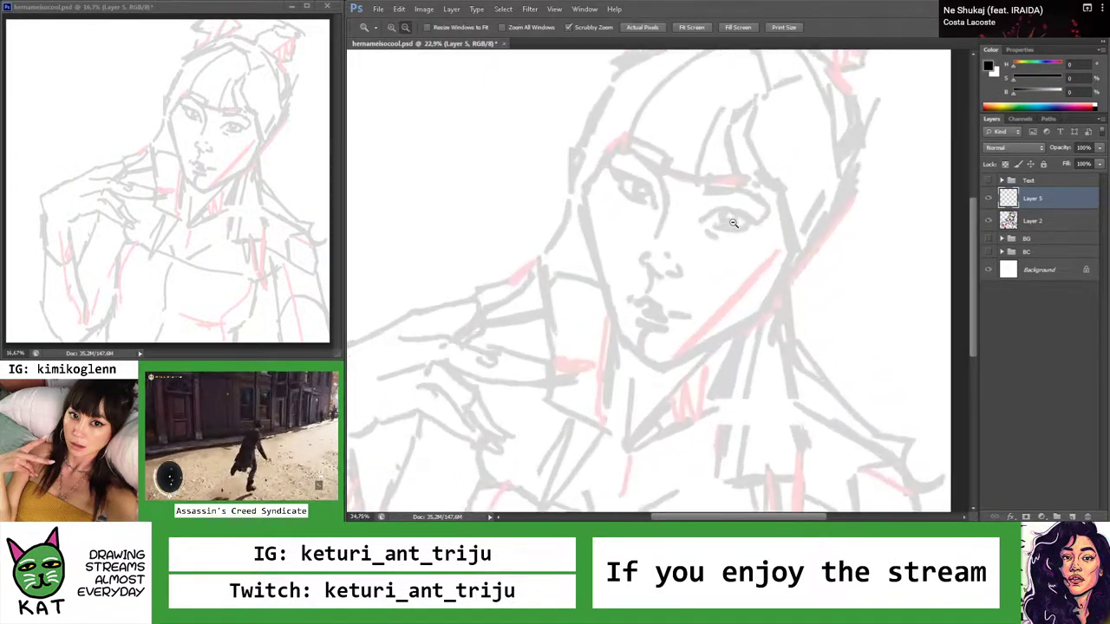
pyautogui.moveTo(637, 206); pyautogui.dragTo(637, 333)
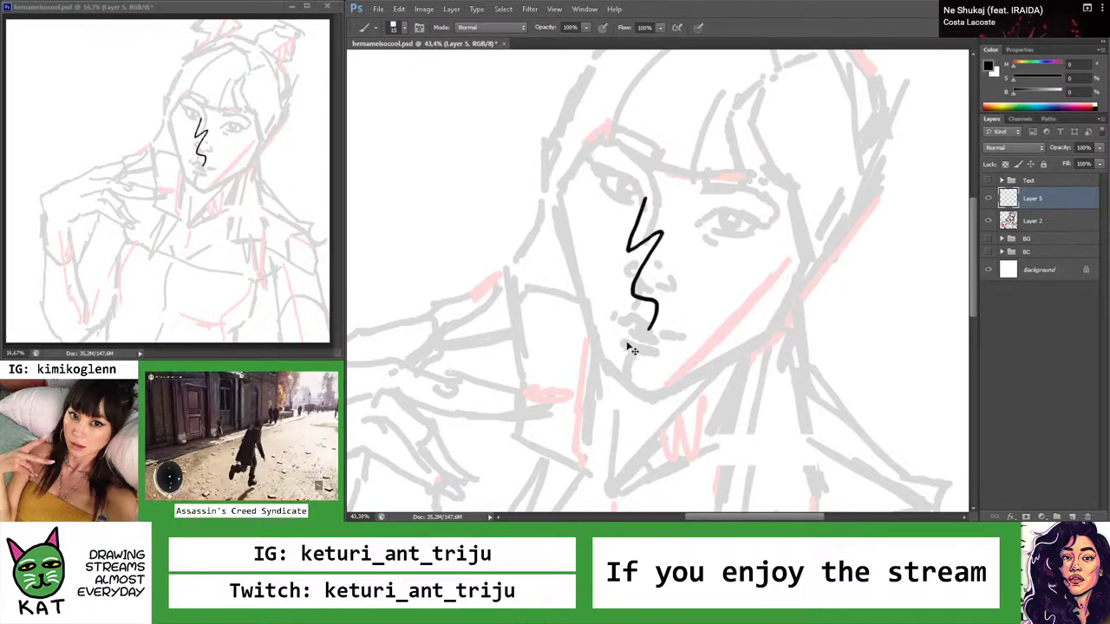
pyautogui.hotkey('ctrl', 'z')
# Reduce the brush size to 10 and try a stroke down the bridge of the nose
pyautogui.press('z')
pyautogui.scroll(3, 679, 258)
pyautogui.scroll(2, 679, 258)
pyautogui.press('b')
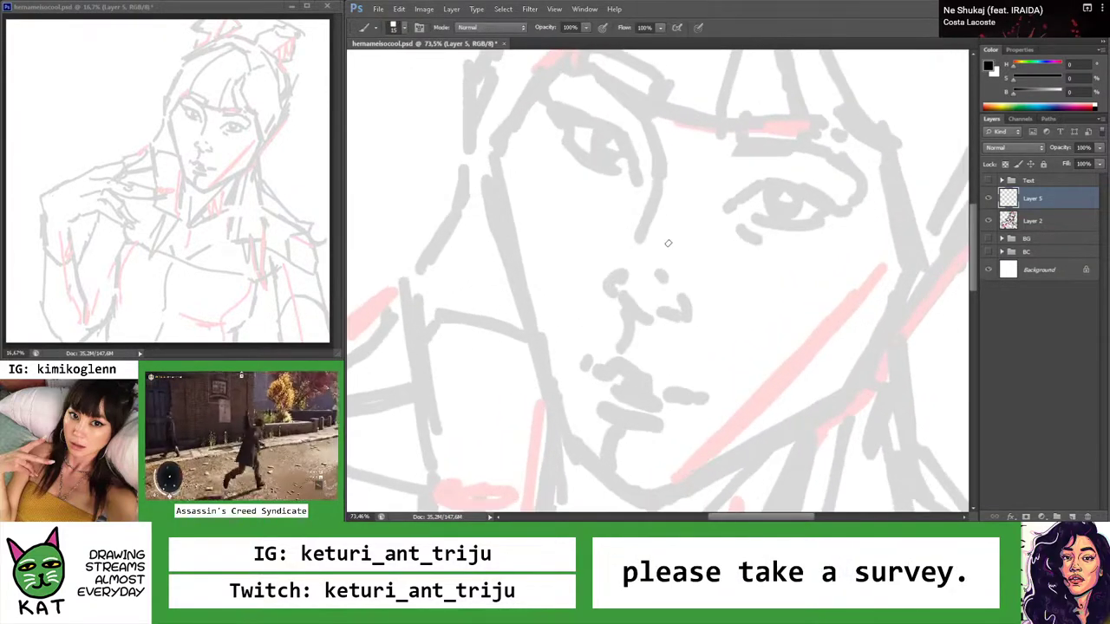
pyautogui.press('[')
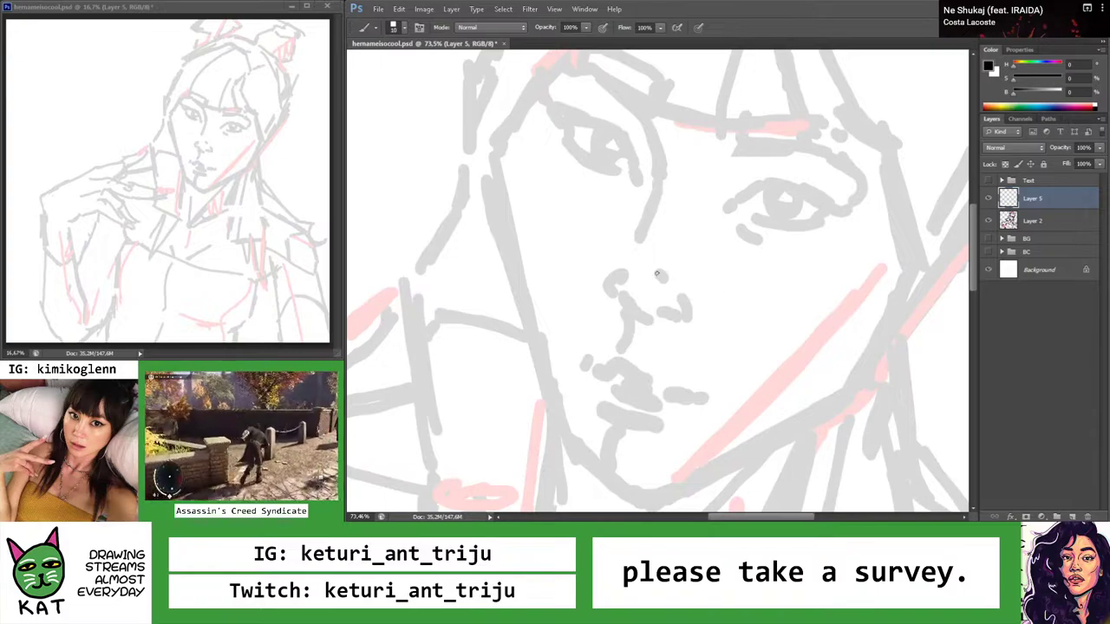
pyautogui.moveTo(655, 173); pyautogui.dragTo(619, 295)
pyautogui.hotkey('ctrl', 'z')
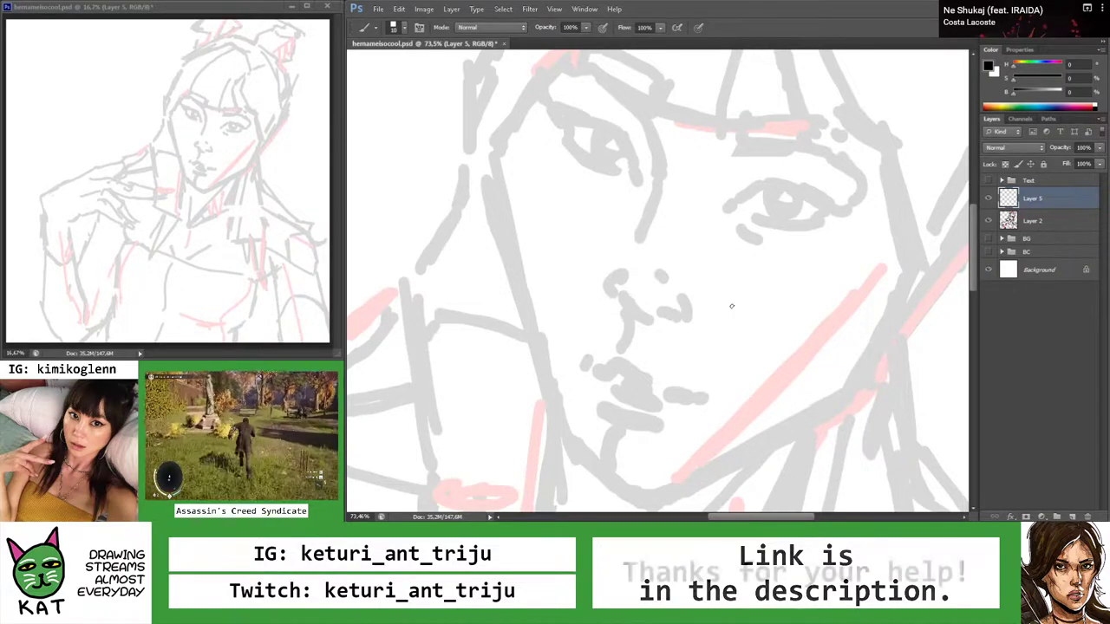
# Ink the left nostril wing with two angled black strokes over the sketch
pyautogui.press('z')
pyautogui.moveTo(630, 325)
pyautogui.mouseDown()
pyautogui.moveTo(659, 327)
pyautogui.moveTo(630, 300)
pyautogui.moveTo(639, 315)
pyautogui.moveTo(626, 325)
pyautogui.moveTo(598, 257)
pyautogui.moveTo(631, 242)
pyautogui.moveTo(586, 260)
pyautogui.mouseUp()
pyautogui.press('r')
pyautogui.press('z')
pyautogui.press('b')
pyautogui.hotkey('ctrl', 'z')
pyautogui.moveTo(634, 230)
pyautogui.mouseDown()
pyautogui.moveTo(583, 272)
pyautogui.moveTo(597, 307)
pyautogui.moveTo(595, 293)
pyautogui.moveTo(606, 299)
pyautogui.moveTo(539, 291)
pyautogui.mouseUp()
pyautogui.hotkey('ctrl', 'z')
# Ink the outer edge of the right nostril wing with a short black stroke
pyautogui.press('z')
pyautogui.moveTo(621, 293); pyautogui.dragTo(623, 296)
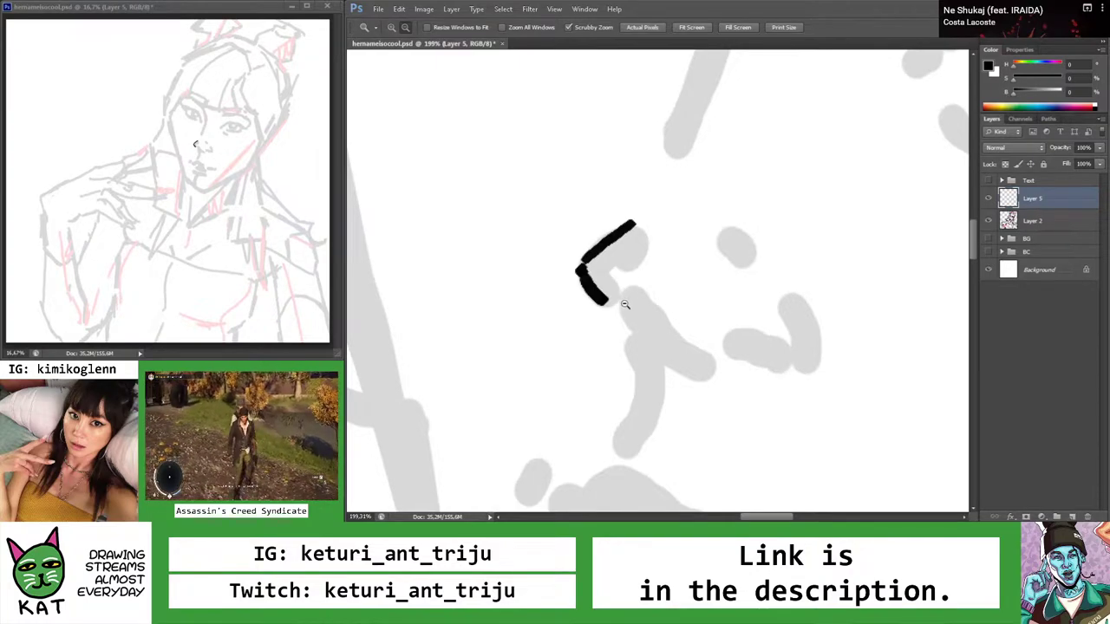
pyautogui.moveTo(632, 285)
pyautogui.mouseDown()
pyautogui.moveTo(598, 290)
pyautogui.moveTo(616, 296)
pyautogui.mouseUp()
pyautogui.moveTo(679, 314)
pyautogui.mouseDown()
pyautogui.moveTo(725, 339)
pyautogui.moveTo(751, 290)
pyautogui.mouseUp()
pyautogui.press('b')
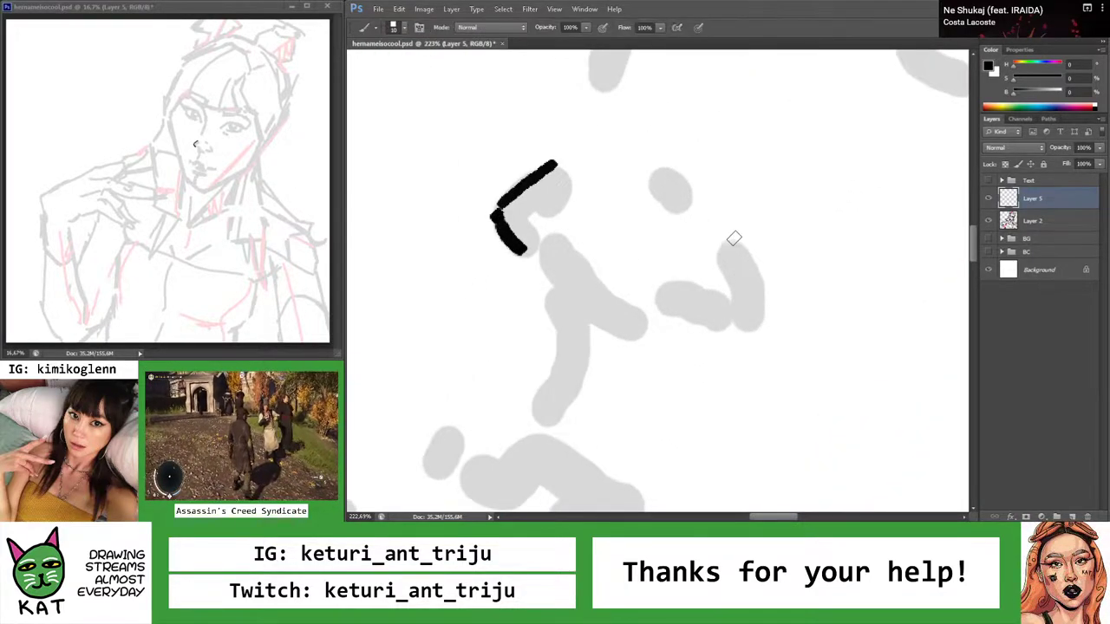
pyautogui.moveTo(738, 239); pyautogui.dragTo(751, 310)
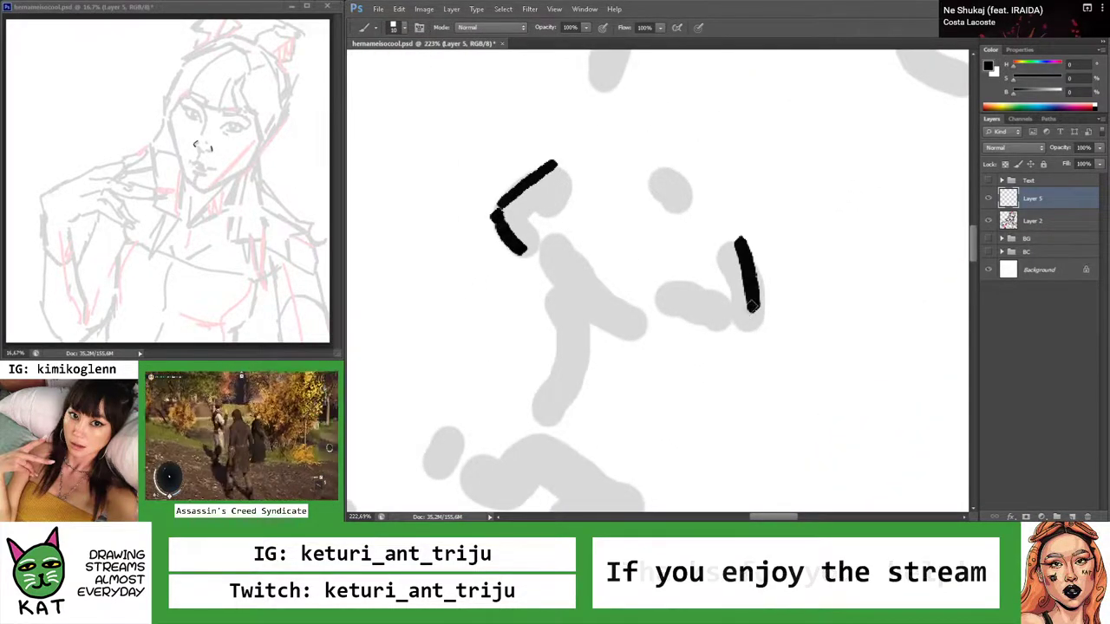
# Continue the right nostril wing's outline around its base and ink the nostril opening beside it
pyautogui.press('r')
pyautogui.moveTo(736, 347)
pyautogui.mouseDown()
pyautogui.moveTo(765, 319)
pyautogui.moveTo(767, 332)
pyautogui.mouseUp()
pyautogui.press('b')
pyautogui.moveTo(753, 252)
pyautogui.mouseDown()
pyautogui.moveTo(729, 281)
pyautogui.moveTo(682, 269)
pyautogui.moveTo(645, 276)
pyautogui.mouseUp()
pyautogui.press('z')
pyautogui.moveTo(721, 290)
pyautogui.mouseDown()
pyautogui.moveTo(735, 333)
pyautogui.moveTo(776, 343)
pyautogui.moveTo(798, 304)
pyautogui.moveTo(731, 313)
pyautogui.moveTo(729, 300)
pyautogui.moveTo(809, 294)
pyautogui.moveTo(685, 296)
pyautogui.moveTo(721, 289)
pyautogui.moveTo(590, 307)
pyautogui.moveTo(763, 285)
pyautogui.mouseUp()
pyautogui.press('r')
pyautogui.press('z')
pyautogui.press('b')
# Ink the short contour mark on the nose tip and the start of the line under the nose
pyautogui.press('z')
pyautogui.press('r')
pyautogui.press('Escape')
pyautogui.press('z')
pyautogui.moveTo(636, 170); pyautogui.dragTo(711, 174)
pyautogui.moveTo(625, 234); pyautogui.dragTo(595, 277)
pyautogui.moveTo(669, 315); pyautogui.dragTo(695, 309)
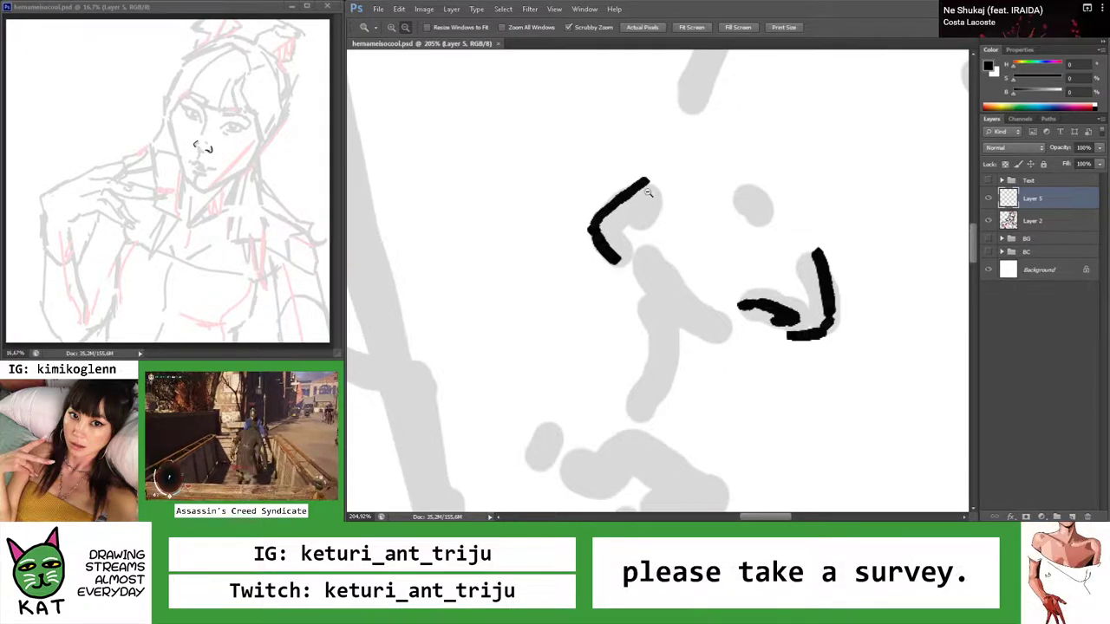
pyautogui.moveTo(651, 196); pyautogui.dragTo(655, 192)
pyautogui.press('b')
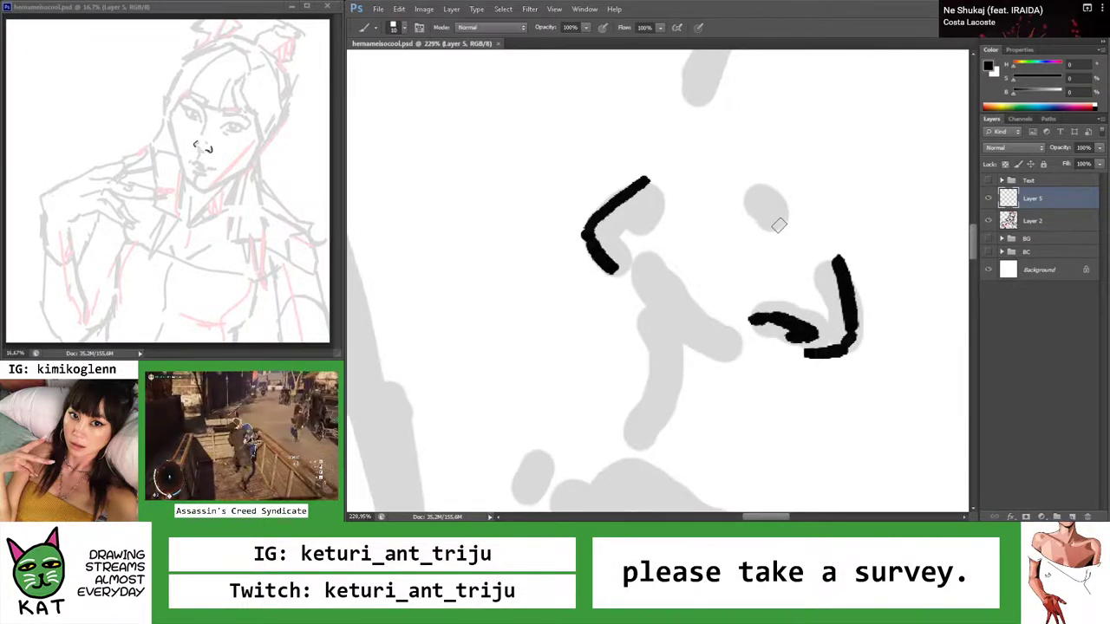
pyautogui.press('z')
pyautogui.moveTo(773, 202)
pyautogui.mouseDown()
pyautogui.moveTo(720, 258)
pyautogui.moveTo(737, 251)
pyautogui.moveTo(739, 279)
pyautogui.moveTo(626, 243)
pyautogui.moveTo(639, 257)
pyautogui.mouseUp()
pyautogui.press('b')
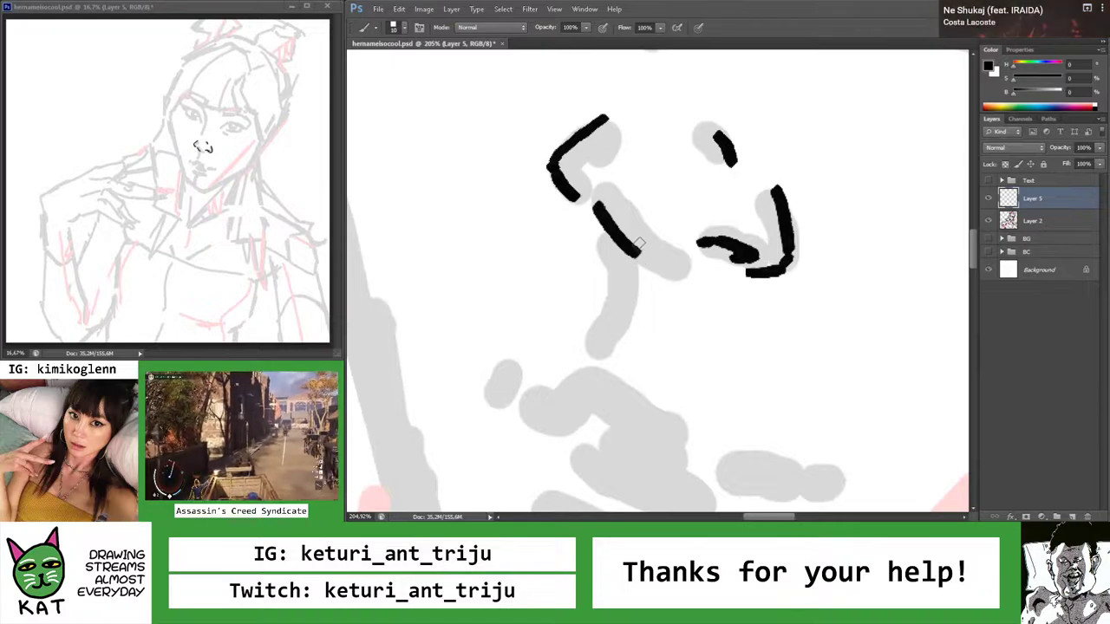
# Lengthen the line under the nose into a smooth curve toward the right nostril
pyautogui.press('z')
pyautogui.moveTo(587, 184)
pyautogui.mouseDown()
pyautogui.moveTo(515, 191)
pyautogui.moveTo(619, 225)
pyautogui.mouseUp()
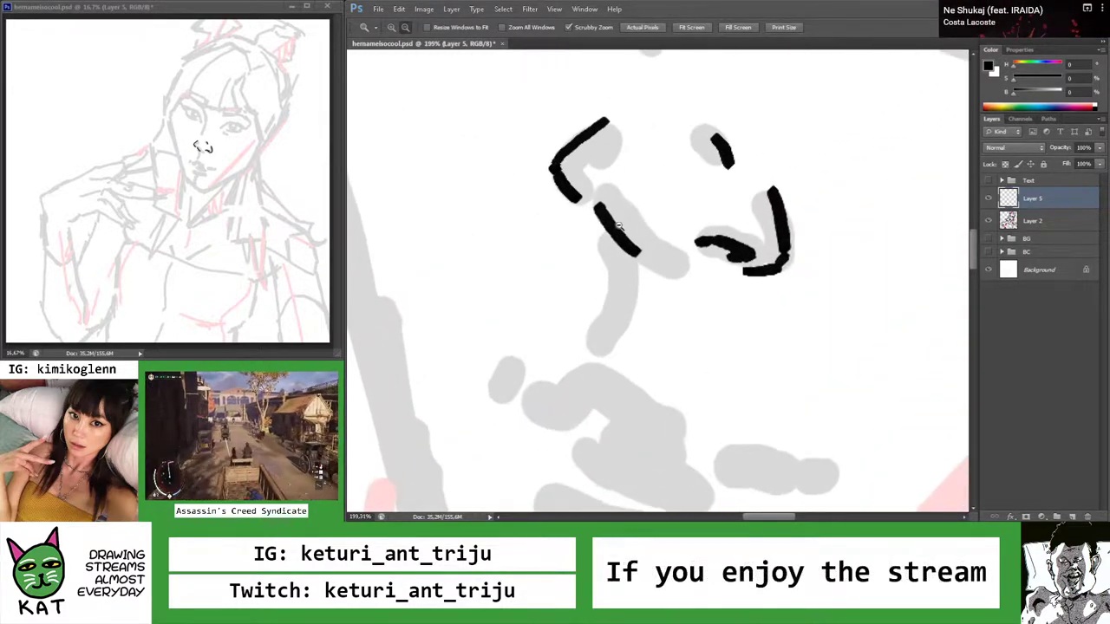
pyautogui.press('r')
pyautogui.moveTo(641, 270)
pyautogui.mouseDown()
pyautogui.moveTo(646, 260)
pyautogui.moveTo(620, 286)
pyautogui.moveTo(597, 278)
pyautogui.moveTo(633, 256)
pyautogui.mouseUp()
pyautogui.press('b')
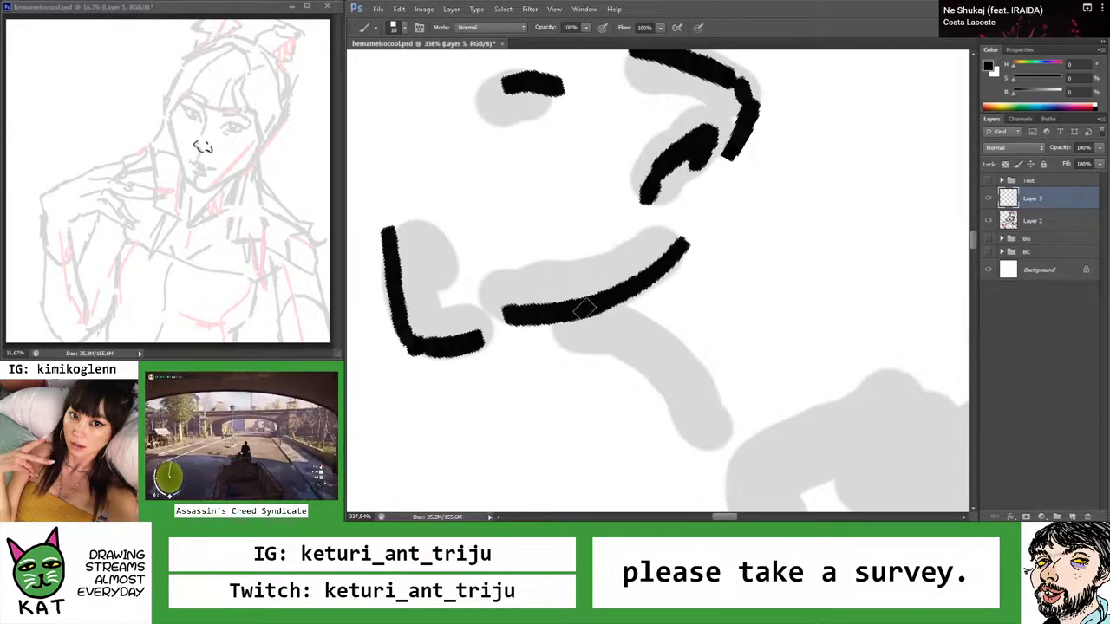
# Lasso the curved line under the nose and adjust its placement slightly with Free Transform
pyautogui.scroll(-10, 607, 277)
pyautogui.press('z')
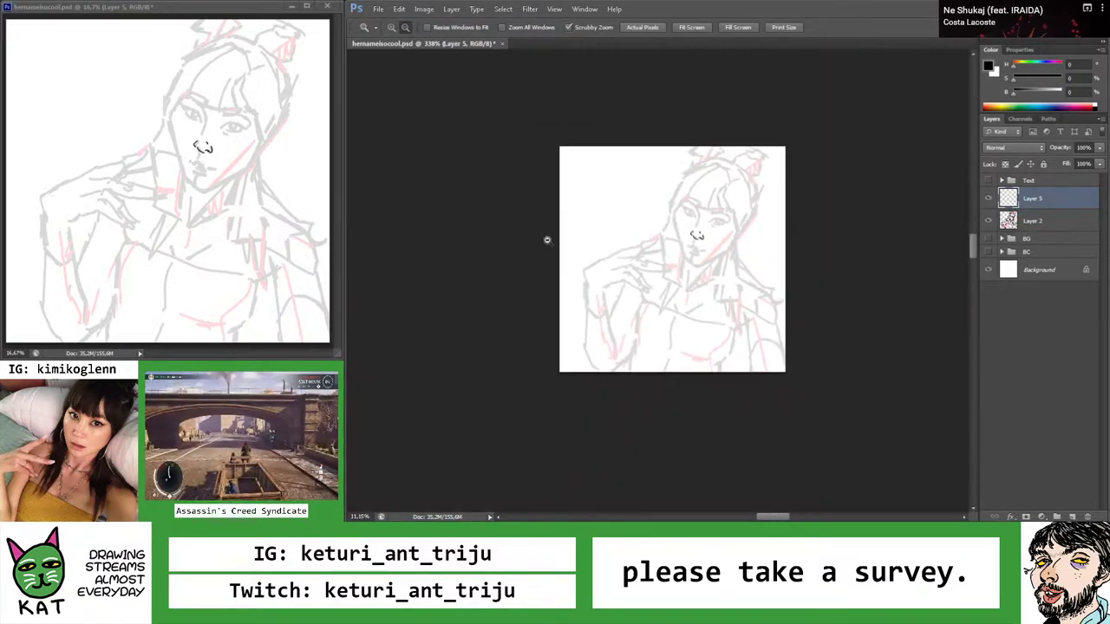
pyautogui.scroll(8, 685, 235)
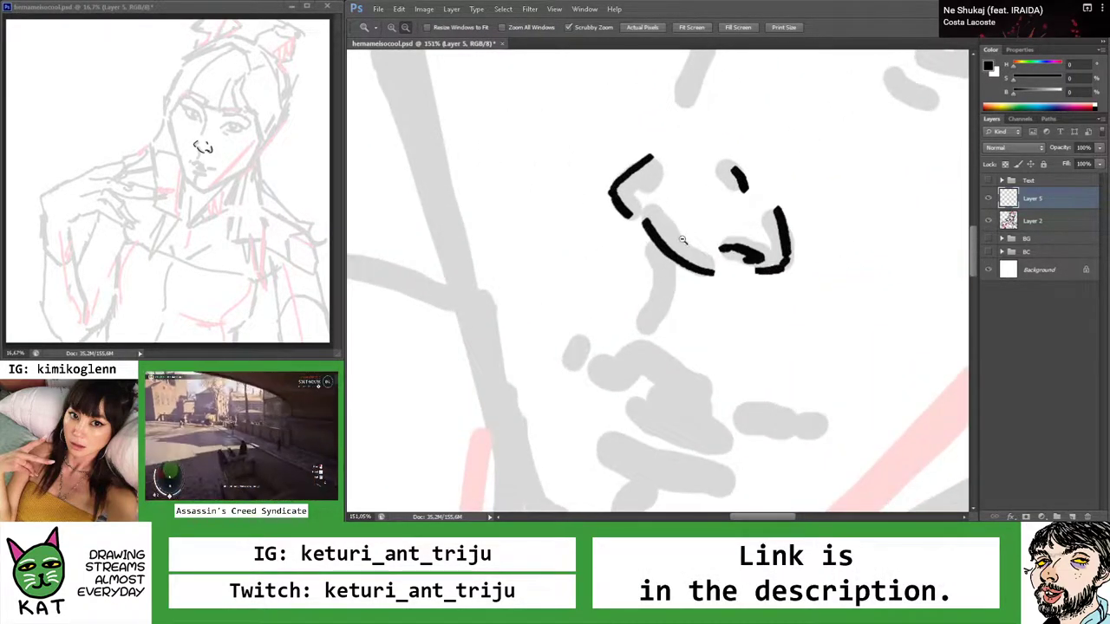
pyautogui.press('l')
pyautogui.moveTo(656, 203)
pyautogui.mouseDown()
pyautogui.moveTo(661, 277)
pyautogui.moveTo(724, 292)
pyautogui.moveTo(721, 263)
pyautogui.mouseUp()
pyautogui.hotkey('ctrl', 't')
pyautogui.press('Return')
# Try to extend the curved line under the nose toward the inside of the left nostril wing
pyautogui.press('z')
pyautogui.scroll(-8, 607, 243)
pyautogui.scroll(1, 599, 236)
pyautogui.scroll(10, 600, 238)
pyautogui.press('r')
pyautogui.moveTo(607, 225)
pyautogui.mouseDown()
pyautogui.moveTo(568, 343)
pyautogui.moveTo(595, 337)
pyautogui.mouseUp()
pyautogui.press('b')
pyautogui.press('z')
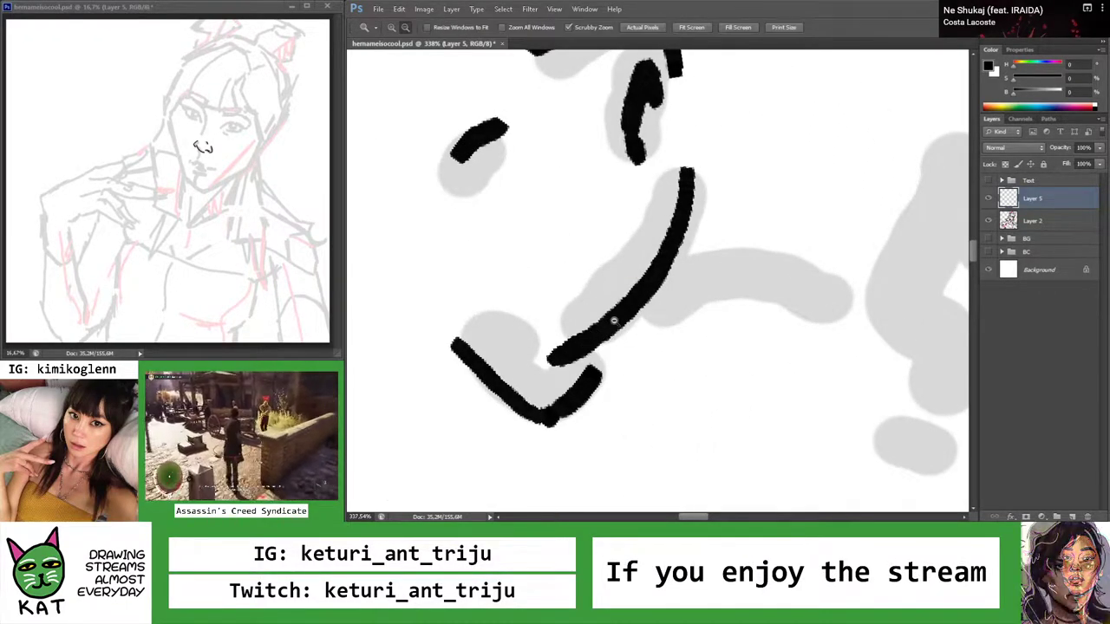
# Lasso the curved line under the nose, move it slightly away from the left nostril wing and deselect it
pyautogui.hotkey('ctrl', '0')
pyautogui.moveTo(698, 252); pyautogui.dragTo(815, 278)
pyautogui.press('l')
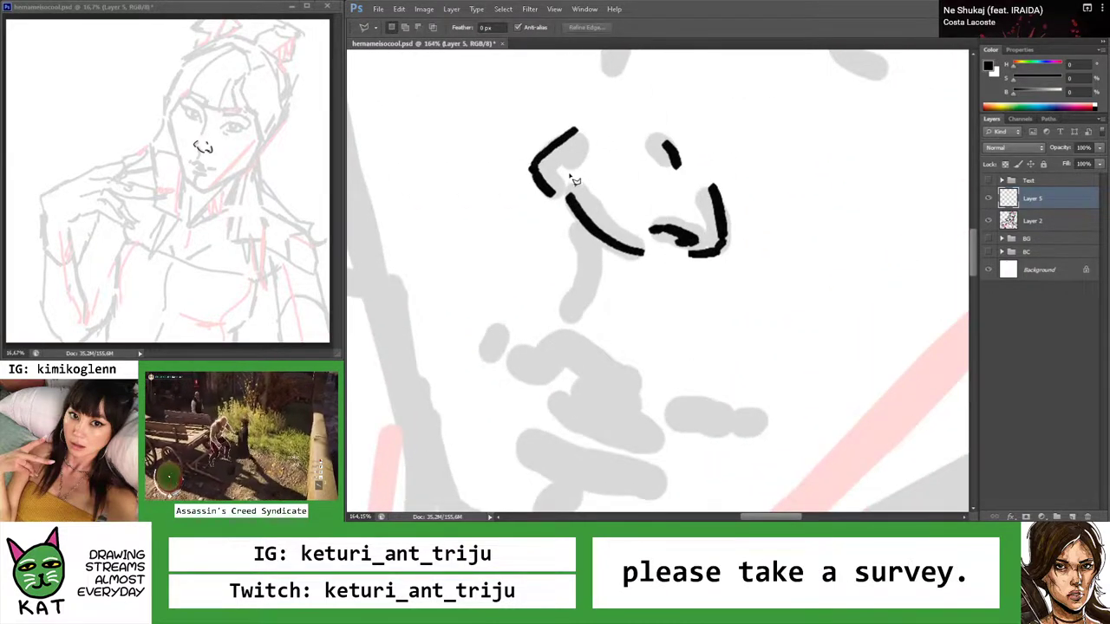
pyautogui.press('v')
pyautogui.moveTo(650, 245); pyautogui.dragTo(633, 253)
pyautogui.hotkey('ctrl', 'd')
# Extend the upper end of the line under the nose toward the inside of the left nostril wing
pyautogui.press('r')
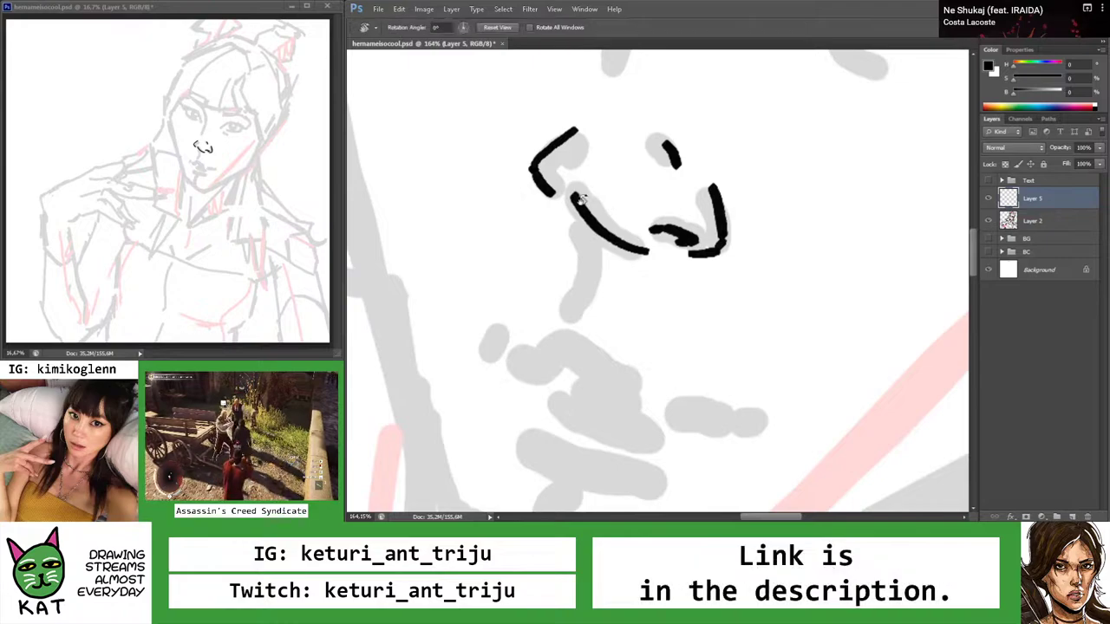
pyautogui.moveTo(557, 180)
pyautogui.mouseDown()
pyautogui.moveTo(515, 248)
pyautogui.moveTo(508, 359)
pyautogui.moveTo(532, 384)
pyautogui.moveTo(598, 355)
pyautogui.mouseUp()
pyautogui.press('z')
pyautogui.press('b')
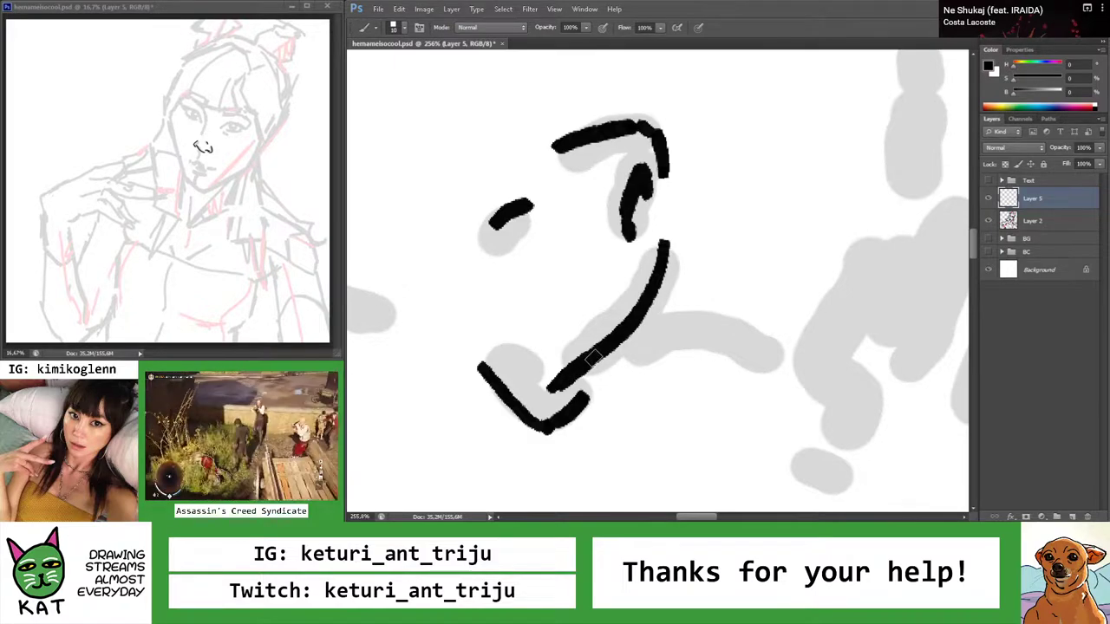
pyautogui.press('r')
pyautogui.press('Escape')
# Undo the last two brush strokes on the line under the nose
pyautogui.press('z')
pyautogui.moveTo(615, 347)
pyautogui.mouseDown()
pyautogui.moveTo(594, 288)
pyautogui.moveTo(650, 240)
pyautogui.moveTo(639, 243)
pyautogui.moveTo(654, 248)
pyautogui.moveTo(655, 230)
pyautogui.moveTo(725, 218)
pyautogui.moveTo(718, 228)
pyautogui.mouseUp()
pyautogui.press('r')
pyautogui.press('b')
pyautogui.hotkey('ctrl', 'z')
pyautogui.hotkey('ctrl', 'z')
pyautogui.press('z')
pyautogui.press('r')
# Try to continue the line under the nose with a thinner stroke into the left nostril
pyautogui.scroll(-10, 727, 215)
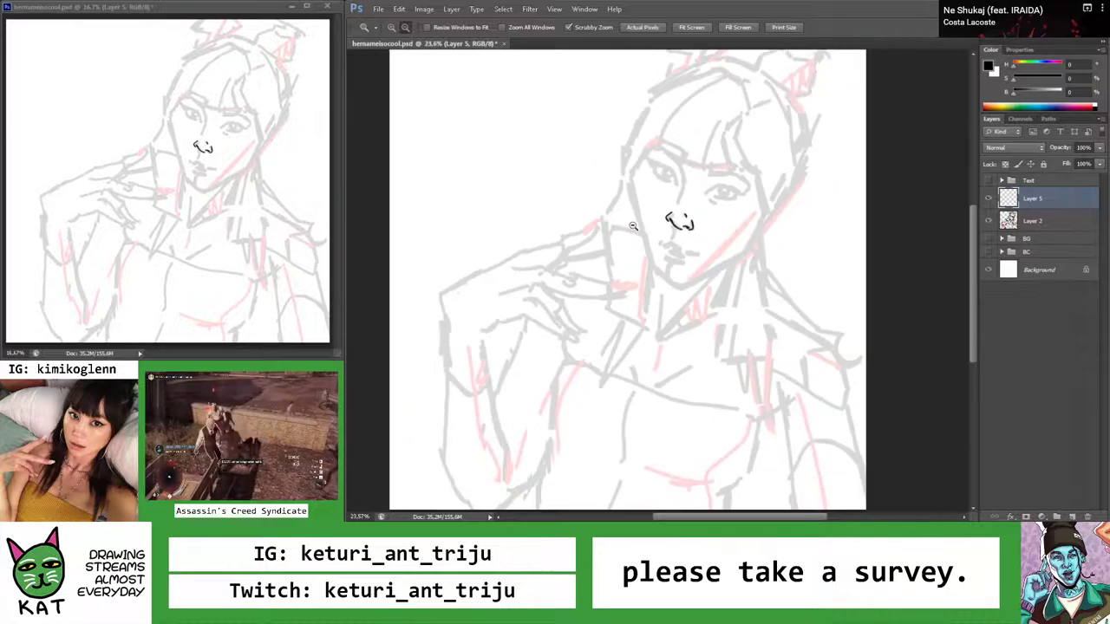
pyautogui.scroll(10, 624, 243)
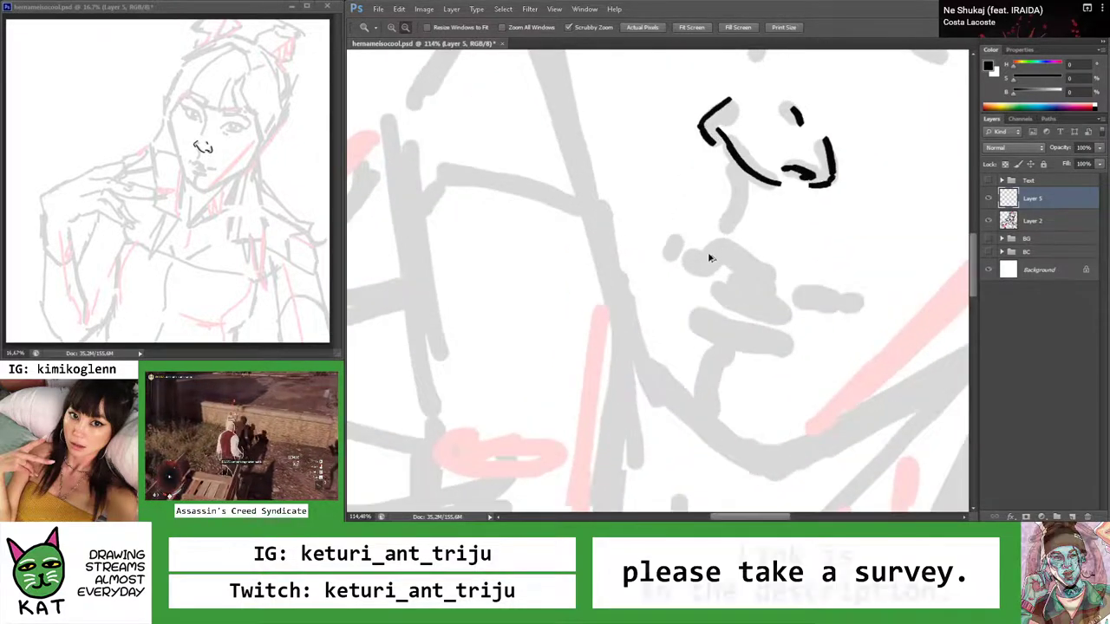
pyautogui.press('r')
pyautogui.moveTo(708, 255)
pyautogui.mouseDown()
pyautogui.moveTo(761, 173)
pyautogui.moveTo(525, 217)
pyautogui.moveTo(575, 228)
pyautogui.moveTo(514, 295)
pyautogui.mouseUp()
pyautogui.scroll(1, 576, 243)
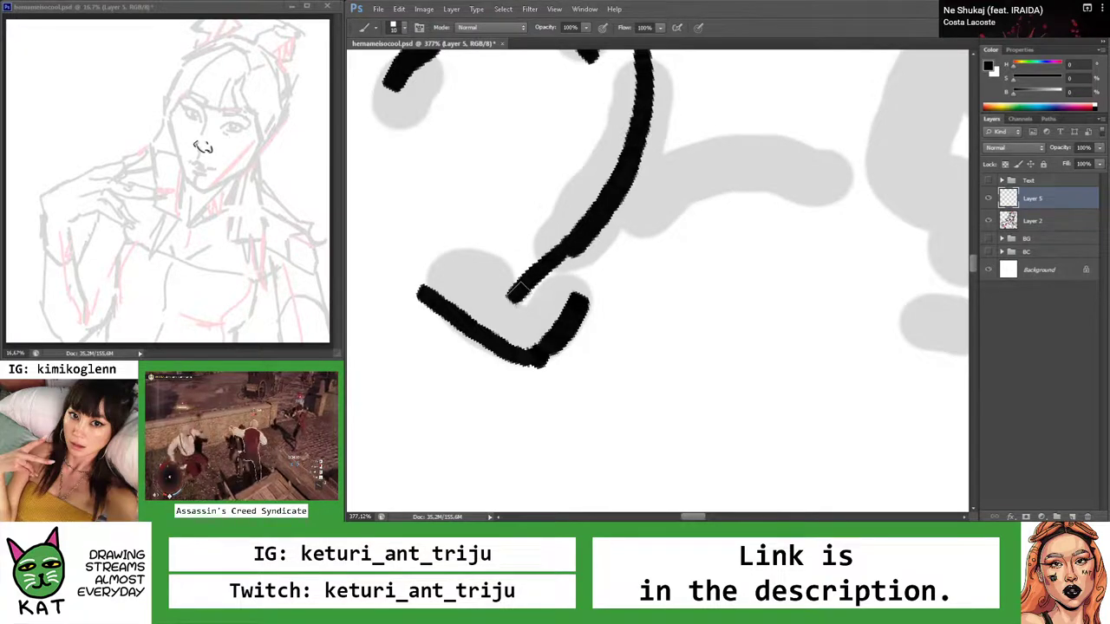
pyautogui.hotkey('ctrl', 'z')
pyautogui.moveTo(562, 249); pyautogui.dragTo(507, 299)
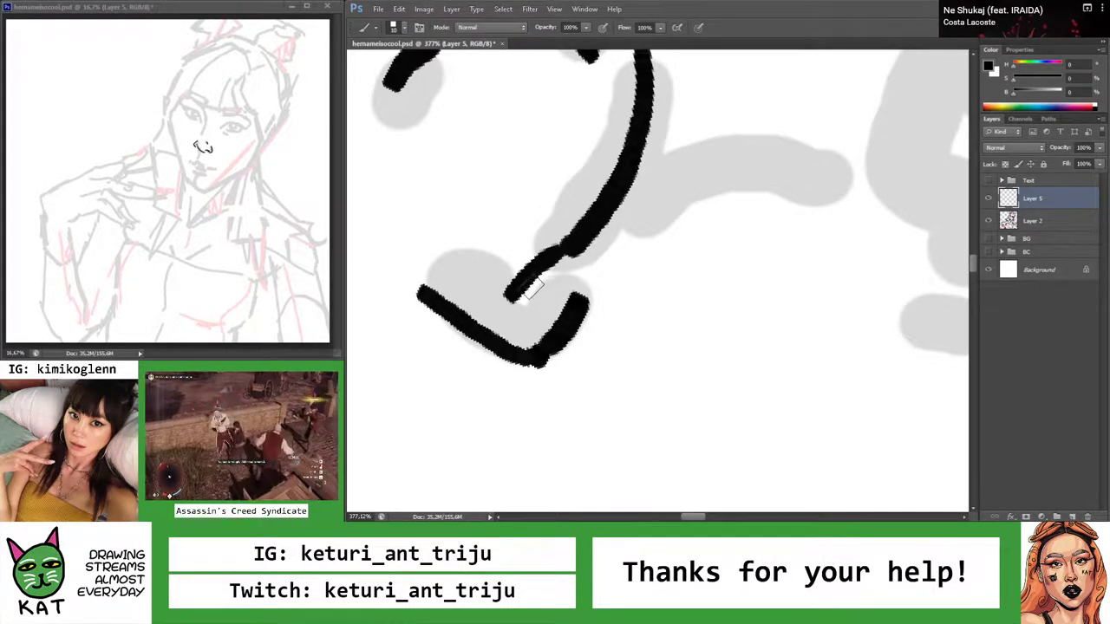
pyautogui.hotkey('ctrl', 'z')
pyautogui.moveTo(572, 241)
pyautogui.mouseDown()
pyautogui.moveTo(509, 304)
pyautogui.moveTo(585, 243)
pyautogui.moveTo(559, 245)
pyautogui.moveTo(571, 250)
pyautogui.mouseUp()
pyautogui.press('z')
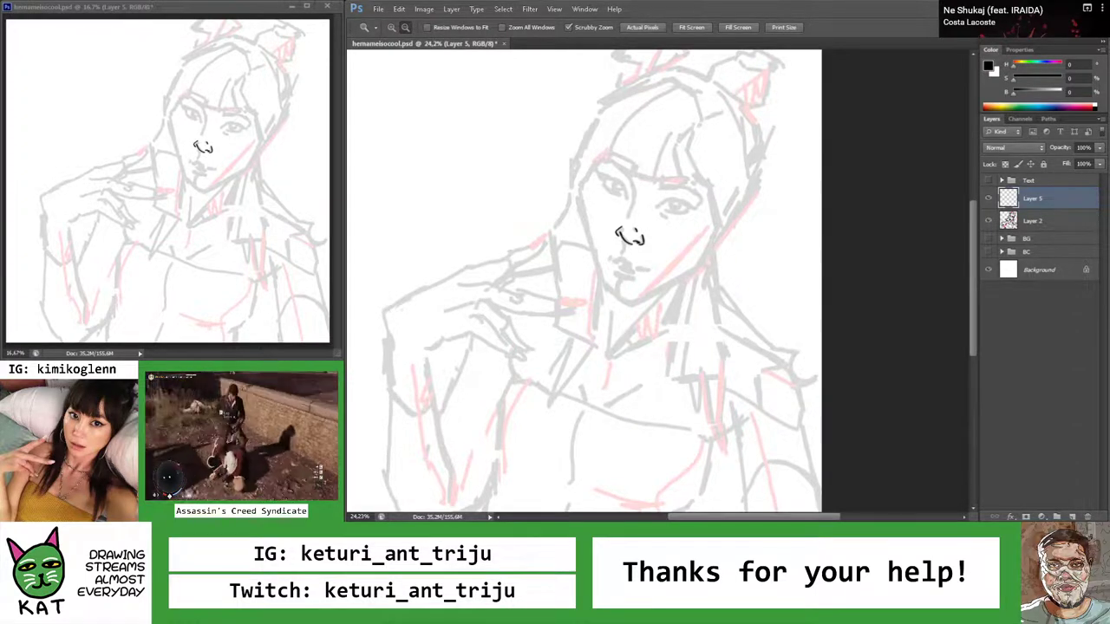
# Ink an uneven black extension from the upper end of the nose line into the left nostril
pyautogui.scroll(-2, 654, 186)
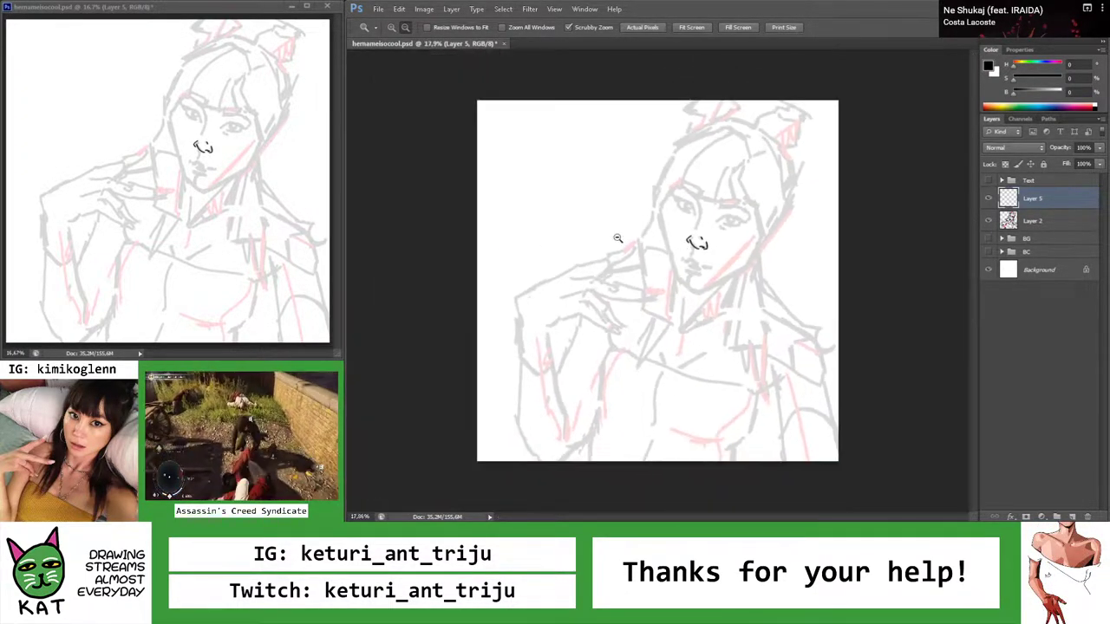
pyautogui.scroll(10, 616, 240)
pyautogui.press('r')
pyautogui.moveTo(607, 260); pyautogui.dragTo(659, 273)
pyautogui.press('Escape')
pyautogui.press('b')
pyautogui.scroll(5, 642, 180)
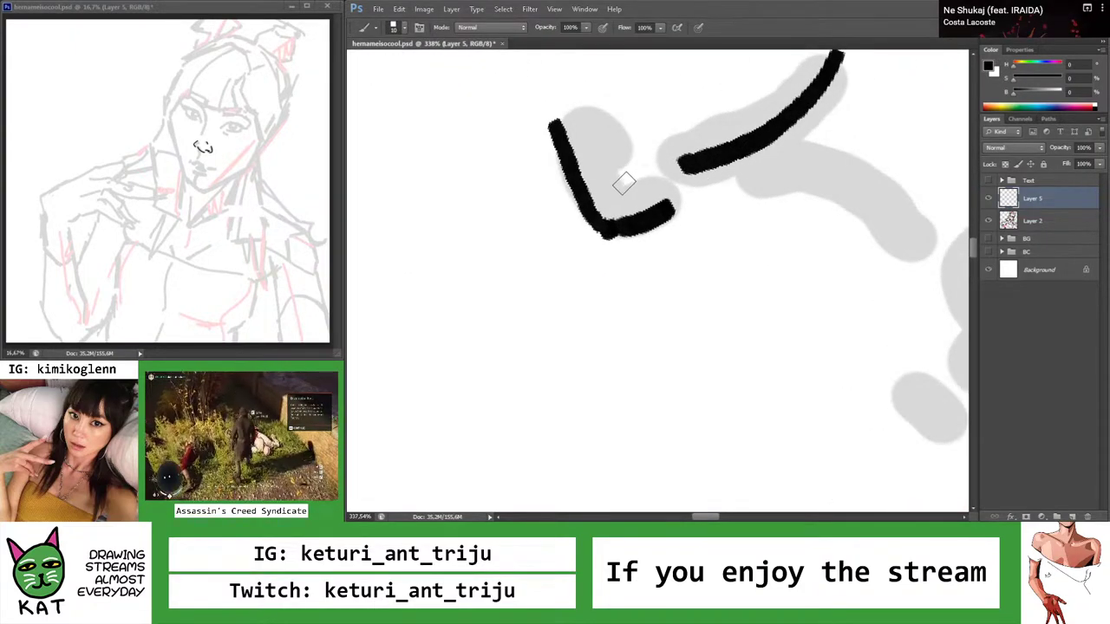
pyautogui.moveTo(636, 167)
pyautogui.mouseDown()
pyautogui.moveTo(689, 162)
pyautogui.moveTo(642, 185)
pyautogui.moveTo(669, 186)
pyautogui.moveTo(683, 165)
pyautogui.mouseUp()
pyautogui.hotkey('ctrl', 'z')
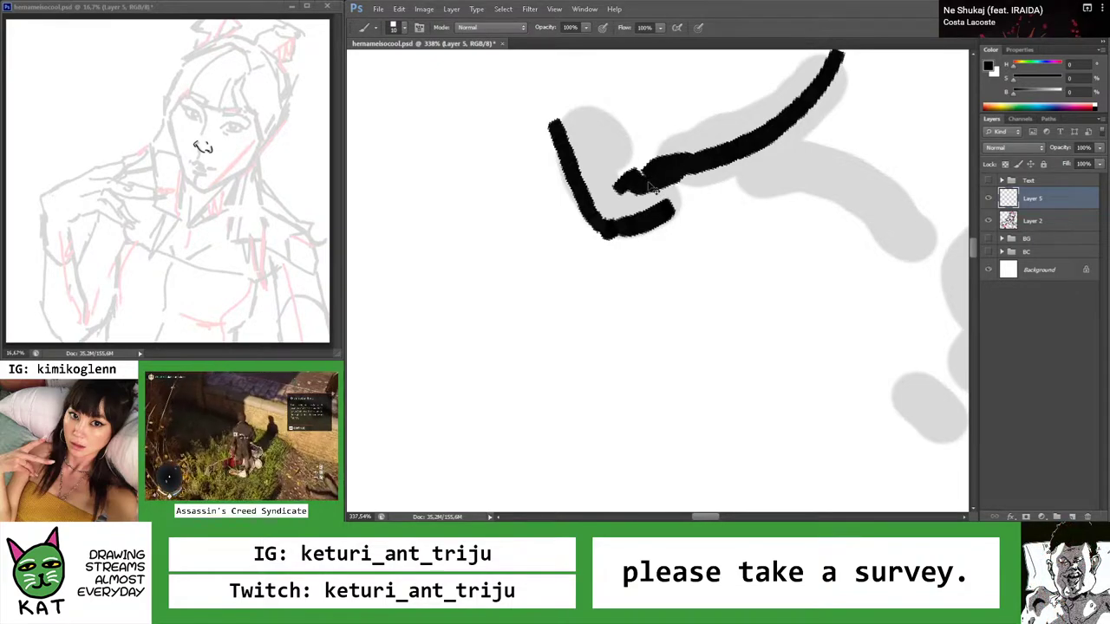
pyautogui.press('r')
pyautogui.press('z')
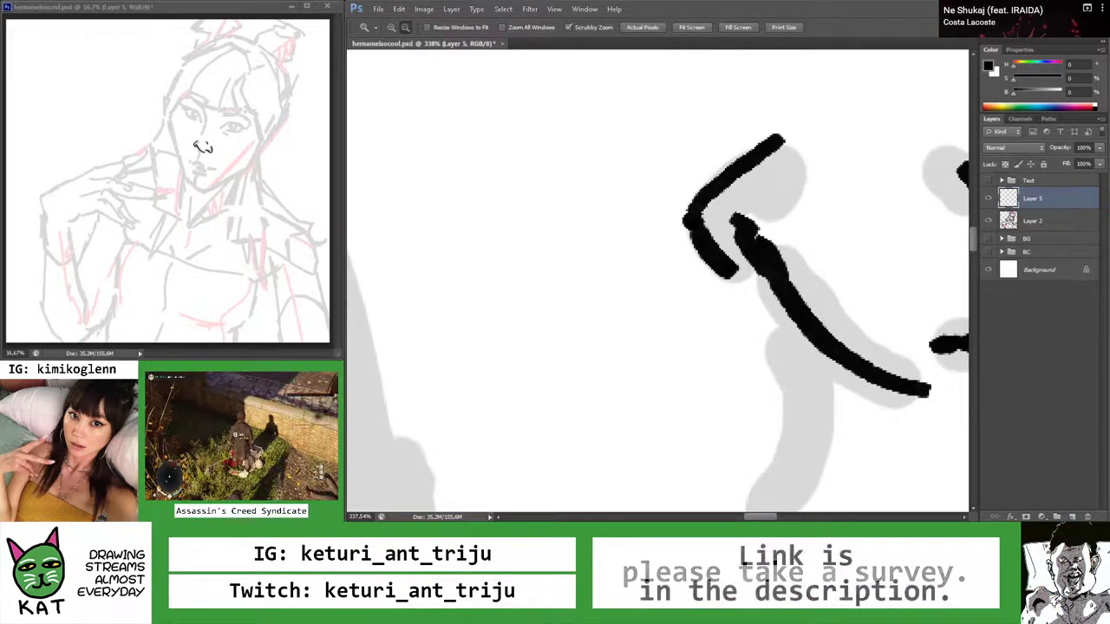
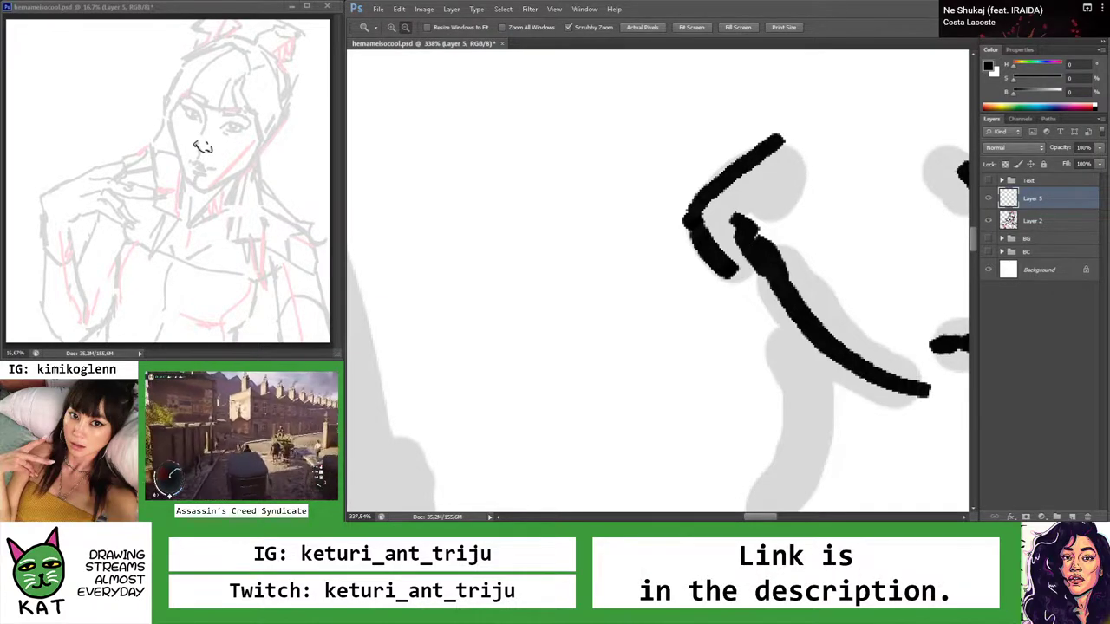
# Examine the inked nose lines up close and against the whole portrait sketch
pyautogui.scroll(-10, 752, 154)
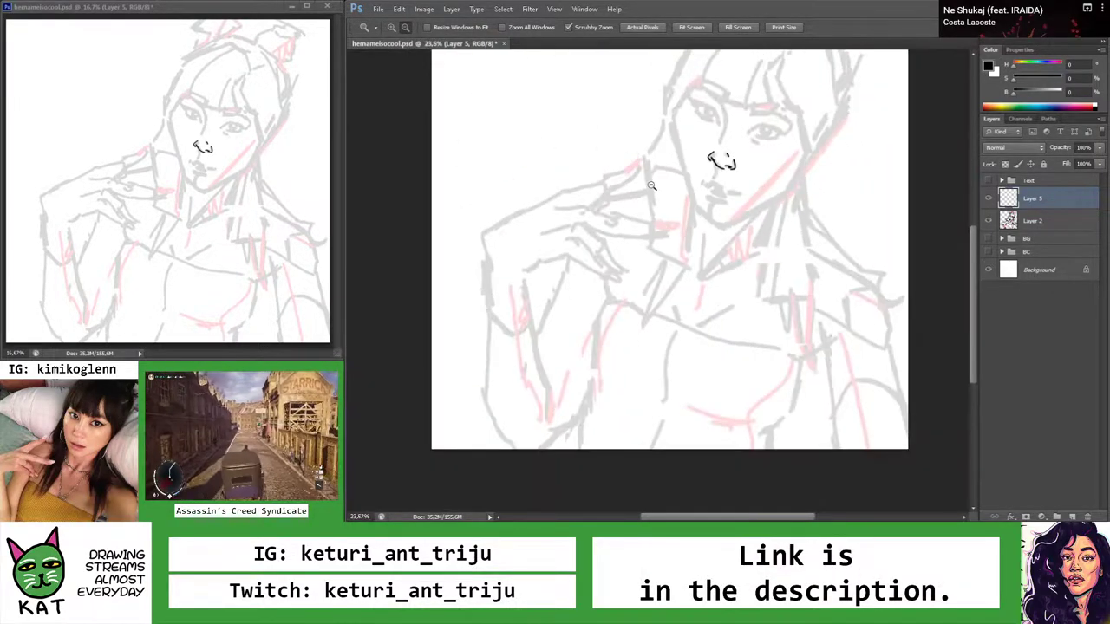
pyautogui.scroll(-3, 652, 185)
pyautogui.scroll(12, 652, 174)
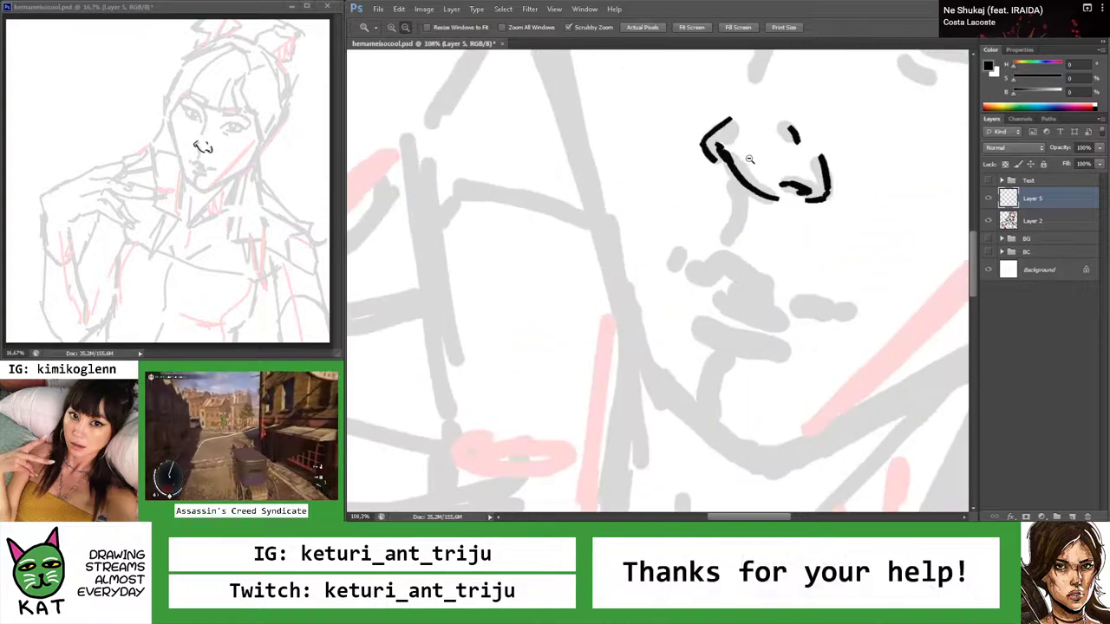
pyautogui.press('b')
pyautogui.press('z')
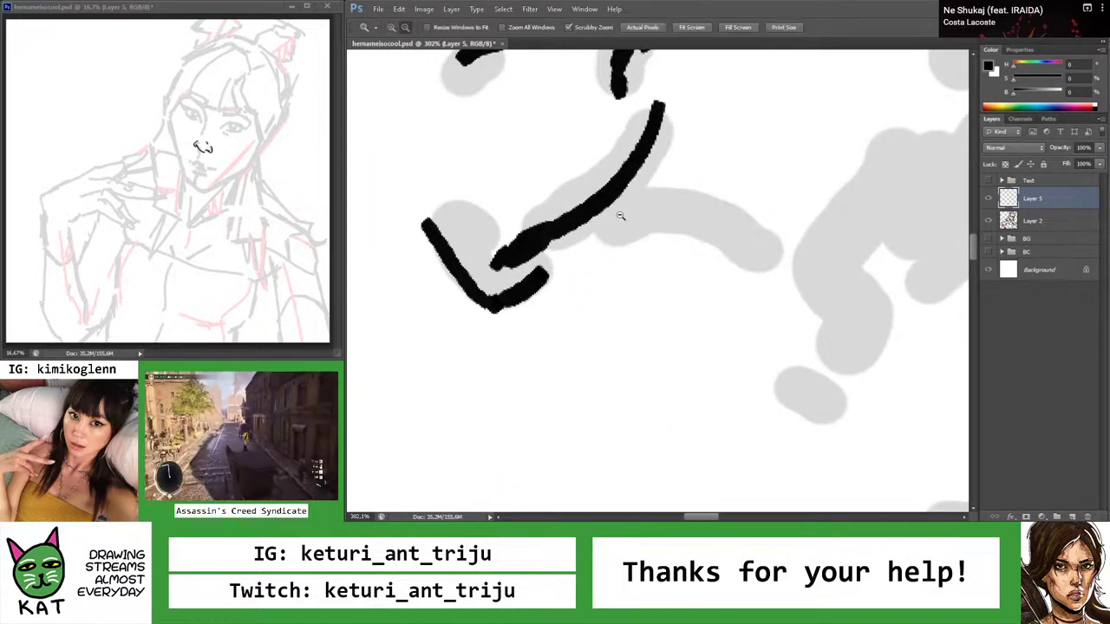
pyautogui.scroll(-8, 617, 215)
pyautogui.scroll(-3, 690, 223)
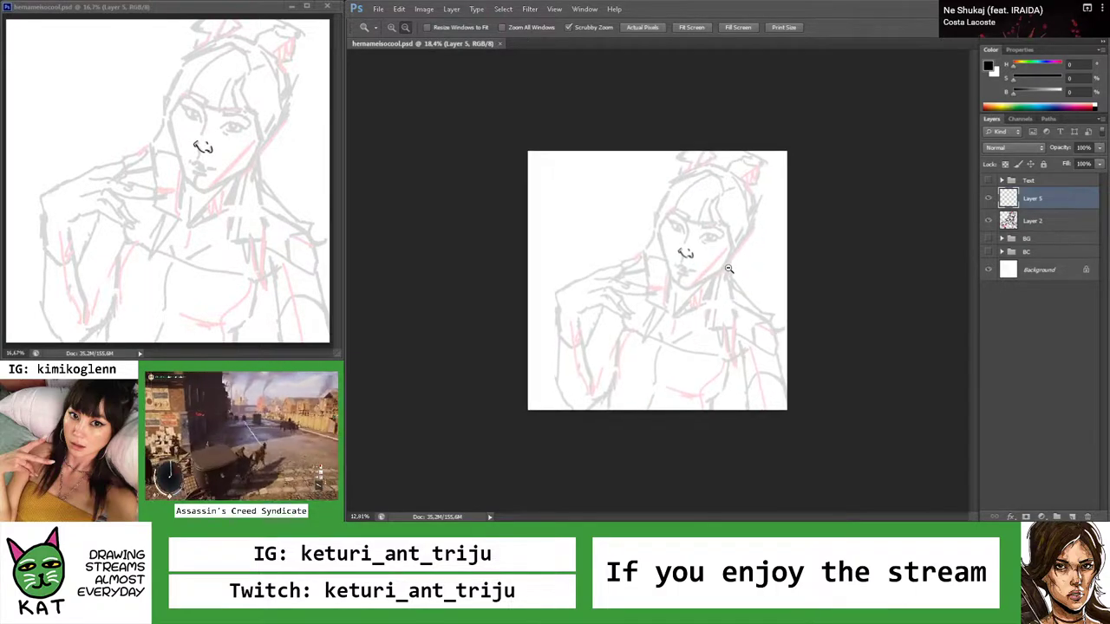
# Ink a curved black philtrum line from the line under the nose down toward the upper lip
pyautogui.scroll(3, 727, 269)
pyautogui.scroll(2, 679, 249)
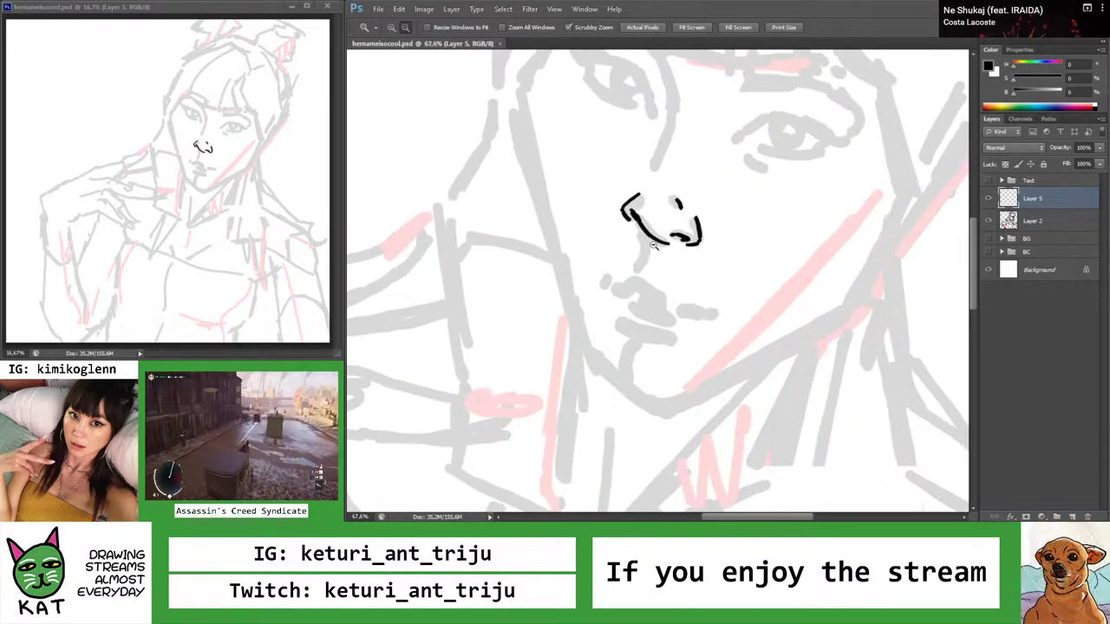
pyautogui.scroll(3, 651, 256)
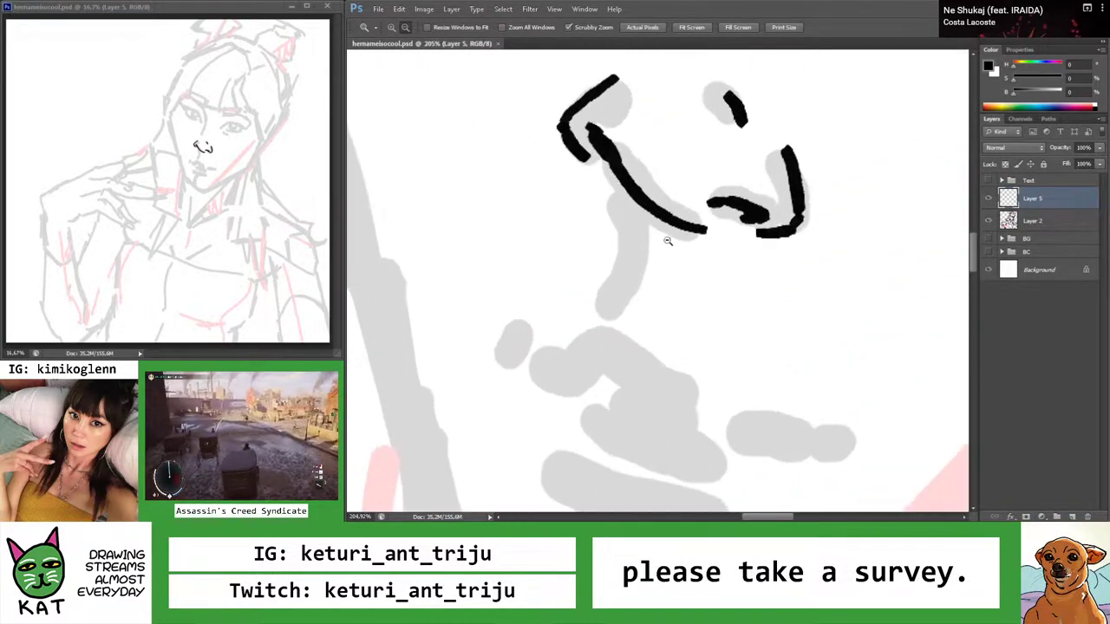
pyautogui.press('b')
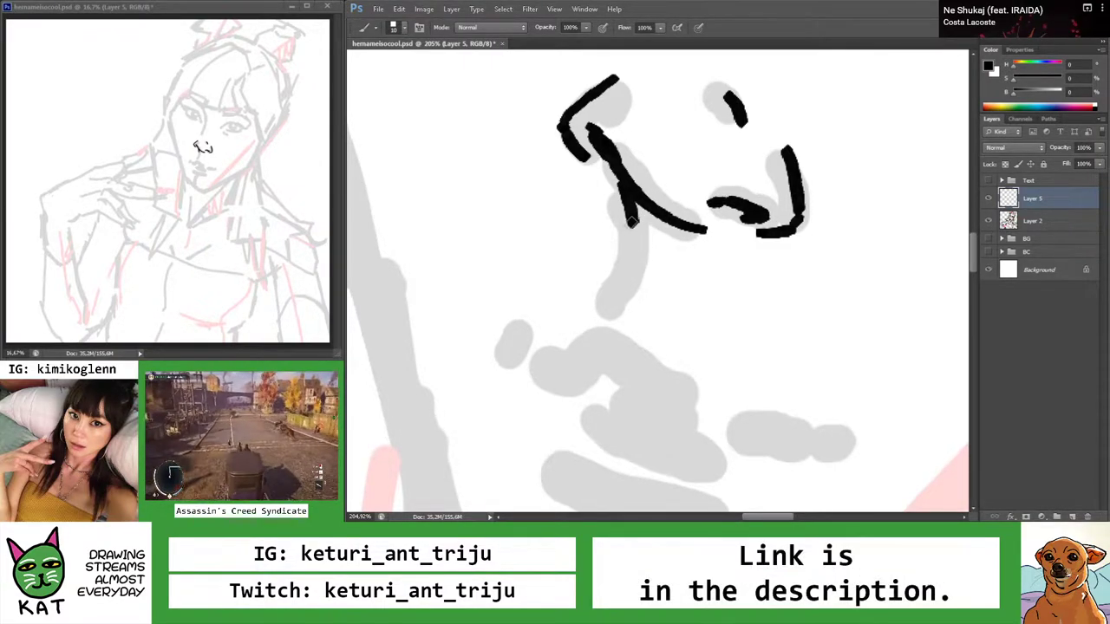
pyautogui.press('z')
pyautogui.scroll(-4, 567, 282)
pyautogui.scroll(-3, 567, 282)
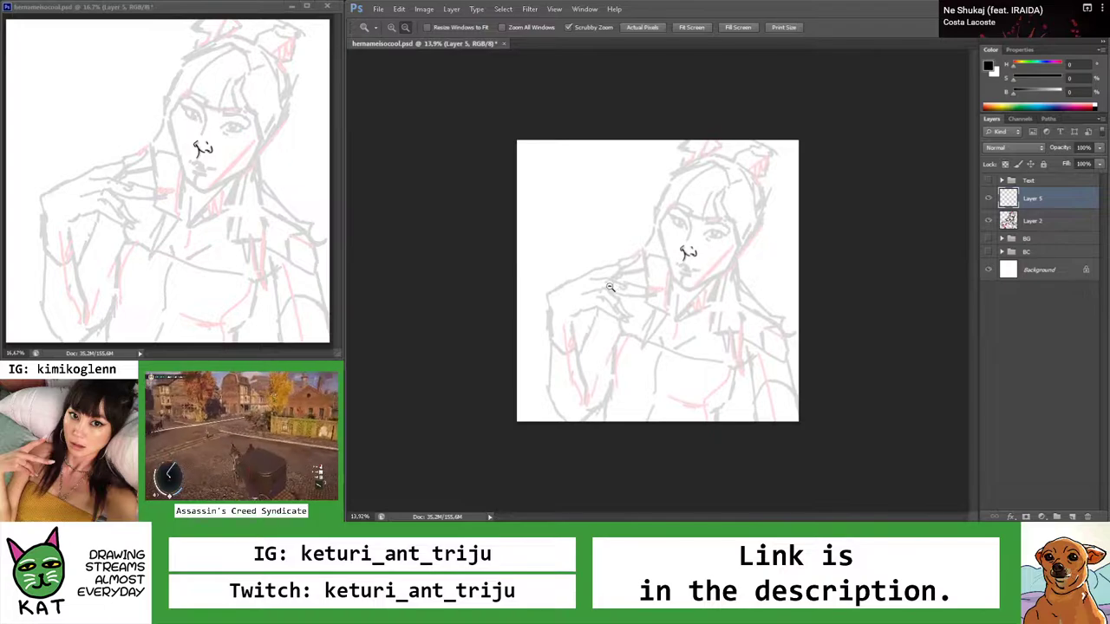
pyautogui.scroll(6, 695, 282)
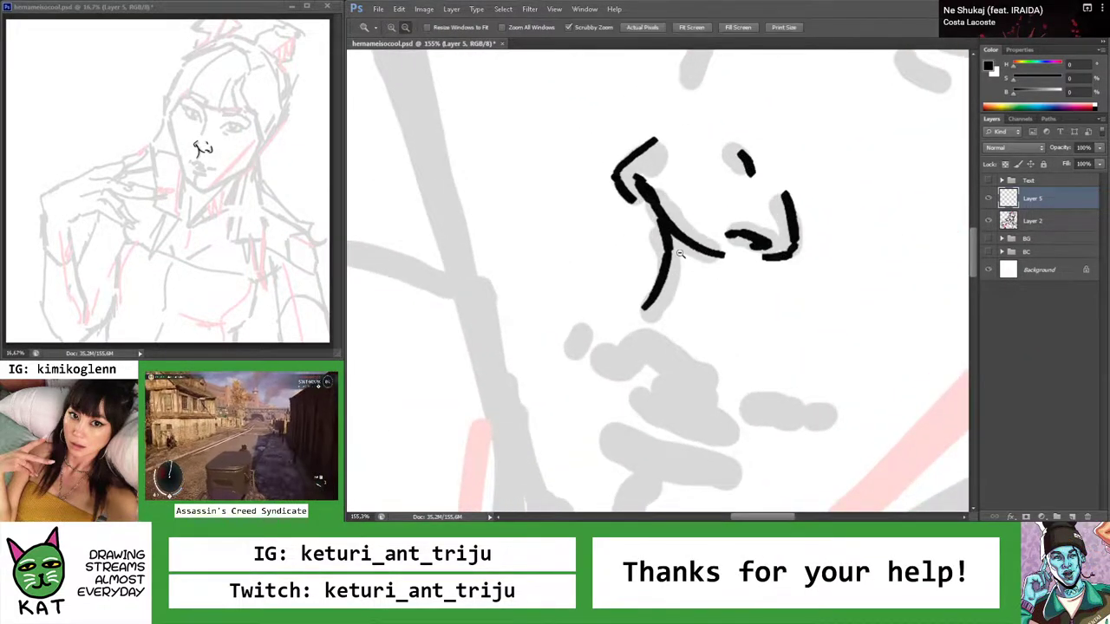
# Try to redraw the philtrum line with another long stroke down toward the upper lip
pyautogui.scroll(-6, 667, 246)
pyautogui.scroll(2, 618, 259)
pyautogui.scroll(5, 618, 258)
pyautogui.press('b')
pyautogui.moveTo(644, 269); pyautogui.dragTo(603, 356)
pyautogui.hotkey('ctrl', 'z')
pyautogui.hotkey('ctrl', 'z')
pyautogui.press('z')
pyautogui.scroll(-10, 649, 313)
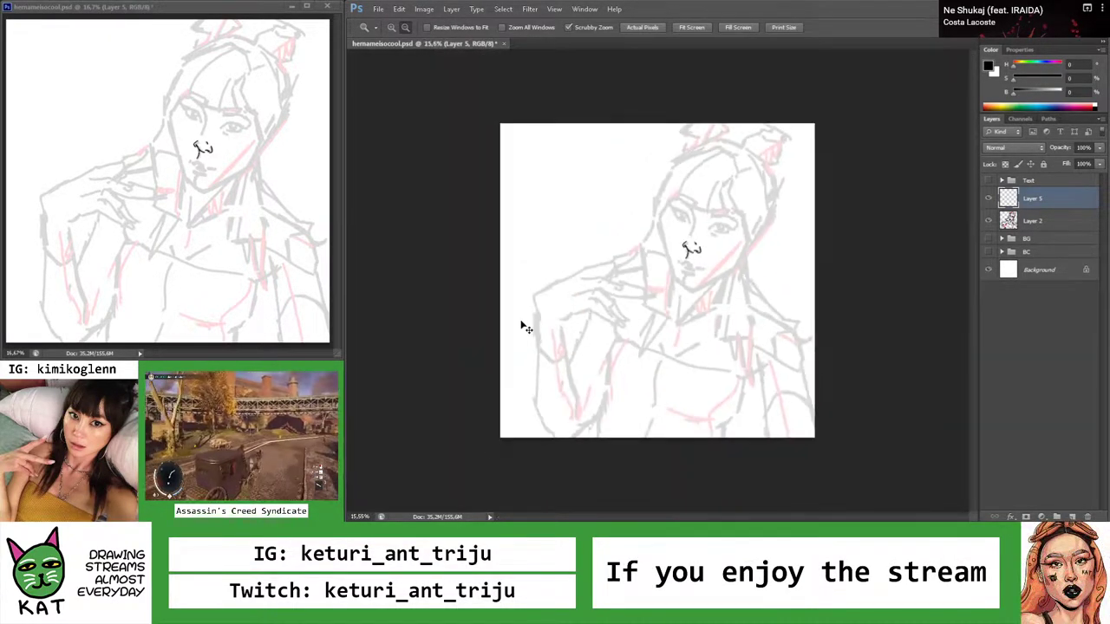
# Ink a short curved black stroke at the middle of the mouth, just below the philtrum line
pyautogui.scroll(3, 624, 293)
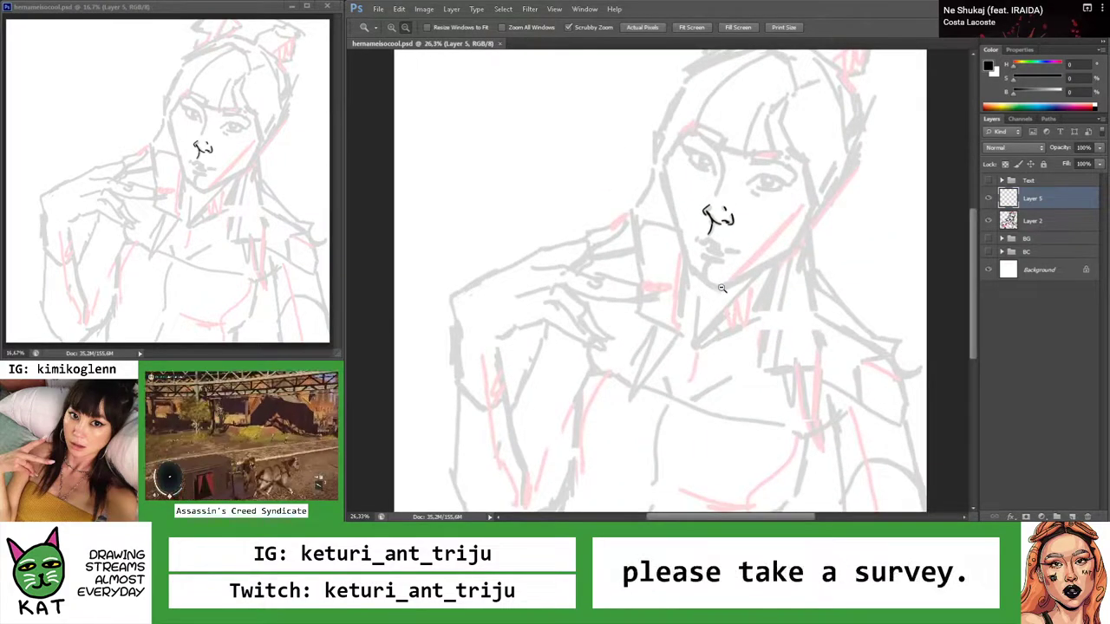
pyautogui.scroll(3, 729, 276)
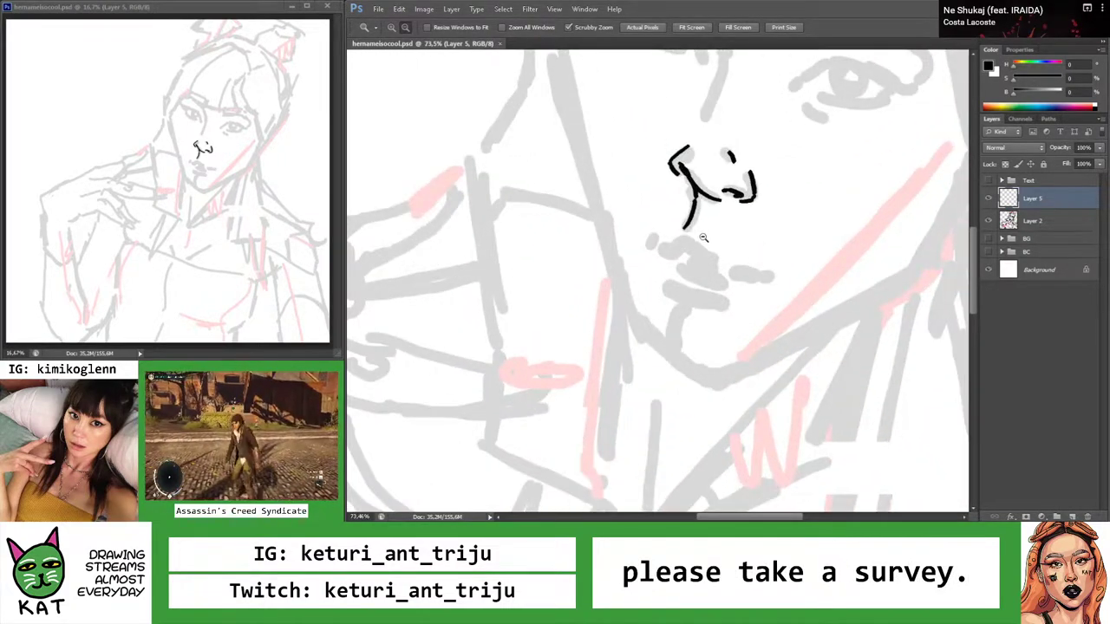
pyautogui.scroll(4, 700, 264)
pyautogui.press('b')
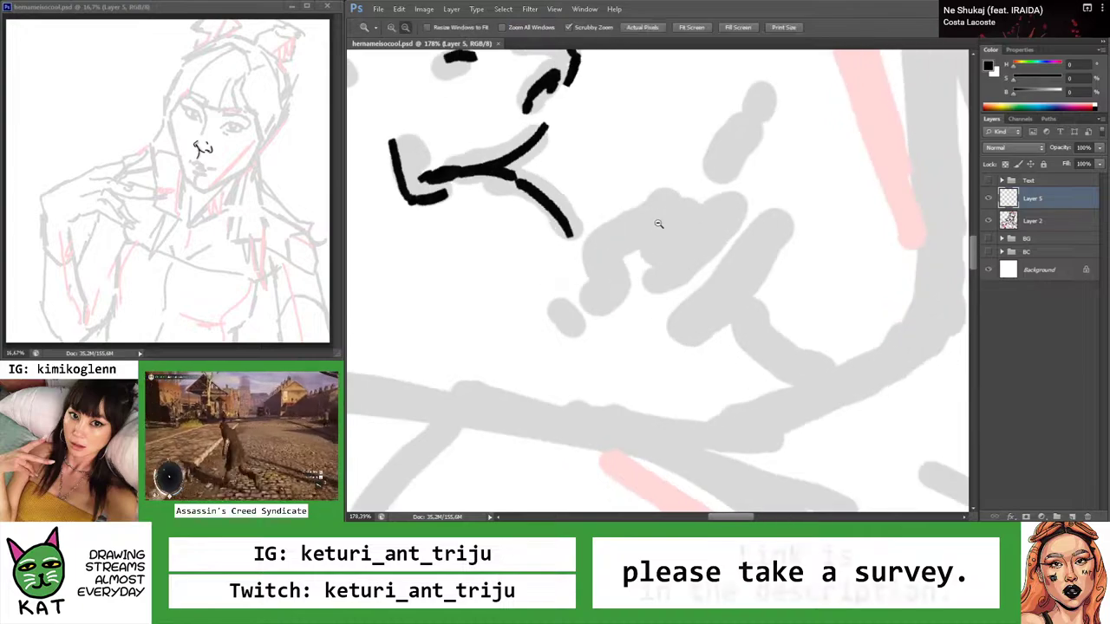
pyautogui.moveTo(588, 253); pyautogui.dragTo(650, 236)
pyautogui.press('z')
pyautogui.scroll(-7, 622, 243)
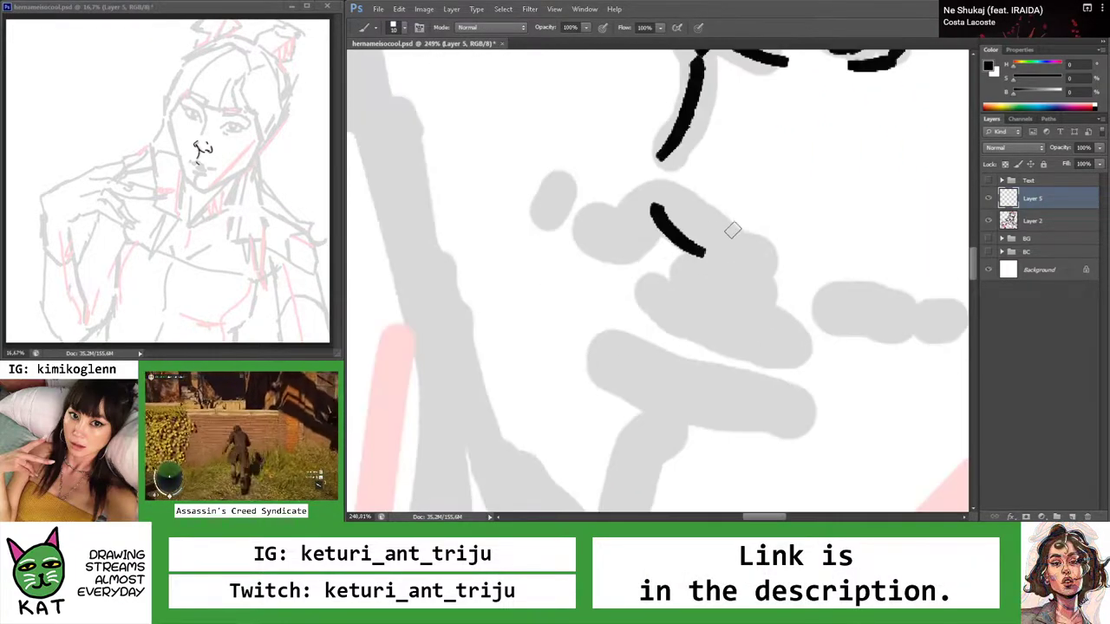
# Ink the left half of the mouth line, with a small hook at the middle dip and a tick at the left mouth corner
pyautogui.scroll(4, 700, 269)
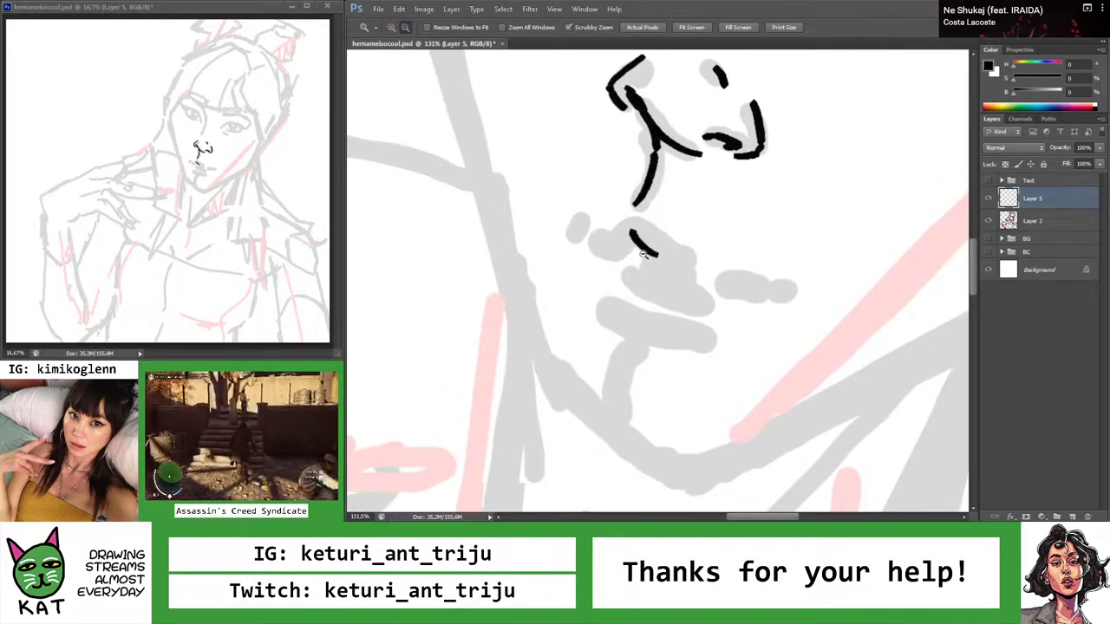
pyautogui.press('b')
pyautogui.scroll(3, 625, 250)
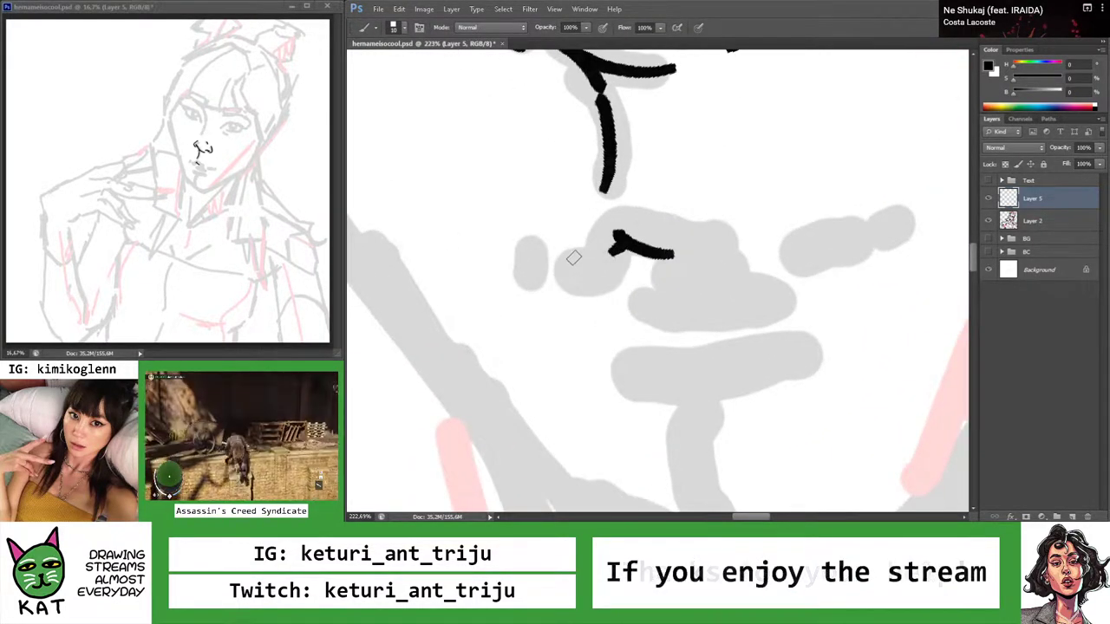
pyautogui.moveTo(618, 234)
pyautogui.mouseDown()
pyautogui.moveTo(539, 261)
pyautogui.moveTo(614, 245)
pyautogui.mouseUp()
pyautogui.hotkey('ctrl', 'z')
pyautogui.hotkey('ctrl', 'z')
pyautogui.moveTo(541, 262); pyautogui.dragTo(616, 249)
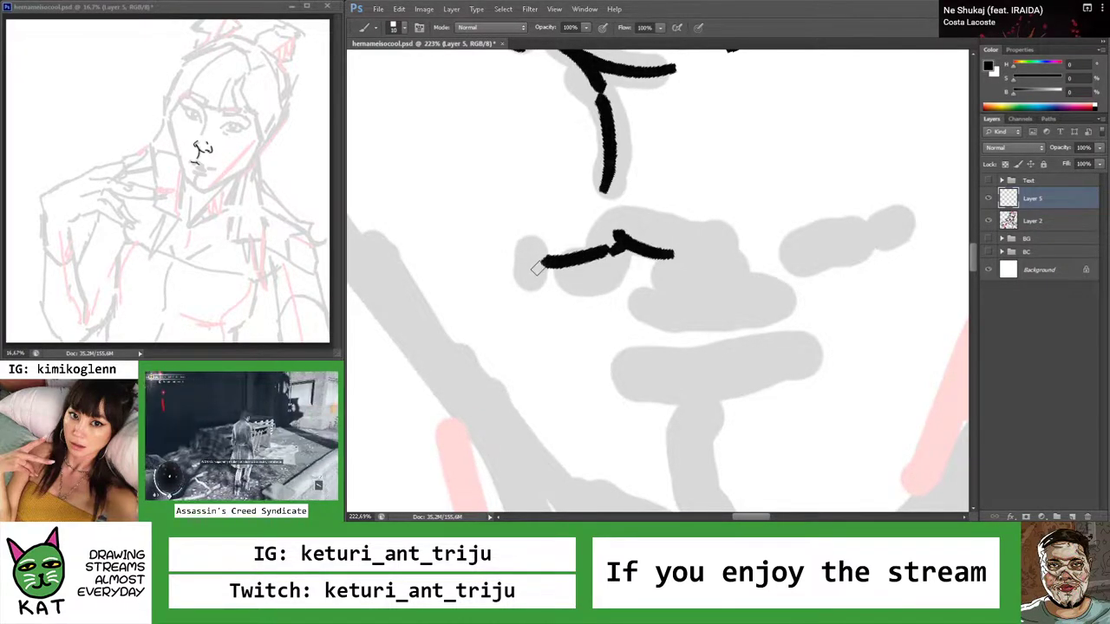
pyautogui.press('z')
pyautogui.moveTo(538, 269); pyautogui.dragTo(514, 259)
# Ink the right half of the mouth line as a long straight stroke with a short mark at the right mouth corner
pyautogui.moveTo(659, 247)
pyautogui.mouseDown()
pyautogui.moveTo(642, 272)
pyautogui.moveTo(719, 268)
pyautogui.mouseUp()
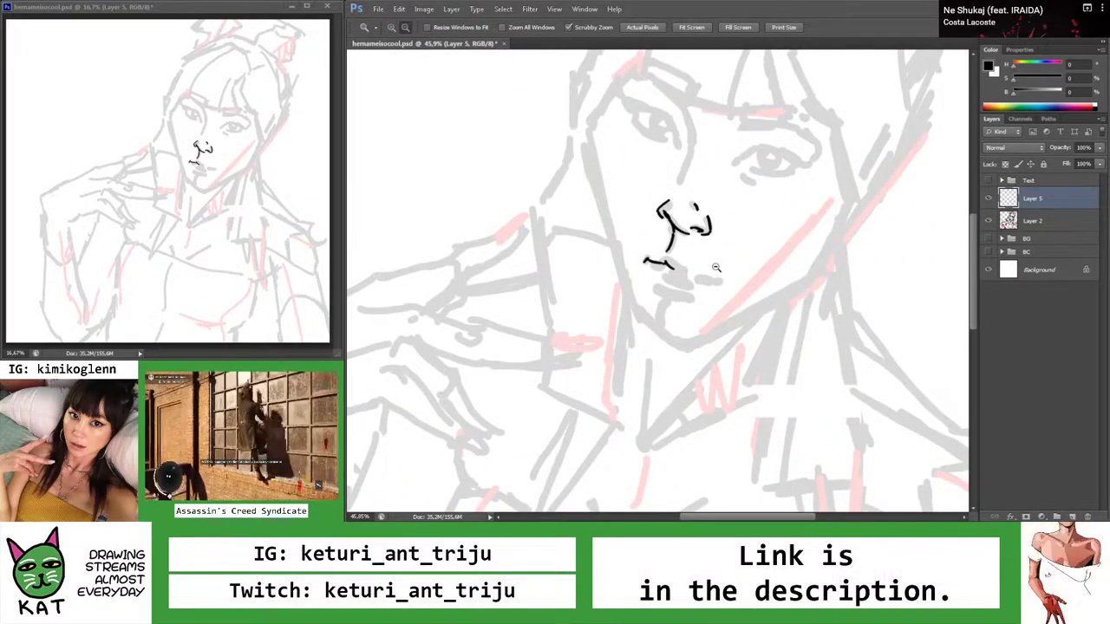
pyautogui.moveTo(718, 280)
pyautogui.mouseDown()
pyautogui.moveTo(726, 287)
pyautogui.moveTo(711, 265)
pyautogui.moveTo(691, 279)
pyautogui.moveTo(668, 274)
pyautogui.mouseUp()
pyautogui.moveTo(589, 266); pyautogui.dragTo(683, 246)
pyautogui.hotkey('ctrl', 'z')
pyautogui.moveTo(587, 260)
pyautogui.mouseDown()
pyautogui.moveTo(718, 240)
pyautogui.moveTo(654, 249)
pyautogui.moveTo(712, 244)
pyautogui.mouseUp()
pyautogui.hotkey('ctrl', 'z')
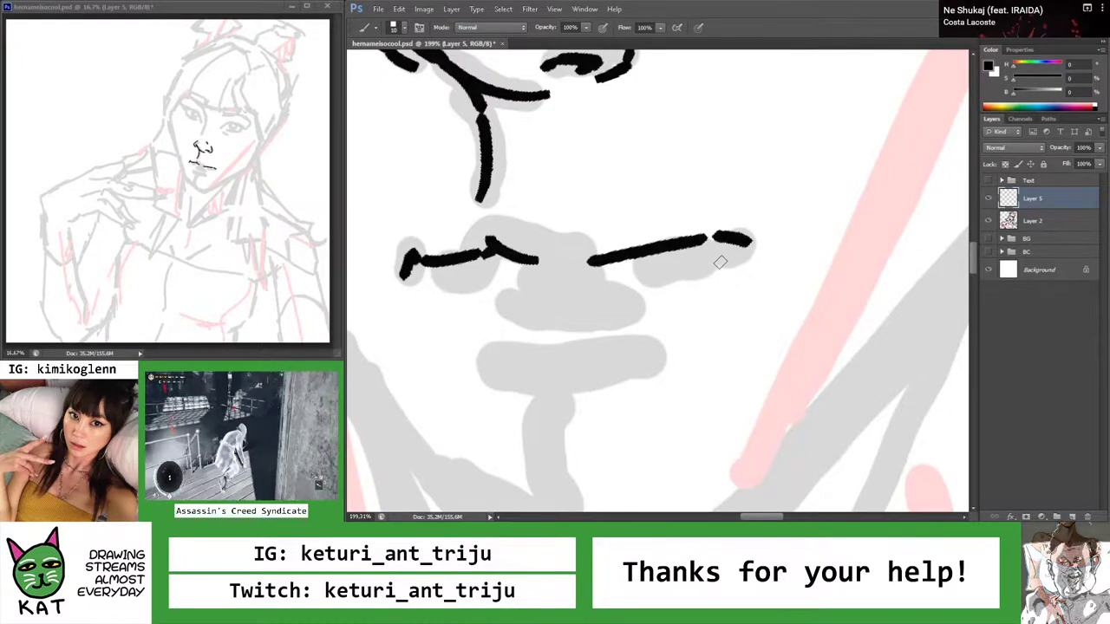
pyautogui.press('z')
pyautogui.moveTo(720, 245)
pyautogui.mouseDown()
pyautogui.moveTo(663, 246)
pyautogui.moveTo(691, 246)
pyautogui.moveTo(696, 260)
pyautogui.moveTo(743, 276)
pyautogui.moveTo(719, 283)
pyautogui.mouseUp()
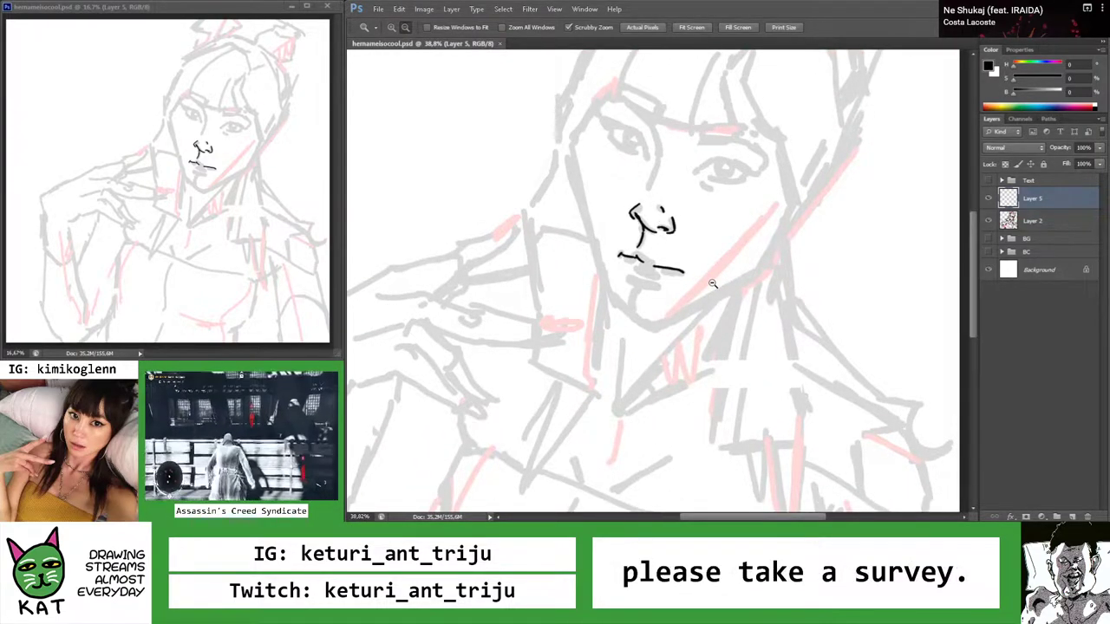
# Rework the right half of the mouth line as a broken stroke from the middle dip to a thick right corner mark
pyautogui.moveTo(714, 280)
pyautogui.mouseDown()
pyautogui.moveTo(648, 278)
pyautogui.moveTo(694, 292)
pyautogui.moveTo(624, 267)
pyautogui.moveTo(627, 216)
pyautogui.mouseUp()
pyautogui.press('b')
pyautogui.press('r')
pyautogui.press('b')
pyautogui.moveTo(611, 282); pyautogui.dragTo(730, 209)
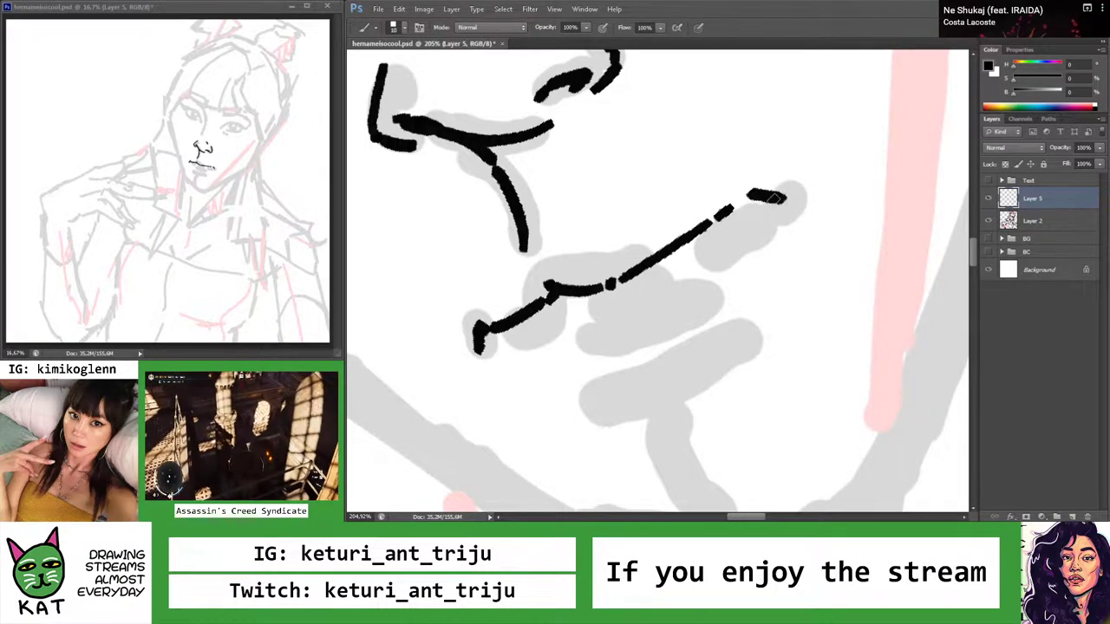
# Lasso the right half of the mouth line, rotate it about 4.09 degrees clockwise and nudge it down
pyautogui.press('z')
pyautogui.keyDown('alt'); pyautogui.click(716, 222); pyautogui.keyUp('alt')
pyautogui.keyDown('alt'); pyautogui.click(759, 231); pyautogui.keyUp('alt')
pyautogui.keyDown('alt'); pyautogui.click(696, 314); pyautogui.keyUp('alt')
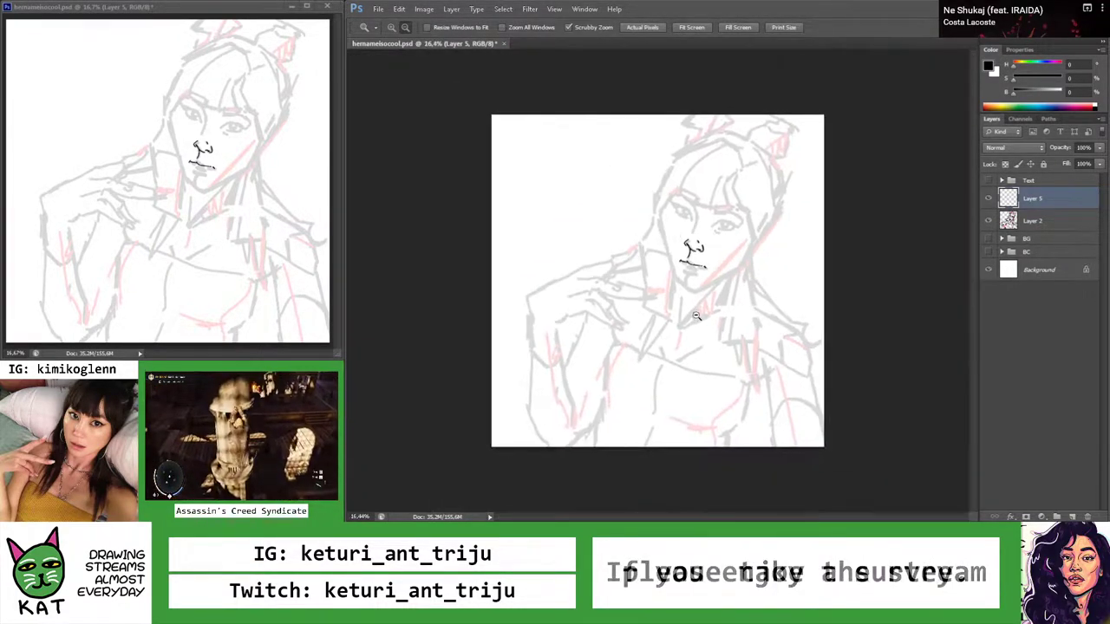
pyautogui.moveTo(696, 315)
pyautogui.mouseDown()
pyautogui.moveTo(726, 295)
pyautogui.moveTo(682, 283)
pyautogui.moveTo(806, 314)
pyautogui.mouseUp()
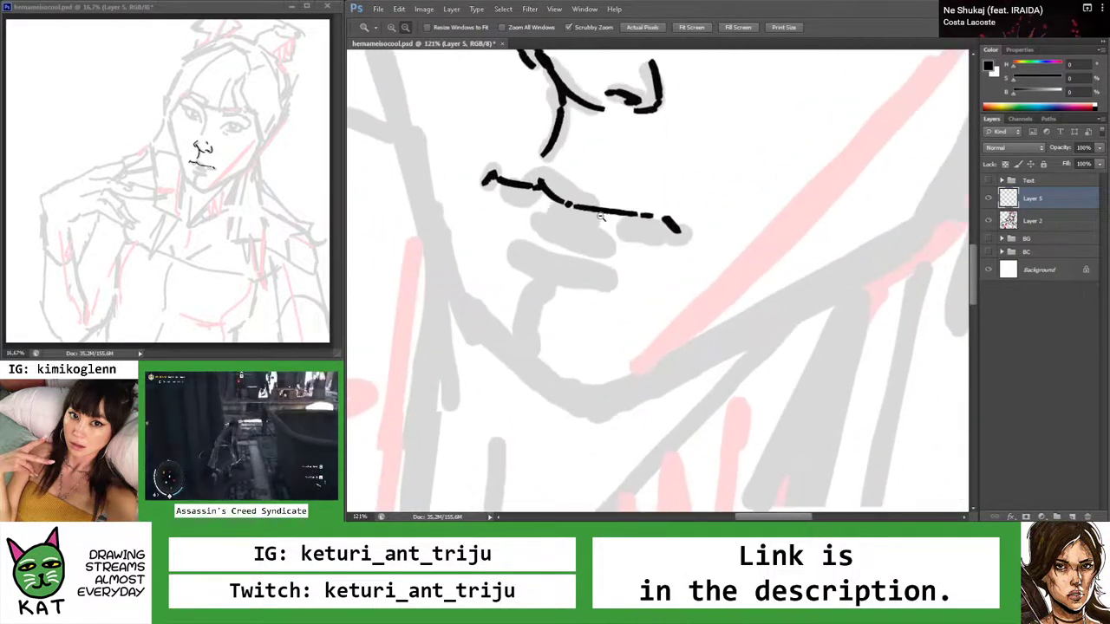
pyautogui.press('l')
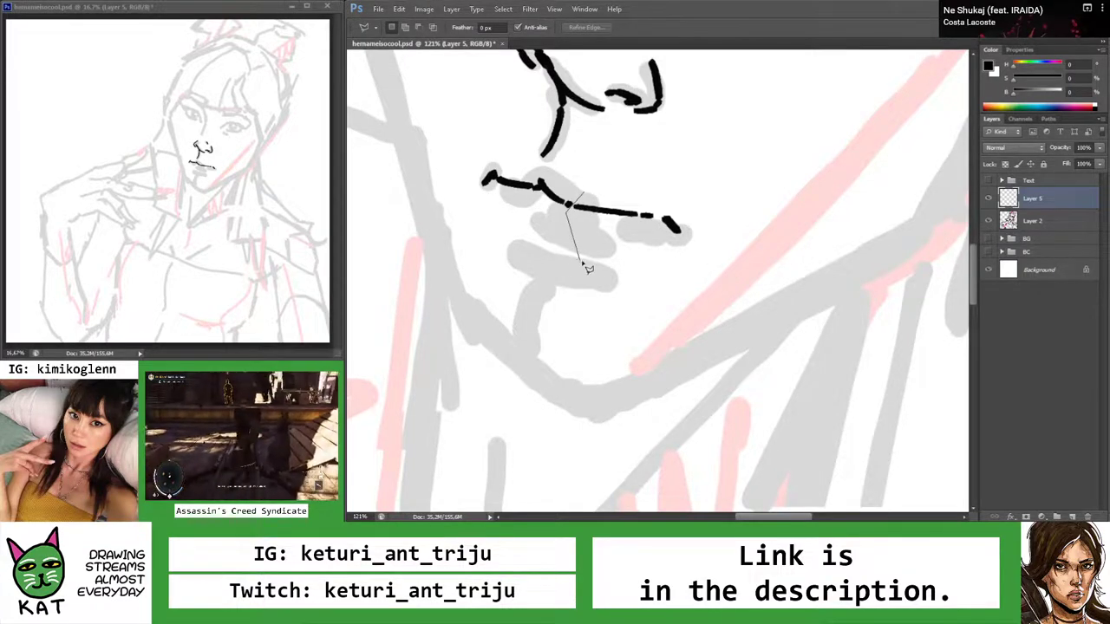
pyautogui.hotkey('ctrl', 't')
pyautogui.moveTo(725, 268); pyautogui.dragTo(718, 272)
pyautogui.press('Down')
pyautogui.press('Down')
pyautogui.press('Down')
pyautogui.press('Down')
pyautogui.press('Down')
pyautogui.press('Down')
pyautogui.press('Down')
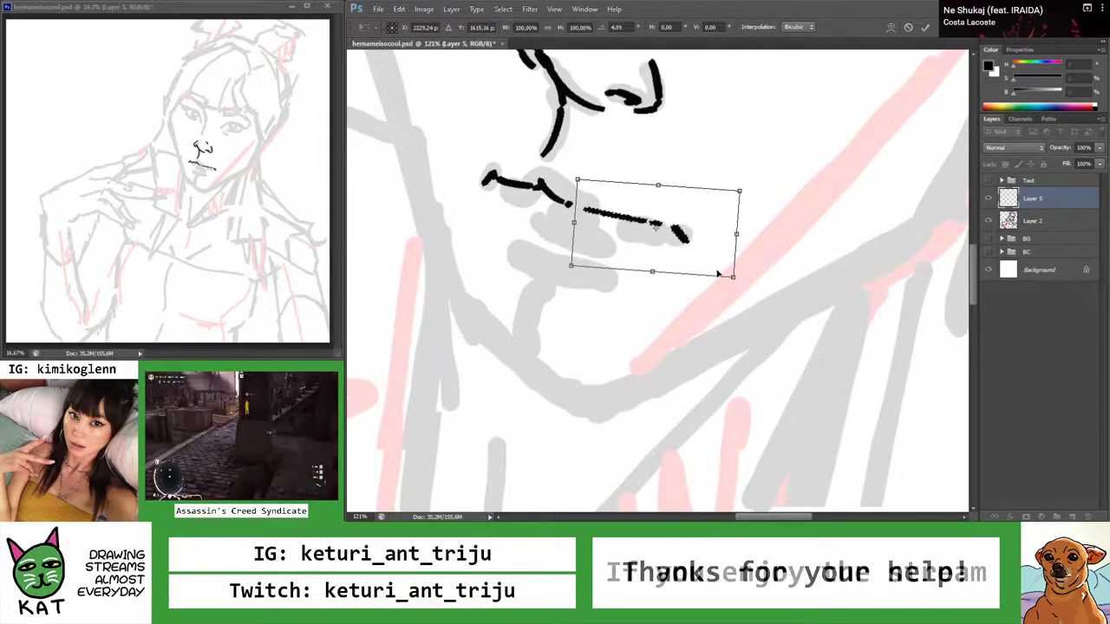
pyautogui.press('Return')
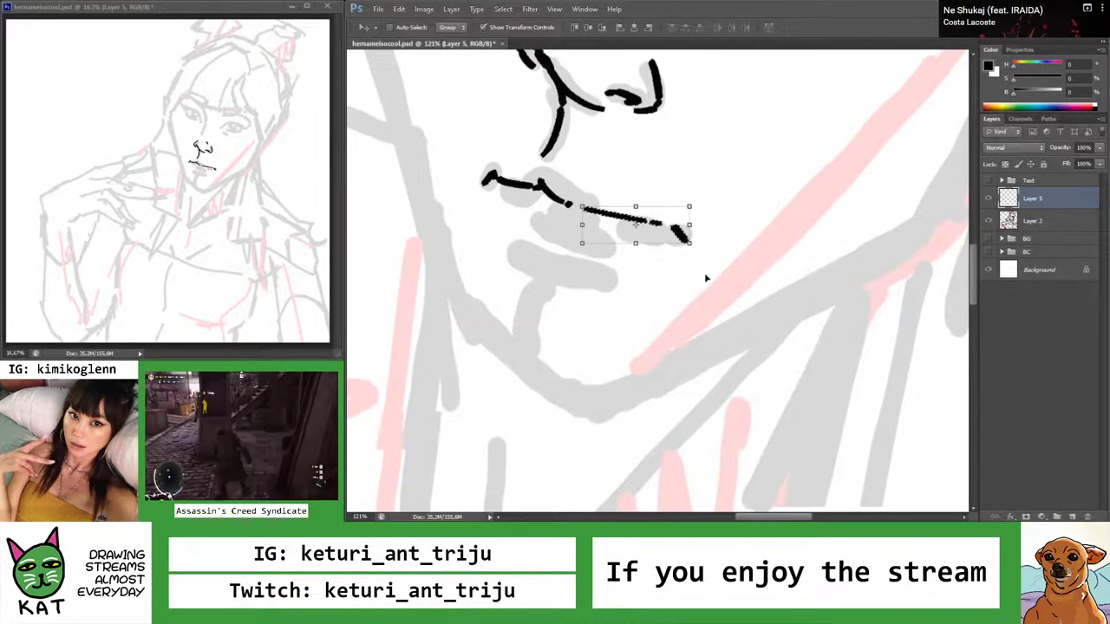
# Ink the cupid's bow of the upper lip with a short dash and a slanted stroke below the philtrum line
pyautogui.press('z')
pyautogui.moveTo(706, 265)
pyautogui.mouseDown()
pyautogui.moveTo(646, 254)
pyautogui.moveTo(717, 242)
pyautogui.moveTo(664, 211)
pyautogui.moveTo(686, 223)
pyautogui.moveTo(659, 245)
pyautogui.moveTo(718, 217)
pyautogui.mouseUp()
pyautogui.press('b')
pyautogui.hotkey('ctrl', 'z')
pyautogui.moveTo(652, 250)
pyautogui.mouseDown()
pyautogui.moveTo(727, 219)
pyautogui.moveTo(677, 238)
pyautogui.mouseUp()
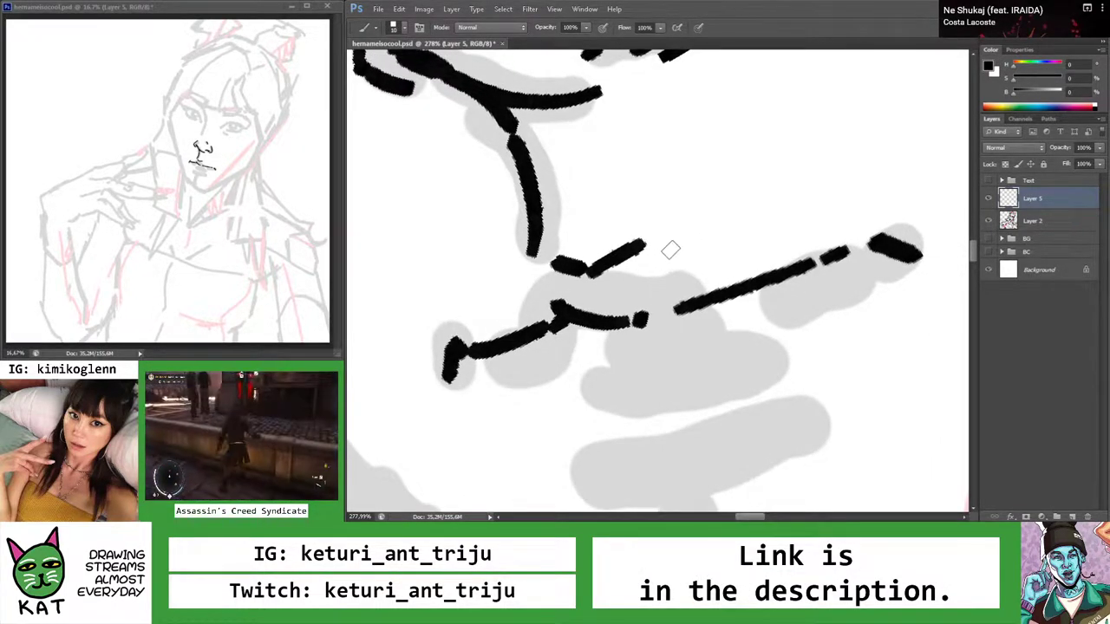
# Extend the upper lip outline from the cupid's bow toward the right mouth corner, undoing and redrawing the stroke until it connects
pyautogui.moveTo(684, 231); pyautogui.dragTo(825, 187)
pyautogui.hotkey('ctrl', 'z')
pyautogui.moveTo(680, 229); pyautogui.dragTo(810, 200)
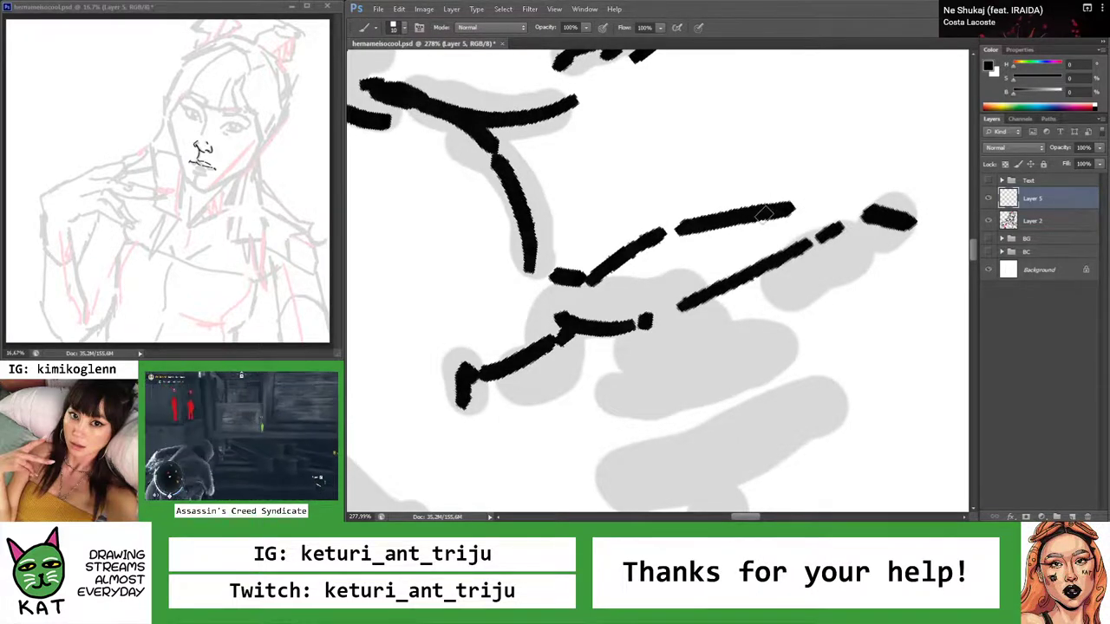
pyautogui.hotkey('ctrl', 'z')
pyautogui.moveTo(637, 246); pyautogui.dragTo(761, 212)
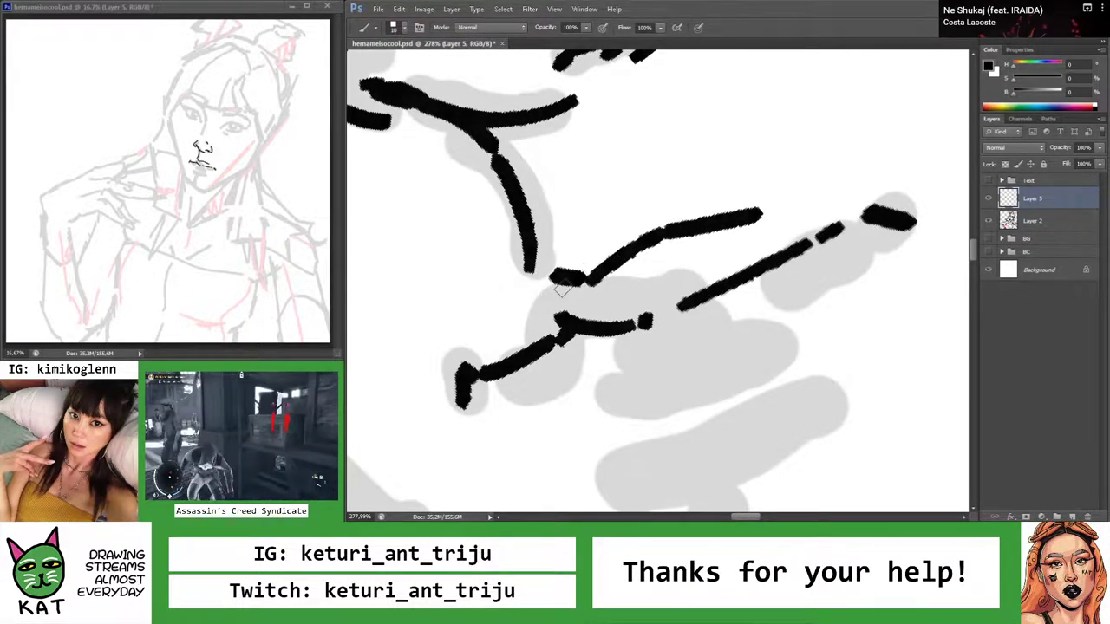
# Close the gap in the mouth line between the middle dip and the right half
pyautogui.press('z')
pyautogui.moveTo(554, 316); pyautogui.dragTo(499, 315)
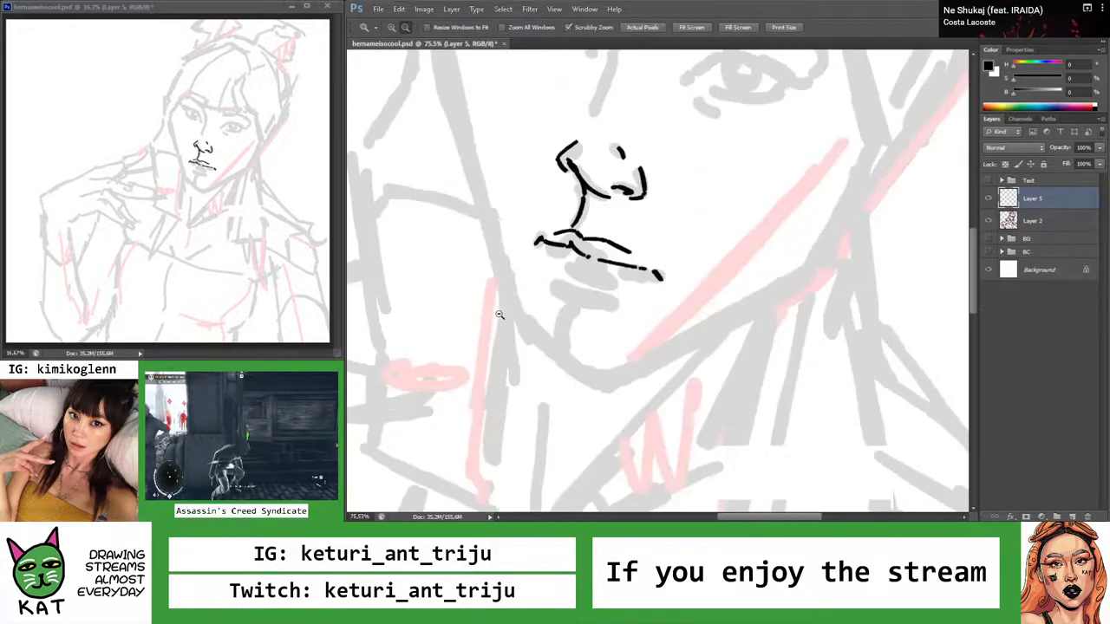
pyautogui.moveTo(653, 240)
pyautogui.mouseDown()
pyautogui.moveTo(560, 251)
pyautogui.moveTo(668, 303)
pyautogui.moveTo(719, 292)
pyautogui.moveTo(706, 255)
pyautogui.moveTo(723, 263)
pyautogui.moveTo(663, 274)
pyautogui.moveTo(694, 247)
pyautogui.mouseUp()
pyautogui.press('b')
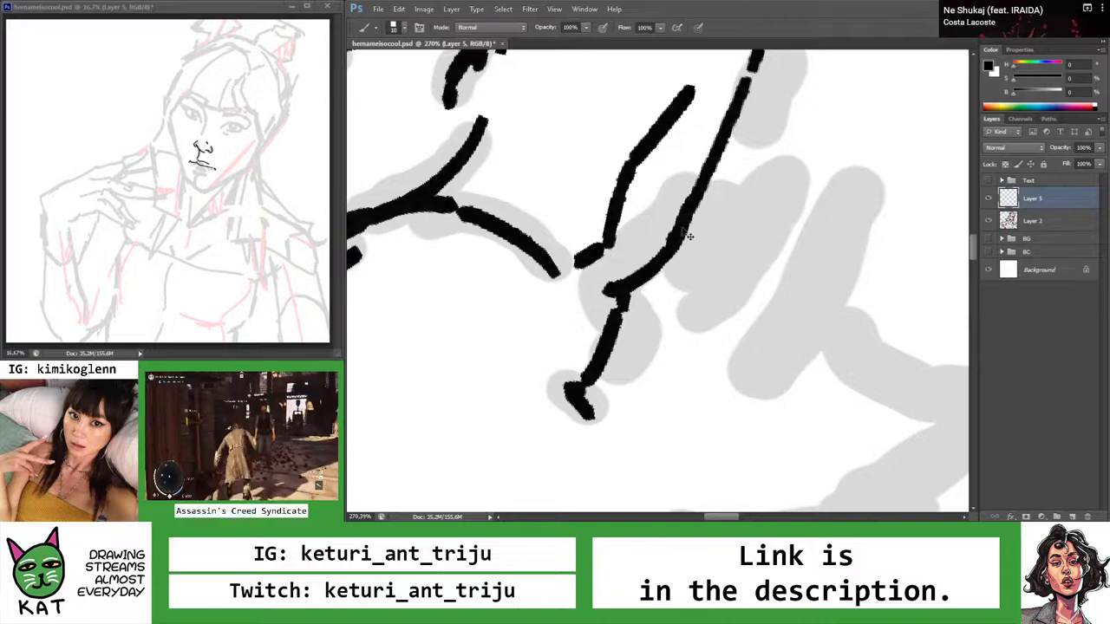
pyautogui.scroll(5, 633, 255)
# Fill the small triangle where the philtrum line meets the line under the nose with black
pyautogui.press('e')
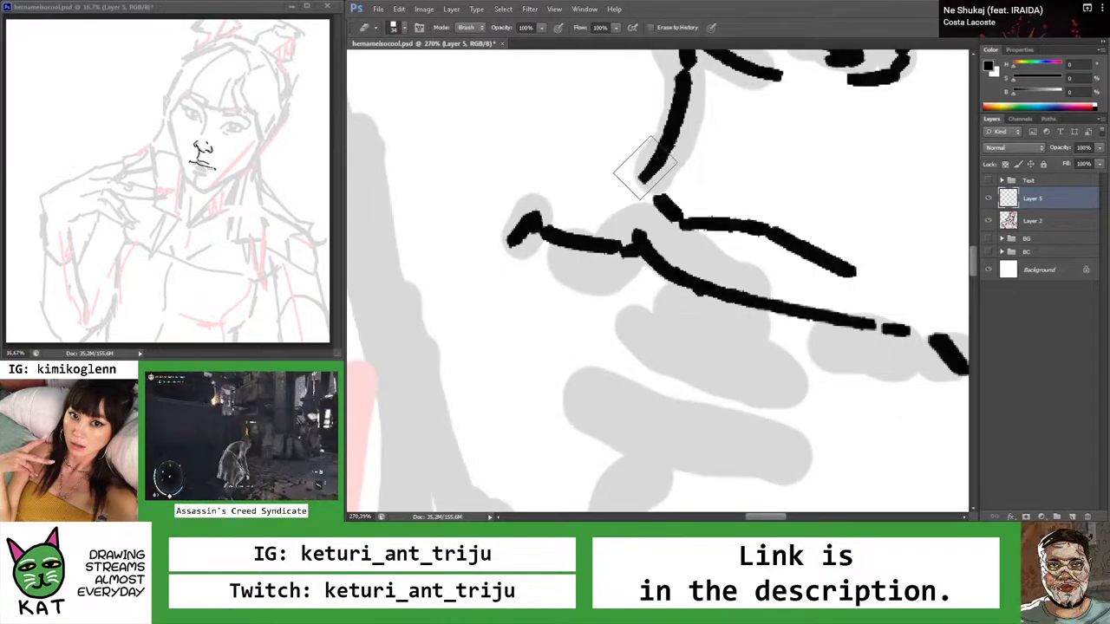
pyautogui.press('z')
pyautogui.moveTo(652, 167); pyautogui.dragTo(580, 185)
pyautogui.moveTo(685, 256)
pyautogui.mouseDown()
pyautogui.moveTo(694, 273)
pyautogui.moveTo(664, 285)
pyautogui.moveTo(581, 258)
pyautogui.moveTo(644, 255)
pyautogui.moveTo(606, 247)
pyautogui.mouseUp()
pyautogui.press('b')
pyautogui.press('z')
pyautogui.press('b')
pyautogui.press('z')
pyautogui.moveTo(659, 299)
pyautogui.mouseDown()
pyautogui.moveTo(687, 274)
pyautogui.moveTo(729, 285)
pyautogui.moveTo(694, 274)
pyautogui.mouseUp()
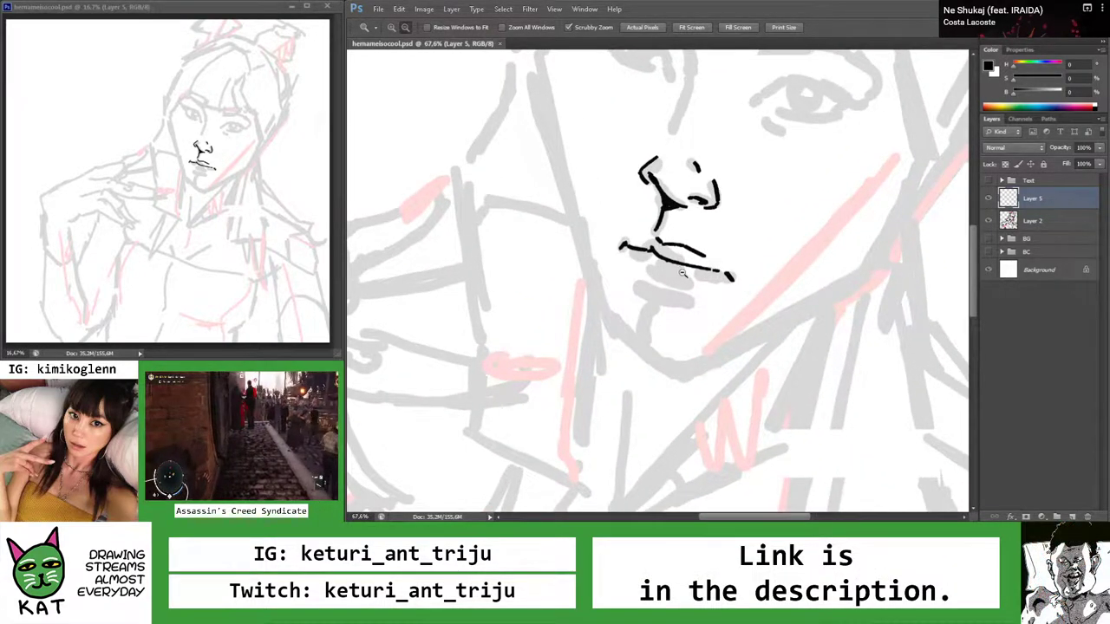
# Ink the lower edge of the upper lip near the middle dip and right mouth corner, redrawing the middle stroke once
pyautogui.moveTo(672, 265); pyautogui.dragTo(631, 260)
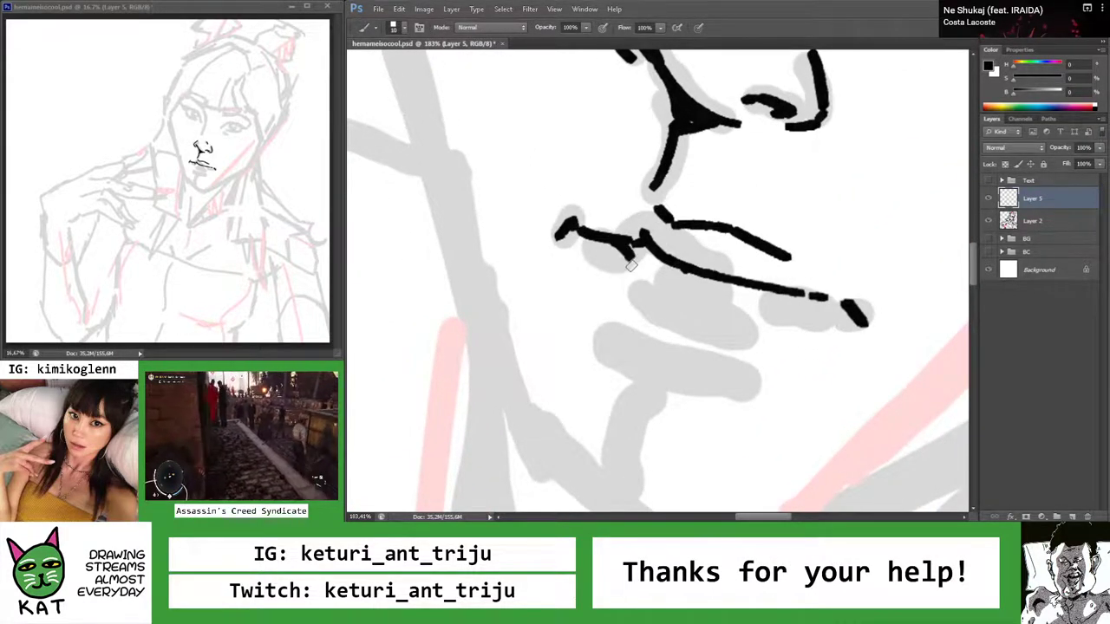
pyautogui.press('r')
pyautogui.moveTo(640, 263); pyautogui.dragTo(768, 219)
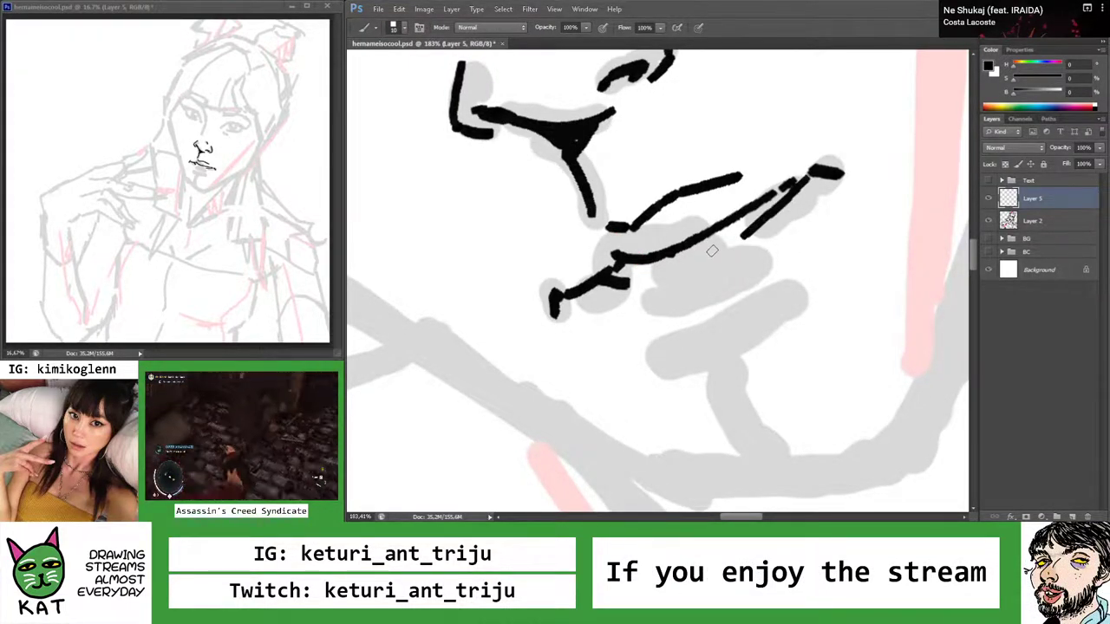
pyautogui.moveTo(716, 249); pyautogui.dragTo(646, 282)
pyautogui.hotkey('ctrl', 'z')
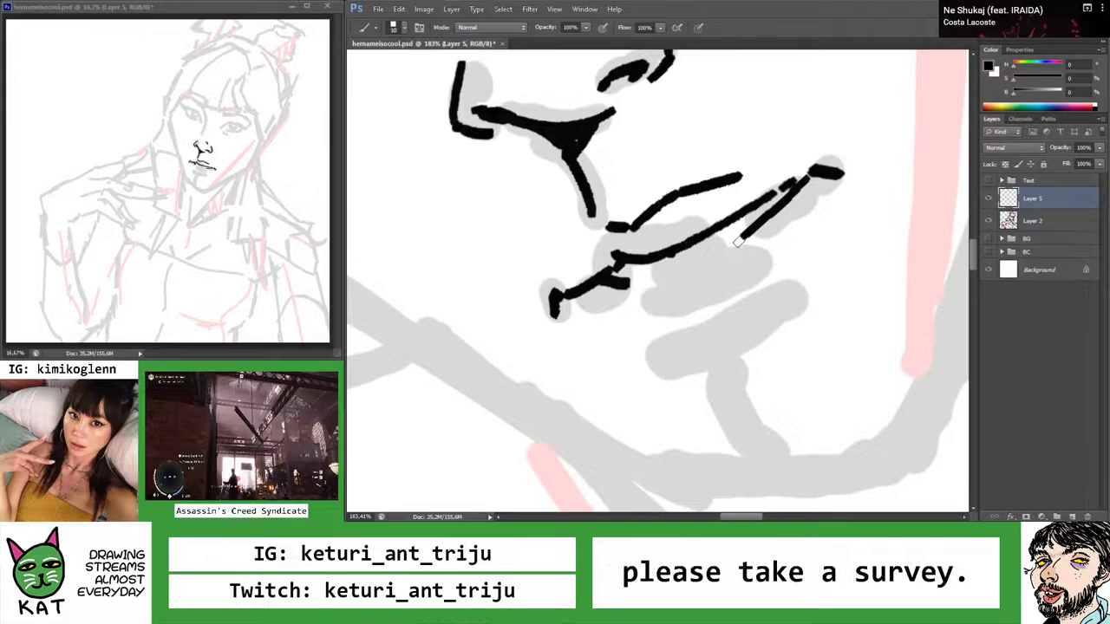
pyautogui.moveTo(727, 247); pyautogui.dragTo(661, 273)
pyautogui.hotkey('alt', 'space')
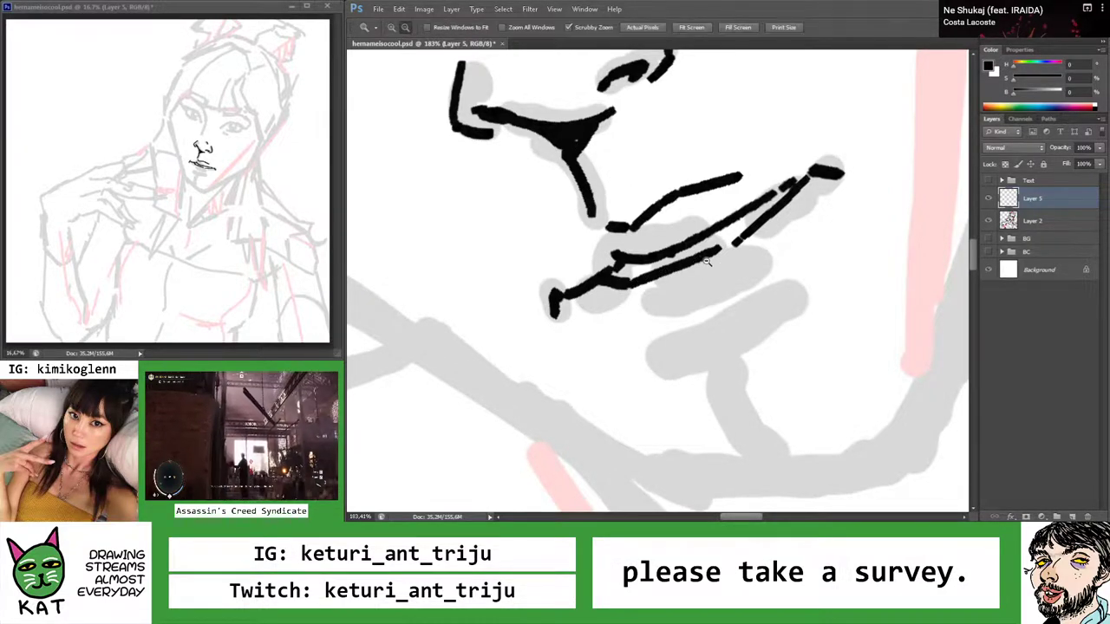
pyautogui.press('h')
pyautogui.scroll(-5, 755, 260)
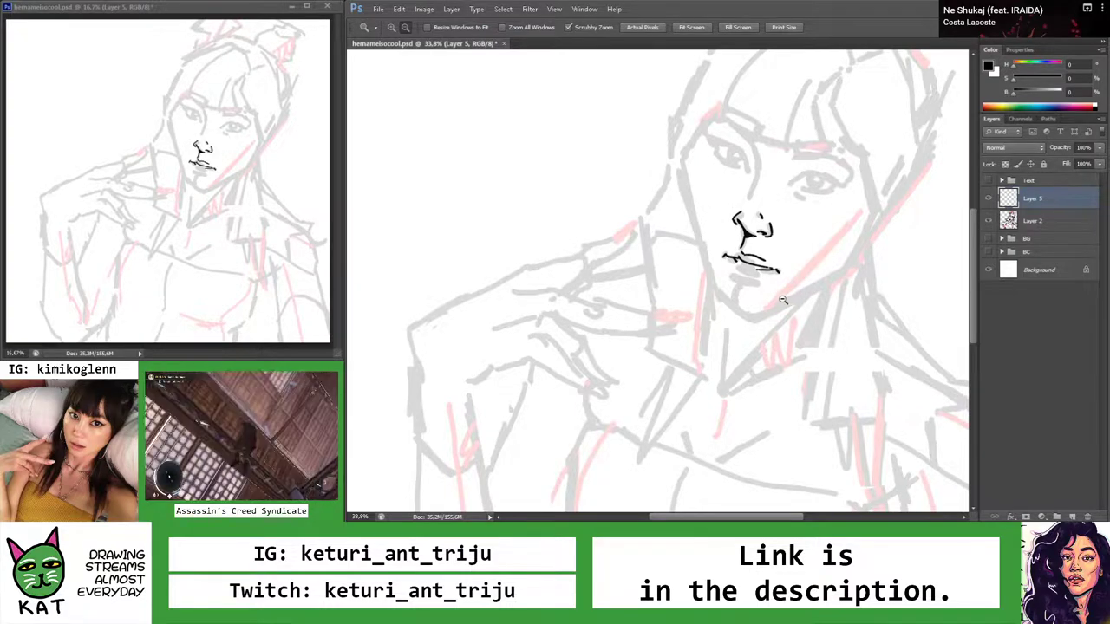
# Ink a short dash in the middle of the lower lip and a thick curved stroke along its bottom edge
pyautogui.scroll(5, 778, 301)
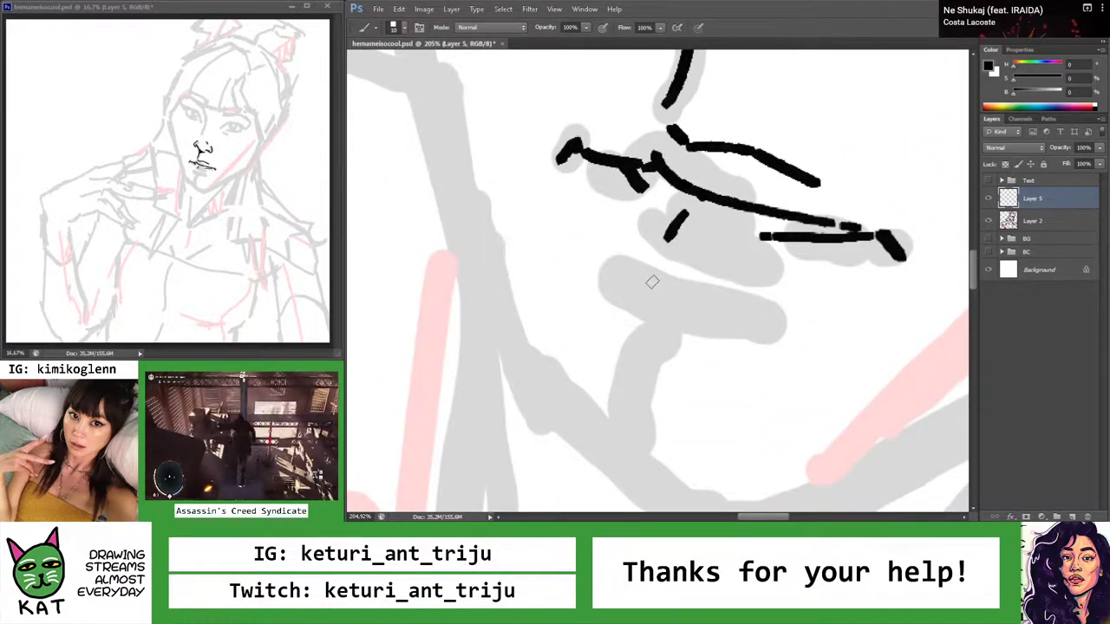
pyautogui.moveTo(623, 282); pyautogui.dragTo(716, 311)
pyautogui.press('z')
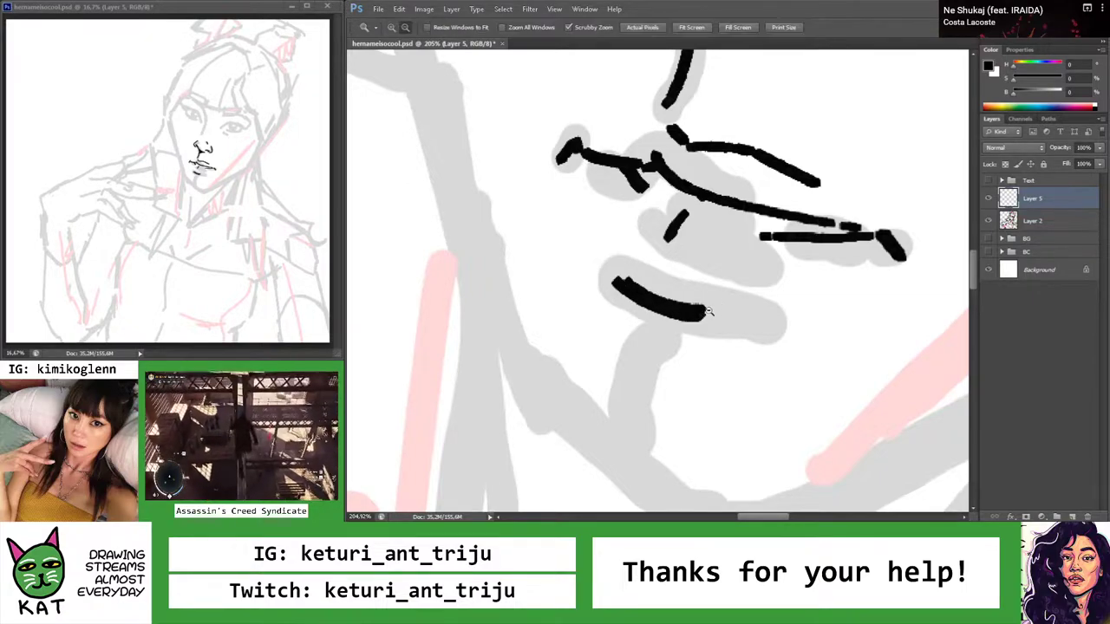
pyautogui.scroll(-6, 725, 304)
pyautogui.scroll(-3, 725, 304)
pyautogui.scroll(4, 694, 277)
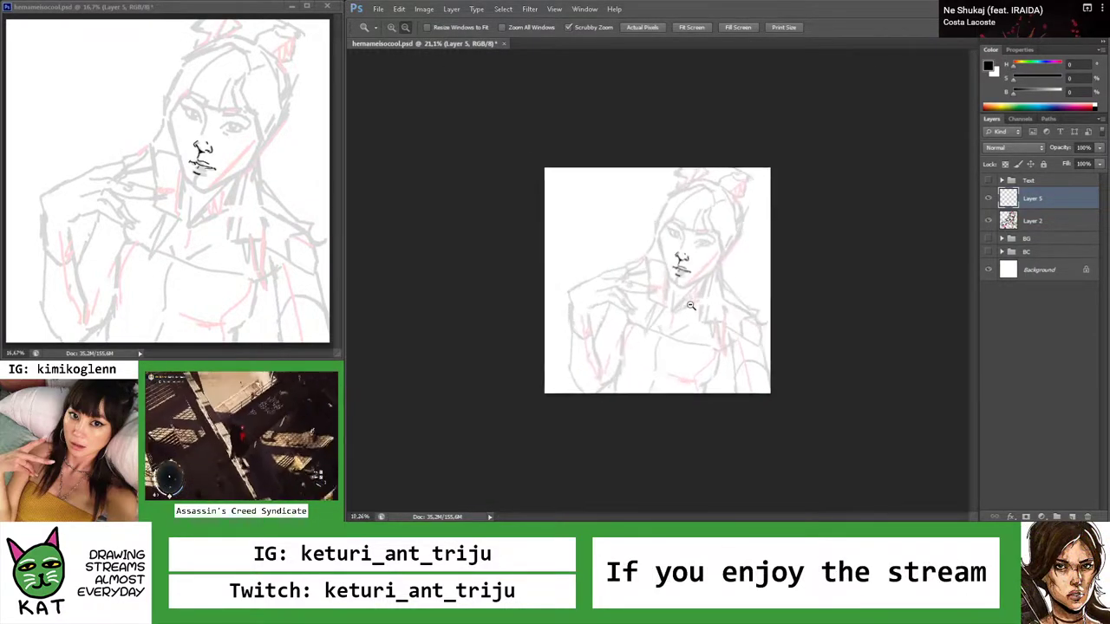
# Extend the line under the lower lip upward at both ends, undoing strokes that do not fit
pyautogui.scroll(8, 688, 274)
pyautogui.press('b')
pyautogui.moveTo(625, 299)
pyautogui.mouseDown()
pyautogui.moveTo(672, 277)
pyautogui.moveTo(621, 295)
pyautogui.mouseUp()
pyautogui.hotkey('ctrl', 'z')
pyautogui.hotkey('ctrl', 'z')
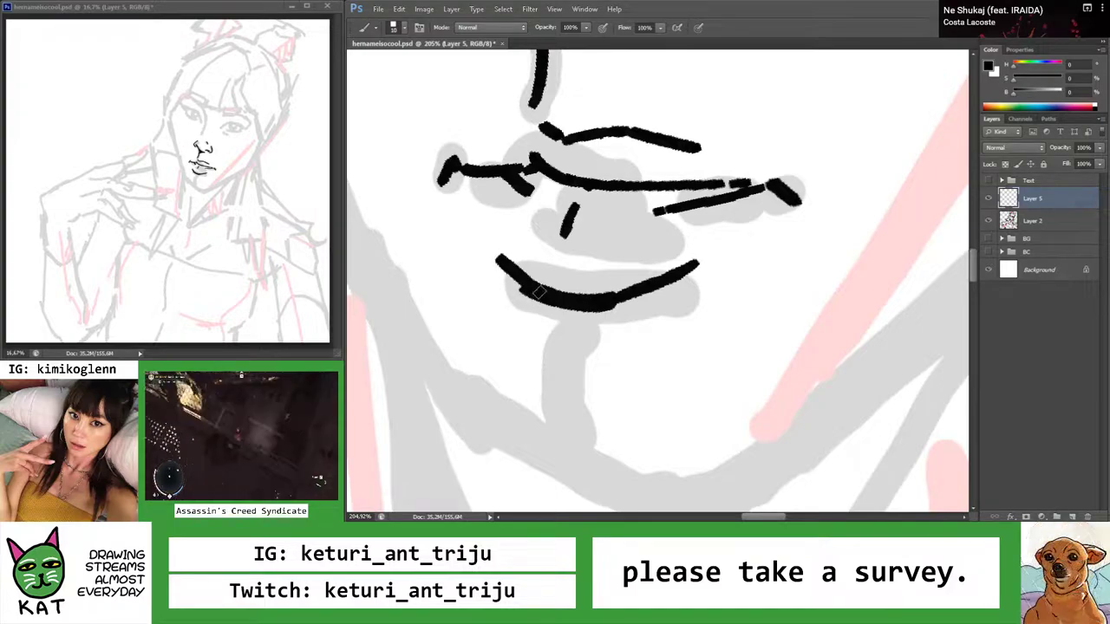
pyautogui.press('z')
pyautogui.scroll(-8, 495, 282)
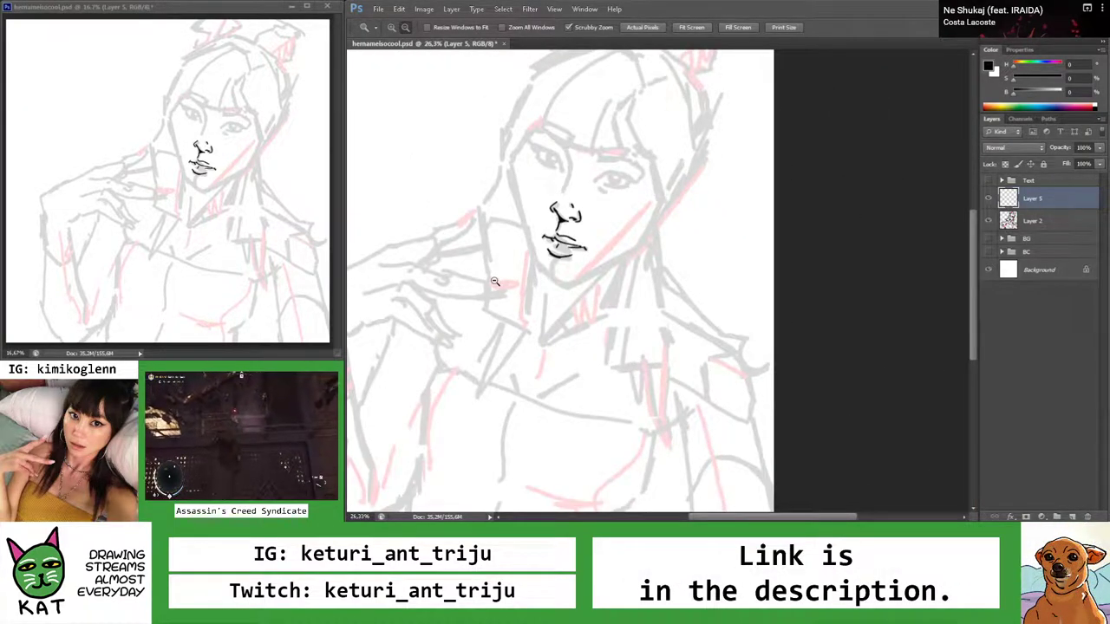
# Add black dabs between the two lines of the mouth's right half to thicken the lip parting
pyautogui.scroll(2, 555, 256)
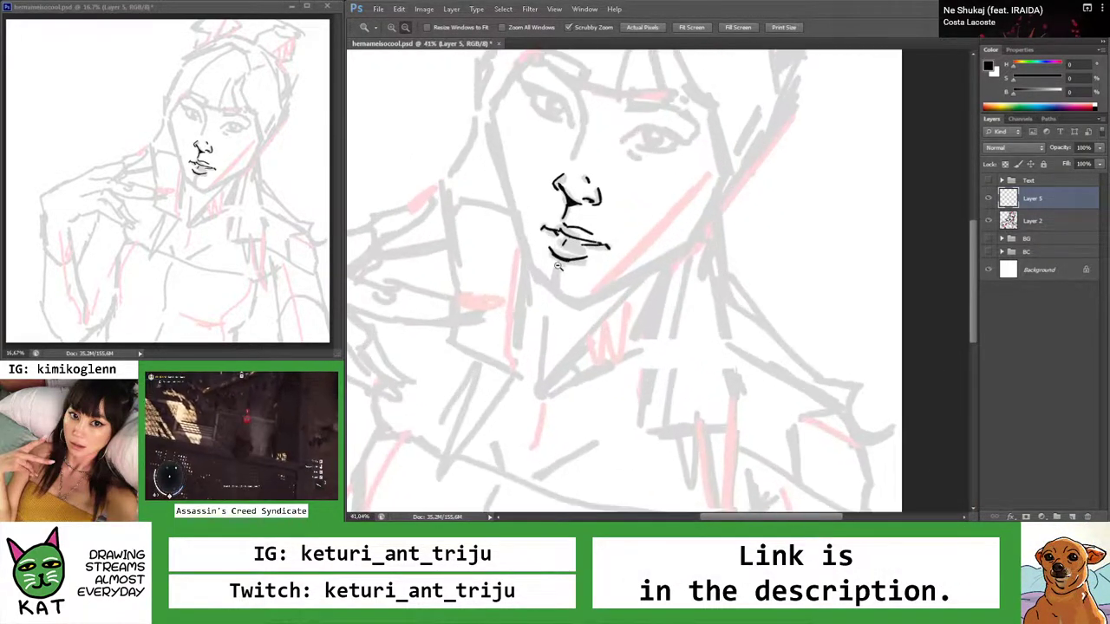
pyautogui.scroll(5, 579, 236)
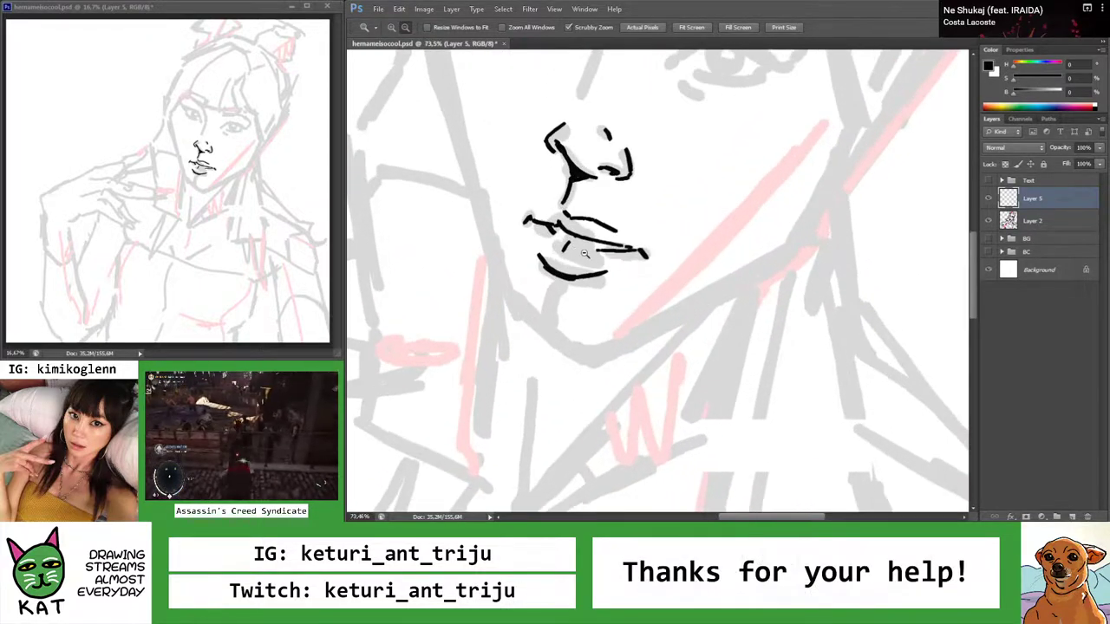
pyautogui.press('b')
pyautogui.moveTo(616, 254); pyautogui.dragTo(604, 247)
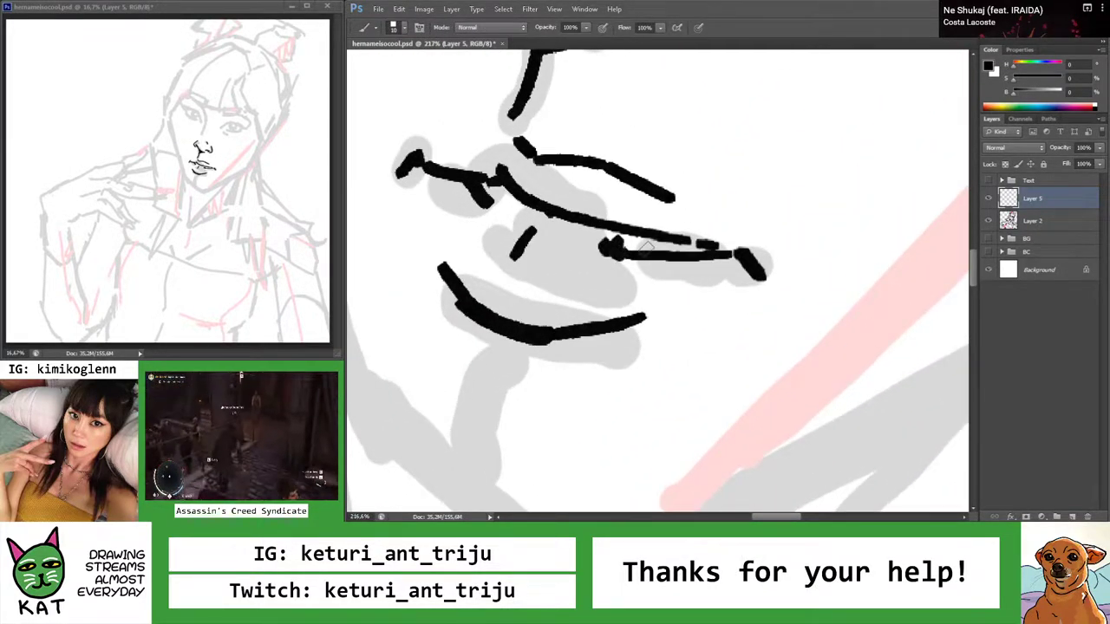
pyautogui.press('z')
pyautogui.scroll(-6, 573, 245)
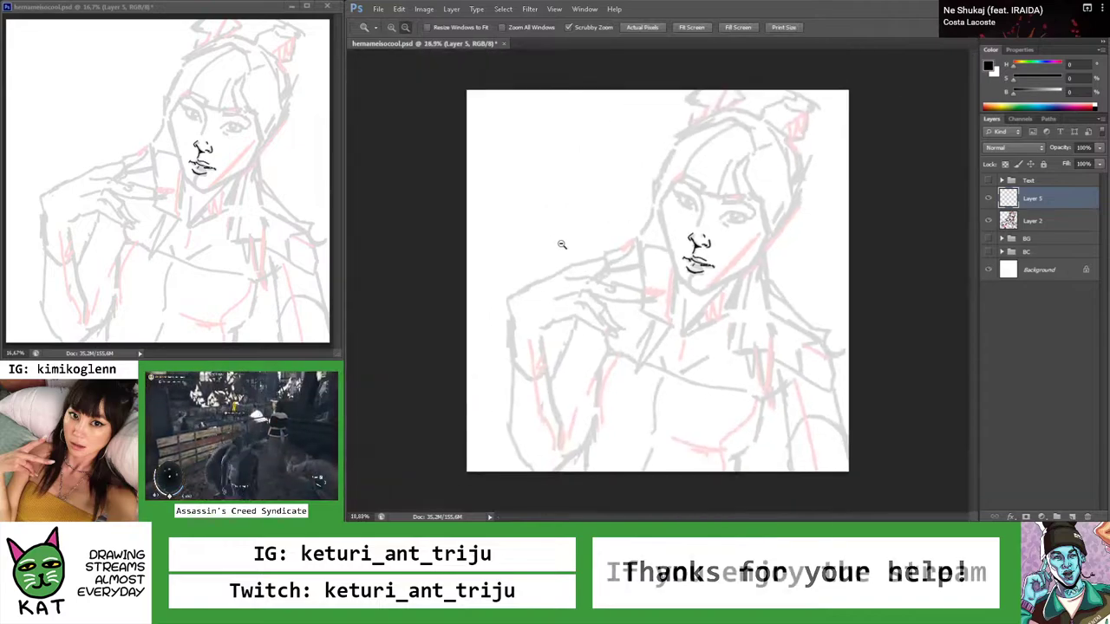
pyautogui.scroll(5, 793, 270)
pyautogui.press('b')
pyautogui.scroll(3, 712, 275)
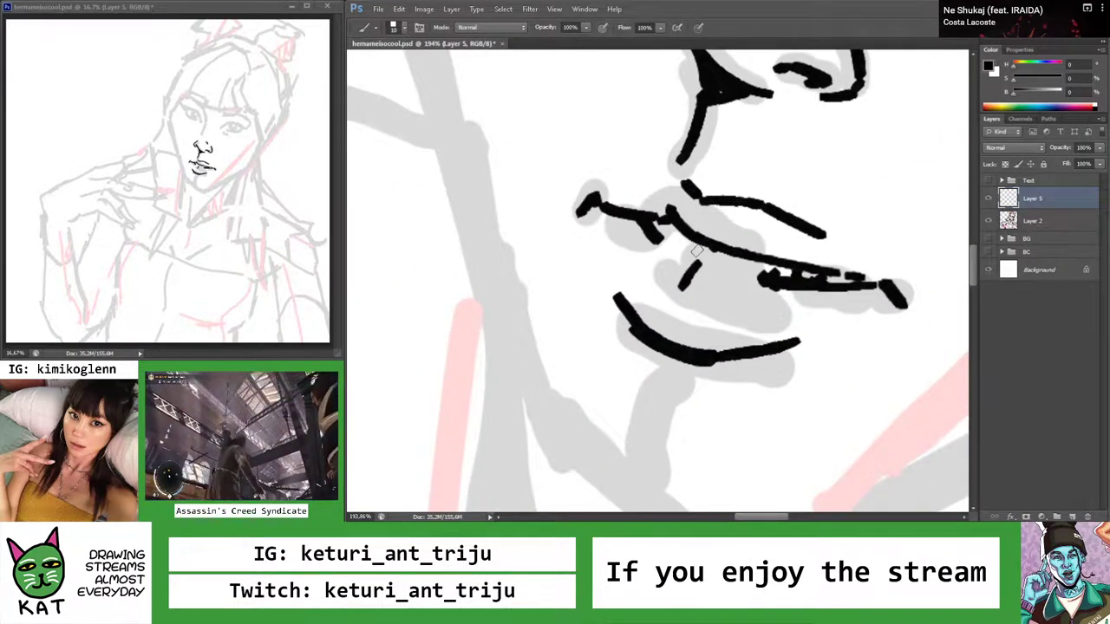
# Join the lines in the middle of the mouth with thick black strokes from the central dip to the right half
pyautogui.press('r')
pyautogui.moveTo(696, 265)
pyautogui.mouseDown()
pyautogui.moveTo(663, 256)
pyautogui.moveTo(681, 225)
pyautogui.mouseUp()
pyautogui.press('z')
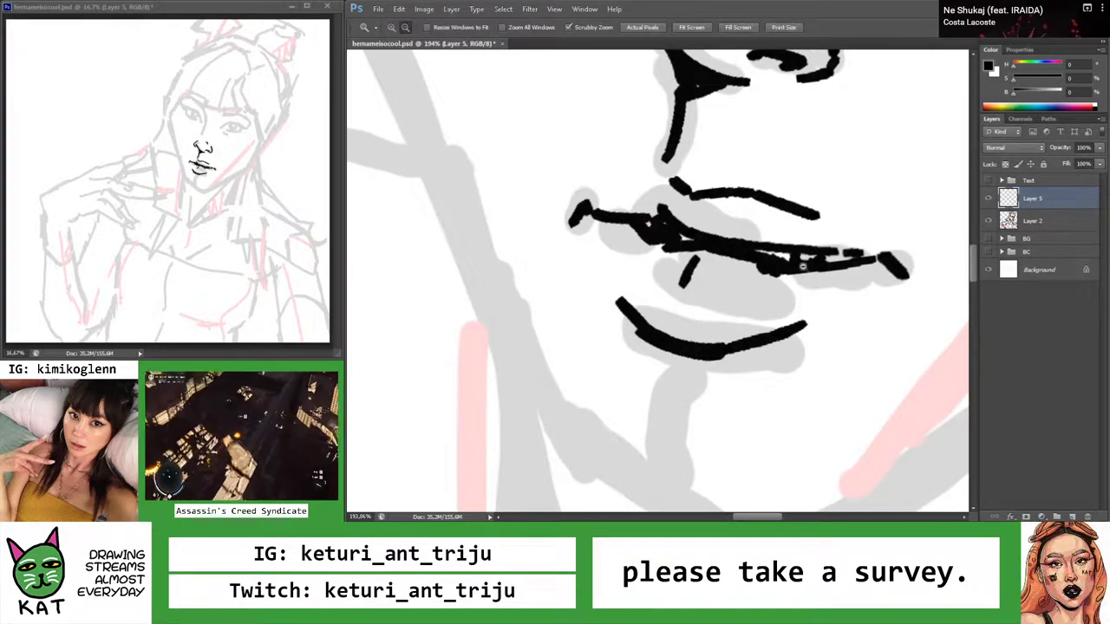
pyautogui.scroll(-8, 732, 259)
pyautogui.scroll(-2, 733, 258)
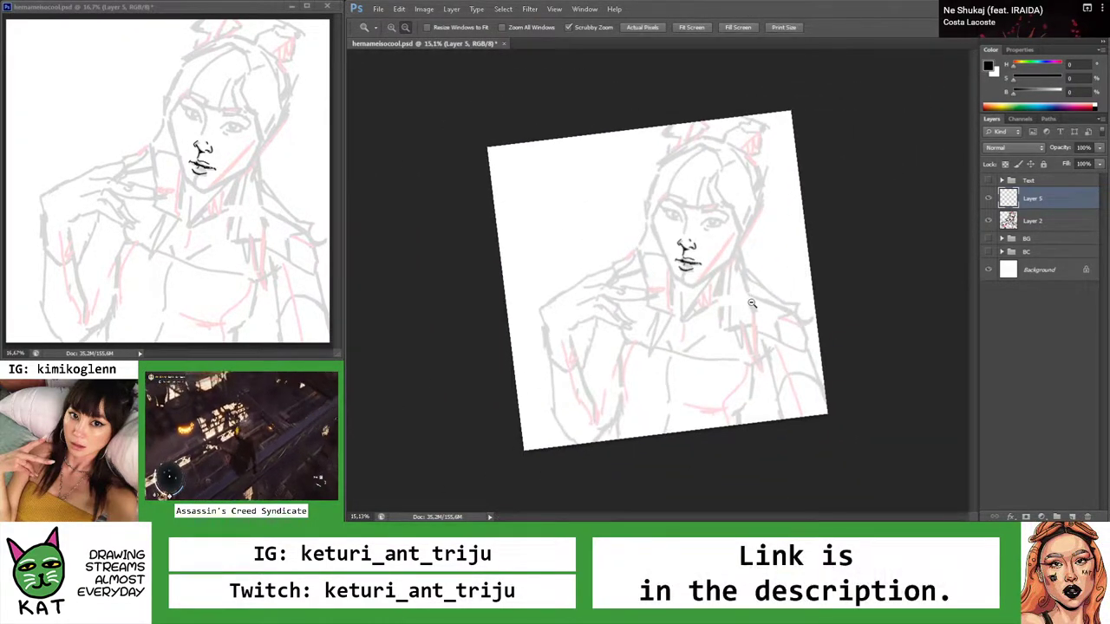
pyautogui.scroll(-5, 708, 281)
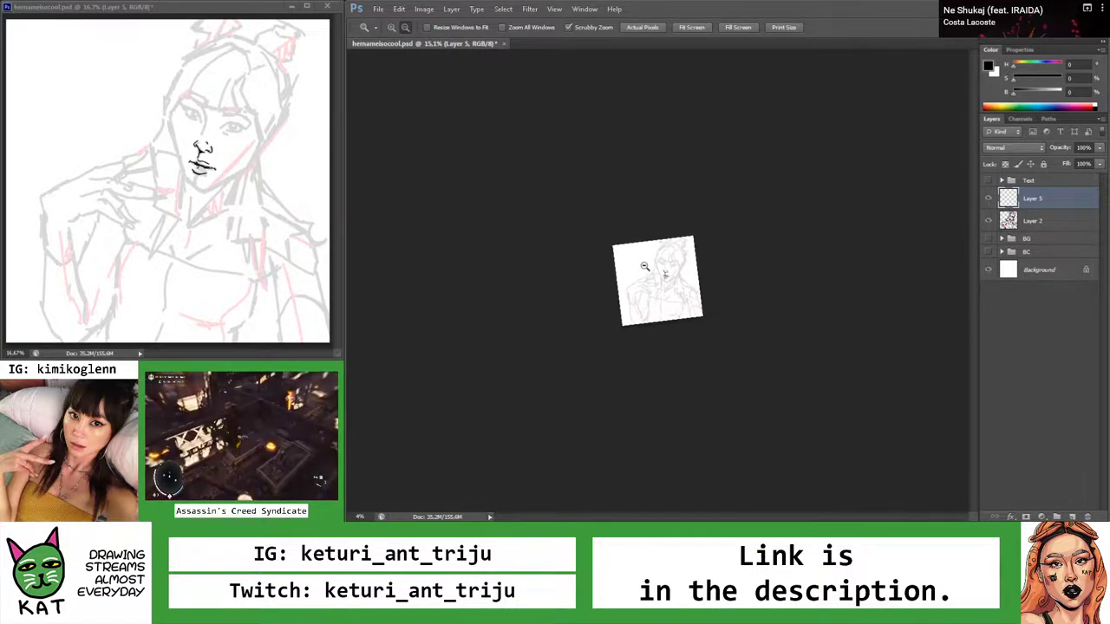
# Extend the cupid's bow dash toward the left to round off the upper lip's peak
pyautogui.scroll(9, 644, 267)
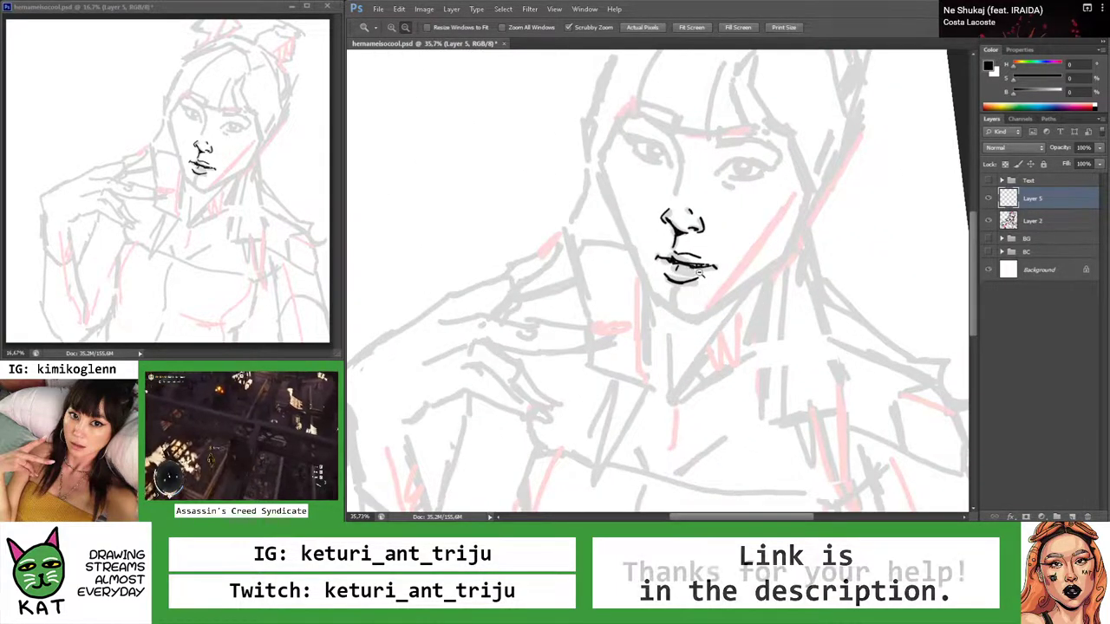
pyautogui.scroll(6, 692, 270)
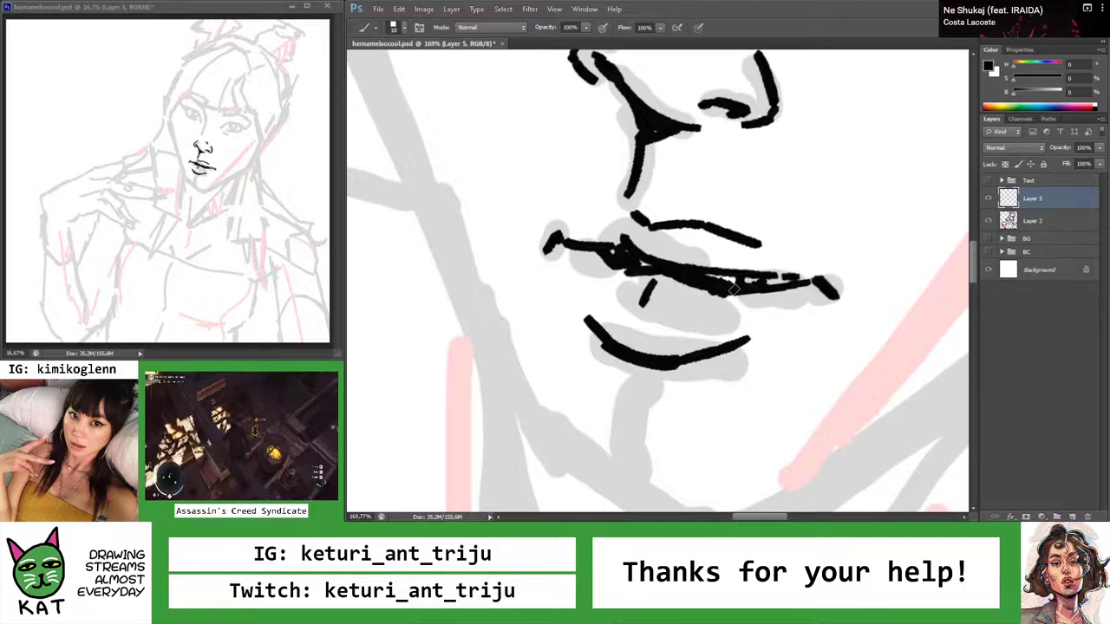
pyautogui.press('l')
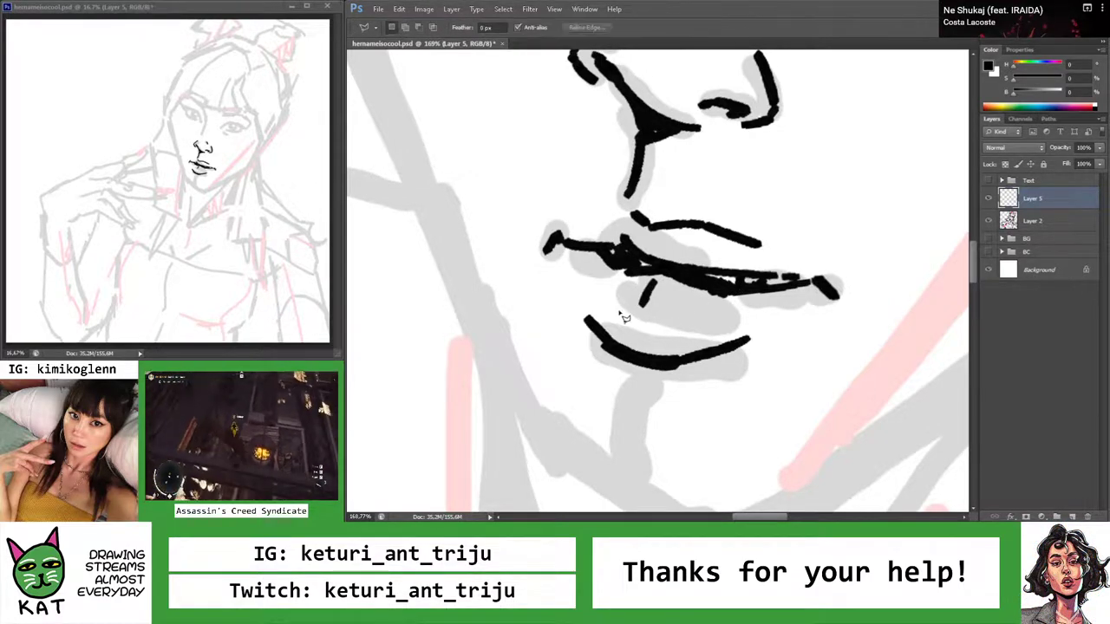
pyautogui.press('b')
pyautogui.scroll(2, 629, 202)
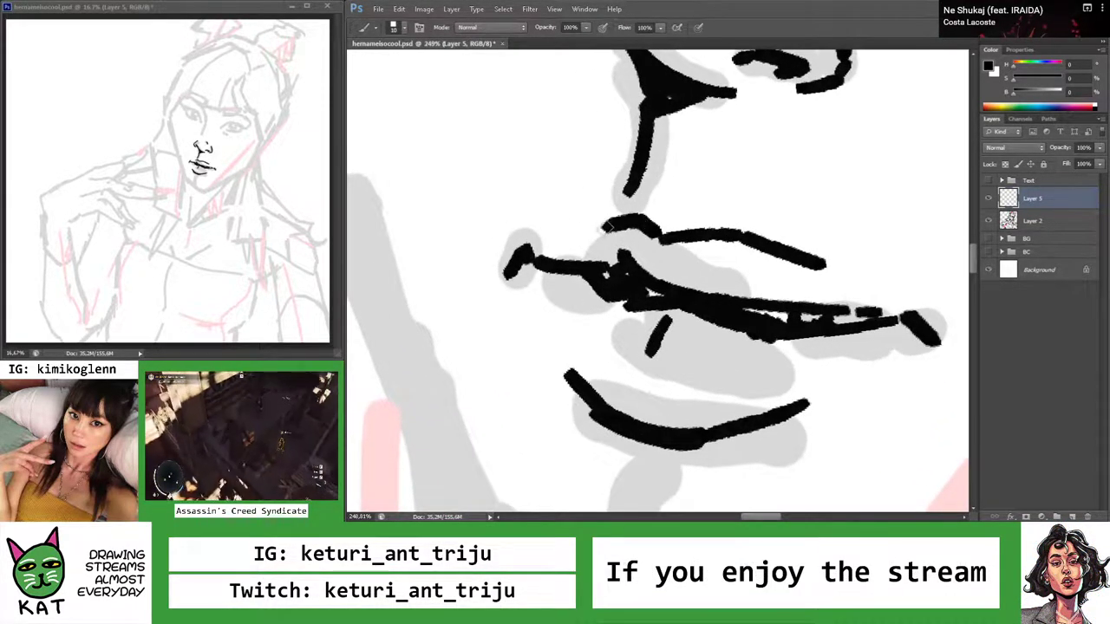
pyautogui.press('z')
pyautogui.scroll(-6, 631, 225)
pyautogui.moveTo(607, 242); pyautogui.dragTo(559, 245)
pyautogui.scroll(-1, 559, 245)
pyautogui.scroll(3, 560, 245)
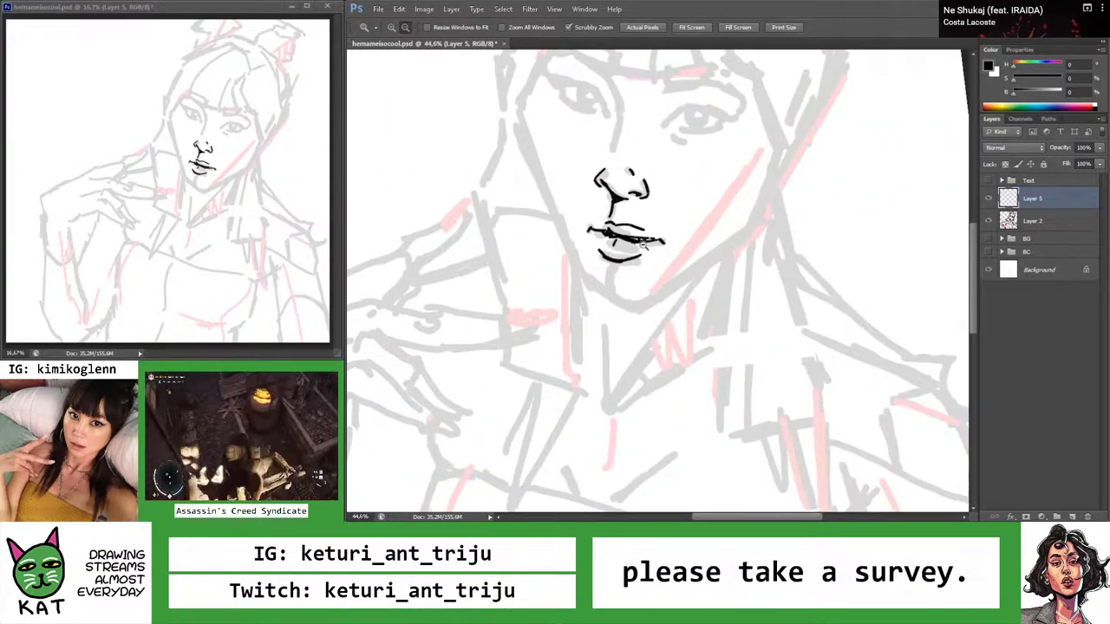
# Select the right mouth corner and skew it vertically by about 7 degrees with Free Transform
pyautogui.scroll(4, 679, 247)
pyautogui.press('m')
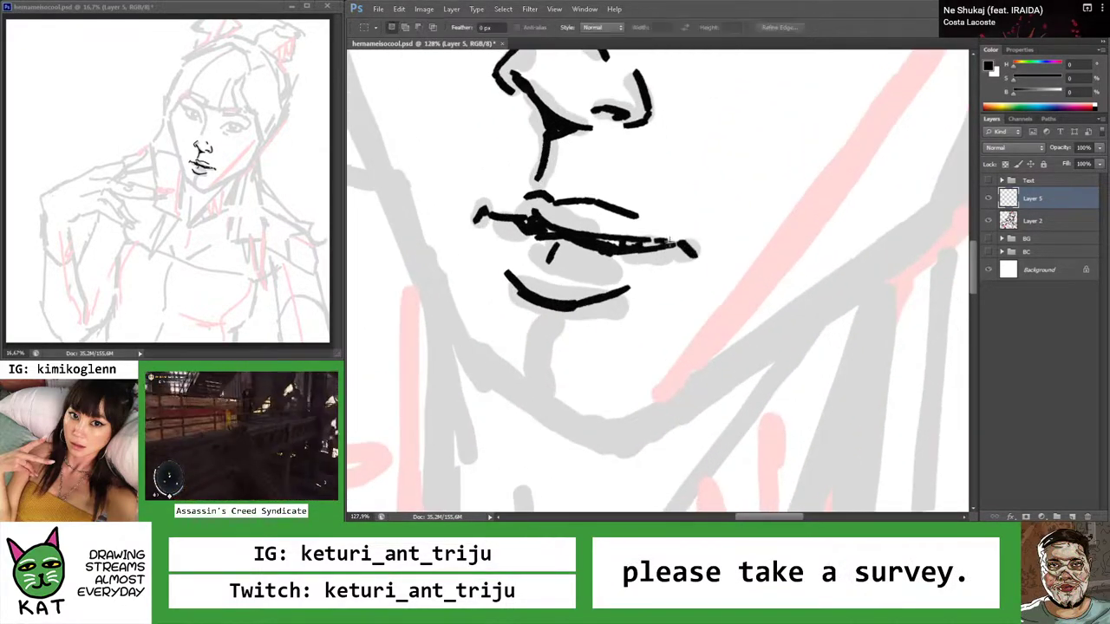
pyautogui.hotkey('ctrl', 't')
pyautogui.moveTo(637, 227); pyautogui.dragTo(715, 262)
pyautogui.scroll(1, 706, 278)
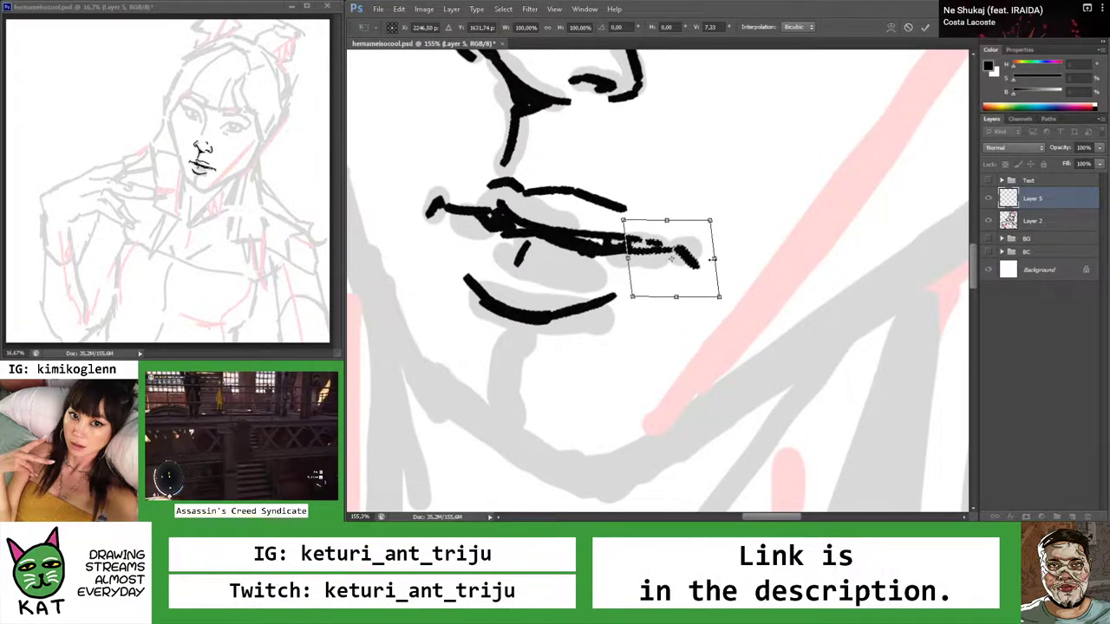
pyautogui.press('Return')
# Select the left mouth corner and skew it vertically by about -9.5 degrees with Free Transform
pyautogui.press('v')
pyautogui.press('z')
pyautogui.moveTo(685, 236); pyautogui.dragTo(746, 253)
pyautogui.moveTo(632, 216)
pyautogui.mouseDown()
pyautogui.moveTo(679, 272)
pyautogui.moveTo(621, 255)
pyautogui.mouseUp()
pyautogui.hotkey('ctrl', 't')
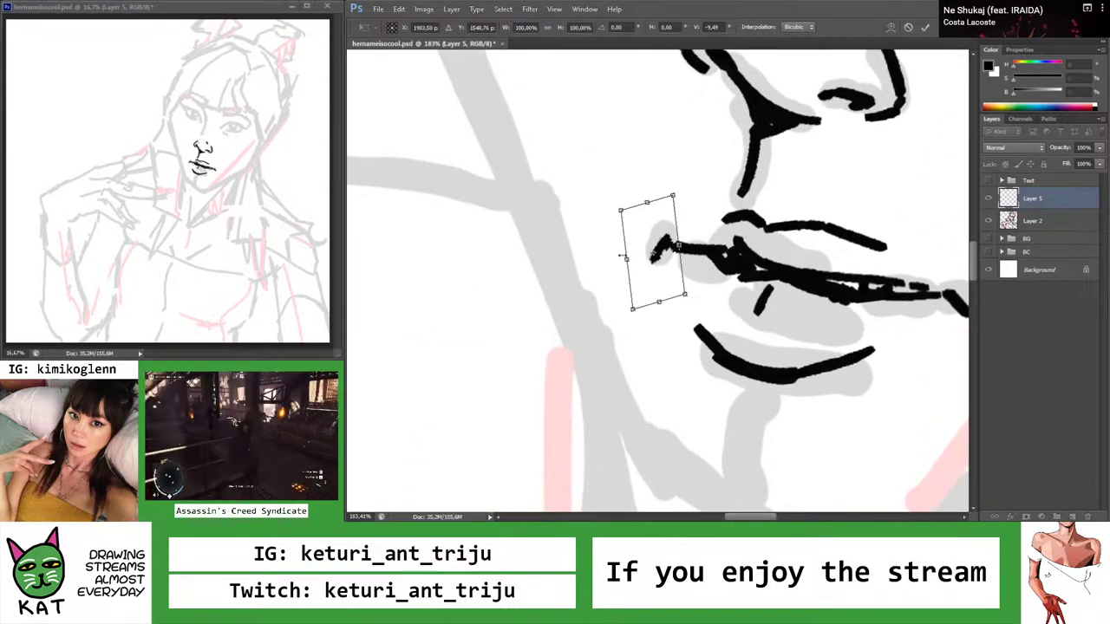
pyautogui.press('Return')
pyautogui.hotkey('ctrl', '0')
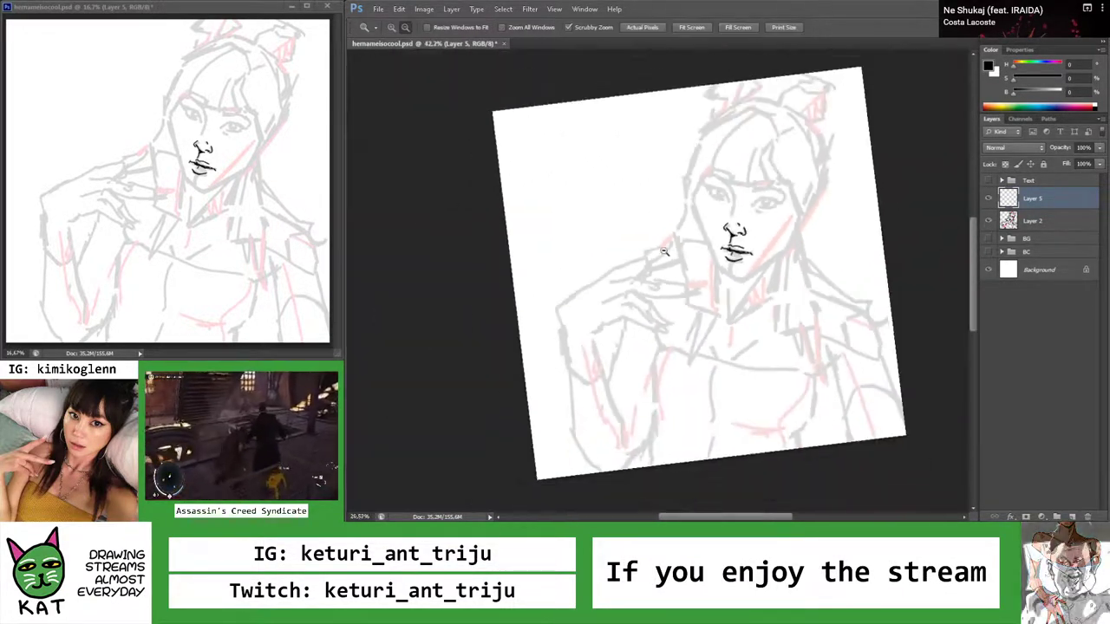
# Close the gaps between the dashes of the mouth line just before the right mouth corner
pyautogui.moveTo(724, 293); pyautogui.dragTo(718, 278)
pyautogui.press('b')
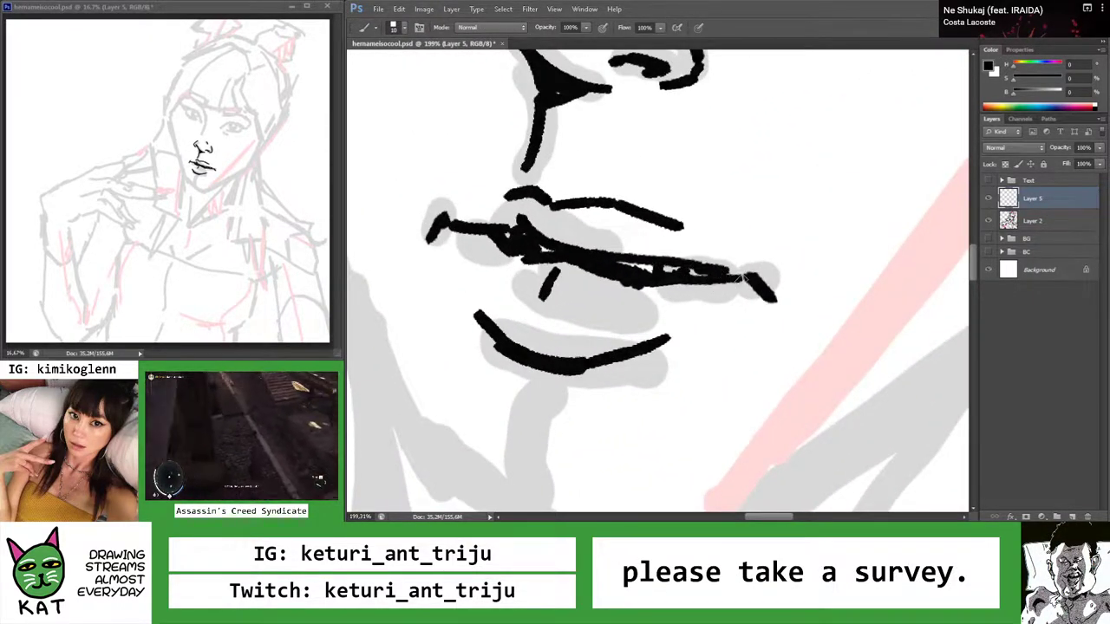
pyautogui.press('z')
pyautogui.hotkey('ctrl', '0')
pyautogui.moveTo(635, 254); pyautogui.dragTo(652, 260)
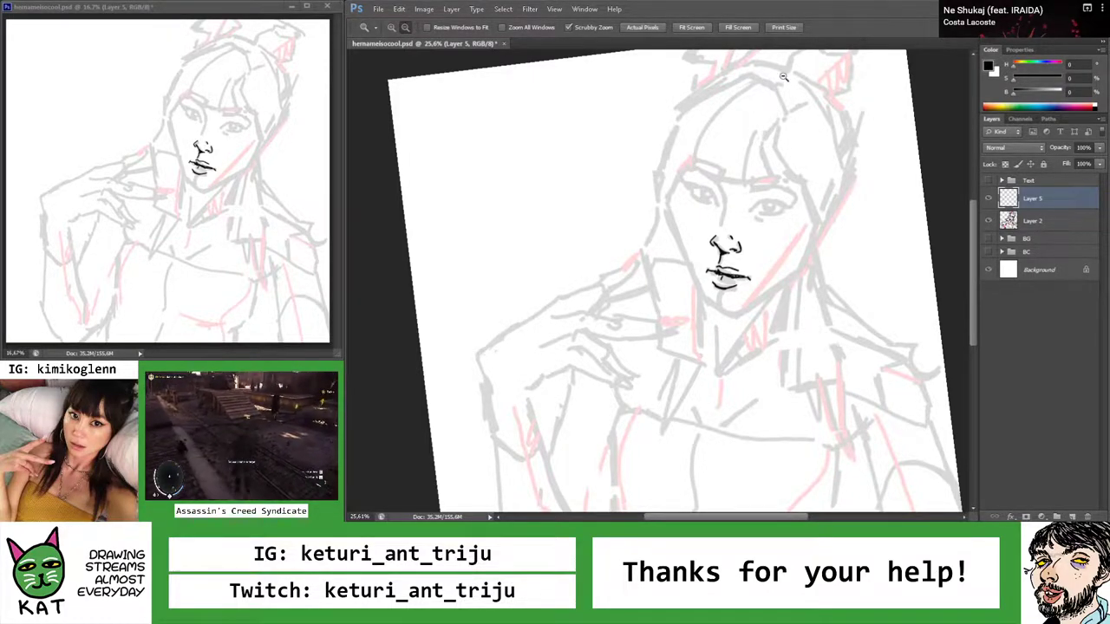
pyautogui.moveTo(747, 270); pyautogui.dragTo(770, 283)
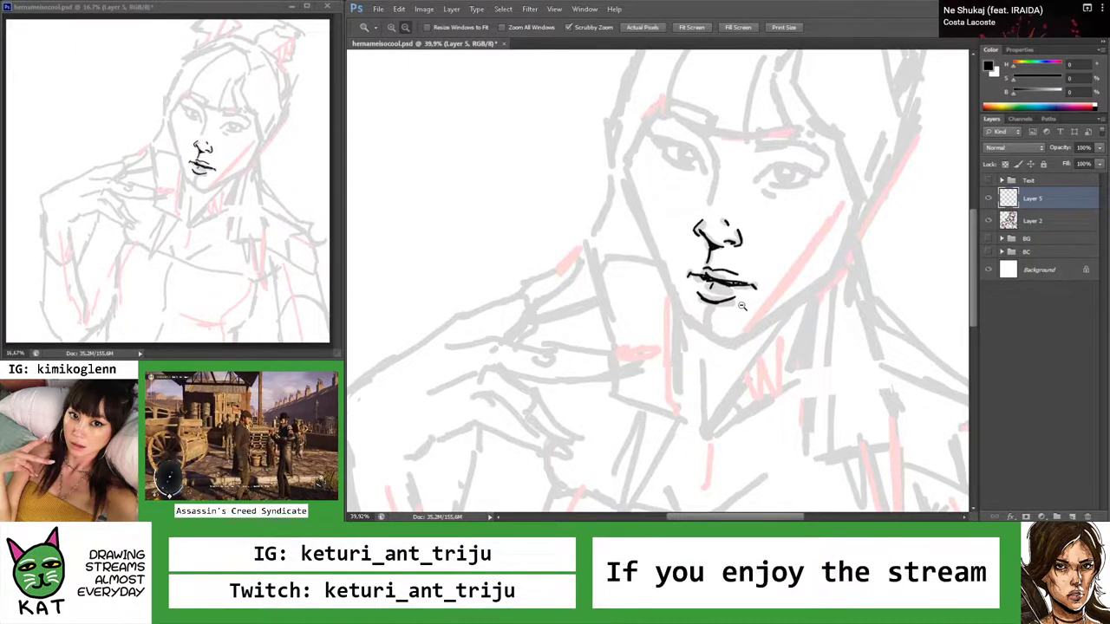
# Ink a short slanted shadow stroke on the chin, just beneath the lower lip line
pyautogui.moveTo(733, 290); pyautogui.dragTo(697, 267)
pyautogui.press('e')
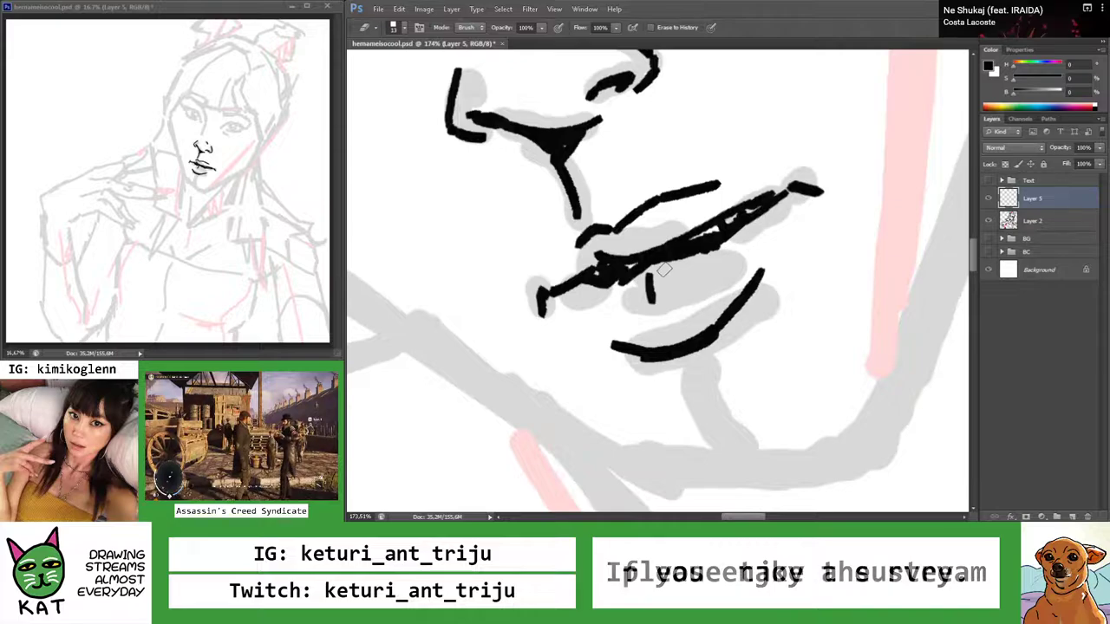
pyautogui.press('z')
pyautogui.moveTo(778, 228); pyautogui.dragTo(699, 251)
pyautogui.moveTo(760, 276)
pyautogui.mouseDown()
pyautogui.moveTo(702, 265)
pyautogui.moveTo(806, 268)
pyautogui.moveTo(749, 281)
pyautogui.moveTo(805, 294)
pyautogui.moveTo(720, 294)
pyautogui.moveTo(746, 295)
pyautogui.moveTo(731, 248)
pyautogui.moveTo(649, 234)
pyautogui.moveTo(698, 220)
pyautogui.moveTo(572, 231)
pyautogui.mouseUp()
pyautogui.press('b')
pyautogui.press('z')
pyautogui.press('b')
pyautogui.press('z')
pyautogui.moveTo(685, 273); pyautogui.dragTo(738, 292)
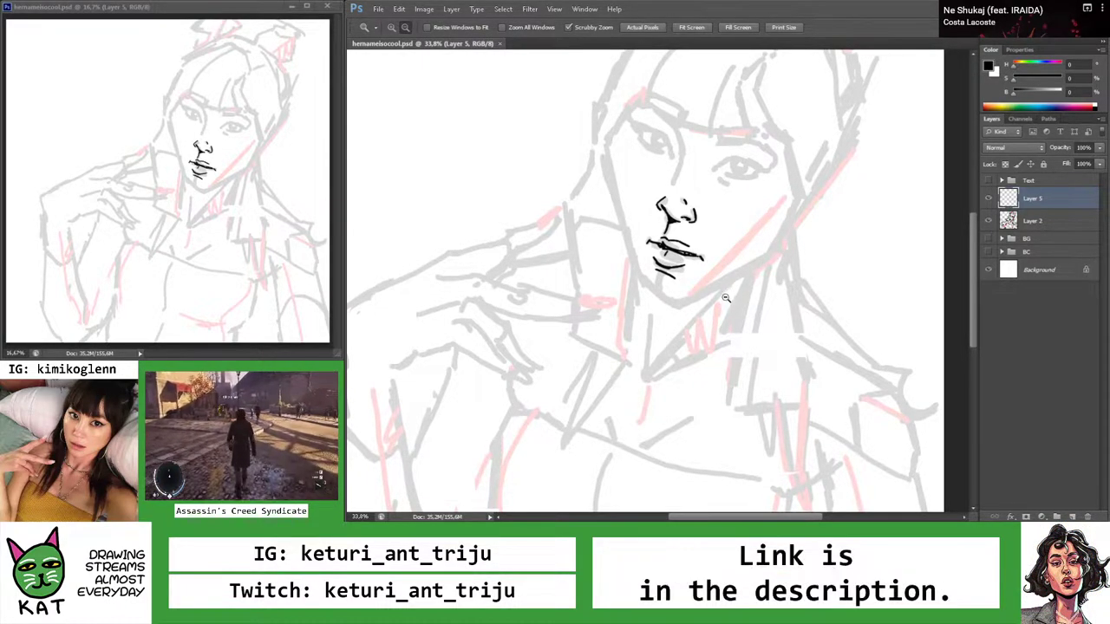
# Lasso the inked nose lines above the mouth and shift them slightly with the Move tool
pyautogui.moveTo(706, 201)
pyautogui.mouseDown()
pyautogui.moveTo(712, 190)
pyautogui.moveTo(745, 225)
pyautogui.mouseUp()
pyautogui.press('l')
pyautogui.moveTo(607, 142)
pyautogui.mouseDown()
pyautogui.moveTo(519, 241)
pyautogui.moveTo(621, 289)
pyautogui.mouseUp()
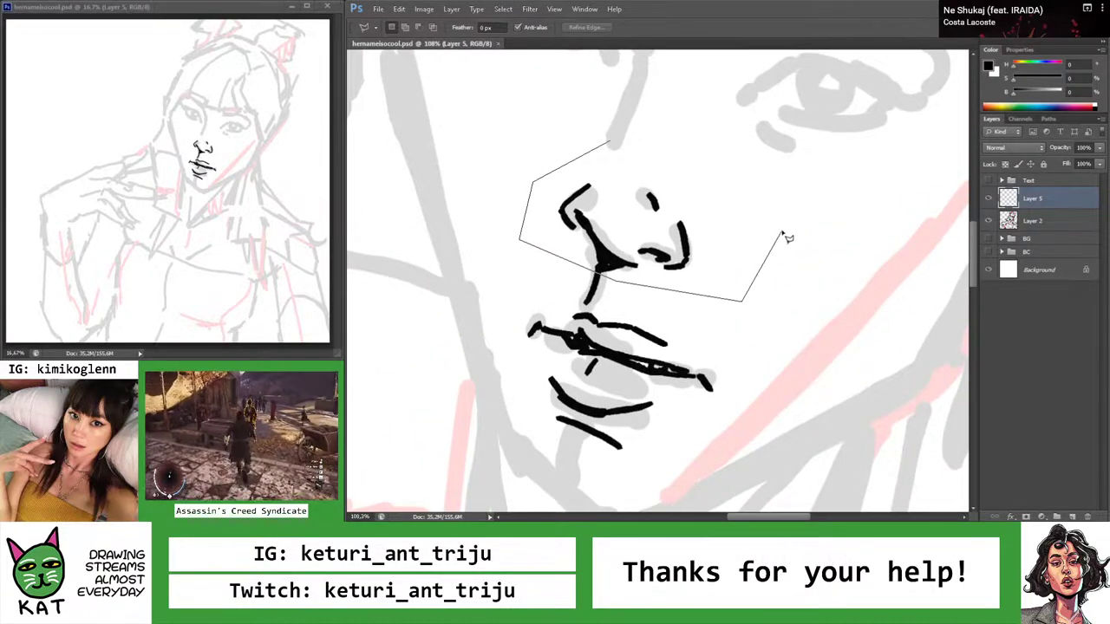
pyautogui.moveTo(785, 236); pyautogui.dragTo(780, 233)
pyautogui.press('v')
pyautogui.moveTo(791, 311); pyautogui.dragTo(788, 316)
pyautogui.press('Return')
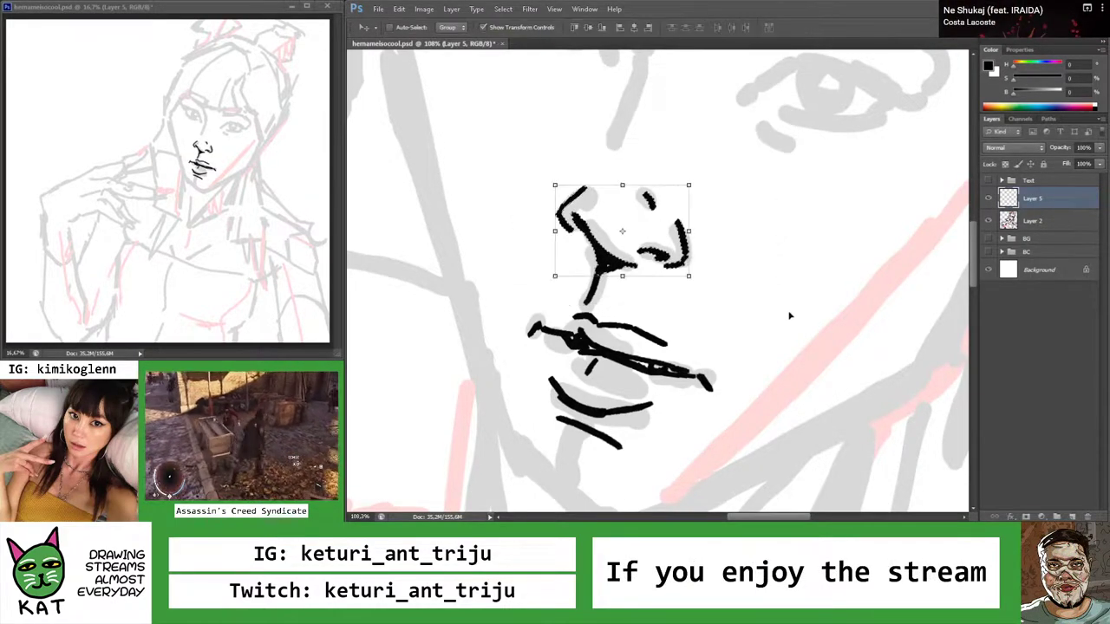
# Ink the upper lash line of the right-hand eye from its inner corner up to the iris, following the sketch
pyautogui.press('z')
pyautogui.moveTo(734, 292)
pyautogui.mouseDown()
pyautogui.moveTo(720, 277)
pyautogui.moveTo(730, 287)
pyautogui.moveTo(763, 228)
pyautogui.moveTo(719, 211)
pyautogui.mouseUp()
pyautogui.press('b')
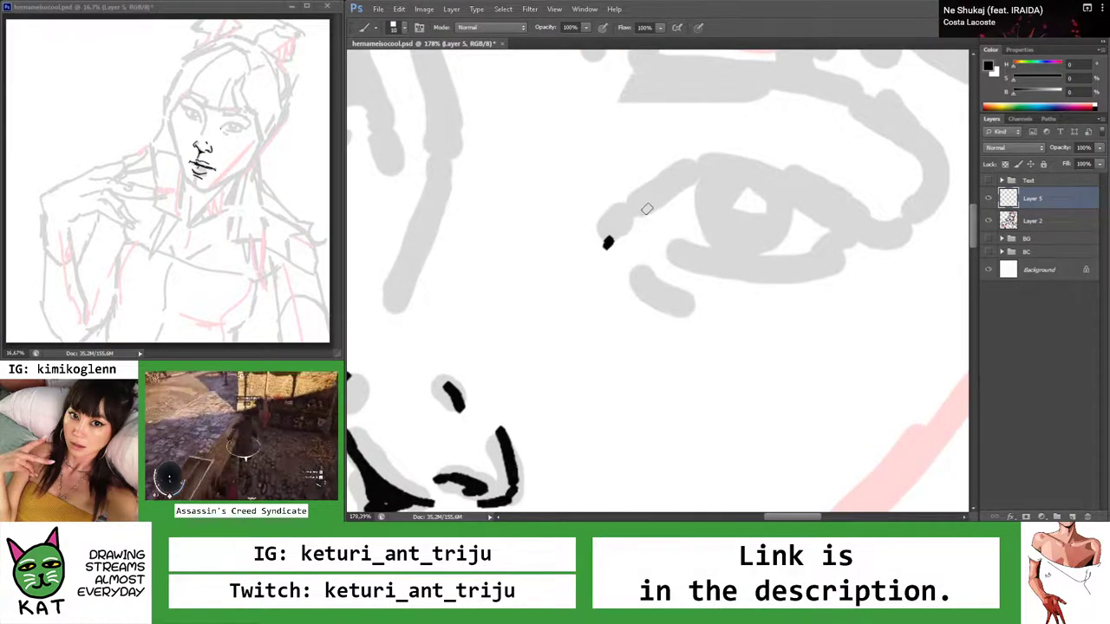
pyautogui.moveTo(608, 233); pyautogui.dragTo(681, 183)
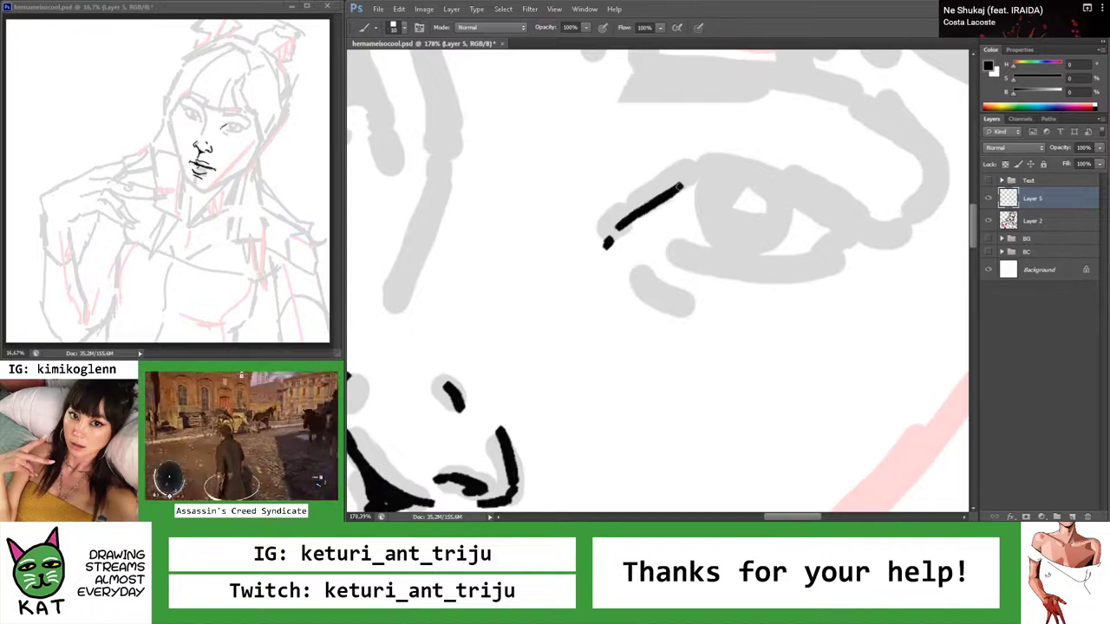
pyautogui.press('z')
pyautogui.moveTo(700, 177)
pyautogui.mouseDown()
pyautogui.moveTo(651, 184)
pyautogui.moveTo(756, 188)
pyautogui.mouseUp()
pyautogui.press('b')
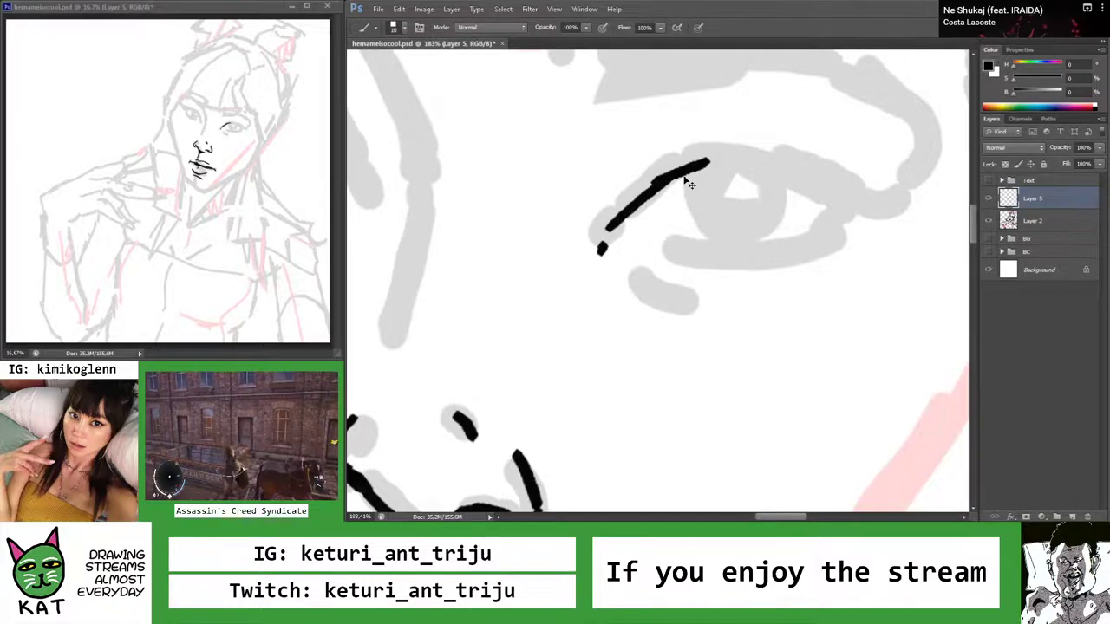
# Continue the upper lash line over the iris to the outer eye corner, closing its gap and thickening the stroke
pyautogui.press('z')
pyautogui.moveTo(667, 181); pyautogui.dragTo(631, 177)
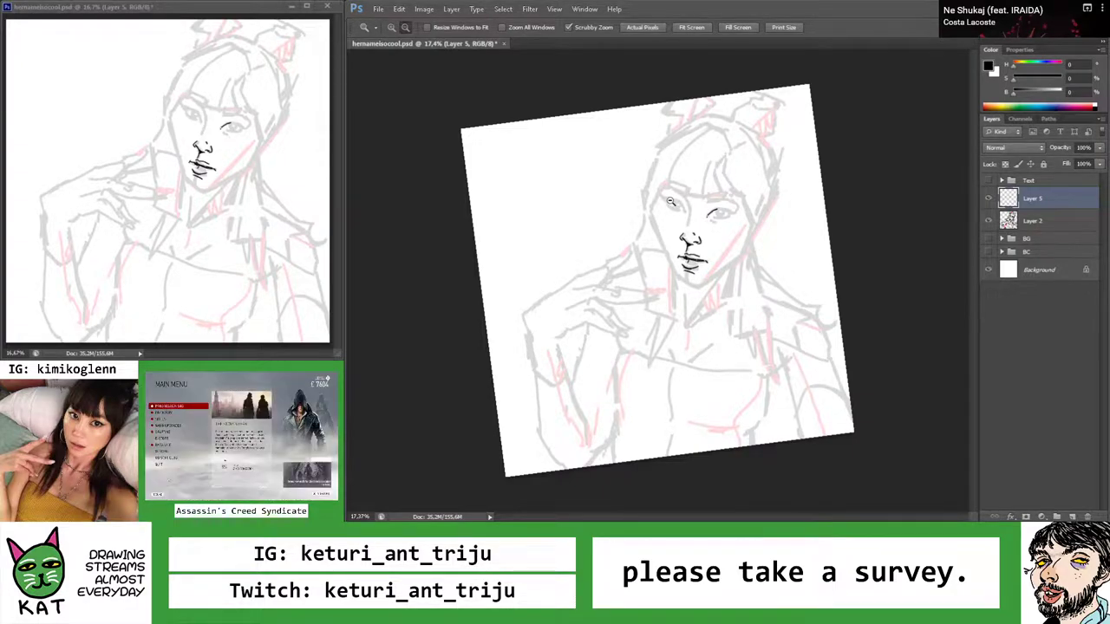
pyautogui.moveTo(726, 198)
pyautogui.mouseDown()
pyautogui.moveTo(745, 232)
pyautogui.moveTo(798, 248)
pyautogui.moveTo(775, 199)
pyautogui.moveTo(651, 165)
pyautogui.moveTo(539, 213)
pyautogui.mouseUp()
pyautogui.press('r')
pyautogui.press('b')
pyautogui.hotkey('ctrl', 'z')
pyautogui.hotkey('ctrl', 'z')
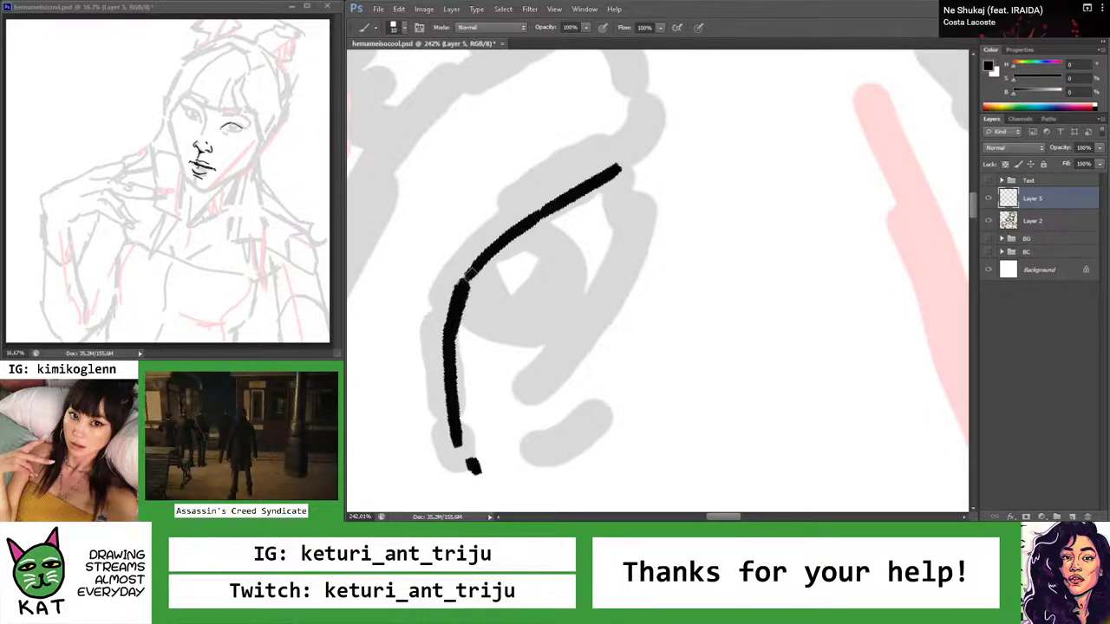
pyautogui.press('z')
pyautogui.hotkey('ctrl', 'z')
pyautogui.press('b')
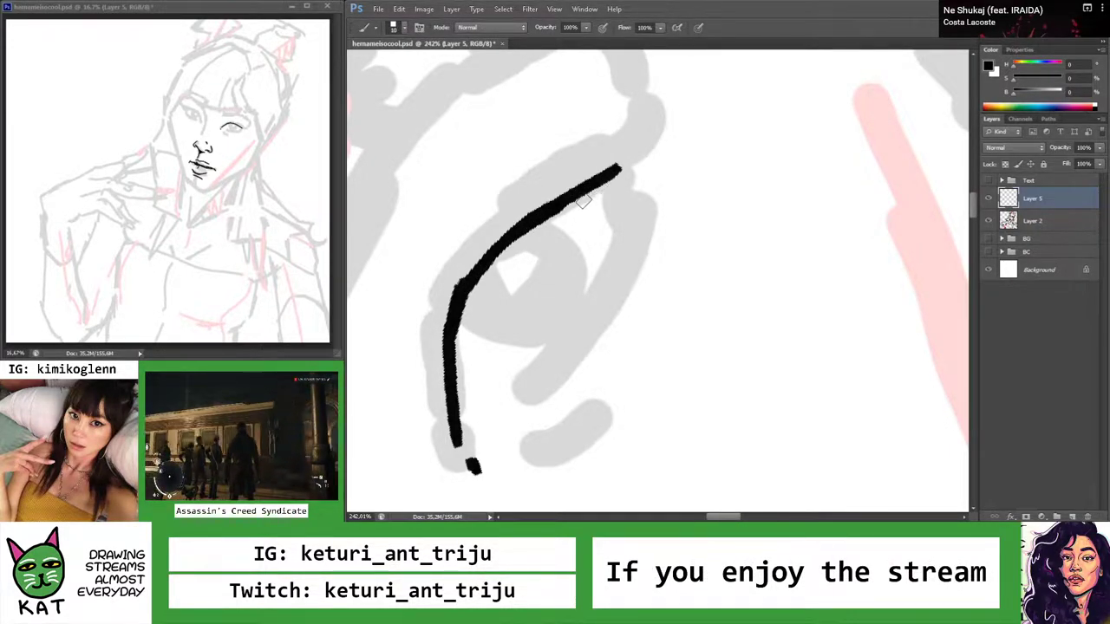
# Ink a short upward eyeliner flick beyond the outer corner of the right-hand eye
pyautogui.press('z')
pyautogui.scroll(-10, 583, 199)
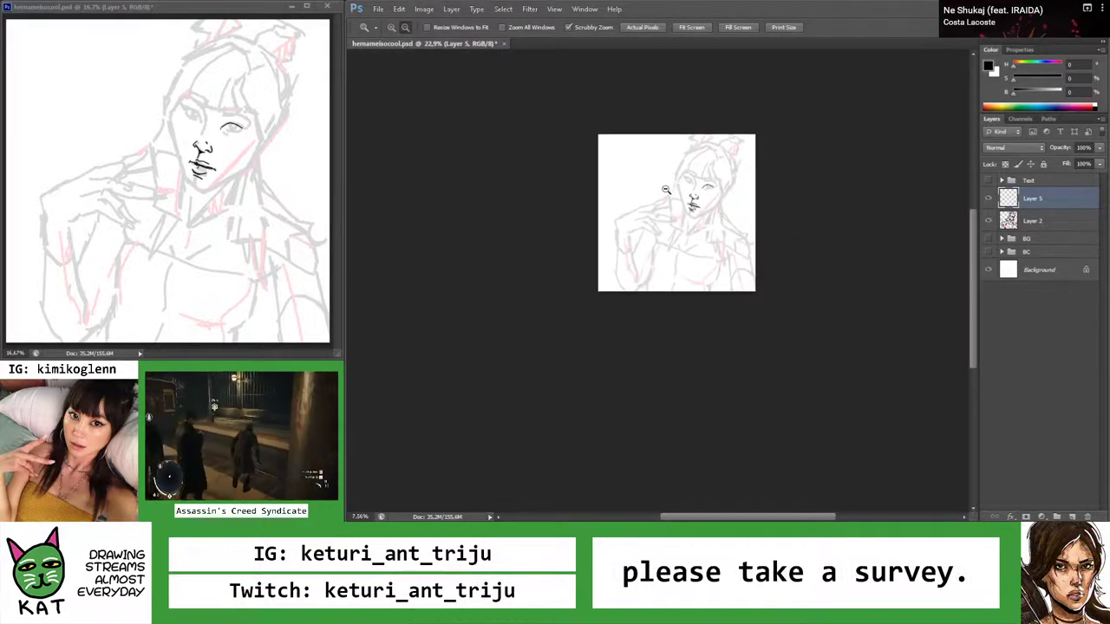
pyautogui.scroll(7, 662, 189)
pyautogui.scroll(-4, 715, 217)
pyautogui.scroll(2, 716, 217)
pyautogui.scroll(1, 692, 172)
pyautogui.press('b')
pyautogui.scroll(15, 693, 173)
pyautogui.click(694, 173)
pyautogui.press('r')
pyautogui.moveTo(719, 183)
pyautogui.mouseDown()
pyautogui.moveTo(706, 156)
pyautogui.moveTo(672, 141)
pyautogui.moveTo(716, 121)
pyautogui.moveTo(703, 143)
pyautogui.moveTo(566, 179)
pyautogui.moveTo(674, 179)
pyautogui.mouseUp()
pyautogui.press('z')
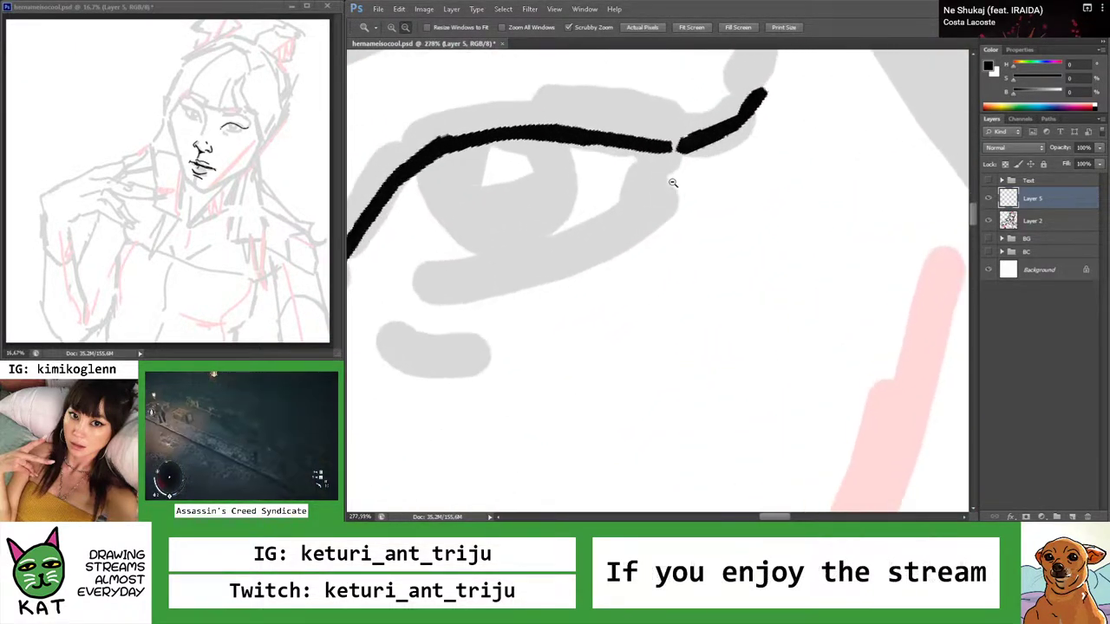
pyautogui.press('b')
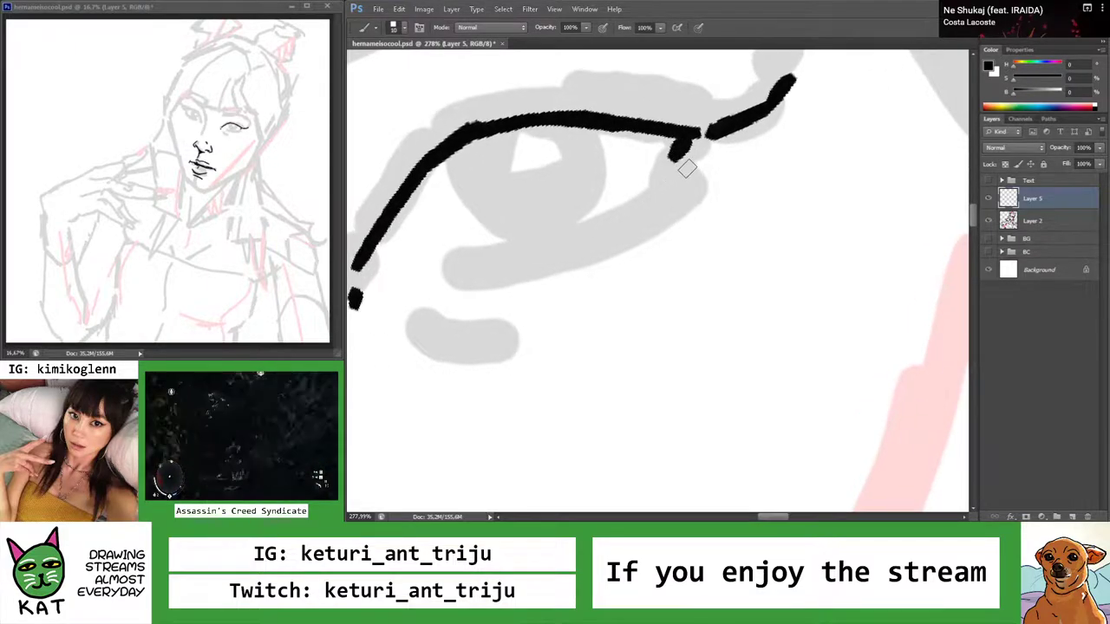
# Ink a short lower lid stroke running down and inward from the outer corner of the right-hand eye
pyautogui.moveTo(680, 158); pyautogui.dragTo(620, 216)
pyautogui.hotkey('ctrl', 'z')
pyautogui.moveTo(699, 142)
pyautogui.mouseDown()
pyautogui.moveTo(663, 198)
pyautogui.moveTo(552, 221)
pyautogui.moveTo(642, 222)
pyautogui.mouseUp()
pyautogui.press('z')
pyautogui.moveTo(666, 173); pyautogui.dragTo(662, 218)
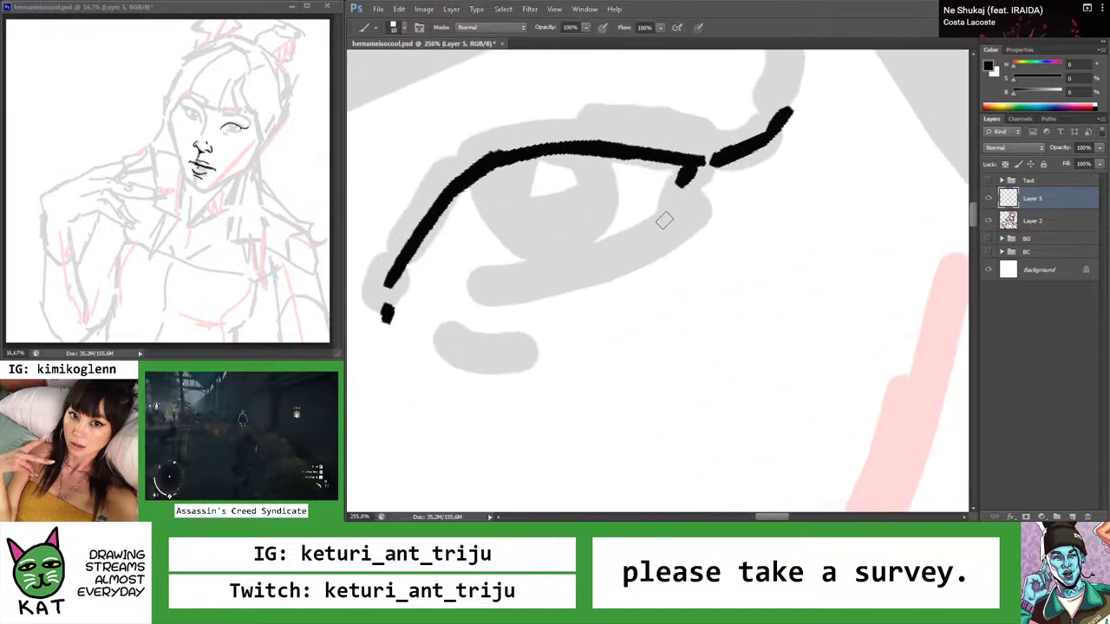
pyautogui.moveTo(694, 173)
pyautogui.mouseDown()
pyautogui.moveTo(650, 231)
pyautogui.moveTo(564, 231)
pyautogui.moveTo(635, 238)
pyautogui.mouseUp()
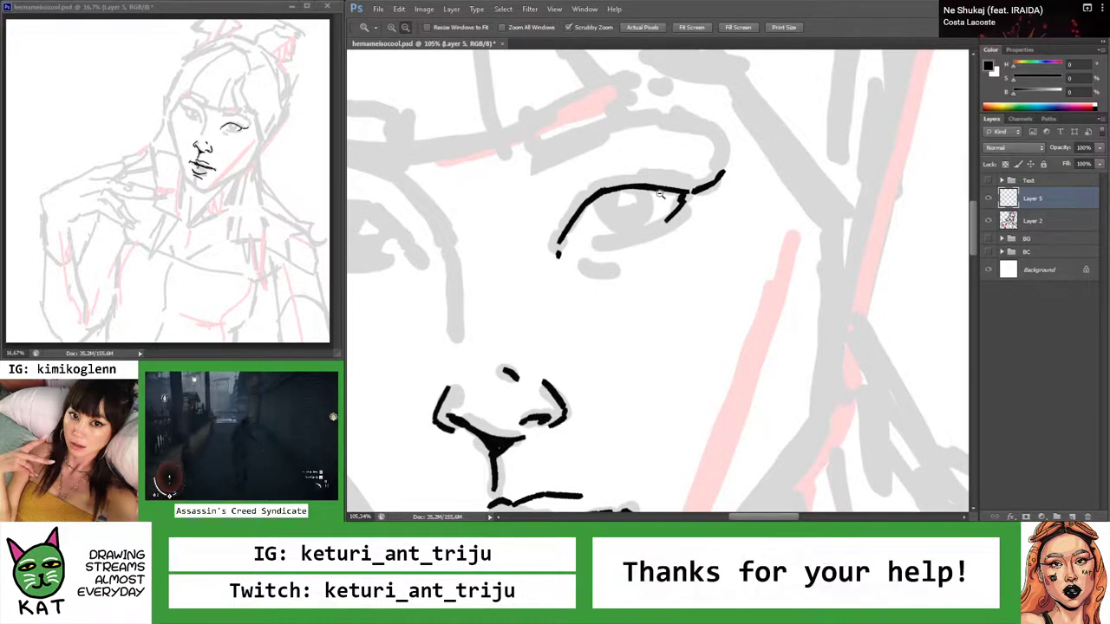
# Try inking the upper edge of the eyeliner wing and filling it solid into a thicker lash line
pyautogui.moveTo(686, 191); pyautogui.dragTo(701, 187)
pyautogui.press('b')
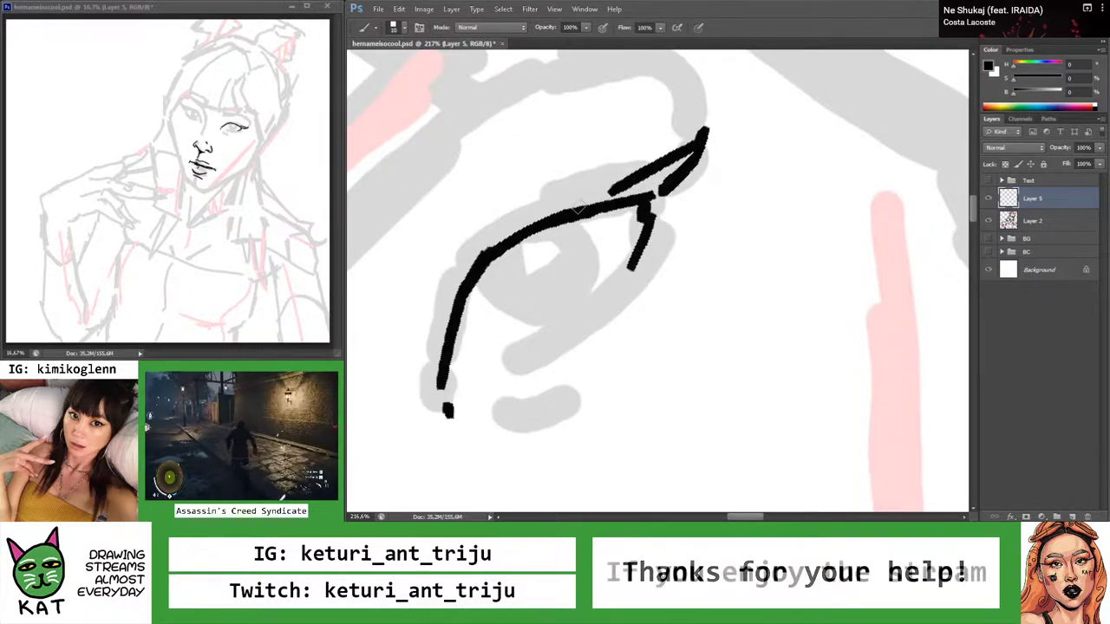
pyautogui.press('r')
pyautogui.moveTo(478, 266); pyautogui.dragTo(470, 213)
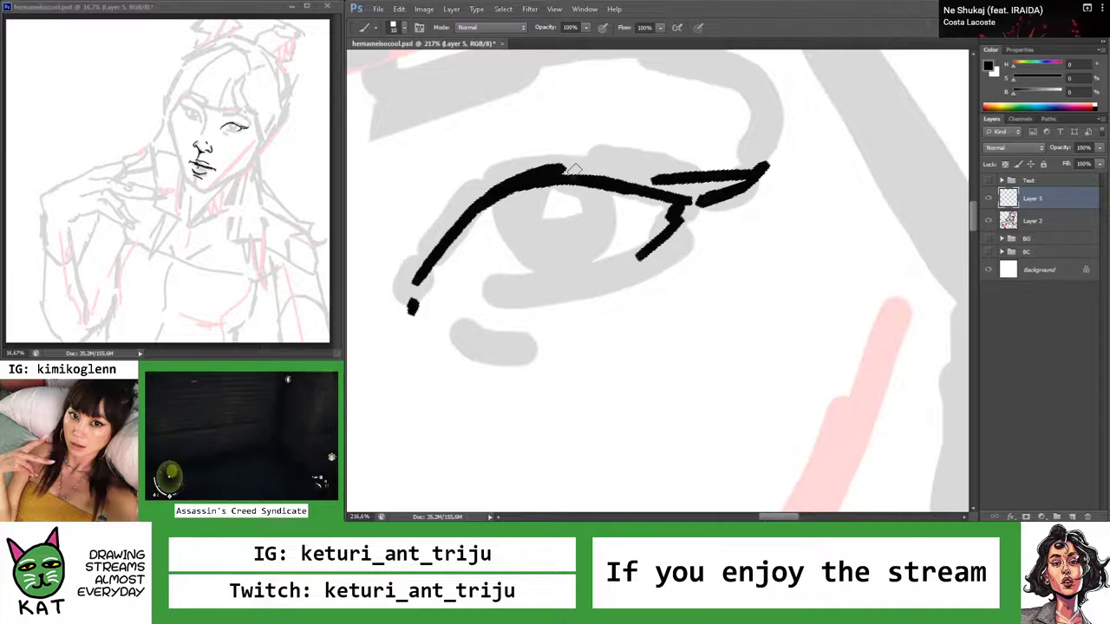
pyautogui.press('r')
pyautogui.moveTo(500, 195); pyautogui.dragTo(570, 171)
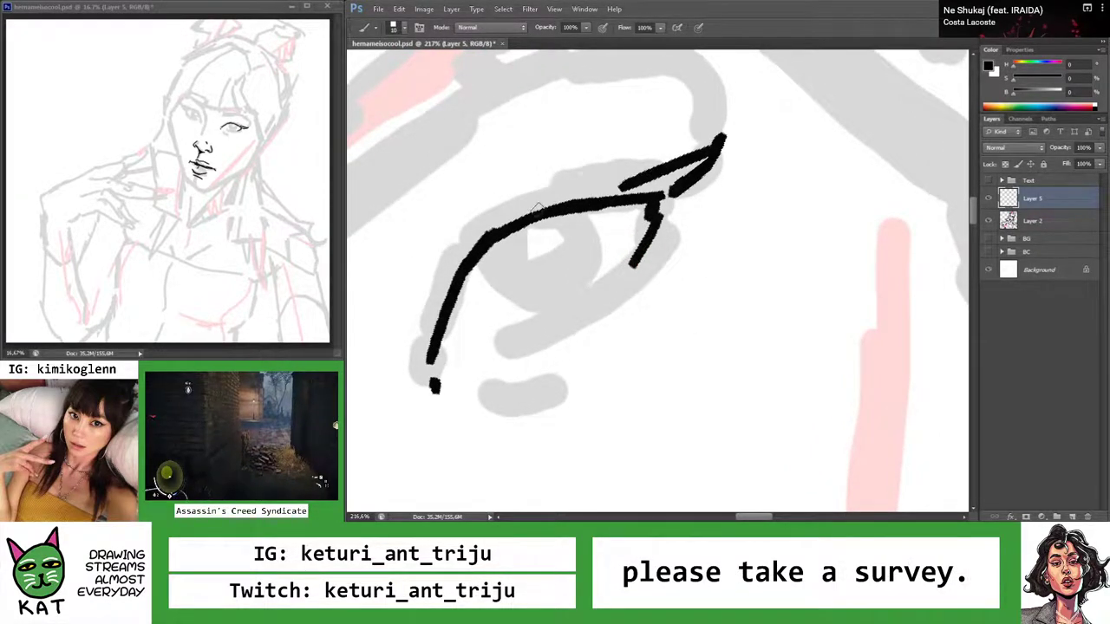
pyautogui.moveTo(502, 229)
pyautogui.mouseDown()
pyautogui.moveTo(644, 178)
pyautogui.moveTo(638, 192)
pyautogui.moveTo(653, 176)
pyautogui.moveTo(630, 198)
pyautogui.mouseUp()
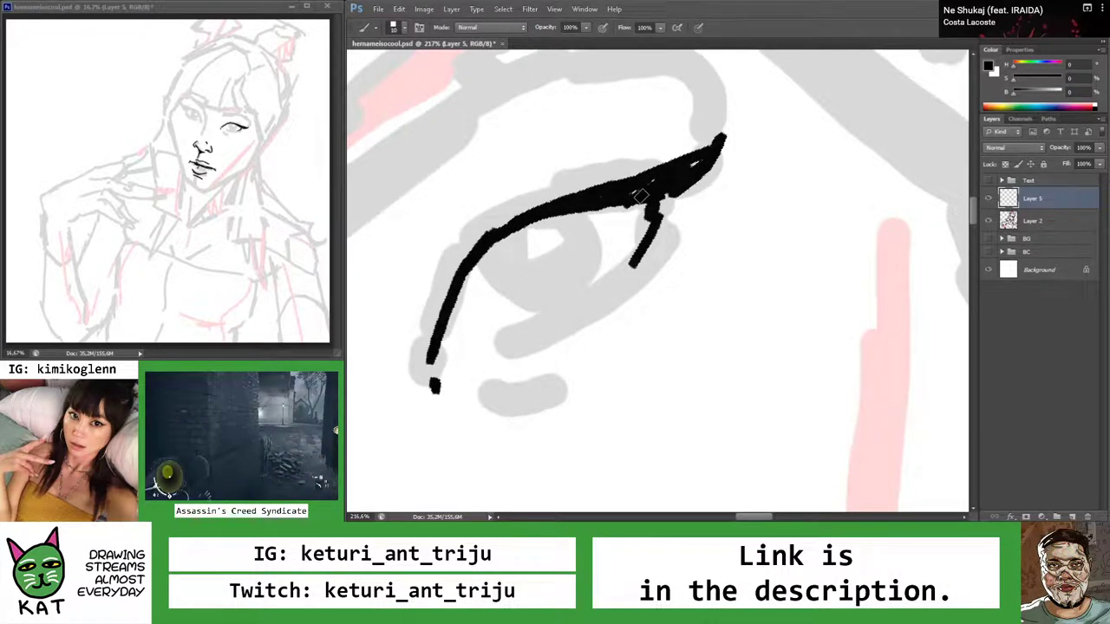
pyautogui.press('z')
pyautogui.hotkey('ctrl', '0')
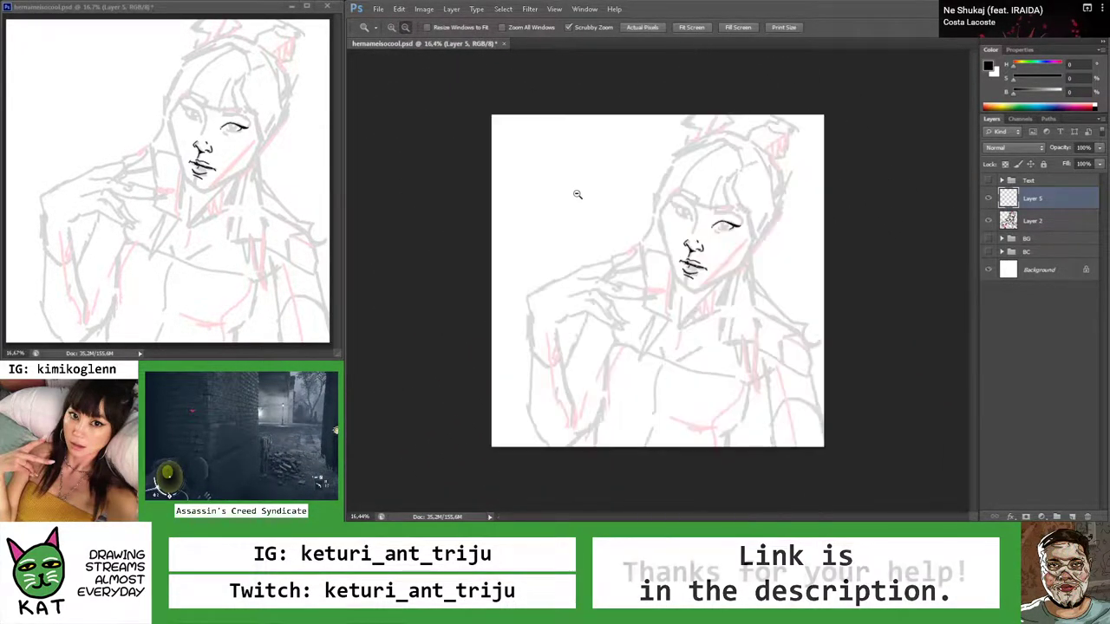
# Erase the eyeliner wing strokes beyond the outer corner, keeping the upper lash line and lower lid stroke
pyautogui.moveTo(695, 227); pyautogui.dragTo(778, 240)
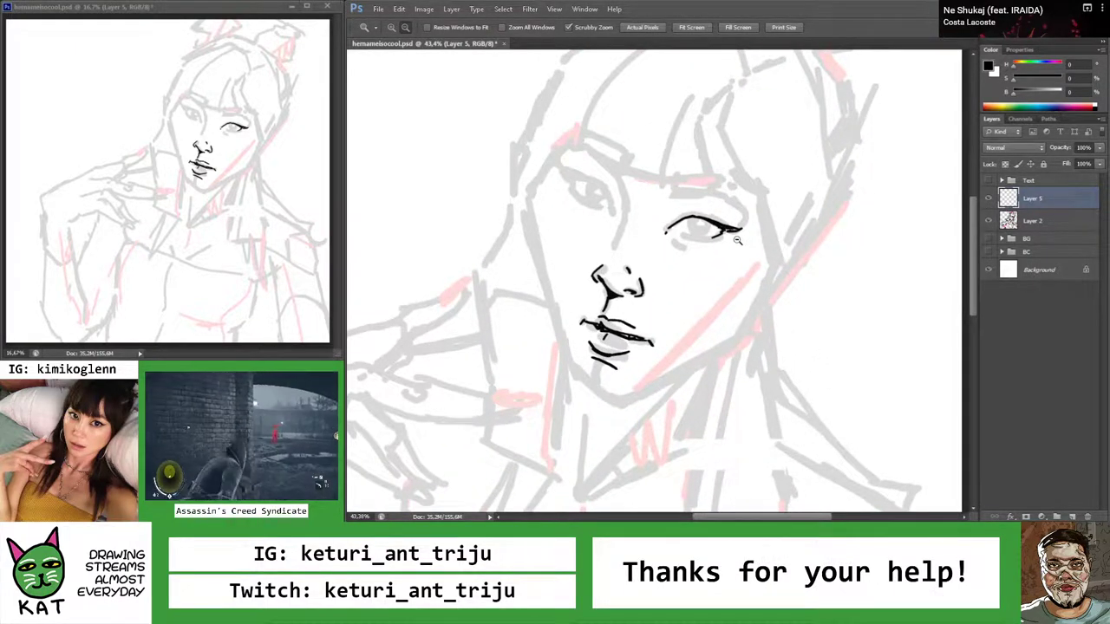
pyautogui.moveTo(733, 254); pyautogui.dragTo(772, 255)
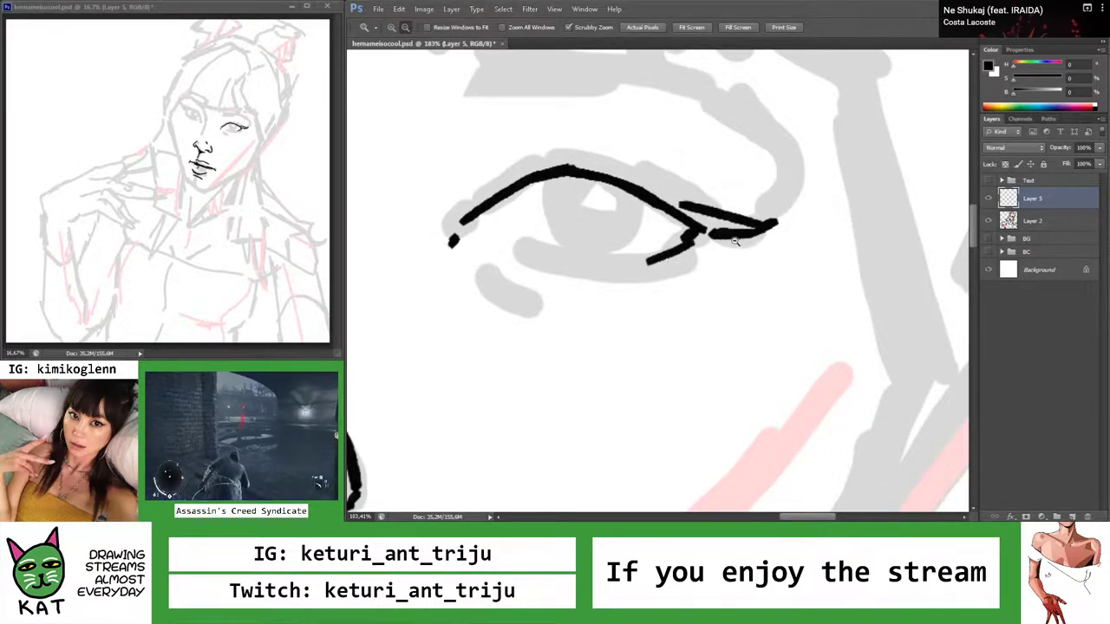
pyautogui.press('e')
pyautogui.moveTo(687, 210); pyautogui.dragTo(767, 236)
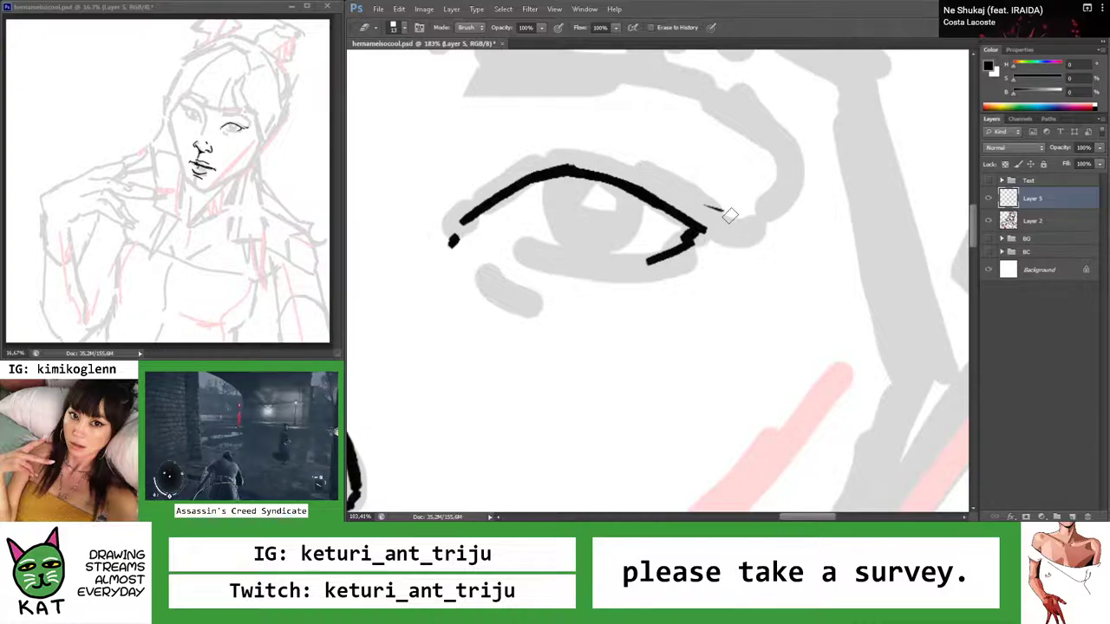
# Extend the upper lash line slightly past the outer corner and ink a new upward wing flick from its end
pyautogui.press('r')
pyautogui.moveTo(731, 225); pyautogui.dragTo(705, 164)
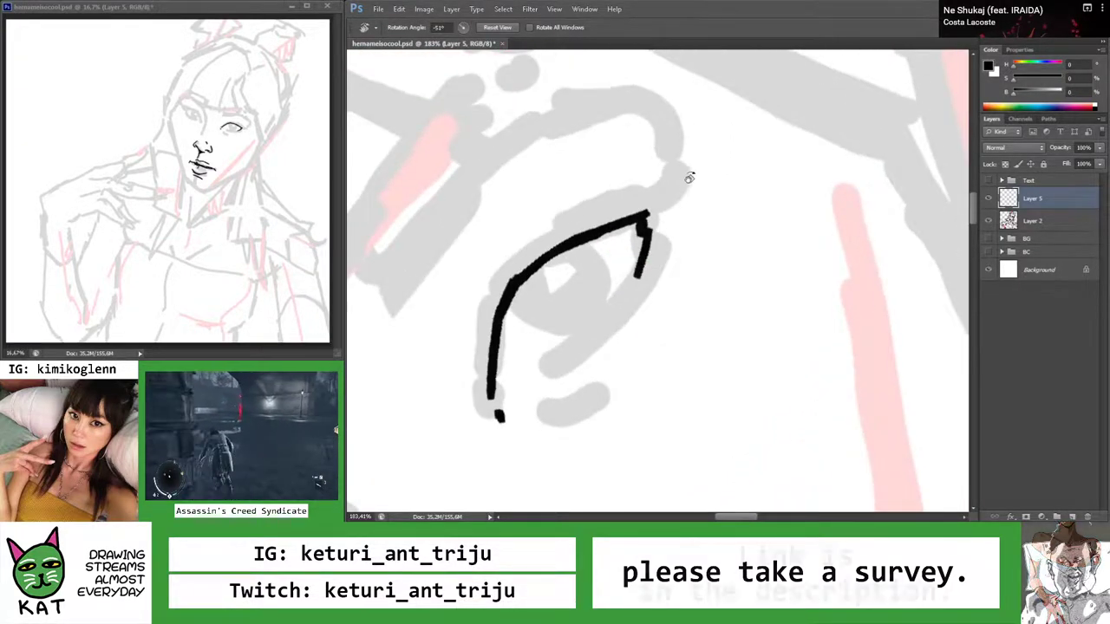
pyautogui.press('b')
pyautogui.scroll(3, 680, 208)
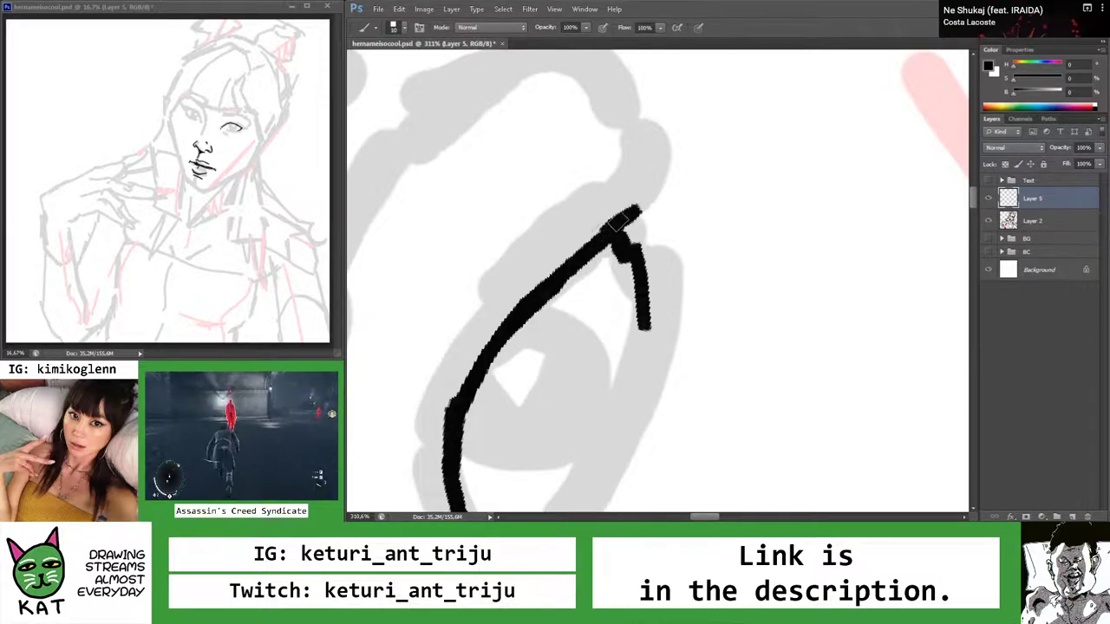
pyautogui.moveTo(635, 215); pyautogui.dragTo(646, 208)
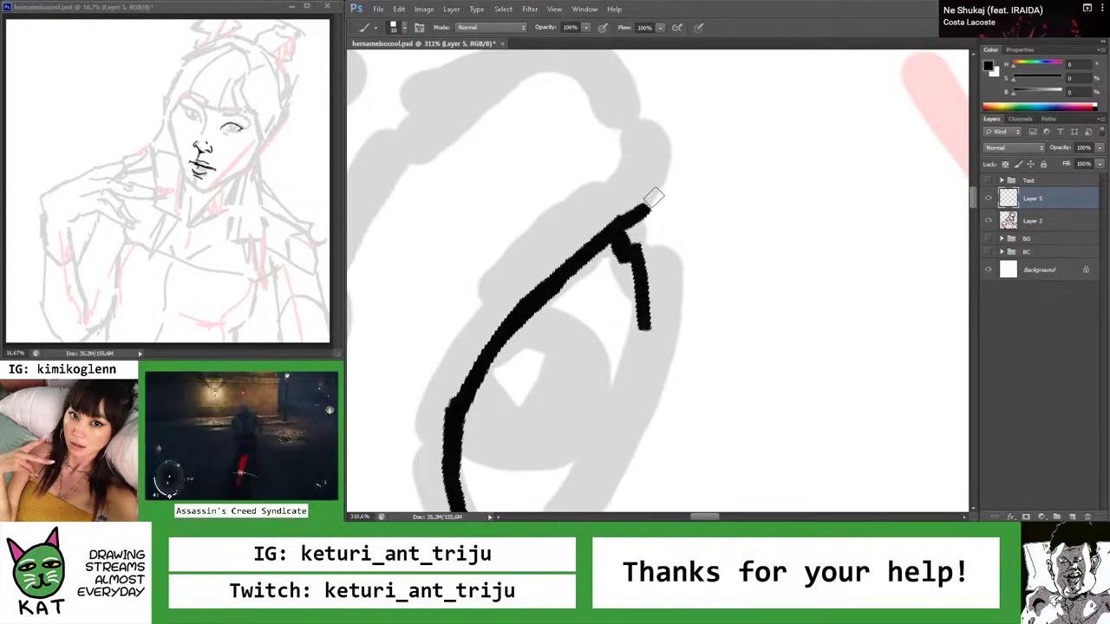
pyautogui.moveTo(652, 201)
pyautogui.mouseDown()
pyautogui.moveTo(731, 230)
pyautogui.moveTo(751, 181)
pyautogui.moveTo(704, 225)
pyautogui.mouseUp()
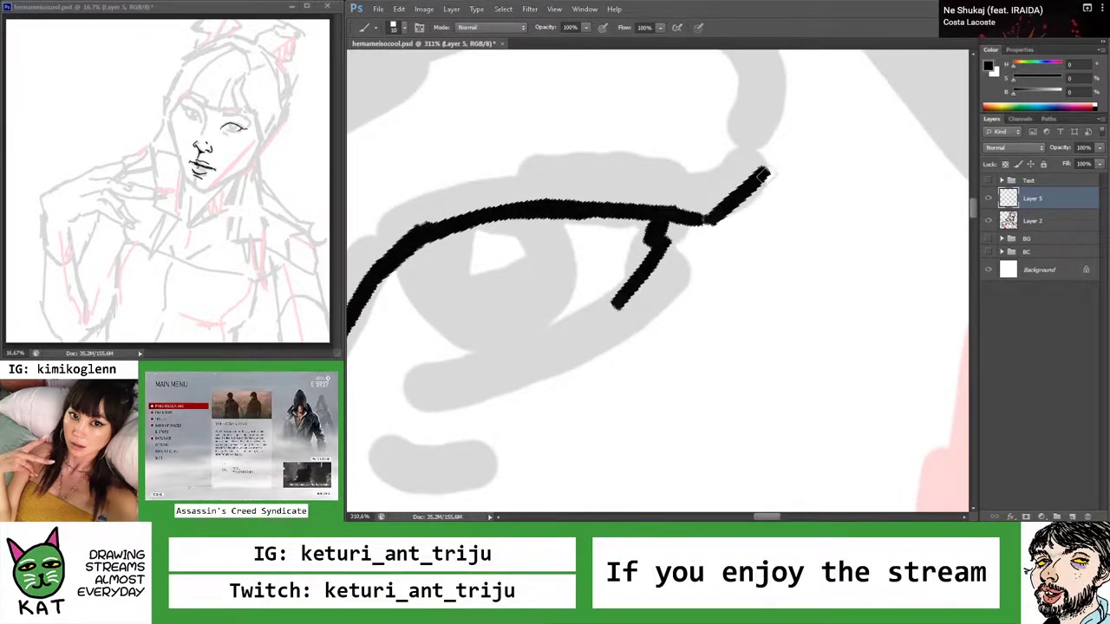
# Ink the upper edge of the new wing back to the lash line and fill most of the space between them
pyautogui.press('r')
pyautogui.moveTo(756, 165)
pyautogui.mouseDown()
pyautogui.moveTo(699, 130)
pyautogui.moveTo(668, 153)
pyautogui.moveTo(678, 164)
pyautogui.mouseUp()
pyautogui.press('b')
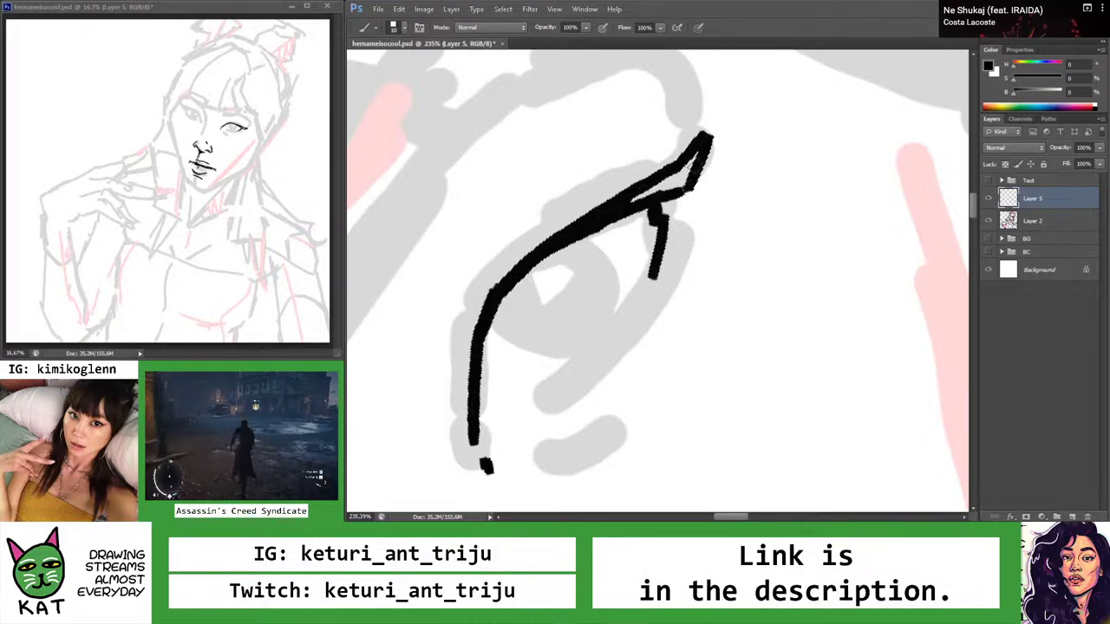
pyautogui.scroll(-5, 693, 165)
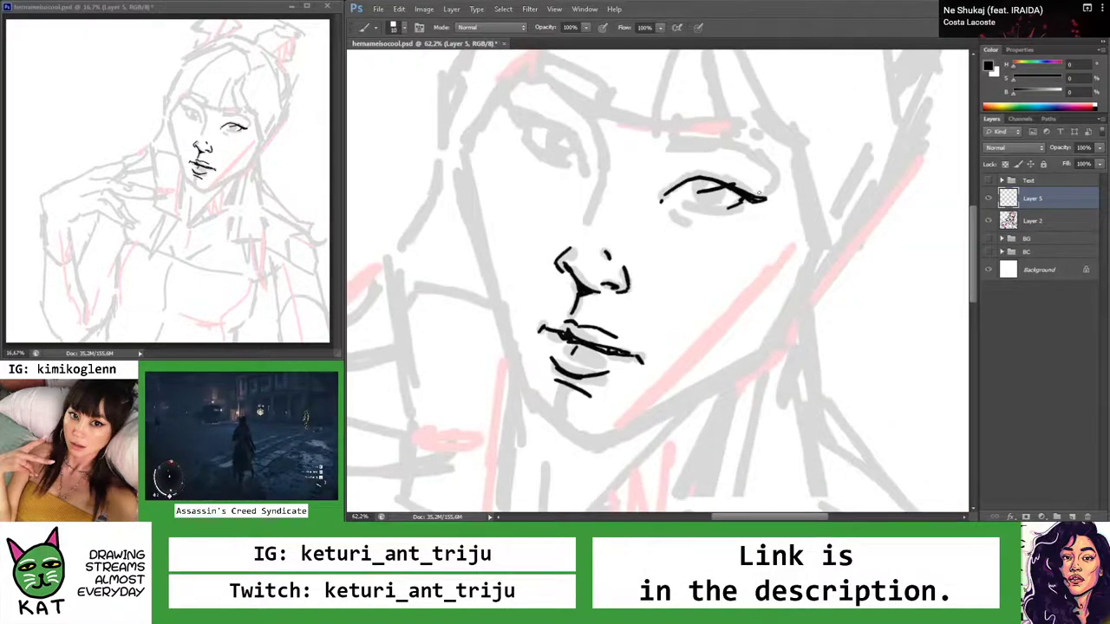
pyautogui.press('r')
pyautogui.scroll(-4, 765, 196)
pyautogui.scroll(8, 780, 208)
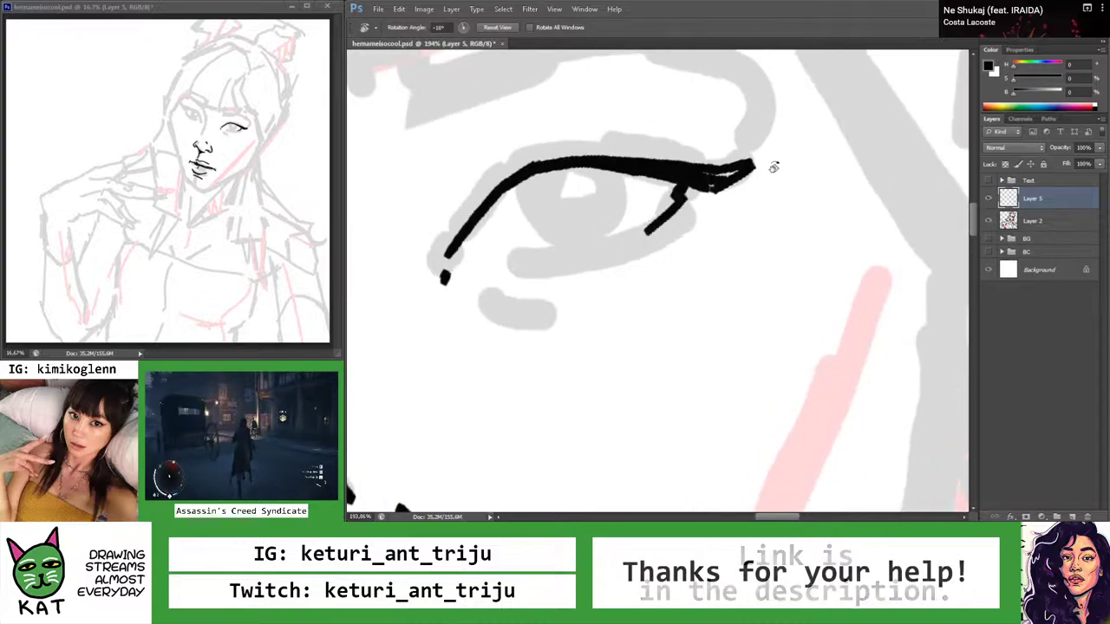
# Extend the tip of the eyeliner wing slightly outward and upward, and save the document
pyautogui.moveTo(774, 167); pyautogui.dragTo(769, 153)
pyautogui.press('z')
pyautogui.scroll(3, 783, 149)
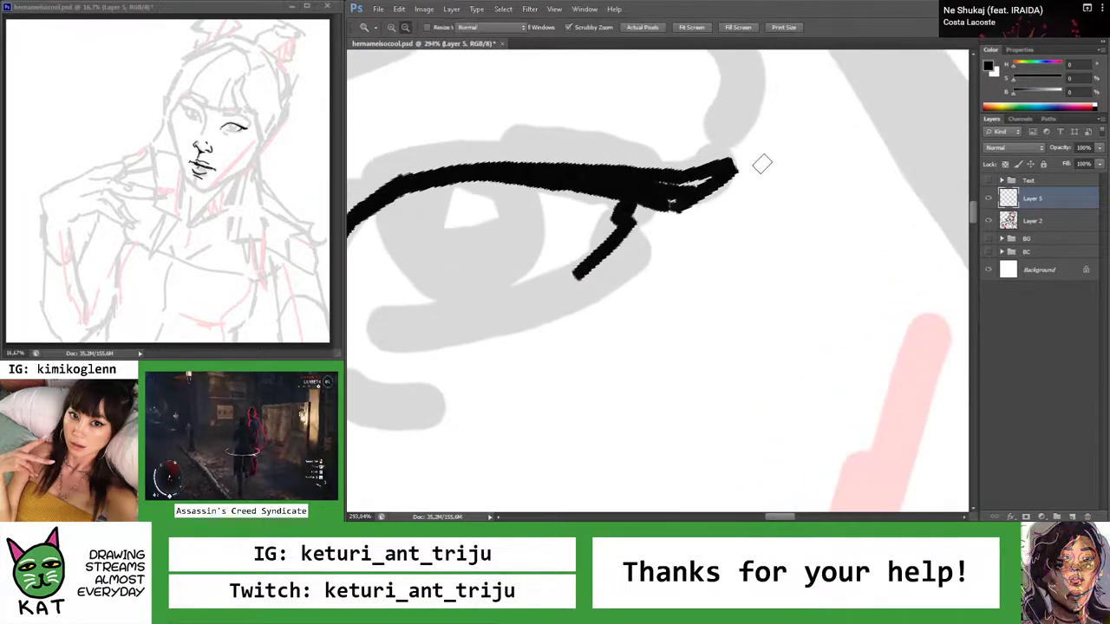
pyautogui.press('b')
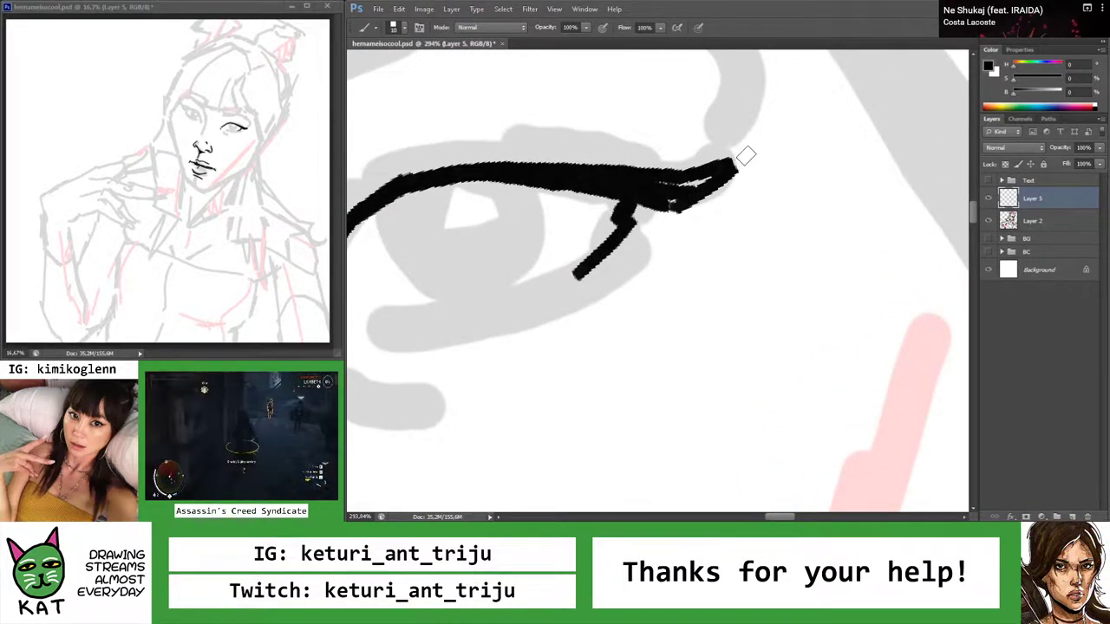
pyautogui.scroll(-5, 746, 156)
pyautogui.scroll(8, 767, 167)
pyautogui.press('z')
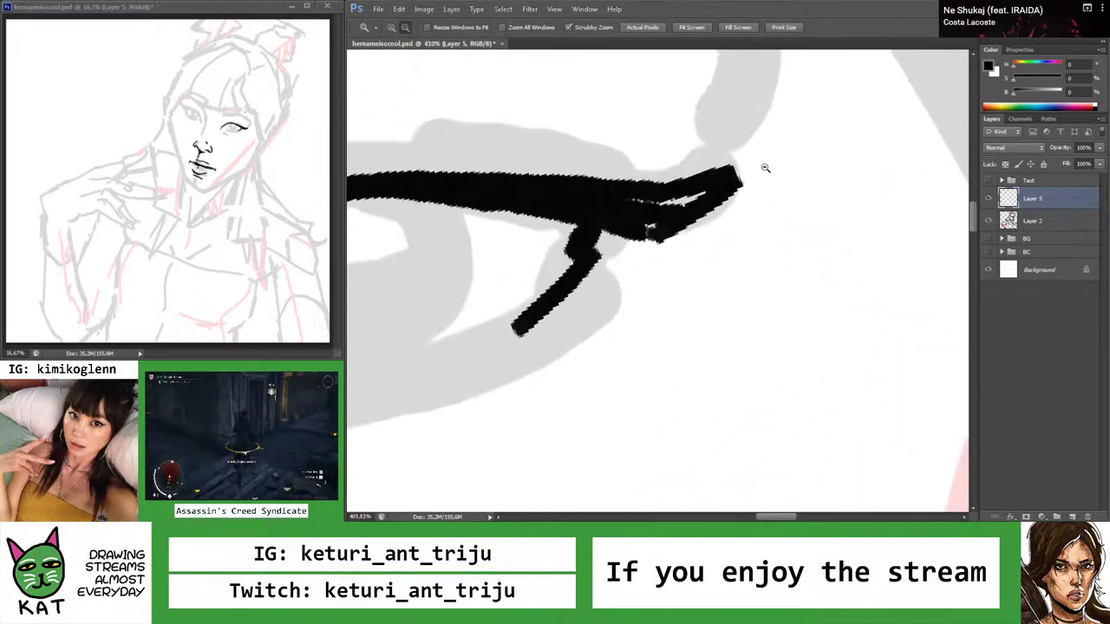
pyautogui.press('b')
pyautogui.scroll(-5, 704, 202)
pyautogui.scroll(5, 703, 202)
pyautogui.press('z')
pyautogui.scroll(-1, 643, 198)
pyautogui.scroll(4, 739, 182)
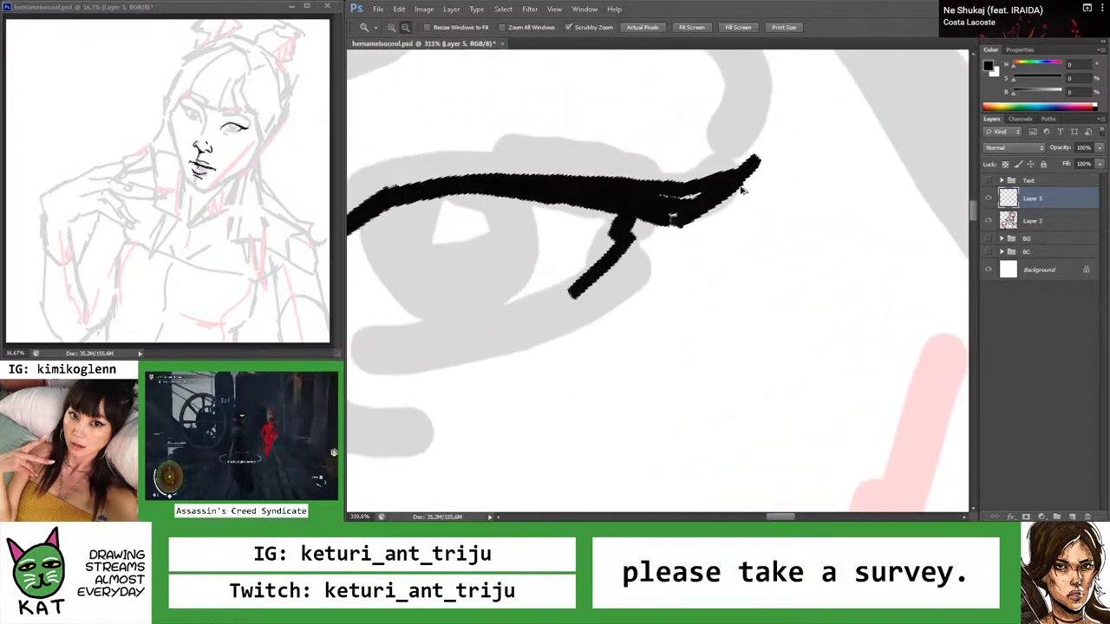
pyautogui.scroll(-6, 659, 191)
pyautogui.scroll(1, 603, 192)
pyautogui.press('Escape')
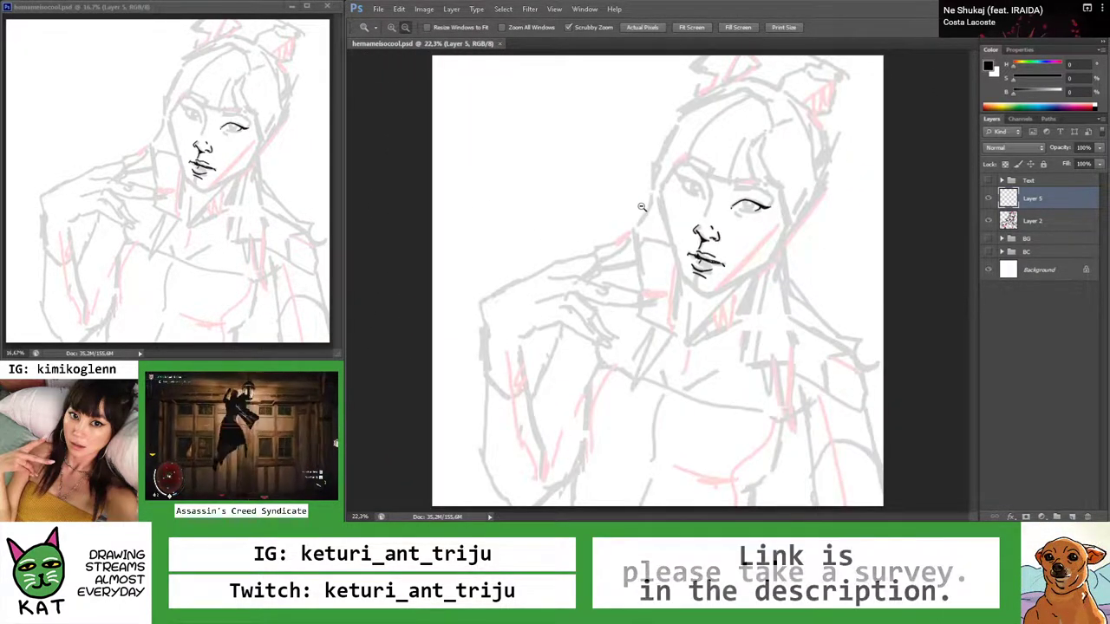
# Thicken the top edge of the lash line above the iris, smooth it toward the inner corner, and save the document
pyautogui.scroll(6, 764, 227)
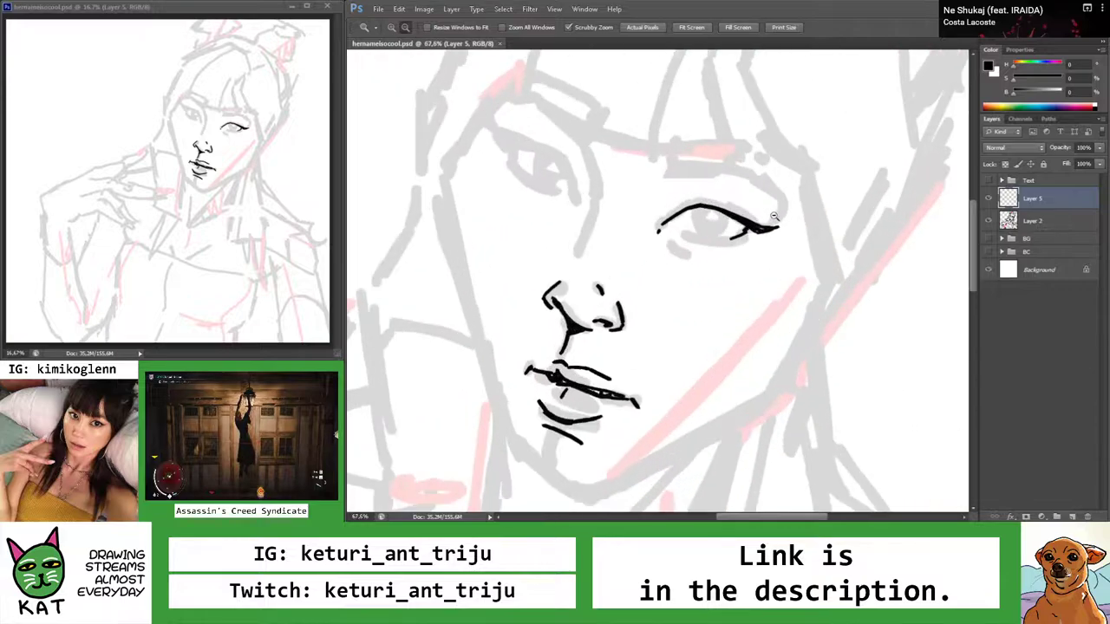
pyautogui.press('r')
pyautogui.moveTo(751, 221)
pyautogui.mouseDown()
pyautogui.moveTo(661, 171)
pyautogui.moveTo(581, 213)
pyautogui.moveTo(608, 192)
pyautogui.mouseUp()
pyautogui.scroll(2, 661, 170)
pyautogui.press('b')
pyautogui.press('r')
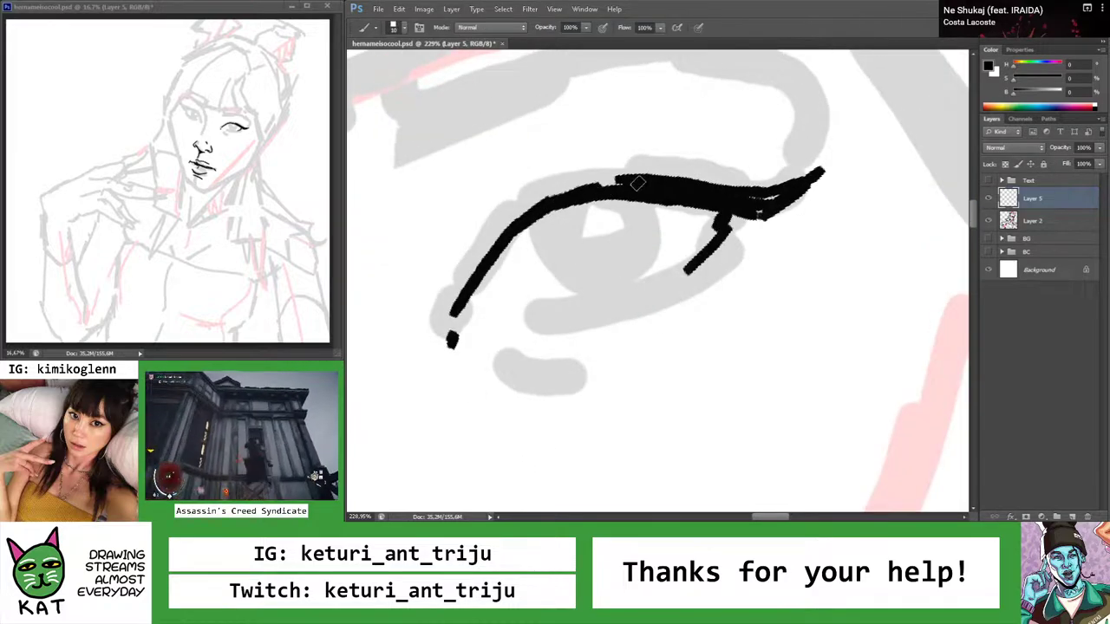
pyautogui.scroll(-5, 623, 182)
pyautogui.scroll(5, 548, 204)
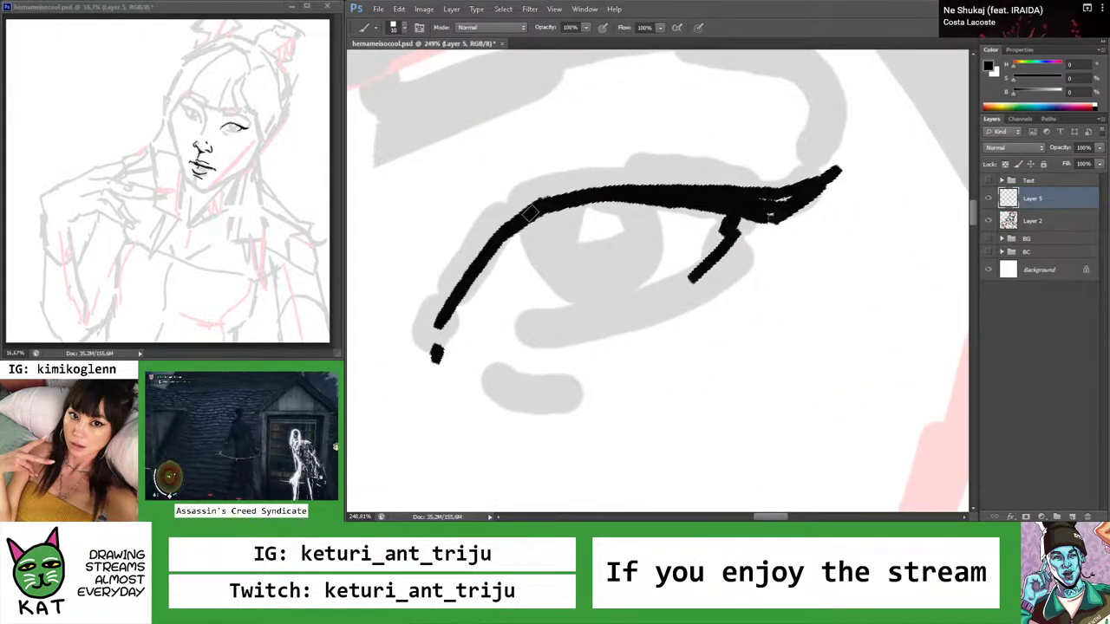
pyautogui.press('z')
pyautogui.moveTo(745, 208)
pyautogui.mouseDown()
pyautogui.moveTo(607, 186)
pyautogui.moveTo(764, 212)
pyautogui.mouseUp()
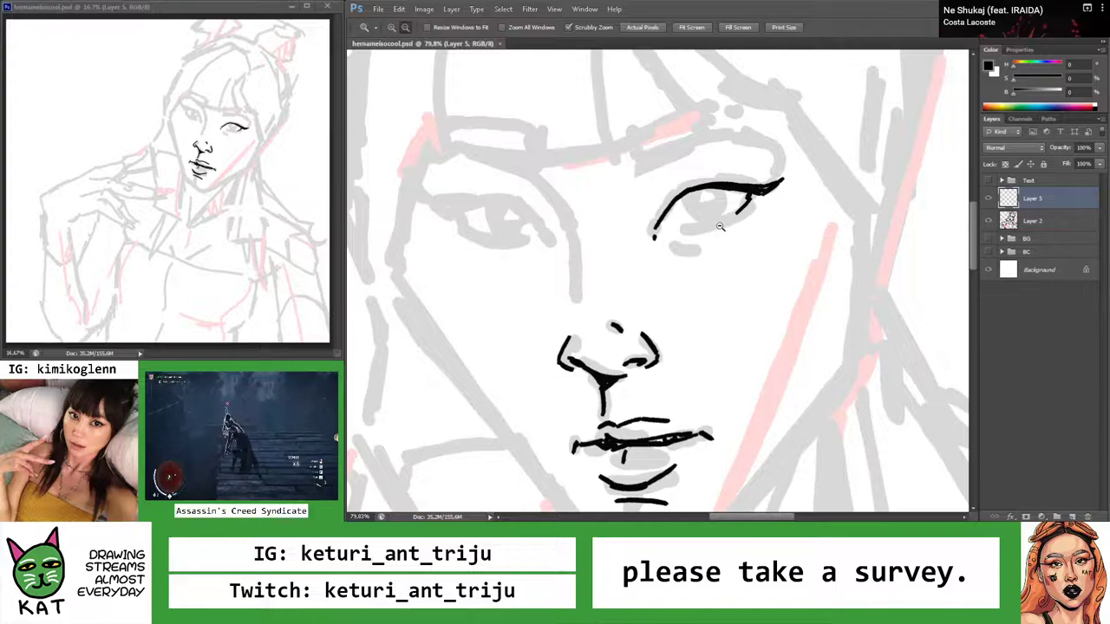
# Ink a short stroke branching inward from the underside of the right-hand eye's lash line near the inner corner
pyautogui.scroll(5, 694, 232)
pyautogui.press('b')
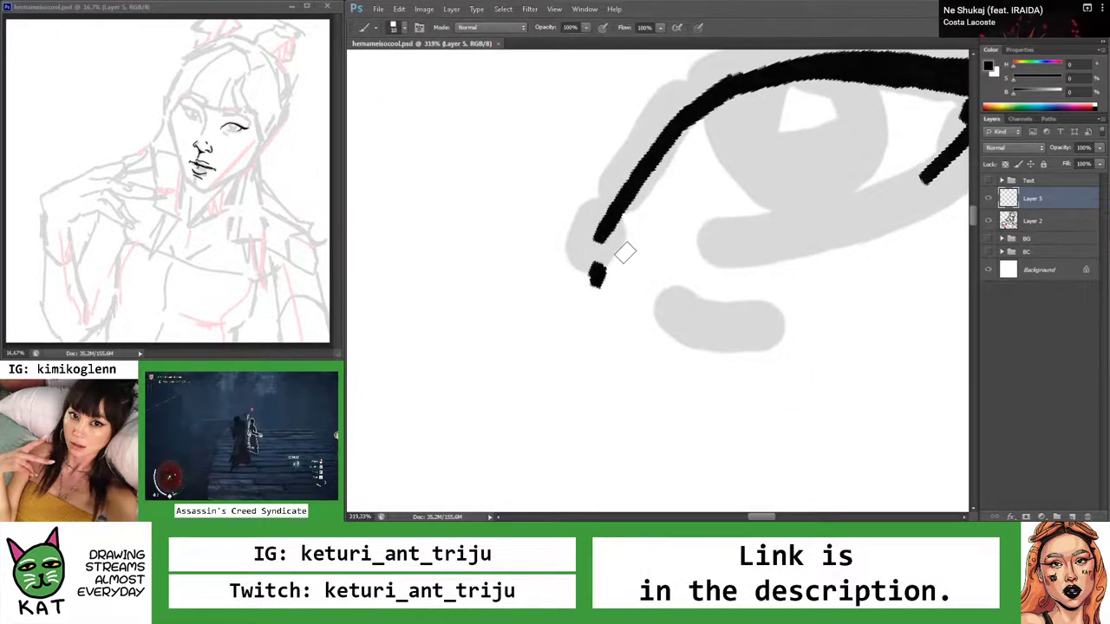
pyautogui.moveTo(596, 274)
pyautogui.mouseDown()
pyautogui.moveTo(588, 269)
pyautogui.moveTo(627, 274)
pyautogui.moveTo(652, 247)
pyautogui.moveTo(681, 259)
pyautogui.moveTo(617, 279)
pyautogui.moveTo(528, 275)
pyautogui.moveTo(609, 279)
pyautogui.moveTo(652, 300)
pyautogui.moveTo(672, 290)
pyautogui.mouseUp()
pyautogui.press('v')
pyautogui.press('b')
pyautogui.press('z')
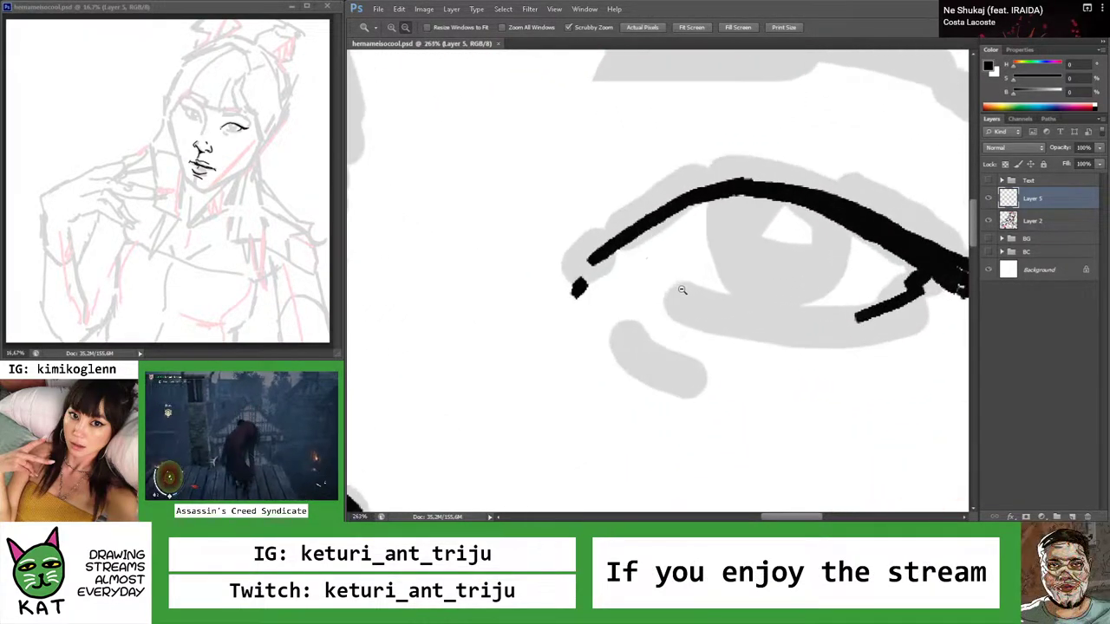
pyautogui.moveTo(637, 254); pyautogui.dragTo(650, 243)
pyautogui.press('b')
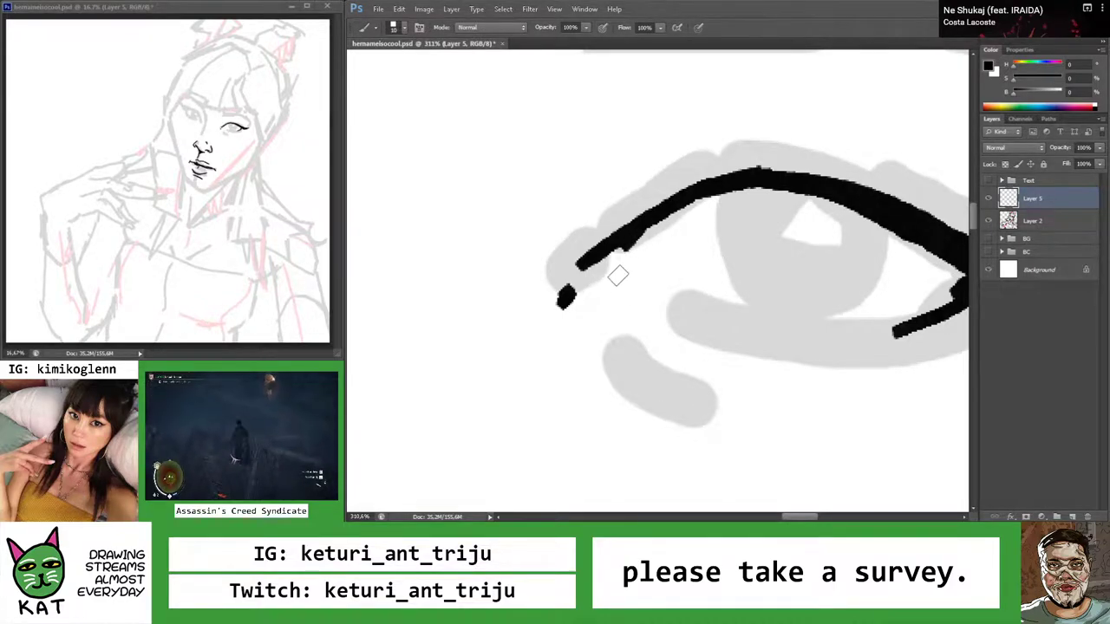
pyautogui.moveTo(566, 299)
pyautogui.mouseDown()
pyautogui.moveTo(629, 279)
pyautogui.moveTo(602, 284)
pyautogui.moveTo(707, 290)
pyautogui.moveTo(729, 174)
pyautogui.moveTo(630, 206)
pyautogui.mouseUp()
# Close the small triangular tear duct with a short stroke running to the inner end of the lash line
pyautogui.press('z')
pyautogui.press('r')
pyautogui.press('b')
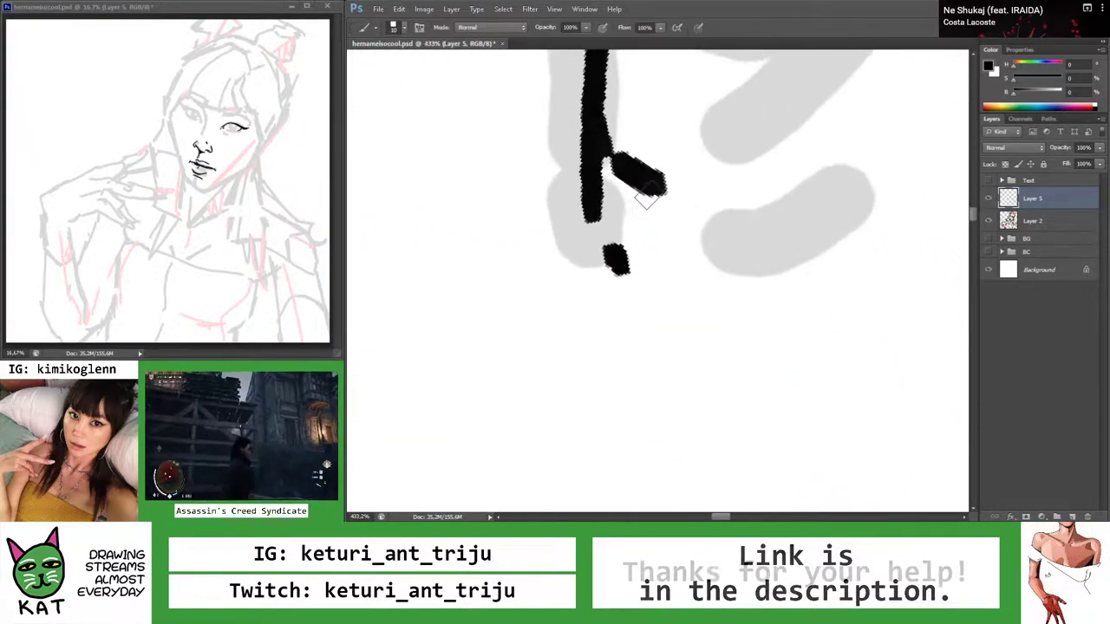
pyautogui.moveTo(607, 161); pyautogui.dragTo(614, 223)
pyautogui.press('r')
pyautogui.press('Escape')
pyautogui.press('z')
pyautogui.moveTo(719, 252)
pyautogui.mouseDown()
pyautogui.moveTo(668, 260)
pyautogui.moveTo(755, 286)
pyautogui.moveTo(828, 250)
pyautogui.mouseUp()
pyautogui.press('r')
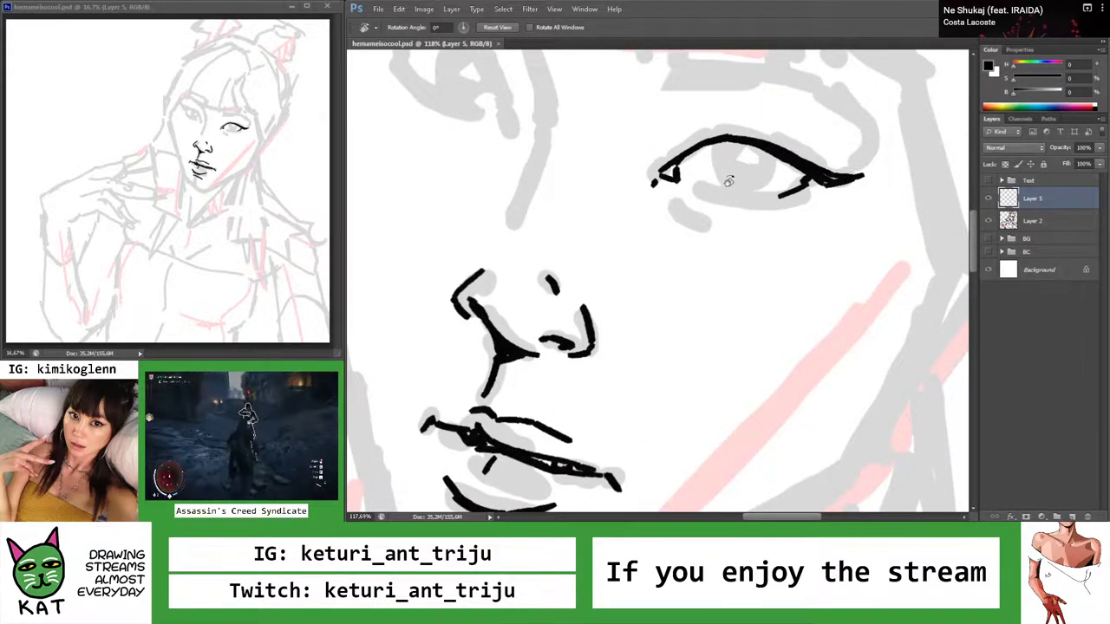
pyautogui.moveTo(743, 185); pyautogui.dragTo(638, 154)
pyautogui.moveTo(635, 154); pyautogui.dragTo(642, 158)
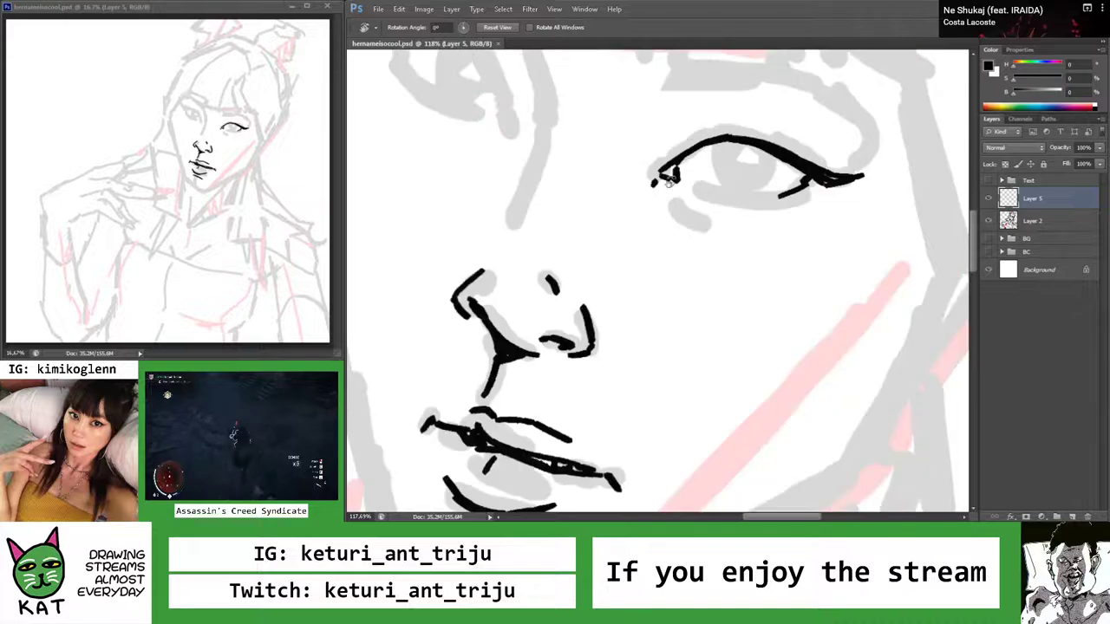
# Try to ink the lower lash line outward from the tear duct, undoing the strokes
pyautogui.scroll(3, 642, 158)
pyautogui.scroll(2, 687, 154)
pyautogui.press('b')
pyautogui.moveTo(605, 193)
pyautogui.mouseDown()
pyautogui.moveTo(644, 162)
pyautogui.moveTo(737, 144)
pyautogui.mouseUp()
pyautogui.hotkey('ctrl', 'z')
pyautogui.moveTo(606, 193); pyautogui.dragTo(711, 154)
pyautogui.hotkey('ctrl', 'z')
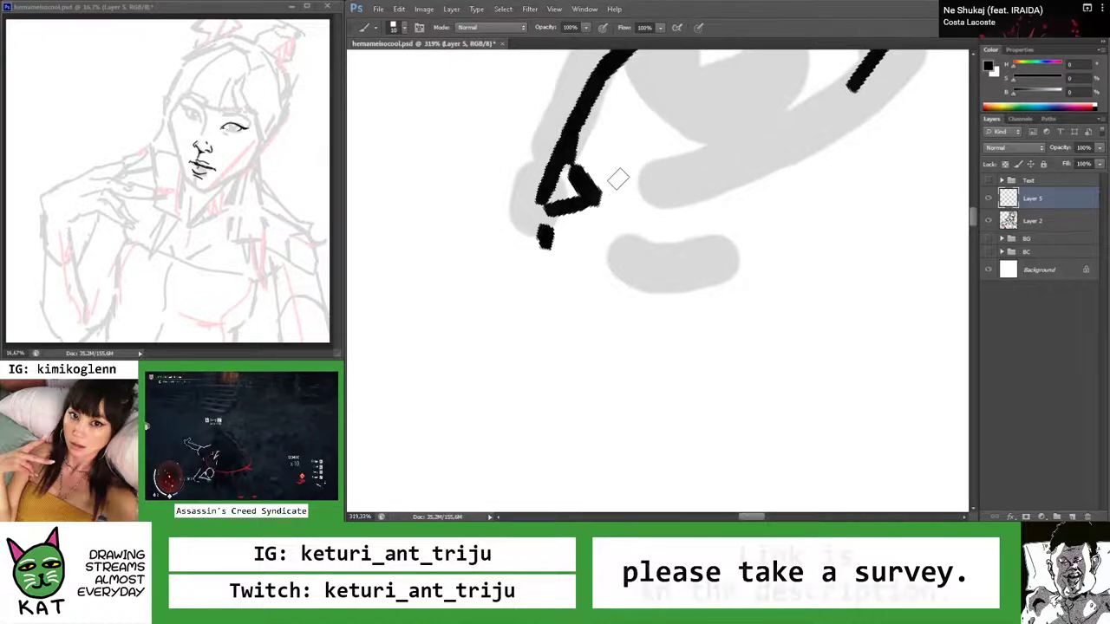
pyautogui.moveTo(605, 193)
pyautogui.mouseDown()
pyautogui.moveTo(725, 159)
pyautogui.moveTo(656, 144)
pyautogui.moveTo(614, 158)
pyautogui.moveTo(573, 202)
pyautogui.mouseUp()
pyautogui.hotkey('ctrl', 'z')
pyautogui.press('r')
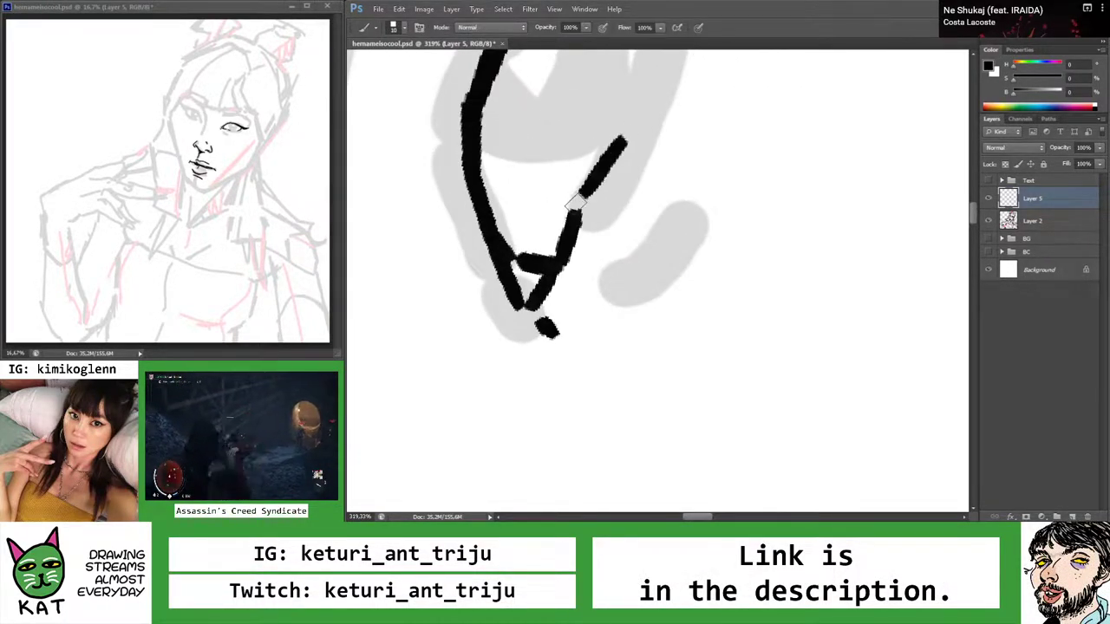
pyautogui.hotkey('ctrl', 'z')
pyautogui.press('z')
pyautogui.moveTo(623, 138)
pyautogui.mouseDown()
pyautogui.moveTo(580, 202)
pyautogui.moveTo(523, 220)
pyautogui.mouseUp()
pyautogui.press('Escape')
pyautogui.moveTo(602, 235); pyautogui.dragTo(621, 231)
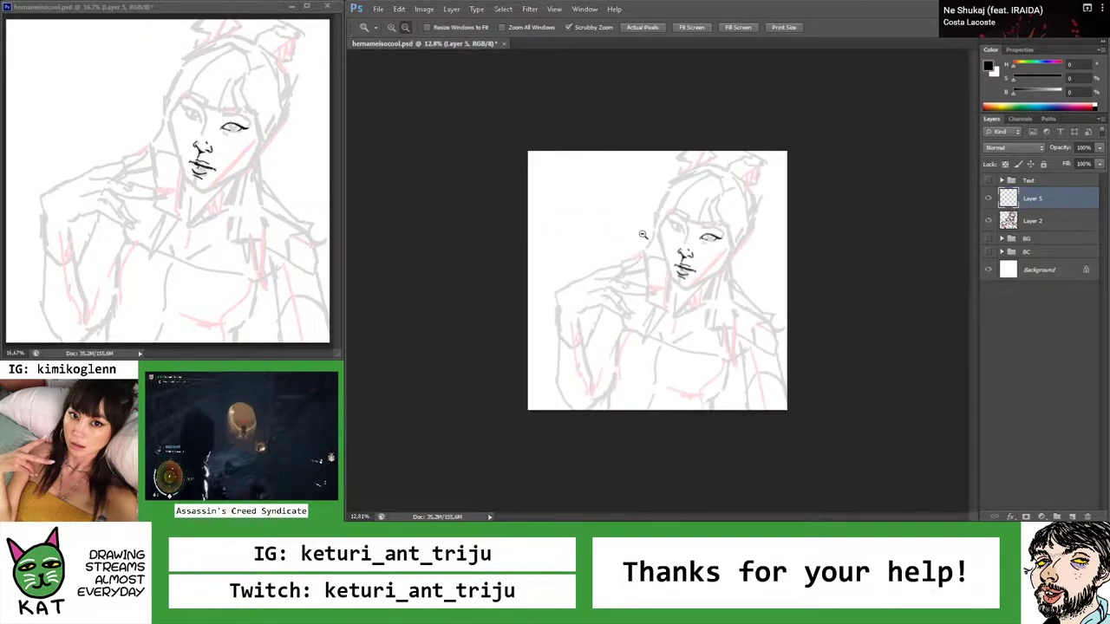
pyautogui.moveTo(720, 246); pyautogui.dragTo(867, 250)
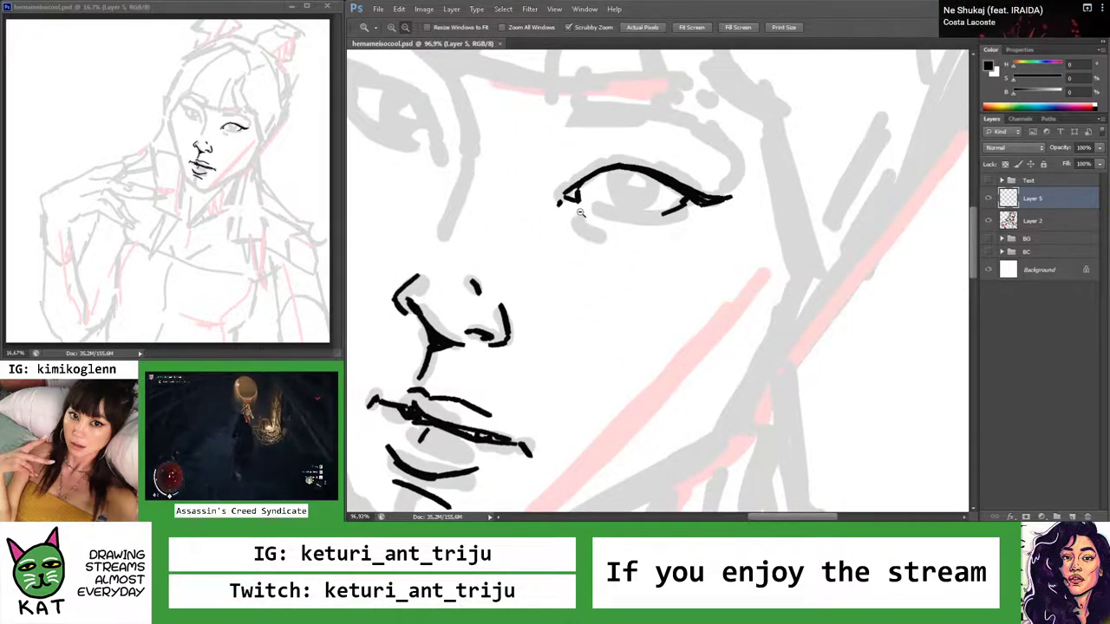
# Reinforce the eyeliner wing at the right-hand eye's outer corner with a short stroke and save the document
pyautogui.press('r')
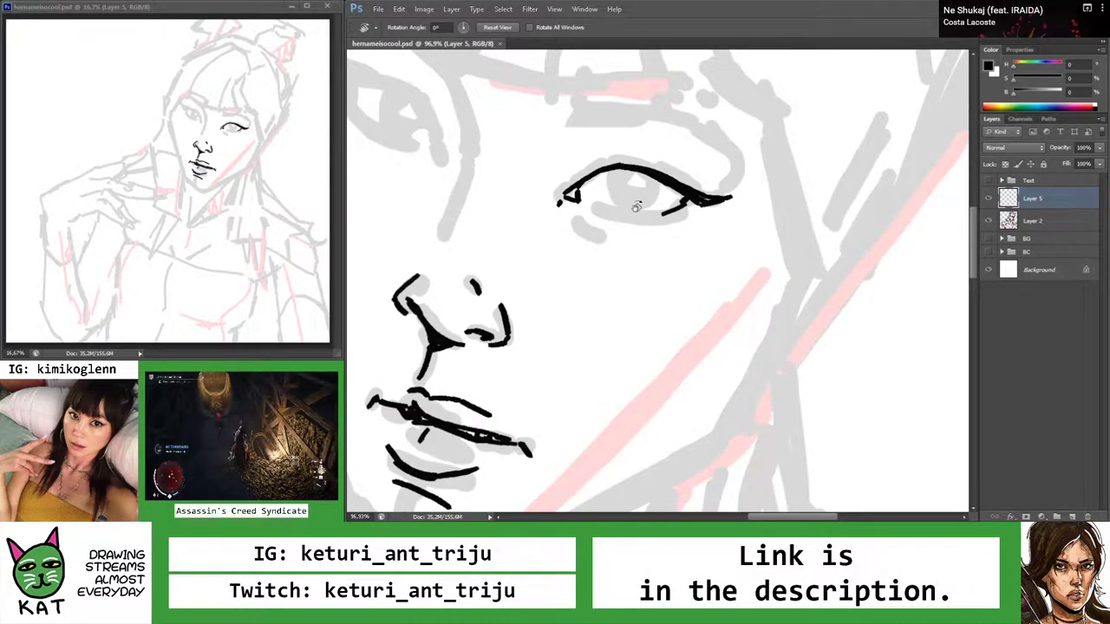
pyautogui.press('z')
pyautogui.moveTo(636, 206)
pyautogui.mouseDown()
pyautogui.moveTo(607, 210)
pyautogui.moveTo(732, 213)
pyautogui.mouseUp()
pyautogui.press('b')
pyautogui.moveTo(784, 251)
pyautogui.mouseDown()
pyautogui.moveTo(747, 224)
pyautogui.moveTo(685, 253)
pyautogui.moveTo(763, 253)
pyautogui.mouseUp()
pyautogui.press('z')
pyautogui.moveTo(728, 192)
pyautogui.mouseDown()
pyautogui.moveTo(785, 192)
pyautogui.moveTo(744, 158)
pyautogui.moveTo(675, 196)
pyautogui.mouseUp()
pyautogui.press('b')
pyautogui.press('z')
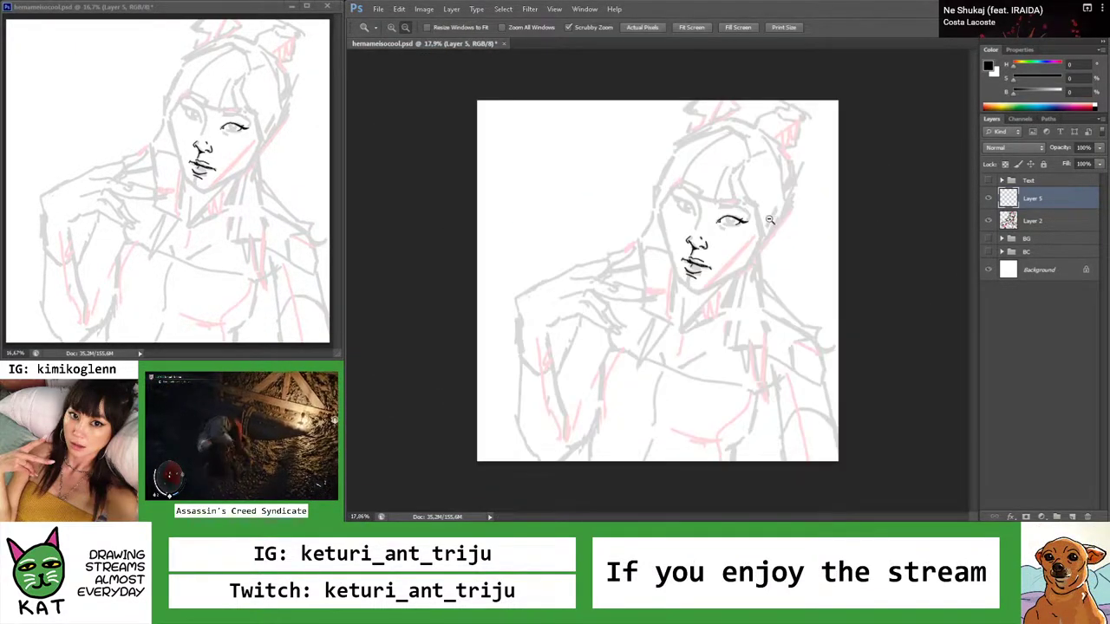
pyautogui.moveTo(776, 228)
pyautogui.mouseDown()
pyautogui.moveTo(716, 227)
pyautogui.moveTo(755, 240)
pyautogui.moveTo(602, 230)
pyautogui.moveTo(720, 236)
pyautogui.moveTo(663, 235)
pyautogui.moveTo(701, 253)
pyautogui.mouseUp()
pyautogui.press('b')
pyautogui.press('z')
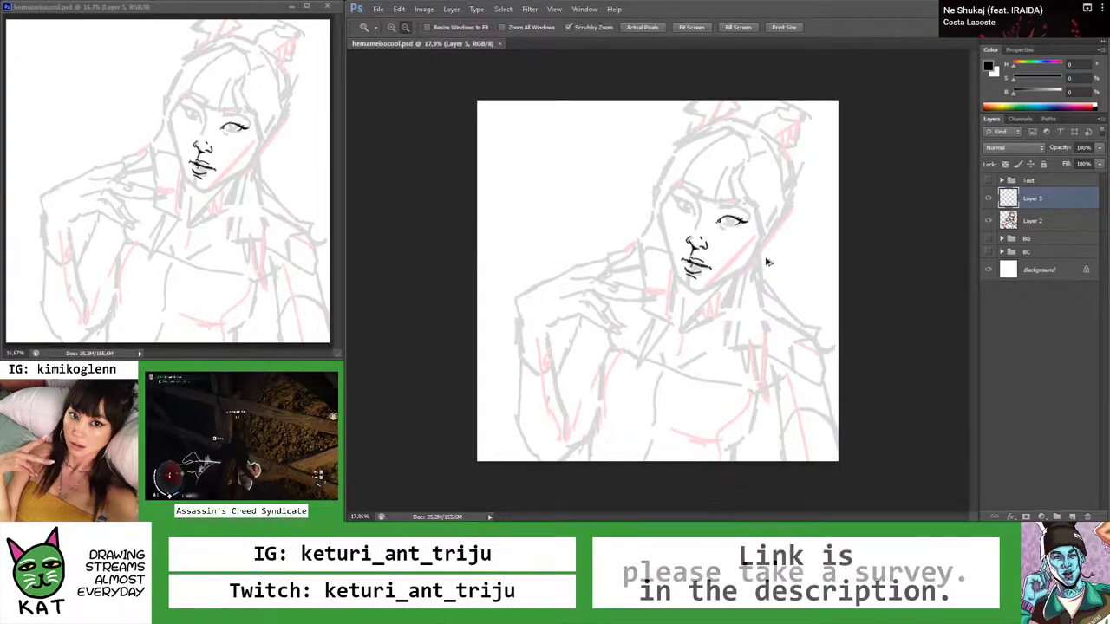
# Add a short upward lash flick on top of the lash line just before the wing, and save the document
pyautogui.moveTo(745, 218); pyautogui.dragTo(794, 235)
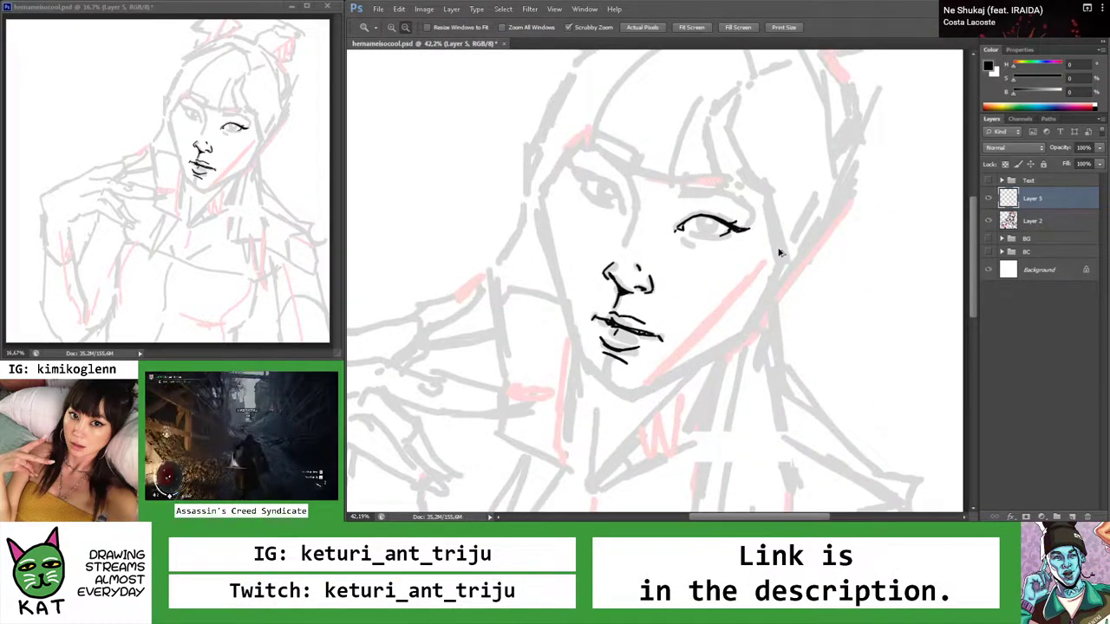
pyautogui.moveTo(727, 215); pyautogui.dragTo(781, 219)
pyautogui.press('b')
pyautogui.moveTo(667, 227)
pyautogui.mouseDown()
pyautogui.moveTo(750, 206)
pyautogui.moveTo(684, 216)
pyautogui.mouseUp()
pyautogui.press('z')
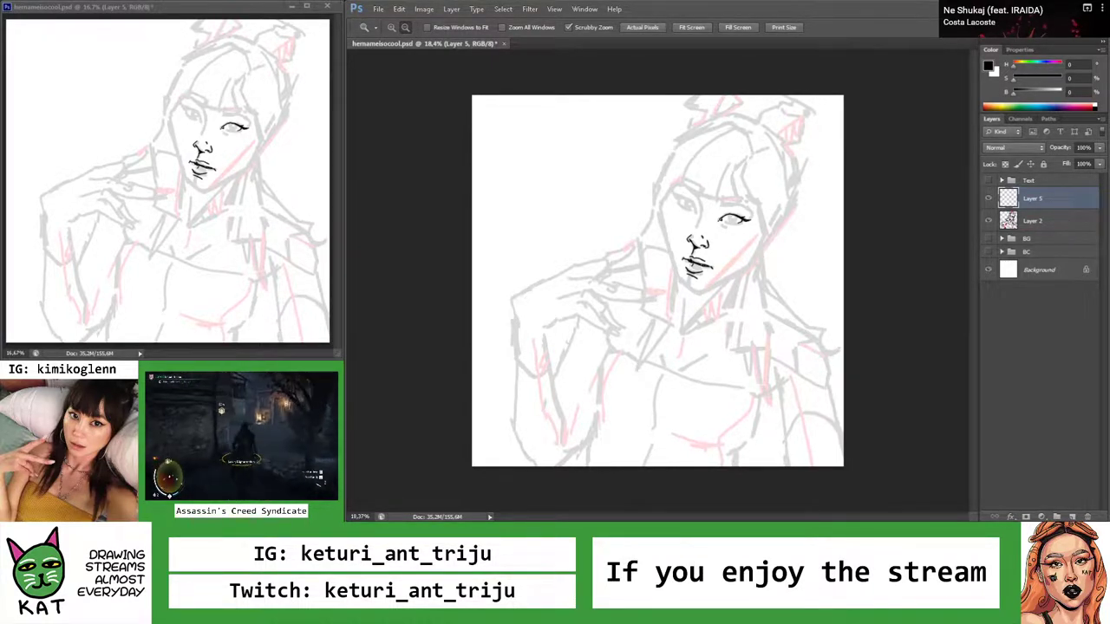
pyautogui.moveTo(742, 222); pyautogui.dragTo(718, 246)
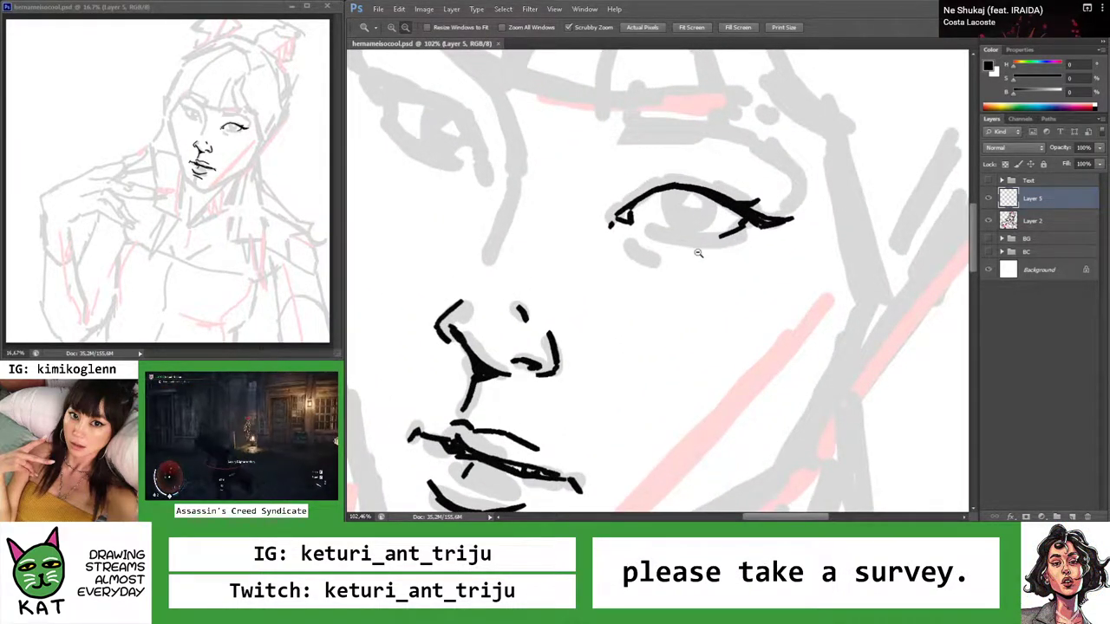
# Ink the lower lash line in two separate strokes, one near the tear duct and one below the iris toward the outer corner
pyautogui.moveTo(699, 252); pyautogui.dragTo(677, 204)
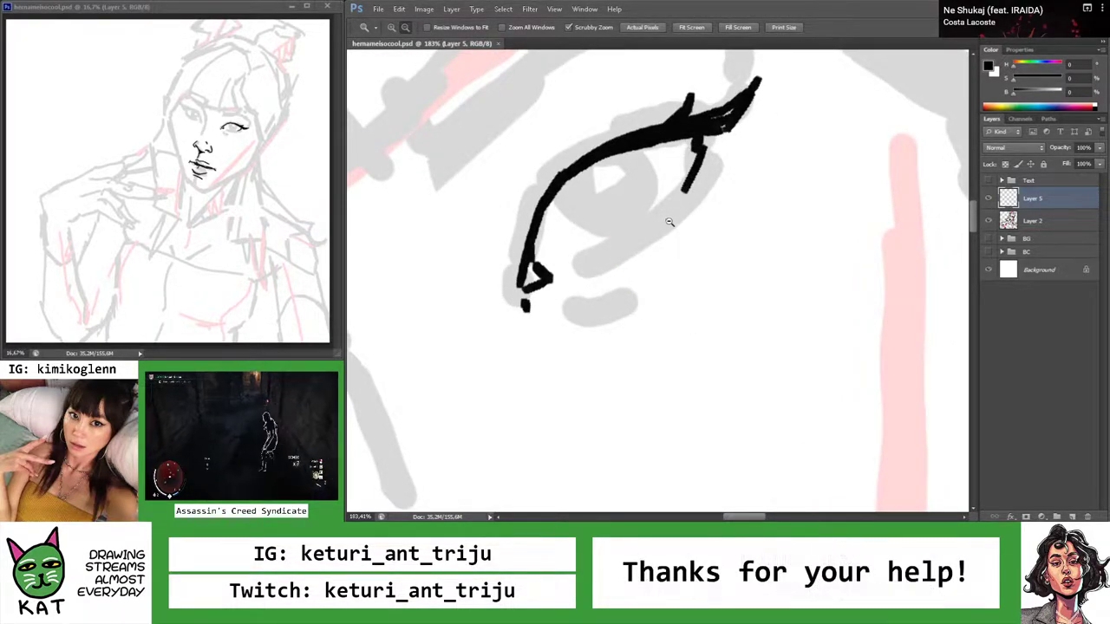
pyautogui.press('Escape')
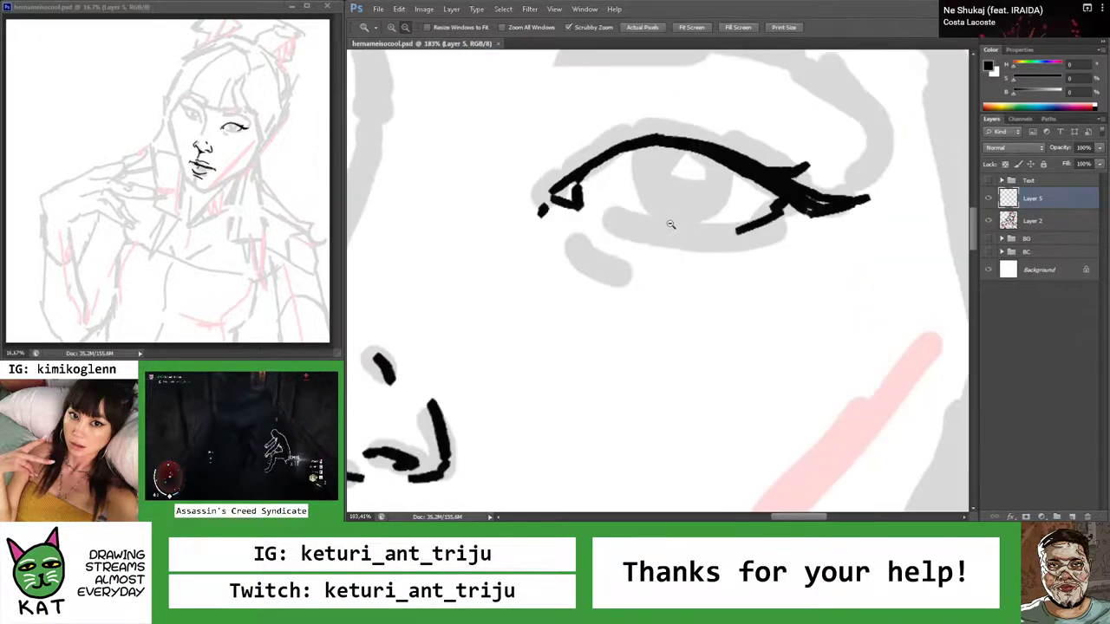
pyautogui.press('r')
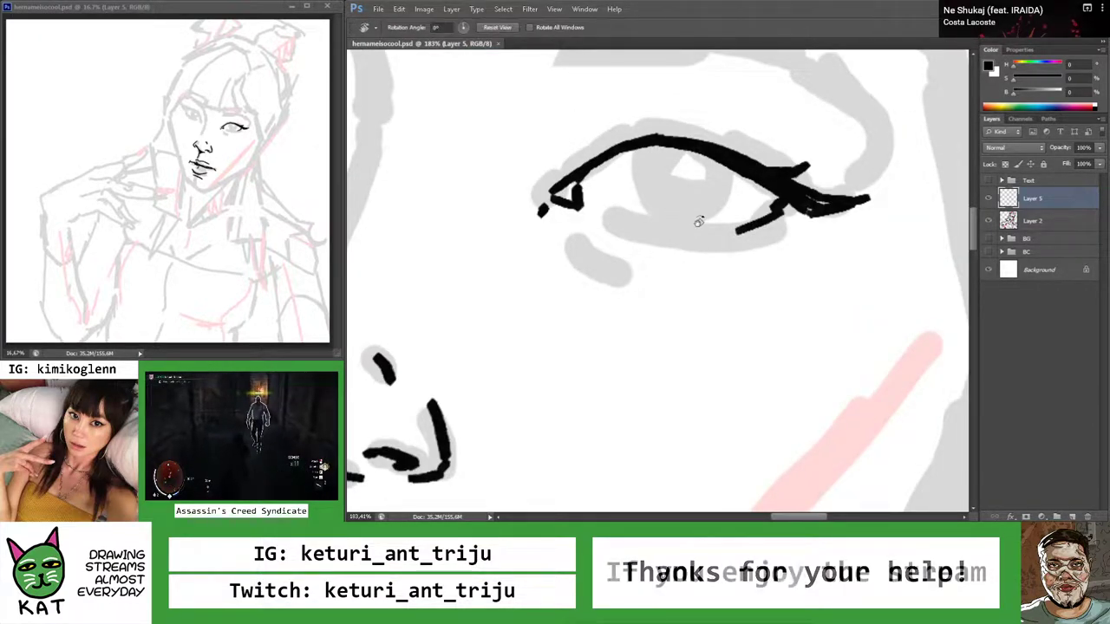
pyautogui.moveTo(694, 218); pyautogui.dragTo(639, 193)
pyautogui.press('b')
pyautogui.moveTo(563, 284); pyautogui.dragTo(612, 257)
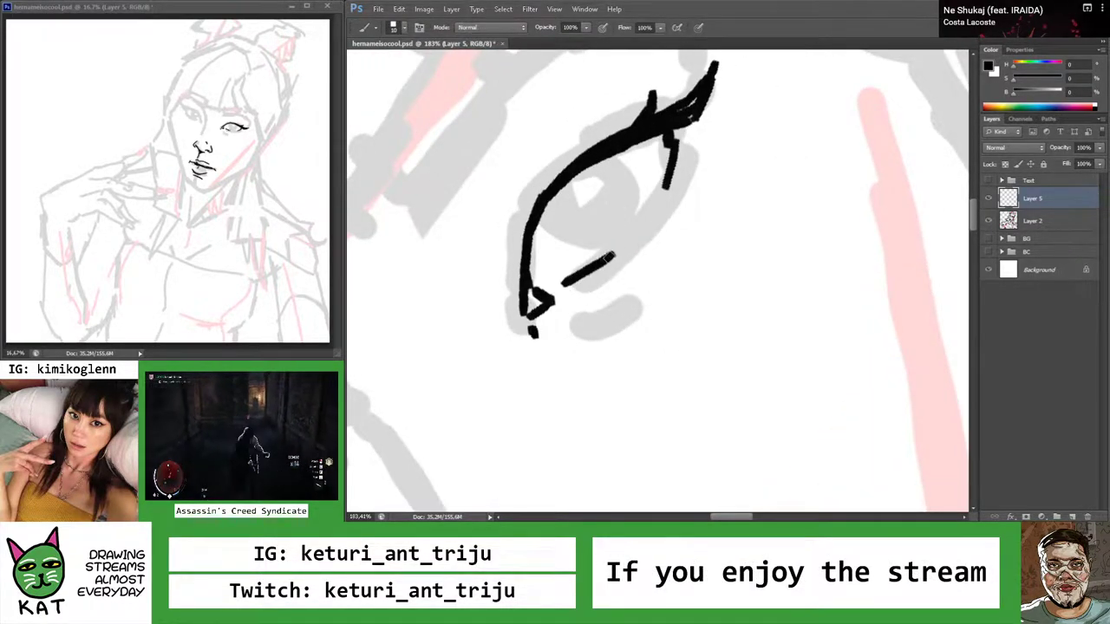
pyautogui.moveTo(665, 192); pyautogui.dragTo(625, 243)
pyautogui.hotkey('ctrl', 'z')
pyautogui.moveTo(665, 193); pyautogui.dragTo(625, 243)
pyautogui.hotkey('ctrl', 'z')
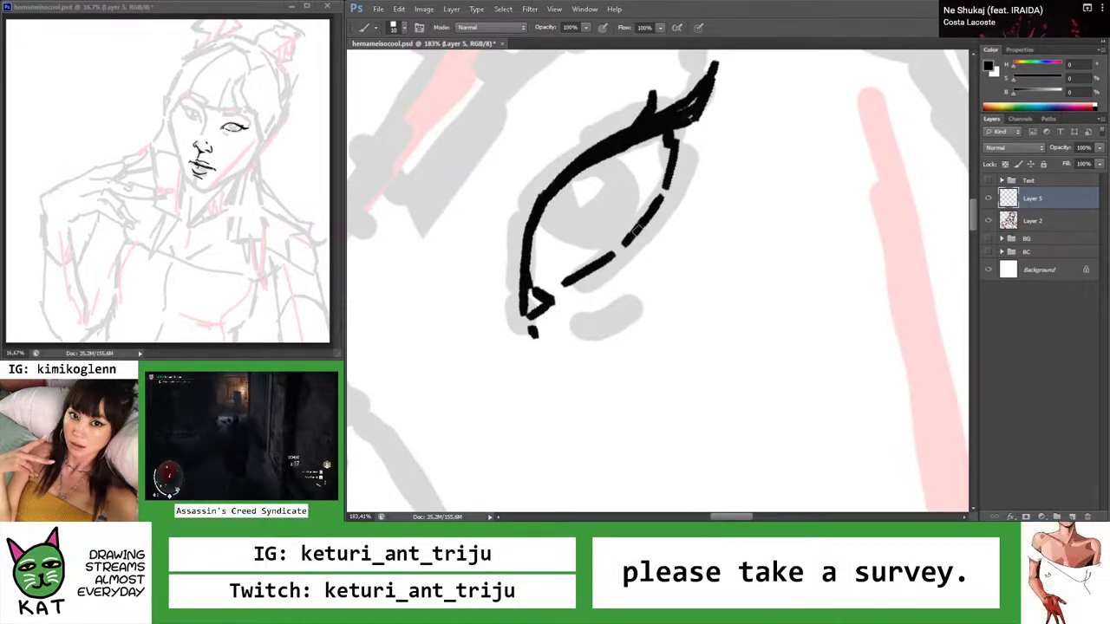
# Join the outer part of the lower lash line to the short stroke descending from the outer corner
pyautogui.press('r')
pyautogui.press('Escape')
pyautogui.press('z')
pyautogui.moveTo(707, 198); pyautogui.dragTo(604, 200)
pyautogui.moveTo(731, 246); pyautogui.dragTo(718, 245)
pyautogui.press('r')
pyautogui.press('z')
pyautogui.moveTo(746, 210); pyautogui.dragTo(692, 244)
pyautogui.press('r')
pyautogui.press('Escape')
pyautogui.press('z')
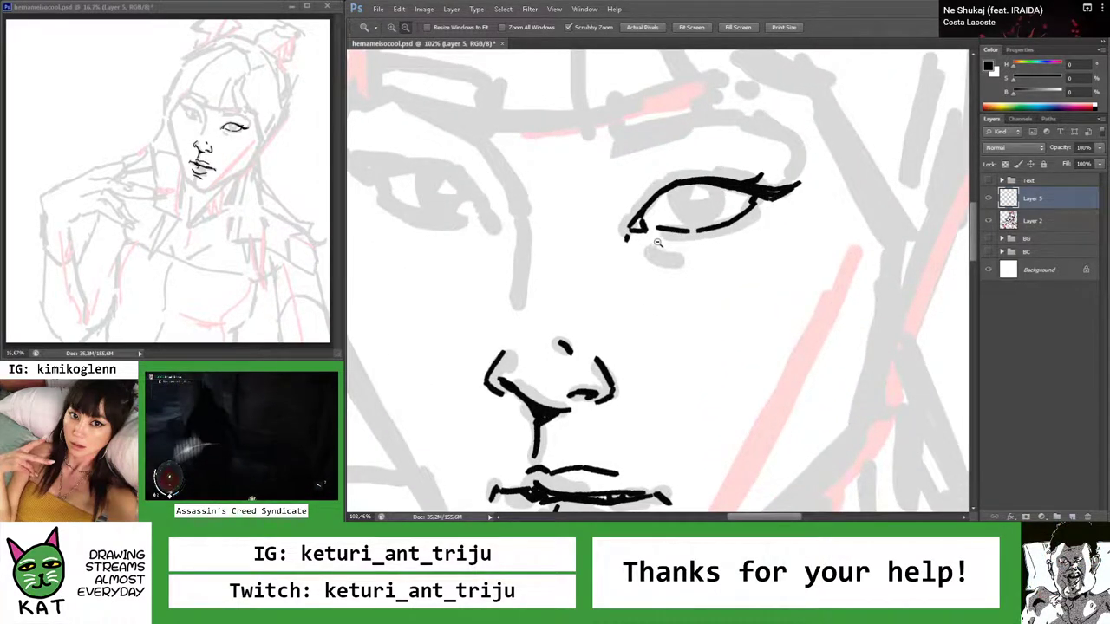
# Connect the lower lash line to the tear duct and close the remaining gap below the iris
pyautogui.moveTo(629, 233); pyautogui.dragTo(685, 221)
pyautogui.press('b')
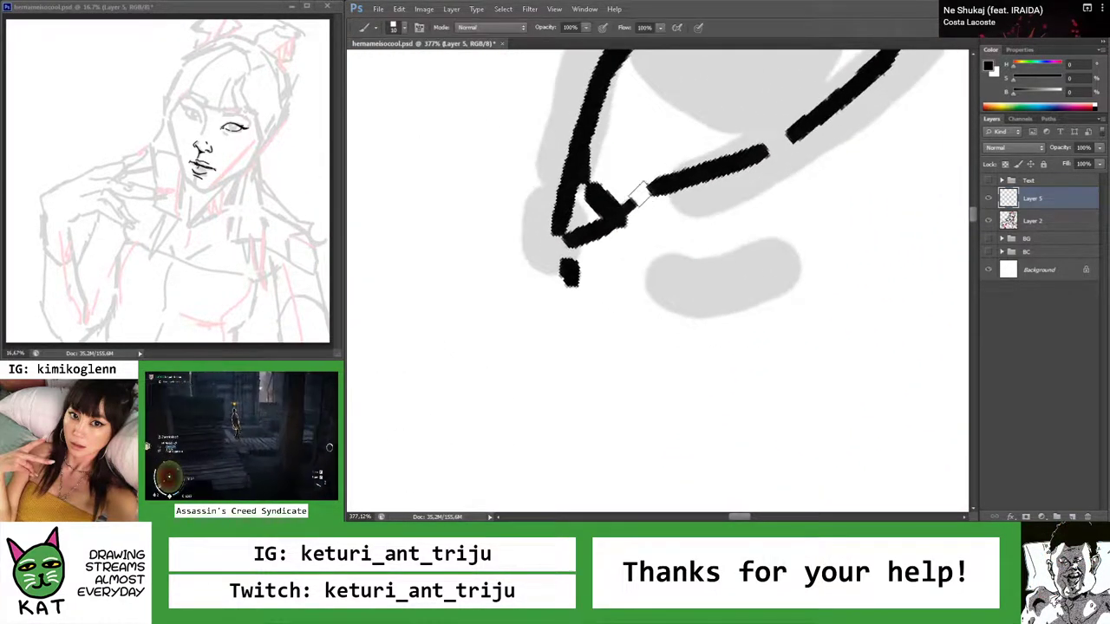
pyautogui.moveTo(618, 212); pyautogui.dragTo(657, 182)
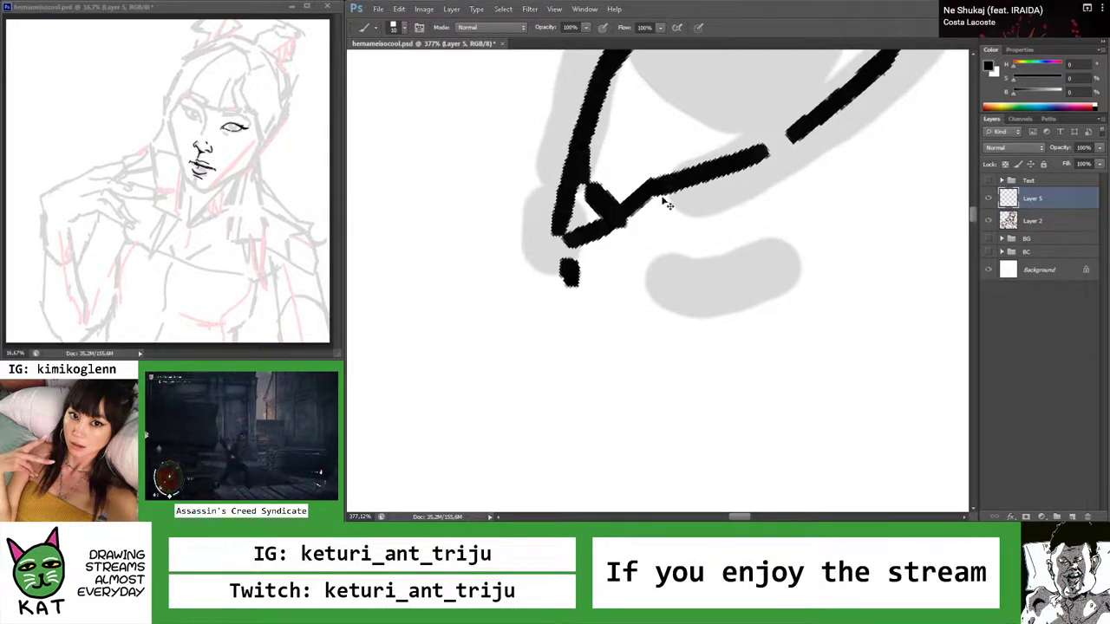
pyautogui.press('z')
pyautogui.keyDown('alt'); pyautogui.click(719, 203); pyautogui.keyUp('alt')
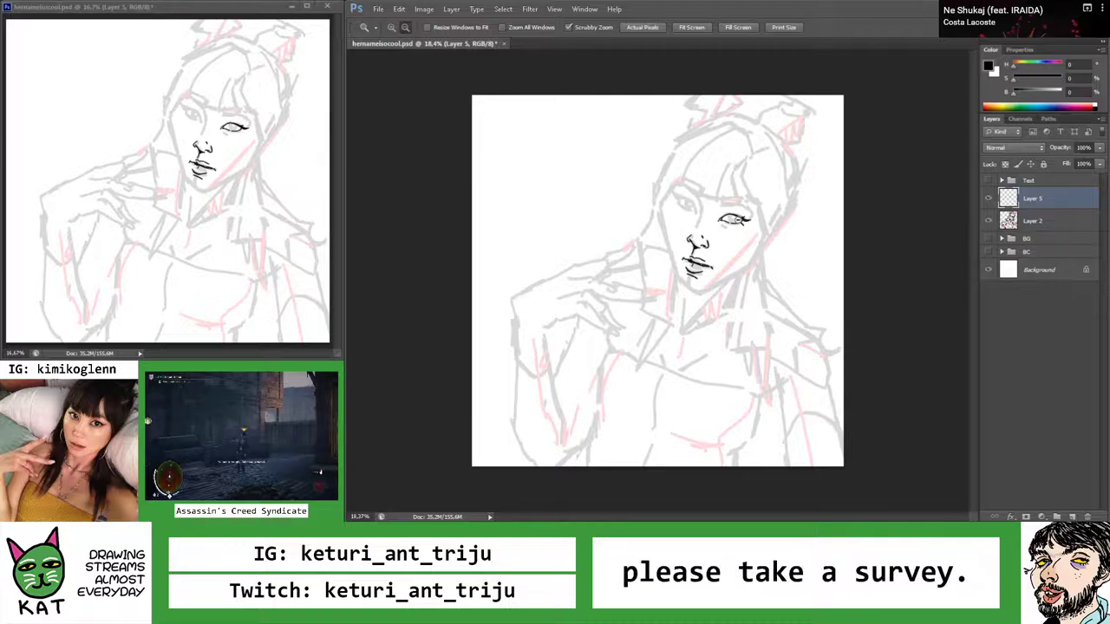
pyautogui.click(719, 203)
pyautogui.moveTo(720, 237); pyautogui.dragTo(669, 186)
pyautogui.press('b')
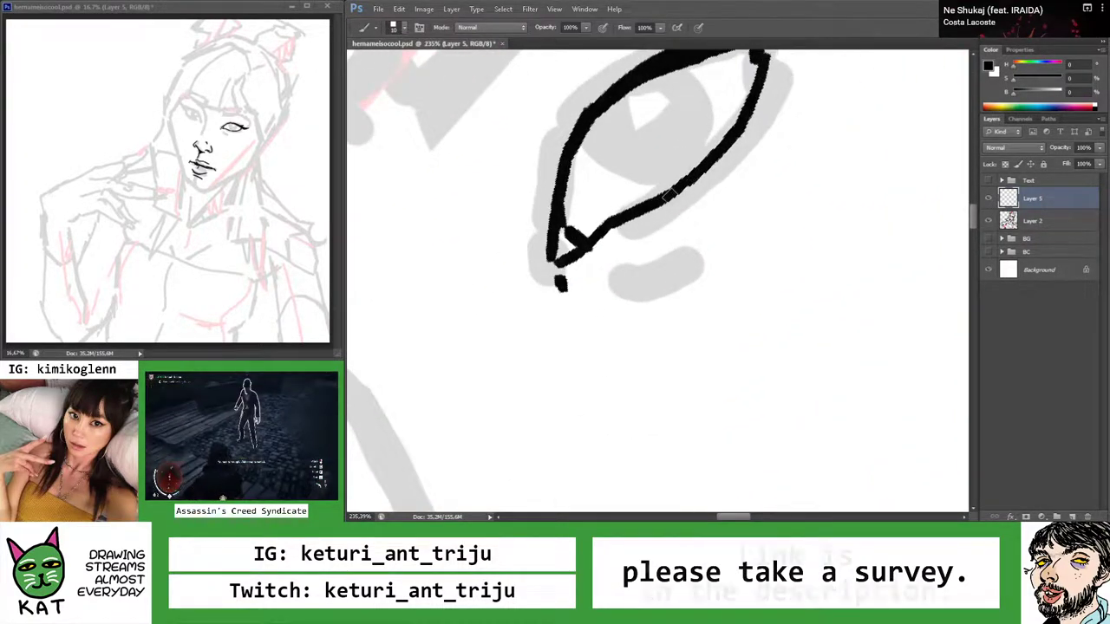
# Ink the short lash marks below the eye's outer corner, undoing the unwanted strokes
pyautogui.press('z')
pyautogui.moveTo(679, 194)
pyautogui.mouseDown()
pyautogui.moveTo(659, 209)
pyautogui.moveTo(801, 250)
pyautogui.moveTo(740, 229)
pyautogui.moveTo(747, 245)
pyautogui.moveTo(722, 260)
pyautogui.moveTo(741, 245)
pyautogui.moveTo(667, 262)
pyautogui.moveTo(712, 262)
pyautogui.mouseUp()
pyautogui.press('b')
pyautogui.hotkey('ctrl', 'z')
pyautogui.hotkey('ctrl', 'z')
pyautogui.press('z')
pyautogui.press('b')
pyautogui.press('z')
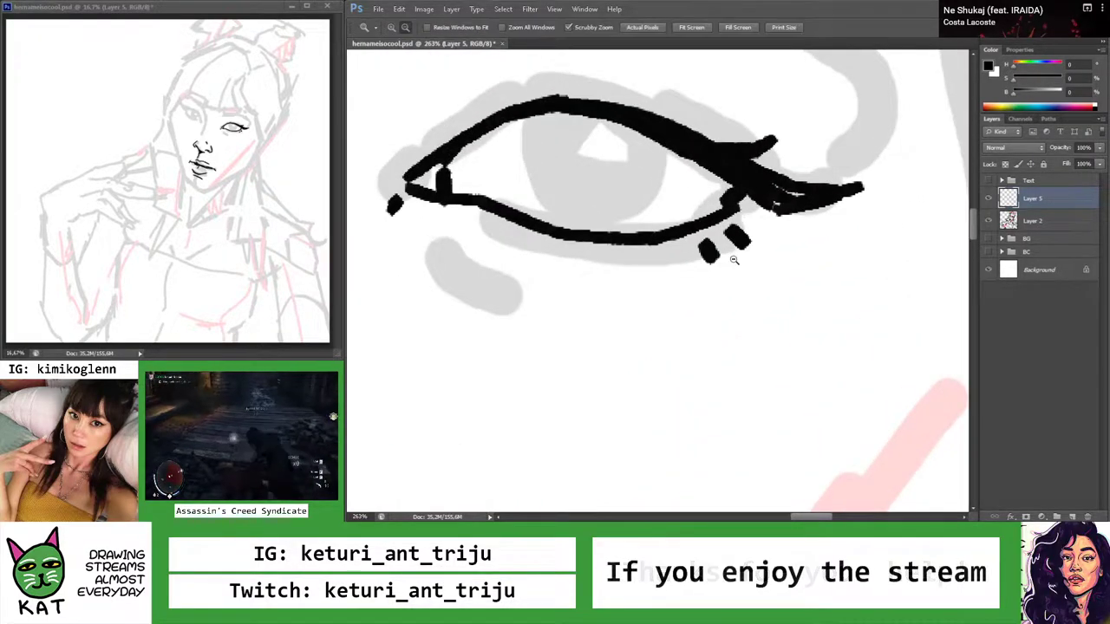
# Try to ink the eyelid crease above the eye's upper lash line
pyautogui.keyDown('alt'); pyautogui.click(748, 241); pyautogui.keyUp('alt')
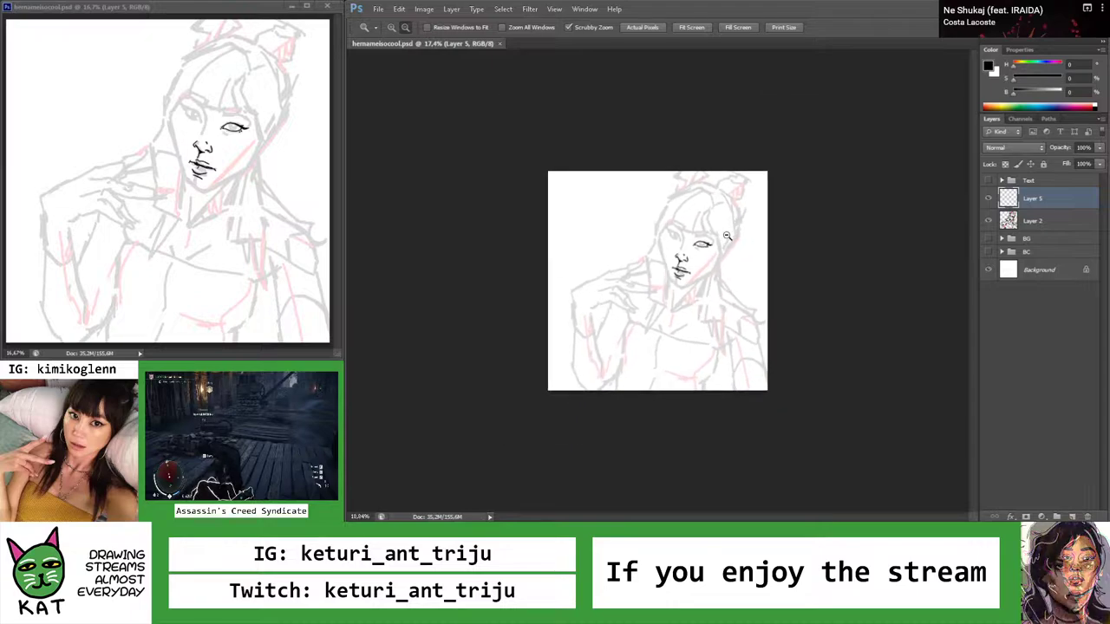
pyautogui.moveTo(751, 238); pyautogui.dragTo(758, 223)
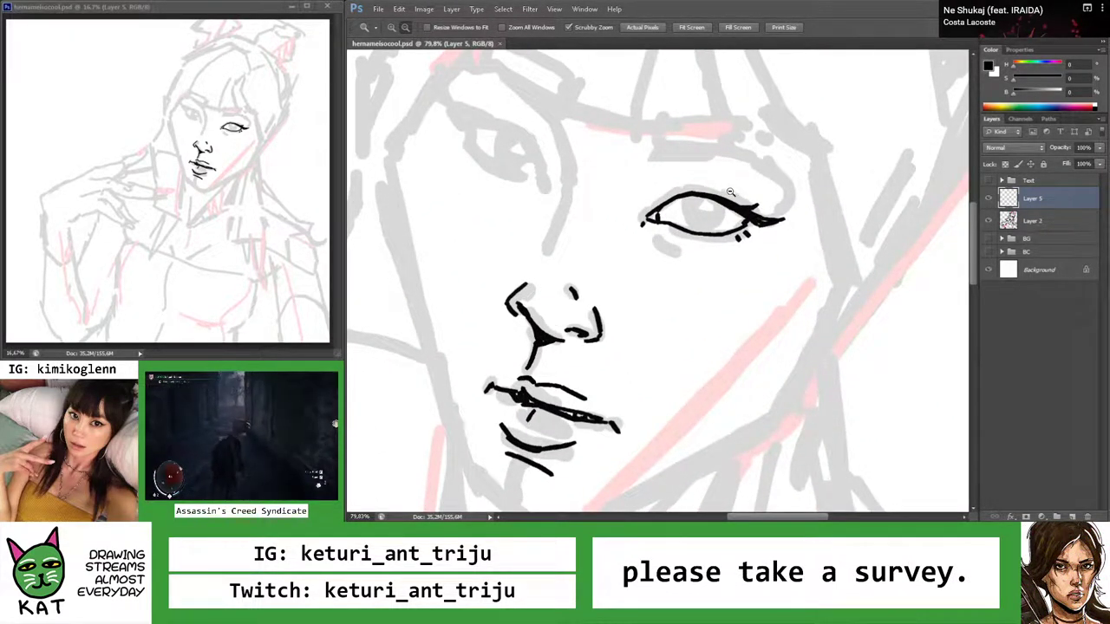
pyautogui.moveTo(707, 211); pyautogui.dragTo(744, 211)
pyautogui.press('b')
pyautogui.moveTo(643, 178); pyautogui.dragTo(666, 163)
pyautogui.hotkey('ctrl', 'z')
pyautogui.moveTo(588, 227)
pyautogui.mouseDown()
pyautogui.moveTo(647, 171)
pyautogui.moveTo(779, 165)
pyautogui.moveTo(746, 178)
pyautogui.moveTo(684, 156)
pyautogui.moveTo(717, 170)
pyautogui.mouseUp()
pyautogui.press('z')
pyautogui.moveTo(806, 173); pyautogui.dragTo(801, 200)
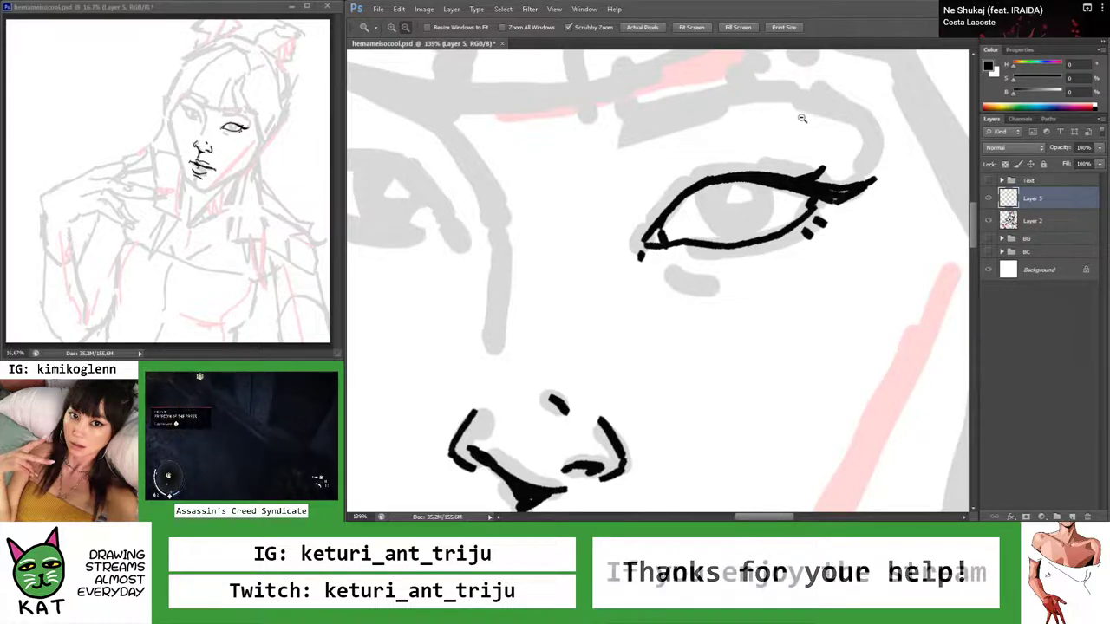
pyautogui.moveTo(705, 172); pyautogui.dragTo(733, 171)
pyautogui.press('b')
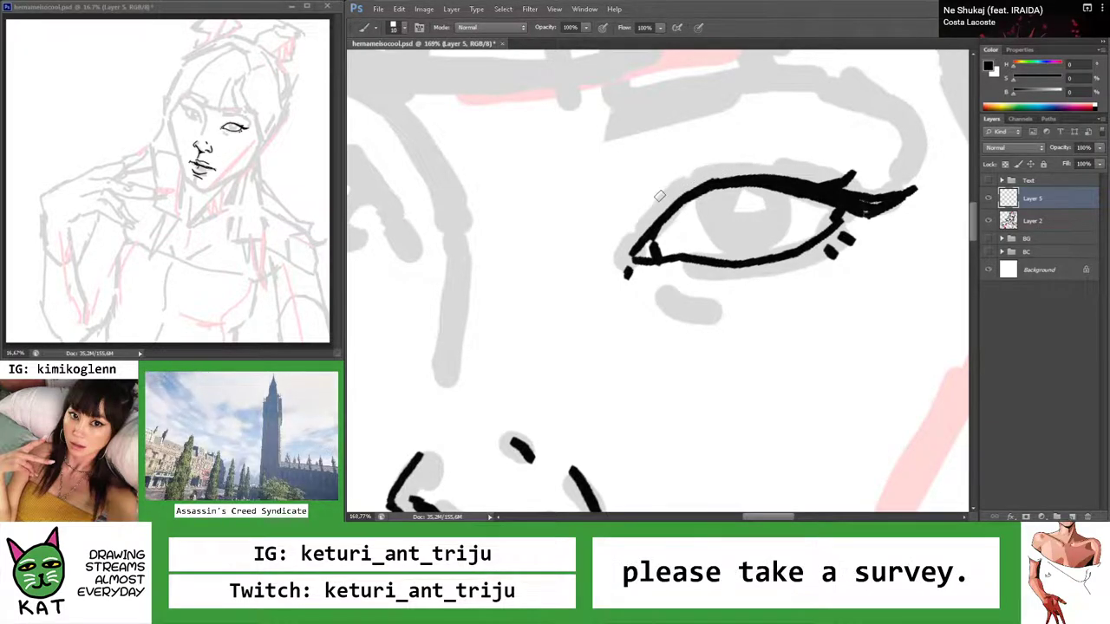
pyautogui.moveTo(658, 196)
pyautogui.mouseDown()
pyautogui.moveTo(803, 174)
pyautogui.moveTo(751, 159)
pyautogui.moveTo(822, 168)
pyautogui.moveTo(715, 151)
pyautogui.mouseUp()
pyautogui.press('r')
pyautogui.press('b')
pyautogui.hotkey('ctrl', 'z')
pyautogui.hotkey('ctrl', 'z')
pyautogui.press('z')
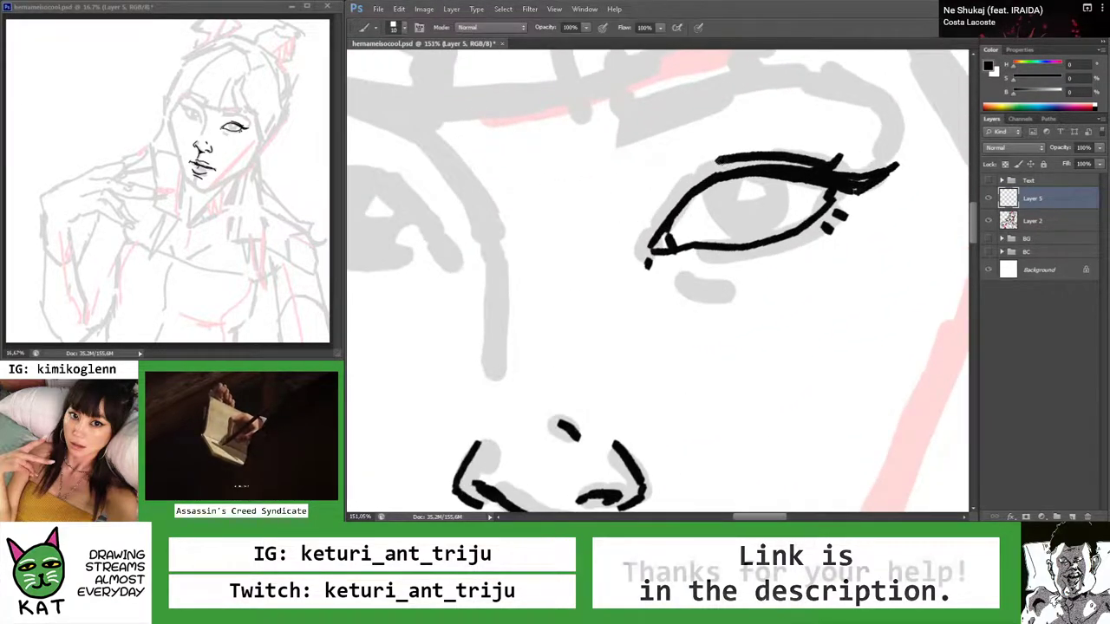
# Check the inked facial features on their own by hiding the Layer 2 sketch and showing it again
pyautogui.press('z')
pyautogui.moveTo(648, 264); pyautogui.dragTo(646, 223)
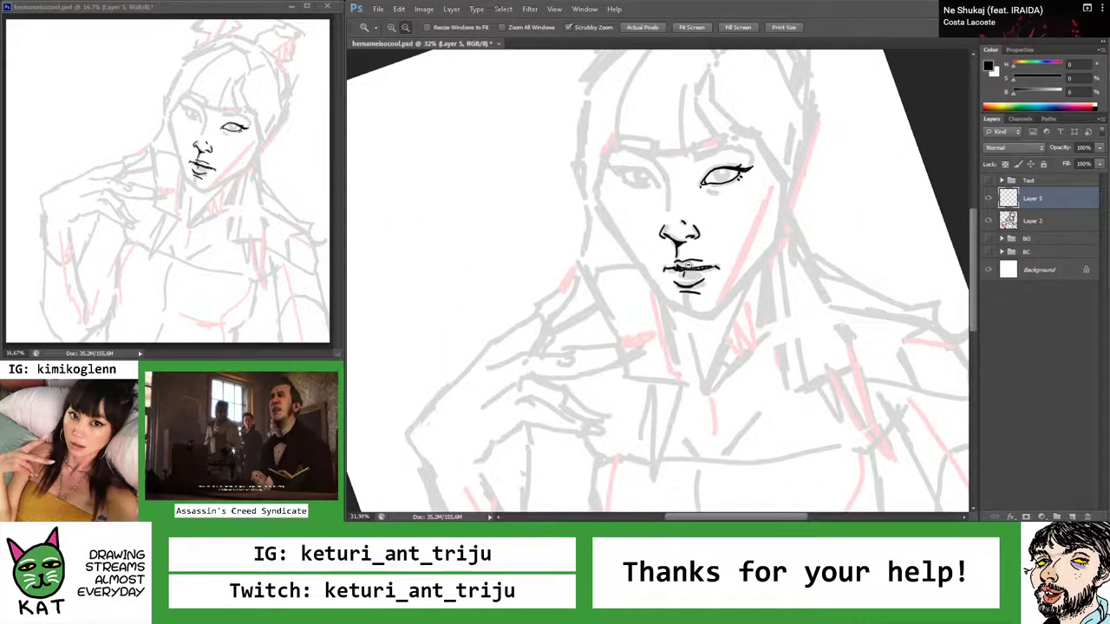
pyautogui.click(989, 222)
pyautogui.scroll(-3, 775, 221)
pyautogui.scroll(3, 775, 221)
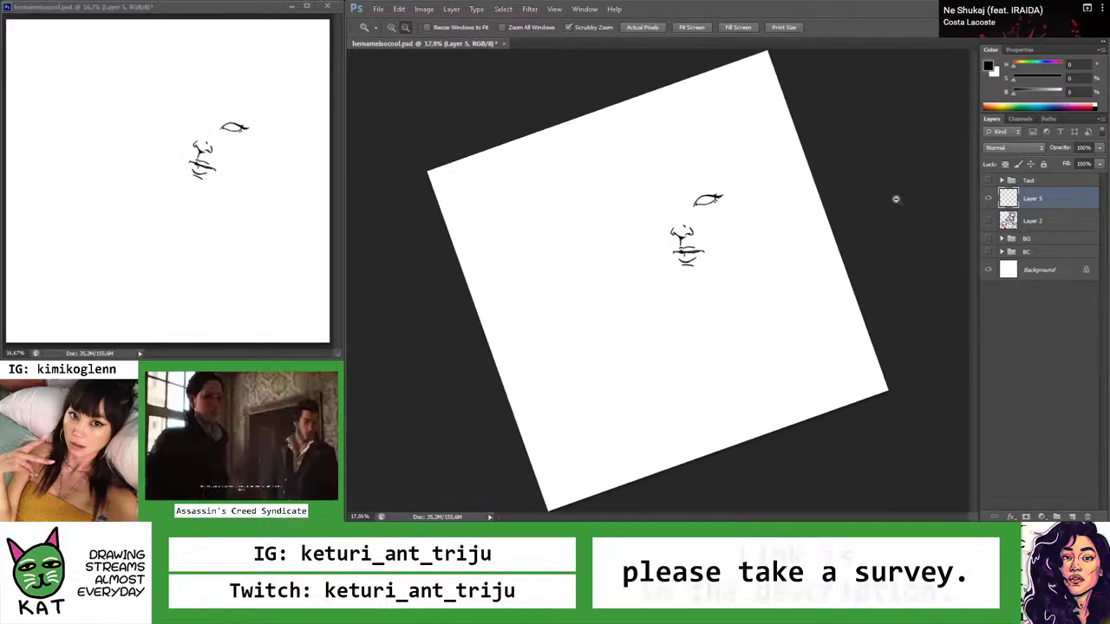
pyautogui.click(989, 221)
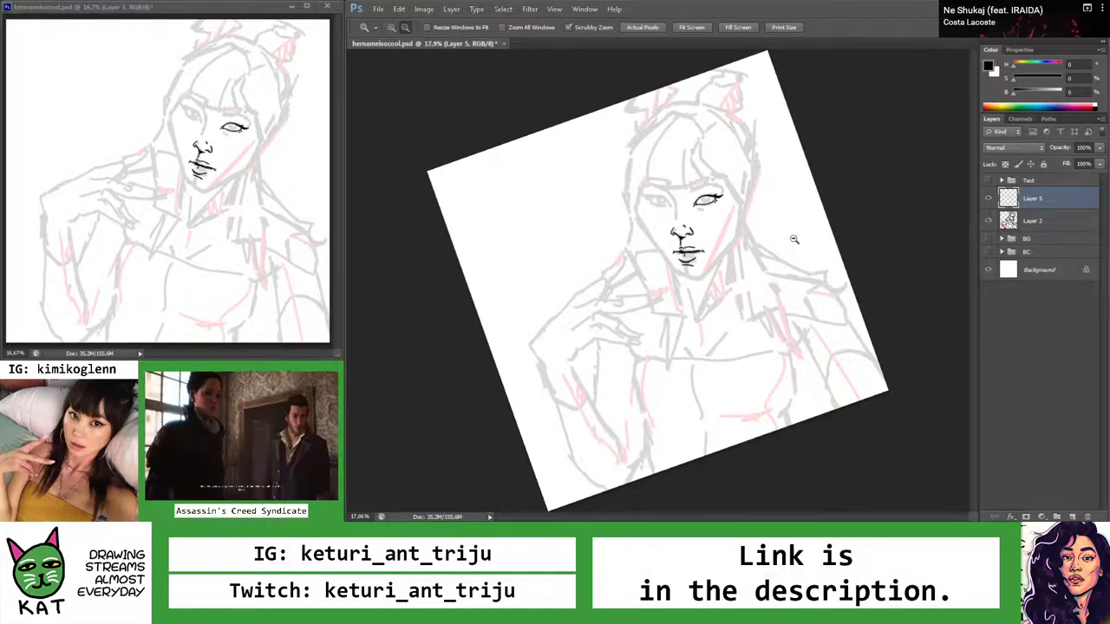
# Ink a curved eyelid crease above the upper lash line and join it to the outer lashes
pyautogui.click(704, 193)
pyautogui.moveTo(633, 215); pyautogui.dragTo(651, 215)
pyautogui.press('b')
pyautogui.moveTo(559, 233); pyautogui.dragTo(685, 177)
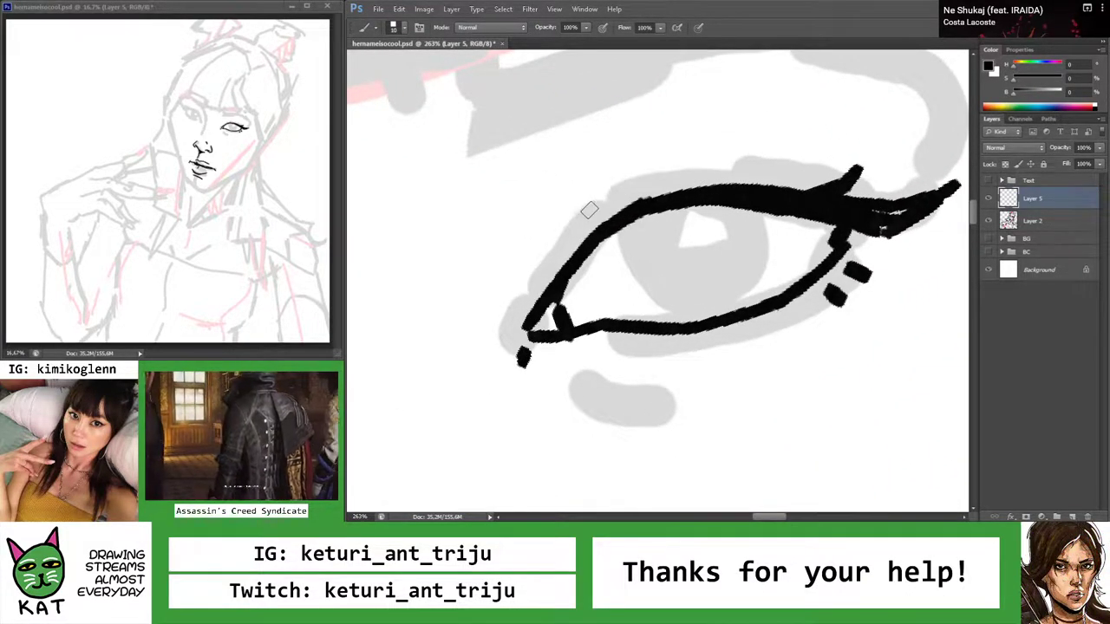
pyautogui.press('z')
pyautogui.hotkey('ctrl', '0')
pyautogui.moveTo(583, 187); pyautogui.dragTo(607, 187)
pyautogui.moveTo(706, 172); pyautogui.dragTo(726, 154)
pyautogui.press('b')
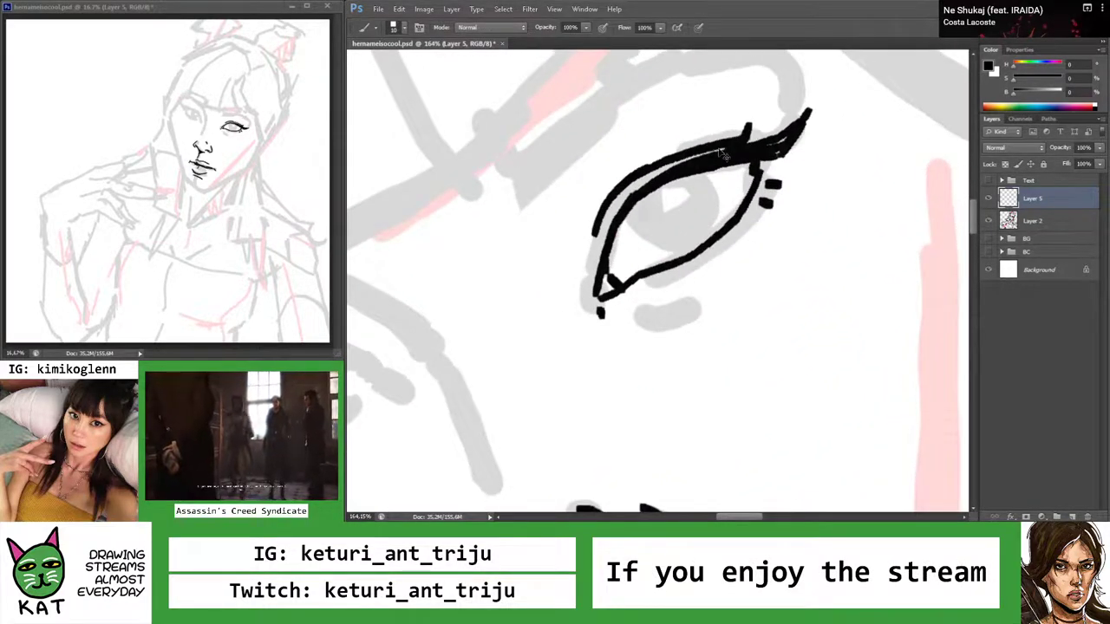
pyautogui.hotkey('ctrl', 'z')
pyautogui.hotkey('ctrl', 'z')
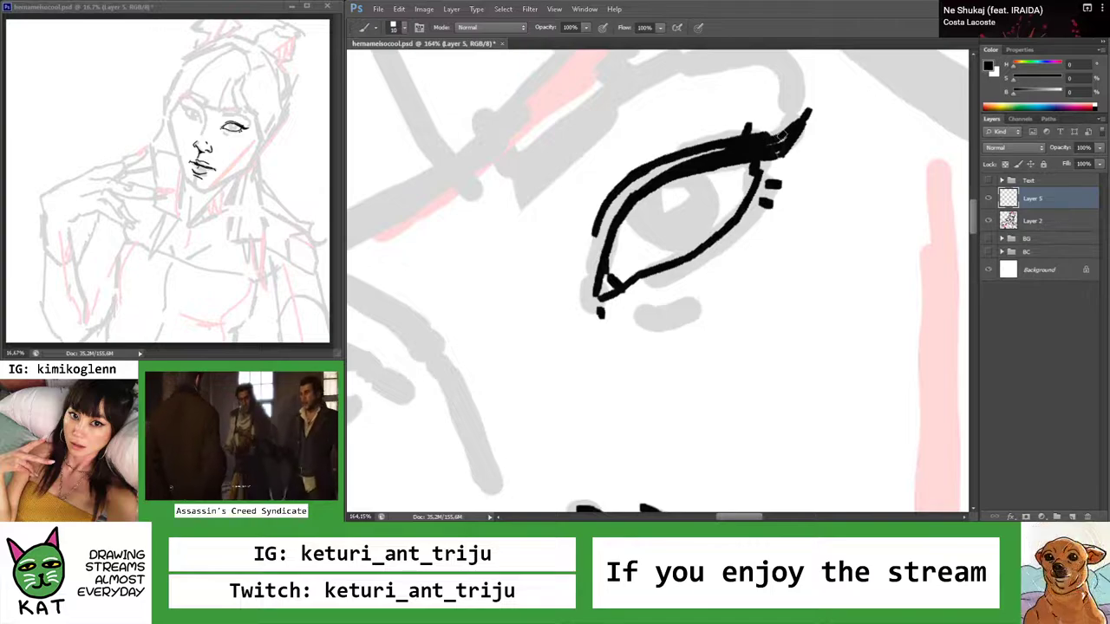
# Ink the short crease under the eye's inner corner, redoing failed strokes and deleting the unwanted part
pyautogui.press('z')
pyautogui.hotkey('ctrl', '0')
pyautogui.moveTo(717, 206)
pyautogui.mouseDown()
pyautogui.moveTo(780, 208)
pyautogui.moveTo(746, 221)
pyautogui.moveTo(711, 265)
pyautogui.moveTo(772, 242)
pyautogui.moveTo(694, 222)
pyautogui.moveTo(700, 245)
pyautogui.moveTo(712, 235)
pyautogui.moveTo(727, 293)
pyautogui.moveTo(754, 330)
pyautogui.mouseUp()
pyautogui.press('r')
pyautogui.press('z')
pyautogui.moveTo(720, 294); pyautogui.dragTo(763, 278)
pyautogui.press('b')
pyautogui.moveTo(686, 246); pyautogui.dragTo(623, 314)
pyautogui.hotkey('ctrl', 'z')
pyautogui.hotkey('ctrl', 'z')
pyautogui.moveTo(690, 244); pyautogui.dragTo(624, 315)
pyautogui.hotkey('ctrl', 'z')
pyautogui.press('z')
pyautogui.moveTo(690, 245)
pyautogui.mouseDown()
pyautogui.moveTo(624, 315)
pyautogui.moveTo(620, 286)
pyautogui.moveTo(574, 236)
pyautogui.moveTo(596, 268)
pyautogui.moveTo(585, 277)
pyautogui.moveTo(664, 329)
pyautogui.moveTo(674, 298)
pyautogui.moveTo(650, 307)
pyautogui.moveTo(614, 287)
pyautogui.mouseUp()
pyautogui.press('l')
pyautogui.press('v')
pyautogui.press('Delete')
# Ink the curved inner edge of the iris from the upper lid towards the lower lid
pyautogui.press('z')
pyautogui.moveTo(735, 261)
pyautogui.mouseDown()
pyautogui.moveTo(720, 262)
pyautogui.moveTo(752, 267)
pyautogui.mouseUp()
pyautogui.moveTo(750, 175); pyautogui.dragTo(776, 173)
pyautogui.press('b')
pyautogui.moveTo(685, 159)
pyautogui.mouseDown()
pyautogui.moveTo(662, 193)
pyautogui.moveTo(665, 183)
pyautogui.mouseUp()
pyautogui.hotkey('ctrl', 'z')
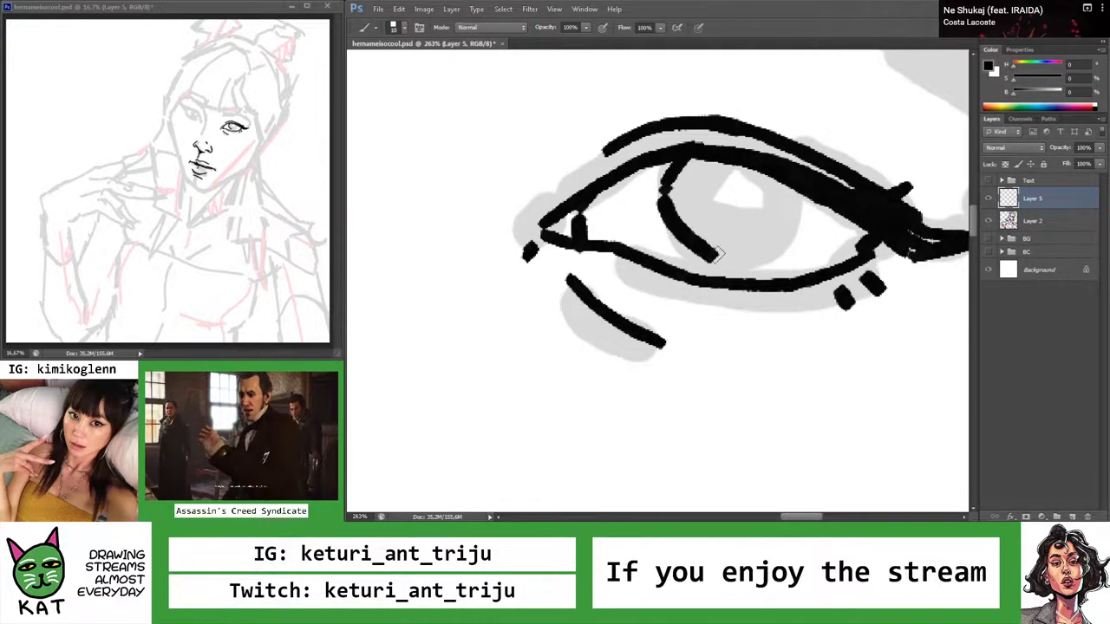
pyautogui.moveTo(667, 198)
pyautogui.mouseDown()
pyautogui.moveTo(709, 262)
pyautogui.moveTo(649, 221)
pyautogui.moveTo(740, 248)
pyautogui.moveTo(788, 217)
pyautogui.mouseUp()
# Ink the outer edge of the iris and close its outline along the bottom
pyautogui.press('z')
pyautogui.press('b')
pyautogui.moveTo(792, 180); pyautogui.dragTo(791, 205)
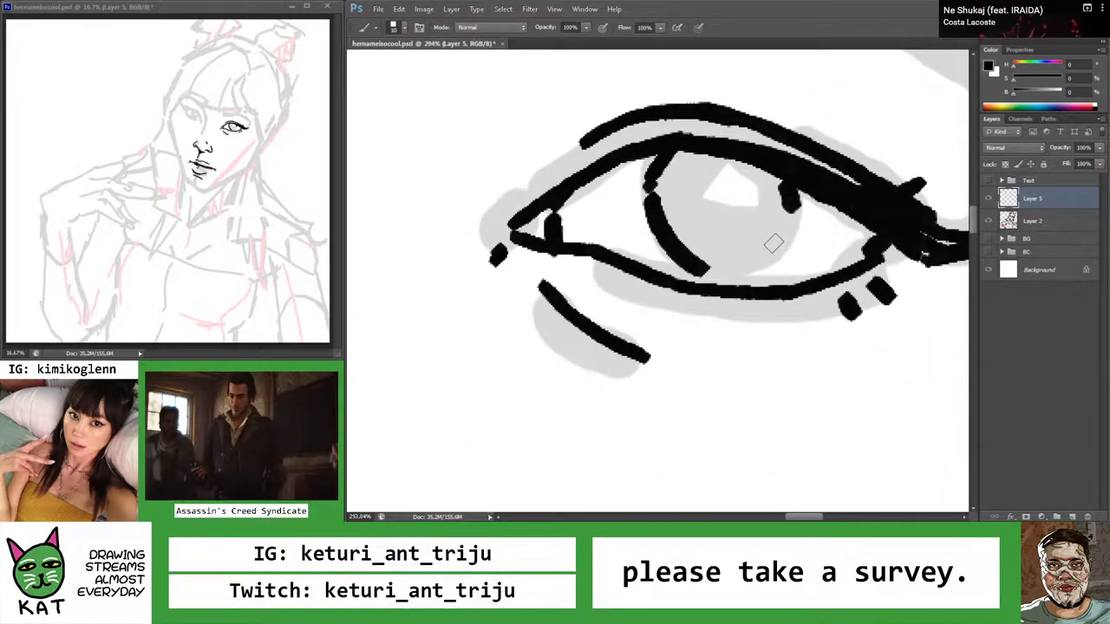
pyautogui.moveTo(786, 206); pyautogui.dragTo(712, 268)
pyautogui.hotkey('ctrl', 'z')
pyautogui.moveTo(786, 206)
pyautogui.mouseDown()
pyautogui.moveTo(721, 258)
pyautogui.moveTo(640, 240)
pyautogui.moveTo(723, 266)
pyautogui.mouseUp()
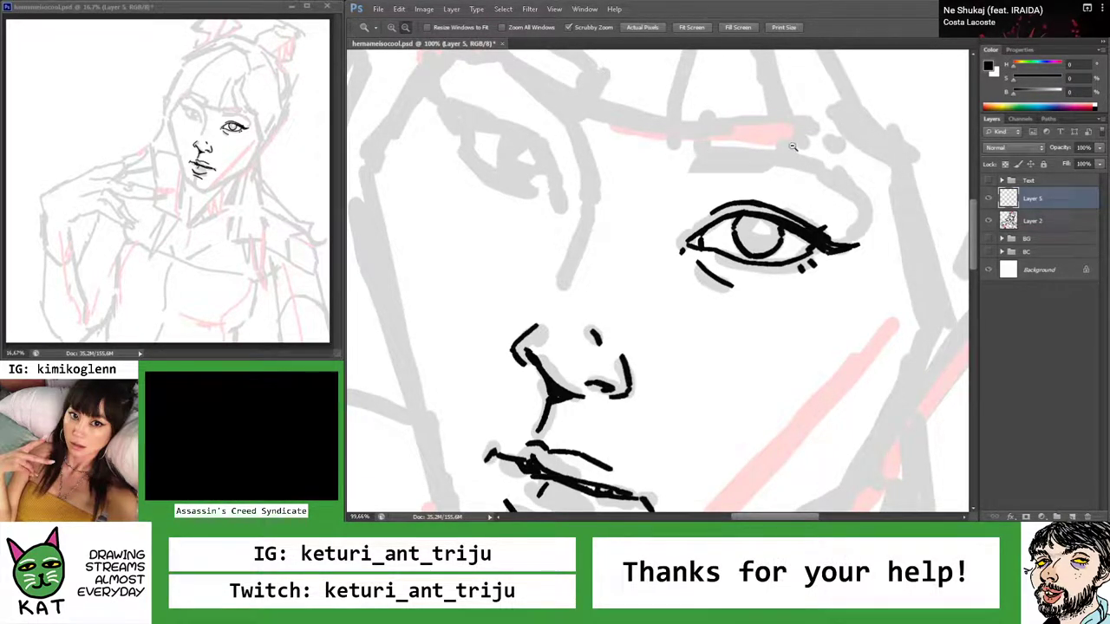
# Ink the black pupil in the middle of the iris, leaving a white highlight open
pyautogui.keyDown('alt'); pyautogui.click(815, 232); pyautogui.keyUp('alt')
pyautogui.keyDown('alt'); pyautogui.click(783, 246); pyautogui.keyUp('alt')
pyautogui.moveTo(815, 232); pyautogui.dragTo(872, 233)
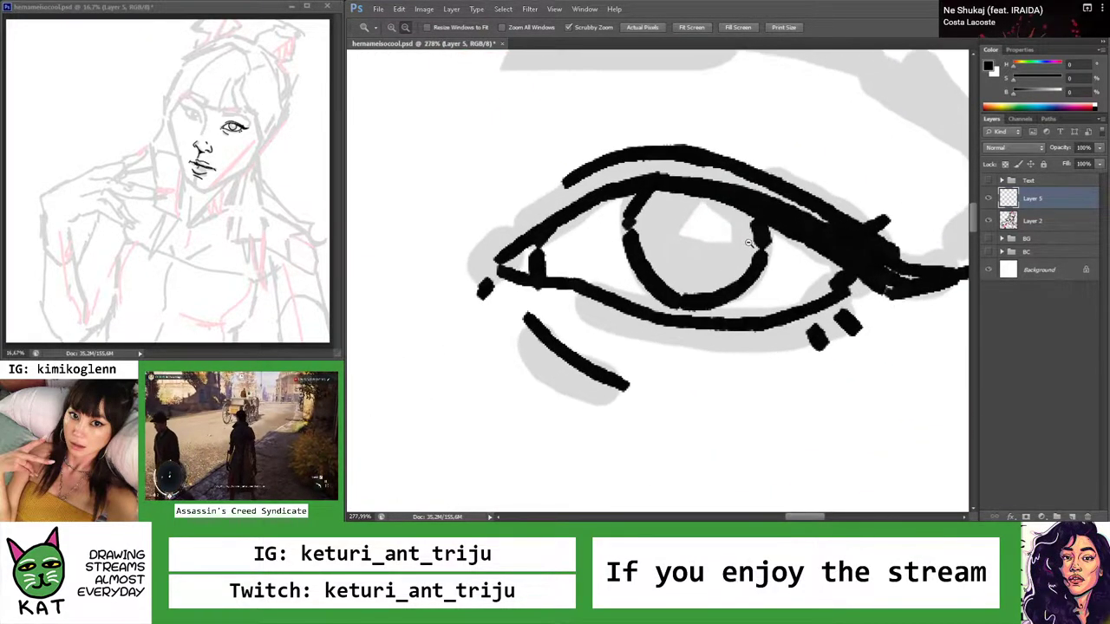
pyautogui.moveTo(684, 228)
pyautogui.mouseDown()
pyautogui.moveTo(694, 232)
pyautogui.moveTo(670, 233)
pyautogui.mouseUp()
pyautogui.press('b')
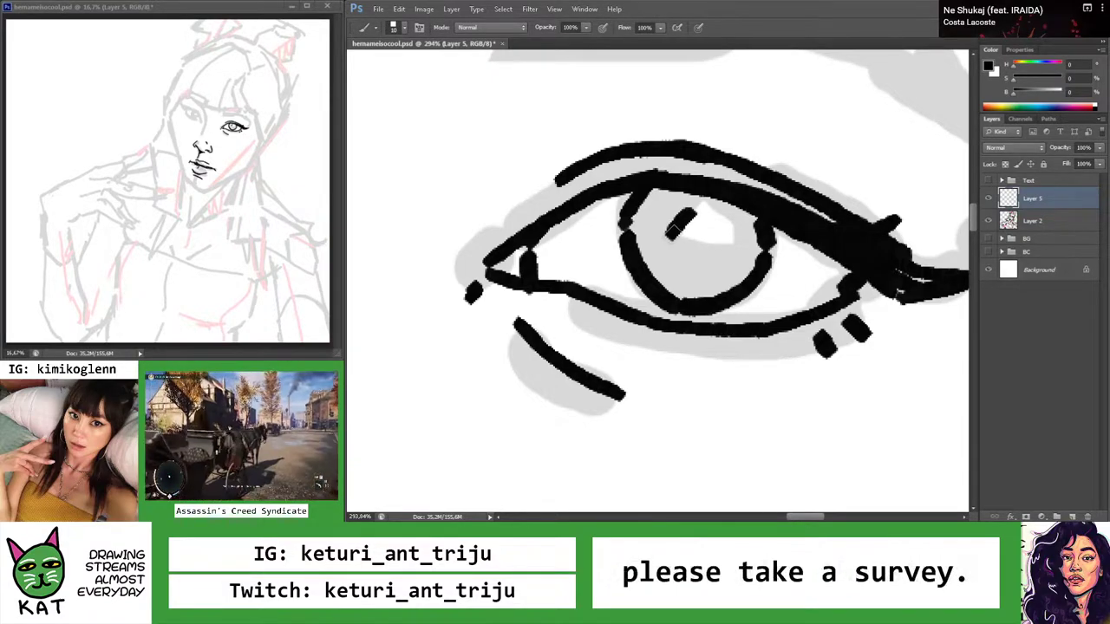
pyautogui.moveTo(668, 236)
pyautogui.mouseDown()
pyautogui.moveTo(694, 271)
pyautogui.moveTo(672, 241)
pyautogui.mouseUp()
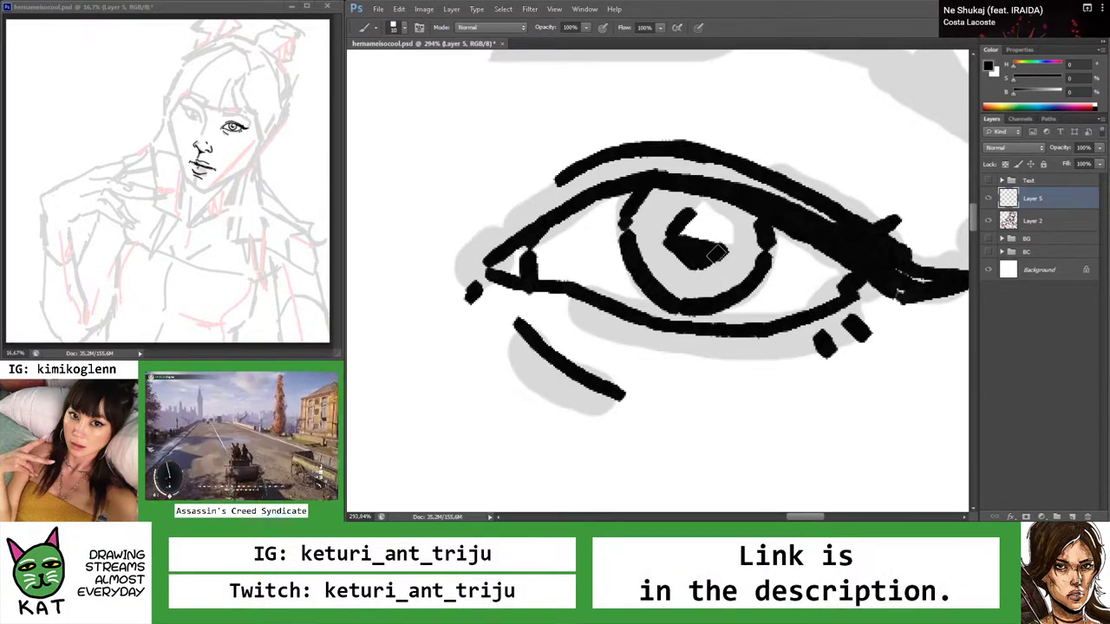
pyautogui.press('z')
pyautogui.moveTo(685, 247)
pyautogui.mouseDown()
pyautogui.moveTo(590, 231)
pyautogui.moveTo(701, 247)
pyautogui.moveTo(656, 248)
pyautogui.mouseUp()
pyautogui.press('b')
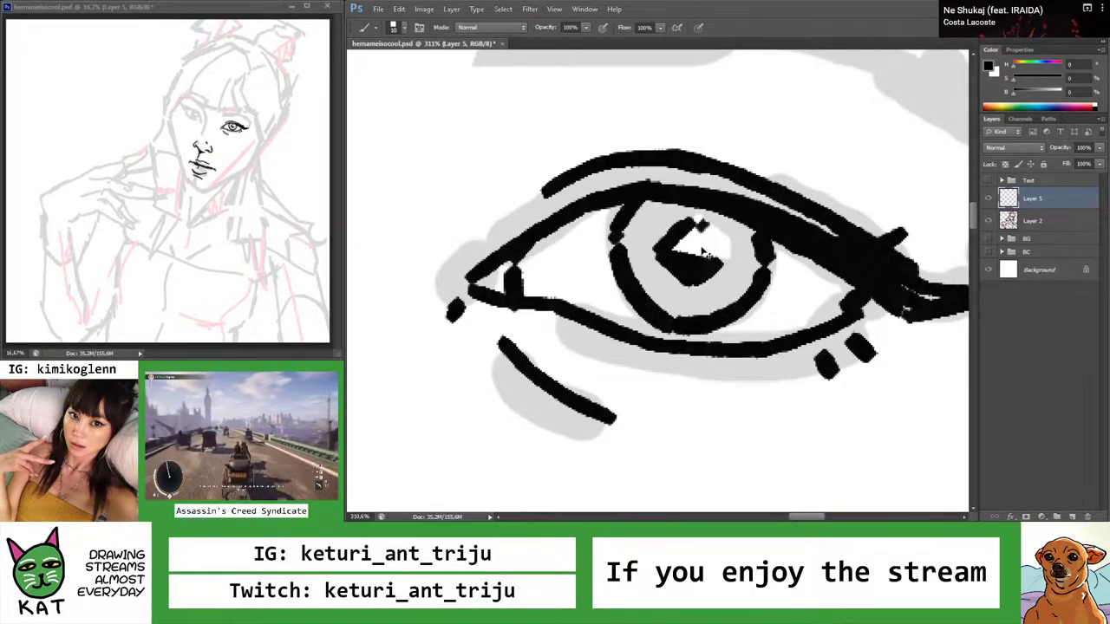
# Close the pupil outline around the white highlight with a stroke across its open side
pyautogui.press('z')
pyautogui.moveTo(695, 262)
pyautogui.mouseDown()
pyautogui.moveTo(642, 260)
pyautogui.moveTo(711, 260)
pyautogui.mouseUp()
pyautogui.press('r')
pyautogui.moveTo(741, 222)
pyautogui.mouseDown()
pyautogui.moveTo(562, 243)
pyautogui.moveTo(555, 260)
pyautogui.mouseUp()
pyautogui.press('b')
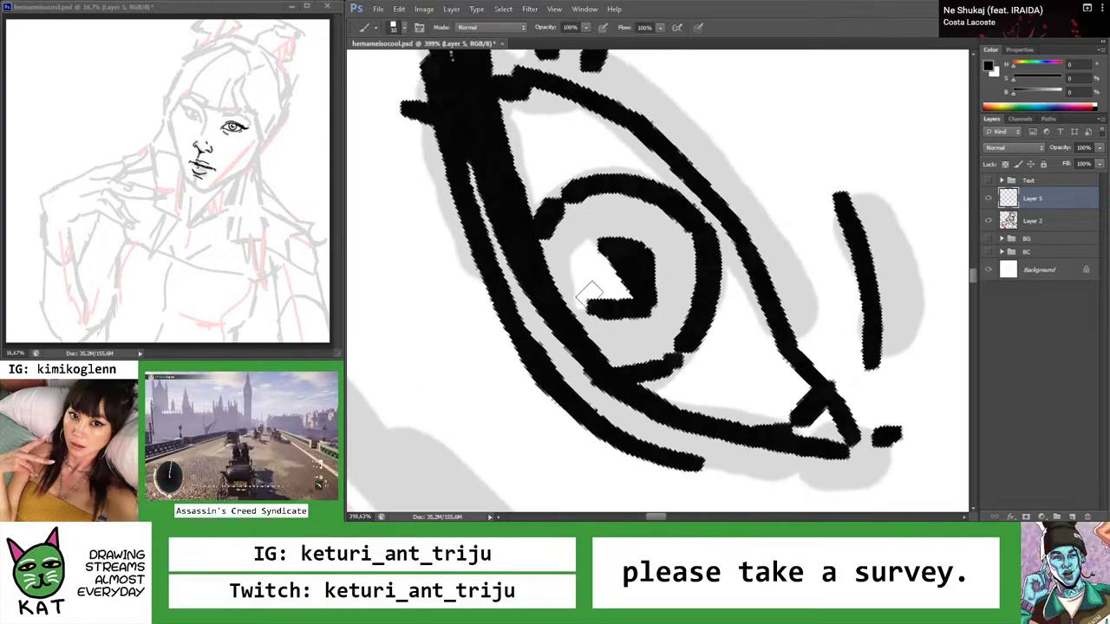
pyautogui.moveTo(626, 258); pyautogui.dragTo(579, 299)
# Examine the inked eye up close and in relation to the whole portrait
pyautogui.press('z')
pyautogui.keyDown('alt'); pyautogui.click(700, 271); pyautogui.keyUp('alt')
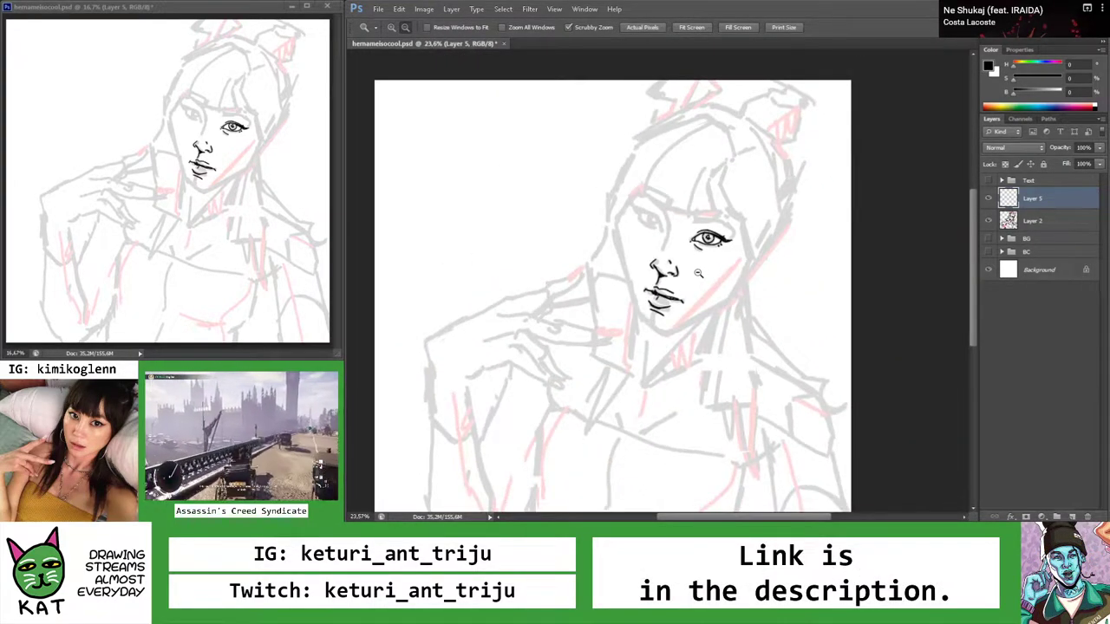
pyautogui.moveTo(720, 250); pyautogui.dragTo(796, 263)
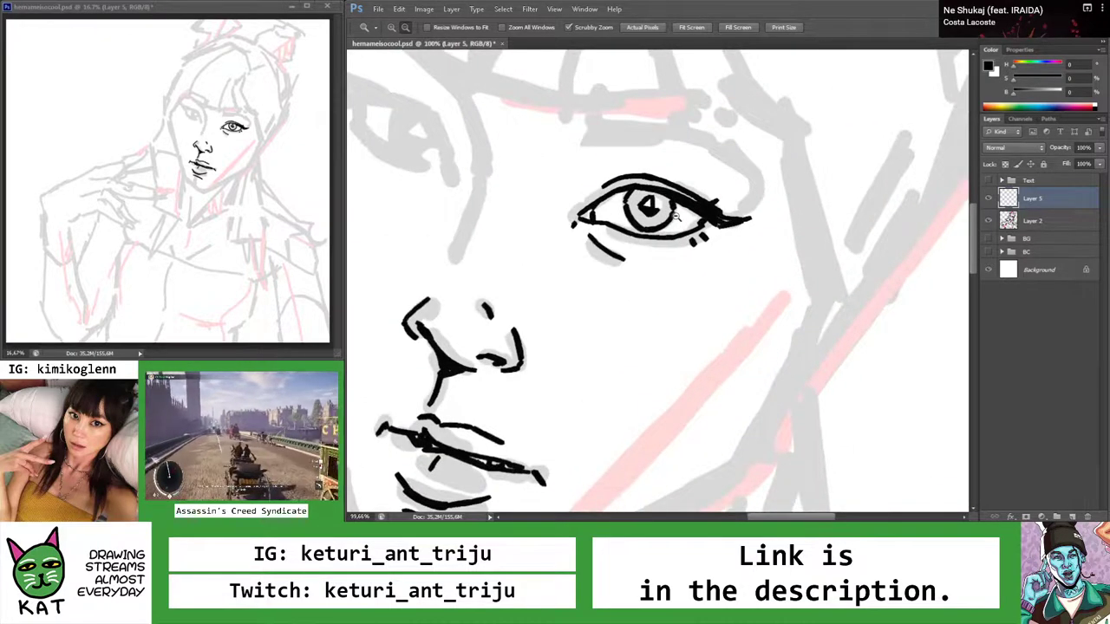
pyautogui.moveTo(692, 210); pyautogui.dragTo(579, 206)
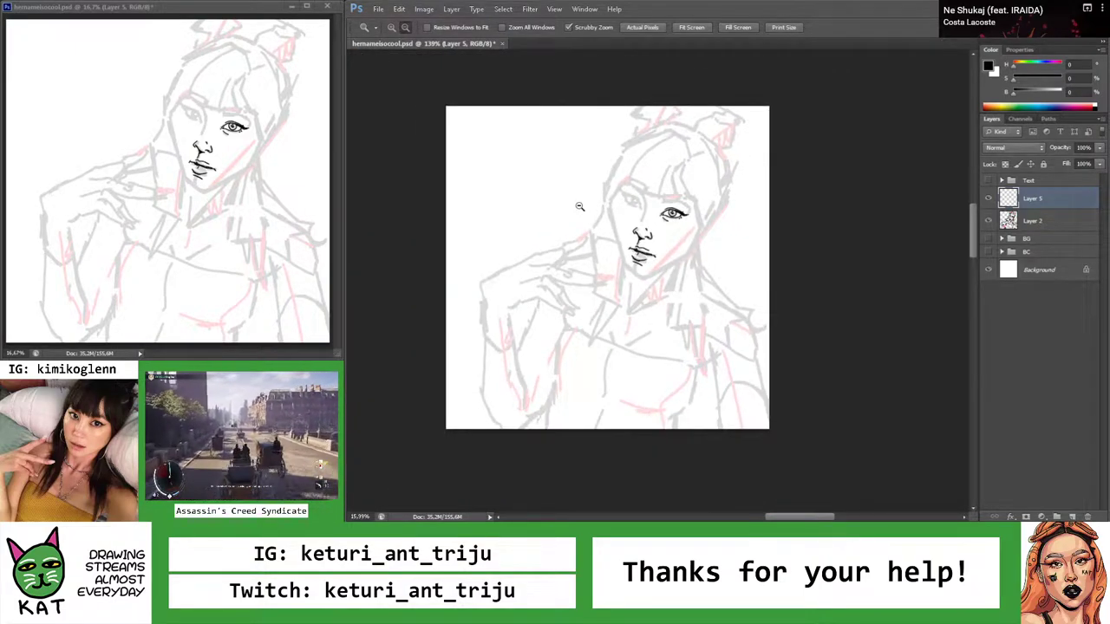
pyautogui.moveTo(676, 212); pyautogui.dragTo(720, 213)
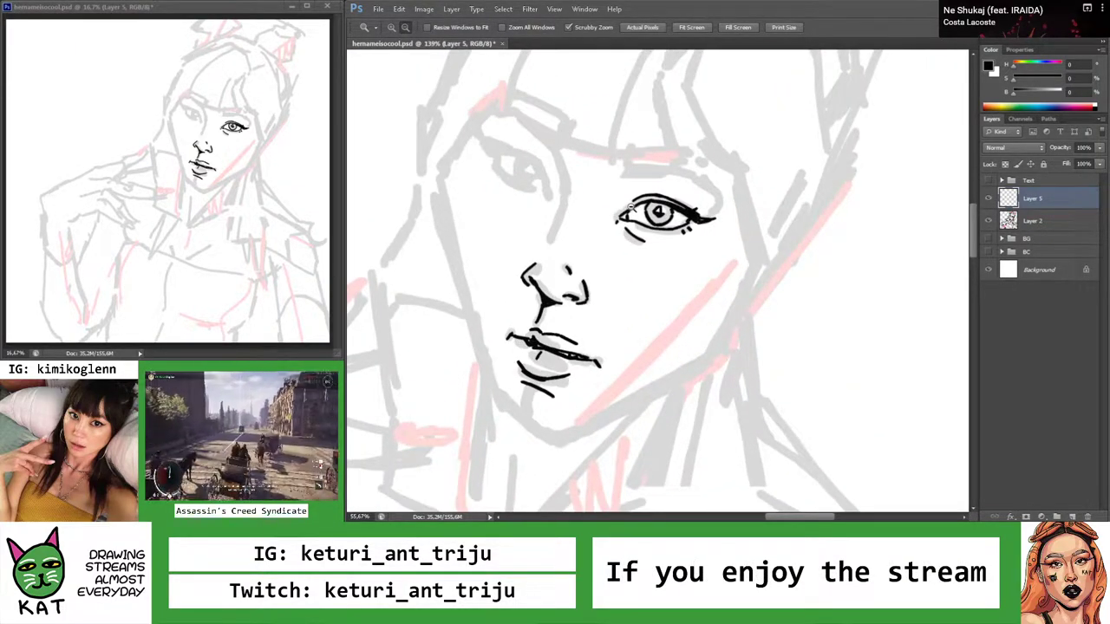
pyautogui.moveTo(631, 206); pyautogui.dragTo(634, 209)
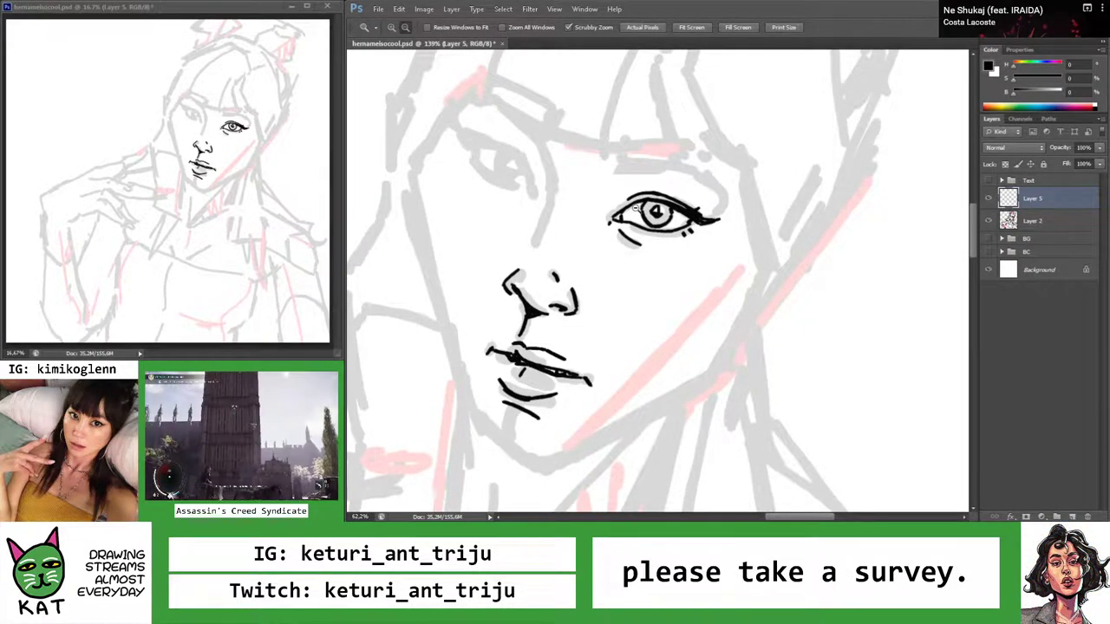
pyautogui.moveTo(635, 208); pyautogui.dragTo(693, 209)
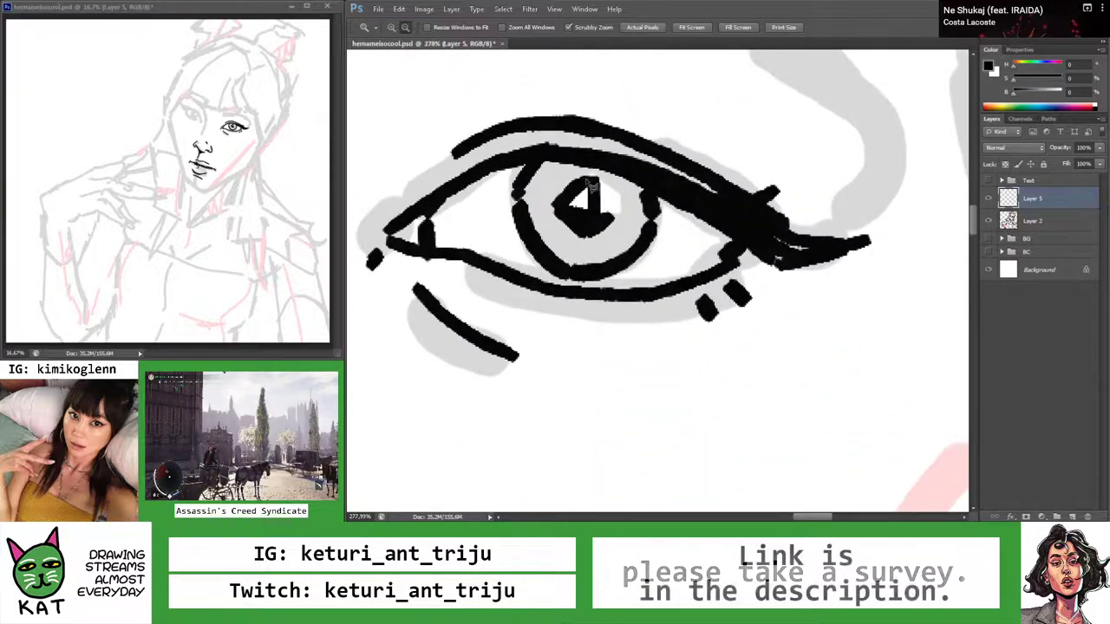
# Select the pupil with the Lasso, adjust its position slightly inside the iris and deselect it
pyautogui.press('l')
pyautogui.moveTo(569, 175)
pyautogui.mouseDown()
pyautogui.moveTo(558, 241)
pyautogui.moveTo(594, 251)
pyautogui.moveTo(625, 236)
pyautogui.moveTo(598, 177)
pyautogui.mouseUp()
pyautogui.press('v')
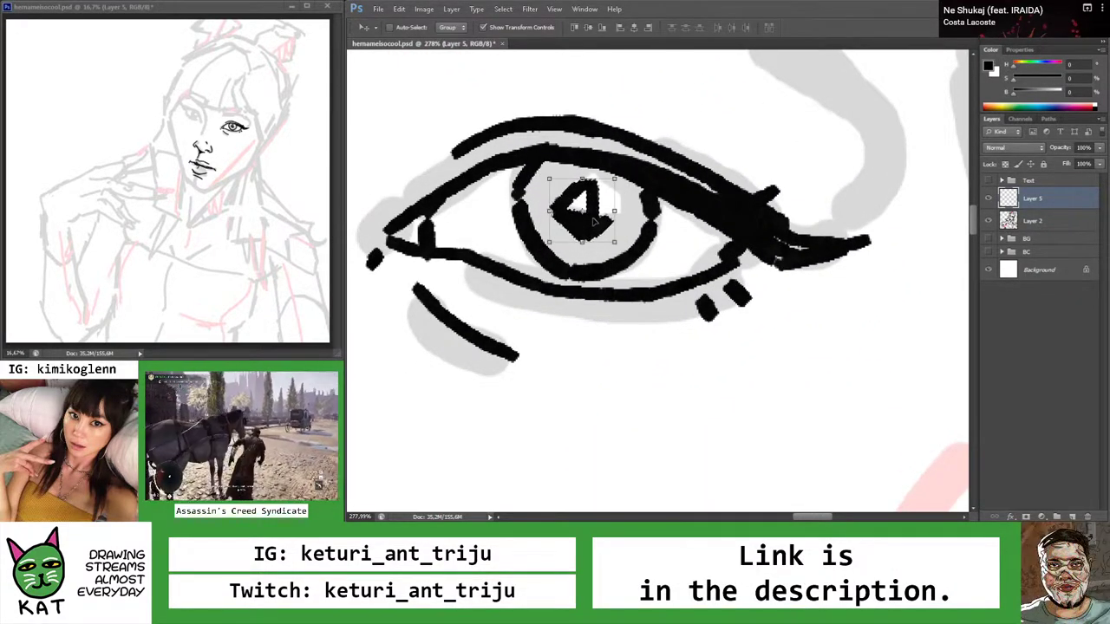
pyautogui.hotkey('ctrl', 'd')
pyautogui.press('z')
pyautogui.moveTo(595, 222); pyautogui.dragTo(667, 238)
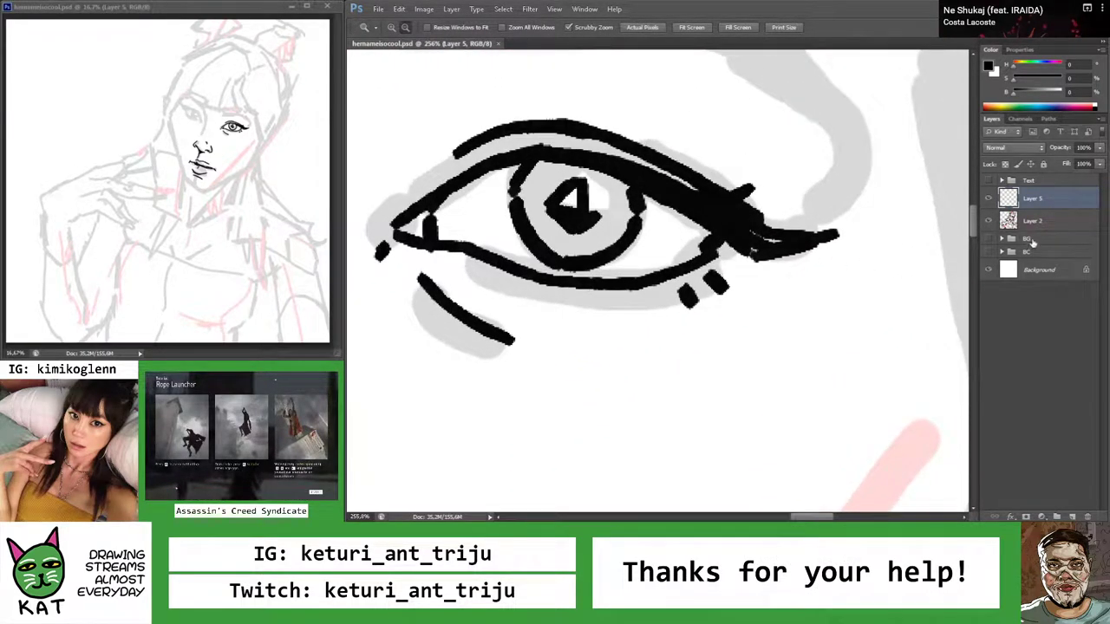
# Create a layer group named Colors directly above the BG group
pyautogui.click(1030, 240)
pyautogui.click(1056, 517)
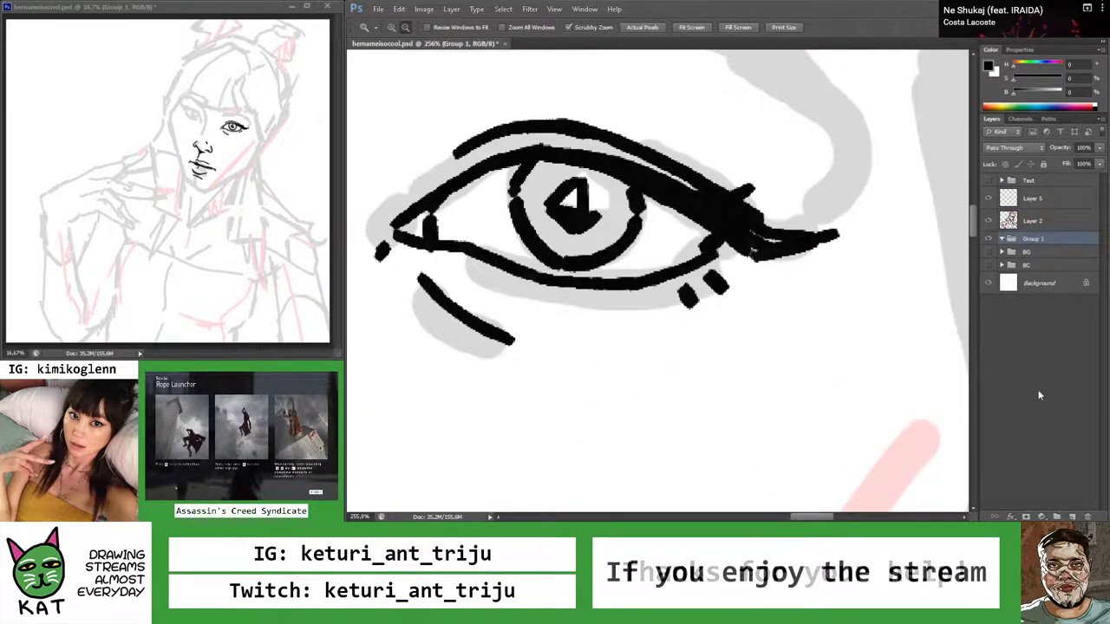
pyautogui.doubleClick(1034, 239)
pyautogui.write('Colors')
pyautogui.press('Return')
# Add a new layer named Eyes inside the Colors group
pyautogui.click(1071, 517)
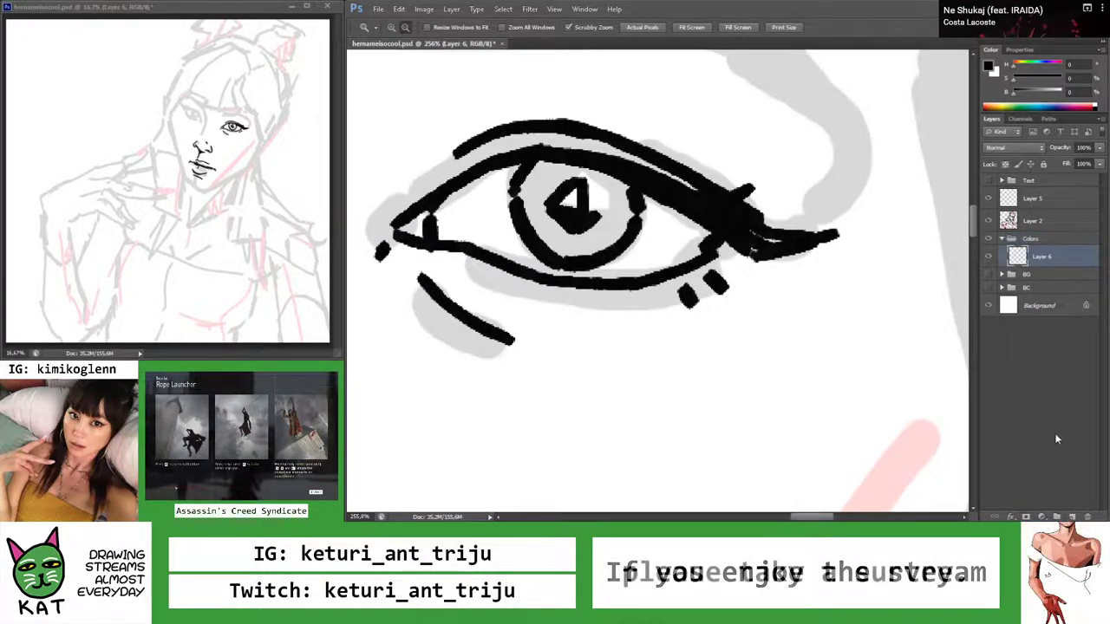
pyautogui.doubleClick(1045, 258)
pyautogui.write('Eyes')
pyautogui.press('Return')
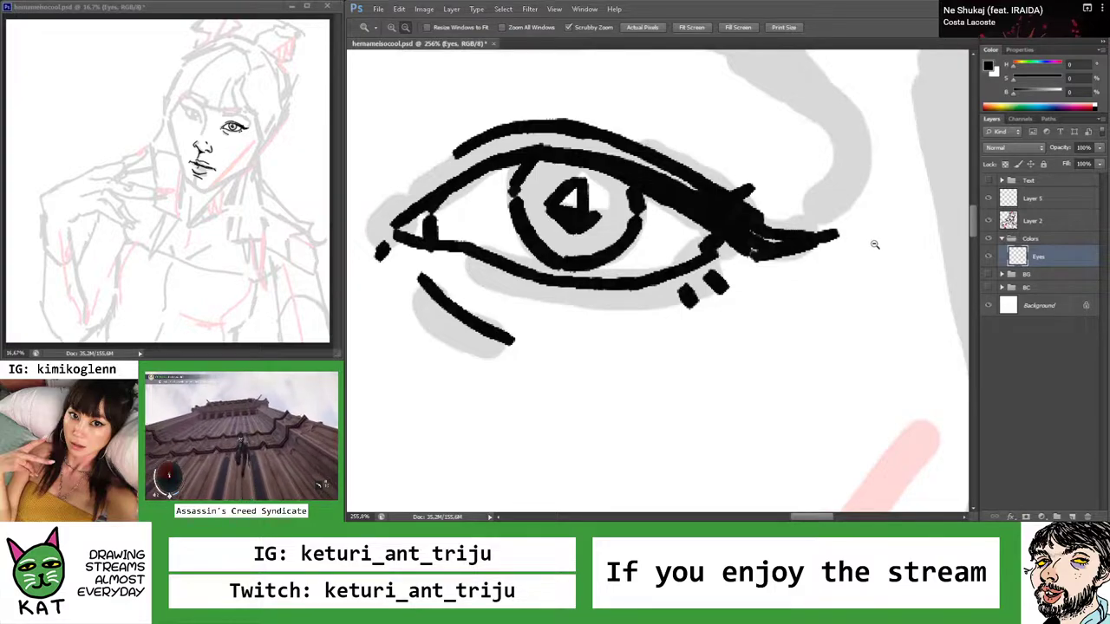
# Set a pure red with 100% saturation and brightness and paint the iris with it on the Eyes layer
pyautogui.press('x')
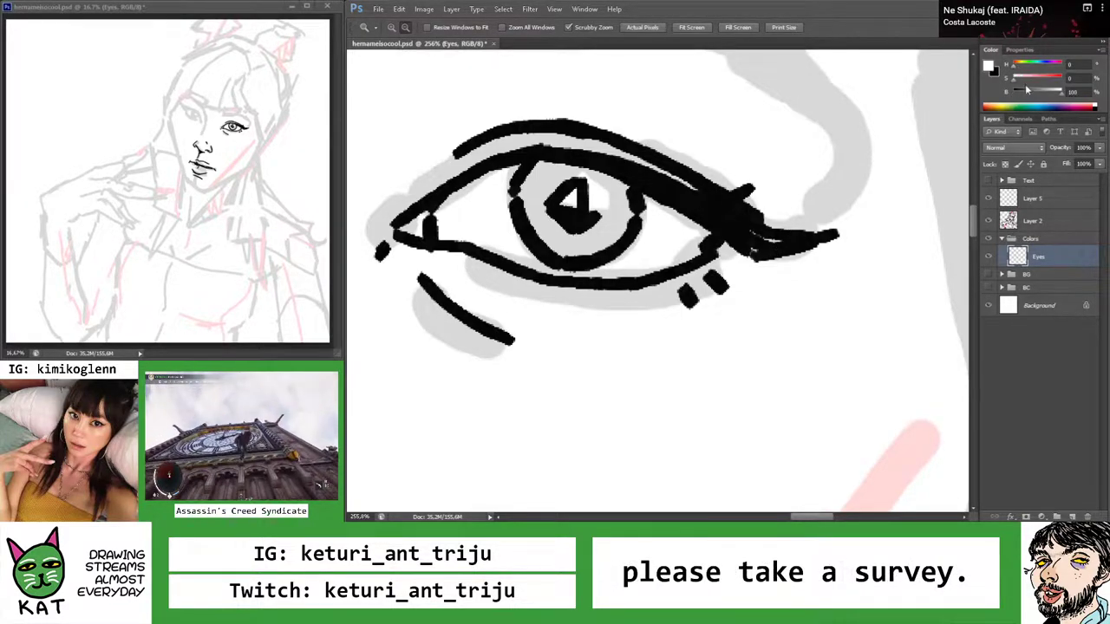
pyautogui.keyDown('alt'); pyautogui.click(818, 148); pyautogui.keyUp('alt')
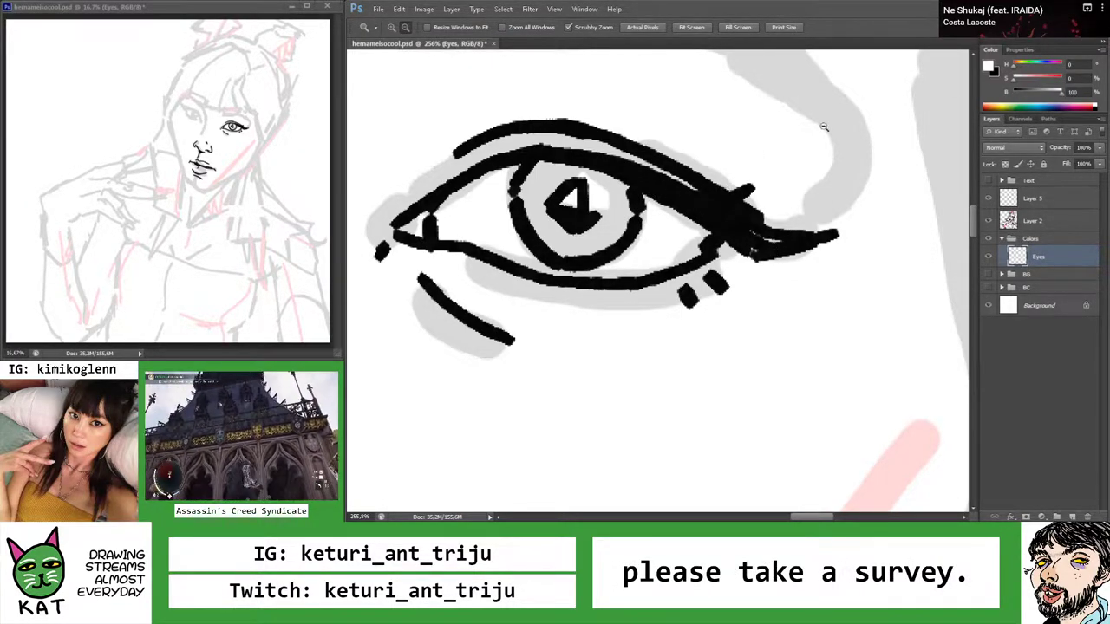
pyautogui.moveTo(1049, 76); pyautogui.dragTo(1062, 78)
pyautogui.moveTo(607, 201); pyautogui.dragTo(649, 199)
pyautogui.moveTo(580, 178)
pyautogui.mouseDown()
pyautogui.moveTo(628, 144)
pyautogui.moveTo(622, 161)
pyautogui.moveTo(642, 144)
pyautogui.moveTo(656, 162)
pyautogui.moveTo(654, 150)
pyautogui.moveTo(642, 156)
pyautogui.moveTo(662, 145)
pyautogui.moveTo(709, 179)
pyautogui.moveTo(676, 219)
pyautogui.moveTo(687, 197)
pyautogui.moveTo(690, 227)
pyautogui.moveTo(706, 216)
pyautogui.moveTo(626, 258)
pyautogui.moveTo(648, 246)
pyautogui.moveTo(599, 221)
pyautogui.moveTo(595, 245)
pyautogui.moveTo(589, 187)
pyautogui.moveTo(603, 219)
pyautogui.moveTo(595, 199)
pyautogui.moveTo(618, 191)
pyautogui.moveTo(655, 227)
pyautogui.moveTo(674, 189)
pyautogui.moveTo(583, 168)
pyautogui.mouseUp()
pyautogui.press('z')
pyautogui.press('b')
pyautogui.press('z')
pyautogui.moveTo(672, 193); pyautogui.dragTo(819, 295)
# Recolor the painted iris to a dark brown
pyautogui.press('i')
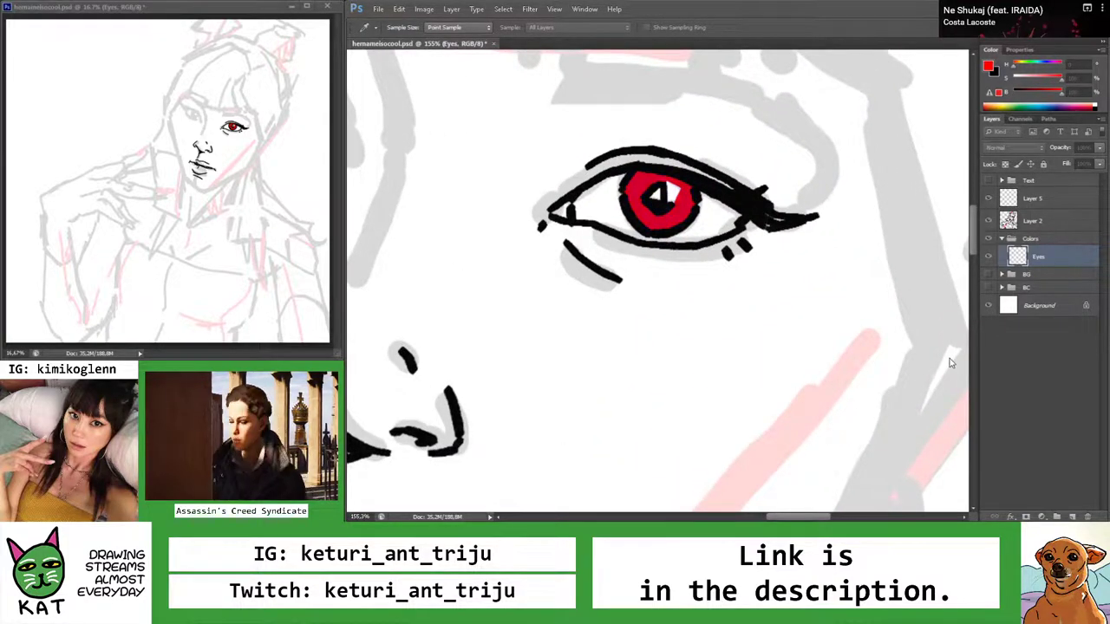
pyautogui.press('5')
pyautogui.press('3')
pyautogui.press('2')
pyautogui.press('4')
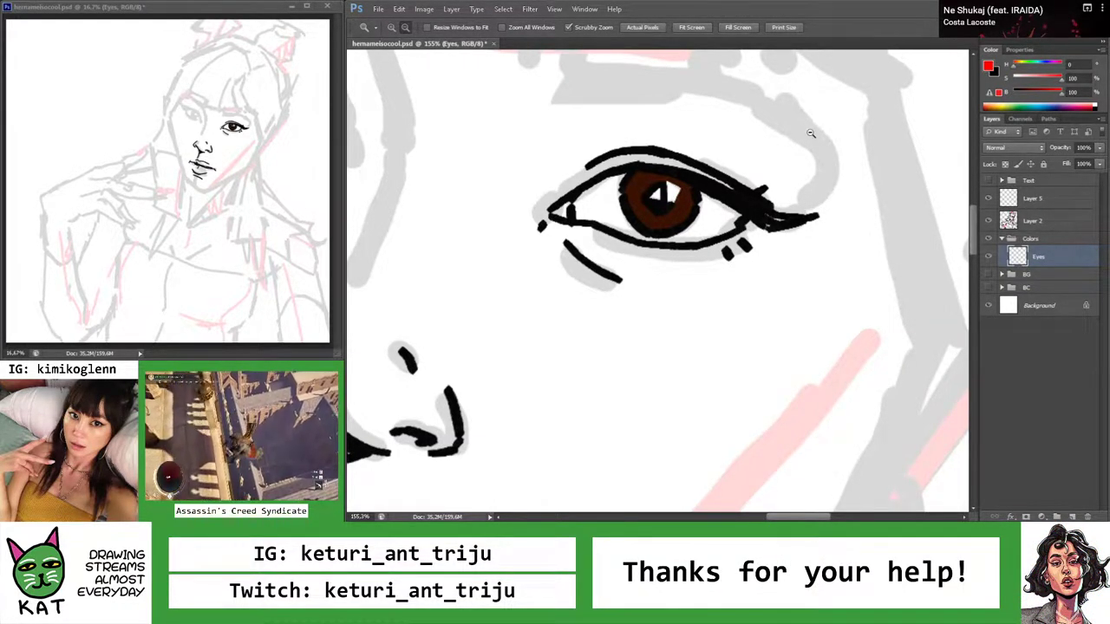
# Activate Layer 5, restore black as the drawing color and touch up the ink outline around the brown iris
pyautogui.doubleClick(988, 223)
pyautogui.click(1008, 200)
pyautogui.press('d')
pyautogui.moveTo(659, 175)
pyautogui.mouseDown()
pyautogui.moveTo(651, 181)
pyautogui.moveTo(656, 167)
pyautogui.mouseUp()
pyautogui.press('b')
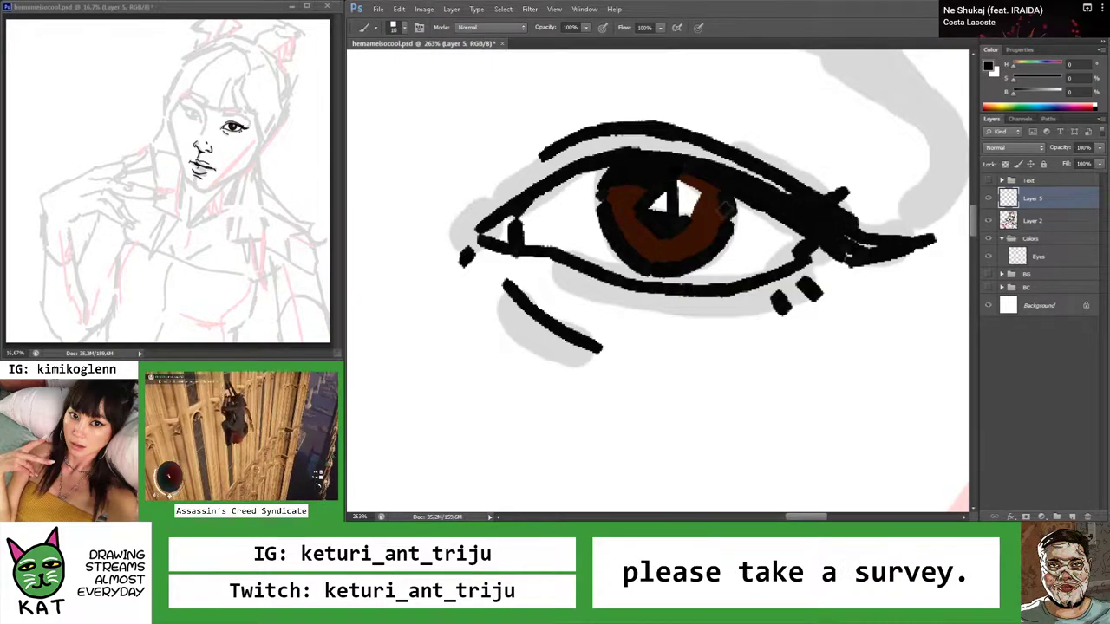
pyautogui.press('z')
pyautogui.moveTo(701, 182); pyautogui.dragTo(614, 162)
pyautogui.moveTo(729, 232)
pyautogui.mouseDown()
pyautogui.moveTo(719, 222)
pyautogui.moveTo(752, 217)
pyautogui.moveTo(774, 256)
pyautogui.moveTo(806, 246)
pyautogui.mouseUp()
pyautogui.press('b')
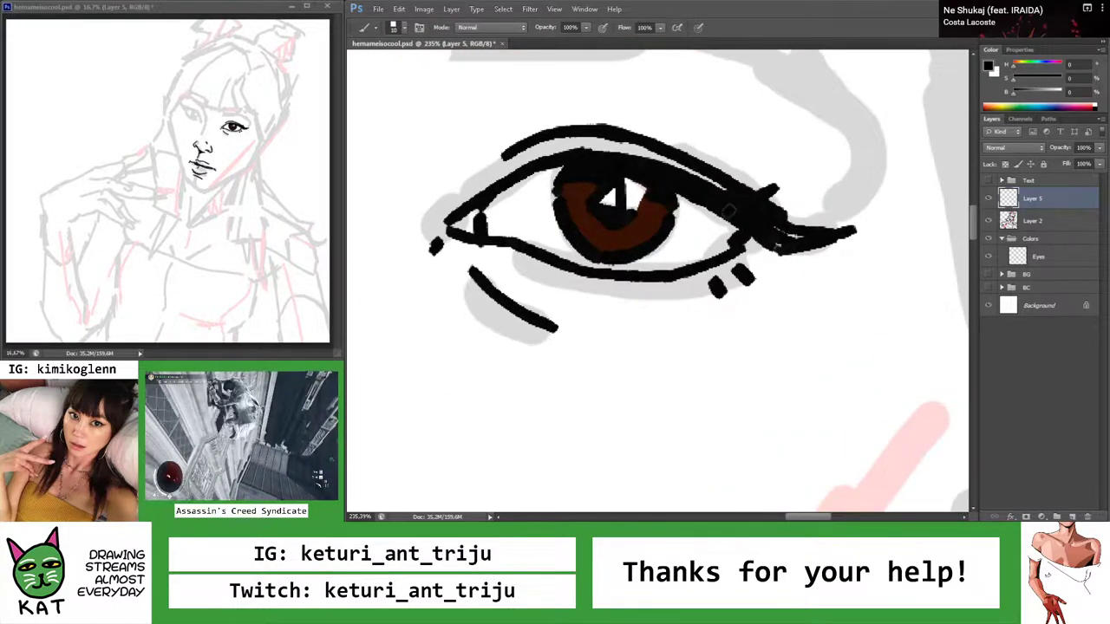
pyautogui.press('z')
pyautogui.moveTo(733, 219)
pyautogui.mouseDown()
pyautogui.moveTo(747, 234)
pyautogui.moveTo(669, 208)
pyautogui.moveTo(706, 234)
pyautogui.mouseUp()
pyautogui.press('b')
pyautogui.press('z')
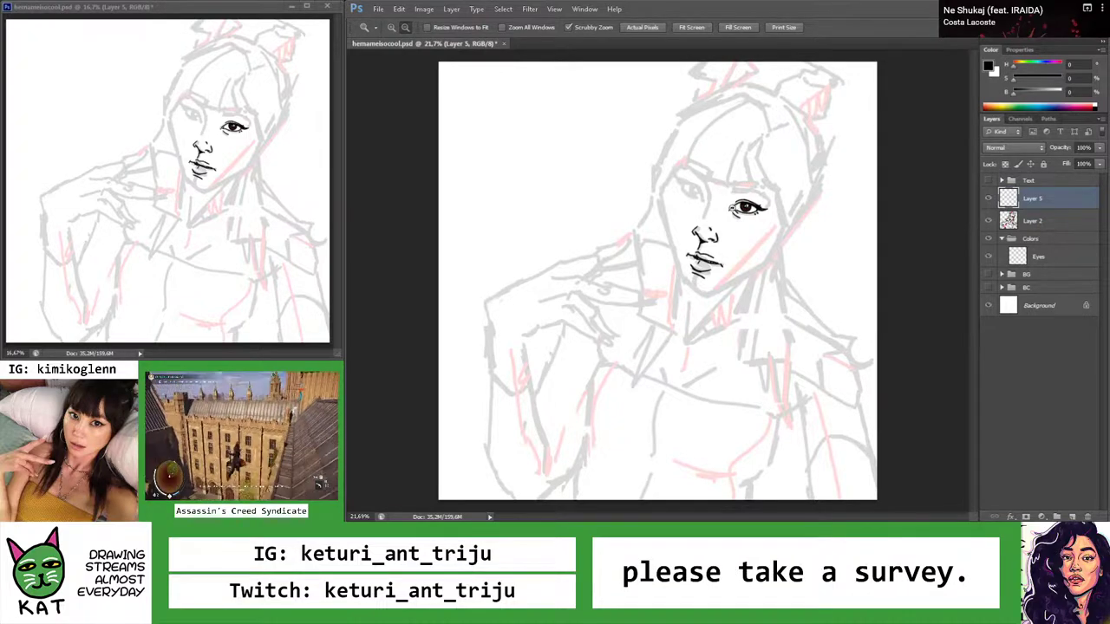
# Try to join the upper lid line to the dot at the inked eye's inner corner
pyautogui.scroll(5, 747, 210)
pyautogui.scroll(5, 688, 210)
pyautogui.press('r')
pyautogui.moveTo(656, 231); pyautogui.dragTo(713, 204)
pyautogui.hotkey('ctrl', 'z')
pyautogui.hotkey('ctrl', 'z')
pyautogui.moveTo(666, 239); pyautogui.dragTo(716, 206)
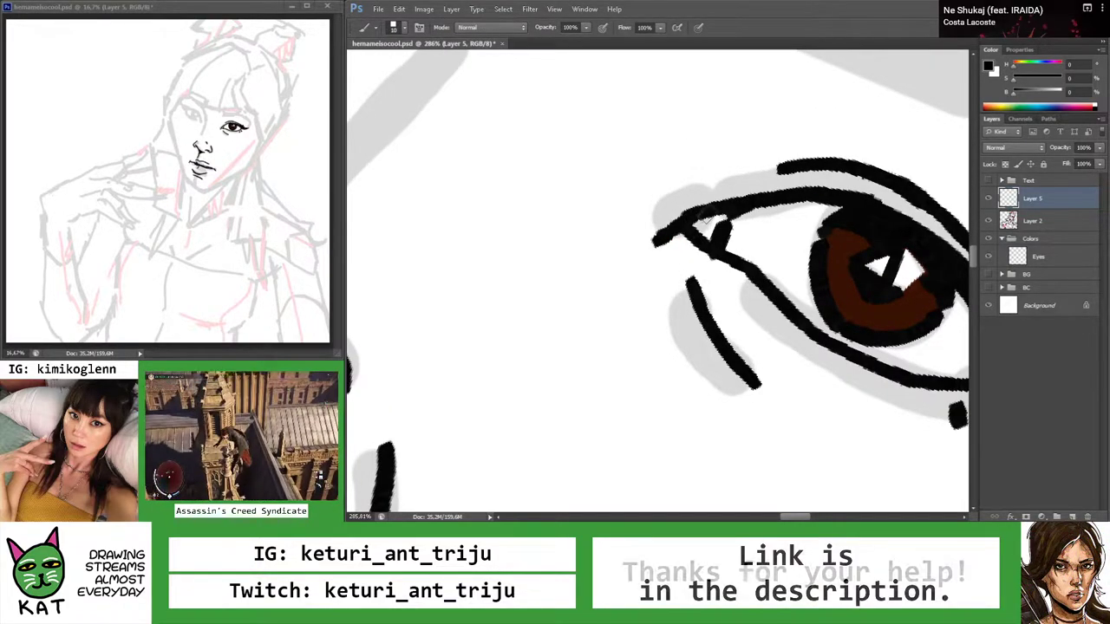
pyautogui.press('z')
pyautogui.scroll(-10, 677, 228)
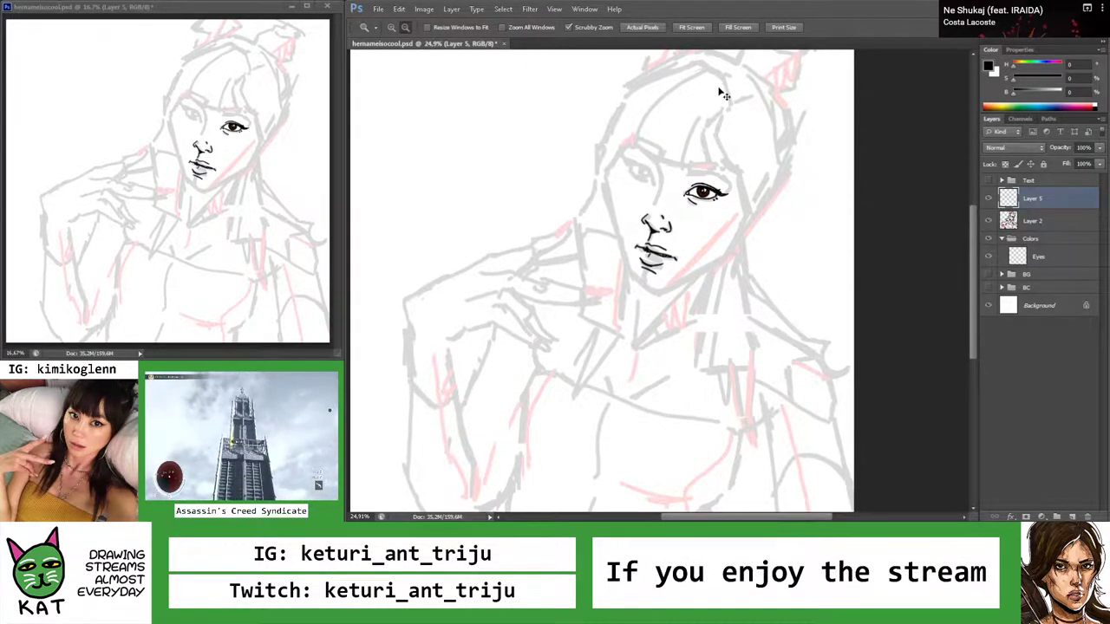
# Ink the inner corner of the finished eye down into a connected, pointed tip
pyautogui.scroll(8, 711, 216)
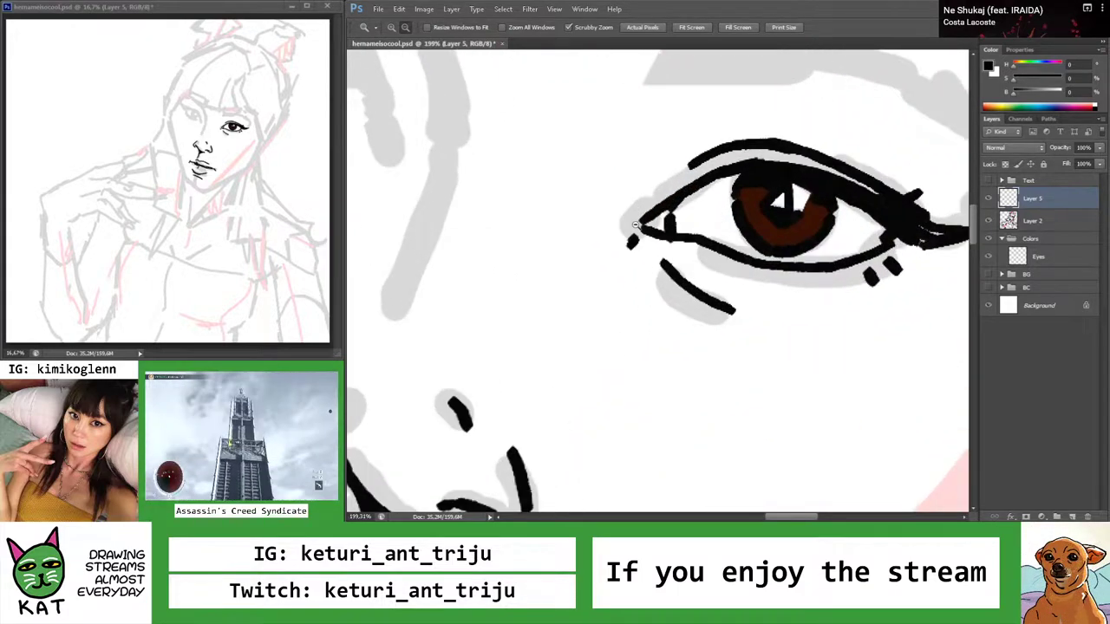
pyautogui.scroll(1, 634, 224)
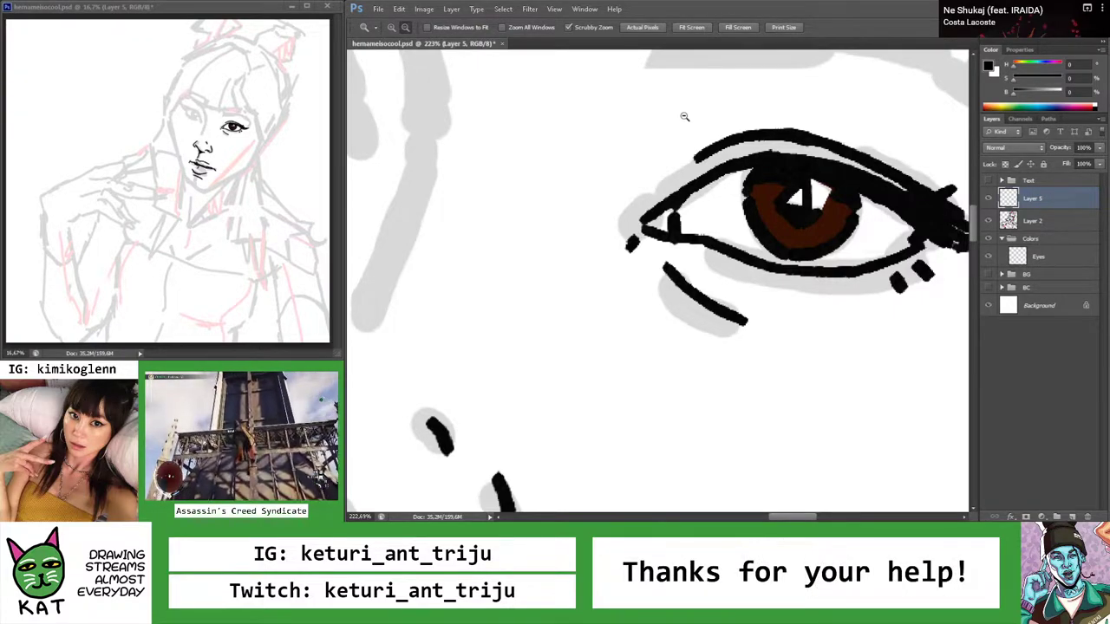
pyautogui.press('b')
pyautogui.moveTo(629, 248)
pyautogui.mouseDown()
pyautogui.moveTo(668, 199)
pyautogui.moveTo(604, 238)
pyautogui.mouseUp()
pyautogui.press('z')
pyautogui.moveTo(716, 236); pyautogui.dragTo(735, 224)
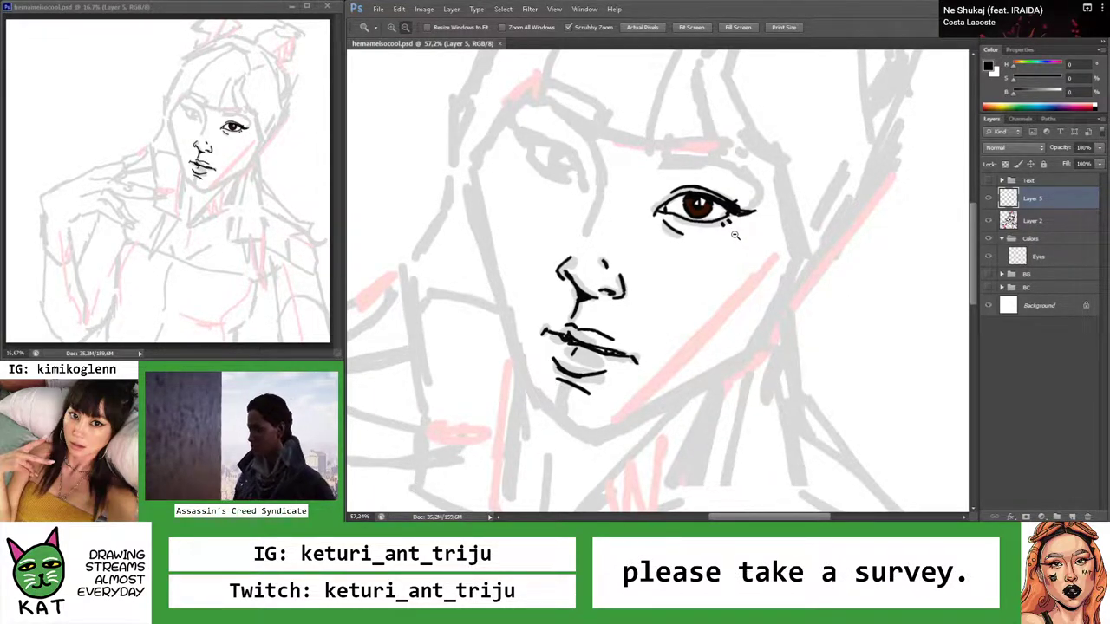
pyautogui.moveTo(695, 197); pyautogui.dragTo(726, 199)
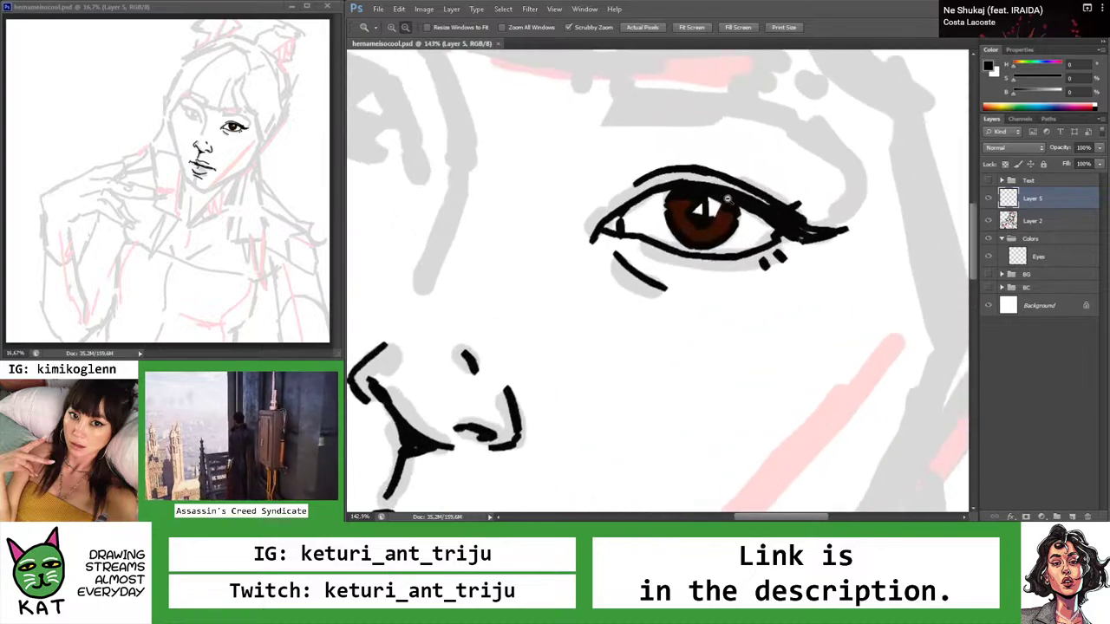
pyautogui.moveTo(644, 182); pyautogui.dragTo(672, 184)
pyautogui.press('b')
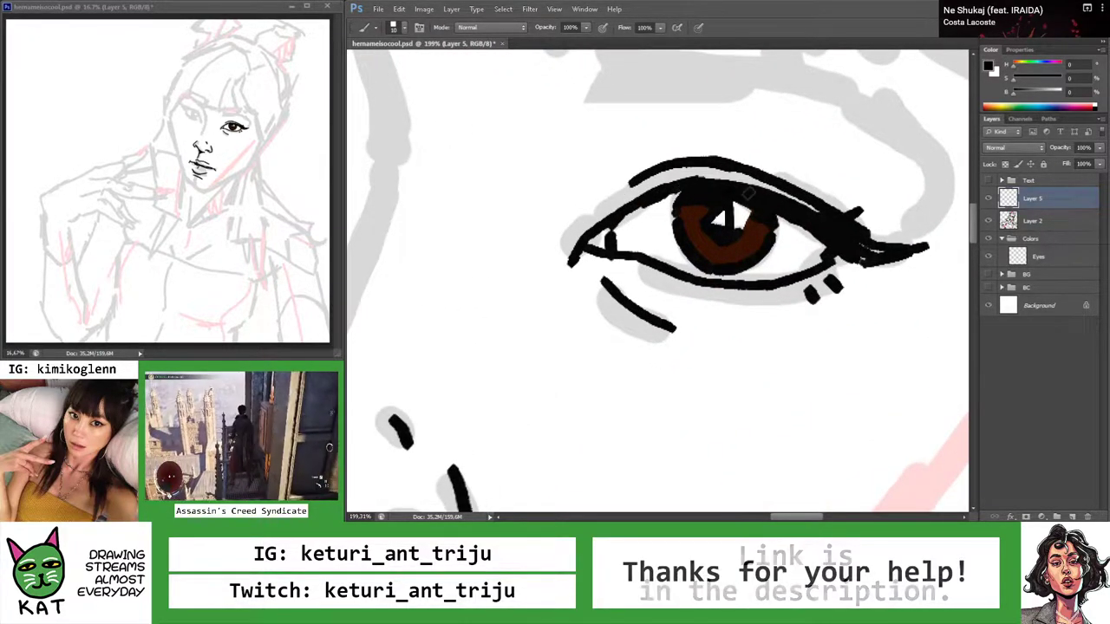
pyautogui.press('r')
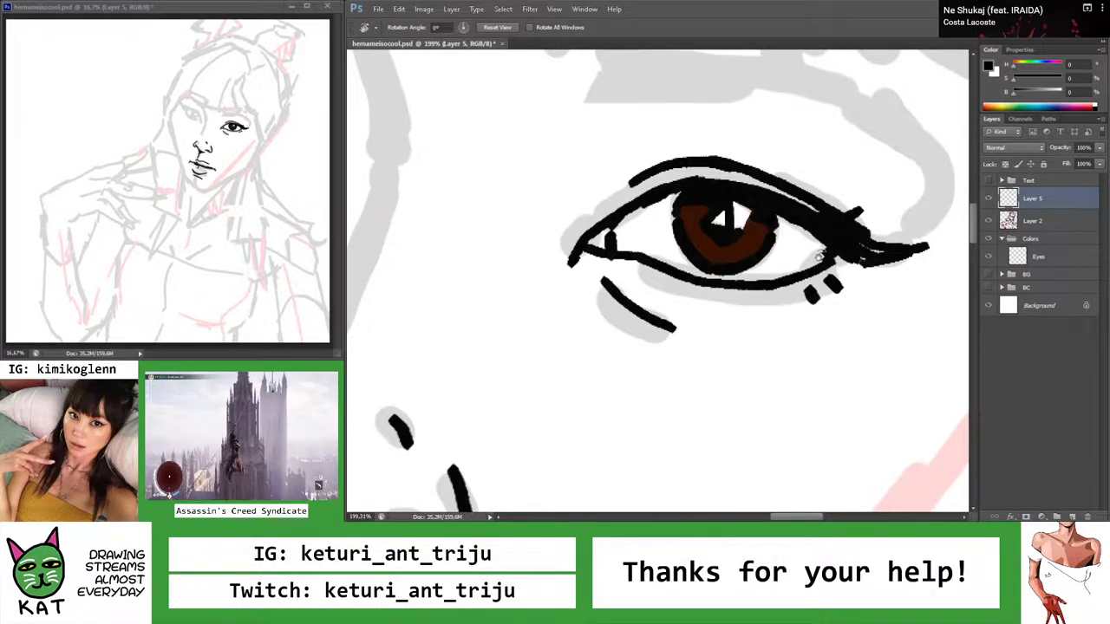
pyautogui.moveTo(785, 235)
pyautogui.mouseDown()
pyautogui.moveTo(677, 252)
pyautogui.moveTo(719, 229)
pyautogui.moveTo(726, 205)
pyautogui.mouseUp()
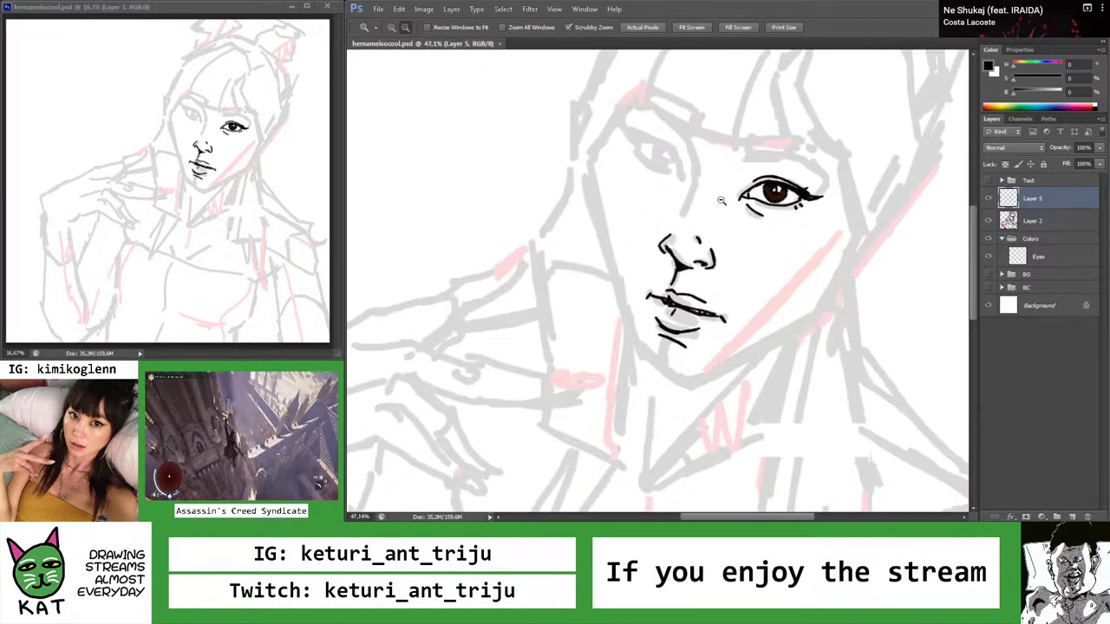
# Ink the upper nose bridge as one smooth curve running down from the brow, redrawing it until it follows the sketch
pyautogui.moveTo(718, 157)
pyautogui.mouseDown()
pyautogui.moveTo(698, 149)
pyautogui.moveTo(699, 168)
pyautogui.moveTo(627, 165)
pyautogui.moveTo(547, 223)
pyautogui.moveTo(533, 308)
pyautogui.moveTo(546, 308)
pyautogui.mouseUp()
pyautogui.press('r')
pyautogui.press('b')
pyautogui.moveTo(496, 338); pyautogui.dragTo(581, 279)
pyautogui.hotkey('ctrl', 'z')
pyautogui.hotkey('ctrl', 'z')
pyautogui.moveTo(490, 344); pyautogui.dragTo(598, 272)
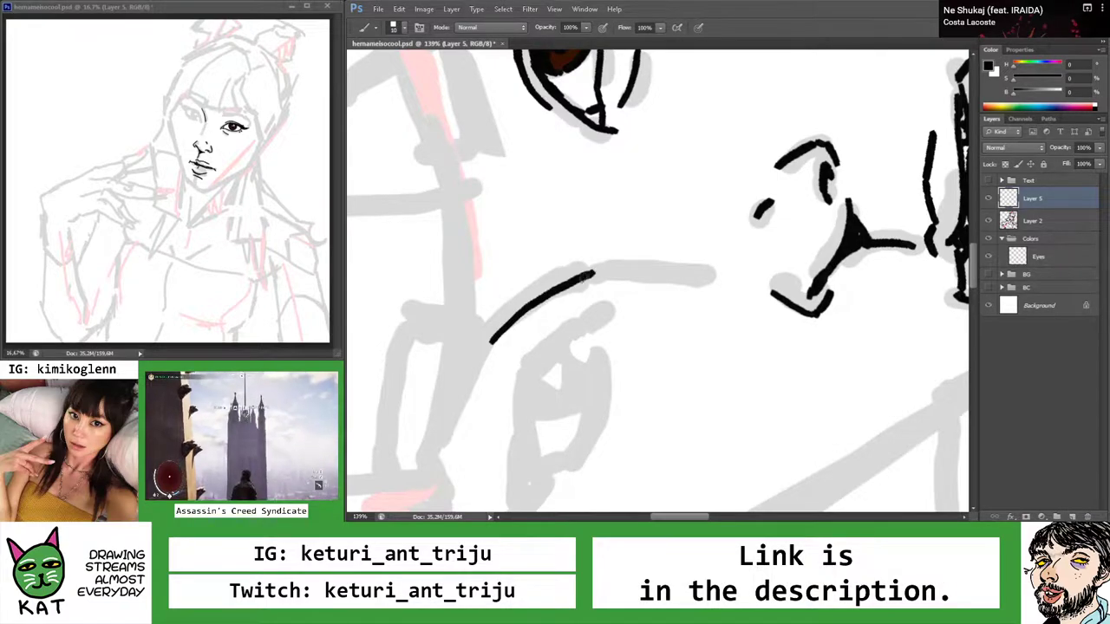
pyautogui.hotkey('ctrl', 'z')
pyautogui.moveTo(488, 340); pyautogui.dragTo(586, 276)
pyautogui.press('Escape')
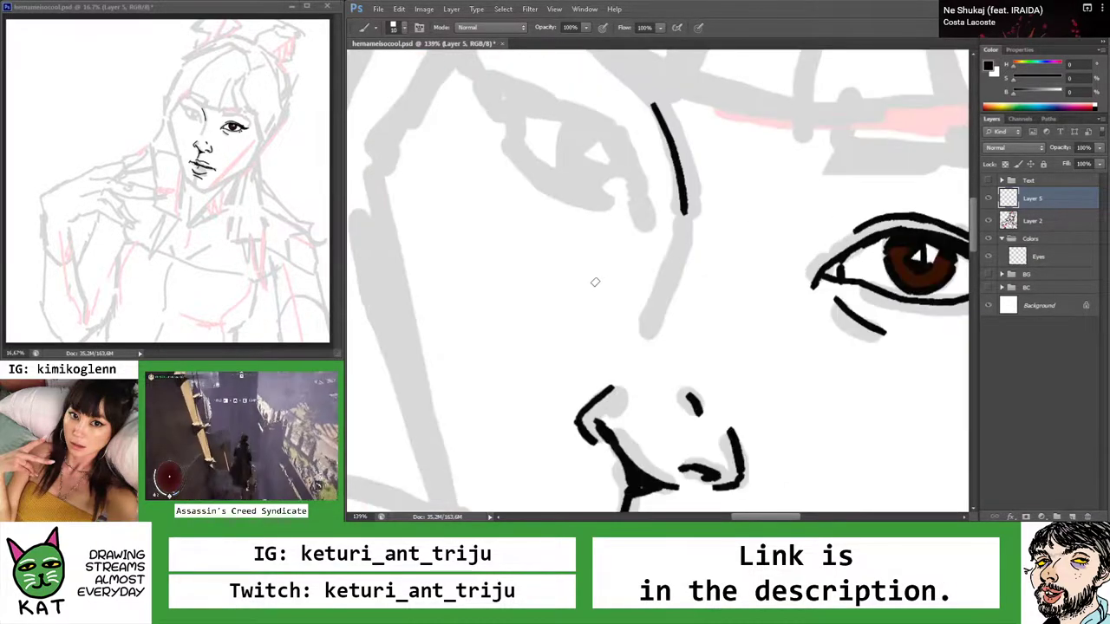
# Ink the lower nose bridge toward the nose tip and join it to the upper curve
pyautogui.press('z')
pyautogui.moveTo(686, 240)
pyautogui.mouseDown()
pyautogui.moveTo(562, 245)
pyautogui.moveTo(619, 253)
pyautogui.moveTo(753, 238)
pyautogui.mouseUp()
pyautogui.press('r')
pyautogui.moveTo(697, 286)
pyautogui.mouseDown()
pyautogui.moveTo(694, 306)
pyautogui.moveTo(605, 353)
pyautogui.mouseUp()
pyautogui.press('b')
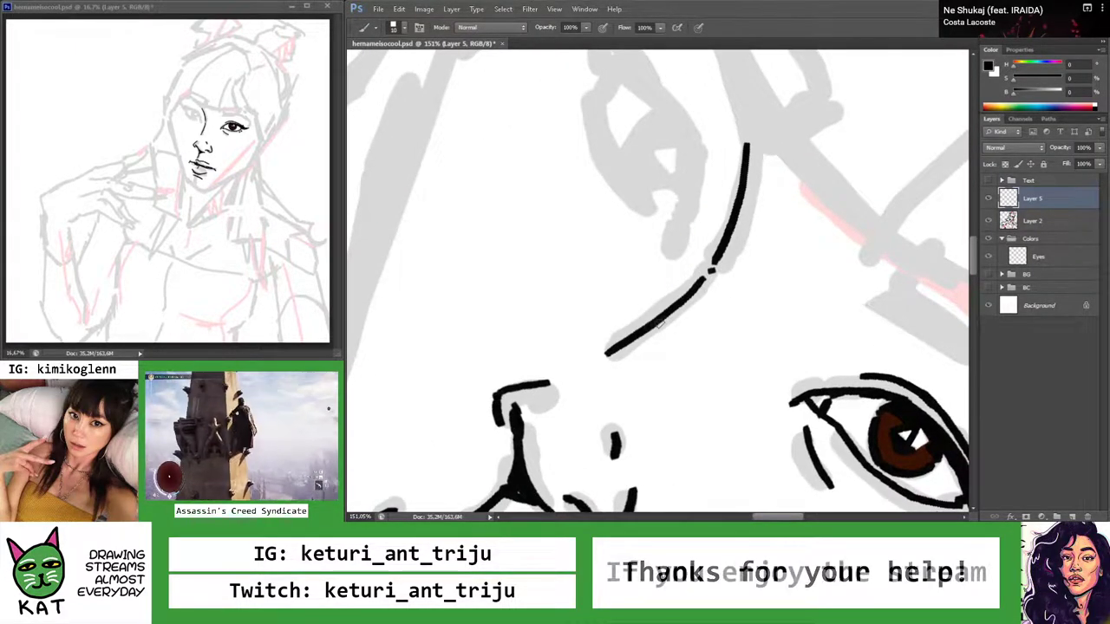
pyautogui.press('z')
pyautogui.moveTo(684, 315); pyautogui.dragTo(616, 314)
pyautogui.press('Escape')
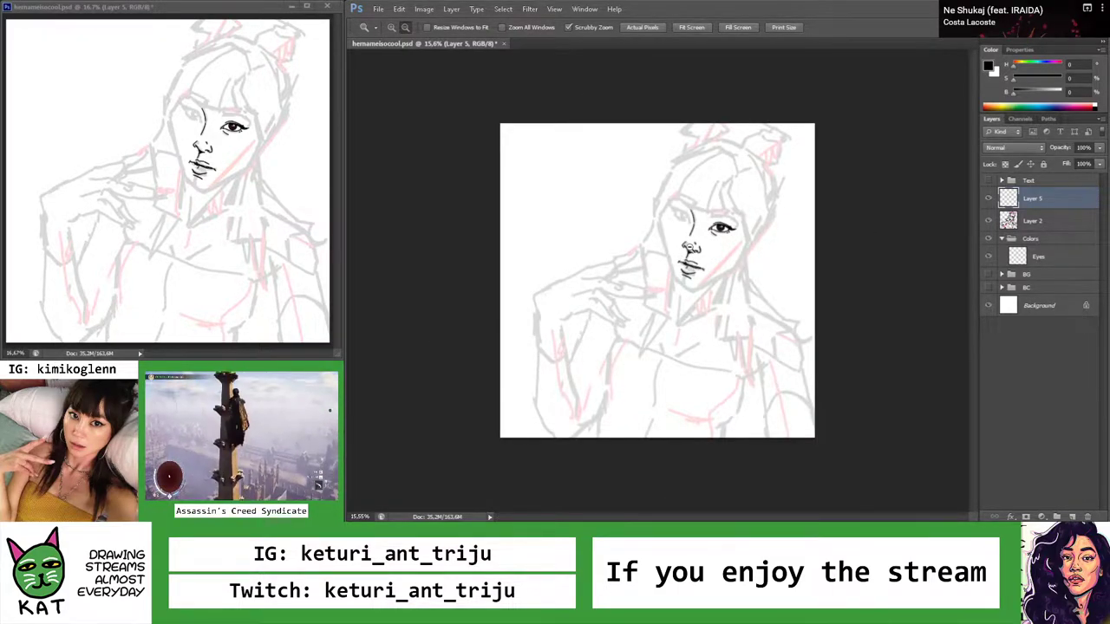
pyautogui.moveTo(680, 227)
pyautogui.mouseDown()
pyautogui.moveTo(691, 231)
pyautogui.moveTo(560, 240)
pyautogui.moveTo(760, 228)
pyautogui.moveTo(692, 226)
pyautogui.moveTo(720, 228)
pyautogui.mouseUp()
pyautogui.press('b')
pyautogui.press('z')
pyautogui.press('b')
# Try a diagonal ink stroke between the nose bridge and the finished eye
pyautogui.moveTo(778, 161)
pyautogui.mouseDown()
pyautogui.moveTo(721, 230)
pyautogui.moveTo(717, 265)
pyautogui.moveTo(735, 214)
pyautogui.moveTo(722, 234)
pyautogui.mouseUp()
pyautogui.hotkey('ctrl', 'z')
pyautogui.hotkey('ctrl', 'z')
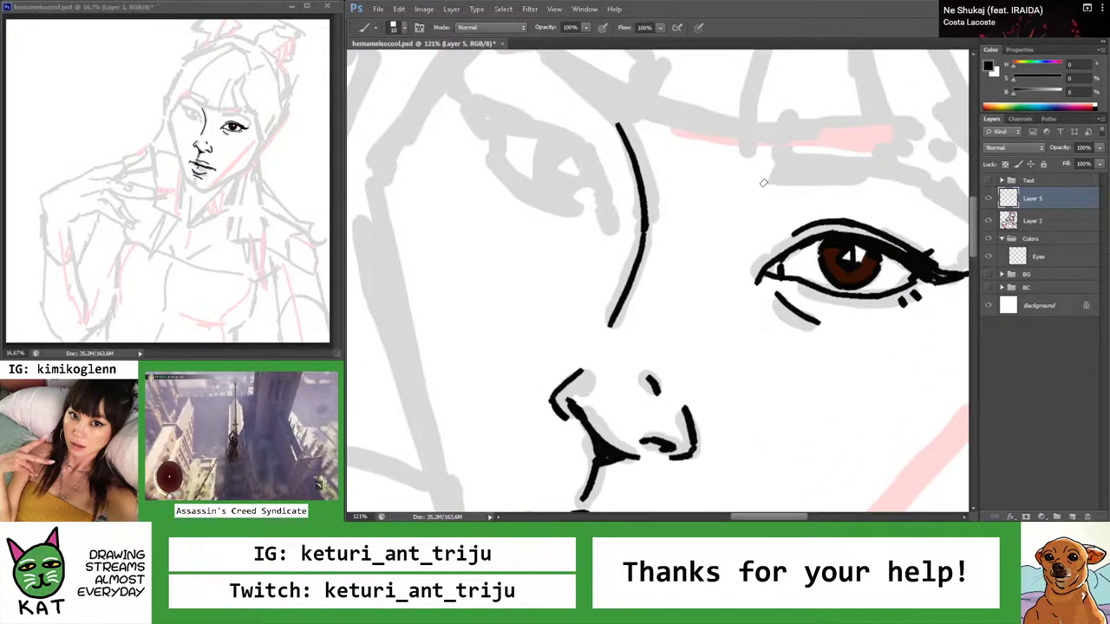
pyautogui.hotkey('ctrl', 'z')
pyautogui.hotkey('ctrl', 'z')
pyautogui.hotkey('ctrl', 'z')
pyautogui.press('z')
pyautogui.moveTo(752, 200); pyautogui.dragTo(678, 255)
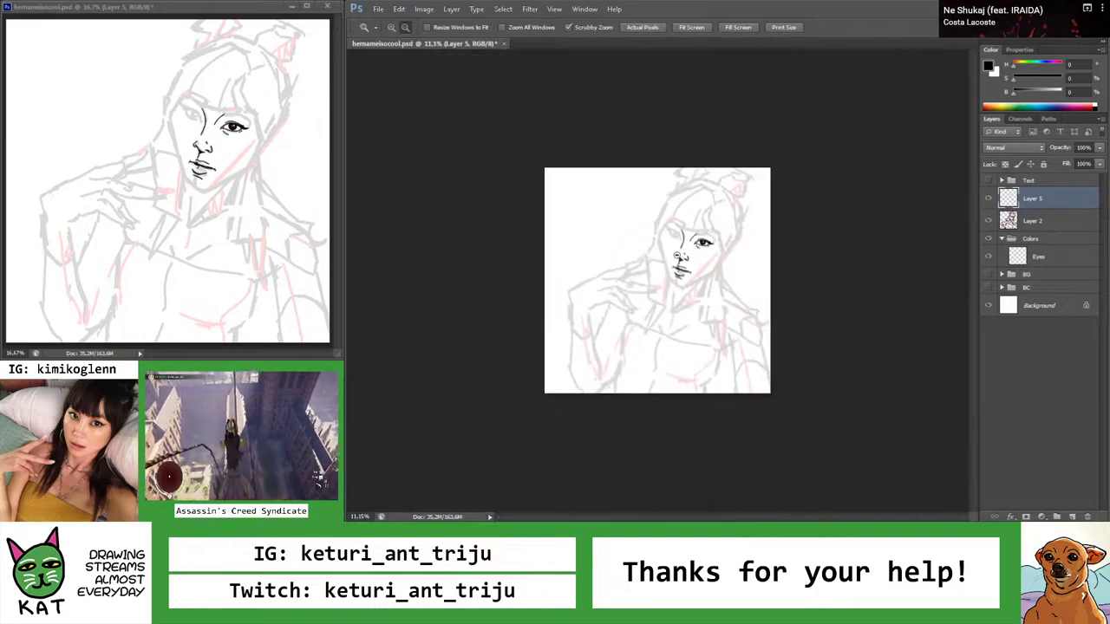
# Toggle Layer 2 off and on to check the inks, and add a short curved stroke just beyond the eye's lash wing
pyautogui.click(990, 222)
pyautogui.click(989, 222)
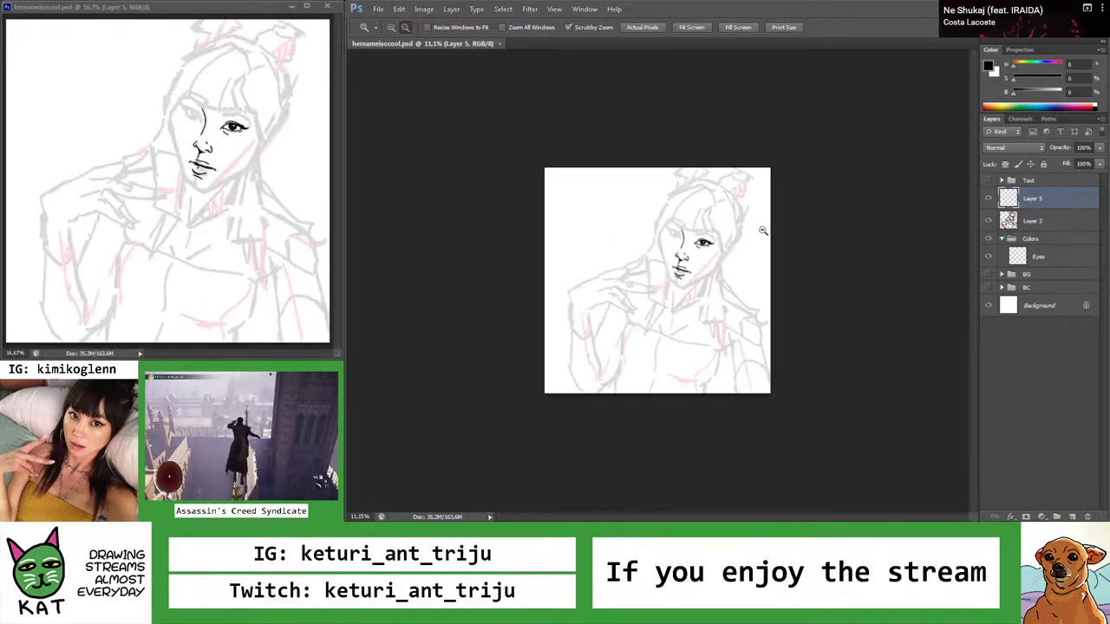
pyautogui.moveTo(761, 228); pyautogui.dragTo(760, 260)
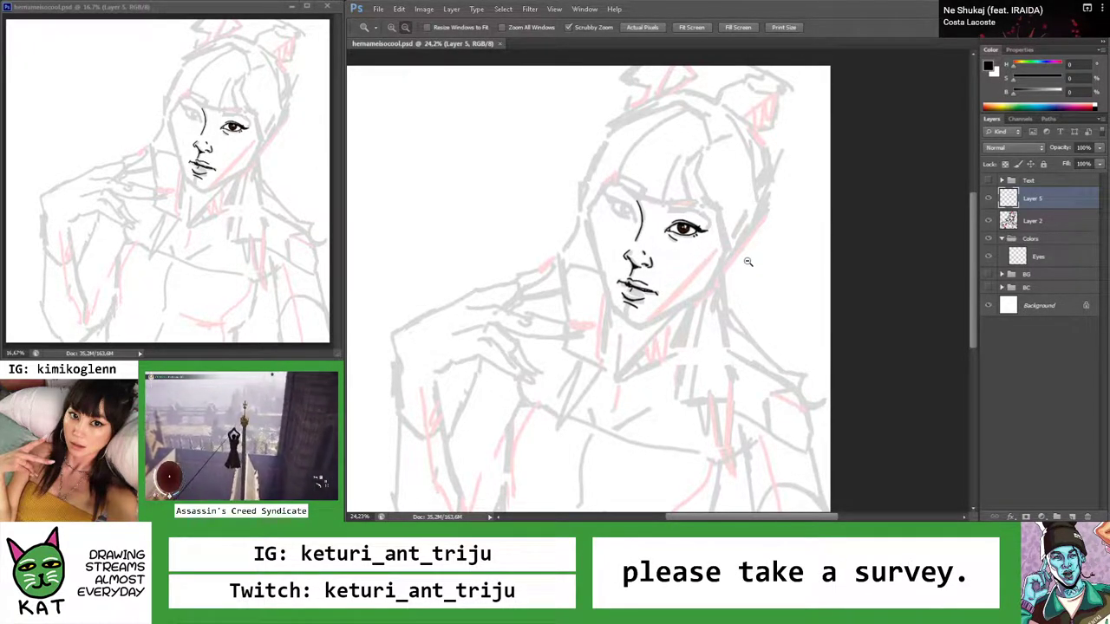
pyautogui.moveTo(718, 223)
pyautogui.mouseDown()
pyautogui.moveTo(696, 223)
pyautogui.moveTo(739, 222)
pyautogui.mouseUp()
pyautogui.press('b')
pyautogui.press('z')
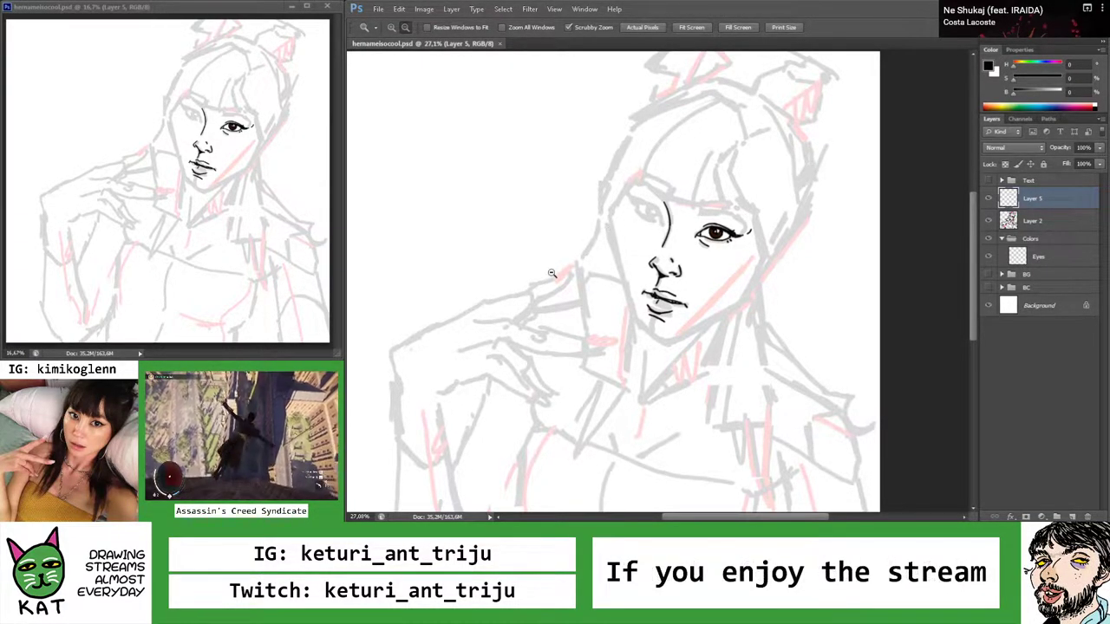
pyautogui.click(674, 230)
pyautogui.click(673, 229)
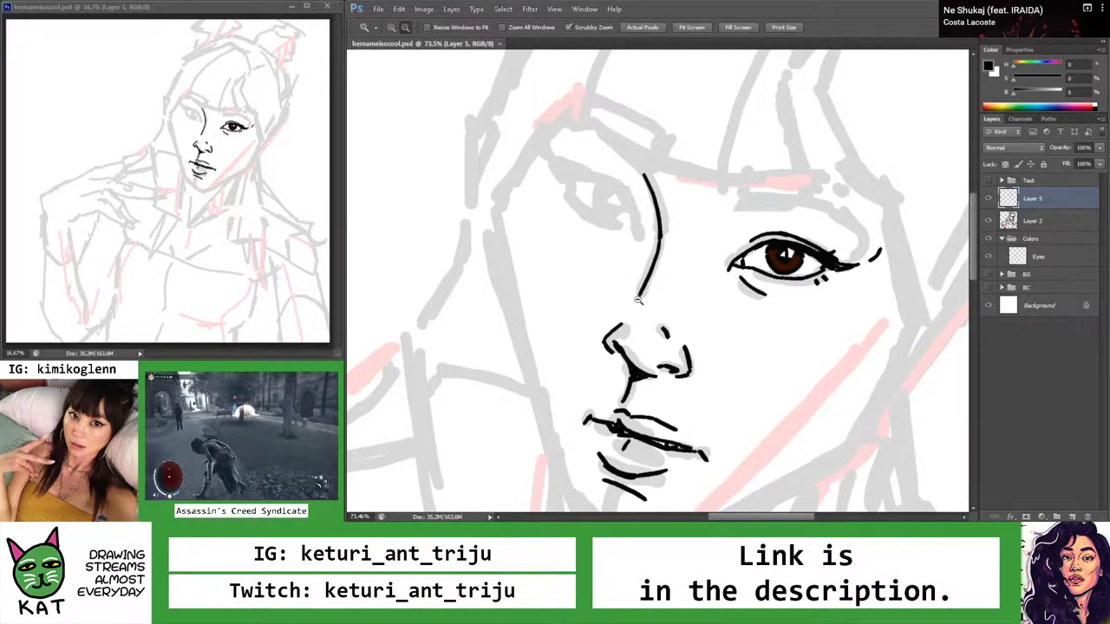
# Try an ink stroke along the upper lid of the far, still unfinished eye
pyautogui.moveTo(617, 219); pyautogui.dragTo(561, 231)
pyautogui.press('r')
pyautogui.press('Escape')
pyautogui.press('b')
pyautogui.scroll(3, 558, 290)
pyautogui.moveTo(515, 309); pyautogui.dragTo(619, 280)
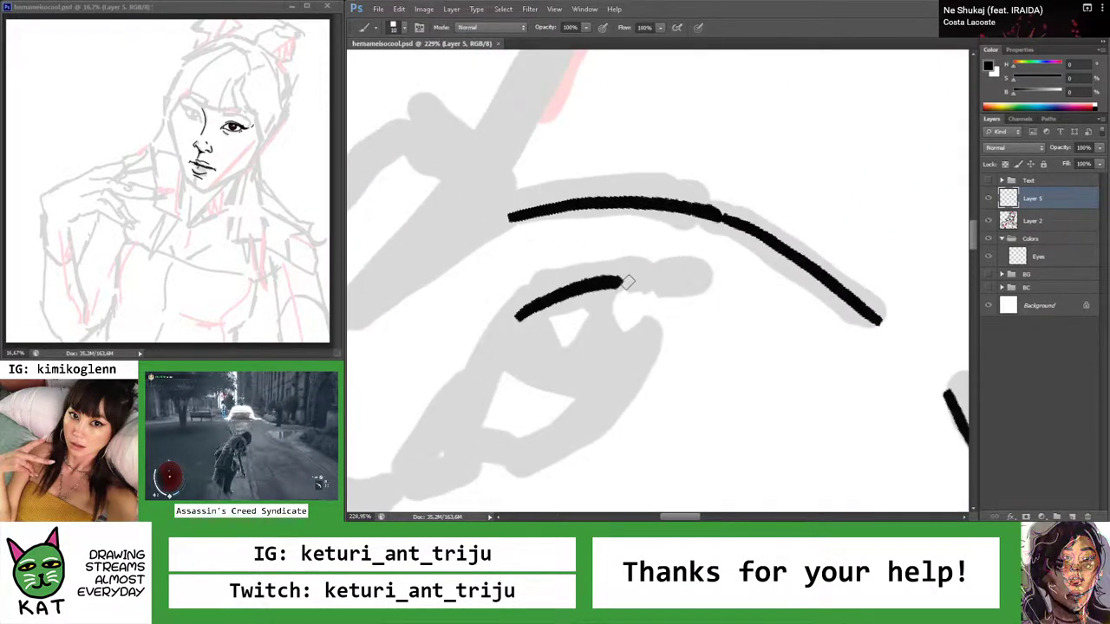
pyautogui.hotkey('ctrl', 'z')
pyautogui.moveTo(519, 314); pyautogui.dragTo(644, 277)
pyautogui.hotkey('ctrl', 'z')
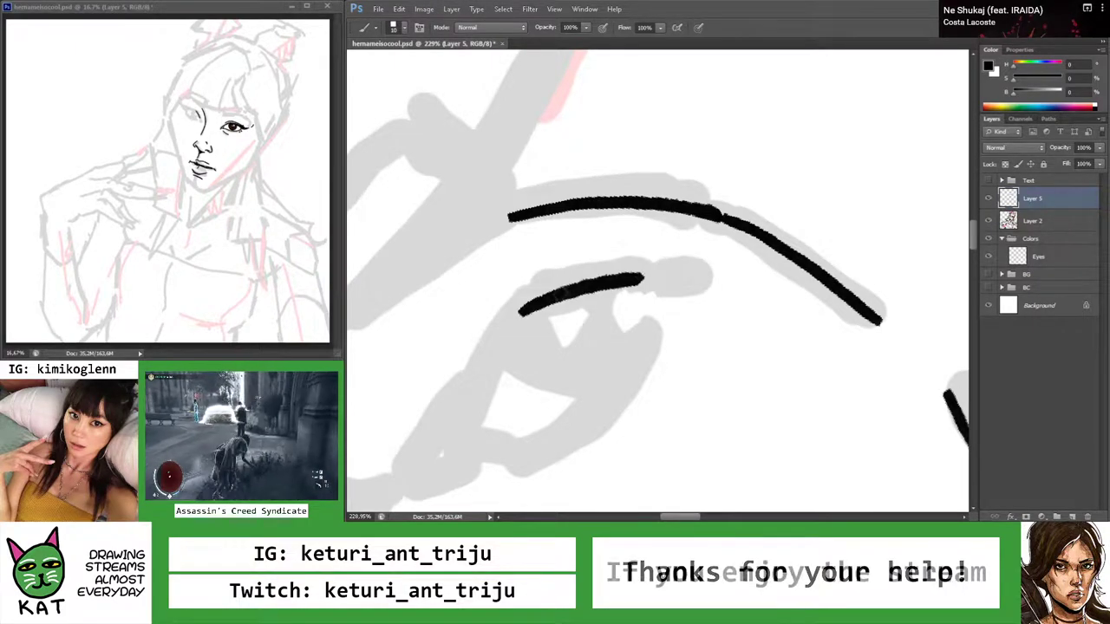
# Undo the far eye's lid stroke and ink a short one beside the nose bridge instead
pyautogui.press('z')
pyautogui.keyDown('alt'); pyautogui.click(581, 296); pyautogui.keyUp('alt')
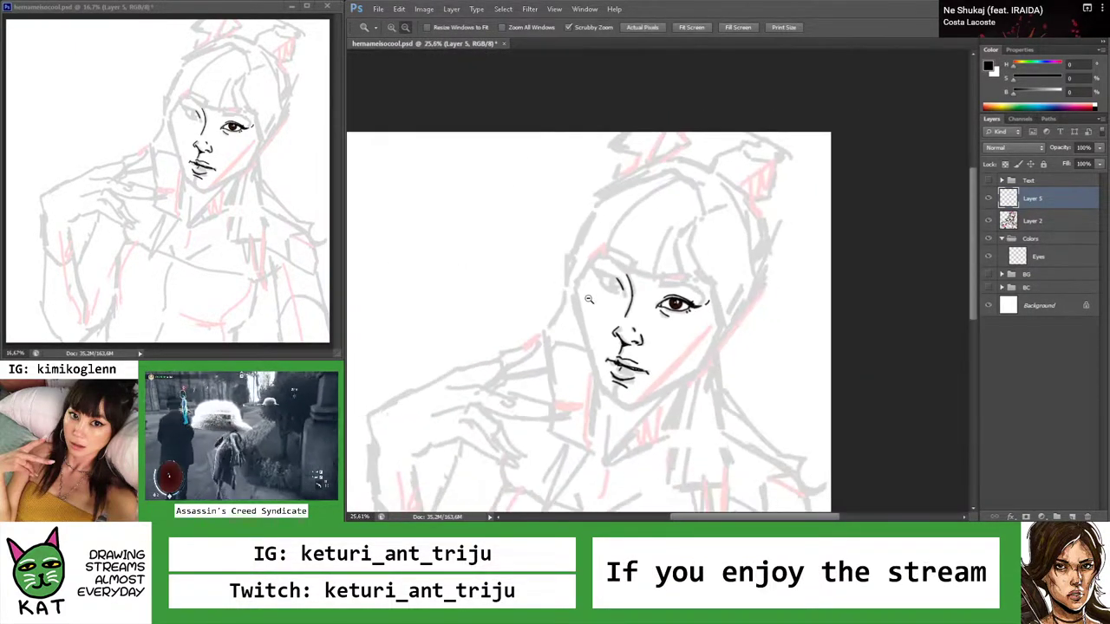
pyautogui.moveTo(623, 317)
pyautogui.mouseDown()
pyautogui.moveTo(667, 315)
pyautogui.moveTo(620, 279)
pyautogui.moveTo(619, 316)
pyautogui.mouseUp()
pyautogui.press('b')
pyautogui.hotkey('ctrl', 'z')
pyautogui.moveTo(614, 264)
pyautogui.mouseDown()
pyautogui.moveTo(621, 319)
pyautogui.moveTo(607, 308)
pyautogui.moveTo(623, 276)
pyautogui.mouseUp()
pyautogui.press('z')
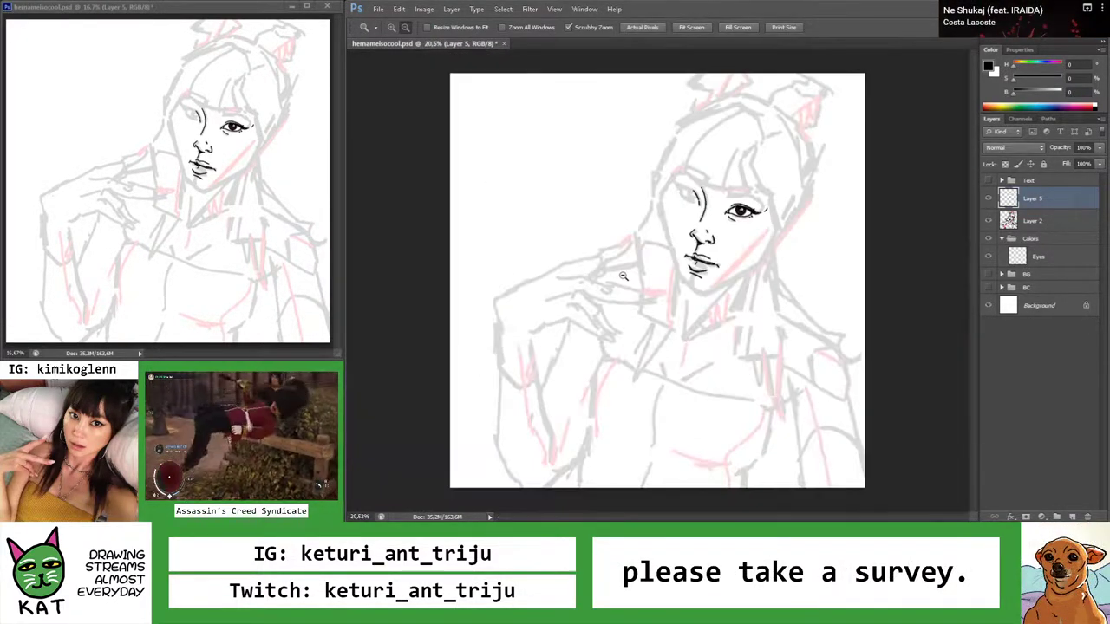
# Refine the inner part of the far eye's upper lid with short strokes running down to its inner corner
pyautogui.moveTo(690, 199); pyautogui.dragTo(724, 183)
pyautogui.press('r')
pyautogui.moveTo(624, 200)
pyautogui.mouseDown()
pyautogui.moveTo(601, 225)
pyautogui.moveTo(593, 210)
pyautogui.moveTo(639, 218)
pyautogui.mouseUp()
pyautogui.press('z')
pyautogui.press('b')
pyautogui.moveTo(560, 240)
pyautogui.mouseDown()
pyautogui.moveTo(607, 211)
pyautogui.moveTo(598, 228)
pyautogui.moveTo(532, 258)
pyautogui.moveTo(602, 229)
pyautogui.moveTo(543, 245)
pyautogui.mouseUp()
pyautogui.press('r')
pyautogui.hotkey('ctrl', 'z')
pyautogui.press('b')
pyautogui.hotkey('ctrl', 'z')
pyautogui.hotkey('ctrl', 'z')
pyautogui.press('z')
pyautogui.moveTo(638, 255)
pyautogui.mouseDown()
pyautogui.moveTo(607, 250)
pyautogui.moveTo(672, 269)
pyautogui.mouseUp()
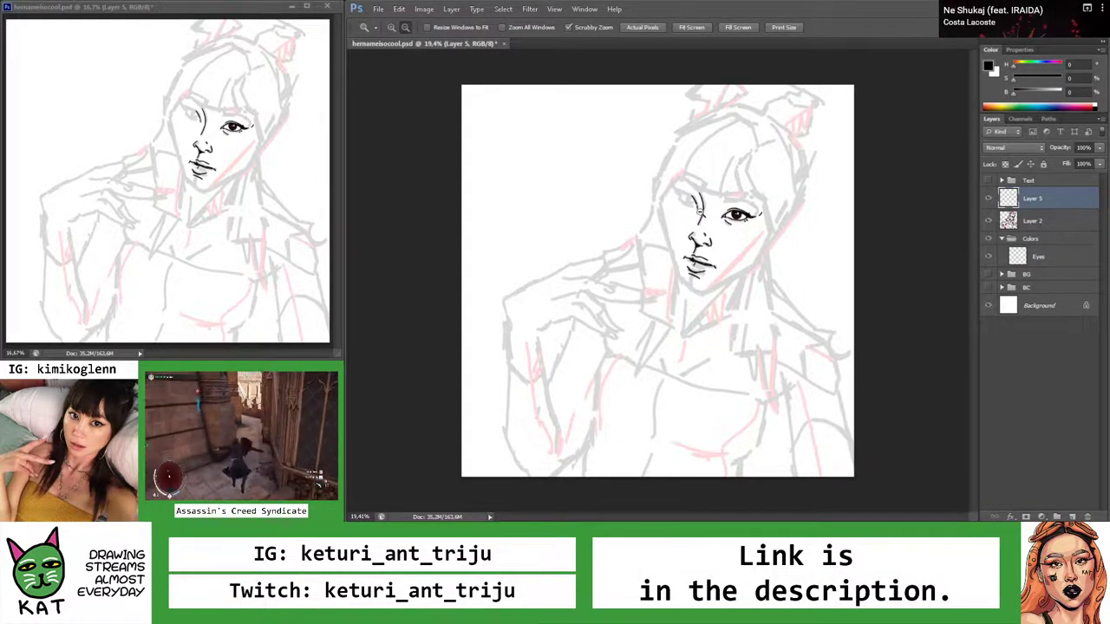
# Try to extend the far eye's upper lid line across the top of the iris
pyautogui.moveTo(696, 211); pyautogui.dragTo(728, 211)
pyautogui.press('r')
pyautogui.moveTo(655, 278)
pyautogui.mouseDown()
pyautogui.moveTo(641, 260)
pyautogui.moveTo(655, 278)
pyautogui.mouseUp()
pyautogui.moveTo(612, 168)
pyautogui.mouseDown()
pyautogui.moveTo(685, 164)
pyautogui.moveTo(539, 176)
pyautogui.moveTo(541, 164)
pyautogui.moveTo(653, 128)
pyautogui.mouseUp()
pyautogui.press('z')
pyautogui.press('b')
pyautogui.hotkey('ctrl', 'z')
pyautogui.moveTo(543, 169); pyautogui.dragTo(673, 123)
pyautogui.hotkey('ctrl', 'z')
pyautogui.moveTo(543, 170)
pyautogui.mouseDown()
pyautogui.moveTo(655, 129)
pyautogui.moveTo(644, 153)
pyautogui.moveTo(727, 192)
pyautogui.moveTo(639, 198)
pyautogui.moveTo(685, 227)
pyautogui.moveTo(746, 227)
pyautogui.mouseUp()
# Try an outer segment for the far eye's upper lid, sloping down toward its outer corner
pyautogui.press('z')
pyautogui.press('r')
pyautogui.moveTo(729, 216)
pyautogui.mouseDown()
pyautogui.moveTo(694, 204)
pyautogui.moveTo(627, 206)
pyautogui.moveTo(709, 204)
pyautogui.mouseUp()
pyautogui.press('b')
pyautogui.scroll(1, 622, 209)
pyautogui.moveTo(579, 230)
pyautogui.mouseDown()
pyautogui.moveTo(553, 244)
pyautogui.moveTo(638, 206)
pyautogui.mouseUp()
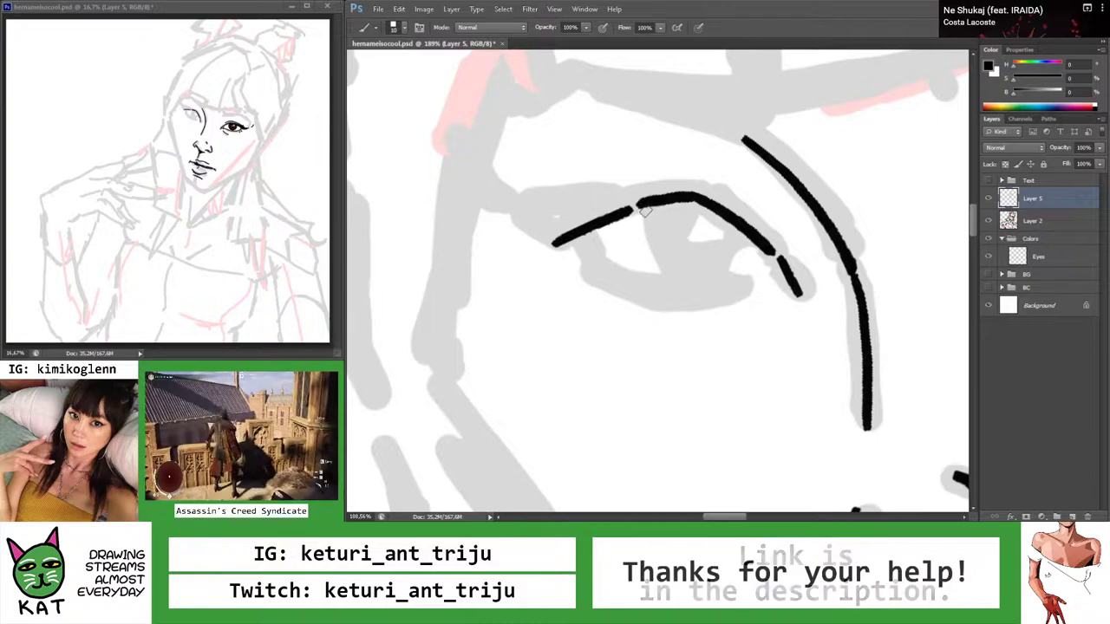
# Try a different outer lid segment on the far eye, compare versions, and undo the outer and middle strokes
pyautogui.hotkey('ctrl', 'alt', 'z')
pyautogui.hotkey('ctrl', 'alt', 'z')
pyautogui.moveTo(557, 243)
pyautogui.mouseDown()
pyautogui.moveTo(639, 205)
pyautogui.moveTo(617, 221)
pyautogui.mouseUp()
pyautogui.press('z')
pyautogui.hotkey('ctrl', 'alt', 'z')
pyautogui.hotkey('ctrl', 'shift', 'z')
pyautogui.hotkey('ctrl', 'alt', 'z')
pyautogui.hotkey('ctrl', 'shift', 'z')
pyautogui.moveTo(682, 198)
pyautogui.mouseDown()
pyautogui.moveTo(650, 203)
pyautogui.moveTo(750, 232)
pyautogui.mouseUp()
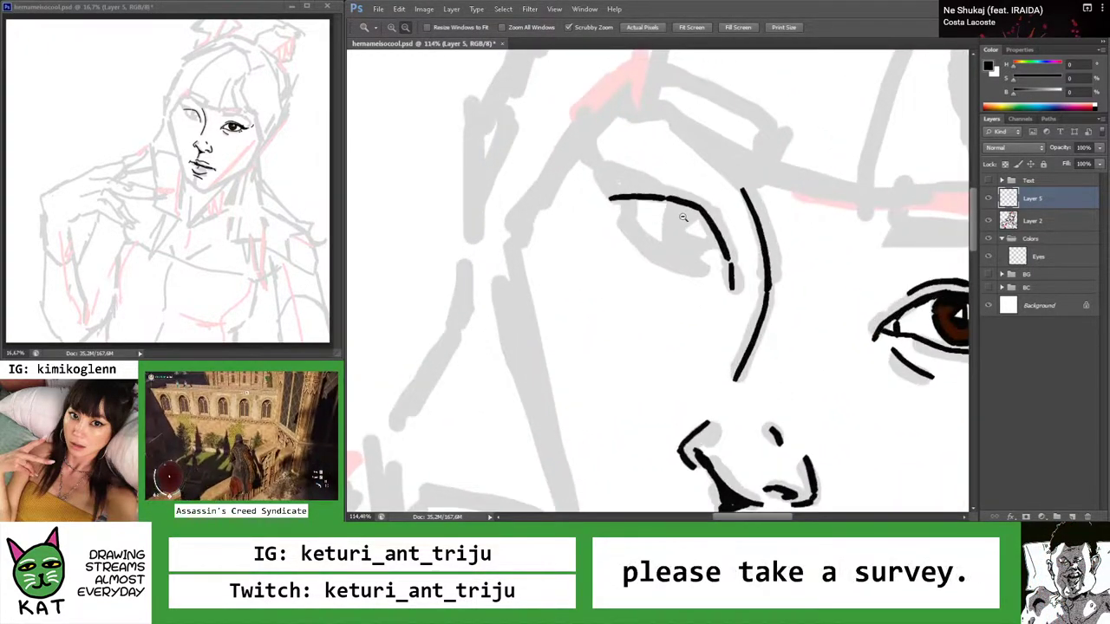
pyautogui.hotkey('ctrl', 'z')
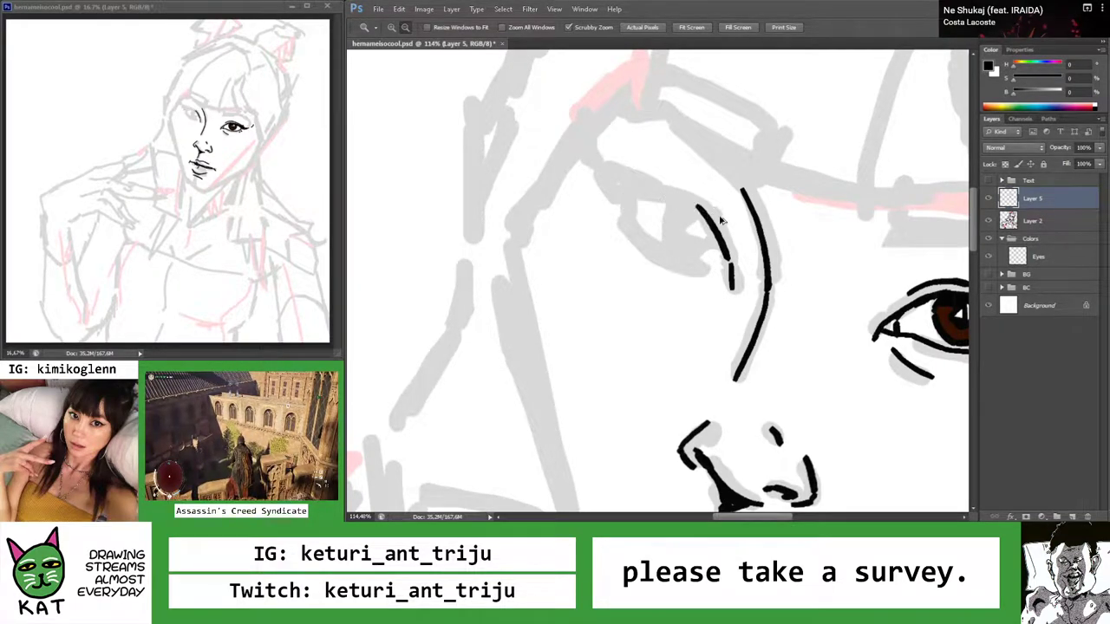
# Extend the far eye's inner lid line outward over the iris with a curved ink stroke
pyautogui.press('b')
pyautogui.press('e')
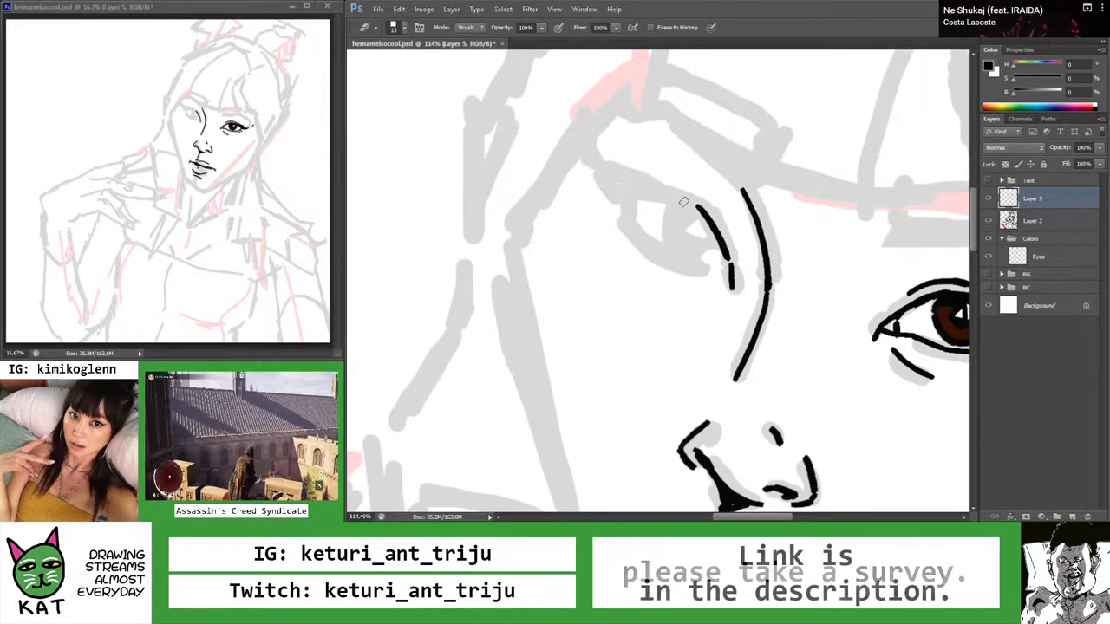
pyautogui.scroll(5, 715, 220)
pyautogui.press('b')
pyautogui.moveTo(564, 257); pyautogui.dragTo(661, 198)
pyautogui.hotkey('ctrl', 'z')
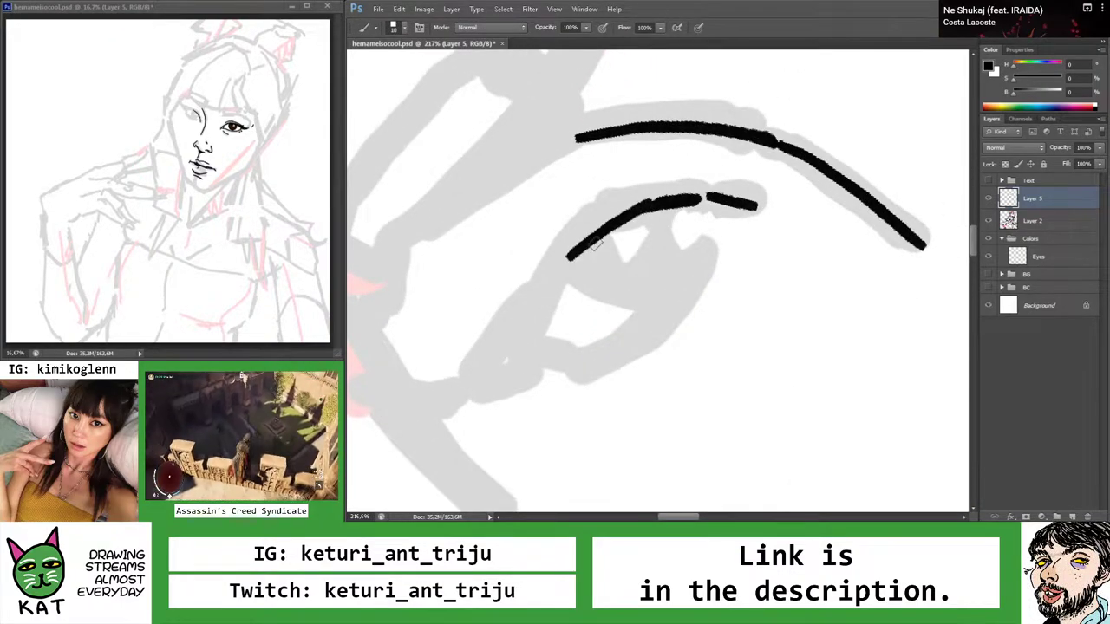
pyautogui.press('Escape')
# Ink the outer segment of the far eye's upper lid, from its outer corner to the existing lid line
pyautogui.press('z')
pyautogui.scroll(-5, 618, 230)
pyautogui.scroll(-2, 607, 232)
pyautogui.scroll(4, 633, 230)
pyautogui.press('r')
pyautogui.moveTo(633, 231); pyautogui.dragTo(659, 243)
pyautogui.press('z')
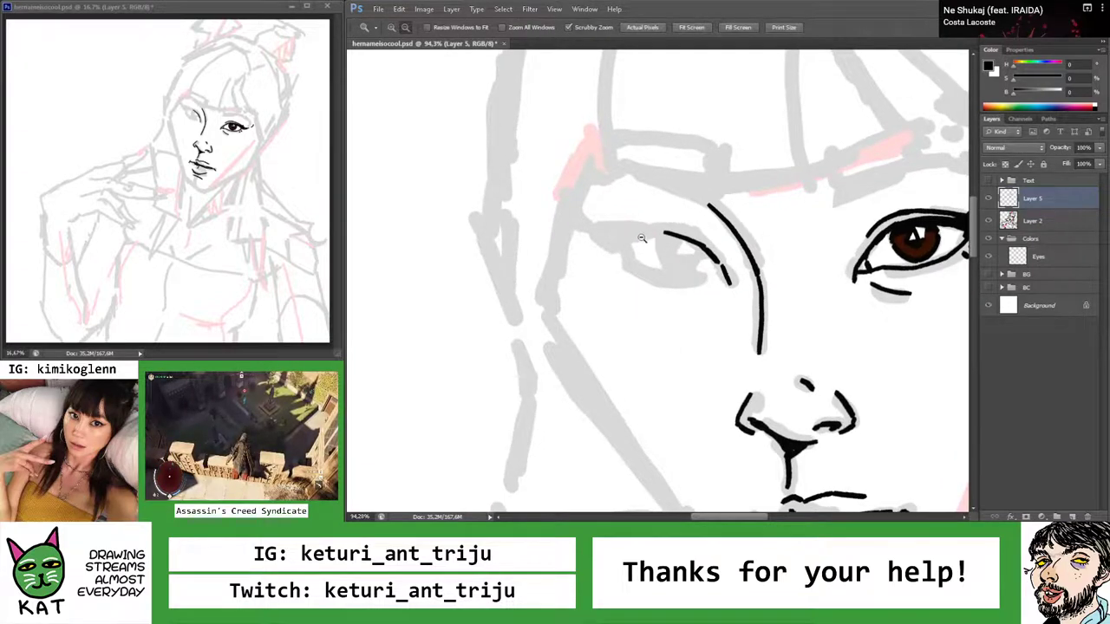
pyautogui.scroll(5, 639, 237)
pyautogui.press('b')
pyautogui.moveTo(568, 264); pyautogui.dragTo(703, 225)
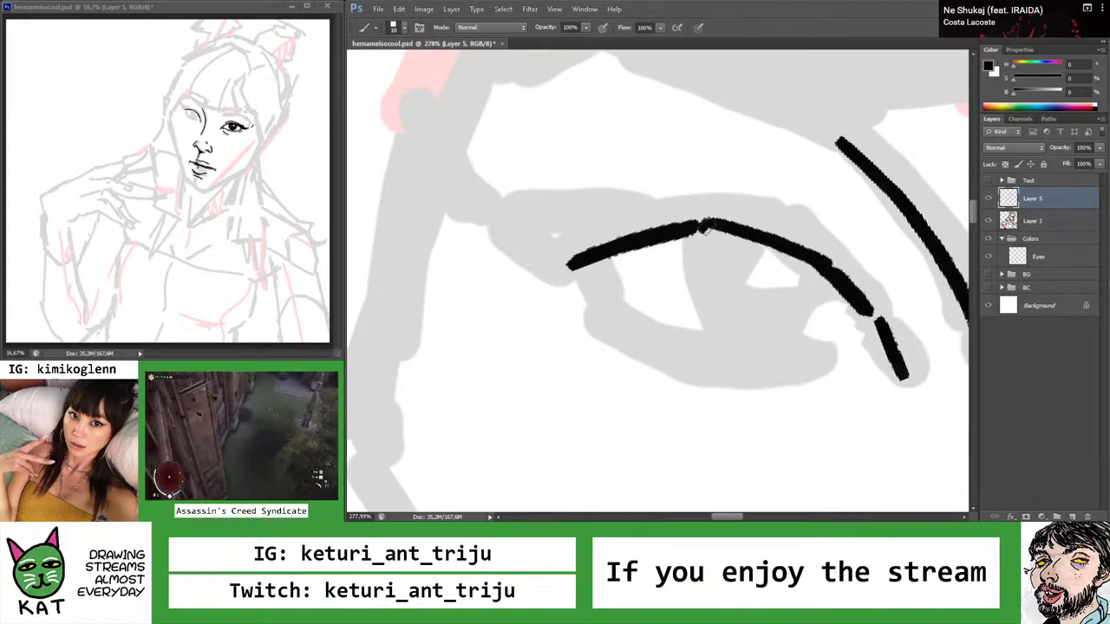
# Save the portrait document
pyautogui.press('z')
pyautogui.scroll(-14, 702, 224)
pyautogui.hotkey('ctrl', 's')
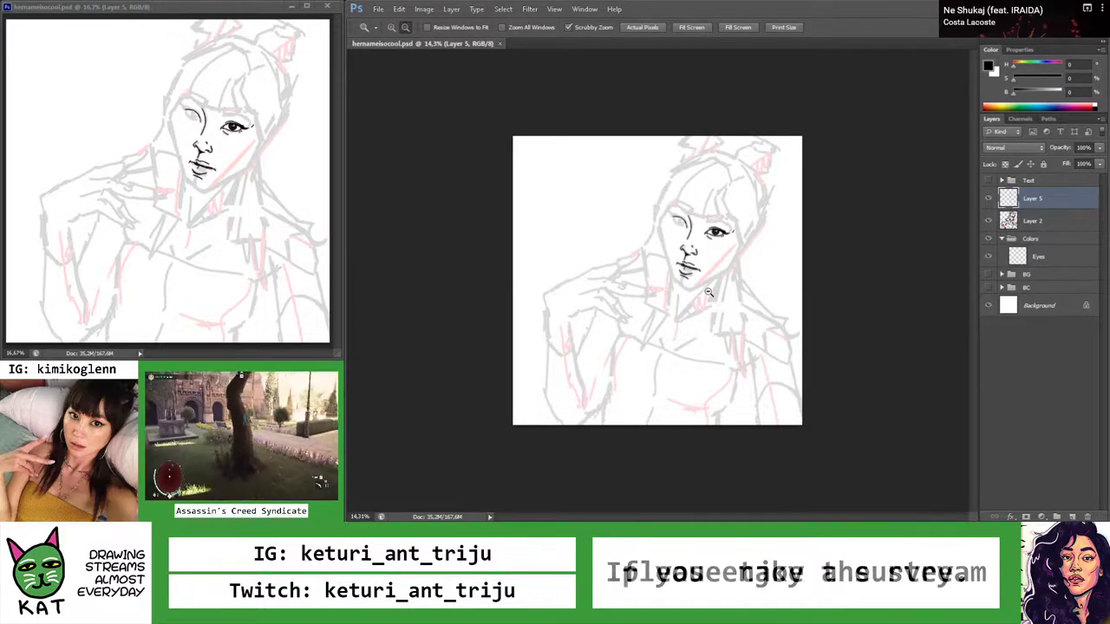
# Compare the whole portrait with and without the last ink stroke on the far eye
pyautogui.scroll(6, 675, 231)
pyautogui.moveTo(670, 230)
pyautogui.mouseDown()
pyautogui.moveTo(646, 215)
pyautogui.moveTo(657, 223)
pyautogui.moveTo(636, 226)
pyautogui.moveTo(648, 230)
pyautogui.mouseUp()
pyautogui.hotkey('ctrl', 'z')
pyautogui.hotkey('ctrl', 'z')
pyautogui.press('z')
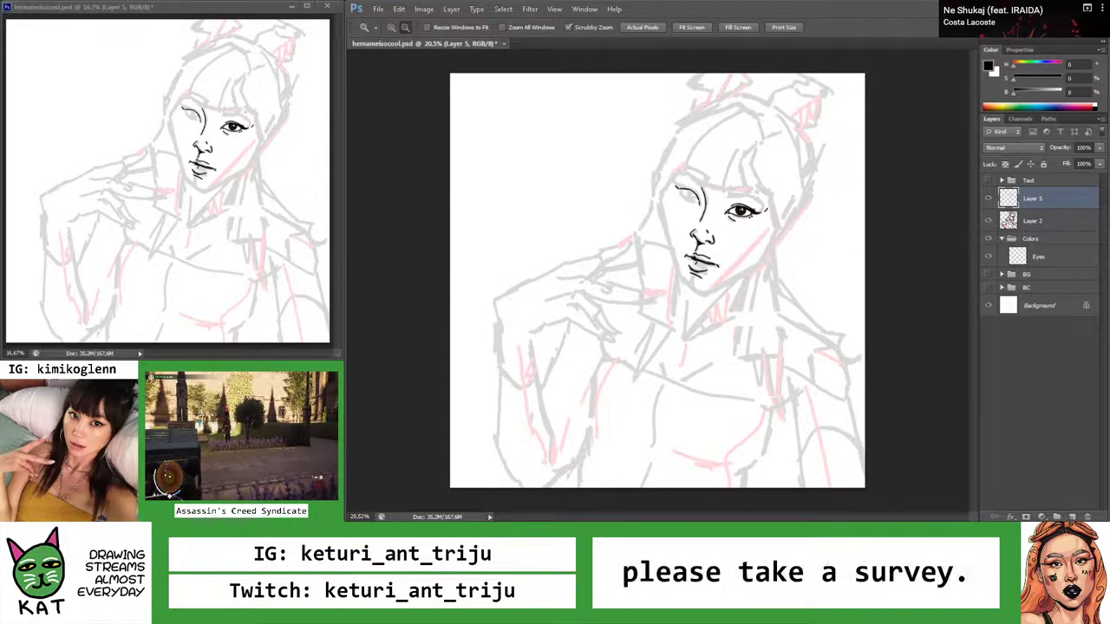
# Ink a short wedge stroke under the outer tip of the far eye's upper lid line
pyautogui.moveTo(686, 180)
pyautogui.mouseDown()
pyautogui.moveTo(648, 200)
pyautogui.moveTo(622, 191)
pyautogui.moveTo(598, 251)
pyautogui.moveTo(537, 283)
pyautogui.mouseUp()
pyautogui.hotkey('ctrl', 'z')
pyautogui.moveTo(643, 215); pyautogui.dragTo(536, 286)
pyautogui.moveTo(653, 191)
pyautogui.mouseDown()
pyautogui.moveTo(648, 211)
pyautogui.moveTo(694, 210)
pyautogui.mouseUp()
pyautogui.press('b')
pyautogui.moveTo(626, 173); pyautogui.dragTo(634, 186)
pyautogui.hotkey('ctrl', 'z')
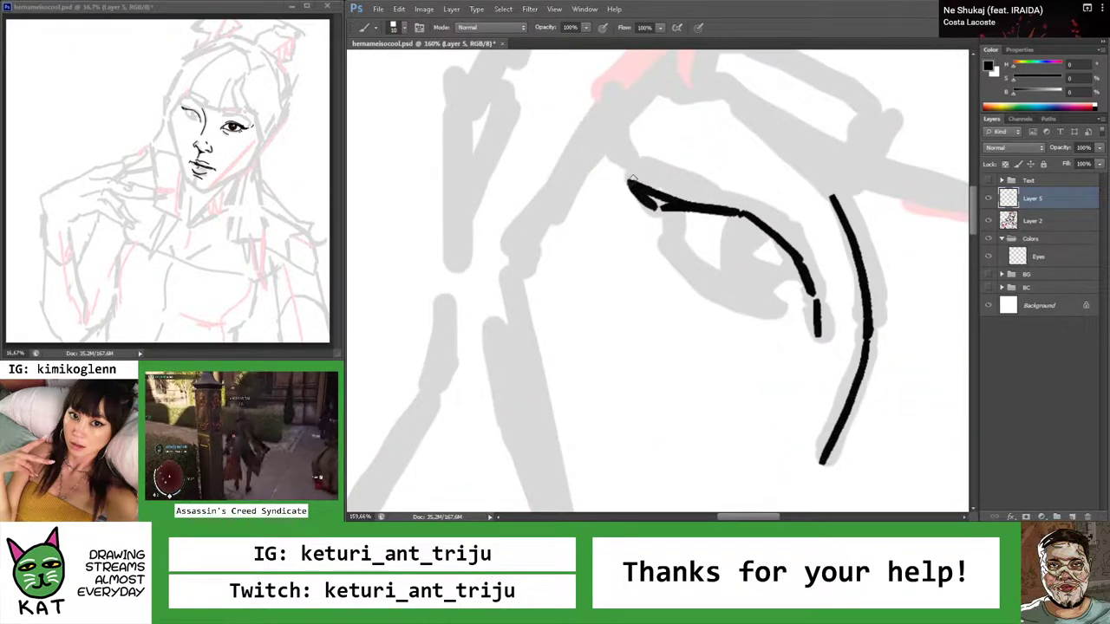
# Fill the small wedge at the far eye's outer corner with solid black and save the portrait document
pyautogui.press('z')
pyautogui.moveTo(675, 220); pyautogui.dragTo(649, 190)
pyautogui.hotkey('ctrl', 's')
pyautogui.moveTo(699, 219); pyautogui.dragTo(739, 219)
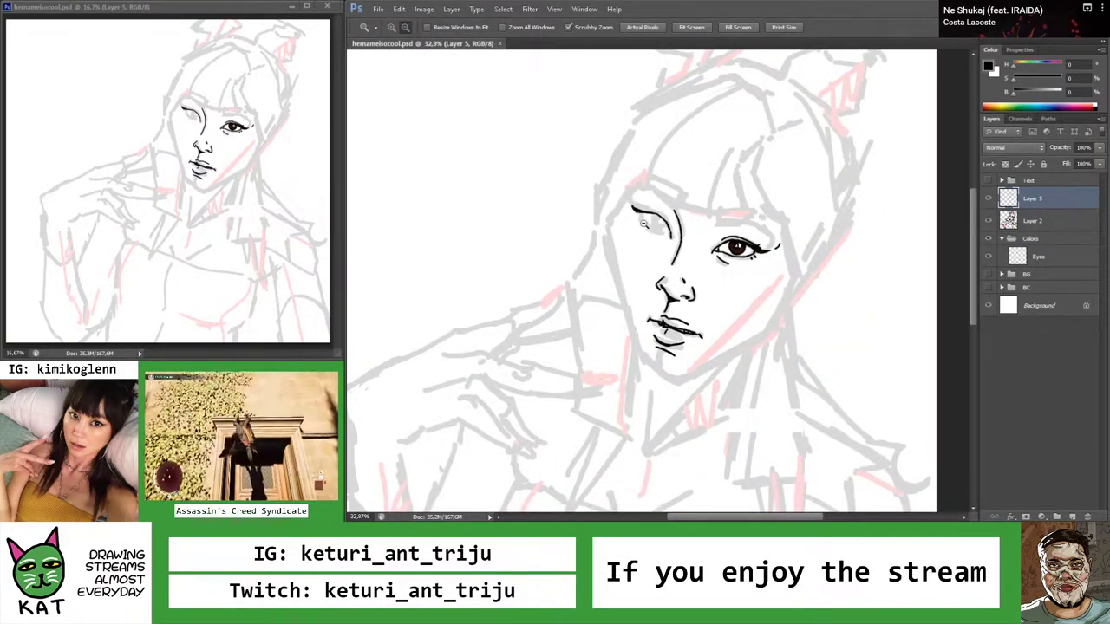
pyautogui.moveTo(644, 226); pyautogui.dragTo(685, 225)
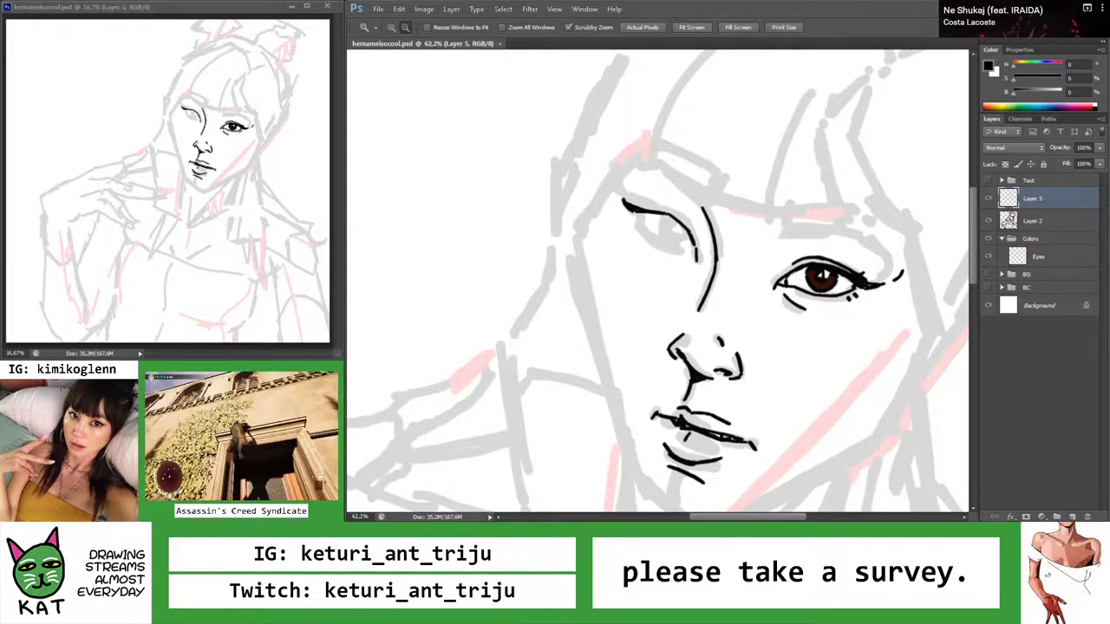
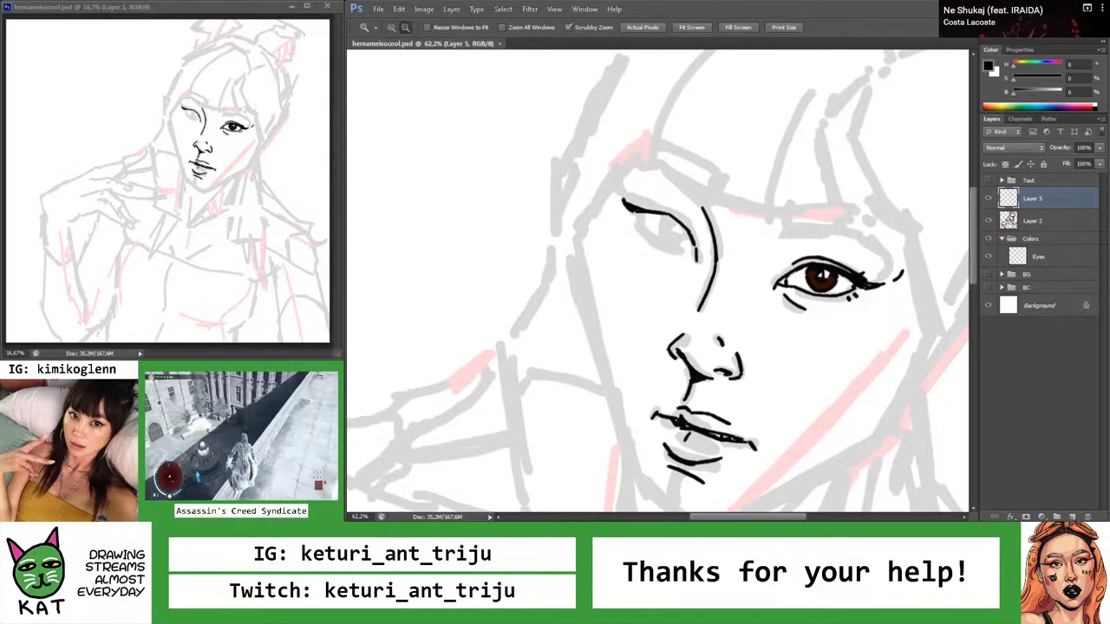
# Thicken the inner end of the far eye's upper lid line just above the inner corner stroke
pyautogui.scroll(3, 679, 197)
pyautogui.press('r')
pyautogui.moveTo(607, 286)
pyautogui.mouseDown()
pyautogui.moveTo(679, 198)
pyautogui.moveTo(684, 208)
pyautogui.mouseUp()
pyautogui.press('b')
pyautogui.scroll(2, 638, 224)
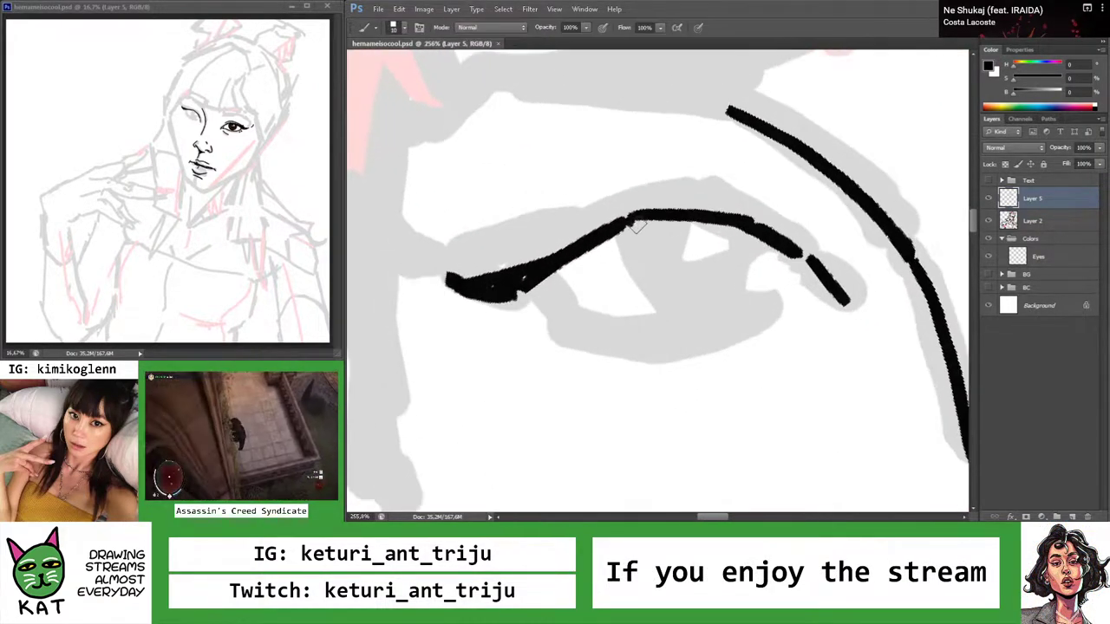
pyautogui.press('z')
pyautogui.moveTo(646, 217)
pyautogui.mouseDown()
pyautogui.moveTo(608, 225)
pyautogui.moveTo(706, 249)
pyautogui.moveTo(721, 237)
pyautogui.mouseUp()
pyautogui.press('b')
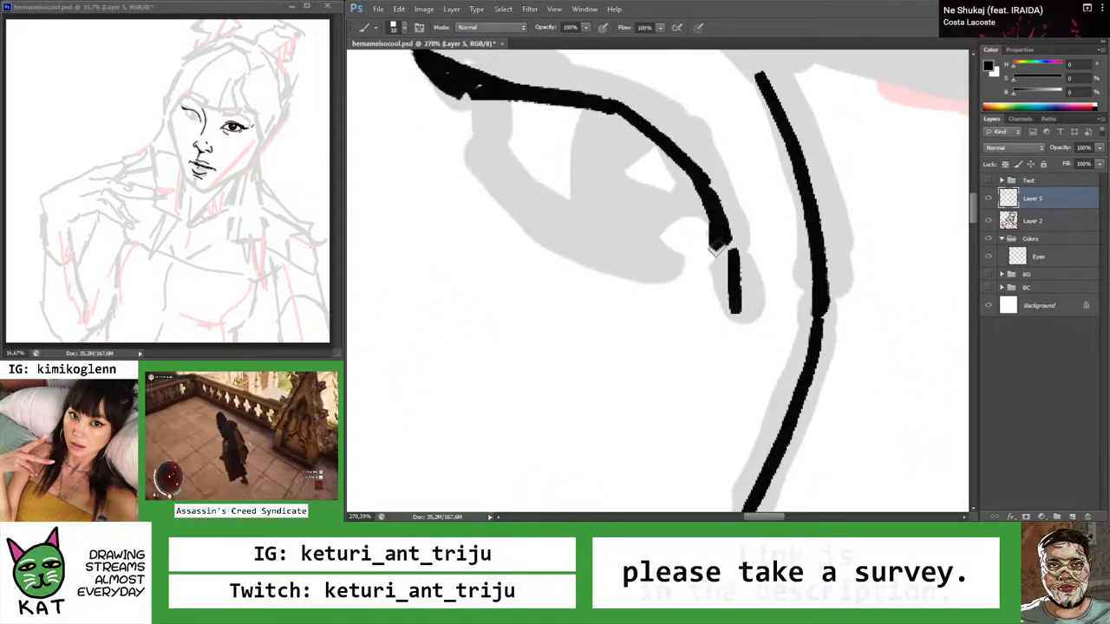
# Ink a short tear-duct line running outward from the inner end of the far eye's upper lid
pyautogui.moveTo(718, 232)
pyautogui.mouseDown()
pyautogui.moveTo(708, 264)
pyautogui.moveTo(726, 255)
pyautogui.mouseUp()
pyautogui.hotkey('ctrl', 'z')
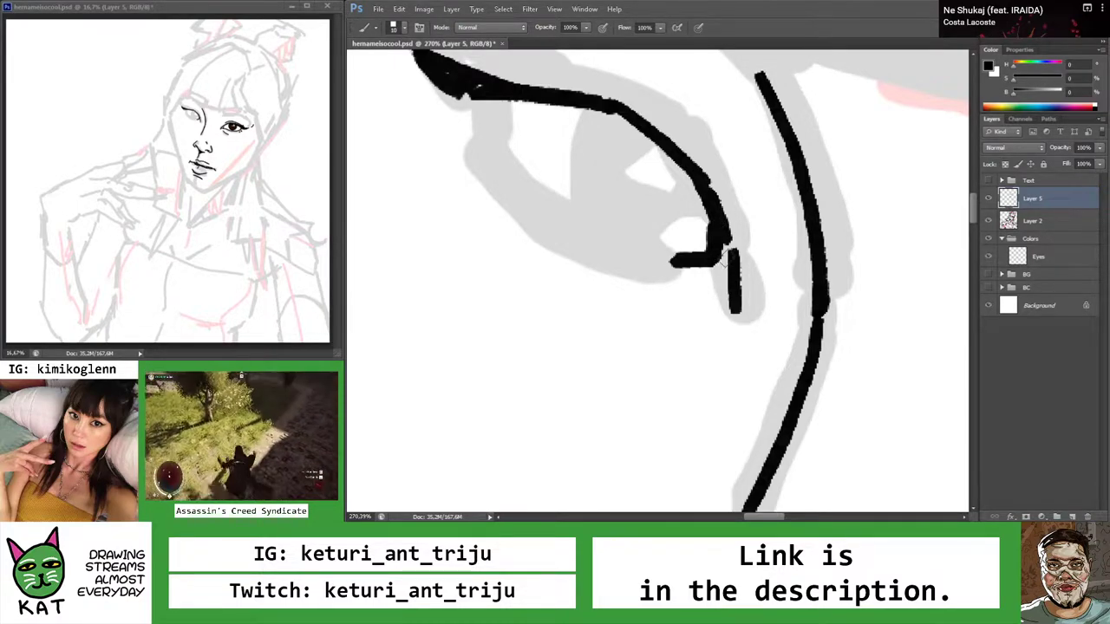
pyautogui.press('z')
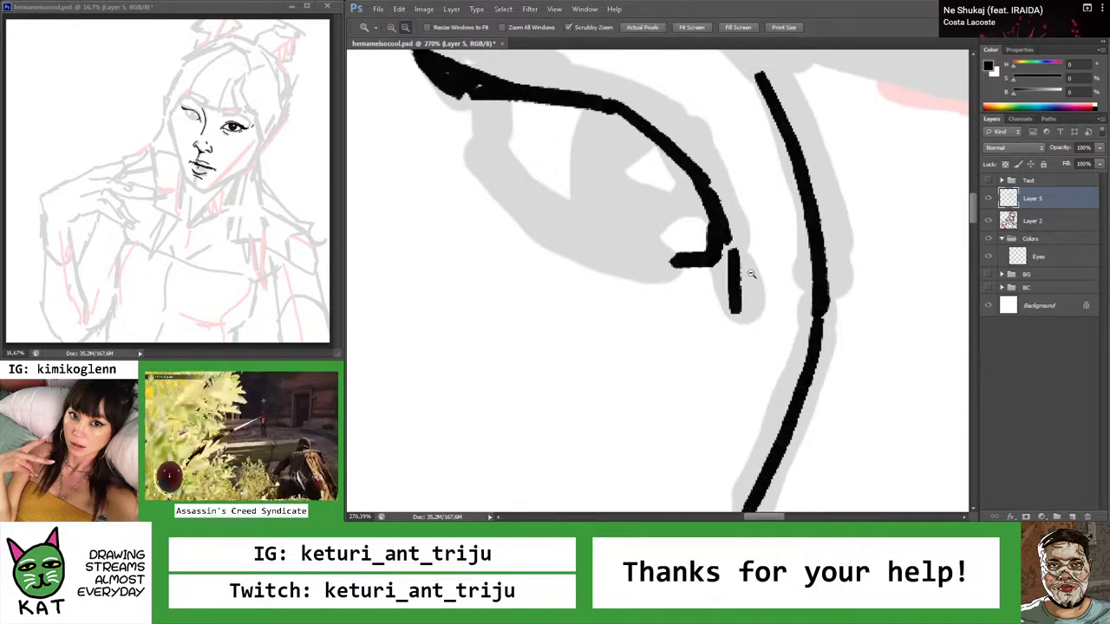
pyautogui.moveTo(754, 276); pyautogui.dragTo(653, 268)
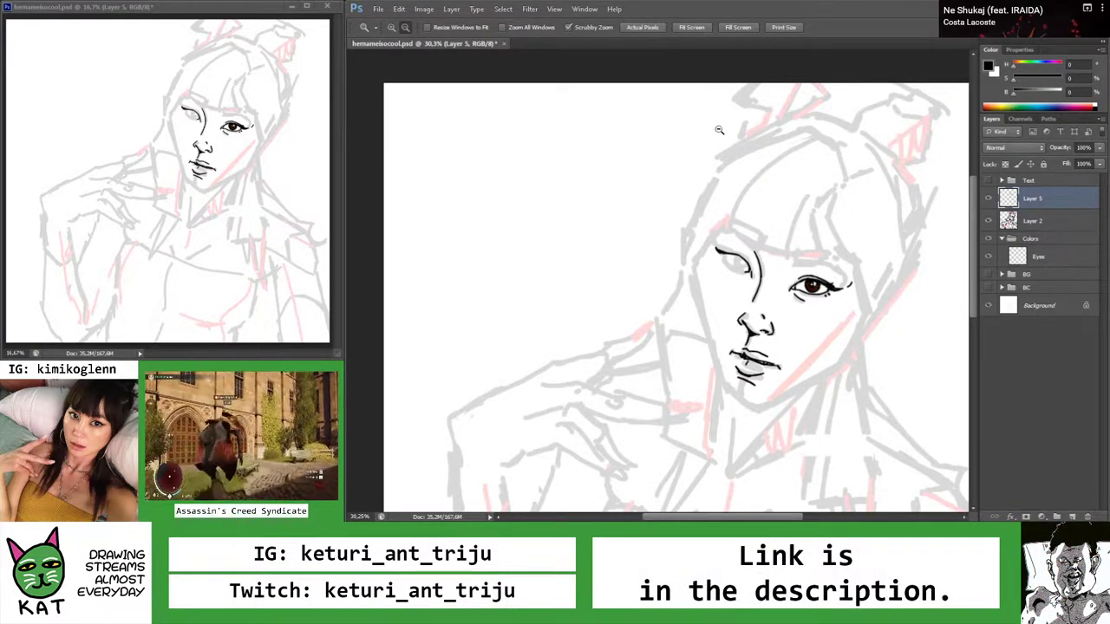
pyautogui.moveTo(751, 245)
pyautogui.mouseDown()
pyautogui.moveTo(644, 251)
pyautogui.moveTo(628, 268)
pyautogui.mouseUp()
# Redraw the far eye's tear-duct line at a steeper angle and join the inner corner stroke to the upper lid
pyautogui.press('r')
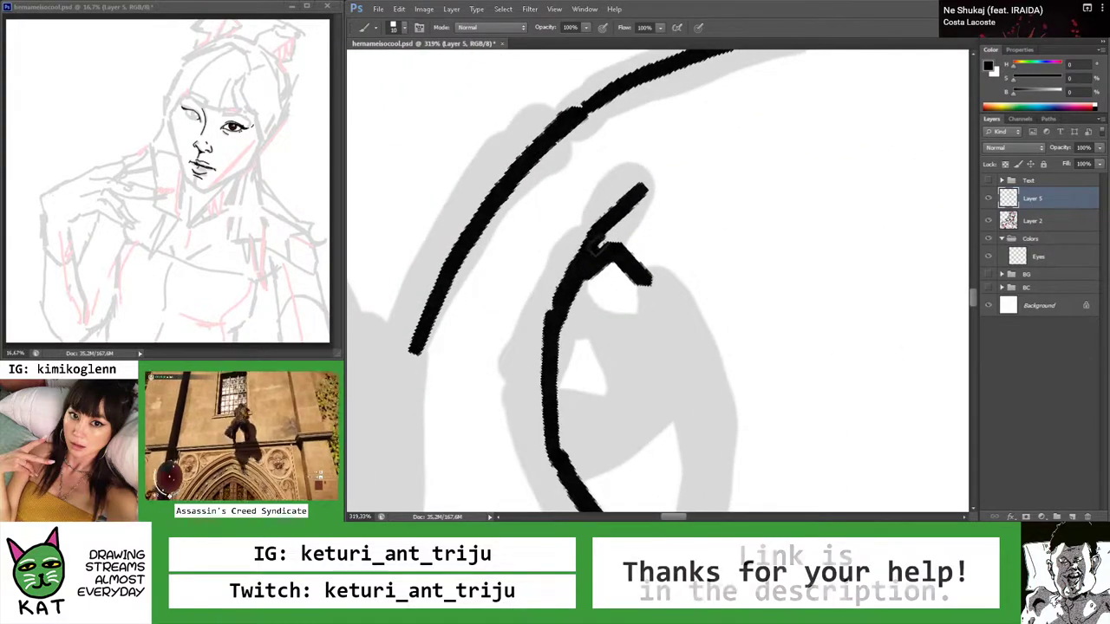
pyautogui.moveTo(611, 221); pyautogui.dragTo(644, 277)
pyautogui.hotkey('ctrl', 'z')
pyautogui.moveTo(612, 221); pyautogui.dragTo(643, 276)
pyautogui.press('z')
pyautogui.keyDown('alt'); pyautogui.click(626, 263); pyautogui.keyUp('alt')
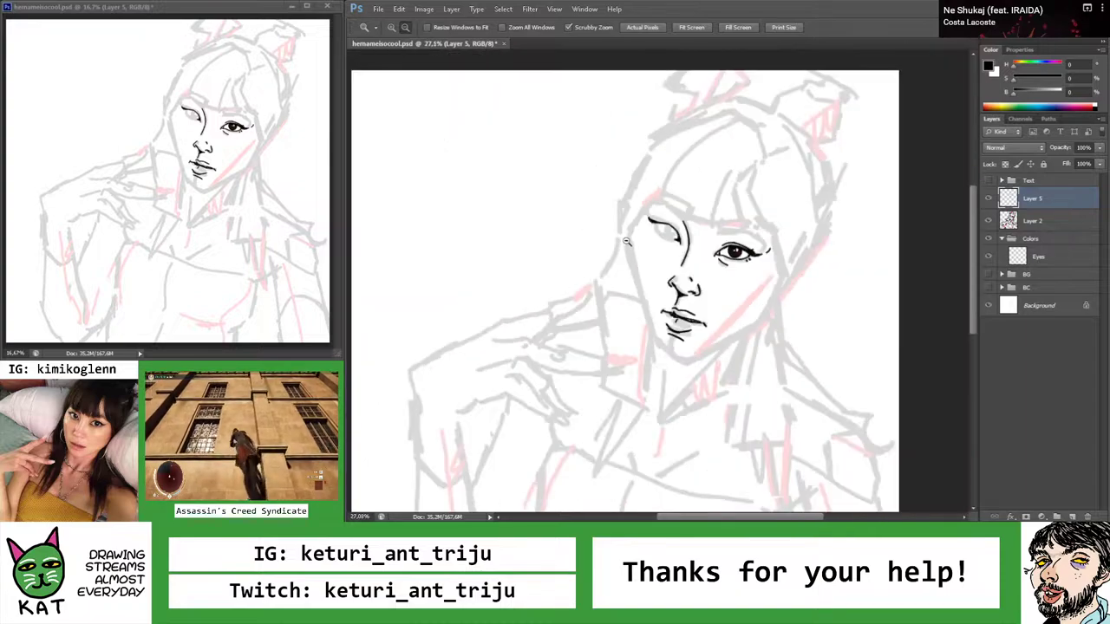
pyautogui.keyDown('alt'); pyautogui.click(631, 261); pyautogui.keyUp('alt')
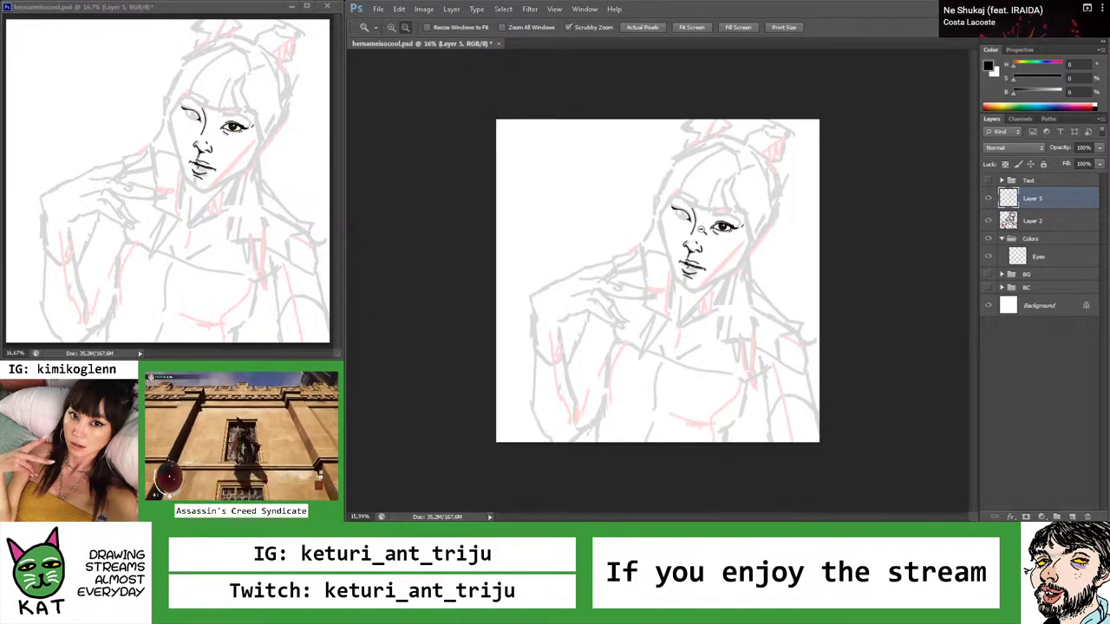
# Fill the gap between the tear-duct line and the inner corner stroke to form a solid inner corner
pyautogui.moveTo(725, 251)
pyautogui.mouseDown()
pyautogui.moveTo(687, 220)
pyautogui.moveTo(708, 208)
pyautogui.moveTo(743, 223)
pyautogui.moveTo(730, 249)
pyautogui.moveTo(702, 206)
pyautogui.moveTo(714, 237)
pyautogui.moveTo(694, 246)
pyautogui.moveTo(707, 258)
pyautogui.moveTo(698, 236)
pyautogui.moveTo(664, 227)
pyautogui.moveTo(632, 260)
pyautogui.mouseUp()
pyautogui.press('r')
pyautogui.press('z')
pyautogui.press('b')
pyautogui.hotkey('ctrl', 'z')
pyautogui.moveTo(666, 224)
pyautogui.mouseDown()
pyautogui.moveTo(627, 262)
pyautogui.moveTo(681, 211)
pyautogui.moveTo(690, 223)
pyautogui.mouseUp()
pyautogui.press('r')
pyautogui.press('z')
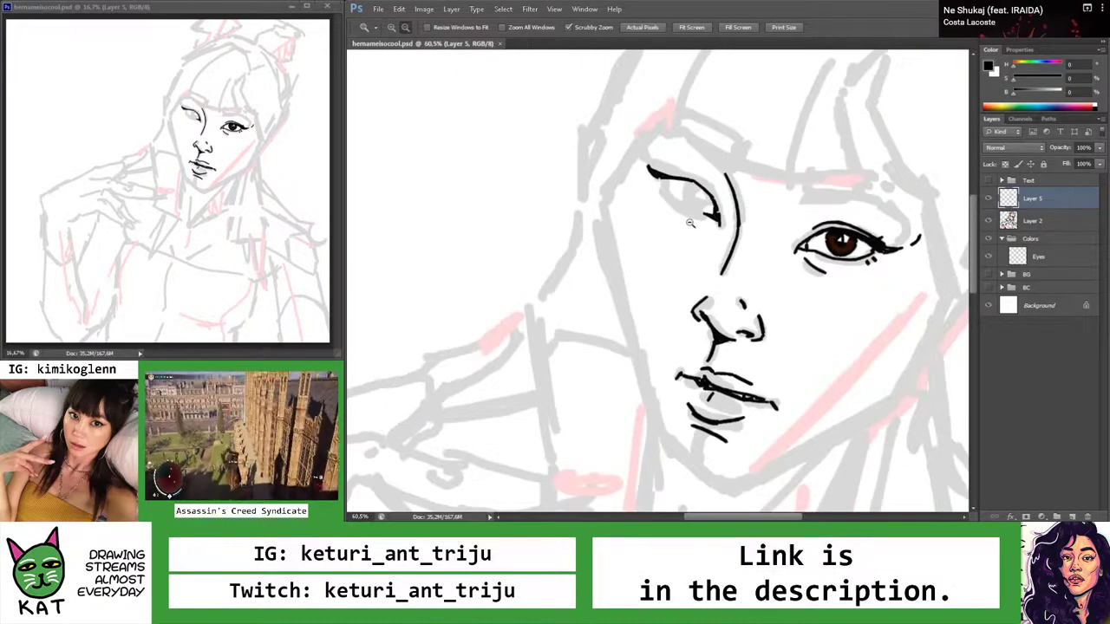
# Ink a short stroke down from the far eye's upper lid near the outer corner to start the eye opening
pyautogui.moveTo(753, 249)
pyautogui.mouseDown()
pyautogui.moveTo(691, 216)
pyautogui.moveTo(709, 232)
pyautogui.mouseUp()
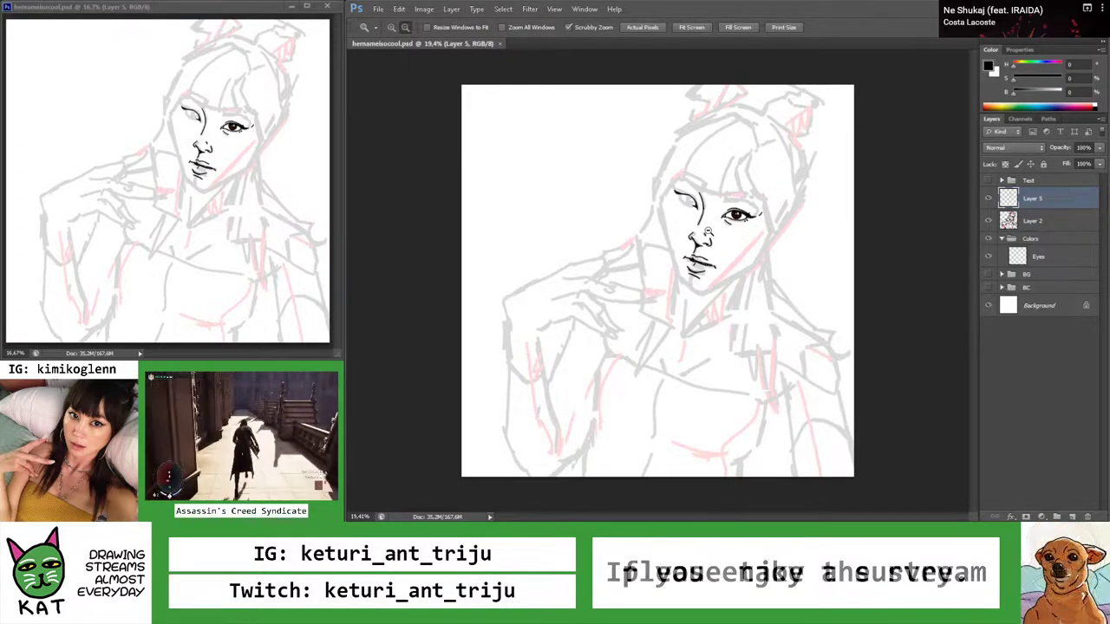
pyautogui.moveTo(711, 234); pyautogui.dragTo(792, 260)
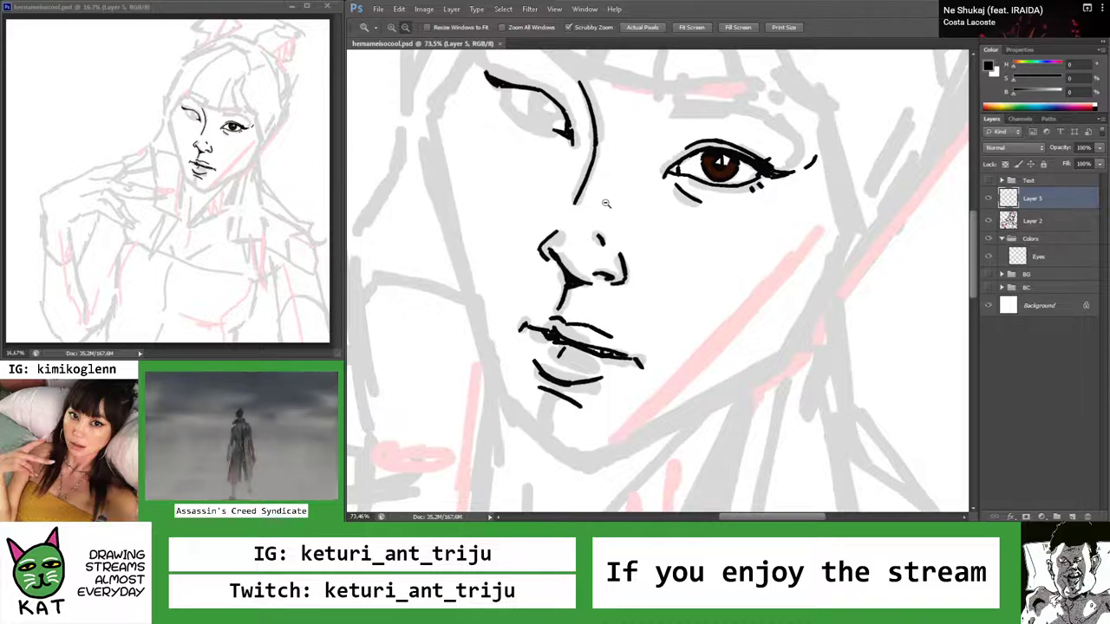
pyautogui.scroll(2, 607, 204)
pyautogui.scroll(-3, 571, 191)
pyautogui.scroll(5, 572, 191)
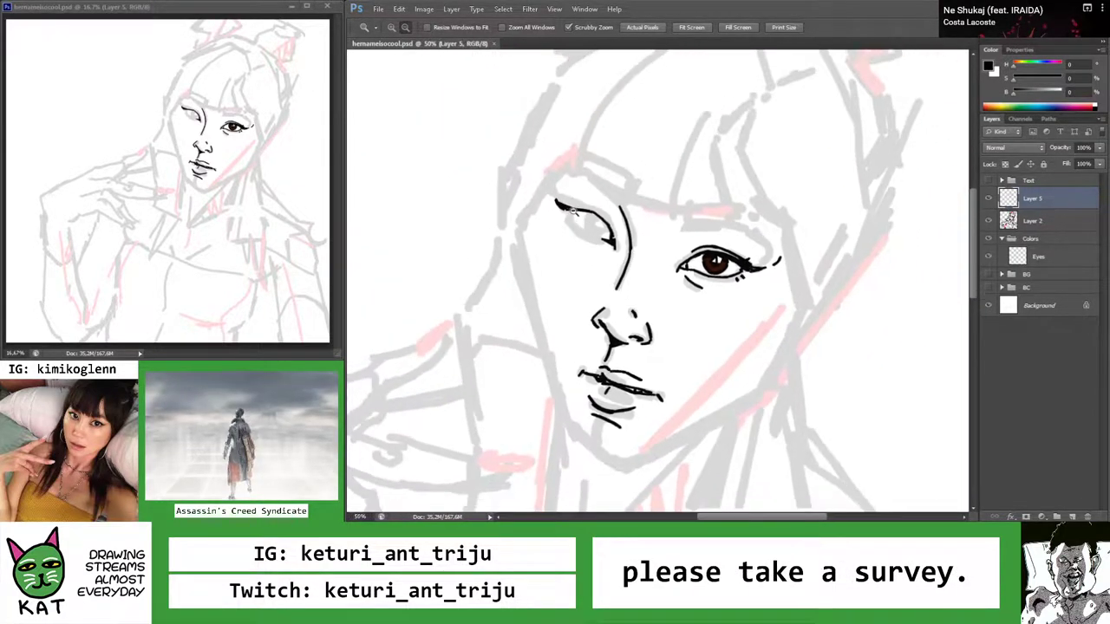
pyautogui.press('r')
pyautogui.moveTo(586, 209); pyautogui.dragTo(620, 169)
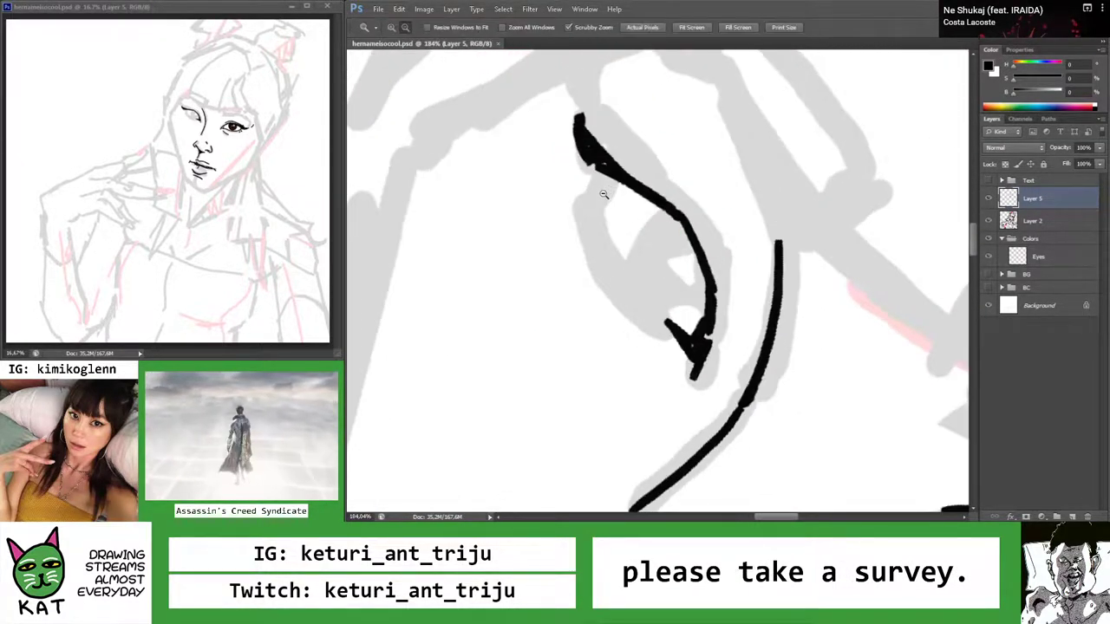
pyautogui.scroll(2, 607, 191)
pyautogui.press('z')
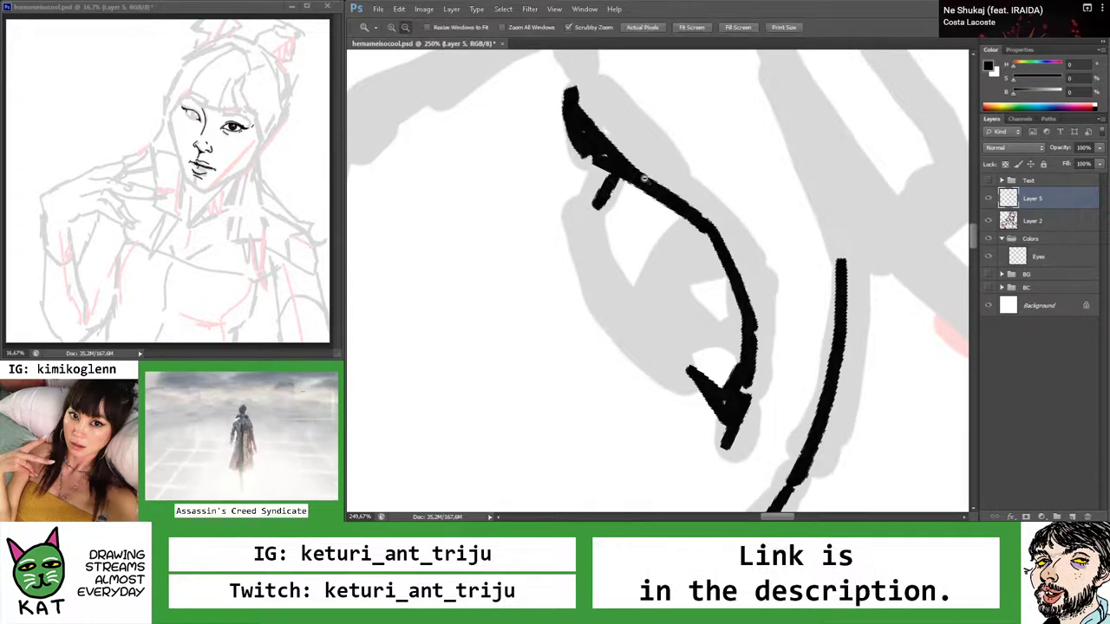
pyautogui.scroll(-8, 607, 208)
pyautogui.scroll(-3, 647, 215)
pyautogui.scroll(4, 568, 210)
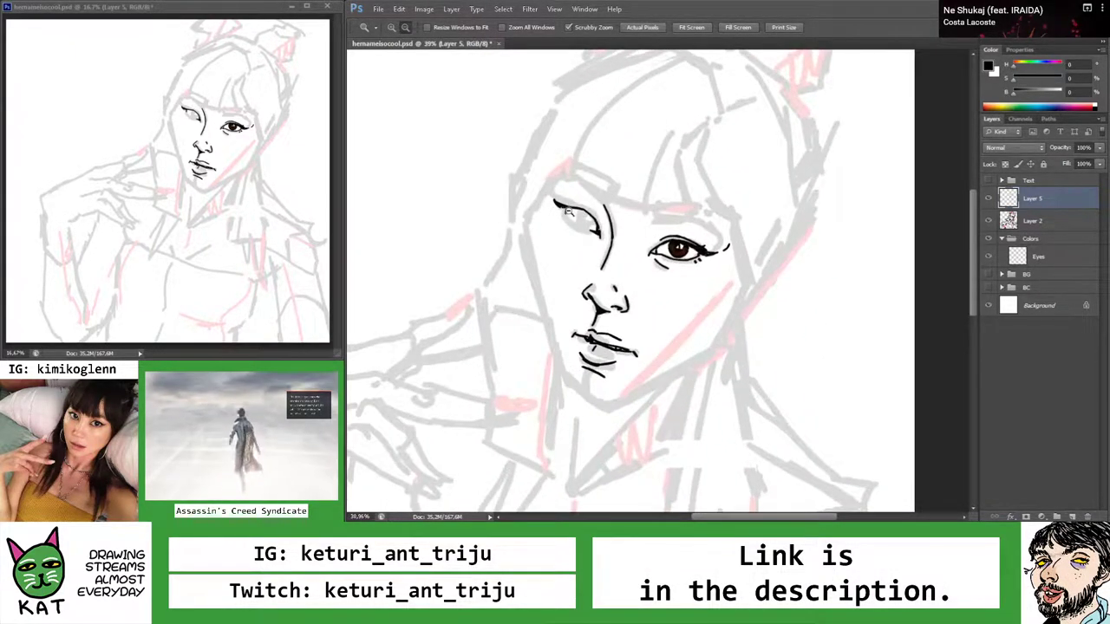
# Thicken the outer half of the far eye's upper lid with a heavier stroke tapering toward the outer corner
pyautogui.scroll(5, 568, 210)
pyautogui.press('r')
pyautogui.moveTo(568, 210)
pyautogui.mouseDown()
pyautogui.moveTo(568, 247)
pyautogui.moveTo(529, 269)
pyautogui.moveTo(592, 224)
pyautogui.moveTo(625, 239)
pyautogui.moveTo(644, 228)
pyautogui.moveTo(574, 254)
pyautogui.mouseUp()
pyautogui.scroll(1, 568, 247)
pyautogui.press('r')
pyautogui.press('r')
pyautogui.press('z')
pyautogui.scroll(-4, 592, 224)
pyautogui.scroll(5, 593, 223)
pyautogui.press('r')
pyautogui.press('b')
pyautogui.hotkey('ctrl', 'z')
pyautogui.moveTo(638, 228)
pyautogui.mouseDown()
pyautogui.moveTo(568, 258)
pyautogui.moveTo(487, 343)
pyautogui.mouseUp()
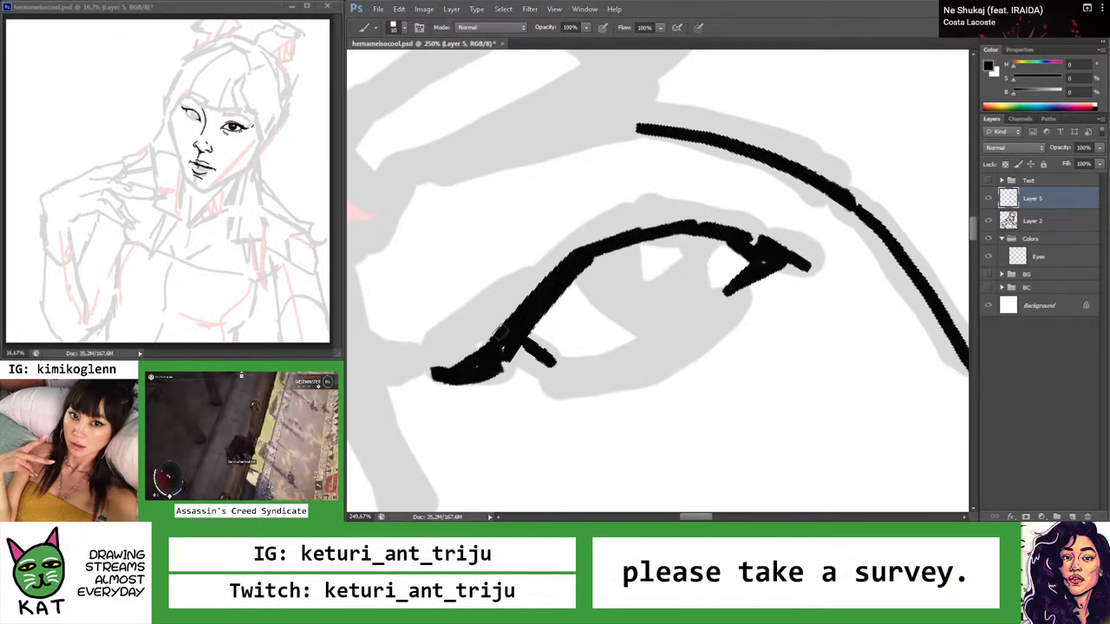
pyautogui.hotkey('ctrl', 'z')
pyautogui.moveTo(560, 269); pyautogui.dragTo(488, 344)
pyautogui.press('z')
pyautogui.moveTo(659, 252); pyautogui.dragTo(572, 248)
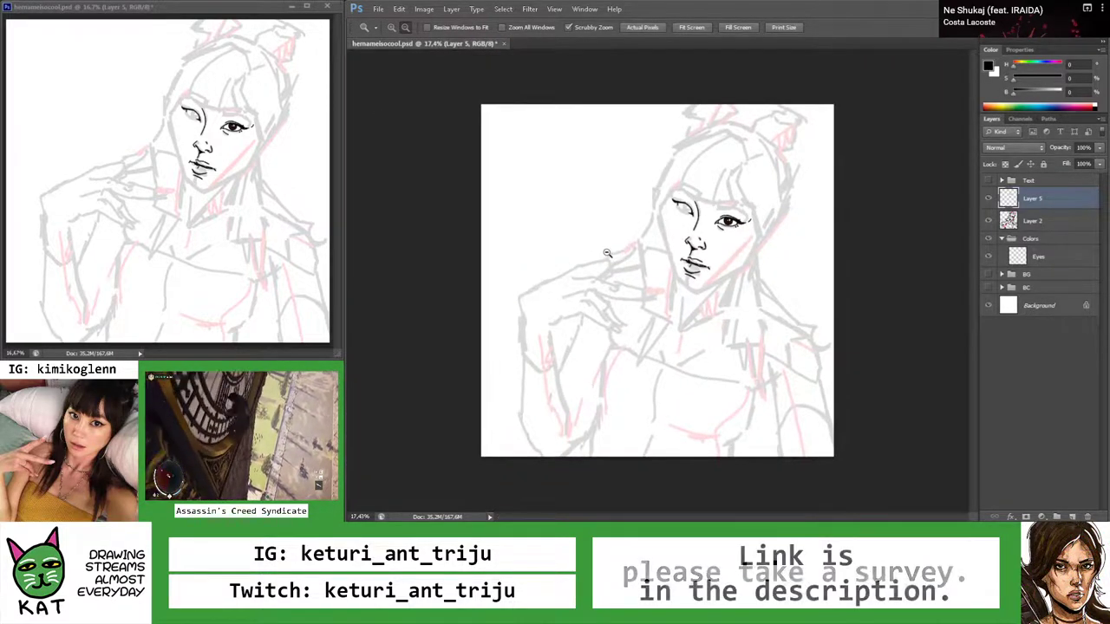
# Smooth the upper edge of the far eye's lid where the thick outer part meets the thinner inner part
pyautogui.moveTo(687, 201)
pyautogui.mouseDown()
pyautogui.moveTo(731, 218)
pyautogui.moveTo(729, 238)
pyautogui.moveTo(755, 241)
pyautogui.moveTo(659, 261)
pyautogui.mouseUp()
pyautogui.press('r')
pyautogui.press('b')
pyautogui.press('e')
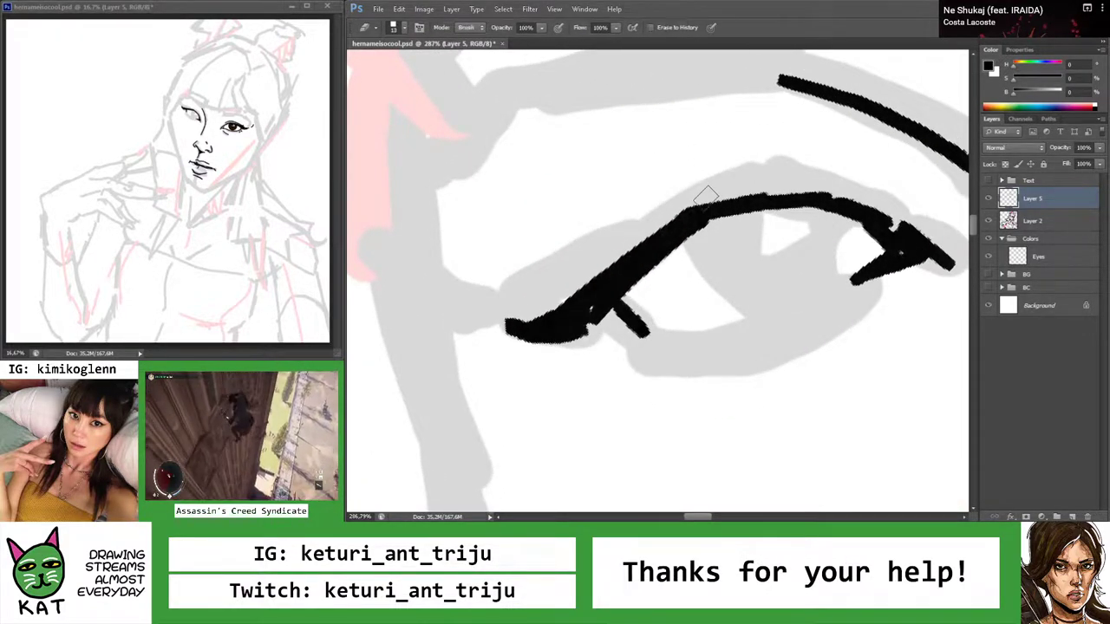
pyautogui.press('z')
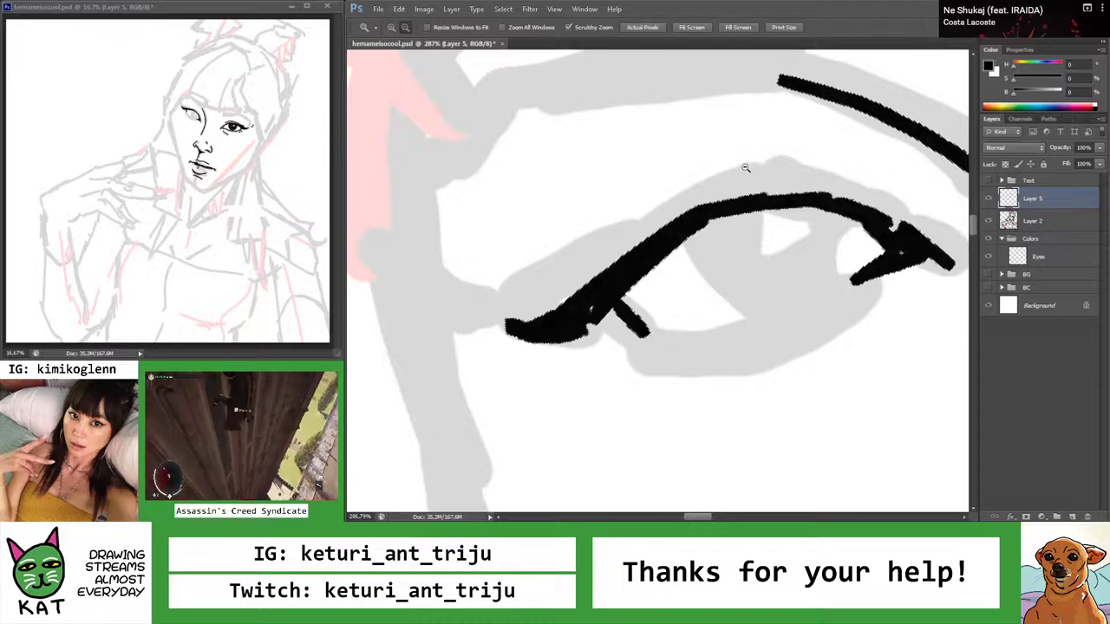
pyautogui.scroll(-10, 679, 188)
pyautogui.scroll(5, 716, 212)
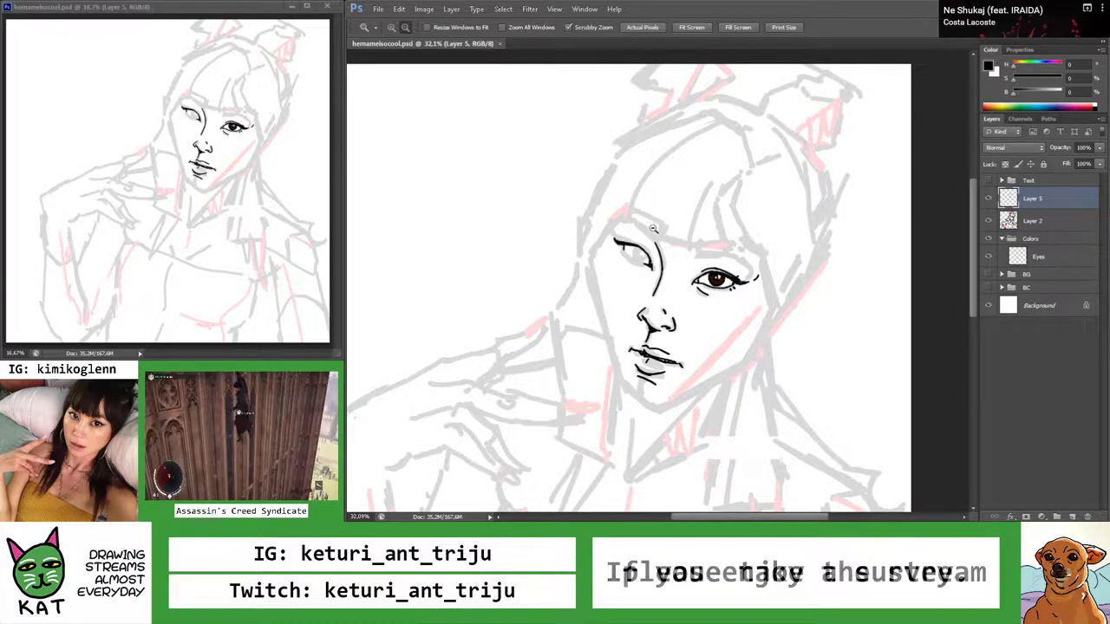
# Try a lower lid stroke curving inward from the far eye's outer edge and undo it
pyautogui.scroll(3, 656, 251)
pyautogui.press('r')
pyautogui.moveTo(681, 264)
pyautogui.mouseDown()
pyautogui.moveTo(694, 312)
pyautogui.moveTo(659, 347)
pyautogui.moveTo(625, 356)
pyautogui.mouseUp()
pyautogui.scroll(3, 709, 221)
pyautogui.press('b')
pyautogui.hotkey('ctrl', 'z')
pyautogui.moveTo(732, 208)
pyautogui.mouseDown()
pyautogui.moveTo(628, 279)
pyautogui.moveTo(663, 251)
pyautogui.moveTo(638, 276)
pyautogui.mouseUp()
pyautogui.hotkey('ctrl', 'z')
# Try the far eye's lower lid stroke again from a different canvas angle, then undo it and compare the whole face
pyautogui.press('z')
pyautogui.moveTo(699, 240)
pyautogui.mouseDown()
pyautogui.moveTo(633, 253)
pyautogui.moveTo(780, 222)
pyautogui.moveTo(784, 314)
pyautogui.moveTo(726, 362)
pyautogui.moveTo(763, 351)
pyautogui.mouseUp()
pyautogui.press('r')
pyautogui.press('z')
pyautogui.press('b')
pyautogui.moveTo(758, 309); pyautogui.dragTo(672, 354)
pyautogui.hotkey('ctrl', 'z')
pyautogui.press('z')
pyautogui.moveTo(763, 305); pyautogui.dragTo(687, 318)
pyautogui.moveTo(740, 273); pyautogui.dragTo(698, 286)
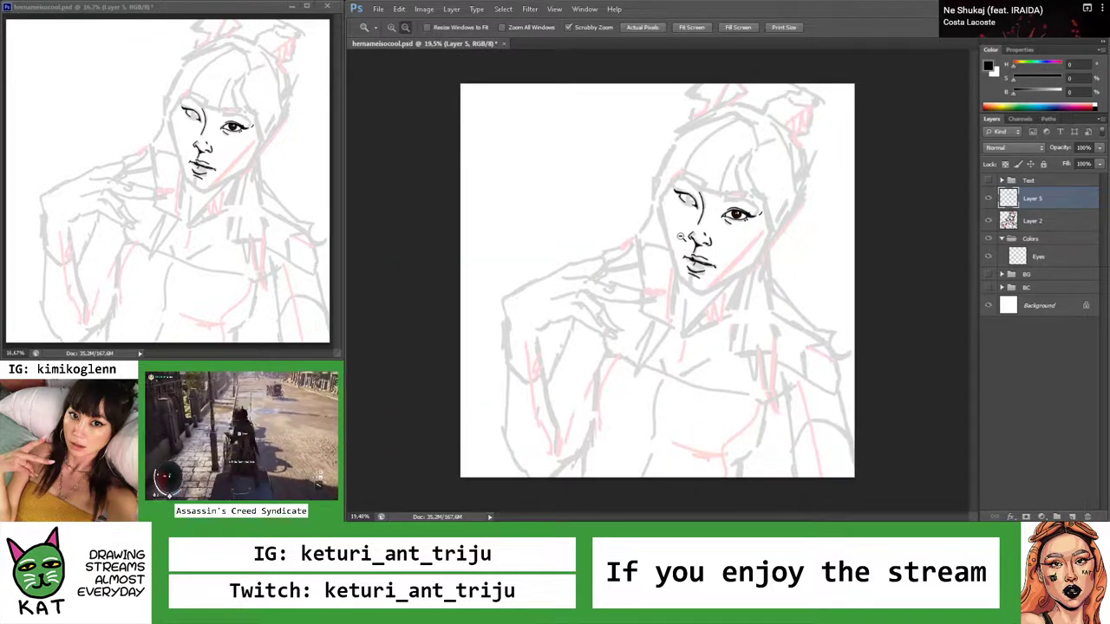
# Ink a small thick bend at the far eye's outer edge stroke and a lower lid segment running toward the iris
pyautogui.moveTo(693, 204); pyautogui.dragTo(729, 253)
pyautogui.press('b')
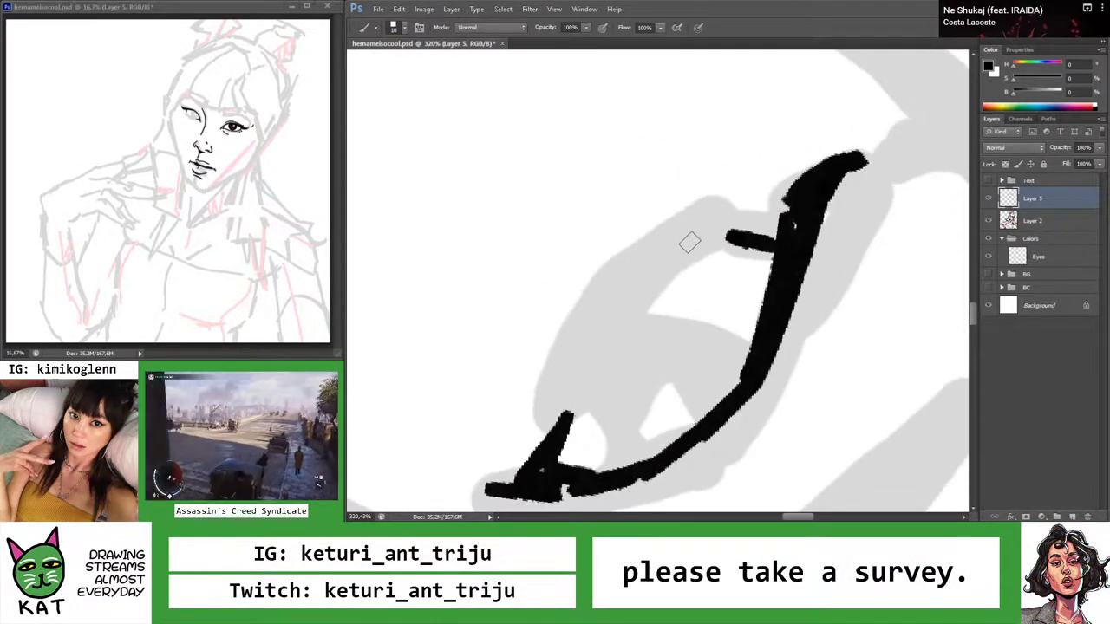
pyautogui.press('z')
pyautogui.moveTo(729, 243)
pyautogui.mouseDown()
pyautogui.moveTo(669, 240)
pyautogui.moveTo(715, 221)
pyautogui.mouseUp()
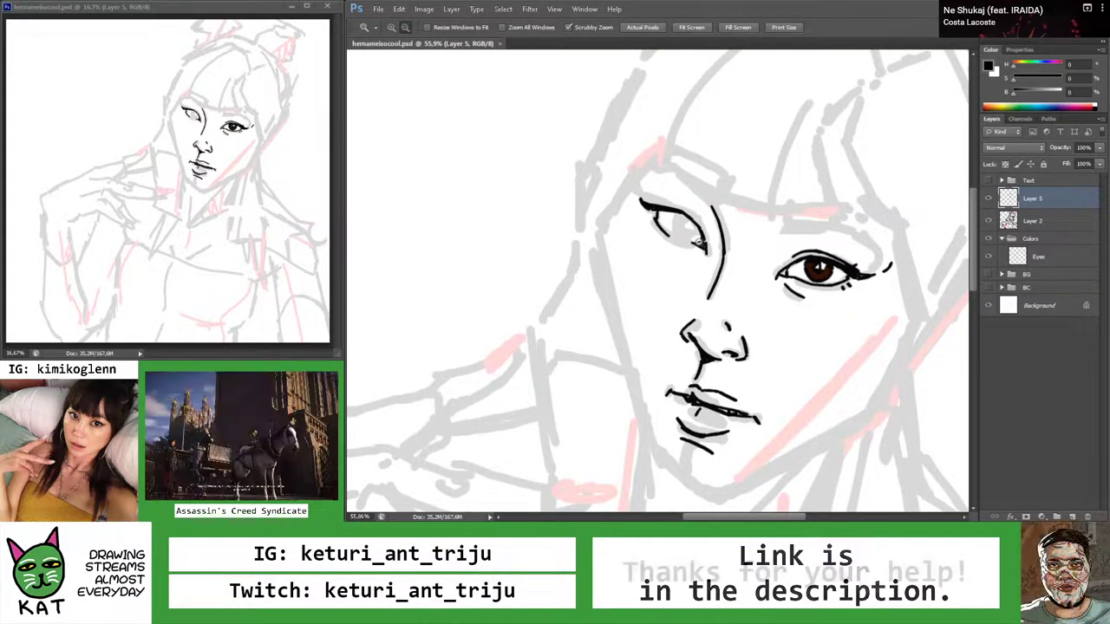
pyautogui.moveTo(682, 223)
pyautogui.mouseDown()
pyautogui.moveTo(649, 233)
pyautogui.moveTo(735, 256)
pyautogui.moveTo(643, 292)
pyautogui.moveTo(680, 263)
pyautogui.moveTo(633, 264)
pyautogui.moveTo(655, 258)
pyautogui.moveTo(732, 299)
pyautogui.mouseUp()
pyautogui.press('b')
pyautogui.hotkey('ctrl', 'z')
pyautogui.press('z')
pyautogui.press('r')
pyautogui.moveTo(802, 287)
pyautogui.mouseDown()
pyautogui.moveTo(763, 260)
pyautogui.moveTo(751, 218)
pyautogui.moveTo(771, 196)
pyautogui.mouseUp()
pyautogui.press('b')
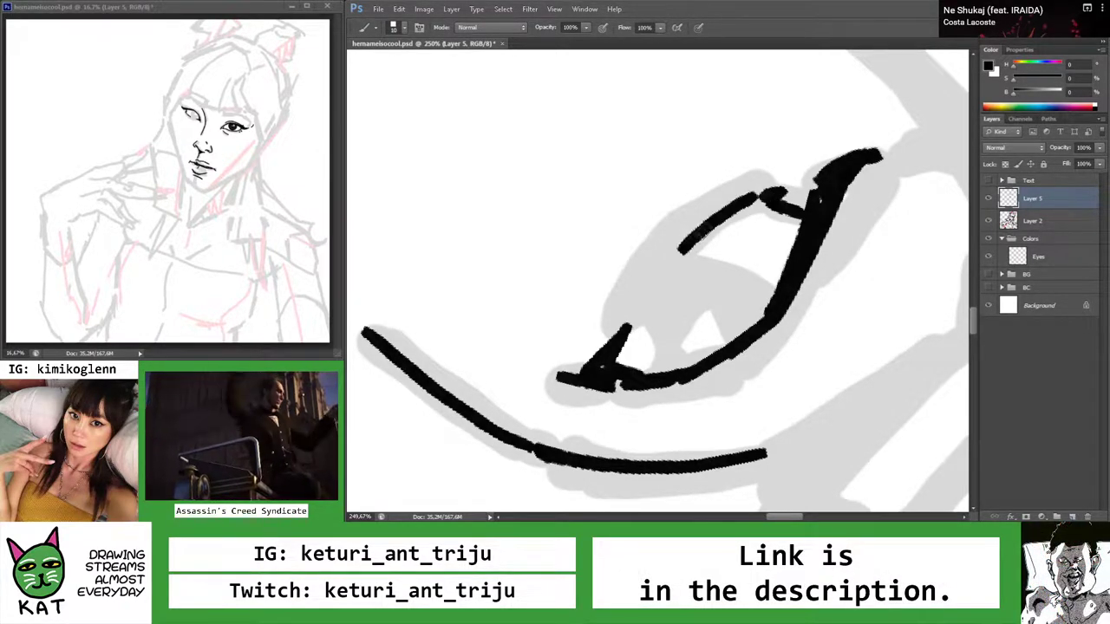
# Redraw the outer segment of the far eye's lower lid as a curved stroke, comparing it with and without the line
pyautogui.press('z')
pyautogui.moveTo(701, 233)
pyautogui.mouseDown()
pyautogui.moveTo(686, 207)
pyautogui.moveTo(702, 217)
pyautogui.moveTo(709, 208)
pyautogui.moveTo(670, 234)
pyautogui.moveTo(674, 199)
pyautogui.mouseUp()
pyautogui.press('r')
pyautogui.press('z')
pyautogui.press('b')
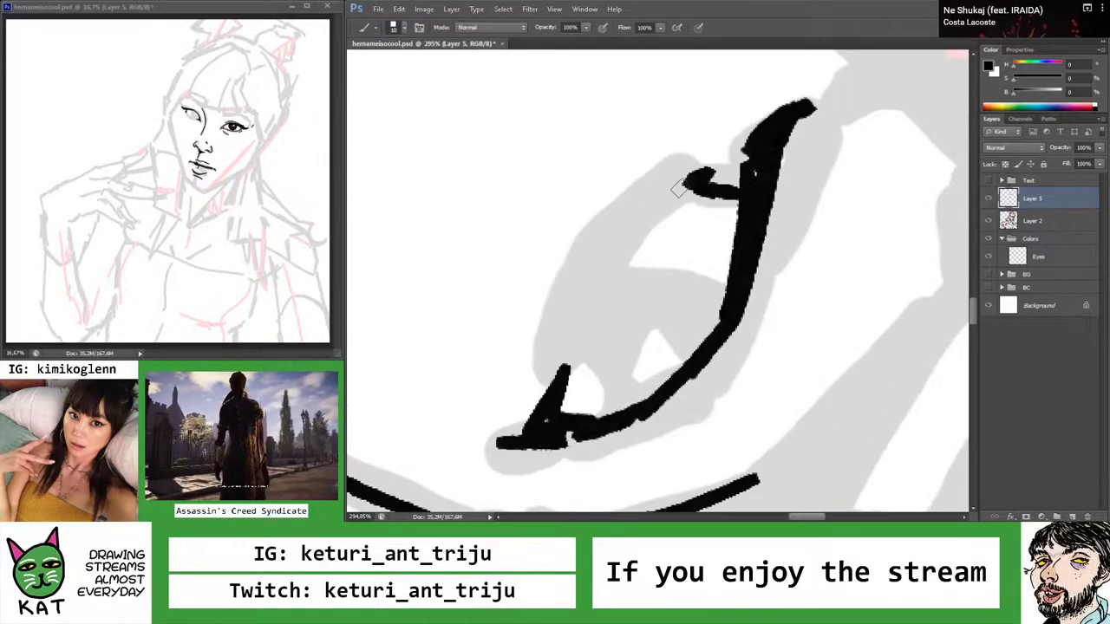
pyautogui.hotkey('ctrl', 'z')
pyautogui.hotkey('ctrl', 'z')
pyautogui.hotkey('ctrl', 'z')
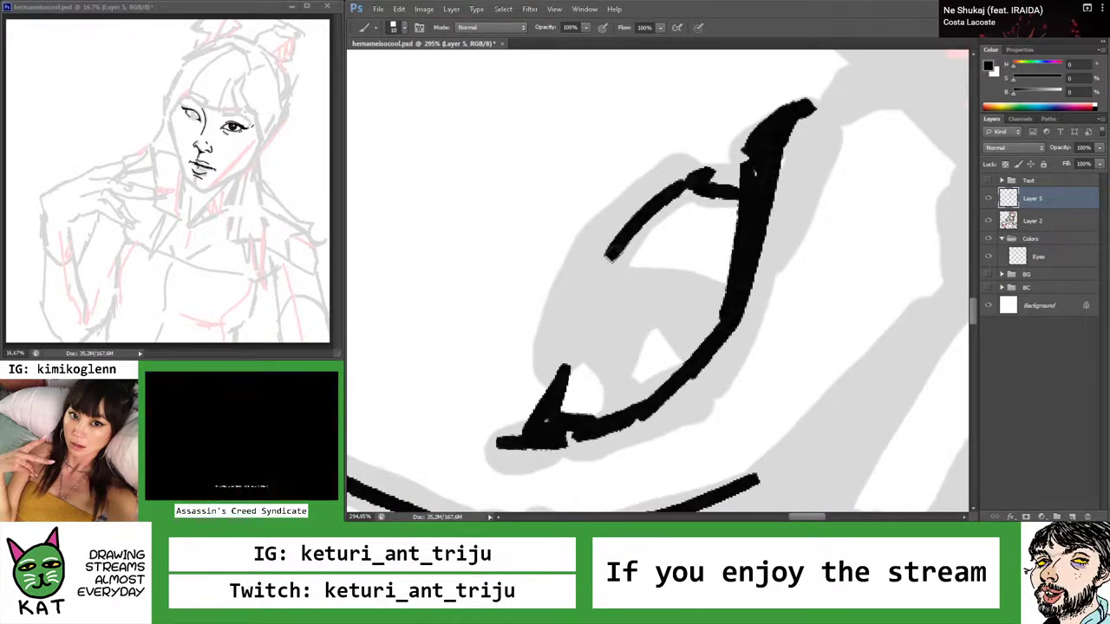
pyautogui.press('z')
pyautogui.hotkey('ctrl', '0')
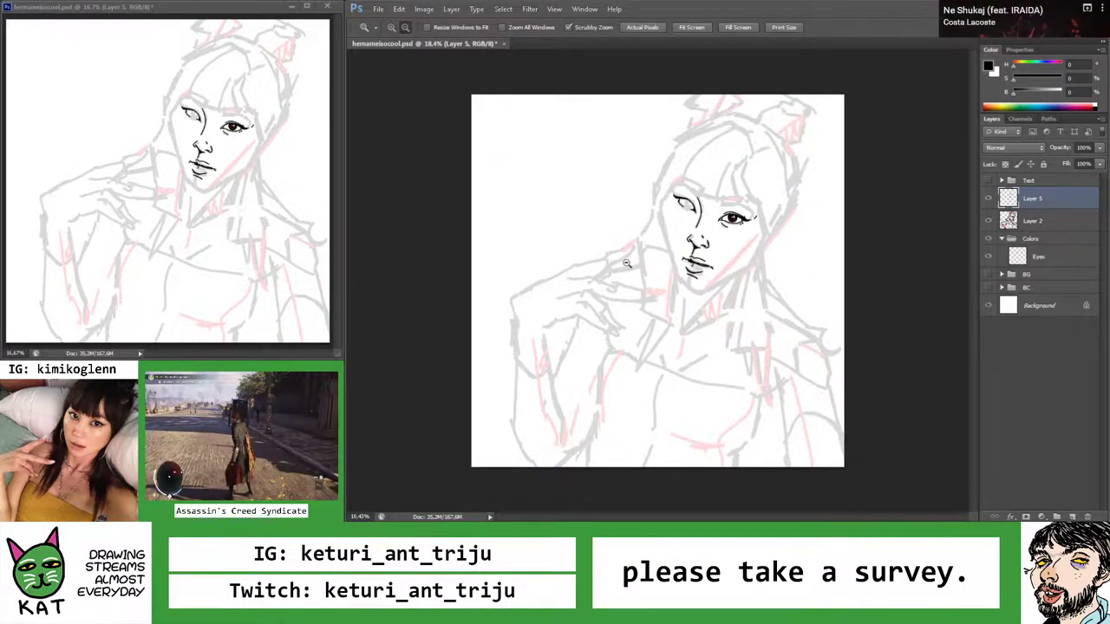
# Ink the inner segment of the far eye's lower lid up to the tear-duct line and compare versions
pyautogui.moveTo(686, 233)
pyautogui.mouseDown()
pyautogui.moveTo(718, 224)
pyautogui.moveTo(701, 200)
pyautogui.moveTo(659, 192)
pyautogui.moveTo(718, 208)
pyautogui.moveTo(688, 176)
pyautogui.mouseUp()
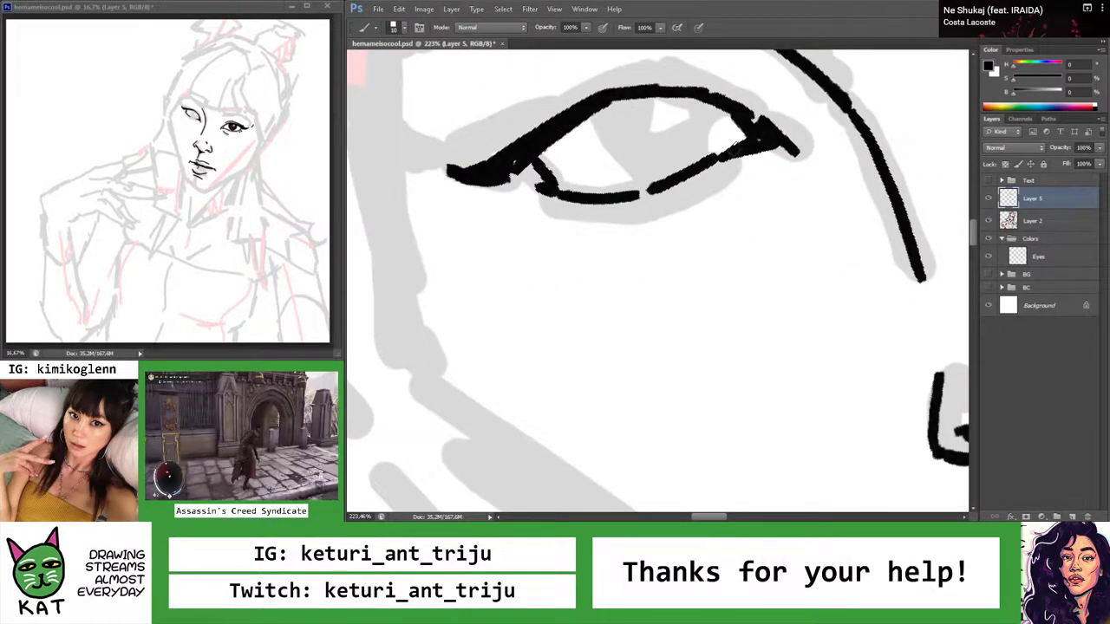
pyautogui.press('z')
pyautogui.moveTo(737, 145)
pyautogui.mouseDown()
pyautogui.moveTo(718, 185)
pyautogui.moveTo(711, 179)
pyautogui.moveTo(744, 189)
pyautogui.moveTo(763, 179)
pyautogui.moveTo(771, 192)
pyautogui.moveTo(790, 182)
pyautogui.mouseUp()
pyautogui.hotkey('ctrl', 'z')
pyautogui.moveTo(733, 204)
pyautogui.mouseDown()
pyautogui.moveTo(793, 182)
pyautogui.moveTo(746, 193)
pyautogui.mouseUp()
pyautogui.press('z')
pyautogui.hotkey('ctrl', 'z')
pyautogui.hotkey('ctrl', 'z')
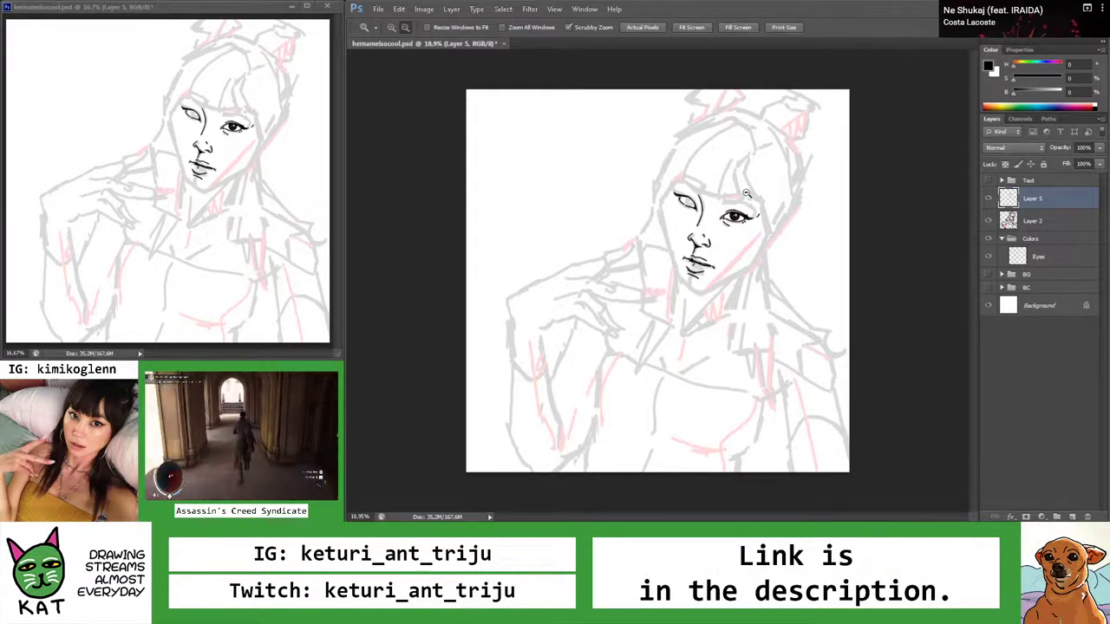
pyautogui.moveTo(691, 201); pyautogui.dragTo(715, 201)
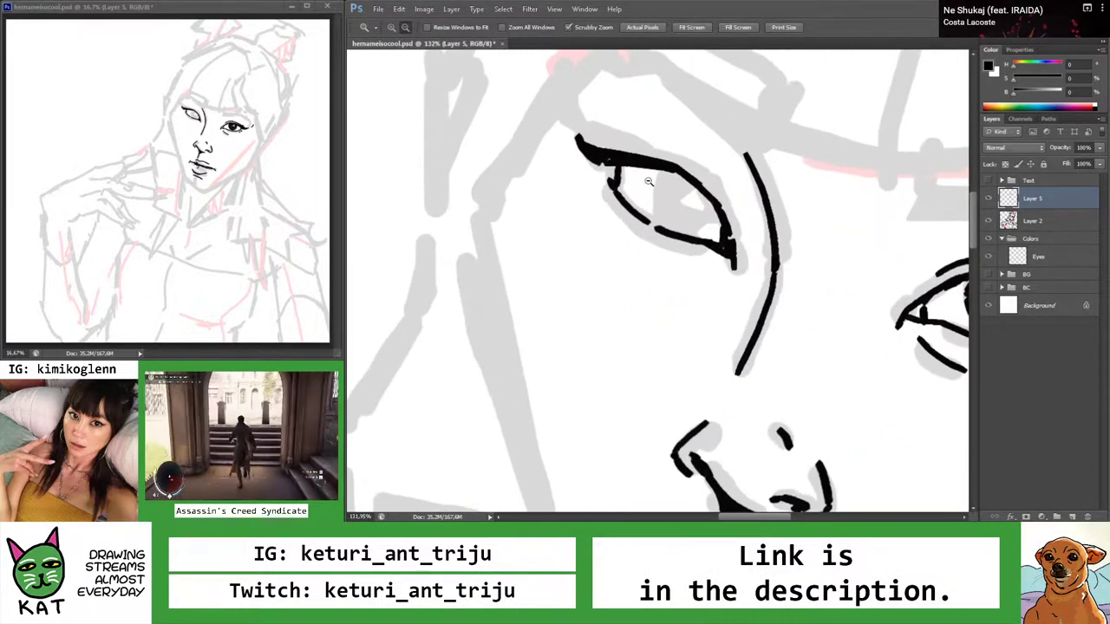
# Select both segments of the far eye's lower lid line and shift them slightly outward, then check the whole face
pyautogui.press('l')
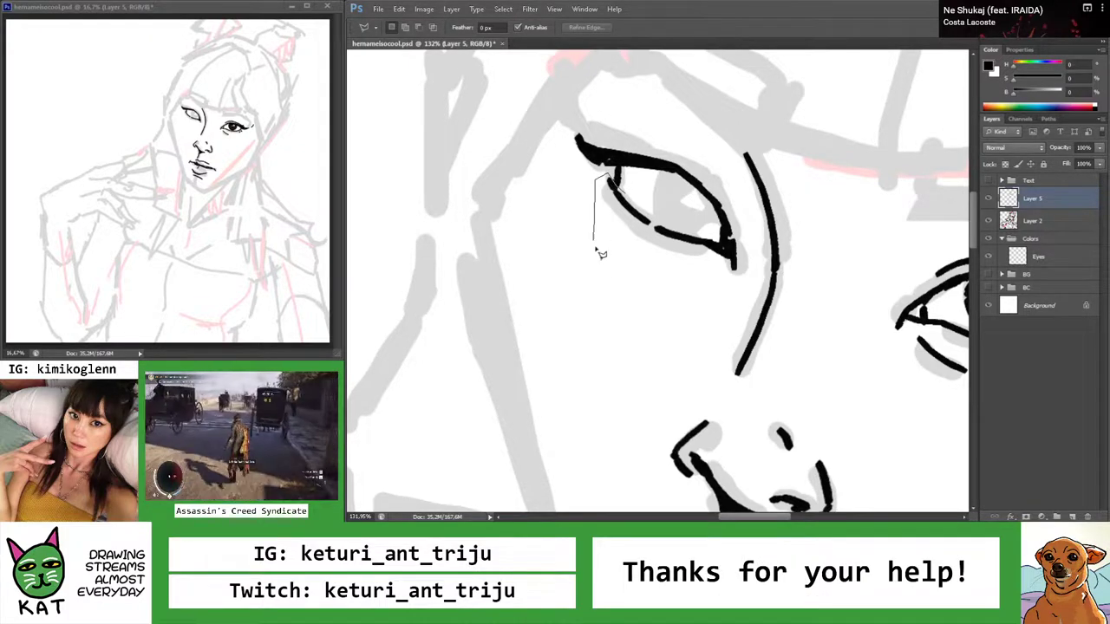
pyautogui.moveTo(707, 232); pyautogui.dragTo(607, 184)
pyautogui.press('v')
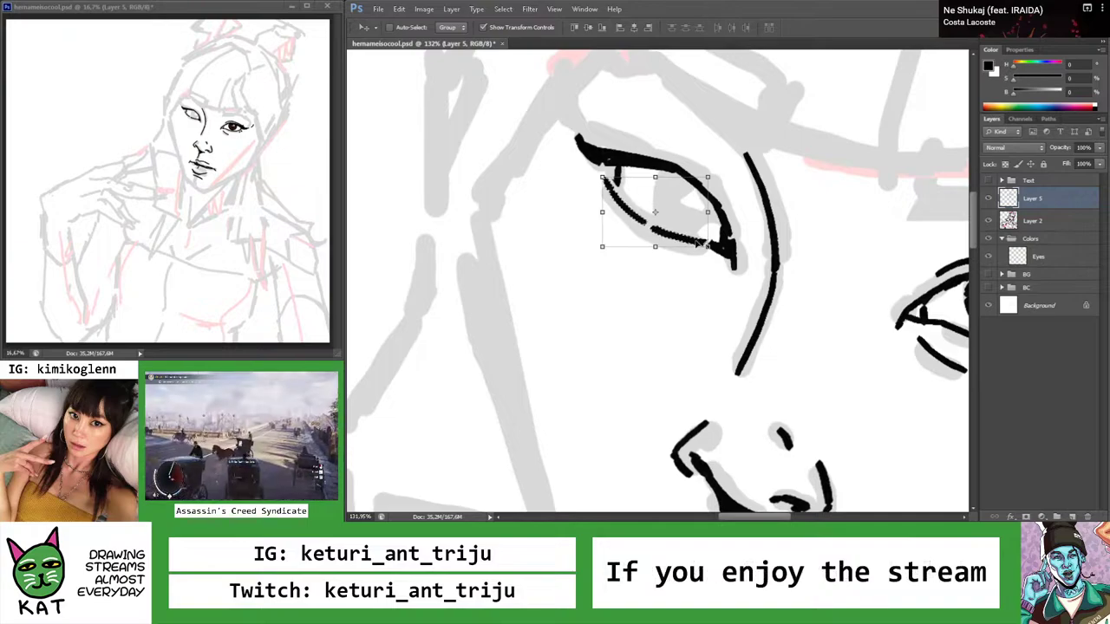
pyautogui.press('z')
pyautogui.moveTo(717, 241); pyautogui.dragTo(628, 219)
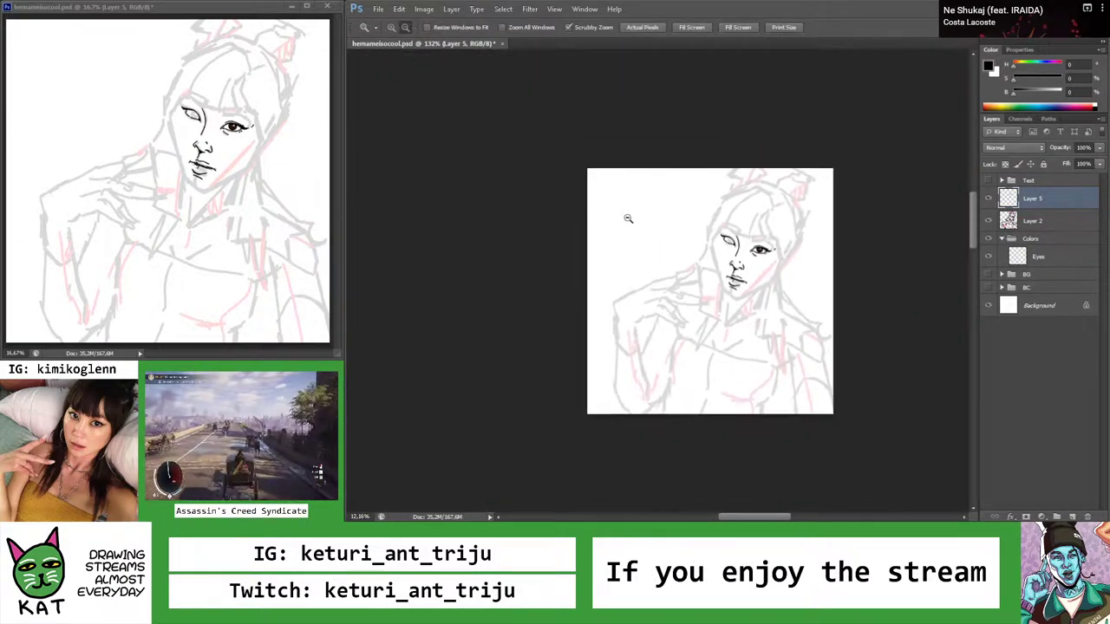
pyautogui.moveTo(732, 243); pyautogui.dragTo(785, 242)
# Close the gaps in the far eye's lower lid so it runs continuously from the outer corner to the tear duct
pyautogui.press('b')
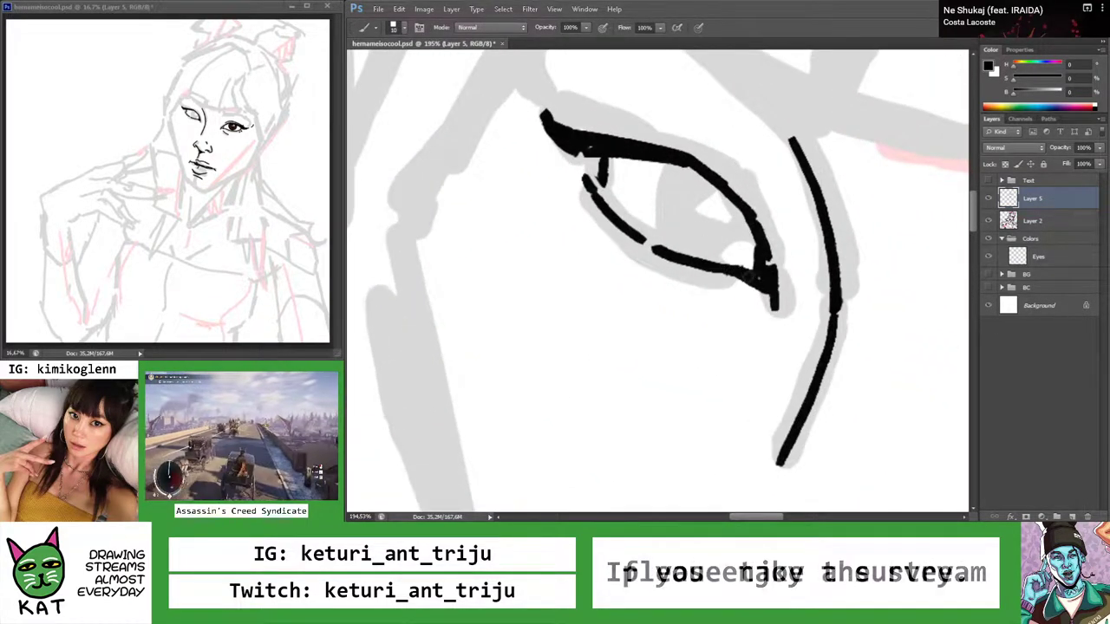
pyautogui.press('z')
pyautogui.moveTo(597, 181); pyautogui.dragTo(519, 170)
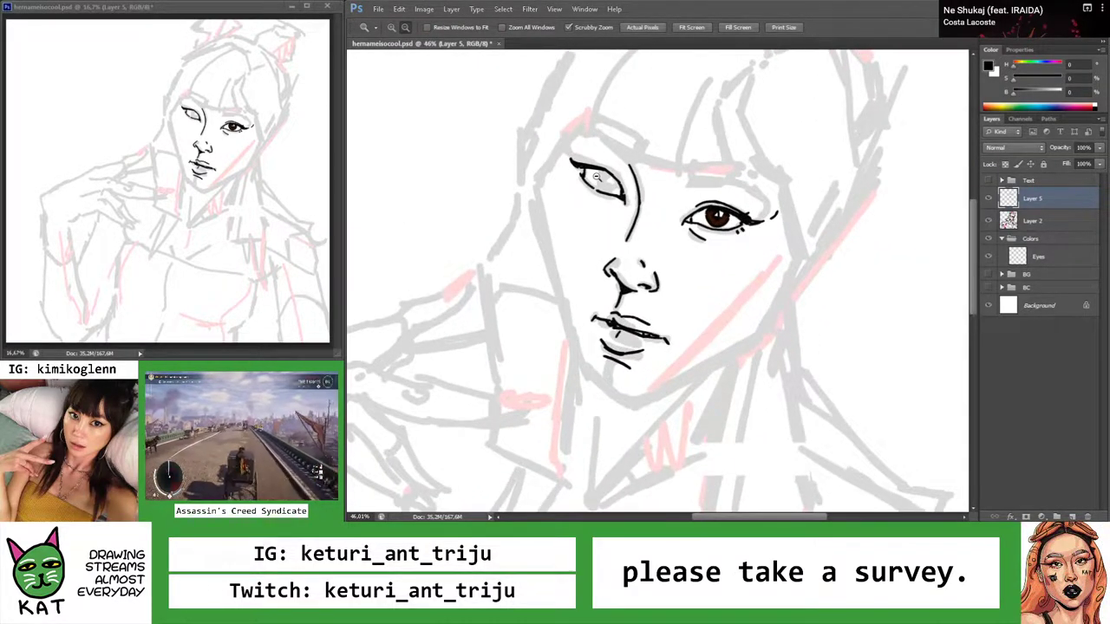
pyautogui.moveTo(597, 179)
pyautogui.mouseDown()
pyautogui.moveTo(573, 186)
pyautogui.moveTo(583, 195)
pyautogui.moveTo(572, 287)
pyautogui.mouseUp()
pyautogui.press('b')
pyautogui.press('z')
pyautogui.hotkey('ctrl', '0')
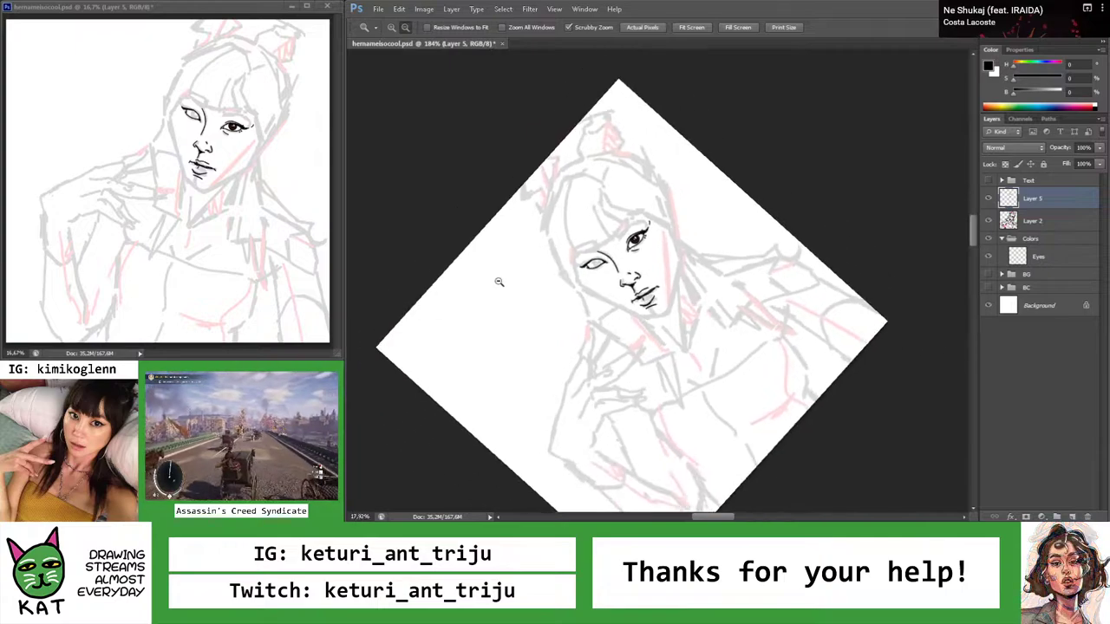
# Ink a short curved crease under the far eye's inner corner, replacing the first attempt with a cleaner stroke
pyautogui.moveTo(655, 225)
pyautogui.mouseDown()
pyautogui.moveTo(729, 223)
pyautogui.moveTo(666, 198)
pyautogui.moveTo(626, 205)
pyautogui.mouseUp()
pyautogui.press('r')
pyautogui.press('b')
pyautogui.scroll(3, 632, 228)
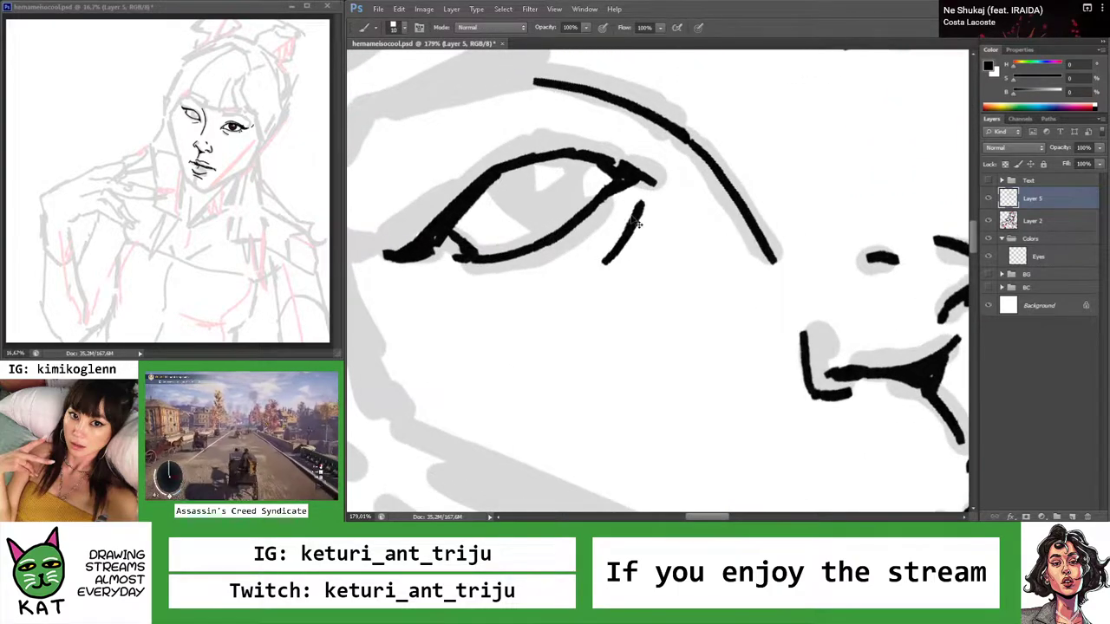
pyautogui.hotkey('ctrl', 'z')
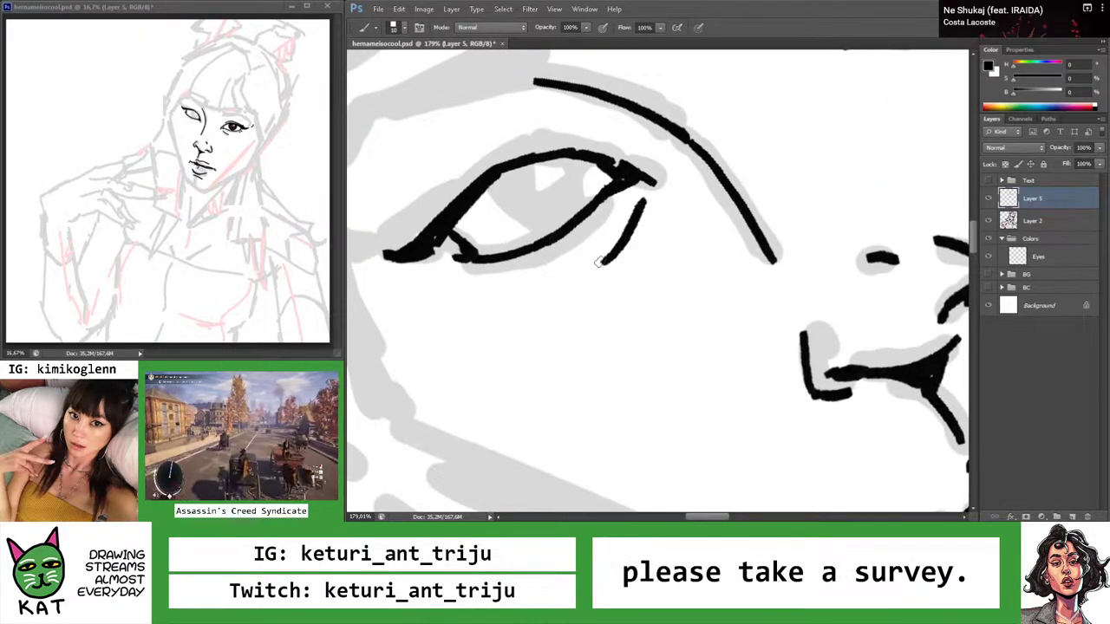
pyautogui.press('z')
pyautogui.keyDown('alt'); pyautogui.click(604, 262); pyautogui.keyUp('alt')
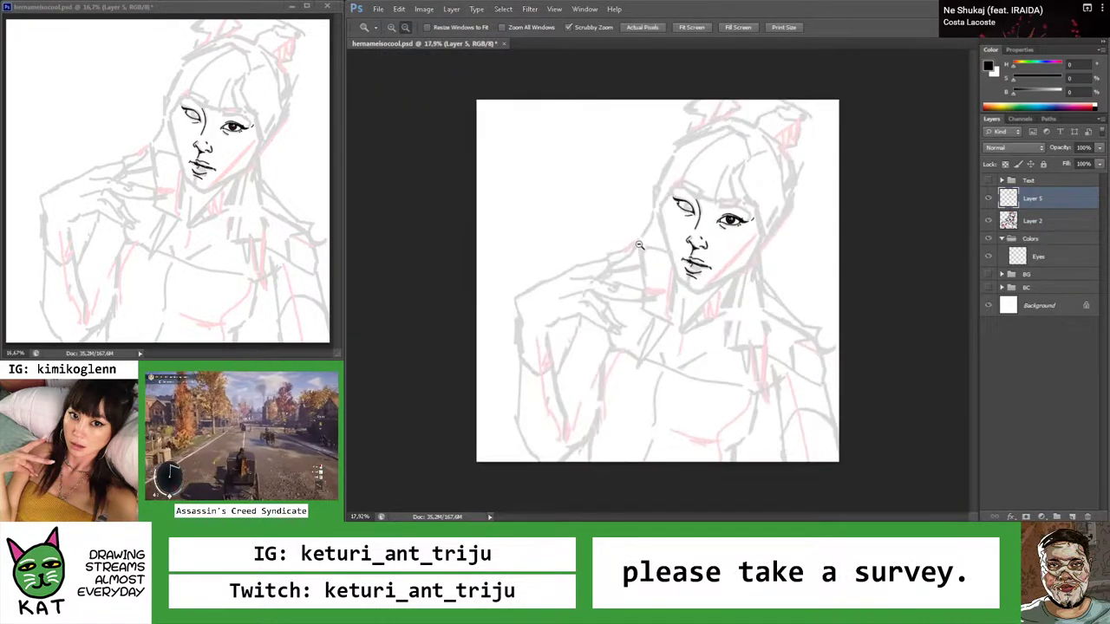
pyautogui.moveTo(694, 212)
pyautogui.mouseDown()
pyautogui.moveTo(746, 212)
pyautogui.moveTo(639, 248)
pyautogui.mouseUp()
# Select the short crease under the far eye, rotate it slightly and nudge it outward along the lower lid
pyautogui.press('l')
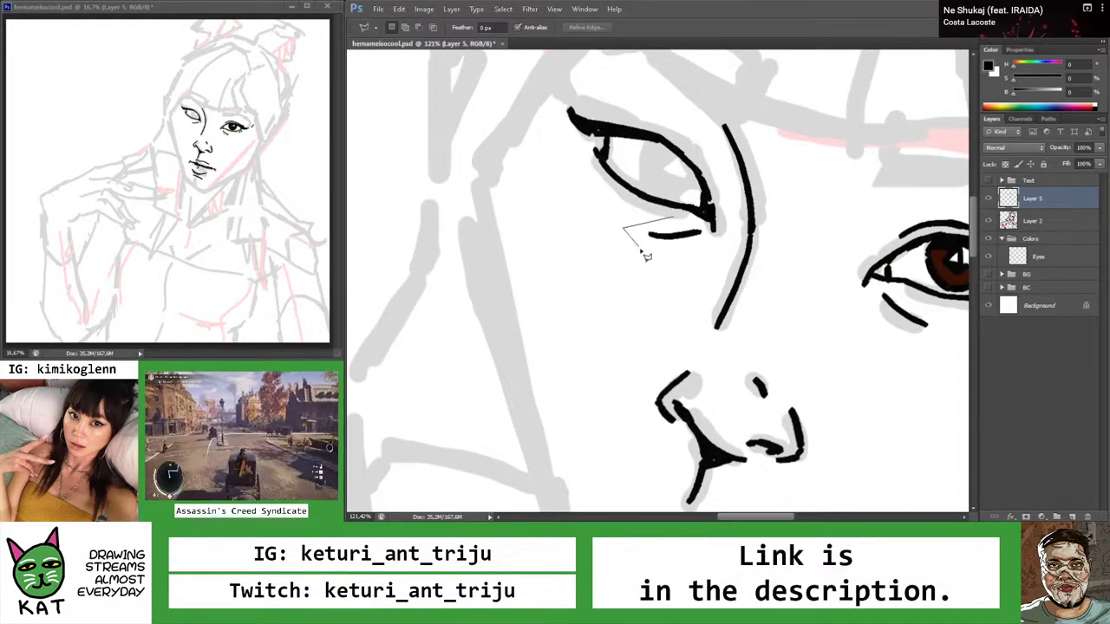
pyautogui.hotkey('ctrl', 't')
pyautogui.moveTo(718, 266); pyautogui.dragTo(701, 254)
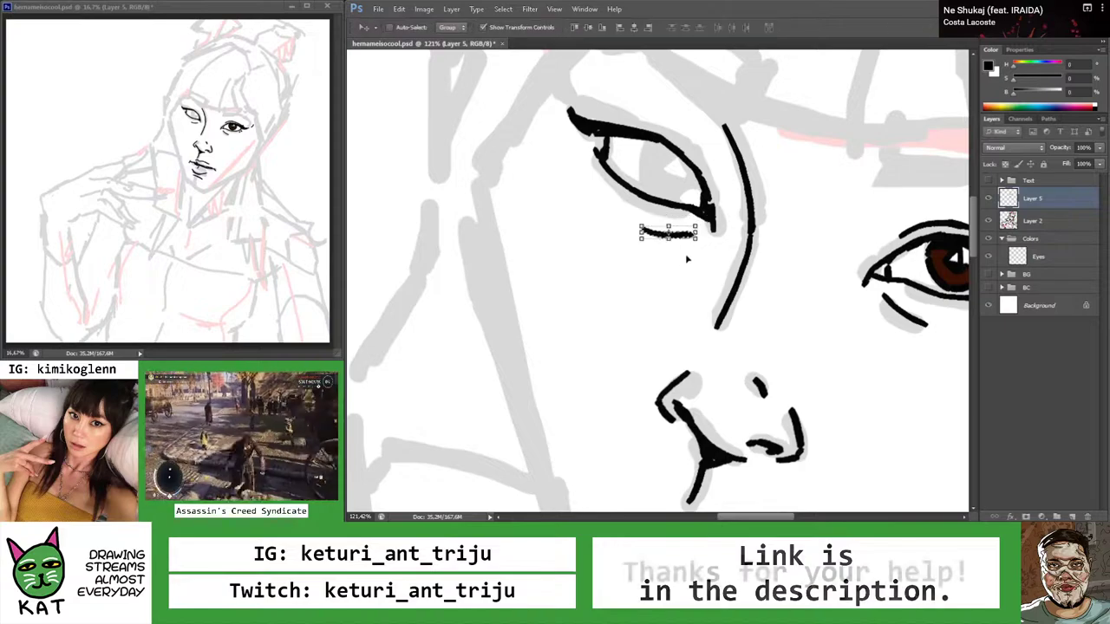
pyautogui.press('Return')
pyautogui.press('z')
pyautogui.keyDown('alt'); pyautogui.click(633, 231); pyautogui.keyUp('alt')
pyautogui.moveTo(633, 230); pyautogui.dragTo(688, 235)
# Try several fold lines above the far eye's upper lid with the canvas tilted, undoing them
pyautogui.moveTo(642, 201)
pyautogui.mouseDown()
pyautogui.moveTo(607, 198)
pyautogui.moveTo(621, 216)
pyautogui.mouseUp()
pyautogui.press('r')
pyautogui.press('b')
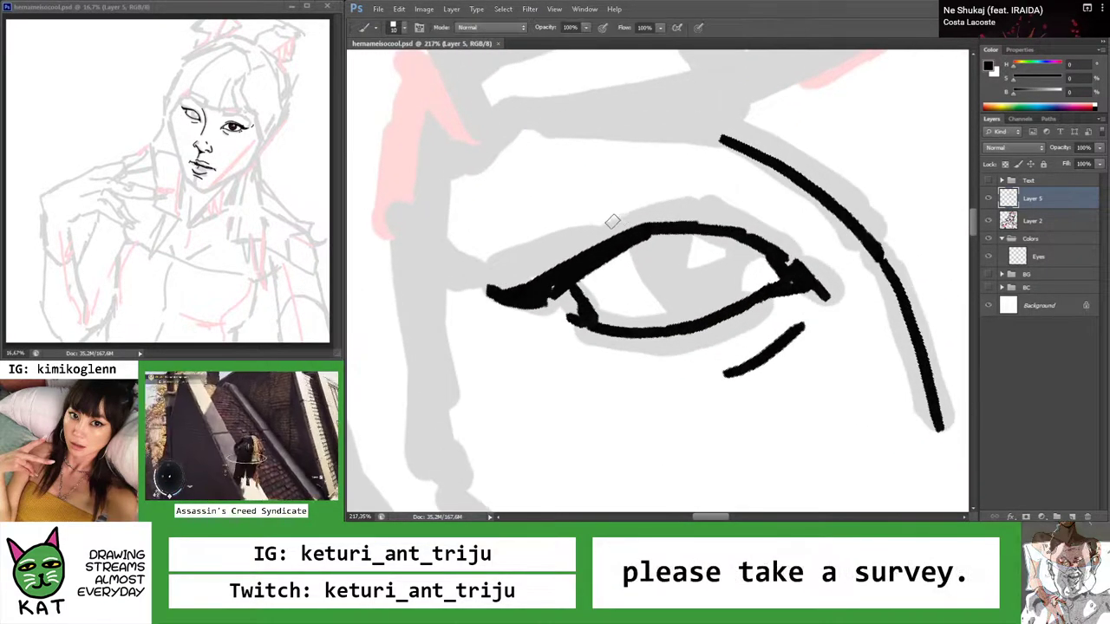
pyautogui.moveTo(539, 269); pyautogui.dragTo(672, 202)
pyautogui.hotkey('ctrl', 'z')
pyautogui.moveTo(545, 279)
pyautogui.mouseDown()
pyautogui.moveTo(690, 205)
pyautogui.moveTo(659, 199)
pyautogui.moveTo(703, 171)
pyautogui.mouseUp()
pyautogui.hotkey('ctrl', 'z')
pyautogui.moveTo(631, 194)
pyautogui.mouseDown()
pyautogui.moveTo(703, 171)
pyautogui.moveTo(632, 182)
pyautogui.moveTo(711, 212)
pyautogui.moveTo(711, 232)
pyautogui.moveTo(694, 232)
pyautogui.moveTo(763, 234)
pyautogui.mouseUp()
pyautogui.press('Escape')
# Try a long upper lid fold from the thick lash line toward the inner corner, then compare the whole face
pyautogui.press('z')
pyautogui.press('r')
pyautogui.moveTo(711, 208)
pyautogui.mouseDown()
pyautogui.moveTo(645, 179)
pyautogui.moveTo(572, 209)
pyautogui.moveTo(510, 351)
pyautogui.mouseUp()
pyautogui.press('b')
pyautogui.scroll(2, 607, 208)
pyautogui.press('z')
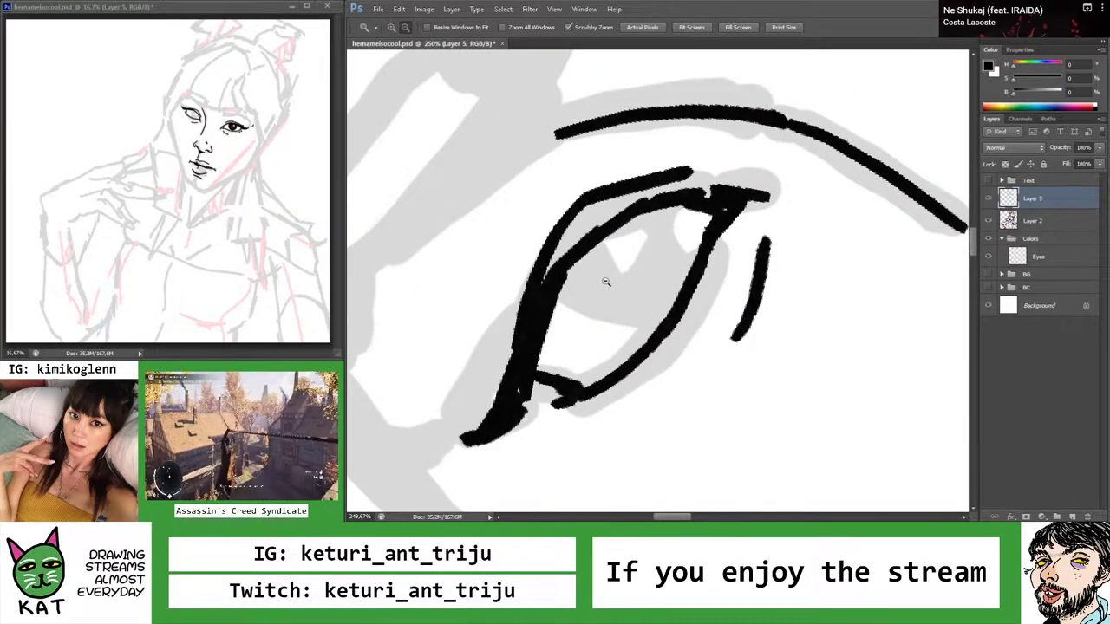
pyautogui.moveTo(602, 280); pyautogui.dragTo(523, 293)
pyautogui.hotkey('ctrl', '0')
pyautogui.scroll(-1, 635, 236)
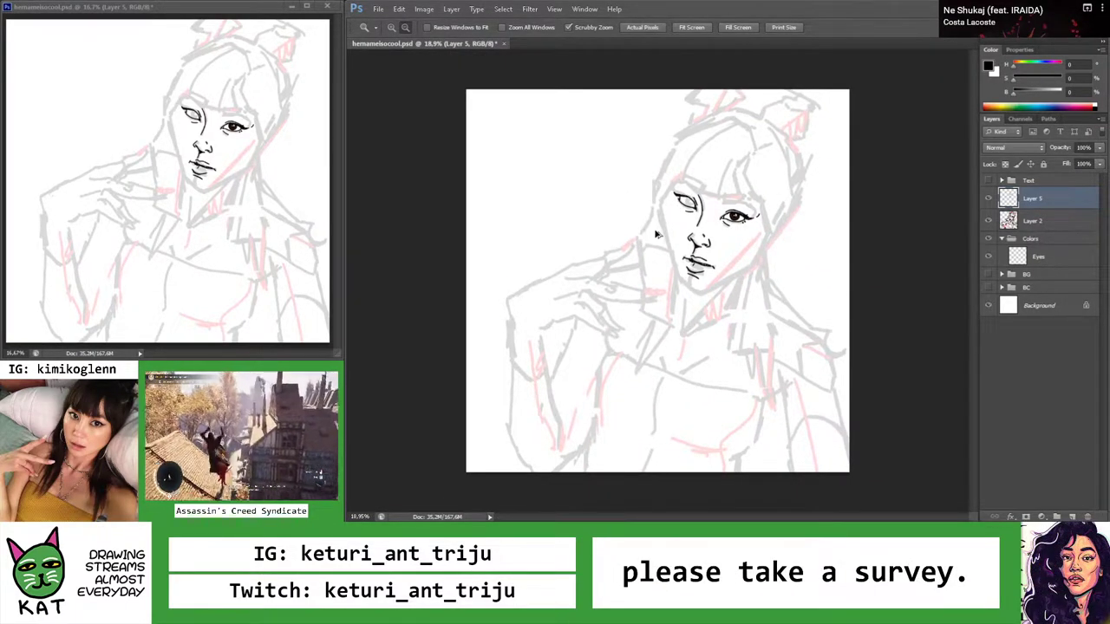
# Try the far eye's upper lid fold as a shorter stroke above the iris, extended toward the outer corner
pyautogui.moveTo(685, 192); pyautogui.dragTo(711, 207)
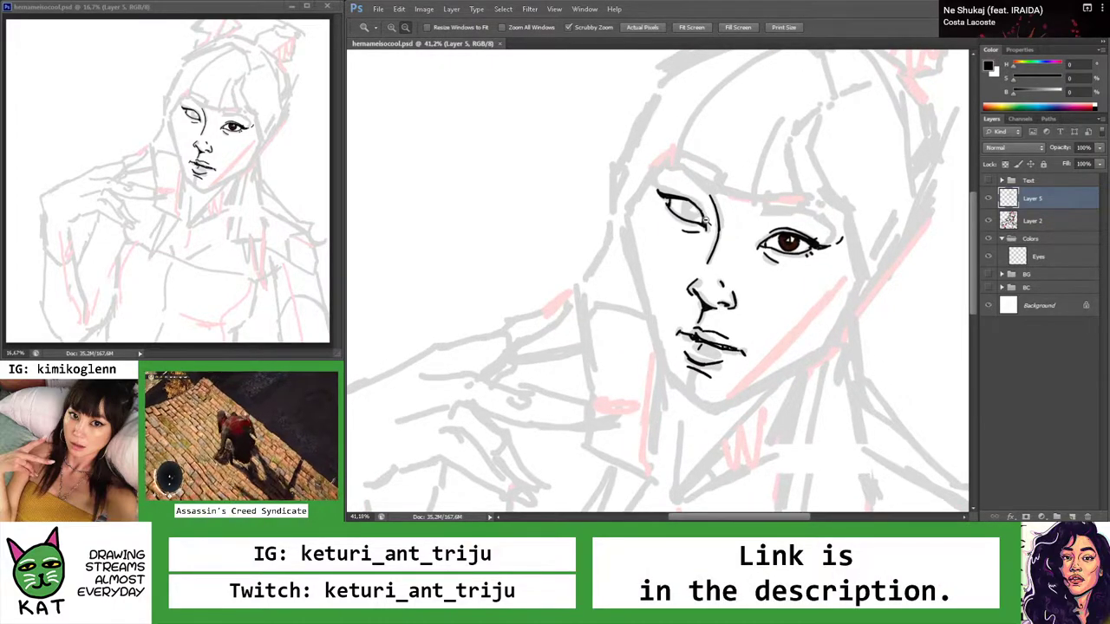
pyautogui.scroll(3, 703, 196)
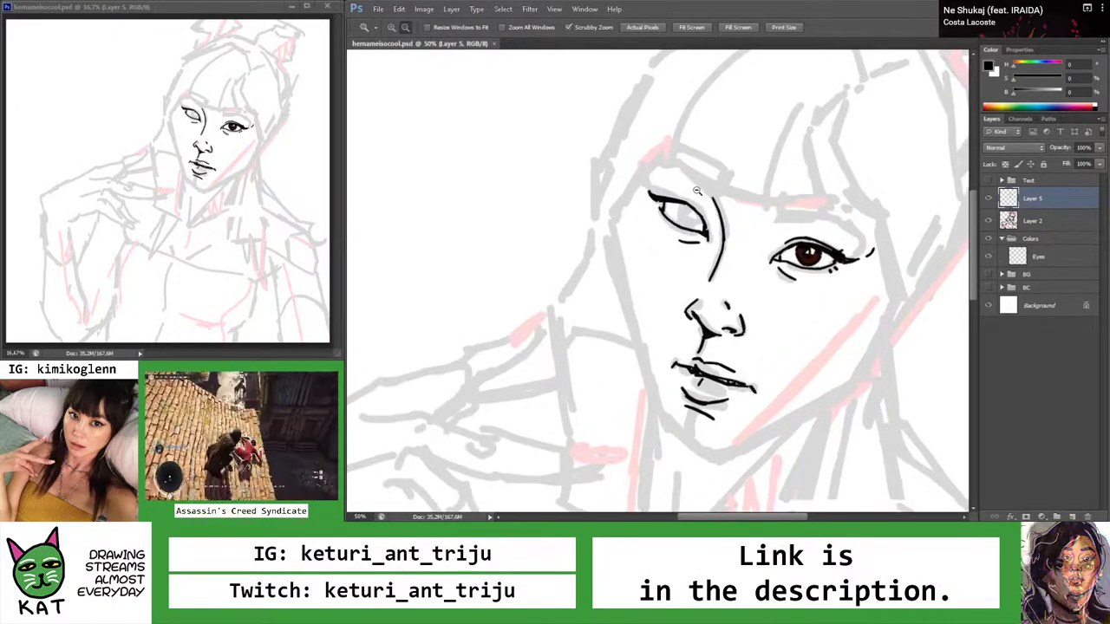
pyautogui.scroll(3, 656, 225)
pyautogui.press('b')
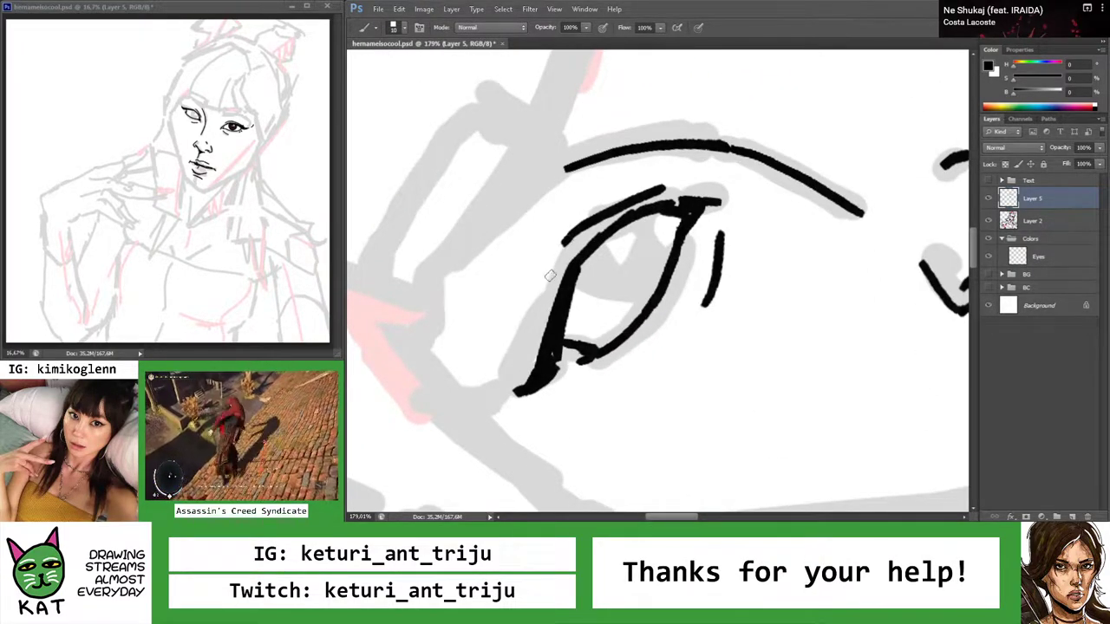
pyautogui.moveTo(561, 250); pyautogui.dragTo(534, 331)
pyautogui.press('z')
pyautogui.scroll(-6, 607, 226)
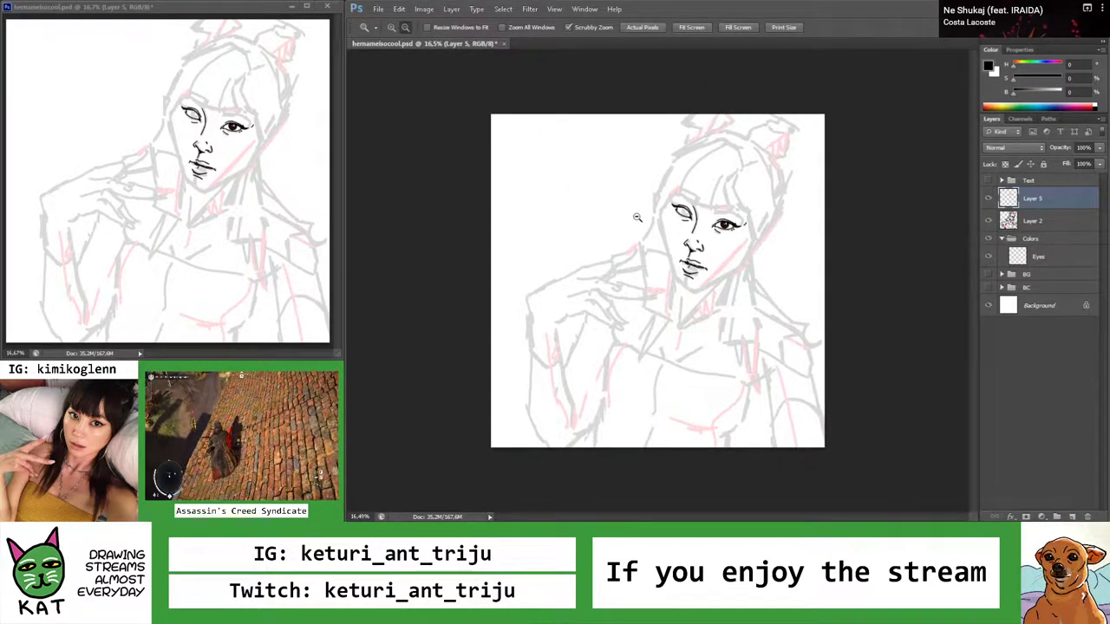
# Examine the far eye's upper lid fold up close, at a tilted canvas angle and across the whole face
pyautogui.scroll(6, 679, 208)
pyautogui.press('r')
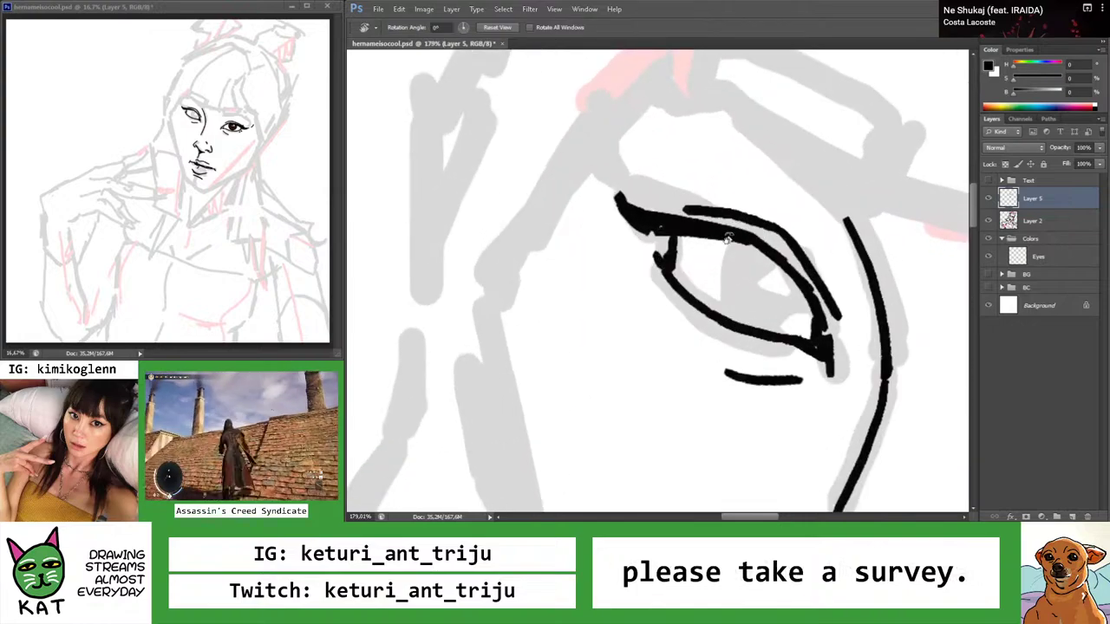
pyautogui.moveTo(726, 239); pyautogui.dragTo(659, 217)
pyautogui.press('b')
pyautogui.scroll(1, 650, 215)
pyautogui.press('z')
pyautogui.scroll(-4, 659, 217)
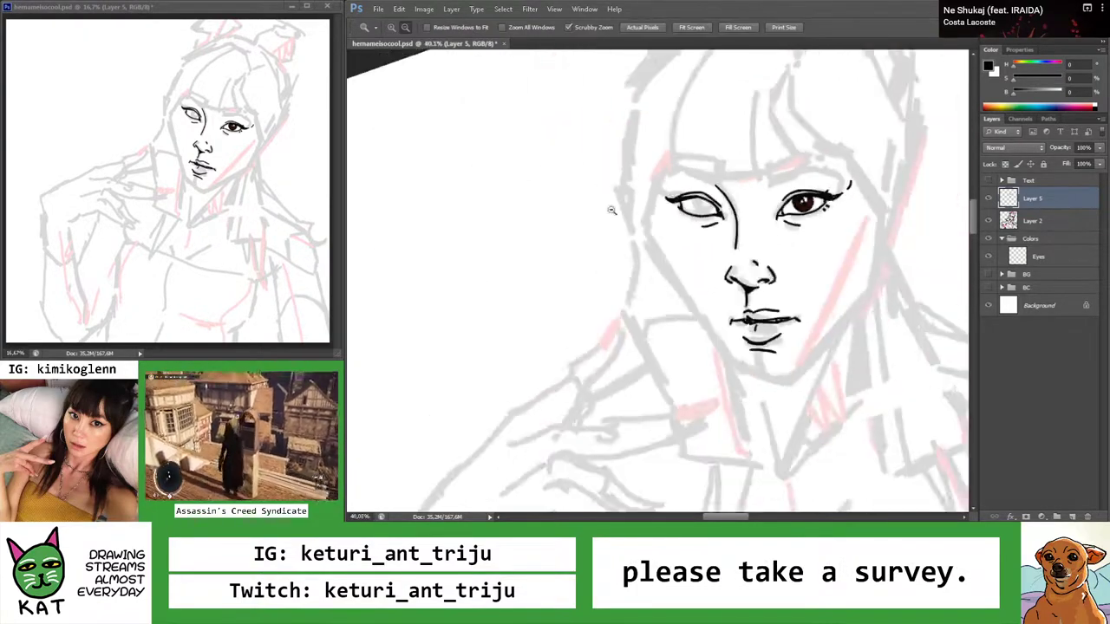
pyautogui.press('Escape')
pyautogui.scroll(-2, 709, 204)
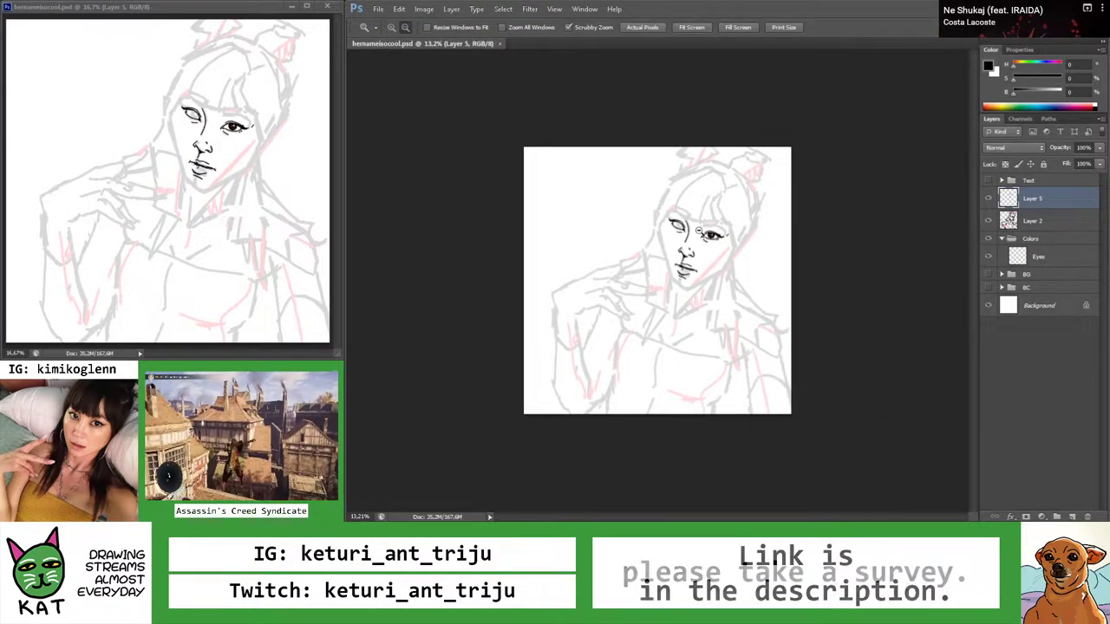
# Ink the far eye's upper lid fold from the outer corner, running close along the thick lash line and over the iris
pyautogui.scroll(1, 716, 227)
pyautogui.scroll(2, 722, 232)
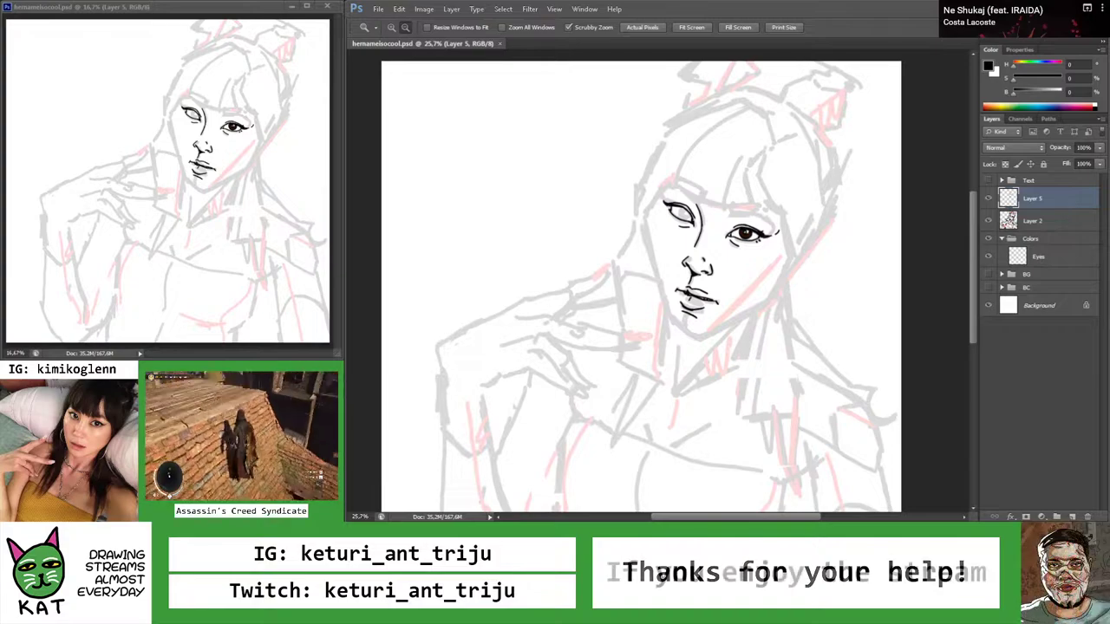
pyautogui.moveTo(717, 195)
pyautogui.mouseDown()
pyautogui.moveTo(685, 208)
pyautogui.moveTo(711, 248)
pyautogui.moveTo(617, 205)
pyautogui.mouseUp()
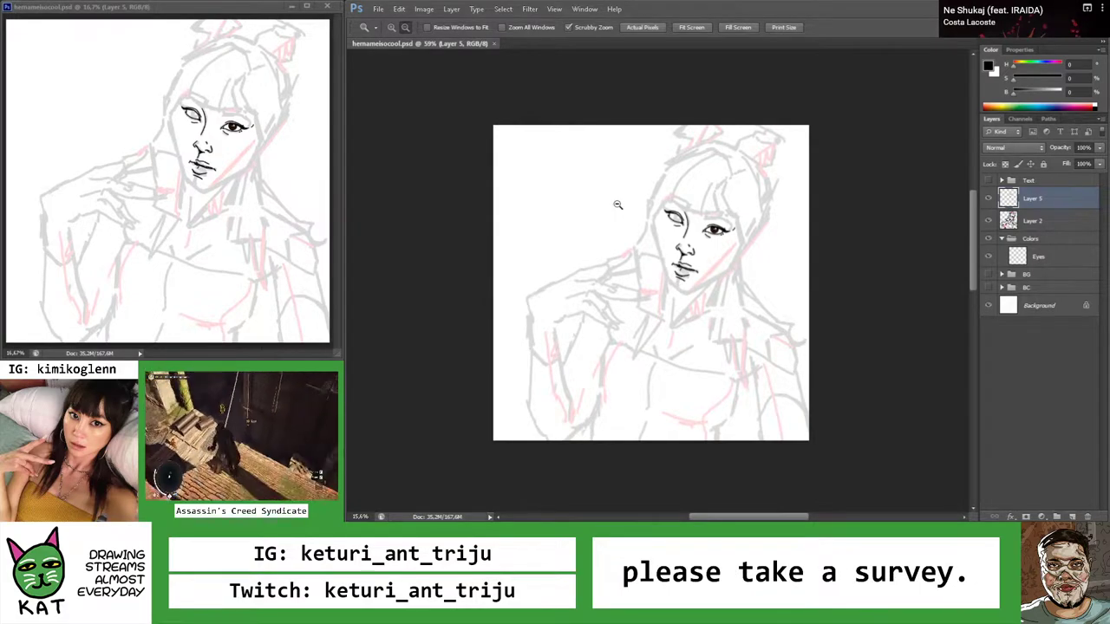
pyautogui.moveTo(617, 204); pyautogui.dragTo(665, 185)
pyautogui.press('r')
pyautogui.press('b')
pyautogui.moveTo(608, 252)
pyautogui.mouseDown()
pyautogui.moveTo(581, 245)
pyautogui.moveTo(605, 227)
pyautogui.moveTo(603, 242)
pyautogui.moveTo(716, 220)
pyautogui.mouseUp()
pyautogui.press('r')
pyautogui.moveTo(716, 221)
pyautogui.mouseDown()
pyautogui.moveTo(600, 242)
pyautogui.moveTo(649, 216)
pyautogui.mouseUp()
pyautogui.press('b')
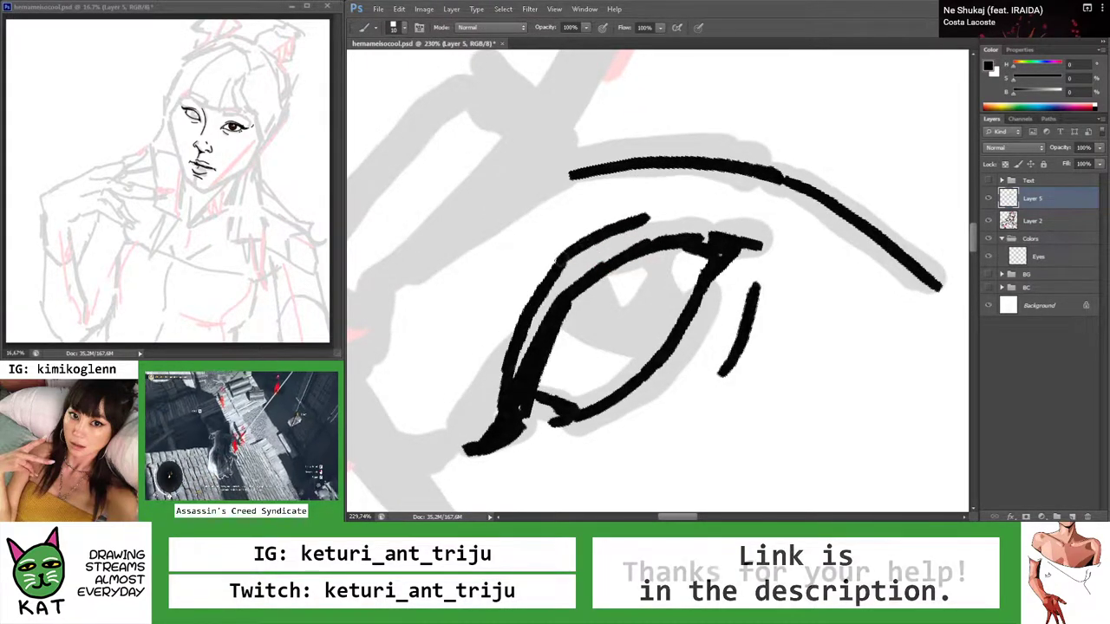
# Try several versions of the fold's inner segment above the far eye's iris and compare the whole face
pyautogui.hotkey('ctrl', 'z')
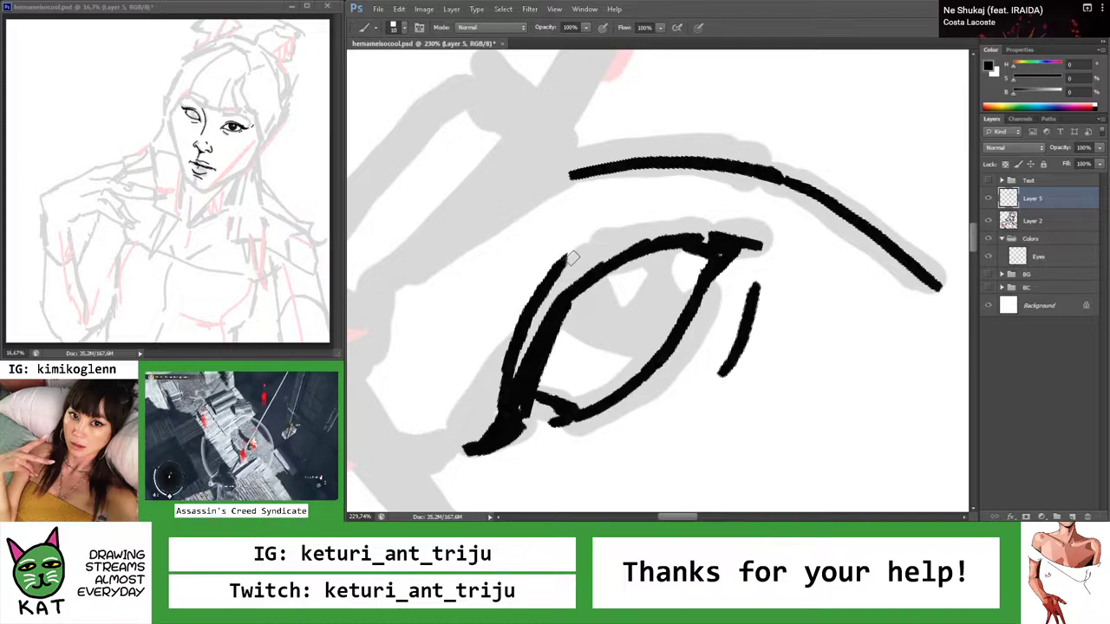
pyautogui.moveTo(560, 266); pyautogui.dragTo(660, 220)
pyautogui.hotkey('ctrl', 'z')
pyautogui.moveTo(556, 269); pyautogui.dragTo(659, 224)
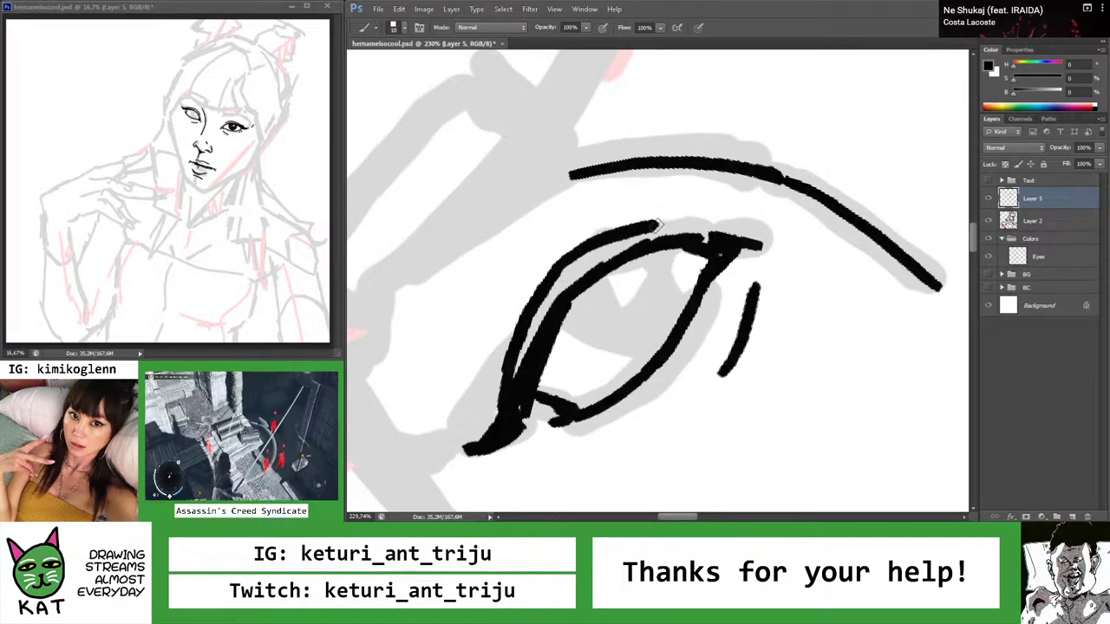
pyautogui.hotkey('ctrl', 'z')
pyautogui.moveTo(555, 272)
pyautogui.mouseDown()
pyautogui.moveTo(619, 230)
pyautogui.moveTo(698, 212)
pyautogui.moveTo(569, 257)
pyautogui.moveTo(670, 219)
pyautogui.mouseUp()
pyautogui.hotkey('ctrl', 'z')
pyautogui.hotkey('ctrl', 'z')
pyautogui.moveTo(573, 253); pyautogui.dragTo(683, 217)
pyautogui.press('z')
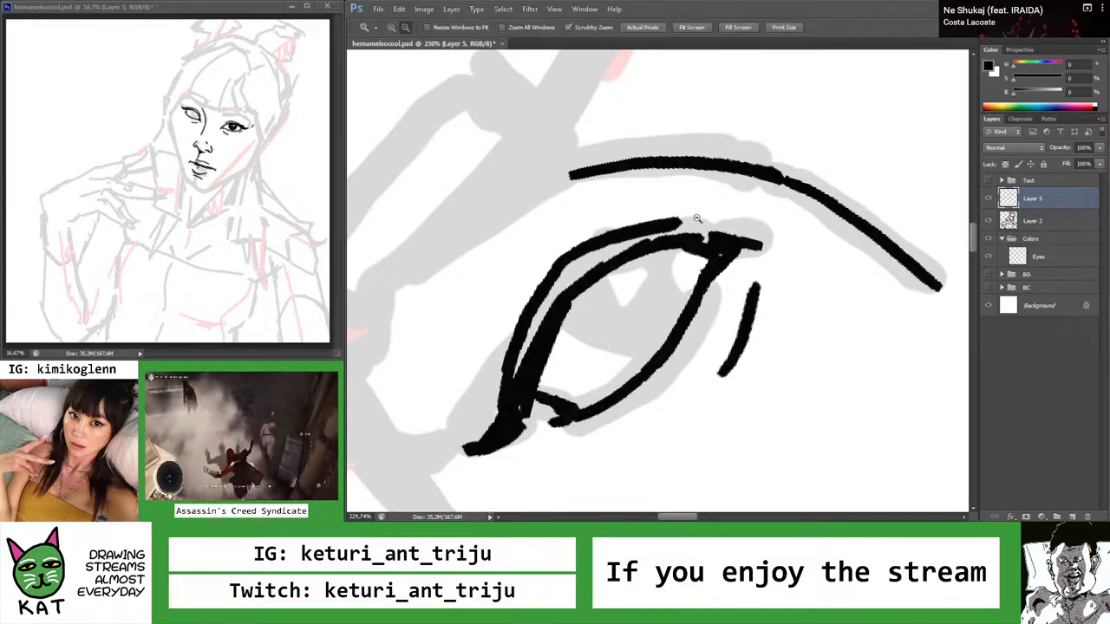
pyautogui.scroll(-6, 595, 230)
# Redraw the inner segment of the far eye's upper lid fold as a smooth curve ending short of the inner corner
pyautogui.scroll(6, 667, 240)
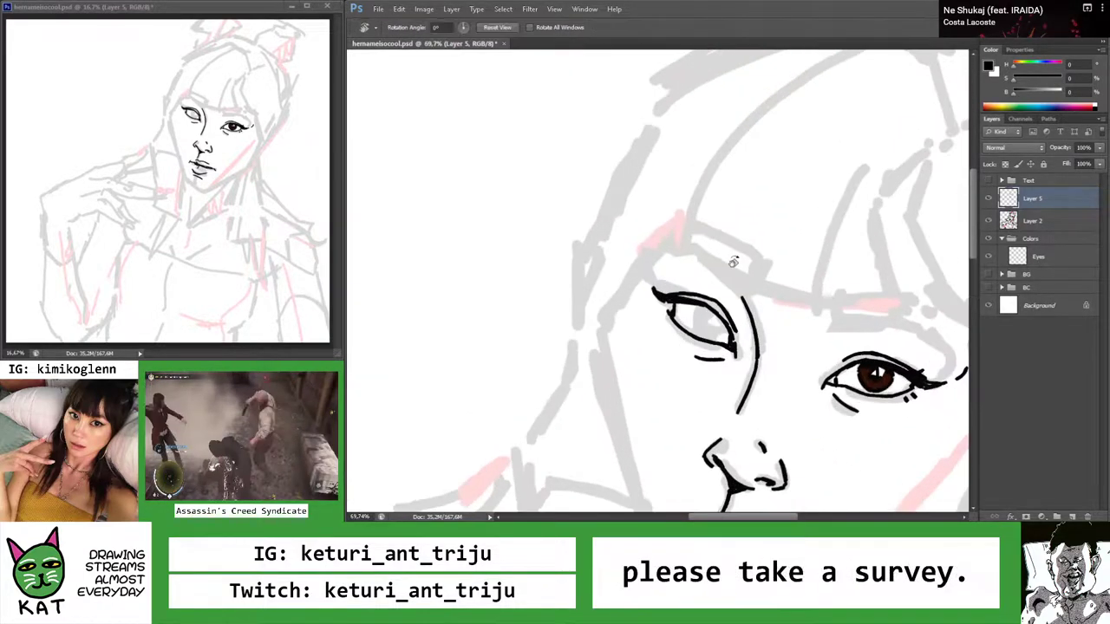
pyautogui.press('b')
pyautogui.scroll(2, 671, 188)
pyautogui.moveTo(632, 248); pyautogui.dragTo(780, 201)
pyautogui.hotkey('ctrl', 'z')
pyautogui.moveTo(642, 249); pyautogui.dragTo(798, 198)
pyautogui.hotkey('ctrl', 'z')
pyautogui.moveTo(640, 235); pyautogui.dragTo(783, 199)
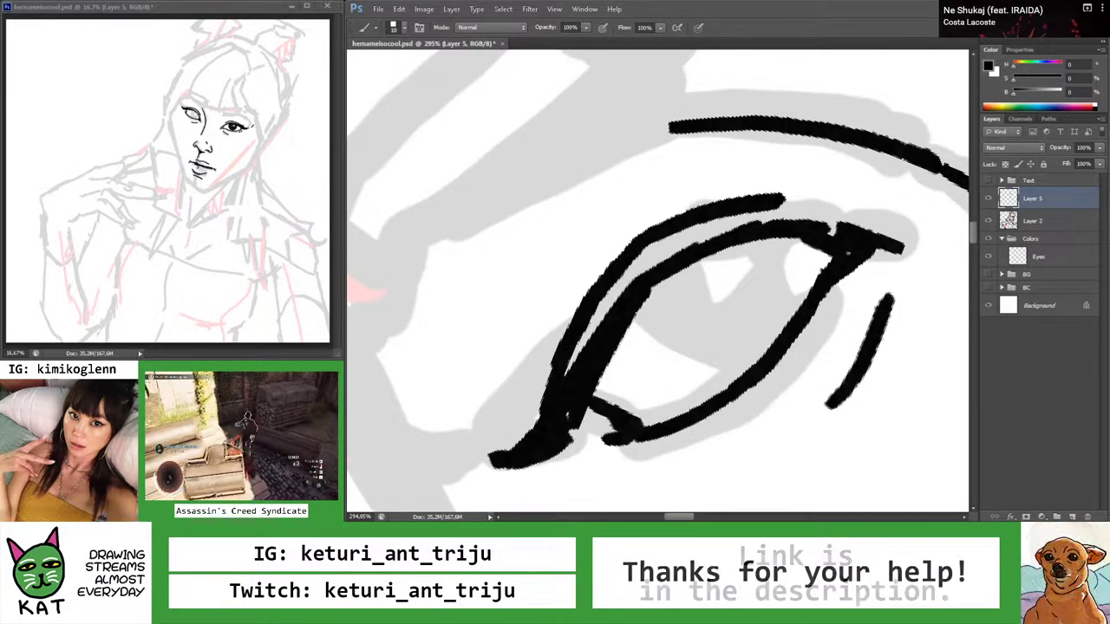
# Ink two short lashes below the far eye's outer corner and check them against the face
pyautogui.press('z')
pyautogui.moveTo(738, 93)
pyautogui.mouseDown()
pyautogui.moveTo(691, 163)
pyautogui.moveTo(633, 198)
pyautogui.moveTo(679, 235)
pyautogui.moveTo(666, 230)
pyautogui.moveTo(737, 224)
pyautogui.moveTo(677, 189)
pyautogui.moveTo(630, 194)
pyautogui.mouseUp()
pyautogui.press('r')
pyautogui.press('z')
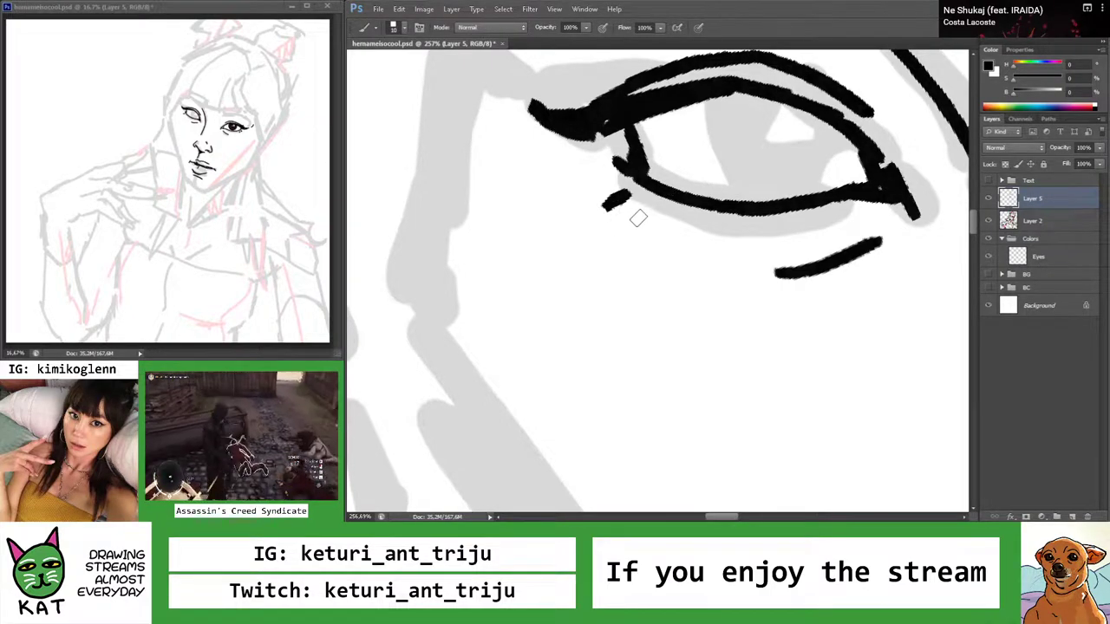
pyautogui.moveTo(651, 211); pyautogui.dragTo(635, 230)
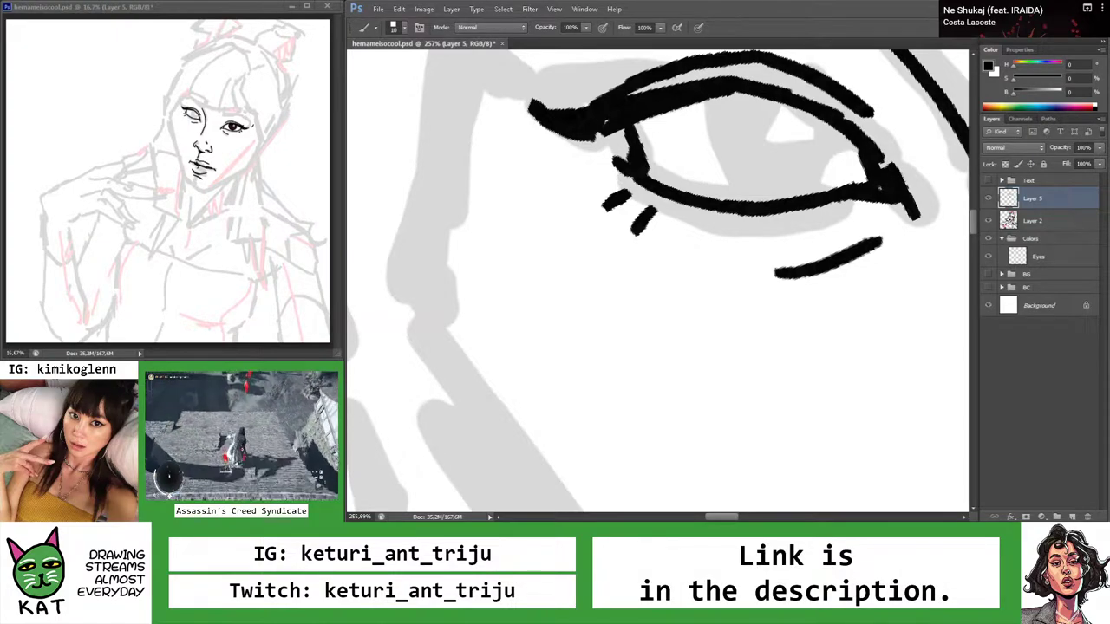
pyautogui.press('z')
pyautogui.moveTo(780, 137)
pyautogui.mouseDown()
pyautogui.moveTo(627, 135)
pyautogui.moveTo(713, 219)
pyautogui.mouseUp()
# Ink the outer side of the far eye's iris as a curve from the upper lid to the iris's lower edge, replacing failed strokes
pyautogui.click(697, 252)
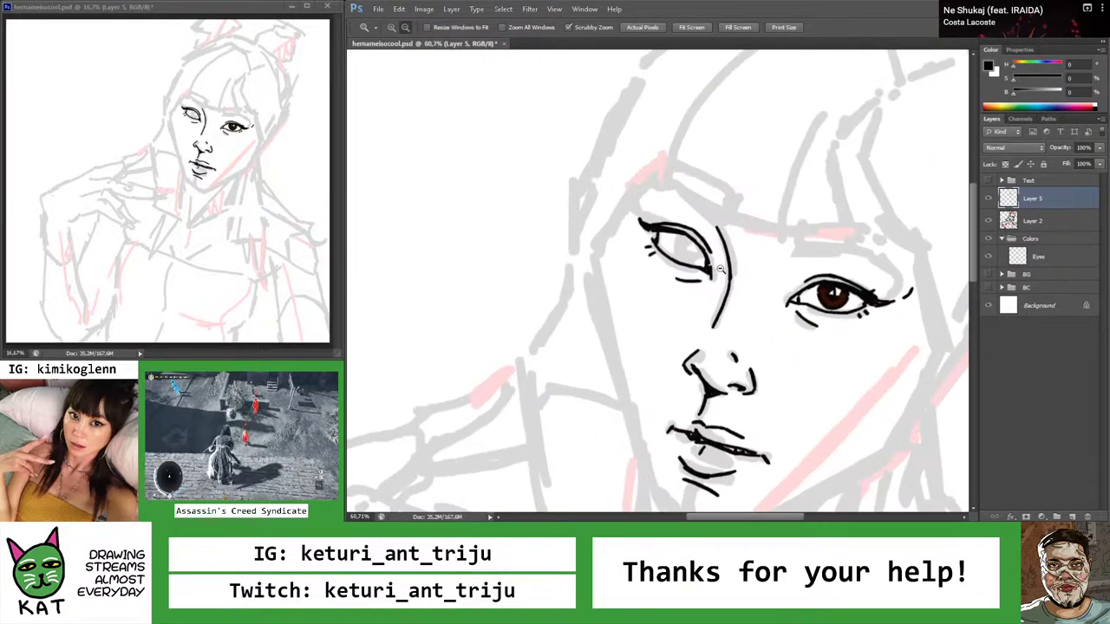
pyautogui.click(696, 252)
pyautogui.click(694, 248)
pyautogui.click(690, 244)
pyautogui.click(690, 242)
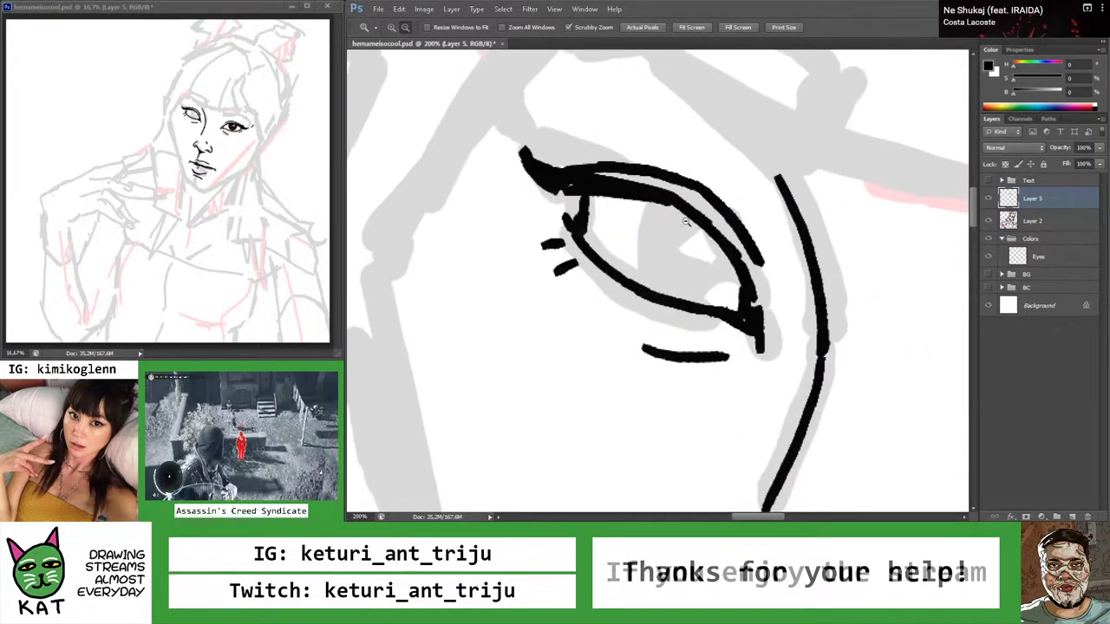
pyautogui.press('b')
pyautogui.moveTo(643, 216)
pyautogui.mouseDown()
pyautogui.moveTo(663, 203)
pyautogui.moveTo(656, 290)
pyautogui.mouseUp()
pyautogui.hotkey('ctrl', 'z')
pyautogui.moveTo(651, 206)
pyautogui.mouseDown()
pyautogui.moveTo(657, 279)
pyautogui.moveTo(687, 297)
pyautogui.moveTo(669, 298)
pyautogui.moveTo(731, 265)
pyautogui.mouseUp()
pyautogui.hotkey('ctrl', 'z')
pyautogui.press('r')
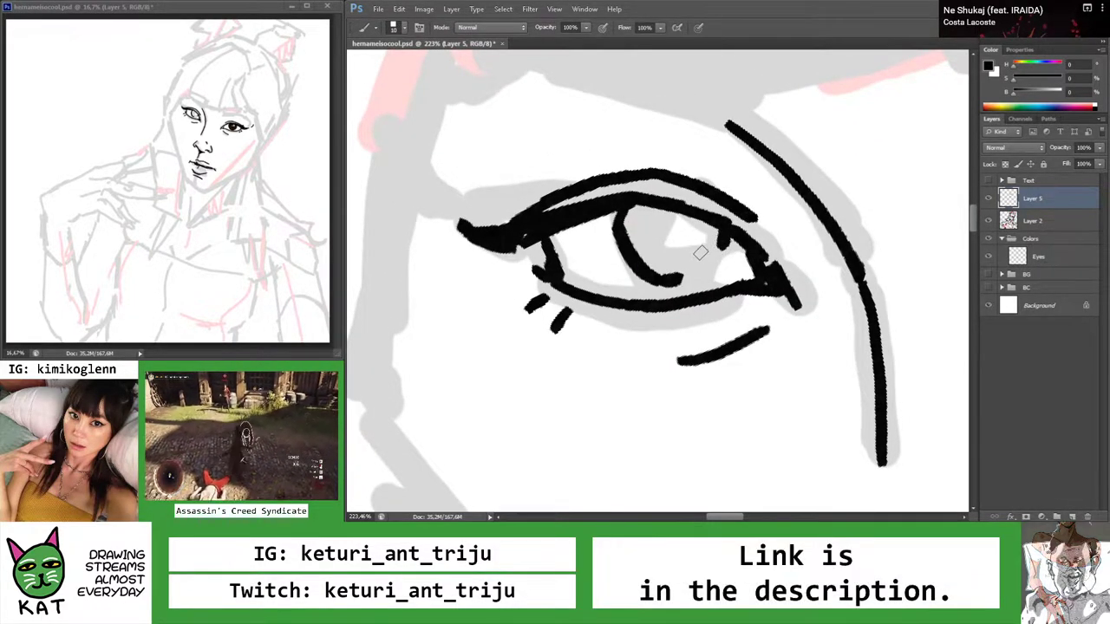
# Complete the far eye's iris outline with a curve from its lower edge up to the upper lid on the inner side
pyautogui.moveTo(723, 232)
pyautogui.mouseDown()
pyautogui.moveTo(713, 252)
pyautogui.moveTo(723, 250)
pyautogui.mouseUp()
pyautogui.hotkey('ctrl', 'z')
pyautogui.moveTo(677, 281); pyautogui.dragTo(725, 251)
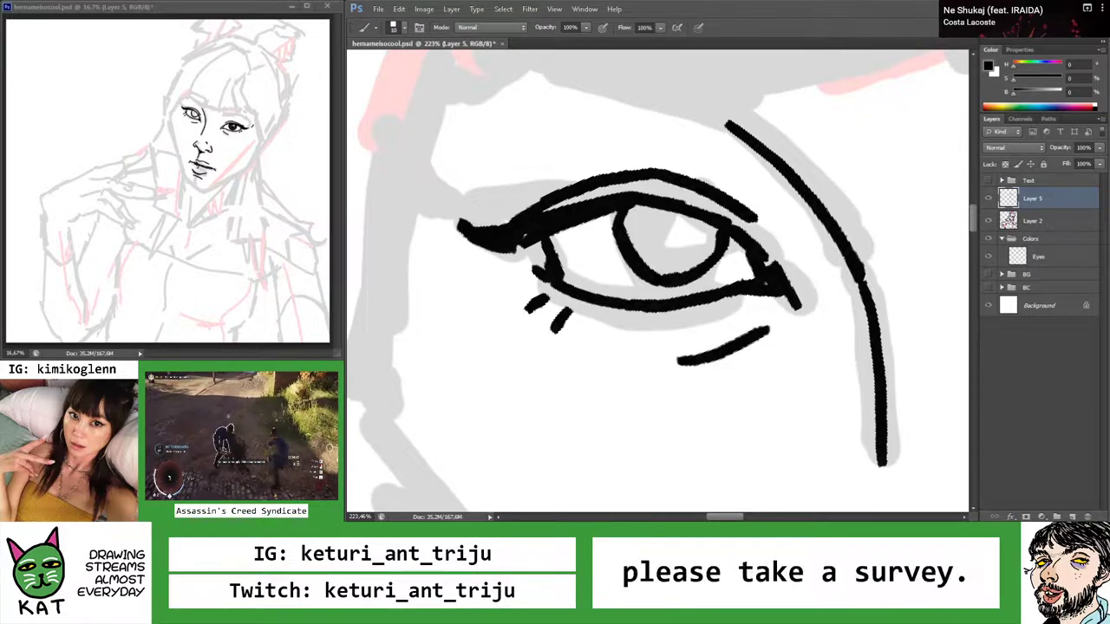
# Select the far eye's iris outline, shift it slightly within the eye, and check it against the whole portrait
pyautogui.press('z')
pyautogui.moveTo(706, 121); pyautogui.dragTo(602, 148)
pyautogui.moveTo(685, 203); pyautogui.dragTo(720, 205)
pyautogui.press('l')
pyautogui.moveTo(631, 167)
pyautogui.mouseDown()
pyautogui.moveTo(590, 164)
pyautogui.moveTo(591, 220)
pyautogui.mouseUp()
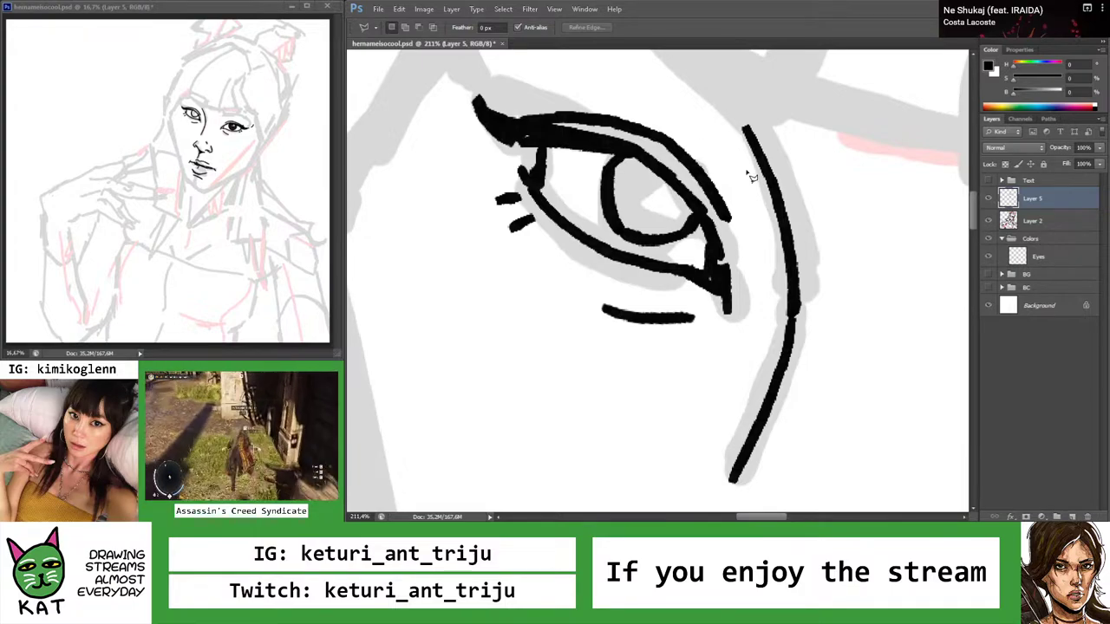
pyautogui.moveTo(630, 167)
pyautogui.mouseDown()
pyautogui.moveTo(594, 163)
pyautogui.moveTo(593, 208)
pyautogui.moveTo(617, 247)
pyautogui.moveTo(696, 256)
pyautogui.moveTo(680, 207)
pyautogui.moveTo(656, 220)
pyautogui.moveTo(685, 186)
pyautogui.moveTo(669, 167)
pyautogui.mouseUp()
pyautogui.press('v')
pyautogui.press('z')
pyautogui.hotkey('ctrl', '0')
pyautogui.press('b')
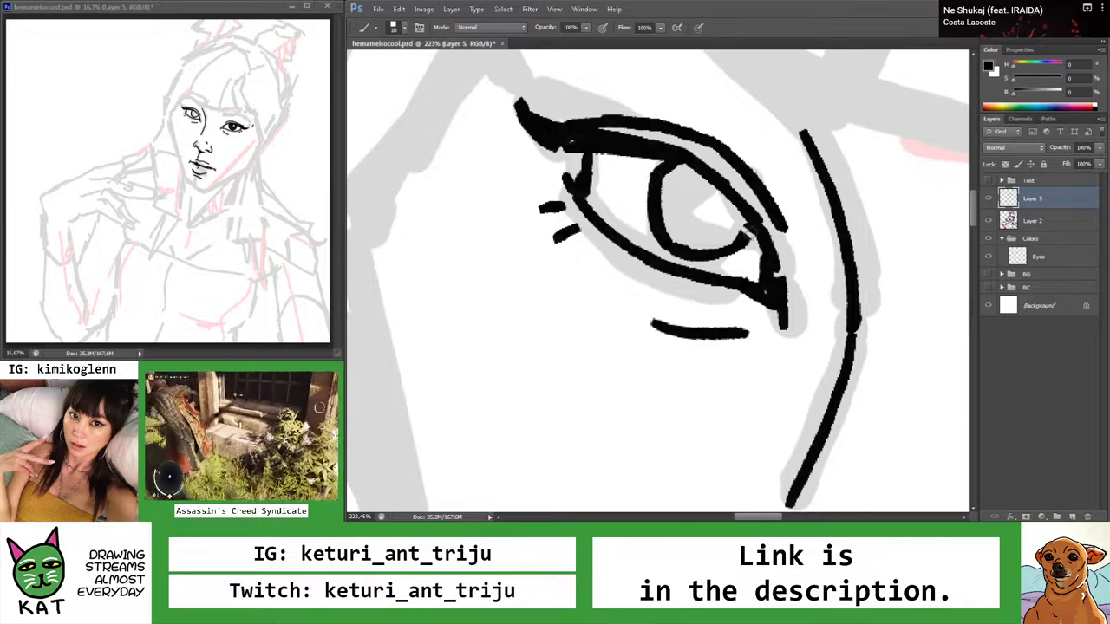
pyautogui.press('z')
pyautogui.moveTo(751, 224); pyautogui.dragTo(661, 222)
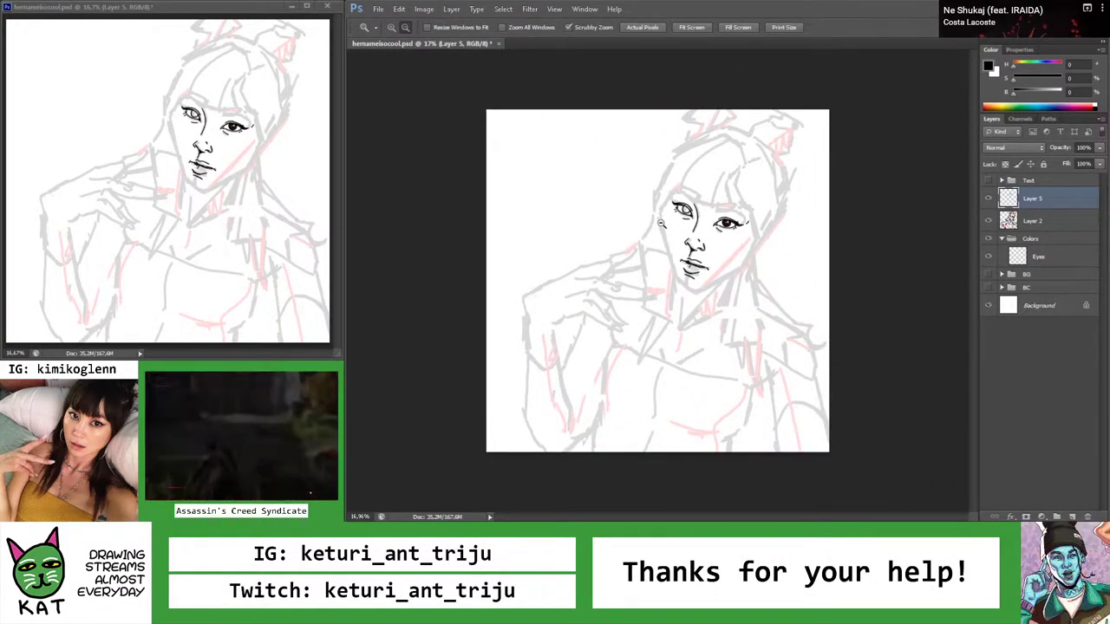
# Ink a small C-shaped pupil curve inside the far eye's iris, replacing the failed strokes
pyautogui.moveTo(656, 186)
pyautogui.mouseDown()
pyautogui.moveTo(736, 202)
pyautogui.moveTo(690, 243)
pyautogui.moveTo(723, 255)
pyautogui.moveTo(701, 257)
pyautogui.moveTo(715, 265)
pyautogui.moveTo(666, 216)
pyautogui.moveTo(672, 248)
pyautogui.mouseUp()
pyautogui.press('b')
pyautogui.hotkey('ctrl', 'z')
pyautogui.hotkey('ctrl', 'z')
pyautogui.moveTo(661, 210)
pyautogui.mouseDown()
pyautogui.moveTo(674, 248)
pyautogui.moveTo(690, 244)
pyautogui.mouseUp()
pyautogui.moveTo(664, 208)
pyautogui.mouseDown()
pyautogui.moveTo(680, 229)
pyautogui.moveTo(640, 217)
pyautogui.moveTo(671, 213)
pyautogui.mouseUp()
pyautogui.press('z')
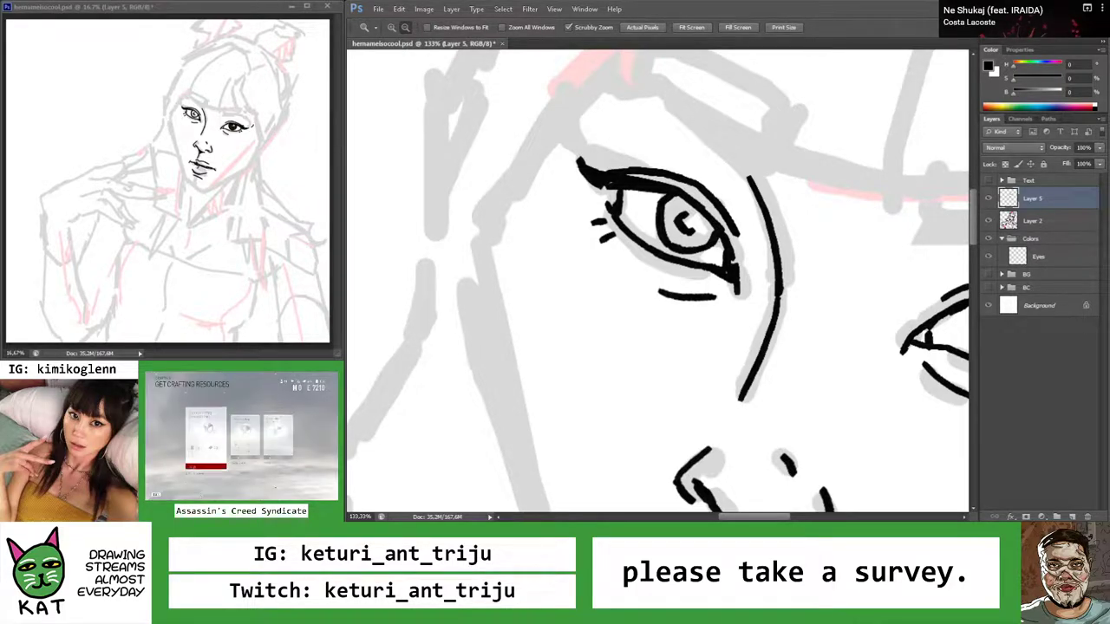
# Build up the far eye's pupil around a small triangular highlight and darken the top of the iris beneath the lid
pyautogui.moveTo(767, 73)
pyautogui.mouseDown()
pyautogui.moveTo(658, 178)
pyautogui.moveTo(685, 182)
pyautogui.moveTo(728, 222)
pyautogui.moveTo(701, 238)
pyautogui.moveTo(614, 223)
pyautogui.mouseUp()
pyautogui.press('z')
pyautogui.moveTo(703, 221); pyautogui.dragTo(737, 223)
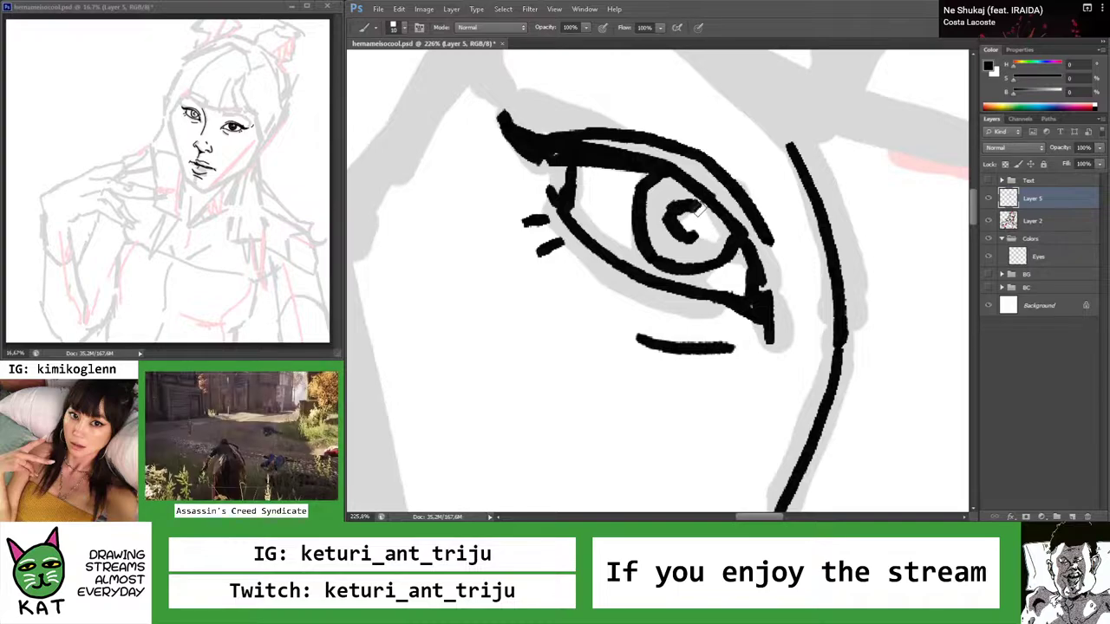
pyautogui.press('z')
pyautogui.moveTo(646, 216)
pyautogui.mouseDown()
pyautogui.moveTo(598, 214)
pyautogui.moveTo(694, 212)
pyautogui.moveTo(673, 250)
pyautogui.mouseUp()
pyautogui.press('z')
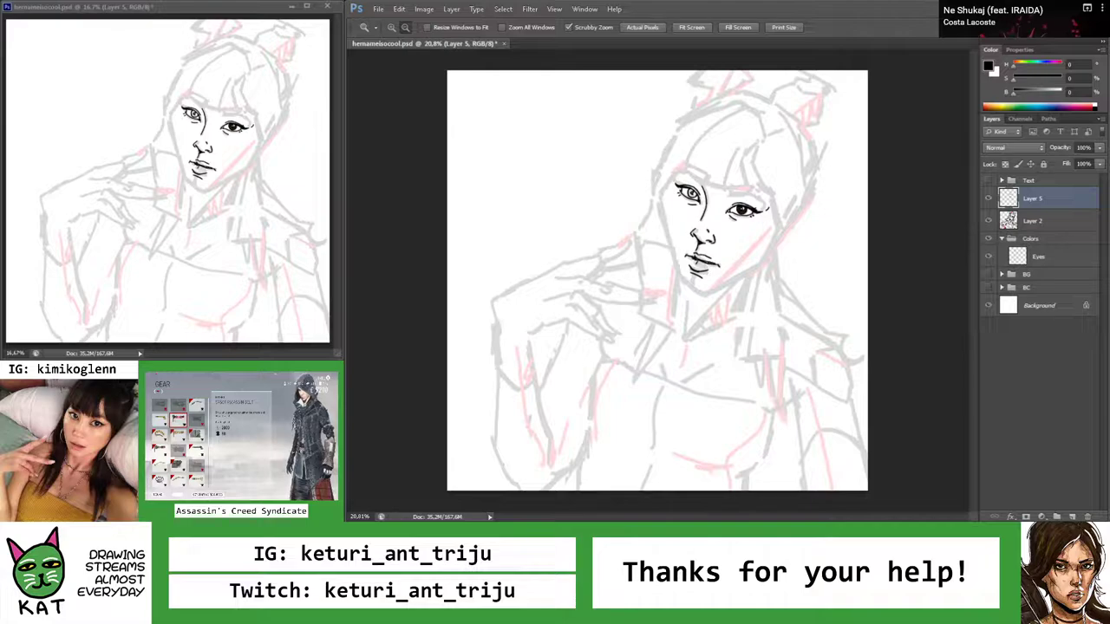
pyautogui.moveTo(707, 186)
pyautogui.mouseDown()
pyautogui.moveTo(823, 191)
pyautogui.moveTo(612, 203)
pyautogui.moveTo(694, 199)
pyautogui.moveTo(619, 168)
pyautogui.moveTo(525, 242)
pyautogui.mouseUp()
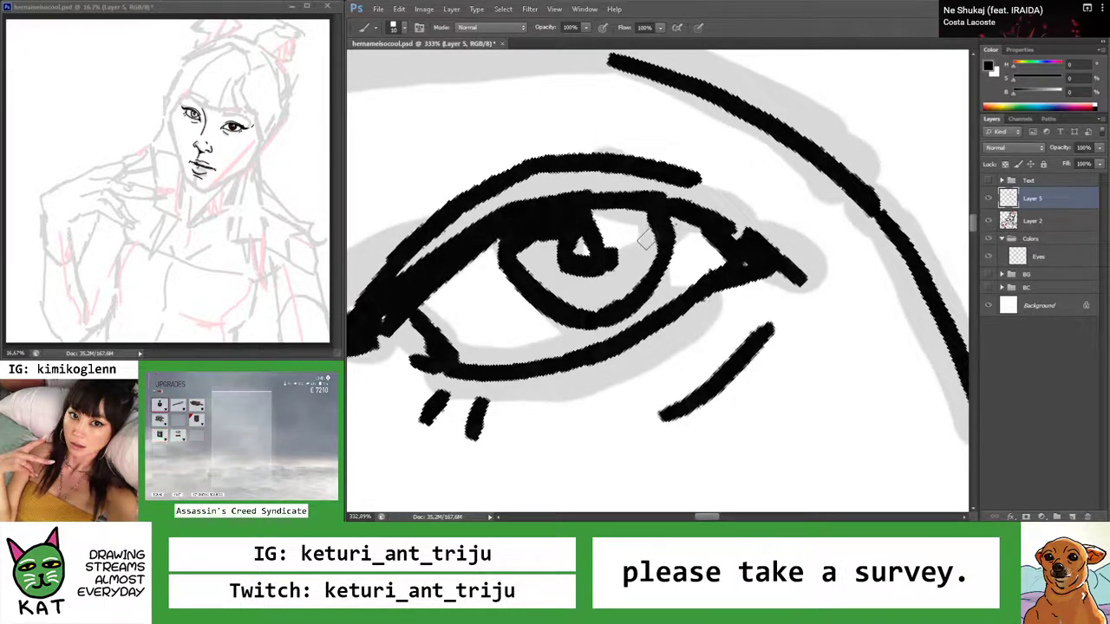
# Thicken the iris's inner edge under the upper lid, fill in the lower pupil, and check the eye against the face
pyautogui.scroll(-3, 643, 241)
pyautogui.scroll(3, 644, 242)
pyautogui.moveTo(640, 217); pyautogui.dragTo(633, 238)
pyautogui.hotkey('ctrl', 'z')
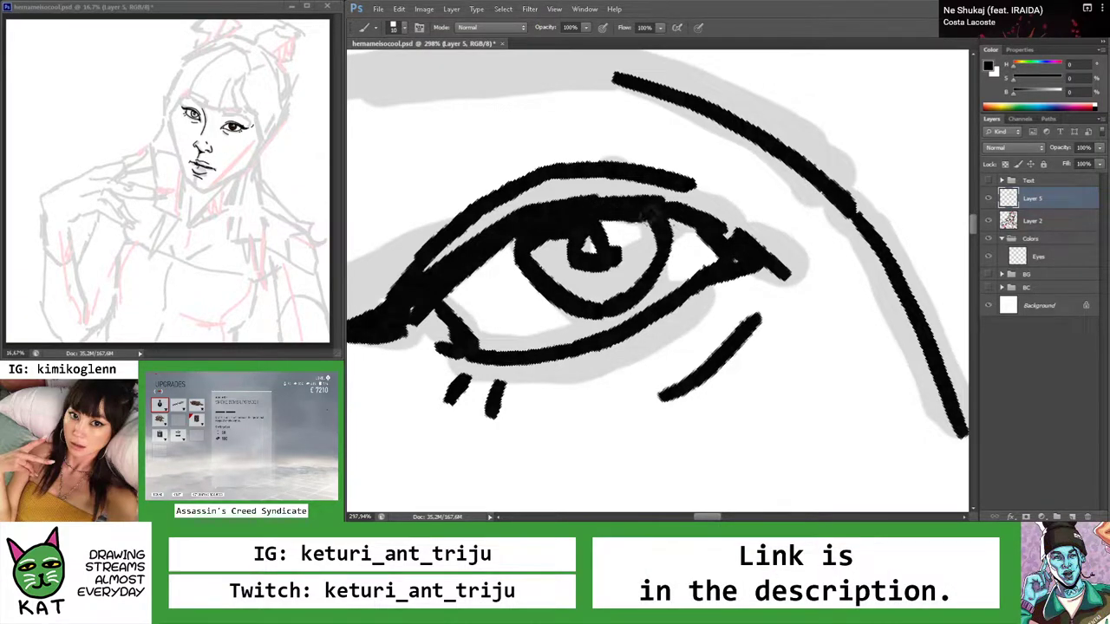
pyautogui.press('z')
pyautogui.moveTo(643, 227); pyautogui.dragTo(635, 244)
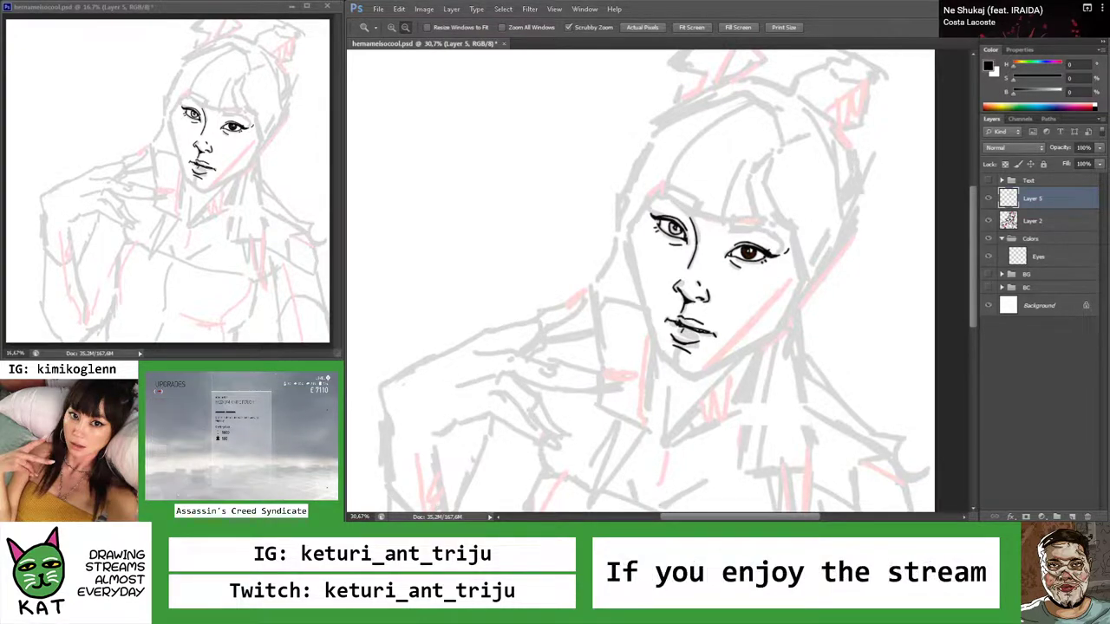
pyautogui.moveTo(679, 221); pyautogui.dragTo(679, 254)
pyautogui.press('b')
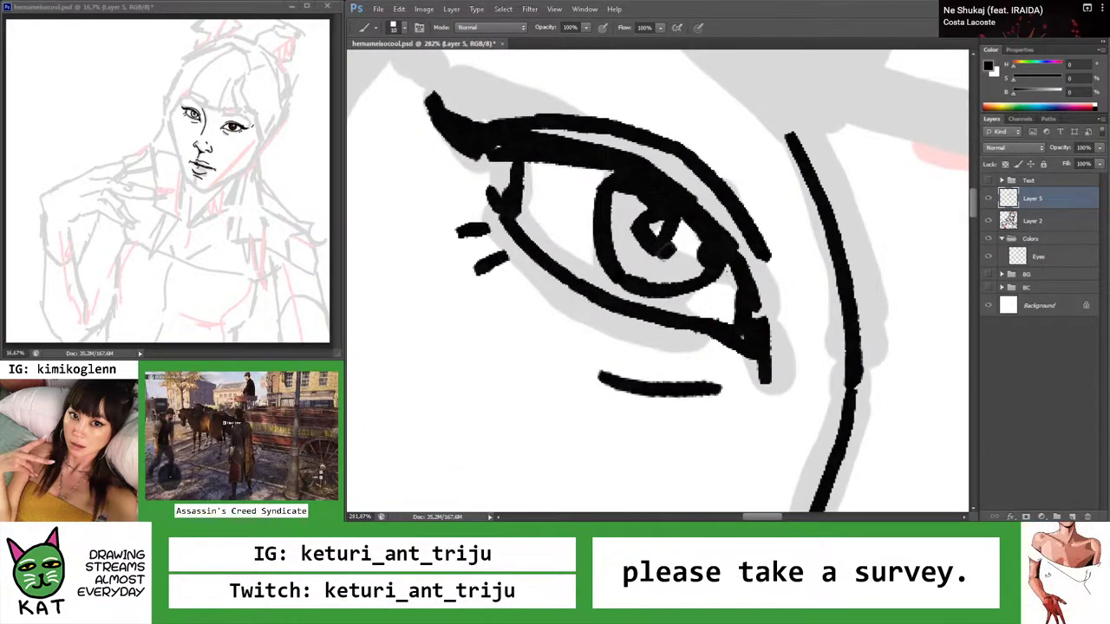
pyautogui.moveTo(649, 234); pyautogui.dragTo(660, 253)
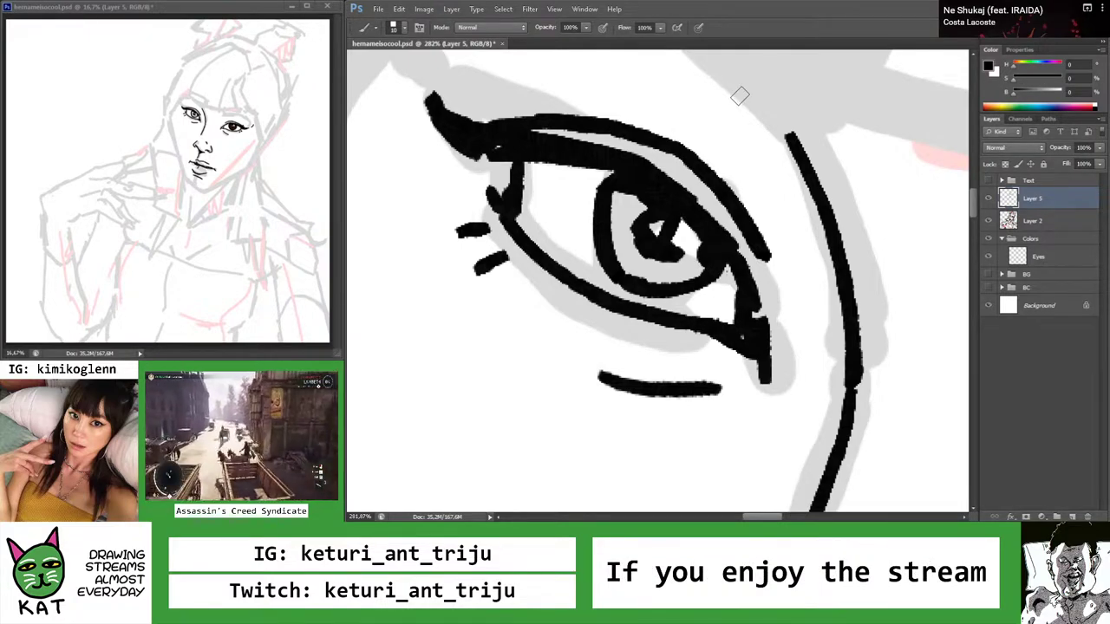
pyautogui.press('z')
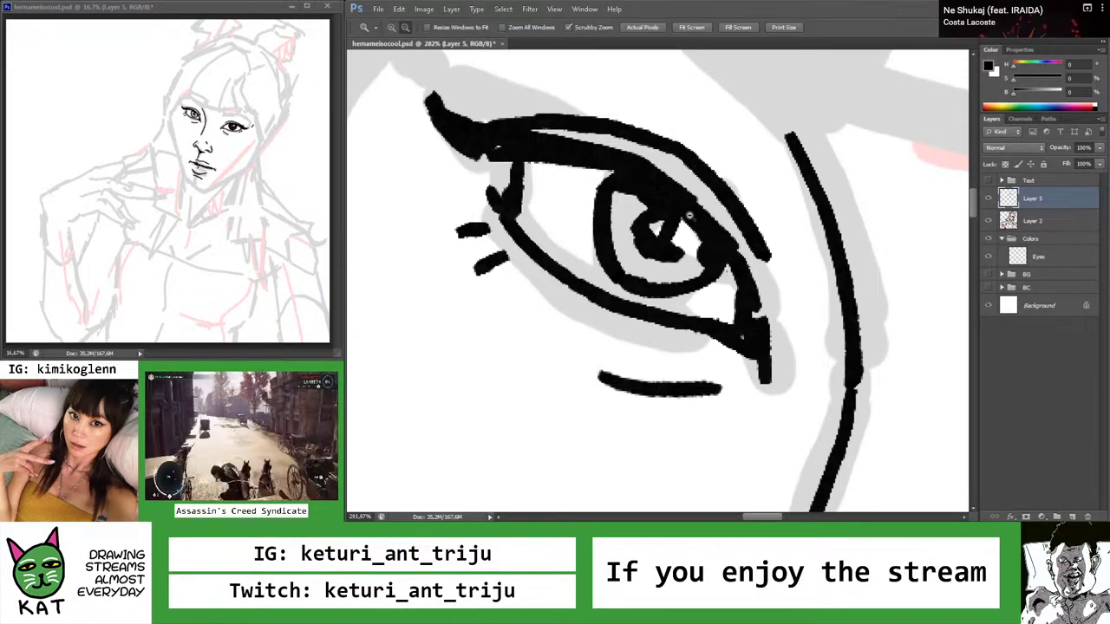
pyautogui.scroll(-5, 689, 217)
pyautogui.scroll(3, 710, 245)
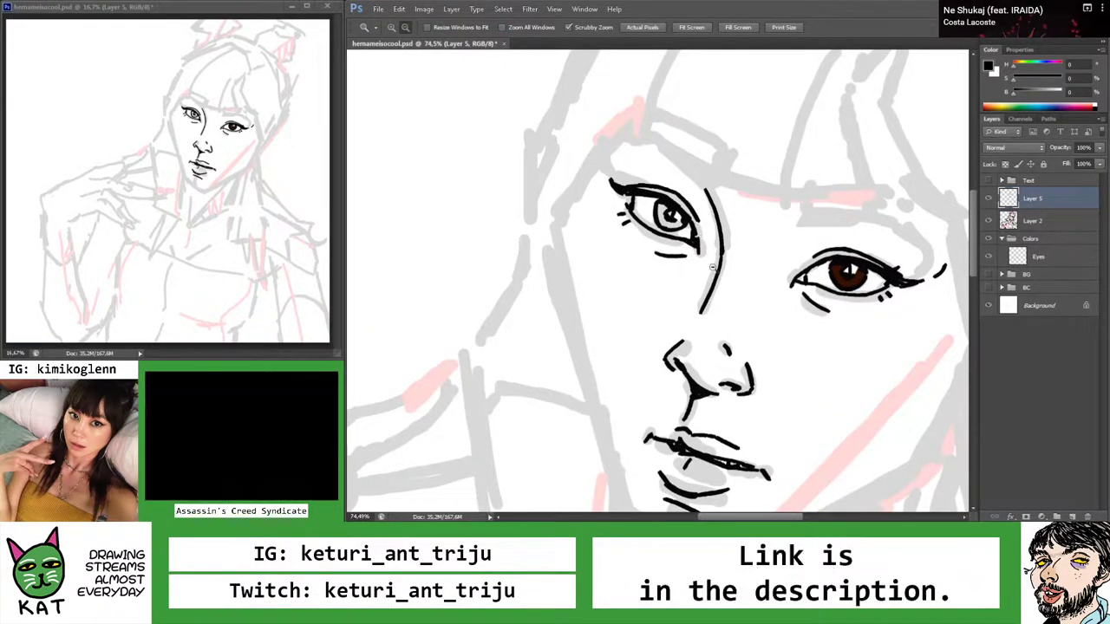
pyautogui.scroll(-5, 656, 265)
pyautogui.scroll(2, 611, 182)
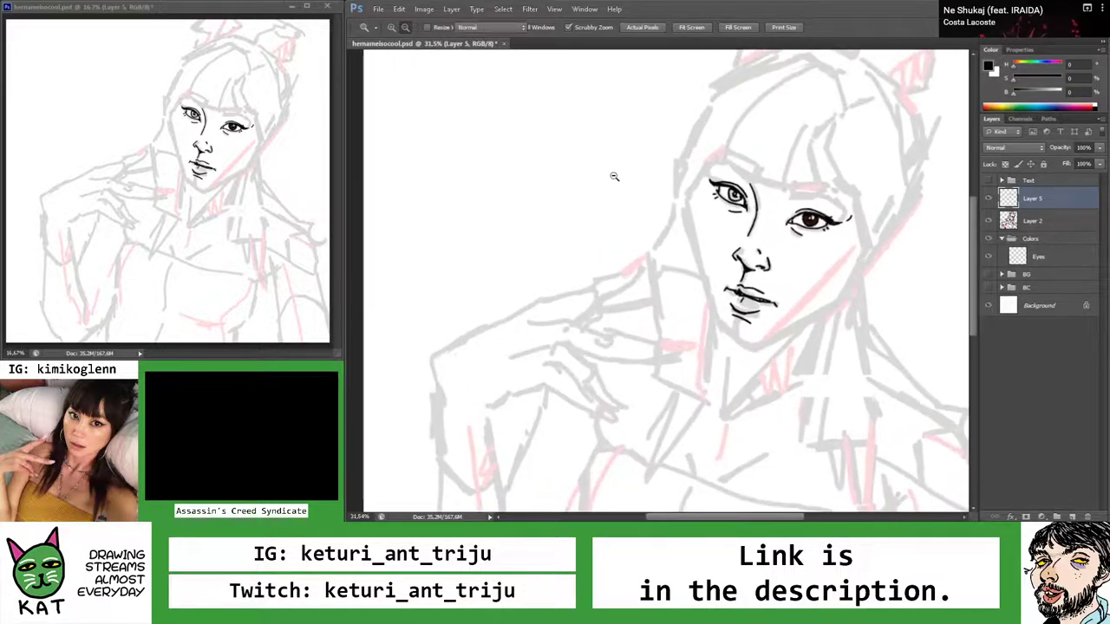
# Enlarge the brush and handwrite "TUOJ" in the blank area beside the woman's head
pyautogui.press('b')
pyautogui.press(']')
pyautogui.press(']')
pyautogui.press(']')
pyautogui.press(']')
pyautogui.press(']')
pyautogui.press(']')
pyautogui.press(']')
pyautogui.press(']')
pyautogui.press(']')
pyautogui.press(']')
pyautogui.moveTo(424, 135); pyautogui.dragTo(483, 123)
pyautogui.moveTo(453, 128)
pyautogui.mouseDown()
pyautogui.moveTo(450, 182)
pyautogui.moveTo(514, 128)
pyautogui.moveTo(565, 156)
pyautogui.moveTo(555, 121)
pyautogui.mouseUp()
pyautogui.moveTo(582, 116)
pyautogui.mouseDown()
pyautogui.moveTo(564, 172)
pyautogui.moveTo(557, 165)
pyautogui.mouseUp()
# Handwrite "PADARY" beneath the word TUOJ
pyautogui.moveTo(434, 227)
pyautogui.mouseDown()
pyautogui.moveTo(445, 285)
pyautogui.moveTo(447, 256)
pyautogui.moveTo(511, 271)
pyautogui.mouseUp()
pyautogui.moveTo(531, 217); pyautogui.dragTo(529, 265)
pyautogui.moveTo(531, 215)
pyautogui.mouseDown()
pyautogui.moveTo(566, 228)
pyautogui.moveTo(536, 264)
pyautogui.moveTo(605, 255)
pyautogui.moveTo(598, 236)
pyautogui.mouseUp()
pyautogui.moveTo(615, 205)
pyautogui.mouseDown()
pyautogui.moveTo(617, 248)
pyautogui.moveTo(621, 228)
pyautogui.mouseUp()
pyautogui.moveTo(621, 227); pyautogui.dragTo(643, 253)
pyautogui.moveTo(652, 195)
pyautogui.mouseDown()
pyautogui.moveTo(680, 200)
pyautogui.moveTo(675, 258)
pyautogui.mouseUp()
# Select the handwritten lettering and move it away from the face, toward the canvas edge
pyautogui.press('l')
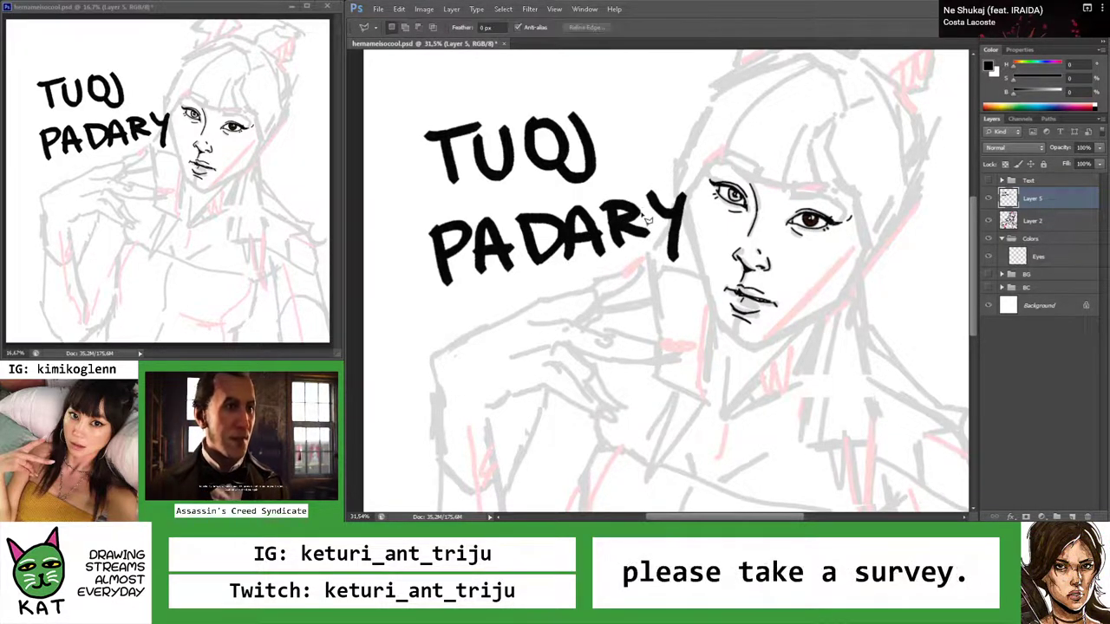
pyautogui.moveTo(576, 78)
pyautogui.mouseDown()
pyautogui.moveTo(383, 171)
pyautogui.moveTo(382, 298)
pyautogui.moveTo(552, 361)
pyautogui.moveTo(678, 291)
pyautogui.mouseUp()
pyautogui.moveTo(701, 216); pyautogui.dragTo(659, 87)
pyautogui.press('v')
pyautogui.moveTo(681, 198)
pyautogui.mouseDown()
pyautogui.moveTo(610, 194)
pyautogui.moveTo(628, 190)
pyautogui.moveTo(643, 243)
pyautogui.mouseUp()
pyautogui.hotkey('ctrl', 'd')
pyautogui.press('b')
# Complete the second word as "PADARYSIU" and handwrite "PRIKOLĄ" on the line below
pyautogui.scroll(-2, 618, 195)
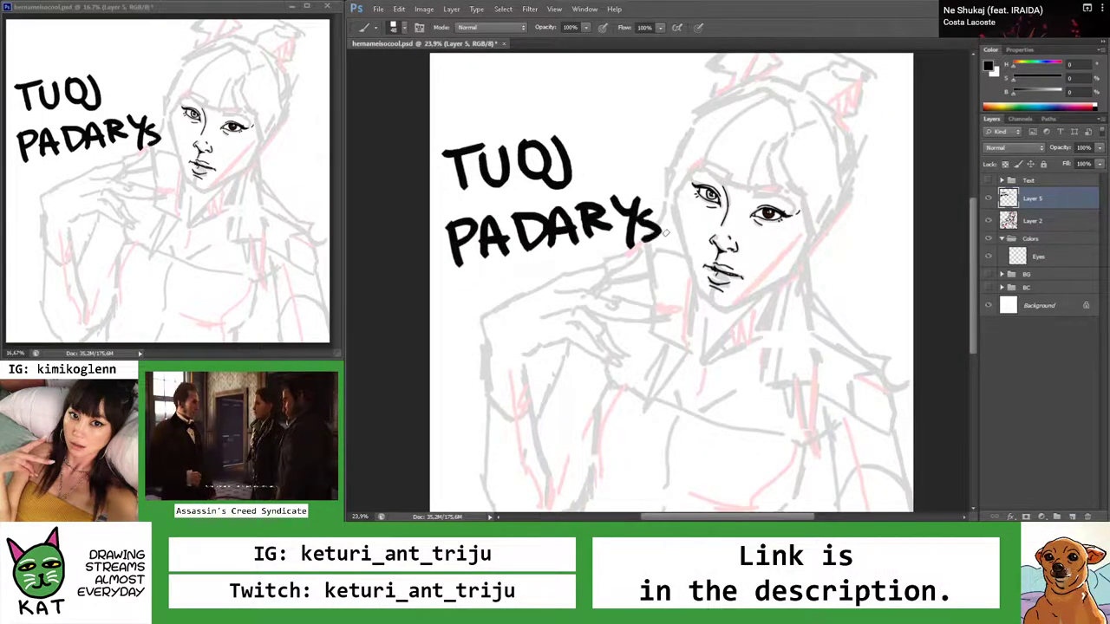
pyautogui.moveTo(679, 211); pyautogui.dragTo(698, 209)
pyautogui.moveTo(461, 293)
pyautogui.mouseDown()
pyautogui.moveTo(470, 348)
pyautogui.moveTo(469, 319)
pyautogui.mouseUp()
pyautogui.moveTo(495, 295); pyautogui.dragTo(503, 344)
pyautogui.hotkey('ctrl', 'z')
pyautogui.moveTo(497, 291)
pyautogui.mouseDown()
pyautogui.moveTo(502, 344)
pyautogui.moveTo(529, 336)
pyautogui.mouseUp()
pyautogui.moveTo(536, 282); pyautogui.dragTo(539, 335)
pyautogui.moveTo(555, 279); pyautogui.dragTo(559, 331)
pyautogui.moveTo(578, 279)
pyautogui.mouseDown()
pyautogui.moveTo(590, 320)
pyautogui.moveTo(605, 274)
pyautogui.moveTo(637, 314)
pyautogui.moveTo(689, 315)
pyautogui.mouseUp()
pyautogui.moveTo(666, 300)
pyautogui.mouseDown()
pyautogui.moveTo(685, 298)
pyautogui.moveTo(694, 347)
pyautogui.mouseUp()
# Handwrite "BRB" beneath the word PRIKOLĄ
pyautogui.moveTo(510, 362); pyautogui.dragTo(523, 425)
pyautogui.moveTo(555, 368); pyautogui.dragTo(555, 420)
pyautogui.moveTo(550, 364); pyautogui.dragTo(602, 420)
pyautogui.moveTo(607, 357)
pyautogui.mouseDown()
pyautogui.moveTo(610, 415)
pyautogui.moveTo(619, 415)
pyautogui.mouseUp()
pyautogui.press('z')
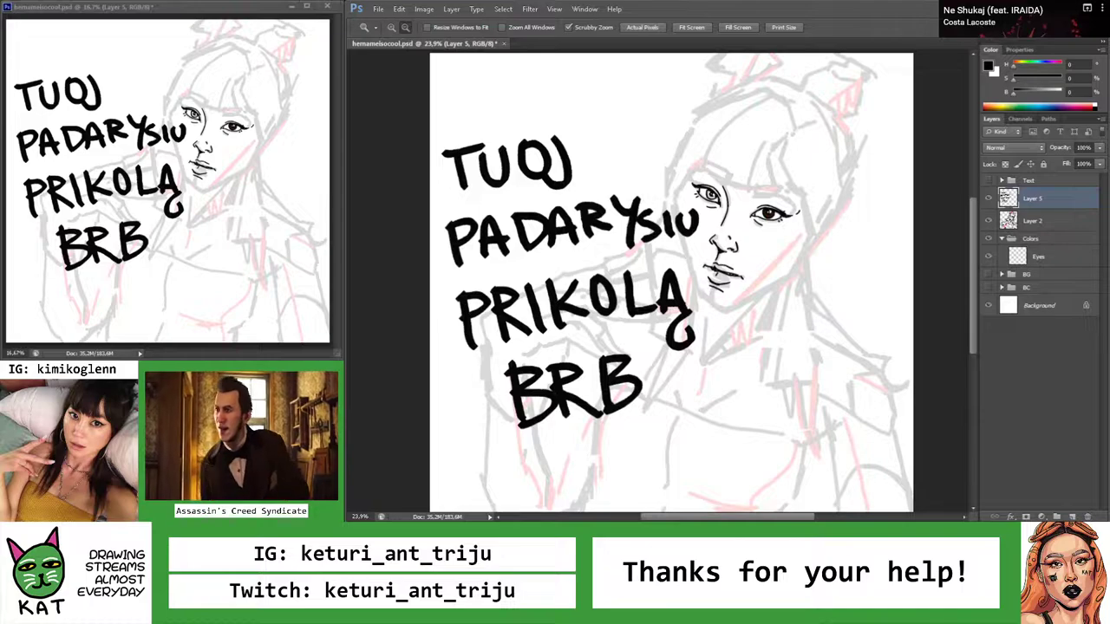
# Handwrite "ARBA NE" across the figure's lower torso, redoing one failed letter stroke
pyautogui.press('b')
pyautogui.moveTo(658, 469)
pyautogui.mouseDown()
pyautogui.moveTo(670, 416)
pyautogui.moveTo(685, 464)
pyautogui.moveTo(682, 438)
pyautogui.mouseUp()
pyautogui.moveTo(694, 415)
pyautogui.mouseDown()
pyautogui.moveTo(692, 466)
pyautogui.moveTo(732, 461)
pyautogui.mouseUp()
pyautogui.moveTo(730, 411); pyautogui.dragTo(752, 452)
pyautogui.hotkey('ctrl', 'z')
pyautogui.moveTo(734, 413); pyautogui.dragTo(734, 459)
pyautogui.moveTo(734, 412); pyautogui.dragTo(739, 461)
pyautogui.moveTo(779, 408)
pyautogui.mouseDown()
pyautogui.moveTo(772, 437)
pyautogui.moveTo(793, 456)
pyautogui.mouseUp()
pyautogui.moveTo(768, 439)
pyautogui.mouseDown()
pyautogui.moveTo(798, 437)
pyautogui.moveTo(845, 394)
pyautogui.moveTo(892, 450)
pyautogui.mouseUp()
pyautogui.moveTo(860, 425)
pyautogui.mouseDown()
pyautogui.moveTo(890, 443)
pyautogui.moveTo(898, 401)
pyautogui.mouseUp()
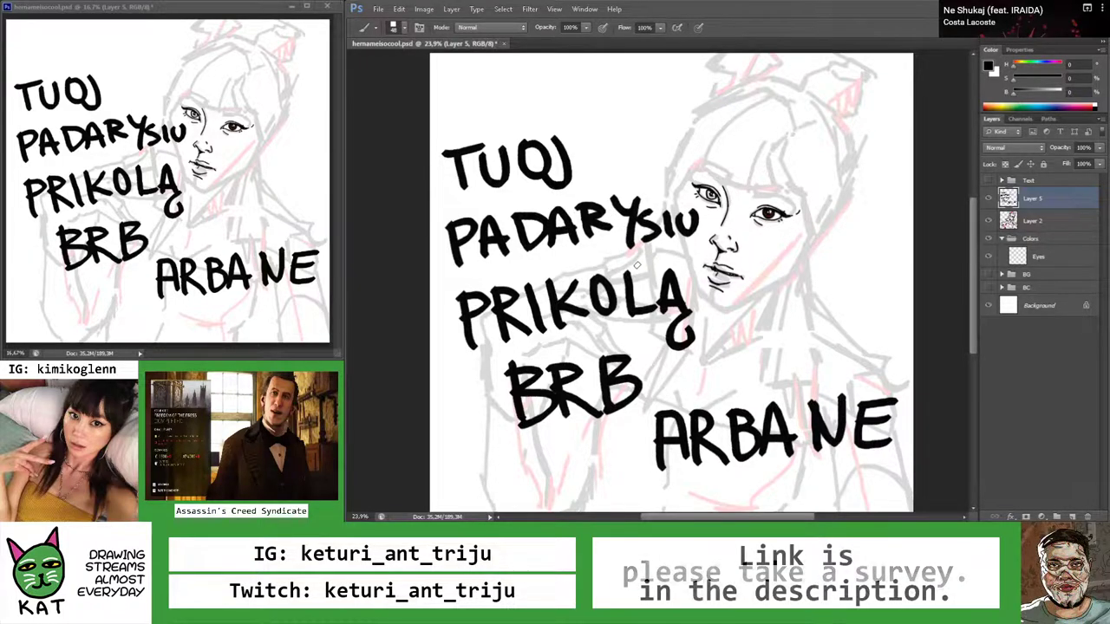
# Outline all the handwritten lettering with a polygonal selection that avoids the inked face, delete it and deselect
pyautogui.press('l')
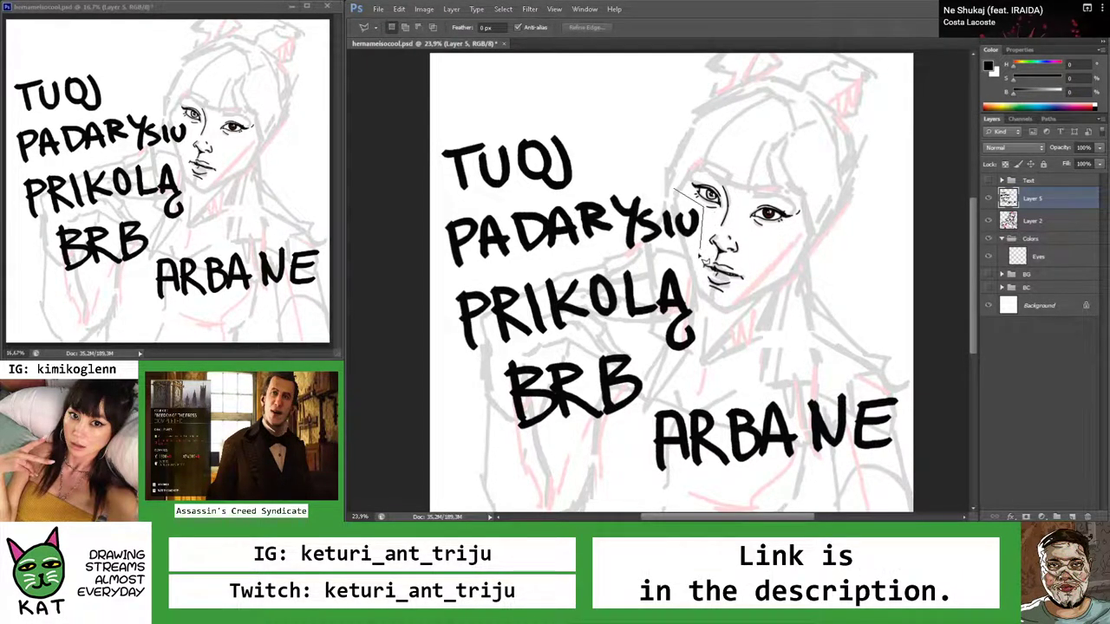
pyautogui.click(716, 334)
pyautogui.click(524, 500)
pyautogui.click(455, 447)
pyautogui.click(423, 213)
pyautogui.click(440, 117)
pyautogui.click(599, 110)
pyautogui.click(606, 115)
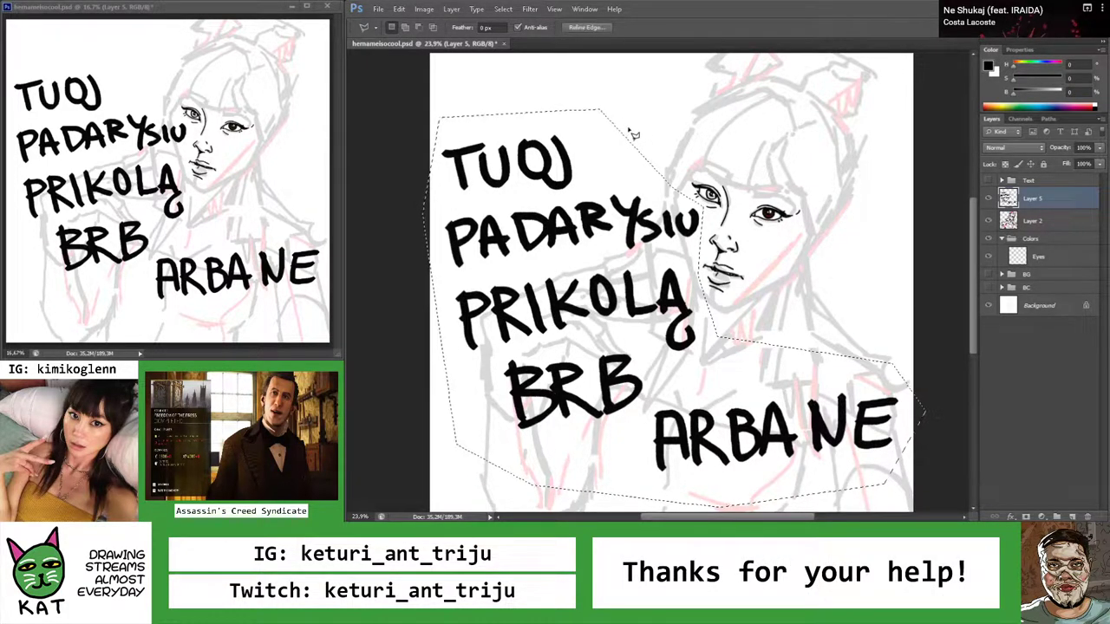
pyautogui.press('Delete')
pyautogui.hotkey('ctrl', 'd')
# Handwrite "PADARYSIU" across the upper part of the canvas
pyautogui.press('b')
pyautogui.moveTo(448, 98)
pyautogui.mouseDown()
pyautogui.moveTo(450, 132)
pyautogui.moveTo(452, 117)
pyautogui.moveTo(501, 130)
pyautogui.mouseUp()
pyautogui.moveTo(481, 118); pyautogui.dragTo(510, 128)
pyautogui.moveTo(508, 93)
pyautogui.mouseDown()
pyautogui.moveTo(512, 128)
pyautogui.moveTo(555, 81)
pyautogui.mouseUp()
pyautogui.moveTo(555, 82); pyautogui.dragTo(574, 129)
pyautogui.moveTo(545, 110)
pyautogui.mouseDown()
pyautogui.moveTo(571, 104)
pyautogui.moveTo(579, 127)
pyautogui.mouseUp()
pyautogui.moveTo(576, 83); pyautogui.dragTo(609, 123)
pyautogui.moveTo(609, 75); pyautogui.dragTo(628, 99)
pyautogui.moveTo(648, 71)
pyautogui.mouseDown()
pyautogui.moveTo(621, 130)
pyautogui.moveTo(677, 118)
pyautogui.mouseUp()
pyautogui.moveTo(690, 82); pyautogui.dragTo(702, 105)
# Handwrite "JI RYTOJ" beneath PADARYSIU, redoing a failed letter stroke
pyautogui.moveTo(488, 154); pyautogui.dragTo(476, 195)
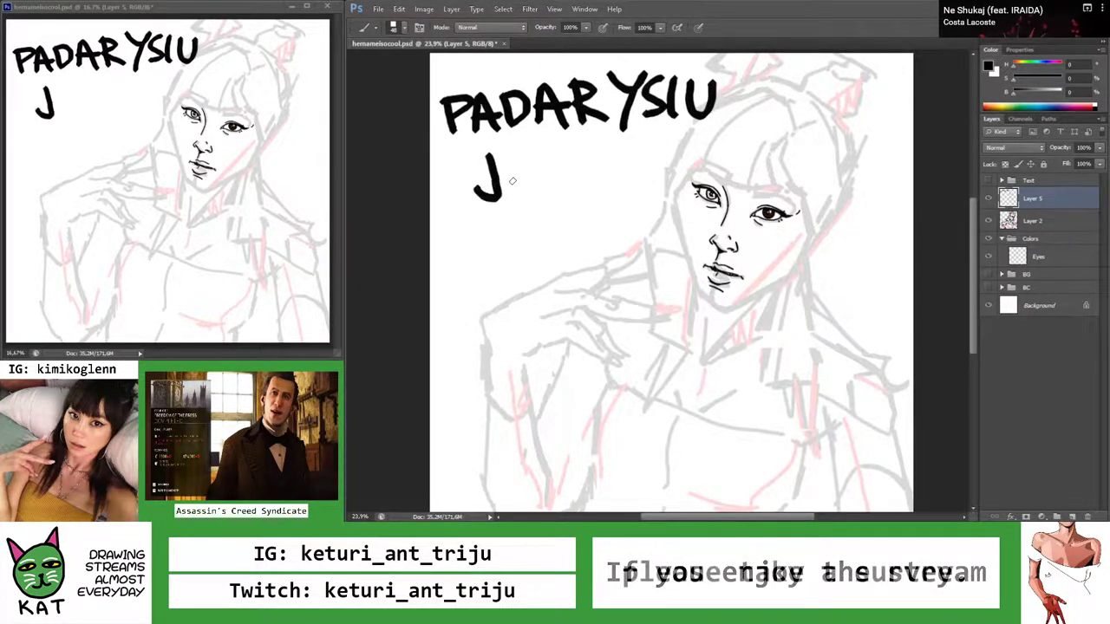
pyautogui.moveTo(524, 160); pyautogui.dragTo(527, 198)
pyautogui.moveTo(568, 144)
pyautogui.mouseDown()
pyautogui.moveTo(571, 185)
pyautogui.moveTo(593, 168)
pyautogui.mouseUp()
pyautogui.moveTo(576, 168); pyautogui.dragTo(597, 186)
pyautogui.moveTo(598, 137); pyautogui.dragTo(617, 164)
pyautogui.moveTo(636, 137)
pyautogui.mouseDown()
pyautogui.moveTo(614, 189)
pyautogui.moveTo(633, 187)
pyautogui.mouseUp()
pyautogui.hotkey('ctrl', 'z')
pyautogui.moveTo(643, 141); pyautogui.dragTo(672, 144)
pyautogui.moveTo(657, 143)
pyautogui.mouseDown()
pyautogui.moveTo(652, 182)
pyautogui.moveTo(675, 141)
pyautogui.moveTo(689, 165)
pyautogui.mouseUp()
# Draw a ":*" emoticon below the handwritten words, above the raised hand
pyautogui.press('z')
pyautogui.keyDown('alt'); pyautogui.click(633, 147); pyautogui.keyUp('alt')
pyautogui.click(633, 148)
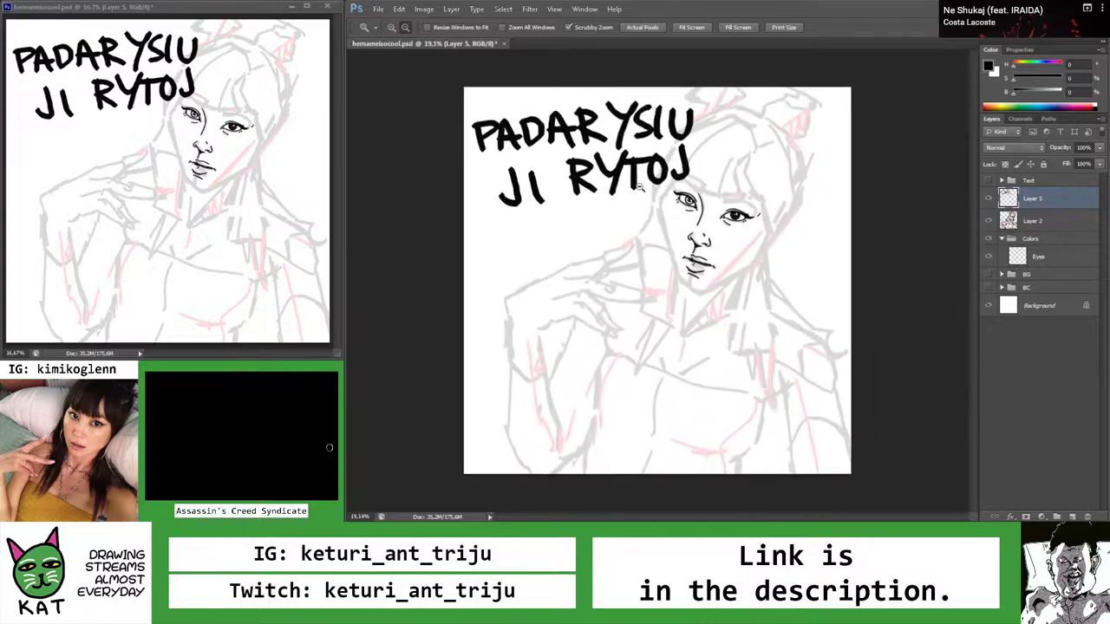
pyautogui.press('b')
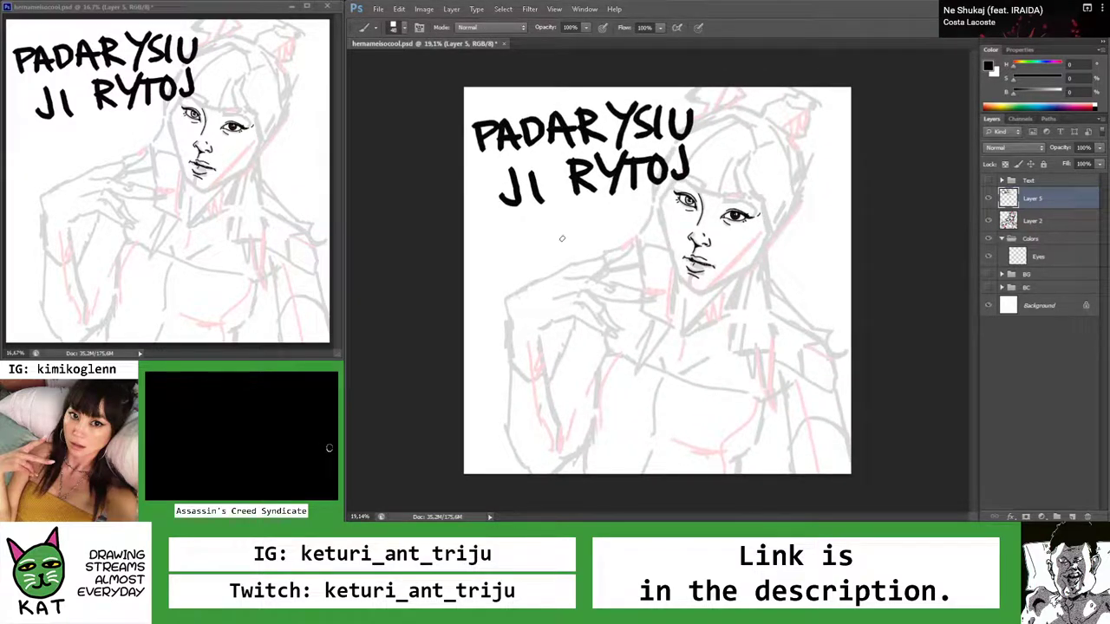
pyautogui.click(553, 233)
pyautogui.click(552, 252)
pyautogui.moveTo(569, 232); pyautogui.dragTo(576, 252)
pyautogui.moveTo(568, 244); pyautogui.dragTo(586, 236)
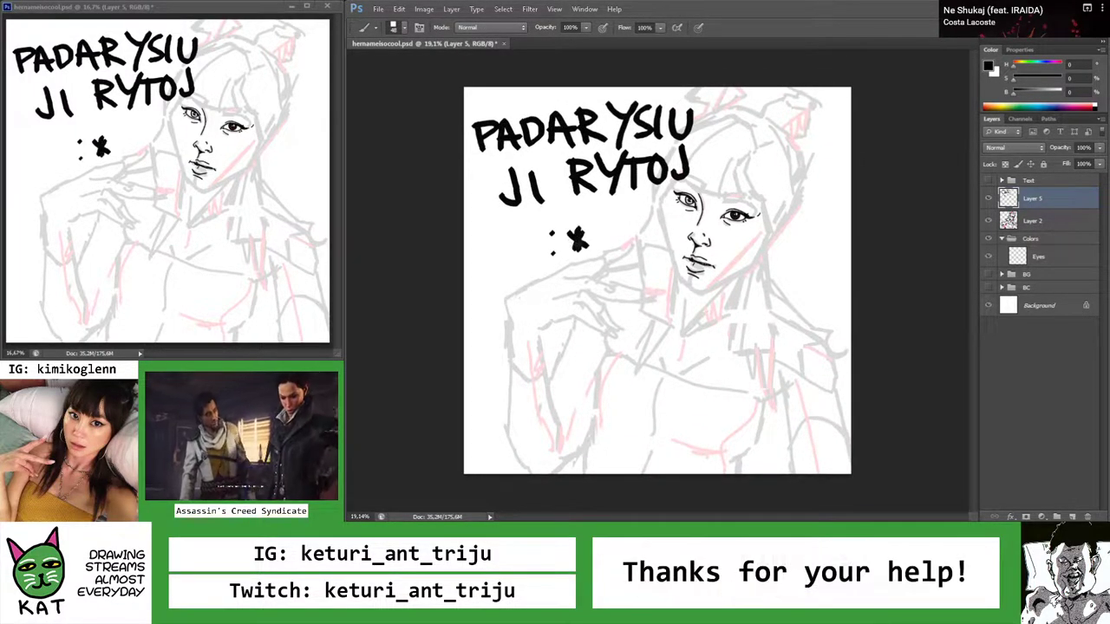
# Handwrite "OK" and "TĘSKIME" on two lines across the lower part of the figure
pyautogui.moveTo(538, 304)
pyautogui.mouseDown()
pyautogui.moveTo(567, 340)
pyautogui.moveTo(597, 338)
pyautogui.mouseUp()
pyautogui.hotkey('ctrl', 'z')
pyautogui.moveTo(520, 365); pyautogui.dragTo(526, 401)
pyautogui.moveTo(497, 369)
pyautogui.mouseDown()
pyautogui.moveTo(542, 364)
pyautogui.moveTo(559, 407)
pyautogui.mouseUp()
pyautogui.moveTo(557, 364); pyautogui.dragTo(582, 361)
pyautogui.moveTo(557, 382)
pyautogui.mouseDown()
pyautogui.moveTo(579, 378)
pyautogui.moveTo(586, 401)
pyautogui.moveTo(602, 404)
pyautogui.mouseUp()
pyautogui.moveTo(632, 359)
pyautogui.mouseDown()
pyautogui.moveTo(633, 399)
pyautogui.moveTo(670, 396)
pyautogui.mouseUp()
pyautogui.moveTo(683, 358); pyautogui.dragTo(684, 396)
pyautogui.moveTo(685, 357); pyautogui.dragTo(728, 395)
pyautogui.moveTo(738, 357); pyautogui.dragTo(737, 399)
pyautogui.moveTo(738, 399); pyautogui.dragTo(771, 392)
pyautogui.moveTo(737, 359); pyautogui.dragTo(772, 351)
pyautogui.moveTo(739, 378); pyautogui.dragTo(764, 375)
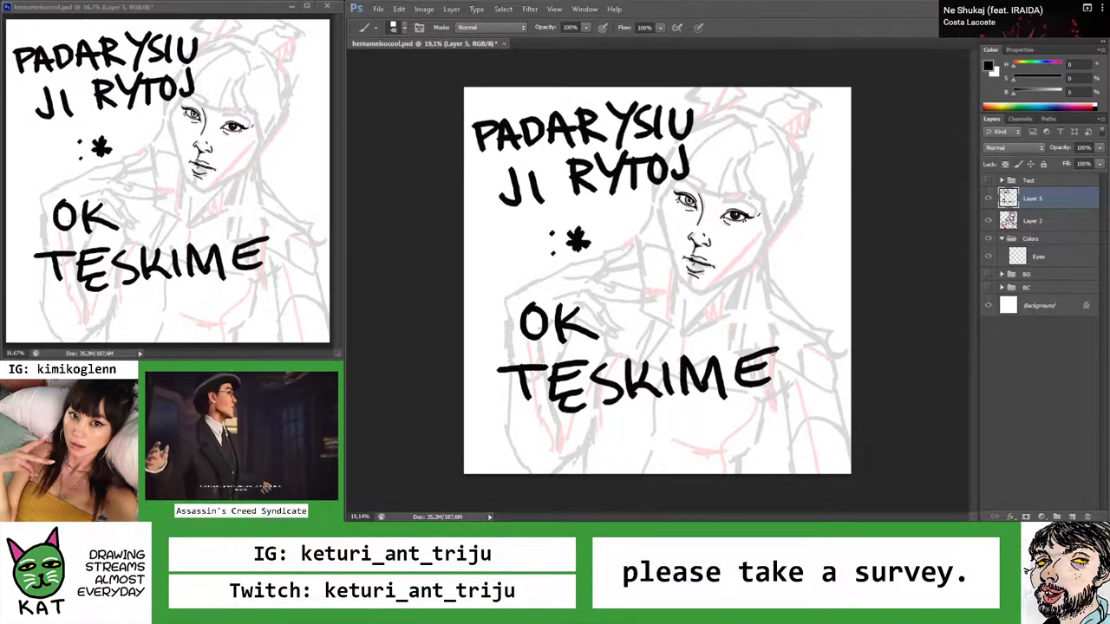
# Enclose all the handwritten message in a polygonal selection around the face, delete it, deselect and return to the Brush
pyautogui.press('l')
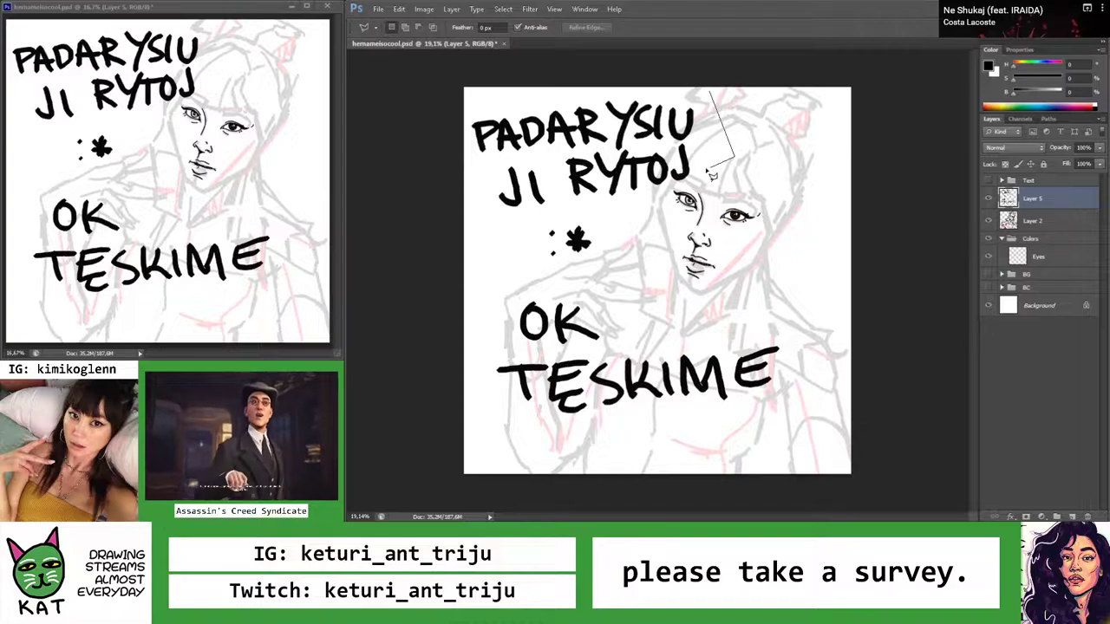
pyautogui.click(643, 187)
pyautogui.click(620, 299)
pyautogui.click(754, 311)
pyautogui.click(834, 368)
pyautogui.click(722, 444)
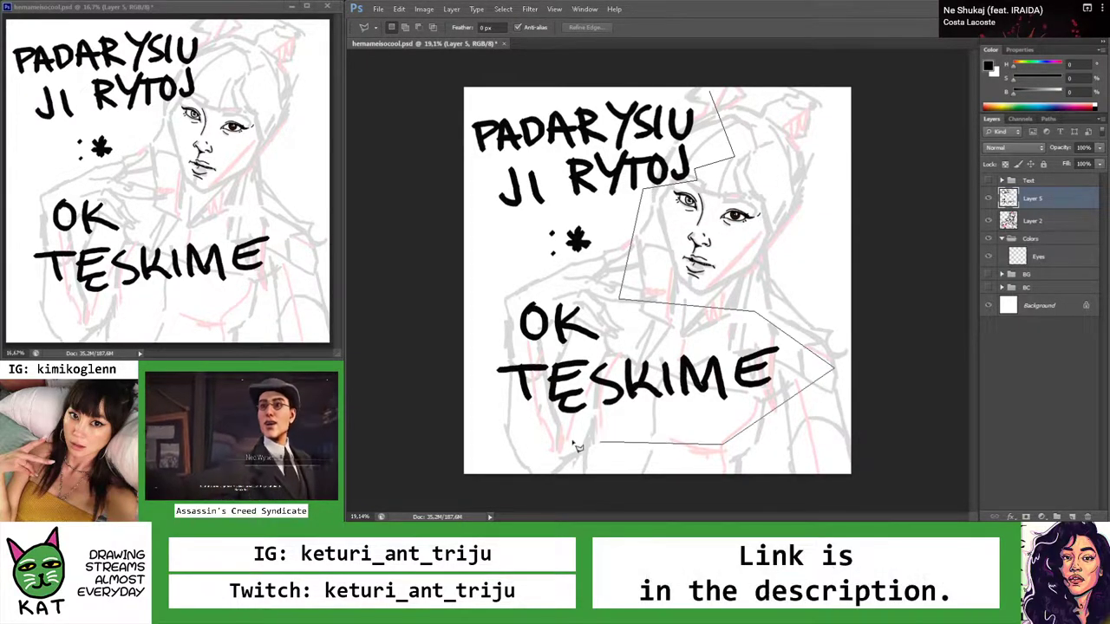
pyautogui.click(533, 436)
pyautogui.click(405, 319)
pyautogui.click(438, 106)
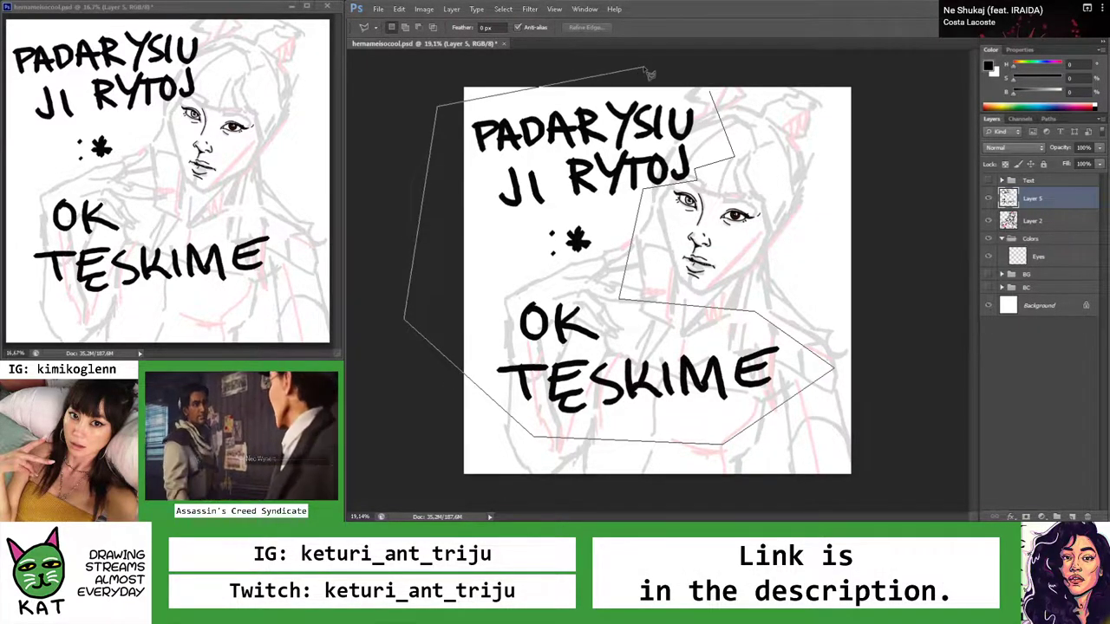
pyautogui.click(643, 67)
pyautogui.click(710, 91)
pyautogui.press('Delete')
pyautogui.hotkey('ctrl', 'd')
pyautogui.press('b')
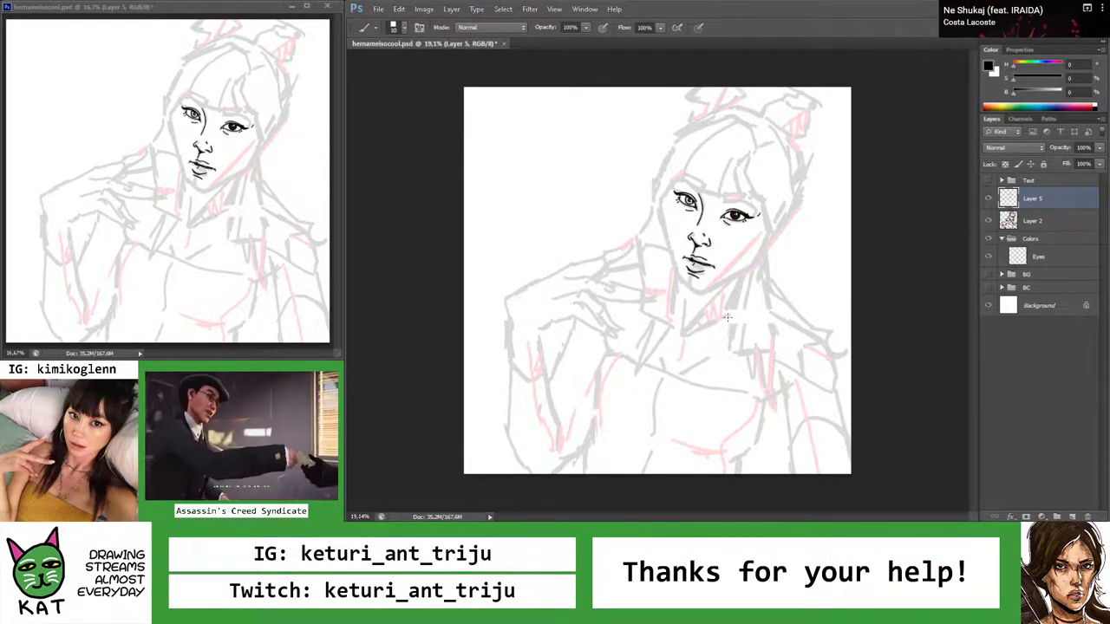
# Color the irises dark brown (H 16, S 93, B 22) with brush strokes on the Eyes layer
pyautogui.press('z')
pyautogui.moveTo(682, 198)
pyautogui.mouseDown()
pyautogui.moveTo(853, 249)
pyautogui.moveTo(732, 228)
pyautogui.mouseUp()
pyautogui.click(1016, 257)
pyautogui.press('o')
pyautogui.press('p')
pyautogui.press('i')
pyautogui.click(836, 273)
pyautogui.press('z')
pyautogui.click(575, 159)
pyautogui.press('b')
pyautogui.moveTo(570, 173)
pyautogui.mouseDown()
pyautogui.moveTo(581, 185)
pyautogui.moveTo(578, 165)
pyautogui.mouseUp()
pyautogui.moveTo(623, 222); pyautogui.dragTo(593, 217)
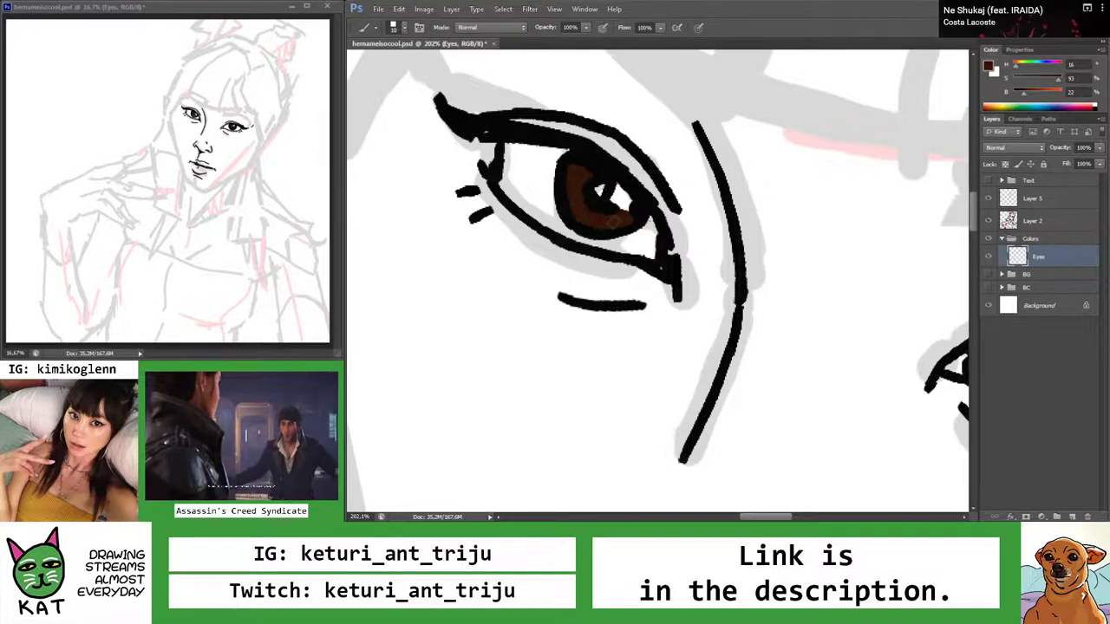
pyautogui.press('z')
pyautogui.moveTo(646, 217); pyautogui.dragTo(551, 209)
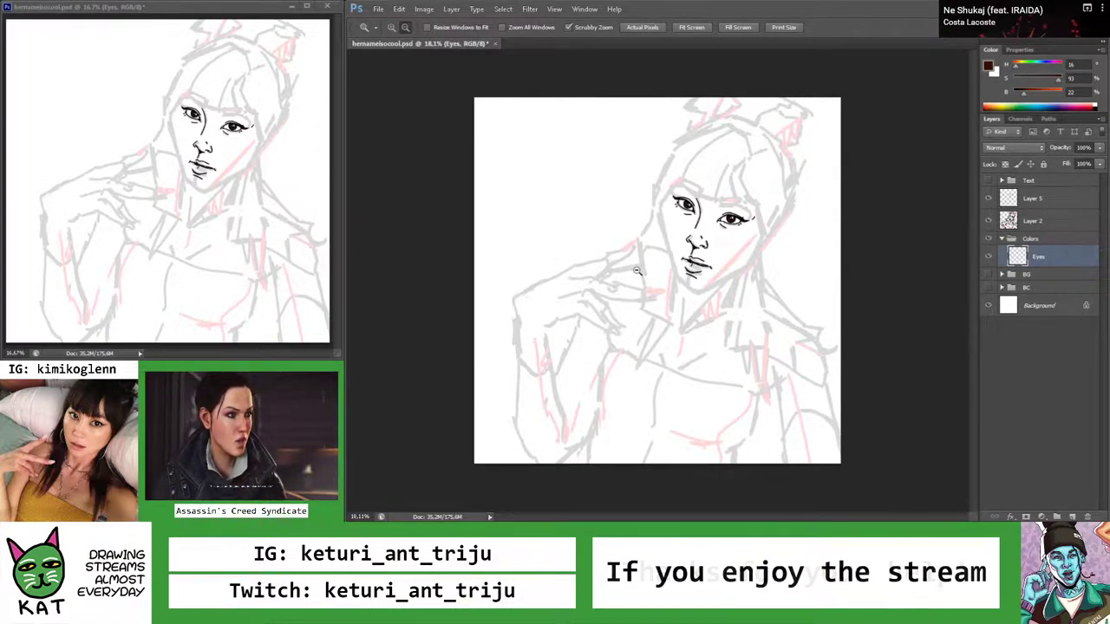
# Restore the default black and touch up the lower iris outline of the brown eye nearer the right cheek on Layer 5
pyautogui.click(1032, 198)
pyautogui.press('d')
pyautogui.moveTo(707, 208); pyautogui.dragTo(780, 210)
pyautogui.moveTo(636, 211)
pyautogui.mouseDown()
pyautogui.moveTo(664, 211)
pyautogui.moveTo(591, 238)
pyautogui.mouseUp()
pyautogui.press('r')
pyautogui.press('b')
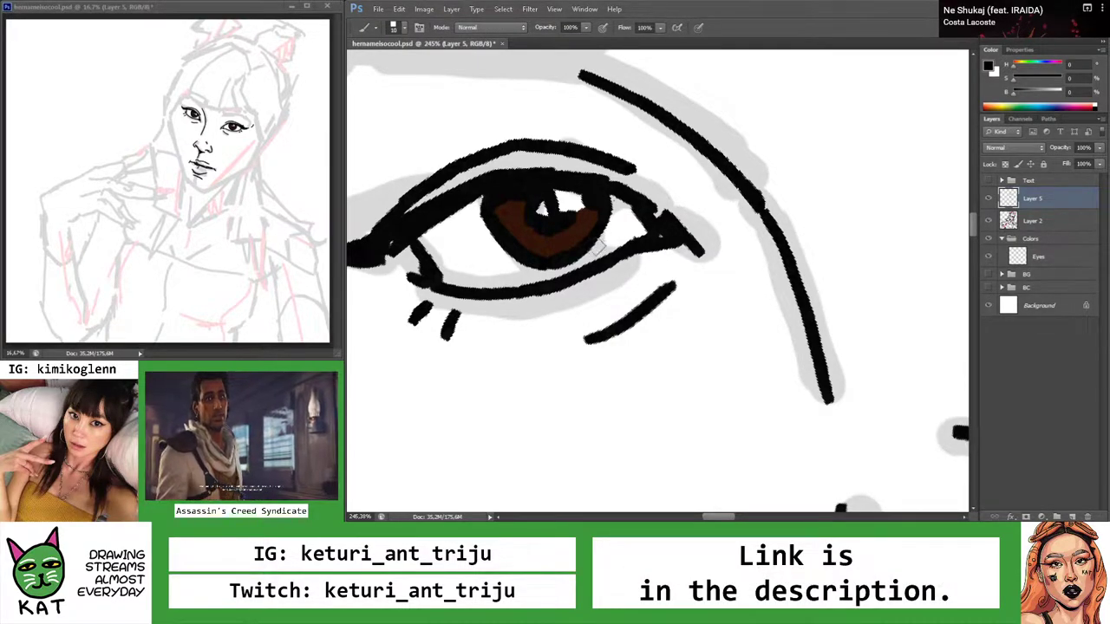
pyautogui.moveTo(601, 242); pyautogui.dragTo(584, 248)
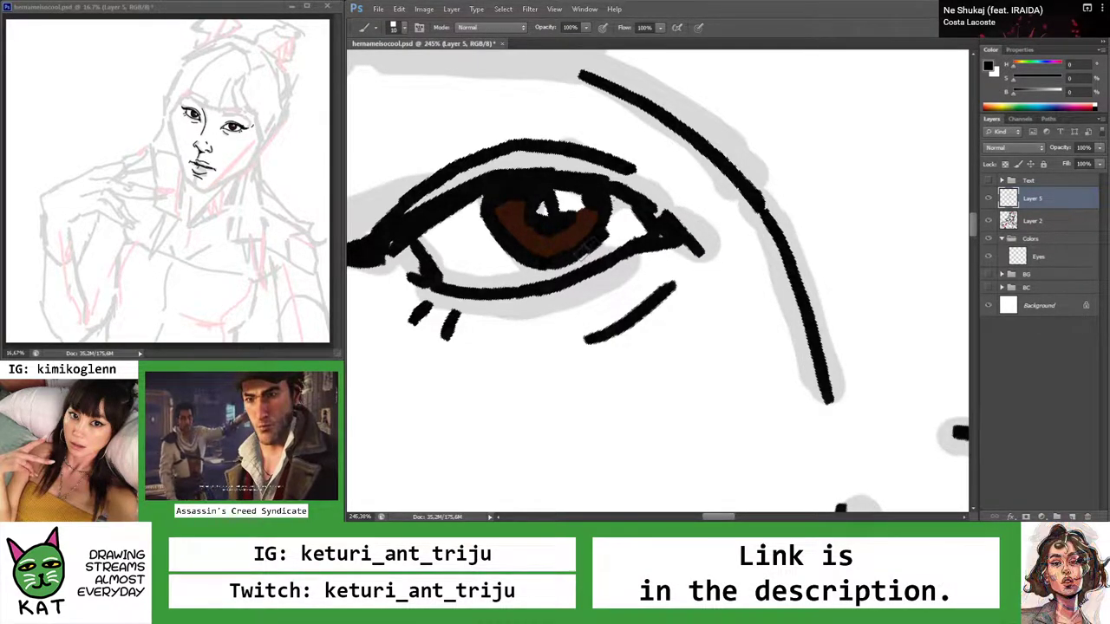
pyautogui.press('z')
pyautogui.moveTo(609, 220); pyautogui.dragTo(604, 213)
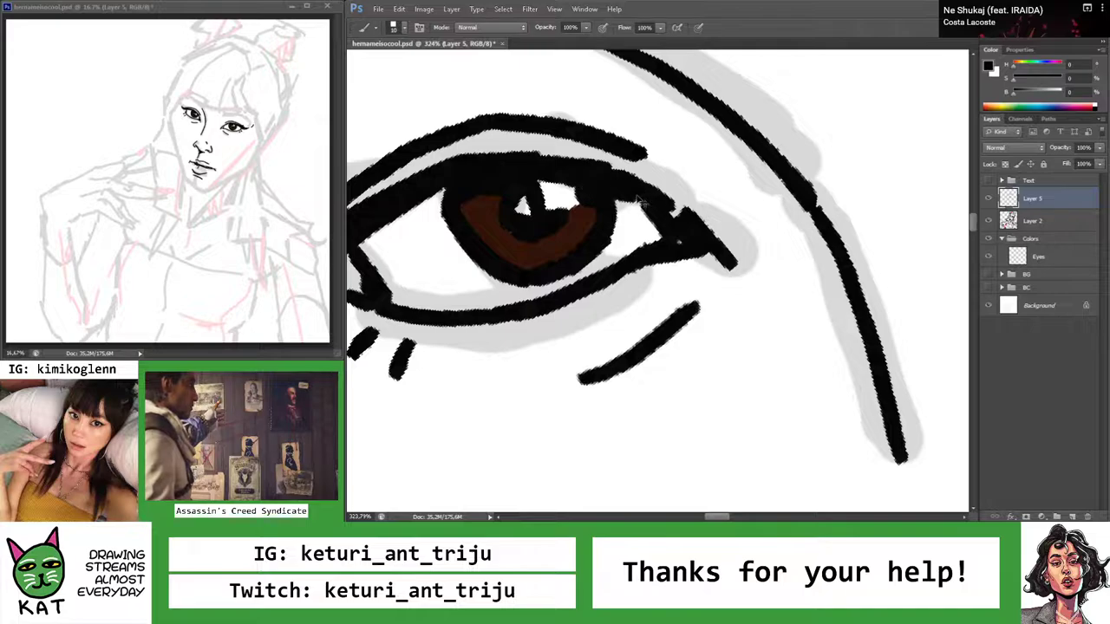
# Examine the inked and colored eyes up close and the whole portrait at full view
pyautogui.press('z')
pyautogui.moveTo(653, 196); pyautogui.dragTo(555, 195)
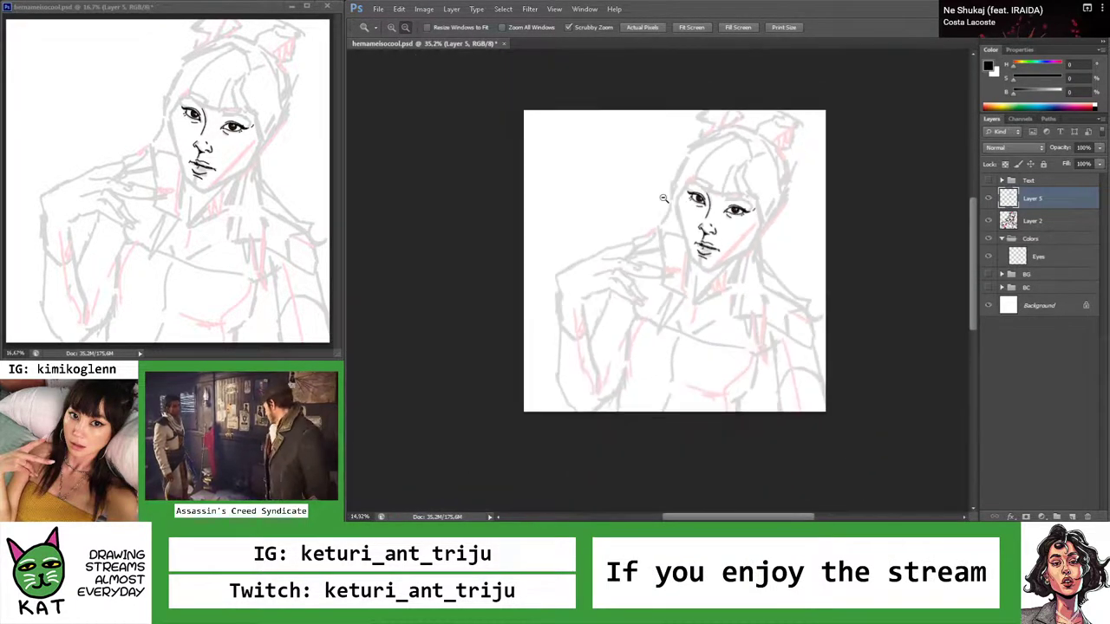
pyautogui.moveTo(674, 203); pyautogui.dragTo(745, 227)
pyautogui.press('b')
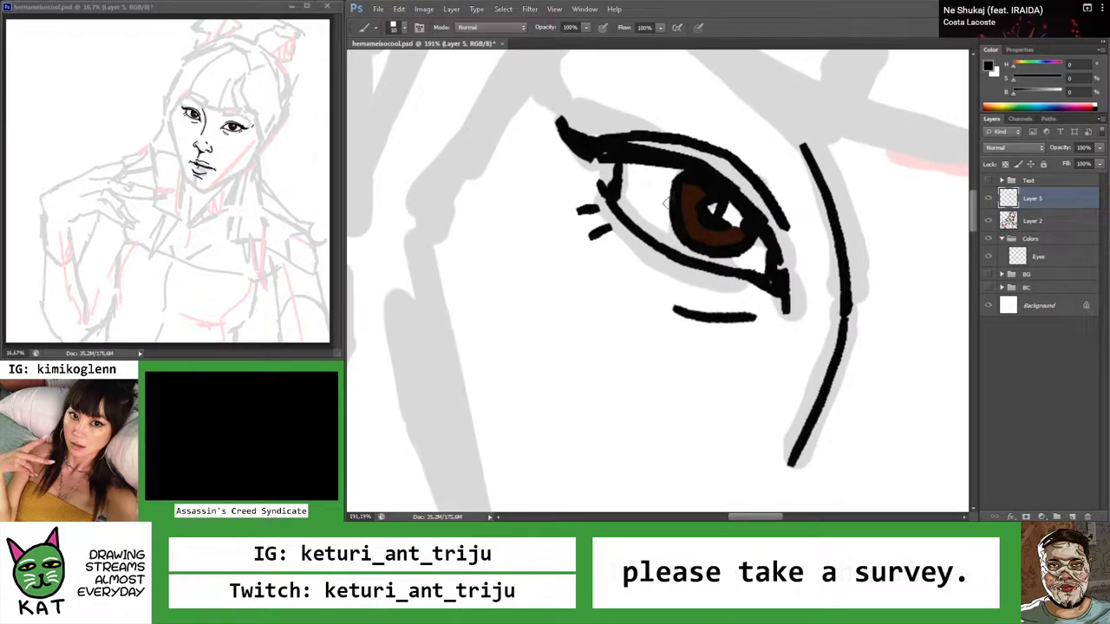
pyautogui.press('z')
pyautogui.moveTo(682, 227)
pyautogui.mouseDown()
pyautogui.moveTo(624, 205)
pyautogui.moveTo(720, 201)
pyautogui.moveTo(669, 219)
pyautogui.moveTo(633, 189)
pyautogui.moveTo(701, 223)
pyautogui.mouseUp()
pyautogui.press('b')
pyautogui.press('z')
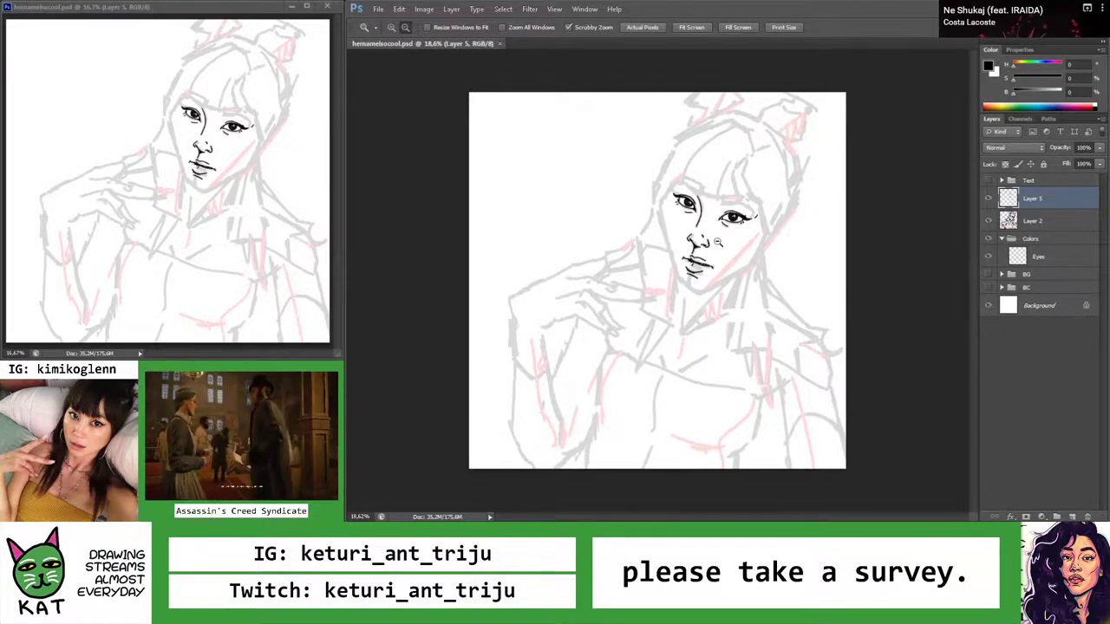
pyautogui.moveTo(713, 256); pyautogui.dragTo(756, 276)
pyautogui.moveTo(680, 308); pyautogui.dragTo(664, 308)
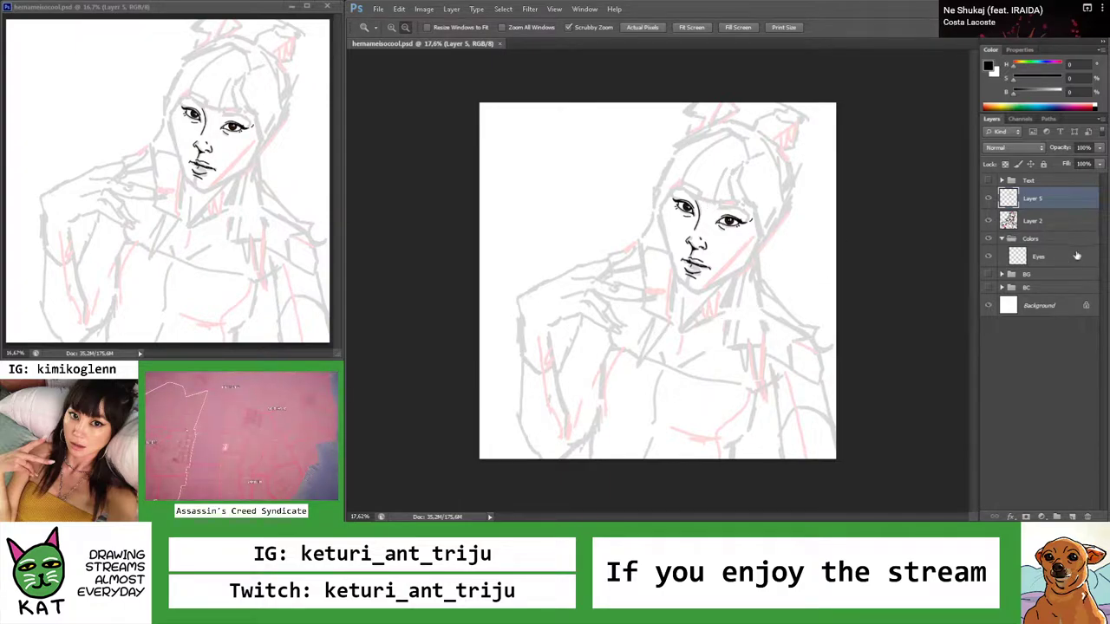
# Create a text box in the empty area beside the head reading "Arba pala tuoj padarysiu kita prikola"
pyautogui.press('t')
pyautogui.moveTo(491, 122); pyautogui.dragTo(668, 259)
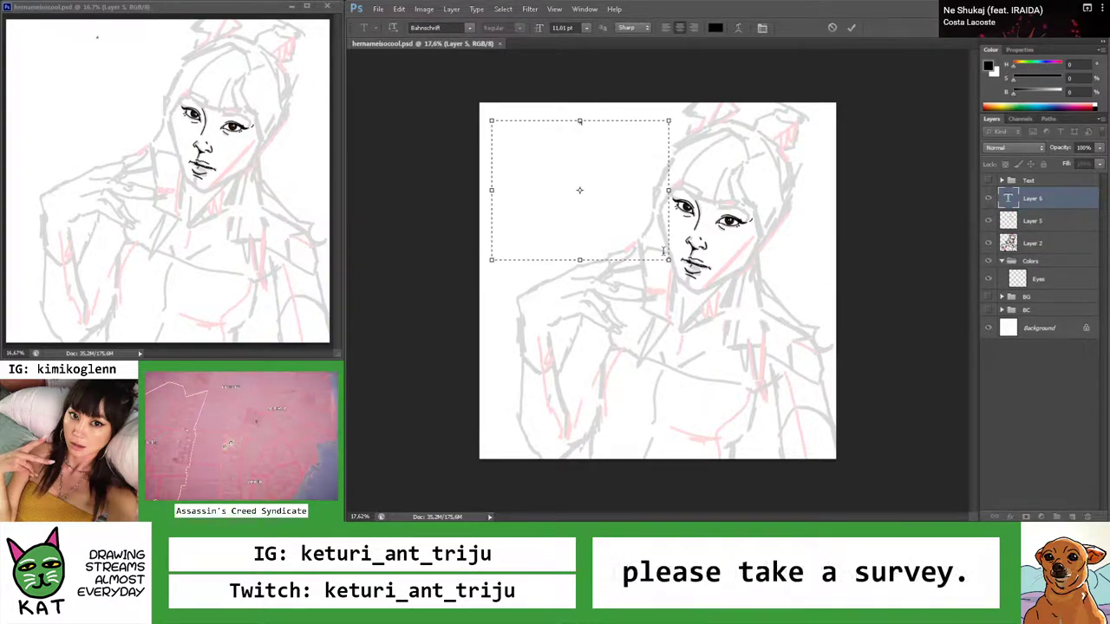
pyautogui.write('Art by')
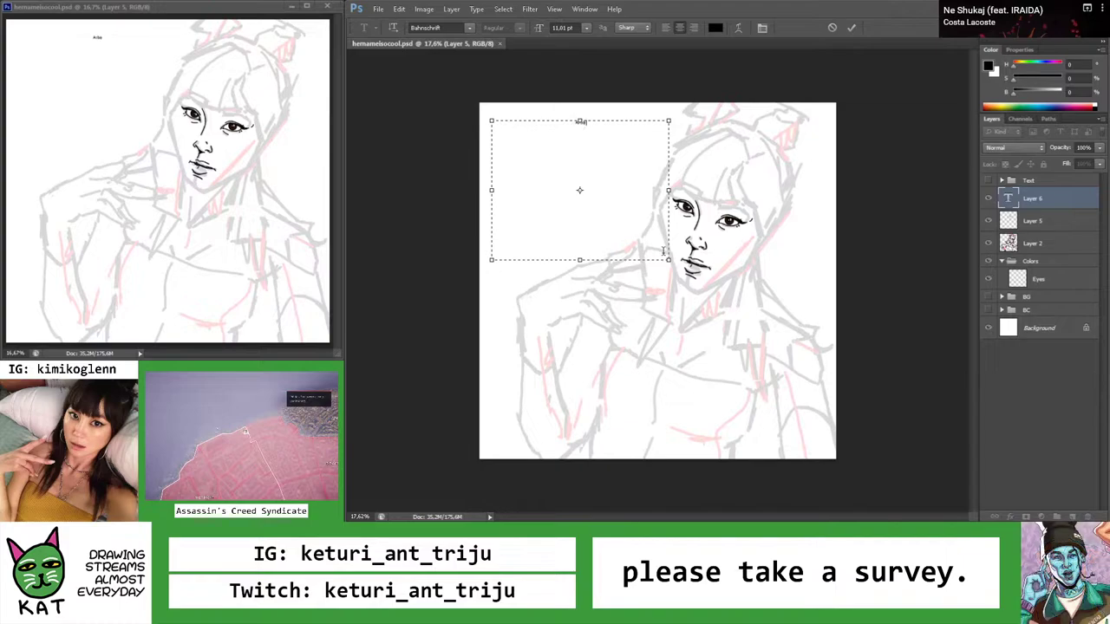
pyautogui.write(' kimikoglenn')
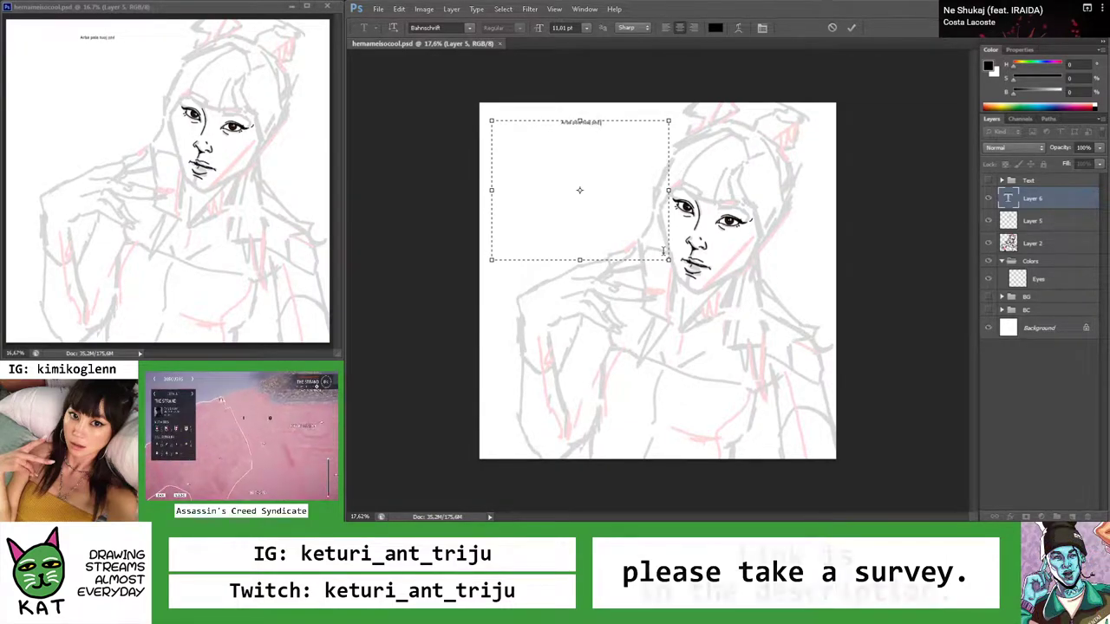
pyautogui.write('ju. Arte priky')
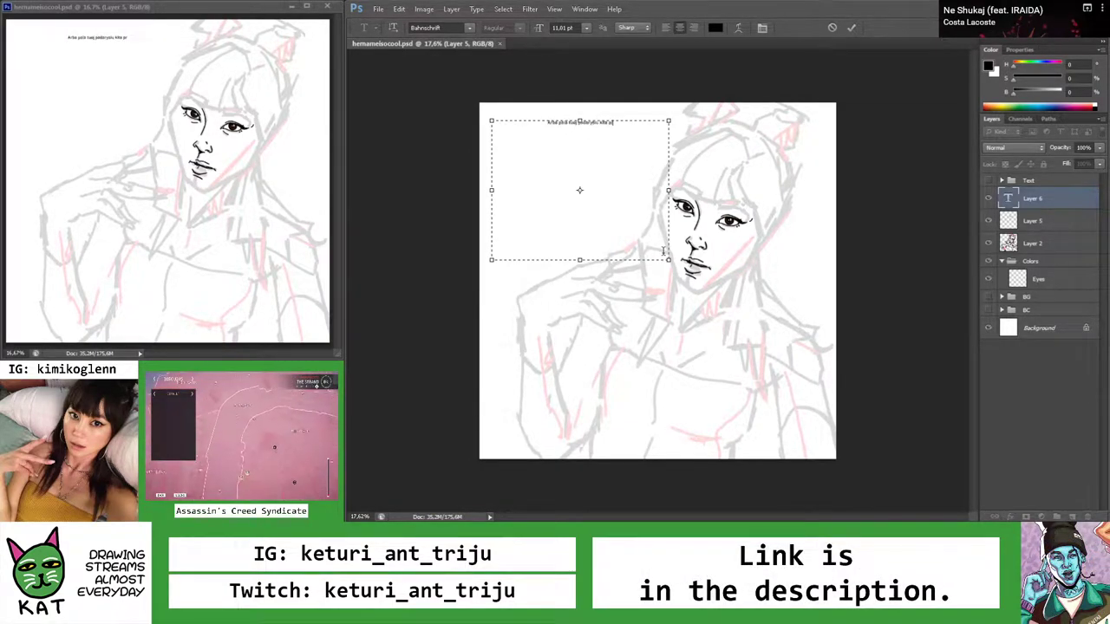
pyautogui.write('a')
# Enlarge the whole message so it wraps onto three lines, commit it and move it slightly left and down
pyautogui.hotkey('ctrl', 'a')
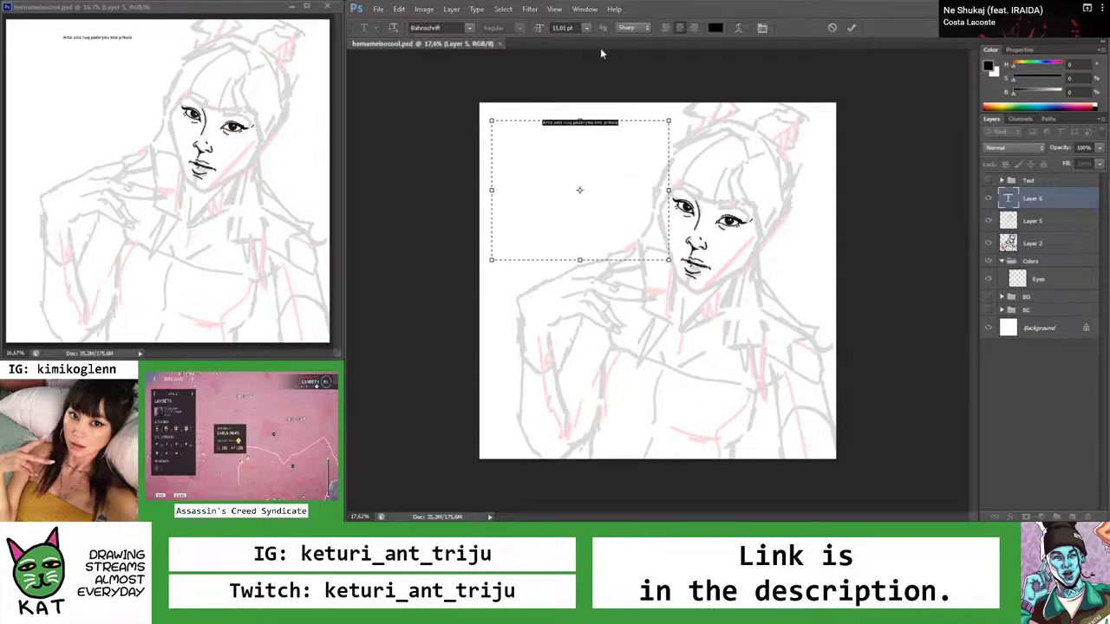
pyautogui.hotkey('ctrl', 'alt', 'shift', '.')
pyautogui.hotkey('ctrl', 'alt', 'shift', '.')
pyautogui.hotkey('ctrl', 'alt', 'shift', '.')
pyautogui.hotkey('ctrl', 'alt', 'shift', '.')
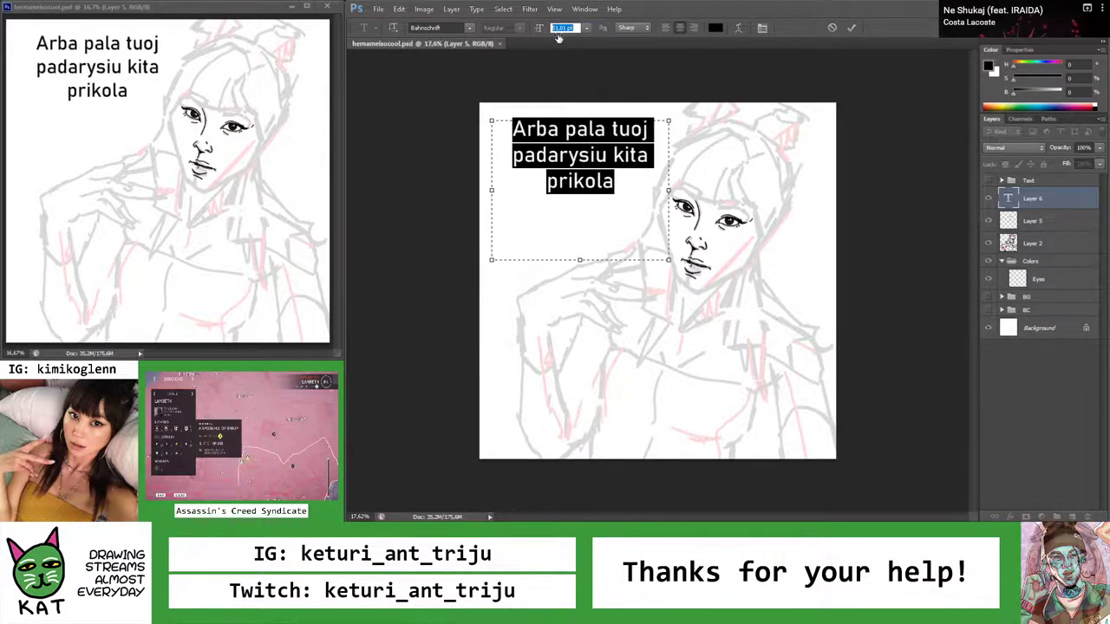
pyautogui.click(851, 27)
pyautogui.press('v')
pyautogui.scroll(1, 595, 177)
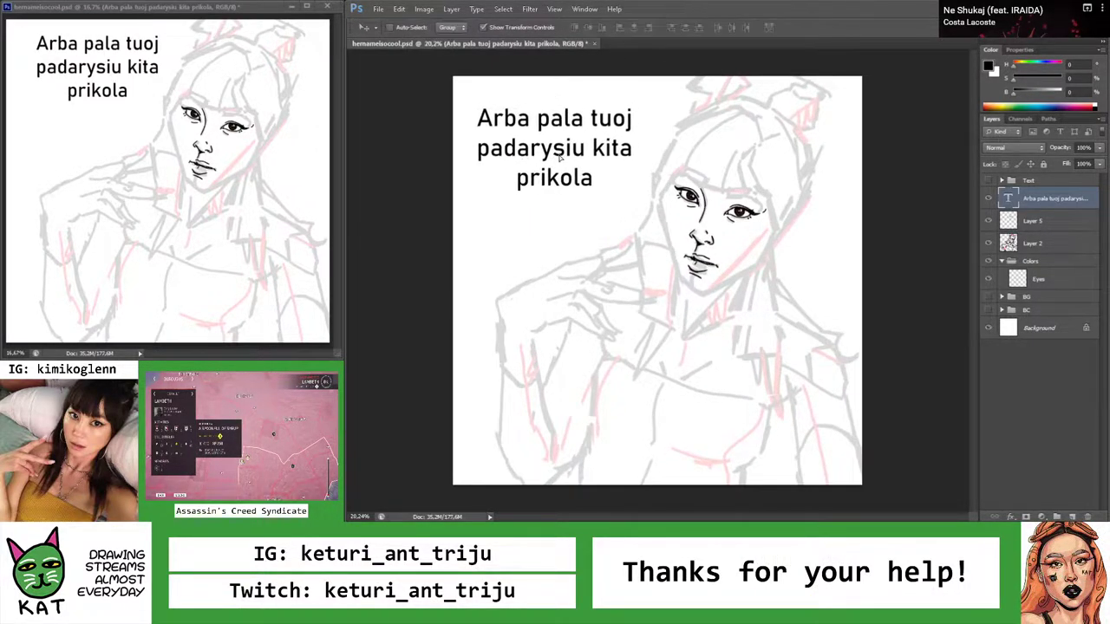
# Handwrite "TUOJ" with a thick black brush on Layer 5, just below the text message
pyautogui.press('b')
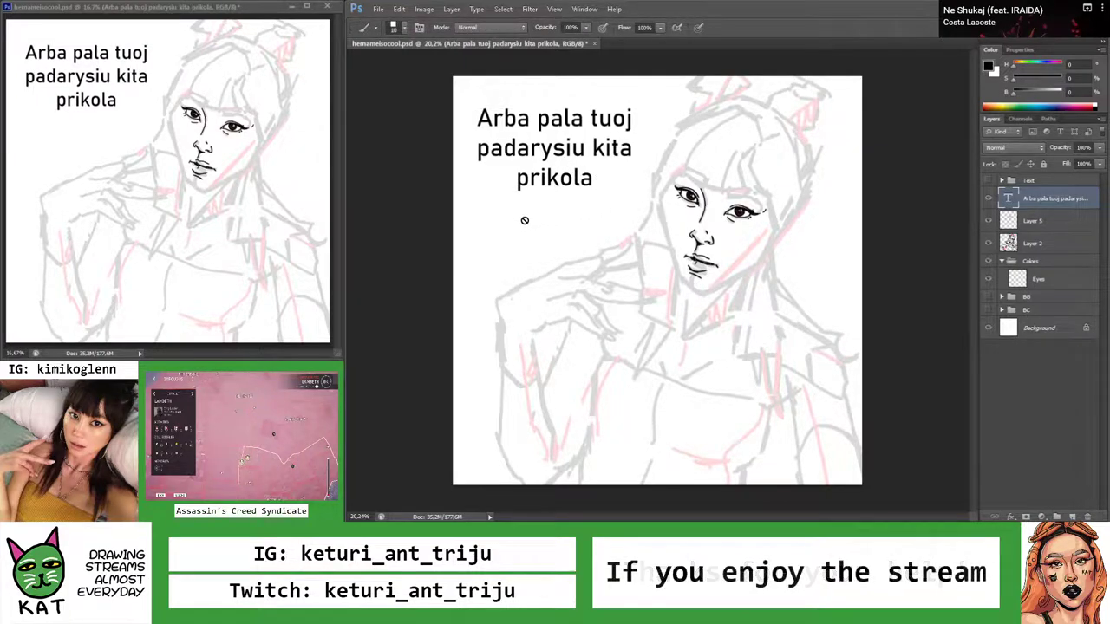
pyautogui.click(1016, 223)
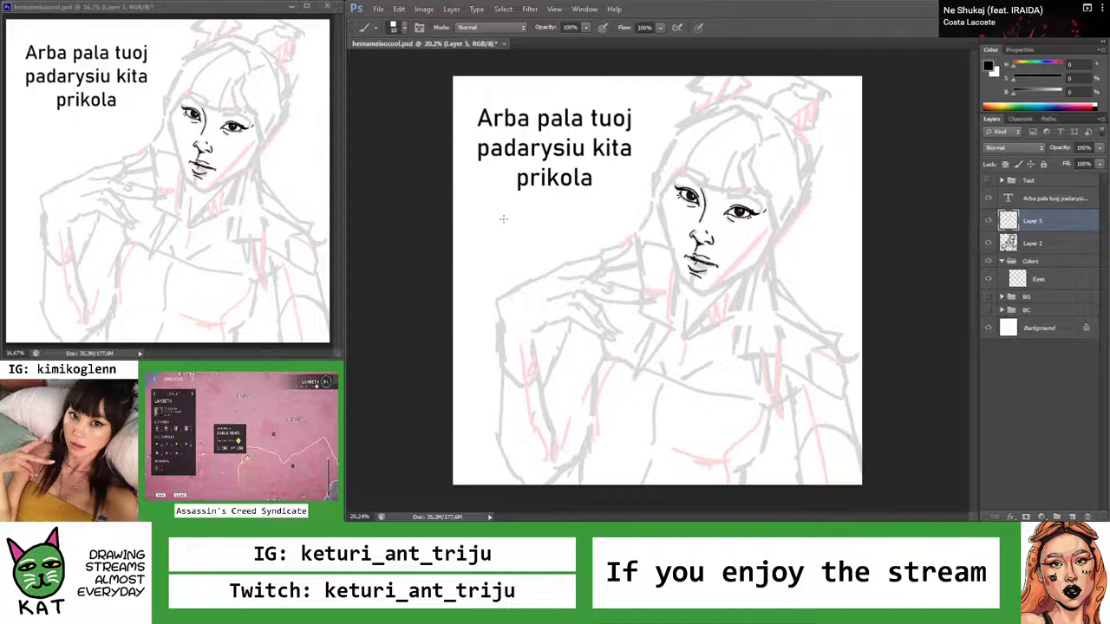
pyautogui.moveTo(485, 219)
pyautogui.mouseDown()
pyautogui.moveTo(493, 249)
pyautogui.moveTo(514, 217)
pyautogui.mouseUp()
pyautogui.moveTo(508, 216); pyautogui.dragTo(564, 228)
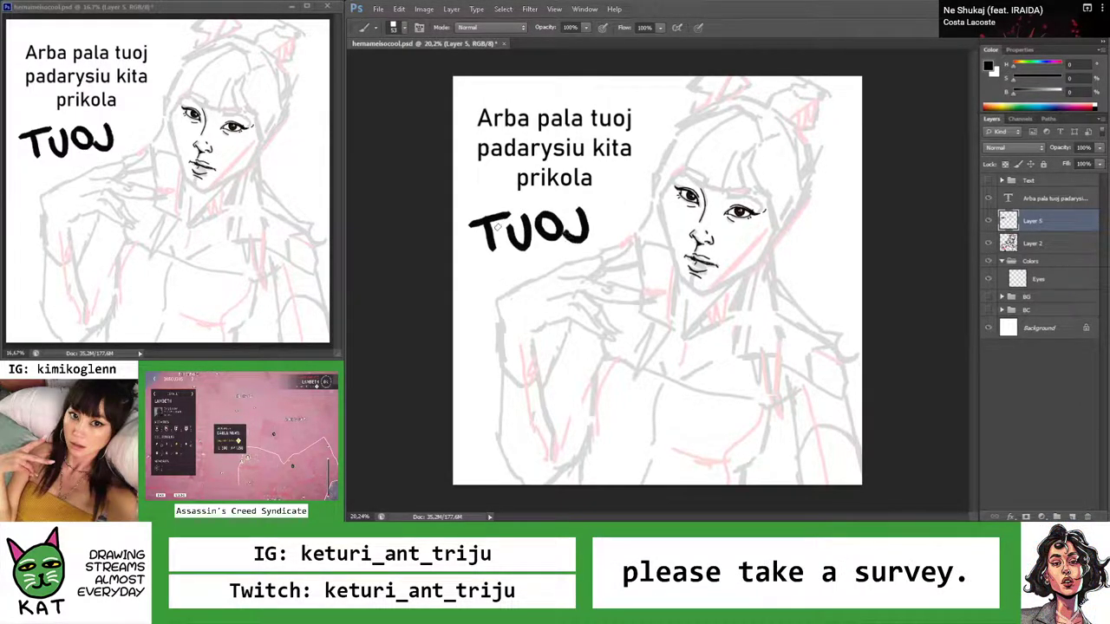
# Handwrite "SEKUNDE" beneath TUOJ, running from the raised hand across the chin
pyautogui.moveTo(503, 281); pyautogui.dragTo(478, 311)
pyautogui.moveTo(522, 276)
pyautogui.mouseDown()
pyautogui.moveTo(545, 306)
pyautogui.moveTo(547, 274)
pyautogui.mouseUp()
pyautogui.moveTo(523, 292); pyautogui.dragTo(600, 309)
pyautogui.moveTo(606, 267)
pyautogui.mouseDown()
pyautogui.moveTo(628, 266)
pyautogui.moveTo(638, 305)
pyautogui.moveTo(659, 269)
pyautogui.mouseUp()
pyautogui.moveTo(676, 284)
pyautogui.mouseDown()
pyautogui.moveTo(672, 314)
pyautogui.moveTo(703, 290)
pyautogui.moveTo(702, 319)
pyautogui.mouseUp()
pyautogui.moveTo(702, 319)
pyautogui.mouseDown()
pyautogui.moveTo(725, 318)
pyautogui.moveTo(725, 286)
pyautogui.mouseUp()
pyautogui.moveTo(703, 302); pyautogui.dragTo(720, 301)
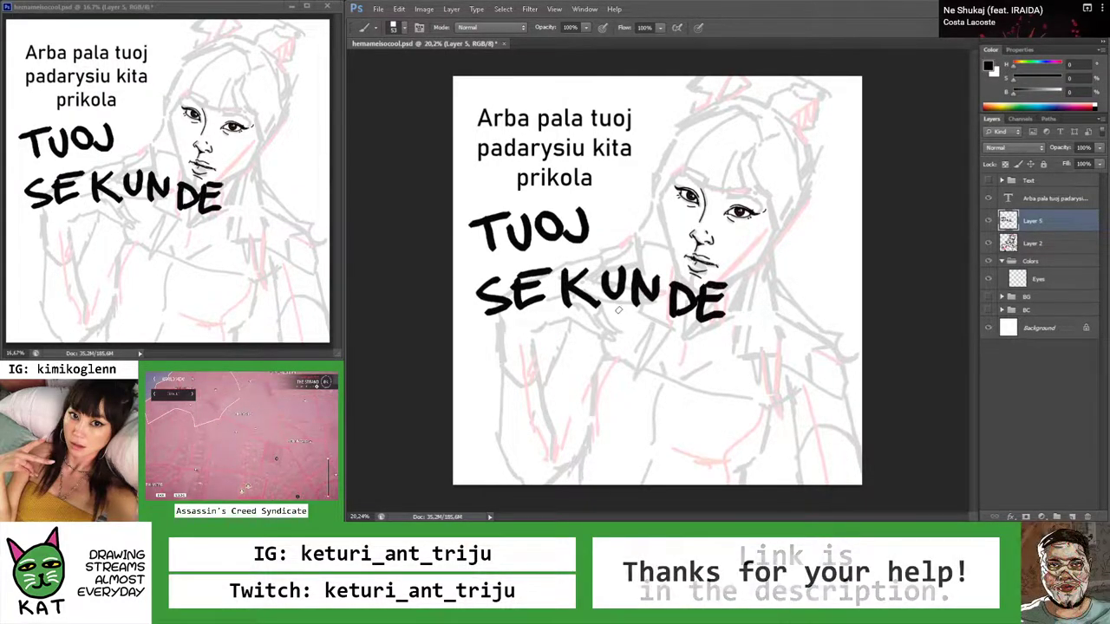
# Handwrite "N J" and "AR MINUTE" on two lines beneath SEKUNDE, across the chest
pyautogui.moveTo(539, 336); pyautogui.dragTo(539, 366)
pyautogui.moveTo(541, 336)
pyautogui.mouseDown()
pyautogui.moveTo(565, 367)
pyautogui.moveTo(568, 336)
pyautogui.mouseUp()
pyautogui.moveTo(613, 331); pyautogui.dragTo(598, 359)
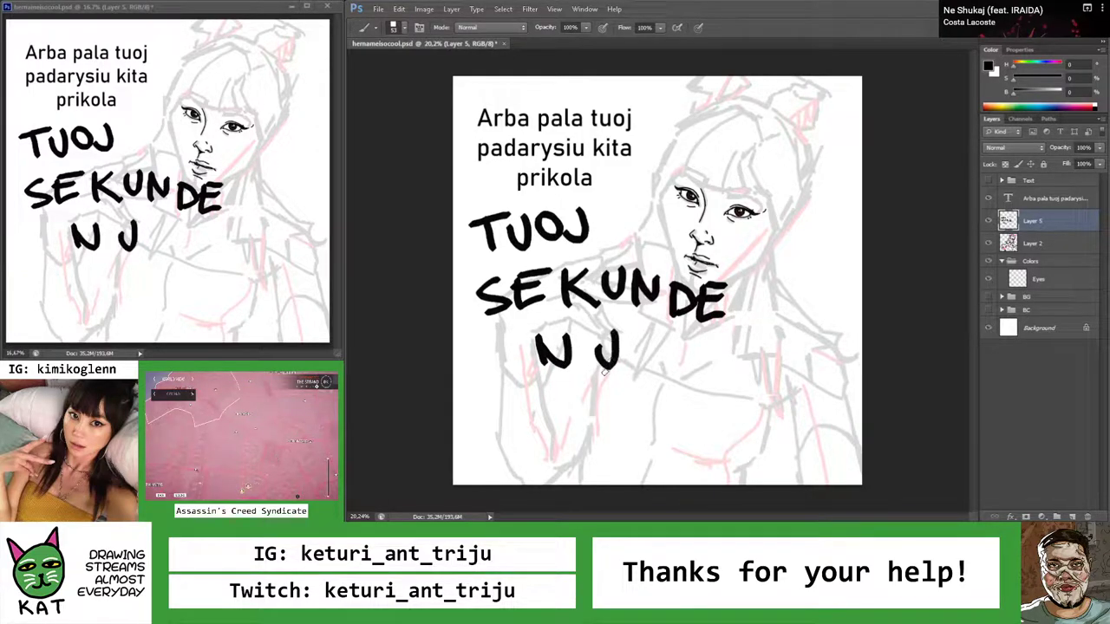
pyautogui.moveTo(536, 409); pyautogui.dragTo(567, 409)
pyautogui.moveTo(539, 397); pyautogui.dragTo(576, 409)
pyautogui.moveTo(574, 376)
pyautogui.mouseDown()
pyautogui.moveTo(578, 404)
pyautogui.moveTo(613, 409)
pyautogui.mouseUp()
pyautogui.moveTo(633, 373); pyautogui.dragTo(634, 407)
pyautogui.moveTo(634, 373)
pyautogui.mouseDown()
pyautogui.moveTo(638, 407)
pyautogui.moveTo(665, 372)
pyautogui.moveTo(663, 406)
pyautogui.mouseUp()
pyautogui.moveTo(664, 406)
pyautogui.mouseDown()
pyautogui.moveTo(664, 373)
pyautogui.moveTo(671, 406)
pyautogui.moveTo(688, 407)
pyautogui.moveTo(702, 383)
pyautogui.moveTo(726, 404)
pyautogui.mouseUp()
pyautogui.moveTo(728, 404); pyautogui.dragTo(729, 373)
pyautogui.moveTo(743, 375)
pyautogui.mouseDown()
pyautogui.moveTo(743, 399)
pyautogui.moveTo(768, 373)
pyautogui.moveTo(798, 370)
pyautogui.mouseUp()
pyautogui.moveTo(783, 371)
pyautogui.mouseDown()
pyautogui.moveTo(783, 404)
pyautogui.moveTo(828, 399)
pyautogui.moveTo(831, 364)
pyautogui.mouseUp()
pyautogui.moveTo(803, 386); pyautogui.dragTo(824, 384)
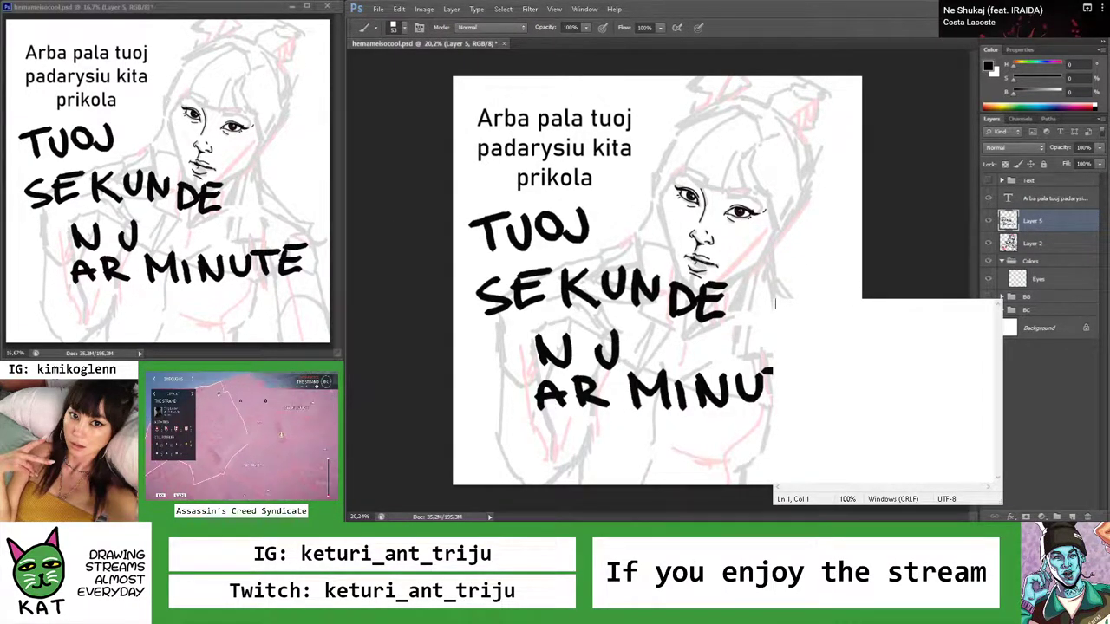
# Switch to Notepad and write the lines "nais", "hello", "blt", "OBS PADARYK CTRL Z A THING BLT" and "sueis siandienai"
pyautogui.write('sadasdasda')
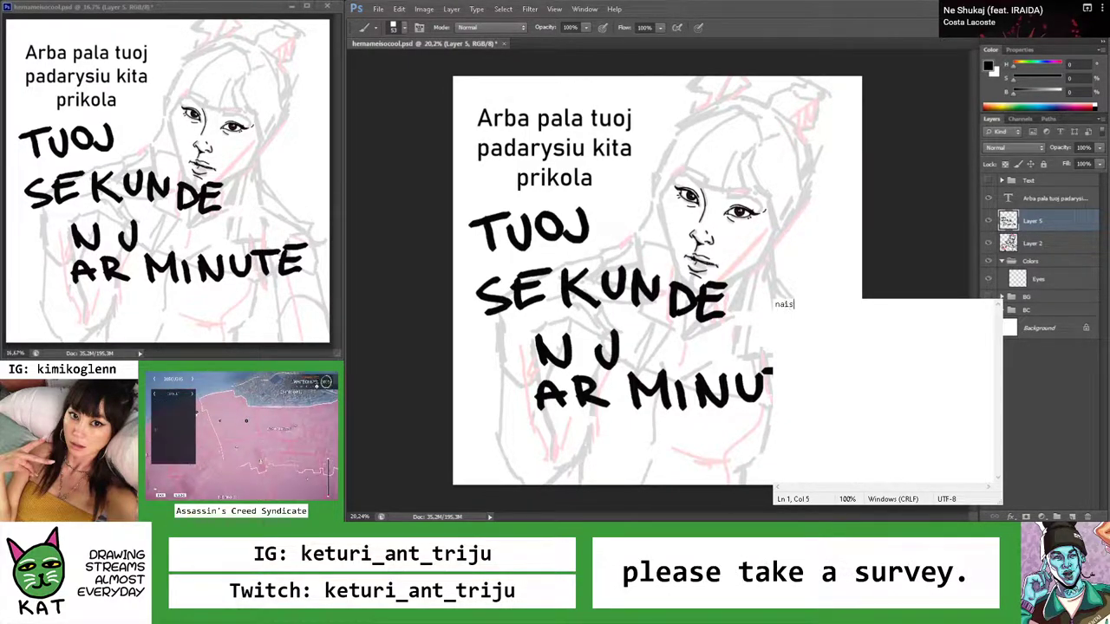
pyautogui.press('Return')
pyautogui.write('hello')
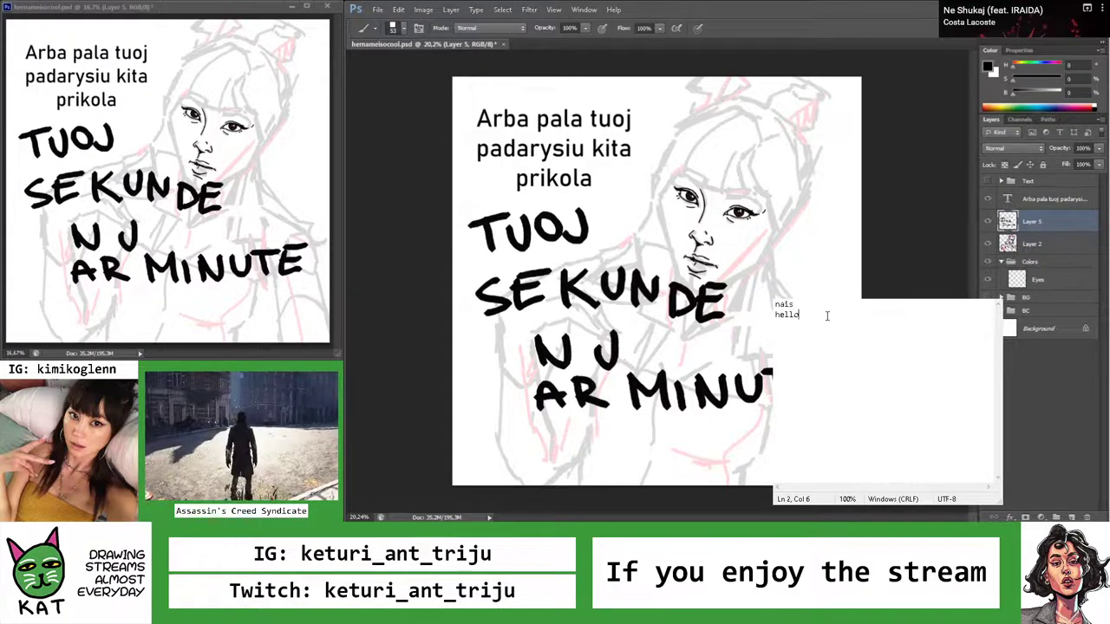
pyautogui.write('blt')
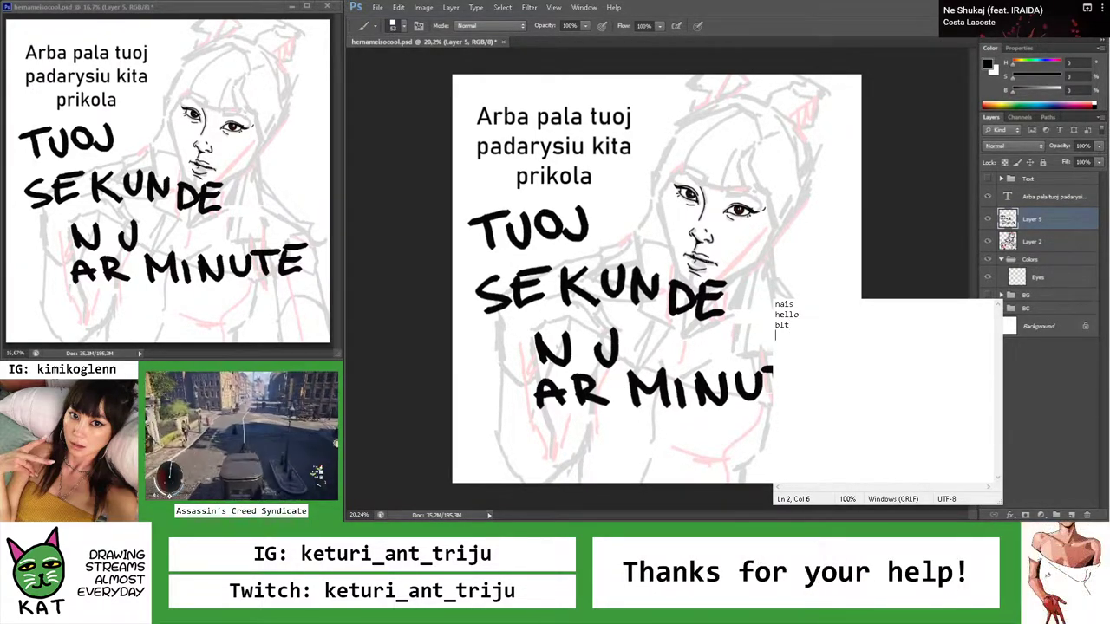
pyautogui.write('OBS PADARYK CTRL Z A THING BLT')
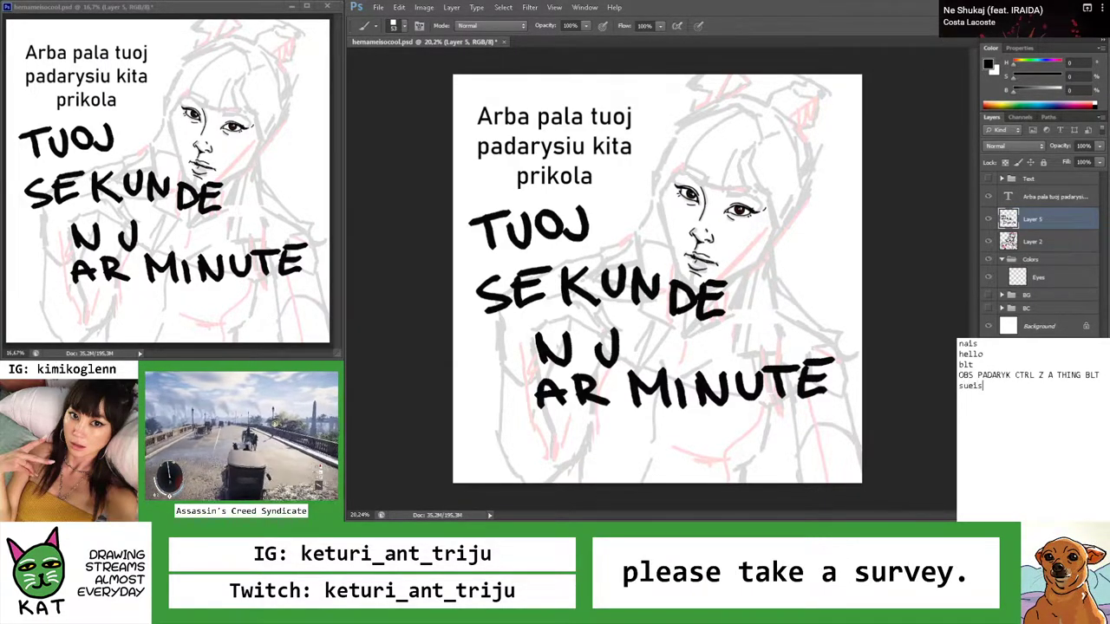
pyautogui.write('iandienai')
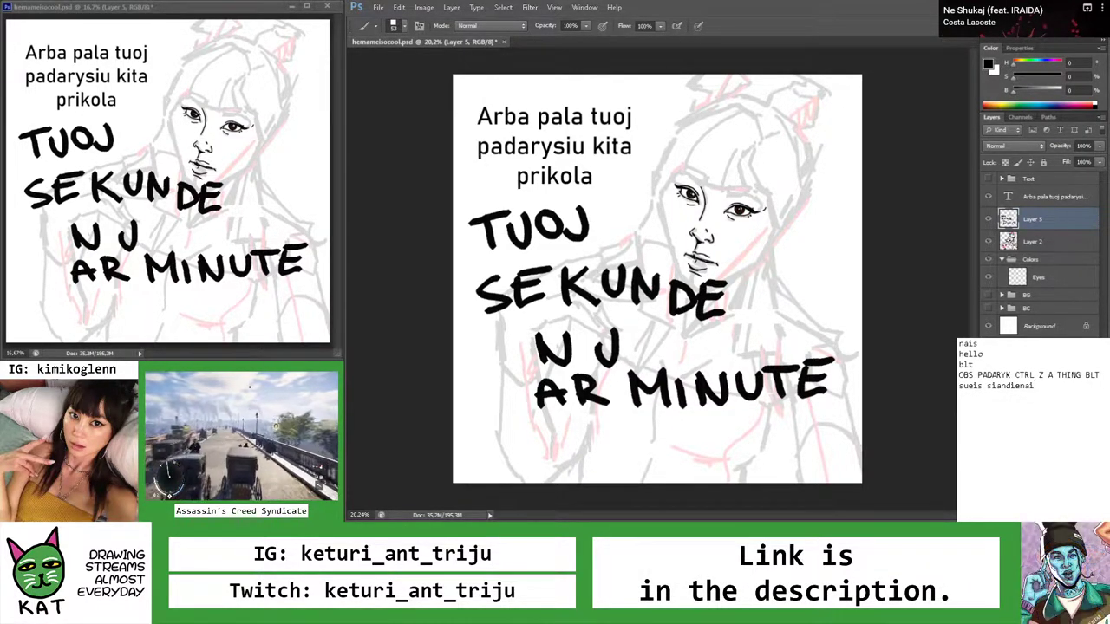
# Add a new line reading "padarysiu ka nors idomesnio ryt tiksliau siandien, bet ryt bus grazu"
pyautogui.press('Return')
pyautogui.write('padarysiu')
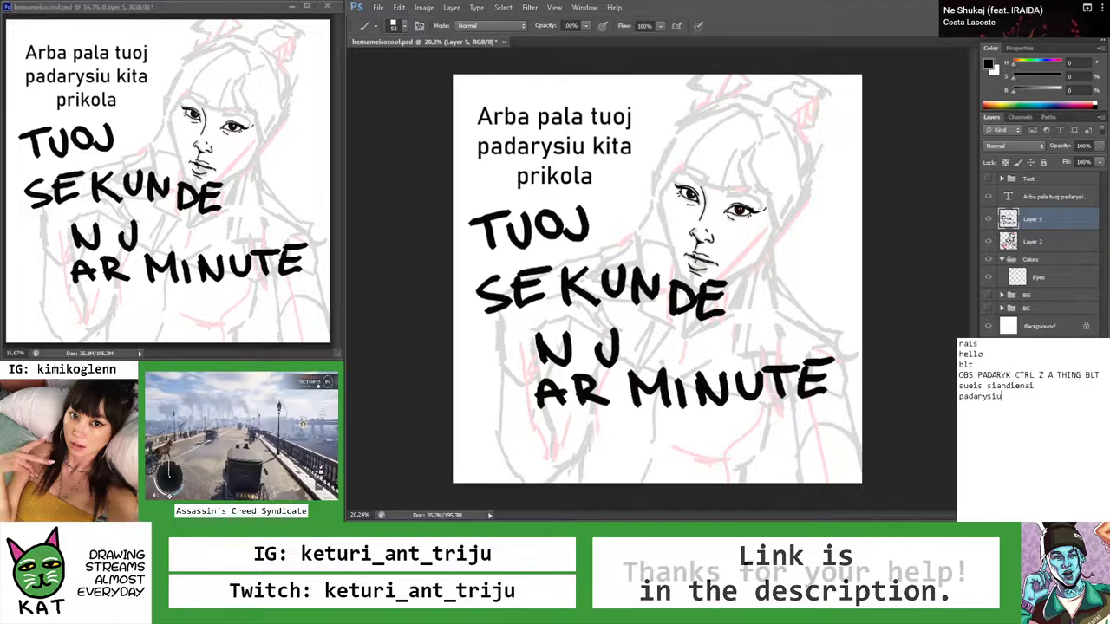
pyautogui.write(' ka nors idomesn')
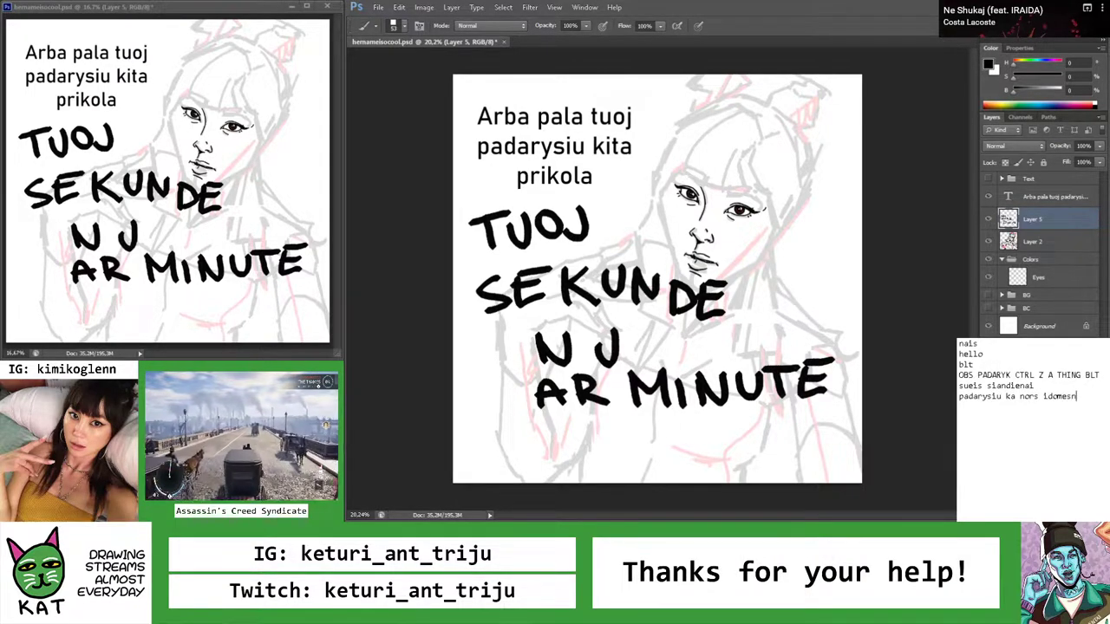
pyautogui.write('io ryt tiksl')
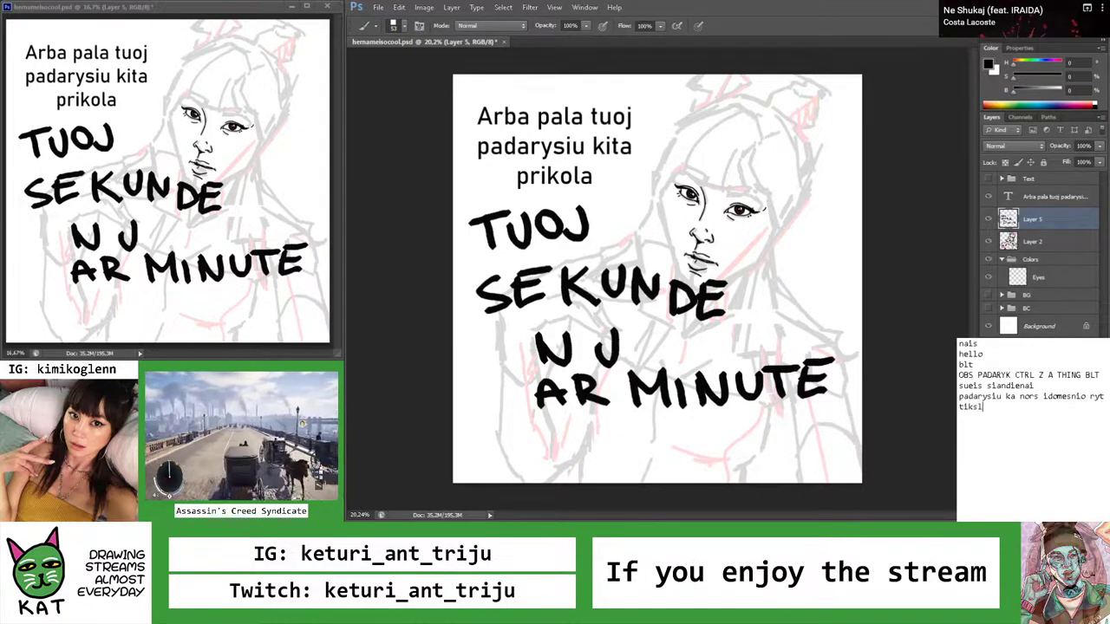
pyautogui.write('iau sland')
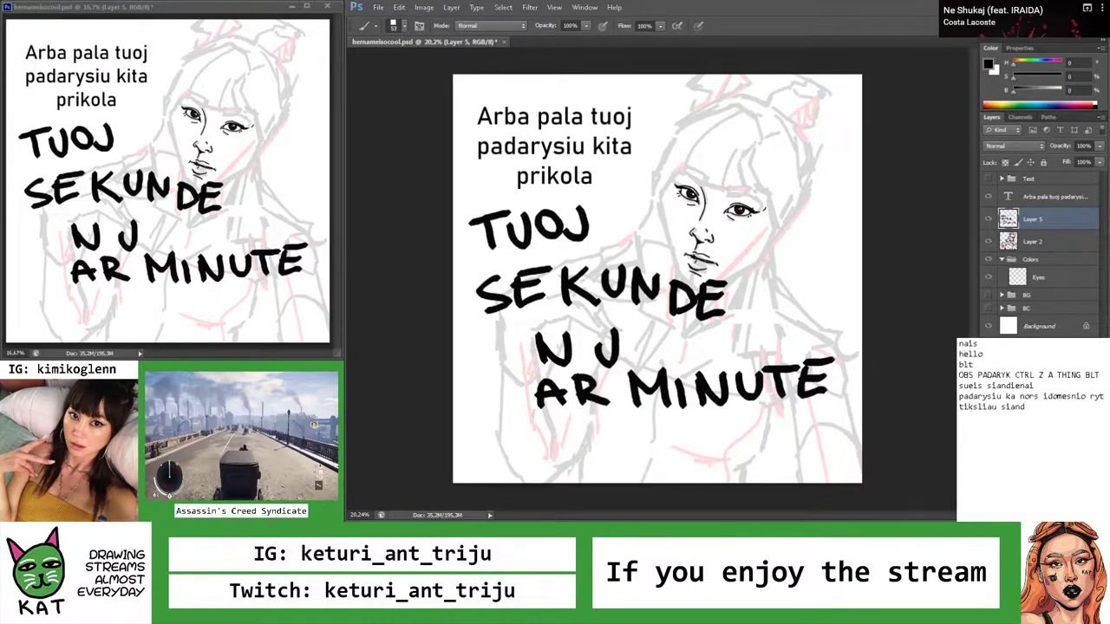
pyautogui.write('ien')
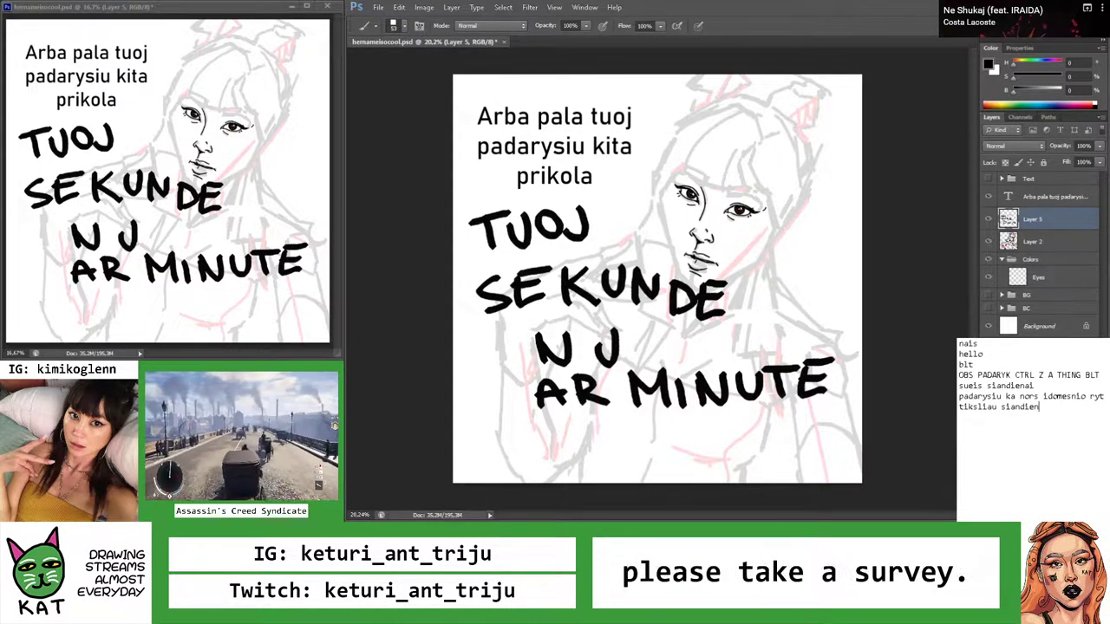
pyautogui.write(', bet ryt bus grazu ')
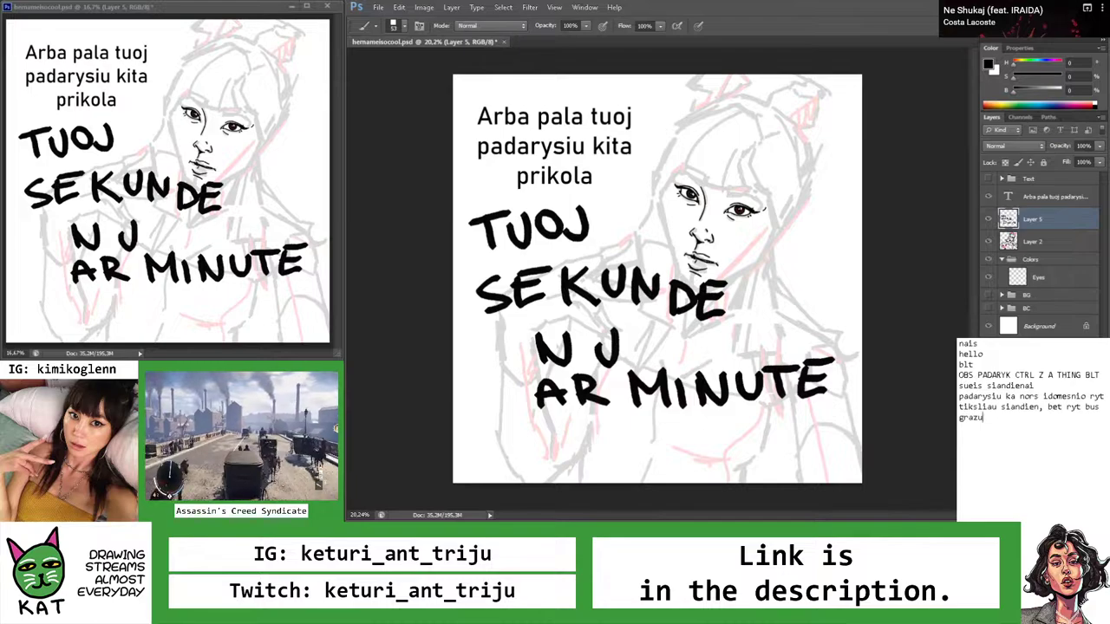
# Add the lines "ok teskime" and "pieskime jos nuostabu veida" to the viewer notes
pyautogui.write('ok teskime')
pyautogui.press('Return')
pyautogui.write('pieski')
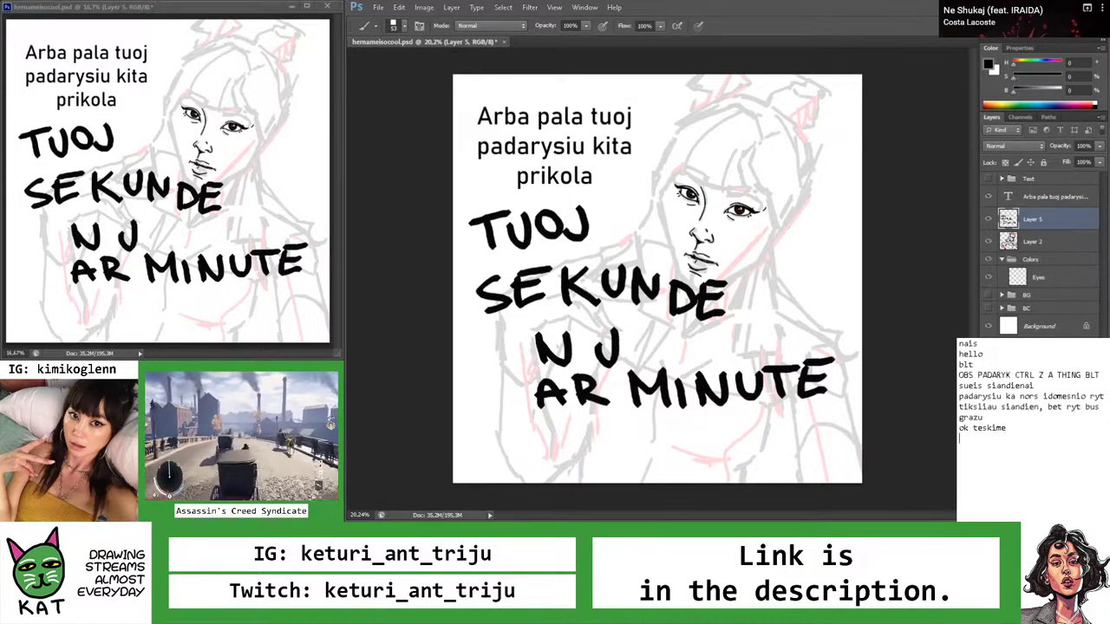
pyautogui.write('me jos nuostabu ')
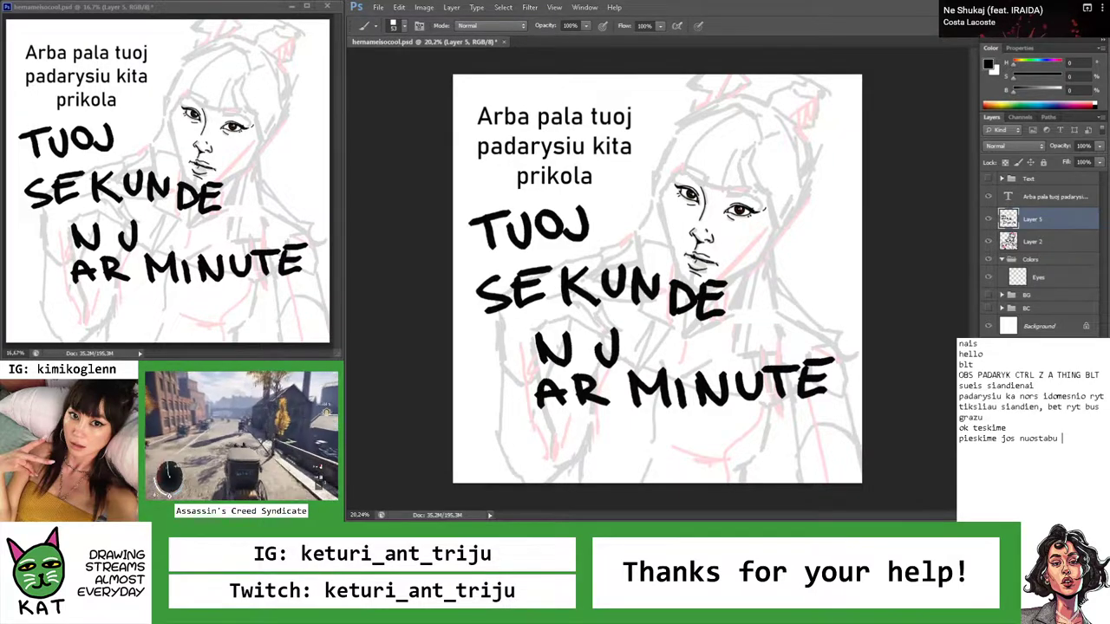
pyautogui.write('veida')
pyautogui.press('Return')
# Add the lines "dabar piesimeee" and "jos jawline (nemoku lietuviskai" beneath the existing notes
pyautogui.write('dabas')
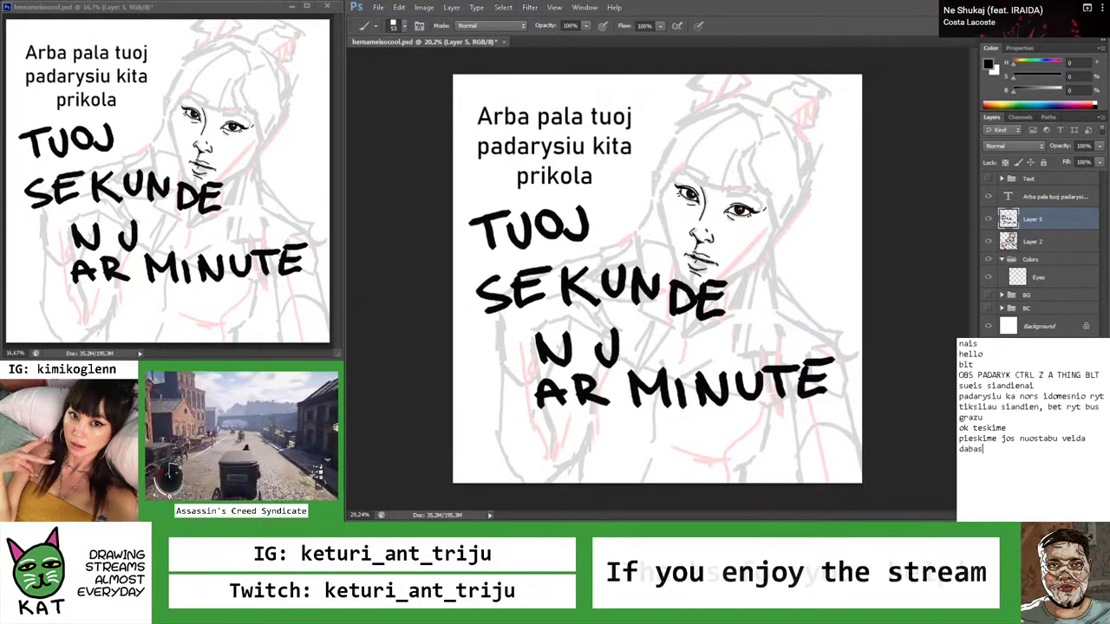
pyautogui.press('BackSpace')
pyautogui.write('r piesimeee')
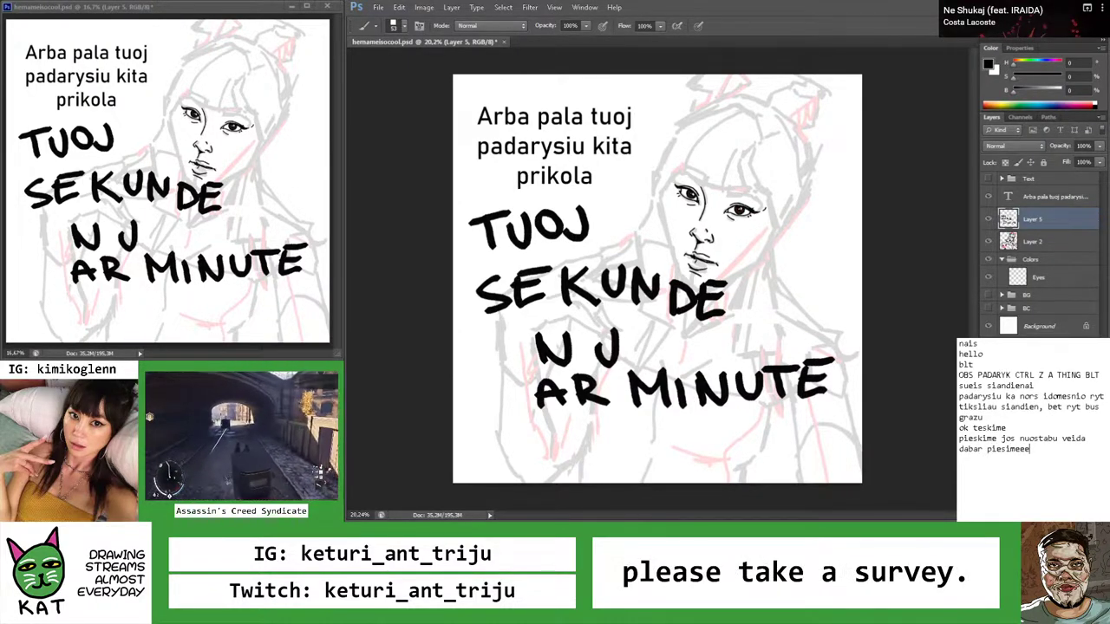
pyautogui.press('Return')
pyautogui.write('jos jawline (nemo')
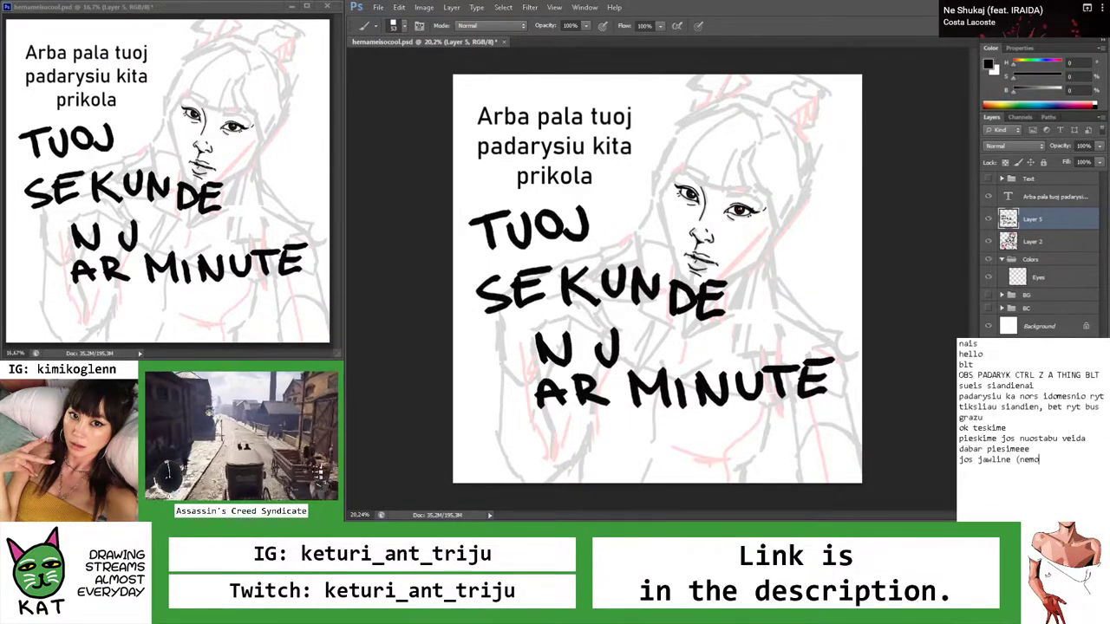
pyautogui.write('ku lietuviskai')
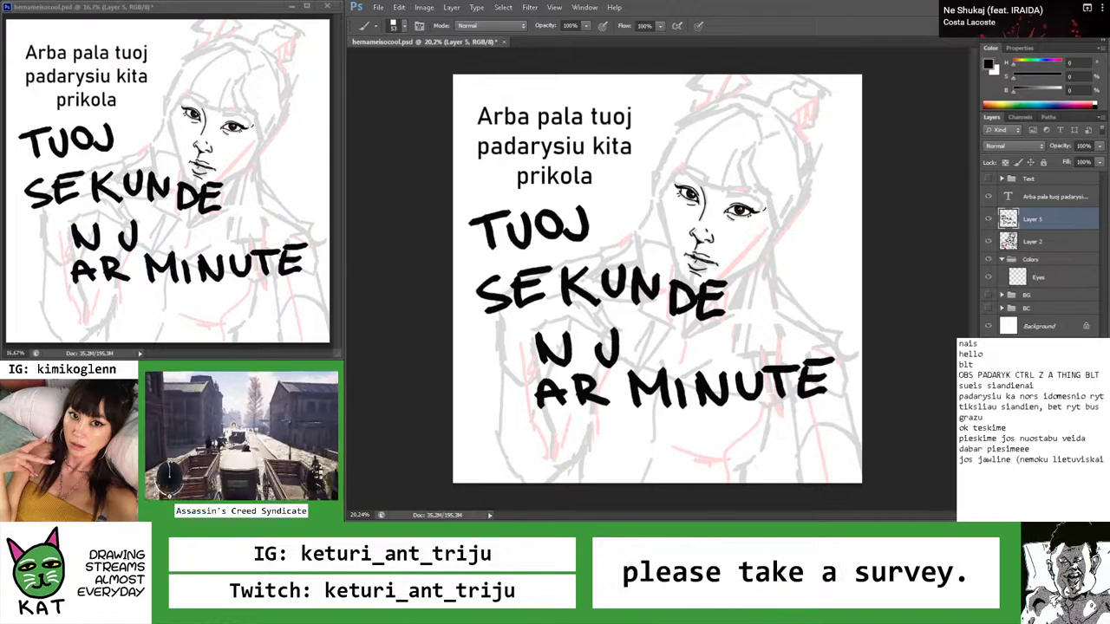
# Switch to Photoshop, erase the handwritten message from Layer 5, and delete the "Arba pala tuoj padarysiu kita prikola" text layer
pyautogui.press('l')
pyautogui.moveTo(635, 215)
pyautogui.mouseDown()
pyautogui.moveTo(649, 260)
pyautogui.moveTo(698, 282)
pyautogui.moveTo(740, 274)
pyautogui.moveTo(868, 381)
pyautogui.moveTo(555, 468)
pyautogui.moveTo(441, 218)
pyautogui.moveTo(577, 196)
pyautogui.moveTo(637, 213)
pyautogui.mouseUp()
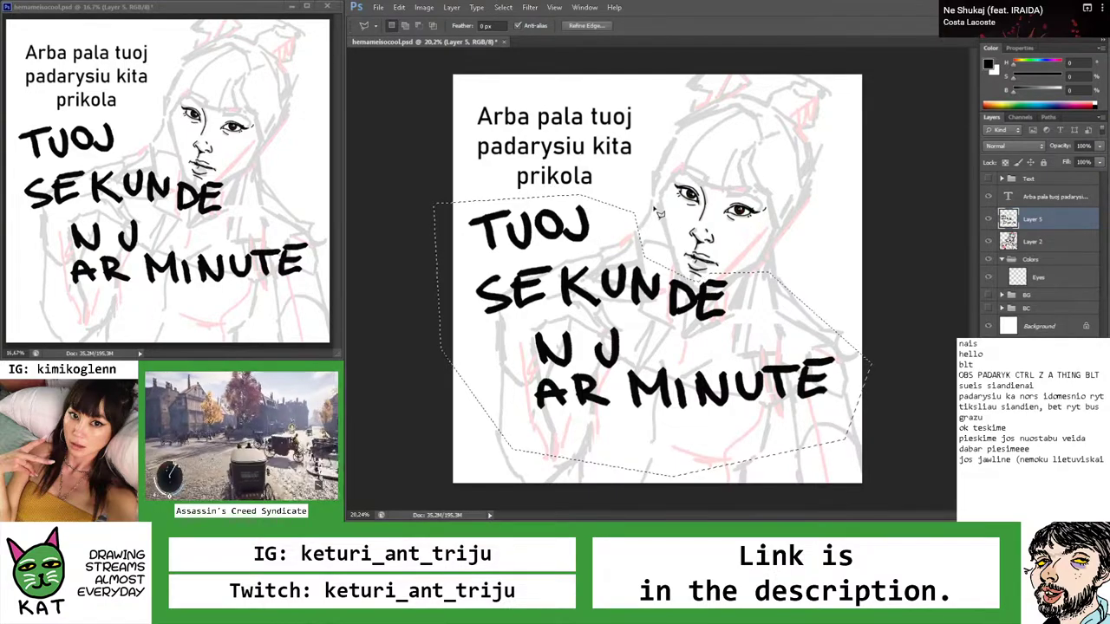
pyautogui.press('Delete')
pyautogui.hotkey('ctrl', 'd')
pyautogui.click(1045, 197)
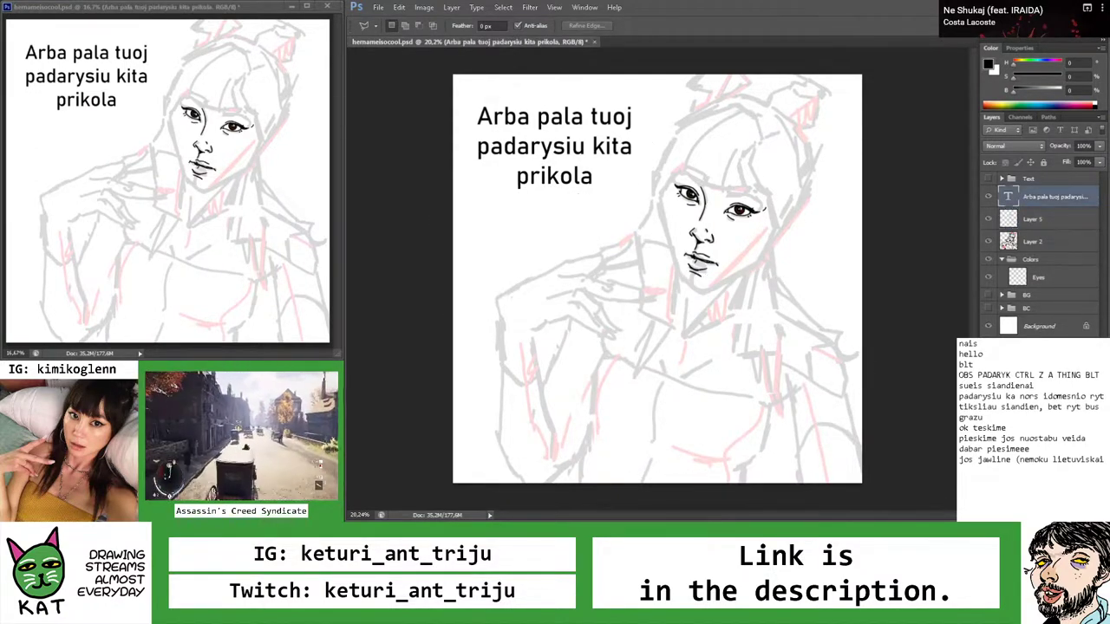
pyautogui.press('Delete')
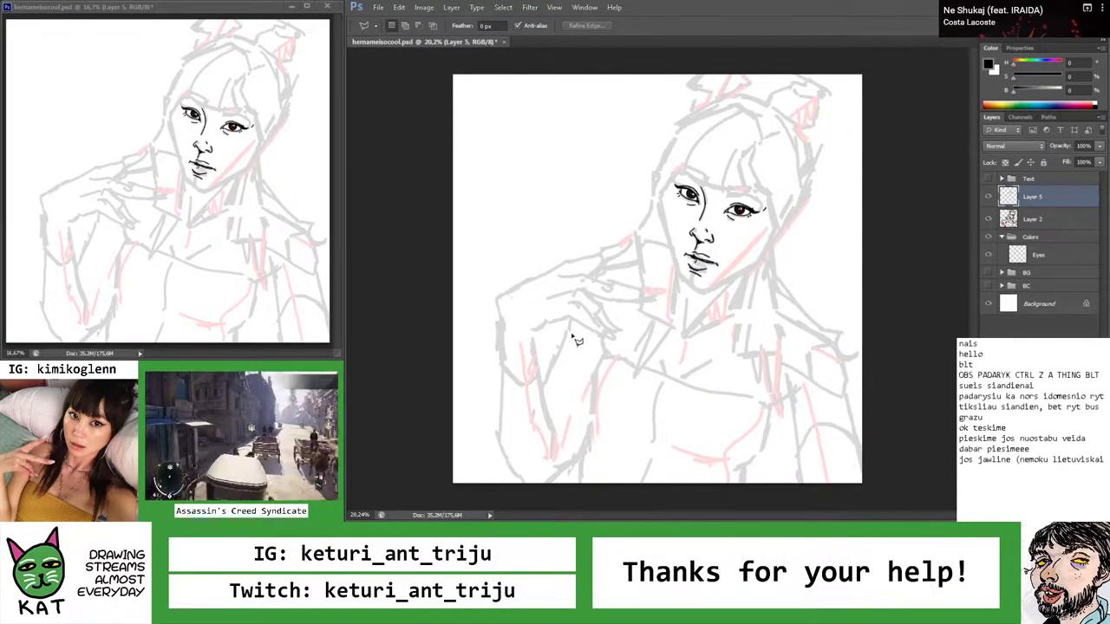
# Switch to Notepad and add "labai aciu kas ziurit btw", "ir srr uz ta pacia daina", "labai prikibo siandien" and "ok teskime" on new lines
pyautogui.press('z')
pyautogui.moveTo(662, 362); pyautogui.dragTo(663, 348)
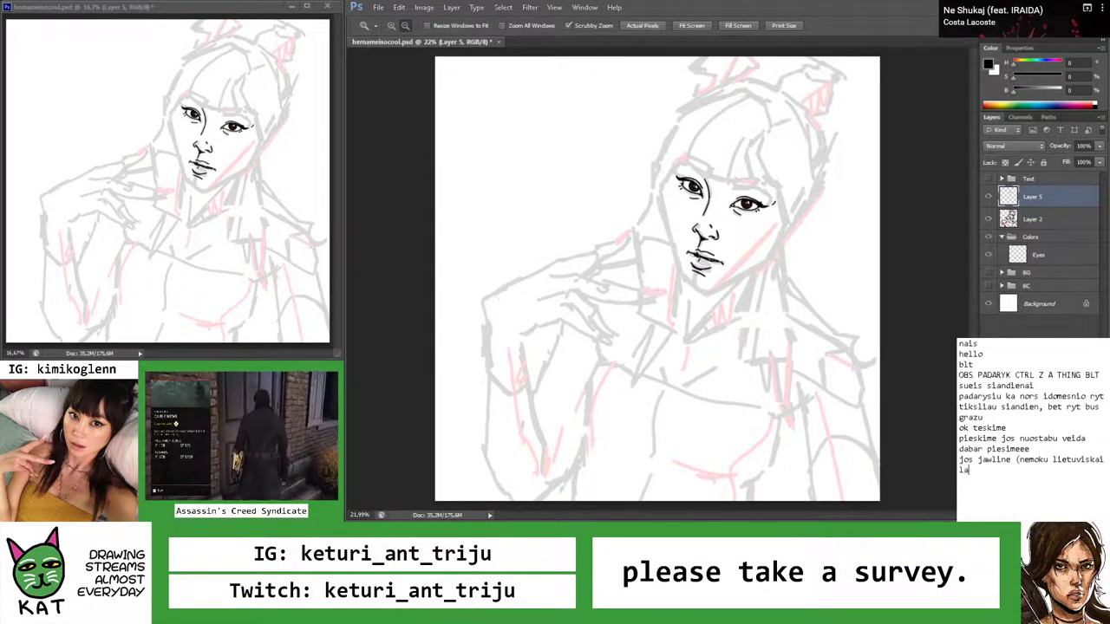
pyautogui.write('aciu kas ziurit ')
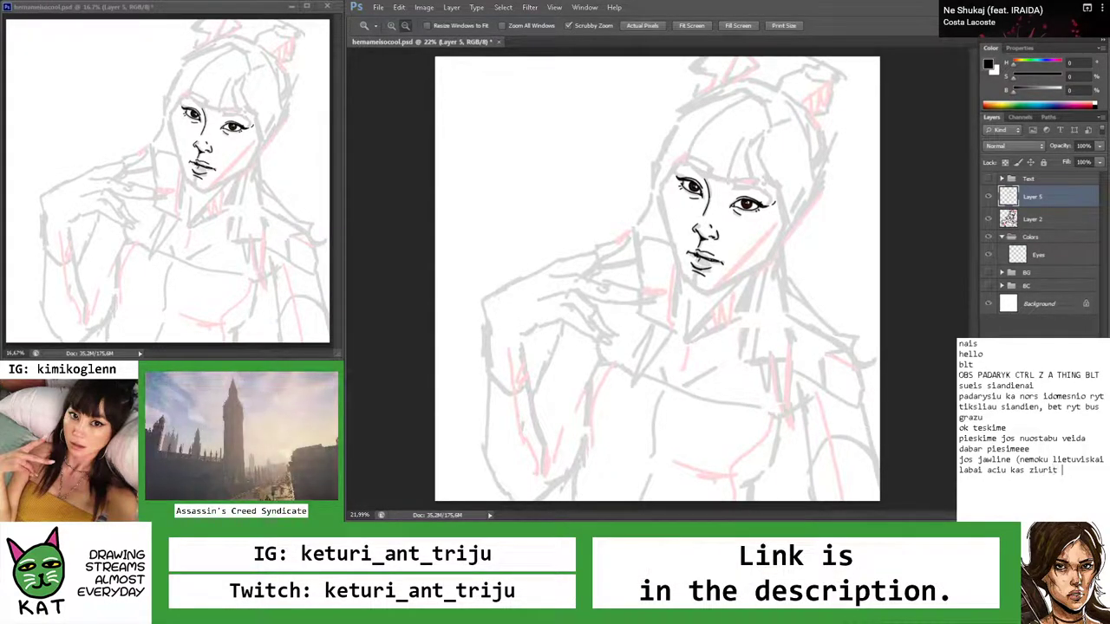
pyautogui.write('btw ir srr ')
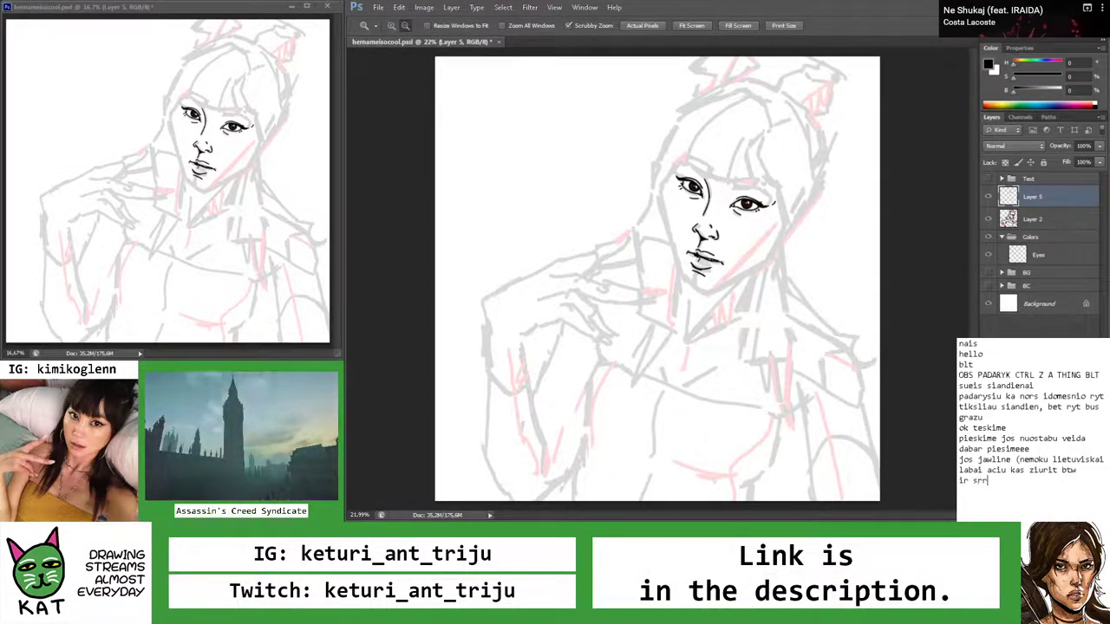
pyautogui.write('uz ta')
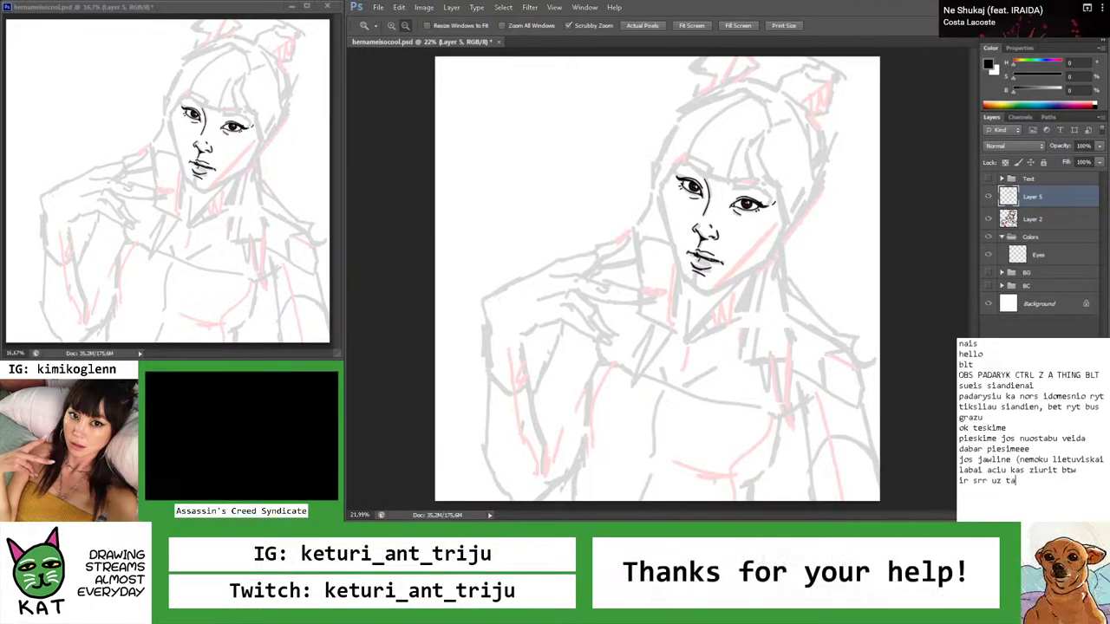
pyautogui.write(' pacia daina ')
pyautogui.write('labai prikib')
pyautogui.write('o siandie')
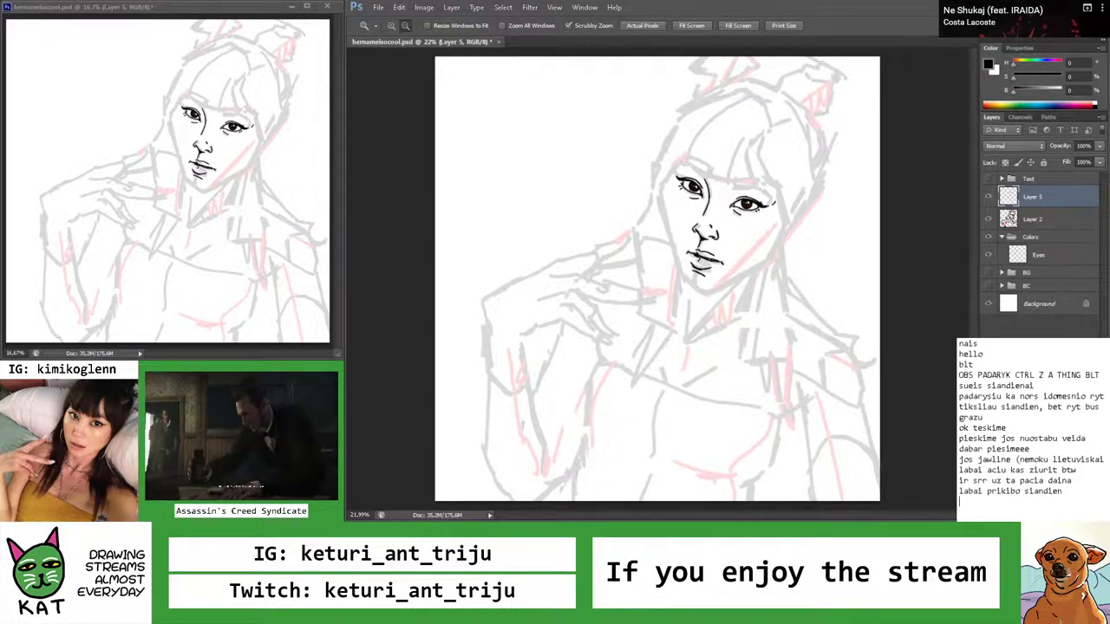
pyautogui.write('n')
pyautogui.press('Return')
pyautogui.write('ok teskime')
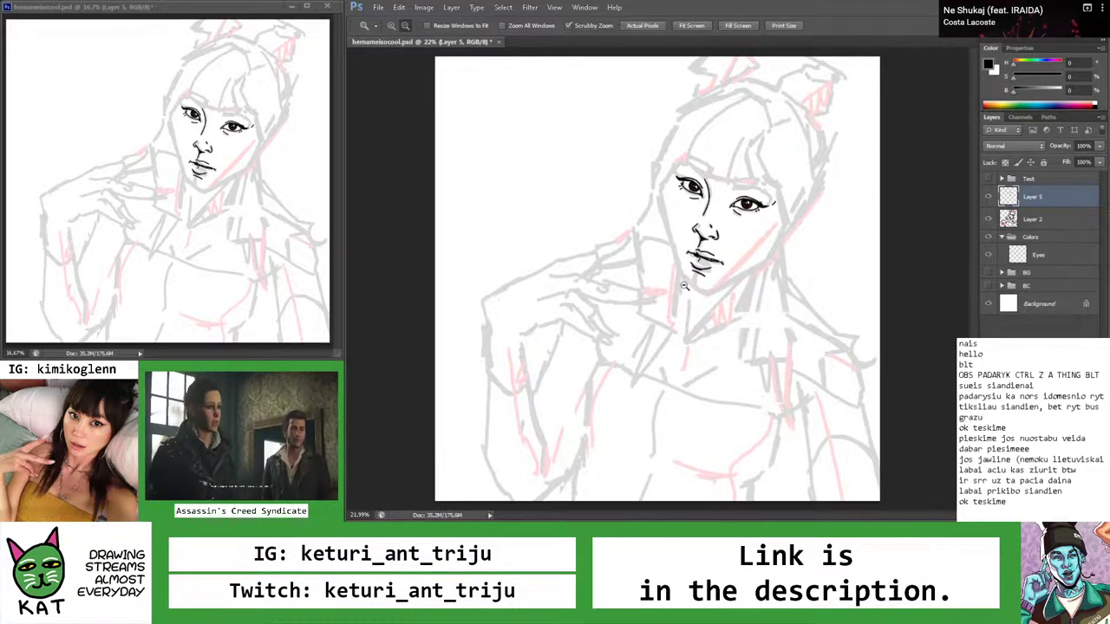
# Save the portrait in Photoshop and ink a short black stroke along the sketched jaw beside the lower lip
pyautogui.hotkey('ctrl', 's')
pyautogui.moveTo(731, 280); pyautogui.dragTo(720, 277)
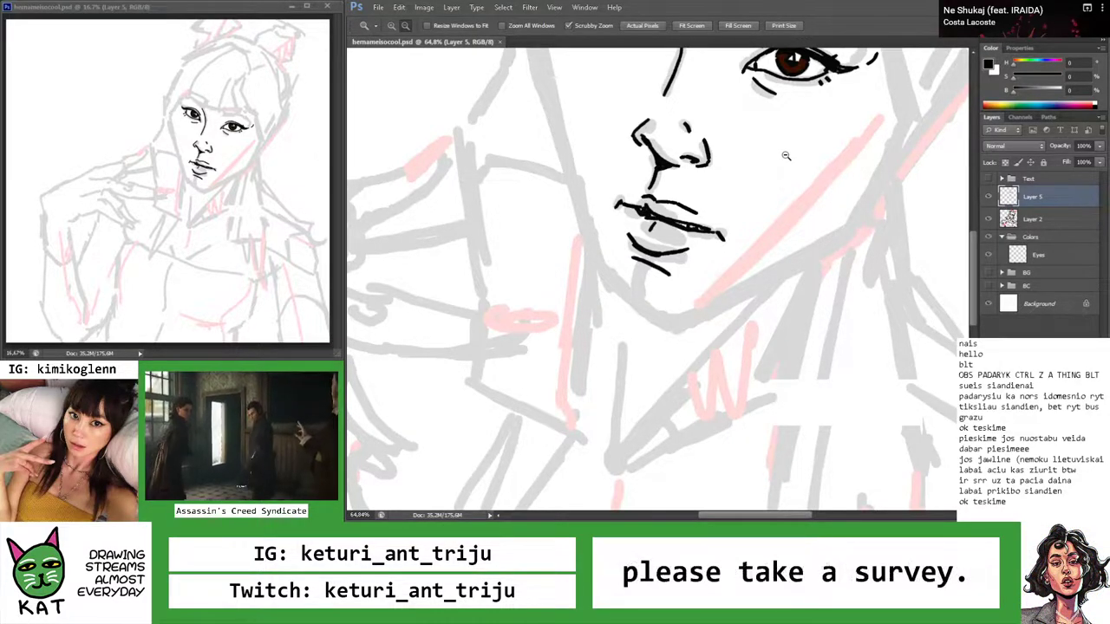
pyautogui.moveTo(676, 292)
pyautogui.mouseDown()
pyautogui.moveTo(652, 294)
pyautogui.moveTo(664, 299)
pyautogui.moveTo(646, 251)
pyautogui.moveTo(653, 230)
pyautogui.moveTo(681, 240)
pyautogui.mouseUp()
pyautogui.press('r')
pyautogui.press('b')
pyautogui.scroll(3, 657, 222)
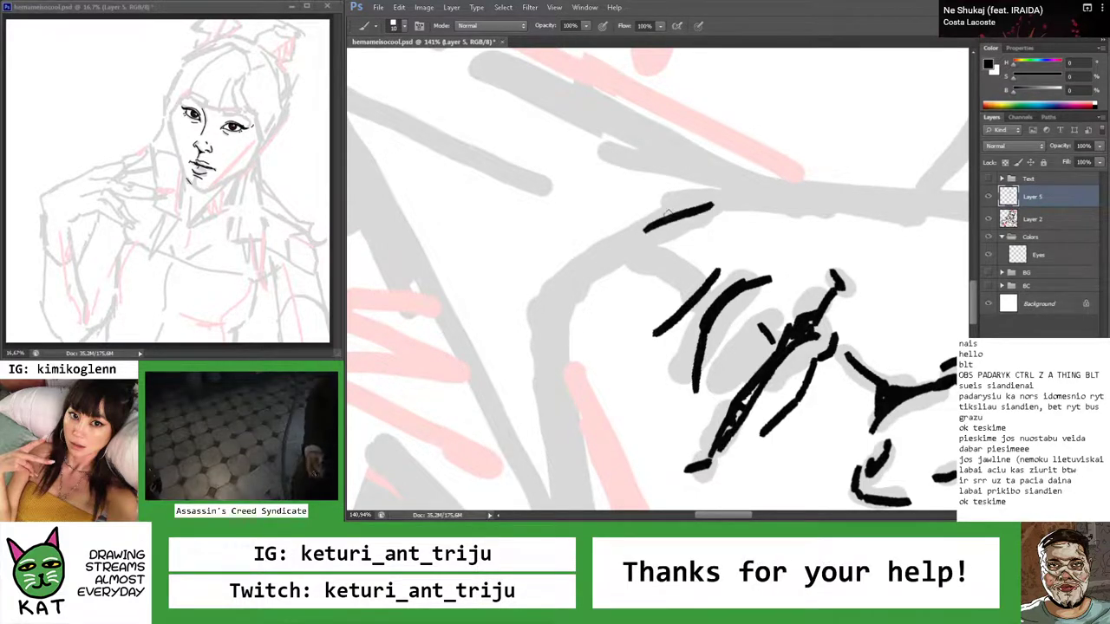
# Continue the jaw contour with a second black stroke down to the chin, ending in a small dot
pyautogui.press('Escape')
pyautogui.press('z')
pyautogui.moveTo(664, 222)
pyautogui.mouseDown()
pyautogui.moveTo(601, 240)
pyautogui.moveTo(676, 284)
pyautogui.moveTo(734, 280)
pyautogui.moveTo(693, 216)
pyautogui.moveTo(659, 213)
pyautogui.moveTo(626, 235)
pyautogui.moveTo(704, 200)
pyautogui.mouseUp()
pyautogui.press('r')
pyautogui.press('b')
pyautogui.moveTo(717, 118)
pyautogui.mouseDown()
pyautogui.moveTo(708, 193)
pyautogui.moveTo(738, 168)
pyautogui.moveTo(682, 179)
pyautogui.moveTo(735, 245)
pyautogui.mouseUp()
pyautogui.press('z')
pyautogui.moveTo(739, 283); pyautogui.dragTo(711, 287)
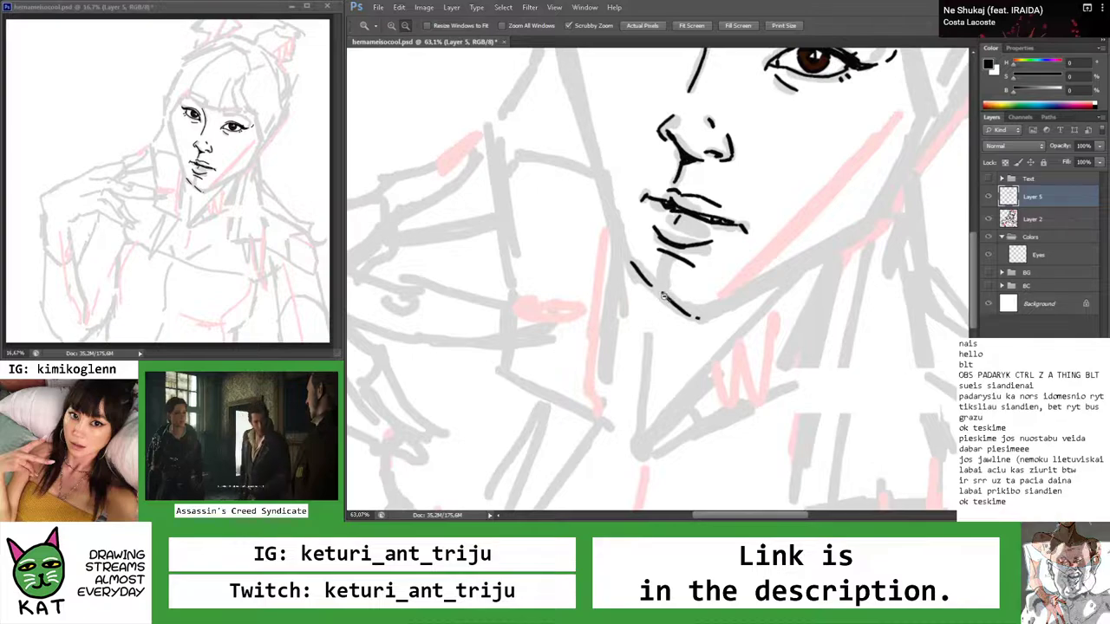
# Select the upper of the two jaw strokes, adjust it with Free Transform, and clear the selection
pyautogui.moveTo(665, 284); pyautogui.dragTo(681, 285)
pyautogui.press('m')
pyautogui.moveTo(608, 246)
pyautogui.mouseDown()
pyautogui.moveTo(652, 303)
pyautogui.moveTo(648, 295)
pyautogui.mouseUp()
pyautogui.hotkey('ctrl', 't')
pyautogui.press('Return')
pyautogui.press('v')
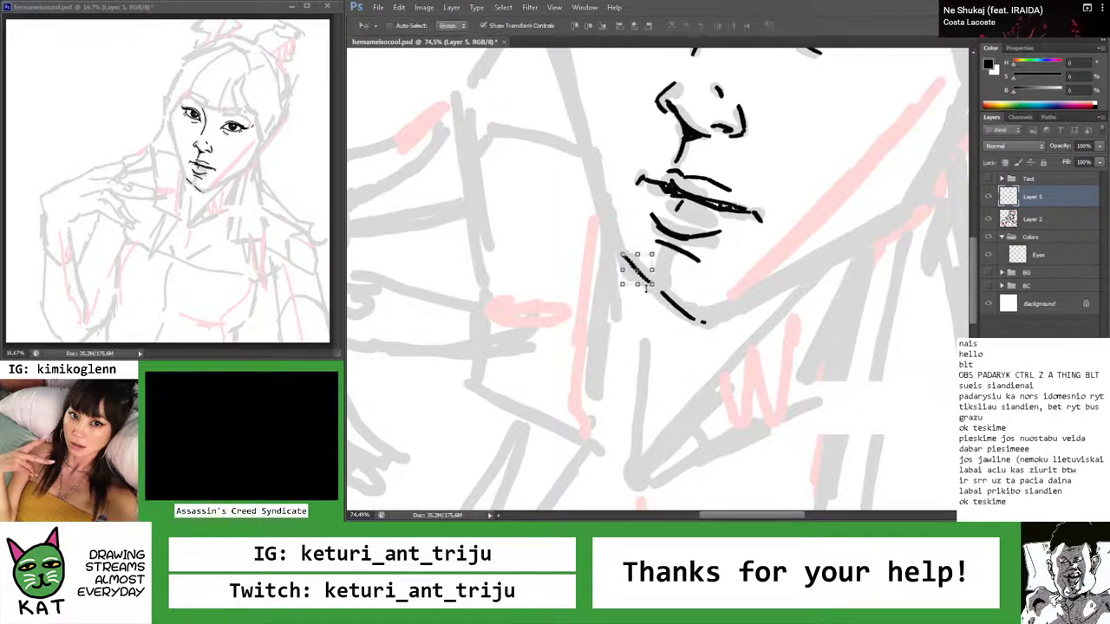
pyautogui.hotkey('ctrl', 'd')
# Touch up the upper jaw stroke beside the lower lip with the Brush tool
pyautogui.press('z')
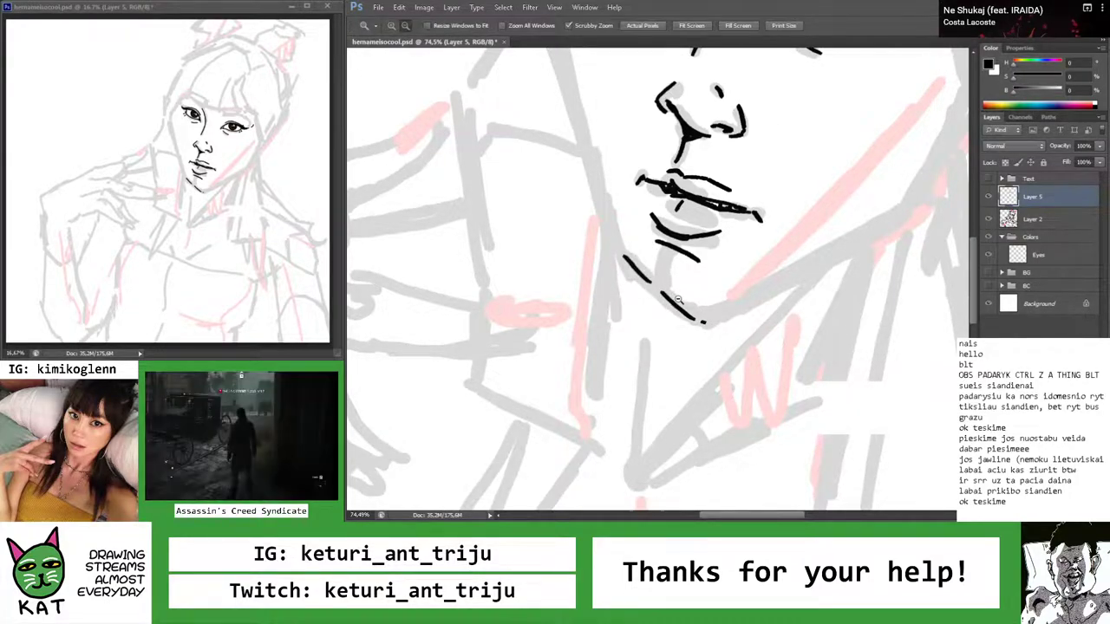
pyautogui.moveTo(720, 296); pyautogui.dragTo(692, 301)
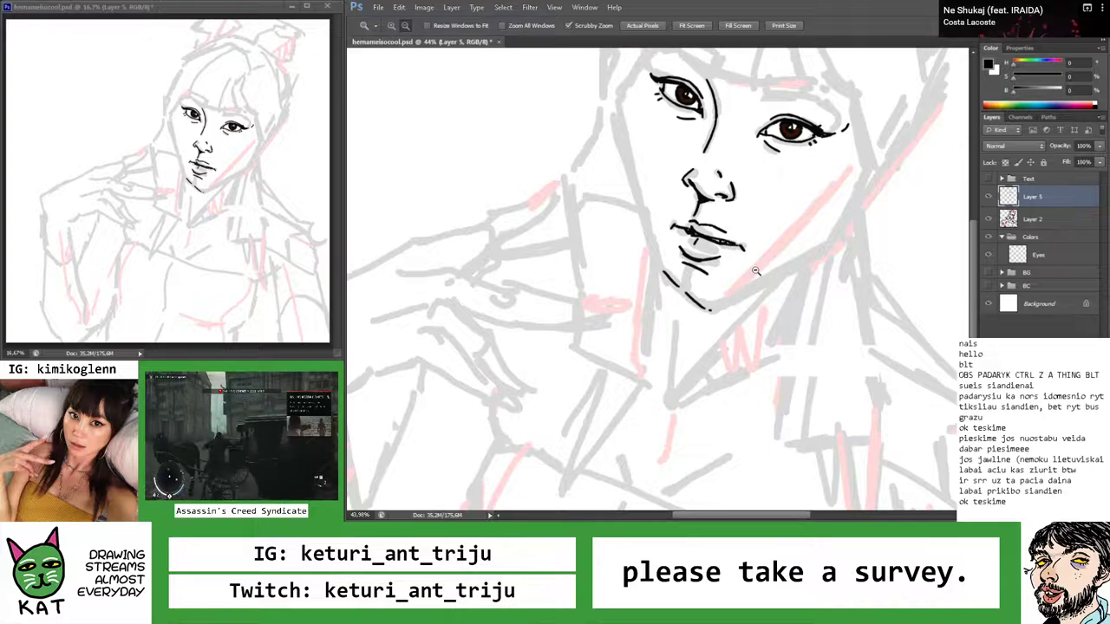
pyautogui.moveTo(745, 275); pyautogui.dragTo(802, 278)
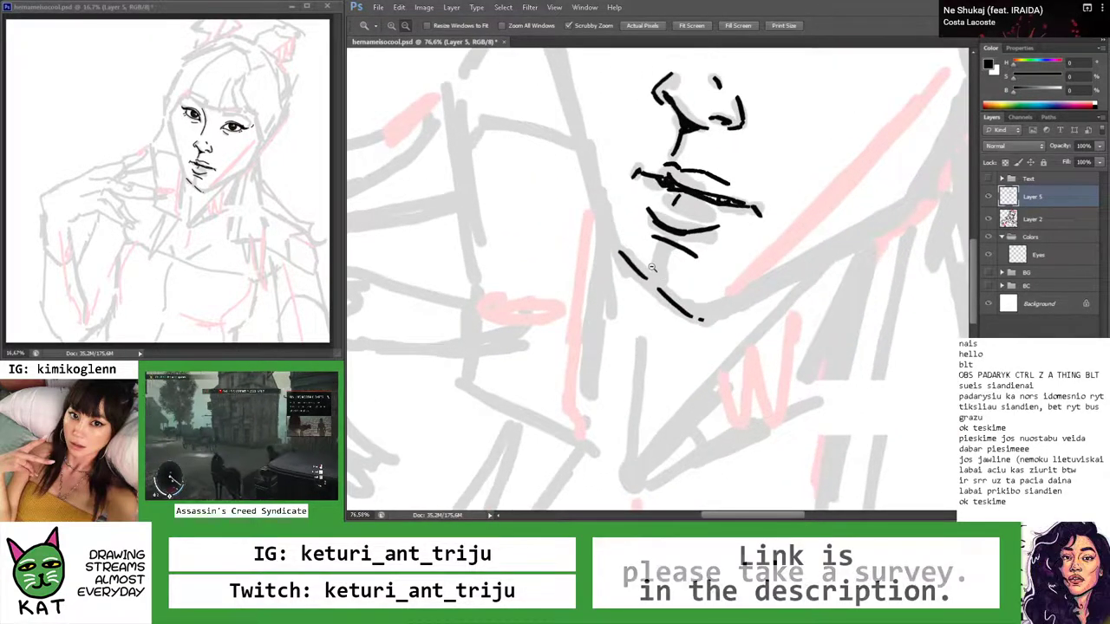
pyautogui.moveTo(642, 248); pyautogui.dragTo(712, 213)
pyautogui.press('b')
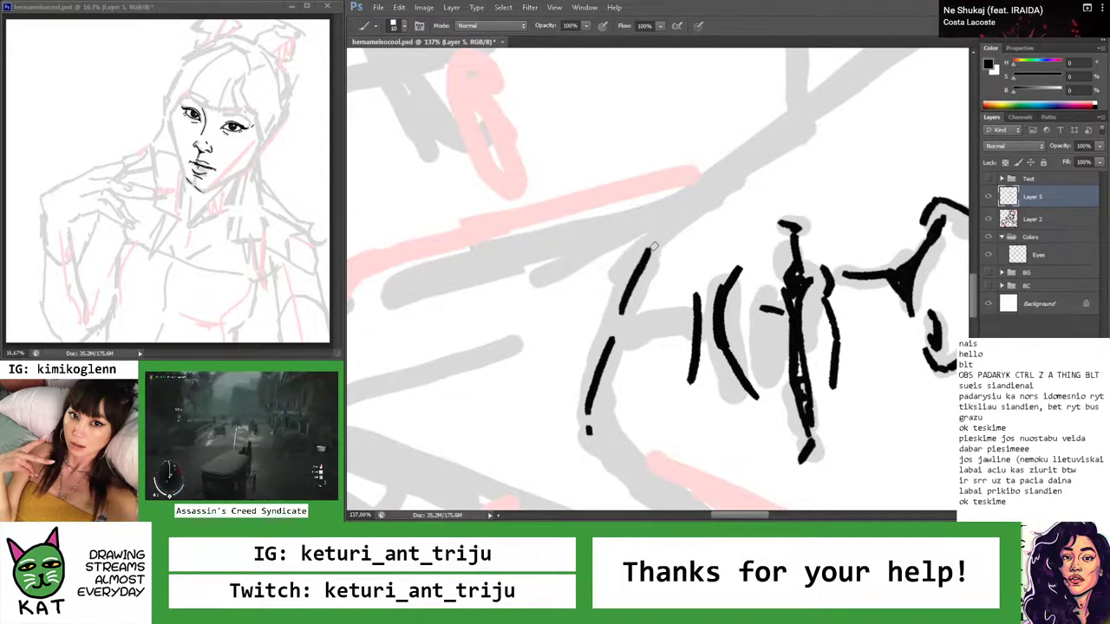
pyautogui.press('z')
pyautogui.moveTo(681, 218)
pyautogui.mouseDown()
pyautogui.moveTo(744, 166)
pyautogui.moveTo(668, 215)
pyautogui.moveTo(610, 228)
pyautogui.mouseUp()
# Lasso the lower chin stroke with its dot, rotate it by -7.5 degrees with Free Transform, and save the file
pyautogui.moveTo(665, 281); pyautogui.dragTo(729, 297)
pyautogui.press('l')
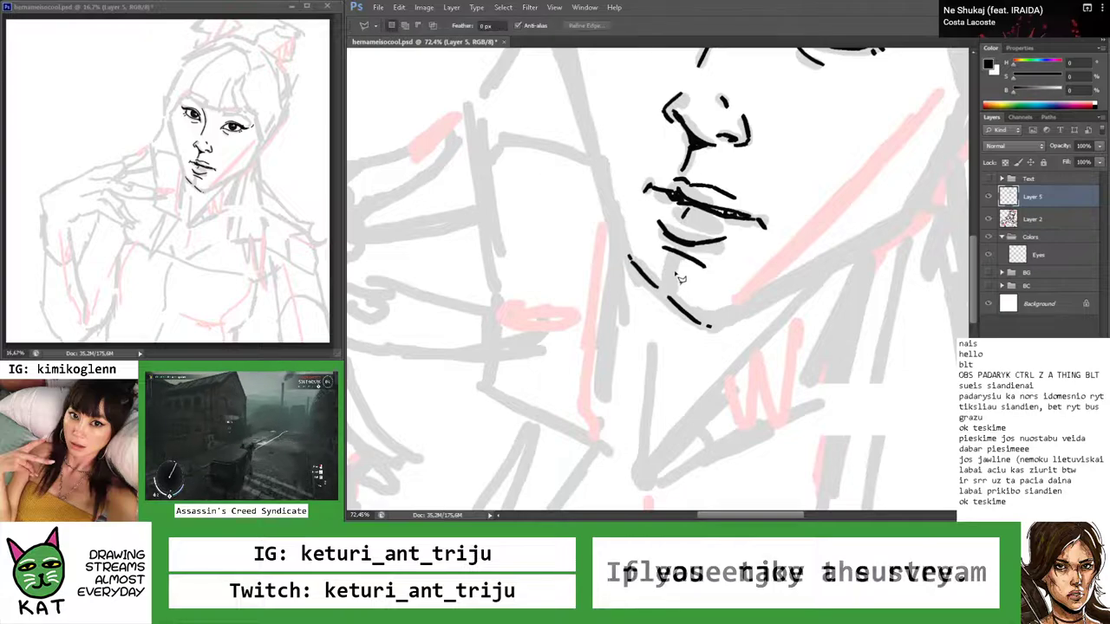
pyautogui.click(670, 281)
pyautogui.click(651, 311)
pyautogui.click(660, 333)
pyautogui.click(705, 349)
pyautogui.click(734, 333)
pyautogui.doubleClick(733, 309)
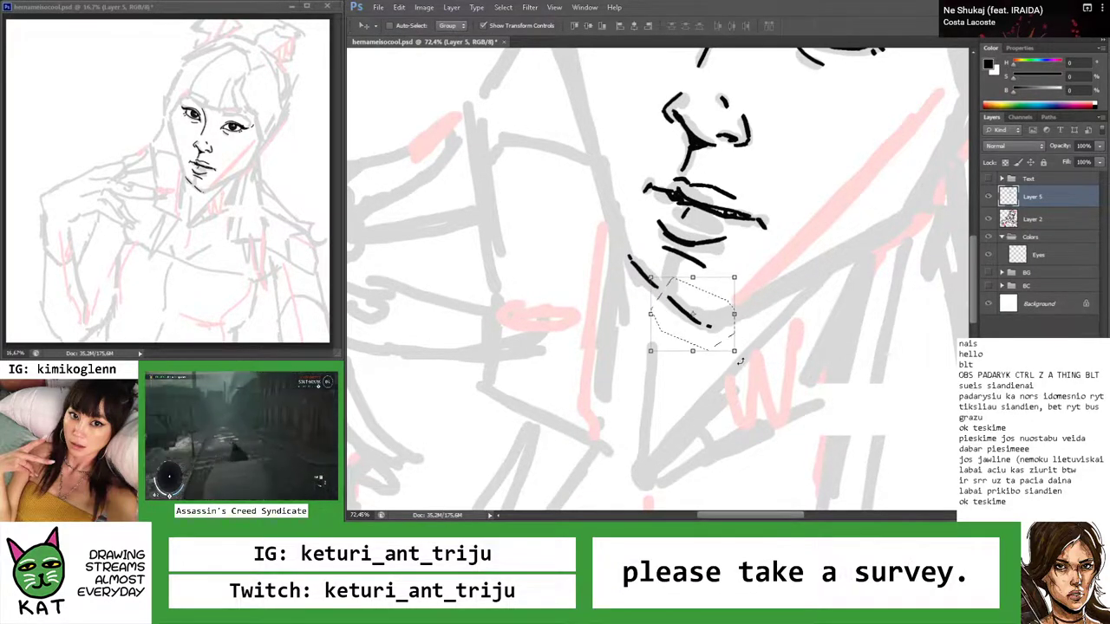
pyautogui.hotkey('ctrl', 't')
pyautogui.moveTo(738, 343); pyautogui.dragTo(710, 334)
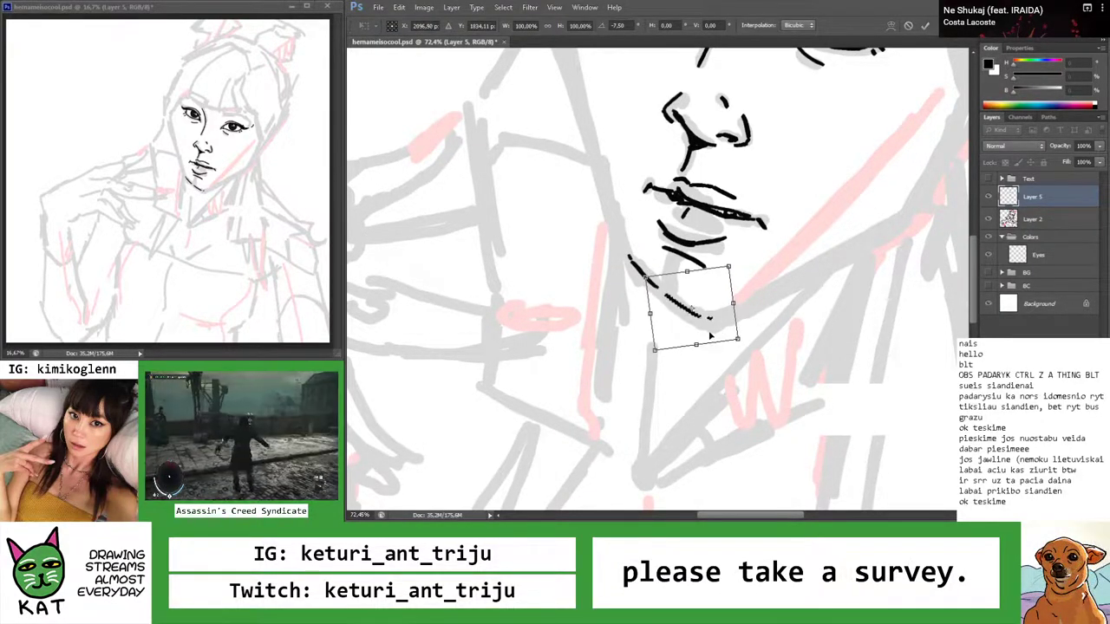
pyautogui.press('Return')
pyautogui.press('z')
pyautogui.moveTo(706, 325); pyautogui.dragTo(733, 326)
pyautogui.hotkey('ctrl', 's')
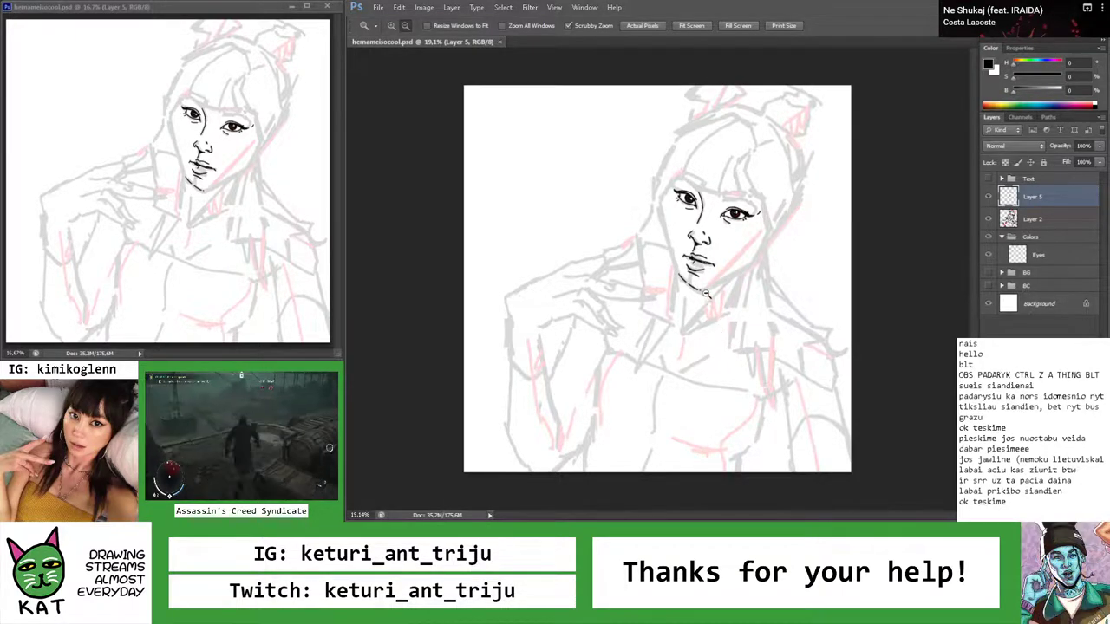
# Lasso the inked jaw line below the mouth and fine-tune its placement with Free Transform
pyautogui.moveTo(708, 298); pyautogui.dragTo(741, 315)
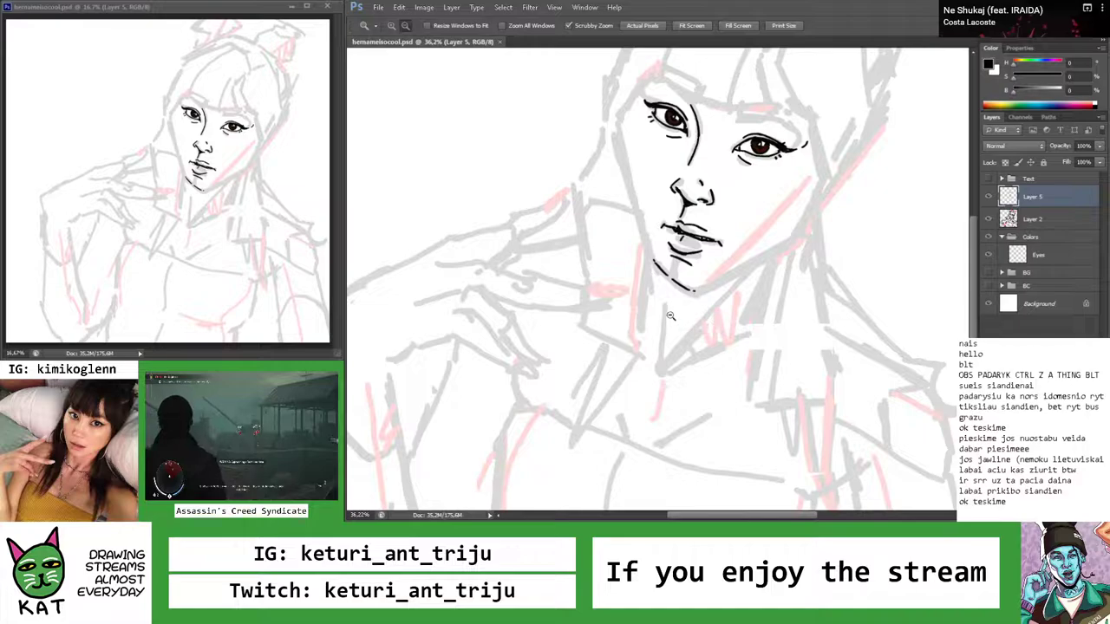
pyautogui.moveTo(659, 267); pyautogui.dragTo(693, 276)
pyautogui.press('l')
pyautogui.moveTo(616, 243)
pyautogui.mouseDown()
pyautogui.moveTo(653, 323)
pyautogui.moveTo(696, 278)
pyautogui.mouseUp()
pyautogui.press('v')
pyautogui.hotkey('ctrl', 't')
pyautogui.moveTo(698, 326); pyautogui.dragTo(703, 328)
pyautogui.press('Return')
pyautogui.press('z')
pyautogui.moveTo(751, 297)
pyautogui.mouseDown()
pyautogui.moveTo(676, 310)
pyautogui.moveTo(716, 318)
pyautogui.mouseUp()
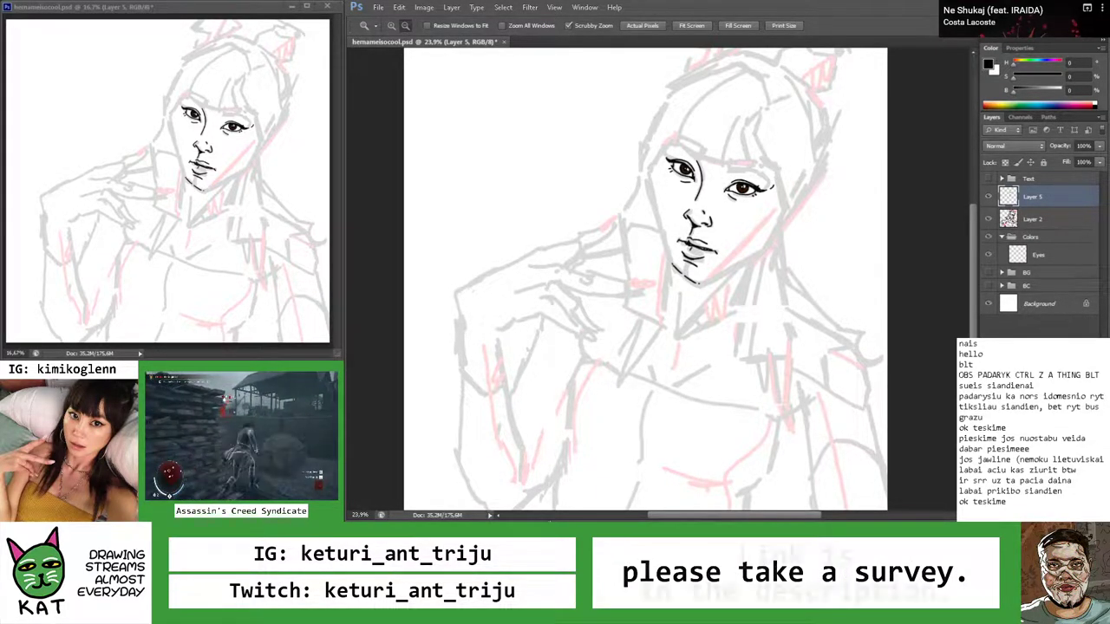
# Switch to Notepad and replace all the notes with the lines "pala" and "padarykime piesimo ASMR"
pyautogui.moveTo(1008, 502); pyautogui.dragTo(959, 343)
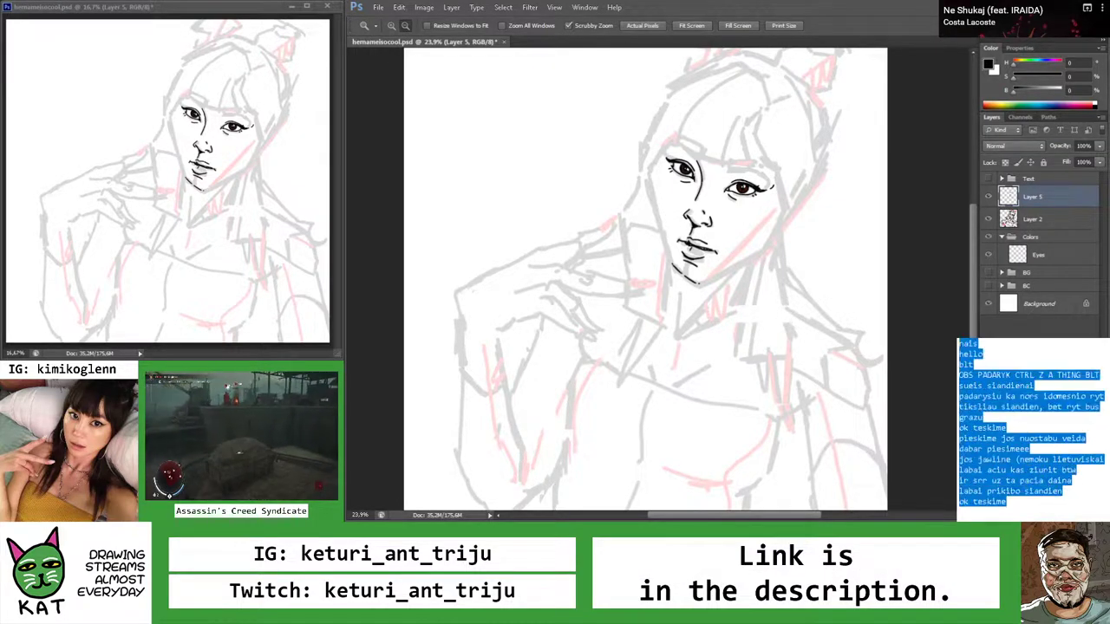
pyautogui.write('pala')
pyautogui.press('Return')
pyautogui.write('padarykime piesim')
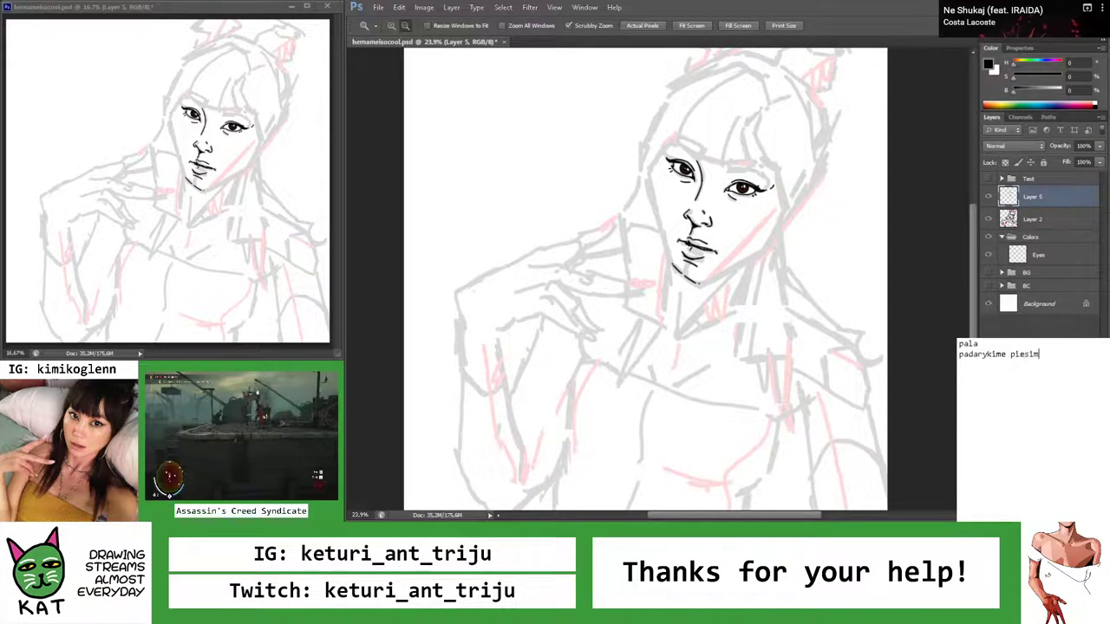
pyautogui.write('o ASMR')
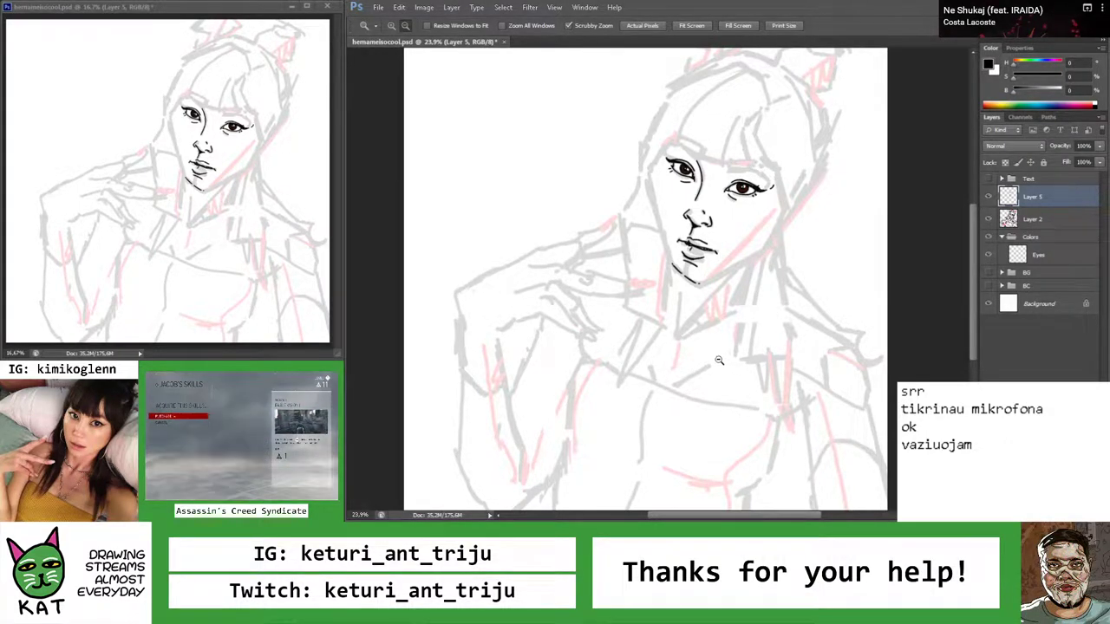
# Add the line "jei uzpersiu srr" beneath "vaziuojam" in the notes
pyautogui.click(719, 264)
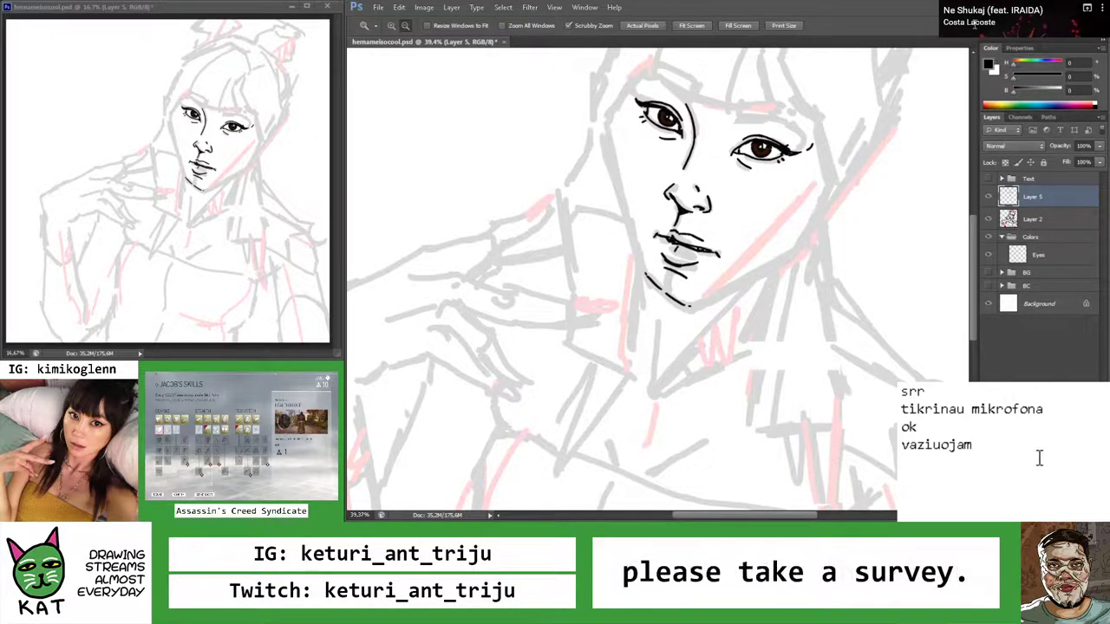
pyautogui.write('jei ')
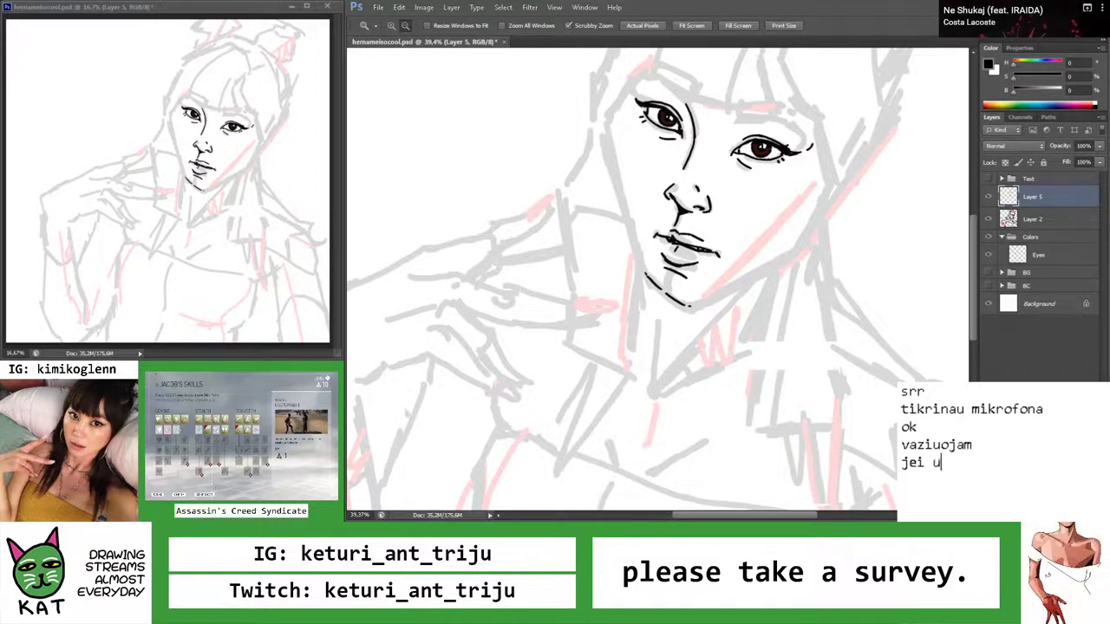
pyautogui.write('uzpersiu srr')
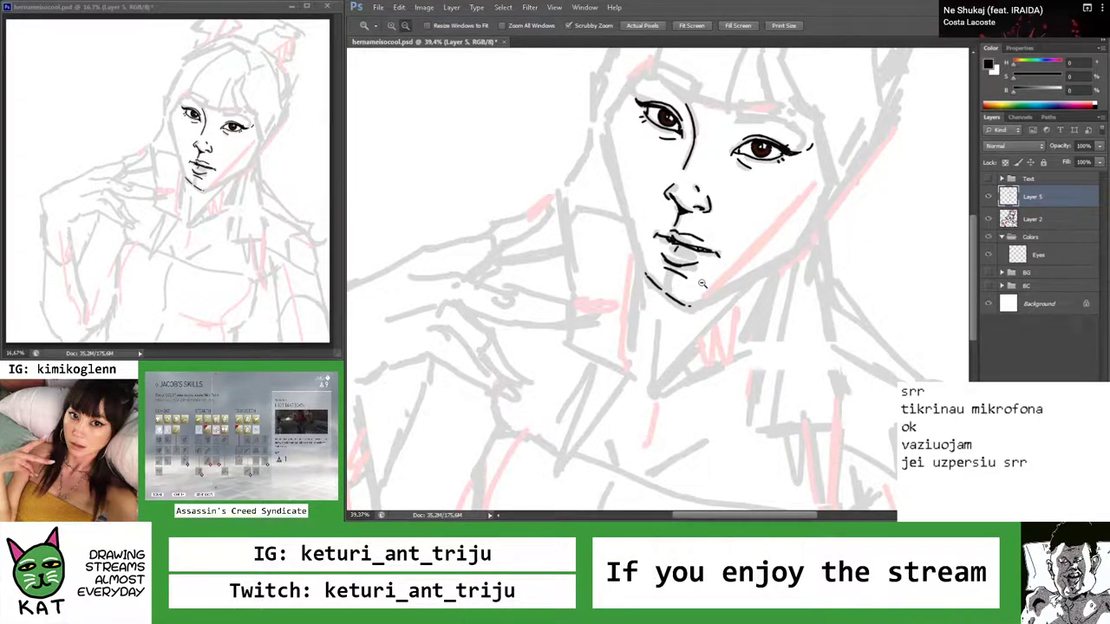
# Ink the jawline segment beside the mouth on the left of the face, extending the chin line up toward the cheek
pyautogui.moveTo(726, 264); pyautogui.dragTo(743, 287)
pyautogui.press('r')
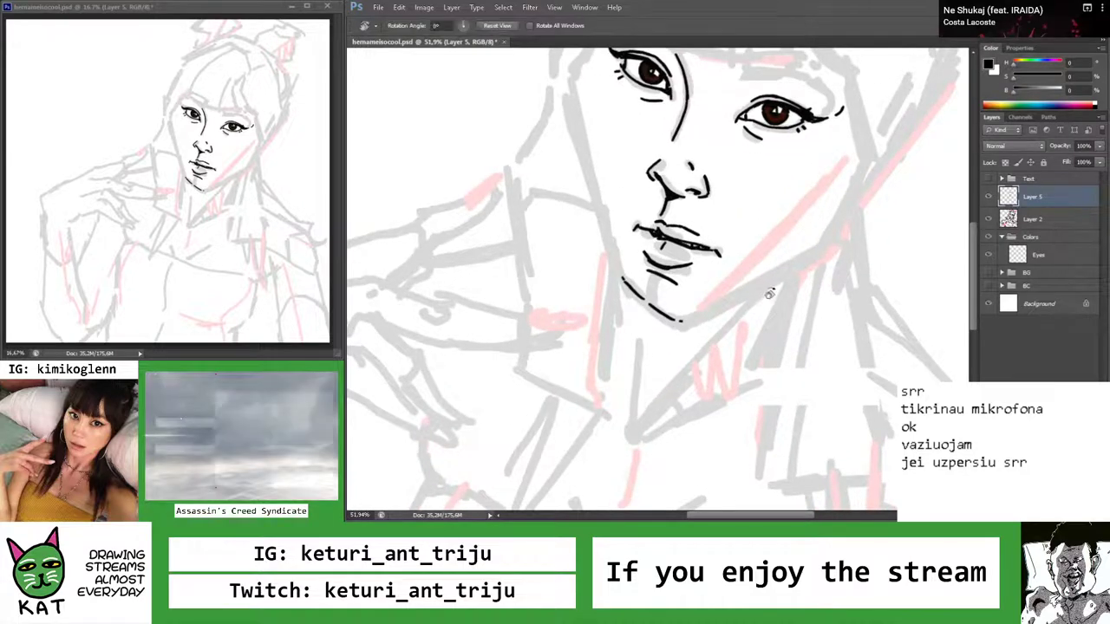
pyautogui.moveTo(672, 152); pyautogui.dragTo(682, 257)
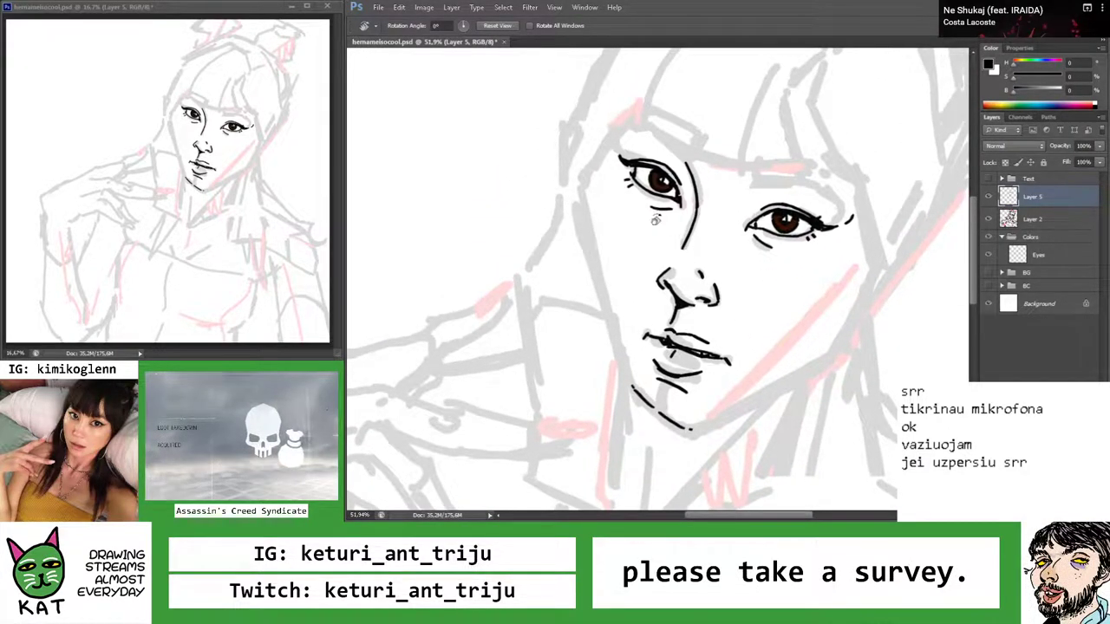
pyautogui.press('z')
pyautogui.moveTo(630, 370)
pyautogui.mouseDown()
pyautogui.moveTo(653, 379)
pyautogui.moveTo(620, 356)
pyautogui.moveTo(626, 257)
pyautogui.moveTo(605, 249)
pyautogui.moveTo(598, 260)
pyautogui.mouseUp()
pyautogui.press('r')
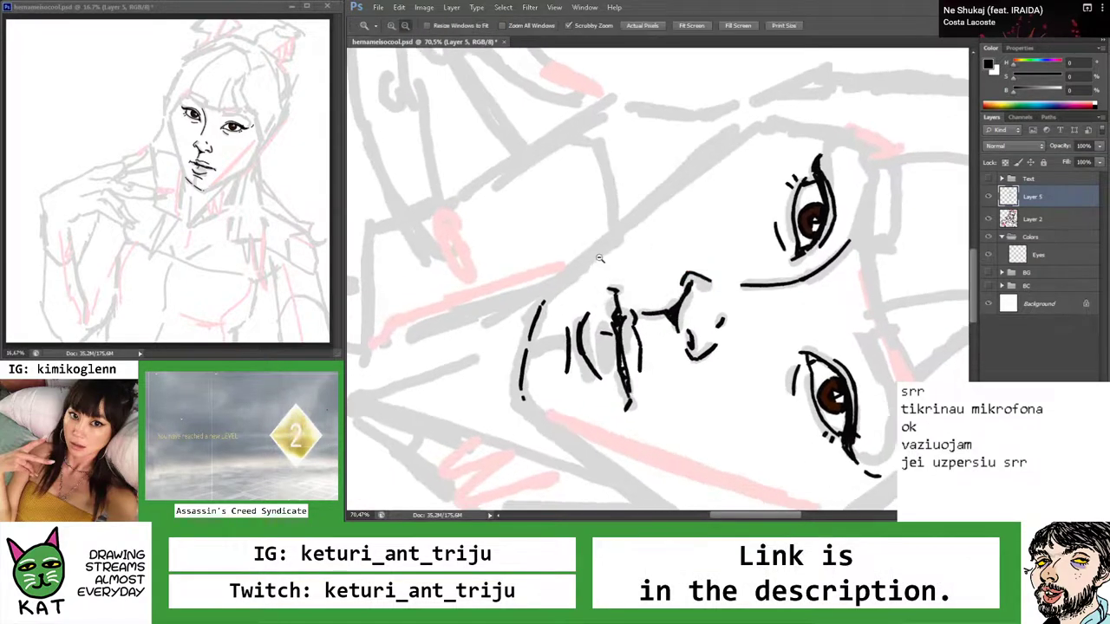
pyautogui.press('b')
pyautogui.moveTo(532, 306); pyautogui.dragTo(620, 240)
pyautogui.hotkey('ctrl', 'z')
pyautogui.moveTo(530, 308)
pyautogui.mouseDown()
pyautogui.moveTo(618, 240)
pyautogui.moveTo(582, 263)
pyautogui.mouseUp()
pyautogui.press('z')
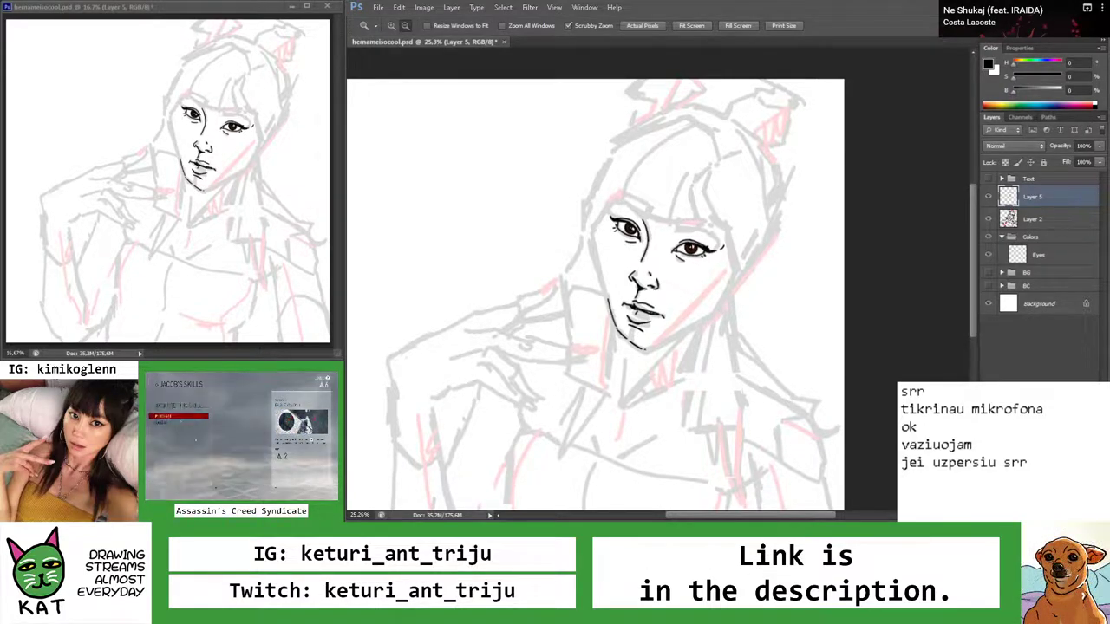
# Switch to Notepad and add the lines "sueis" and "rytojui sutvarkysiu po streamo" beneath "jei uzpersiu srr"
pyautogui.press('Return')
pyautogui.write('sue')
pyautogui.write('rytoj')
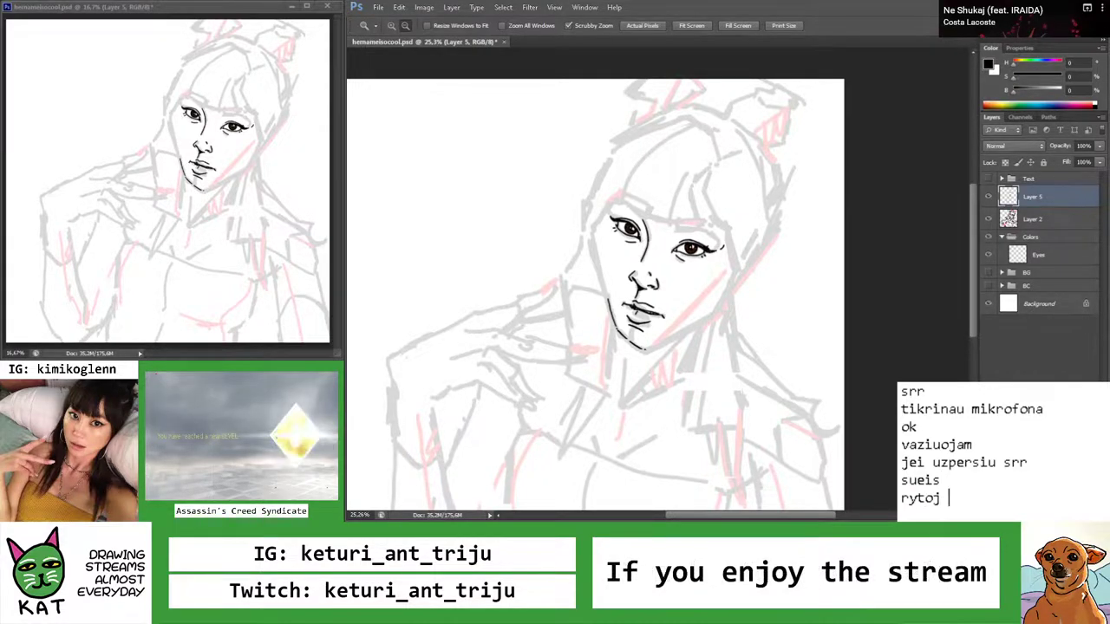
pyautogui.write(' sut')
pyautogui.press('BackSpace')
pyautogui.press('BackSpace')
pyautogui.press('BackSpace')
pyautogui.press('BackSpace')
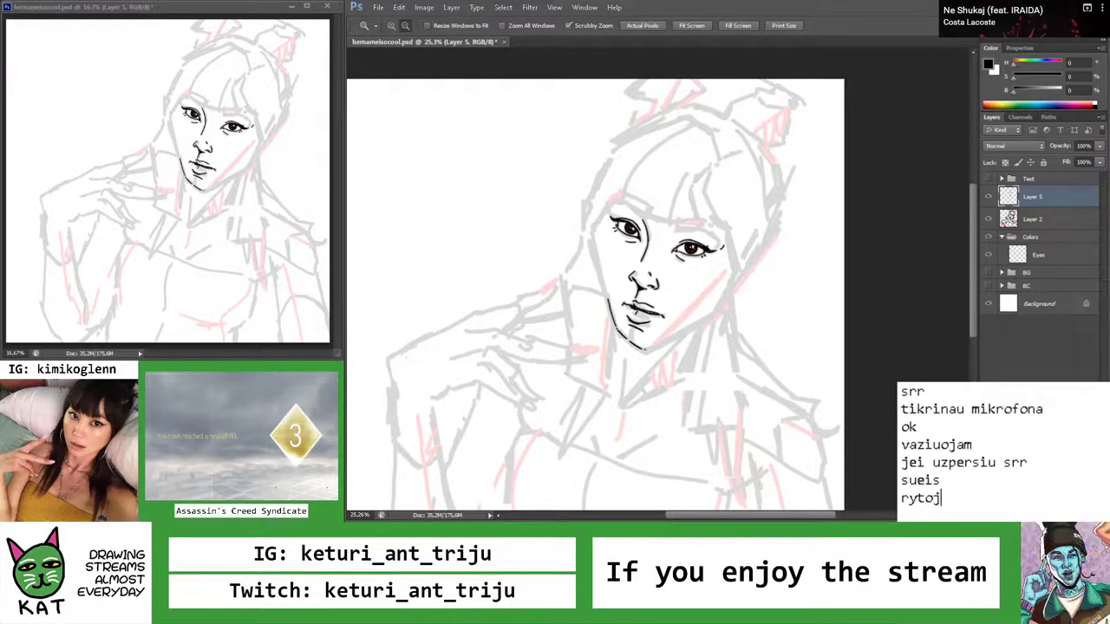
pyautogui.write('ui sutvarkysiu p')
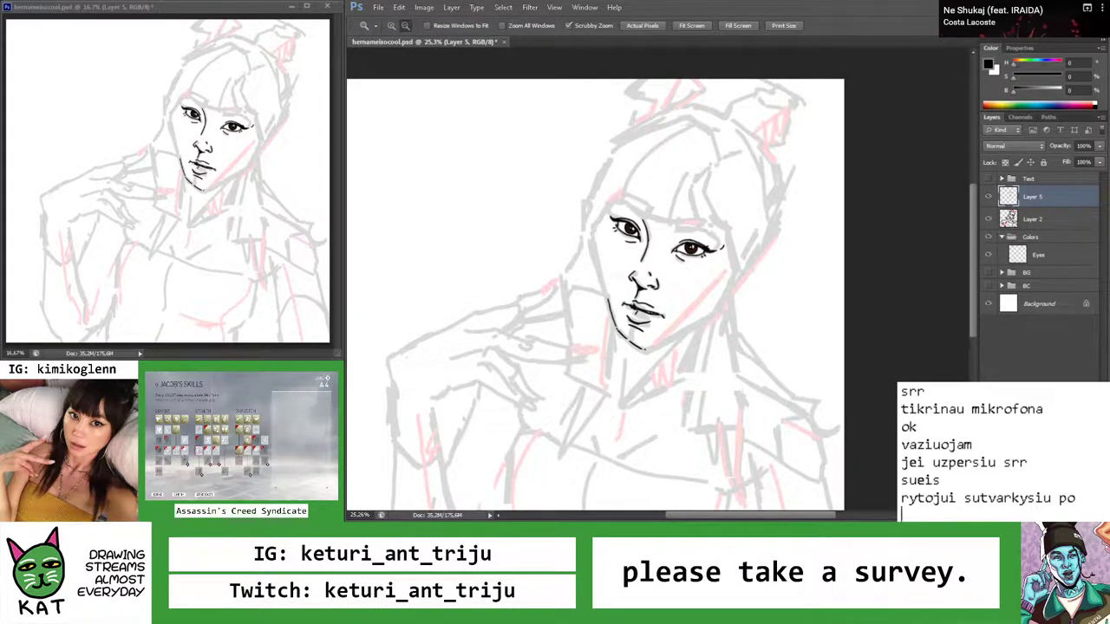
pyautogui.write('o')
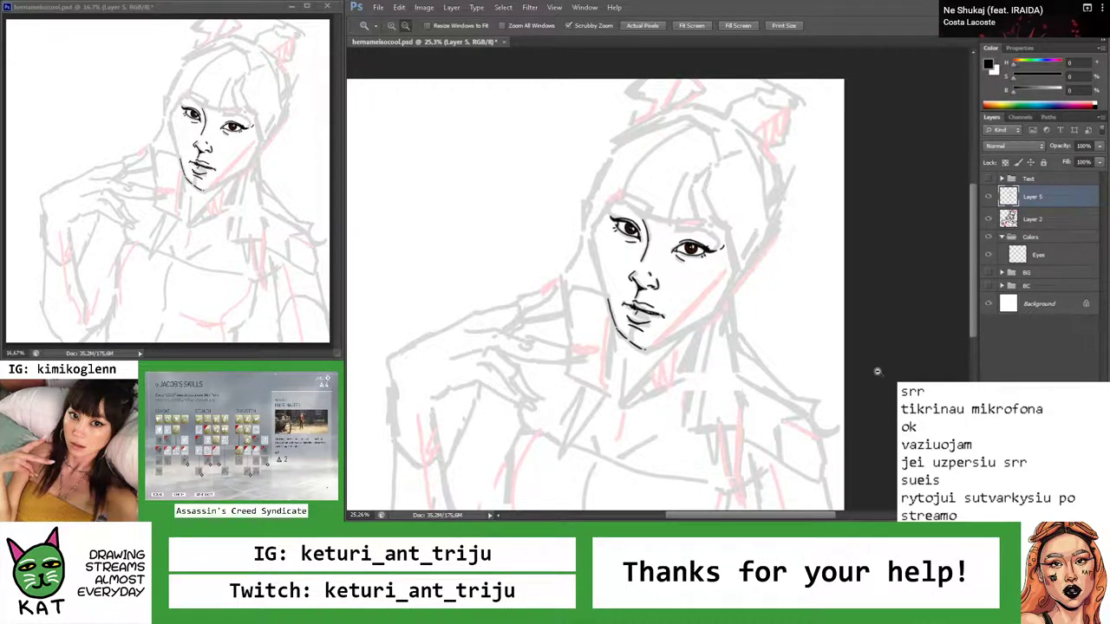
# Replace all the notes with the lines "ar ok paskui", "krc", "isjungiu mikrofona", "rytojui bus sutvarkyta" and "okokok"
pyautogui.hotkey('ctrl', 'a')
pyautogui.write('ar ')
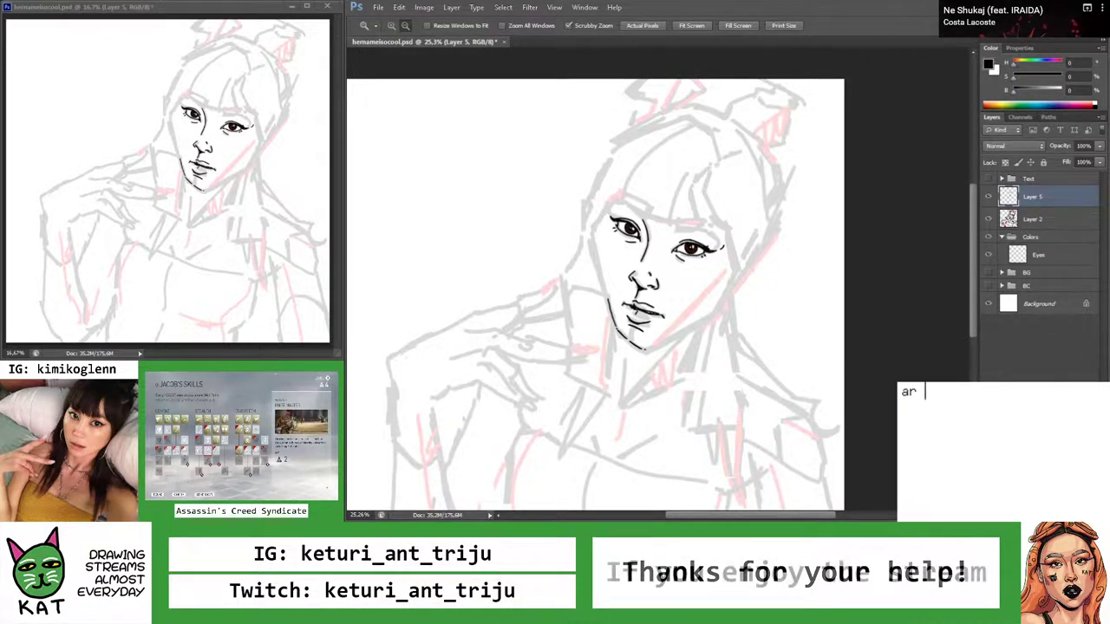
pyautogui.write('ok paskui k')
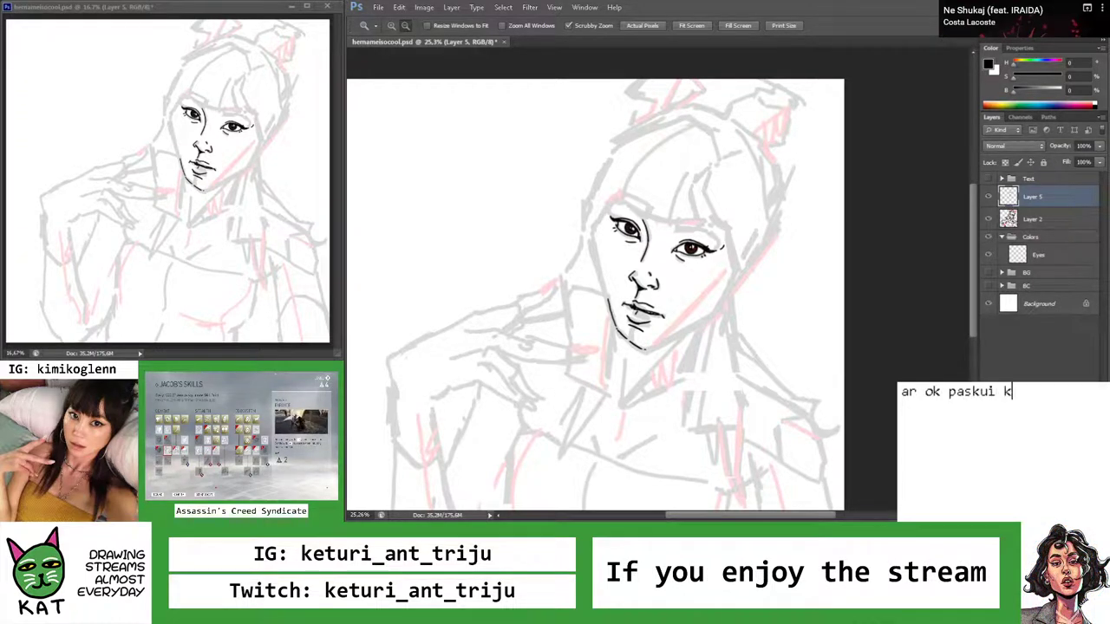
pyautogui.write('rc isjungiu mikrofona')
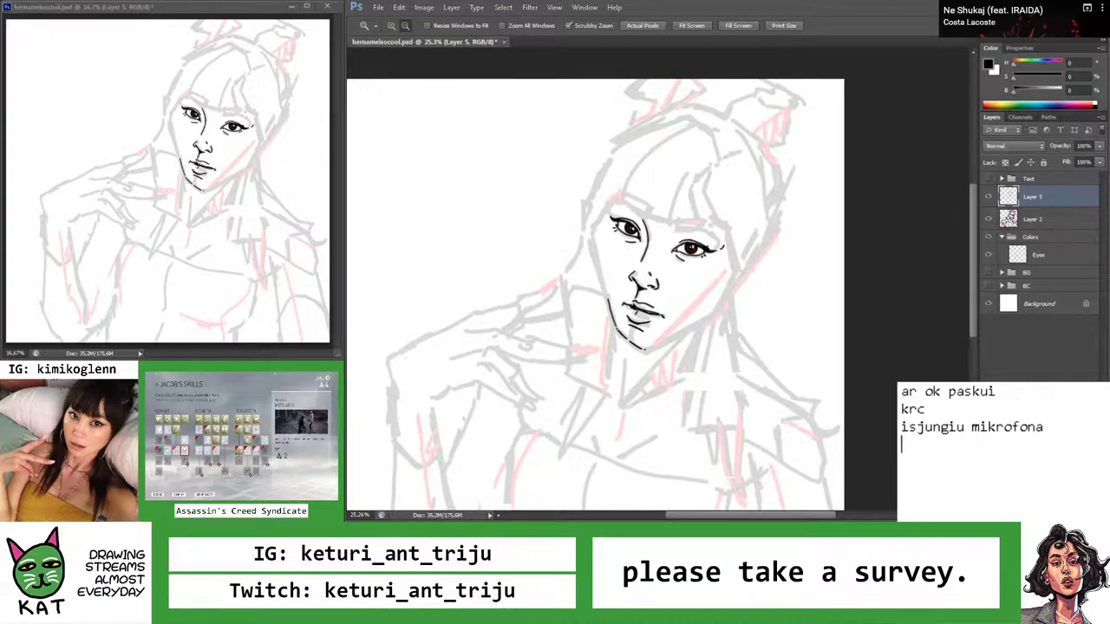
pyautogui.write(' rytojui bus sutr')
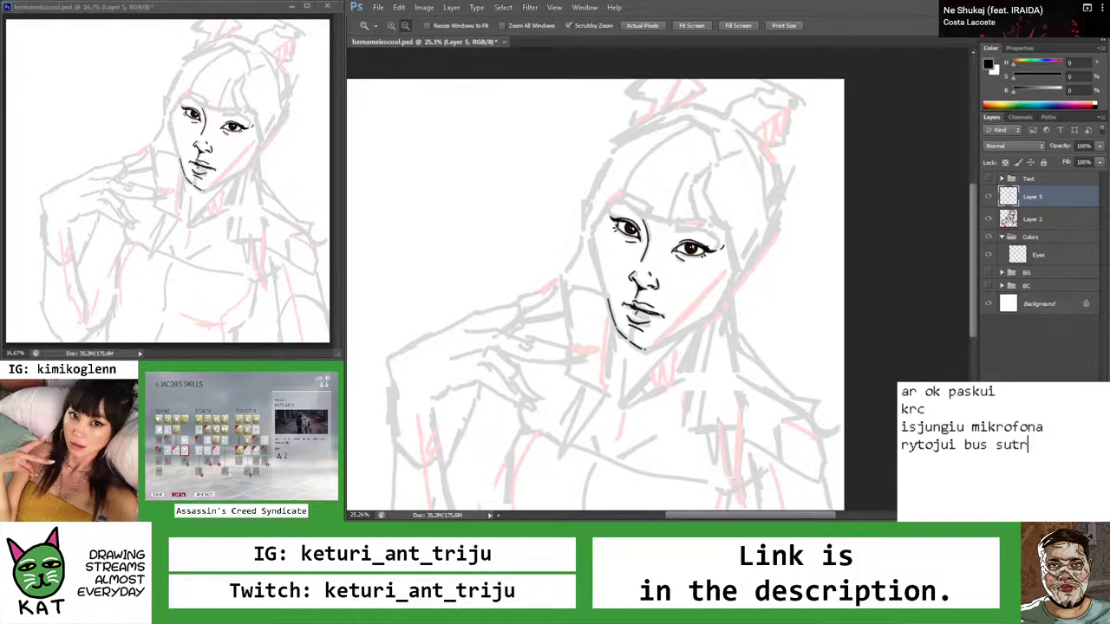
pyautogui.press('BackSpace')
pyautogui.write('varkyta')
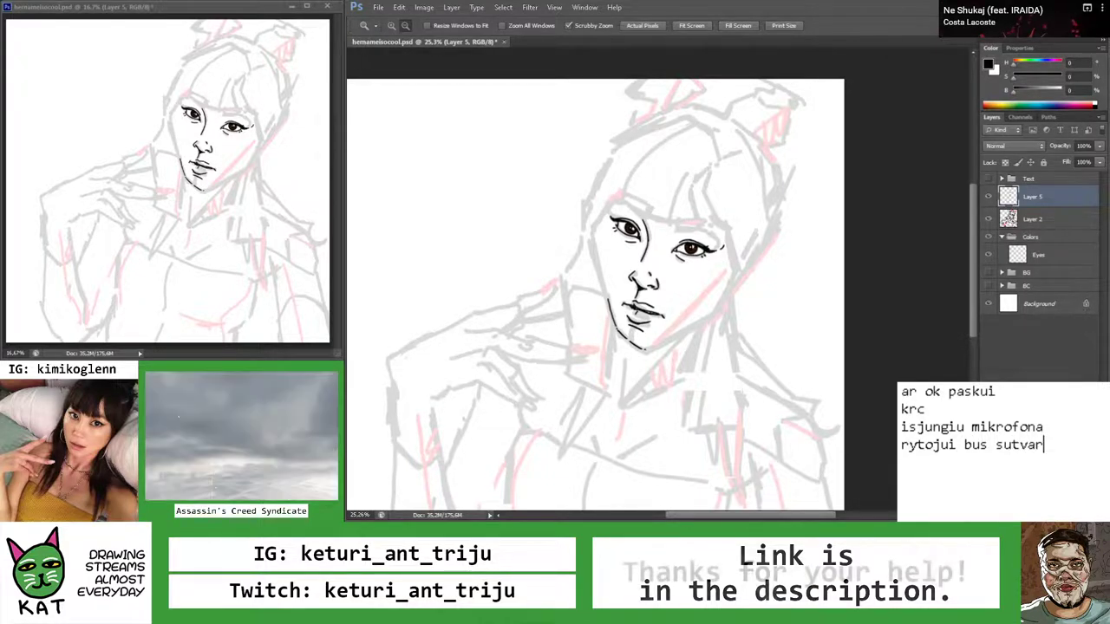
pyautogui.press('Return')
pyautogui.write('okokok')
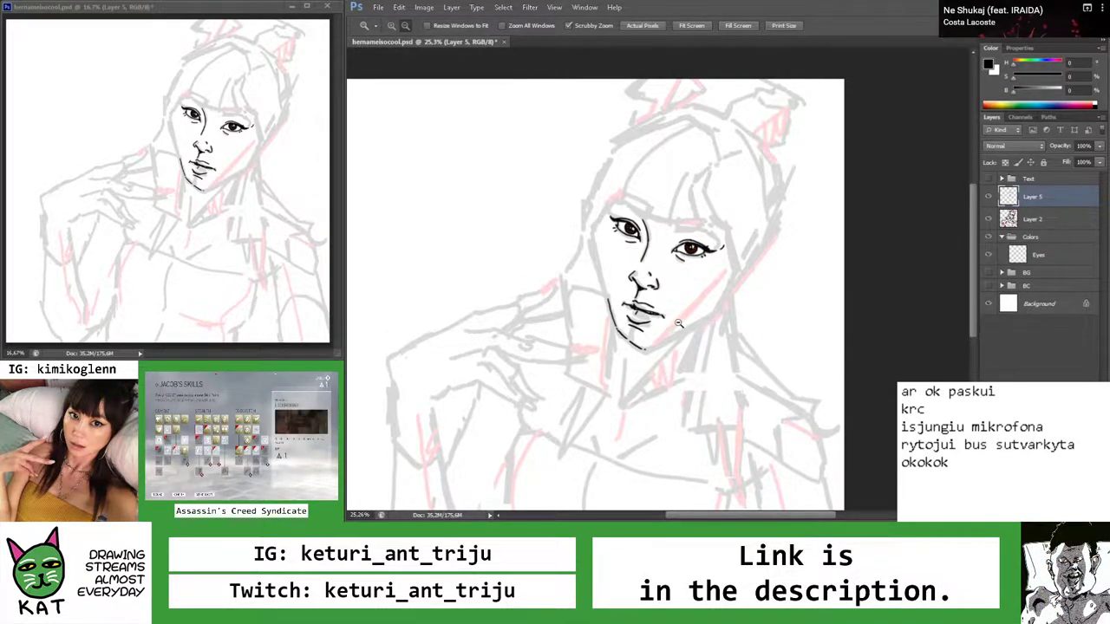
# Switch back to Photoshop and ink the curved temple contour outside the left eye as two short strokes
pyautogui.scroll(3, 678, 324)
pyautogui.scroll(2, 591, 243)
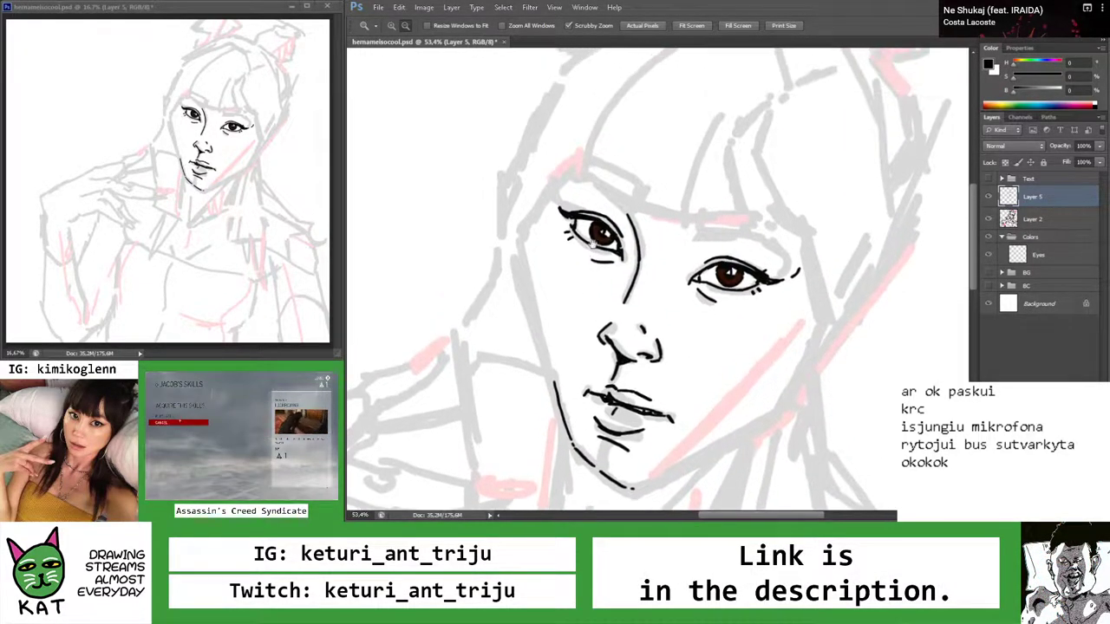
pyautogui.scroll(4, 574, 222)
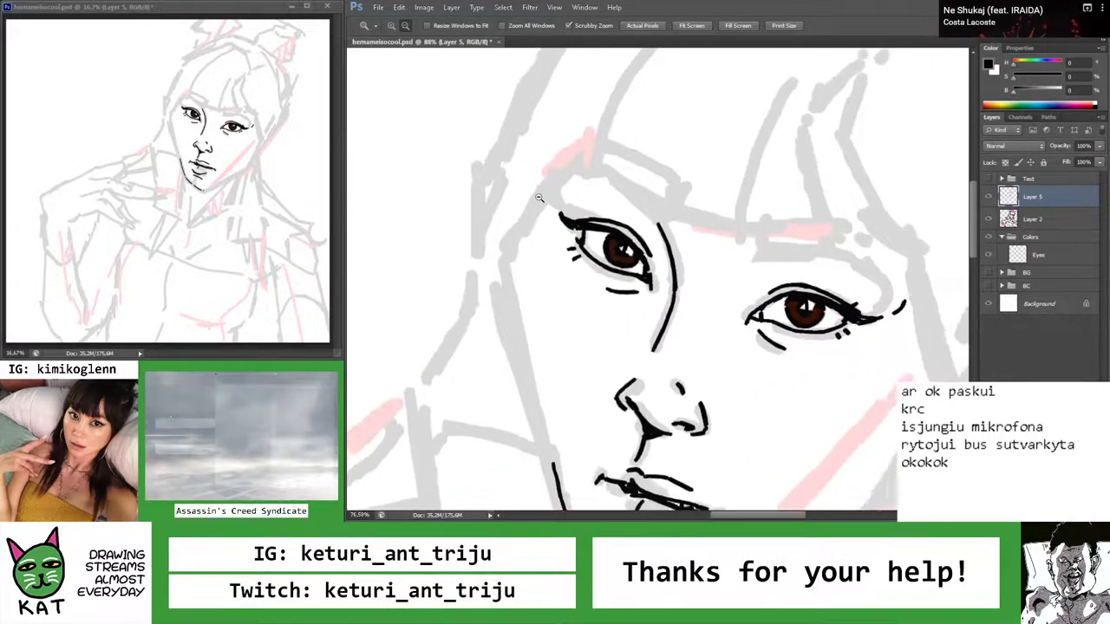
pyautogui.press('b')
pyautogui.scroll(2, 538, 190)
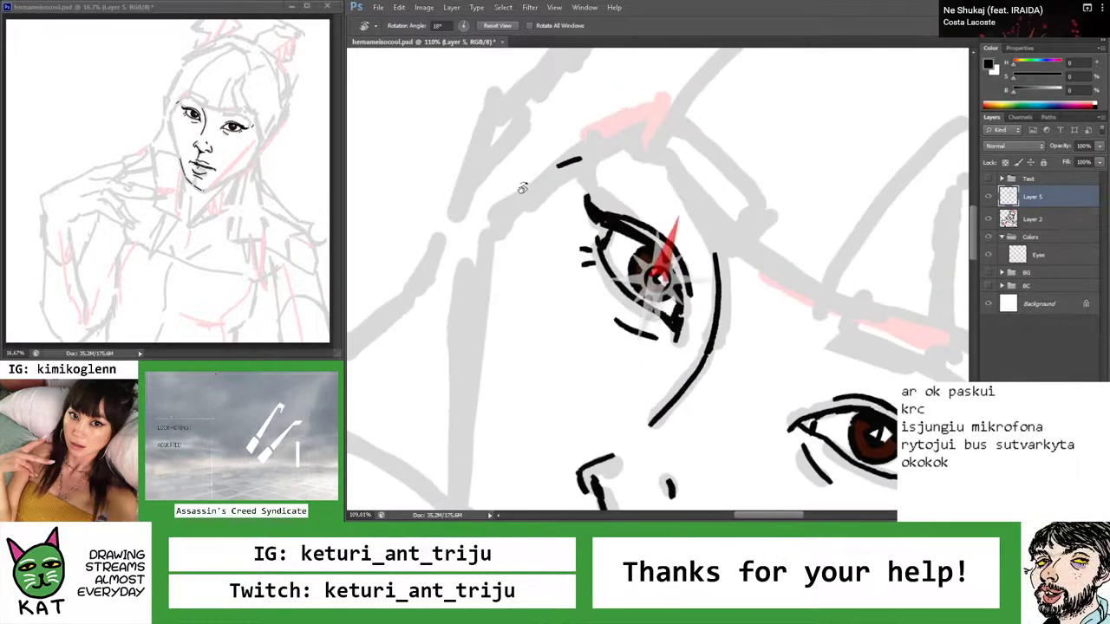
pyautogui.moveTo(483, 211); pyautogui.dragTo(581, 144)
pyautogui.hotkey('ctrl', 'z')
pyautogui.moveTo(480, 217); pyautogui.dragTo(571, 152)
pyautogui.hotkey('ctrl', 'z')
pyautogui.hotkey('ctrl', 'z')
pyautogui.moveTo(482, 215)
pyautogui.mouseDown()
pyautogui.moveTo(579, 146)
pyautogui.moveTo(520, 178)
pyautogui.moveTo(540, 187)
pyautogui.mouseUp()
pyautogui.press('z')
pyautogui.hotkey('ctrl', 'z')
pyautogui.press('b')
pyautogui.press('z')
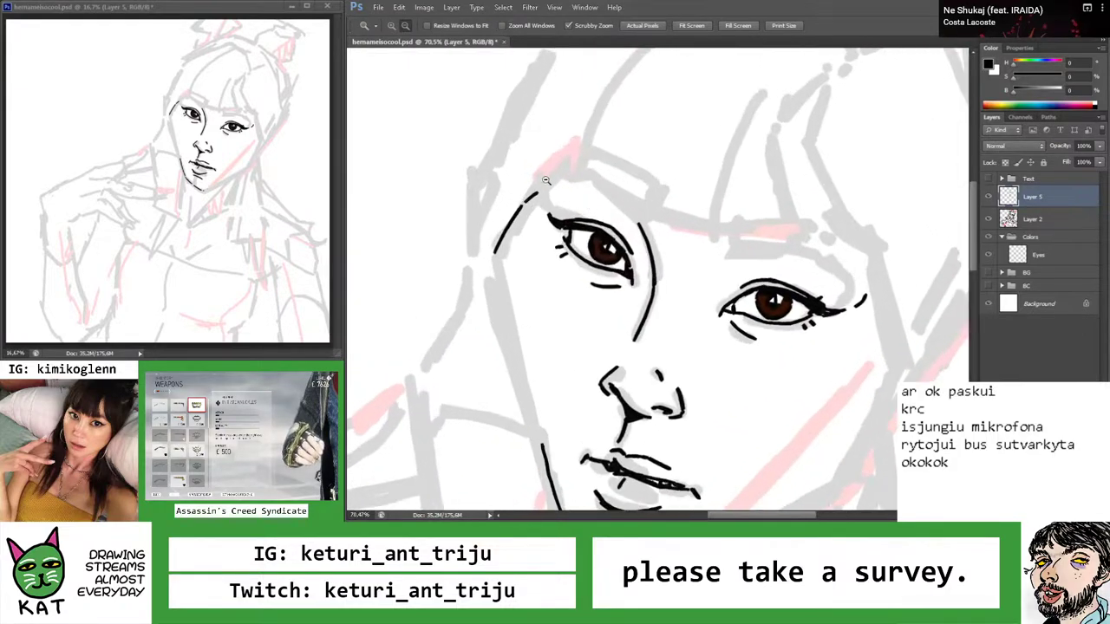
# Lasso the inked temple strokes and shift them slightly closer to the left eye
pyautogui.press('l')
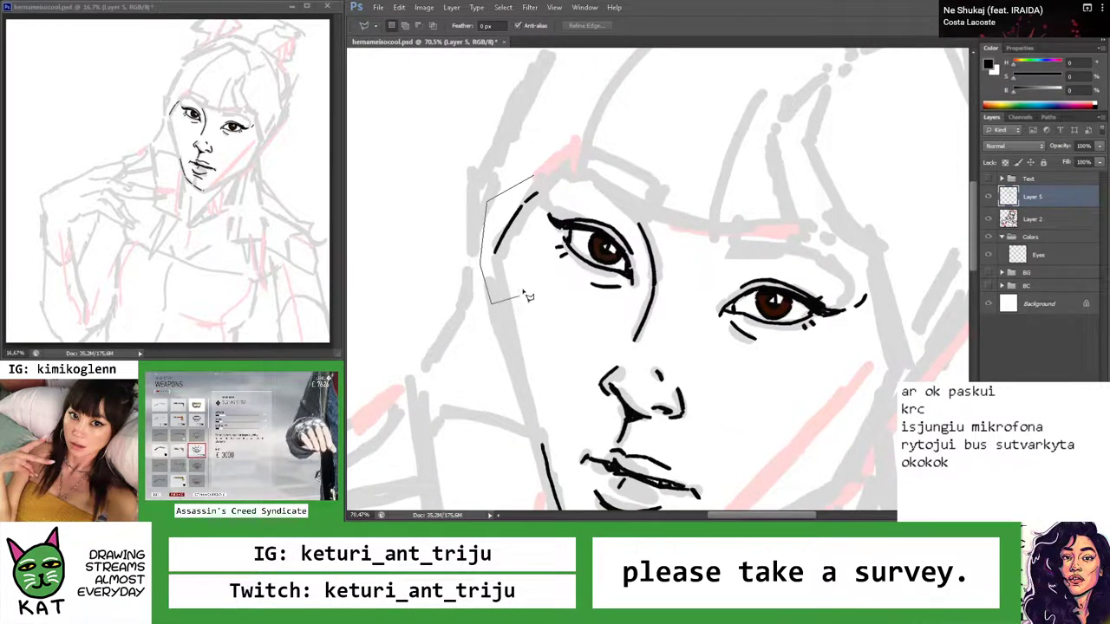
pyautogui.moveTo(538, 239)
pyautogui.mouseDown()
pyautogui.moveTo(540, 230)
pyautogui.moveTo(515, 256)
pyautogui.mouseUp()
pyautogui.press('v')
pyautogui.press('z')
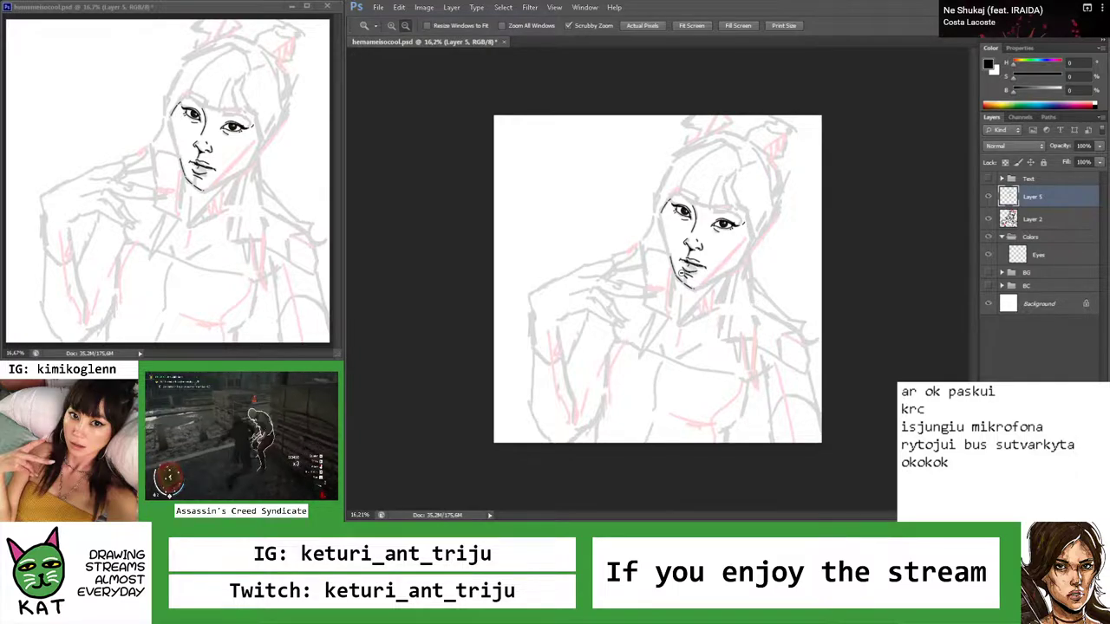
# Ink the left cheek contour from the temple stroke down to the jawline beside the mouth, redoing unsatisfactory strokes
pyautogui.moveTo(681, 217); pyautogui.dragTo(728, 217)
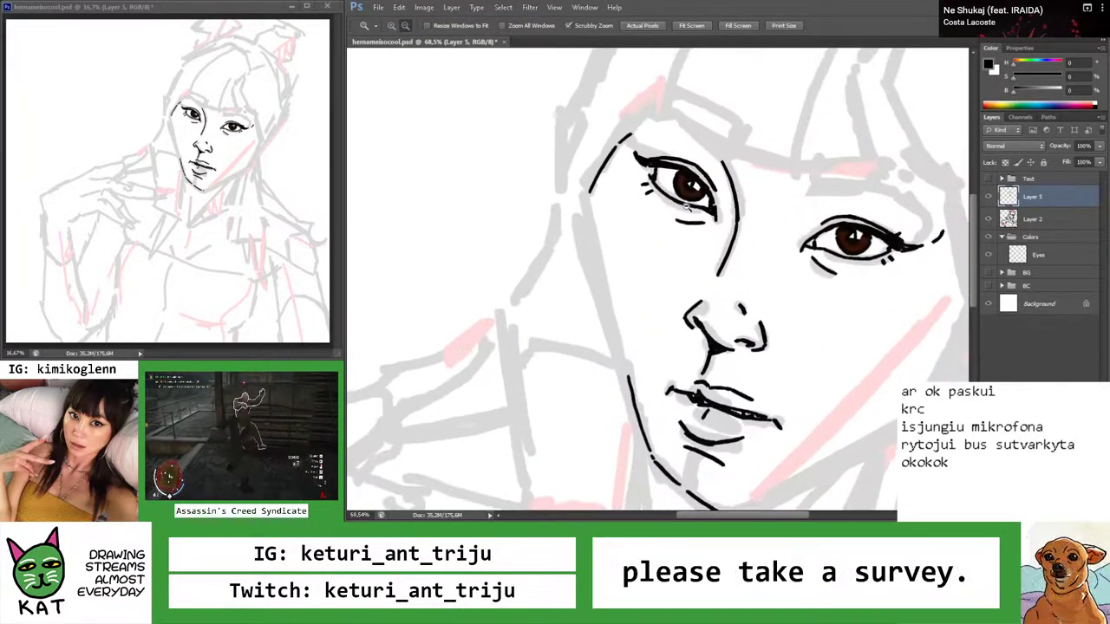
pyautogui.press('r')
pyautogui.moveTo(615, 191)
pyautogui.mouseDown()
pyautogui.moveTo(655, 195)
pyautogui.moveTo(706, 165)
pyautogui.moveTo(632, 185)
pyautogui.moveTo(686, 222)
pyautogui.moveTo(702, 299)
pyautogui.moveTo(746, 301)
pyautogui.mouseUp()
pyautogui.hotkey('ctrl', 'z')
pyautogui.hotkey('ctrl', 'z')
pyautogui.press('z')
pyautogui.press('Escape')
pyautogui.press('r')
pyautogui.press('b')
pyautogui.hotkey('ctrl', 'z')
pyautogui.moveTo(565, 312)
pyautogui.mouseDown()
pyautogui.moveTo(711, 256)
pyautogui.moveTo(685, 278)
pyautogui.moveTo(779, 276)
pyautogui.moveTo(784, 241)
pyautogui.mouseUp()
# Ink the right jaw corner with a short slanted stroke and a small dot below it
pyautogui.press('z')
pyautogui.press('b')
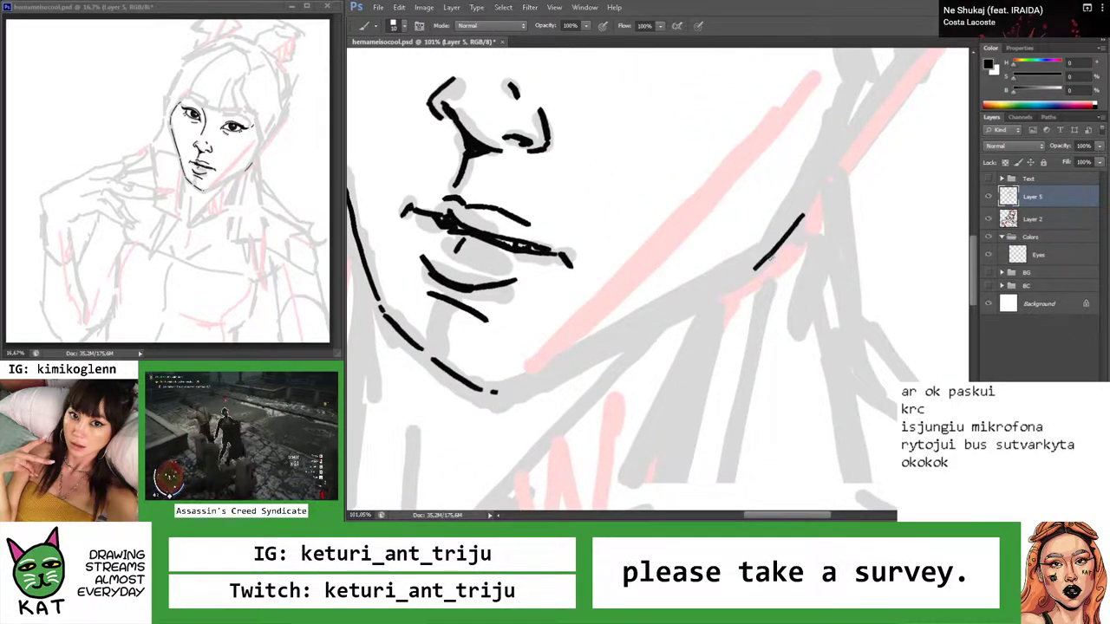
pyautogui.press('z')
pyautogui.moveTo(771, 258)
pyautogui.mouseDown()
pyautogui.moveTo(669, 283)
pyautogui.moveTo(717, 278)
pyautogui.mouseUp()
pyautogui.press('b')
pyautogui.press('b')
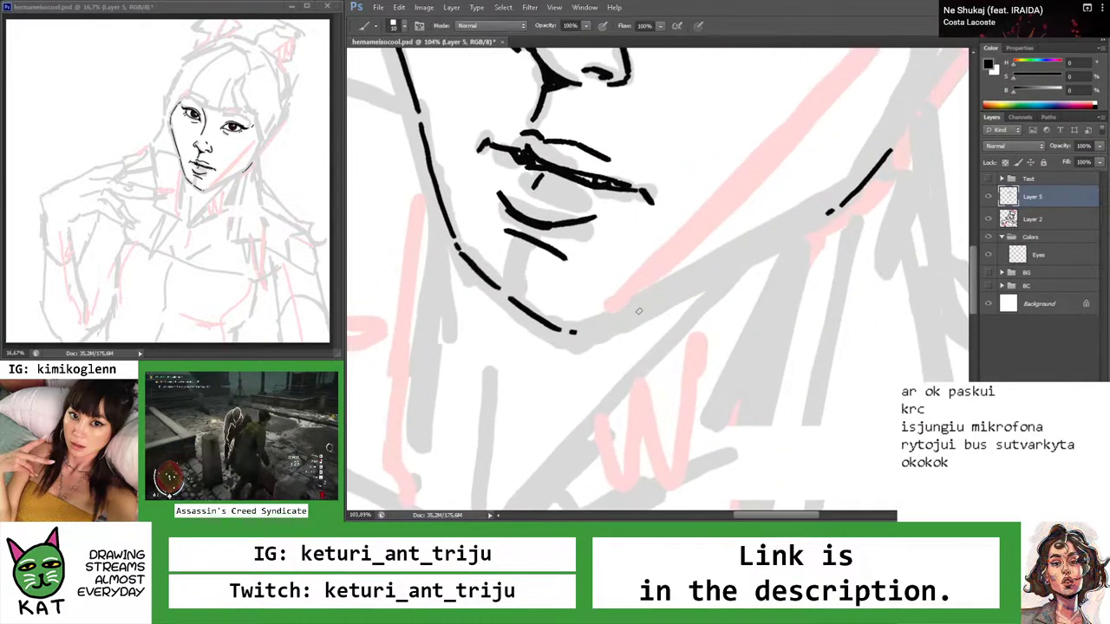
# Ink the lower jaw edge from the chin up to the right jaw corner and save the file
pyautogui.hotkey('ctrl', 'z')
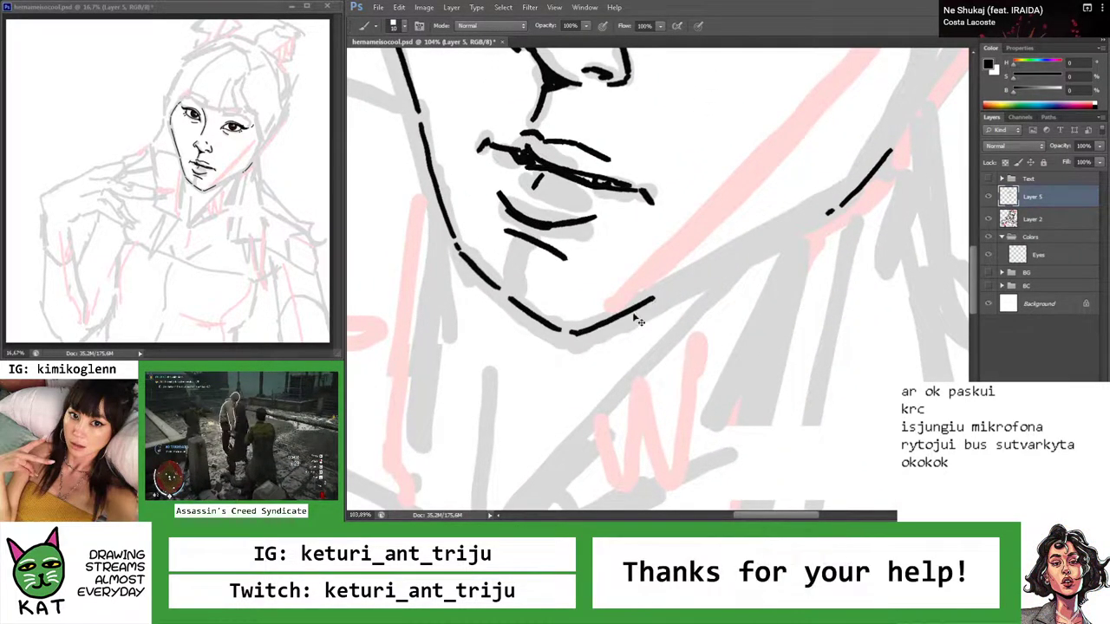
pyautogui.press('z')
pyautogui.moveTo(657, 301)
pyautogui.mouseDown()
pyautogui.moveTo(564, 295)
pyautogui.moveTo(763, 279)
pyautogui.moveTo(677, 281)
pyautogui.moveTo(737, 252)
pyautogui.mouseUp()
pyautogui.press('b')
pyautogui.hotkey('ctrl', 'z')
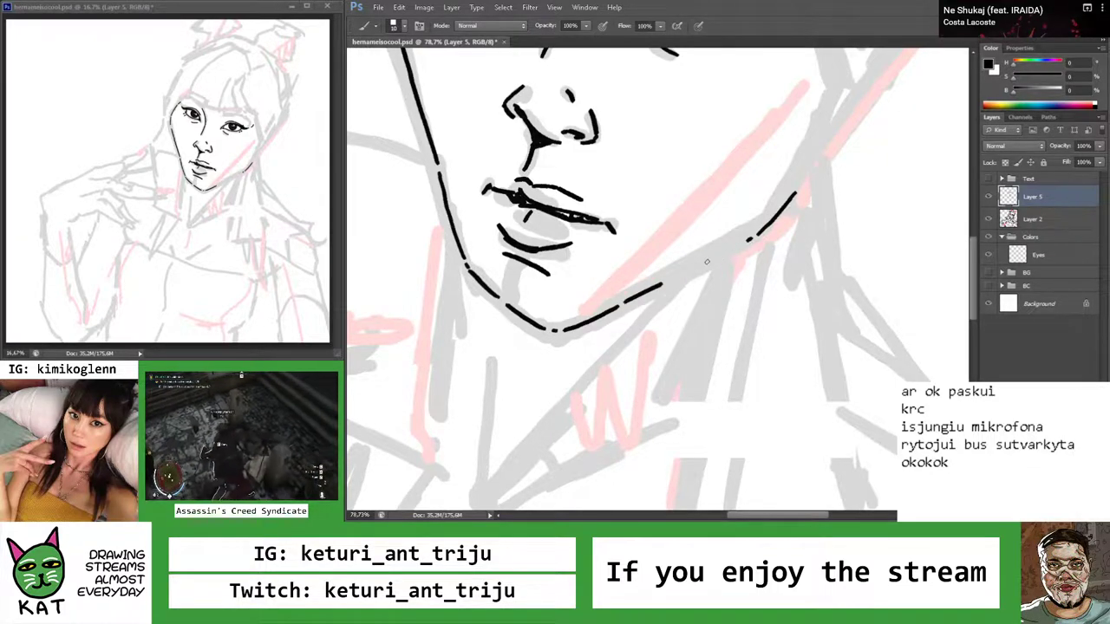
pyautogui.press('z')
pyautogui.moveTo(678, 275); pyautogui.dragTo(659, 279)
pyautogui.moveTo(738, 279)
pyautogui.mouseDown()
pyautogui.moveTo(705, 288)
pyautogui.moveTo(746, 287)
pyautogui.mouseUp()
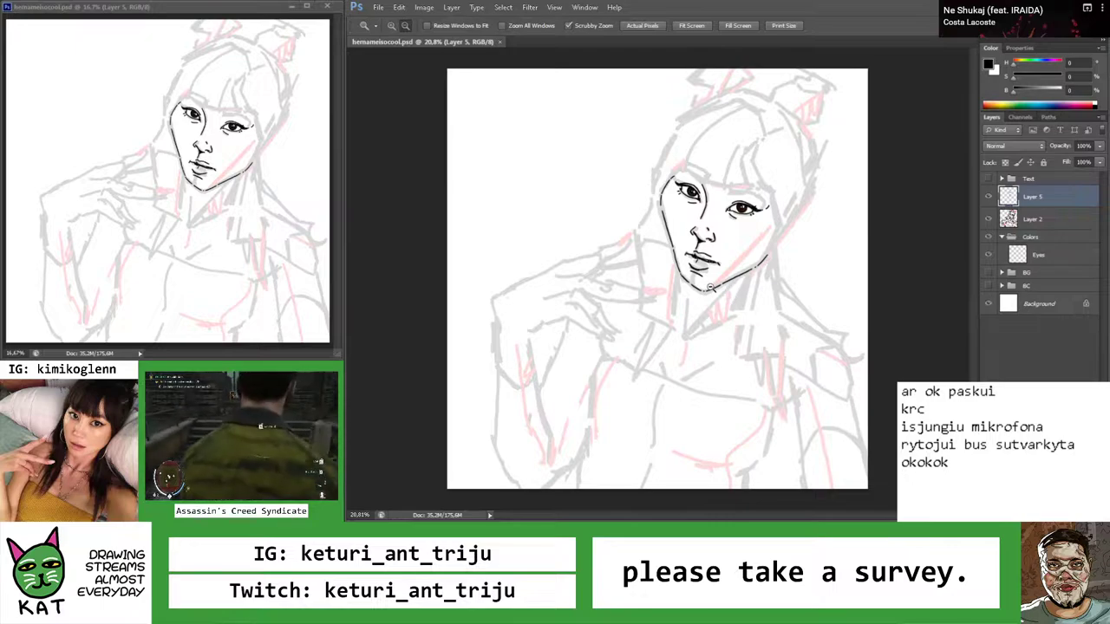
# Close the gaps between the temple and cheek strokes outside the left eye to form a continuous contour
pyautogui.moveTo(673, 173)
pyautogui.mouseDown()
pyautogui.moveTo(737, 182)
pyautogui.moveTo(544, 250)
pyautogui.mouseUp()
pyautogui.press('r')
pyautogui.press('b')
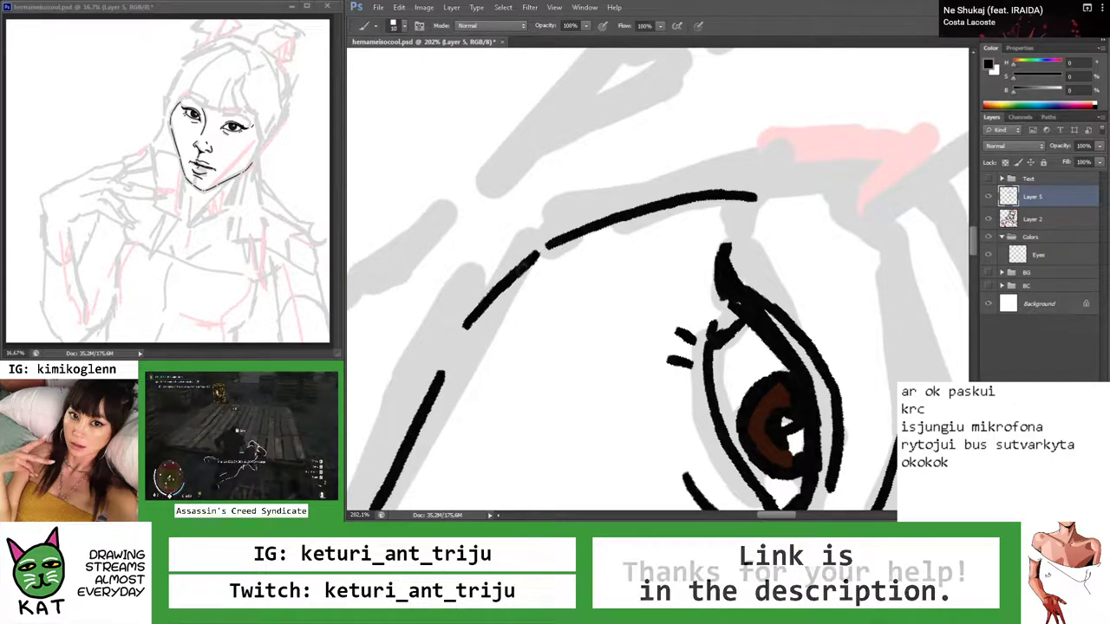
pyautogui.press('z')
pyautogui.moveTo(542, 257); pyautogui.dragTo(516, 255)
pyautogui.press('r')
pyautogui.moveTo(592, 228)
pyautogui.mouseDown()
pyautogui.moveTo(607, 183)
pyautogui.moveTo(589, 196)
pyautogui.moveTo(616, 192)
pyautogui.moveTo(569, 185)
pyautogui.moveTo(618, 216)
pyautogui.mouseUp()
pyautogui.press('z')
pyautogui.press('b')
pyautogui.press('z')
pyautogui.moveTo(658, 250); pyautogui.dragTo(685, 250)
pyautogui.press('r')
pyautogui.moveTo(619, 260)
pyautogui.mouseDown()
pyautogui.moveTo(614, 280)
pyautogui.moveTo(619, 228)
pyautogui.moveTo(615, 252)
pyautogui.moveTo(681, 252)
pyautogui.moveTo(560, 308)
pyautogui.mouseUp()
pyautogui.press('z')
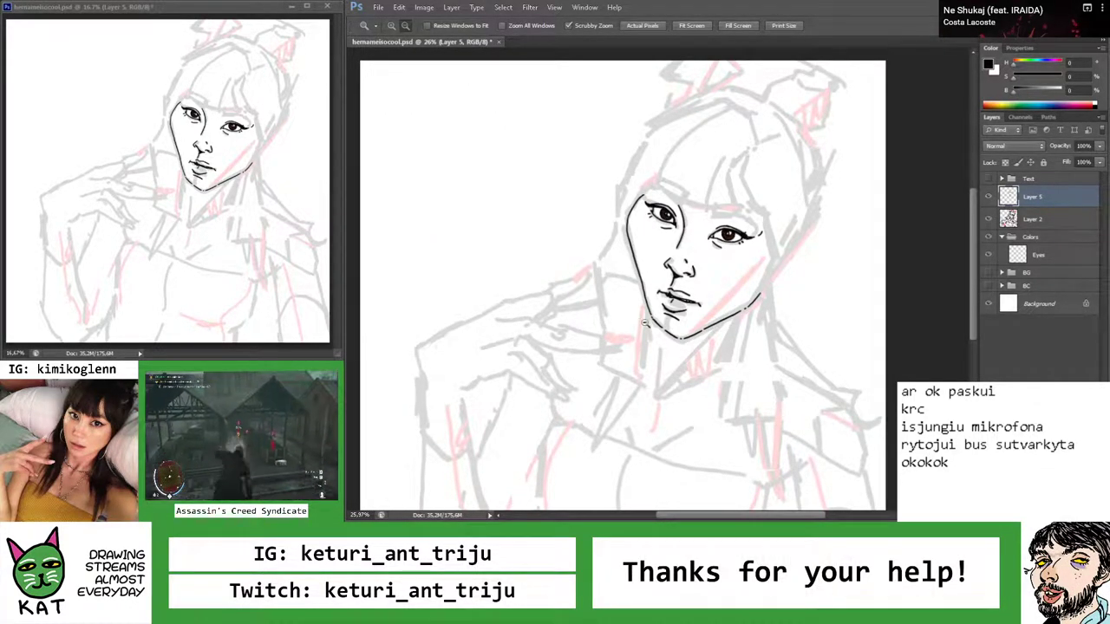
# Join and clean up the cheek and jawline strokes to the left of the mouth with the Brush and Eraser
pyautogui.moveTo(692, 344)
pyautogui.mouseDown()
pyautogui.moveTo(707, 201)
pyautogui.moveTo(598, 260)
pyautogui.mouseUp()
pyautogui.hotkey('ctrl', 'z')
pyautogui.moveTo(697, 204); pyautogui.dragTo(598, 269)
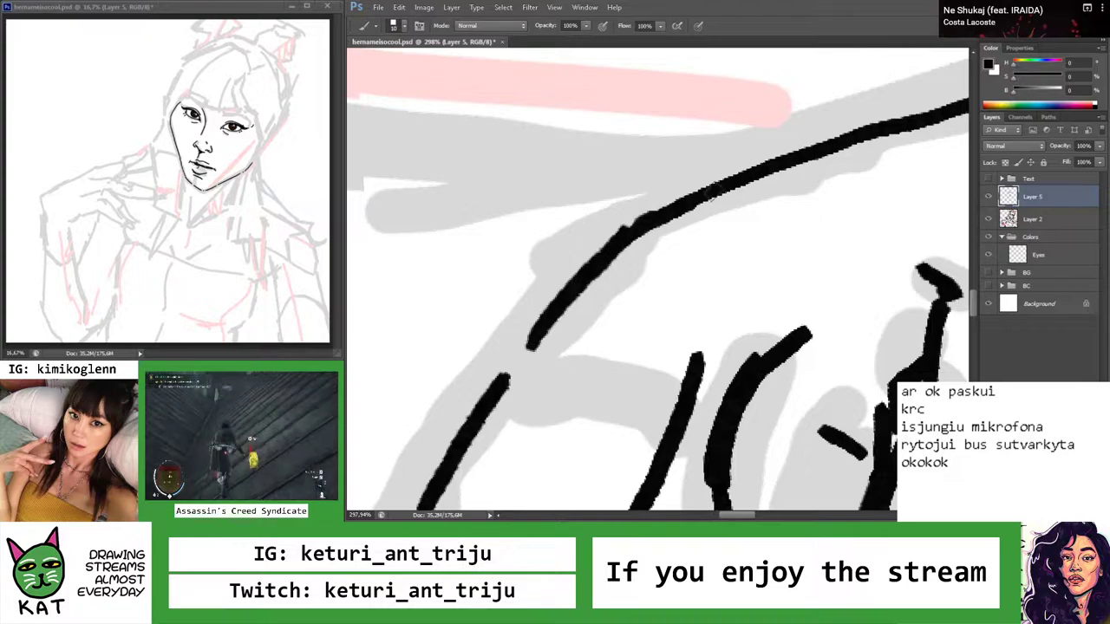
pyautogui.press('z')
pyautogui.hotkey('ctrl', '-')
pyautogui.hotkey('ctrl', '-')
pyautogui.hotkey('ctrl', '-')
pyautogui.hotkey('ctrl', '-')
pyautogui.hotkey('ctrl', '-')
pyautogui.moveTo(618, 224)
pyautogui.mouseDown()
pyautogui.moveTo(581, 247)
pyautogui.moveTo(642, 252)
pyautogui.moveTo(537, 269)
pyautogui.moveTo(551, 264)
pyautogui.mouseUp()
pyautogui.press('b')
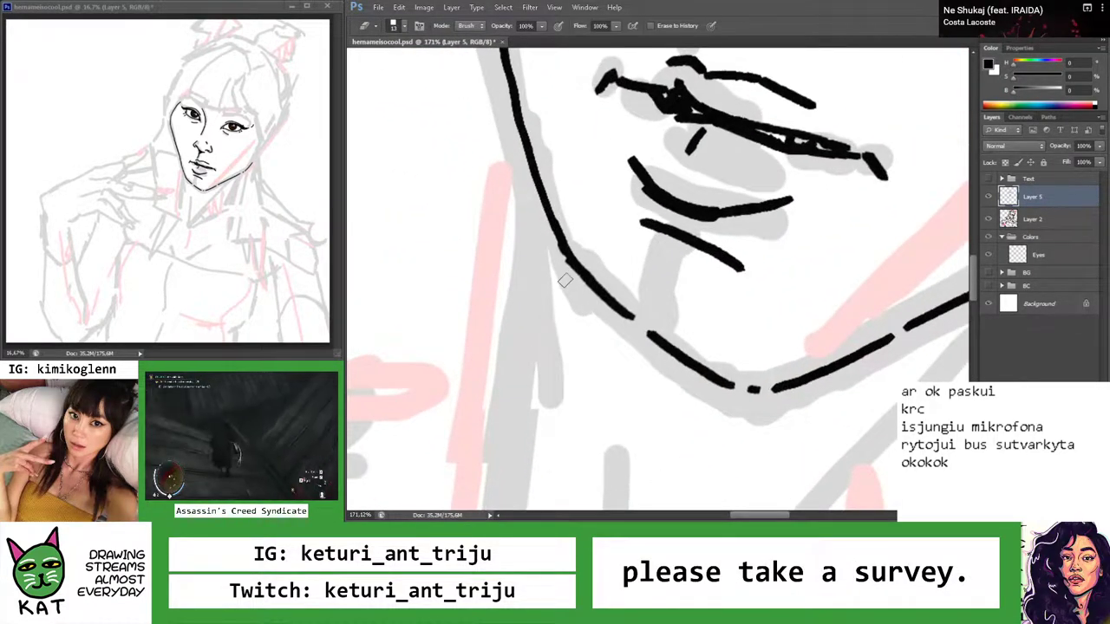
pyautogui.press('z')
pyautogui.moveTo(561, 272); pyautogui.dragTo(612, 299)
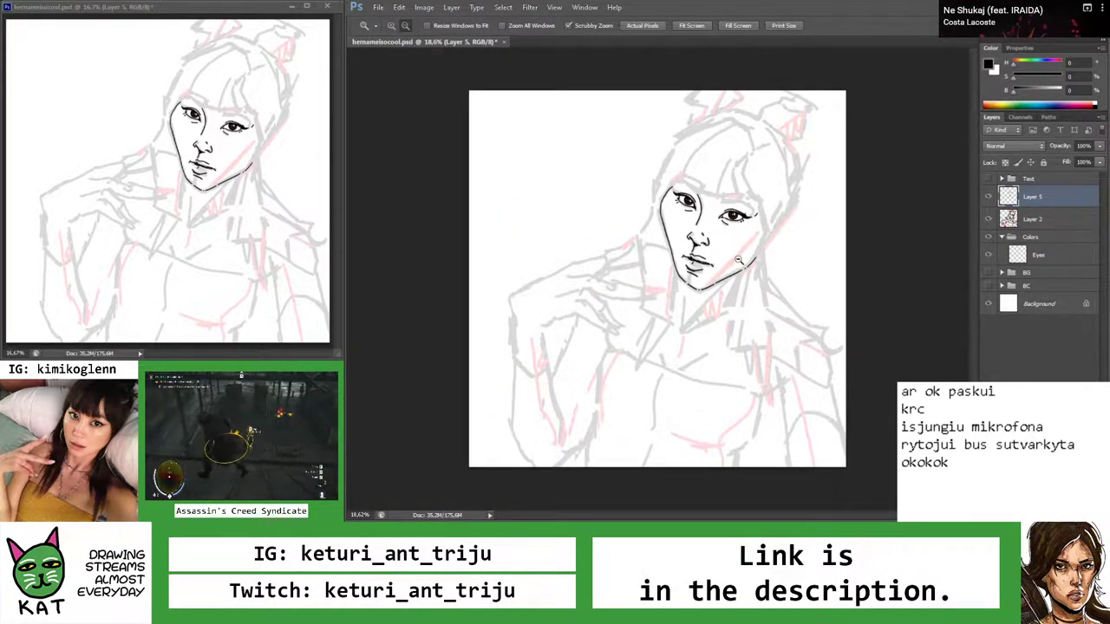
# Bridge the gap between the lower jaw line and the right jaw corner stroke
pyautogui.moveTo(759, 266); pyautogui.dragTo(802, 262)
pyautogui.press('b')
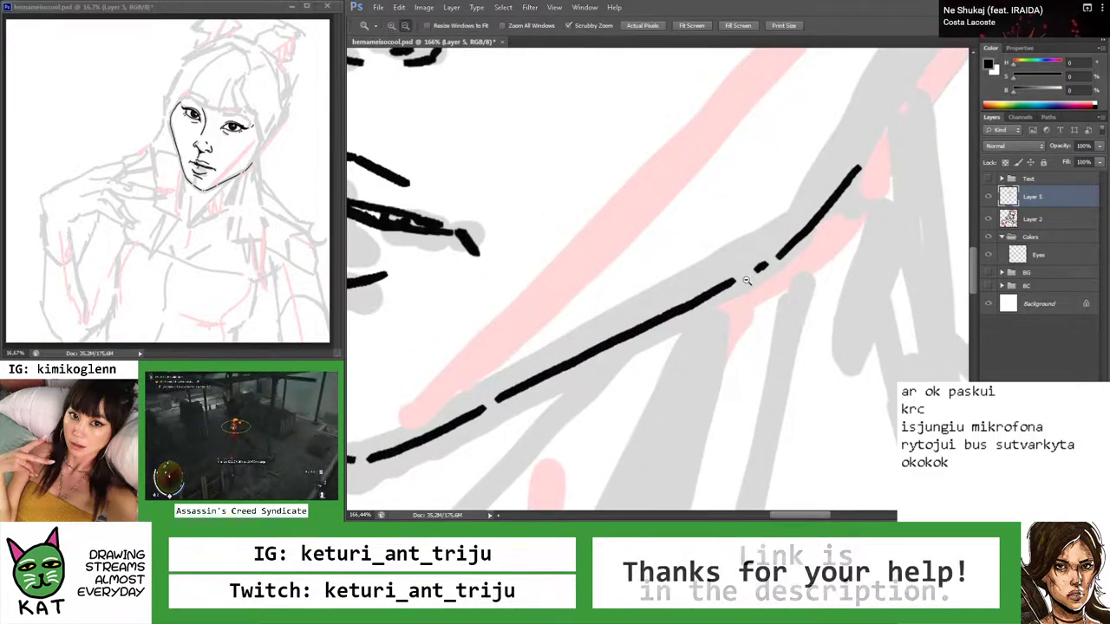
pyautogui.hotkey('ctrl', 'z')
pyautogui.moveTo(729, 293); pyautogui.dragTo(797, 234)
pyautogui.hotkey('ctrl', 'z')
pyautogui.hotkey('ctrl', 'z')
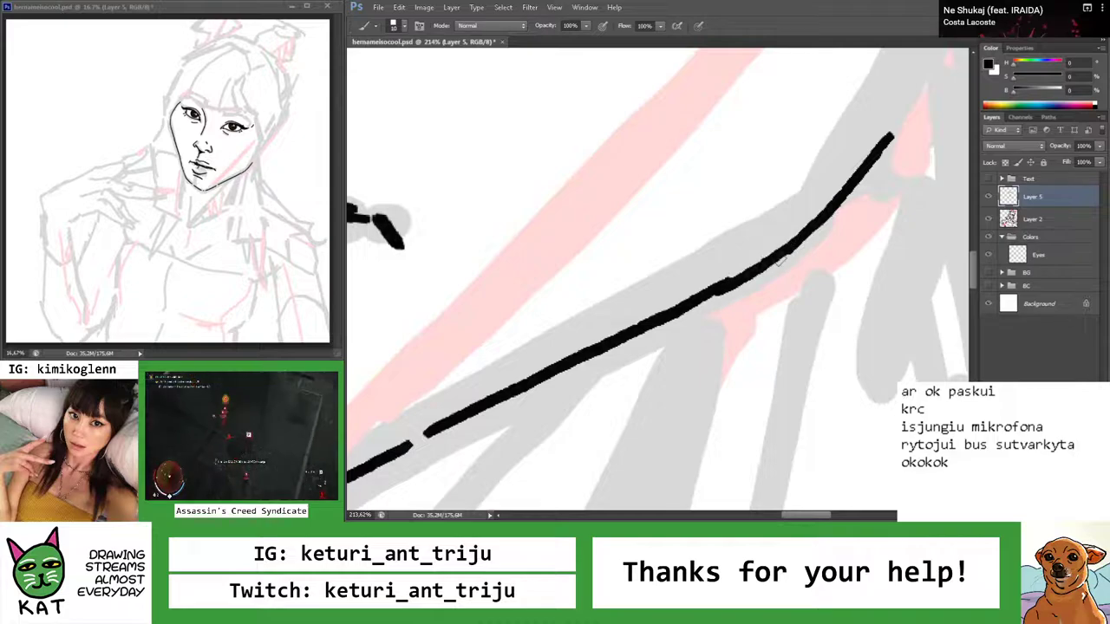
# Brush over the join between the lower jaw line and the right jaw corner stroke to smooth the contour
pyautogui.hotkey('ctrl', '0')
pyautogui.press('r')
pyautogui.moveTo(728, 234); pyautogui.dragTo(759, 247)
pyautogui.press('z')
pyautogui.moveTo(598, 255); pyautogui.dragTo(659, 260)
pyautogui.press('r')
pyautogui.press('z')
pyautogui.press('b')
pyautogui.moveTo(583, 254); pyautogui.dragTo(702, 210)
pyautogui.hotkey('ctrl', 'z')
pyautogui.moveTo(542, 270); pyautogui.dragTo(681, 212)
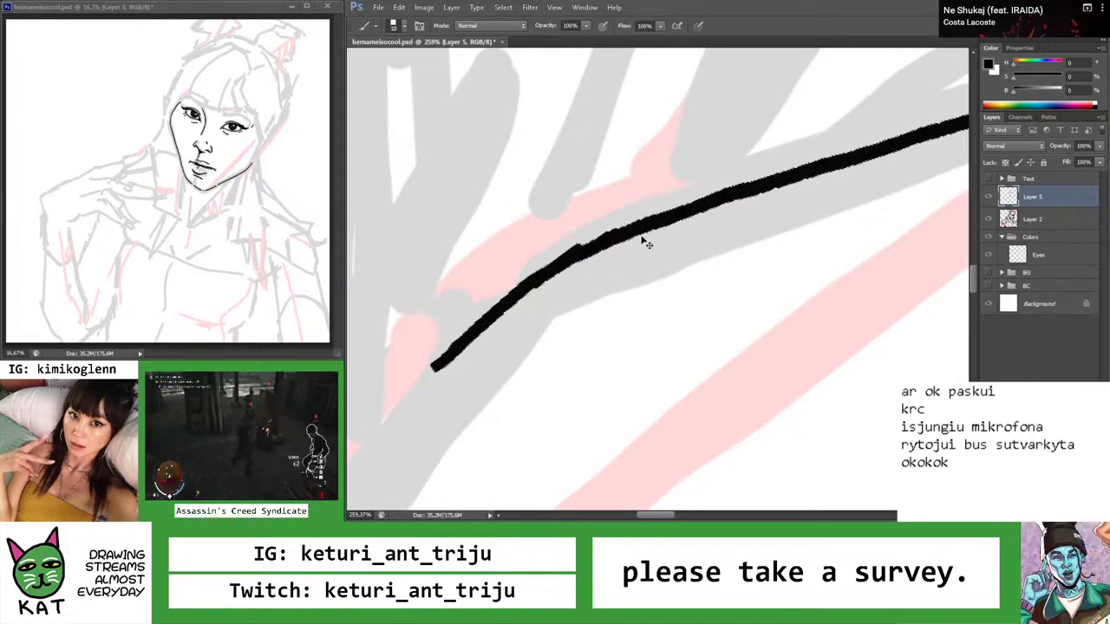
# Undo the last jaw join stroke and retry a shorter one over the same spot
pyautogui.hotkey('ctrl', 'z')
pyautogui.moveTo(583, 254)
pyautogui.mouseDown()
pyautogui.moveTo(703, 211)
pyautogui.moveTo(656, 232)
pyautogui.mouseUp()
pyautogui.hotkey('ctrl', 'z')
pyautogui.press('z')
pyautogui.press('b')
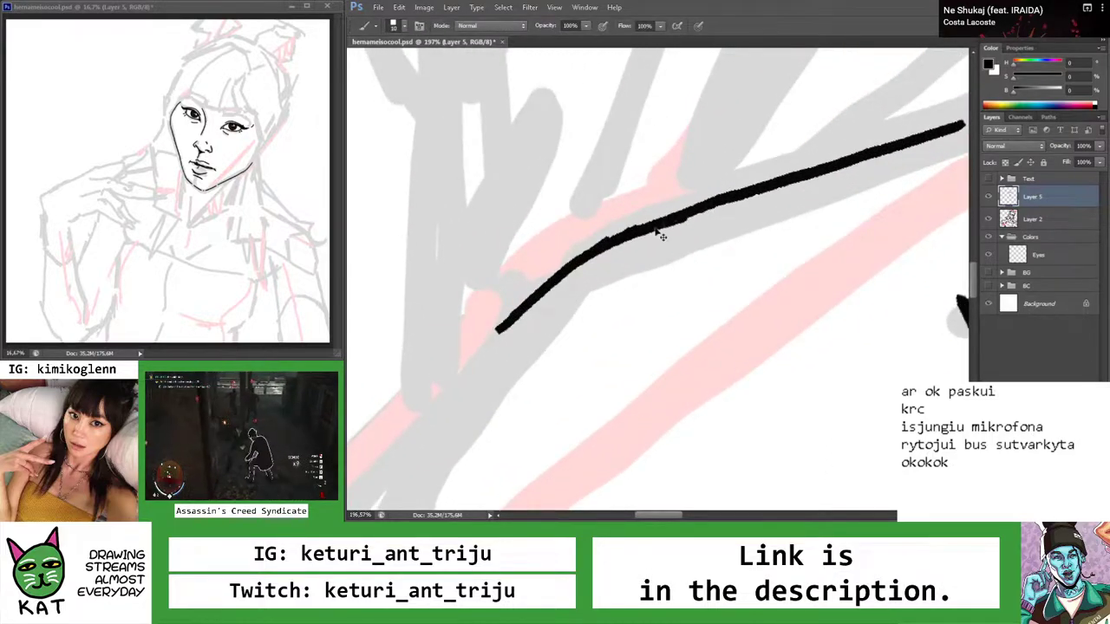
# Close the remaining gaps in the chin outline between the cheek line and the lower jaw line
pyautogui.press('z')
pyautogui.moveTo(712, 204); pyautogui.dragTo(626, 233)
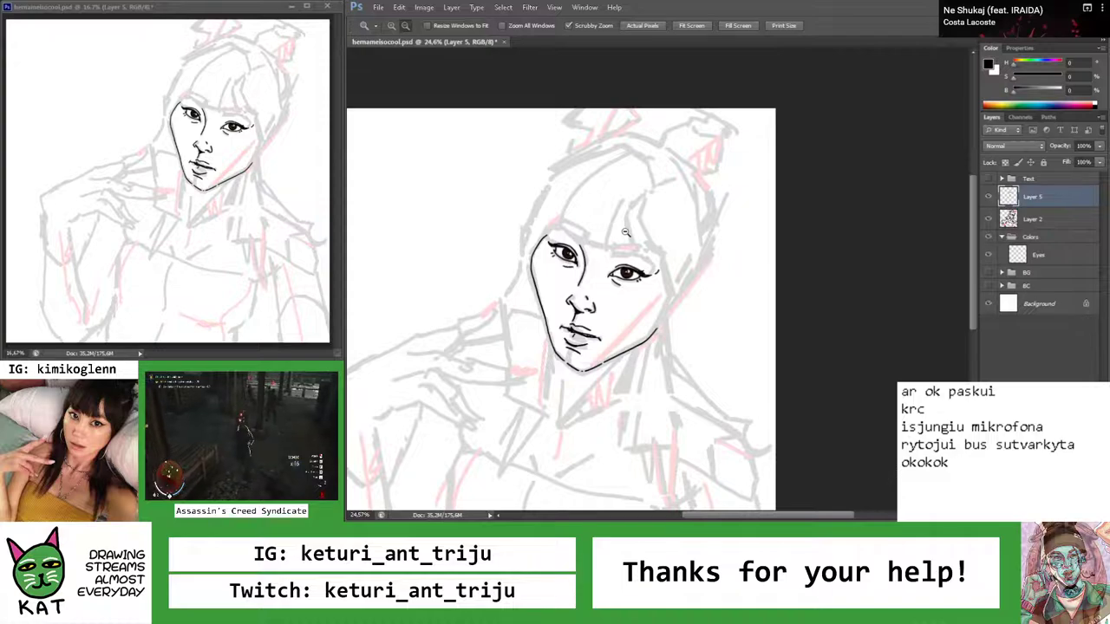
pyautogui.moveTo(656, 272)
pyautogui.mouseDown()
pyautogui.moveTo(669, 295)
pyautogui.moveTo(646, 305)
pyautogui.moveTo(694, 305)
pyautogui.moveTo(631, 270)
pyautogui.moveTo(691, 271)
pyautogui.mouseUp()
pyautogui.press('b')
pyautogui.hotkey('ctrl', '0')
pyautogui.press('z')
pyautogui.press('r')
pyautogui.press('z')
pyautogui.press('b')
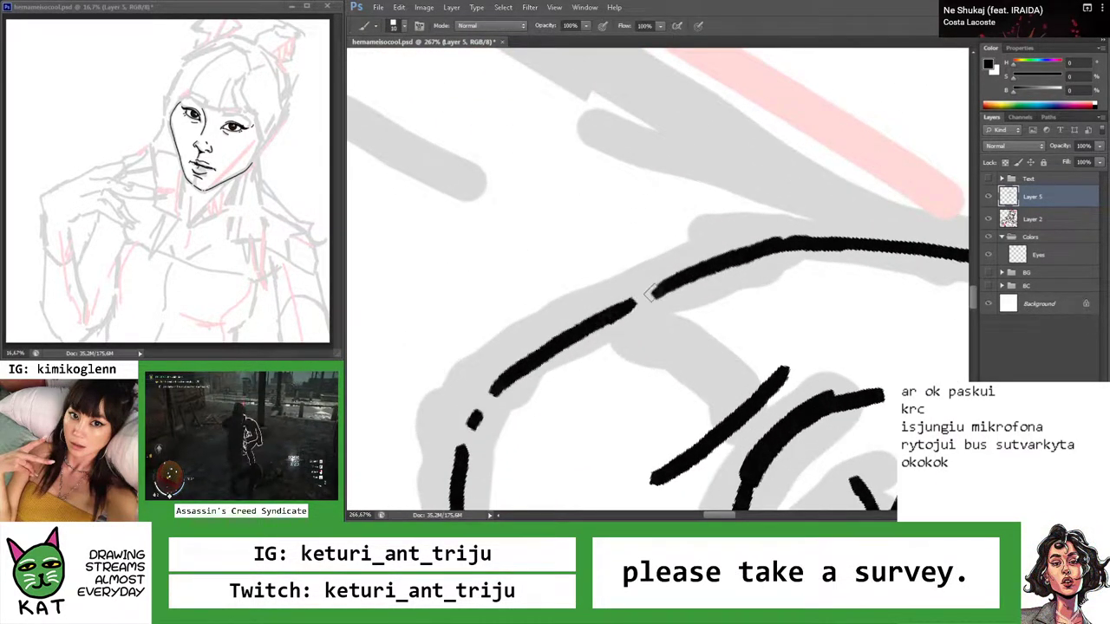
pyautogui.press('r')
pyautogui.moveTo(635, 303)
pyautogui.mouseDown()
pyautogui.moveTo(563, 322)
pyautogui.moveTo(497, 317)
pyautogui.moveTo(537, 321)
pyautogui.mouseUp()
pyautogui.press('b')
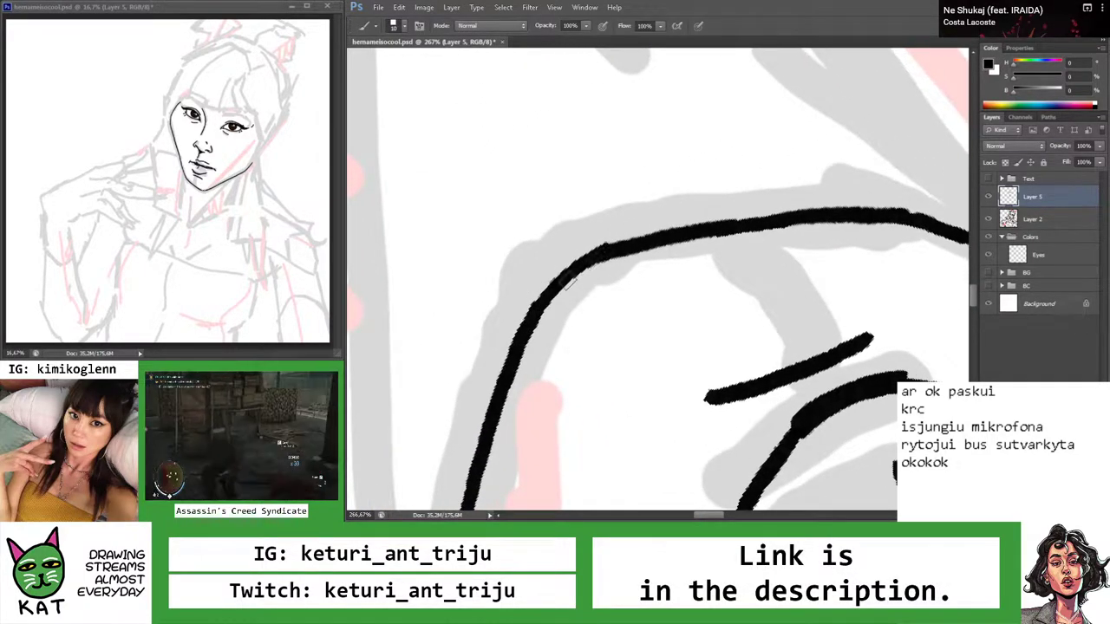
# Erase the uneven edge of the chin curve and redraw the stroke with the Brush
pyautogui.press('z')
pyautogui.keyDown('alt'); pyautogui.click(569, 283); pyautogui.keyUp('alt')
pyautogui.moveTo(682, 291)
pyautogui.mouseDown()
pyautogui.moveTo(746, 295)
pyautogui.moveTo(657, 287)
pyautogui.moveTo(664, 275)
pyautogui.moveTo(631, 247)
pyautogui.moveTo(677, 260)
pyautogui.moveTo(651, 278)
pyautogui.mouseUp()
pyautogui.press('r')
pyautogui.press('b')
pyautogui.press('e')
pyautogui.moveTo(604, 312)
pyautogui.mouseDown()
pyautogui.moveTo(649, 290)
pyautogui.moveTo(688, 240)
pyautogui.mouseUp()
pyautogui.press('b')
pyautogui.moveTo(618, 280); pyautogui.dragTo(719, 222)
pyautogui.hotkey('ctrl', 'z')
pyautogui.moveTo(650, 262); pyautogui.dragTo(745, 215)
pyautogui.press('r')
pyautogui.moveTo(580, 327)
pyautogui.mouseDown()
pyautogui.moveTo(585, 310)
pyautogui.moveTo(761, 232)
pyautogui.mouseUp()
pyautogui.press('b')
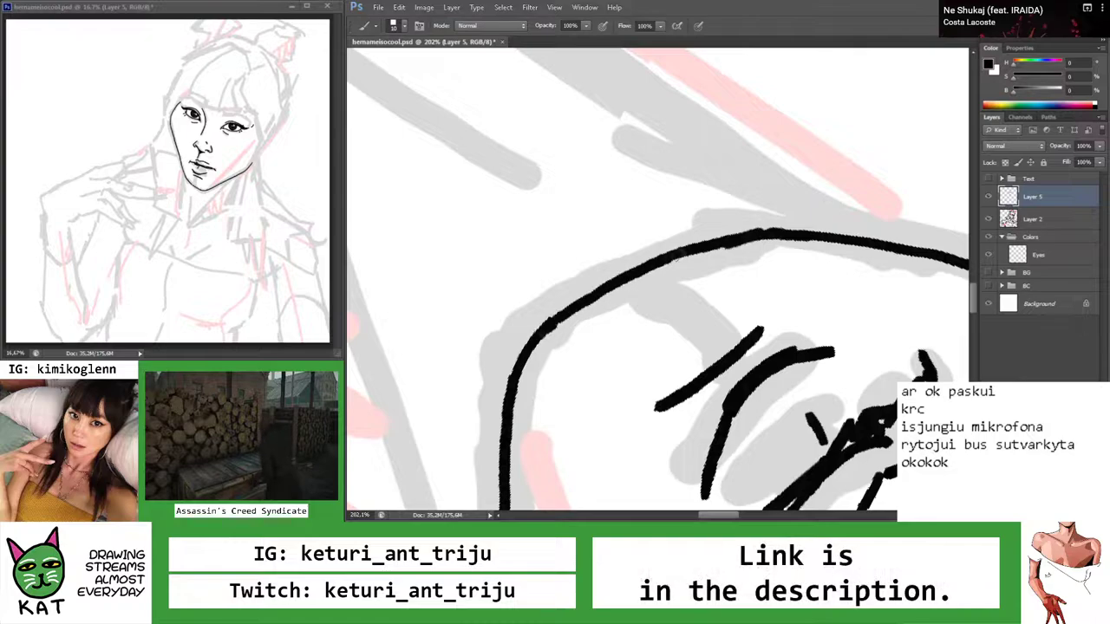
# Lasso a section of the chin outline, shift it slightly with the Move tool, and reconnect the line
pyautogui.press('z')
pyautogui.moveTo(698, 256)
pyautogui.mouseDown()
pyautogui.moveTo(634, 291)
pyautogui.moveTo(703, 315)
pyautogui.moveTo(780, 302)
pyautogui.mouseUp()
pyautogui.press('l')
pyautogui.click(770, 179)
pyautogui.click(595, 326)
pyautogui.click(747, 317)
pyautogui.doubleClick(815, 233)
pyautogui.press('v')
pyautogui.moveTo(784, 251)
pyautogui.mouseDown()
pyautogui.moveTo(599, 277)
pyautogui.moveTo(669, 321)
pyautogui.moveTo(620, 216)
pyautogui.moveTo(675, 292)
pyautogui.moveTo(706, 288)
pyautogui.mouseUp()
pyautogui.press('z')
pyautogui.press('b')
pyautogui.press('r')
pyautogui.press('b')
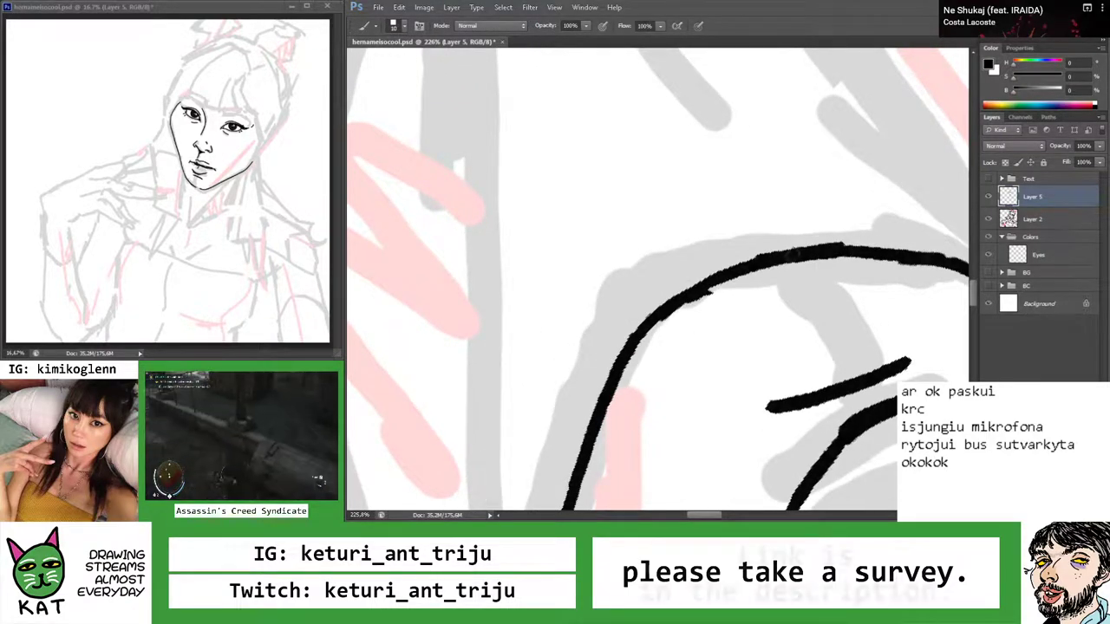
# Clean up the bumps along the chin curve with the Eraser and Brush
pyautogui.press('z')
pyautogui.moveTo(707, 284)
pyautogui.mouseDown()
pyautogui.moveTo(642, 269)
pyautogui.moveTo(755, 354)
pyautogui.moveTo(590, 371)
pyautogui.moveTo(619, 315)
pyautogui.moveTo(544, 309)
pyautogui.moveTo(590, 302)
pyautogui.mouseUp()
pyautogui.press('r')
pyautogui.press('z')
pyautogui.press('r')
pyautogui.press('e')
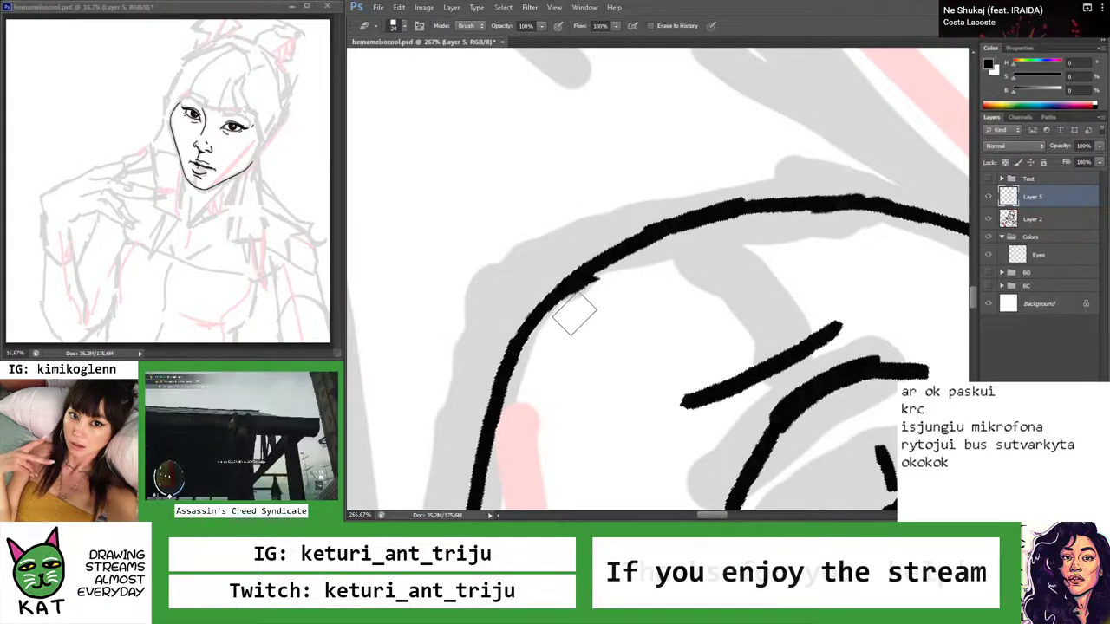
pyautogui.press('r')
pyautogui.press('Escape')
pyautogui.press('z')
pyautogui.moveTo(753, 234)
pyautogui.mouseDown()
pyautogui.moveTo(607, 260)
pyautogui.moveTo(659, 273)
pyautogui.moveTo(589, 286)
pyautogui.moveTo(607, 284)
pyautogui.mouseUp()
pyautogui.press('r')
pyautogui.press('z')
pyautogui.press('e')
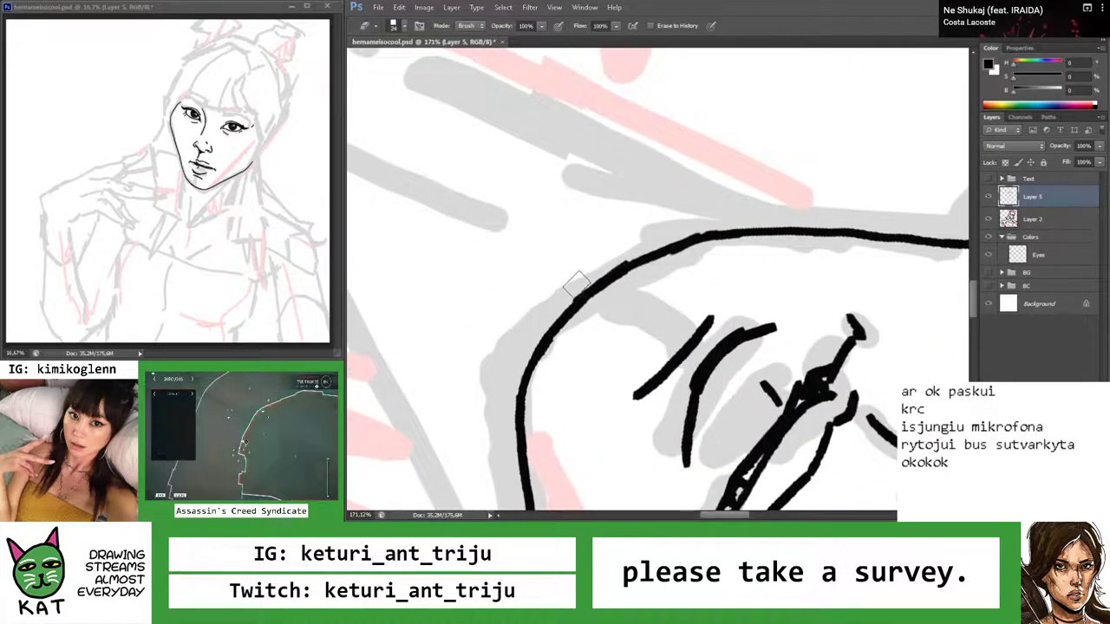
pyautogui.press('b')
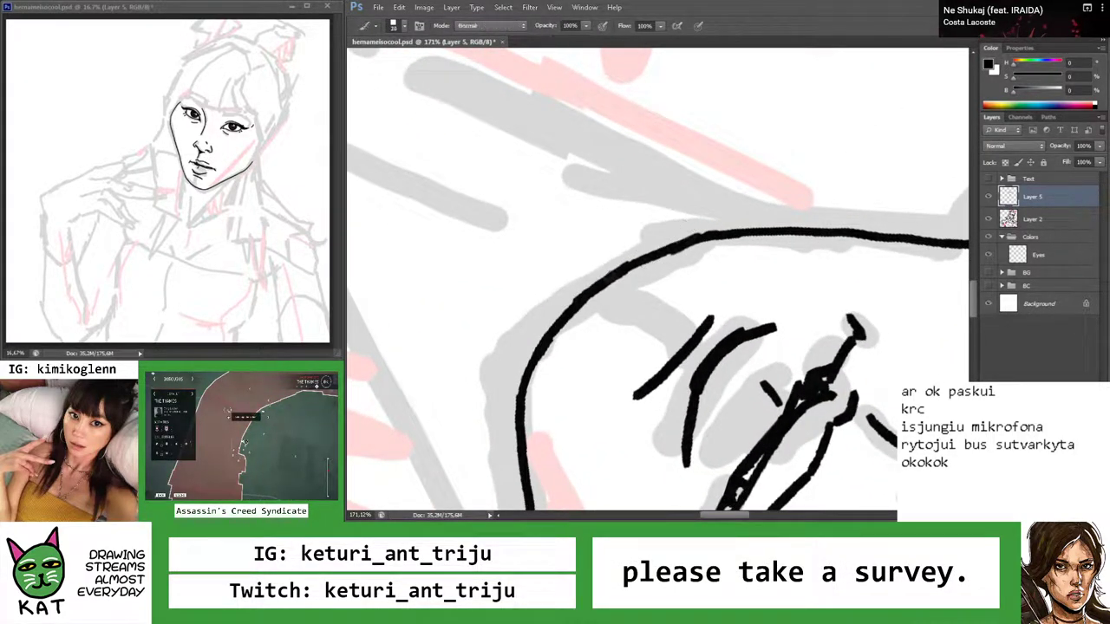
# Replace the viewer message with "man niezti nosi" and "ok teskime" on two lines
pyautogui.press('z')
pyautogui.moveTo(685, 261); pyautogui.dragTo(640, 269)
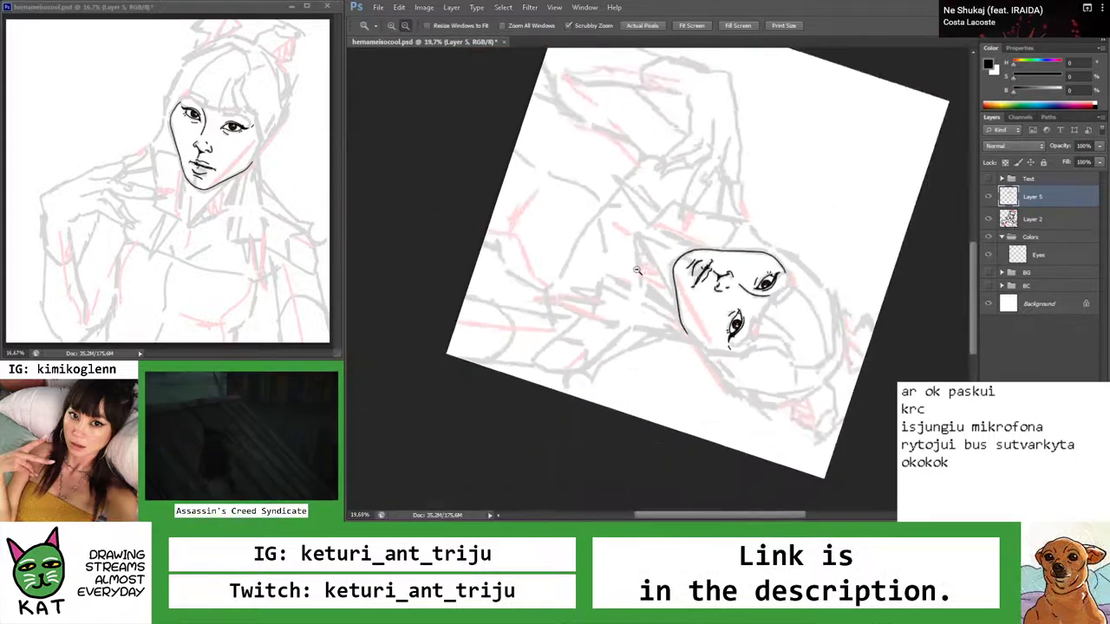
pyautogui.press('Escape')
pyautogui.keyDown('alt'); pyautogui.click(687, 283); pyautogui.keyUp('alt')
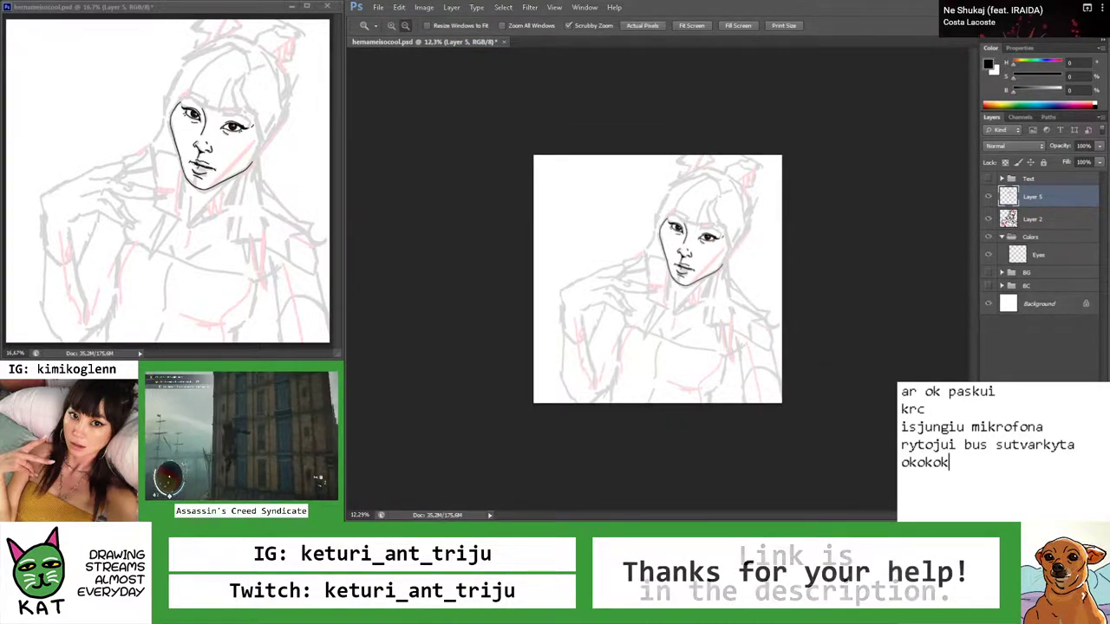
pyautogui.moveTo(1001, 471); pyautogui.dragTo(900, 391)
pyautogui.write('man niezi')
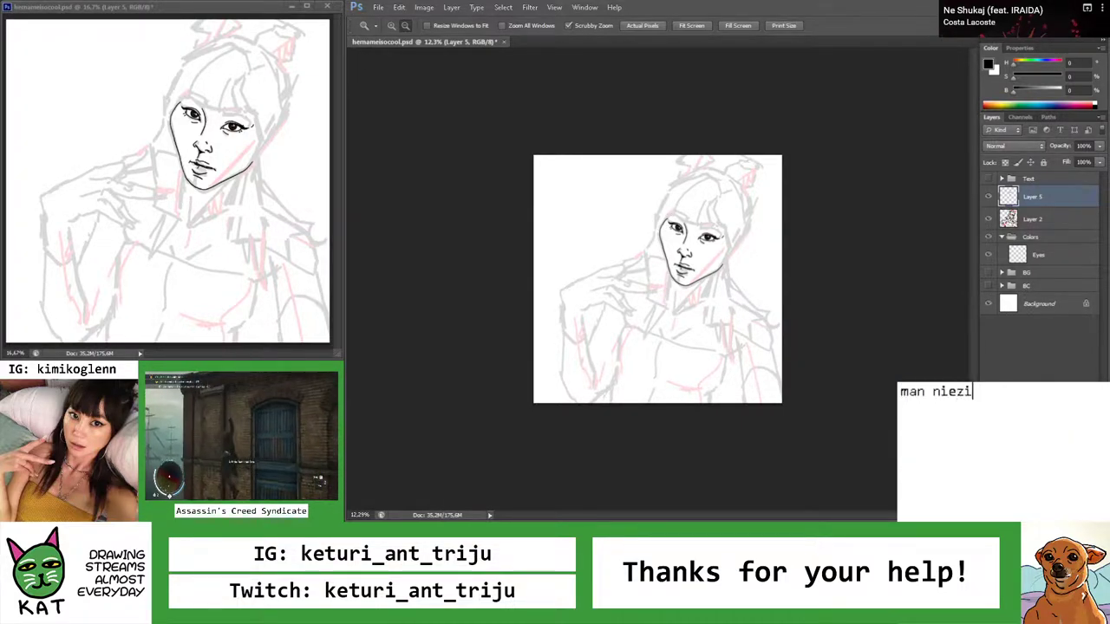
pyautogui.press('BackSpace')
pyautogui.write('ti nosi')
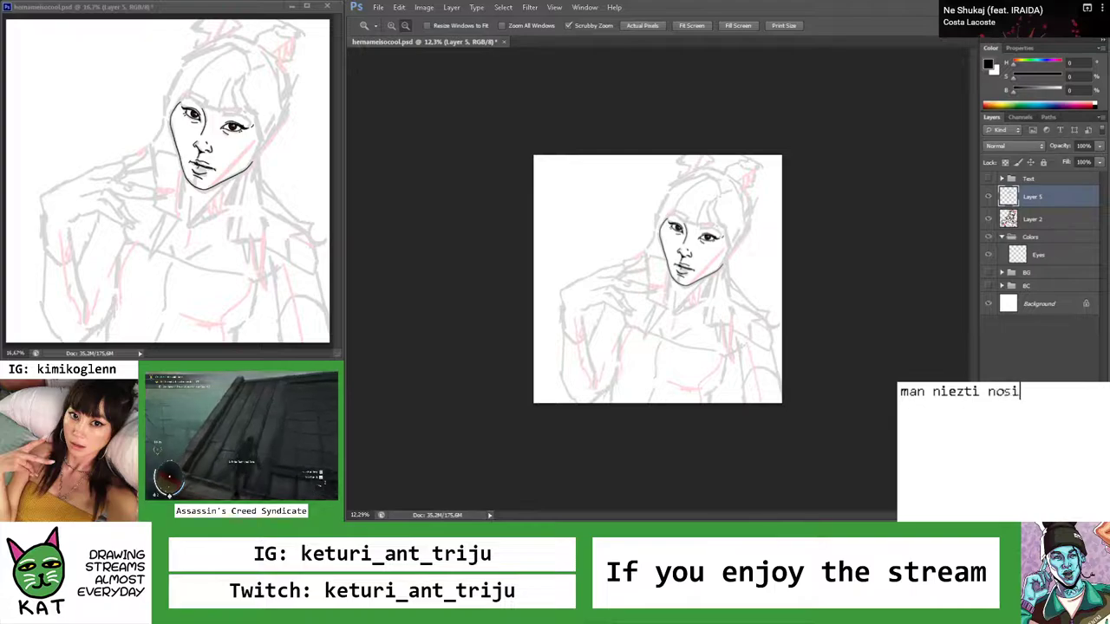
pyautogui.write(' ok teskime')
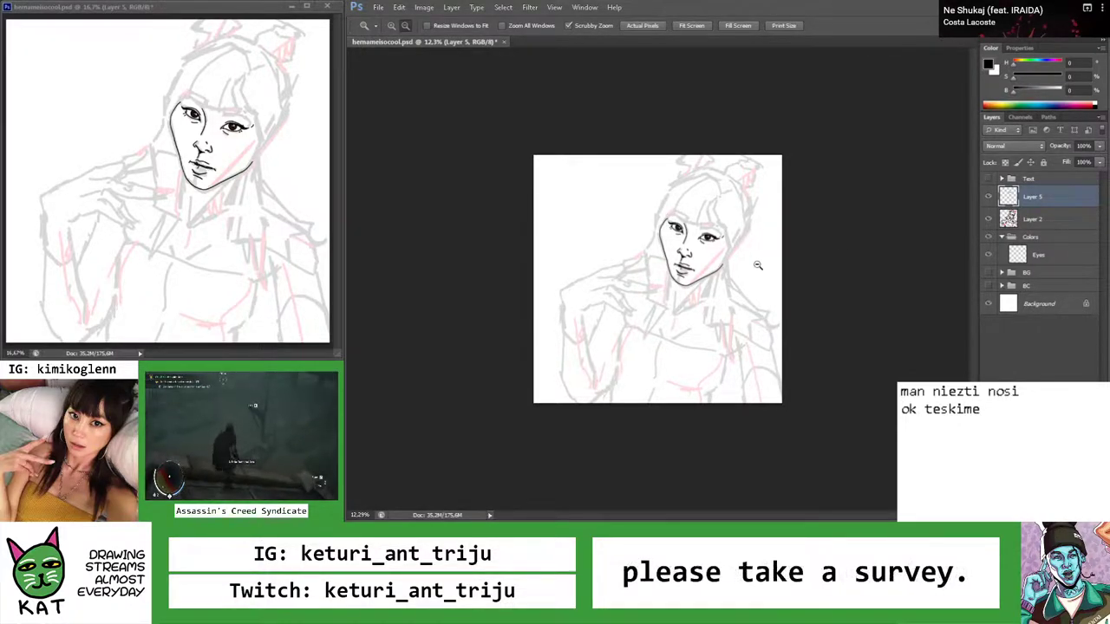
# Ink the right face edge from the jaw corner up toward the ear, undoing and retrying the stroke
pyautogui.moveTo(719, 275); pyautogui.dragTo(776, 274)
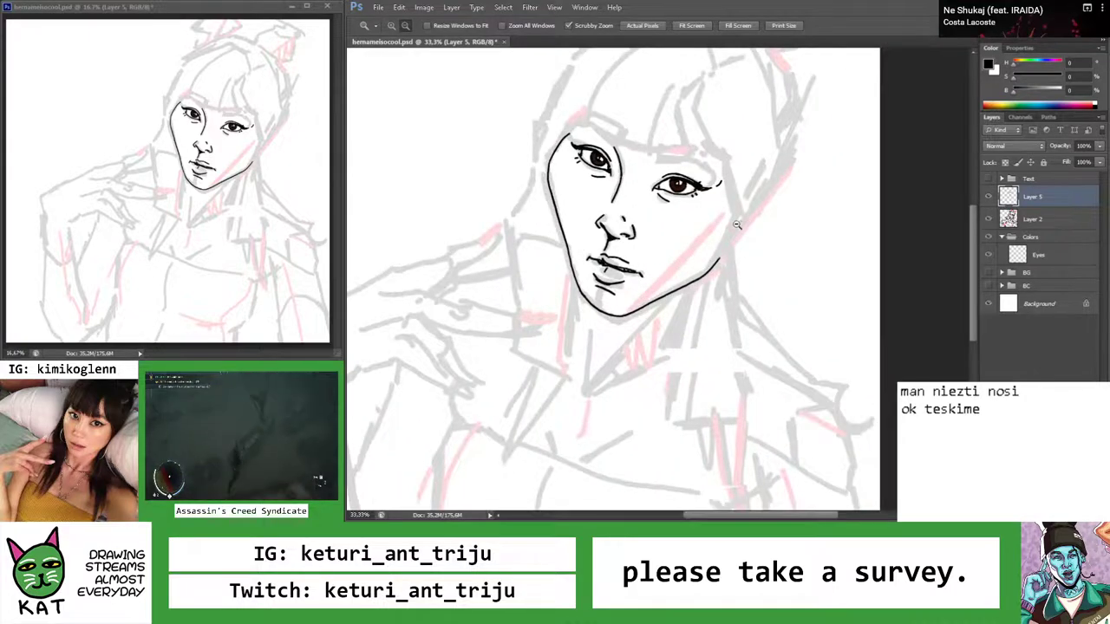
pyautogui.moveTo(740, 225); pyautogui.dragTo(772, 225)
pyautogui.press('r')
pyautogui.moveTo(719, 186)
pyautogui.mouseDown()
pyautogui.moveTo(565, 218)
pyautogui.moveTo(558, 272)
pyautogui.moveTo(584, 282)
pyautogui.moveTo(632, 238)
pyautogui.mouseUp()
pyautogui.press('b')
pyautogui.moveTo(515, 295); pyautogui.dragTo(649, 248)
pyautogui.hotkey('ctrl', 'z')
pyautogui.hotkey('ctrl', 'z')
pyautogui.moveTo(515, 295); pyautogui.dragTo(650, 249)
pyautogui.hotkey('ctrl', 'z')
pyautogui.moveTo(495, 304); pyautogui.dragTo(650, 250)
pyautogui.hotkey('ctrl', 'z')
pyautogui.moveTo(494, 302)
pyautogui.mouseDown()
pyautogui.moveTo(650, 246)
pyautogui.moveTo(529, 265)
pyautogui.mouseUp()
pyautogui.hotkey('ctrl', 'z')
# Join the upper right jaw stroke to the jaw corner line and check the whole face contour
pyautogui.press('z')
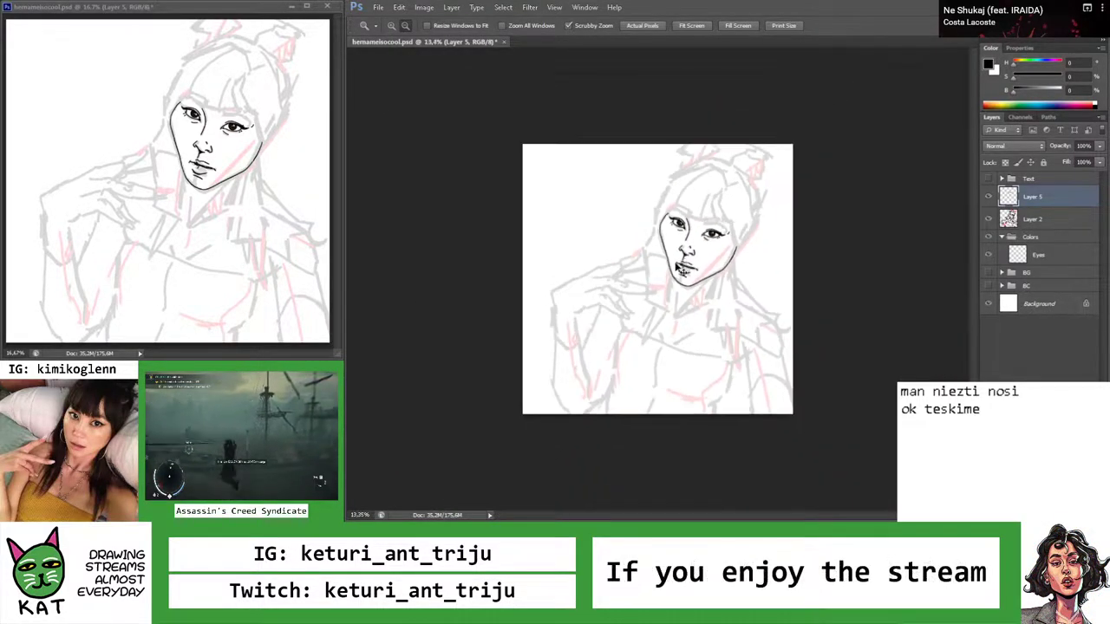
pyautogui.moveTo(761, 239)
pyautogui.mouseDown()
pyautogui.moveTo(795, 253)
pyautogui.moveTo(746, 269)
pyautogui.mouseUp()
pyautogui.press('b')
pyautogui.moveTo(373, 512); pyautogui.dragTo(814, 104)
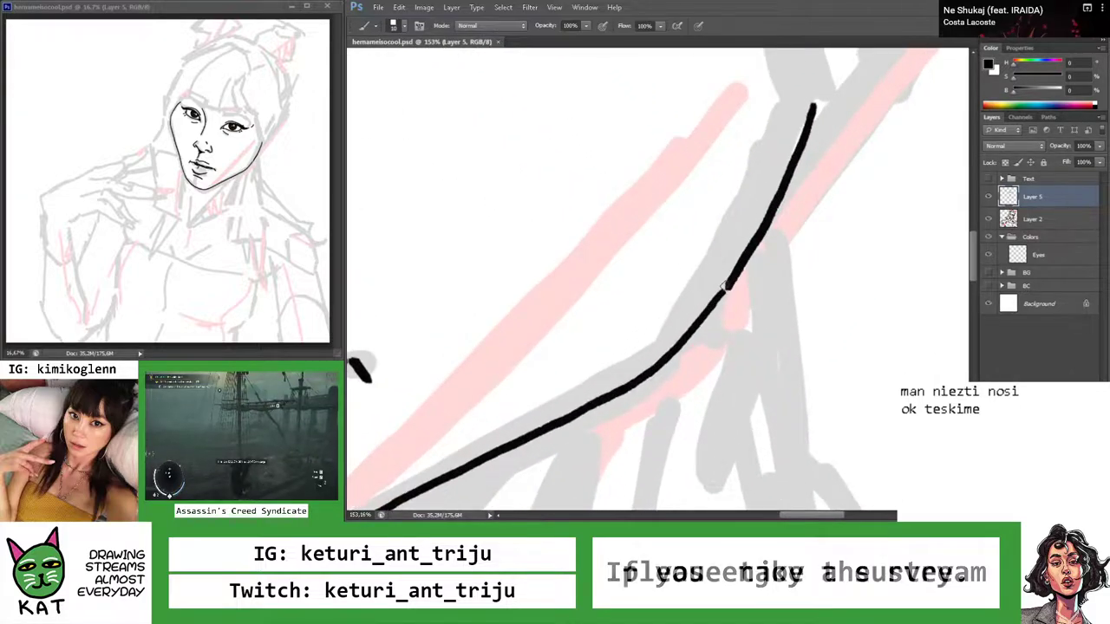
pyautogui.press('z')
pyautogui.moveTo(720, 303)
pyautogui.mouseDown()
pyautogui.moveTo(657, 305)
pyautogui.moveTo(761, 261)
pyautogui.moveTo(785, 267)
pyautogui.moveTo(719, 276)
pyautogui.moveTo(781, 279)
pyautogui.moveTo(668, 288)
pyautogui.moveTo(714, 299)
pyautogui.moveTo(773, 285)
pyautogui.moveTo(797, 266)
pyautogui.mouseUp()
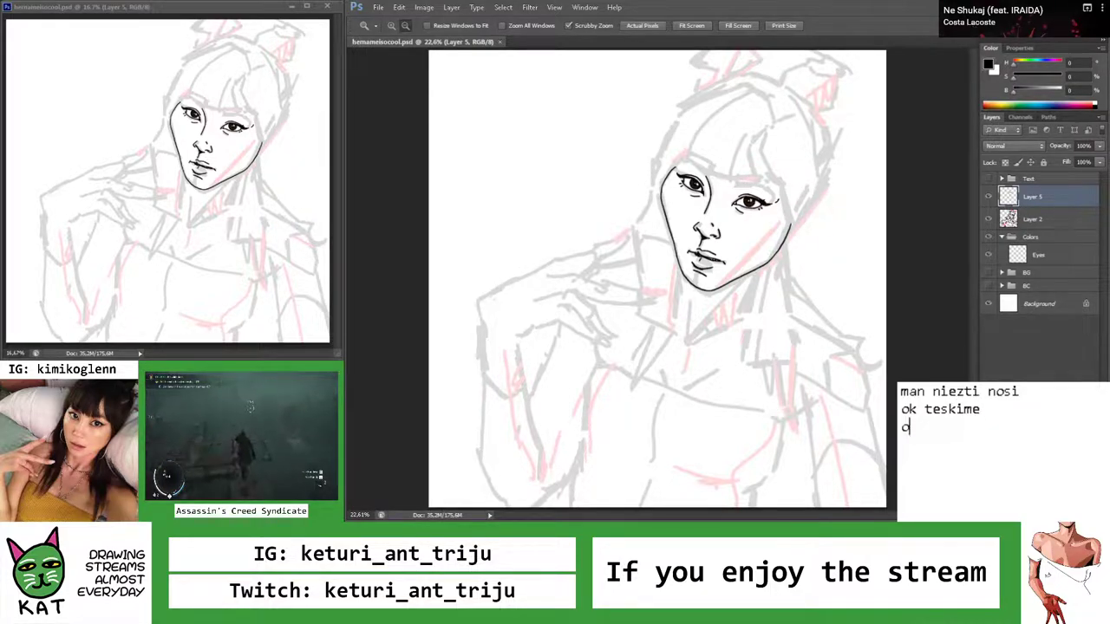
# Replace the viewer message with "ok dabar pereikime prie plauku", putting "plauku" on its own line
pyautogui.hotkey('ctrl', 'a')
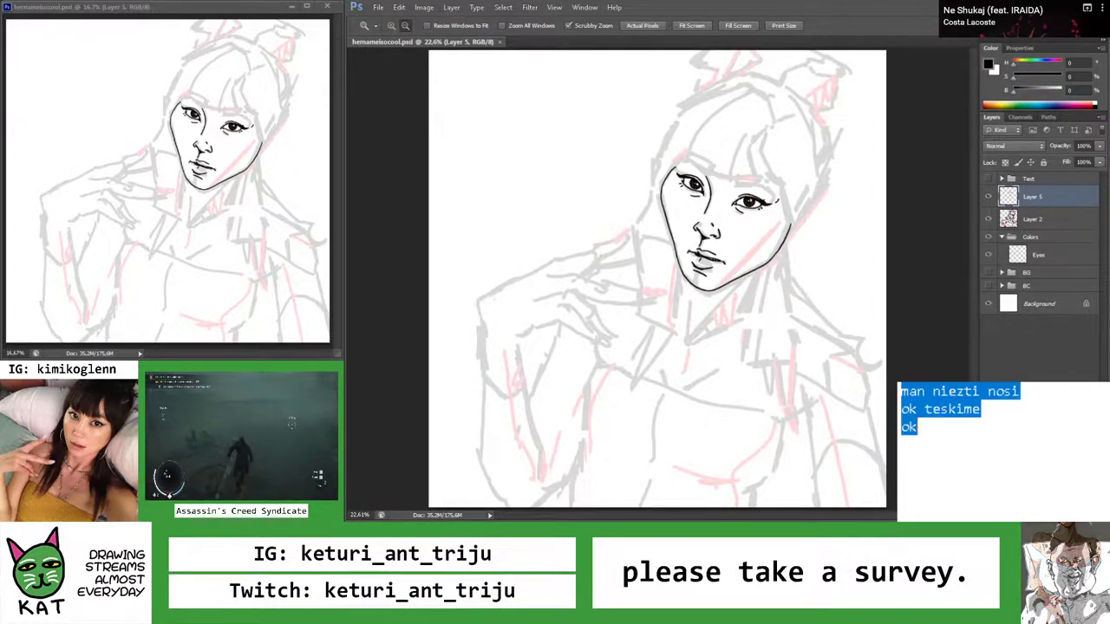
pyautogui.write('ok')
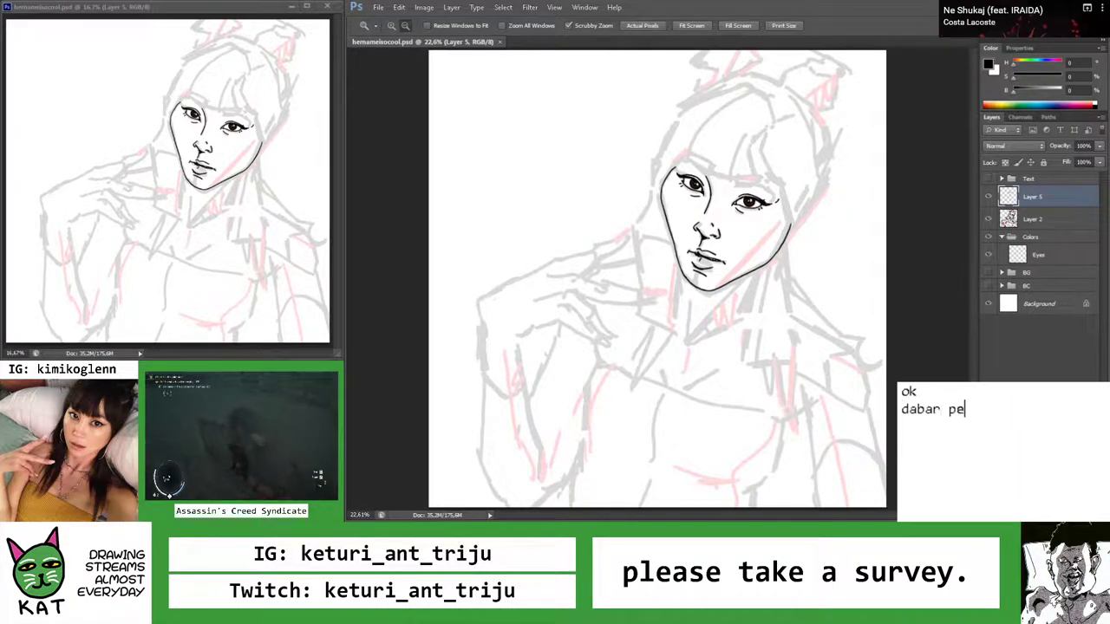
pyautogui.write(' dabar pereikime p')
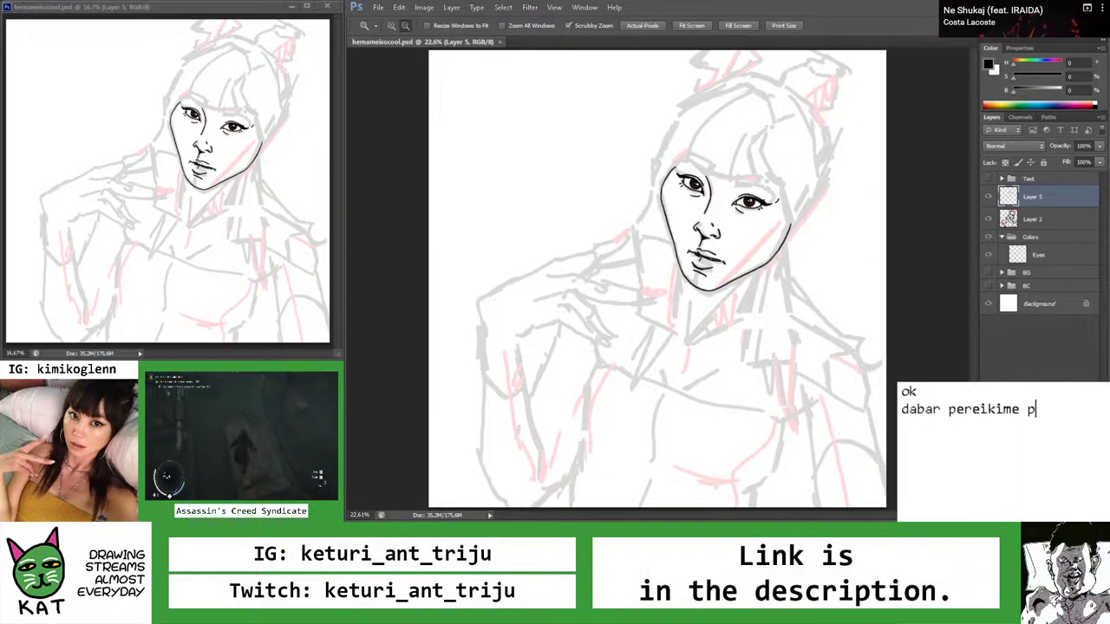
pyautogui.write('rie plauku')
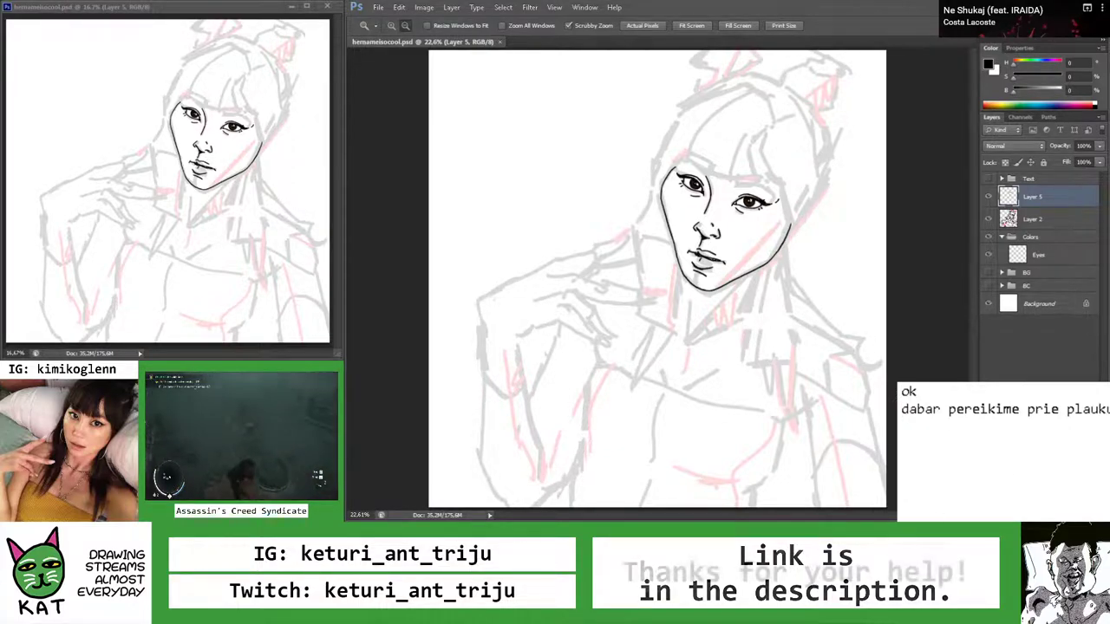
pyautogui.click(1066, 411)
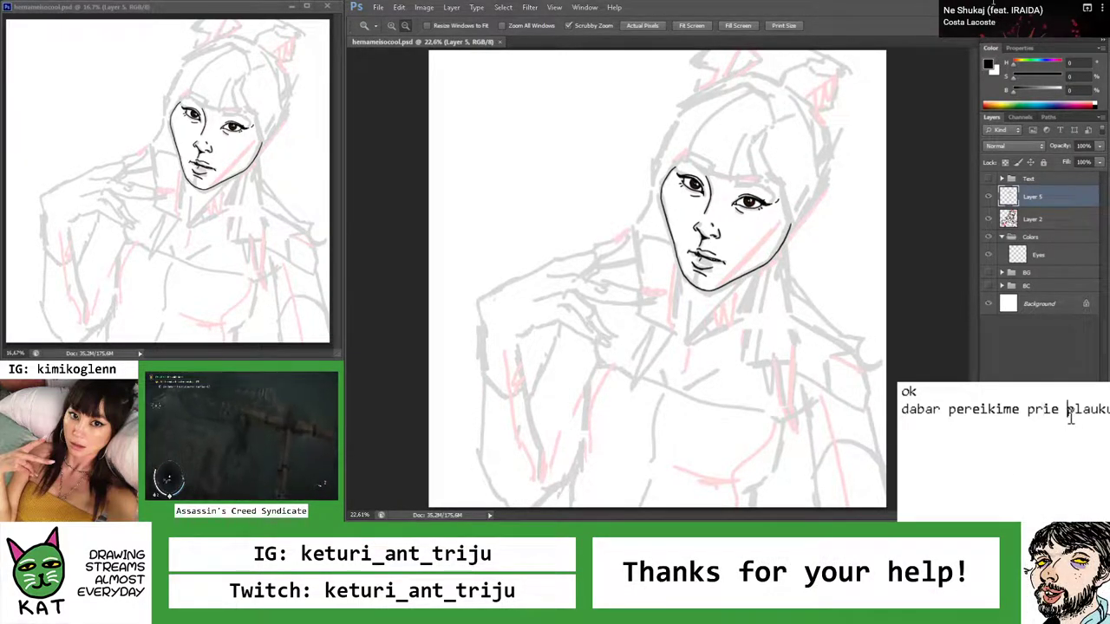
pyautogui.press('Return')
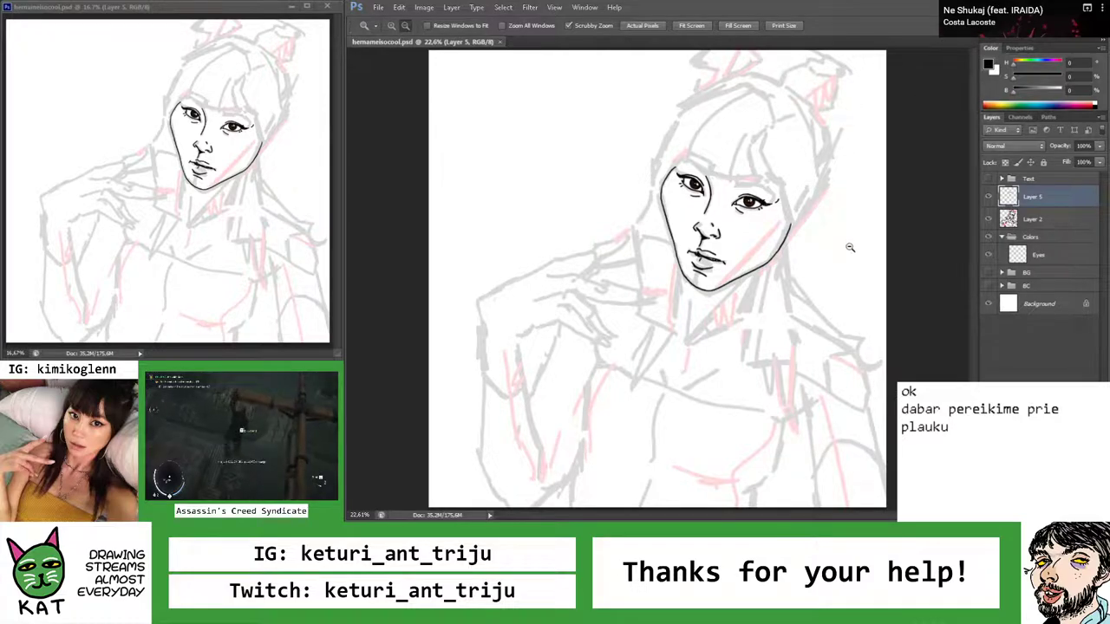
# Handwrite "AR MES DAR CIA" and "OK" in black over the forehead with the Brush
pyautogui.moveTo(739, 171); pyautogui.dragTo(731, 160)
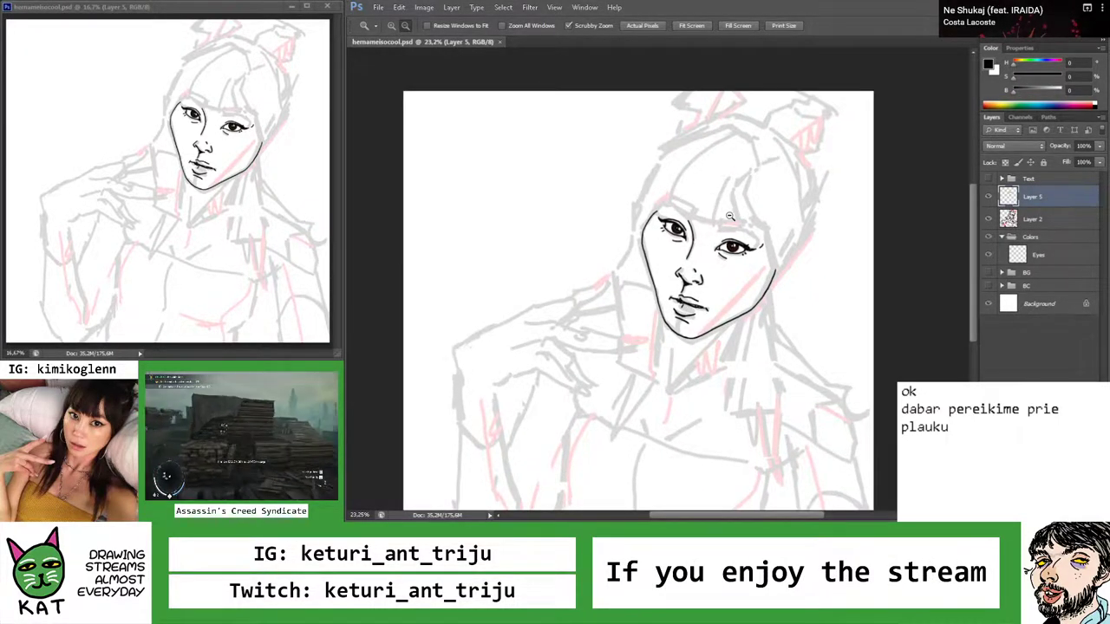
pyautogui.moveTo(729, 215); pyautogui.dragTo(767, 201)
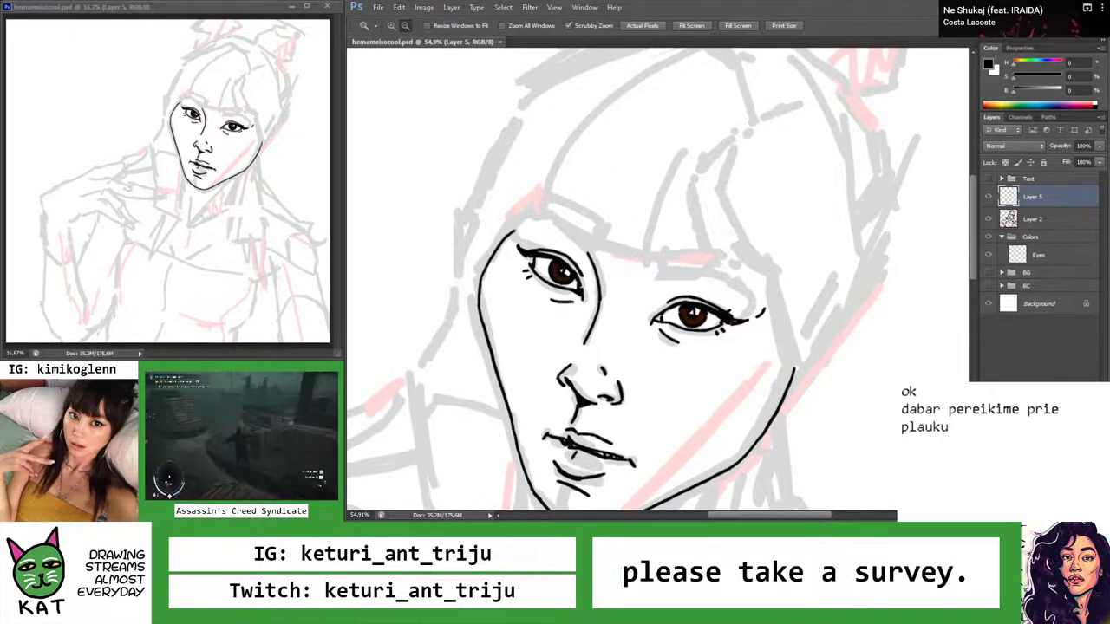
pyautogui.moveTo(758, 151); pyautogui.dragTo(737, 141)
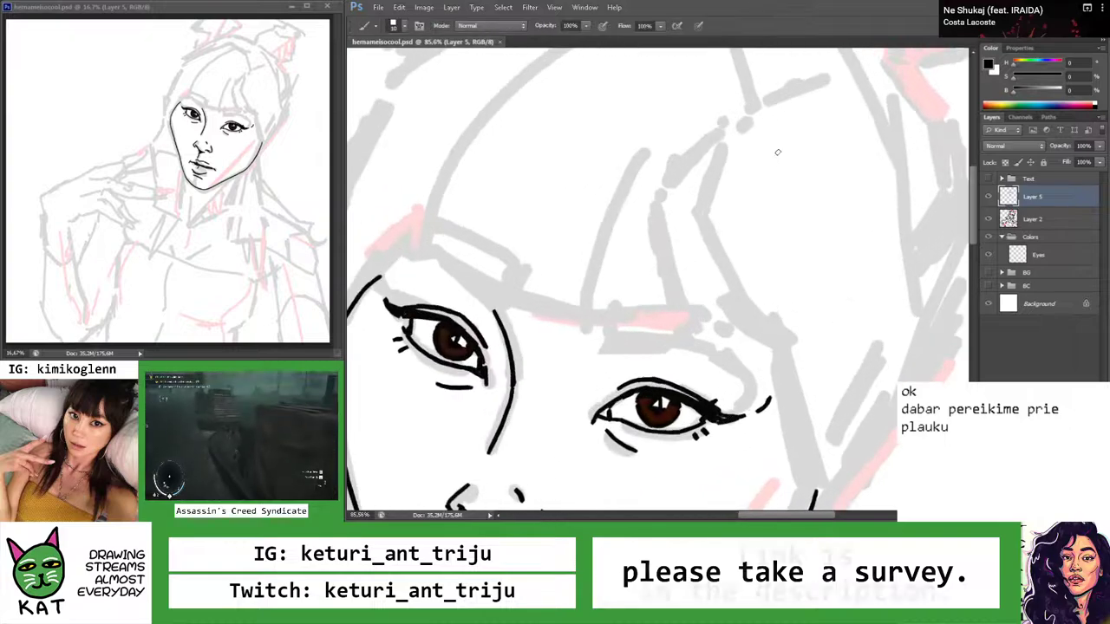
pyautogui.press('b')
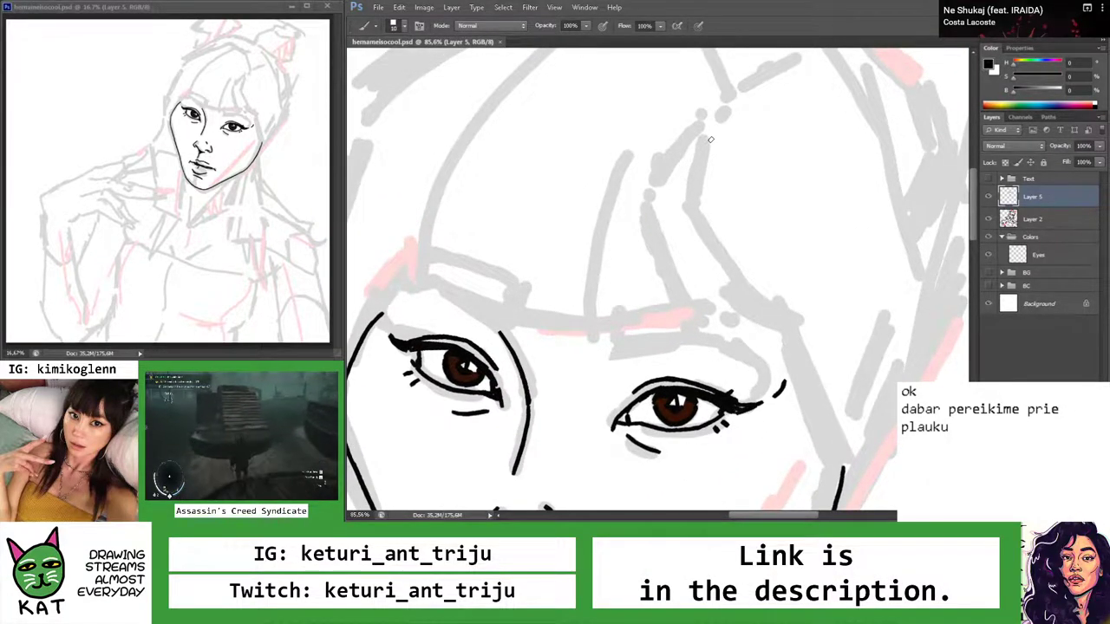
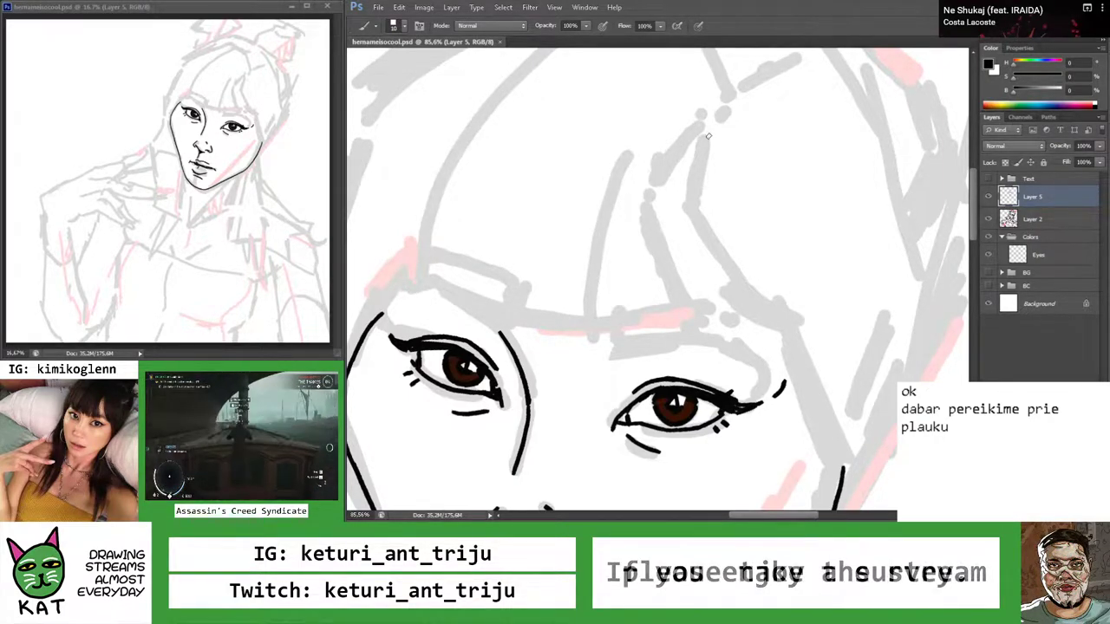
pyautogui.moveTo(531, 161)
pyautogui.mouseDown()
pyautogui.moveTo(528, 196)
pyautogui.moveTo(557, 198)
pyautogui.moveTo(548, 177)
pyautogui.mouseUp()
pyautogui.moveTo(559, 151)
pyautogui.mouseDown()
pyautogui.moveTo(560, 189)
pyautogui.moveTo(594, 185)
pyautogui.mouseUp()
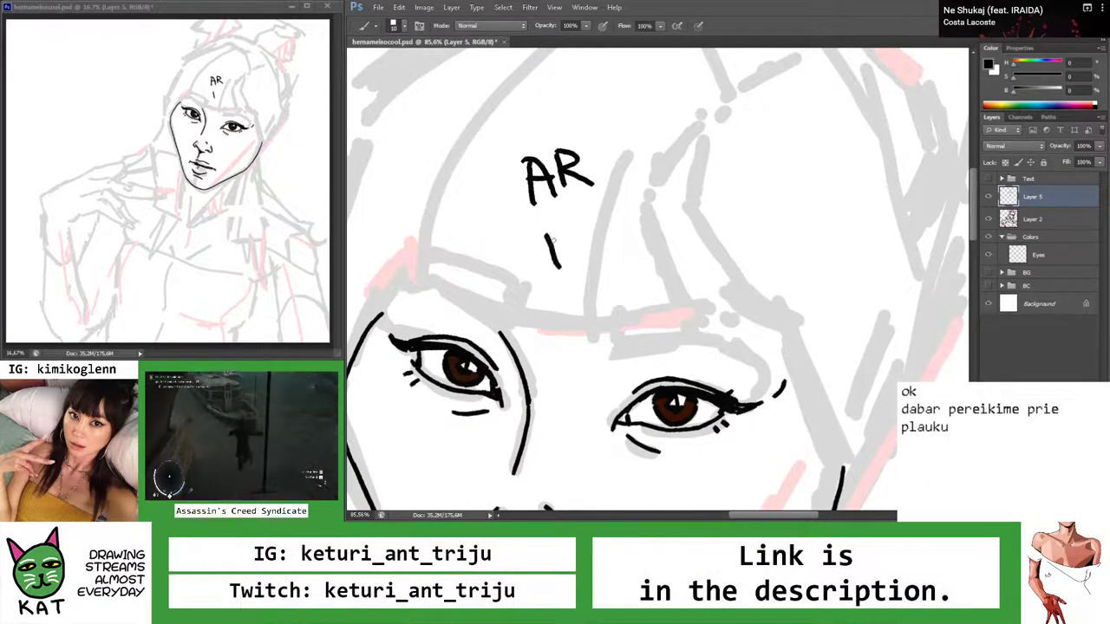
pyautogui.moveTo(597, 224); pyautogui.dragTo(626, 228)
pyautogui.moveTo(655, 212)
pyautogui.mouseDown()
pyautogui.moveTo(621, 259)
pyautogui.moveTo(566, 284)
pyautogui.moveTo(602, 280)
pyautogui.moveTo(649, 301)
pyautogui.moveTo(605, 340)
pyautogui.mouseUp()
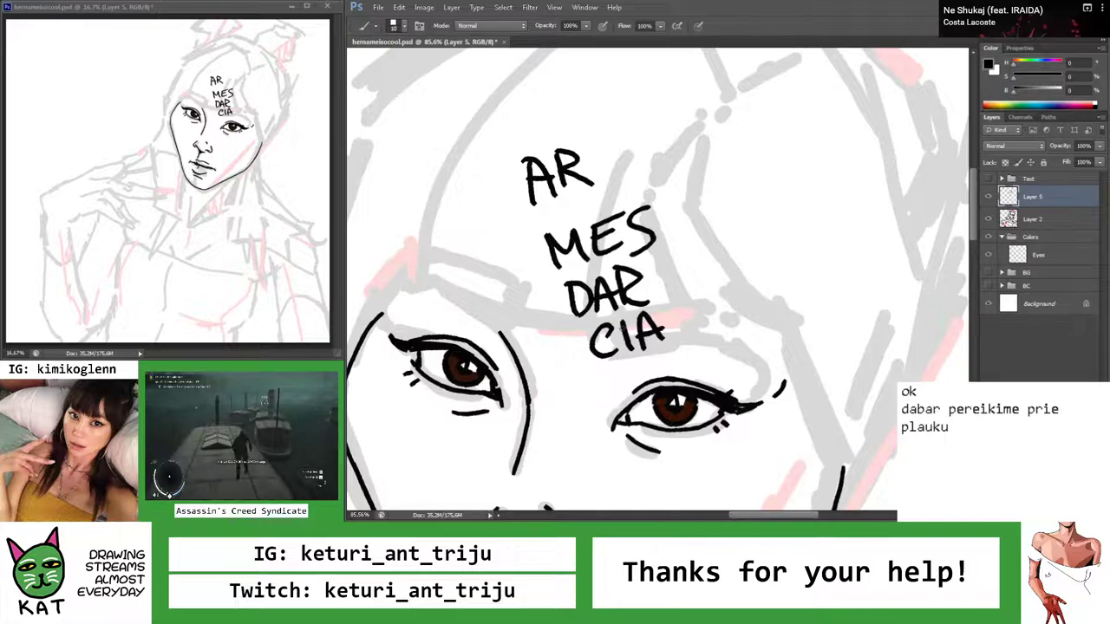
pyautogui.moveTo(699, 262)
pyautogui.mouseDown()
pyautogui.moveTo(697, 293)
pyautogui.moveTo(712, 296)
pyautogui.mouseUp()
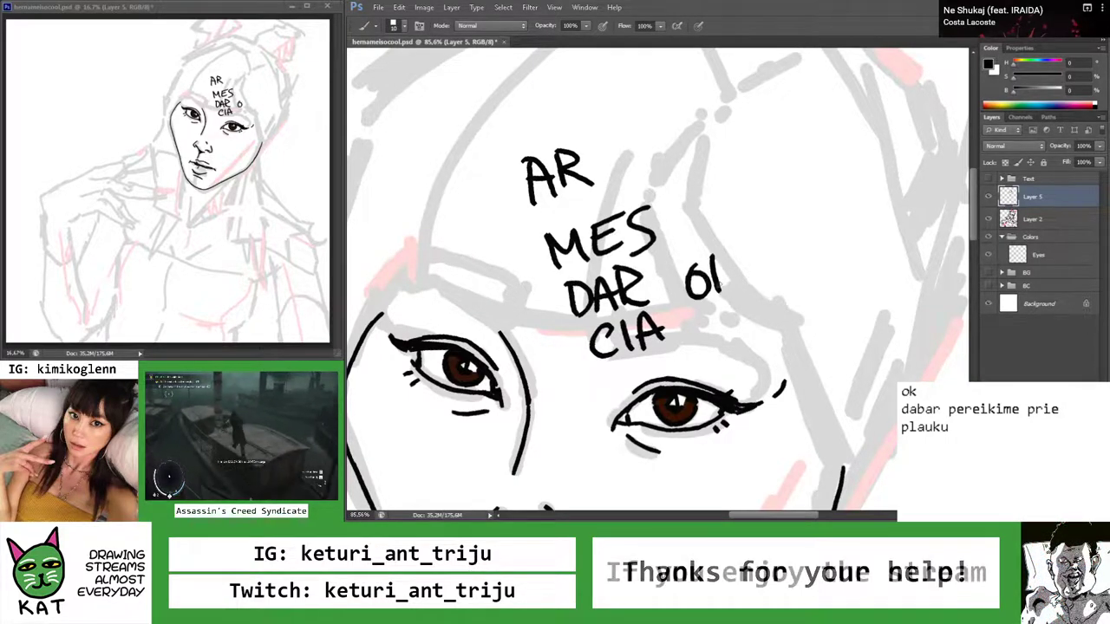
pyautogui.moveTo(744, 257); pyautogui.dragTo(747, 290)
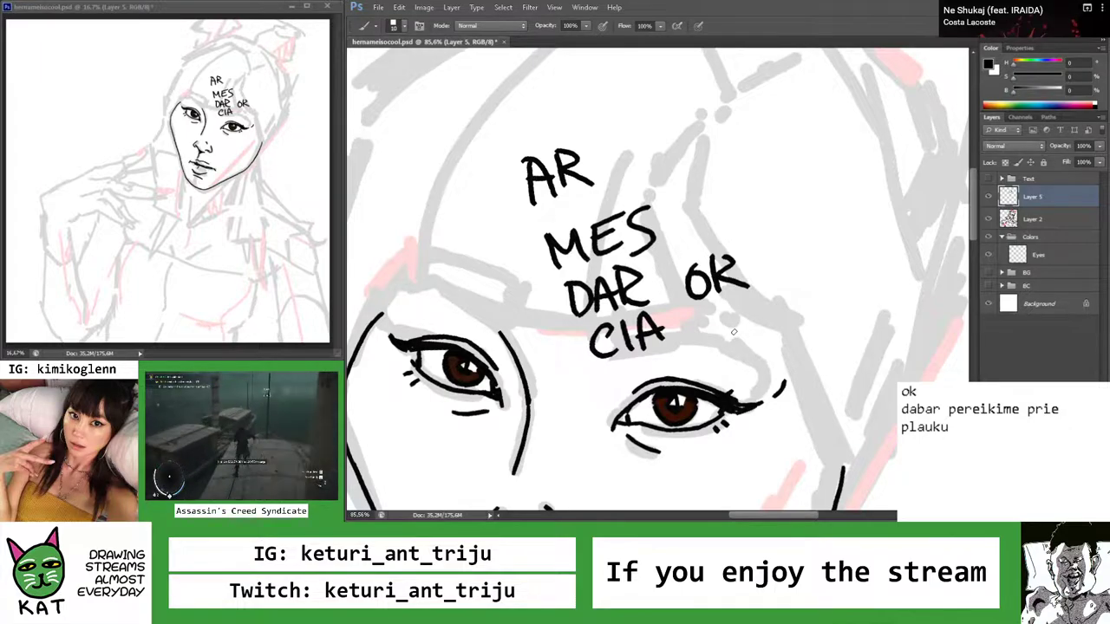
# Select the handwritten "AR MES DAR CIA" and "OK" on the forehead with the Rectangular Marquee, delete them and clear the selection
pyautogui.press('m')
pyautogui.moveTo(499, 121)
pyautogui.mouseDown()
pyautogui.moveTo(607, 238)
pyautogui.moveTo(648, 314)
pyautogui.moveTo(673, 324)
pyautogui.mouseUp()
pyautogui.press('Escape')
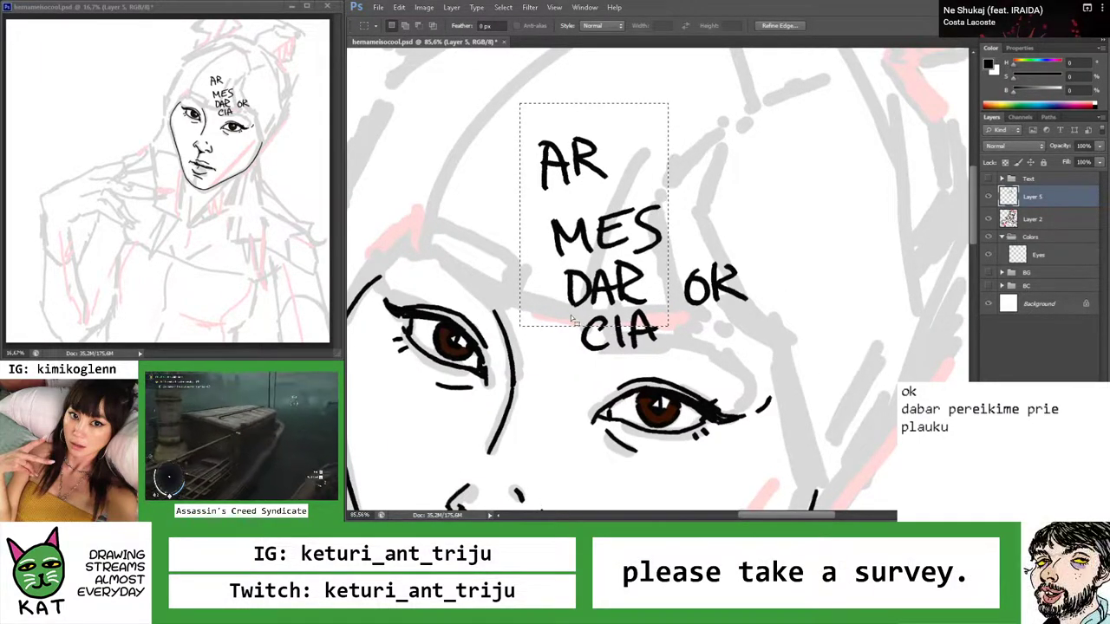
pyautogui.moveTo(564, 294); pyautogui.dragTo(676, 359)
pyautogui.moveTo(668, 223); pyautogui.dragTo(766, 328)
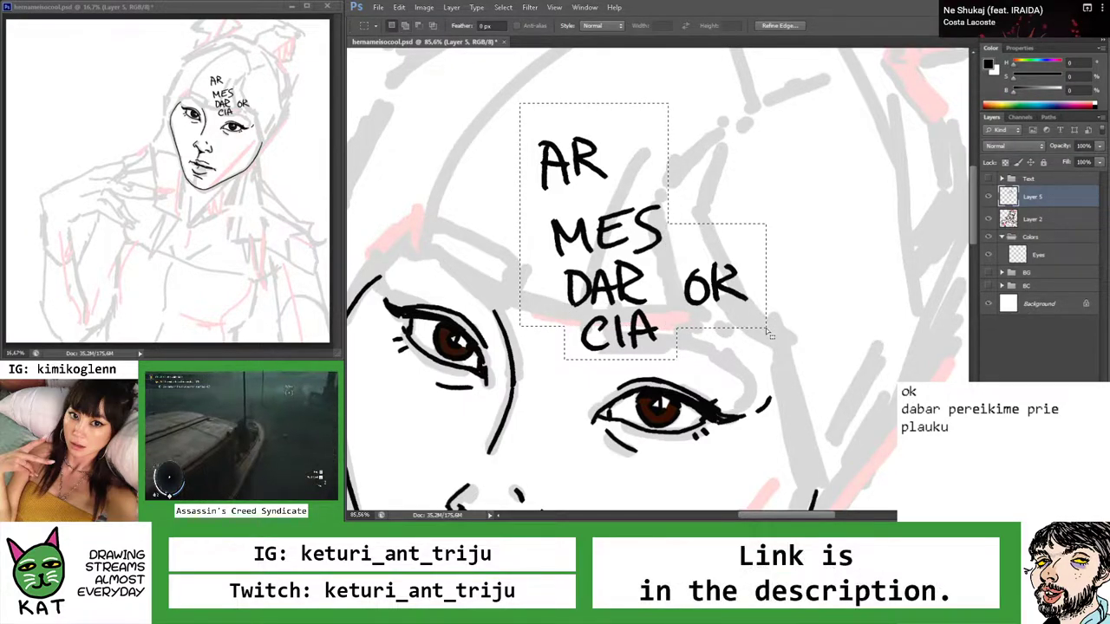
pyautogui.press('Delete')
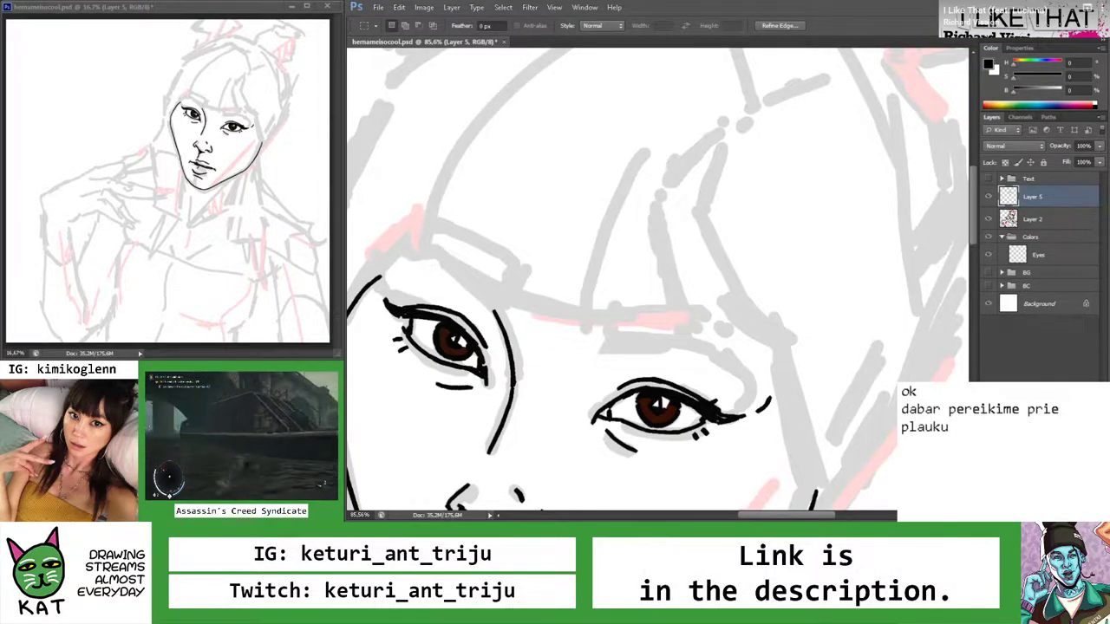
pyautogui.hotkey('ctrl', 'shift', 'd')
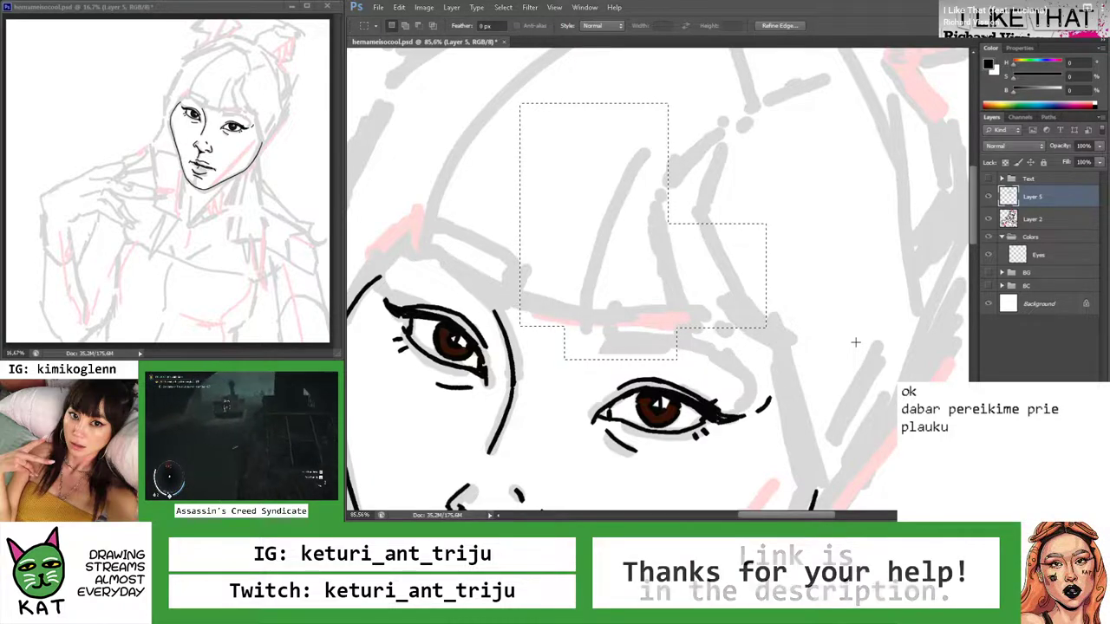
pyautogui.click(770, 295)
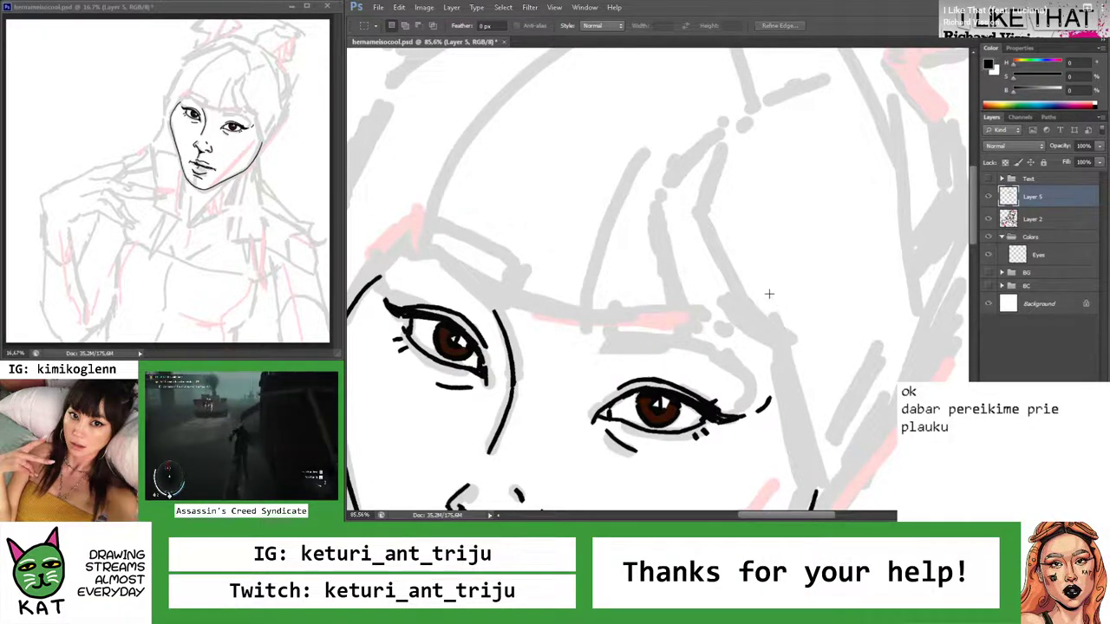
# Ink the upper left edge of the bangs strand on the forehead in black, from the parting point down
pyautogui.press('z')
pyautogui.hotkey('ctrl', '0')
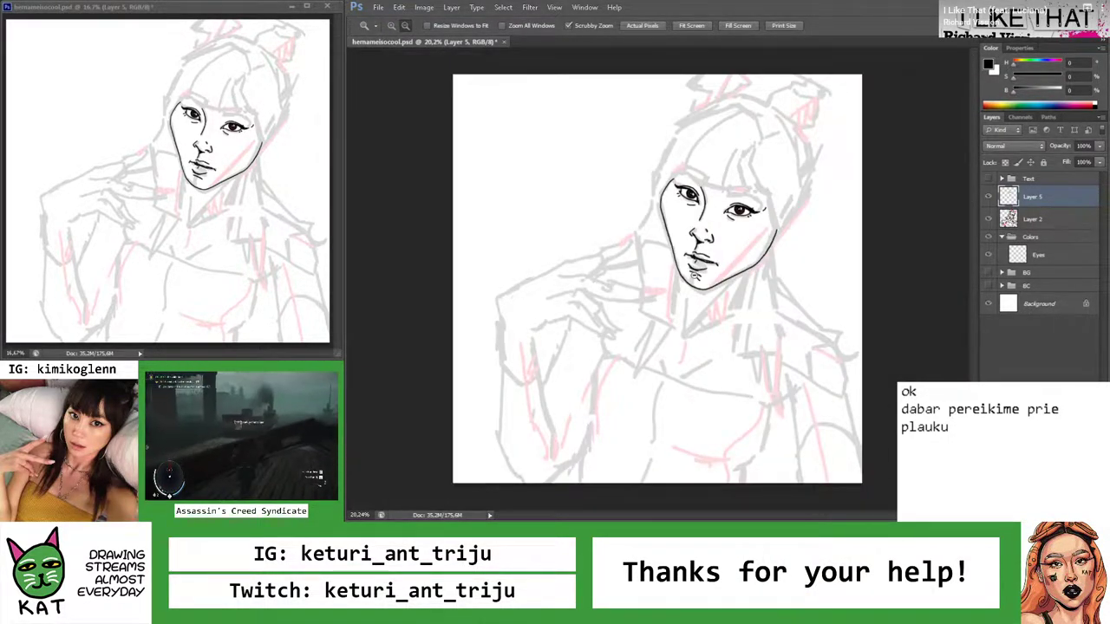
pyautogui.click(750, 173)
pyautogui.click(750, 174)
pyautogui.moveTo(750, 174)
pyautogui.mouseDown()
pyautogui.moveTo(746, 156)
pyautogui.moveTo(753, 185)
pyautogui.mouseUp()
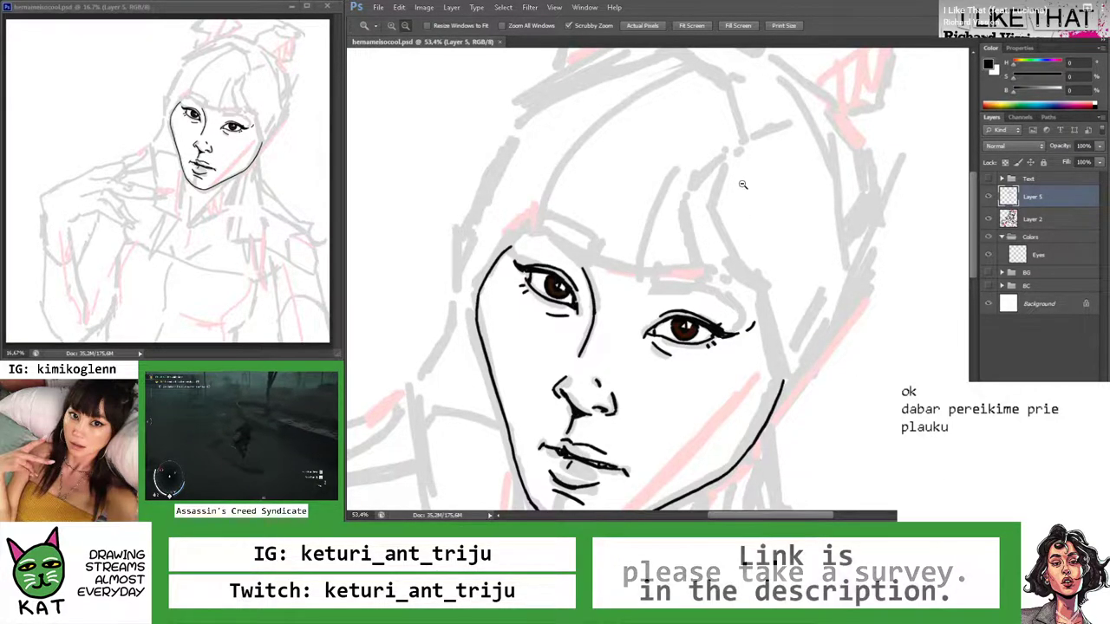
pyautogui.moveTo(788, 228); pyautogui.dragTo(717, 150)
pyautogui.press('b')
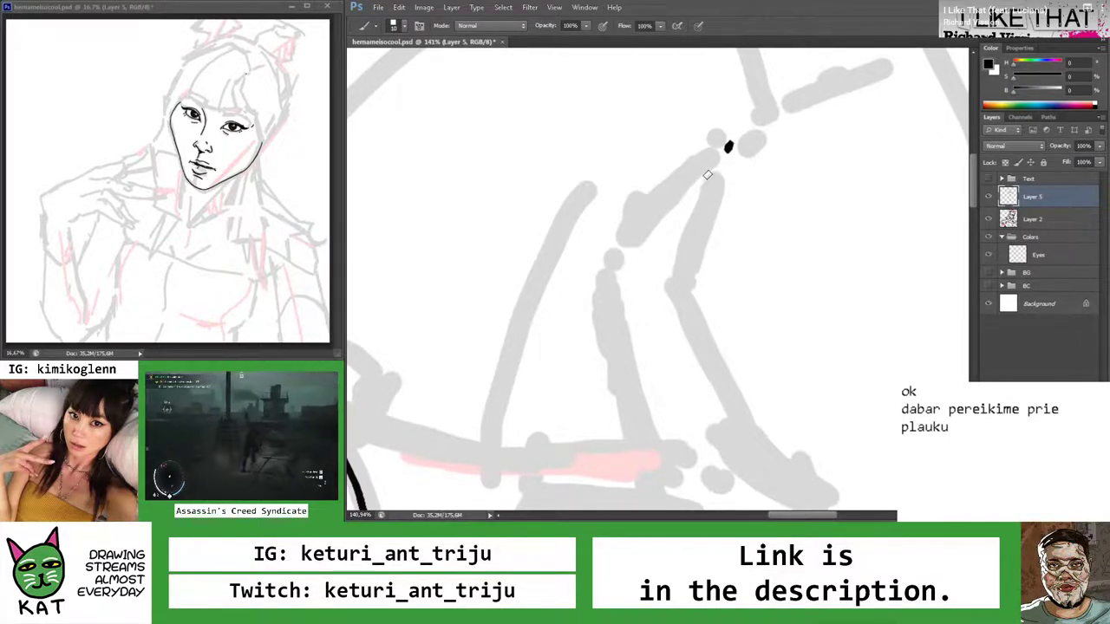
pyautogui.moveTo(716, 160); pyautogui.dragTo(625, 233)
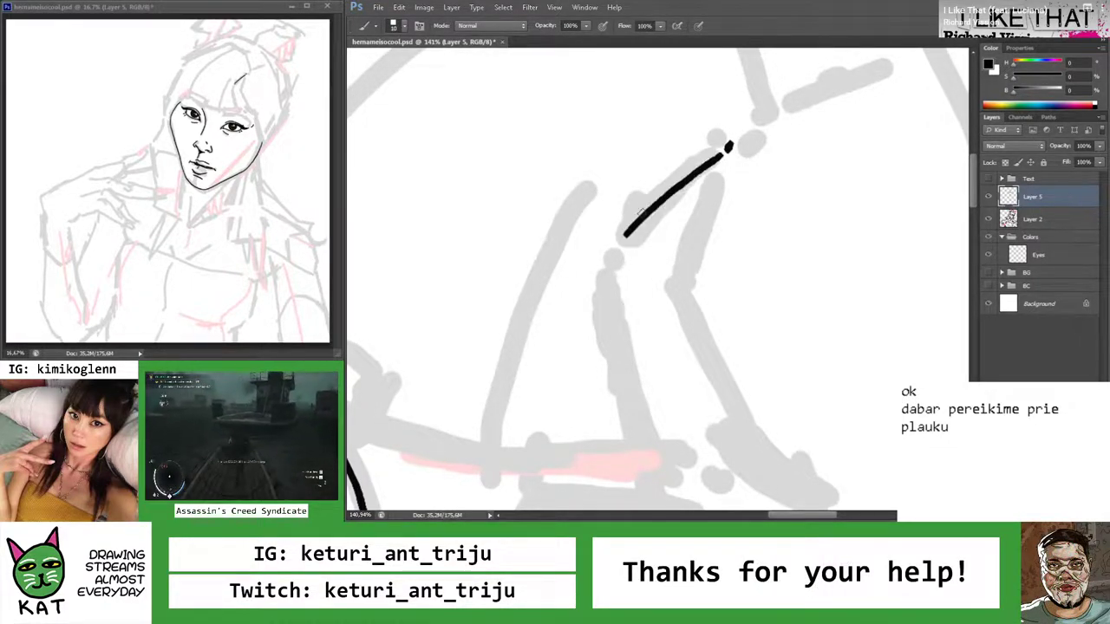
pyautogui.press('z')
pyautogui.hotkey('ctrl', '0')
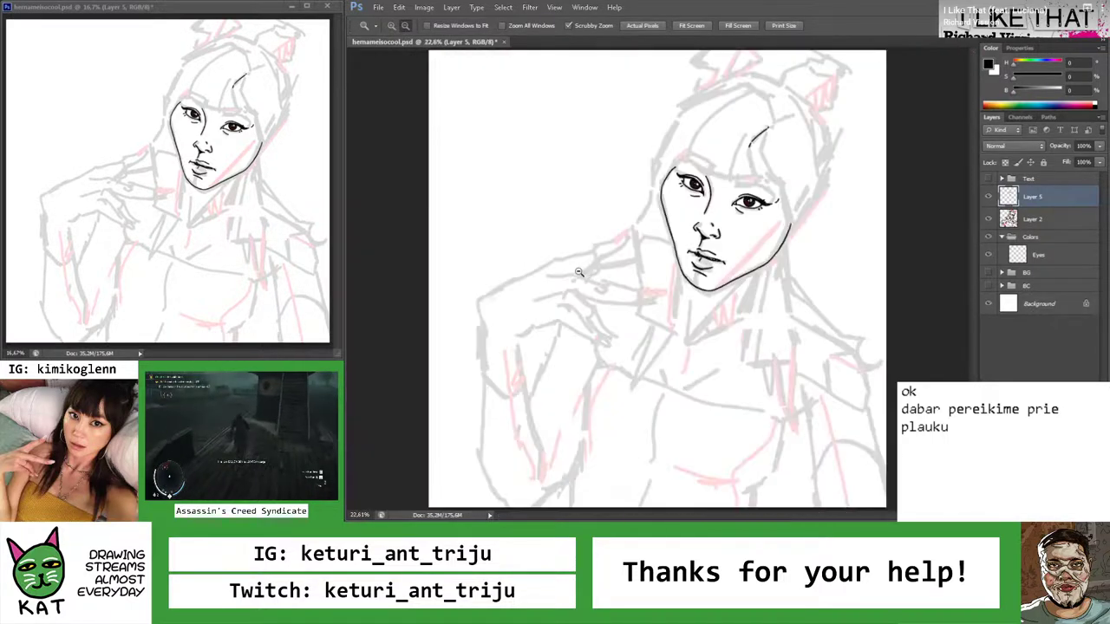
# Ink the upper right edge of the forehead strand from its tip with the Brush, undoing and retrying the stroke
pyautogui.moveTo(771, 166)
pyautogui.mouseDown()
pyautogui.moveTo(799, 135)
pyautogui.moveTo(806, 146)
pyautogui.moveTo(764, 143)
pyautogui.moveTo(745, 179)
pyautogui.moveTo(751, 160)
pyautogui.moveTo(682, 144)
pyautogui.mouseUp()
pyautogui.press('b')
pyautogui.moveTo(677, 70); pyautogui.dragTo(633, 203)
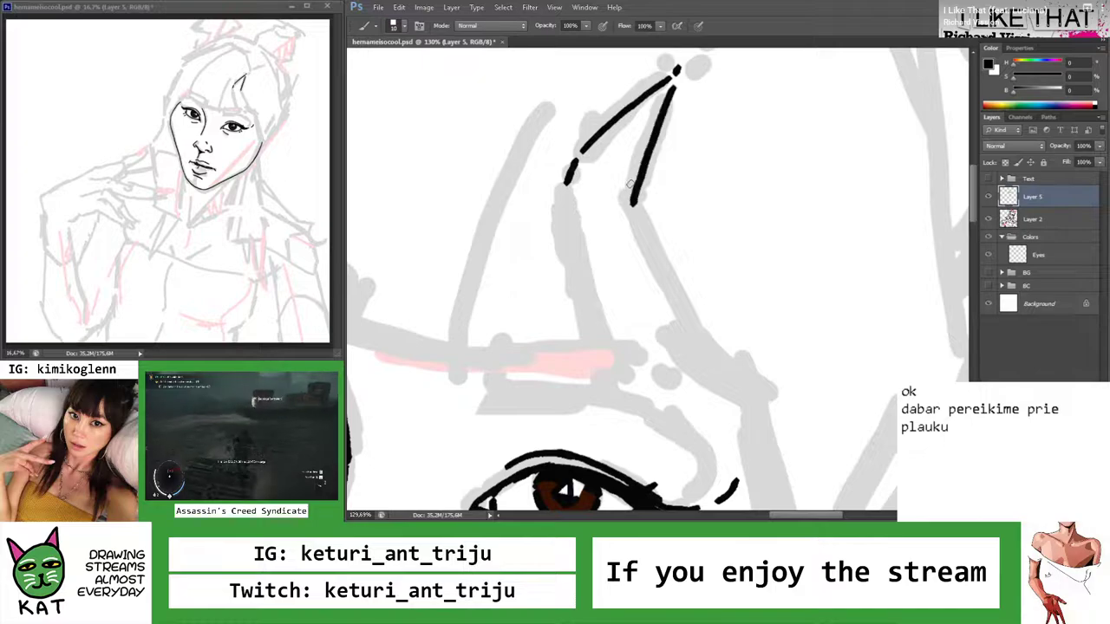
pyautogui.hotkey('ctrl', 'z')
pyautogui.moveTo(676, 78); pyautogui.dragTo(634, 196)
pyautogui.hotkey('ctrl', 'z')
pyautogui.moveTo(676, 76)
pyautogui.mouseDown()
pyautogui.moveTo(634, 203)
pyautogui.moveTo(585, 219)
pyautogui.mouseUp()
pyautogui.press('z')
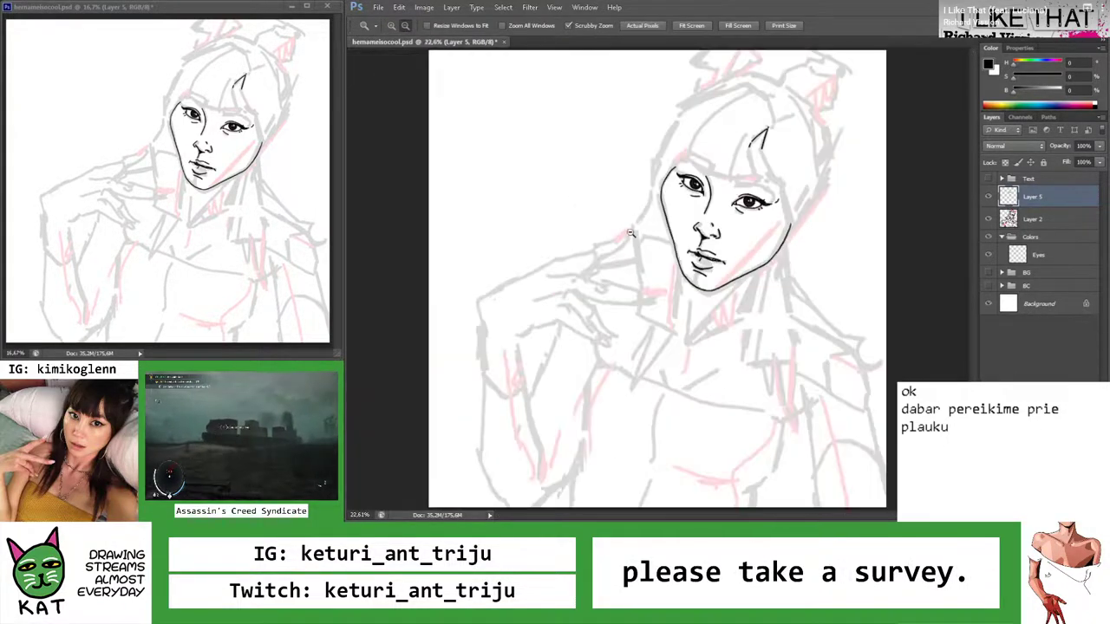
pyautogui.moveTo(759, 200); pyautogui.dragTo(768, 152)
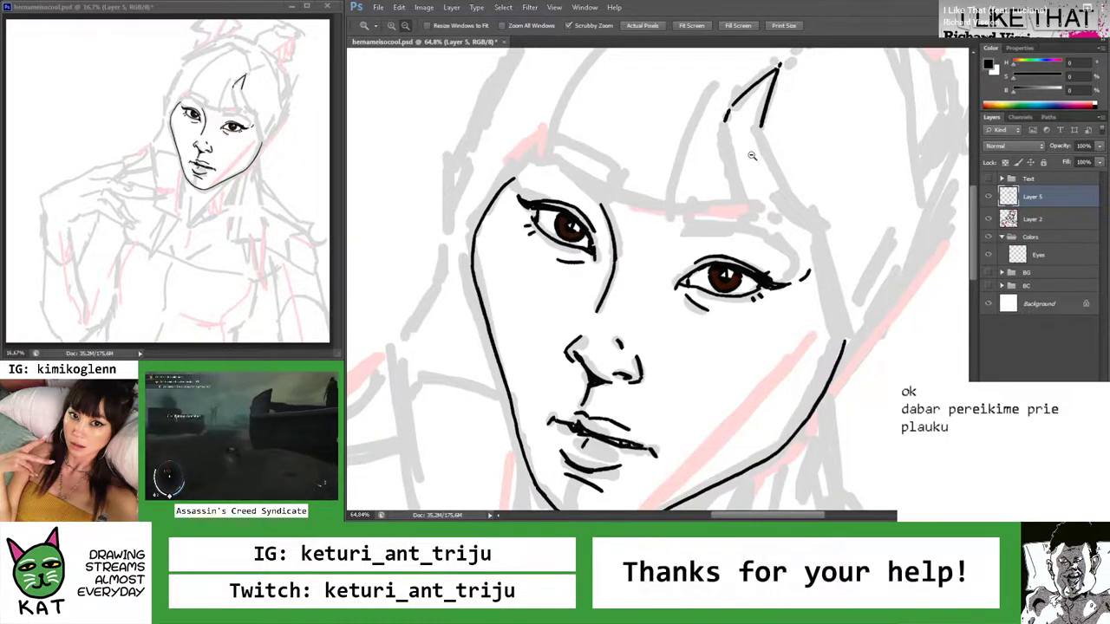
# Rotate the canvas and extend the strand's left edge down toward the brow, undoing and redrawing the stroke
pyautogui.press('r')
pyautogui.moveTo(752, 154)
pyautogui.mouseDown()
pyautogui.moveTo(796, 222)
pyautogui.moveTo(760, 295)
pyautogui.mouseUp()
pyautogui.hotkey('ctrl', 'z')
pyautogui.moveTo(803, 192); pyautogui.dragTo(755, 312)
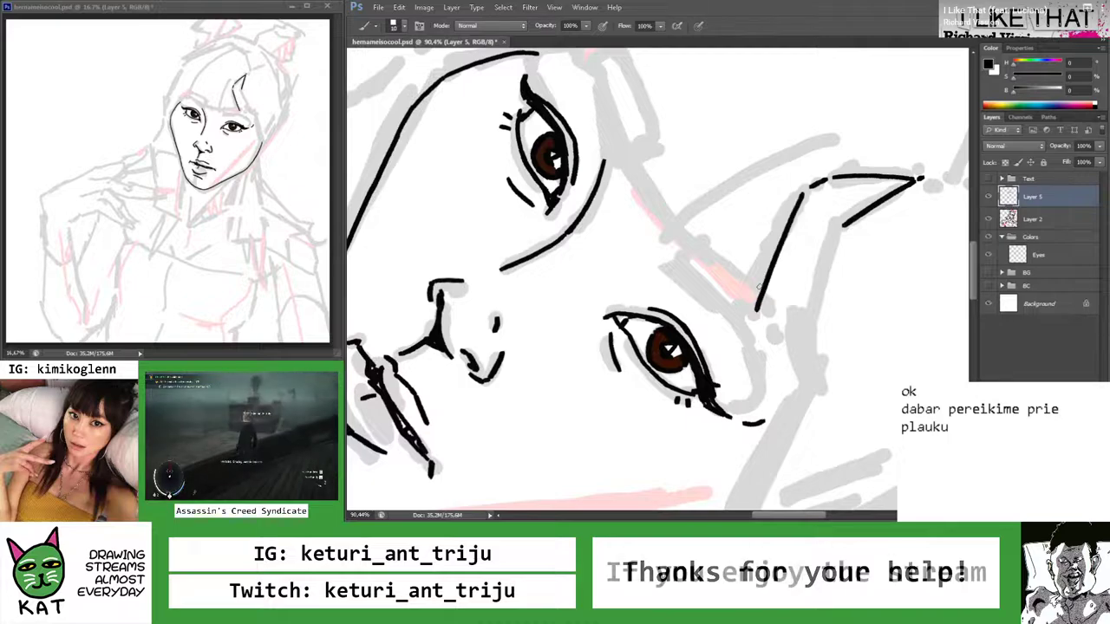
pyautogui.hotkey('ctrl', 'z')
pyautogui.moveTo(803, 192); pyautogui.dragTo(747, 312)
pyautogui.press('z')
pyautogui.moveTo(761, 269); pyautogui.dragTo(806, 252)
pyautogui.press('r')
pyautogui.press('b')
pyautogui.scroll(3, 791, 191)
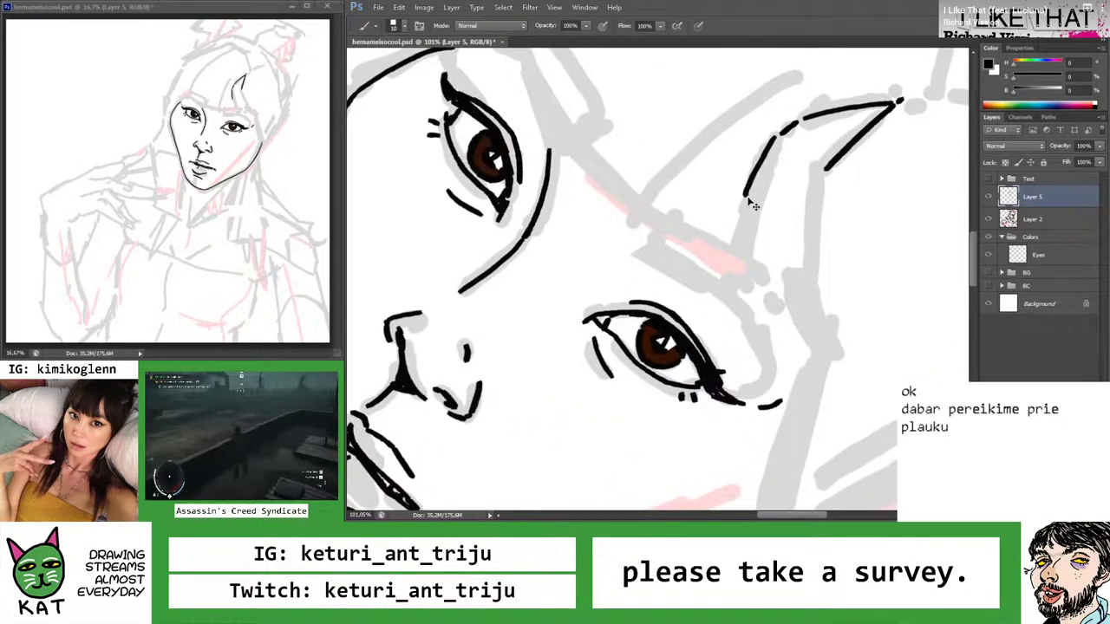
pyautogui.press('z')
pyautogui.moveTo(741, 251); pyautogui.dragTo(711, 251)
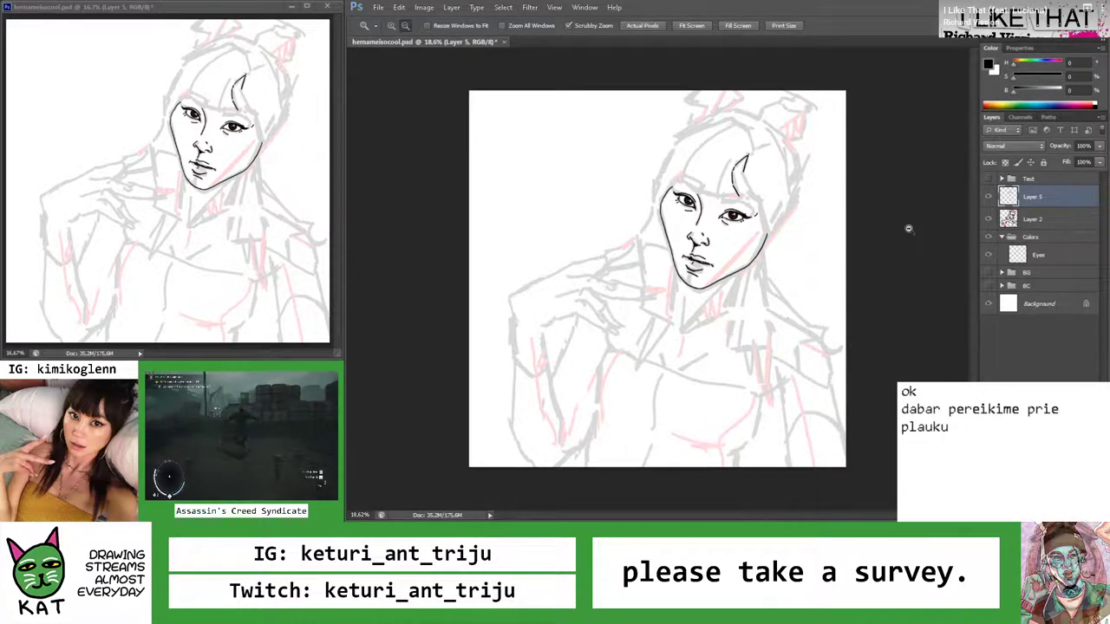
# Lasso the inked left edge of the forehead strand, shift it slightly toward the right edge and deselect it
pyautogui.click(755, 180)
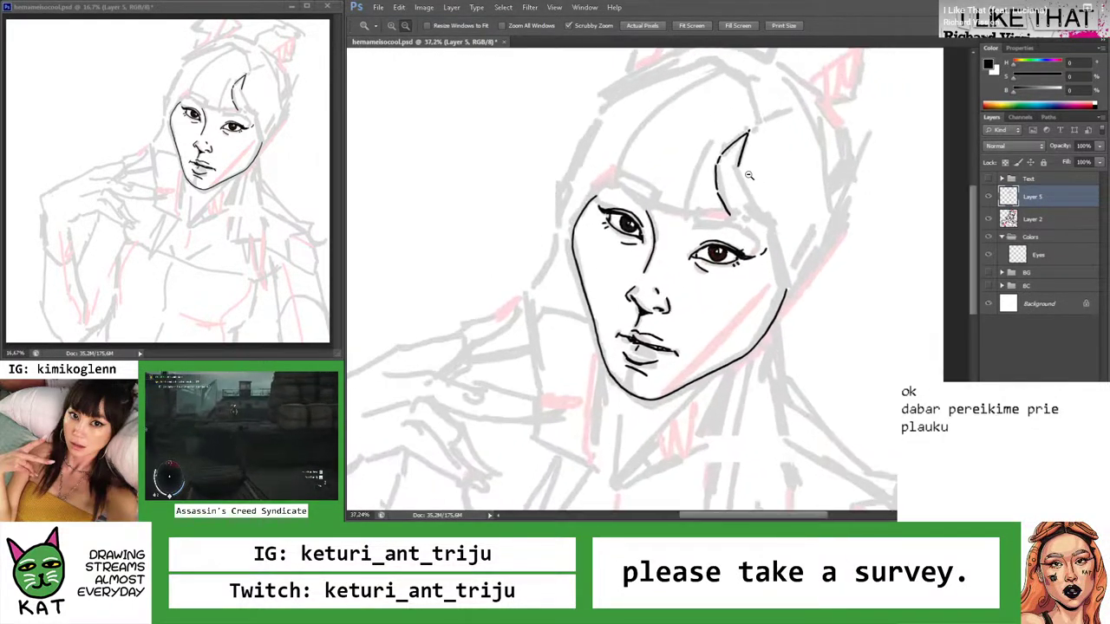
pyautogui.moveTo(736, 150); pyautogui.dragTo(764, 150)
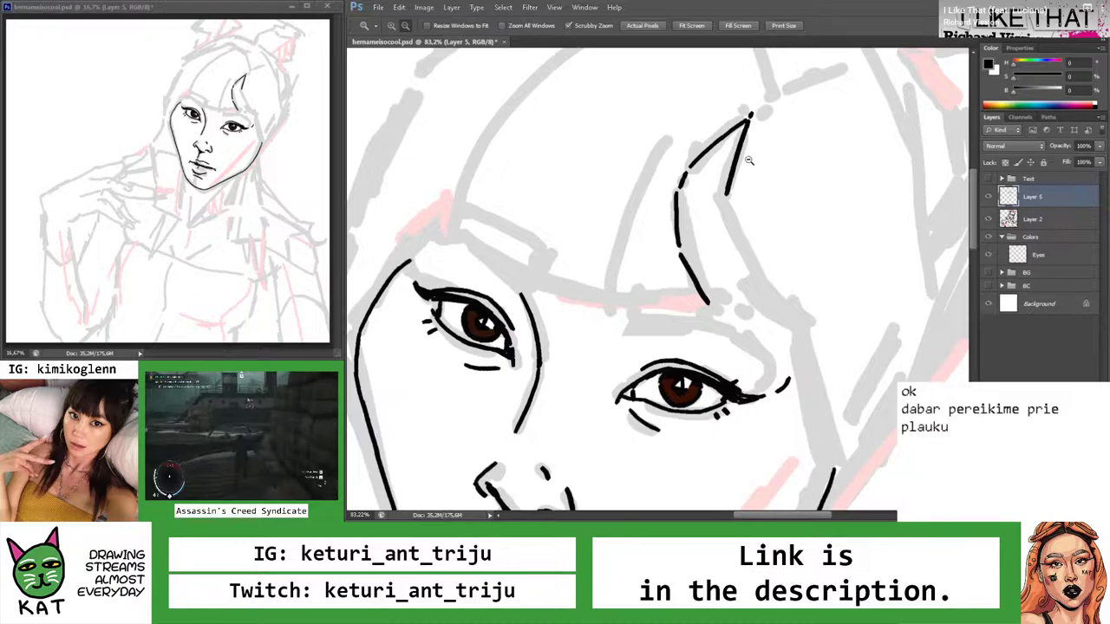
pyautogui.press('l')
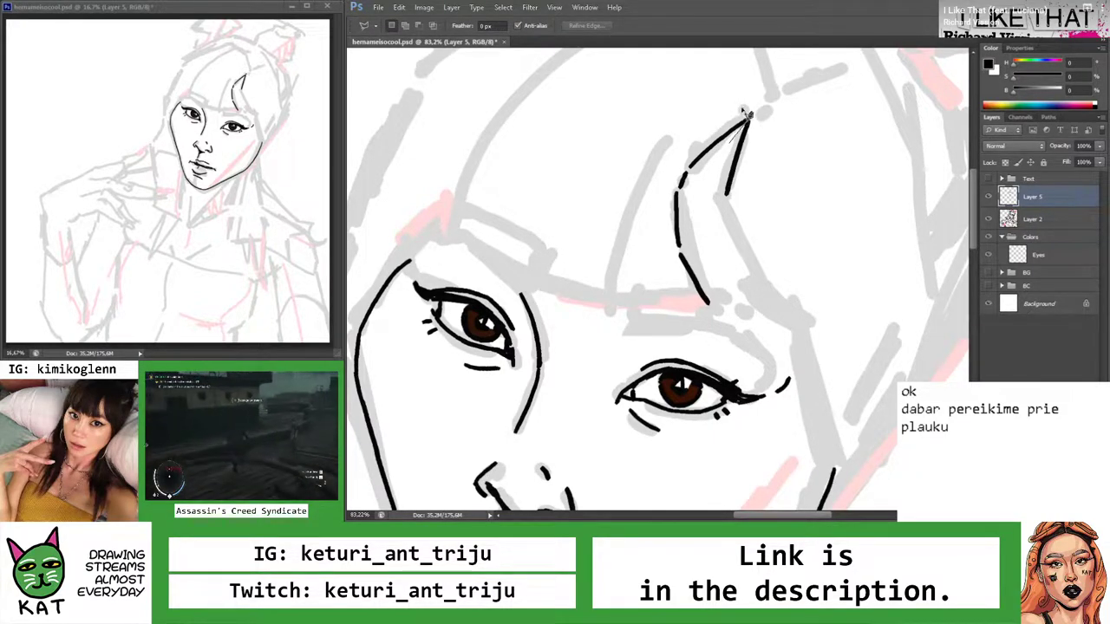
pyautogui.moveTo(644, 205)
pyautogui.mouseDown()
pyautogui.moveTo(670, 290)
pyautogui.moveTo(729, 325)
pyautogui.mouseUp()
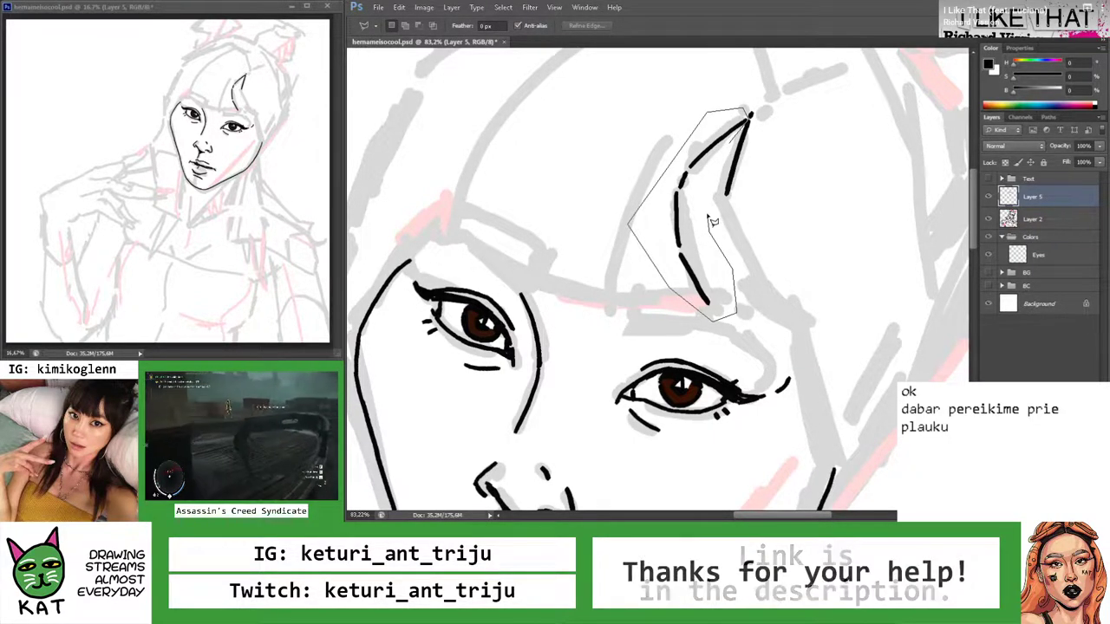
pyautogui.press('v')
pyautogui.hotkey('ctrl', 'd')
pyautogui.press('z')
pyautogui.moveTo(709, 245)
pyautogui.mouseDown()
pyautogui.moveTo(639, 241)
pyautogui.moveTo(685, 241)
pyautogui.mouseUp()
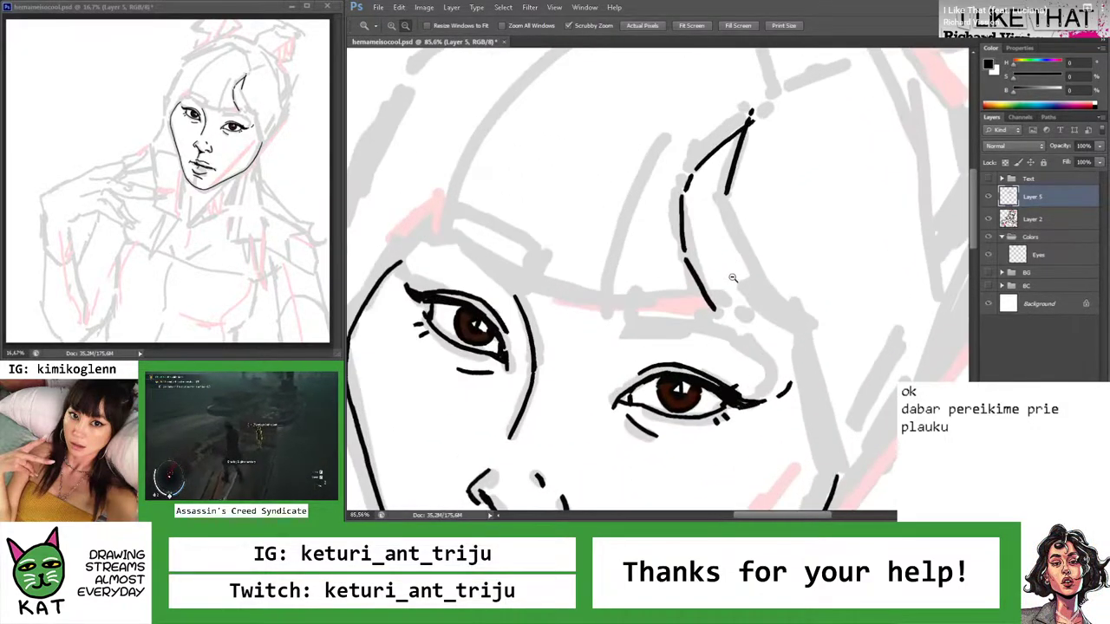
# Touch up the tip of the forehead strand with the Brush and save the document
pyautogui.press('b')
pyautogui.moveTo(733, 139)
pyautogui.mouseDown()
pyautogui.moveTo(755, 138)
pyautogui.moveTo(703, 167)
pyautogui.moveTo(642, 169)
pyautogui.moveTo(766, 200)
pyautogui.mouseUp()
pyautogui.press('z')
pyautogui.hotkey('ctrl', 's')
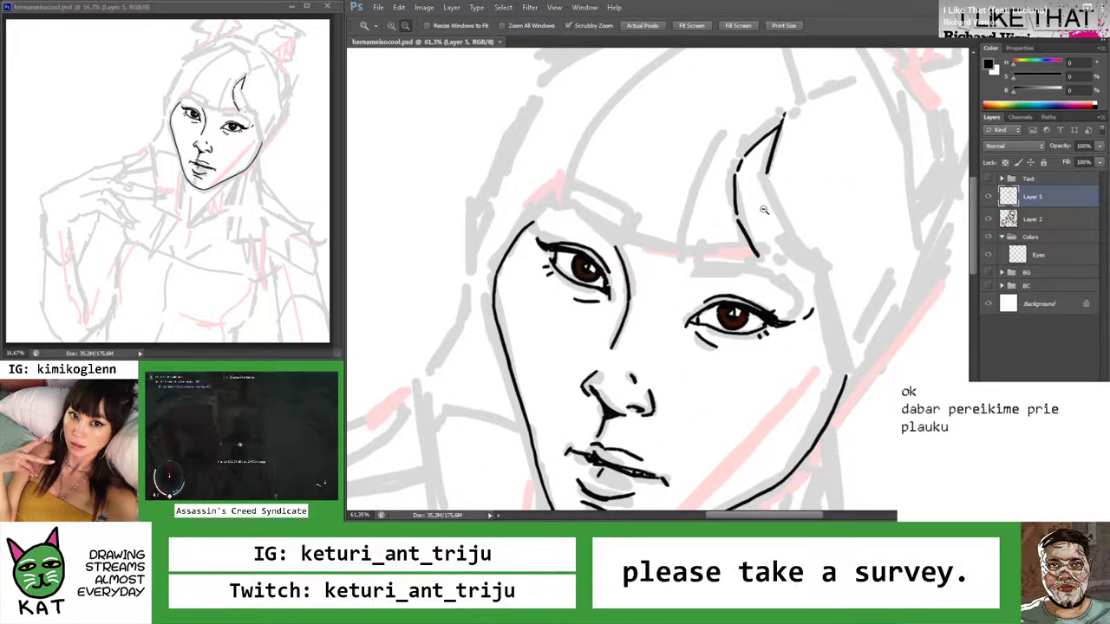
# Remove the lowest stroke of the strand's left edge and redraw it on the rotated canvas as a smoother line to the brow
pyautogui.press('r')
pyautogui.moveTo(786, 240); pyautogui.dragTo(631, 169)
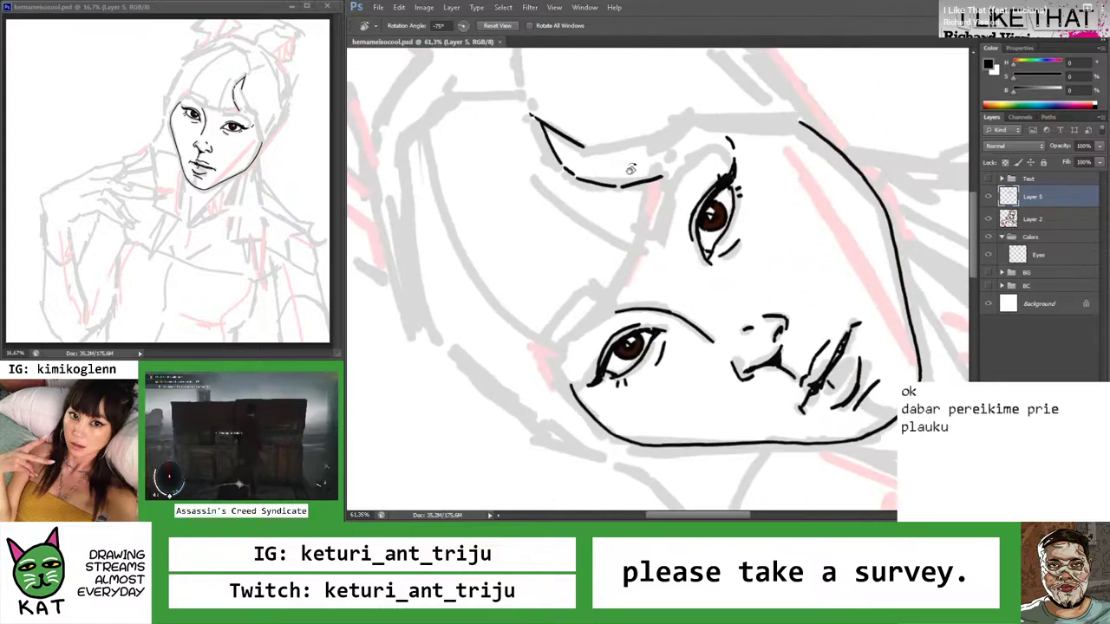
pyautogui.press('Escape')
pyautogui.scroll(5, 700, 227)
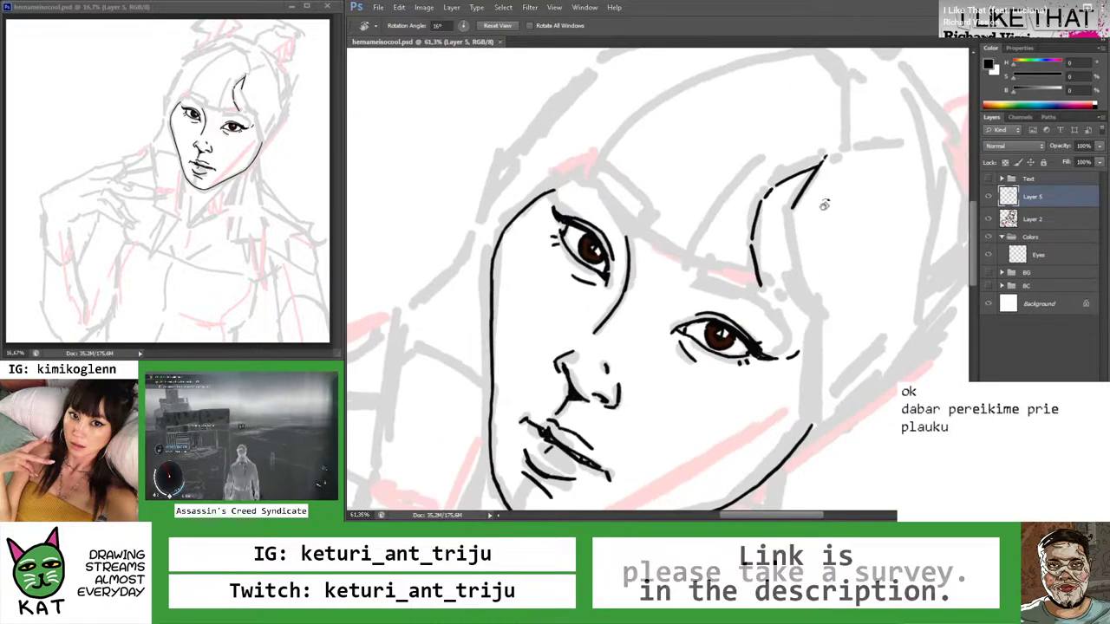
pyautogui.press('e')
pyautogui.moveTo(724, 230)
pyautogui.mouseDown()
pyautogui.moveTo(759, 282)
pyautogui.moveTo(659, 208)
pyautogui.moveTo(588, 238)
pyautogui.mouseUp()
pyautogui.press('r')
pyautogui.press('b')
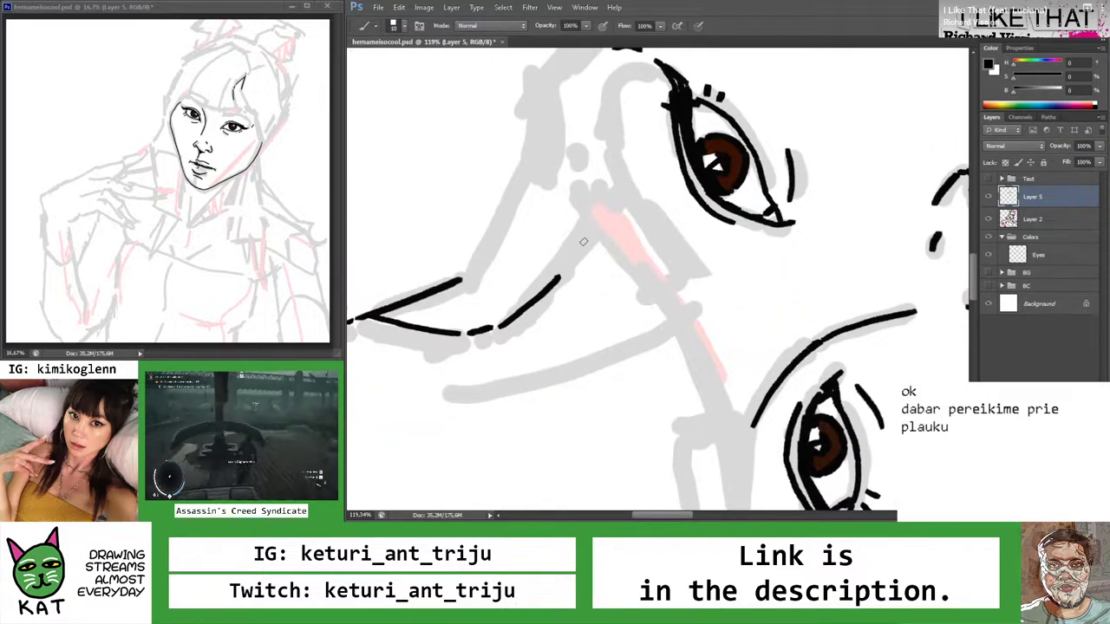
pyautogui.moveTo(614, 198); pyautogui.dragTo(568, 262)
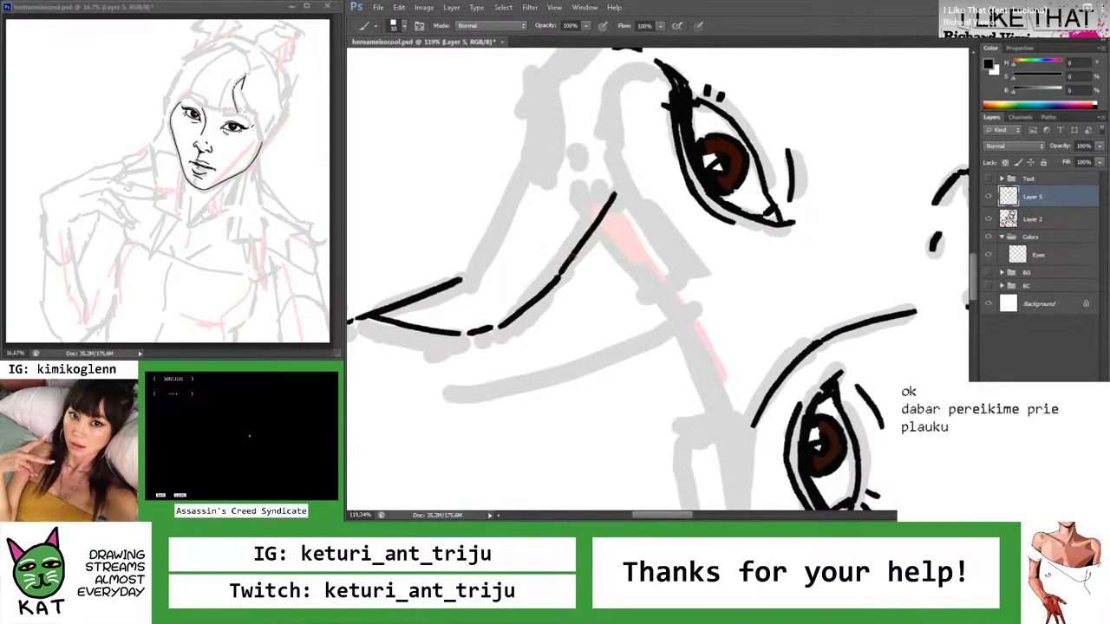
pyautogui.press('r')
pyautogui.press('Escape')
# Ink the lower right edge of the forehead strand down to the brow on a rotated canvas, undoing and retrying the stroke
pyautogui.press('z')
pyautogui.moveTo(694, 236)
pyautogui.mouseDown()
pyautogui.moveTo(634, 236)
pyautogui.moveTo(825, 240)
pyautogui.moveTo(619, 163)
pyautogui.mouseUp()
pyautogui.press('r')
pyautogui.press('b')
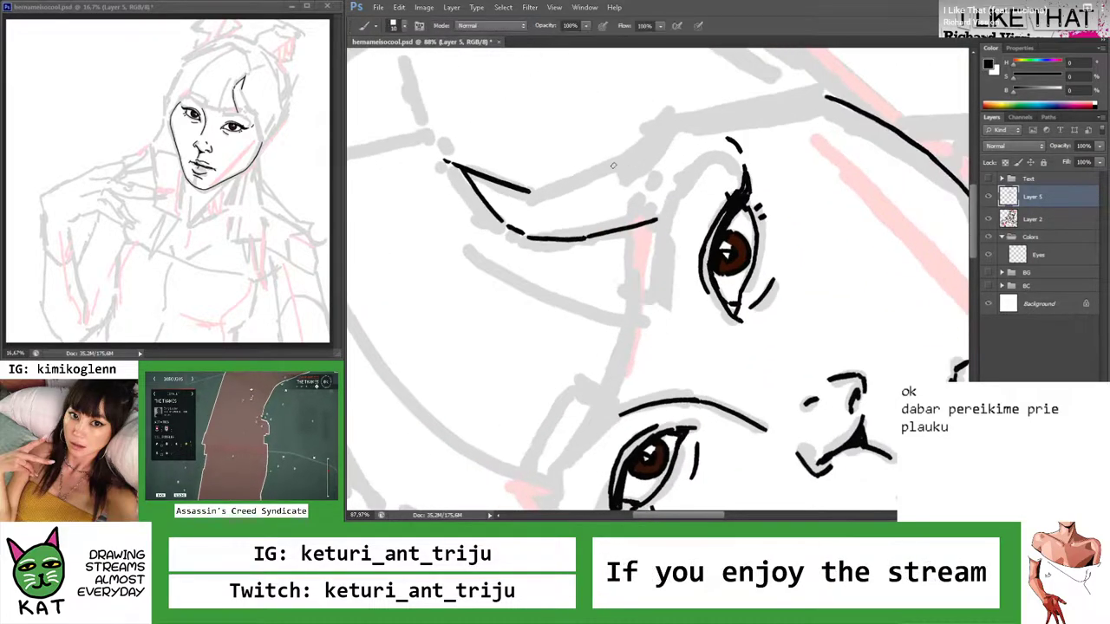
pyautogui.moveTo(546, 202); pyautogui.dragTo(657, 136)
pyautogui.hotkey('ctrl', 'z')
pyautogui.moveTo(547, 202)
pyautogui.mouseDown()
pyautogui.moveTo(652, 144)
pyautogui.moveTo(538, 182)
pyautogui.mouseUp()
pyautogui.press('r')
pyautogui.press('Escape')
pyautogui.press('b')
pyautogui.press('z')
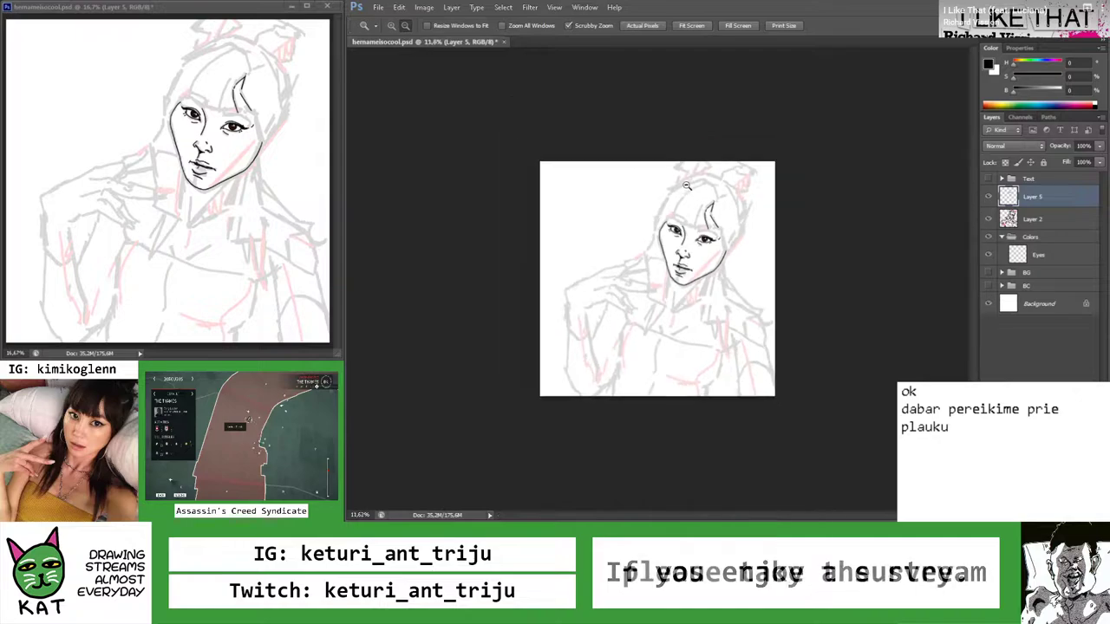
pyautogui.moveTo(746, 228)
pyautogui.mouseDown()
pyautogui.moveTo(707, 228)
pyautogui.moveTo(765, 195)
pyautogui.moveTo(759, 228)
pyautogui.moveTo(704, 272)
pyautogui.mouseUp()
pyautogui.press('r')
pyautogui.press('b')
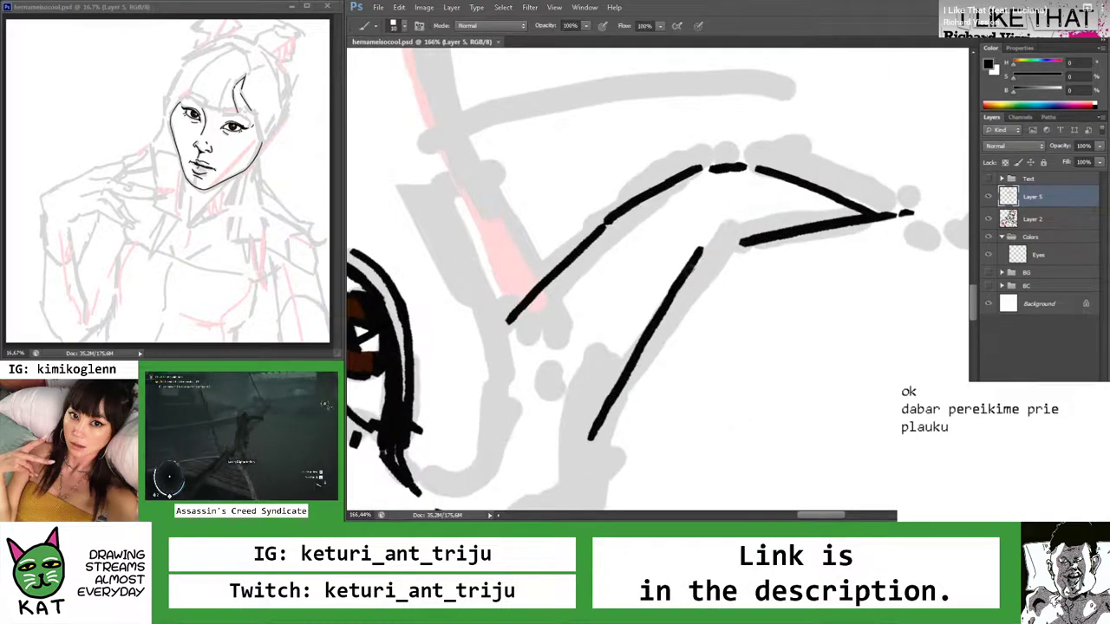
pyautogui.press('z')
pyautogui.moveTo(764, 206)
pyautogui.mouseDown()
pyautogui.moveTo(636, 248)
pyautogui.moveTo(611, 243)
pyautogui.moveTo(715, 247)
pyautogui.mouseUp()
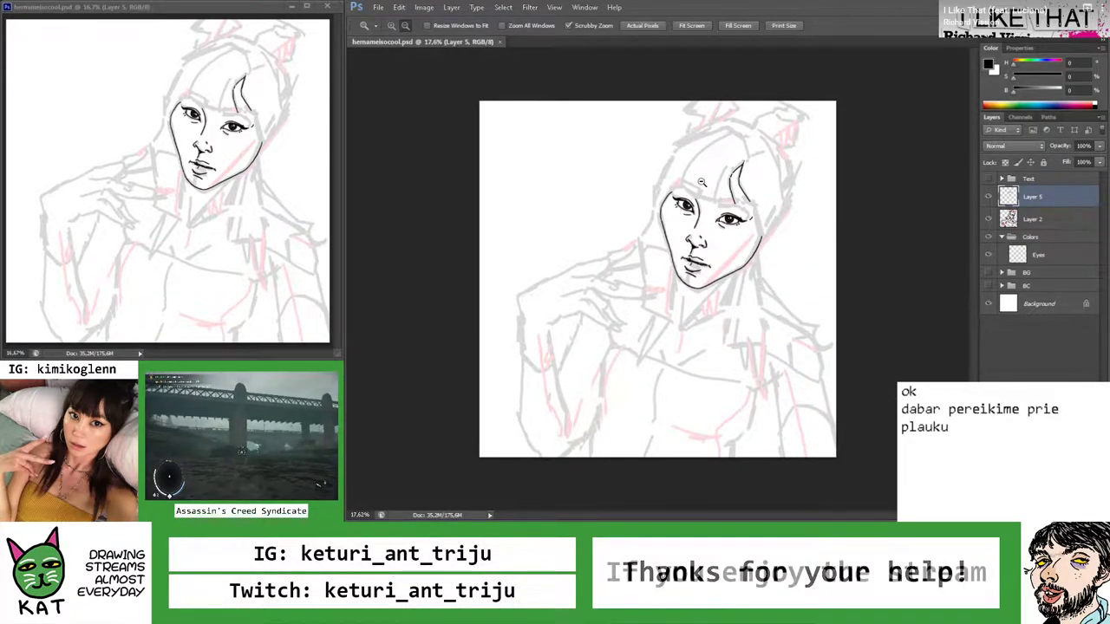
# Extend the upper end of the left face contour toward the hairline with a short black stroke and check the whole drawing
pyautogui.moveTo(685, 174); pyautogui.dragTo(706, 174)
pyautogui.moveTo(681, 219); pyautogui.dragTo(691, 199)
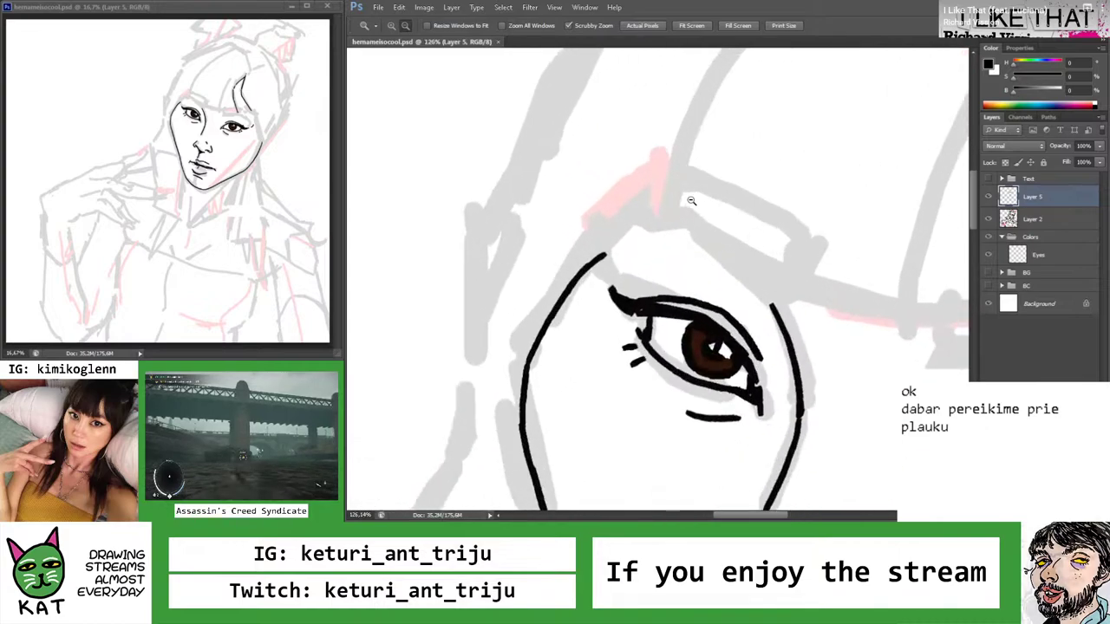
pyautogui.press('b')
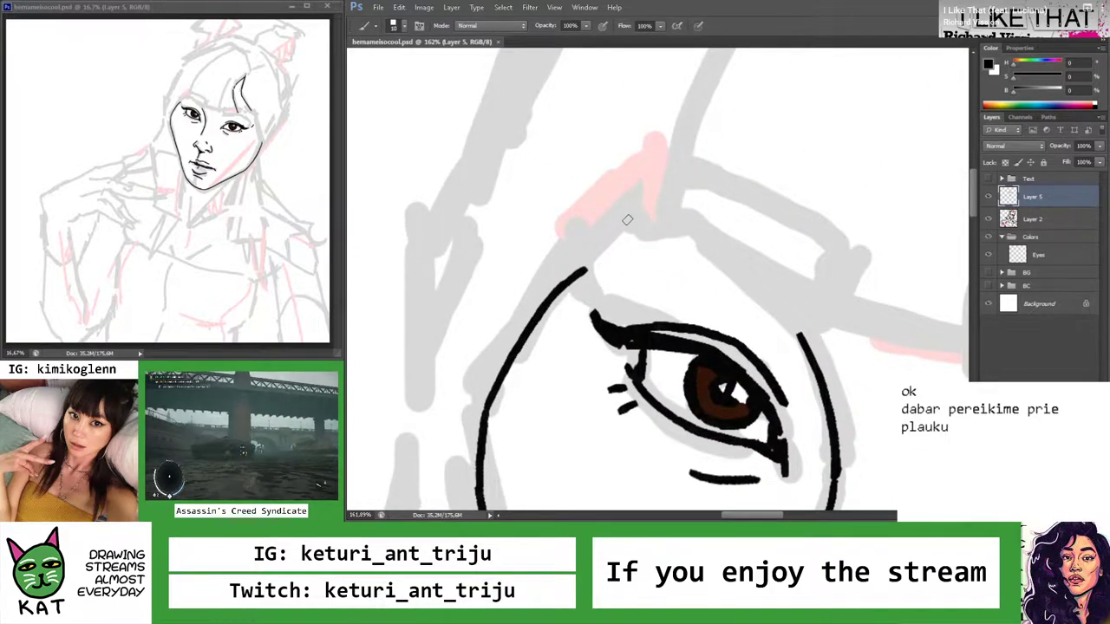
pyautogui.moveTo(640, 209)
pyautogui.mouseDown()
pyautogui.moveTo(590, 270)
pyautogui.moveTo(490, 264)
pyautogui.mouseUp()
pyautogui.press('z')
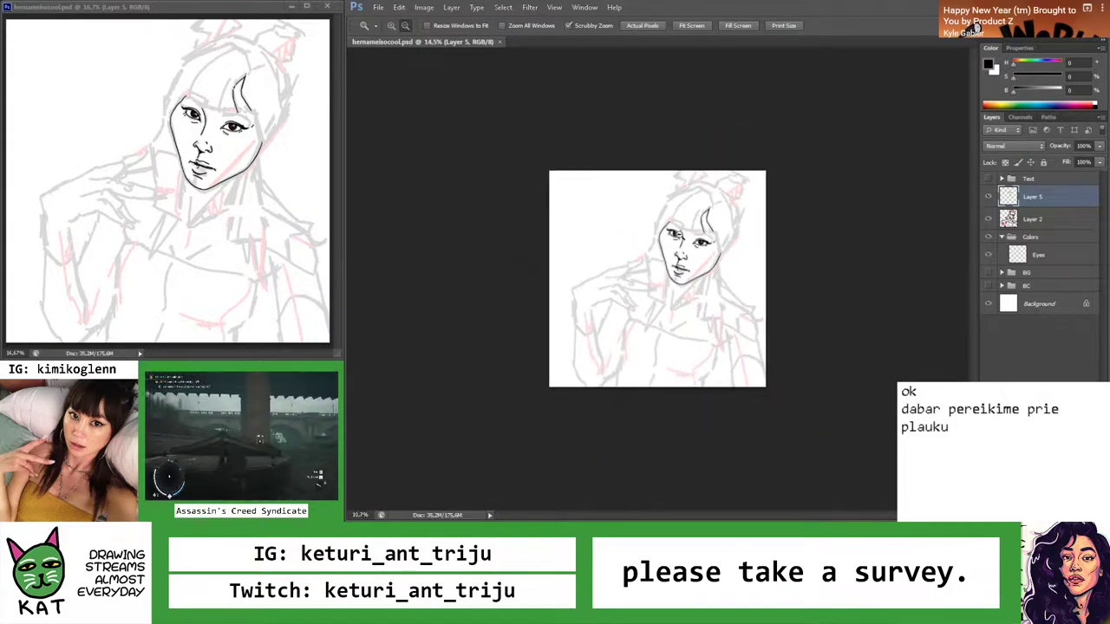
pyautogui.hotkey('ctrl', '0')
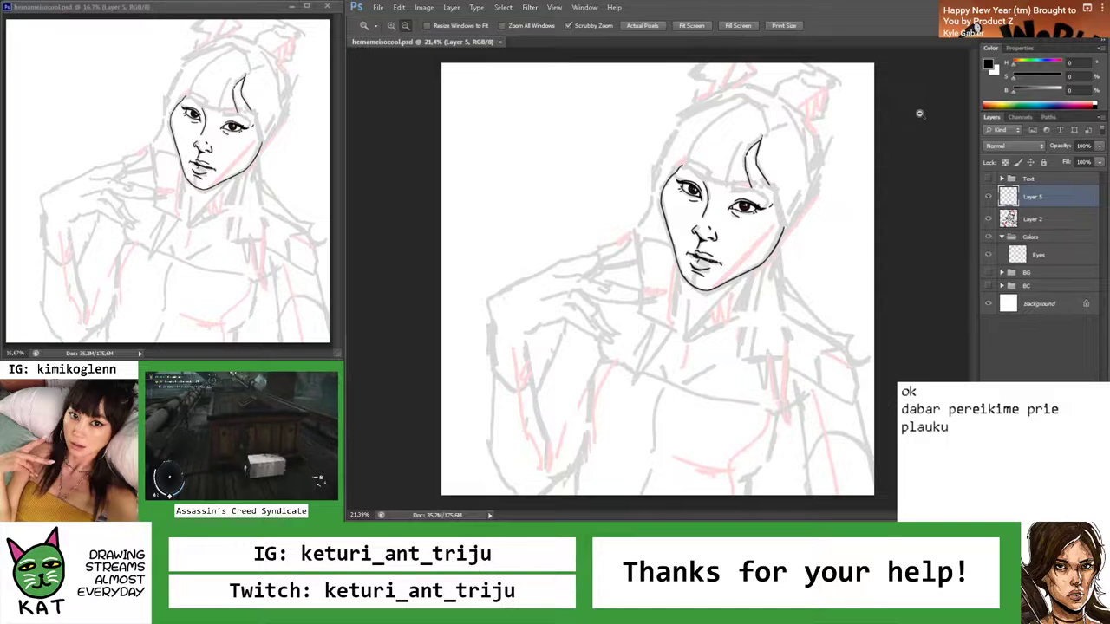
# Ink a narrow inverted-V notch in the bangs above the right-hand eye, undoing and retrying its second side
pyautogui.click(780, 146)
pyautogui.click(738, 198)
pyautogui.click(723, 208)
pyautogui.press('b')
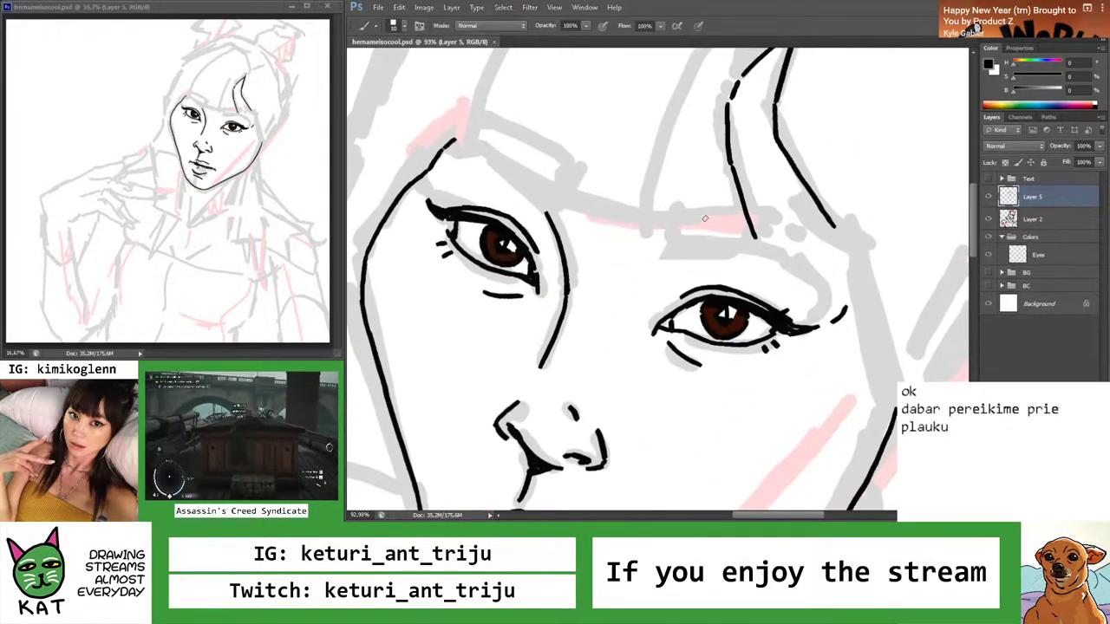
pyautogui.moveTo(670, 182); pyautogui.dragTo(653, 236)
pyautogui.moveTo(668, 177); pyautogui.dragTo(700, 244)
pyautogui.hotkey('ctrl', 'z')
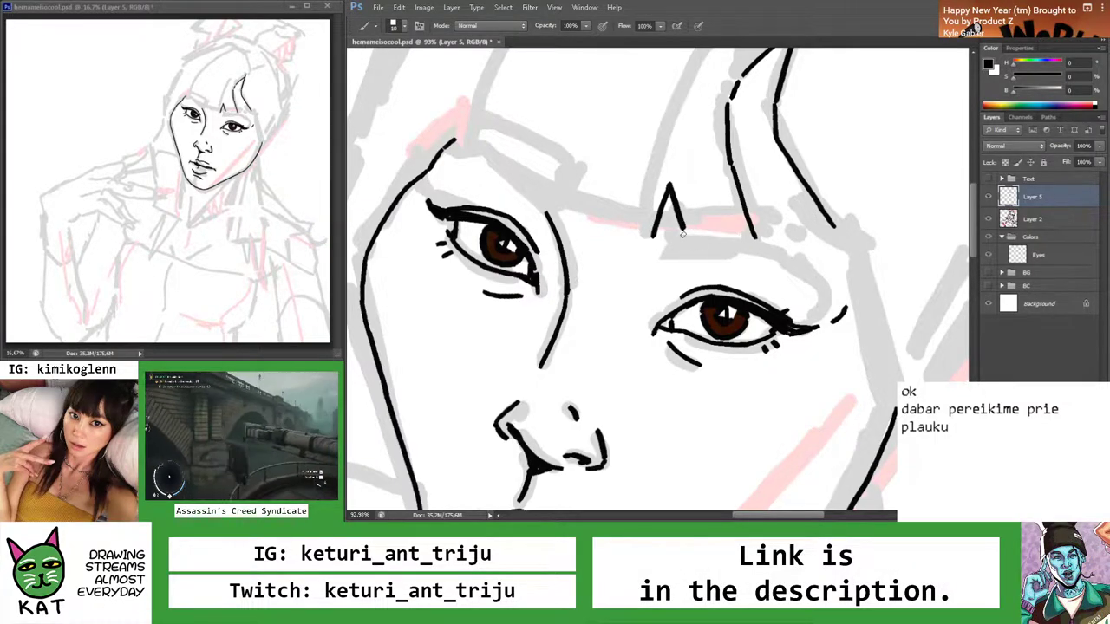
pyautogui.press('z')
pyautogui.moveTo(743, 246); pyautogui.dragTo(672, 232)
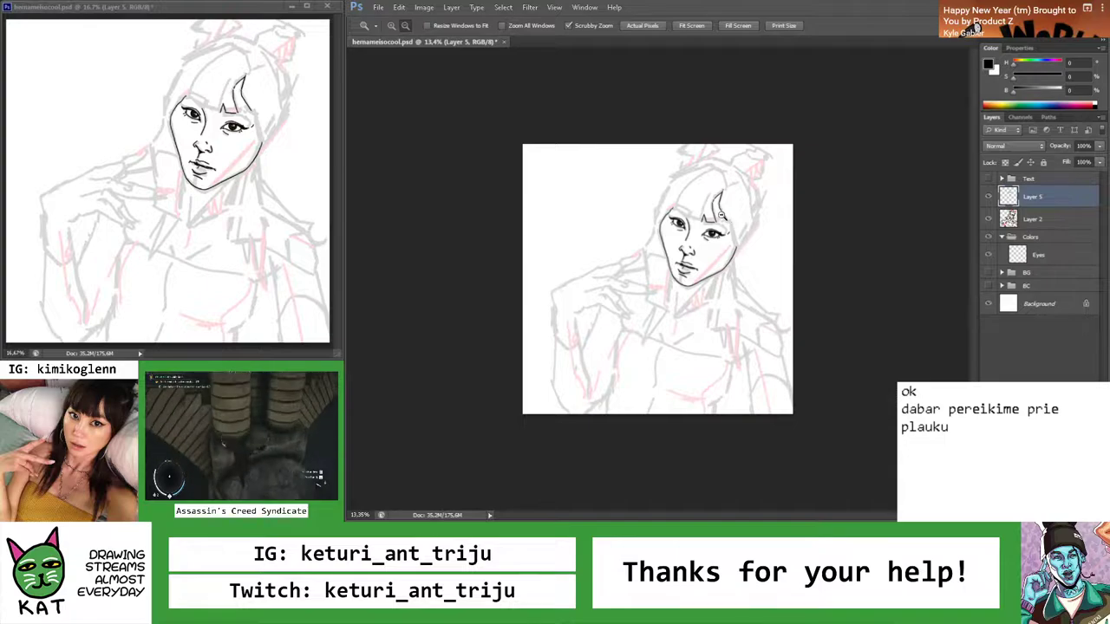
# Ink the bangs' bottom edge between the notch and the forehead strand, and add a short hair stroke atop the left face contour
pyautogui.moveTo(706, 200); pyautogui.dragTo(772, 202)
pyautogui.press('b')
pyautogui.moveTo(600, 237)
pyautogui.mouseDown()
pyautogui.moveTo(610, 233)
pyautogui.moveTo(614, 253)
pyautogui.mouseUp()
pyautogui.press('z')
pyautogui.moveTo(703, 262); pyautogui.dragTo(642, 262)
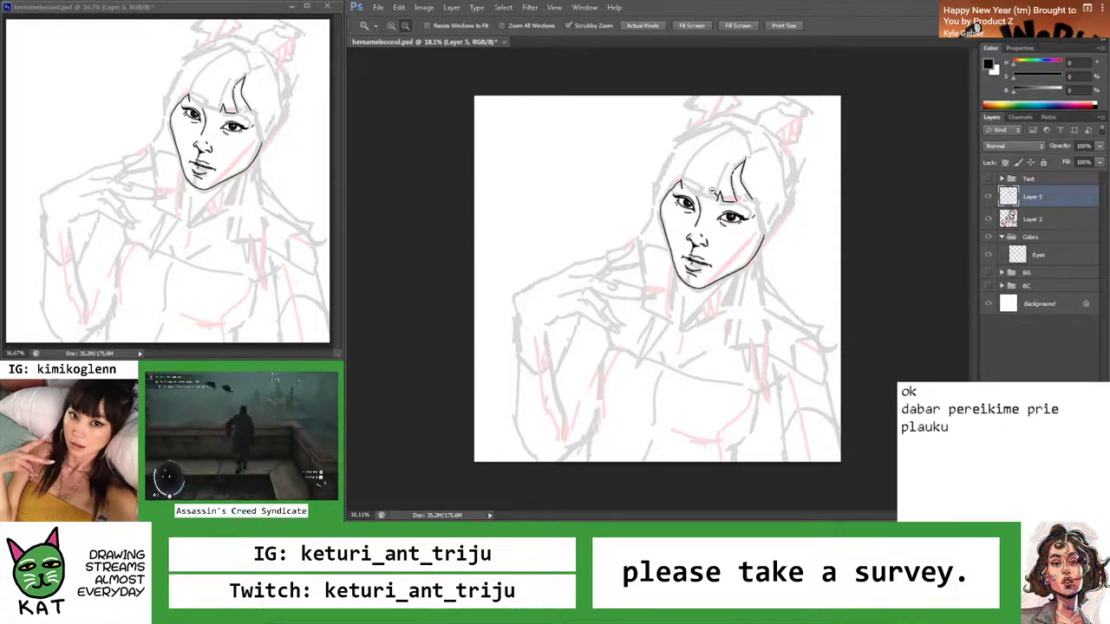
# Extend the forehead strand's lower end and ink the face contour from there to the right cheek, undoing and redrawing the contour stroke
pyautogui.moveTo(770, 210); pyautogui.dragTo(828, 210)
pyautogui.press('b')
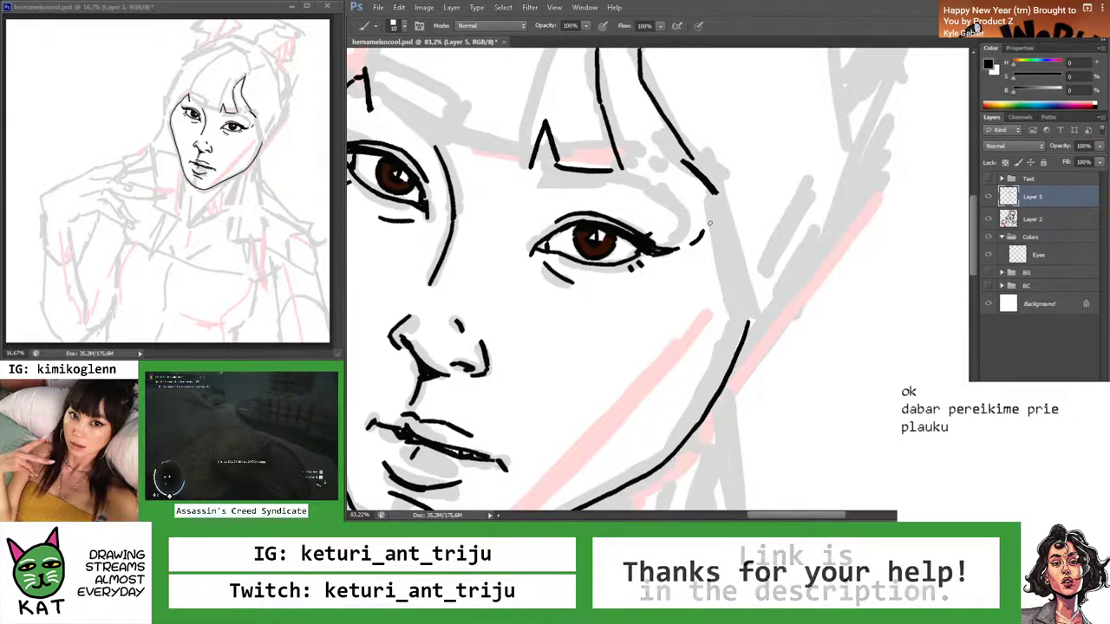
pyautogui.moveTo(735, 224); pyautogui.dragTo(749, 325)
pyautogui.hotkey('ctrl', 'z')
pyautogui.moveTo(721, 205); pyautogui.dragTo(748, 329)
pyautogui.press('z')
pyautogui.moveTo(733, 228)
pyautogui.mouseDown()
pyautogui.moveTo(707, 353)
pyautogui.moveTo(768, 303)
pyautogui.mouseUp()
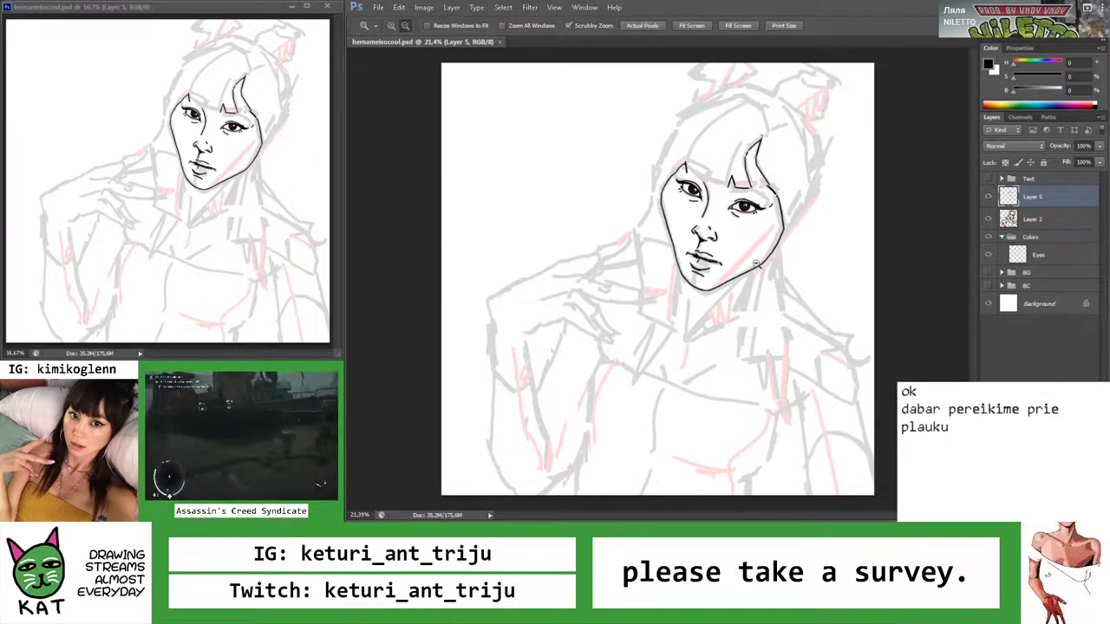
# Rework the upper end of the right cheek contour on a rotated canvas, undoing the first long stroke and drawing another
pyautogui.moveTo(791, 199); pyautogui.dragTo(867, 202)
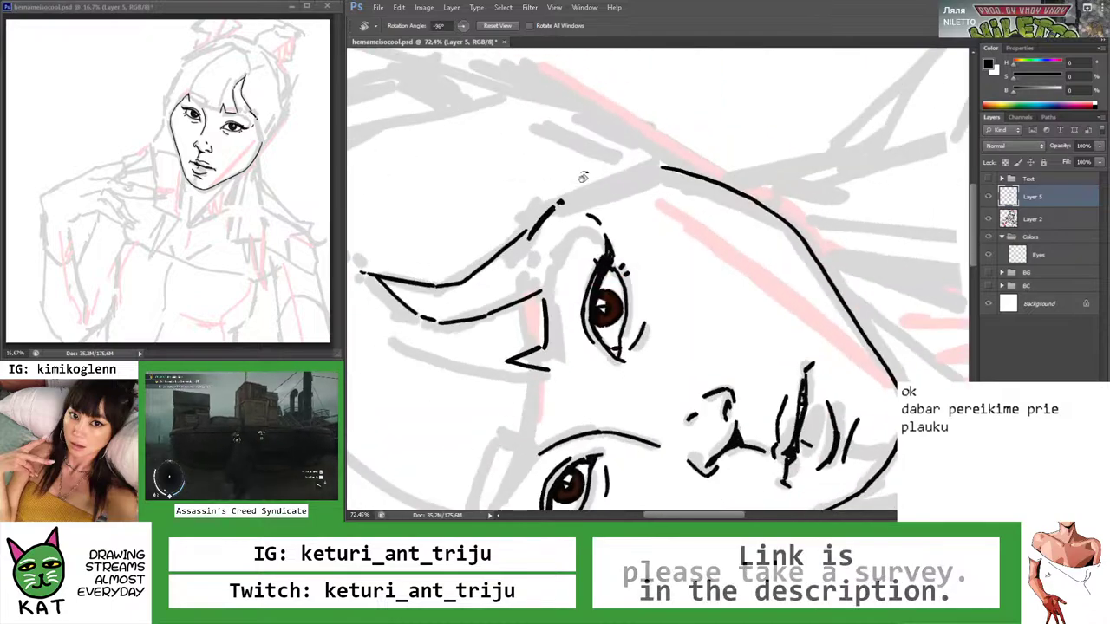
pyautogui.press('b')
pyautogui.moveTo(531, 222)
pyautogui.mouseDown()
pyautogui.moveTo(643, 162)
pyautogui.moveTo(733, 149)
pyautogui.mouseUp()
pyautogui.hotkey('ctrl', 'z')
pyautogui.moveTo(643, 161)
pyautogui.mouseDown()
pyautogui.moveTo(720, 159)
pyautogui.moveTo(707, 195)
pyautogui.moveTo(778, 258)
pyautogui.mouseUp()
pyautogui.press('z')
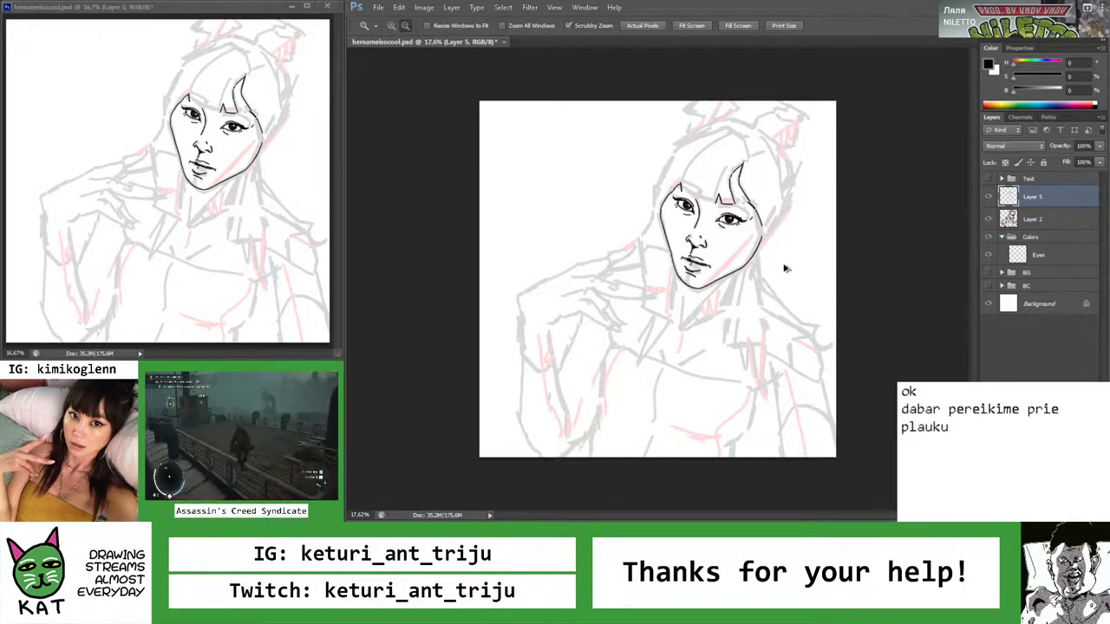
# Ink the line joining the strand's lower end to the right cheek contour, undoing and redrawing it once
pyautogui.scroll(10, 685, 200)
pyautogui.press('b')
pyautogui.moveTo(552, 205); pyautogui.dragTo(692, 149)
pyautogui.hotkey('ctrl', 'z')
pyautogui.moveTo(550, 206); pyautogui.dragTo(679, 151)
pyautogui.press('z')
pyautogui.scroll(-6, 685, 155)
pyautogui.scroll(-2, 685, 183)
pyautogui.scroll(3, 740, 232)
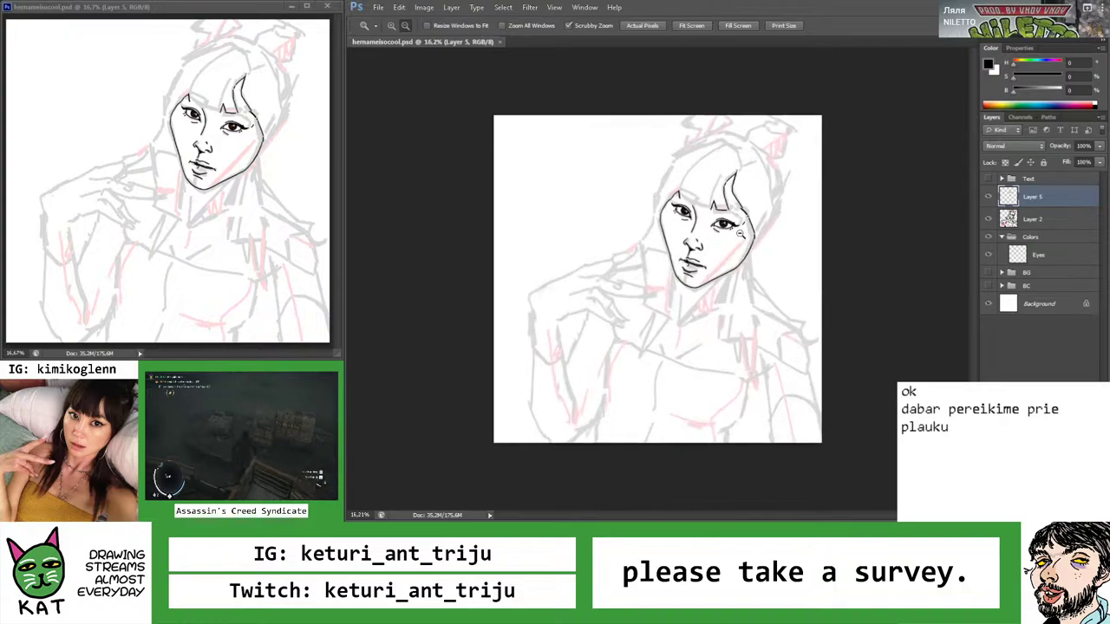
# Check the portrait with the Text group shown, and hide the group again
pyautogui.moveTo(740, 232); pyautogui.dragTo(775, 253)
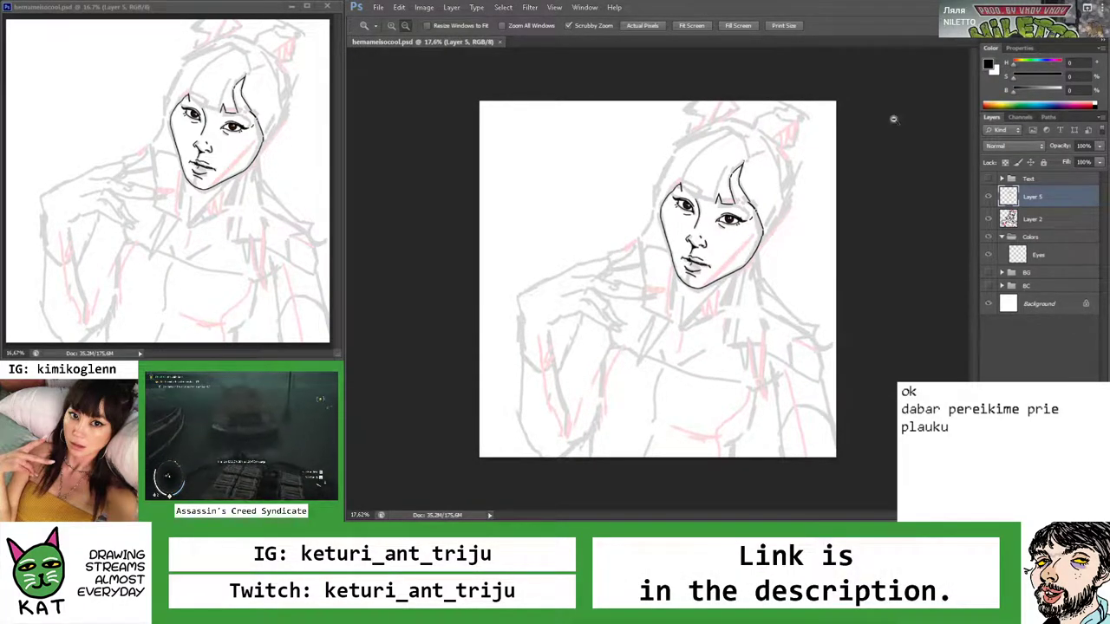
pyautogui.click(988, 179)
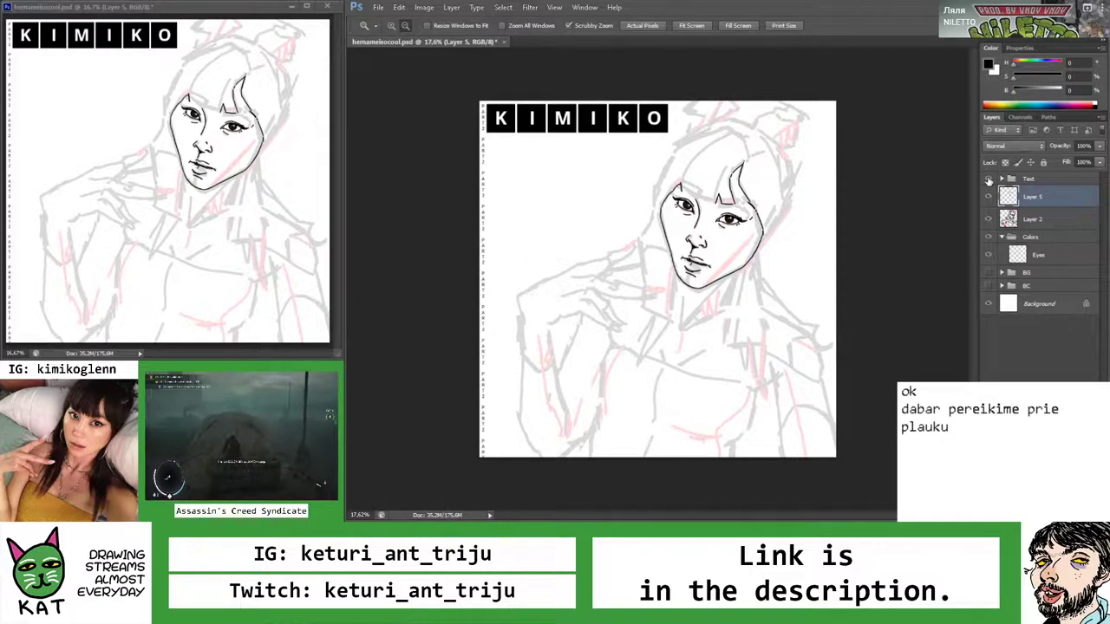
pyautogui.click(989, 179)
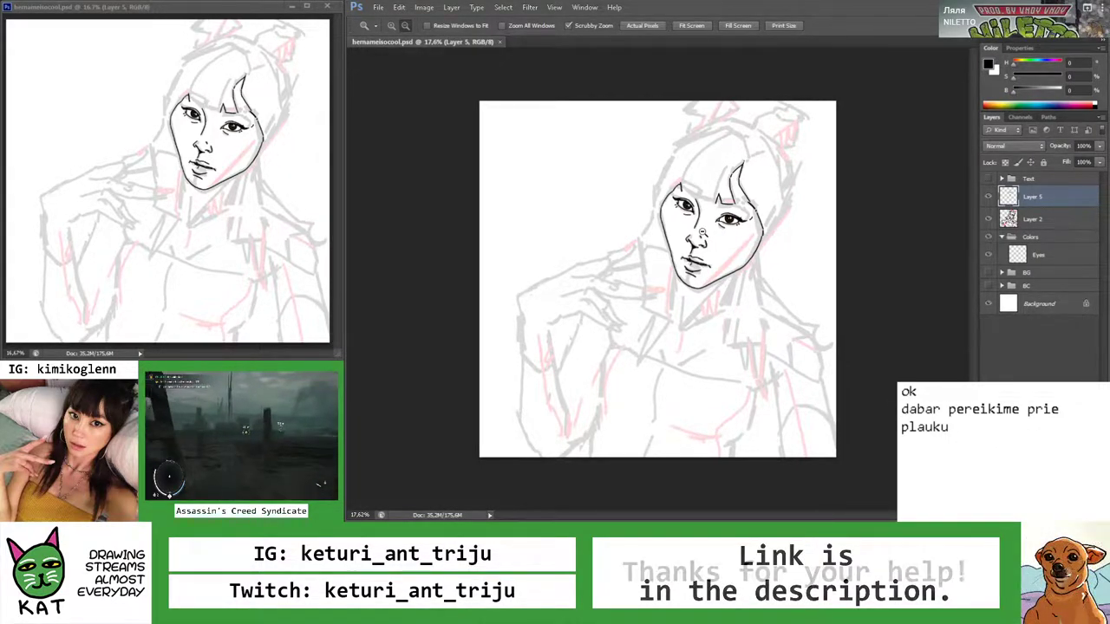
# Lasso the lower stroke of the forehead strand's right edge and move it to meet the thick stroke beneath it
pyautogui.click(751, 201)
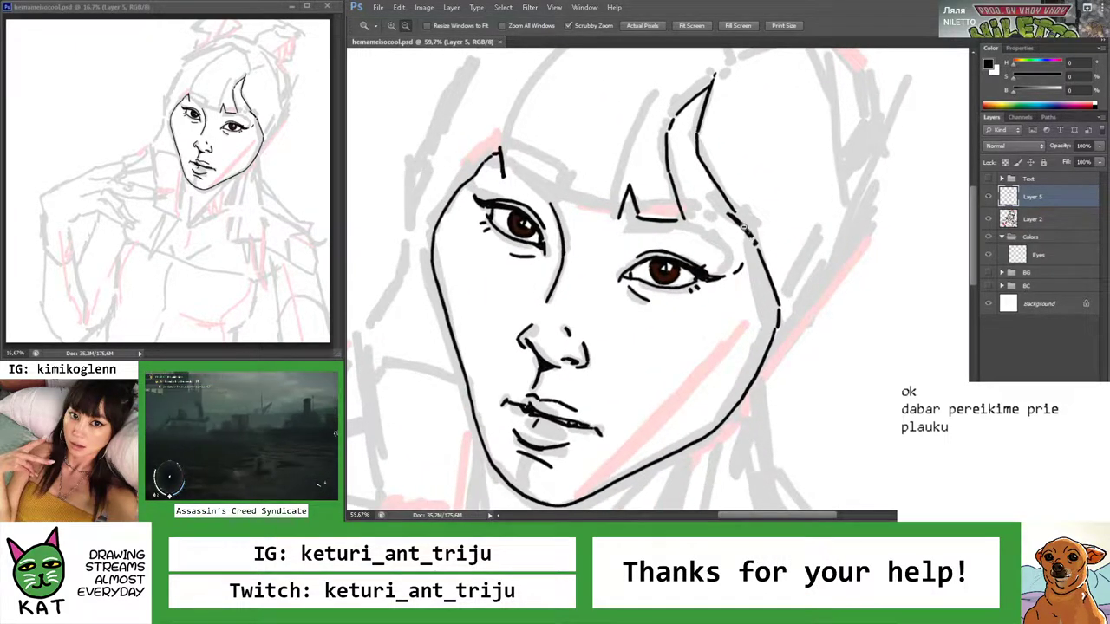
pyautogui.moveTo(743, 209)
pyautogui.mouseDown()
pyautogui.moveTo(815, 204)
pyautogui.moveTo(659, 202)
pyautogui.moveTo(718, 179)
pyautogui.mouseUp()
pyautogui.press('l')
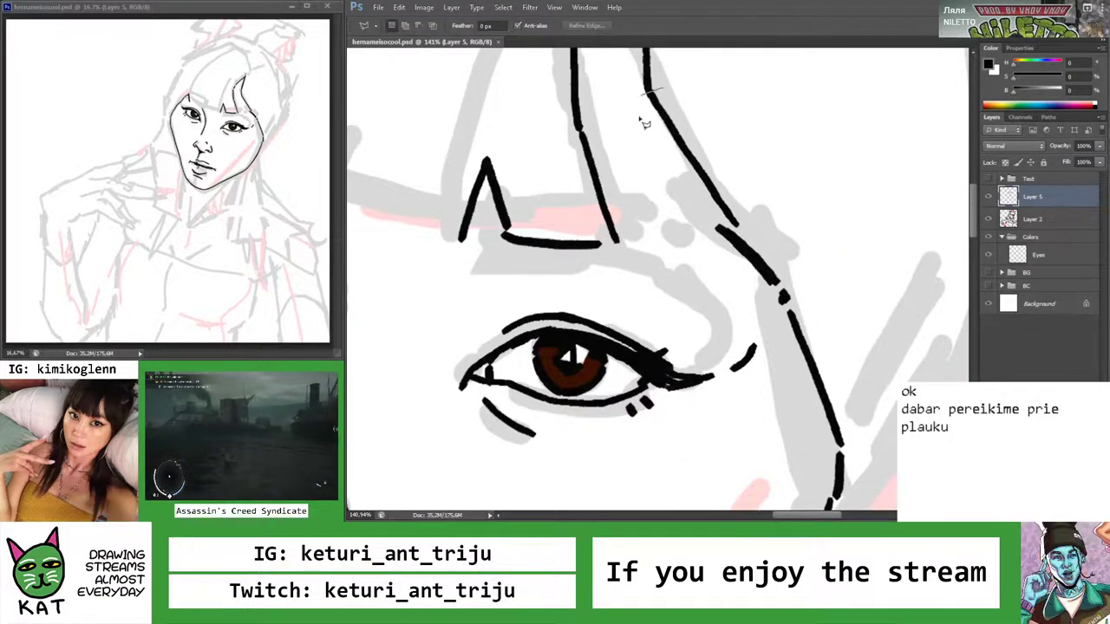
pyautogui.moveTo(720, 233)
pyautogui.mouseDown()
pyautogui.moveTo(763, 241)
pyautogui.moveTo(783, 218)
pyautogui.moveTo(737, 230)
pyautogui.mouseUp()
pyautogui.press('v')
pyautogui.press('z')
pyautogui.moveTo(666, 105); pyautogui.dragTo(598, 122)
pyautogui.moveTo(711, 195); pyautogui.dragTo(750, 191)
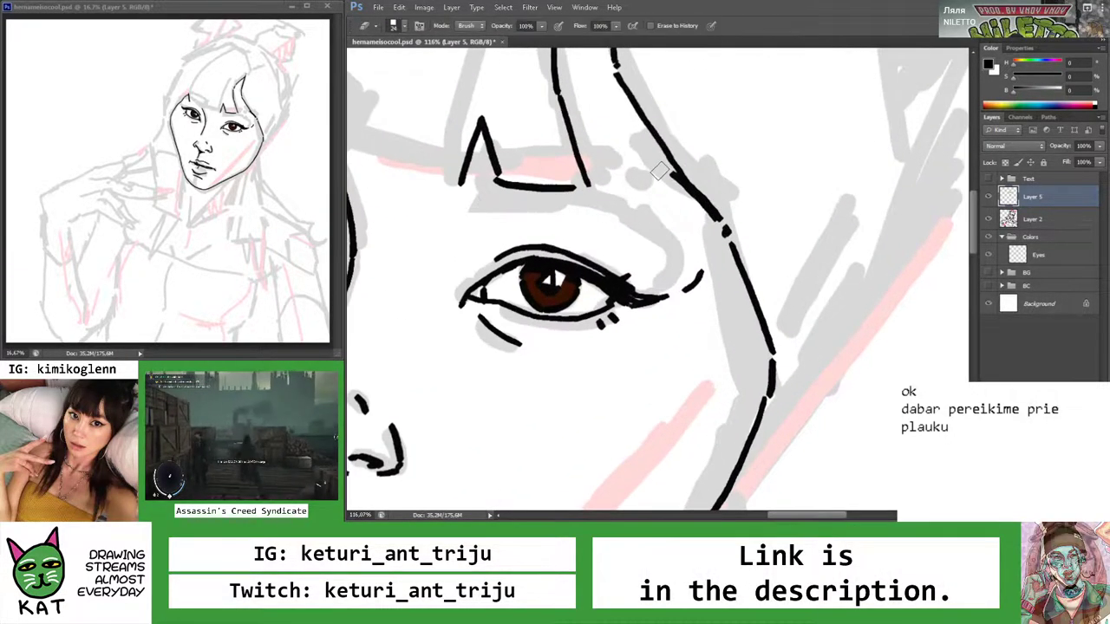
# Erase the overlapping stroke end where the strand joins the right face contour and check the whole drawing
pyautogui.press('e')
pyautogui.press('z')
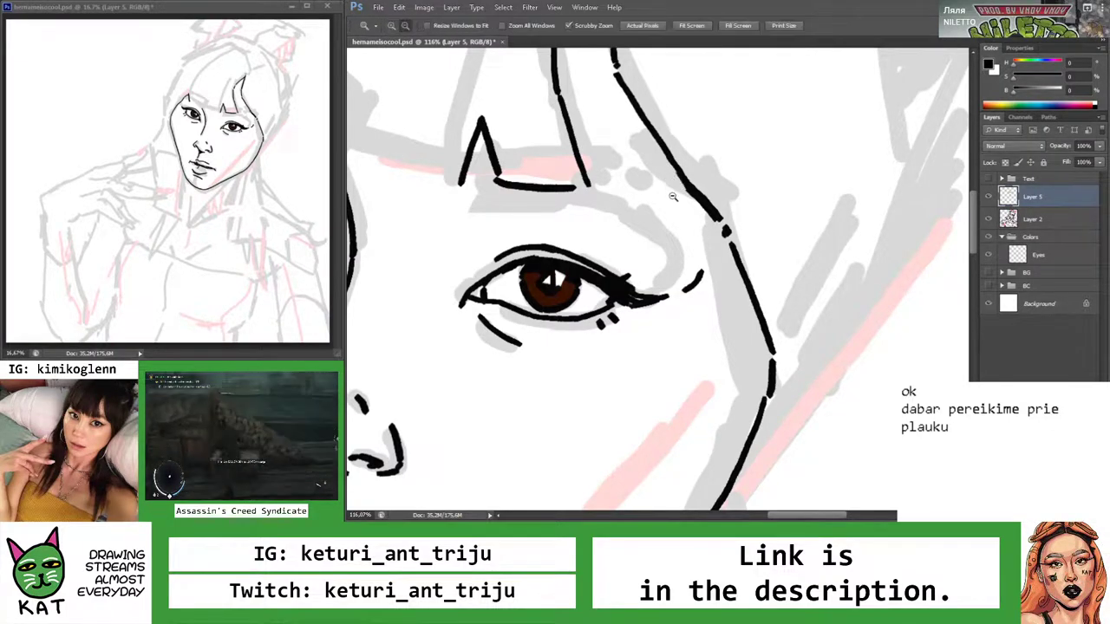
pyautogui.moveTo(734, 238); pyautogui.dragTo(676, 238)
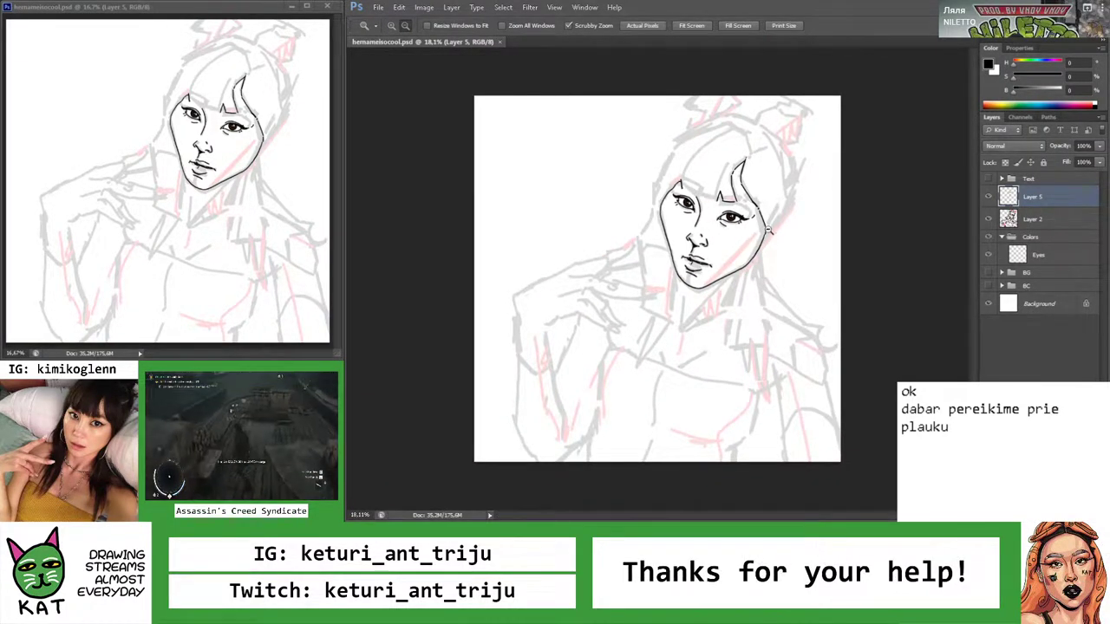
pyautogui.moveTo(763, 195); pyautogui.dragTo(859, 196)
pyautogui.press('r')
pyautogui.moveTo(740, 253); pyautogui.dragTo(706, 216)
pyautogui.press('z')
pyautogui.moveTo(670, 250); pyautogui.dragTo(598, 252)
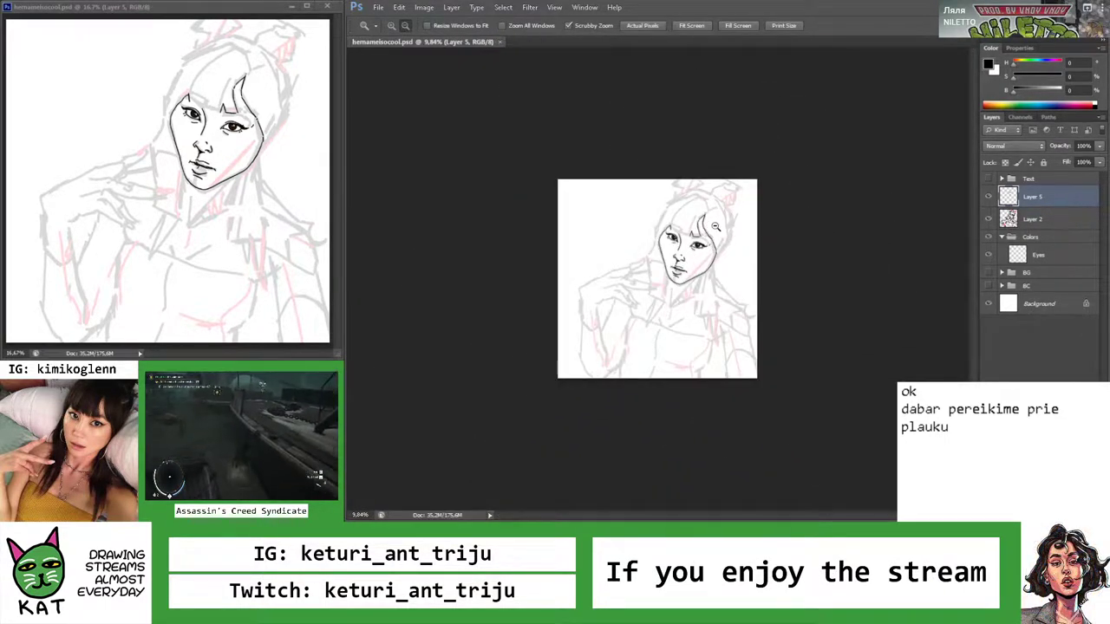
# Ink a small inverted-V notch in the bangs above the inner part of the left-hand eye
pyautogui.moveTo(625, 212); pyautogui.dragTo(666, 208)
pyautogui.moveTo(638, 254); pyautogui.dragTo(674, 265)
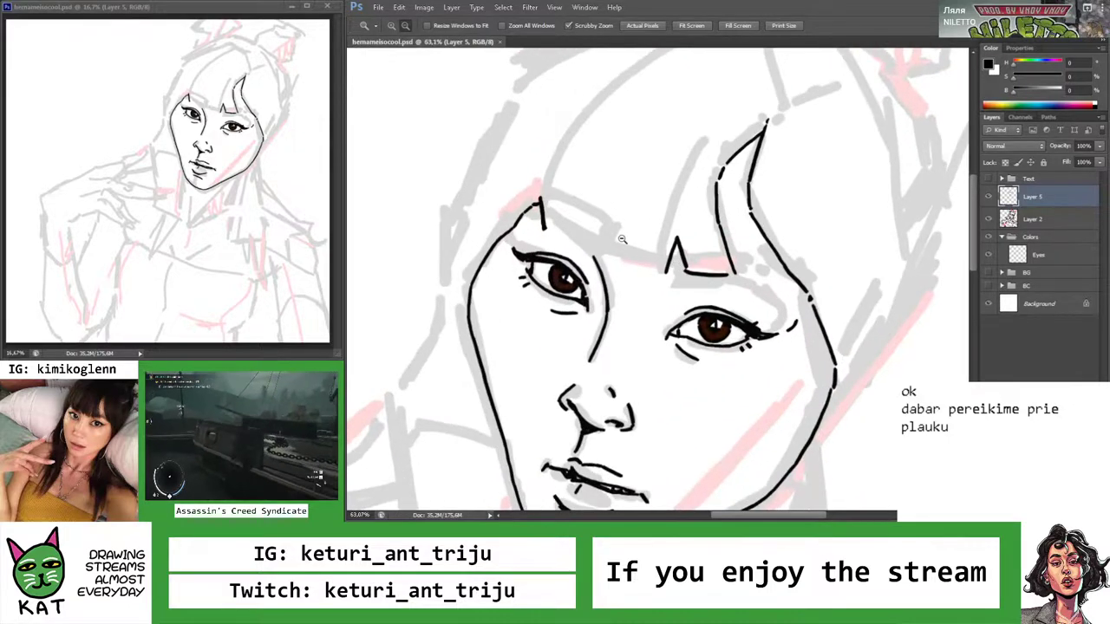
pyautogui.moveTo(622, 240)
pyautogui.mouseDown()
pyautogui.moveTo(658, 244)
pyautogui.moveTo(616, 245)
pyautogui.mouseUp()
pyautogui.press('b')
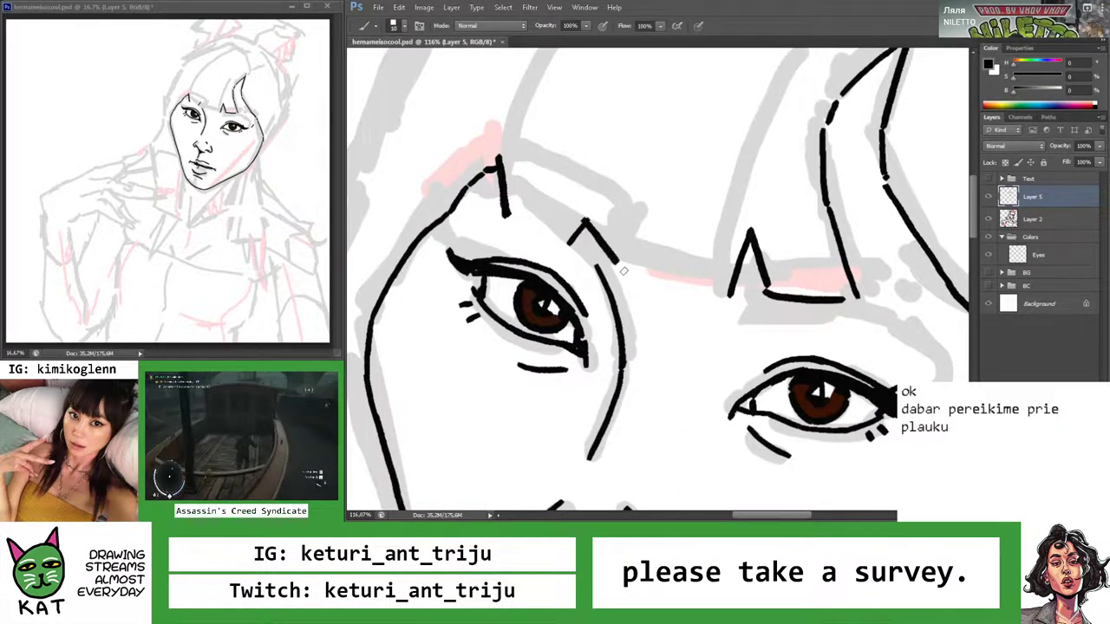
# Connect the two bang notches with a bottom-edge stroke on a rotated canvas, undoing and redrawing it once
pyautogui.press('r')
pyautogui.moveTo(587, 220)
pyautogui.mouseDown()
pyautogui.moveTo(605, 218)
pyautogui.moveTo(565, 217)
pyautogui.mouseUp()
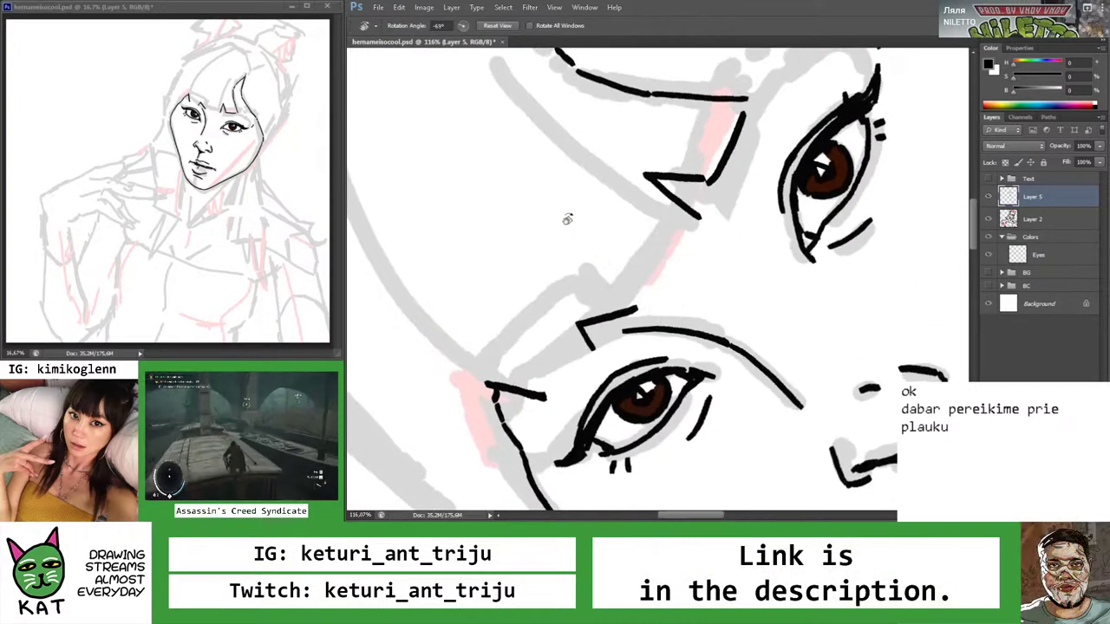
pyautogui.press('b')
pyautogui.moveTo(700, 217); pyautogui.dragTo(633, 311)
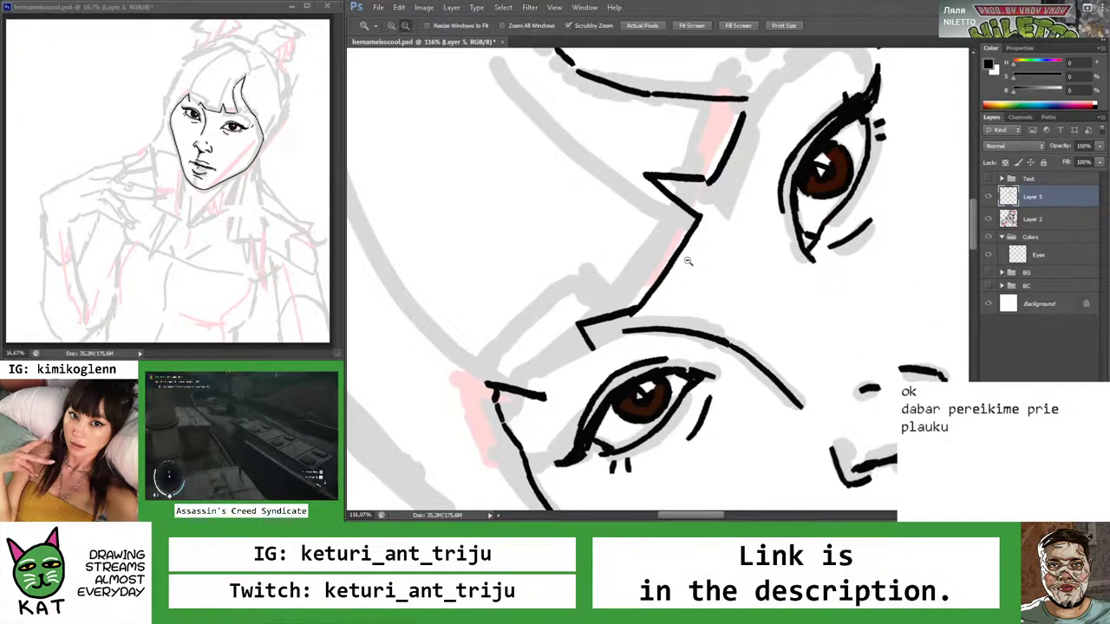
pyautogui.hotkey('ctrl', 'z')
pyautogui.moveTo(696, 227); pyautogui.dragTo(633, 311)
pyautogui.press('z')
pyautogui.moveTo(683, 253); pyautogui.dragTo(721, 224)
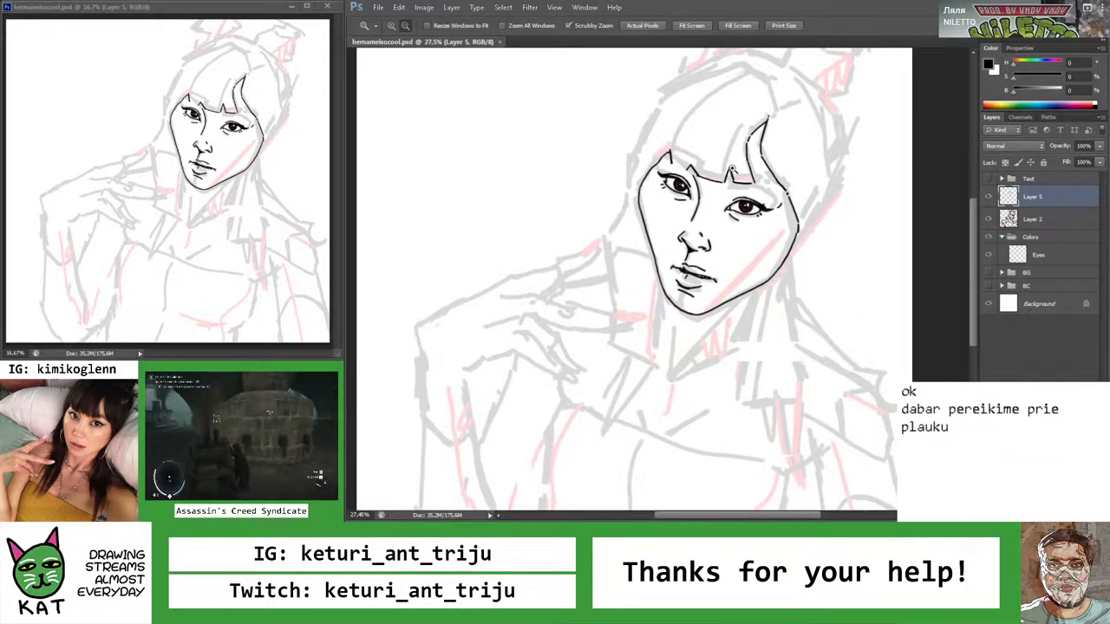
# Examine the inked bangs up close and against the whole portrait, including the open section above the left-hand eye
pyautogui.moveTo(725, 167); pyautogui.dragTo(763, 167)
pyautogui.press('b')
pyautogui.press('z')
pyautogui.moveTo(728, 208); pyautogui.dragTo(639, 205)
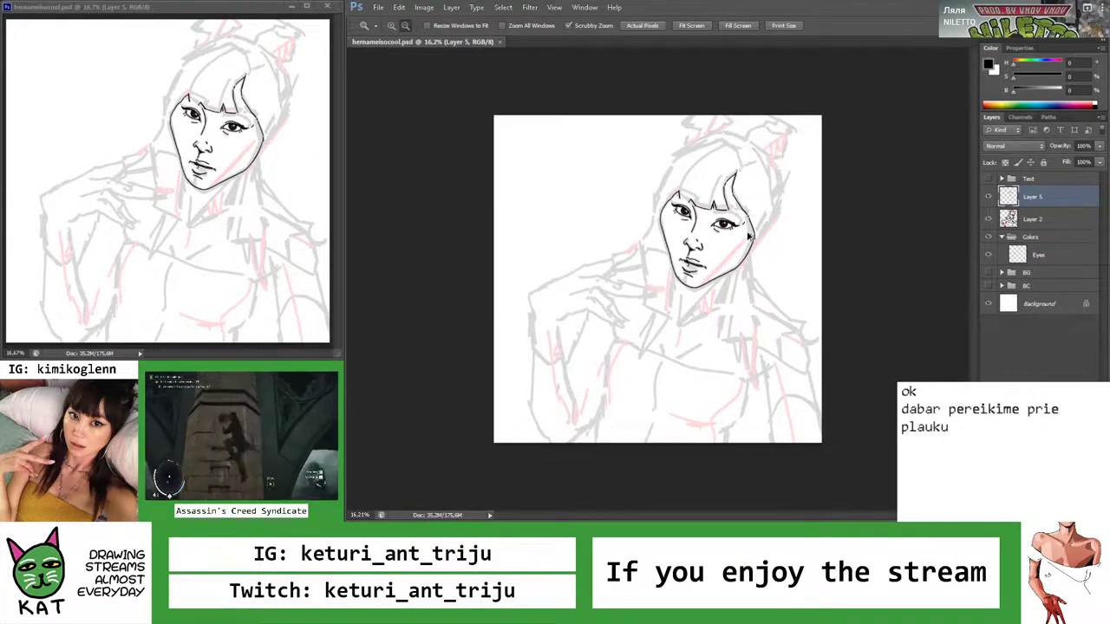
pyautogui.moveTo(751, 234); pyautogui.dragTo(785, 231)
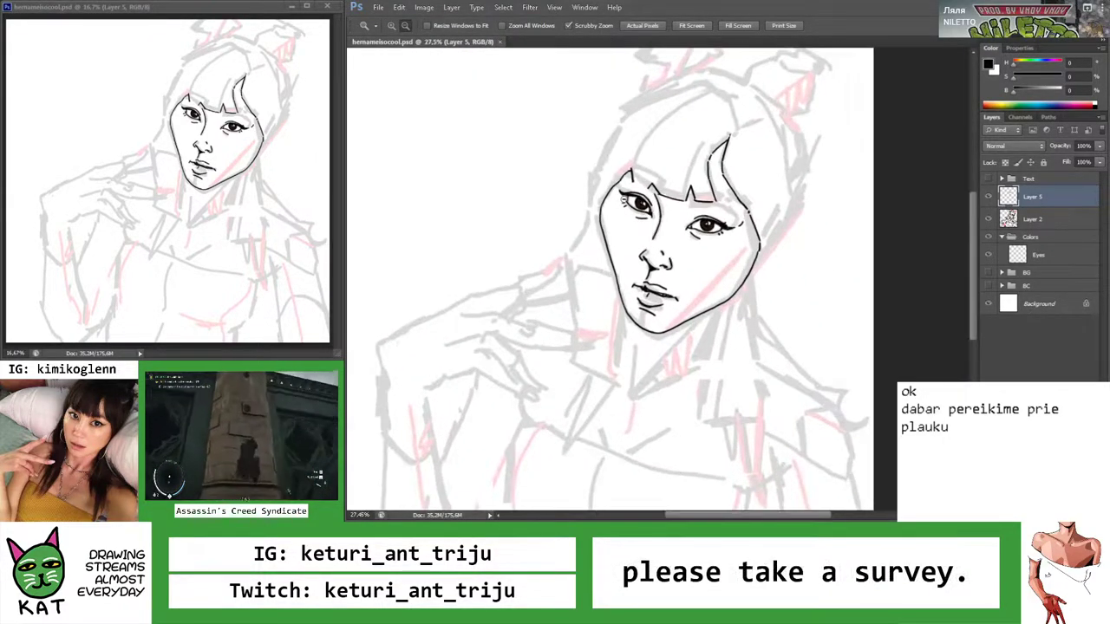
pyautogui.moveTo(633, 157); pyautogui.dragTo(629, 201)
pyautogui.press('r')
pyautogui.scroll(5, 620, 150)
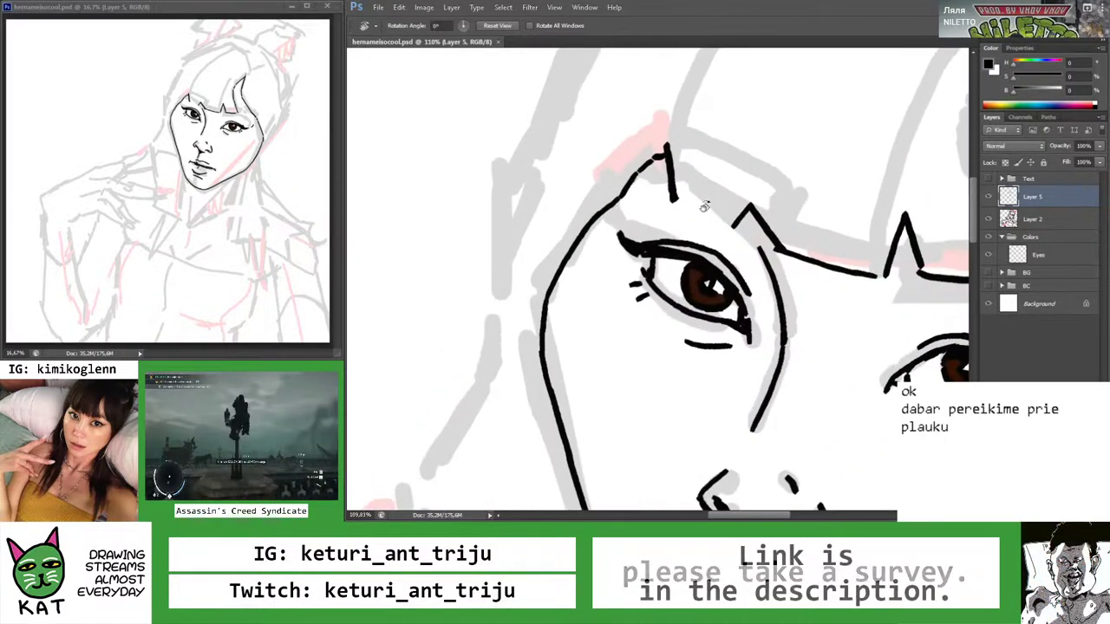
# Touch up the short ink line at the end of the fringe above the eye on the portrait's left
pyautogui.moveTo(620, 150); pyautogui.dragTo(658, 186)
pyautogui.scroll(3, 661, 195)
pyautogui.press('b')
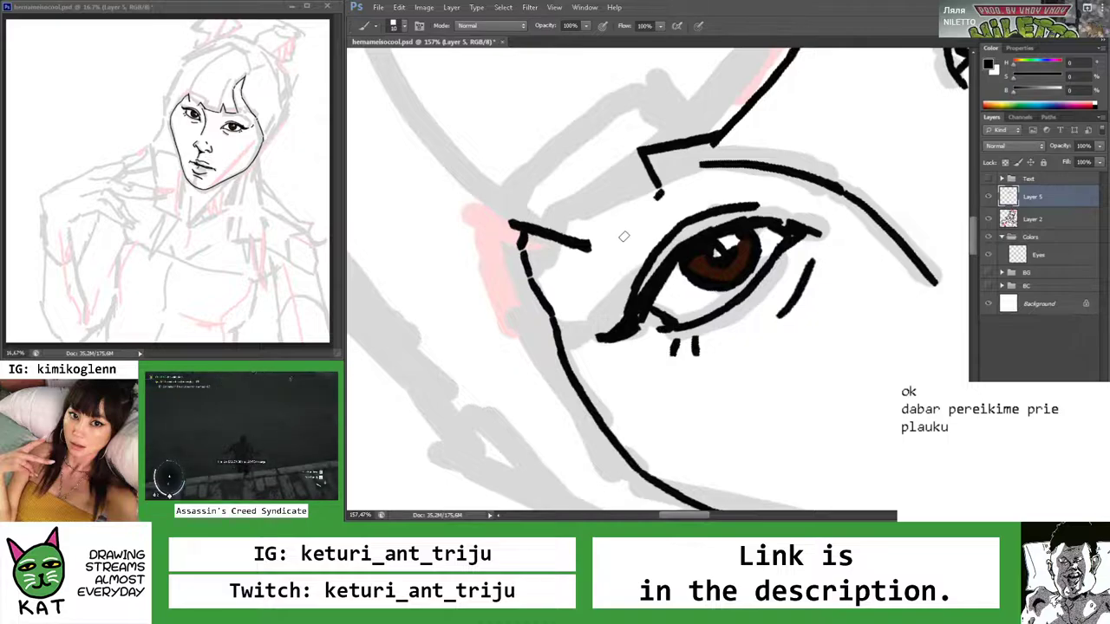
pyautogui.press('z')
pyautogui.scroll(-10, 624, 230)
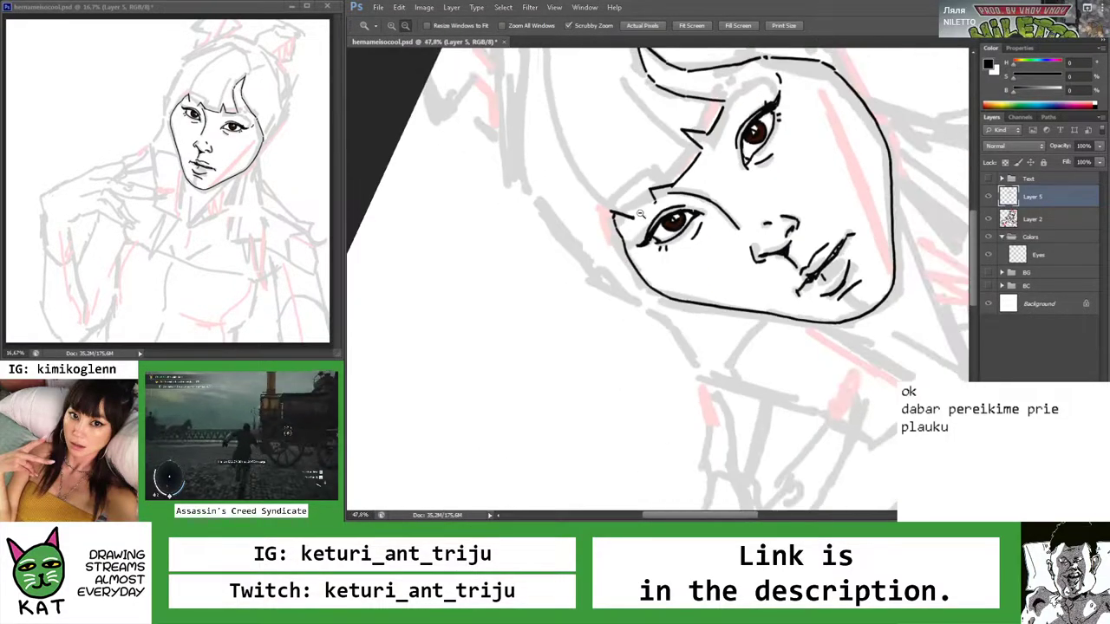
pyautogui.scroll(5, 640, 213)
pyautogui.scroll(-5, 619, 233)
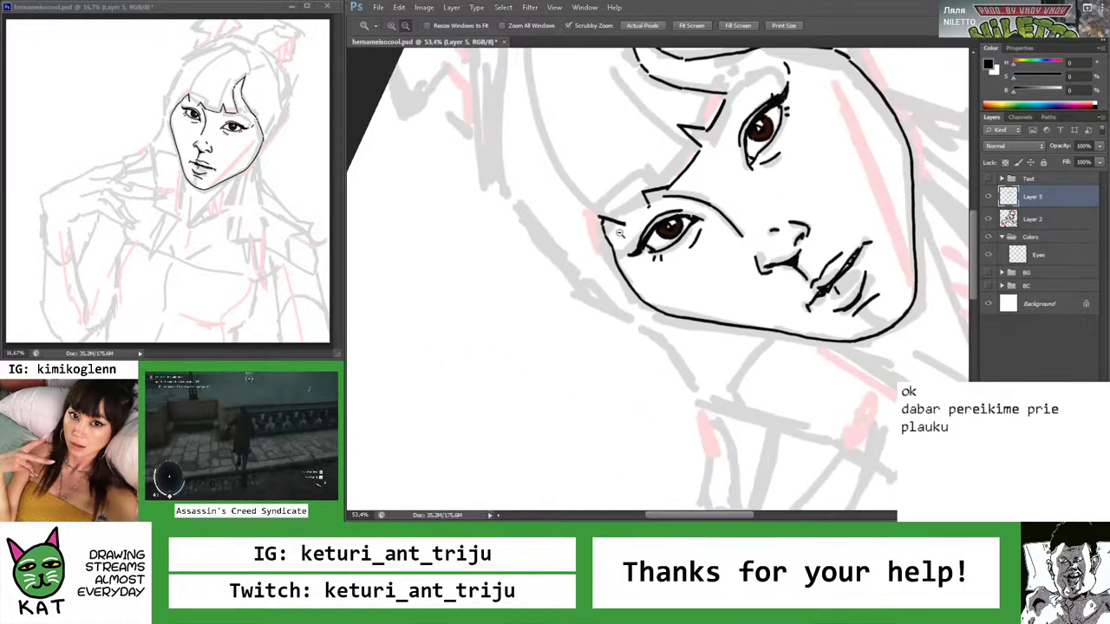
pyautogui.scroll(5, 619, 232)
pyautogui.scroll(-6, 627, 209)
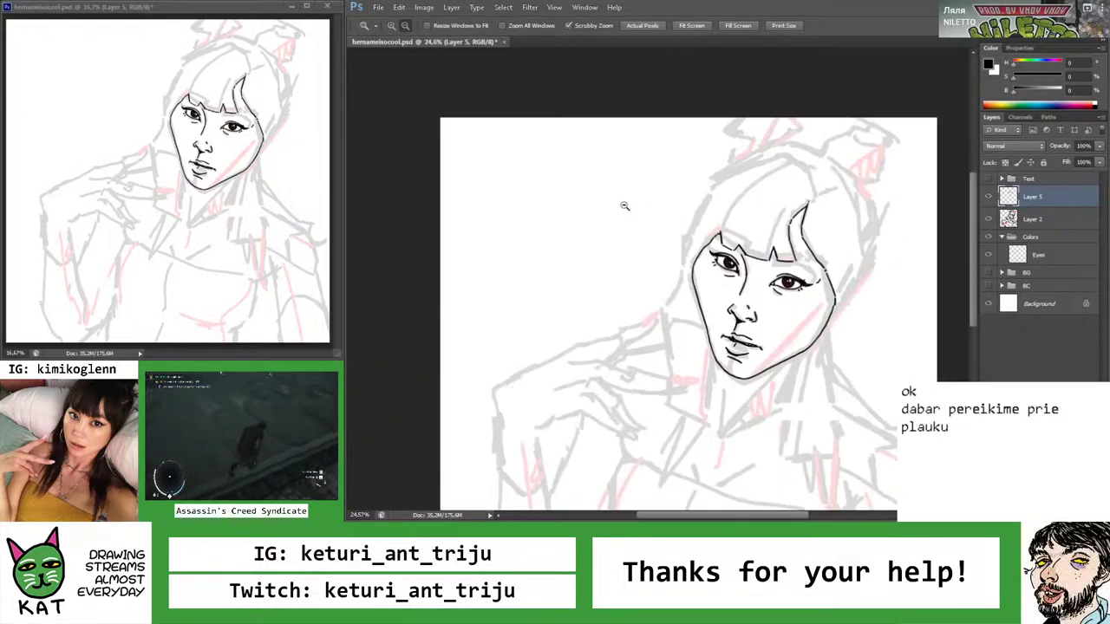
pyautogui.scroll(6, 751, 240)
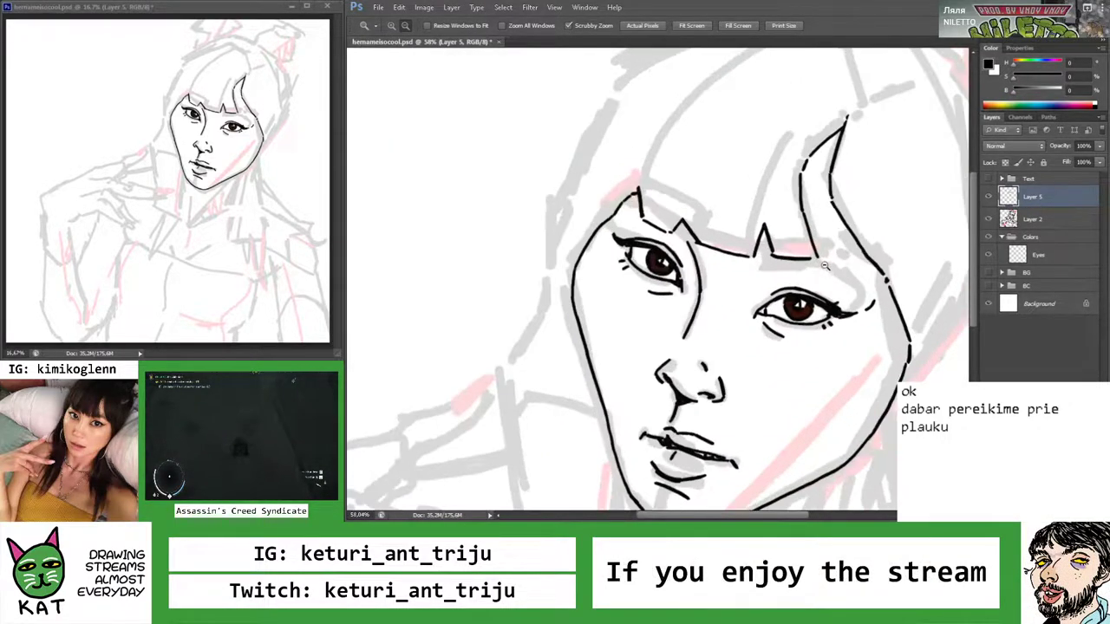
# Ink the inner end, lower edge and start of the upper edge of the eyebrow on the portrait's right
pyautogui.moveTo(795, 257); pyautogui.dragTo(733, 212)
pyautogui.press('r')
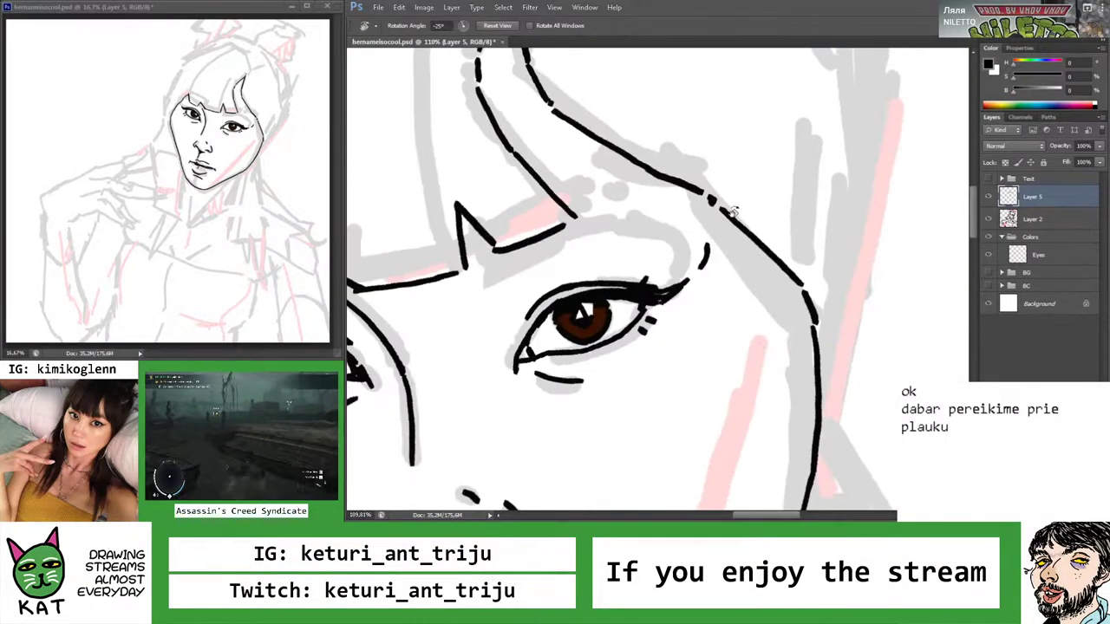
pyautogui.press('Escape')
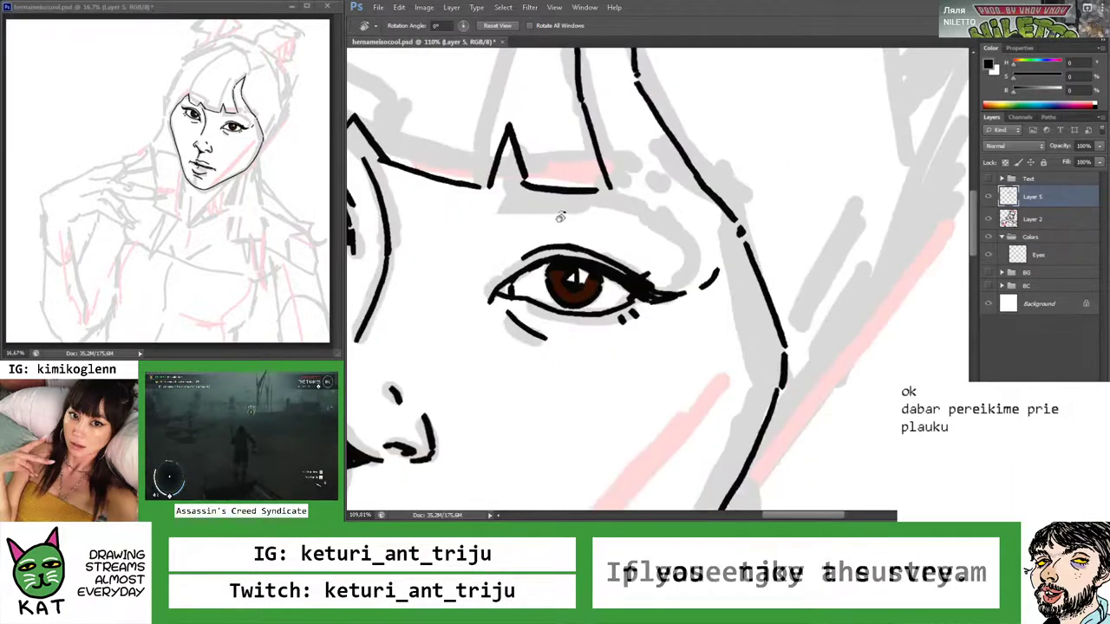
pyautogui.press('b')
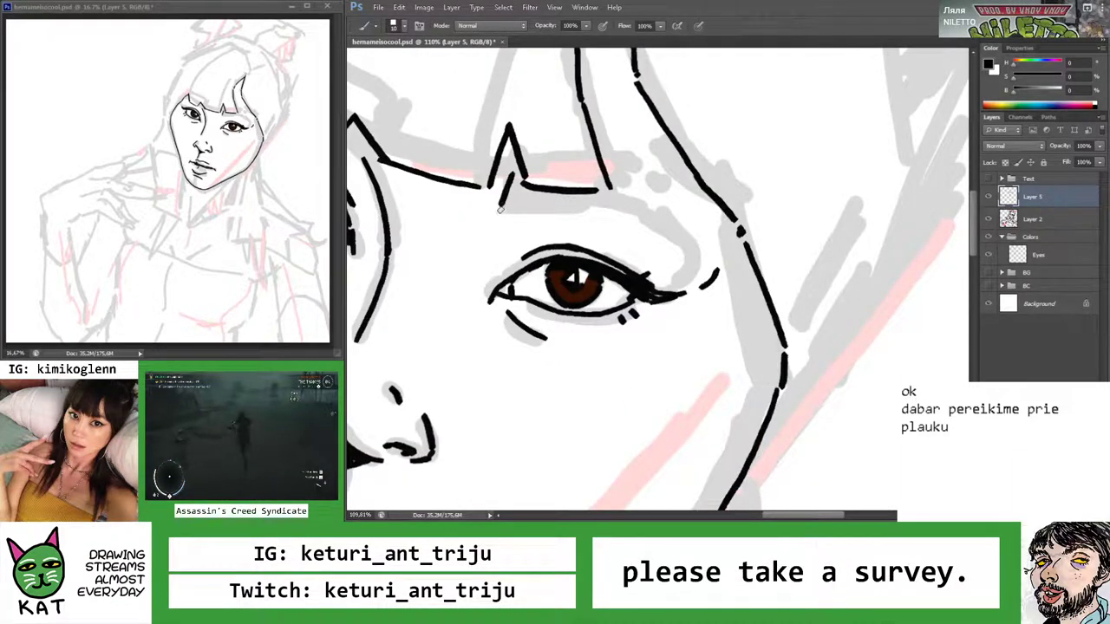
pyautogui.press('r')
pyautogui.moveTo(560, 216)
pyautogui.mouseDown()
pyautogui.moveTo(570, 183)
pyautogui.moveTo(547, 233)
pyautogui.moveTo(591, 220)
pyautogui.mouseUp()
pyautogui.press('b')
pyautogui.hotkey('ctrl', 'z')
pyautogui.moveTo(512, 263); pyautogui.dragTo(663, 207)
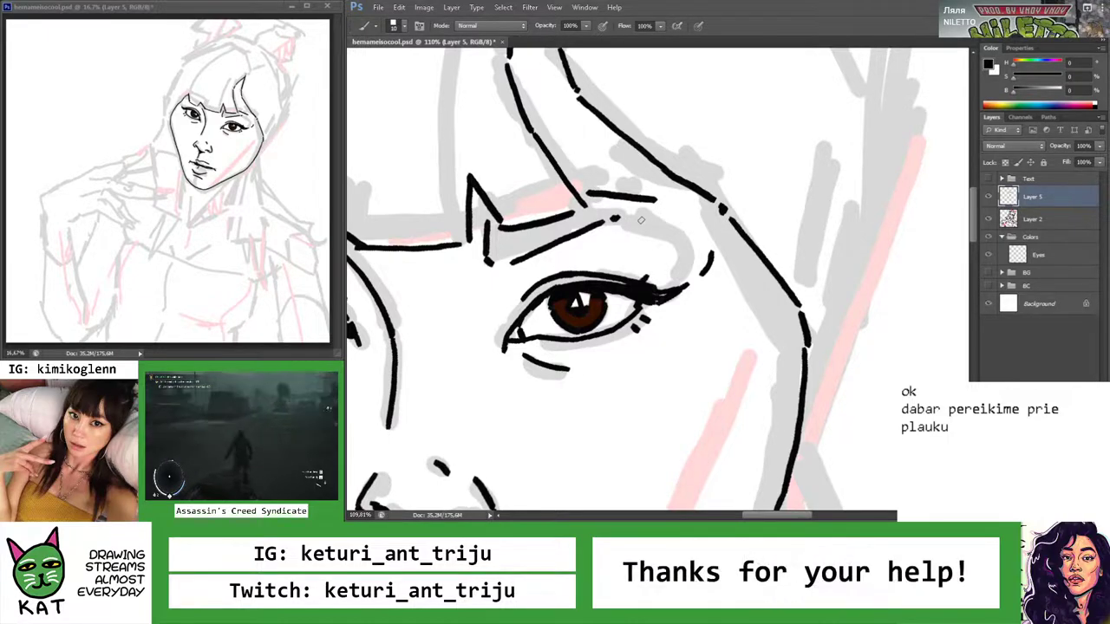
pyautogui.moveTo(650, 215); pyautogui.dragTo(644, 217)
# Ink the tapered outer tail of the right-hand eyebrow, undoing the strokes that do not fit
pyautogui.moveTo(749, 230)
pyautogui.mouseDown()
pyautogui.moveTo(807, 230)
pyautogui.moveTo(648, 165)
pyautogui.moveTo(720, 166)
pyautogui.mouseUp()
pyautogui.press('r')
pyautogui.press('b')
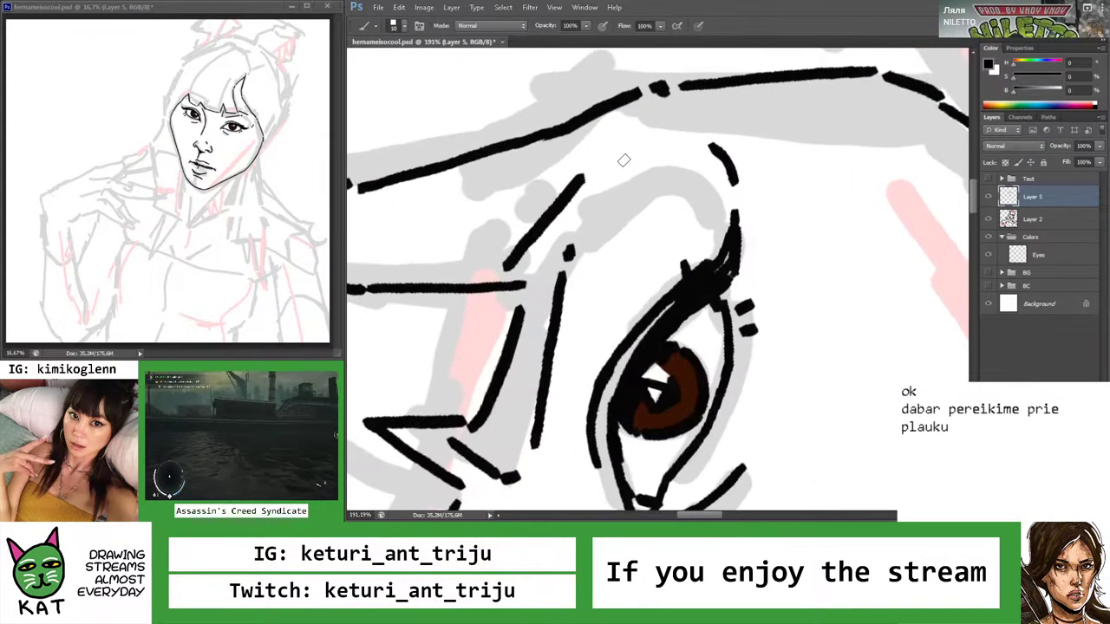
pyautogui.moveTo(626, 155); pyautogui.dragTo(565, 257)
pyautogui.press('Escape')
pyautogui.hotkey('ctrl', 'z')
pyautogui.hotkey('ctrl', 'z')
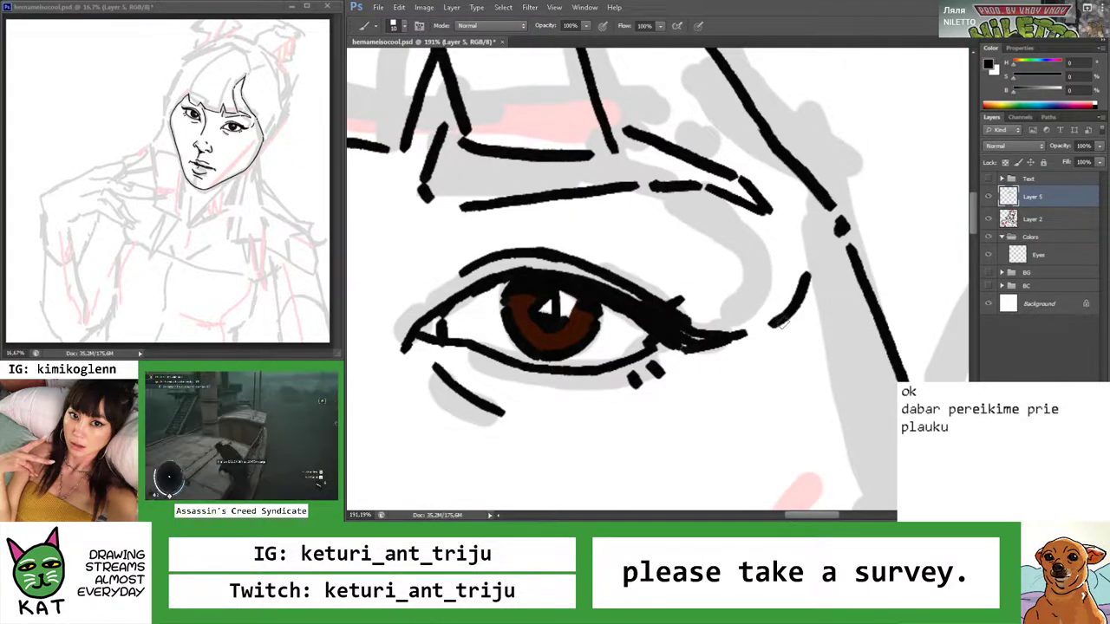
# Add a short curved line across the right-hand eyebrow, just beneath the tip of the long hair strand
pyautogui.press('z')
pyautogui.hotkey('ctrl', '0')
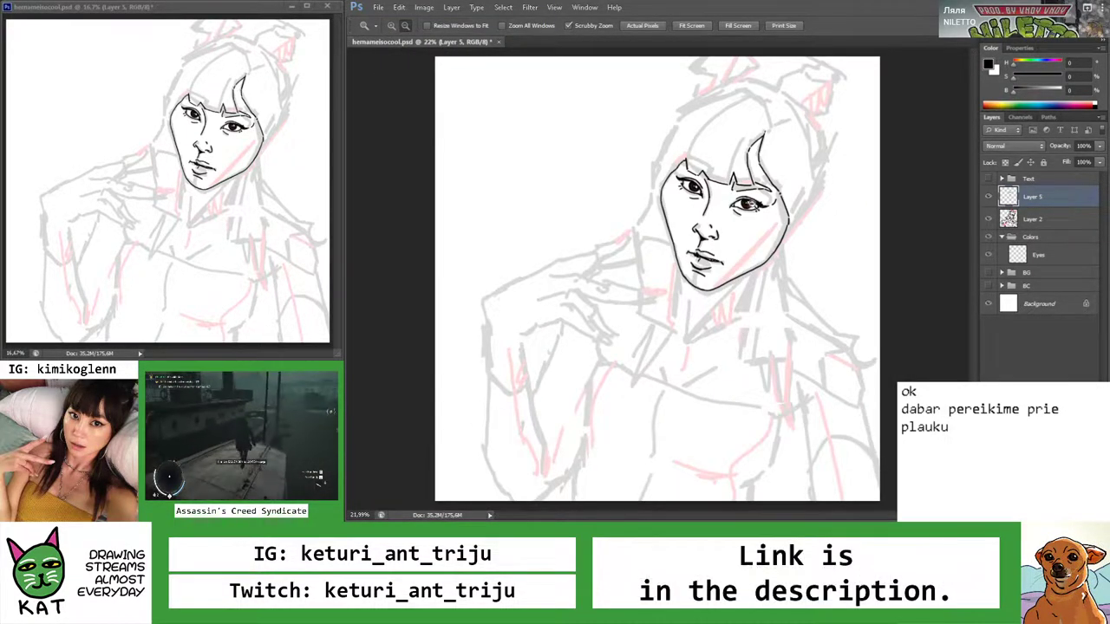
pyautogui.moveTo(774, 196); pyautogui.dragTo(846, 196)
pyautogui.press('b')
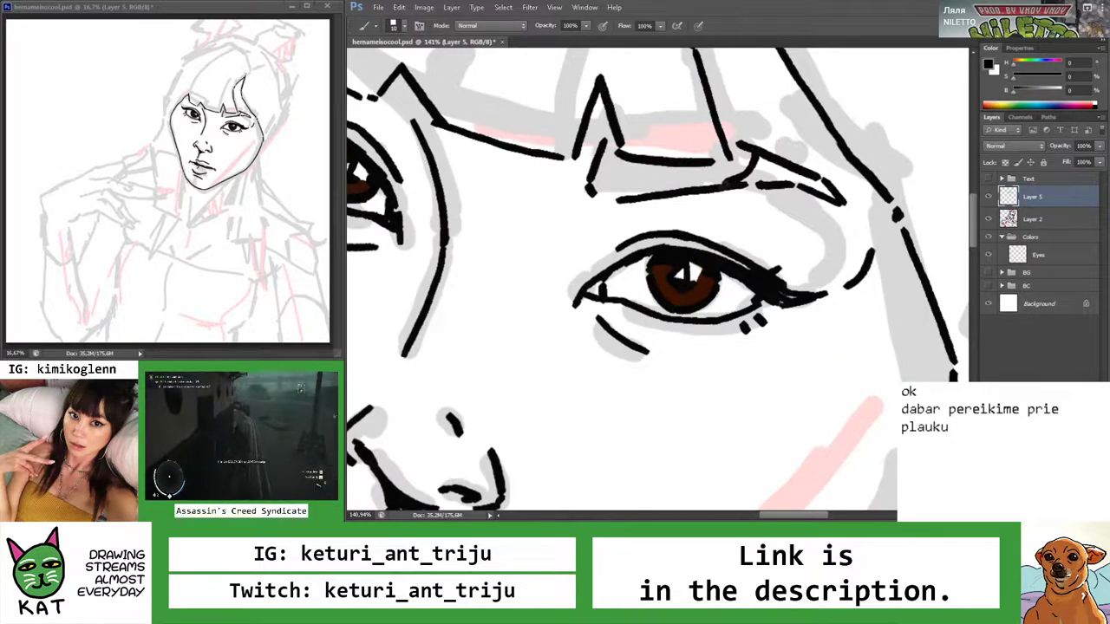
pyautogui.moveTo(738, 146); pyautogui.dragTo(727, 181)
# Ink the outline of the eyebrow on the portrait's left, between the face contour and the fringe notch
pyautogui.press('z')
pyautogui.moveTo(737, 165)
pyautogui.mouseDown()
pyautogui.moveTo(759, 165)
pyautogui.moveTo(656, 195)
pyautogui.moveTo(717, 241)
pyautogui.moveTo(607, 255)
pyautogui.mouseUp()
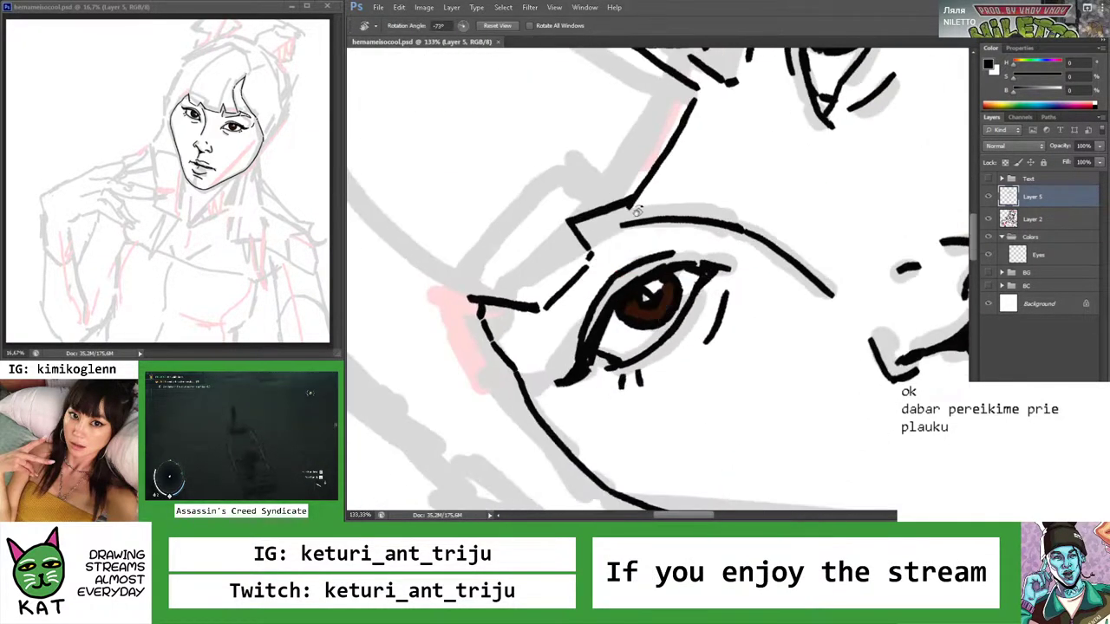
pyautogui.press('b')
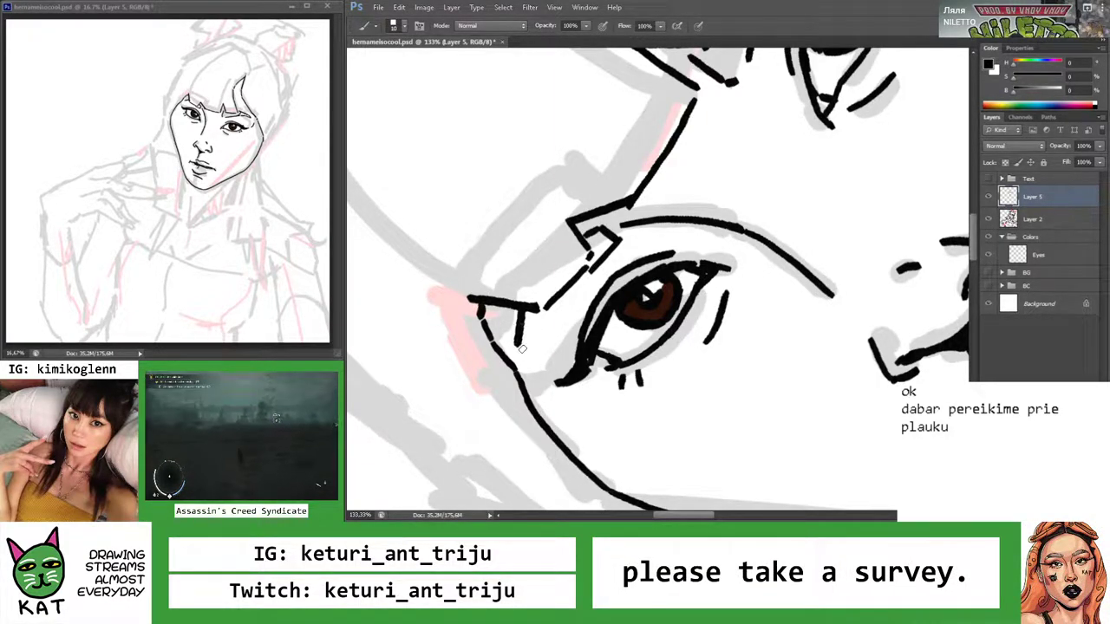
pyautogui.press('z')
pyautogui.moveTo(607, 299); pyautogui.dragTo(581, 295)
pyautogui.moveTo(672, 231); pyautogui.dragTo(681, 247)
pyautogui.moveTo(675, 196)
pyautogui.mouseDown()
pyautogui.moveTo(641, 205)
pyautogui.moveTo(685, 216)
pyautogui.moveTo(657, 227)
pyautogui.mouseUp()
pyautogui.press('b')
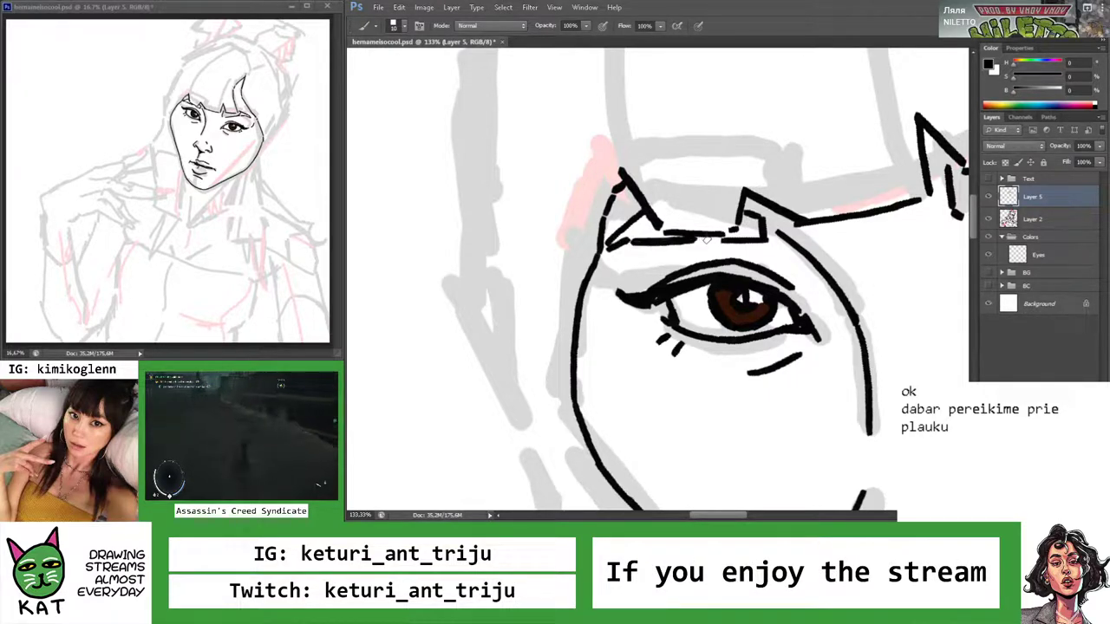
pyautogui.moveTo(621, 246)
pyautogui.mouseDown()
pyautogui.moveTo(722, 242)
pyautogui.moveTo(685, 250)
pyautogui.mouseUp()
pyautogui.press('z')
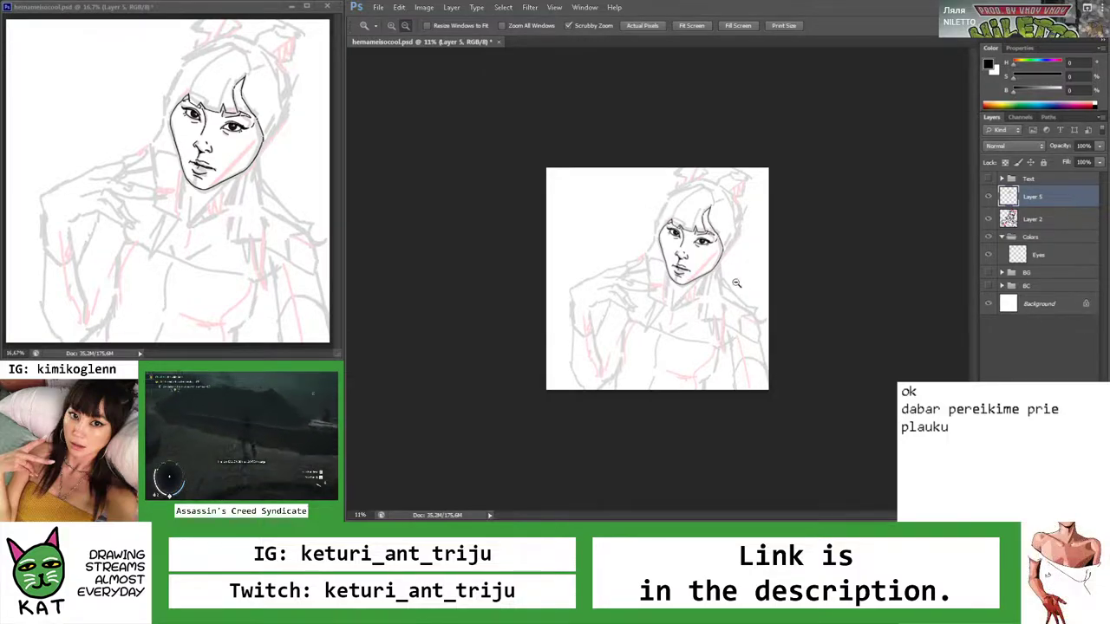
# Rework the lower edge and outer end of the left-hand eyebrow with short ink strokes
pyautogui.moveTo(676, 209); pyautogui.dragTo(738, 237)
pyautogui.moveTo(721, 289)
pyautogui.mouseDown()
pyautogui.moveTo(737, 295)
pyautogui.moveTo(728, 312)
pyautogui.moveTo(691, 275)
pyautogui.mouseUp()
pyautogui.press('r')
pyautogui.press('Escape')
pyautogui.moveTo(555, 290)
pyautogui.mouseDown()
pyautogui.moveTo(587, 316)
pyautogui.moveTo(700, 296)
pyautogui.moveTo(680, 275)
pyautogui.moveTo(565, 243)
pyautogui.moveTo(611, 276)
pyautogui.moveTo(660, 274)
pyautogui.mouseUp()
pyautogui.press('z')
pyautogui.click(646, 278)
pyautogui.press('b')
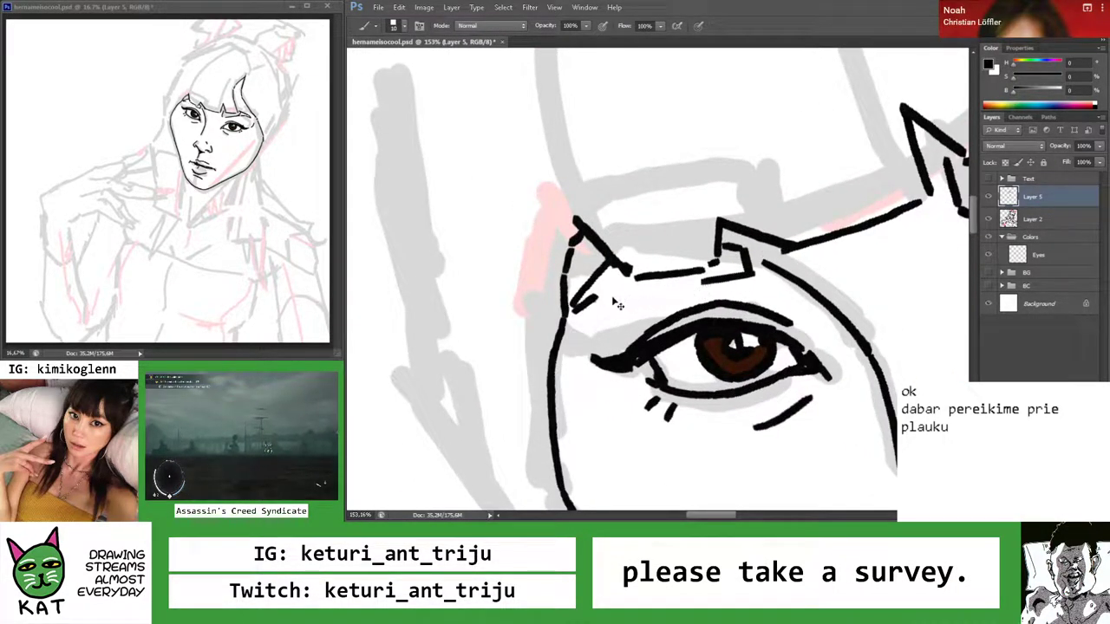
pyautogui.press('z')
pyautogui.moveTo(723, 281); pyautogui.dragTo(720, 295)
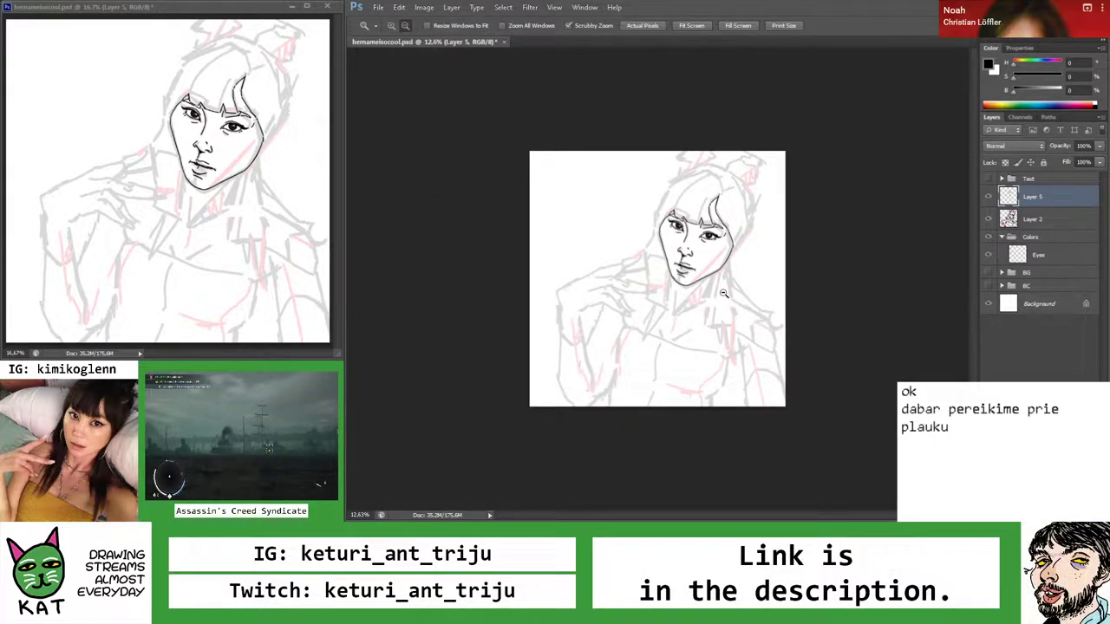
# Erase the outer end of the left-hand eyebrow and redraw it reaching the face contour
pyautogui.moveTo(709, 224); pyautogui.dragTo(737, 235)
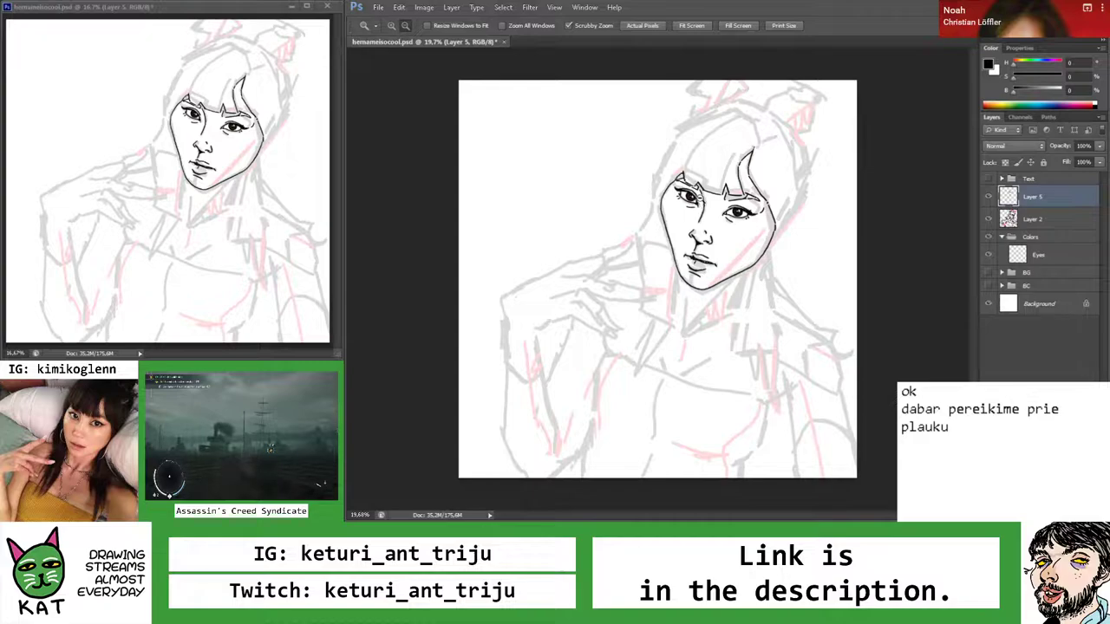
pyautogui.moveTo(686, 173); pyautogui.dragTo(750, 176)
pyautogui.press('b')
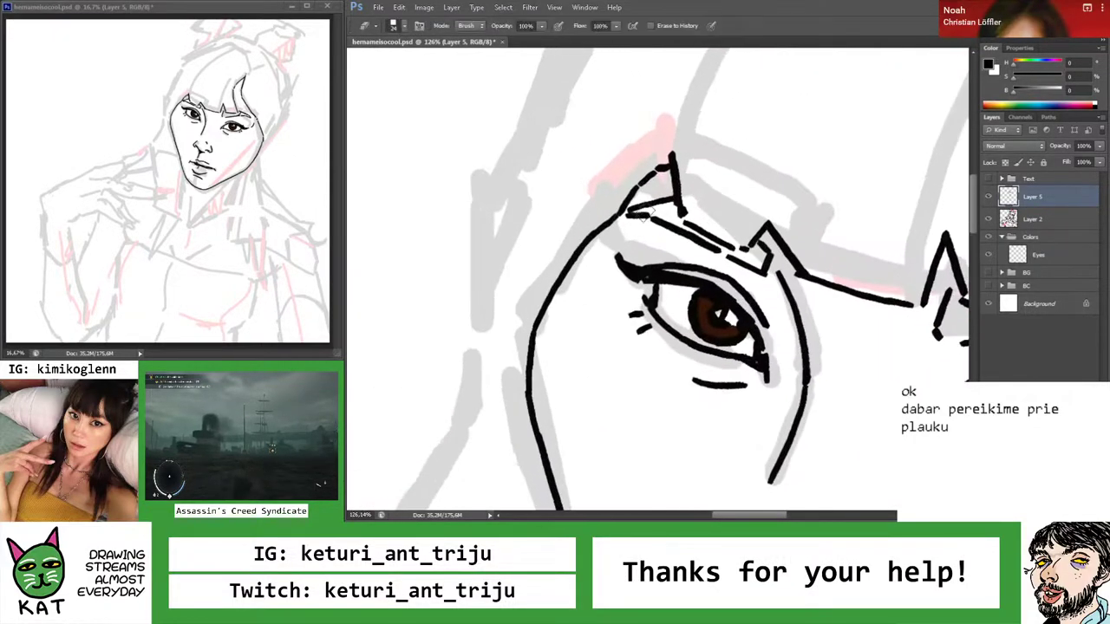
pyautogui.moveTo(640, 209); pyautogui.dragTo(647, 210)
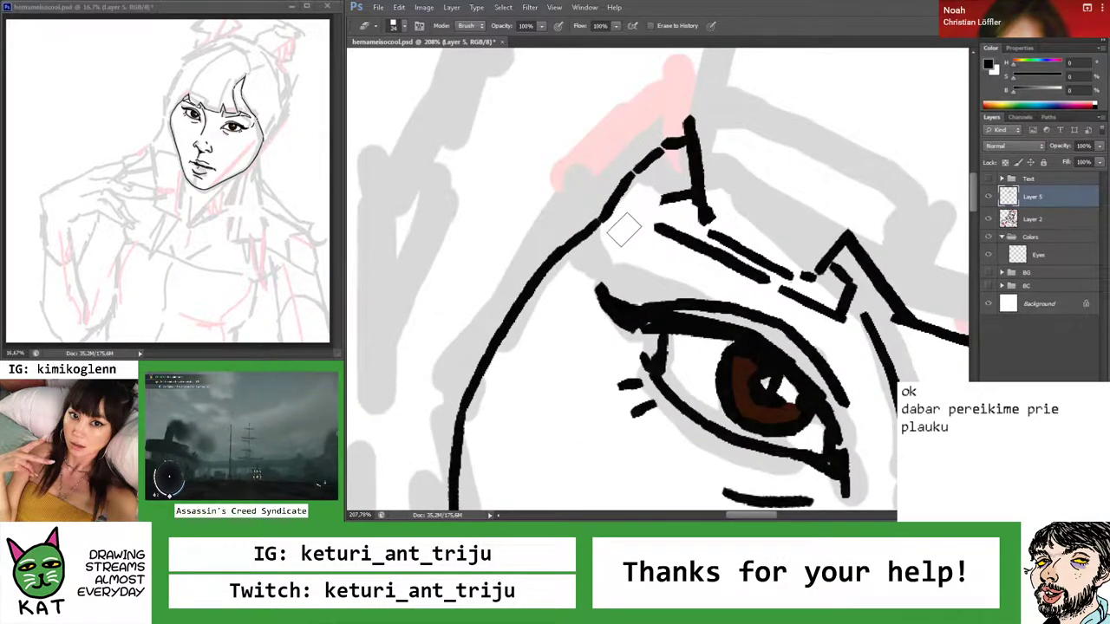
pyautogui.moveTo(649, 197); pyautogui.dragTo(599, 214)
pyautogui.press('b')
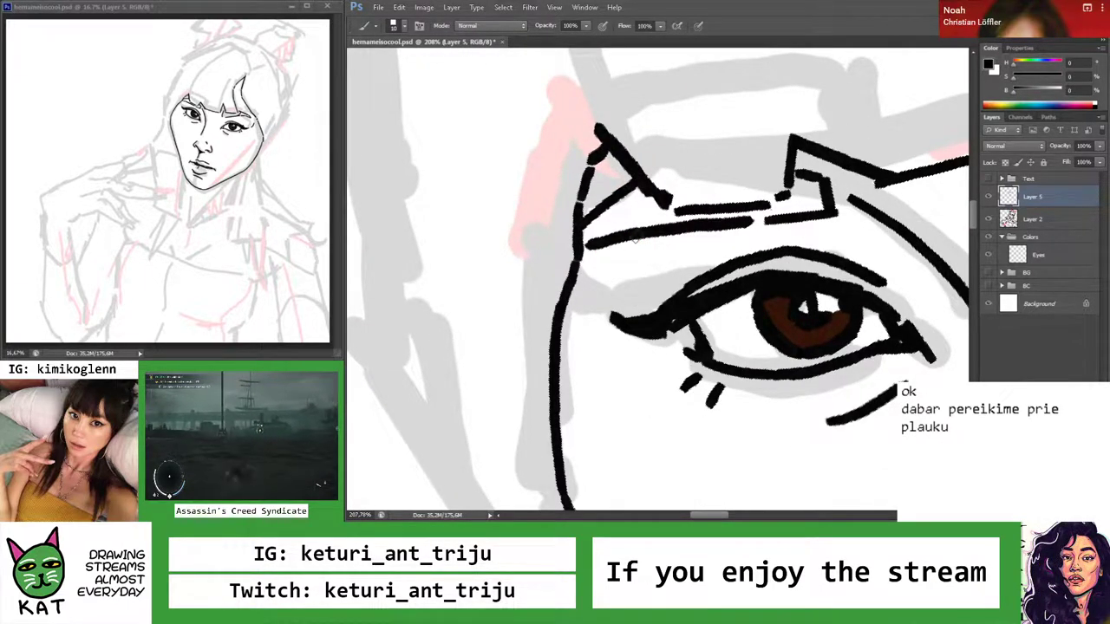
pyautogui.moveTo(599, 241); pyautogui.dragTo(534, 244)
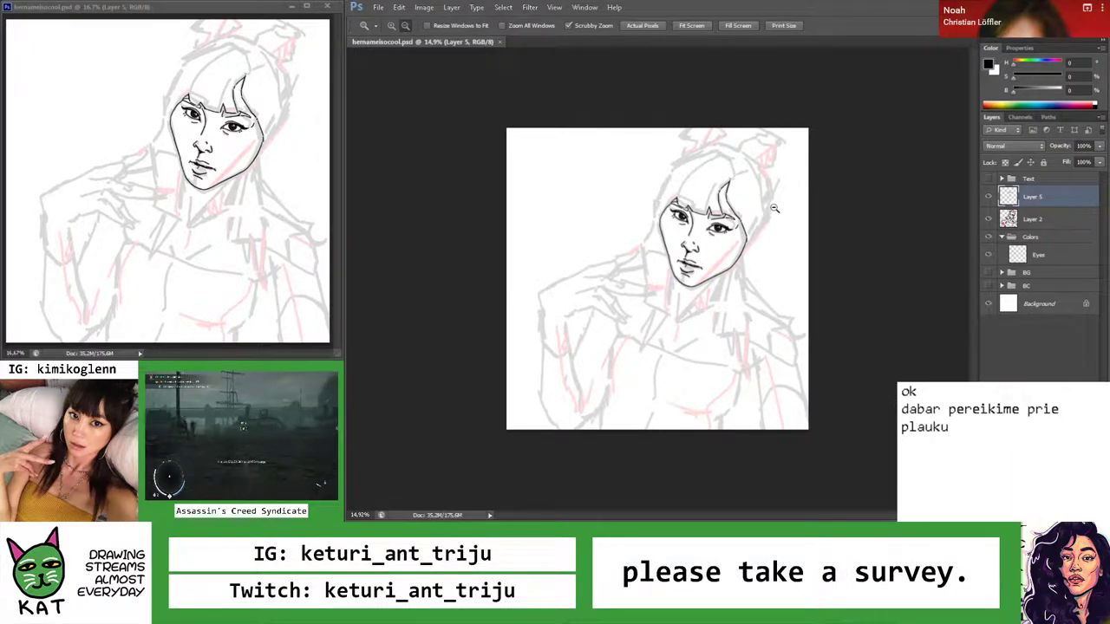
# Lasso the fringe lines above the left-hand eyebrow and move them slightly up and outward from the brow
pyautogui.moveTo(708, 199)
pyautogui.mouseDown()
pyautogui.moveTo(693, 245)
pyautogui.moveTo(659, 242)
pyautogui.moveTo(690, 243)
pyautogui.mouseUp()
pyautogui.press('l')
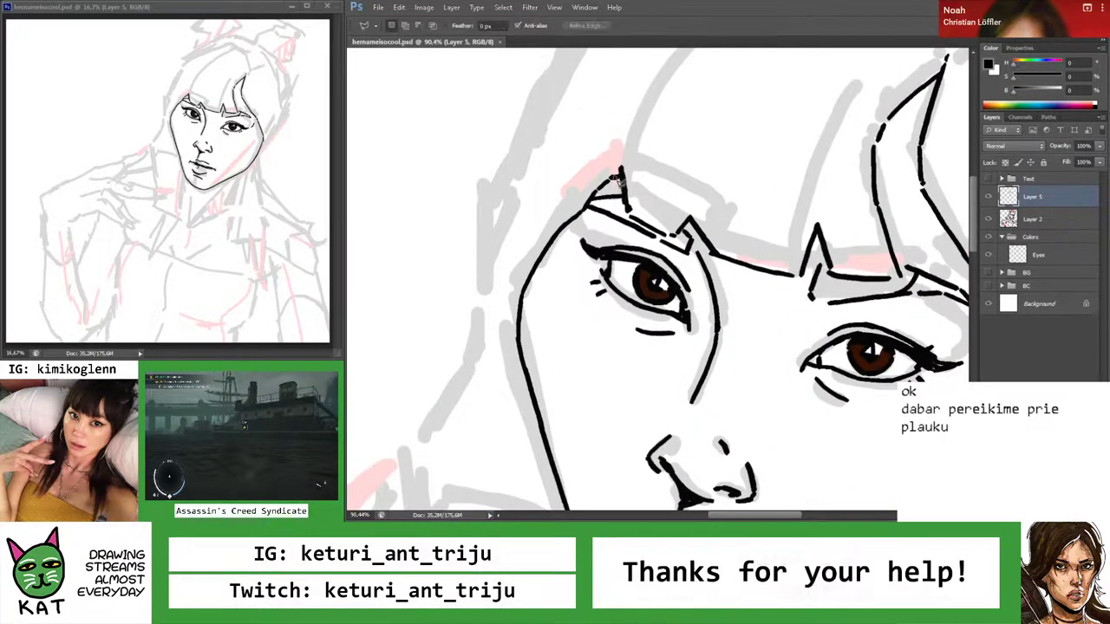
pyautogui.moveTo(609, 198); pyautogui.dragTo(626, 206)
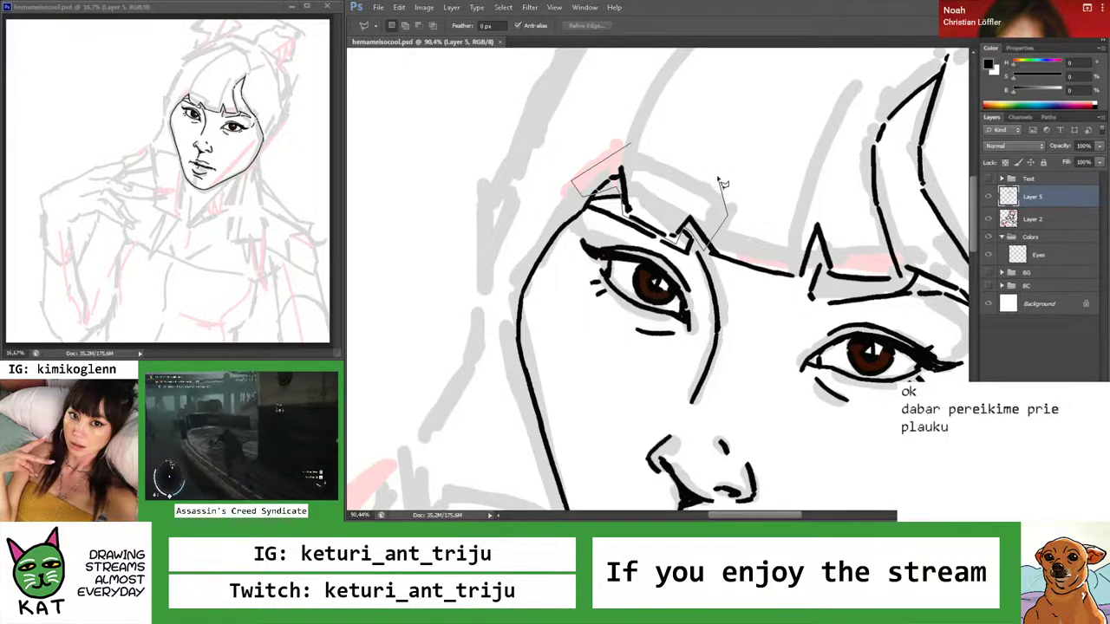
pyautogui.press('v')
pyautogui.moveTo(672, 206); pyautogui.dragTo(688, 200)
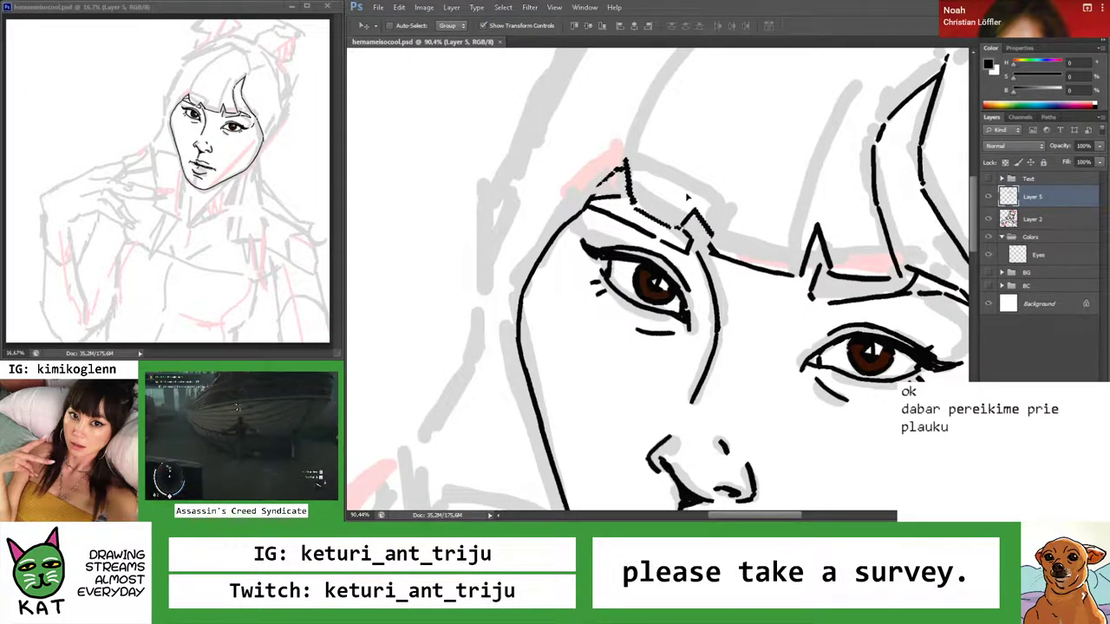
# Lasso the short outer hairline segment beside the left fringe tip and nudge it to meet the tip
pyautogui.press('z')
pyautogui.moveTo(710, 211)
pyautogui.mouseDown()
pyautogui.moveTo(642, 212)
pyautogui.moveTo(746, 213)
pyautogui.mouseUp()
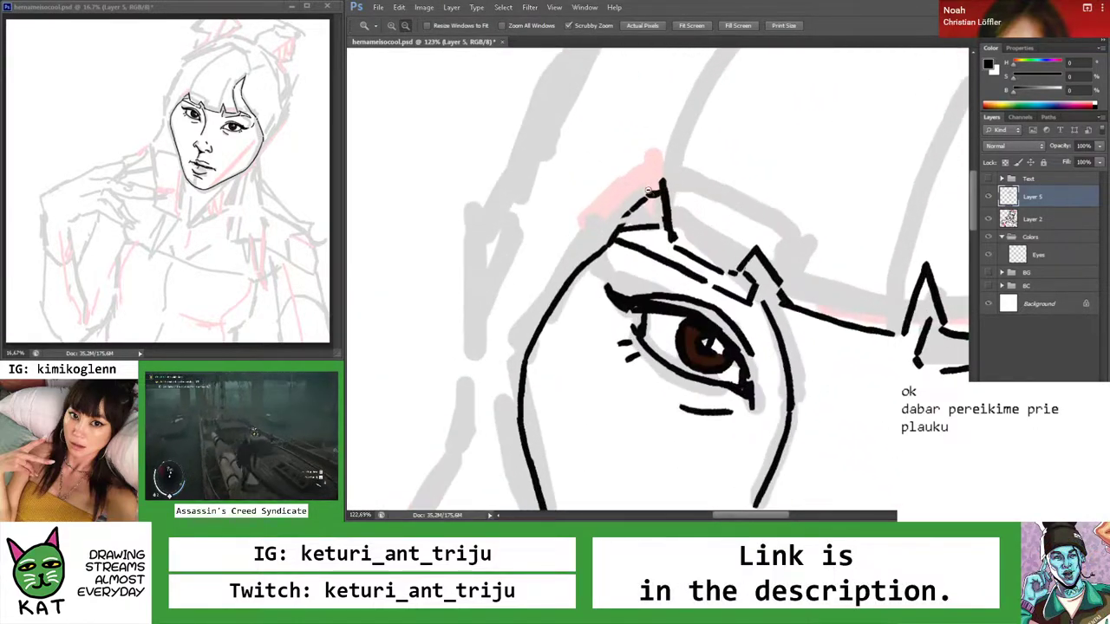
pyautogui.press('l')
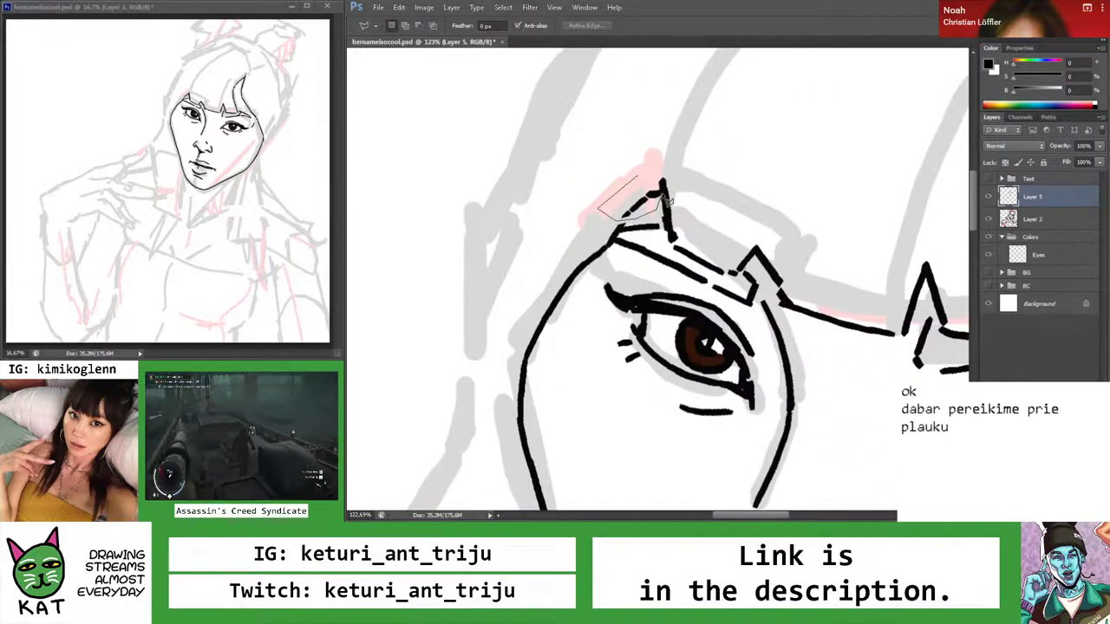
pyautogui.press('z')
pyautogui.moveTo(659, 184); pyautogui.dragTo(694, 184)
pyautogui.press('b')
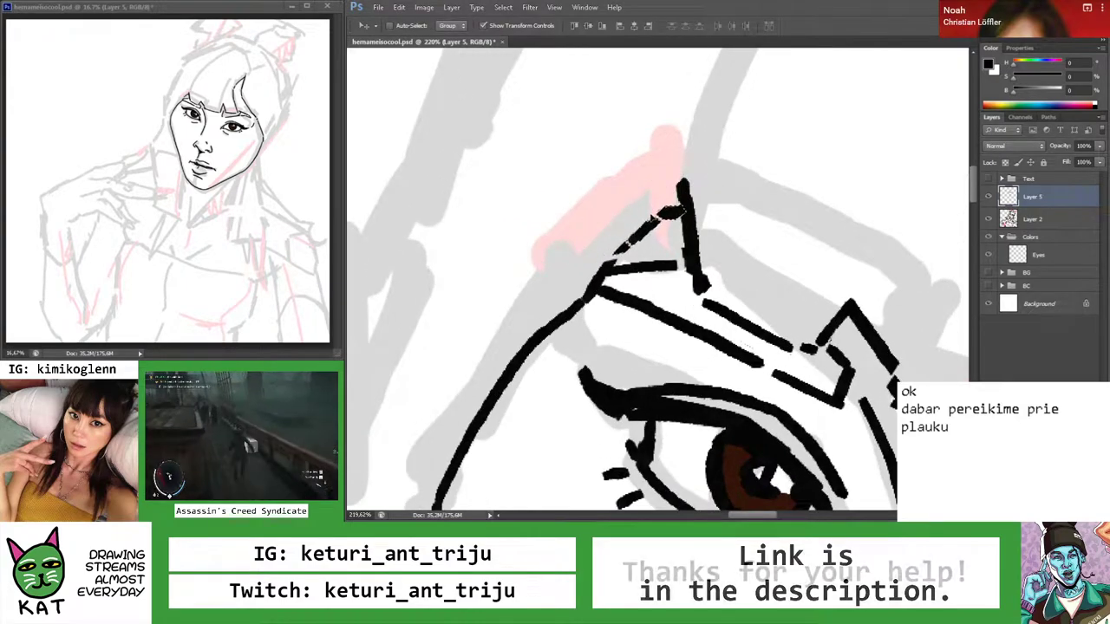
# Touch up the line joints around the moved fringe tip with the brush and save the document
pyautogui.press('z')
pyautogui.moveTo(607, 250)
pyautogui.mouseDown()
pyautogui.moveTo(586, 262)
pyautogui.moveTo(661, 260)
pyautogui.moveTo(661, 274)
pyautogui.moveTo(589, 278)
pyautogui.moveTo(694, 277)
pyautogui.moveTo(611, 283)
pyautogui.mouseUp()
pyautogui.press('b')
pyautogui.press('z')
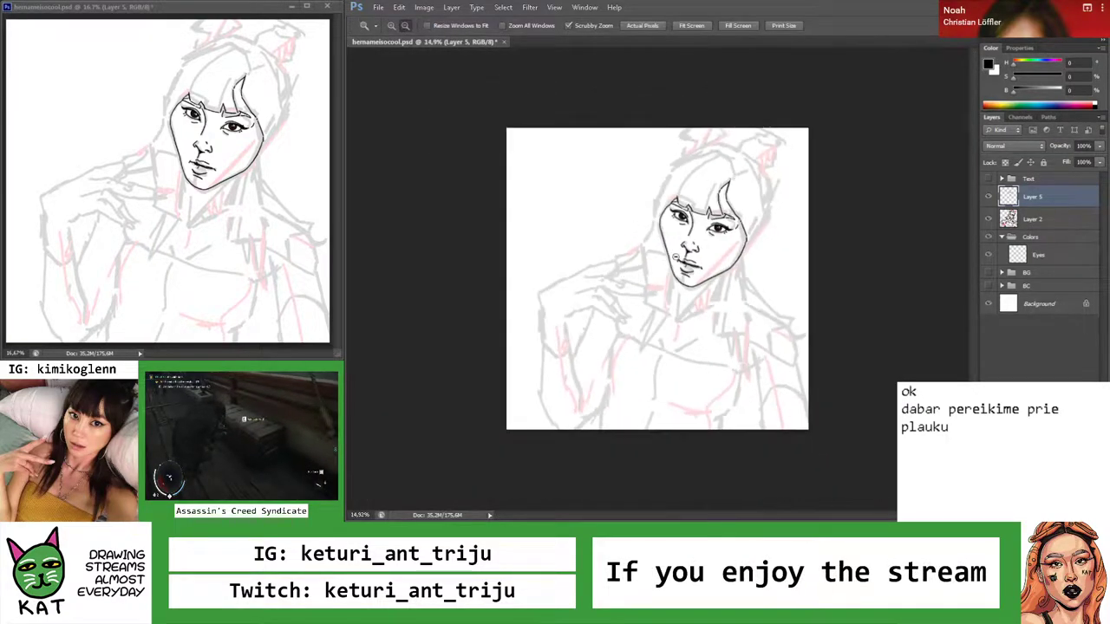
pyautogui.hotkey('ctrl', 's')
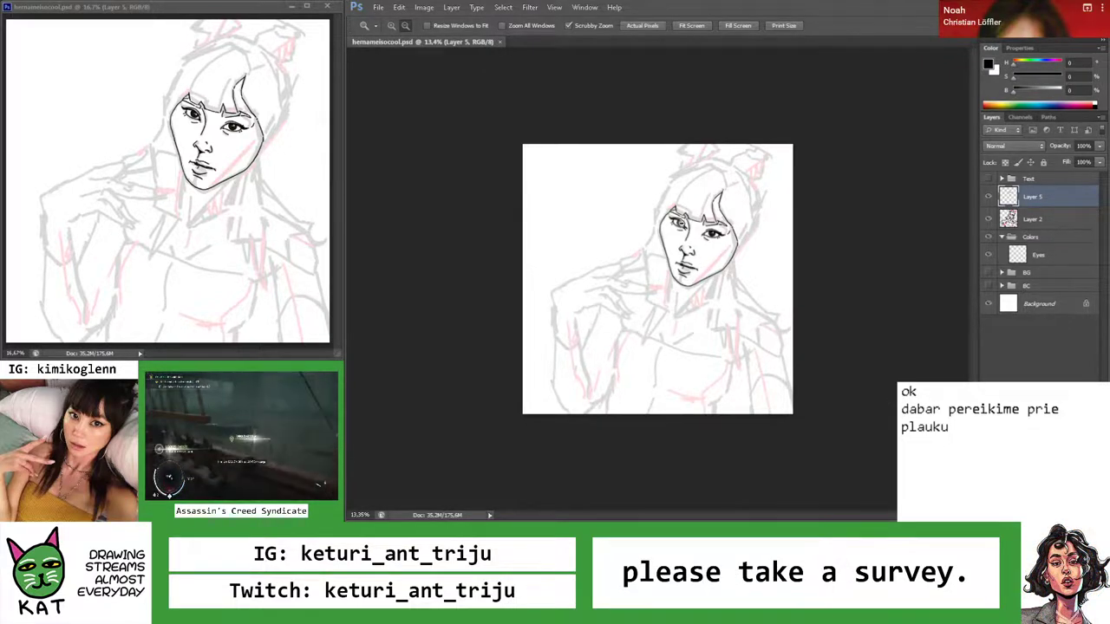
# Lasso the middle segment of the tall fringe strand's inner outline and move it to meet the segment above
pyautogui.moveTo(701, 222)
pyautogui.mouseDown()
pyautogui.moveTo(765, 246)
pyautogui.moveTo(681, 137)
pyautogui.moveTo(681, 109)
pyautogui.moveTo(707, 104)
pyautogui.moveTo(707, 124)
pyautogui.moveTo(662, 151)
pyautogui.moveTo(707, 176)
pyautogui.mouseUp()
pyautogui.press('b')
pyautogui.press('r')
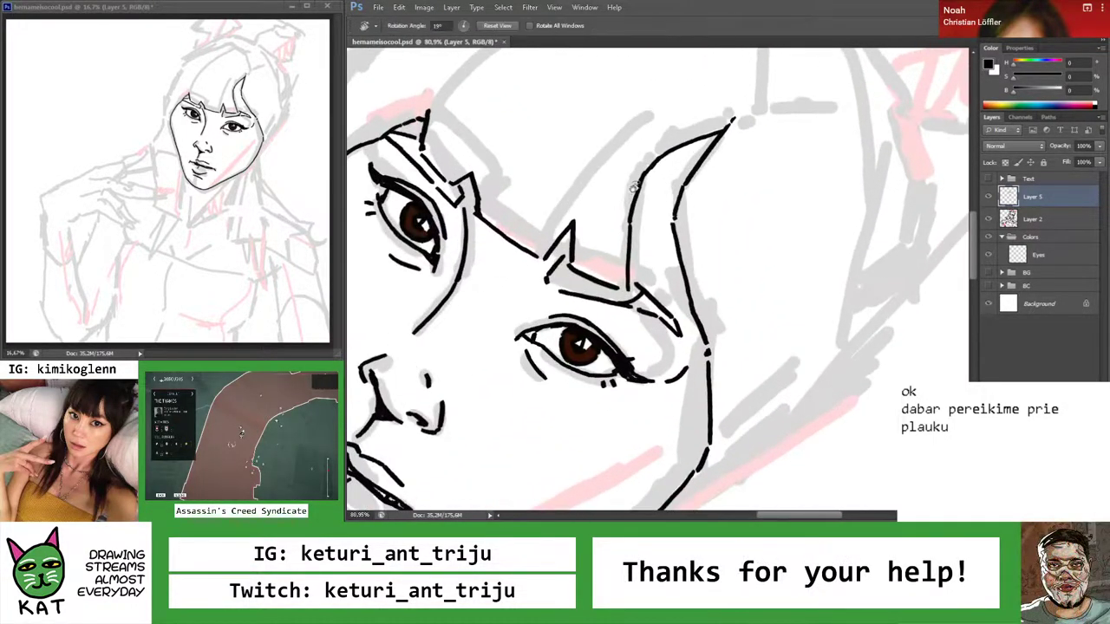
pyautogui.scroll(4, 706, 176)
pyautogui.press('b')
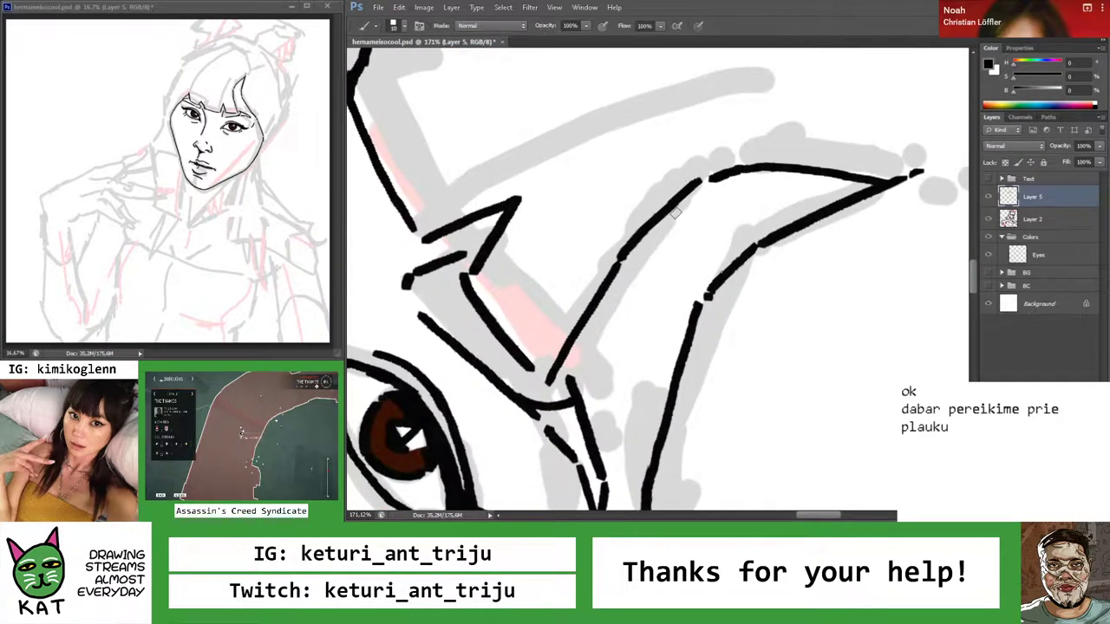
pyautogui.moveTo(694, 178); pyautogui.dragTo(594, 177)
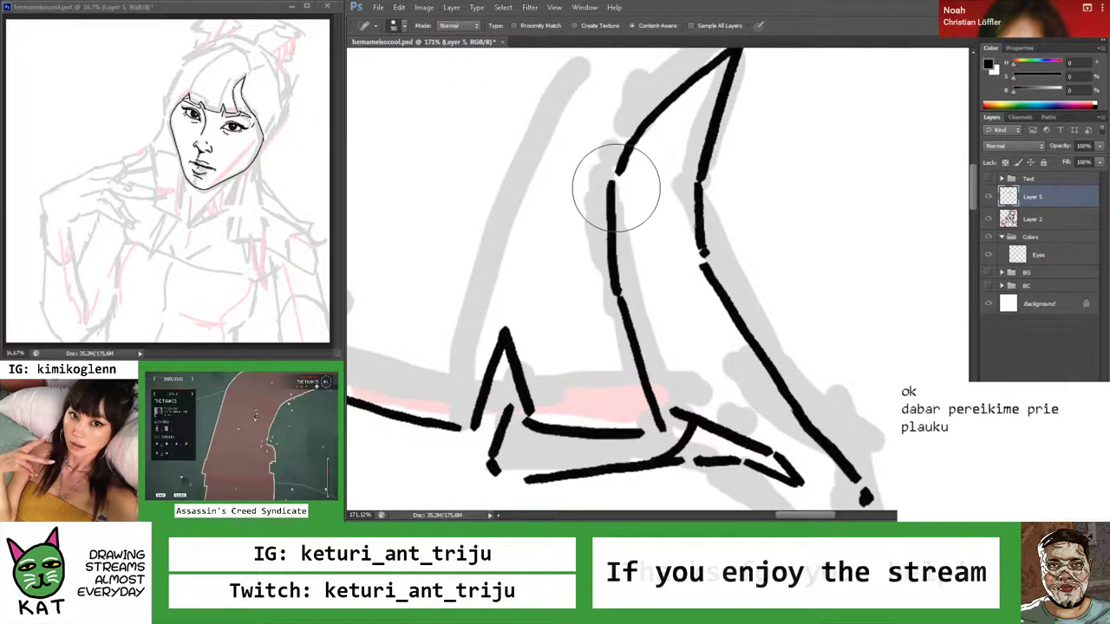
pyautogui.press('l')
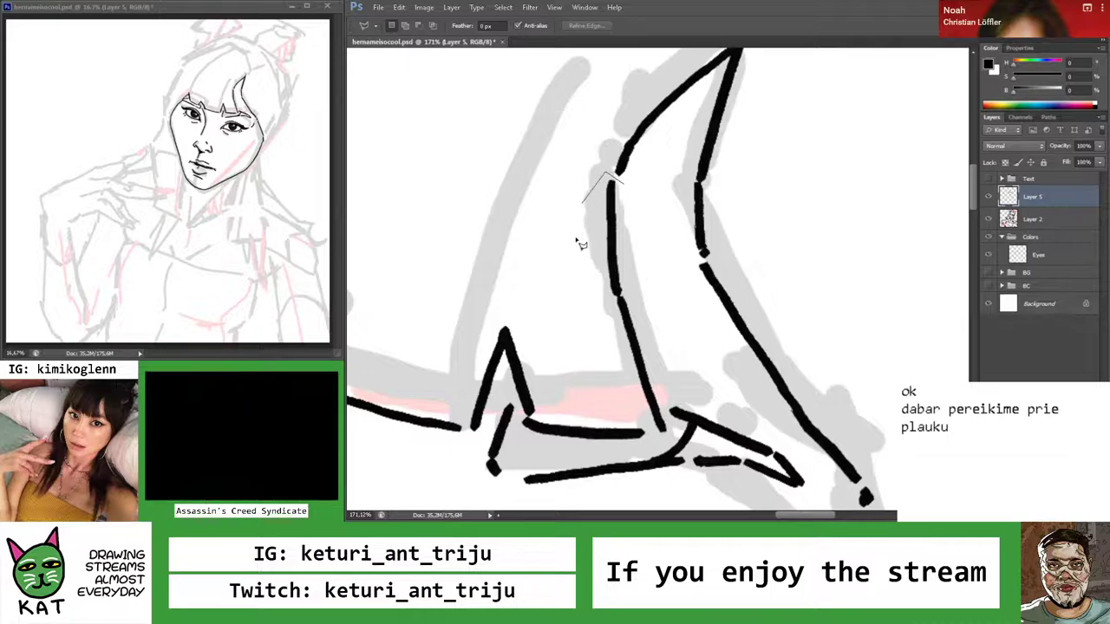
pyautogui.moveTo(637, 299); pyautogui.dragTo(693, 287)
# Close the gaps between the line segments on both outlines of the tall fringe strand with the brush
pyautogui.press('z')
pyautogui.click(652, 264)
pyautogui.press('r')
pyautogui.press('z')
pyautogui.click(693, 286)
pyautogui.press('b')
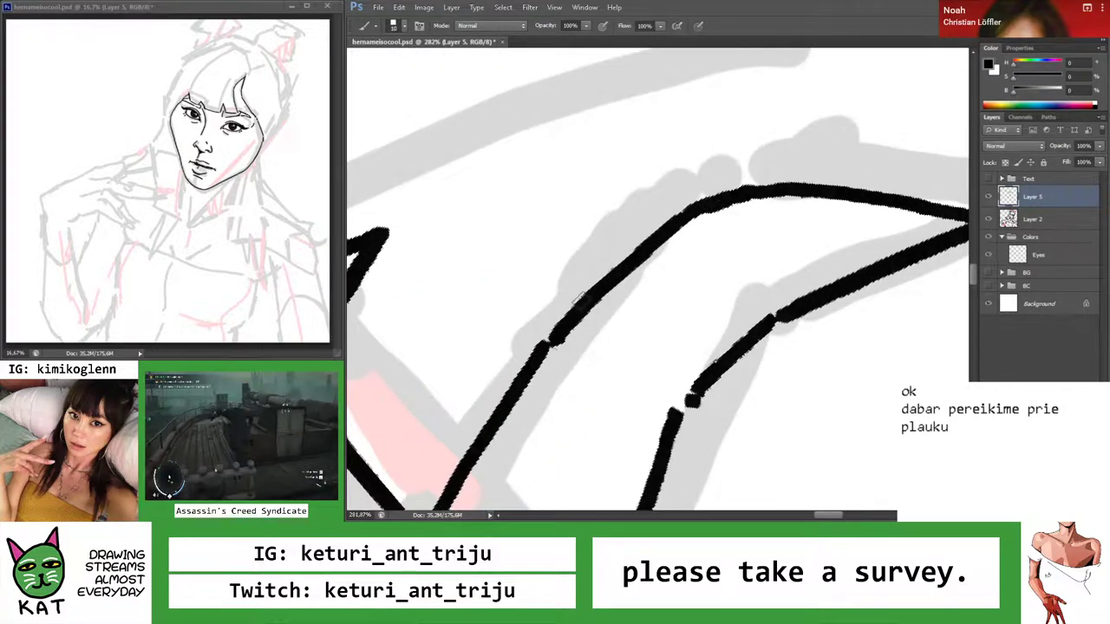
pyautogui.press('r')
pyautogui.press('z')
pyautogui.moveTo(781, 322)
pyautogui.mouseDown()
pyautogui.moveTo(728, 316)
pyautogui.moveTo(787, 345)
pyautogui.moveTo(755, 364)
pyautogui.moveTo(711, 284)
pyautogui.mouseUp()
pyautogui.press('b')
pyautogui.scroll(3, 755, 364)
# Draw a second hair line inside the tall fringe strand, branching off its inner outline and curving toward the tip
pyautogui.press('z')
pyautogui.moveTo(765, 178)
pyautogui.mouseDown()
pyautogui.moveTo(713, 217)
pyautogui.moveTo(651, 373)
pyautogui.mouseUp()
pyautogui.press('b')
pyautogui.hotkey('ctrl', 'z')
pyautogui.press('r')
pyautogui.moveTo(705, 320)
pyautogui.mouseDown()
pyautogui.moveTo(739, 303)
pyautogui.moveTo(648, 318)
pyautogui.moveTo(634, 308)
pyautogui.moveTo(676, 286)
pyautogui.mouseUp()
pyautogui.press('b')
pyautogui.moveTo(568, 364); pyautogui.dragTo(707, 271)
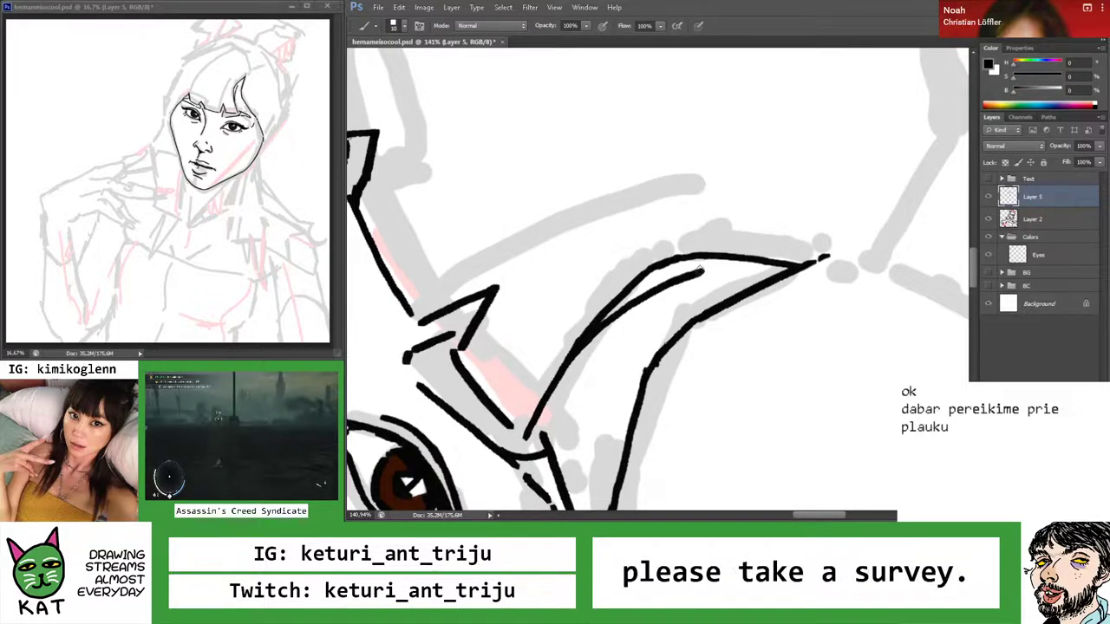
# Refine the line inside the tall fringe strand and its joints with the brush, and save the document
pyautogui.press('z')
pyautogui.keyDown('alt'); pyautogui.click(680, 217); pyautogui.keyUp('alt')
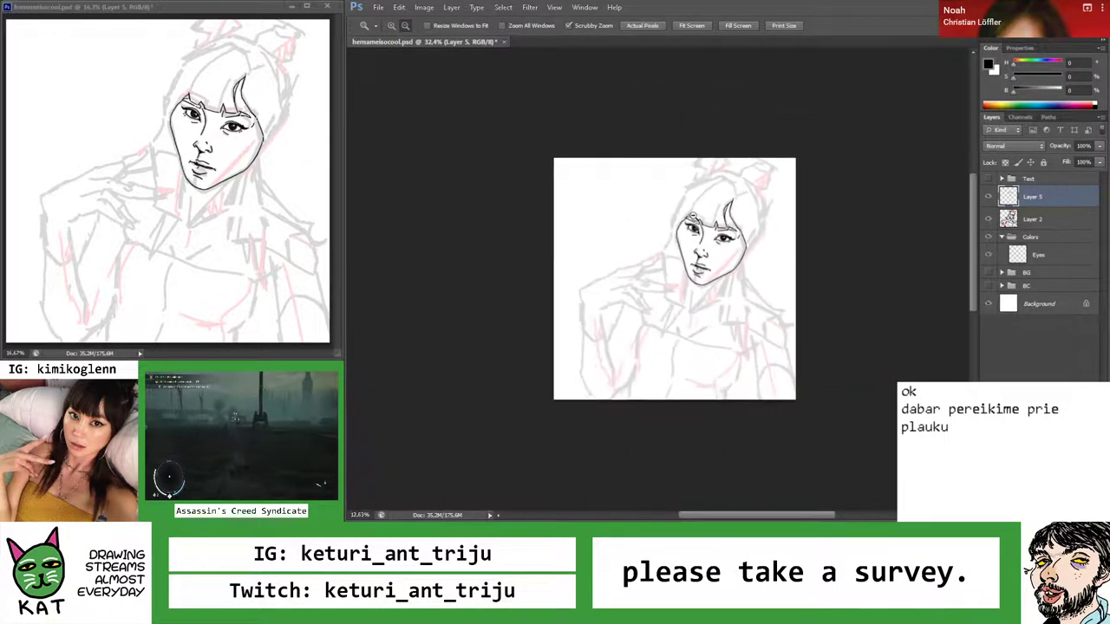
pyautogui.moveTo(681, 217); pyautogui.dragTo(709, 202)
pyautogui.press('r')
pyautogui.scroll(1, 709, 203)
pyautogui.press('b')
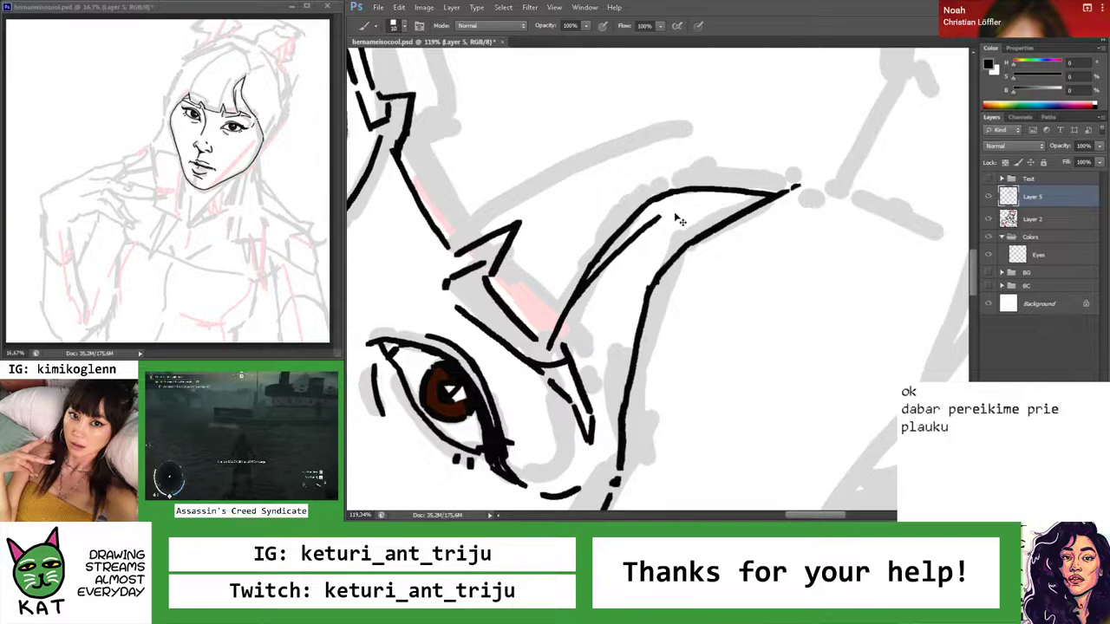
pyautogui.press('z')
pyautogui.moveTo(727, 191)
pyautogui.mouseDown()
pyautogui.moveTo(672, 245)
pyautogui.moveTo(629, 246)
pyautogui.moveTo(765, 225)
pyautogui.moveTo(858, 229)
pyautogui.mouseUp()
pyautogui.hotkey('ctrl', 's')
# Close the gaps in the face contour beside the right-hand eye with the brush and save the document
pyautogui.press('b')
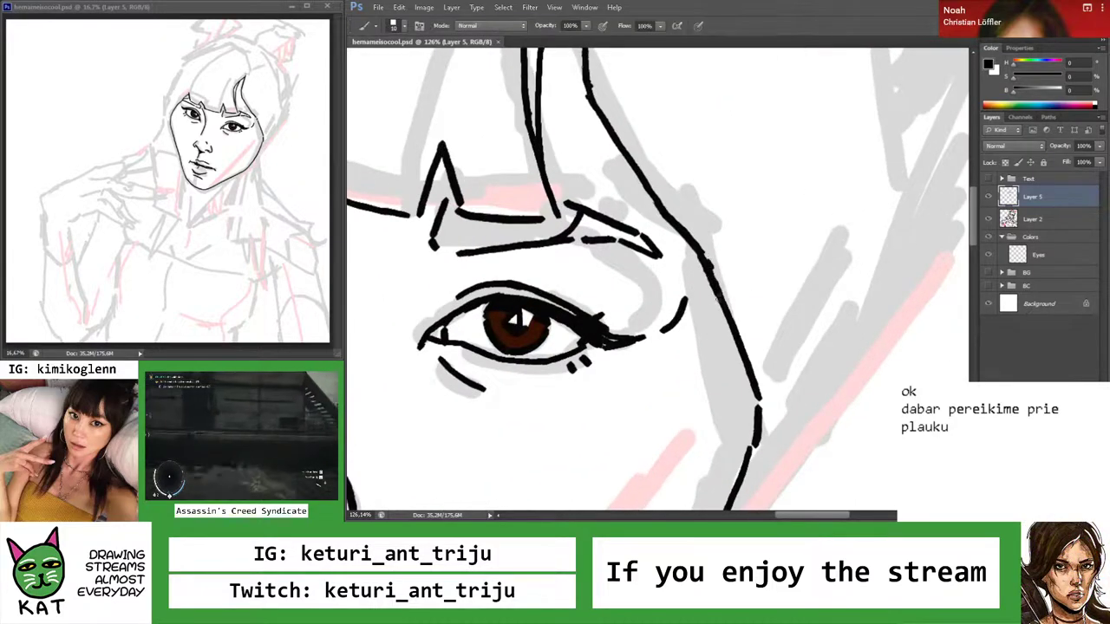
pyautogui.press('z')
pyautogui.moveTo(716, 279)
pyautogui.mouseDown()
pyautogui.moveTo(624, 282)
pyautogui.moveTo(703, 312)
pyautogui.moveTo(759, 372)
pyautogui.moveTo(650, 351)
pyautogui.moveTo(731, 362)
pyautogui.moveTo(732, 249)
pyautogui.moveTo(798, 248)
pyautogui.mouseUp()
pyautogui.press('r')
pyautogui.press('z')
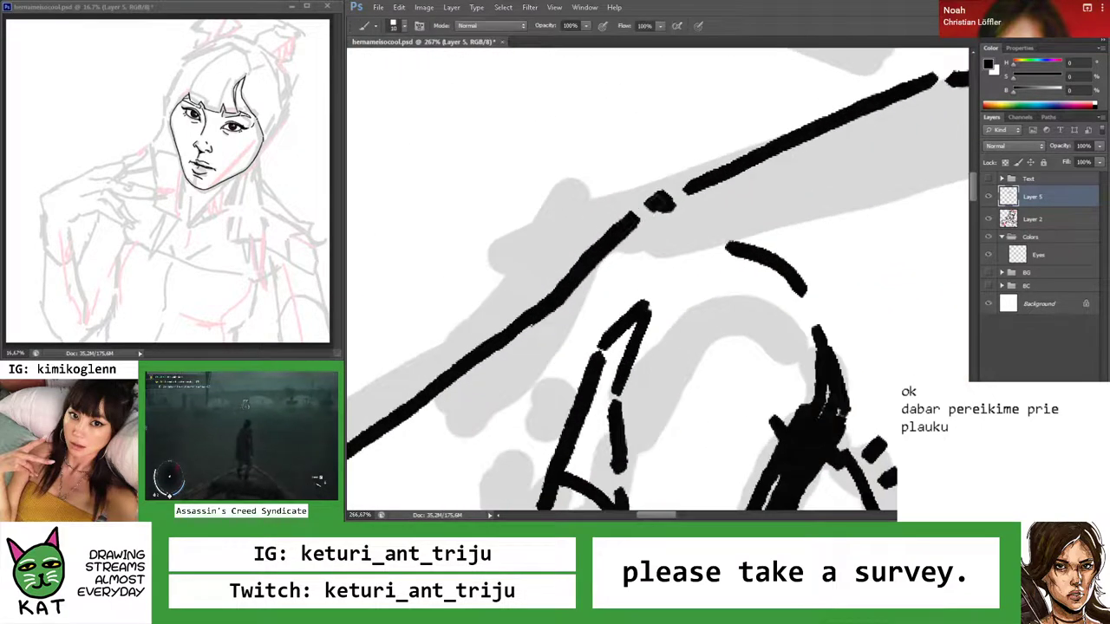
pyautogui.press('z')
pyautogui.moveTo(646, 226); pyautogui.dragTo(694, 244)
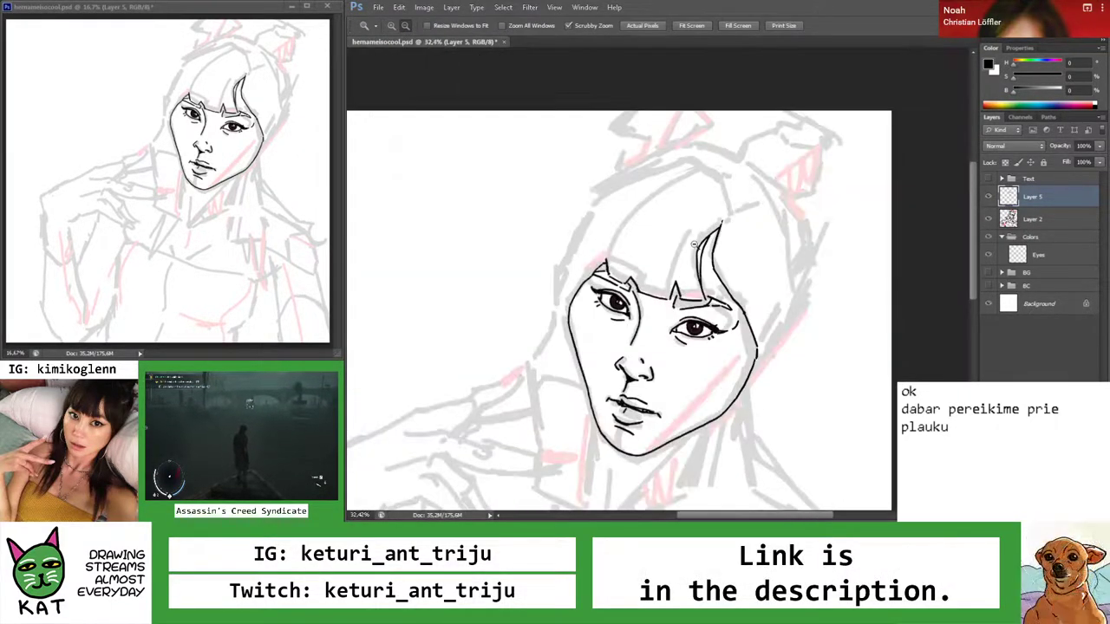
pyautogui.moveTo(766, 394); pyautogui.dragTo(815, 401)
pyautogui.press('b')
pyautogui.press('z')
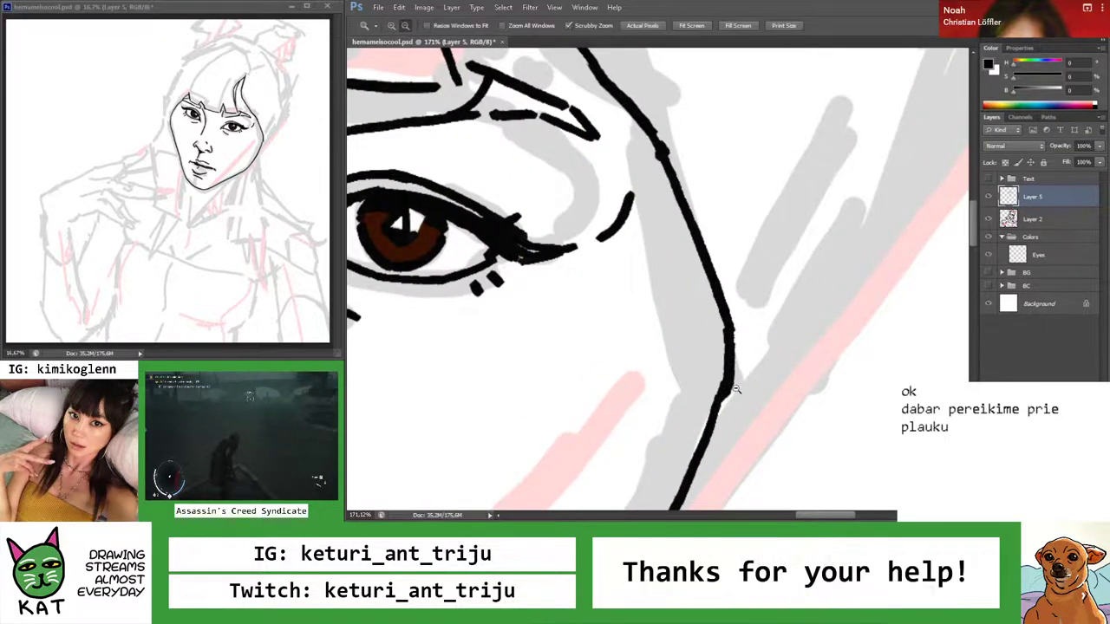
pyautogui.moveTo(723, 200); pyautogui.dragTo(620, 435)
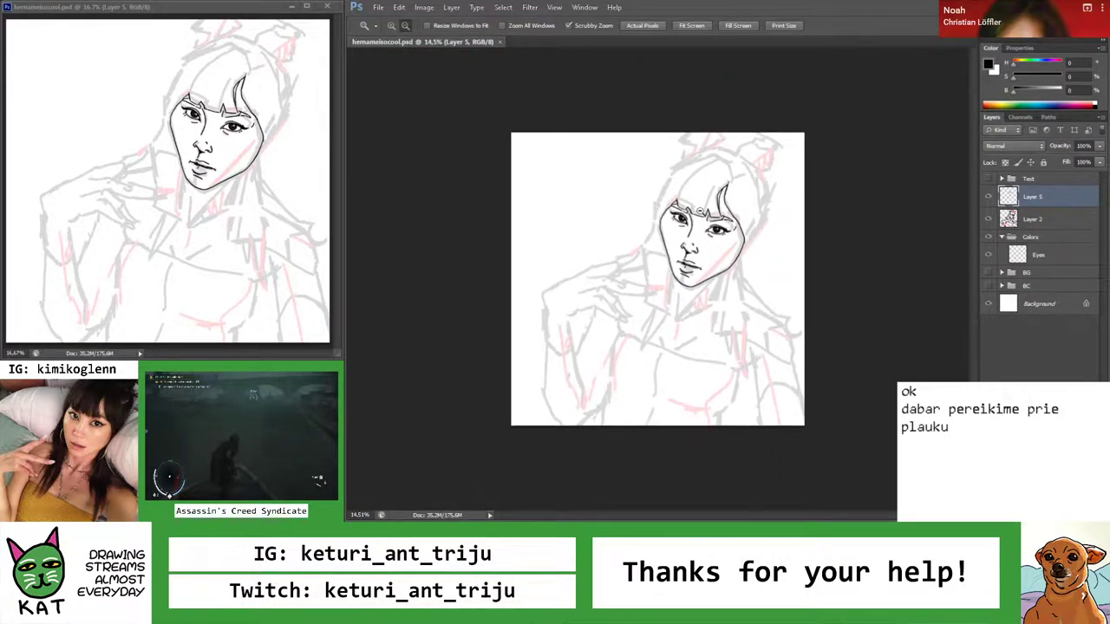
# Add short hair strokes inside the left fringe tip and inside the fringe notch near the left-hand eyebrow's inner end
pyautogui.moveTo(702, 212); pyautogui.dragTo(731, 234)
pyautogui.moveTo(652, 222)
pyautogui.mouseDown()
pyautogui.moveTo(693, 224)
pyautogui.moveTo(604, 172)
pyautogui.moveTo(560, 205)
pyautogui.mouseUp()
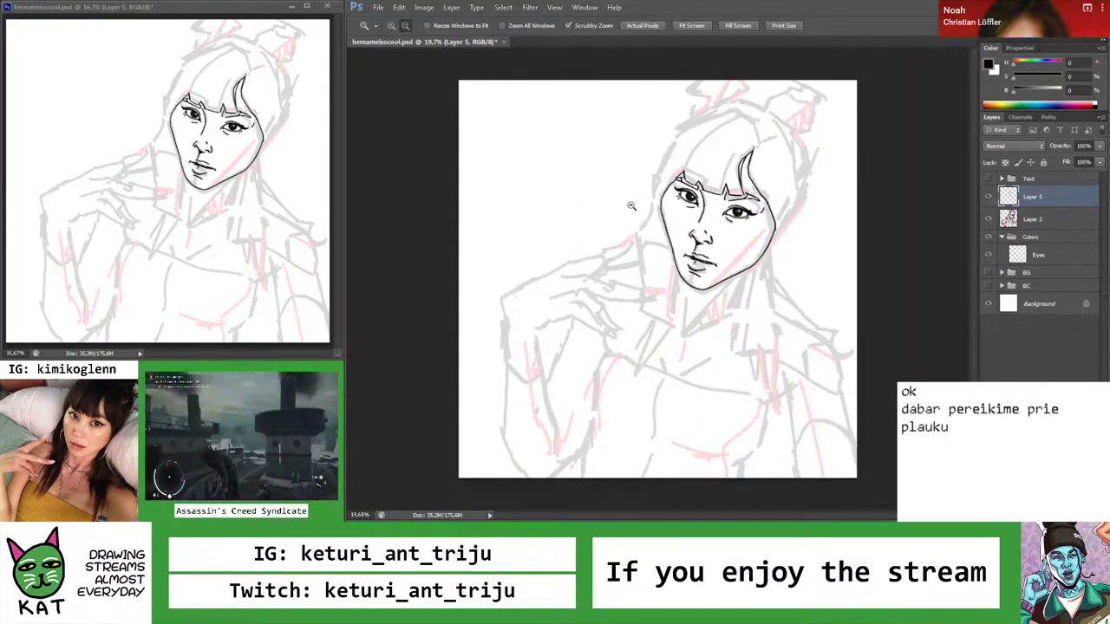
pyautogui.moveTo(670, 205)
pyautogui.mouseDown()
pyautogui.moveTo(760, 190)
pyautogui.moveTo(682, 208)
pyautogui.moveTo(689, 232)
pyautogui.moveTo(668, 260)
pyautogui.moveTo(607, 252)
pyautogui.mouseUp()
pyautogui.moveTo(702, 173)
pyautogui.mouseDown()
pyautogui.moveTo(754, 173)
pyautogui.moveTo(744, 173)
pyautogui.mouseUp()
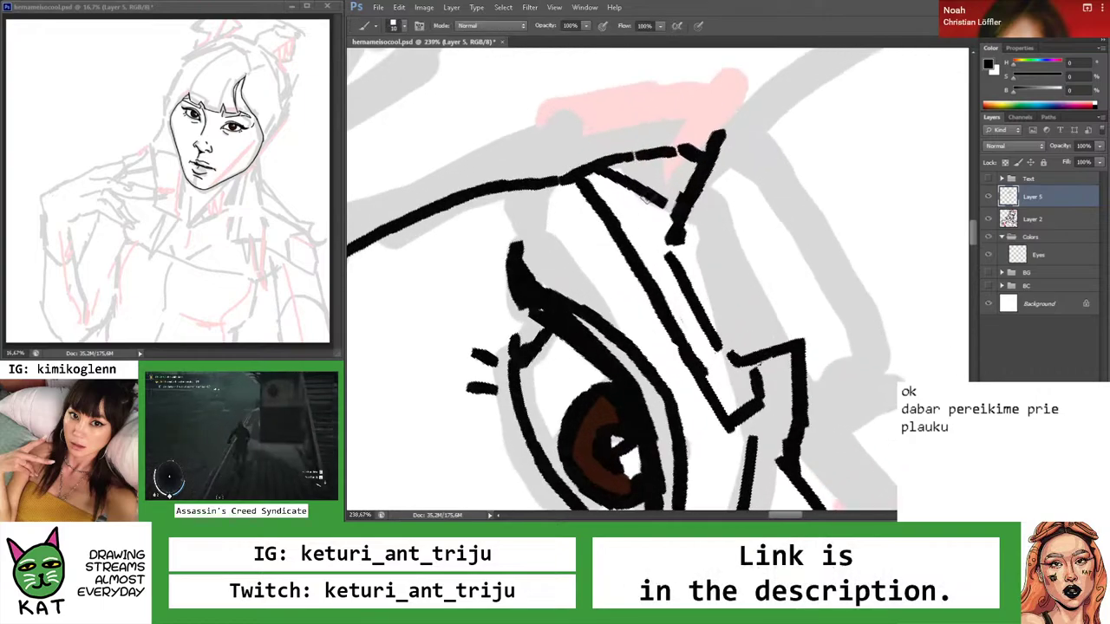
pyautogui.moveTo(652, 236)
pyautogui.mouseDown()
pyautogui.moveTo(642, 234)
pyautogui.moveTo(727, 251)
pyautogui.mouseUp()
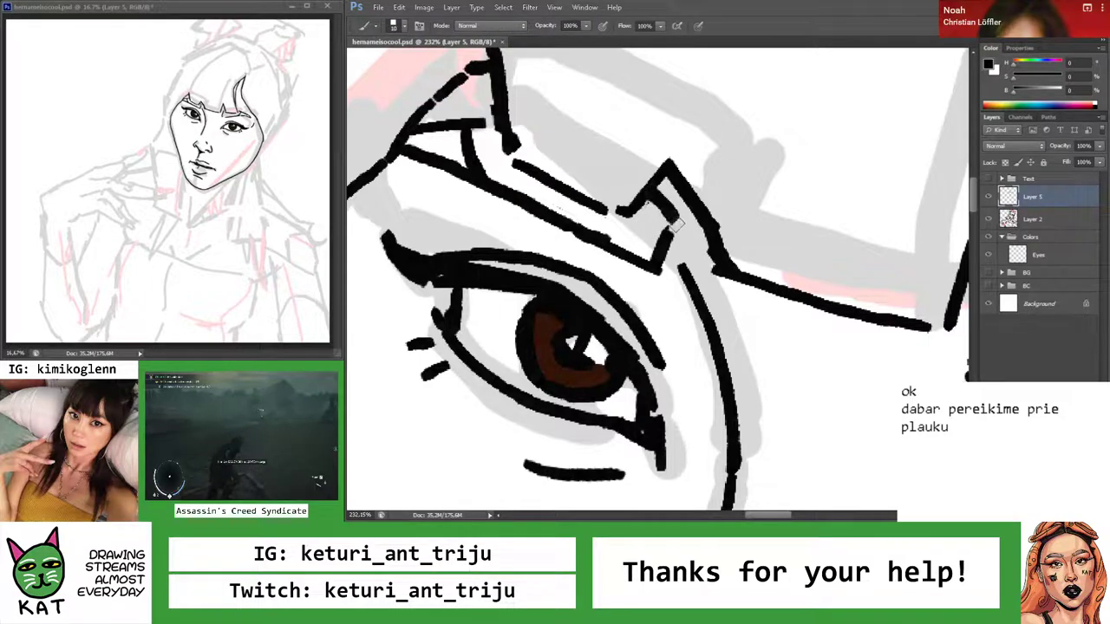
pyautogui.moveTo(669, 226); pyautogui.dragTo(558, 241)
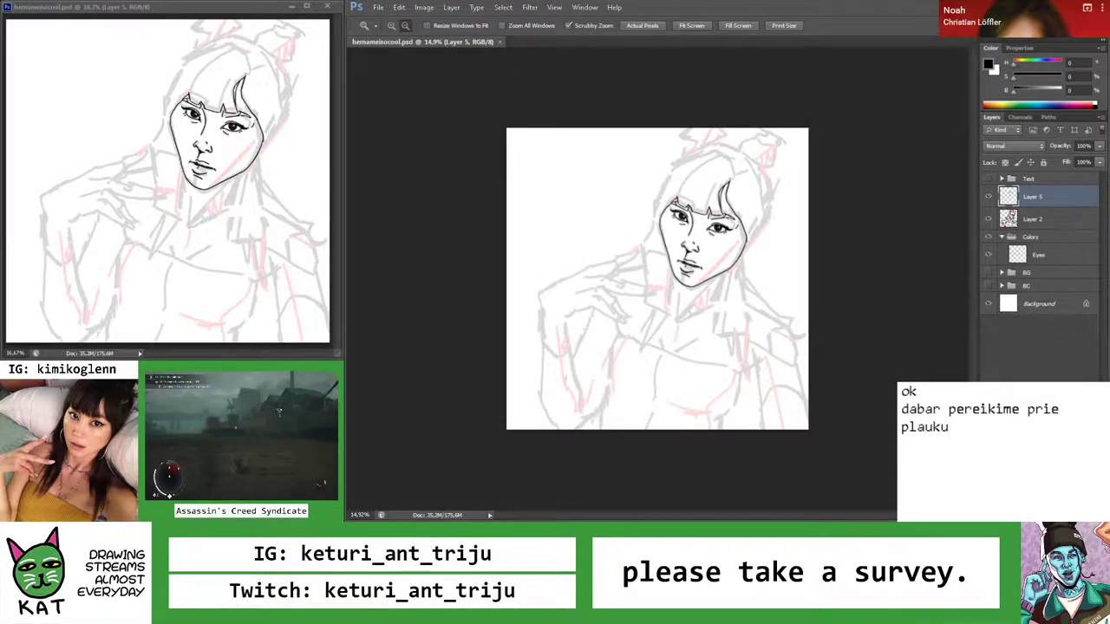
pyautogui.hotkey('alt', 'Tab')
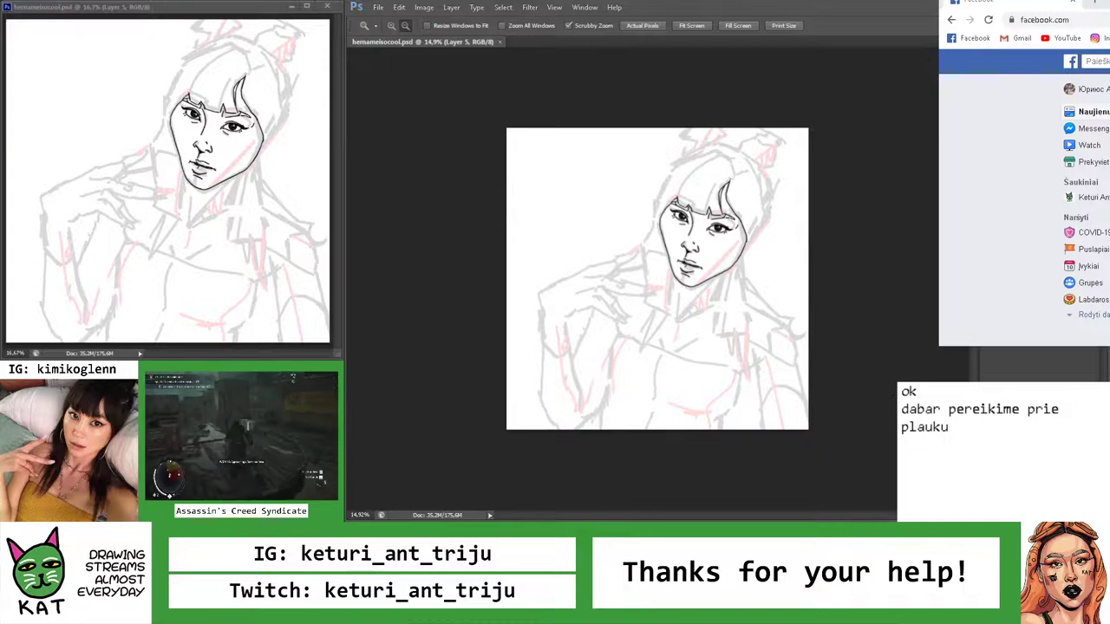
pyautogui.hotkey('alt', 'Tab')
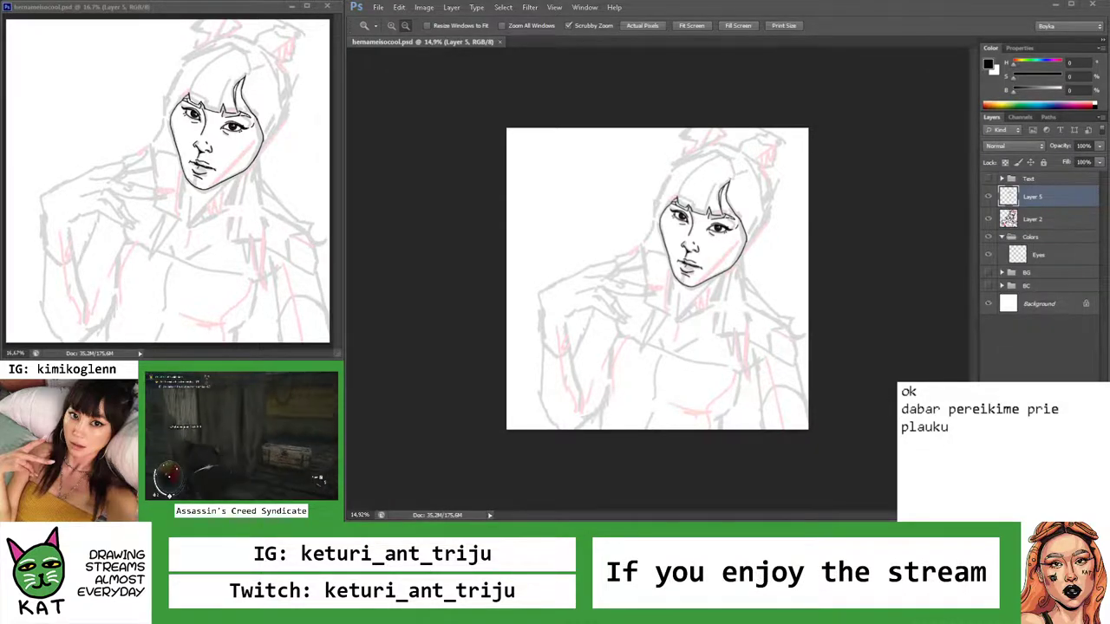
# Replace the stream note's text with "blokuoja muzika" and, on a new line, "tai pasiziurekite AC gameplay"
pyautogui.click(991, 438)
pyautogui.press('BackSpace')
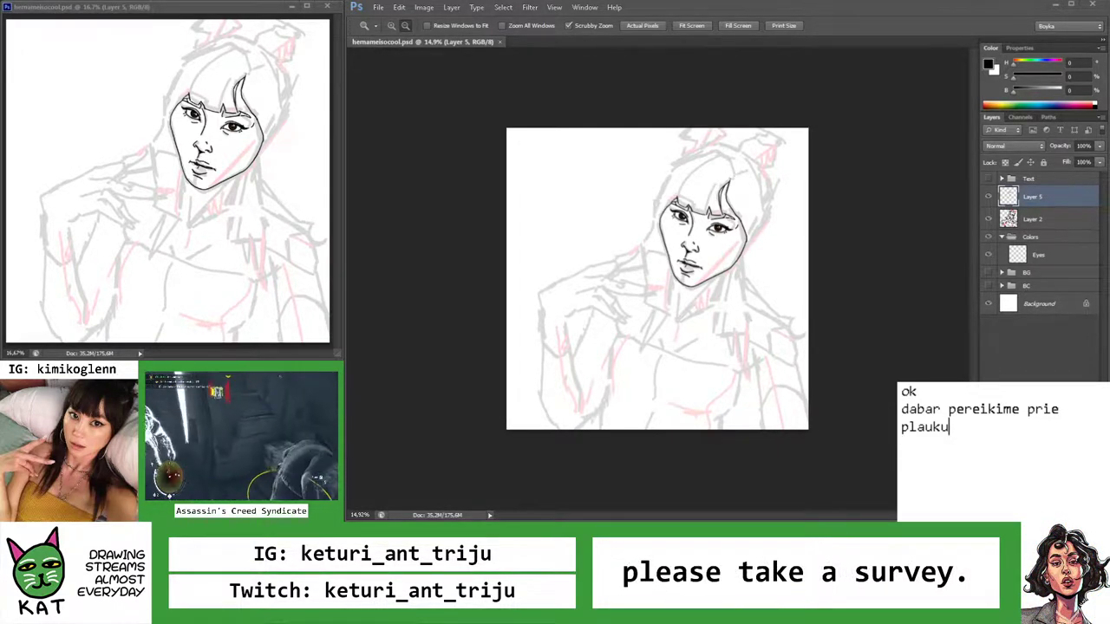
pyautogui.press('BackSpace')
pyautogui.press('BackSpace')
pyautogui.press('BackSpace')
pyautogui.press('BackSpace')
pyautogui.press('BackSpace')
pyautogui.press('BackSpace')
pyautogui.press('BackSpace')
pyautogui.press('BackSpace')
pyautogui.press('BackSpace')
pyautogui.press('BackSpace')
pyautogui.press('BackSpace')
pyautogui.press('BackSpace')
pyautogui.press('BackSpace')
pyautogui.press('BackSpace')
pyautogui.press('BackSpace')
pyautogui.press('BackSpace')
pyautogui.press('BackSpace')
pyautogui.press('BackSpace')
pyautogui.press('BackSpace')
pyautogui.press('BackSpace')
pyautogui.write('blokuoja muzika')
pyautogui.press('Return')
pyautogui.write('tai pak')
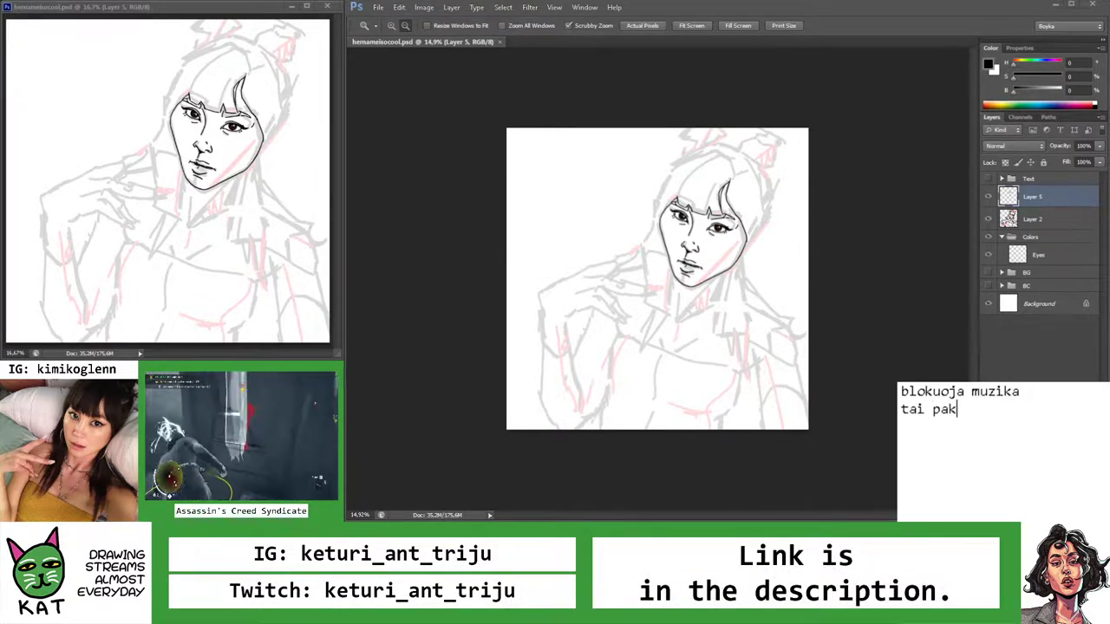
pyautogui.press('BackSpace')
pyautogui.write('siziurekite AC gamepl')
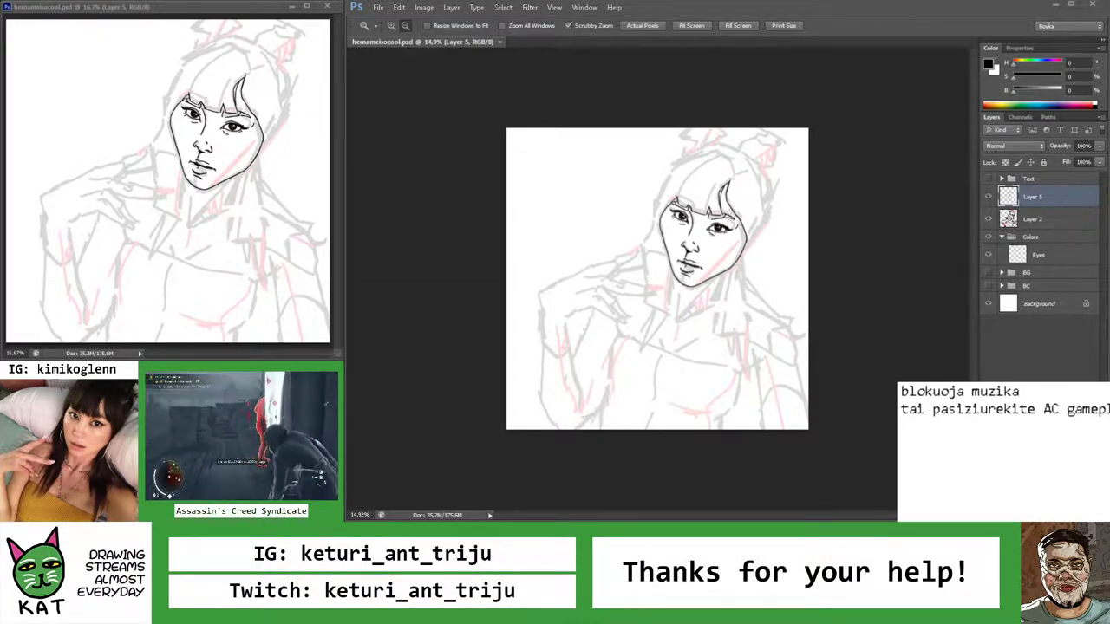
pyautogui.write('ay')
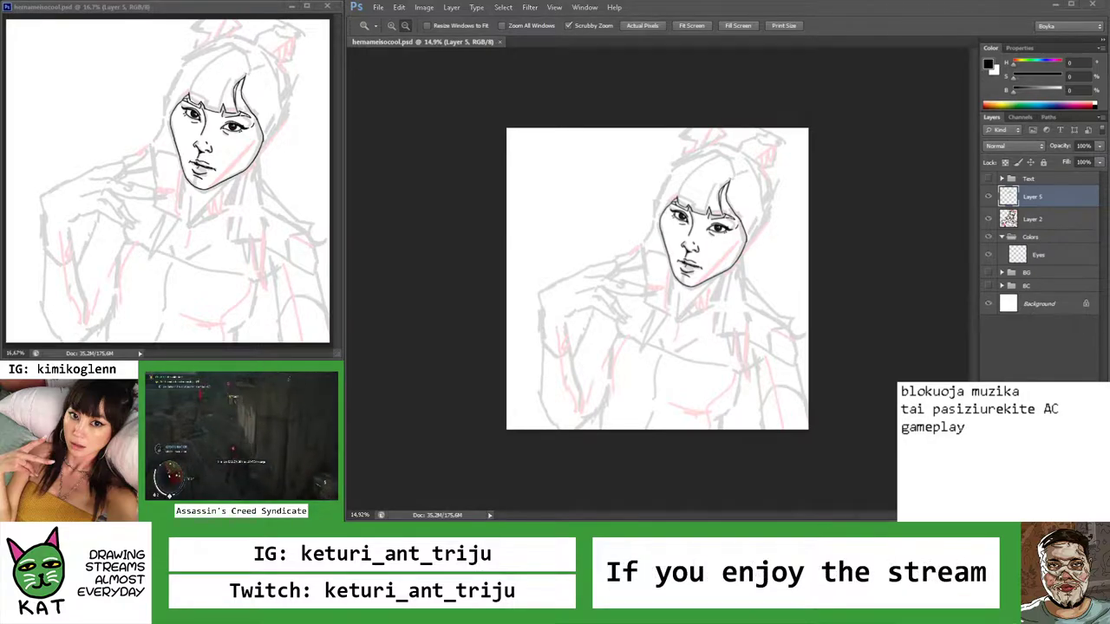
# Add a new line to the stream note reading "teskime plauku piesima"
pyautogui.press('Return')
pyautogui.write('teskime pla')
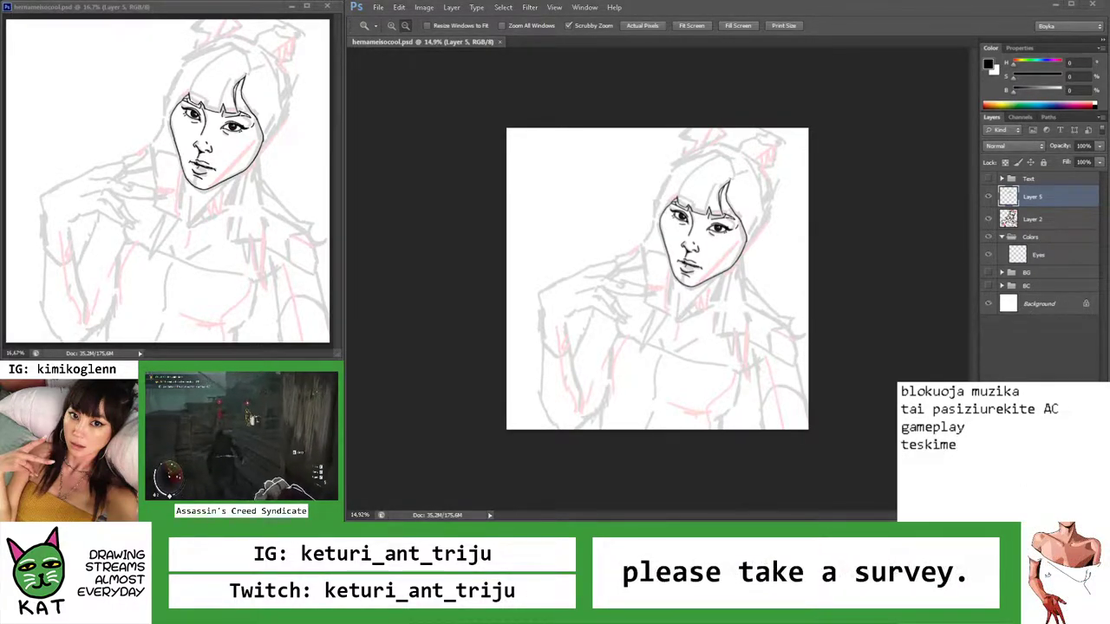
pyautogui.write('uku poa')
pyautogui.press('BackSpace')
pyautogui.press('BackSpace')
pyautogui.write('iesima')
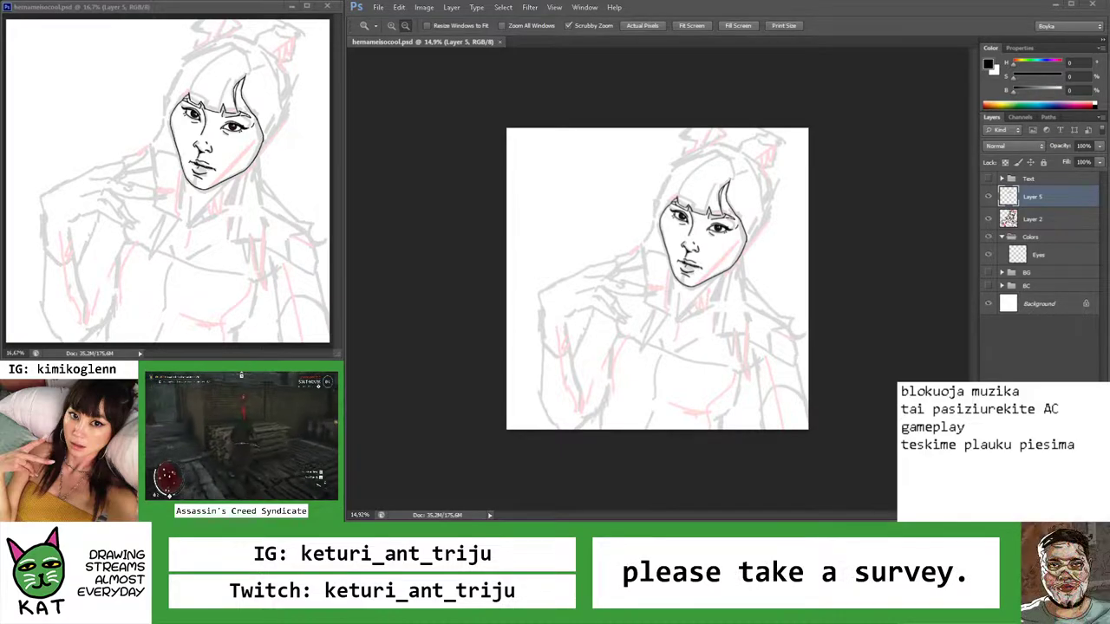
# Add another line to the stream note reading "gal padaryti asmr garsu streama hmmmm"
pyautogui.click(1076, 446)
pyautogui.press('Return')
pyautogui.write('gal')
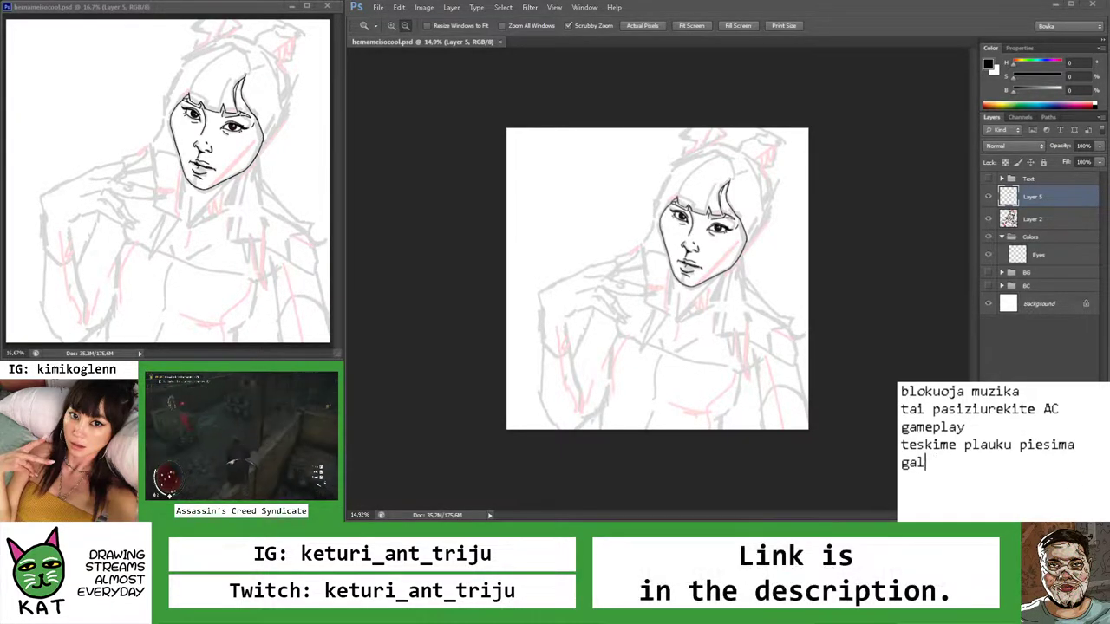
pyautogui.write(' padaryti as')
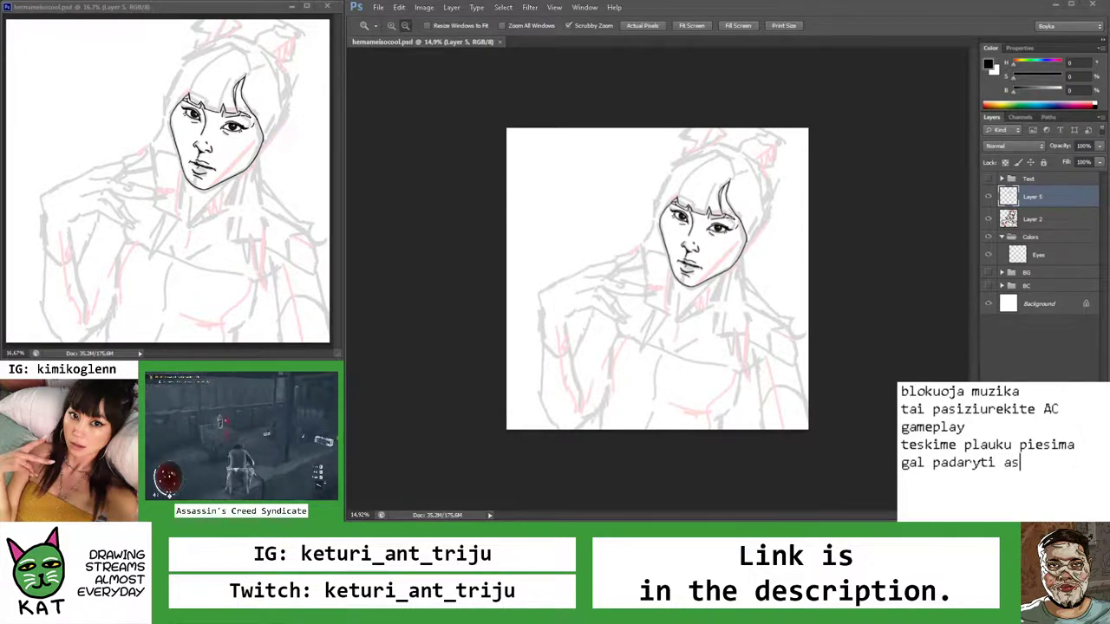
pyautogui.write('mr garsyu')
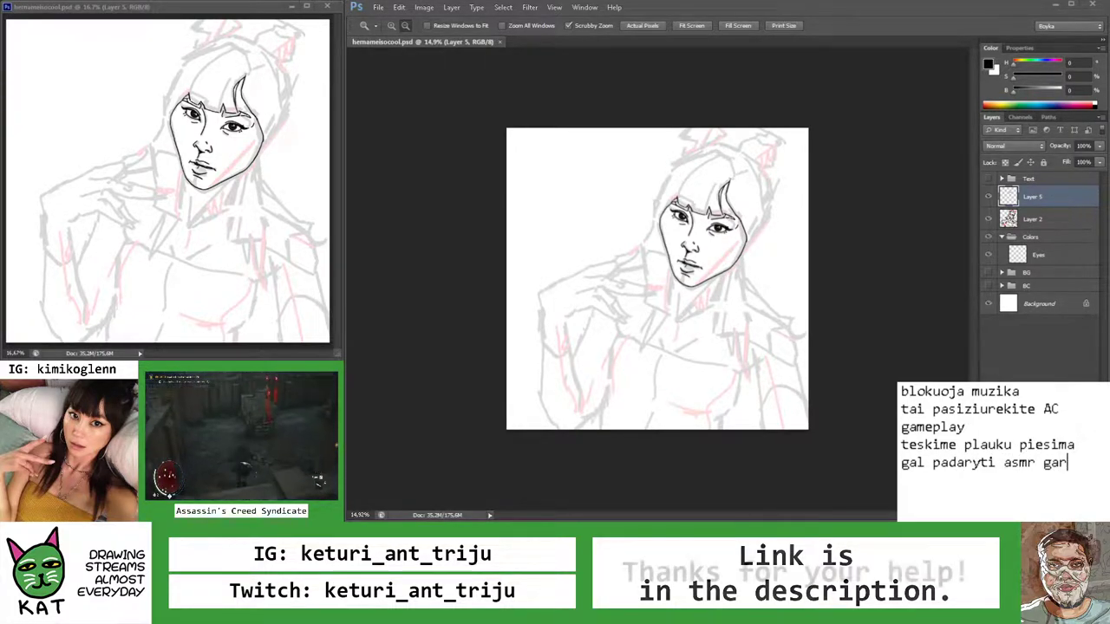
pyautogui.press('BackSpace')
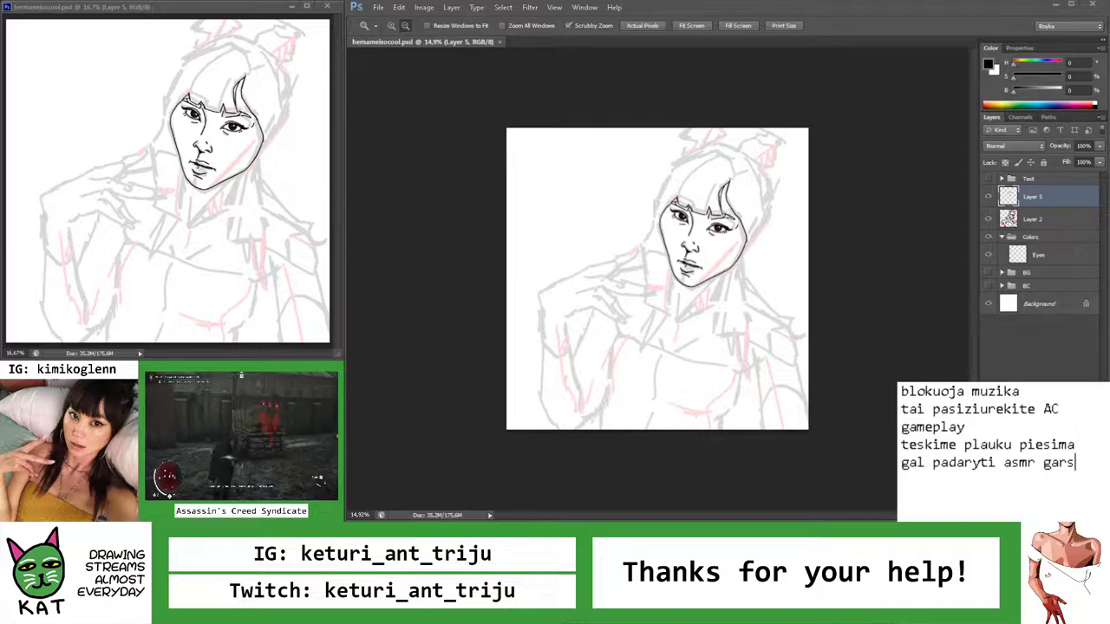
pyautogui.write('strea')
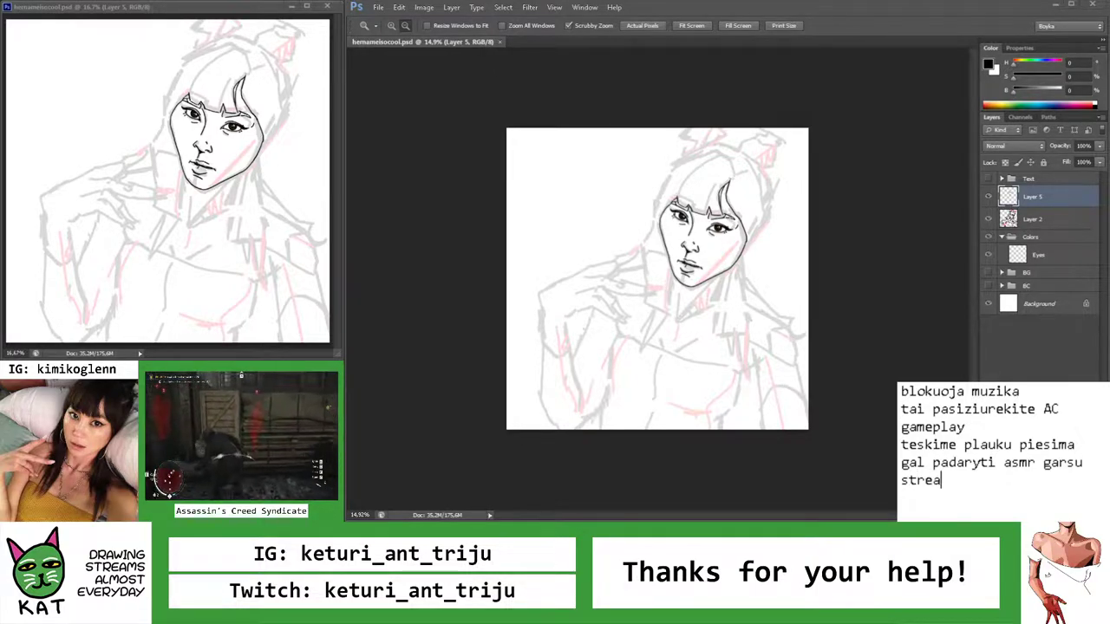
pyautogui.write('ma hmmmm')
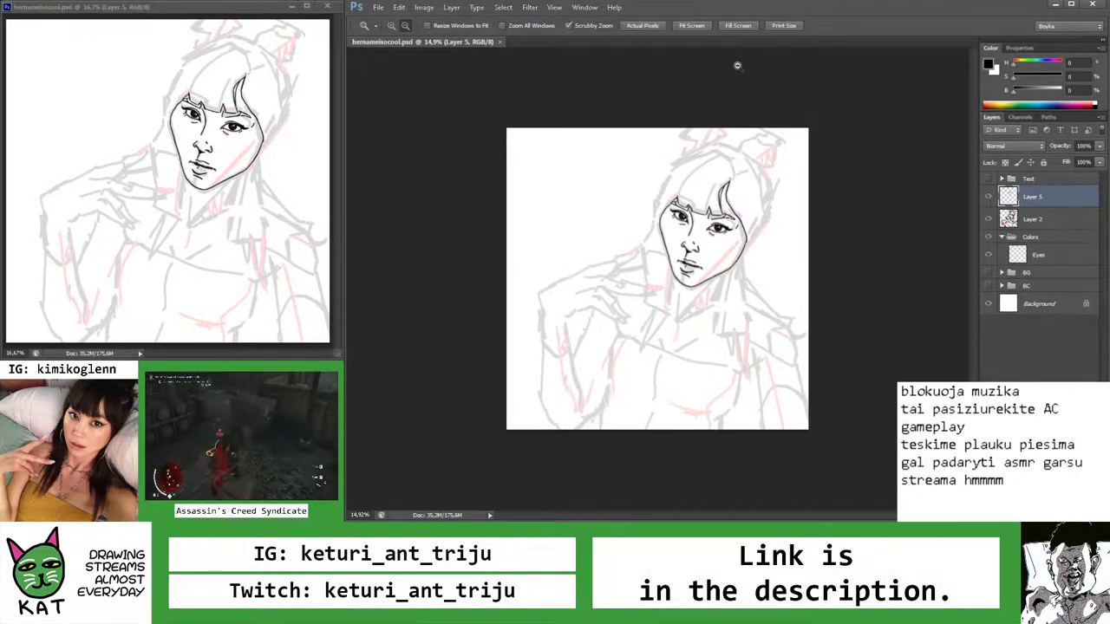
# Touch up the gaps in the fringe outline above the left-hand eyebrow with the brush and check the whole drawing
pyautogui.moveTo(731, 180); pyautogui.dragTo(707, 247)
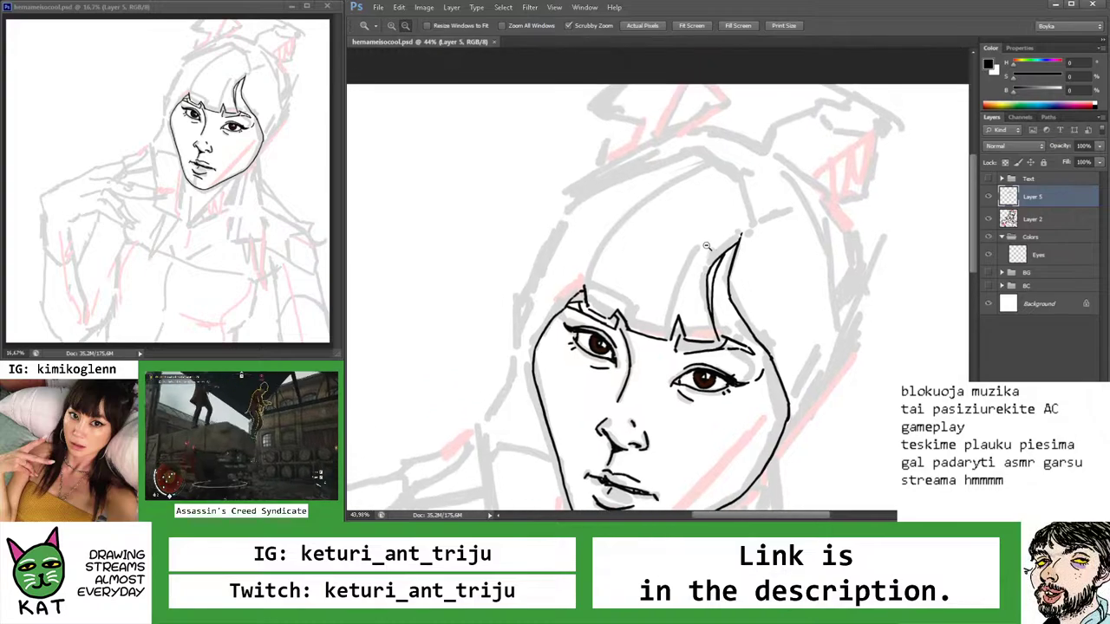
pyautogui.moveTo(627, 283); pyautogui.dragTo(564, 290)
pyautogui.press('b')
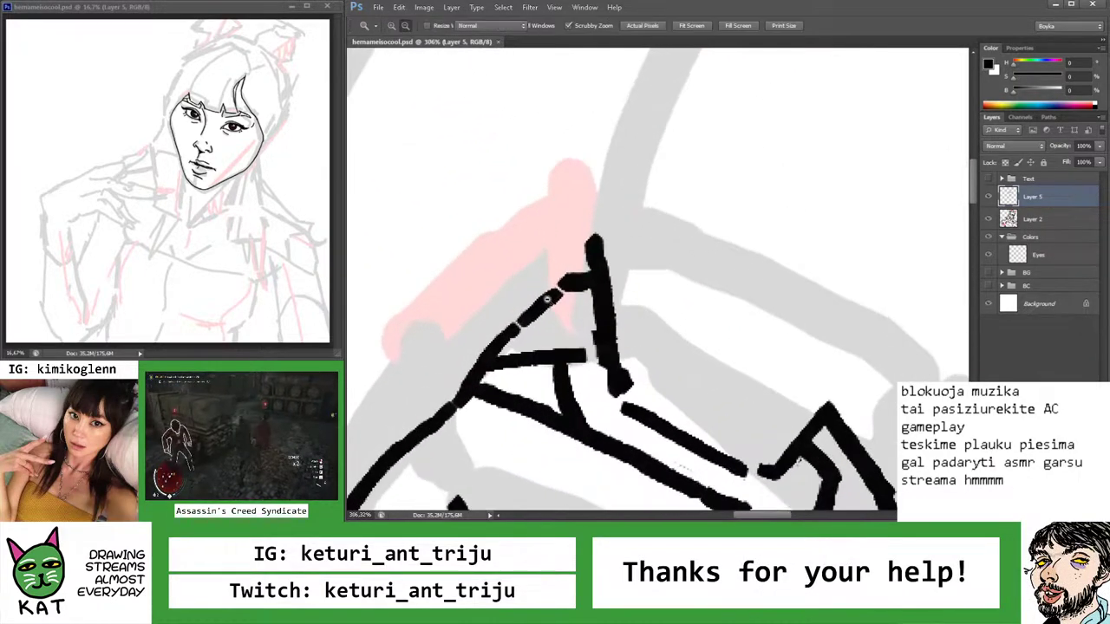
pyautogui.press('z')
pyautogui.moveTo(520, 335); pyautogui.dragTo(498, 334)
pyautogui.moveTo(621, 352); pyautogui.dragTo(630, 351)
pyautogui.press('b')
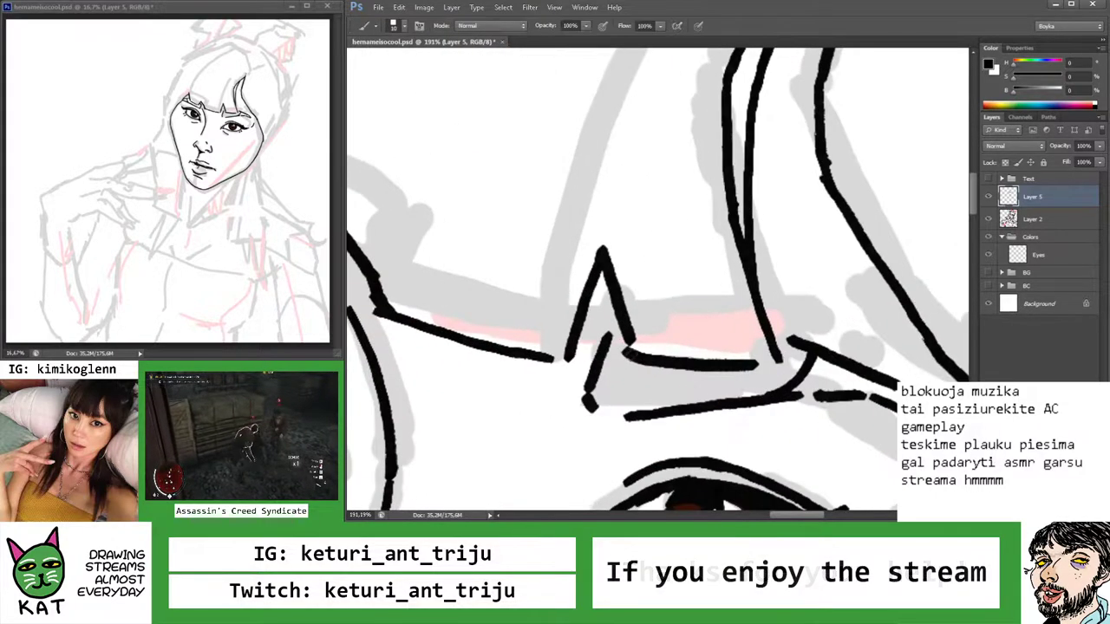
pyautogui.press('z')
pyautogui.hotkey('ctrl', '0')
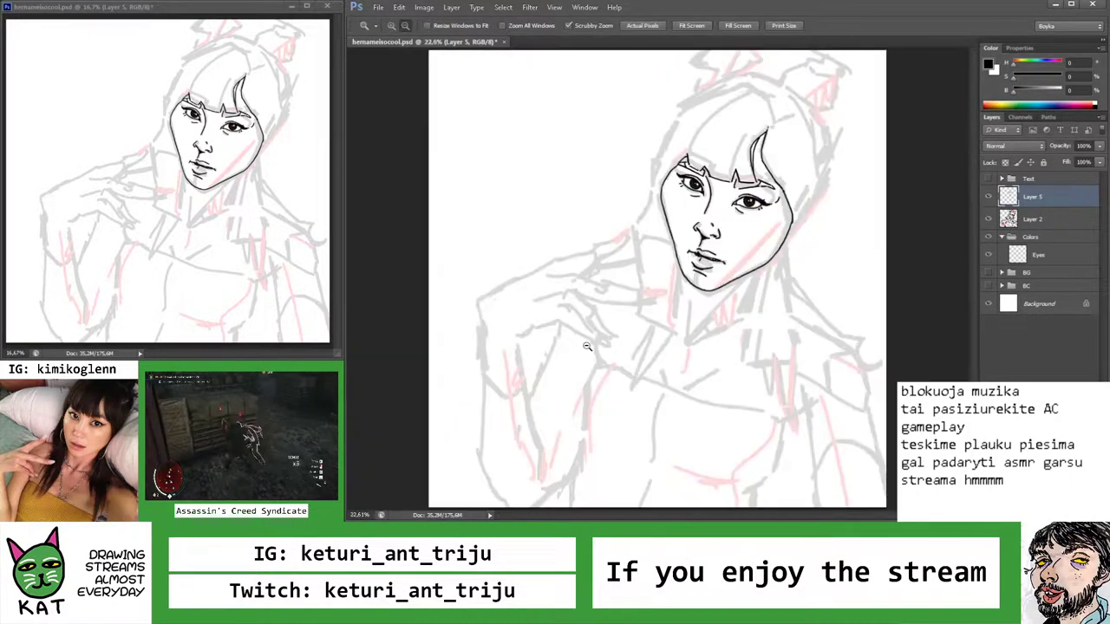
# Touch up the fringe outline at its notch above the left-hand eyebrow and check the whole face
pyautogui.moveTo(687, 164); pyautogui.dragTo(700, 165)
pyautogui.press('b')
pyautogui.press('z')
pyautogui.moveTo(776, 199); pyautogui.dragTo(620, 223)
pyautogui.press('b')
pyautogui.press('r')
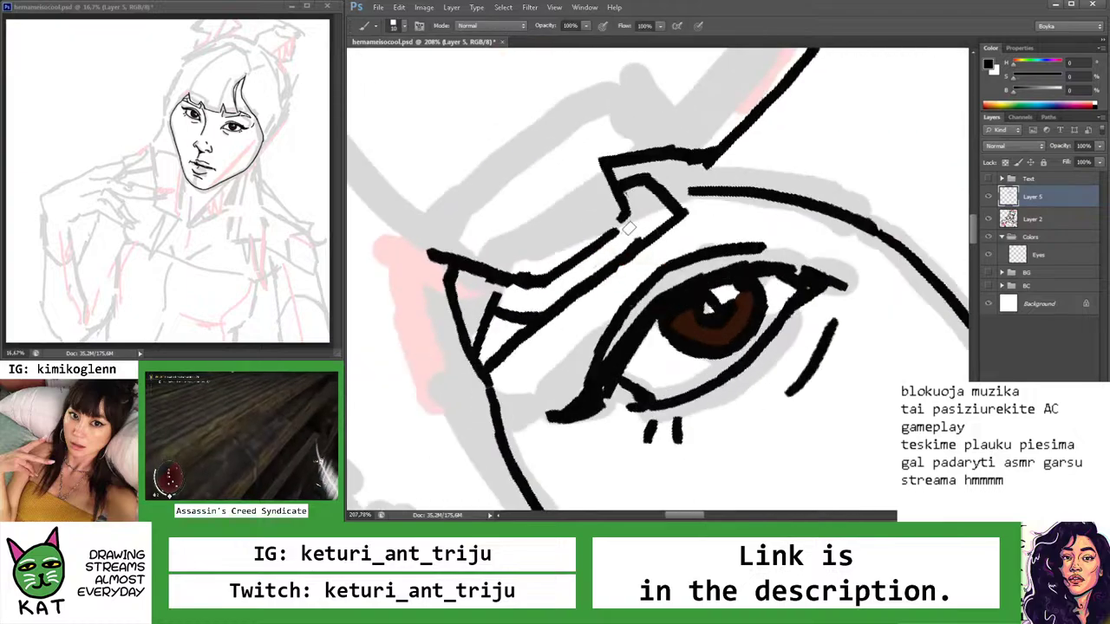
pyautogui.press('z')
pyautogui.moveTo(563, 251); pyautogui.dragTo(505, 254)
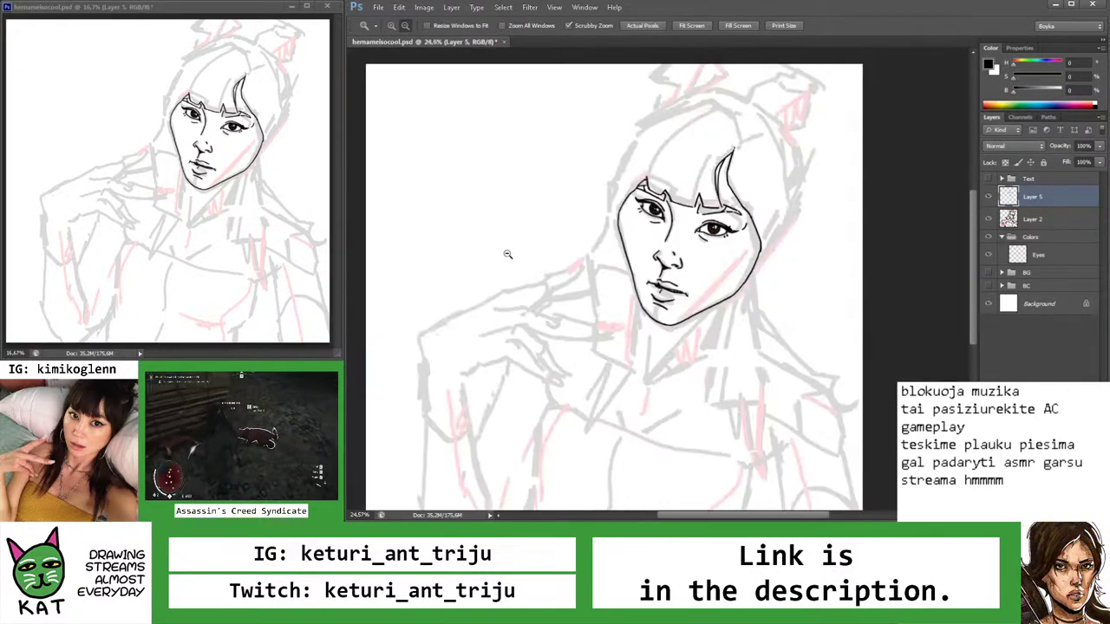
pyautogui.moveTo(679, 177); pyautogui.dragTo(716, 156)
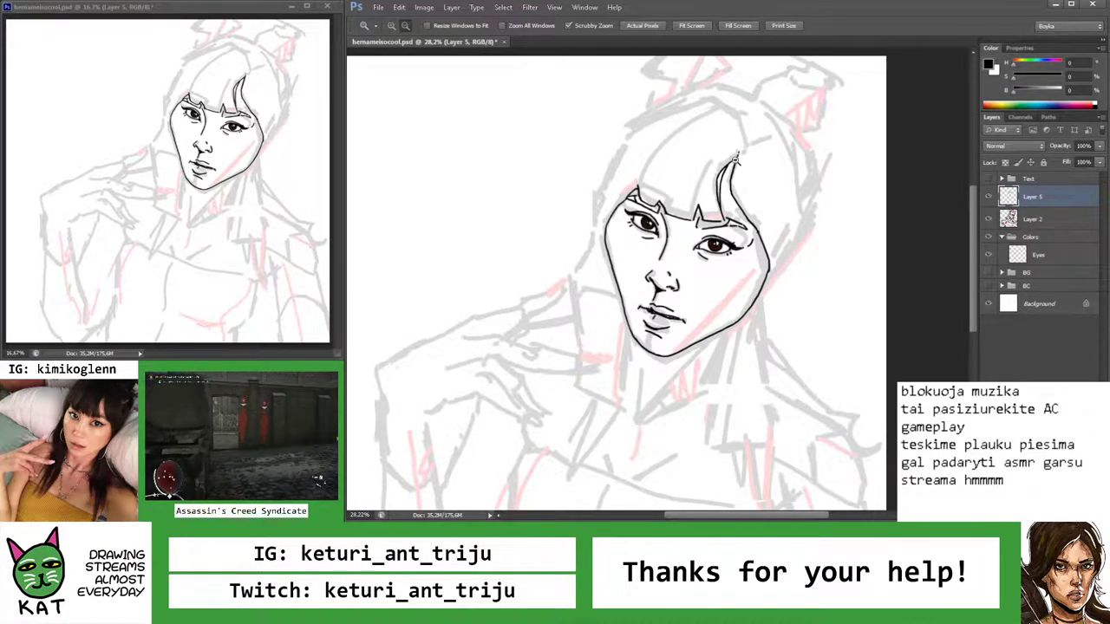
pyautogui.moveTo(734, 156)
pyautogui.mouseDown()
pyautogui.moveTo(763, 158)
pyautogui.moveTo(646, 213)
pyautogui.moveTo(748, 215)
pyautogui.mouseUp()
pyautogui.press('b')
pyautogui.press('z')
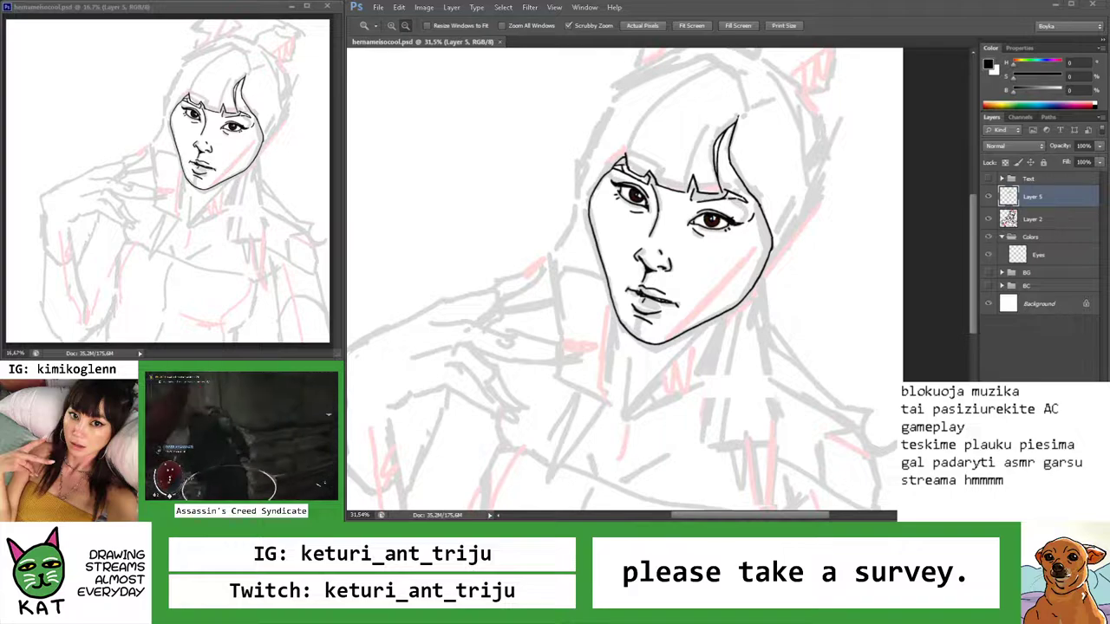
# Ink a curved stroke along the upper-left crown of the head over the sketch to begin the outer hair contour
pyautogui.moveTo(715, 70)
pyautogui.mouseDown()
pyautogui.moveTo(683, 173)
pyautogui.moveTo(689, 156)
pyautogui.mouseUp()
pyautogui.press('b')
pyautogui.moveTo(522, 202); pyautogui.dragTo(669, 130)
pyautogui.hotkey('ctrl', 'z')
pyautogui.moveTo(522, 201); pyautogui.dragTo(670, 132)
pyautogui.press('z')
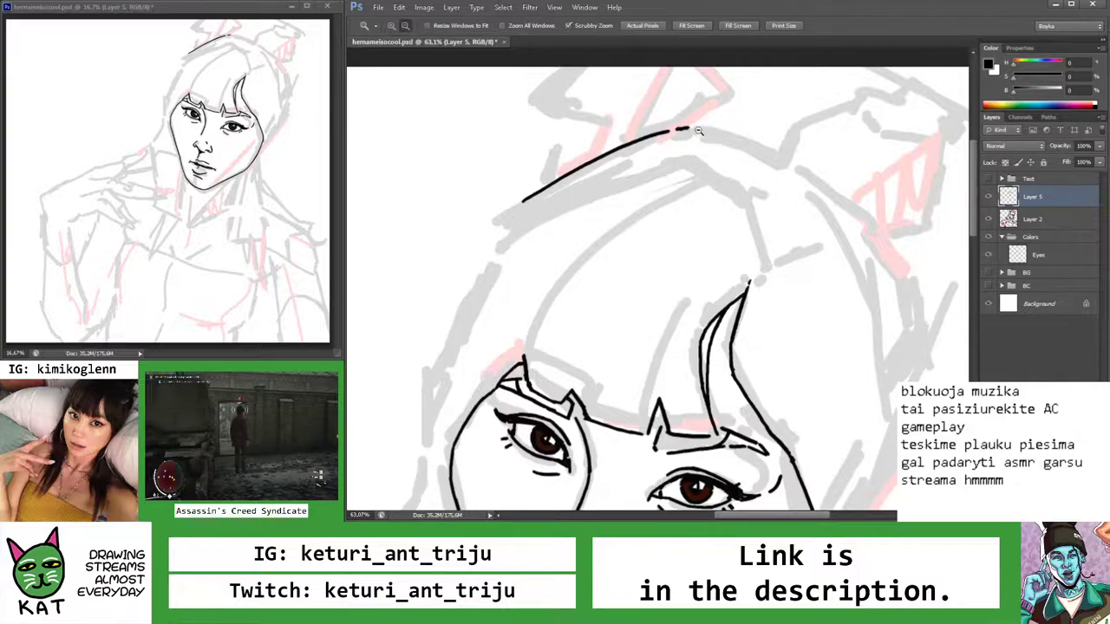
pyautogui.hotkey('ctrl', '0')
pyautogui.click(713, 199)
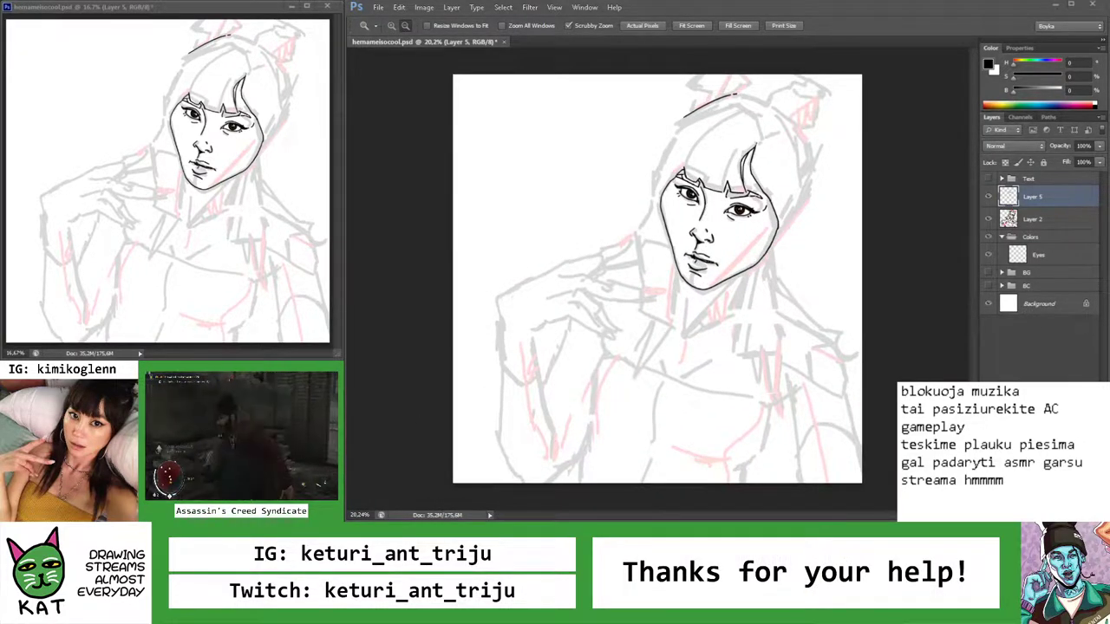
# Ink the outer hair contour beside the right-hand cheek as one slightly curved stroke, redrawing it until it follows the sketch
pyautogui.moveTo(691, 223)
pyautogui.mouseDown()
pyautogui.moveTo(840, 222)
pyautogui.moveTo(810, 240)
pyautogui.moveTo(545, 255)
pyautogui.moveTo(550, 287)
pyautogui.moveTo(619, 264)
pyautogui.moveTo(495, 339)
pyautogui.mouseUp()
pyautogui.press('b')
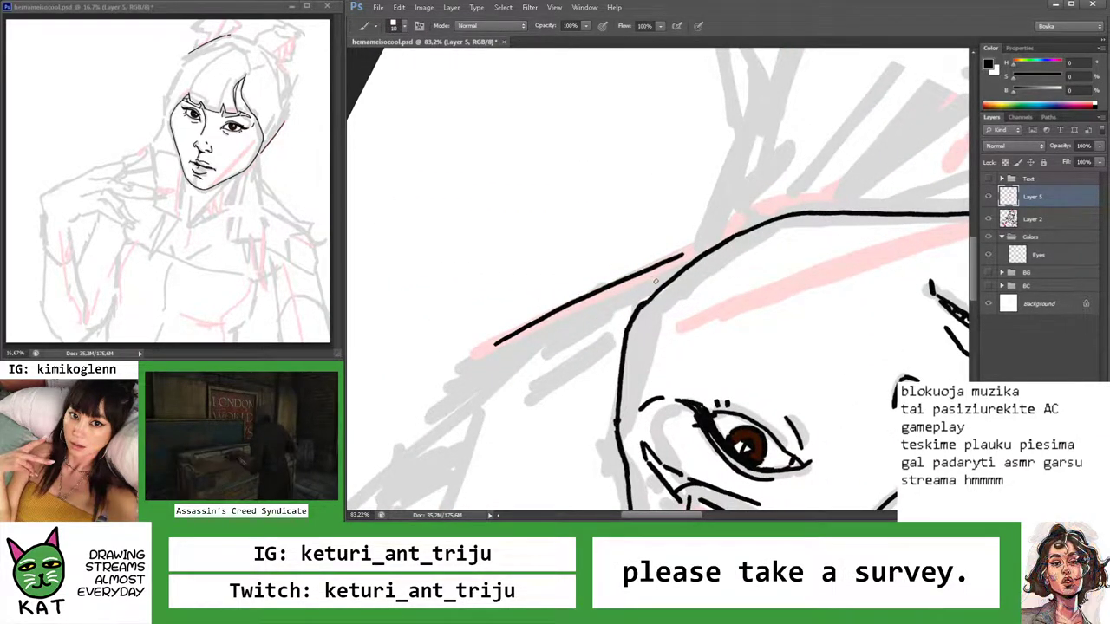
pyautogui.hotkey('ctrl', 'z')
pyautogui.moveTo(683, 253); pyautogui.dragTo(494, 363)
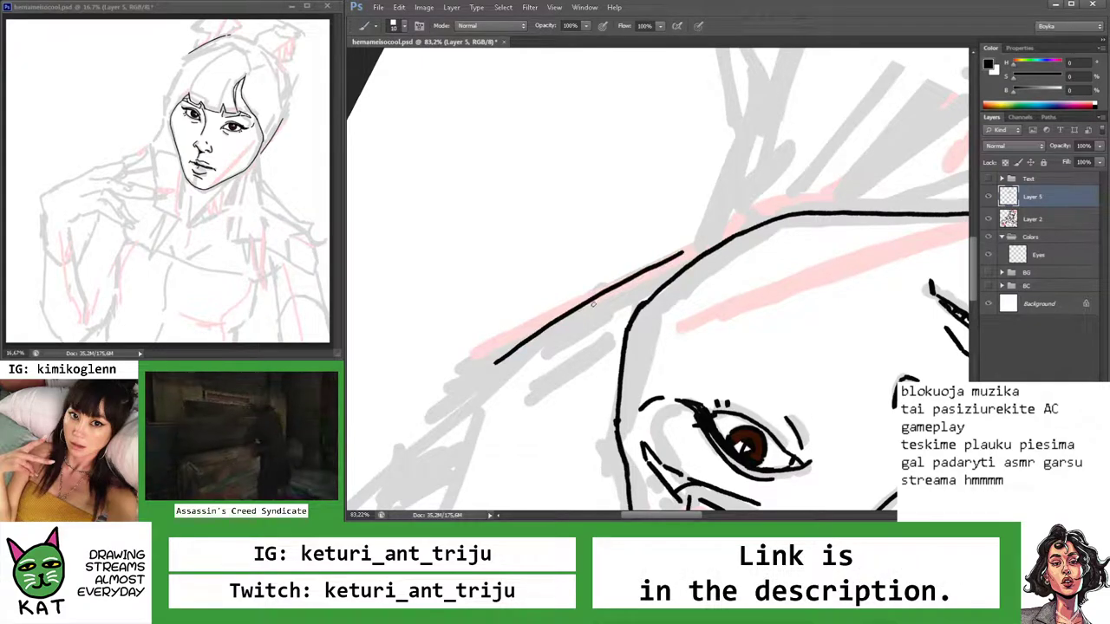
pyautogui.hotkey('ctrl', 'z')
pyautogui.moveTo(681, 253); pyautogui.dragTo(487, 354)
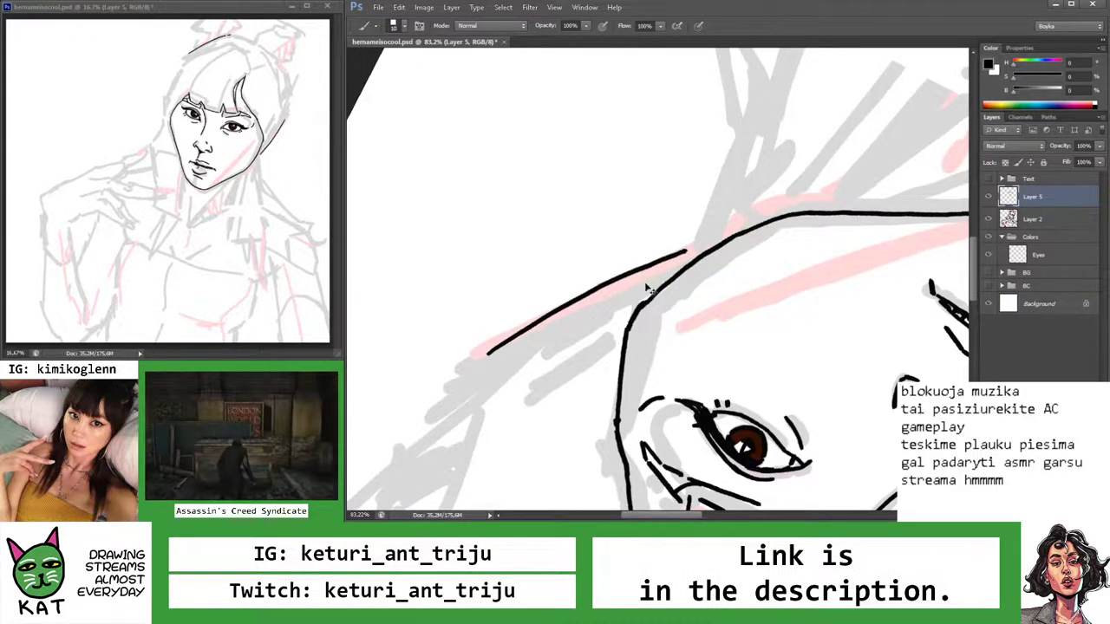
pyautogui.hotkey('ctrl', 'z')
pyautogui.hotkey('ctrl', 'z')
pyautogui.press('z')
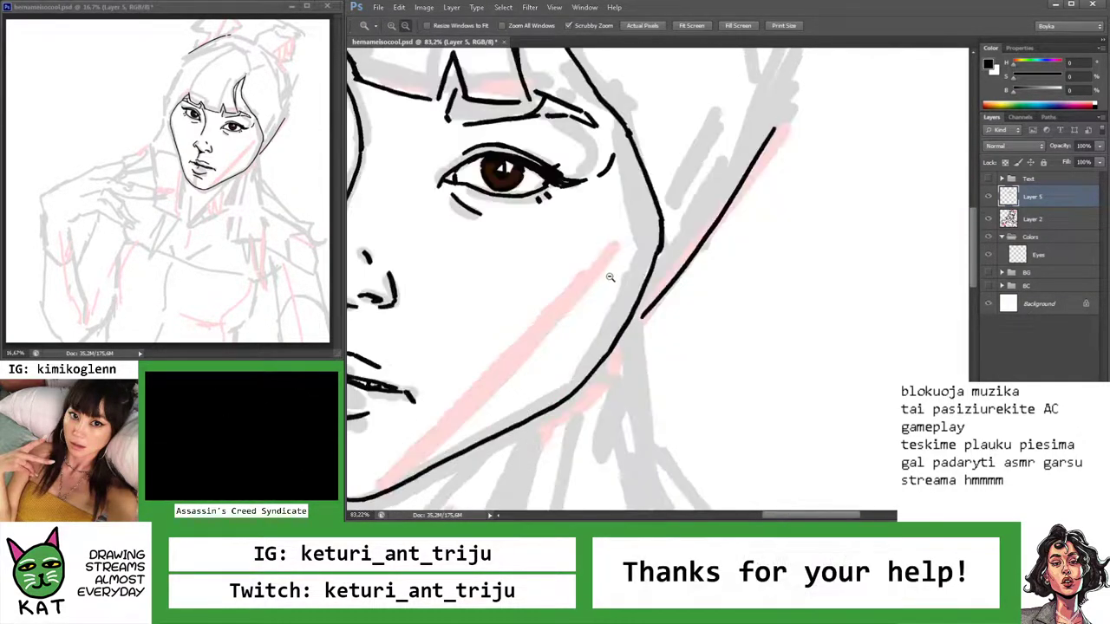
pyautogui.scroll(-6, 609, 260)
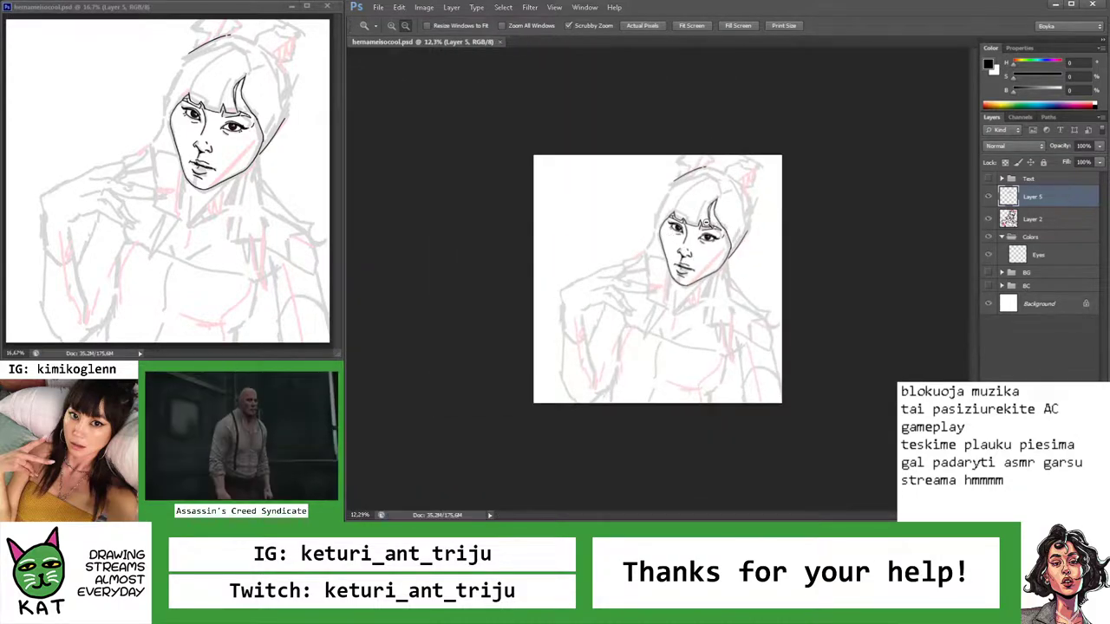
pyautogui.scroll(-2, 737, 217)
pyautogui.scroll(5, 737, 217)
pyautogui.scroll(6, 676, 122)
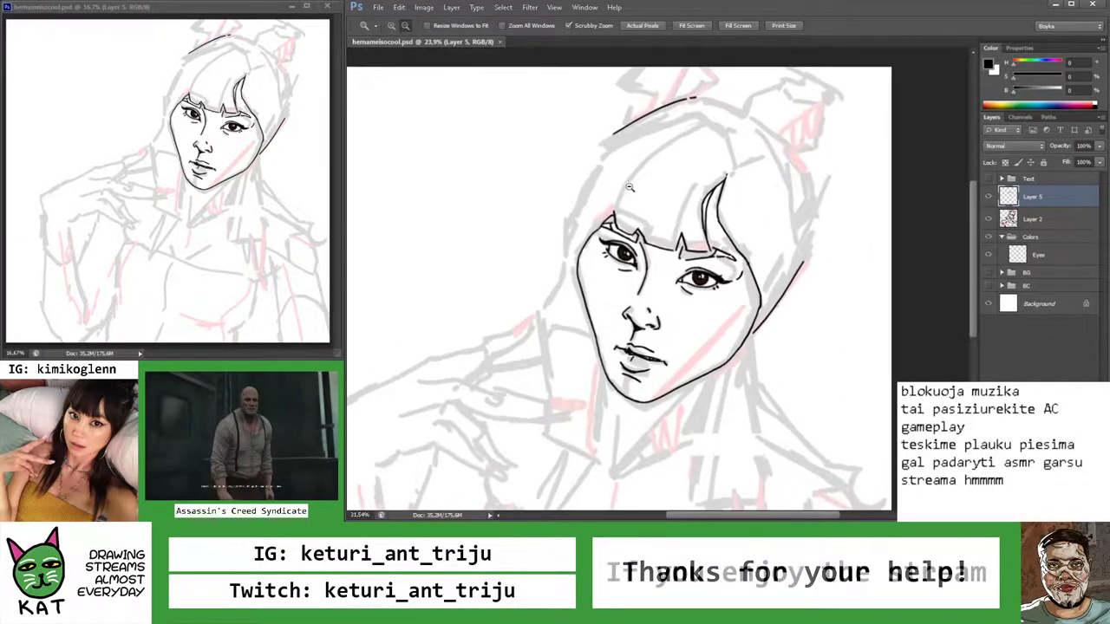
# Ink a short stroke of the outer hair contour beside the left-hand temple and check the whole drawing
pyautogui.press('r')
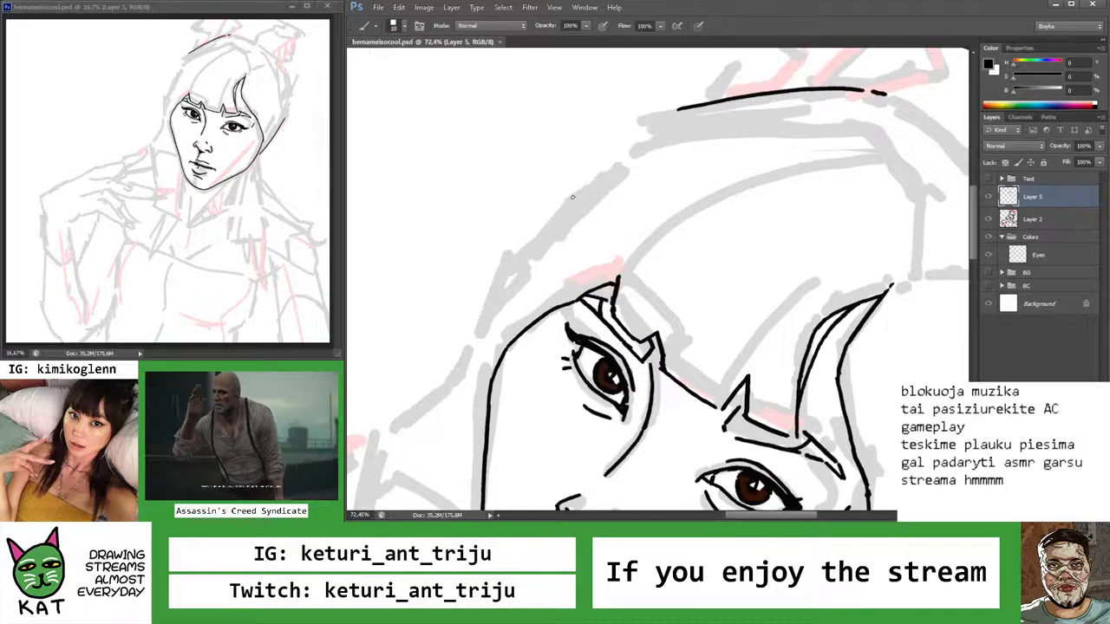
pyautogui.moveTo(667, 251); pyautogui.dragTo(590, 164)
pyautogui.press('b')
pyautogui.scroll(2, 494, 225)
pyautogui.moveTo(461, 250)
pyautogui.mouseDown()
pyautogui.moveTo(537, 186)
pyautogui.moveTo(530, 193)
pyautogui.mouseUp()
pyautogui.hotkey('ctrl', 'z')
pyautogui.press('z')
pyautogui.scroll(-5, 534, 188)
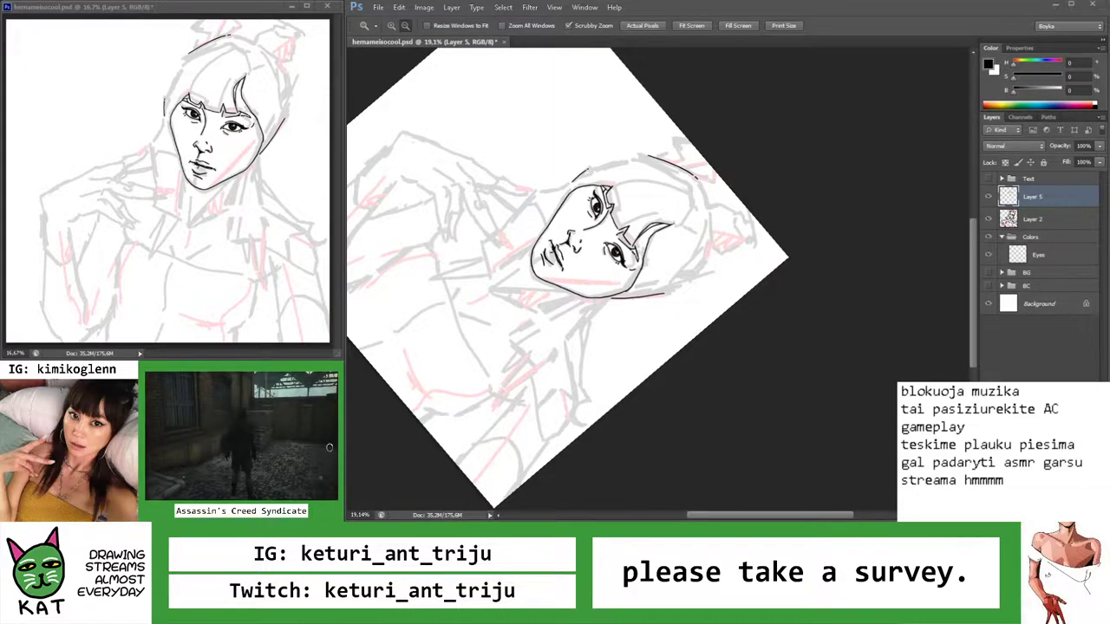
pyautogui.hotkey('ctrl', '0')
pyautogui.scroll(-2, 701, 190)
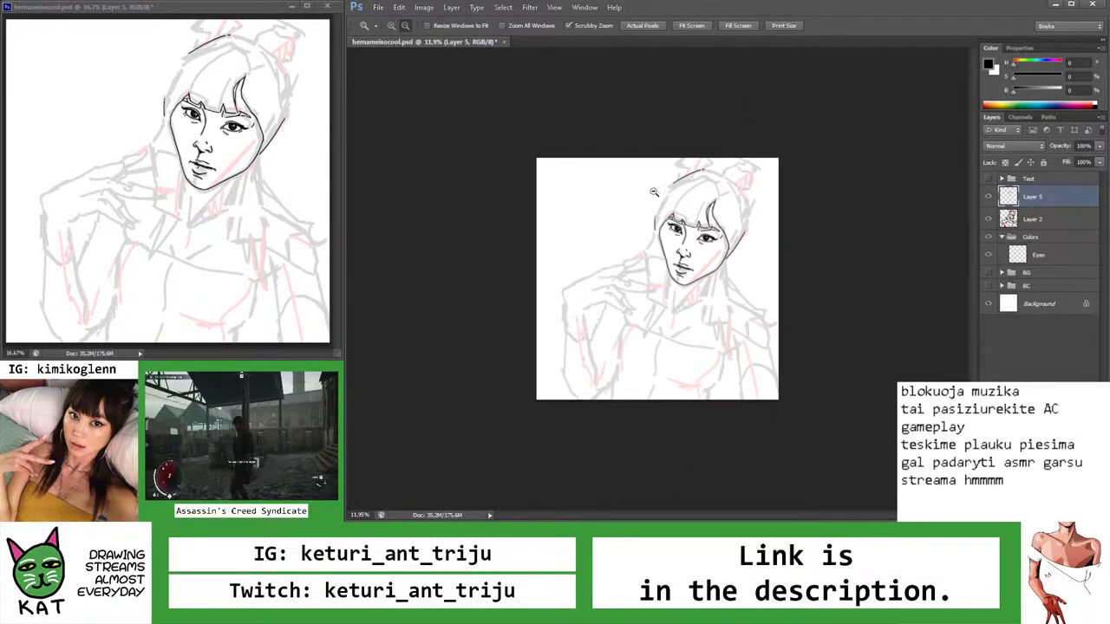
pyautogui.scroll(3, 702, 190)
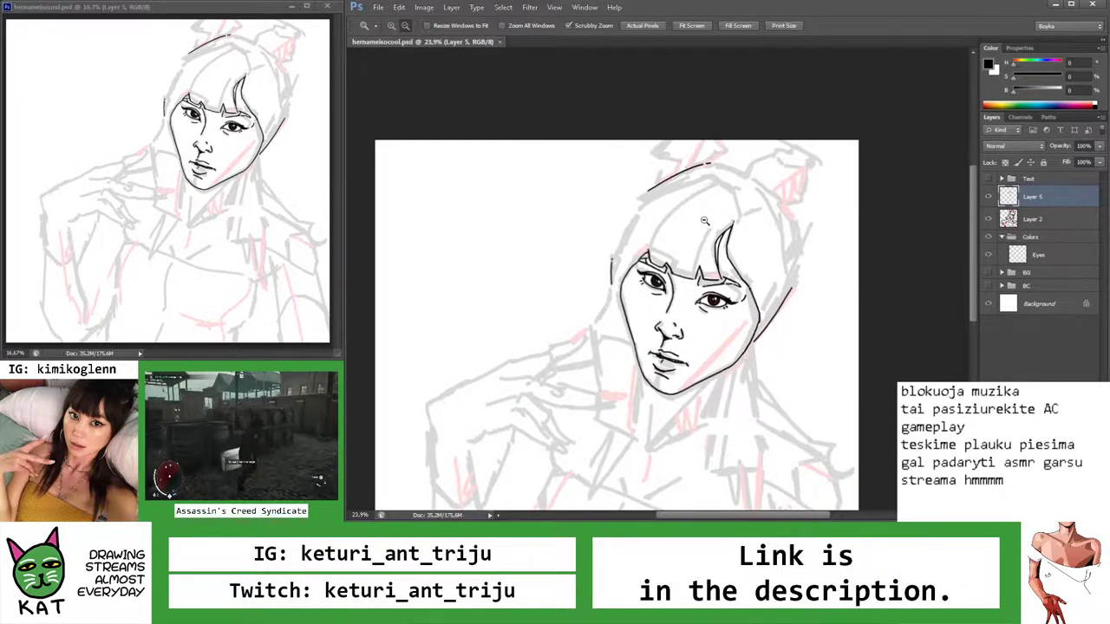
# Ink the left-hand side of the hair contour between the crown stroke and the temple, redrawing it until it fits
pyautogui.press('r')
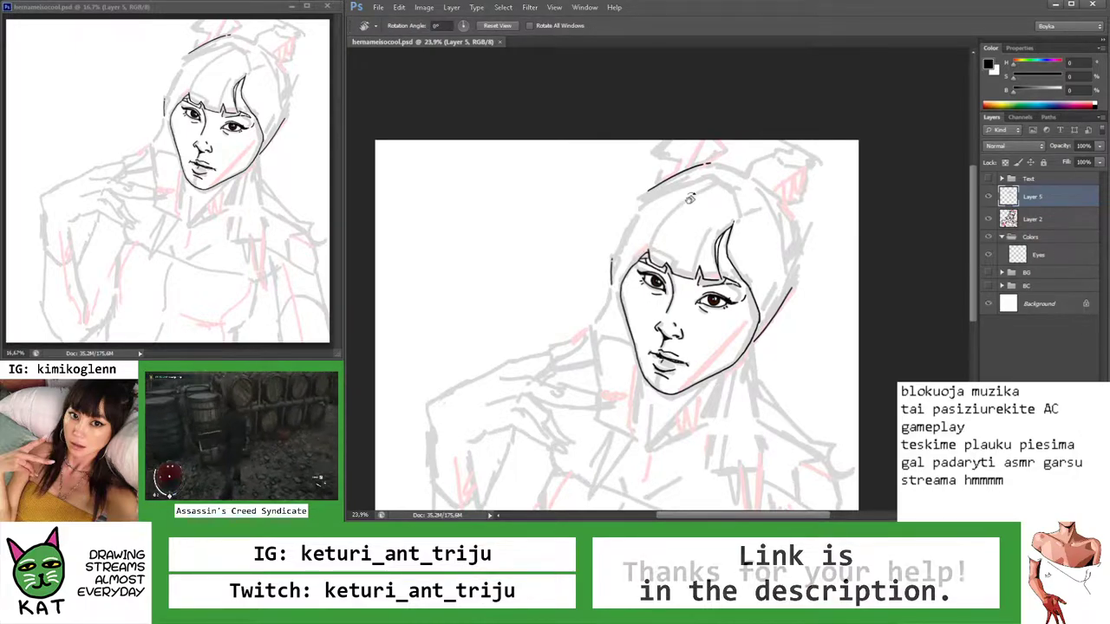
pyautogui.scroll(3, 687, 190)
pyautogui.moveTo(687, 190); pyautogui.dragTo(709, 190)
pyautogui.press('b')
pyautogui.scroll(3, 663, 210)
pyautogui.moveTo(521, 280); pyautogui.dragTo(728, 196)
pyautogui.hotkey('ctrl', 'z')
pyautogui.moveTo(526, 278); pyautogui.dragTo(724, 196)
pyautogui.hotkey('ctrl', 'z')
pyautogui.moveTo(529, 274)
pyautogui.mouseDown()
pyautogui.moveTo(725, 192)
pyautogui.moveTo(667, 201)
pyautogui.moveTo(653, 246)
pyautogui.moveTo(664, 230)
pyautogui.mouseUp()
pyautogui.press('z')
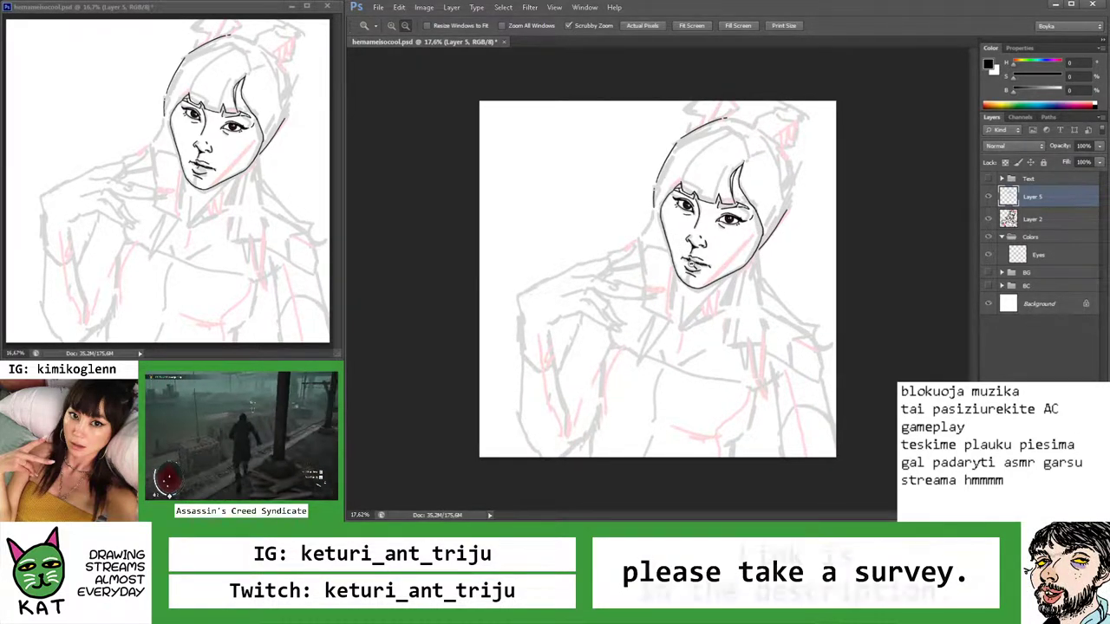
# Try an inner hair strand running from the left-hand temple down to the cheek contour and tidy its upper end
pyautogui.moveTo(661, 208)
pyautogui.mouseDown()
pyautogui.moveTo(641, 200)
pyautogui.moveTo(578, 248)
pyautogui.mouseUp()
pyautogui.press('r')
pyautogui.press('b')
pyautogui.scroll(2, 688, 255)
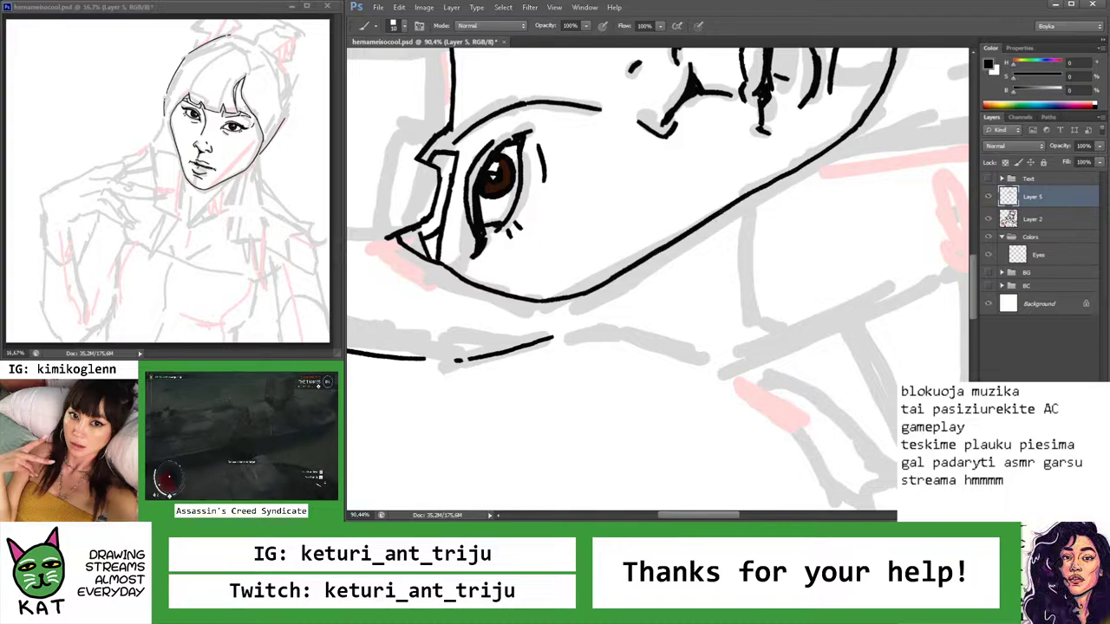
pyautogui.moveTo(721, 210); pyautogui.dragTo(708, 238)
pyautogui.hotkey('ctrl', 'z')
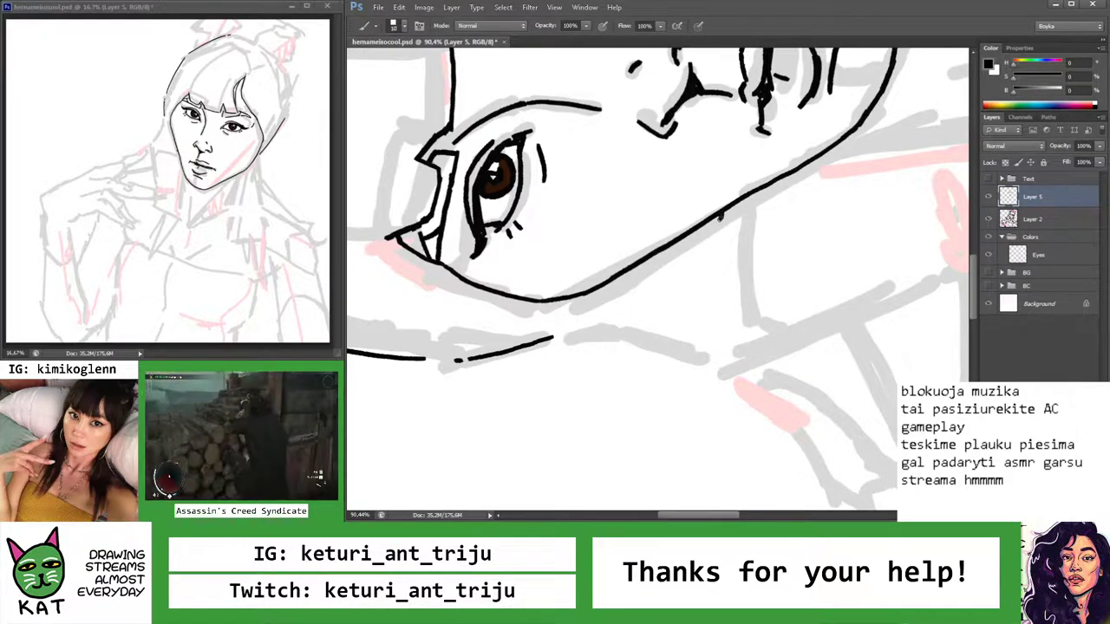
pyautogui.moveTo(728, 225); pyautogui.dragTo(585, 321)
pyautogui.hotkey('ctrl', 'z')
pyautogui.moveTo(666, 269); pyautogui.dragTo(565, 343)
pyautogui.press('z')
pyautogui.moveTo(624, 305)
pyautogui.mouseDown()
pyautogui.moveTo(472, 305)
pyautogui.moveTo(555, 286)
pyautogui.moveTo(667, 235)
pyautogui.moveTo(652, 186)
pyautogui.moveTo(608, 178)
pyautogui.moveTo(639, 204)
pyautogui.moveTo(644, 179)
pyautogui.moveTo(652, 184)
pyautogui.mouseUp()
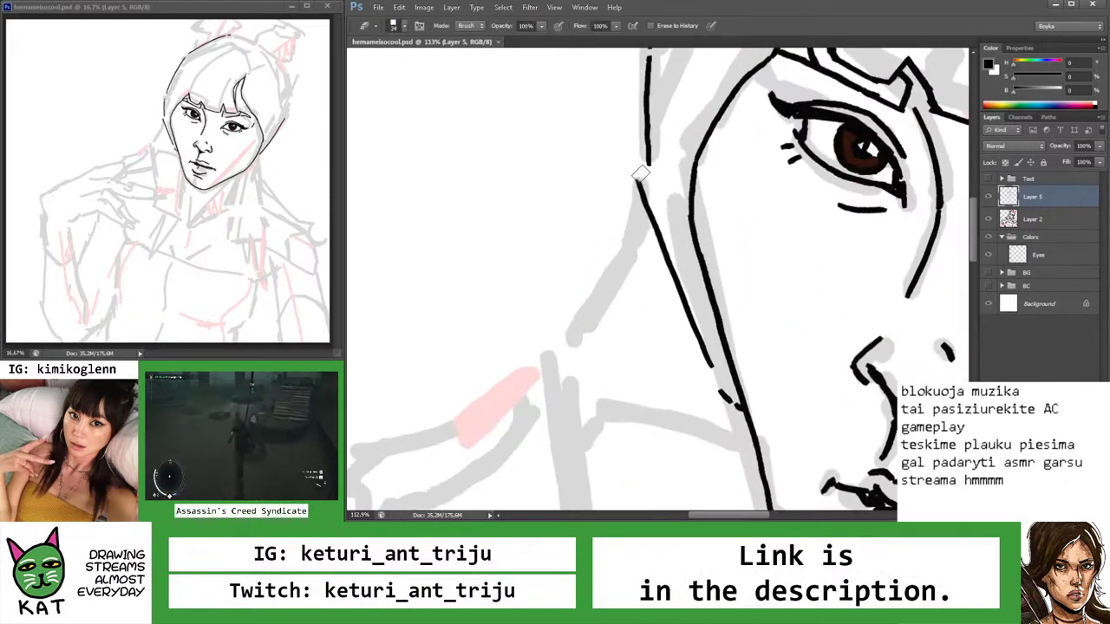
pyautogui.press('b')
pyautogui.moveTo(597, 205); pyautogui.dragTo(555, 216)
pyautogui.moveTo(681, 223)
pyautogui.mouseDown()
pyautogui.moveTo(657, 227)
pyautogui.moveTo(628, 257)
pyautogui.mouseUp()
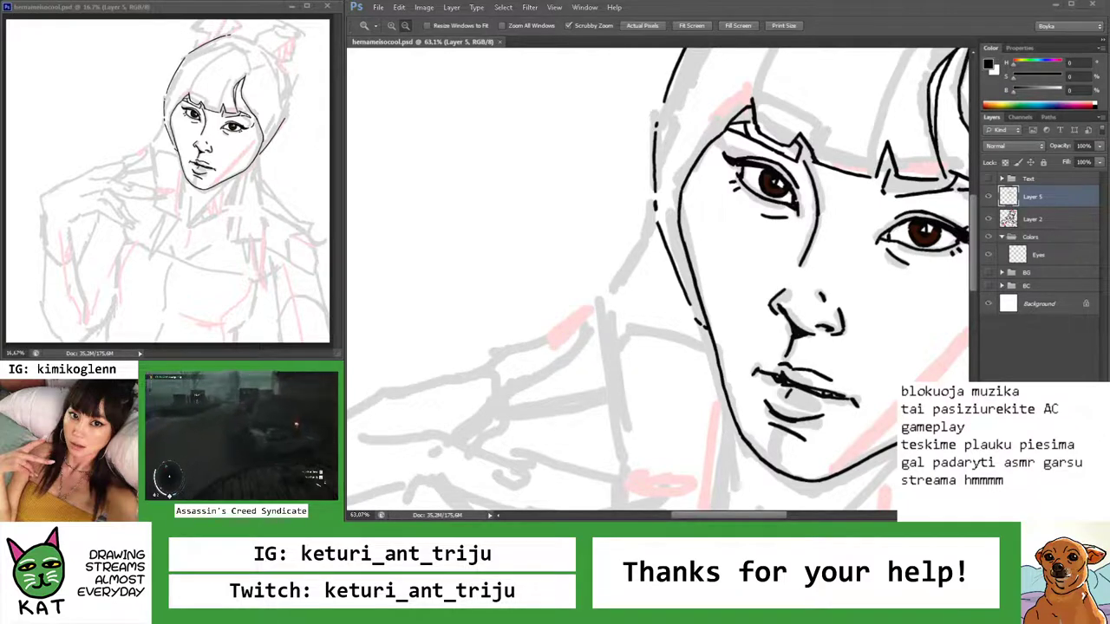
# Ink the outer hair strand from the left-hand temple down toward the raised hand and erase the inner strand beside the cheek
pyautogui.moveTo(649, 211)
pyautogui.mouseDown()
pyautogui.moveTo(634, 218)
pyautogui.moveTo(646, 221)
pyautogui.moveTo(647, 241)
pyautogui.moveTo(564, 308)
pyautogui.mouseUp()
pyautogui.hotkey('ctrl', 'z')
pyautogui.moveTo(640, 246)
pyautogui.mouseDown()
pyautogui.moveTo(555, 305)
pyautogui.moveTo(736, 217)
pyautogui.moveTo(694, 223)
pyautogui.moveTo(707, 250)
pyautogui.moveTo(641, 259)
pyautogui.moveTo(659, 266)
pyautogui.mouseUp()
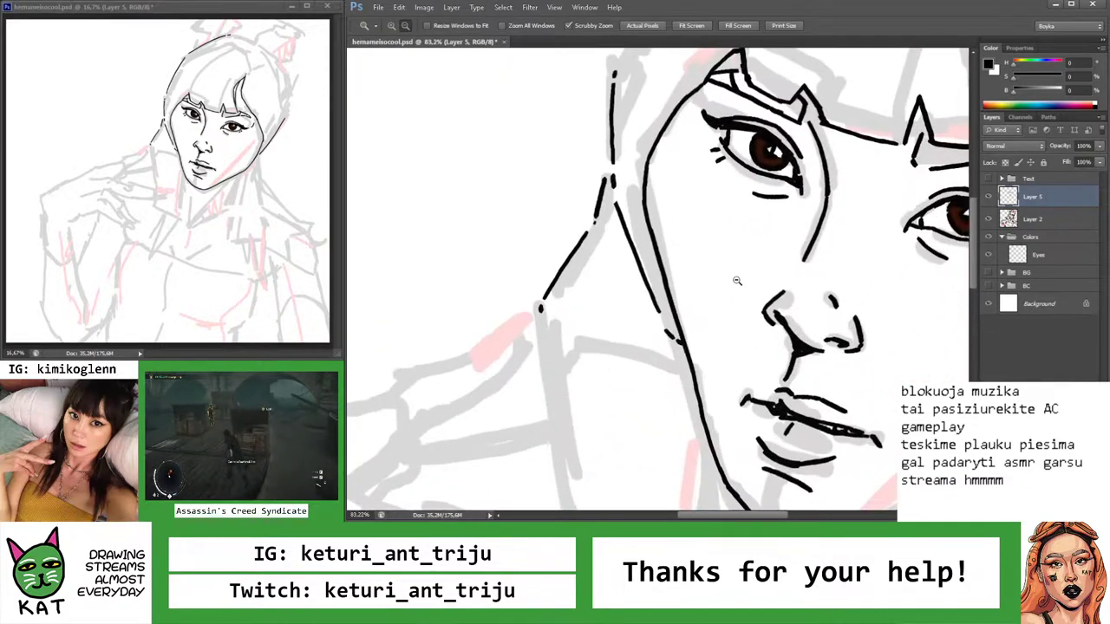
pyautogui.press('b')
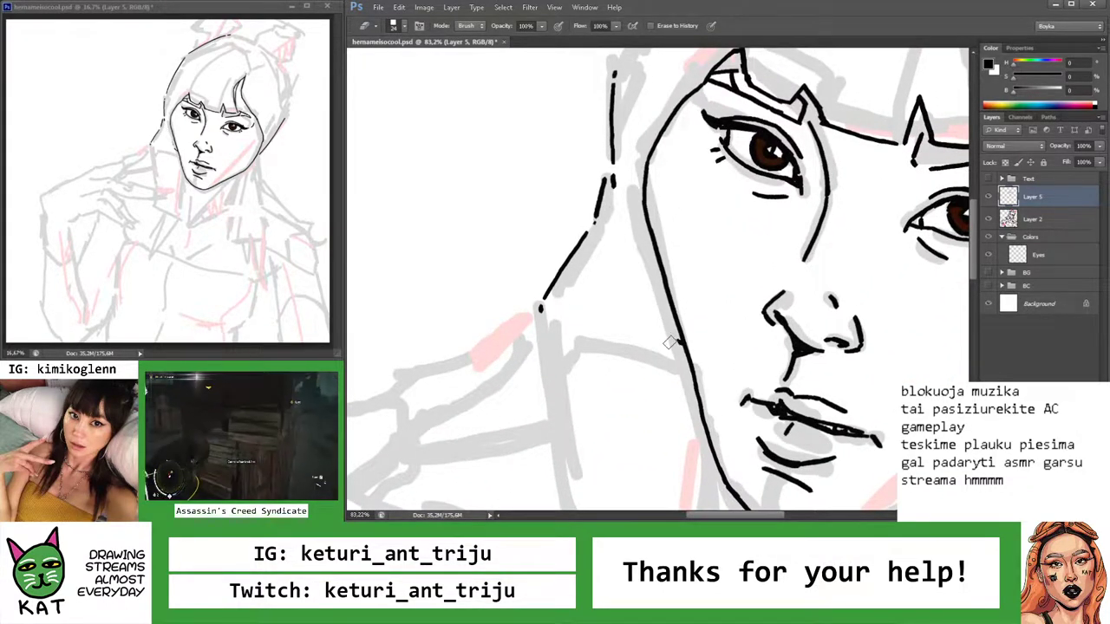
pyautogui.press('z')
pyautogui.moveTo(674, 345)
pyautogui.mouseDown()
pyautogui.moveTo(612, 333)
pyautogui.moveTo(659, 321)
pyautogui.moveTo(746, 261)
pyautogui.moveTo(795, 206)
pyautogui.mouseUp()
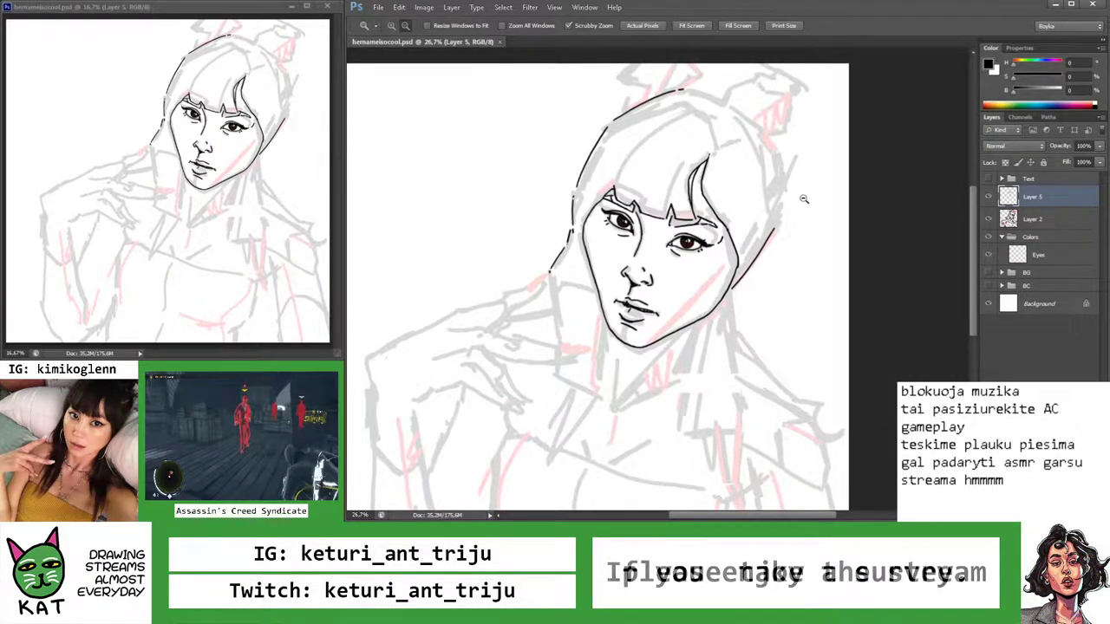
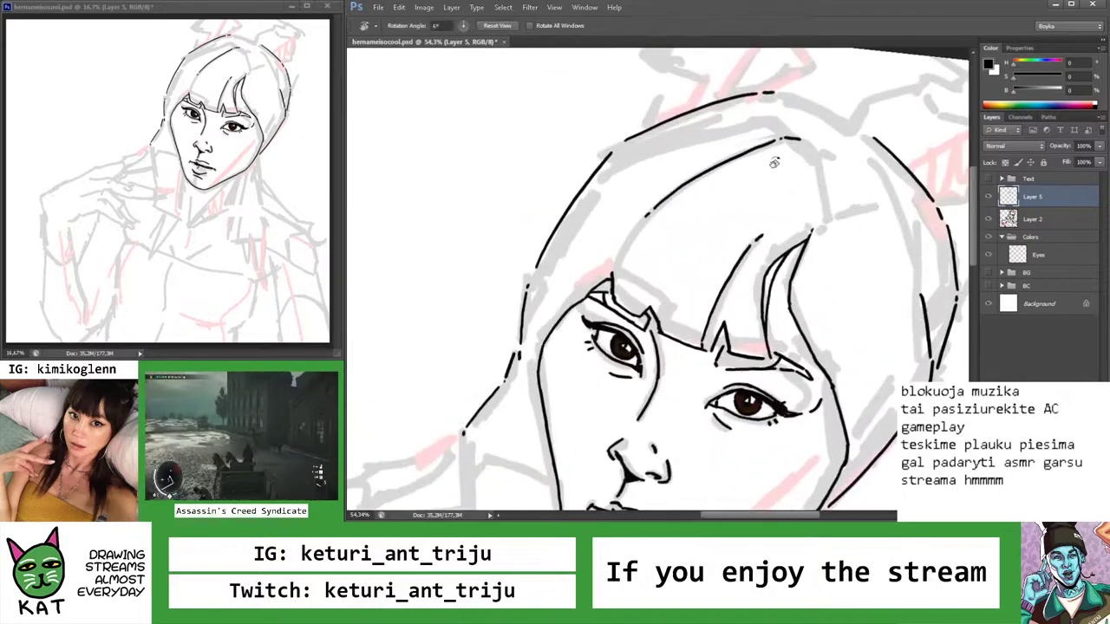
# Ink the lower part of the fringe's left-hand edge down to the notch above the left-hand eyebrow
pyautogui.moveTo(646, 225); pyautogui.dragTo(635, 250)
pyautogui.press('b')
pyautogui.scroll(3, 636, 250)
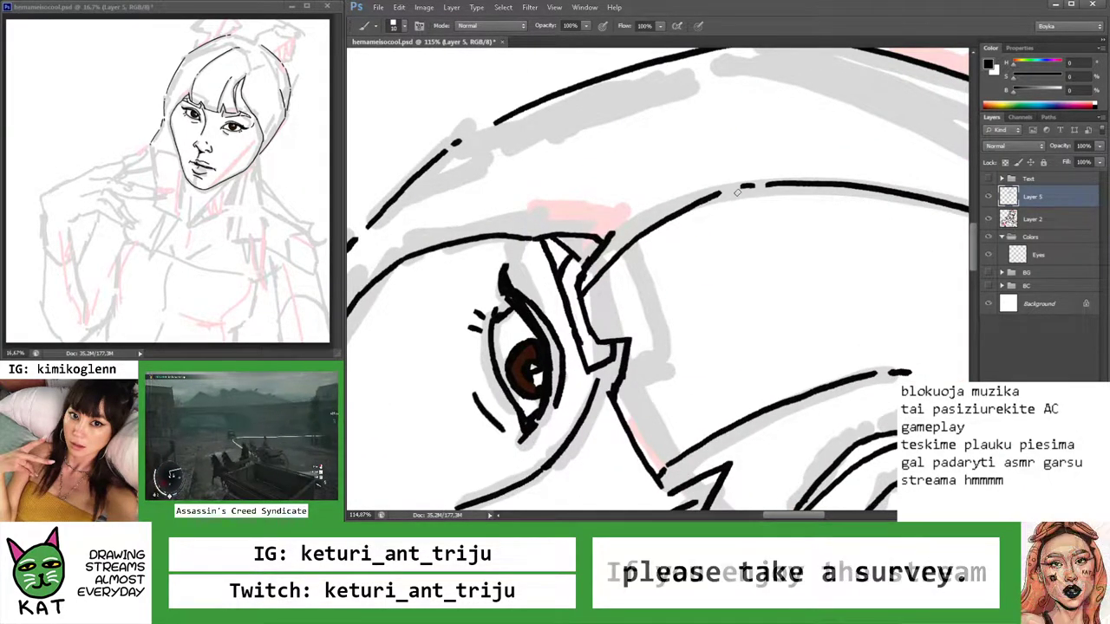
pyautogui.press('z')
pyautogui.scroll(-5, 651, 231)
pyautogui.scroll(-2, 659, 226)
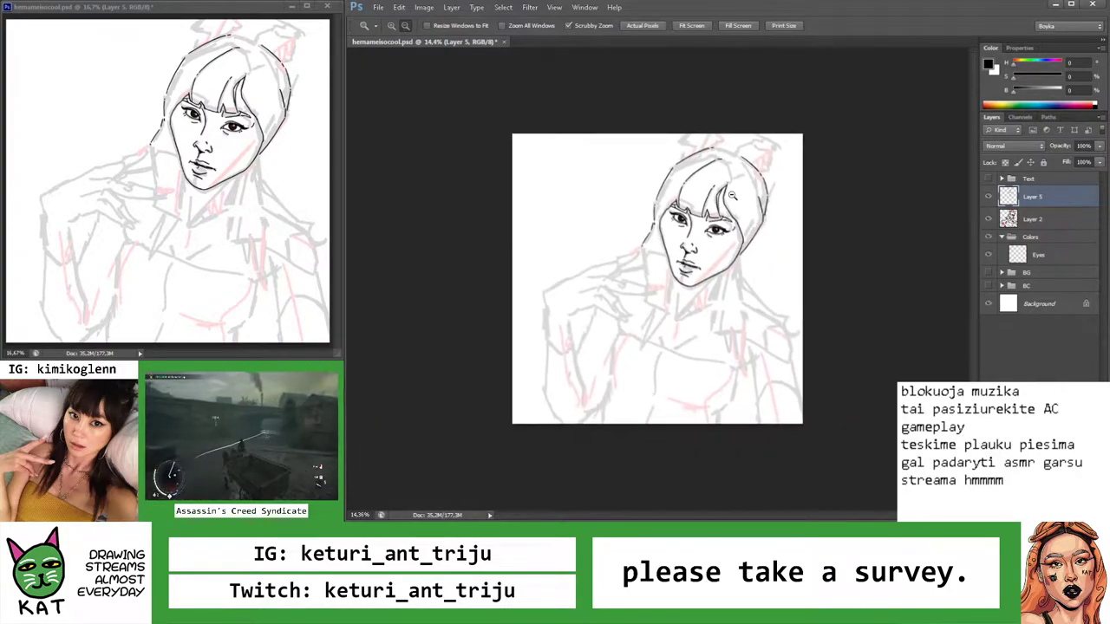
# Refine the junction where the fringe's left-hand edge meets the pointed tip above the left-hand eyebrow
pyautogui.scroll(5, 646, 235)
pyautogui.press('r')
pyautogui.moveTo(635, 257); pyautogui.dragTo(719, 177)
pyautogui.press('b')
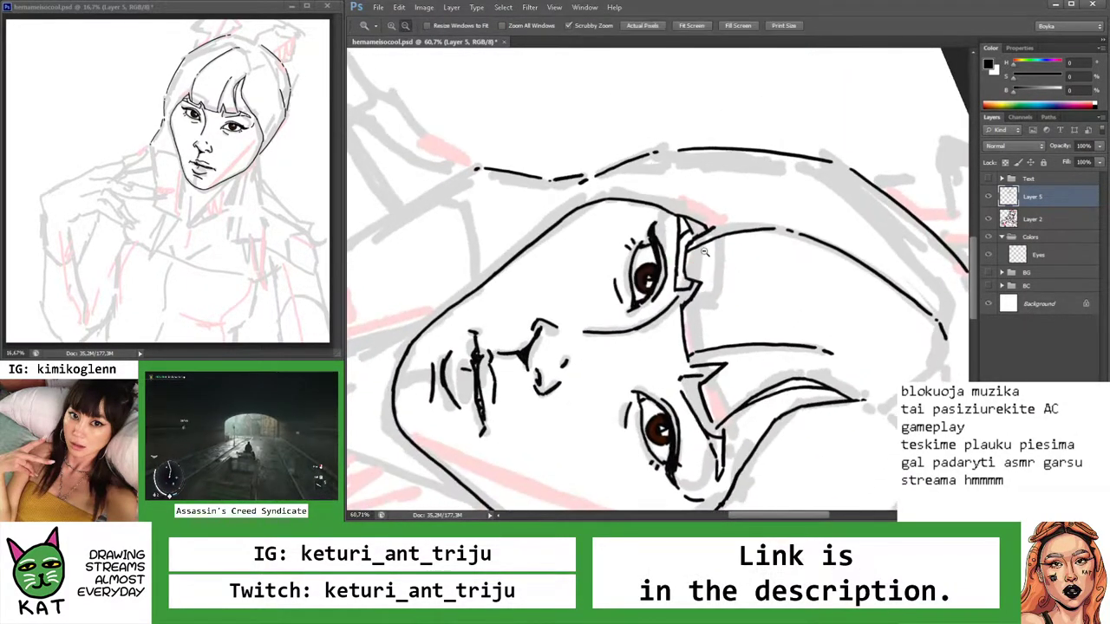
pyautogui.scroll(5, 674, 254)
pyautogui.press('z')
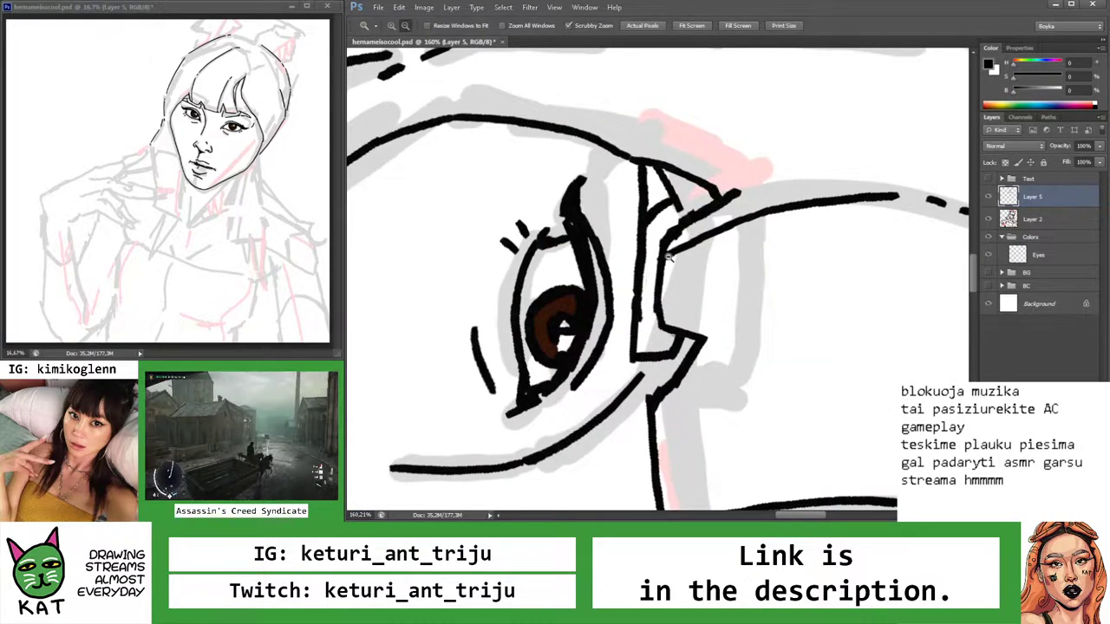
pyautogui.press('b')
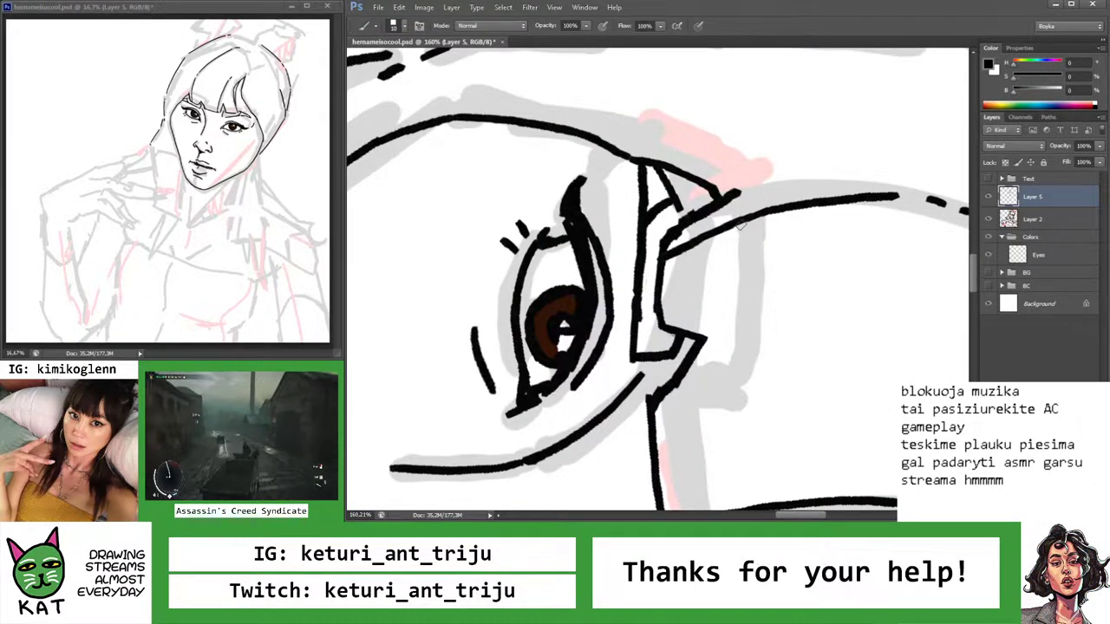
# Ink the missing stretch of outer hair contour across the top of the crown and check the whole head
pyautogui.press('z')
pyautogui.moveTo(740, 225)
pyautogui.mouseDown()
pyautogui.moveTo(663, 246)
pyautogui.moveTo(599, 248)
pyautogui.moveTo(628, 246)
pyautogui.moveTo(658, 169)
pyautogui.moveTo(533, 242)
pyautogui.mouseUp()
pyautogui.press('b')
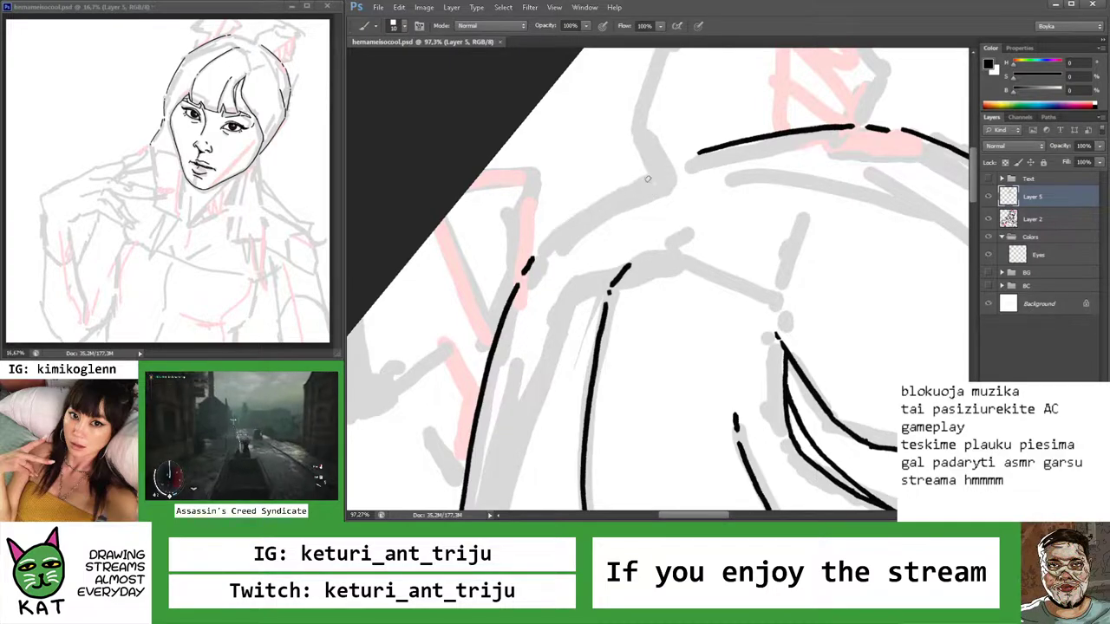
pyautogui.press('z')
pyautogui.scroll(-10, 677, 182)
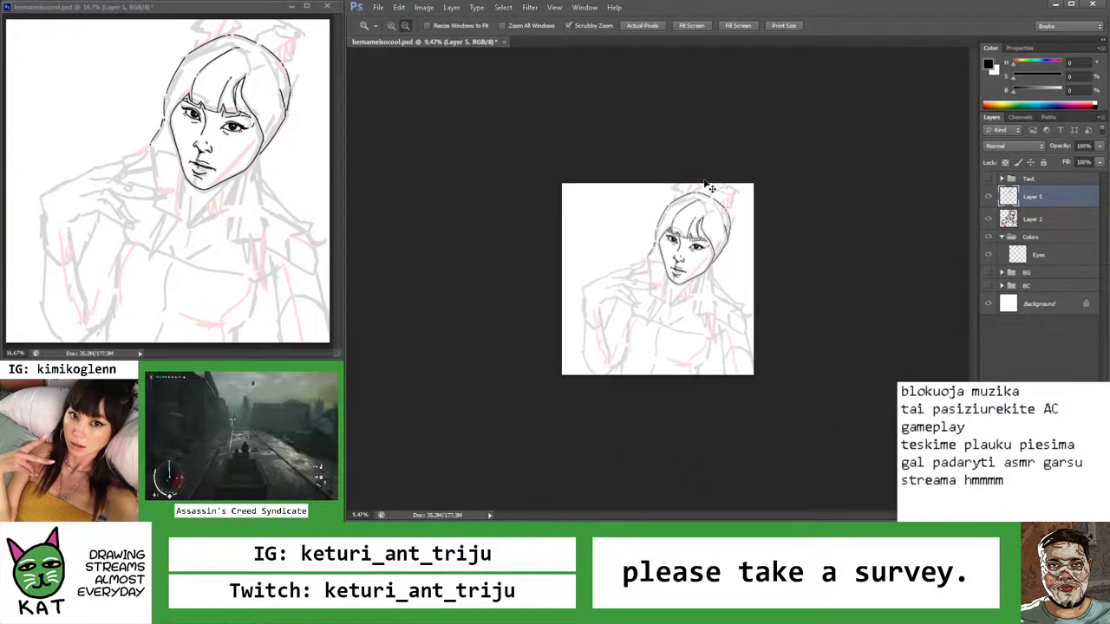
pyautogui.scroll(3, 628, 258)
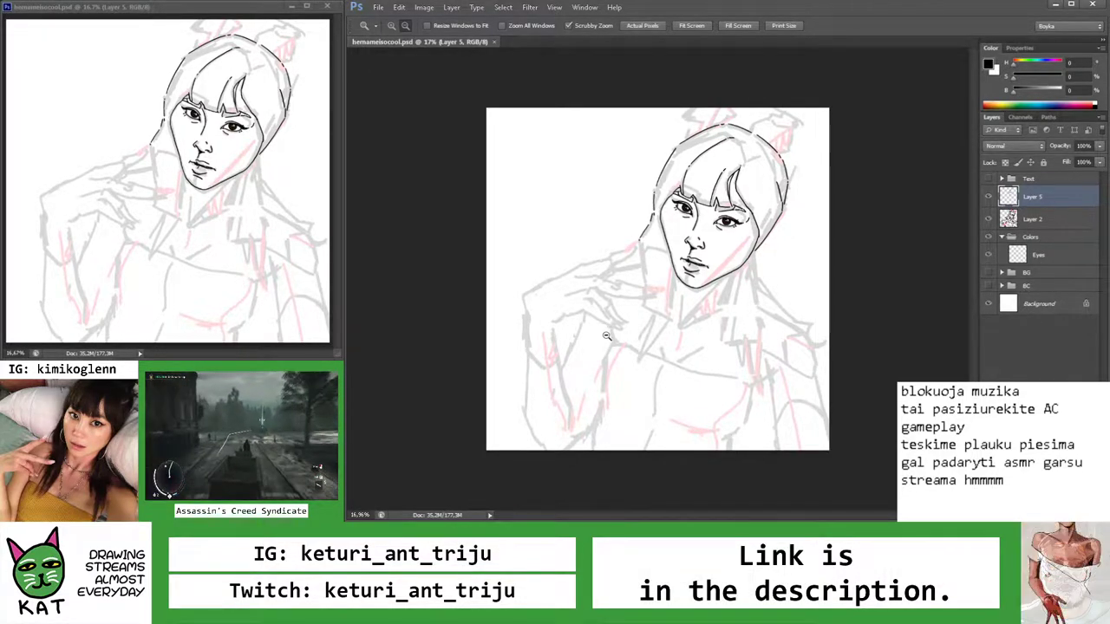
pyautogui.scroll(6, 726, 147)
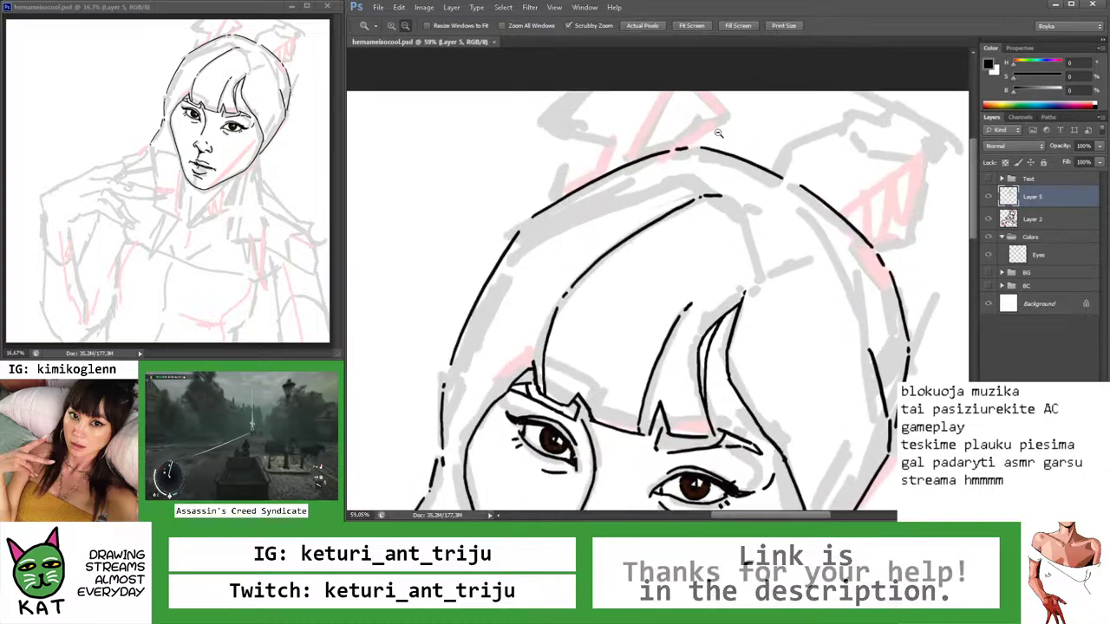
# Ink the outer contour of the left-hand hair bun, zigzagging inward and down toward the crown line
pyautogui.scroll(2, 652, 186)
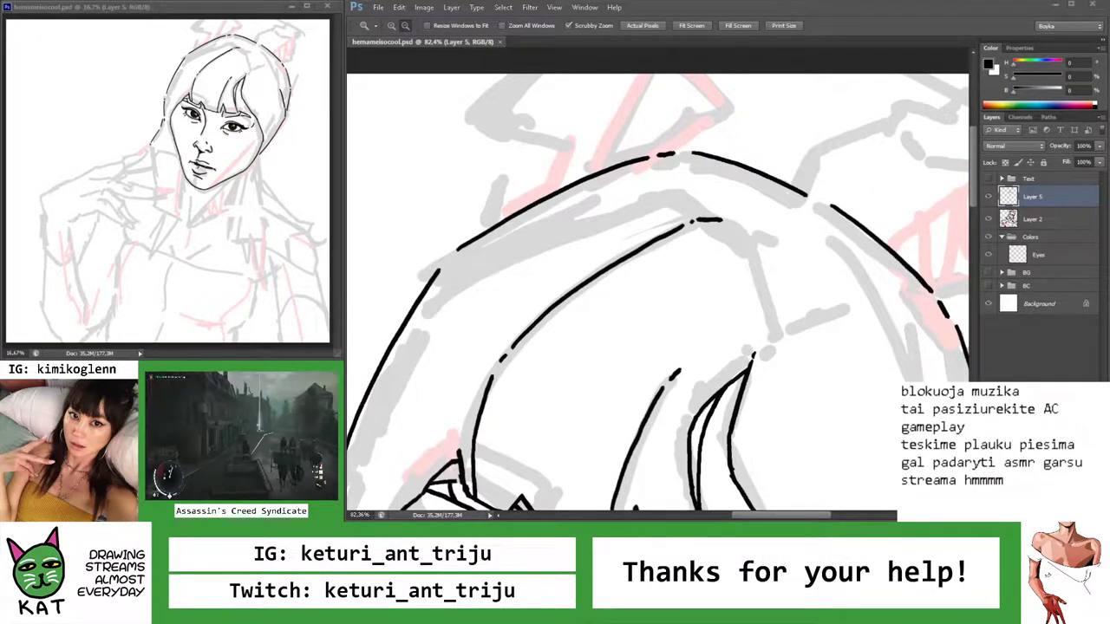
pyautogui.scroll(2, 607, 174)
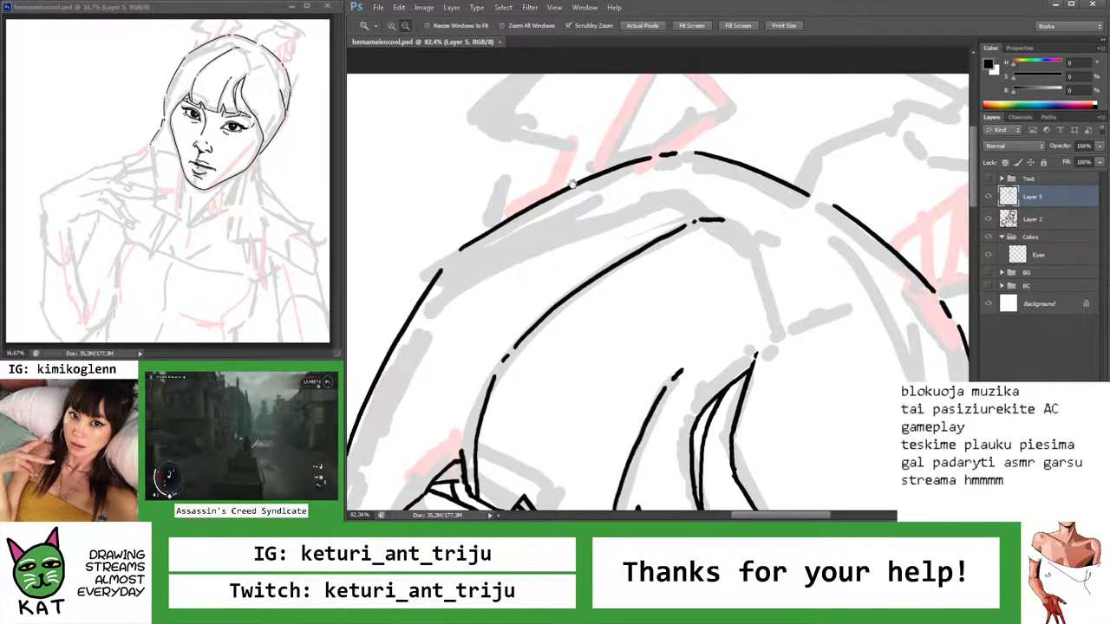
pyautogui.press('b')
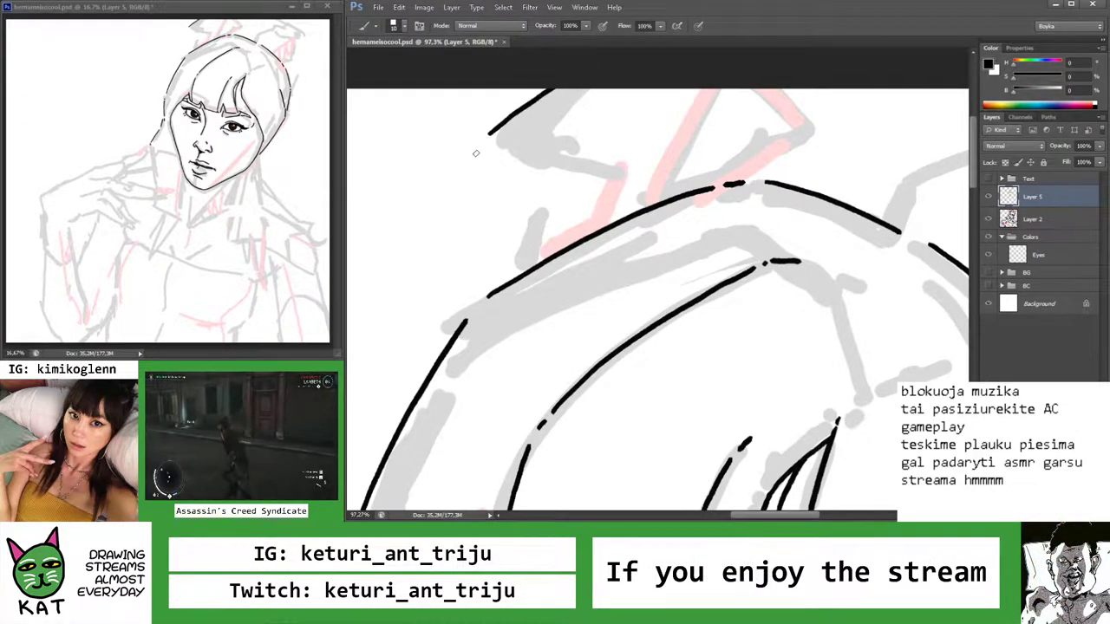
pyautogui.moveTo(482, 164); pyautogui.dragTo(568, 187)
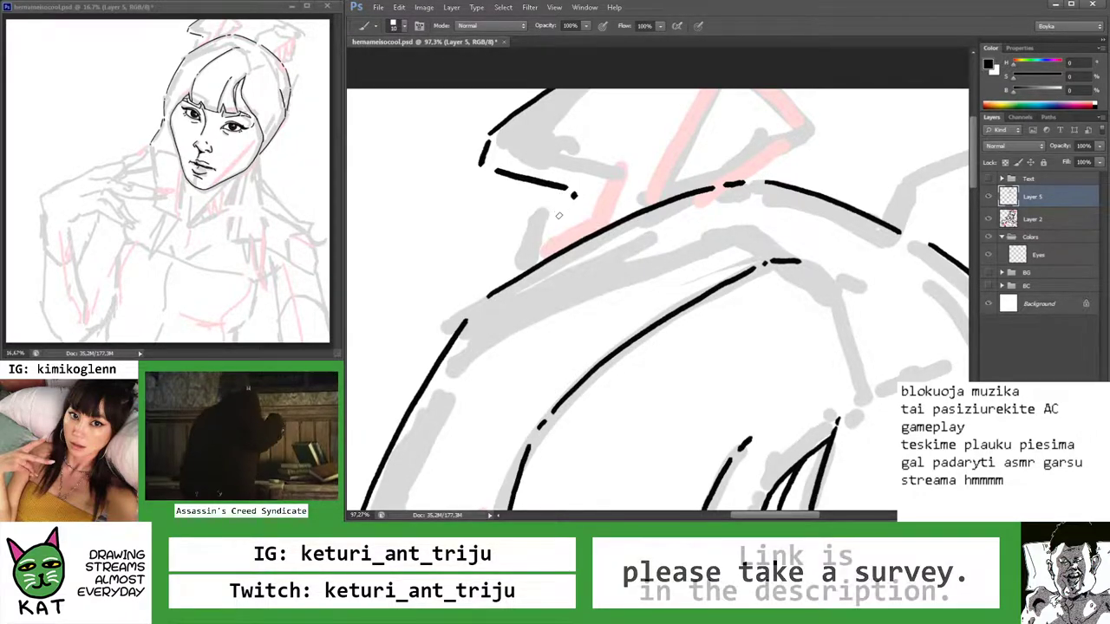
pyautogui.moveTo(573, 196); pyautogui.dragTo(545, 250)
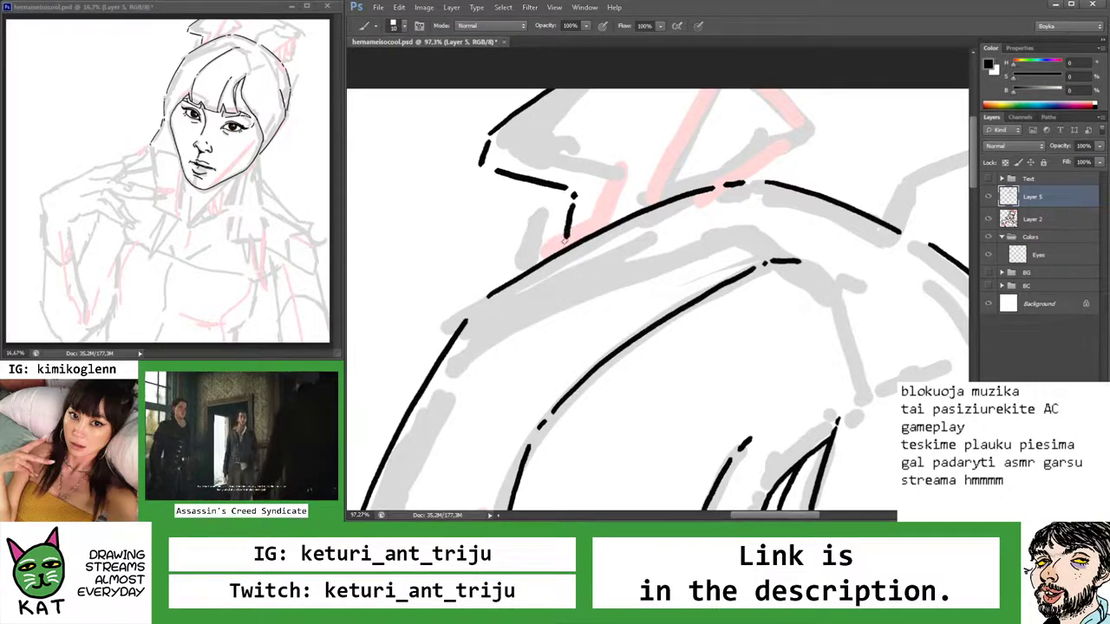
pyautogui.press('z')
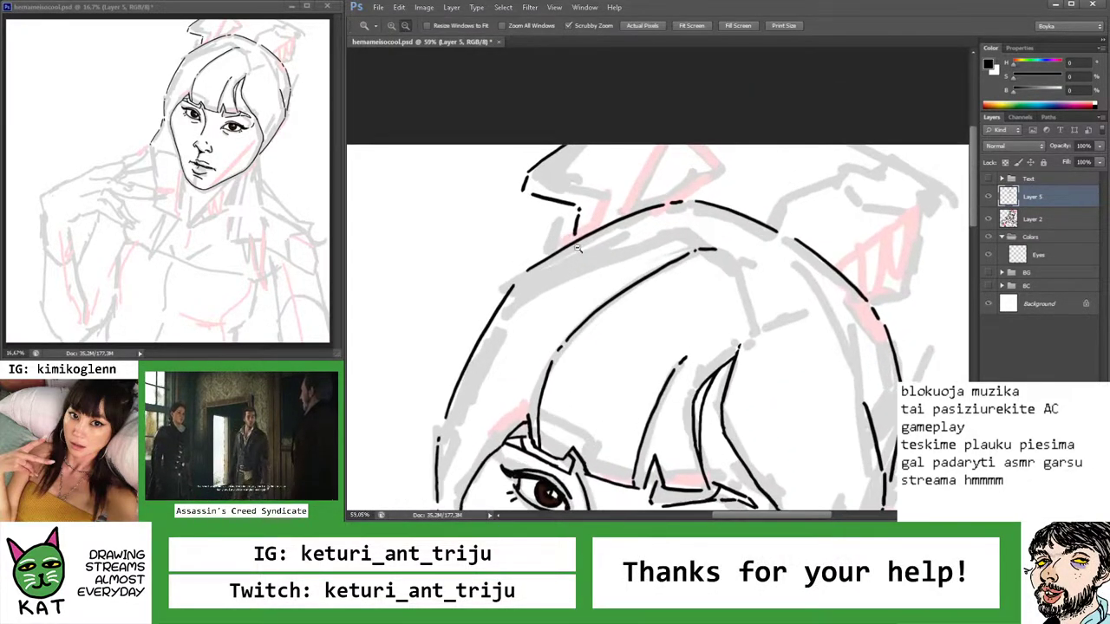
pyautogui.moveTo(536, 247)
pyautogui.mouseDown()
pyautogui.moveTo(585, 246)
pyautogui.moveTo(532, 235)
pyautogui.moveTo(547, 260)
pyautogui.mouseUp()
pyautogui.press('z')
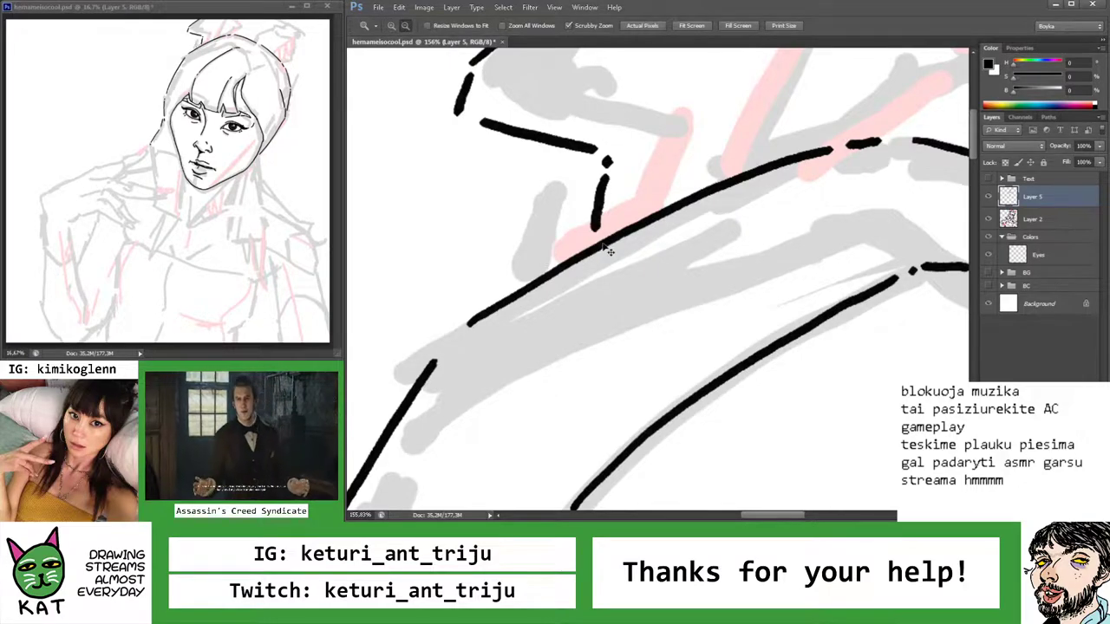
# Ink the hooked end joining the left-hand bun's base to the crown and a small V-shaped strand tip beside it
pyautogui.press('b')
pyautogui.moveTo(596, 227)
pyautogui.mouseDown()
pyautogui.moveTo(598, 248)
pyautogui.moveTo(520, 247)
pyautogui.moveTo(546, 228)
pyautogui.moveTo(520, 211)
pyautogui.moveTo(485, 211)
pyautogui.mouseUp()
pyautogui.press('z')
pyautogui.hotkey('ctrl', 'z')
pyautogui.press('b')
pyautogui.press('z')
pyautogui.press('b')
pyautogui.press('z')
pyautogui.moveTo(740, 181)
pyautogui.mouseDown()
pyautogui.moveTo(802, 173)
pyautogui.moveTo(736, 157)
pyautogui.moveTo(749, 163)
pyautogui.moveTo(739, 132)
pyautogui.mouseUp()
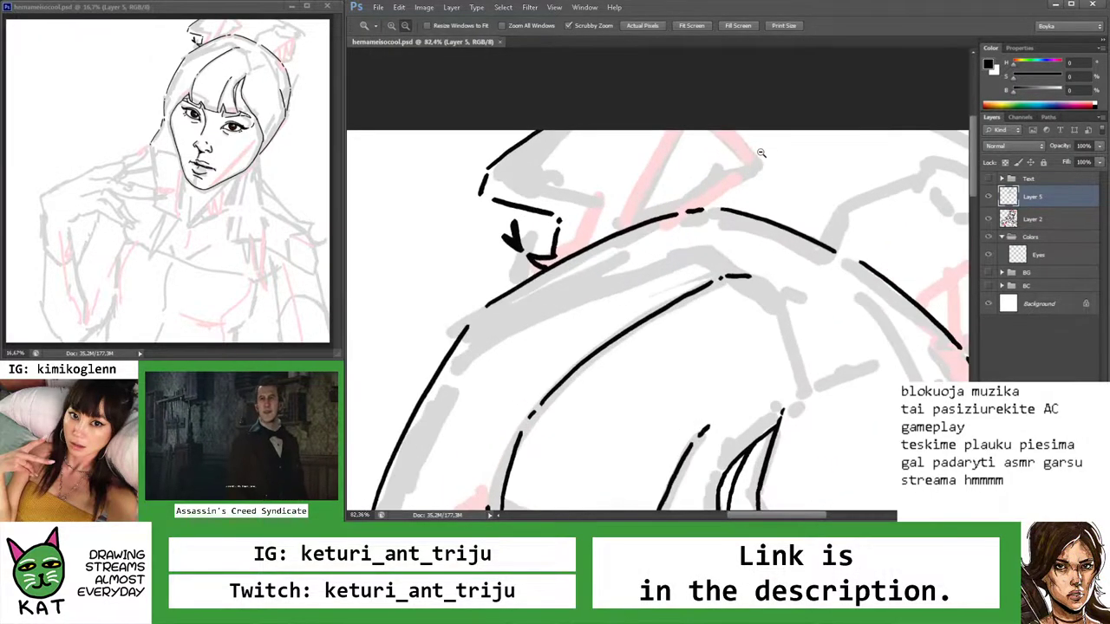
# Ink the left-hand bun's inner-side contour down to a pointed notch at the crown line
pyautogui.press('b')
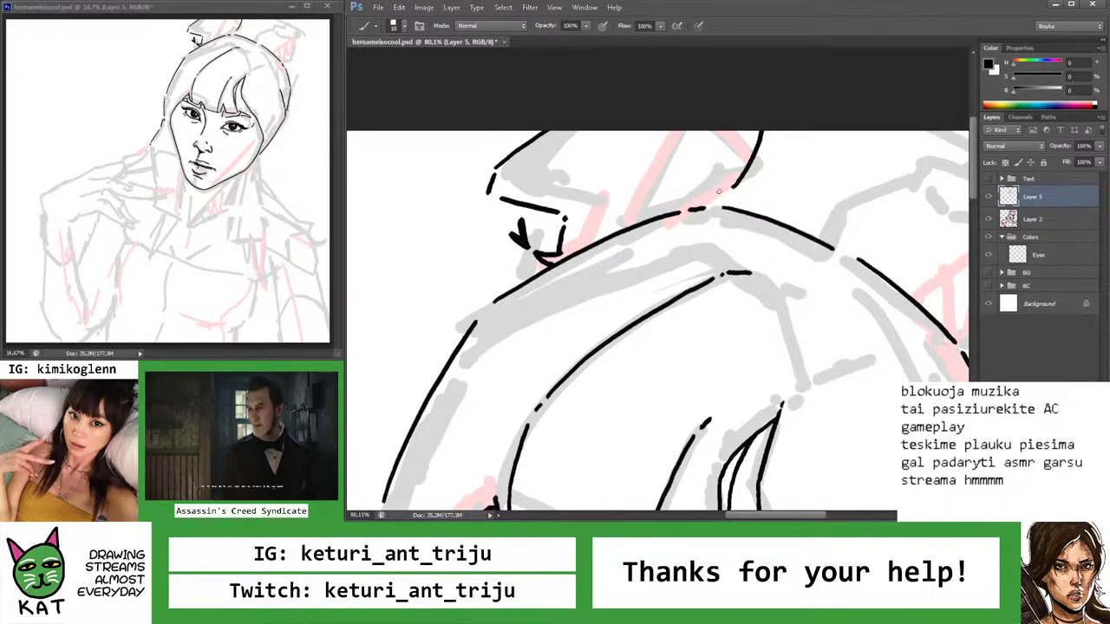
pyautogui.press('z')
pyautogui.moveTo(704, 205)
pyautogui.mouseDown()
pyautogui.moveTo(720, 154)
pyautogui.moveTo(744, 158)
pyautogui.moveTo(729, 155)
pyautogui.mouseUp()
pyautogui.press('b')
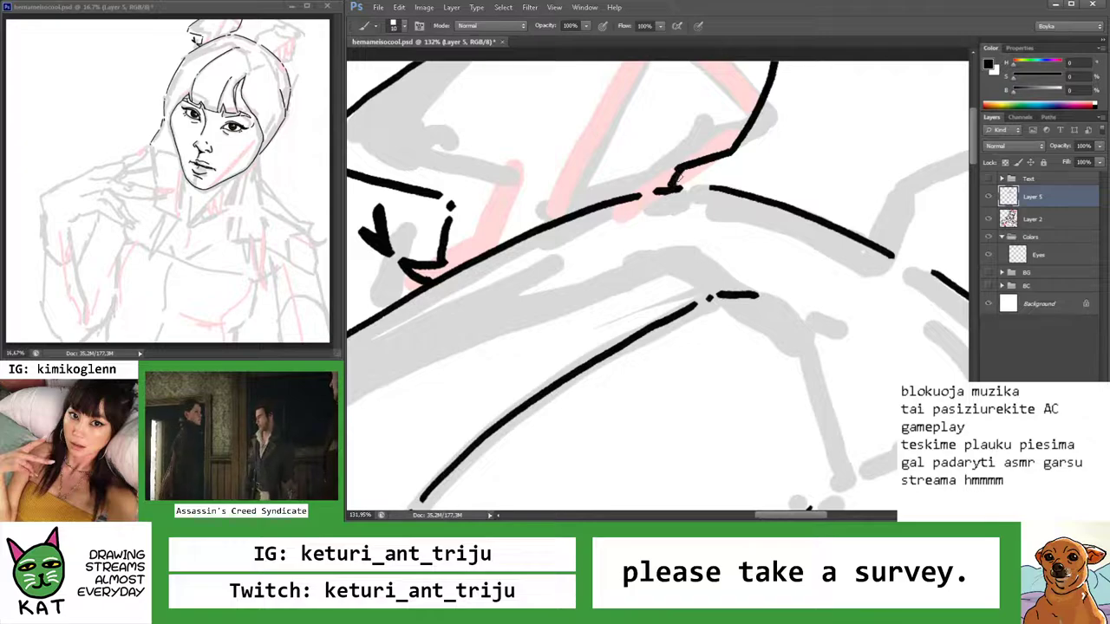
pyautogui.moveTo(674, 170); pyautogui.dragTo(692, 186)
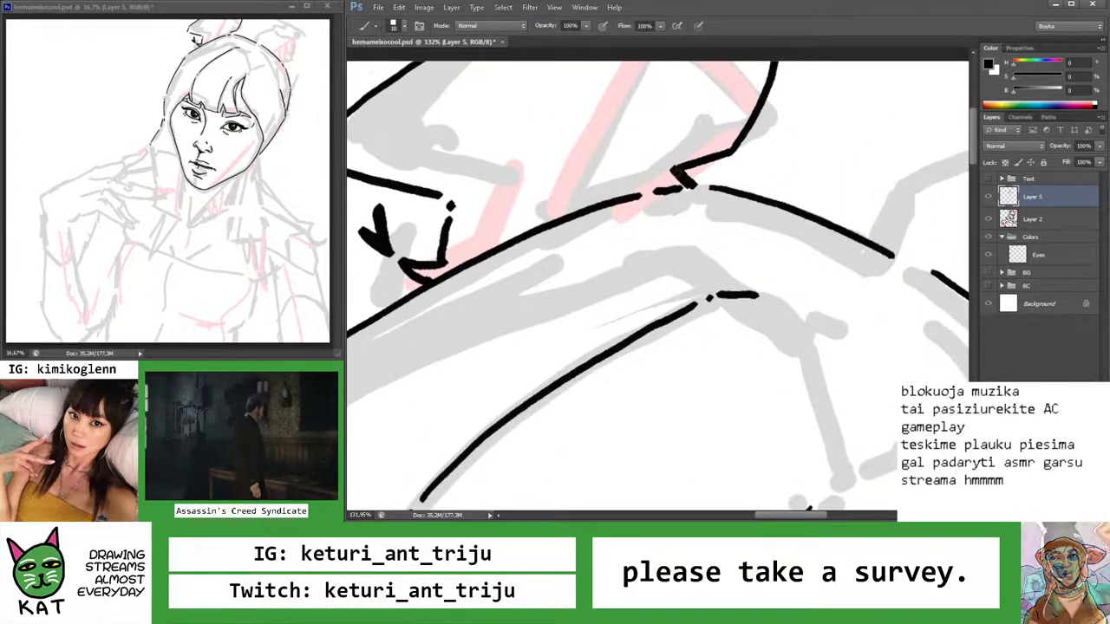
pyautogui.press('z')
pyautogui.keyDown('alt'); pyautogui.click(693, 181); pyautogui.keyUp('alt')
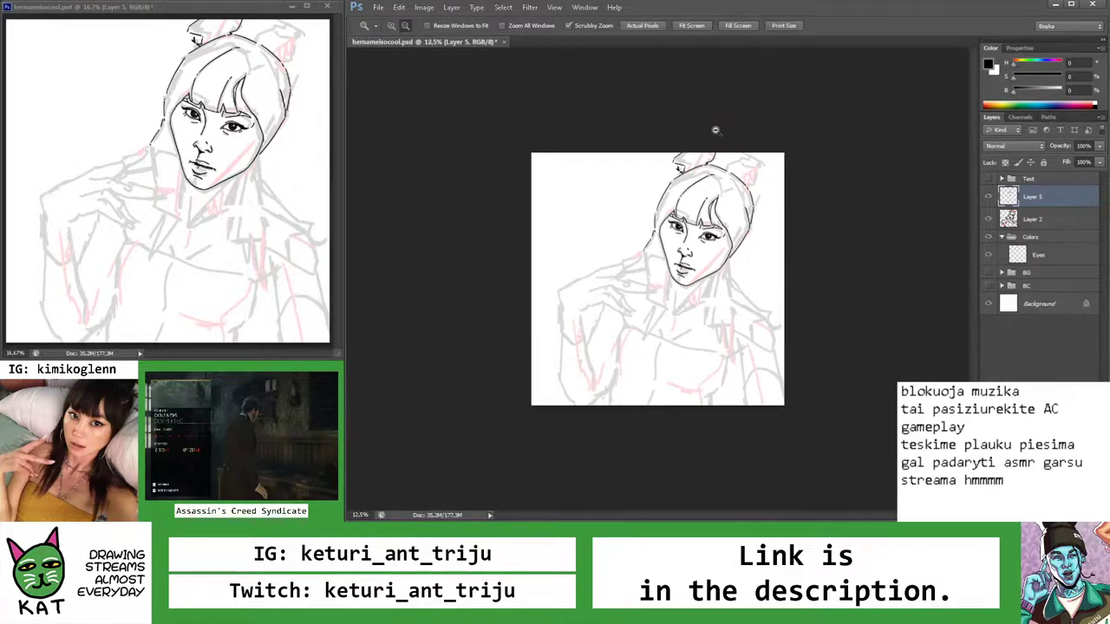
# Ink a short strand line just above the crown between the two sides of the left-hand bun
pyautogui.moveTo(701, 171); pyautogui.dragTo(703, 164)
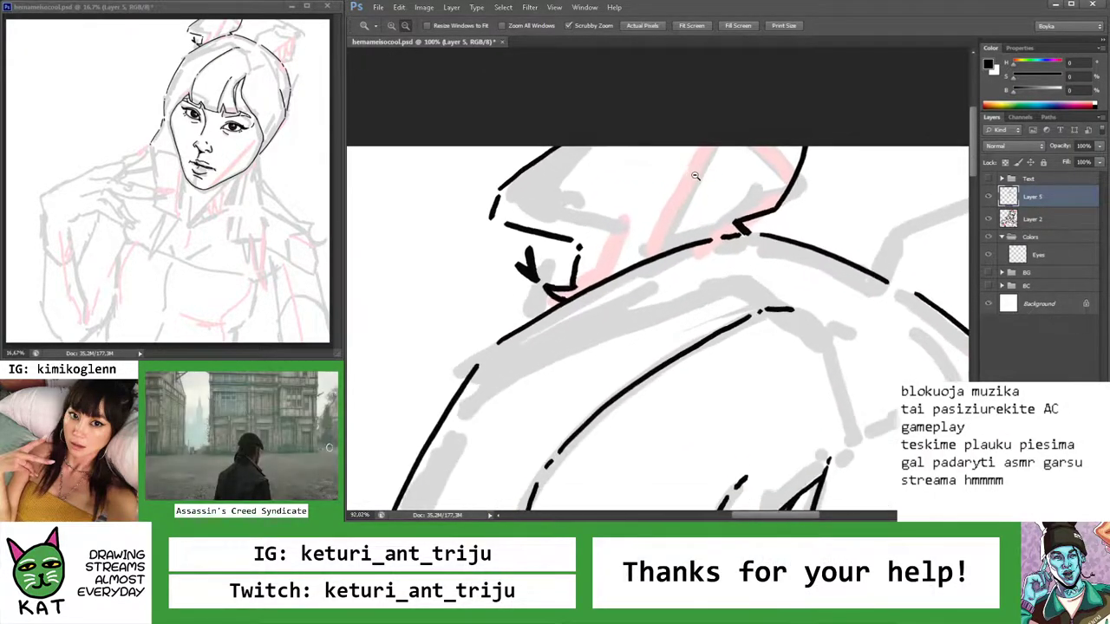
pyautogui.press('b')
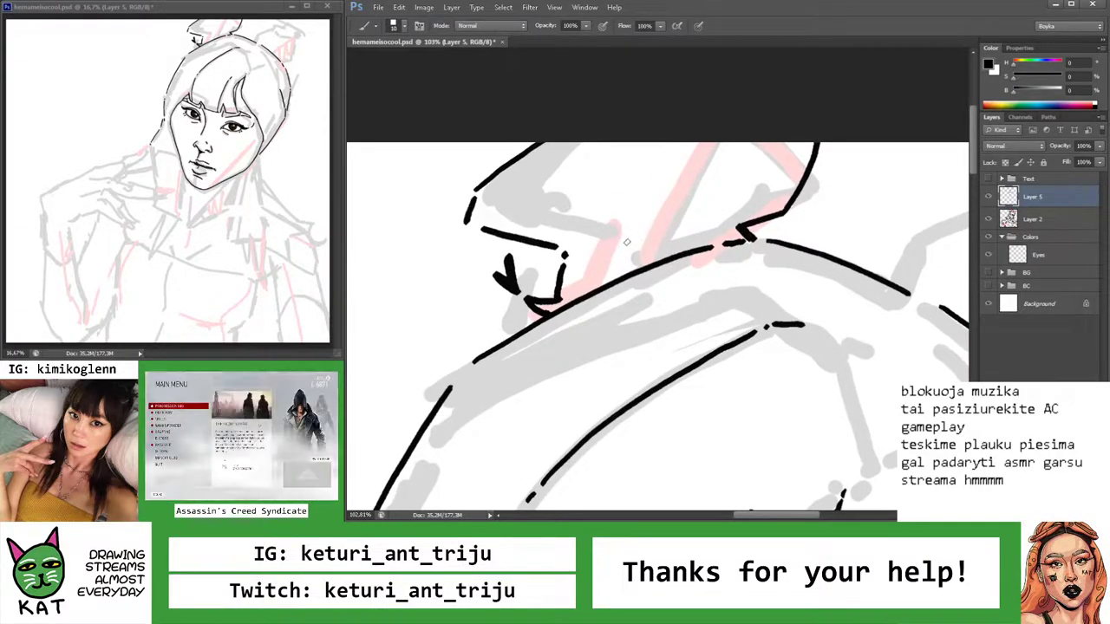
pyautogui.moveTo(638, 238); pyautogui.dragTo(694, 250)
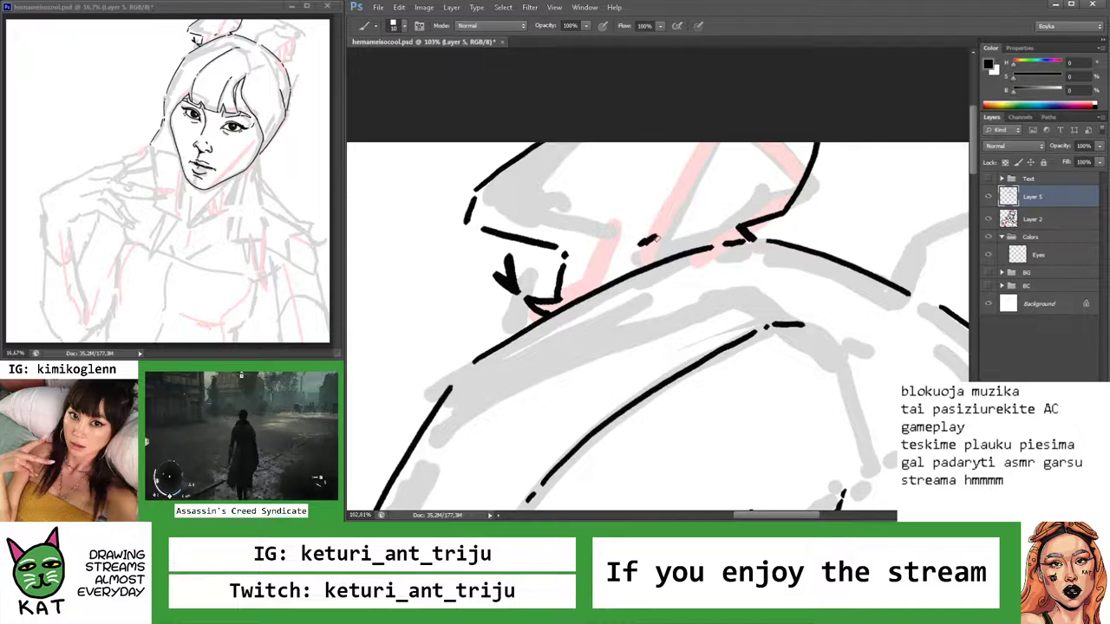
pyautogui.hotkey('ctrl', 'z')
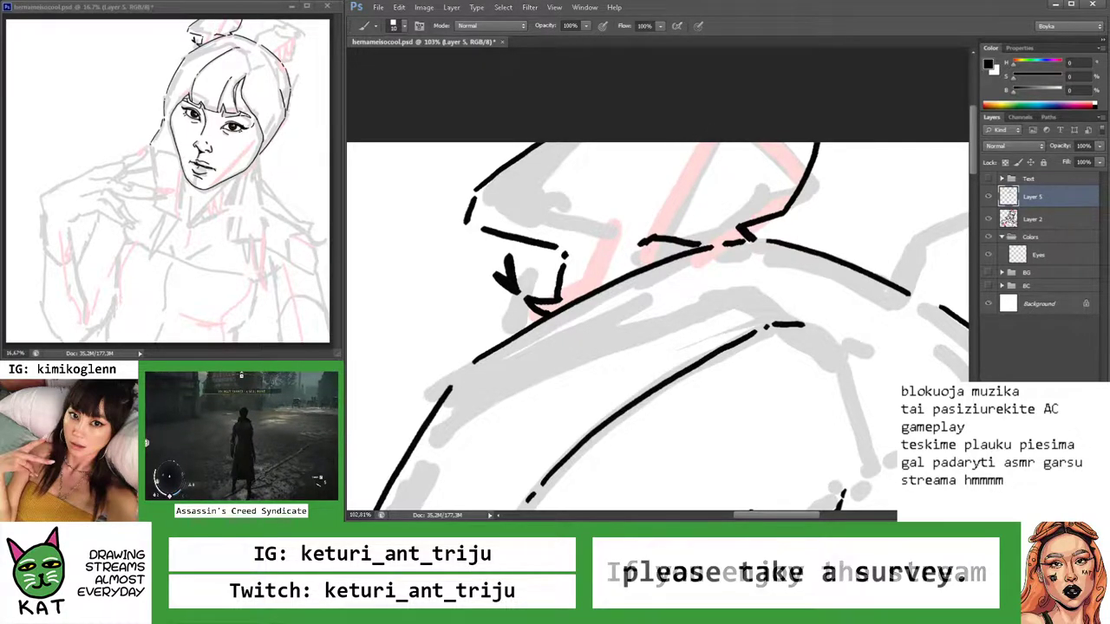
# Ink a diagonal strand inside the left-hand bun, rising from the short line above the crown to the canvas edge
pyautogui.moveTo(694, 145); pyautogui.dragTo(641, 224)
pyautogui.press('z')
pyautogui.moveTo(731, 176)
pyautogui.mouseDown()
pyautogui.moveTo(662, 177)
pyautogui.moveTo(736, 177)
pyautogui.mouseUp()
pyautogui.hotkey('ctrl', 'z')
pyautogui.press('b')
pyautogui.moveTo(691, 145)
pyautogui.mouseDown()
pyautogui.moveTo(651, 213)
pyautogui.moveTo(570, 218)
pyautogui.moveTo(694, 214)
pyautogui.moveTo(657, 212)
pyautogui.mouseUp()
pyautogui.press('z')
pyautogui.press('b')
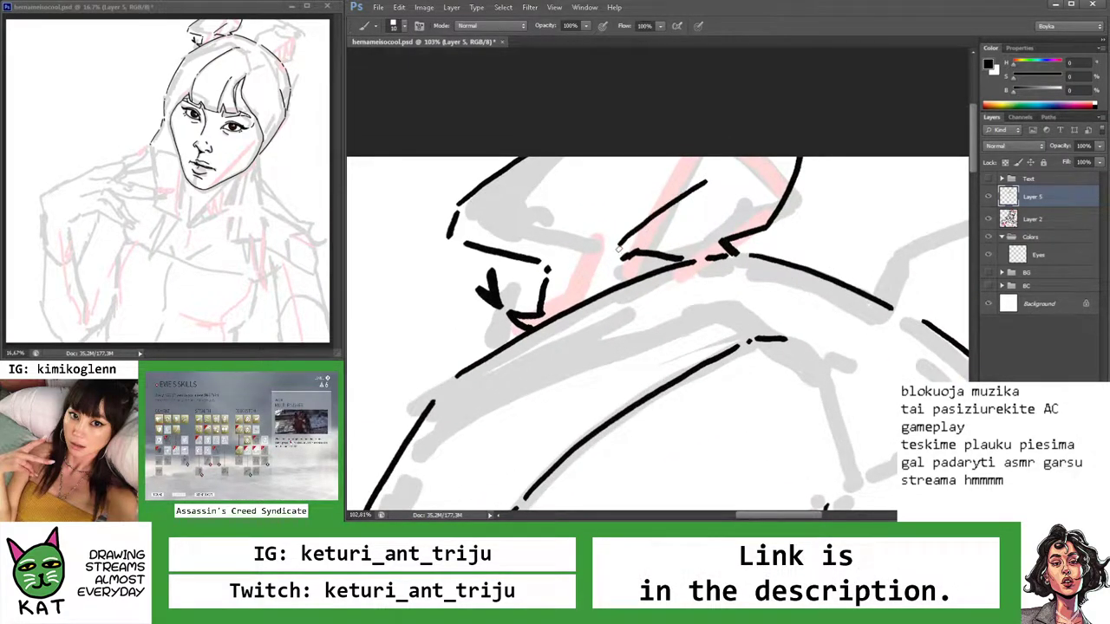
pyautogui.press('z')
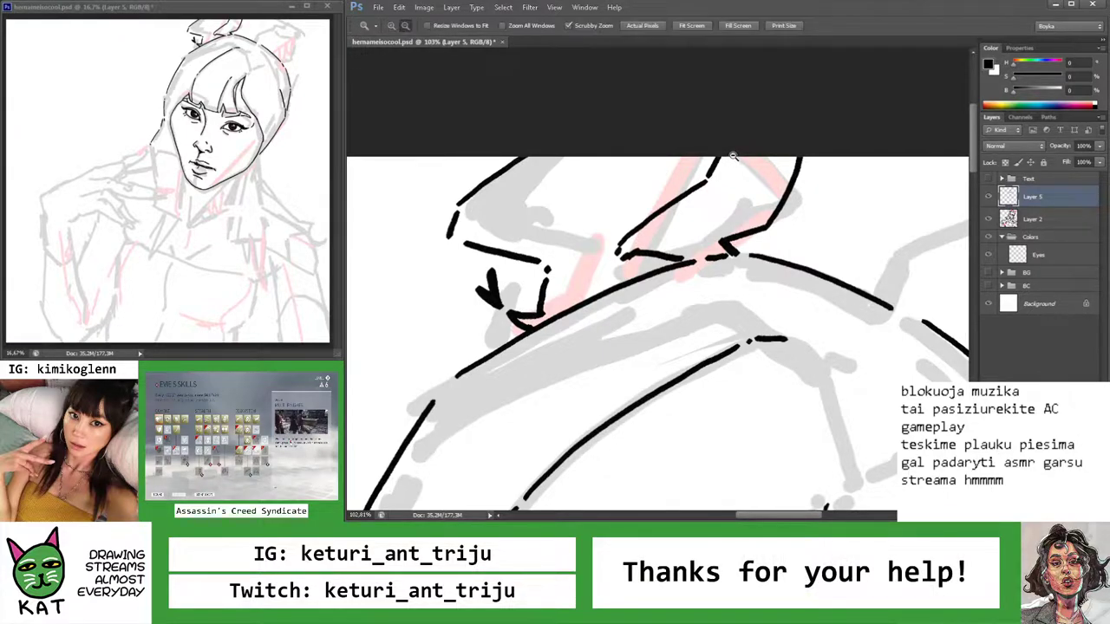
pyautogui.moveTo(716, 164)
pyautogui.mouseDown()
pyautogui.moveTo(629, 179)
pyautogui.moveTo(670, 195)
pyautogui.mouseUp()
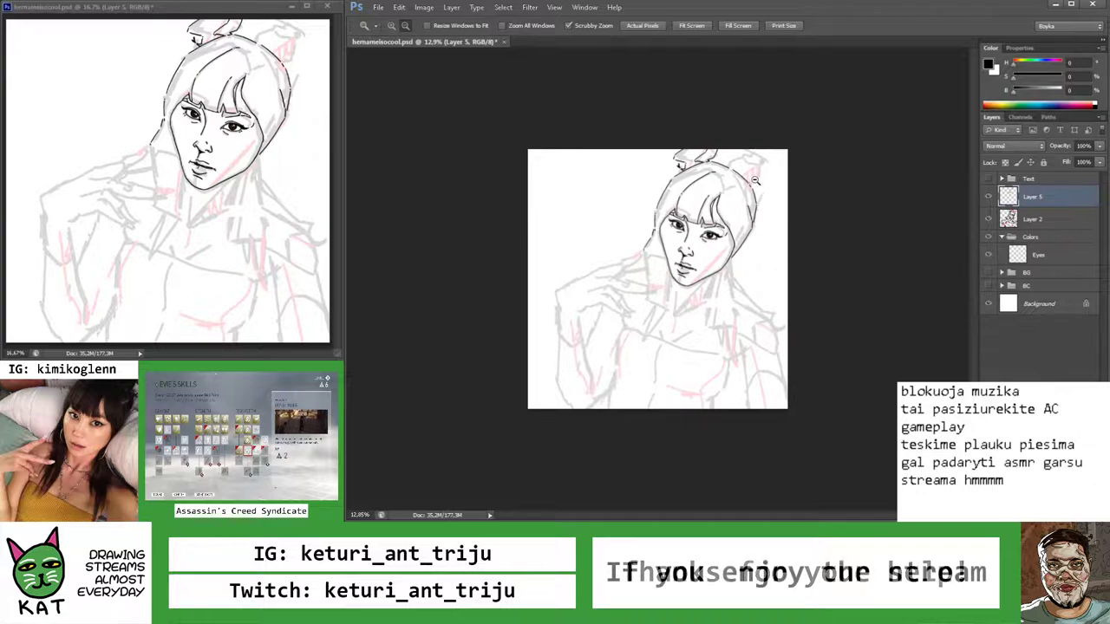
# Ink a curved strand from the base of the bun's diagonal strand across to its right-hand contour
pyautogui.moveTo(607, 165); pyautogui.dragTo(655, 165)
pyautogui.press('b')
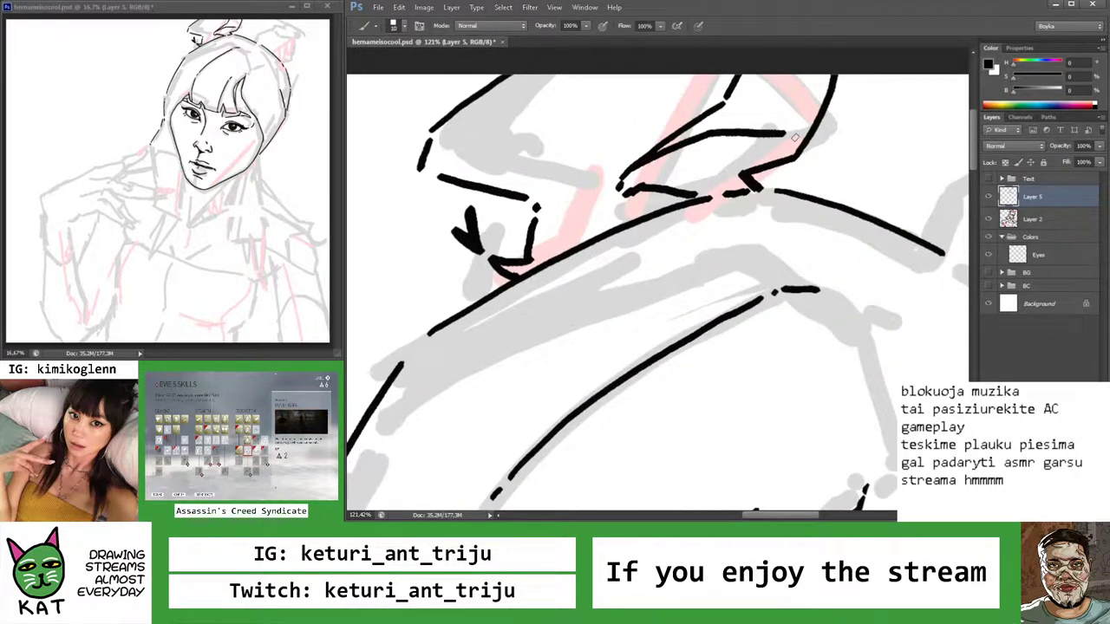
pyautogui.press('z')
pyautogui.moveTo(795, 137)
pyautogui.mouseDown()
pyautogui.moveTo(701, 114)
pyautogui.moveTo(763, 118)
pyautogui.mouseUp()
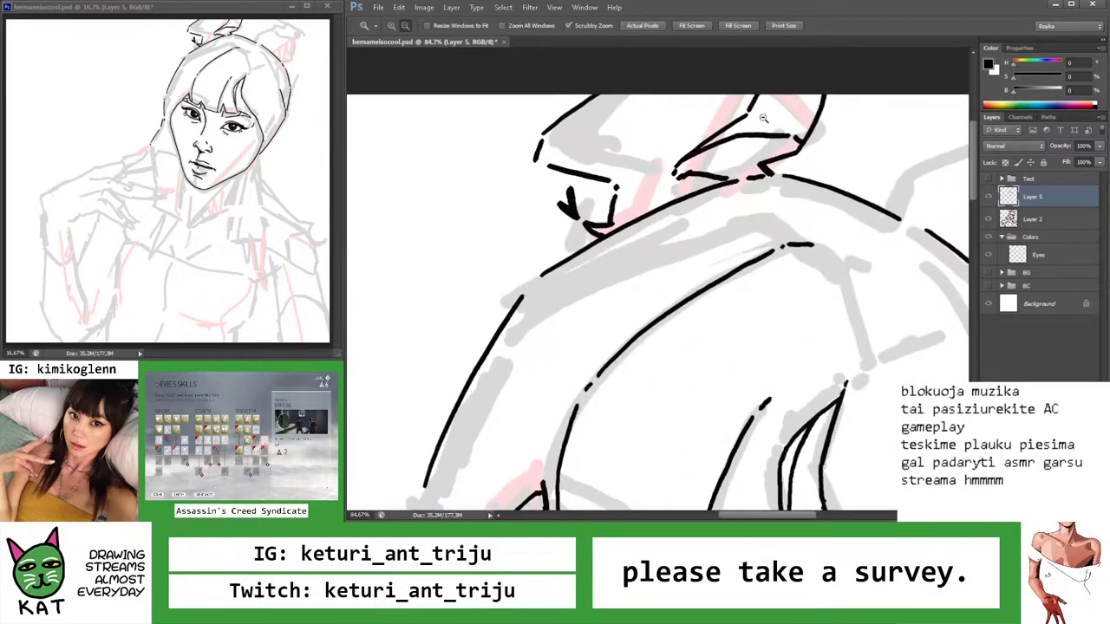
# Redraw the left-hand bun's outer contour as one continuous line, closing the gaps at its corners
pyautogui.press('b')
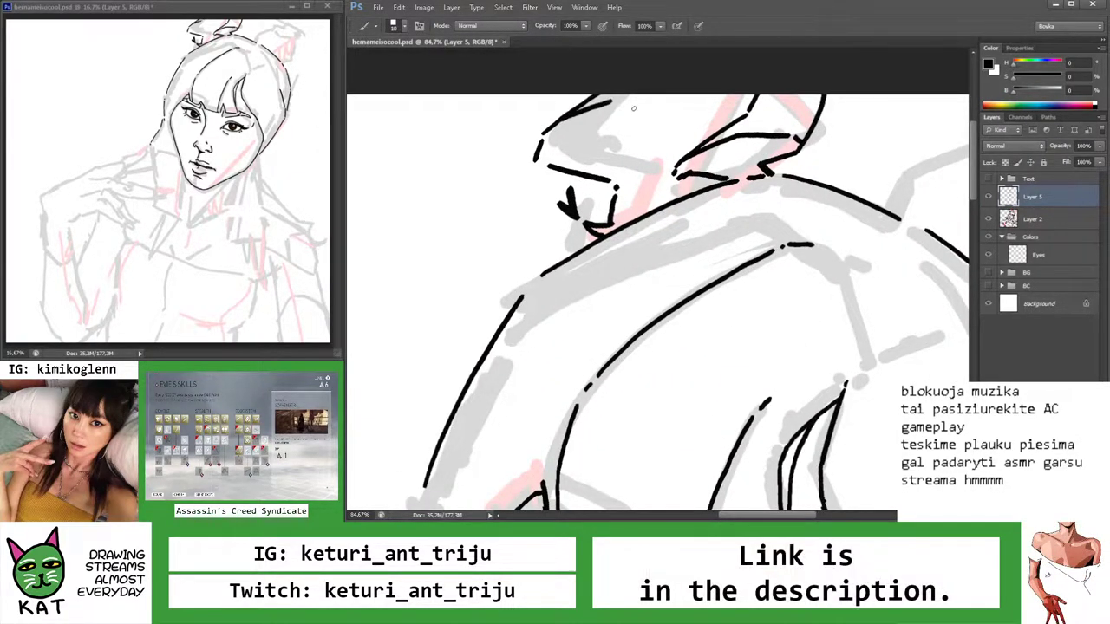
pyautogui.moveTo(725, 124); pyautogui.dragTo(738, 174)
pyautogui.click(664, 173)
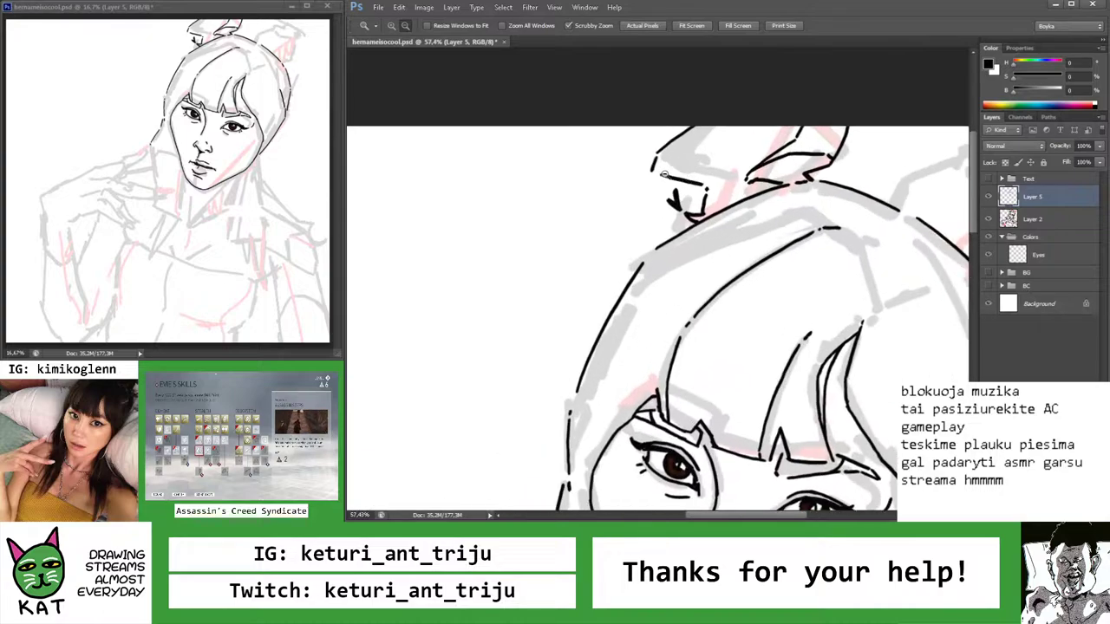
pyautogui.click(657, 177)
pyautogui.moveTo(663, 179)
pyautogui.mouseDown()
pyautogui.moveTo(607, 178)
pyautogui.moveTo(742, 183)
pyautogui.moveTo(719, 162)
pyautogui.moveTo(659, 156)
pyautogui.mouseUp()
pyautogui.moveTo(701, 193); pyautogui.dragTo(604, 188)
pyautogui.moveTo(686, 149); pyautogui.dragTo(778, 163)
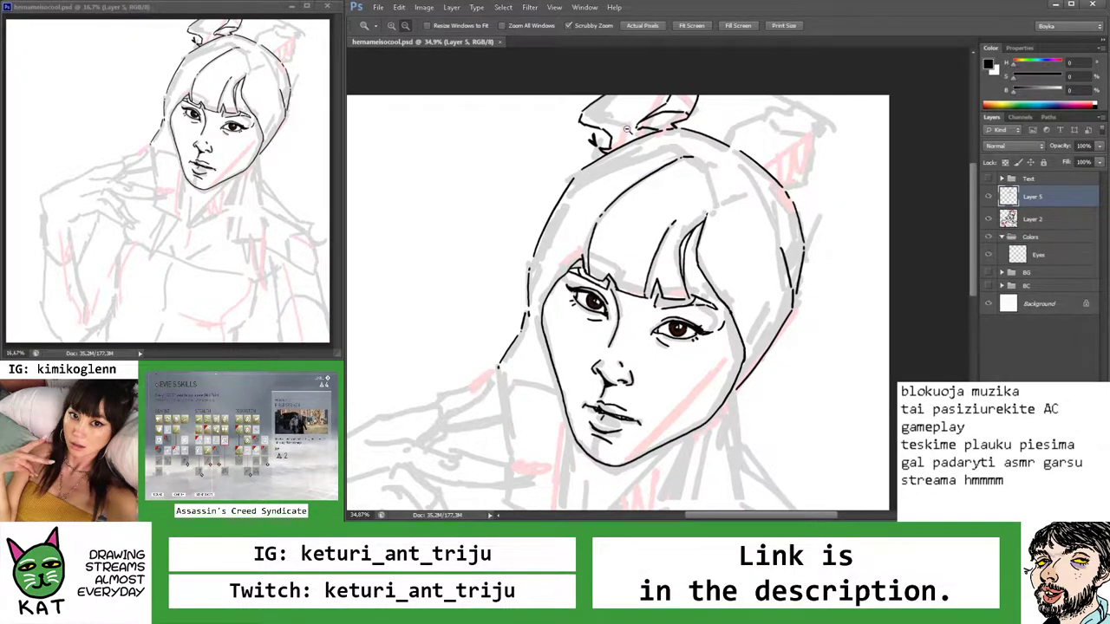
pyautogui.moveTo(626, 128); pyautogui.dragTo(640, 128)
# Lasso the outer part of the left-hand bun, shift it slightly inward along the crown, and check the junction
pyautogui.press('l')
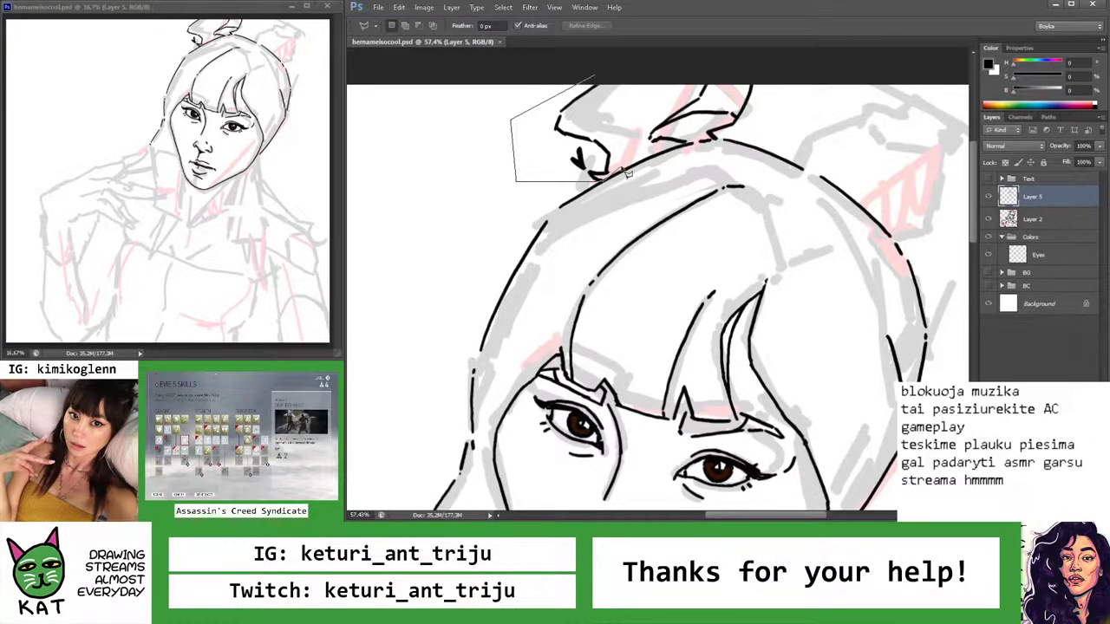
pyautogui.press('v')
pyautogui.moveTo(636, 146)
pyautogui.mouseDown()
pyautogui.moveTo(648, 141)
pyautogui.moveTo(566, 147)
pyautogui.moveTo(628, 179)
pyautogui.mouseUp()
pyautogui.press('z')
pyautogui.press('b')
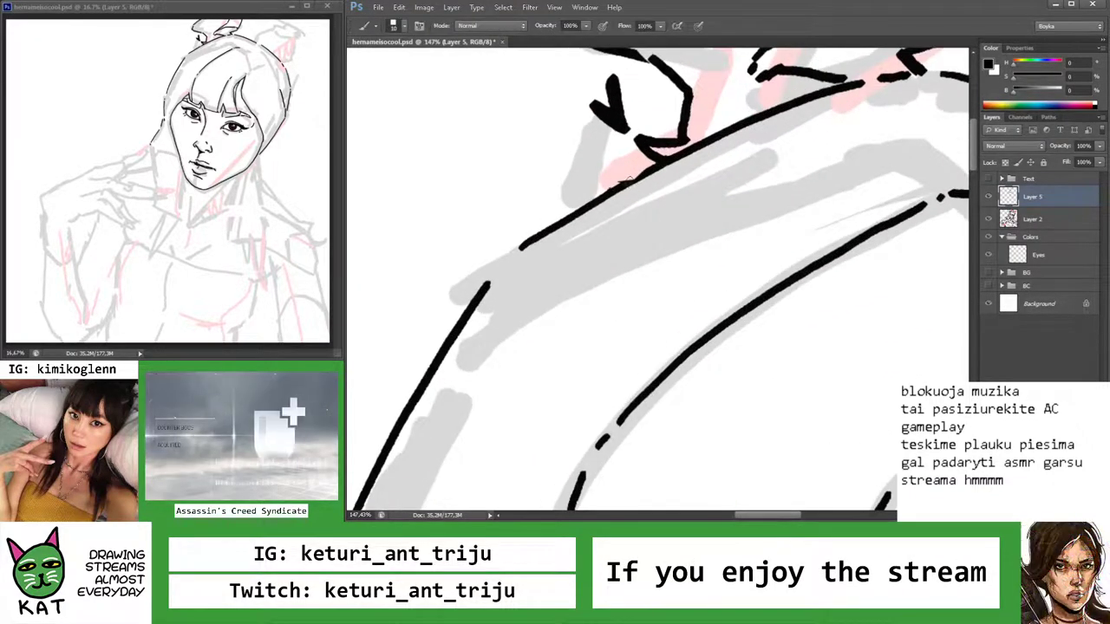
pyautogui.press('e')
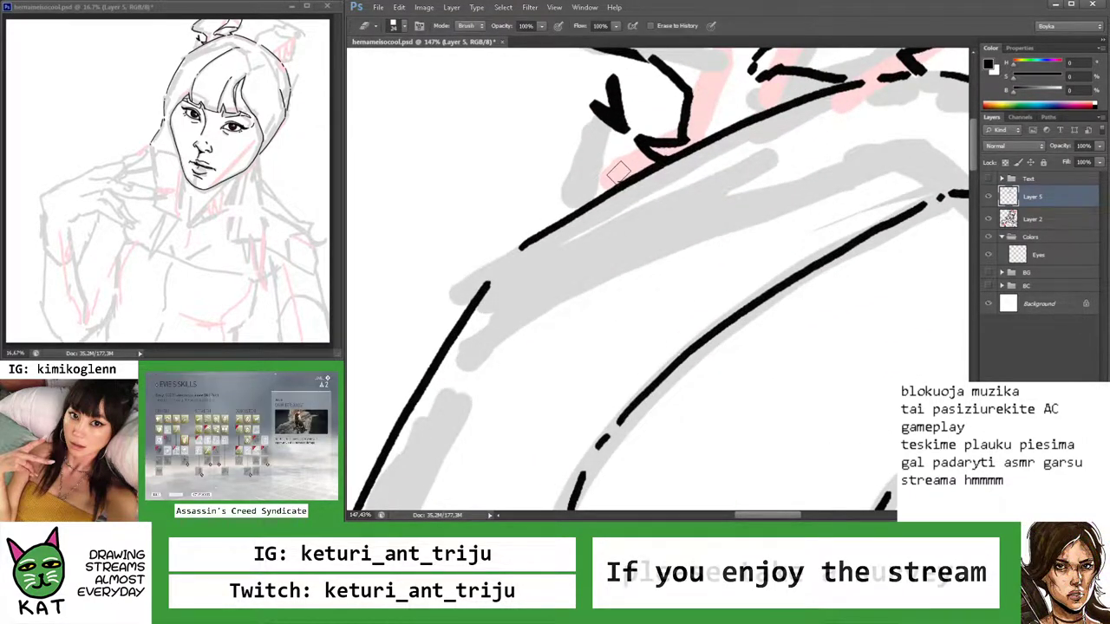
pyautogui.press('z')
pyautogui.moveTo(619, 171); pyautogui.dragTo(503, 175)
pyautogui.moveTo(701, 160); pyautogui.dragTo(759, 118)
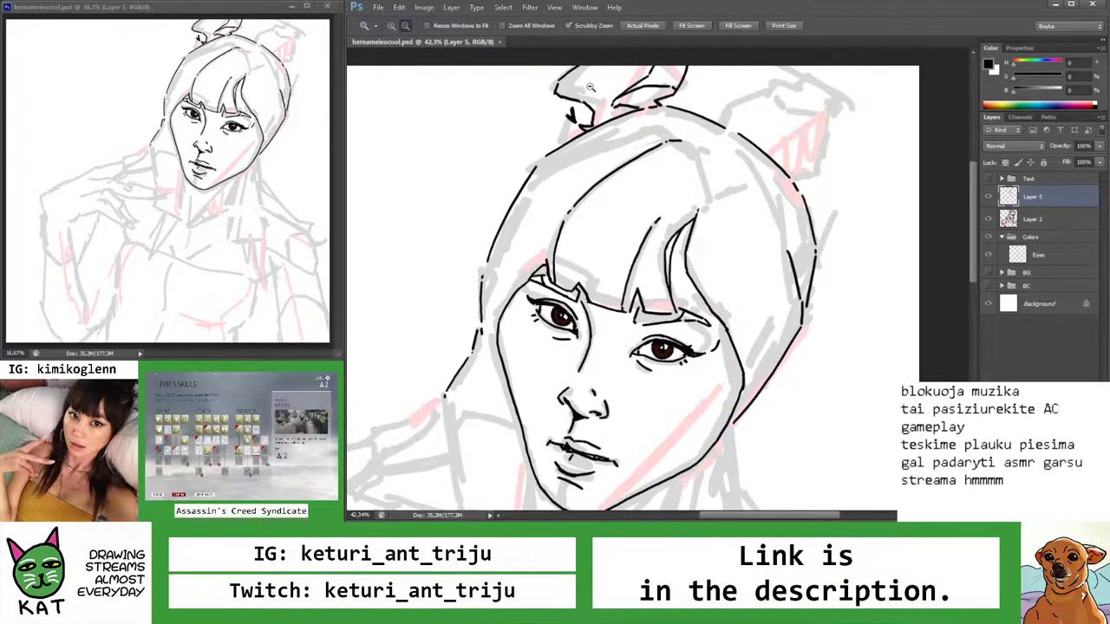
# Try inking inner strand lines inside the outer part of the left-hand bun
pyautogui.moveTo(590, 87)
pyautogui.mouseDown()
pyautogui.moveTo(607, 88)
pyautogui.moveTo(572, 97)
pyautogui.moveTo(585, 107)
pyautogui.moveTo(528, 114)
pyautogui.moveTo(559, 121)
pyautogui.mouseUp()
pyautogui.moveTo(702, 115)
pyautogui.mouseDown()
pyautogui.moveTo(640, 156)
pyautogui.moveTo(773, 199)
pyautogui.mouseUp()
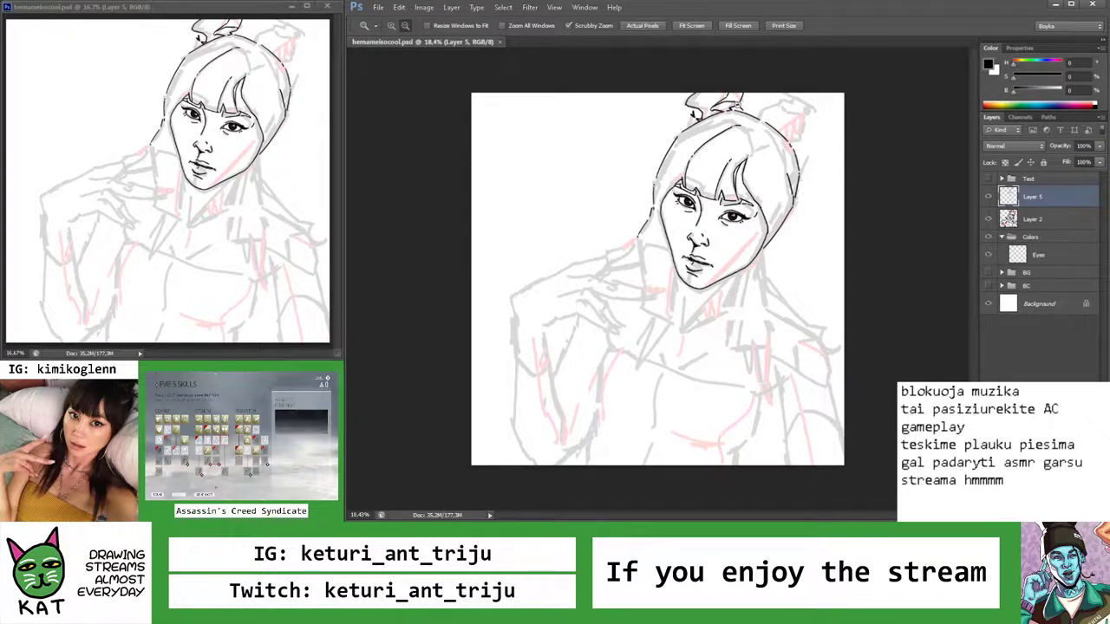
pyautogui.moveTo(742, 102); pyautogui.dragTo(763, 106)
pyautogui.press('b')
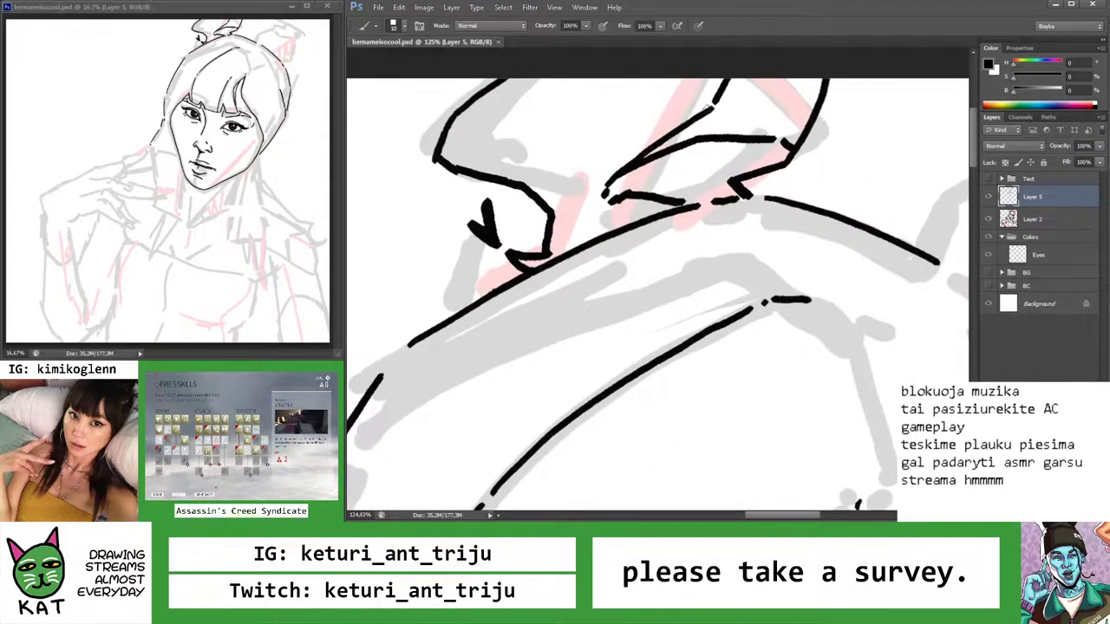
pyautogui.press('z')
pyautogui.moveTo(641, 110)
pyautogui.mouseDown()
pyautogui.moveTo(609, 110)
pyautogui.moveTo(718, 105)
pyautogui.moveTo(584, 148)
pyautogui.moveTo(640, 155)
pyautogui.moveTo(655, 101)
pyautogui.moveTo(694, 131)
pyautogui.mouseUp()
pyautogui.press('b')
pyautogui.press('z')
pyautogui.press('b')
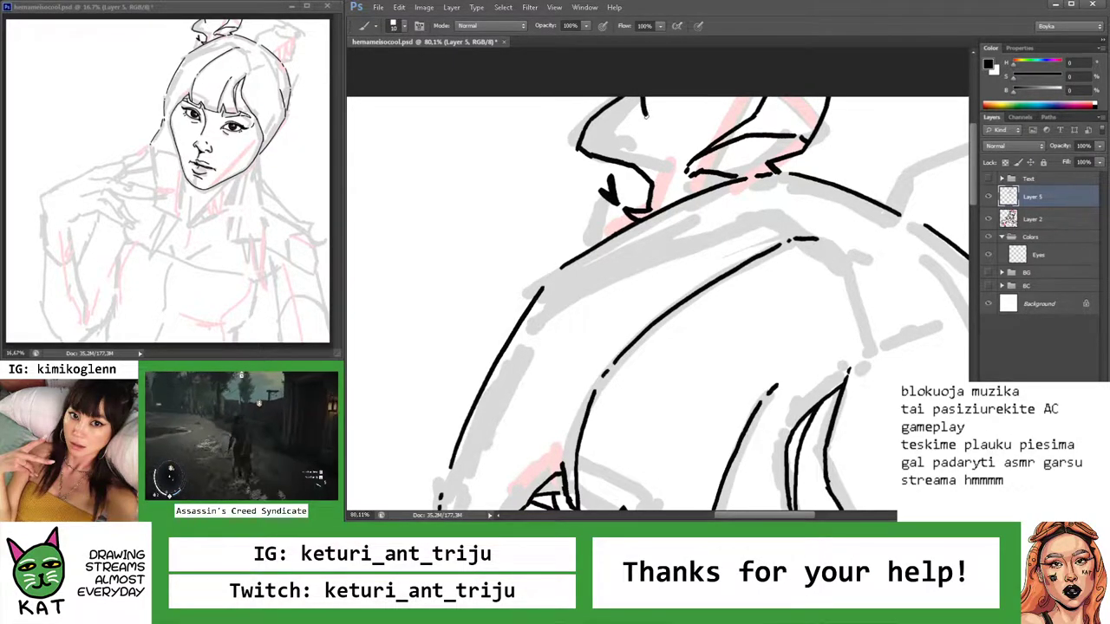
pyautogui.press('z')
pyautogui.moveTo(675, 136)
pyautogui.mouseDown()
pyautogui.moveTo(595, 124)
pyautogui.moveTo(743, 174)
pyautogui.moveTo(685, 148)
pyautogui.moveTo(730, 171)
pyautogui.moveTo(569, 207)
pyautogui.mouseUp()
pyautogui.press('r')
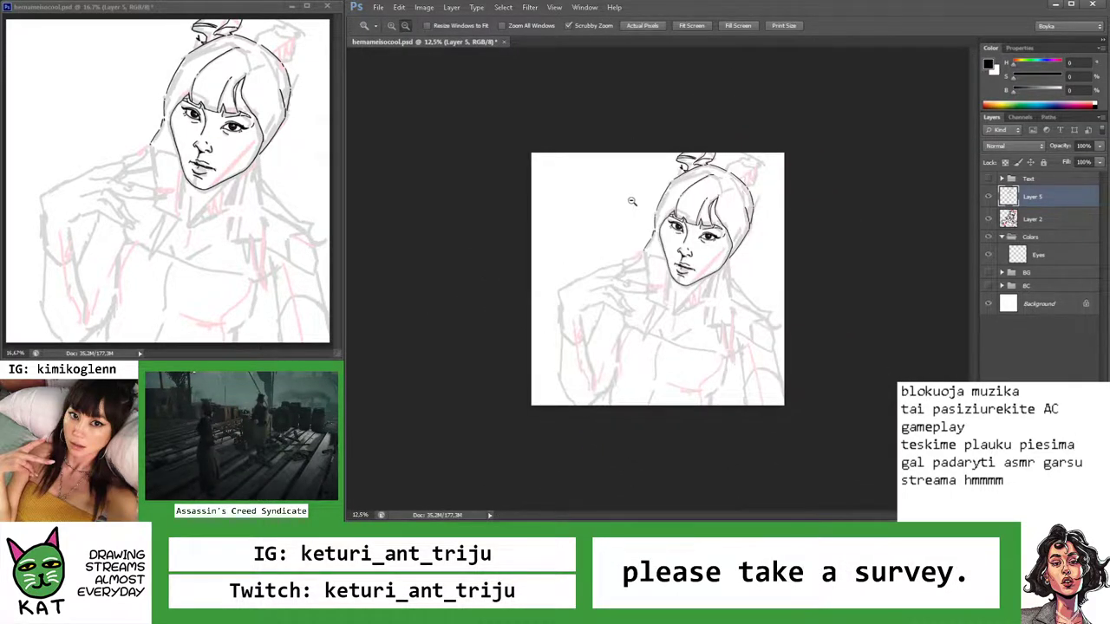
# Ink a curved strand inside the left-hand bun from its outer corner inward above the lower contour
pyautogui.moveTo(698, 147); pyautogui.dragTo(780, 150)
pyautogui.press('b')
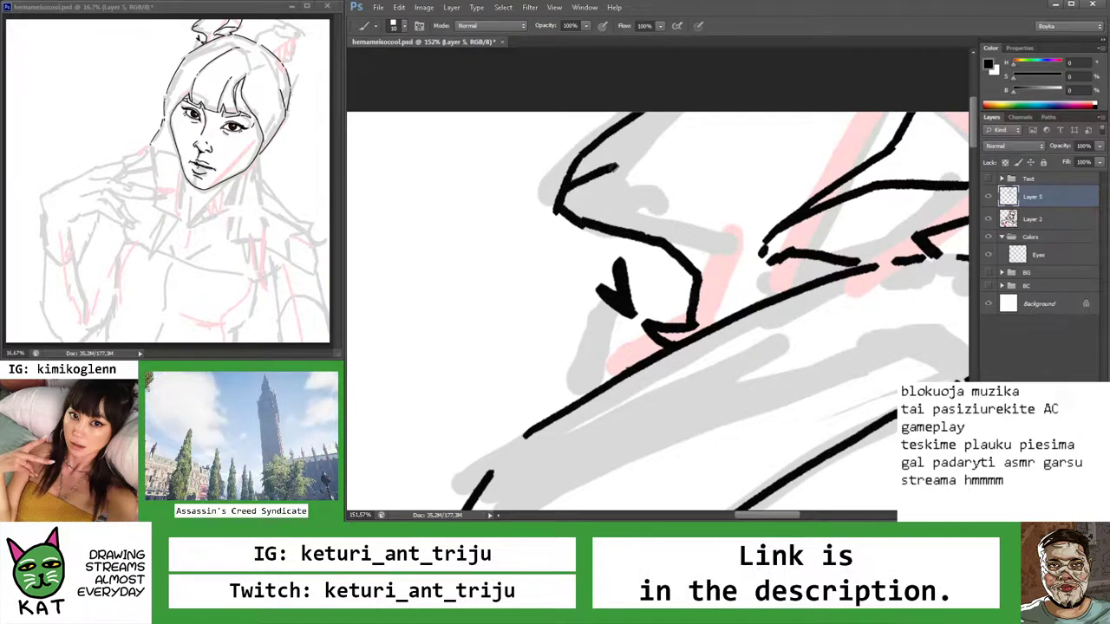
pyautogui.moveTo(581, 184); pyautogui.dragTo(716, 232)
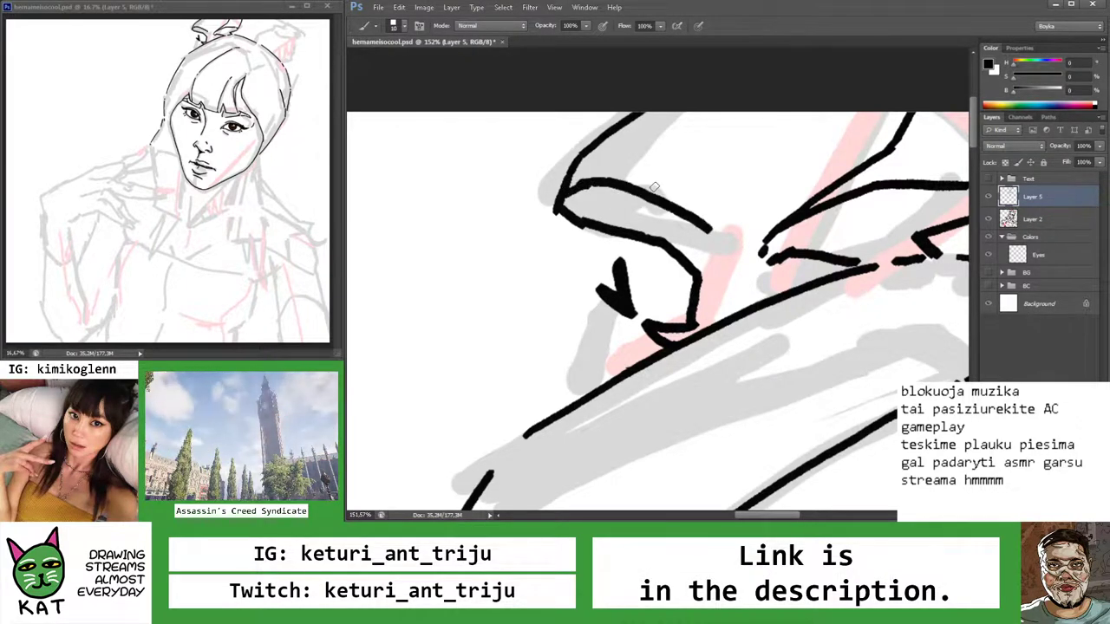
pyautogui.moveTo(594, 158)
pyautogui.mouseDown()
pyautogui.moveTo(719, 213)
pyautogui.moveTo(641, 184)
pyautogui.moveTo(688, 180)
pyautogui.mouseUp()
pyautogui.press('z')
pyautogui.press('b')
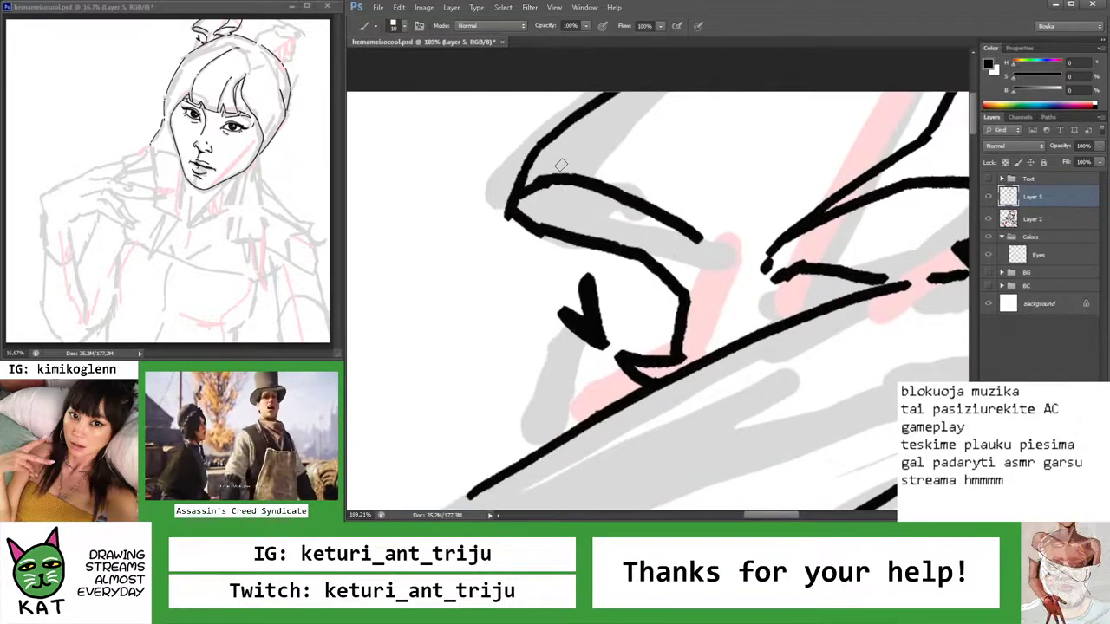
# Ink a second curved strand in the outer part of the left-hand bun, just above the existing strand
pyautogui.moveTo(523, 161)
pyautogui.mouseDown()
pyautogui.moveTo(592, 140)
pyautogui.moveTo(737, 218)
pyautogui.moveTo(616, 192)
pyautogui.mouseUp()
pyautogui.hotkey('ctrl', 'z')
pyautogui.hotkey('ctrl', 'z')
pyautogui.press('z')
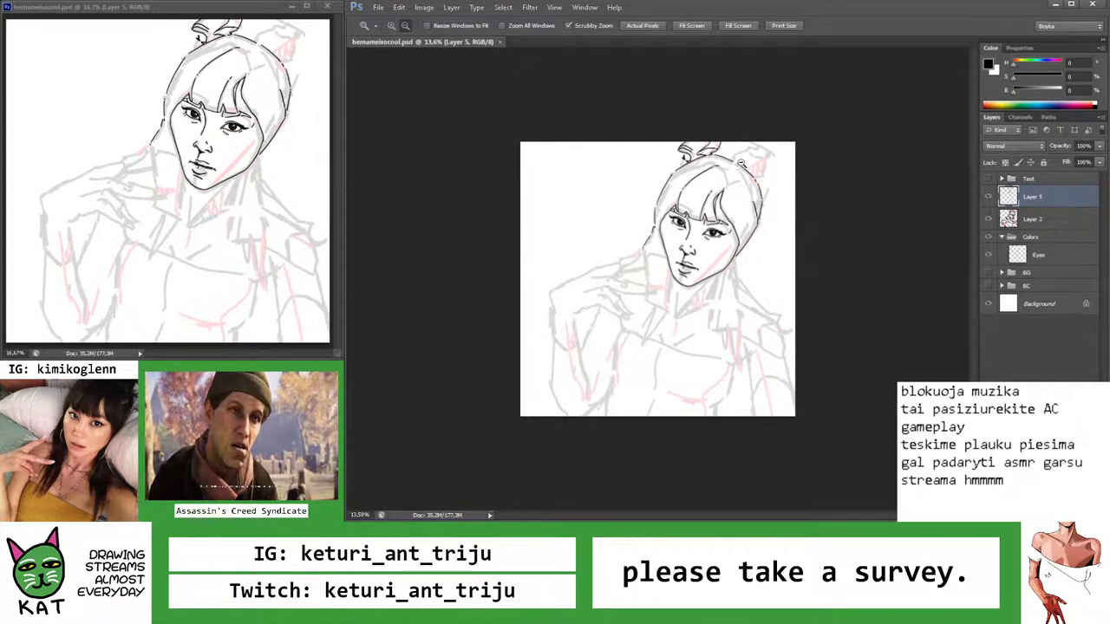
pyautogui.moveTo(718, 148); pyautogui.dragTo(725, 145)
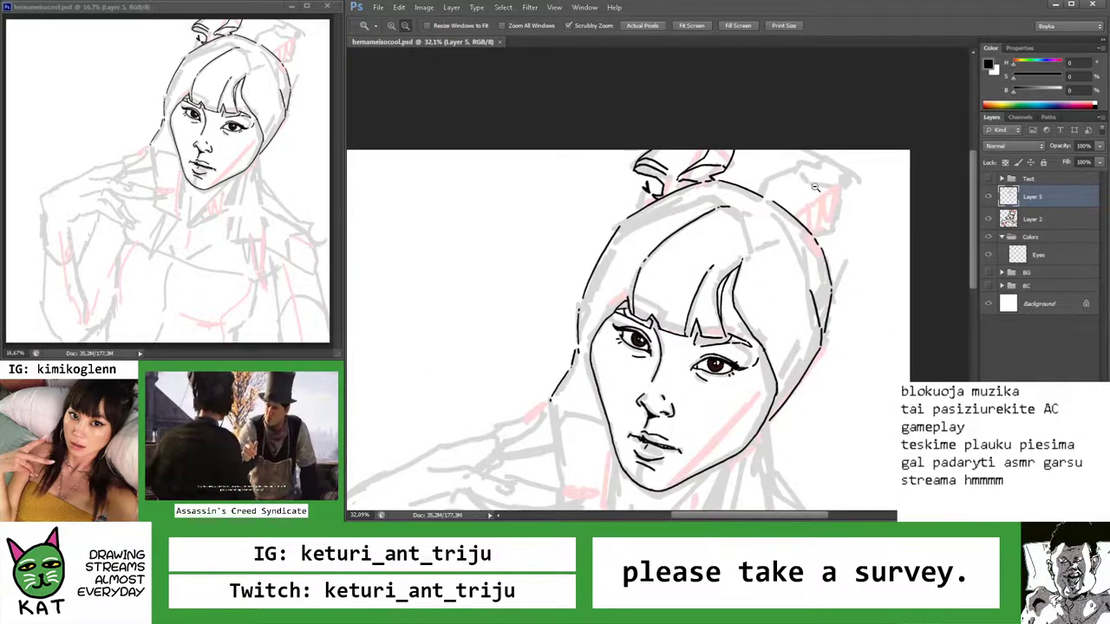
pyautogui.moveTo(815, 187); pyautogui.dragTo(718, 247)
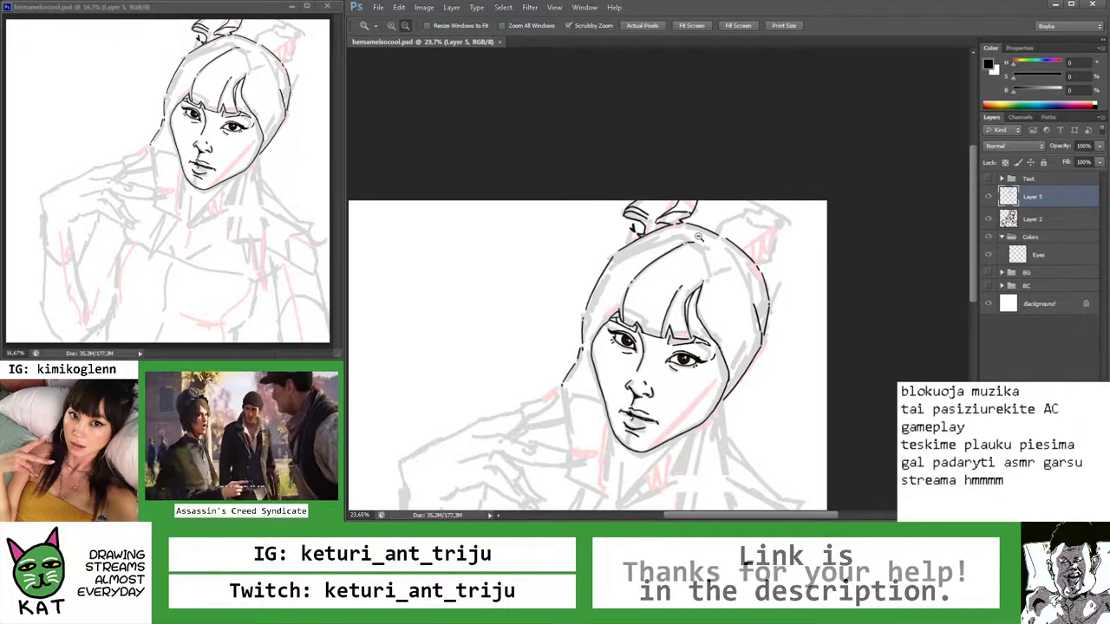
# Extend the crown outline beneath the left-hand bun to narrow the gap between its outer and inner parts
pyautogui.moveTo(696, 225); pyautogui.dragTo(626, 238)
pyautogui.press('e')
pyautogui.press('b')
pyautogui.moveTo(685, 219)
pyautogui.mouseDown()
pyautogui.moveTo(707, 223)
pyautogui.moveTo(609, 251)
pyautogui.mouseUp()
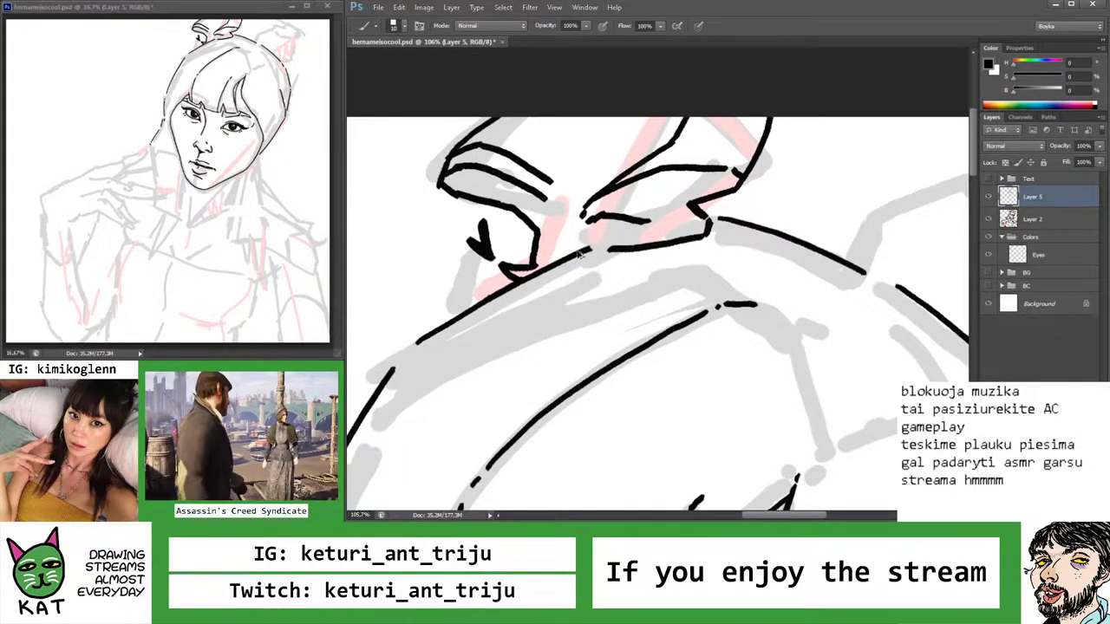
pyautogui.press('z')
pyautogui.moveTo(579, 254); pyautogui.dragTo(574, 241)
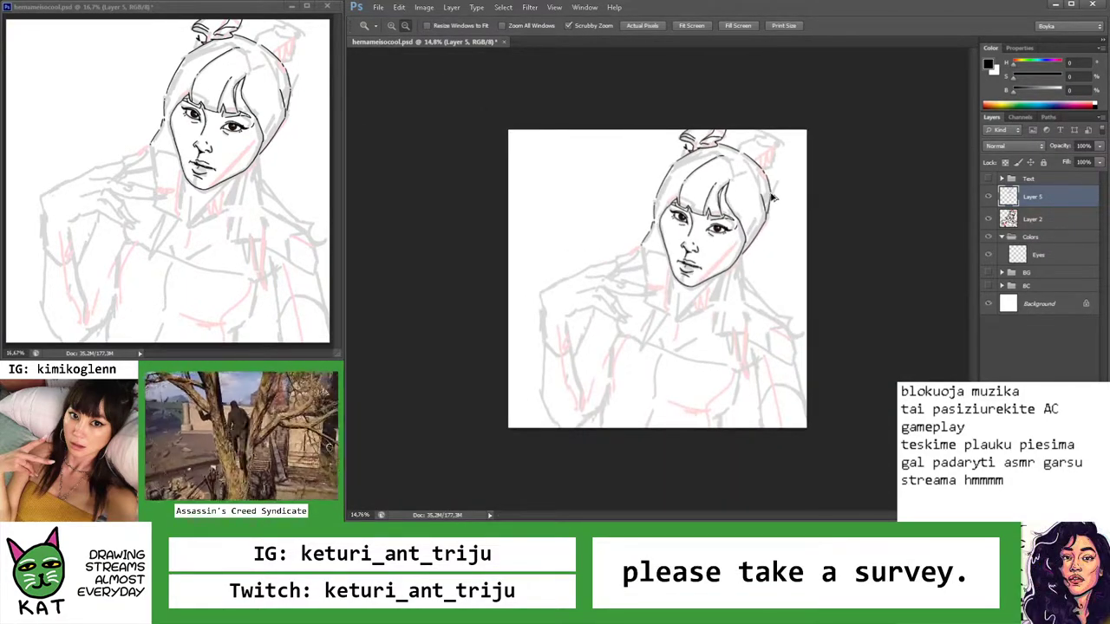
pyautogui.moveTo(787, 180)
pyautogui.mouseDown()
pyautogui.moveTo(824, 174)
pyautogui.moveTo(718, 147)
pyautogui.moveTo(685, 148)
pyautogui.moveTo(720, 156)
pyautogui.moveTo(694, 162)
pyautogui.moveTo(624, 165)
pyautogui.mouseUp()
pyautogui.press('b')
# Try inking the start of the right-hand bun's outline, rising from the crown line along the sketch
pyautogui.press('z')
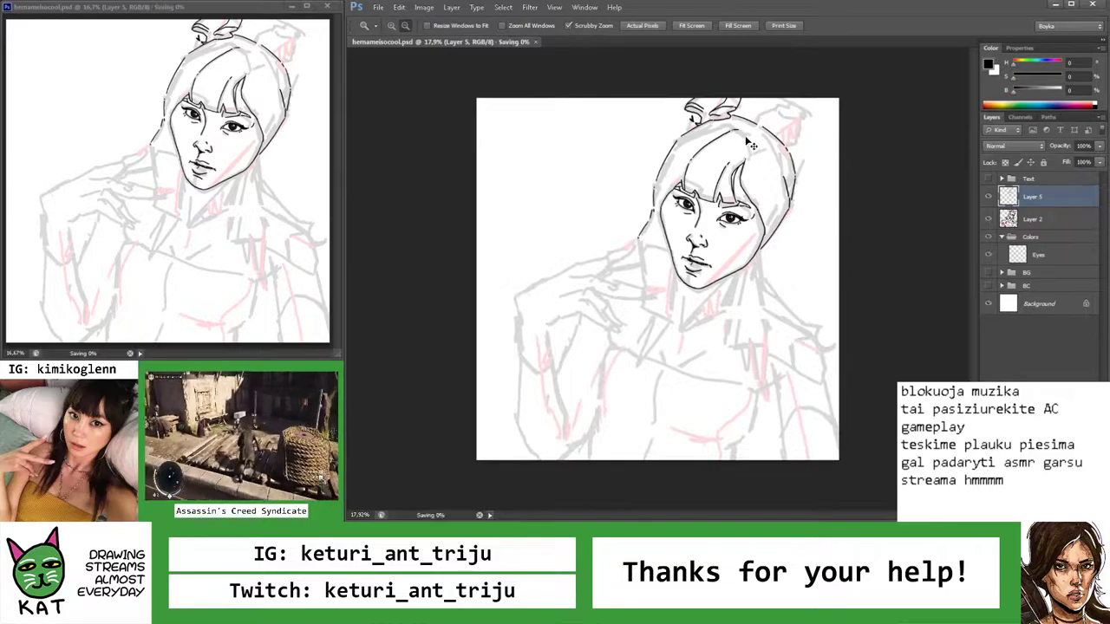
pyautogui.moveTo(703, 161)
pyautogui.mouseDown()
pyautogui.moveTo(803, 106)
pyautogui.moveTo(806, 180)
pyautogui.moveTo(785, 190)
pyautogui.moveTo(654, 174)
pyautogui.mouseUp()
pyautogui.press('b')
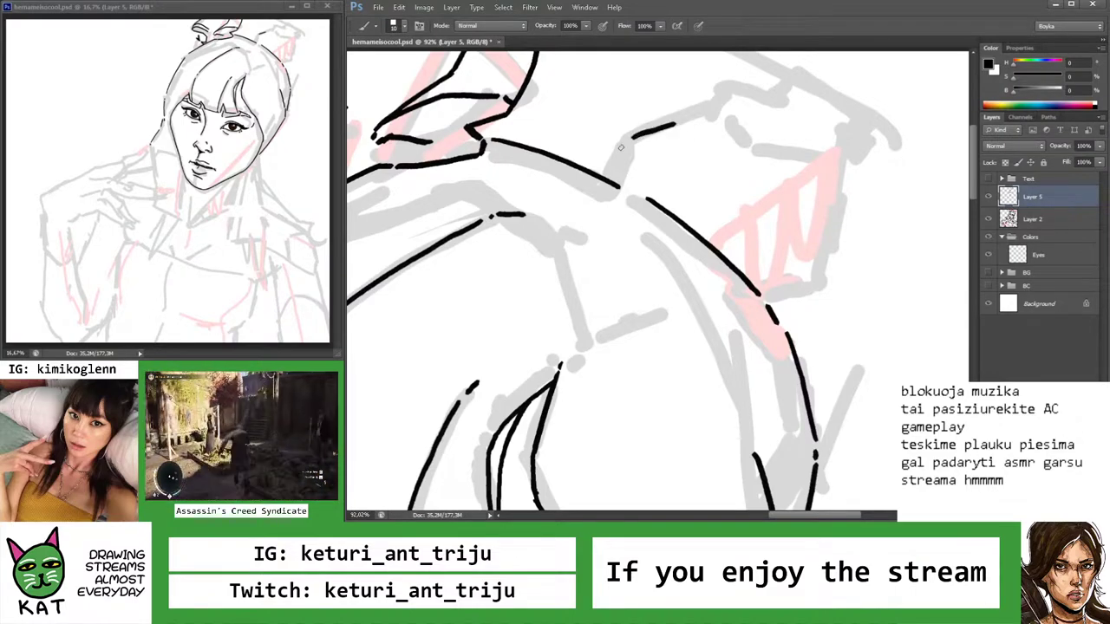
pyautogui.moveTo(629, 143); pyautogui.dragTo(615, 184)
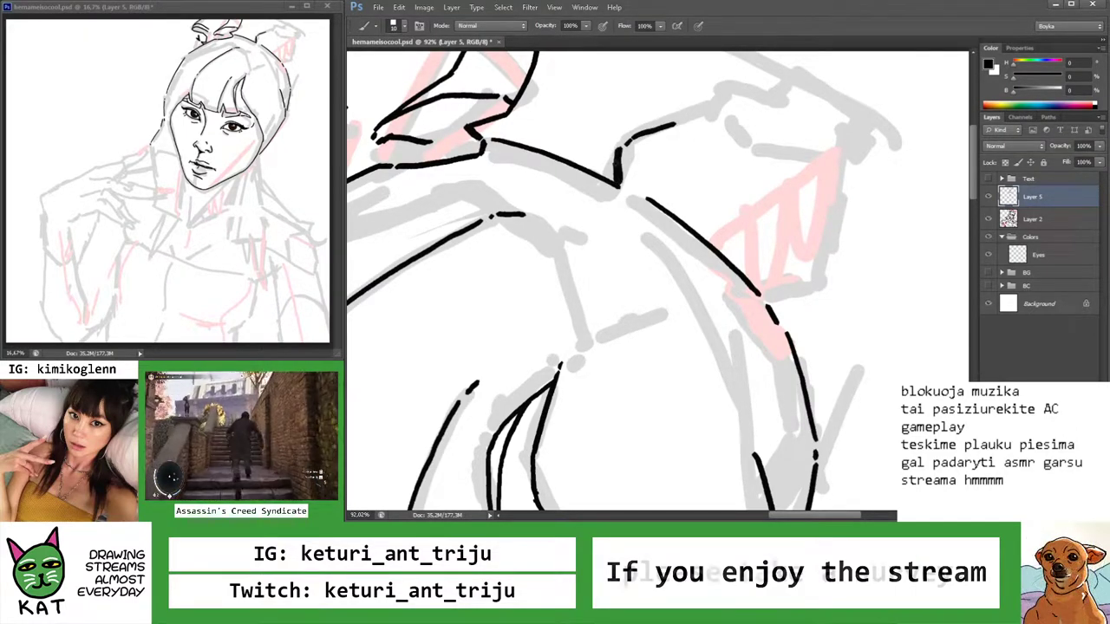
pyautogui.press('z')
pyautogui.hotkey('ctrl', '0')
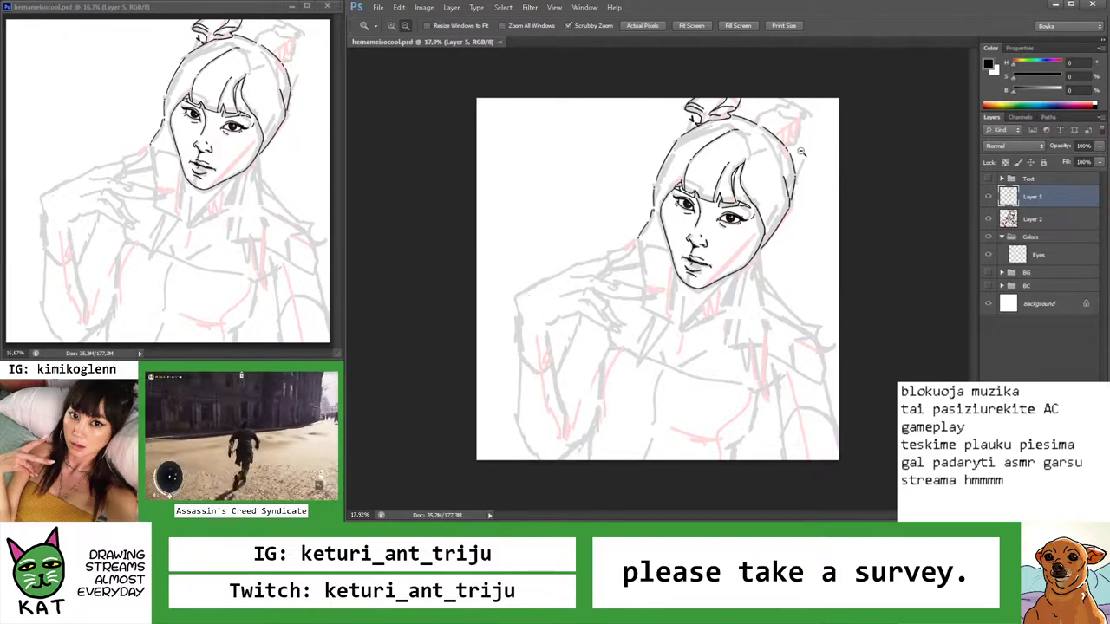
# Join the crown line to the inner corner of the left-hand bun, closing the small gap
pyautogui.moveTo(717, 126)
pyautogui.mouseDown()
pyautogui.moveTo(763, 127)
pyautogui.moveTo(754, 130)
pyautogui.mouseUp()
pyautogui.press('b')
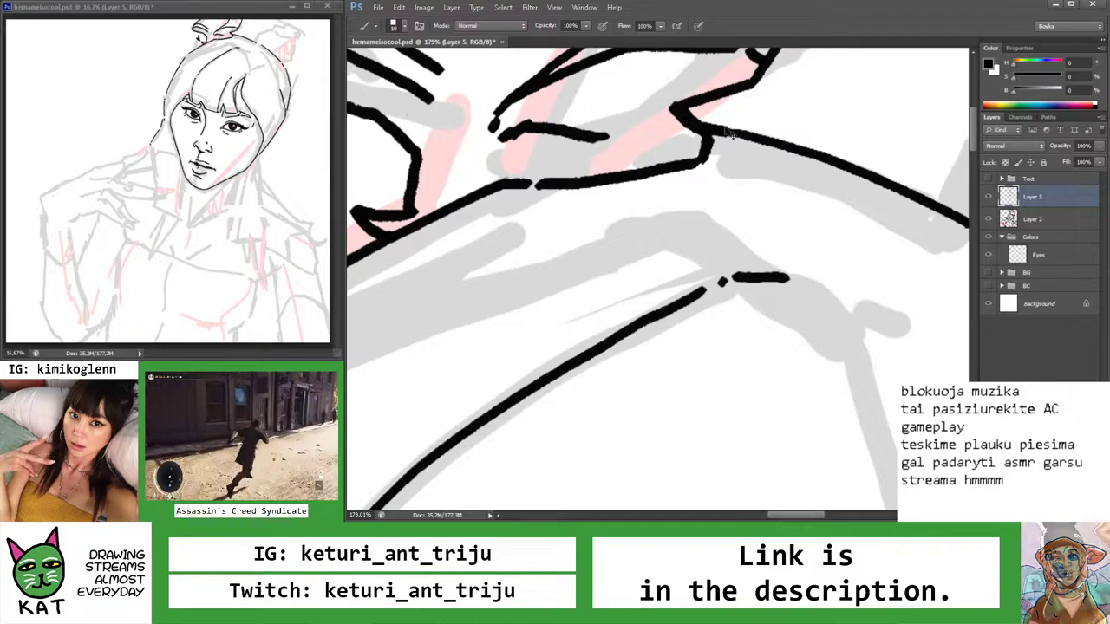
pyautogui.press('z')
pyautogui.moveTo(718, 125); pyautogui.dragTo(624, 118)
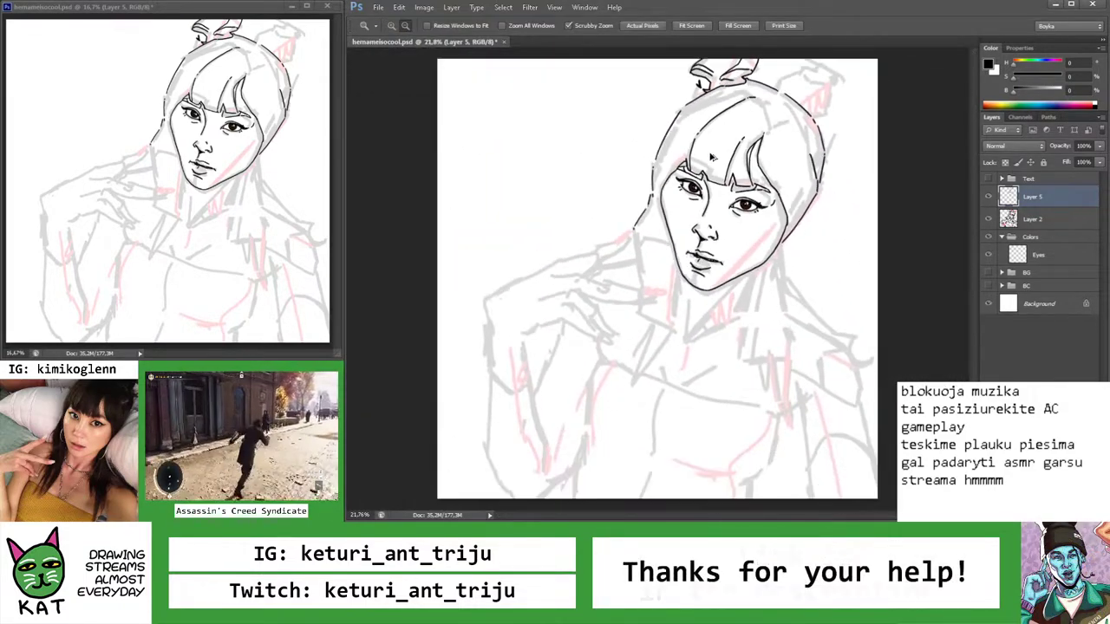
pyautogui.moveTo(781, 127); pyautogui.dragTo(763, 160)
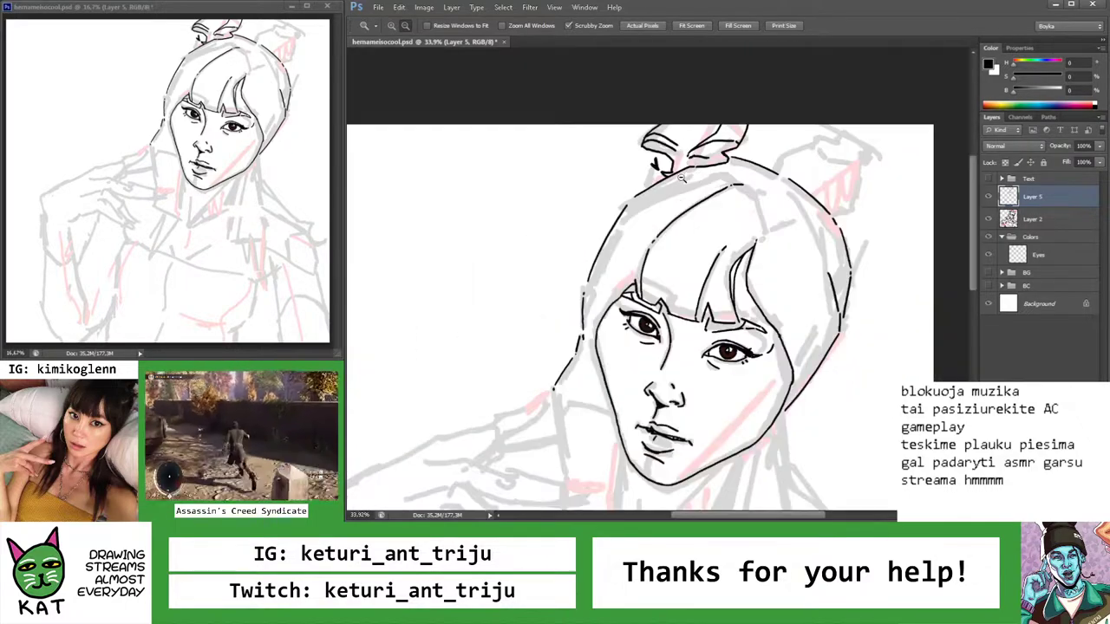
pyautogui.press('r')
pyautogui.moveTo(624, 178)
pyautogui.mouseDown()
pyautogui.moveTo(650, 174)
pyautogui.moveTo(660, 204)
pyautogui.moveTo(719, 198)
pyautogui.moveTo(694, 198)
pyautogui.mouseUp()
pyautogui.press('b')
pyautogui.press('z')
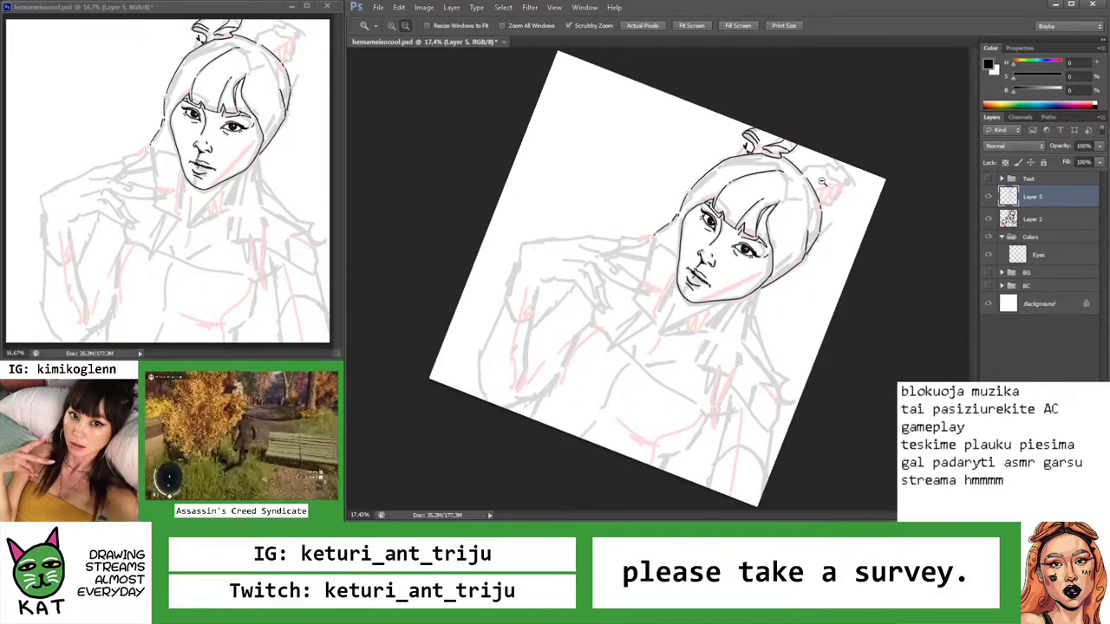
pyautogui.press('Escape')
# Ink a short line where the side hair strands meet beside the face, connecting them to the lower hair outline
pyautogui.moveTo(802, 169); pyautogui.dragTo(792, 144)
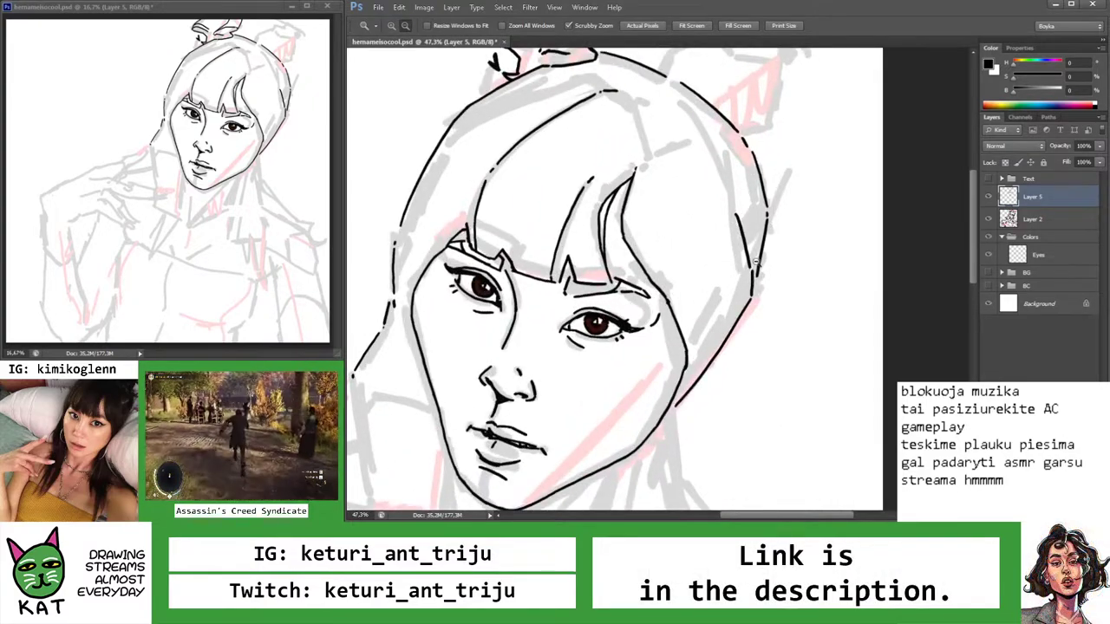
pyautogui.moveTo(758, 262); pyautogui.dragTo(755, 284)
pyautogui.press('b')
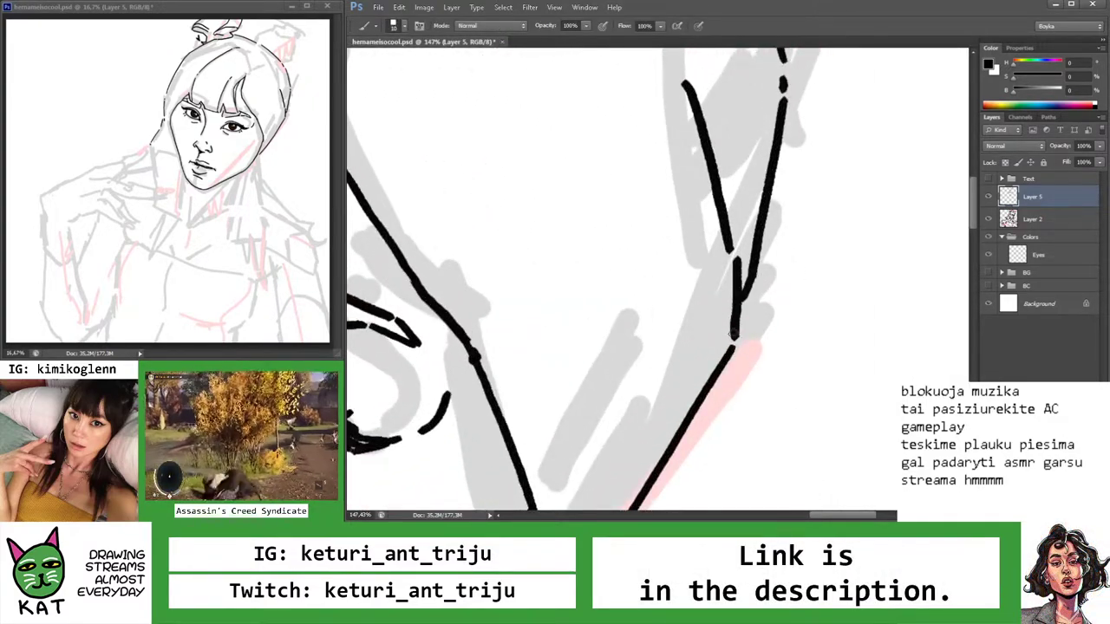
pyautogui.press('z')
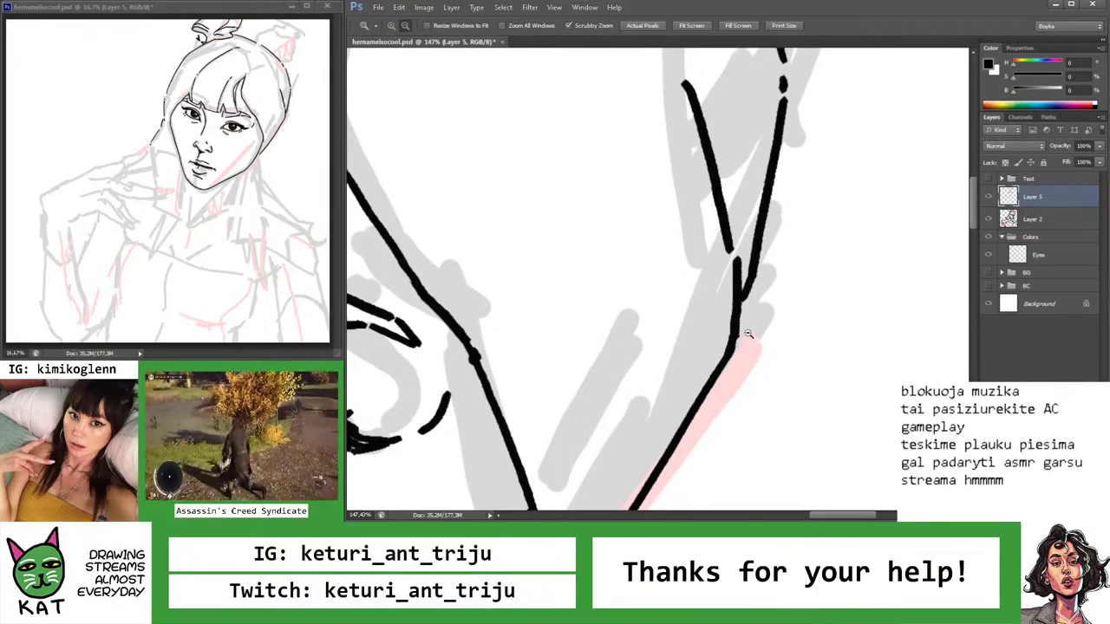
pyautogui.moveTo(733, 340); pyautogui.dragTo(702, 335)
pyautogui.moveTo(740, 282)
pyautogui.mouseDown()
pyautogui.moveTo(774, 160)
pyautogui.moveTo(720, 197)
pyautogui.mouseUp()
pyautogui.press('b')
pyautogui.press('z')
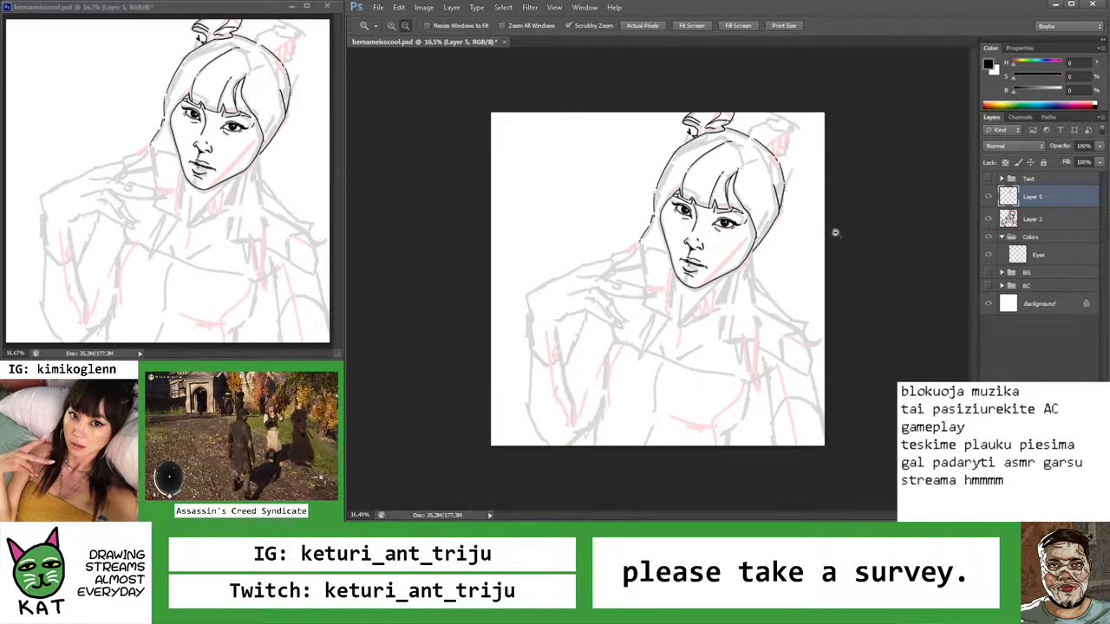
# Lasso the inner side hair strand and move it so its lower end meets the hair outline
pyautogui.moveTo(834, 233)
pyautogui.mouseDown()
pyautogui.moveTo(793, 205)
pyautogui.moveTo(807, 201)
pyautogui.mouseUp()
pyautogui.press('l')
pyautogui.click(710, 126)
pyautogui.click(667, 182)
pyautogui.click(704, 252)
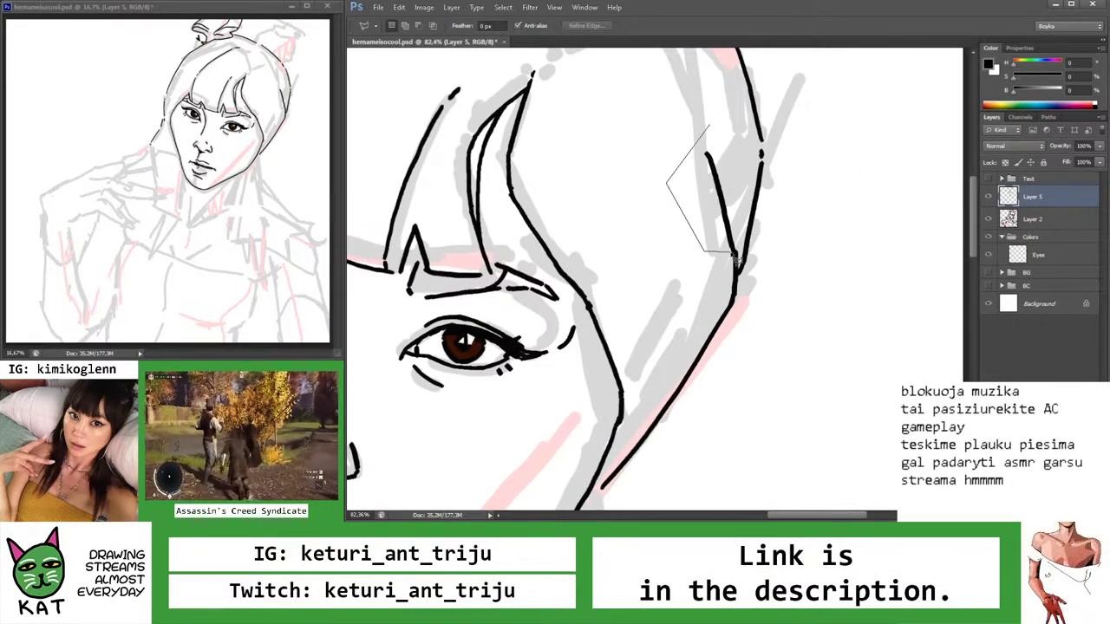
pyautogui.doubleClick(741, 221)
pyautogui.press('v')
pyautogui.scroll(2, 735, 210)
pyautogui.moveTo(736, 211)
pyautogui.mouseDown()
pyautogui.moveTo(742, 300)
pyautogui.moveTo(679, 271)
pyautogui.mouseUp()
pyautogui.press('z')
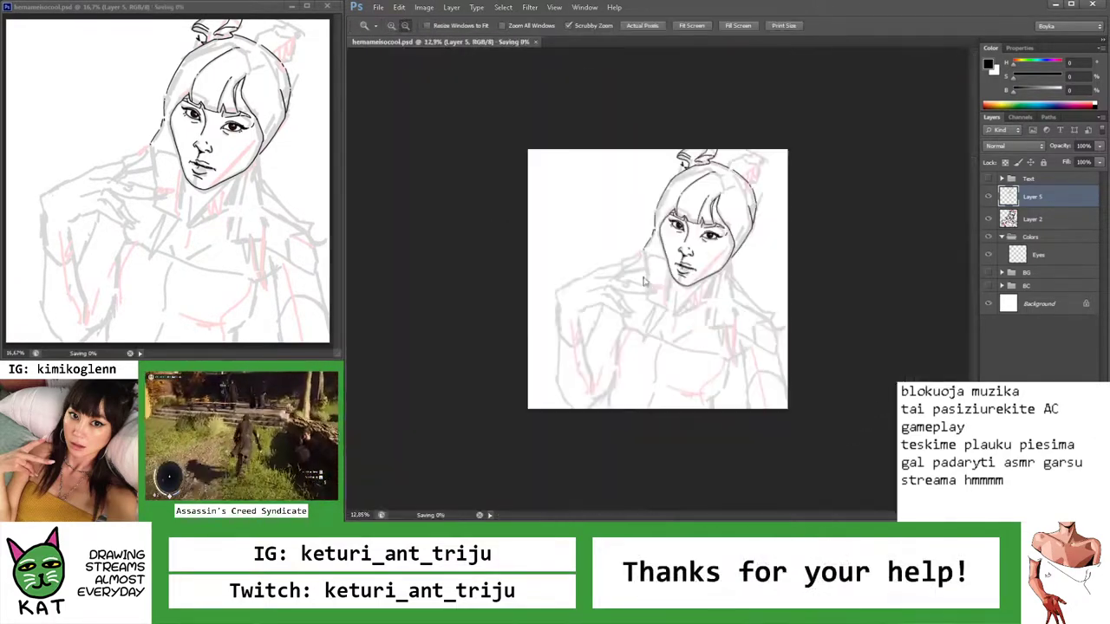
# Ink the zigzag end and upper edge of a hairpin just inside the inner side hair strand
pyautogui.moveTo(759, 223); pyautogui.dragTo(770, 232)
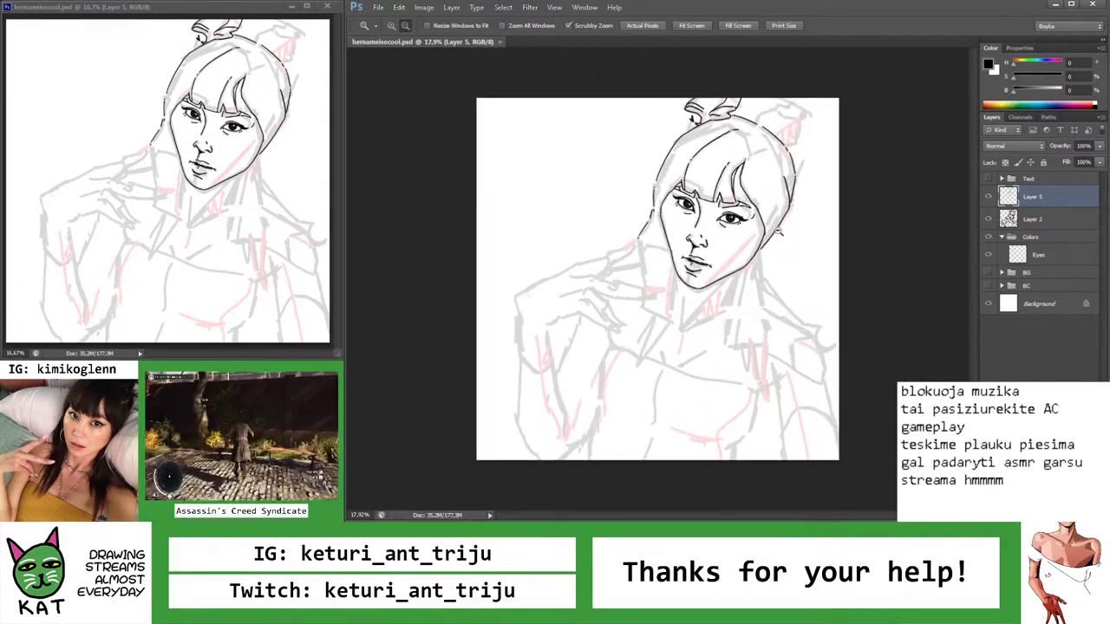
pyautogui.moveTo(806, 166); pyautogui.dragTo(840, 183)
pyautogui.press('b')
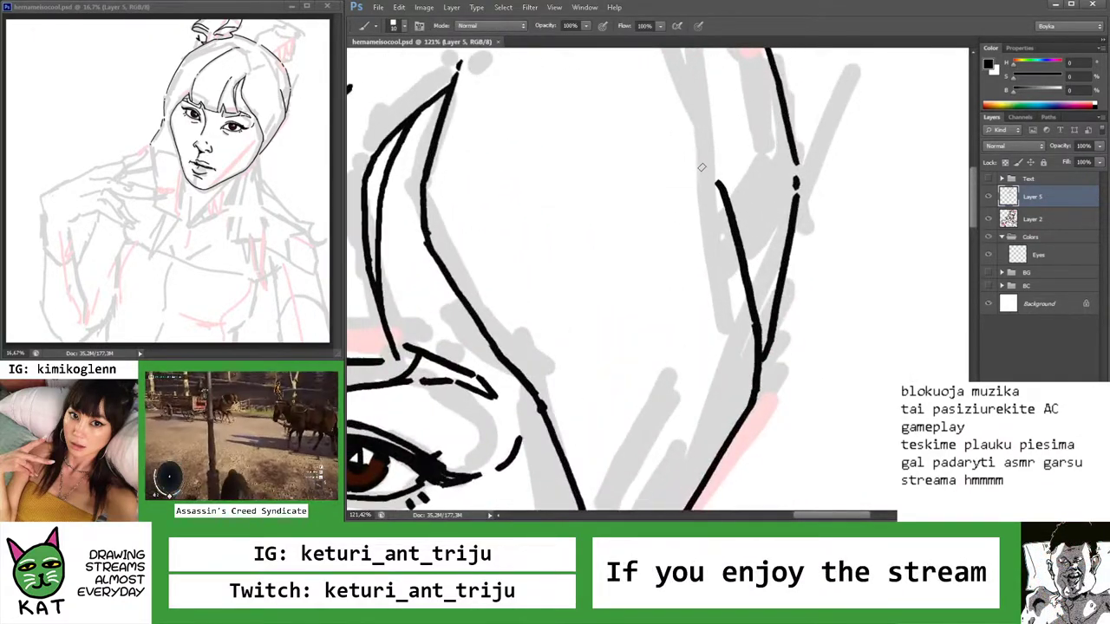
pyautogui.moveTo(685, 165)
pyautogui.mouseDown()
pyautogui.moveTo(672, 181)
pyautogui.moveTo(687, 178)
pyautogui.moveTo(594, 191)
pyautogui.mouseUp()
pyautogui.hotkey('ctrl', 'z')
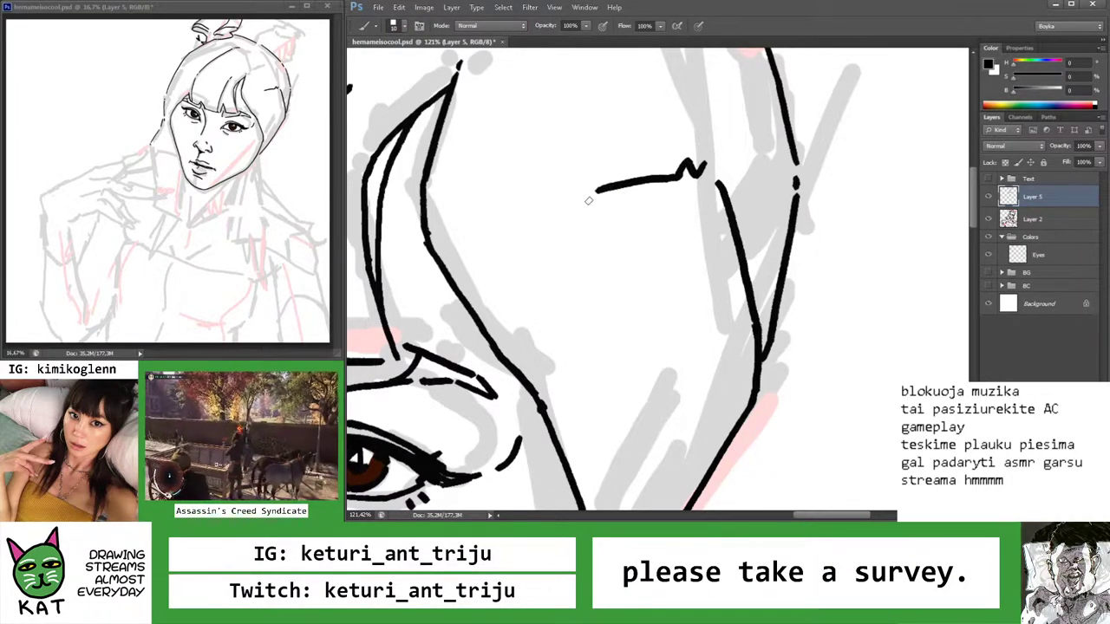
# Try inking a parallel lower edge with a zigzag kink for the hairpin, and undo it
pyautogui.moveTo(592, 206); pyautogui.dragTo(667, 206)
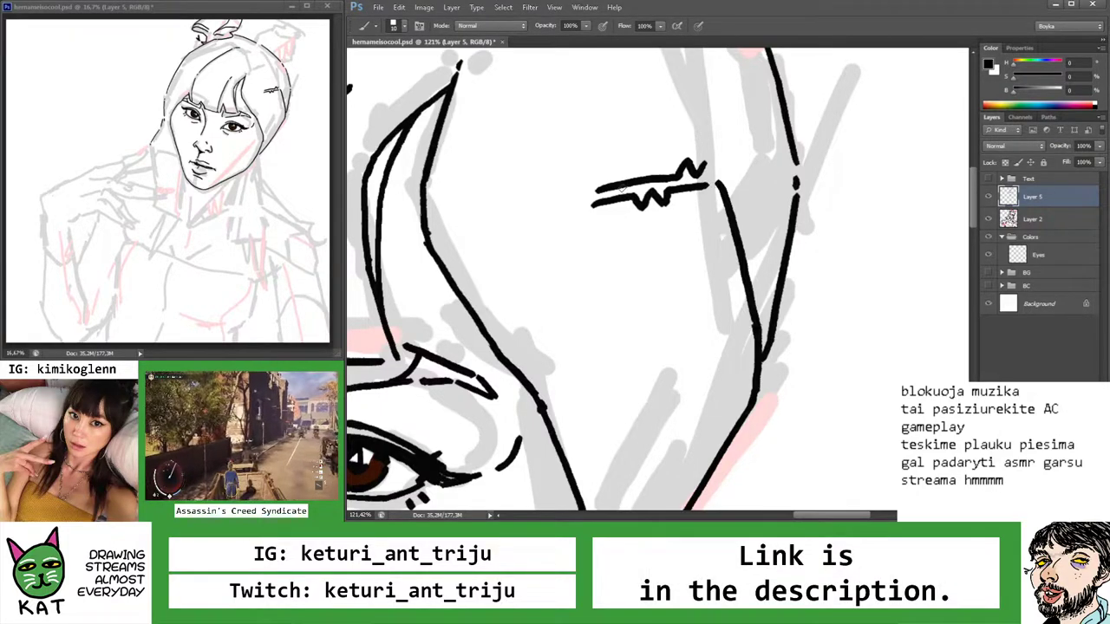
pyautogui.press('z')
pyautogui.scroll(-6, 595, 190)
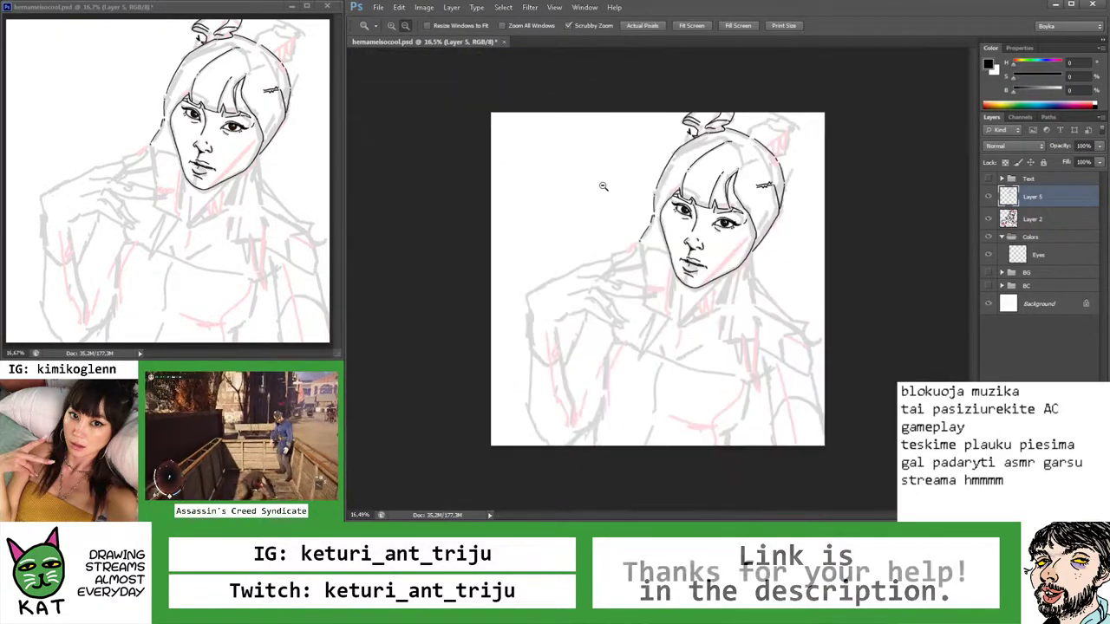
pyautogui.scroll(6, 799, 183)
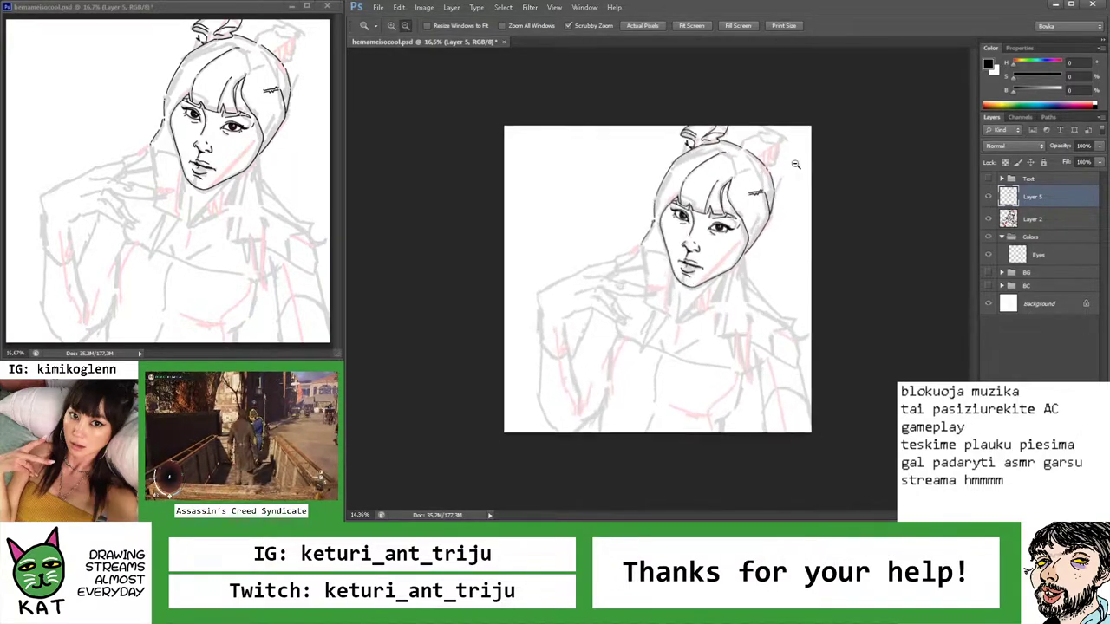
pyautogui.press('l')
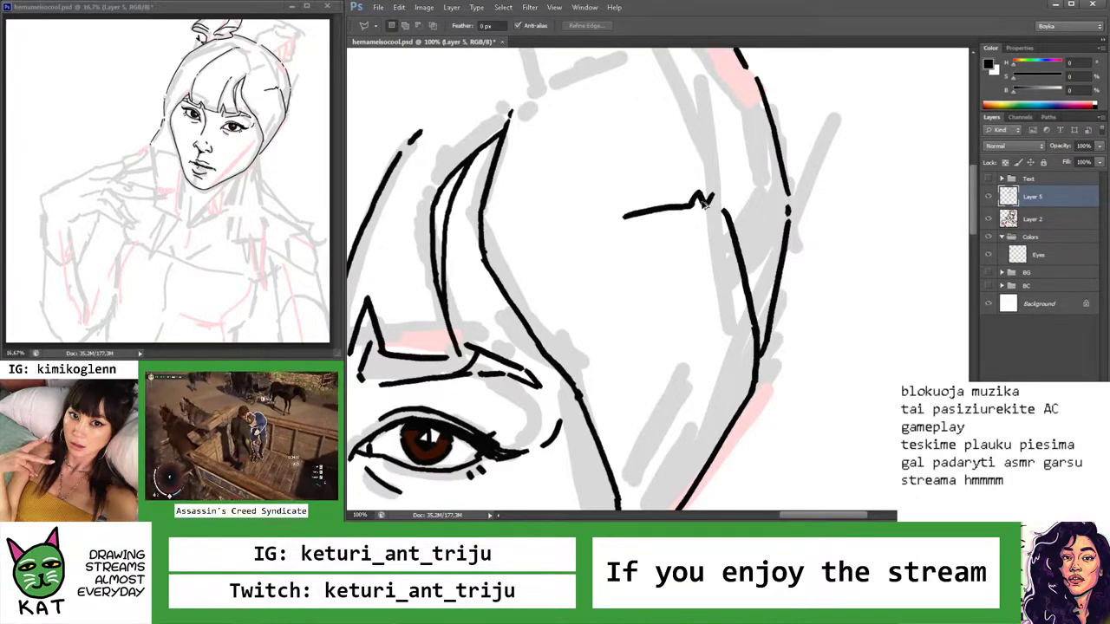
pyautogui.hotkey('ctrl', 'z')
# Redraw the hairpin's upper edge as a slope from the zigzag into a horizontal line, capped with a short vertical stroke
pyautogui.press('b')
pyautogui.scroll(3, 707, 202)
pyautogui.moveTo(695, 203); pyautogui.dragTo(659, 219)
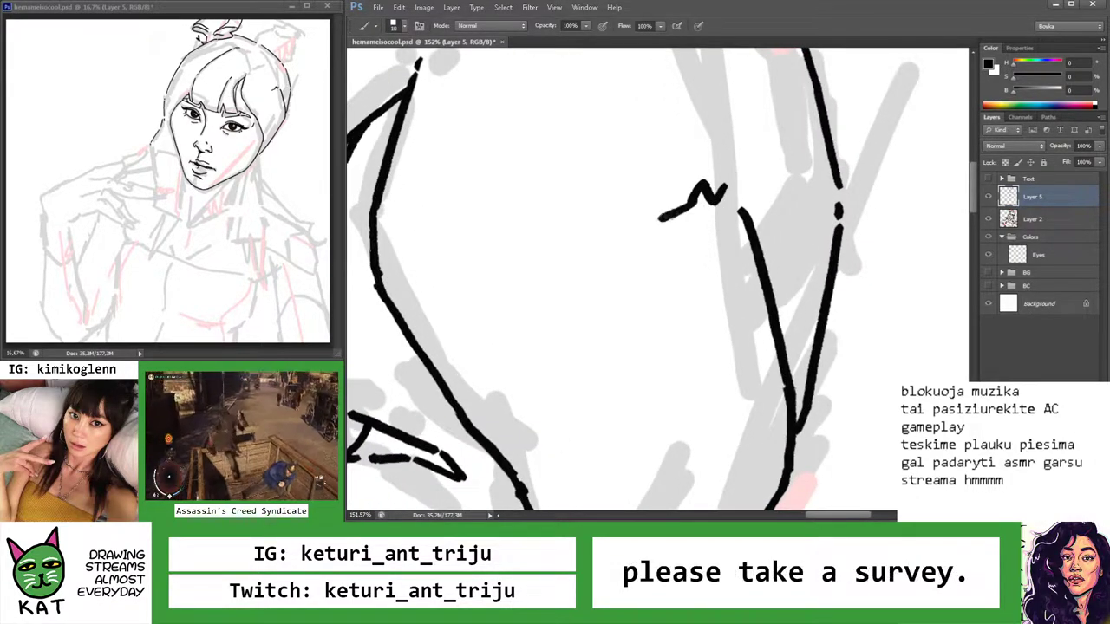
pyautogui.moveTo(566, 222); pyautogui.dragTo(646, 221)
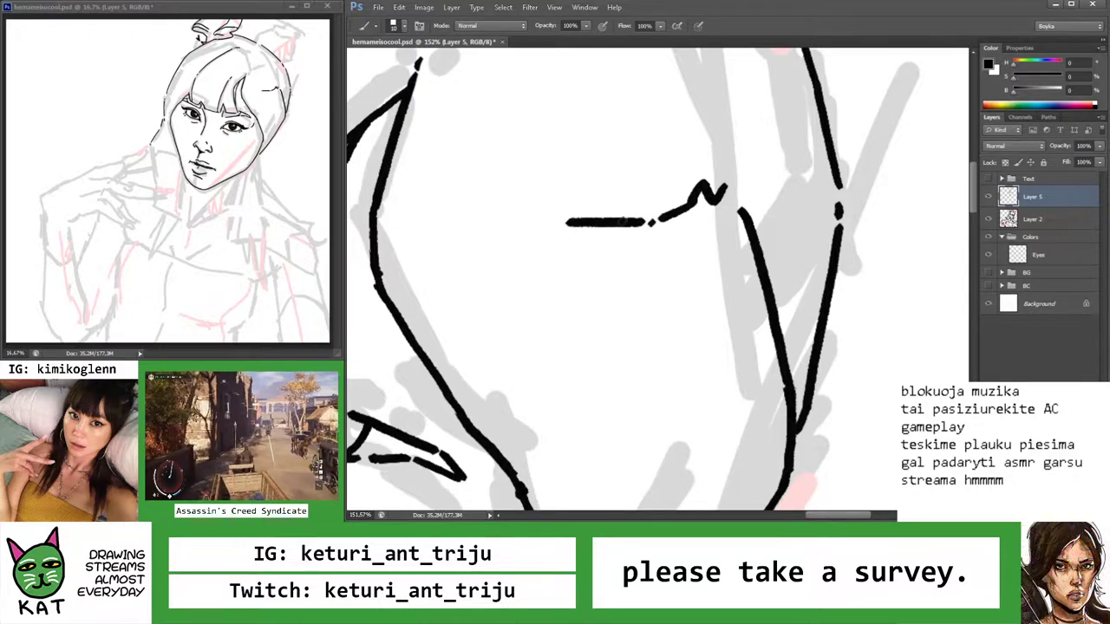
pyautogui.moveTo(551, 185); pyautogui.dragTo(553, 252)
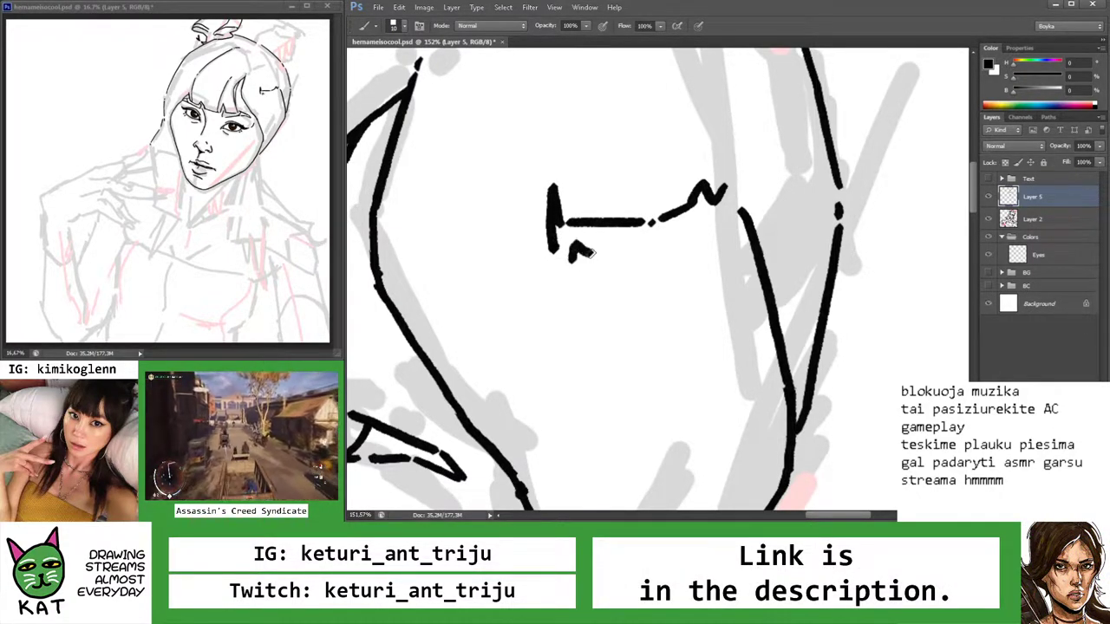
# Ink the hairpin's lower edge parallel to the upper one, with a small hook at each end, and check it
pyautogui.moveTo(590, 249); pyautogui.dragTo(683, 232)
pyautogui.hotkey('ctrl', 'z')
pyautogui.moveTo(589, 250)
pyautogui.mouseDown()
pyautogui.moveTo(652, 246)
pyautogui.moveTo(701, 213)
pyautogui.mouseUp()
pyautogui.hotkey('ctrl', 'z')
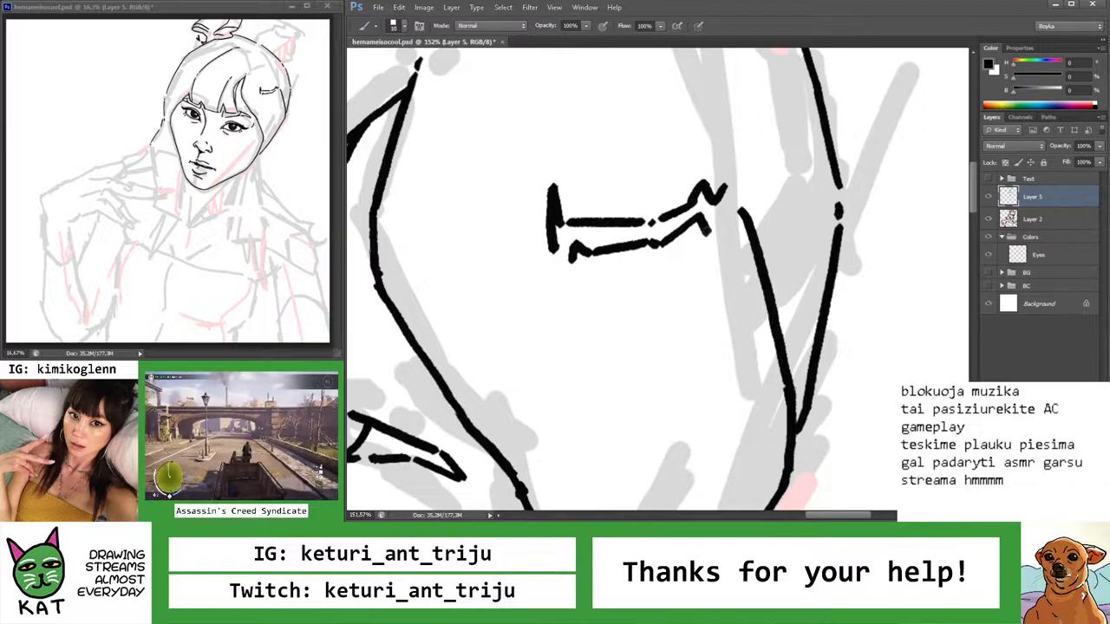
pyautogui.press('z')
pyautogui.scroll(-10, 599, 217)
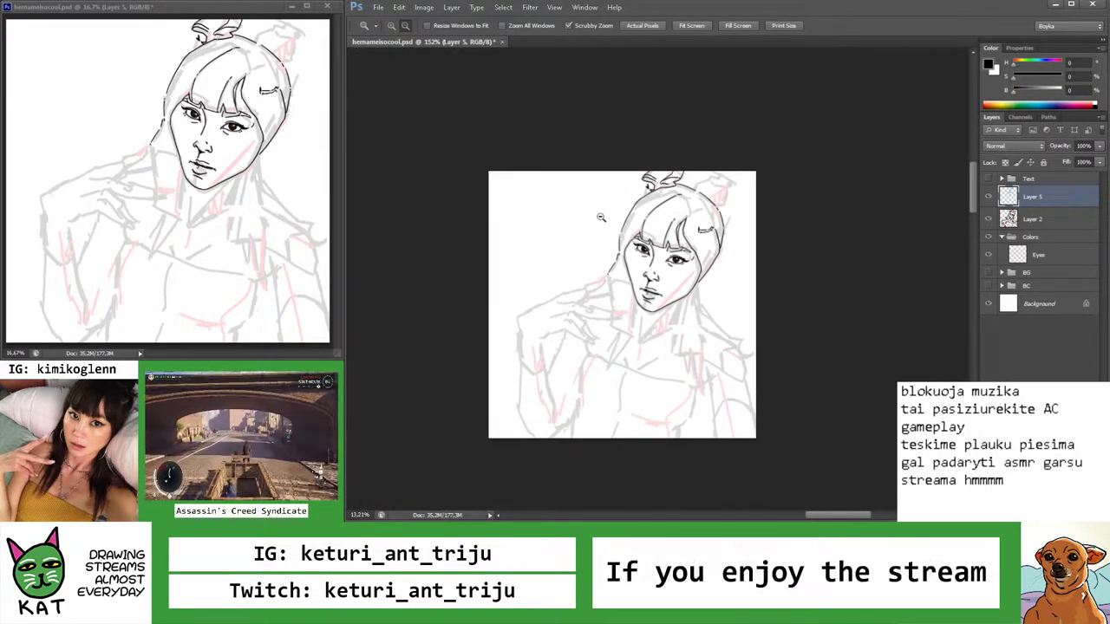
pyautogui.scroll(1, 667, 227)
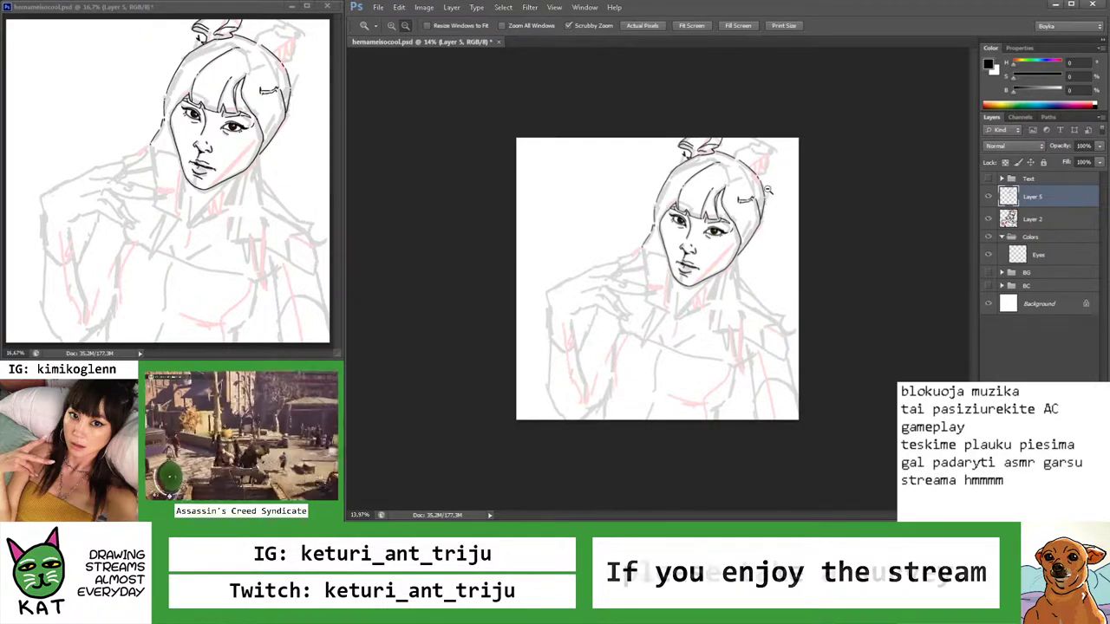
# Erase the lower end of the outer side hair line and ink a pointed tuft jutting outward there
pyautogui.scroll(3, 779, 188)
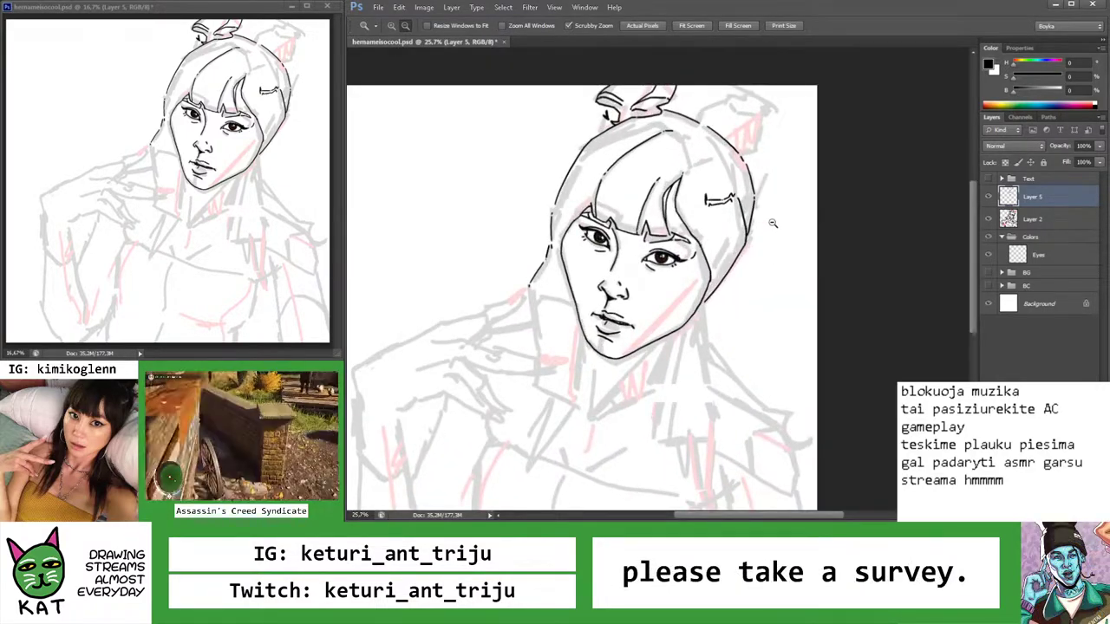
pyautogui.scroll(7, 772, 228)
pyautogui.press('b')
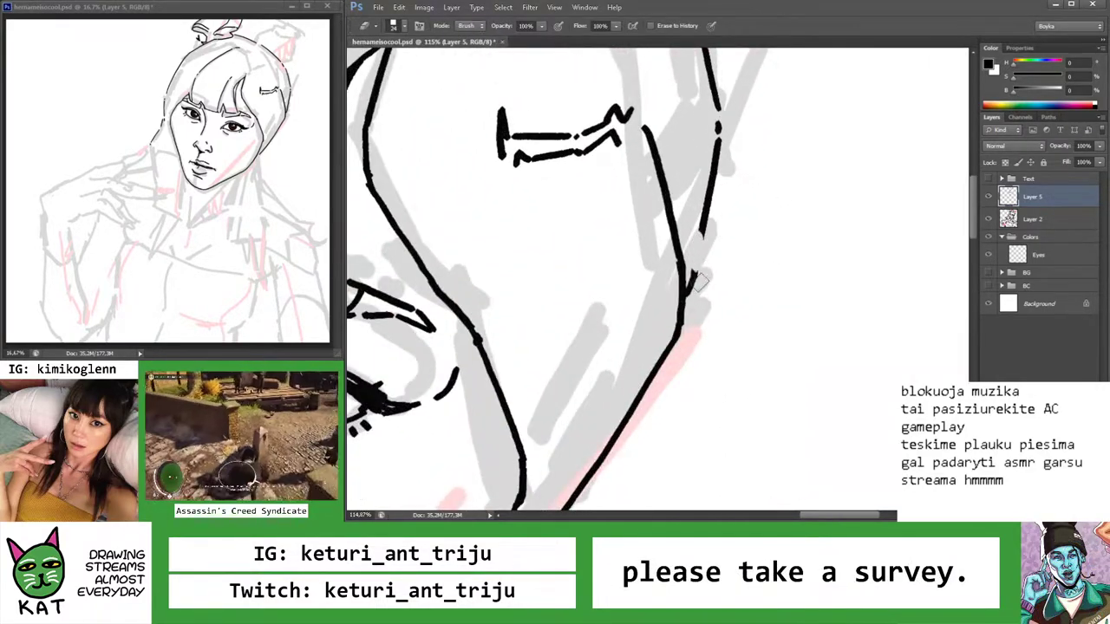
pyautogui.press('z')
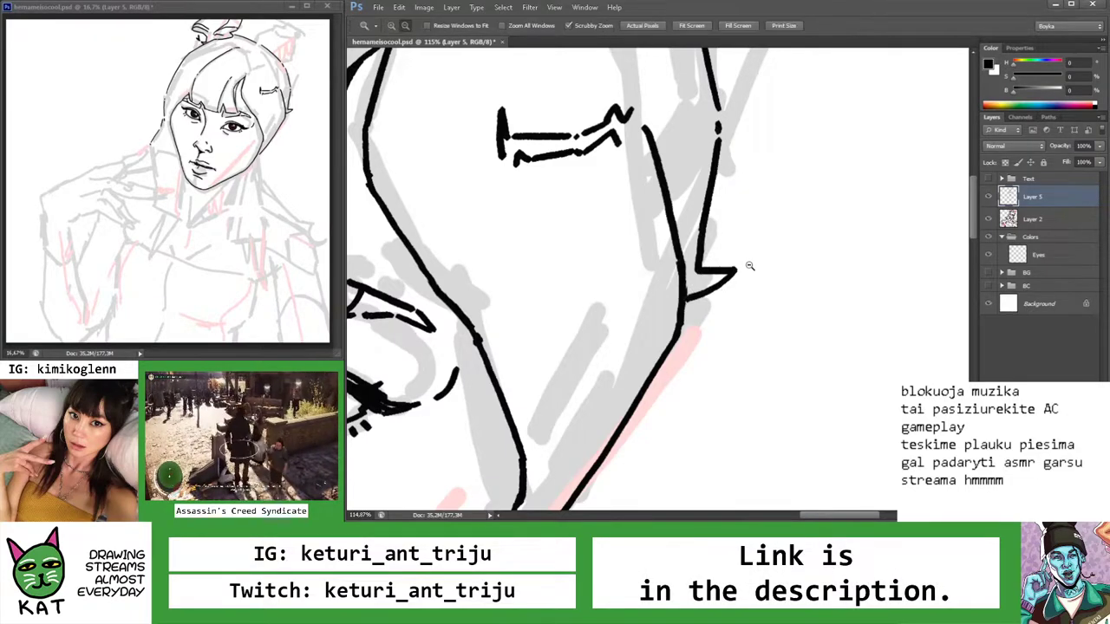
# Replace the jutting tuft with a stroke extending the outer side hair line down to meet the hair outline
pyautogui.scroll(-6, 674, 253)
pyautogui.scroll(-1, 674, 254)
pyautogui.scroll(8, 674, 253)
pyautogui.press('b')
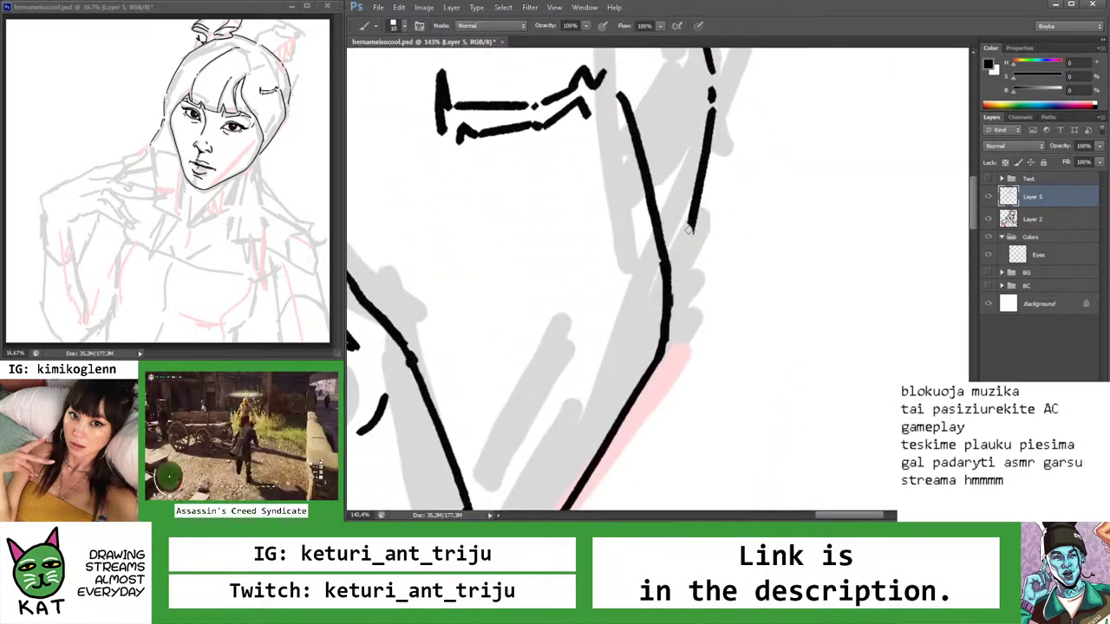
pyautogui.moveTo(691, 222); pyautogui.dragTo(703, 289)
pyautogui.press('z')
pyautogui.scroll(-9, 703, 289)
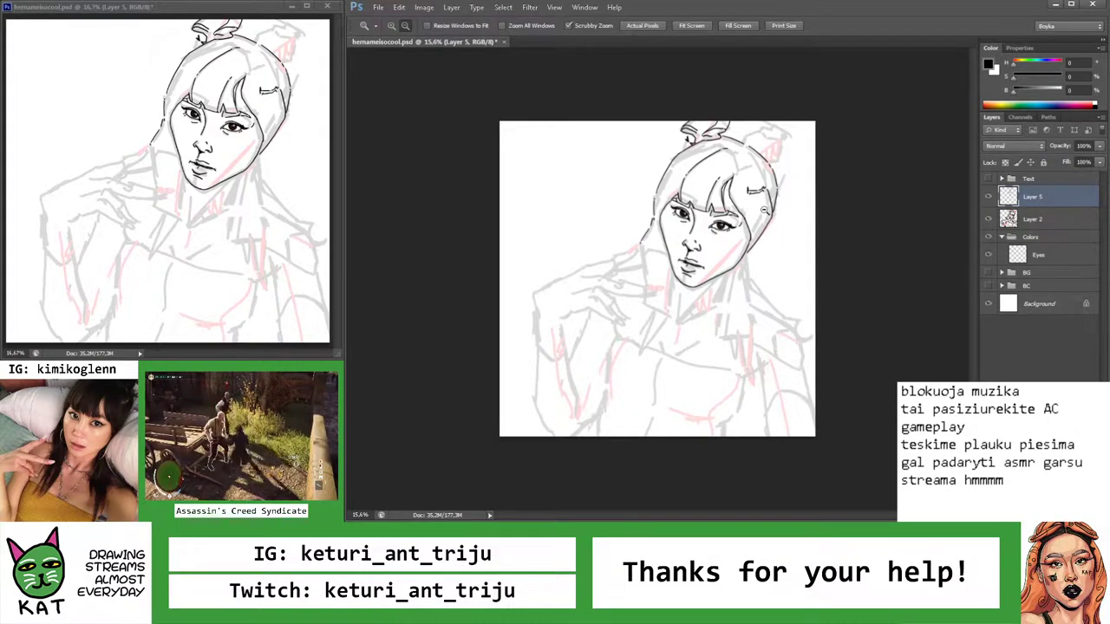
# Check the lower end of the side hair line beside the jaw and save the drawing
pyautogui.scroll(3, 764, 210)
pyautogui.scroll(1, 775, 249)
pyautogui.press('r')
pyautogui.moveTo(774, 249); pyautogui.dragTo(577, 224)
pyautogui.press('Escape')
pyautogui.press('z')
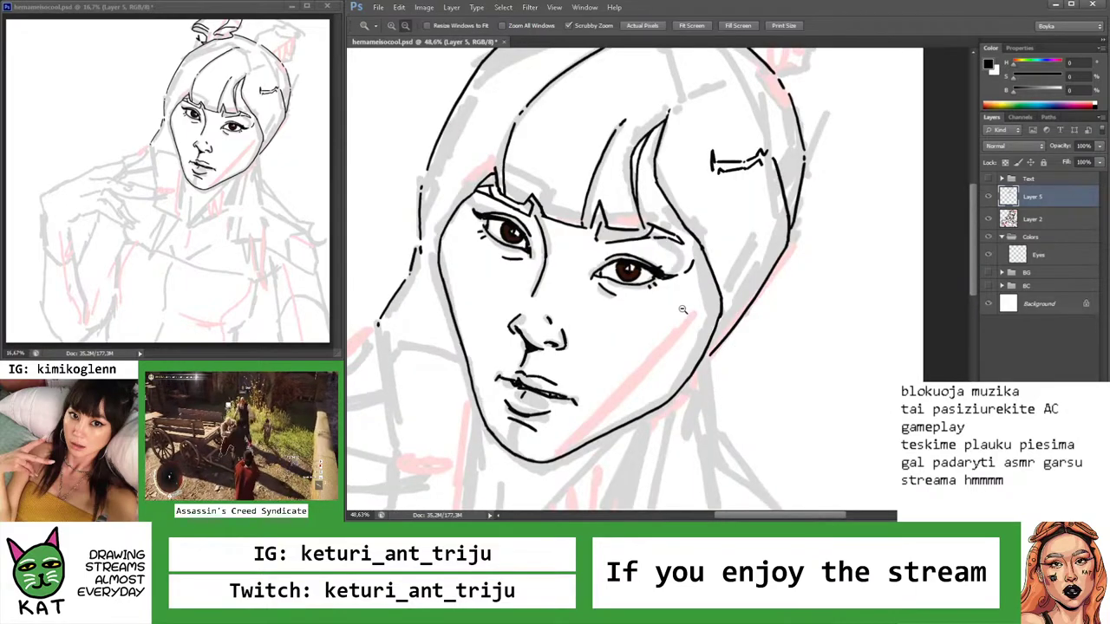
pyautogui.press('e')
pyautogui.scroll(2, 704, 318)
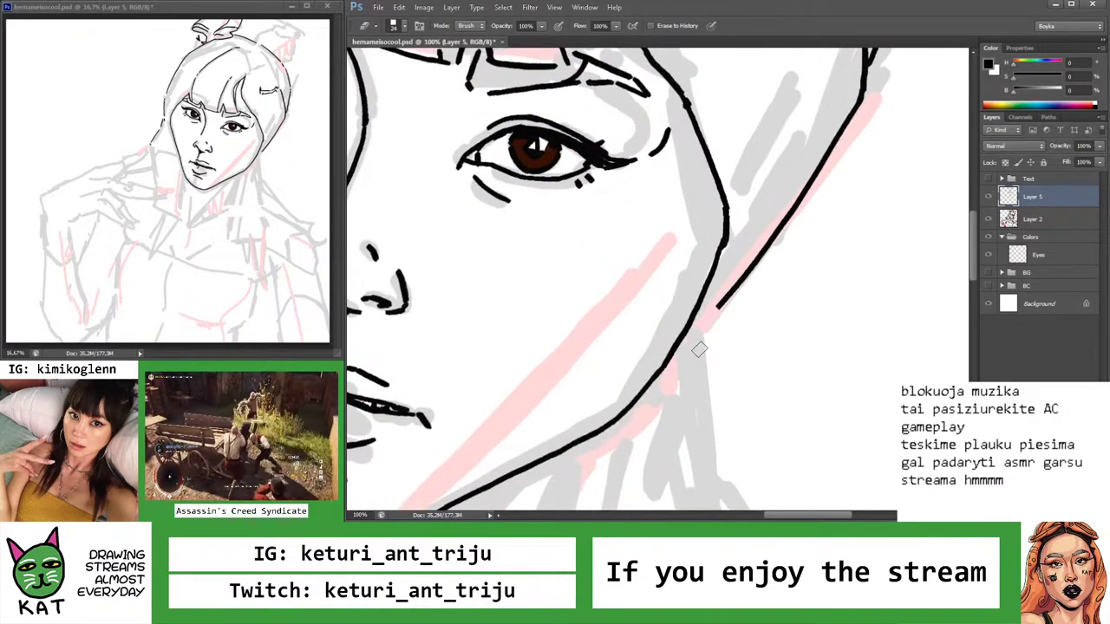
pyautogui.press('z')
pyautogui.moveTo(736, 324); pyautogui.dragTo(648, 343)
pyautogui.hotkey('ctrl', 's')
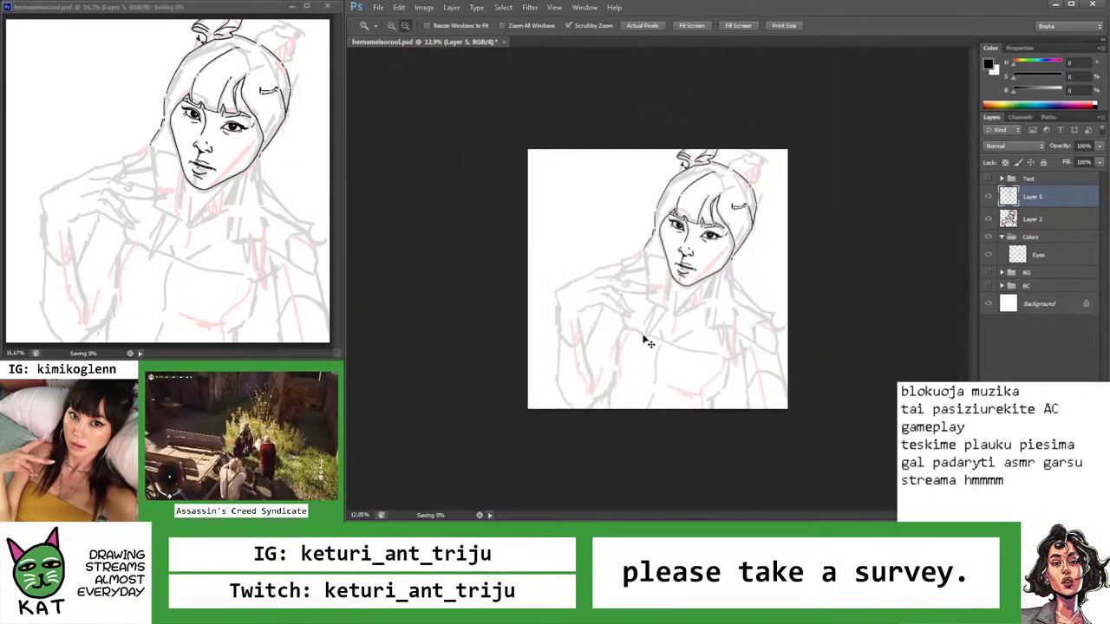
# Ink the outer edge of the uninked hair bun's lower lobe, with a short base line back to the head outline
pyautogui.scroll(5, 739, 244)
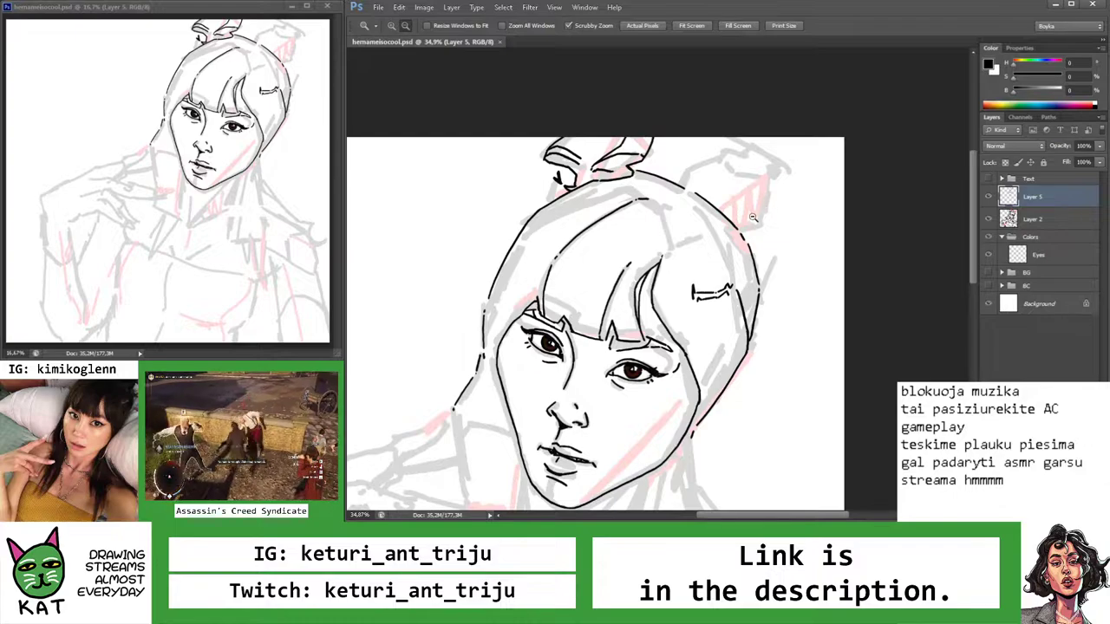
pyautogui.scroll(5, 761, 217)
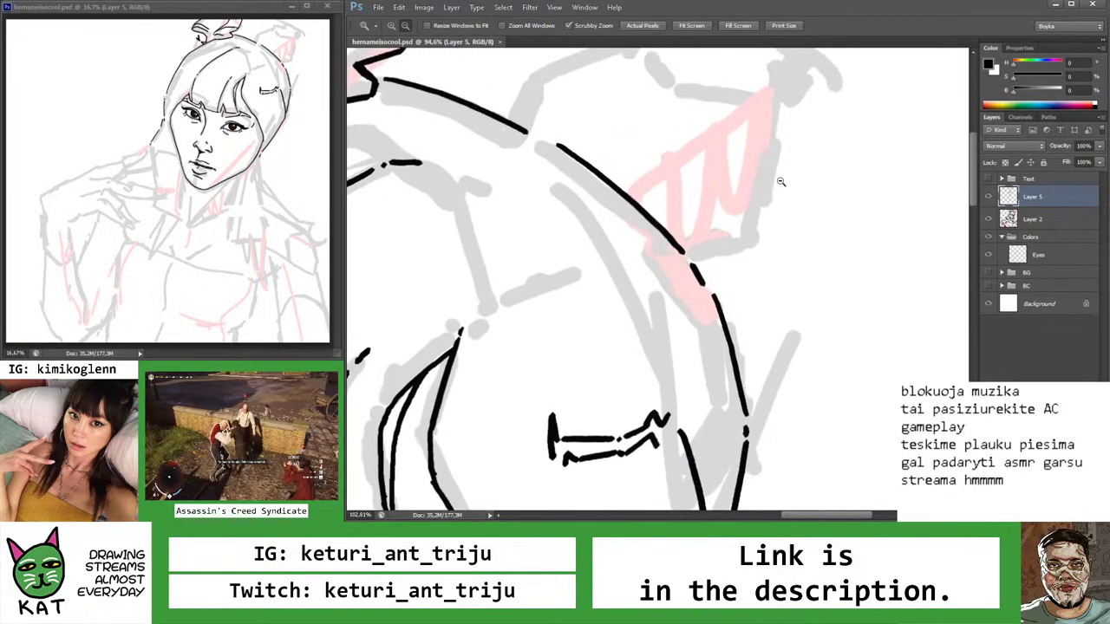
pyautogui.press('b')
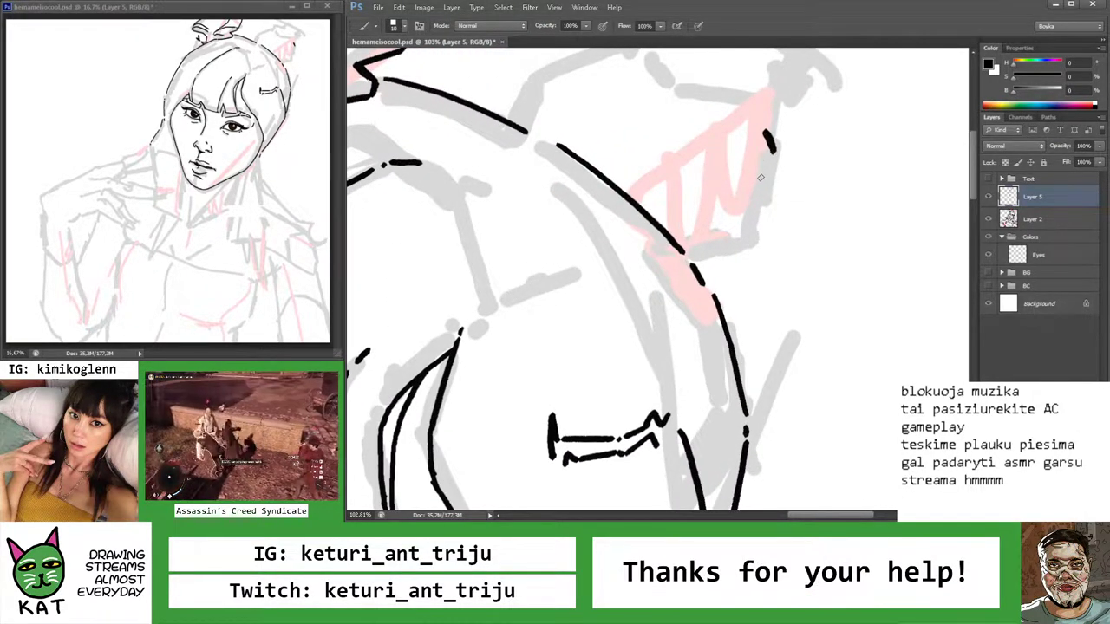
pyautogui.moveTo(769, 170); pyautogui.dragTo(751, 227)
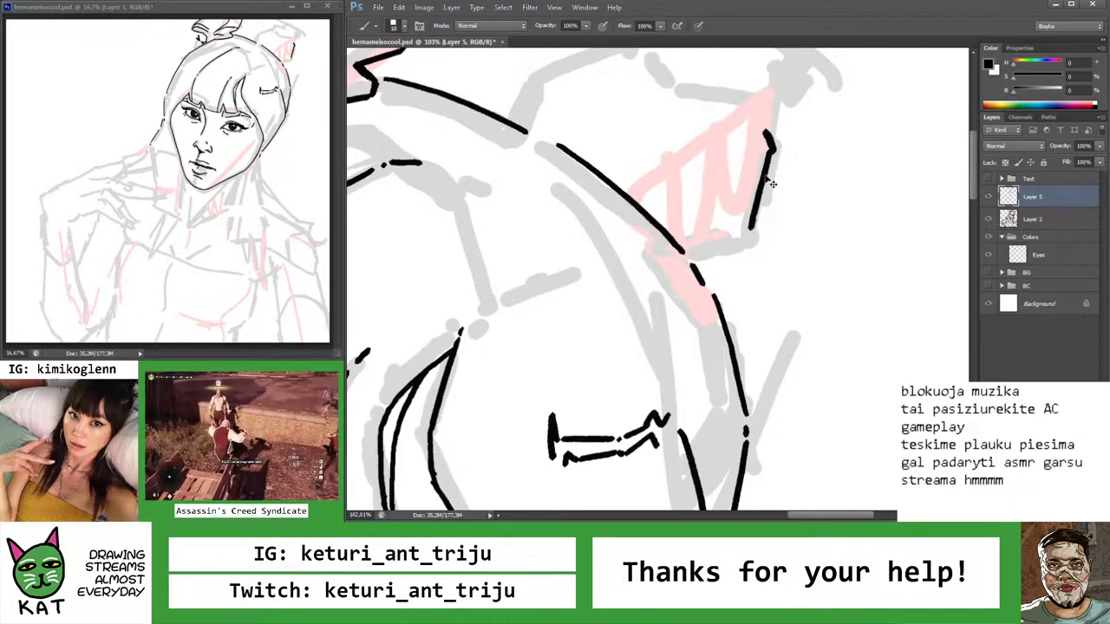
pyautogui.hotkey('ctrl', 'z')
pyautogui.moveTo(771, 155); pyautogui.dragTo(752, 244)
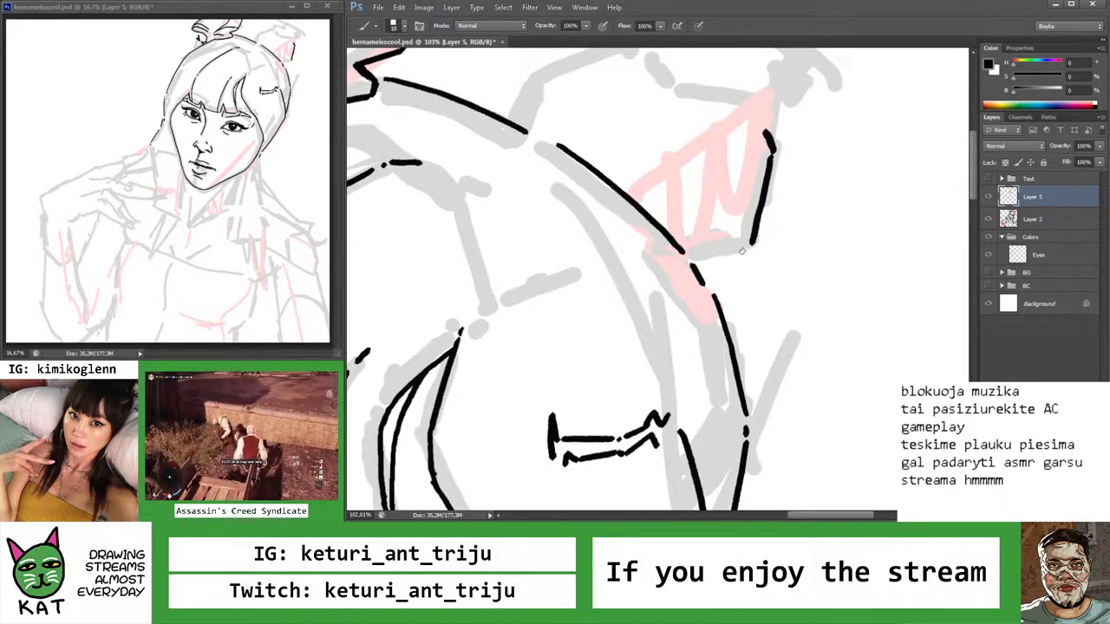
pyautogui.press('z')
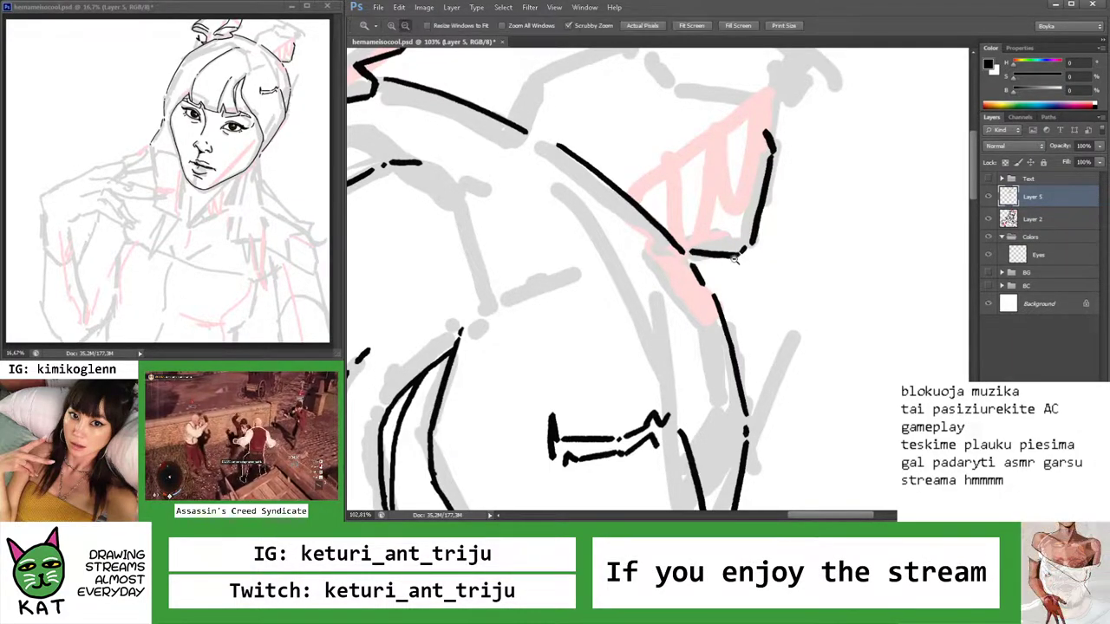
pyautogui.hotkey('ctrl', '-')
pyautogui.hotkey('ctrl', '-')
pyautogui.hotkey('ctrl', '-')
pyautogui.click(756, 215)
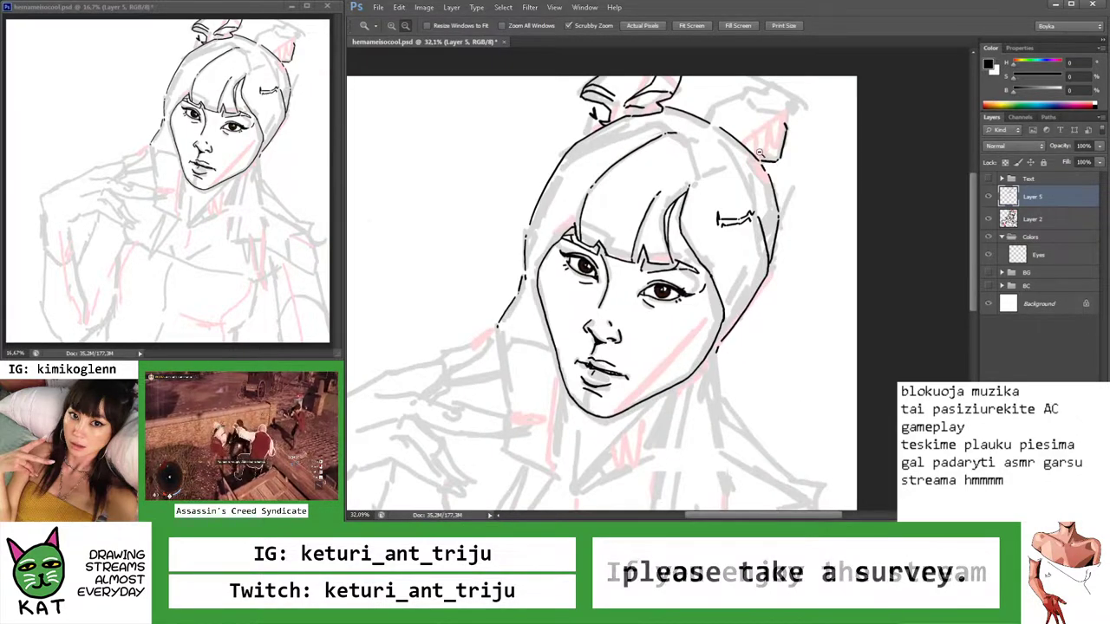
# Ink the diagonal upper edge of the bun's lower lobe, ending in a short hook near the head outline
pyautogui.click(776, 147)
pyautogui.moveTo(769, 104)
pyautogui.mouseDown()
pyautogui.moveTo(777, 170)
pyautogui.moveTo(733, 181)
pyautogui.mouseUp()
pyautogui.click(776, 170)
pyautogui.press('b')
pyautogui.hotkey('ctrl', 'z')
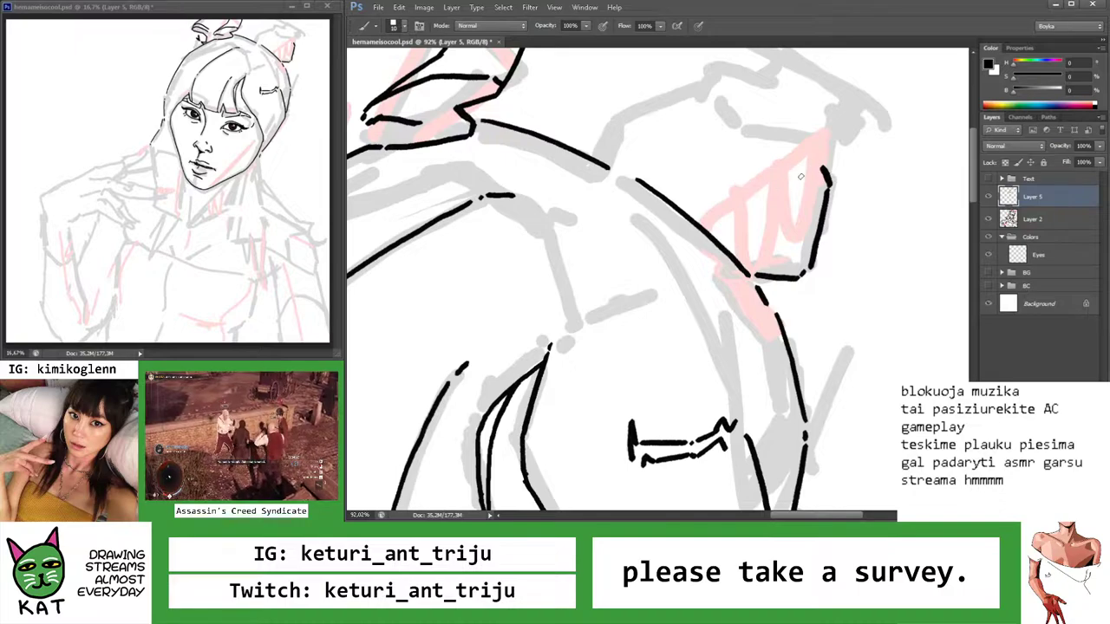
pyautogui.moveTo(808, 165); pyautogui.dragTo(713, 217)
# Try inking a bent fold line across the inside of the bun's lower lobe, and undo it
pyautogui.press('z')
pyautogui.moveTo(785, 139); pyautogui.dragTo(867, 139)
pyautogui.press('r')
pyautogui.moveTo(772, 229)
pyautogui.mouseDown()
pyautogui.moveTo(730, 175)
pyautogui.moveTo(659, 153)
pyautogui.moveTo(570, 157)
pyautogui.mouseUp()
pyautogui.hotkey('ctrl', 'z')
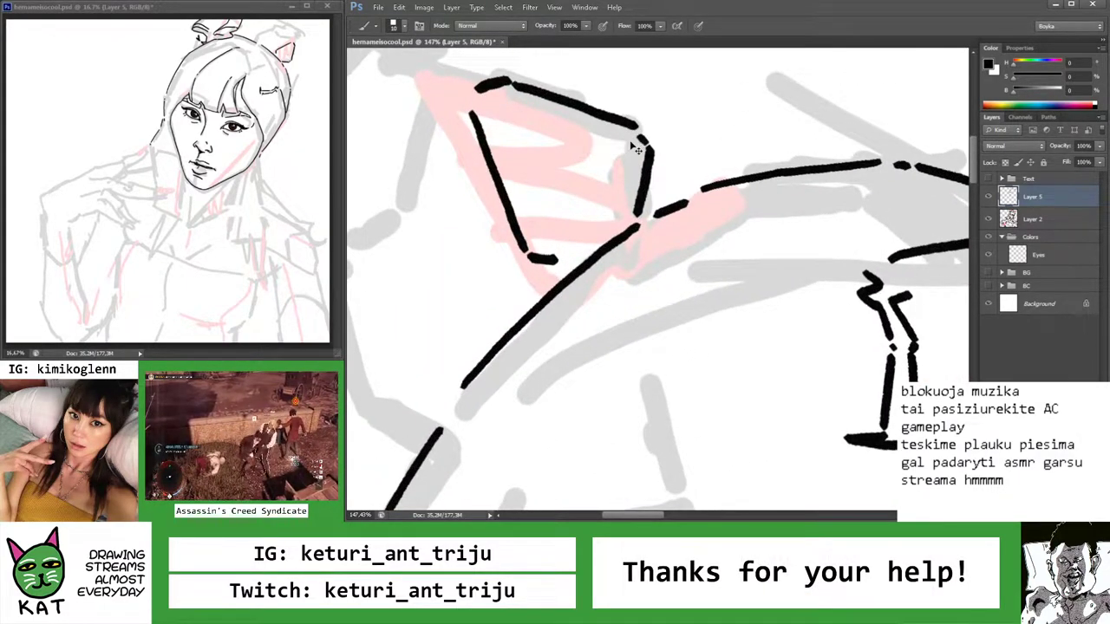
pyautogui.moveTo(643, 141)
pyautogui.mouseDown()
pyautogui.moveTo(531, 155)
pyautogui.moveTo(508, 195)
pyautogui.moveTo(676, 159)
pyautogui.mouseUp()
pyautogui.hotkey('ctrl', 'alt', 'z')
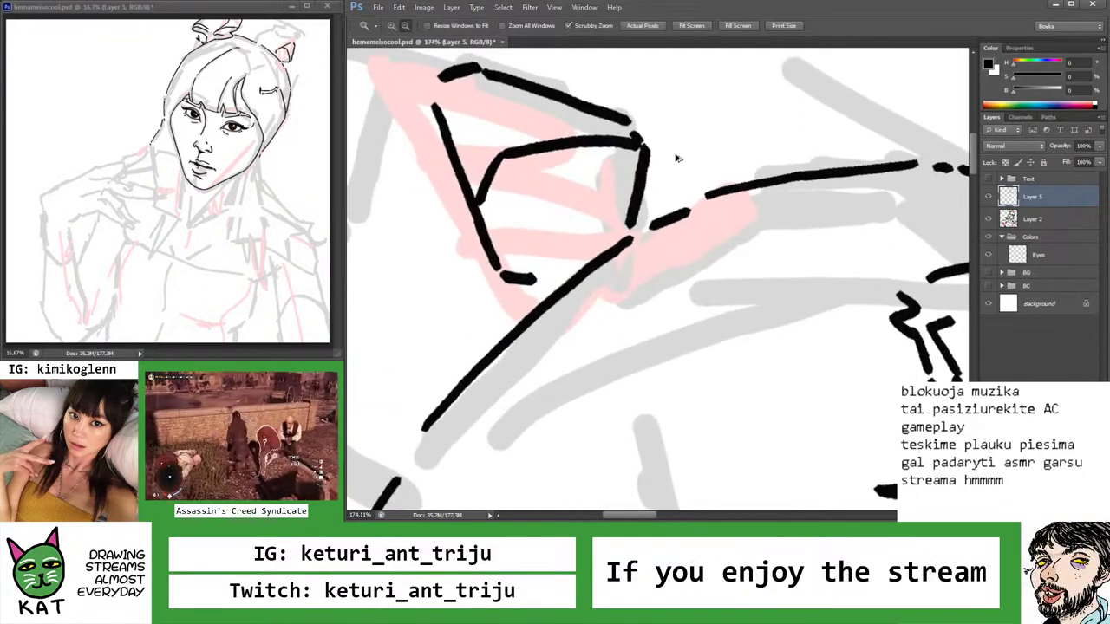
pyautogui.hotkey('ctrl', 'alt', 'z')
pyautogui.hotkey('ctrl', 'alt', 'z')
# Ink a short curved fold line along the inside of the lobe's outer edge and check it against the whole head
pyautogui.moveTo(592, 104); pyautogui.dragTo(492, 113)
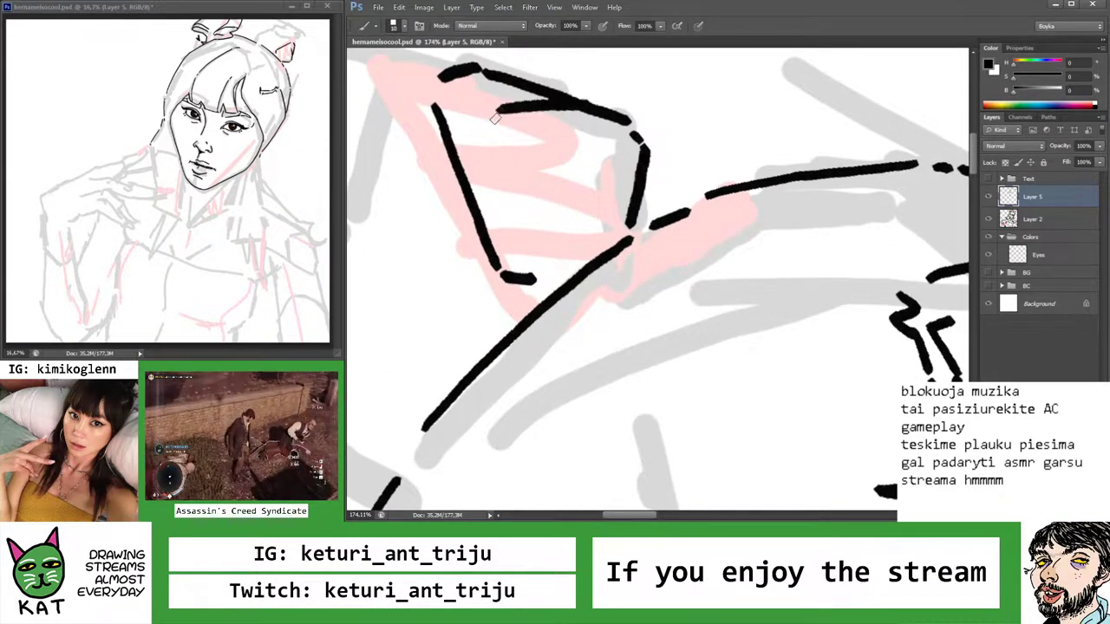
pyautogui.moveTo(465, 114); pyautogui.dragTo(565, 99)
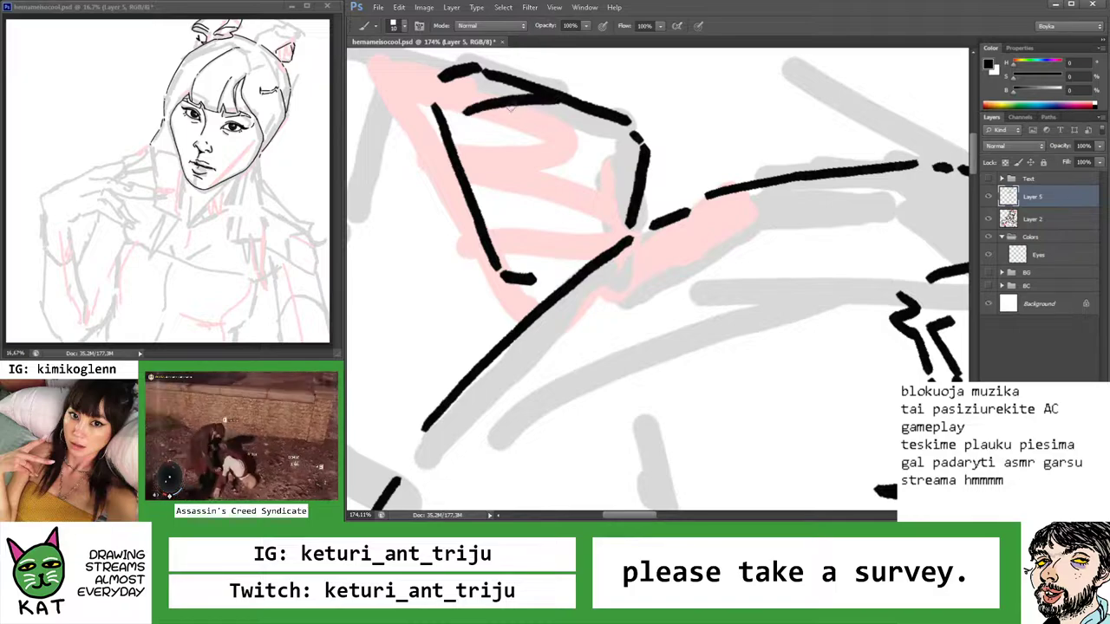
pyautogui.press('z')
pyautogui.scroll(-5, 555, 112)
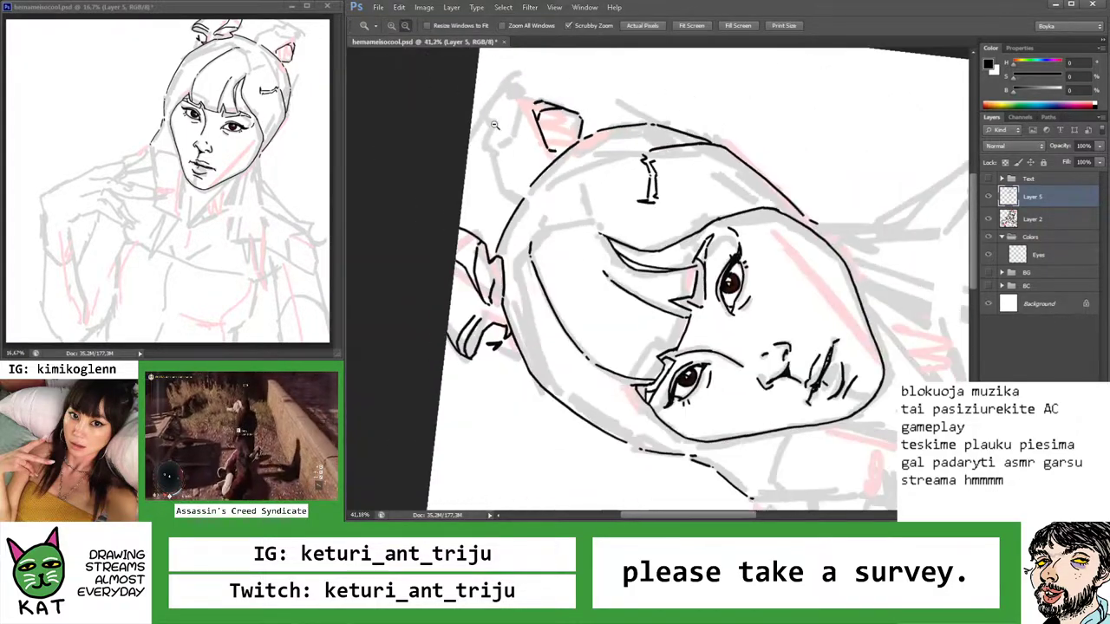
pyautogui.scroll(-2, 673, 163)
pyautogui.scroll(3, 664, 162)
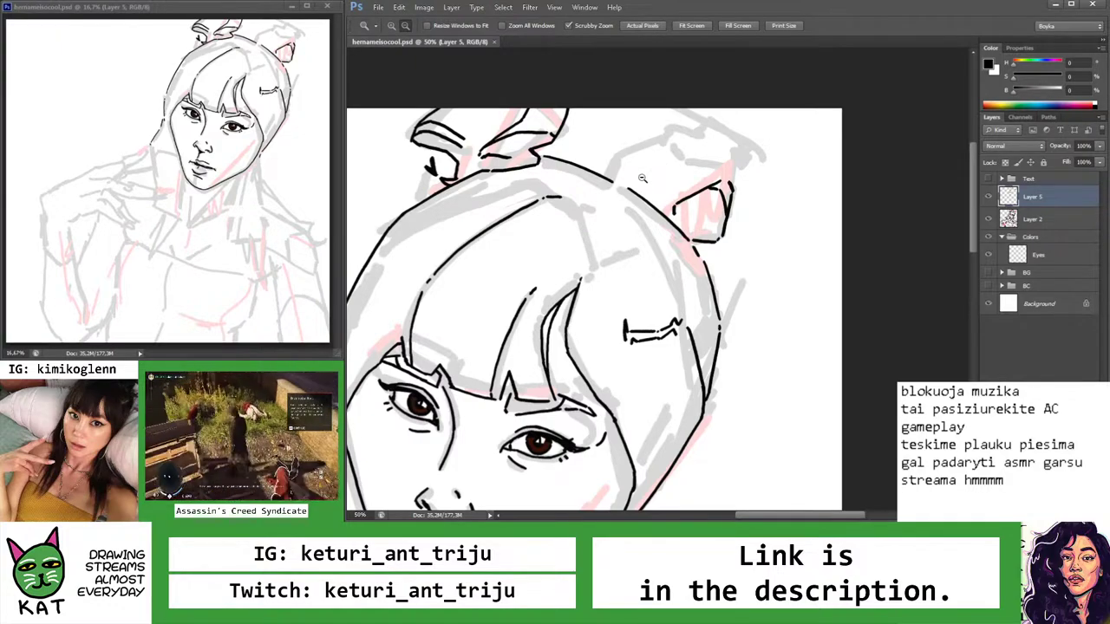
# Erase the part of the head outline that runs through the base of the bun's lower lobe
pyautogui.scroll(4, 673, 218)
pyautogui.press('b')
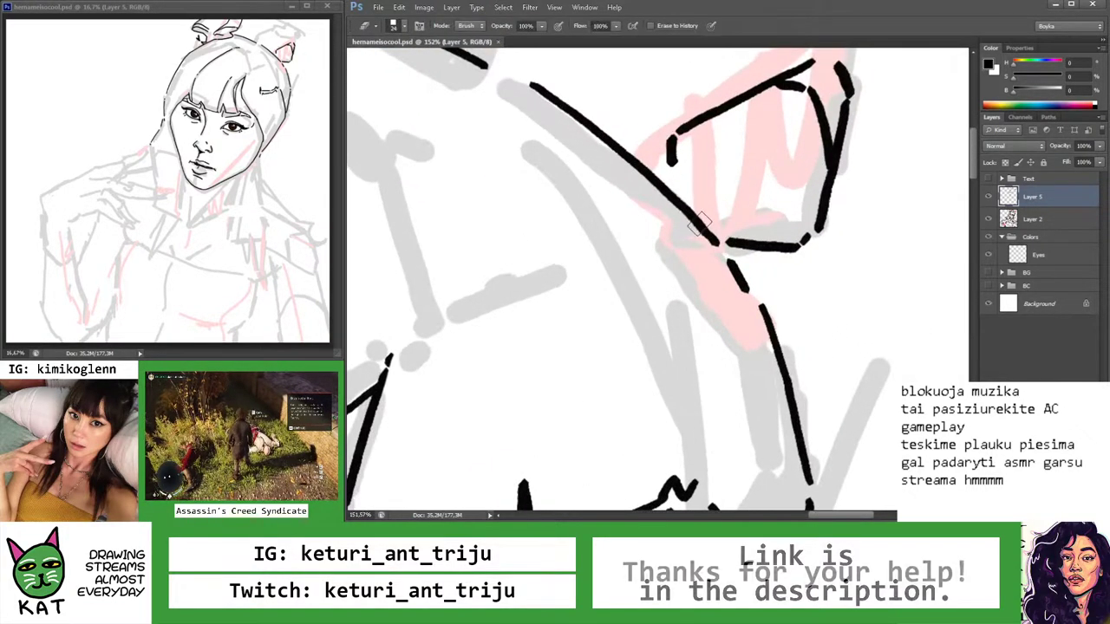
pyautogui.press('z')
pyautogui.scroll(-4, 661, 195)
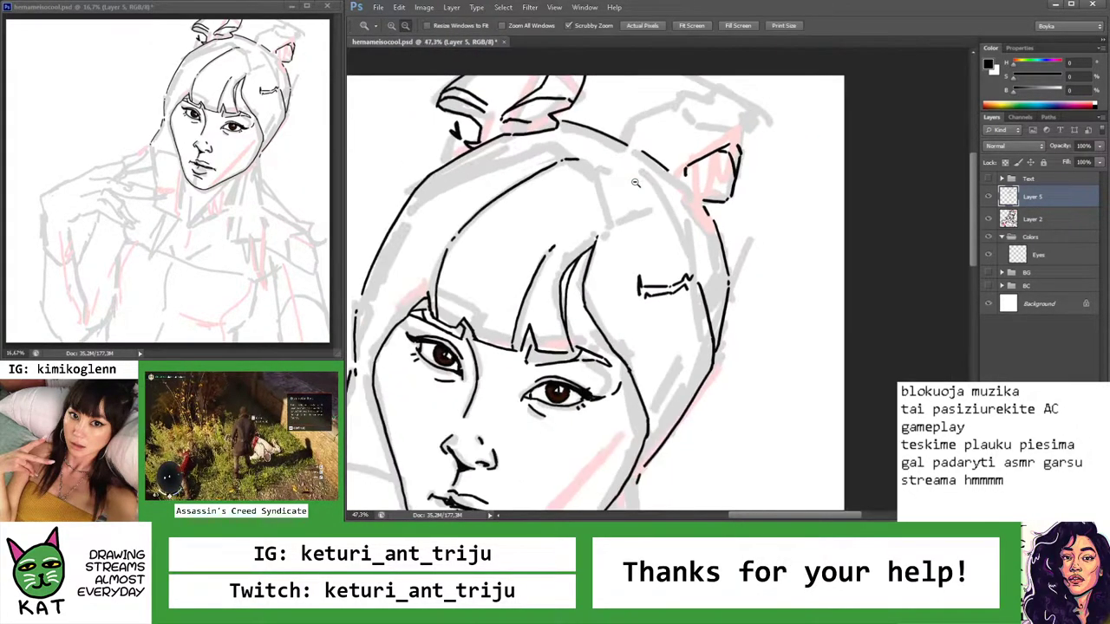
# Replace the short dash at the bun's base with a kinked stroke bending down toward the head outline
pyautogui.press('r')
pyautogui.moveTo(659, 193); pyautogui.dragTo(665, 184)
pyautogui.scroll(4, 665, 183)
pyautogui.press('b')
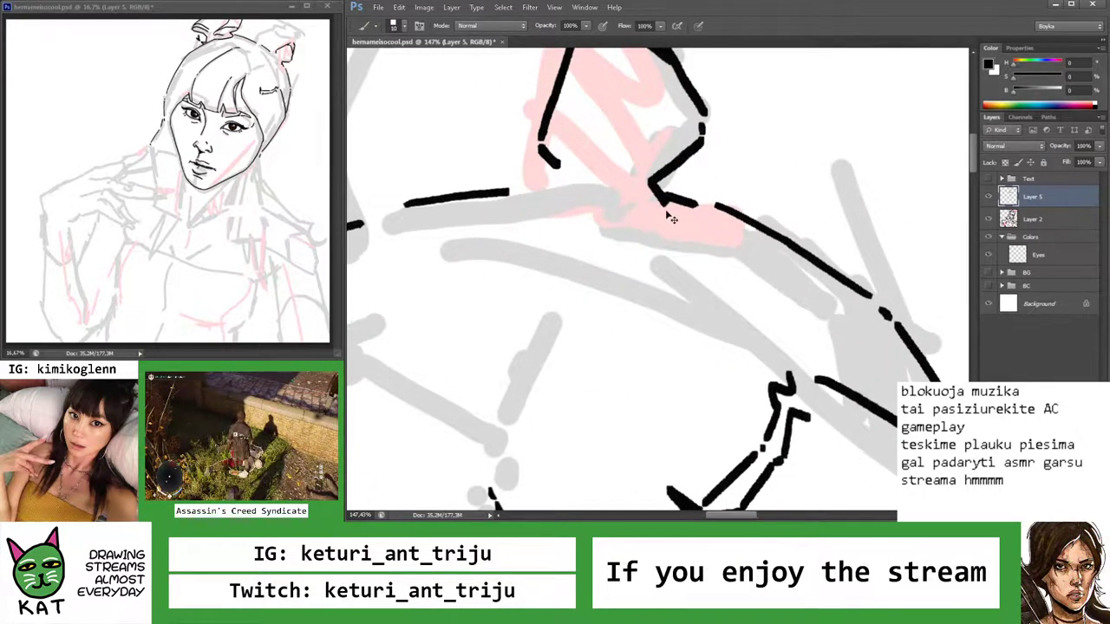
pyautogui.press('e')
pyautogui.moveTo(694, 205); pyautogui.dragTo(664, 192)
pyautogui.press('b')
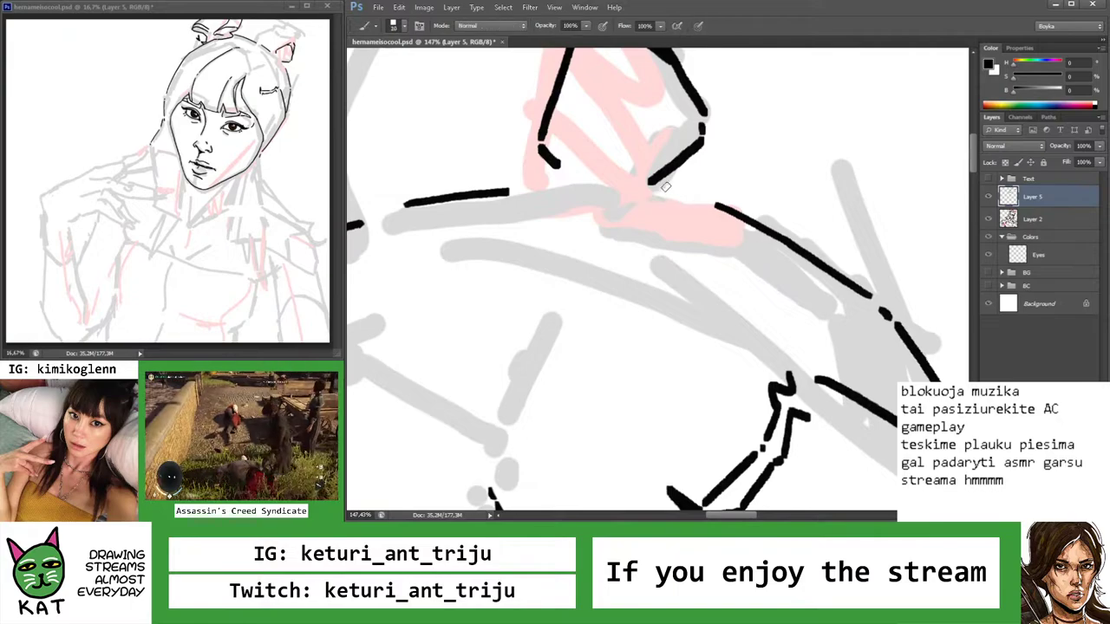
pyautogui.hotkey('ctrl', 'z')
pyautogui.hotkey('ctrl', 'z')
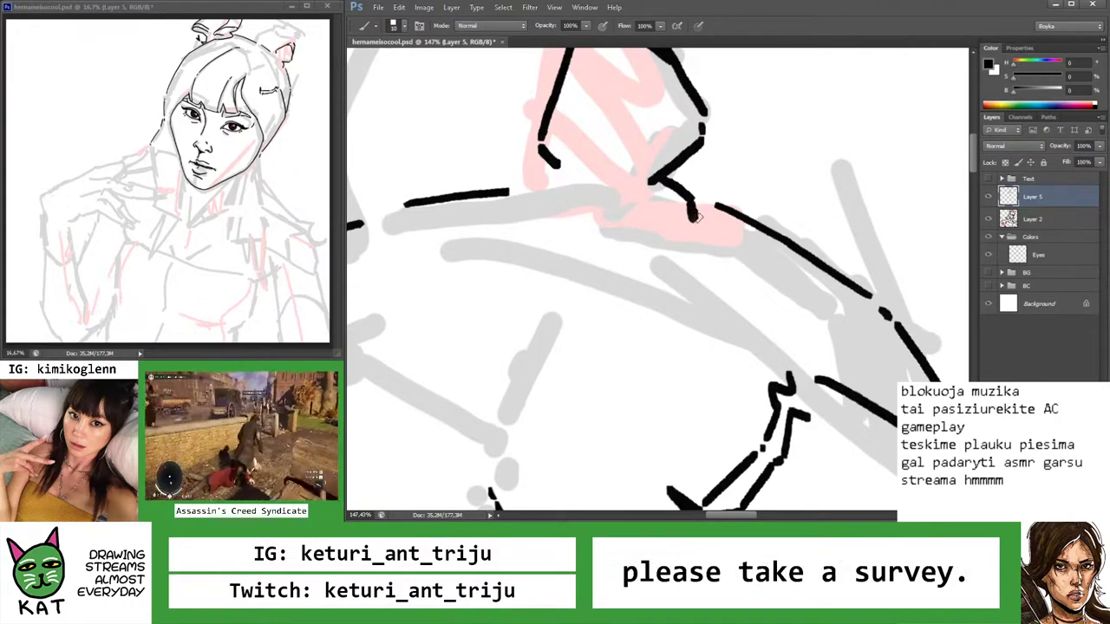
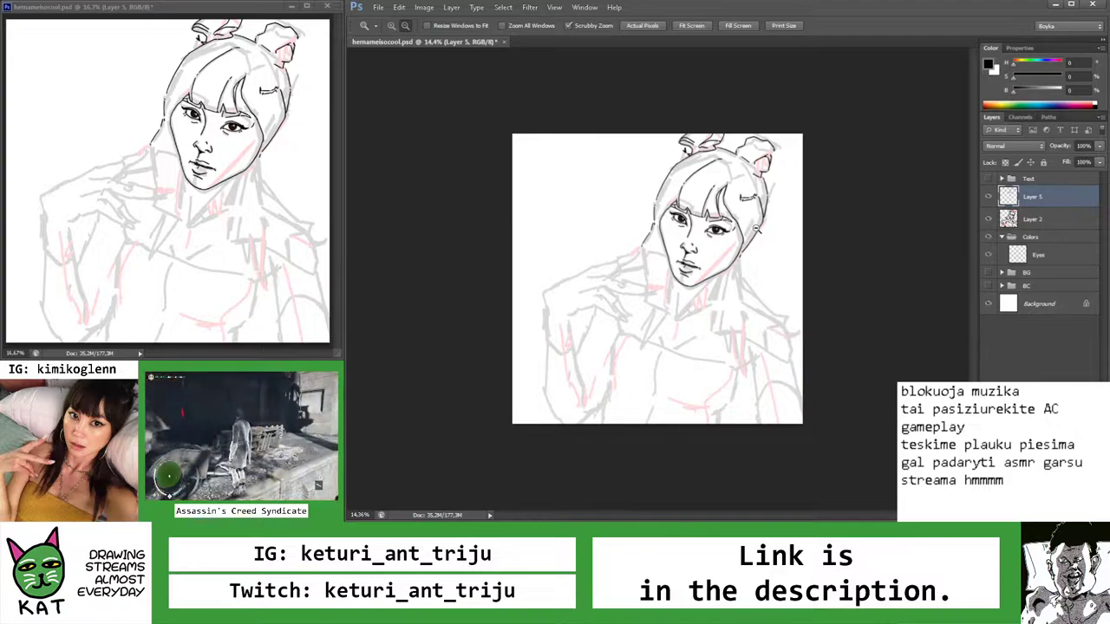
# Select the whole inked bun with a lasso outline, move it slightly, and check its placement on the head
pyautogui.click(776, 165)
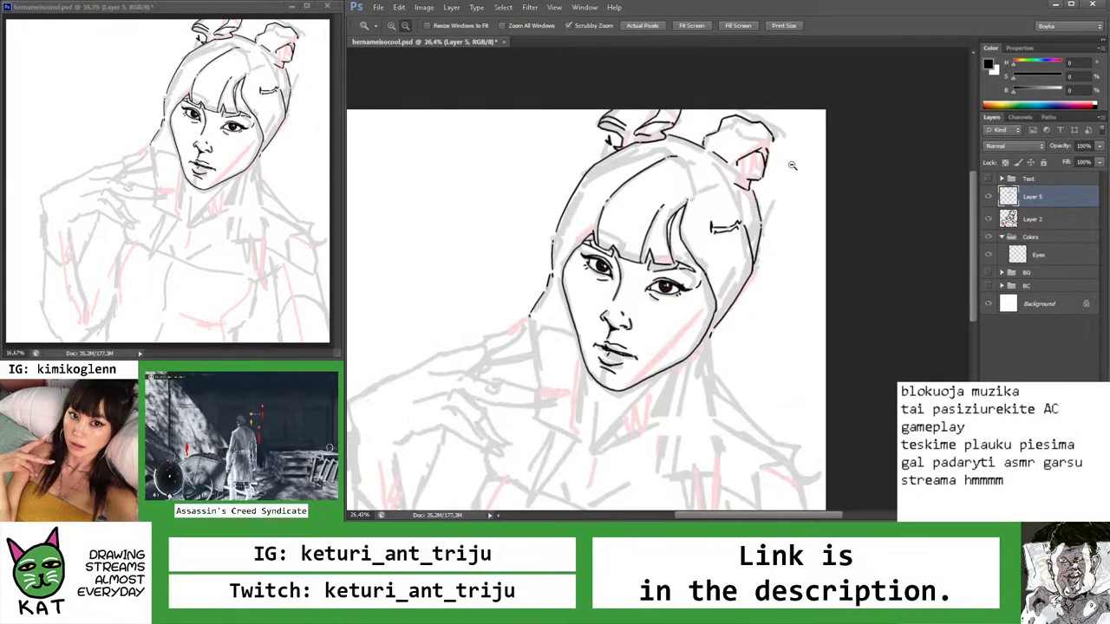
pyautogui.click(793, 165)
pyautogui.press('l')
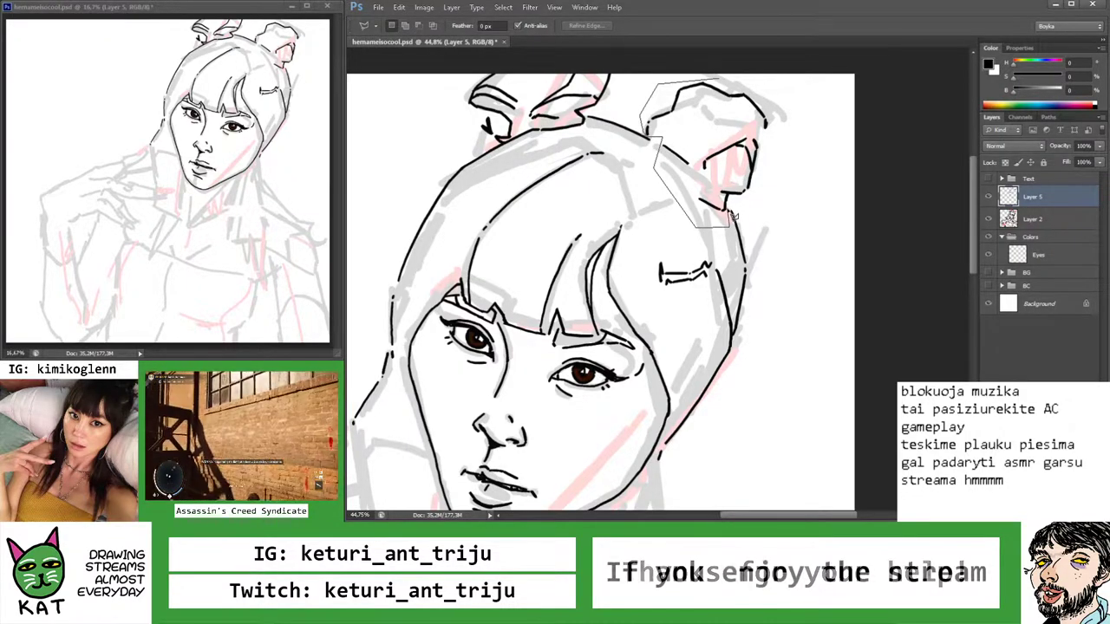
pyautogui.doubleClick(809, 134)
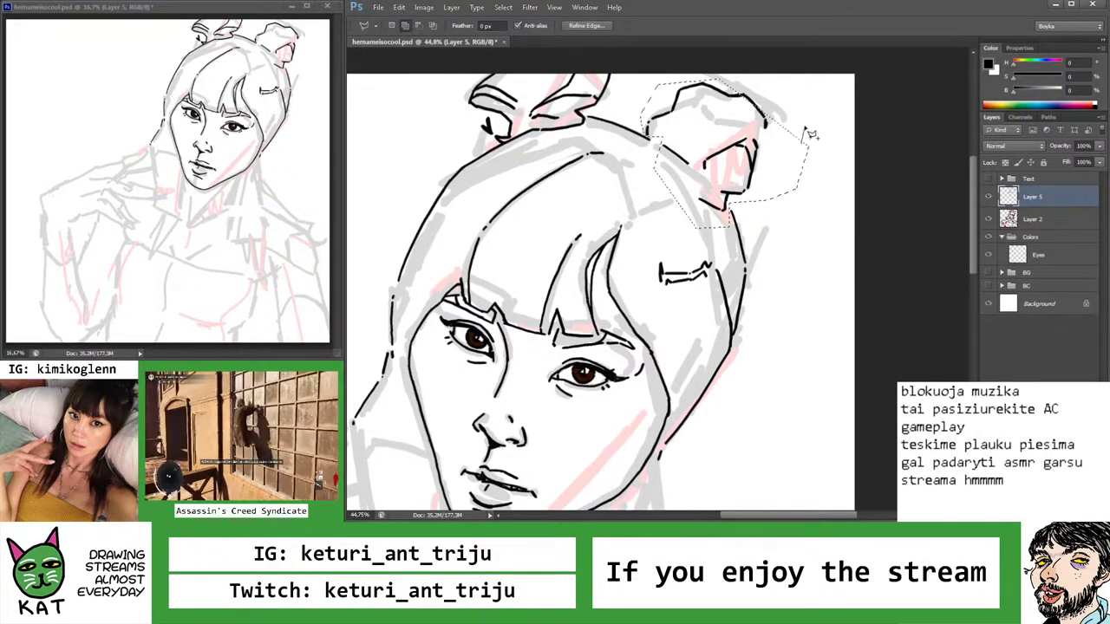
pyautogui.press('v')
pyautogui.moveTo(710, 137)
pyautogui.mouseDown()
pyautogui.moveTo(725, 151)
pyautogui.moveTo(696, 129)
pyautogui.mouseUp()
pyautogui.press('z')
pyautogui.moveTo(740, 176); pyautogui.dragTo(713, 196)
pyautogui.press('z')
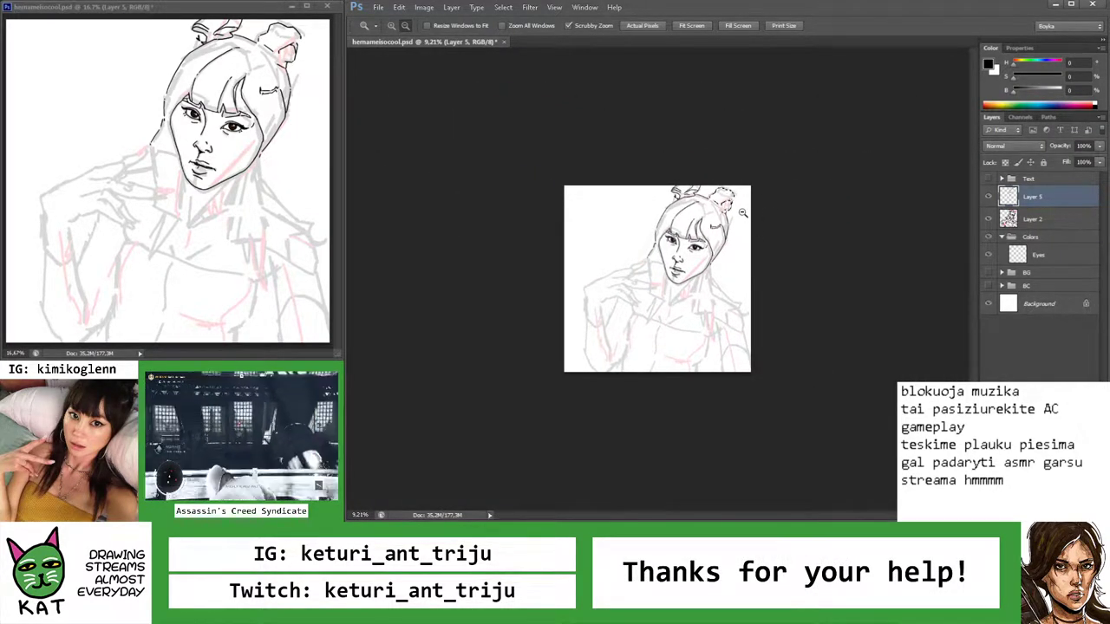
pyautogui.moveTo(742, 212); pyautogui.dragTo(780, 208)
pyautogui.moveTo(659, 260)
pyautogui.mouseDown()
pyautogui.moveTo(690, 255)
pyautogui.moveTo(672, 243)
pyautogui.mouseUp()
pyautogui.press('z')
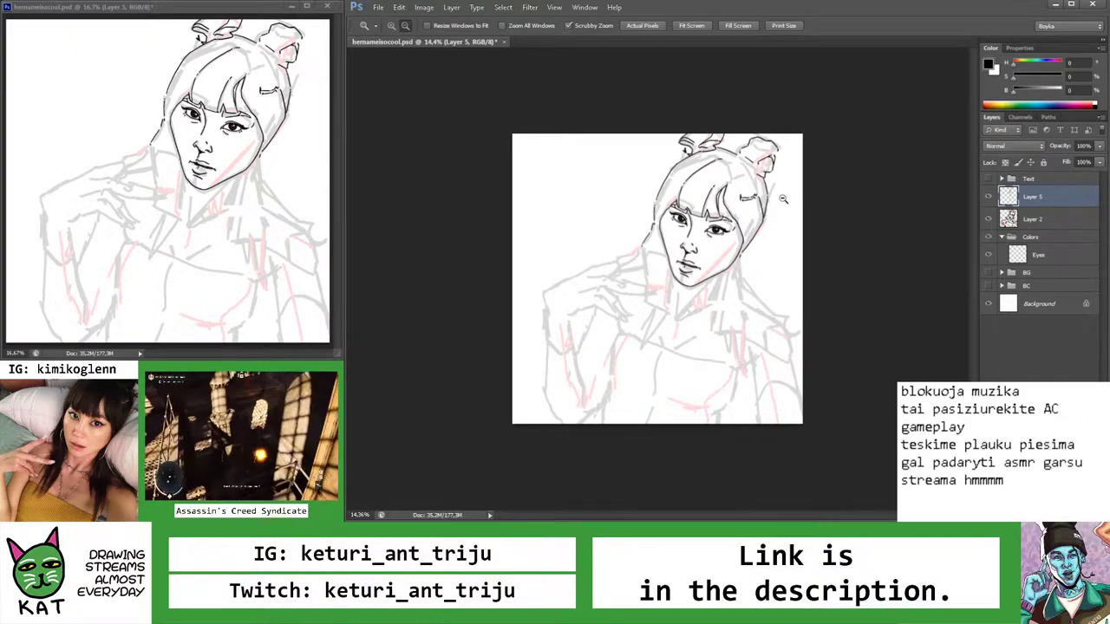
# Ink a rounded inner lock in the bun's upper part, with a slanted inner side meeting the lower lobe
pyautogui.moveTo(782, 199)
pyautogui.mouseDown()
pyautogui.moveTo(772, 142)
pyautogui.moveTo(798, 143)
pyautogui.mouseUp()
pyautogui.press('b')
pyautogui.moveTo(725, 118); pyautogui.dragTo(695, 124)
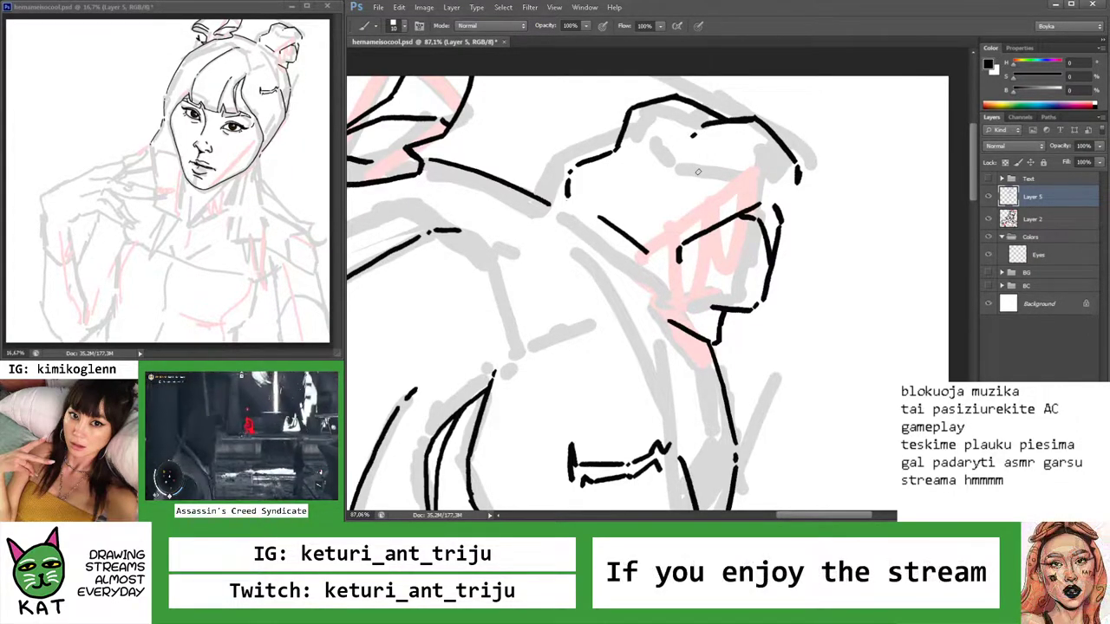
pyautogui.moveTo(692, 136); pyautogui.dragTo(704, 208)
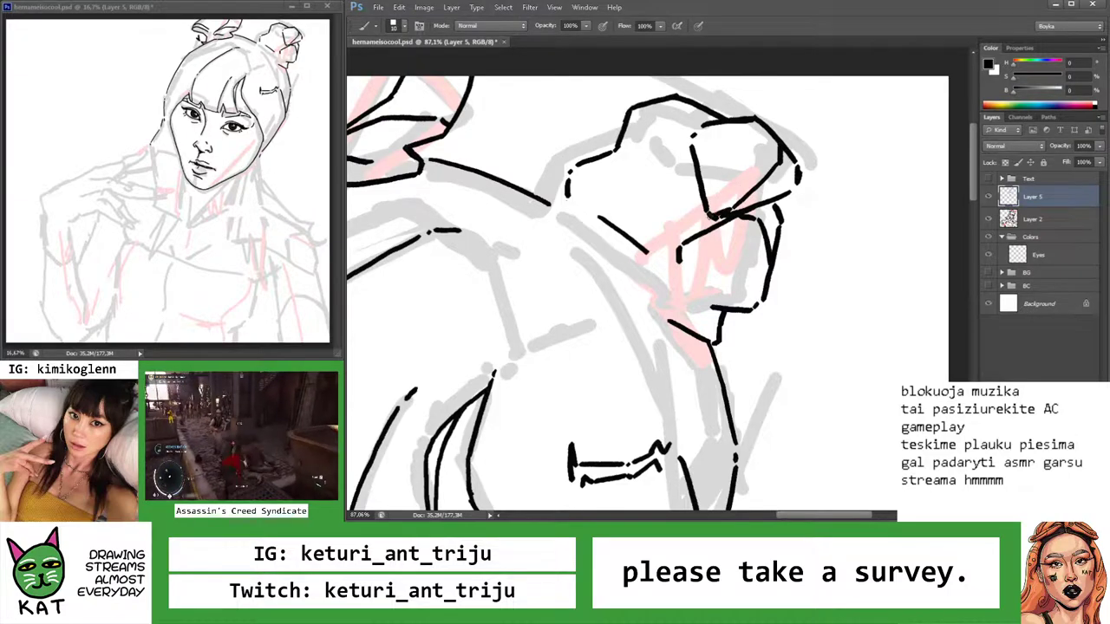
# Ink extra curved strand lines along the outer side of the bun's inner lock
pyautogui.press('z')
pyautogui.moveTo(832, 93)
pyautogui.mouseDown()
pyautogui.moveTo(789, 93)
pyautogui.moveTo(828, 94)
pyautogui.moveTo(810, 134)
pyautogui.moveTo(775, 156)
pyautogui.moveTo(858, 132)
pyautogui.mouseUp()
pyautogui.press('b')
pyautogui.press('z')
pyautogui.press('b')
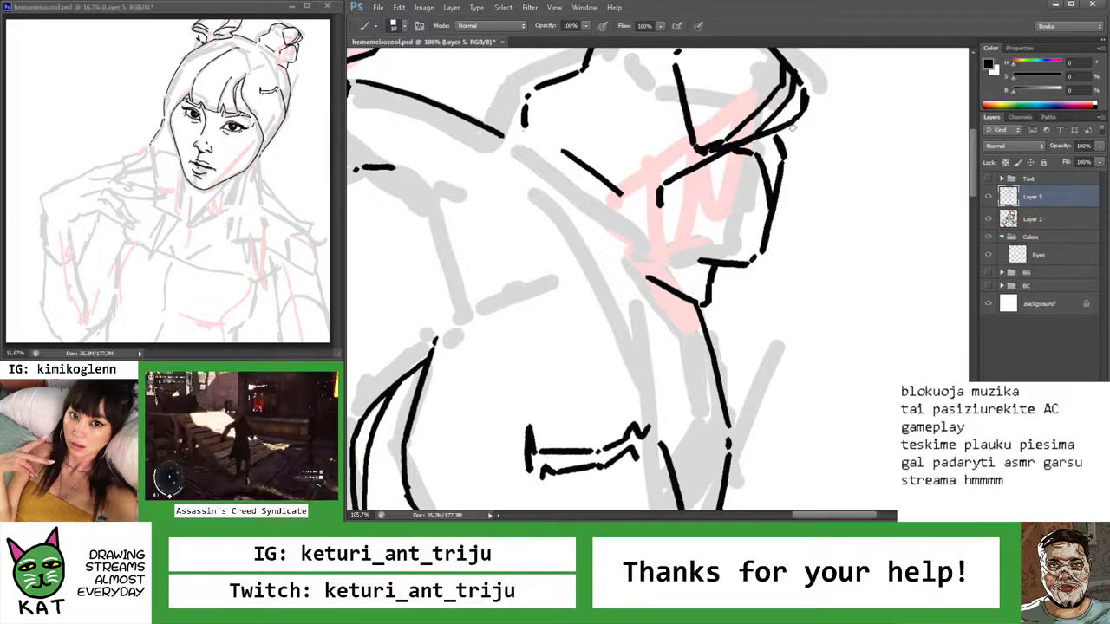
# Ink a narrow leaf-shaped strand jutting outward from where the bun's upper and lower parts meet
pyautogui.moveTo(862, 120)
pyautogui.mouseDown()
pyautogui.moveTo(778, 139)
pyautogui.moveTo(771, 126)
pyautogui.moveTo(772, 162)
pyautogui.moveTo(789, 159)
pyautogui.mouseUp()
pyautogui.press('z')
pyautogui.press('b')
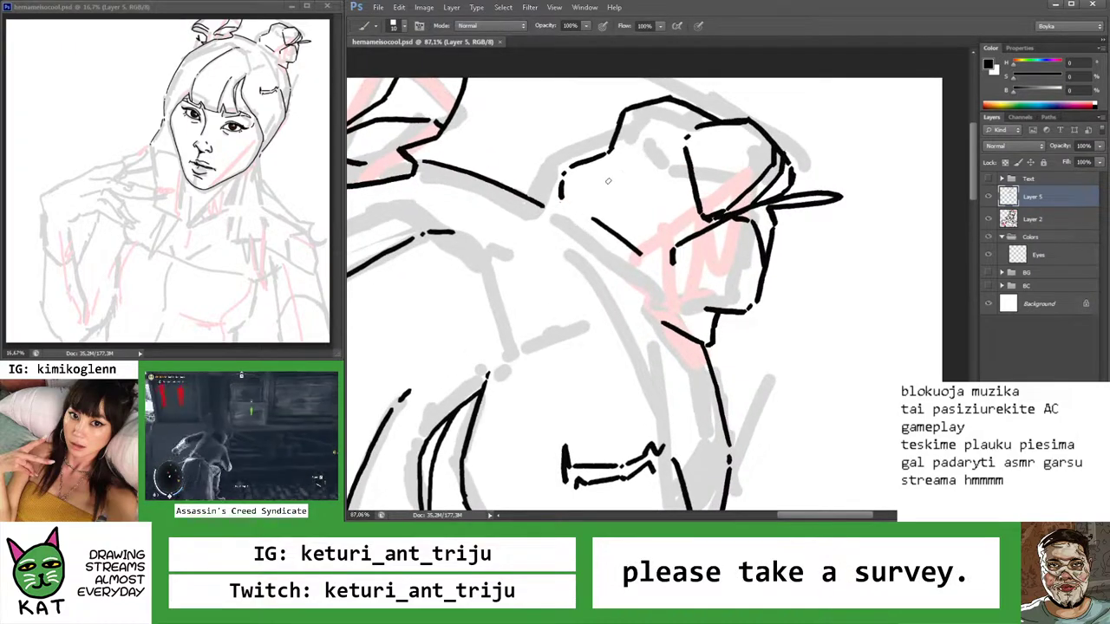
# Ink a short second contour inside the bun's edge nearest the head's centre, parallel to the existing outline
pyautogui.press('z')
pyautogui.moveTo(620, 162); pyautogui.dragTo(633, 158)
pyautogui.press('b')
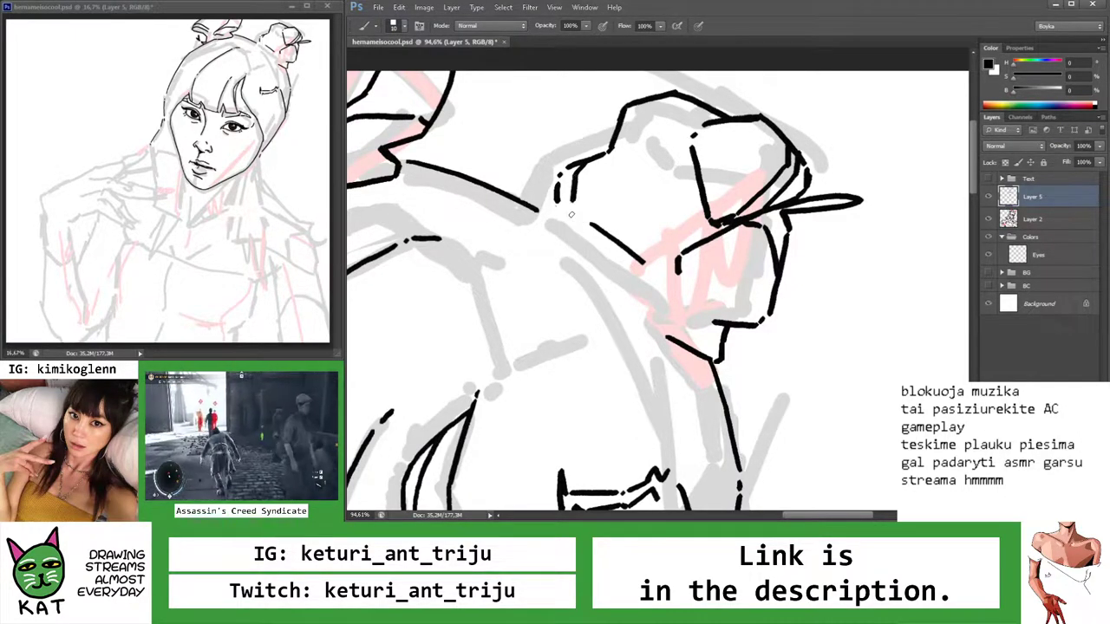
# Ink the bun's inner contour down and around its lower corner, and join the bun's outer outline to the head outline
pyautogui.moveTo(570, 208); pyautogui.dragTo(572, 234)
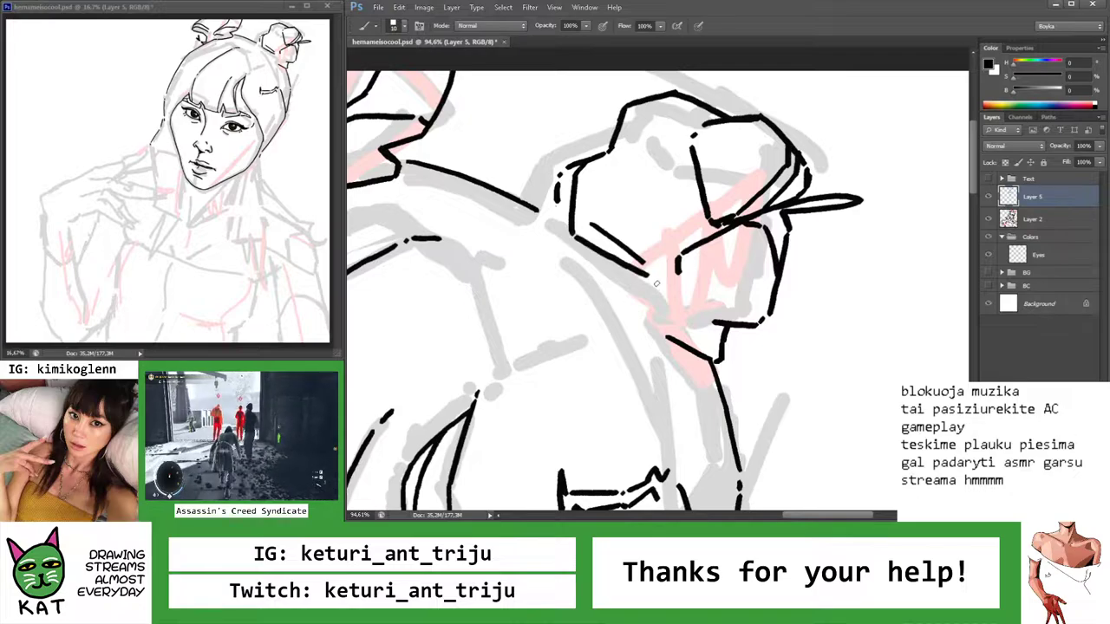
pyautogui.press('z')
pyautogui.moveTo(657, 283)
pyautogui.mouseDown()
pyautogui.moveTo(607, 278)
pyautogui.moveTo(623, 274)
pyautogui.moveTo(617, 263)
pyautogui.moveTo(599, 269)
pyautogui.mouseUp()
pyautogui.press('b')
pyautogui.hotkey('ctrl', 'z')
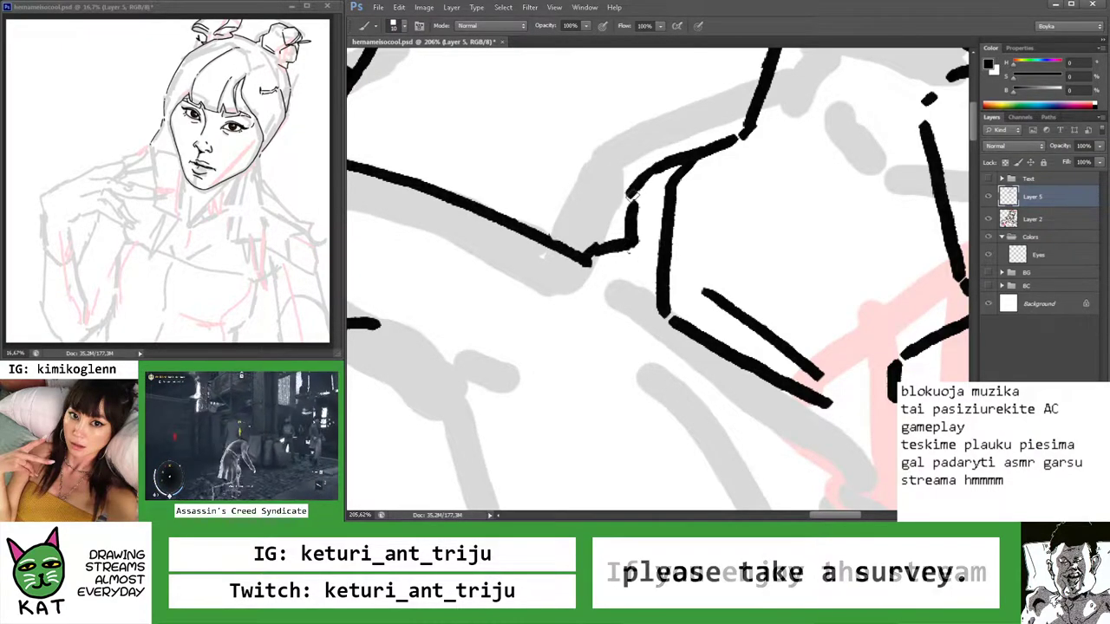
pyautogui.press('z')
pyautogui.moveTo(640, 180)
pyautogui.mouseDown()
pyautogui.moveTo(588, 207)
pyautogui.moveTo(611, 230)
pyautogui.mouseUp()
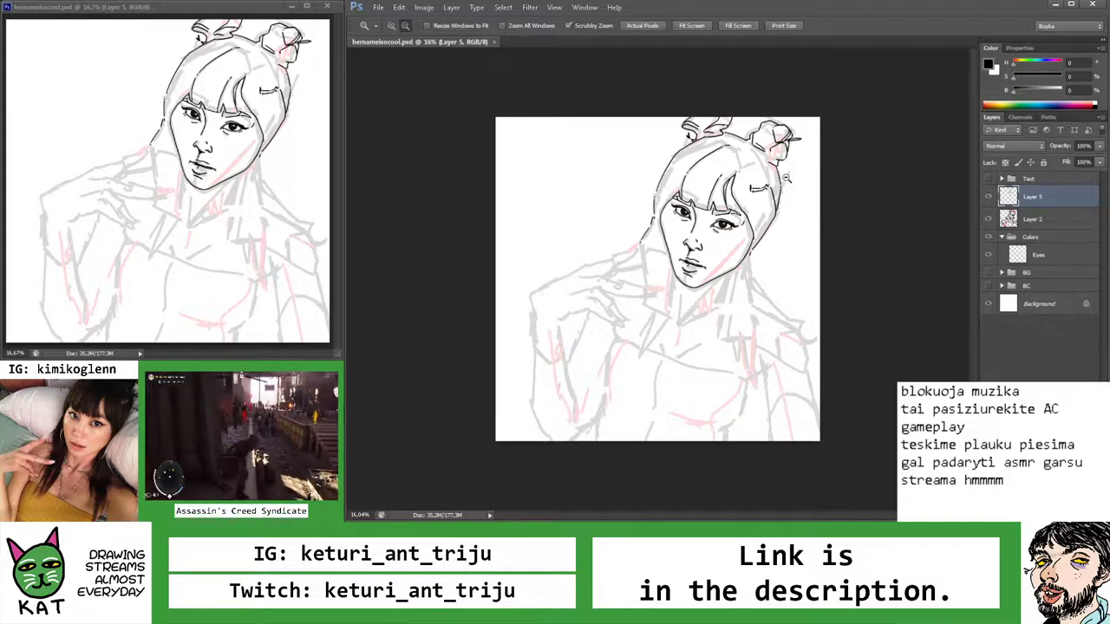
# Ink an angular strand at the bun's base, with one line running down into the hair beside the head's outer edge
pyautogui.moveTo(786, 178); pyautogui.dragTo(678, 215)
pyautogui.press('b')
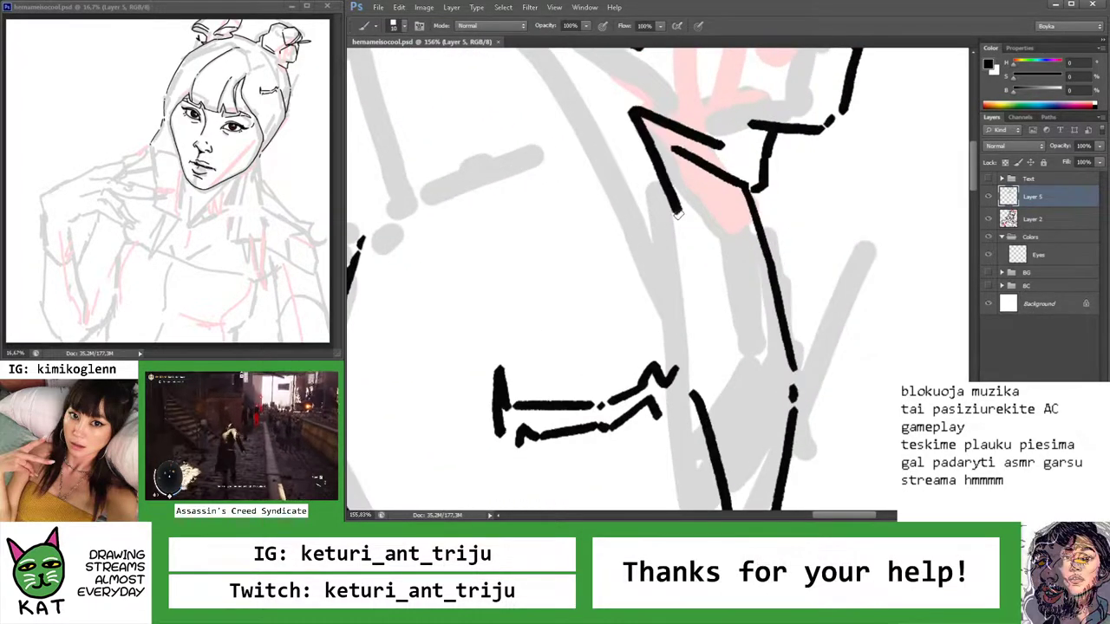
pyautogui.hotkey('ctrl', 'z')
pyautogui.moveTo(718, 143)
pyautogui.mouseDown()
pyautogui.moveTo(632, 106)
pyautogui.moveTo(681, 232)
pyautogui.moveTo(642, 190)
pyautogui.moveTo(579, 164)
pyautogui.mouseUp()
pyautogui.press('z')
pyautogui.moveTo(737, 195)
pyautogui.mouseDown()
pyautogui.moveTo(694, 196)
pyautogui.moveTo(726, 176)
pyautogui.moveTo(730, 152)
pyautogui.mouseUp()
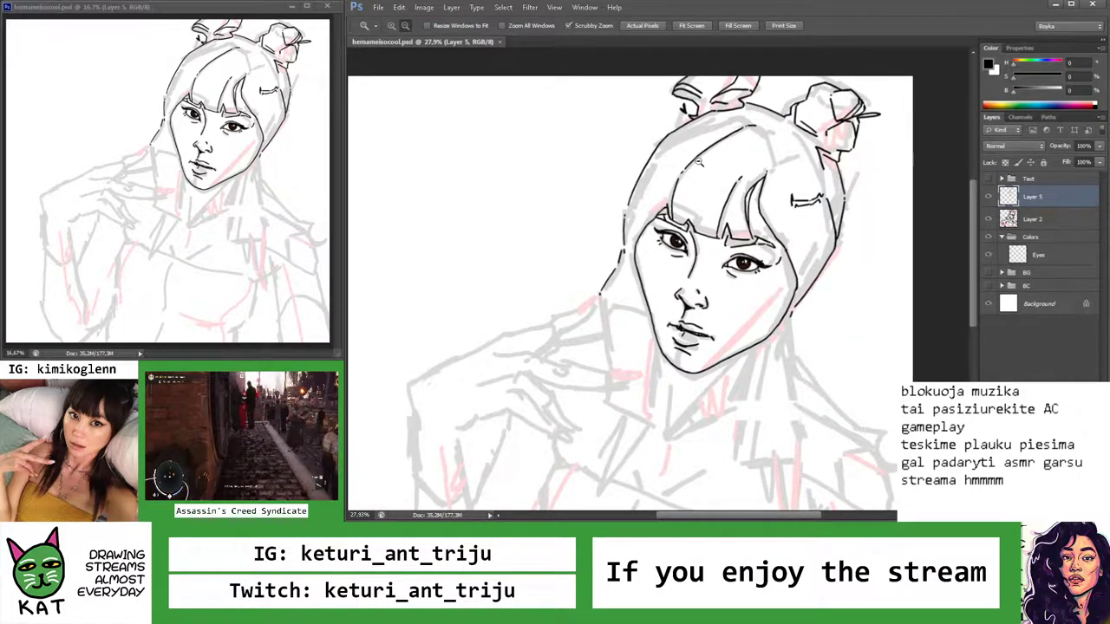
# Show the Text group to check the portrait with its lettering, and hide the group again
pyautogui.moveTo(746, 94)
pyautogui.mouseDown()
pyautogui.moveTo(783, 99)
pyautogui.moveTo(720, 126)
pyautogui.moveTo(740, 130)
pyautogui.moveTo(699, 131)
pyautogui.moveTo(703, 119)
pyautogui.mouseUp()
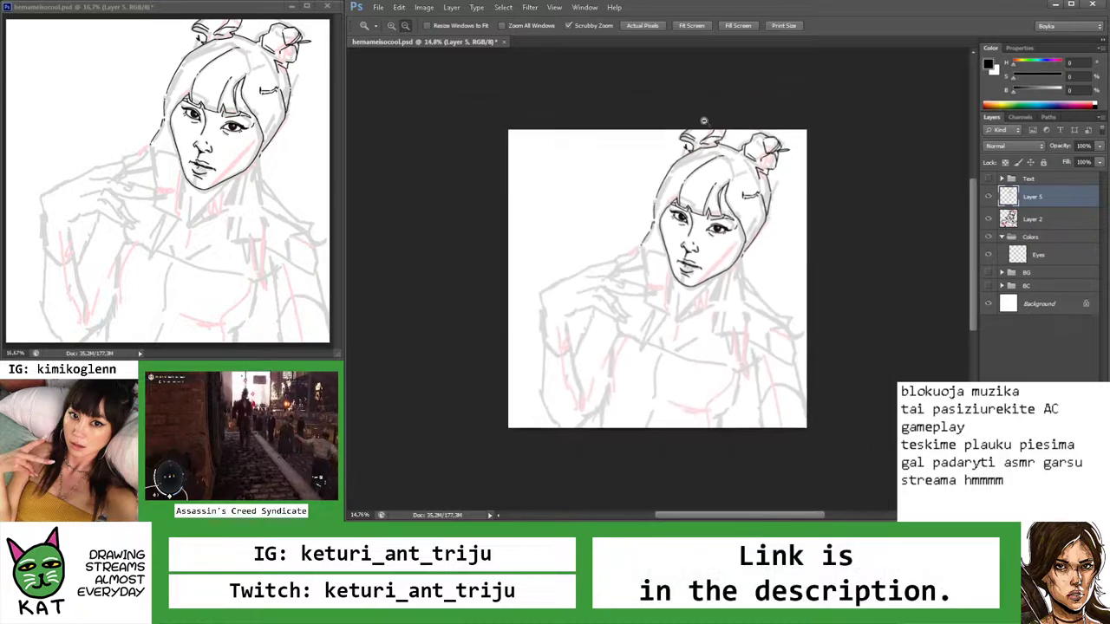
pyautogui.click(982, 178)
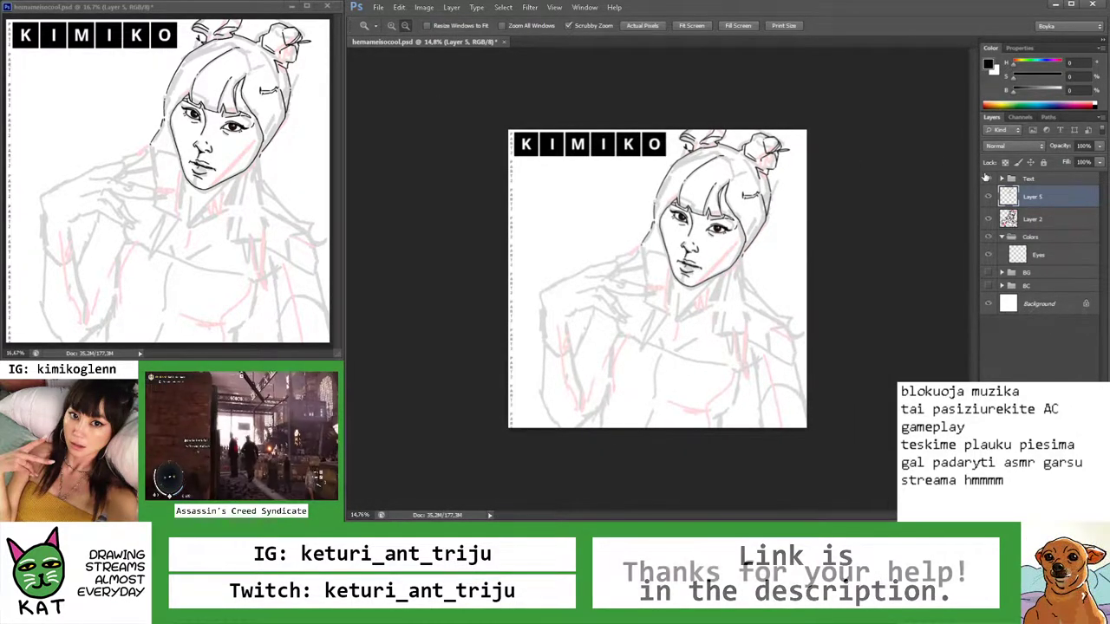
pyautogui.click(986, 177)
pyautogui.click(799, 140)
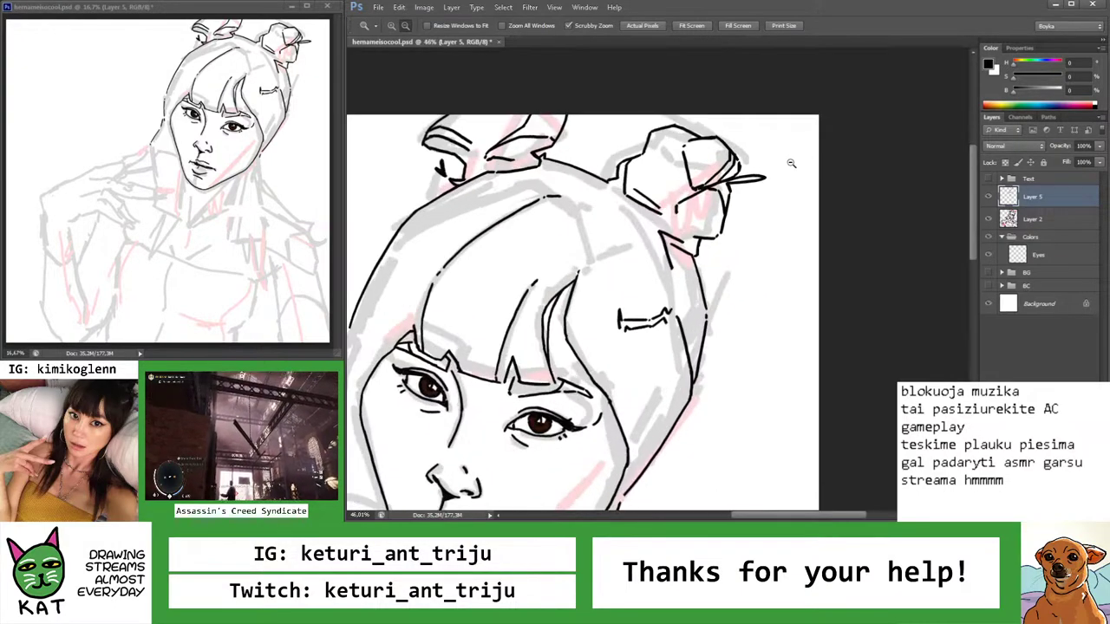
# Select the bun's outer part with its inner lock and leaf-shaped strand, shift it slightly up and outward, and deselect it
pyautogui.press('l')
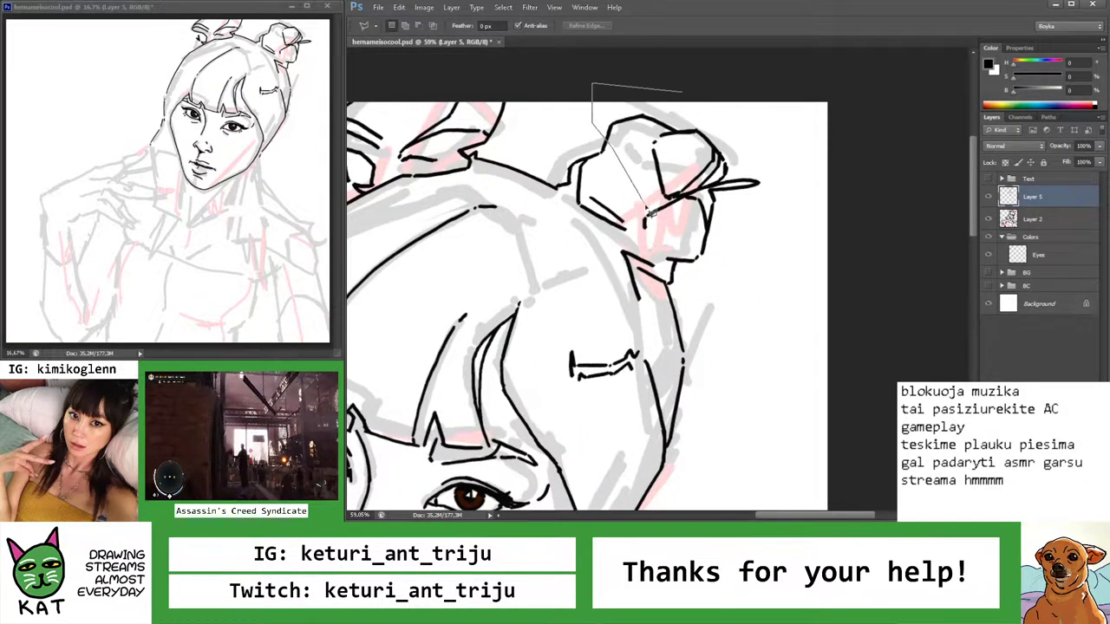
pyautogui.click(640, 243)
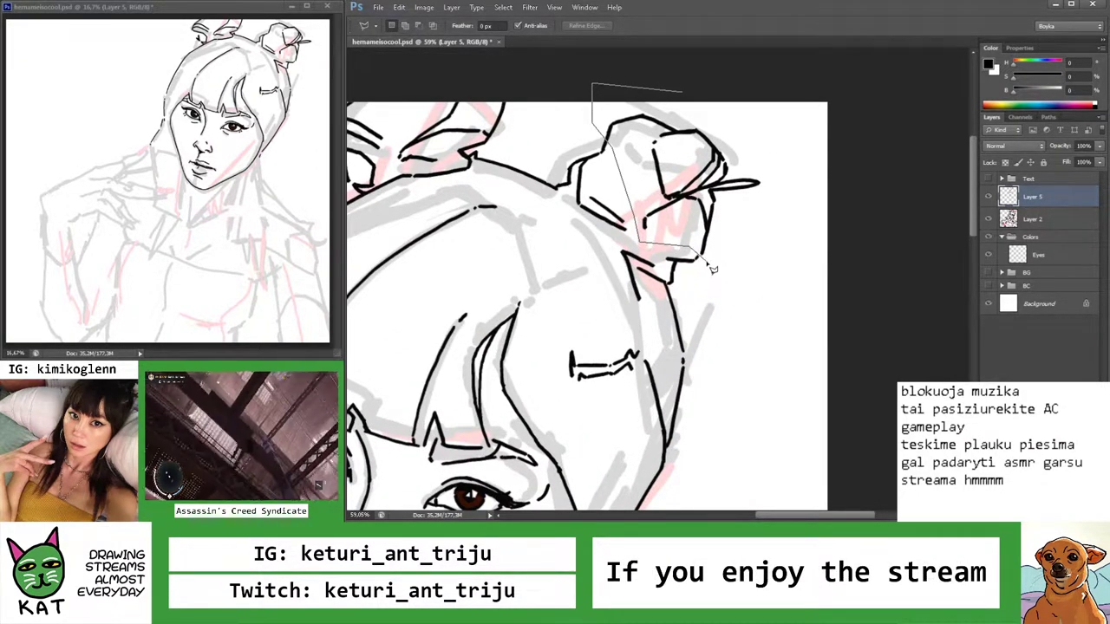
pyautogui.doubleClick(798, 199)
pyautogui.press('v')
pyautogui.moveTo(743, 190); pyautogui.dragTo(750, 184)
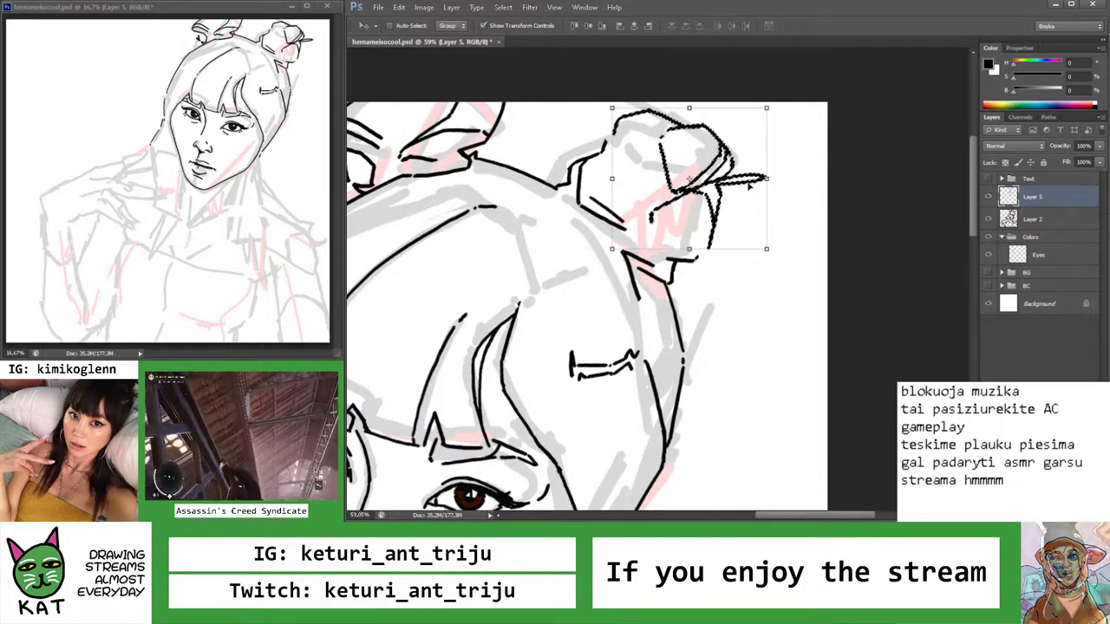
pyautogui.hotkey('ctrl', 'd')
pyautogui.press('z')
pyautogui.scroll(3, 748, 186)
pyautogui.scroll(-8, 748, 185)
pyautogui.scroll(7, 745, 187)
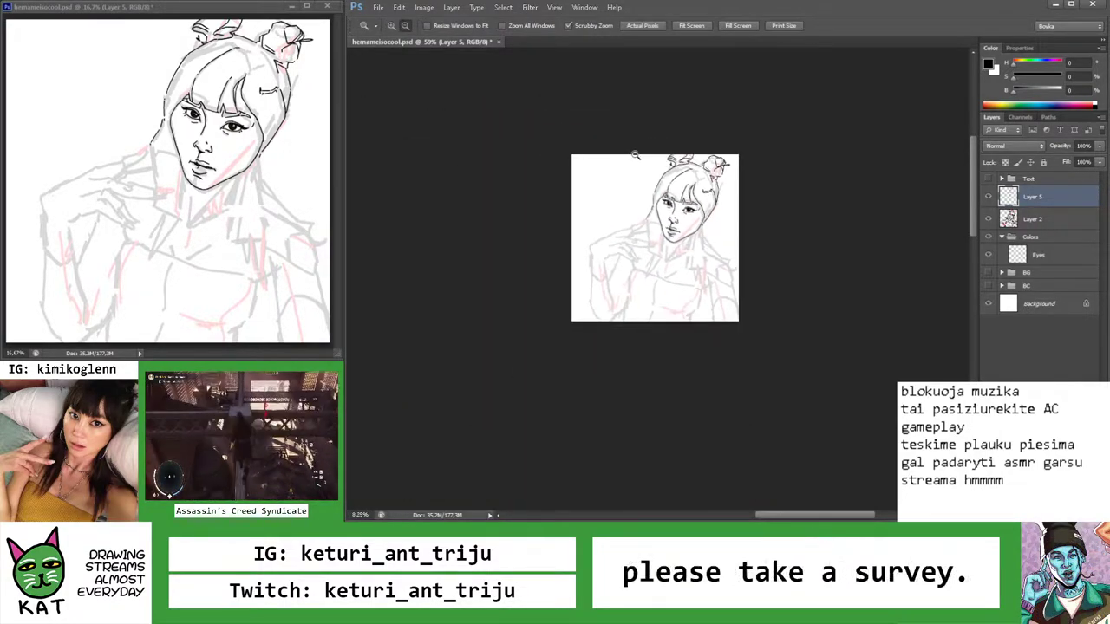
# Ink the lower outer end of the bun's lower lobe, closing the outline gap with small pointed strand tips
pyautogui.press('b')
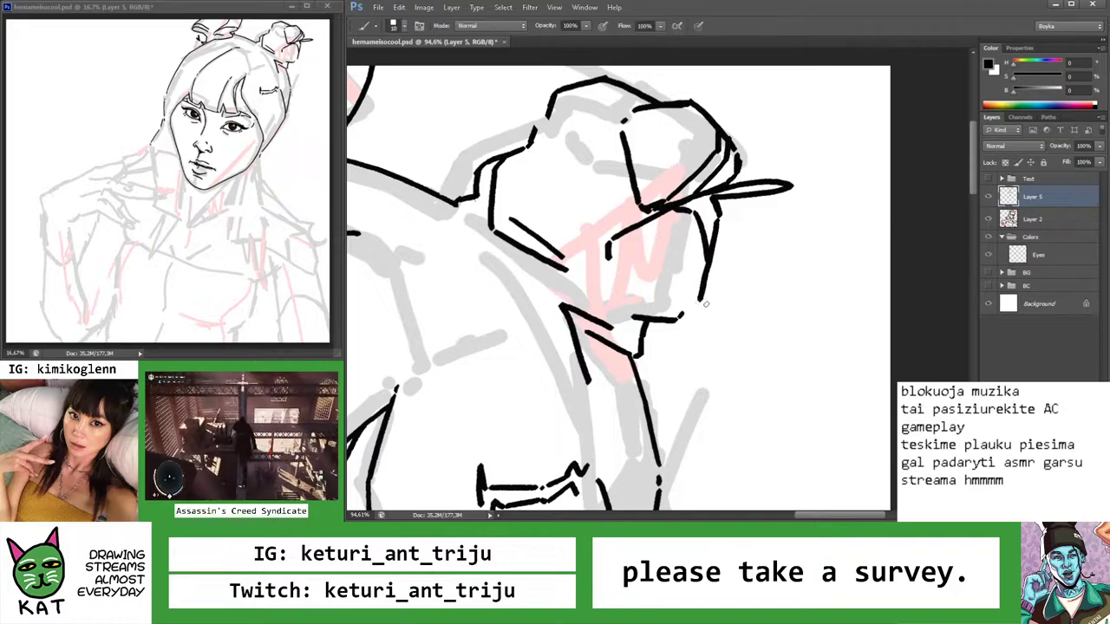
pyautogui.moveTo(685, 310); pyautogui.dragTo(733, 312)
pyautogui.scroll(-5, 711, 307)
pyautogui.scroll(6, 711, 307)
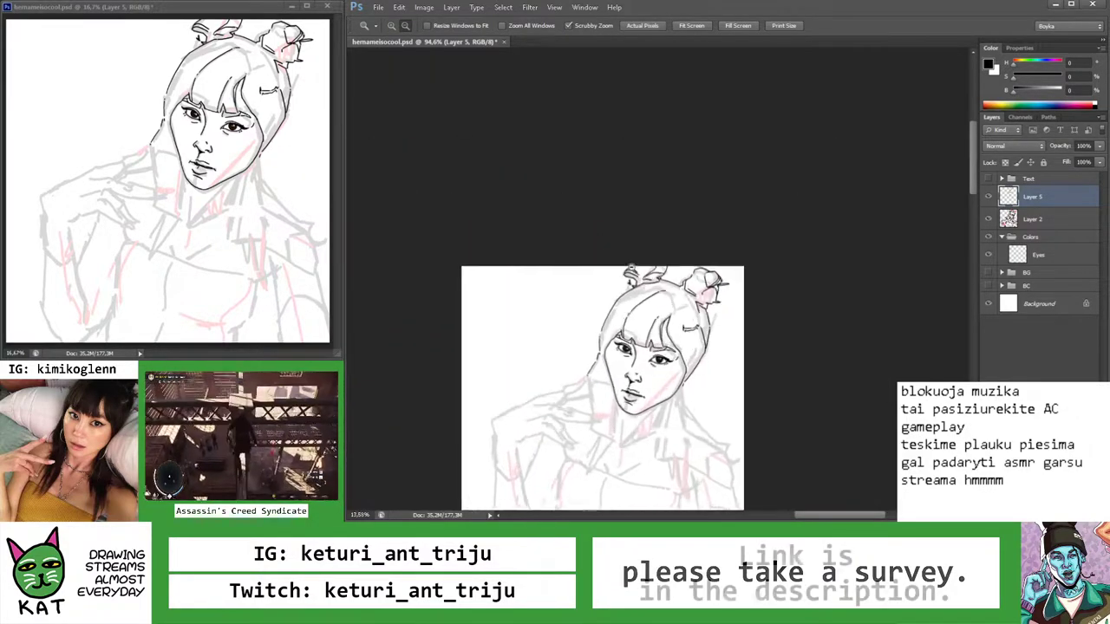
pyautogui.hotkey('ctrl', 'z')
pyautogui.press('b')
pyautogui.moveTo(698, 303); pyautogui.dragTo(672, 323)
pyautogui.press('z')
pyautogui.scroll(-6, 659, 278)
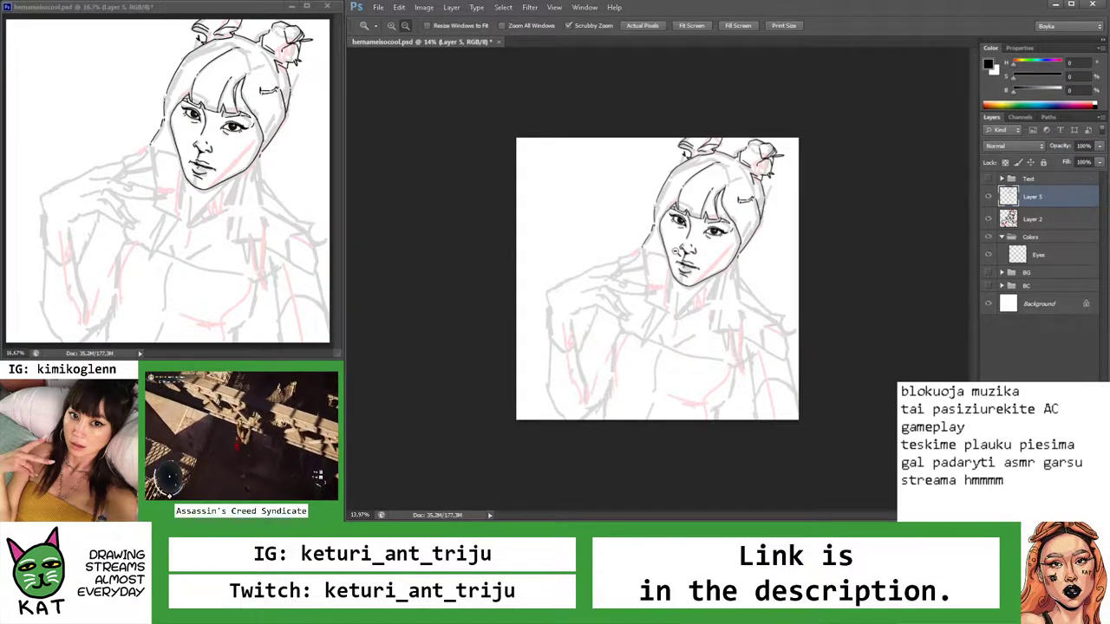
pyautogui.scroll(-1, 728, 223)
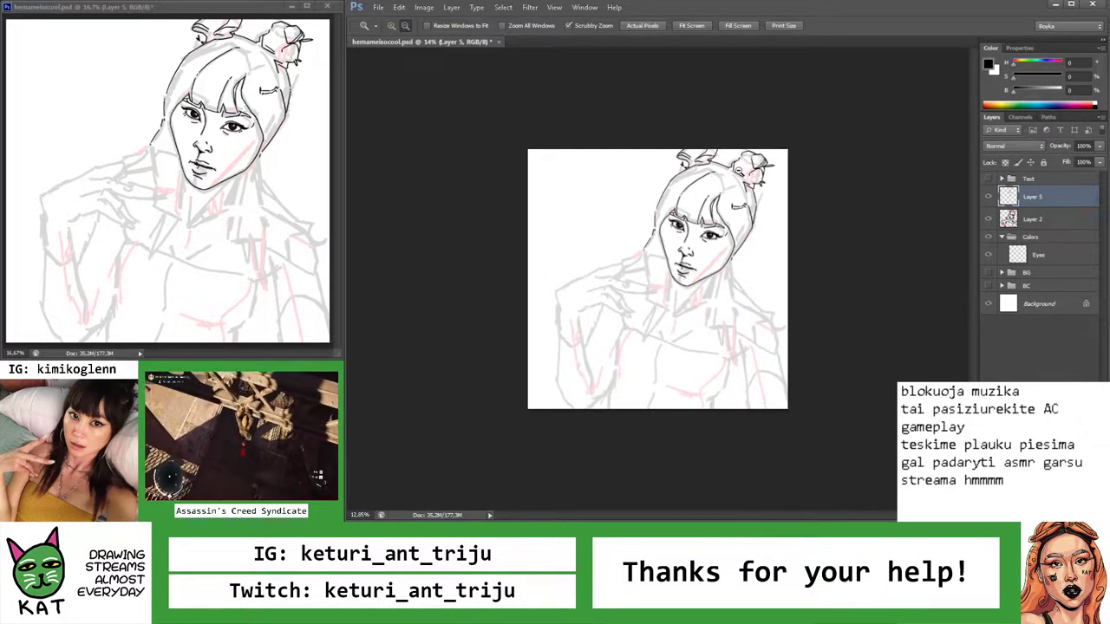
pyautogui.scroll(8, 768, 196)
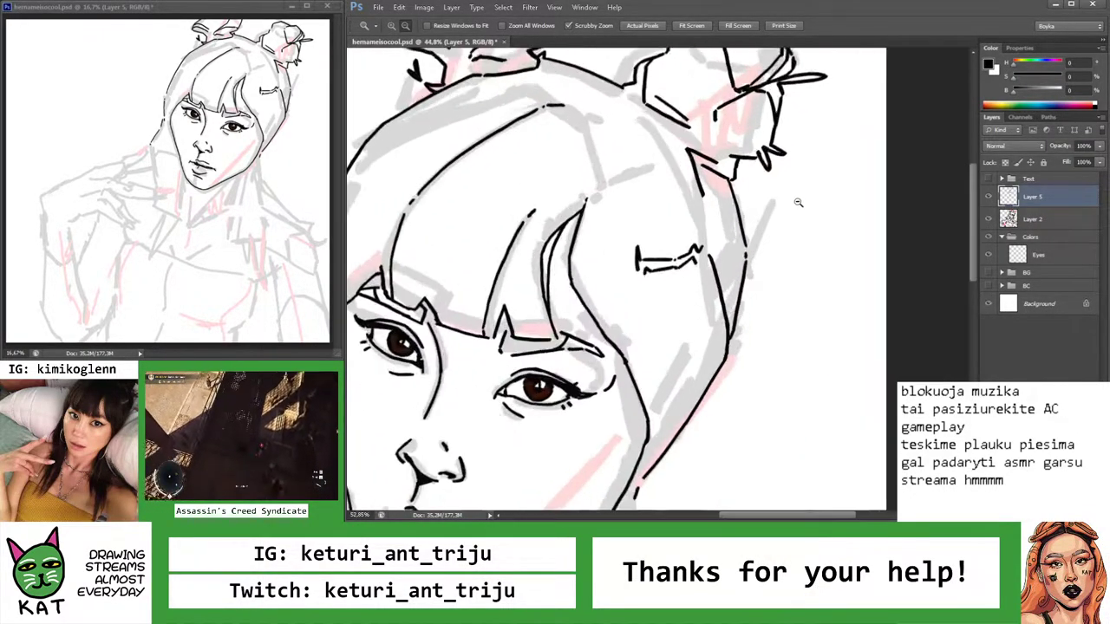
pyautogui.press('b')
pyautogui.scroll(-4, 727, 203)
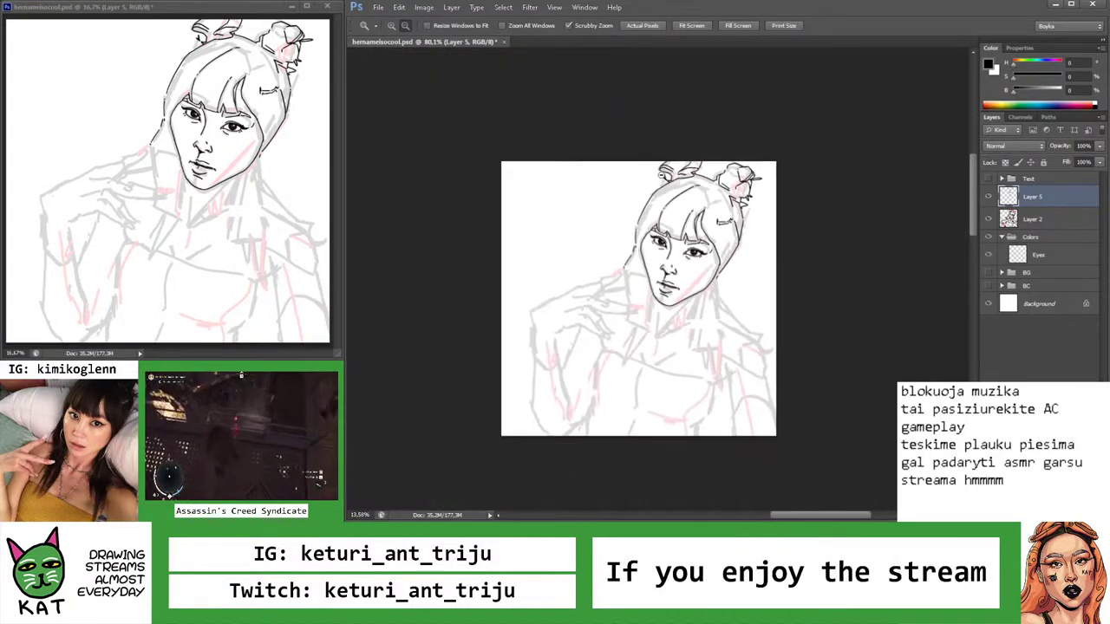
pyautogui.scroll(5, 728, 208)
pyautogui.press('z')
pyautogui.scroll(-8, 667, 171)
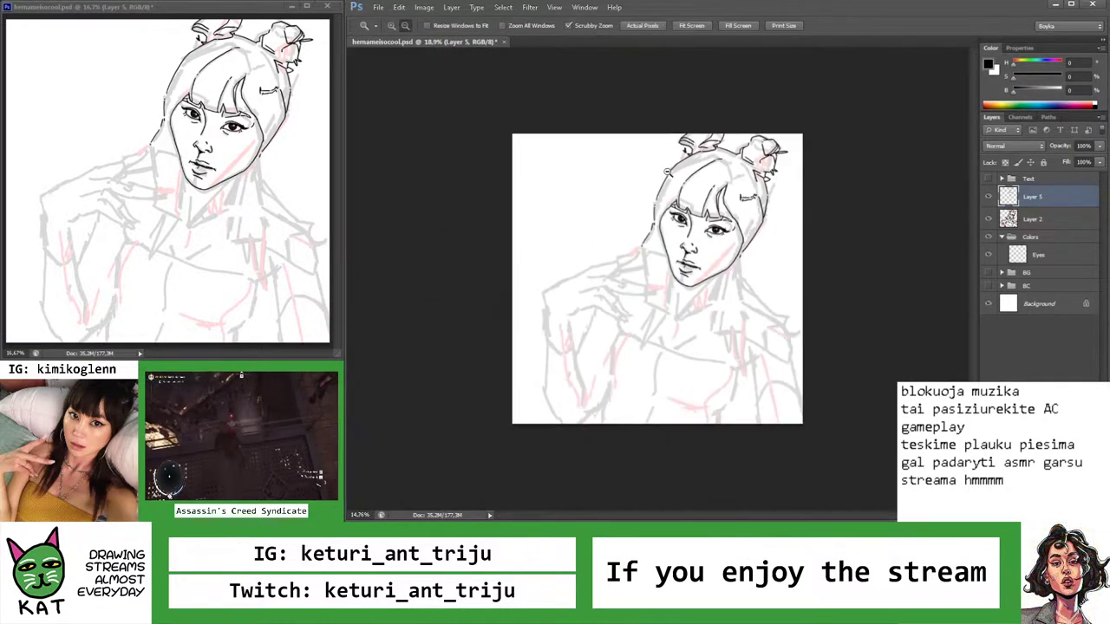
pyautogui.scroll(-2, 707, 199)
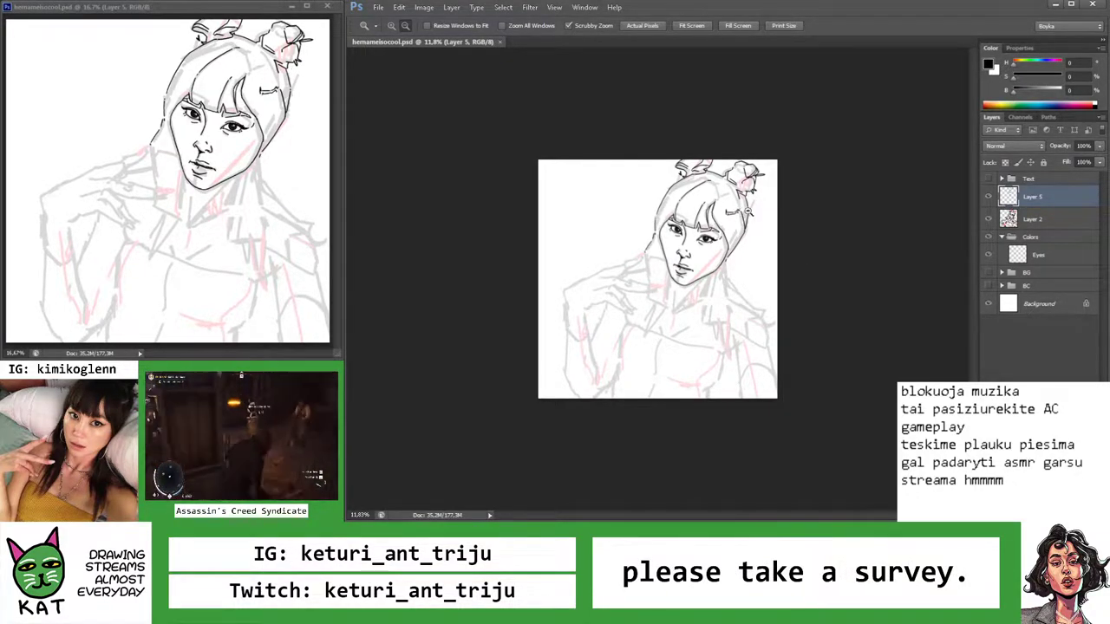
# Ink a connecting stroke that closes the gap in the bun's outline on the side facing the head's centre
pyautogui.scroll(10, 750, 212)
pyautogui.press('b')
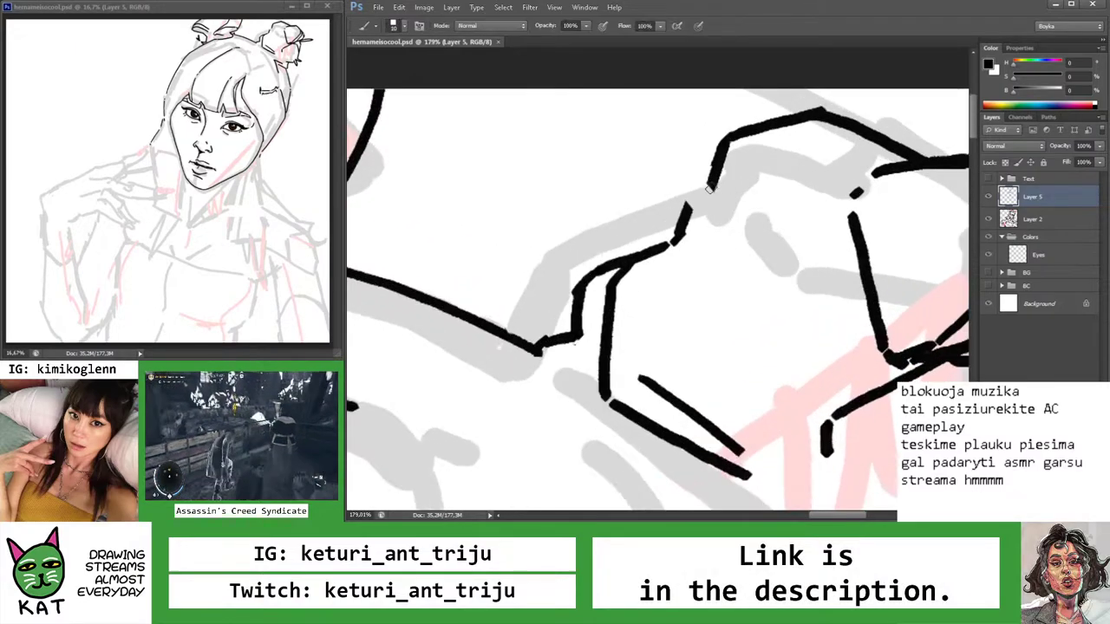
pyautogui.moveTo(709, 189); pyautogui.dragTo(672, 246)
pyautogui.press('e')
pyautogui.press('b')
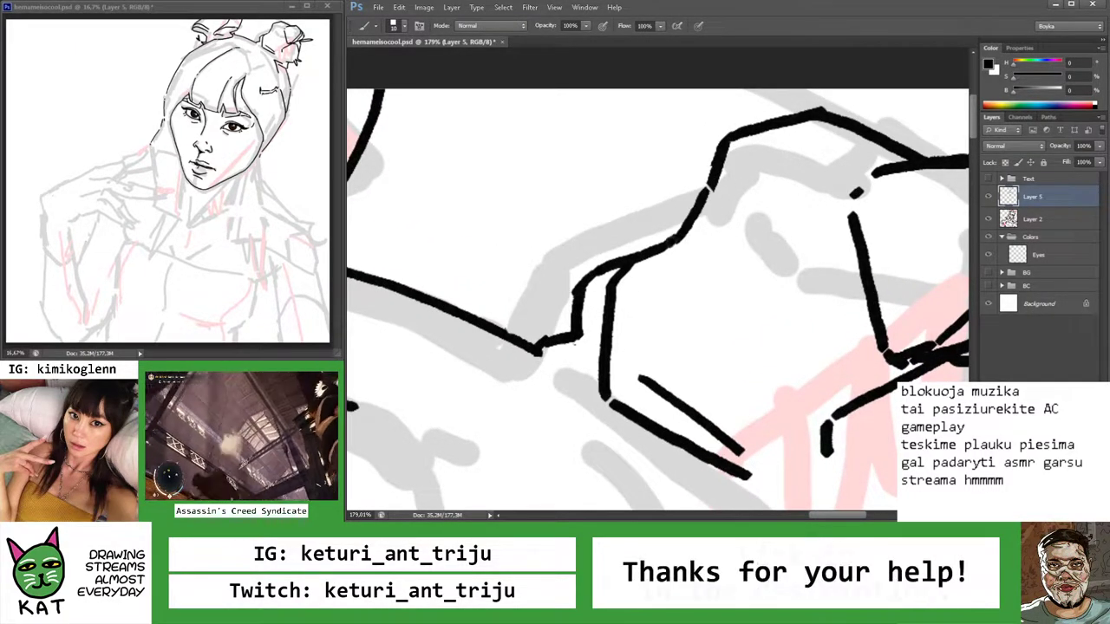
pyautogui.press('z')
pyautogui.moveTo(763, 213); pyautogui.dragTo(626, 212)
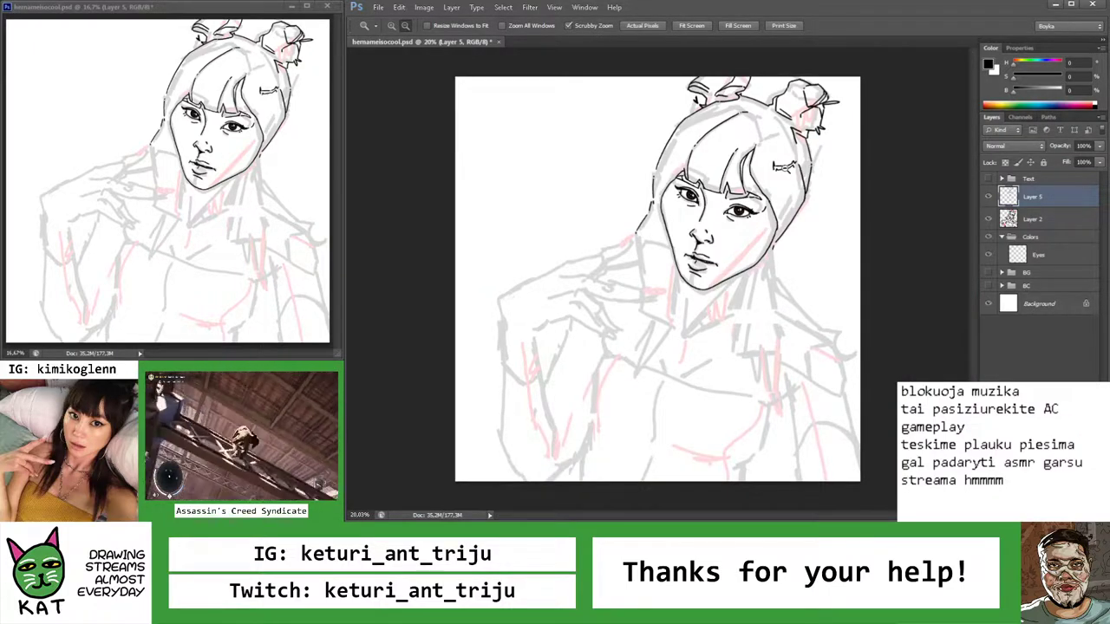
# Ink a short strand line running down into the hair from where the head outline meets the second bun
pyautogui.moveTo(796, 86); pyautogui.dragTo(678, 101)
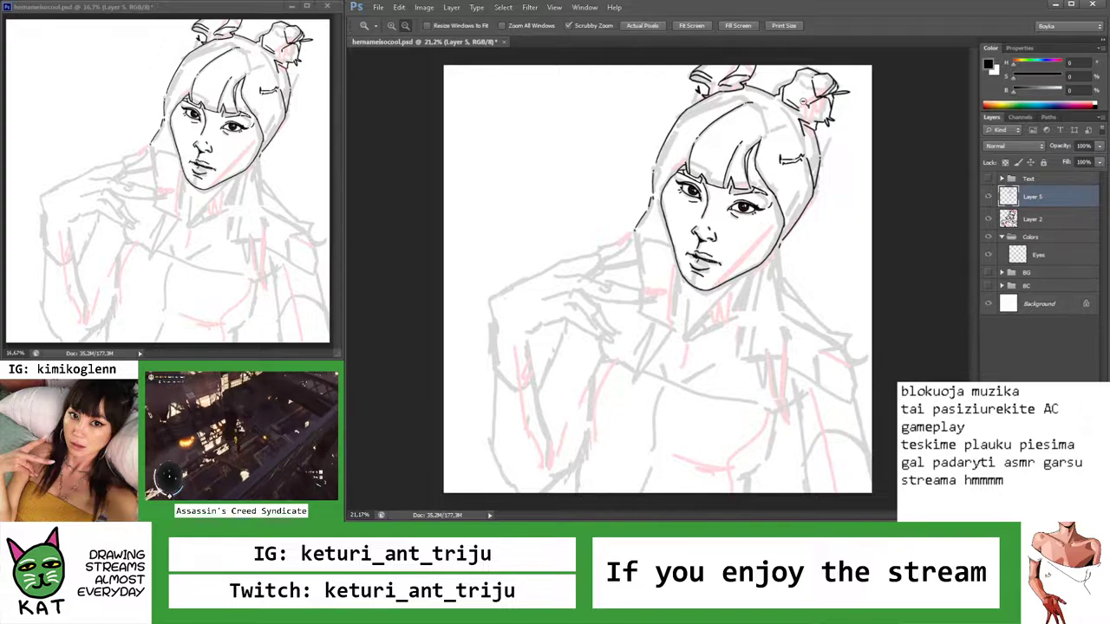
pyautogui.moveTo(805, 102); pyautogui.dragTo(910, 103)
pyautogui.press('b')
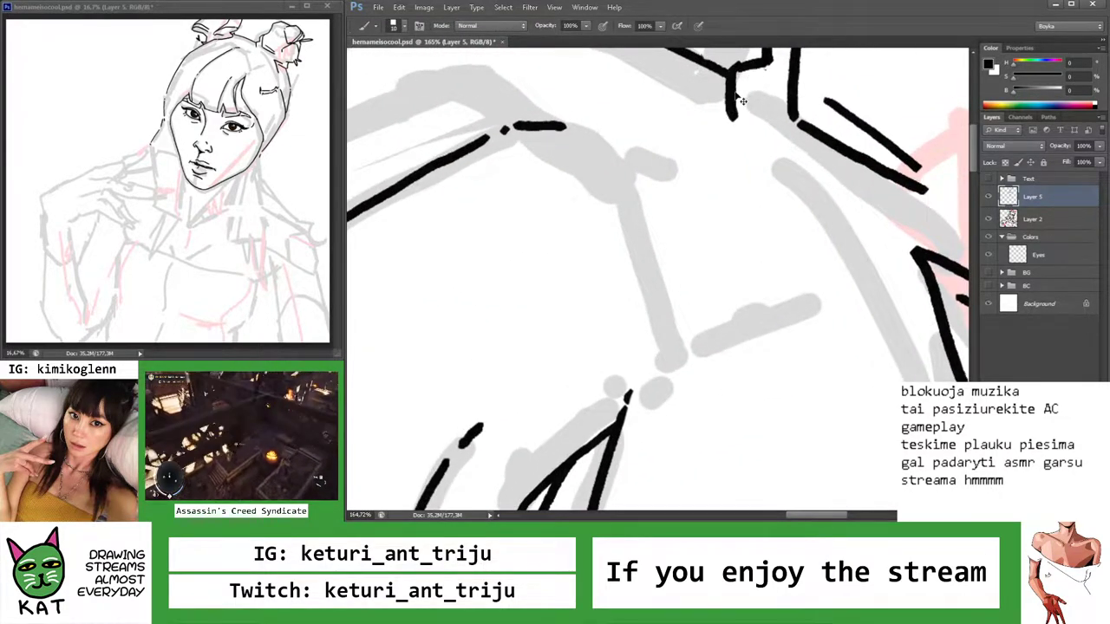
pyautogui.hotkey('ctrl', 'z')
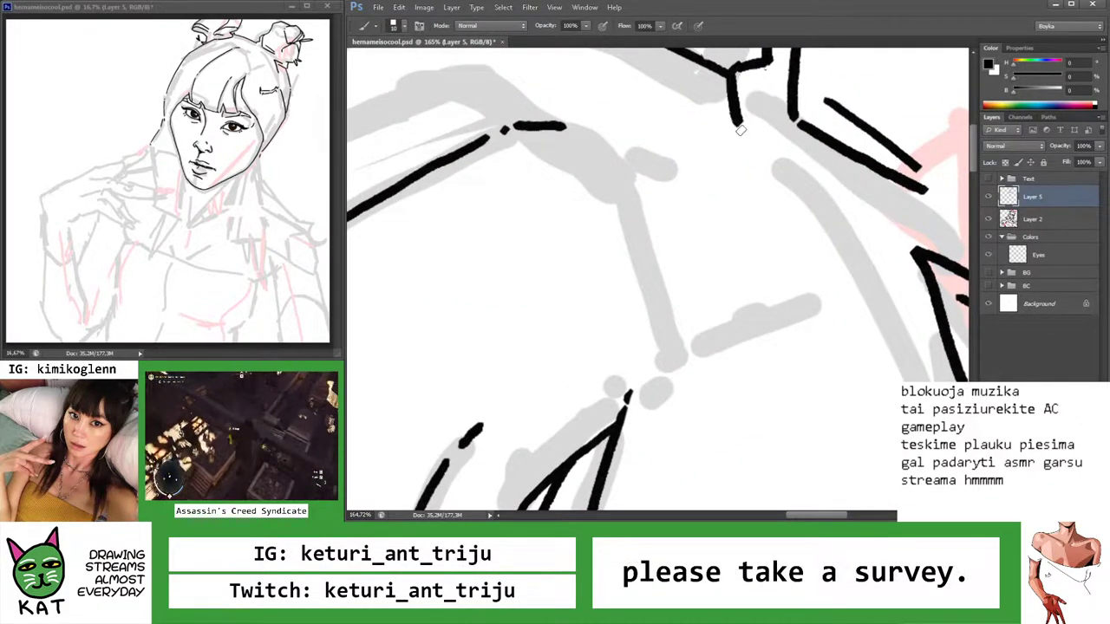
pyautogui.press('z')
pyautogui.moveTo(737, 122); pyautogui.dragTo(667, 115)
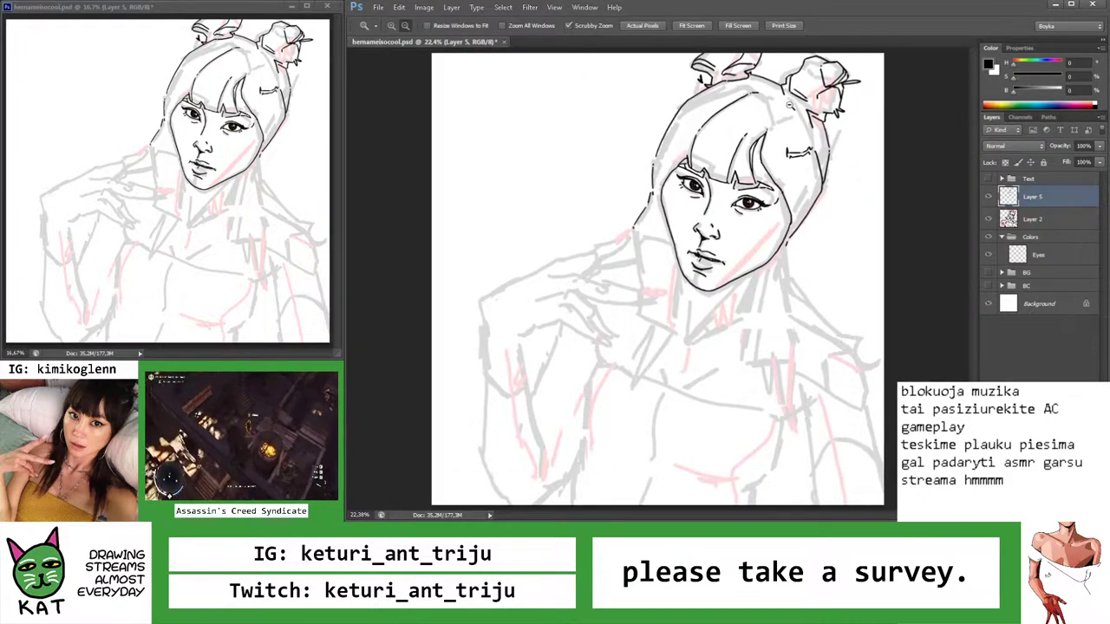
pyautogui.moveTo(791, 102)
pyautogui.mouseDown()
pyautogui.moveTo(755, 163)
pyautogui.moveTo(798, 241)
pyautogui.moveTo(746, 209)
pyautogui.moveTo(720, 210)
pyautogui.mouseUp()
pyautogui.press('b')
pyautogui.press('z')
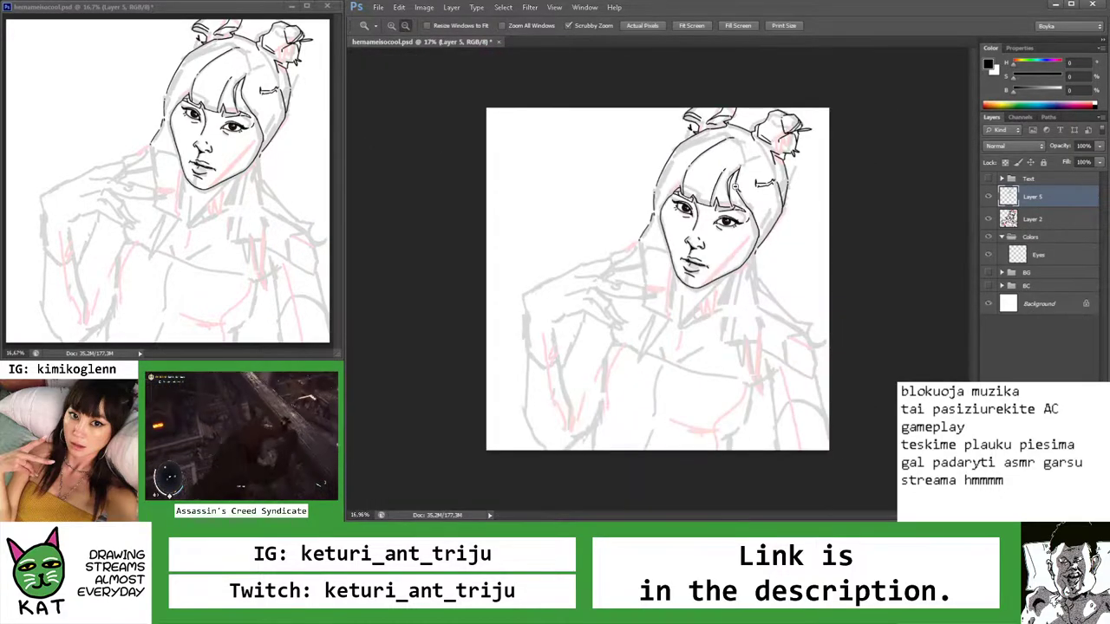
# Ink a small spiral curl inside the second bun's upper part and save the file
pyautogui.moveTo(802, 164)
pyautogui.mouseDown()
pyautogui.moveTo(763, 156)
pyautogui.moveTo(785, 157)
pyautogui.mouseUp()
pyautogui.press('b')
pyautogui.moveTo(707, 168)
pyautogui.mouseDown()
pyautogui.moveTo(732, 164)
pyautogui.moveTo(697, 184)
pyautogui.mouseUp()
pyautogui.press('z')
pyautogui.hotkey('ctrl', 's')
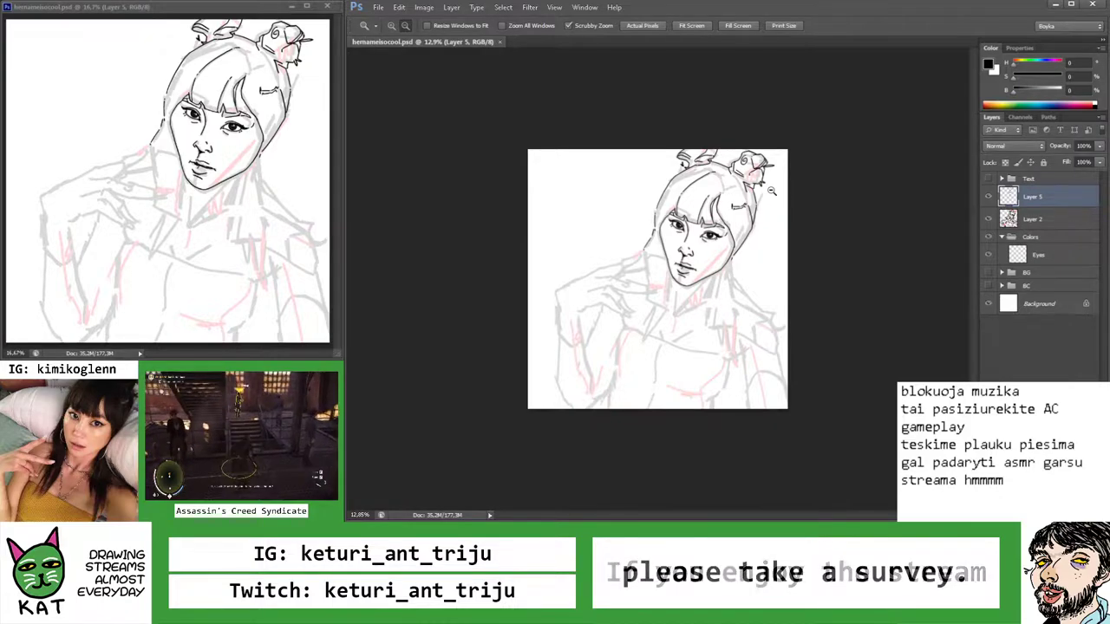
# Ink a small curled wisp beside the second bun's lower outer tips
pyautogui.moveTo(778, 199)
pyautogui.mouseDown()
pyautogui.moveTo(811, 198)
pyautogui.moveTo(715, 186)
pyautogui.moveTo(692, 159)
pyautogui.moveTo(700, 160)
pyautogui.mouseUp()
pyautogui.press('b')
pyautogui.press('z')
# Ink a loose curled wisp jutting from the first bun's outer edge
pyautogui.press('b')
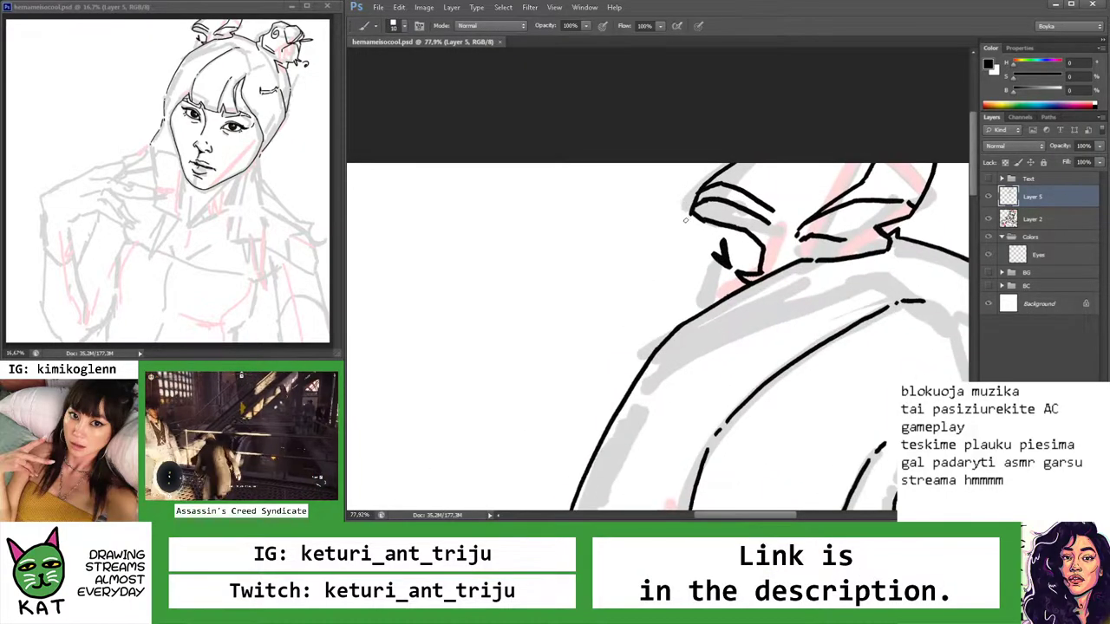
pyautogui.press('z')
pyautogui.moveTo(687, 228); pyautogui.dragTo(633, 213)
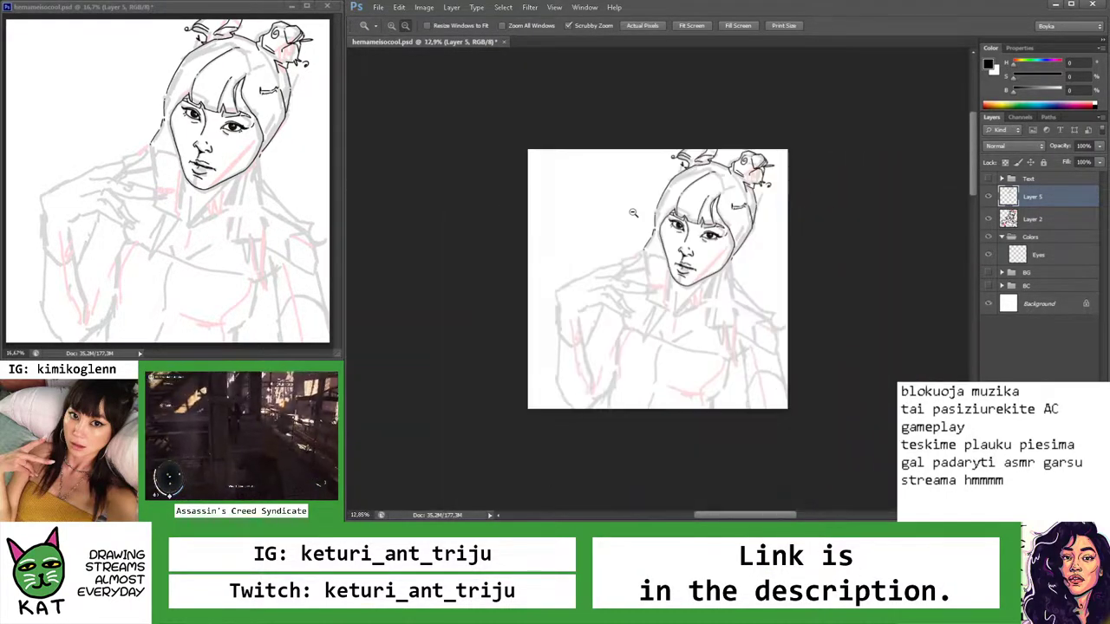
pyautogui.moveTo(752, 212); pyautogui.dragTo(762, 225)
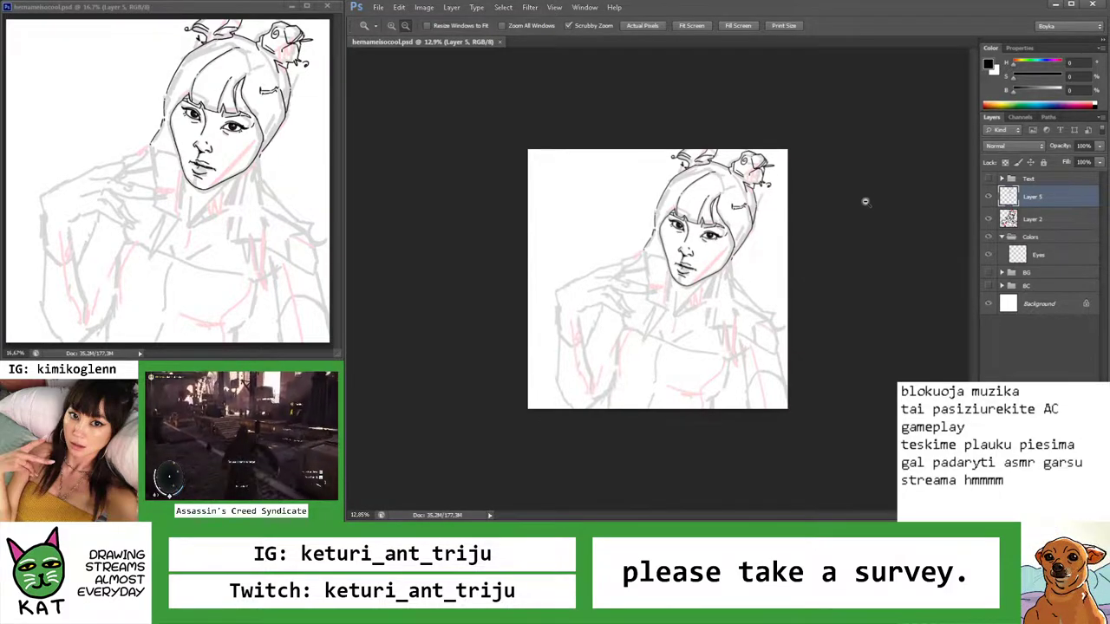
pyautogui.click(681, 284)
pyautogui.click(677, 289)
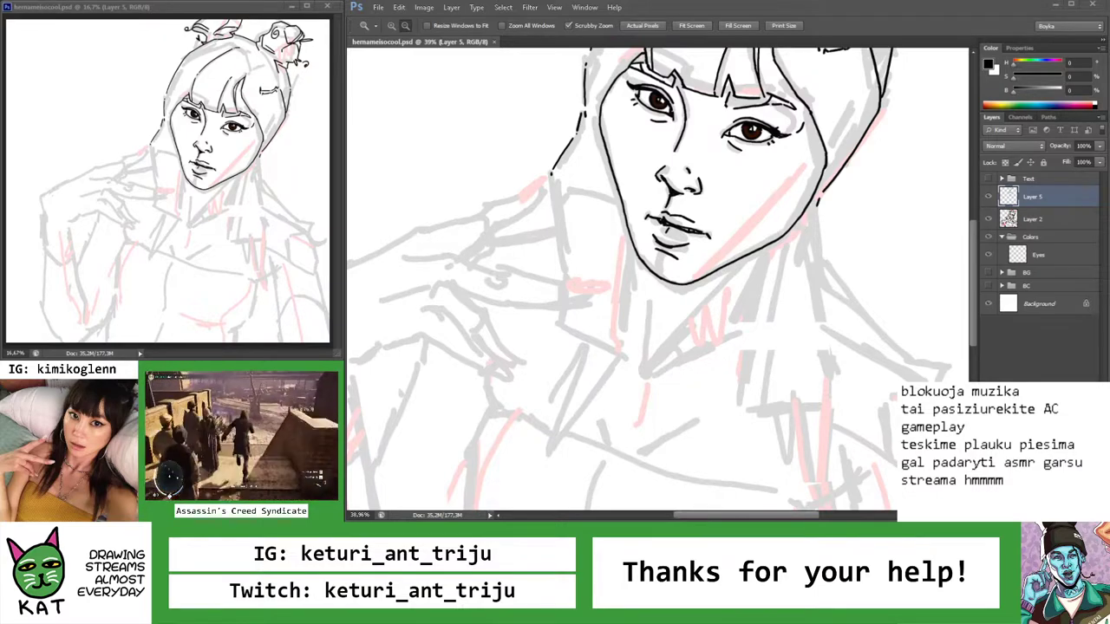
pyautogui.scroll(-2, 769, 286)
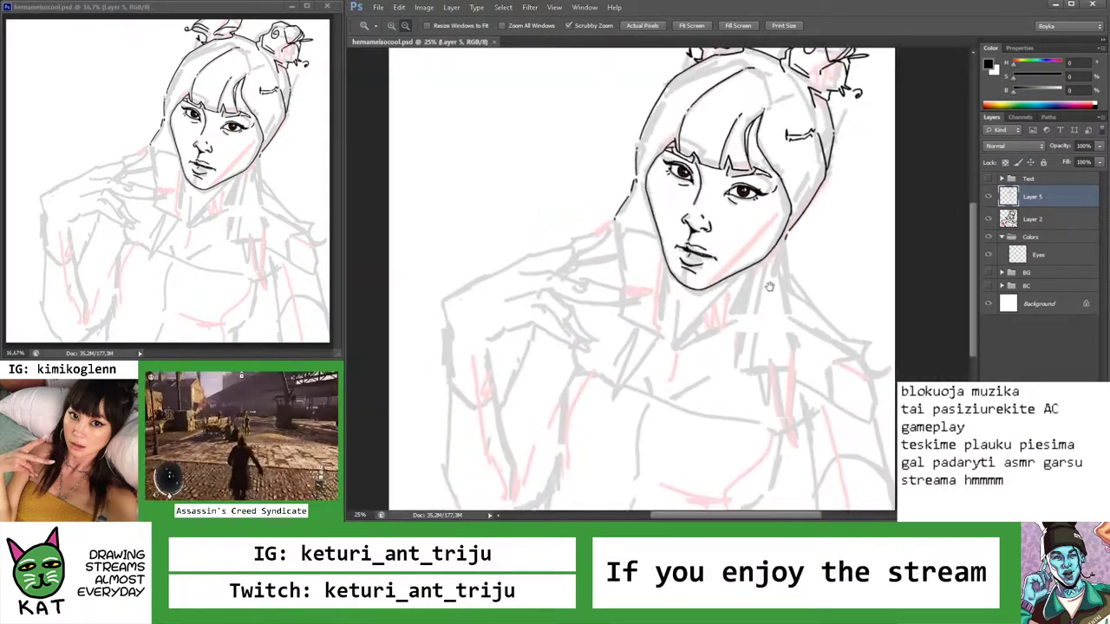
pyautogui.moveTo(769, 286); pyautogui.dragTo(729, 337)
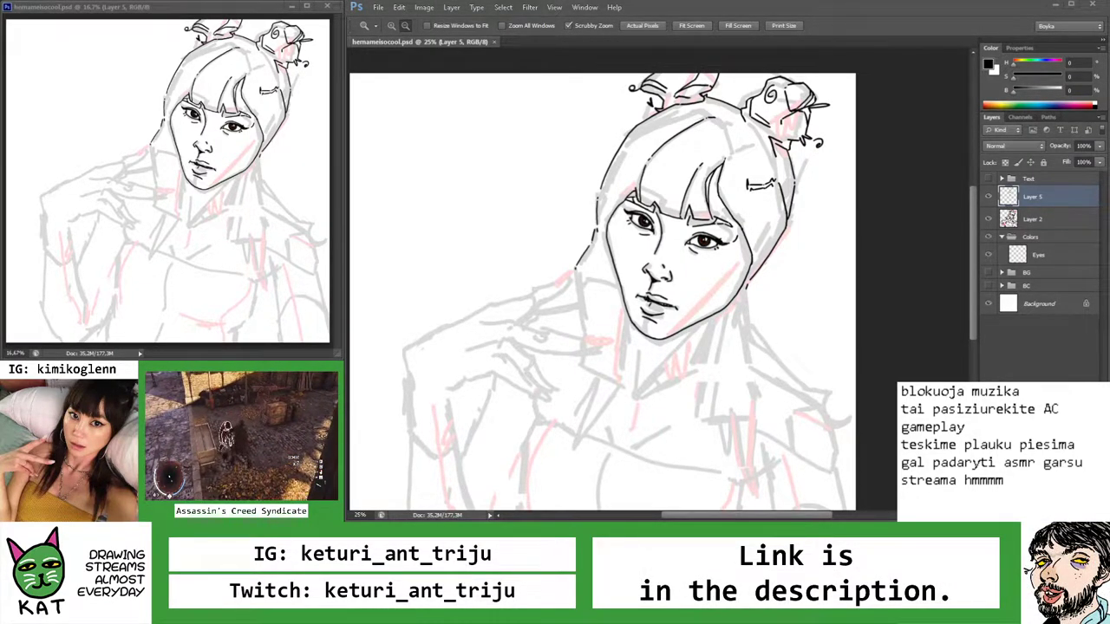
# Ink a short stroke branching off the right underside of the jawline toward the neck
pyautogui.scroll(-3, 745, 293)
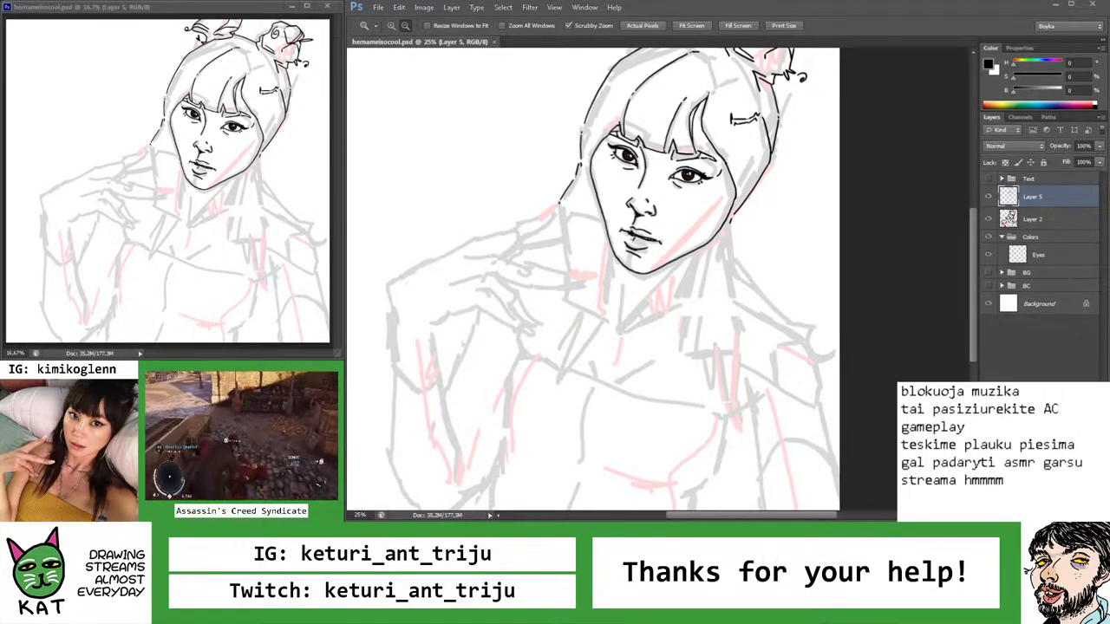
pyautogui.moveTo(661, 246)
pyautogui.mouseDown()
pyautogui.moveTo(676, 247)
pyautogui.moveTo(655, 243)
pyautogui.moveTo(662, 253)
pyautogui.mouseUp()
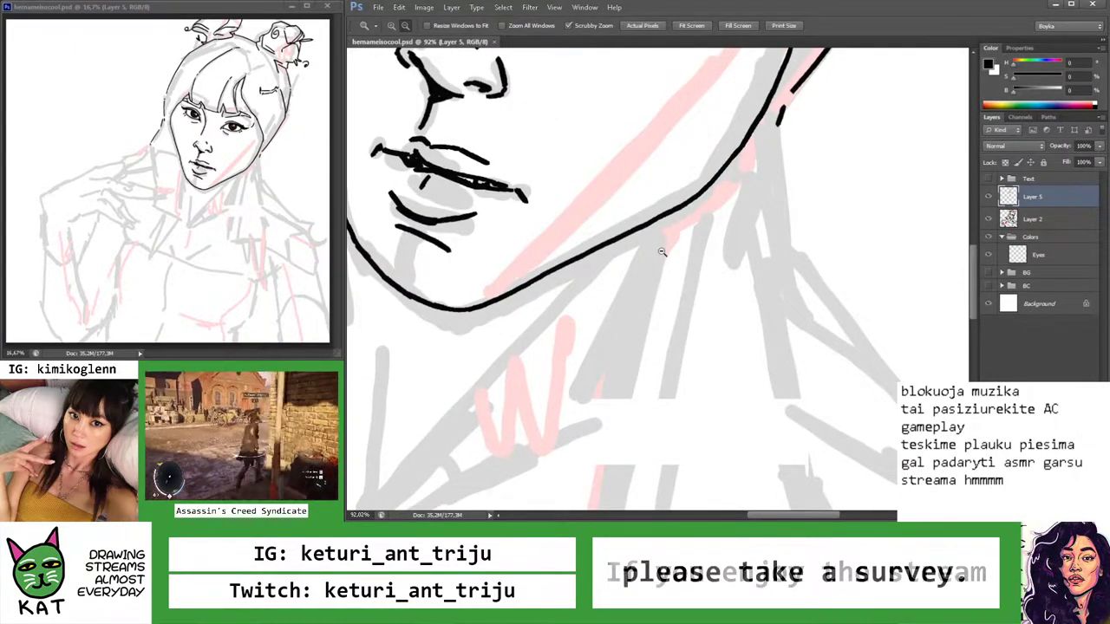
pyautogui.click(662, 251)
pyautogui.press('b')
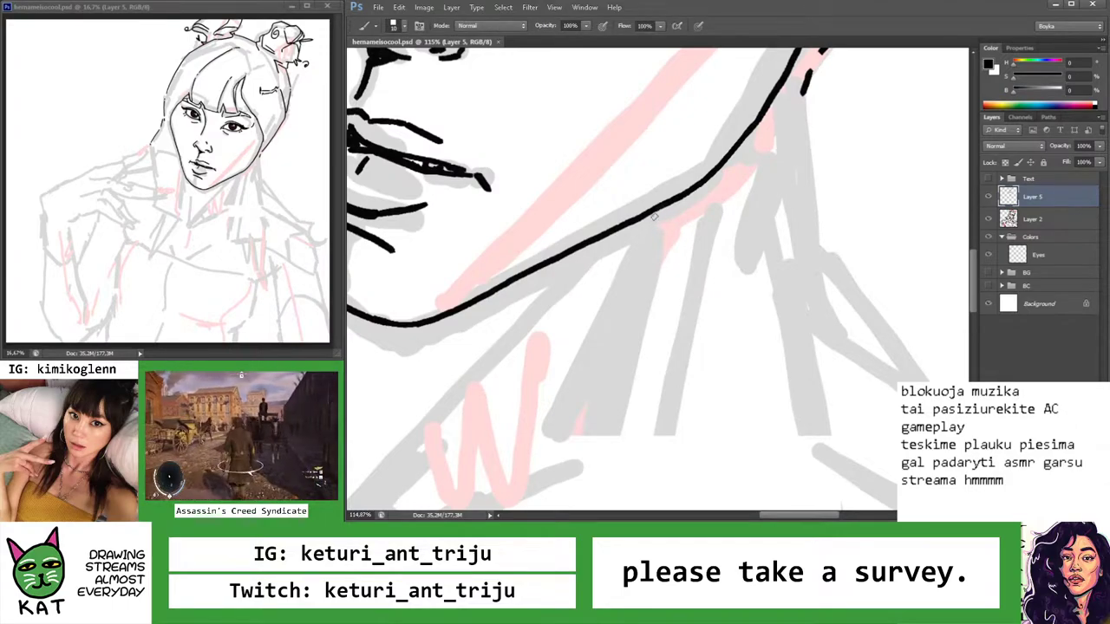
pyautogui.moveTo(654, 217); pyautogui.dragTo(621, 260)
pyautogui.press('z')
pyautogui.moveTo(724, 296)
pyautogui.mouseDown()
pyautogui.moveTo(704, 299)
pyautogui.moveTo(759, 300)
pyautogui.moveTo(748, 309)
pyautogui.mouseUp()
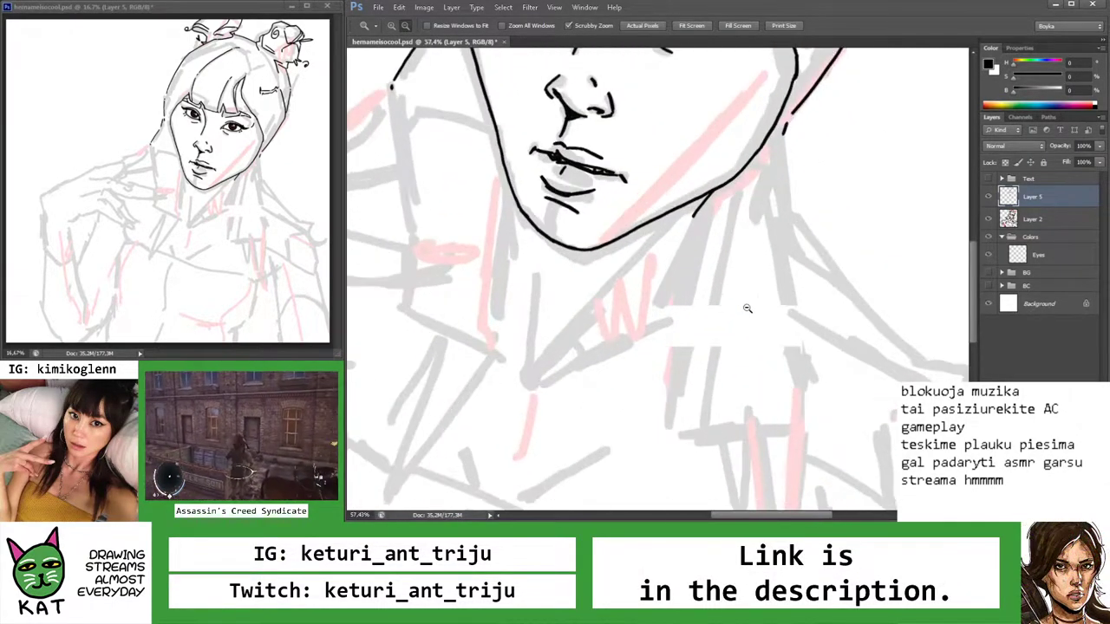
# Extend the branching jaw stroke with a long hair strand line running down the right side of the neck
pyautogui.press('r')
pyautogui.moveTo(736, 236)
pyautogui.mouseDown()
pyautogui.moveTo(735, 312)
pyautogui.moveTo(763, 312)
pyautogui.mouseUp()
pyautogui.press('z')
pyautogui.press('b')
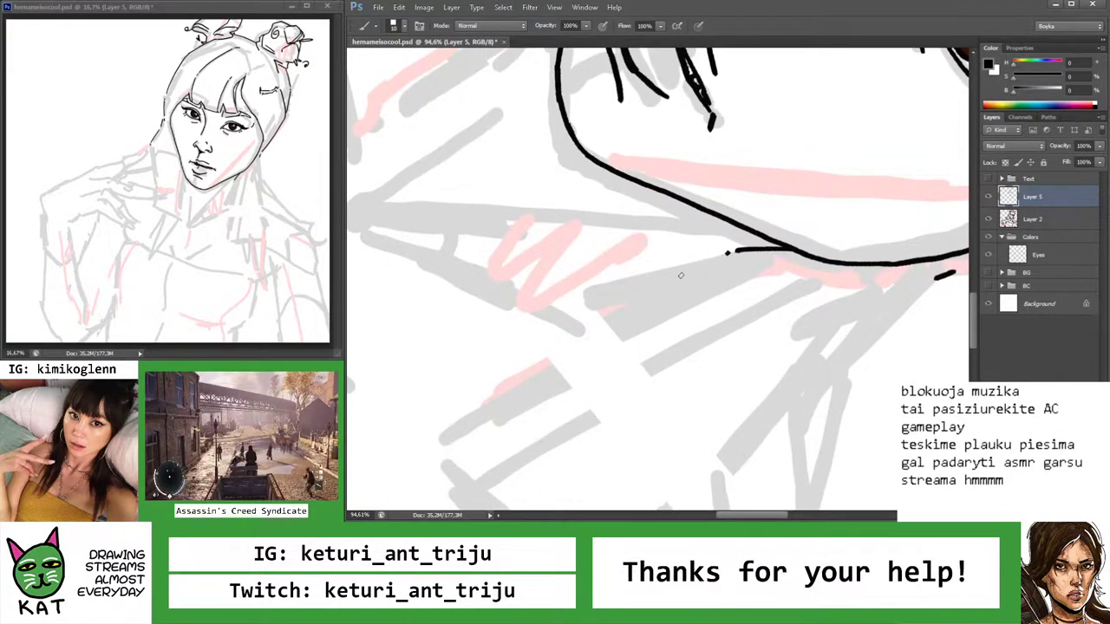
pyautogui.moveTo(710, 258); pyautogui.dragTo(547, 361)
pyautogui.hotkey('ctrl', 'z')
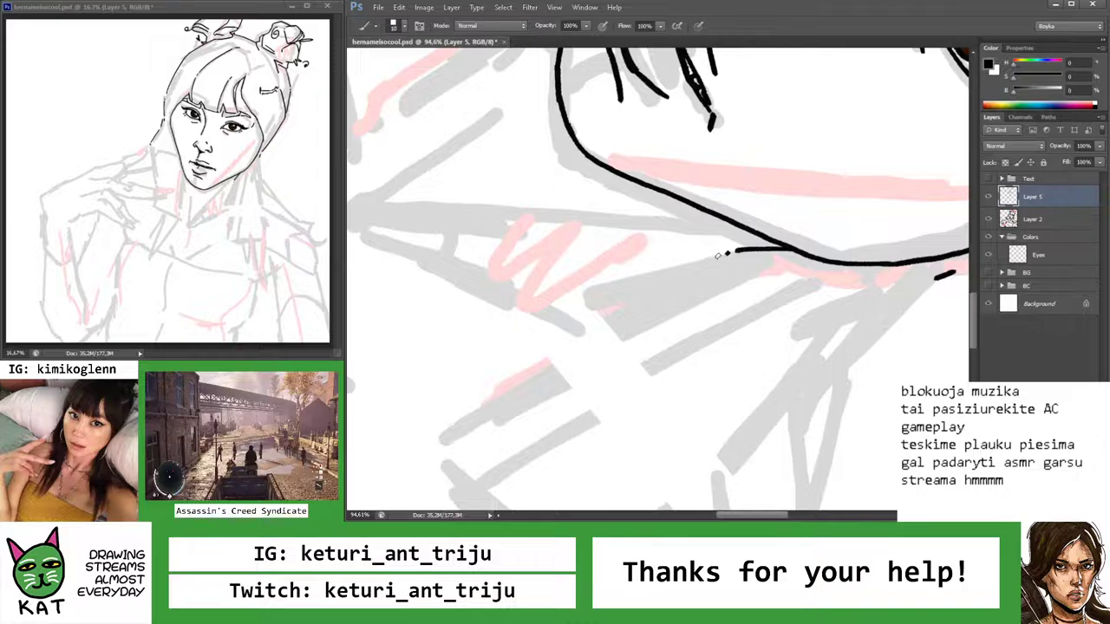
pyautogui.moveTo(717, 255); pyautogui.dragTo(517, 385)
pyautogui.hotkey('ctrl', 'z')
pyautogui.moveTo(722, 255); pyautogui.dragTo(538, 382)
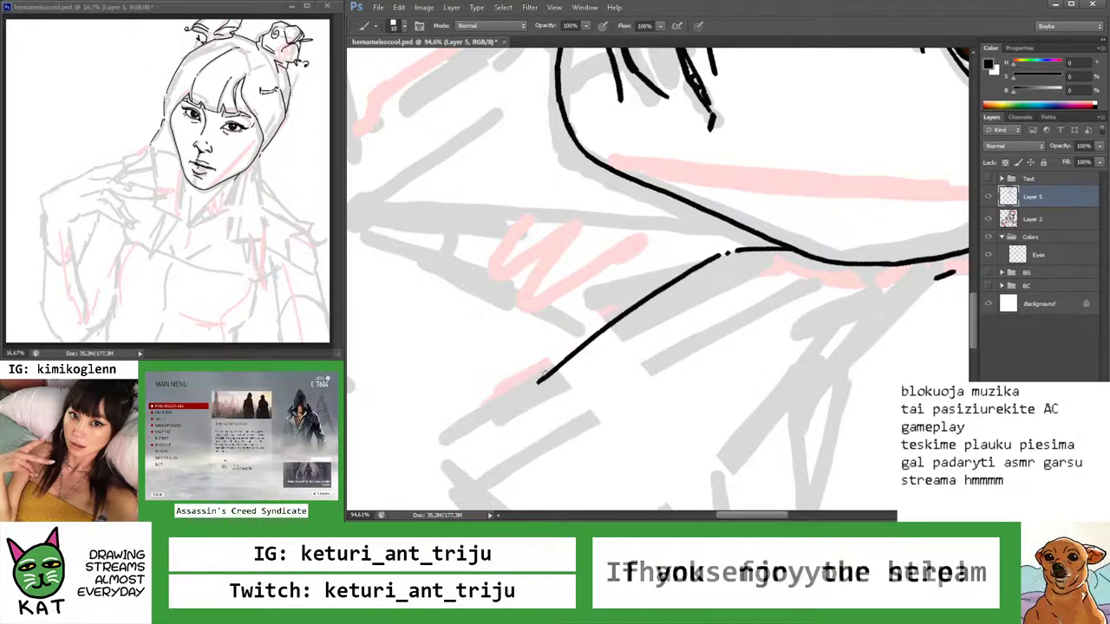
pyautogui.scroll(-1, 685, 281)
pyautogui.hotkey('ctrl', 'z')
pyautogui.moveTo(716, 258); pyautogui.dragTo(545, 366)
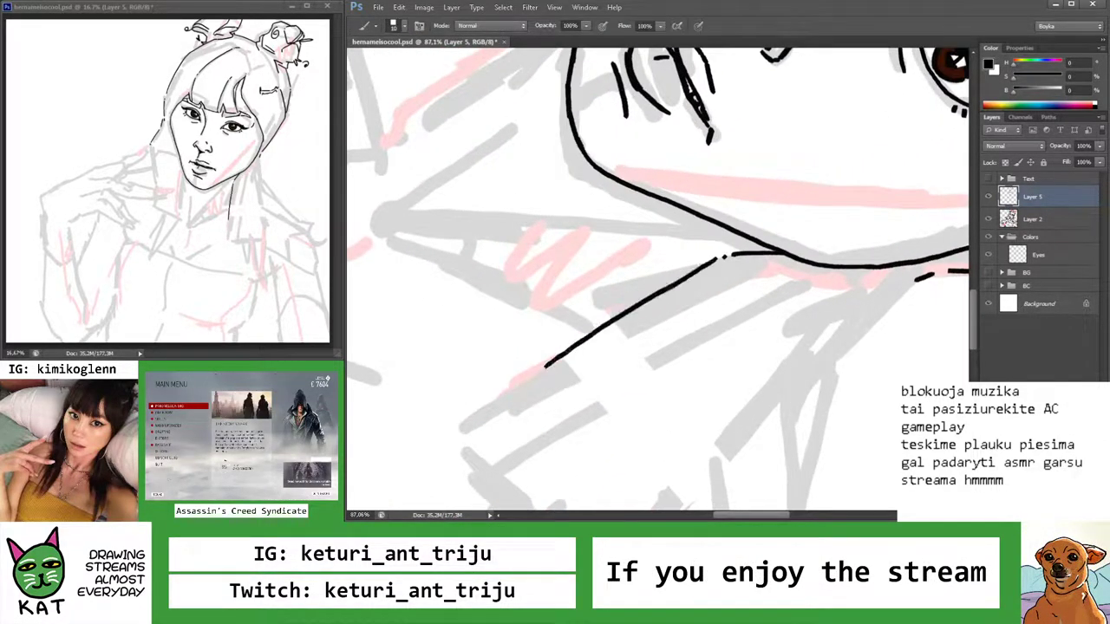
pyautogui.press('z')
pyautogui.moveTo(685, 291); pyautogui.dragTo(627, 321)
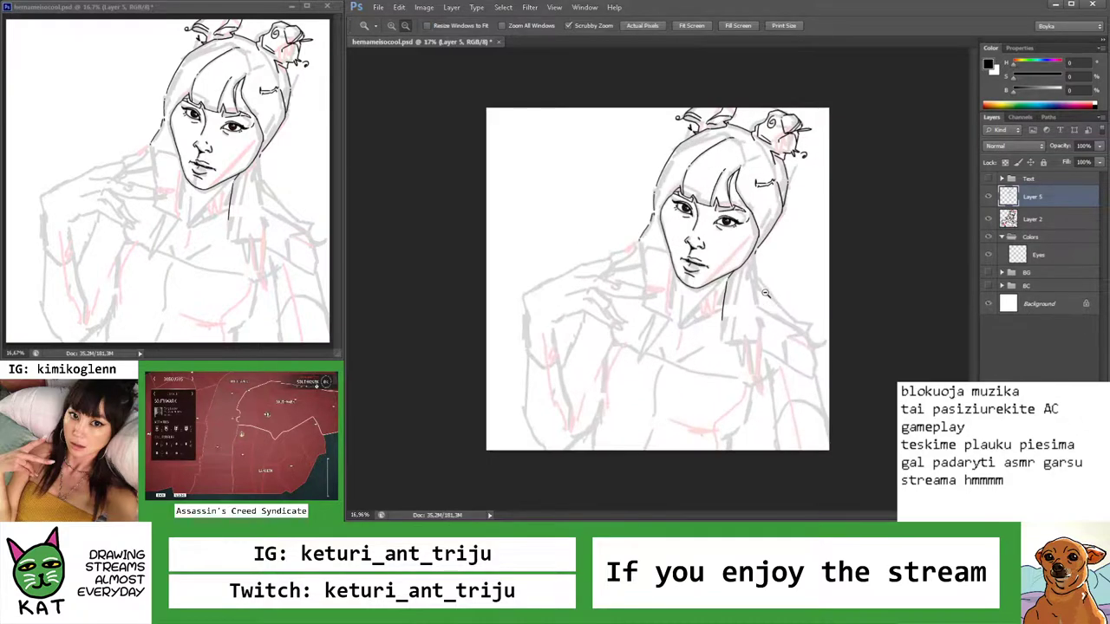
# Try to ink a line slanting outward from the left side of the jaw, beside the neck
pyautogui.moveTo(689, 289); pyautogui.dragTo(729, 290)
pyautogui.press('b')
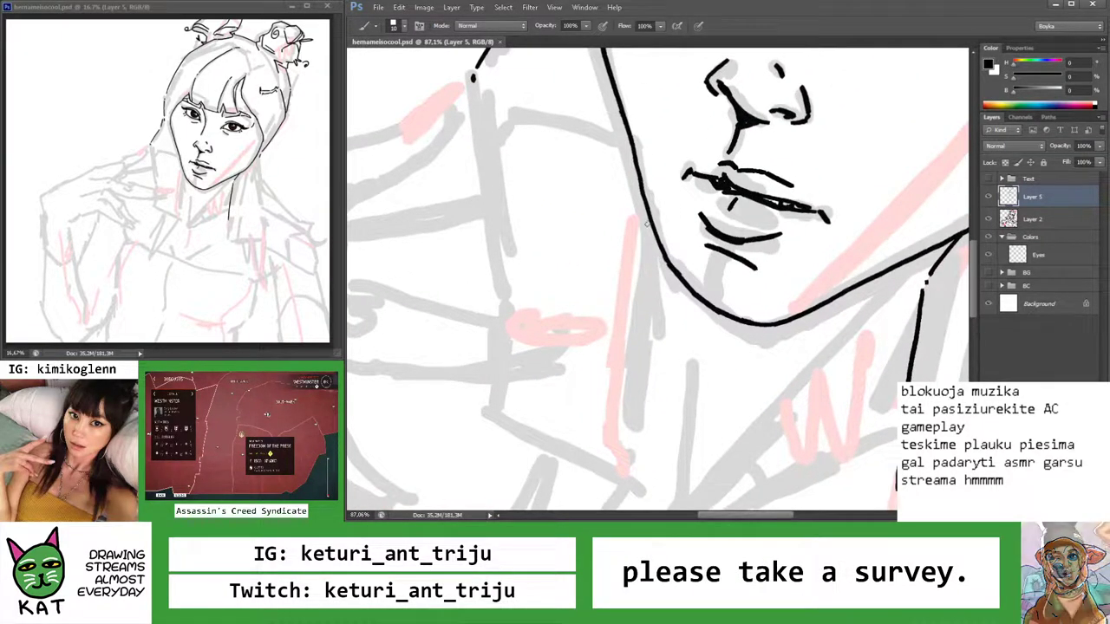
pyautogui.press('z')
pyautogui.moveTo(680, 274); pyautogui.dragTo(600, 322)
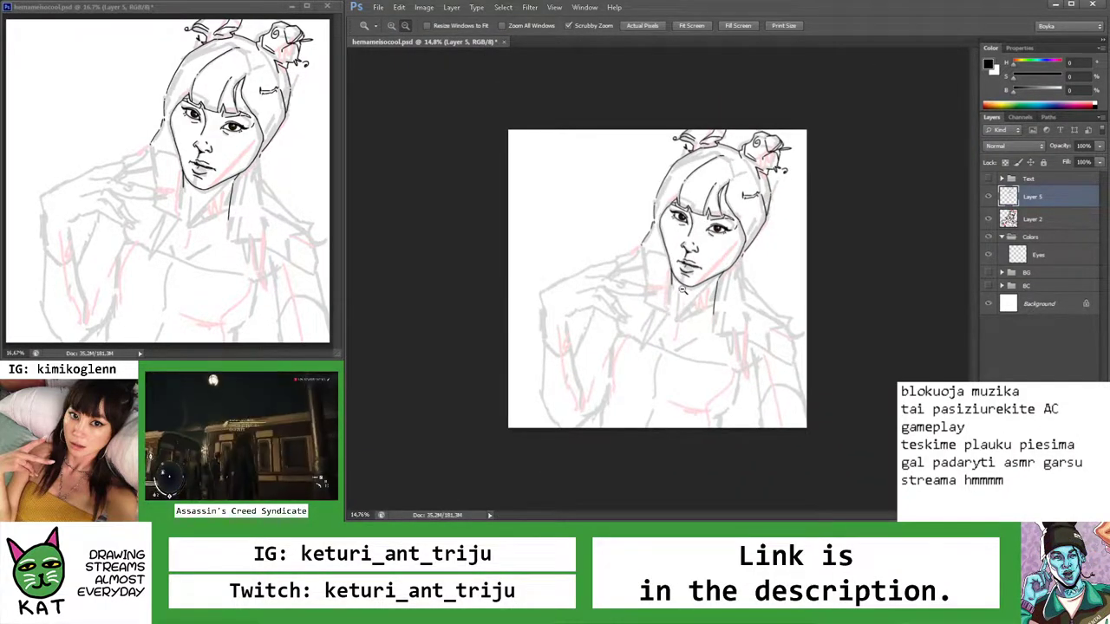
pyautogui.moveTo(684, 290); pyautogui.dragTo(720, 291)
pyautogui.press('b')
pyautogui.moveTo(629, 208)
pyautogui.mouseDown()
pyautogui.moveTo(633, 333)
pyautogui.moveTo(570, 293)
pyautogui.mouseUp()
pyautogui.press('z')
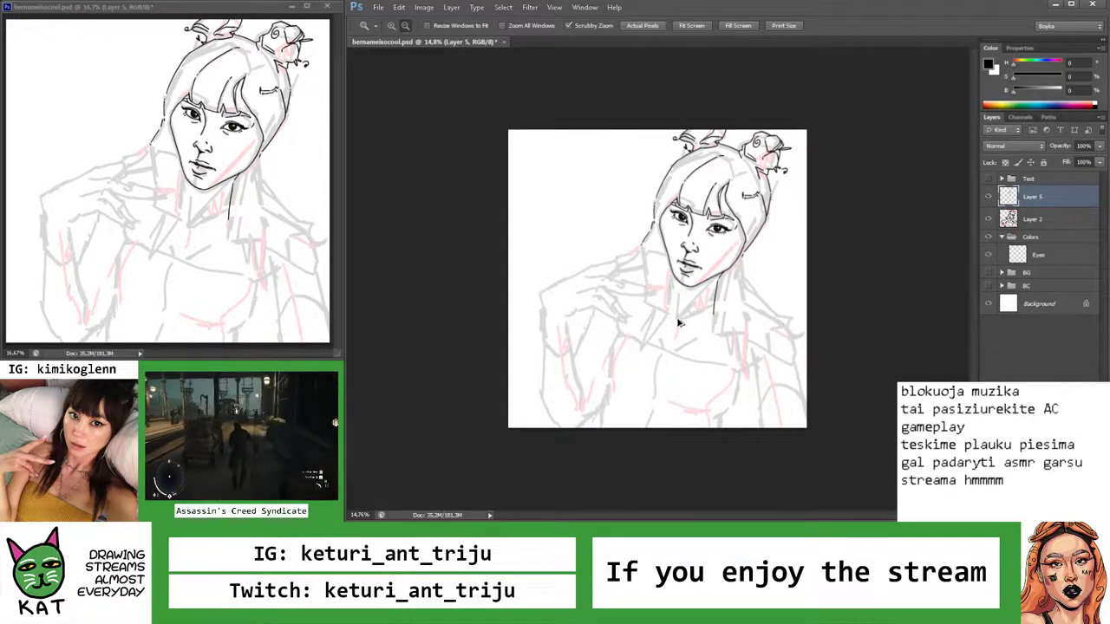
# Try to ink a short curved line from the left jaw down along the red sketch mark
pyautogui.moveTo(679, 322)
pyautogui.mouseDown()
pyautogui.moveTo(733, 319)
pyautogui.moveTo(573, 295)
pyautogui.moveTo(650, 252)
pyautogui.mouseUp()
pyautogui.press('b')
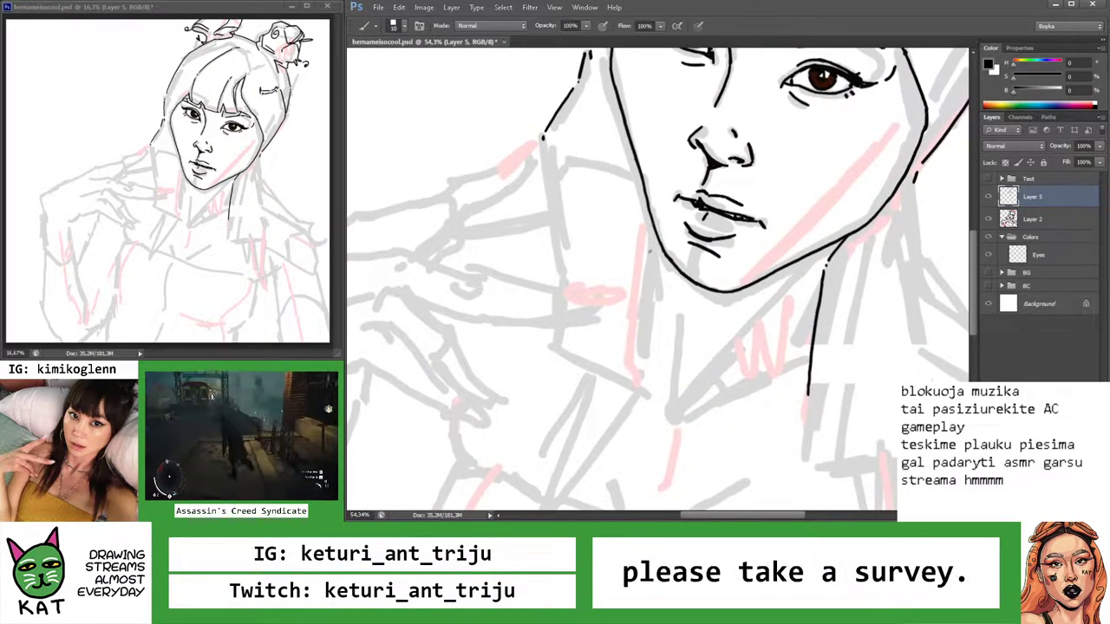
pyautogui.press('z')
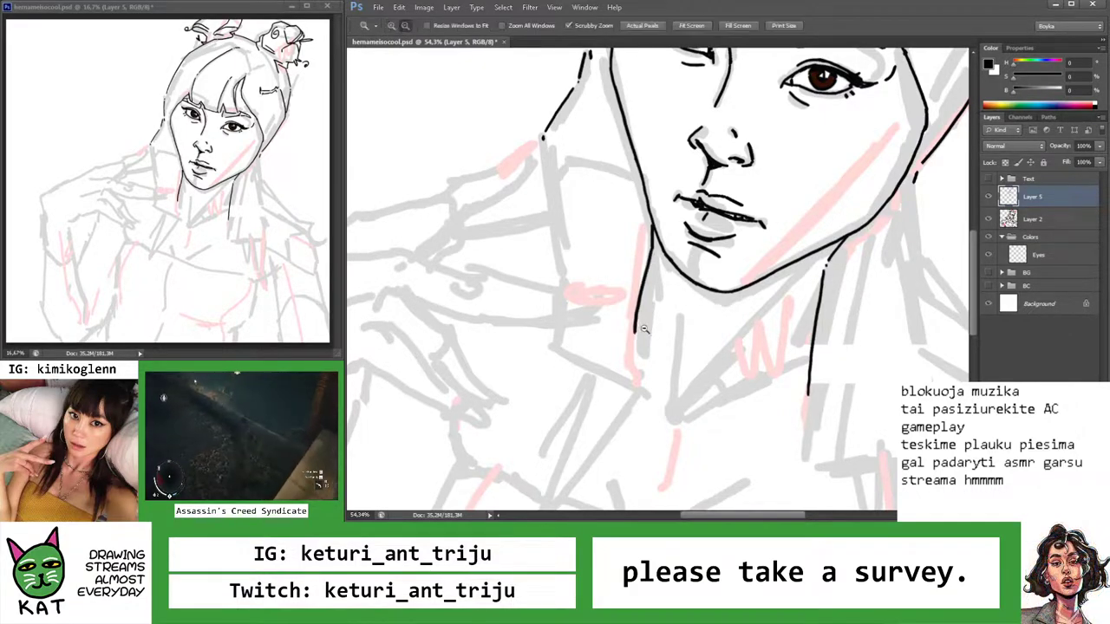
pyautogui.moveTo(651, 252)
pyautogui.mouseDown()
pyautogui.moveTo(640, 253)
pyautogui.moveTo(658, 327)
pyautogui.moveTo(607, 311)
pyautogui.mouseUp()
pyautogui.press('b')
pyautogui.hotkey('ctrl', 'z')
pyautogui.hotkey('ctrl', 'z')
pyautogui.press('z')
pyautogui.moveTo(675, 293); pyautogui.dragTo(738, 293)
pyautogui.hotkey('ctrl', 'z')
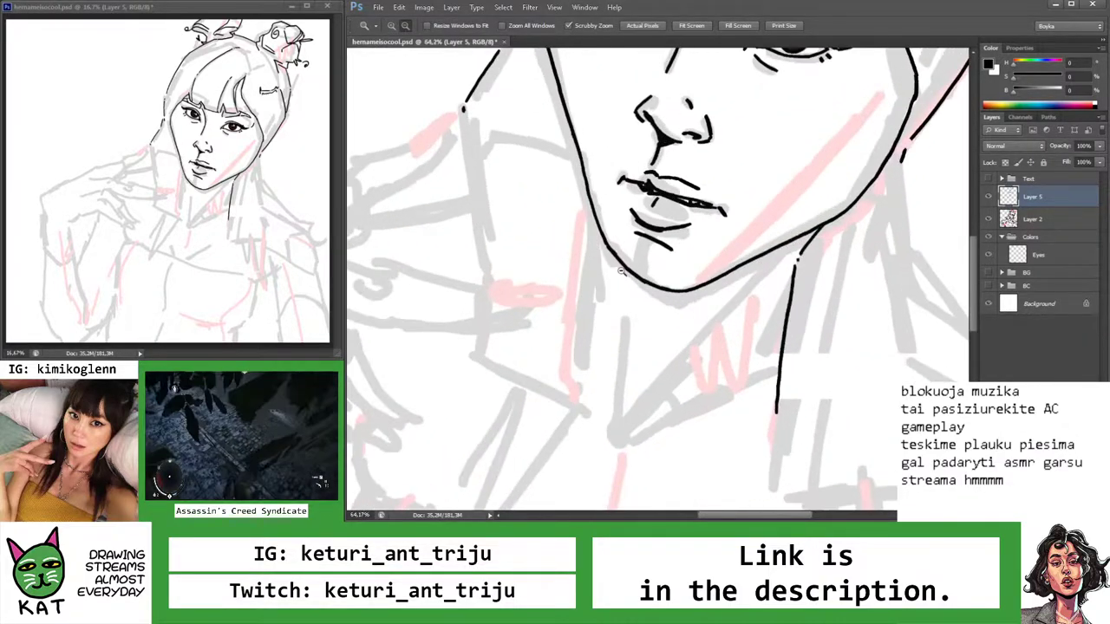
# Try to ink the neck's left contour as a steeper line descending from the jaw
pyautogui.press('b')
pyautogui.hotkey('ctrl', 'z')
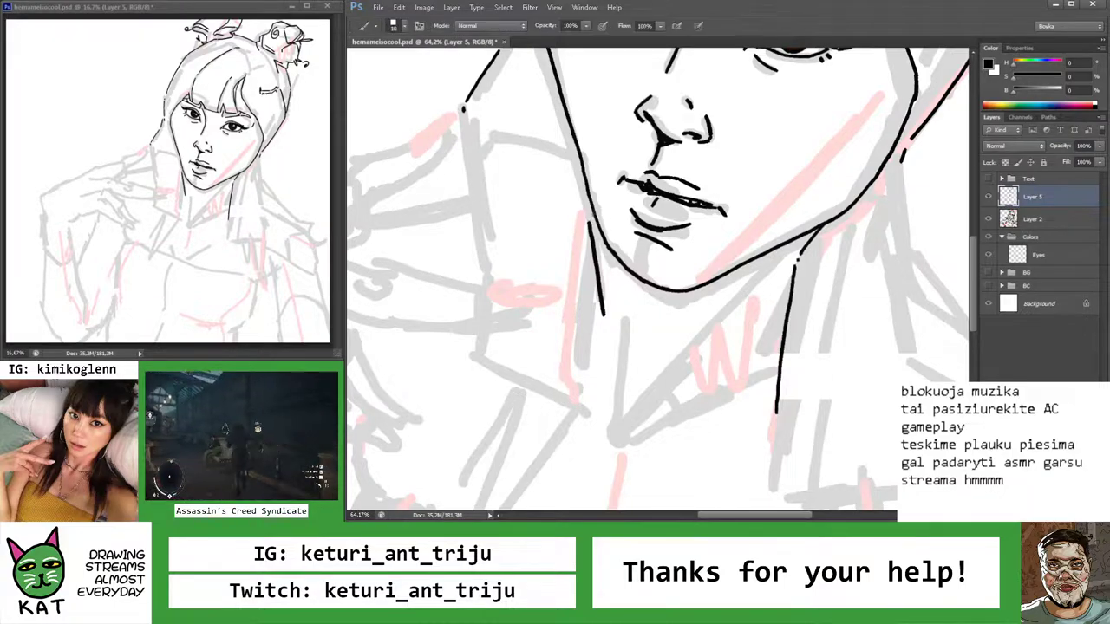
pyautogui.press('z')
pyautogui.moveTo(694, 282); pyautogui.dragTo(526, 230)
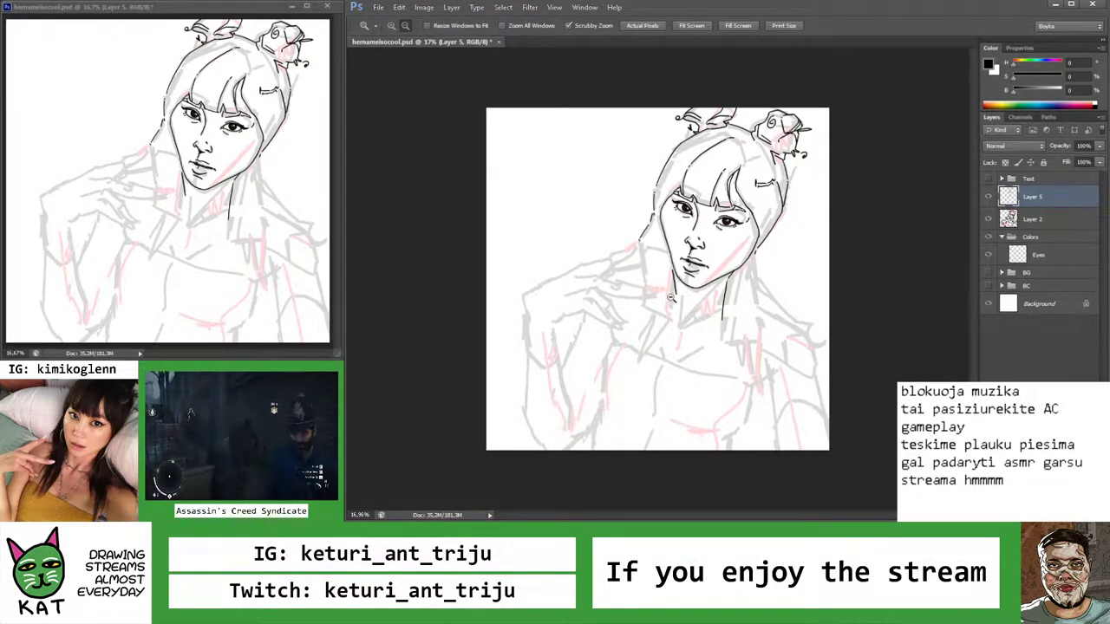
pyautogui.moveTo(671, 298); pyautogui.dragTo(685, 282)
pyautogui.press('b')
pyautogui.moveTo(653, 224); pyautogui.dragTo(667, 350)
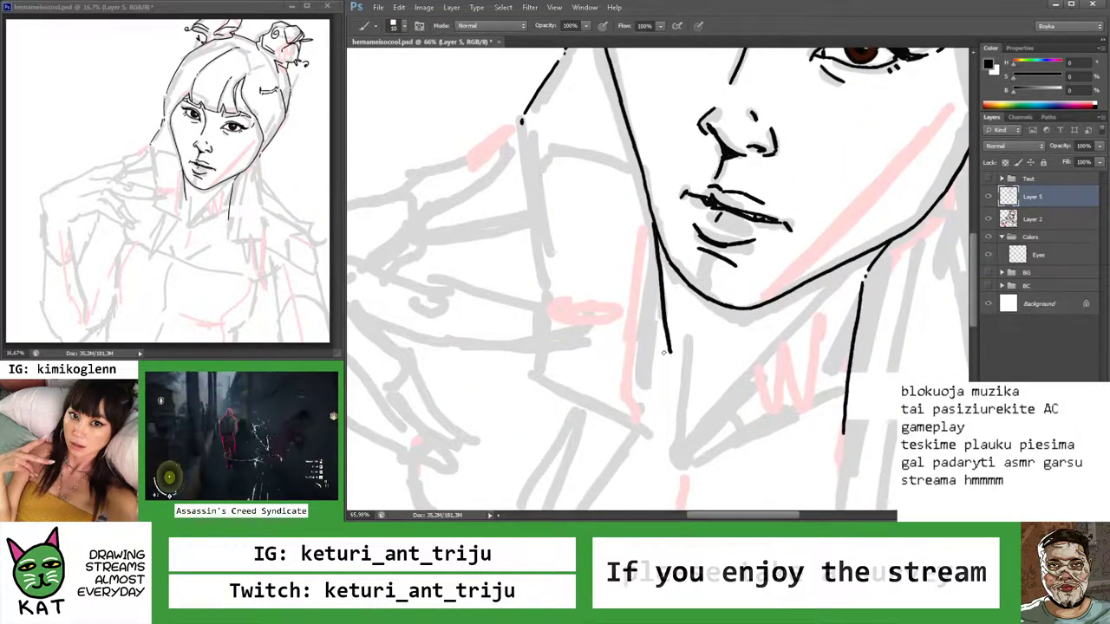
pyautogui.hotkey('ctrl', 'z')
pyautogui.moveTo(653, 224); pyautogui.dragTo(666, 378)
pyautogui.hotkey('ctrl', 'z')
pyautogui.moveTo(653, 215)
pyautogui.mouseDown()
pyautogui.moveTo(658, 374)
pyautogui.moveTo(610, 316)
pyautogui.mouseUp()
pyautogui.press('z')
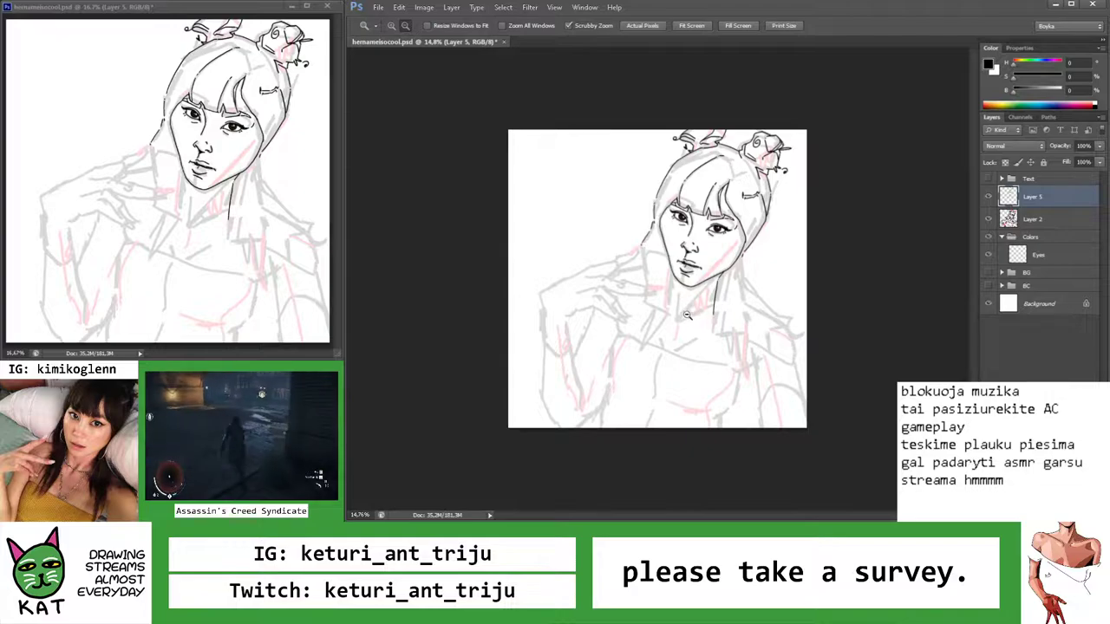
pyautogui.moveTo(687, 316); pyautogui.dragTo(719, 295)
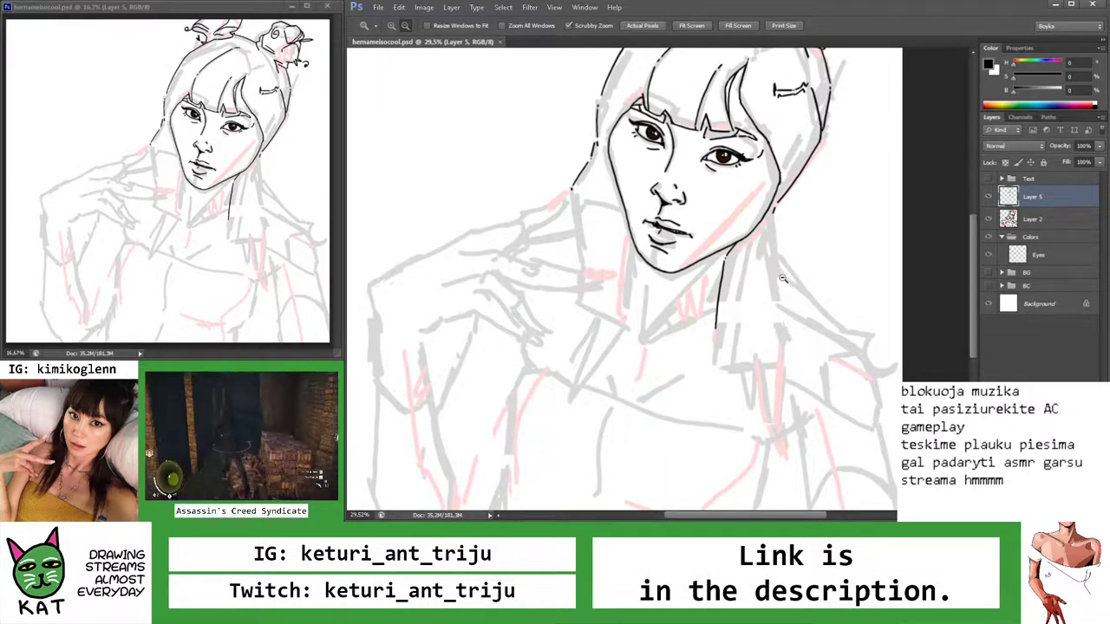
# Try to ink a nearly vertical hair line down from the broken end of the right head outline
pyautogui.moveTo(784, 279)
pyautogui.mouseDown()
pyautogui.moveTo(811, 279)
pyautogui.moveTo(712, 260)
pyautogui.moveTo(759, 217)
pyautogui.mouseUp()
pyautogui.press('b')
pyautogui.hotkey('ctrl', 'z')
pyautogui.hotkey('ctrl', 'z')
pyautogui.press('z')
pyautogui.hotkey('ctrl', 'z')
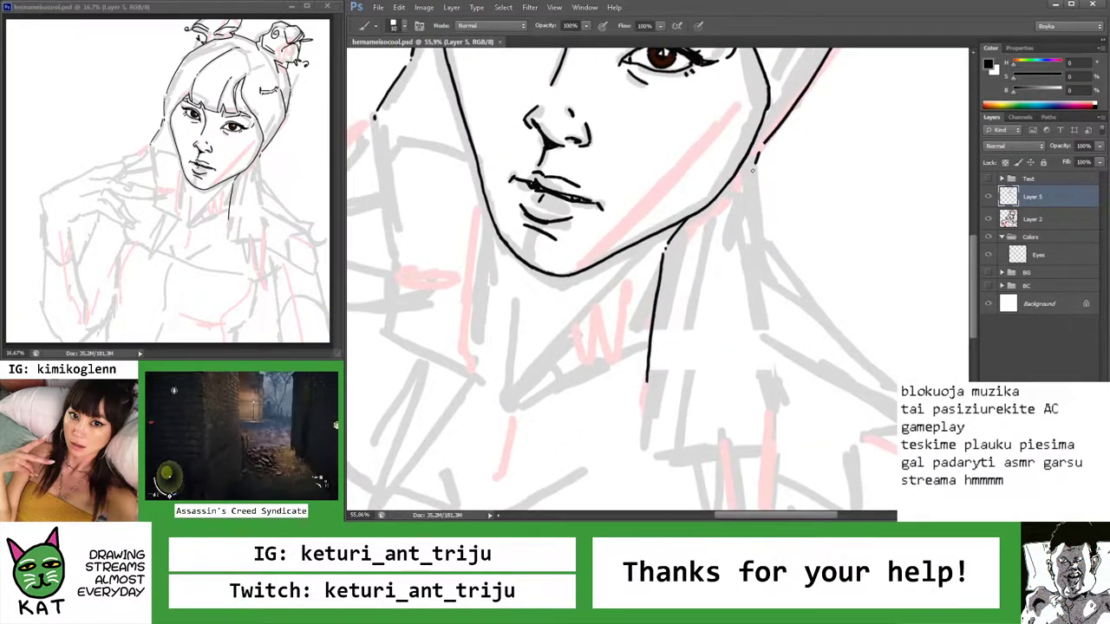
pyautogui.moveTo(754, 171); pyautogui.dragTo(760, 286)
pyautogui.hotkey('ctrl', 'z')
pyautogui.moveTo(754, 170)
pyautogui.mouseDown()
pyautogui.moveTo(758, 281)
pyautogui.moveTo(738, 295)
pyautogui.moveTo(776, 283)
pyautogui.mouseUp()
pyautogui.press('b')
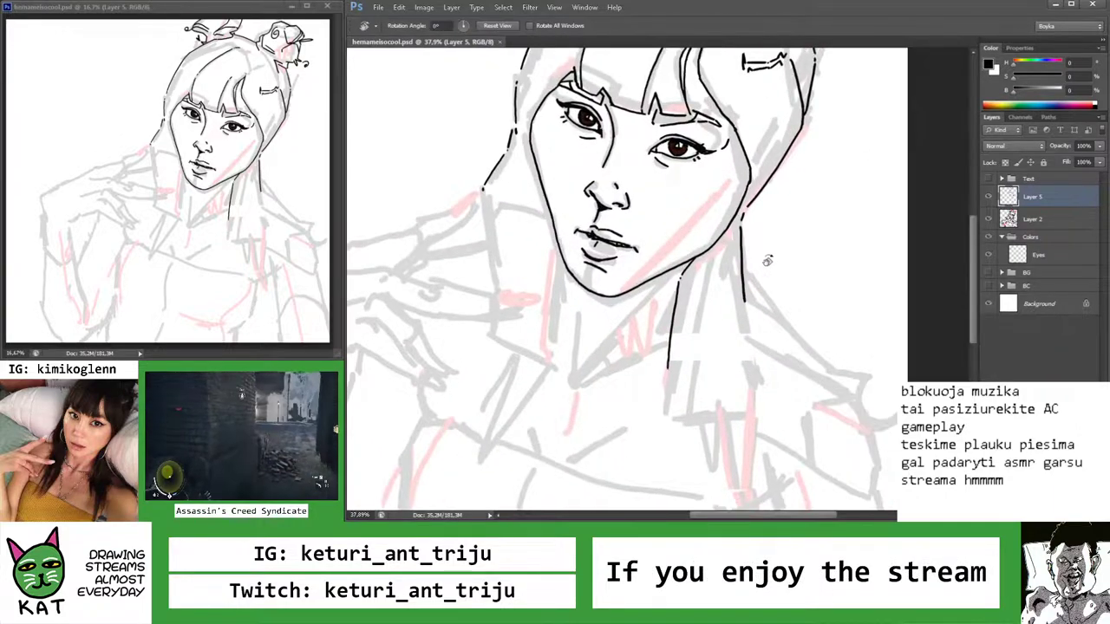
pyautogui.scroll(4, 781, 286)
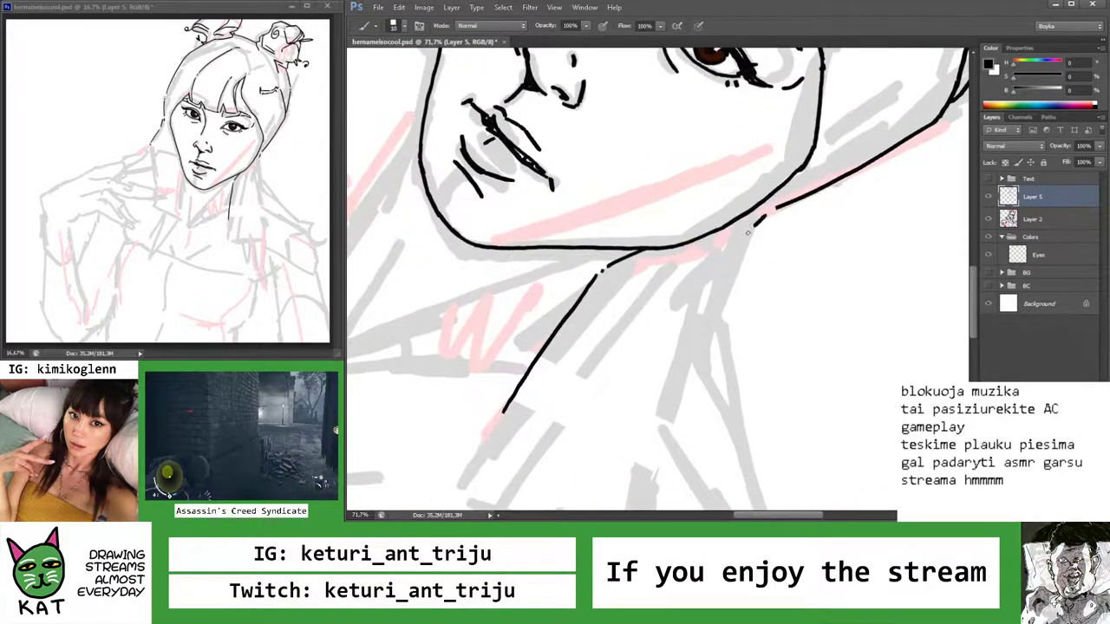
pyautogui.hotkey('ctrl', 'z')
# Ink a short outer hair line continuing from the right head outline down toward the shoulder
pyautogui.moveTo(747, 230)
pyautogui.mouseDown()
pyautogui.moveTo(725, 319)
pyautogui.moveTo(615, 363)
pyautogui.mouseUp()
pyautogui.press('z')
pyautogui.press('b')
pyautogui.press('z')
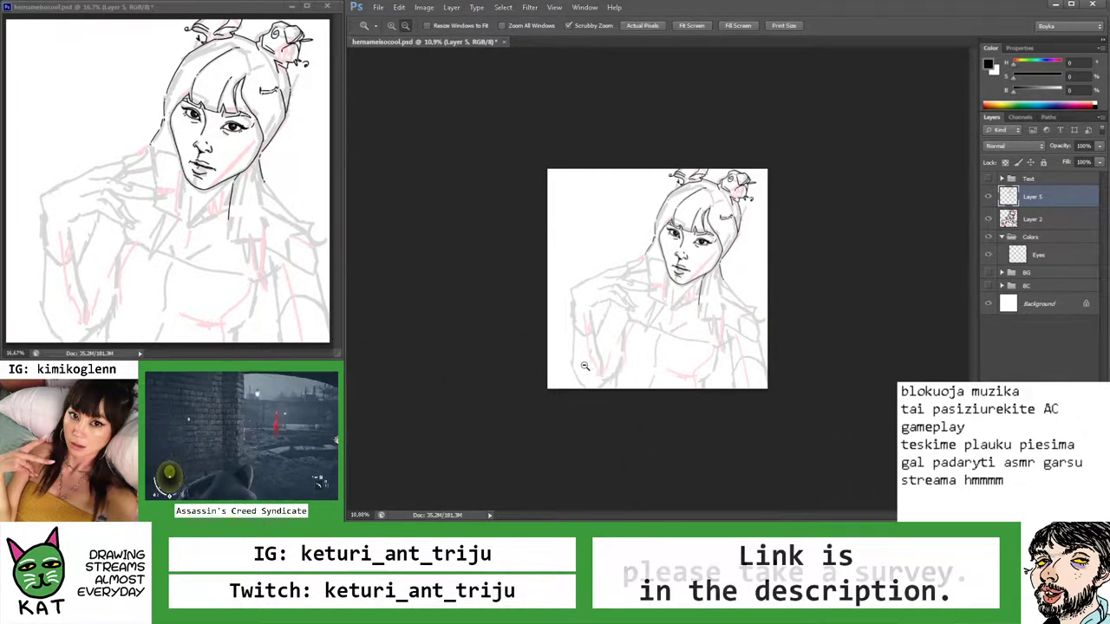
# Ink a long hair strand line just inside the outer hair line, running down past the neck to the shoulder
pyautogui.moveTo(739, 314); pyautogui.dragTo(669, 198)
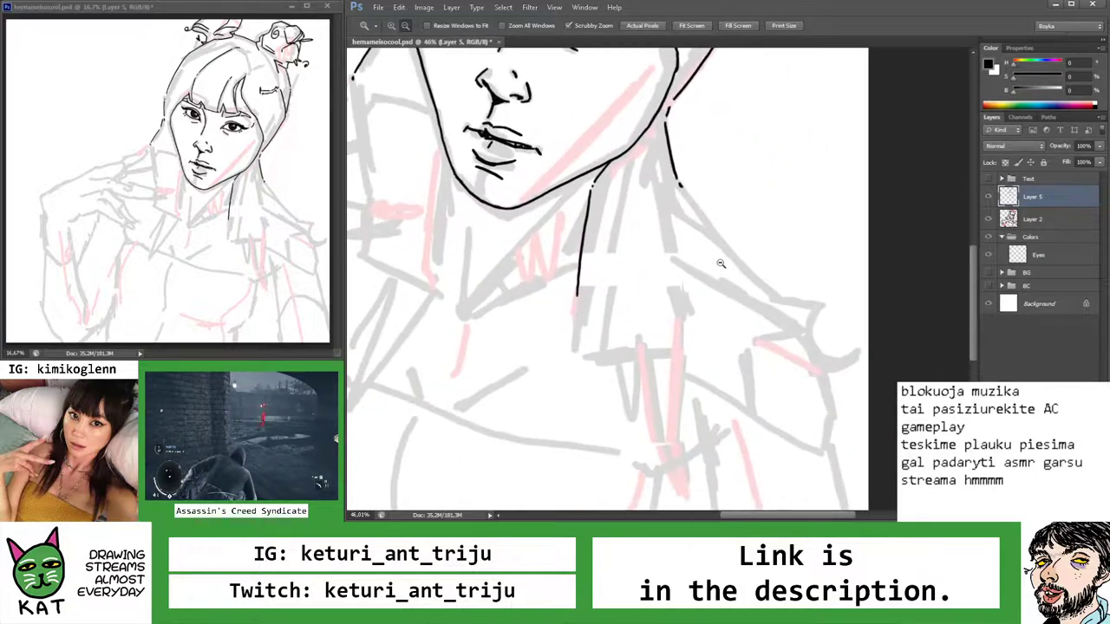
pyautogui.press('b')
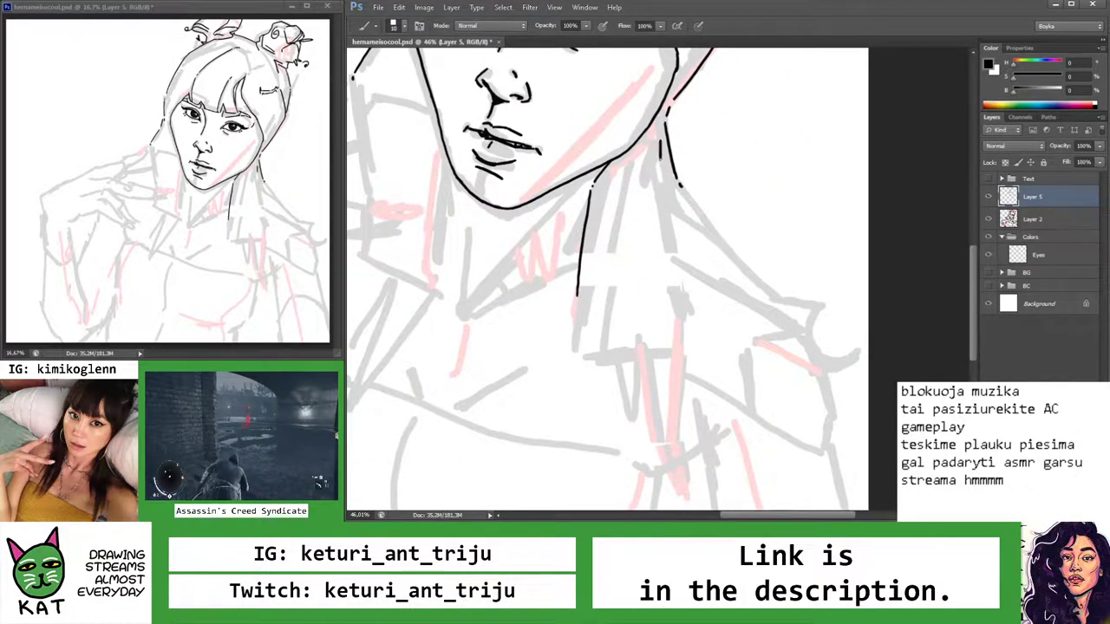
pyautogui.moveTo(659, 163); pyautogui.dragTo(680, 300)
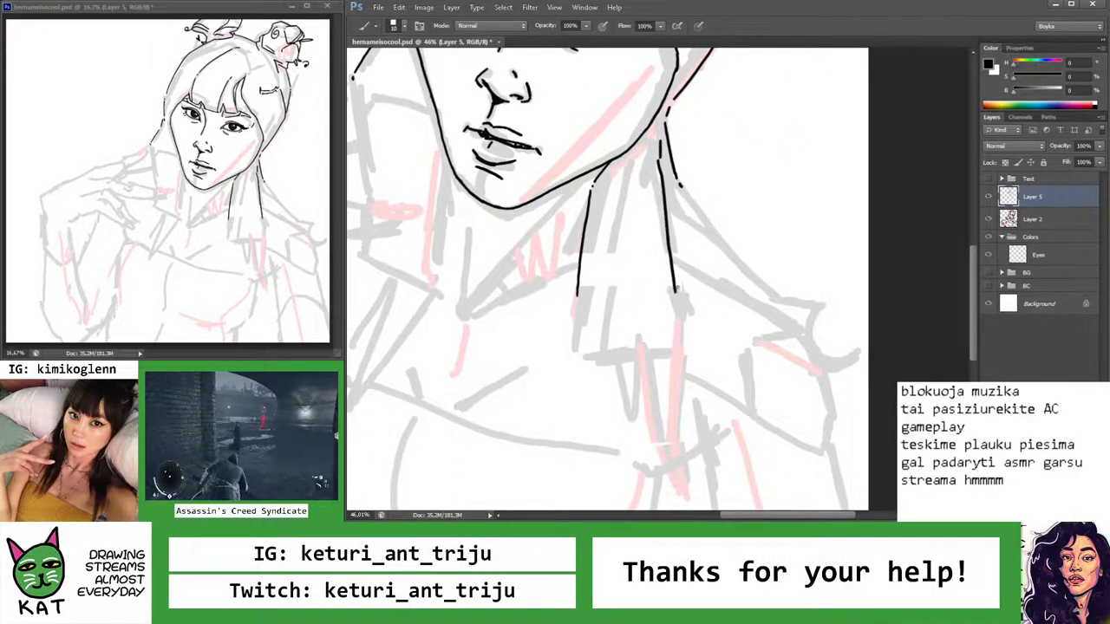
pyautogui.hotkey('ctrl', 'z')
pyautogui.moveTo(661, 165); pyautogui.dragTo(684, 312)
pyautogui.press('z')
pyautogui.keyDown('alt'); pyautogui.click(697, 277); pyautogui.keyUp('alt')
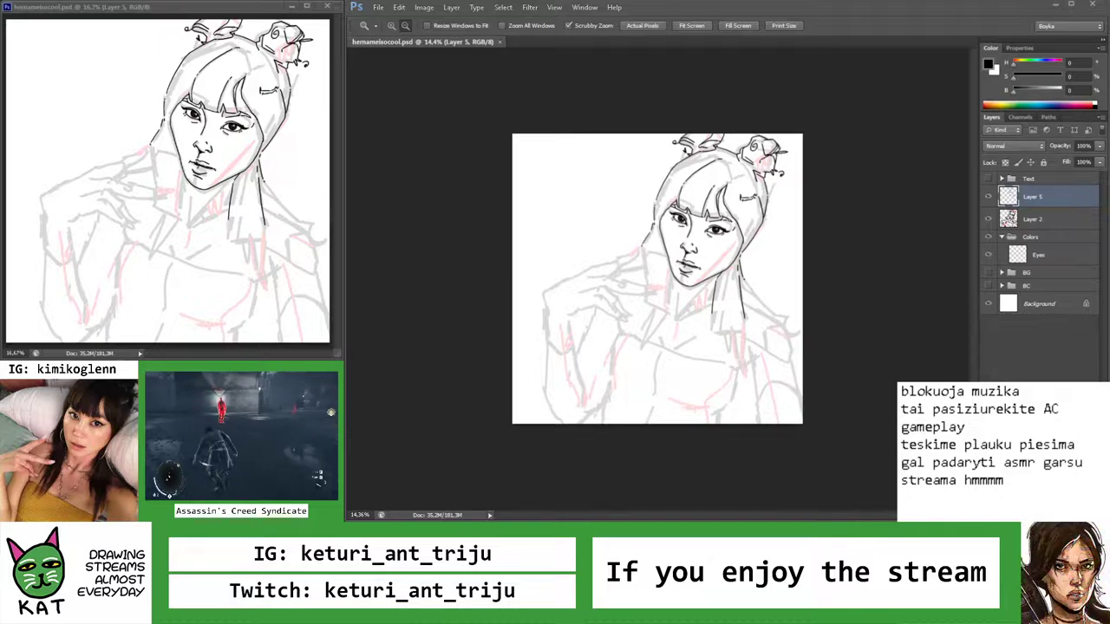
# Extend the neck-side hair strand with an angled line that starts its pointed tip on the chest
pyautogui.click(746, 338)
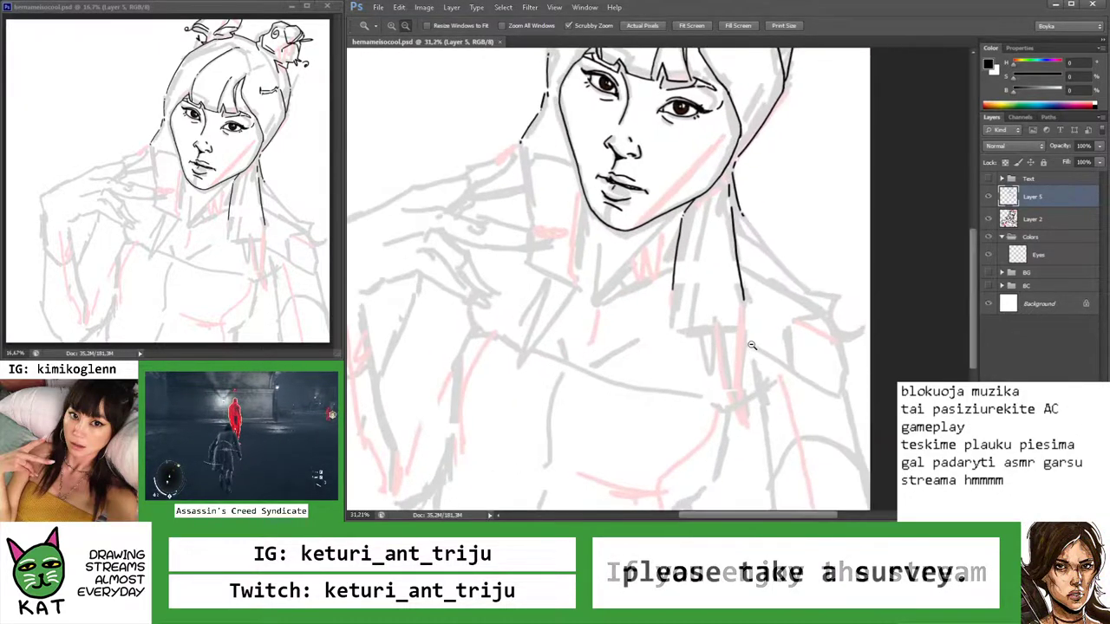
pyautogui.press('b')
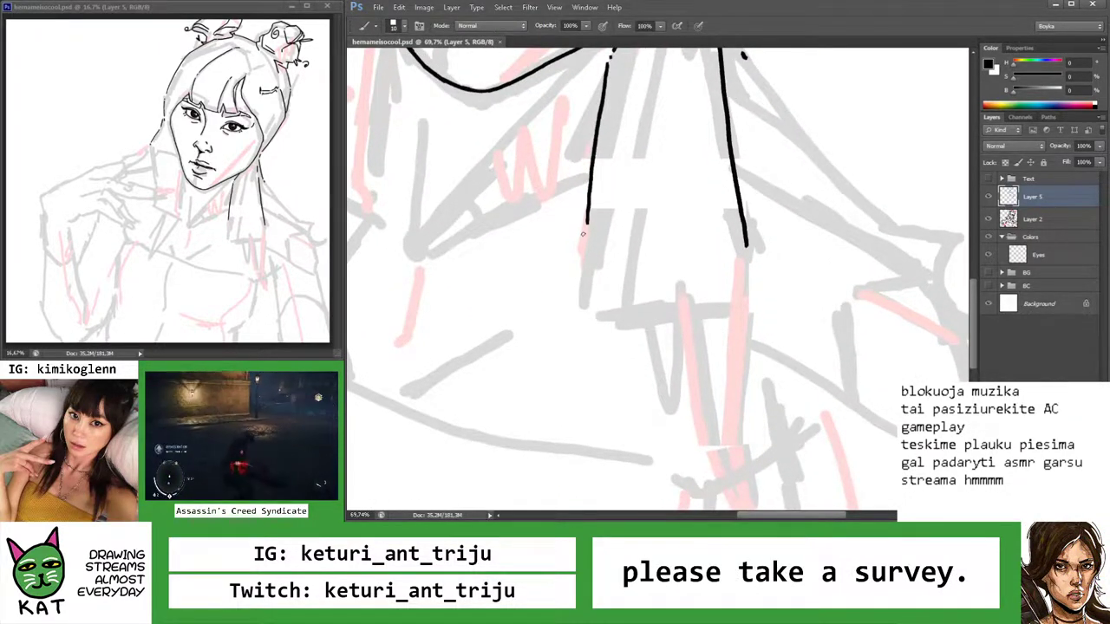
pyautogui.moveTo(580, 248); pyautogui.dragTo(606, 340)
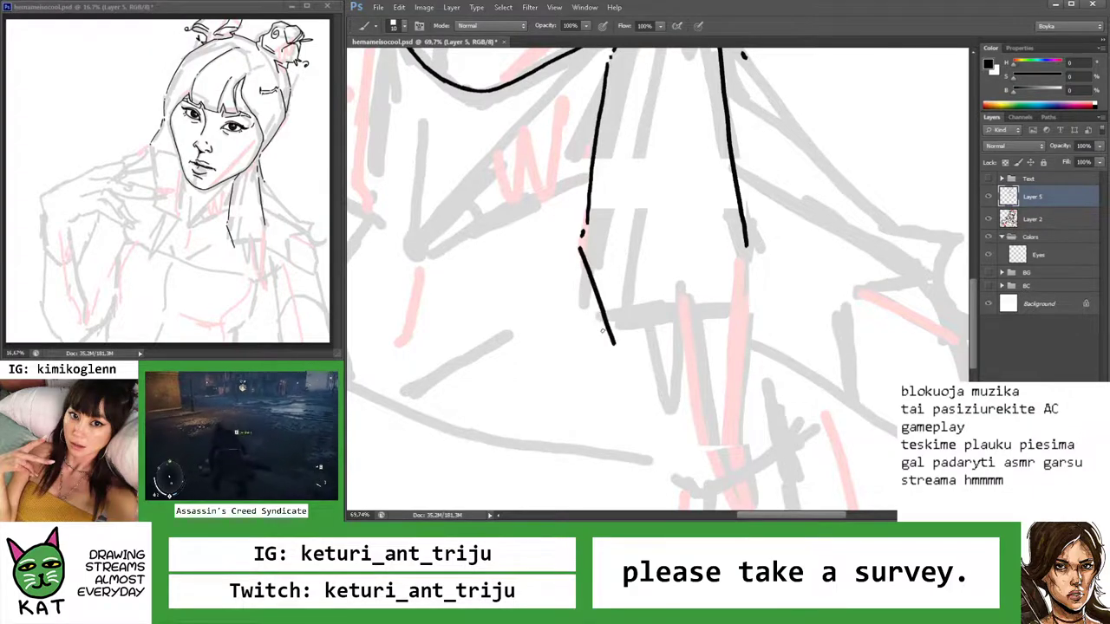
pyautogui.hotkey('ctrl', 'z')
pyautogui.moveTo(581, 251); pyautogui.dragTo(612, 348)
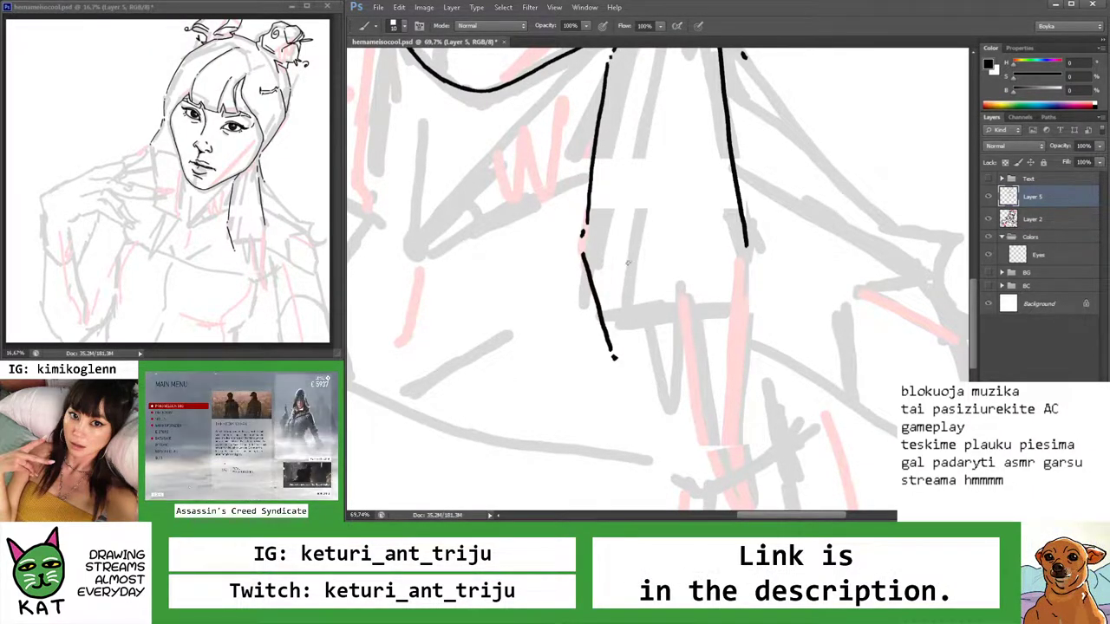
# Try to ink the inner edge of the neck-side hair strand down to its pointed tip on the chest
pyautogui.moveTo(633, 248); pyautogui.dragTo(616, 347)
pyautogui.hotkey('ctrl', 'z')
pyautogui.moveTo(621, 288); pyautogui.dragTo(616, 347)
pyautogui.press('z')
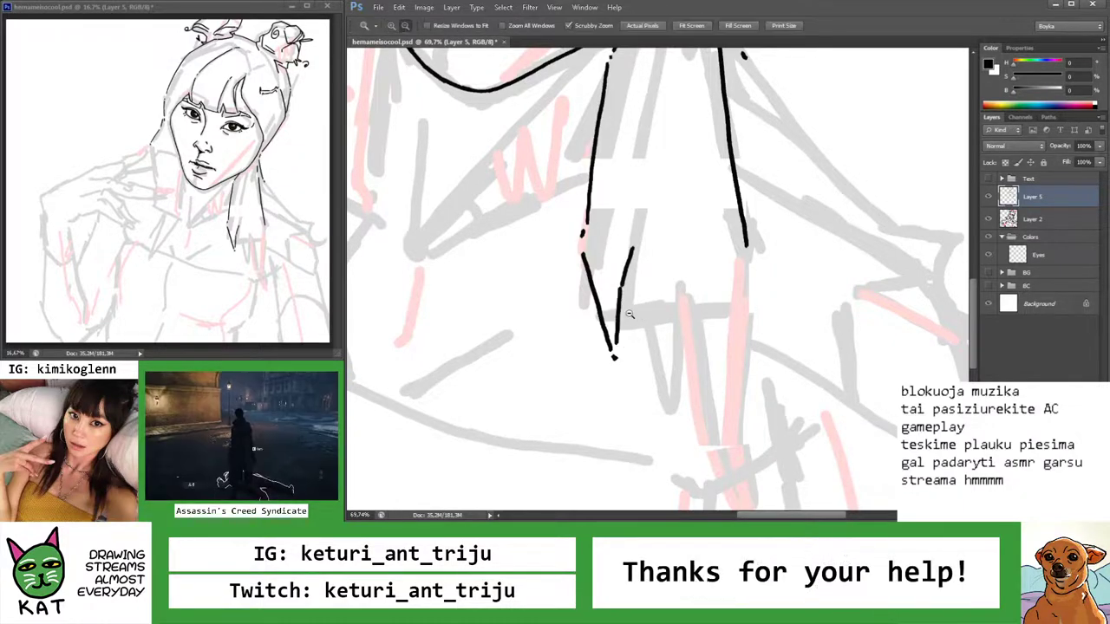
pyautogui.keyDown('alt'); pyautogui.click(629, 314); pyautogui.keyUp('alt')
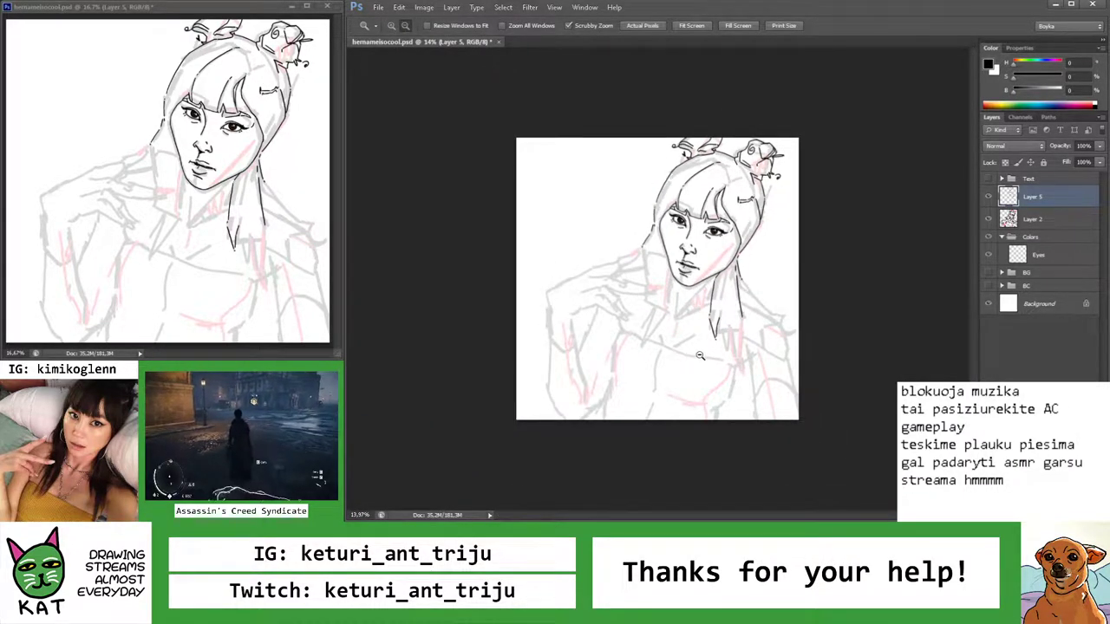
pyautogui.moveTo(700, 356); pyautogui.dragTo(717, 290)
pyautogui.press('b')
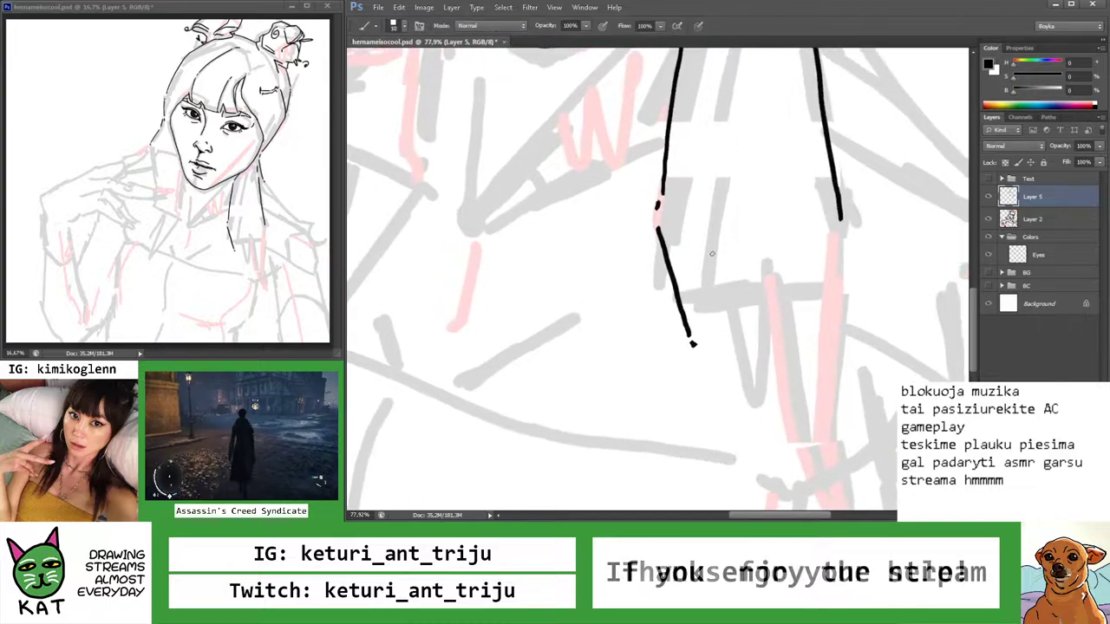
pyautogui.moveTo(706, 250)
pyautogui.mouseDown()
pyautogui.moveTo(699, 336)
pyautogui.moveTo(678, 391)
pyautogui.mouseUp()
pyautogui.hotkey('ctrl', 'z')
# Ink a long hair strand line from beside the neck-side strand's tip down across the chest, angling its lower end outward
pyautogui.press('z')
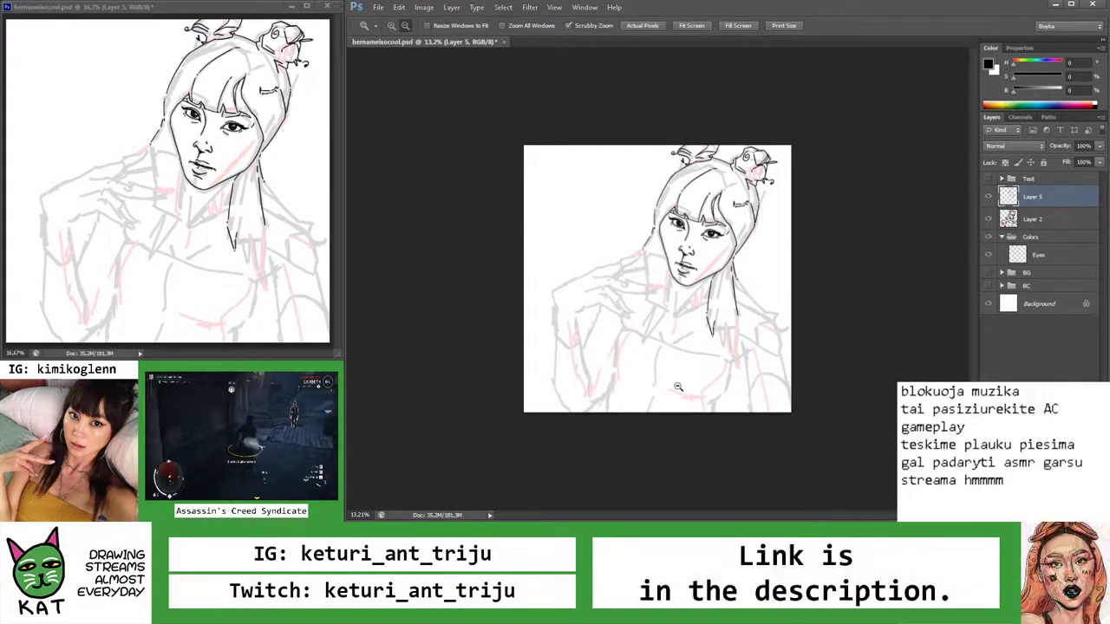
pyautogui.moveTo(711, 373); pyautogui.dragTo(672, 306)
pyautogui.press('b')
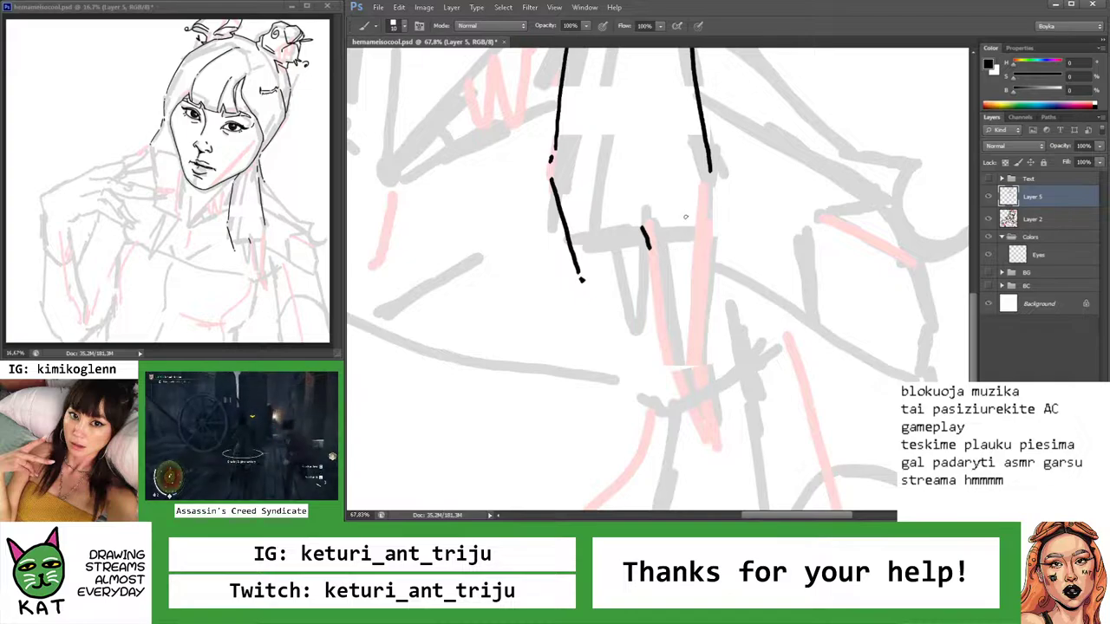
pyautogui.hotkey('ctrl', 'z')
pyautogui.moveTo(655, 219)
pyautogui.mouseDown()
pyautogui.moveTo(674, 349)
pyautogui.moveTo(707, 449)
pyautogui.mouseUp()
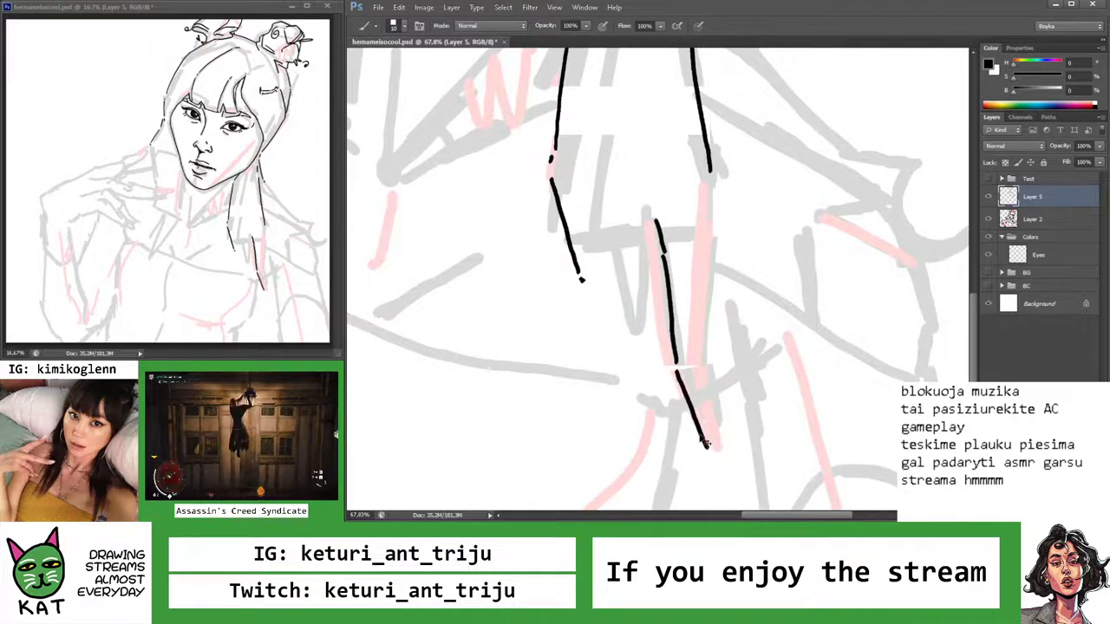
pyautogui.hotkey('ctrl', 'z')
pyautogui.moveTo(678, 374)
pyautogui.mouseDown()
pyautogui.moveTo(706, 449)
pyautogui.moveTo(607, 433)
pyautogui.moveTo(701, 418)
pyautogui.moveTo(665, 374)
pyautogui.moveTo(692, 368)
pyautogui.moveTo(685, 330)
pyautogui.moveTo(650, 310)
pyautogui.moveTo(650, 328)
pyautogui.mouseUp()
# Ink the hair line along the left side of the neck, bending it diagonally down to the collarbone
pyautogui.press('z')
pyautogui.hotkey('ctrl', 'z')
pyautogui.hotkey('ctrl', 'z')
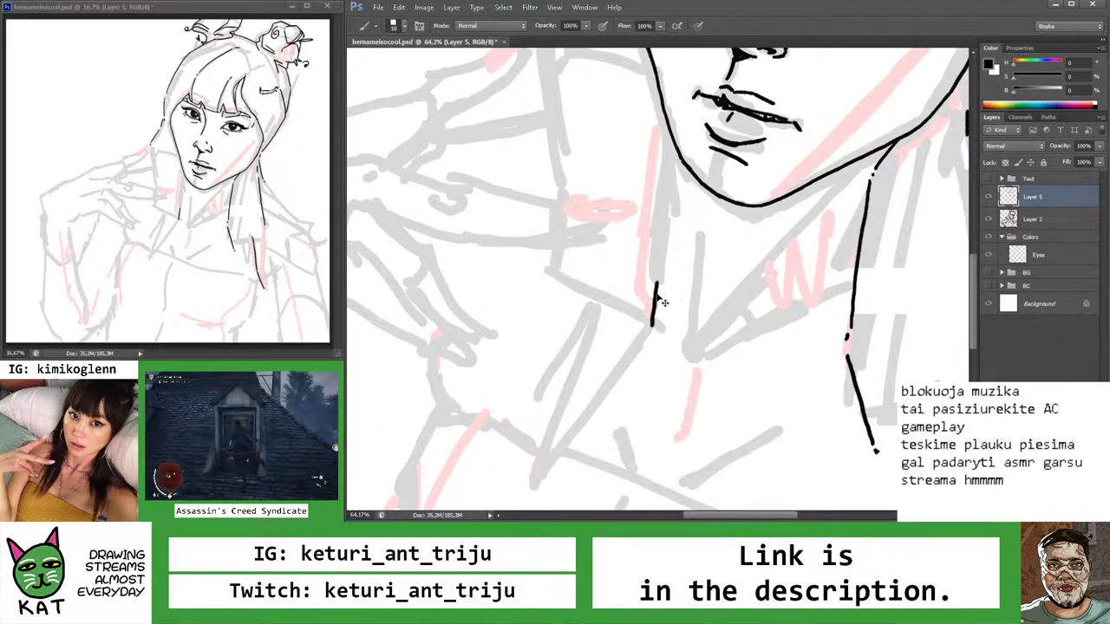
pyautogui.hotkey('ctrl', 'z')
pyautogui.moveTo(659, 271); pyautogui.dragTo(654, 322)
pyautogui.scroll(-3, 652, 332)
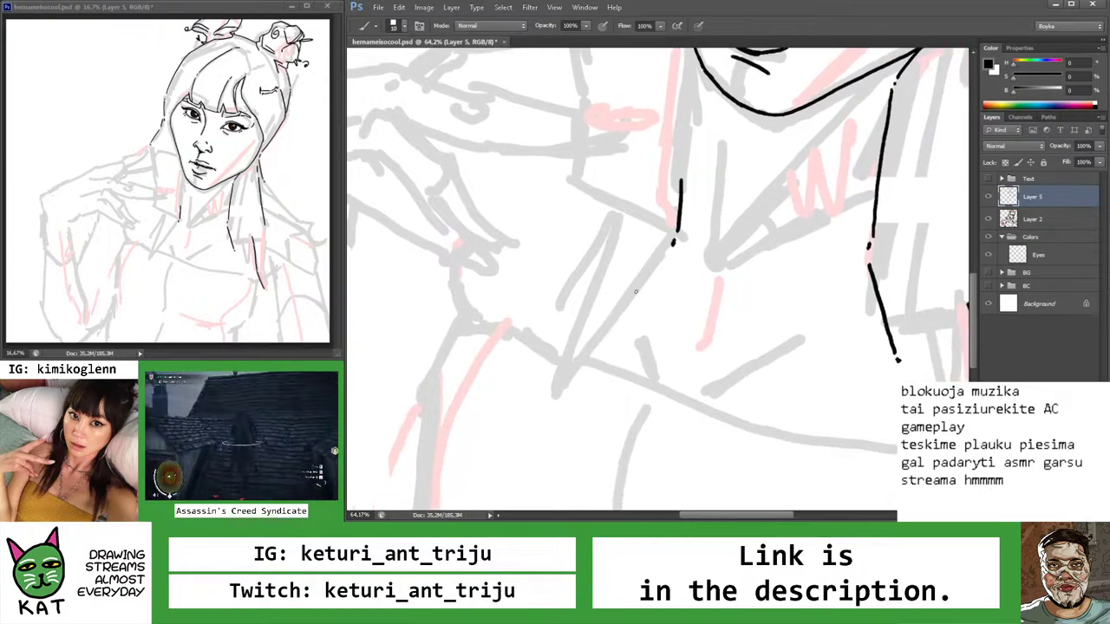
pyautogui.moveTo(673, 248); pyautogui.dragTo(577, 375)
pyautogui.hotkey('ctrl', 'z')
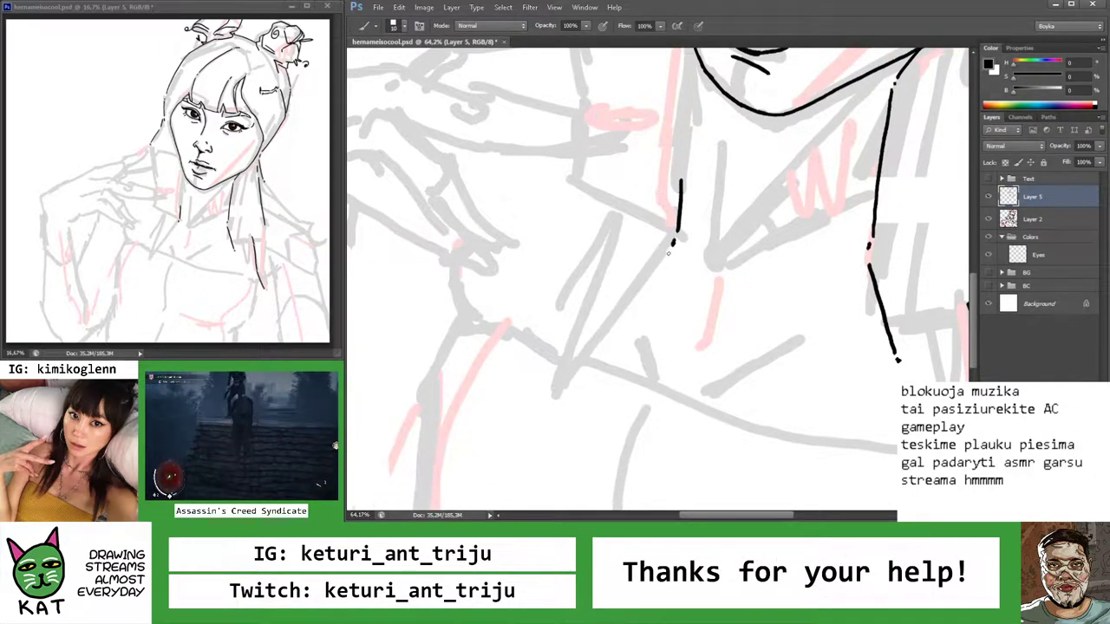
pyautogui.moveTo(673, 250); pyautogui.dragTo(570, 401)
pyautogui.scroll(-5, 570, 388)
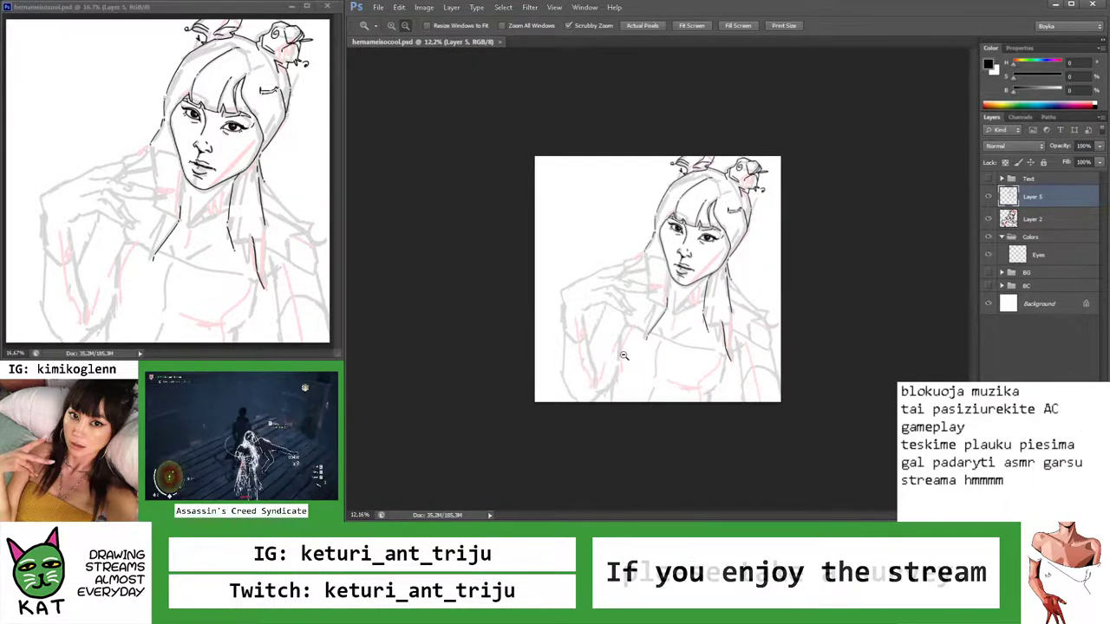
# Ink an inner hair strand line from the right jaw down between the two long strand lines beside the neck
pyautogui.scroll(3, 747, 288)
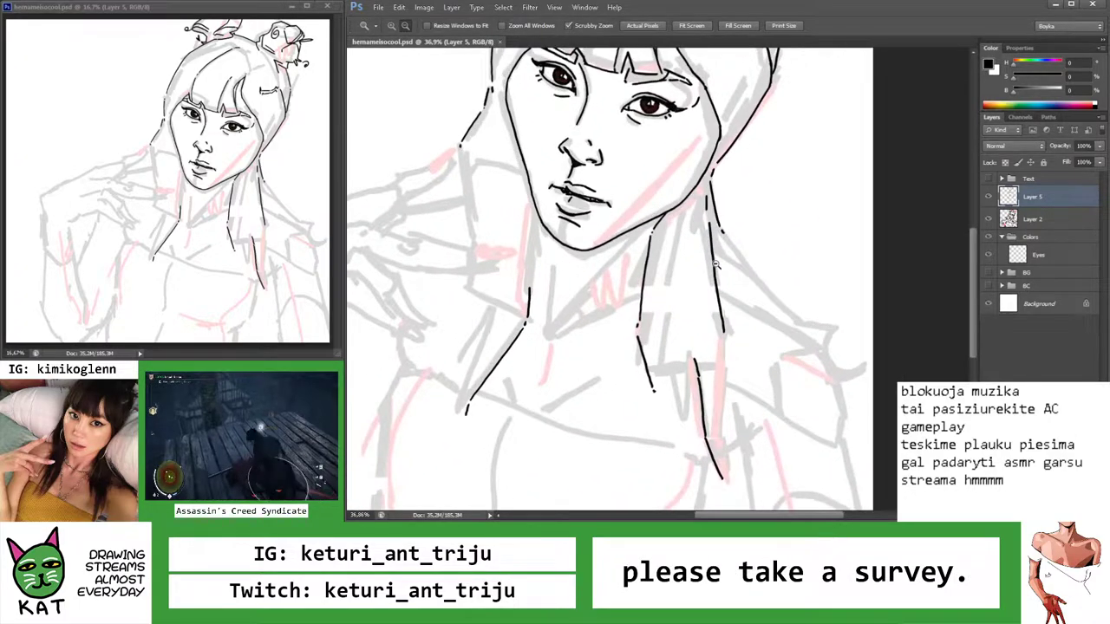
pyautogui.scroll(2, 715, 265)
pyautogui.press('b')
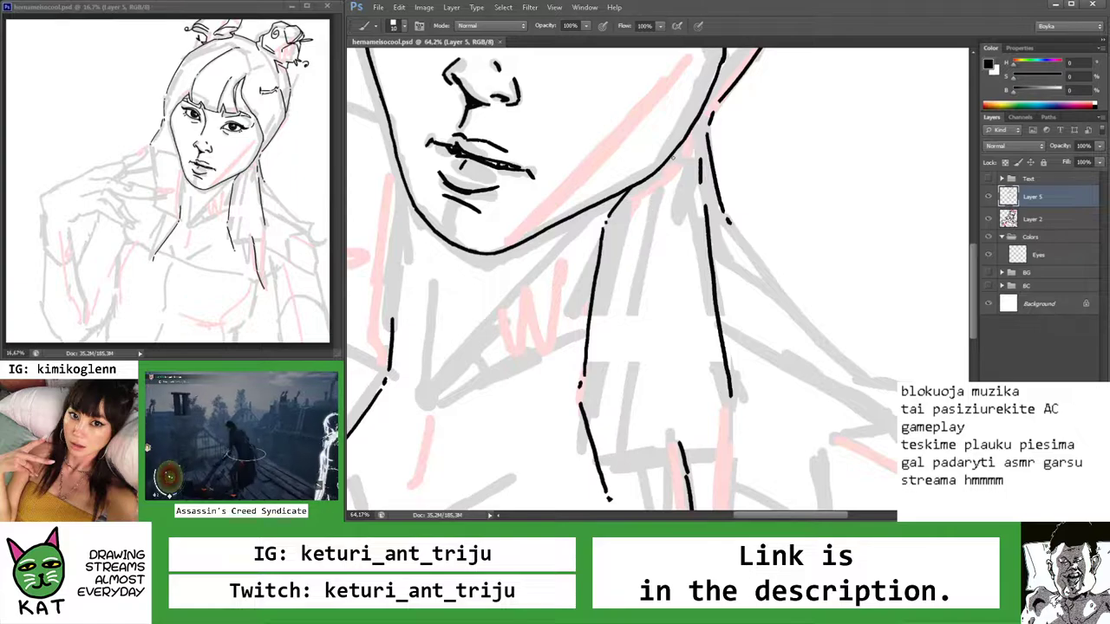
pyautogui.moveTo(674, 154); pyautogui.dragTo(630, 270)
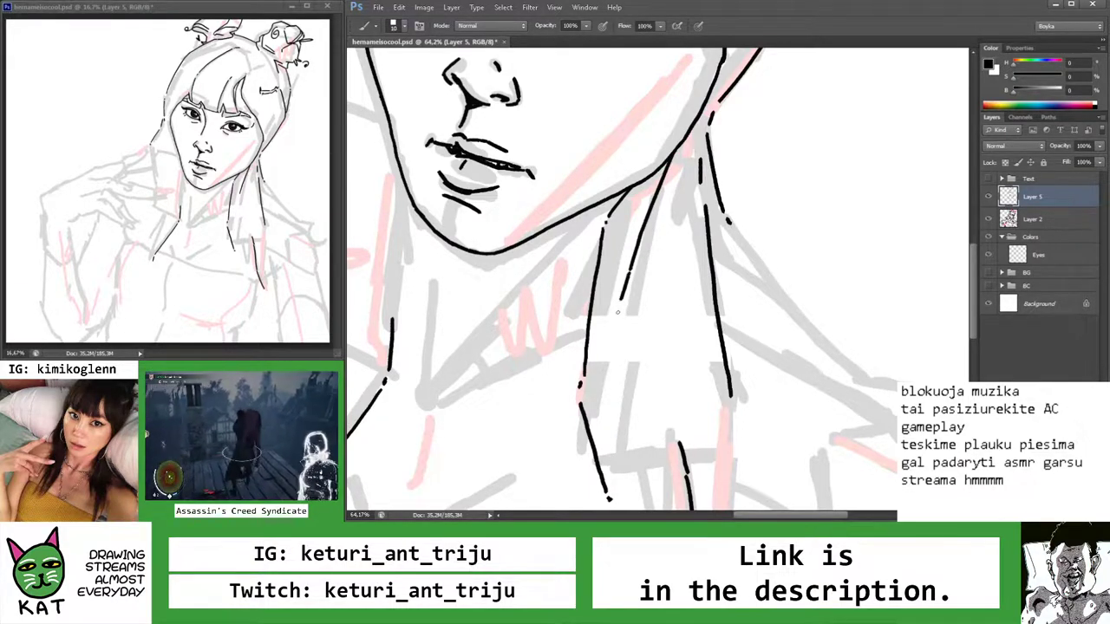
pyautogui.press('z')
pyautogui.scroll(-2, 620, 317)
pyautogui.scroll(-2, 620, 317)
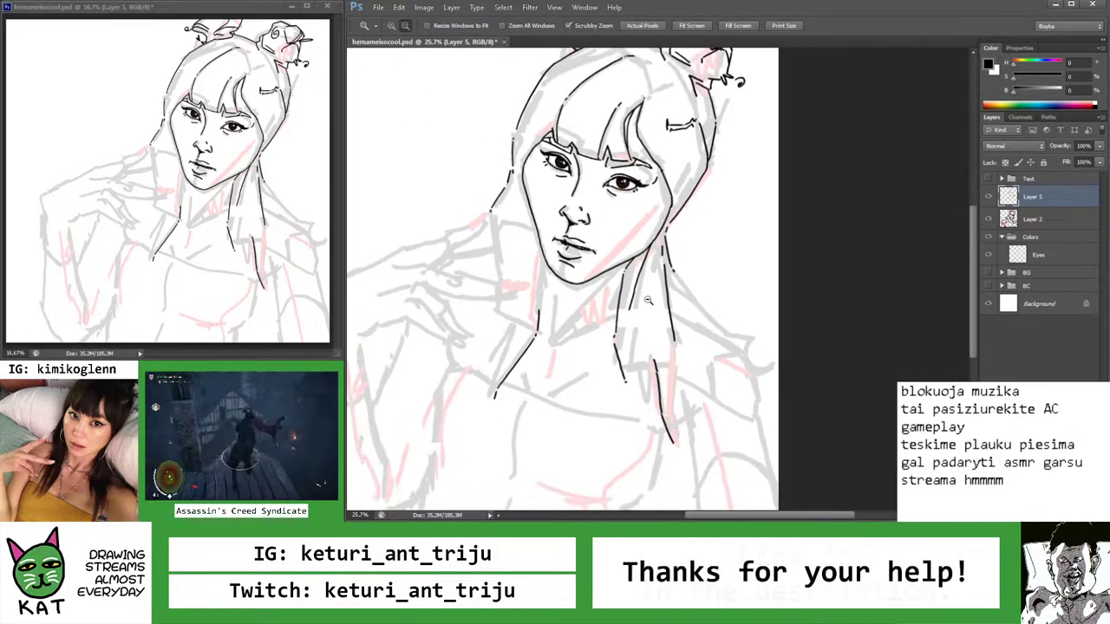
pyautogui.scroll(5, 618, 314)
pyautogui.press('b')
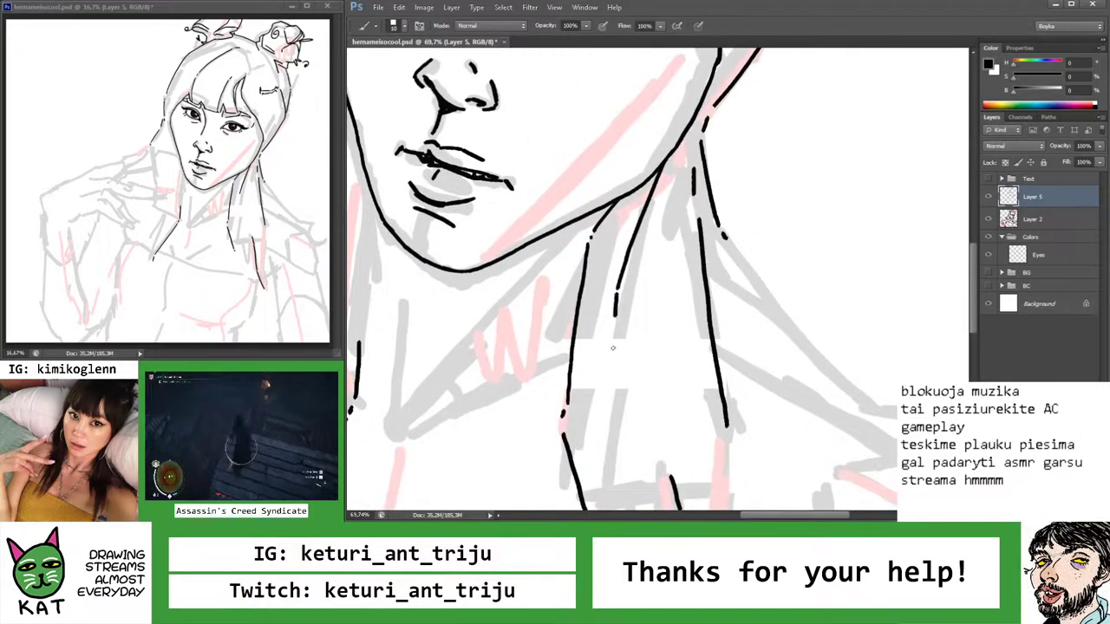
pyautogui.press('z')
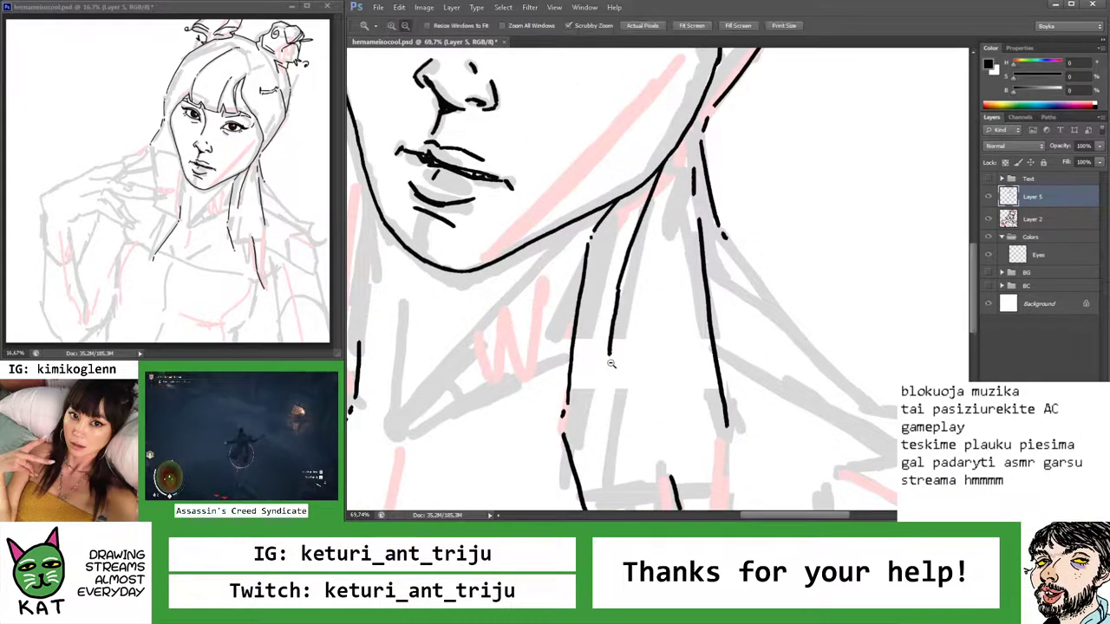
pyautogui.scroll(-5, 617, 293)
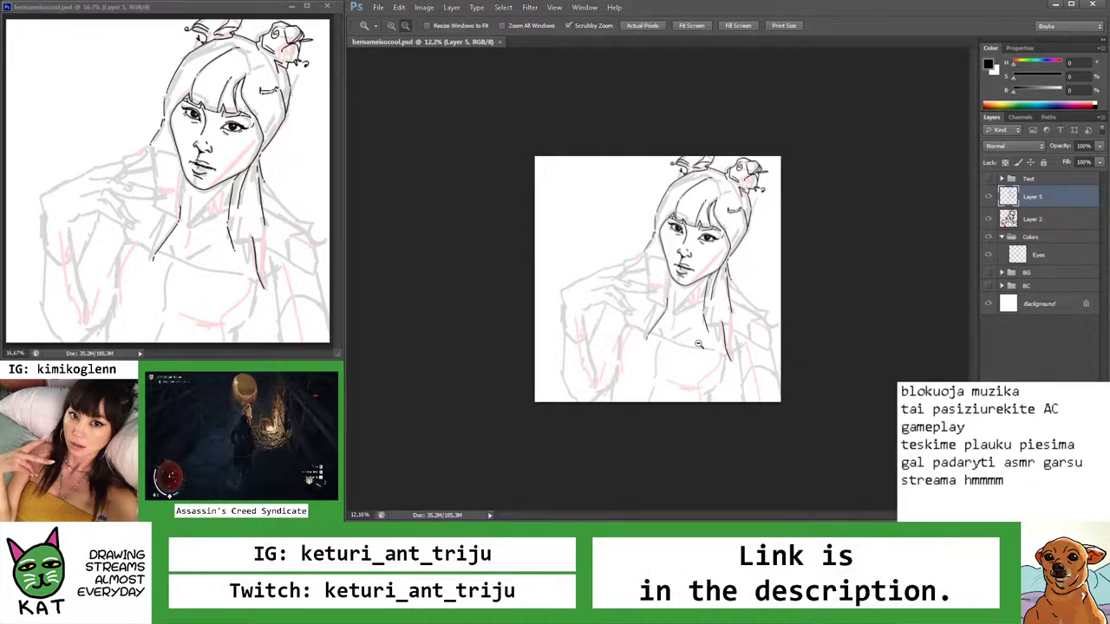
# Extend the outer right hair line in a curve down over the sketched shoulder
pyautogui.moveTo(711, 324); pyautogui.dragTo(763, 324)
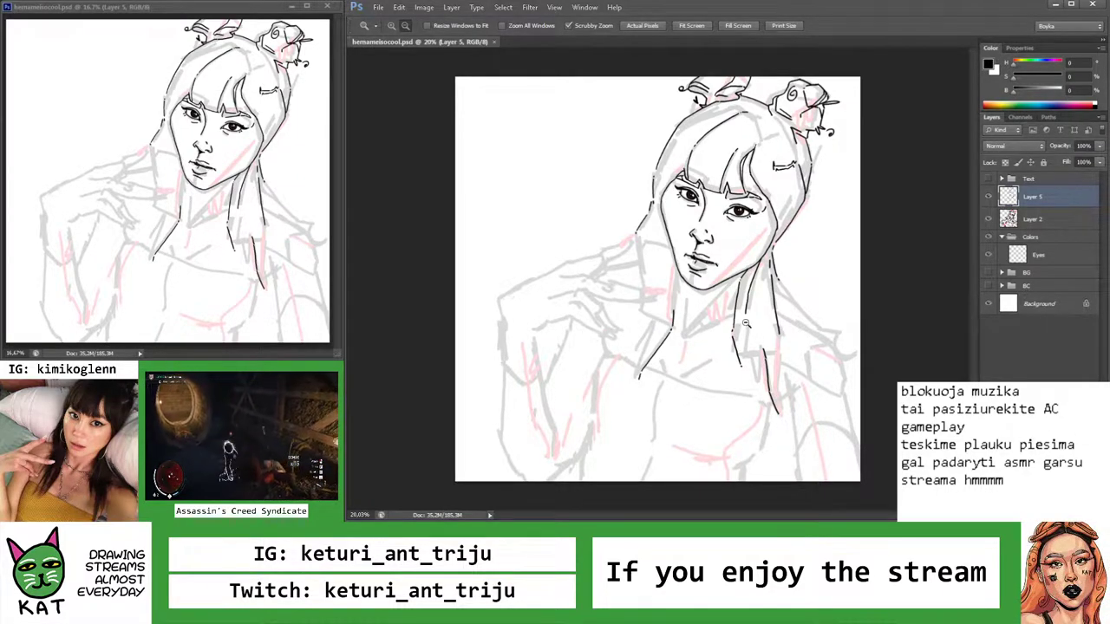
pyautogui.moveTo(745, 323); pyautogui.dragTo(767, 321)
pyautogui.press('r')
pyautogui.moveTo(738, 285)
pyautogui.mouseDown()
pyautogui.moveTo(629, 247)
pyautogui.moveTo(664, 240)
pyautogui.mouseUp()
pyautogui.press('b')
pyautogui.moveTo(582, 272); pyautogui.dragTo(696, 236)
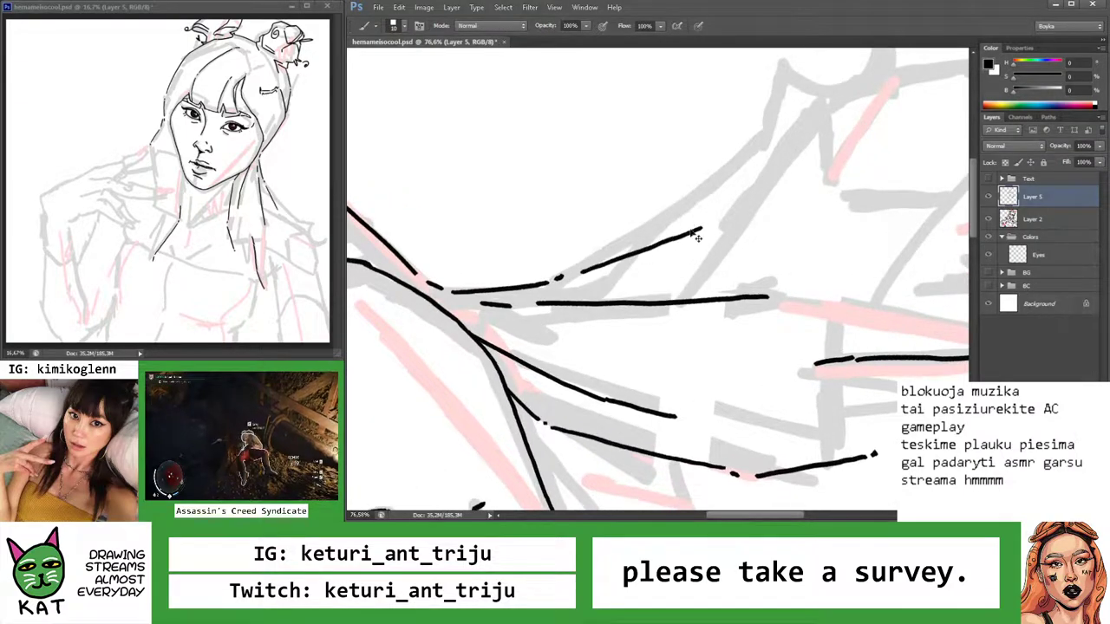
pyautogui.hotkey('ctrl', 'z')
pyautogui.moveTo(577, 274)
pyautogui.mouseDown()
pyautogui.moveTo(713, 222)
pyautogui.moveTo(751, 193)
pyautogui.mouseUp()
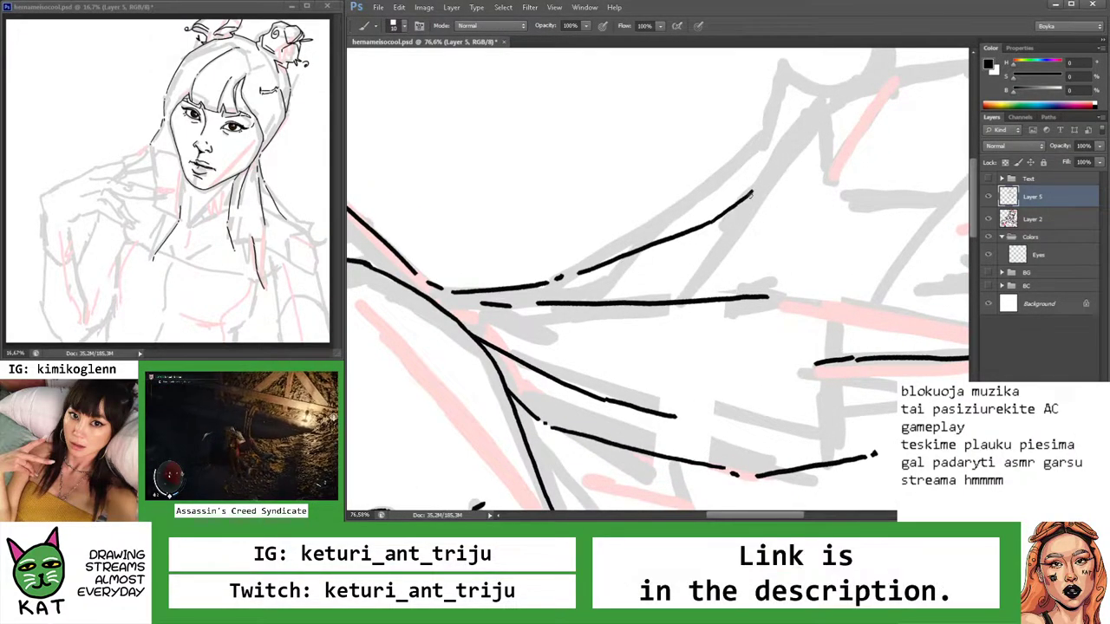
pyautogui.press('z')
pyautogui.keyDown('alt'); pyautogui.click(743, 213); pyautogui.keyUp('alt')
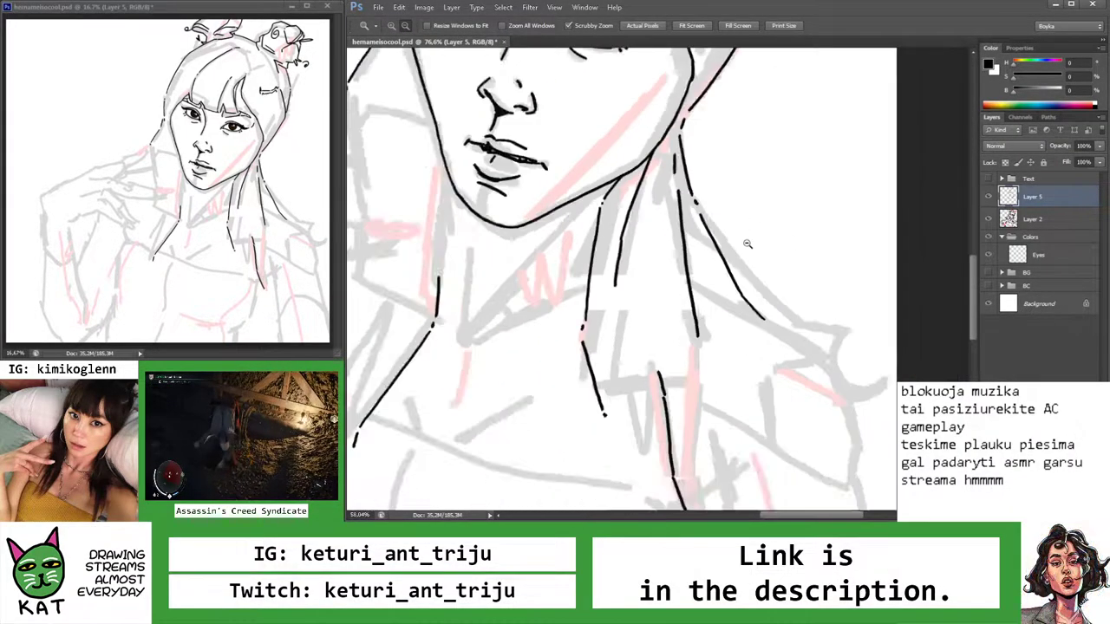
pyautogui.click(770, 278)
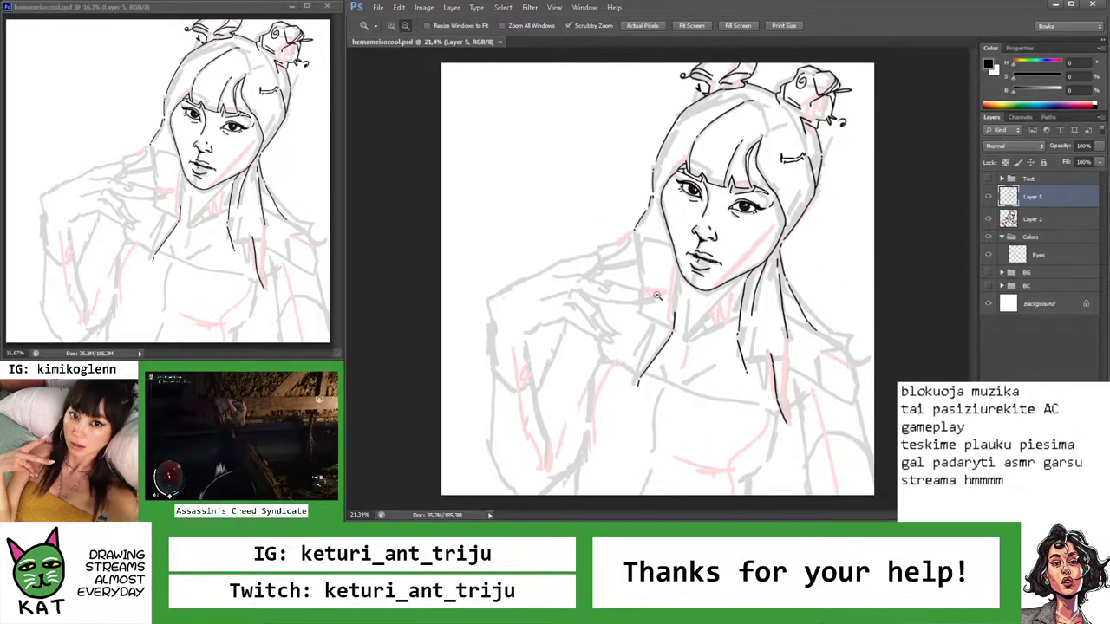
# Ink a short line from the left jaw edge down the neck toward the diagonal hair line
pyautogui.click(662, 282)
pyautogui.press('r')
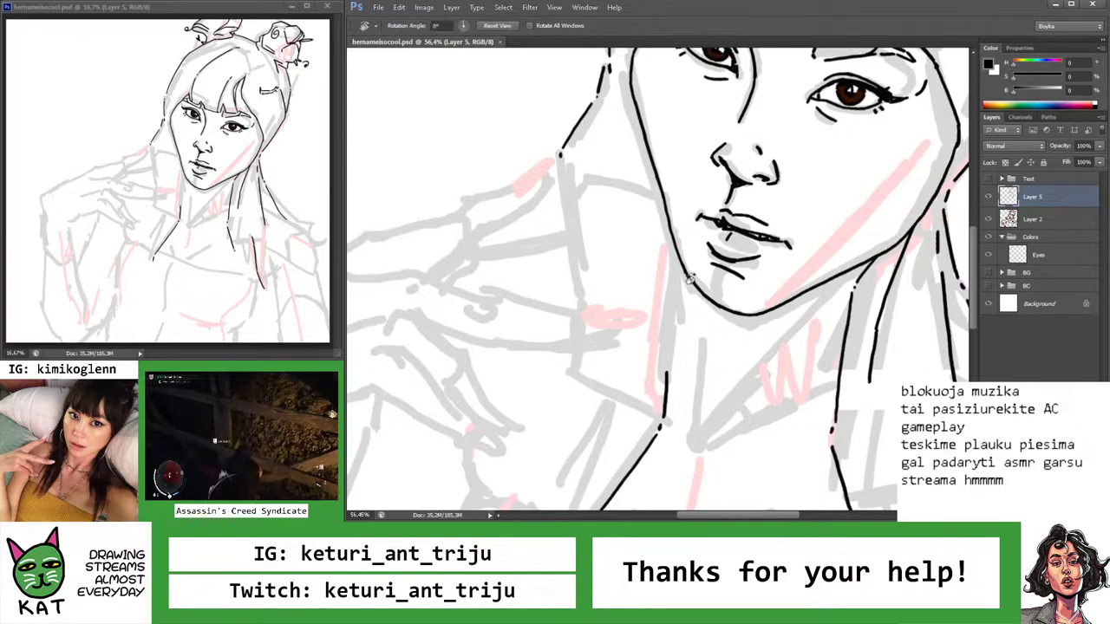
pyautogui.moveTo(690, 279)
pyautogui.mouseDown()
pyautogui.moveTo(685, 255)
pyautogui.moveTo(663, 247)
pyautogui.moveTo(685, 232)
pyautogui.mouseUp()
pyautogui.press('b')
pyautogui.hotkey('ctrl', 'z')
pyautogui.moveTo(633, 276); pyautogui.dragTo(688, 230)
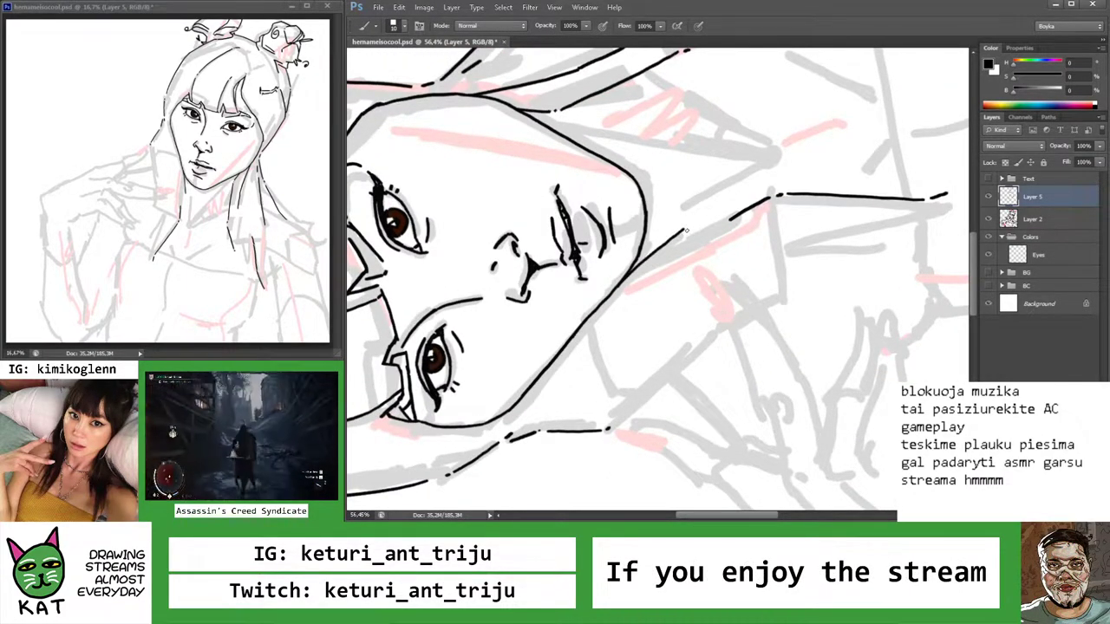
pyautogui.hotkey('ctrl', 'z')
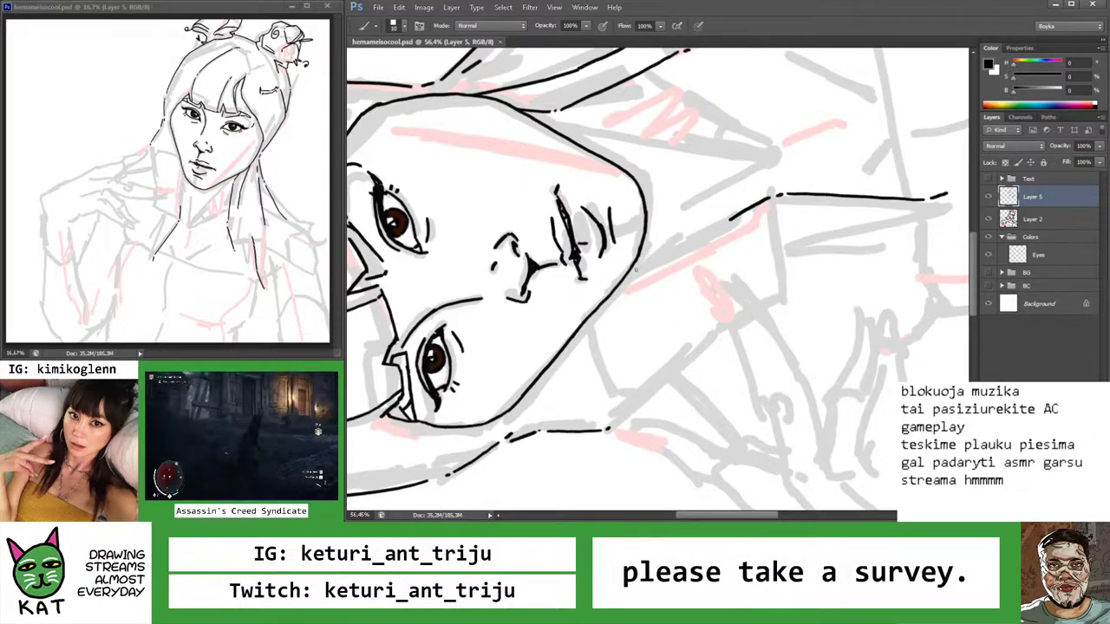
pyautogui.moveTo(630, 277)
pyautogui.mouseDown()
pyautogui.moveTo(699, 227)
pyautogui.moveTo(666, 216)
pyautogui.moveTo(707, 247)
pyautogui.moveTo(694, 287)
pyautogui.moveTo(729, 304)
pyautogui.moveTo(674, 328)
pyautogui.moveTo(616, 334)
pyautogui.moveTo(603, 308)
pyautogui.mouseUp()
pyautogui.press('z')
pyautogui.press('b')
pyautogui.press('z')
# Try to bridge the gap between the short jaw line and the left neck-side hair line
pyautogui.press('r')
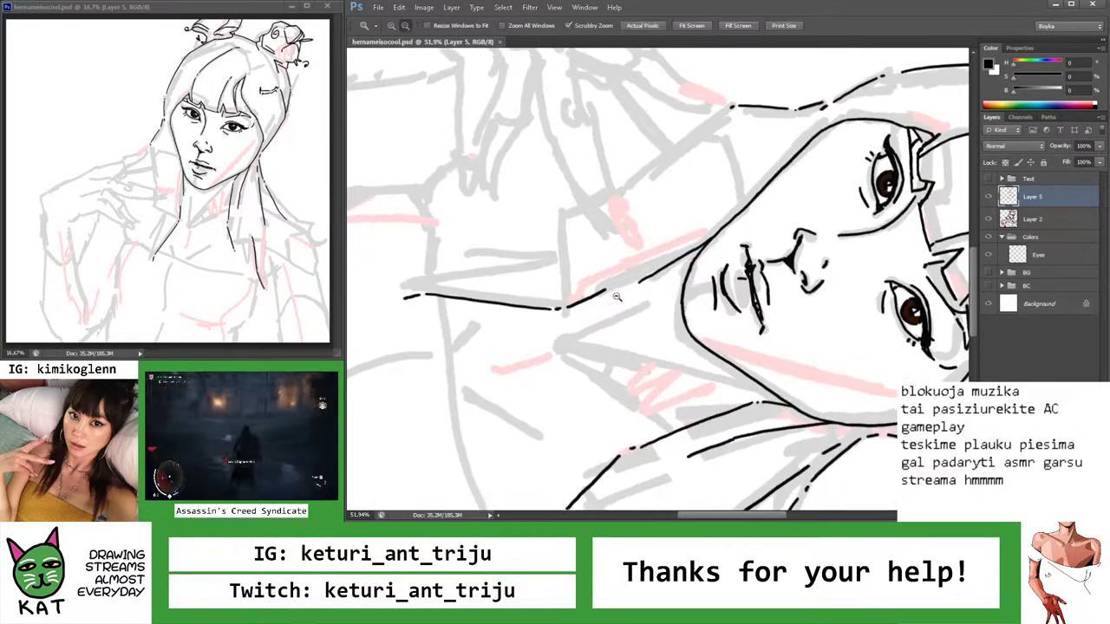
pyautogui.scroll(3, 626, 293)
pyautogui.press('b')
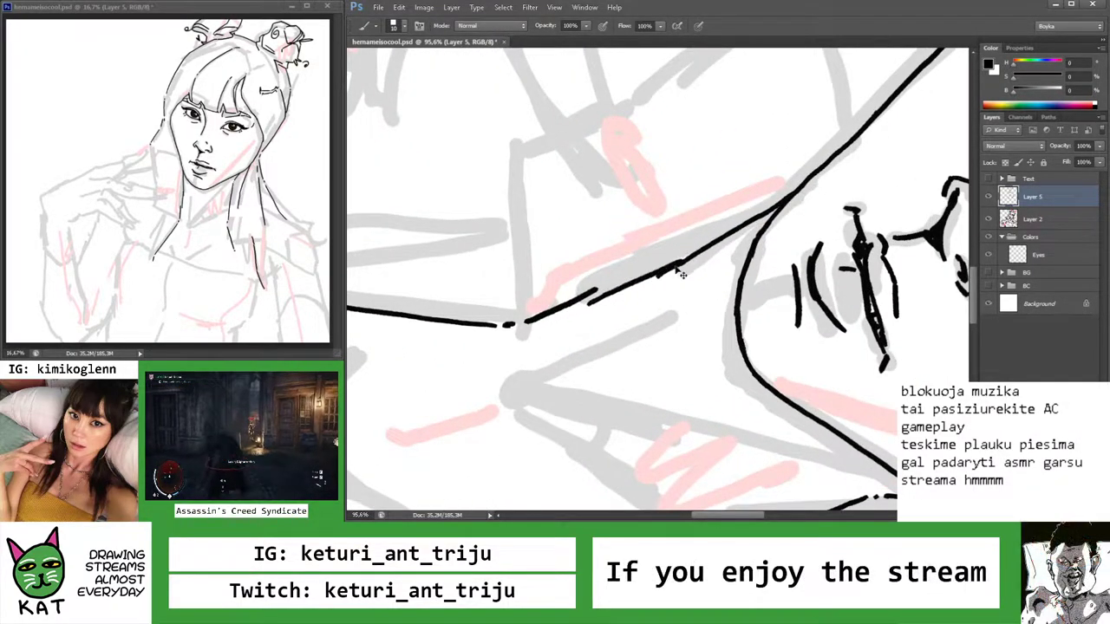
pyautogui.press('z')
pyautogui.moveTo(637, 286)
pyautogui.mouseDown()
pyautogui.moveTo(659, 267)
pyautogui.moveTo(668, 280)
pyautogui.mouseUp()
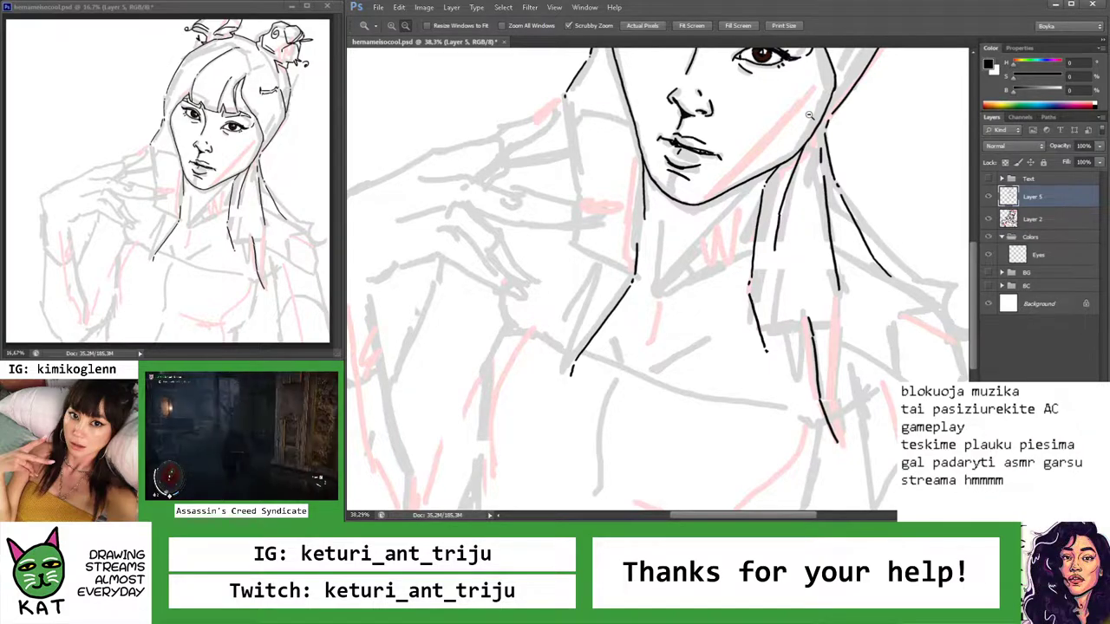
# Ink a short dash starting the outer left hair line just below the sketched fingers
pyautogui.moveTo(622, 208); pyautogui.dragTo(604, 203)
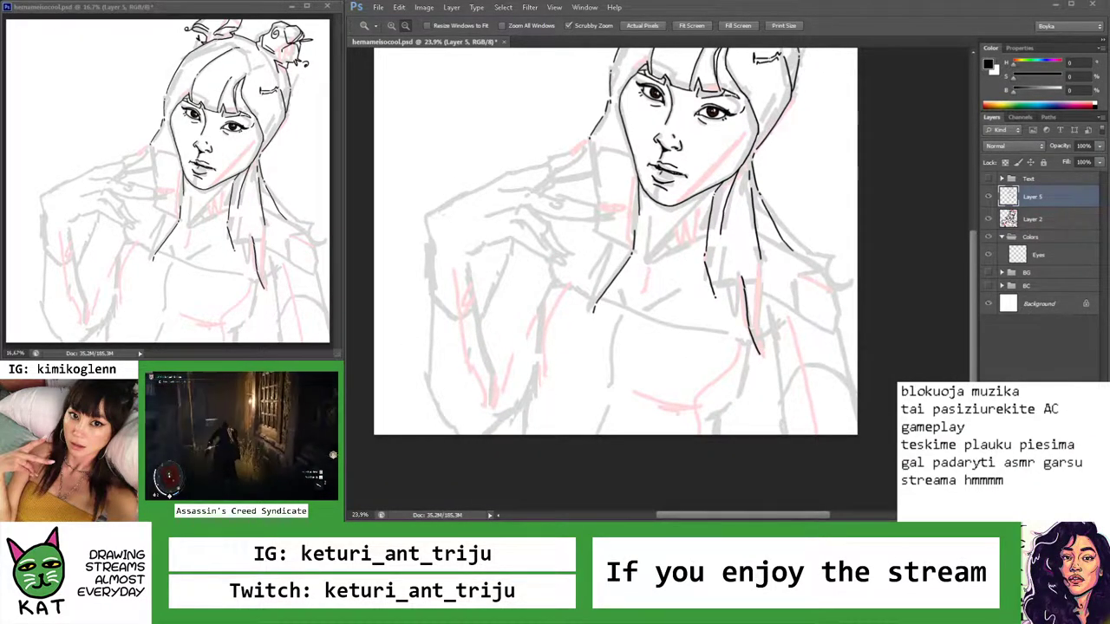
pyautogui.moveTo(598, 149); pyautogui.dragTo(613, 180)
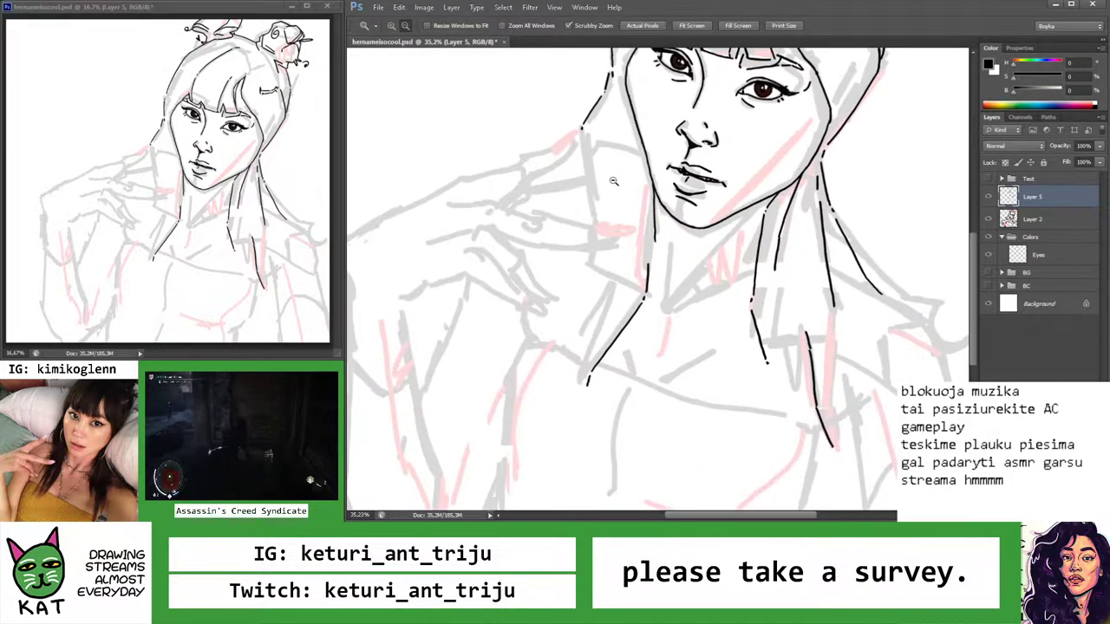
pyautogui.moveTo(600, 235)
pyautogui.mouseDown()
pyautogui.moveTo(631, 237)
pyautogui.moveTo(572, 261)
pyautogui.moveTo(546, 298)
pyautogui.moveTo(604, 307)
pyautogui.moveTo(620, 323)
pyautogui.mouseUp()
pyautogui.press('b')
pyautogui.press('z')
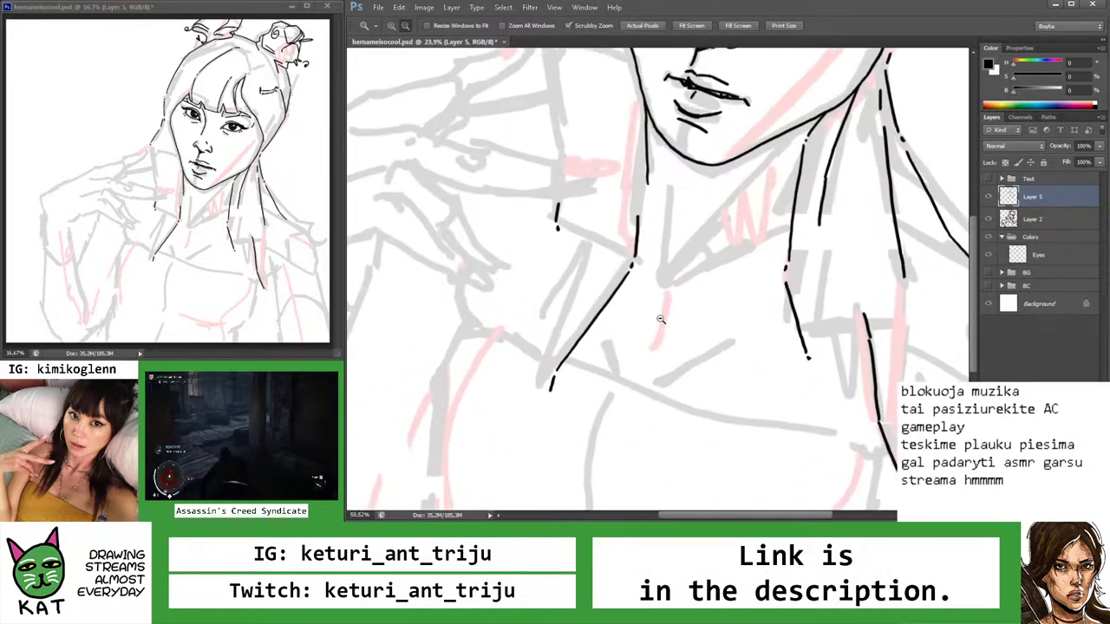
# Ink the inner edge of the left hair strand, running down to meet the diagonal line at a pointed tip
pyautogui.press('b')
pyautogui.moveTo(590, 227)
pyautogui.mouseDown()
pyautogui.moveTo(584, 277)
pyautogui.moveTo(546, 371)
pyautogui.mouseUp()
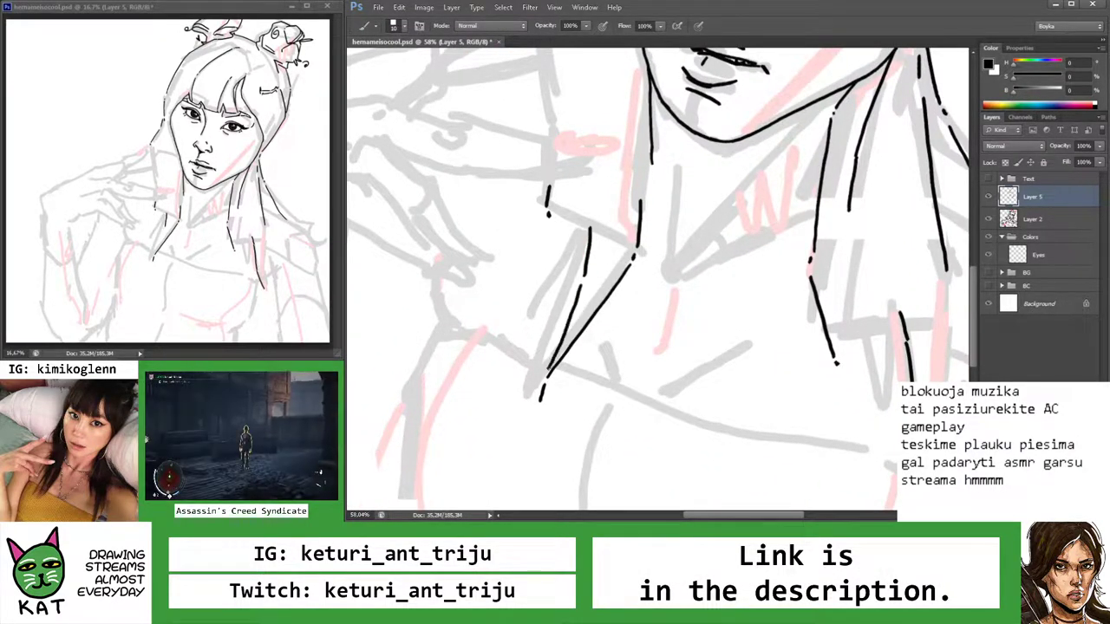
pyautogui.hotkey('ctrl', 'z')
pyautogui.moveTo(586, 276); pyautogui.dragTo(543, 371)
# Continue the outer left hair line down from the dash below the fingers to a bend beside the pointed strand
pyautogui.press('z')
pyautogui.moveTo(676, 318)
pyautogui.mouseDown()
pyautogui.moveTo(609, 321)
pyautogui.moveTo(666, 317)
pyautogui.moveTo(662, 305)
pyautogui.moveTo(634, 342)
pyautogui.mouseUp()
pyautogui.press('b')
pyautogui.hotkey('ctrl', 'z')
pyautogui.moveTo(625, 276)
pyautogui.mouseDown()
pyautogui.moveTo(640, 336)
pyautogui.moveTo(597, 375)
pyautogui.mouseUp()
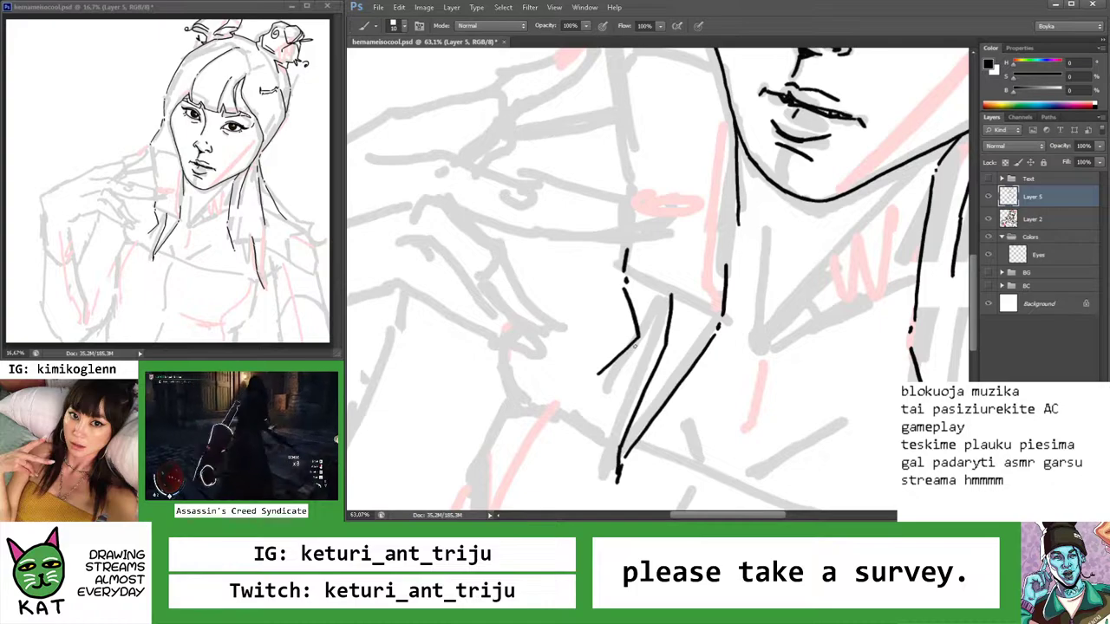
# Ink a curved hair tip sweeping down and outward from the bend in the outer left hair line
pyautogui.hotkey('ctrl', 'z')
pyautogui.moveTo(640, 337); pyautogui.dragTo(597, 375)
pyautogui.hotkey('ctrl', 'z')
pyautogui.press('z')
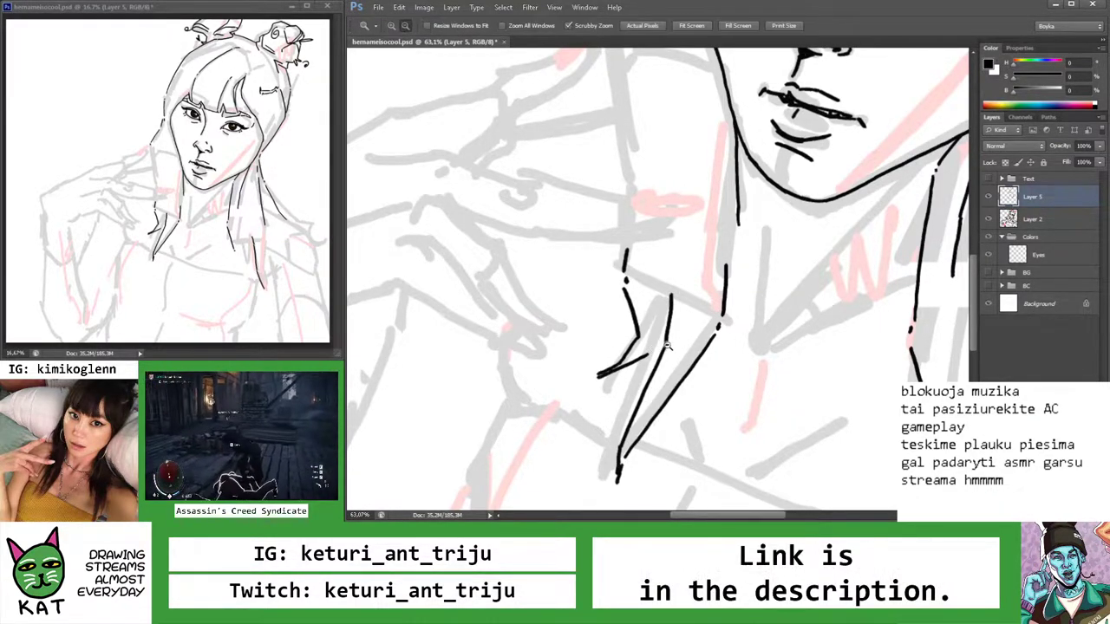
pyautogui.moveTo(668, 347)
pyautogui.mouseDown()
pyautogui.moveTo(577, 356)
pyautogui.moveTo(637, 358)
pyautogui.mouseUp()
pyautogui.hotkey('ctrl', 'z')
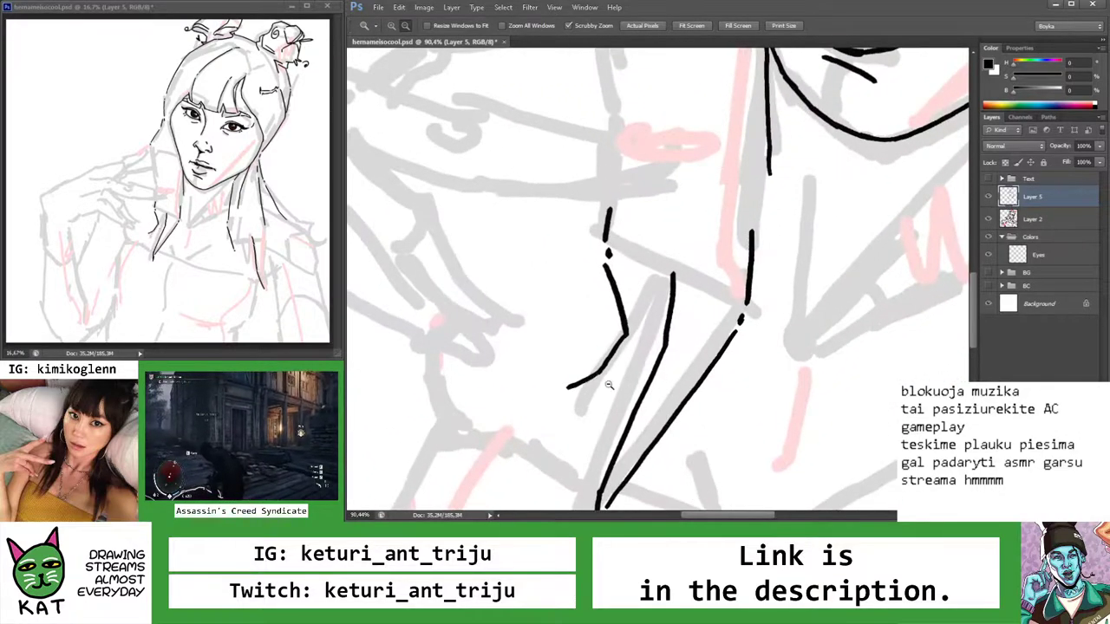
# Ink the lower edge of the curved left hair tip, joining it back to the inner pointed strand
pyautogui.press('b')
pyautogui.moveTo(565, 390); pyautogui.dragTo(707, 322)
pyautogui.press('z')
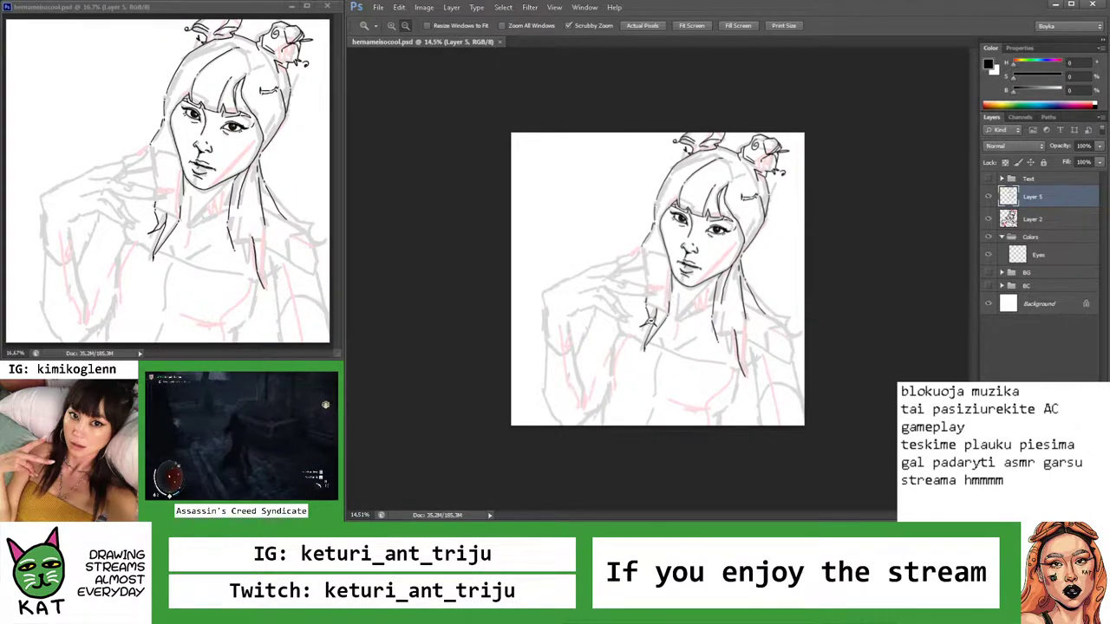
pyautogui.moveTo(646, 320); pyautogui.dragTo(685, 319)
# Lasso the outer left hair line below the fingers, shift it slightly toward the inner strand, and deselect
pyautogui.press('l')
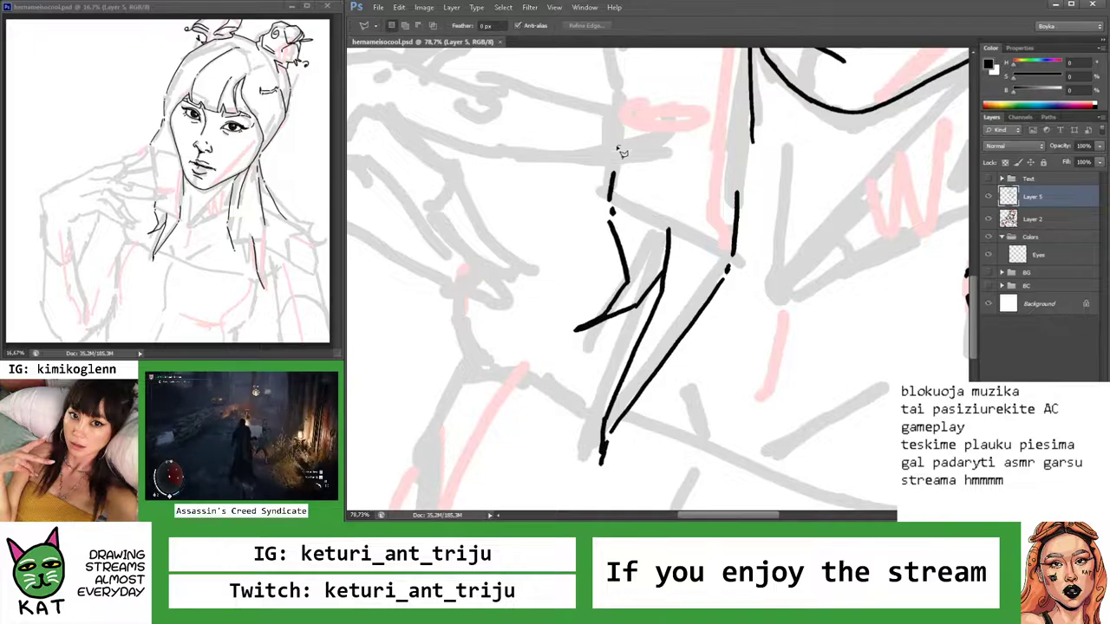
pyautogui.moveTo(621, 152)
pyautogui.mouseDown()
pyautogui.moveTo(581, 199)
pyautogui.moveTo(611, 299)
pyautogui.moveTo(657, 221)
pyautogui.moveTo(671, 231)
pyautogui.mouseUp()
pyautogui.hotkey('ctrl', 't')
pyautogui.press('Return')
pyautogui.hotkey('ctrl', 'd')
# Erase the old upper edge of the curved left hair tip and redraw it from the bend to the point
pyautogui.press('b')
pyautogui.hotkey('ctrl', '+')
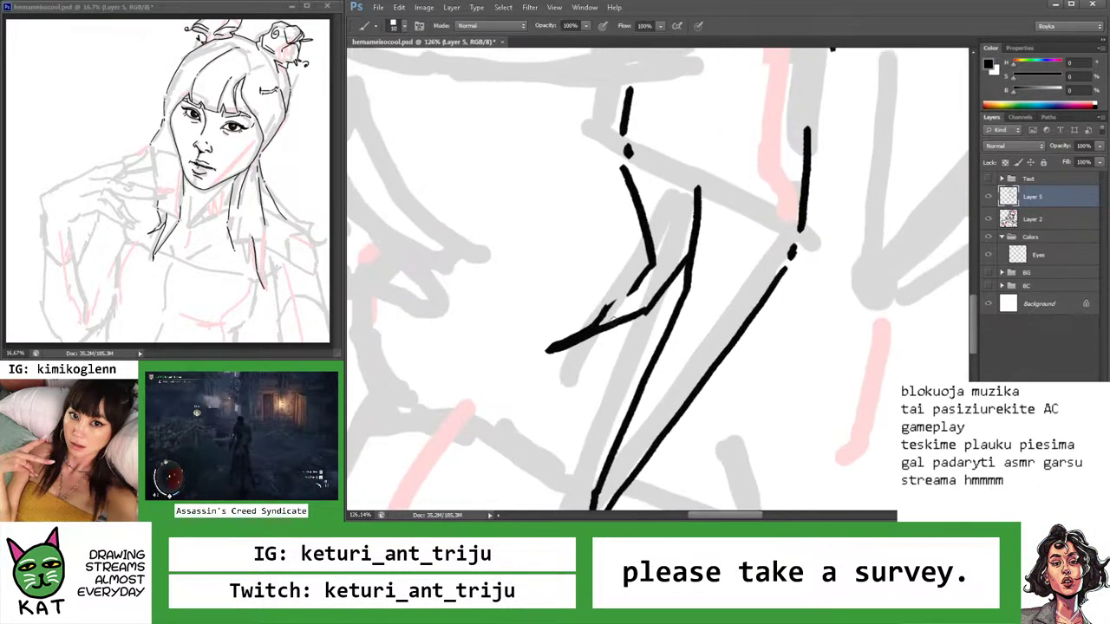
pyautogui.moveTo(616, 314); pyautogui.dragTo(597, 325)
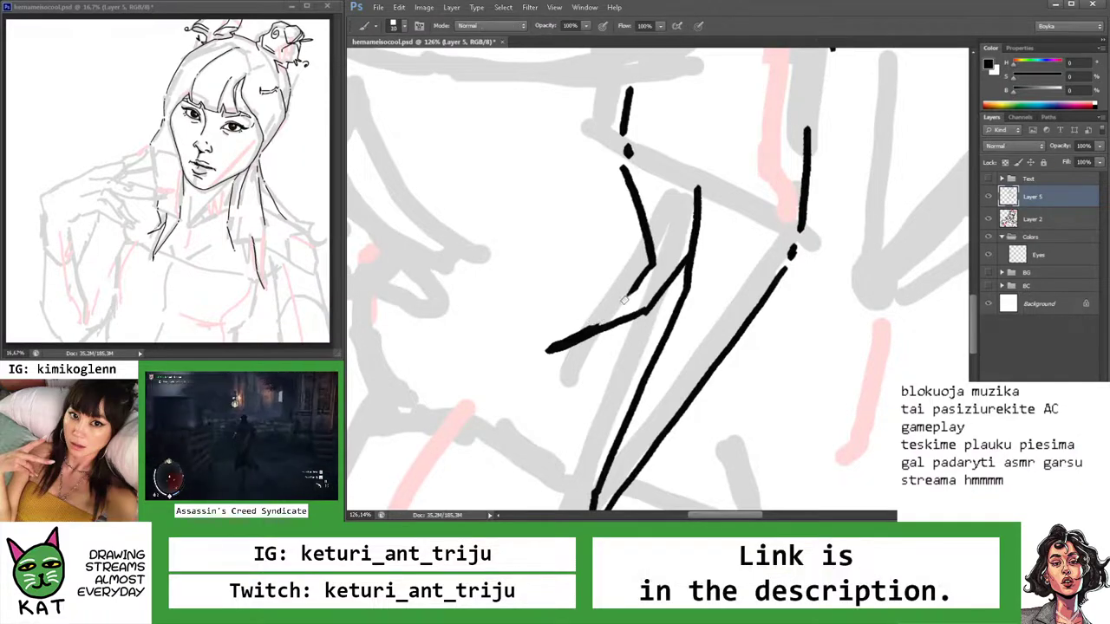
pyautogui.moveTo(631, 292); pyautogui.dragTo(598, 322)
pyautogui.hotkey('ctrl', 'z')
pyautogui.hotkey('ctrl', 'z')
pyautogui.moveTo(633, 290); pyautogui.dragTo(565, 340)
pyautogui.hotkey('ctrl', 'z')
pyautogui.hotkey('ctrl', 'z')
# Rotate the canvas and ink the outer left hair edge across the sketched fingers, ending in a short dash
pyautogui.press('z')
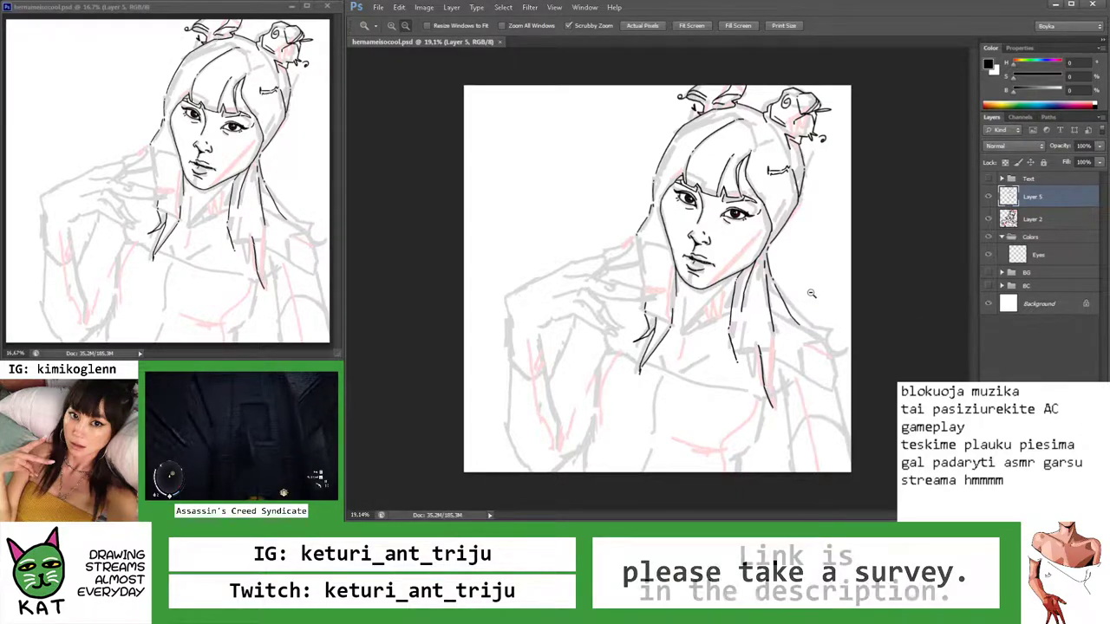
pyautogui.moveTo(675, 279); pyautogui.dragTo(720, 279)
pyautogui.press('r')
pyautogui.moveTo(578, 267); pyautogui.dragTo(596, 217)
pyautogui.press('Escape')
pyautogui.press('b')
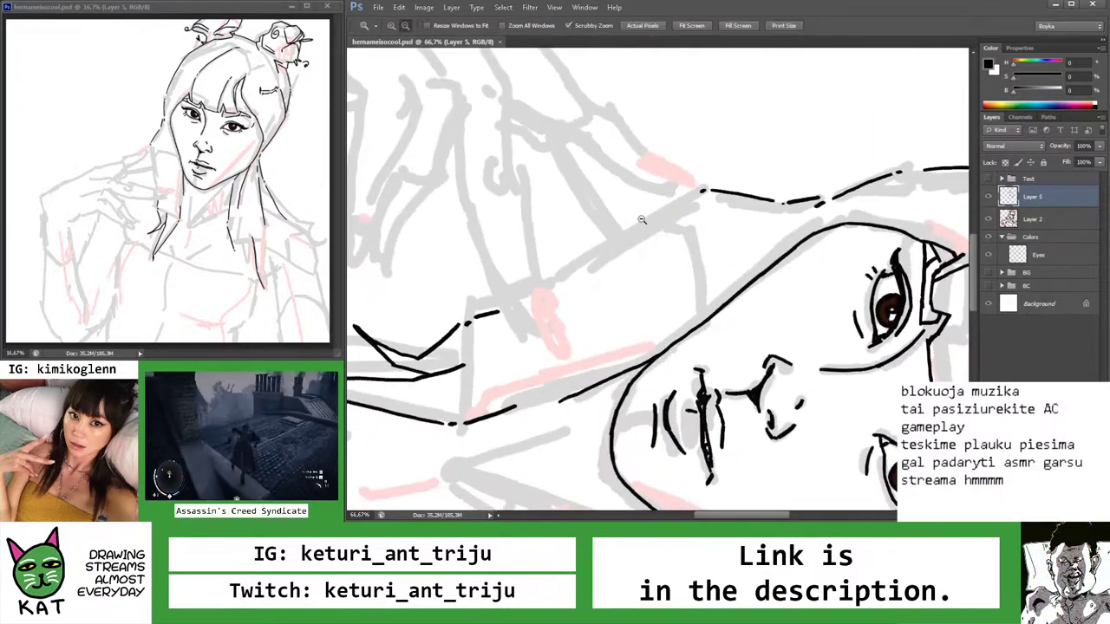
pyautogui.scroll(1, 607, 226)
pyautogui.moveTo(574, 271); pyautogui.dragTo(686, 205)
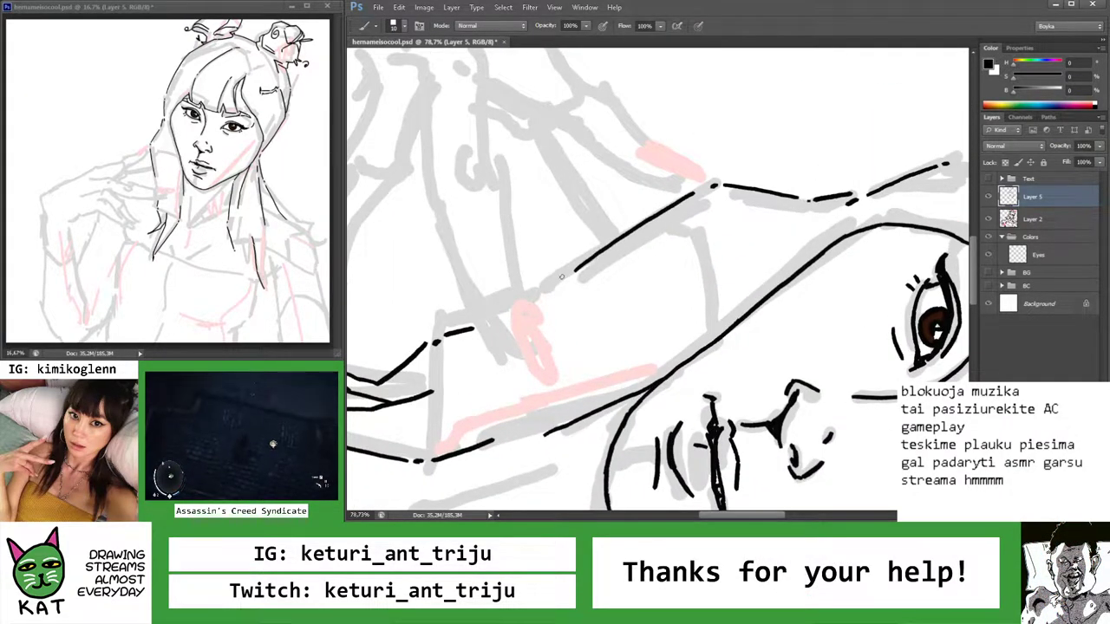
pyautogui.press('z')
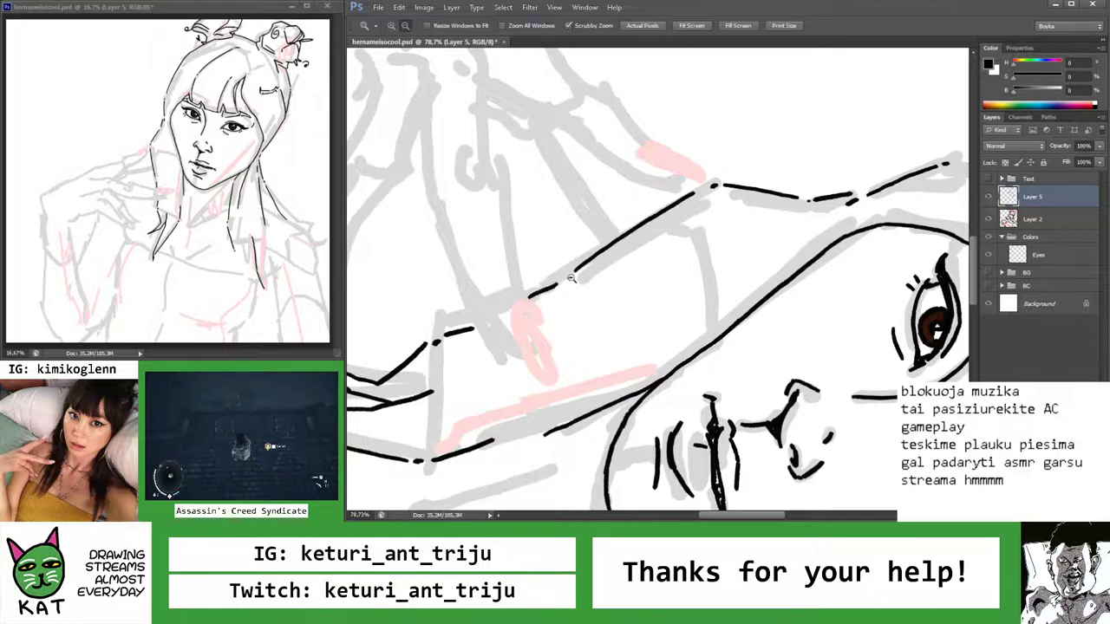
# Rework the upper part of the left hair edge into a small pointed notch beside the sketched fingertip
pyautogui.moveTo(539, 301); pyautogui.dragTo(527, 295)
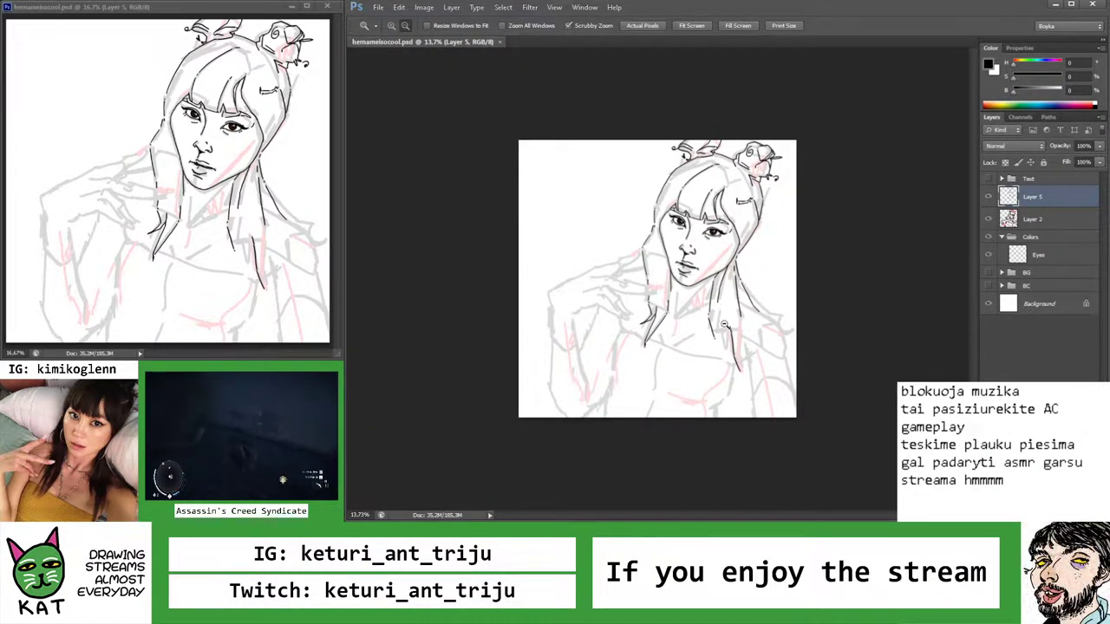
pyautogui.moveTo(659, 266); pyautogui.dragTo(658, 267)
pyautogui.press('e')
pyautogui.press('b')
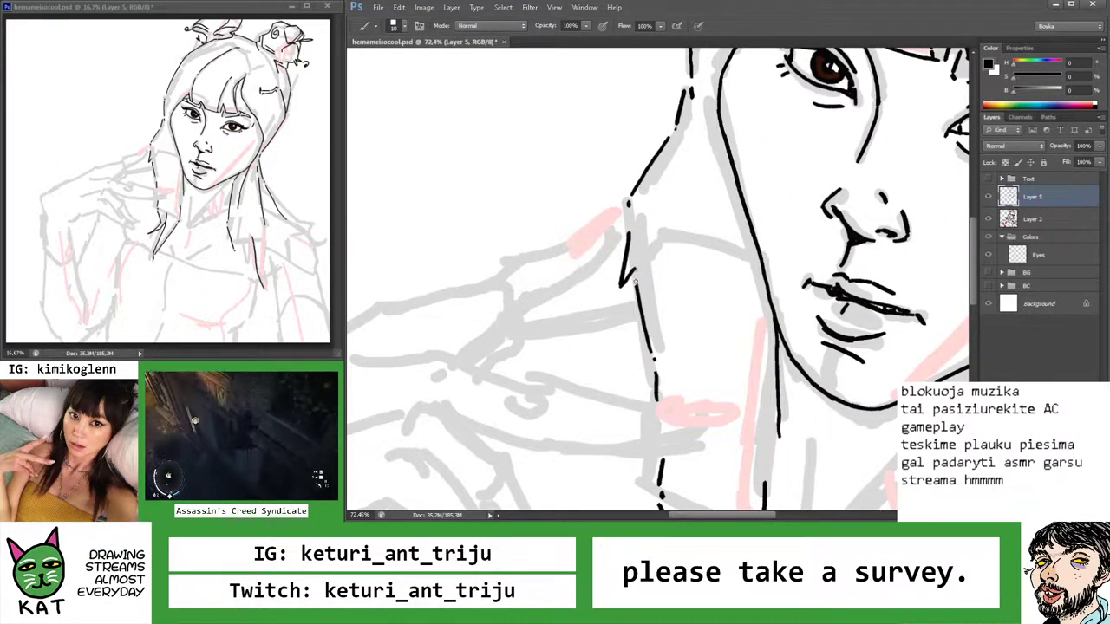
pyautogui.press('z')
pyautogui.moveTo(634, 280)
pyautogui.mouseDown()
pyautogui.moveTo(700, 291)
pyautogui.moveTo(700, 281)
pyautogui.mouseUp()
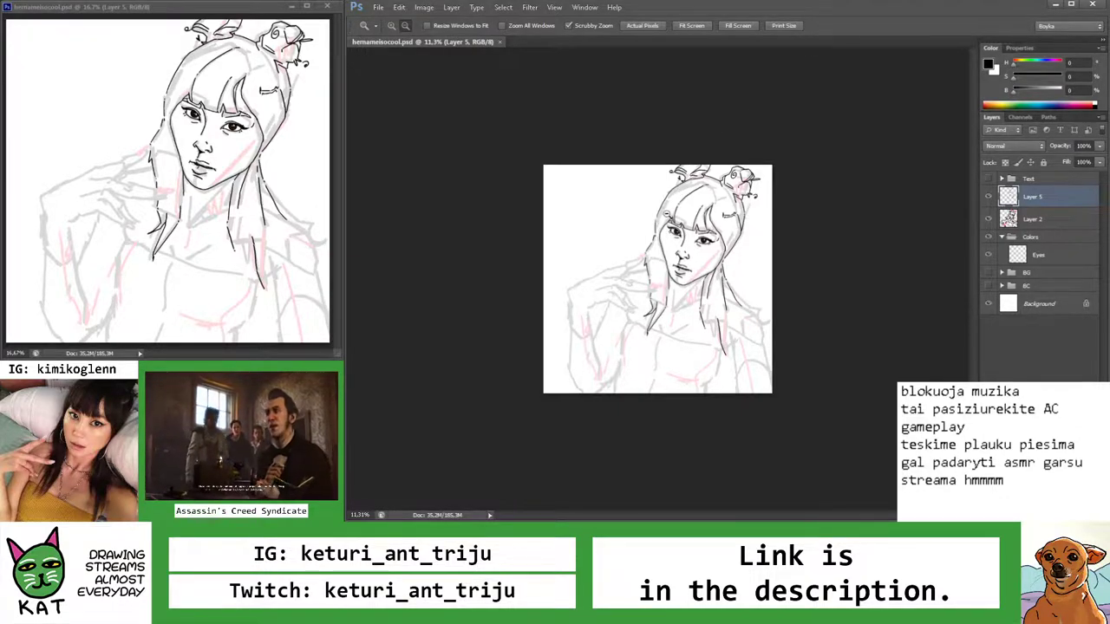
pyautogui.scroll(1, 666, 271)
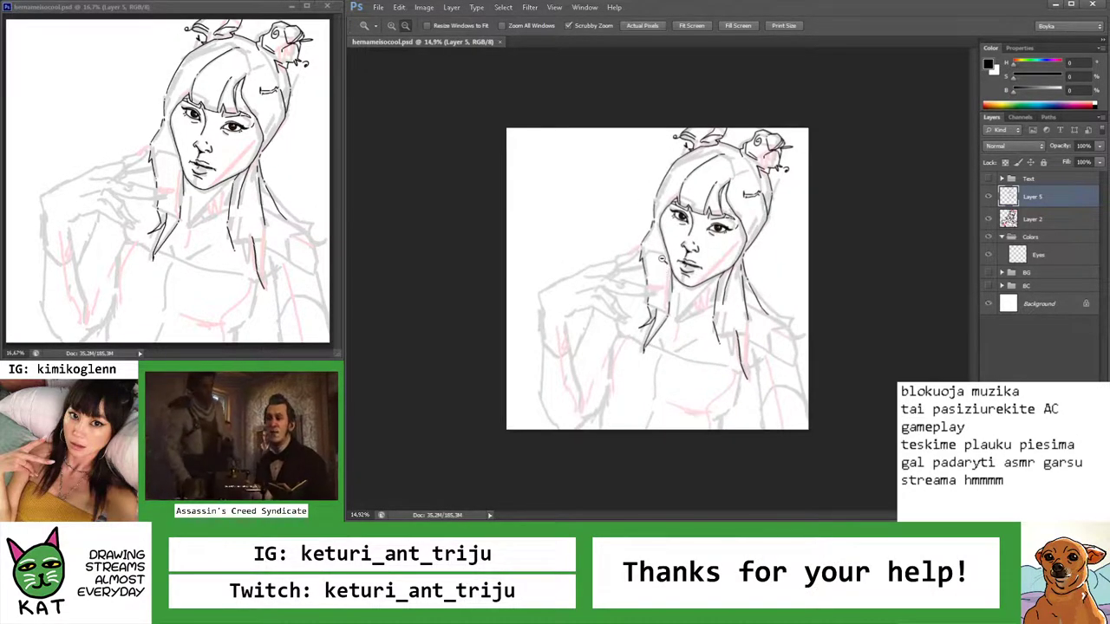
pyautogui.scroll(2, 643, 270)
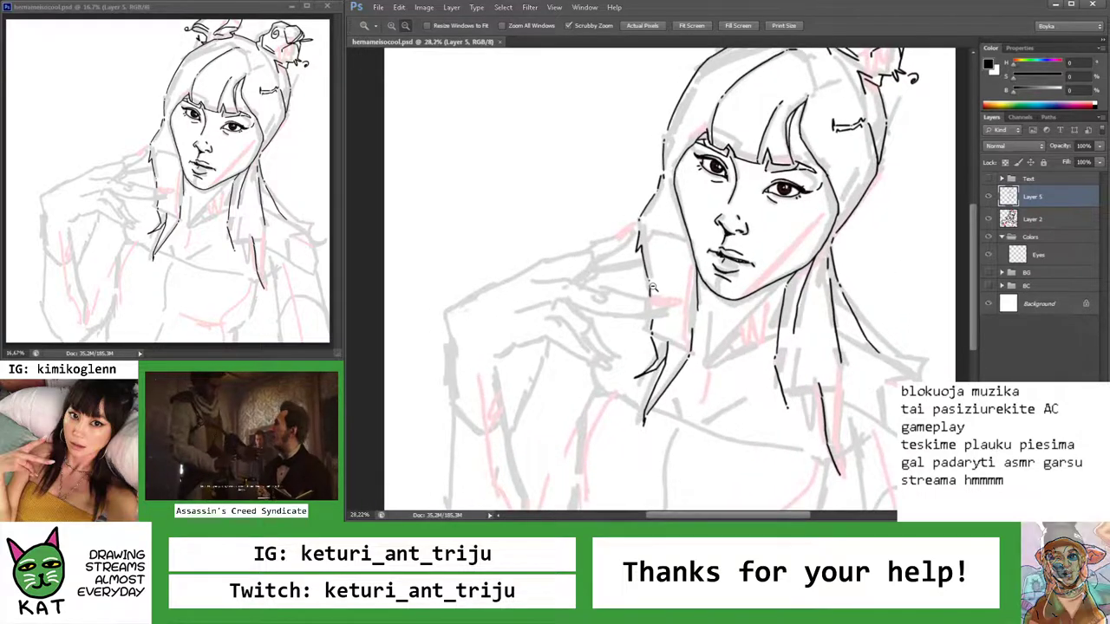
pyautogui.scroll(-1, 650, 260)
pyautogui.scroll(3, 650, 257)
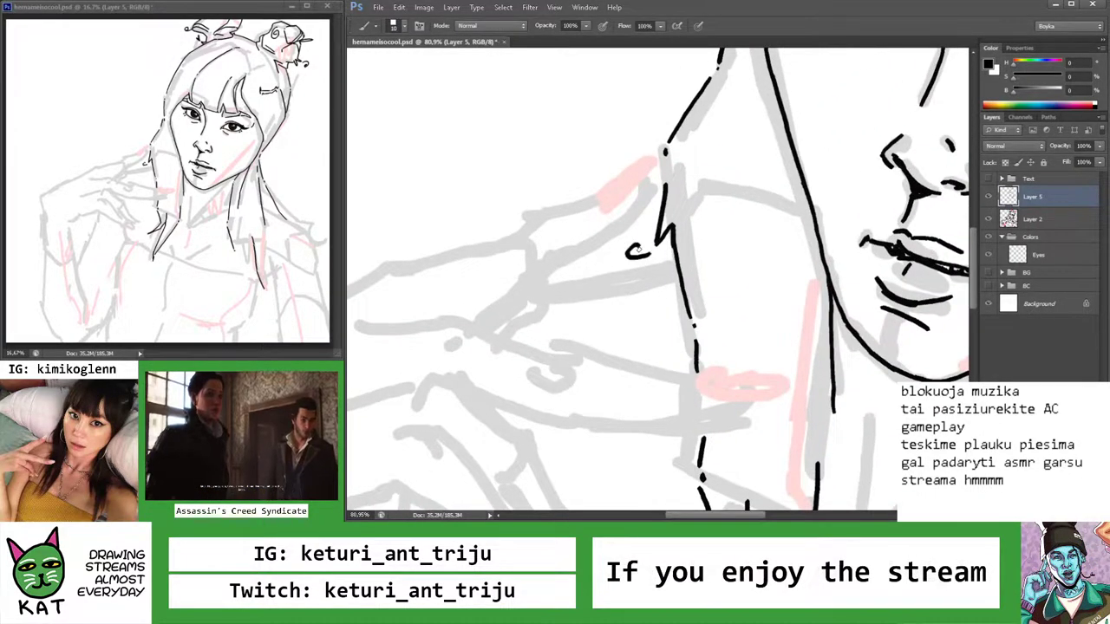
pyautogui.scroll(-5, 637, 252)
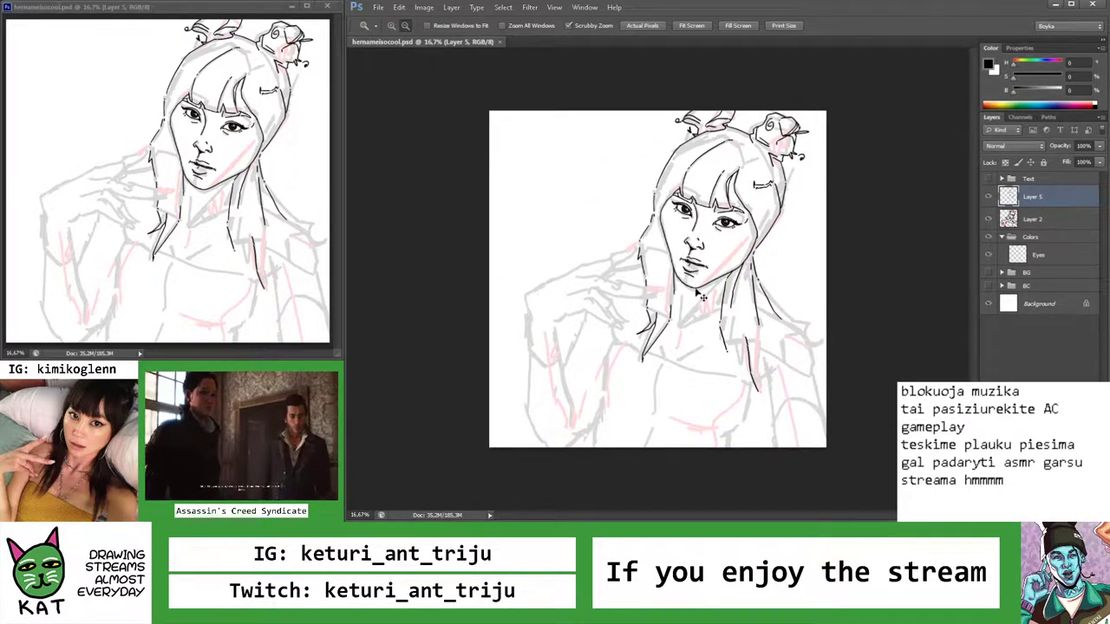
pyautogui.scroll(-2, 758, 314)
# Rotate the canvas and ink over the gap in the left hair outline beside the temple to make it continuous
pyautogui.scroll(3, 758, 314)
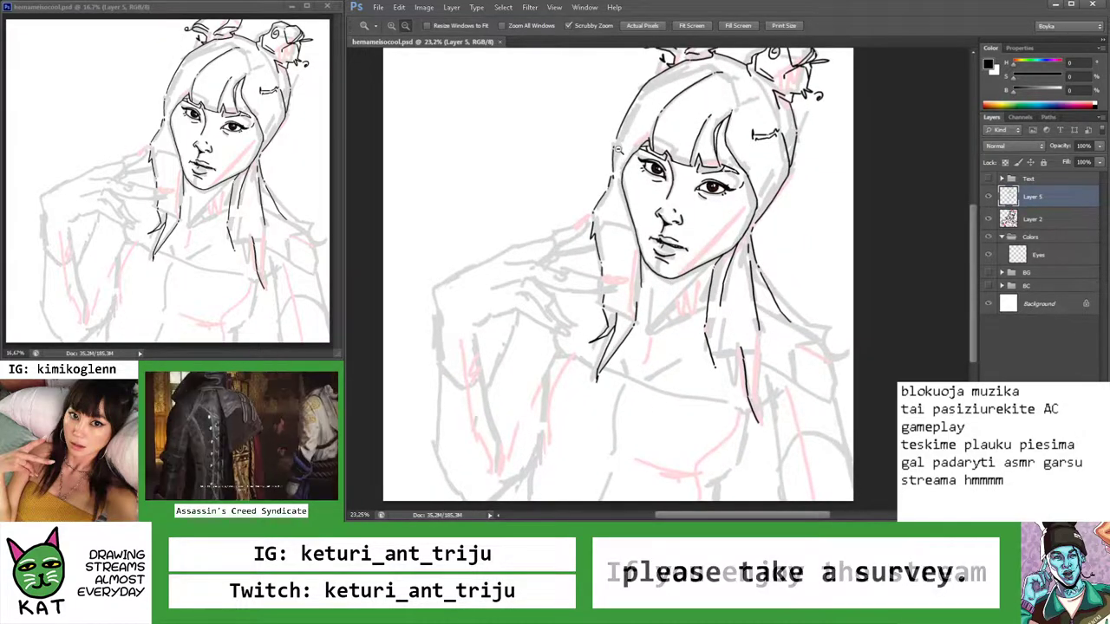
pyautogui.scroll(2, 639, 133)
pyautogui.press('r')
pyautogui.scroll(4, 639, 133)
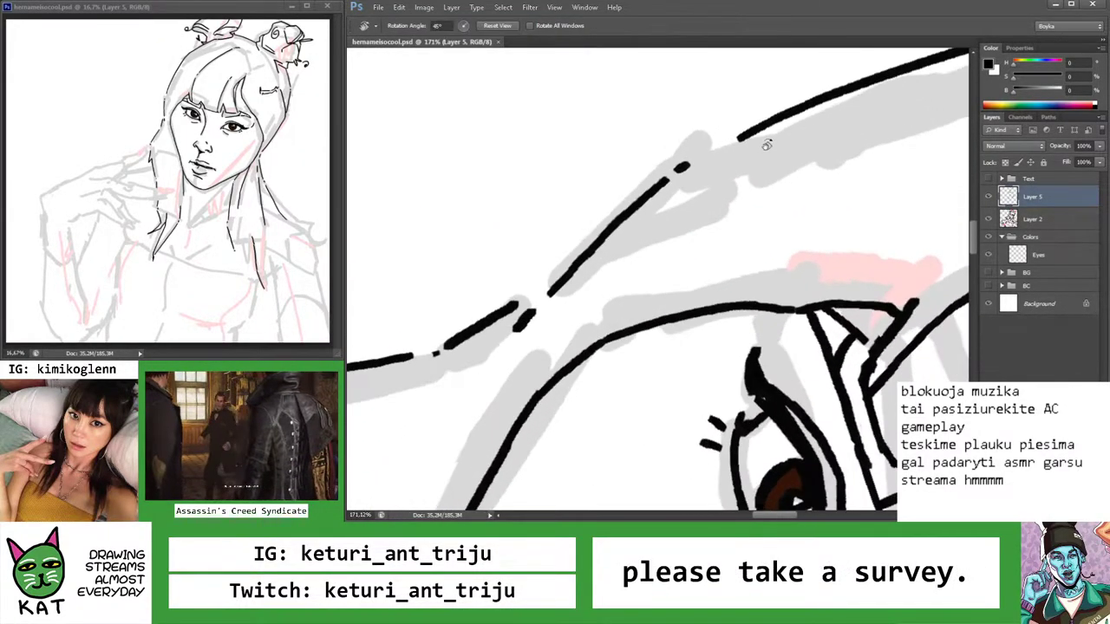
pyautogui.press('b')
pyautogui.moveTo(640, 196); pyautogui.dragTo(756, 127)
pyautogui.hotkey('ctrl', 'z')
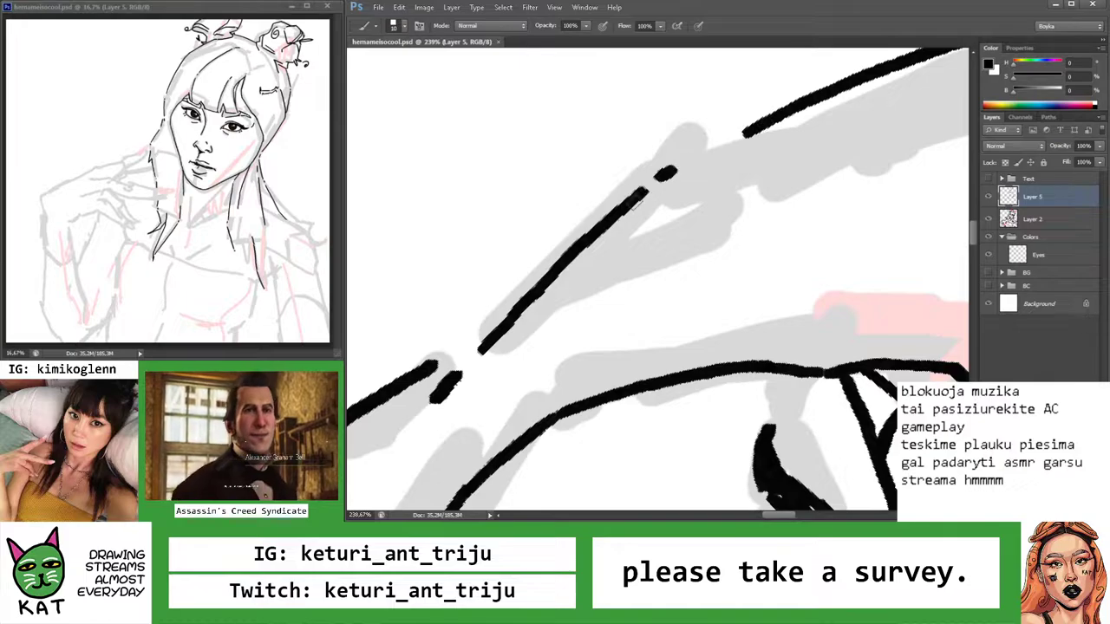
pyautogui.moveTo(626, 211); pyautogui.dragTo(767, 118)
pyautogui.press('z')
pyautogui.scroll(-10, 681, 211)
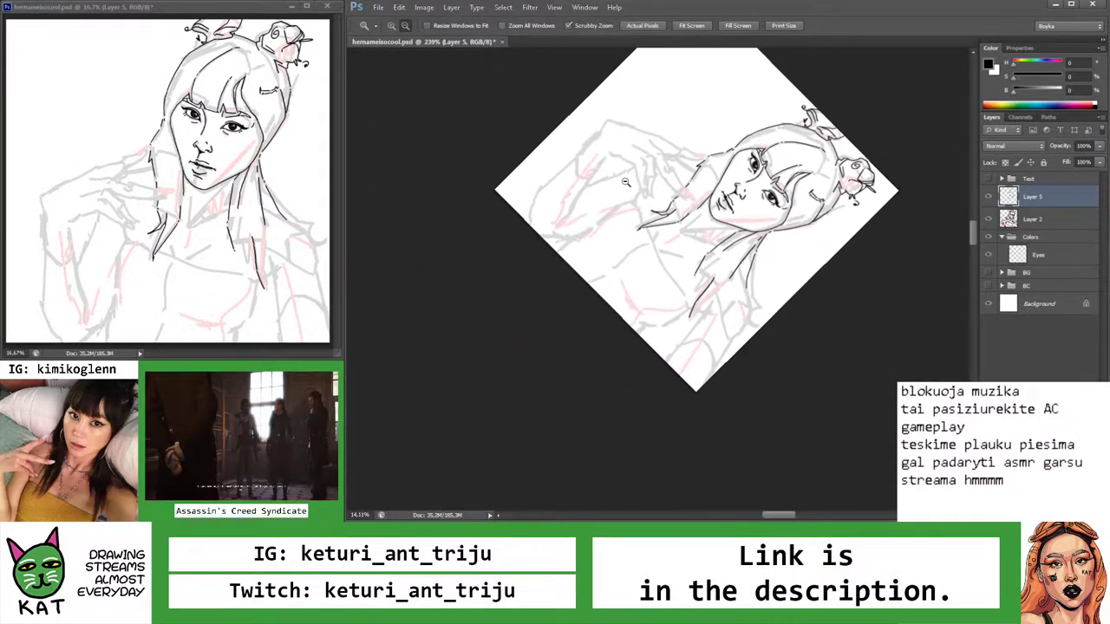
# Extend the left hair outline from the temple down past the separate outer dash at eye level
pyautogui.scroll(8, 681, 210)
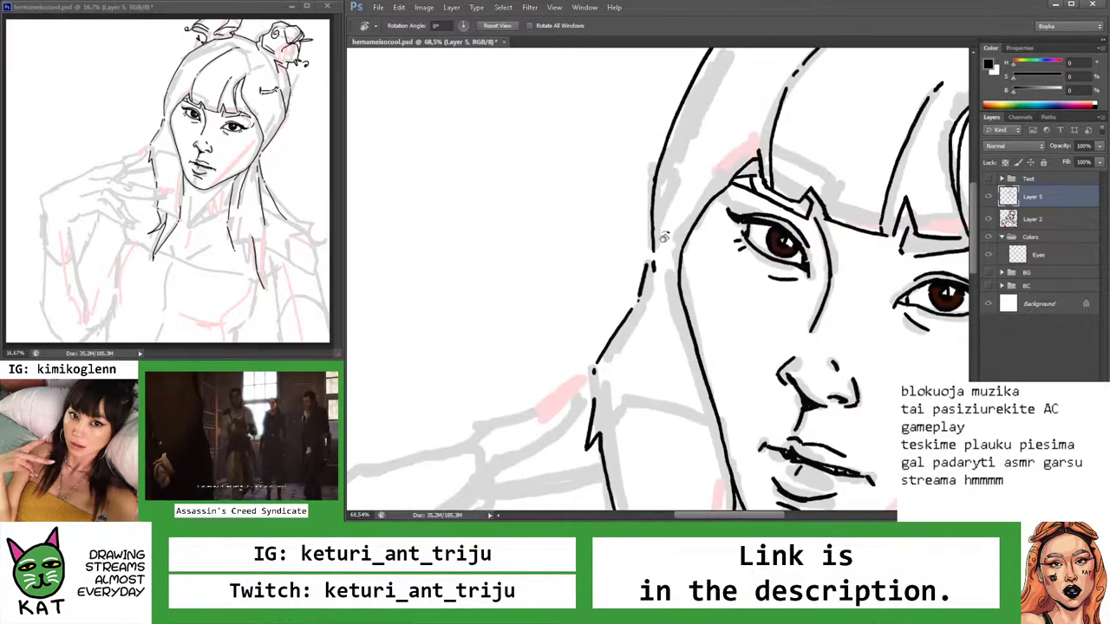
pyautogui.scroll(-4, 636, 269)
pyautogui.moveTo(636, 269); pyautogui.dragTo(701, 297)
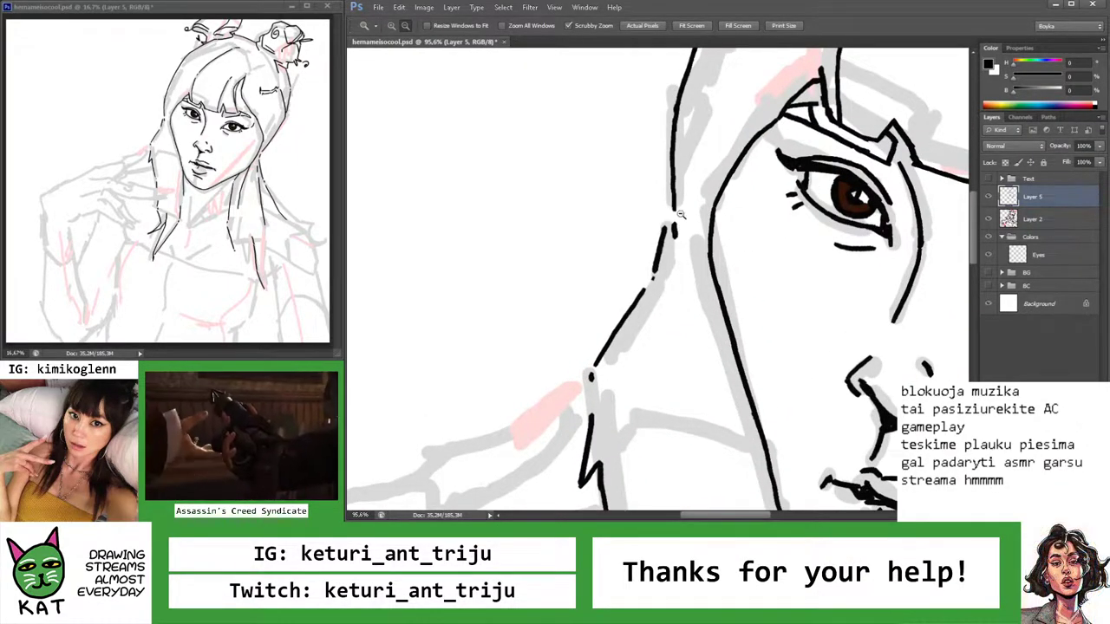
pyautogui.moveTo(675, 245)
pyautogui.mouseDown()
pyautogui.moveTo(700, 216)
pyautogui.moveTo(608, 250)
pyautogui.moveTo(619, 260)
pyautogui.moveTo(680, 244)
pyautogui.mouseUp()
pyautogui.press('r')
pyautogui.press('b')
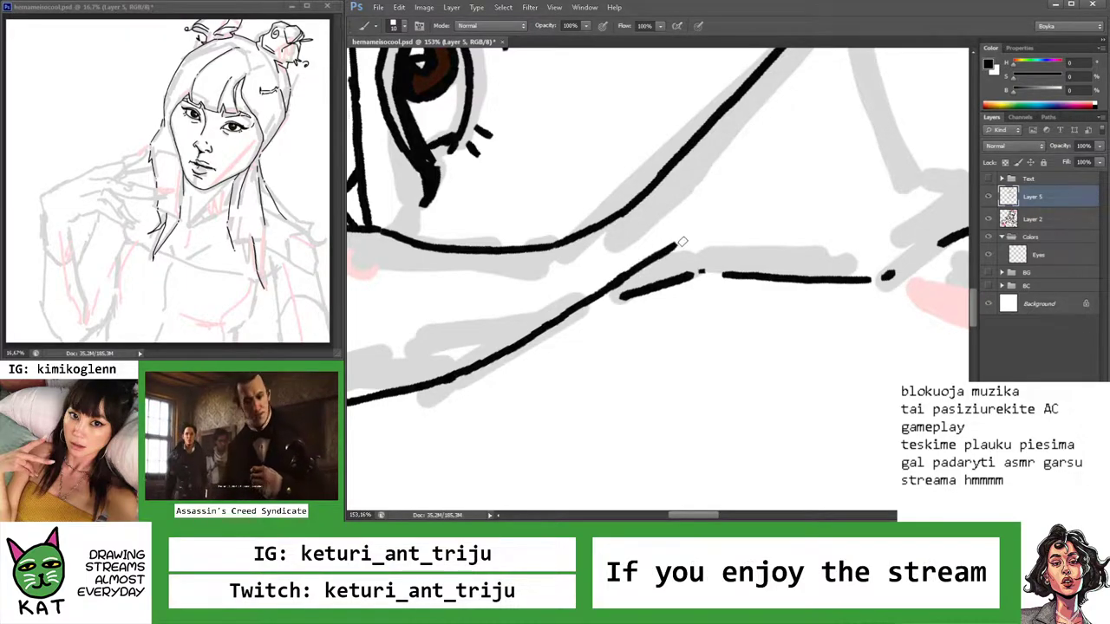
pyautogui.hotkey('ctrl', 'z')
# Ink the outer dash up into the left hair outline so the outer strand branches off beside the eye
pyautogui.press('r')
pyautogui.moveTo(621, 285)
pyautogui.mouseDown()
pyautogui.moveTo(673, 248)
pyautogui.moveTo(661, 262)
pyautogui.mouseUp()
pyautogui.press('b')
pyautogui.press('z')
pyautogui.moveTo(650, 214); pyautogui.dragTo(655, 196)
pyautogui.press('b')
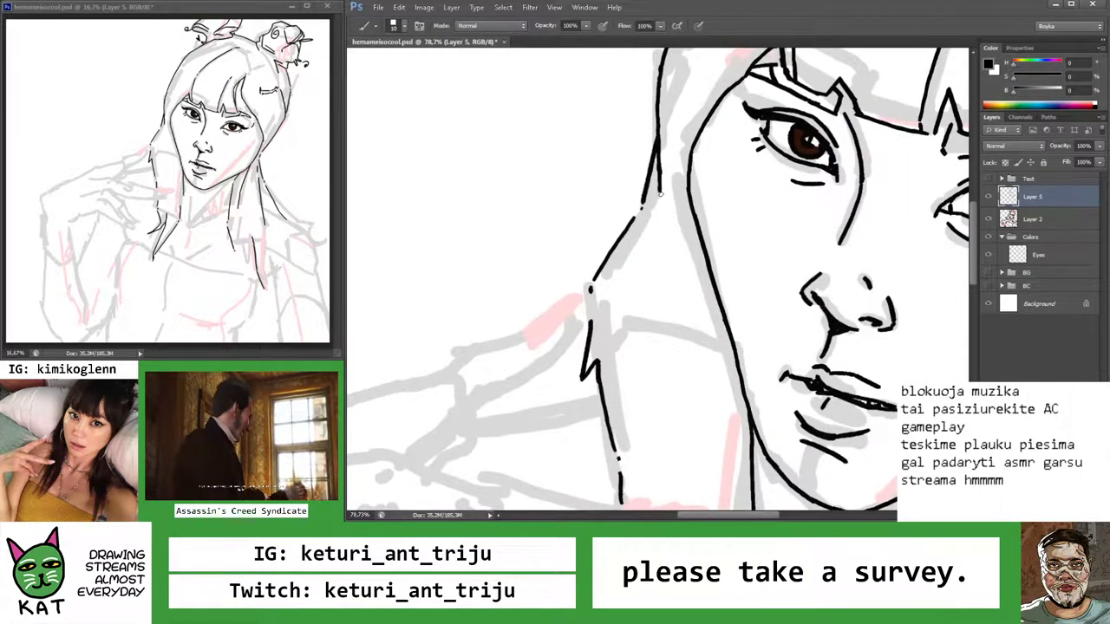
# Ink a short dash just below the end of the inner left hair line beside the cheek
pyautogui.press('z')
pyautogui.moveTo(672, 232)
pyautogui.mouseDown()
pyautogui.moveTo(720, 239)
pyautogui.moveTo(763, 269)
pyautogui.mouseUp()
pyautogui.press('r')
pyautogui.press('b')
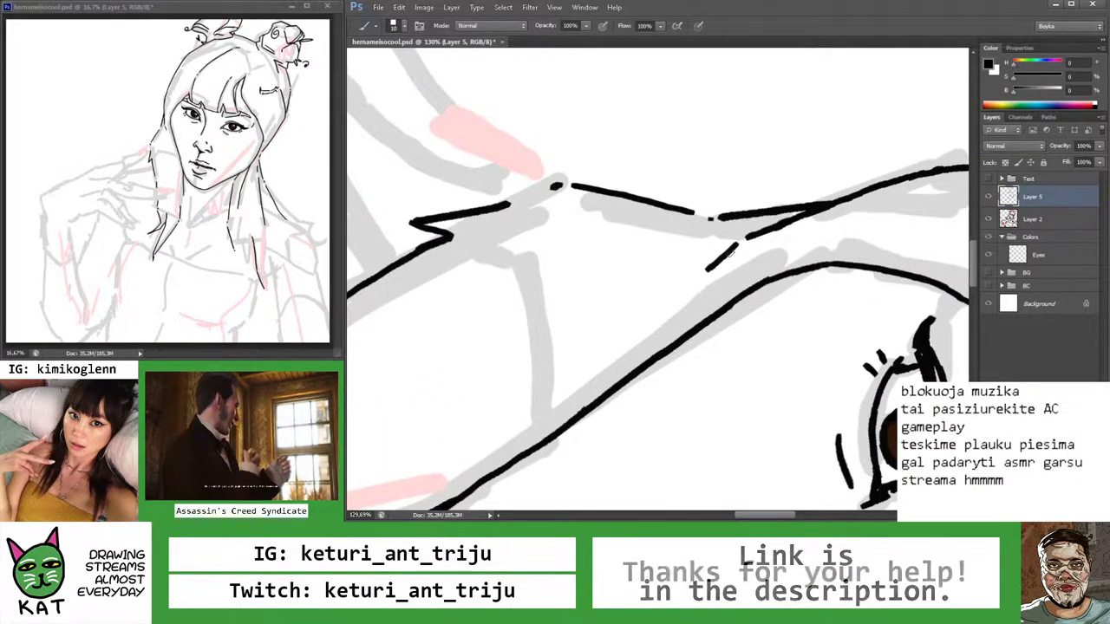
pyautogui.press('z')
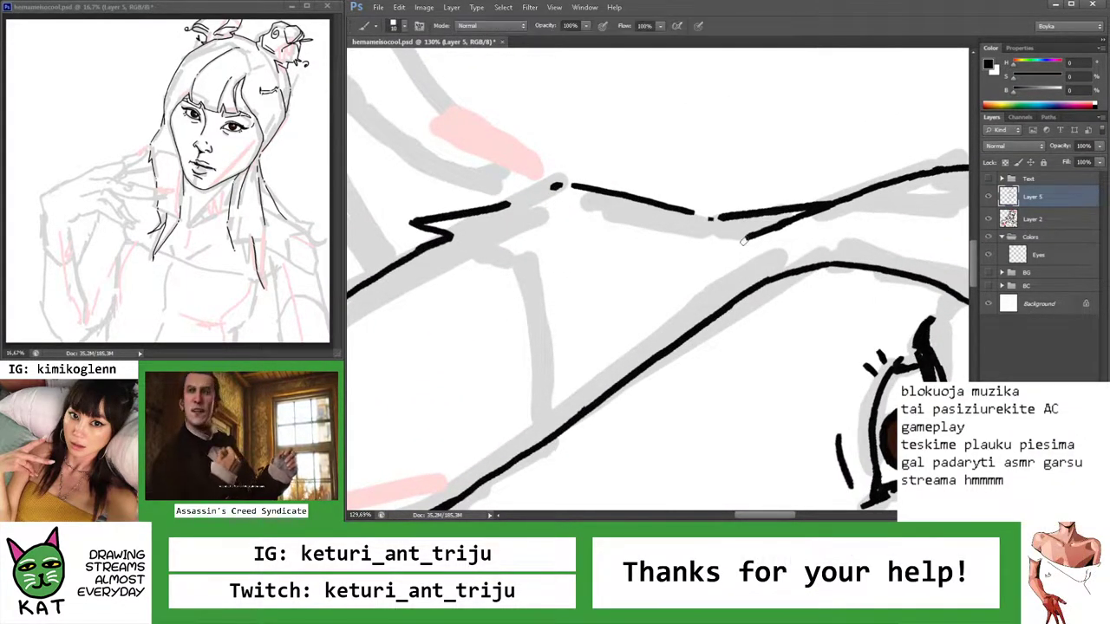
pyautogui.moveTo(744, 251)
pyautogui.mouseDown()
pyautogui.moveTo(657, 260)
pyautogui.moveTo(622, 238)
pyautogui.moveTo(642, 229)
pyautogui.moveTo(626, 222)
pyautogui.moveTo(683, 241)
pyautogui.moveTo(668, 247)
pyautogui.moveTo(663, 236)
pyautogui.moveTo(707, 239)
pyautogui.moveTo(597, 276)
pyautogui.moveTo(693, 282)
pyautogui.mouseUp()
pyautogui.press('Escape')
pyautogui.press('b')
pyautogui.press('z')
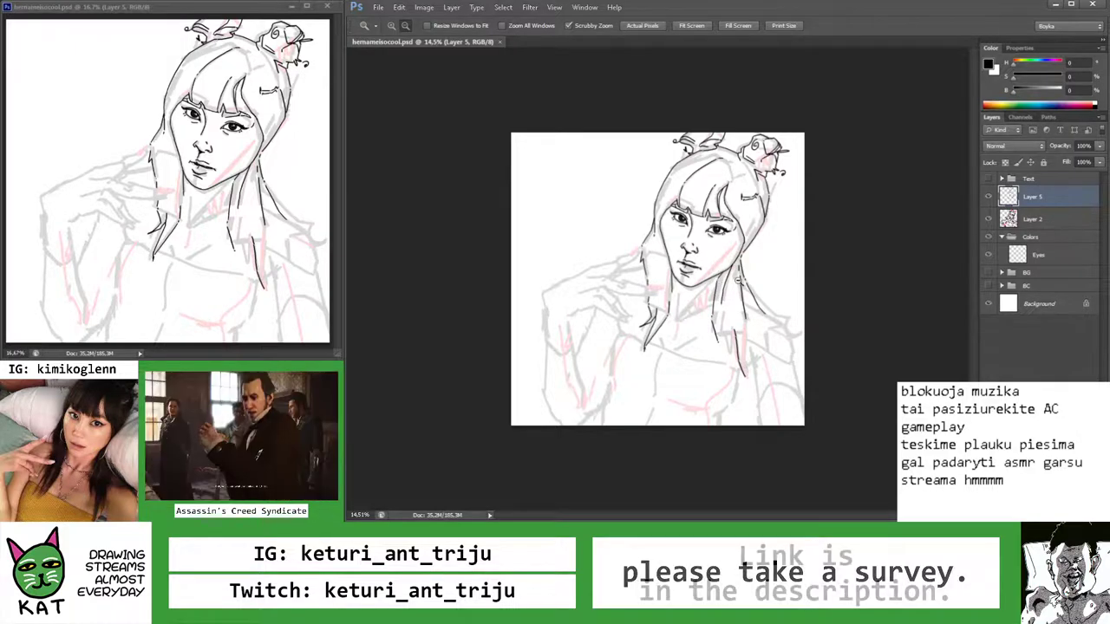
# Ink the top contour of the raised hand from the back of the hand toward the index finger
pyautogui.moveTo(709, 262); pyautogui.dragTo(754, 260)
pyautogui.moveTo(561, 210); pyautogui.dragTo(539, 231)
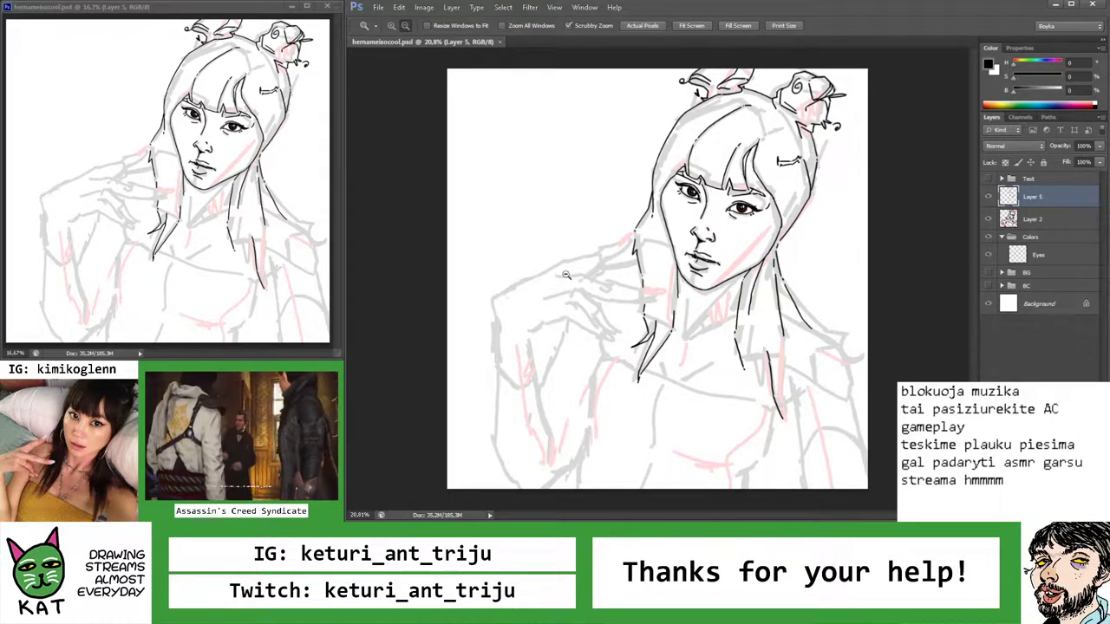
pyautogui.moveTo(612, 253); pyautogui.dragTo(634, 255)
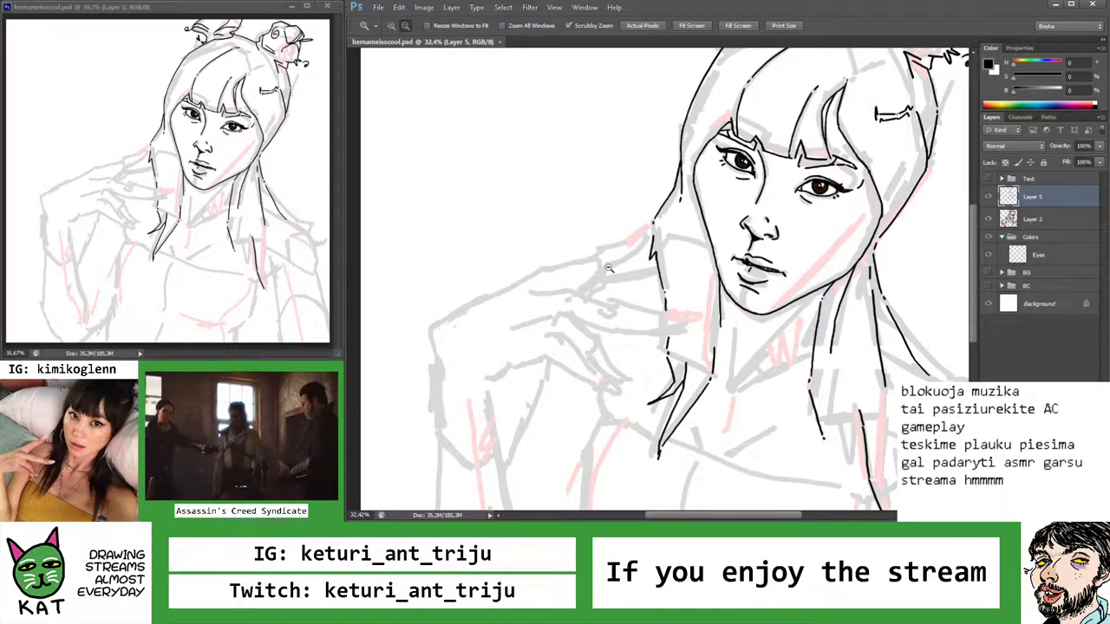
pyautogui.moveTo(608, 268); pyautogui.dragTo(633, 269)
pyautogui.press('b')
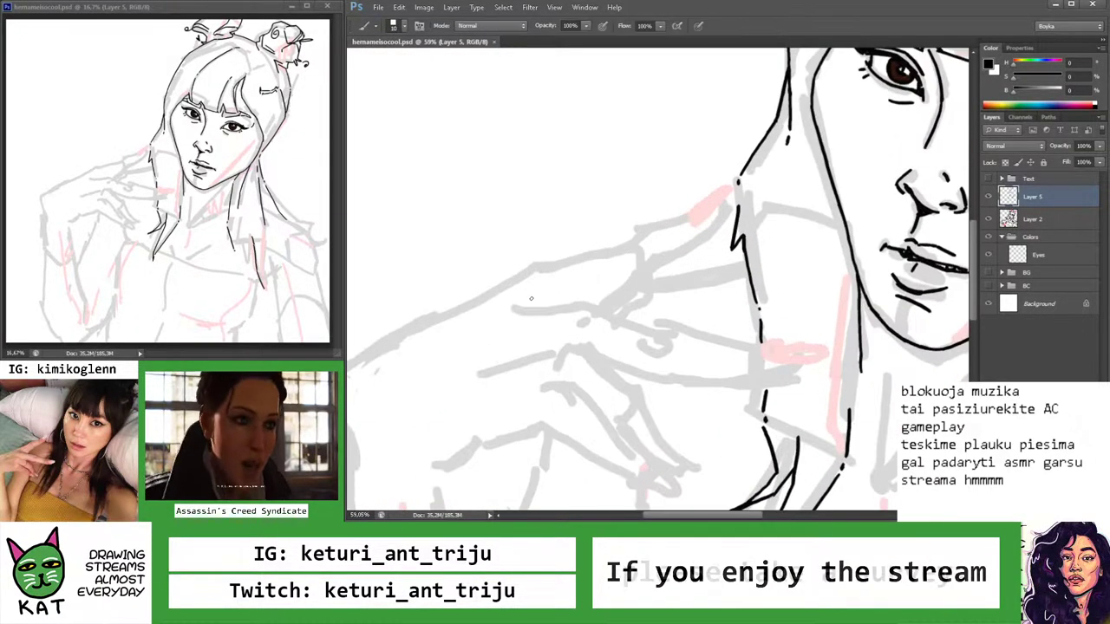
pyautogui.moveTo(531, 298); pyautogui.dragTo(555, 298)
pyautogui.moveTo(472, 299); pyautogui.dragTo(538, 264)
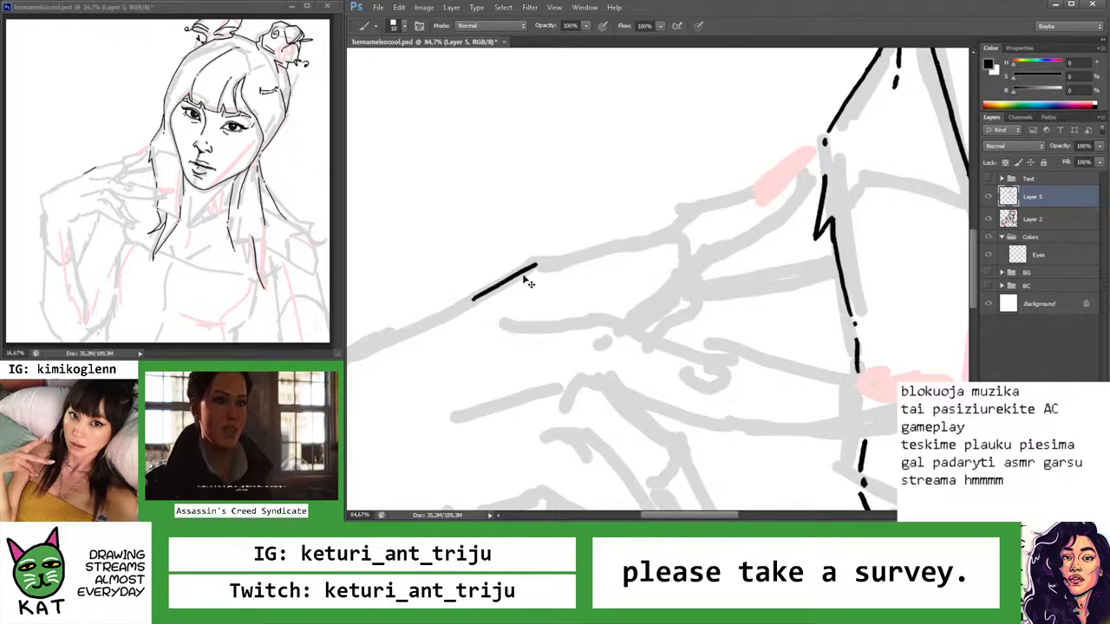
pyautogui.hotkey('ctrl', 'z')
pyautogui.moveTo(464, 303)
pyautogui.mouseDown()
pyautogui.moveTo(542, 259)
pyautogui.moveTo(655, 230)
pyautogui.mouseUp()
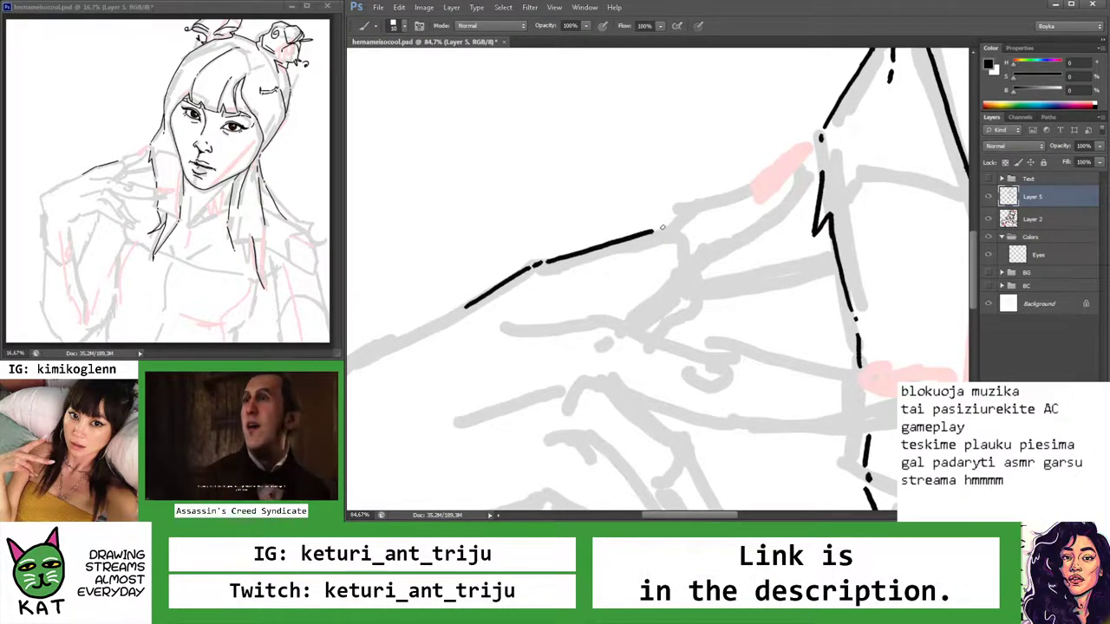
# Continue the hand's top contour up along the index finger to the pink sketched nail
pyautogui.scroll(1, 693, 208)
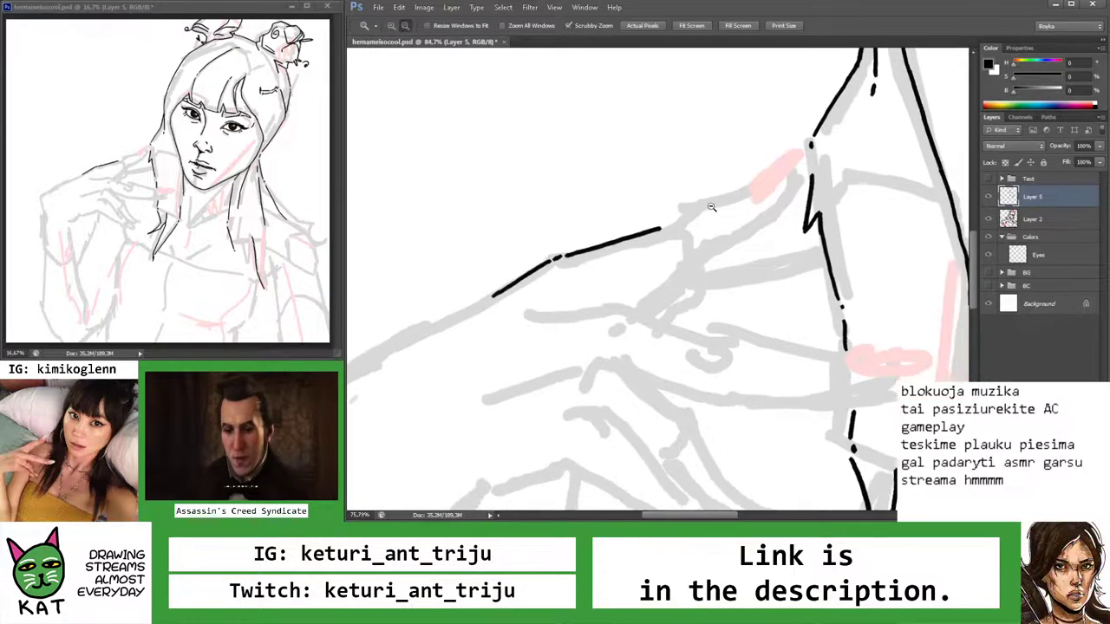
pyautogui.moveTo(685, 206)
pyautogui.mouseDown()
pyautogui.moveTo(578, 235)
pyautogui.moveTo(667, 241)
pyautogui.moveTo(614, 248)
pyautogui.mouseUp()
pyautogui.press('z')
pyautogui.press('b')
pyautogui.press('b')
pyautogui.press('z')
pyautogui.keyDown('alt'); pyautogui.click(636, 246); pyautogui.keyUp('alt')
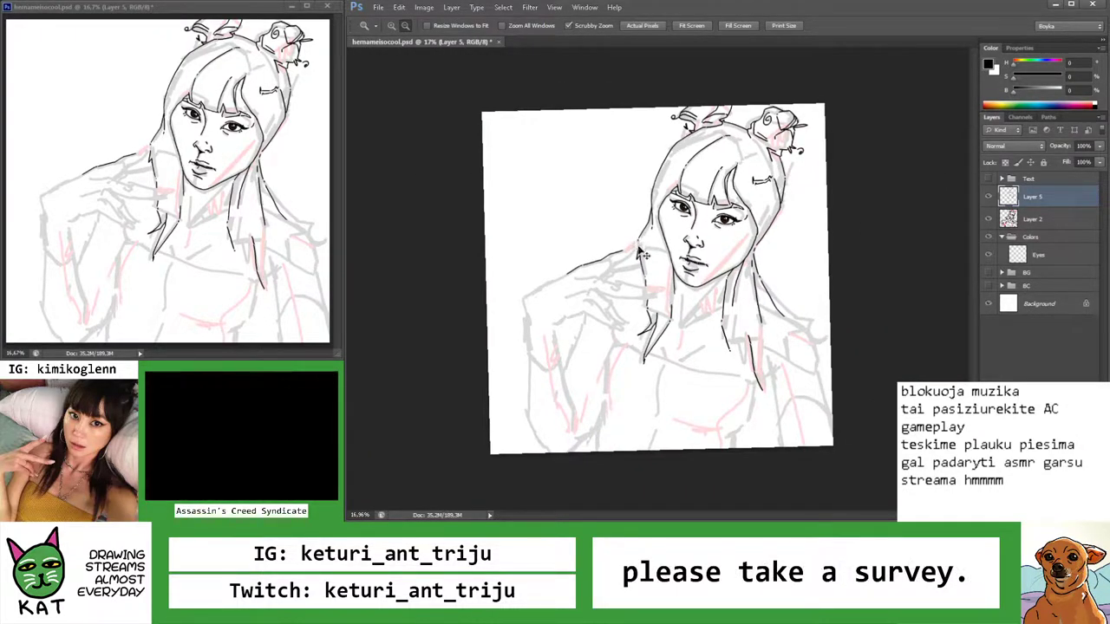
pyautogui.click(616, 253)
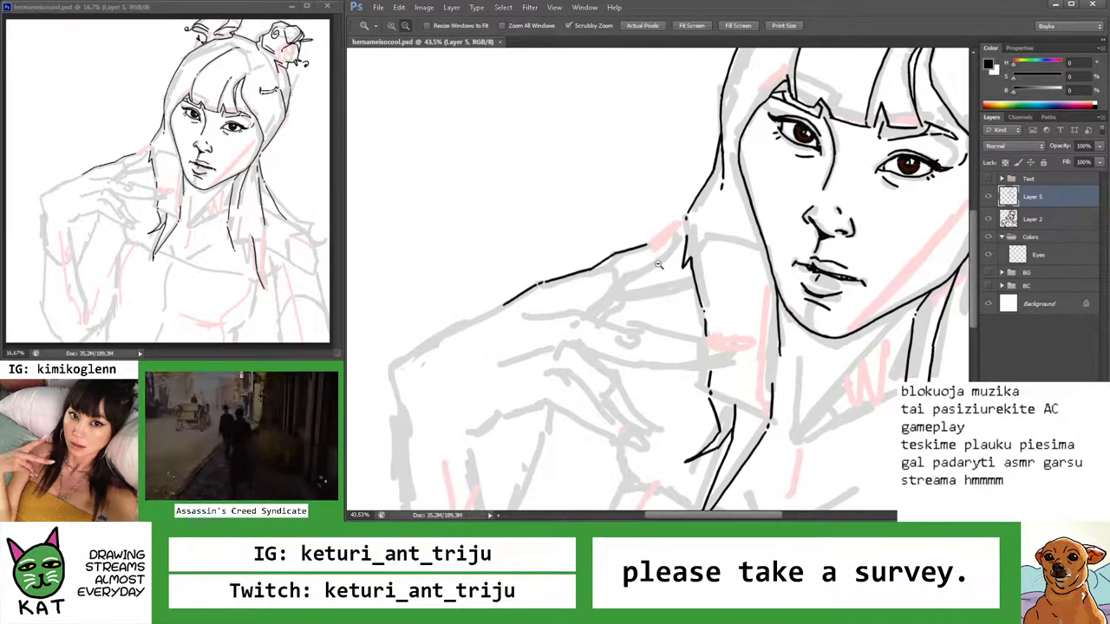
# Ink a dash and a short curved line for the index fingertip's lower edge beside the left hair notch
pyautogui.moveTo(658, 264)
pyautogui.mouseDown()
pyautogui.moveTo(666, 250)
pyautogui.moveTo(645, 277)
pyautogui.mouseUp()
pyautogui.press('b')
pyautogui.hotkey('ctrl', 'z')
pyautogui.press('z')
pyautogui.moveTo(681, 229)
pyautogui.mouseDown()
pyautogui.moveTo(645, 277)
pyautogui.moveTo(564, 260)
pyautogui.moveTo(672, 271)
pyautogui.mouseUp()
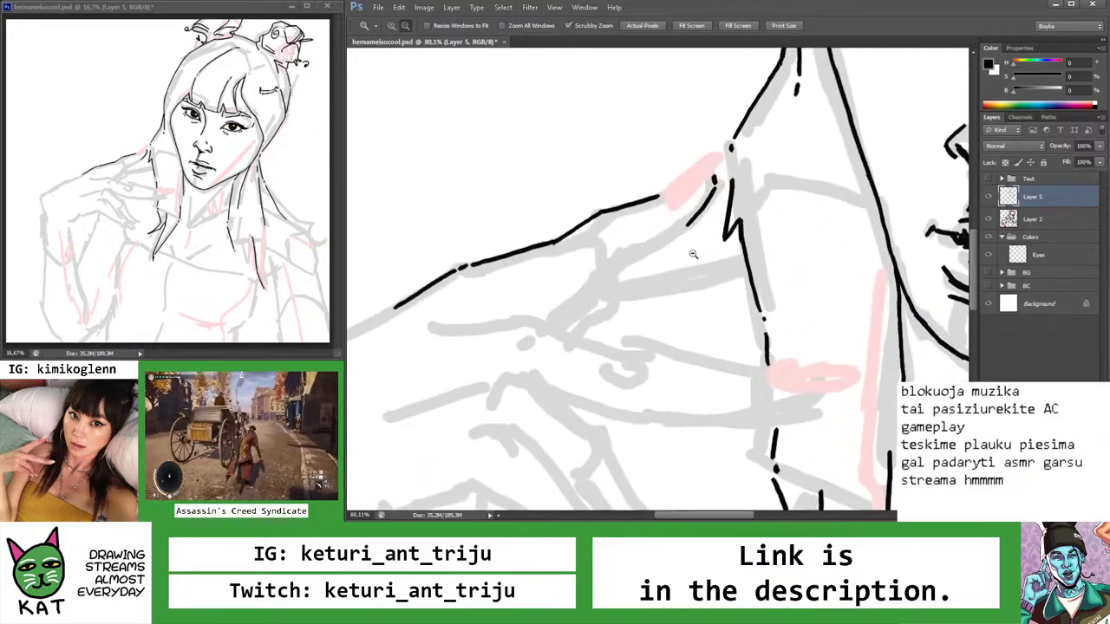
# Continue inking the index finger's lower contour from the fingertip down toward the base of the finger
pyautogui.press('b')
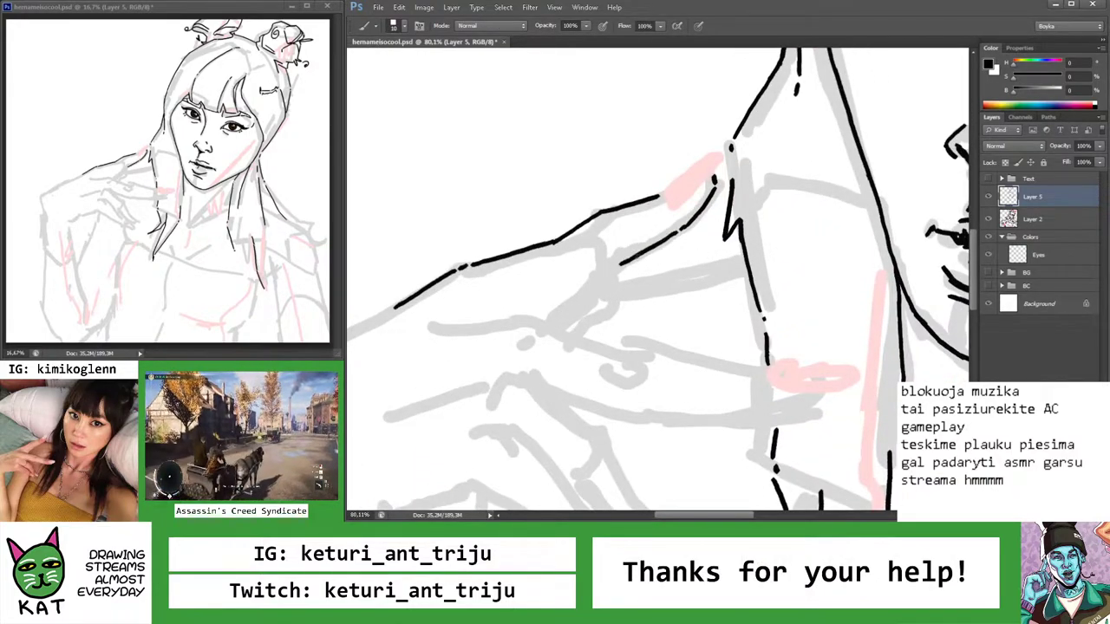
pyautogui.press('z')
pyautogui.moveTo(616, 277)
pyautogui.mouseDown()
pyautogui.moveTo(574, 274)
pyautogui.moveTo(646, 267)
pyautogui.moveTo(642, 250)
pyautogui.mouseUp()
pyautogui.press('b')
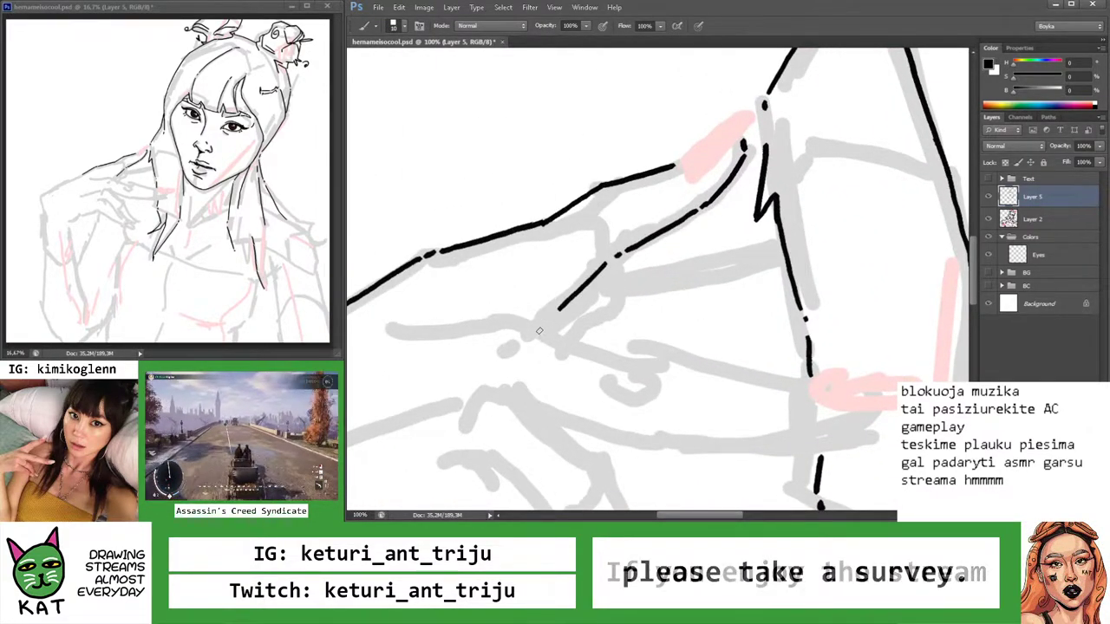
# Ink the short angled cuticle line at the base of the index fingernail, where the finger's top contour ends
pyautogui.press('z')
pyautogui.moveTo(676, 338); pyautogui.dragTo(564, 335)
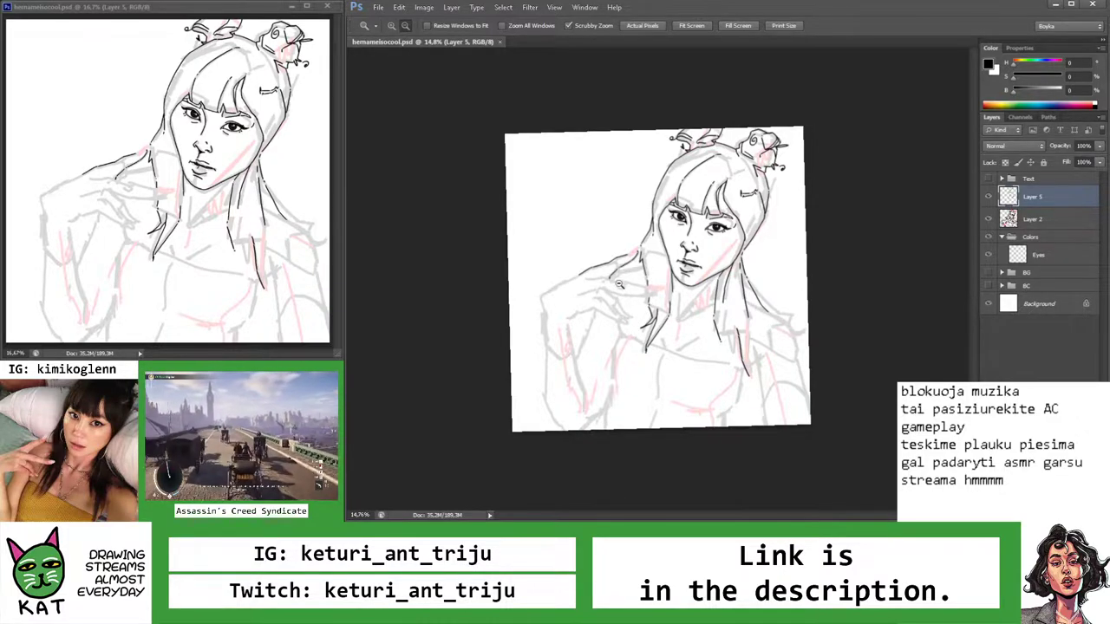
pyautogui.moveTo(593, 290); pyautogui.dragTo(666, 291)
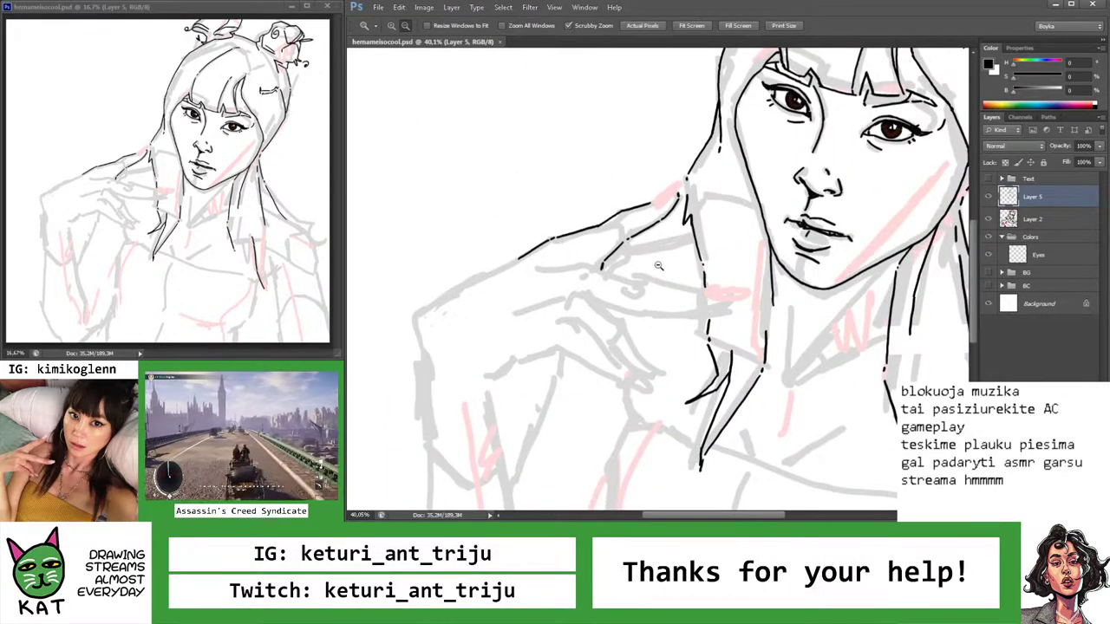
pyautogui.moveTo(665, 201)
pyautogui.mouseDown()
pyautogui.moveTo(745, 202)
pyautogui.moveTo(650, 247)
pyautogui.moveTo(680, 251)
pyautogui.mouseUp()
pyautogui.press('b')
pyautogui.hotkey('ctrl', 'z')
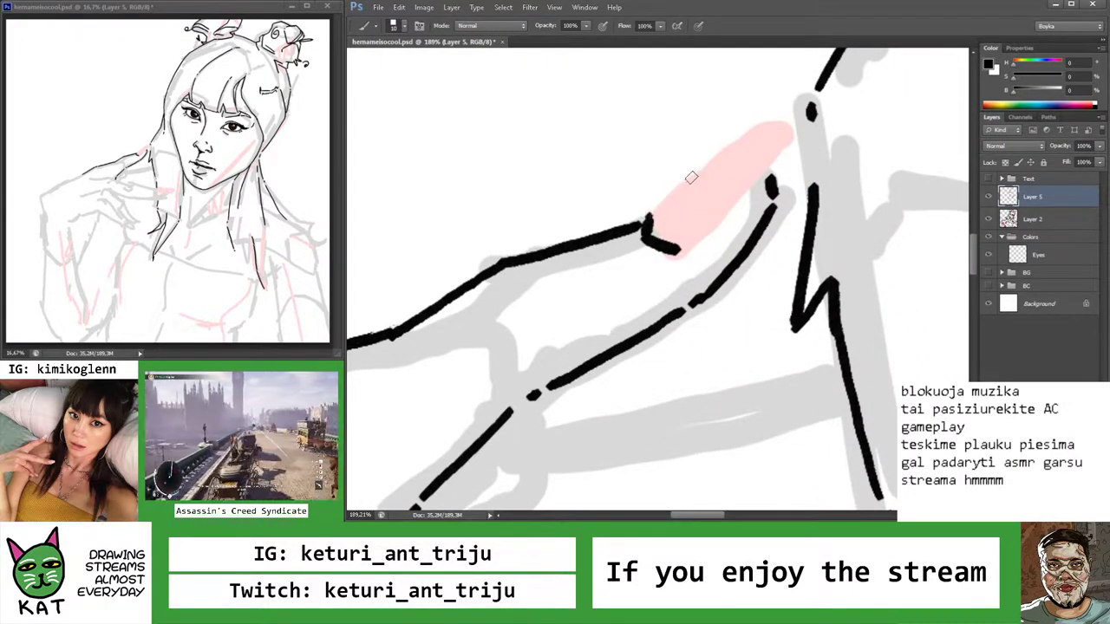
# Outline the index fingernail over the pink sketch with its upper edge, blunt tip and lower edge
pyautogui.moveTo(692, 177)
pyautogui.mouseDown()
pyautogui.moveTo(746, 139)
pyautogui.moveTo(780, 144)
pyautogui.moveTo(715, 224)
pyautogui.mouseUp()
pyautogui.hotkey('ctrl', 'z')
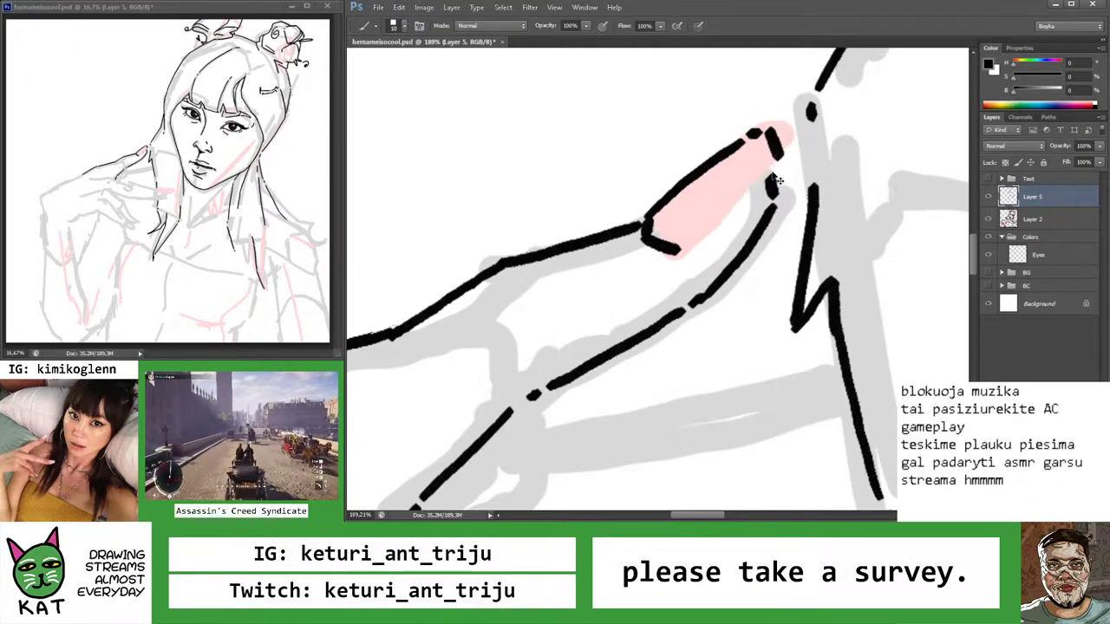
pyautogui.moveTo(780, 147)
pyautogui.mouseDown()
pyautogui.moveTo(718, 228)
pyautogui.moveTo(644, 233)
pyautogui.moveTo(647, 247)
pyautogui.mouseUp()
# Lasso the index fingernail outline, rotate it by 6.94 degrees and nudge it slightly downward
pyautogui.press('z')
pyautogui.press('l')
pyautogui.click(586, 283)
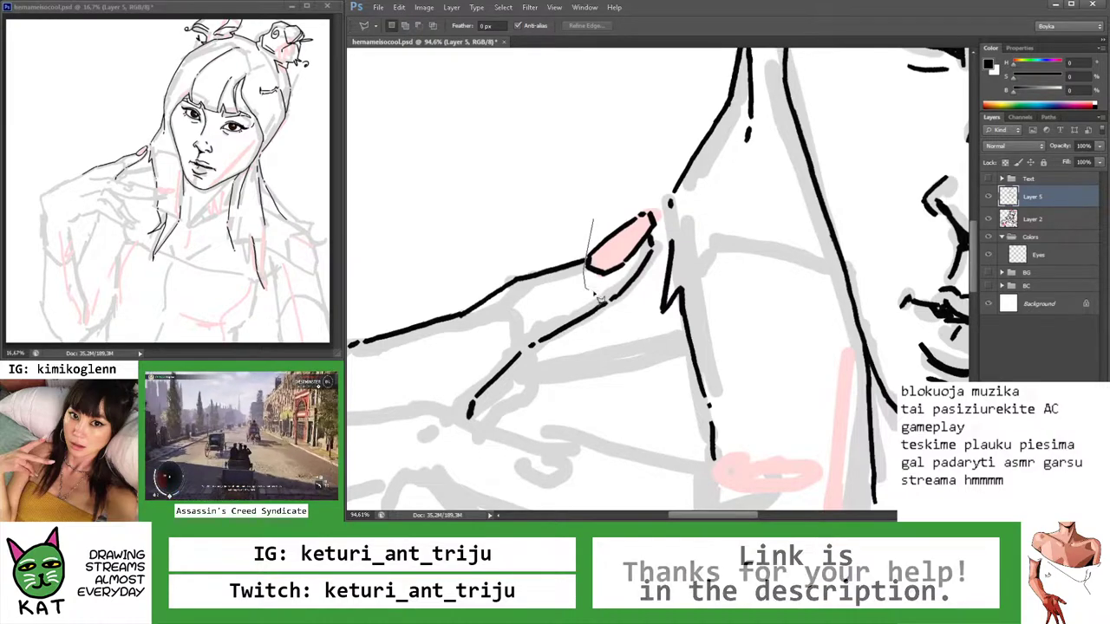
pyautogui.doubleClick(656, 201)
pyautogui.hotkey('ctrl', 't')
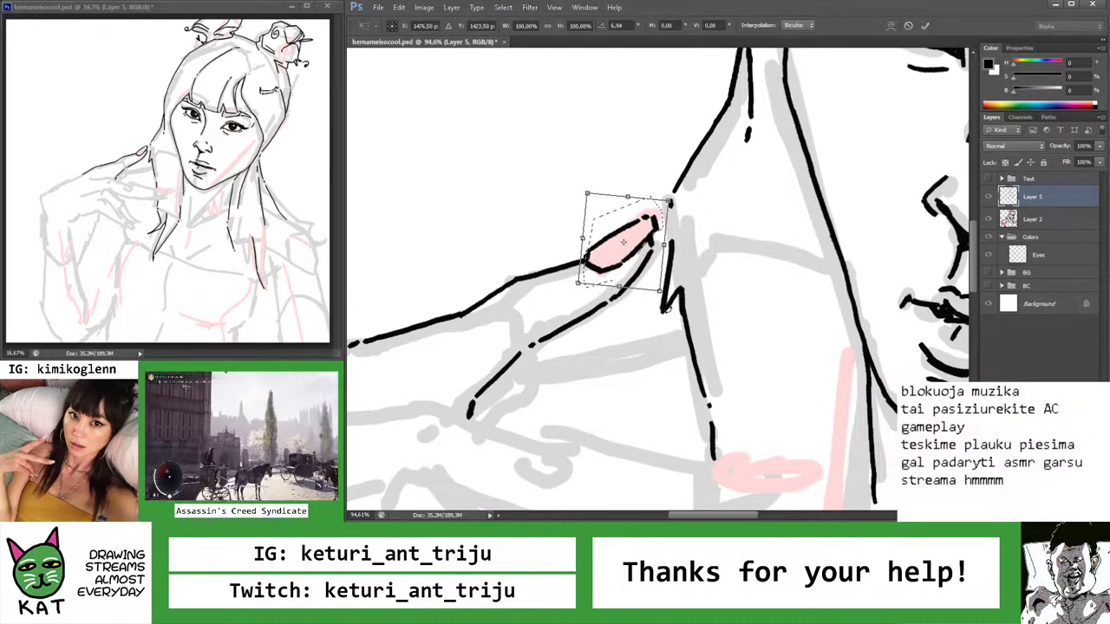
pyautogui.press('Down')
pyautogui.press('Down')
pyautogui.press('Down')
pyautogui.press('Down')
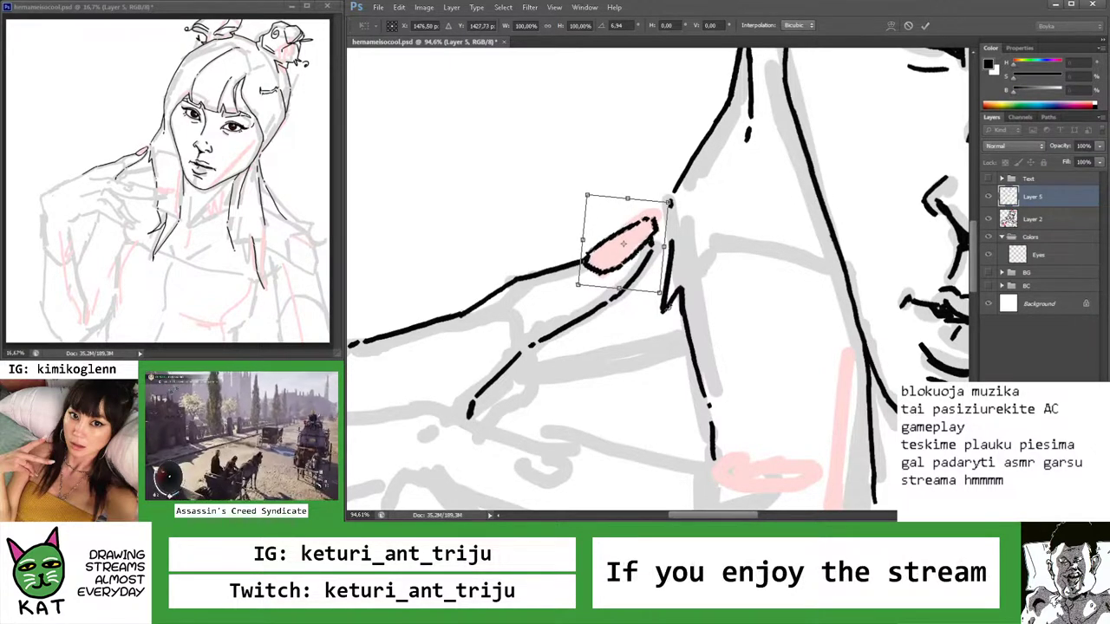
pyautogui.press('Down')
pyautogui.press('Return')
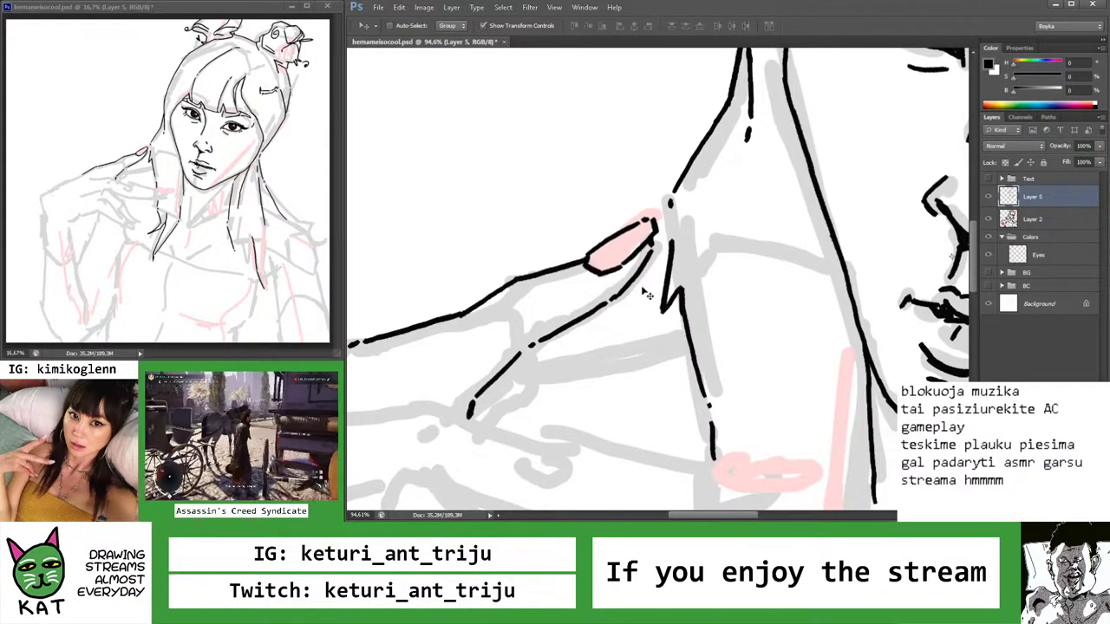
# Save the drawing with the adjusted fingernail
pyautogui.press('z')
pyautogui.scroll(-5, 654, 299)
pyautogui.hotkey('ctrl', 's')
pyautogui.scroll(-1, 659, 310)
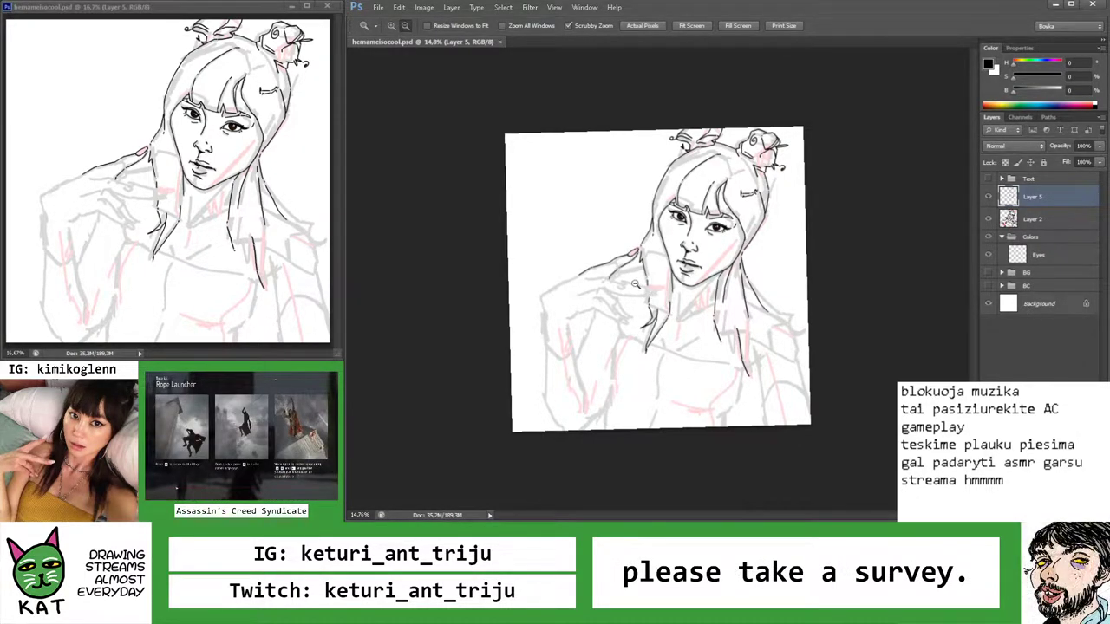
# Select the index finger's knuckle section of the top contour and shift it slightly back toward the hand
pyautogui.scroll(6, 611, 278)
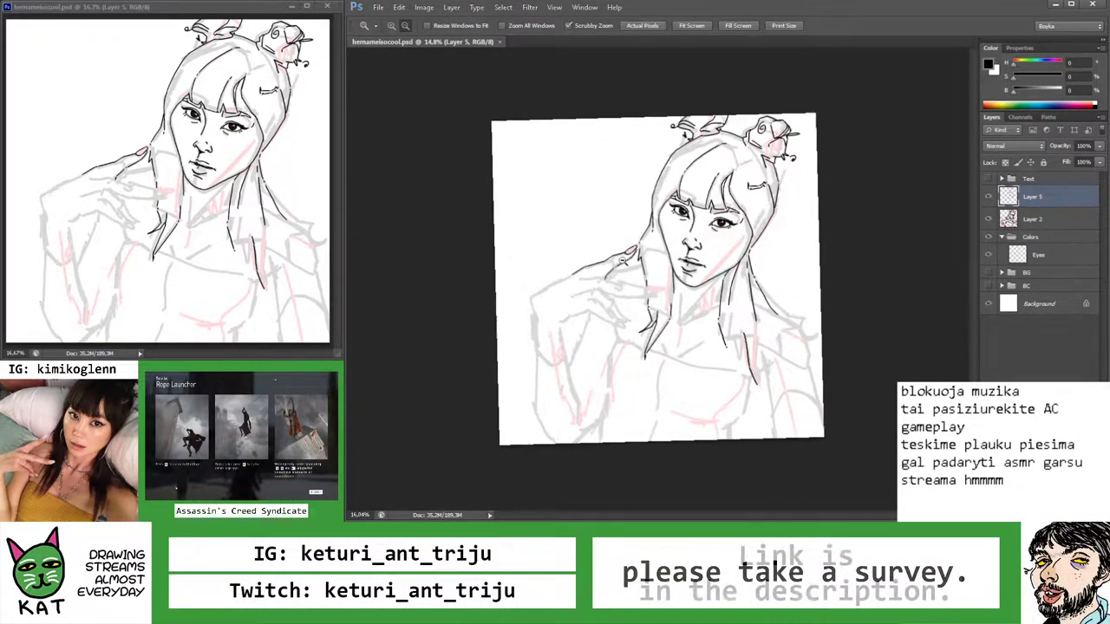
pyautogui.scroll(2, 652, 281)
pyautogui.press('b')
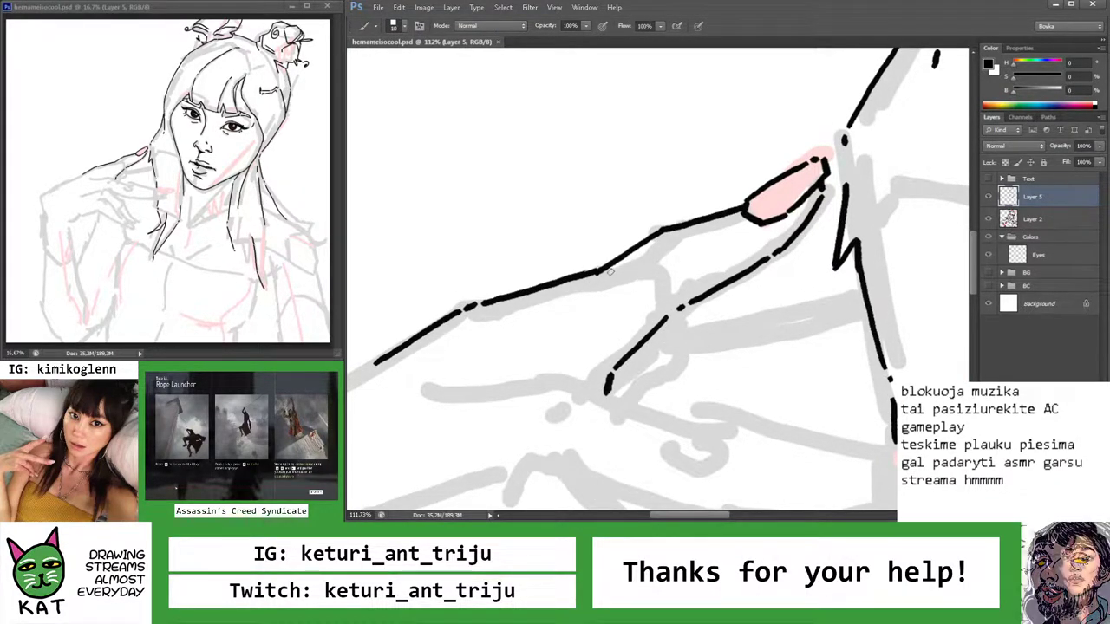
pyautogui.press('z')
pyautogui.scroll(-6, 599, 272)
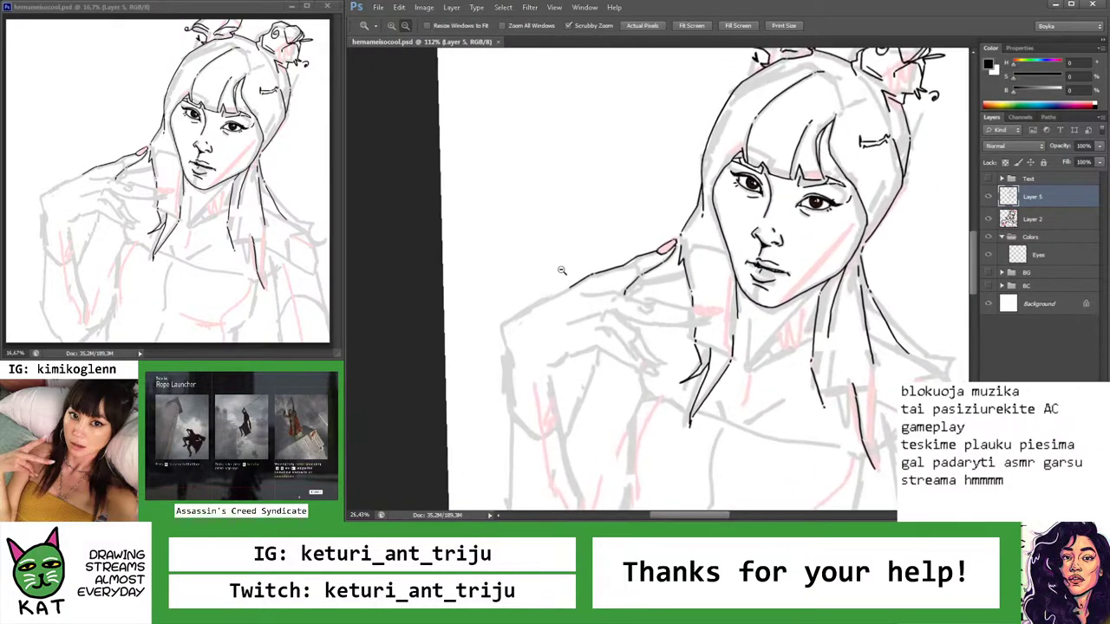
pyautogui.scroll(6, 566, 271)
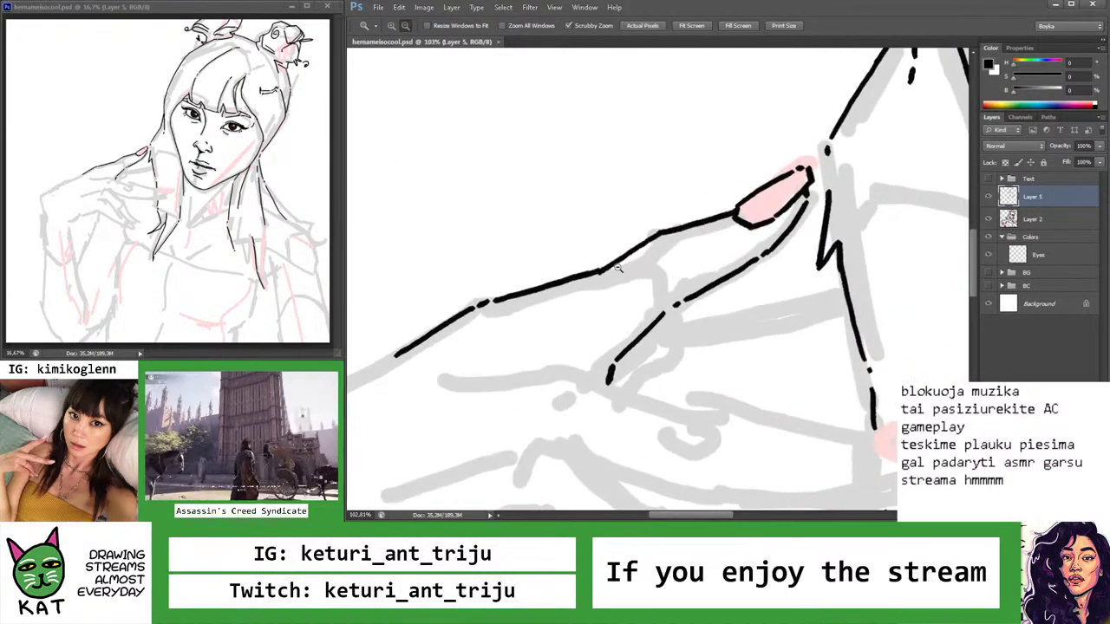
pyautogui.press('m')
pyautogui.moveTo(672, 267); pyautogui.dragTo(646, 257)
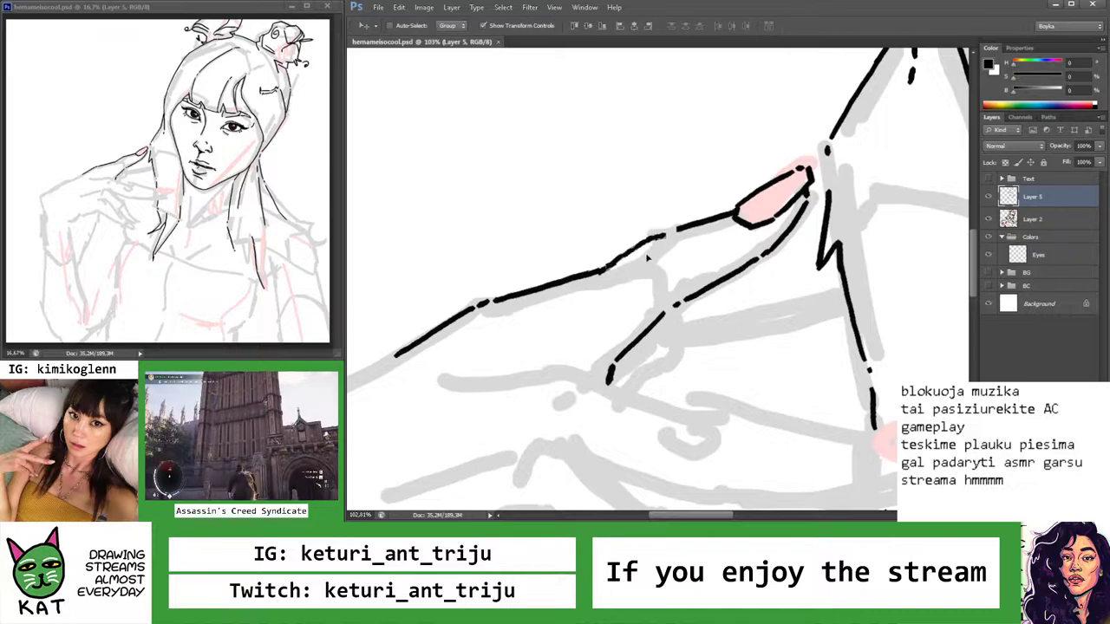
# Ink across the gap between the shifted knuckle and the nail, and erase the overlapping stub behind the knuckle
pyautogui.press('b')
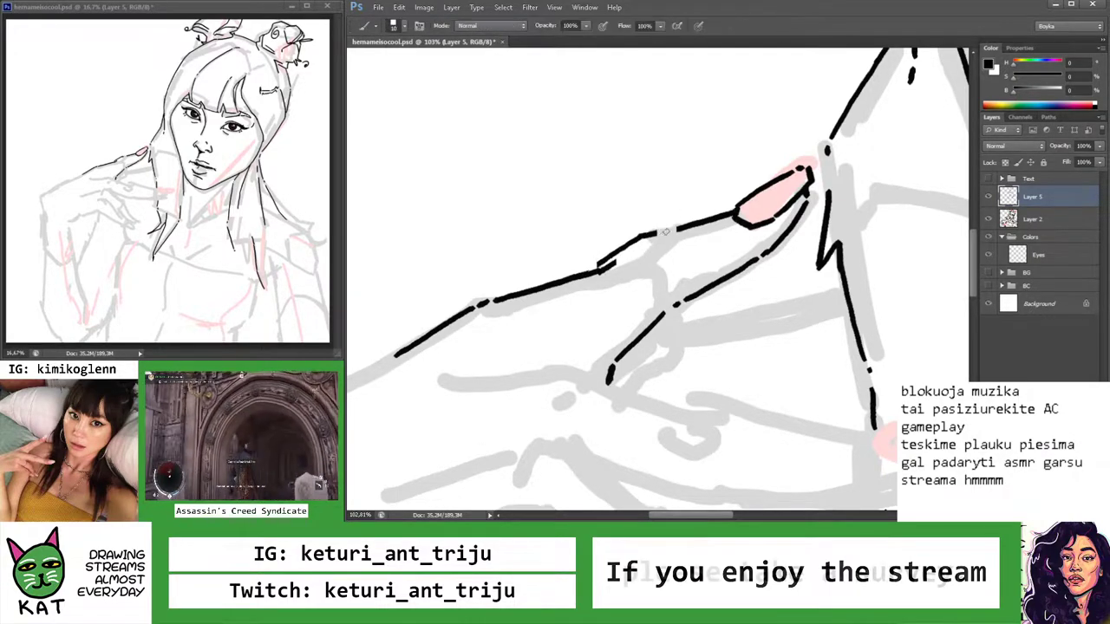
pyautogui.press('e')
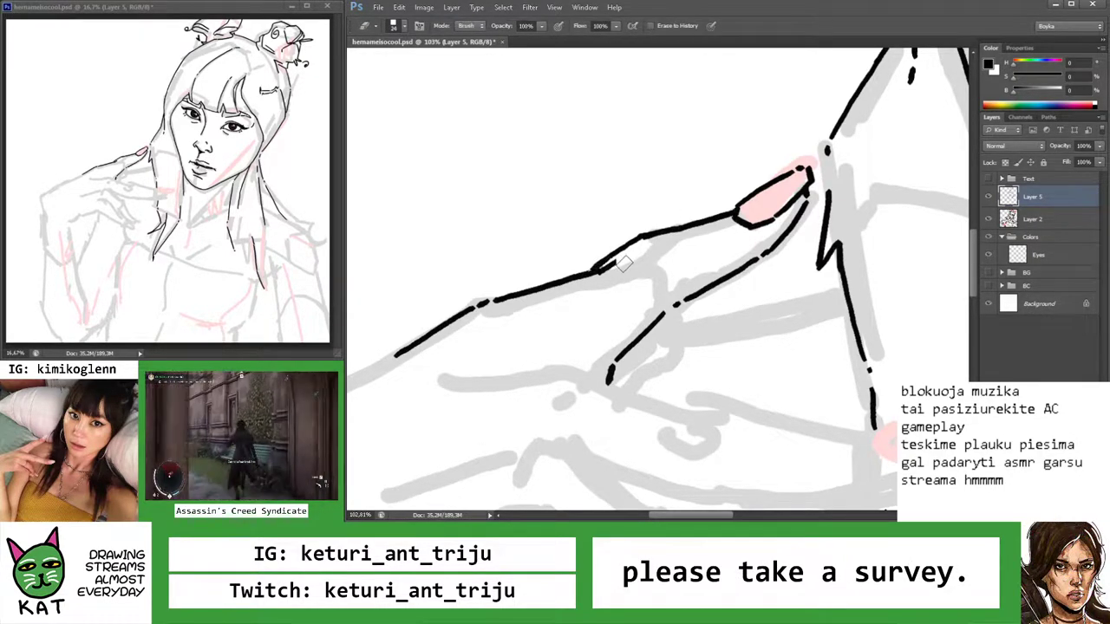
pyautogui.press('z')
pyautogui.moveTo(607, 272)
pyautogui.mouseDown()
pyautogui.moveTo(573, 259)
pyautogui.moveTo(610, 266)
pyautogui.mouseUp()
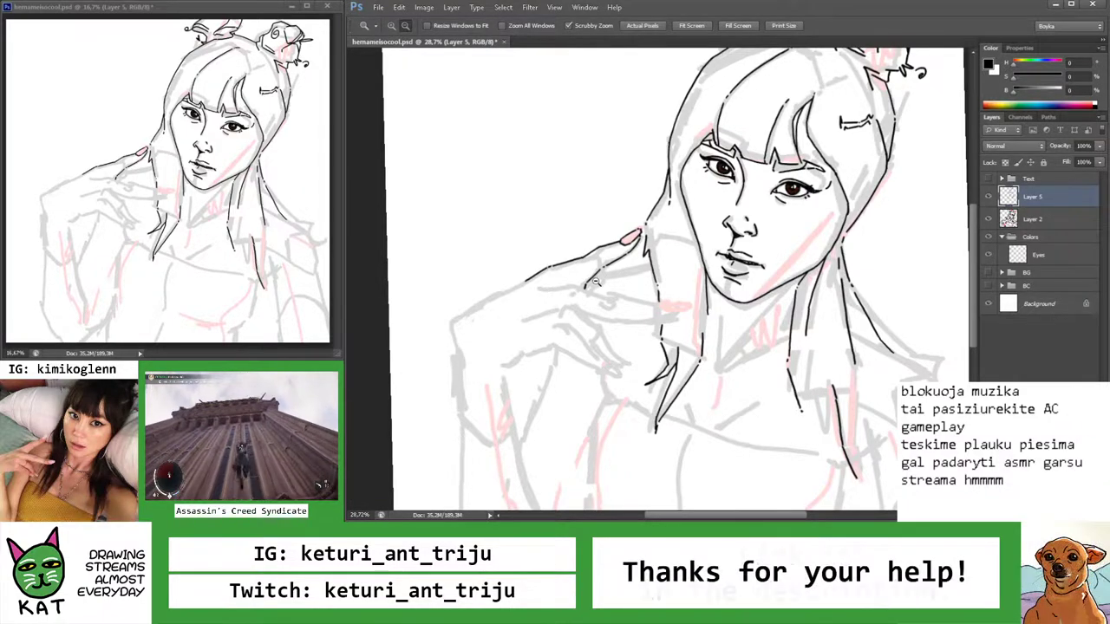
# Ink two small curved crease strokes just below the index finger's knuckle
pyautogui.moveTo(573, 263)
pyautogui.mouseDown()
pyautogui.moveTo(597, 273)
pyautogui.moveTo(631, 253)
pyautogui.moveTo(590, 217)
pyautogui.moveTo(694, 256)
pyautogui.moveTo(685, 260)
pyautogui.moveTo(694, 227)
pyautogui.moveTo(655, 216)
pyautogui.moveTo(677, 269)
pyautogui.moveTo(698, 257)
pyautogui.mouseUp()
pyautogui.press('b')
pyautogui.press('z')
# Lasso the index finger's knuckle contour with its creases and move it slightly down toward the back of the hand
pyautogui.press('l')
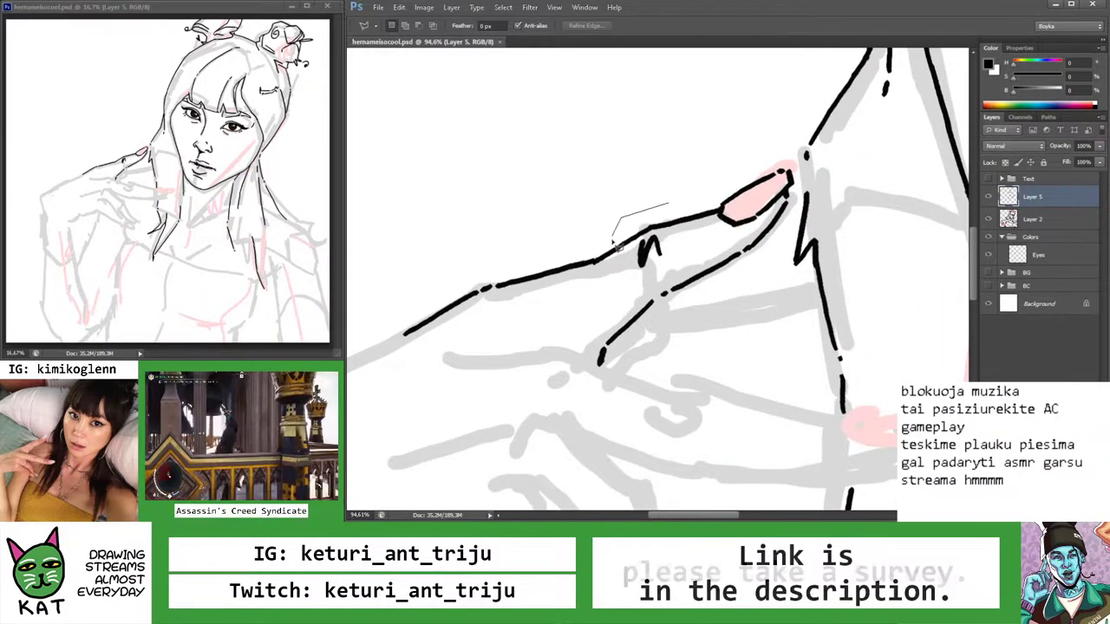
pyautogui.moveTo(668, 205); pyautogui.dragTo(691, 269)
pyautogui.press('v')
pyautogui.moveTo(678, 224); pyautogui.dragTo(674, 227)
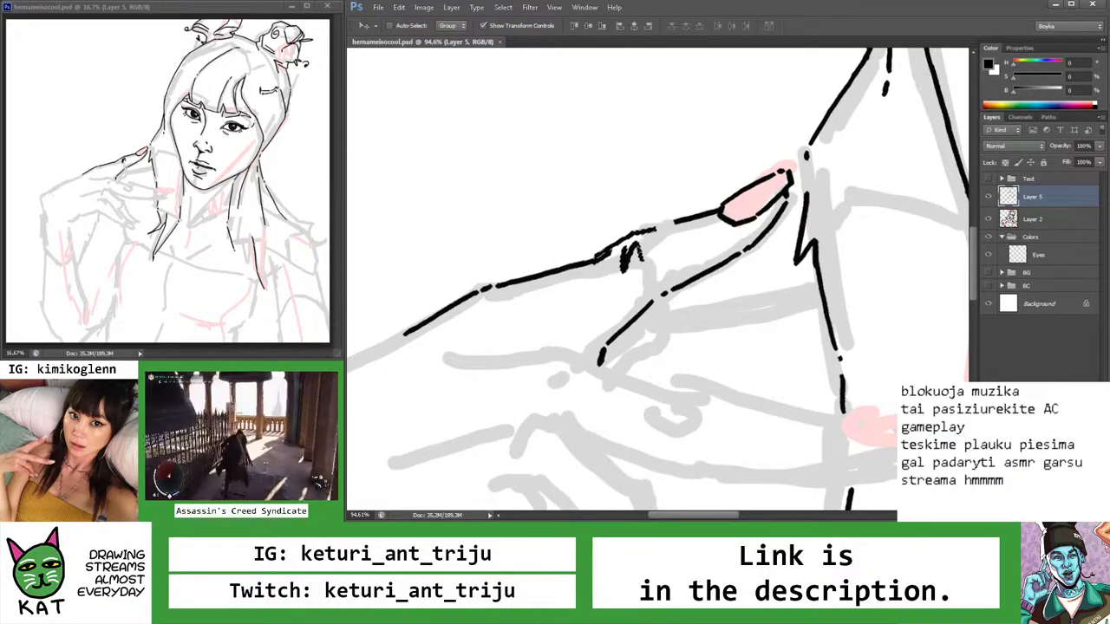
# Fill the gaps in the upper outline of the raised finger with black brush strokes on Layer 5
pyautogui.press('b')
pyautogui.scroll(-5, 653, 229)
pyautogui.scroll(5, 653, 230)
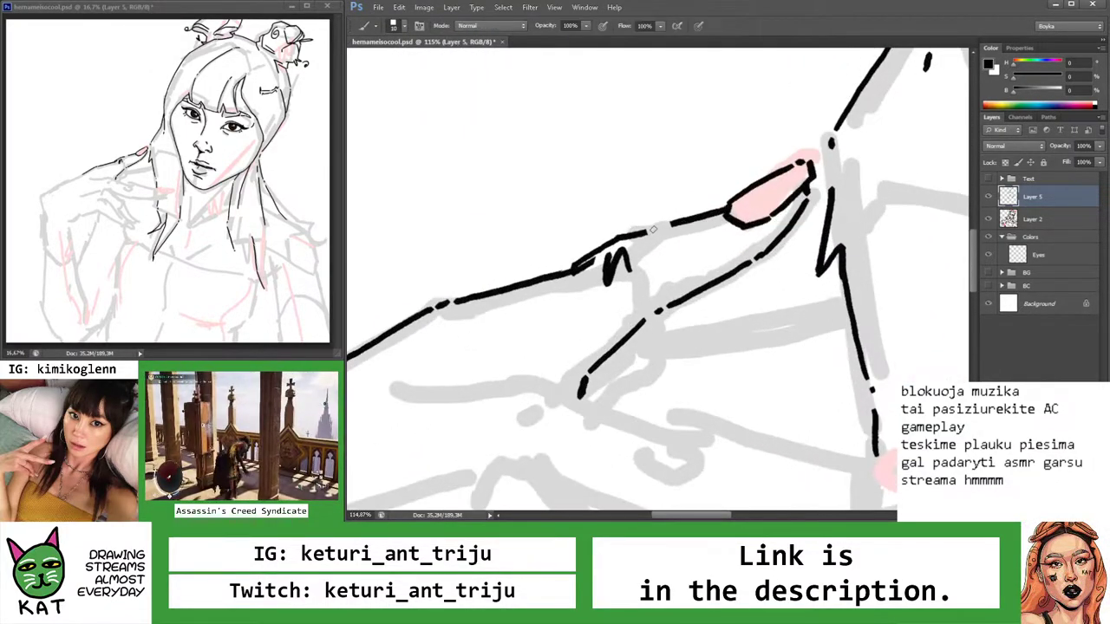
pyautogui.press('z')
pyautogui.moveTo(653, 230)
pyautogui.mouseDown()
pyautogui.moveTo(587, 228)
pyautogui.moveTo(694, 232)
pyautogui.moveTo(652, 218)
pyautogui.mouseUp()
pyautogui.press('b')
pyautogui.press('b')
pyautogui.press('z')
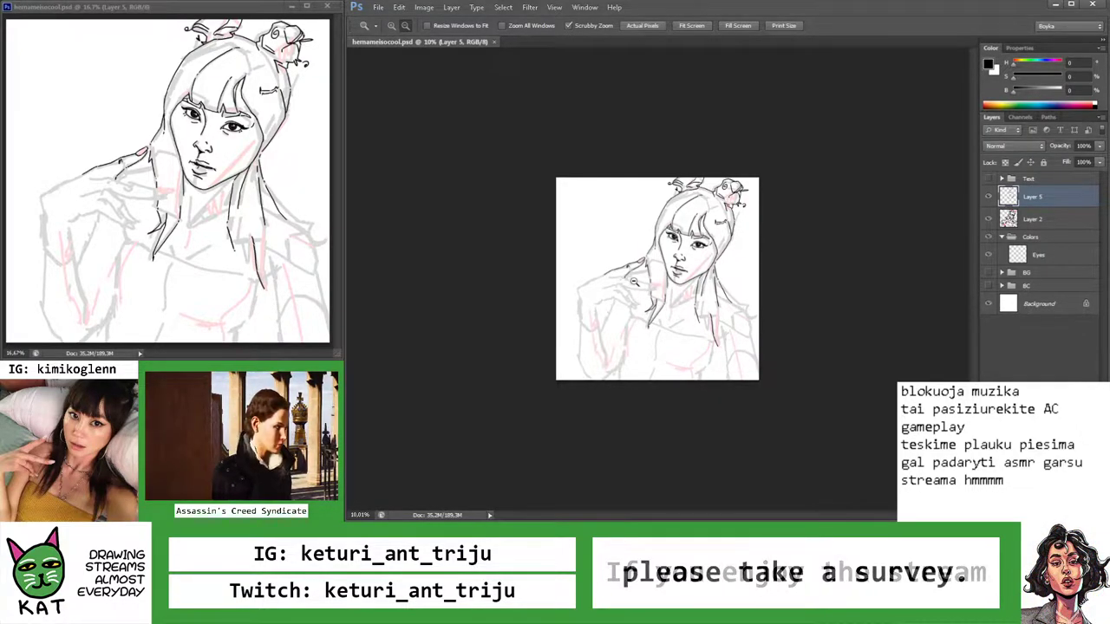
pyautogui.press('b')
pyautogui.scroll(8, 642, 278)
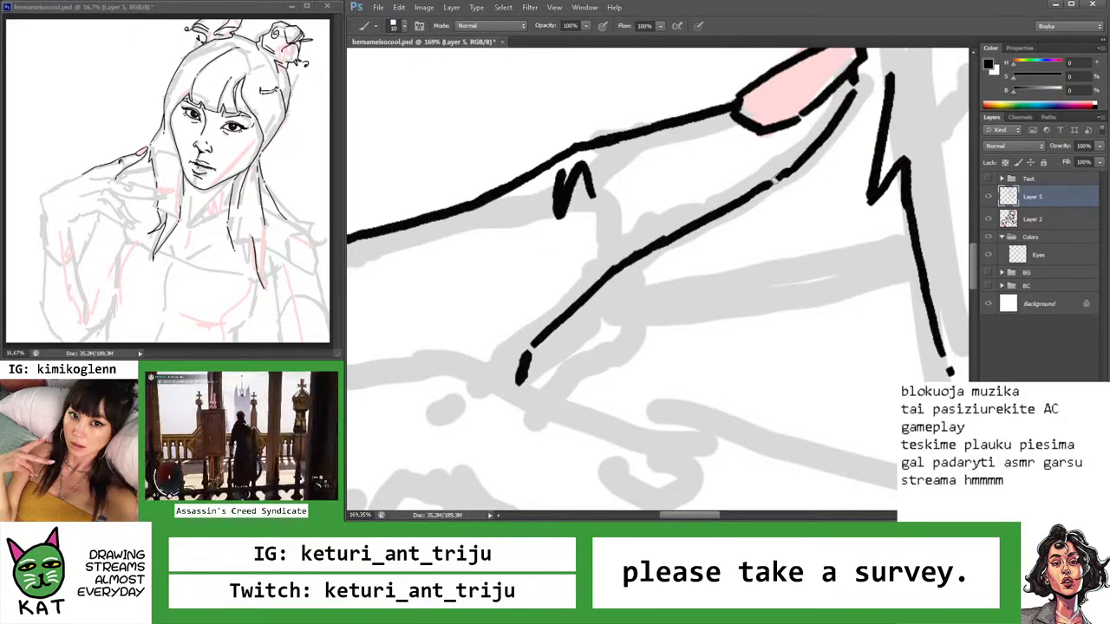
# Close the gap in the raised finger's lower outline near the nail and save the drawing
pyautogui.moveTo(774, 178); pyautogui.dragTo(847, 90)
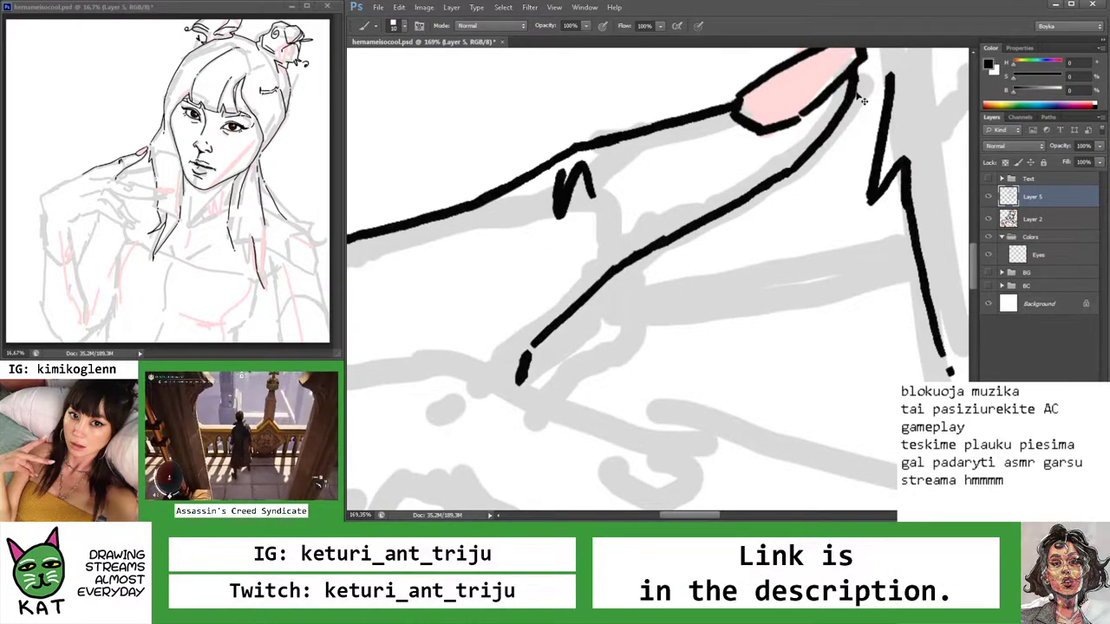
pyautogui.press('z')
pyautogui.hotkey('ctrl', '0')
pyautogui.hotkey('ctrl', 's')
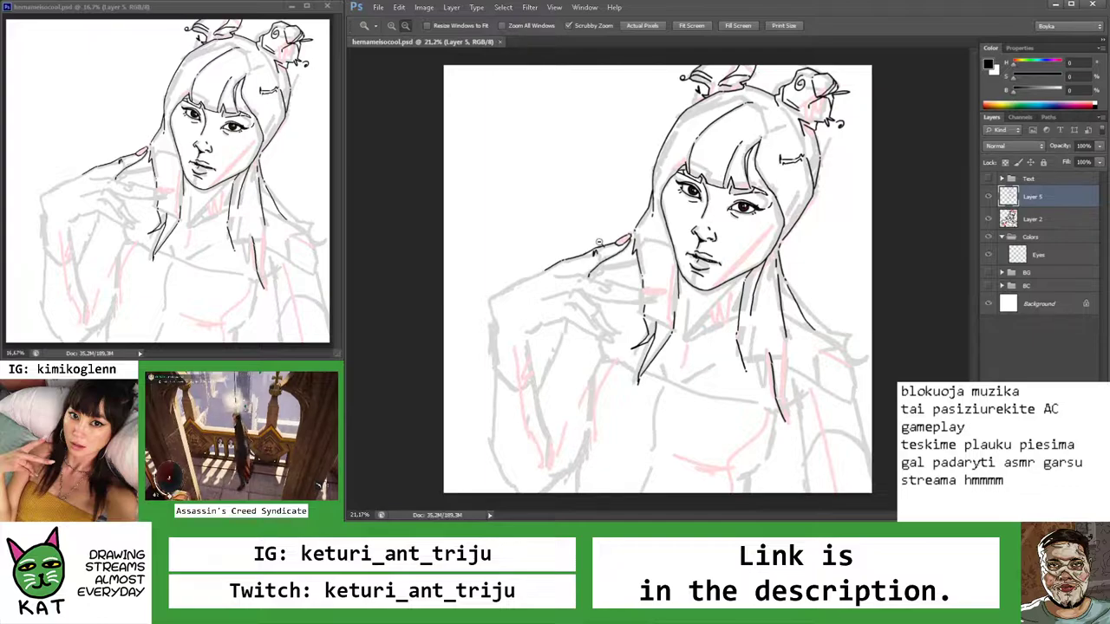
# Join the short stroke at the base of the raised finger to its lower outline with the black brush
pyautogui.moveTo(559, 270)
pyautogui.mouseDown()
pyautogui.moveTo(641, 256)
pyautogui.moveTo(547, 262)
pyautogui.mouseUp()
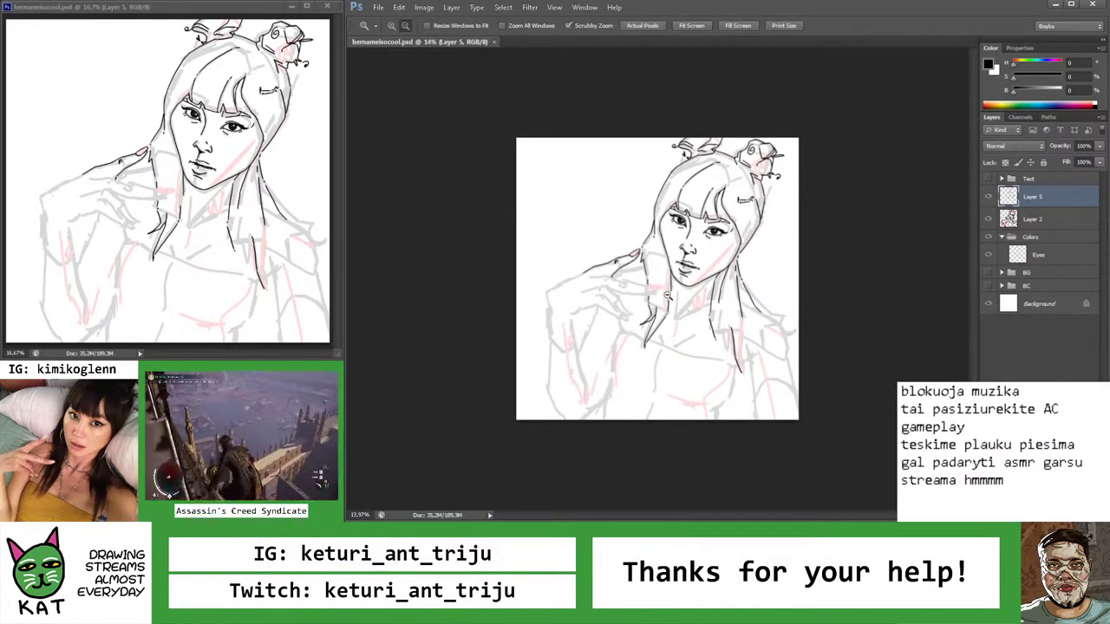
pyautogui.moveTo(666, 282); pyautogui.dragTo(702, 283)
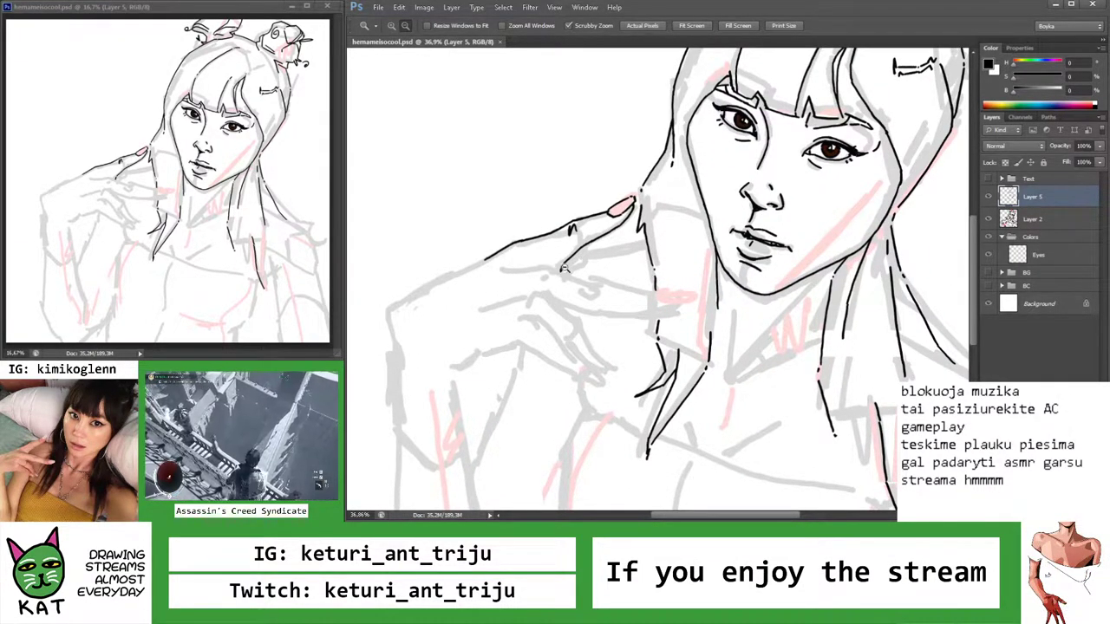
pyautogui.moveTo(563, 269); pyautogui.dragTo(607, 270)
pyautogui.press('b')
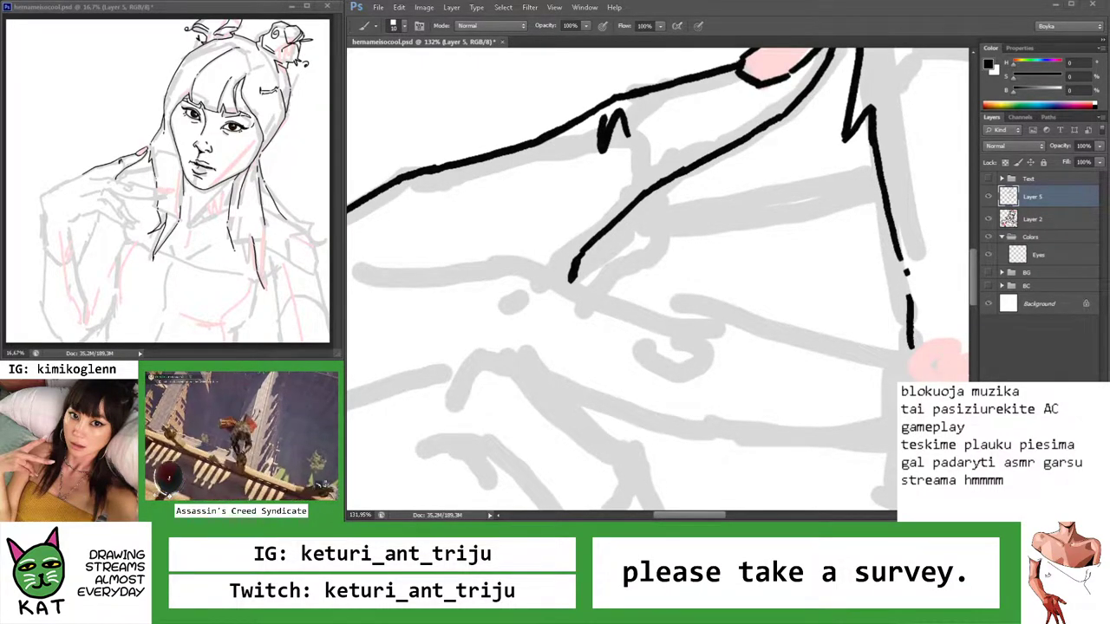
pyautogui.press('z')
pyautogui.moveTo(693, 260)
pyautogui.mouseDown()
pyautogui.moveTo(607, 260)
pyautogui.moveTo(664, 258)
pyautogui.moveTo(659, 243)
pyautogui.moveTo(582, 247)
pyautogui.mouseUp()
pyautogui.press('b')
pyautogui.press('z')
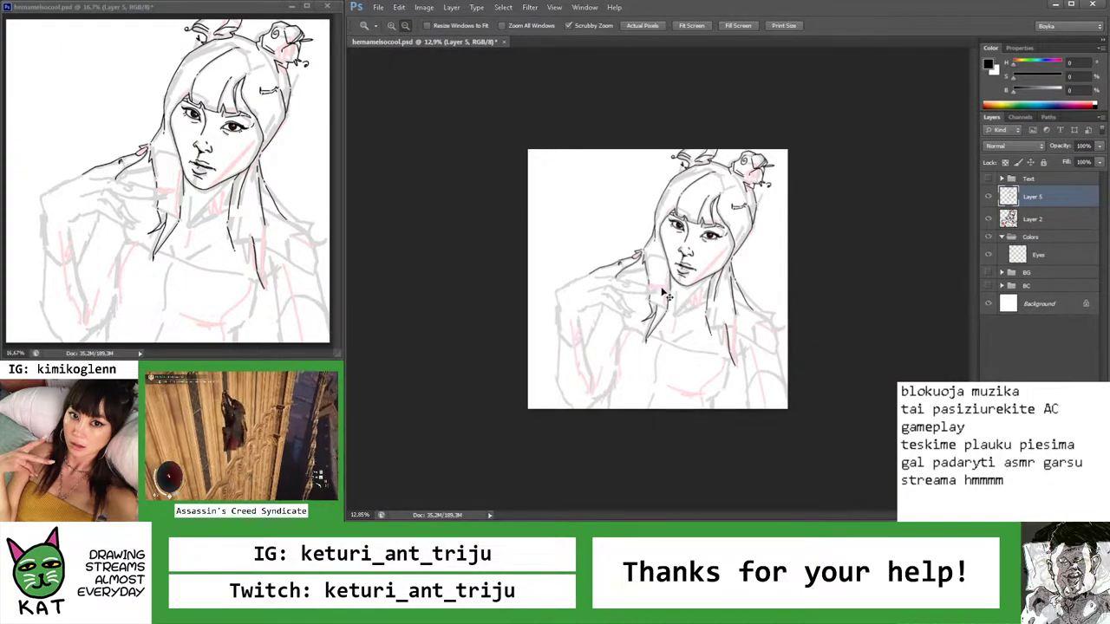
pyautogui.moveTo(659, 274)
pyautogui.mouseDown()
pyautogui.moveTo(672, 270)
pyautogui.moveTo(607, 279)
pyautogui.moveTo(646, 276)
pyautogui.moveTo(611, 282)
pyautogui.moveTo(641, 299)
pyautogui.moveTo(599, 305)
pyautogui.mouseUp()
pyautogui.press('b')
pyautogui.press('z')
pyautogui.press('b')
pyautogui.press('z')
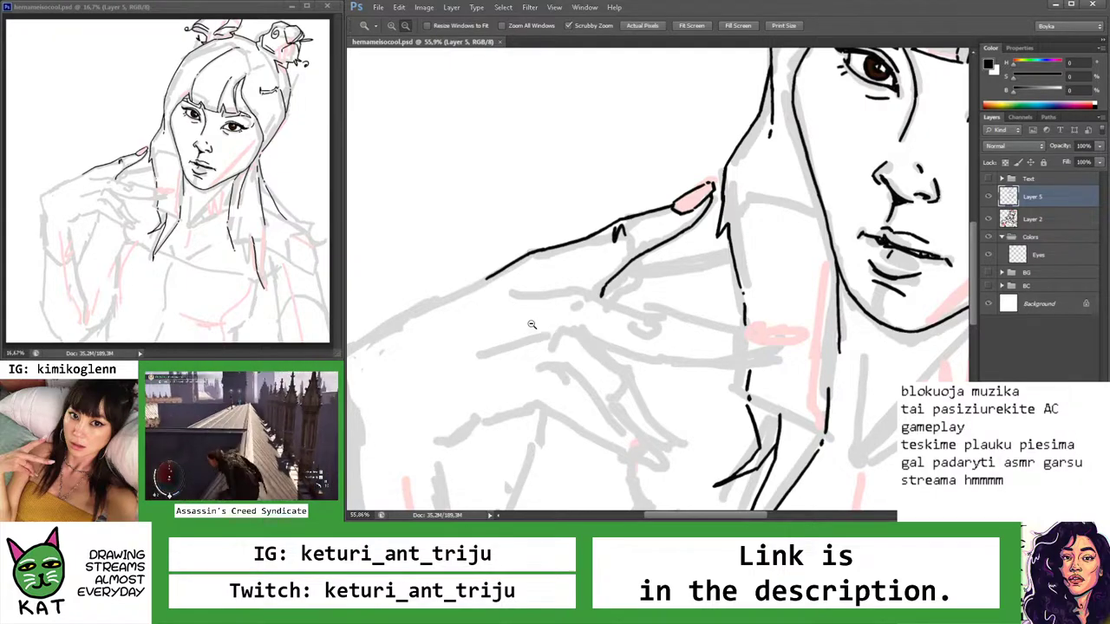
# Rotate the canvas and ink the upper outline of the second finger over the grey sketch
pyautogui.moveTo(531, 324); pyautogui.dragTo(572, 323)
pyautogui.press('r')
pyautogui.moveTo(644, 297)
pyautogui.mouseDown()
pyautogui.moveTo(631, 288)
pyautogui.moveTo(640, 343)
pyautogui.moveTo(645, 308)
pyautogui.moveTo(716, 265)
pyautogui.mouseUp()
pyautogui.press('b')
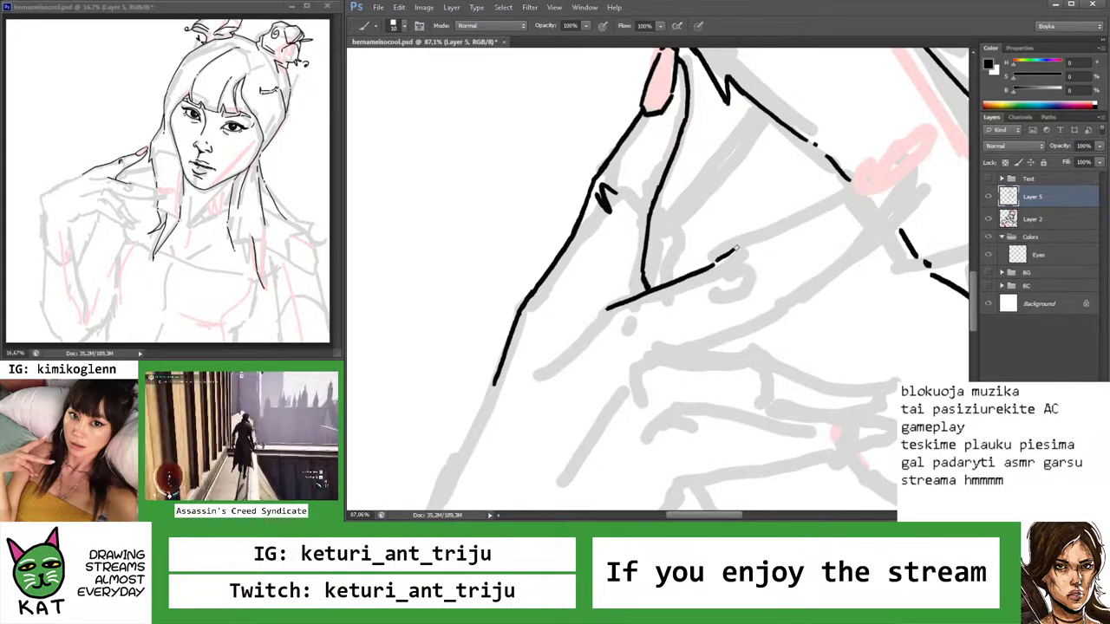
pyautogui.press('z')
pyautogui.moveTo(735, 249)
pyautogui.mouseDown()
pyautogui.moveTo(713, 249)
pyautogui.moveTo(772, 244)
pyautogui.mouseUp()
pyautogui.press('b')
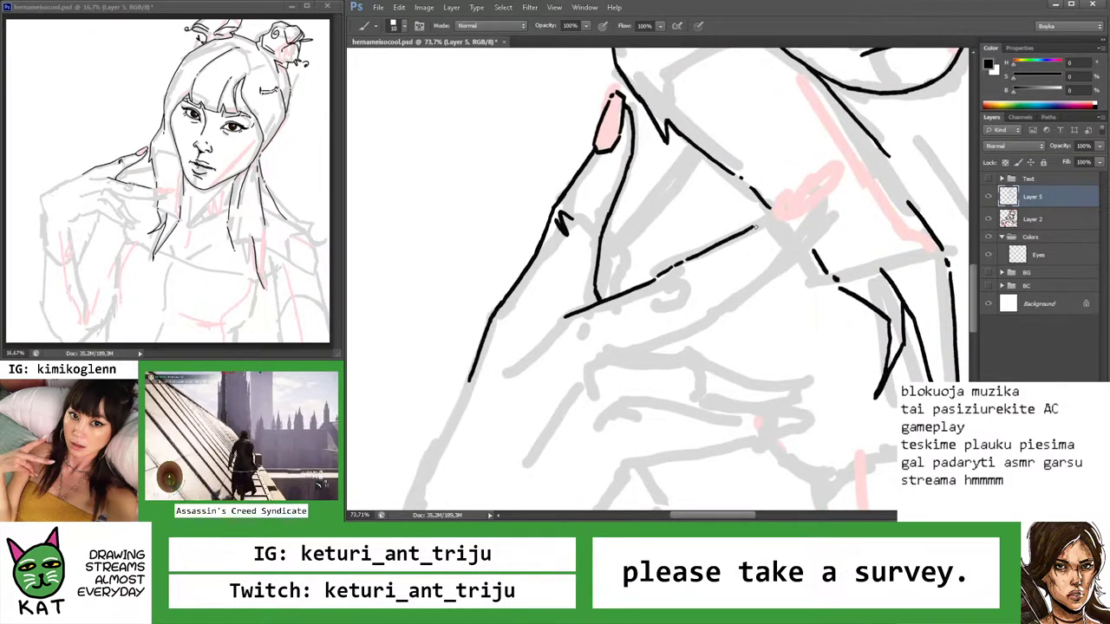
# Ink the second finger's lower outline and add a small crease mark at its knuckle
pyautogui.press('z')
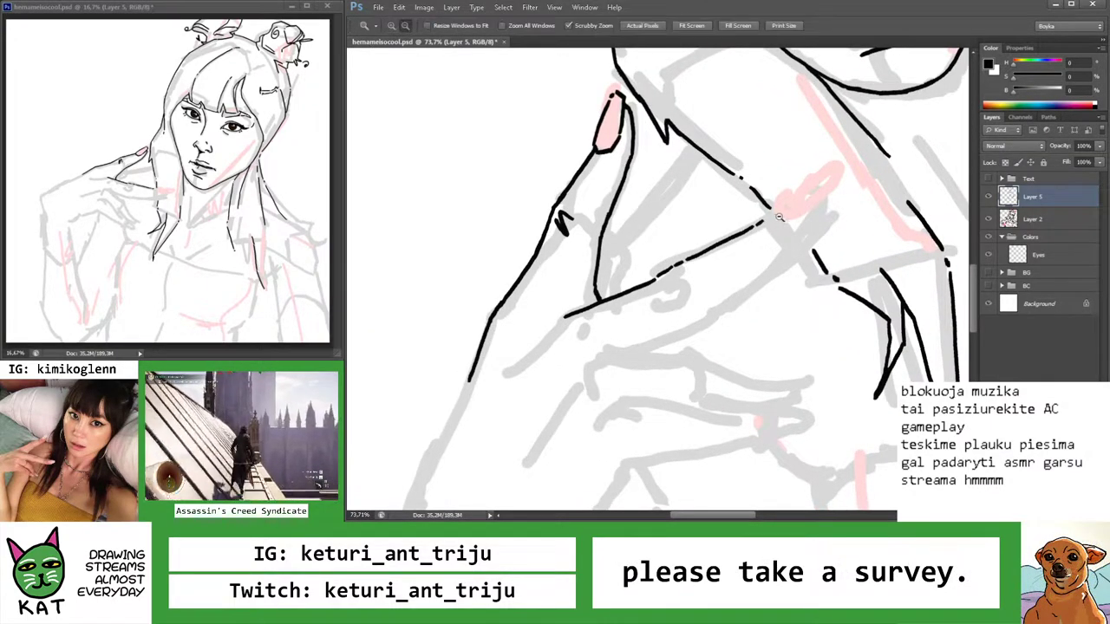
pyautogui.moveTo(761, 223)
pyautogui.mouseDown()
pyautogui.moveTo(737, 226)
pyautogui.moveTo(796, 249)
pyautogui.moveTo(774, 226)
pyautogui.mouseUp()
pyautogui.press('b')
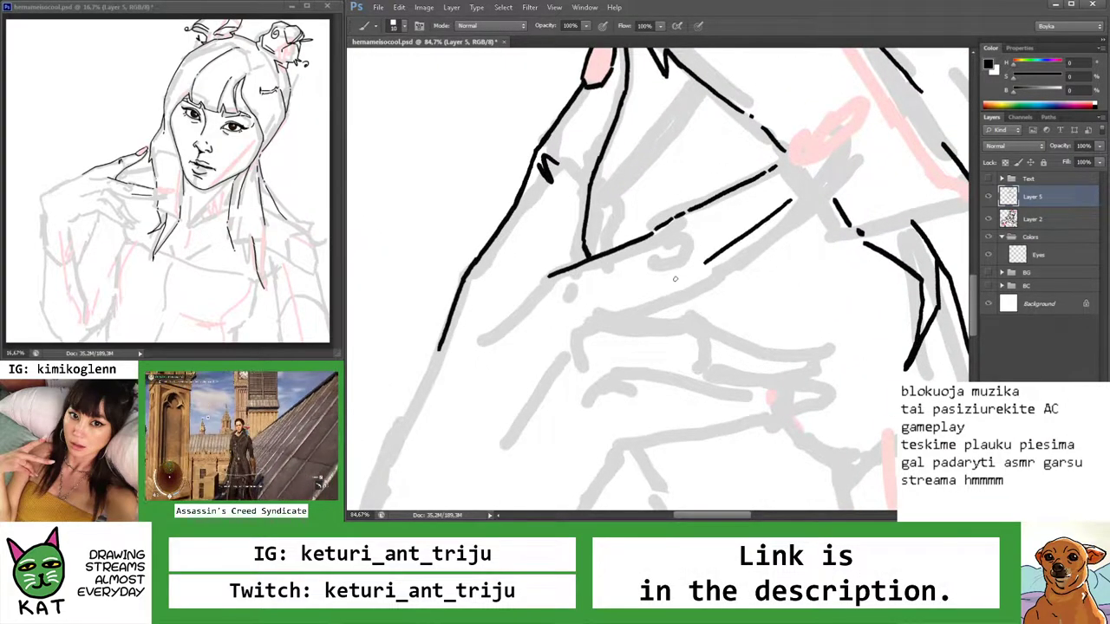
pyautogui.moveTo(692, 268); pyautogui.dragTo(619, 315)
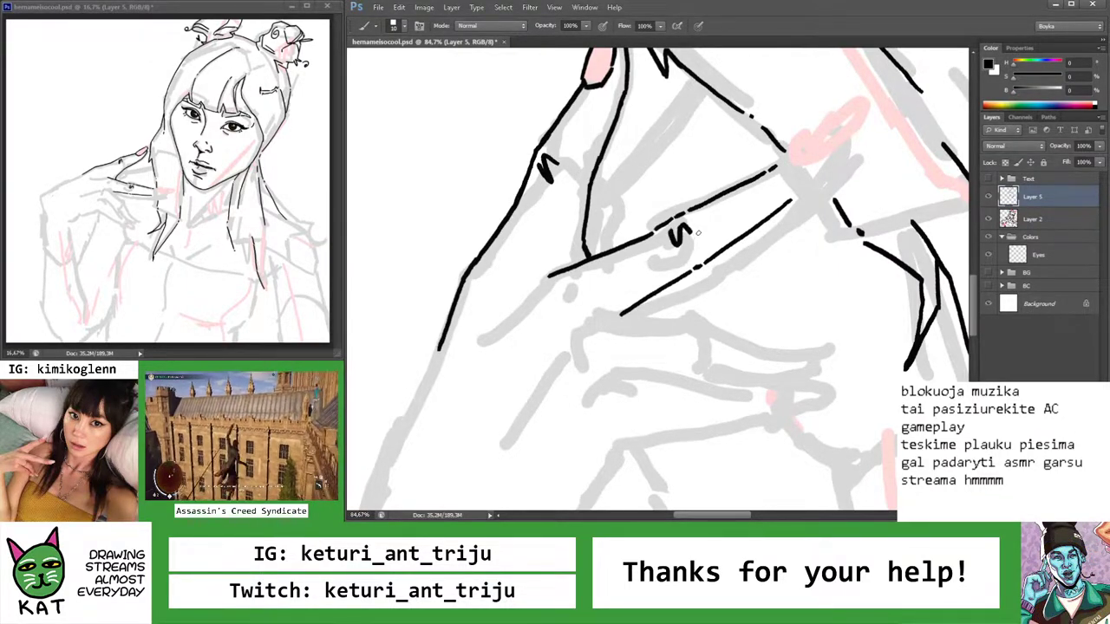
# Lasso the second finger's lower outline, adjust its placement slightly with the Move tool, and deselect
pyautogui.press('z')
pyautogui.moveTo(697, 233); pyautogui.dragTo(664, 284)
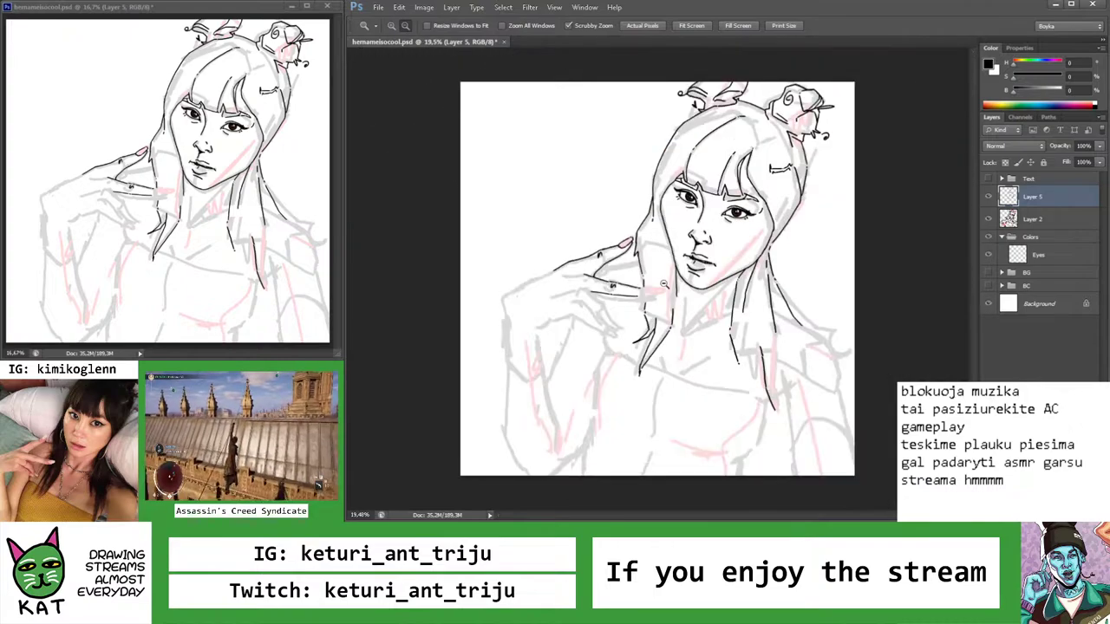
pyautogui.scroll(4, 625, 292)
pyautogui.press('l')
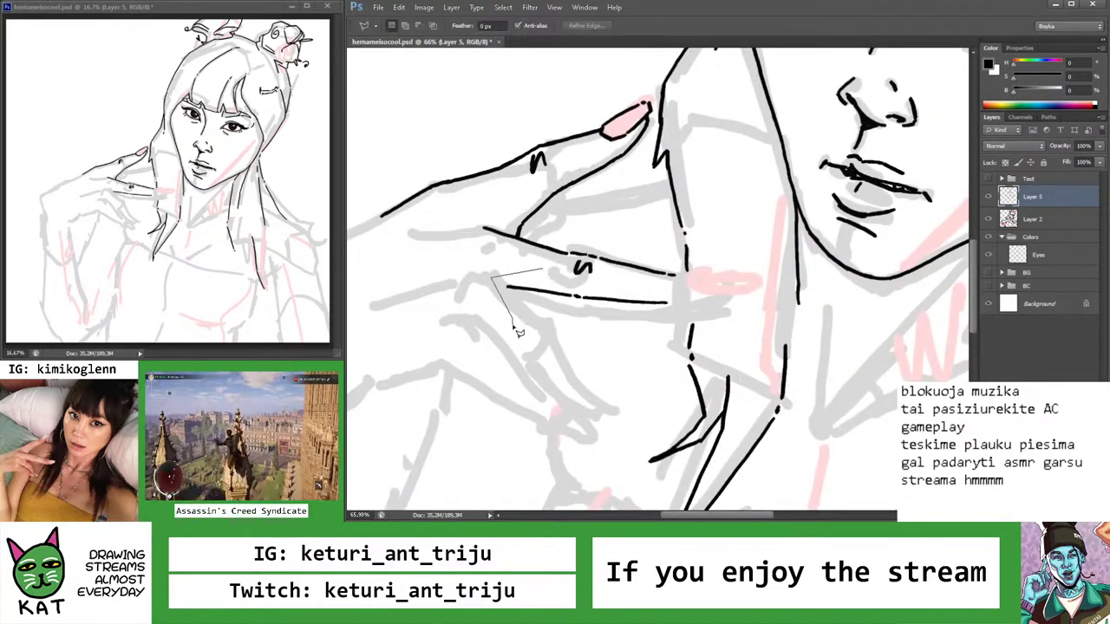
pyautogui.moveTo(574, 342)
pyautogui.mouseDown()
pyautogui.moveTo(607, 356)
pyautogui.moveTo(654, 339)
pyautogui.moveTo(688, 315)
pyautogui.moveTo(657, 294)
pyautogui.mouseUp()
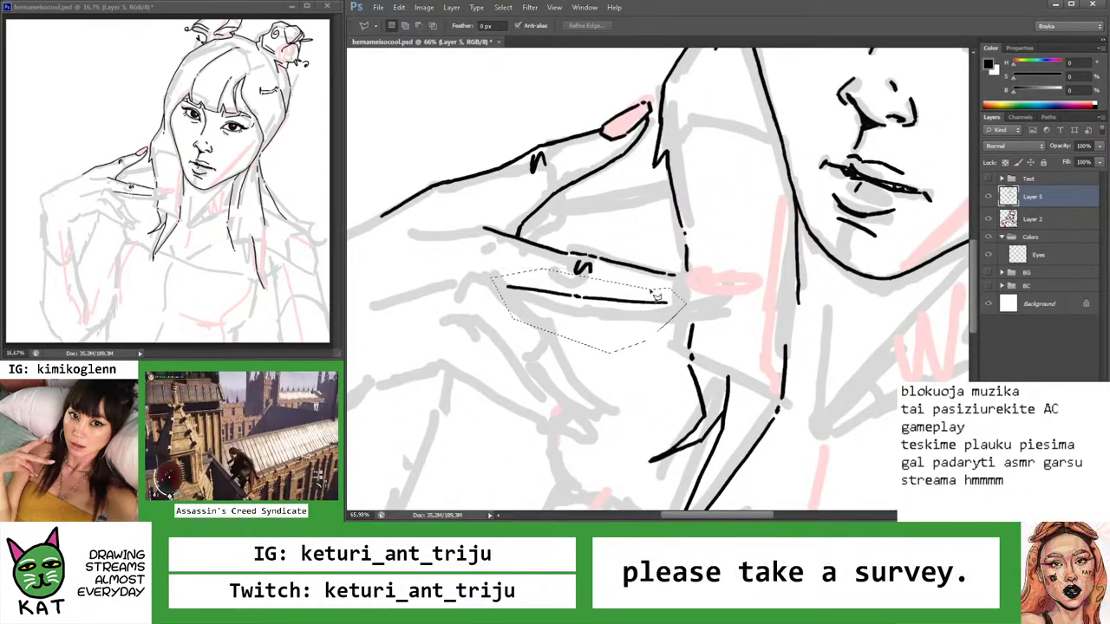
pyautogui.press('v')
pyautogui.hotkey('ctrl', 'd')
# Extend the second finger's lower outline into a curved fingertip beneath the pink nail sketch
pyautogui.press('z')
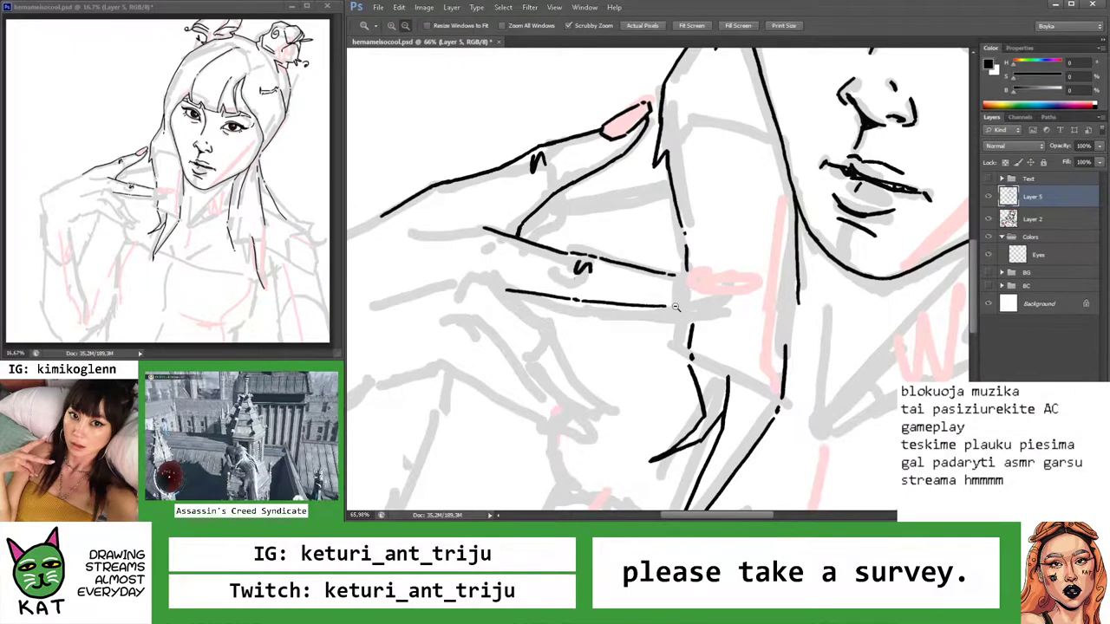
pyautogui.scroll(3, 676, 307)
pyautogui.press('b')
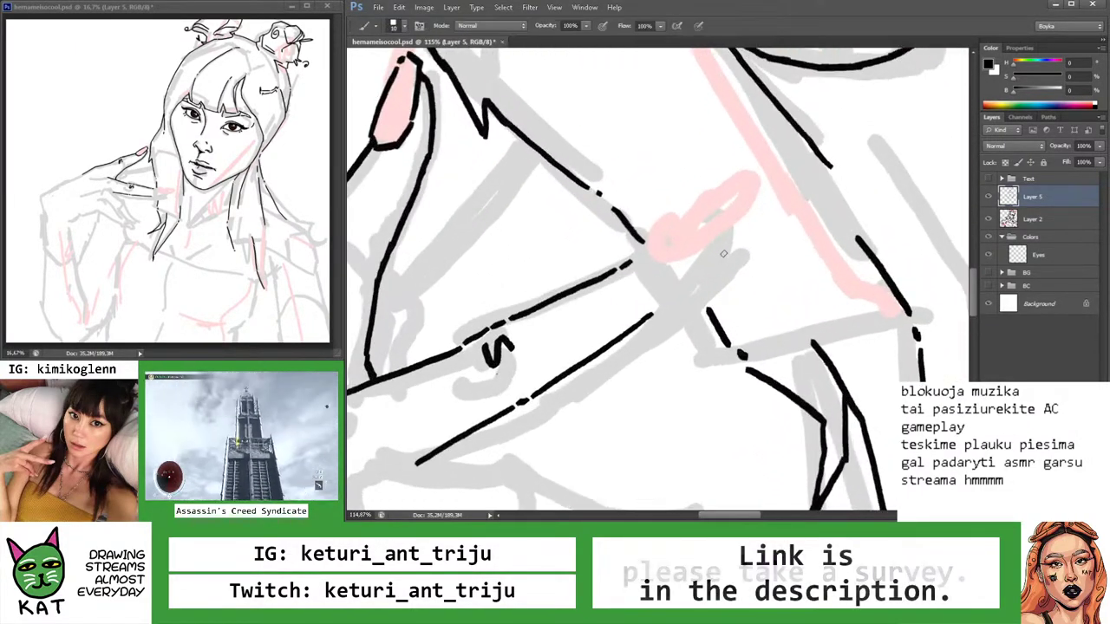
pyautogui.moveTo(723, 253); pyautogui.dragTo(720, 257)
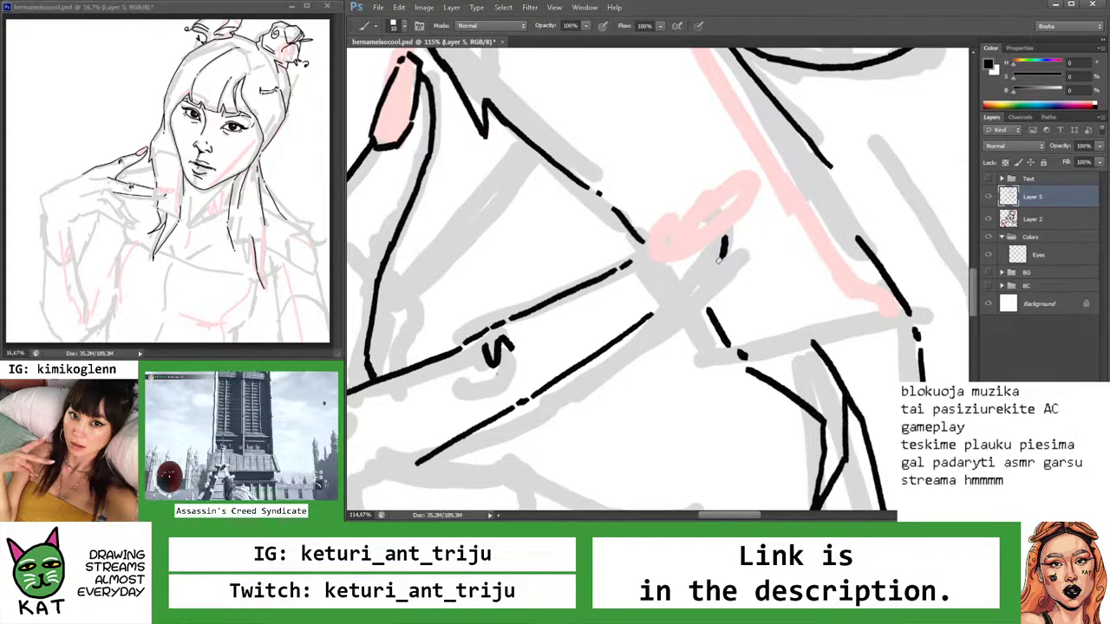
pyautogui.moveTo(720, 255); pyautogui.dragTo(666, 309)
pyautogui.press('z')
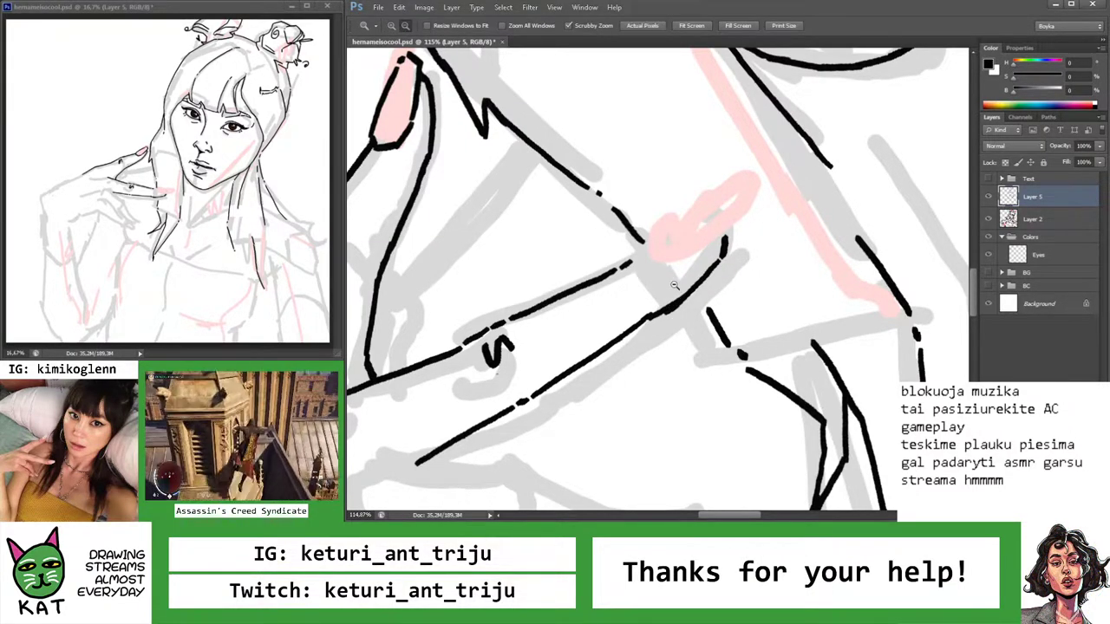
pyautogui.scroll(-10, 674, 286)
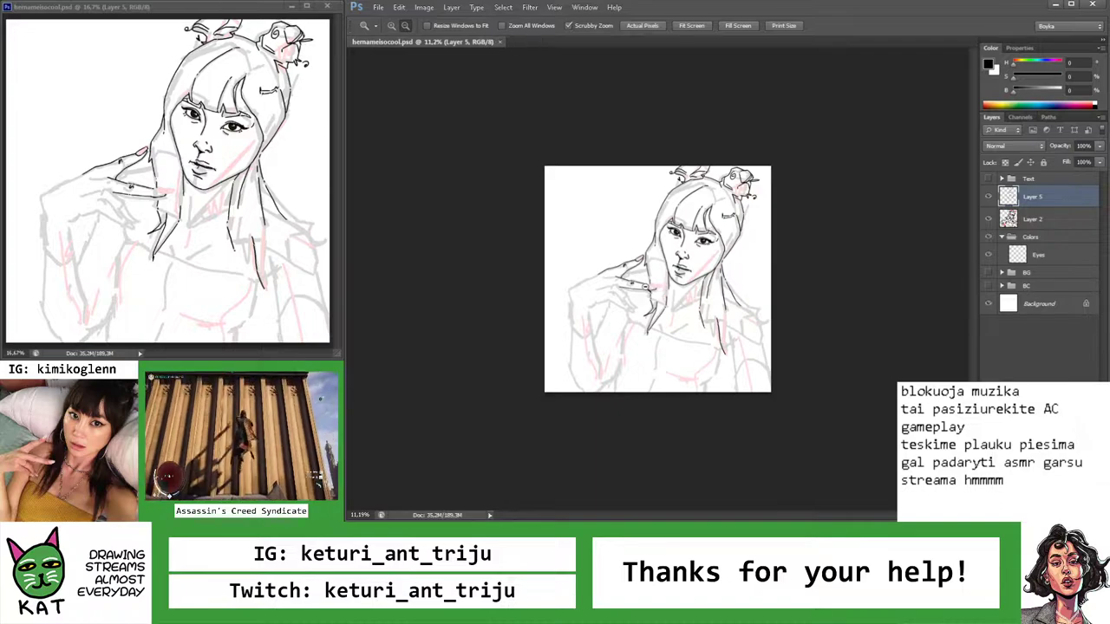
pyautogui.scroll(10, 674, 275)
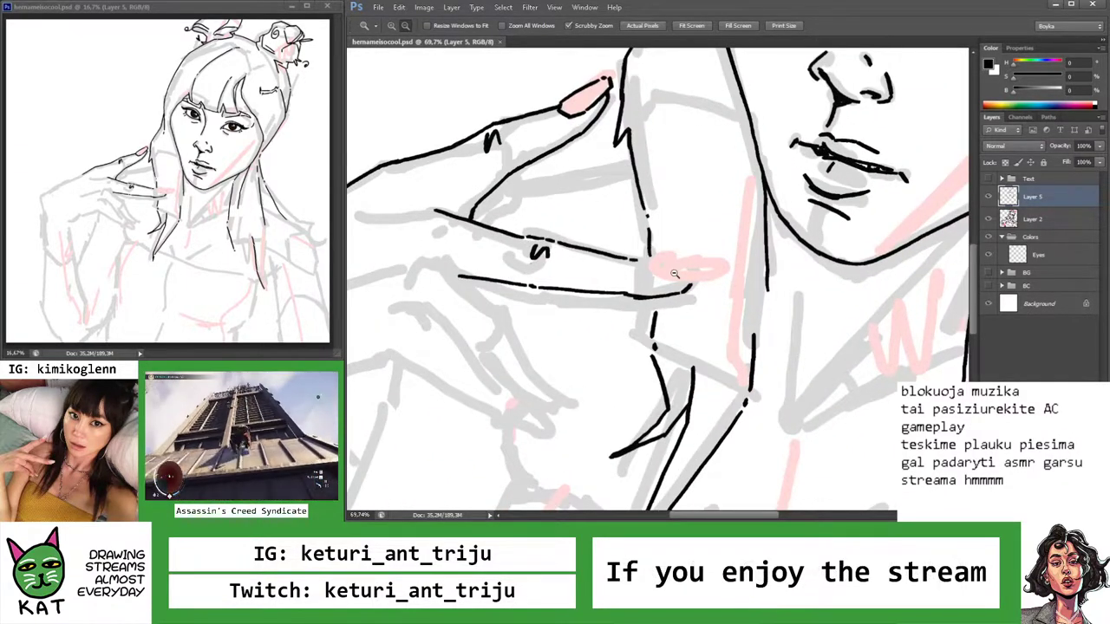
pyautogui.scroll(-5, 673, 274)
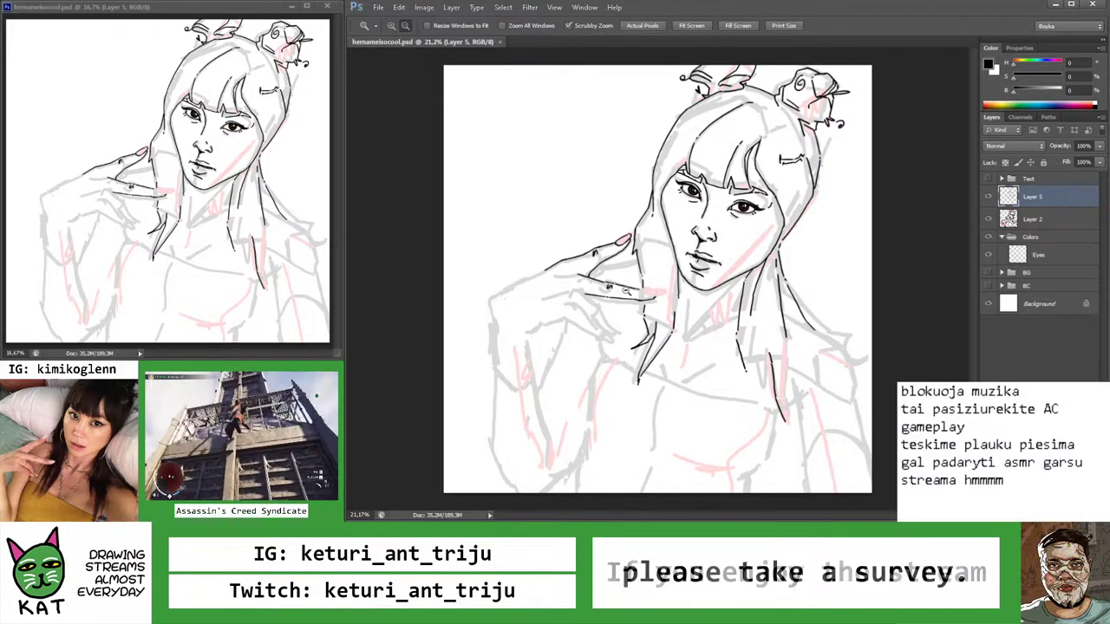
# Outline the second finger's nail in black around the pink sketch, redrawing unsatisfactory strokes
pyautogui.scroll(8, 640, 295)
pyautogui.press('b')
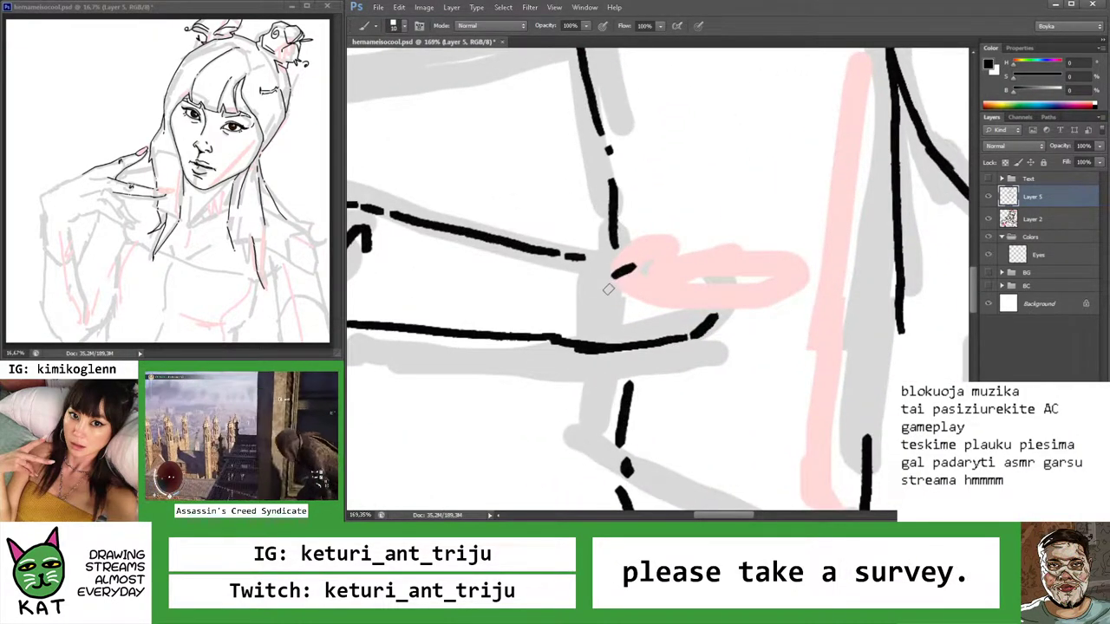
pyautogui.hotkey('ctrl', 'z')
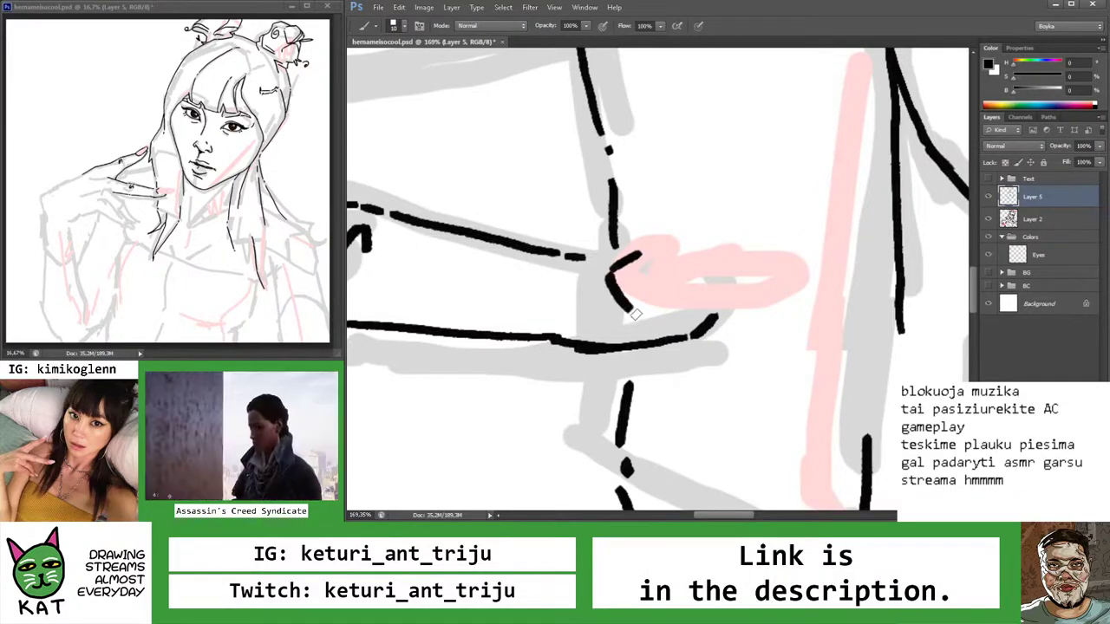
pyautogui.moveTo(635, 316); pyautogui.dragTo(769, 304)
pyautogui.hotkey('ctrl', 'z')
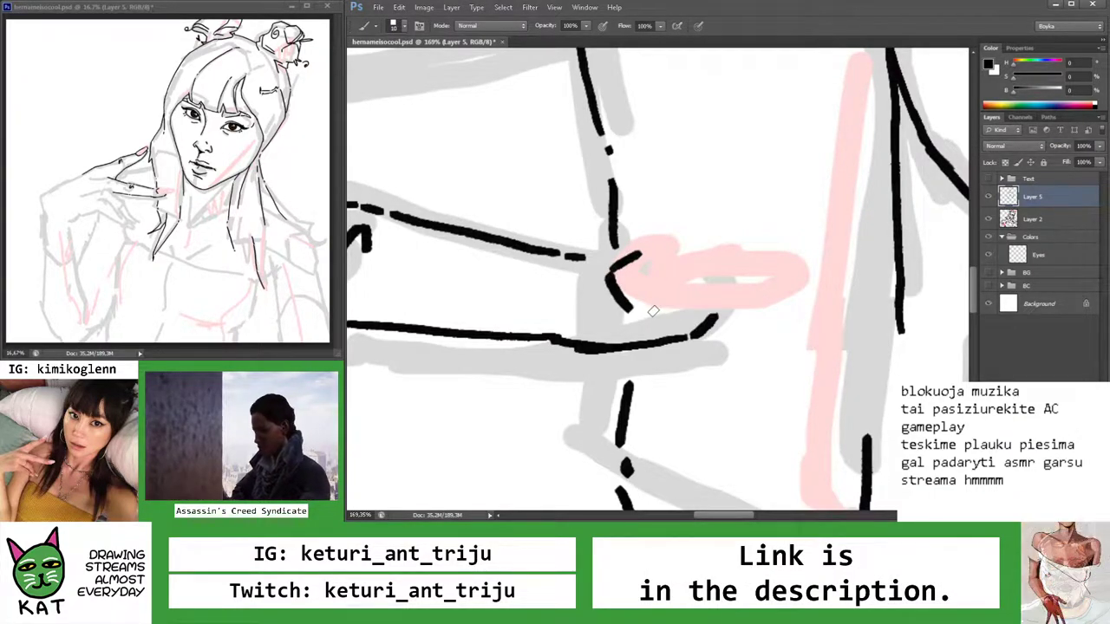
pyautogui.moveTo(638, 316); pyautogui.dragTo(780, 299)
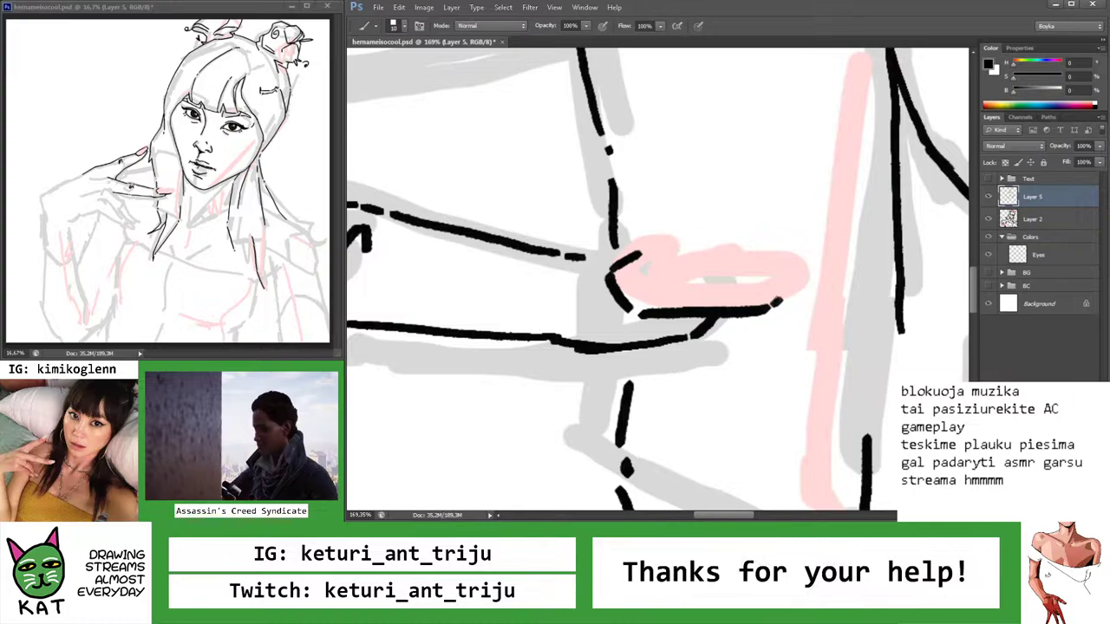
pyautogui.click(769, 260)
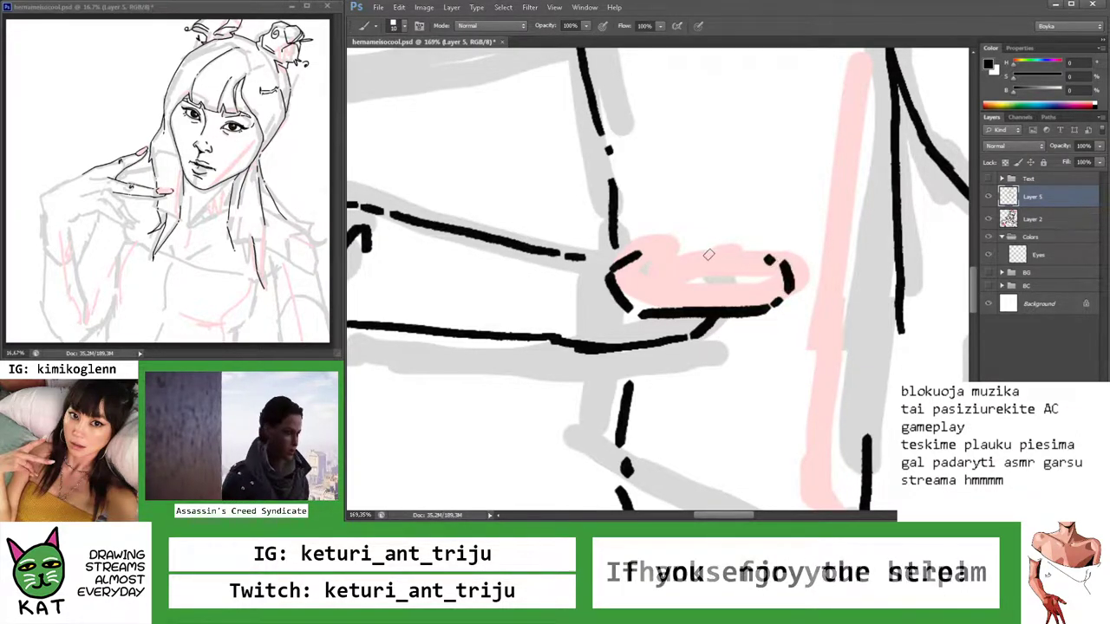
# Lasso the outer part of the second finger's nail outline, move it inward to shorten the nail, and deselect
pyautogui.hotkey('ctrl', '-')
pyautogui.hotkey('ctrl', '-')
pyautogui.hotkey('ctrl', '-')
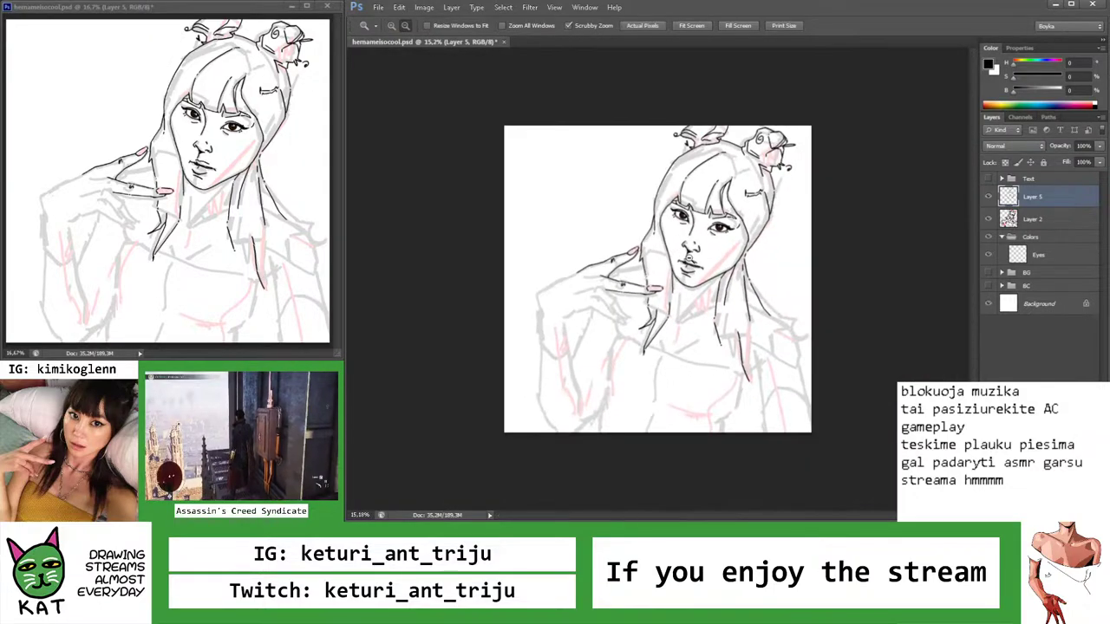
pyautogui.hotkey('ctrl', '+')
pyautogui.press('r')
pyautogui.moveTo(719, 260); pyautogui.dragTo(702, 299)
pyautogui.press('z')
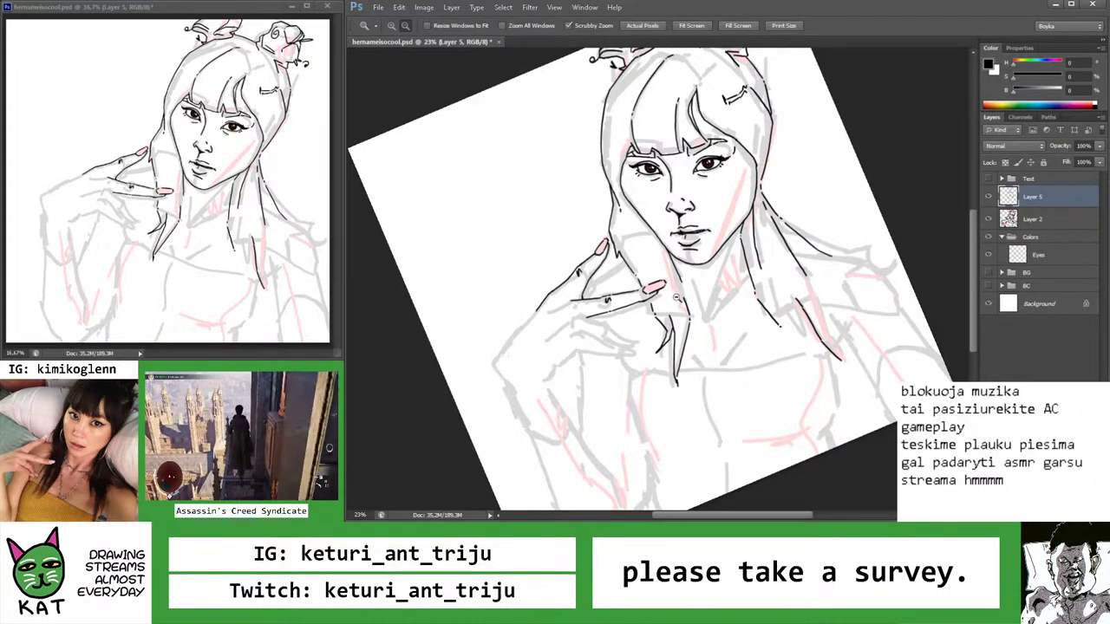
pyautogui.moveTo(657, 286)
pyautogui.mouseDown()
pyautogui.moveTo(703, 291)
pyautogui.moveTo(641, 235)
pyautogui.moveTo(681, 306)
pyautogui.moveTo(714, 325)
pyautogui.moveTo(736, 256)
pyautogui.moveTo(694, 271)
pyautogui.mouseUp()
pyautogui.press('l')
pyautogui.doubleClick(741, 260)
pyautogui.press('v')
pyautogui.hotkey('ctrl', 'd')
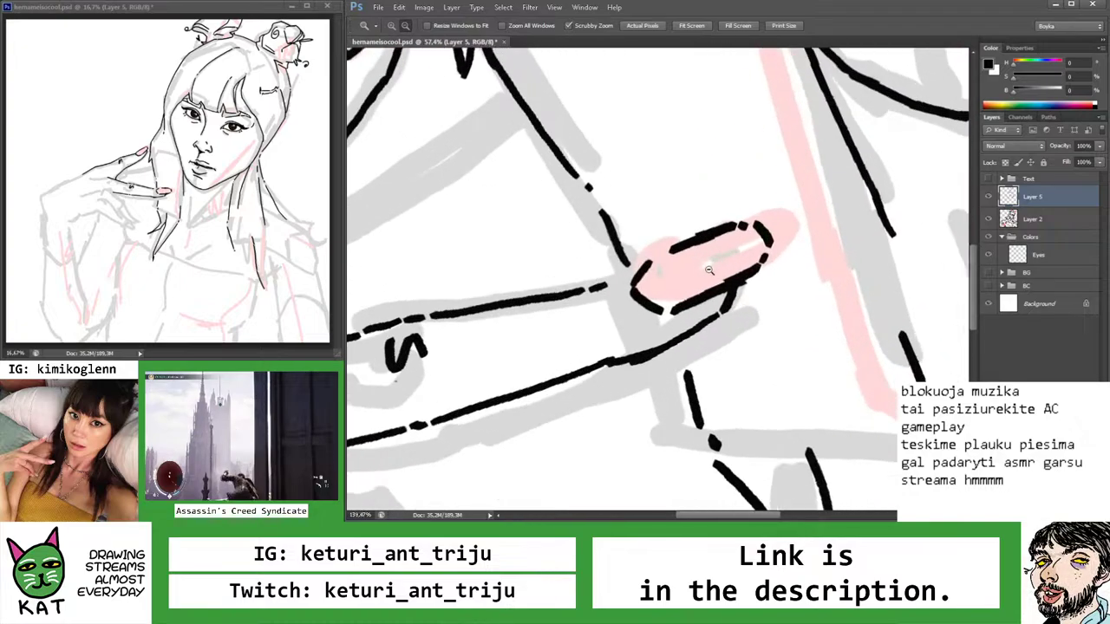
# Redraw the upper edge of the second finger's nail and join it to the rounded nail base
pyautogui.press('b')
pyautogui.press('z')
pyautogui.moveTo(701, 236)
pyautogui.mouseDown()
pyautogui.moveTo(659, 256)
pyautogui.moveTo(762, 260)
pyautogui.mouseUp()
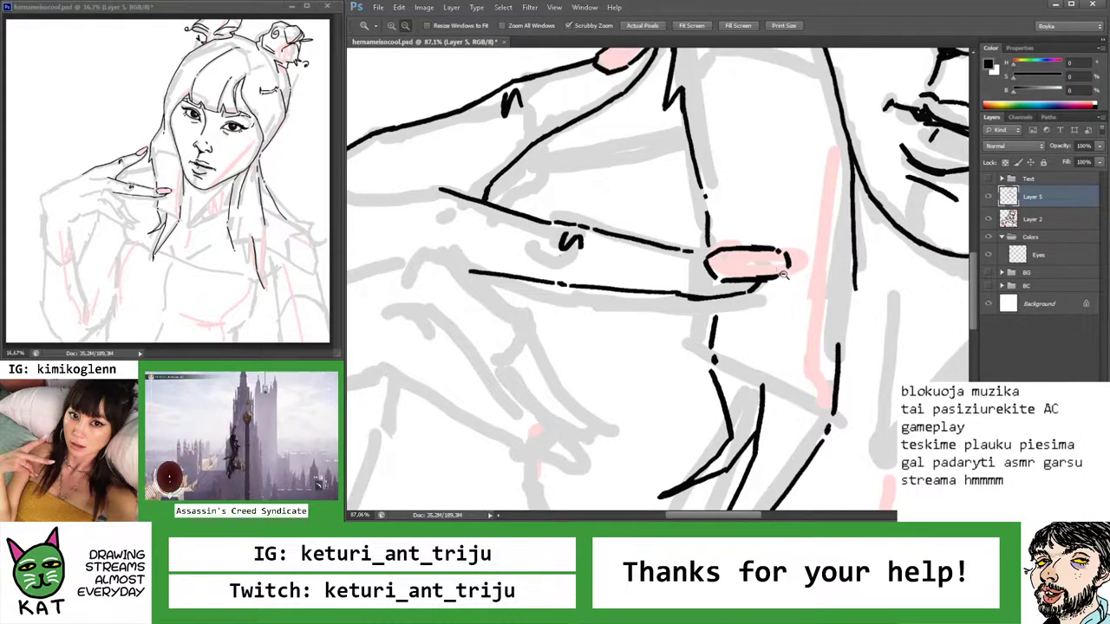
pyautogui.moveTo(783, 274); pyautogui.dragTo(802, 269)
pyautogui.press('b')
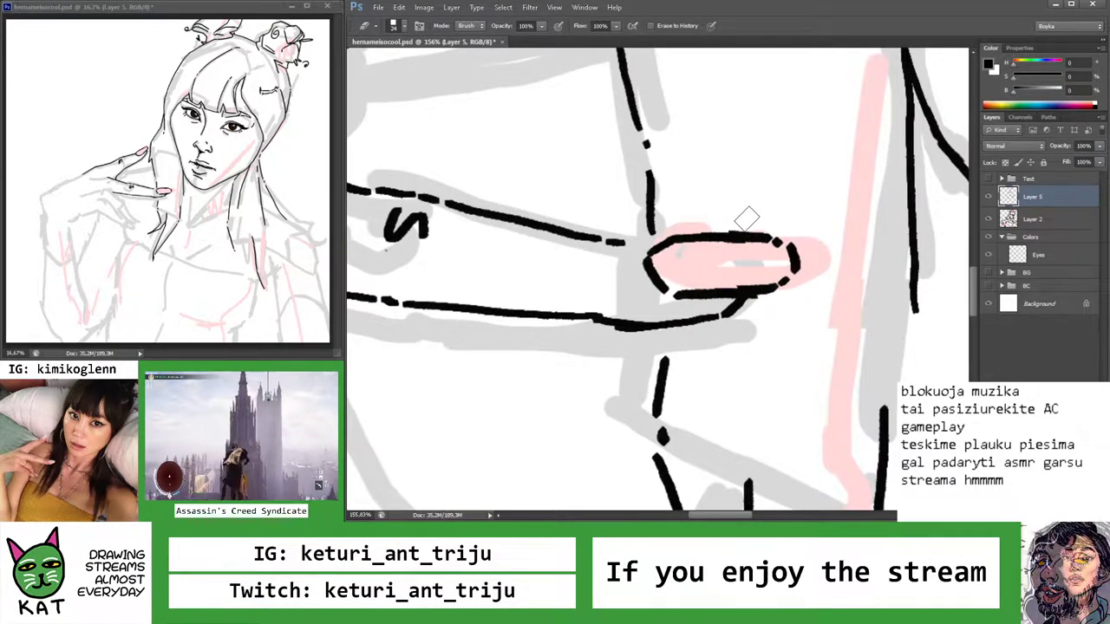
pyautogui.press('z')
pyautogui.moveTo(747, 219); pyautogui.dragTo(607, 224)
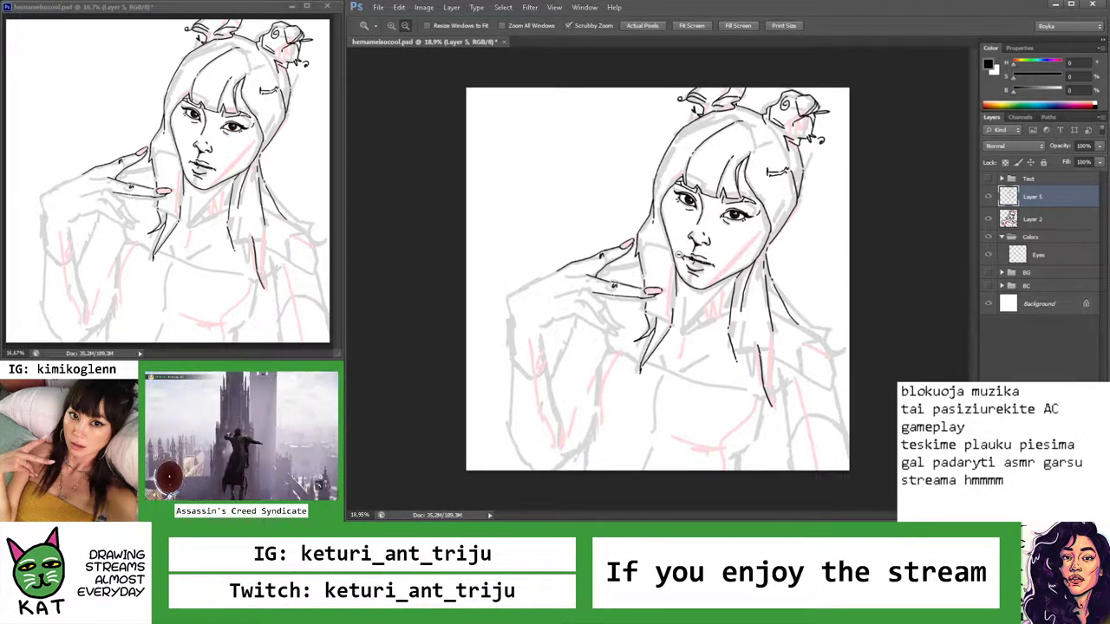
pyautogui.moveTo(661, 292)
pyautogui.mouseDown()
pyautogui.moveTo(692, 282)
pyautogui.moveTo(661, 270)
pyautogui.moveTo(672, 270)
pyautogui.mouseUp()
pyautogui.press('b')
pyautogui.press('b')
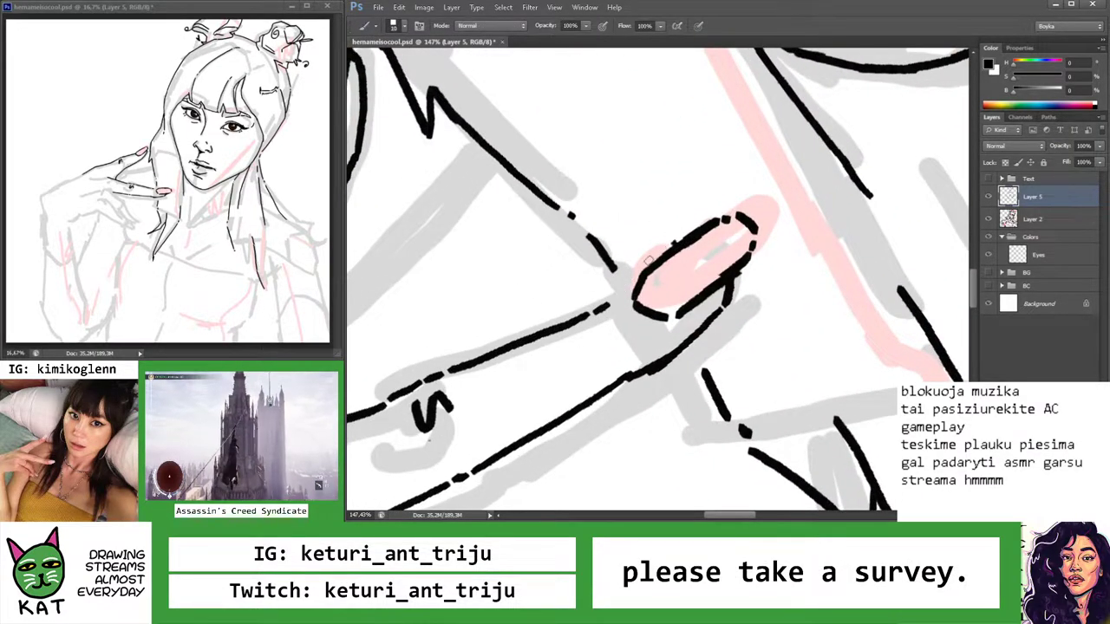
# Extend the second finger's upper outline to meet the nail and erase the leftover dashes beside the join
pyautogui.press('z')
pyautogui.moveTo(655, 282); pyautogui.dragTo(617, 292)
pyautogui.click(617, 292)
pyautogui.click(617, 293)
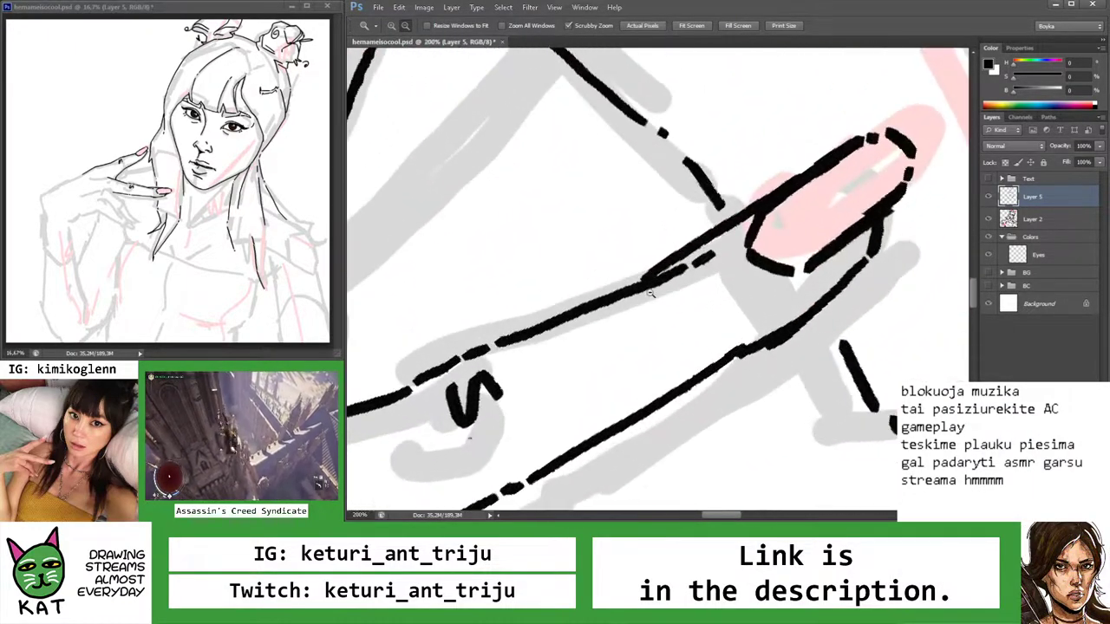
pyautogui.press('b')
pyautogui.press('e')
pyautogui.press('z')
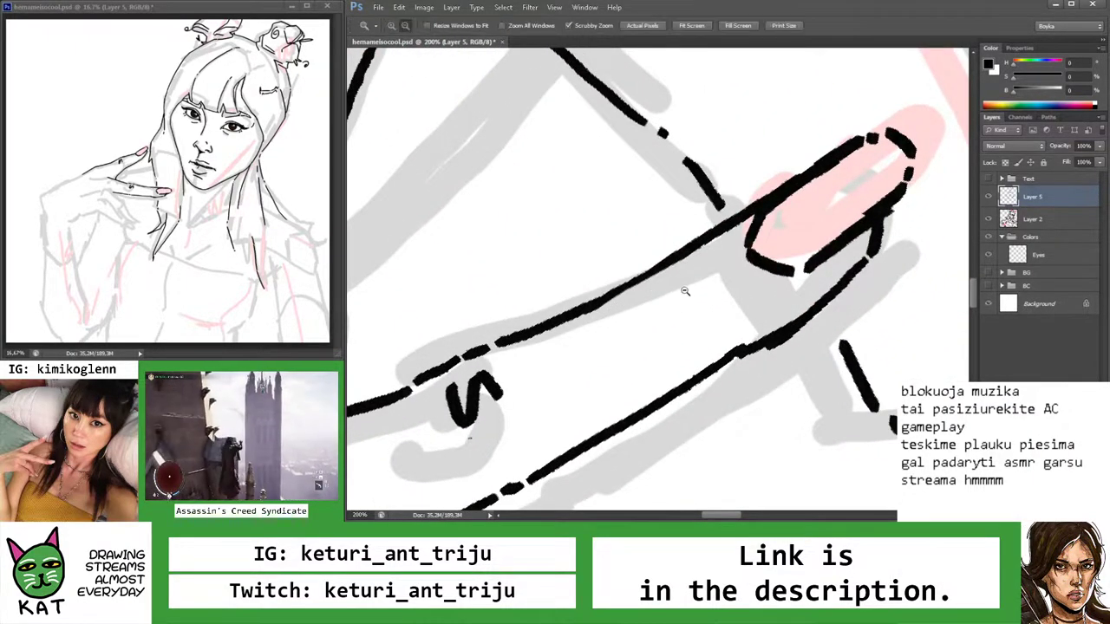
pyautogui.moveTo(613, 314); pyautogui.dragTo(659, 286)
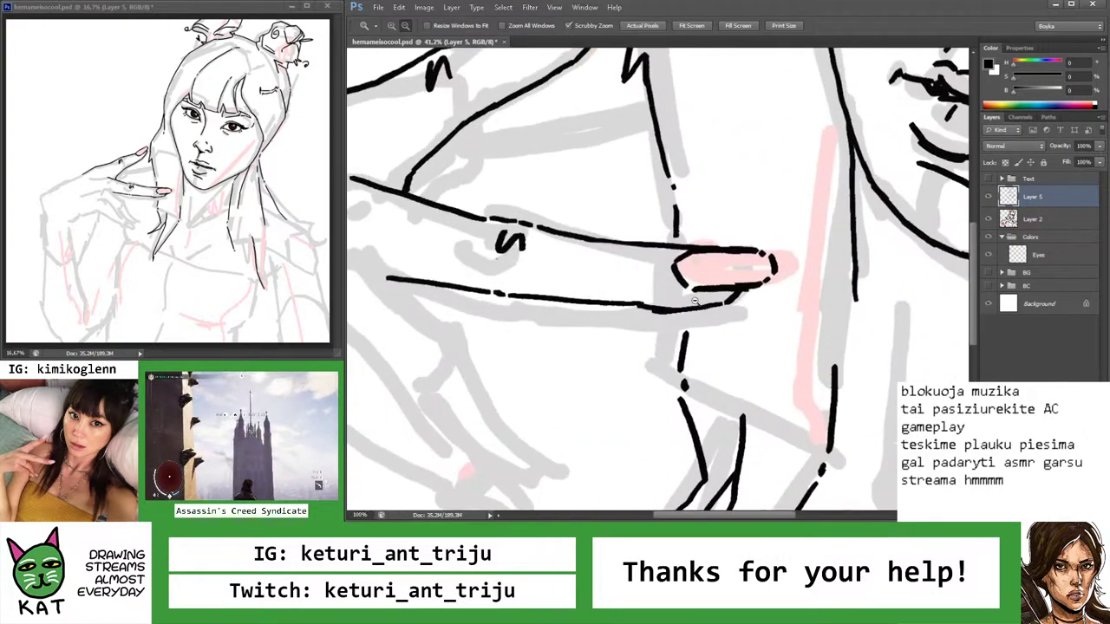
# Close the gaps at the base and upper tip corner of the second finger's nail outline
pyautogui.press('r')
pyautogui.moveTo(625, 226)
pyautogui.mouseDown()
pyautogui.moveTo(587, 274)
pyautogui.moveTo(573, 274)
pyautogui.moveTo(698, 260)
pyautogui.mouseUp()
pyautogui.press('b')
pyautogui.scroll(5, 587, 274)
pyautogui.press('z')
pyautogui.press('r')
pyautogui.press('z')
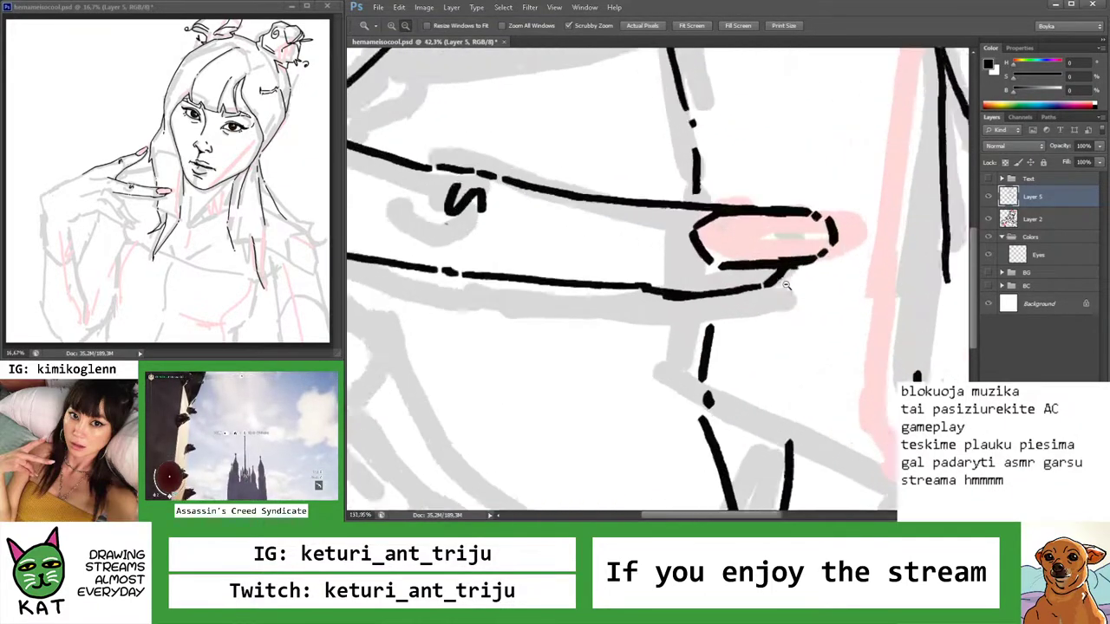
pyautogui.press('b')
pyautogui.moveTo(815, 201)
pyautogui.mouseDown()
pyautogui.moveTo(849, 221)
pyautogui.moveTo(837, 253)
pyautogui.mouseUp()
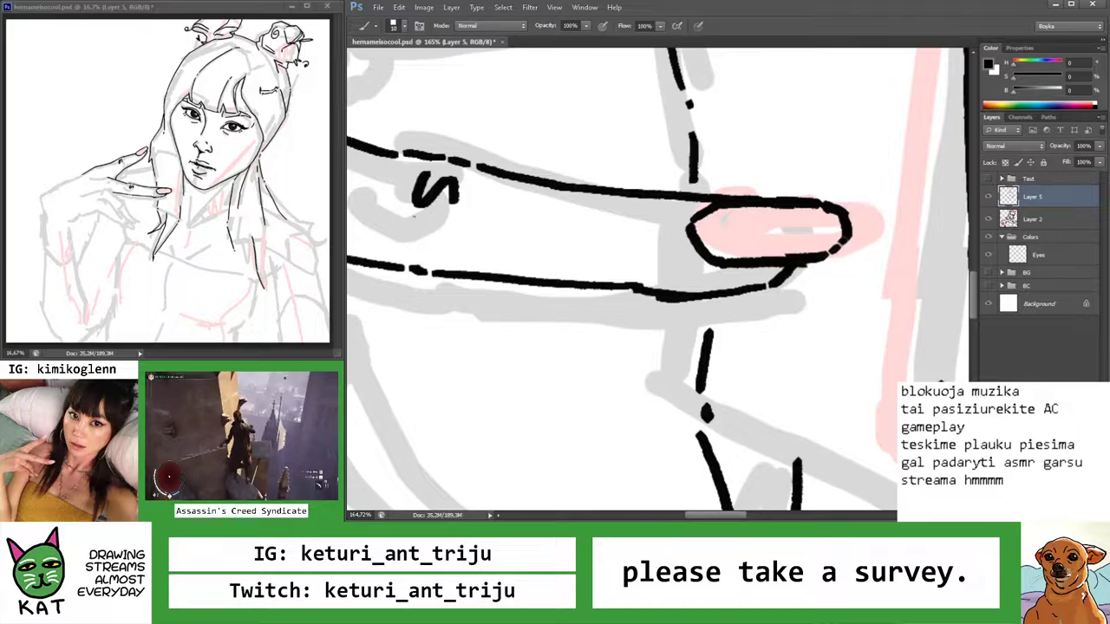
# Close the remaining gaps at the lower nail tip and fingertip underside, and save the document
pyautogui.scroll(-8, 768, 274)
pyautogui.scroll(9, 772, 295)
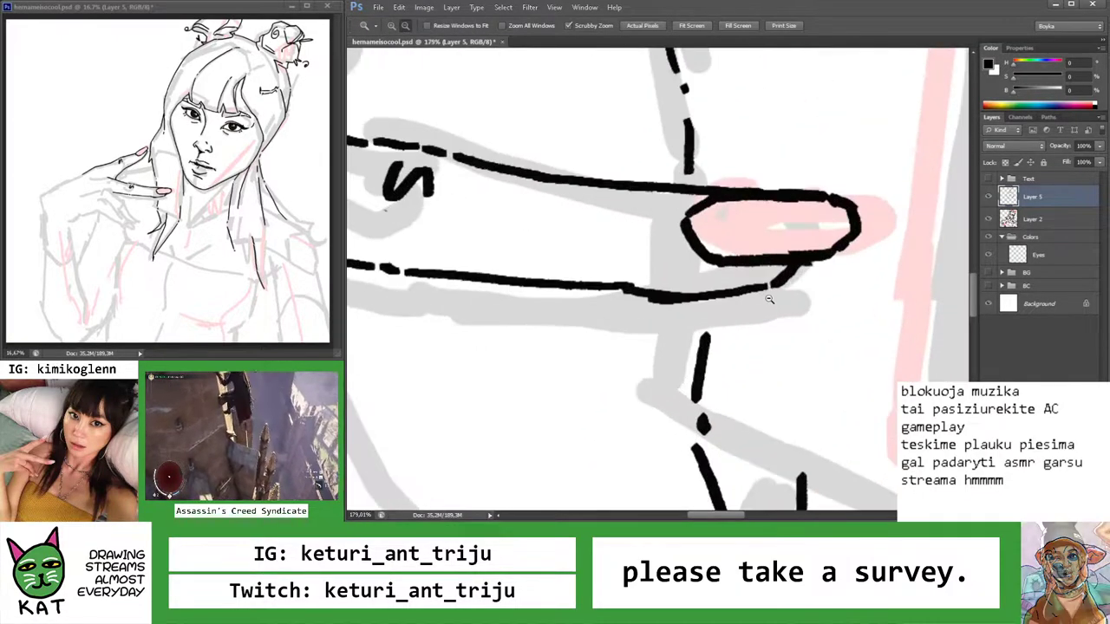
pyautogui.press('z')
pyautogui.scroll(-8, 761, 288)
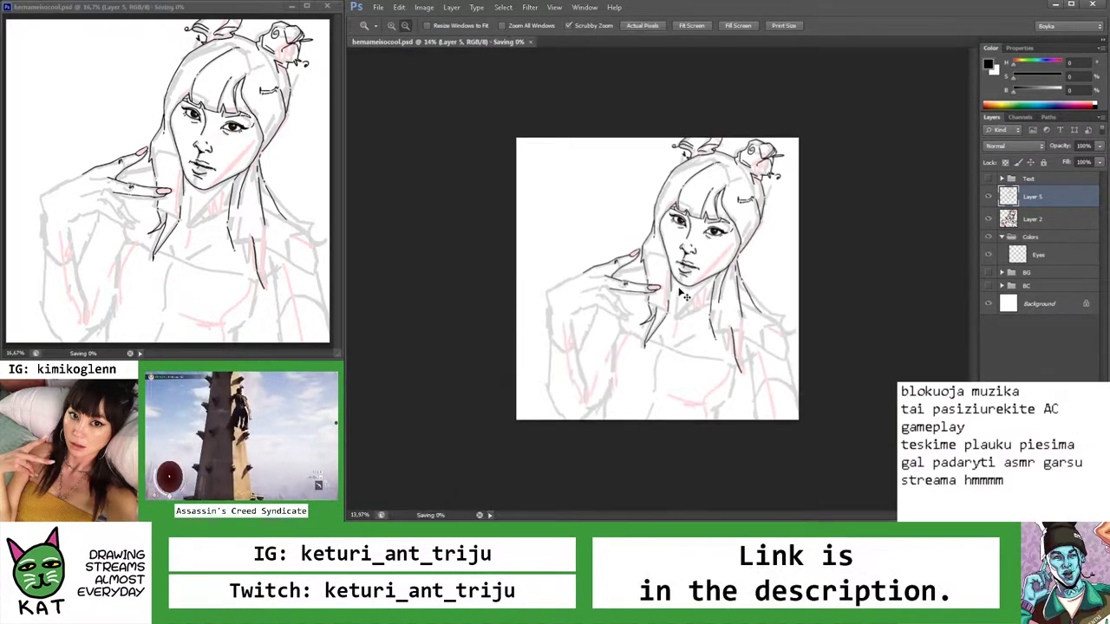
pyautogui.scroll(5, 717, 299)
pyautogui.scroll(8, 717, 299)
pyautogui.press('b')
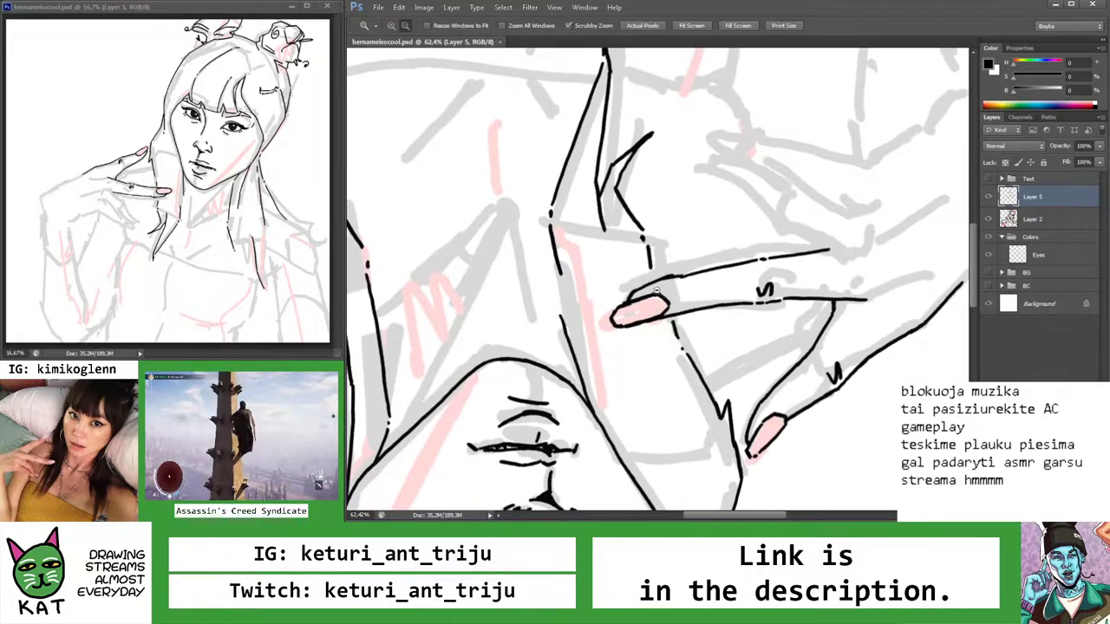
pyautogui.scroll(4, 641, 284)
pyautogui.hotkey('ctrl', '0')
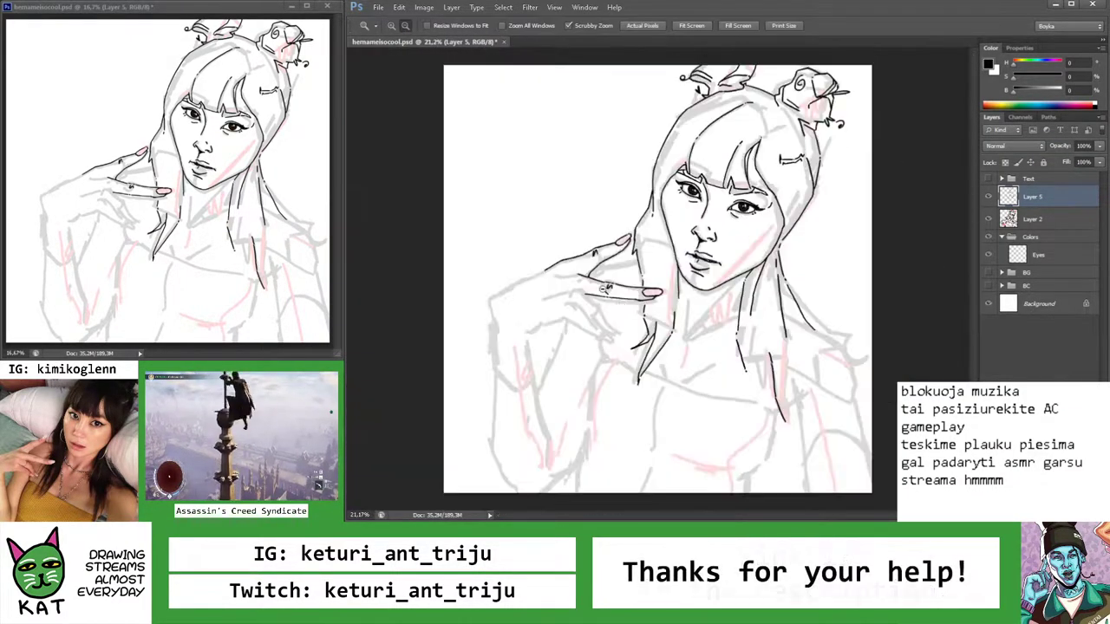
# Thin and smooth the uneven join in the second finger's lower outline with the Eraser, and save the document
pyautogui.moveTo(642, 314); pyautogui.dragTo(662, 299)
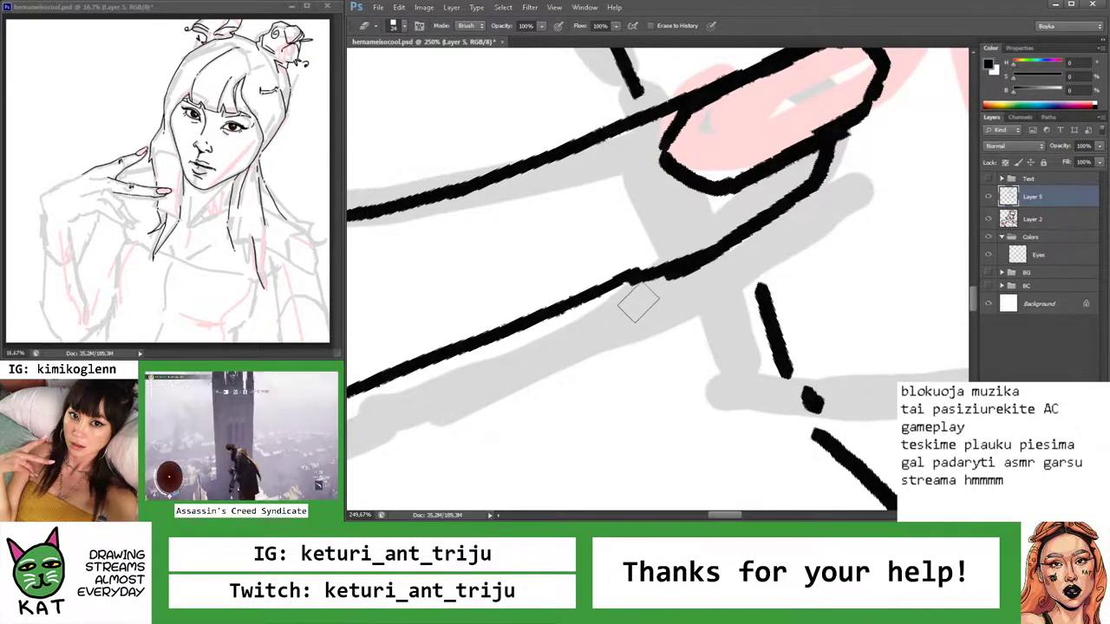
pyautogui.press('b')
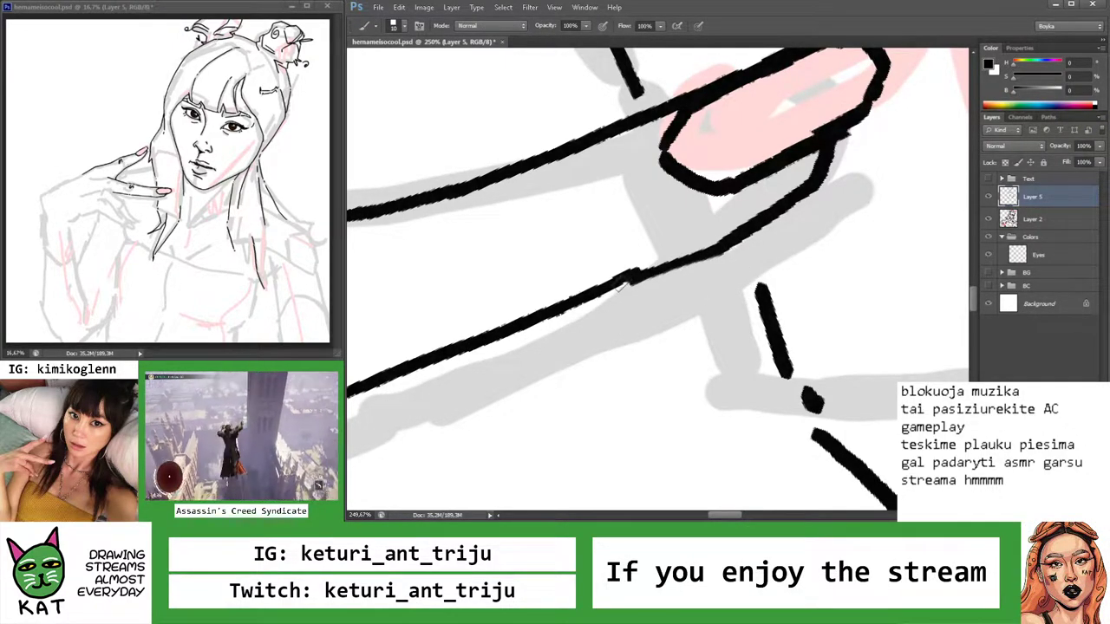
pyautogui.press('z')
pyautogui.keyDown('alt'); pyautogui.click(655, 296); pyautogui.keyUp('alt')
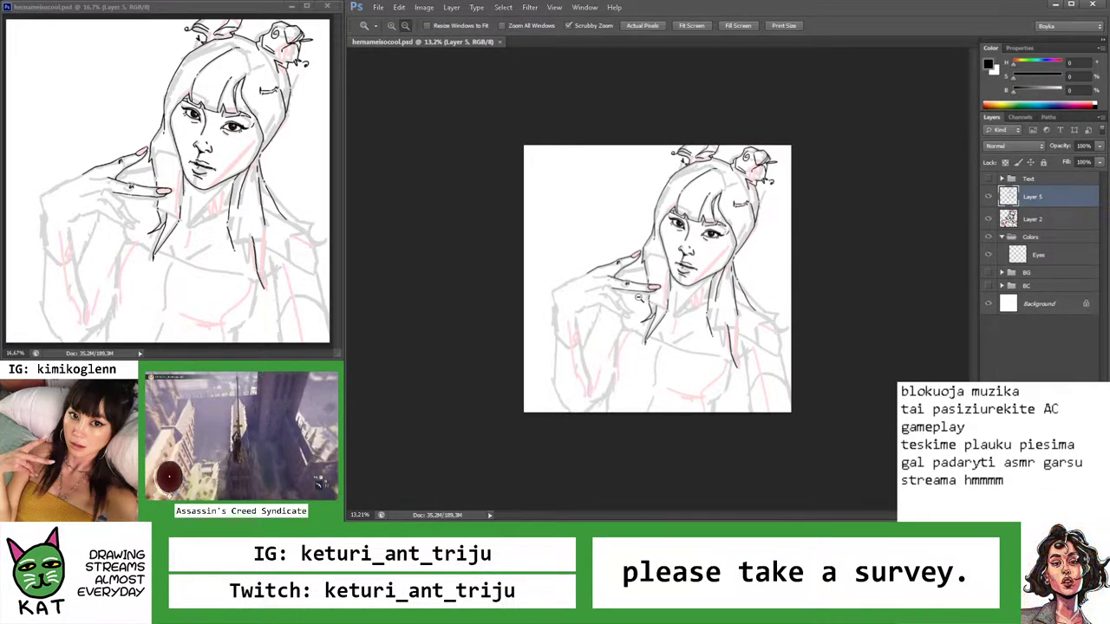
# Extend the second finger's upper outline past the first finger's junction toward the back of the hand
pyautogui.click(614, 286)
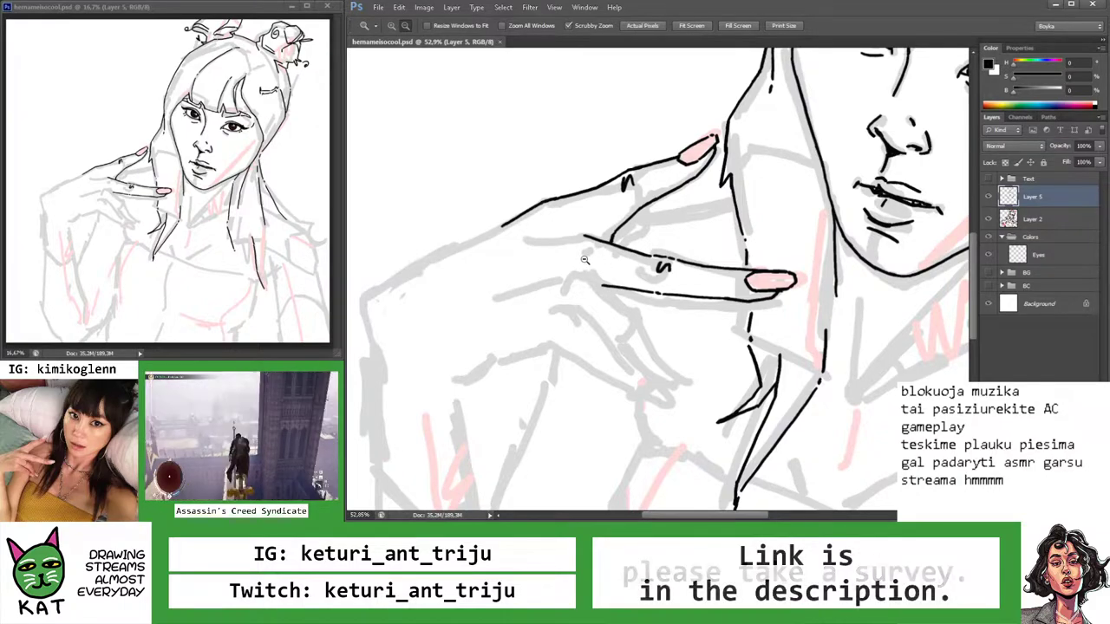
pyautogui.click(615, 266)
pyautogui.press('b')
pyautogui.press('r')
pyautogui.moveTo(603, 219); pyautogui.dragTo(547, 226)
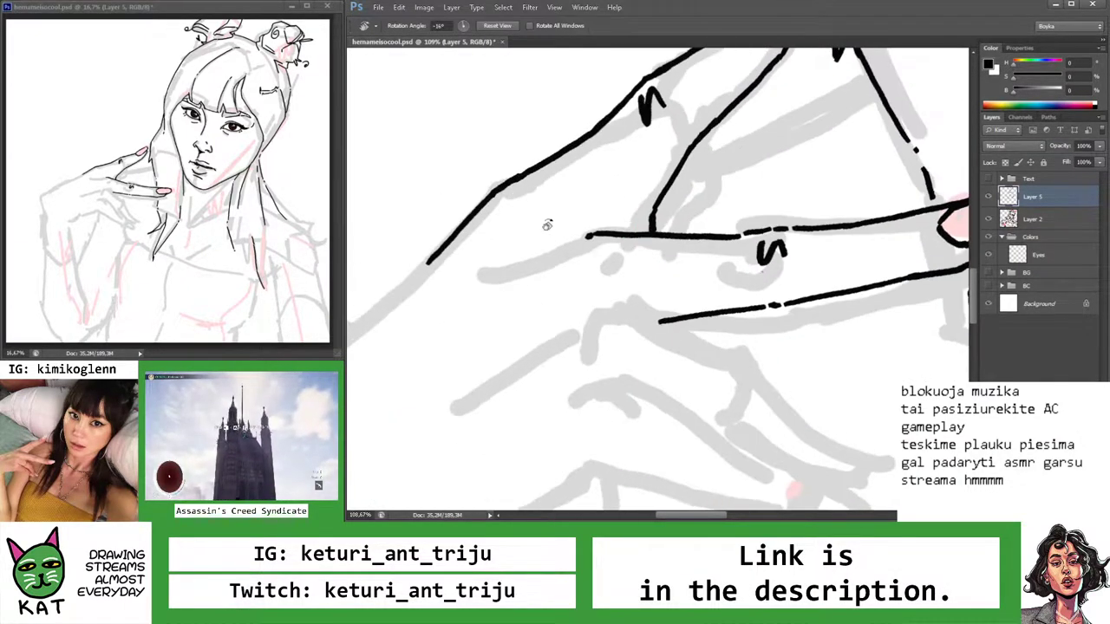
pyautogui.press('z')
pyautogui.hotkey('ctrl', '0')
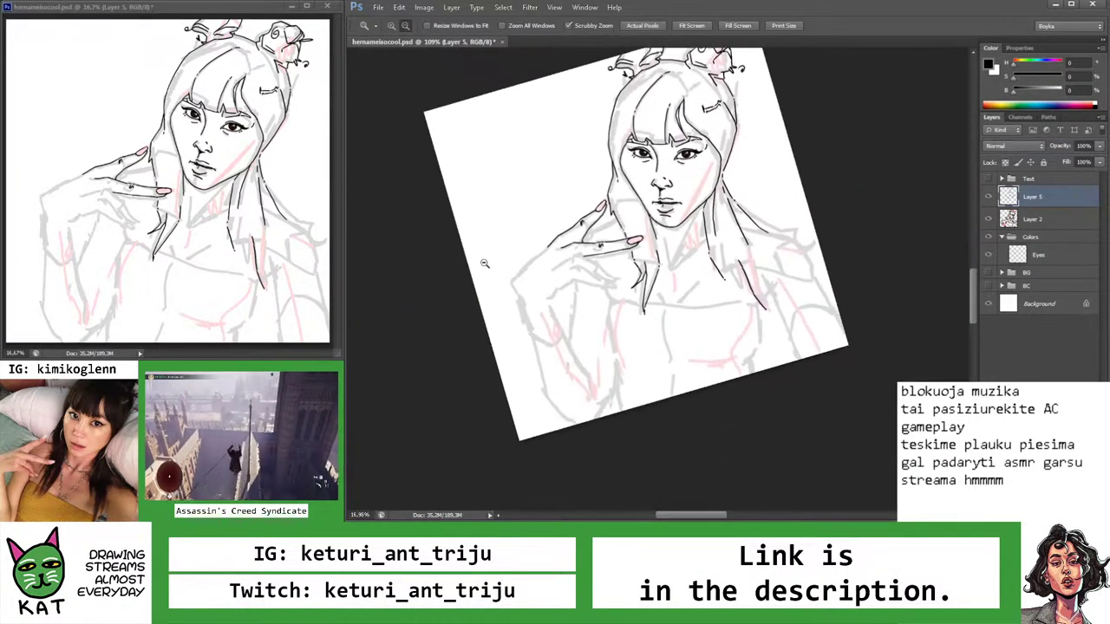
# Close the gaps in the second finger's upper and lower outlines around the knuckle mark, and save the document
pyautogui.press('Escape')
pyautogui.moveTo(611, 291); pyautogui.dragTo(645, 310)
pyautogui.press('b')
pyautogui.scroll(3, 637, 364)
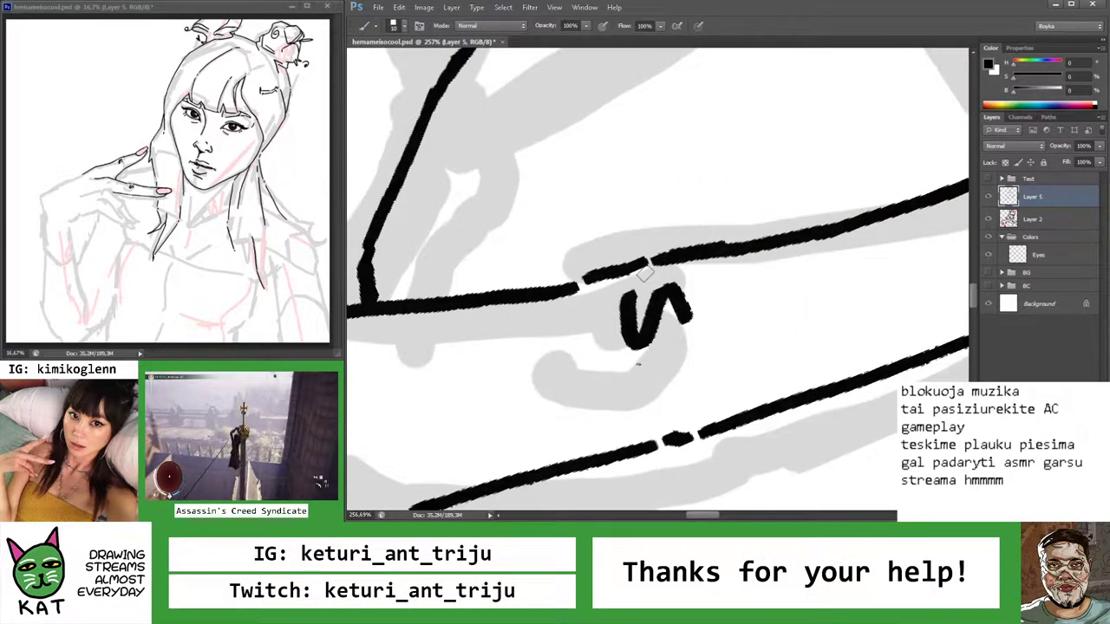
pyautogui.moveTo(713, 252); pyautogui.dragTo(579, 290)
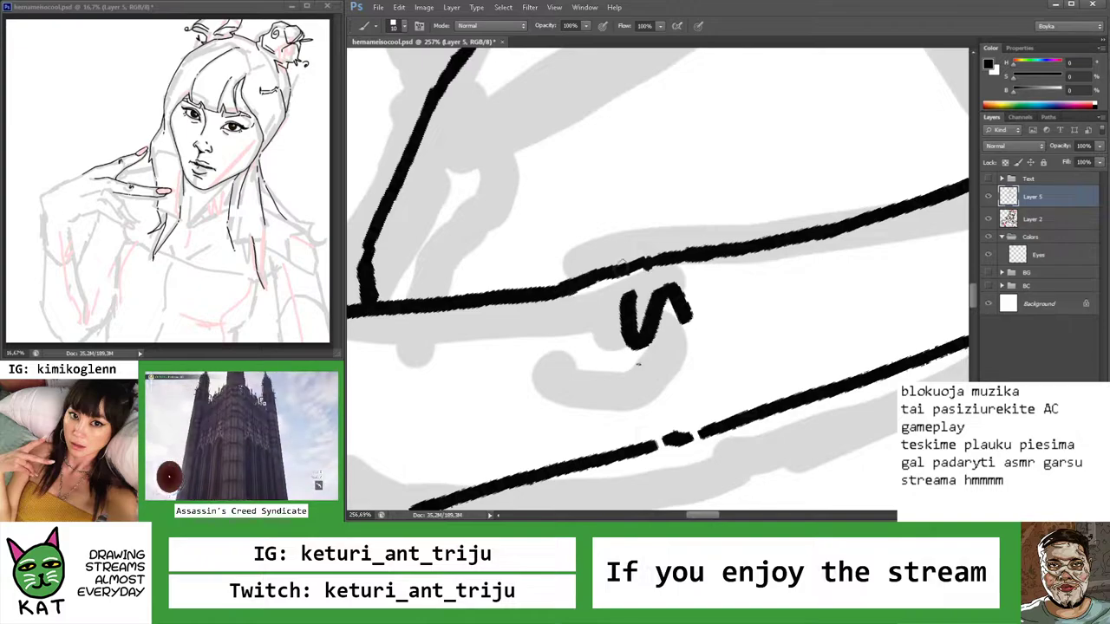
pyautogui.press('z')
pyautogui.moveTo(638, 364); pyautogui.dragTo(574, 270)
pyautogui.moveTo(648, 282)
pyautogui.mouseDown()
pyautogui.moveTo(673, 278)
pyautogui.moveTo(635, 288)
pyautogui.mouseUp()
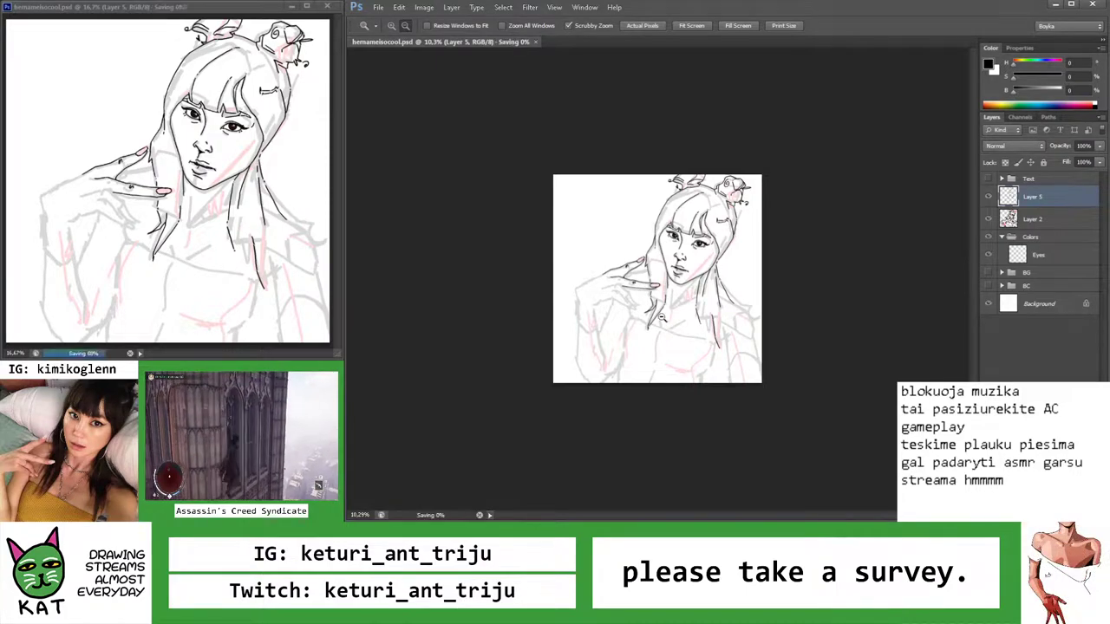
# Marquee-select the hand-side part of the second finger's lower outline and rotate it by about -4.34°
pyautogui.click(665, 320)
pyautogui.click(665, 320)
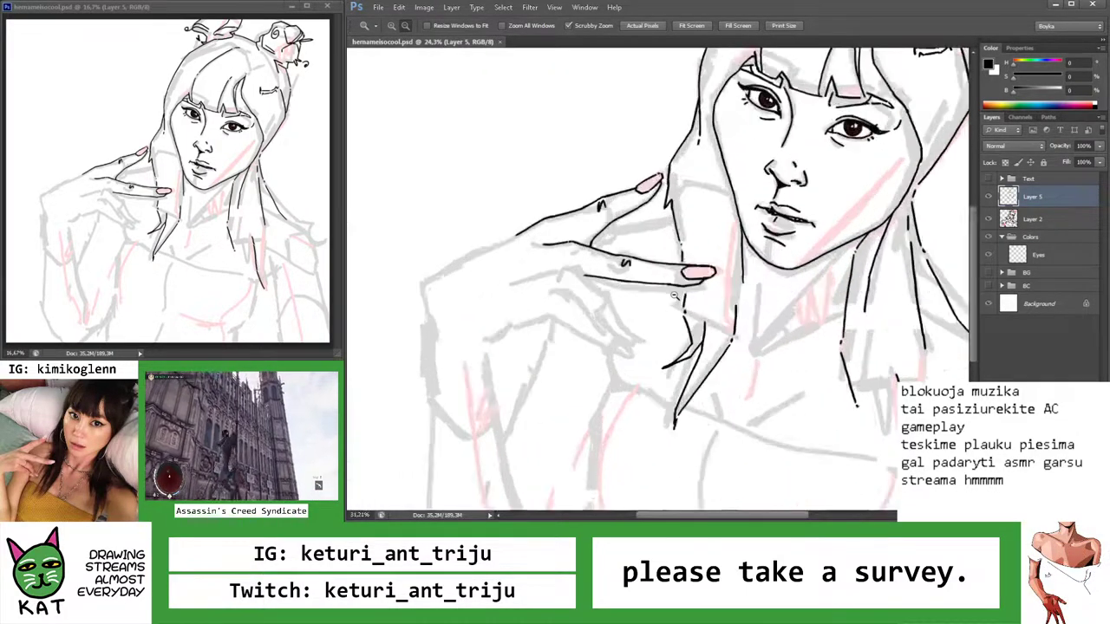
pyautogui.click(664, 320)
pyautogui.press('m')
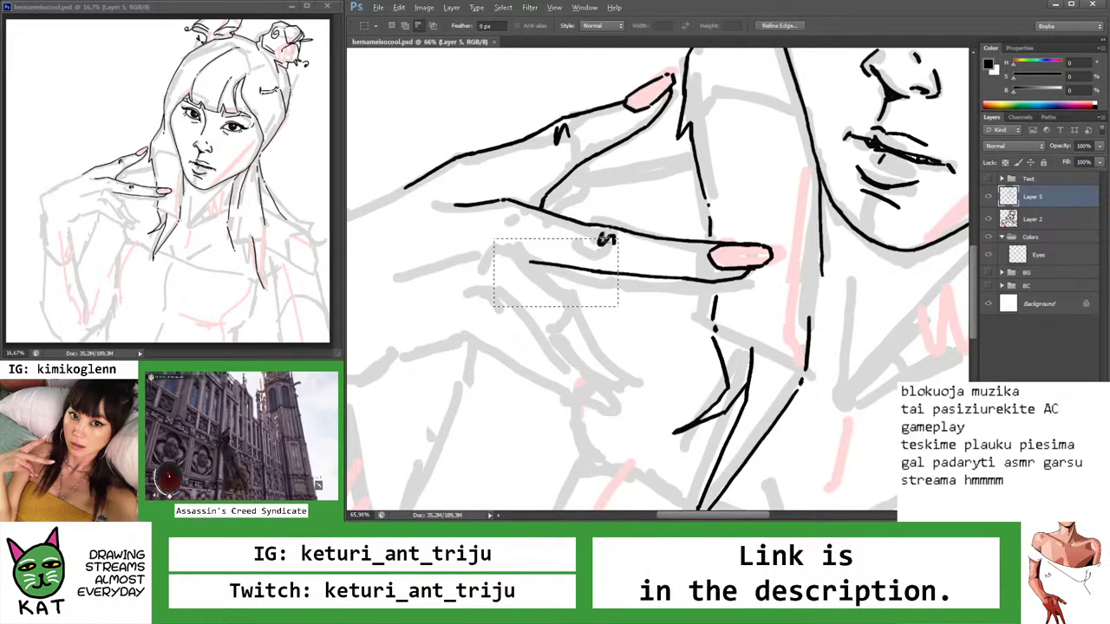
pyautogui.press('v')
pyautogui.scroll(1, 626, 254)
pyautogui.moveTo(621, 258); pyautogui.dragTo(628, 298)
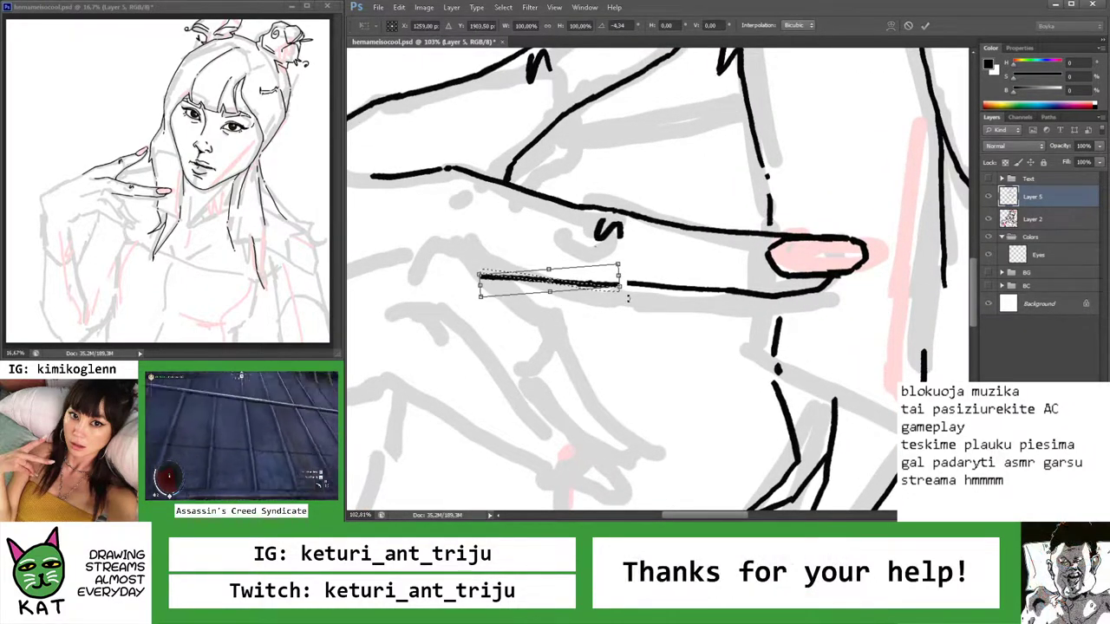
pyautogui.press('Return')
# Bridge the gap between the rotated segment and the rest of the second finger's lower outline, and save the document
pyautogui.press('b')
pyautogui.scroll(2, 626, 284)
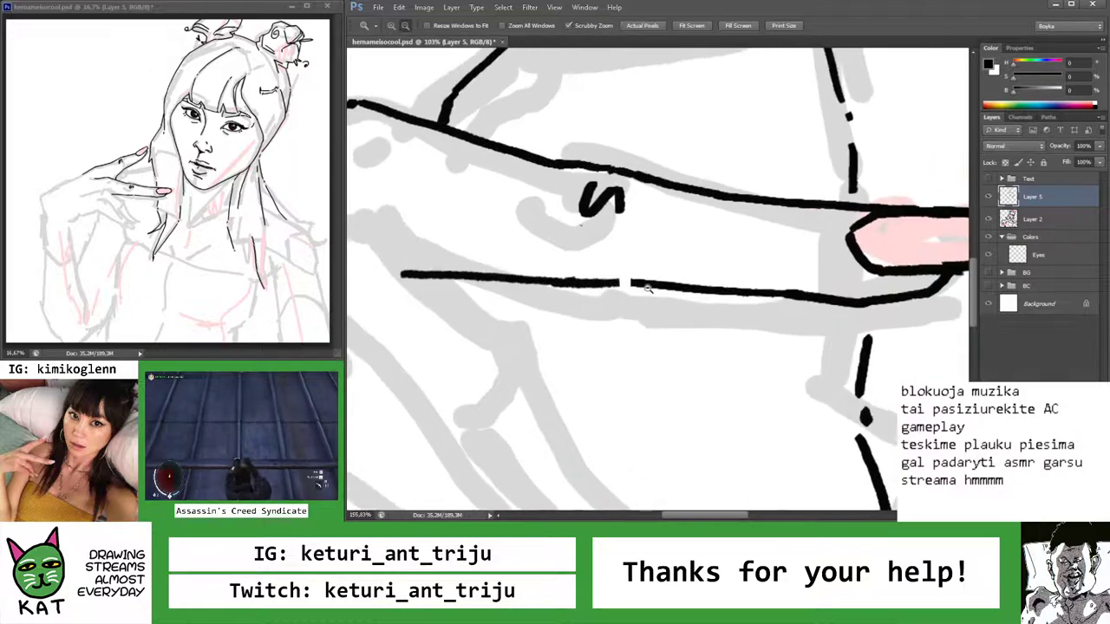
pyautogui.press('z')
pyautogui.moveTo(622, 283); pyautogui.dragTo(607, 289)
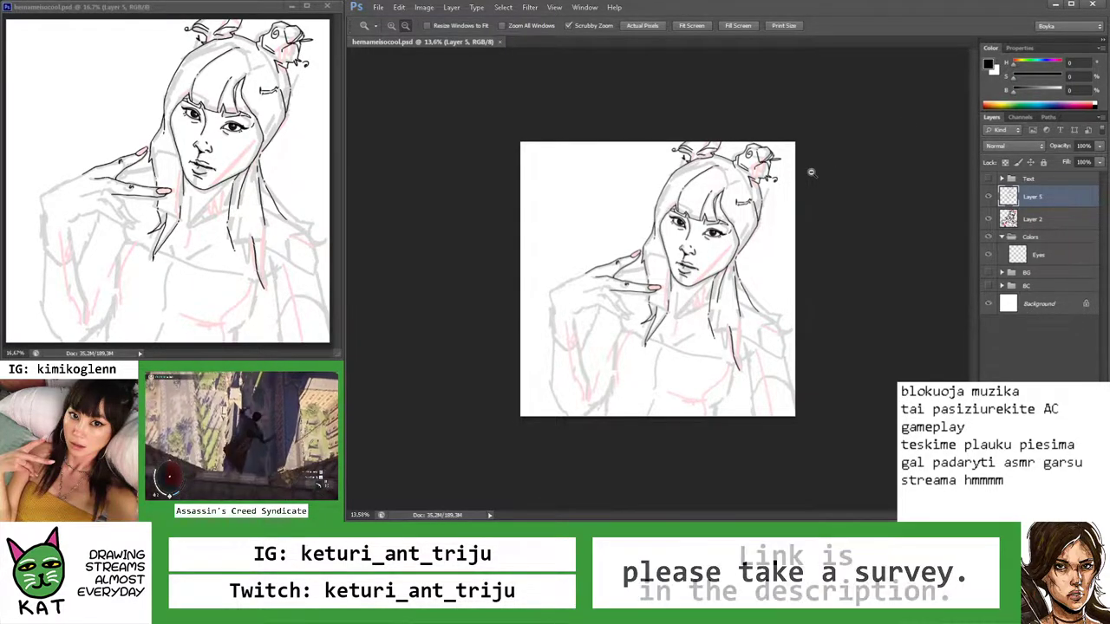
# Touch up the tip of the second finger's nail outline and save the document
pyautogui.moveTo(636, 301); pyautogui.dragTo(686, 298)
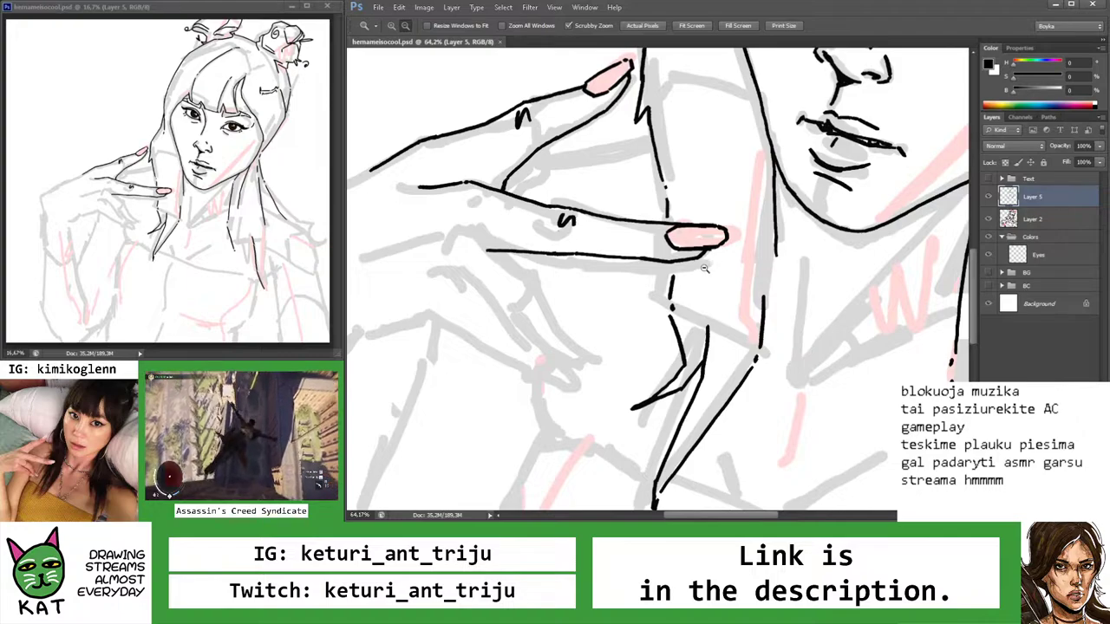
pyautogui.moveTo(713, 234); pyautogui.dragTo(720, 225)
pyautogui.press('b')
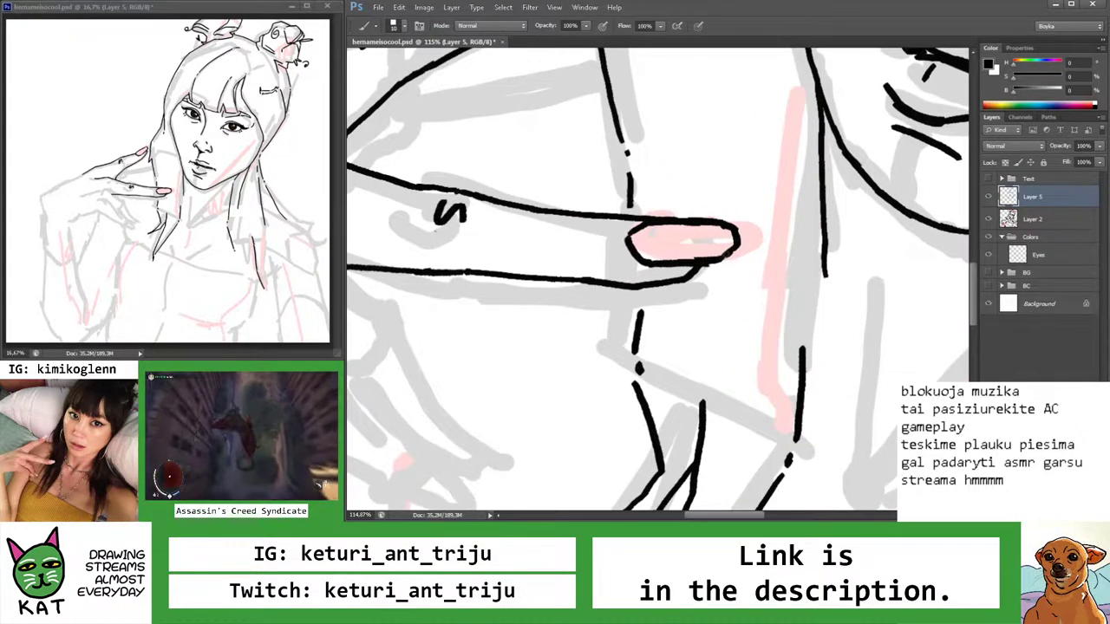
pyautogui.press('z')
pyautogui.moveTo(682, 317)
pyautogui.mouseDown()
pyautogui.moveTo(485, 304)
pyautogui.moveTo(547, 292)
pyautogui.moveTo(564, 306)
pyautogui.moveTo(517, 312)
pyautogui.mouseUp()
# Ink a short tendon line on the back of the hand and start the folded third finger's upper outline
pyautogui.press('b')
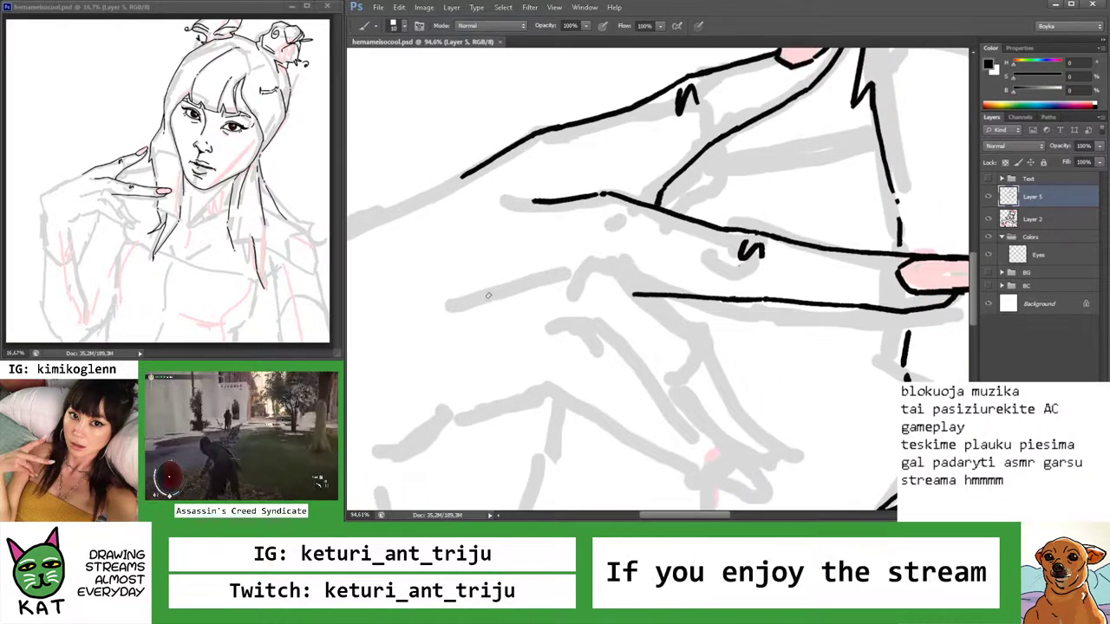
pyautogui.press('r')
pyautogui.moveTo(562, 272)
pyautogui.mouseDown()
pyautogui.moveTo(680, 293)
pyautogui.moveTo(662, 301)
pyautogui.mouseUp()
pyautogui.press('e')
pyautogui.press('b')
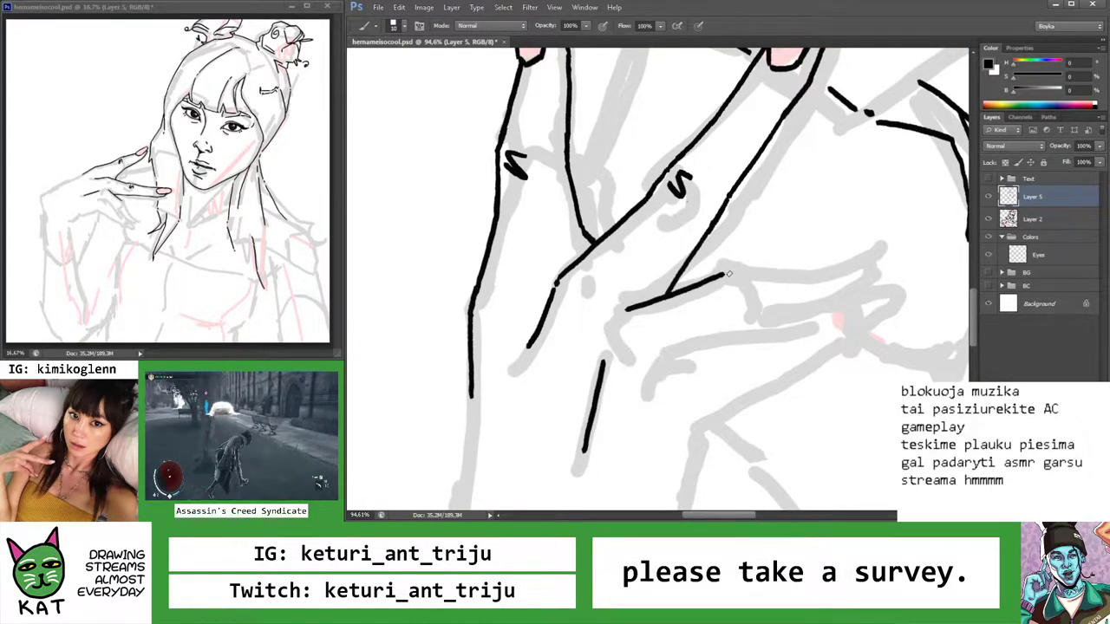
pyautogui.press('z')
pyautogui.moveTo(731, 273); pyautogui.dragTo(669, 302)
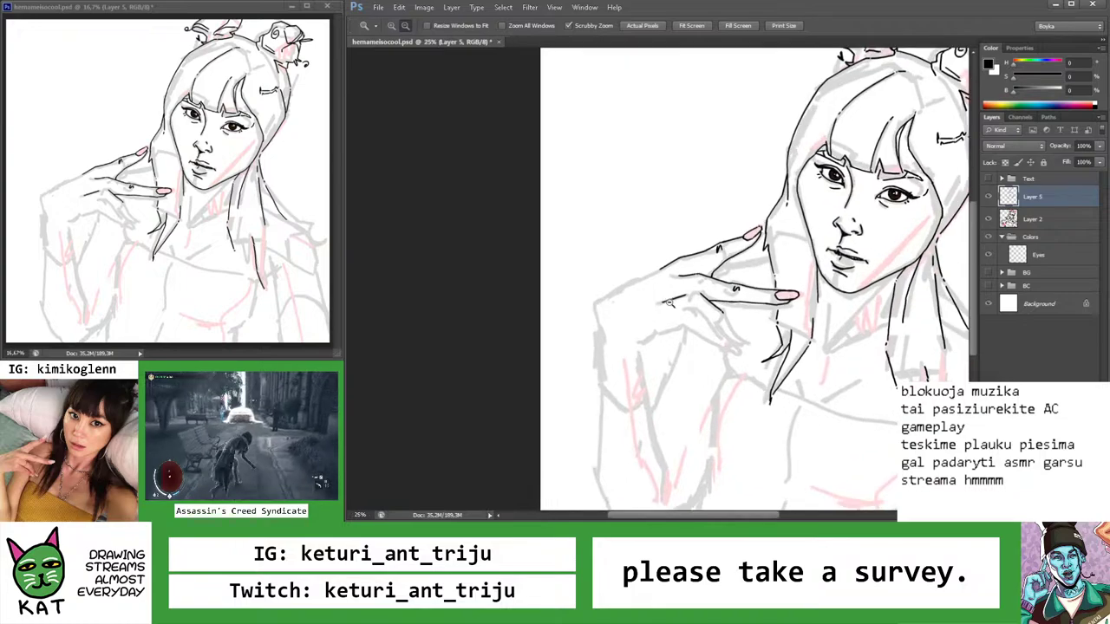
# Extend the folded third finger's upper outline over the grey sketch toward its nail
pyautogui.moveTo(683, 340); pyautogui.dragTo(719, 165)
pyautogui.press('r')
pyautogui.press('b')
pyautogui.scroll(5, 719, 165)
pyautogui.moveTo(631, 180)
pyautogui.mouseDown()
pyautogui.moveTo(751, 125)
pyautogui.moveTo(747, 148)
pyautogui.moveTo(707, 156)
pyautogui.mouseUp()
pyautogui.press('z')
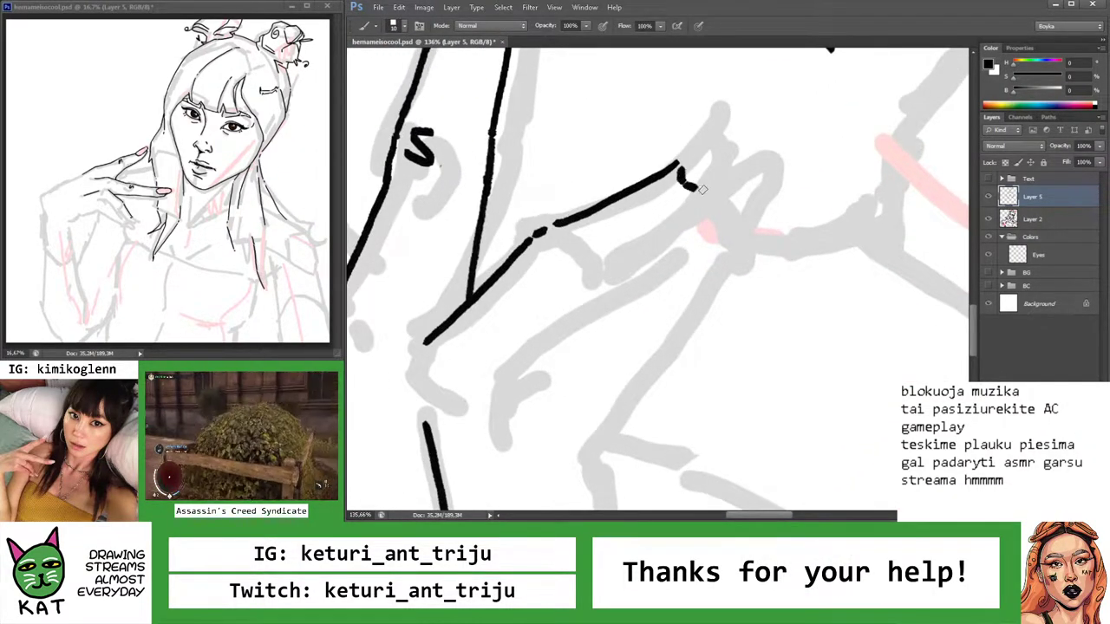
pyautogui.hotkey('ctrl', 'z')
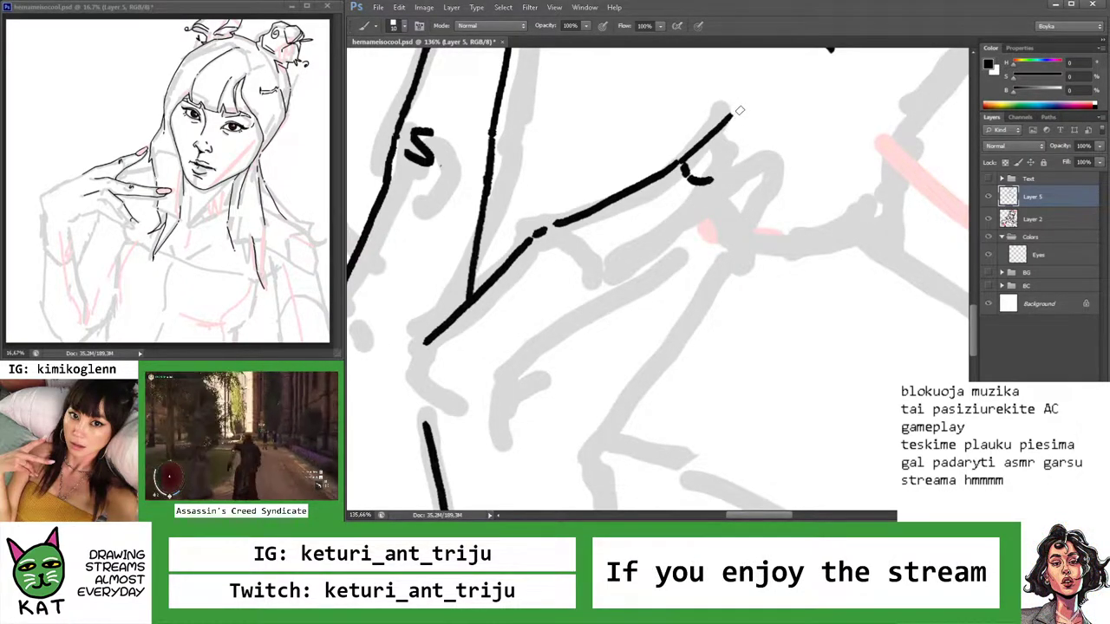
pyautogui.moveTo(685, 157); pyautogui.dragTo(740, 105)
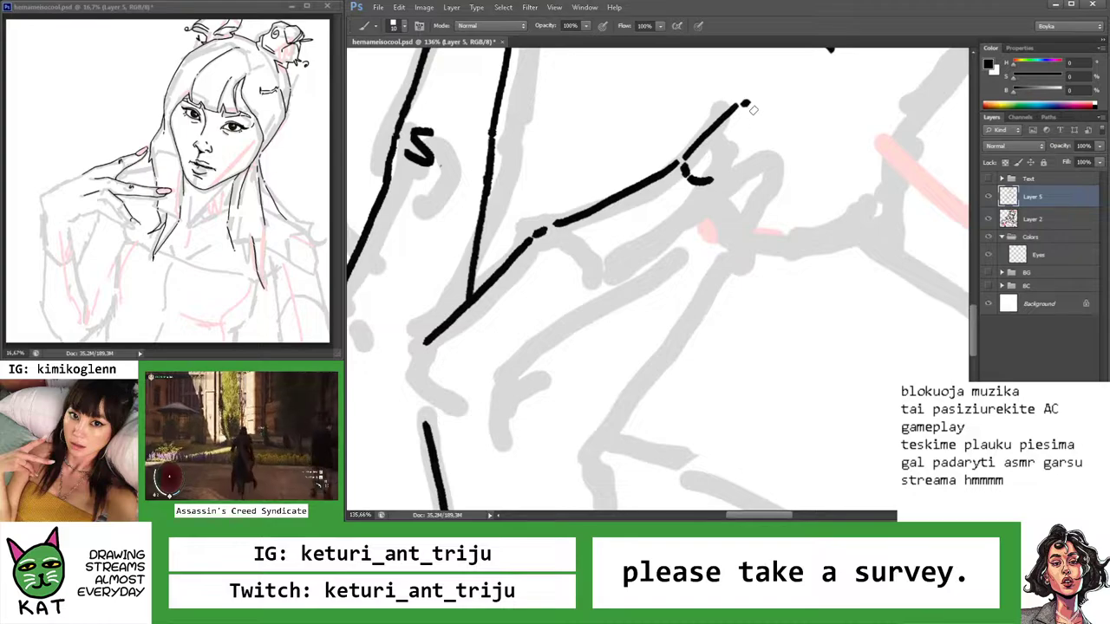
pyautogui.press('z')
pyautogui.moveTo(632, 275); pyautogui.dragTo(512, 275)
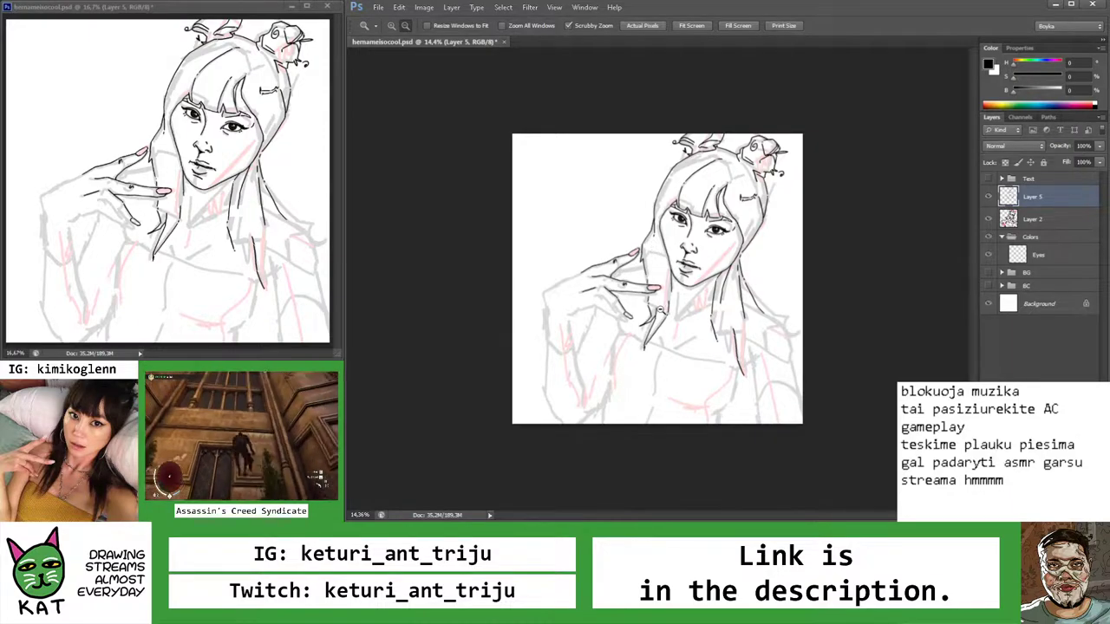
pyautogui.moveTo(661, 313); pyautogui.dragTo(653, 338)
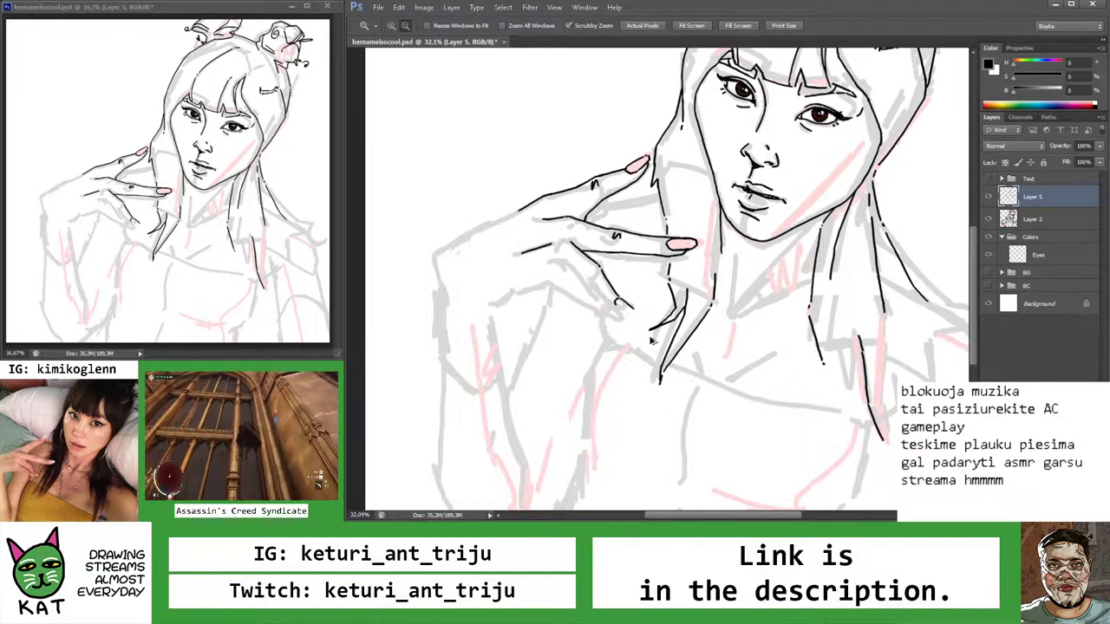
pyautogui.click(649, 339)
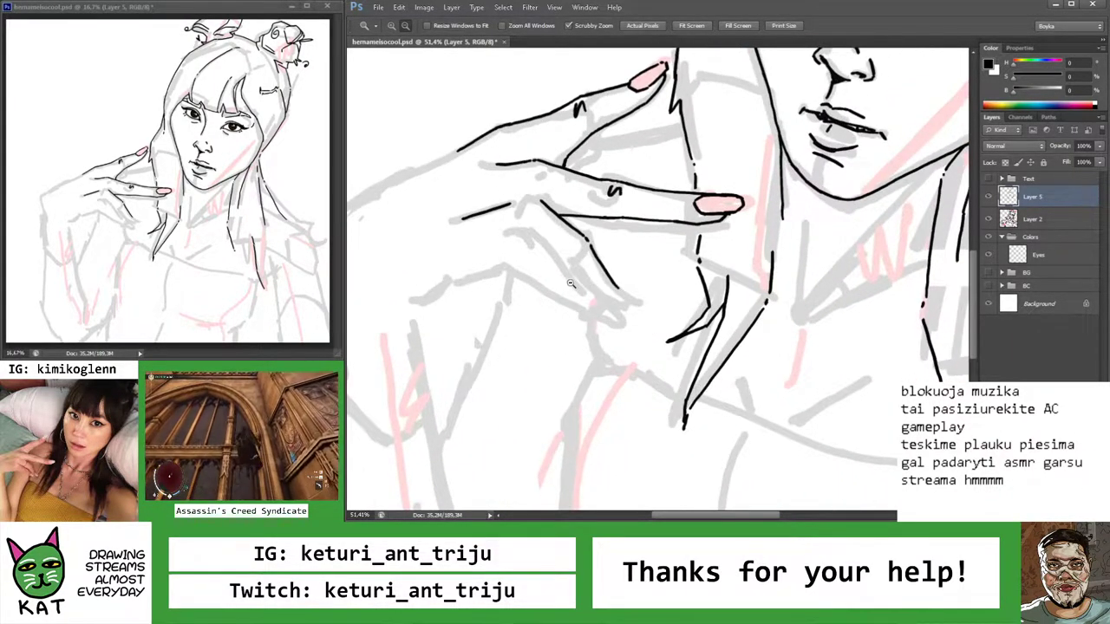
# Ink the narrow nail outline at the end of the folded third finger's upper outline
pyautogui.press('r')
pyautogui.moveTo(572, 284)
pyautogui.mouseDown()
pyautogui.moveTo(607, 331)
pyautogui.moveTo(633, 330)
pyautogui.mouseUp()
pyautogui.press('b')
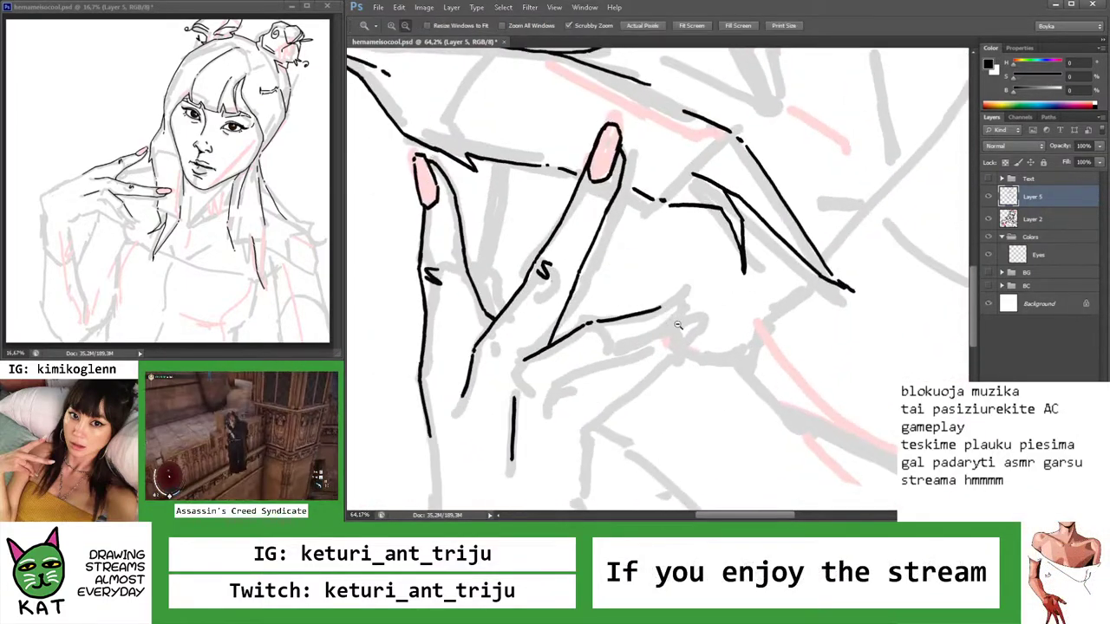
pyautogui.scroll(2, 663, 306)
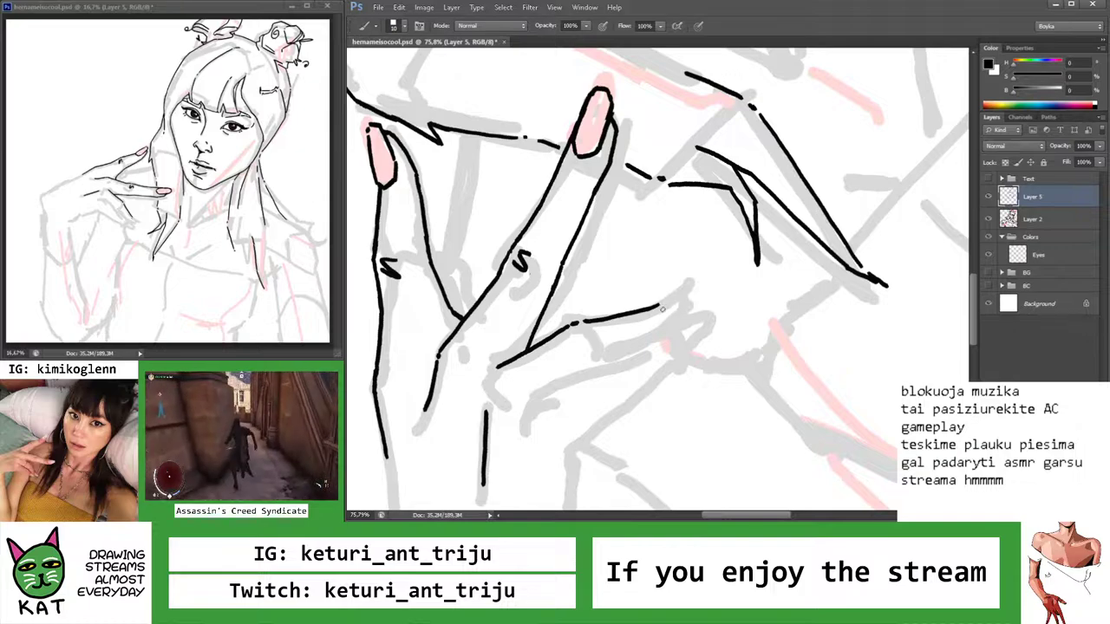
pyautogui.moveTo(662, 306)
pyautogui.mouseDown()
pyautogui.moveTo(682, 320)
pyautogui.moveTo(716, 286)
pyautogui.moveTo(685, 309)
pyautogui.mouseUp()
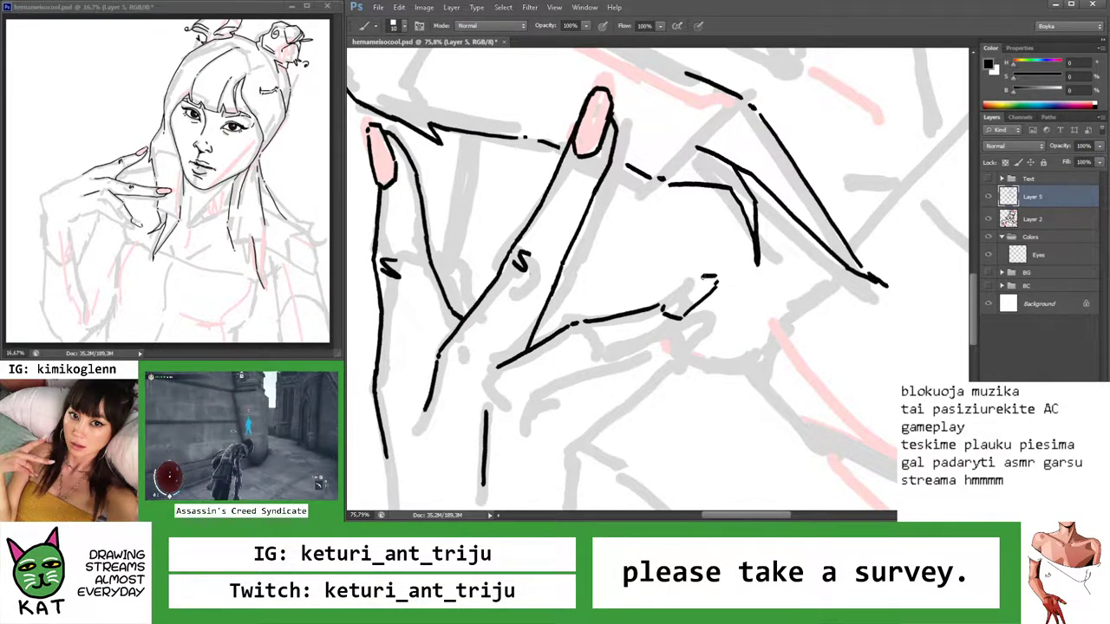
pyautogui.press('z')
pyautogui.hotkey('ctrl', '0')
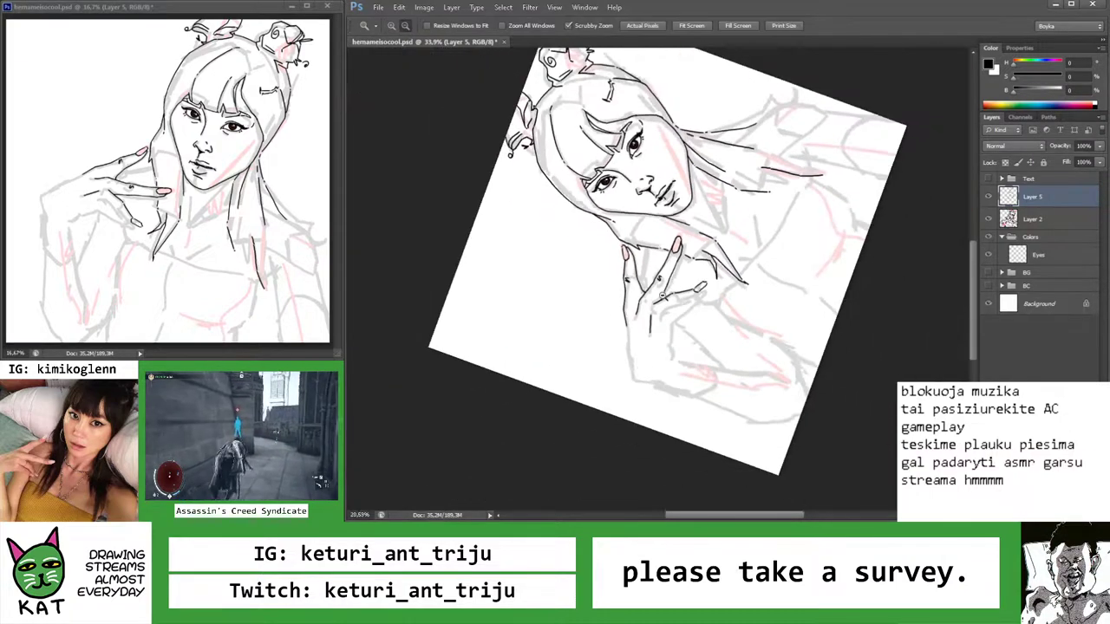
# Select the third finger's nail outline and rotate it slightly so it tilts more steeply in line with the finger
pyautogui.moveTo(635, 345)
pyautogui.mouseDown()
pyautogui.moveTo(633, 349)
pyautogui.moveTo(619, 300)
pyautogui.moveTo(590, 286)
pyautogui.moveTo(603, 357)
pyautogui.moveTo(685, 346)
pyautogui.moveTo(679, 296)
pyautogui.mouseUp()
pyautogui.press('l')
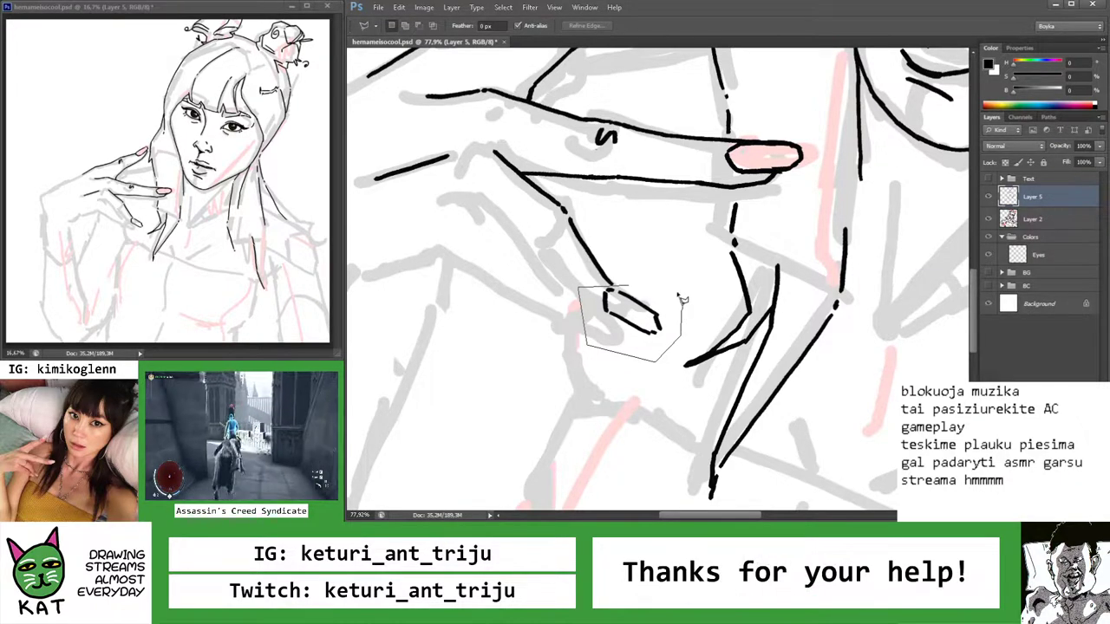
pyautogui.press('v')
pyautogui.moveTo(684, 371); pyautogui.dragTo(674, 381)
pyautogui.press('Return')
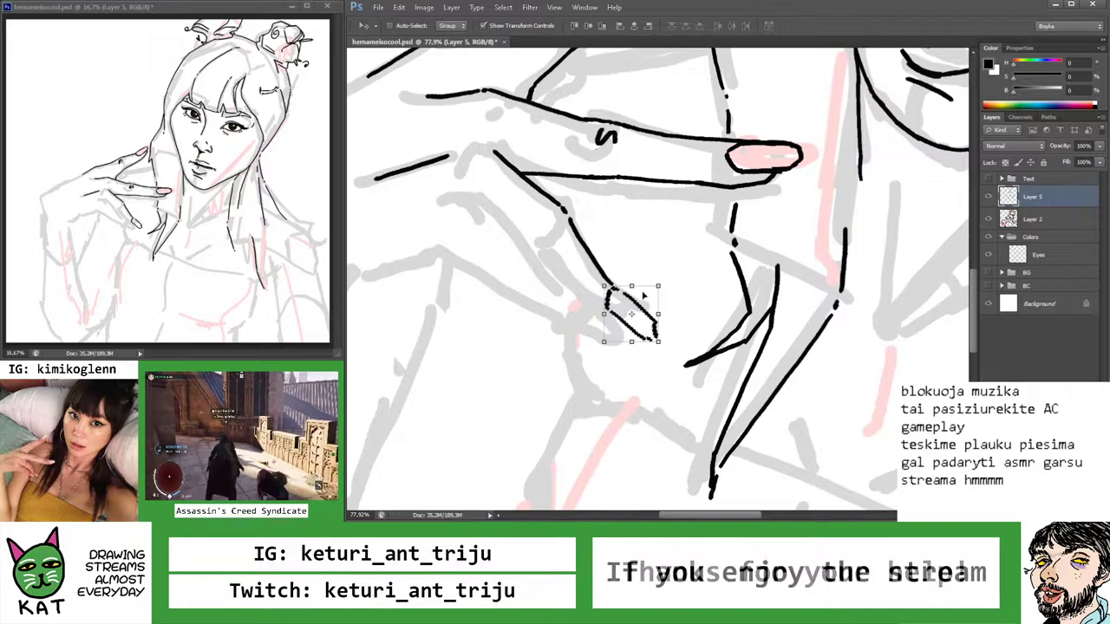
pyautogui.press('z')
pyautogui.moveTo(652, 345); pyautogui.dragTo(607, 301)
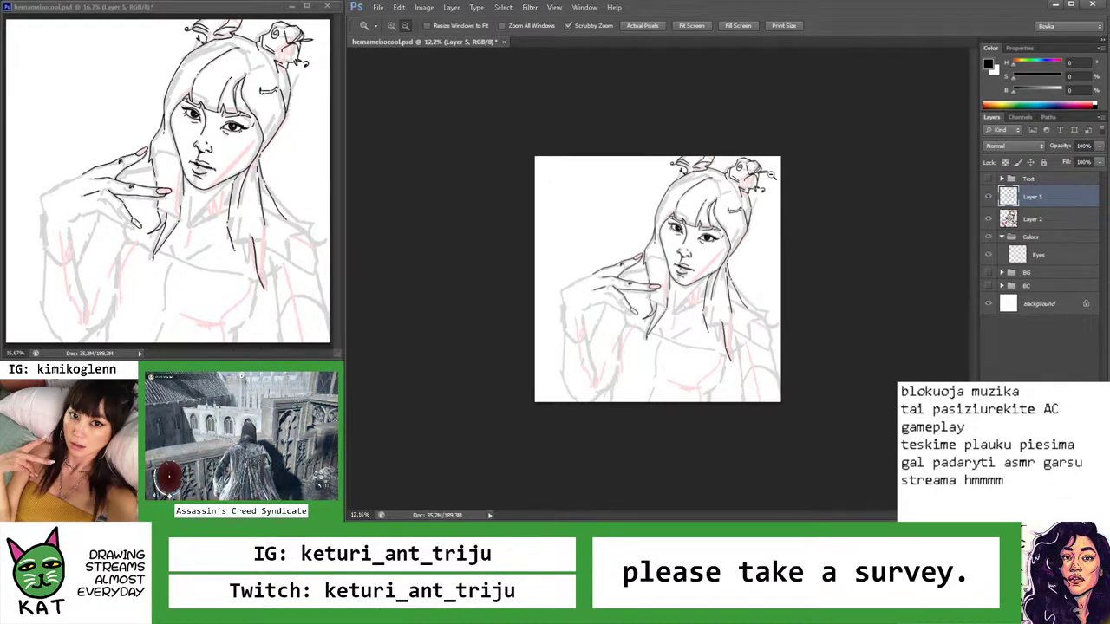
# Lasso the ornament on the right side of the head and shift it slightly outward, away from the hair
pyautogui.moveTo(771, 177); pyautogui.dragTo(815, 177)
pyautogui.press('l')
pyautogui.click(689, 115)
pyautogui.click(597, 139)
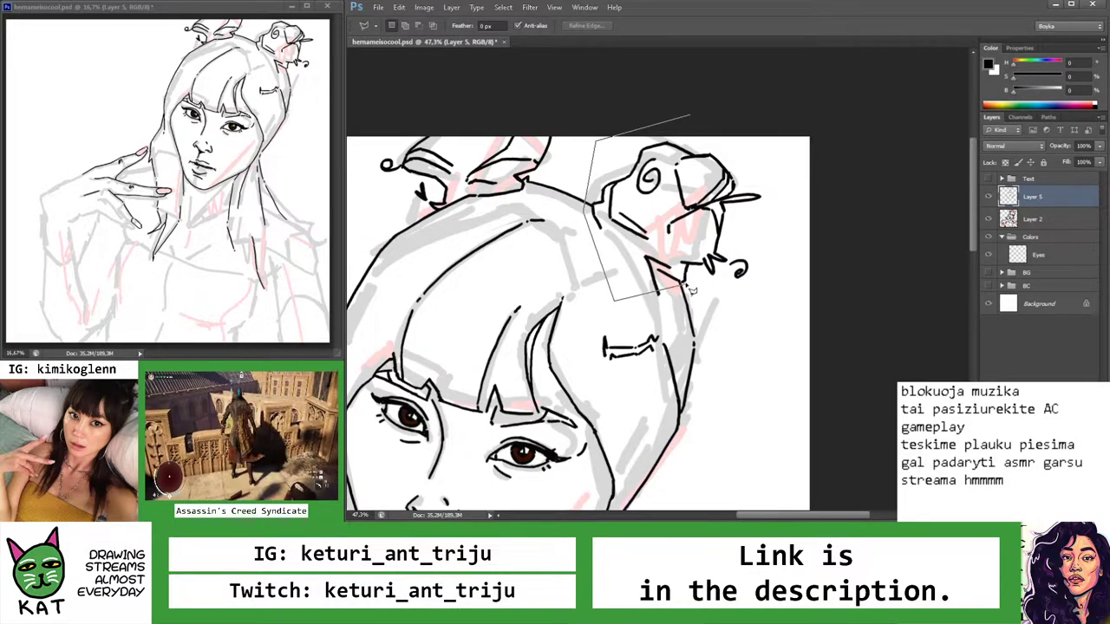
pyautogui.click(781, 317)
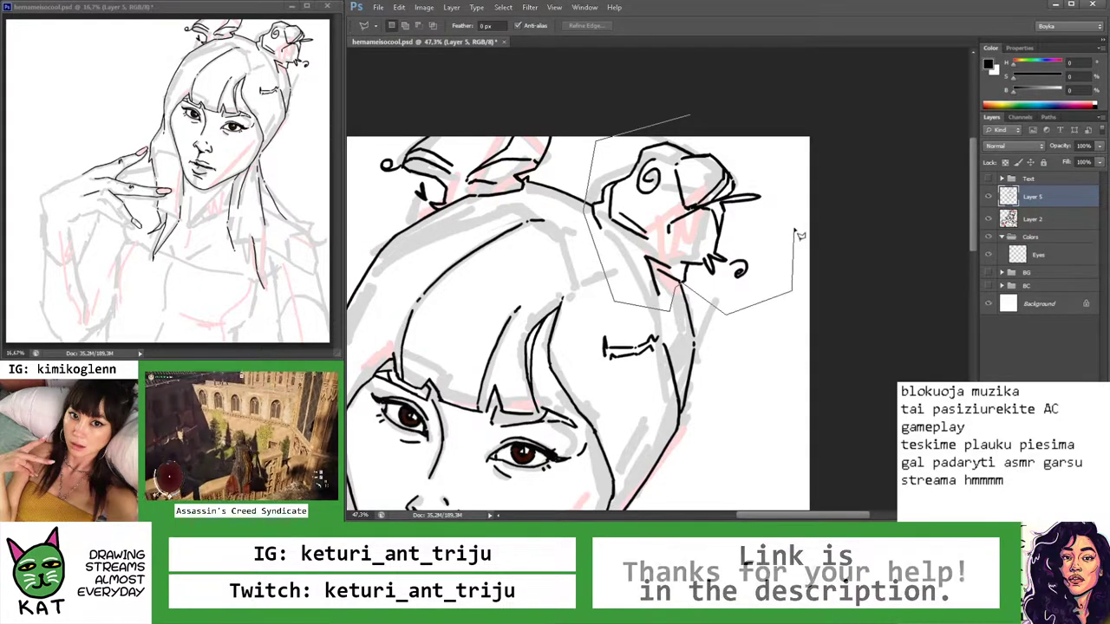
pyautogui.click(805, 227)
pyautogui.click(811, 183)
pyautogui.doubleClick(724, 132)
pyautogui.press('v')
pyautogui.moveTo(737, 200)
pyautogui.mouseDown()
pyautogui.moveTo(677, 200)
pyautogui.moveTo(838, 202)
pyautogui.mouseUp()
pyautogui.press('z')
pyautogui.moveTo(659, 199); pyautogui.dragTo(727, 202)
pyautogui.press('v')
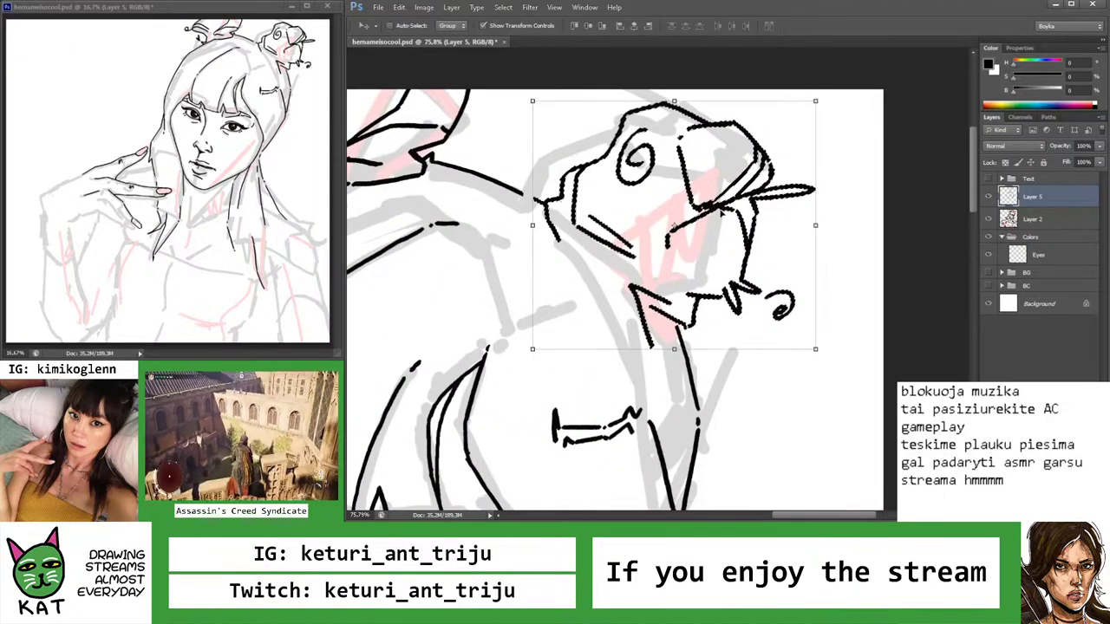
# Reconnect the hair outline to the moved head ornament, clean up the joins, and save the document
pyautogui.press('b')
pyautogui.moveTo(679, 319)
pyautogui.mouseDown()
pyautogui.moveTo(696, 352)
pyautogui.moveTo(607, 355)
pyautogui.moveTo(751, 296)
pyautogui.moveTo(689, 292)
pyautogui.mouseUp()
pyautogui.press('z')
pyautogui.press('b')
pyautogui.press('z')
pyautogui.moveTo(770, 292)
pyautogui.mouseDown()
pyautogui.moveTo(755, 255)
pyautogui.moveTo(659, 260)
pyautogui.moveTo(679, 278)
pyautogui.mouseUp()
pyautogui.press('b')
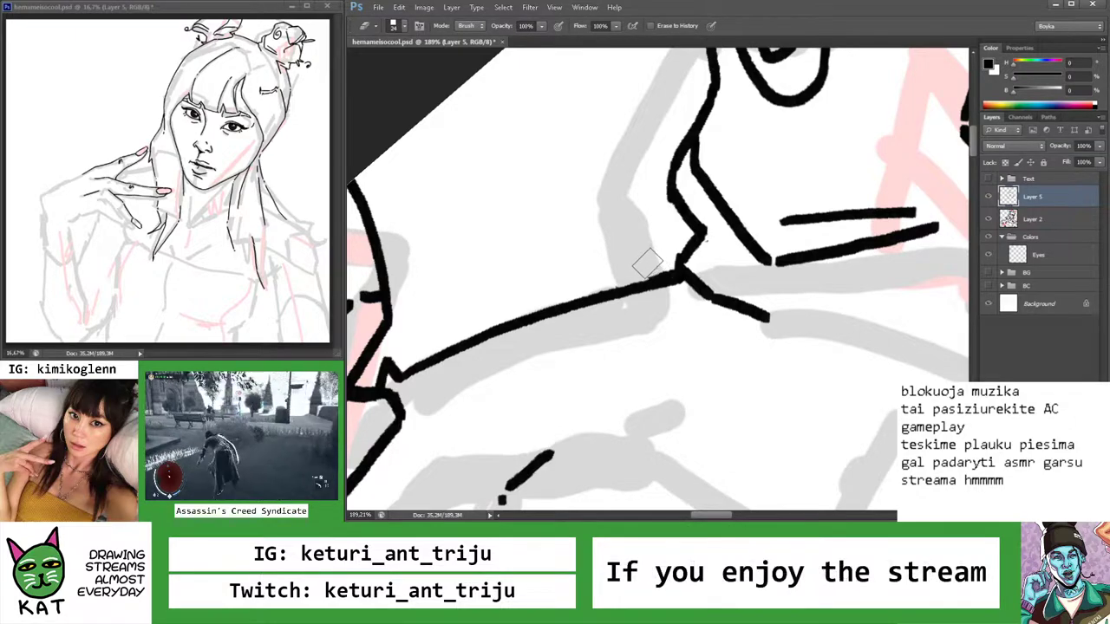
pyautogui.press('z')
pyautogui.moveTo(639, 252); pyautogui.dragTo(602, 264)
pyautogui.moveTo(687, 276); pyautogui.dragTo(680, 274)
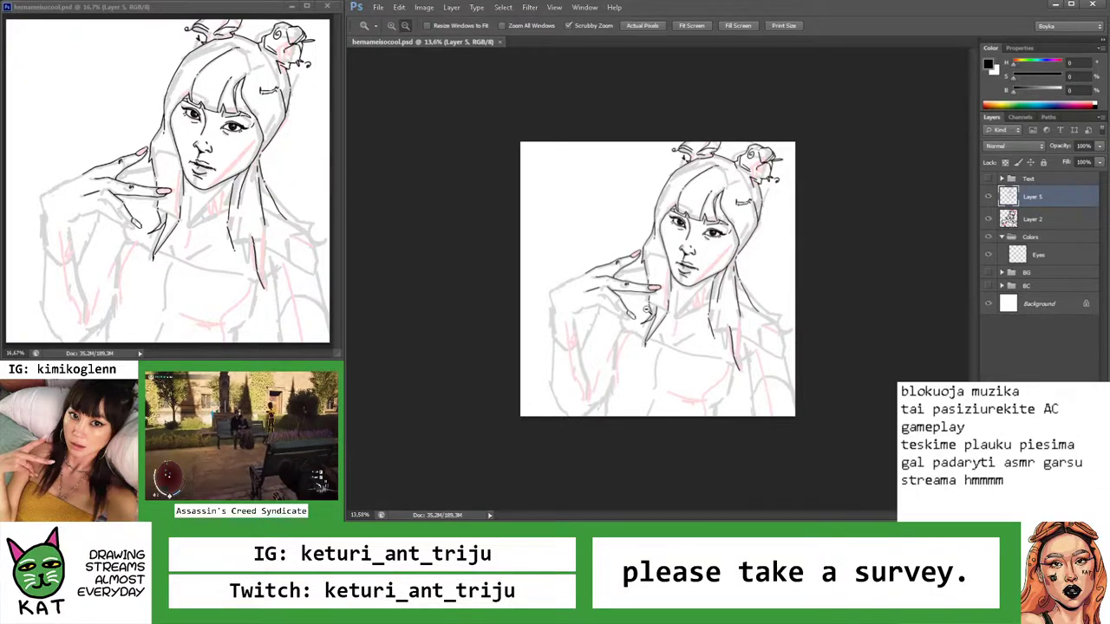
# Close the gaps in the folded third finger's upper outline and join it to the base of the nail
pyautogui.moveTo(646, 312); pyautogui.dragTo(644, 322)
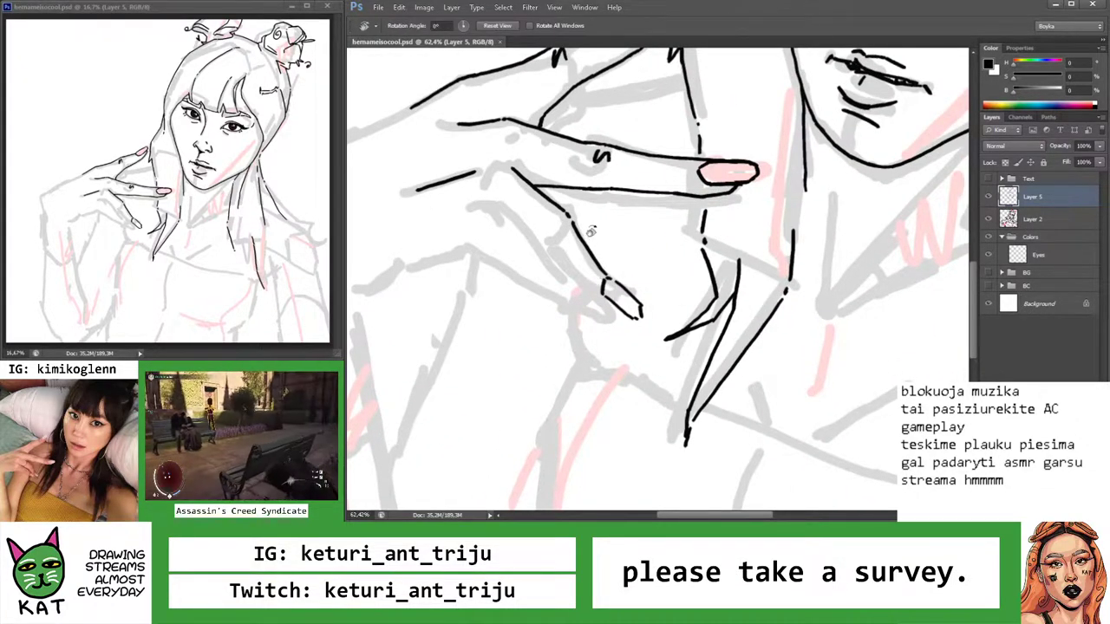
pyautogui.moveTo(595, 281); pyautogui.dragTo(627, 280)
pyautogui.press('b')
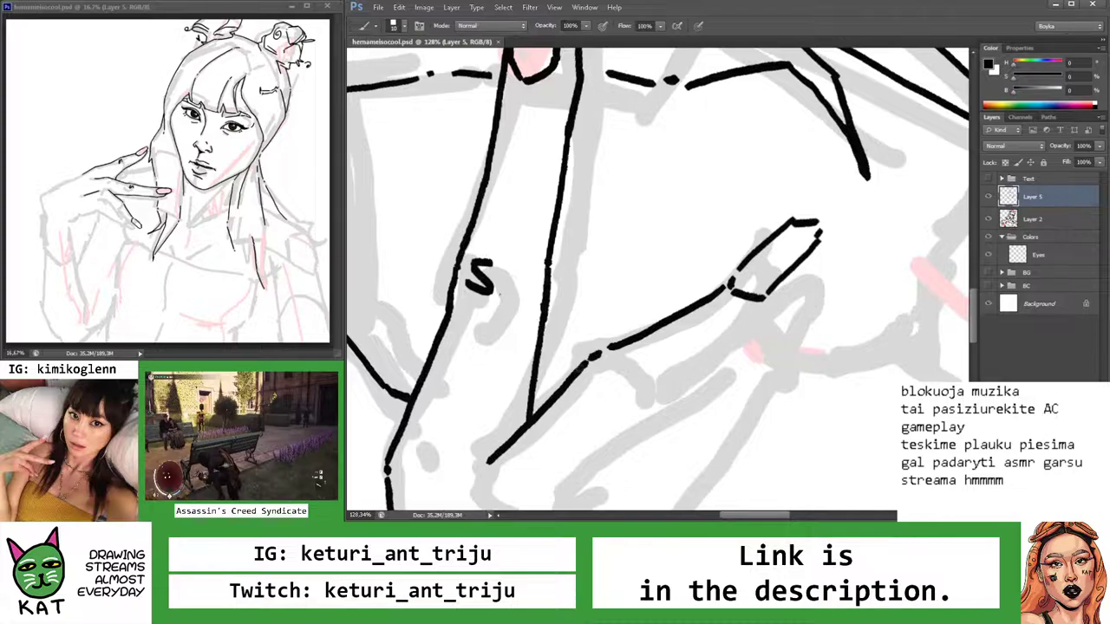
pyautogui.press('z')
pyautogui.moveTo(598, 368); pyautogui.dragTo(575, 354)
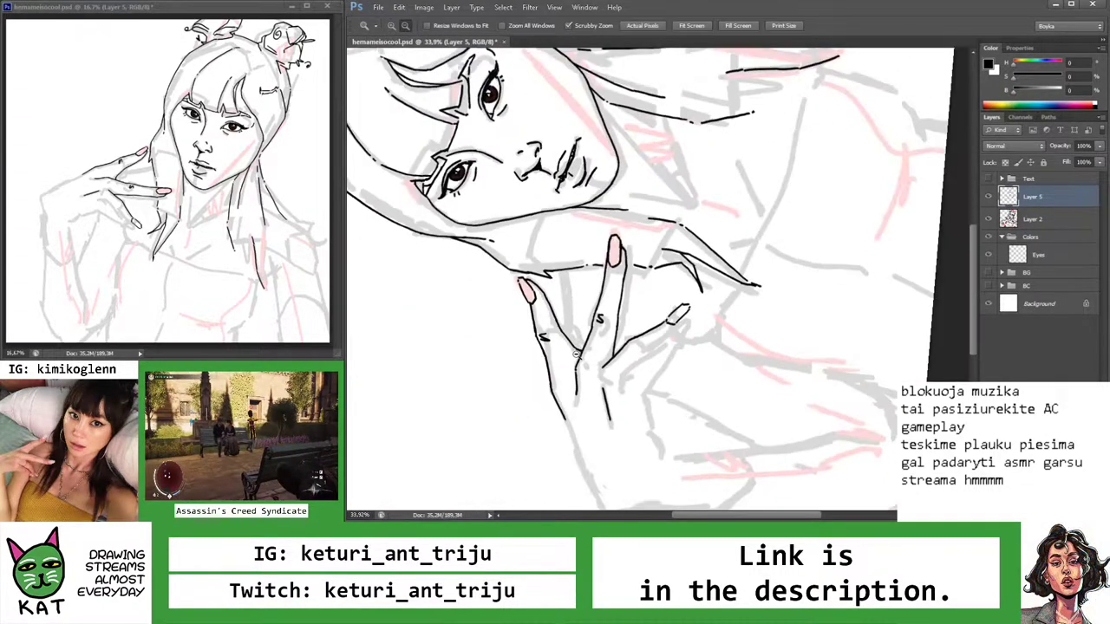
pyautogui.moveTo(646, 326); pyautogui.dragTo(675, 290)
pyautogui.press('b')
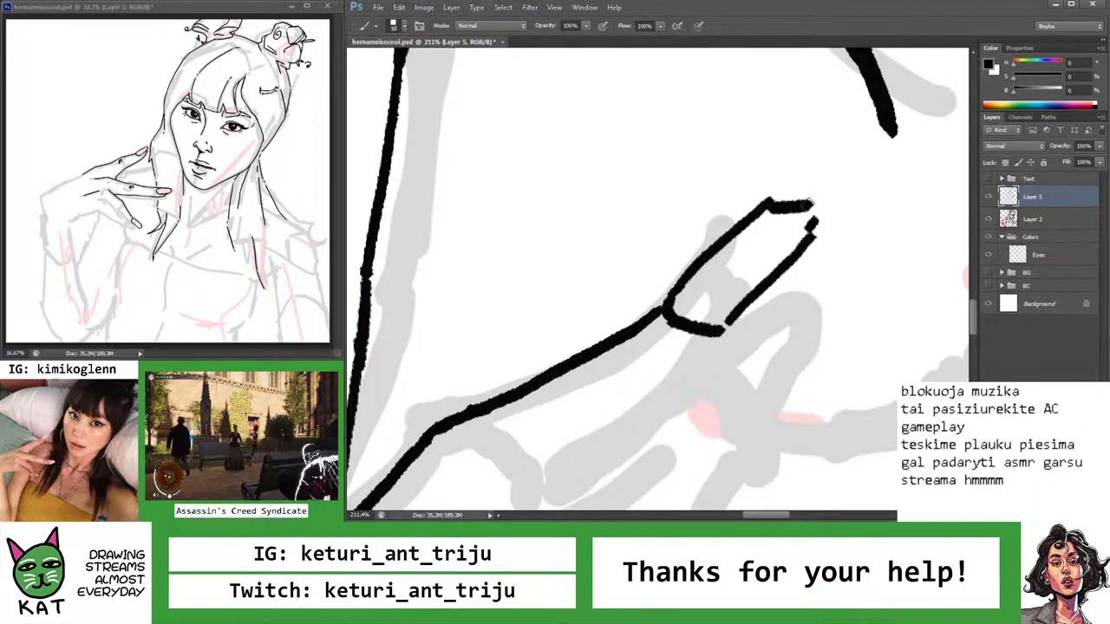
# Erase the squared tip of the third finger's nail and redraw it as a rounded end
pyautogui.press('e')
pyautogui.moveTo(811, 203)
pyautogui.mouseDown()
pyautogui.moveTo(781, 205)
pyautogui.moveTo(664, 141)
pyautogui.mouseUp()
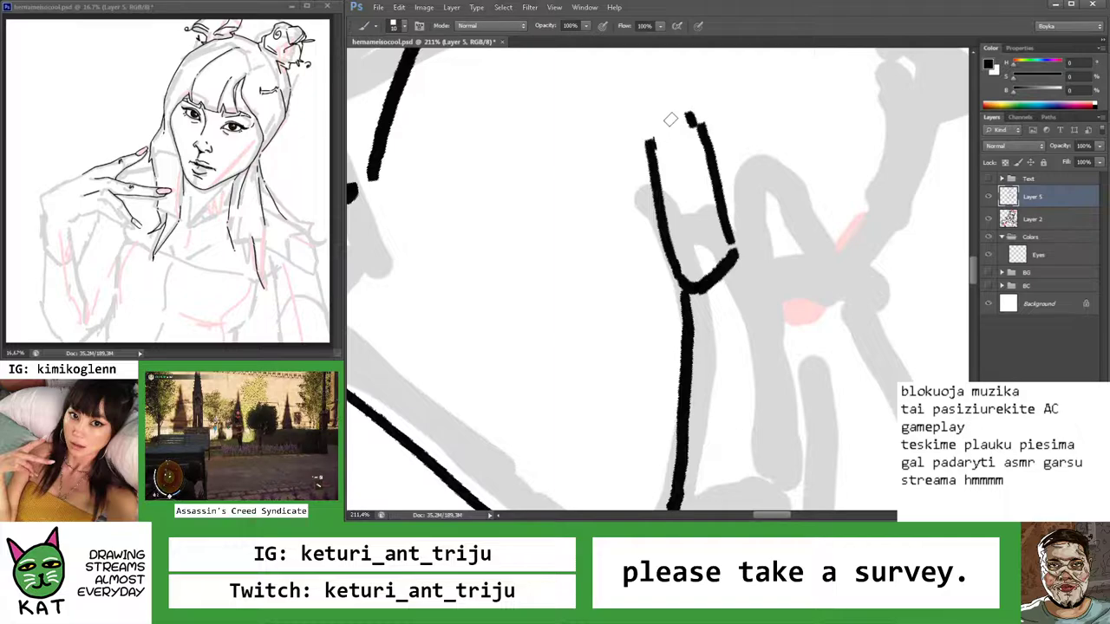
pyautogui.press('r')
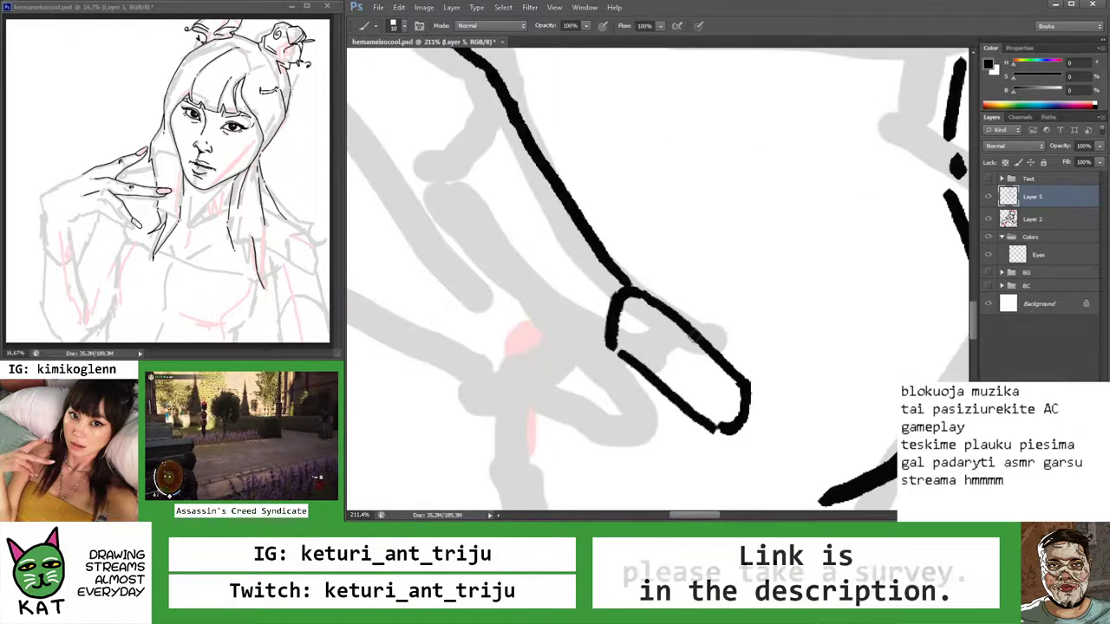
pyautogui.press('z')
pyautogui.moveTo(707, 431); pyautogui.dragTo(677, 407)
pyautogui.moveTo(618, 329)
pyautogui.mouseDown()
pyautogui.moveTo(685, 333)
pyautogui.moveTo(585, 319)
pyautogui.moveTo(564, 329)
pyautogui.moveTo(591, 340)
pyautogui.moveTo(575, 305)
pyautogui.moveTo(612, 303)
pyautogui.moveTo(622, 306)
pyautogui.moveTo(611, 333)
pyautogui.moveTo(649, 338)
pyautogui.moveTo(689, 324)
pyautogui.moveTo(687, 247)
pyautogui.moveTo(699, 272)
pyautogui.moveTo(627, 240)
pyautogui.mouseUp()
# Ink a small zigzag knuckle mark on the third finger and save the document
pyautogui.press('b')
pyautogui.press('z')
pyautogui.press('r')
pyautogui.press('Escape')
pyautogui.press('z')
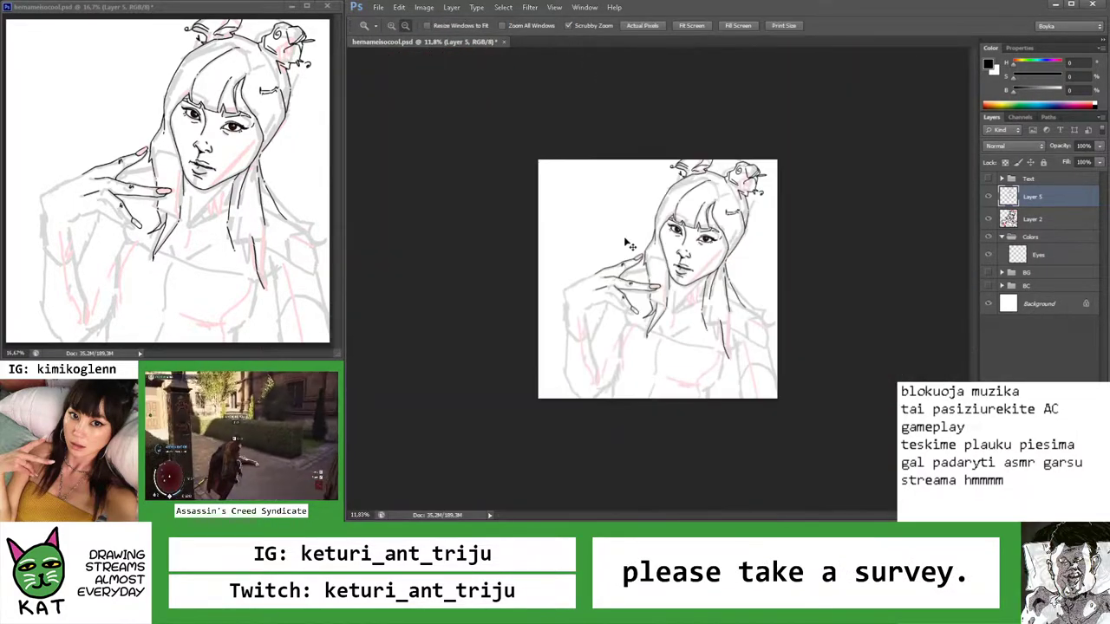
pyautogui.moveTo(667, 316); pyautogui.dragTo(673, 326)
pyautogui.moveTo(593, 308); pyautogui.dragTo(658, 323)
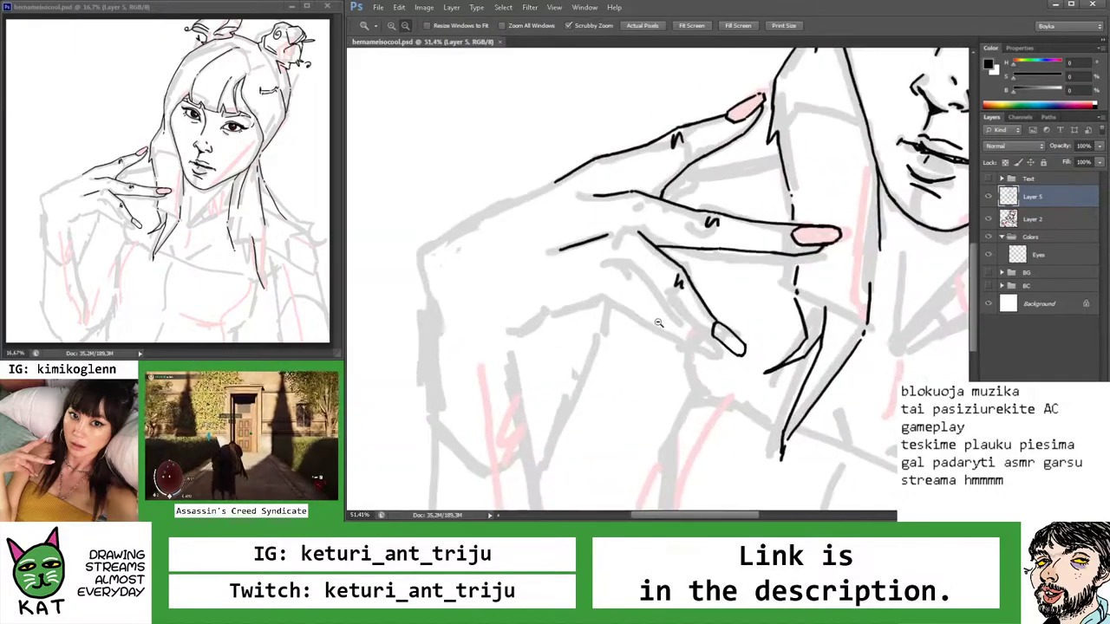
# Ink the folded fourth finger's upper outline from its knuckle over the grey sketch toward the fingertip
pyautogui.press('r')
pyautogui.moveTo(626, 286)
pyautogui.mouseDown()
pyautogui.moveTo(651, 280)
pyautogui.moveTo(650, 297)
pyautogui.moveTo(585, 342)
pyautogui.moveTo(661, 355)
pyautogui.moveTo(736, 255)
pyautogui.mouseUp()
pyautogui.press('b')
pyautogui.scroll(2, 609, 305)
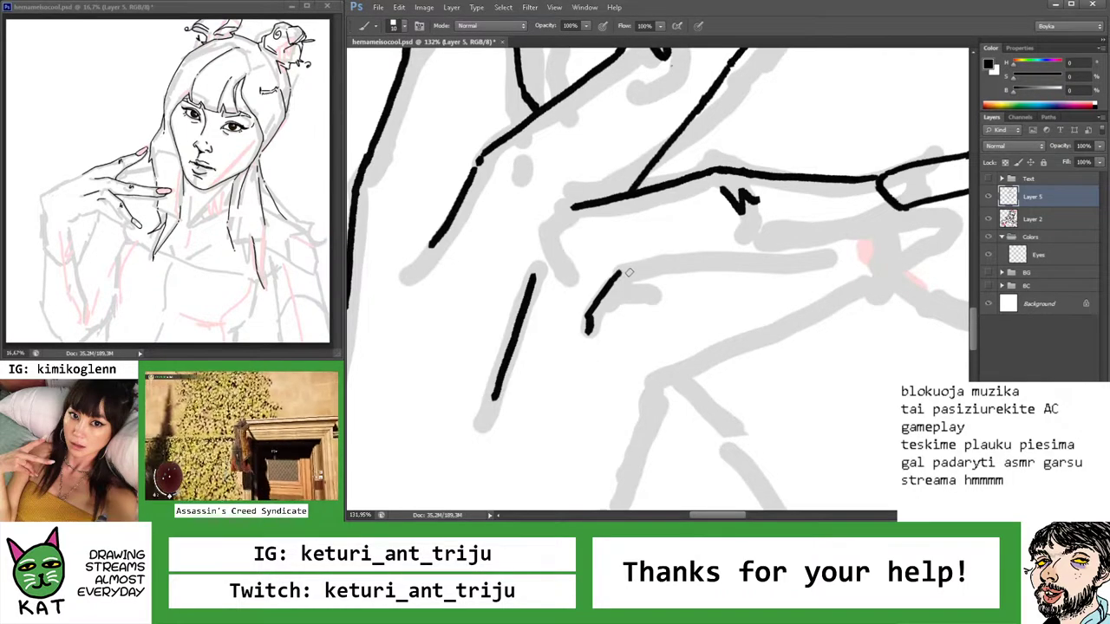
pyautogui.press('z')
pyautogui.moveTo(608, 284)
pyautogui.mouseDown()
pyautogui.moveTo(634, 253)
pyautogui.moveTo(647, 266)
pyautogui.moveTo(717, 253)
pyautogui.moveTo(708, 244)
pyautogui.moveTo(753, 220)
pyautogui.mouseUp()
pyautogui.press('b')
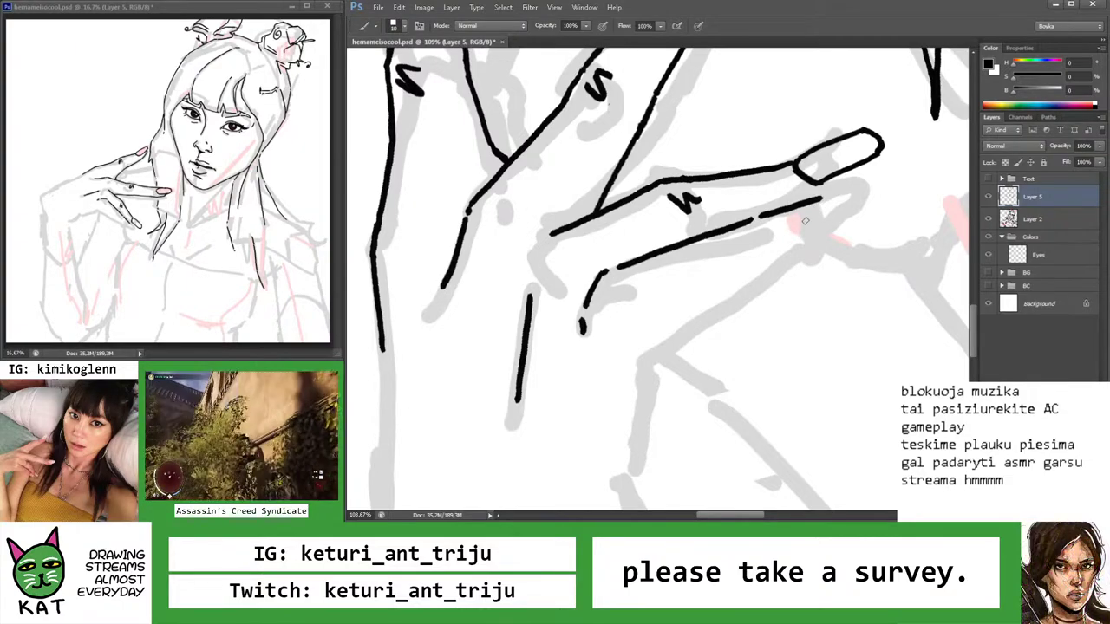
# Undo the outline's last segment, ink the fourth finger's nail below the third finger's nail, and save the document
pyautogui.hotkey('ctrl', 'z')
pyautogui.moveTo(801, 206); pyautogui.dragTo(797, 219)
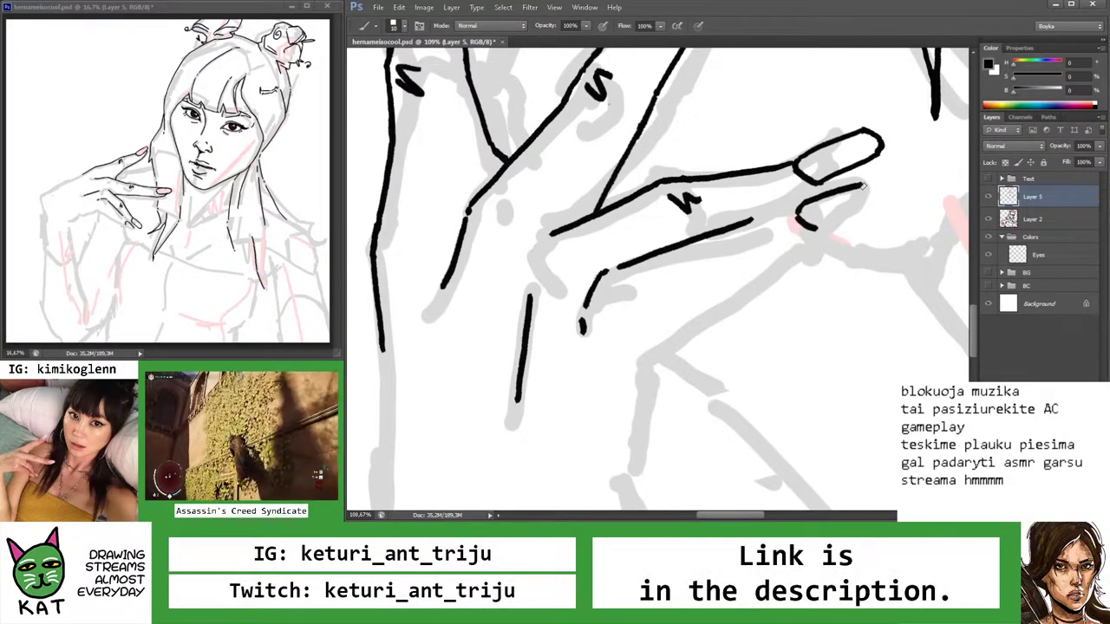
pyautogui.moveTo(871, 191); pyautogui.dragTo(860, 213)
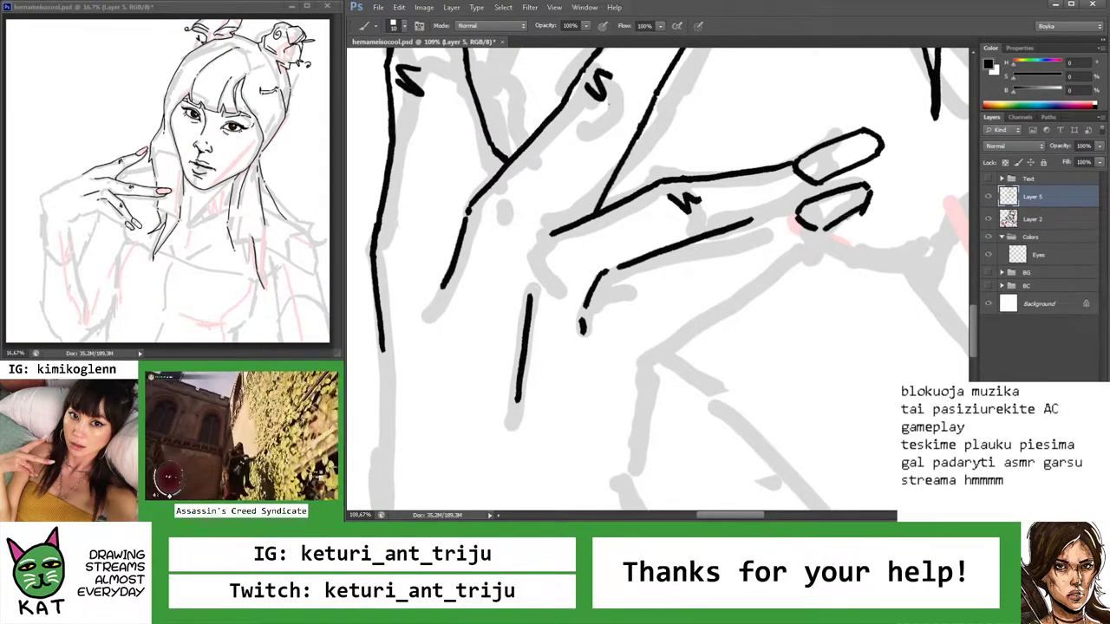
pyautogui.press('z')
pyautogui.keyDown('alt'); pyautogui.click(766, 273); pyautogui.keyUp('alt')
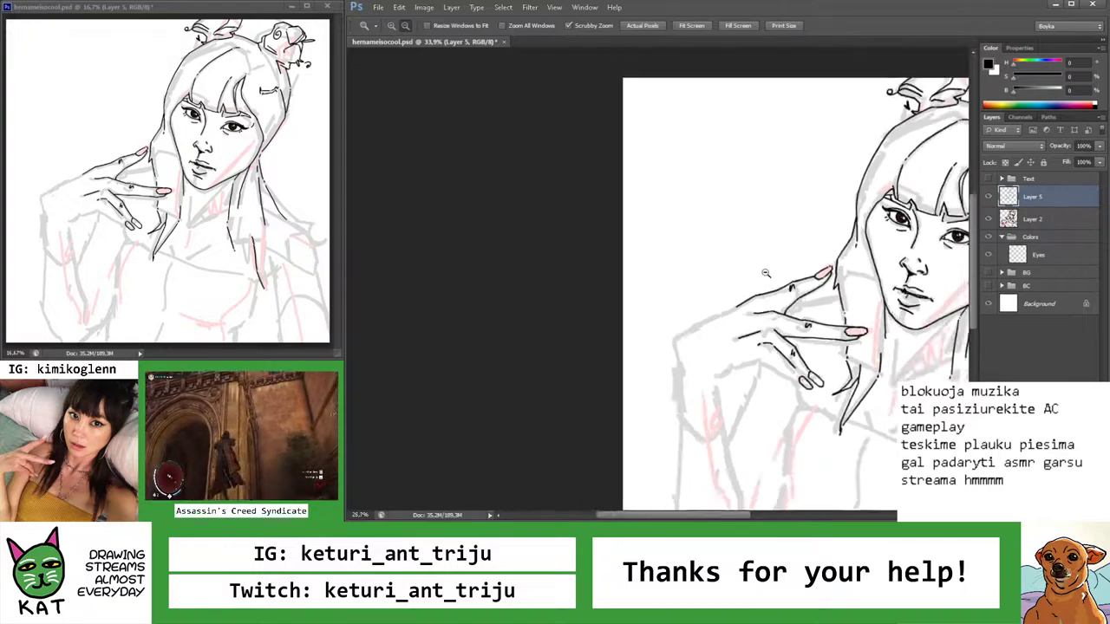
pyautogui.keyDown('alt'); pyautogui.click(766, 274); pyautogui.keyUp('alt')
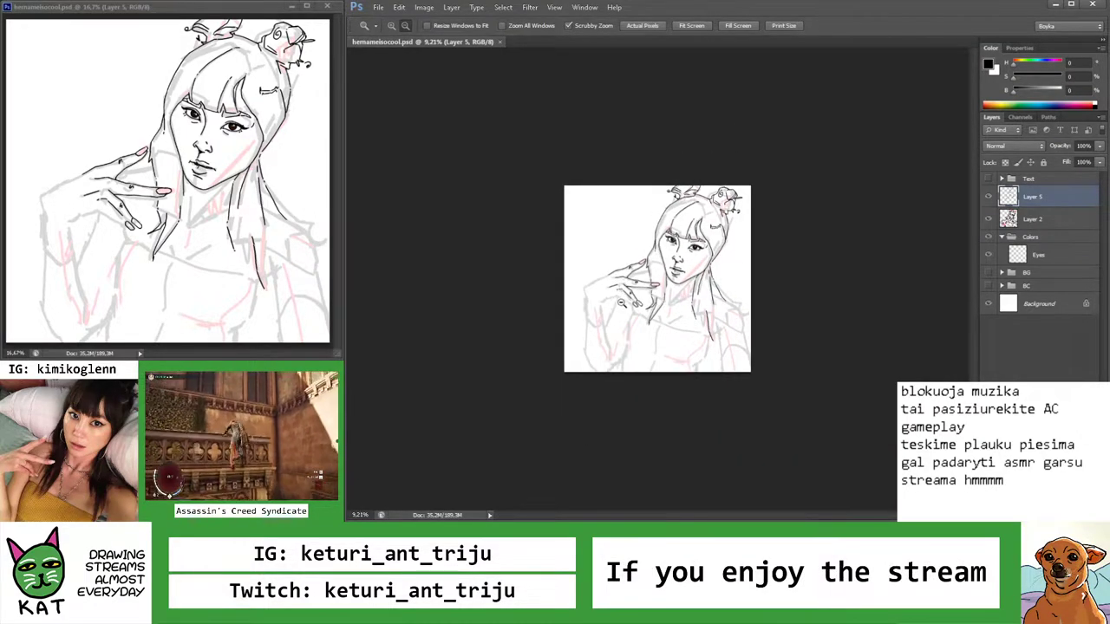
# Ink the missing stretch of the folded fourth finger's upper outline so it reaches its nail
pyautogui.click(607, 308)
pyautogui.click(607, 332)
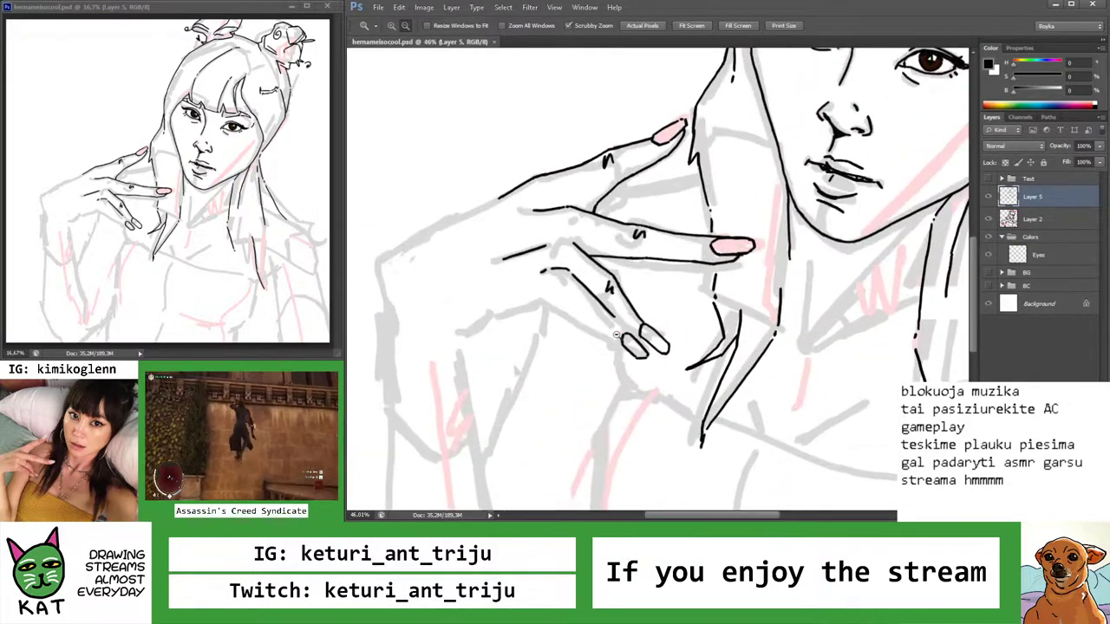
pyautogui.click(594, 340)
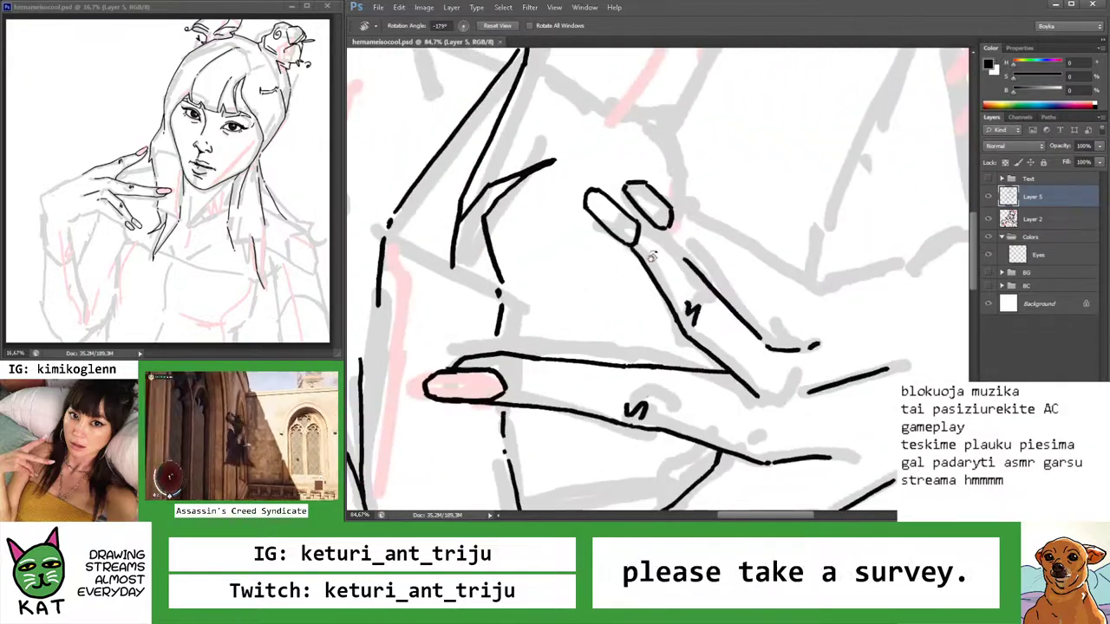
pyautogui.click(699, 297)
pyautogui.click(699, 298)
pyautogui.press('b')
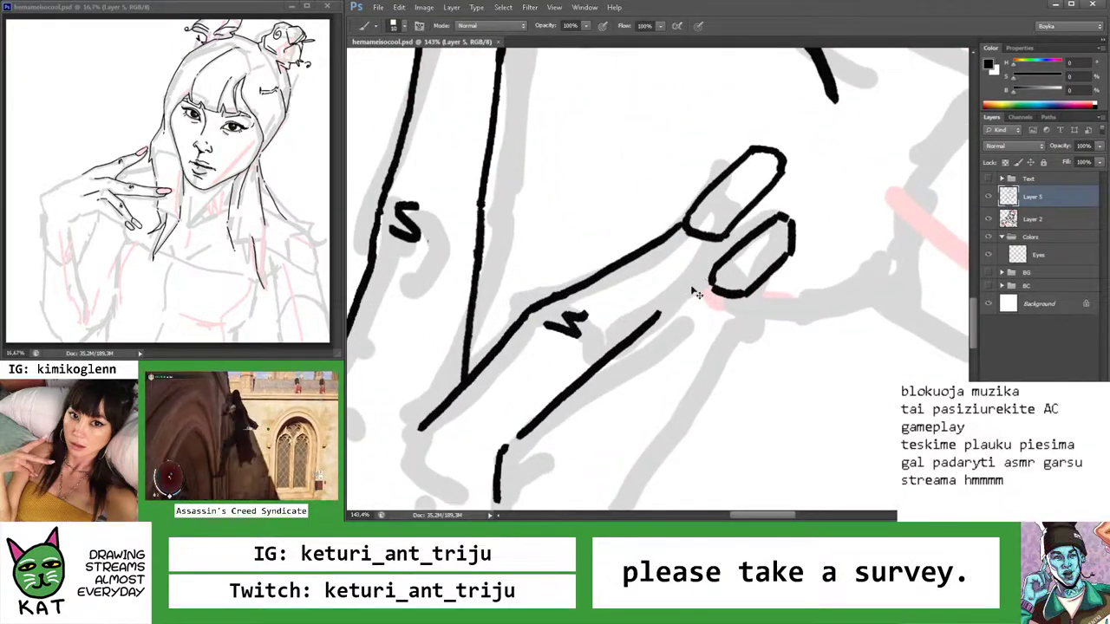
pyautogui.press('r')
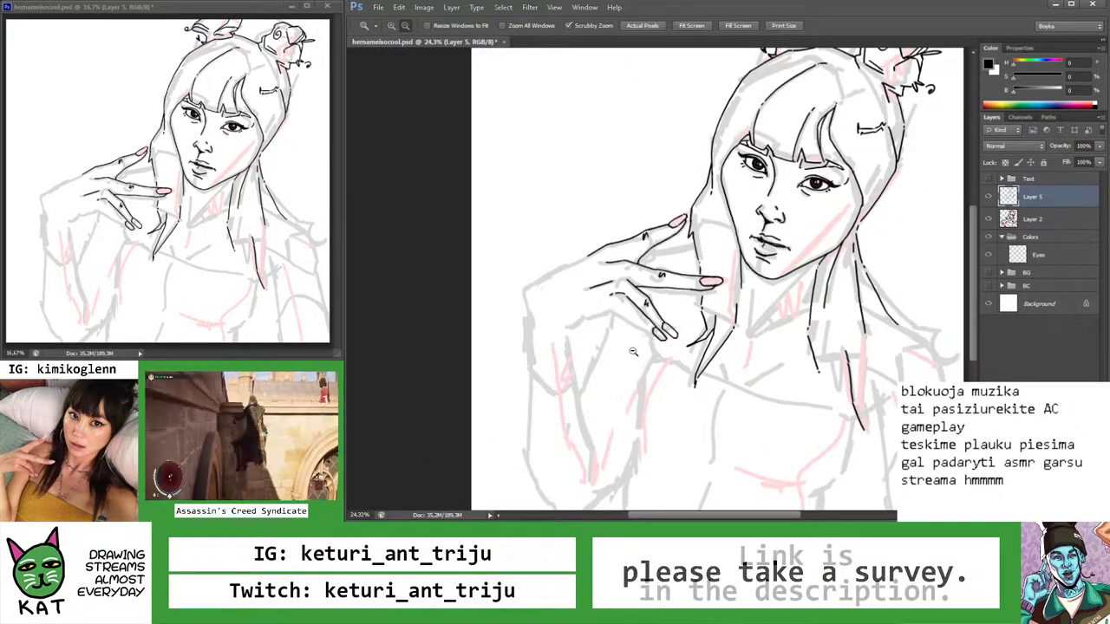
pyautogui.moveTo(659, 303)
pyautogui.mouseDown()
pyautogui.moveTo(699, 336)
pyautogui.moveTo(691, 315)
pyautogui.mouseUp()
pyautogui.press('b')
pyautogui.scroll(2, 711, 295)
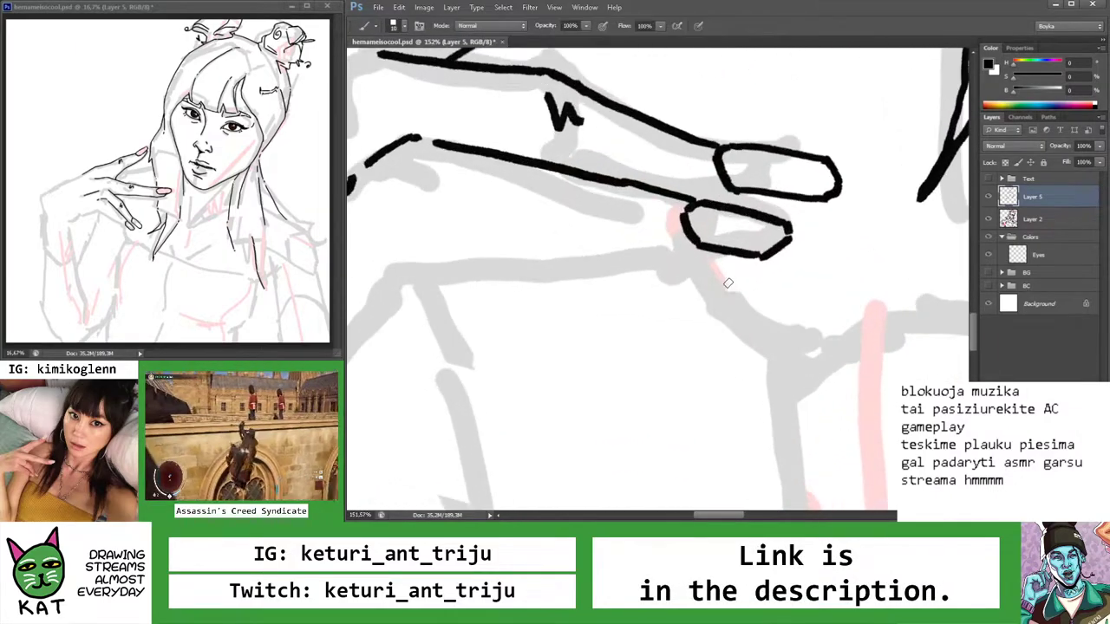
# Ink a short line from the underside of the fourth finger's nail to start the fingertip, and save the document
pyautogui.press('z')
pyautogui.scroll(-4, 718, 251)
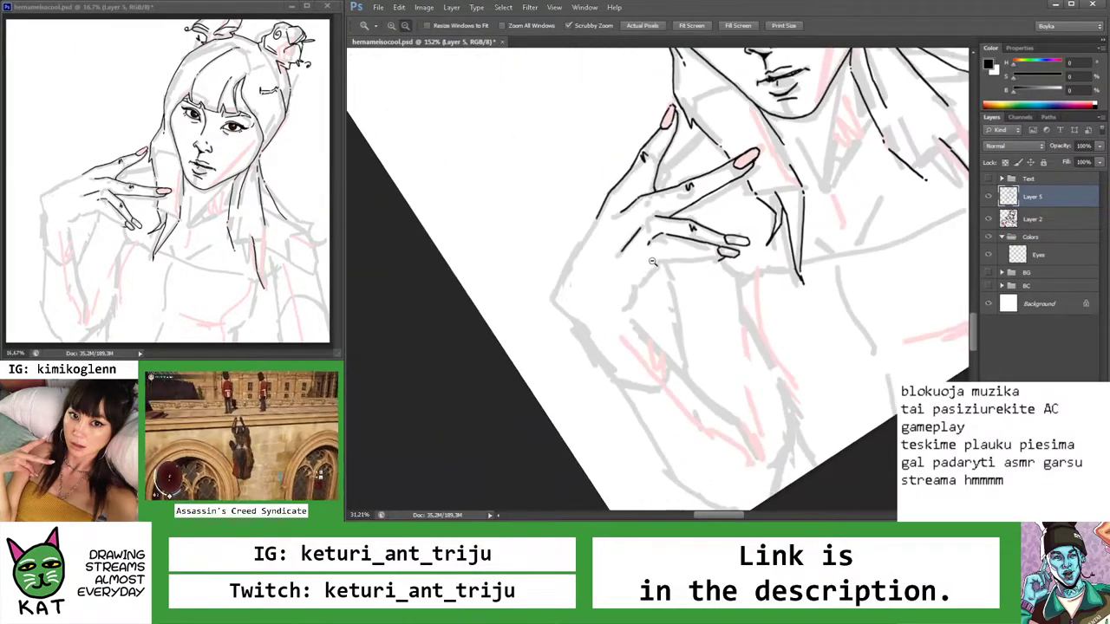
pyautogui.scroll(3, 719, 249)
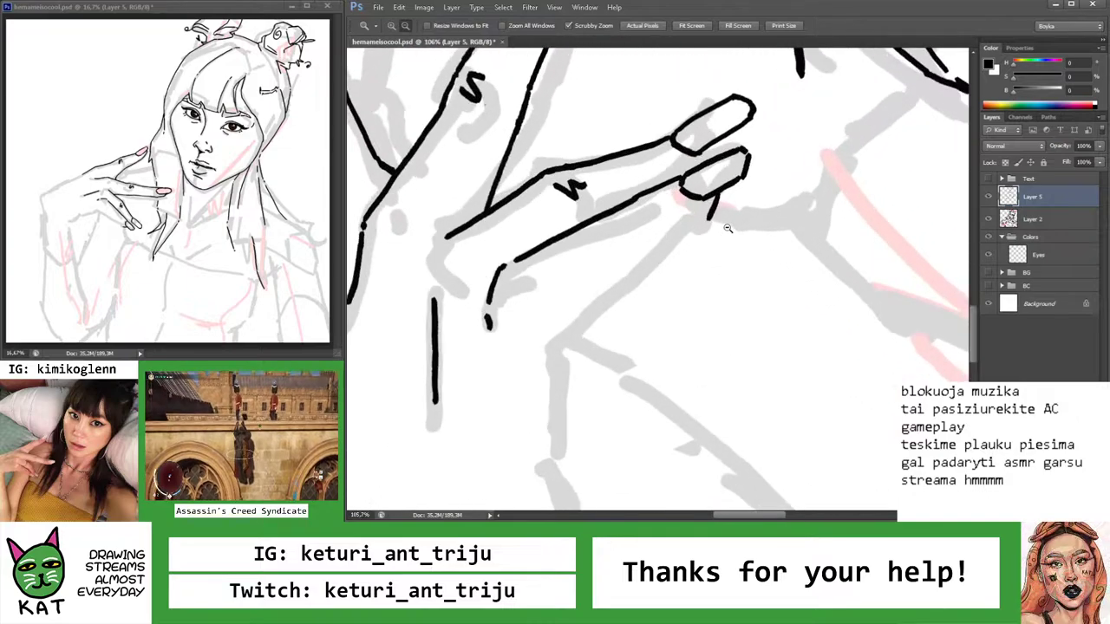
pyautogui.press('b')
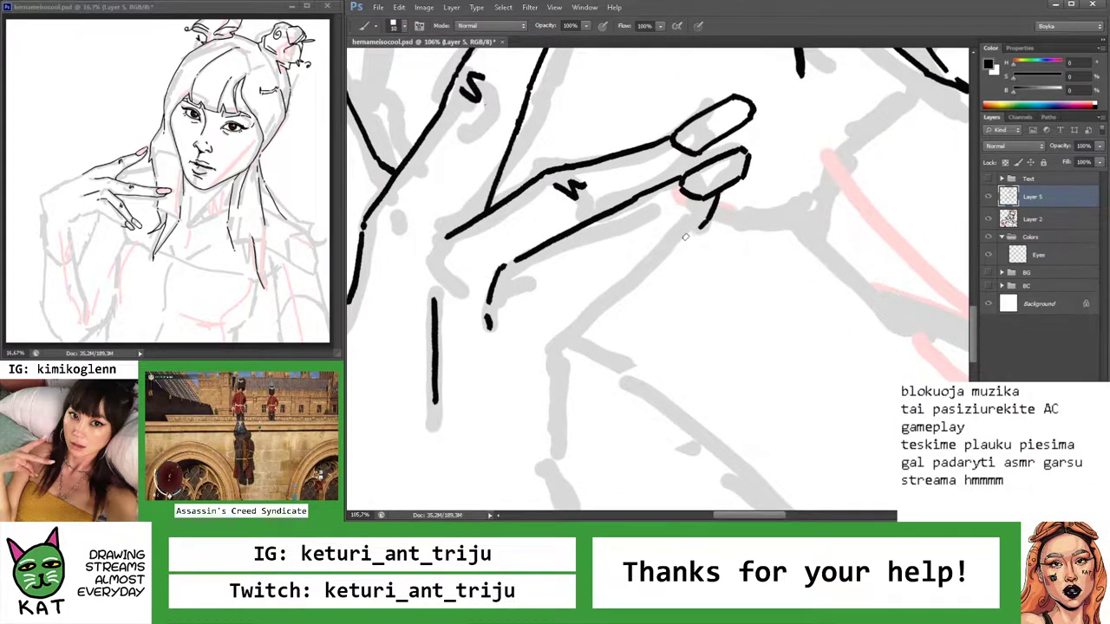
pyautogui.press('z')
pyautogui.scroll(-5, 711, 248)
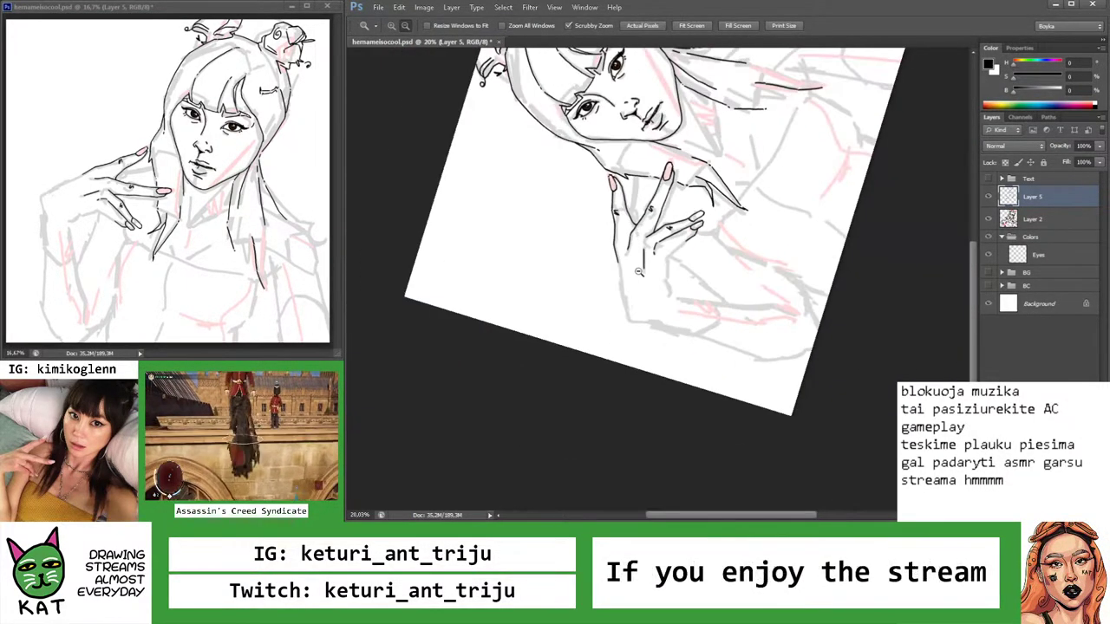
# Extend the fourth fingertip's lower outline from the nail back toward the knuckle, and save the document
pyautogui.scroll(3, 711, 249)
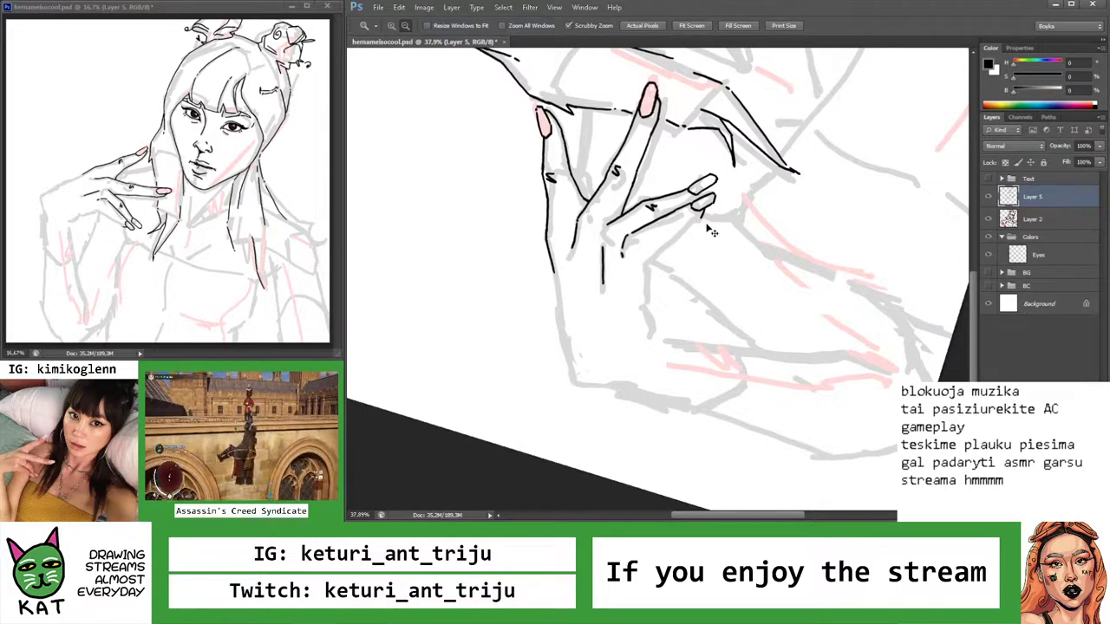
pyautogui.scroll(4, 708, 215)
pyautogui.press('b')
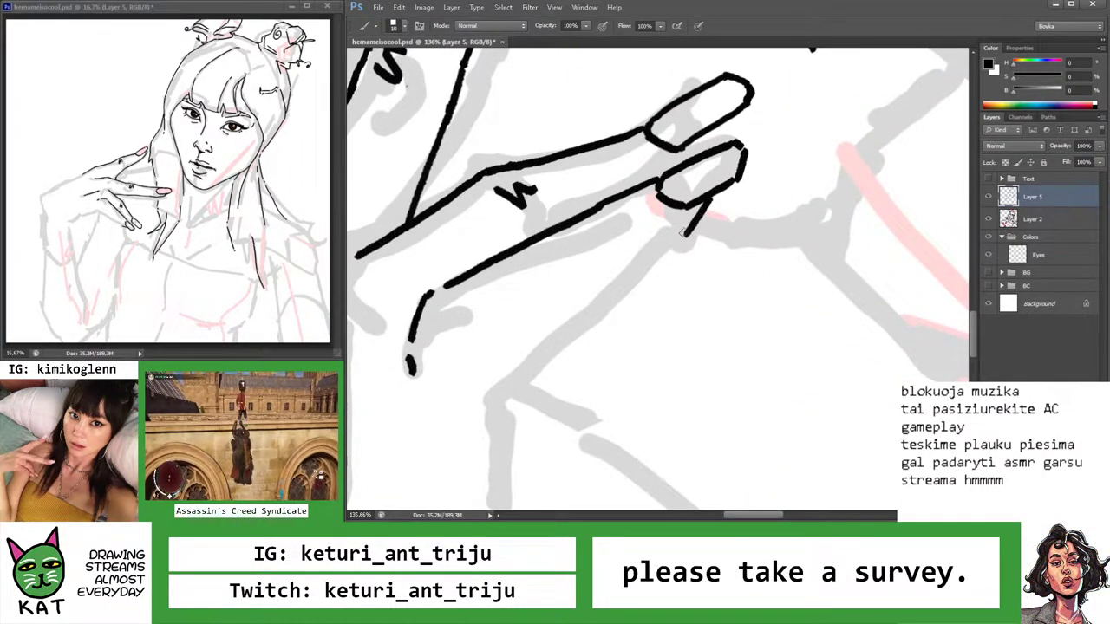
pyautogui.press('z')
pyautogui.scroll(-6, 659, 260)
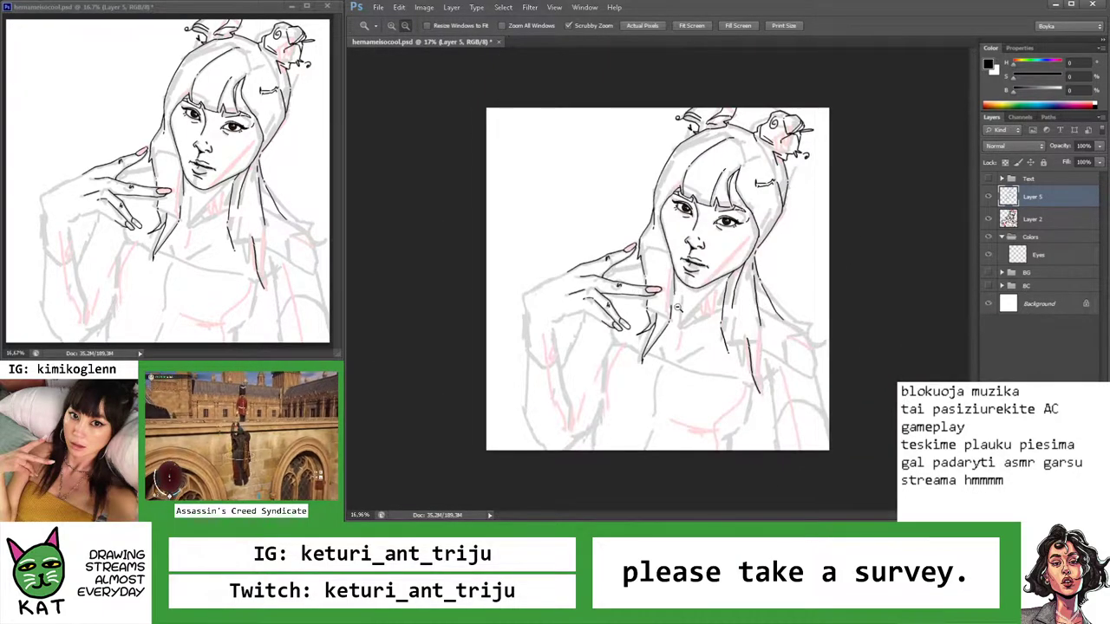
pyautogui.scroll(-2, 659, 287)
pyautogui.scroll(6, 624, 295)
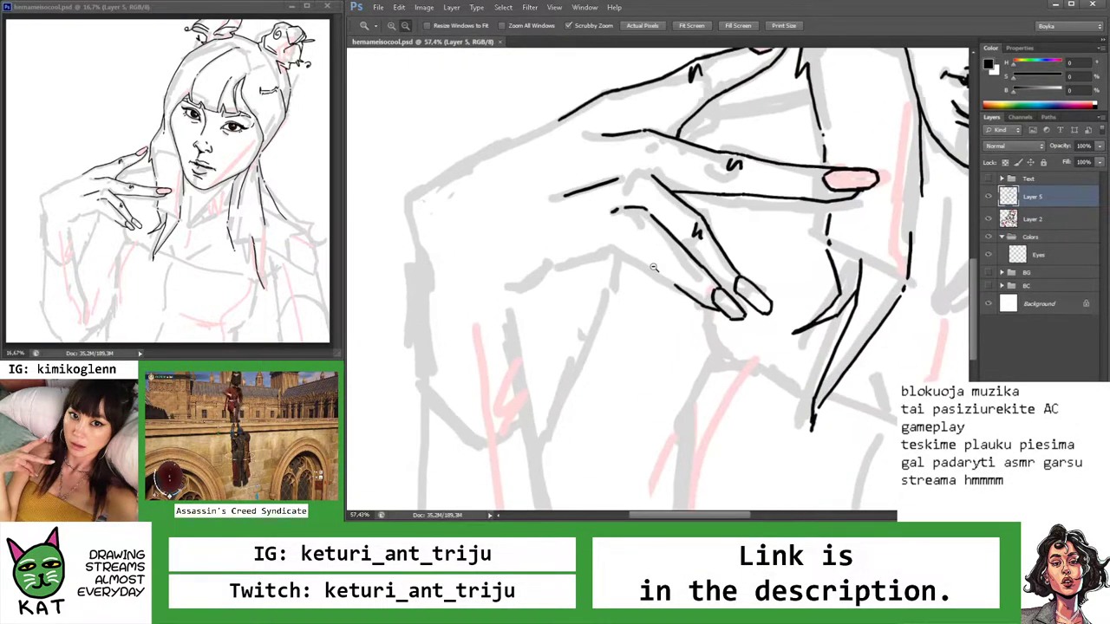
# Ink the fourth finger's lower outline back past the knuckle with a short dash toward the palm, and save the document
pyautogui.scroll(1, 638, 271)
pyautogui.press('r')
pyautogui.moveTo(638, 272); pyautogui.dragTo(597, 304)
pyautogui.press('b')
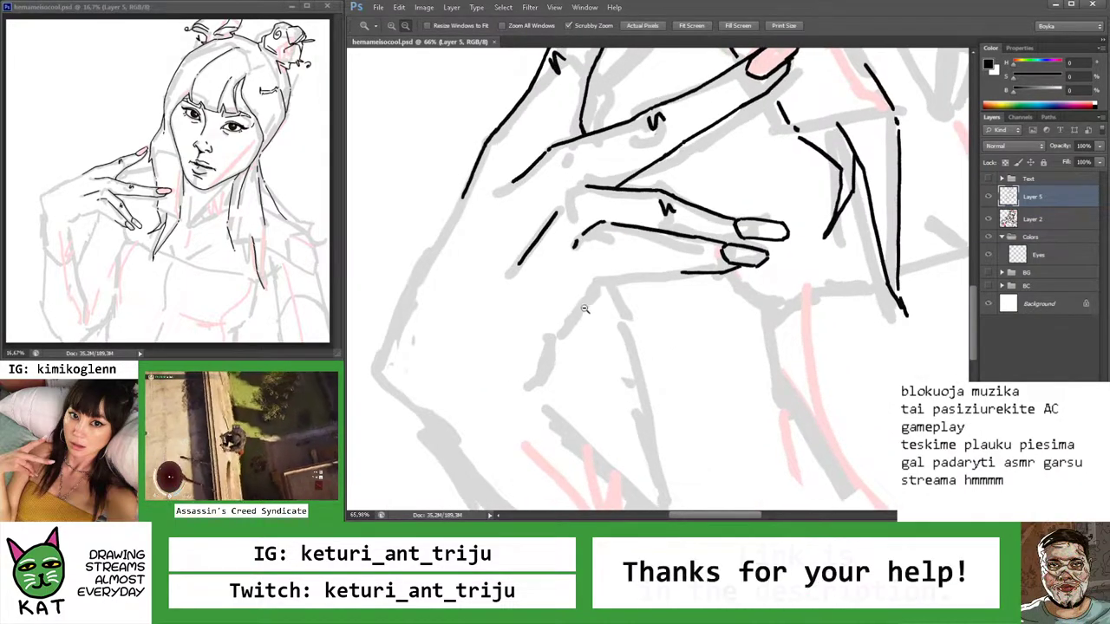
pyautogui.scroll(2, 591, 297)
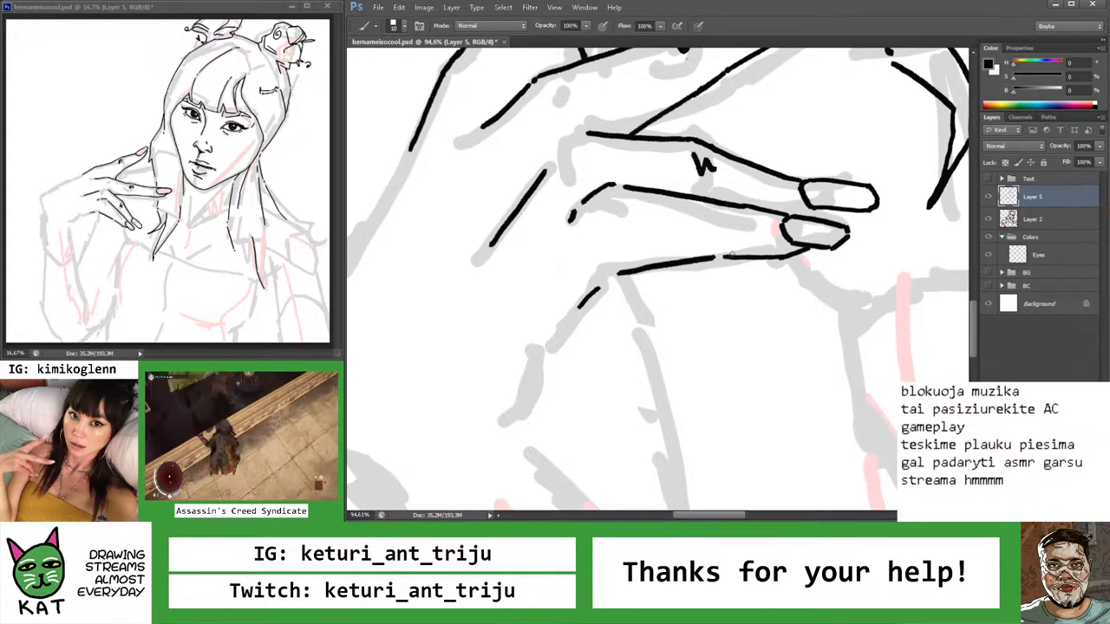
pyautogui.scroll(-5, 731, 256)
pyautogui.press('z')
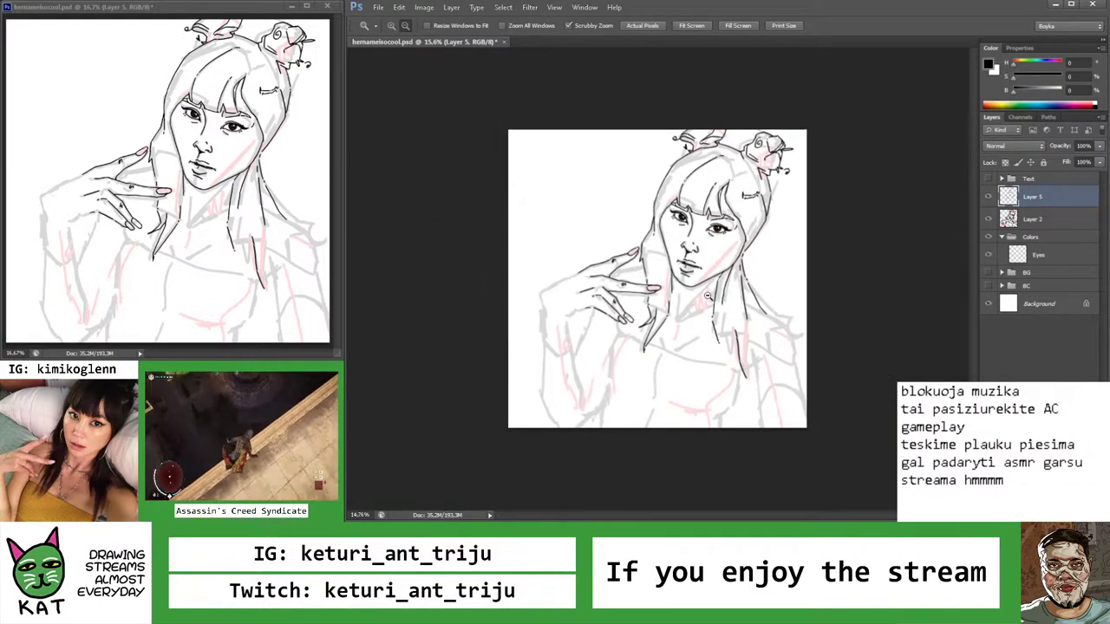
pyautogui.scroll(-2, 707, 295)
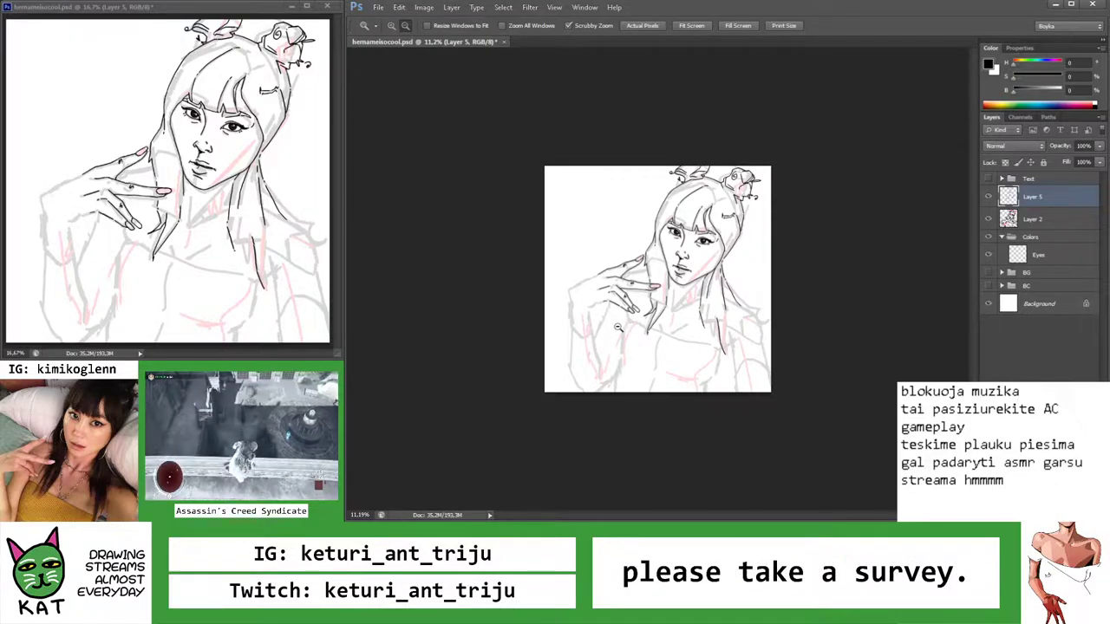
# Ink the short fingertip edge between the third and fourth fingers' nails and save the document
pyautogui.scroll(6, 641, 331)
pyautogui.scroll(7, 615, 324)
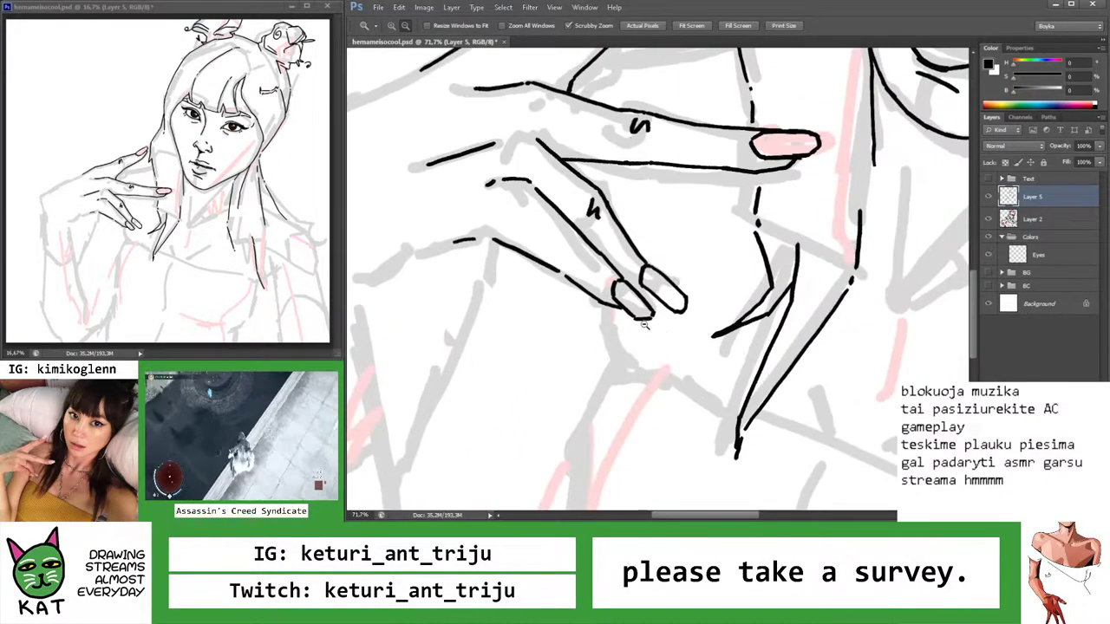
pyautogui.press('b')
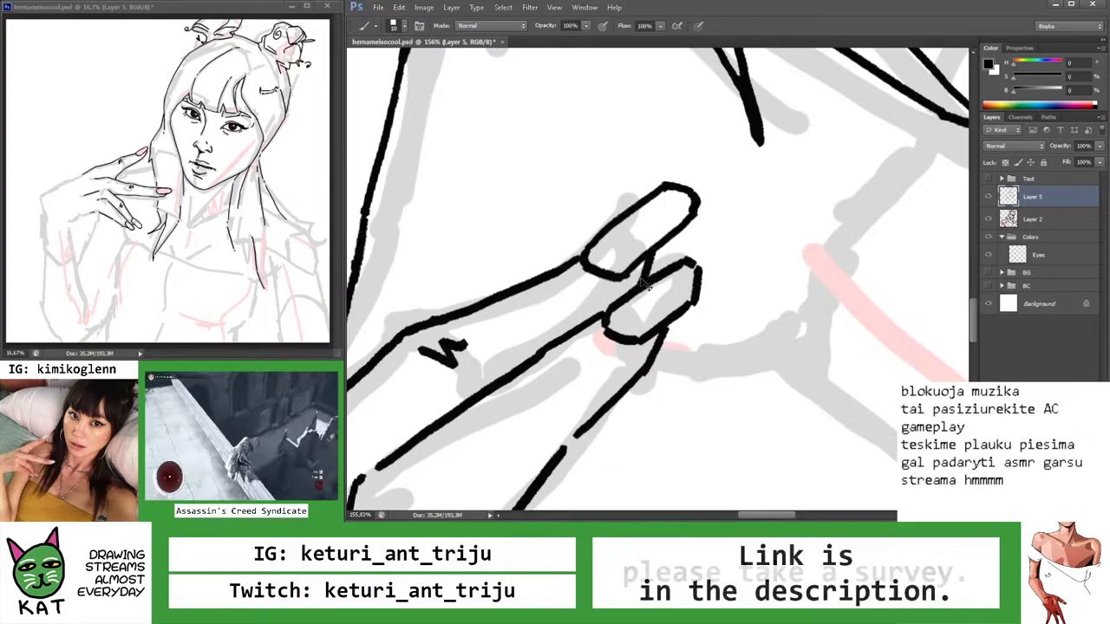
pyautogui.press('z')
pyautogui.scroll(-7, 648, 264)
pyautogui.scroll(4, 600, 273)
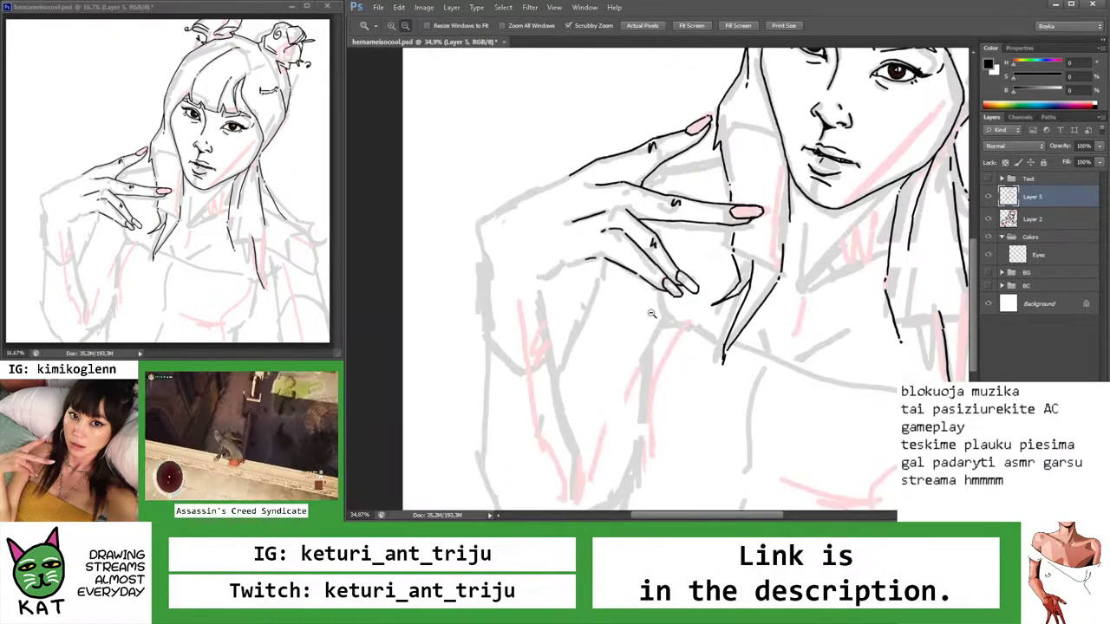
pyautogui.press('b')
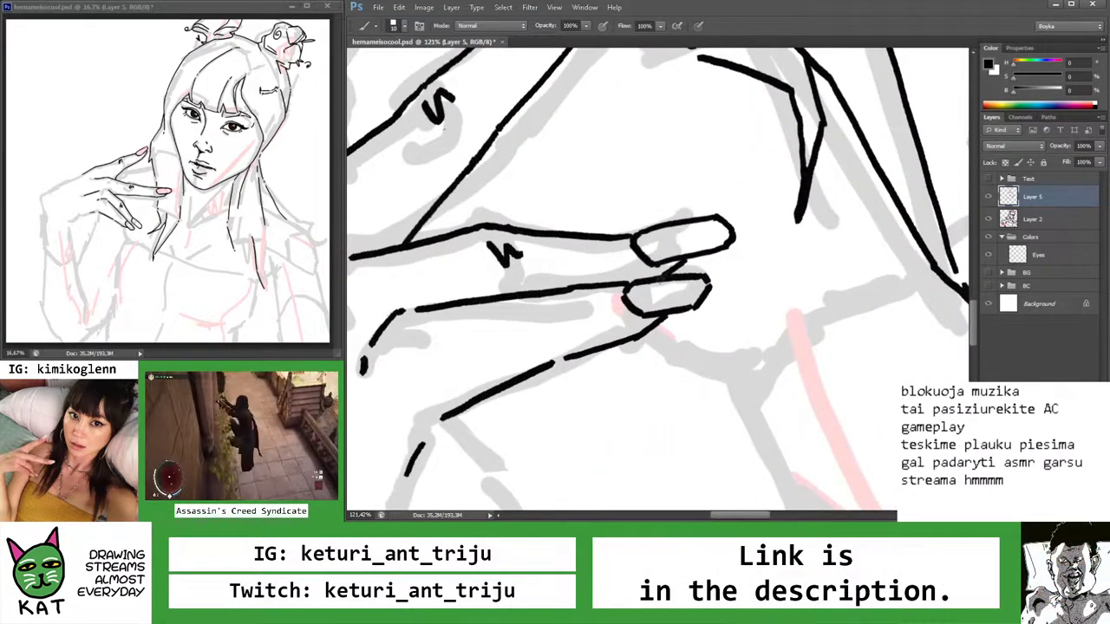
pyautogui.press('z')
pyautogui.scroll(-8, 642, 283)
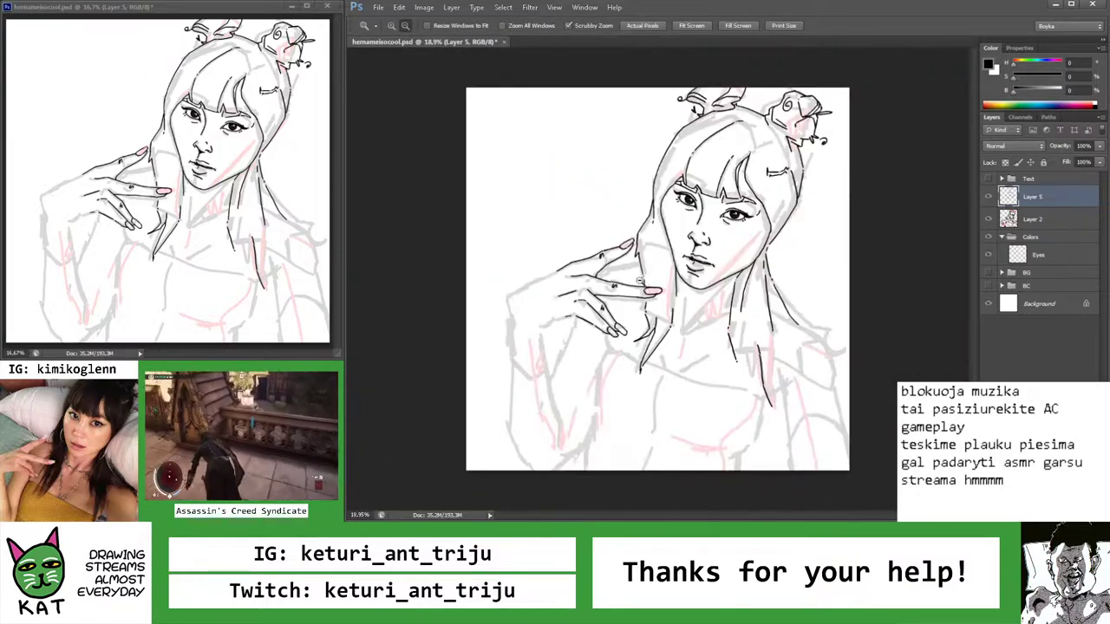
pyautogui.scroll(-4, 640, 282)
pyautogui.scroll(2, 643, 320)
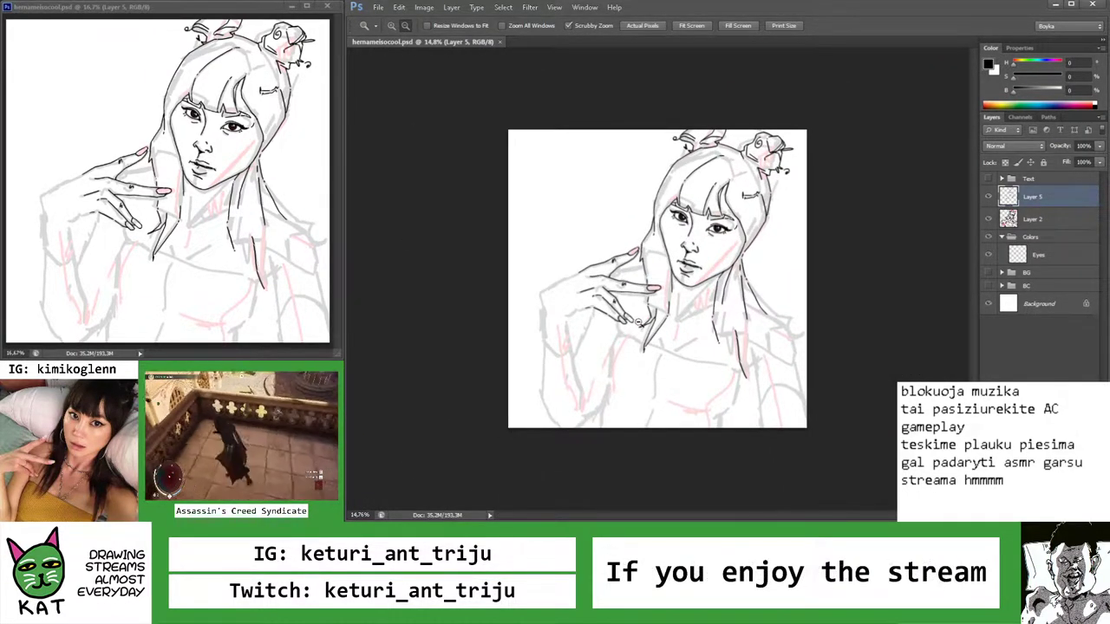
# Ink the upper outline of the back of the hand from the index finger's base to the wrist, and save the document
pyautogui.scroll(2, 595, 323)
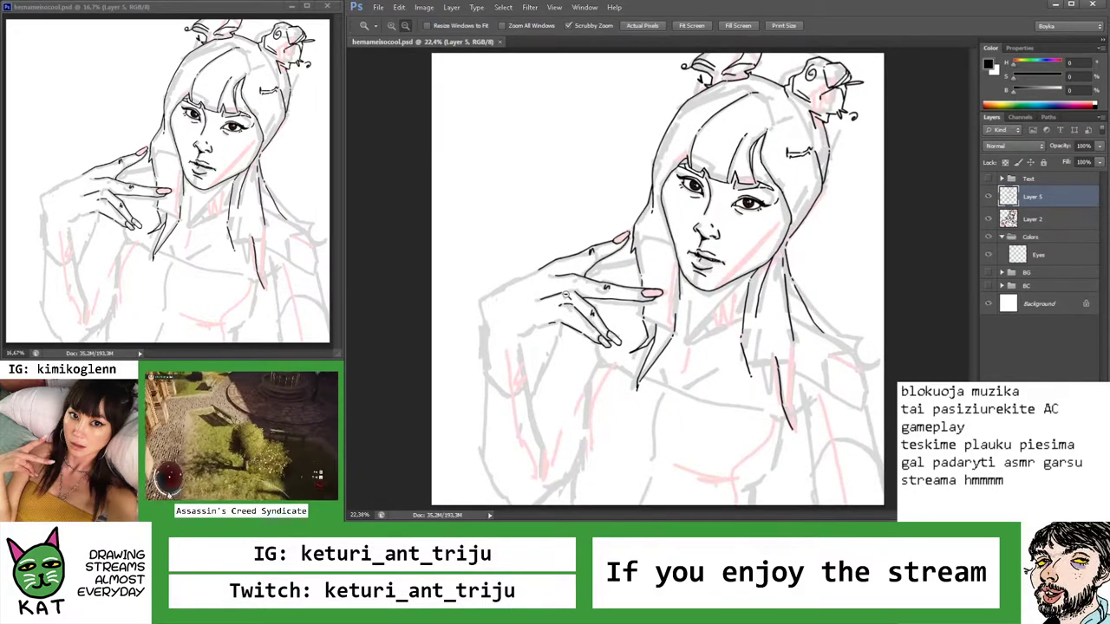
pyautogui.scroll(3, 516, 294)
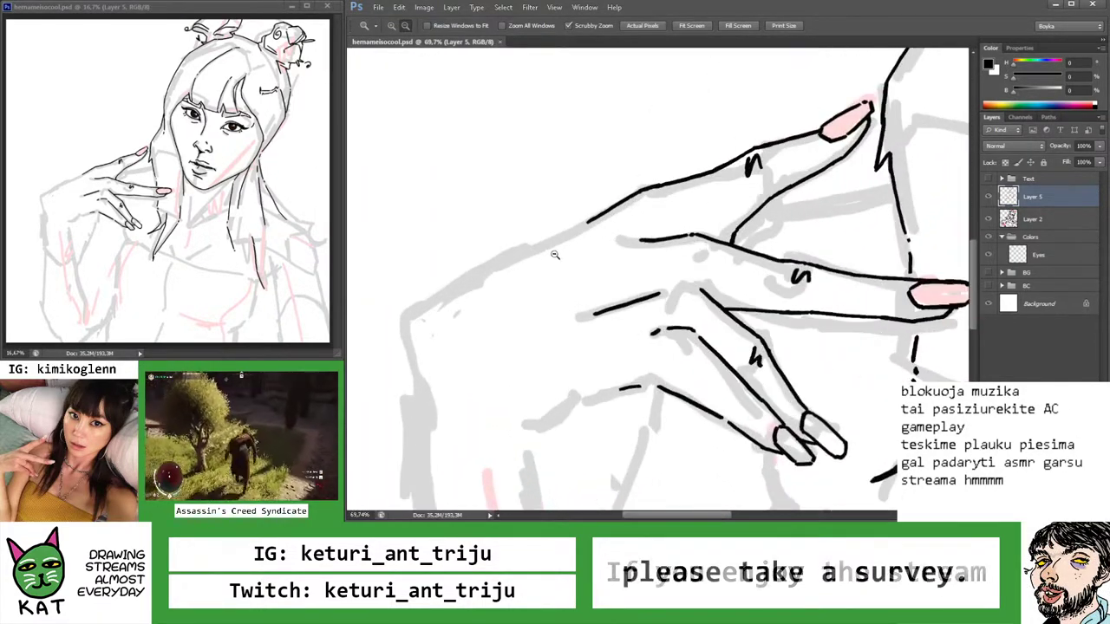
pyautogui.press('b')
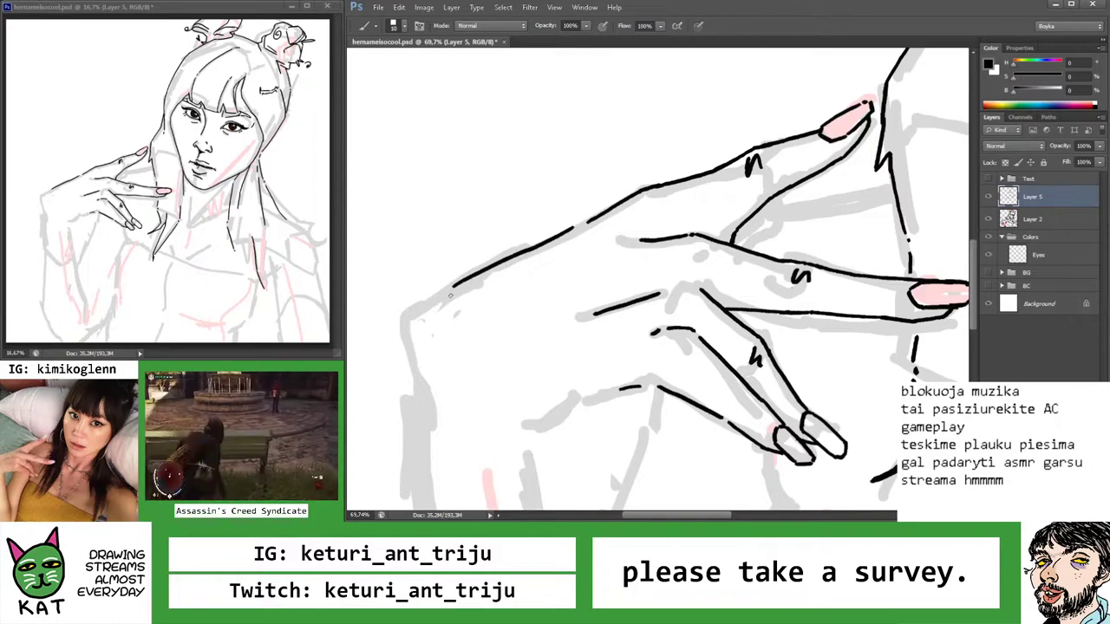
pyautogui.press('z')
pyautogui.scroll(-4, 436, 302)
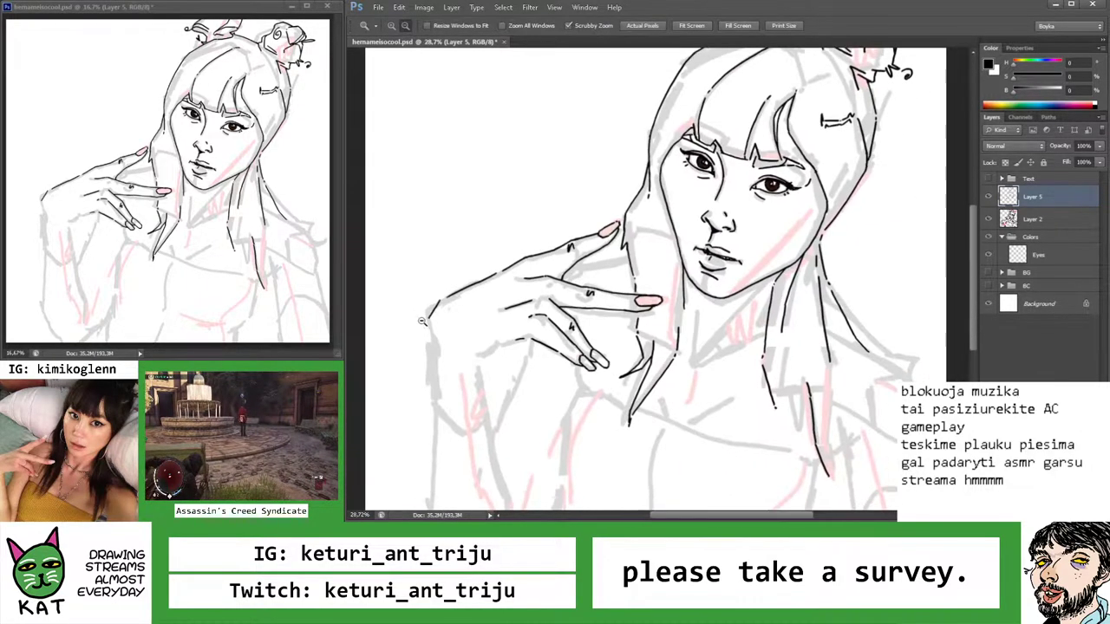
pyautogui.scroll(2, 585, 334)
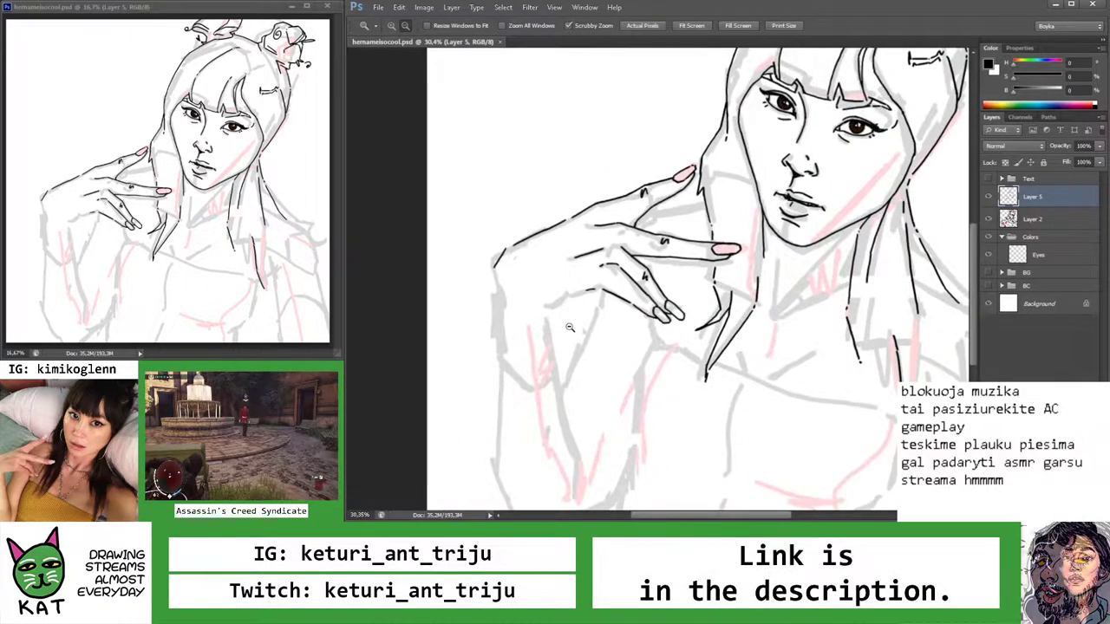
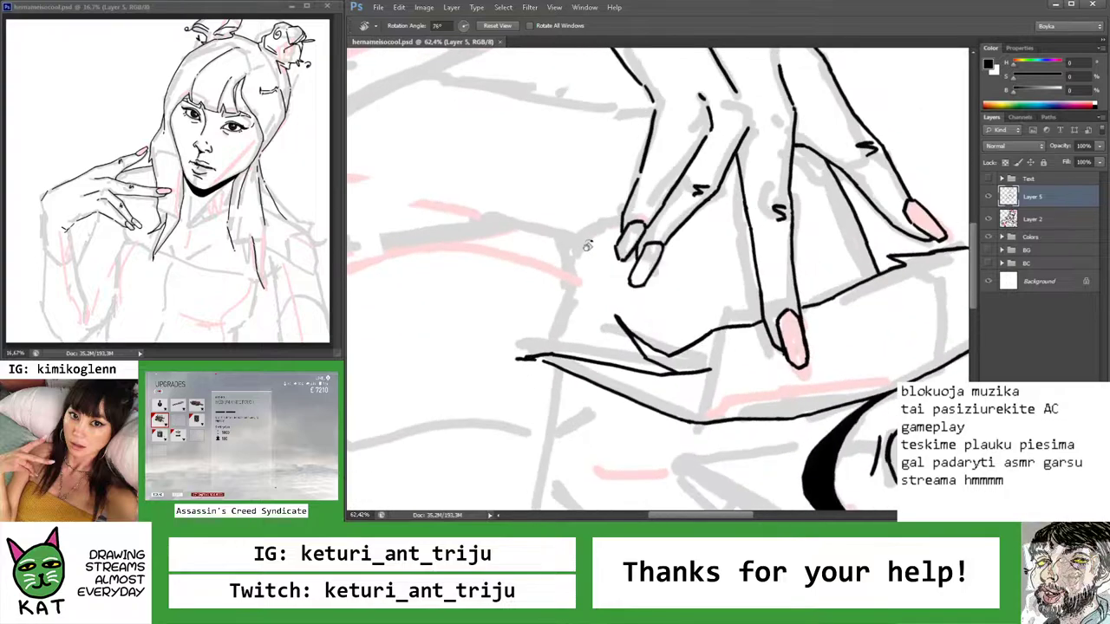
# Try to ink a short line along the grey shoulder sketch just below the folded fingertips
pyautogui.scroll(3, 584, 243)
pyautogui.hotkey('ctrl', 'z')
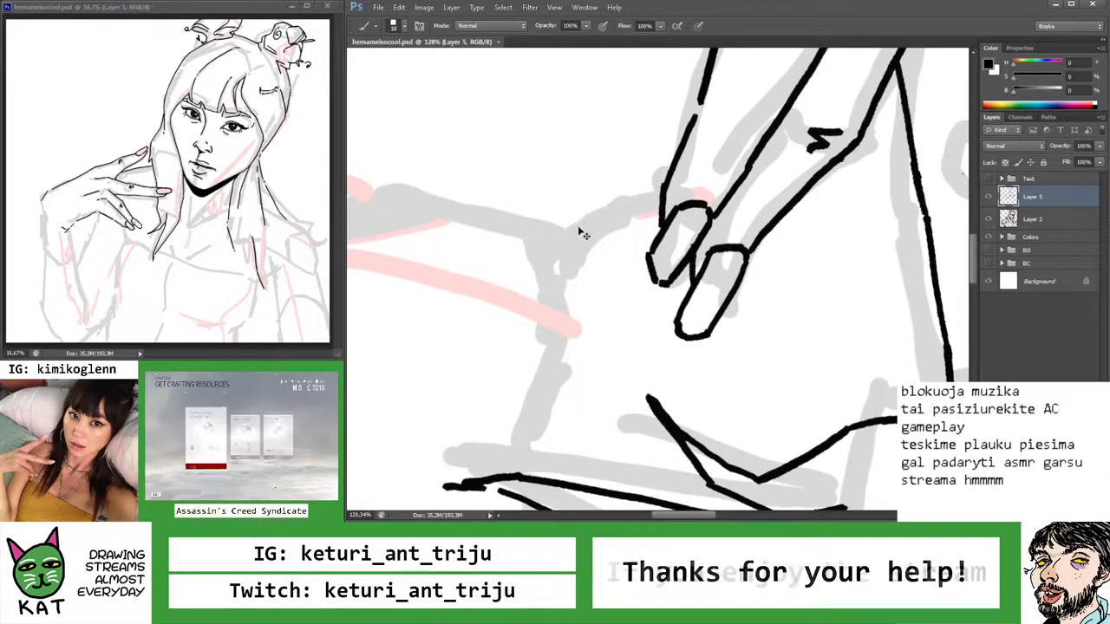
pyautogui.moveTo(557, 244); pyautogui.dragTo(607, 205)
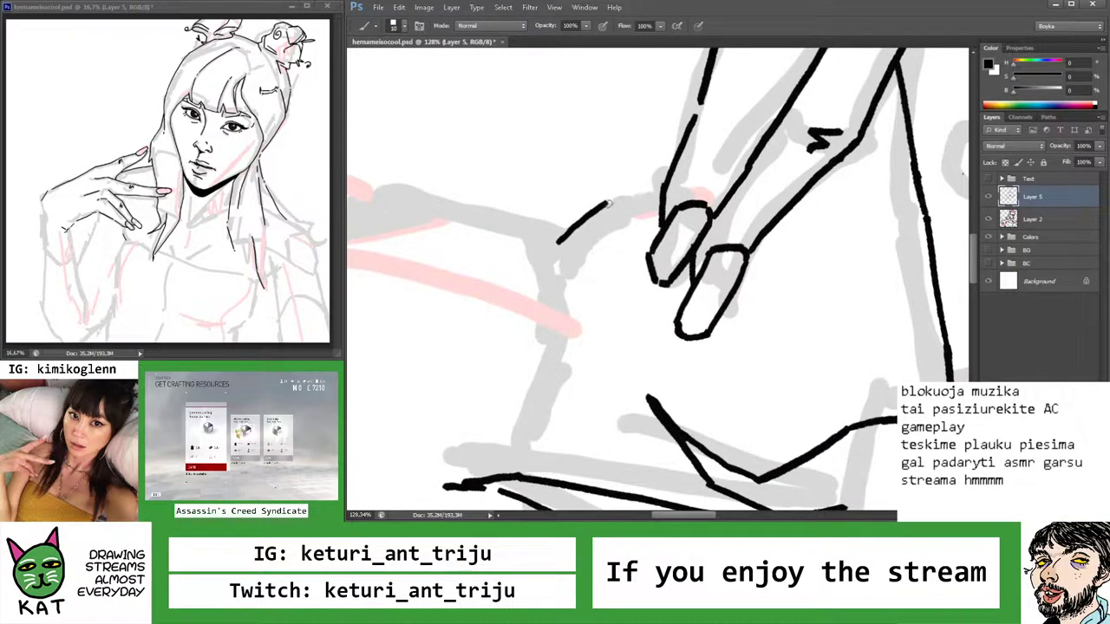
pyautogui.press('z')
pyautogui.moveTo(609, 202); pyautogui.dragTo(565, 203)
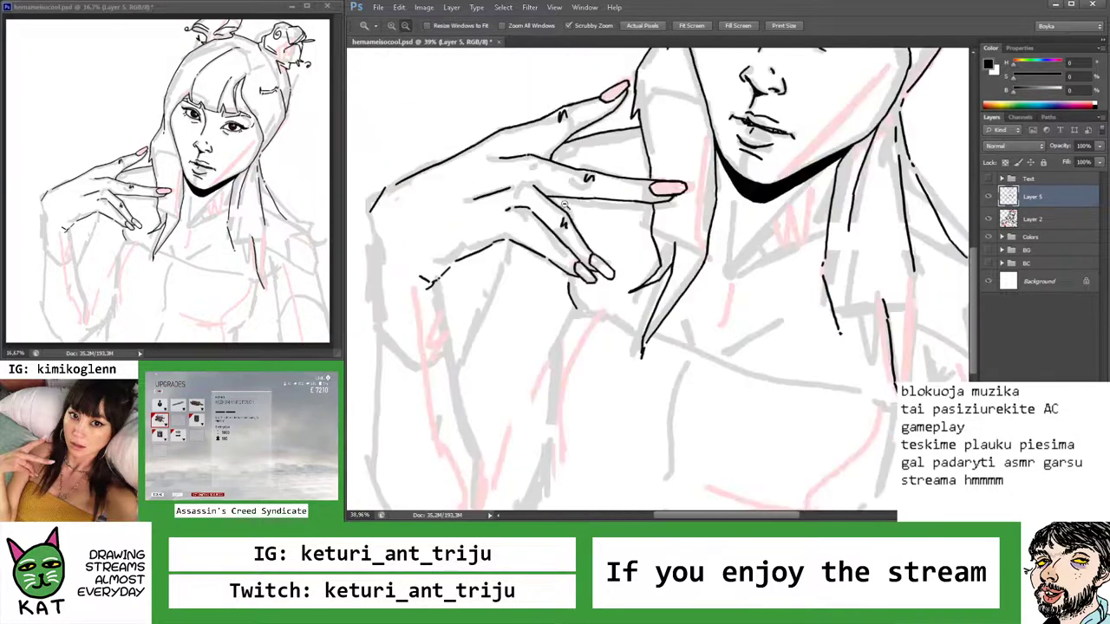
pyautogui.moveTo(617, 248); pyautogui.dragTo(593, 178)
pyautogui.press('r')
pyautogui.scroll(5, 593, 177)
pyautogui.press('b')
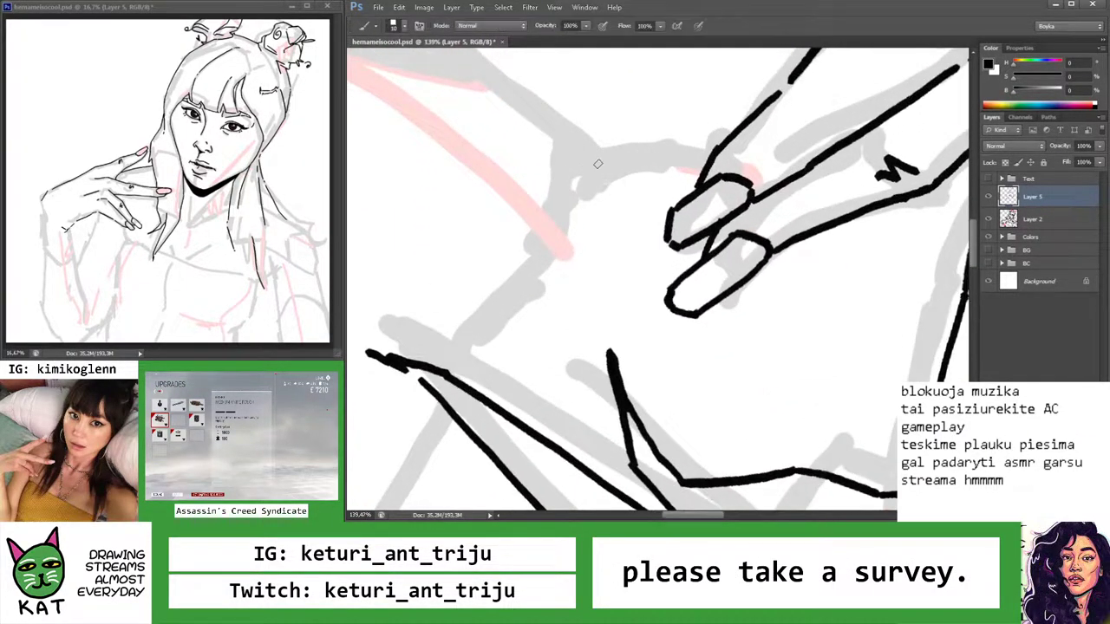
pyautogui.press('z')
pyautogui.moveTo(657, 146)
pyautogui.mouseDown()
pyautogui.moveTo(589, 158)
pyautogui.moveTo(575, 222)
pyautogui.mouseUp()
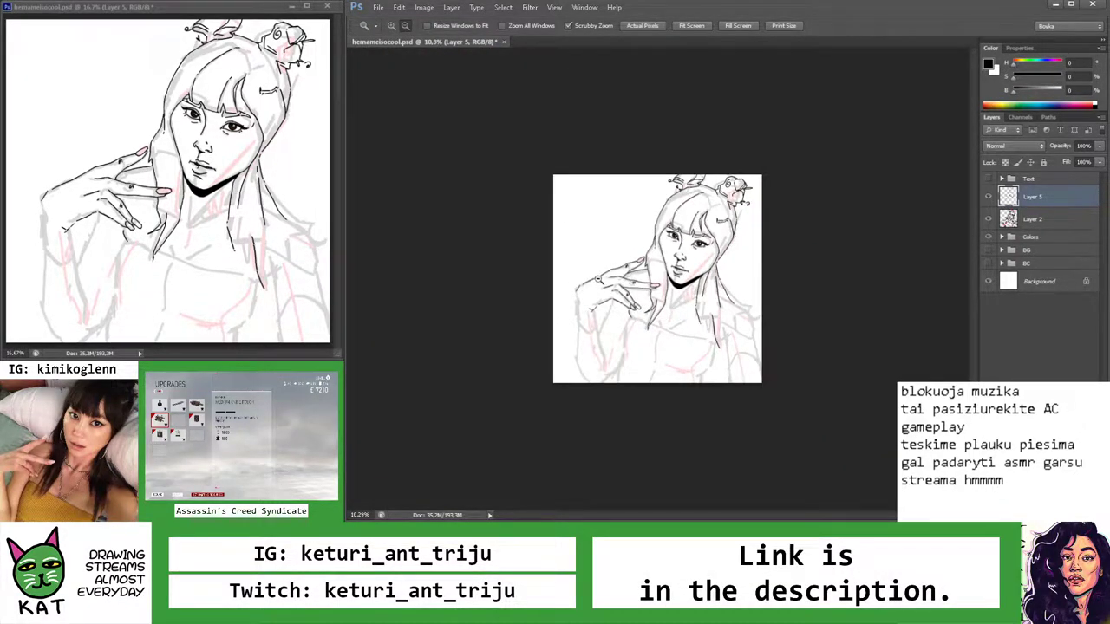
pyautogui.moveTo(607, 277); pyautogui.dragTo(673, 278)
pyautogui.press('r')
pyautogui.moveTo(737, 217); pyautogui.dragTo(746, 347)
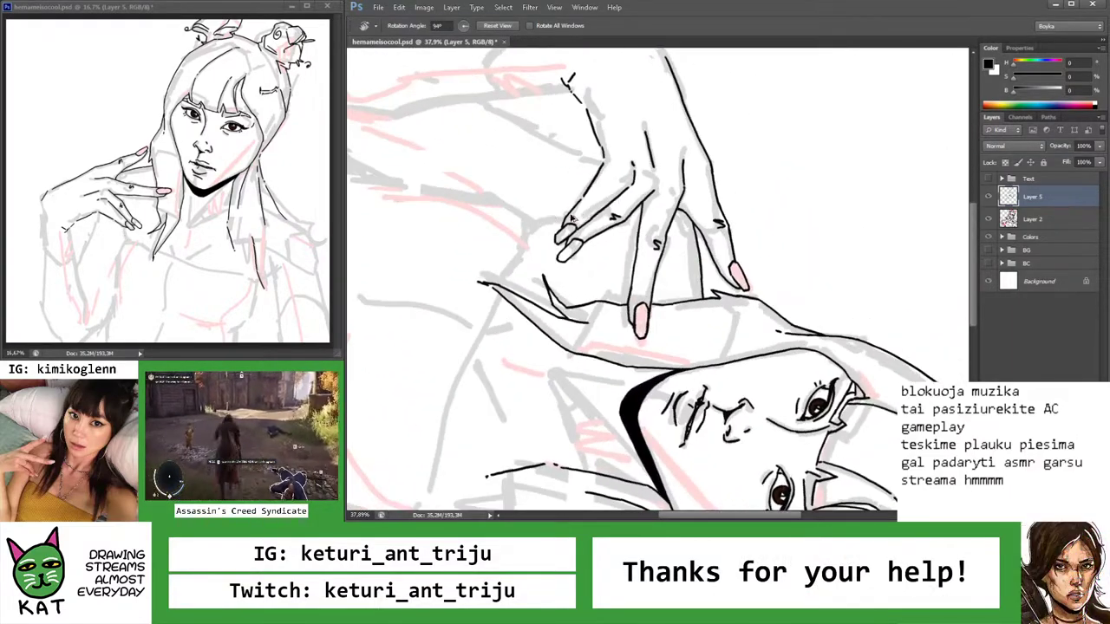
# Redraw the short curved line along the grey shoulder sketch just below the folded fingertips, and save the document
pyautogui.press('b')
pyautogui.scroll(7, 513, 232)
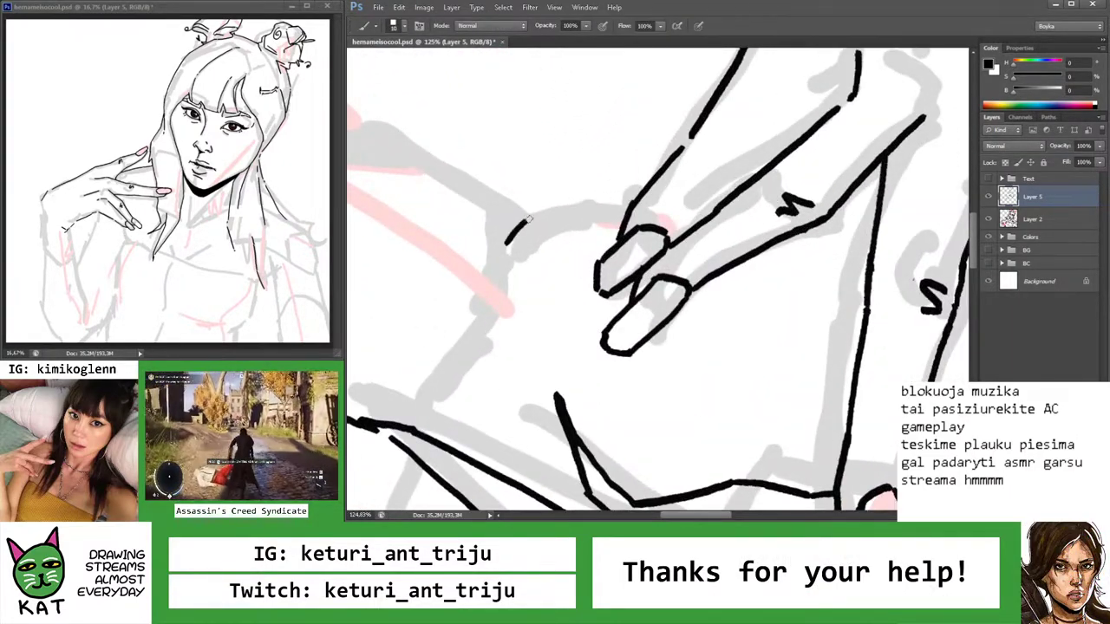
pyautogui.hotkey('ctrl', 'z')
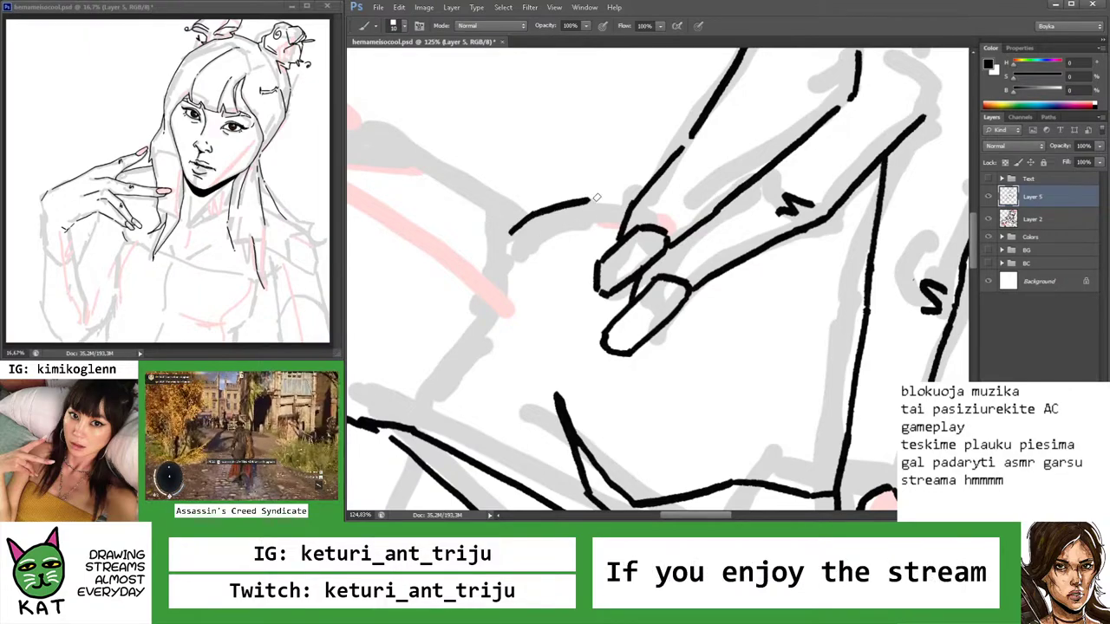
pyautogui.press('z')
pyautogui.moveTo(604, 208); pyautogui.dragTo(542, 218)
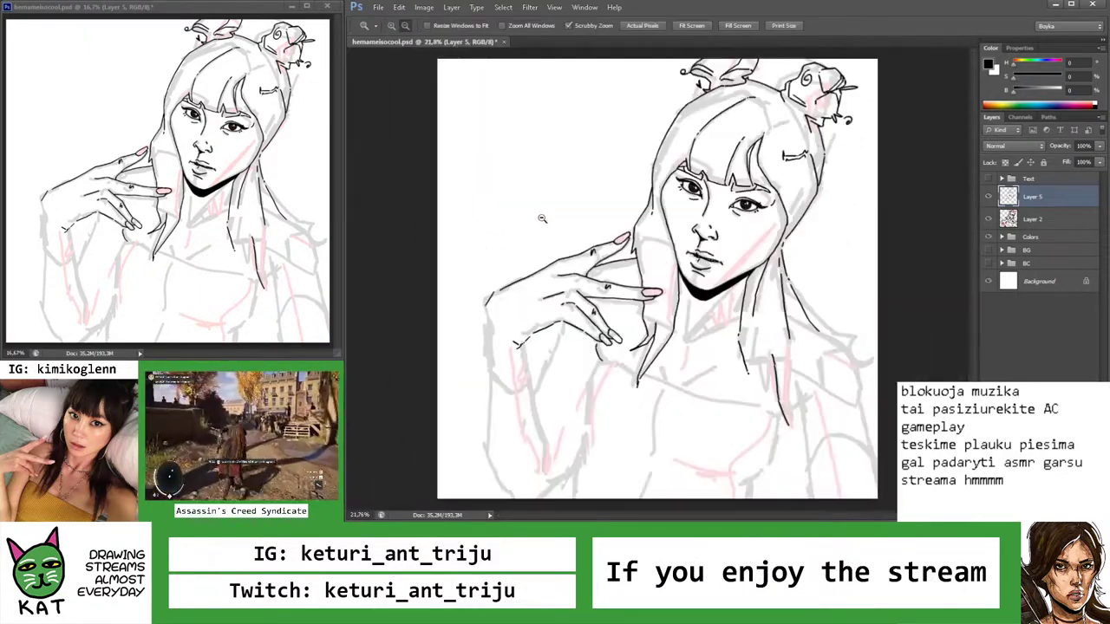
pyautogui.moveTo(590, 265); pyautogui.dragTo(550, 266)
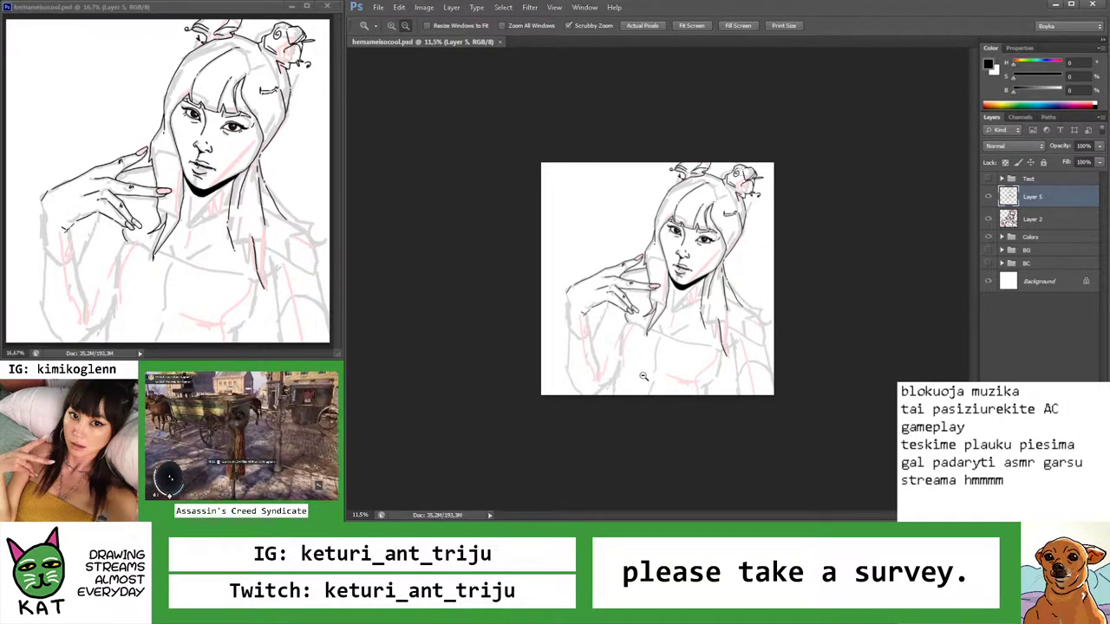
# Close the gap in the lowest folded finger's lower outline between fingertip and knuckle, and save the document
pyautogui.moveTo(619, 330); pyautogui.dragTo(520, 373)
pyautogui.press('r')
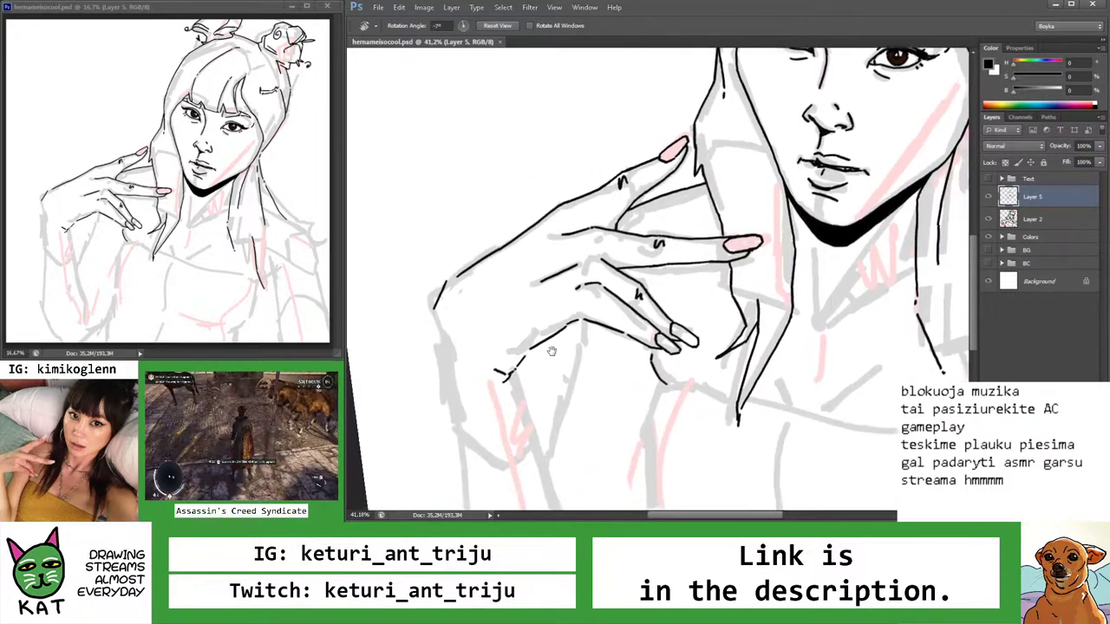
pyautogui.press('z')
pyautogui.moveTo(572, 309)
pyautogui.mouseDown()
pyautogui.moveTo(725, 318)
pyautogui.moveTo(701, 246)
pyautogui.moveTo(726, 241)
pyautogui.mouseUp()
pyautogui.press('r')
pyautogui.press('b')
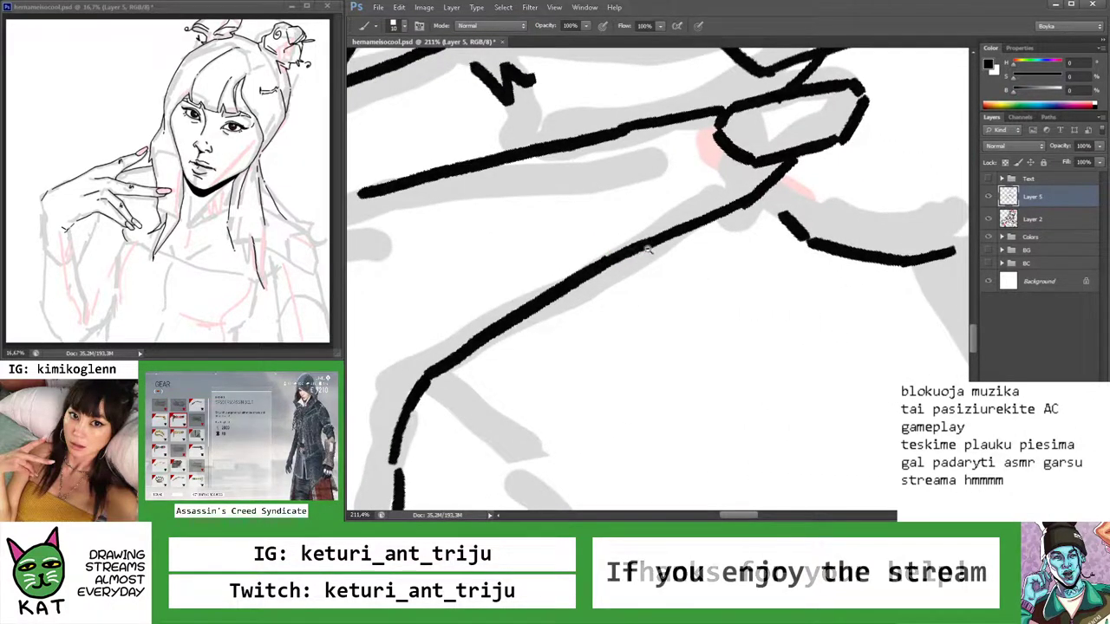
pyautogui.press('z')
pyautogui.moveTo(636, 250); pyautogui.dragTo(603, 265)
pyautogui.moveTo(612, 336); pyautogui.dragTo(614, 299)
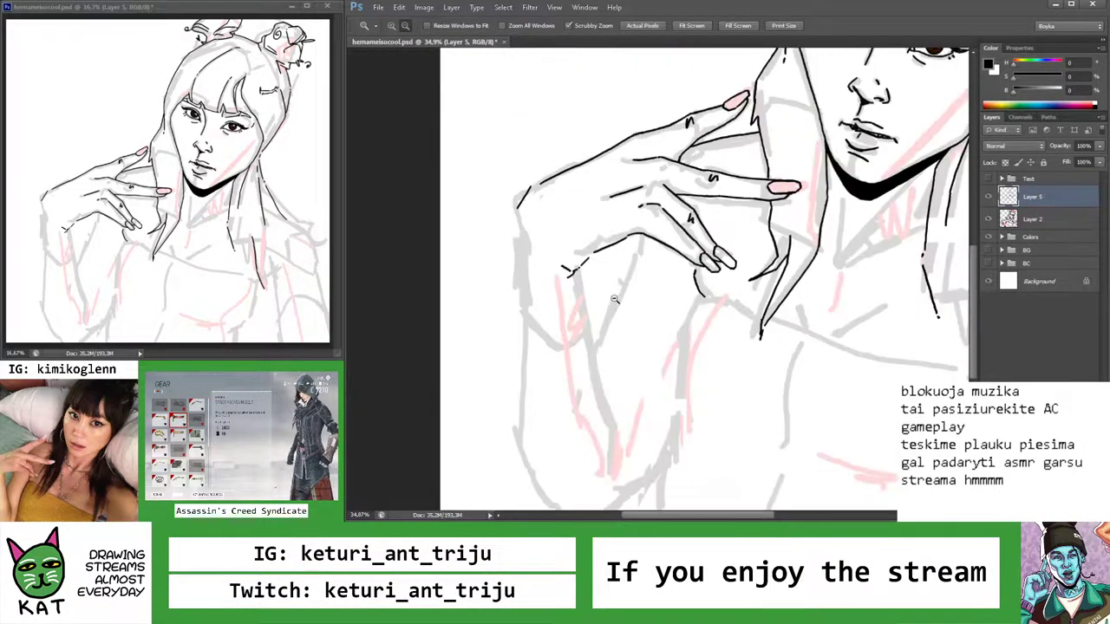
# Erase the rough joint at the lowest finger's knuckle and re-ink the palm's lower outline as one continuous line
pyautogui.moveTo(631, 244); pyautogui.dragTo(693, 244)
pyautogui.press('b')
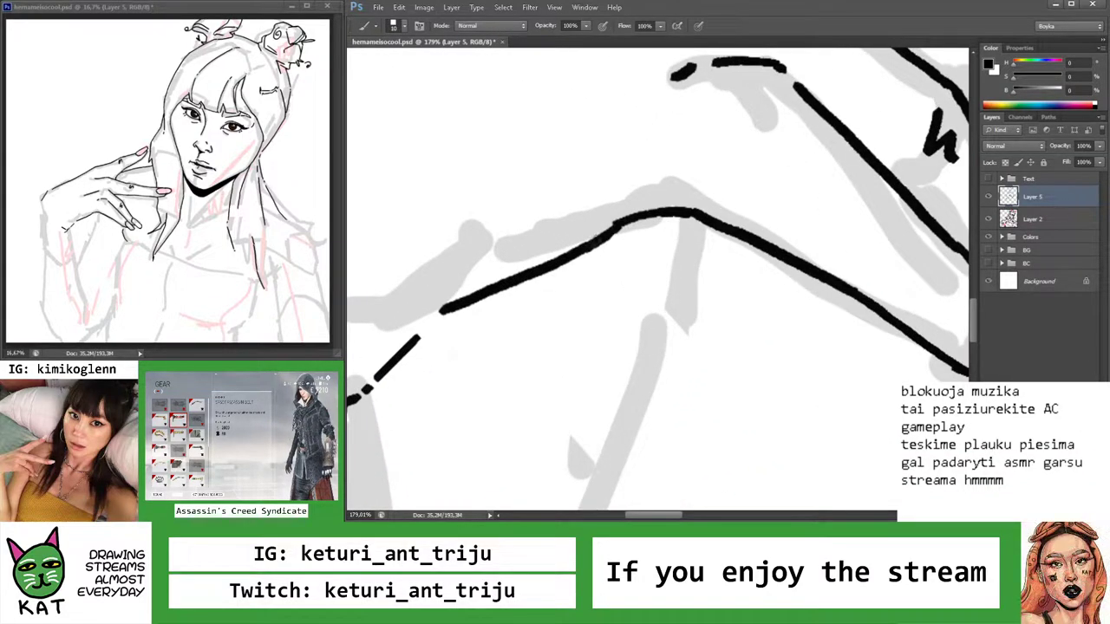
pyautogui.press('e')
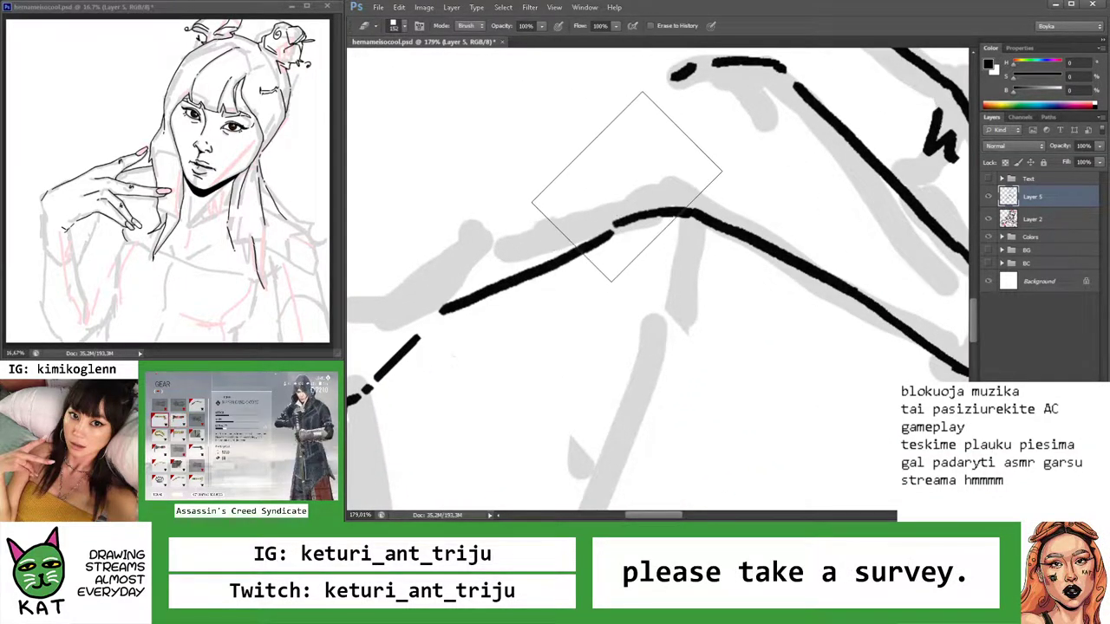
pyautogui.press('b')
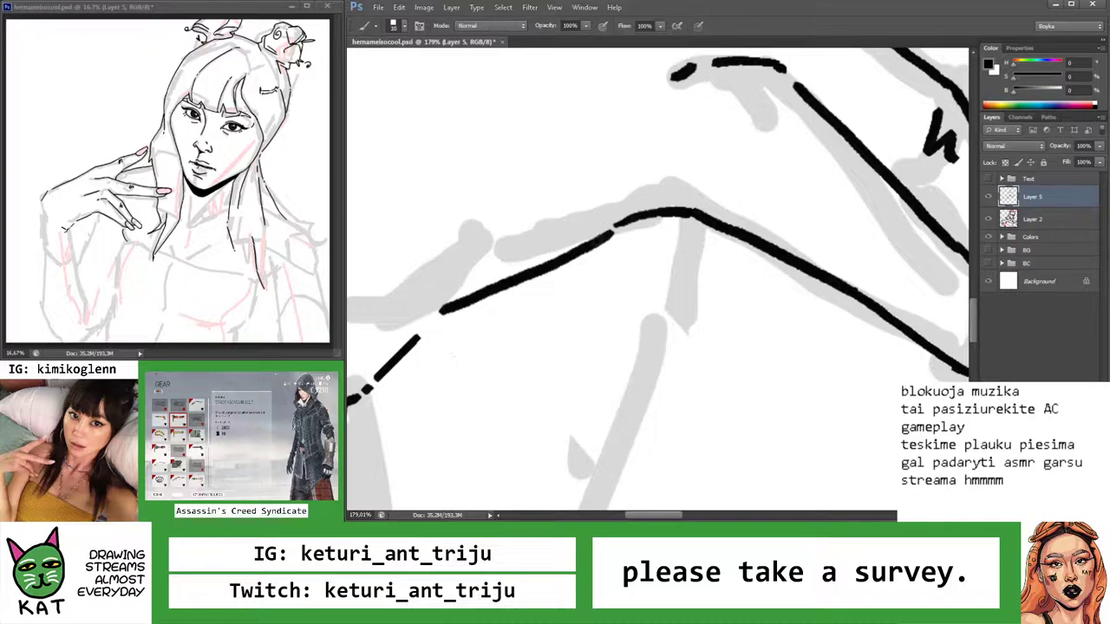
pyautogui.moveTo(638, 220)
pyautogui.mouseDown()
pyautogui.moveTo(598, 251)
pyautogui.moveTo(588, 256)
pyautogui.moveTo(610, 229)
pyautogui.moveTo(527, 274)
pyautogui.moveTo(551, 274)
pyautogui.mouseUp()
pyautogui.press('z')
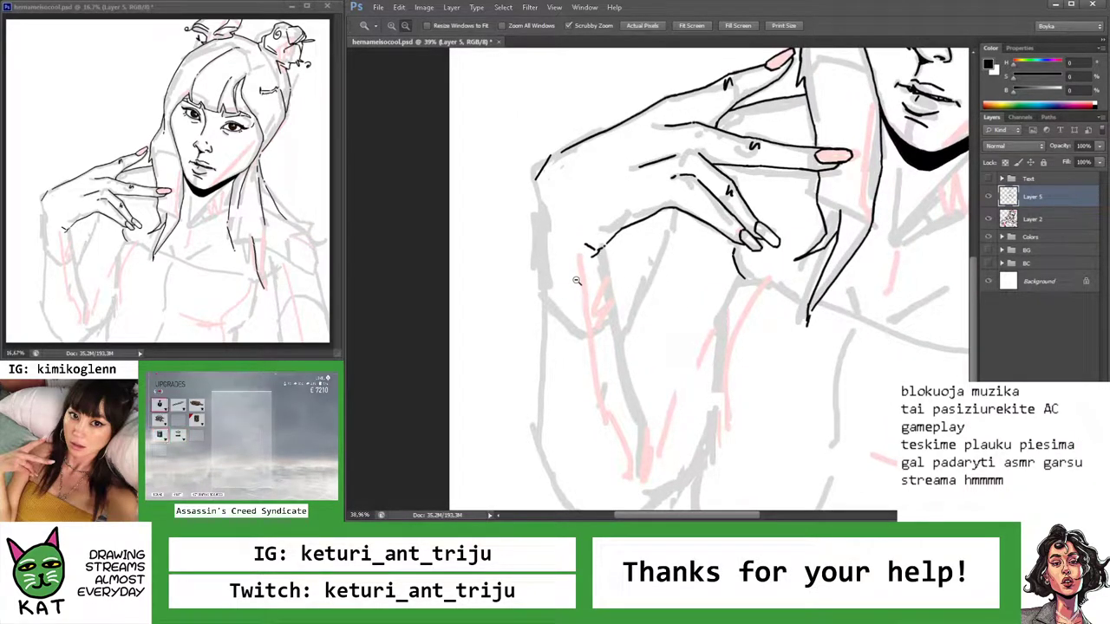
# Extend the palm's lower outline down to the short strokes at the inner wrist
pyautogui.moveTo(576, 280)
pyautogui.mouseDown()
pyautogui.moveTo(619, 246)
pyautogui.moveTo(607, 259)
pyautogui.moveTo(562, 245)
pyautogui.moveTo(548, 328)
pyautogui.moveTo(633, 317)
pyautogui.moveTo(638, 275)
pyautogui.moveTo(625, 262)
pyautogui.moveTo(606, 305)
pyautogui.moveTo(640, 300)
pyautogui.mouseUp()
pyautogui.press('l')
pyautogui.hotkey('ctrl', 'd')
pyautogui.press('b')
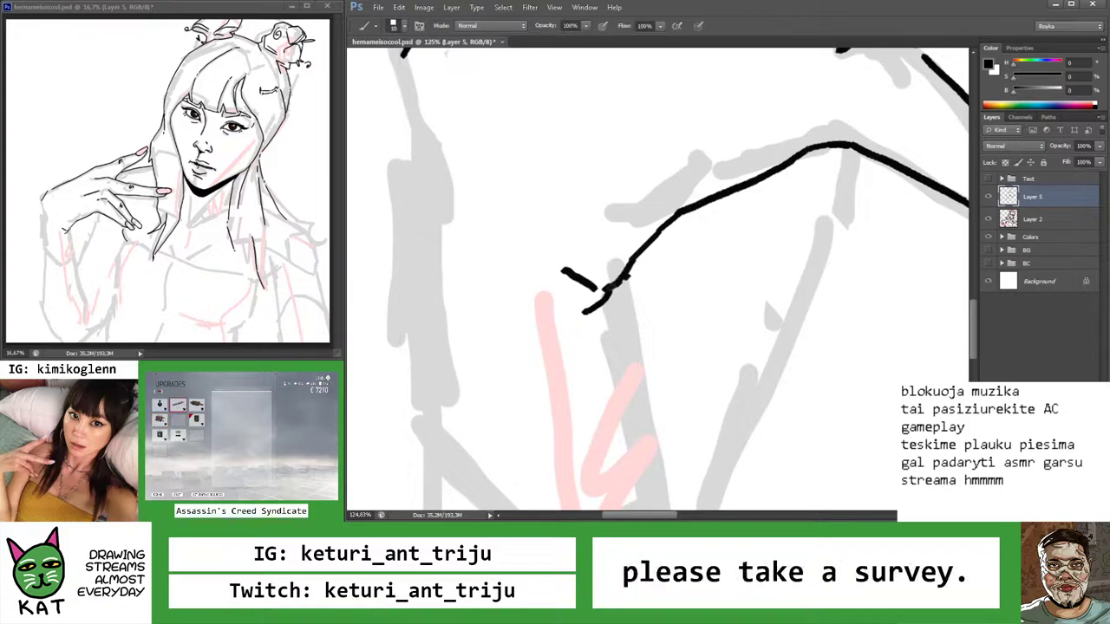
pyautogui.moveTo(618, 282)
pyautogui.mouseDown()
pyautogui.moveTo(629, 276)
pyautogui.moveTo(577, 339)
pyautogui.mouseUp()
pyautogui.press('z')
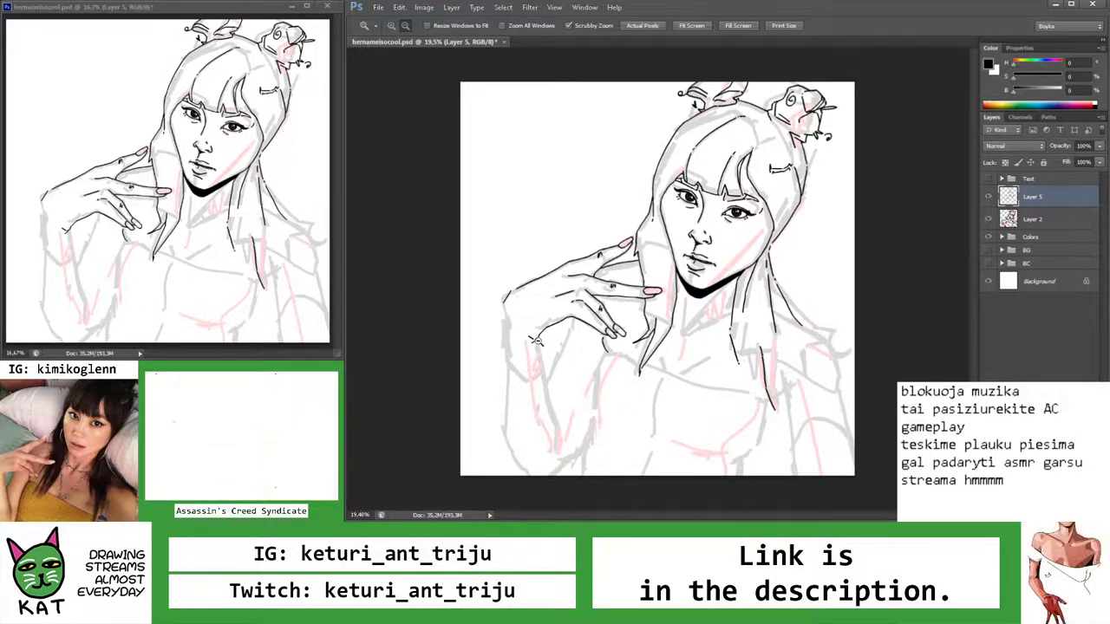
# Erase the joint between the palm's lower outline and the inner wrist stroke and ink it again
pyautogui.moveTo(544, 342)
pyautogui.mouseDown()
pyautogui.moveTo(547, 351)
pyautogui.moveTo(561, 336)
pyautogui.moveTo(494, 329)
pyautogui.moveTo(536, 336)
pyautogui.moveTo(570, 316)
pyautogui.moveTo(574, 300)
pyautogui.mouseUp()
pyautogui.press('v')
pyautogui.press('b')
pyautogui.press('z')
pyautogui.press('b')
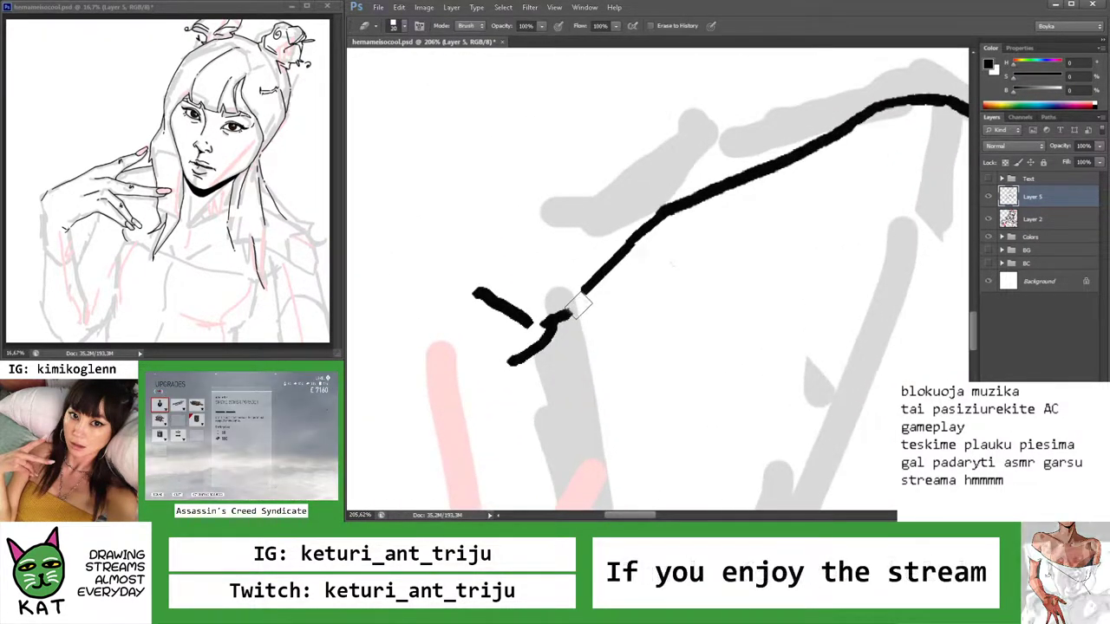
pyautogui.press('b')
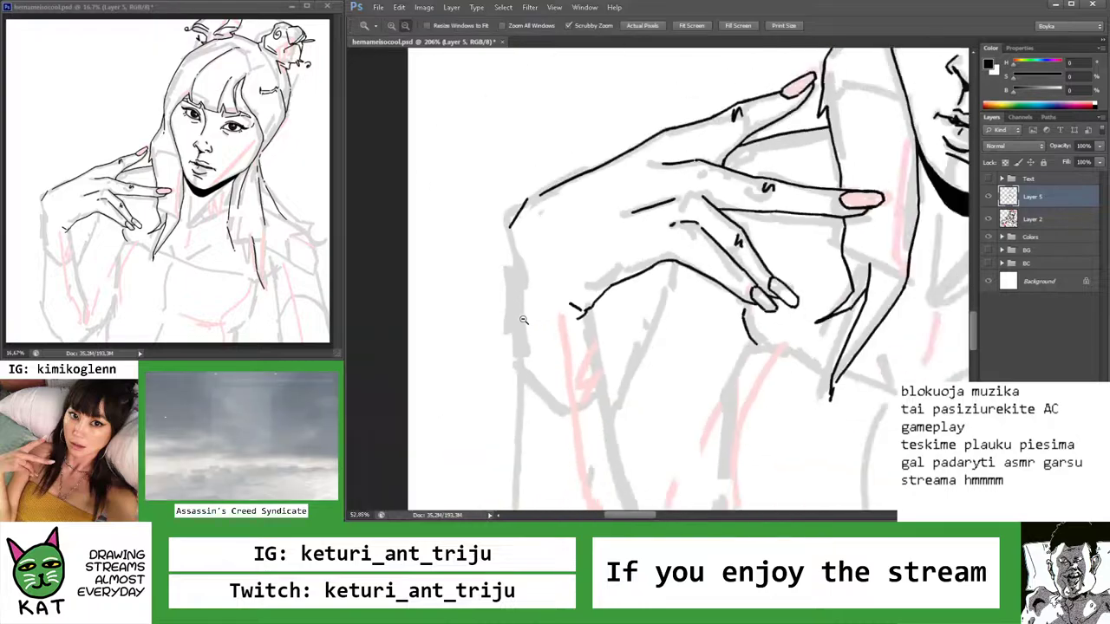
pyautogui.press('r')
pyautogui.moveTo(575, 323)
pyautogui.mouseDown()
pyautogui.moveTo(582, 223)
pyautogui.moveTo(655, 233)
pyautogui.moveTo(734, 305)
pyautogui.mouseUp()
pyautogui.press('b')
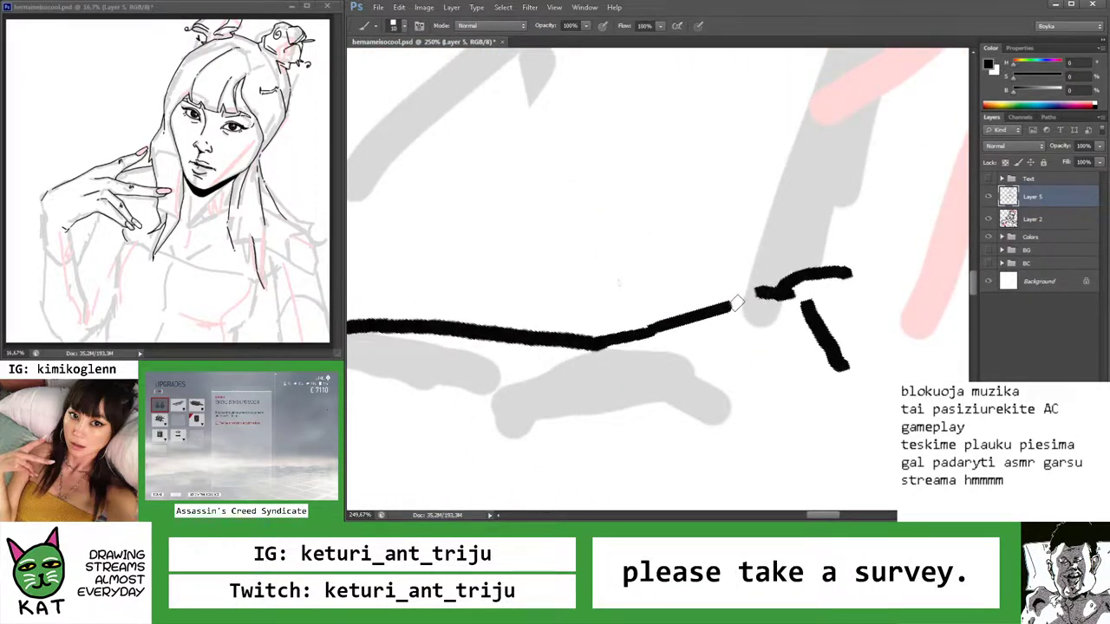
pyautogui.press('r')
pyautogui.moveTo(618, 282); pyautogui.dragTo(703, 295)
pyautogui.press('Escape')
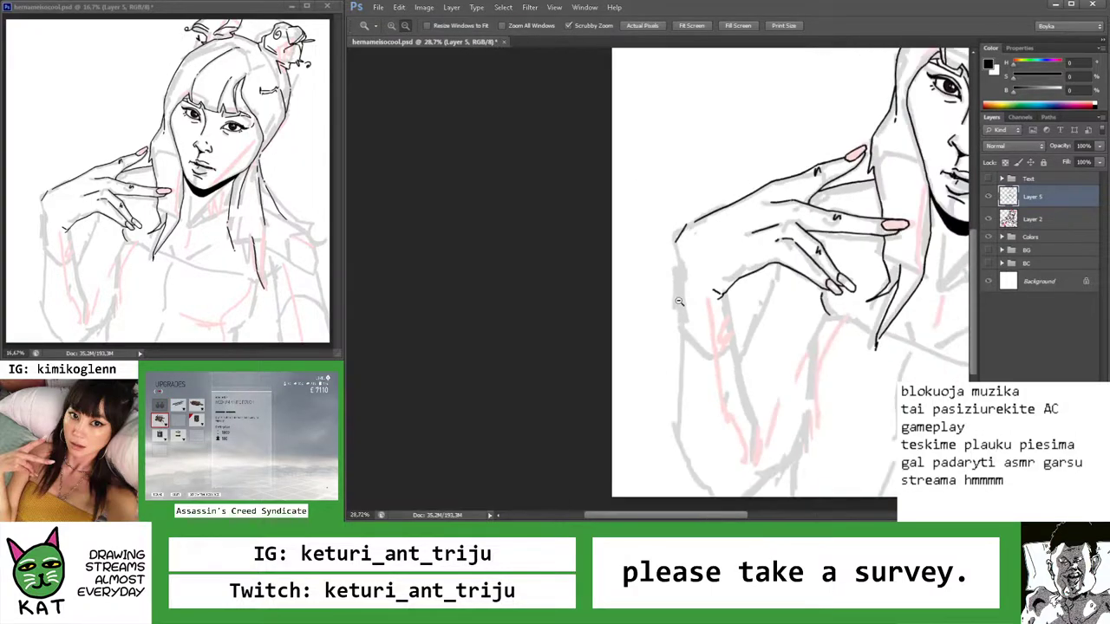
# Touch up the bend where the palm's lower outline meets the short inner wrist strokes with eraser and brush
pyautogui.press('z')
pyautogui.hotkey('ctrl', '0')
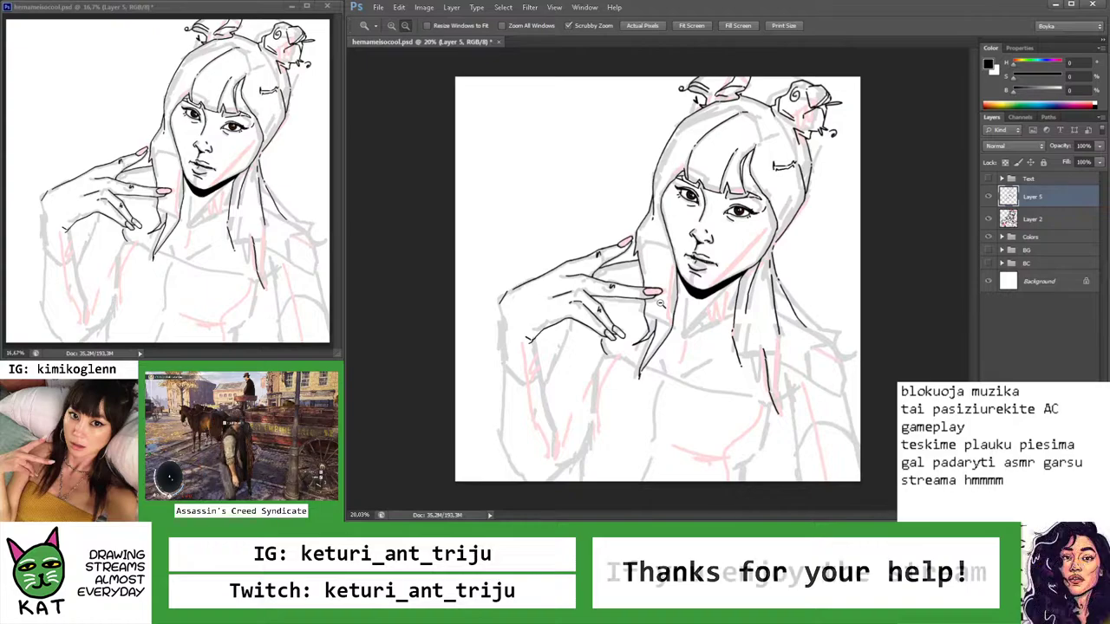
pyautogui.moveTo(520, 352); pyautogui.dragTo(593, 345)
pyautogui.moveTo(535, 324)
pyautogui.mouseDown()
pyautogui.moveTo(578, 294)
pyautogui.moveTo(538, 307)
pyautogui.moveTo(610, 308)
pyautogui.mouseUp()
pyautogui.press('e')
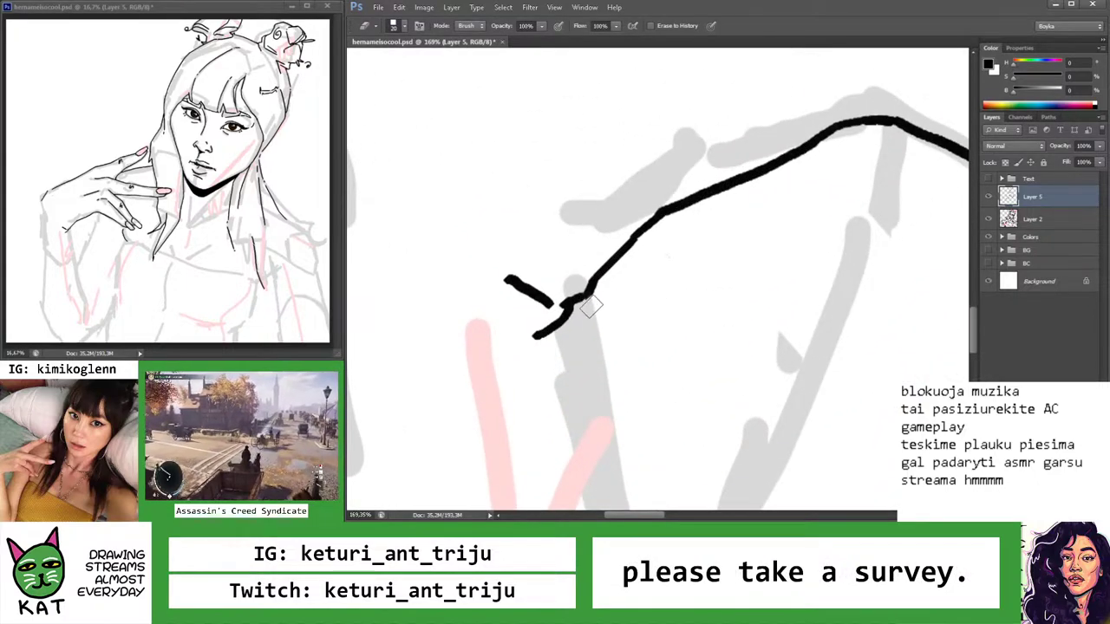
pyautogui.press('b')
pyautogui.press('z')
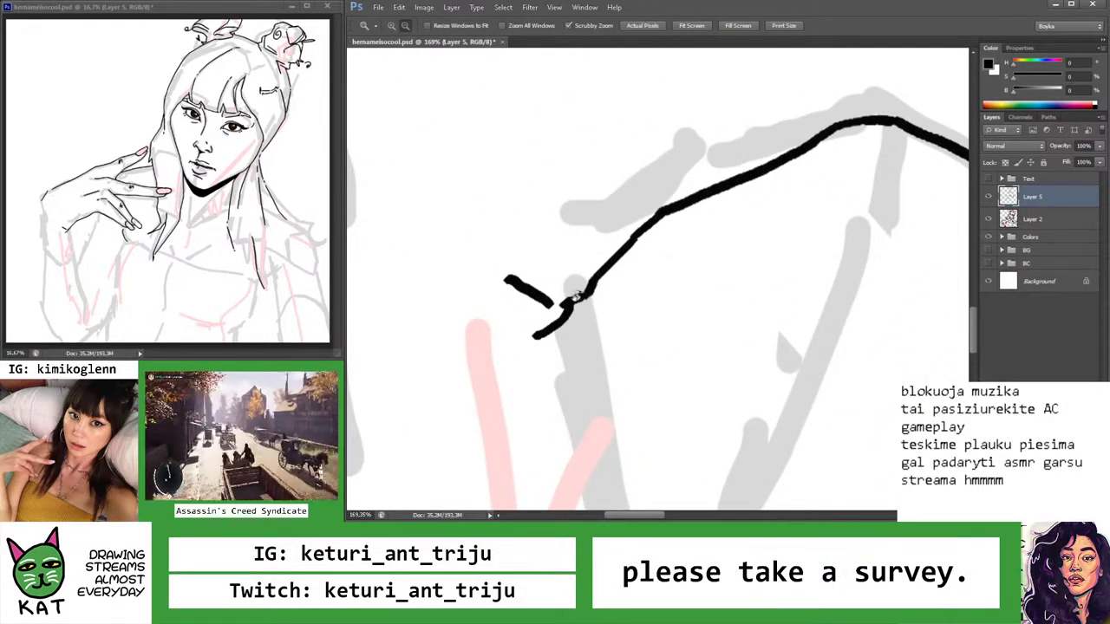
pyautogui.moveTo(602, 292); pyautogui.dragTo(646, 292)
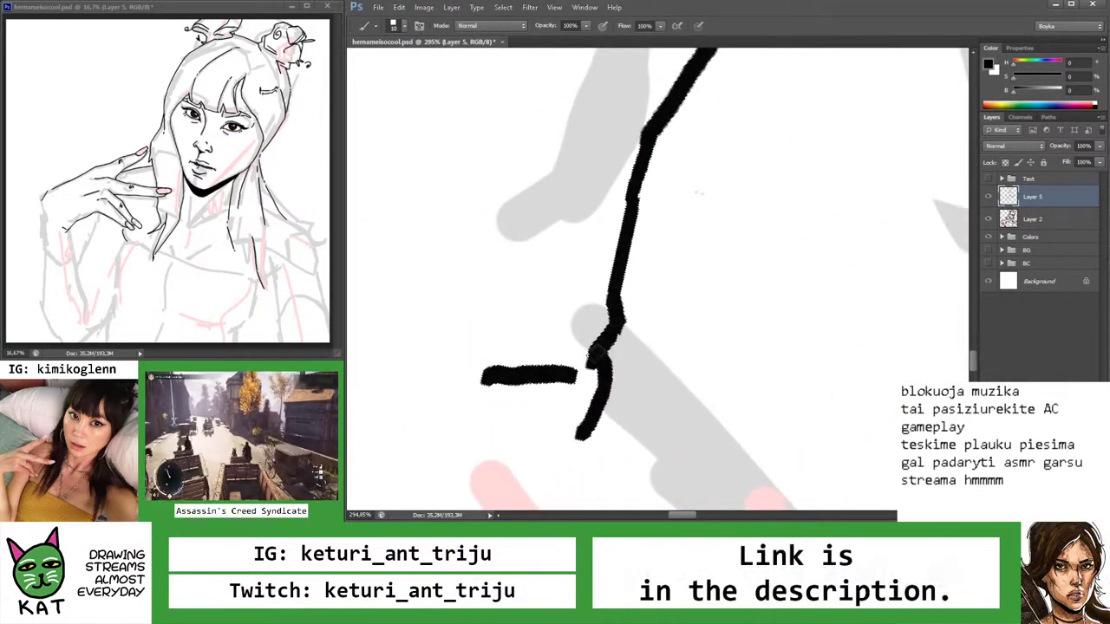
pyautogui.press('z')
pyautogui.moveTo(613, 340)
pyautogui.mouseDown()
pyautogui.moveTo(534, 368)
pyautogui.moveTo(545, 361)
pyautogui.mouseUp()
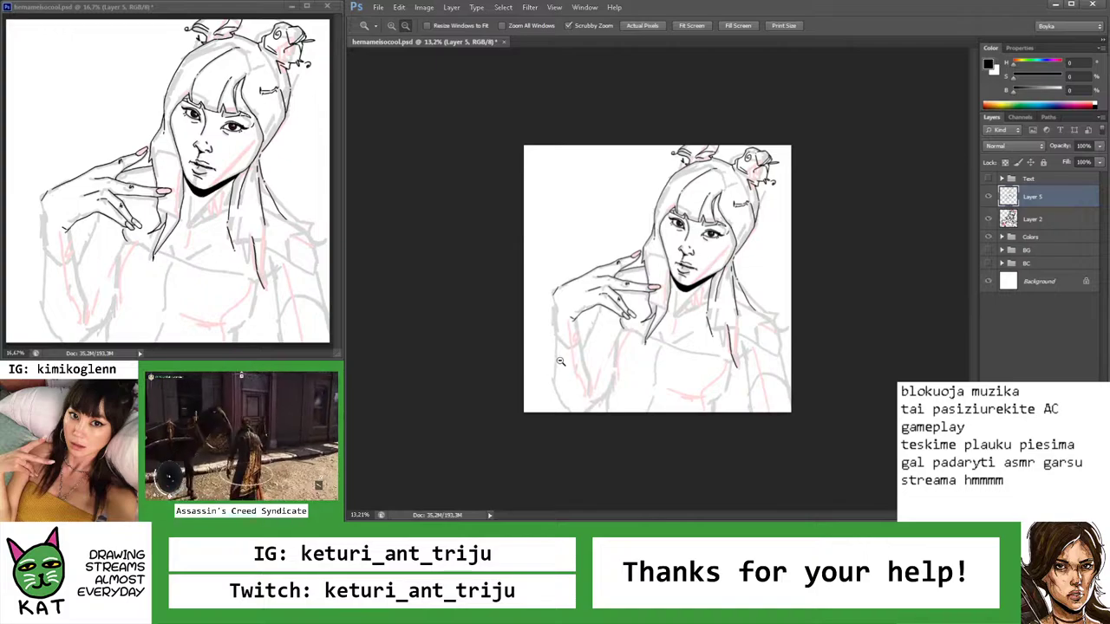
# Connect the separate inner wrist dash to the palm outline, undo the extra dash below it, and save the document
pyautogui.moveTo(561, 361)
pyautogui.mouseDown()
pyautogui.moveTo(655, 313)
pyautogui.moveTo(733, 295)
pyautogui.moveTo(704, 286)
pyautogui.mouseUp()
pyautogui.press('b')
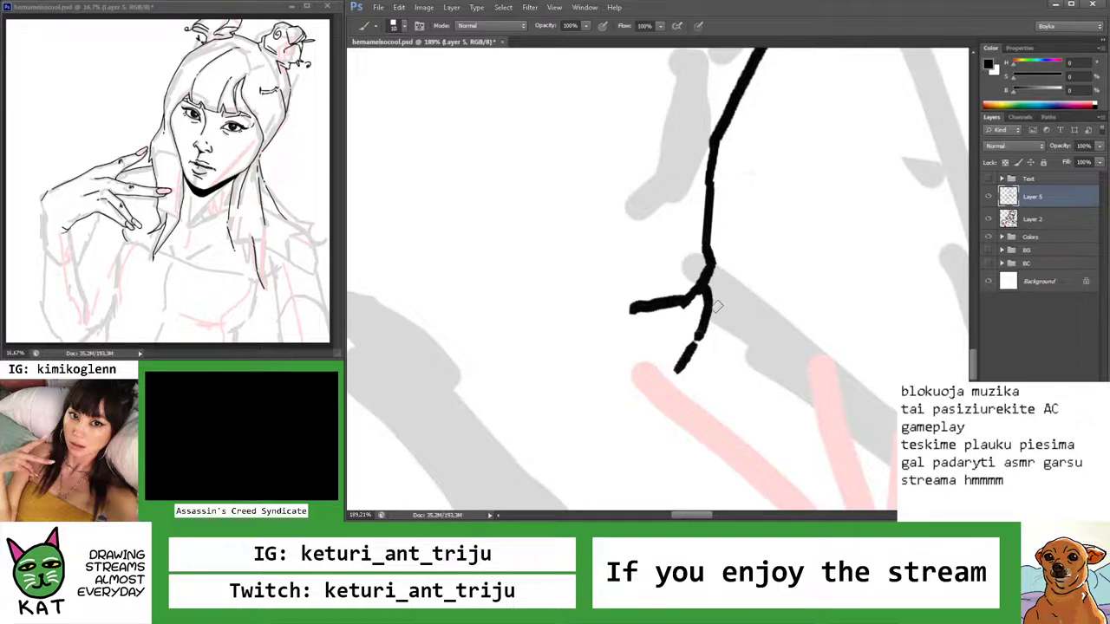
pyautogui.hotkey('ctrl', 'z')
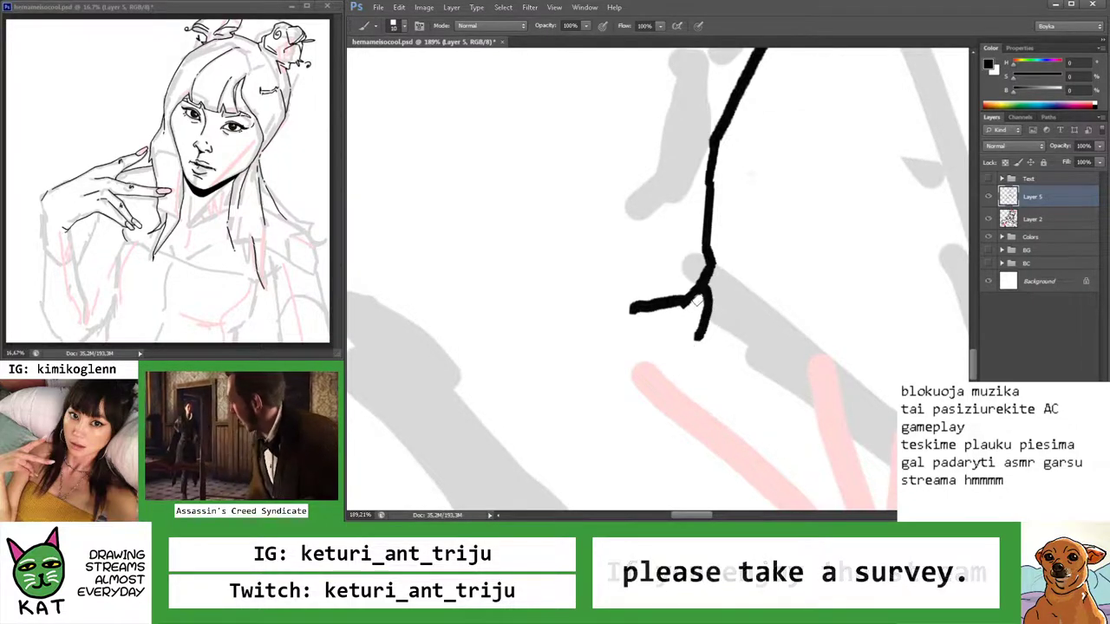
pyautogui.moveTo(702, 291)
pyautogui.mouseDown()
pyautogui.moveTo(655, 345)
pyautogui.moveTo(618, 335)
pyautogui.mouseUp()
pyautogui.hotkey('ctrl', 'z')
pyautogui.press('z')
pyautogui.moveTo(667, 368)
pyautogui.mouseDown()
pyautogui.moveTo(624, 360)
pyautogui.moveTo(657, 357)
pyautogui.mouseUp()
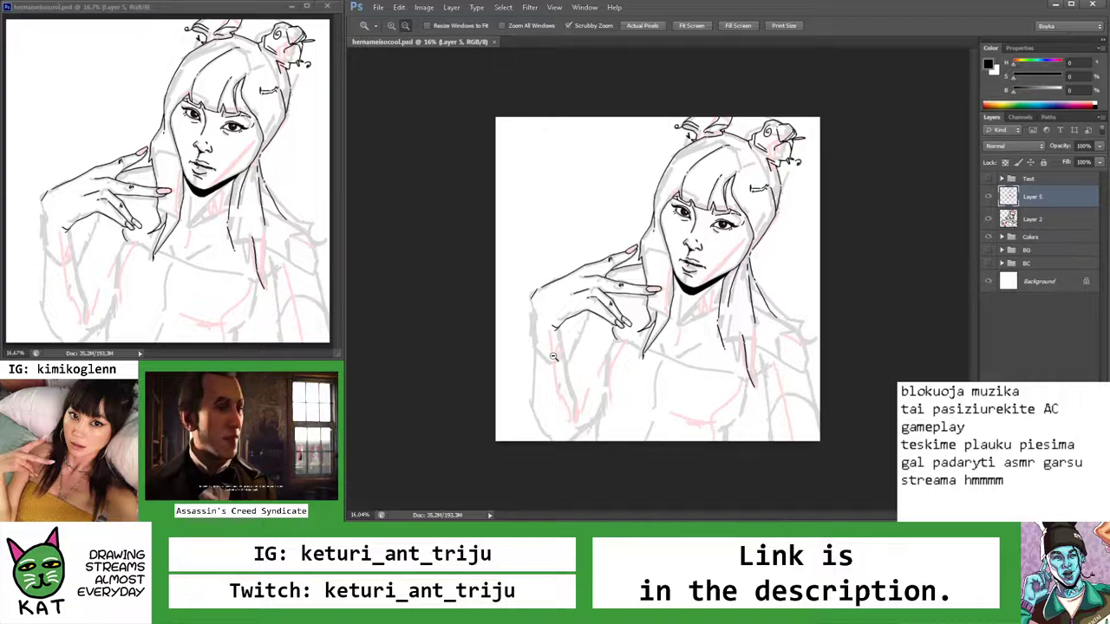
# Move the short outer wrist stroke slightly down from the end of the hand's upper outline
pyautogui.moveTo(543, 303); pyautogui.dragTo(556, 299)
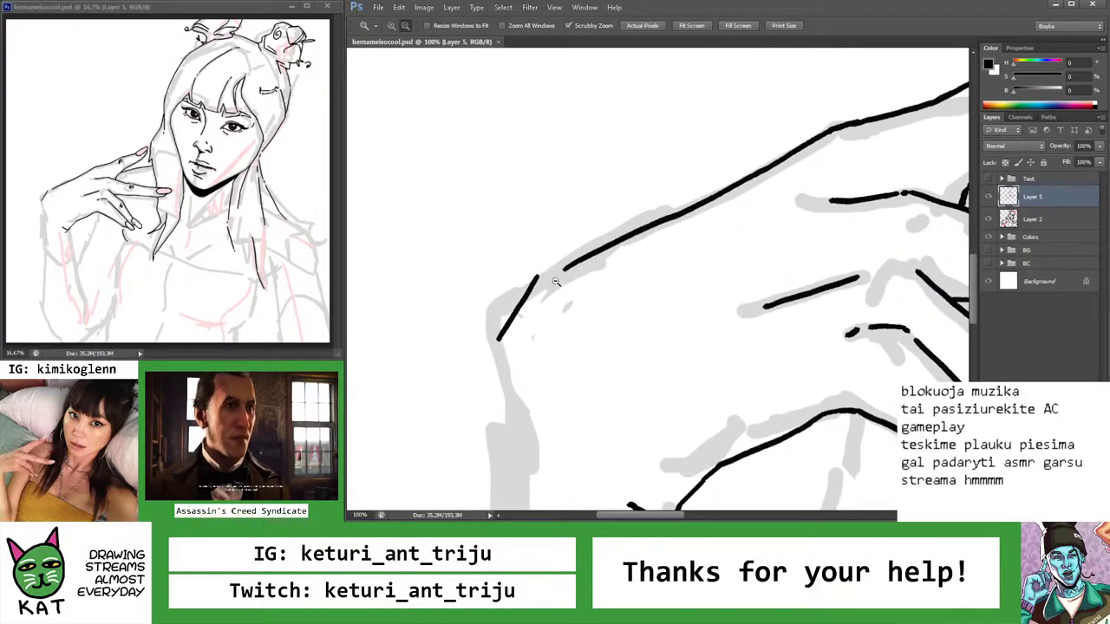
pyautogui.press('m')
pyautogui.press('v')
pyautogui.moveTo(532, 345); pyautogui.dragTo(528, 364)
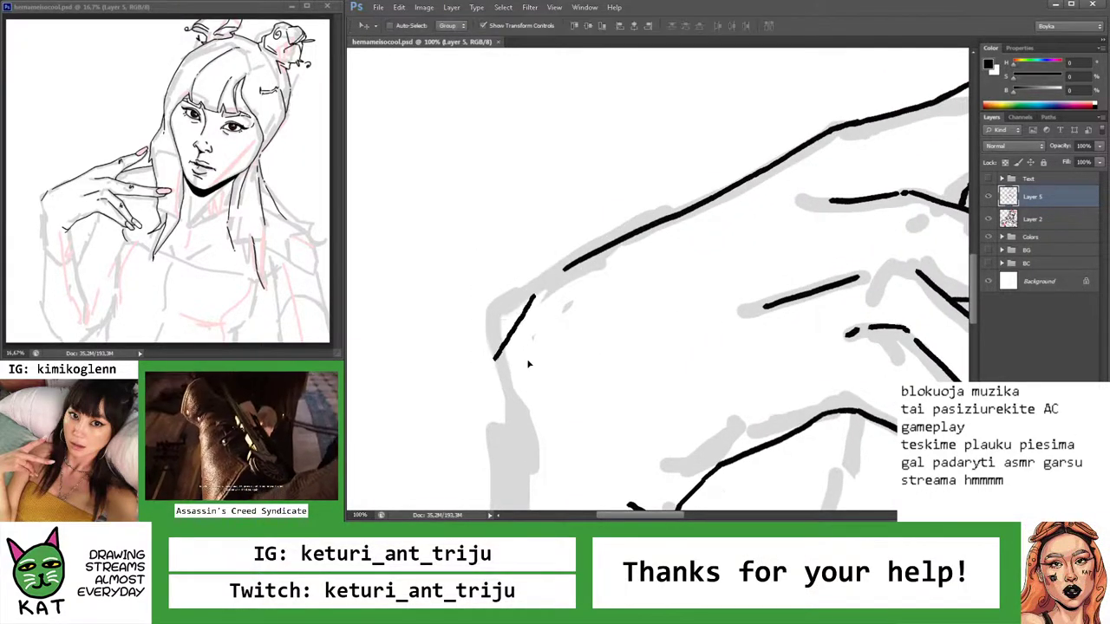
# Ink the missing piece joining the hand's upper outline to the short outer wrist stroke, and save the document
pyautogui.press('z')
pyautogui.moveTo(553, 285); pyautogui.dragTo(598, 285)
pyautogui.press('b')
pyautogui.moveTo(514, 289)
pyautogui.mouseDown()
pyautogui.moveTo(582, 242)
pyautogui.moveTo(563, 269)
pyautogui.moveTo(529, 276)
pyautogui.moveTo(588, 286)
pyautogui.mouseUp()
pyautogui.press('z')
pyautogui.scroll(6, 580, 273)
pyautogui.press('b')
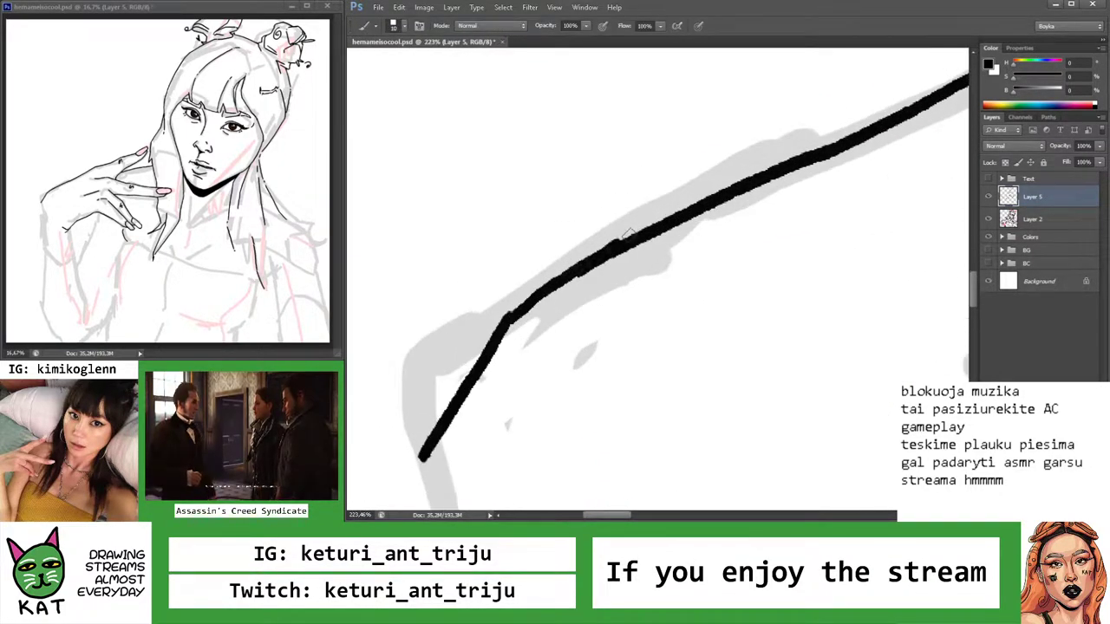
pyautogui.press('z')
pyautogui.moveTo(628, 231); pyautogui.dragTo(547, 234)
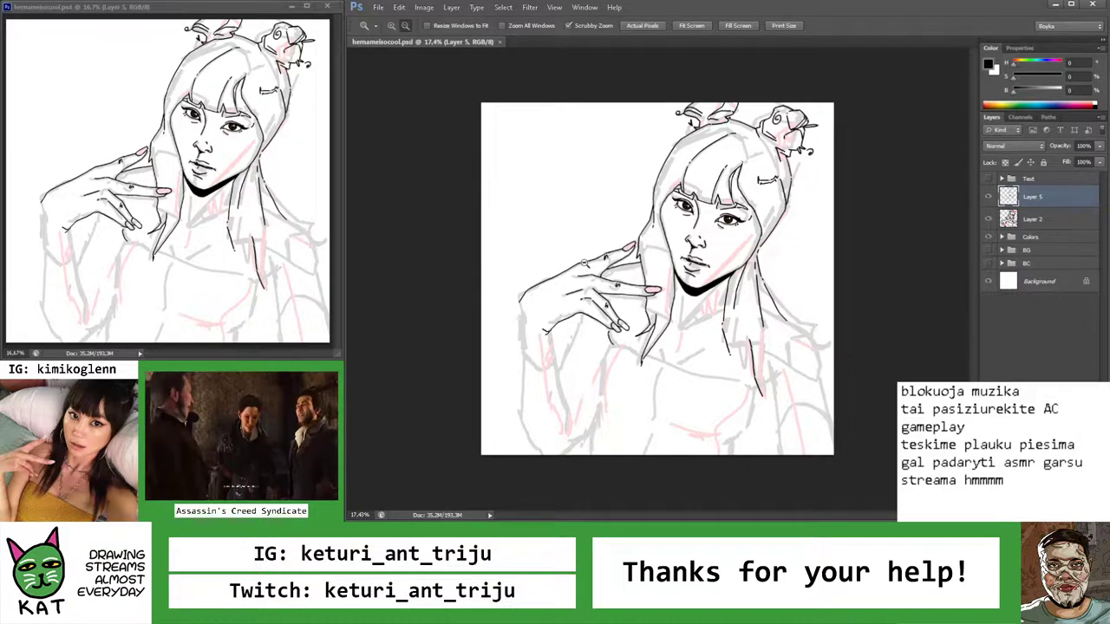
# Erase the lower part of the short curved shoulder line below the folded fingertips
pyautogui.click(579, 400)
pyautogui.press('r')
pyautogui.moveTo(624, 287); pyautogui.dragTo(576, 305)
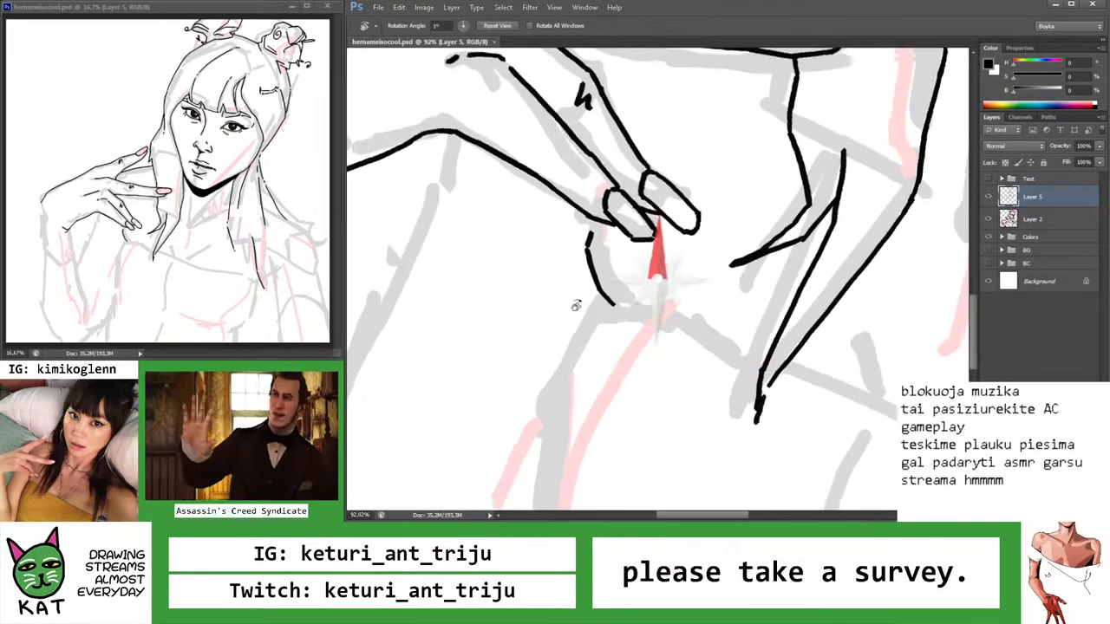
pyautogui.press('Escape')
pyautogui.press('z')
pyautogui.moveTo(607, 187)
pyautogui.mouseDown()
pyautogui.moveTo(647, 187)
pyautogui.moveTo(599, 260)
pyautogui.moveTo(607, 229)
pyautogui.mouseUp()
pyautogui.press('e')
# Ink the curved shoulder line below the folded fingertips, continuing from the short upper dash to a small inward bend
pyautogui.press('b')
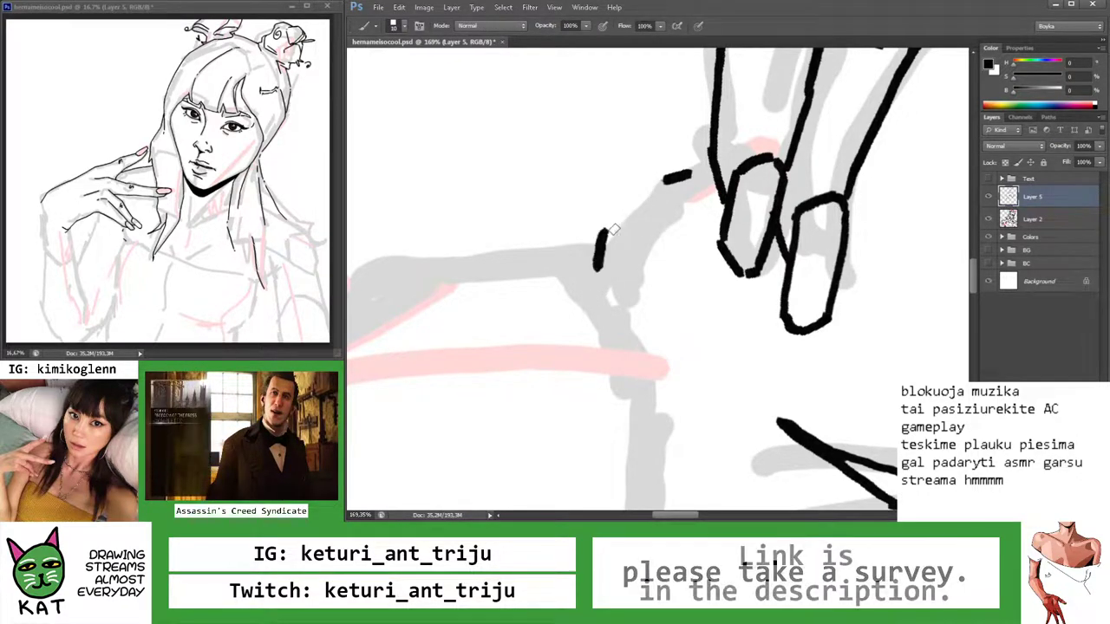
pyautogui.press('z')
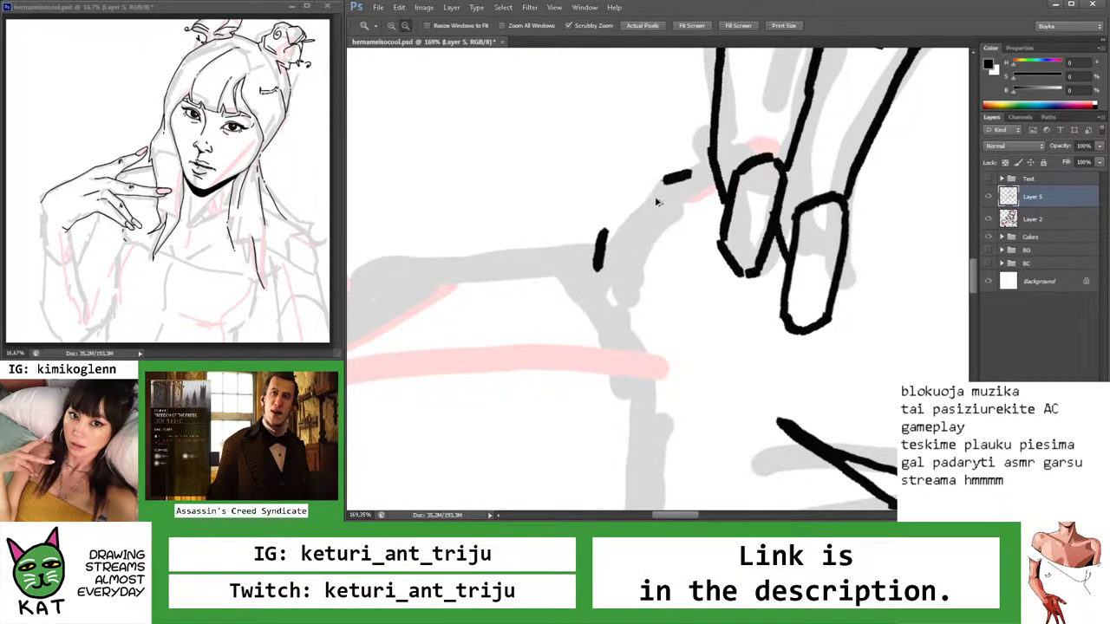
pyautogui.hotkey('ctrl', 'z')
pyautogui.press('b')
pyautogui.moveTo(600, 242); pyautogui.dragTo(607, 245)
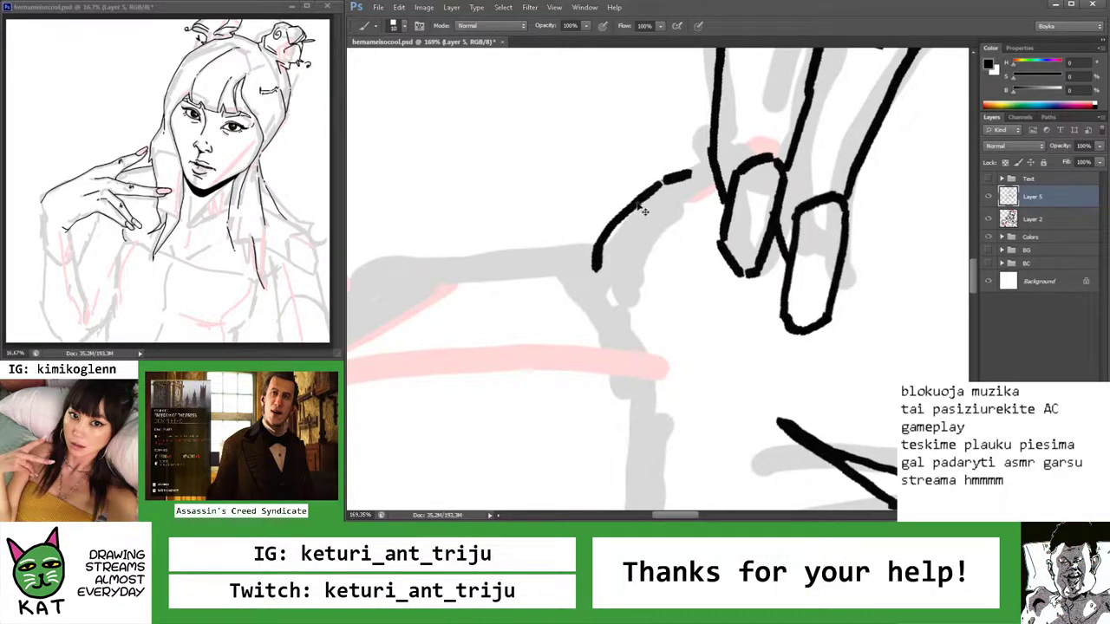
pyautogui.moveTo(625, 222); pyautogui.dragTo(613, 219)
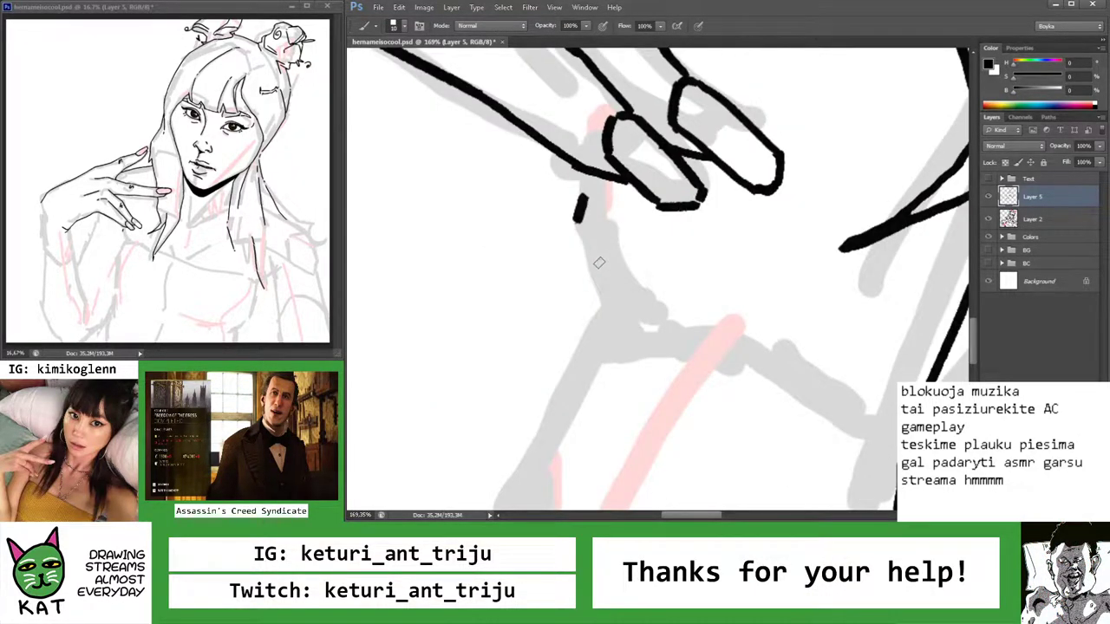
pyautogui.moveTo(578, 299); pyautogui.dragTo(626, 329)
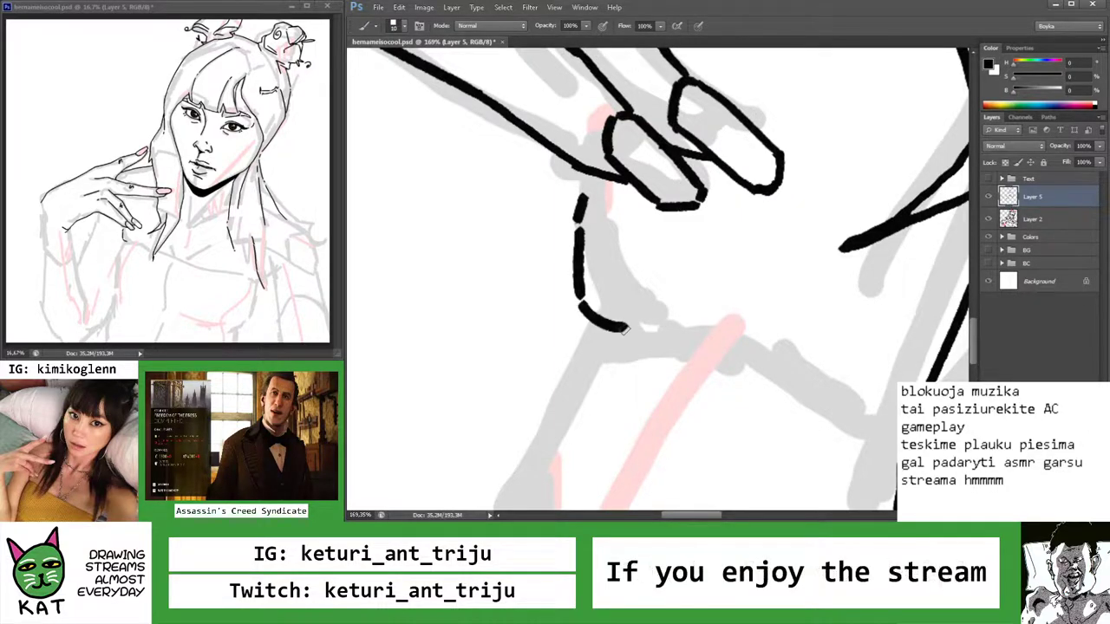
pyautogui.press('z')
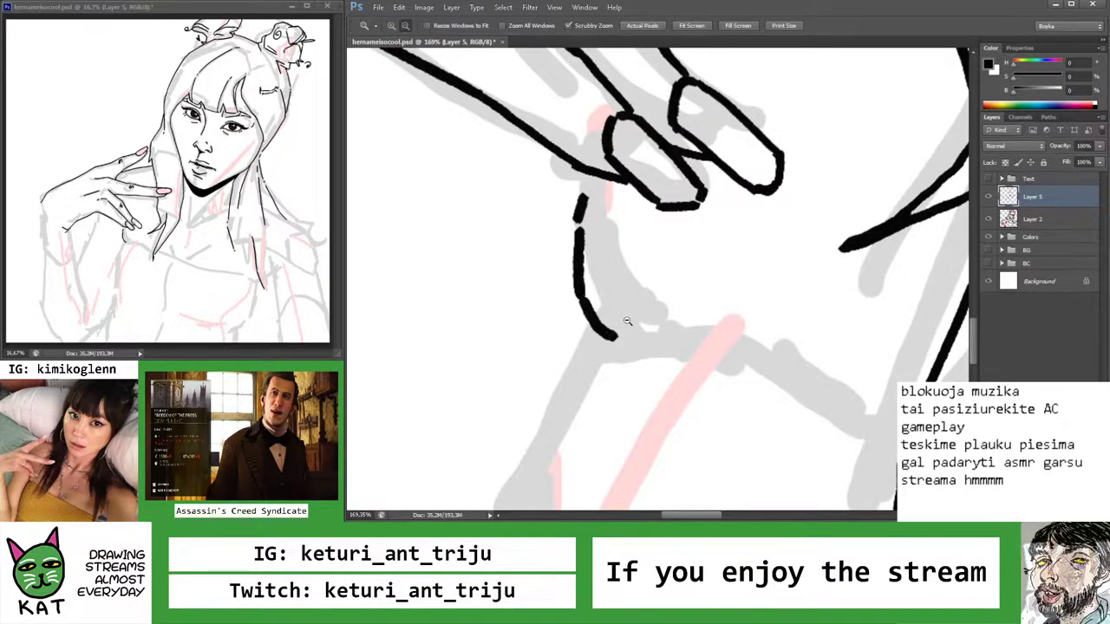
pyautogui.hotkey('ctrl', '0')
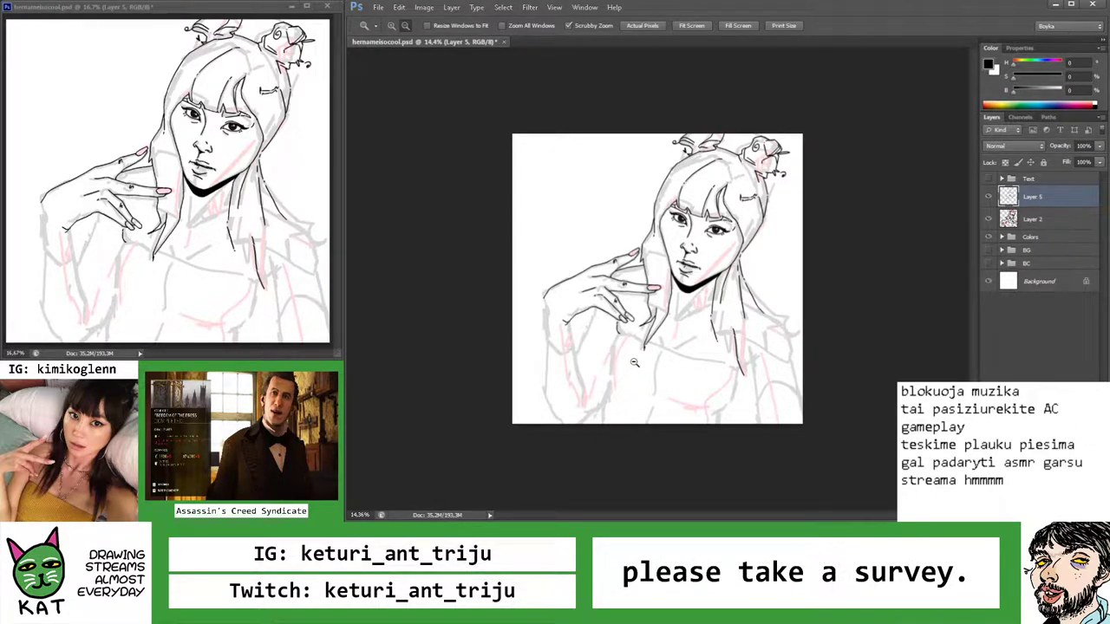
# Select the upper part of the curved shoulder line below the fingertips and tilt it slightly outward at its lower end
pyautogui.moveTo(614, 338); pyautogui.dragTo(656, 323)
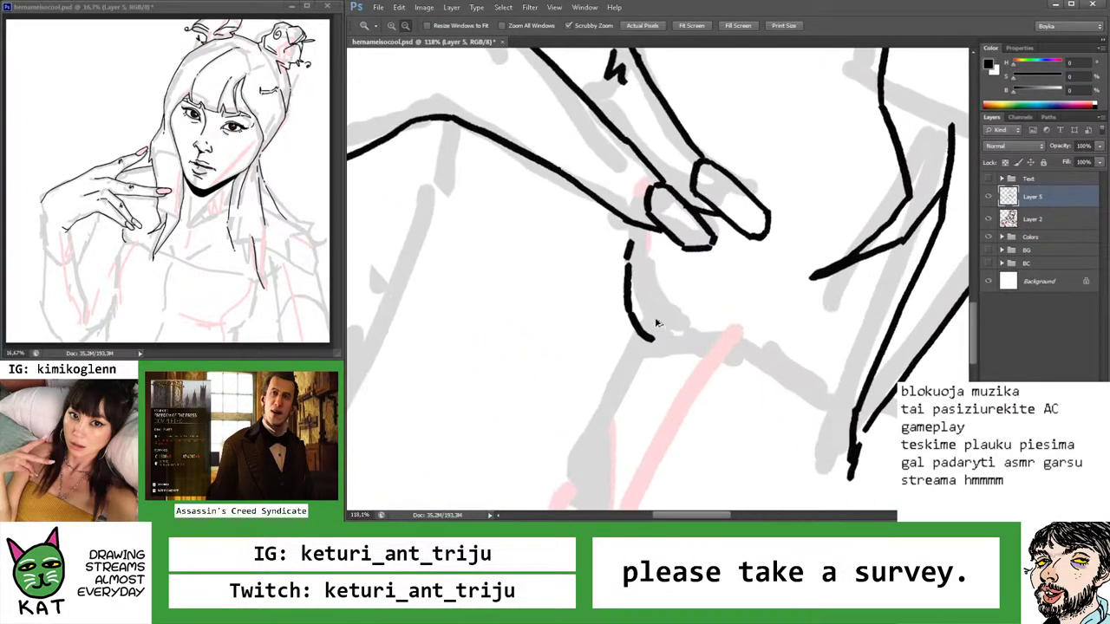
pyautogui.press('m')
pyautogui.moveTo(608, 230); pyautogui.dragTo(645, 271)
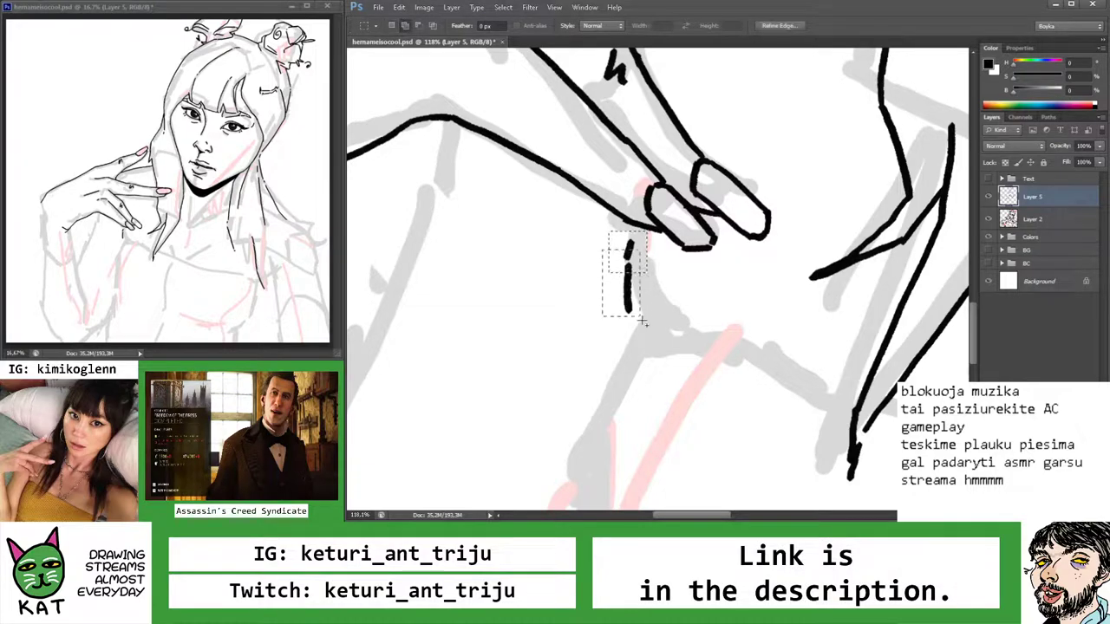
pyautogui.press('v')
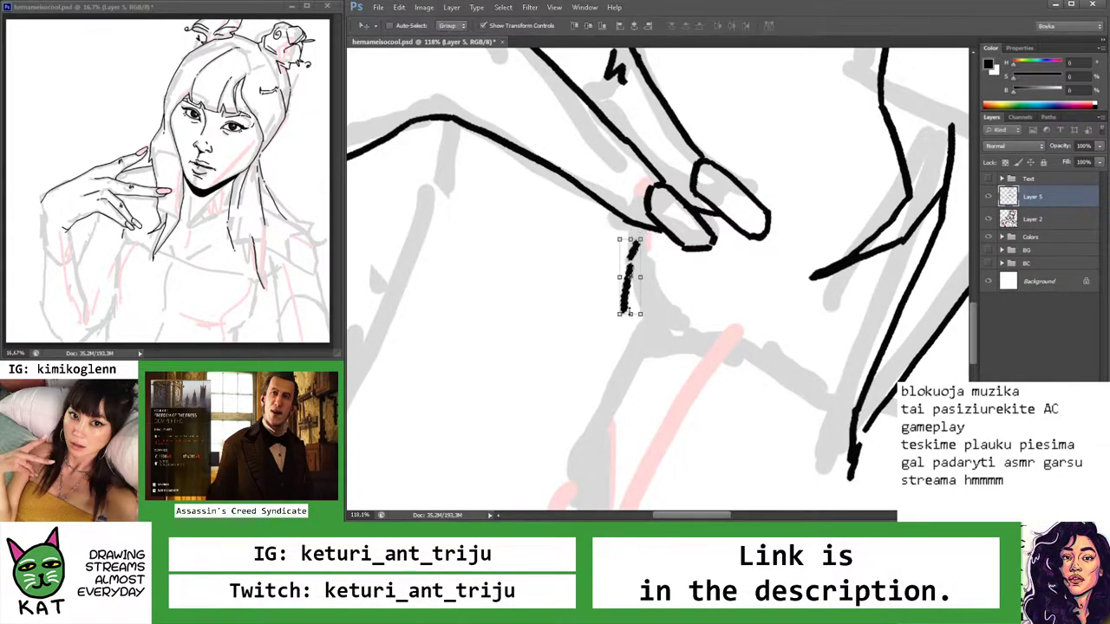
# Ink the lower bend of the shoulder line below the fingertips, and save the document
pyautogui.press('z')
pyautogui.moveTo(640, 326)
pyautogui.mouseDown()
pyautogui.moveTo(564, 326)
pyautogui.moveTo(572, 286)
pyautogui.moveTo(559, 269)
pyautogui.moveTo(650, 265)
pyautogui.mouseUp()
pyautogui.press('r')
pyautogui.press('z')
pyautogui.press('b')
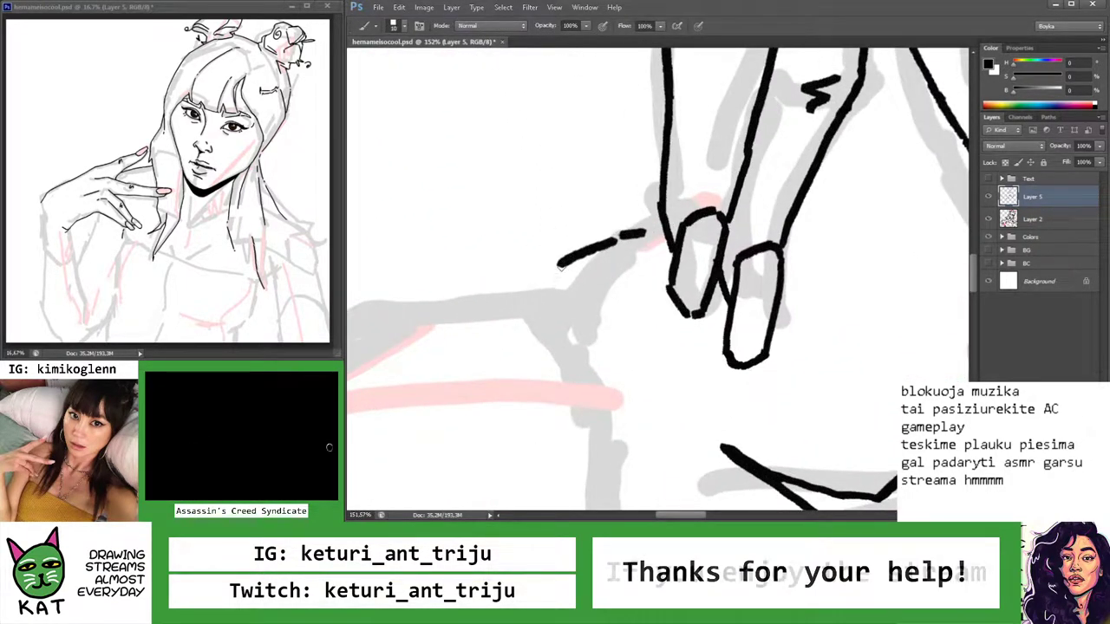
pyautogui.press('z')
pyautogui.keyDown('alt'); pyautogui.click(552, 273); pyautogui.keyUp('alt')
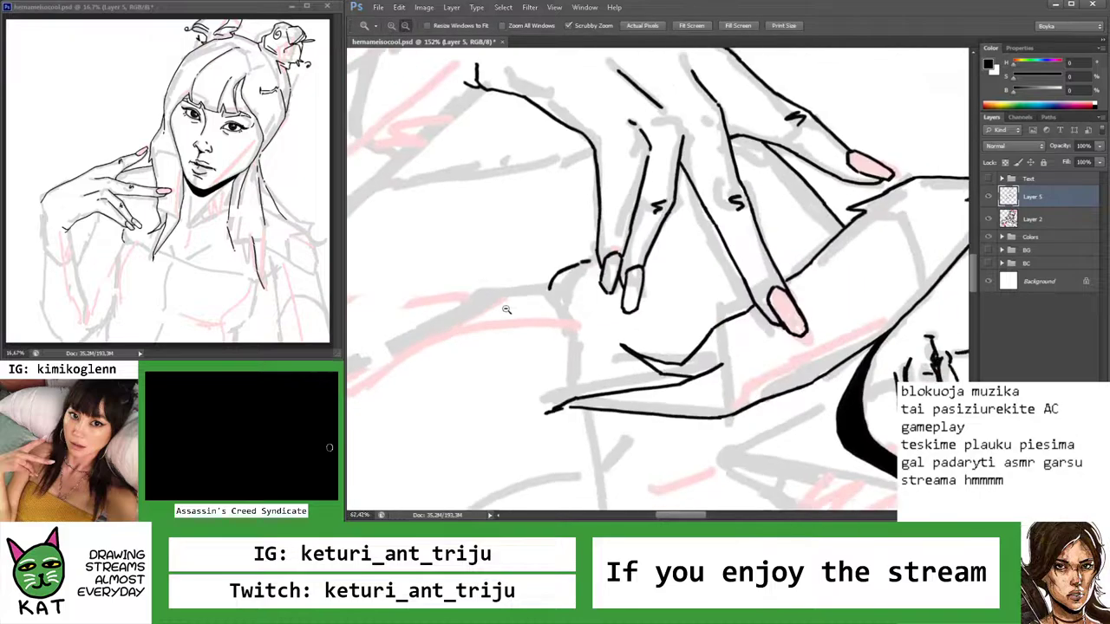
pyautogui.hotkey('ctrl', 's')
# Ink a short stroke from the wrist crease downward to begin the inner forearm line
pyautogui.moveTo(552, 320); pyautogui.dragTo(617, 340)
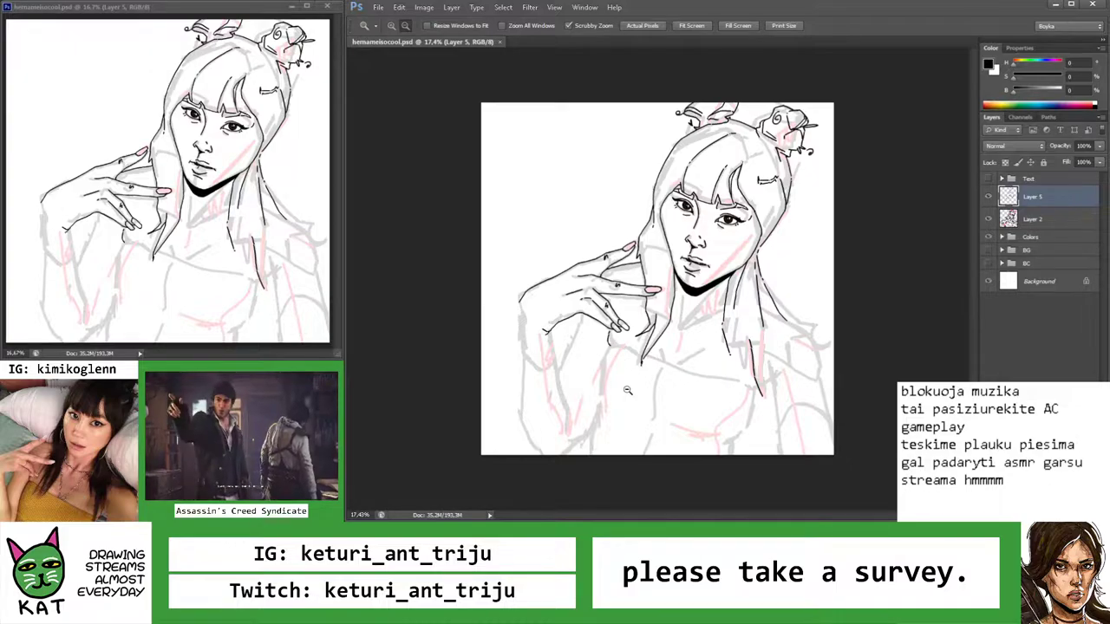
pyautogui.moveTo(598, 404); pyautogui.dragTo(563, 319)
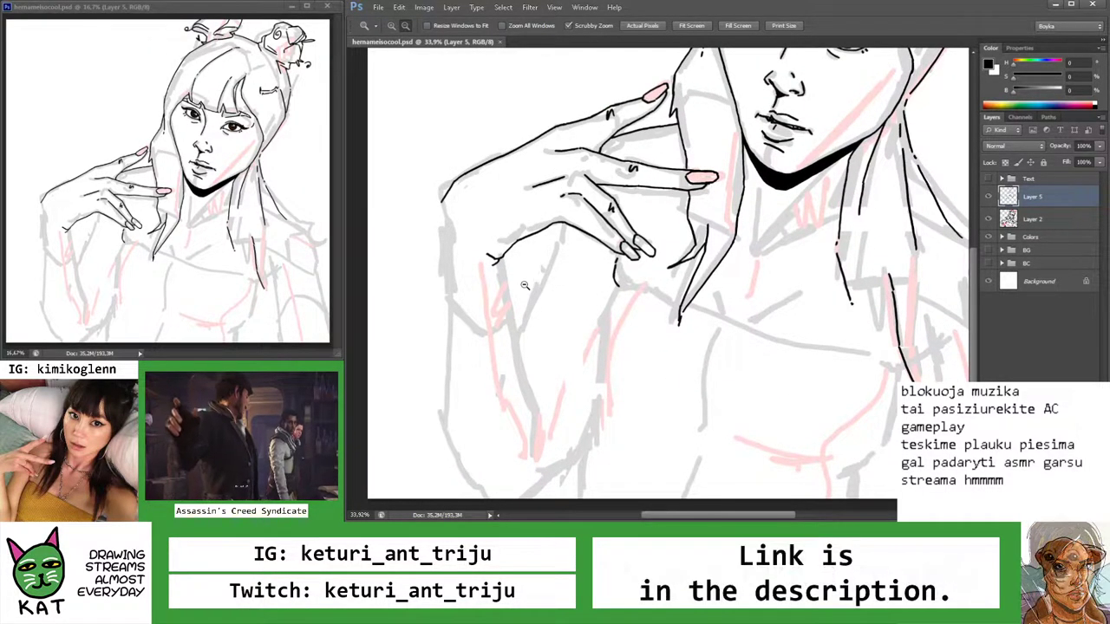
pyautogui.click(514, 277)
pyautogui.press('b')
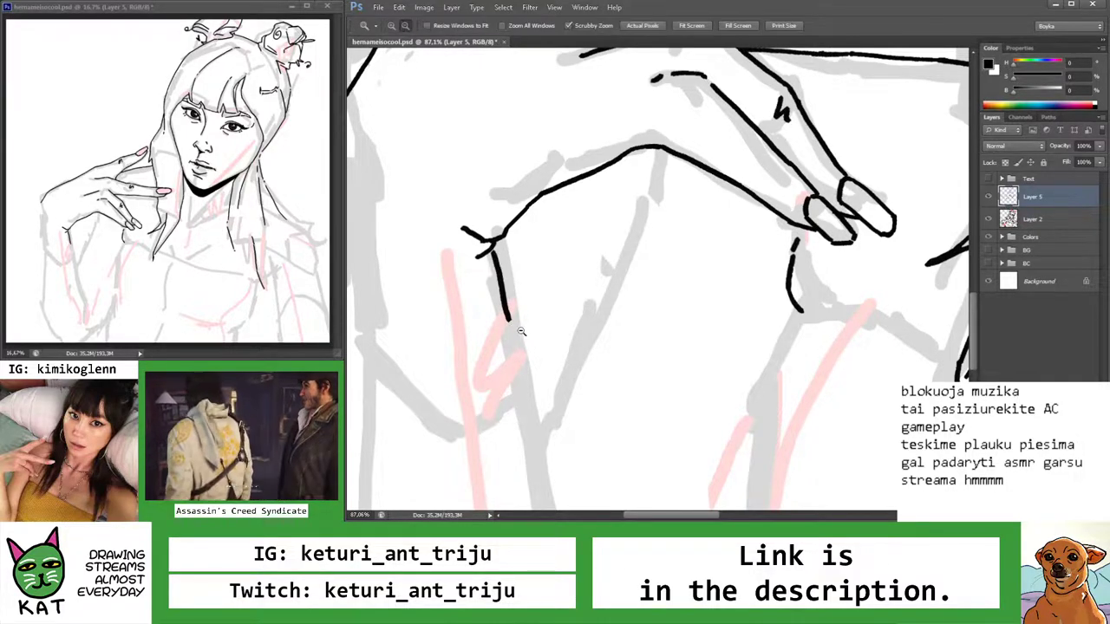
pyautogui.scroll(-6, 494, 259)
# Ink the long inner forearm line from below the short wrist stroke toward the elbow, undoing and redrawing it for a smoother slope
pyautogui.press('r')
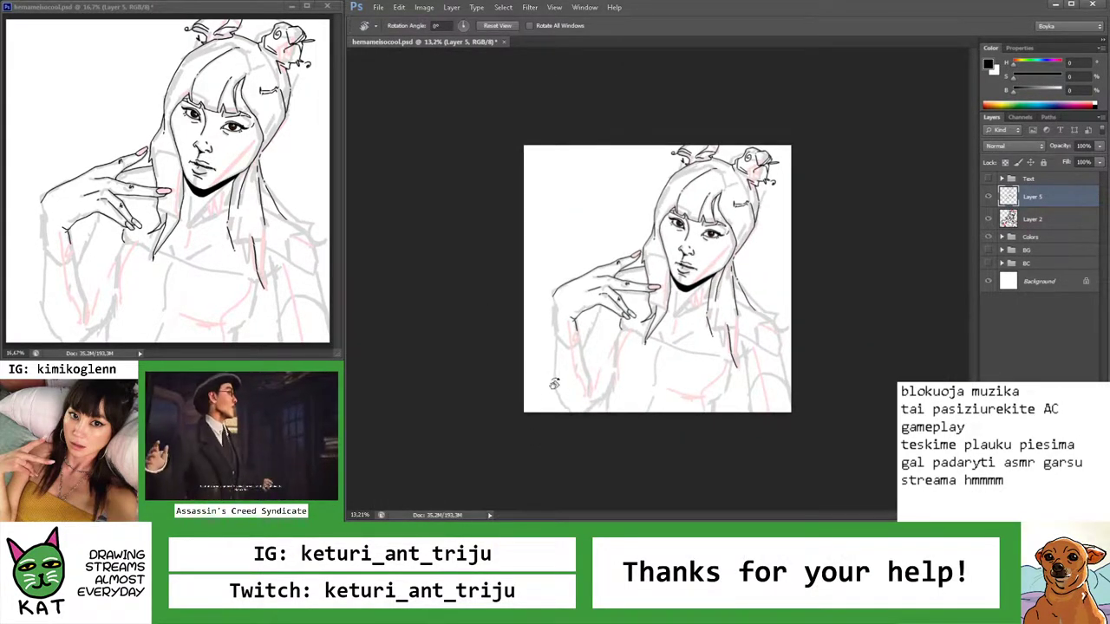
pyautogui.moveTo(566, 420); pyautogui.dragTo(767, 405)
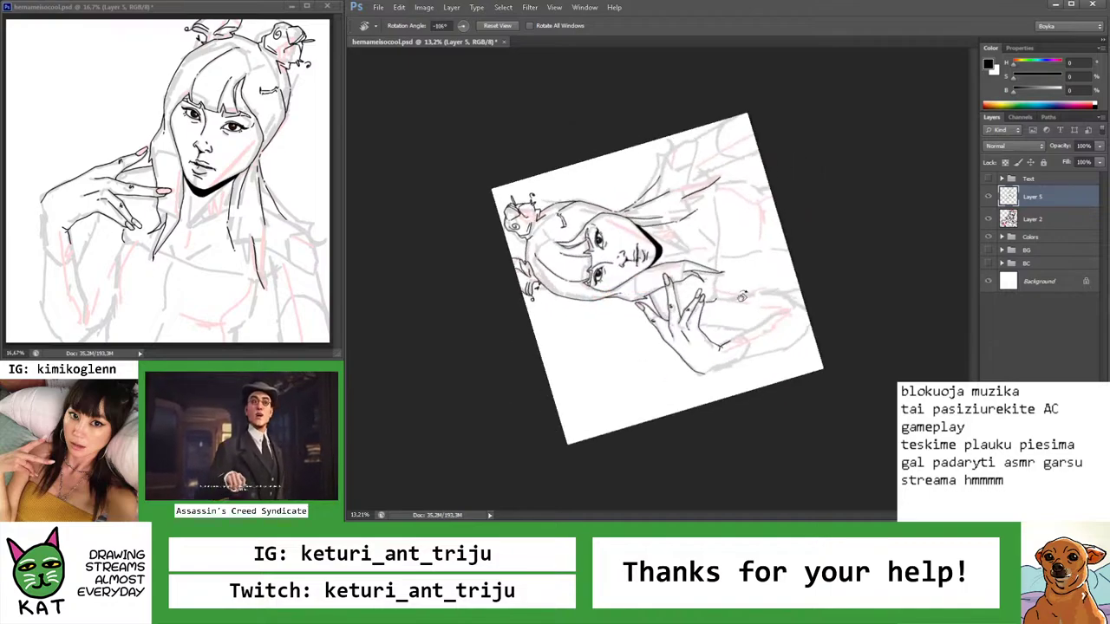
pyautogui.press('z')
pyautogui.click(803, 307)
pyautogui.click(802, 307)
pyautogui.moveTo(768, 315); pyautogui.dragTo(708, 312)
pyautogui.press('b')
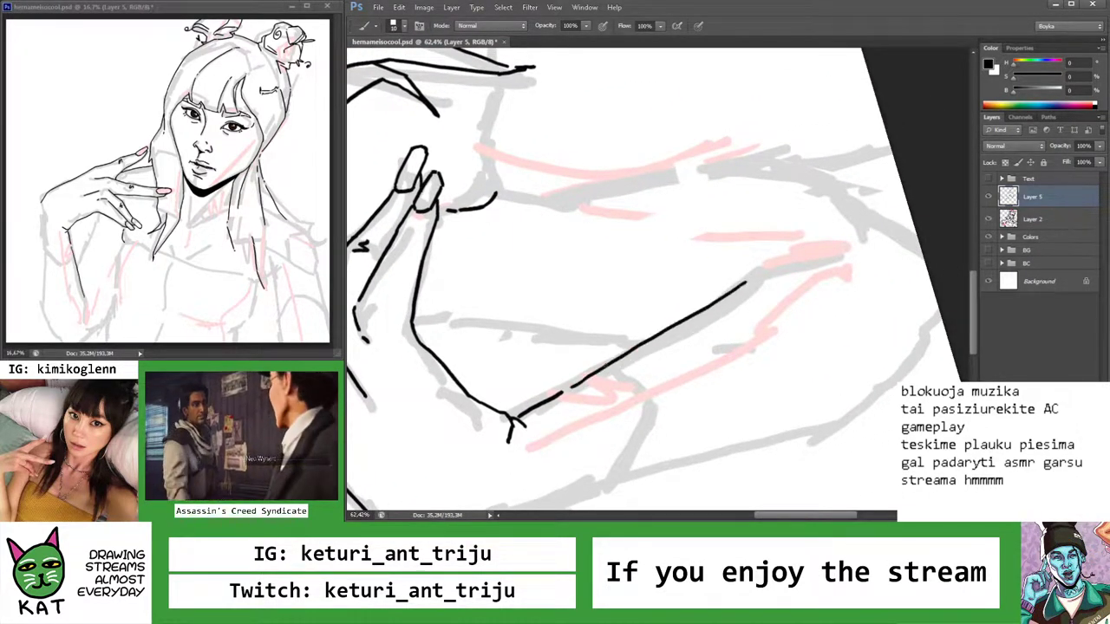
pyautogui.moveTo(743, 283); pyautogui.dragTo(607, 366)
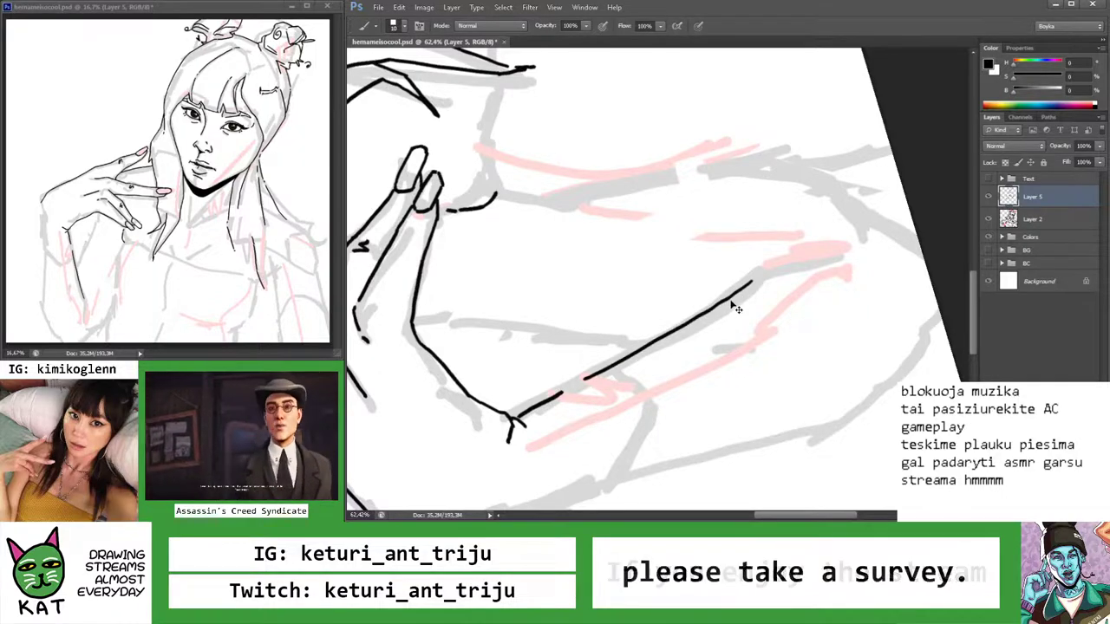
pyautogui.hotkey('ctrl', 'z')
pyautogui.moveTo(748, 280)
pyautogui.mouseDown()
pyautogui.moveTo(598, 369)
pyautogui.moveTo(617, 351)
pyautogui.mouseUp()
pyautogui.press('Escape')
pyautogui.press('z')
pyautogui.keyDown('alt'); pyautogui.click(607, 367); pyautogui.keyUp('alt')
pyautogui.moveTo(626, 287); pyautogui.dragTo(640, 286)
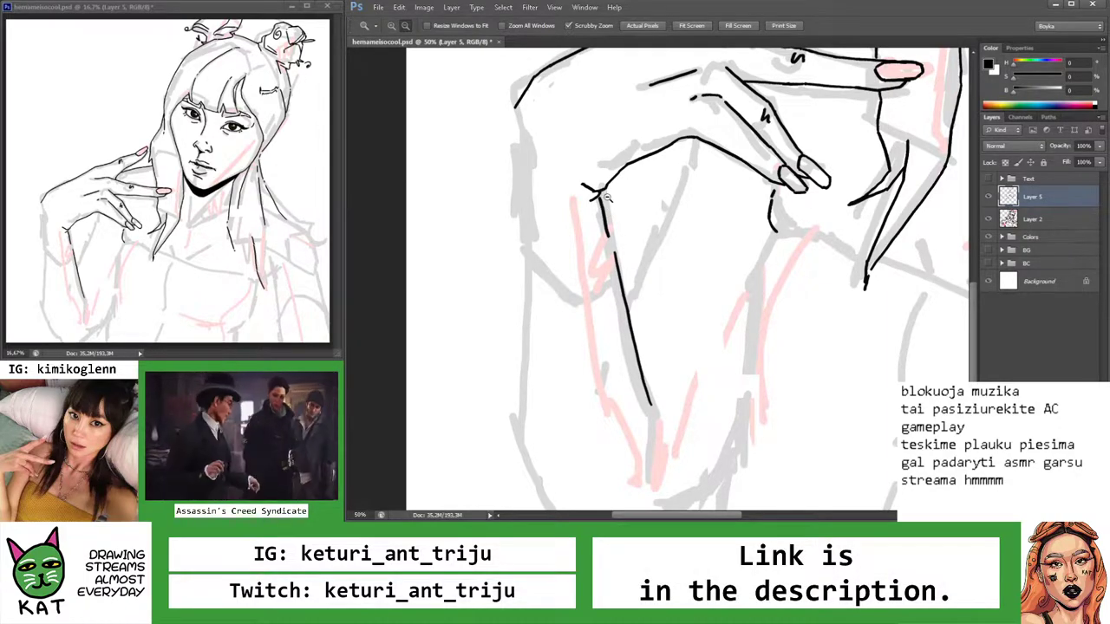
# Select the inked strokes at the wrist and adjust their placement with the Move tool
pyautogui.press('m')
pyautogui.moveTo(564, 170)
pyautogui.mouseDown()
pyautogui.moveTo(641, 248)
pyautogui.moveTo(621, 194)
pyautogui.moveTo(565, 205)
pyautogui.mouseUp()
pyautogui.press('v')
pyautogui.press('z')
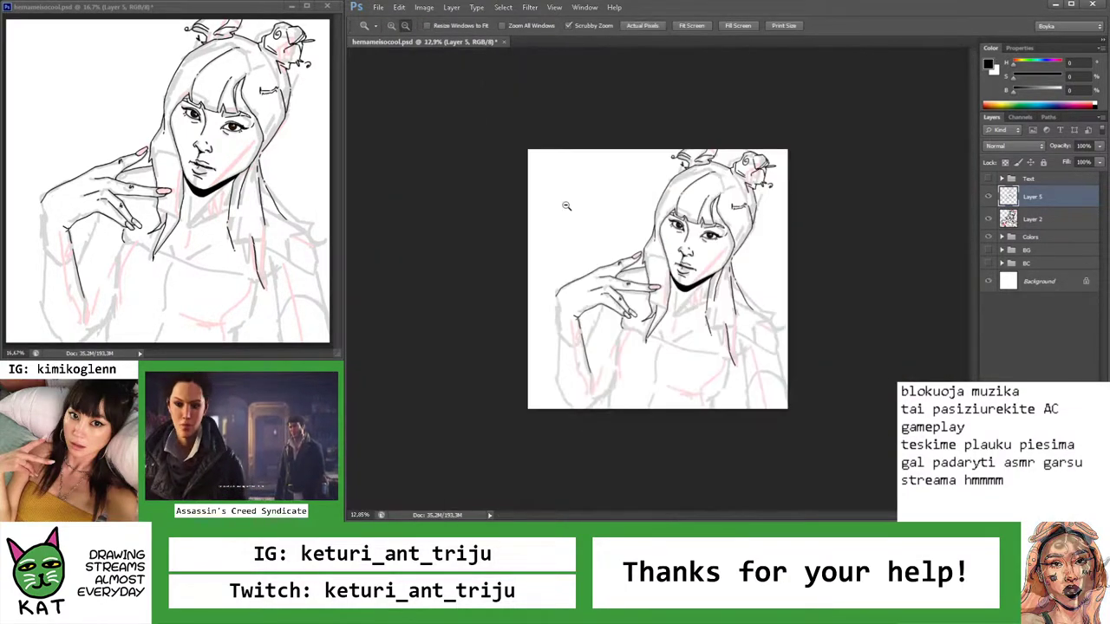
# Ink the elbow end of the inner forearm as a gently curved stroke continuing past the long forearm line
pyautogui.moveTo(616, 388)
pyautogui.mouseDown()
pyautogui.moveTo(598, 382)
pyautogui.moveTo(579, 406)
pyautogui.moveTo(524, 430)
pyautogui.moveTo(562, 397)
pyautogui.moveTo(607, 395)
pyautogui.mouseUp()
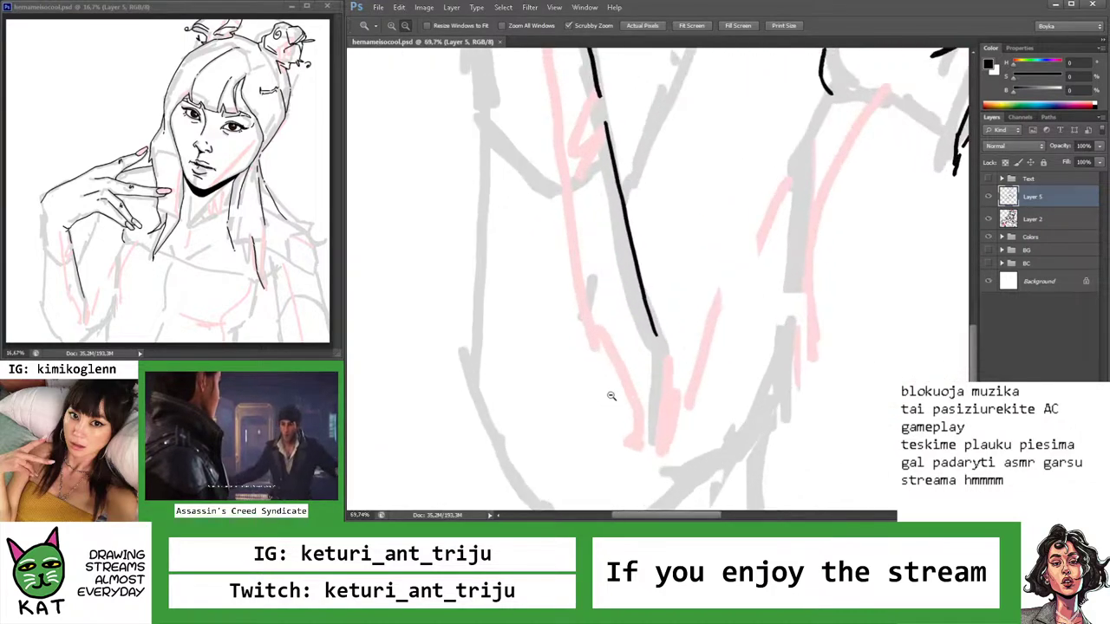
pyautogui.press('b')
pyautogui.press('r')
pyautogui.moveTo(661, 347)
pyautogui.mouseDown()
pyautogui.moveTo(676, 280)
pyautogui.moveTo(664, 241)
pyautogui.moveTo(794, 240)
pyautogui.mouseUp()
pyautogui.press('b')
pyautogui.scroll(2, 794, 240)
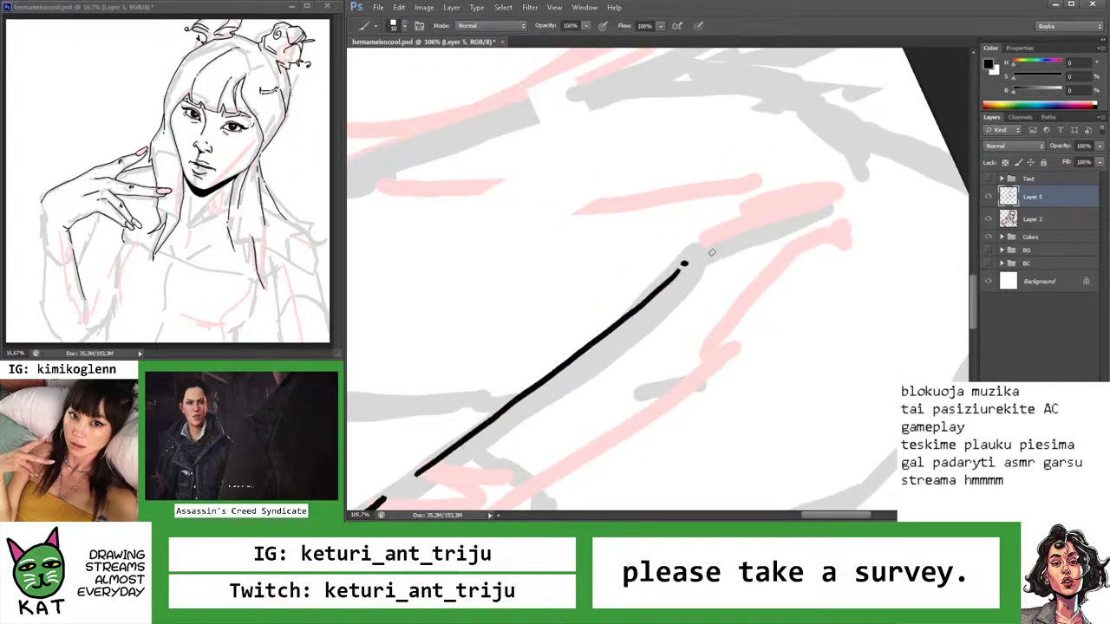
pyautogui.moveTo(699, 255); pyautogui.dragTo(807, 222)
pyautogui.hotkey('ctrl', 'z')
pyautogui.press('z')
pyautogui.moveTo(695, 257)
pyautogui.mouseDown()
pyautogui.moveTo(808, 218)
pyautogui.moveTo(668, 280)
pyautogui.mouseUp()
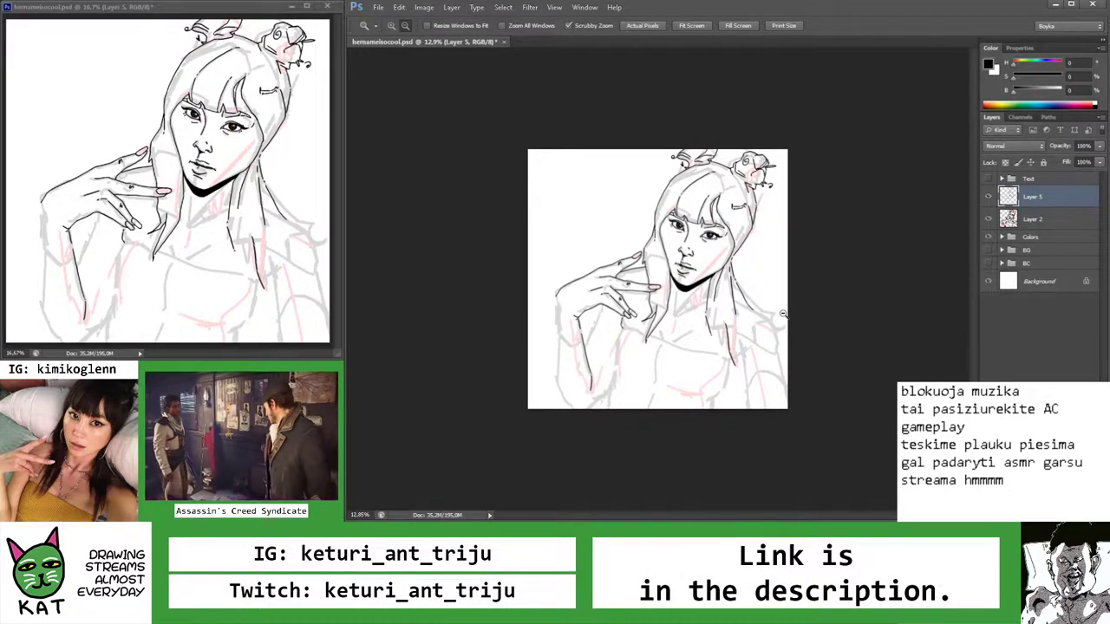
# Bridge the gap between the long inner forearm line and the elbow stroke with black ink to form one continuous outline
pyautogui.moveTo(584, 354)
pyautogui.mouseDown()
pyautogui.moveTo(595, 327)
pyautogui.moveTo(550, 339)
pyautogui.moveTo(640, 441)
pyautogui.moveTo(734, 343)
pyautogui.moveTo(754, 343)
pyautogui.mouseUp()
pyautogui.press('b')
pyautogui.moveTo(642, 366); pyautogui.dragTo(751, 312)
pyautogui.moveTo(621, 380)
pyautogui.mouseDown()
pyautogui.moveTo(742, 317)
pyautogui.moveTo(583, 396)
pyautogui.moveTo(625, 382)
pyautogui.moveTo(686, 322)
pyautogui.moveTo(694, 259)
pyautogui.moveTo(798, 295)
pyautogui.moveTo(833, 328)
pyautogui.mouseUp()
pyautogui.press('z')
pyautogui.press('r')
pyautogui.press('z')
pyautogui.press('b')
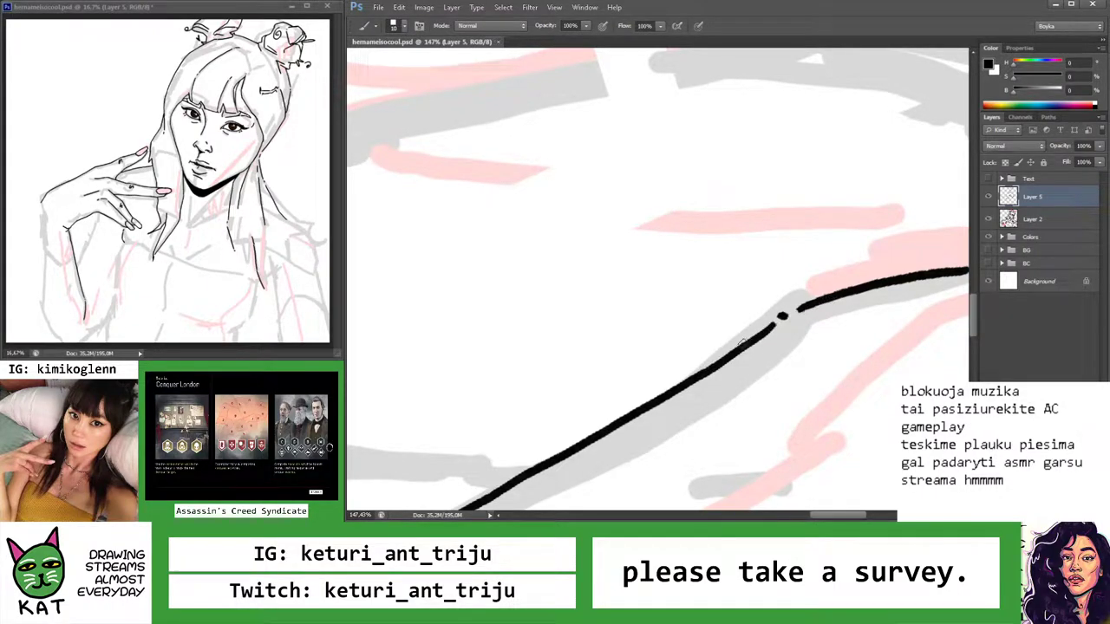
pyautogui.press('e')
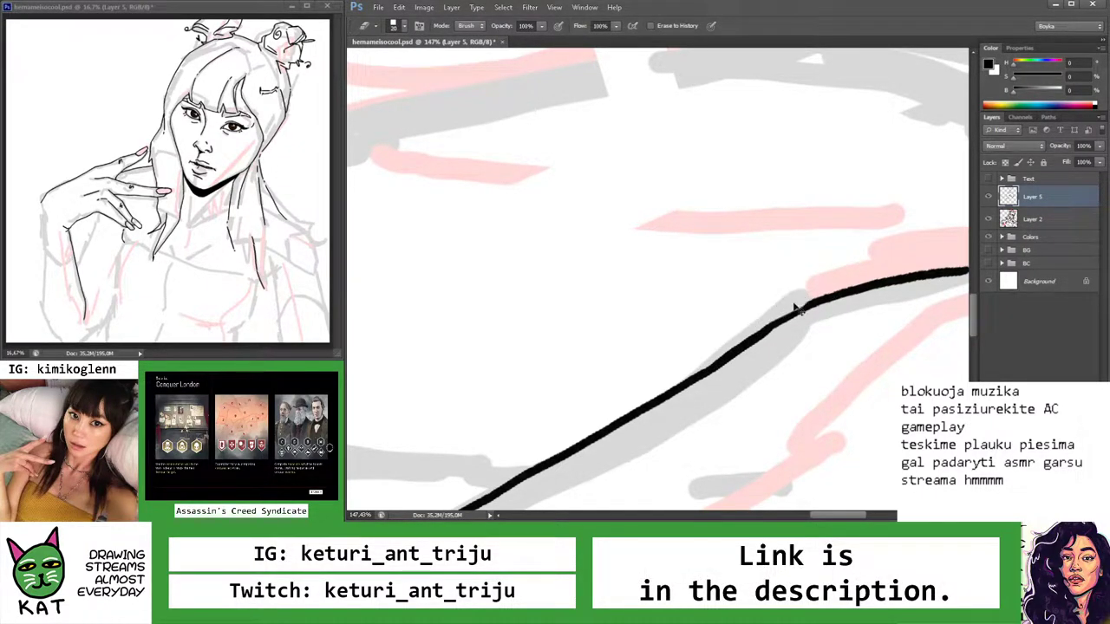
pyautogui.press('z')
pyautogui.moveTo(786, 303); pyautogui.dragTo(685, 327)
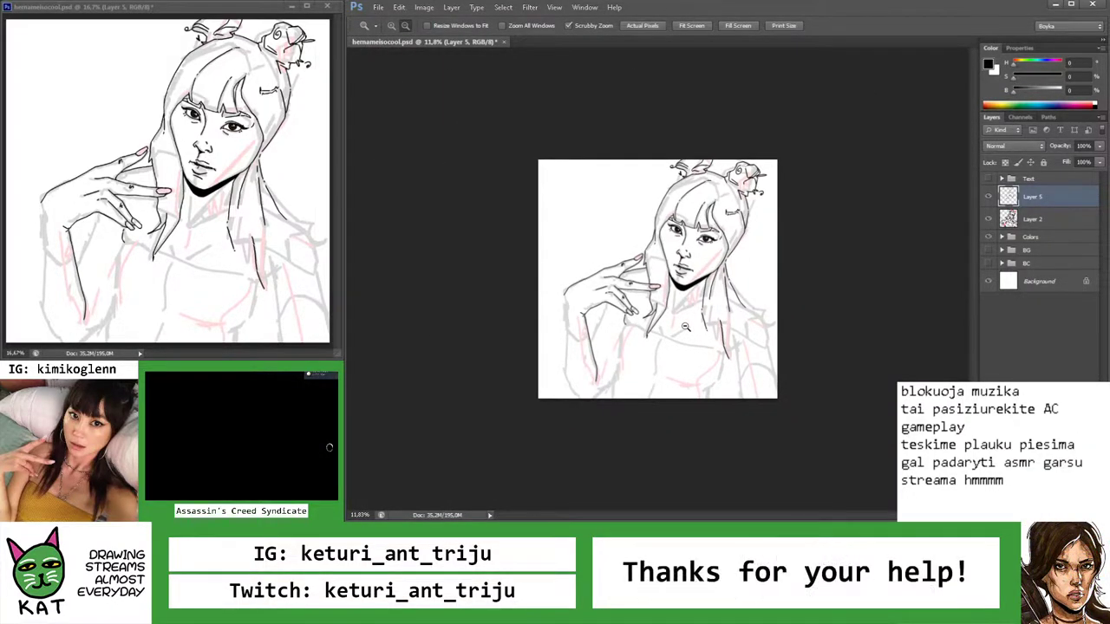
# Erase the uneven section of the inner forearm line before the elbow curve, redraw it as a smoother connection, and save the document
pyautogui.moveTo(621, 369)
pyautogui.mouseDown()
pyautogui.moveTo(656, 379)
pyautogui.moveTo(716, 312)
pyautogui.moveTo(706, 248)
pyautogui.moveTo(705, 308)
pyautogui.moveTo(755, 303)
pyautogui.moveTo(743, 280)
pyautogui.moveTo(659, 314)
pyautogui.moveTo(755, 262)
pyautogui.mouseUp()
pyautogui.press('e')
pyautogui.press('b')
pyautogui.hotkey('ctrl', 'z')
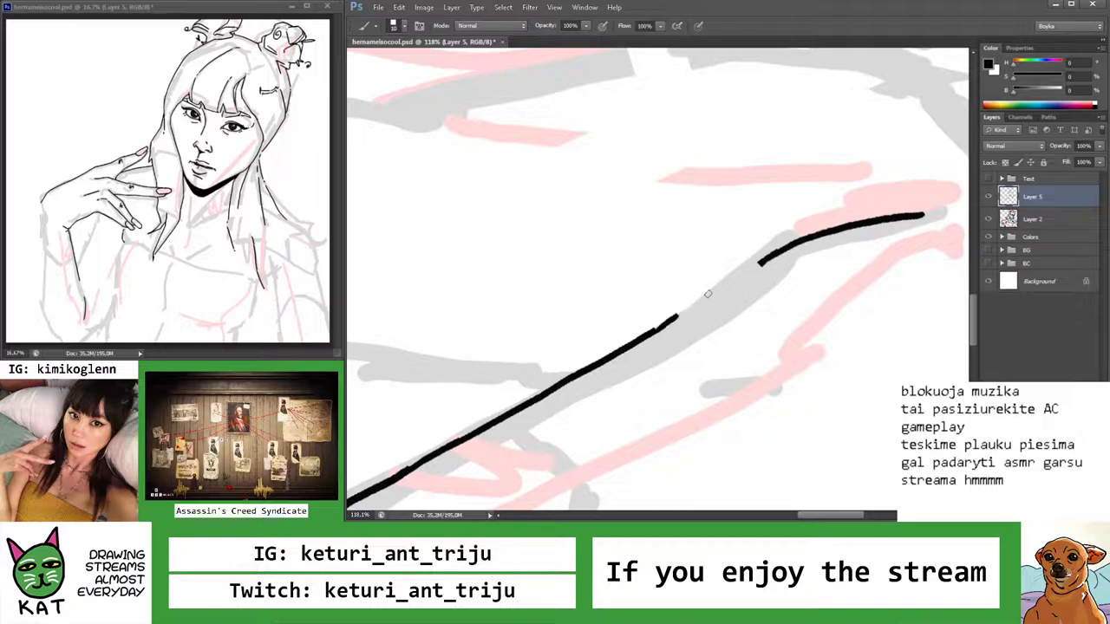
pyautogui.moveTo(708, 295); pyautogui.dragTo(760, 261)
pyautogui.hotkey('ctrl', 'z')
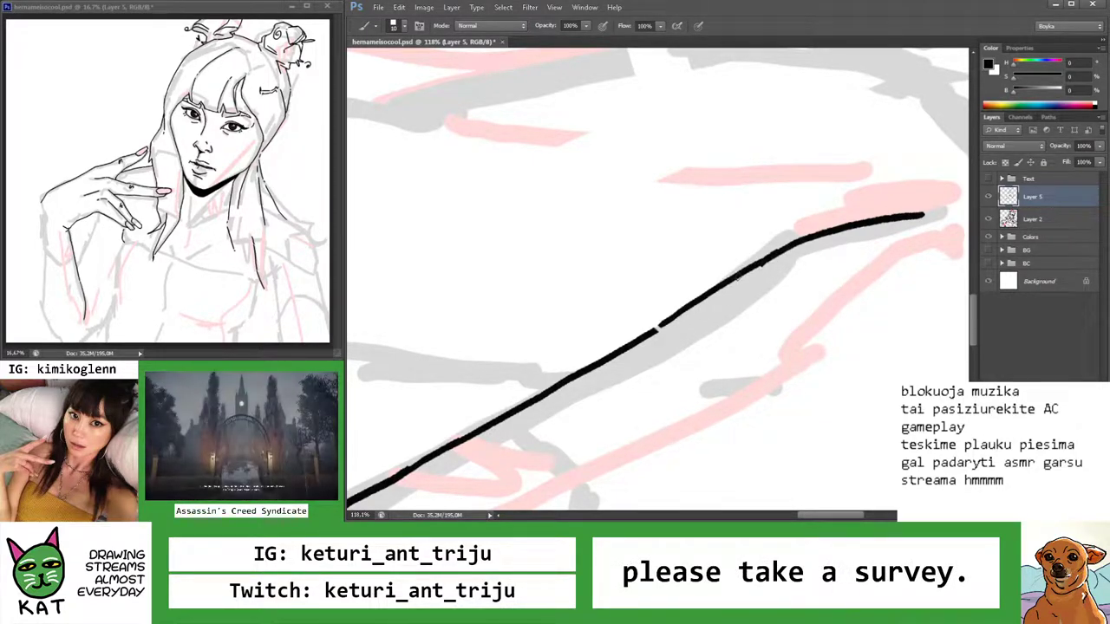
pyautogui.press('e')
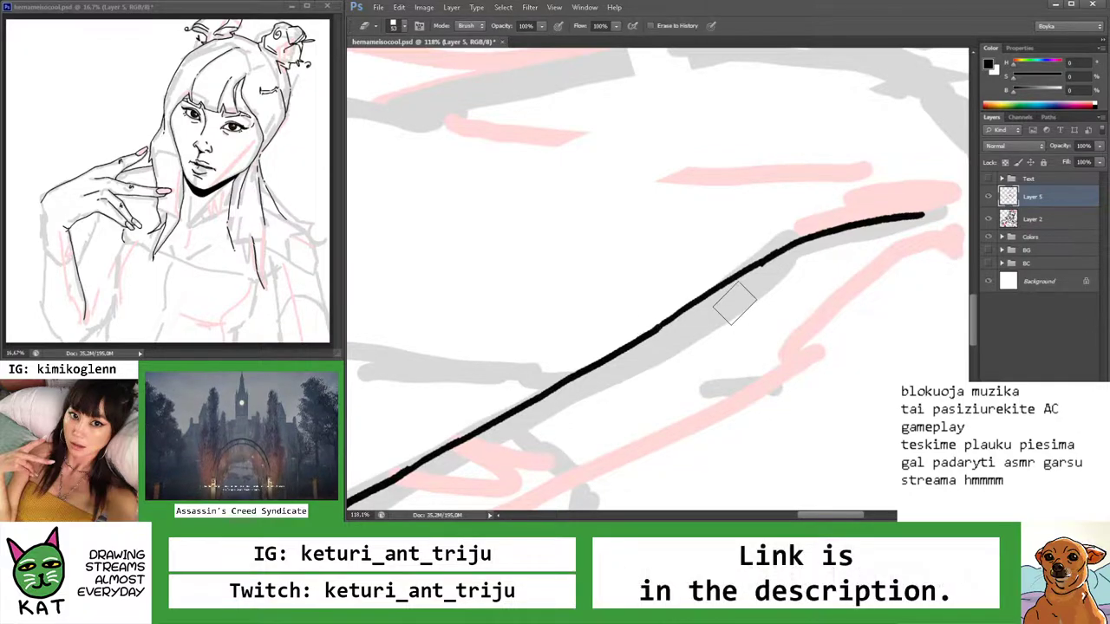
pyautogui.press('z')
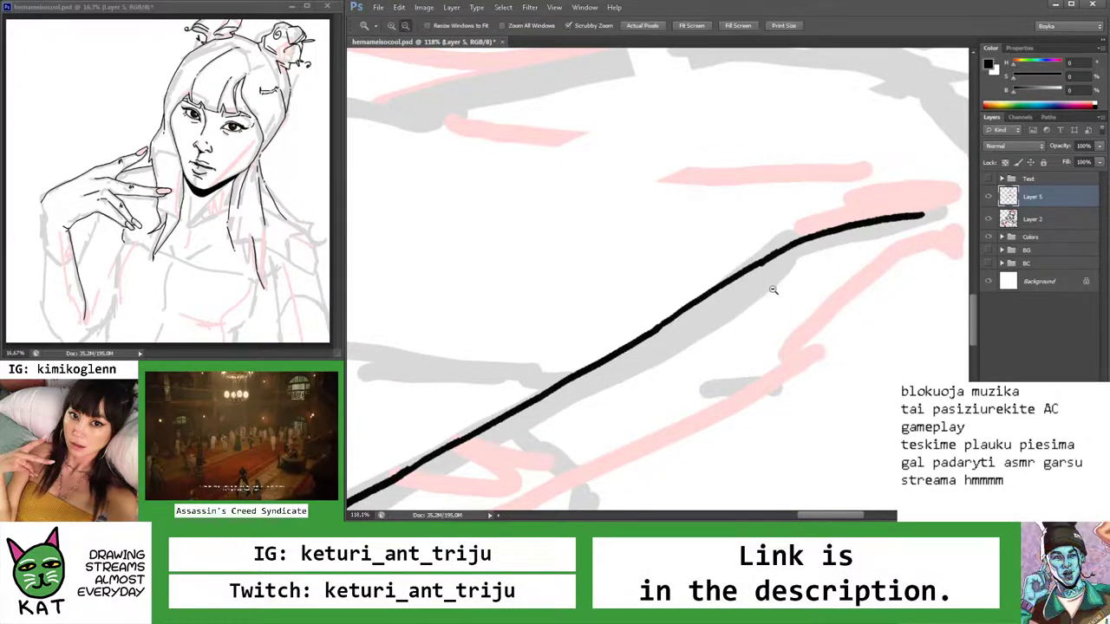
pyautogui.moveTo(756, 292)
pyautogui.mouseDown()
pyautogui.moveTo(673, 314)
pyautogui.moveTo(639, 379)
pyautogui.mouseUp()
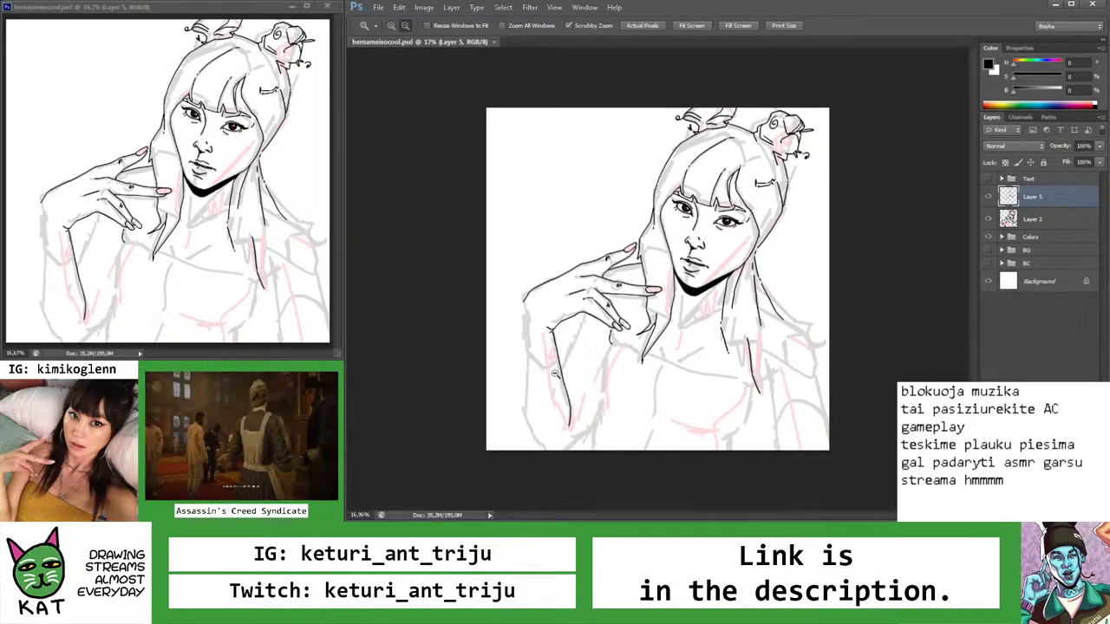
# Smooth the remaining bumps at the joins of the inner forearm line with the Brush and Eraser, and save the document
pyautogui.moveTo(572, 376)
pyautogui.mouseDown()
pyautogui.moveTo(623, 377)
pyautogui.moveTo(665, 297)
pyautogui.moveTo(676, 285)
pyautogui.moveTo(688, 303)
pyautogui.mouseUp()
pyautogui.press('r')
pyautogui.press('b')
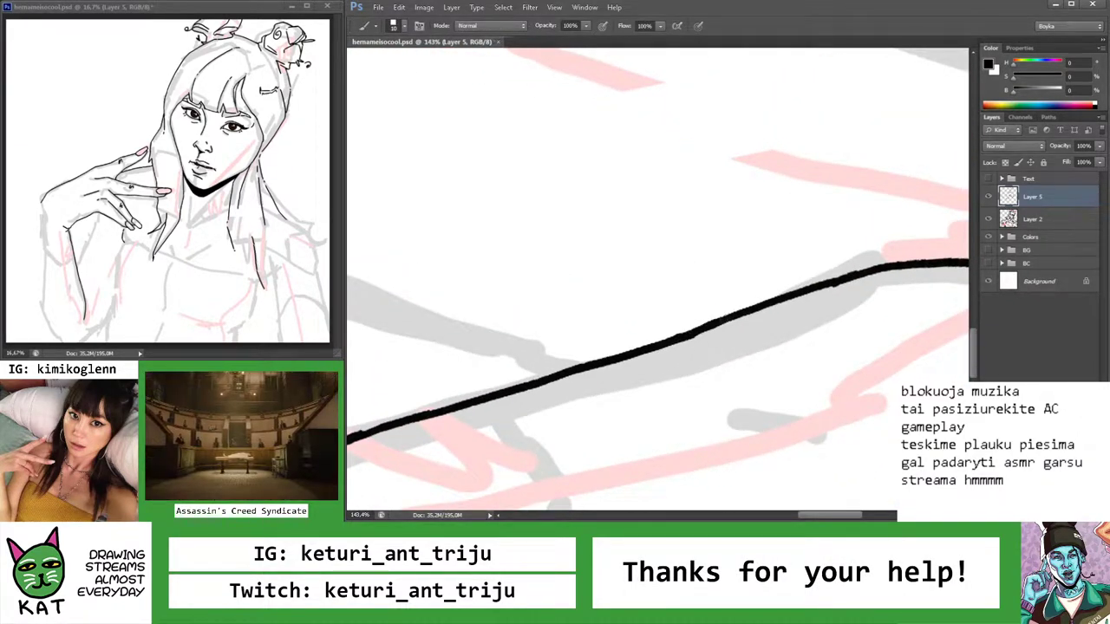
pyautogui.press('e')
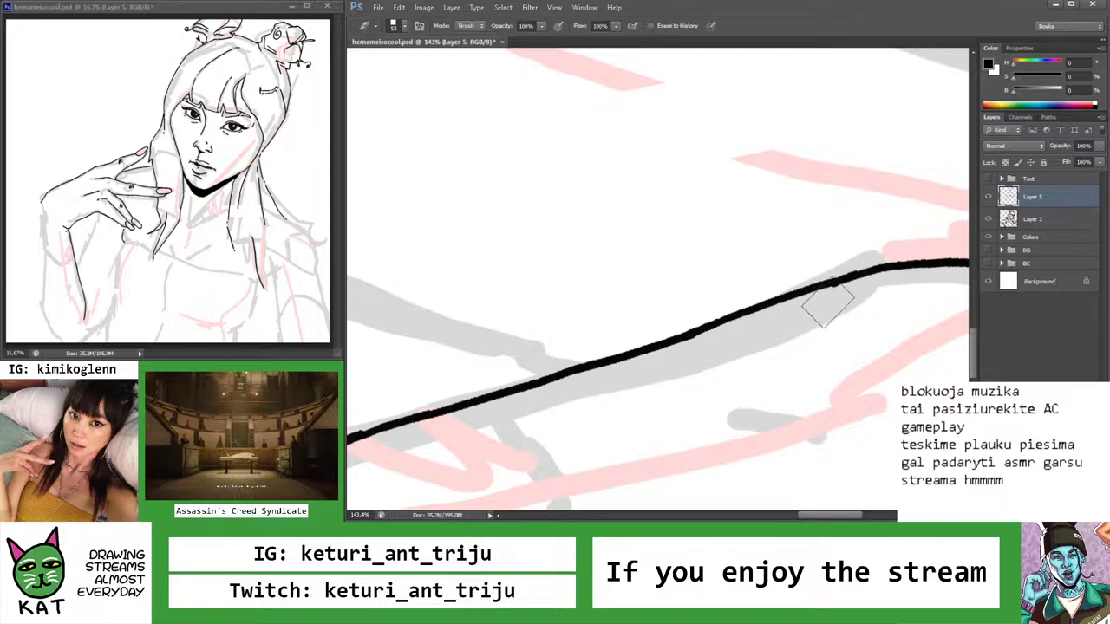
pyautogui.press('z')
pyautogui.moveTo(830, 311); pyautogui.dragTo(729, 340)
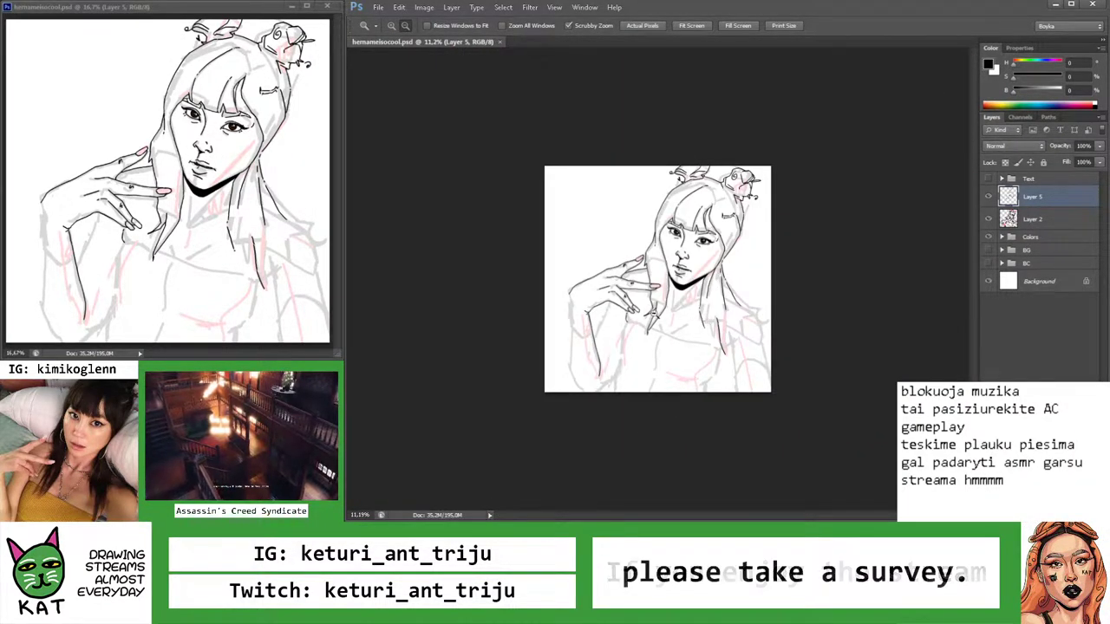
# Clean up the end of the short shoulder curve below the fingertips with the Eraser and save the document
pyautogui.moveTo(624, 323)
pyautogui.mouseDown()
pyautogui.moveTo(652, 321)
pyautogui.moveTo(641, 292)
pyautogui.moveTo(612, 286)
pyautogui.mouseUp()
pyautogui.press('e')
pyautogui.press('z')
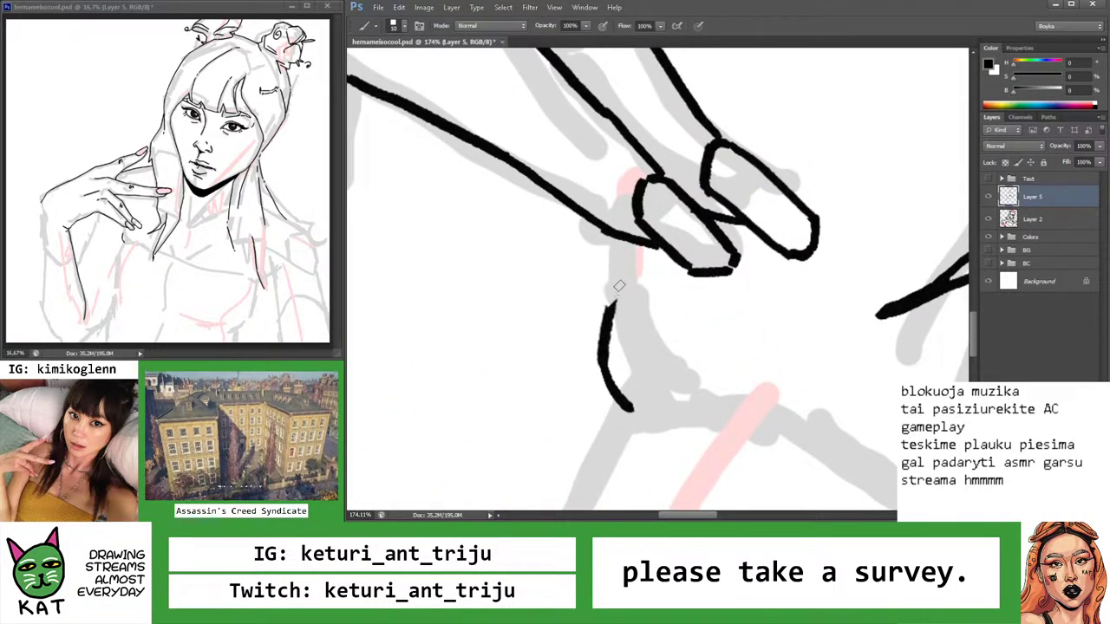
pyautogui.moveTo(630, 297); pyautogui.dragTo(564, 298)
pyautogui.moveTo(573, 386); pyautogui.dragTo(610, 387)
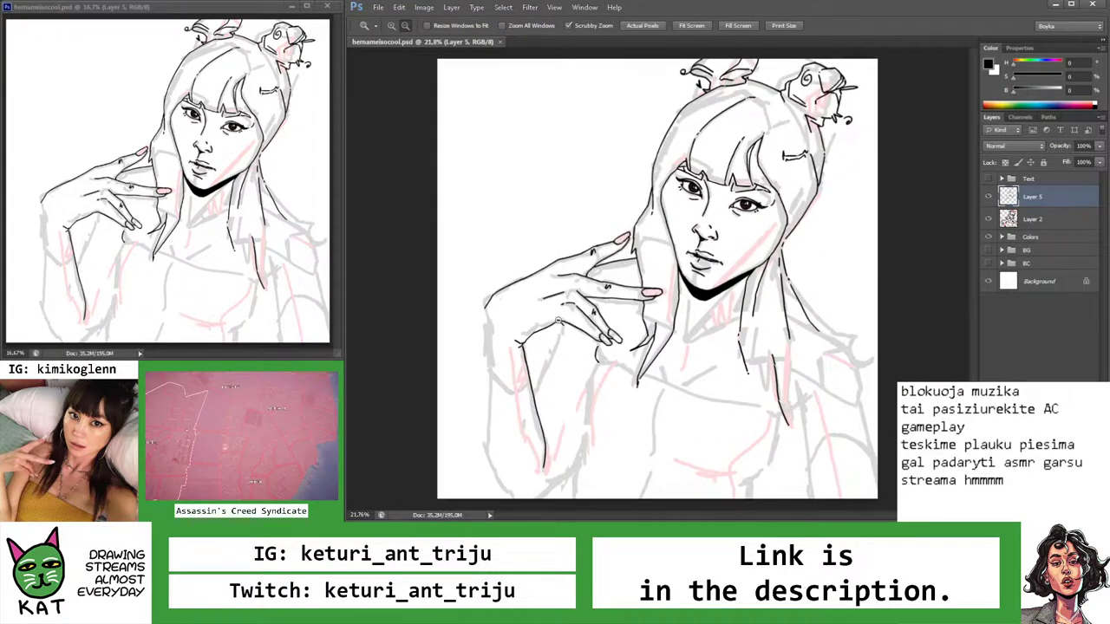
# Ink the outer forearm contour as one long stroke from the bent wrist down toward the elbow
pyautogui.press('r')
pyautogui.moveTo(484, 357); pyautogui.dragTo(556, 205)
pyautogui.press('b')
pyautogui.scroll(5, 556, 205)
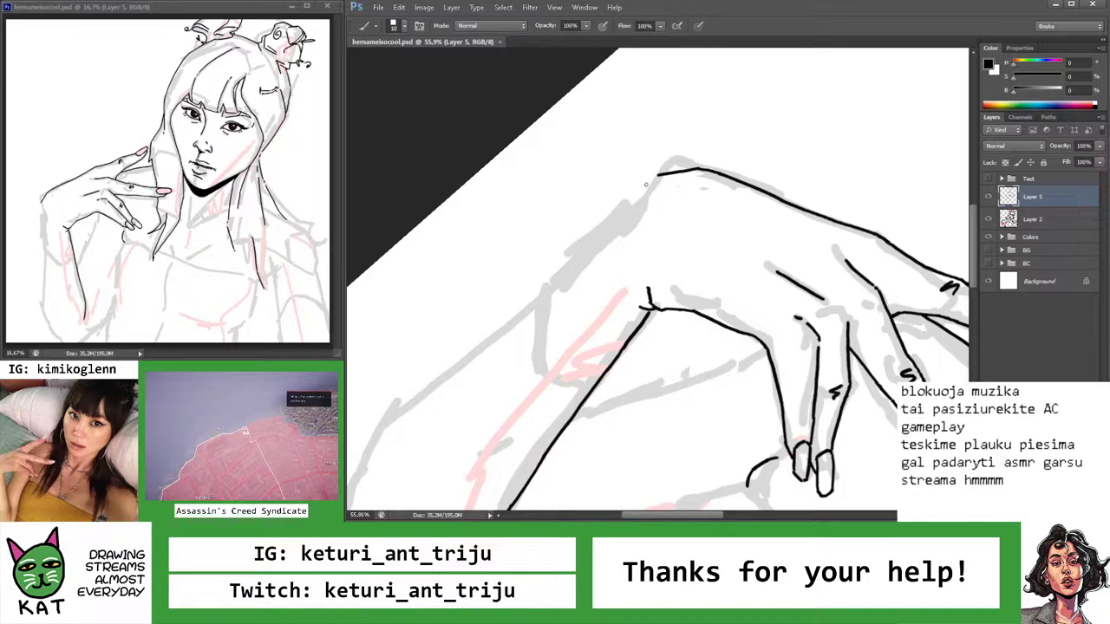
pyautogui.moveTo(646, 183); pyautogui.dragTo(452, 356)
pyautogui.press('z')
pyautogui.moveTo(564, 296)
pyautogui.mouseDown()
pyautogui.moveTo(528, 309)
pyautogui.moveTo(527, 323)
pyautogui.moveTo(610, 367)
pyautogui.mouseUp()
pyautogui.press('Escape')
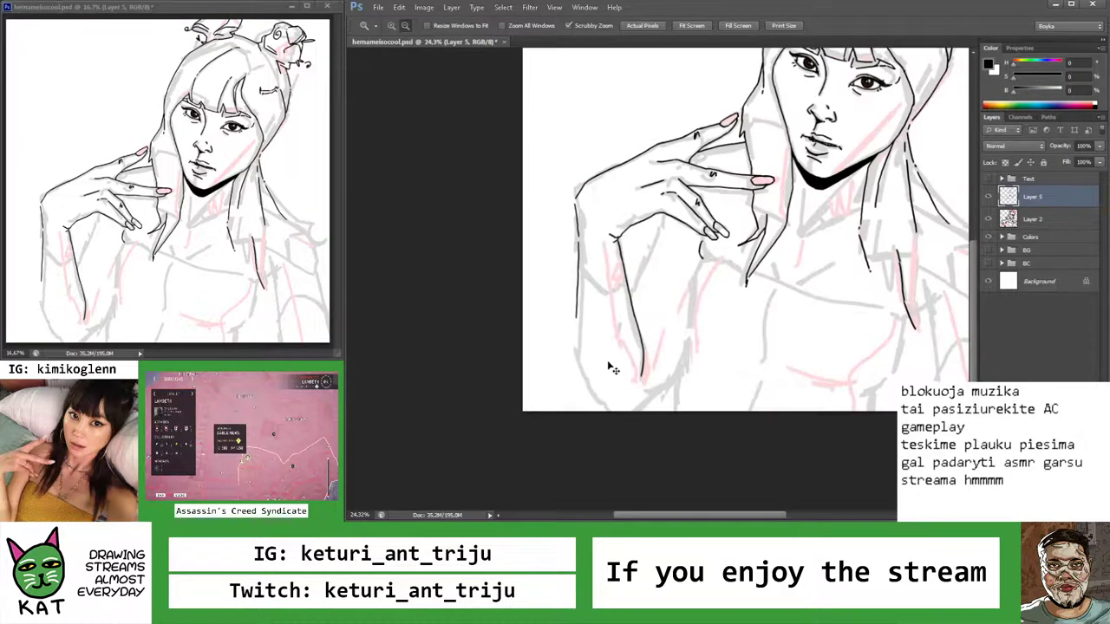
# Ink the lower upper-arm contour curving down to the canvas's bottom edge by the elbow, redoing the first stroke
pyautogui.moveTo(654, 403)
pyautogui.mouseDown()
pyautogui.moveTo(707, 384)
pyautogui.moveTo(673, 377)
pyautogui.moveTo(685, 330)
pyautogui.mouseUp()
pyautogui.press('b')
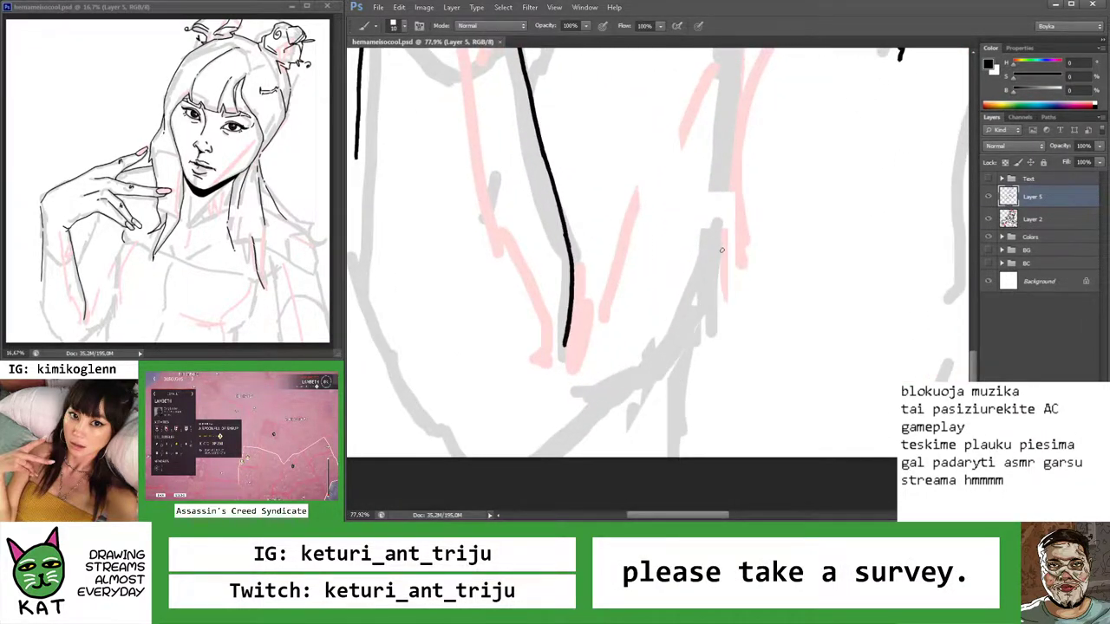
pyautogui.moveTo(721, 250); pyautogui.dragTo(666, 373)
pyautogui.hotkey('ctrl', 'z')
pyautogui.moveTo(722, 245)
pyautogui.mouseDown()
pyautogui.moveTo(666, 371)
pyautogui.moveTo(598, 387)
pyautogui.moveTo(659, 390)
pyautogui.moveTo(624, 391)
pyautogui.moveTo(659, 365)
pyautogui.moveTo(679, 318)
pyautogui.moveTo(605, 368)
pyautogui.mouseUp()
pyautogui.press('z')
pyautogui.press('b')
pyautogui.press('z')
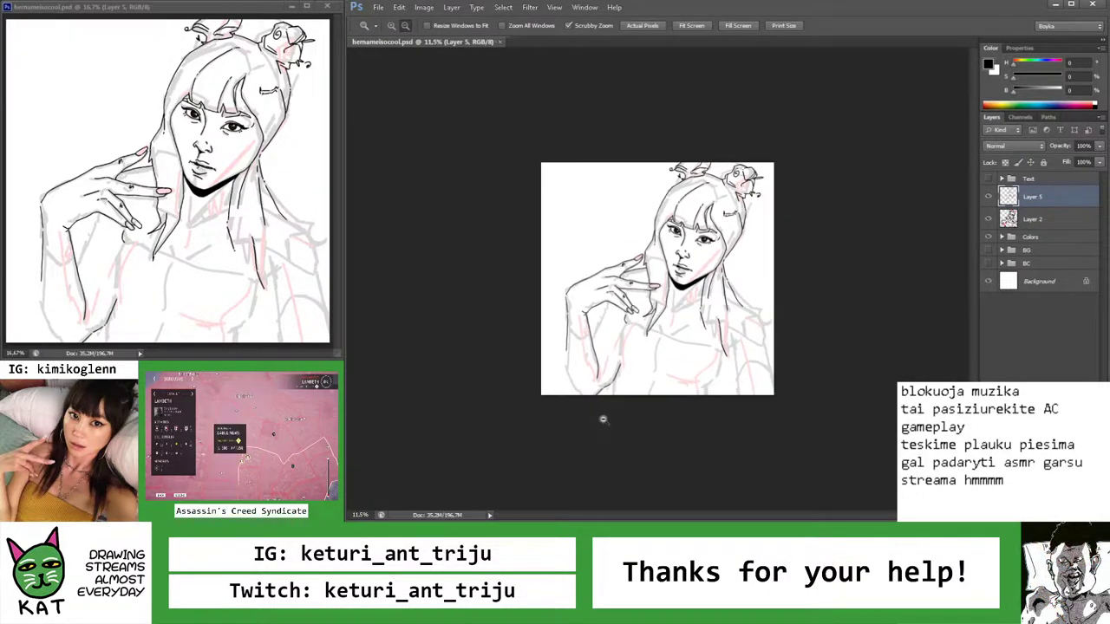
# Ink the edge running from the underside of the hand down to the long inner forearm line
pyautogui.moveTo(606, 418); pyautogui.dragTo(557, 341)
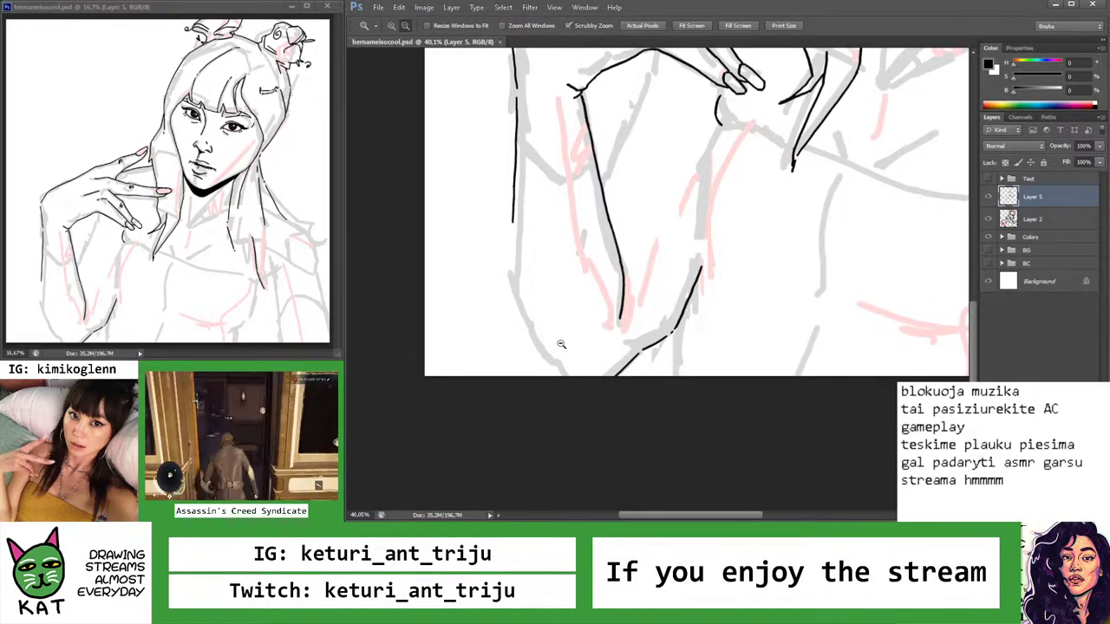
pyautogui.moveTo(561, 344); pyautogui.dragTo(672, 316)
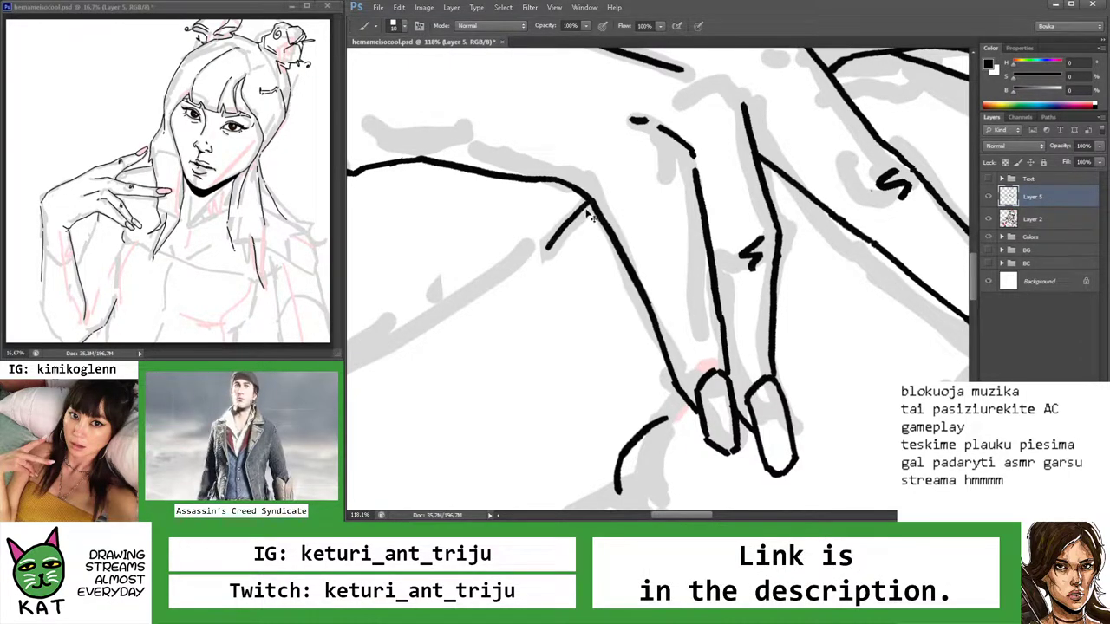
pyautogui.moveTo(541, 250)
pyautogui.mouseDown()
pyautogui.moveTo(486, 261)
pyautogui.moveTo(521, 283)
pyautogui.moveTo(598, 241)
pyautogui.moveTo(642, 240)
pyautogui.mouseUp()
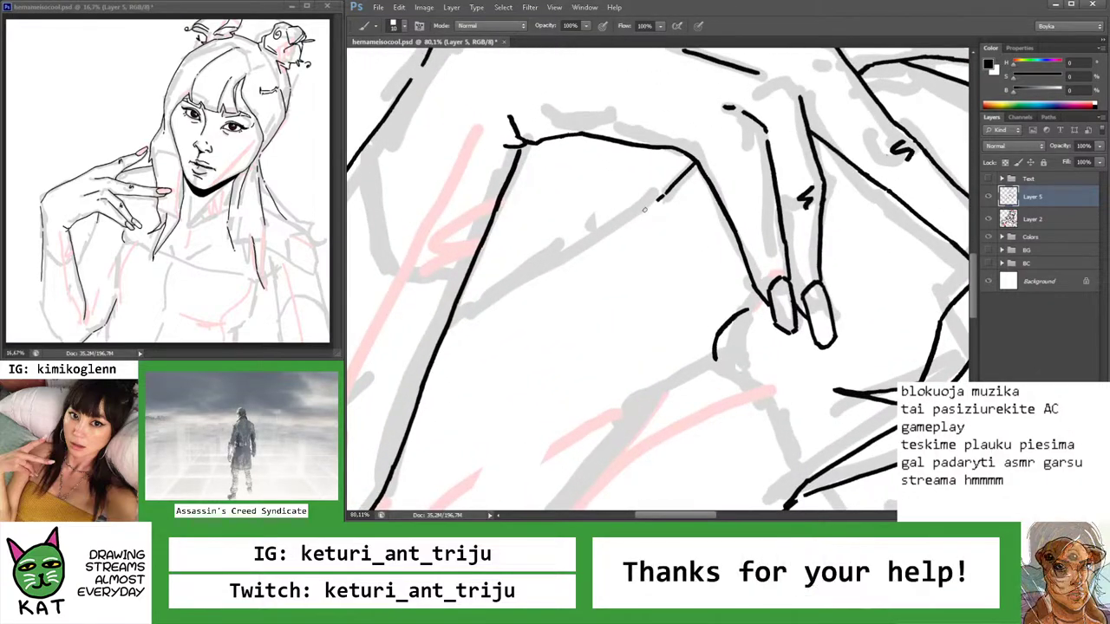
pyautogui.moveTo(656, 201); pyautogui.dragTo(501, 292)
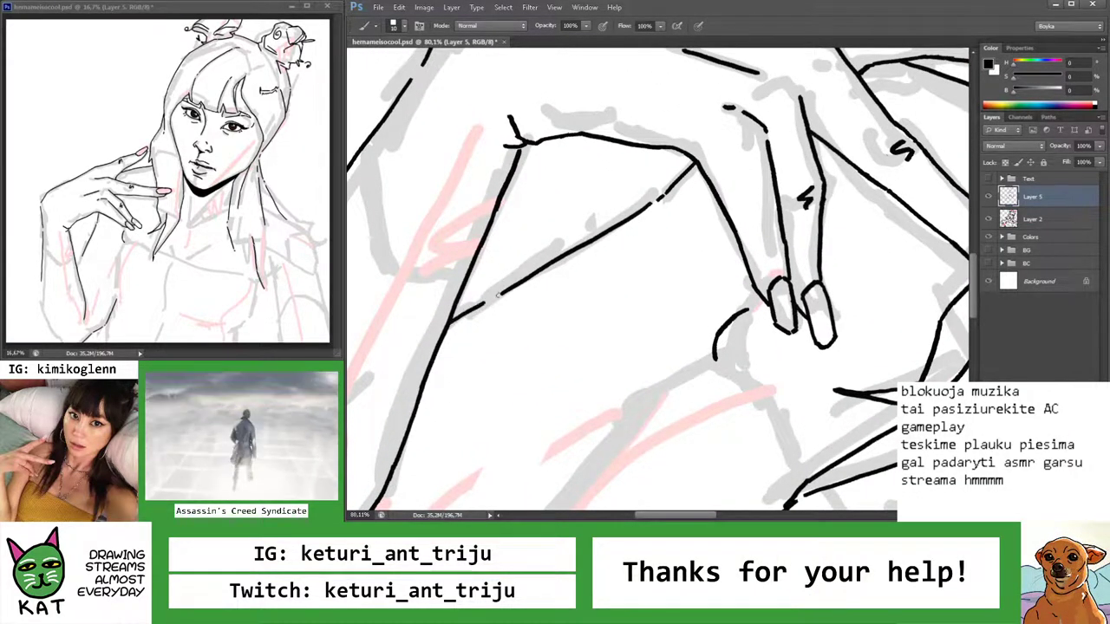
pyautogui.press('z')
pyautogui.moveTo(489, 312); pyautogui.dragTo(620, 333)
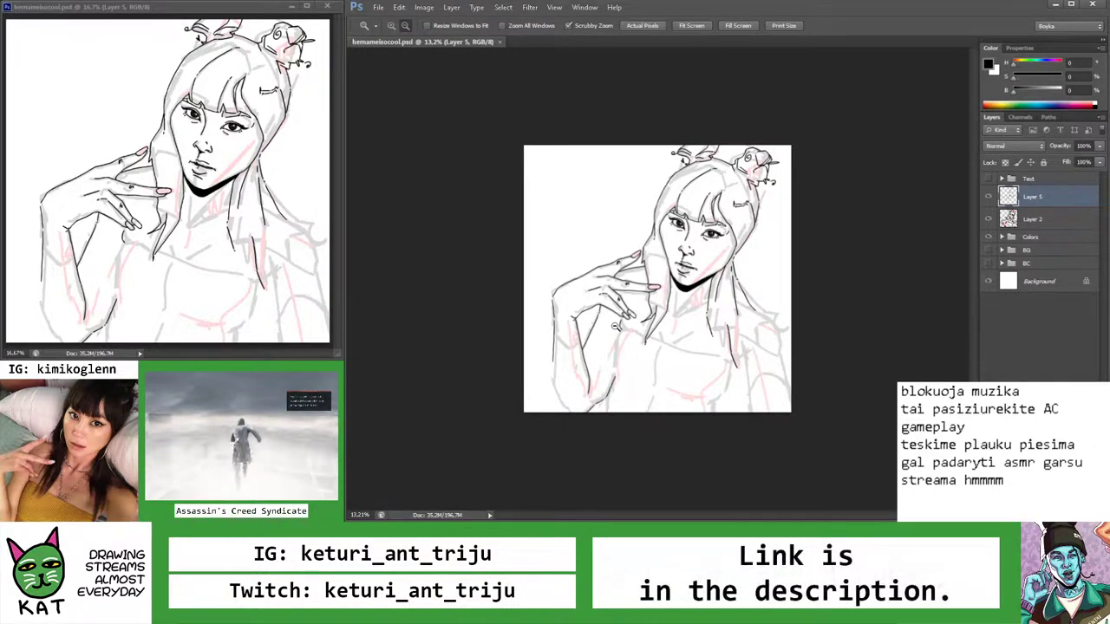
# Ink a short stroke from the base of the shoulder curve to begin the upper-arm contour
pyautogui.moveTo(607, 367); pyautogui.dragTo(627, 400)
pyautogui.moveTo(646, 332)
pyautogui.mouseDown()
pyautogui.moveTo(643, 287)
pyautogui.moveTo(672, 260)
pyautogui.moveTo(639, 220)
pyautogui.moveTo(644, 207)
pyautogui.moveTo(578, 190)
pyautogui.moveTo(595, 220)
pyautogui.mouseUp()
pyautogui.press('b')
pyautogui.press('r')
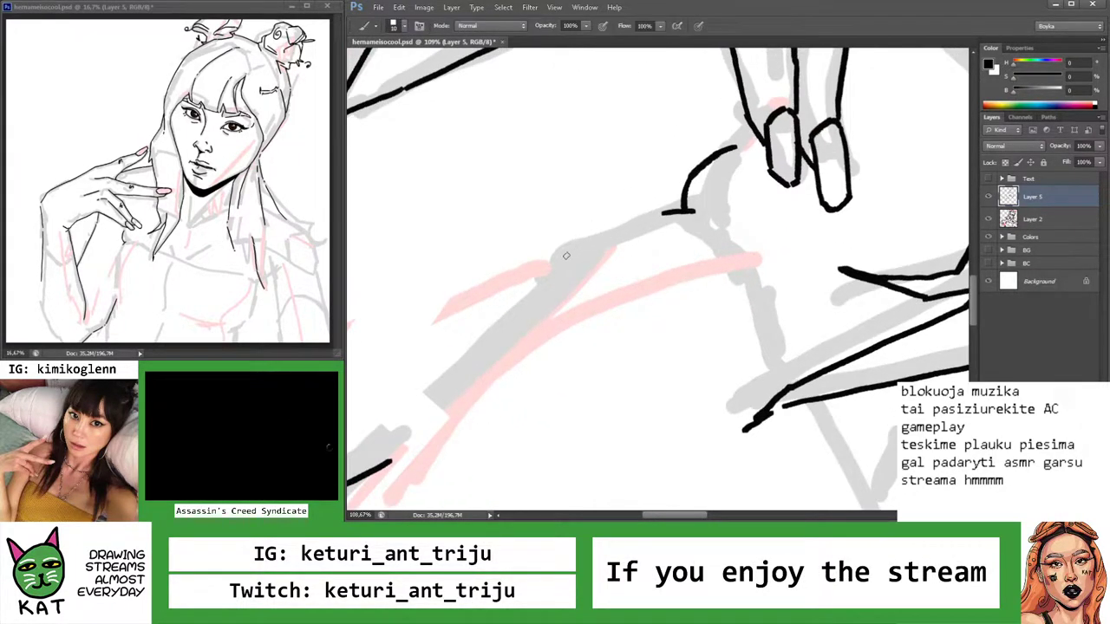
pyautogui.moveTo(567, 256); pyautogui.dragTo(664, 211)
pyautogui.press('z')
pyautogui.hotkey('ctrl', '0')
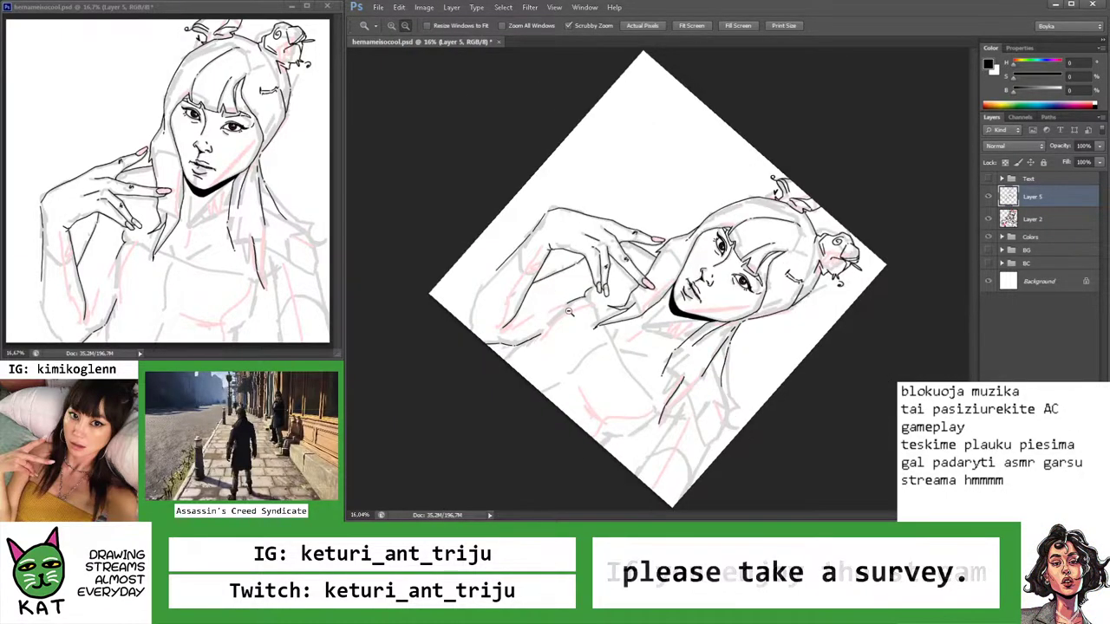
# Ink the upper-arm contour as a long curve from the shoulder toward the elbow stroke, replacing unsatisfactory attempts
pyautogui.click(561, 306)
pyautogui.press('r')
pyautogui.moveTo(560, 306); pyautogui.dragTo(533, 297)
pyautogui.press('b')
pyautogui.scroll(3, 534, 298)
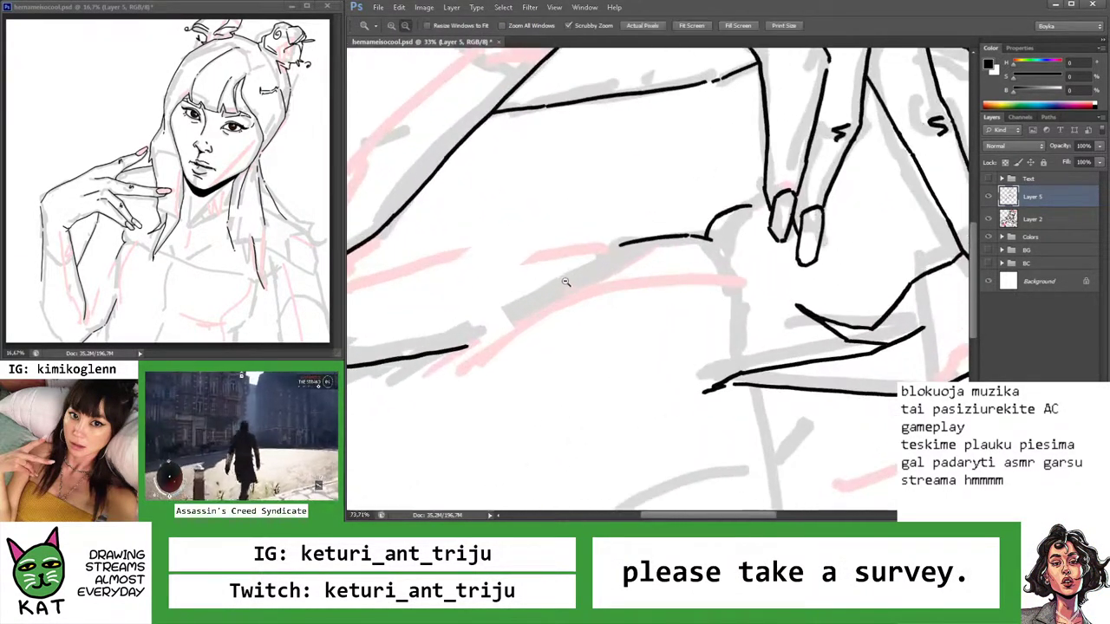
pyautogui.moveTo(479, 335)
pyautogui.mouseDown()
pyautogui.moveTo(617, 236)
pyautogui.moveTo(594, 248)
pyautogui.moveTo(613, 391)
pyautogui.mouseUp()
pyautogui.hotkey('ctrl', 'z')
pyautogui.press('z')
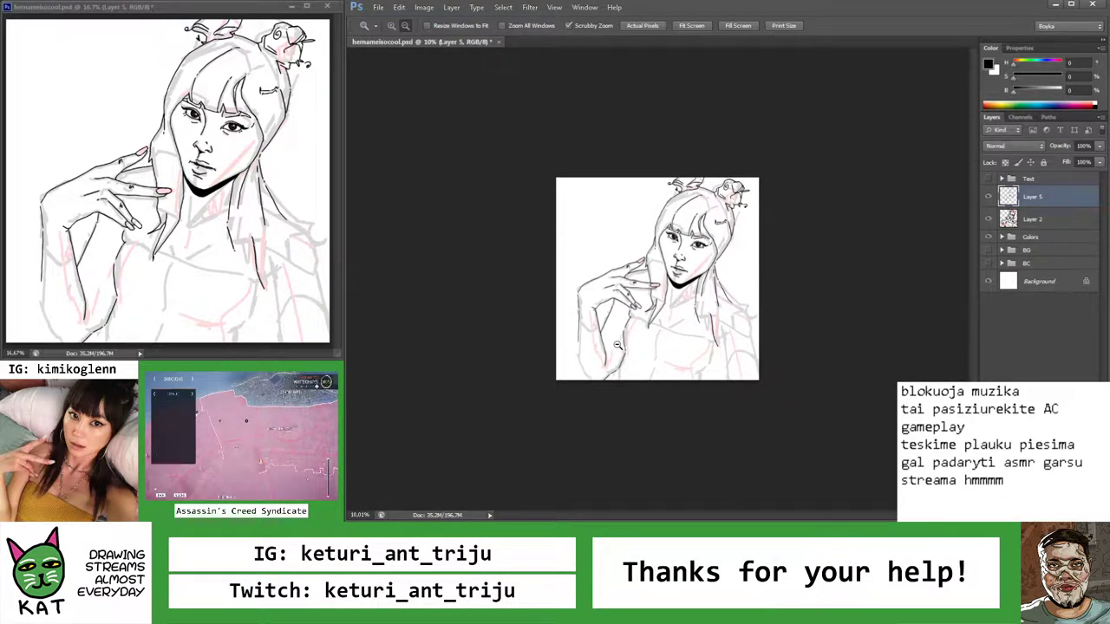
pyautogui.moveTo(643, 353)
pyautogui.mouseDown()
pyautogui.moveTo(677, 351)
pyautogui.moveTo(616, 290)
pyautogui.moveTo(619, 277)
pyautogui.mouseUp()
pyautogui.press('b')
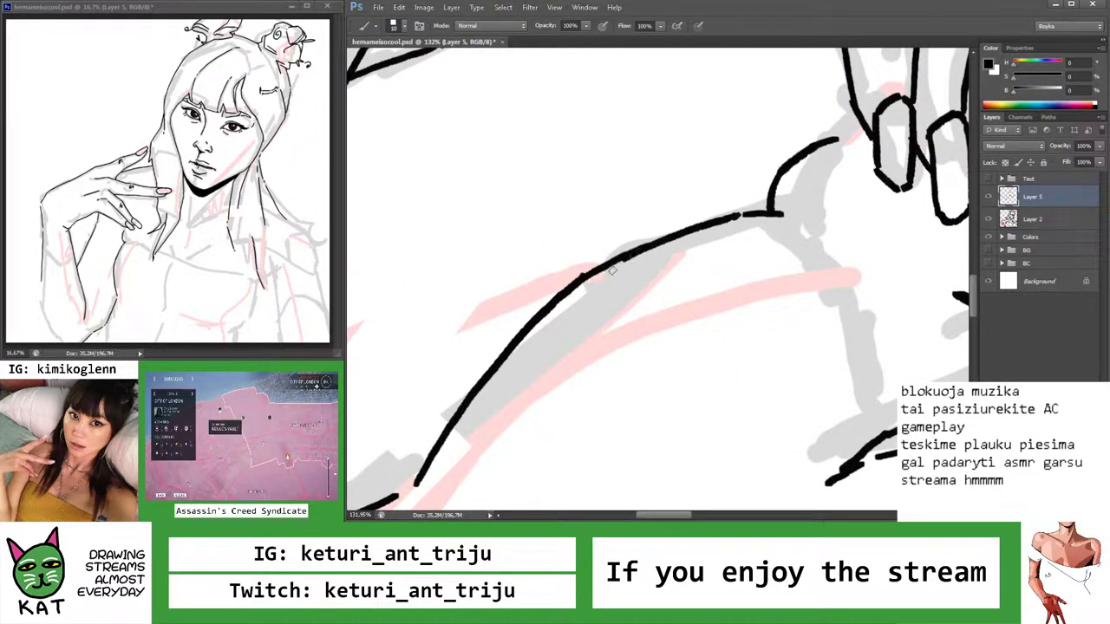
# Erase the uneven edge along the upper-arm curve to smooth it and save the document
pyautogui.press('e')
pyautogui.moveTo(611, 271); pyautogui.dragTo(572, 262)
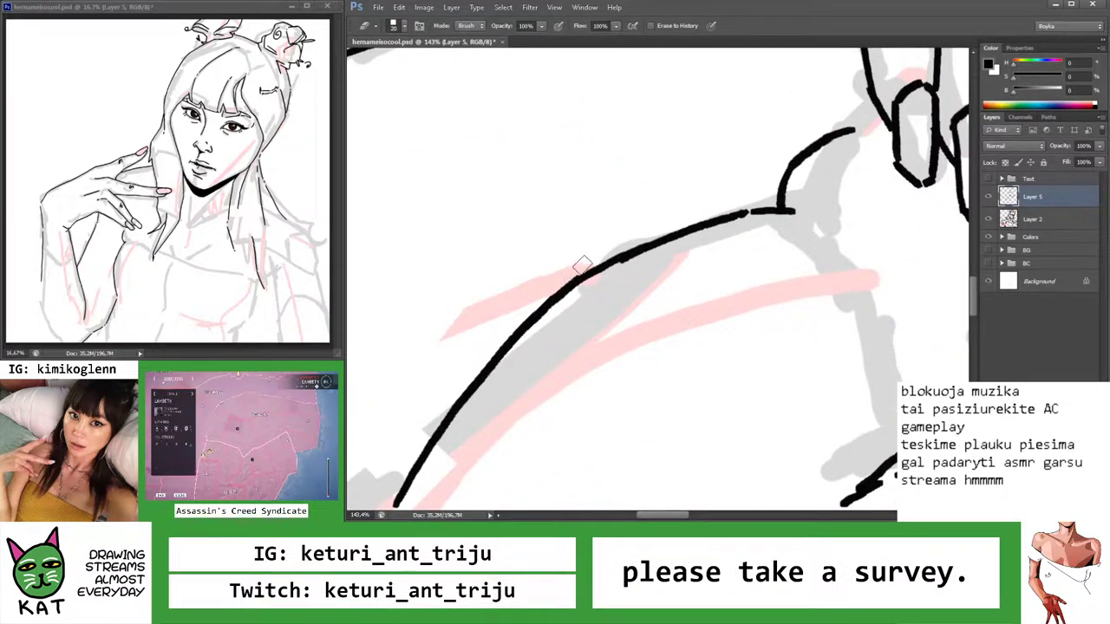
pyautogui.press('z')
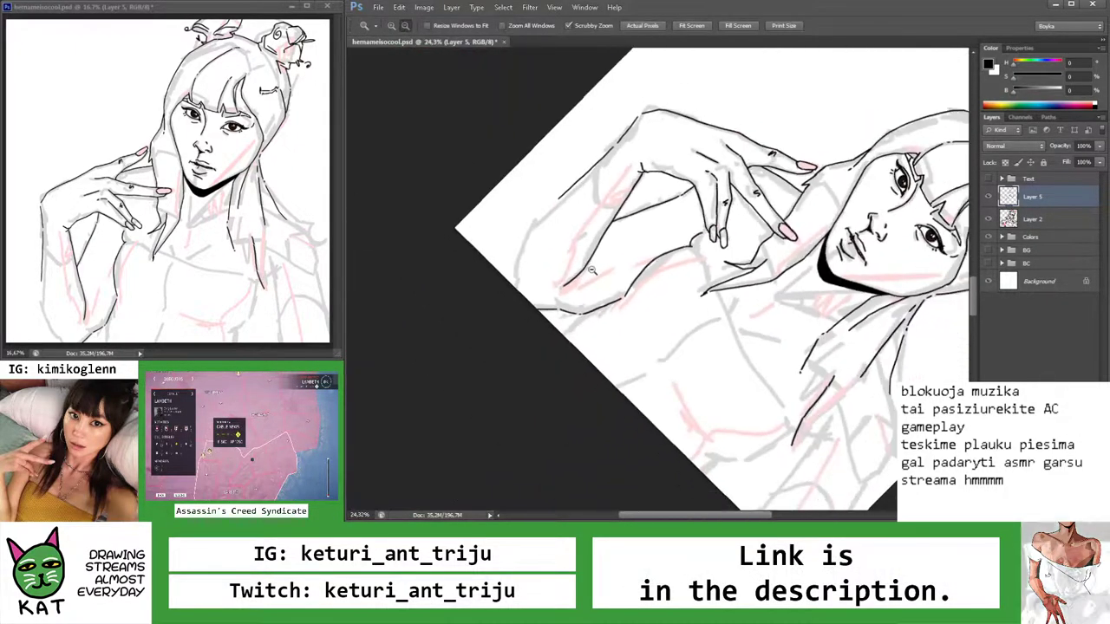
pyautogui.hotkey('ctrl', '0')
pyautogui.scroll(-2, 565, 342)
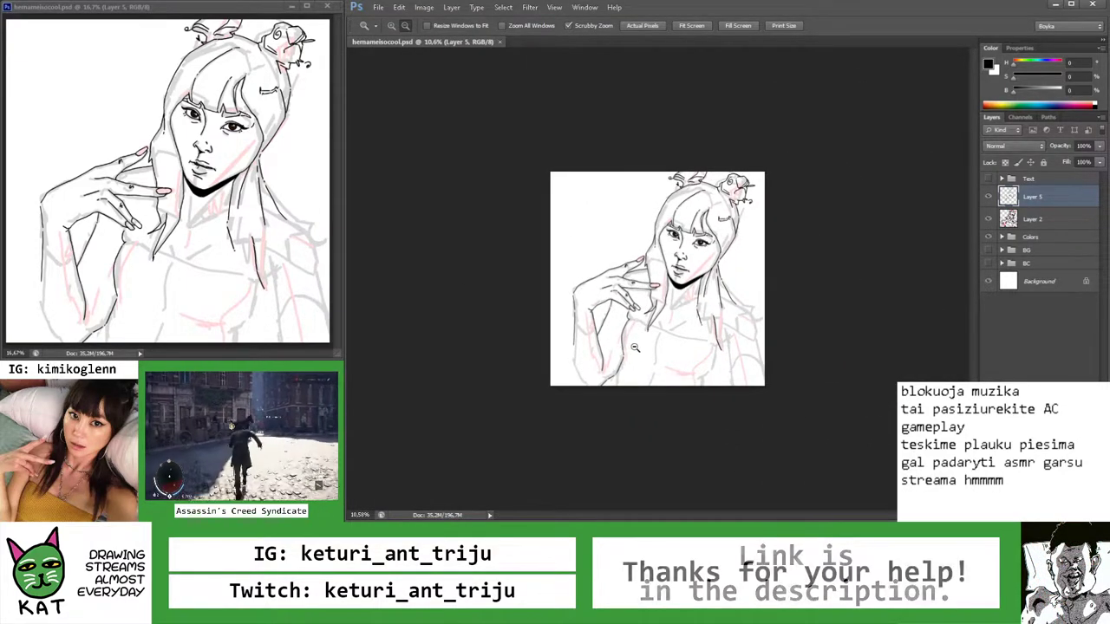
# Ink a short shoulder line from the base of the shoulder curve toward the neck, redoing the first attempt
pyautogui.scroll(6, 637, 350)
pyautogui.press('r')
pyautogui.moveTo(637, 350)
pyautogui.mouseDown()
pyautogui.moveTo(630, 276)
pyautogui.moveTo(642, 295)
pyautogui.mouseUp()
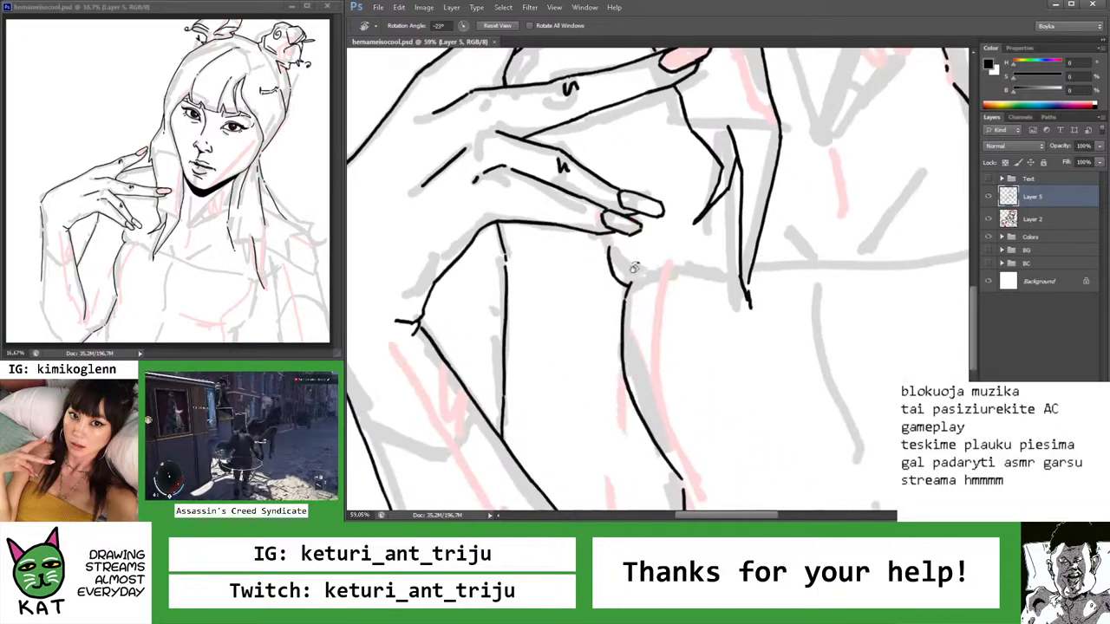
pyautogui.press('Escape')
pyautogui.scroll(2, 641, 295)
pyautogui.press('b')
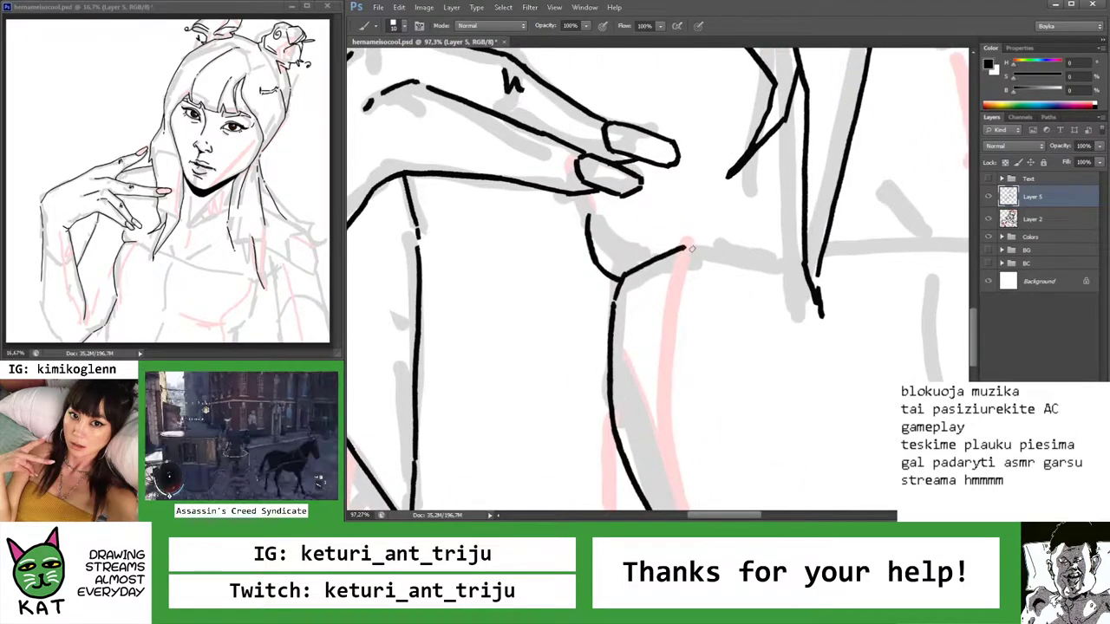
pyautogui.hotkey('ctrl', 'z')
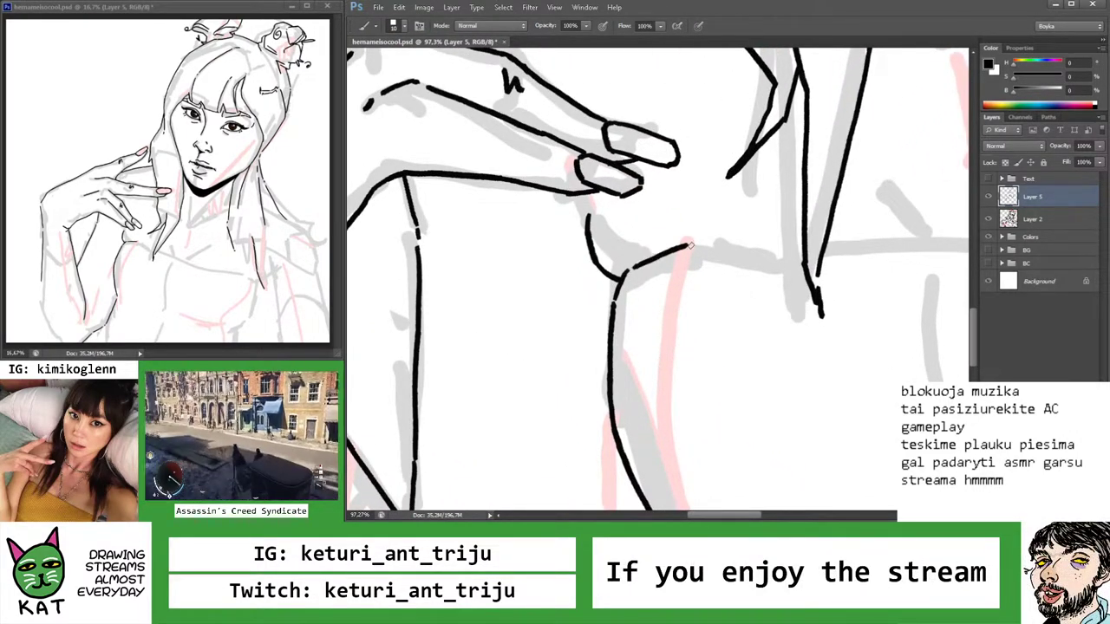
pyautogui.press('z')
pyautogui.hotkey('ctrl', '0')
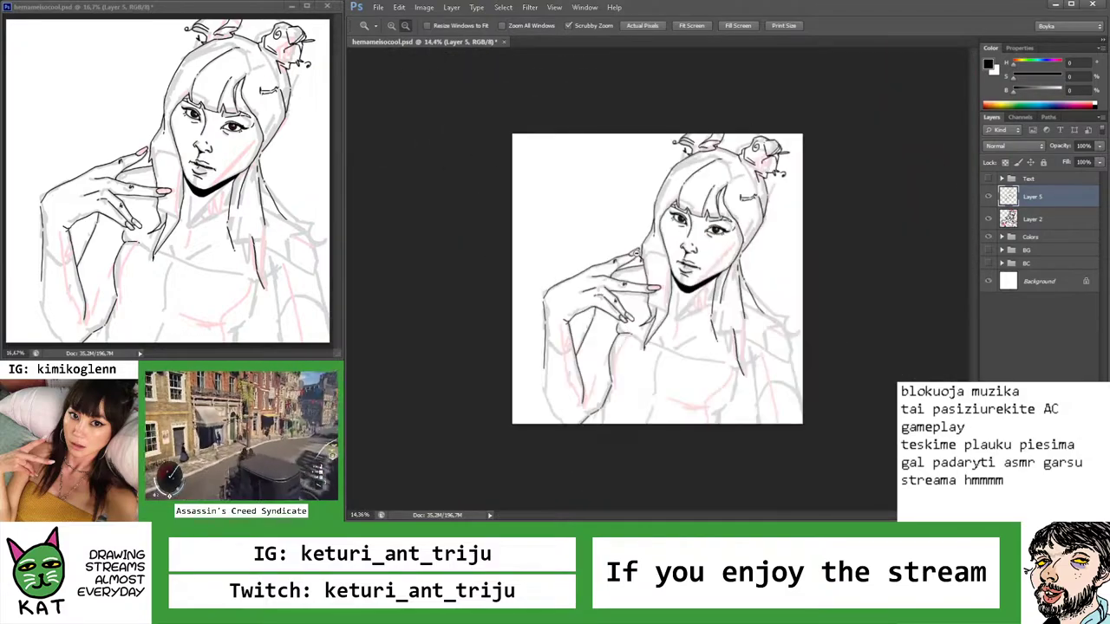
# Join the long upper-arm curve to the lower stroke at the bend above the elbow
pyautogui.press('r')
pyautogui.moveTo(602, 399)
pyautogui.mouseDown()
pyautogui.moveTo(534, 328)
pyautogui.moveTo(552, 359)
pyautogui.mouseUp()
pyautogui.press('b')
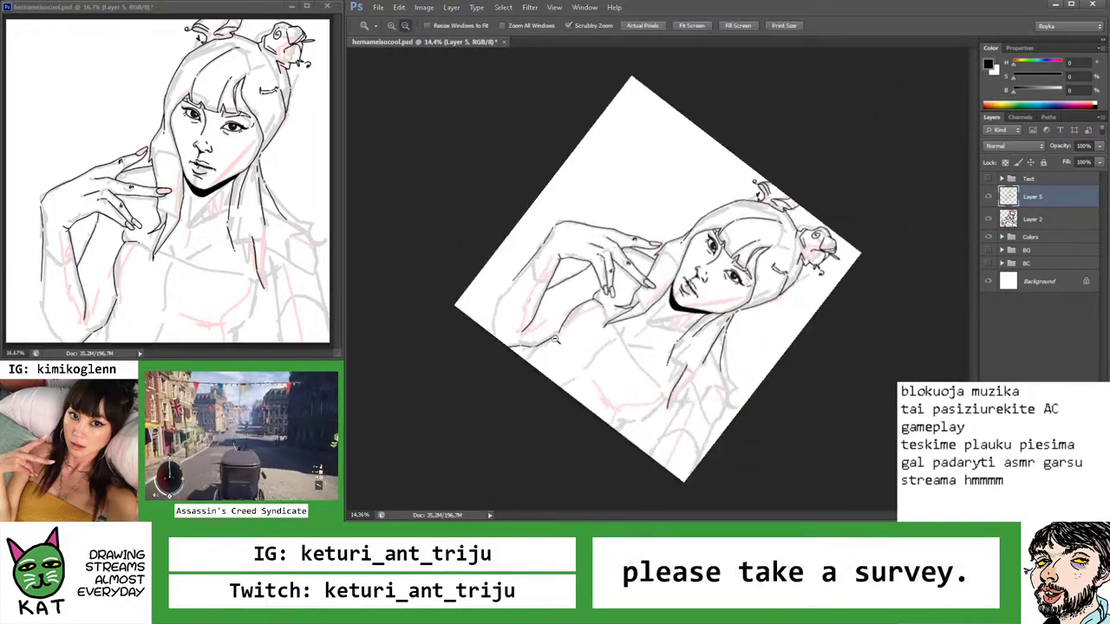
pyautogui.scroll(5, 577, 320)
pyautogui.press('z')
pyautogui.hotkey('ctrl', '0')
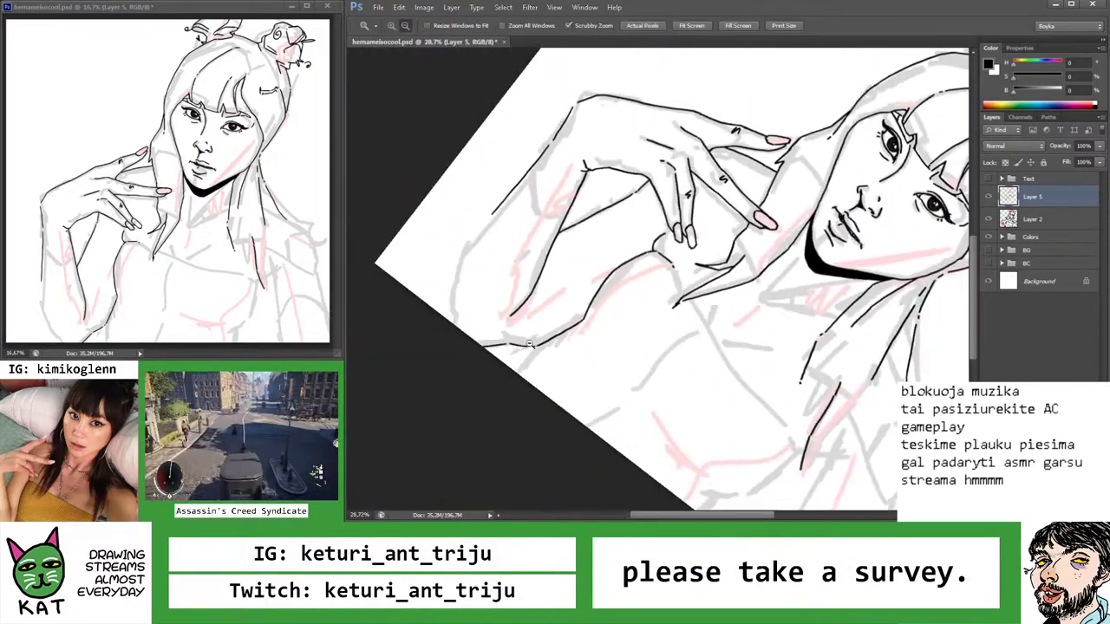
# Bridge the gaps in the lower upper-arm contour near the elbow with black ink and save the document
pyautogui.scroll(8, 658, 364)
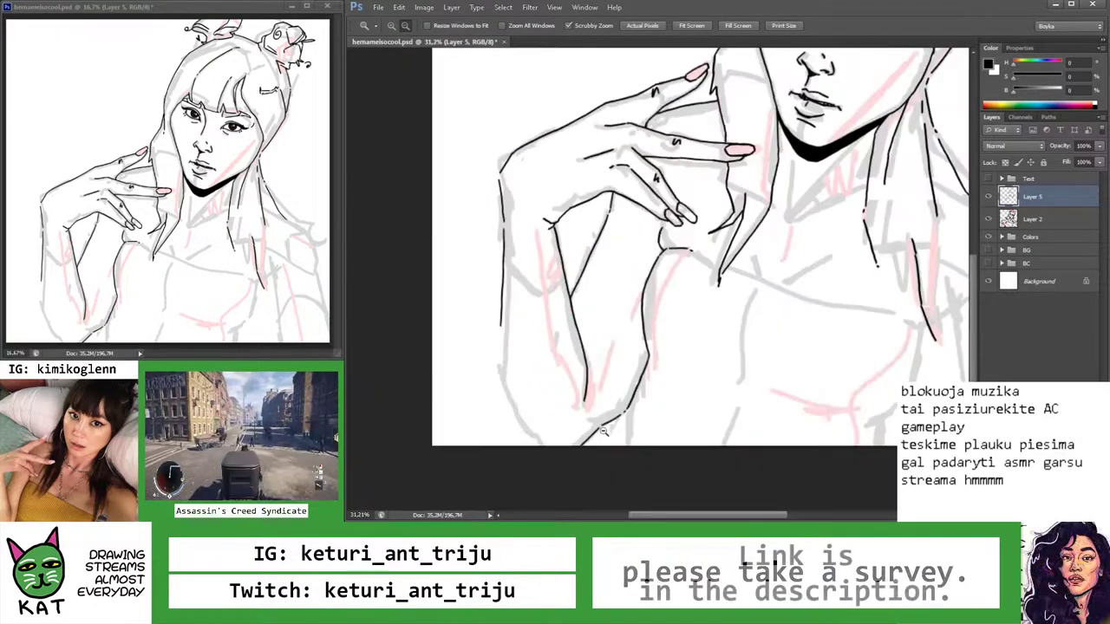
pyautogui.press('b')
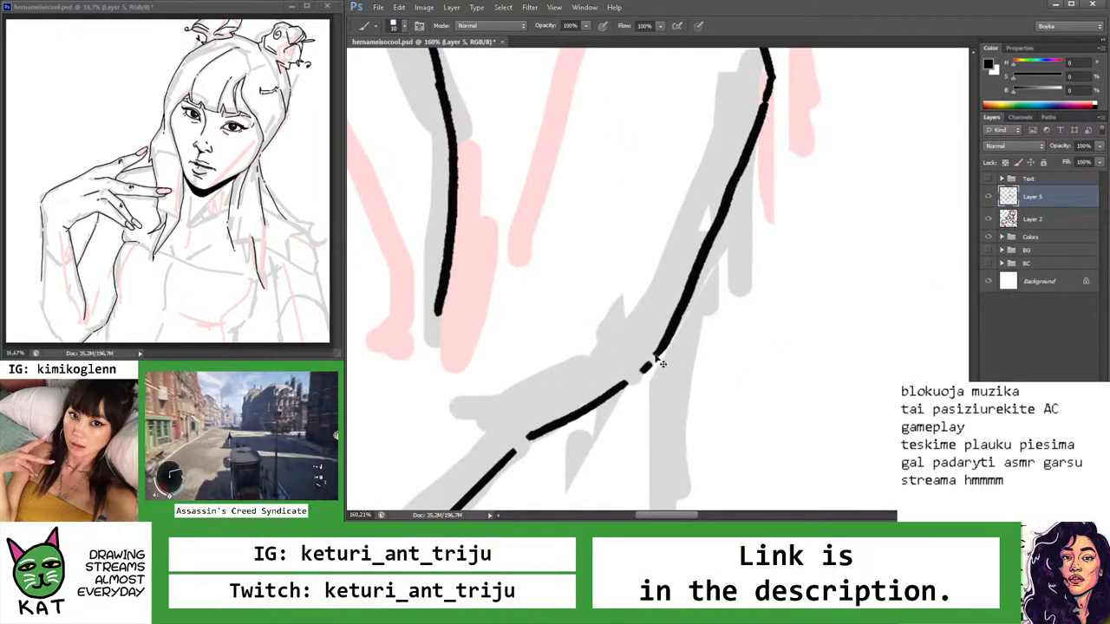
pyautogui.press('z')
pyautogui.hotkey('ctrl', '0')
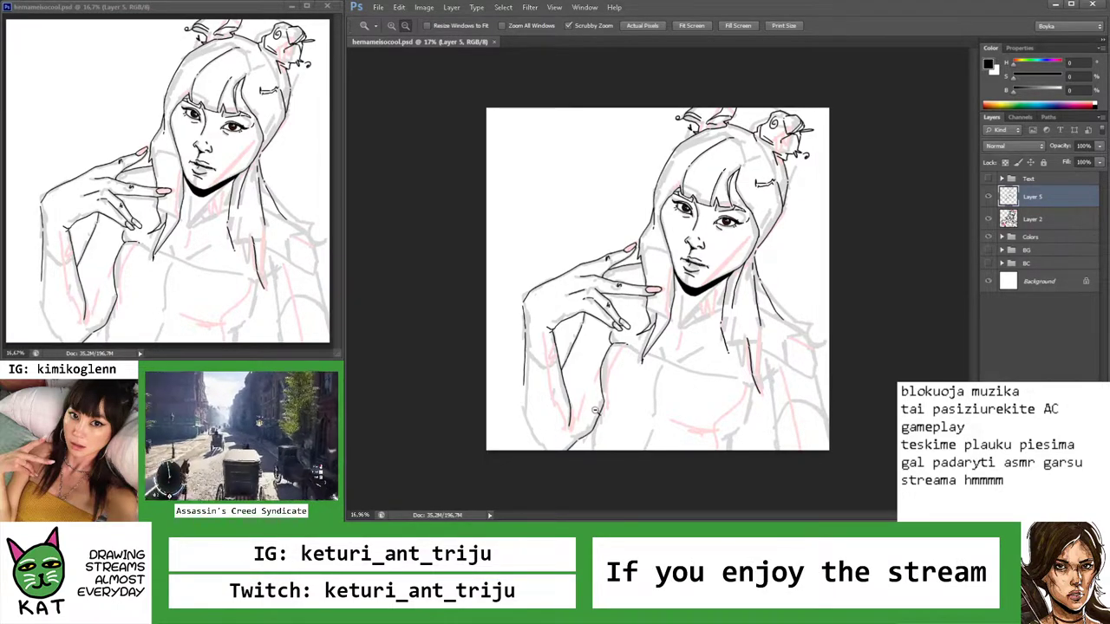
# Close the last gap in the upper-arm contour near the canvas's bottom edge and check the whole arm outline
pyautogui.scroll(3, 595, 410)
pyautogui.scroll(-2, 595, 399)
pyautogui.scroll(-4, 595, 373)
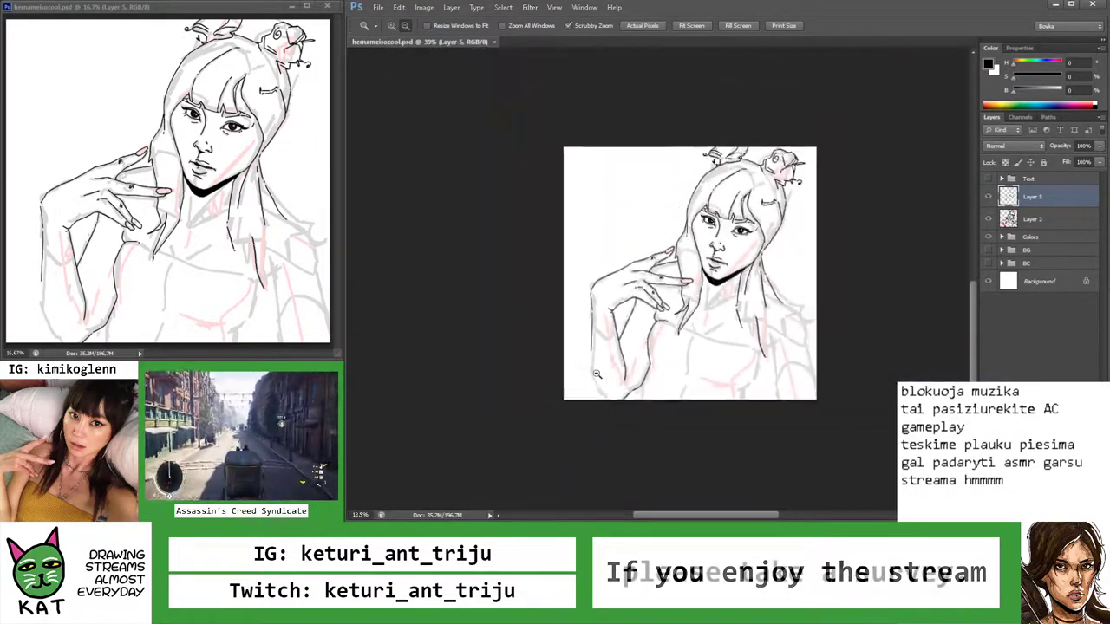
pyautogui.scroll(-2, 596, 373)
pyautogui.scroll(1, 585, 374)
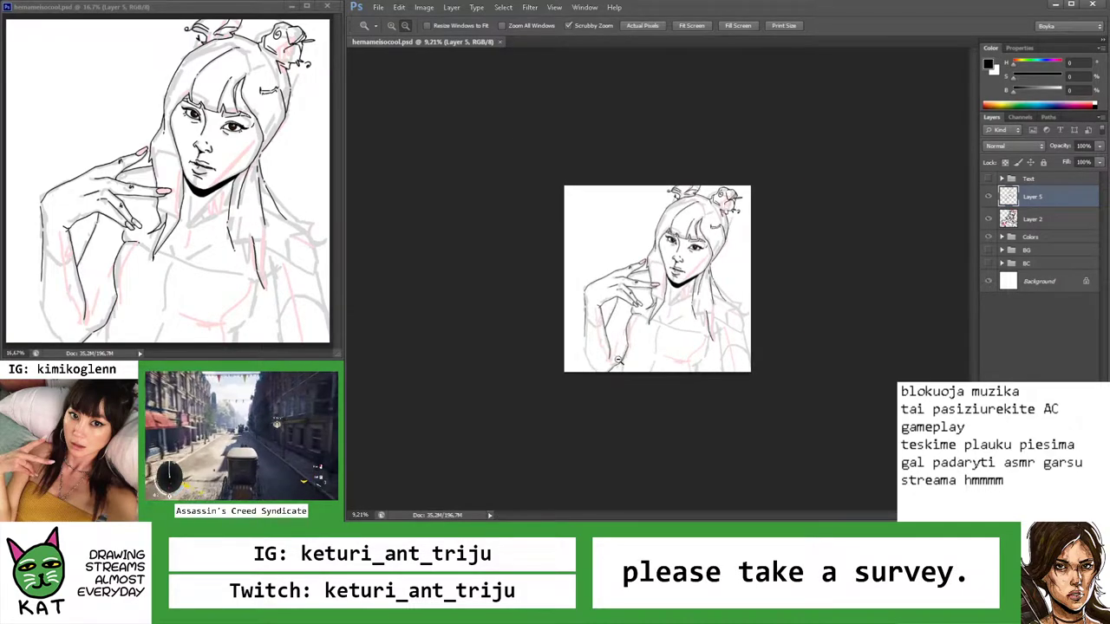
pyautogui.scroll(5, 618, 360)
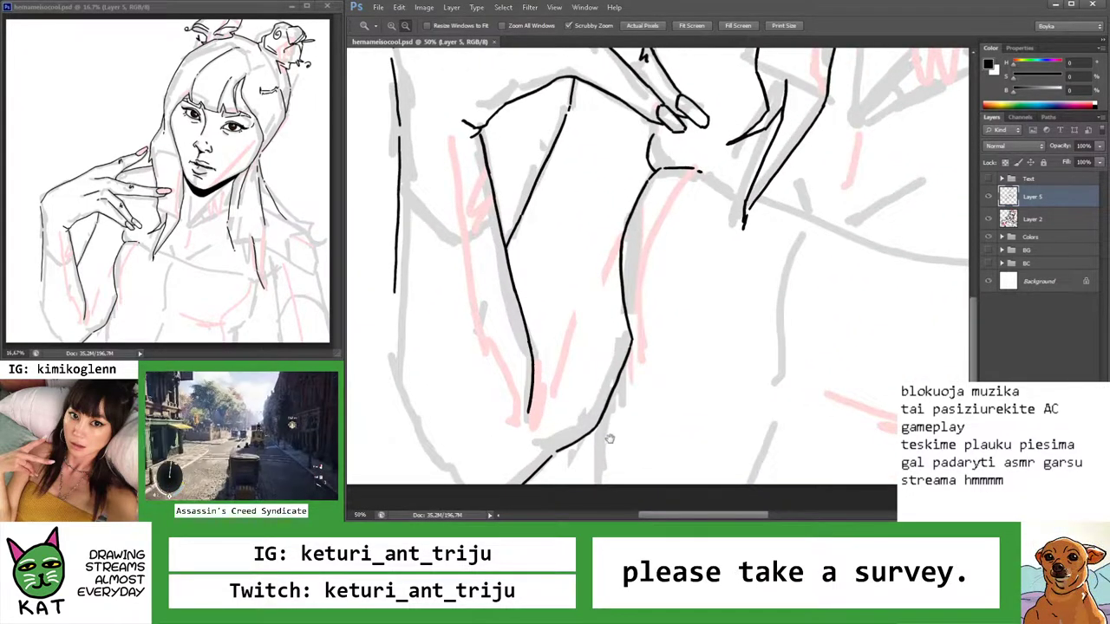
pyautogui.scroll(3, 610, 439)
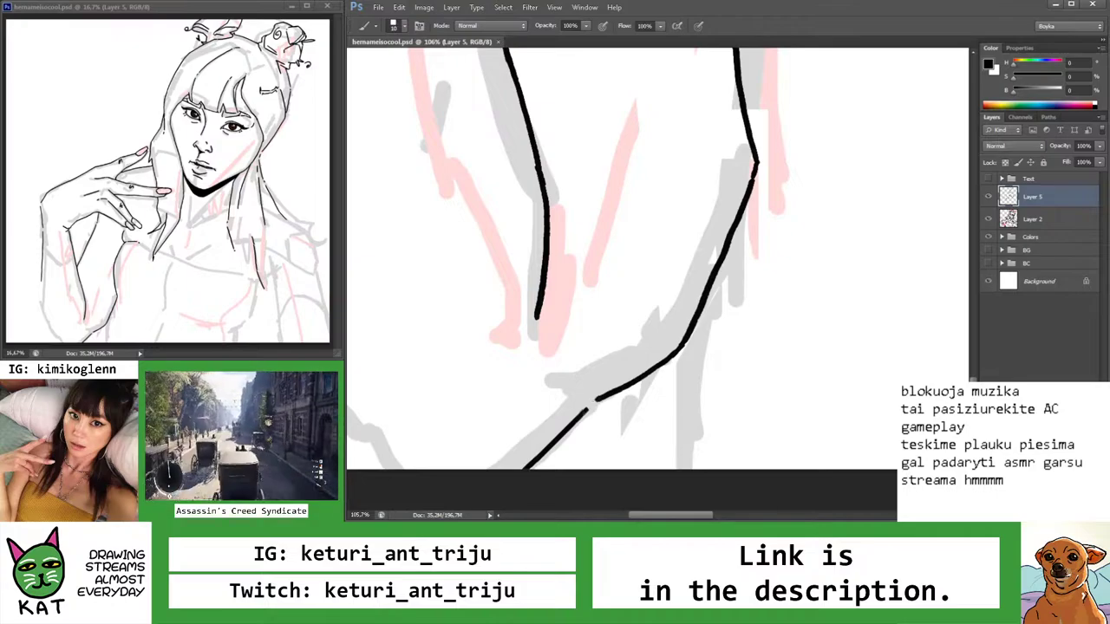
pyautogui.scroll(-5, 577, 416)
pyautogui.scroll(2, 592, 403)
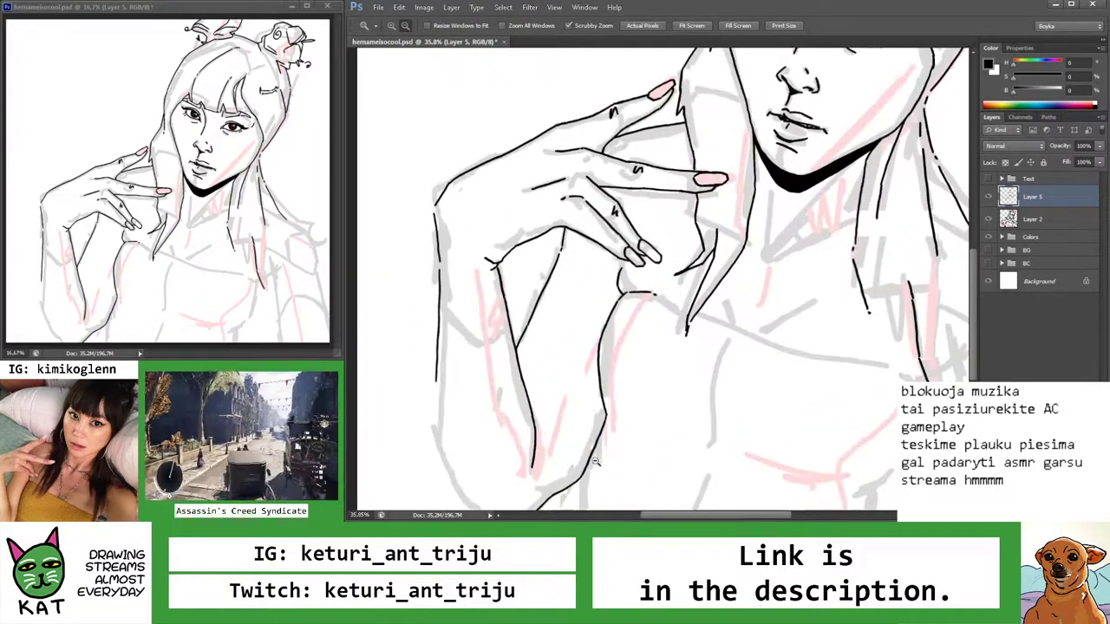
pyautogui.moveTo(595, 466); pyautogui.dragTo(631, 390)
pyautogui.scroll(2, 640, 390)
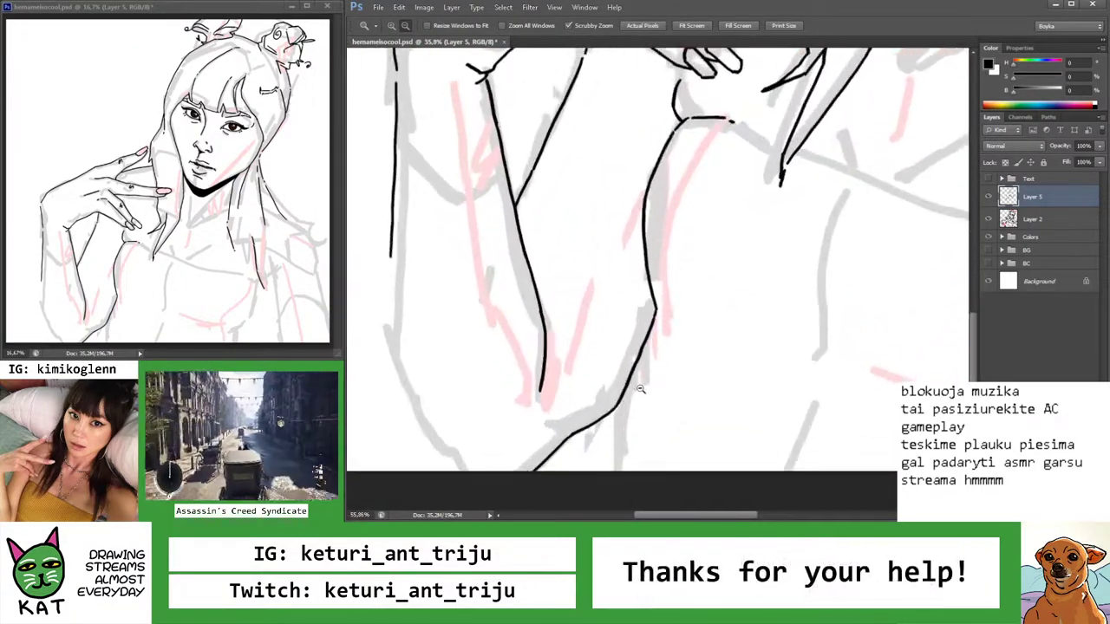
pyautogui.scroll(-6, 640, 381)
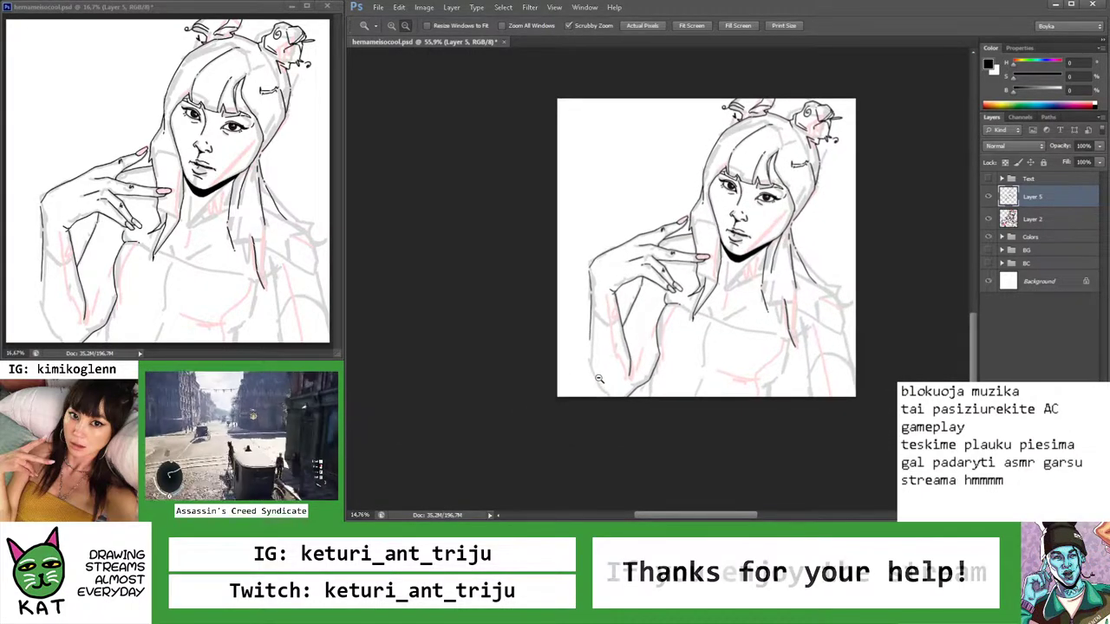
# Extend the outer forearm contour down to the elbow at the canvas's bottom edge in black ink and save the document
pyautogui.scroll(-2, 578, 380)
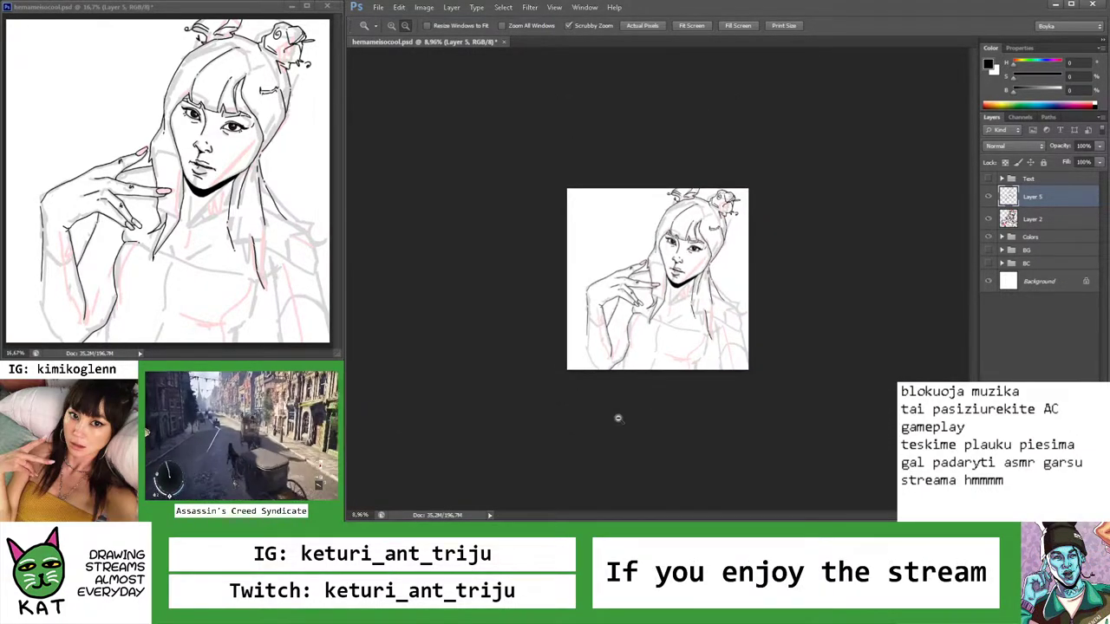
pyautogui.scroll(4, 613, 365)
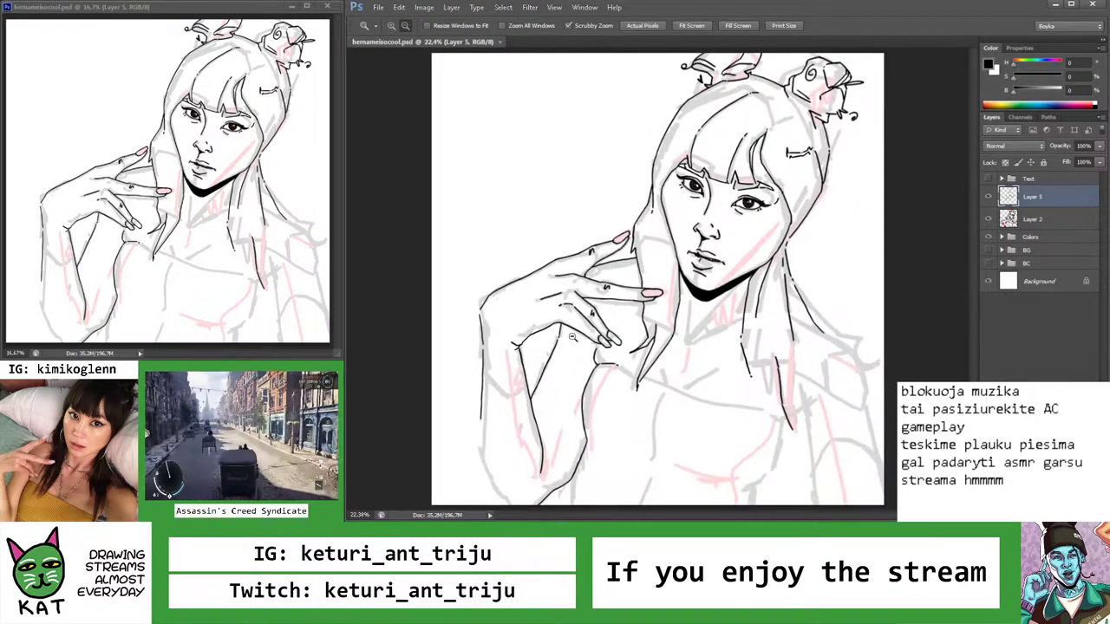
pyautogui.press('r')
pyautogui.moveTo(528, 446)
pyautogui.mouseDown()
pyautogui.moveTo(510, 371)
pyautogui.moveTo(555, 211)
pyautogui.moveTo(555, 251)
pyautogui.moveTo(510, 284)
pyautogui.moveTo(491, 257)
pyautogui.moveTo(535, 248)
pyautogui.moveTo(577, 206)
pyautogui.mouseUp()
pyautogui.press('b')
pyautogui.scroll(4, 555, 255)
pyautogui.press('r')
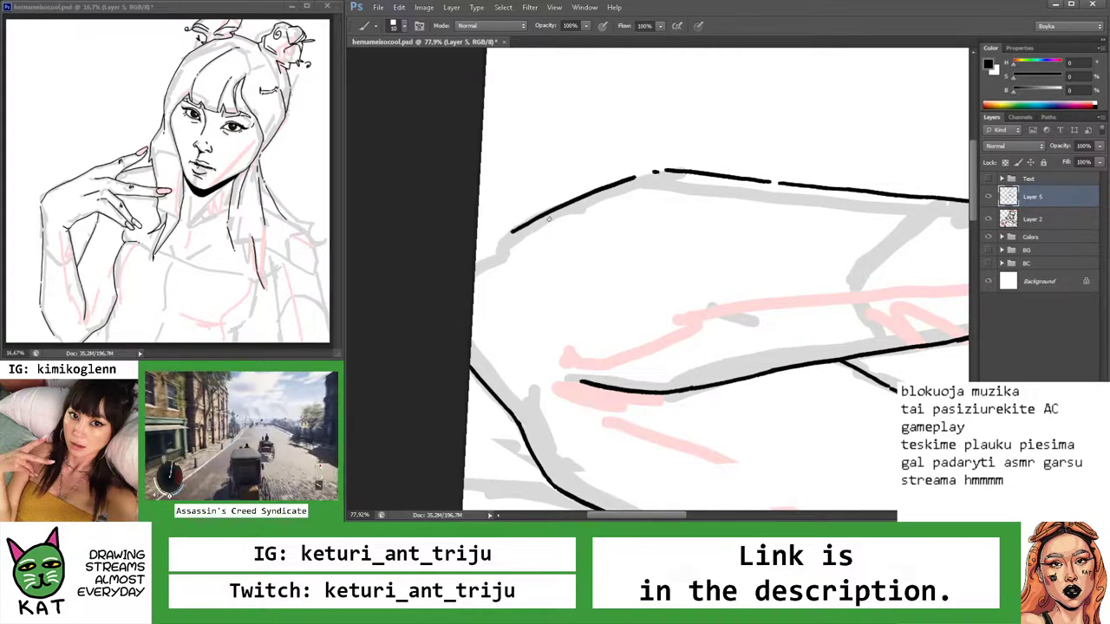
pyautogui.moveTo(512, 232); pyautogui.dragTo(496, 250)
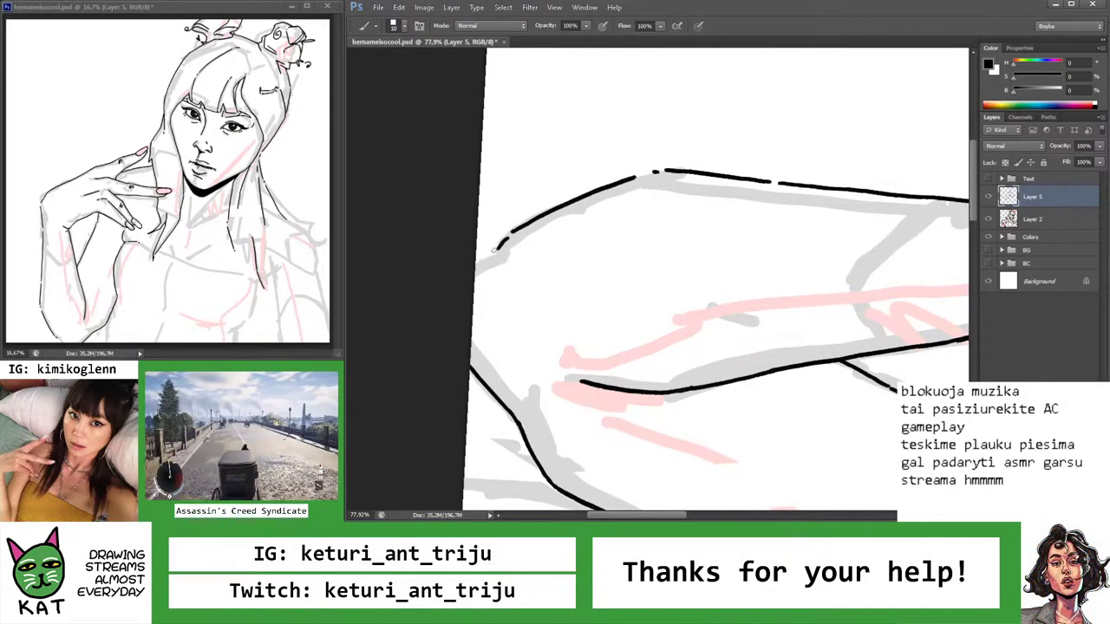
pyautogui.press('Escape')
pyautogui.press('z')
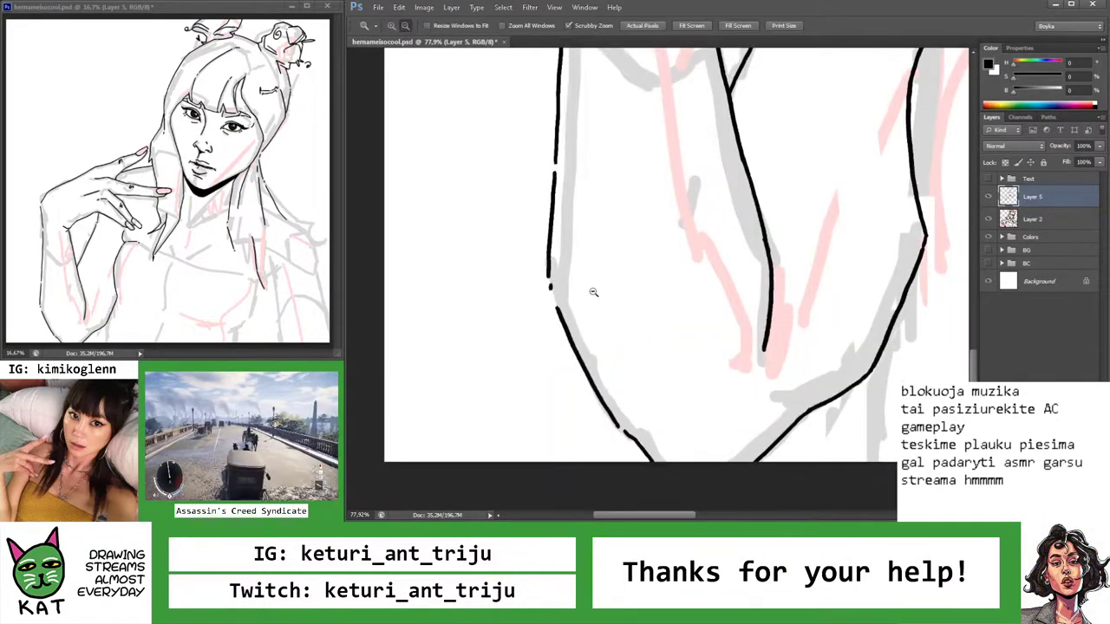
pyautogui.hotkey('ctrl', '0')
pyautogui.hotkey('ctrl', 's')
pyautogui.moveTo(547, 396); pyautogui.dragTo(565, 390)
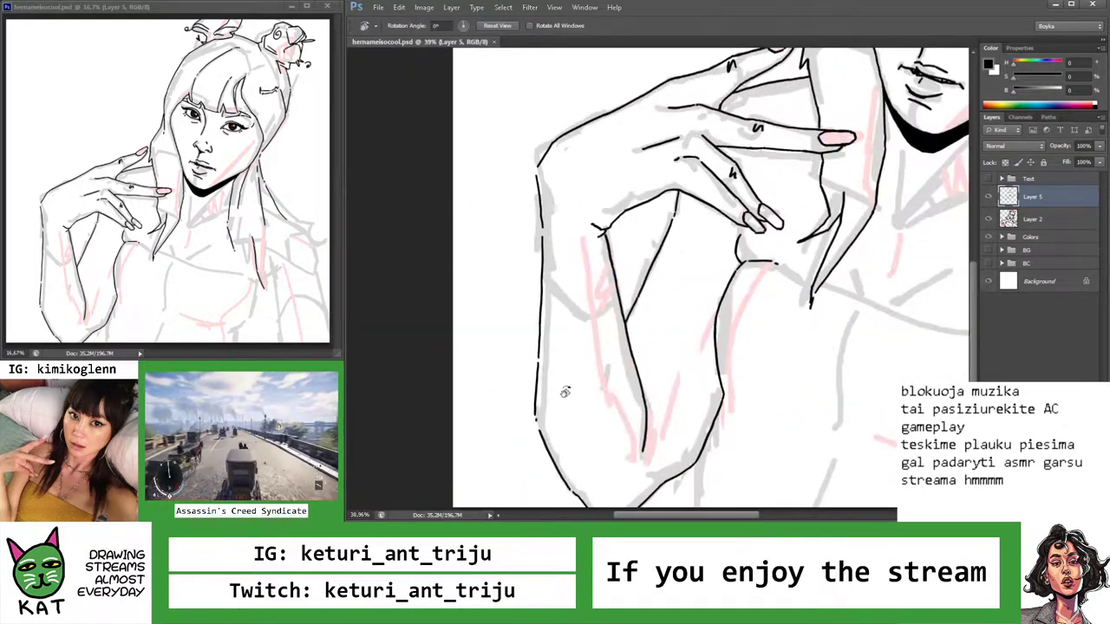
# Ink the missing corner at the bent wrist to join the outer forearm line to the back of the hand
pyautogui.press('r')
pyautogui.moveTo(540, 163)
pyautogui.mouseDown()
pyautogui.moveTo(600, 124)
pyautogui.moveTo(680, 111)
pyautogui.mouseUp()
pyautogui.press('z')
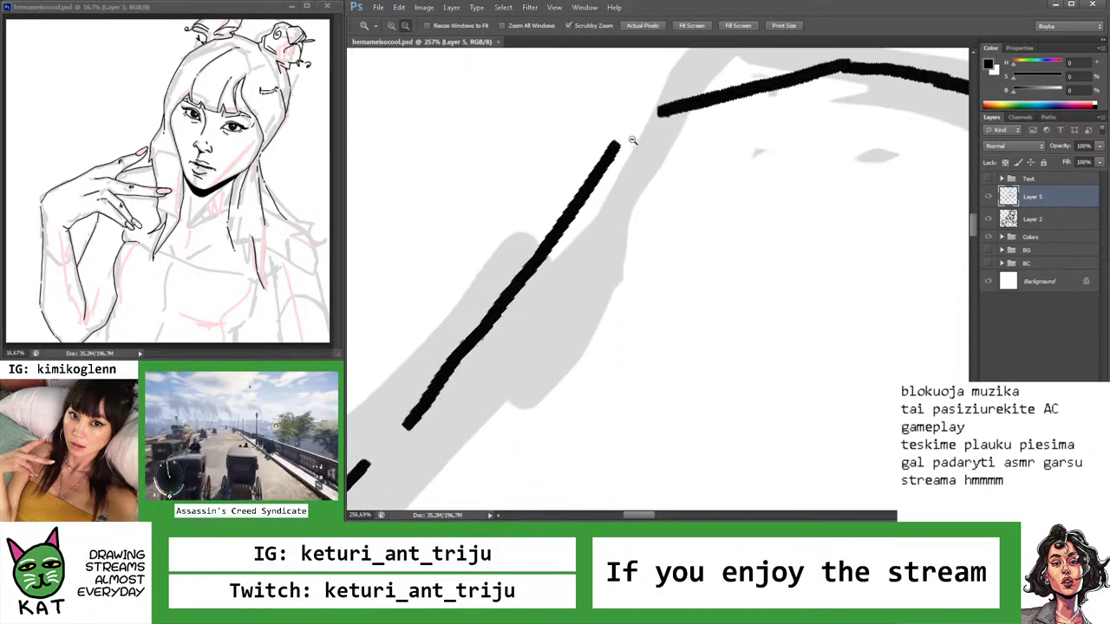
pyautogui.press('b')
pyautogui.moveTo(607, 161)
pyautogui.mouseDown()
pyautogui.moveTo(659, 112)
pyautogui.moveTo(611, 153)
pyautogui.moveTo(618, 172)
pyautogui.mouseUp()
pyautogui.press('z')
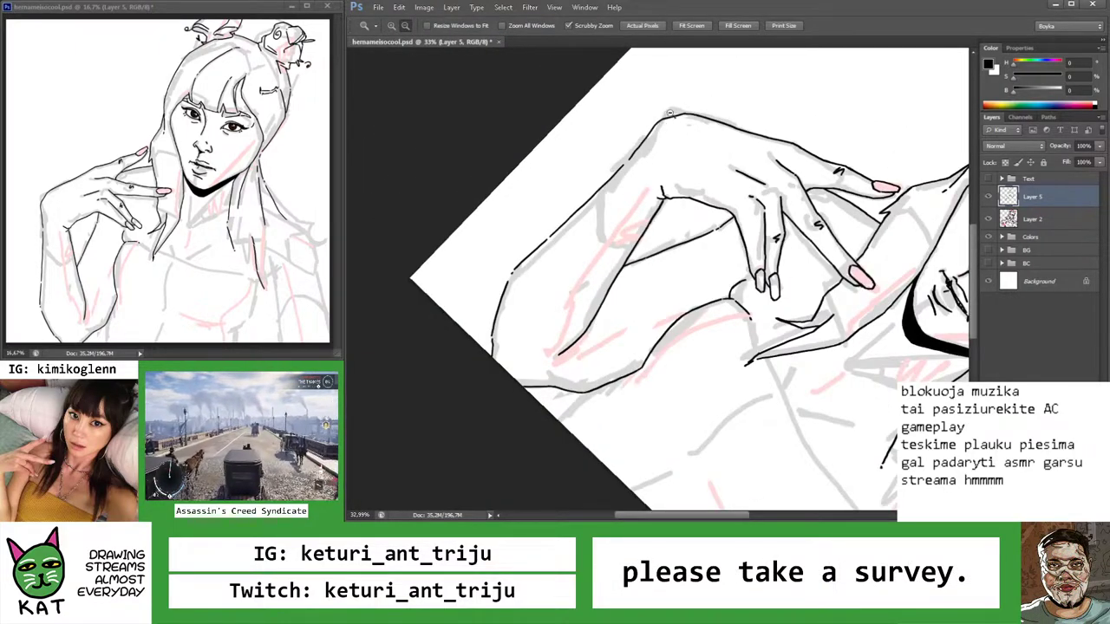
# Redraw the wrist corner as a smoother curve and close the small gap left in it
pyautogui.moveTo(670, 113); pyautogui.dragTo(694, 113)
pyautogui.press('r')
pyautogui.moveTo(674, 261); pyautogui.dragTo(607, 226)
pyautogui.press('b')
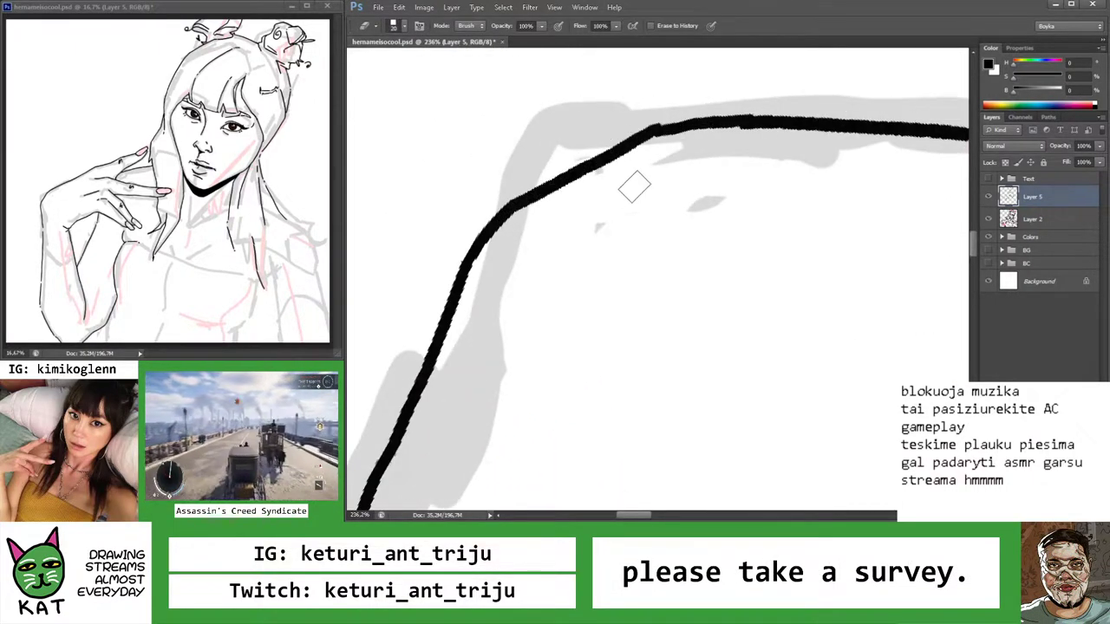
pyautogui.moveTo(634, 186)
pyautogui.mouseDown()
pyautogui.moveTo(555, 177)
pyautogui.moveTo(672, 130)
pyautogui.mouseUp()
pyautogui.hotkey('ctrl', 'z')
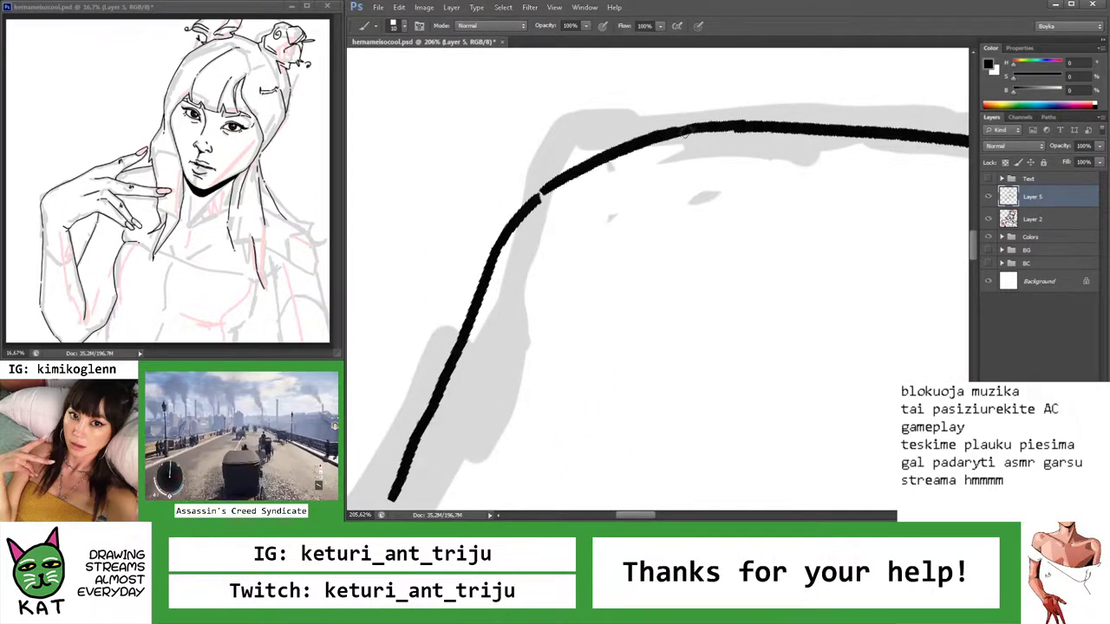
pyautogui.press('z')
pyautogui.moveTo(541, 198)
pyautogui.mouseDown()
pyautogui.moveTo(486, 208)
pyautogui.moveTo(579, 224)
pyautogui.moveTo(572, 182)
pyautogui.mouseUp()
pyautogui.press('r')
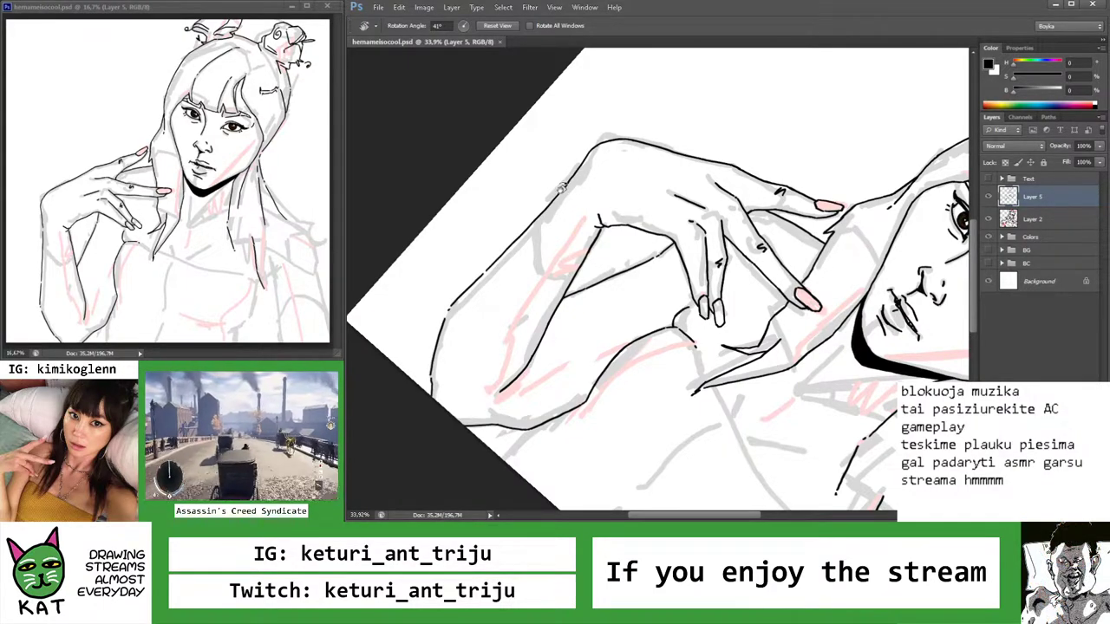
# Bridge the gap in the outer forearm contour just below the wrist
pyautogui.press('b')
pyautogui.moveTo(563, 189)
pyautogui.mouseDown()
pyautogui.moveTo(598, 170)
pyautogui.moveTo(572, 170)
pyautogui.moveTo(624, 169)
pyautogui.moveTo(627, 152)
pyautogui.moveTo(636, 163)
pyautogui.mouseUp()
pyautogui.scroll(8, 570, 179)
pyautogui.press('z')
pyautogui.scroll(-6, 624, 170)
pyautogui.press('r')
pyautogui.press('z')
pyautogui.press('b')
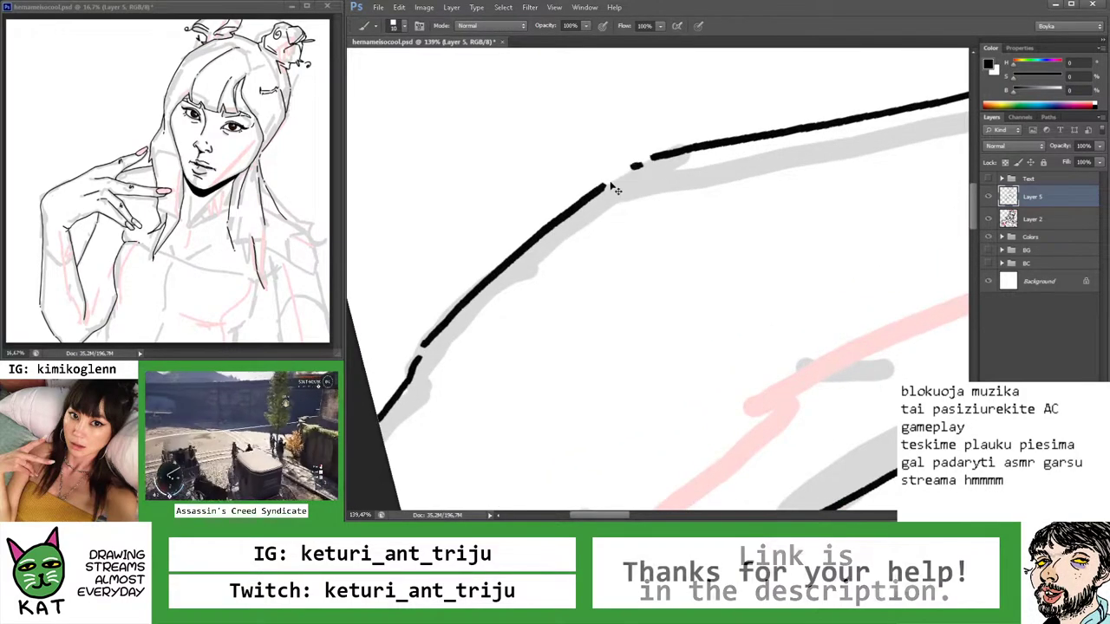
# Close the remaining gaps in the outer forearm contour toward the elbow, undoing a misplaced stroke
pyautogui.press('z')
pyautogui.scroll(-5, 614, 169)
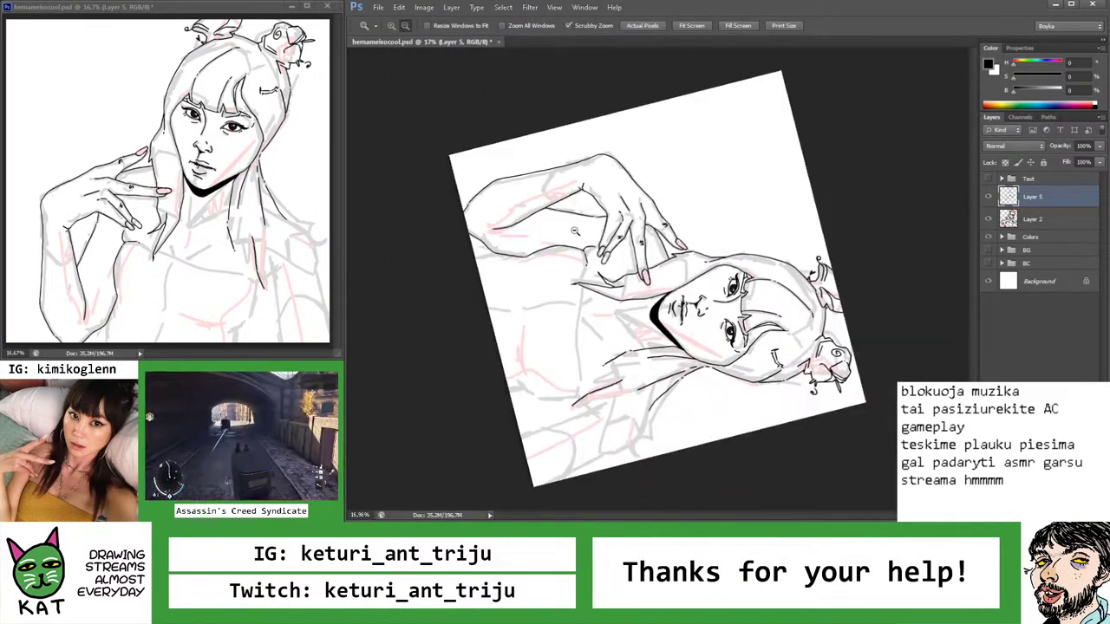
pyautogui.press('r')
pyautogui.moveTo(513, 219)
pyautogui.mouseDown()
pyautogui.moveTo(492, 161)
pyautogui.moveTo(536, 116)
pyautogui.moveTo(607, 118)
pyautogui.moveTo(554, 251)
pyautogui.mouseUp()
pyautogui.press('z')
pyautogui.press('b')
pyautogui.hotkey('ctrl', 'z')
pyautogui.press('z')
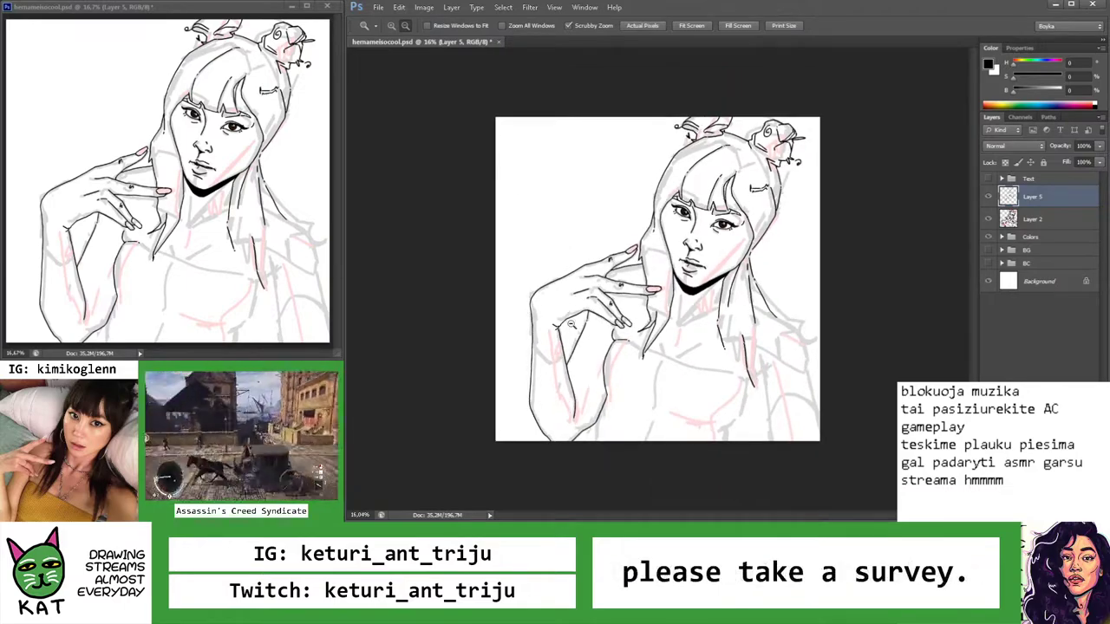
# Fill the gaps in the diagonal line running from beneath the curled fingers to the inner forearm
pyautogui.moveTo(583, 328)
pyautogui.mouseDown()
pyautogui.moveTo(608, 286)
pyautogui.moveTo(603, 261)
pyautogui.mouseUp()
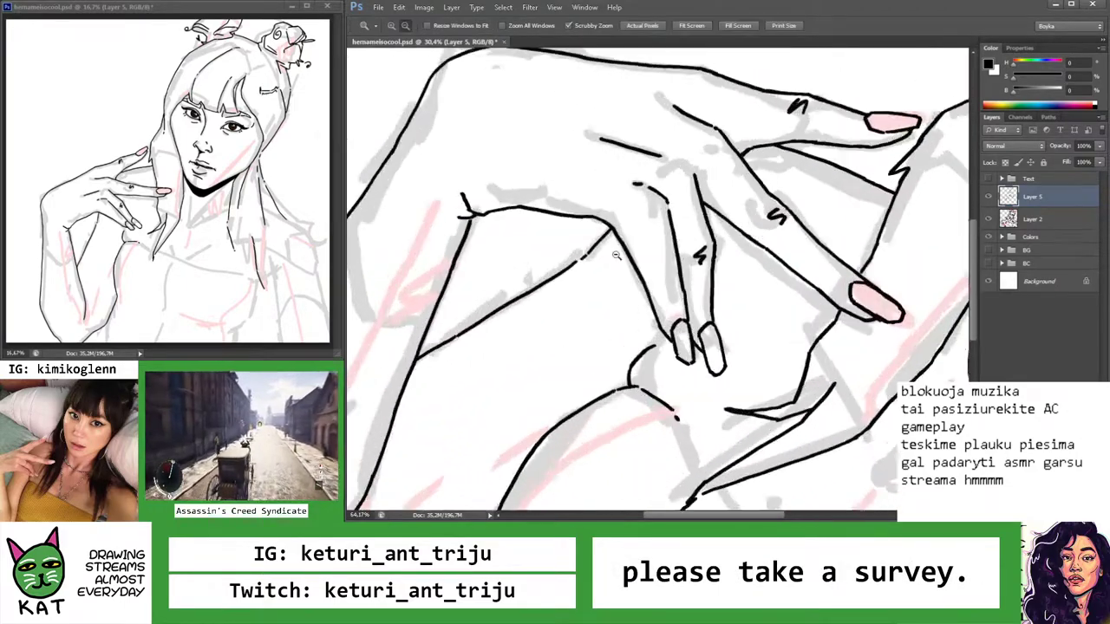
pyautogui.press('b')
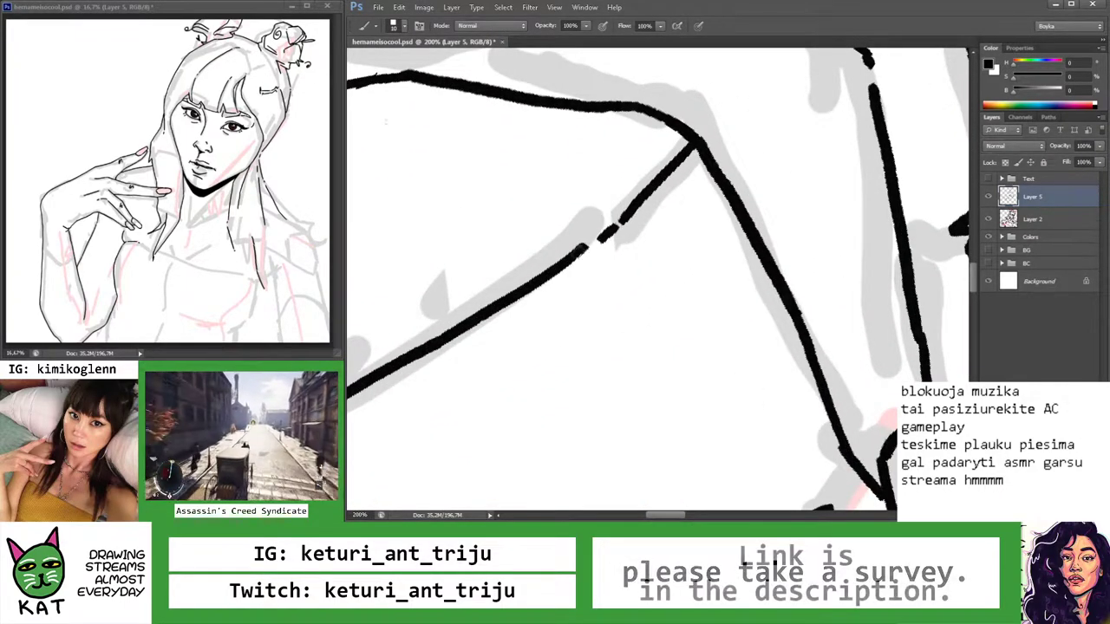
pyautogui.press('z')
pyautogui.moveTo(607, 235); pyautogui.dragTo(520, 244)
pyautogui.moveTo(600, 334); pyautogui.dragTo(583, 397)
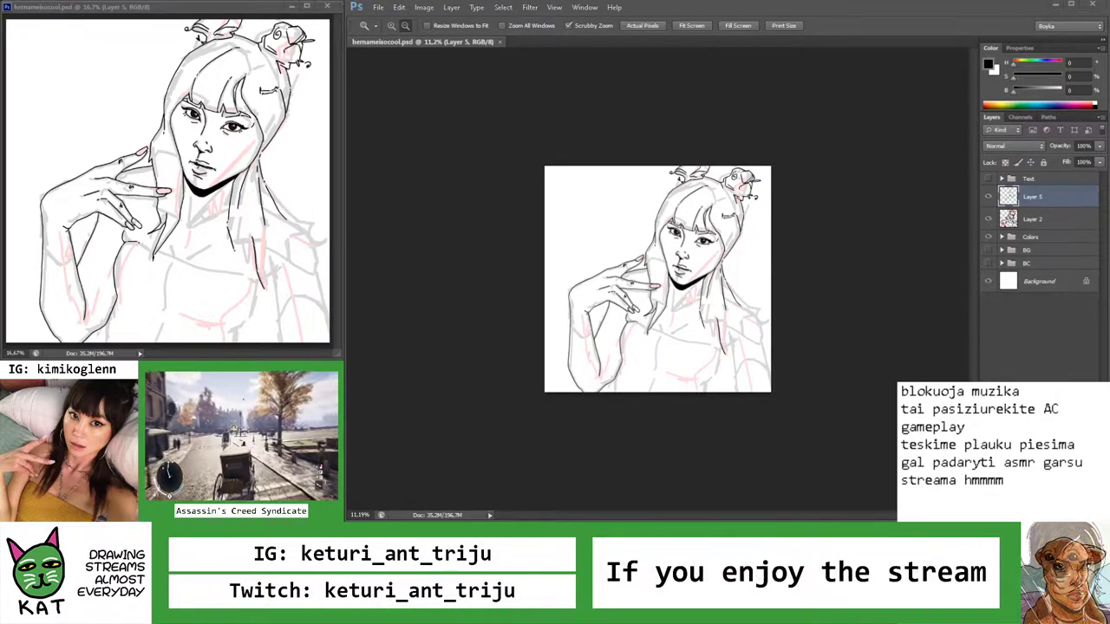
# Ink the second edge and pointed tip of the long hair strand over the chest and save the document
pyautogui.moveTo(733, 358)
pyautogui.mouseDown()
pyautogui.moveTo(767, 351)
pyautogui.moveTo(752, 330)
pyautogui.moveTo(711, 382)
pyautogui.moveTo(659, 407)
pyautogui.moveTo(617, 228)
pyautogui.mouseUp()
pyautogui.press('r')
pyautogui.press('b')
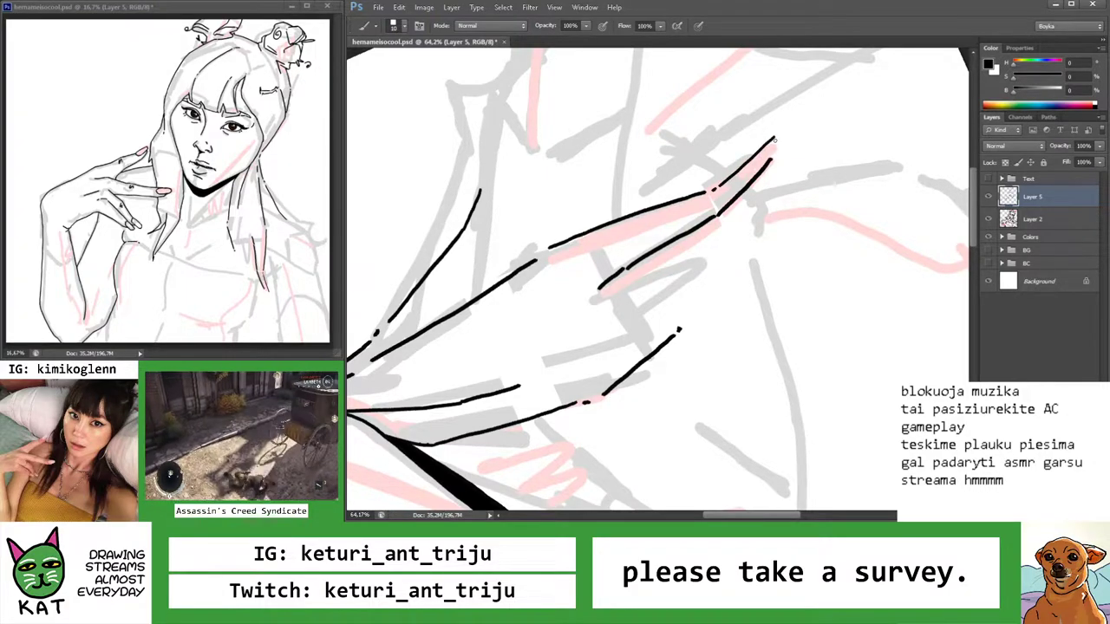
pyautogui.press('z')
pyautogui.hotkey('ctrl', '0')
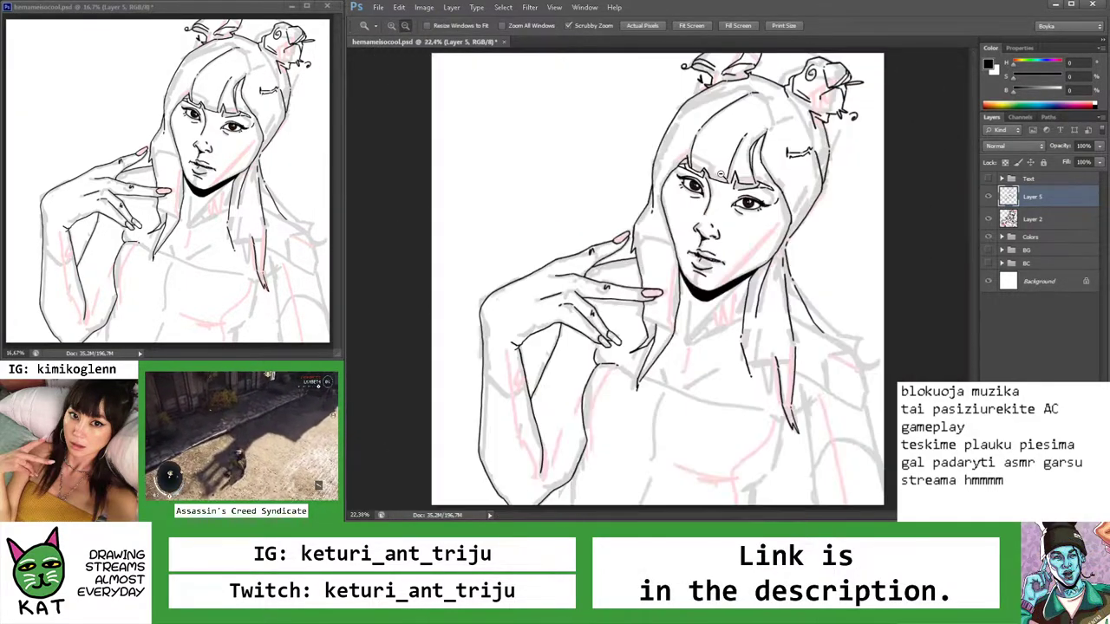
pyautogui.moveTo(721, 173); pyautogui.dragTo(692, 249)
pyautogui.hotkey('ctrl', 's')
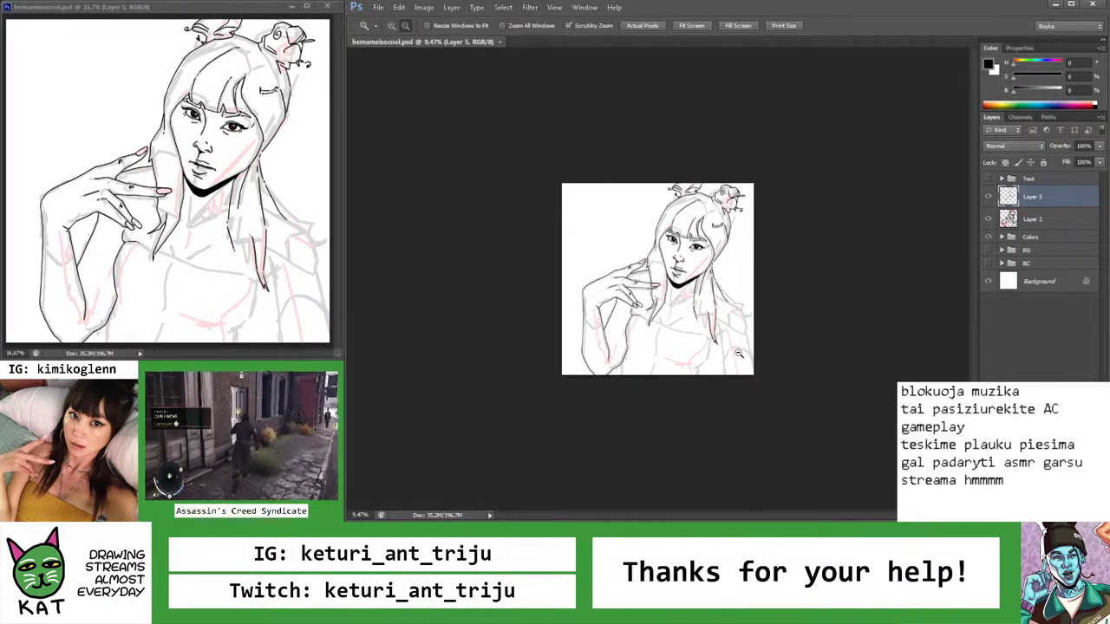
# Ink a pointed tip with a small notch on the shorter hair strand beside the neck, redoing the notch stroke
pyautogui.moveTo(749, 348); pyautogui.dragTo(777, 379)
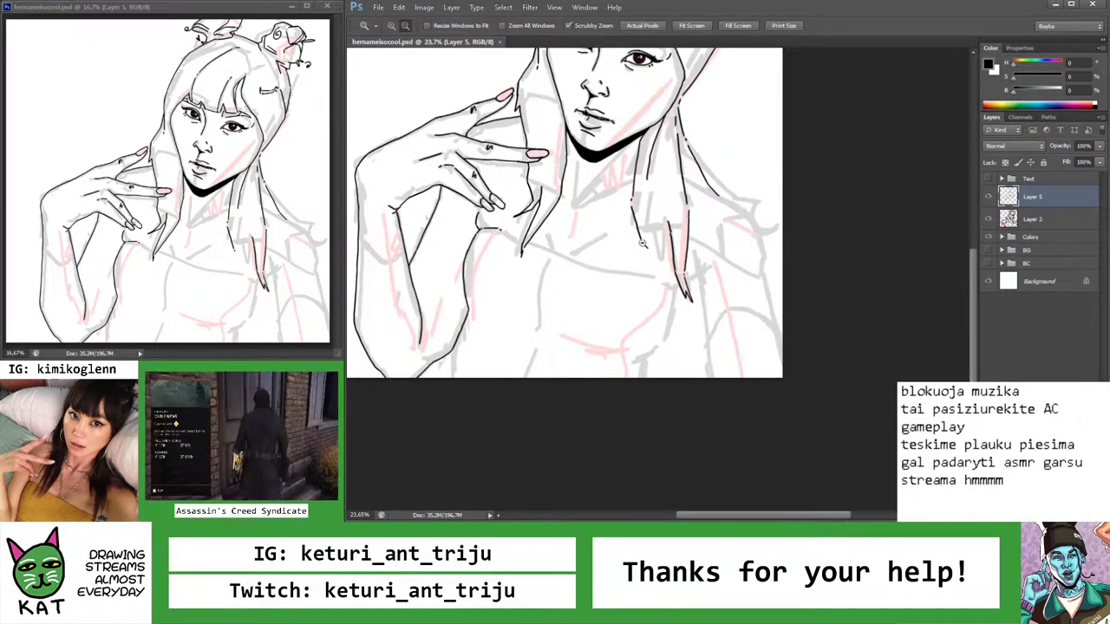
pyautogui.moveTo(647, 236); pyautogui.dragTo(685, 234)
pyautogui.press('b')
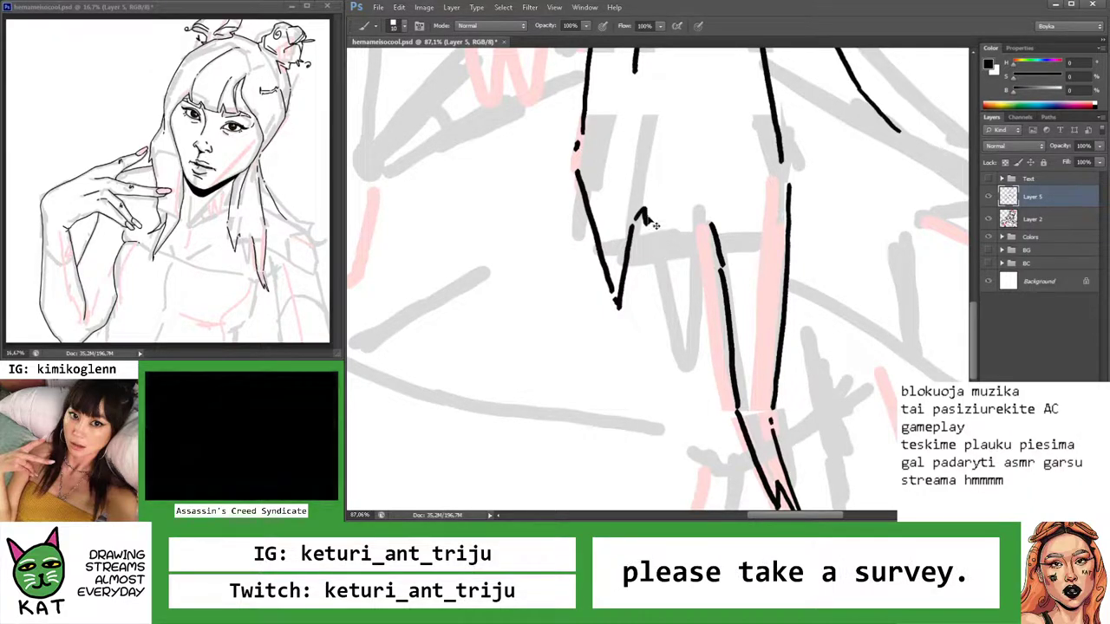
pyautogui.hotkey('ctrl', 'z')
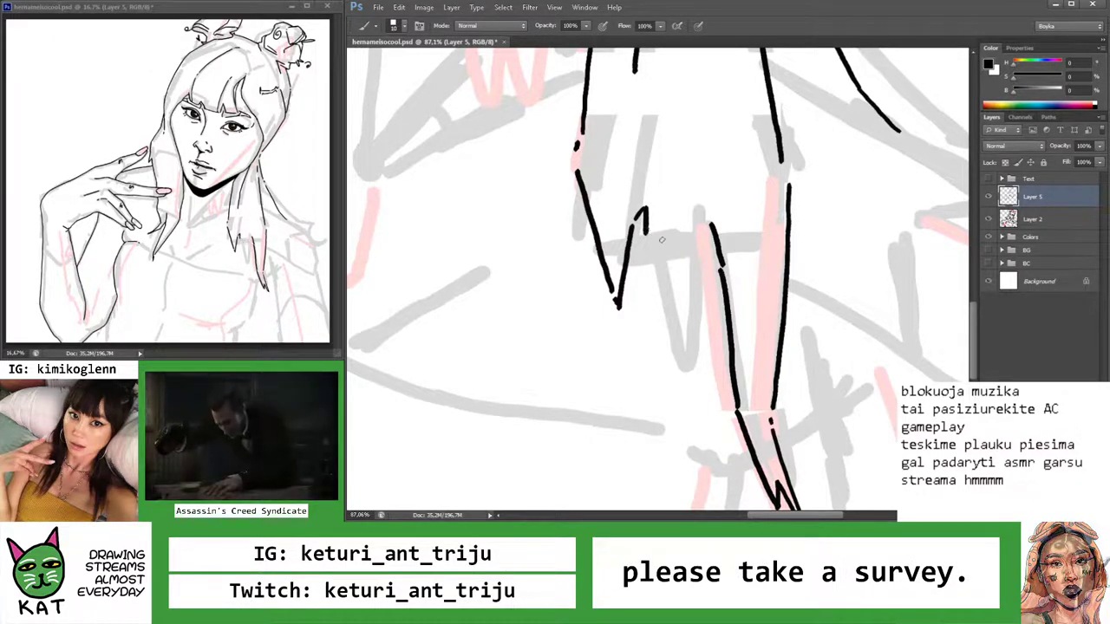
# Connect the shorter strand's notch to the long hair strand with a jagged, pointed hair edge, redoing the first connecting line
pyautogui.moveTo(646, 230); pyautogui.dragTo(722, 266)
pyautogui.hotkey('ctrl', 'z')
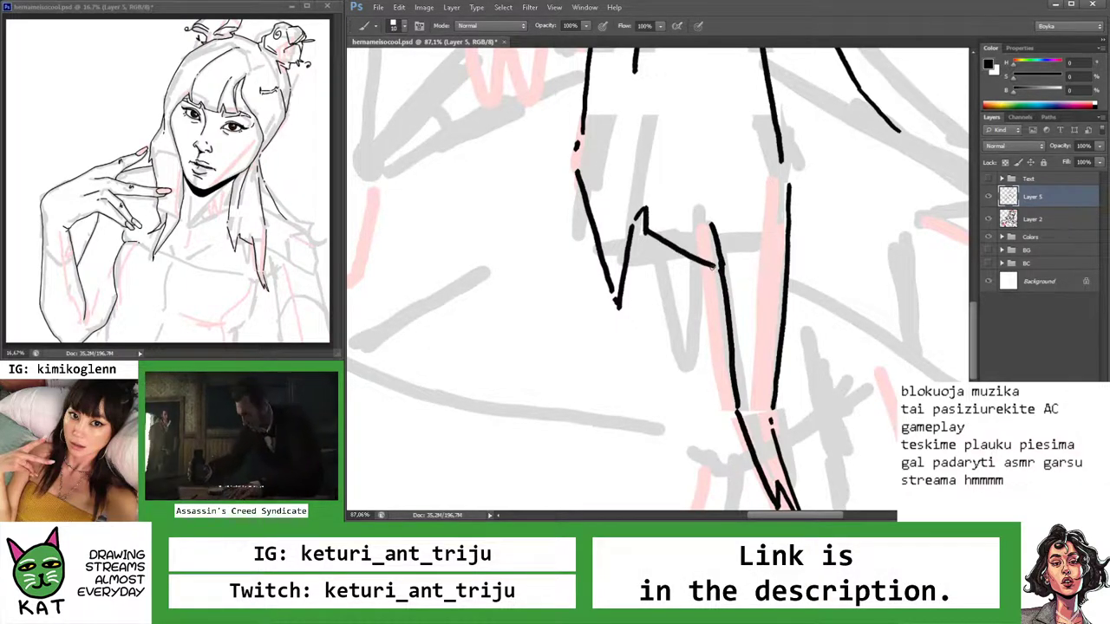
pyautogui.press('z')
pyautogui.moveTo(716, 265)
pyautogui.mouseDown()
pyautogui.moveTo(659, 287)
pyautogui.moveTo(770, 347)
pyautogui.mouseUp()
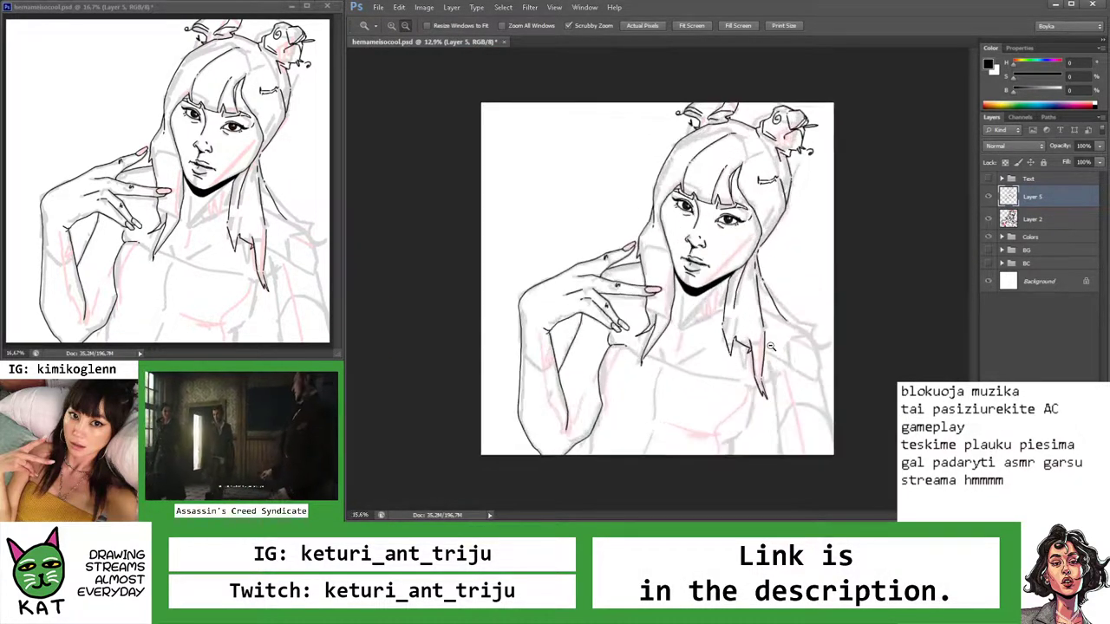
pyautogui.click(770, 347)
pyautogui.click(662, 298)
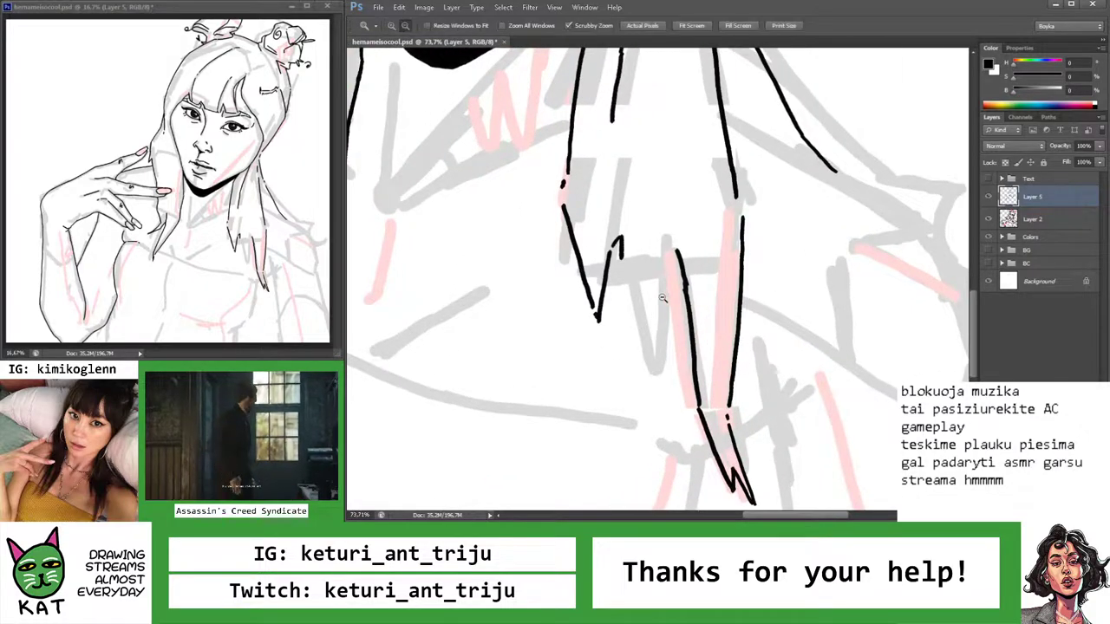
pyautogui.click(661, 297)
pyautogui.press('b')
pyautogui.moveTo(704, 276); pyautogui.dragTo(673, 322)
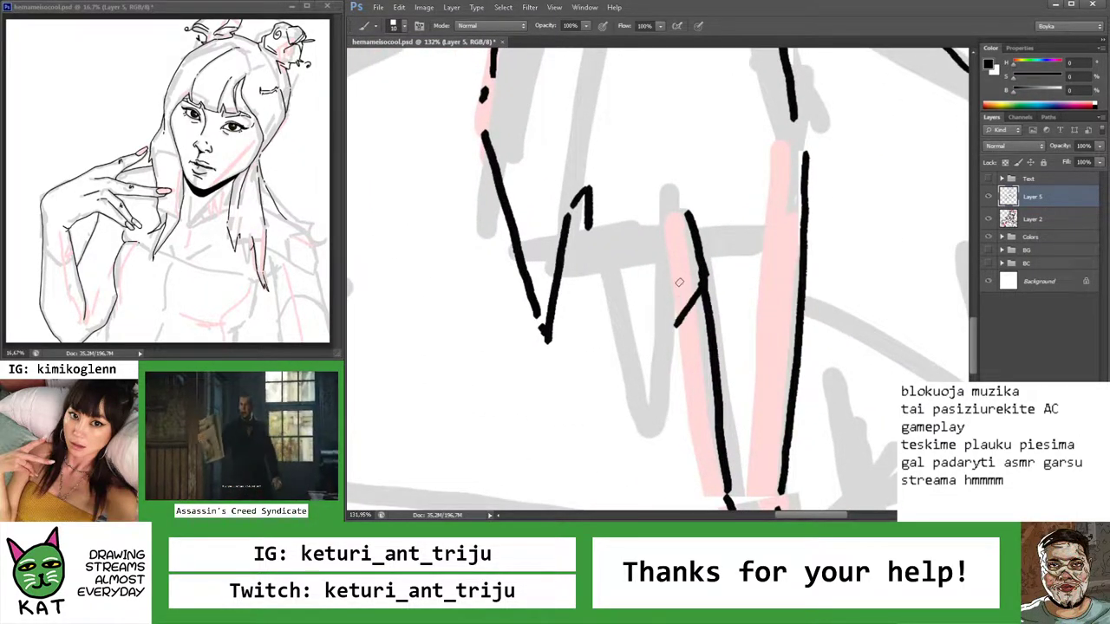
pyautogui.moveTo(590, 227)
pyautogui.mouseDown()
pyautogui.moveTo(684, 281)
pyautogui.moveTo(614, 282)
pyautogui.moveTo(605, 299)
pyautogui.mouseUp()
pyautogui.press('z')
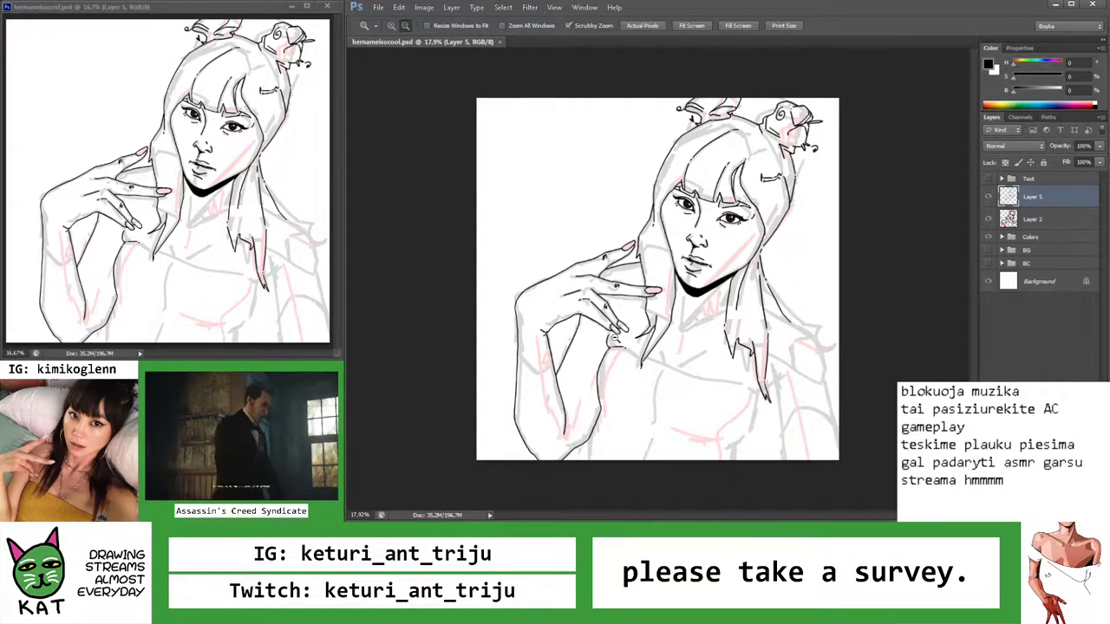
# Bridge the gaps in the outermost hair line where it leaves the jaw toward the shoulder
pyautogui.moveTo(751, 337); pyautogui.dragTo(666, 179)
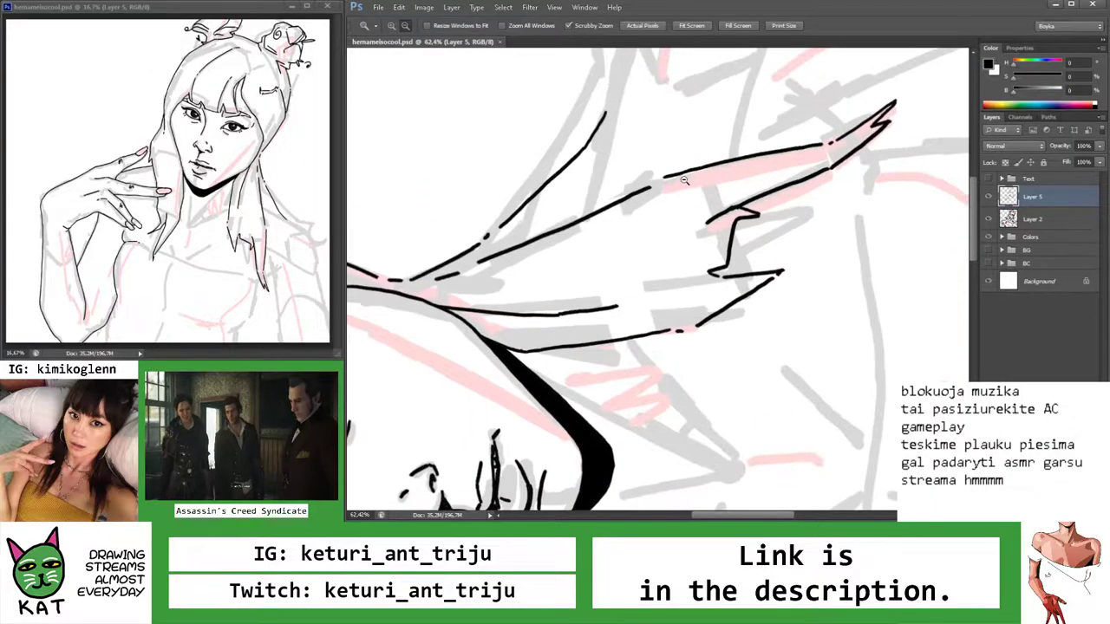
pyautogui.press('r')
pyautogui.press('Escape')
pyautogui.moveTo(673, 198); pyautogui.dragTo(546, 189)
pyautogui.press('b')
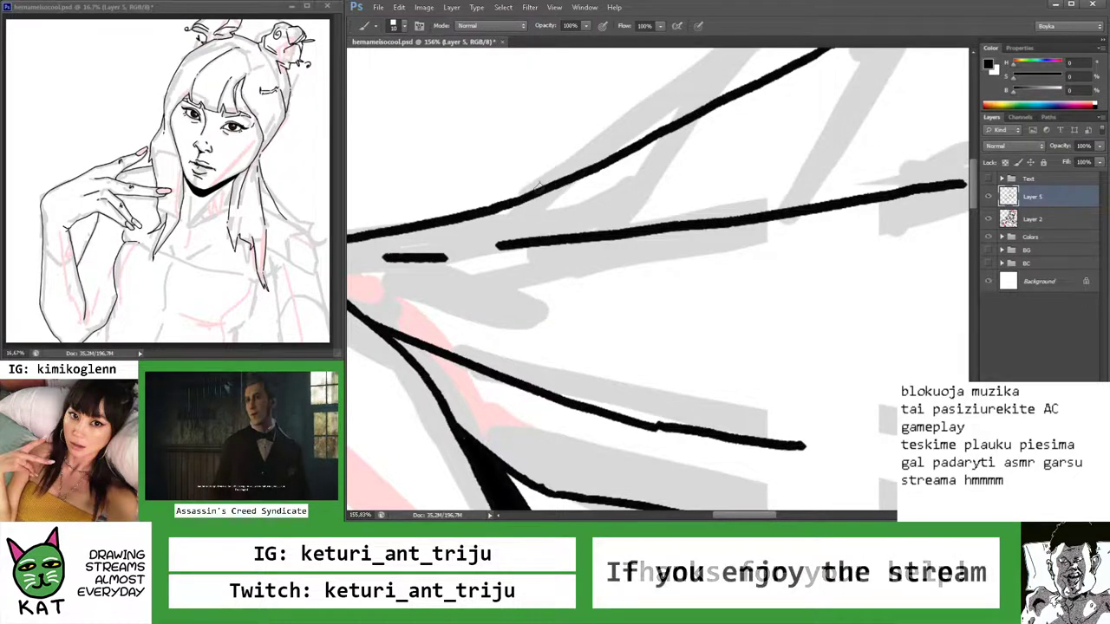
pyautogui.press('z')
pyautogui.keyDown('alt'); pyautogui.click(544, 171); pyautogui.keyUp('alt')
pyautogui.keyDown('alt'); pyautogui.click(655, 155); pyautogui.keyUp('alt')
pyautogui.keyDown('alt'); pyautogui.click(654, 155); pyautogui.keyUp('alt')
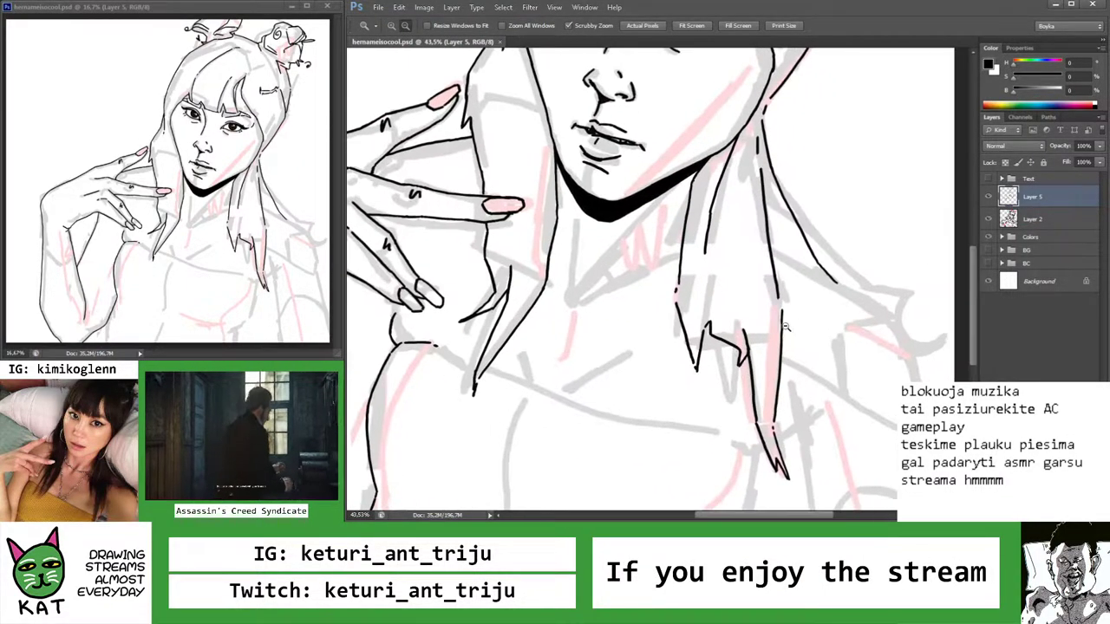
# Close the gap in the shorter hair strand's inner edge above its pointed tip and check the whole drawing
pyautogui.click(672, 311)
pyautogui.press('r')
pyautogui.moveTo(672, 311)
pyautogui.mouseDown()
pyautogui.moveTo(685, 295)
pyautogui.moveTo(728, 311)
pyautogui.mouseUp()
pyautogui.press('Escape')
pyautogui.press('z')
pyautogui.press('b')
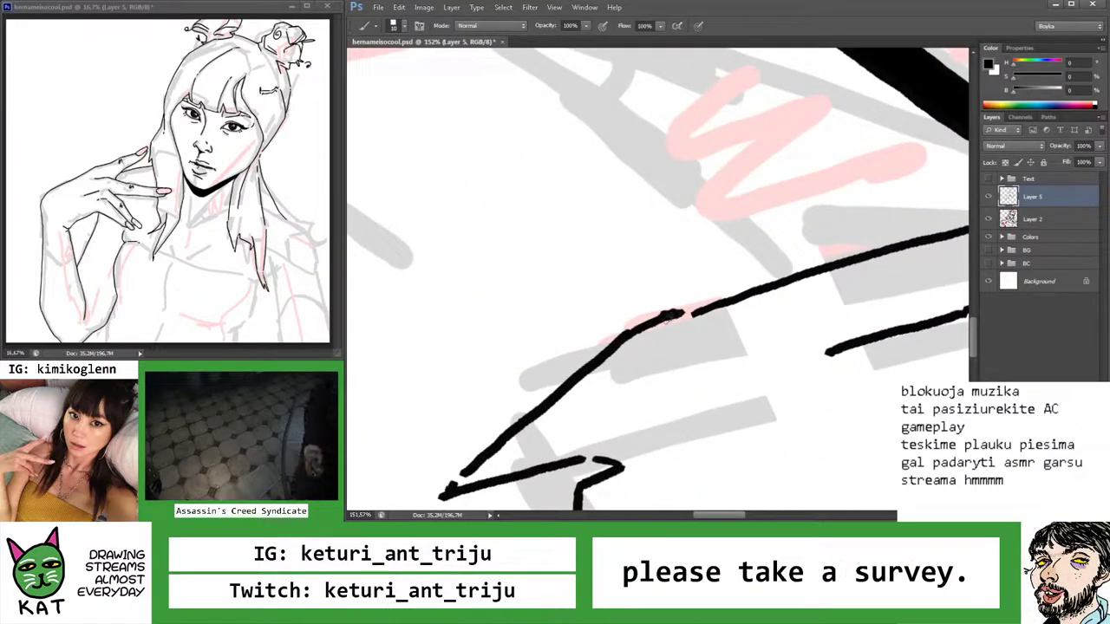
pyautogui.press('z')
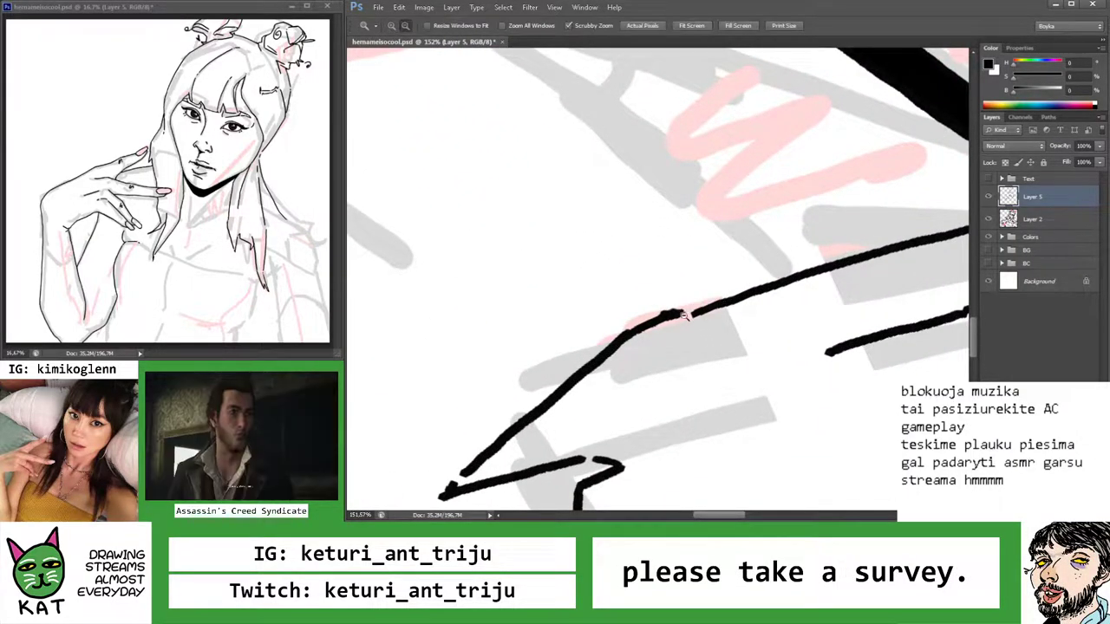
pyautogui.moveTo(729, 305)
pyautogui.mouseDown()
pyautogui.moveTo(678, 325)
pyautogui.moveTo(664, 362)
pyautogui.moveTo(703, 355)
pyautogui.mouseUp()
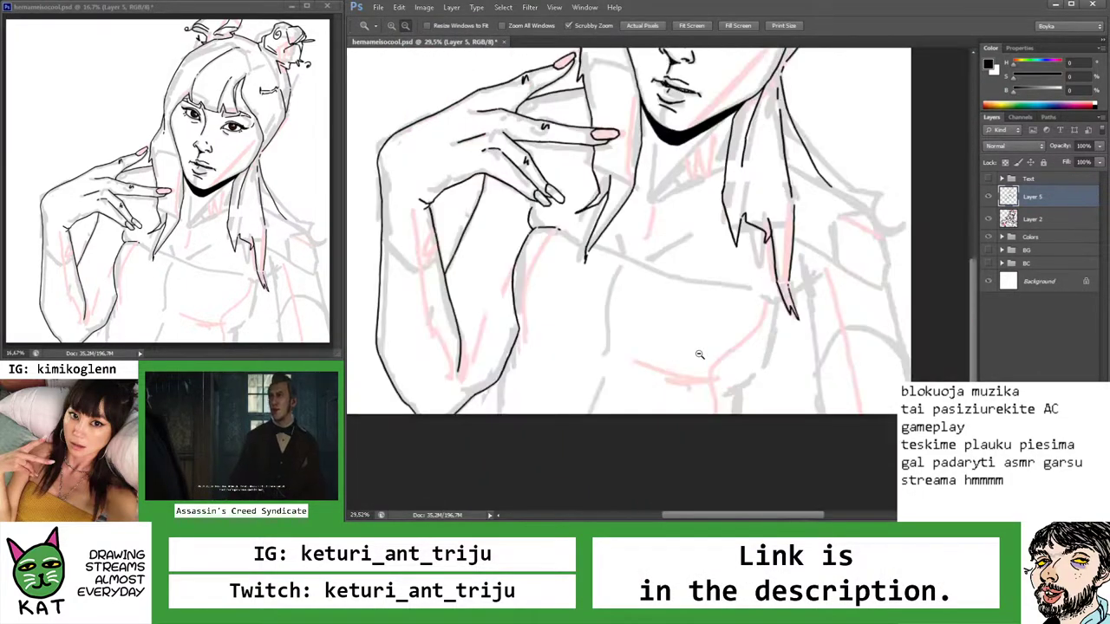
pyautogui.keyDown('alt'); pyautogui.click(768, 369); pyautogui.keyUp('alt')
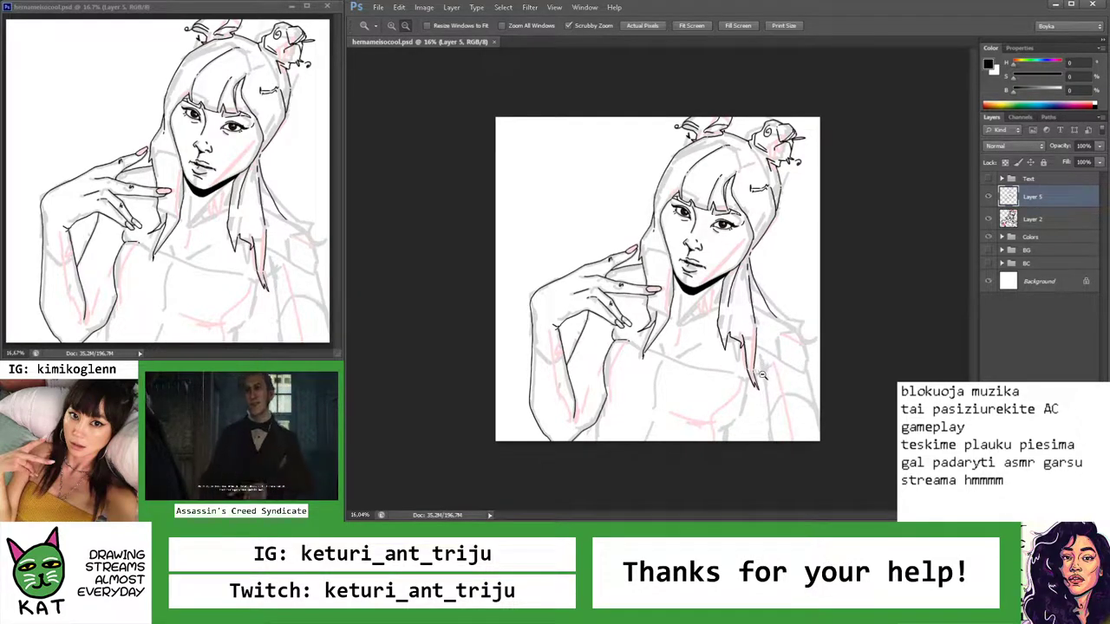
# Ink short lines outward from both sides of the long hair strand just above its tip, following the sketch
pyautogui.moveTo(746, 392)
pyautogui.mouseDown()
pyautogui.moveTo(757, 362)
pyautogui.moveTo(738, 326)
pyautogui.mouseUp()
pyautogui.press('b')
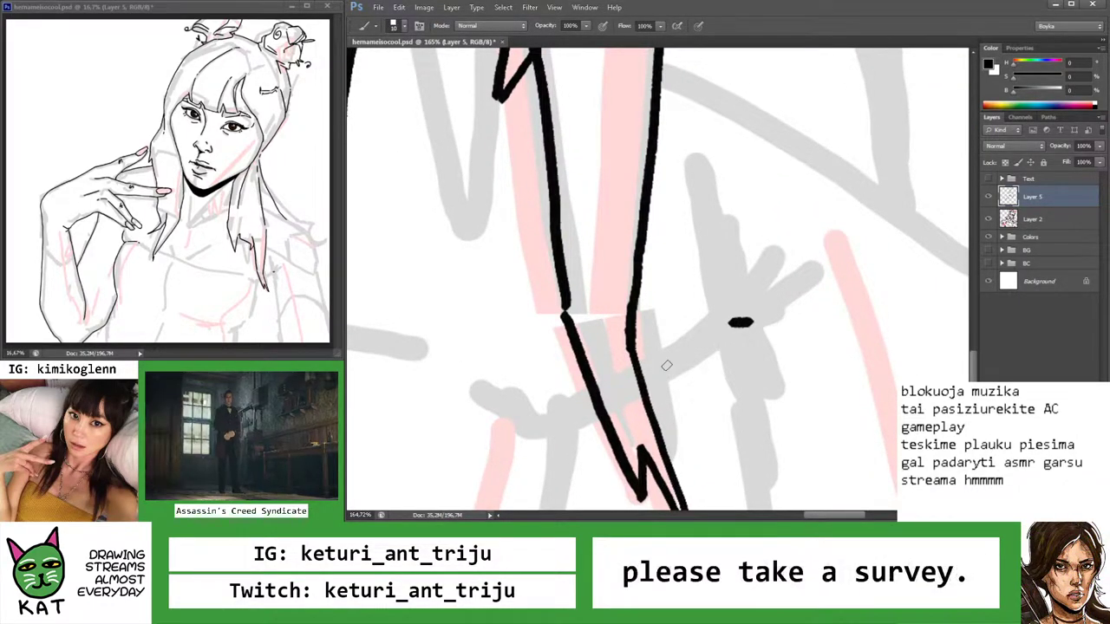
pyautogui.press('z')
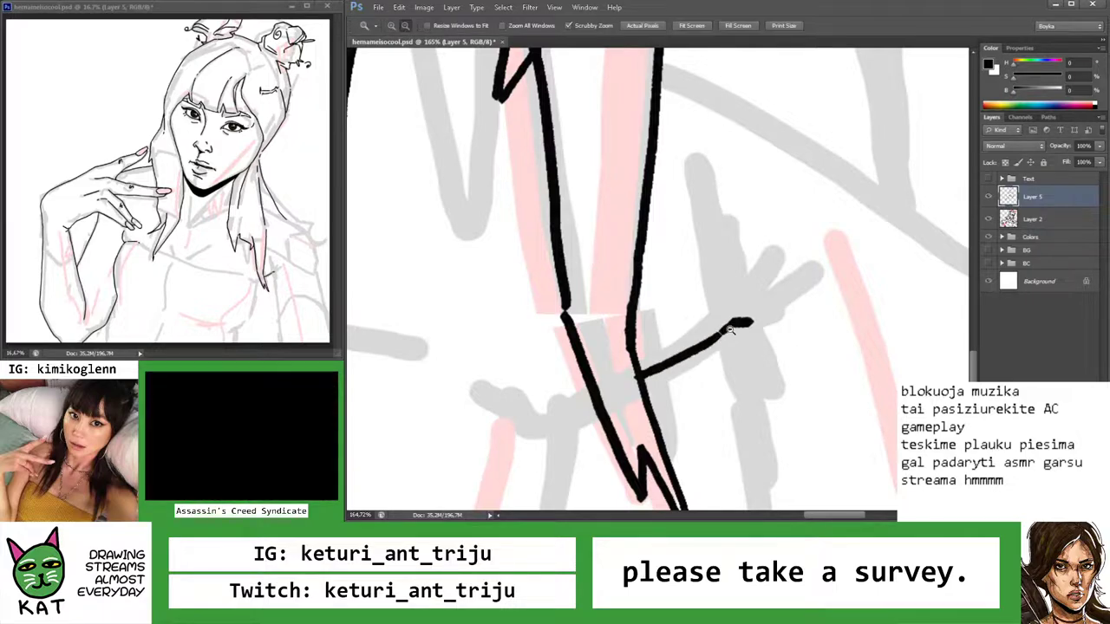
pyautogui.moveTo(726, 328); pyautogui.dragTo(639, 346)
pyautogui.moveTo(756, 390); pyautogui.dragTo(763, 387)
pyautogui.press('b')
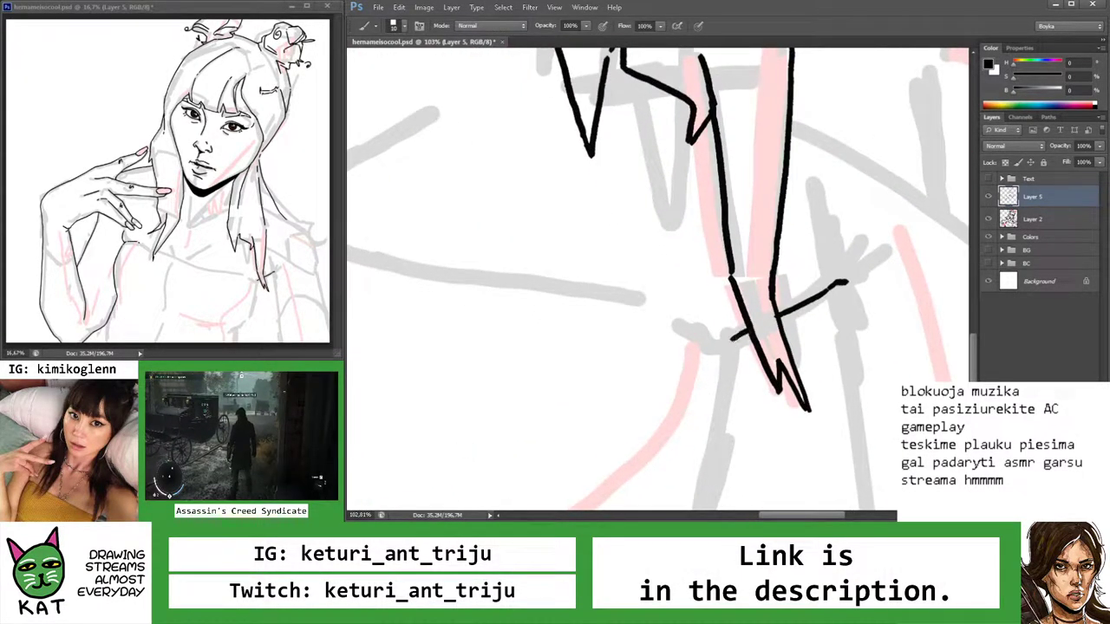
pyautogui.press('z')
pyautogui.moveTo(748, 334)
pyautogui.mouseDown()
pyautogui.moveTo(729, 364)
pyautogui.moveTo(751, 390)
pyautogui.mouseUp()
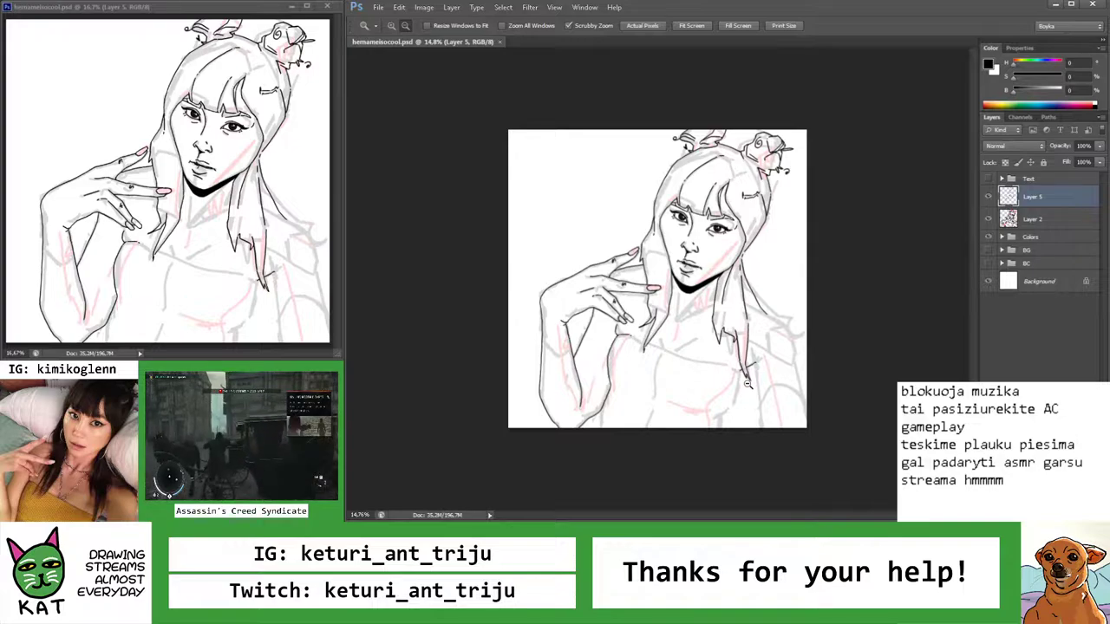
# Ink a short curved cheekbone line between the outer eye corner and the jaw, redoing the first stroke
pyautogui.click(988, 220)
pyautogui.click(989, 220)
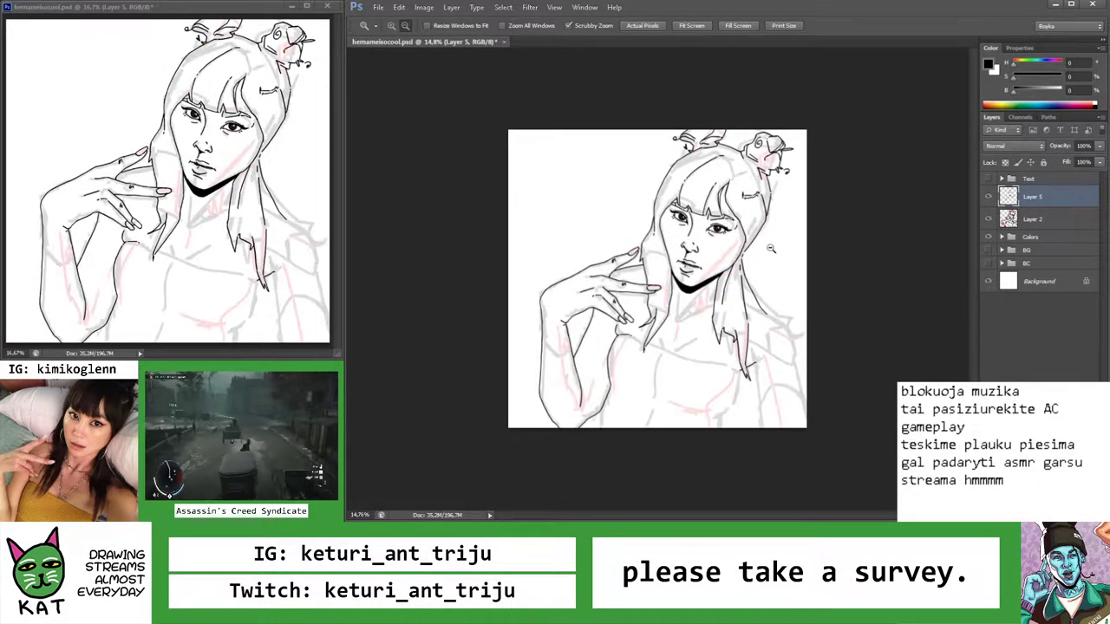
pyautogui.moveTo(751, 253); pyautogui.dragTo(781, 253)
pyautogui.press('b')
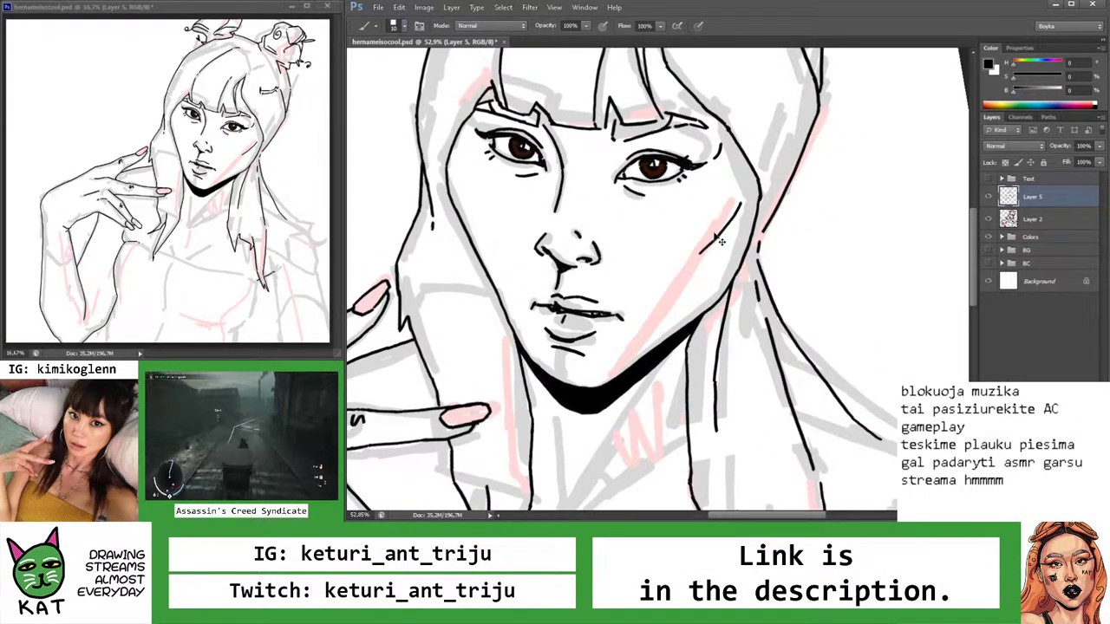
pyautogui.press('z')
pyautogui.moveTo(742, 205); pyautogui.dragTo(719, 228)
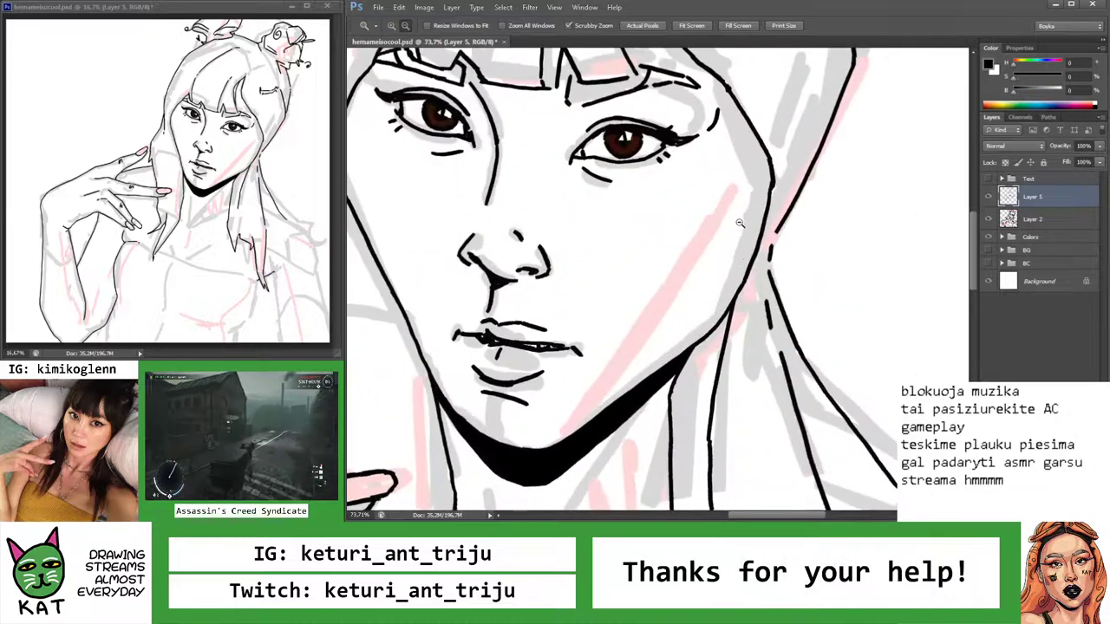
pyautogui.press('b')
pyautogui.press('z')
pyautogui.moveTo(573, 256); pyautogui.dragTo(654, 264)
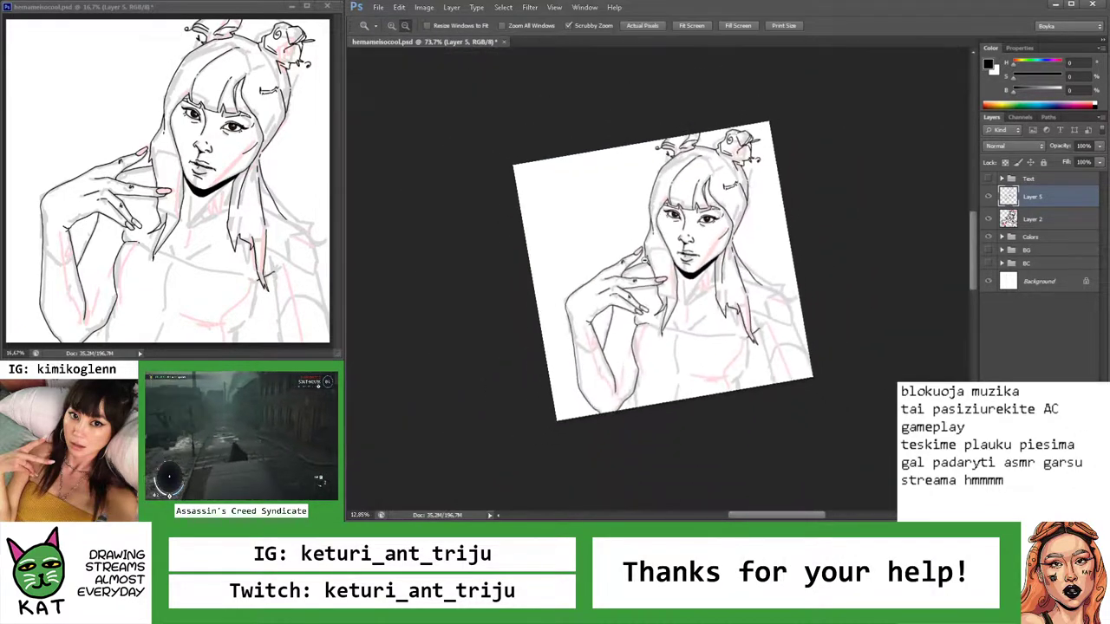
# With the Layer 2 sketch hidden, rotate the cheekbone line slightly counterclockwise, and show the sketch again
pyautogui.click(988, 220)
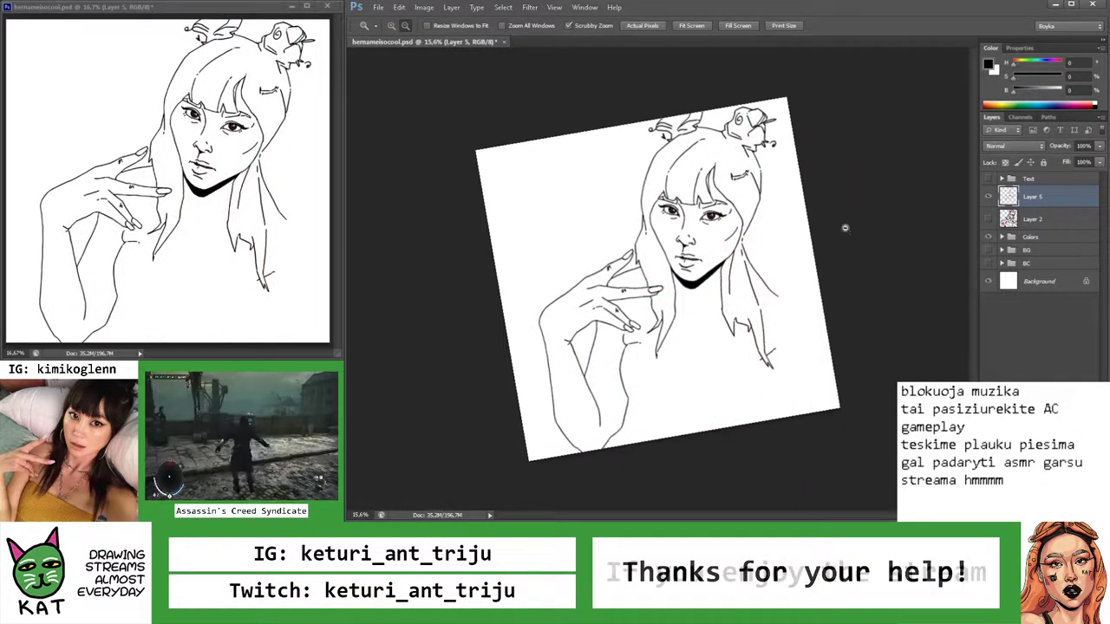
pyautogui.moveTo(738, 218); pyautogui.dragTo(650, 272)
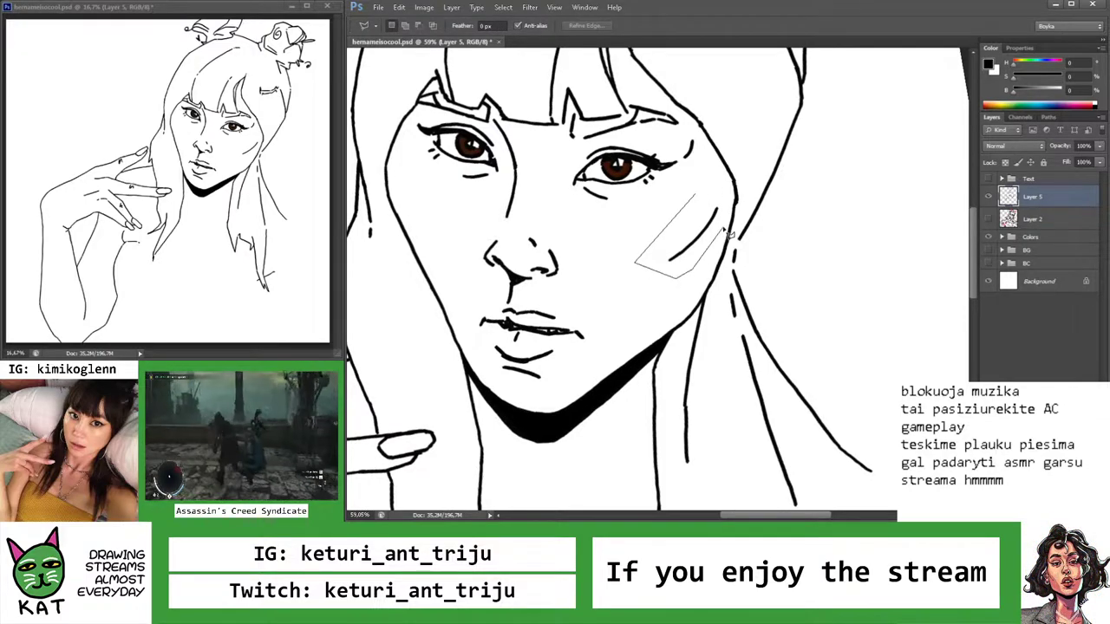
pyautogui.press('v')
pyautogui.moveTo(744, 278); pyautogui.dragTo(752, 276)
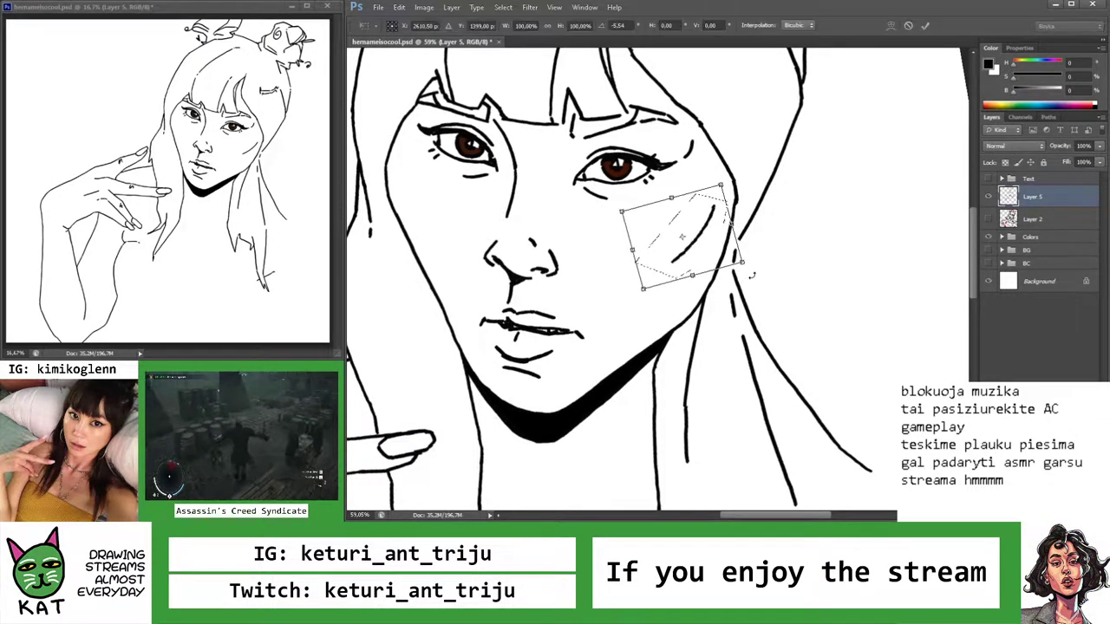
pyautogui.press('Return')
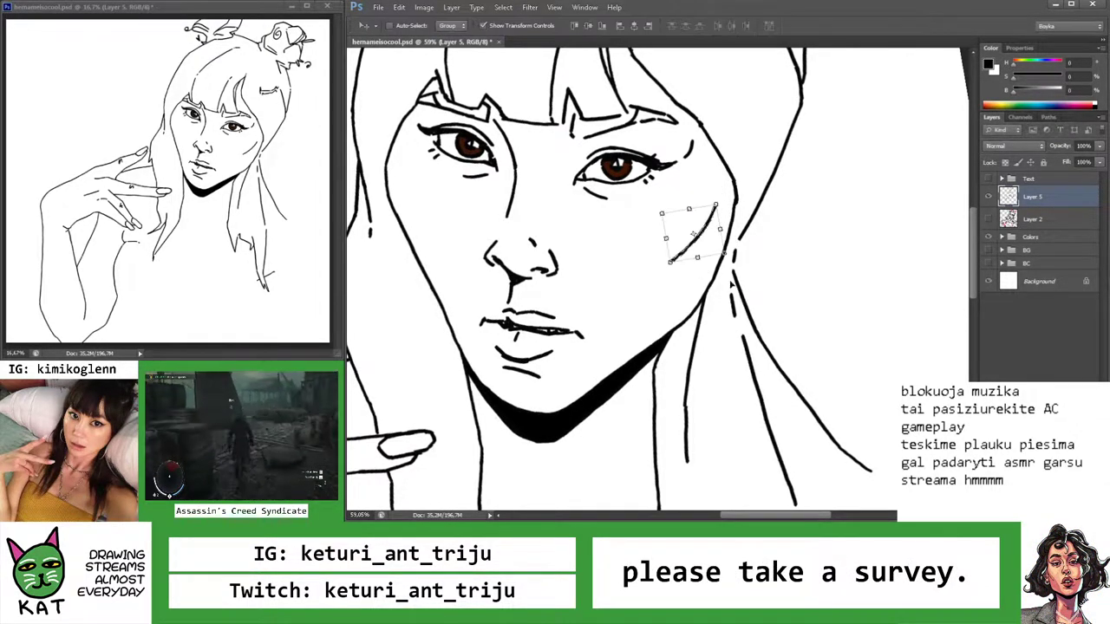
pyautogui.hotkey('ctrl', 'd')
pyautogui.press('z')
pyautogui.moveTo(737, 283)
pyautogui.mouseDown()
pyautogui.moveTo(677, 260)
pyautogui.moveTo(696, 249)
pyautogui.moveTo(855, 282)
pyautogui.mouseUp()
pyautogui.press('v')
pyautogui.press('z')
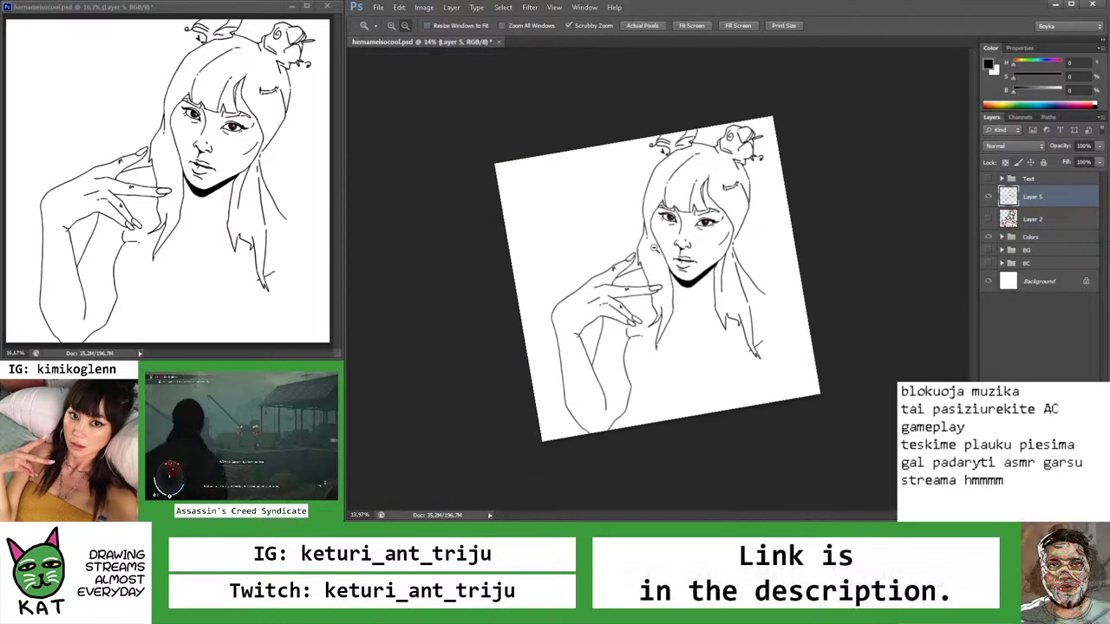
pyautogui.click(988, 219)
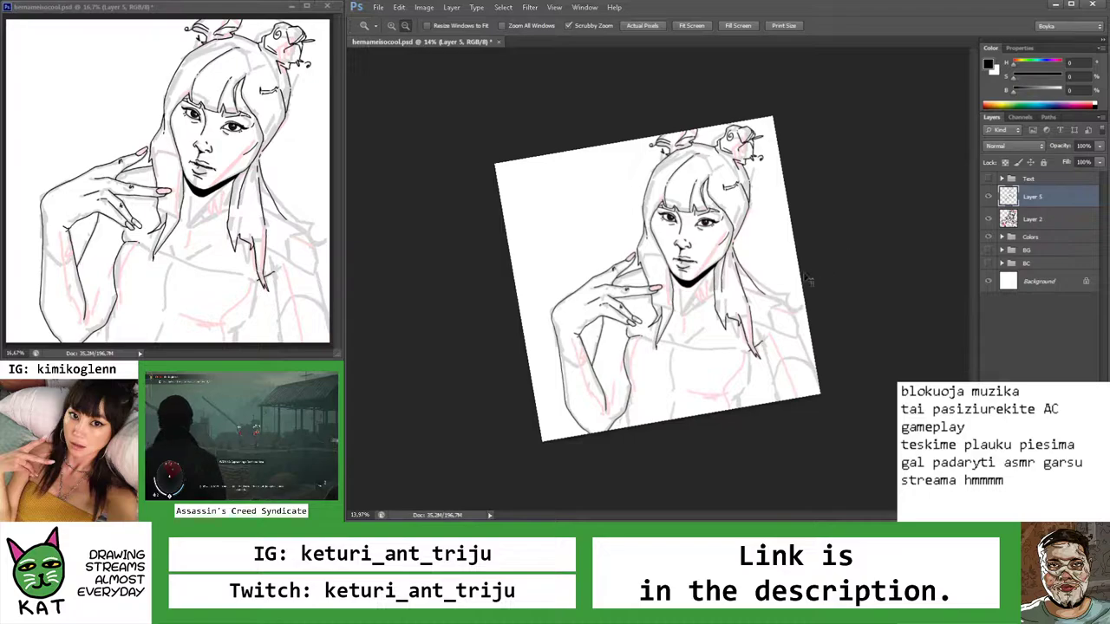
pyautogui.press('Escape')
# Ink a curved stroke branching from the long hair strand toward the shoulder, just inside the outermost hair line, redoing the first attempt
pyautogui.click(744, 311)
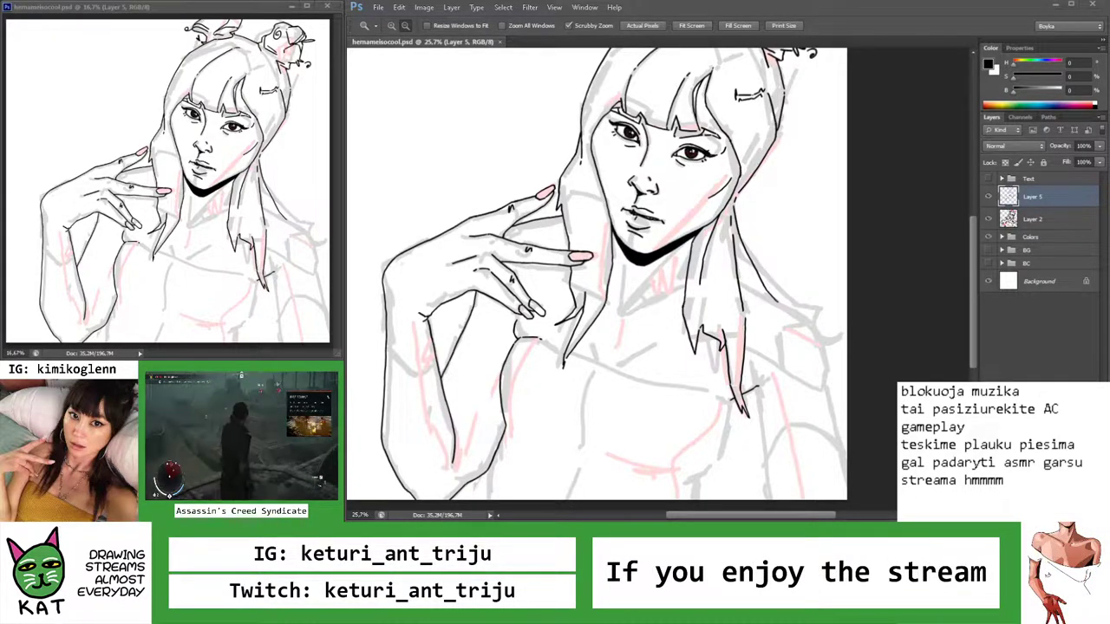
pyautogui.press('r')
pyautogui.moveTo(659, 278)
pyautogui.mouseDown()
pyautogui.moveTo(740, 217)
pyautogui.moveTo(769, 231)
pyautogui.mouseUp()
pyautogui.click(760, 217)
pyautogui.press('b')
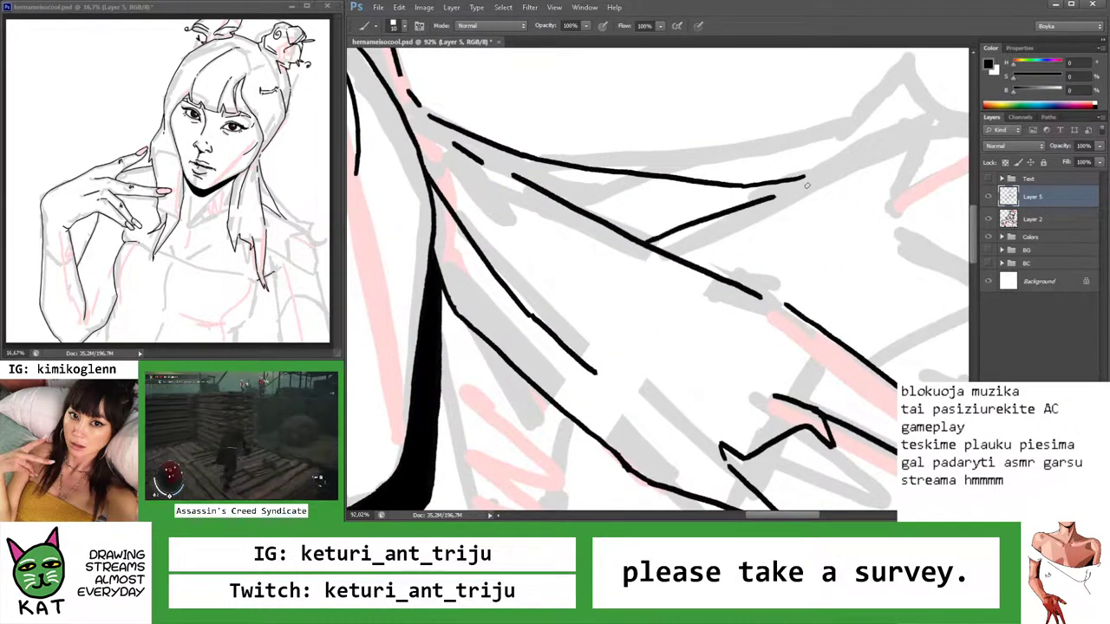
pyautogui.hotkey('ctrl', 'z')
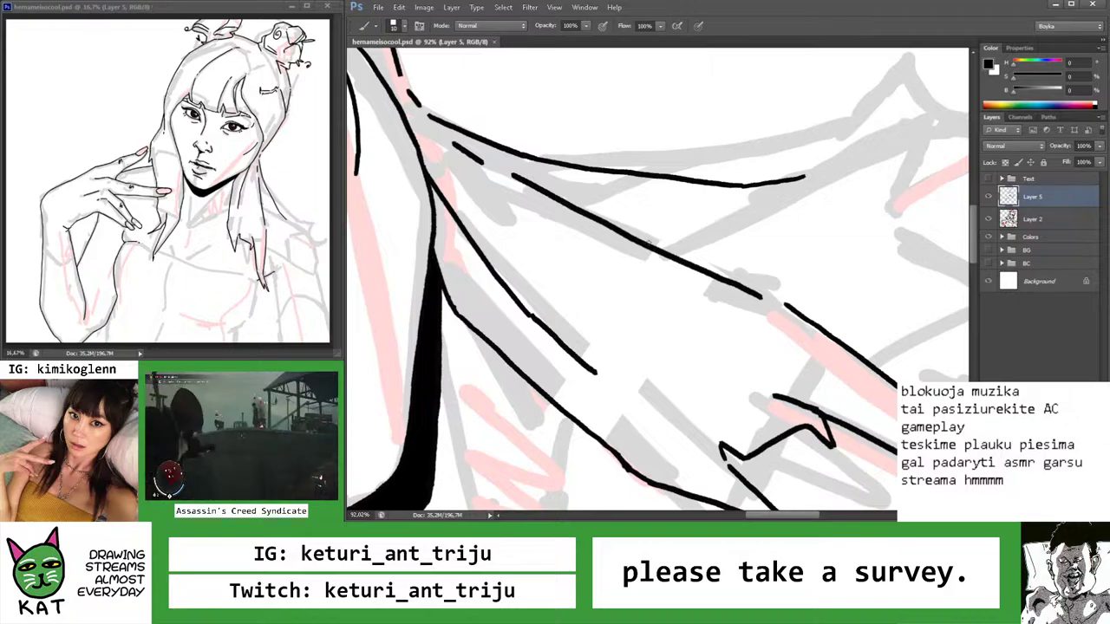
pyautogui.moveTo(642, 241); pyautogui.dragTo(778, 203)
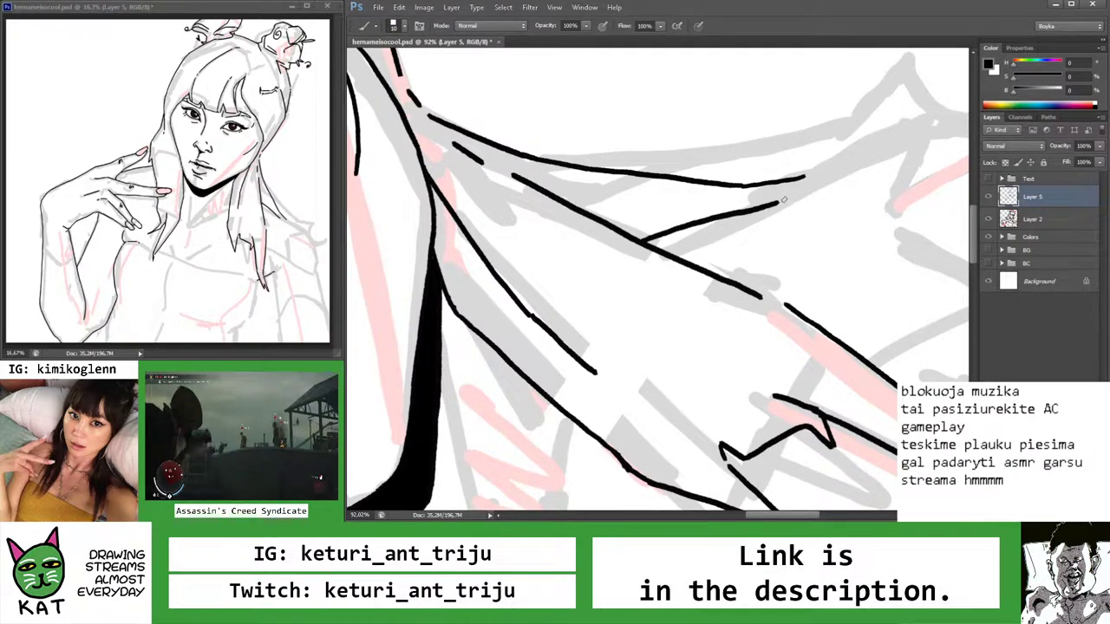
pyautogui.press('z')
pyautogui.keyDown('alt'); pyautogui.click(781, 201); pyautogui.keyUp('alt')
pyautogui.keyDown('alt'); pyautogui.click(741, 201); pyautogui.keyUp('alt')
pyautogui.keyDown('alt'); pyautogui.click(754, 254); pyautogui.keyUp('alt')
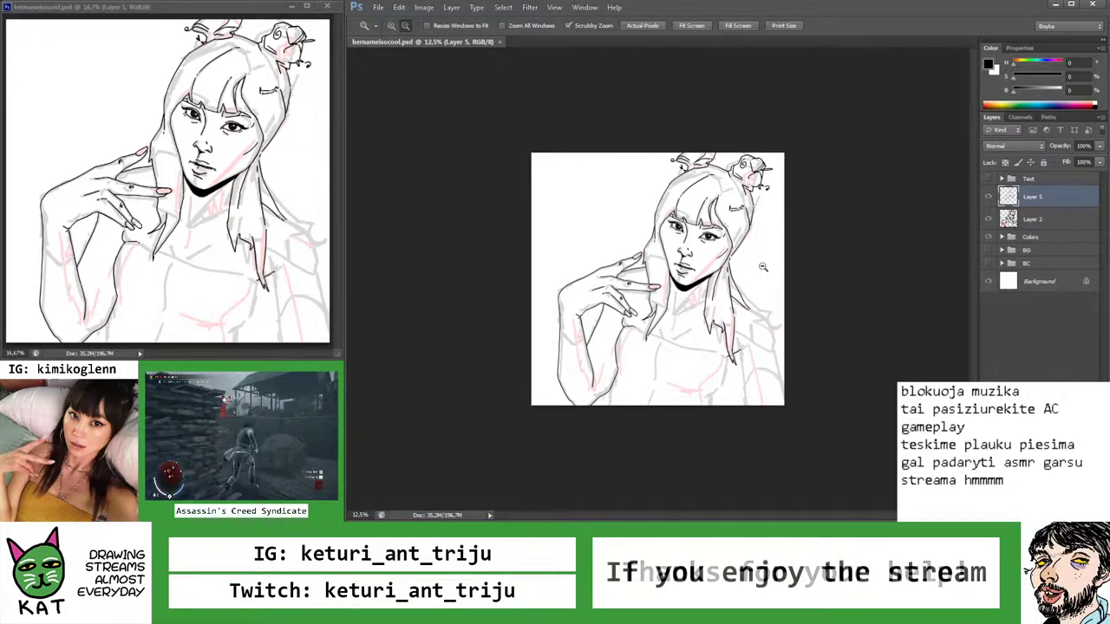
# Erase the jagged notch in the hair edge beside the raised fingertip and extend that edge as a smooth line to the finger below
pyautogui.moveTo(652, 269); pyautogui.dragTo(720, 274)
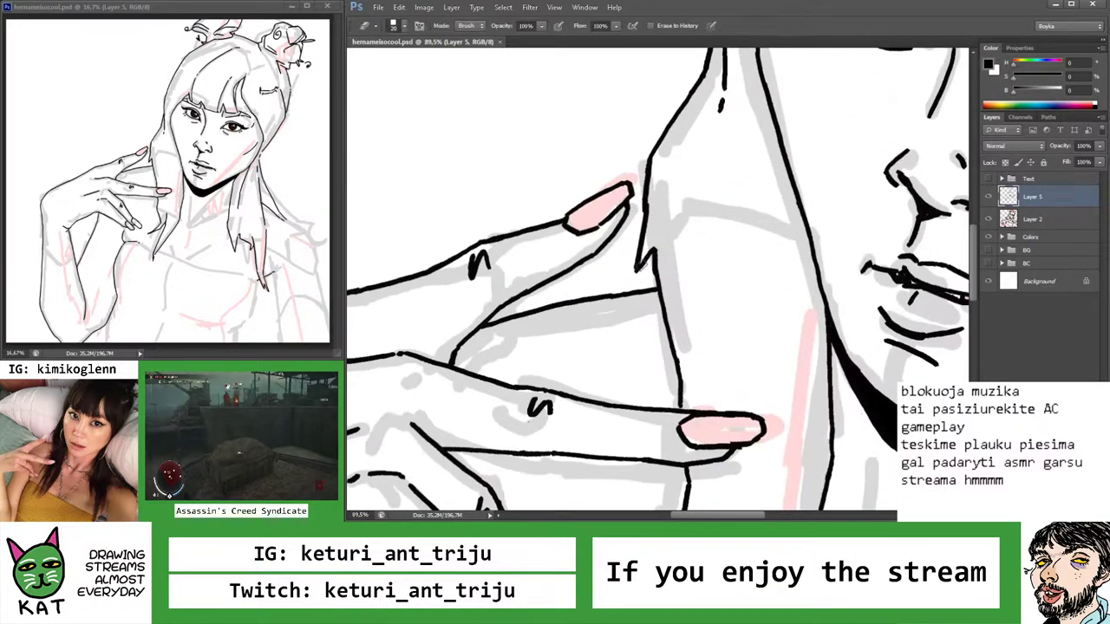
pyautogui.press('b')
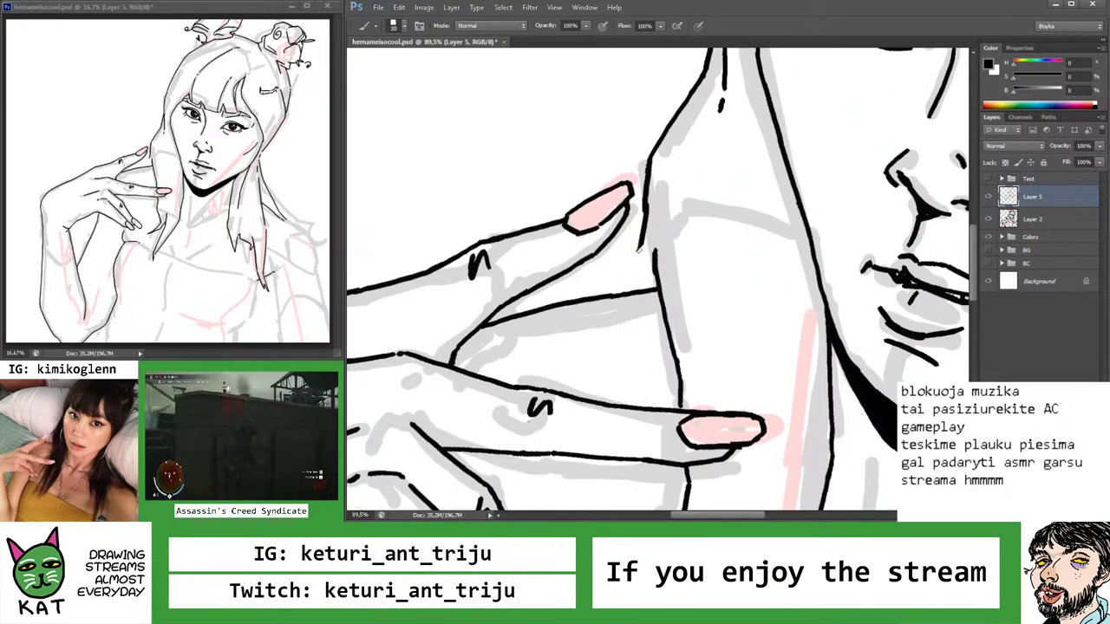
pyautogui.moveTo(642, 250); pyautogui.dragTo(614, 295)
pyautogui.press('z')
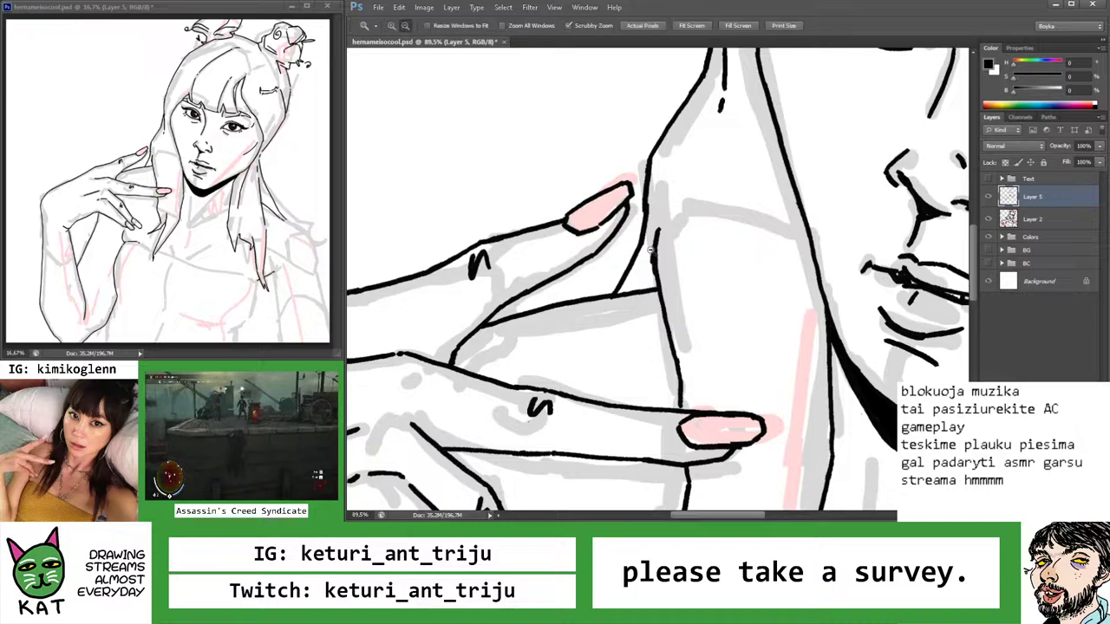
pyautogui.moveTo(655, 260)
pyautogui.mouseDown()
pyautogui.moveTo(628, 246)
pyautogui.moveTo(558, 258)
pyautogui.mouseUp()
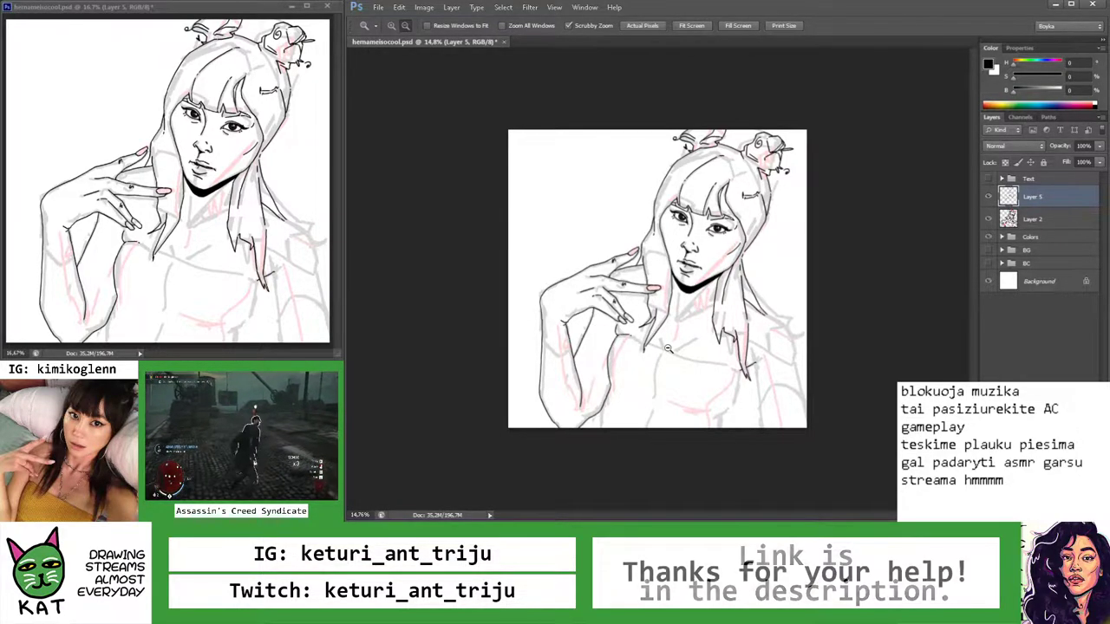
# Ink a small tick beside the long hair strand and a long arm contour below it down to the canvas edge, and save
pyautogui.click(779, 382)
pyautogui.press('r')
pyautogui.moveTo(751, 334); pyautogui.dragTo(764, 315)
pyautogui.press('Escape')
pyautogui.scroll(4, 764, 315)
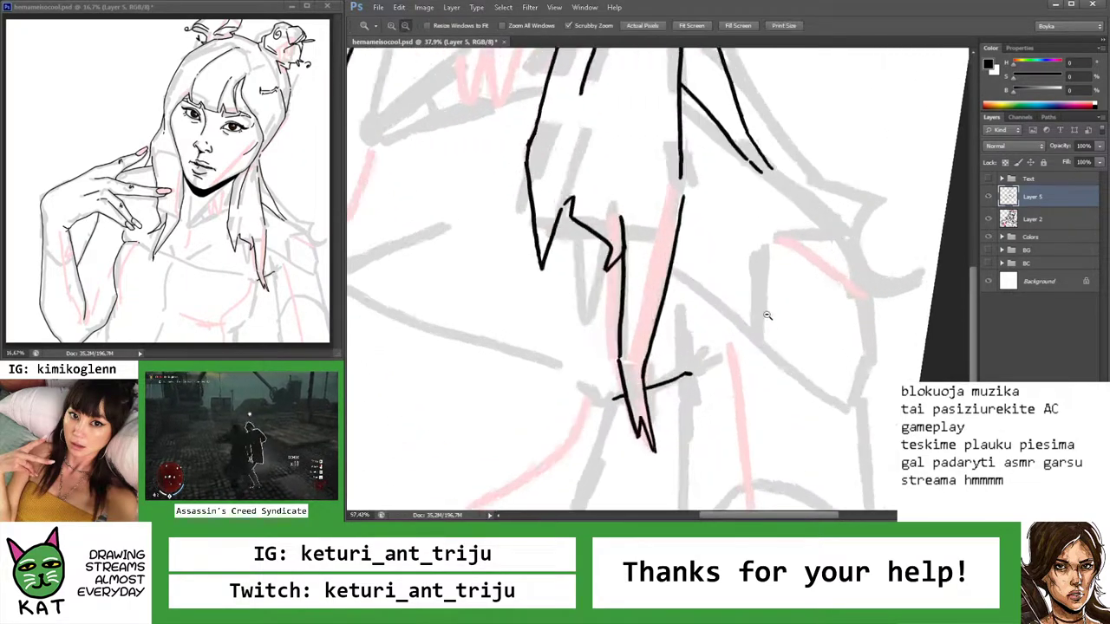
pyautogui.press('b')
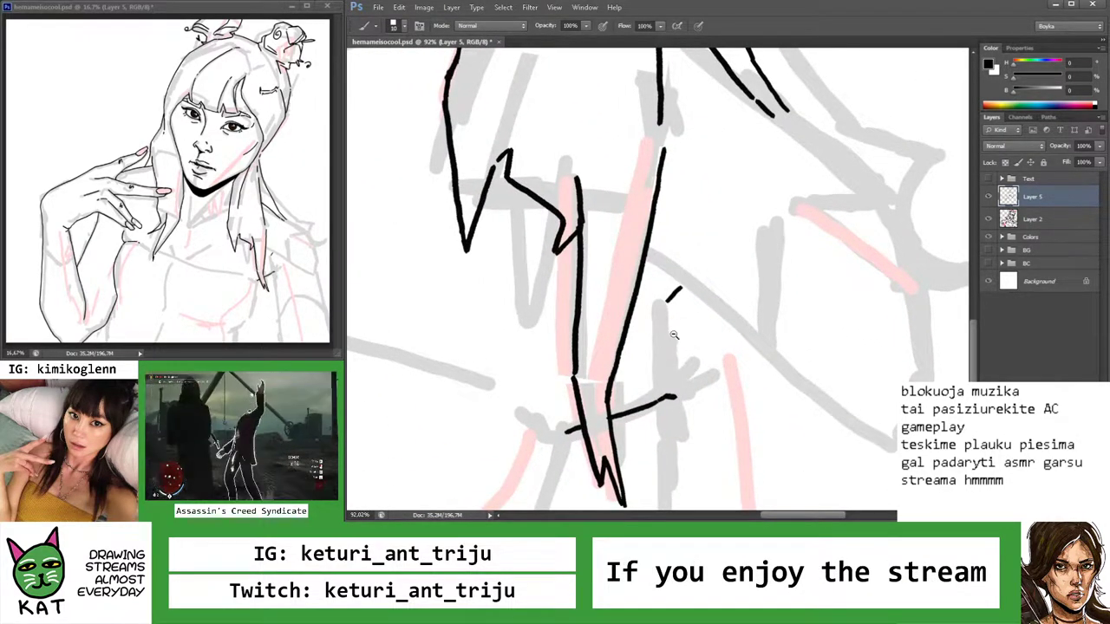
pyautogui.moveTo(673, 335); pyautogui.dragTo(656, 355)
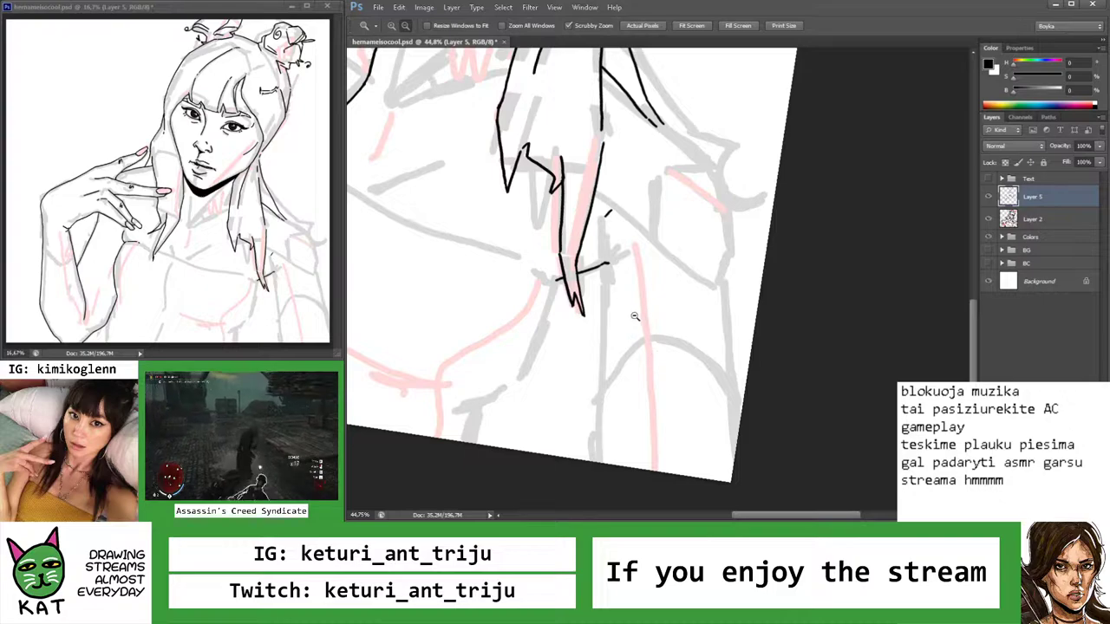
pyautogui.press('r')
pyautogui.moveTo(635, 317); pyautogui.dragTo(650, 246)
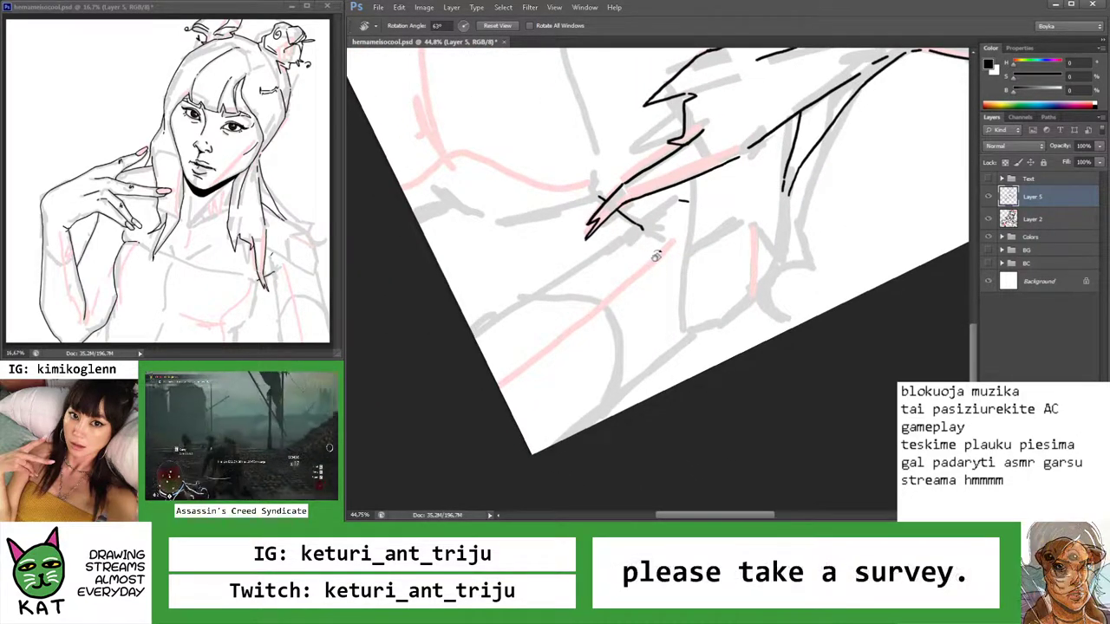
pyautogui.press('b')
pyautogui.scroll(2, 667, 253)
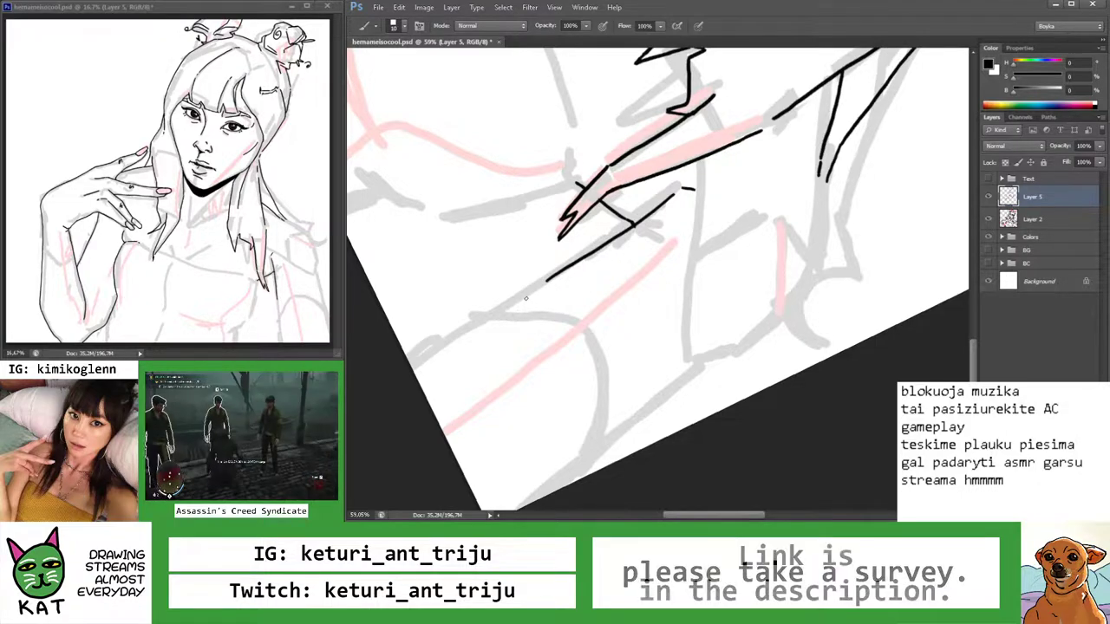
pyautogui.moveTo(538, 281); pyautogui.dragTo(589, 256)
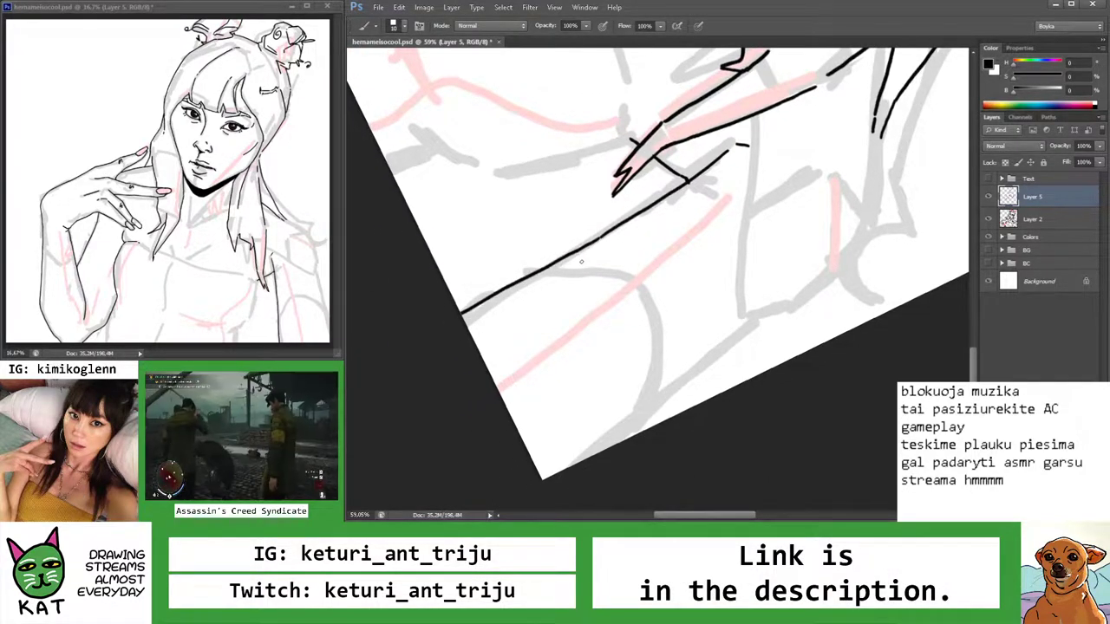
pyautogui.hotkey('ctrl', '1')
pyautogui.press('z')
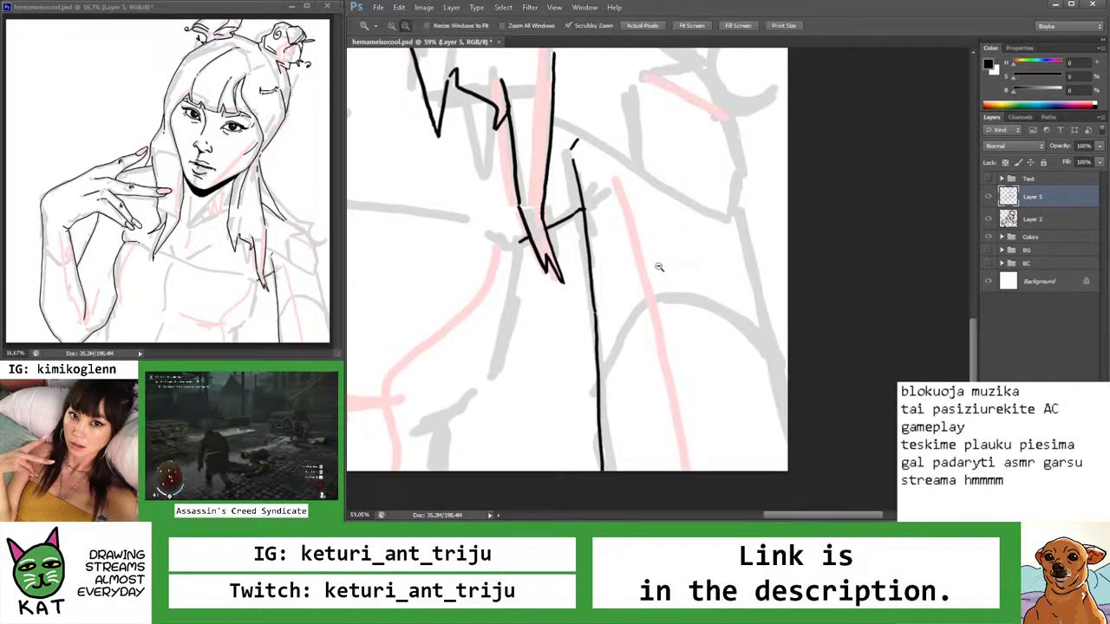
pyautogui.keyDown('alt'); pyautogui.click(649, 280); pyautogui.keyUp('alt')
pyautogui.hotkey('ctrl', 's')
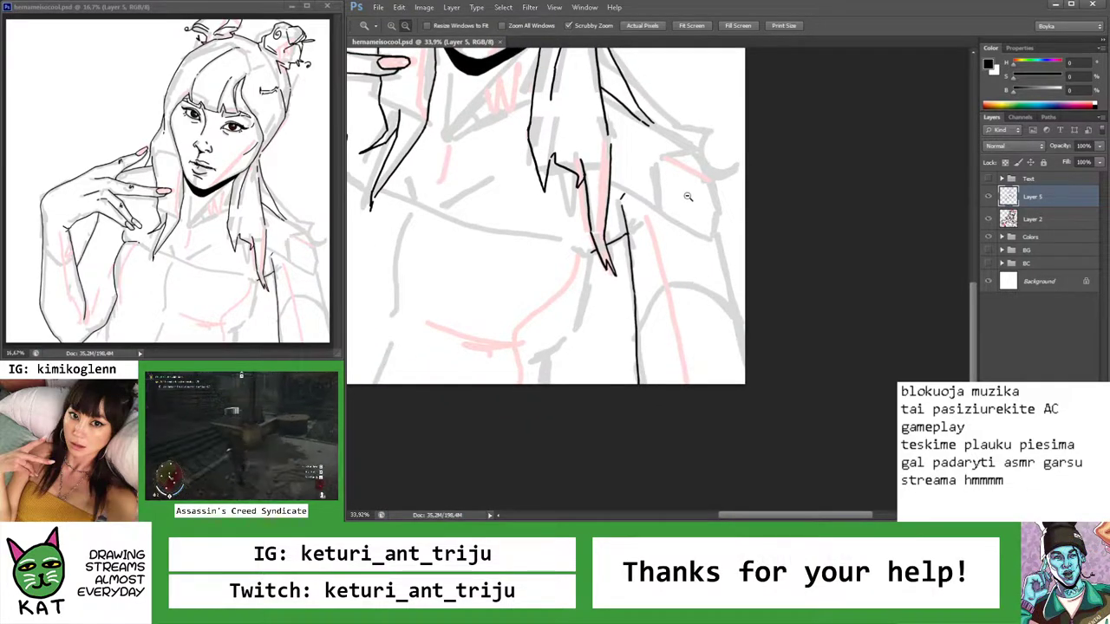
# Ink the start of the shoulder line outward from the hair ends, redoing the first stroke
pyautogui.press('r')
pyautogui.moveTo(686, 171); pyautogui.dragTo(555, 189)
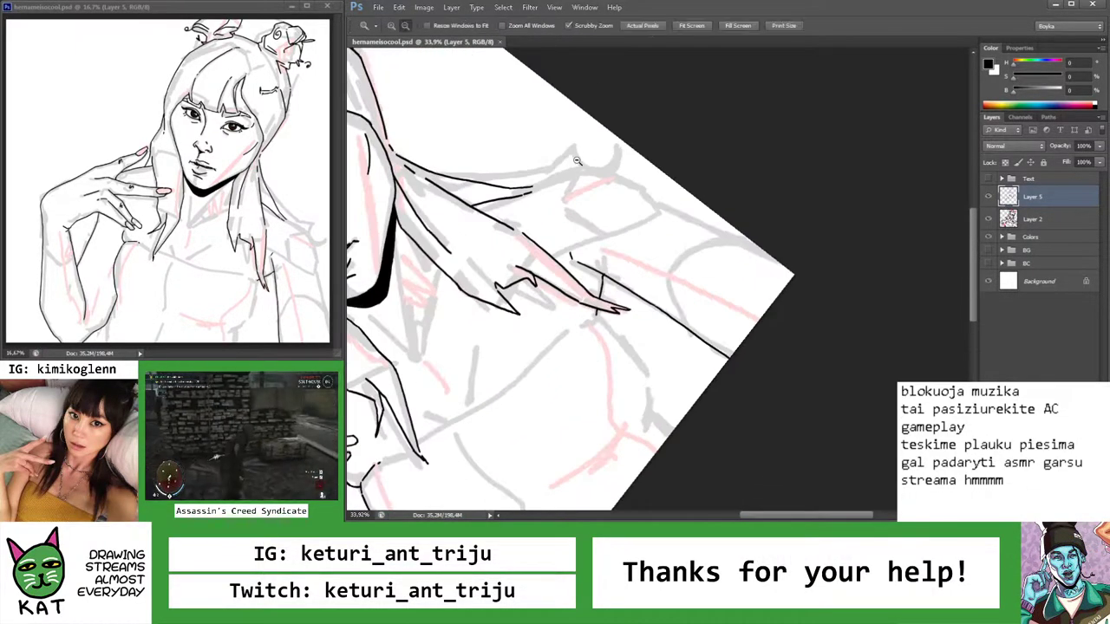
pyautogui.press('b')
pyautogui.moveTo(497, 218); pyautogui.dragTo(602, 172)
pyautogui.hotkey('ctrl', 'z')
pyautogui.press('r')
pyautogui.press('b')
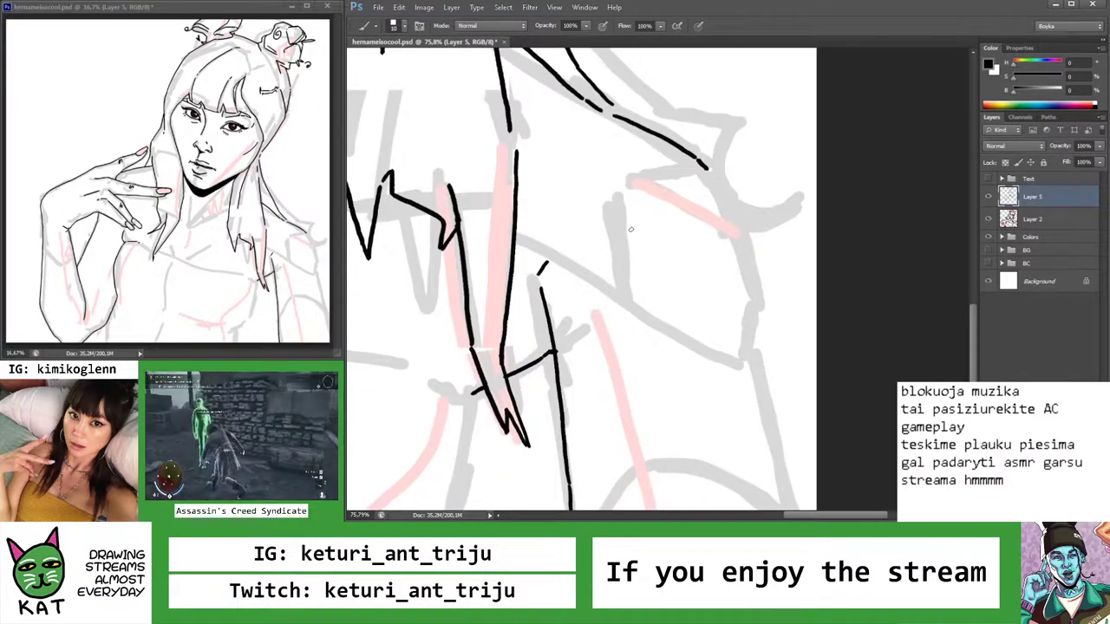
# Continue the shoulder contour in a rounded curve down to the upper arm, ending with a short separate stroke
pyautogui.press('r')
pyautogui.moveTo(631, 229); pyautogui.dragTo(587, 164)
pyautogui.press('b')
pyautogui.moveTo(545, 248)
pyautogui.mouseDown()
pyautogui.moveTo(661, 170)
pyautogui.moveTo(695, 171)
pyautogui.mouseUp()
pyautogui.press('r')
pyautogui.press('b')
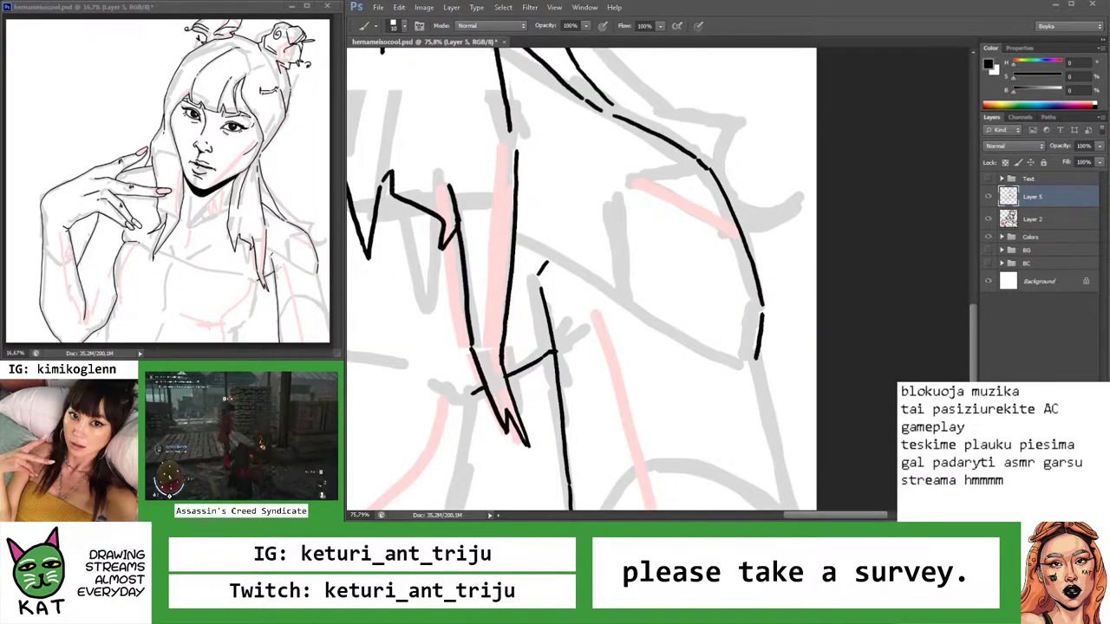
# Ink the outer arm contour onward from the short stroke below the shoulder down to the canvas edge
pyautogui.press('z')
pyautogui.moveTo(737, 318); pyautogui.dragTo(645, 318)
pyautogui.moveTo(711, 356); pyautogui.dragTo(683, 352)
pyautogui.moveTo(784, 376)
pyautogui.mouseDown()
pyautogui.moveTo(826, 395)
pyautogui.moveTo(721, 326)
pyautogui.moveTo(751, 334)
pyautogui.moveTo(780, 321)
pyautogui.moveTo(712, 226)
pyautogui.moveTo(662, 211)
pyautogui.moveTo(636, 238)
pyautogui.mouseUp()
pyautogui.press('r')
pyautogui.press('b')
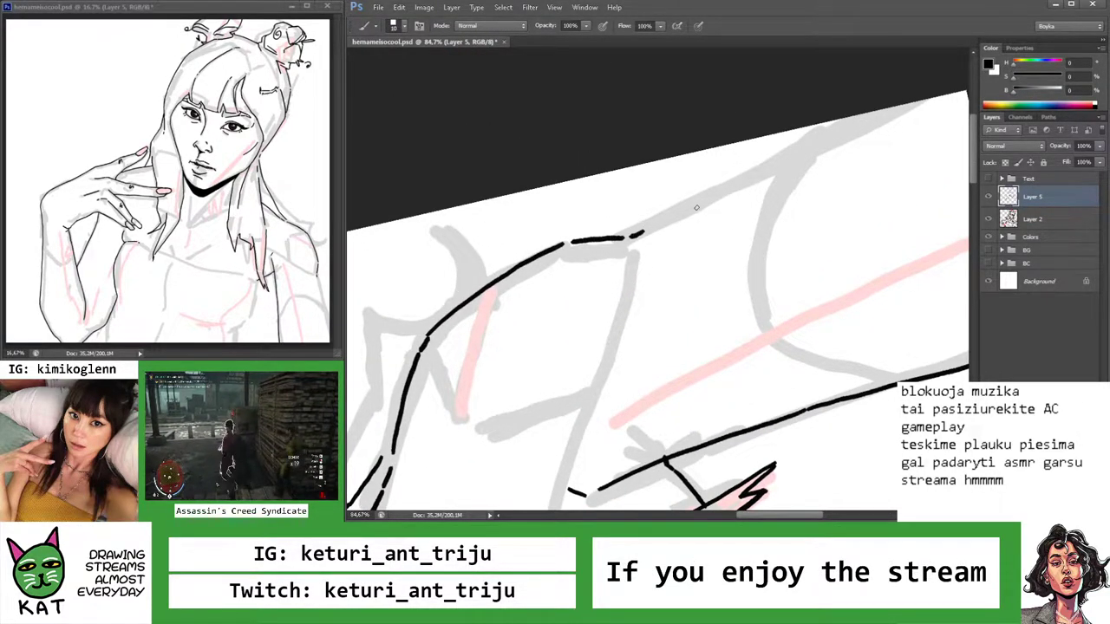
pyautogui.moveTo(650, 228)
pyautogui.mouseDown()
pyautogui.moveTo(858, 114)
pyautogui.moveTo(752, 305)
pyautogui.moveTo(767, 308)
pyautogui.mouseUp()
pyautogui.press('z')
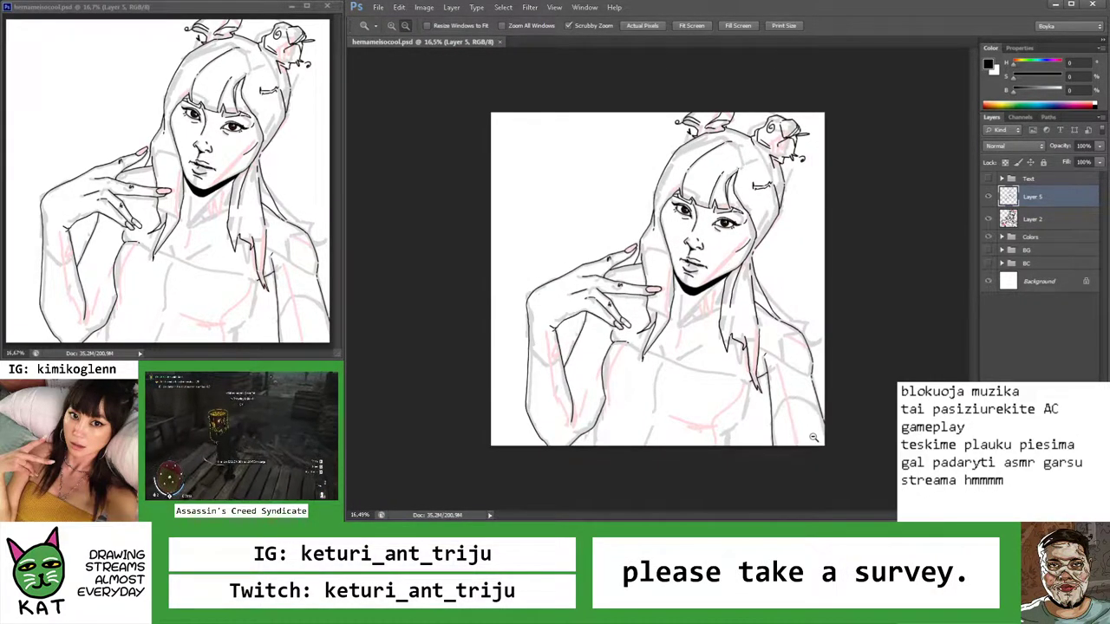
# Bridge the gaps between the shoulder line's first strokes beside the hair so they form one continuous line
pyautogui.moveTo(864, 466); pyautogui.dragTo(902, 466)
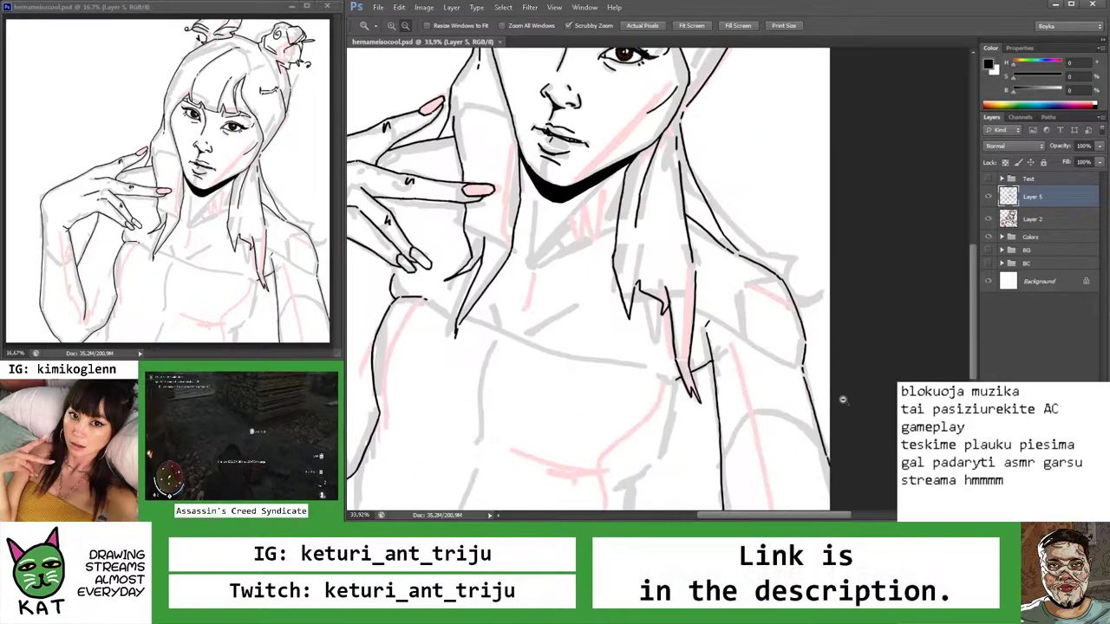
pyautogui.press('r')
pyautogui.moveTo(785, 286)
pyautogui.mouseDown()
pyautogui.moveTo(718, 199)
pyautogui.moveTo(685, 201)
pyautogui.mouseUp()
pyautogui.press('z')
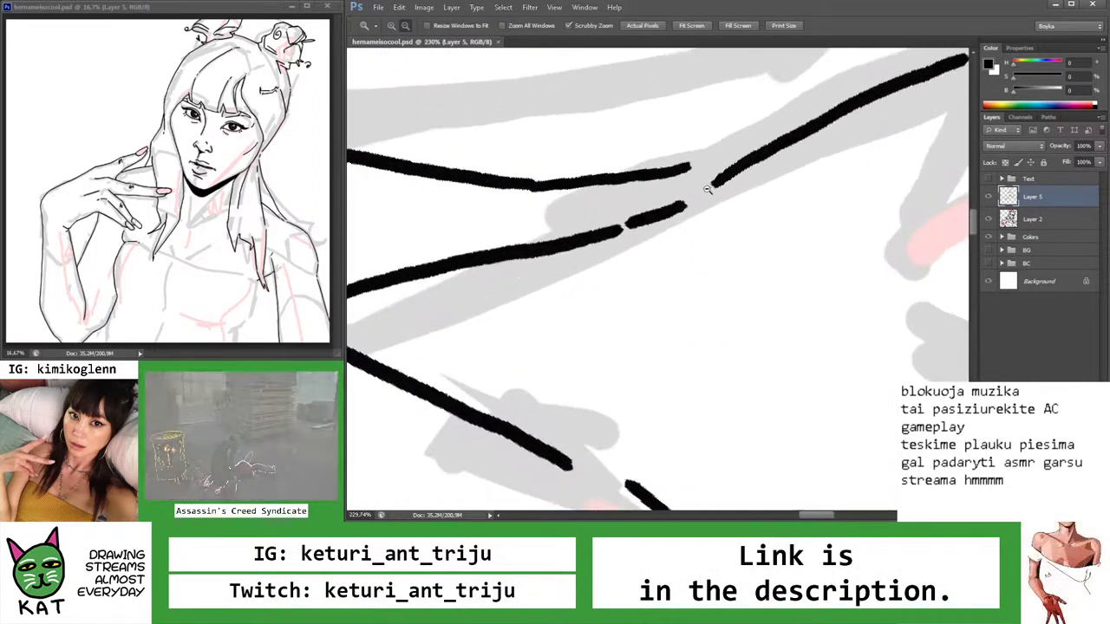
pyautogui.press('b')
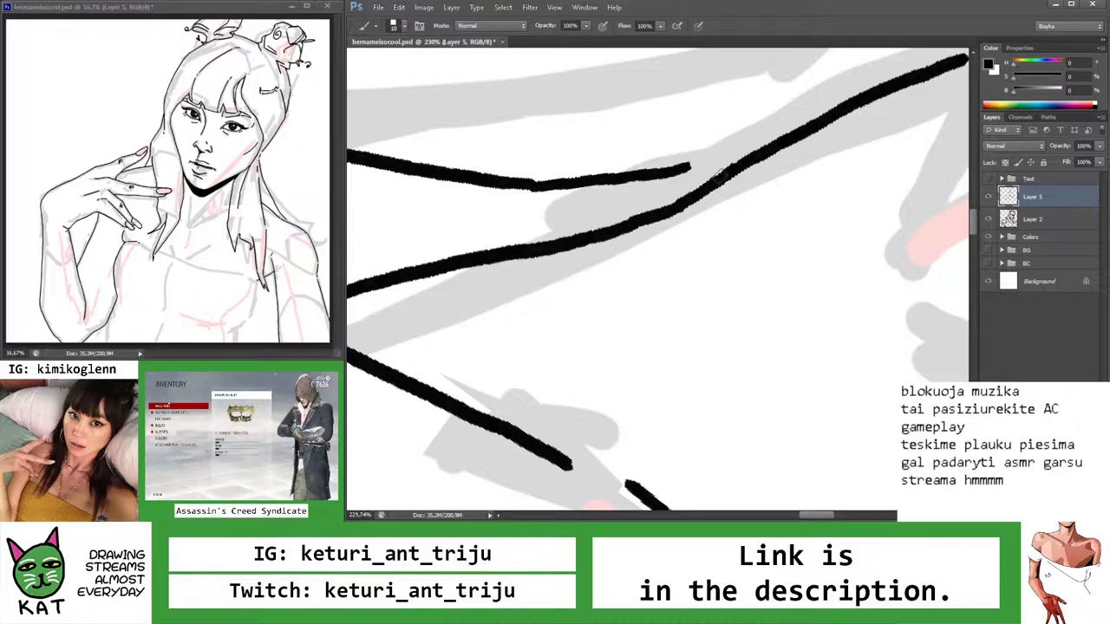
# Save, trim the stroke end at the next break in the shoulder line, and ink a smooth connection across it
pyautogui.press('z')
pyautogui.moveTo(776, 140)
pyautogui.mouseDown()
pyautogui.moveTo(727, 176)
pyautogui.moveTo(830, 223)
pyautogui.mouseUp()
pyautogui.hotkey('ctrl', 's')
pyautogui.press('e')
pyautogui.moveTo(732, 170); pyautogui.dragTo(764, 163)
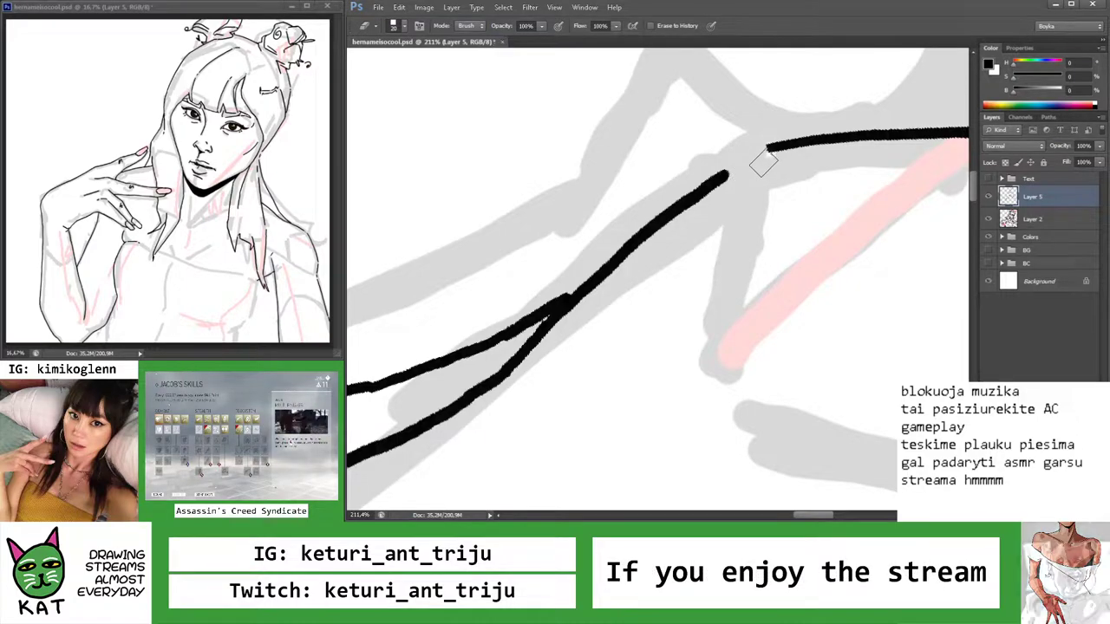
pyautogui.press('b')
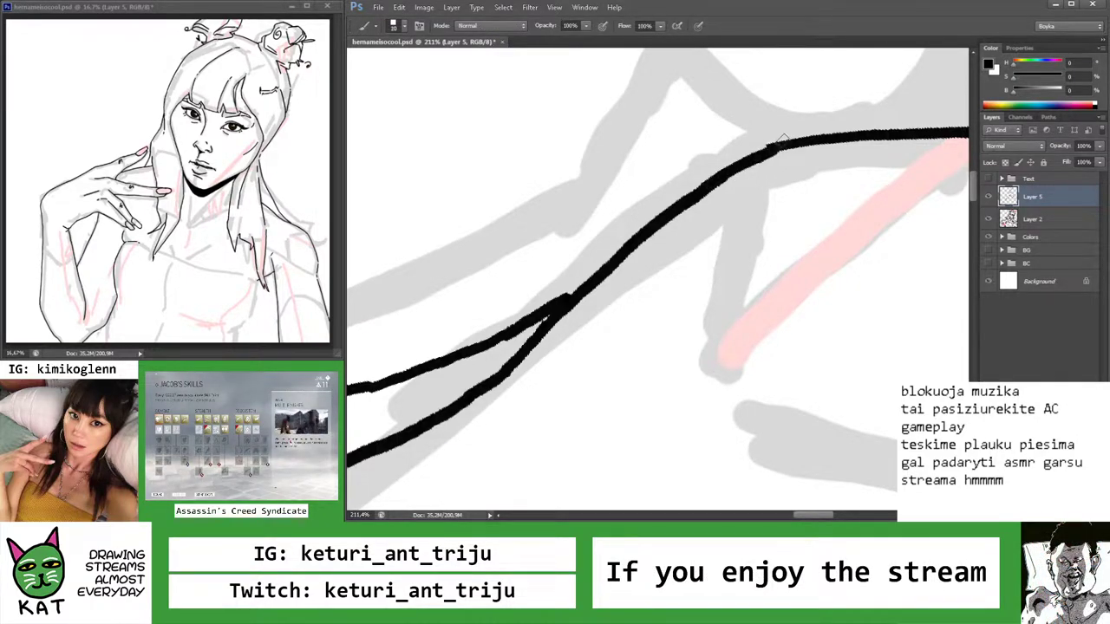
# Join the rounded shoulder curve to the short separate stroke at the upper arm
pyautogui.press('z')
pyautogui.moveTo(783, 139)
pyautogui.mouseDown()
pyautogui.moveTo(751, 331)
pyautogui.moveTo(716, 296)
pyautogui.moveTo(564, 225)
pyautogui.moveTo(624, 195)
pyautogui.moveTo(676, 203)
pyautogui.mouseUp()
pyautogui.press('r')
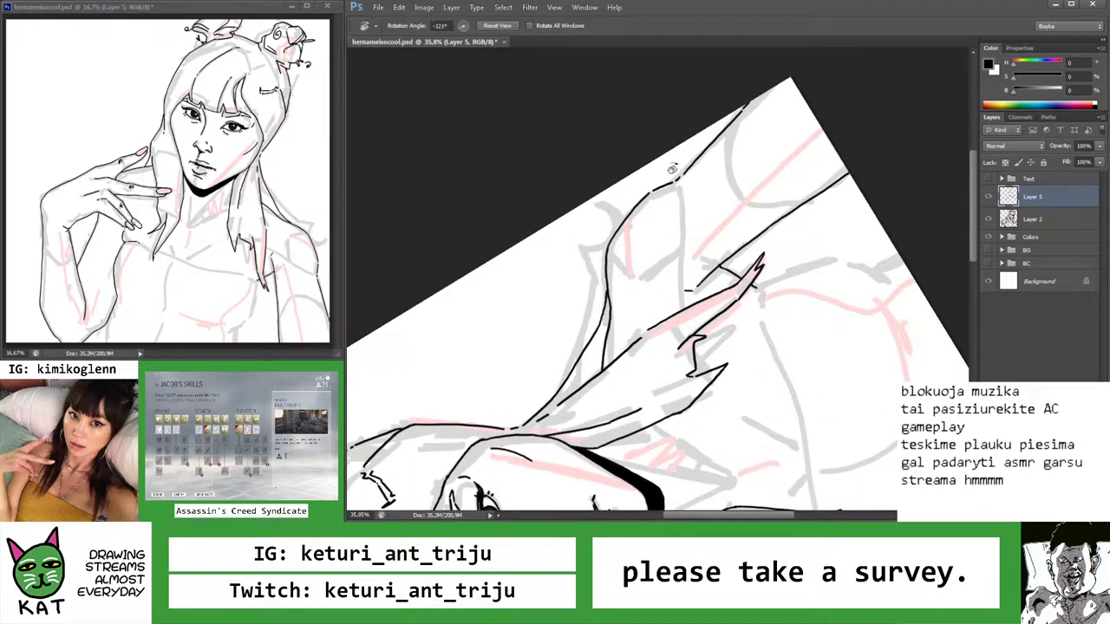
pyautogui.press('b')
pyautogui.scroll(6, 624, 204)
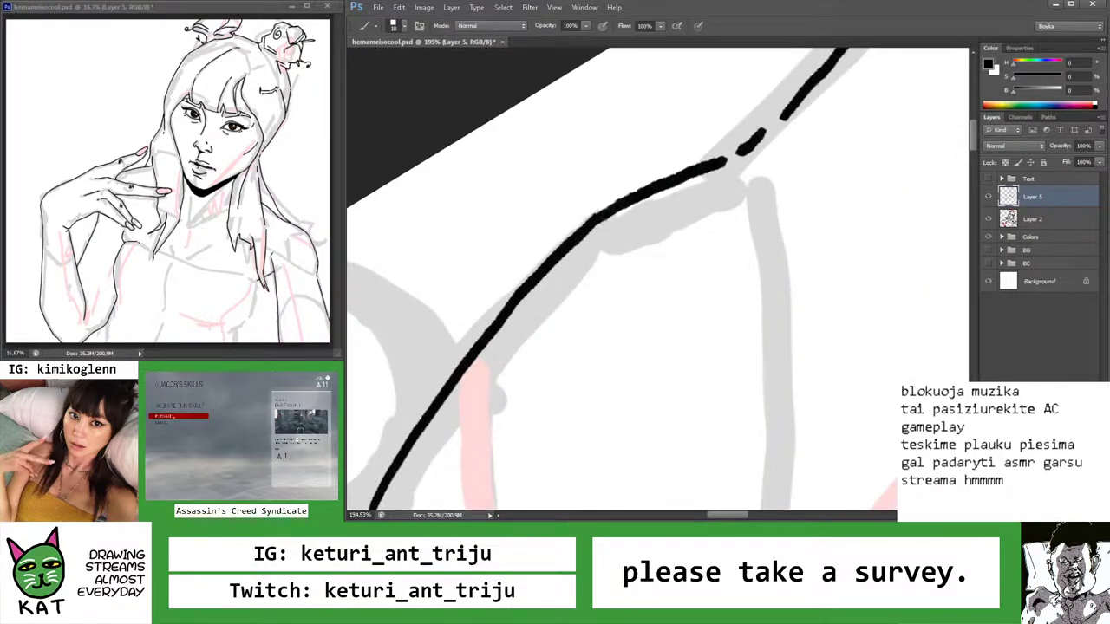
pyautogui.moveTo(698, 165); pyautogui.dragTo(646, 200)
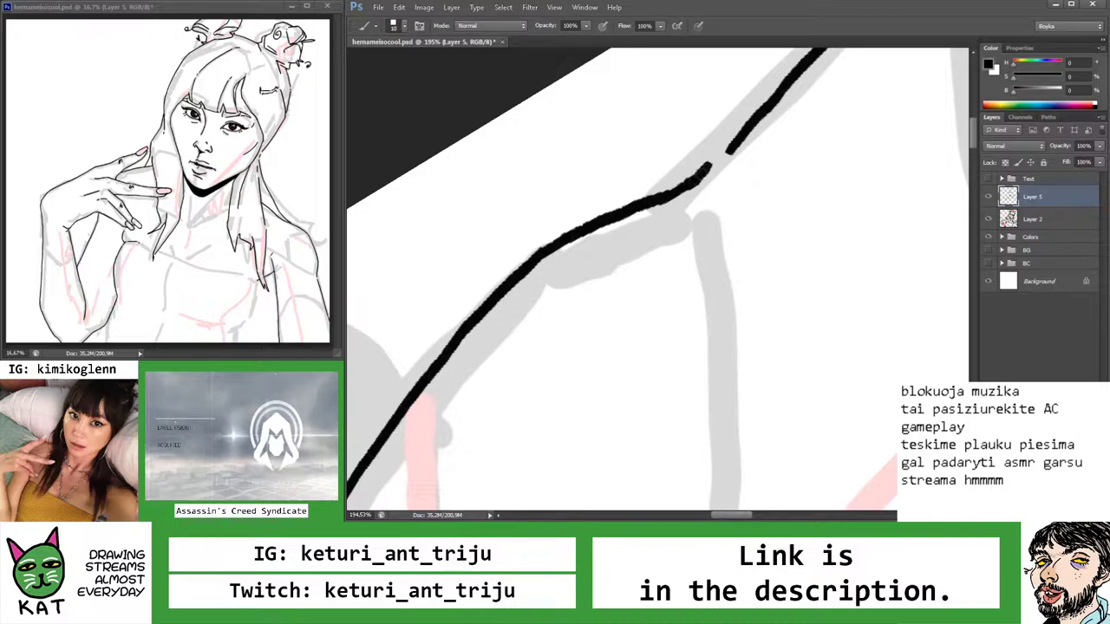
# Close the remaining gap in the outer arm contour so it runs unbroken to the canvas edge
pyautogui.press('z')
pyautogui.hotkey('ctrl', '0')
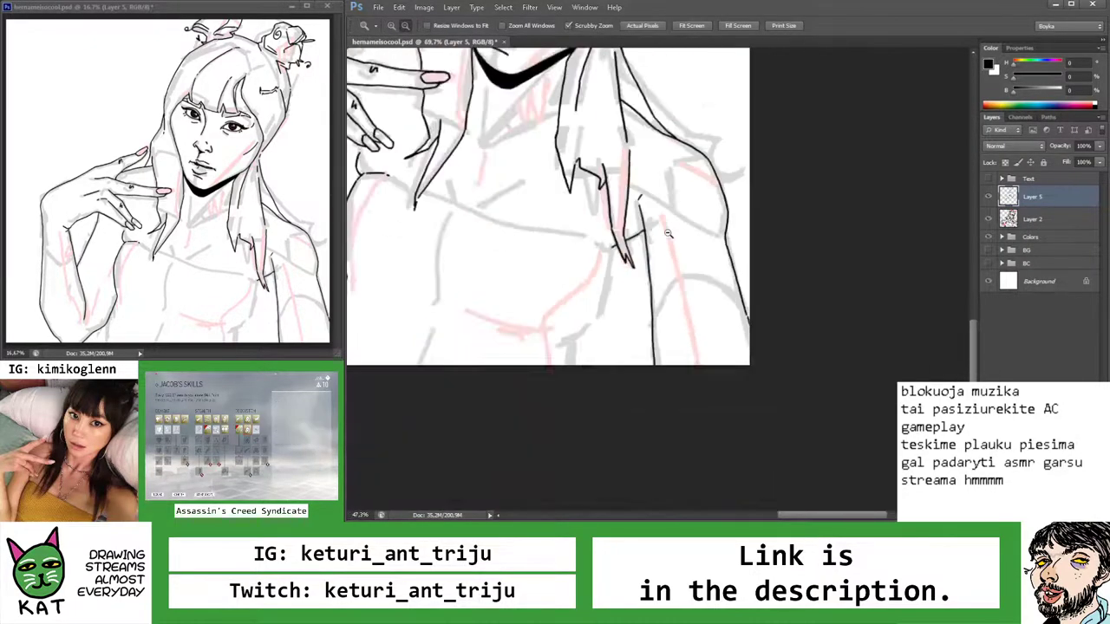
pyautogui.scroll(3, 803, 379)
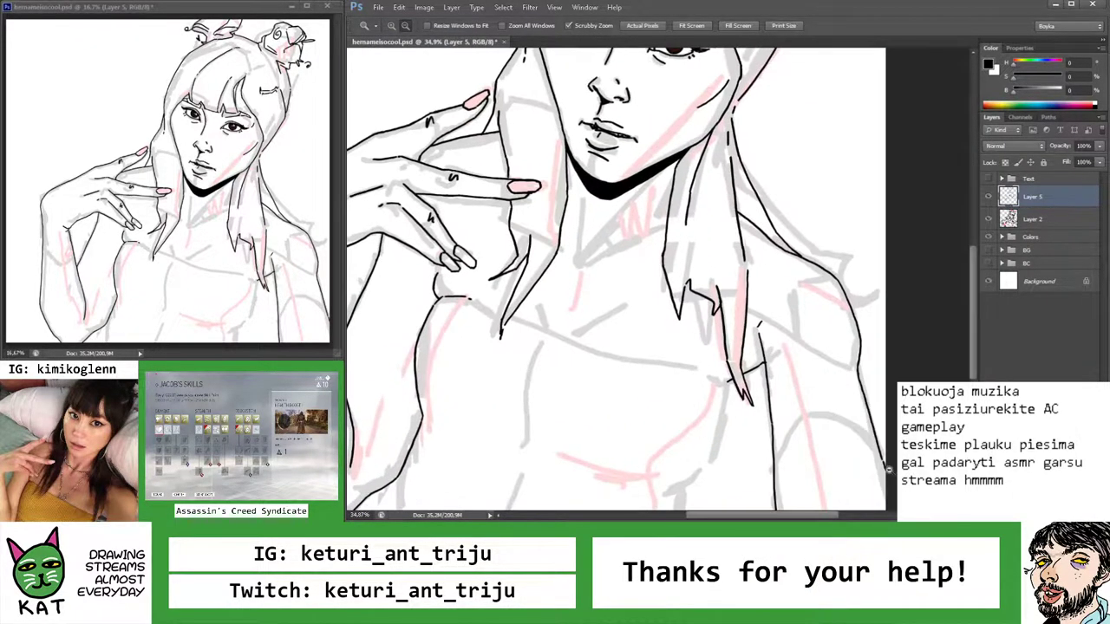
pyautogui.press('r')
pyautogui.moveTo(803, 379); pyautogui.dragTo(812, 296)
pyautogui.scroll(6, 763, 173)
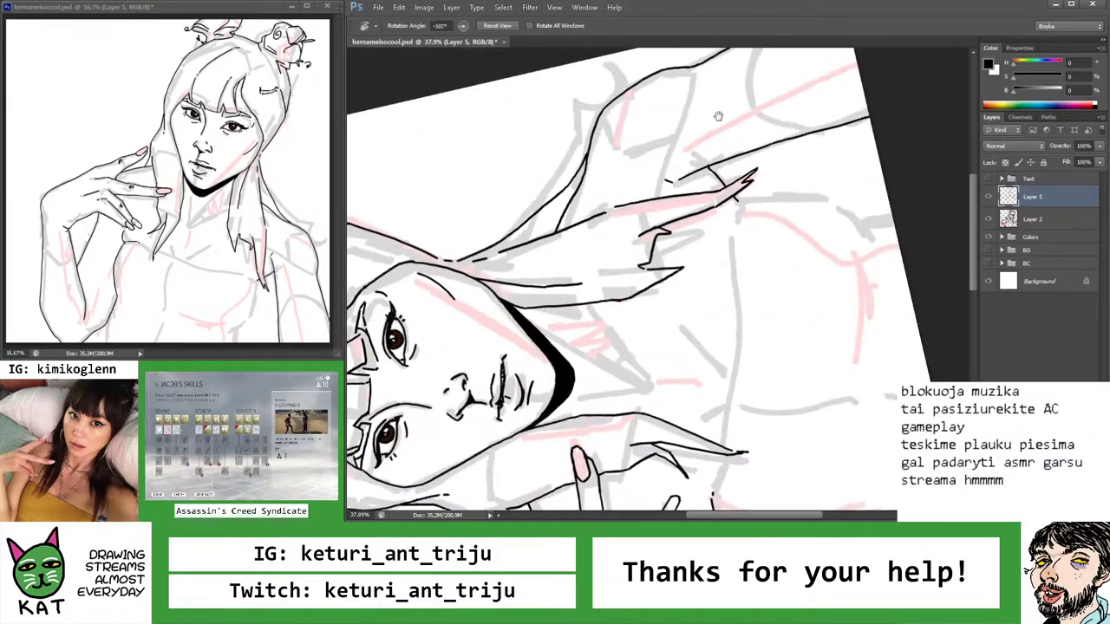
pyautogui.press('z')
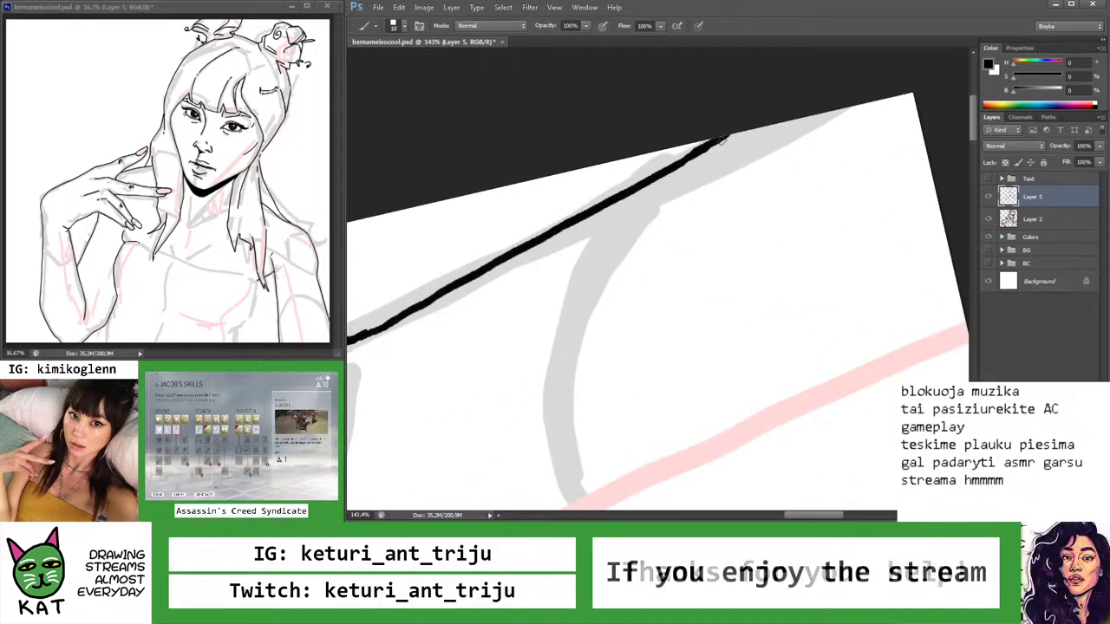
# Extend the short tick above the inner arm contour into a curved hook that joins the contour's upper end
pyautogui.moveTo(757, 135)
pyautogui.mouseDown()
pyautogui.moveTo(615, 230)
pyautogui.moveTo(684, 194)
pyautogui.mouseUp()
pyautogui.press('r')
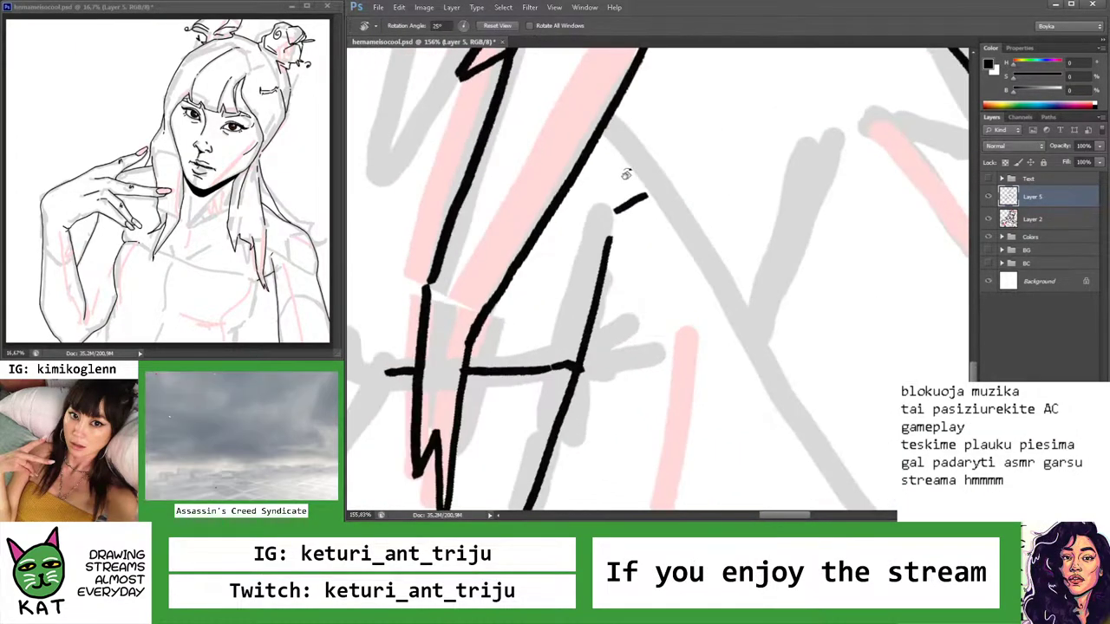
pyautogui.moveTo(625, 174)
pyautogui.mouseDown()
pyautogui.moveTo(665, 193)
pyautogui.moveTo(646, 199)
pyautogui.moveTo(660, 221)
pyautogui.moveTo(678, 217)
pyautogui.mouseUp()
pyautogui.press('b')
pyautogui.press('z')
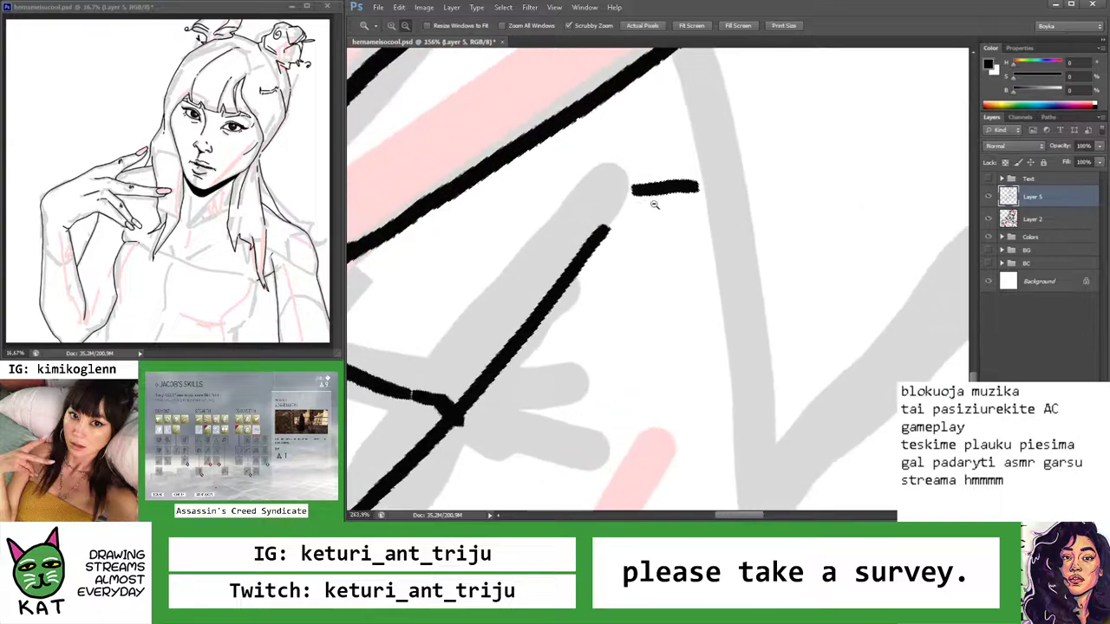
pyautogui.moveTo(624, 202); pyautogui.dragTo(646, 202)
pyautogui.press('b')
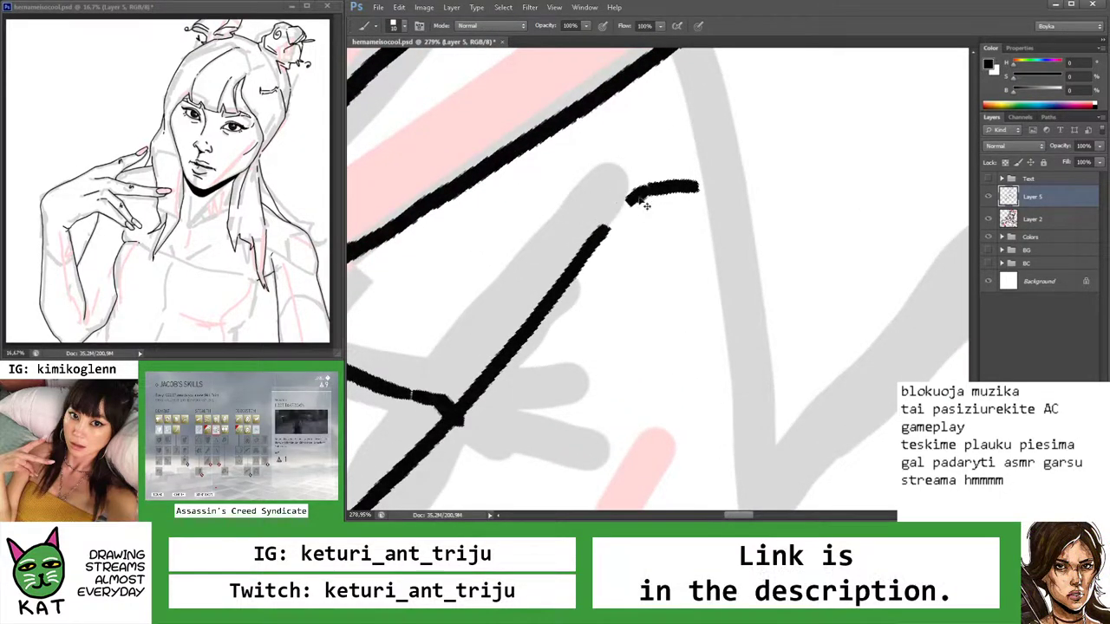
pyautogui.moveTo(613, 211); pyautogui.dragTo(641, 319)
# Touch up the inner arm contour around its hooked upper end and save the document
pyautogui.press('z')
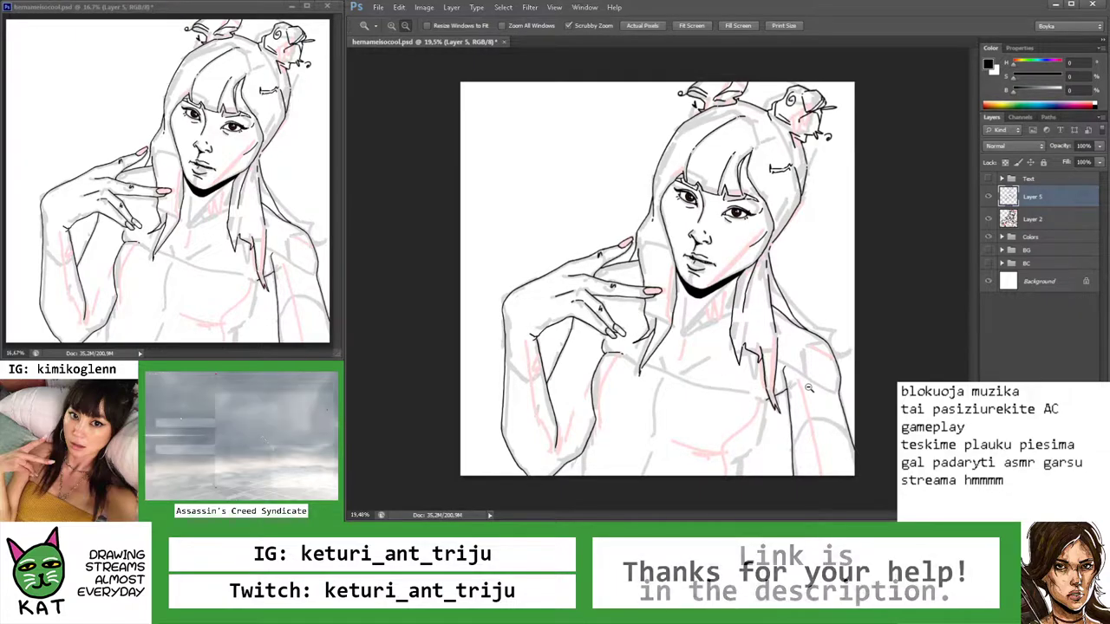
pyautogui.moveTo(814, 405); pyautogui.dragTo(838, 410)
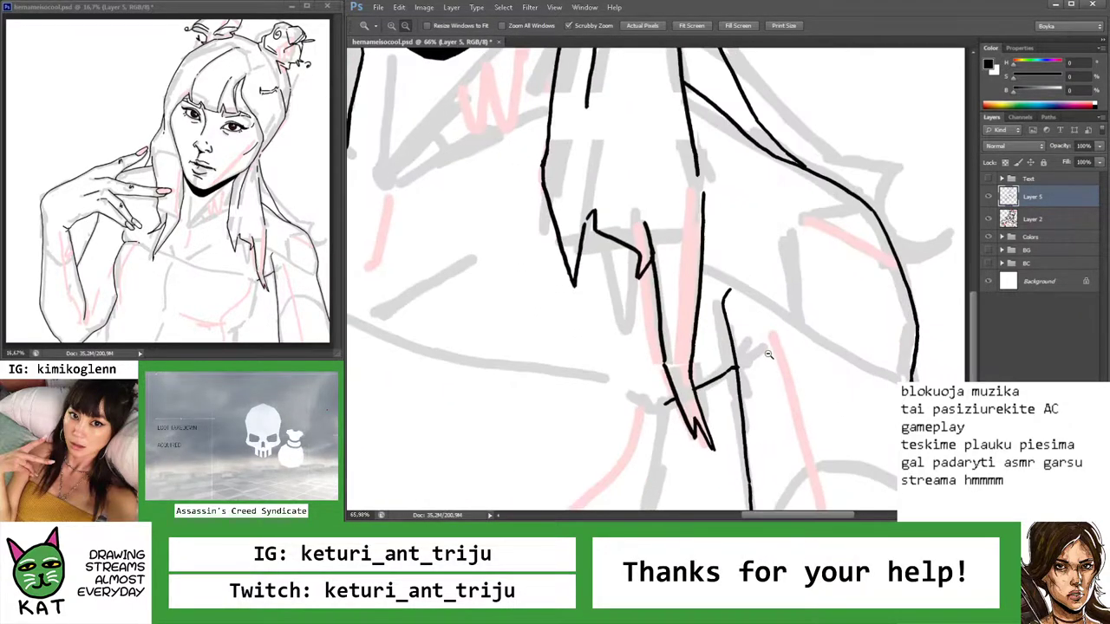
pyautogui.press('r')
pyautogui.moveTo(774, 308)
pyautogui.mouseDown()
pyautogui.moveTo(783, 317)
pyautogui.moveTo(709, 350)
pyautogui.moveTo(710, 311)
pyautogui.moveTo(703, 322)
pyautogui.moveTo(740, 283)
pyautogui.moveTo(706, 272)
pyautogui.moveTo(659, 371)
pyautogui.mouseUp()
pyautogui.press('e')
pyautogui.press('b')
pyautogui.press('z')
pyautogui.moveTo(720, 295)
pyautogui.mouseDown()
pyautogui.moveTo(638, 351)
pyautogui.moveTo(665, 379)
pyautogui.moveTo(713, 373)
pyautogui.mouseUp()
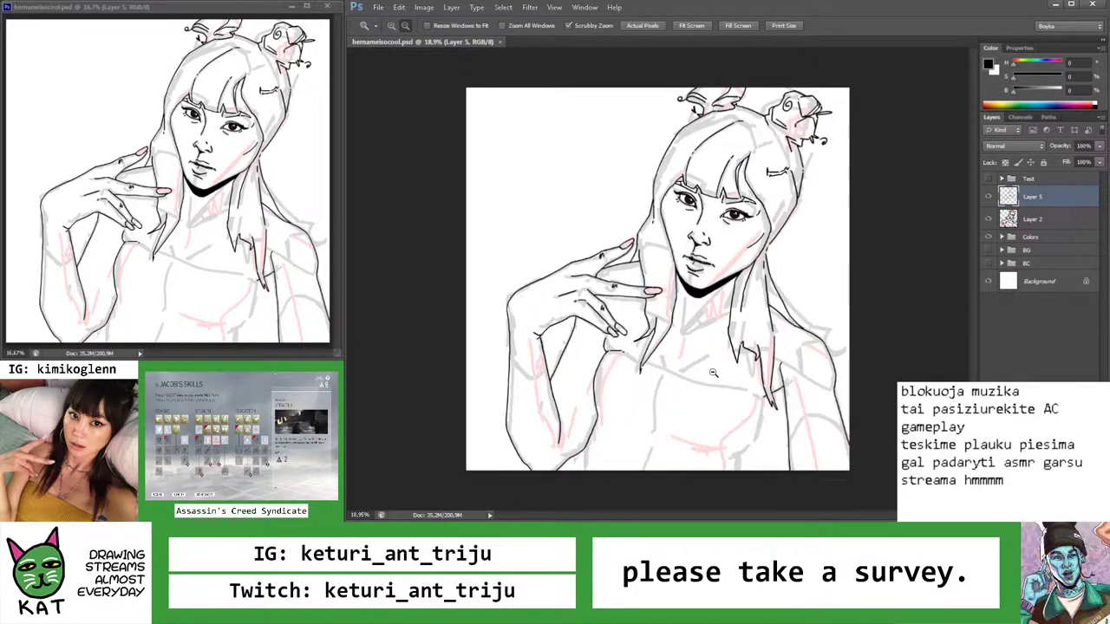
# Ink a curved line between the inner arm contour and the crossing garment edge, and fill the enclosed corner solid black
pyautogui.moveTo(799, 397); pyautogui.dragTo(854, 395)
pyautogui.press('b')
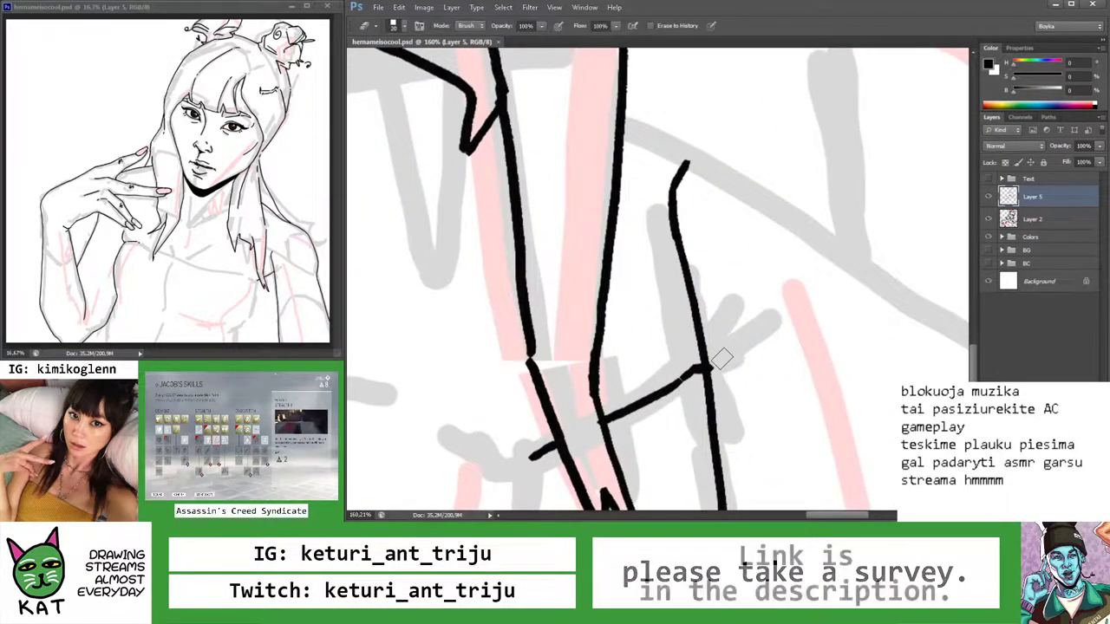
pyautogui.press('b')
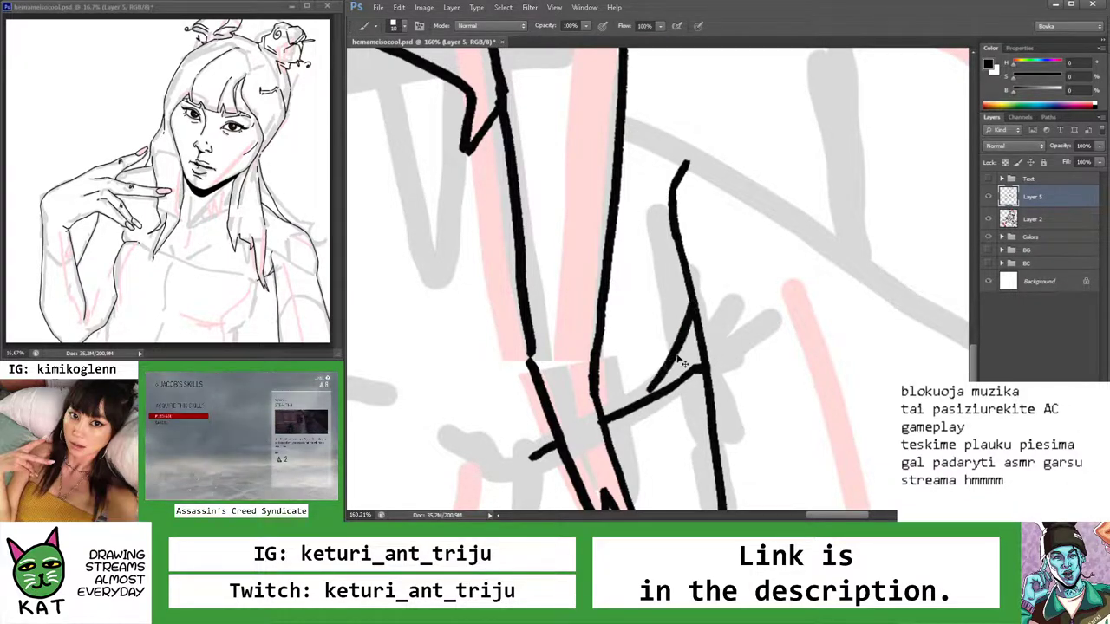
pyautogui.moveTo(691, 305)
pyautogui.mouseDown()
pyautogui.moveTo(665, 389)
pyautogui.moveTo(685, 343)
pyautogui.mouseUp()
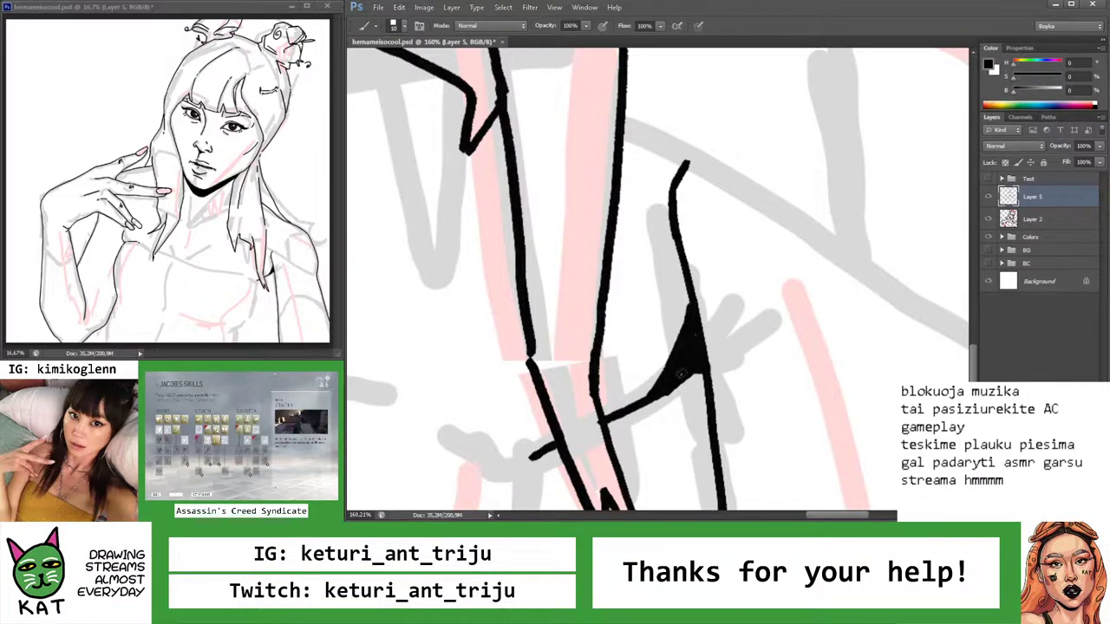
pyautogui.moveTo(691, 323)
pyautogui.mouseDown()
pyautogui.moveTo(668, 386)
pyautogui.moveTo(689, 369)
pyautogui.moveTo(666, 381)
pyautogui.mouseUp()
pyautogui.press('z')
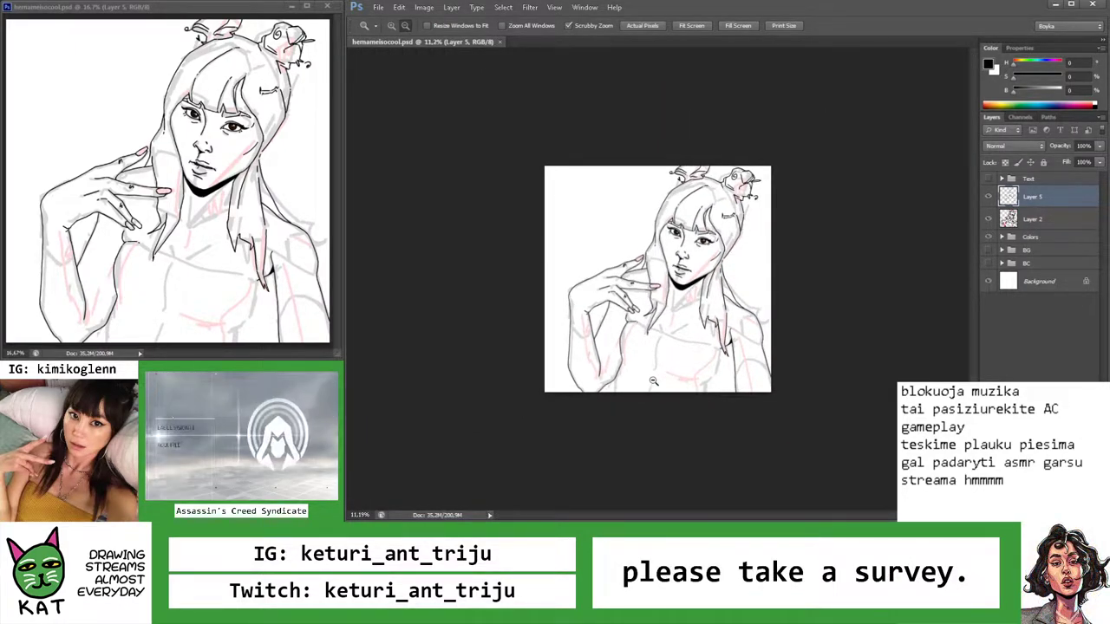
# Ink the start of the top's neckline inward from the pointed hair ends, undoing a misplaced stroke
pyautogui.moveTo(719, 356)
pyautogui.mouseDown()
pyautogui.moveTo(719, 301)
pyautogui.moveTo(738, 255)
pyautogui.moveTo(688, 244)
pyautogui.mouseUp()
pyautogui.press('r')
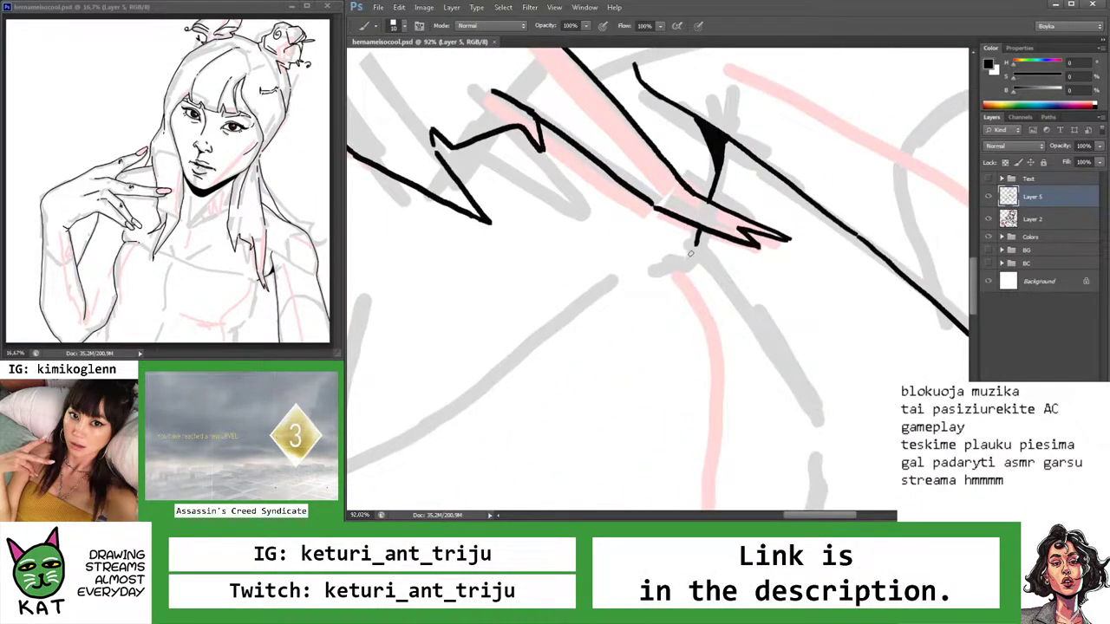
pyautogui.moveTo(607, 285)
pyautogui.mouseDown()
pyautogui.moveTo(693, 253)
pyautogui.moveTo(673, 266)
pyautogui.mouseUp()
pyautogui.hotkey('ctrl', 'z')
pyautogui.press('z')
pyautogui.moveTo(598, 295); pyautogui.dragTo(520, 295)
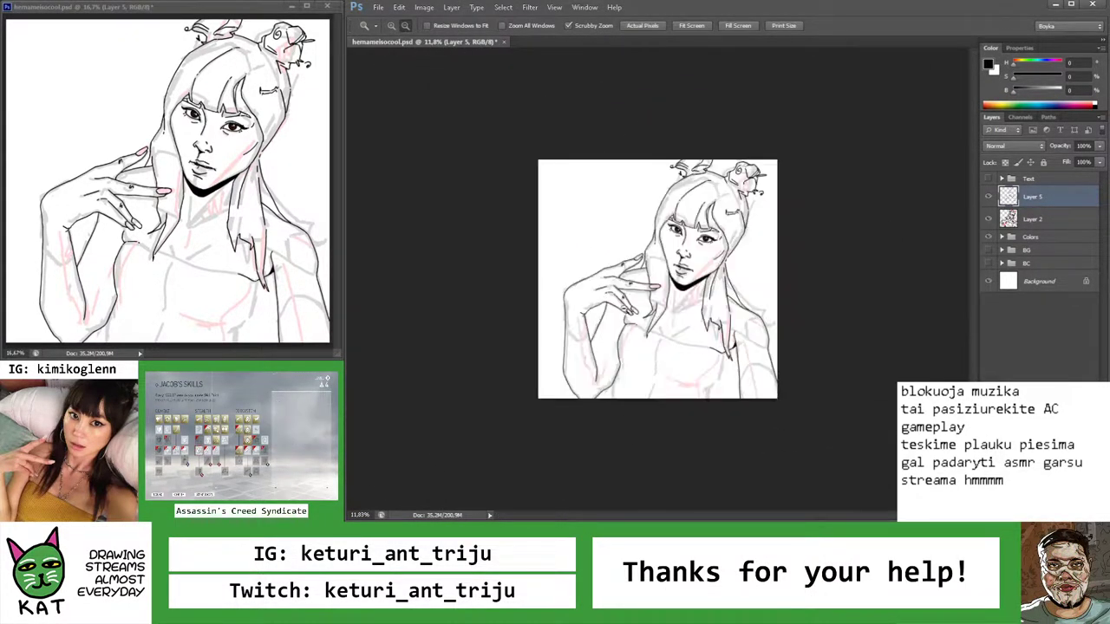
# Continue the neckline with a long, gently sloping stroke toward the middle of the chest and save
pyautogui.moveTo(668, 347); pyautogui.dragTo(820, 361)
pyautogui.press('b')
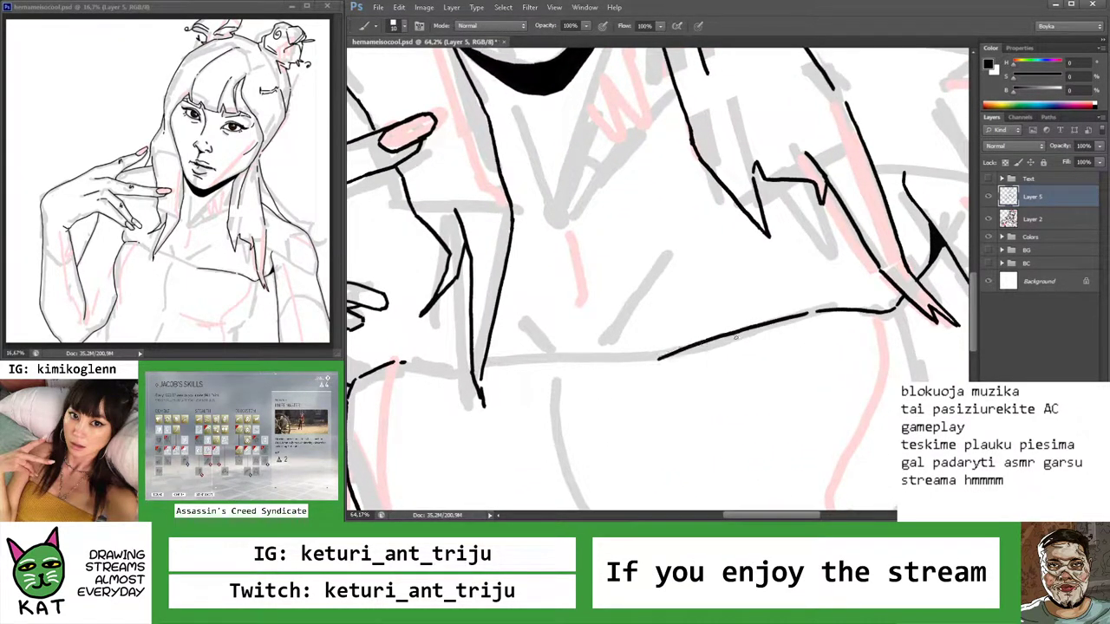
pyautogui.hotkey('ctrl', 'z')
pyautogui.hotkey('ctrl', 'z')
pyautogui.hotkey('ctrl', 'z')
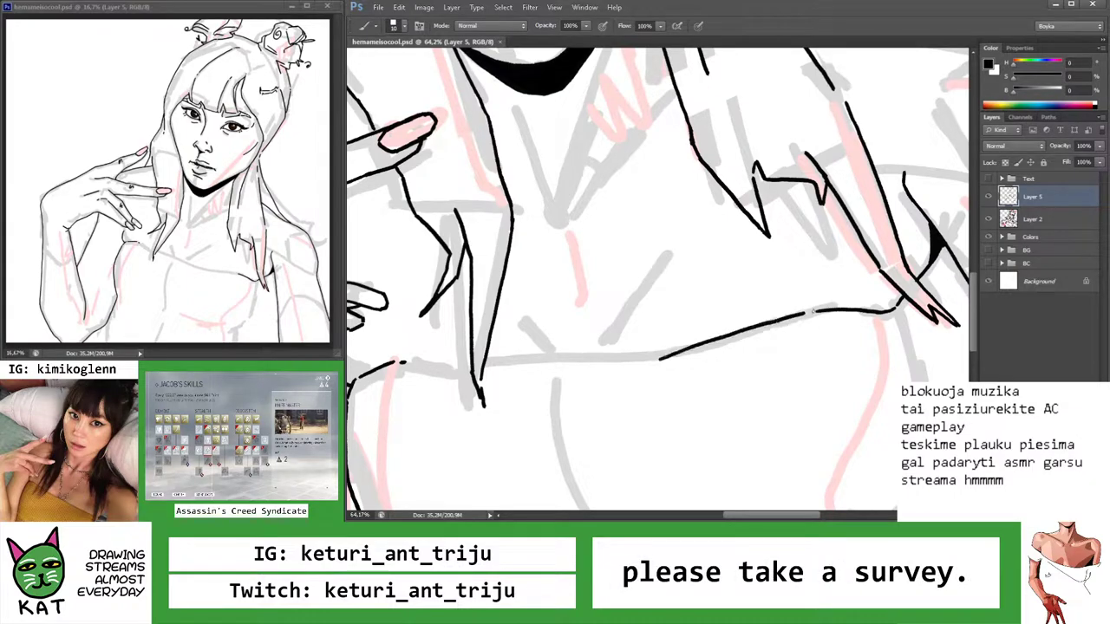
# Extend the neckline across the chest to the hair strand beside the raised hand
pyautogui.press('z')
pyautogui.moveTo(802, 322)
pyautogui.mouseDown()
pyautogui.moveTo(742, 337)
pyautogui.moveTo(800, 339)
pyautogui.moveTo(623, 330)
pyautogui.mouseUp()
pyautogui.press('b')
pyautogui.press('z')
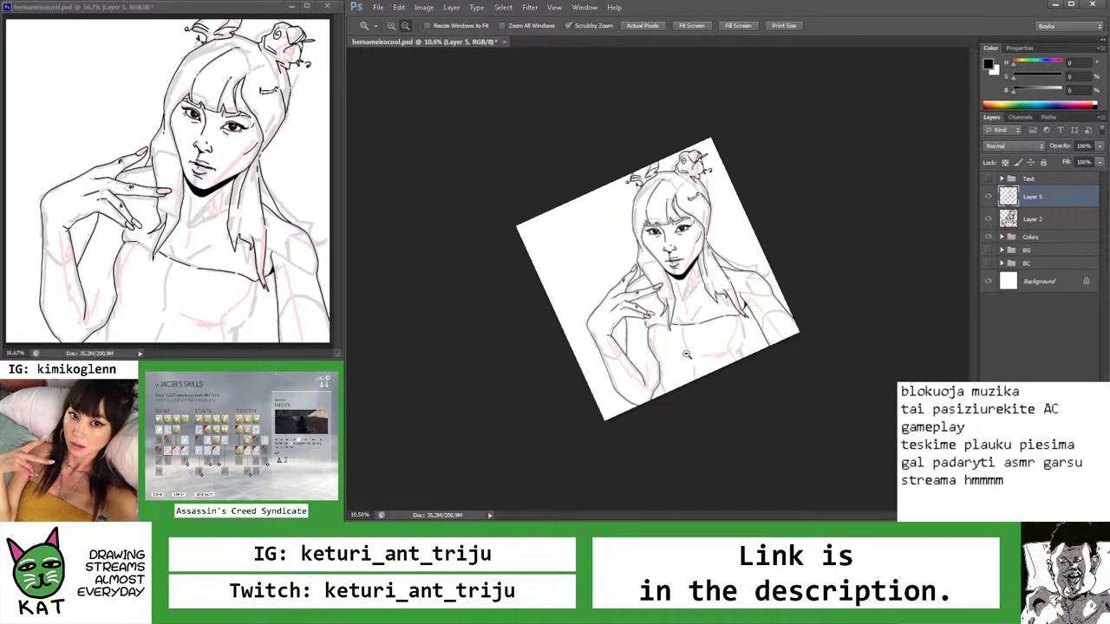
pyautogui.moveTo(686, 354)
pyautogui.mouseDown()
pyautogui.moveTo(697, 302)
pyautogui.moveTo(621, 311)
pyautogui.moveTo(658, 299)
pyautogui.mouseUp()
# Ink the last neckline section between the raised arm's armpit line and the hair strand, redoing the first stroke
pyautogui.press('e')
pyautogui.press('r')
pyautogui.press('b')
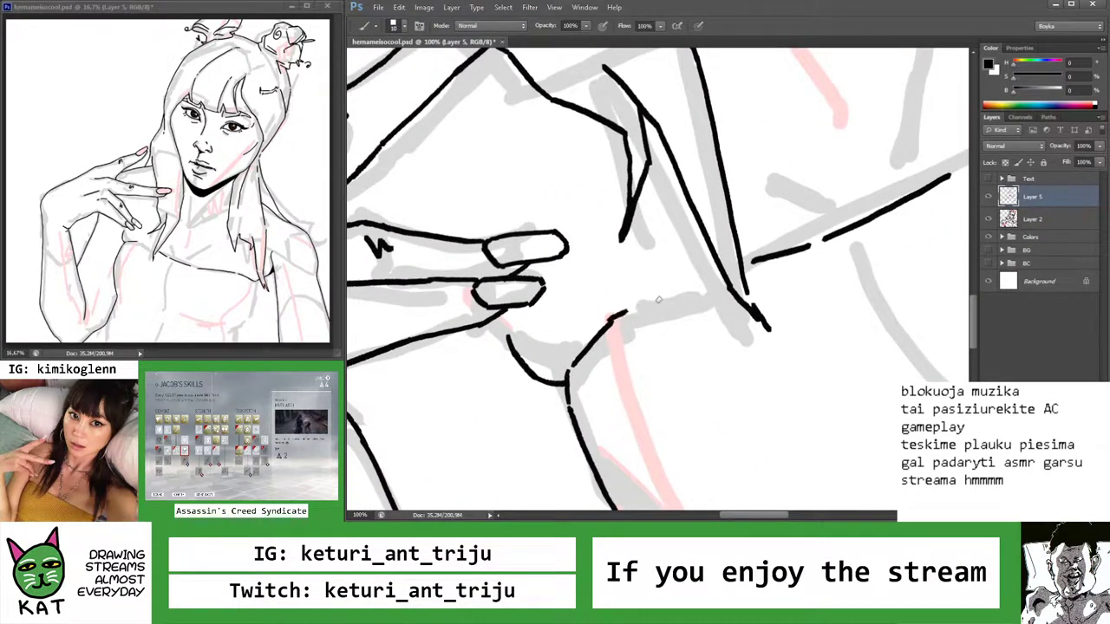
pyautogui.hotkey('ctrl', 'z')
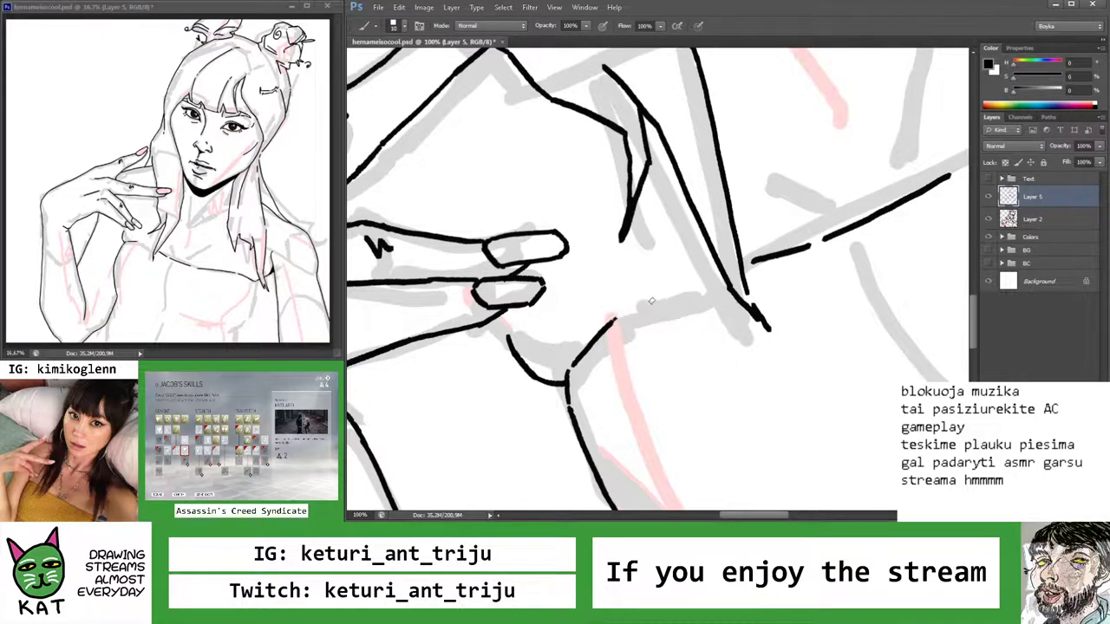
pyautogui.moveTo(610, 321); pyautogui.dragTo(725, 276)
# Hide the rough sketch on Layer 2 and check the line art on its own
pyautogui.press('z')
pyautogui.hotkey('ctrl', '0')
pyautogui.moveTo(670, 318); pyautogui.dragTo(642, 315)
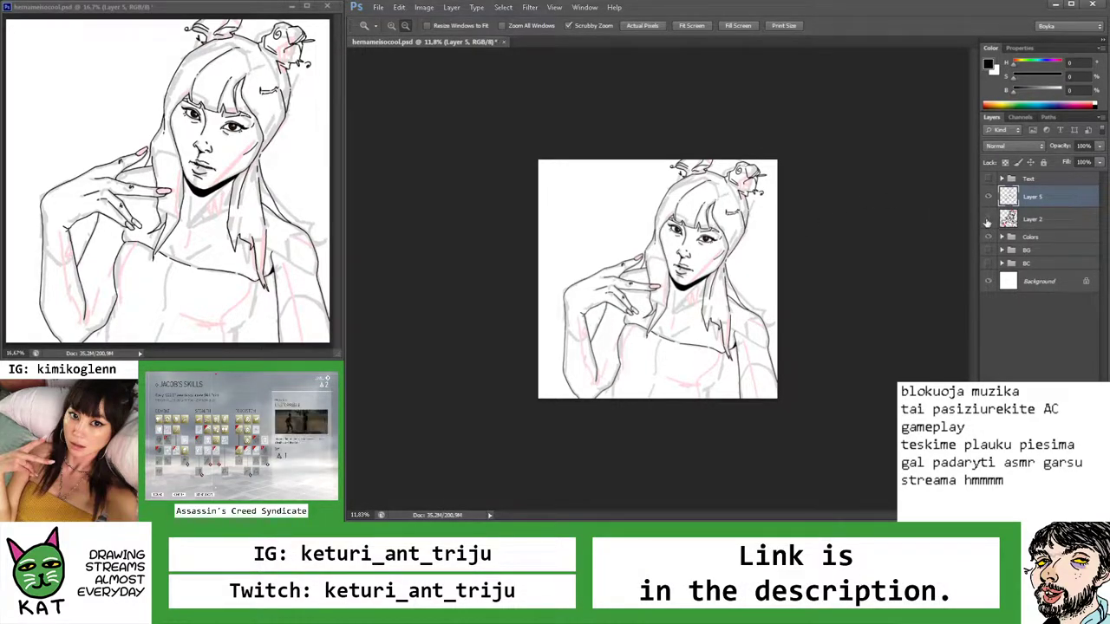
pyautogui.click(988, 220)
pyautogui.moveTo(698, 245)
pyautogui.mouseDown()
pyautogui.moveTo(671, 227)
pyautogui.moveTo(685, 216)
pyautogui.moveTo(681, 245)
pyautogui.moveTo(692, 208)
pyautogui.mouseUp()
pyautogui.moveTo(645, 257); pyautogui.dragTo(603, 305)
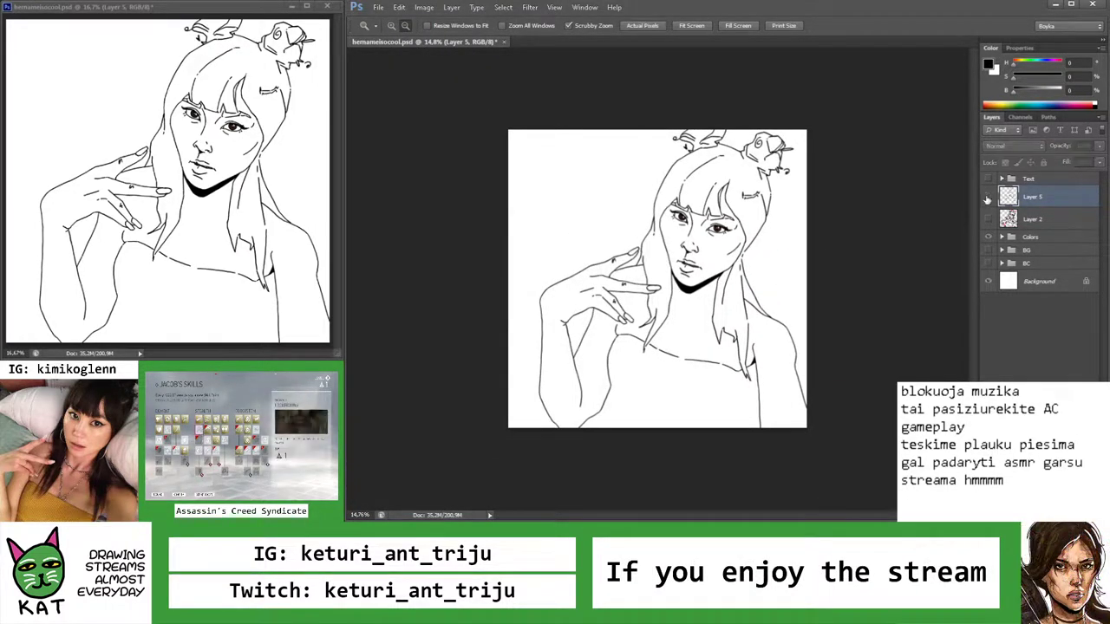
# Lasso the slanted crease line between the eyebrows, adjust its position, and deselect it
pyautogui.moveTo(715, 222); pyautogui.dragTo(798, 223)
pyautogui.press('l')
pyautogui.moveTo(652, 201); pyautogui.dragTo(655, 207)
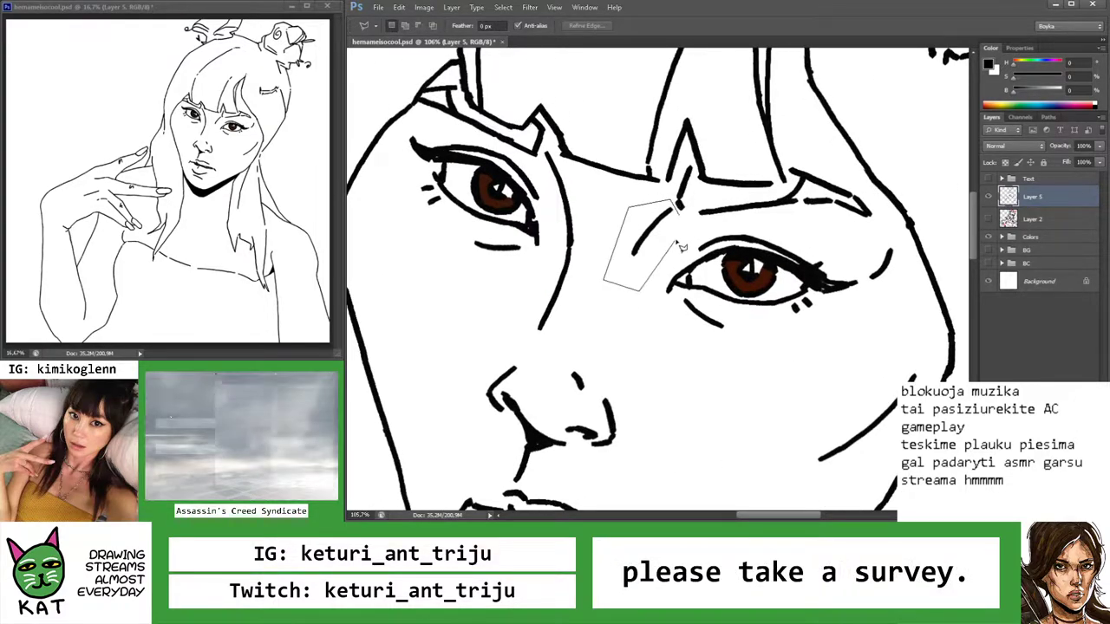
pyautogui.press('v')
pyautogui.hotkey('ctrl', 'd')
pyautogui.press('z')
pyautogui.moveTo(716, 232)
pyautogui.mouseDown()
pyautogui.moveTo(611, 250)
pyautogui.moveTo(660, 250)
pyautogui.mouseUp()
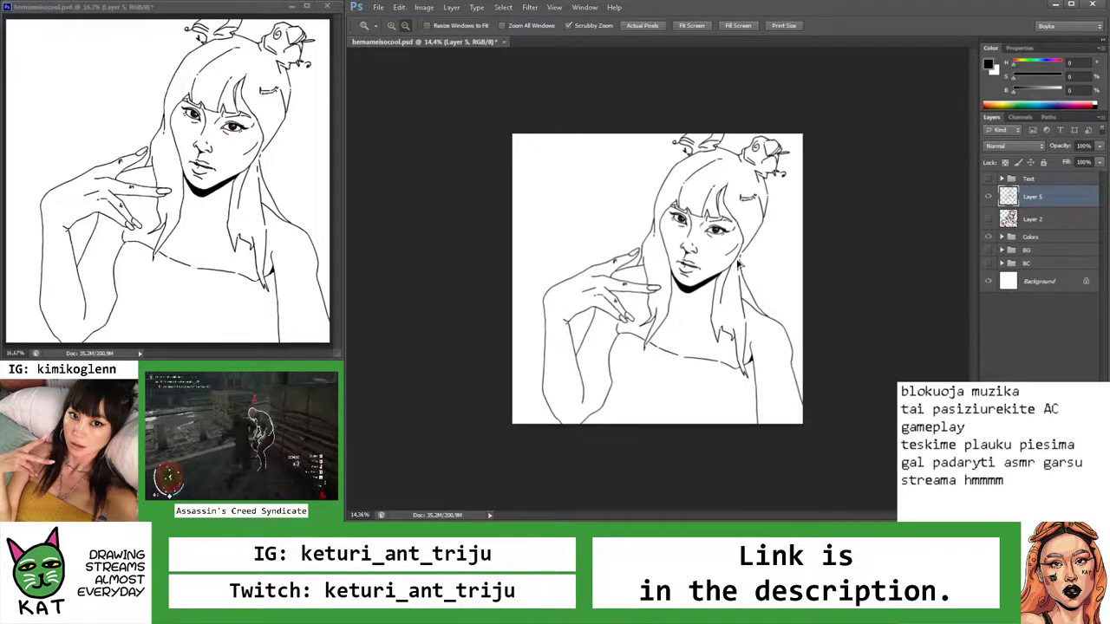
# With the Layer 2 sketch shown again, touch up the neckline beside the armpit-side hair strand and save the file
pyautogui.scroll(-1, 740, 264)
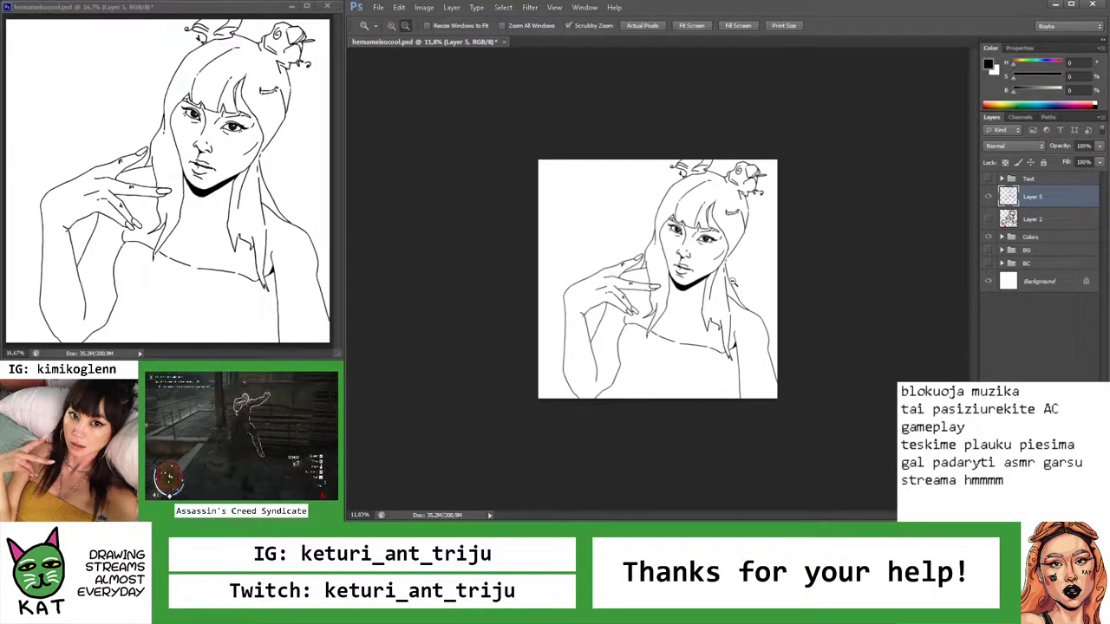
pyautogui.scroll(1, 723, 261)
pyautogui.click(988, 218)
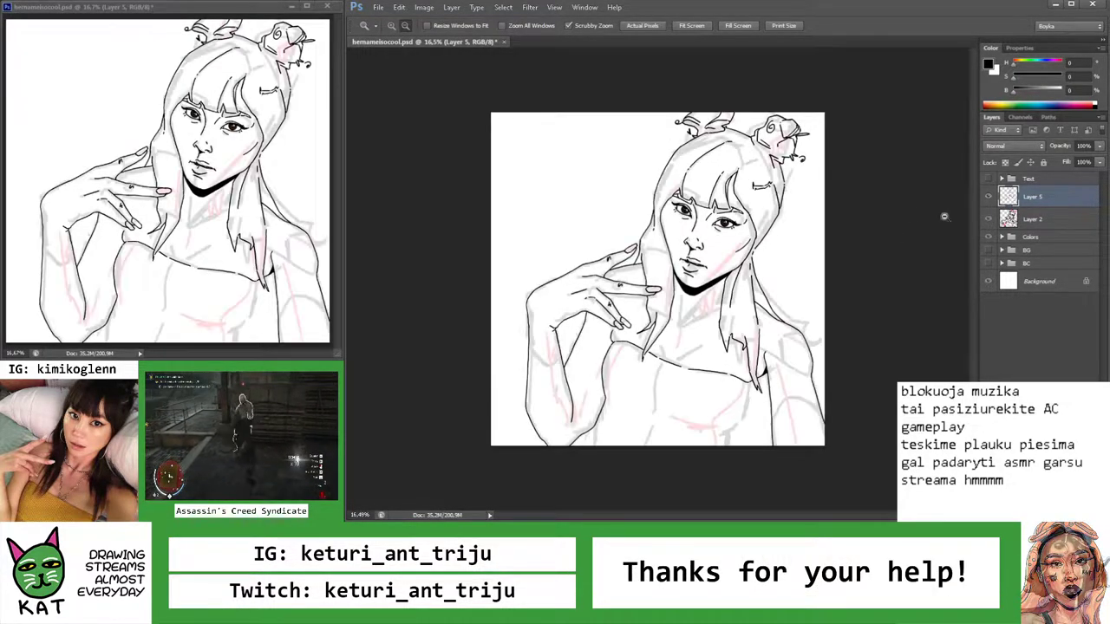
pyautogui.scroll(-1, 752, 236)
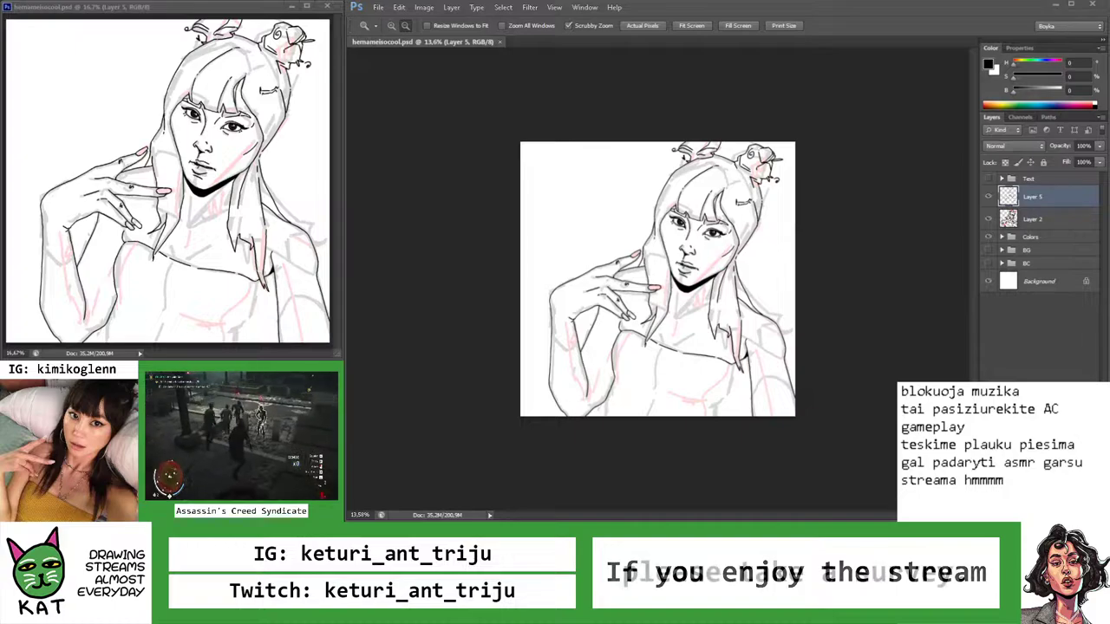
pyautogui.scroll(11, 709, 329)
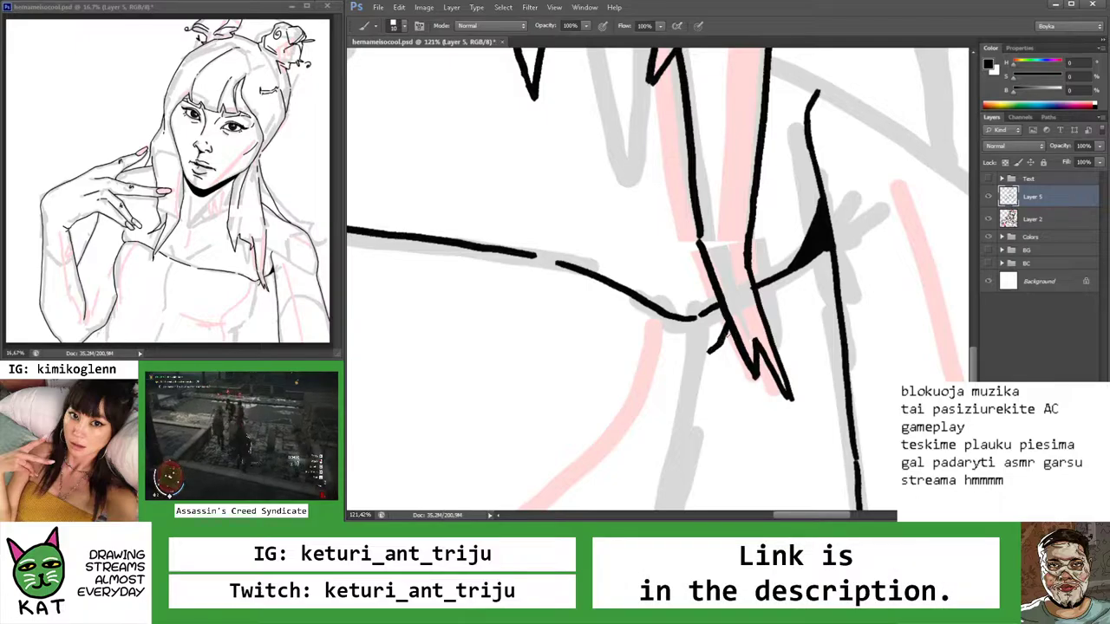
pyautogui.scroll(-8, 701, 365)
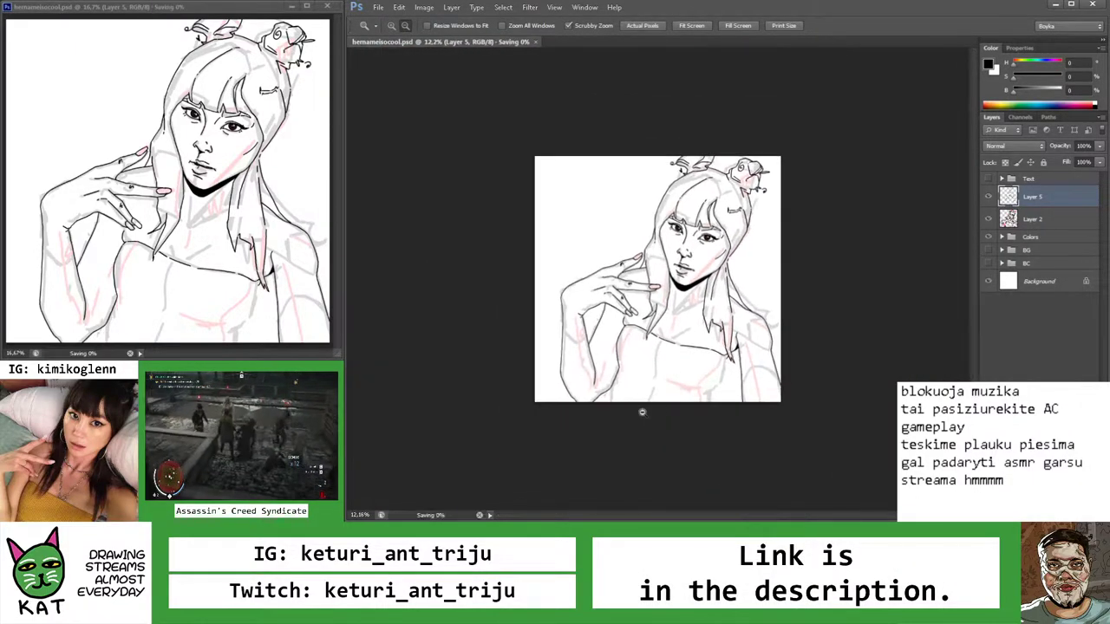
# Ink strokes across the gaps in the middle of the neckline, between the hair strands on both sides of the chest
pyautogui.scroll(3, 746, 407)
pyautogui.scroll(8, 660, 296)
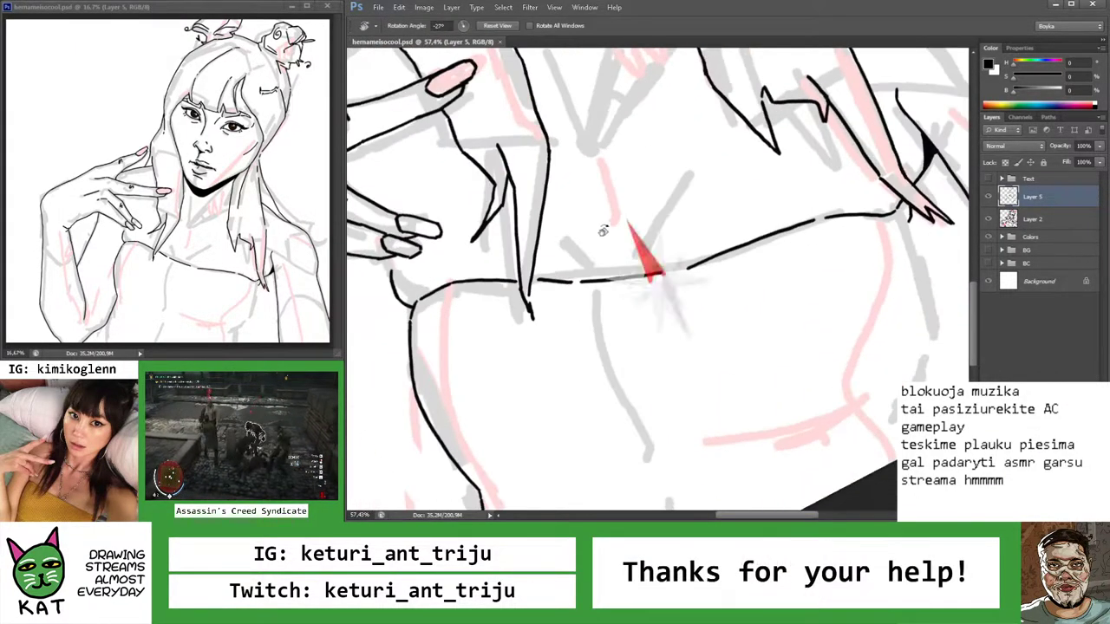
pyautogui.moveTo(631, 317)
pyautogui.mouseDown()
pyautogui.moveTo(599, 356)
pyautogui.moveTo(611, 343)
pyautogui.mouseUp()
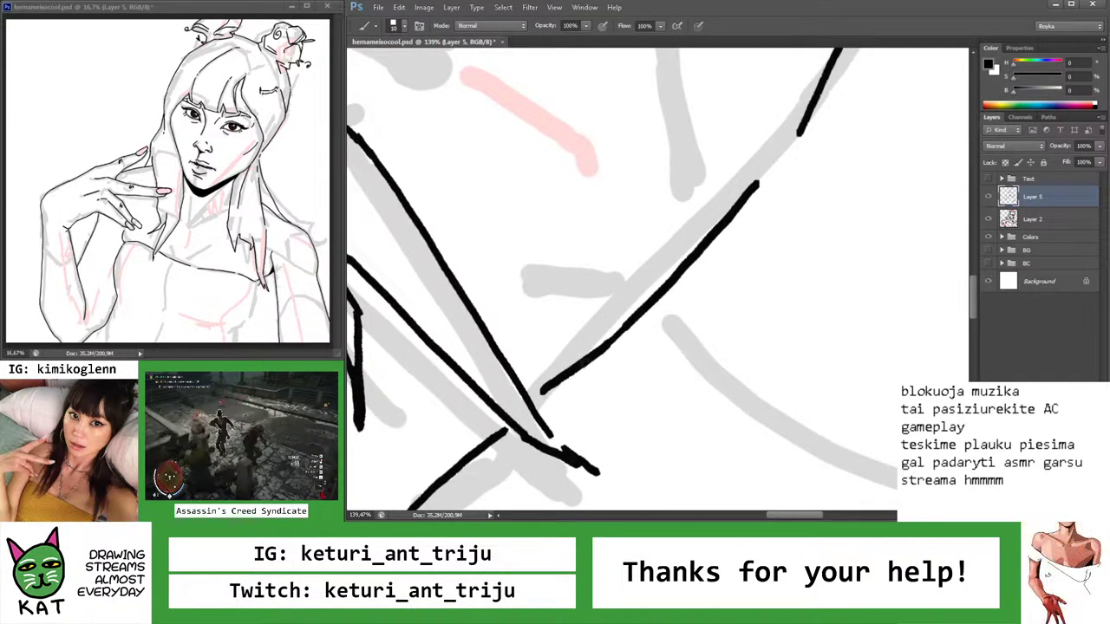
pyautogui.moveTo(508, 426); pyautogui.dragTo(464, 324)
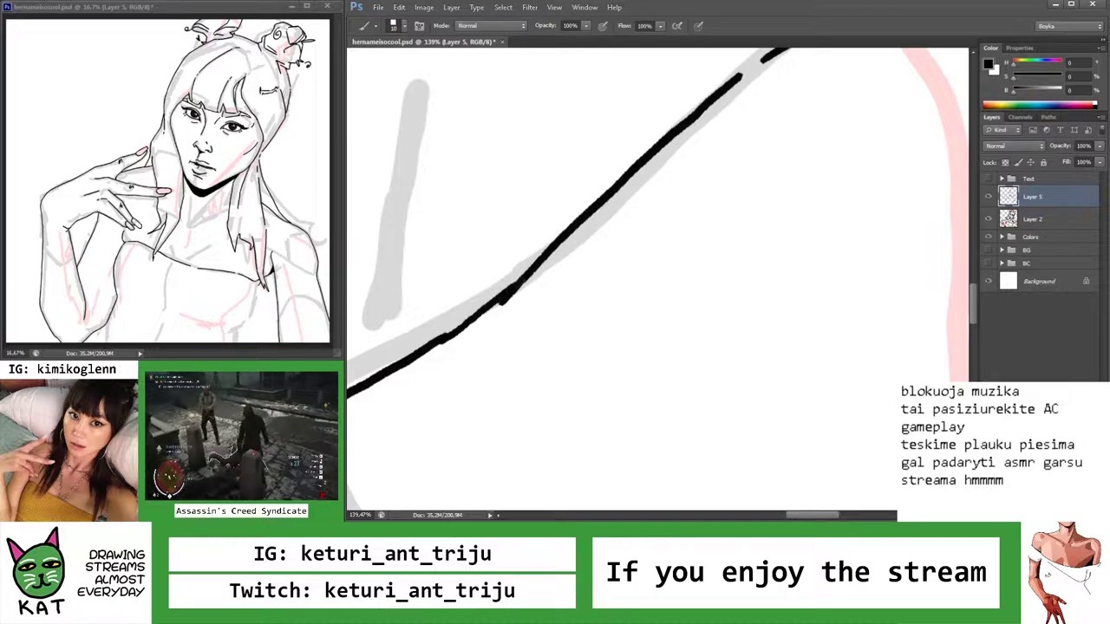
# Undo the stroke joining the two middle neckline segments, redraw it as a cleaner connection, and save the file
pyautogui.hotkey('ctrl', 'space')
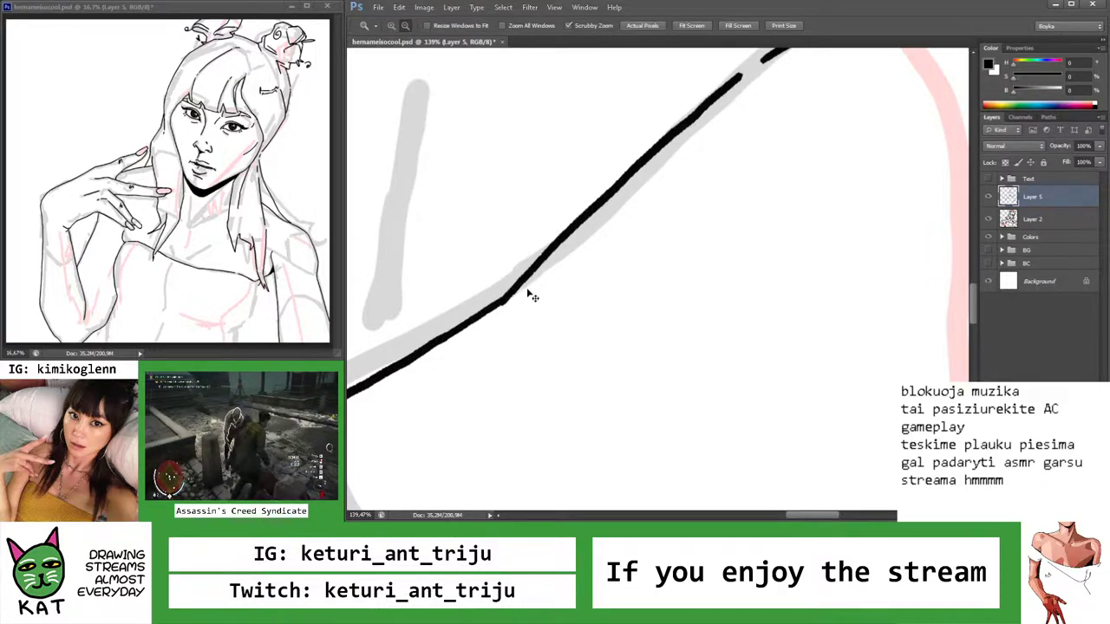
pyautogui.hotkey('ctrl', 'z')
pyautogui.moveTo(538, 262); pyautogui.dragTo(449, 340)
pyautogui.hotkey('ctrl', 'z')
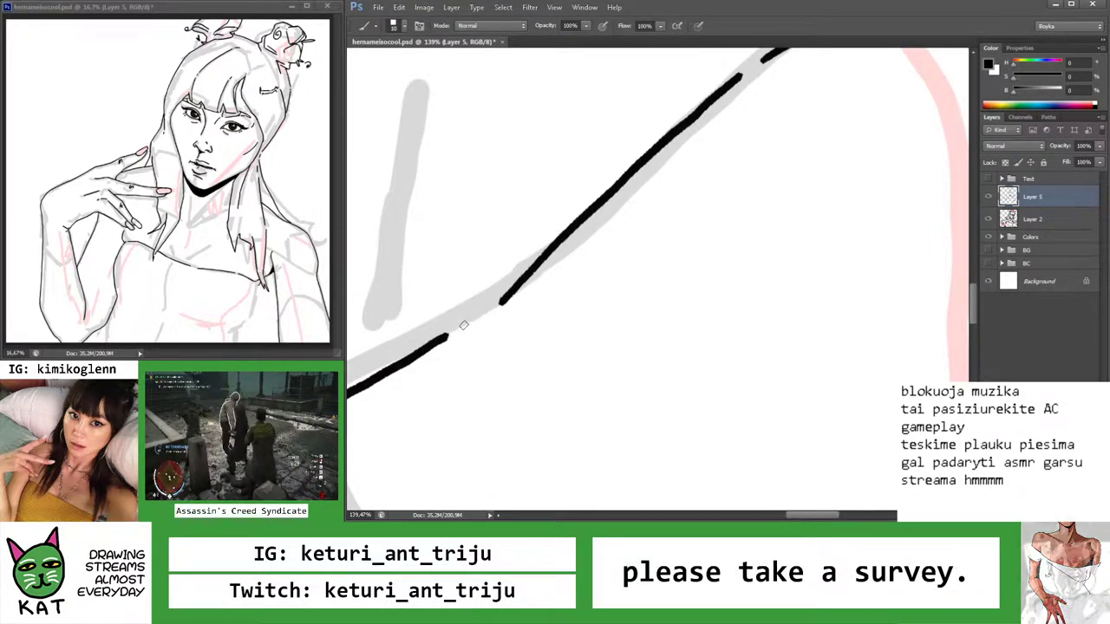
pyautogui.hotkey('ctrl', 'space')
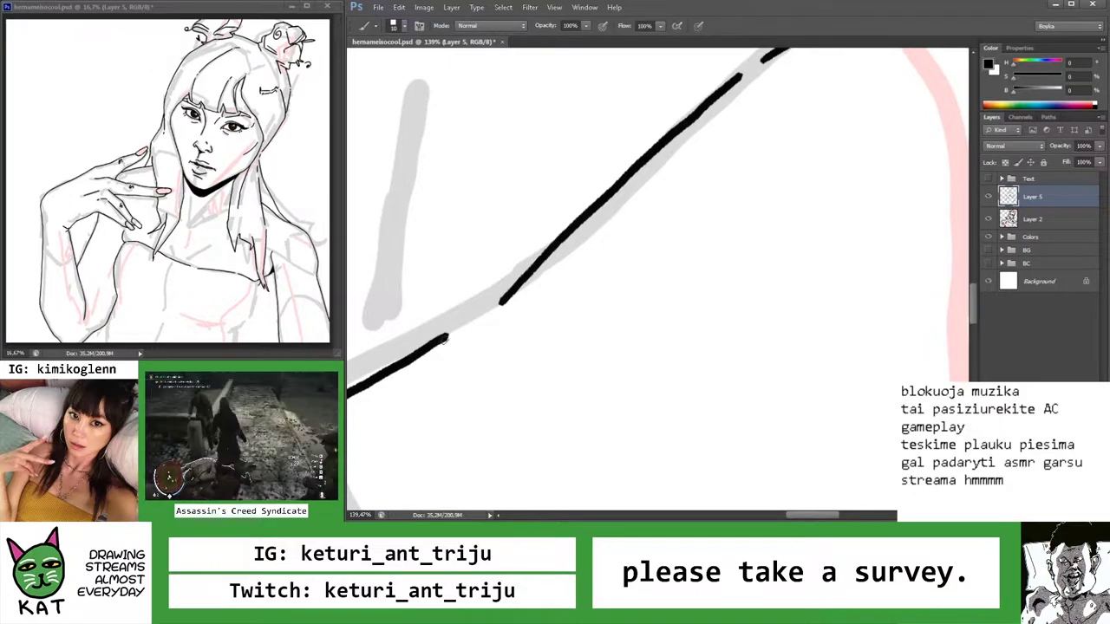
pyautogui.moveTo(520, 294)
pyautogui.mouseDown()
pyautogui.moveTo(416, 299)
pyautogui.moveTo(511, 308)
pyautogui.moveTo(494, 296)
pyautogui.mouseUp()
pyautogui.press('e')
pyautogui.press('b')
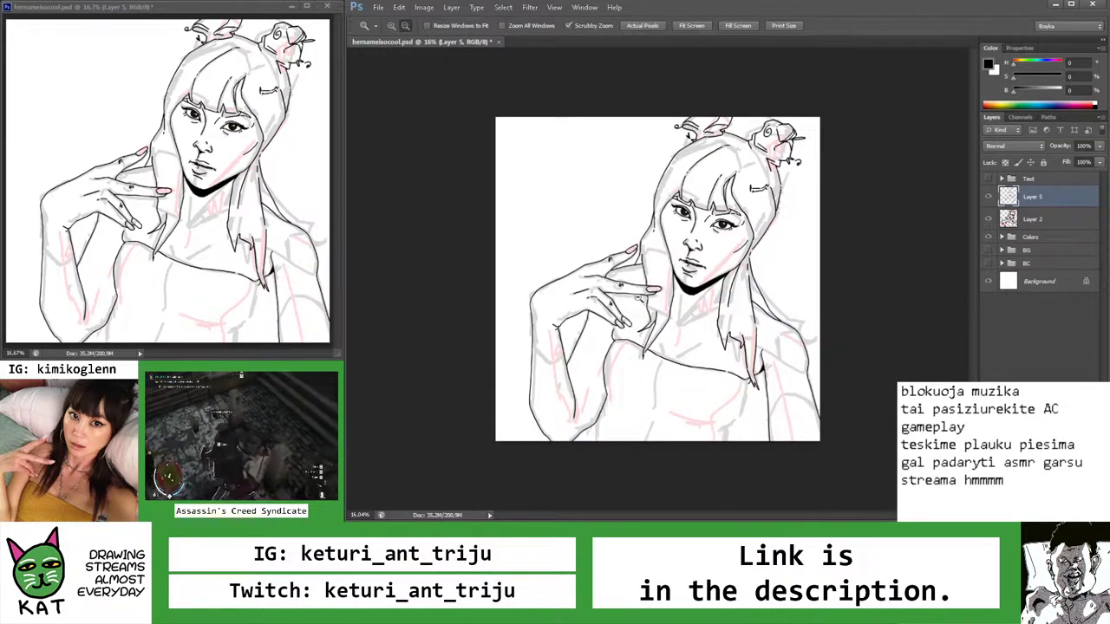
# Close the remaining neckline gap near the shoulder-side hair strand with a smooth joining stroke and save the file
pyautogui.moveTo(618, 325)
pyautogui.mouseDown()
pyautogui.moveTo(754, 319)
pyautogui.moveTo(659, 319)
pyautogui.moveTo(677, 319)
pyautogui.mouseUp()
pyautogui.press('b')
pyautogui.press('z')
pyautogui.press('r')
pyautogui.moveTo(746, 260); pyautogui.dragTo(767, 303)
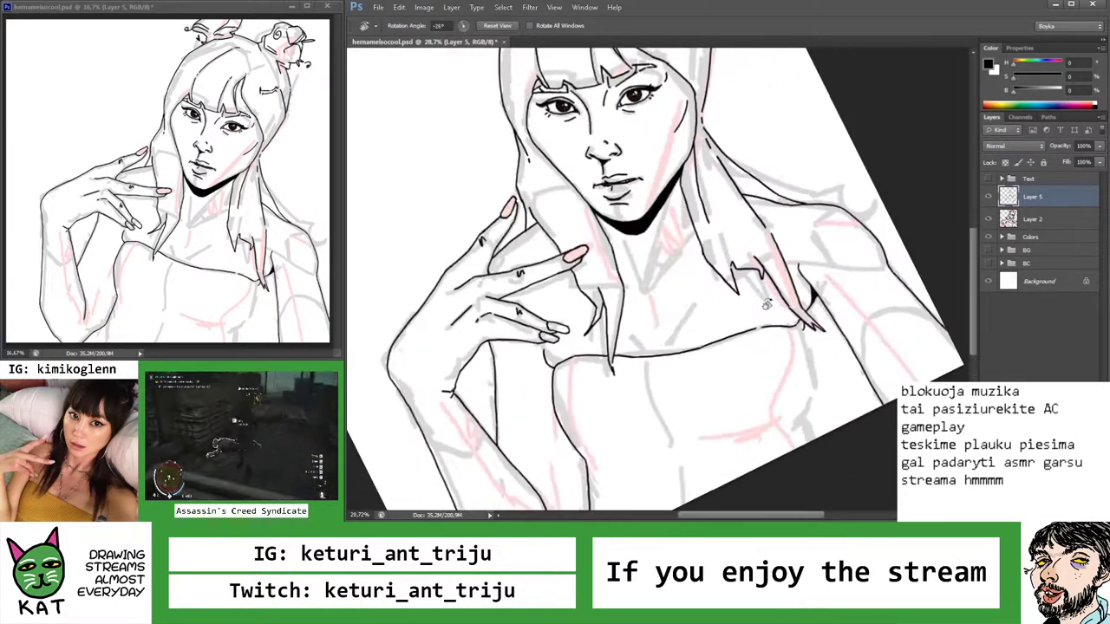
pyautogui.press('b')
pyautogui.scroll(5, 766, 304)
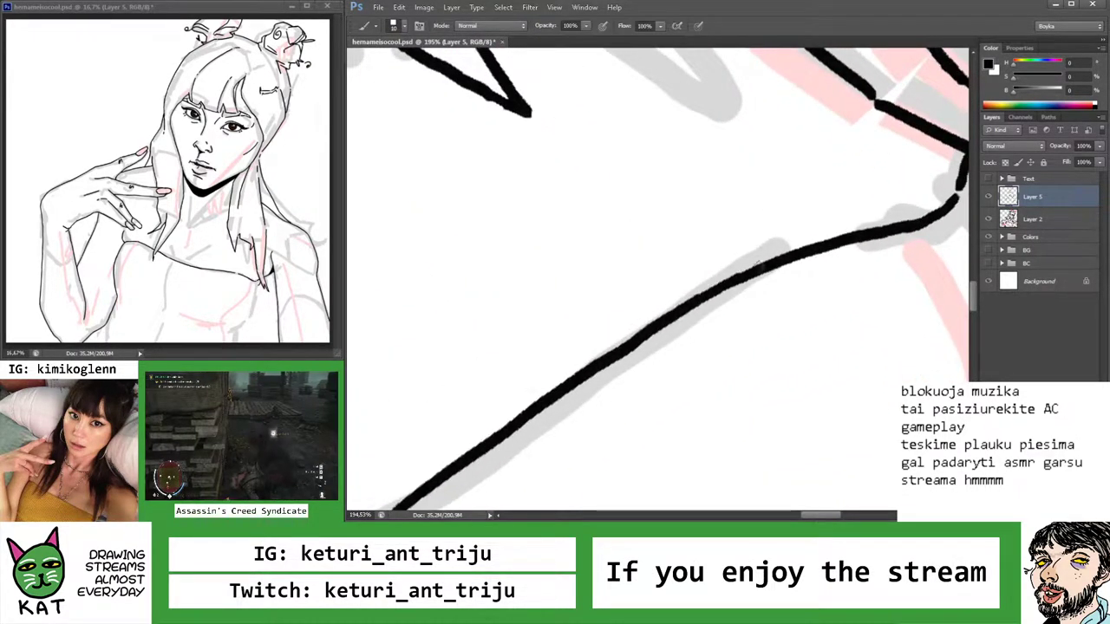
pyautogui.press('z')
pyautogui.moveTo(697, 302); pyautogui.dragTo(710, 336)
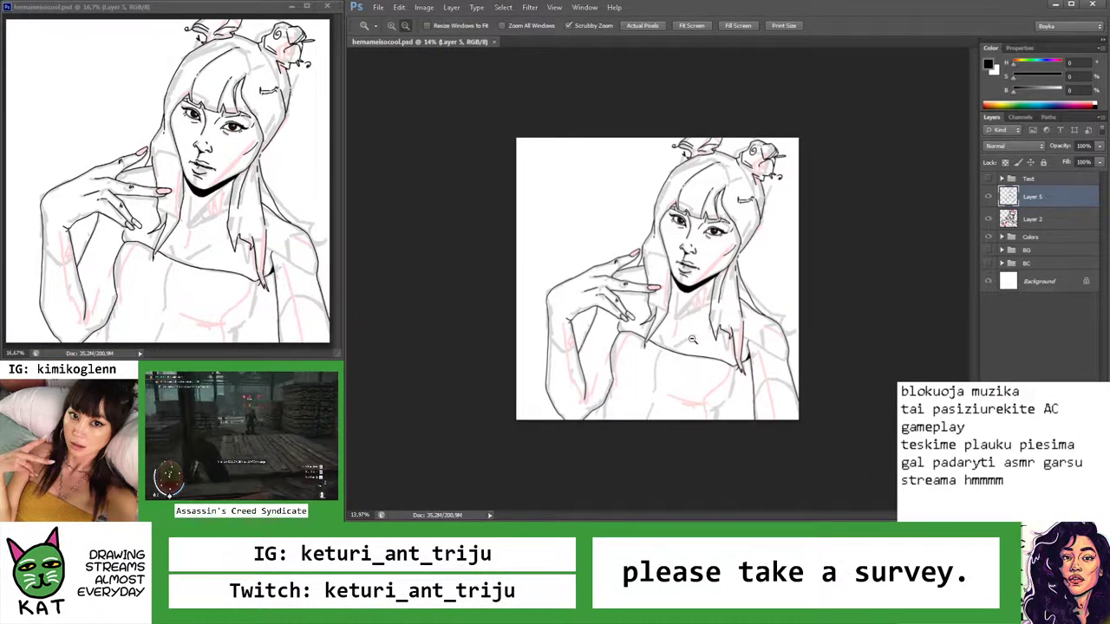
# Ink a short slanted chest crease rising from the neckline, and check it with the Layer 2 sketch temporarily hidden
pyautogui.moveTo(692, 339)
pyautogui.mouseDown()
pyautogui.moveTo(723, 335)
pyautogui.moveTo(638, 340)
pyautogui.mouseUp()
pyautogui.press('b')
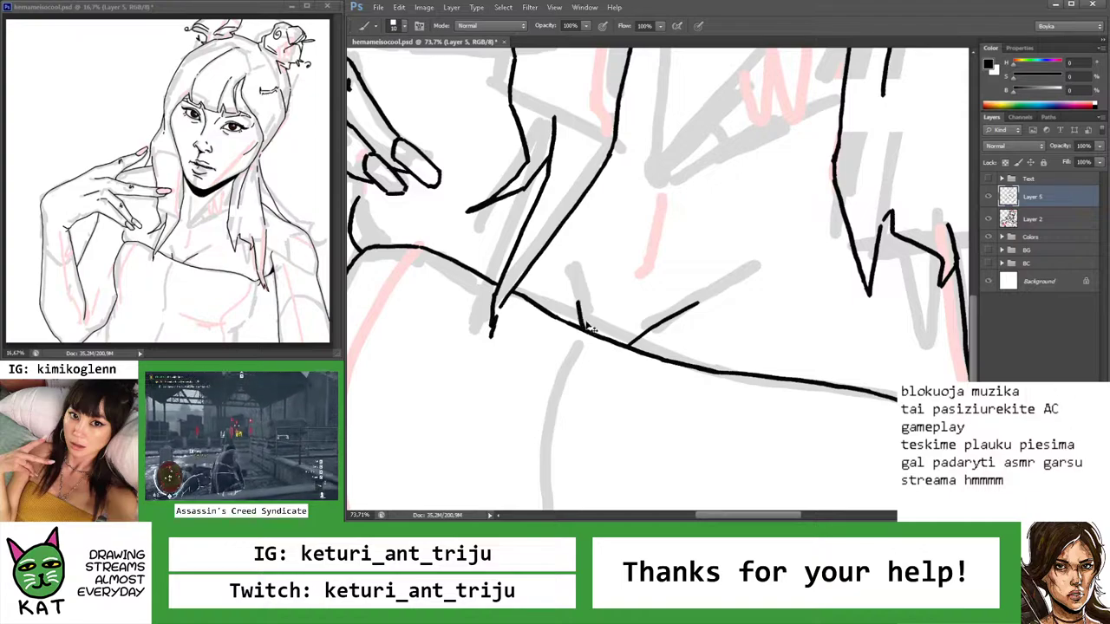
pyautogui.press('z')
pyautogui.moveTo(659, 313); pyautogui.dragTo(580, 312)
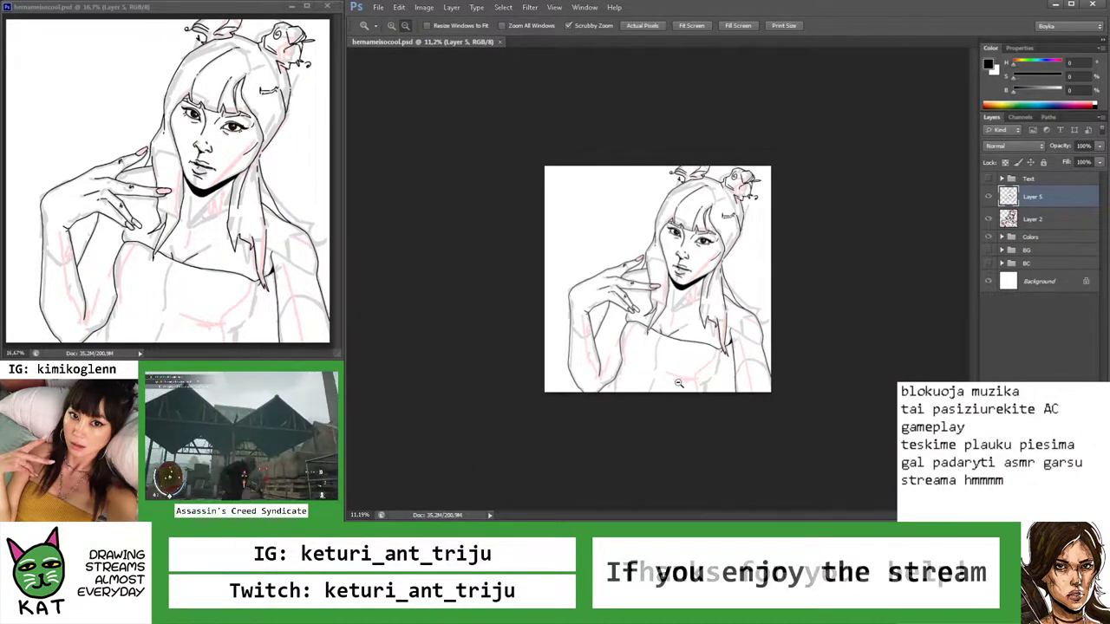
pyautogui.click(989, 219)
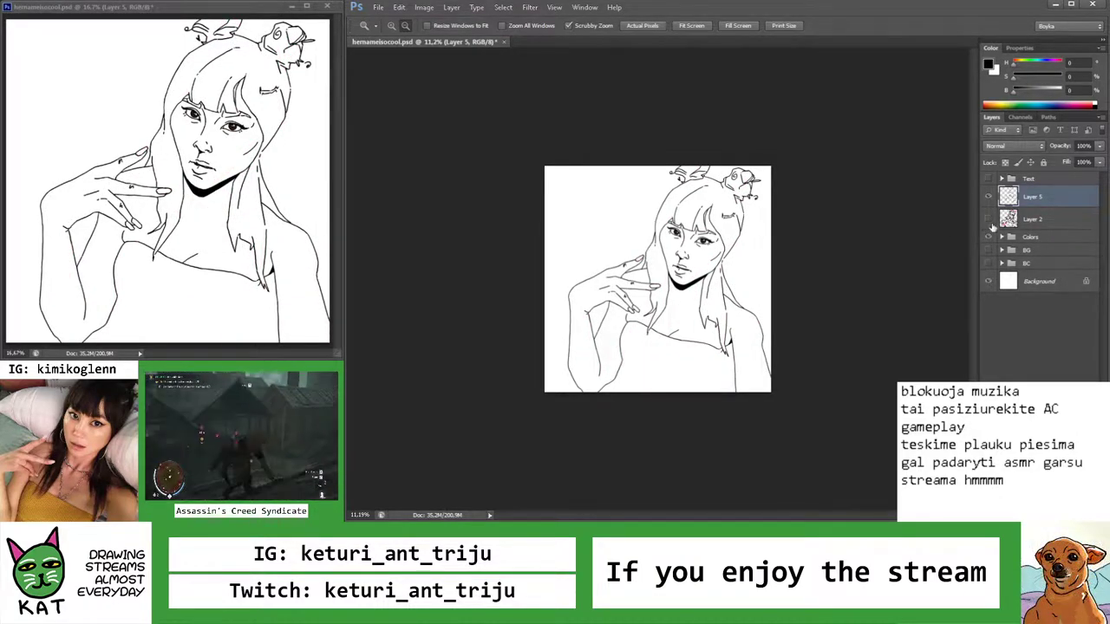
pyautogui.click(989, 220)
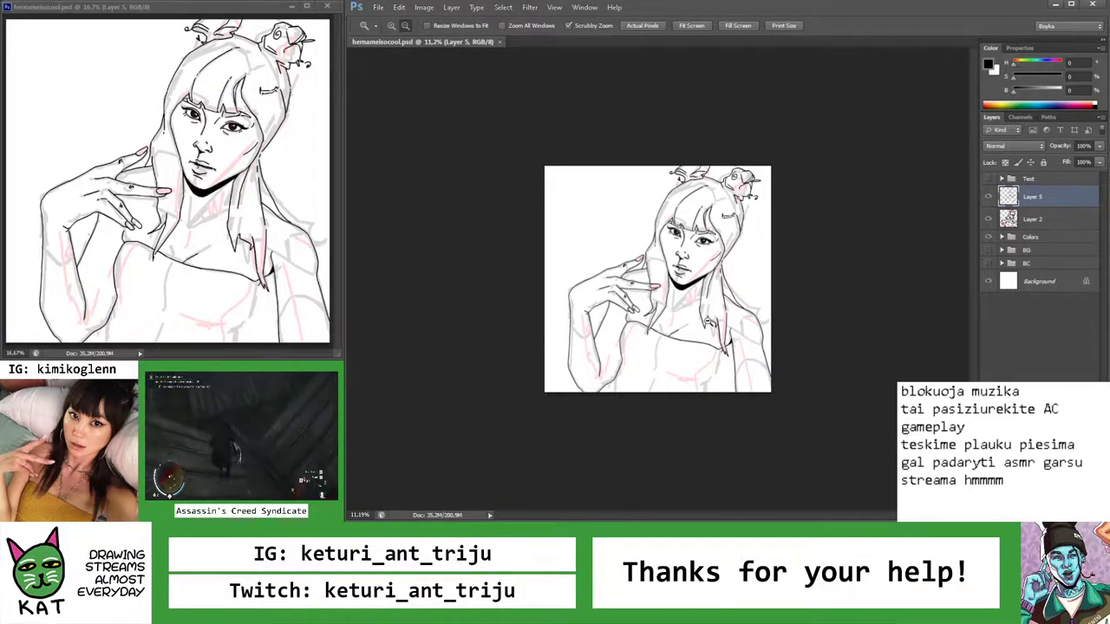
# Ink the slanted neck tendon line below the chin, redoing the stroke, and try a short line on its other side
pyautogui.moveTo(695, 299); pyautogui.dragTo(669, 300)
pyautogui.press('b')
pyautogui.hotkey('ctrl', 'z')
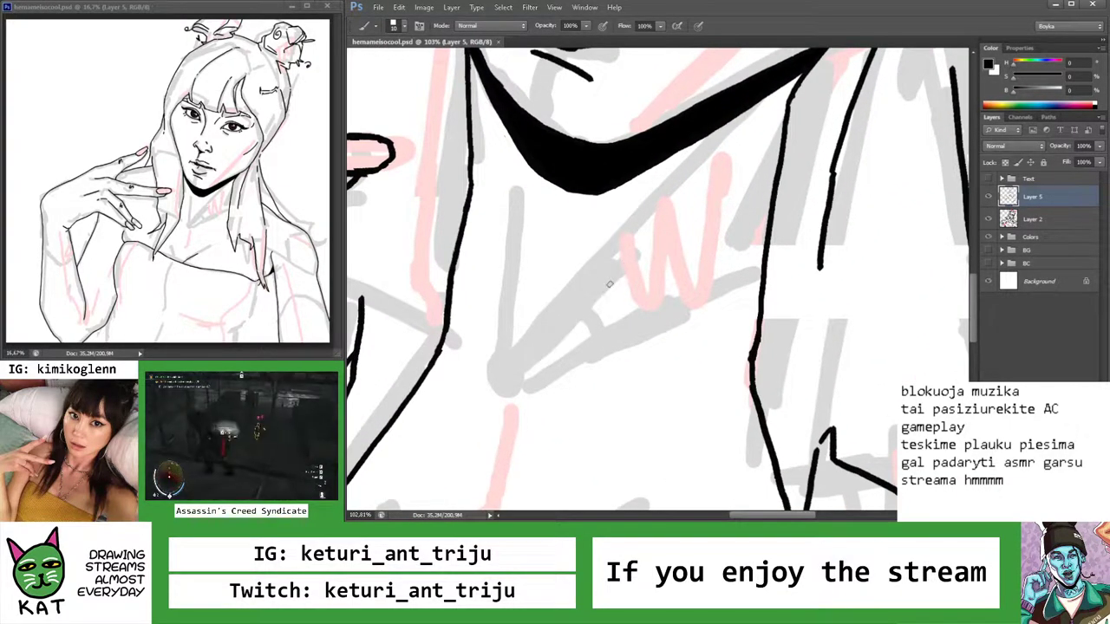
pyautogui.moveTo(620, 274); pyautogui.dragTo(525, 376)
pyautogui.hotkey('ctrl', 'z')
pyautogui.moveTo(612, 272); pyautogui.dragTo(525, 375)
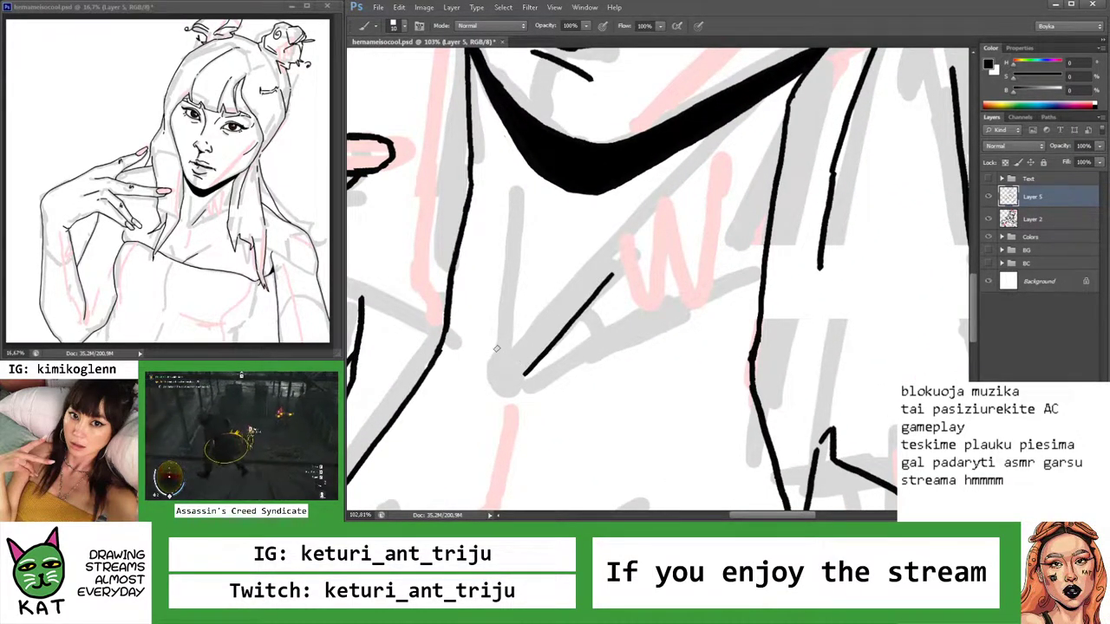
pyautogui.moveTo(469, 315); pyautogui.dragTo(477, 359)
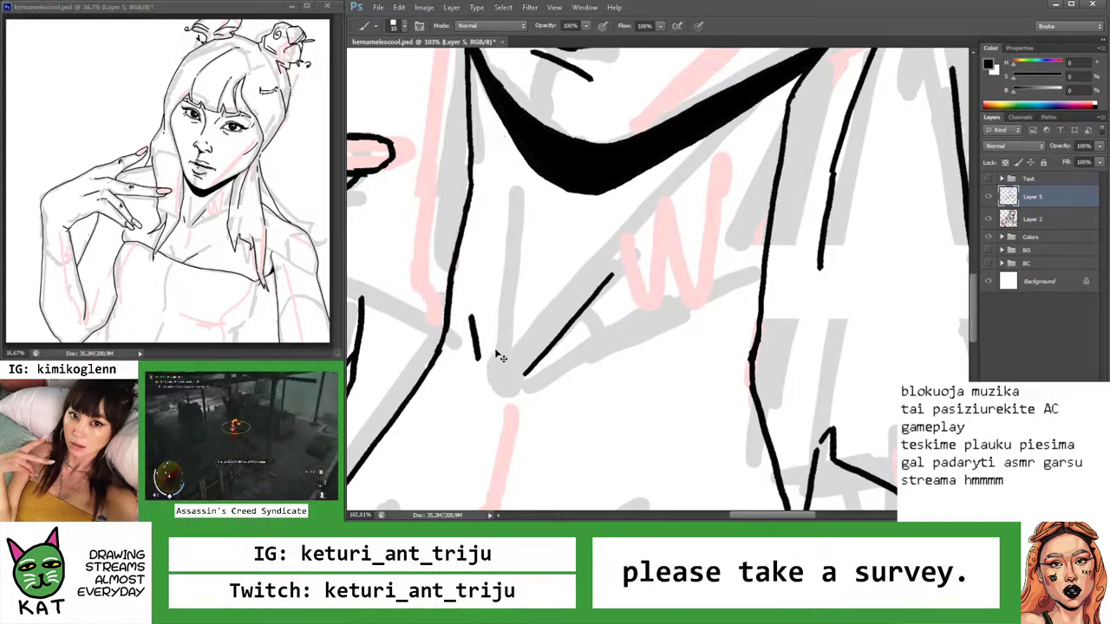
pyautogui.hotkey('ctrl', 'space')
pyautogui.moveTo(855, 278); pyautogui.dragTo(806, 271)
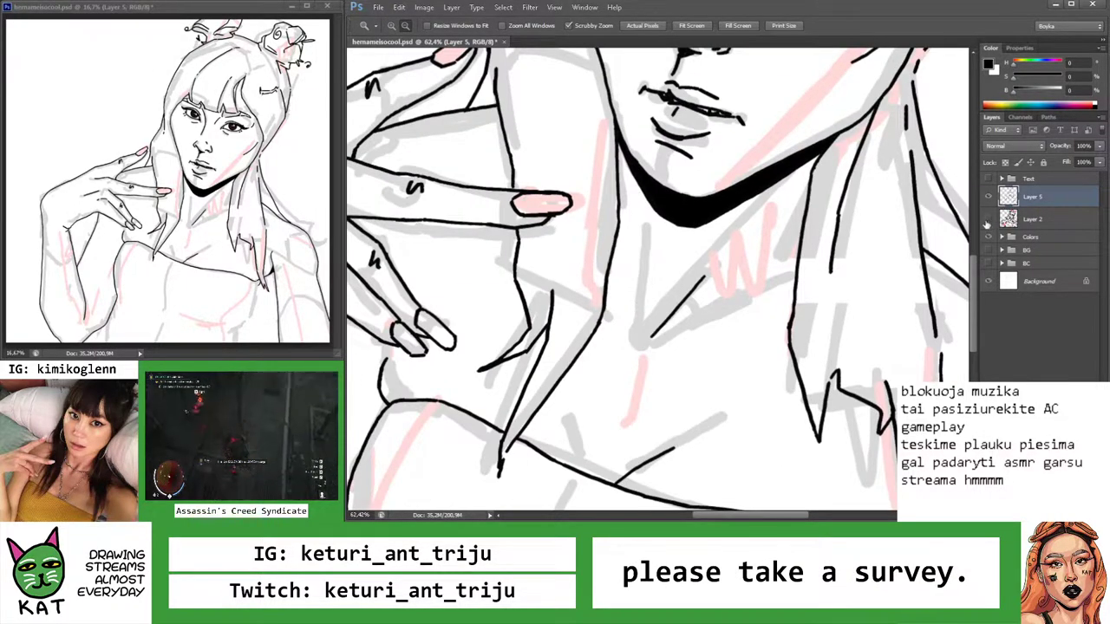
# Hide the rough sketch on Layer 2 and ink a short vertical neck line beside the slanted one
pyautogui.click(988, 220)
pyautogui.moveTo(699, 273)
pyautogui.mouseDown()
pyautogui.moveTo(677, 277)
pyautogui.moveTo(723, 273)
pyautogui.mouseUp()
pyautogui.moveTo(642, 307)
pyautogui.mouseDown()
pyautogui.moveTo(664, 307)
pyautogui.moveTo(555, 324)
pyautogui.moveTo(711, 326)
pyautogui.mouseUp()
pyautogui.hotkey('ctrl', 'space')
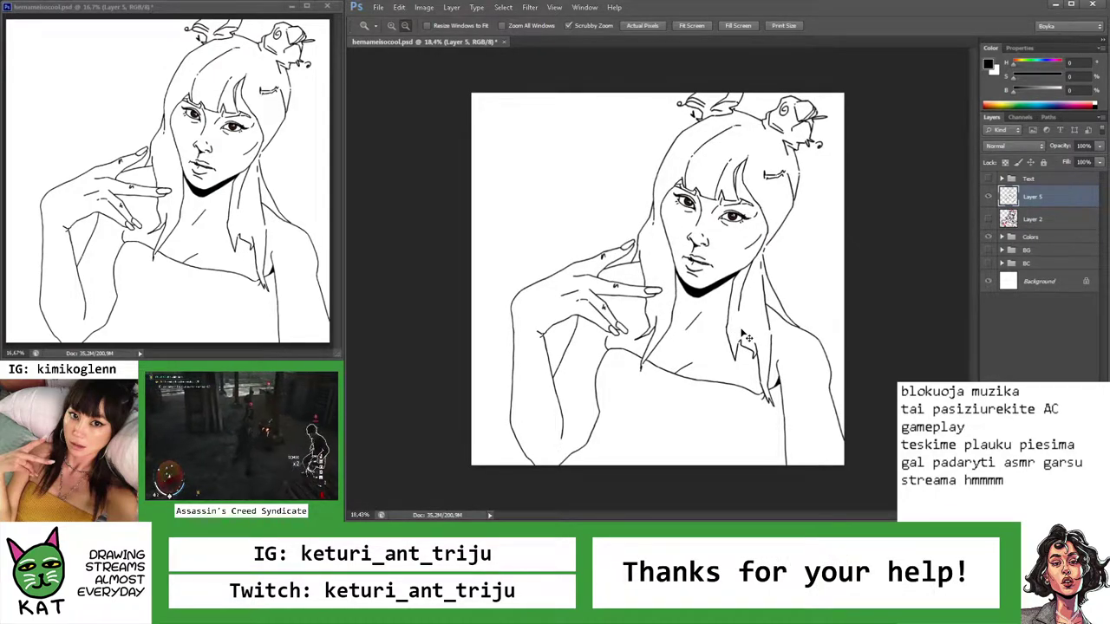
# Lasso both neck lines, shift them slightly away from the raised hand, and deselect them
pyautogui.moveTo(694, 321)
pyautogui.mouseDown()
pyautogui.moveTo(719, 325)
pyautogui.moveTo(676, 260)
pyautogui.mouseUp()
pyautogui.press('l')
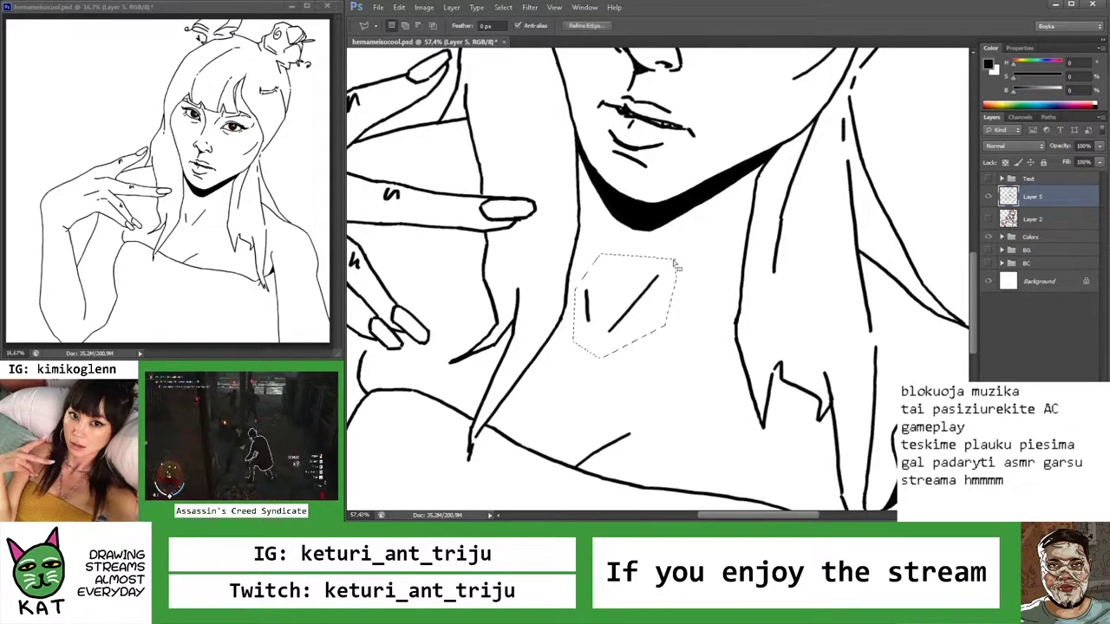
pyautogui.hotkey('ctrl', 'space')
pyautogui.moveTo(649, 315); pyautogui.dragTo(664, 257)
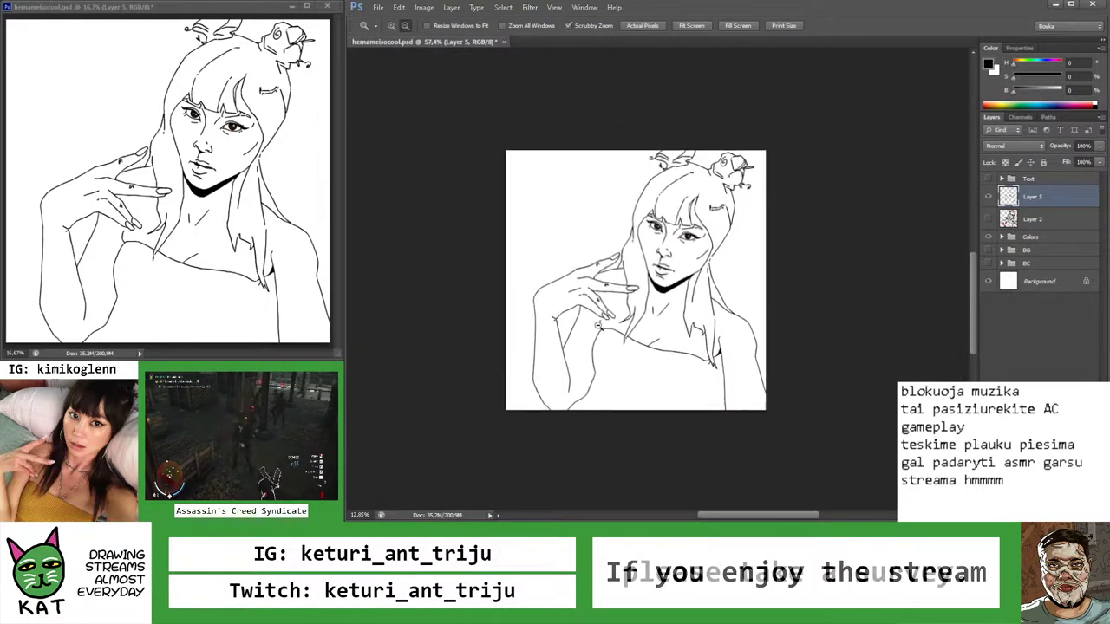
pyautogui.moveTo(667, 320); pyautogui.dragTo(631, 320)
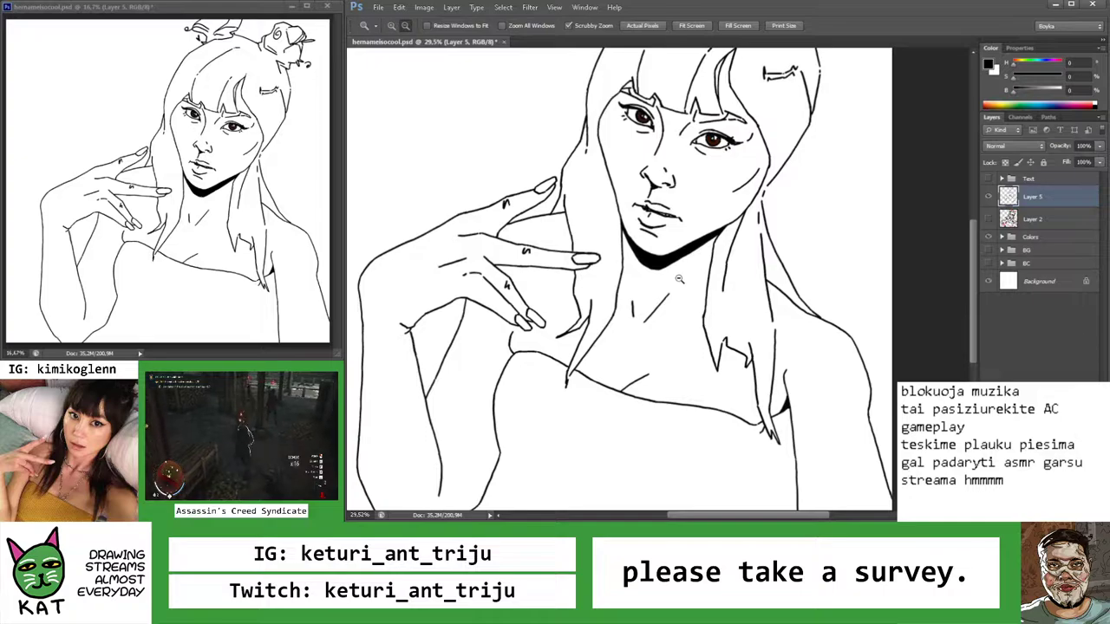
# Extend the slanted neck line upward toward the jaw shadow with another brush stroke
pyautogui.moveTo(679, 279); pyautogui.dragTo(715, 280)
pyautogui.press('b')
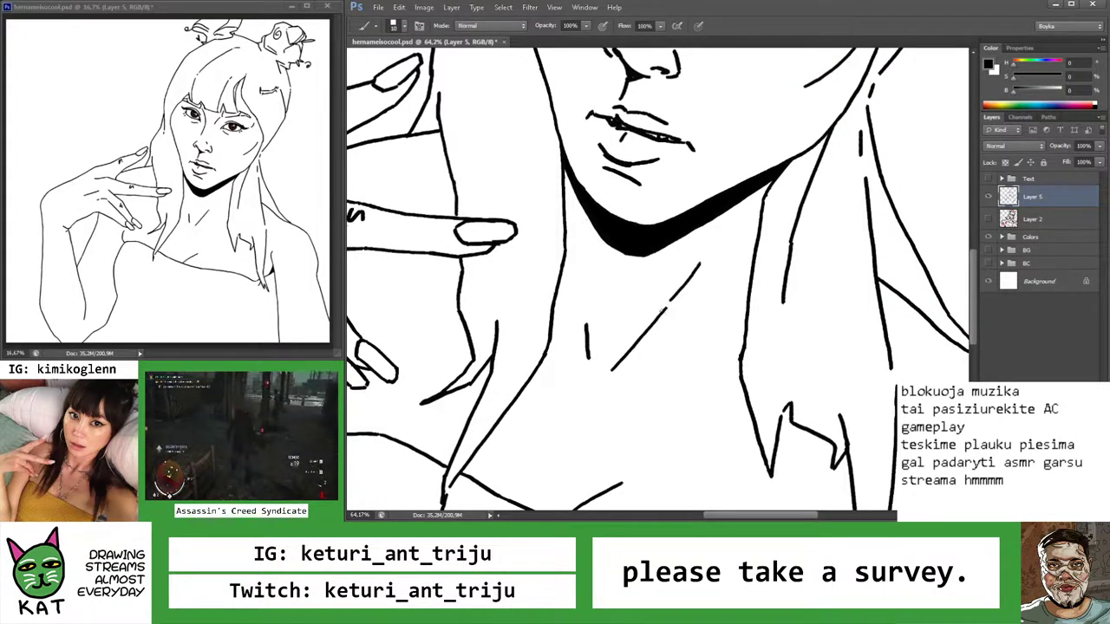
# Try to ink a broken collarbone line across the upper chest, just below the diagonal neck line
pyautogui.hotkey('ctrl', 'space')
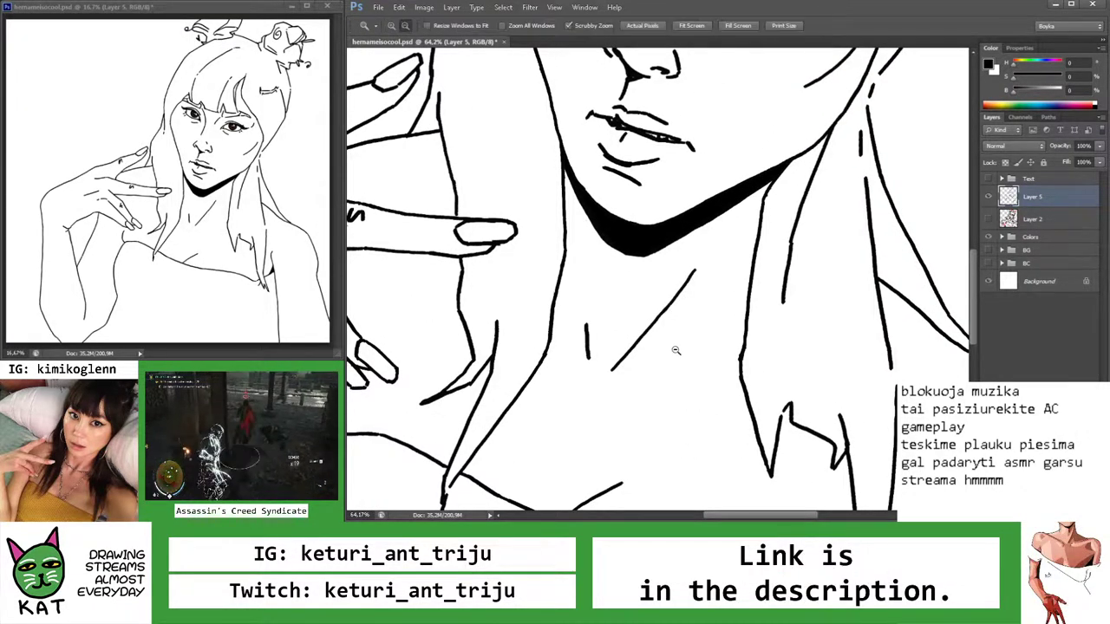
pyautogui.moveTo(689, 371)
pyautogui.mouseDown()
pyautogui.moveTo(653, 372)
pyautogui.moveTo(725, 385)
pyautogui.mouseUp()
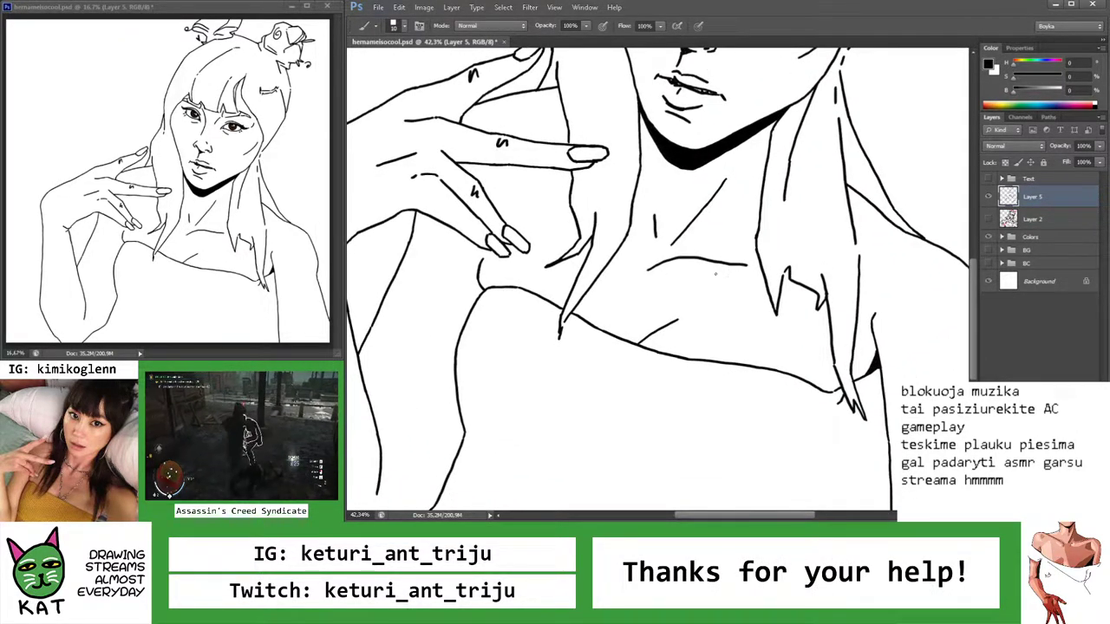
pyautogui.hotkey('ctrl', 'space')
pyautogui.moveTo(695, 278)
pyautogui.mouseDown()
pyautogui.moveTo(713, 275)
pyautogui.moveTo(672, 242)
pyautogui.mouseUp()
pyautogui.press('r')
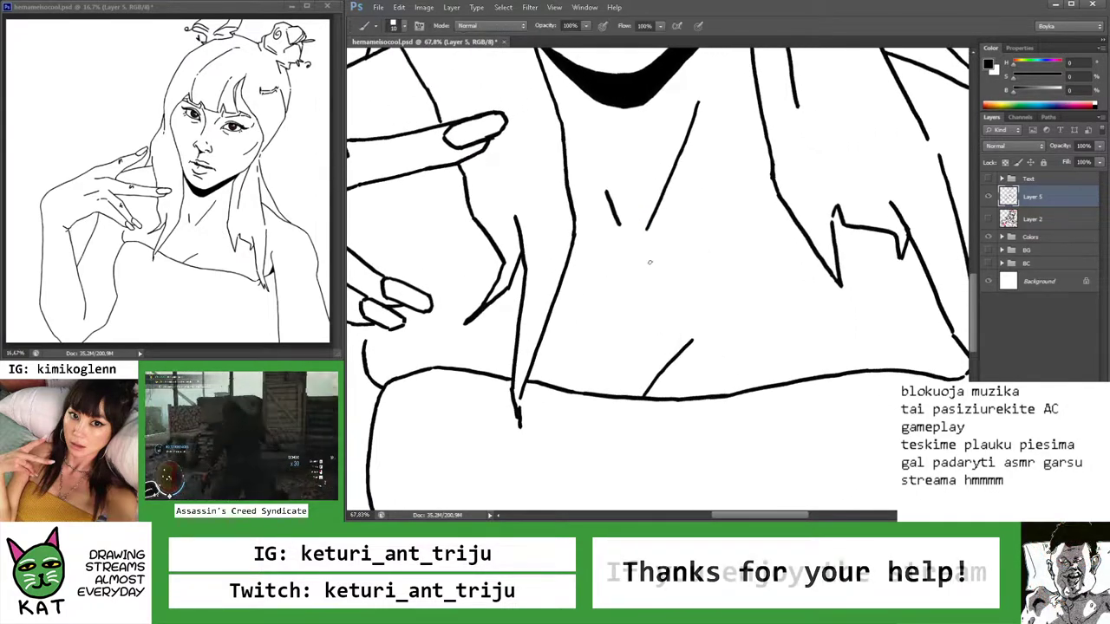
pyautogui.hotkey('ctrl', 'z')
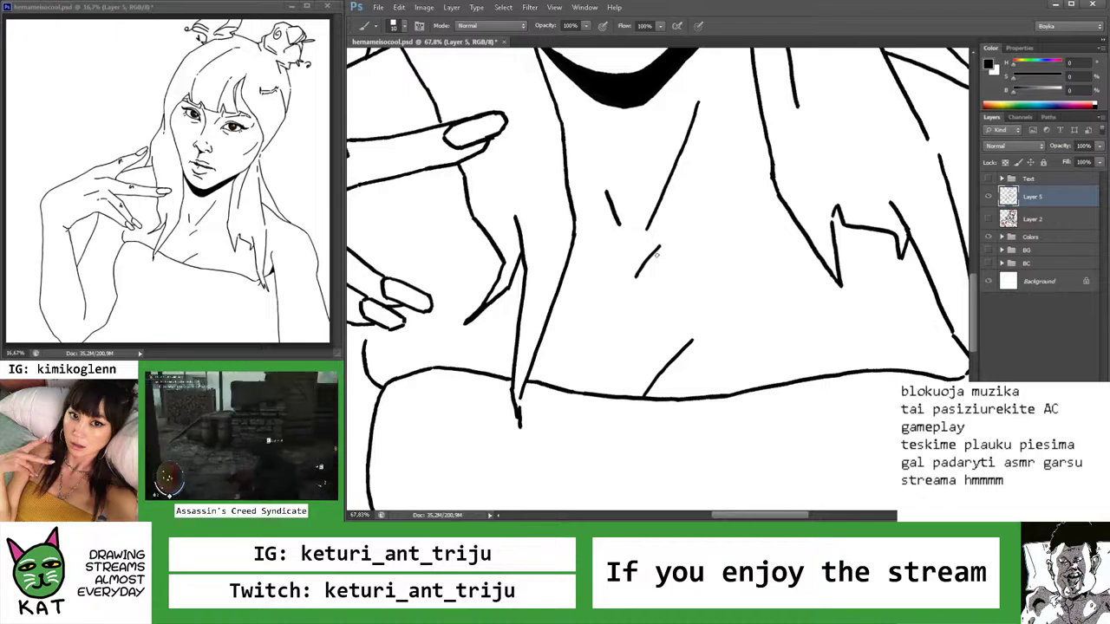
pyautogui.moveTo(662, 248); pyautogui.dragTo(670, 244)
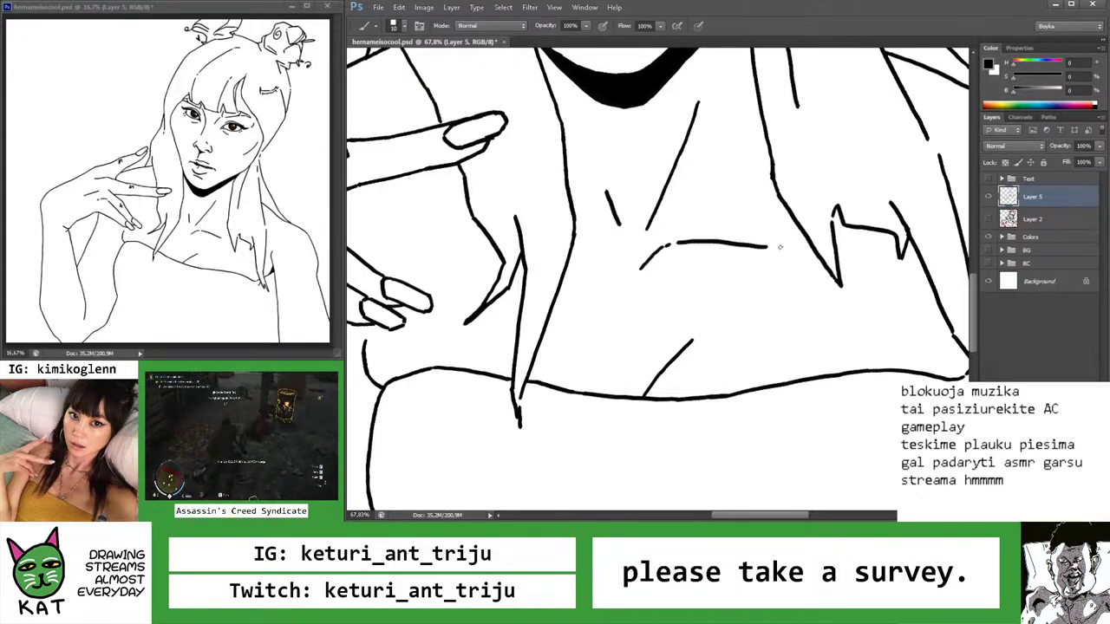
pyautogui.hotkey('ctrl', 'space')
pyautogui.moveTo(623, 263)
pyautogui.mouseDown()
pyautogui.moveTo(586, 266)
pyautogui.moveTo(667, 262)
pyautogui.mouseUp()
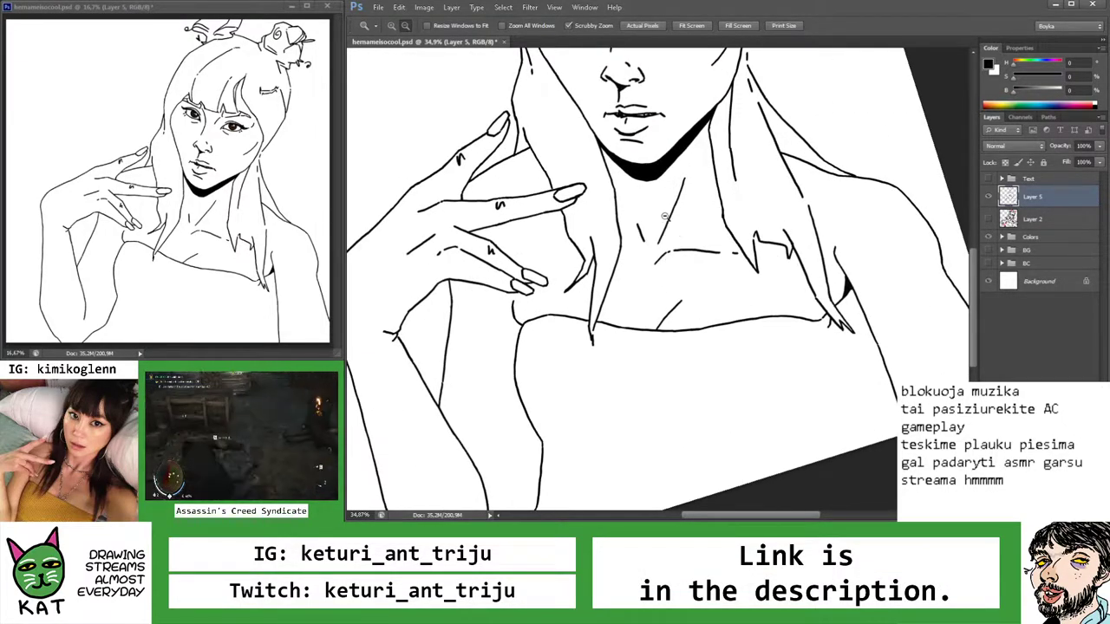
pyautogui.moveTo(731, 218); pyautogui.dragTo(685, 228)
pyautogui.moveTo(625, 245)
pyautogui.mouseDown()
pyautogui.moveTo(659, 243)
pyautogui.moveTo(676, 270)
pyautogui.moveTo(633, 261)
pyautogui.moveTo(677, 257)
pyautogui.mouseUp()
pyautogui.moveTo(719, 313)
pyautogui.mouseDown()
pyautogui.moveTo(750, 316)
pyautogui.moveTo(715, 295)
pyautogui.mouseUp()
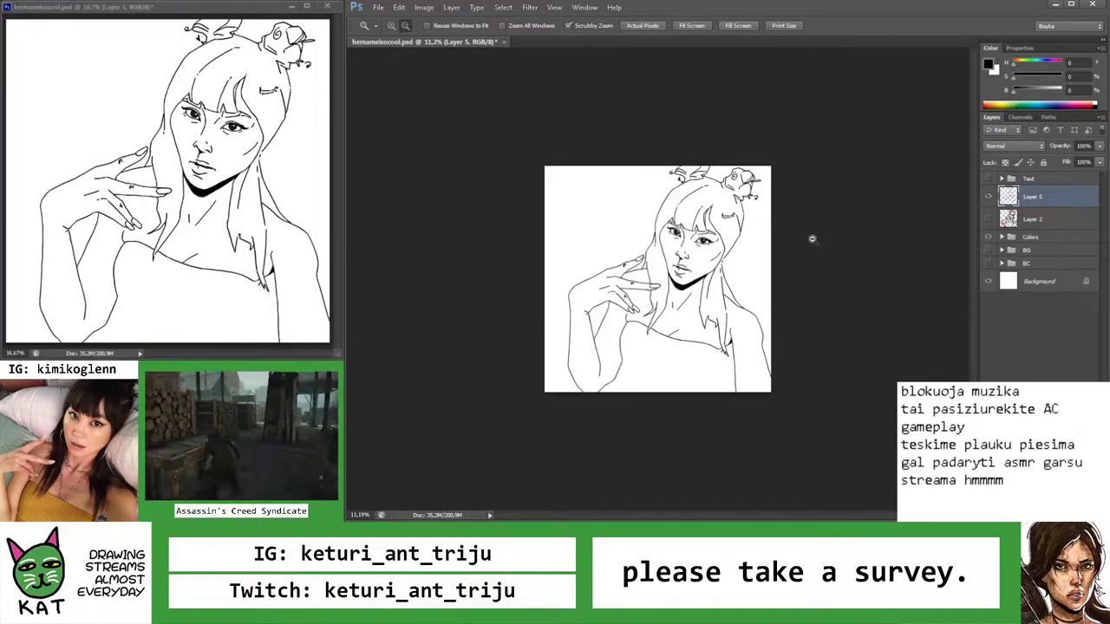
# Redraw the short ink stroke on the neck beside the long diagonal neck line on Layer 5
pyautogui.hotkey('ctrl', '0')
pyautogui.moveTo(733, 308); pyautogui.dragTo(763, 308)
pyautogui.press('b')
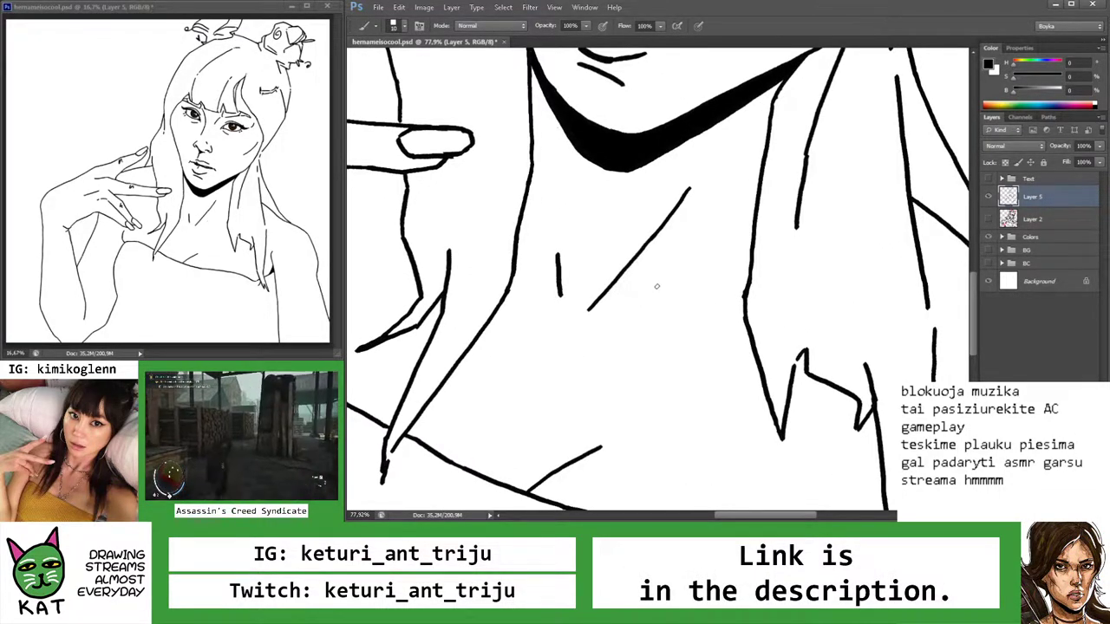
pyautogui.press('z')
pyautogui.moveTo(656, 289)
pyautogui.mouseDown()
pyautogui.moveTo(607, 308)
pyautogui.moveTo(647, 280)
pyautogui.moveTo(637, 227)
pyautogui.moveTo(664, 241)
pyautogui.moveTo(676, 227)
pyautogui.mouseUp()
pyautogui.press('r')
pyautogui.press('b')
pyautogui.scroll(3, 614, 248)
pyautogui.hotkey('ctrl', 'z')
pyautogui.moveTo(609, 251); pyautogui.dragTo(681, 217)
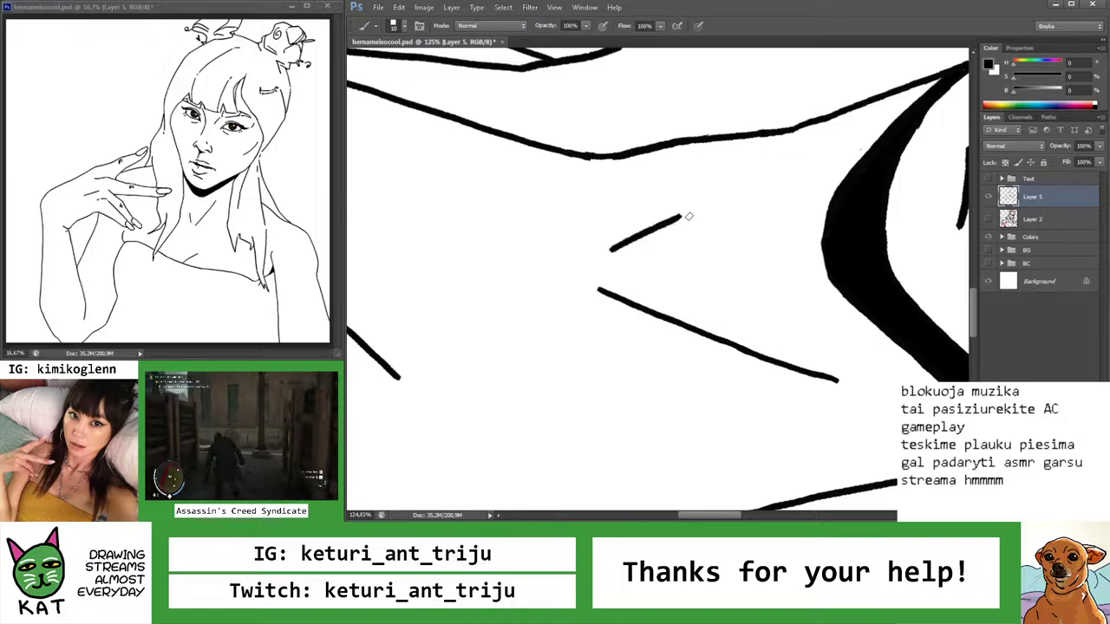
pyautogui.hotkey('ctrl', 'z')
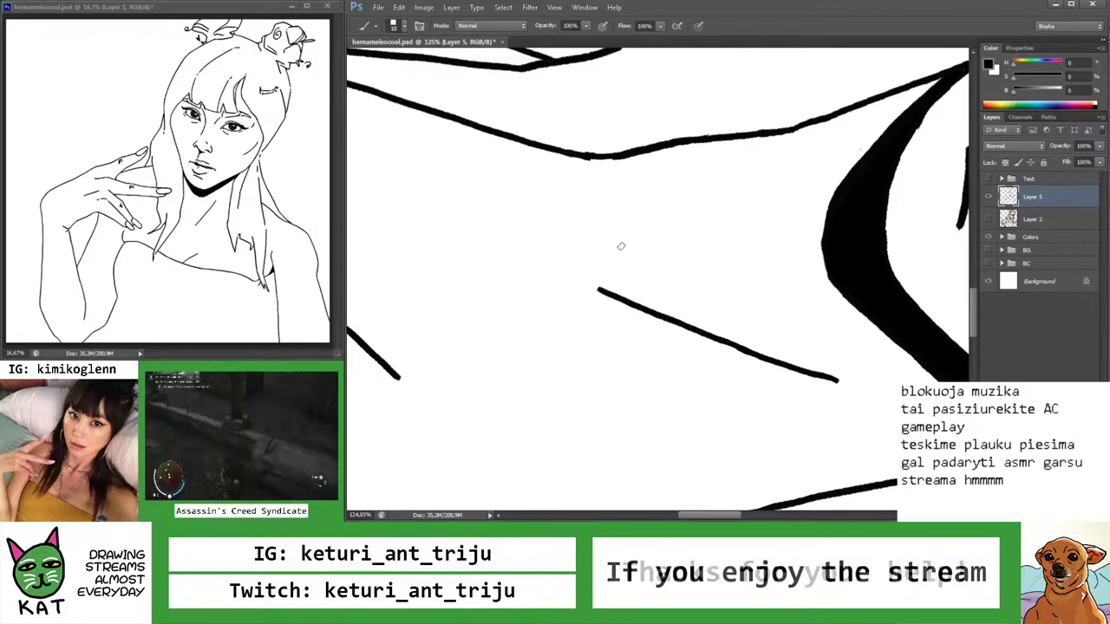
pyautogui.press('z')
pyautogui.moveTo(610, 251)
pyautogui.mouseDown()
pyautogui.moveTo(689, 214)
pyautogui.moveTo(586, 235)
pyautogui.mouseUp()
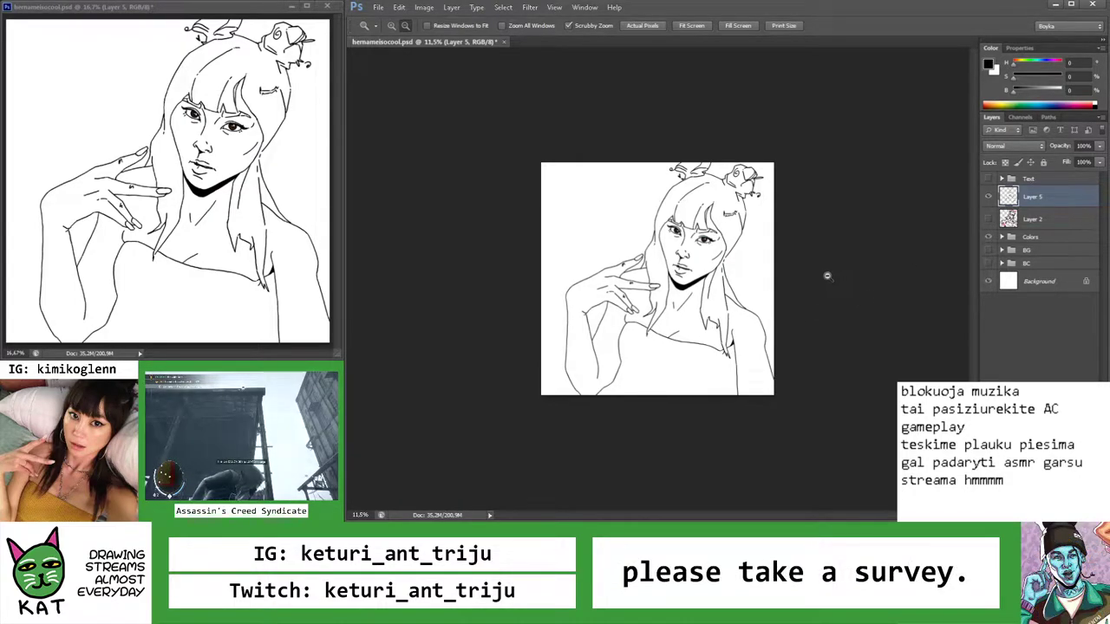
pyautogui.moveTo(711, 299)
pyautogui.mouseDown()
pyautogui.moveTo(725, 323)
pyautogui.moveTo(679, 315)
pyautogui.moveTo(642, 342)
pyautogui.moveTo(652, 342)
pyautogui.mouseUp()
pyautogui.press('r')
pyautogui.press('b')
pyautogui.keyDown('shift'); pyautogui.click(681, 306); pyautogui.keyUp('shift')
# Save the drawing and show the Layer 2 sketch beneath the line art
pyautogui.press('z')
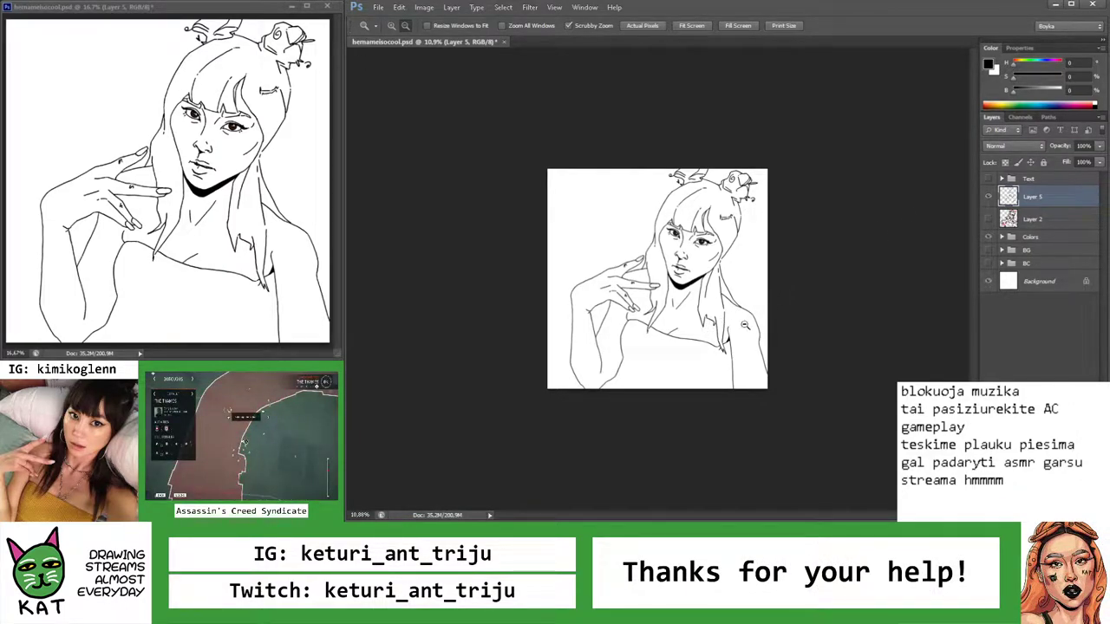
pyautogui.moveTo(793, 310); pyautogui.dragTo(807, 309)
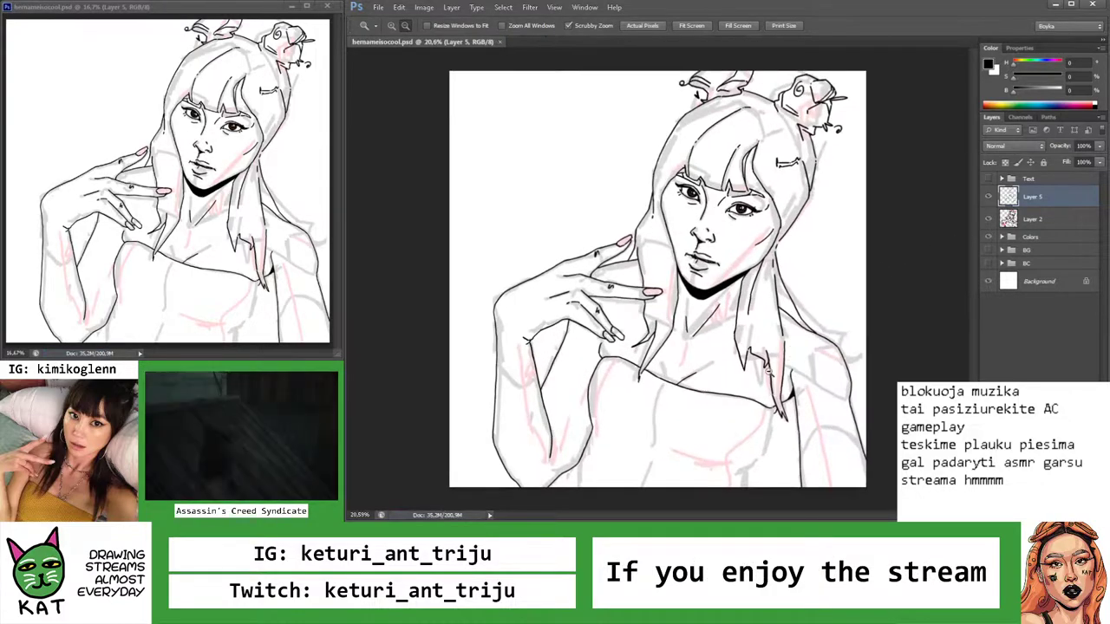
pyautogui.moveTo(735, 394); pyautogui.dragTo(738, 367)
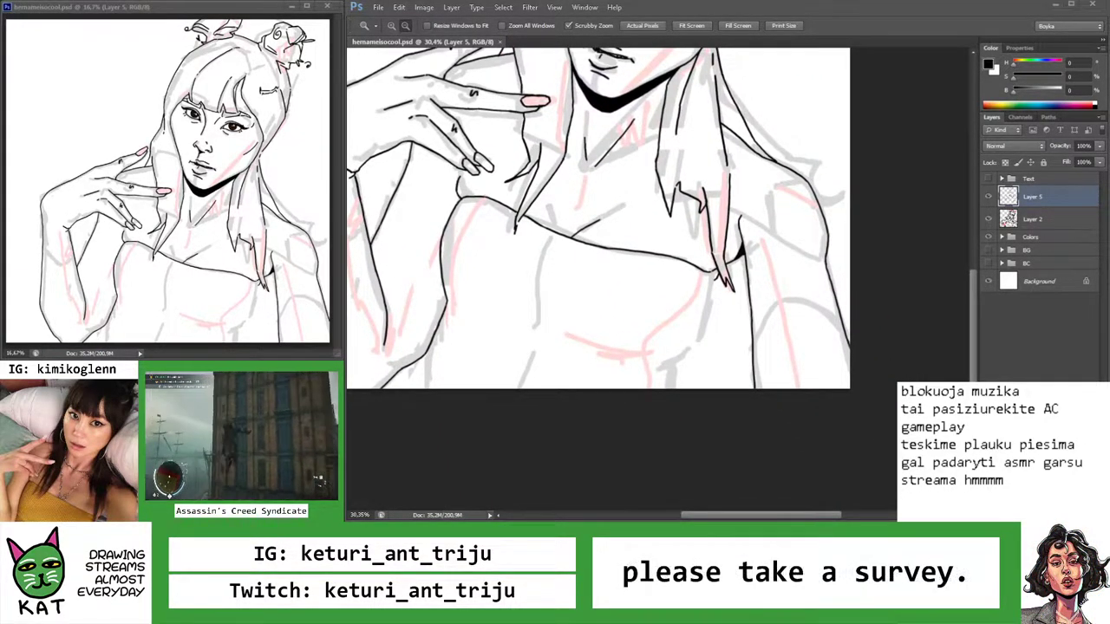
# Try to ink a broken second line running parallel just beneath the neckline of the top
pyautogui.moveTo(728, 290)
pyautogui.mouseDown()
pyautogui.moveTo(733, 277)
pyautogui.moveTo(717, 255)
pyautogui.moveTo(584, 307)
pyautogui.mouseUp()
pyautogui.press('b')
pyautogui.press('r')
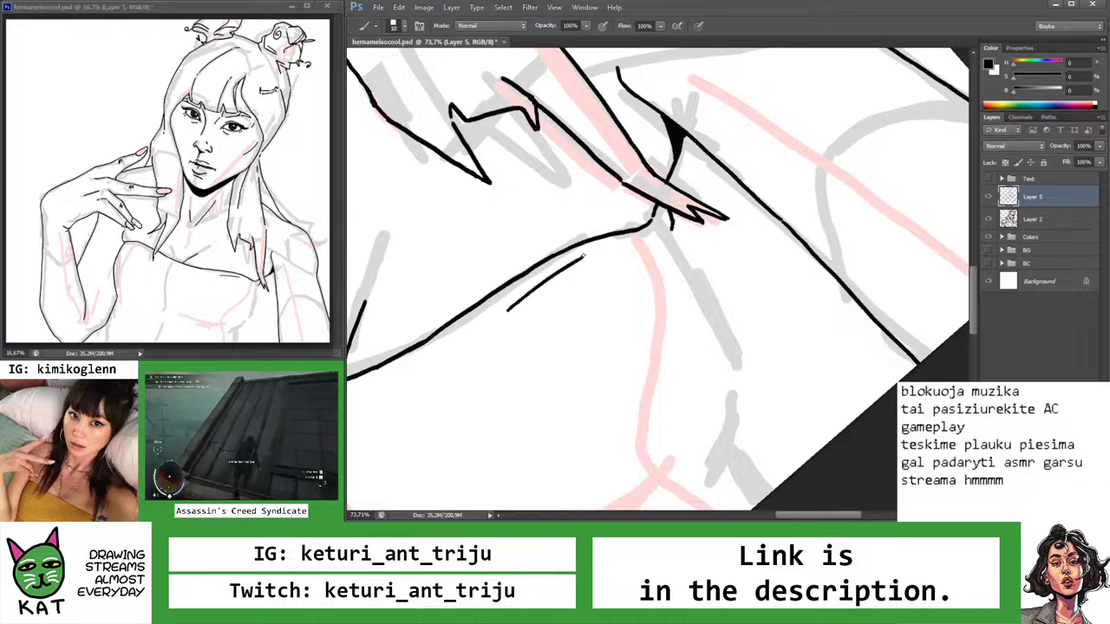
pyautogui.hotkey('ctrl', 'z')
pyautogui.moveTo(510, 312)
pyautogui.mouseDown()
pyautogui.moveTo(593, 253)
pyautogui.moveTo(643, 247)
pyautogui.moveTo(601, 252)
pyautogui.mouseUp()
pyautogui.hotkey('ctrl', 'z')
pyautogui.hotkey('ctrl', 'space')
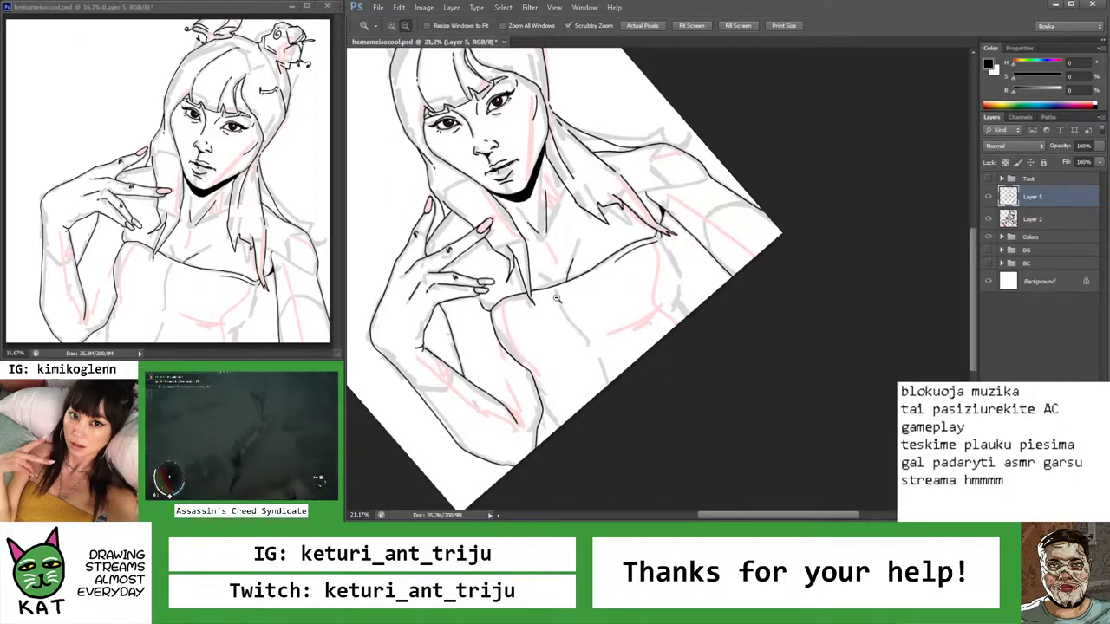
pyautogui.moveTo(557, 299); pyautogui.dragTo(642, 240)
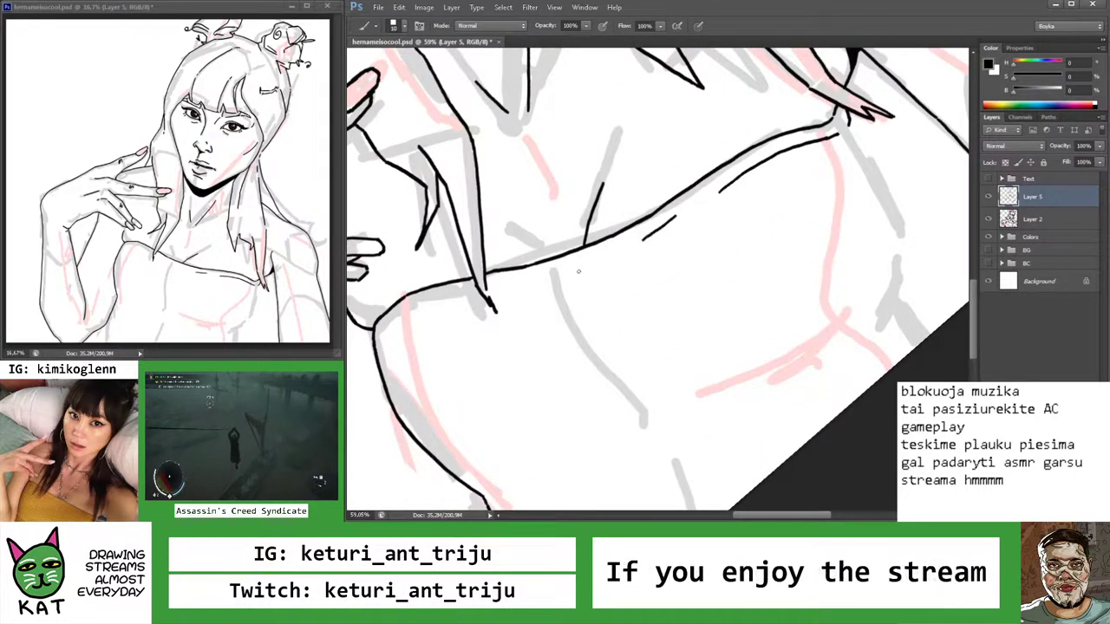
pyautogui.hotkey('ctrl', 'z')
pyautogui.moveTo(504, 293); pyautogui.dragTo(620, 261)
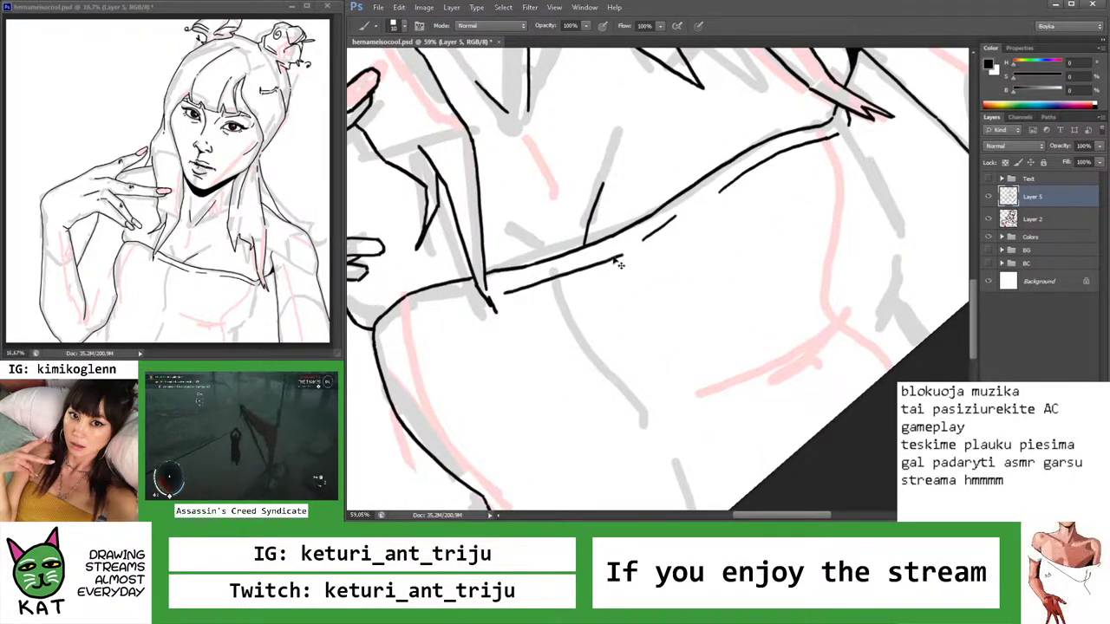
pyautogui.scroll(-4, 618, 250)
pyautogui.scroll(6, 621, 247)
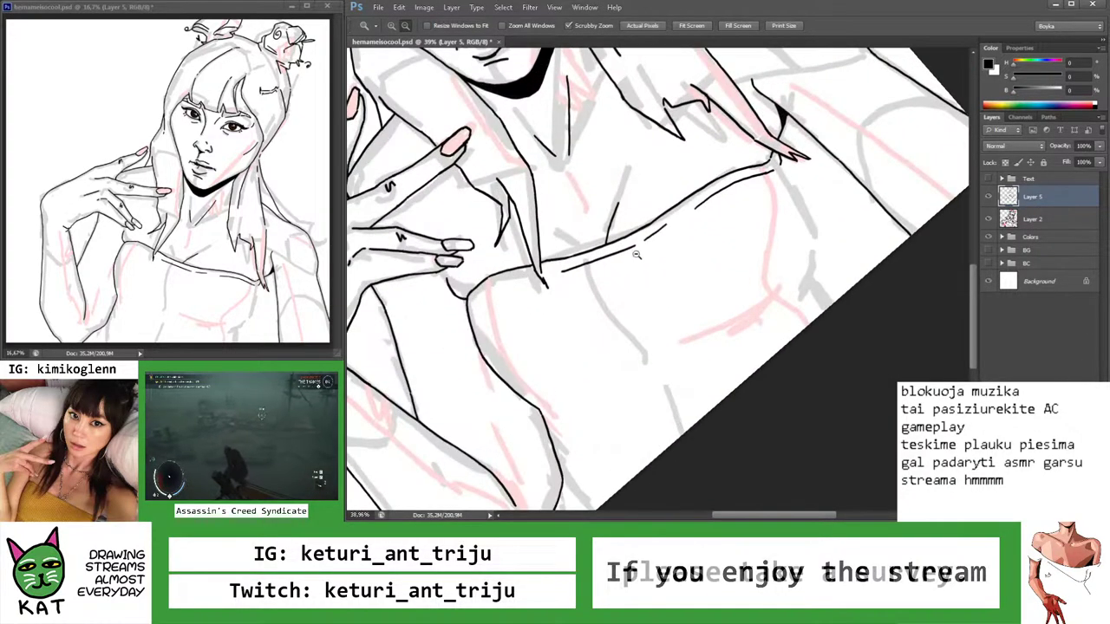
# Try to continue the second neckline stroke around the corner of the top near the raised hand's armpit
pyautogui.press('z')
pyautogui.moveTo(659, 222); pyautogui.dragTo(539, 274)
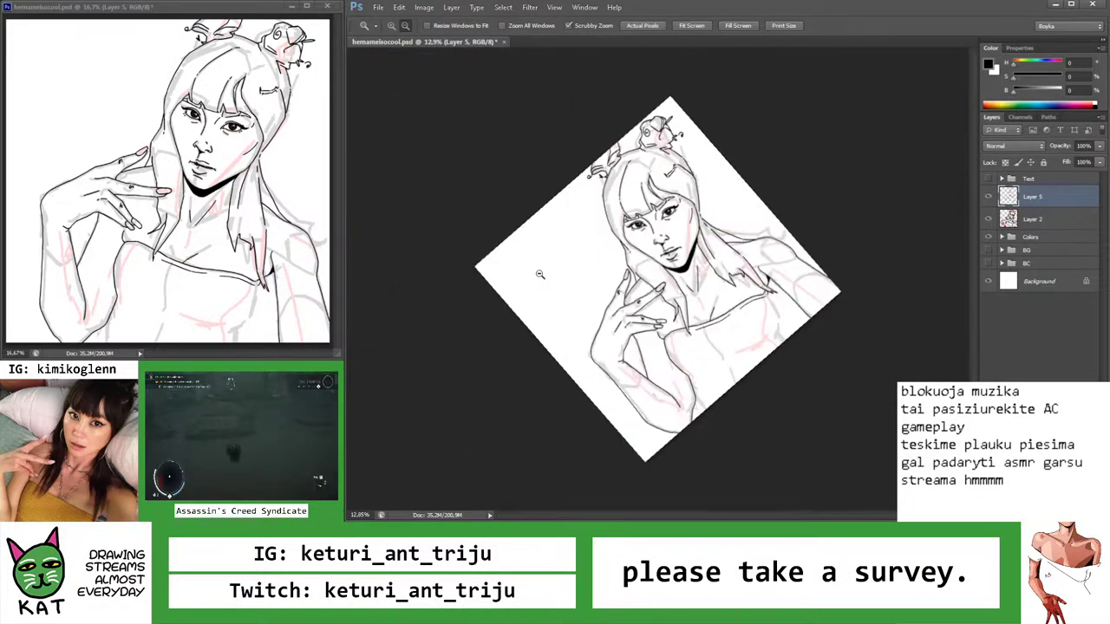
pyautogui.moveTo(672, 363); pyautogui.dragTo(729, 338)
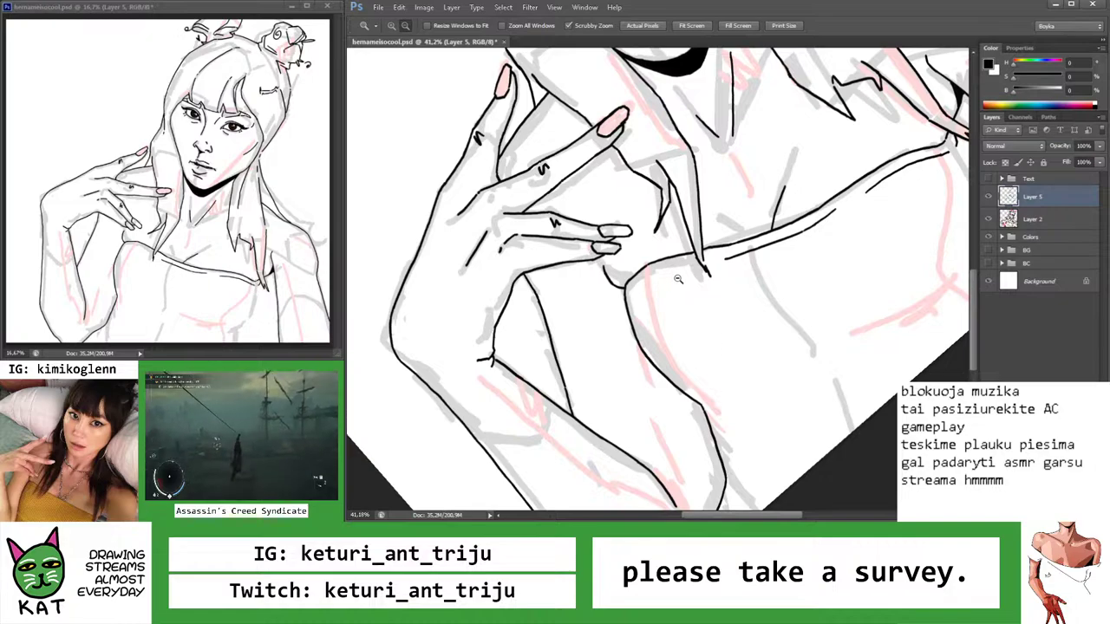
pyautogui.moveTo(678, 278); pyautogui.dragTo(707, 276)
pyautogui.press('b')
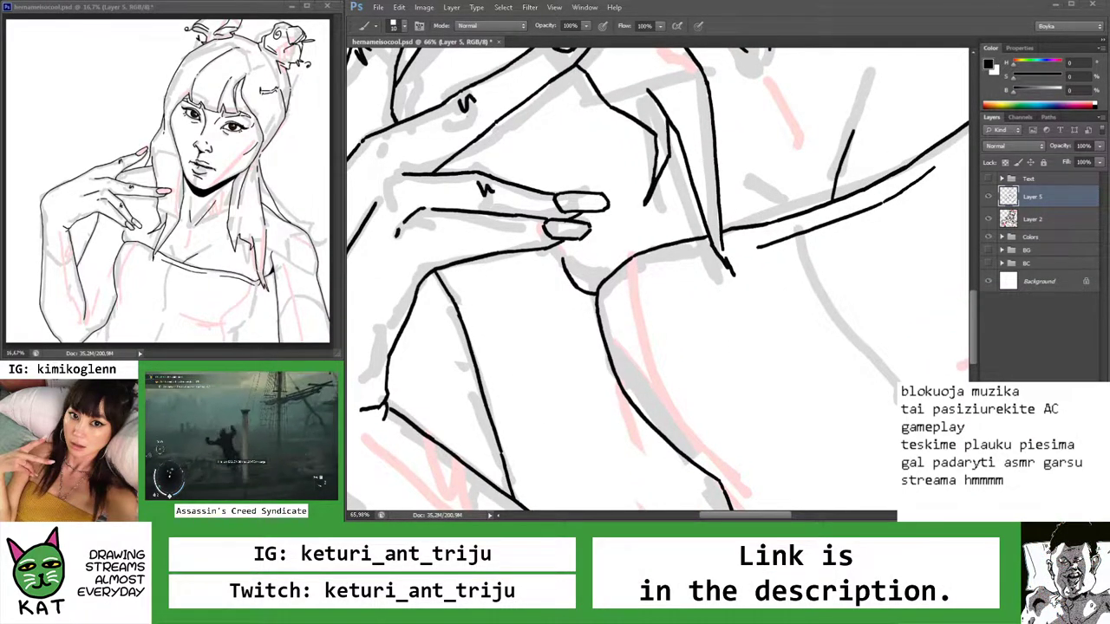
pyautogui.moveTo(600, 302); pyautogui.dragTo(631, 279)
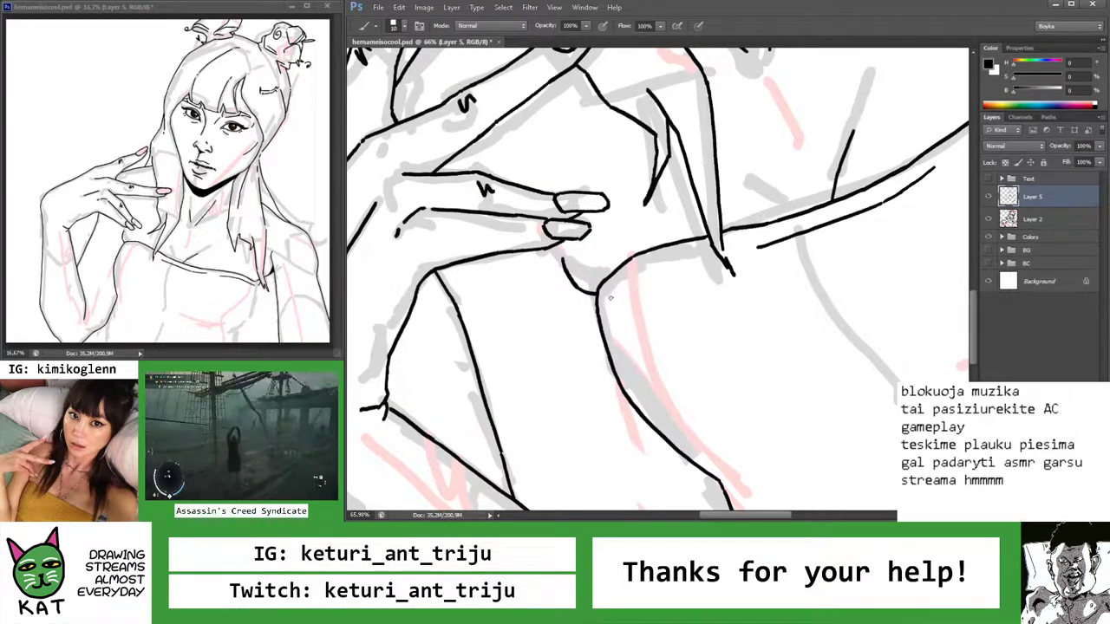
pyautogui.press('z')
pyautogui.moveTo(692, 263); pyautogui.dragTo(647, 274)
pyautogui.keyDown('alt'); pyautogui.click(692, 312); pyautogui.keyUp('alt')
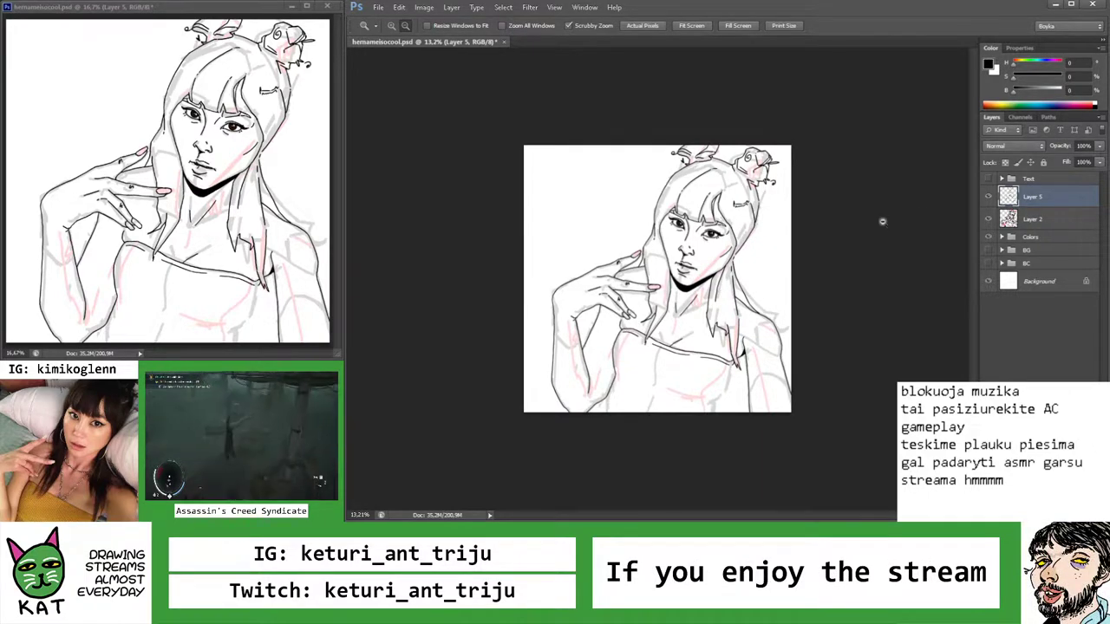
# Hide and reshow the Layer 2 sketch to review the line art, and undo the second neckline strokes
pyautogui.click(987, 221)
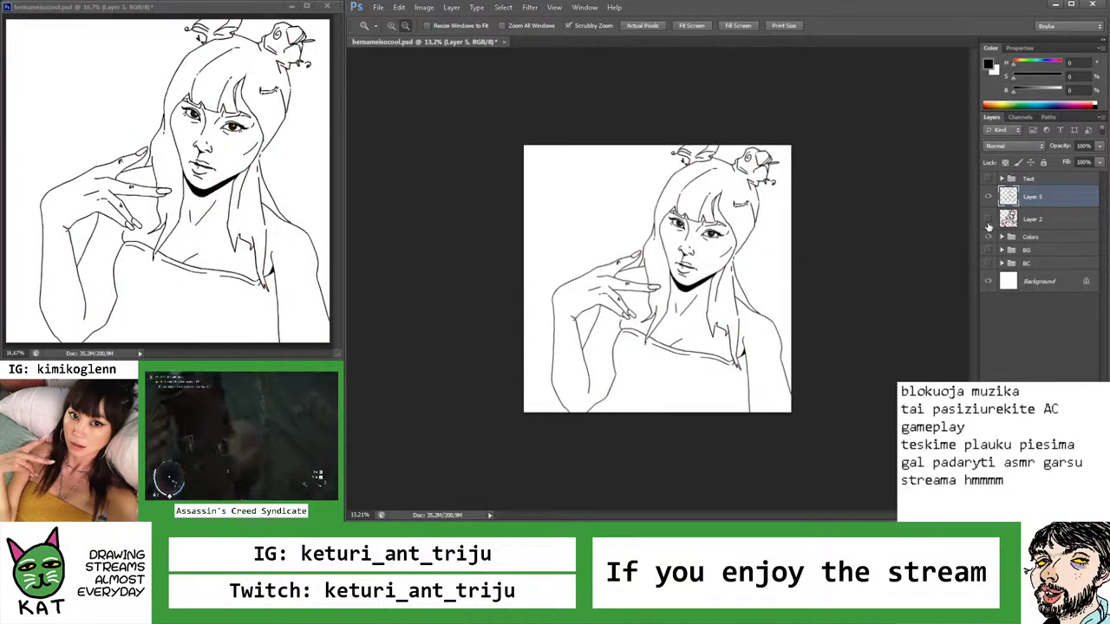
pyautogui.click(988, 220)
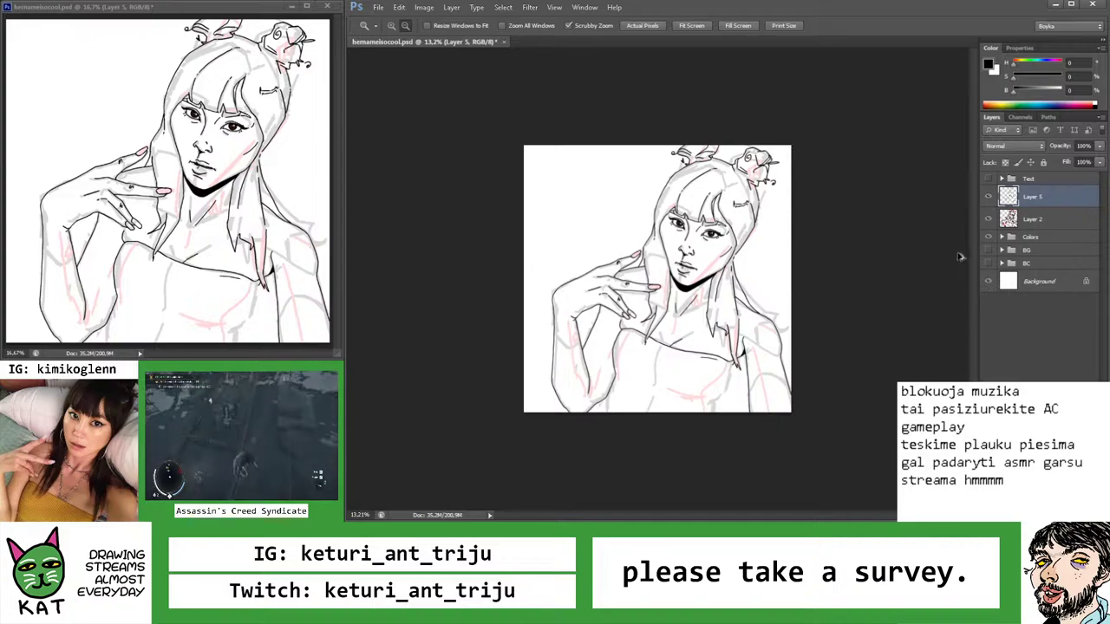
pyautogui.click(989, 221)
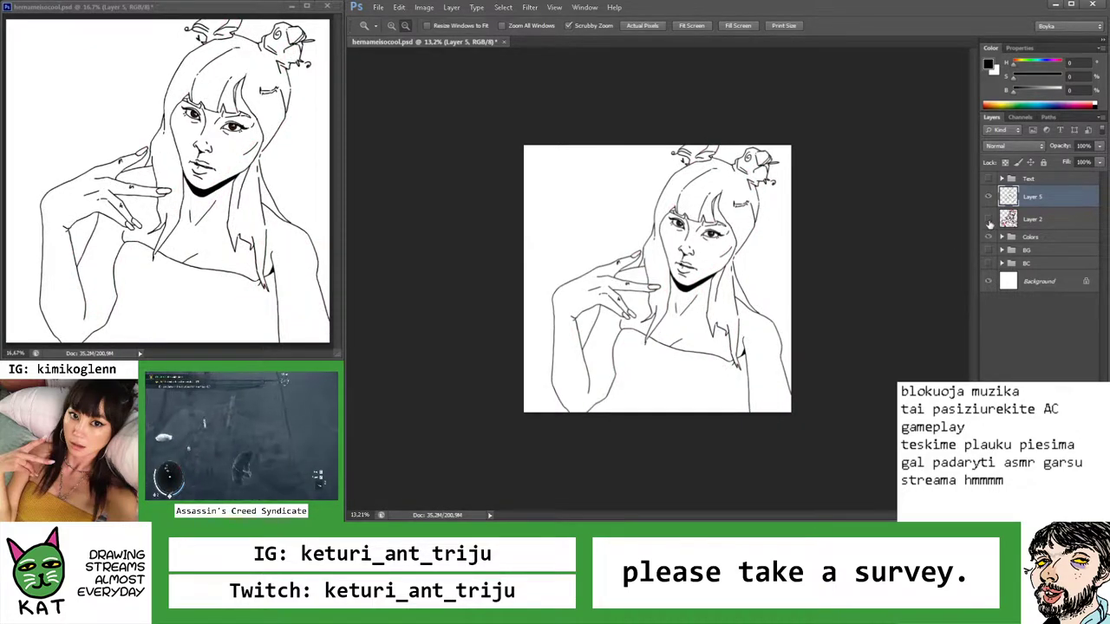
pyautogui.click(989, 222)
# Ink the side contour of the top downward from the hair tips by the lowered arm, following the Layer 2 sketch
pyautogui.click(771, 378)
pyautogui.click(670, 361)
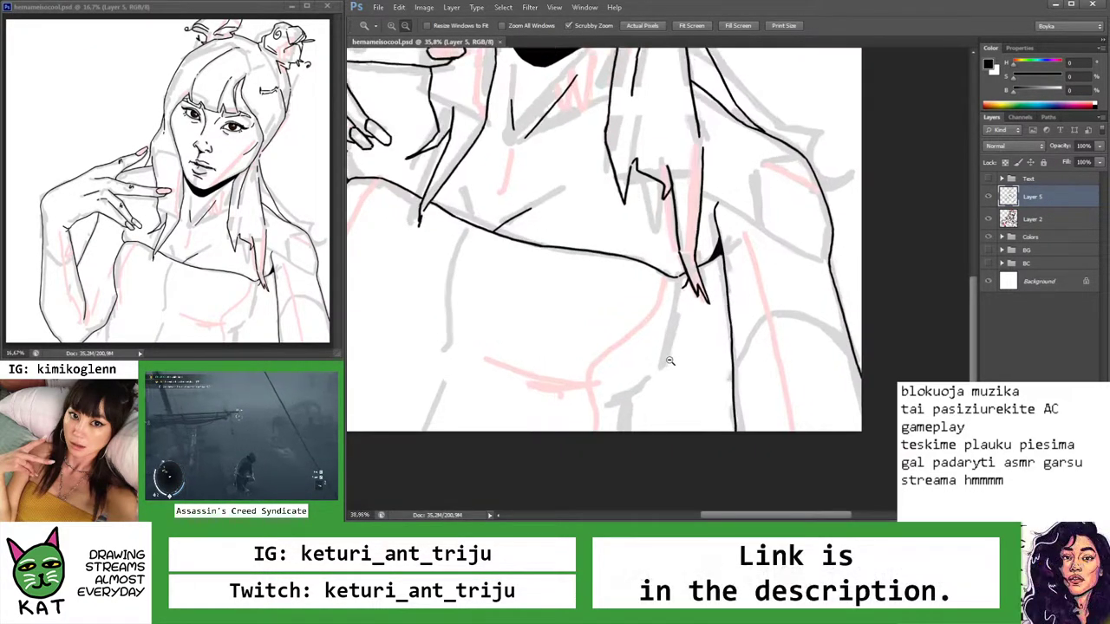
pyautogui.click(669, 361)
pyautogui.moveTo(681, 372)
pyautogui.mouseDown()
pyautogui.moveTo(699, 251)
pyautogui.moveTo(674, 238)
pyautogui.moveTo(644, 251)
pyautogui.moveTo(659, 251)
pyautogui.mouseUp()
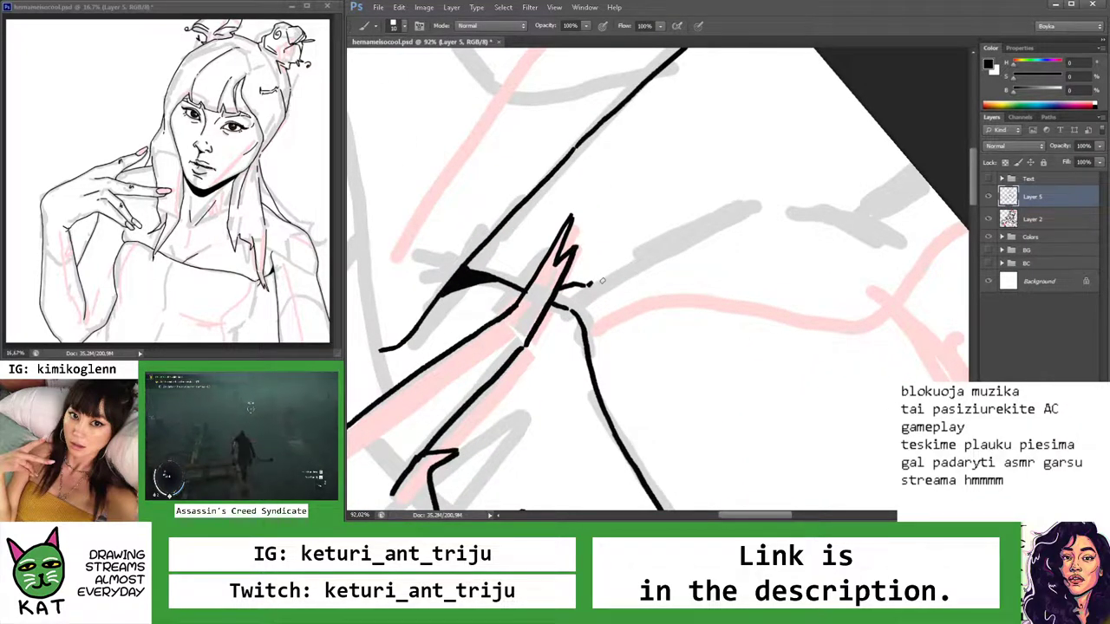
pyautogui.moveTo(602, 281); pyautogui.dragTo(713, 212)
pyautogui.hotkey('ctrl', 'z')
pyautogui.moveTo(596, 285); pyautogui.dragTo(720, 209)
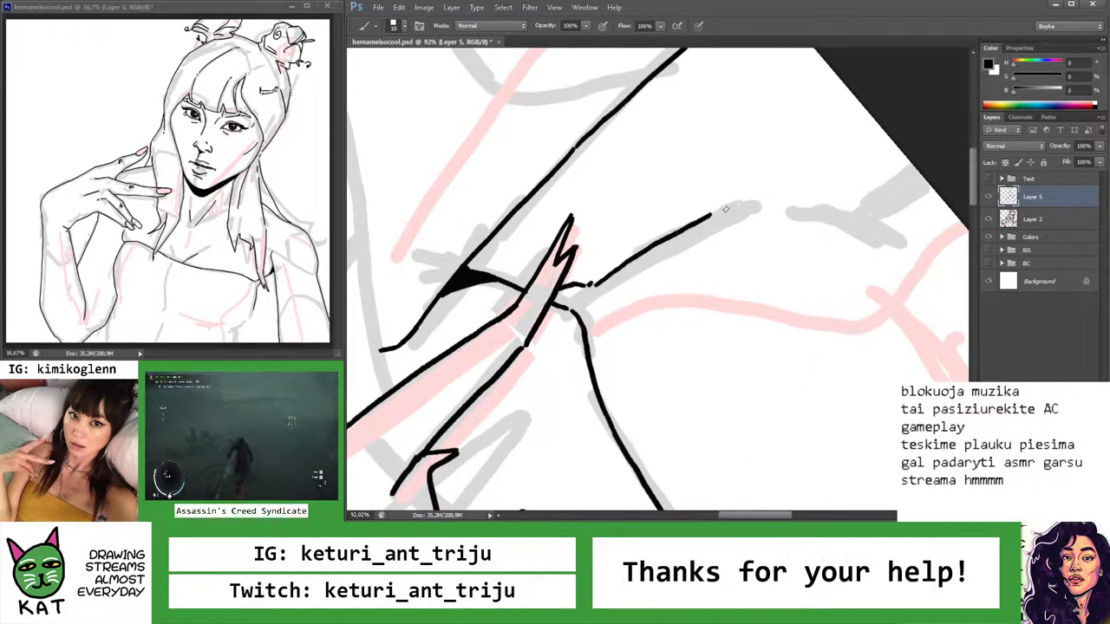
pyautogui.press('z')
pyautogui.moveTo(738, 298)
pyautogui.mouseDown()
pyautogui.moveTo(693, 298)
pyautogui.moveTo(738, 299)
pyautogui.mouseUp()
pyautogui.press('b')
pyautogui.moveTo(701, 267)
pyautogui.mouseDown()
pyautogui.moveTo(630, 326)
pyautogui.moveTo(595, 324)
pyautogui.moveTo(607, 353)
pyautogui.moveTo(685, 390)
pyautogui.moveTo(653, 428)
pyautogui.mouseUp()
# Ink a short curved bust contour on the top beside the raised arm's elbow, and save the file
pyautogui.press('z')
pyautogui.click(639, 406)
pyautogui.press('b')
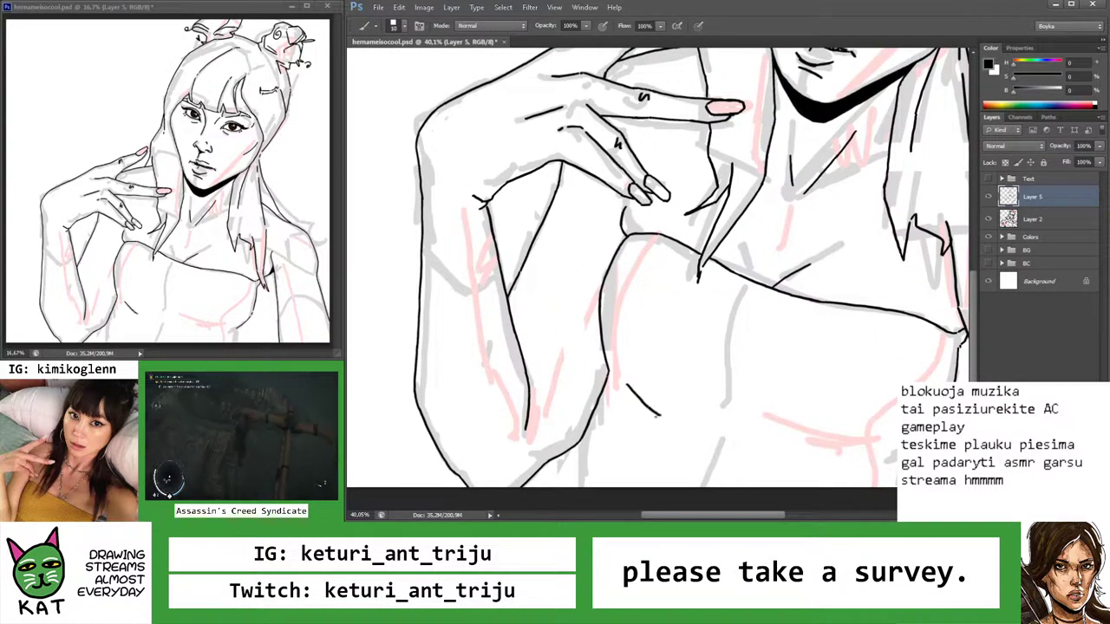
pyautogui.press('r')
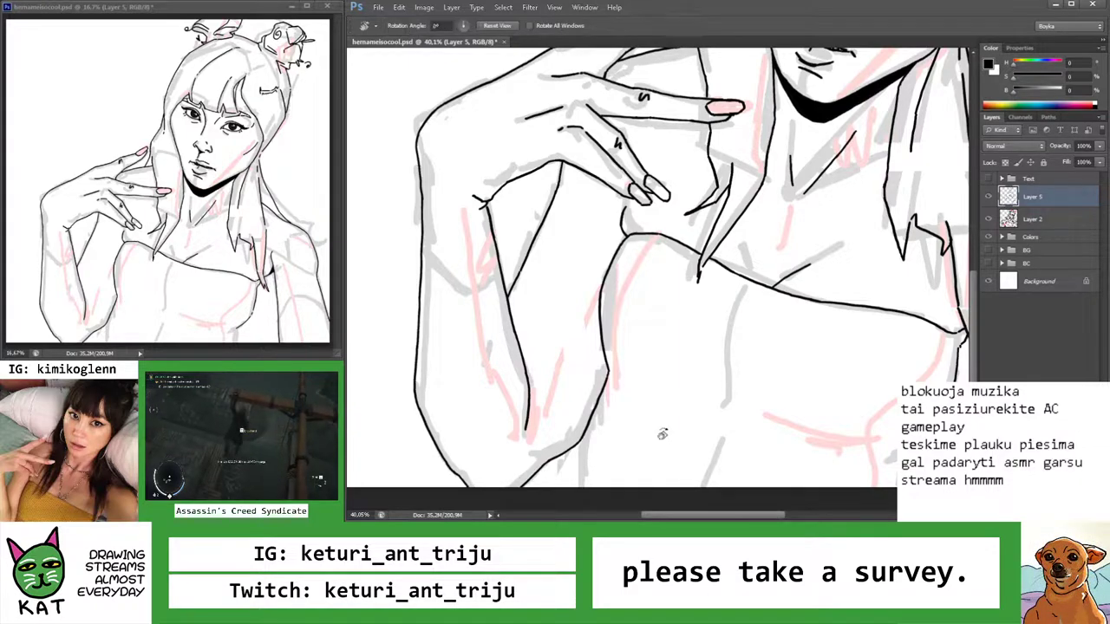
pyautogui.moveTo(642, 403)
pyautogui.mouseDown()
pyautogui.moveTo(579, 365)
pyautogui.moveTo(545, 269)
pyautogui.mouseUp()
pyautogui.press('b')
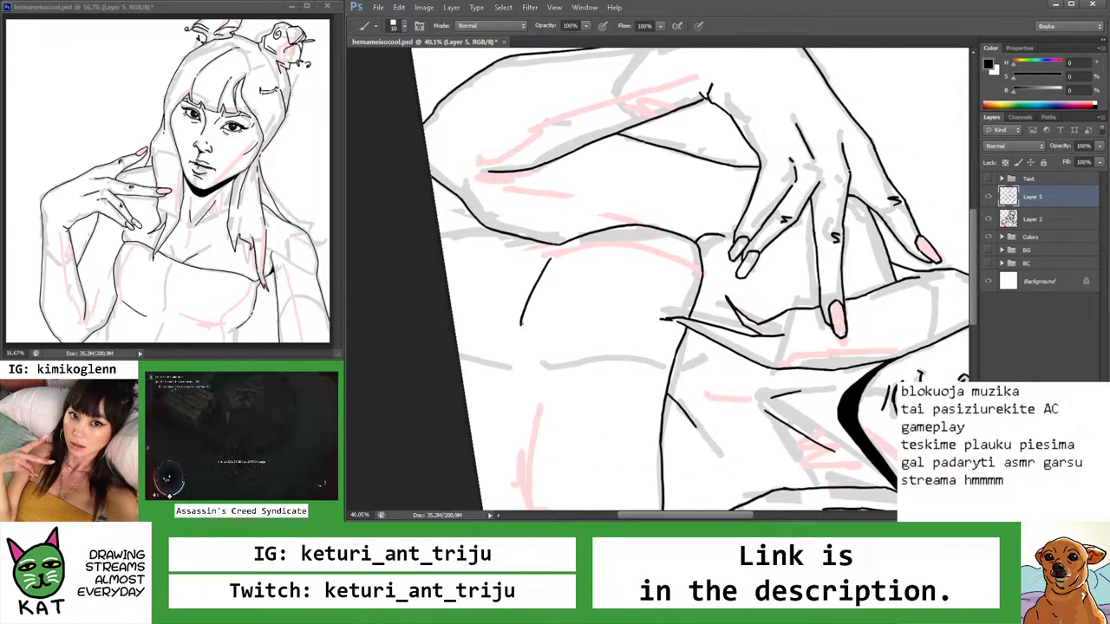
pyautogui.press('z')
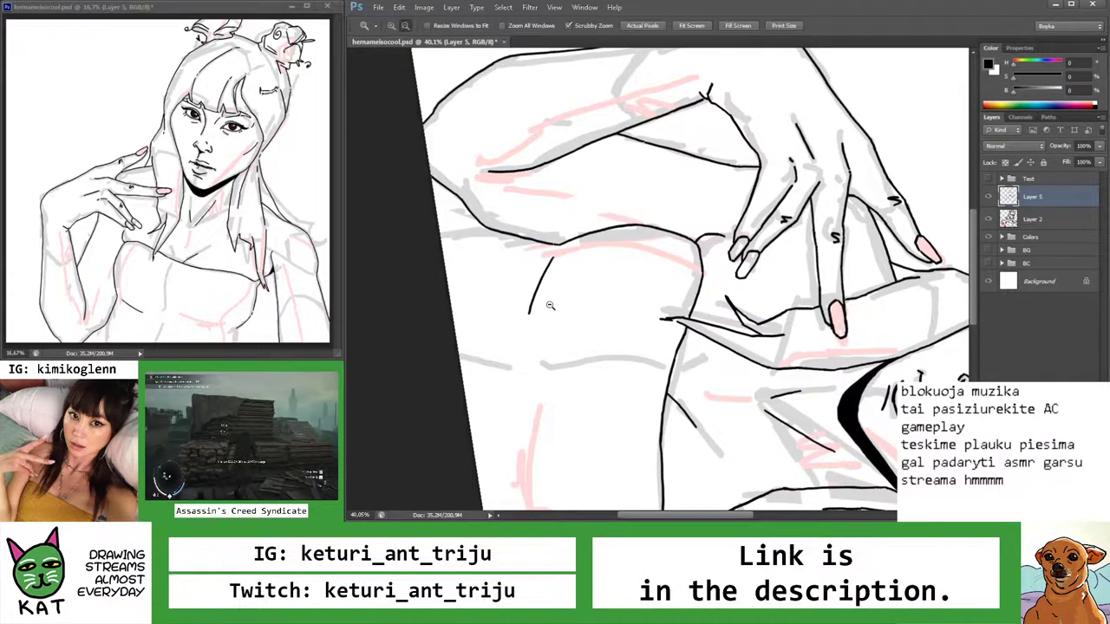
pyautogui.moveTo(780, 409); pyautogui.dragTo(686, 414)
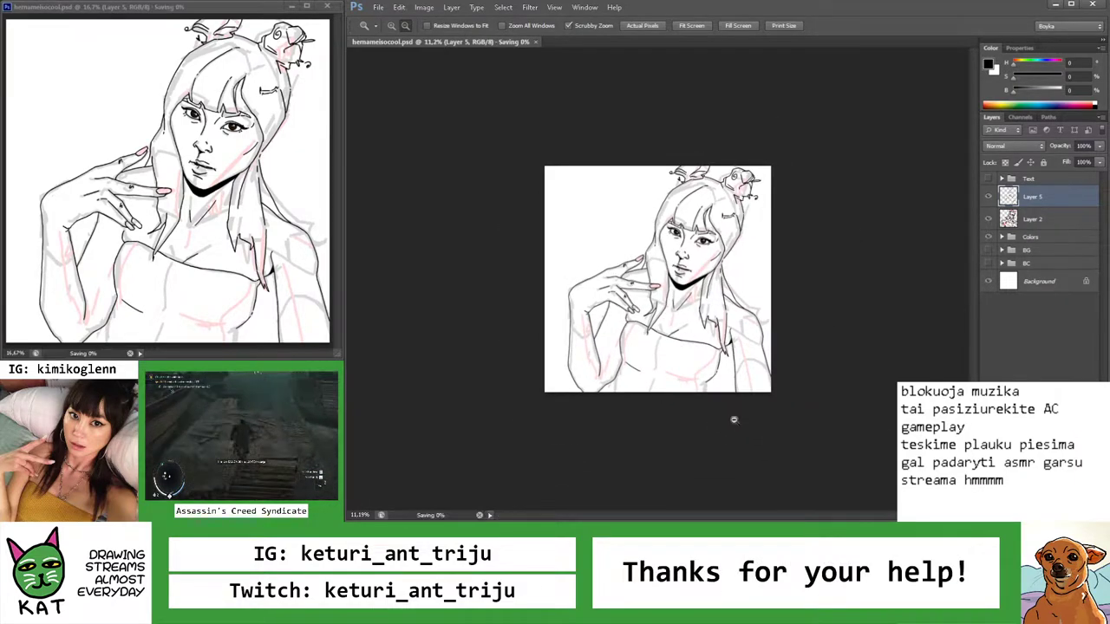
# Hide the Layer 2 sketch, lasso the short bust contour near the raised arm's elbow to adjust its placement, and deselect it
pyautogui.click(988, 222)
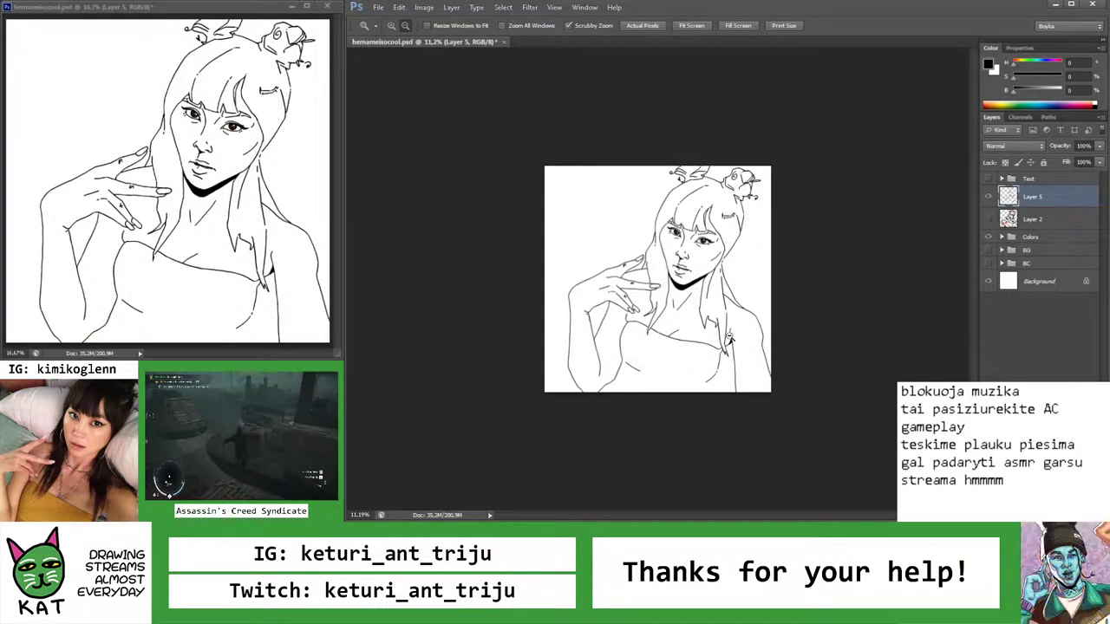
pyautogui.moveTo(590, 317)
pyautogui.mouseDown()
pyautogui.moveTo(646, 296)
pyautogui.moveTo(630, 303)
pyautogui.mouseUp()
pyautogui.press('l')
pyautogui.press('v')
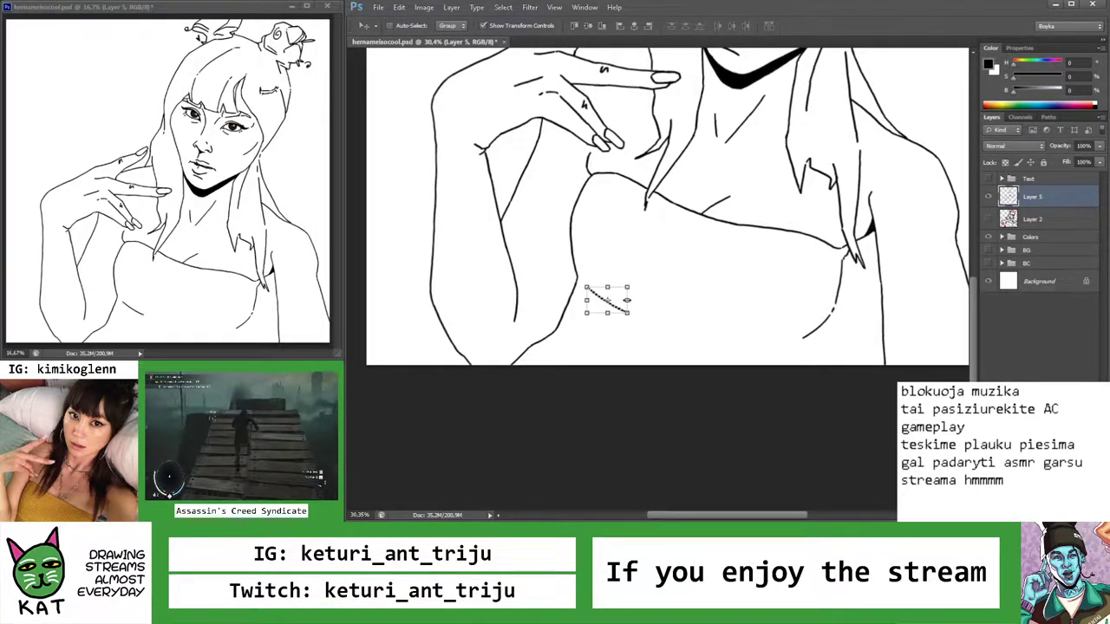
pyautogui.hotkey('ctrl', 'd')
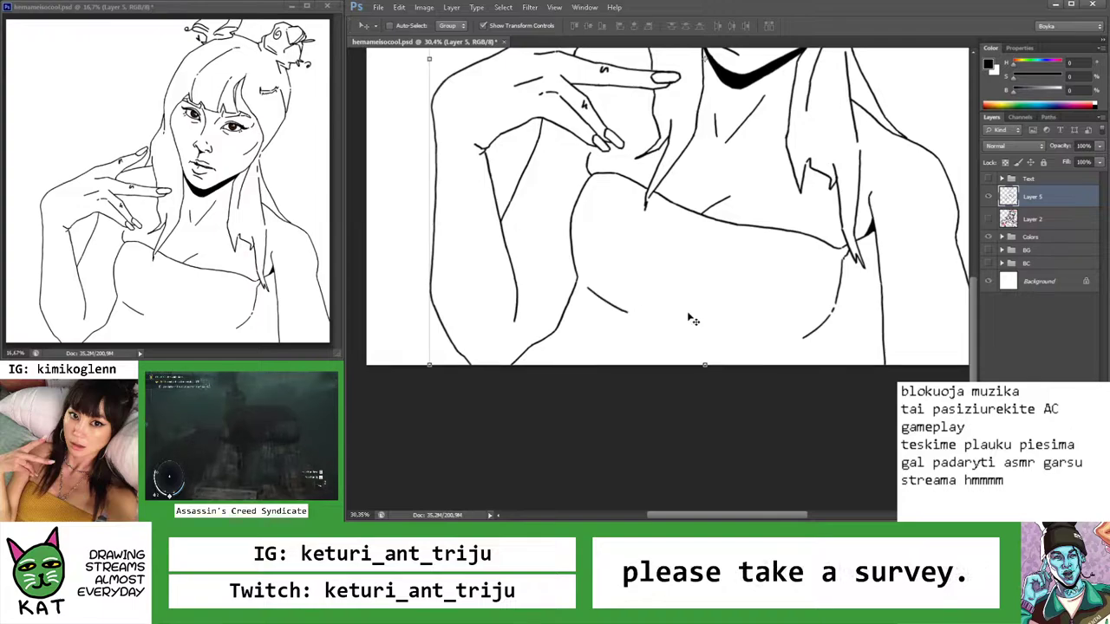
# Try to ink a small fold and a downward line from the lower end of the top's side contour, using the Layer 2 sketch
pyautogui.click(989, 221)
pyautogui.press('z')
pyautogui.moveTo(800, 368); pyautogui.dragTo(846, 367)
pyautogui.press('b')
pyautogui.moveTo(747, 283); pyautogui.dragTo(739, 319)
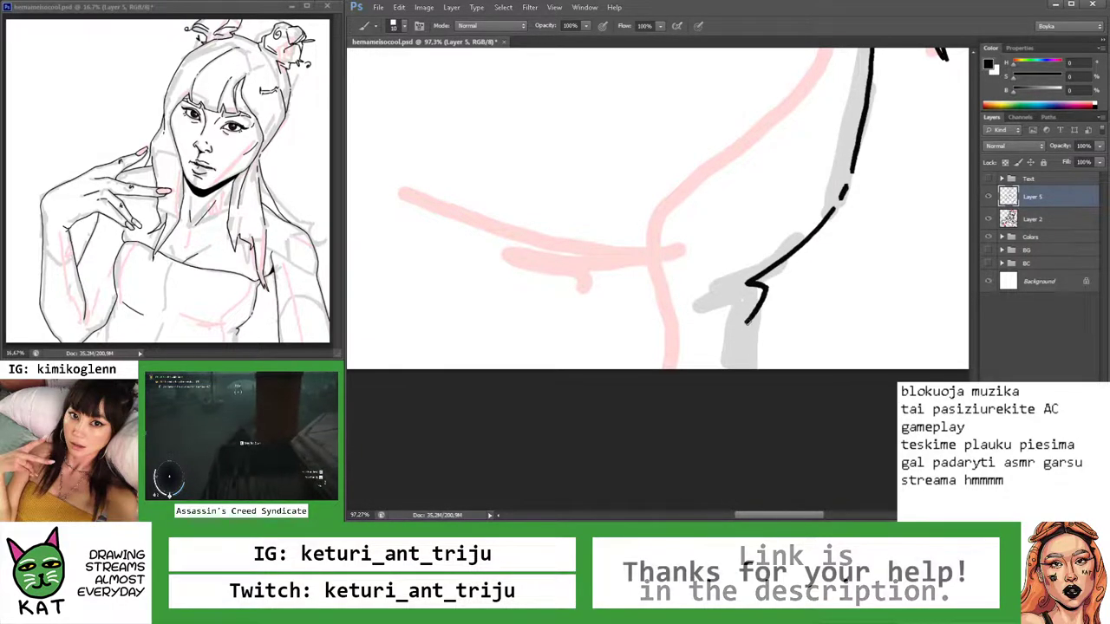
pyautogui.moveTo(747, 282)
pyautogui.mouseDown()
pyautogui.moveTo(767, 297)
pyautogui.moveTo(744, 325)
pyautogui.moveTo(672, 346)
pyautogui.moveTo(756, 388)
pyautogui.mouseUp()
pyautogui.press('z')
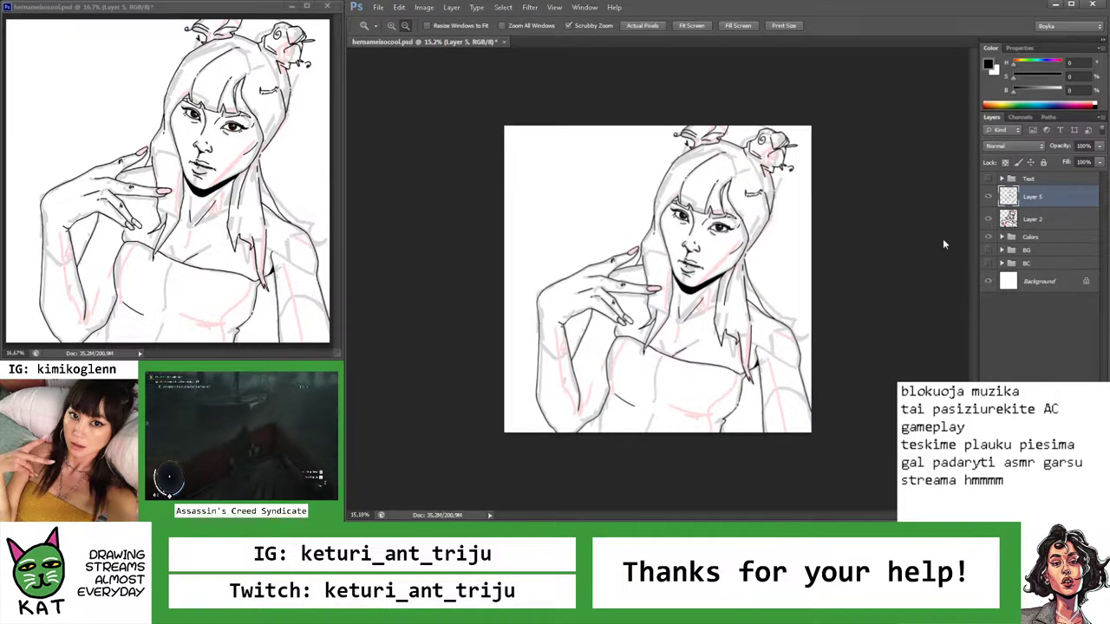
pyautogui.click(989, 221)
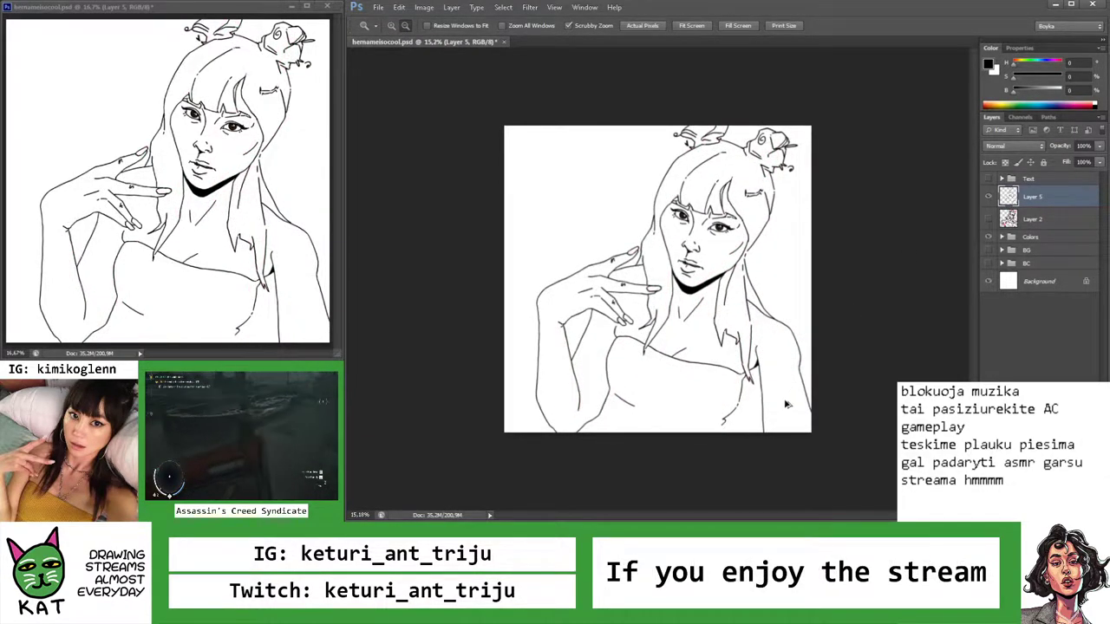
pyautogui.moveTo(733, 431); pyautogui.dragTo(702, 415)
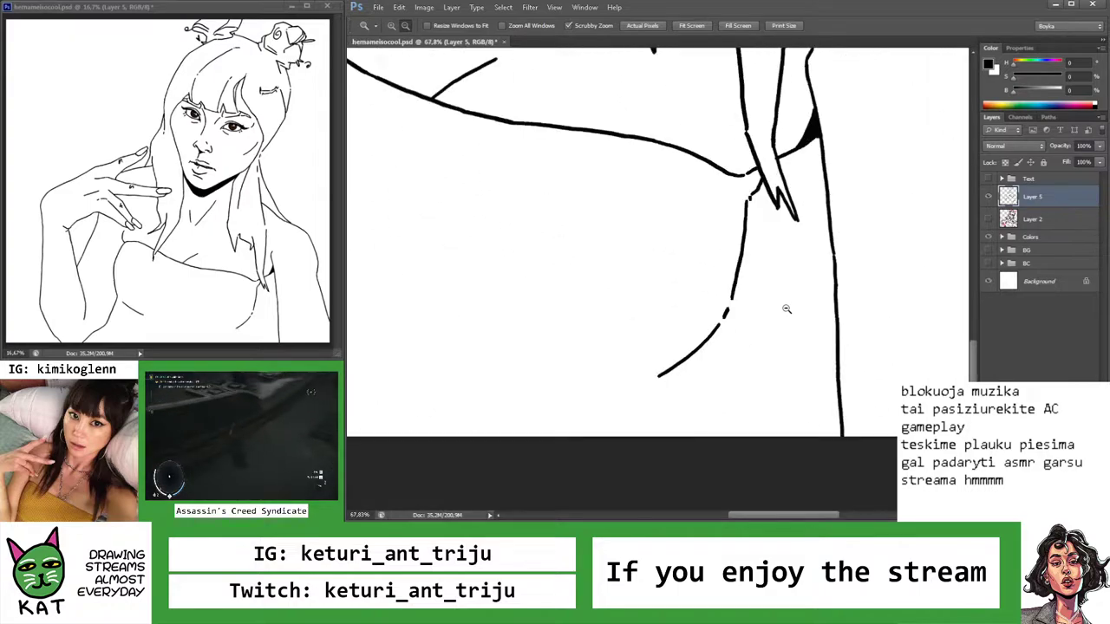
# Try a shorter fold stroke at the lower end of the top's side contour and check it with the Layer 2 sketch hidden
pyautogui.click(989, 219)
pyautogui.moveTo(642, 378)
pyautogui.mouseDown()
pyautogui.moveTo(685, 379)
pyautogui.moveTo(656, 378)
pyautogui.mouseUp()
pyautogui.press('b')
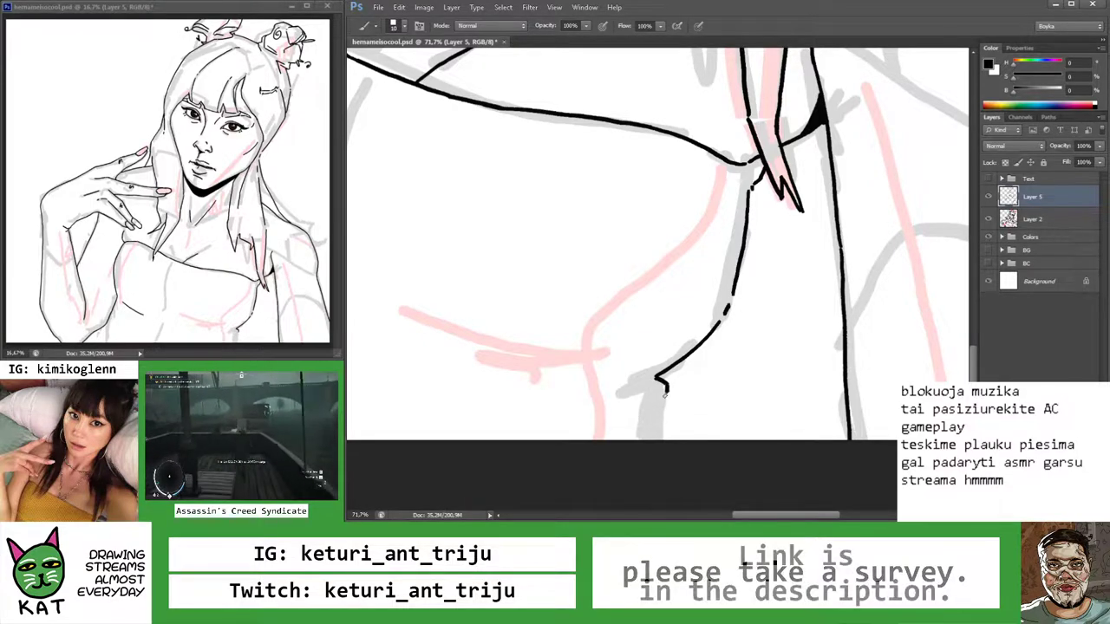
pyautogui.moveTo(666, 387)
pyautogui.mouseDown()
pyautogui.moveTo(651, 410)
pyautogui.moveTo(637, 367)
pyautogui.moveTo(609, 388)
pyautogui.mouseUp()
pyautogui.press('z')
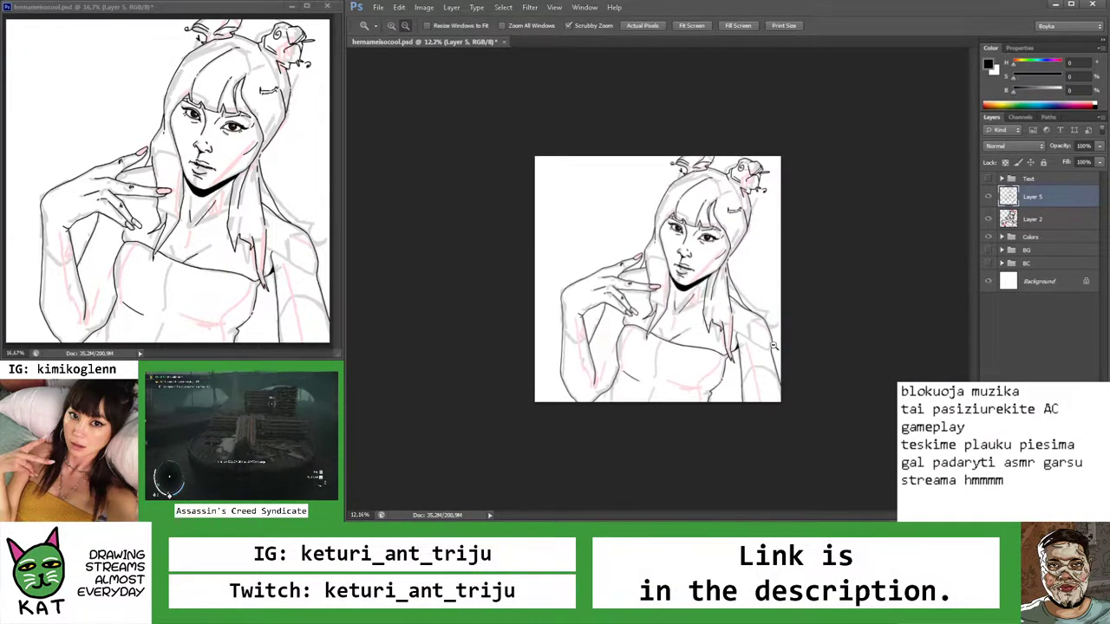
pyautogui.click(989, 220)
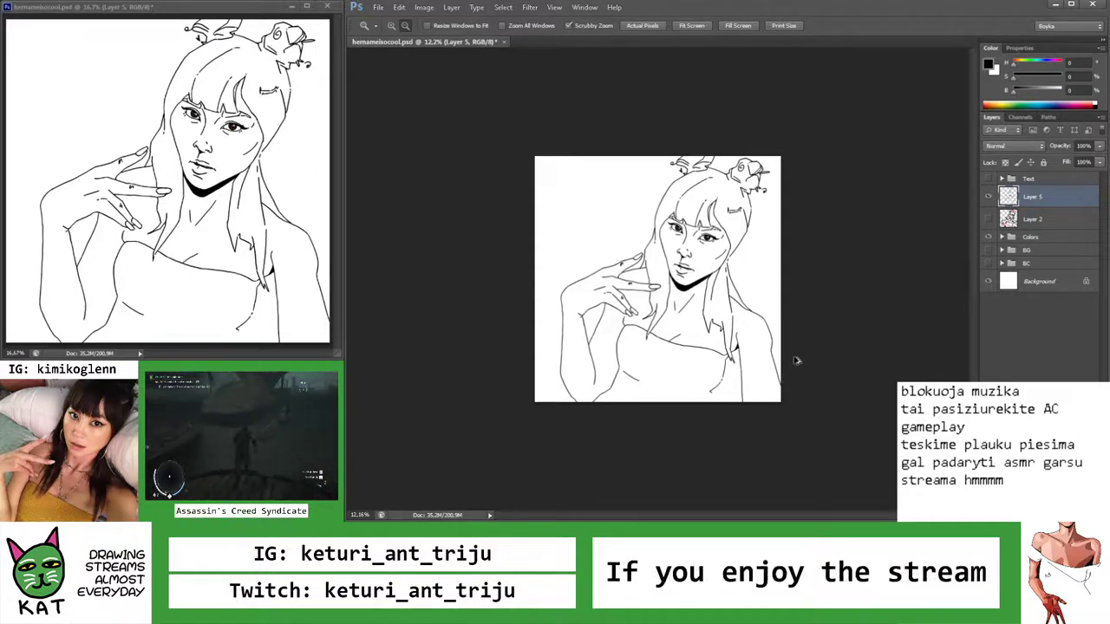
# Show the Layer 2 sketch and extend the lower end of the top's side contour inward under the bust
pyautogui.click(988, 219)
pyautogui.hotkey('ctrl', '+')
pyautogui.hotkey('ctrl', '+')
pyautogui.hotkey('ctrl', '+')
pyautogui.hotkey('ctrl', '+')
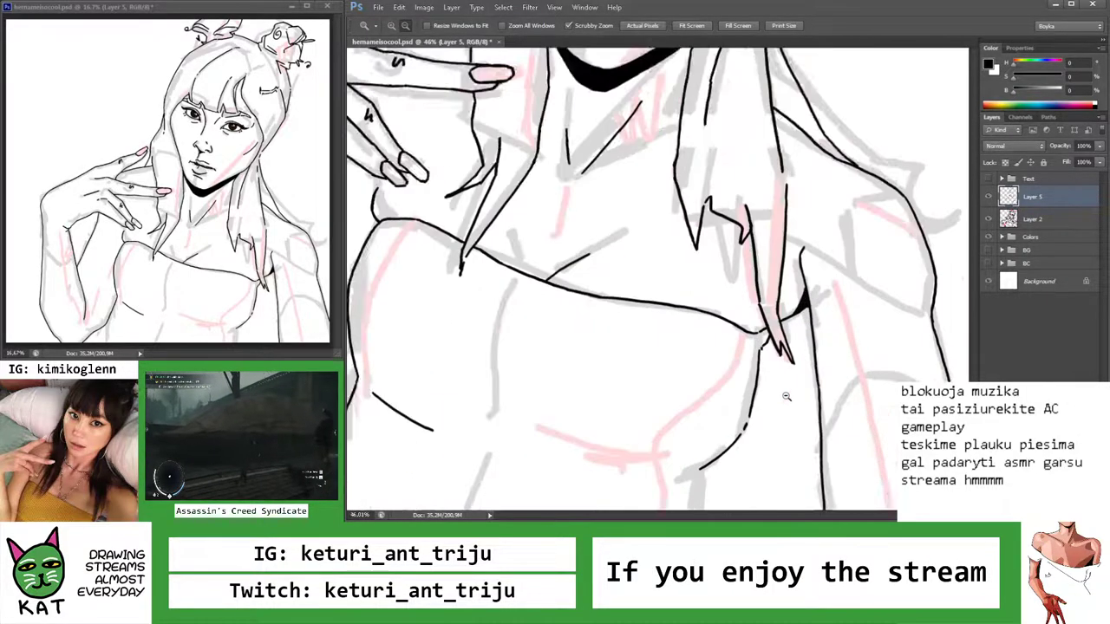
pyautogui.press('b')
pyautogui.moveTo(620, 356); pyautogui.dragTo(698, 326)
pyautogui.hotkey('ctrl', 'z')
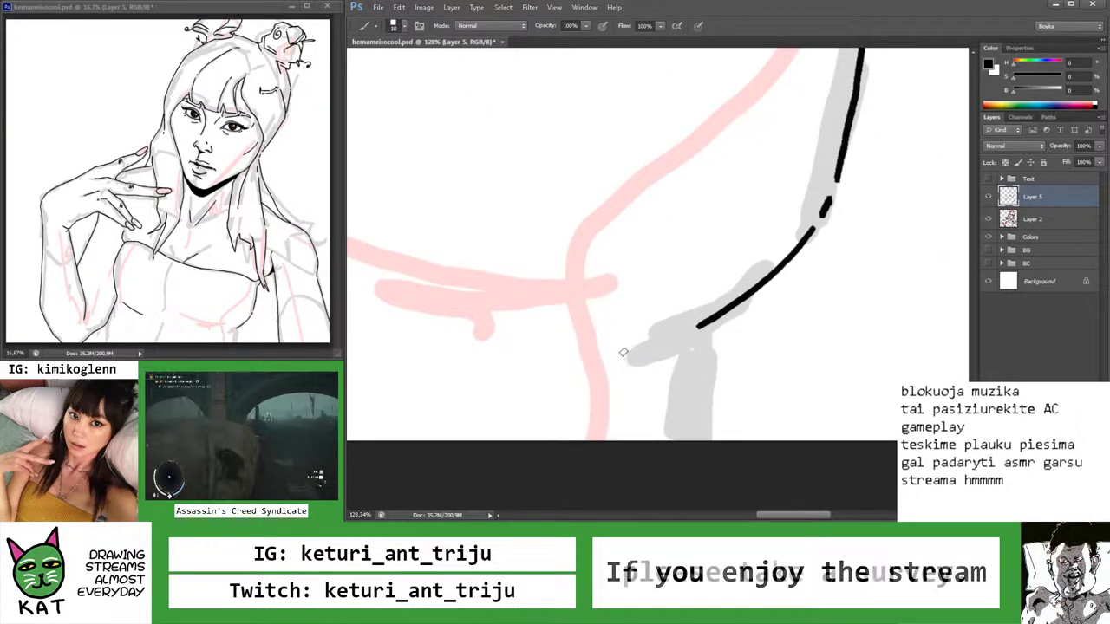
pyautogui.moveTo(617, 355)
pyautogui.mouseDown()
pyautogui.moveTo(703, 324)
pyautogui.moveTo(713, 371)
pyautogui.mouseUp()
pyautogui.hotkey('ctrl', 'z')
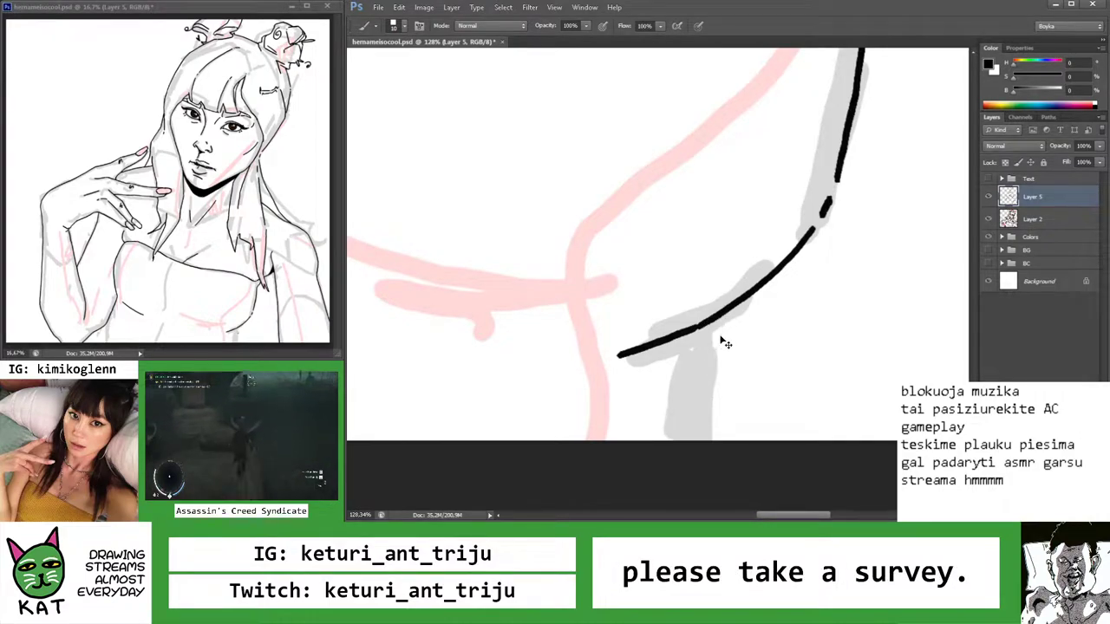
# Ink a small angled fold and a straight waist line down to the canvas edge below the bust contour, and hide Layer 2
pyautogui.moveTo(717, 318)
pyautogui.mouseDown()
pyautogui.moveTo(727, 349)
pyautogui.moveTo(712, 371)
pyautogui.mouseUp()
pyautogui.keyDown('shift'); pyautogui.click(711, 438); pyautogui.keyUp('shift')
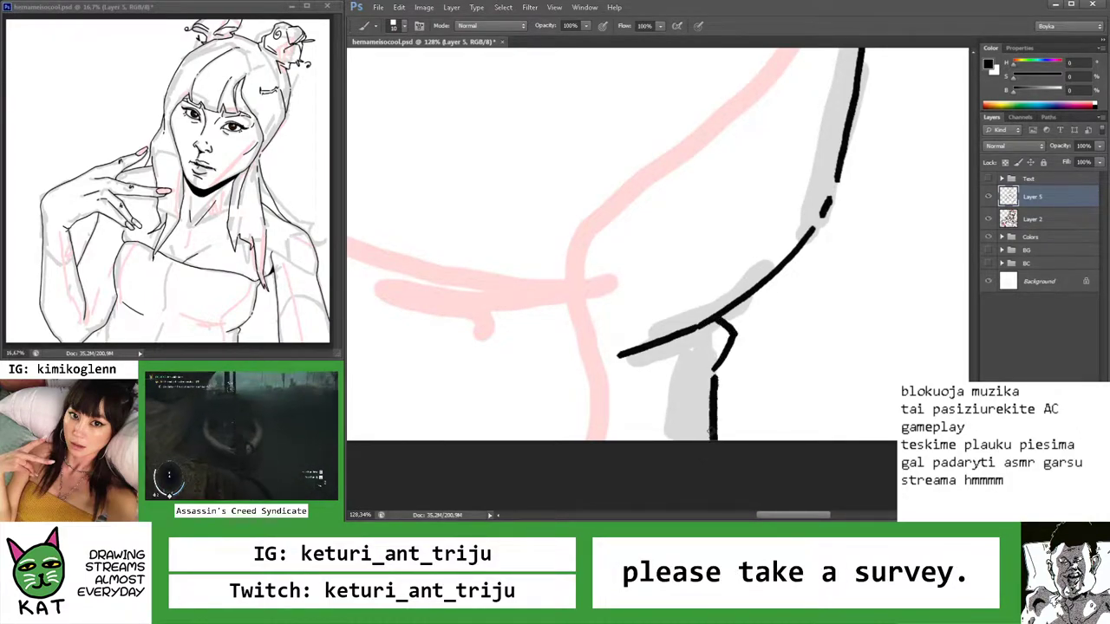
pyautogui.press('z')
pyautogui.hotkey('ctrl', '0')
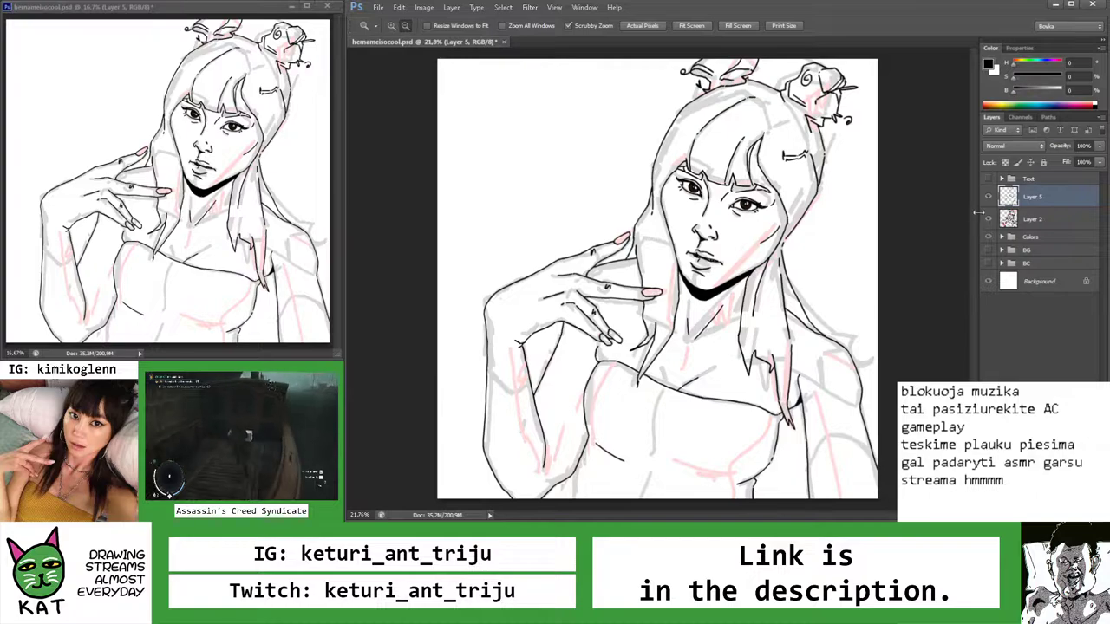
pyautogui.click(988, 219)
pyautogui.moveTo(834, 301); pyautogui.dragTo(776, 321)
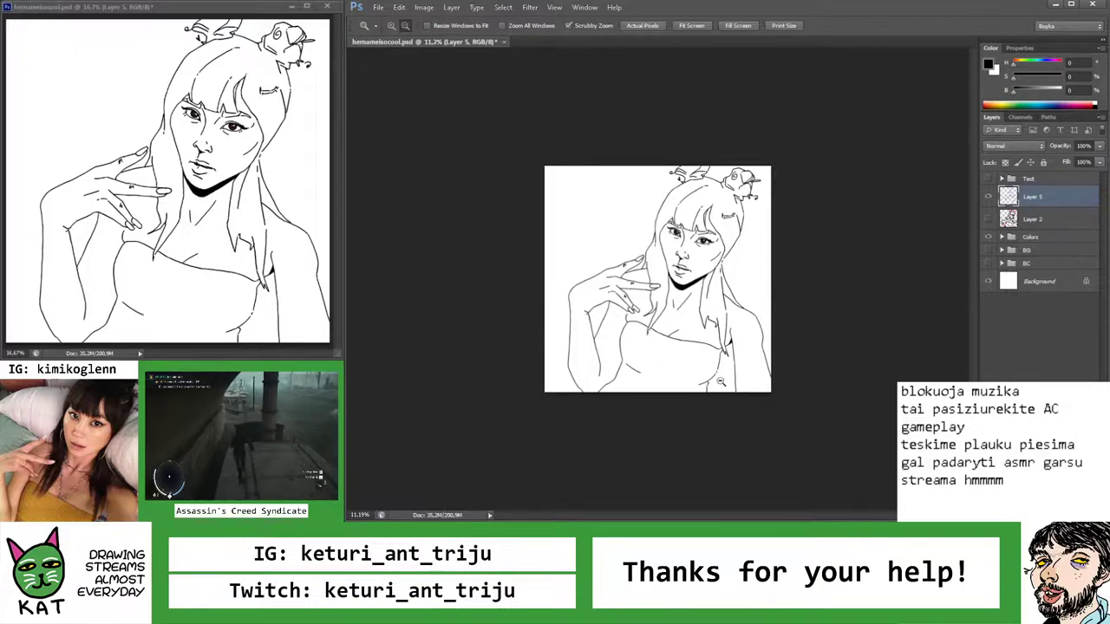
# Show the Layer 2 sketch and ink a short torso line downward from the raised arm's contour near the elbow
pyautogui.moveTo(720, 382)
pyautogui.mouseDown()
pyautogui.moveTo(746, 389)
pyautogui.moveTo(664, 193)
pyautogui.moveTo(735, 178)
pyautogui.moveTo(657, 199)
pyautogui.mouseUp()
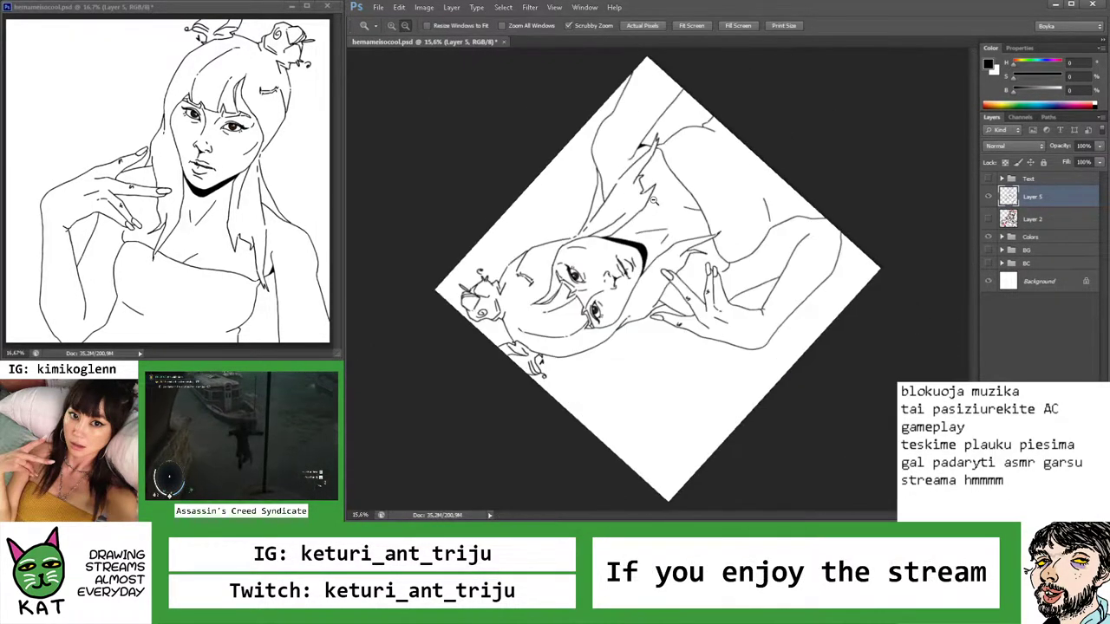
pyautogui.press('Escape')
pyautogui.moveTo(672, 364)
pyautogui.mouseDown()
pyautogui.moveTo(618, 365)
pyautogui.moveTo(681, 431)
pyautogui.moveTo(681, 406)
pyautogui.moveTo(659, 442)
pyautogui.moveTo(668, 421)
pyautogui.mouseUp()
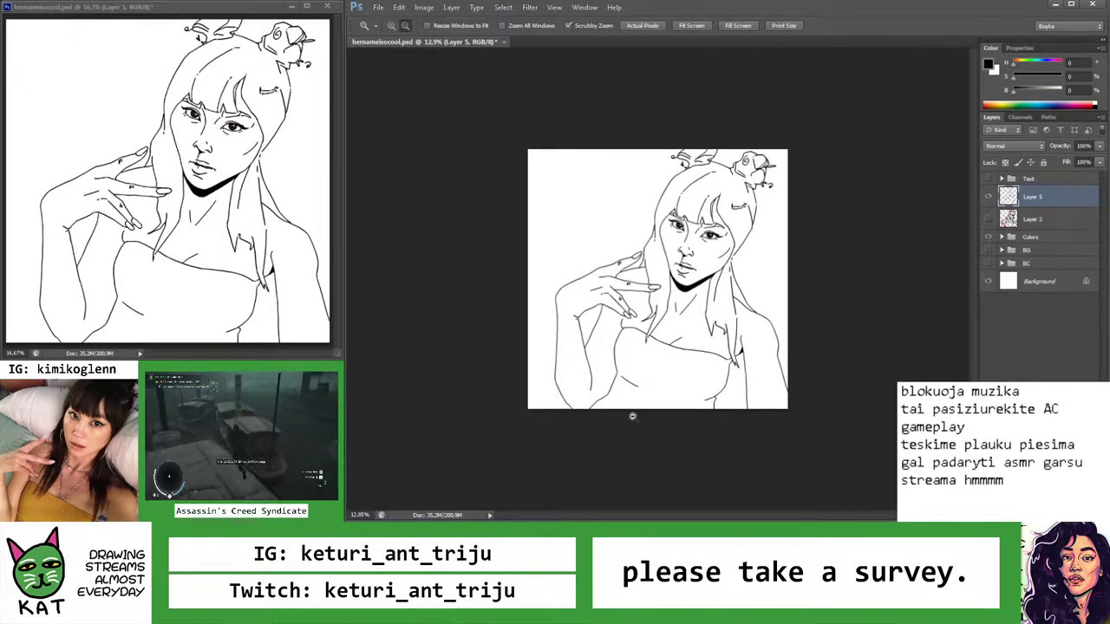
pyautogui.click(990, 236)
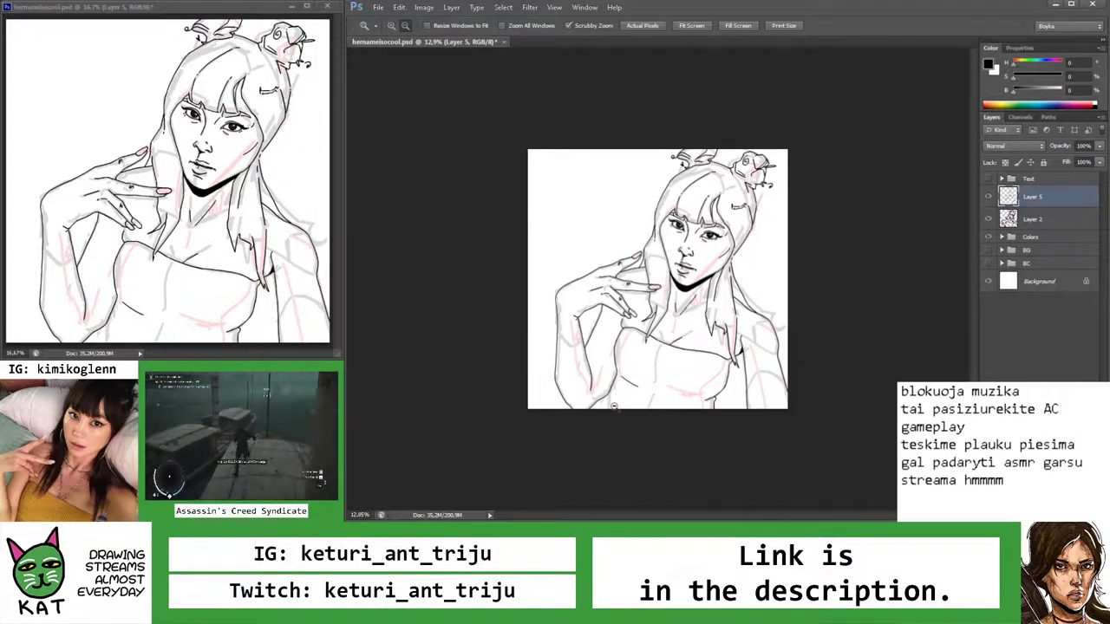
pyautogui.moveTo(629, 359); pyautogui.dragTo(650, 359)
pyautogui.press('b')
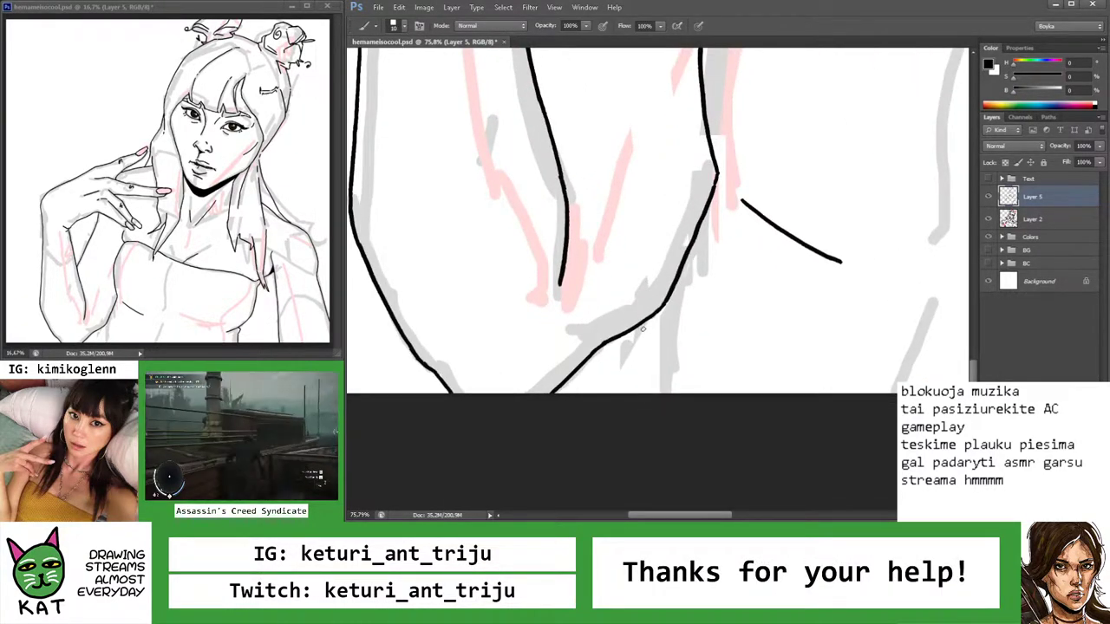
pyautogui.moveTo(644, 321)
pyautogui.mouseDown()
pyautogui.moveTo(617, 390)
pyautogui.moveTo(630, 374)
pyautogui.moveTo(620, 375)
pyautogui.mouseUp()
pyautogui.press('z')
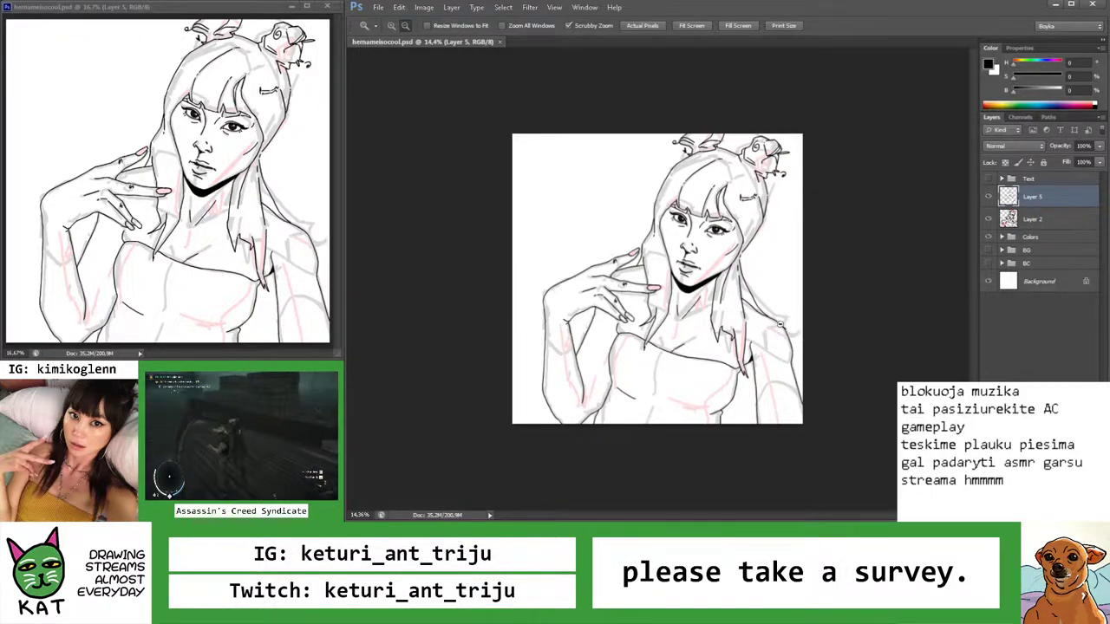
# Try to ink the outer hair strand along the shoulder of the lowered arm over the Layer 2 sketch
pyautogui.moveTo(786, 327); pyautogui.dragTo(824, 326)
pyautogui.press('r')
pyautogui.moveTo(757, 297); pyautogui.dragTo(713, 194)
pyautogui.scroll(1, 714, 194)
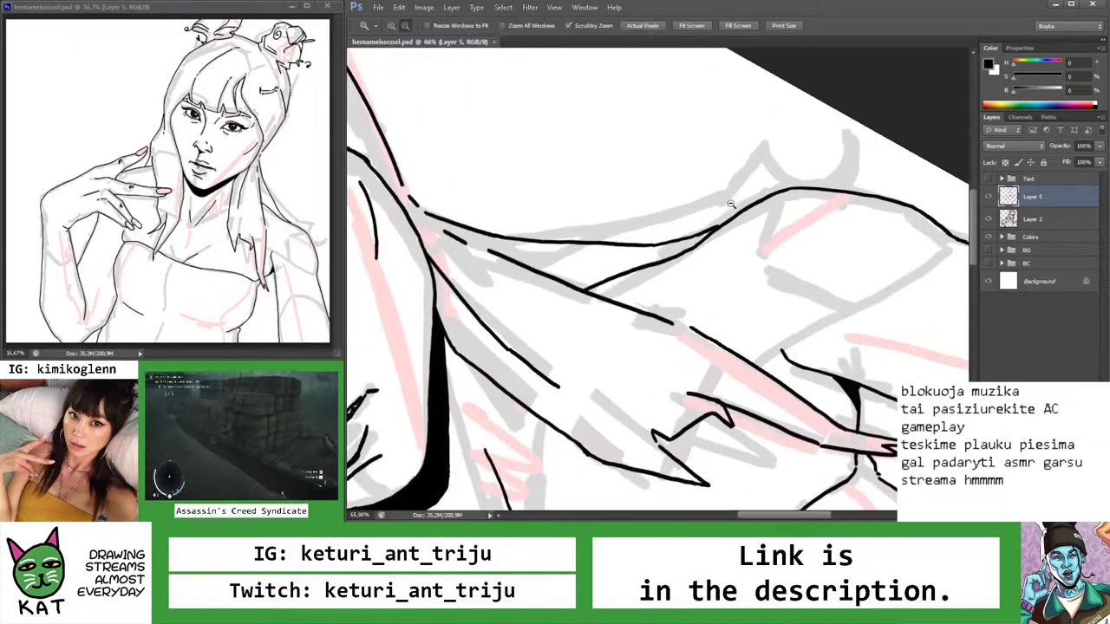
pyautogui.moveTo(527, 241); pyautogui.dragTo(733, 197)
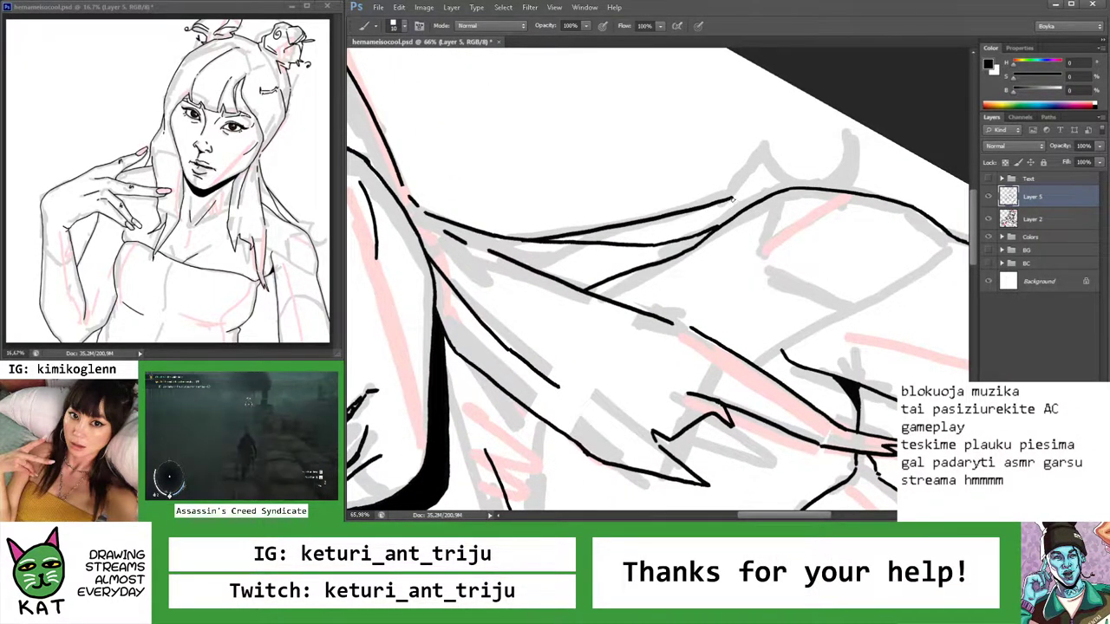
pyautogui.scroll(1, 748, 193)
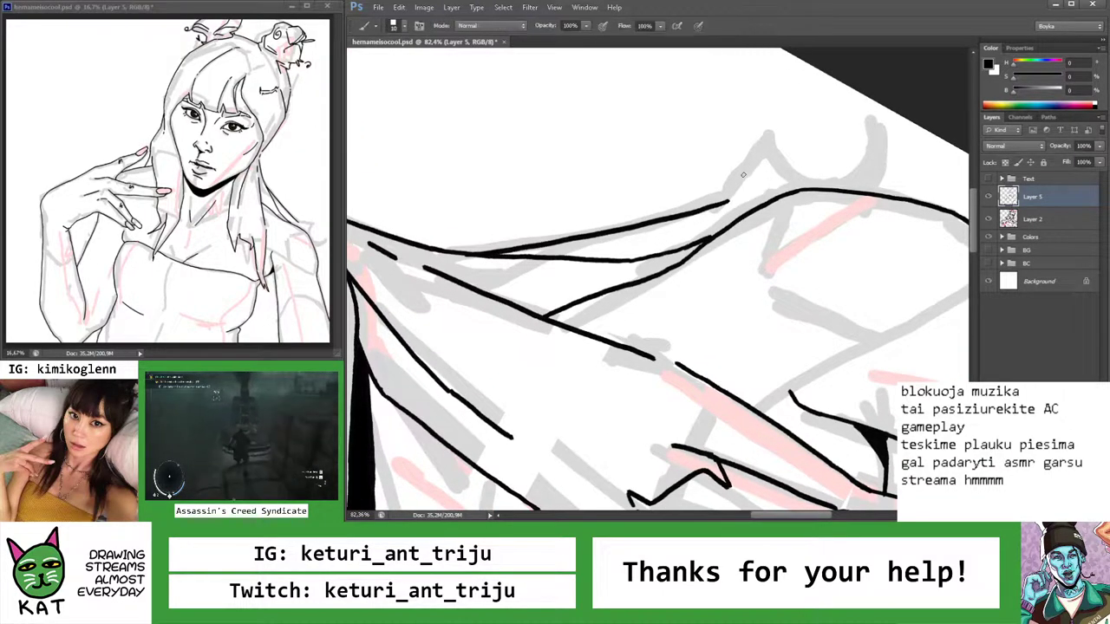
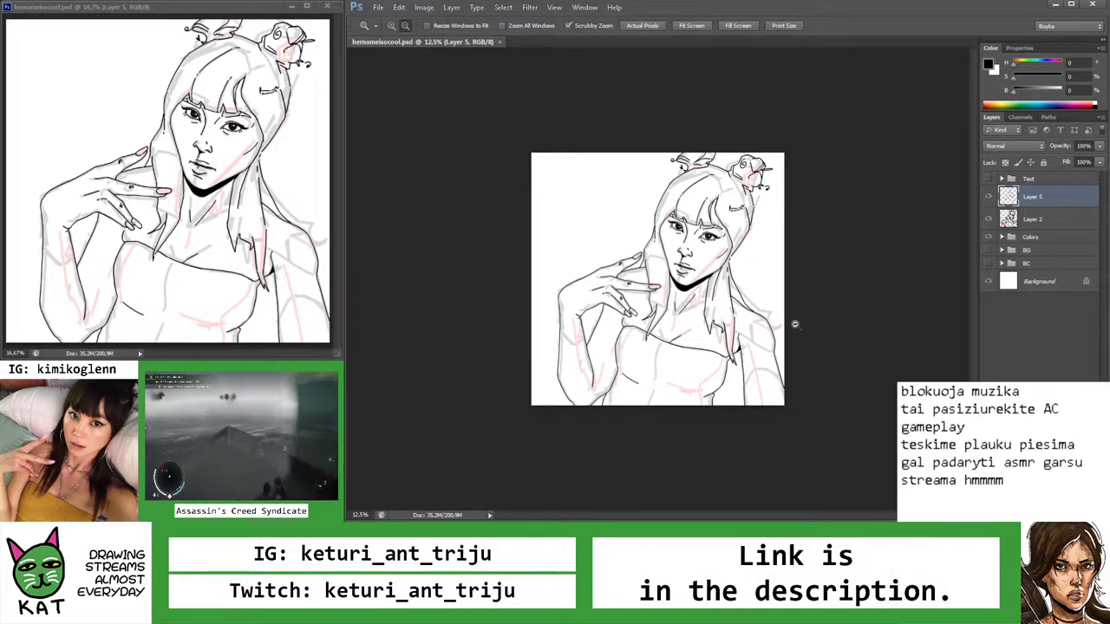
# Ink the flicked hair tip above the shoulder of the lowered arm, ending in a curled hook
pyautogui.moveTo(796, 324); pyautogui.dragTo(850, 331)
pyautogui.press('r')
pyautogui.moveTo(780, 216); pyautogui.dragTo(675, 265)
pyautogui.press('b')
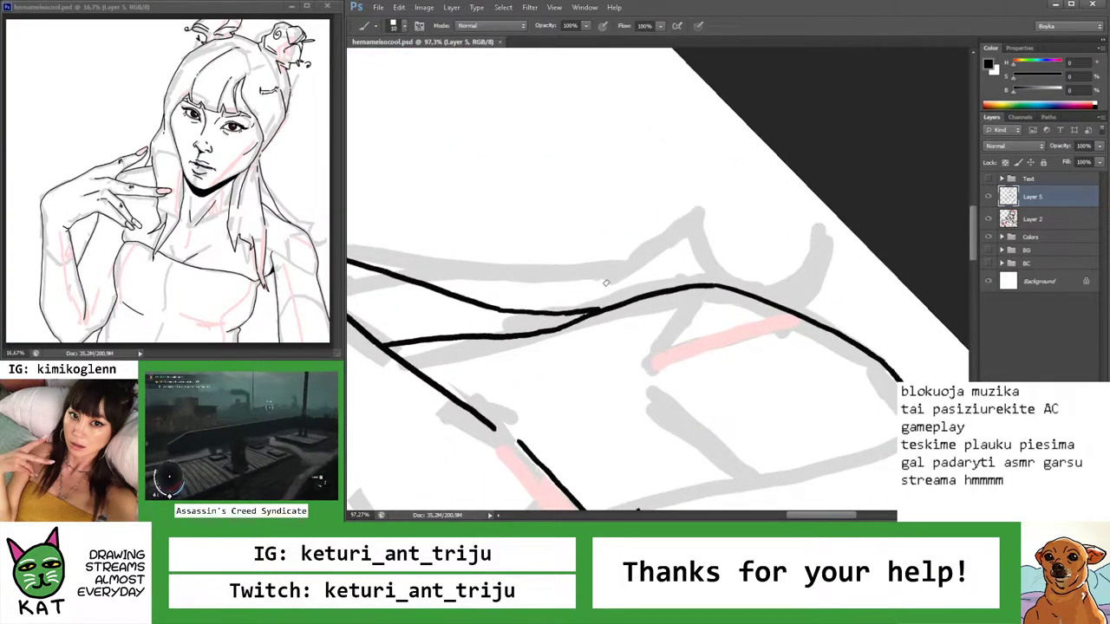
pyautogui.moveTo(605, 283)
pyautogui.mouseDown()
pyautogui.moveTo(702, 240)
pyautogui.moveTo(793, 259)
pyautogui.mouseUp()
pyautogui.moveTo(740, 211)
pyautogui.mouseDown()
pyautogui.moveTo(796, 257)
pyautogui.moveTo(791, 281)
pyautogui.mouseUp()
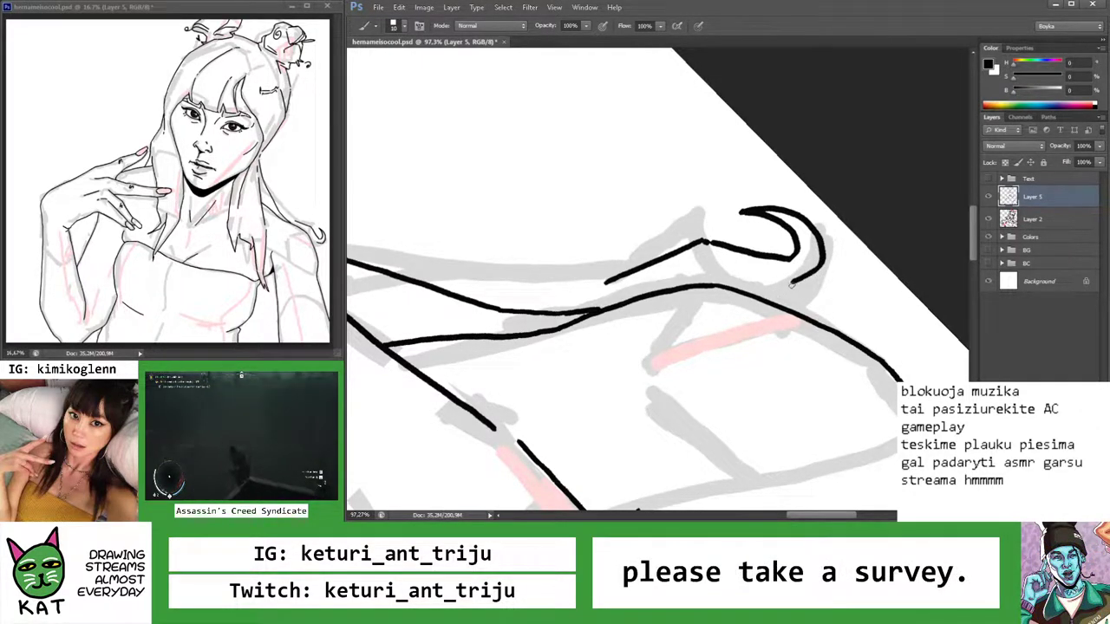
# Try to continue the outer end of the curled hair tip until it meets the shoulder line
pyautogui.moveTo(791, 283); pyautogui.dragTo(803, 311)
pyautogui.hotkey('ctrl', 'z')
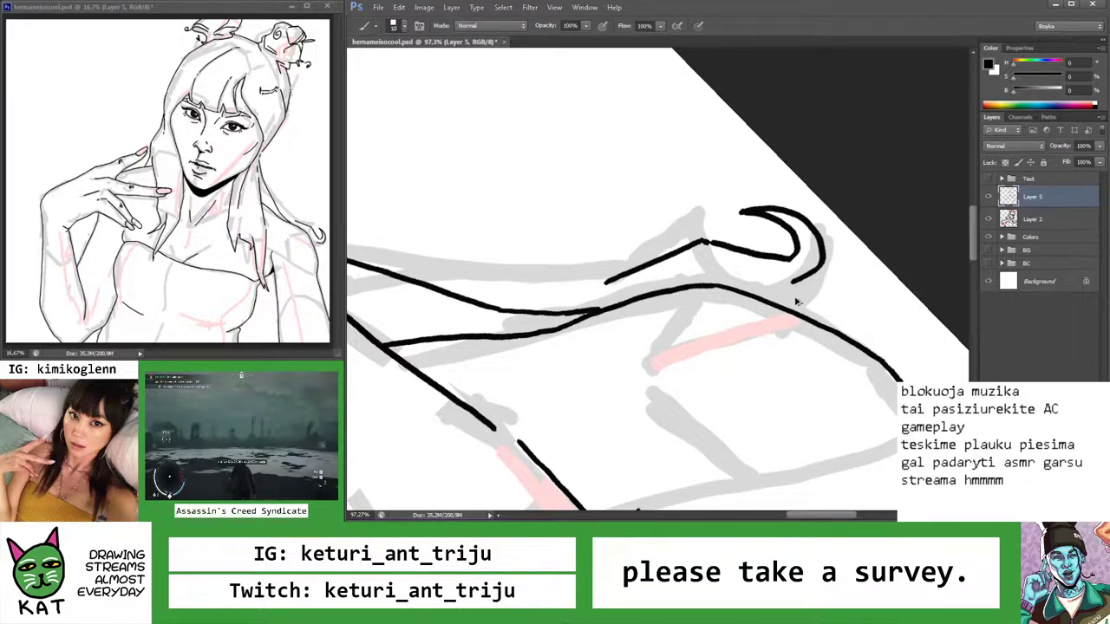
pyautogui.moveTo(793, 283); pyautogui.dragTo(785, 303)
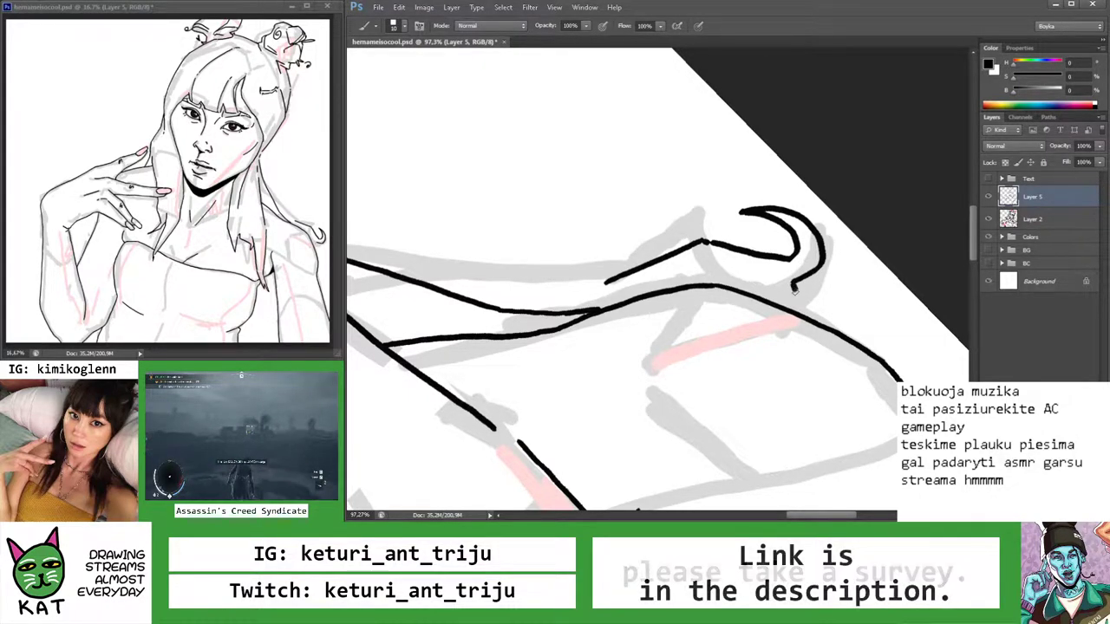
pyautogui.hotkey('ctrl', 'alt', 'z')
pyautogui.hotkey('ctrl', 'alt', 'z')
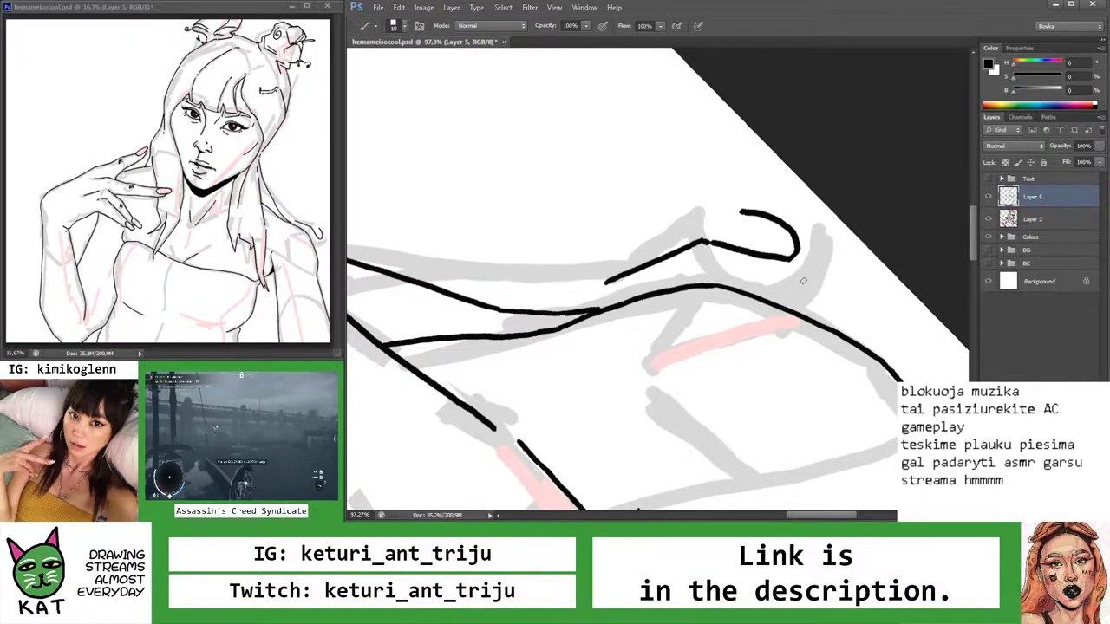
pyautogui.hotkey('ctrl', 'shift', 'z')
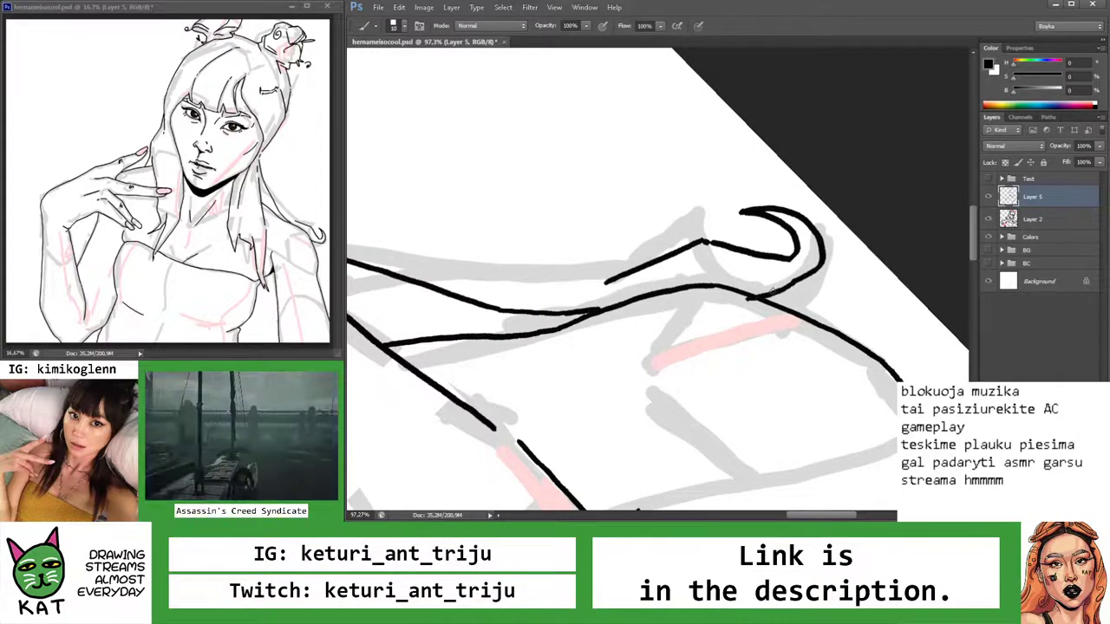
pyautogui.moveTo(791, 284)
pyautogui.mouseDown()
pyautogui.moveTo(794, 310)
pyautogui.moveTo(746, 373)
pyautogui.moveTo(758, 386)
pyautogui.mouseUp()
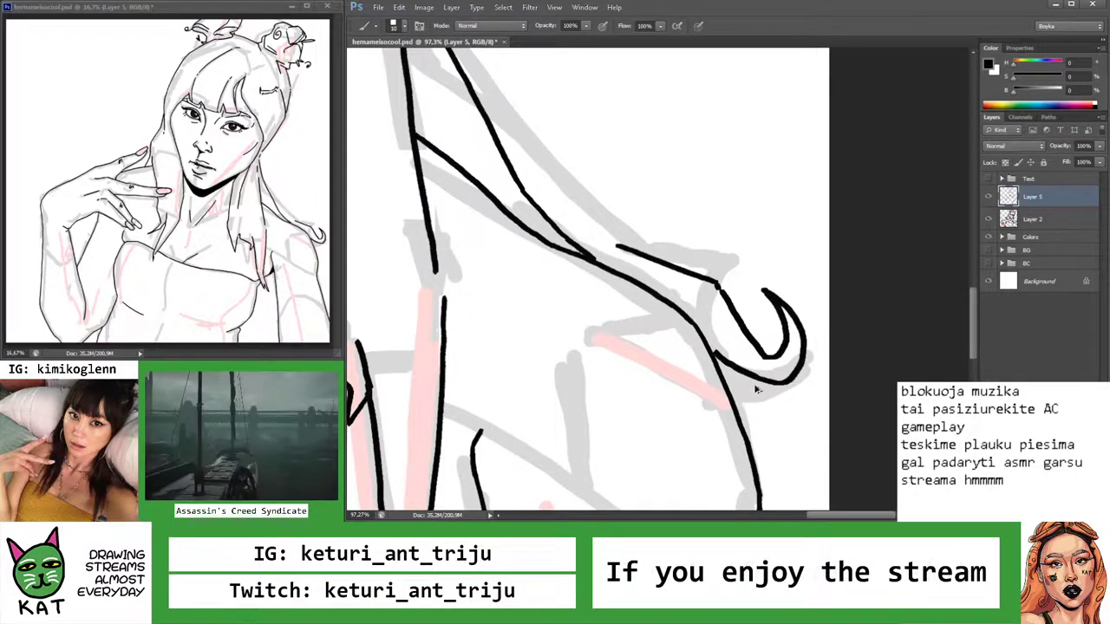
# Extend the curled hair tip's upper line inward along the shoulder, following the Layer 2 sketch
pyautogui.press('z')
pyautogui.keyDown('alt'); pyautogui.click(720, 359); pyautogui.keyUp('alt')
pyautogui.keyDown('alt'); pyautogui.click(722, 310); pyautogui.keyUp('alt')
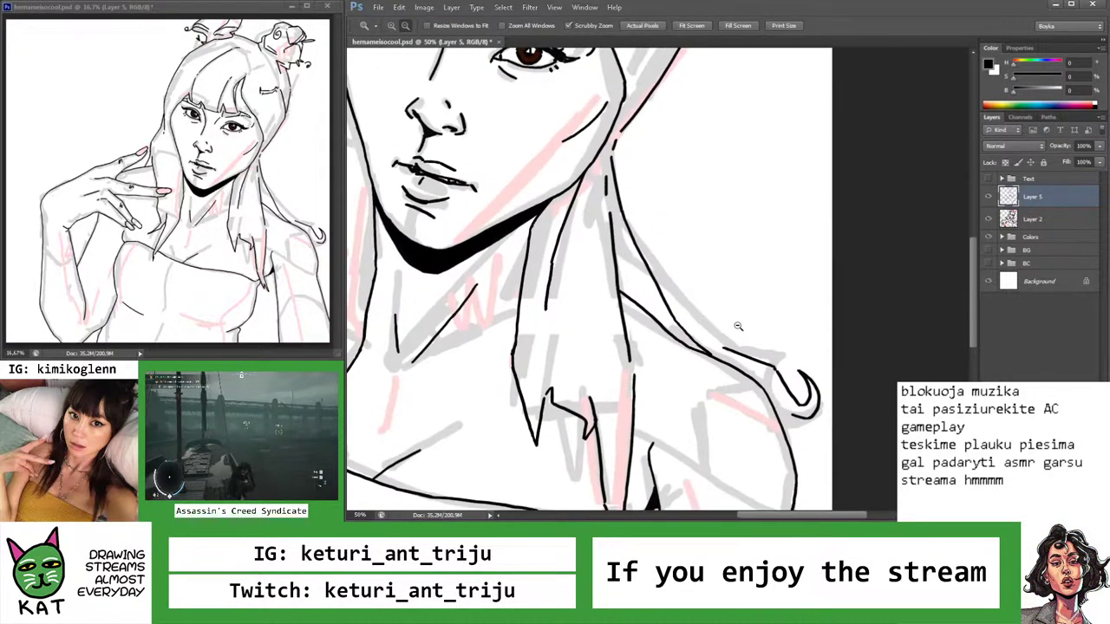
pyautogui.press('r')
pyautogui.moveTo(738, 326)
pyautogui.mouseDown()
pyautogui.moveTo(745, 300)
pyautogui.moveTo(711, 229)
pyautogui.moveTo(758, 235)
pyautogui.moveTo(692, 274)
pyautogui.mouseUp()
pyautogui.press('b')
pyautogui.hotkey('ctrl', 'z')
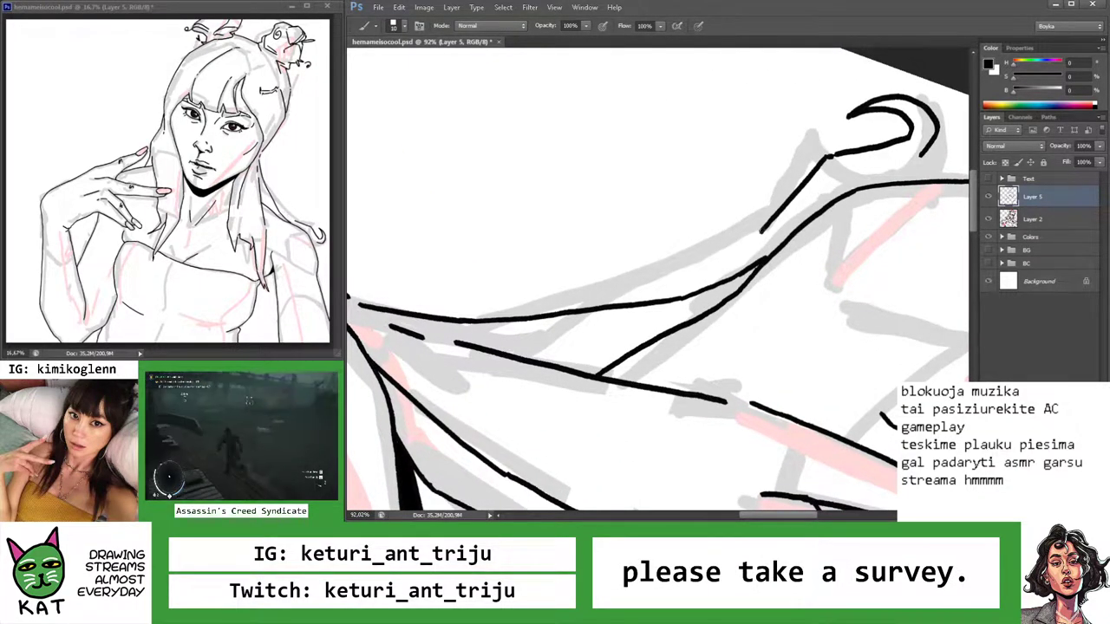
pyautogui.moveTo(767, 227)
pyautogui.mouseDown()
pyautogui.moveTo(714, 263)
pyautogui.moveTo(559, 312)
pyautogui.mouseUp()
pyautogui.hotkey('ctrl', 'z')
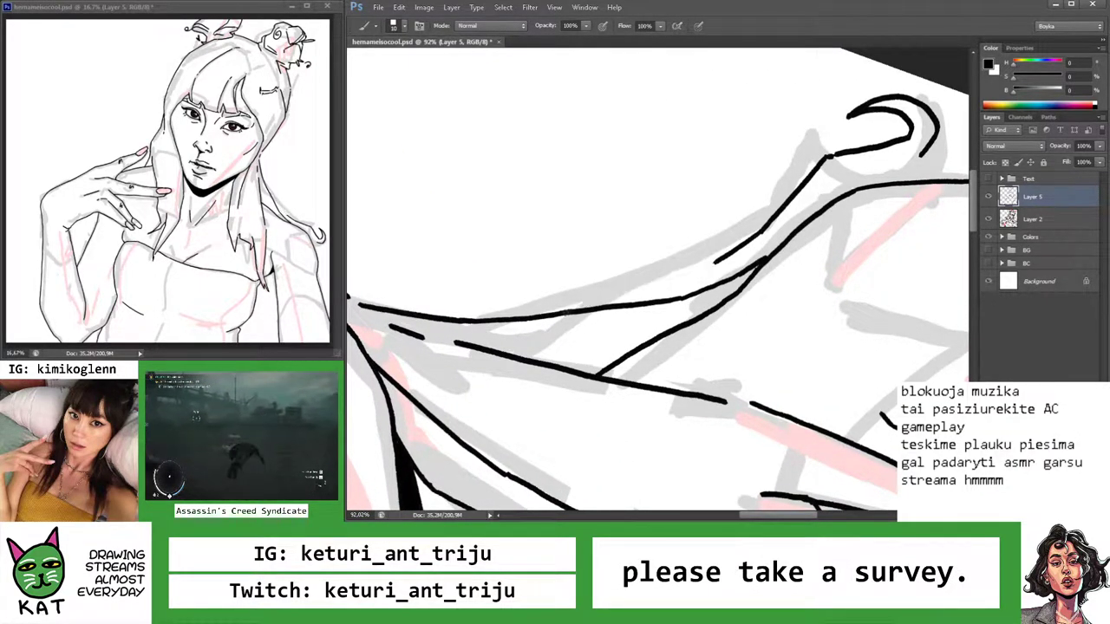
# Try to ink the outer edge of the hair strand between the inner strand line and the curled tip's line
pyautogui.moveTo(704, 265)
pyautogui.mouseDown()
pyautogui.moveTo(579, 306)
pyautogui.moveTo(739, 260)
pyautogui.mouseUp()
pyautogui.hotkey('ctrl', 'z')
pyautogui.hotkey('ctrl', 'z')
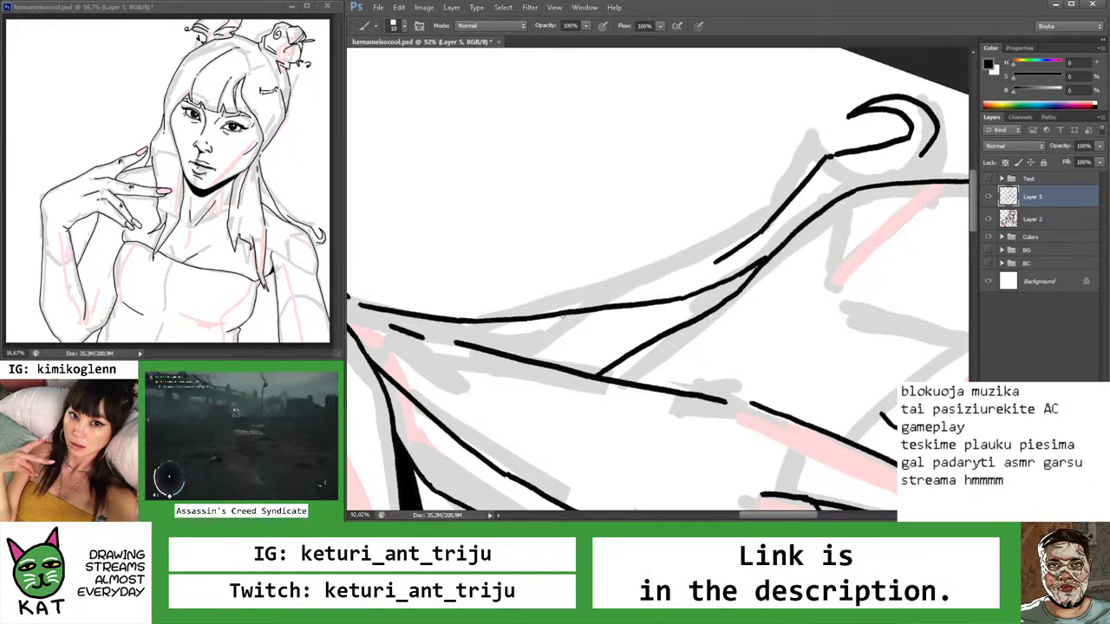
pyautogui.moveTo(548, 315); pyautogui.dragTo(737, 260)
pyautogui.hotkey('ctrl', 'z')
pyautogui.moveTo(576, 310); pyautogui.dragTo(705, 260)
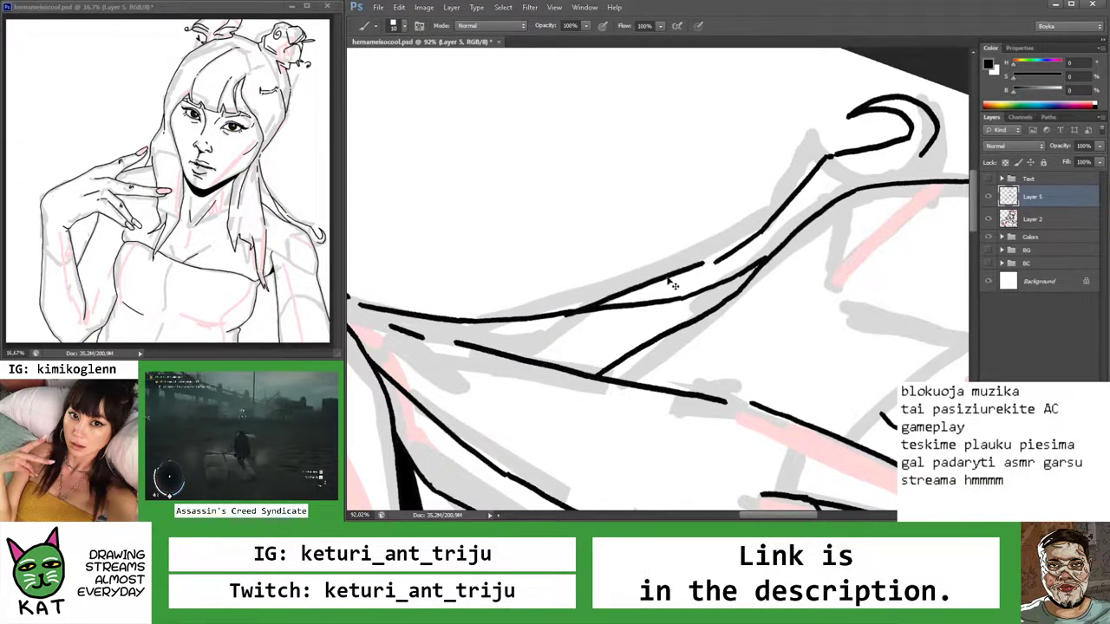
pyautogui.hotkey('ctrl', 'z')
pyautogui.moveTo(565, 317); pyautogui.dragTo(704, 269)
# Hide the Layer 2 sketch to review the whole line art, and show it again
pyautogui.press('z')
pyautogui.scroll(-8, 703, 272)
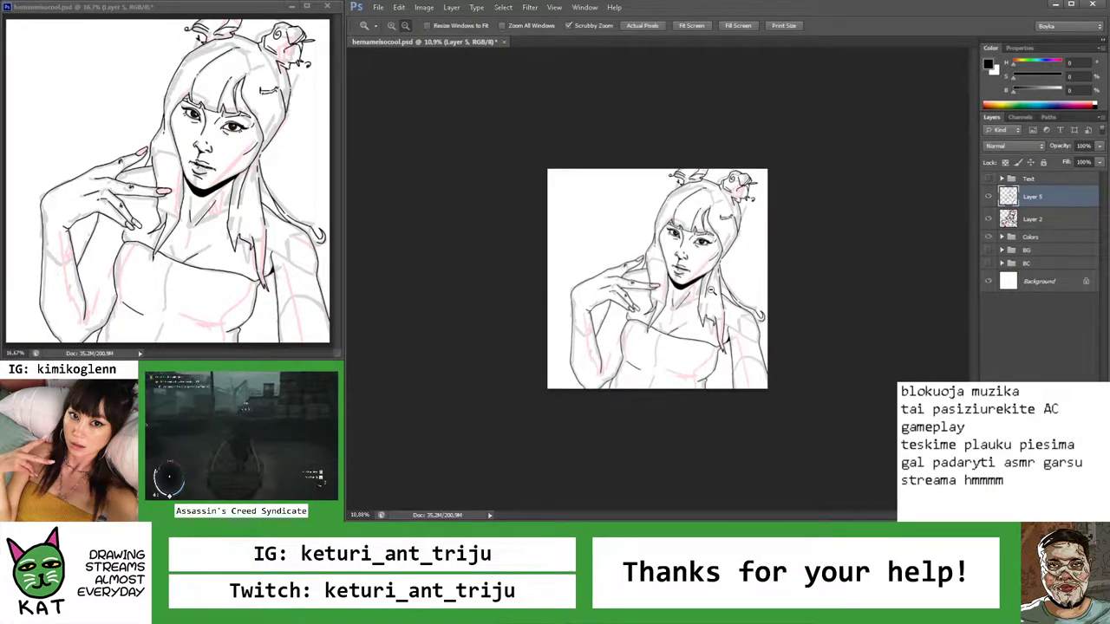
pyautogui.click(988, 218)
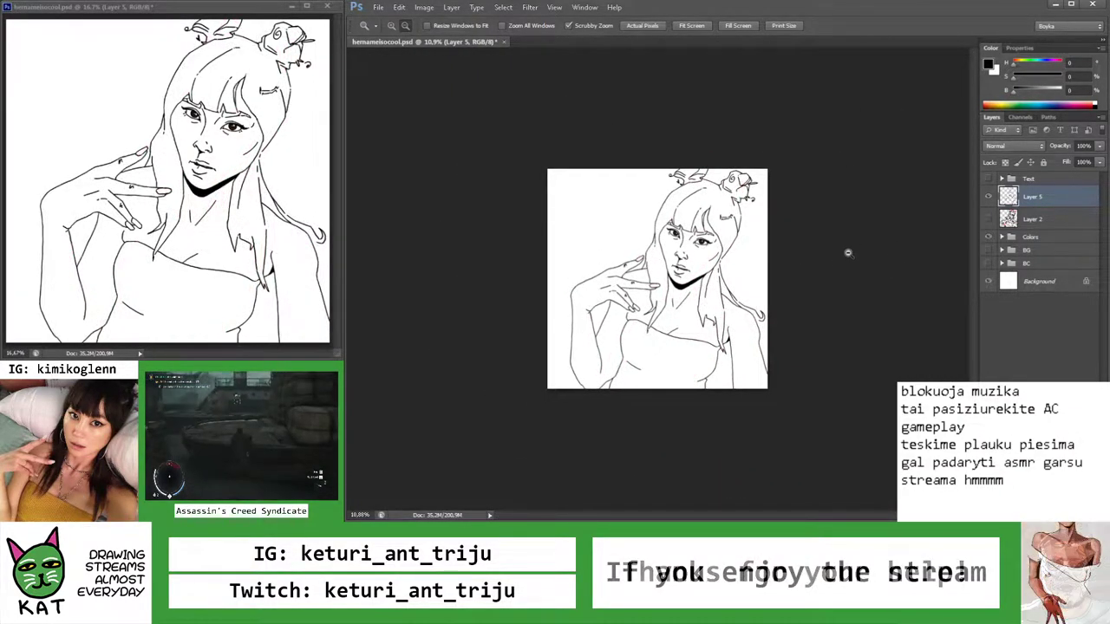
pyautogui.scroll(4, 790, 310)
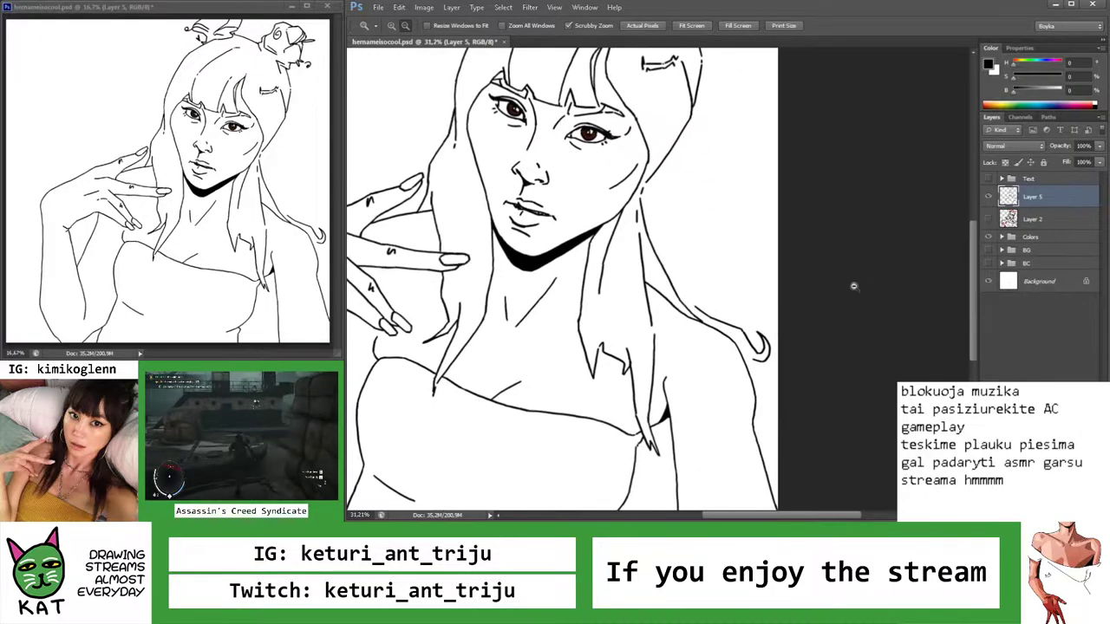
pyautogui.click(988, 219)
# Re-ink the outer edge of the hair strand from the inner strand line toward the curled tip's line
pyautogui.moveTo(726, 261); pyautogui.dragTo(607, 269)
pyautogui.scroll(3, 590, 280)
pyautogui.scroll(1, 591, 280)
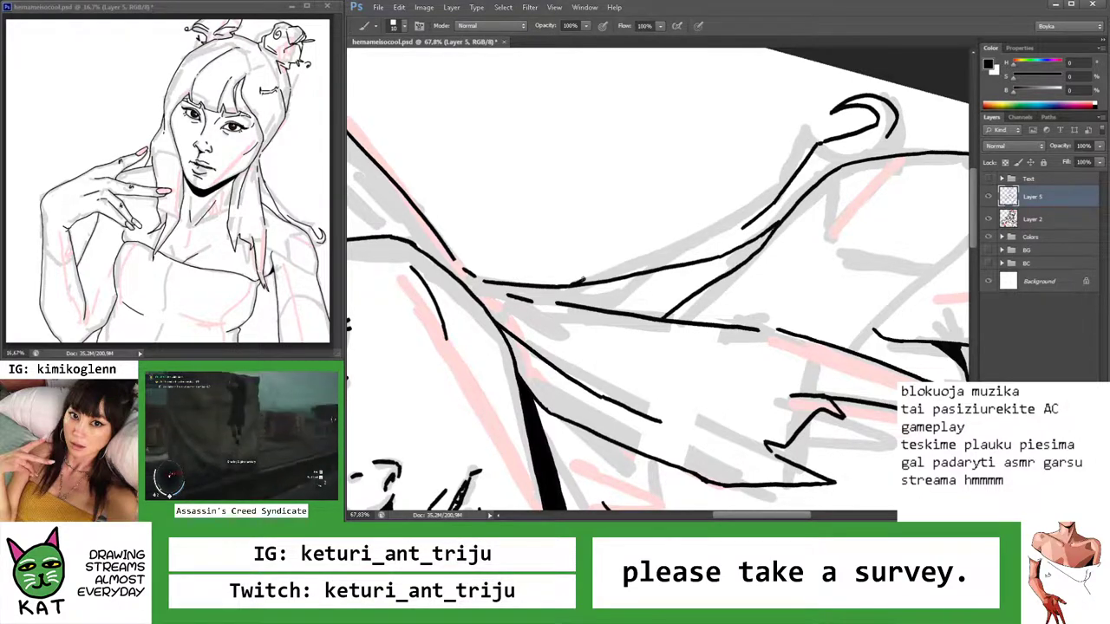
pyautogui.moveTo(580, 281); pyautogui.dragTo(730, 232)
pyautogui.hotkey('ctrl', 'z')
pyautogui.moveTo(583, 283); pyautogui.dragTo(733, 228)
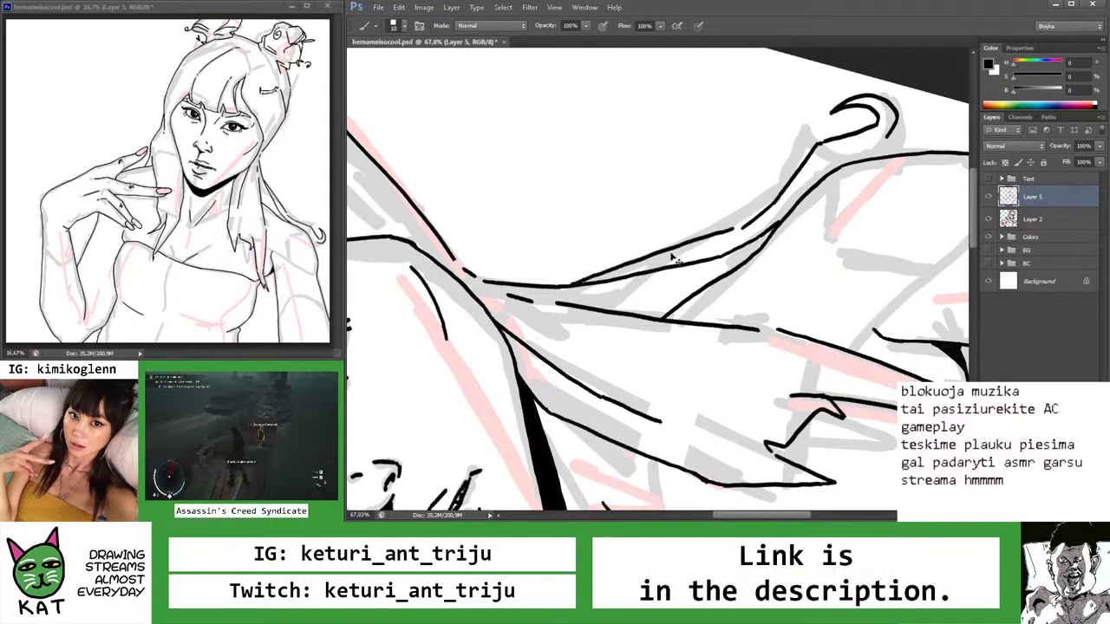
pyautogui.hotkey('ctrl', 'z')
pyautogui.moveTo(586, 282); pyautogui.dragTo(744, 230)
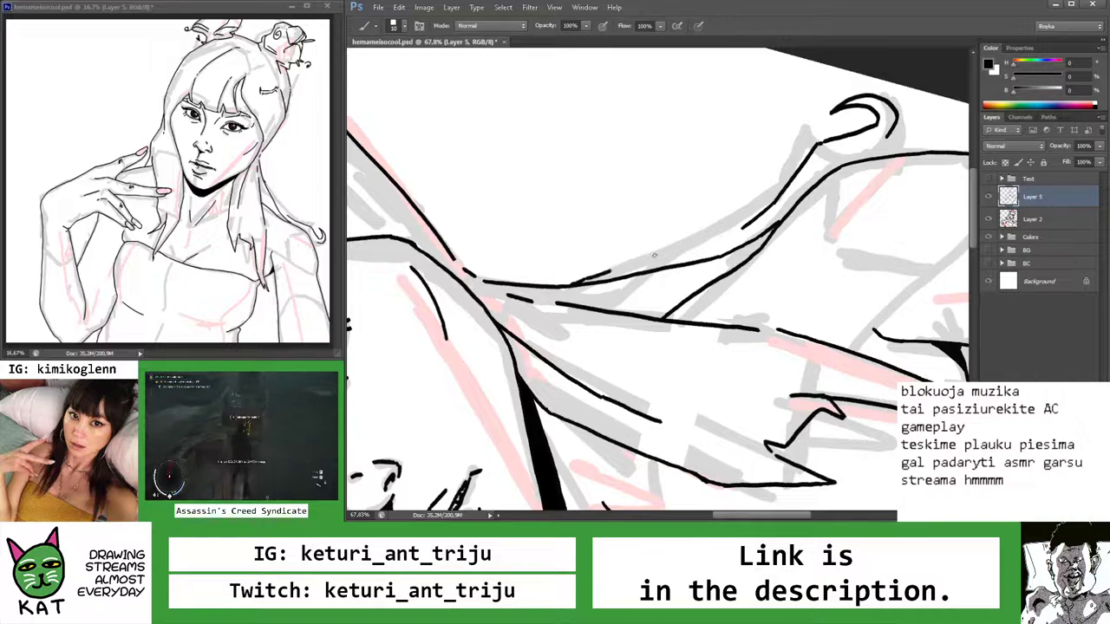
pyautogui.hotkey('ctrl', '0')
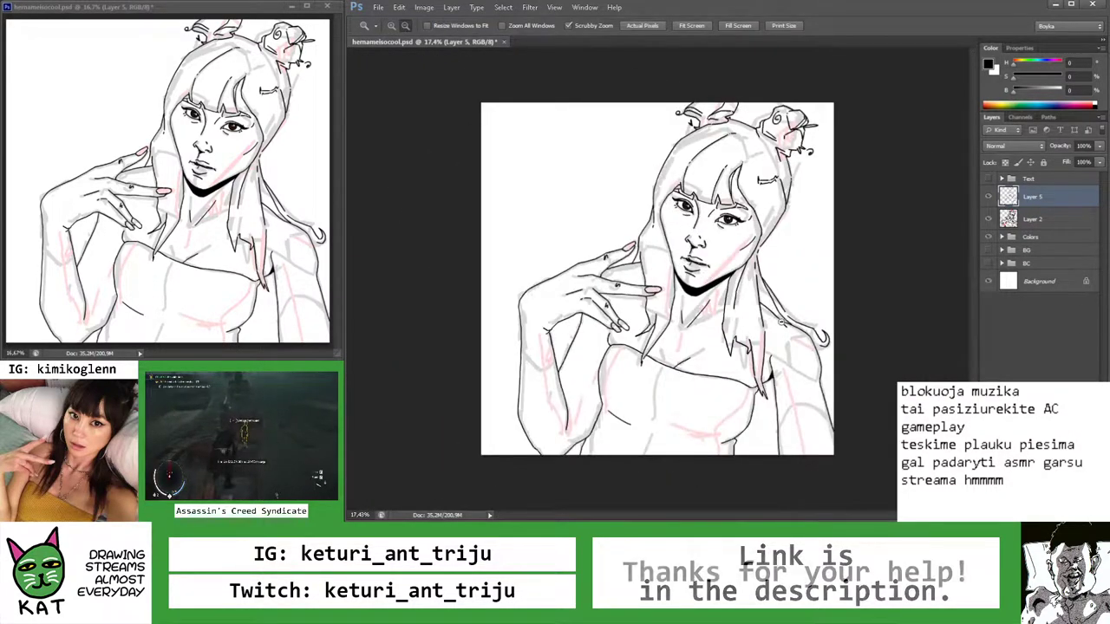
# Bridge the remaining gap in the outer hair strand line just above the shoulder
pyautogui.click(819, 323)
pyautogui.click(807, 313)
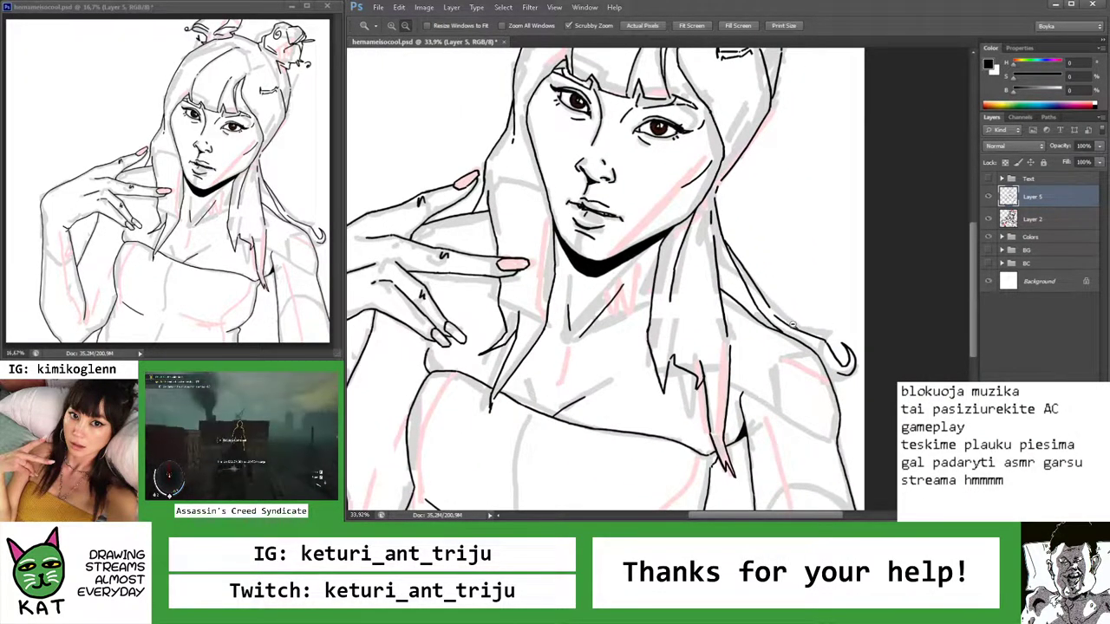
pyautogui.moveTo(791, 323); pyautogui.dragTo(807, 322)
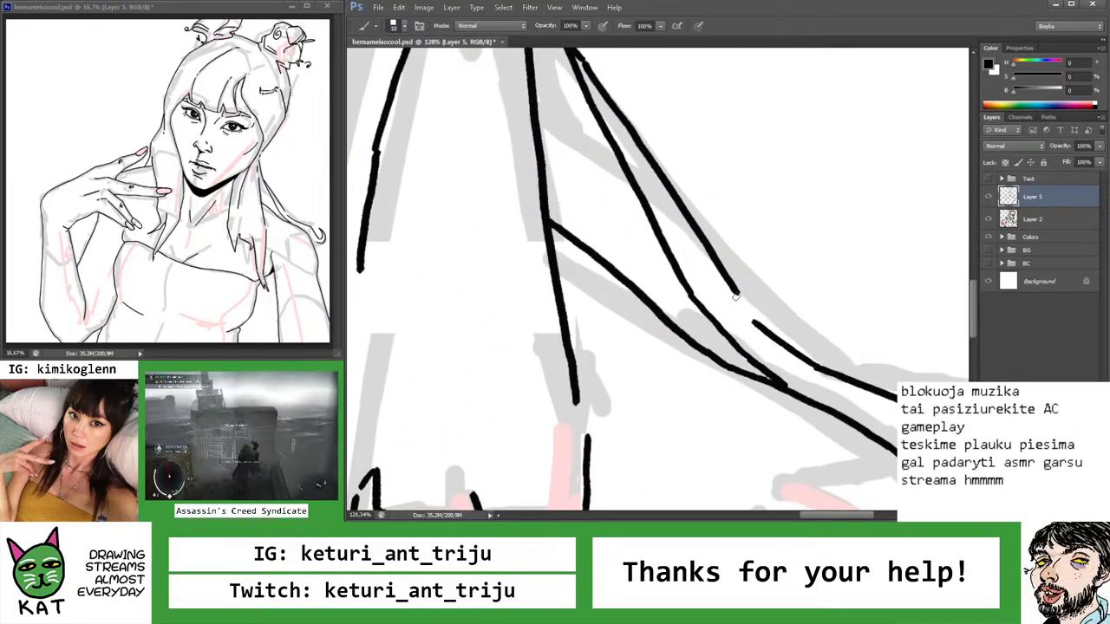
pyautogui.press('b')
pyautogui.press('z')
pyautogui.keyDown('alt'); pyautogui.click(791, 336); pyautogui.keyUp('alt')
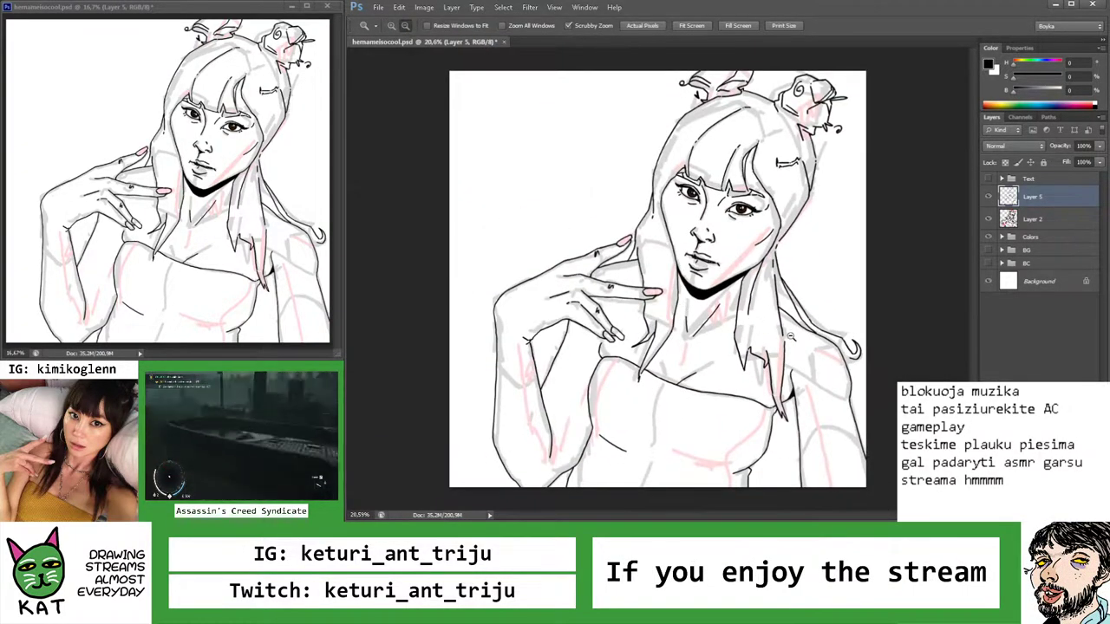
# Hide the Layer 2 sketch and review the whole line art, including the curled hair strand at the shoulder
pyautogui.click(988, 219)
pyautogui.moveTo(815, 271); pyautogui.dragTo(787, 270)
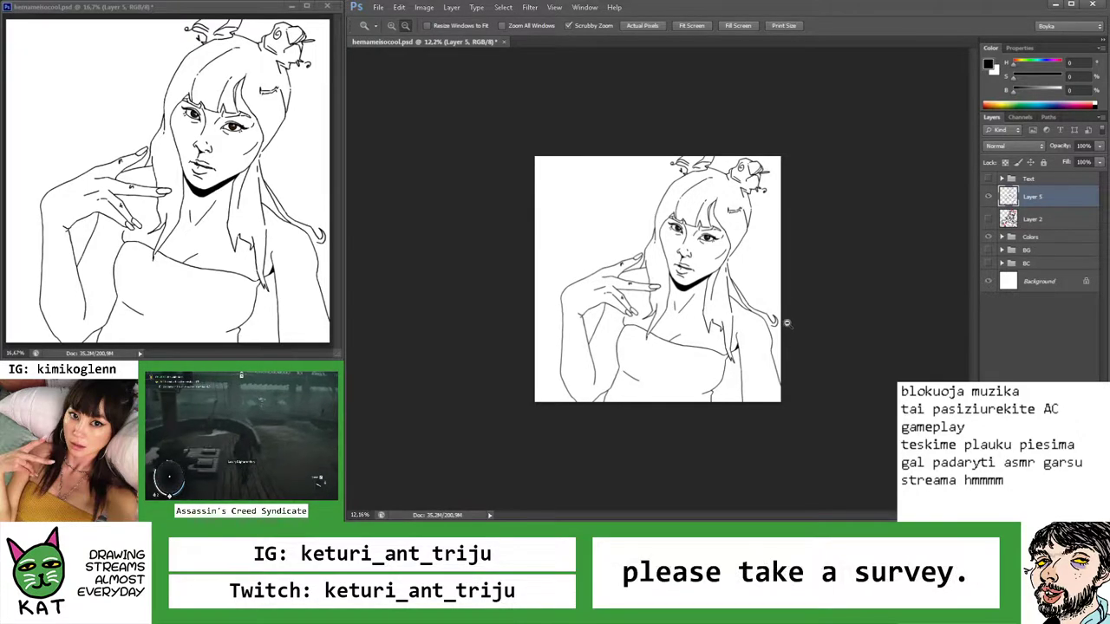
pyautogui.moveTo(789, 319); pyautogui.dragTo(777, 321)
pyautogui.moveTo(654, 250); pyautogui.dragTo(694, 252)
pyautogui.press('b')
pyautogui.press('z')
pyautogui.moveTo(558, 258)
pyautogui.mouseDown()
pyautogui.moveTo(465, 258)
pyautogui.moveTo(501, 277)
pyautogui.mouseUp()
pyautogui.hotkey('ctrl', 'z')
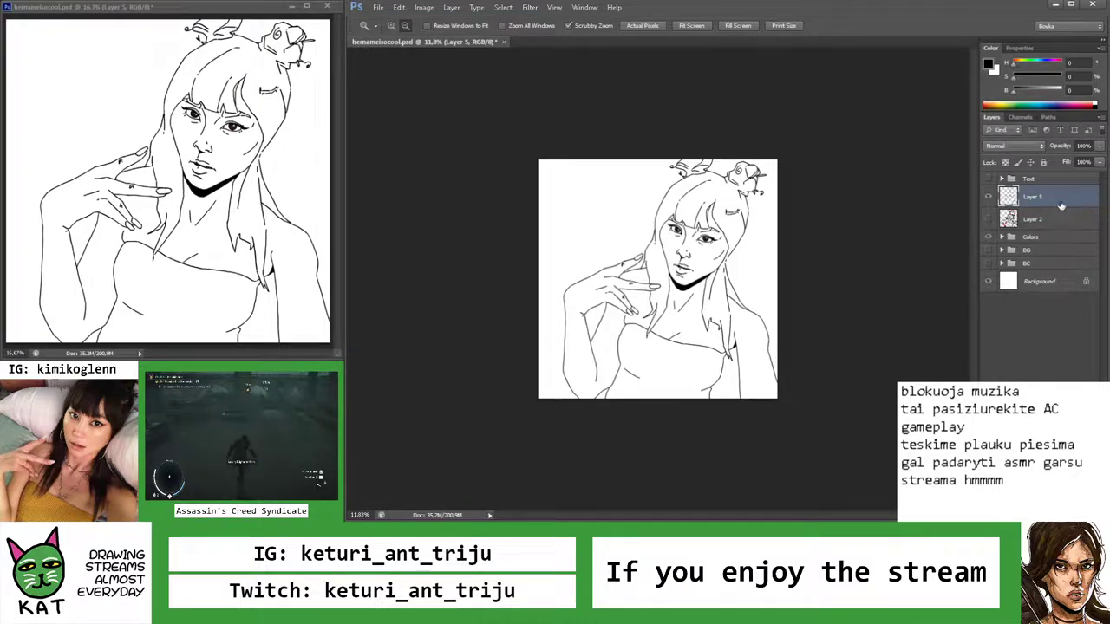
# Show the BG group, lasso the curled hair tip and move it inward, away from the blue border
pyautogui.click(990, 251)
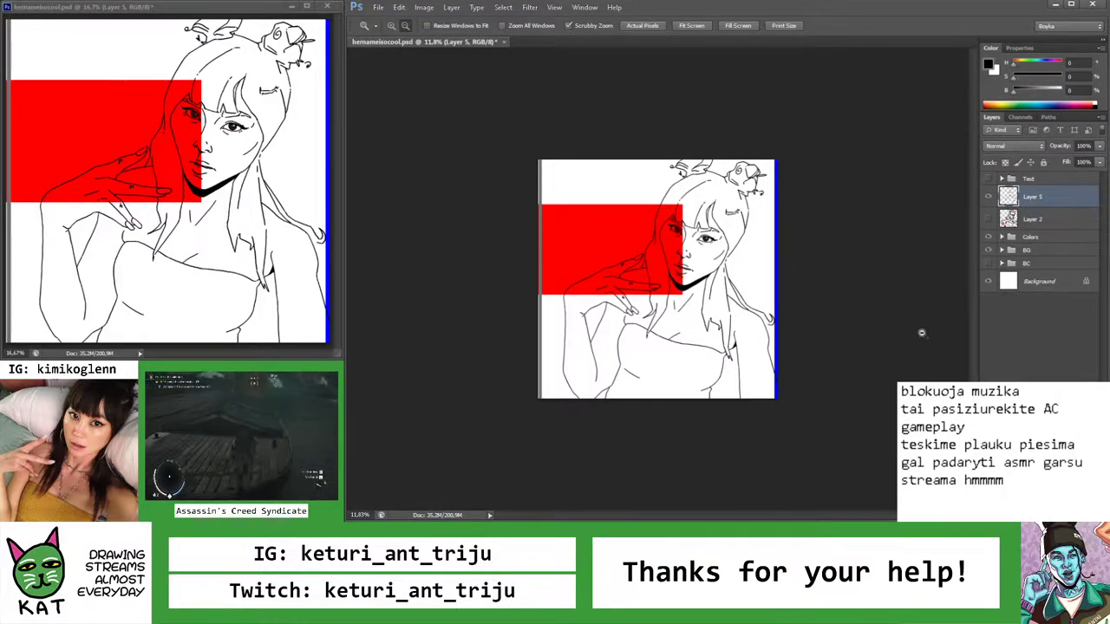
pyautogui.scroll(8, 923, 334)
pyautogui.press('l')
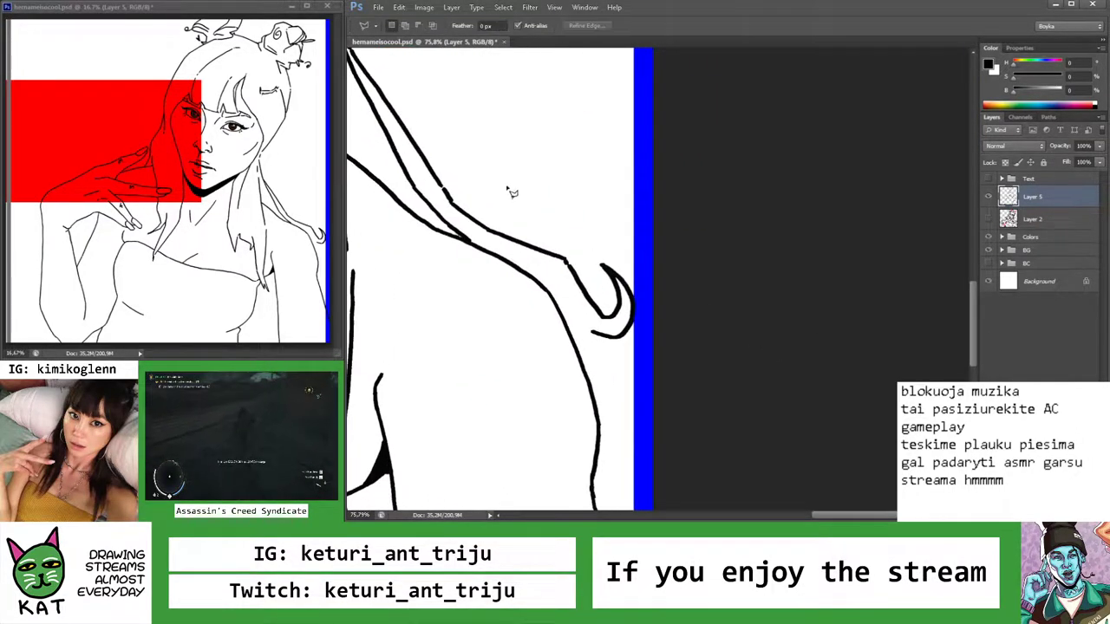
pyautogui.moveTo(503, 190)
pyautogui.mouseDown()
pyautogui.moveTo(524, 274)
pyautogui.moveTo(532, 262)
pyautogui.moveTo(579, 304)
pyautogui.moveTo(596, 363)
pyautogui.moveTo(655, 330)
pyautogui.moveTo(659, 238)
pyautogui.mouseUp()
pyautogui.press('v')
pyautogui.moveTo(607, 299); pyautogui.dragTo(586, 283)
pyautogui.hotkey('ctrl', 'd')
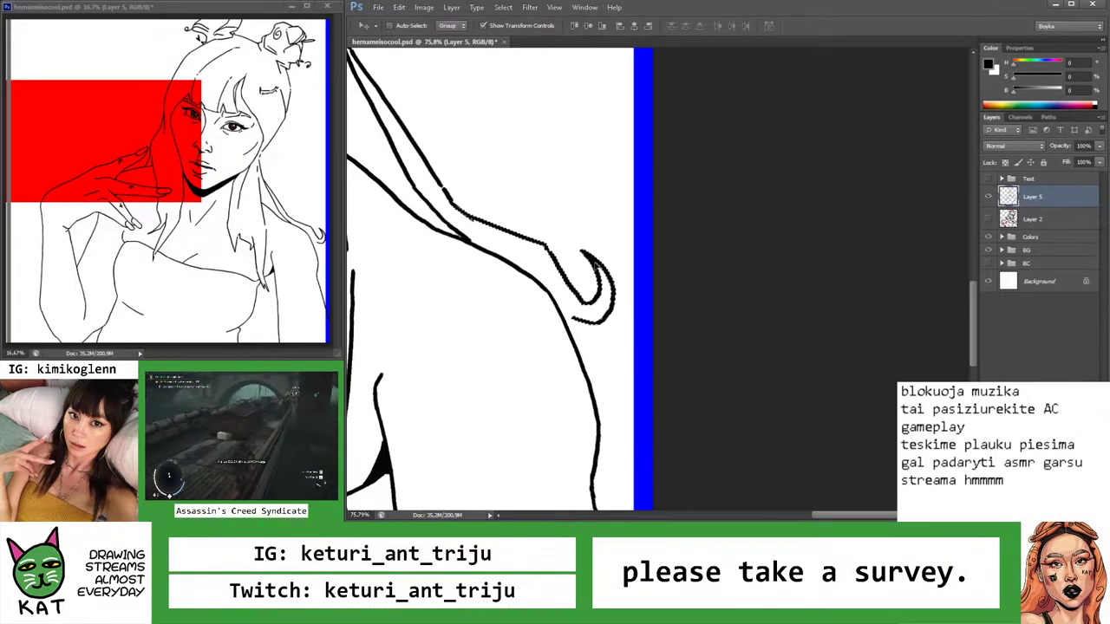
pyautogui.press('z')
pyautogui.scroll(-8, 526, 256)
pyautogui.scroll(1, 527, 255)
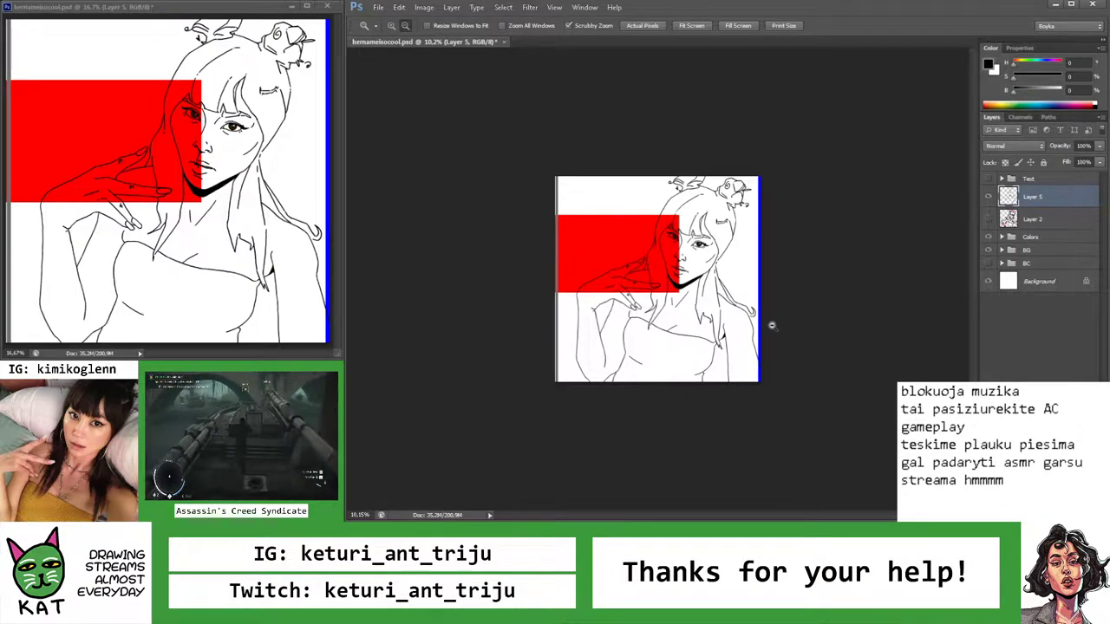
# Ink the outer end of the curled hair tip down to the shoulder line
pyautogui.scroll(6, 767, 323)
pyautogui.press('r')
pyautogui.moveTo(775, 310); pyautogui.dragTo(754, 158)
pyautogui.press('z')
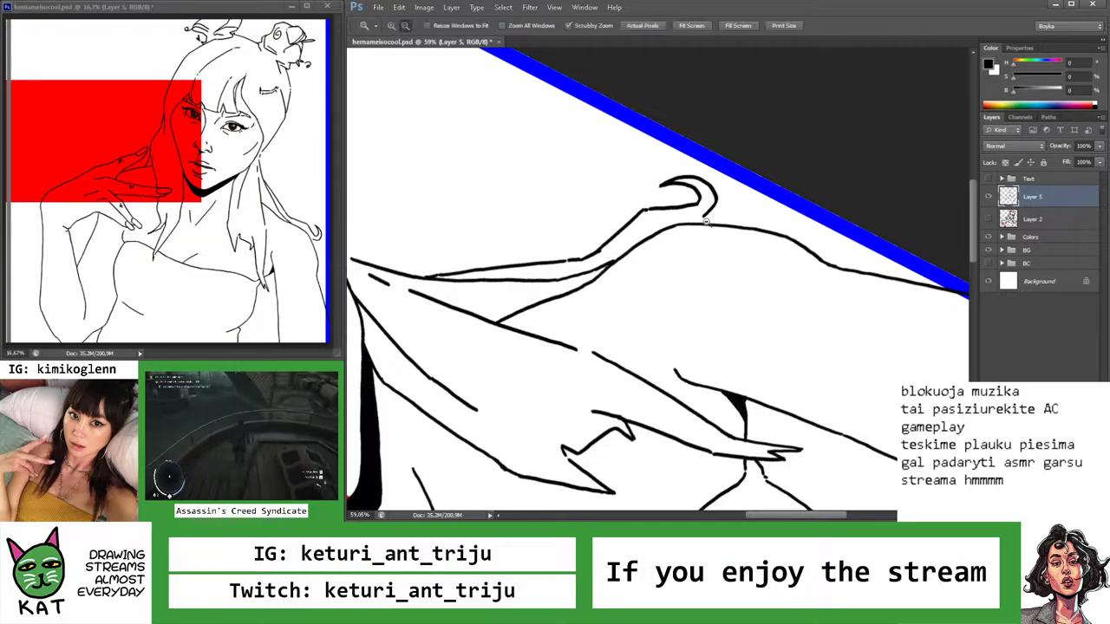
pyautogui.scroll(4, 764, 220)
pyautogui.press('b')
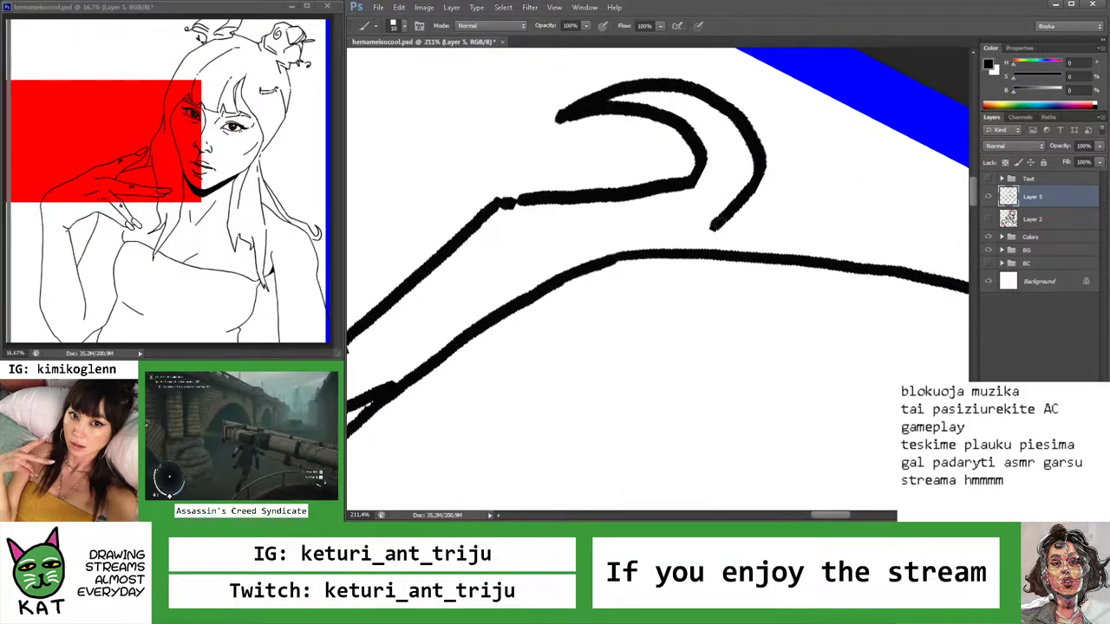
pyautogui.moveTo(713, 227); pyautogui.dragTo(692, 253)
pyautogui.press('r')
pyautogui.scroll(-3, 713, 230)
pyautogui.scroll(2, 607, 269)
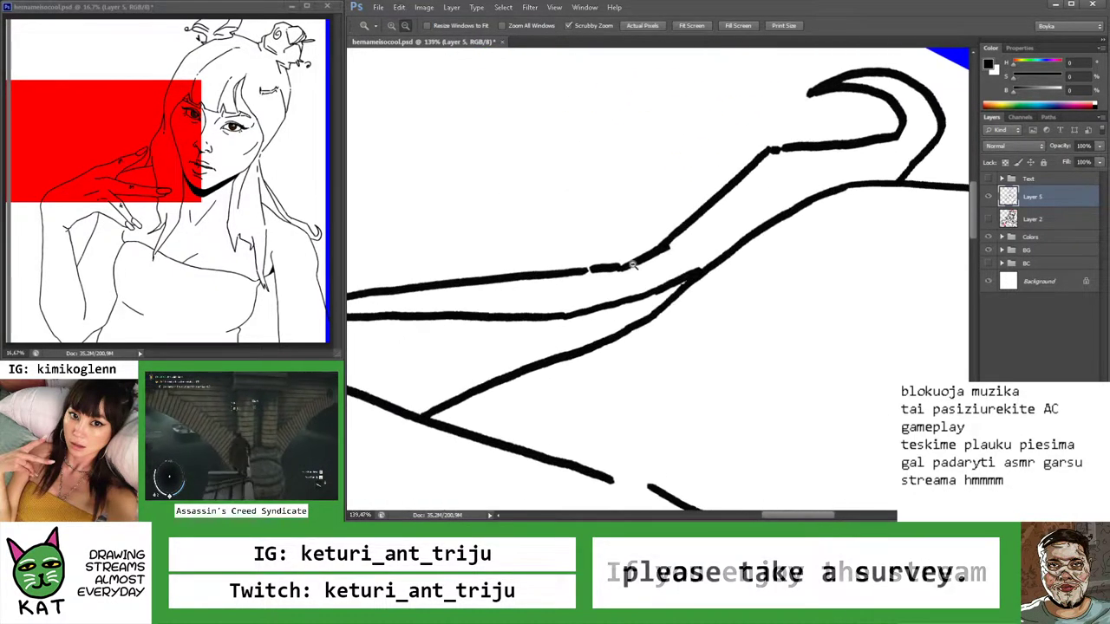
# Join the broken outer hair strand line above the shoulder and erase the excess at the join
pyautogui.moveTo(607, 269)
pyautogui.mouseDown()
pyautogui.moveTo(596, 260)
pyautogui.moveTo(607, 298)
pyautogui.mouseUp()
pyautogui.scroll(2, 598, 299)
pyautogui.press('b')
pyautogui.press('e')
pyautogui.moveTo(699, 207)
pyautogui.mouseDown()
pyautogui.moveTo(706, 198)
pyautogui.moveTo(654, 219)
pyautogui.mouseUp()
pyautogui.press('z')
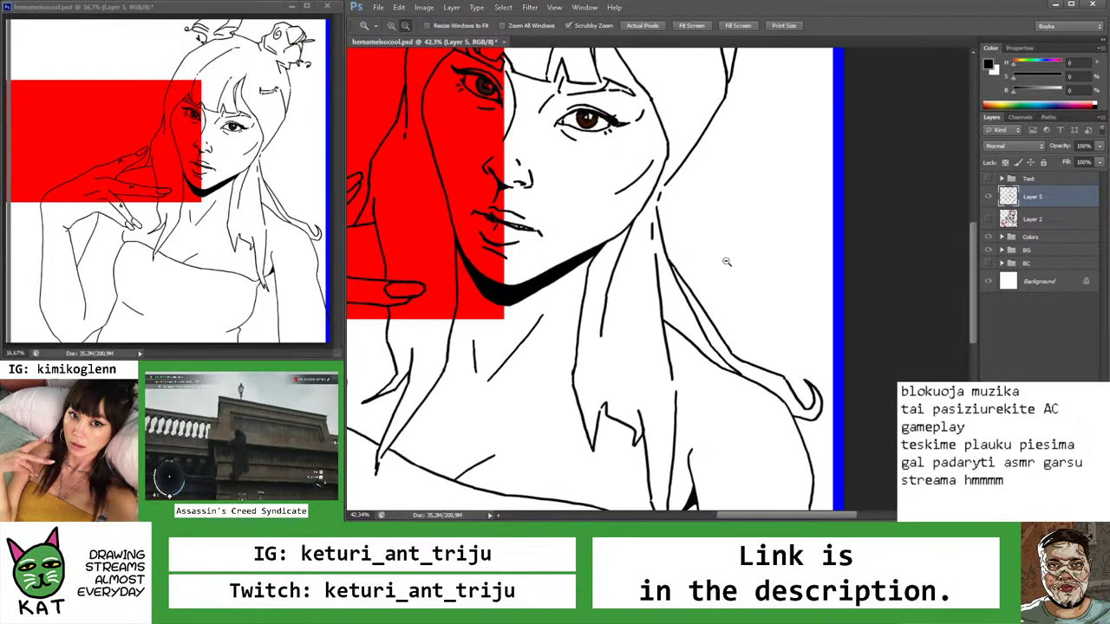
# Connect the broken hair outline beside the jaw to the strand running down over the shoulder
pyautogui.moveTo(743, 348); pyautogui.dragTo(762, 253)
pyautogui.press('r')
pyautogui.hotkey('ctrl', 'z')
pyautogui.press('r')
pyautogui.press('b')
pyautogui.scroll(5, 707, 299)
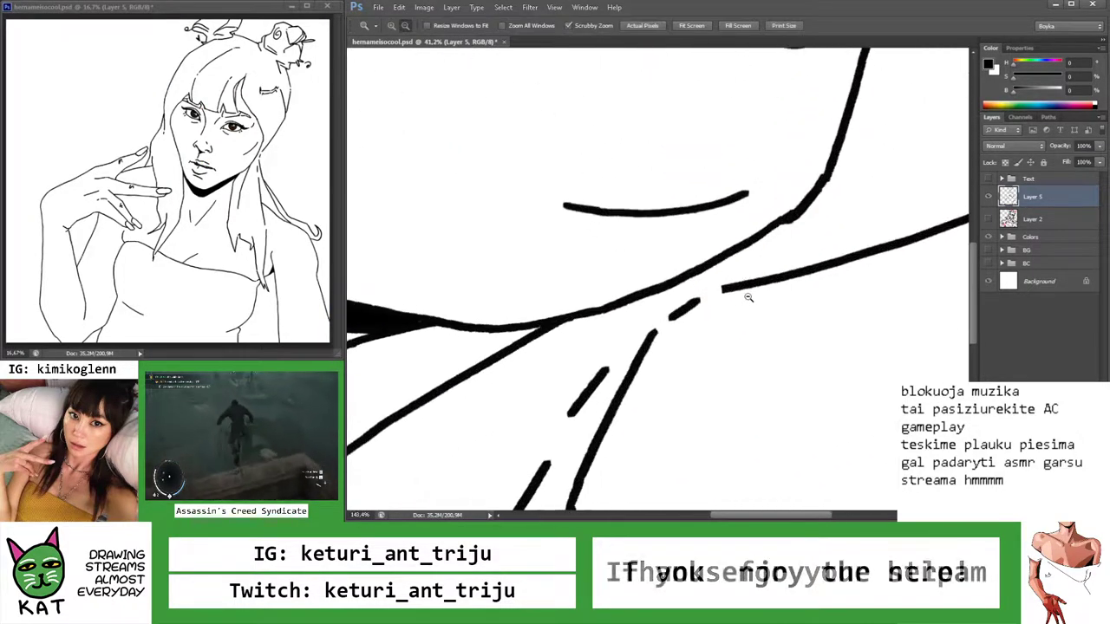
pyautogui.moveTo(650, 338)
pyautogui.mouseDown()
pyautogui.moveTo(726, 288)
pyautogui.moveTo(685, 291)
pyautogui.moveTo(750, 256)
pyautogui.moveTo(902, 232)
pyautogui.mouseUp()
# Try to add a second, straighter hair line beside the jaw, from the hair outline down toward the neck
pyautogui.press('z')
pyautogui.press('b')
pyautogui.moveTo(753, 208); pyautogui.dragTo(714, 308)
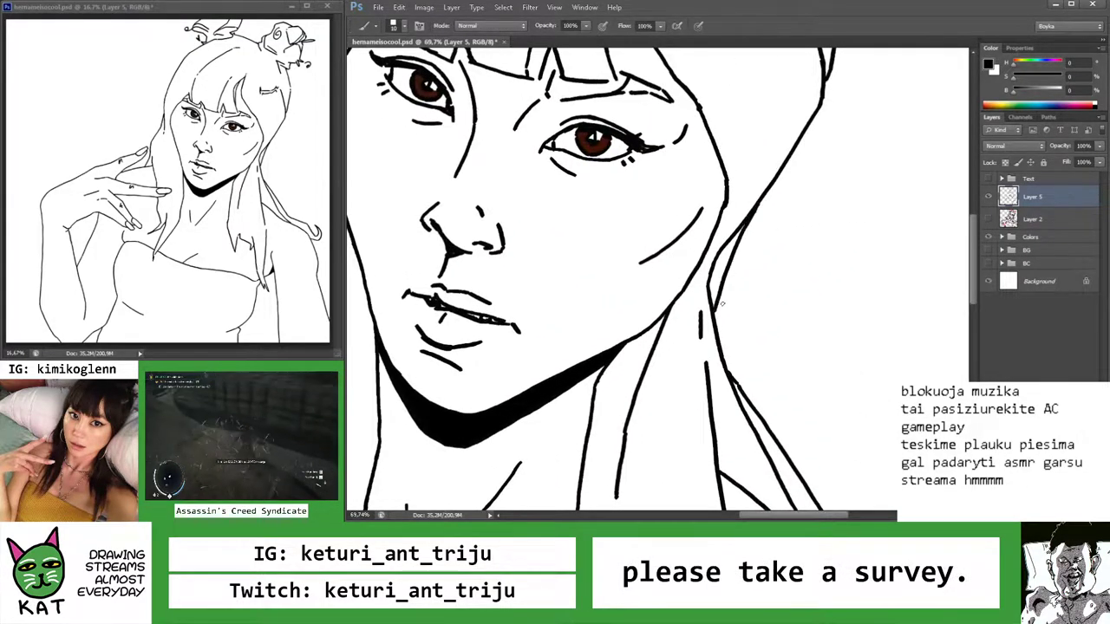
pyautogui.hotkey('ctrl', 'z')
pyautogui.moveTo(752, 210); pyautogui.dragTo(715, 311)
pyautogui.press('z')
pyautogui.moveTo(763, 265); pyautogui.dragTo(711, 282)
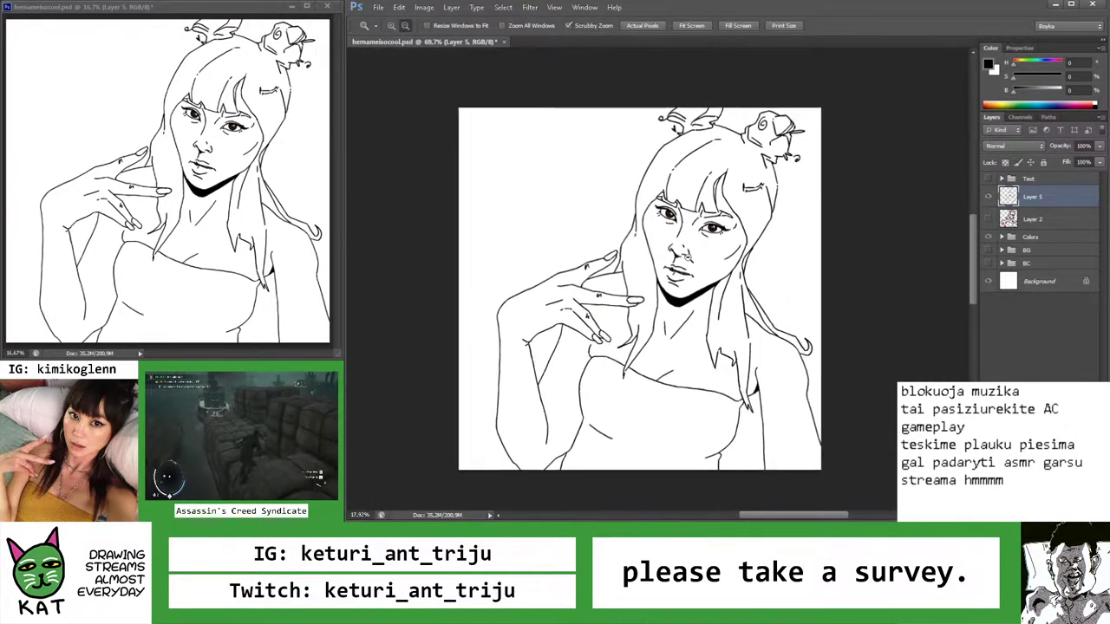
# Undo the extra hair line beside the jaw and ink a new stroke from the hair outline toward the neck
pyautogui.moveTo(780, 258); pyautogui.dragTo(774, 250)
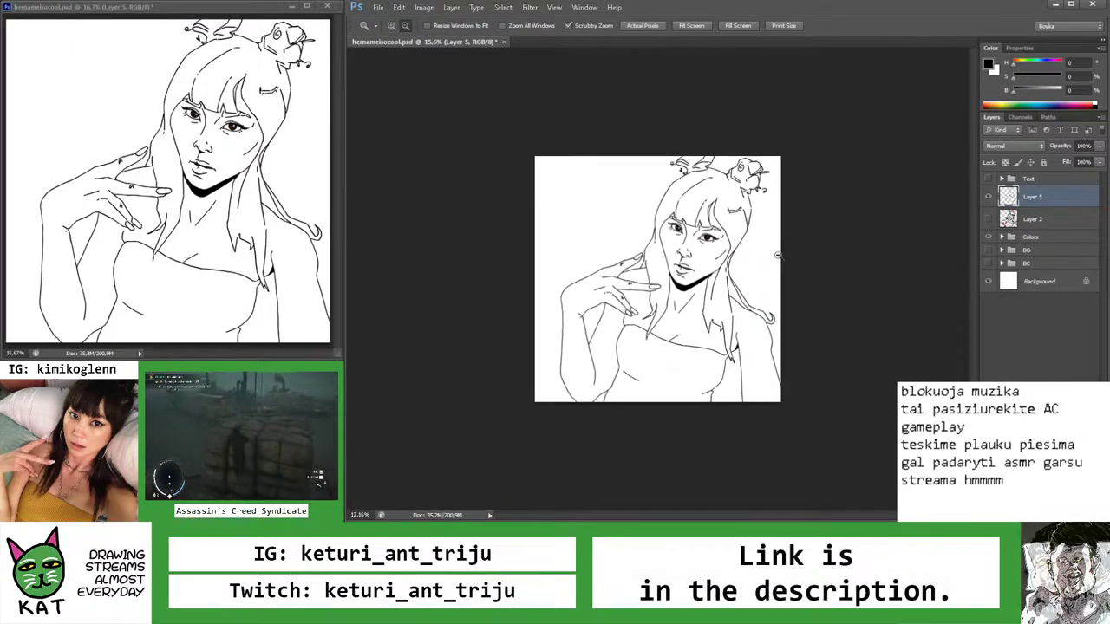
pyautogui.click(757, 258)
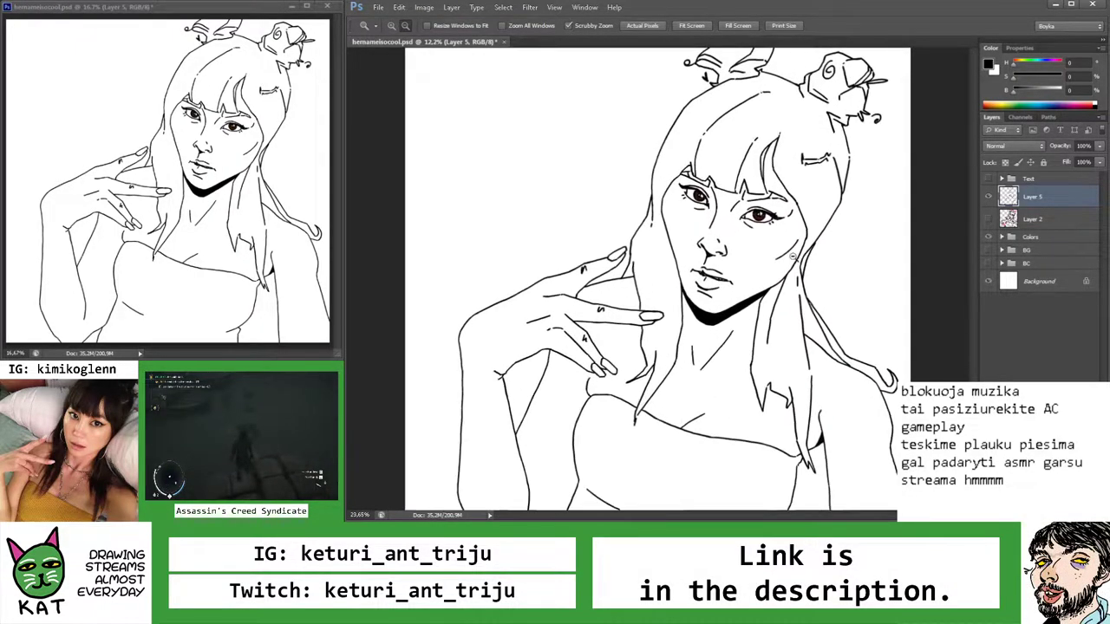
pyautogui.moveTo(722, 249)
pyautogui.mouseDown()
pyautogui.moveTo(754, 249)
pyautogui.moveTo(690, 288)
pyautogui.moveTo(685, 316)
pyautogui.mouseUp()
pyautogui.press('b')
pyautogui.hotkey('ctrl', 'z')
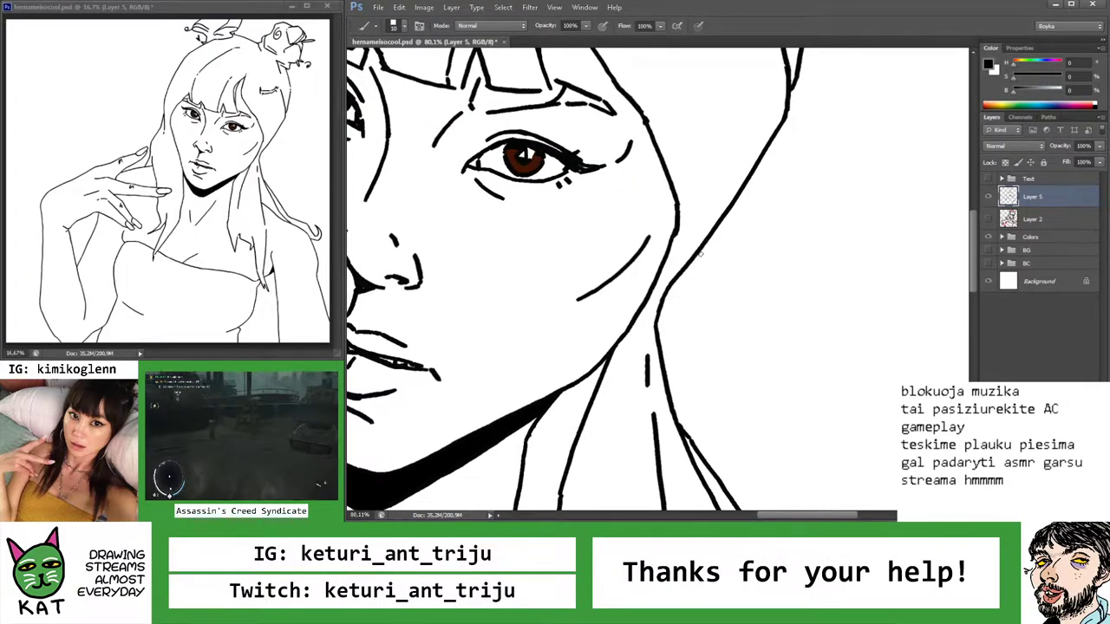
pyautogui.moveTo(703, 245)
pyautogui.mouseDown()
pyautogui.moveTo(659, 345)
pyautogui.moveTo(646, 340)
pyautogui.mouseUp()
pyautogui.press('z')
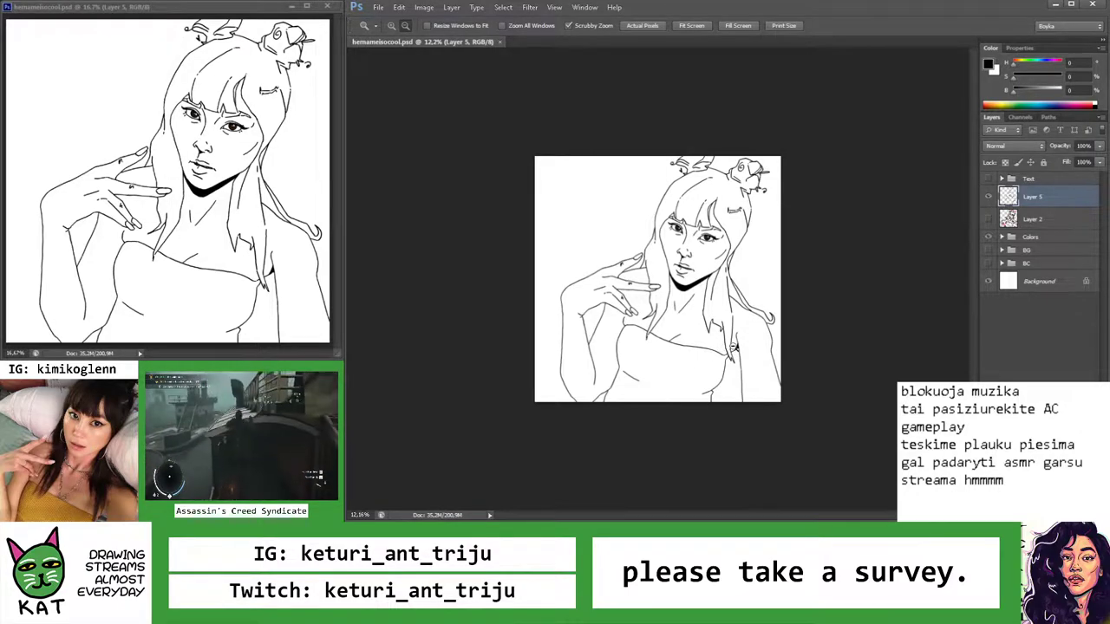
# Show the Layer 2 sketch and create a new layer named Earings above Layer 5
pyautogui.click(988, 218)
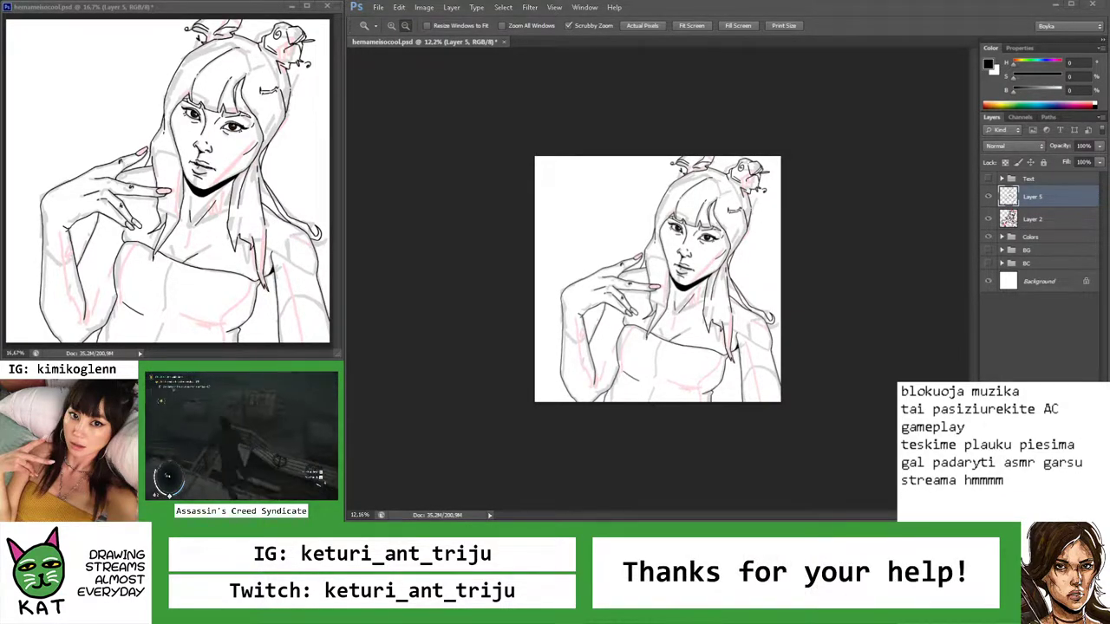
pyautogui.moveTo(708, 249); pyautogui.dragTo(729, 258)
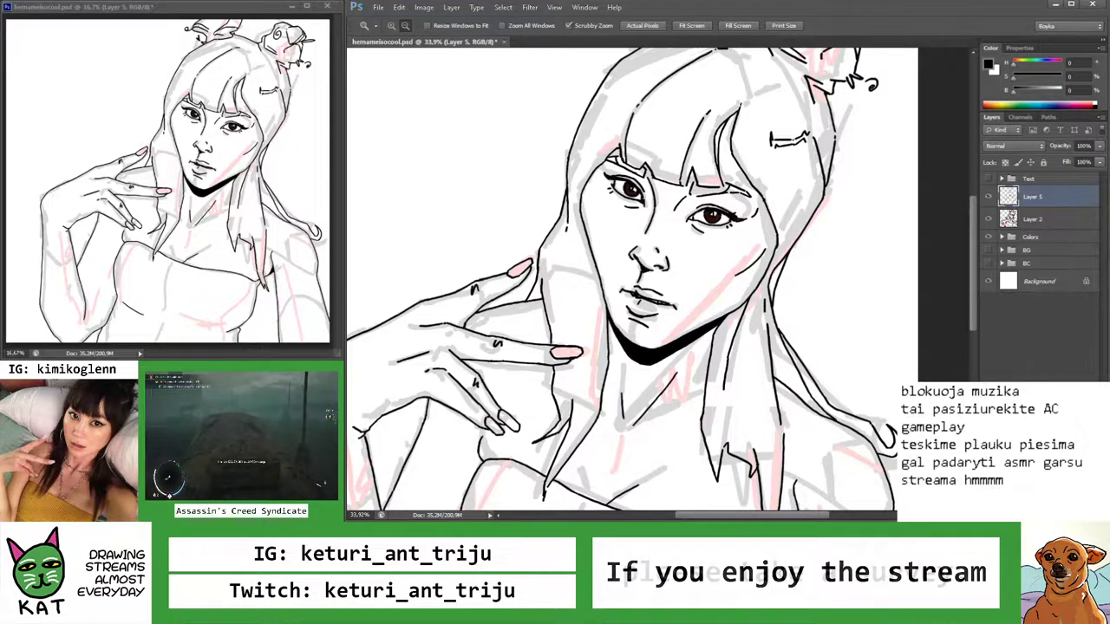
pyautogui.hotkey('ctrl', 'shift', 'alt', 'n')
pyautogui.doubleClick(1031, 198)
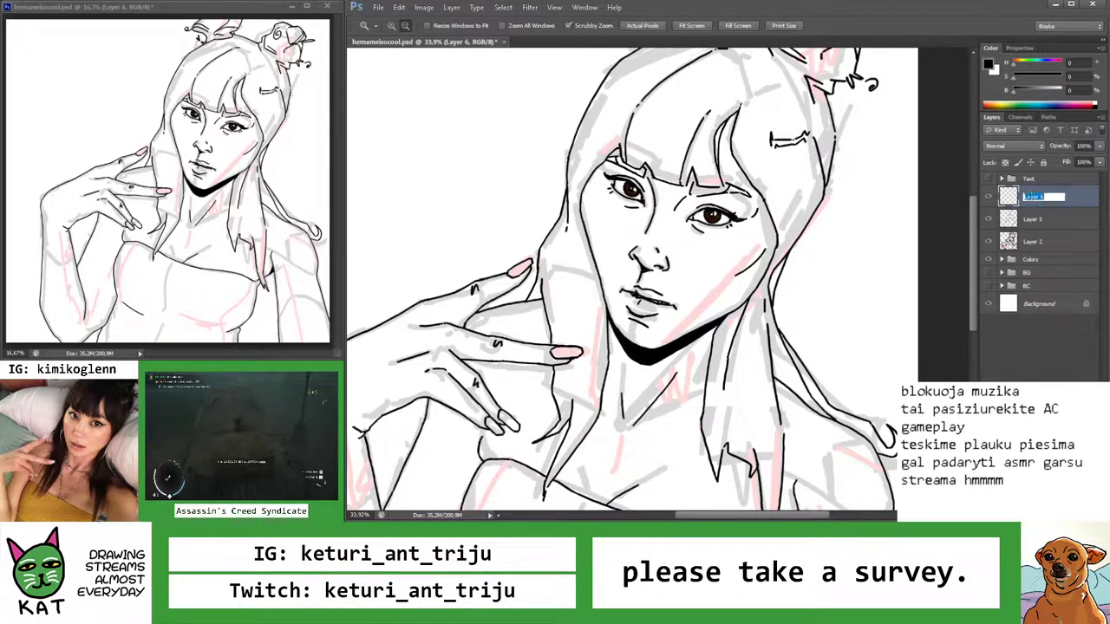
pyautogui.write('E')
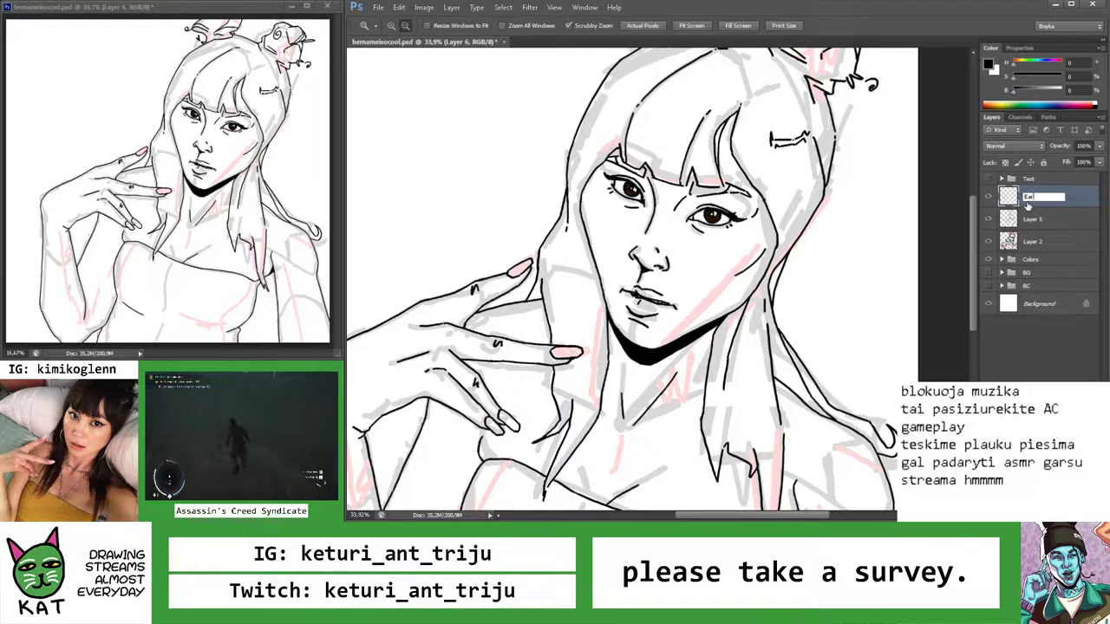
pyautogui.write('arring')
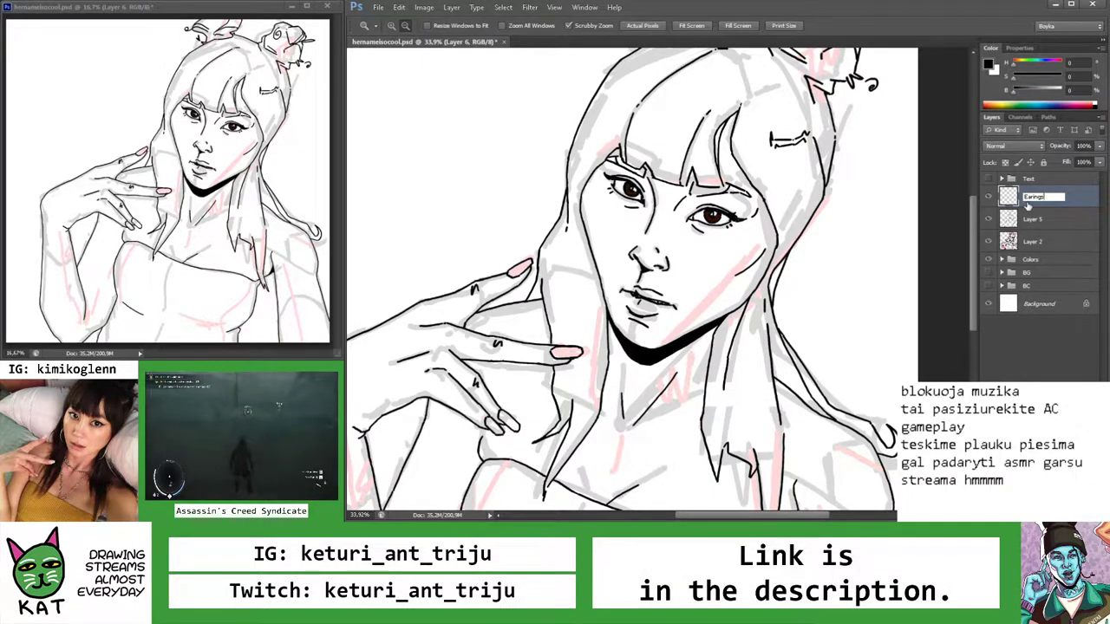
pyautogui.write('s')
pyautogui.press('Return')
pyautogui.doubleClick(1030, 198)
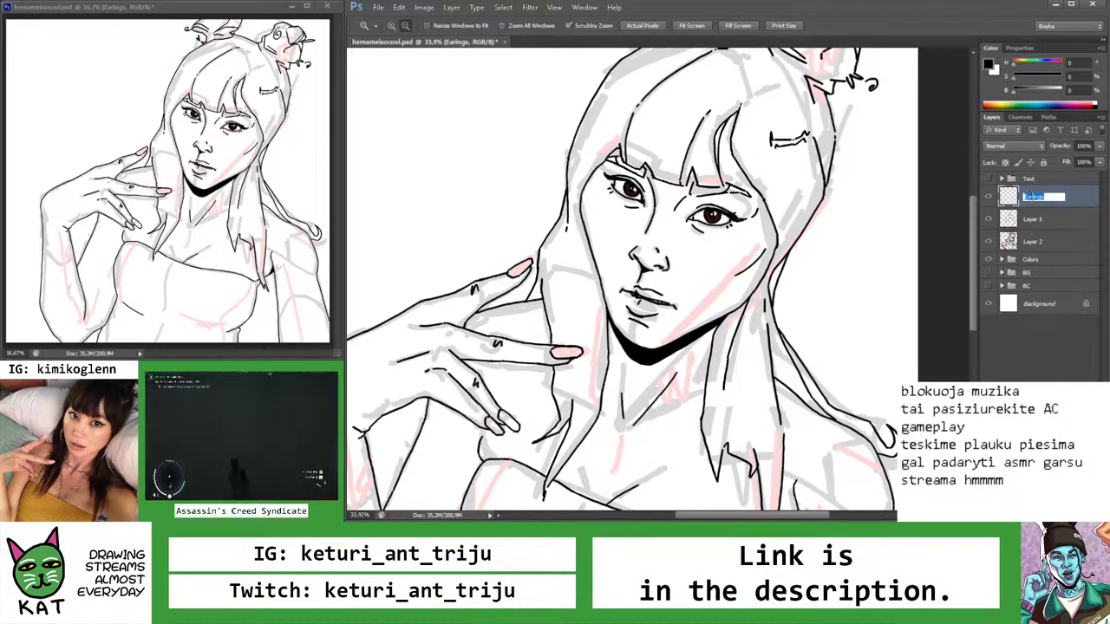
pyautogui.write('E')
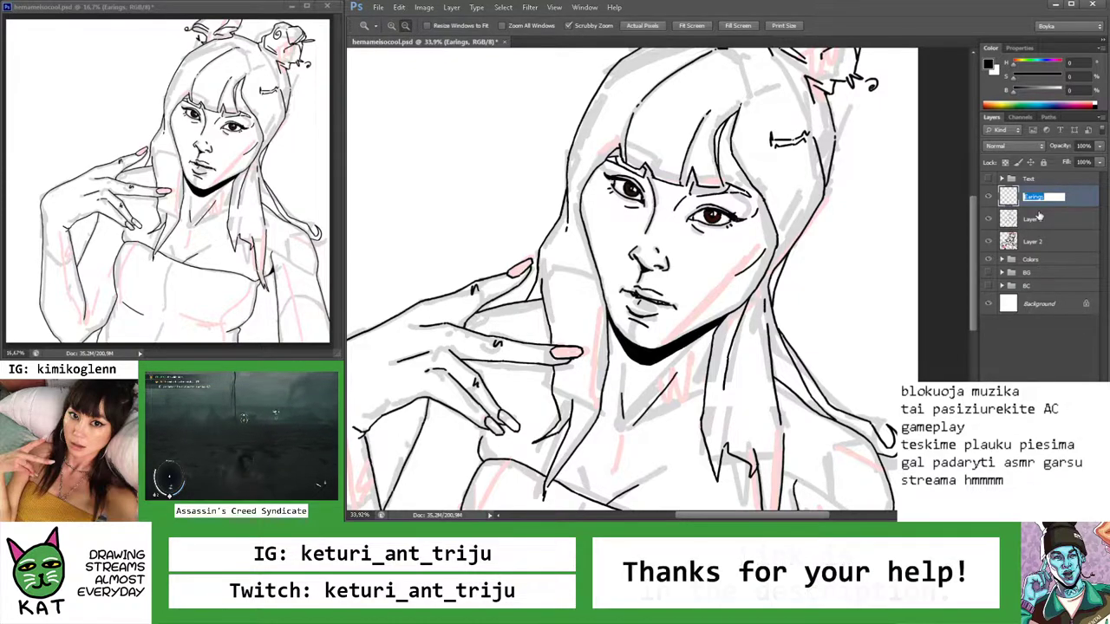
pyautogui.press('Return')
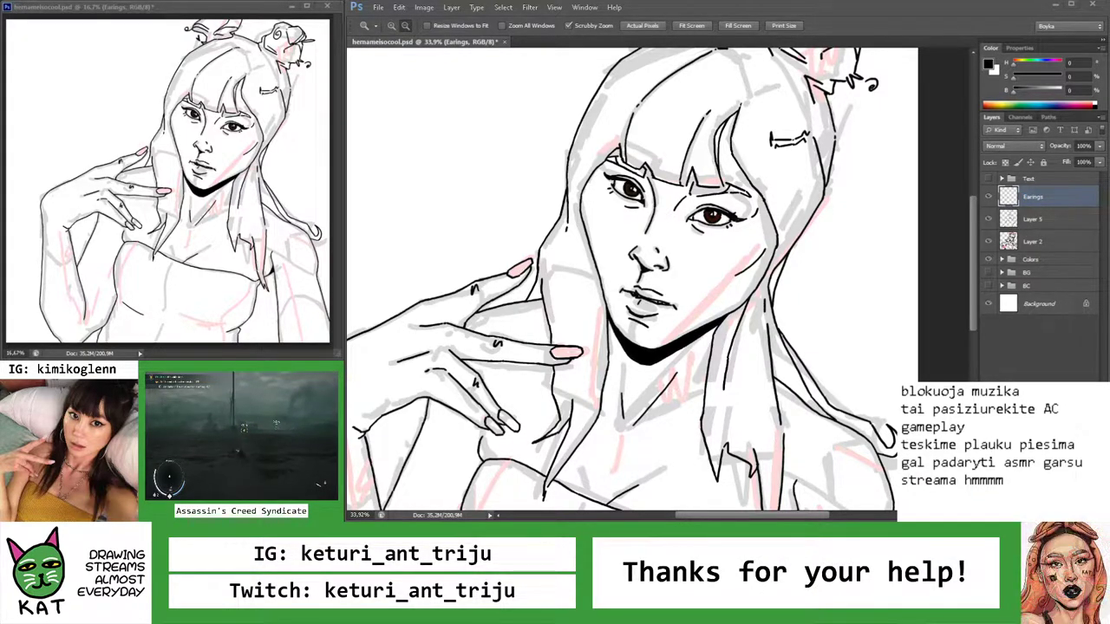
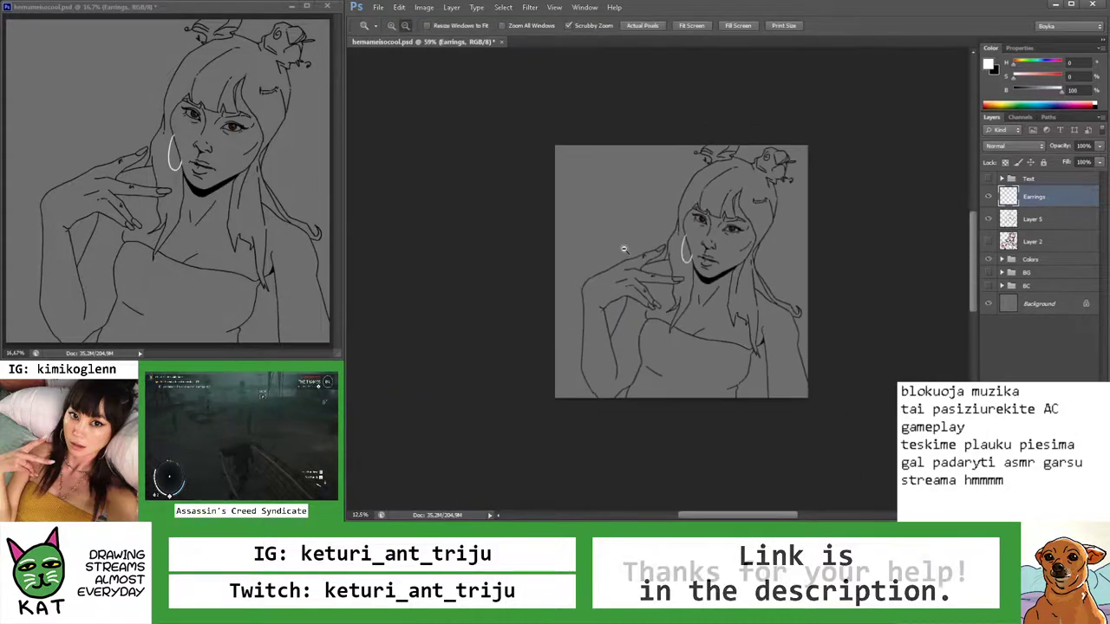
# Place the Earrings layer beneath the Layer 5 line art in the layer stack
pyautogui.press('e')
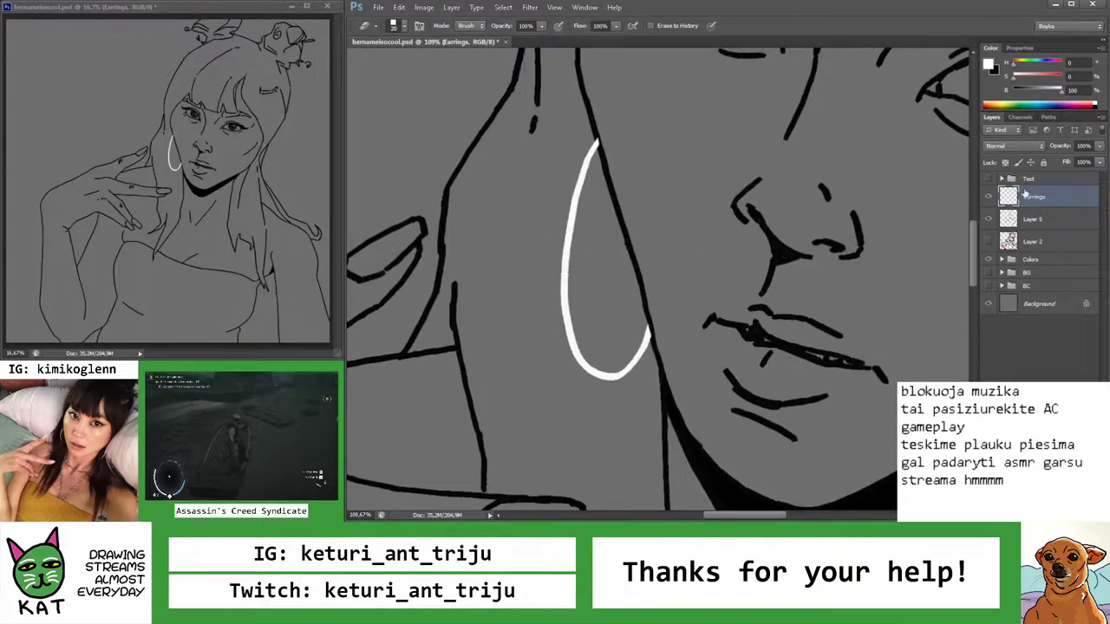
pyautogui.moveTo(1047, 198); pyautogui.dragTo(1045, 227)
pyautogui.press('z')
pyautogui.moveTo(776, 260); pyautogui.dragTo(687, 276)
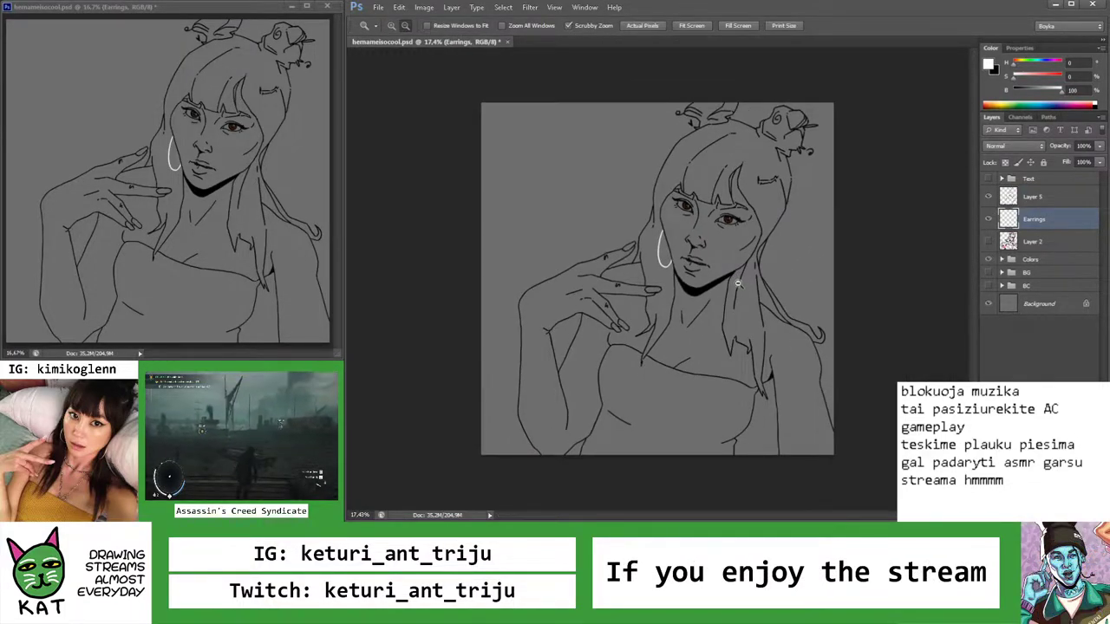
pyautogui.moveTo(668, 236); pyautogui.dragTo(694, 238)
# Erase the existing white hoop earring beside the cheek nearest the raised hand
pyautogui.press('v')
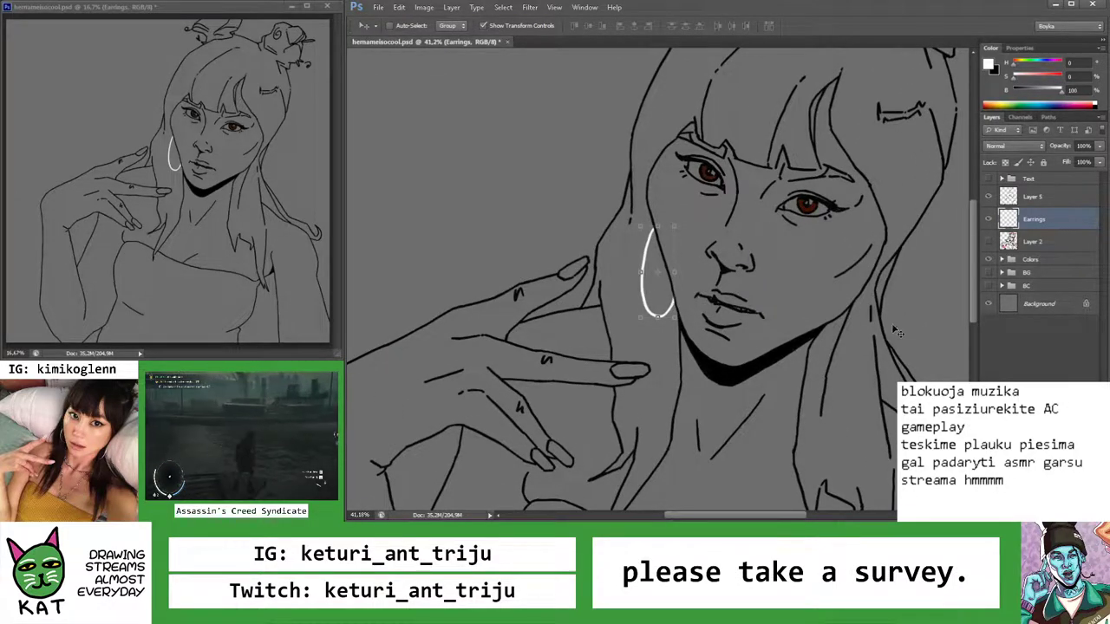
pyautogui.press('e')
pyautogui.moveTo(655, 234); pyautogui.dragTo(659, 312)
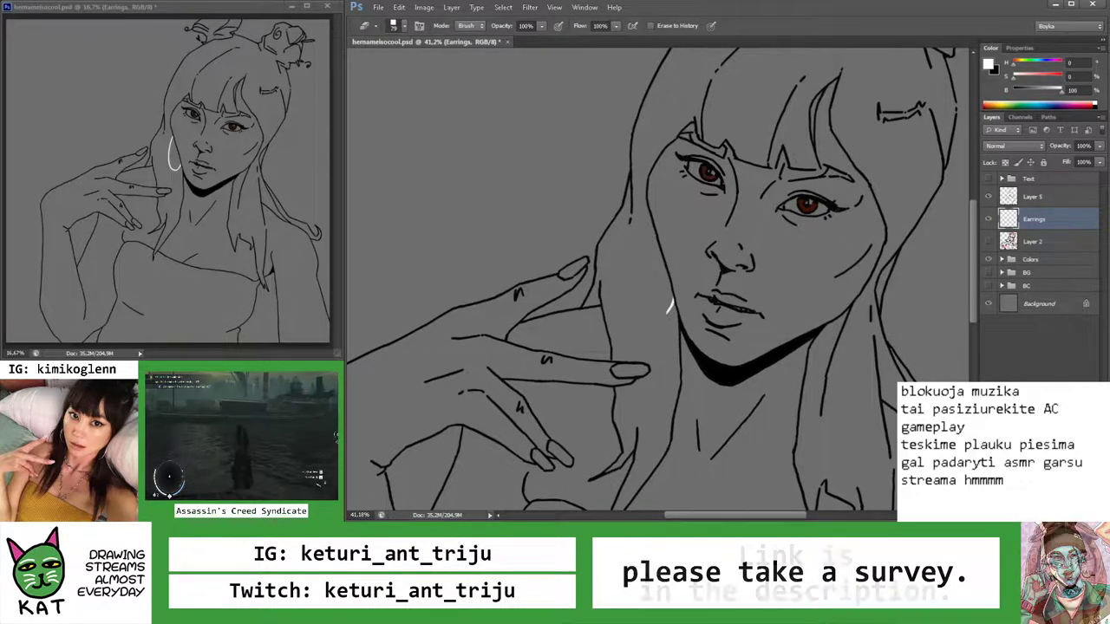
pyautogui.press('b')
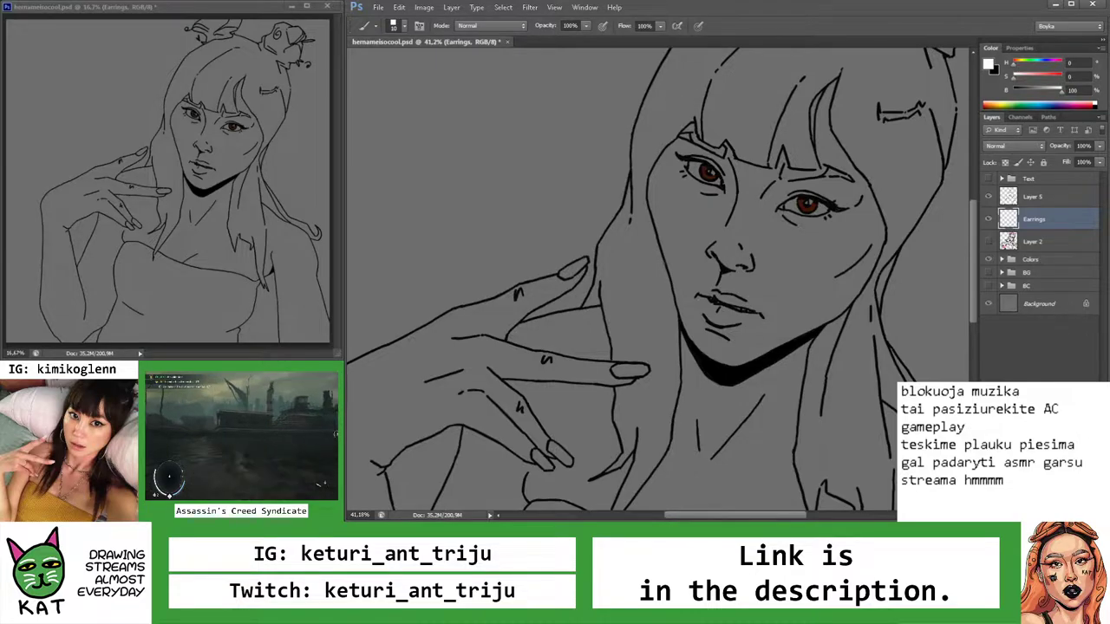
# Lasso a selection along the cheek and jaw line, enclosing the hair and fingers on the raised hand's side
pyautogui.press('z')
pyautogui.moveTo(633, 227); pyautogui.dragTo(644, 227)
pyautogui.press('l')
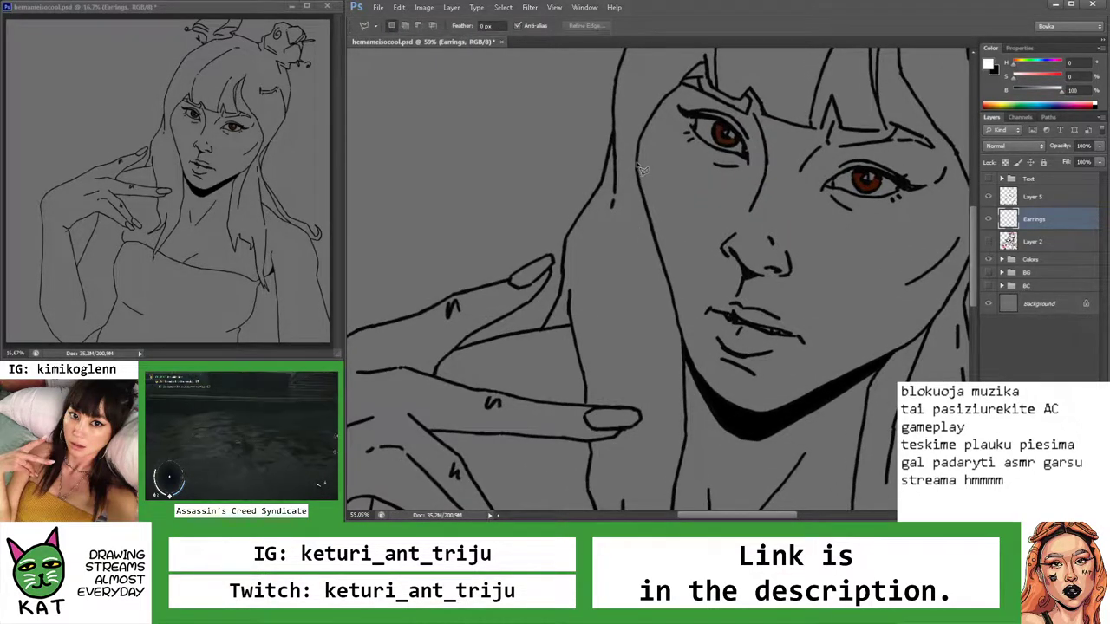
pyautogui.moveTo(642, 143); pyautogui.dragTo(644, 198)
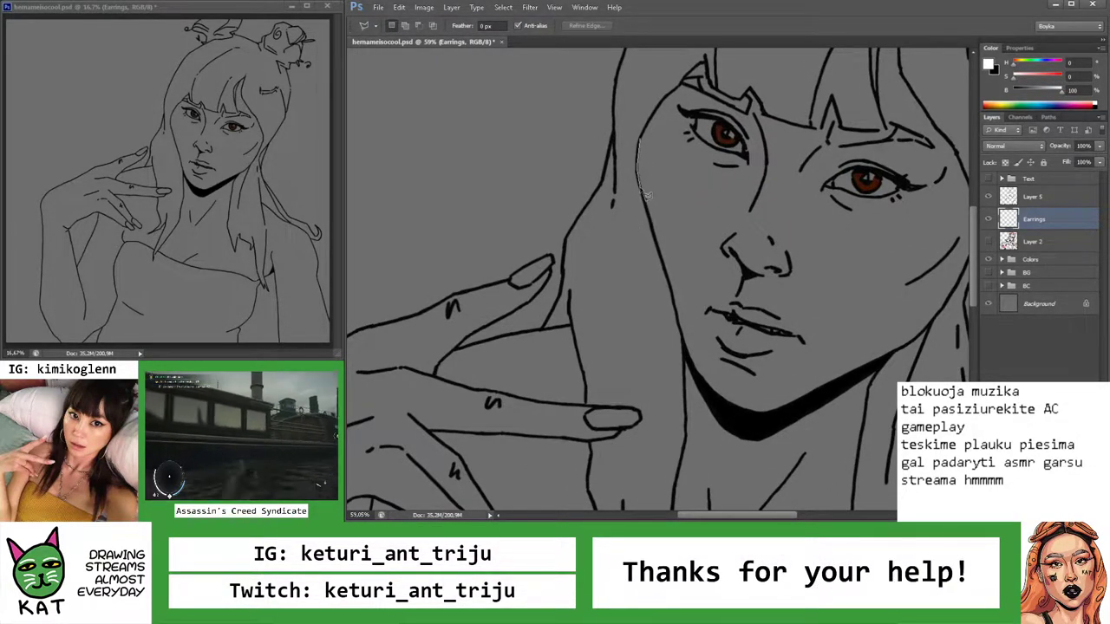
pyautogui.moveTo(683, 297); pyautogui.dragTo(691, 352)
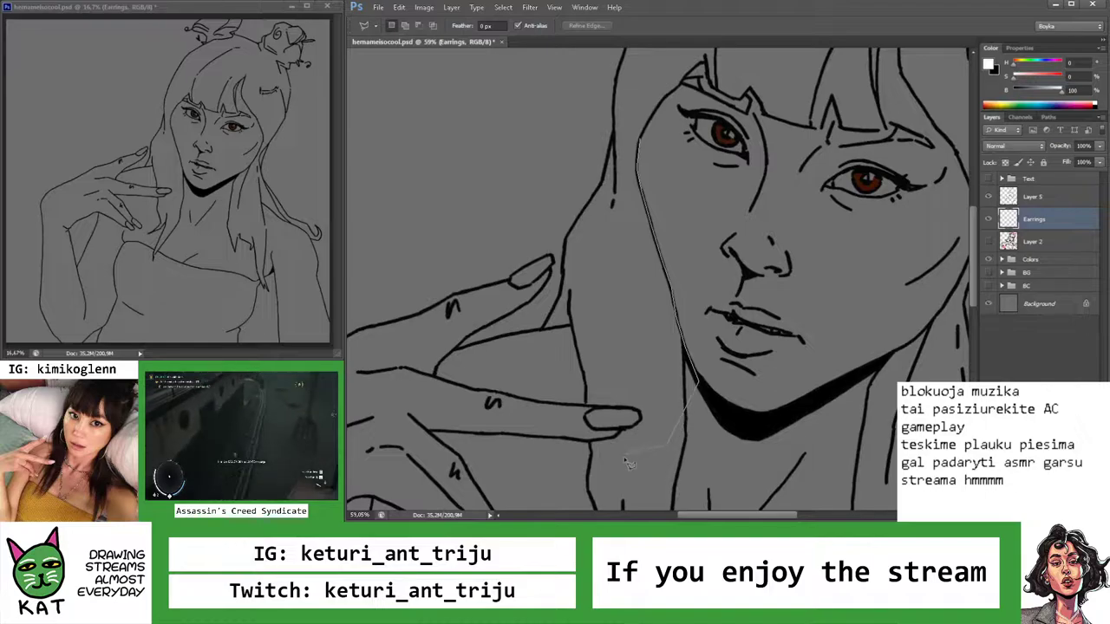
pyautogui.click(515, 140)
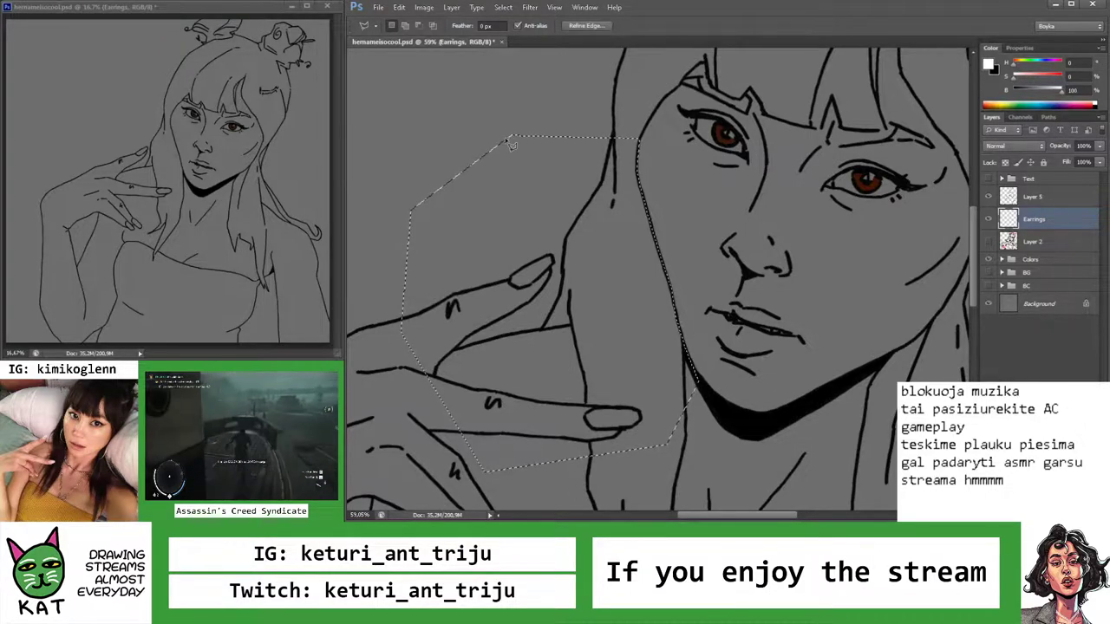
# Try painting a thin white hoop earring inside the selection, from the cheek line down to the jaw
pyautogui.press('z')
pyautogui.scroll(-4, 601, 218)
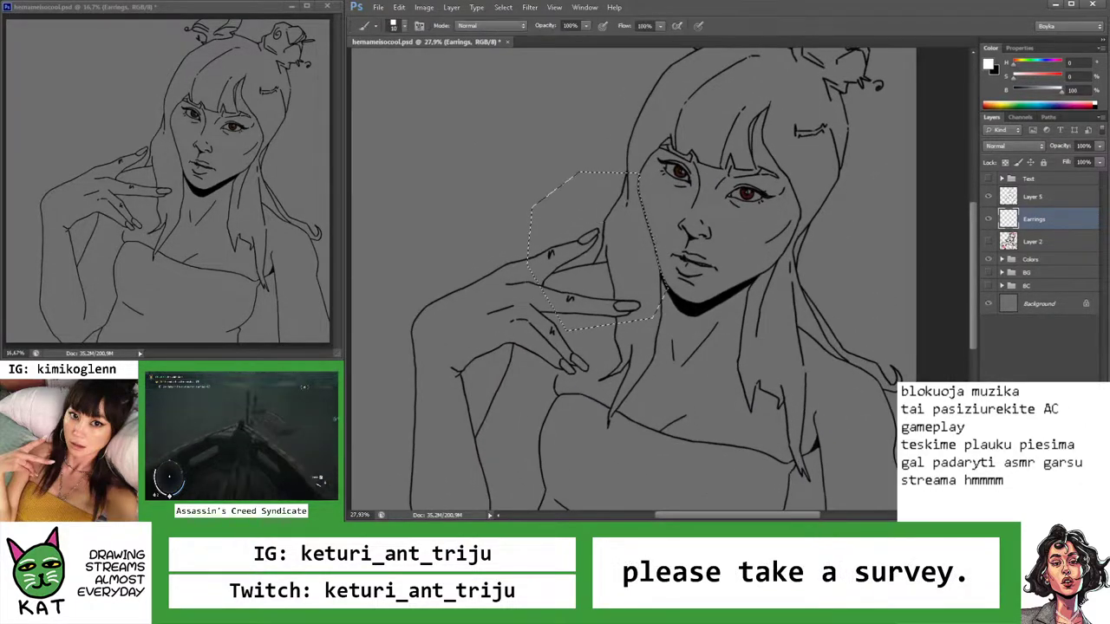
pyautogui.scroll(2, 601, 218)
pyautogui.press('b')
pyautogui.moveTo(639, 196); pyautogui.dragTo(666, 276)
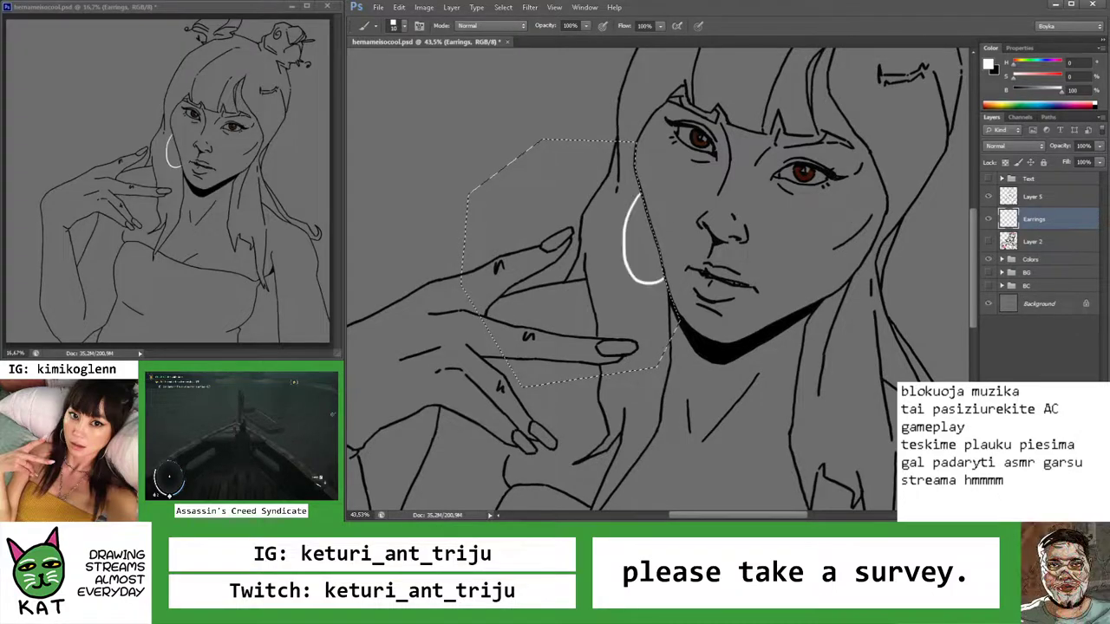
pyautogui.hotkey('ctrl', 'z')
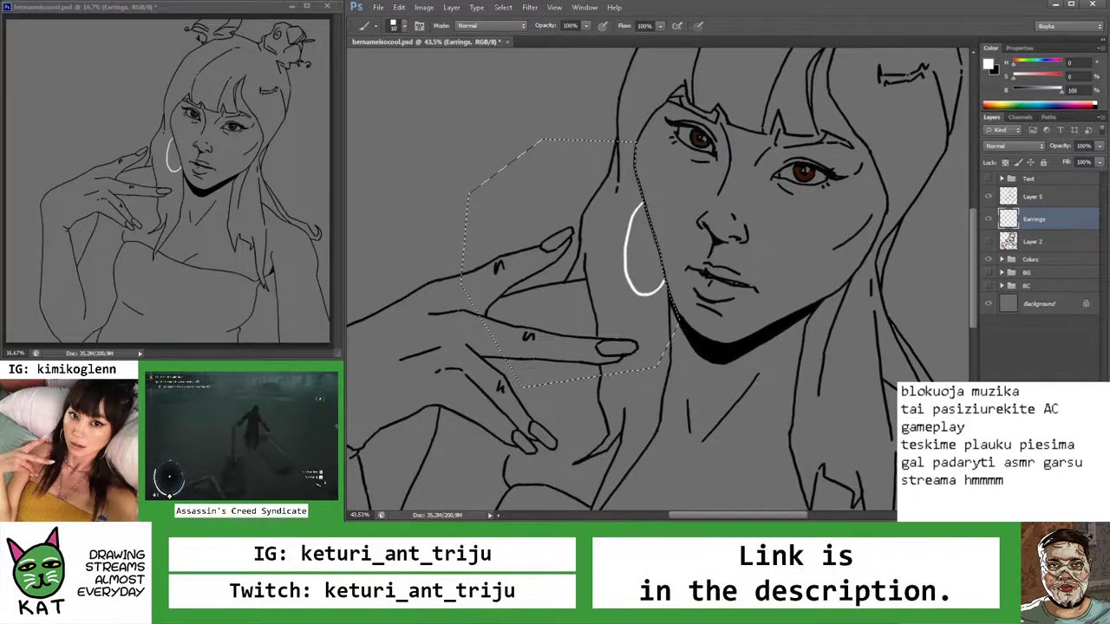
# Try another version of the white hoop earring against the selected cheek edge
pyautogui.press('z')
pyautogui.moveTo(668, 251)
pyautogui.mouseDown()
pyautogui.moveTo(607, 252)
pyautogui.moveTo(703, 260)
pyautogui.moveTo(607, 232)
pyautogui.moveTo(703, 234)
pyautogui.moveTo(668, 234)
pyautogui.moveTo(641, 211)
pyautogui.moveTo(590, 212)
pyautogui.moveTo(659, 212)
pyautogui.mouseUp()
pyautogui.press('b')
pyautogui.press('z')
pyautogui.press('b')
pyautogui.press('z')
pyautogui.press('Delete')
pyautogui.press('b')
pyautogui.press('z')
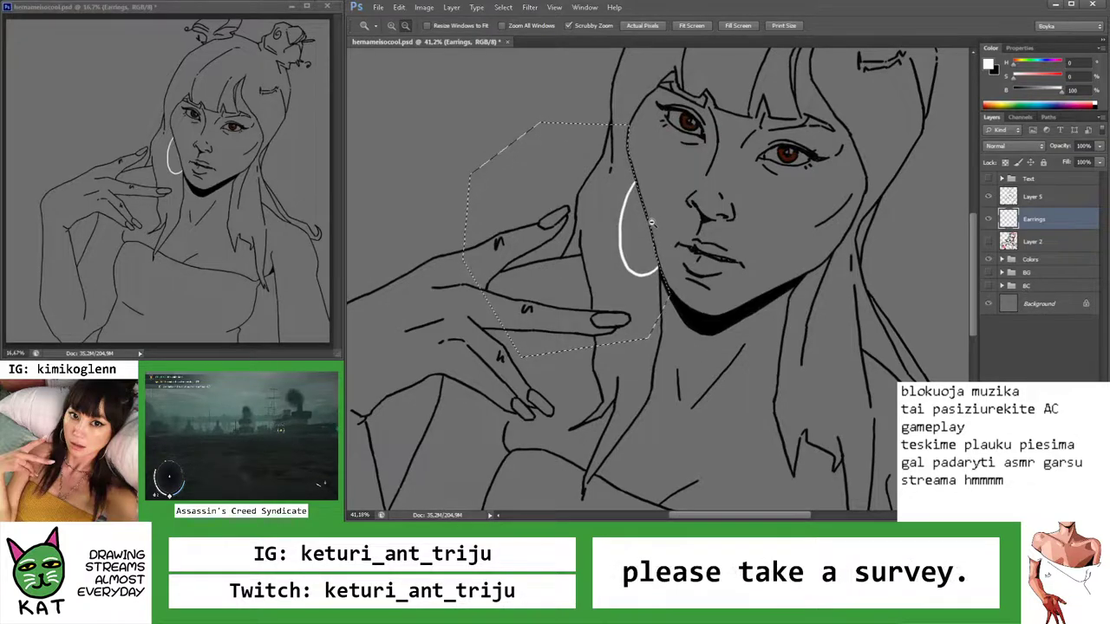
# Try a wider white hoop earring beside the cheek and undo it
pyautogui.moveTo(646, 217)
pyautogui.mouseDown()
pyautogui.moveTo(605, 215)
pyautogui.moveTo(668, 211)
pyautogui.moveTo(630, 236)
pyautogui.mouseUp()
pyautogui.press('b')
pyautogui.hotkey('ctrl', 'z')
pyautogui.hotkey('ctrl', 'z')
pyautogui.moveTo(640, 184)
pyautogui.mouseDown()
pyautogui.moveTo(635, 256)
pyautogui.moveTo(663, 261)
pyautogui.mouseUp()
pyautogui.press('z')
pyautogui.moveTo(646, 212)
pyautogui.mouseDown()
pyautogui.moveTo(611, 210)
pyautogui.moveTo(640, 212)
pyautogui.moveTo(607, 260)
pyautogui.moveTo(656, 269)
pyautogui.mouseUp()
pyautogui.hotkey('ctrl', 'z')
pyautogui.press('b')
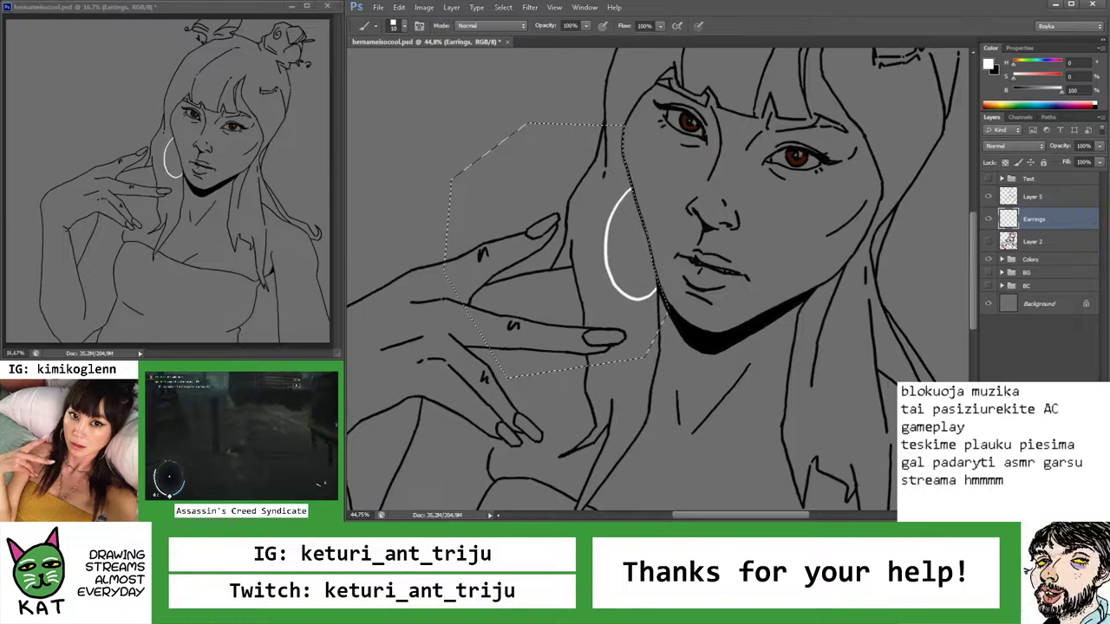
pyautogui.hotkey('ctrl', 'z')
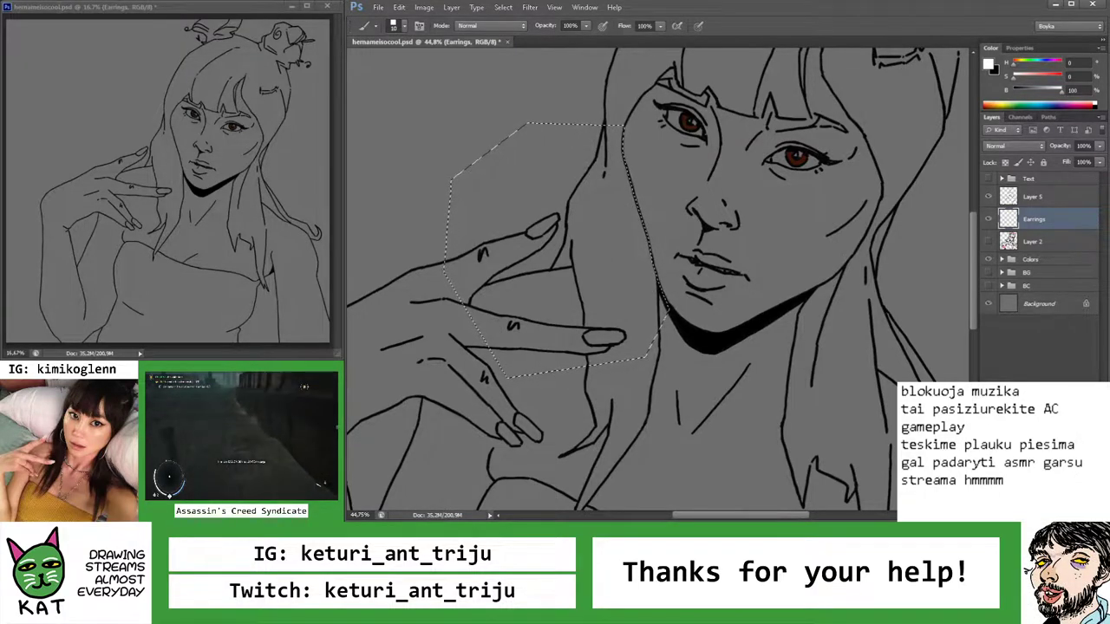
# Paint a narrower white hoop earring along the cheek edge near the raised hand and clear the selection
pyautogui.moveTo(627, 188); pyautogui.dragTo(655, 275)
pyautogui.hotkey('ctrl', 'z')
pyautogui.hotkey('ctrl', 'z')
pyautogui.press('z')
pyautogui.moveTo(607, 216); pyautogui.dragTo(587, 229)
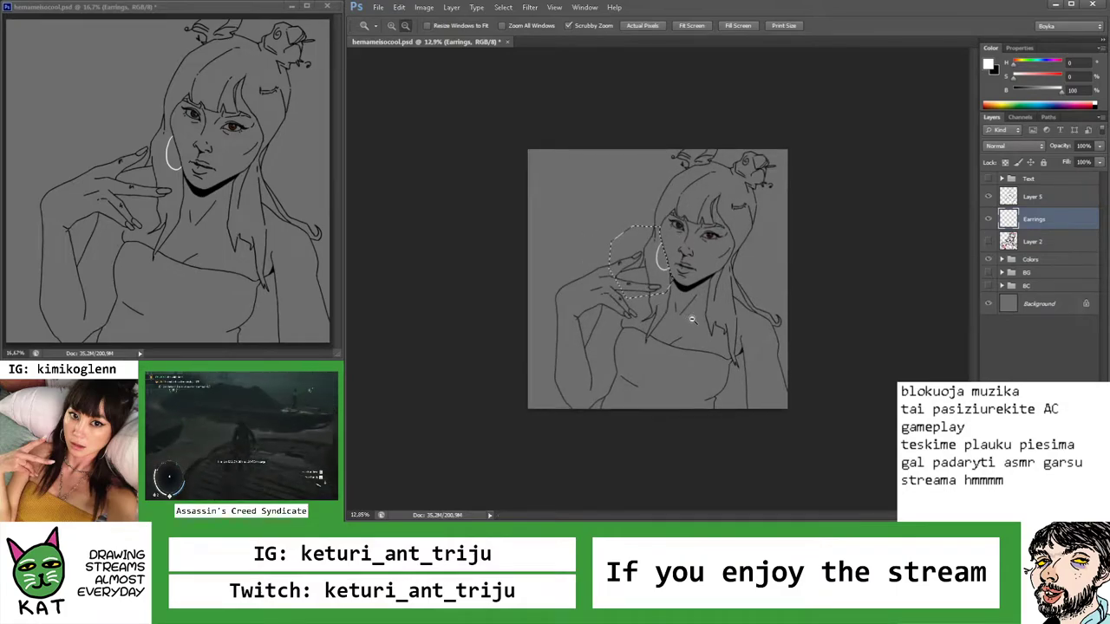
pyautogui.hotkey('ctrl', 'd')
# Lasso a selection along the opposite cheek and jaw line, enclosing the hair beside the face
pyautogui.moveTo(698, 322); pyautogui.dragTo(824, 258)
pyautogui.press('l')
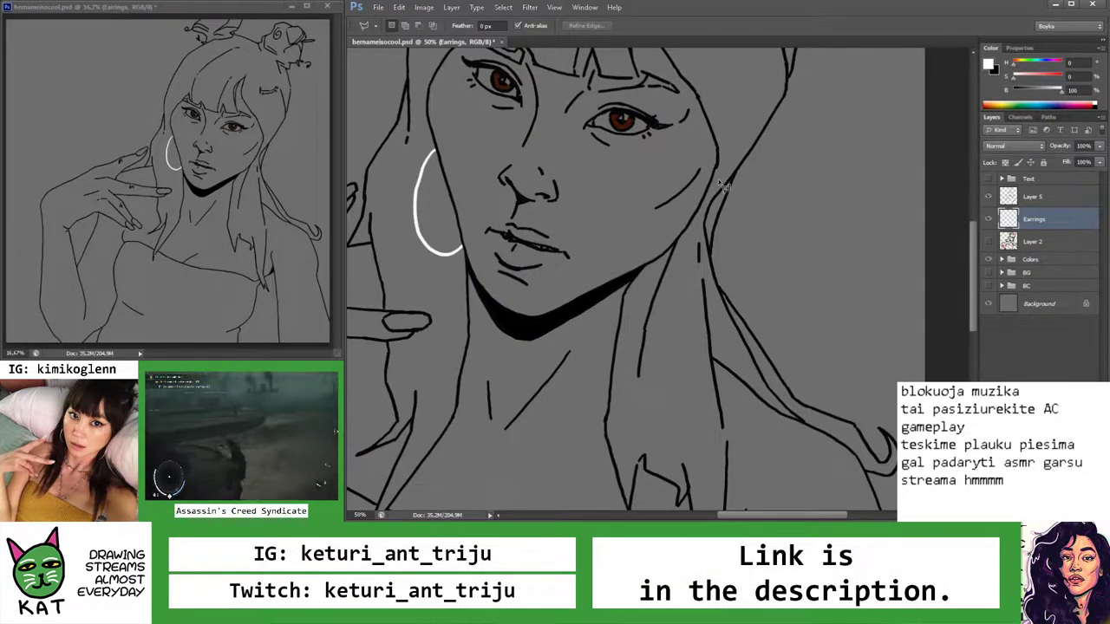
pyautogui.moveTo(710, 198)
pyautogui.mouseDown()
pyautogui.moveTo(683, 250)
pyautogui.moveTo(659, 265)
pyautogui.mouseUp()
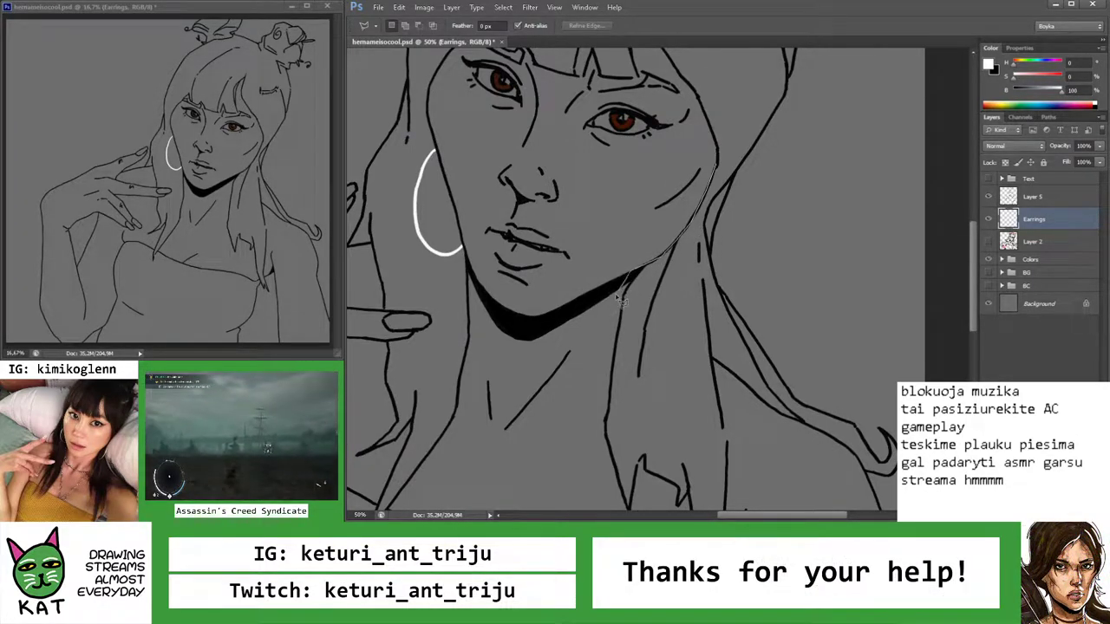
pyautogui.moveTo(621, 393)
pyautogui.mouseDown()
pyautogui.moveTo(780, 256)
pyautogui.moveTo(792, 260)
pyautogui.moveTo(852, 147)
pyautogui.moveTo(718, 68)
pyautogui.mouseUp()
pyautogui.moveTo(711, 120); pyautogui.dragTo(709, 126)
# Try painting the second white hoop earring inside the selection below the opposite cheek
pyautogui.press('z')
pyautogui.moveTo(730, 173)
pyautogui.mouseDown()
pyautogui.moveTo(709, 180)
pyautogui.moveTo(721, 180)
pyautogui.moveTo(705, 286)
pyautogui.mouseUp()
pyautogui.press('b')
pyautogui.hotkey('ctrl', 'z')
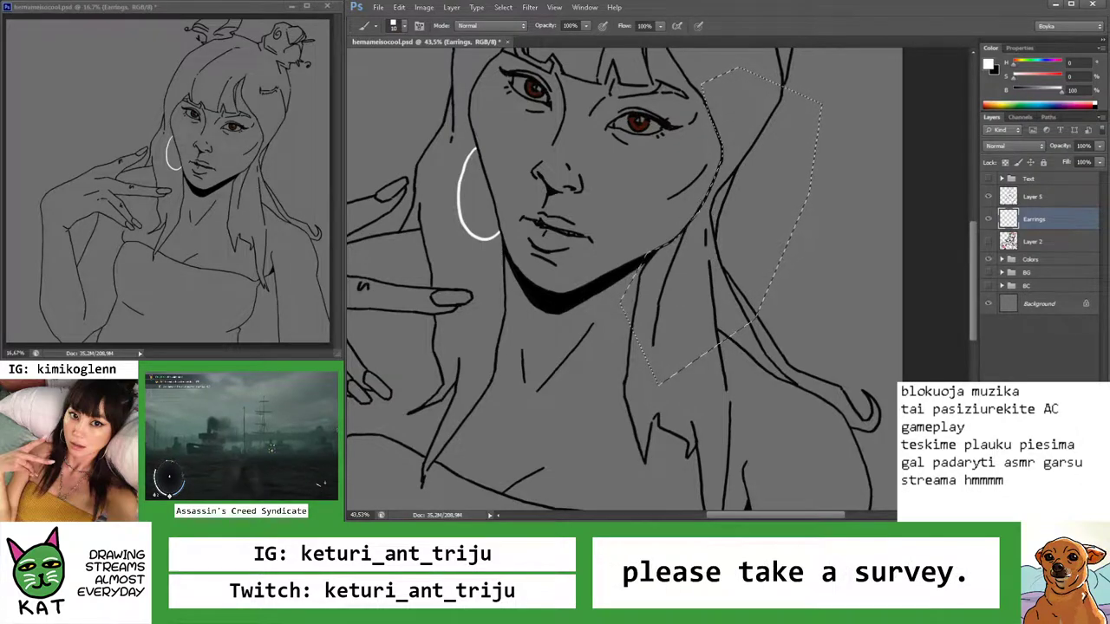
pyautogui.press('Delete')
pyautogui.moveTo(724, 210)
pyautogui.mouseDown()
pyautogui.moveTo(607, 210)
pyautogui.moveTo(711, 210)
pyautogui.mouseUp()
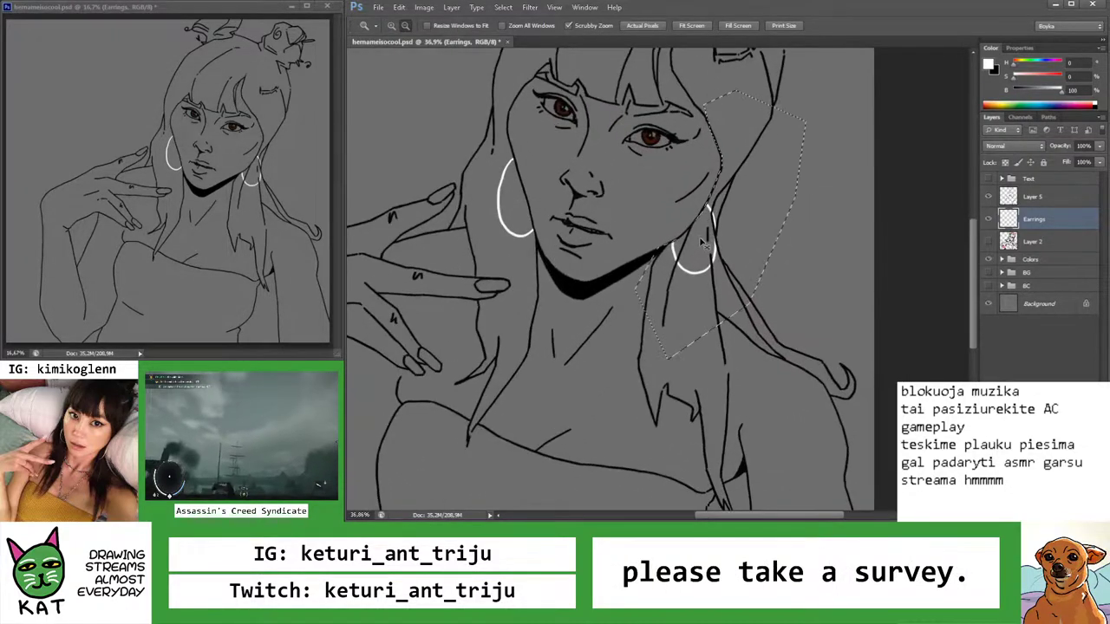
pyautogui.hotkey('ctrl', 'z')
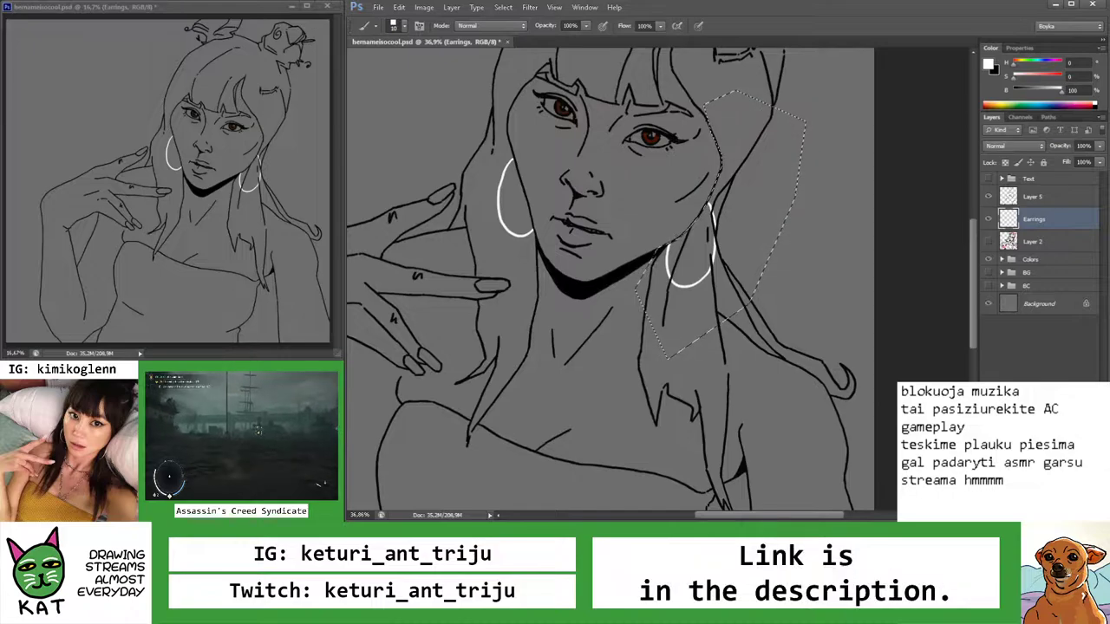
# Repaint the second white hoop earring over the hair strands beside the opposite jaw and clear the selection
pyautogui.moveTo(719, 224); pyautogui.dragTo(605, 167)
pyautogui.press('r')
pyautogui.hotkey('ctrl', '0')
pyautogui.press('Escape')
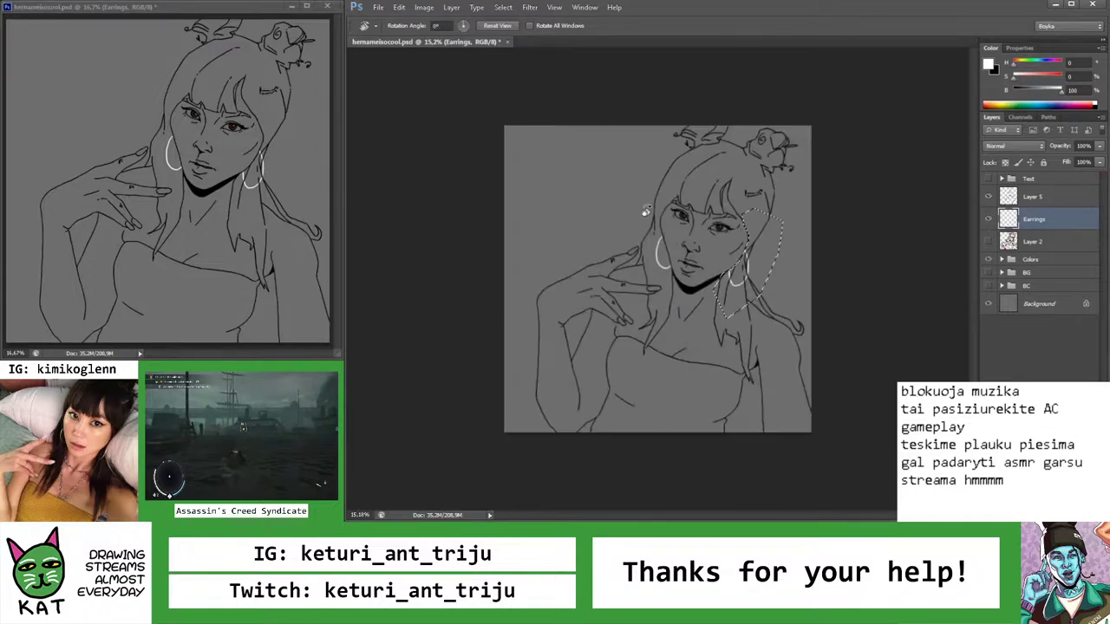
pyautogui.hotkey('ctrl', '+')
pyautogui.hotkey('ctrl', '+')
pyautogui.moveTo(723, 290)
pyautogui.mouseDown()
pyautogui.moveTo(620, 227)
pyautogui.moveTo(602, 236)
pyautogui.moveTo(617, 290)
pyautogui.mouseUp()
pyautogui.press('b')
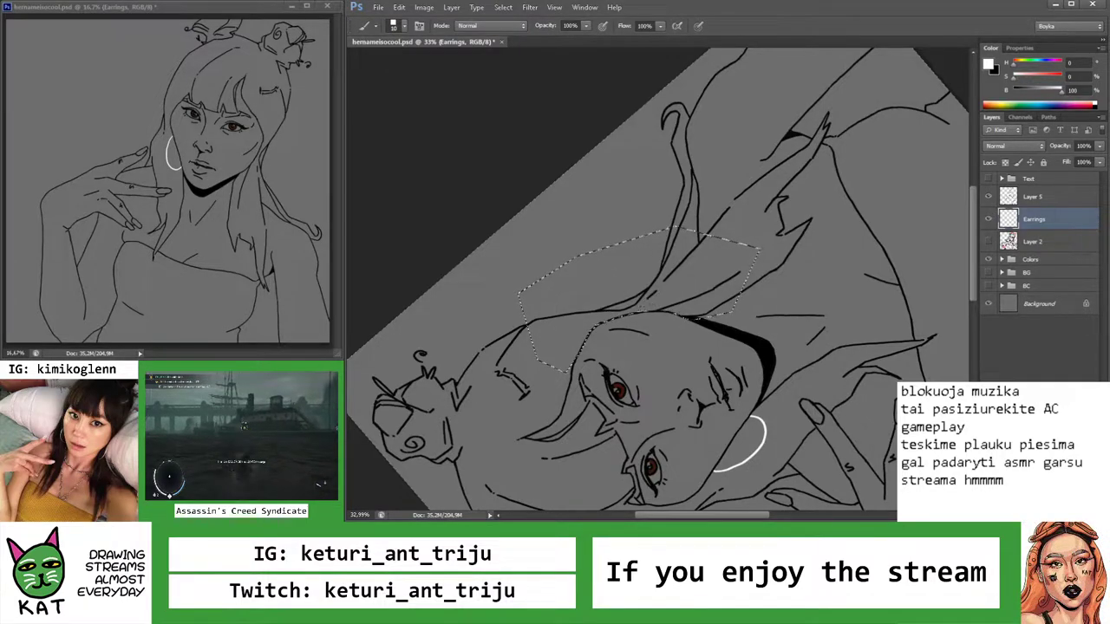
pyautogui.press('Escape')
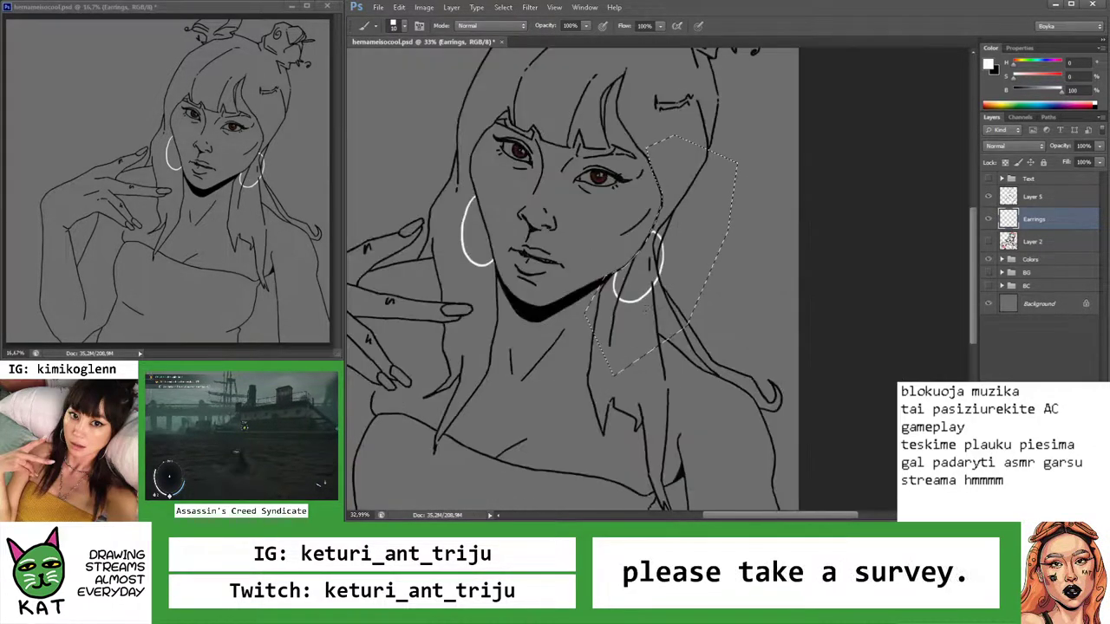
pyautogui.press('z')
pyautogui.moveTo(694, 297)
pyautogui.mouseDown()
pyautogui.moveTo(641, 298)
pyautogui.moveTo(679, 303)
pyautogui.mouseUp()
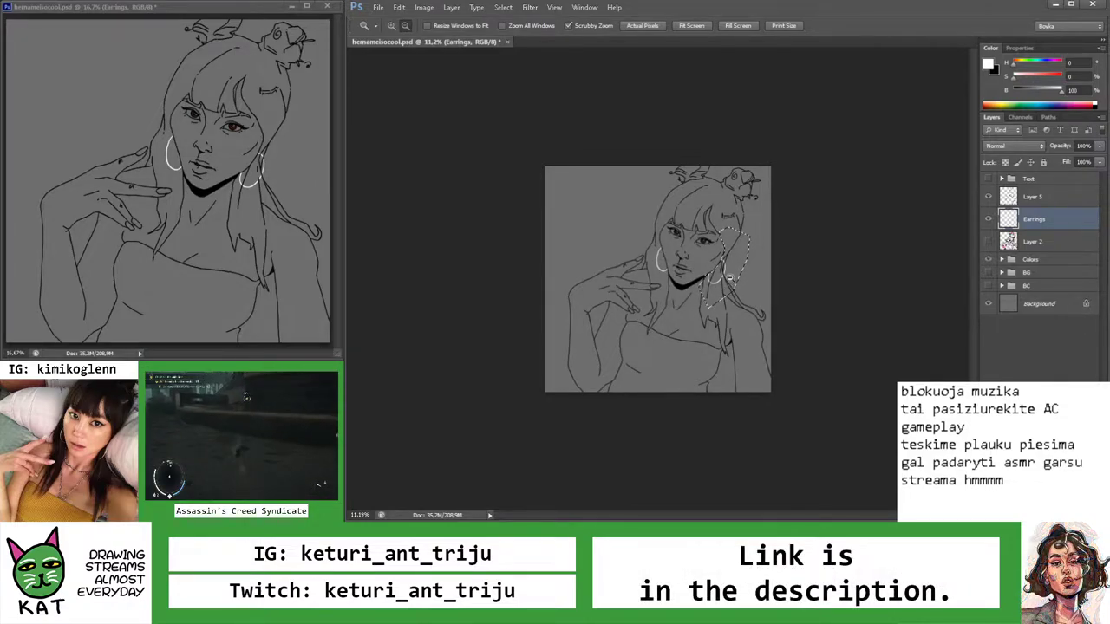
pyautogui.moveTo(766, 300); pyautogui.dragTo(798, 299)
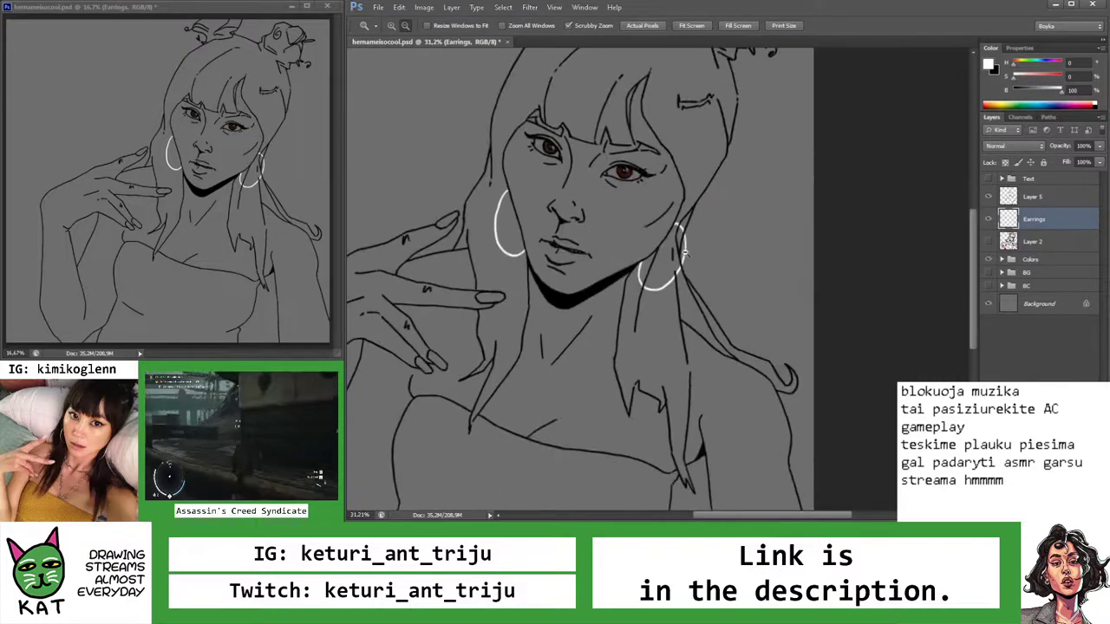
# Shift the second hoop earring slightly lower and extend its inner end in white up to the jaw line
pyautogui.press('m')
pyautogui.press('v')
pyautogui.scroll(5, 687, 265)
pyautogui.moveTo(664, 285)
pyautogui.mouseDown()
pyautogui.moveTo(646, 273)
pyautogui.moveTo(656, 271)
pyautogui.moveTo(589, 278)
pyautogui.mouseUp()
pyautogui.press('z')
pyautogui.moveTo(743, 264); pyautogui.dragTo(761, 297)
pyautogui.press('b')
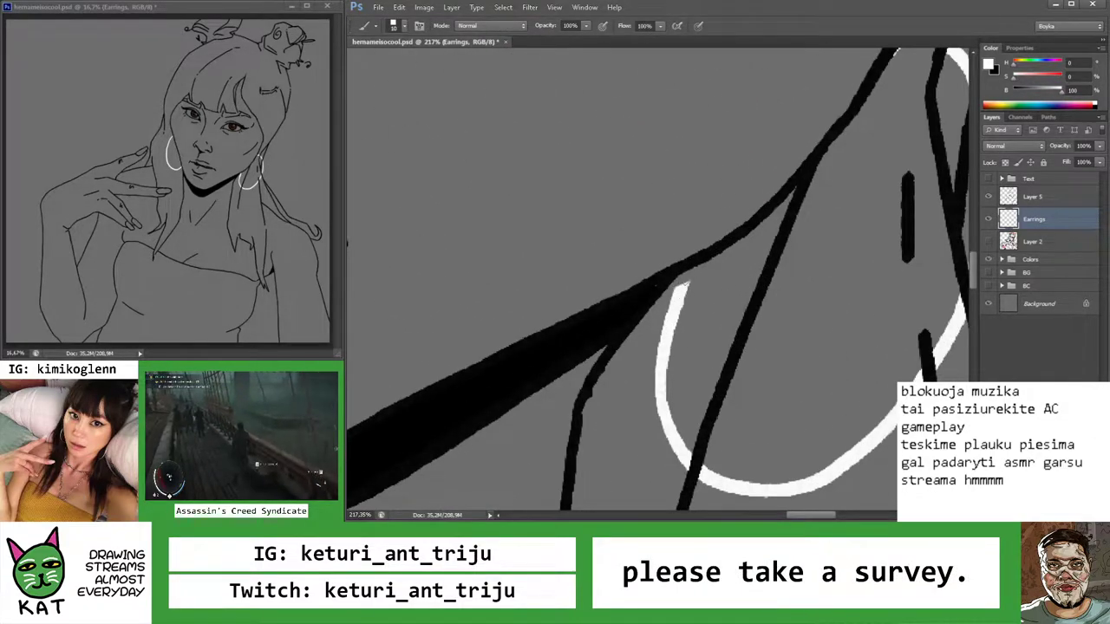
pyautogui.press('z')
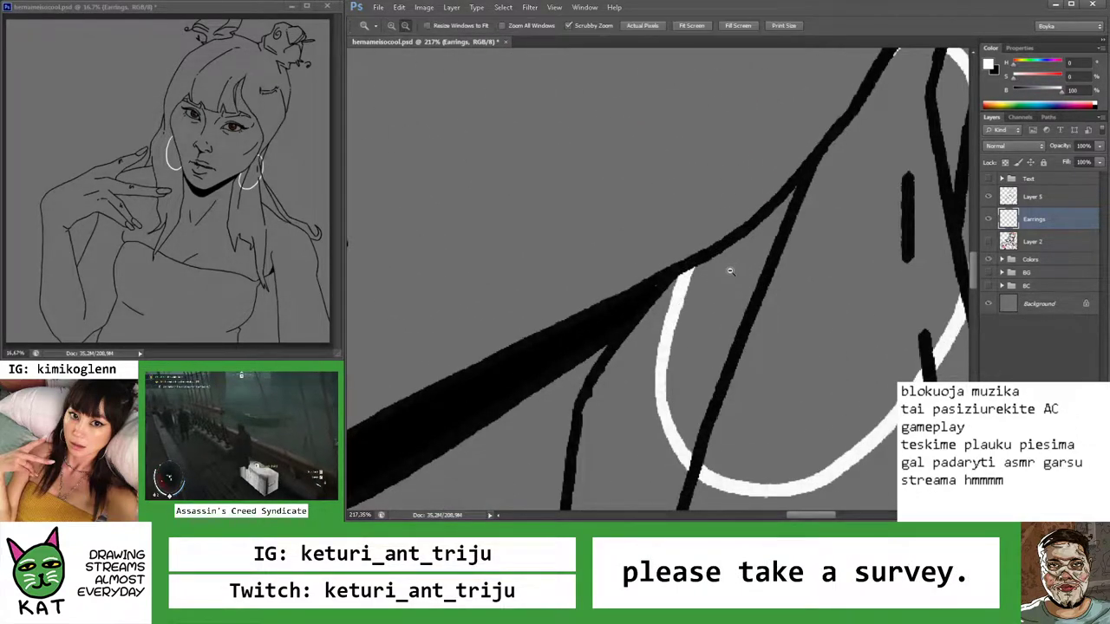
pyautogui.moveTo(728, 272); pyautogui.dragTo(676, 276)
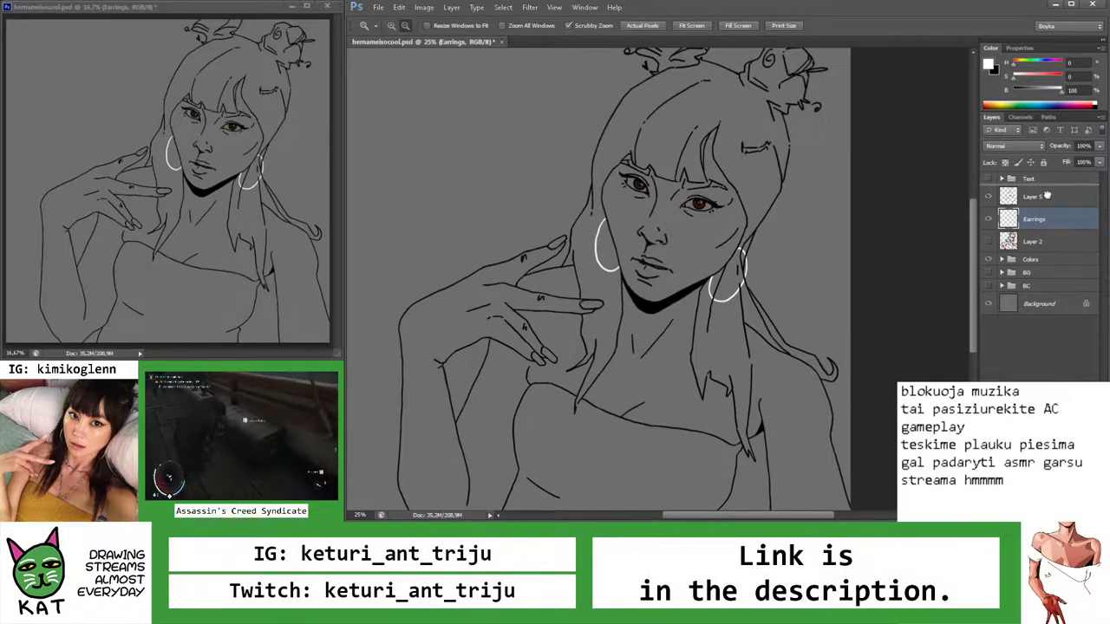
# Move the Earrings layer above Layer 5 and trim the second hoop's ends where they overlap the jaw line
pyautogui.moveTo(1047, 196); pyautogui.dragTo(1048, 189)
pyautogui.moveTo(662, 239); pyautogui.dragTo(686, 240)
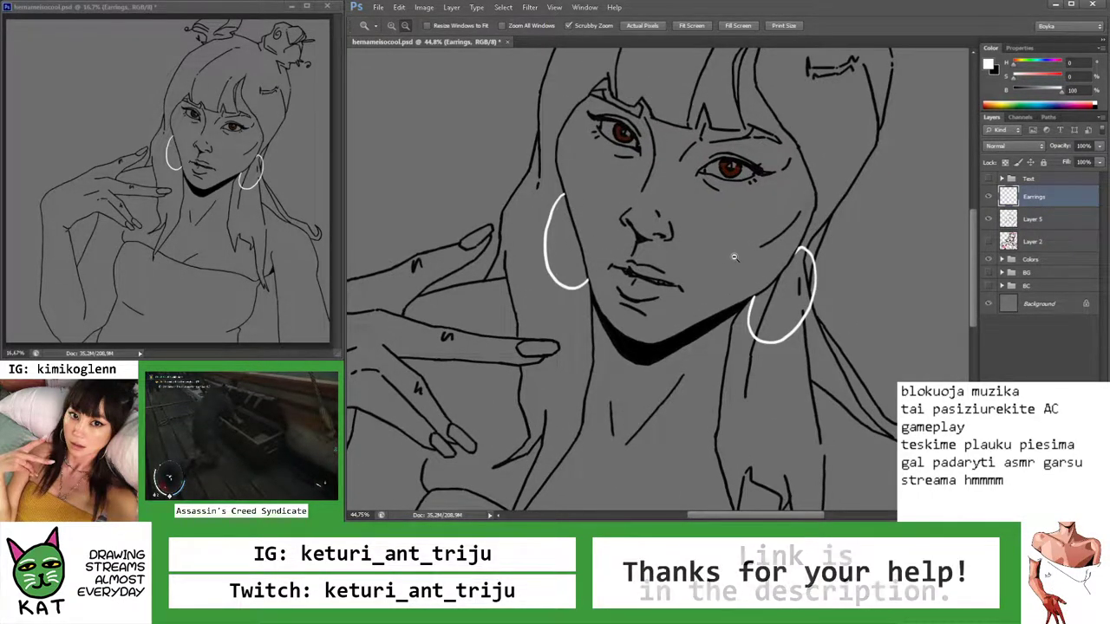
pyautogui.moveTo(754, 291)
pyautogui.mouseDown()
pyautogui.moveTo(790, 286)
pyautogui.moveTo(785, 297)
pyautogui.mouseUp()
pyautogui.press('e')
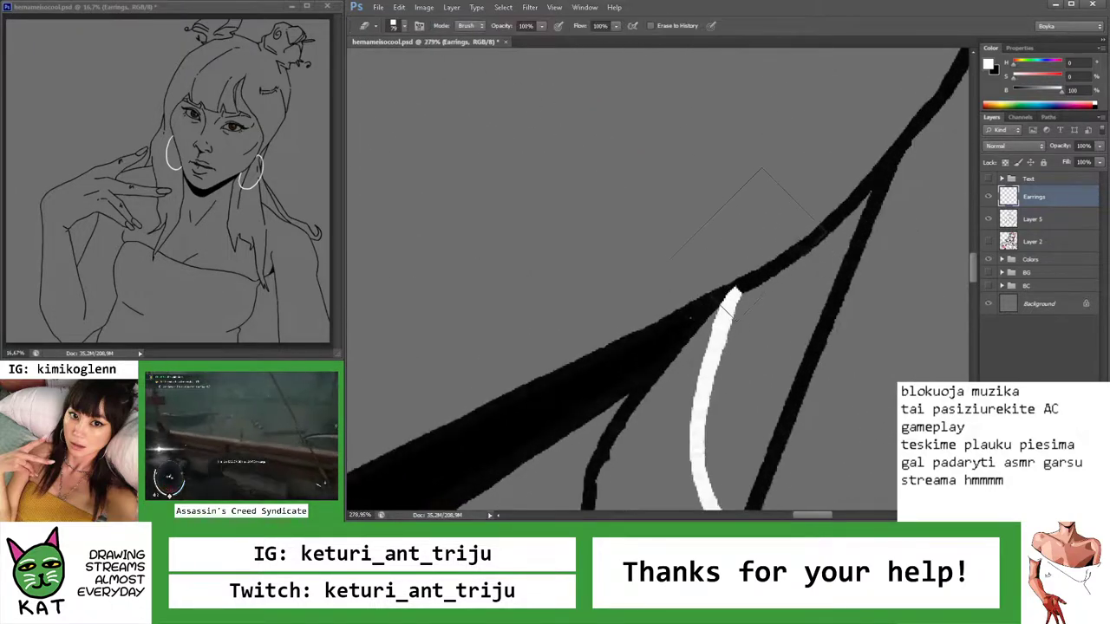
pyautogui.press('r')
pyautogui.moveTo(805, 285)
pyautogui.mouseDown()
pyautogui.moveTo(698, 335)
pyautogui.moveTo(737, 317)
pyautogui.mouseUp()
pyautogui.hotkey('ctrl', 'z')
pyautogui.hotkey('ctrl', 'z')
pyautogui.hotkey('ctrl', 'z')
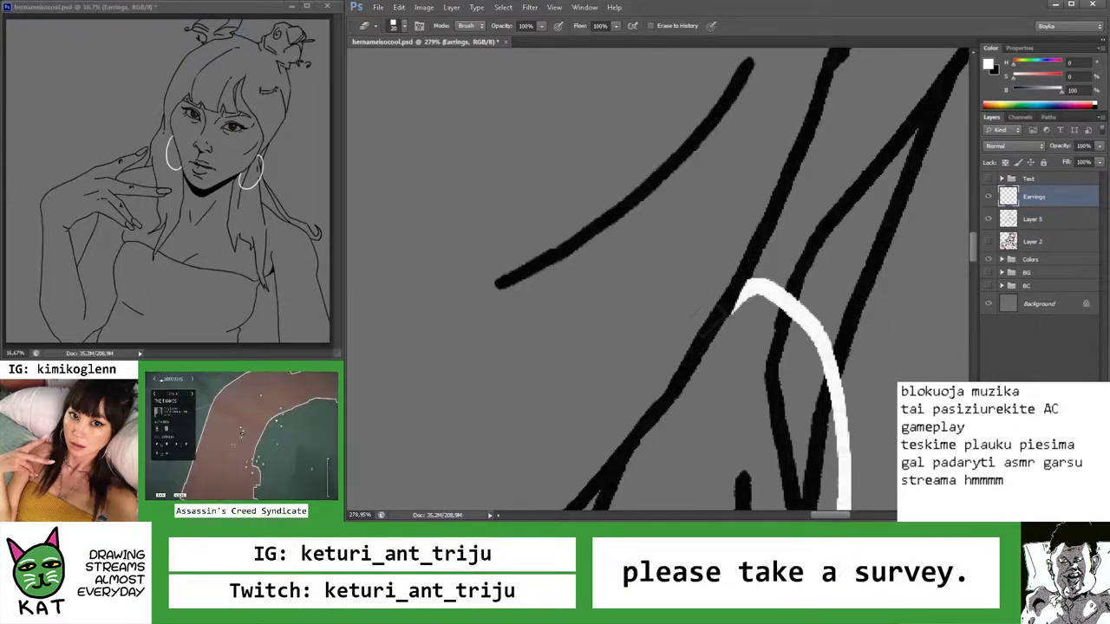
# Erase the ends of the hoop near the raised hand so they stop at the cheek line
pyautogui.press('z')
pyautogui.moveTo(737, 281); pyautogui.dragTo(606, 292)
pyautogui.moveTo(640, 257); pyautogui.dragTo(722, 235)
pyautogui.press('e')
pyautogui.moveTo(718, 300)
pyautogui.mouseDown()
pyautogui.moveTo(756, 290)
pyautogui.moveTo(718, 228)
pyautogui.mouseUp()
pyautogui.press('z')
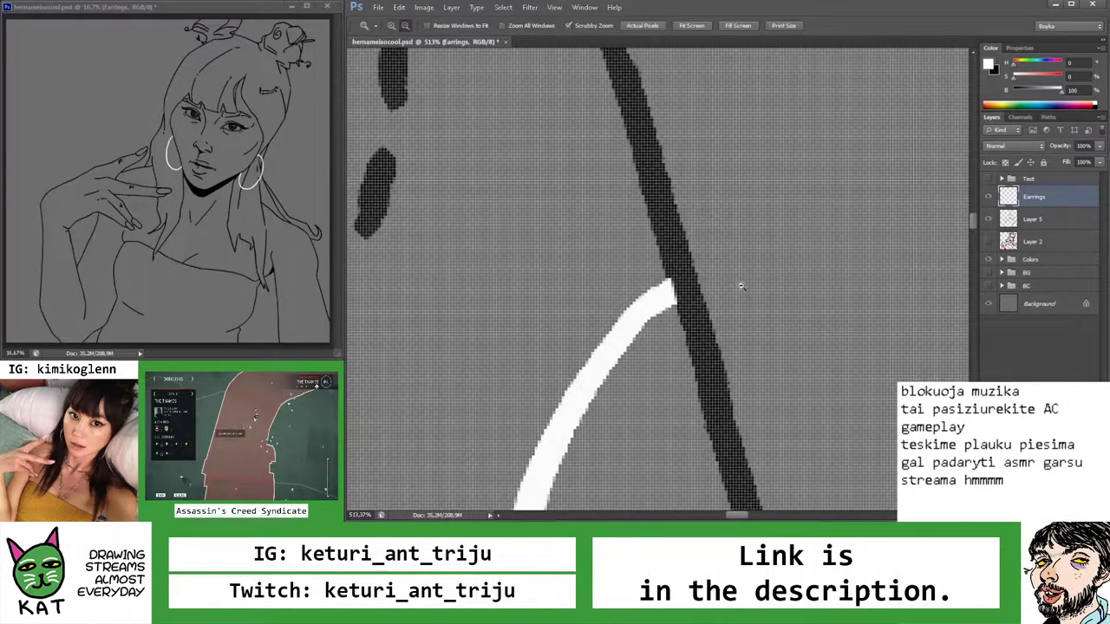
pyautogui.moveTo(738, 287); pyautogui.dragTo(676, 319)
pyautogui.moveTo(746, 392)
pyautogui.mouseDown()
pyautogui.moveTo(794, 382)
pyautogui.moveTo(742, 305)
pyautogui.moveTo(738, 333)
pyautogui.moveTo(704, 333)
pyautogui.mouseUp()
pyautogui.press('e')
pyautogui.press('z')
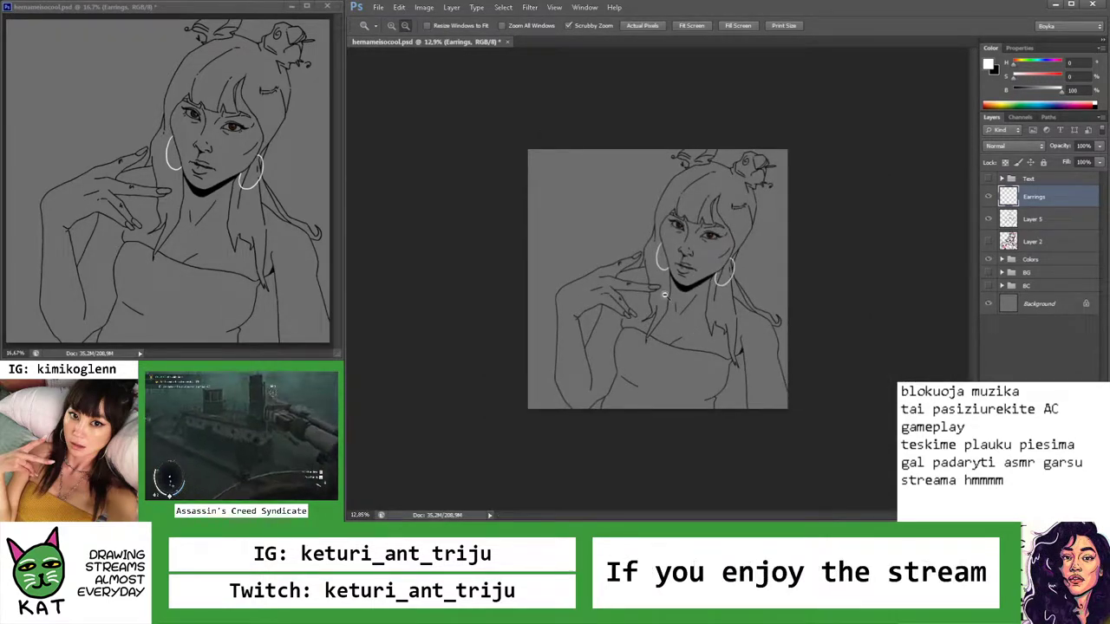
# Select the hoop near the raised hand and skew it vertically with Free Transform to follow the cheek
pyautogui.moveTo(675, 258); pyautogui.dragTo(716, 271)
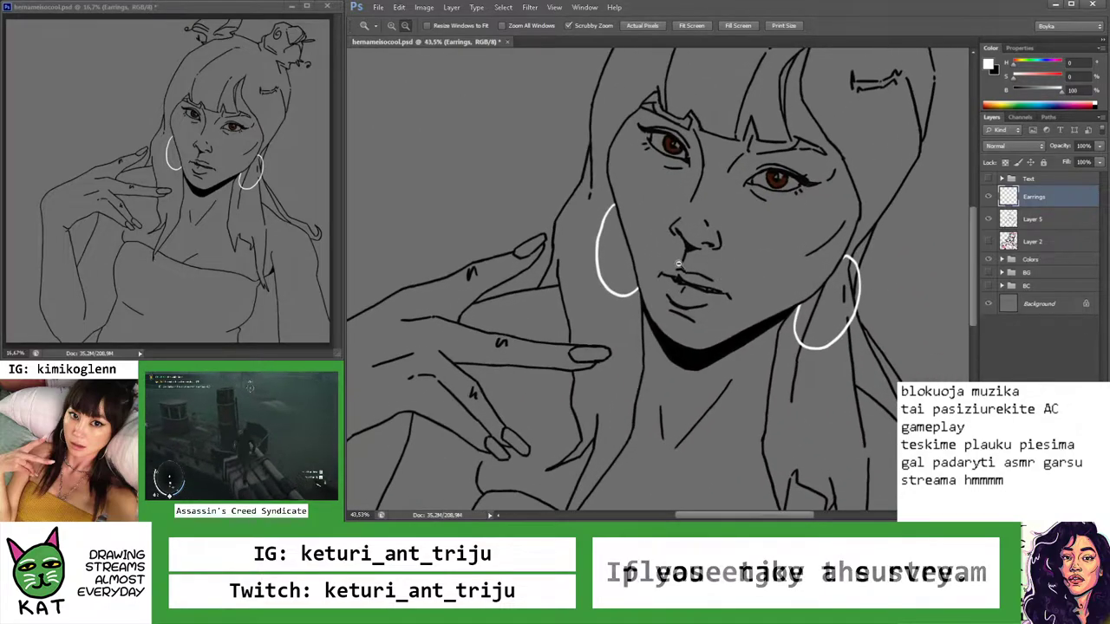
pyautogui.press('m')
pyautogui.hotkey('ctrl', 't')
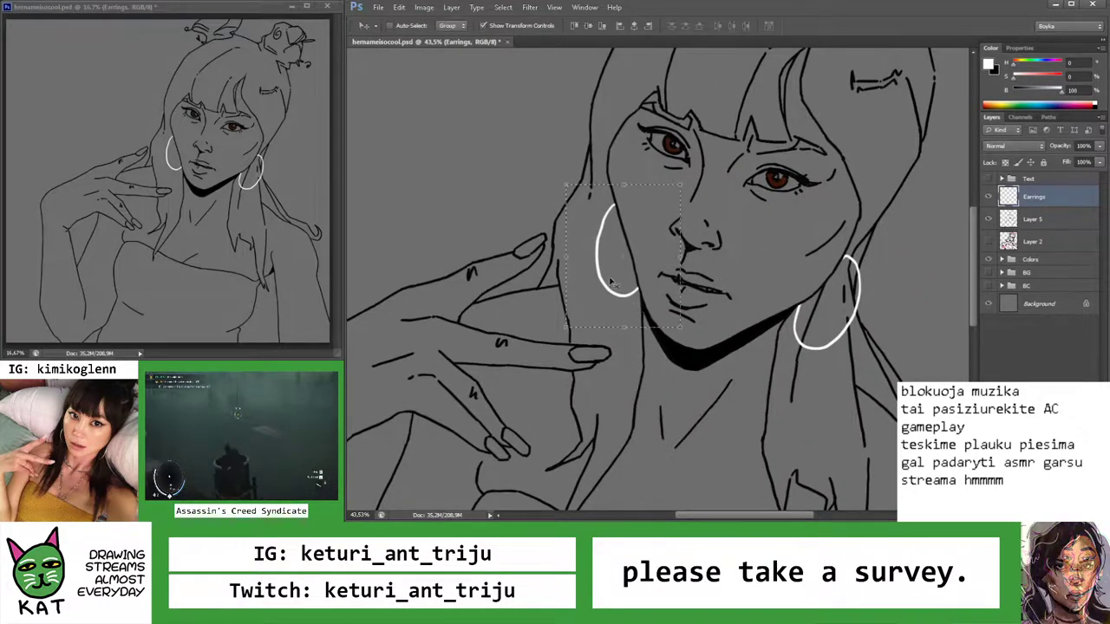
pyautogui.moveTo(566, 255); pyautogui.dragTo(561, 241)
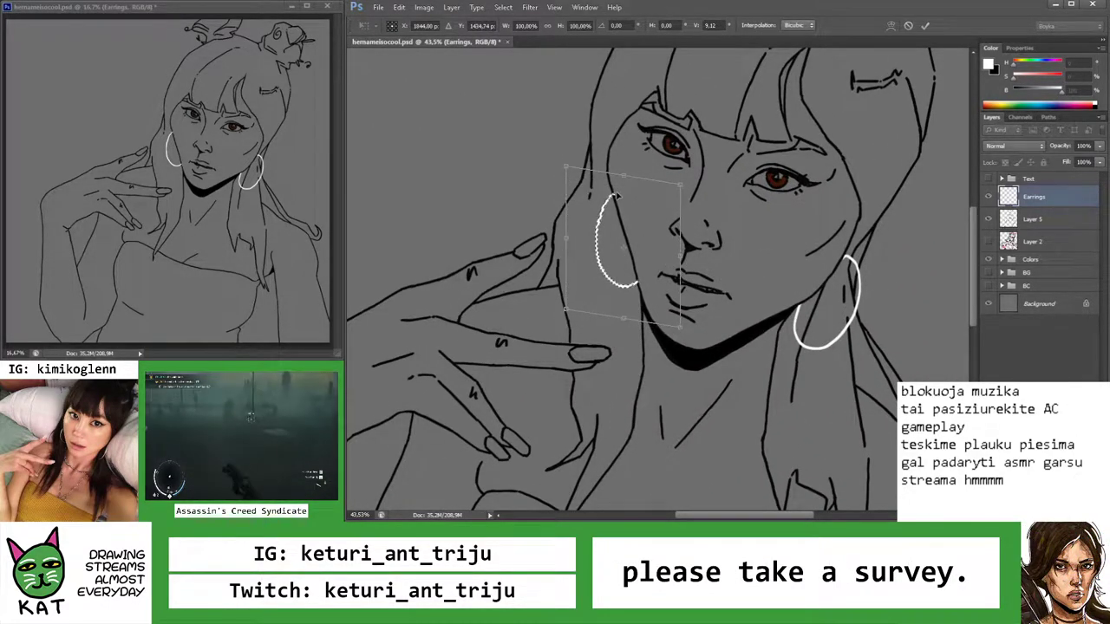
pyautogui.moveTo(681, 258); pyautogui.dragTo(687, 264)
pyautogui.press('Return')
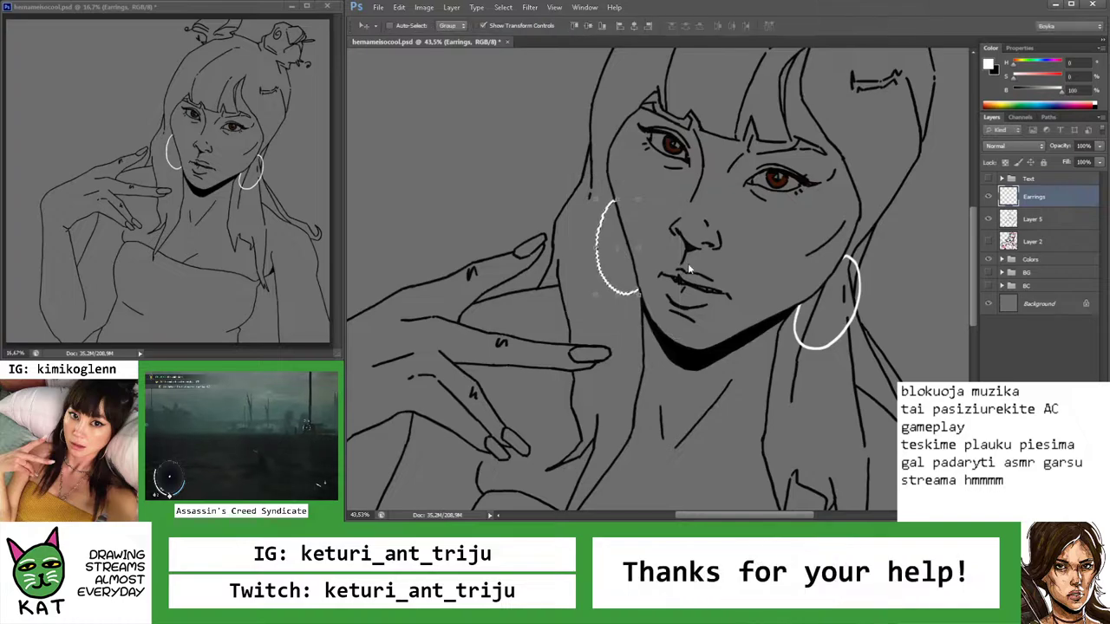
# Clean up the skewed hoop's upper end with the Eraser where it meets the cheek line
pyautogui.moveTo(698, 244); pyautogui.dragTo(722, 241)
pyautogui.scroll(8, 662, 207)
pyautogui.press('e')
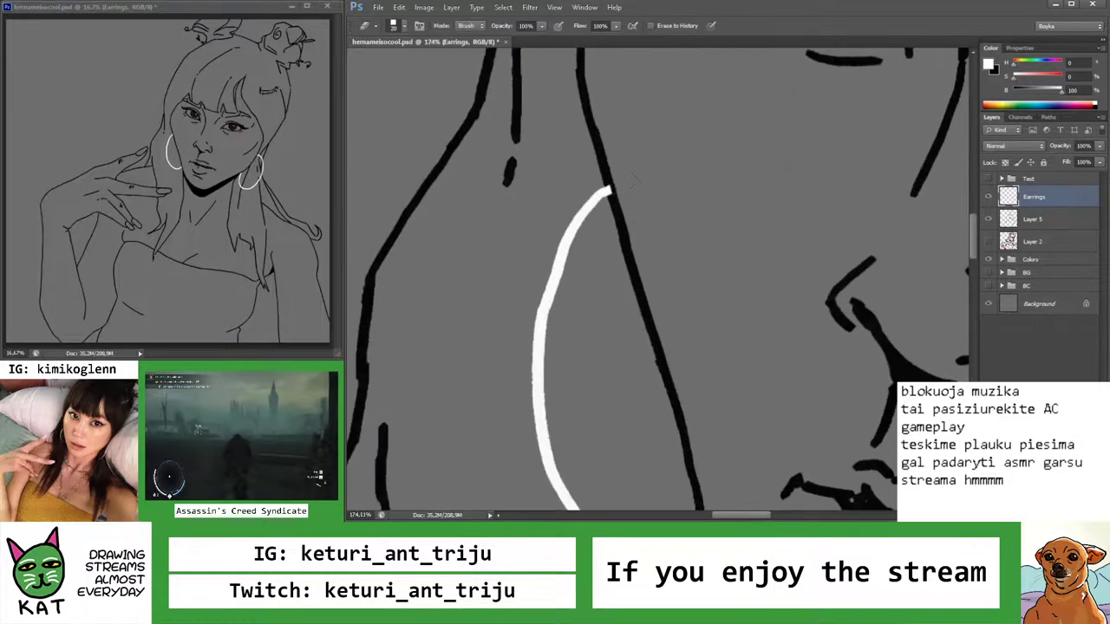
pyautogui.press('z')
pyautogui.scroll(-8, 612, 193)
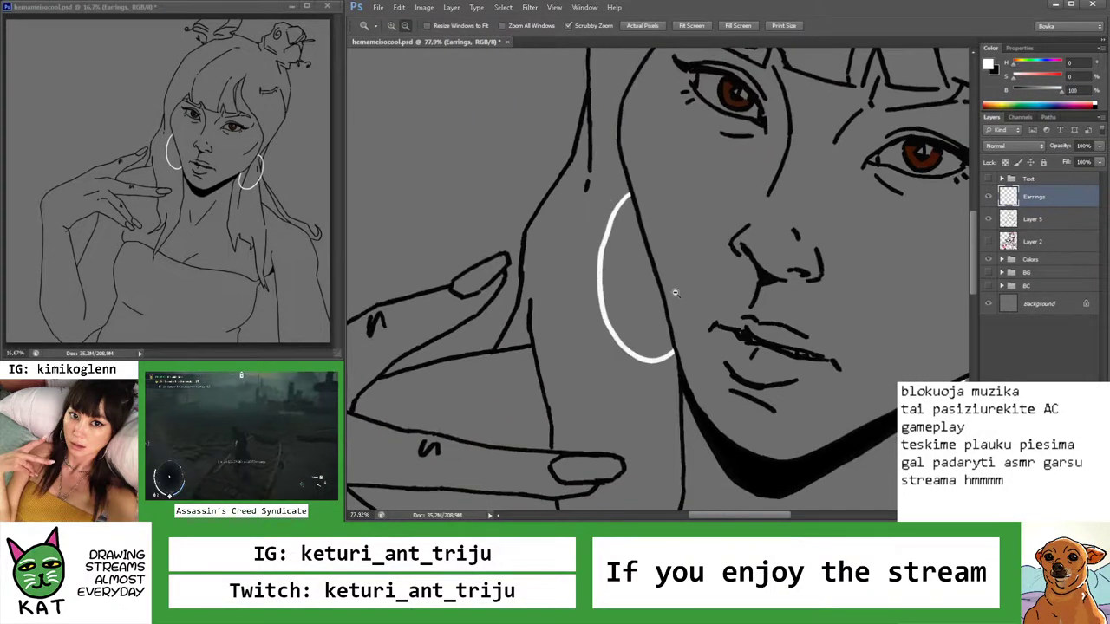
# Recolor both white hoop earrings on the Earrings layer to a muted gold
pyautogui.scroll(-3, 743, 310)
pyautogui.scroll(4, 755, 309)
pyautogui.scroll(3, 774, 301)
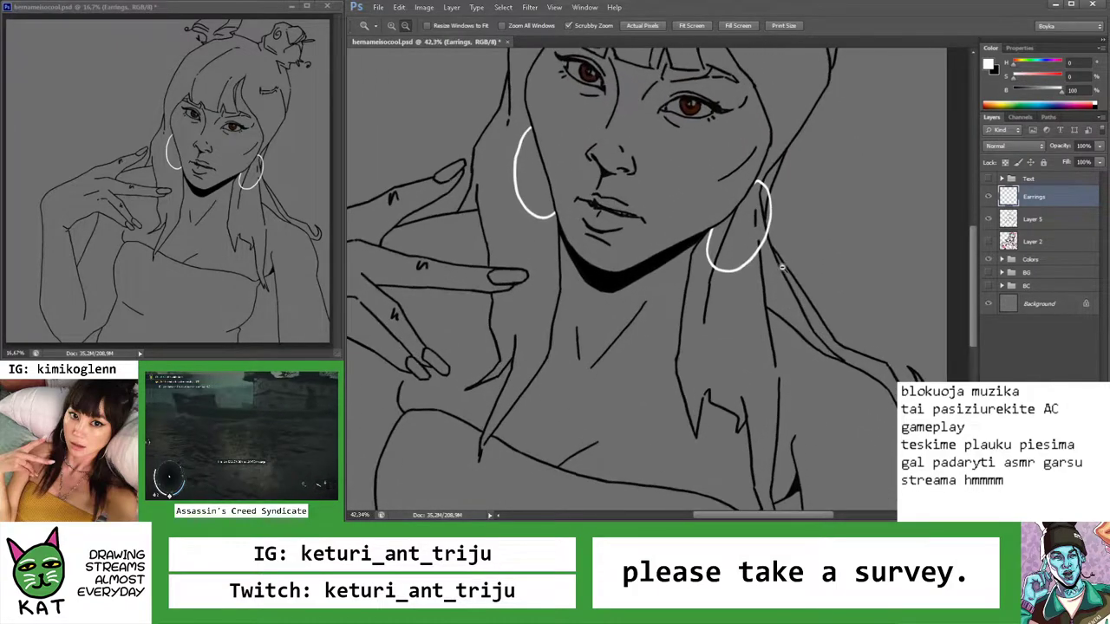
pyautogui.press('i')
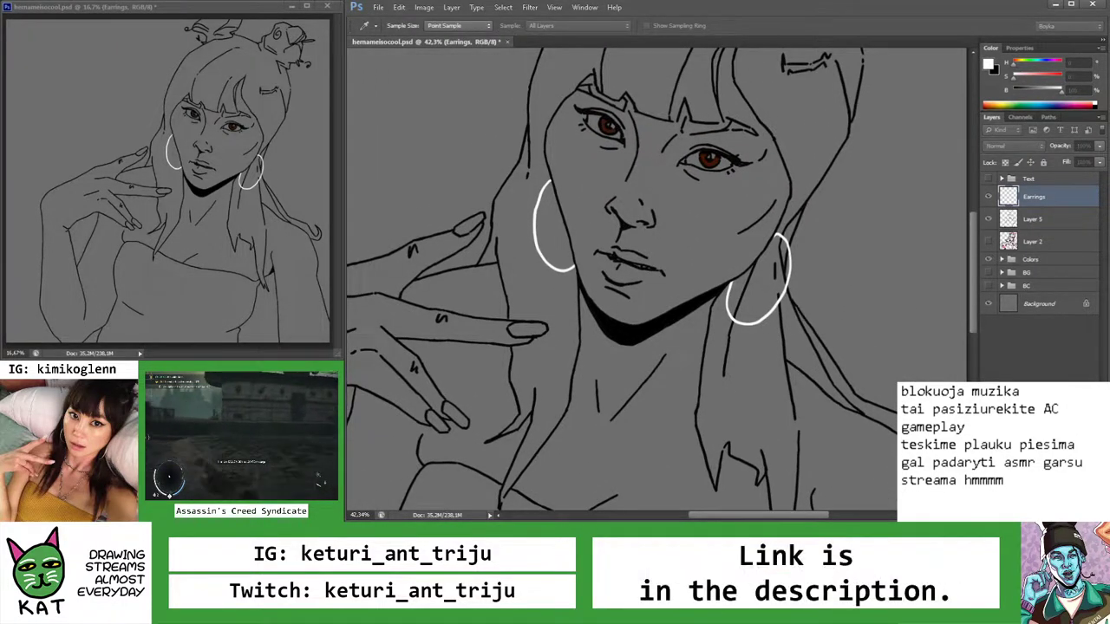
pyautogui.hotkey('alt', 'shift', 'BackSpace')
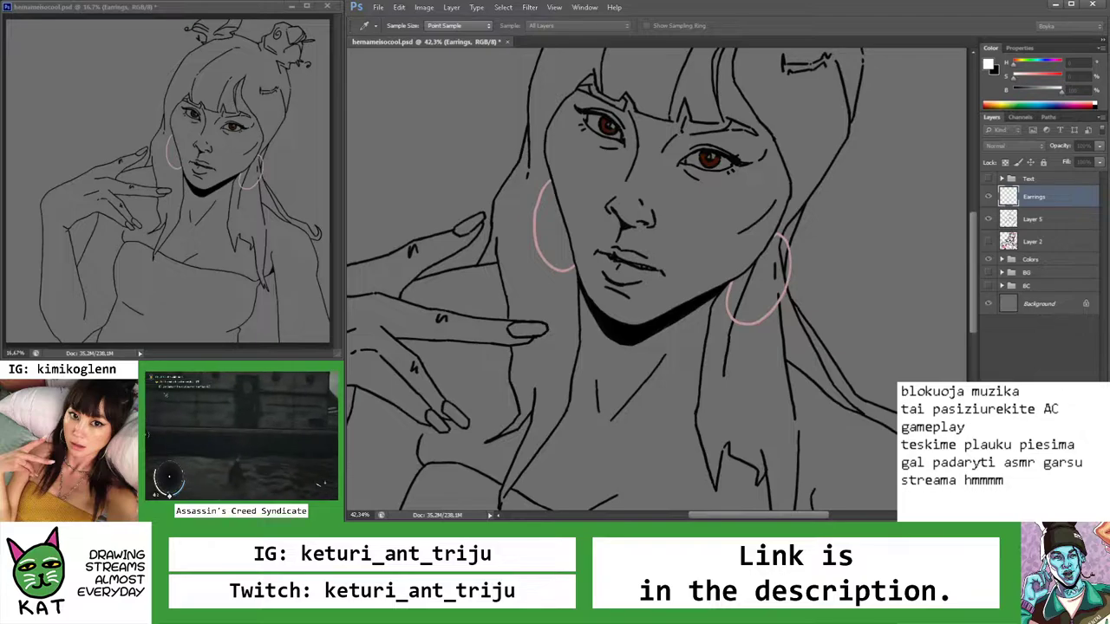
pyautogui.hotkey('alt', 'shift', 'BackSpace')
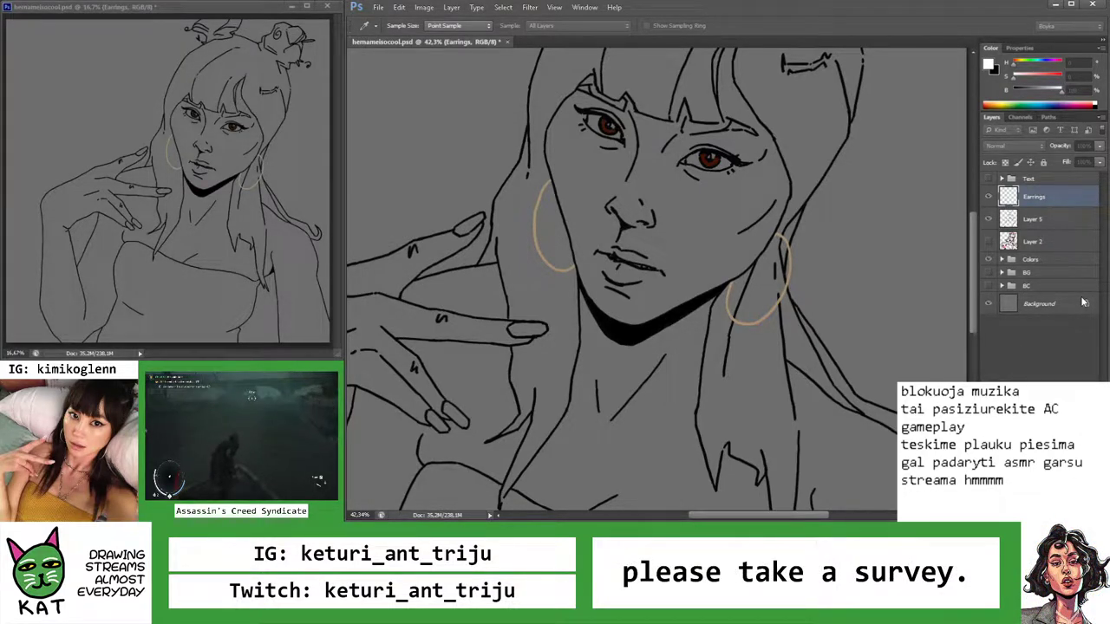
pyautogui.press('z')
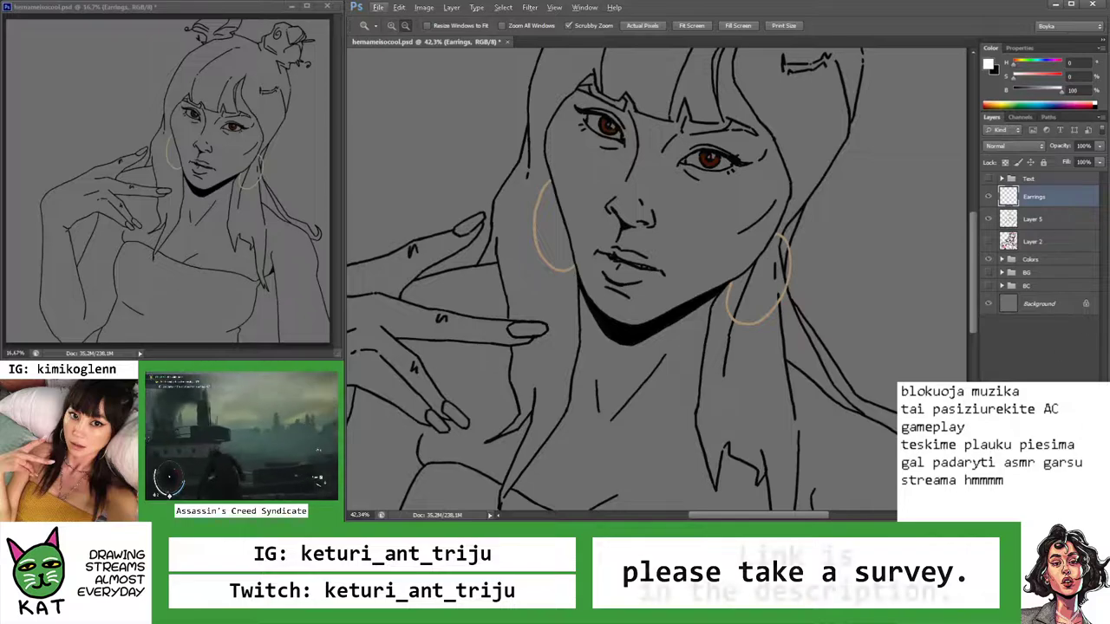
# Add a new layer clipped to Earrings, sample the hoops' gold as the paint color, and set the layer to Soft Light
pyautogui.hotkey('ctrl', 'shift', 'alt', 'n')
pyautogui.keyDown('alt'); pyautogui.click(1034, 208); pyautogui.keyUp('alt')
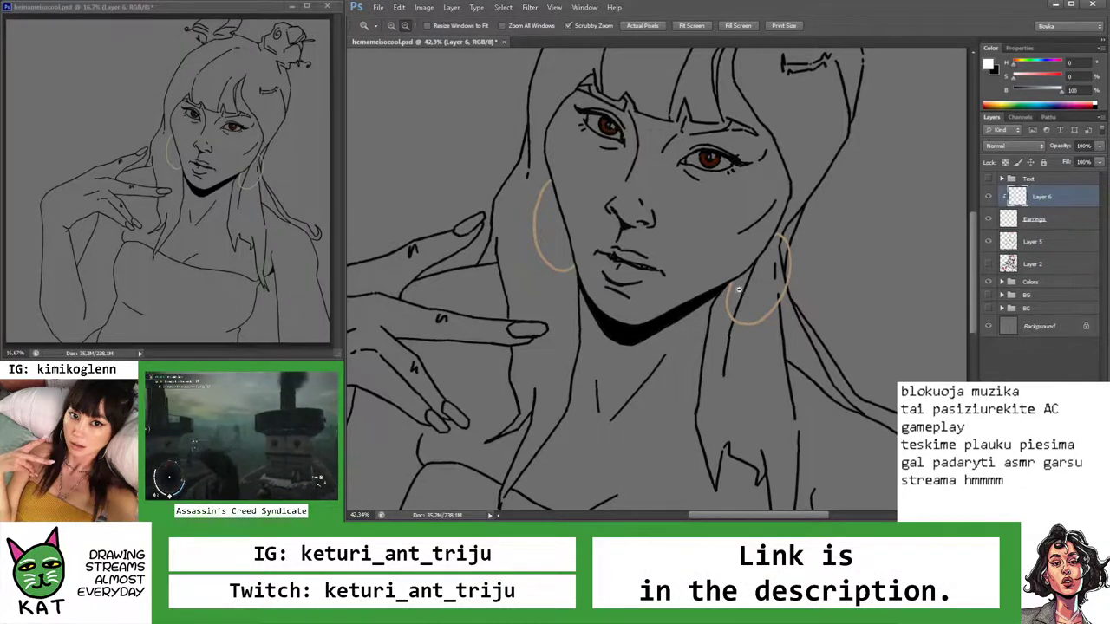
pyautogui.press('i')
pyautogui.click(538, 228)
pyautogui.press('b')
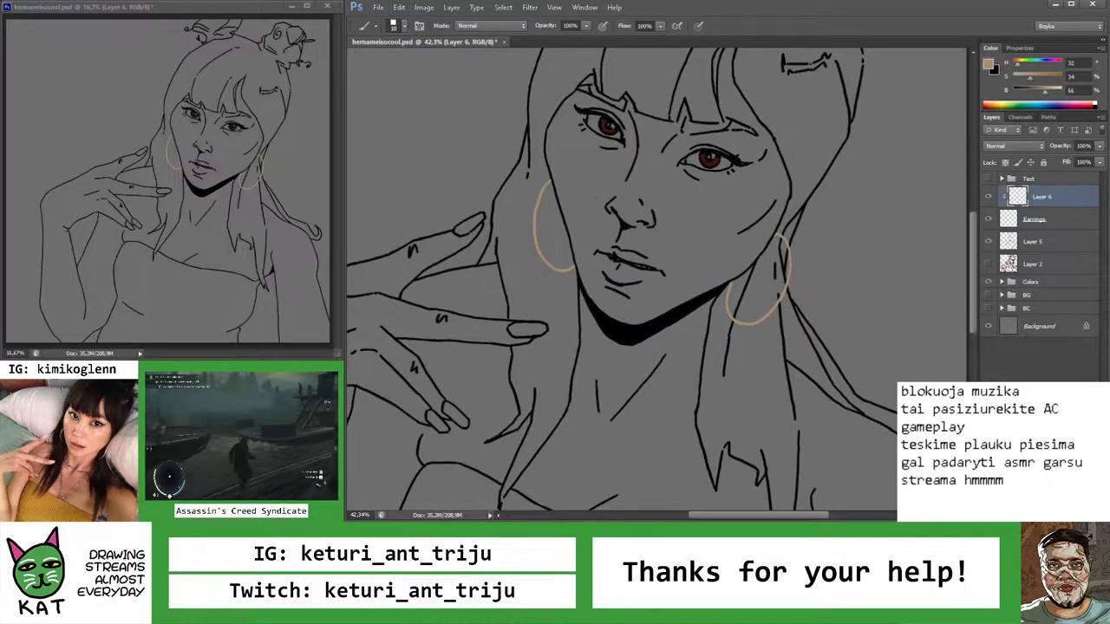
pyautogui.press('p')
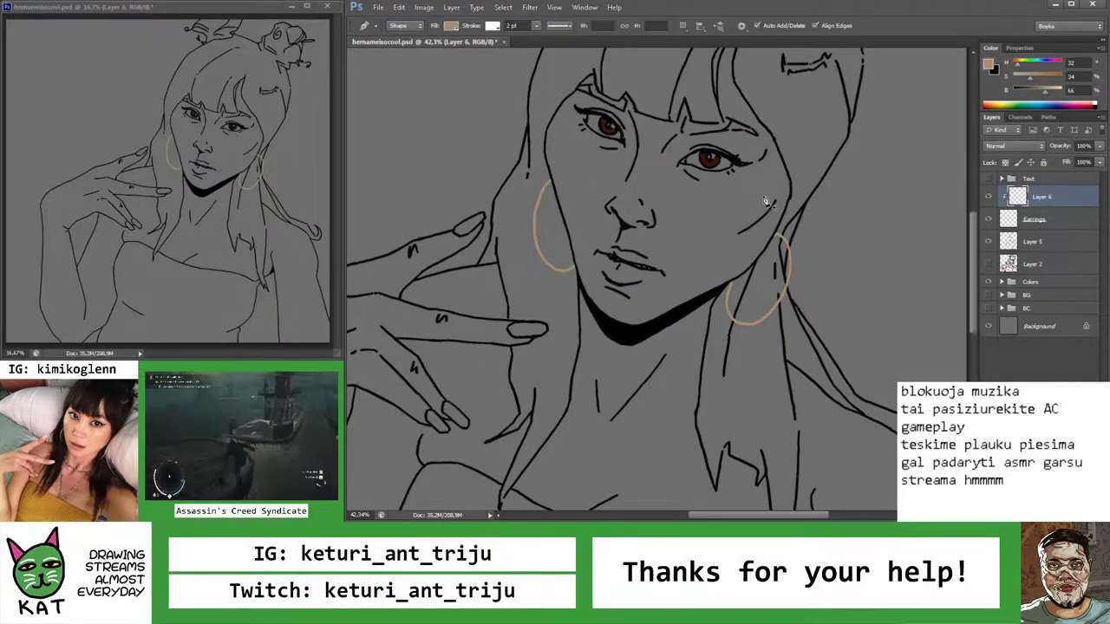
pyautogui.hotkey('alt', 'shift', 'f')
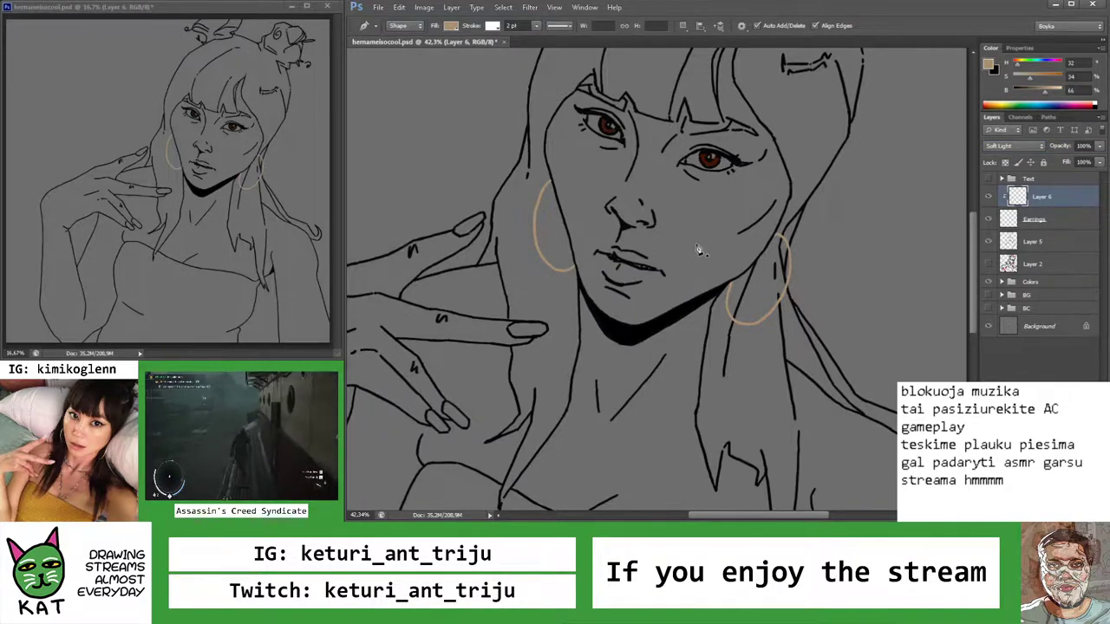
# Change the paint color to a pale, nearly white tone and brush highlights onto both hoops on Layer 6
pyautogui.press('b')
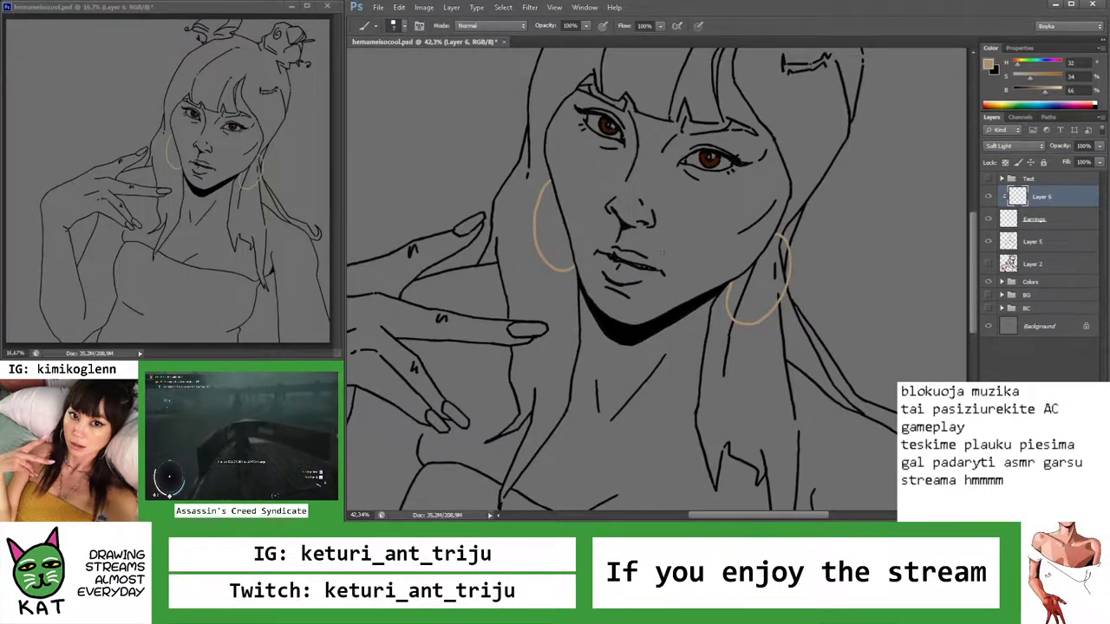
pyautogui.moveTo(1049, 94); pyautogui.dragTo(1018, 73)
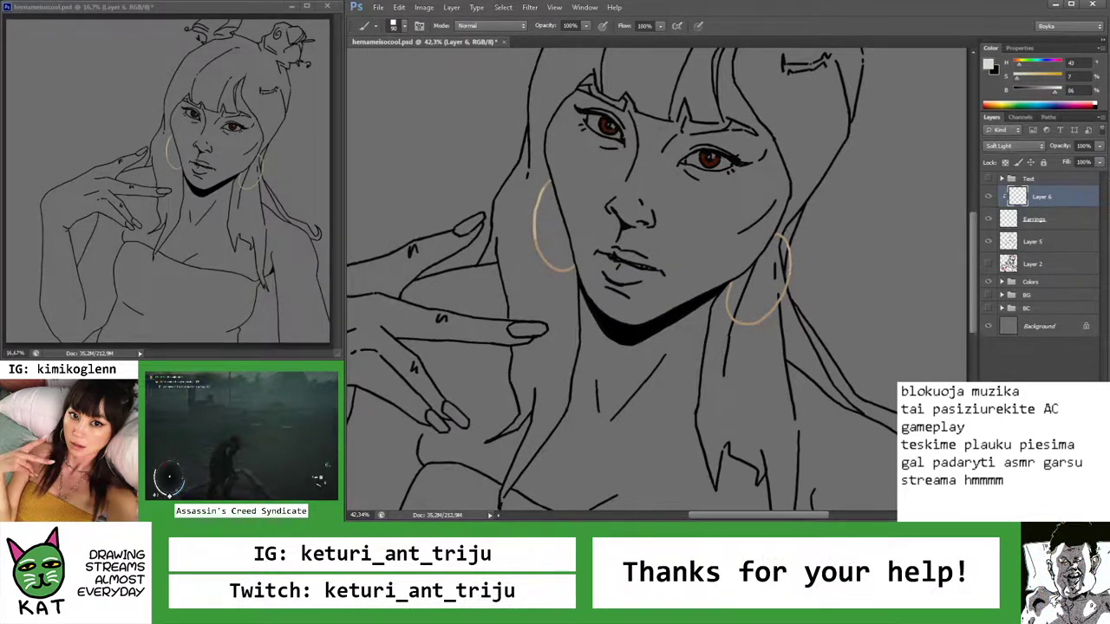
pyautogui.press('z')
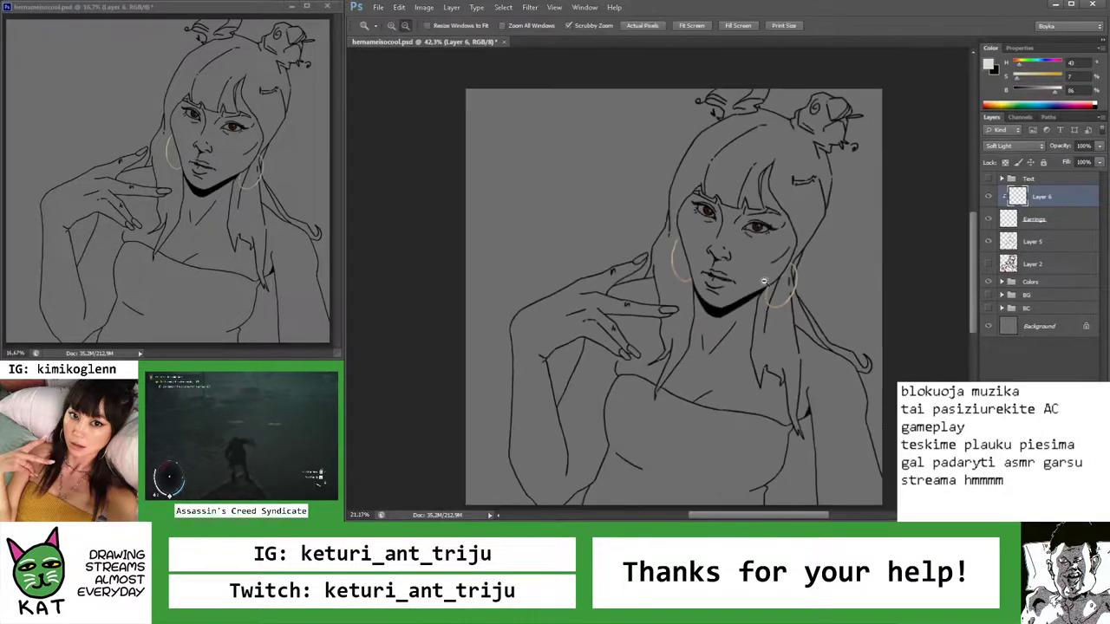
# Add a clipped Multiply layer directly above Earrings and brush light grey shading onto the hoops
pyautogui.click(1037, 219)
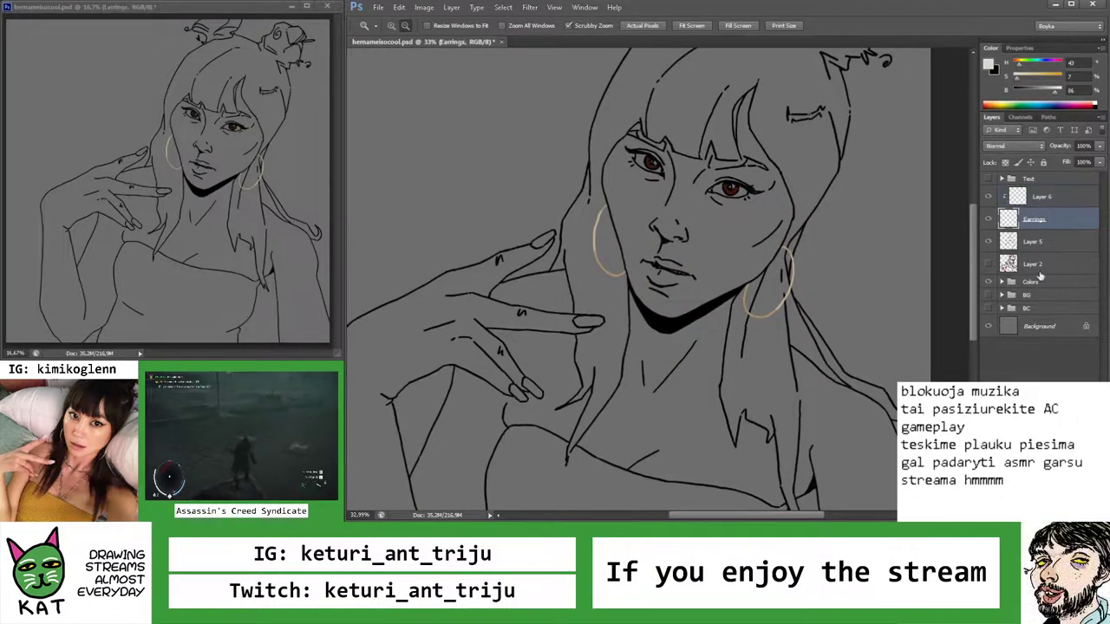
pyautogui.hotkey('ctrl', 'shift', 'alt', 'n')
pyautogui.hotkey('ctrl', 'alt', 'g')
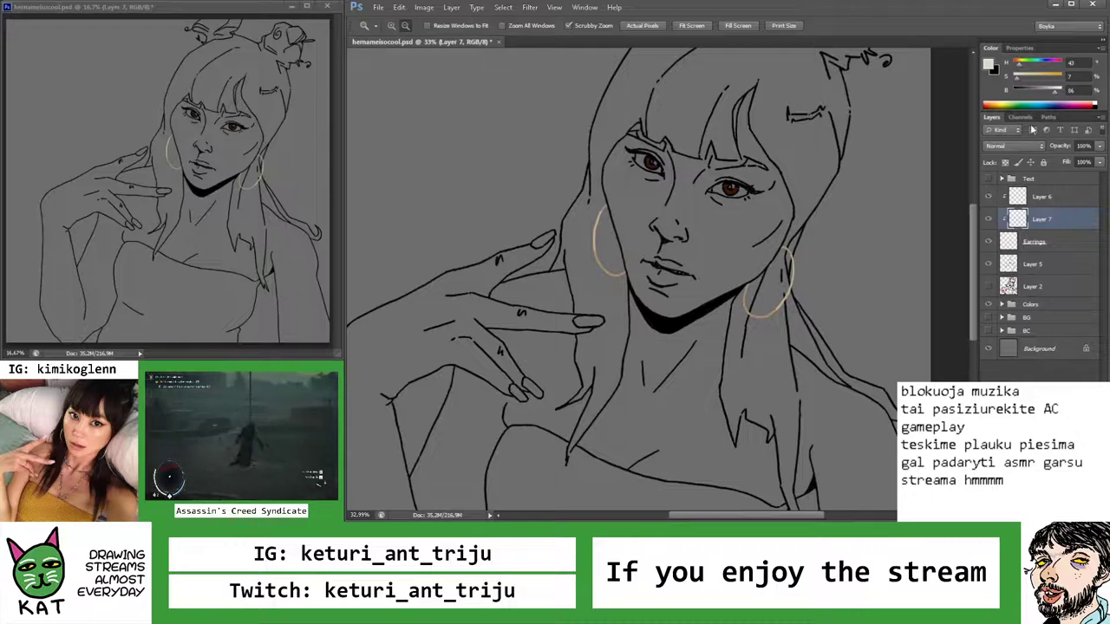
pyautogui.hotkey('shift', 'alt', 'm')
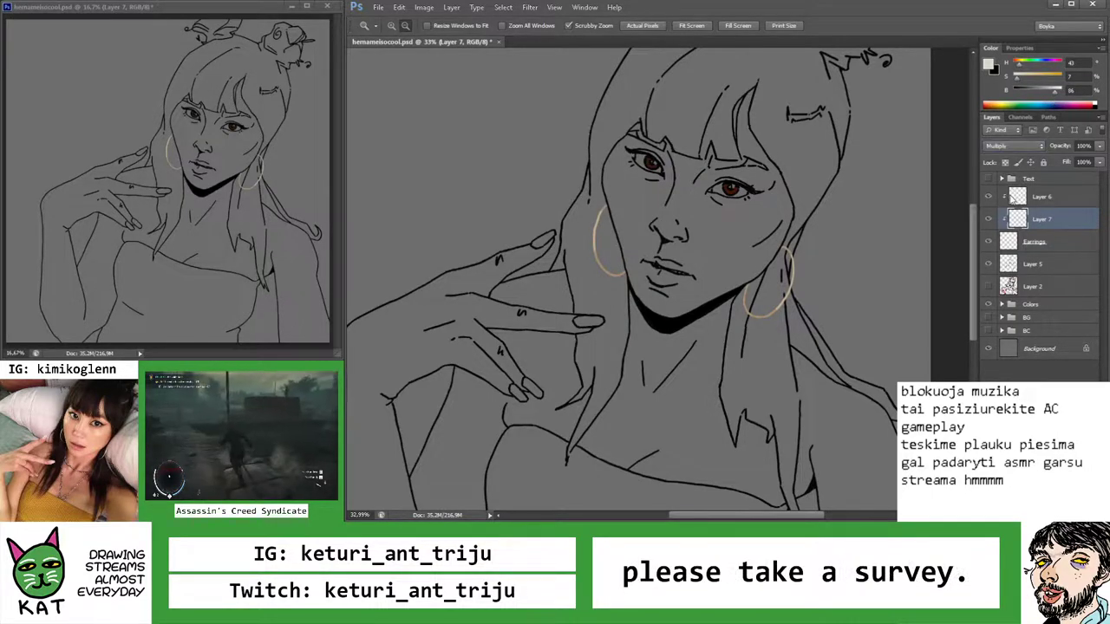
pyautogui.moveTo(1054, 97); pyautogui.dragTo(1049, 90)
pyautogui.press('b')
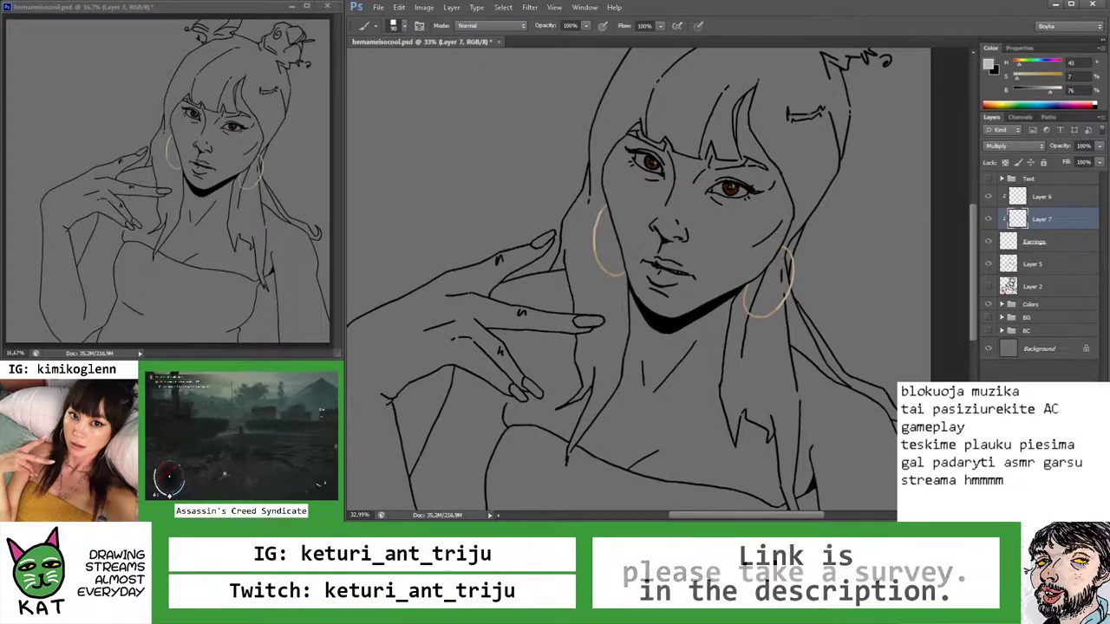
pyautogui.press('z')
pyautogui.moveTo(772, 251)
pyautogui.mouseDown()
pyautogui.moveTo(901, 251)
pyautogui.moveTo(883, 250)
pyautogui.mouseUp()
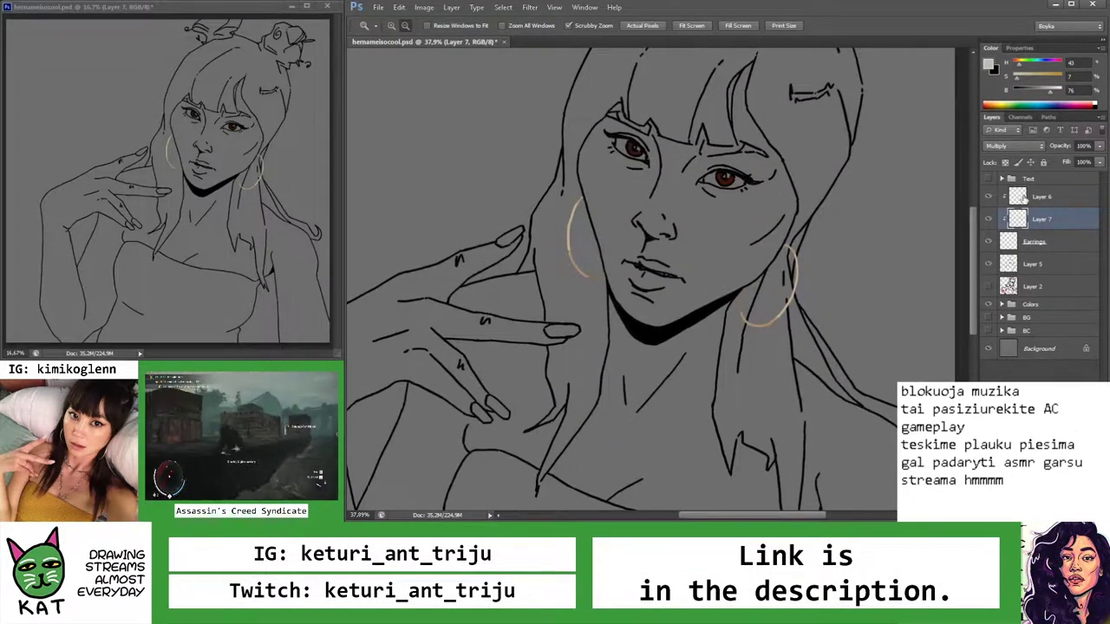
# Move the Soft Light Layer 6 beneath the Multiply Layer 7 in the stack clipped to Earrings
pyautogui.hotkey('alt', ']')
pyautogui.moveTo(773, 298); pyautogui.dragTo(832, 298)
pyautogui.press('b')
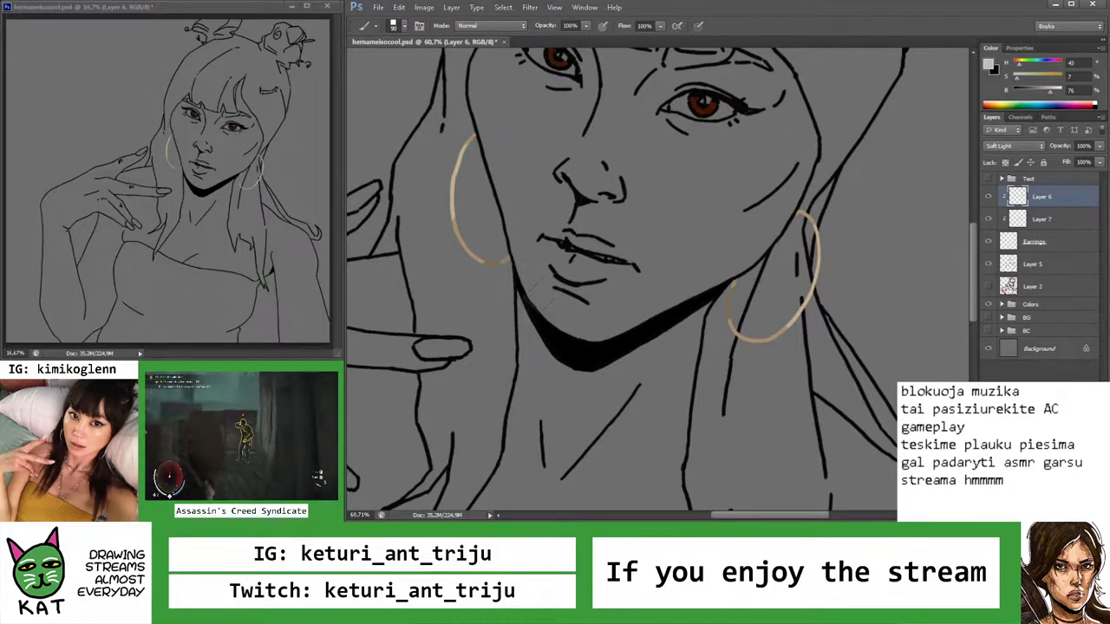
pyautogui.moveTo(1043, 201); pyautogui.dragTo(1043, 227)
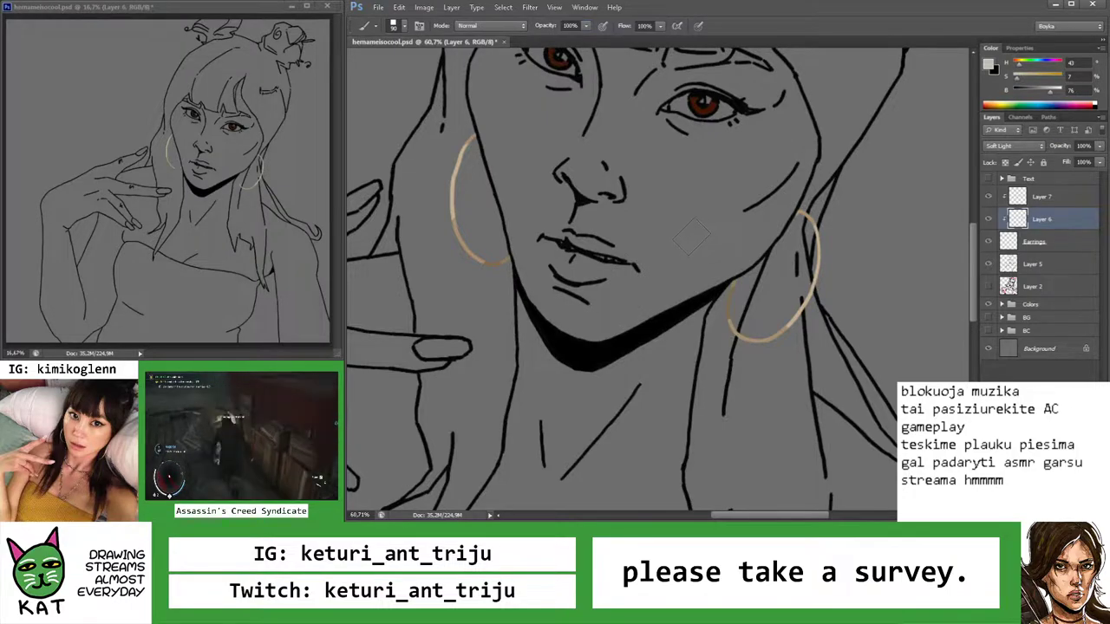
pyautogui.press('z')
pyautogui.moveTo(704, 226)
pyautogui.mouseDown()
pyautogui.moveTo(676, 236)
pyautogui.moveTo(752, 247)
pyautogui.mouseUp()
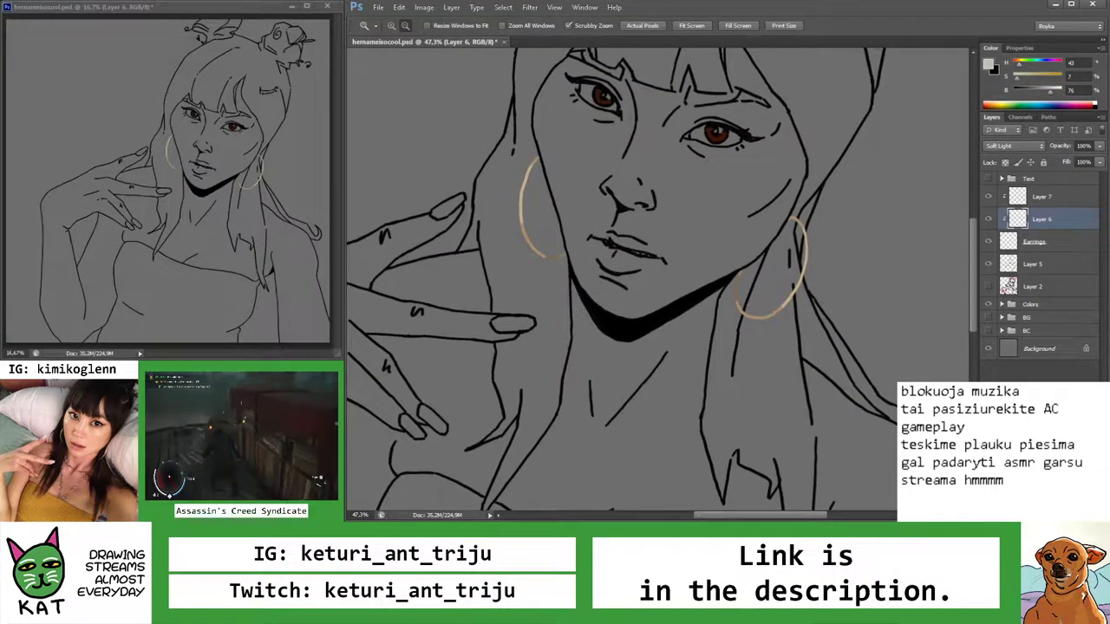
# Add a new clipped layer above Layer 7 and ready the Brush with white as the paint color
pyautogui.press('x')
pyautogui.click(1041, 198)
pyautogui.hotkey('ctrl', 'shift', 'alt', 'n')
pyautogui.press('b')
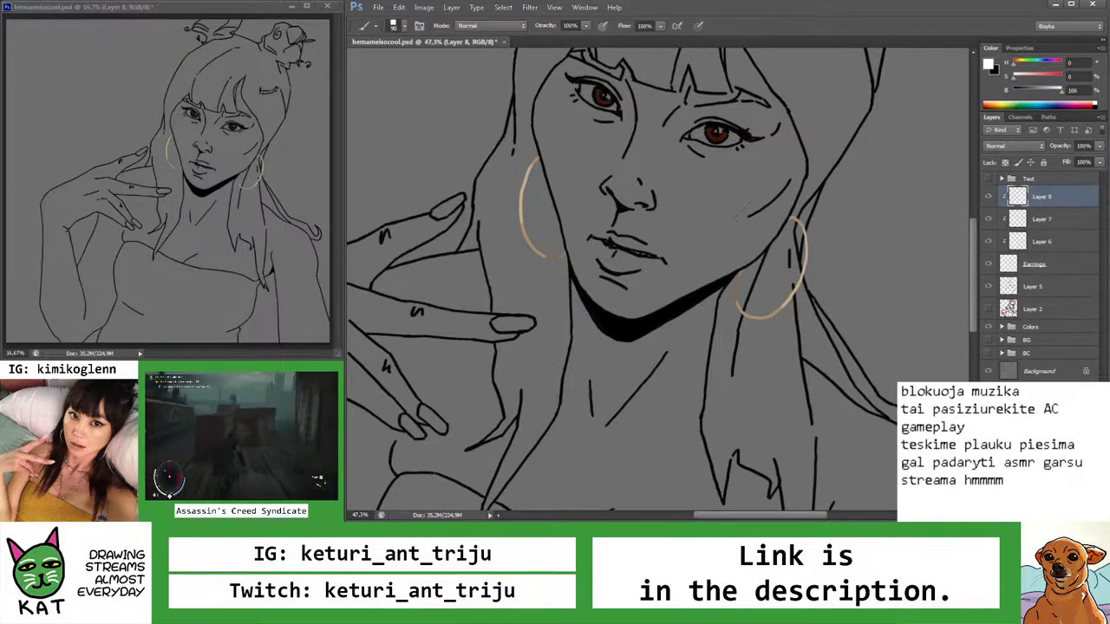
# Set the paint color to pale cream (hue 34, saturation 10%, brightness 100%) and brush bright highlights onto the hoops on Layer 8
pyautogui.click(1016, 75)
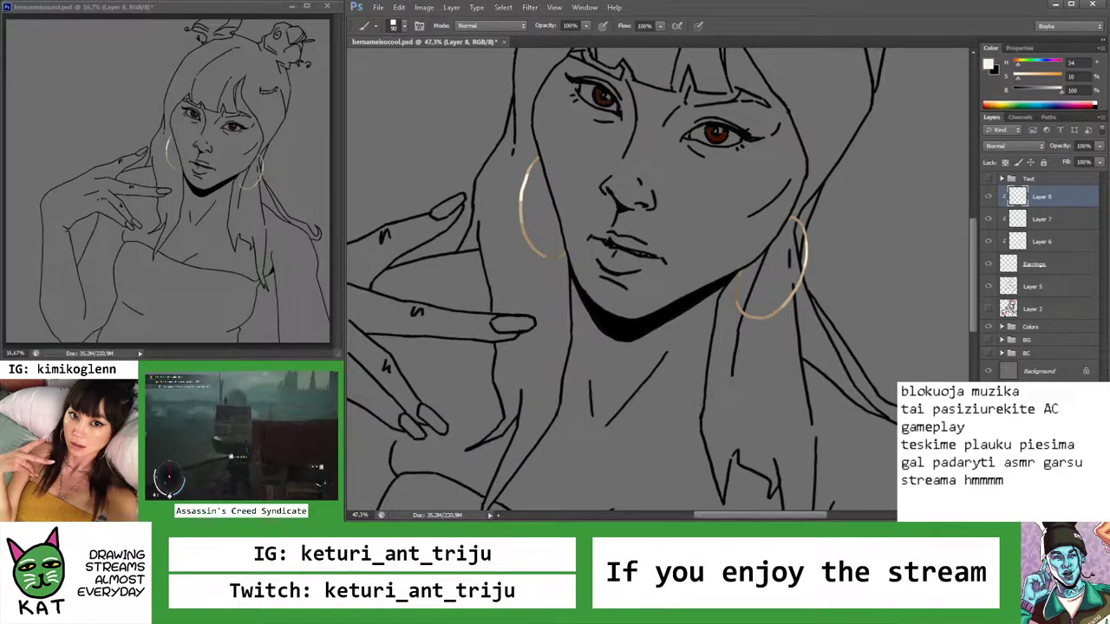
pyautogui.press('z')
pyautogui.scroll(-3, 756, 255)
pyautogui.scroll(1, 775, 280)
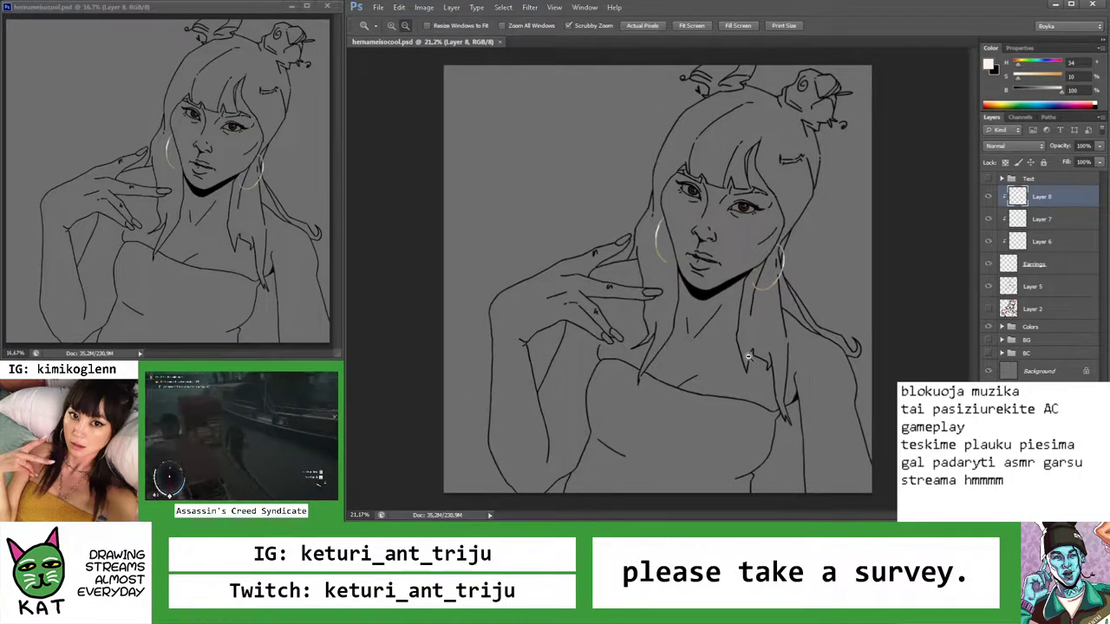
# Group the Earrings layer with its three clipped layers, name the group Earrings, and collapse it
pyautogui.keyDown('shift'); pyautogui.click(1032, 248); pyautogui.keyUp('shift')
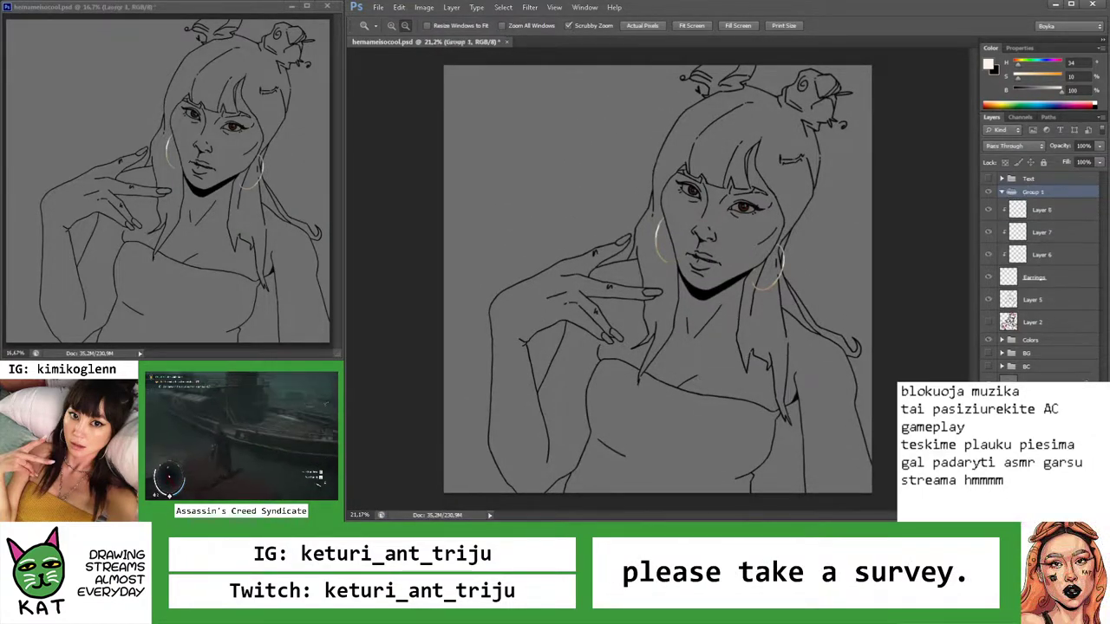
pyautogui.hotkey('ctrl', 'g')
pyautogui.doubleClick(1035, 277)
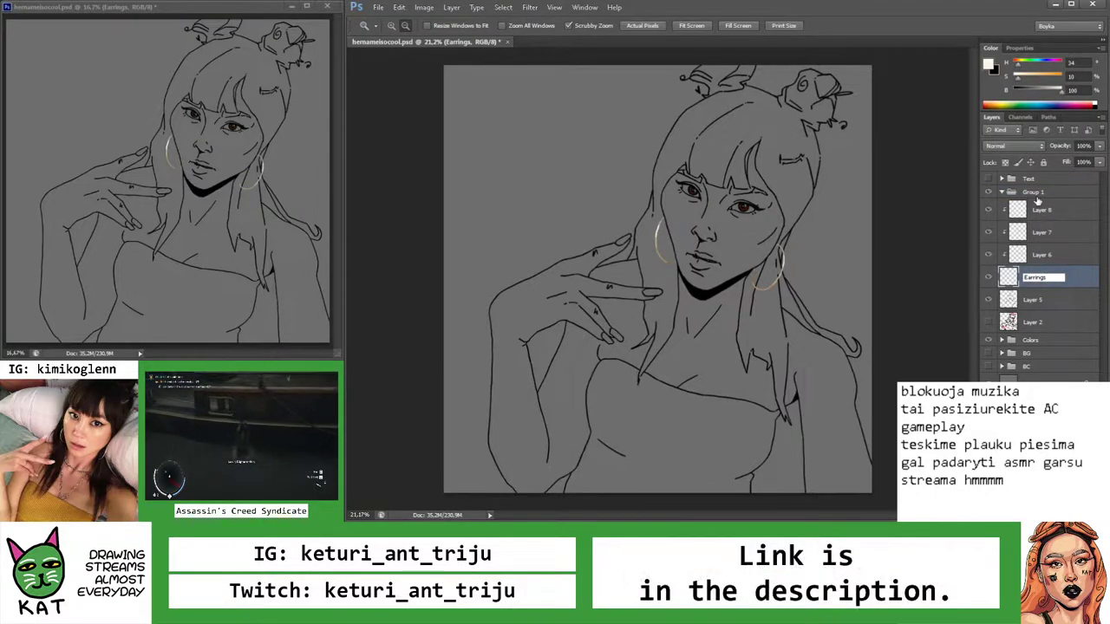
pyautogui.hotkey('ctrl', 'c')
pyautogui.doubleClick(1034, 191)
pyautogui.hotkey('ctrl', 'v')
pyautogui.press('Return')
pyautogui.moveTo(1035, 278); pyautogui.dragTo(1004, 192)
pyautogui.click(1003, 192)
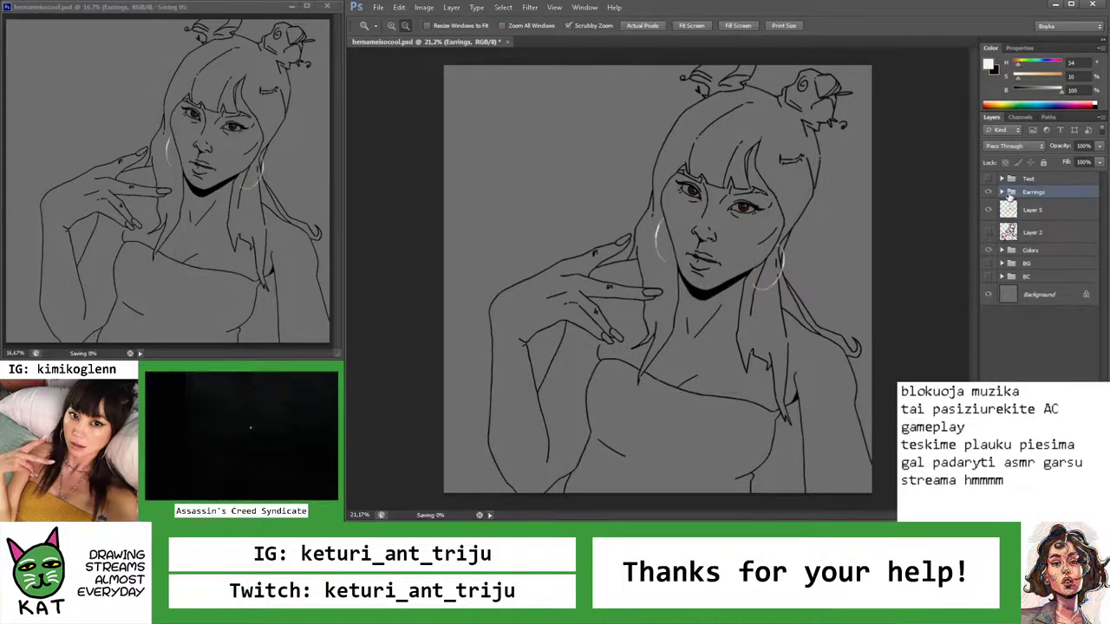
# Move Layer 2 into the BC group and add a new layer directly above Layer 5
pyautogui.moveTo(807, 252); pyautogui.dragTo(803, 289)
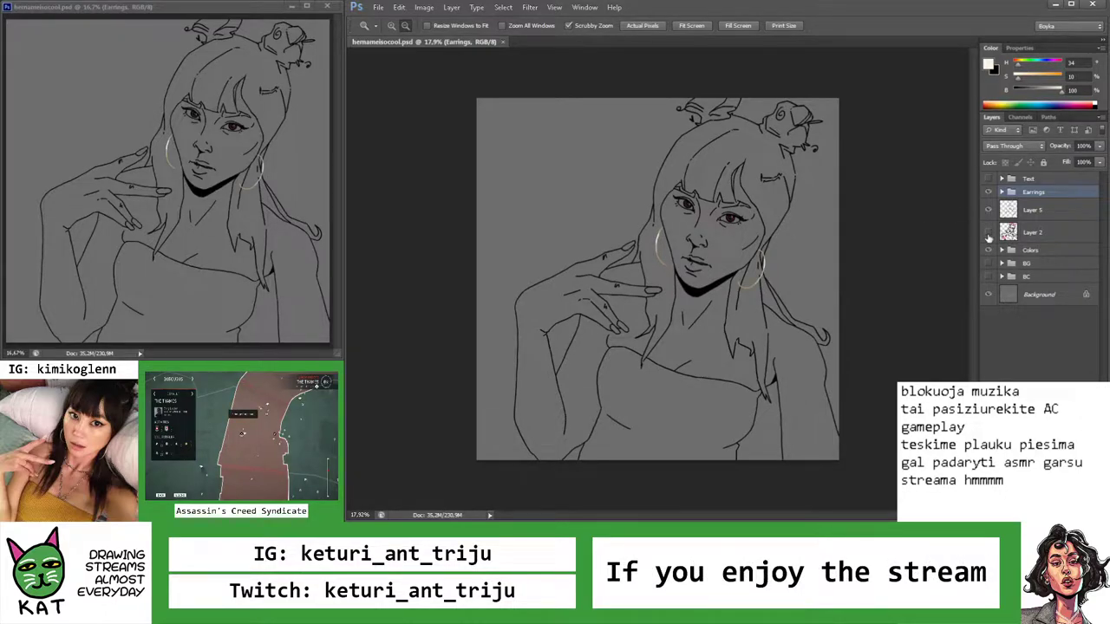
pyautogui.moveTo(1032, 232); pyautogui.dragTo(1026, 276)
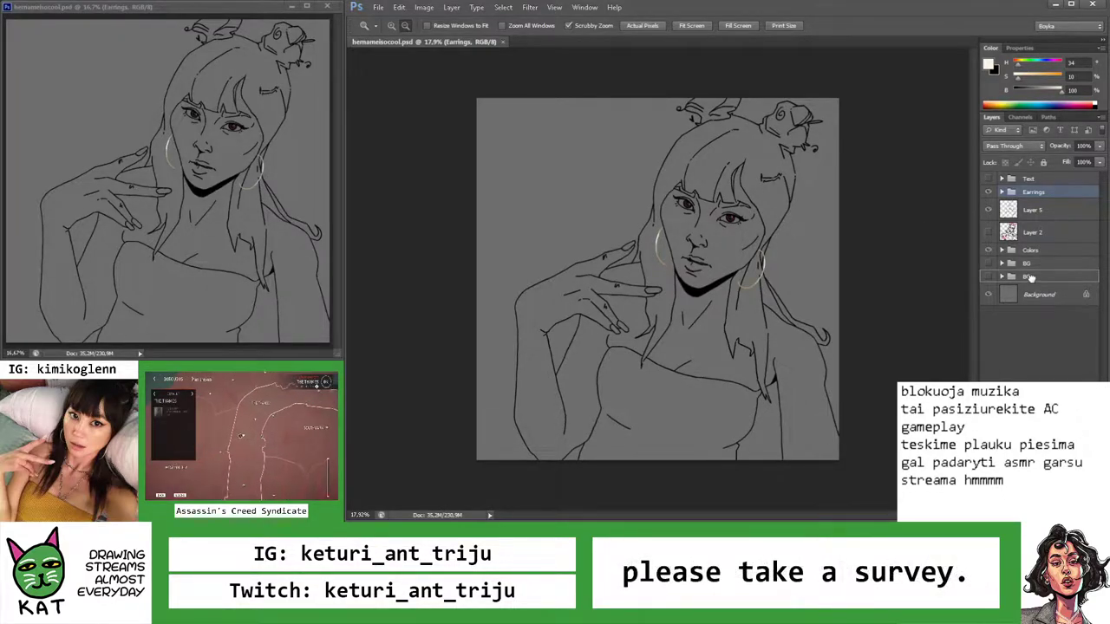
pyautogui.click(1033, 210)
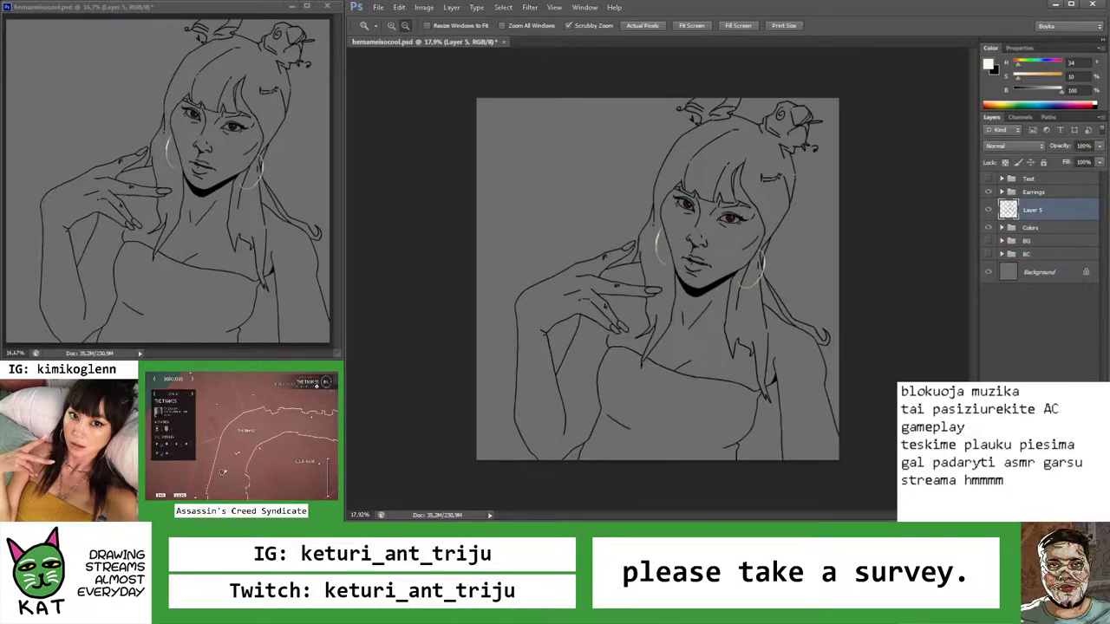
pyautogui.hotkey('ctrl', 'shift', 'alt', 'n')
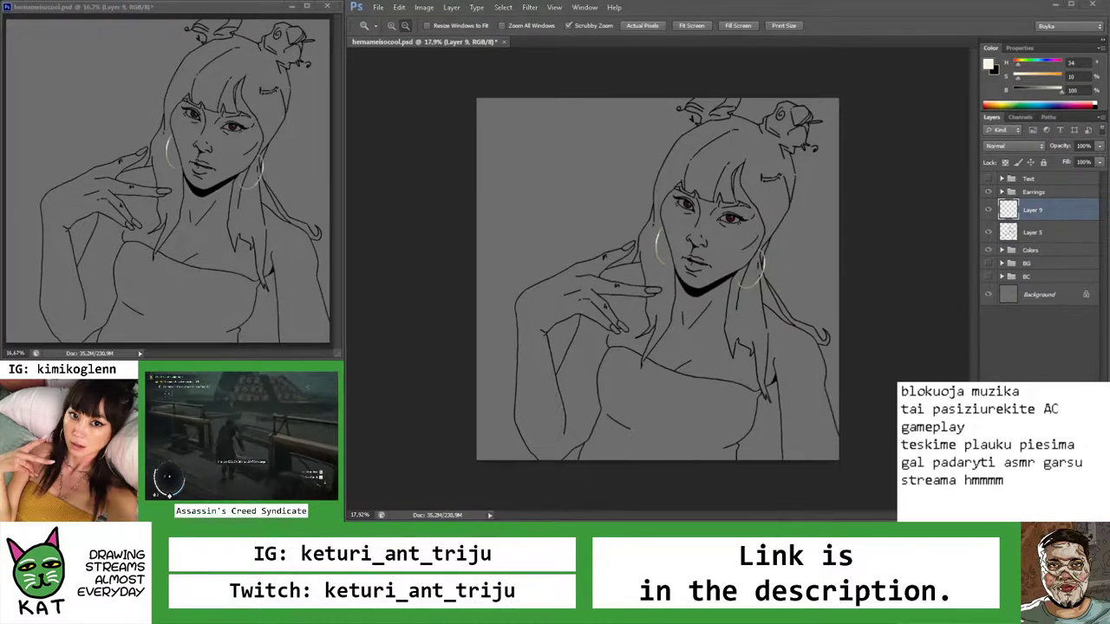
# Sketch a curved choker guide across the neck on Layer 9 in pure red (hue 0, saturation 100%, brightness 100%)
pyautogui.moveTo(736, 290); pyautogui.dragTo(736, 291)
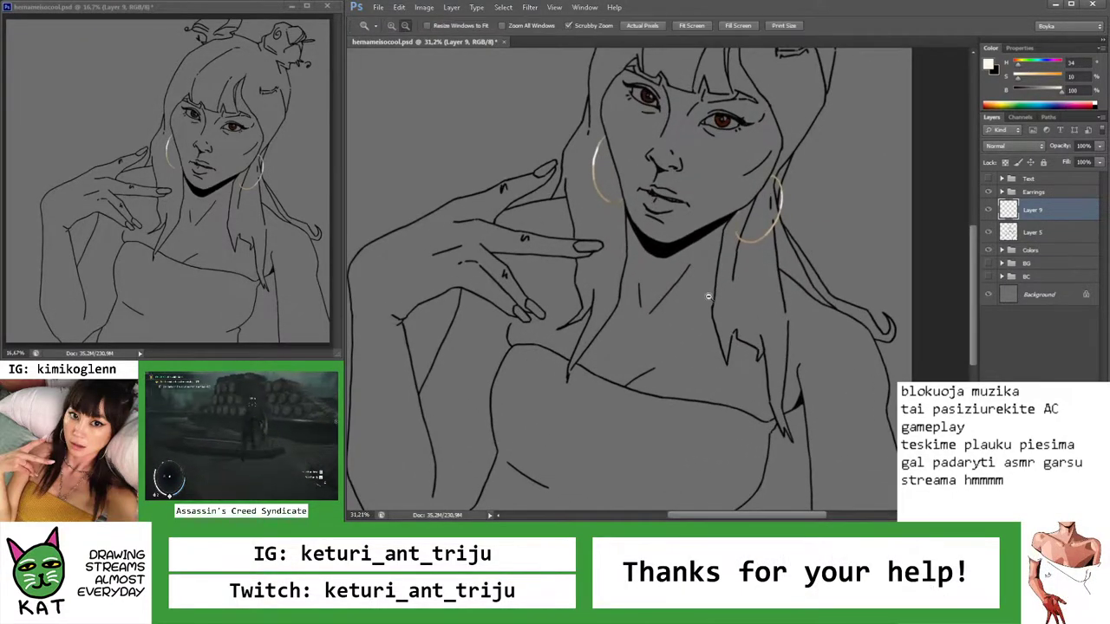
pyautogui.press('b')
pyautogui.click(999, 105)
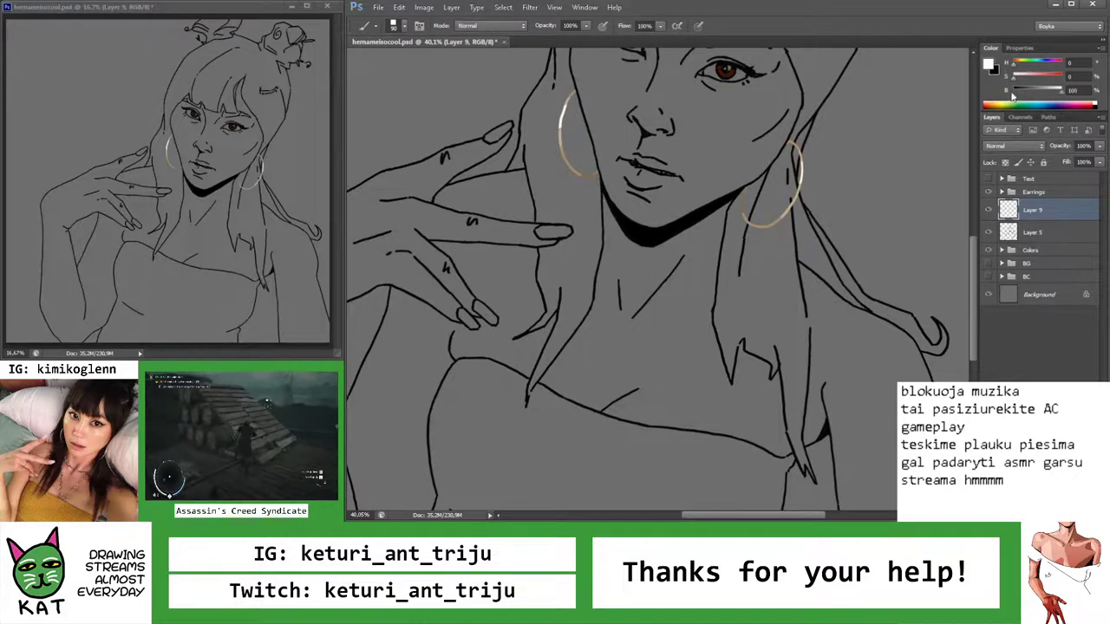
pyautogui.click(1064, 78)
pyautogui.moveTo(724, 269)
pyautogui.mouseDown()
pyautogui.moveTo(745, 306)
pyautogui.moveTo(737, 334)
pyautogui.mouseUp()
pyautogui.hotkey('ctrl', 'z')
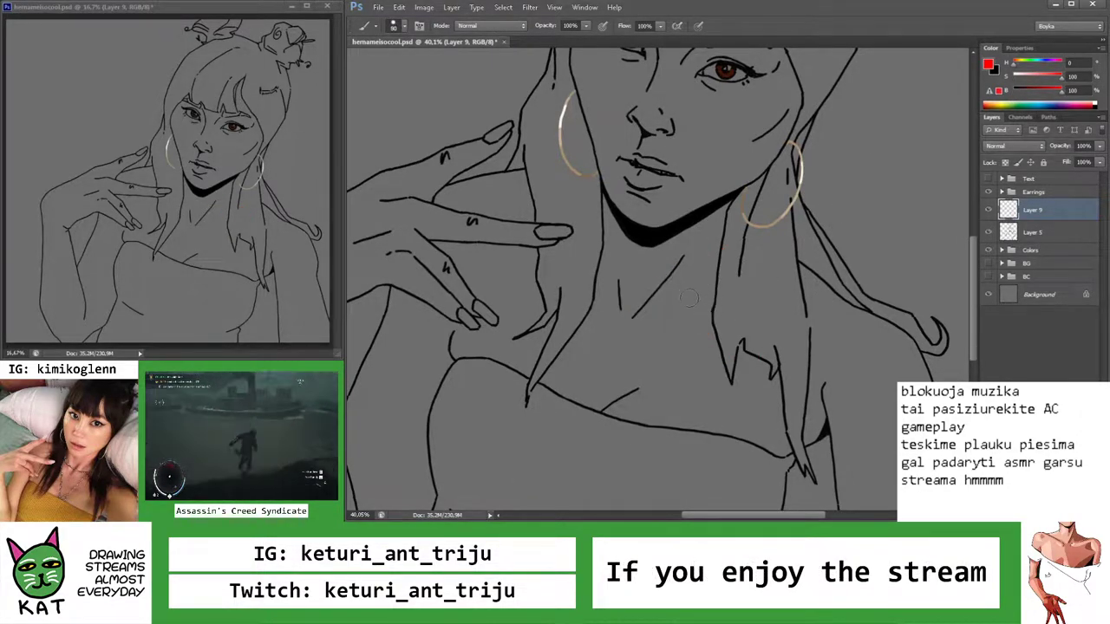
pyautogui.moveTo(672, 293); pyautogui.dragTo(715, 281)
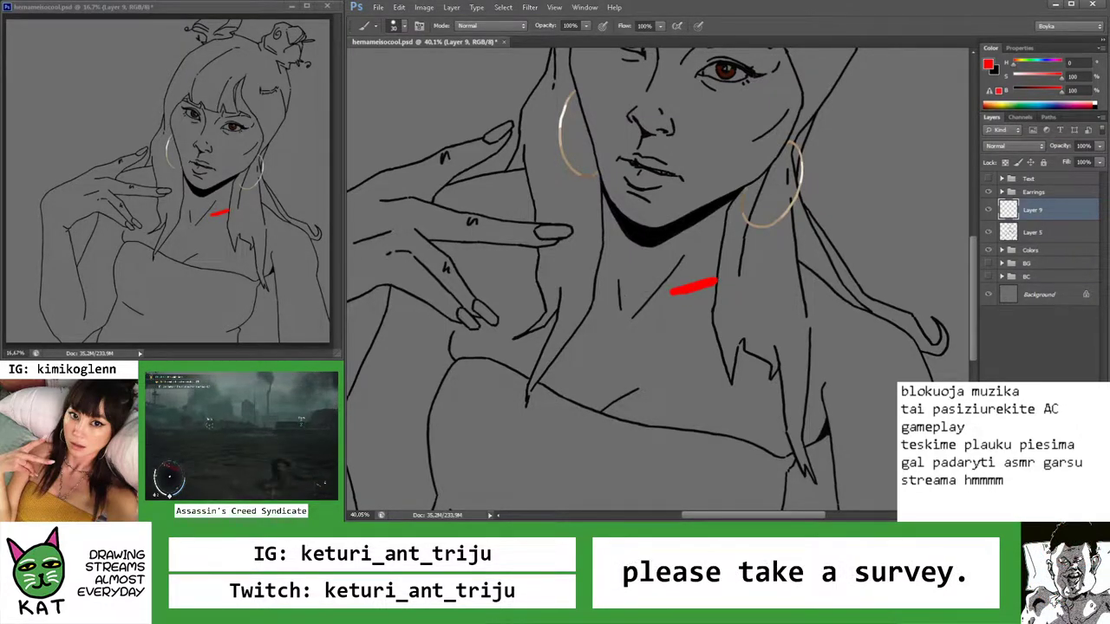
pyautogui.moveTo(597, 247)
pyautogui.mouseDown()
pyautogui.moveTo(607, 266)
pyautogui.moveTo(685, 289)
pyautogui.mouseUp()
pyautogui.hotkey('ctrl', 'z')
pyautogui.moveTo(610, 265)
pyautogui.mouseDown()
pyautogui.moveTo(675, 293)
pyautogui.moveTo(612, 280)
pyautogui.moveTo(642, 277)
pyautogui.mouseUp()
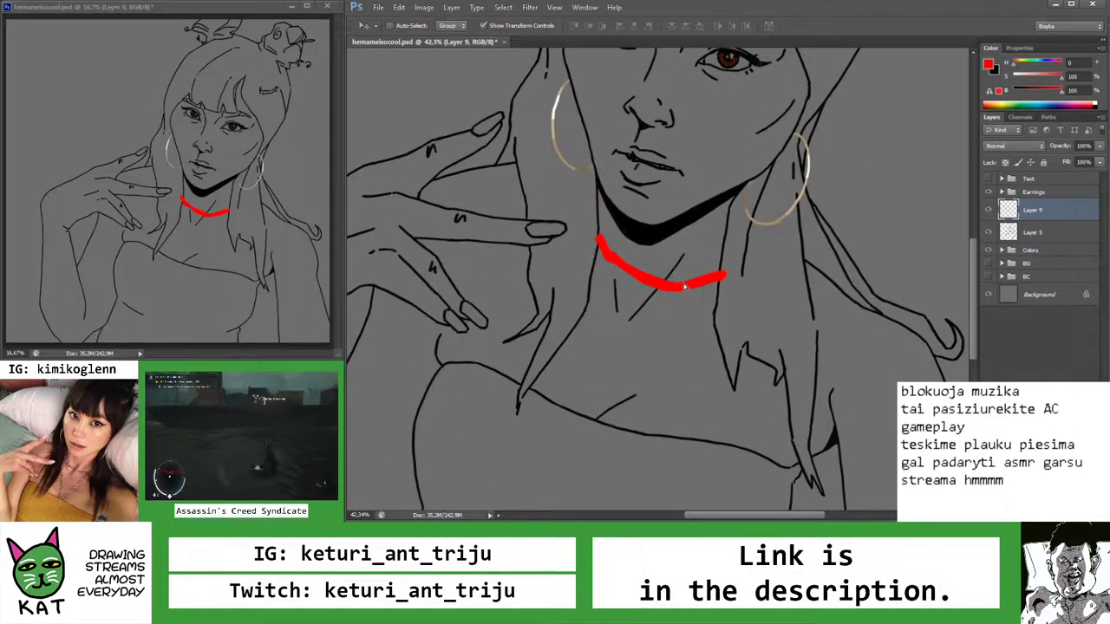
# Sketch a V-shaped lower necklace guide in red from both sides of the neck down to the dress neckline
pyautogui.press('z')
pyautogui.moveTo(704, 286)
pyautogui.mouseDown()
pyautogui.moveTo(685, 304)
pyautogui.moveTo(690, 330)
pyautogui.mouseUp()
pyautogui.press('b')
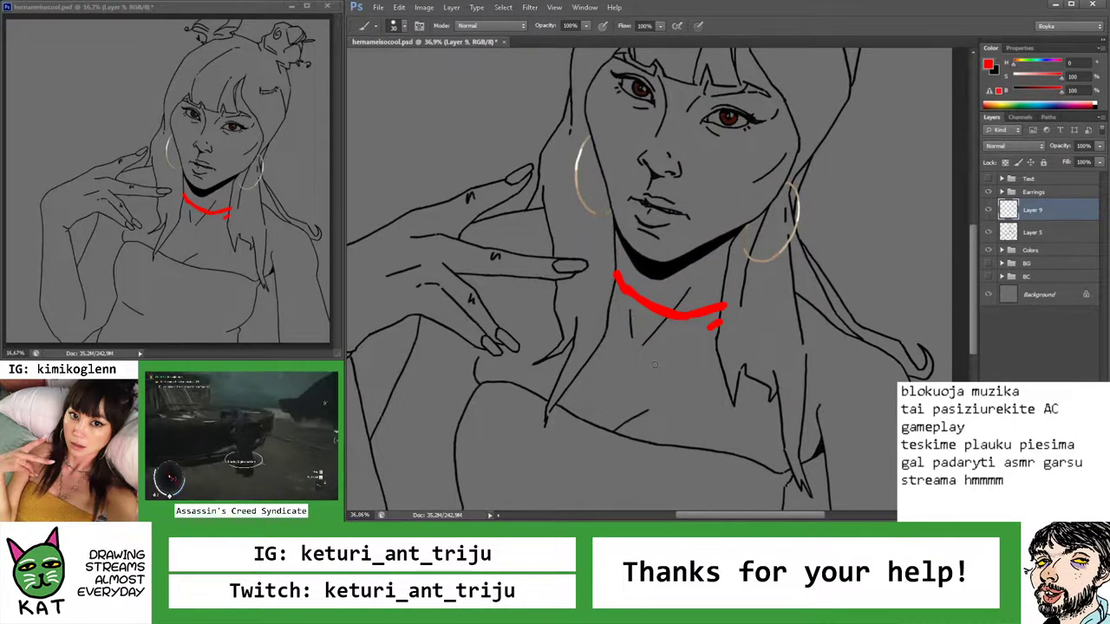
pyautogui.moveTo(710, 327); pyautogui.dragTo(605, 434)
pyautogui.hotkey('ctrl', 'z')
pyautogui.moveTo(704, 329); pyautogui.dragTo(607, 431)
pyautogui.hotkey('ctrl', 'z')
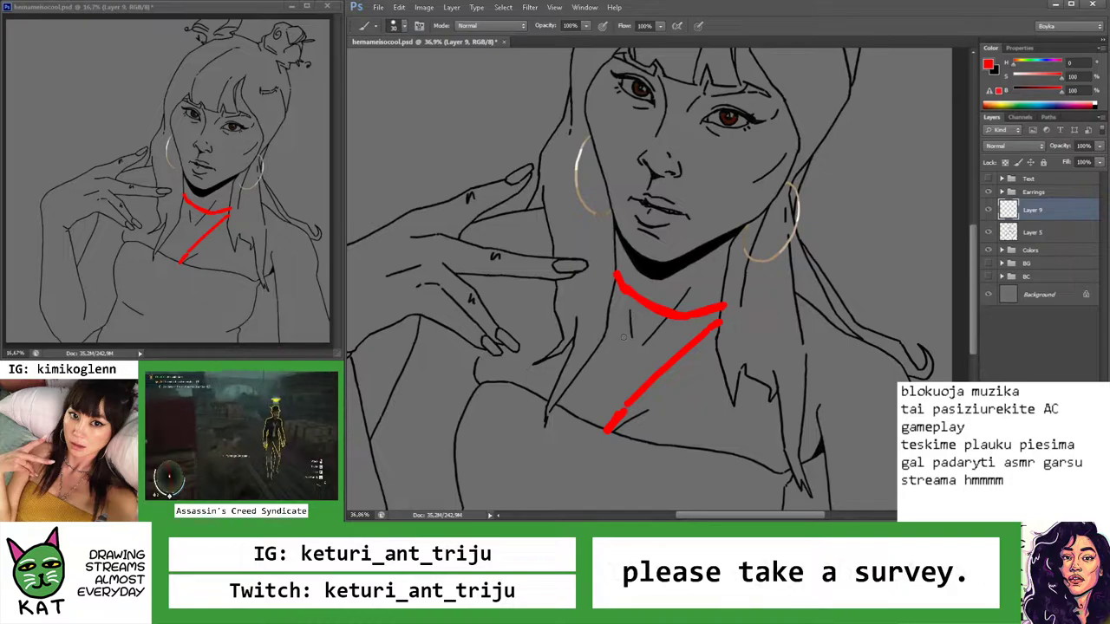
pyautogui.moveTo(615, 280); pyautogui.dragTo(609, 425)
pyautogui.hotkey('ctrl', 'z')
pyautogui.moveTo(610, 289); pyautogui.dragTo(623, 388)
pyautogui.hotkey('ctrl', 'z')
pyautogui.moveTo(604, 299)
pyautogui.mouseDown()
pyautogui.moveTo(633, 422)
pyautogui.moveTo(573, 367)
pyautogui.mouseUp()
# Set the opacity of the red guide layer, Layer 9, to 15% and add a new layer above it with default colors
pyautogui.press('z')
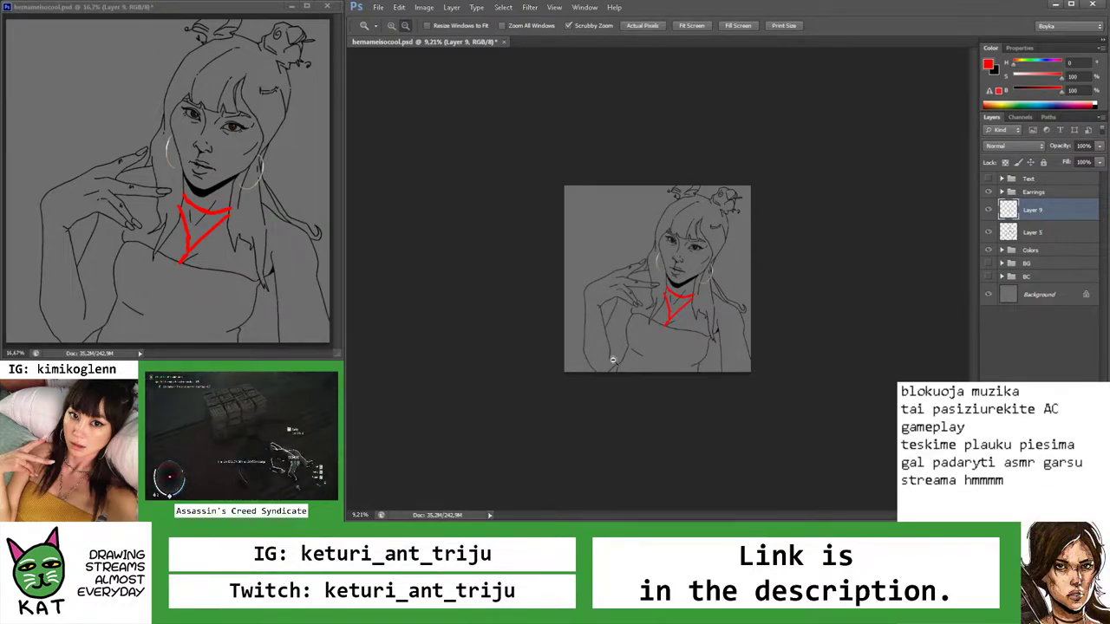
pyautogui.moveTo(686, 315); pyautogui.dragTo(718, 325)
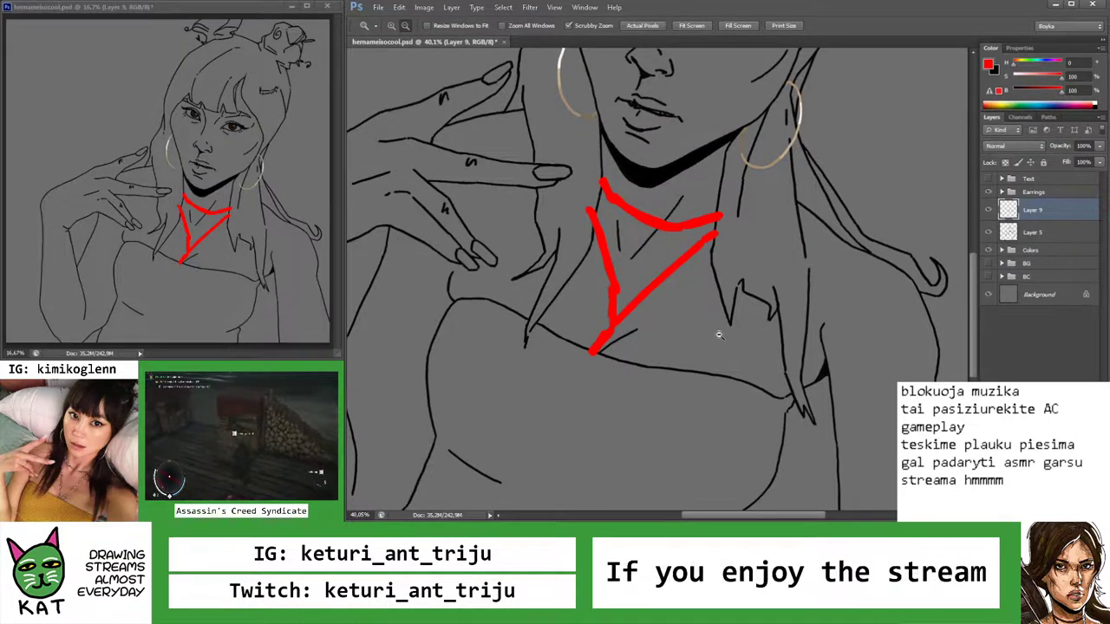
pyautogui.moveTo(714, 293)
pyautogui.mouseDown()
pyautogui.moveTo(676, 289)
pyautogui.moveTo(668, 347)
pyautogui.moveTo(633, 342)
pyautogui.moveTo(781, 288)
pyautogui.mouseUp()
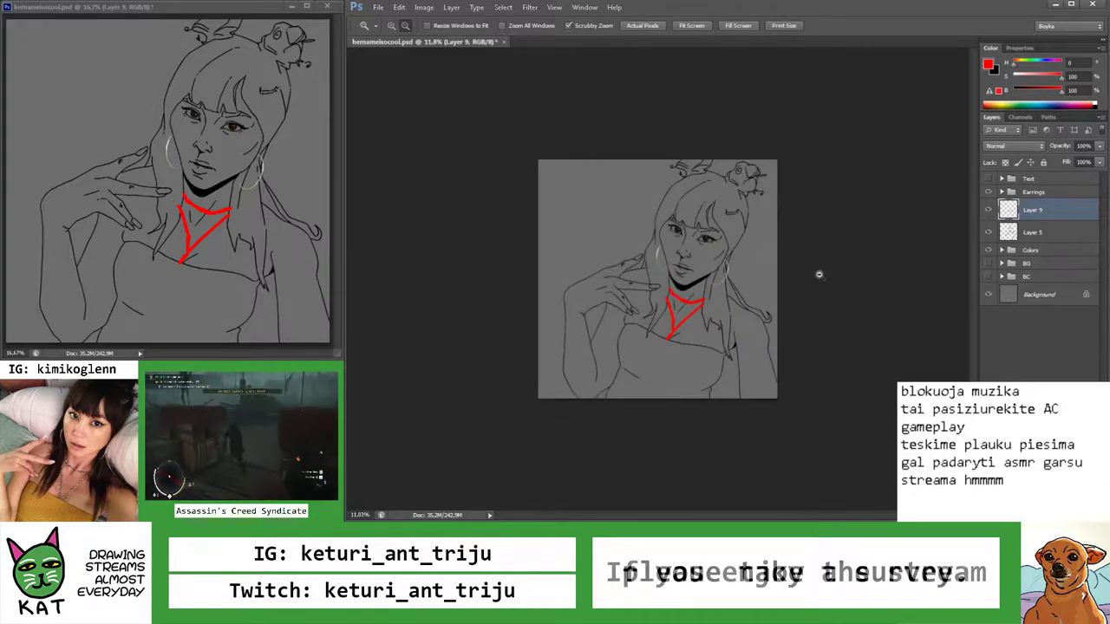
pyautogui.click(1087, 146)
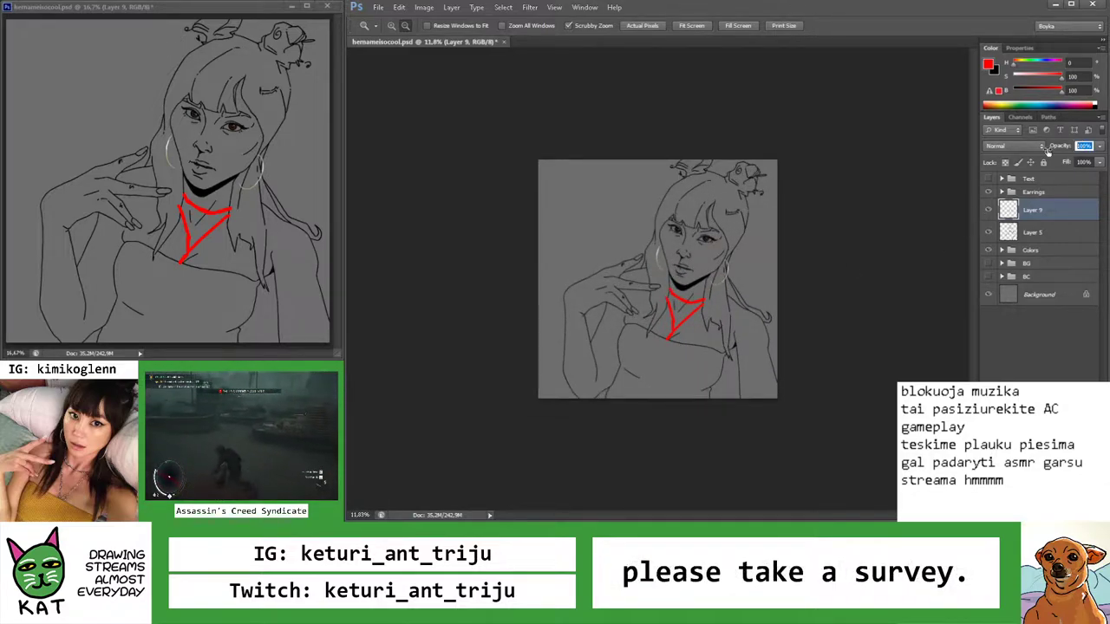
pyautogui.write('15')
pyautogui.press('Return')
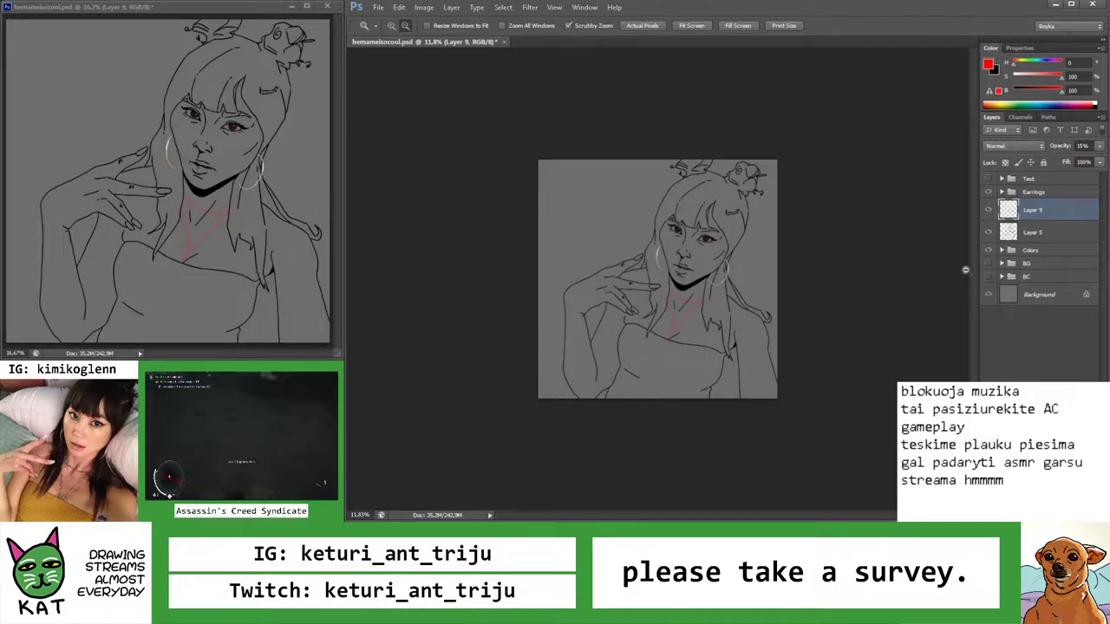
pyautogui.hotkey('ctrl', 'shift', 'alt', 'n')
pyautogui.press('d')
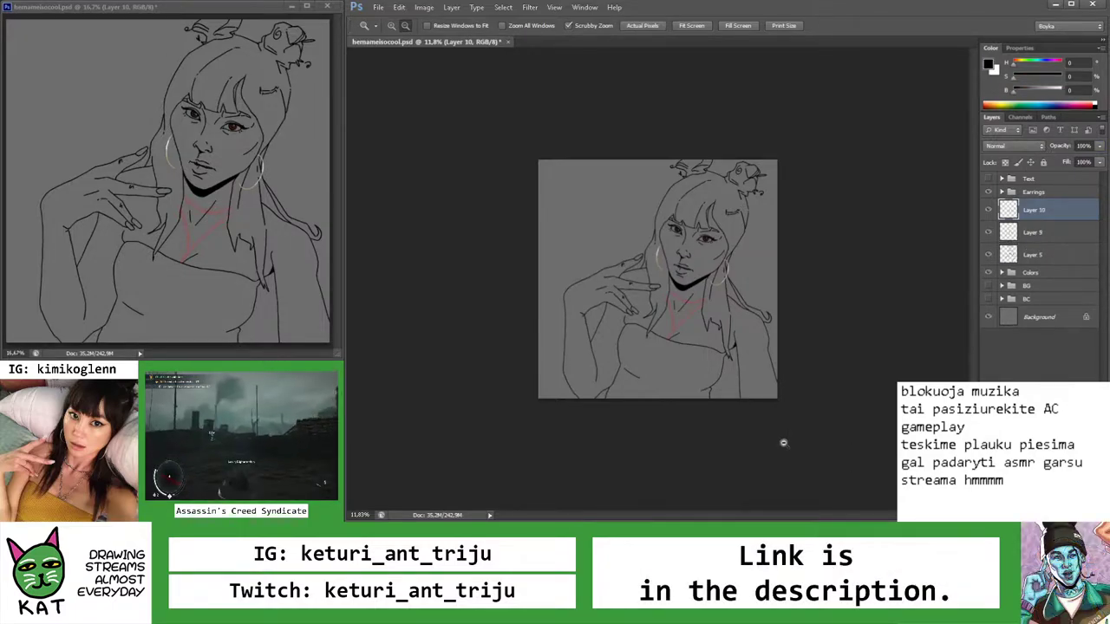
pyautogui.moveTo(715, 323)
pyautogui.mouseDown()
pyautogui.moveTo(700, 312)
pyautogui.moveTo(711, 267)
pyautogui.moveTo(732, 286)
pyautogui.mouseUp()
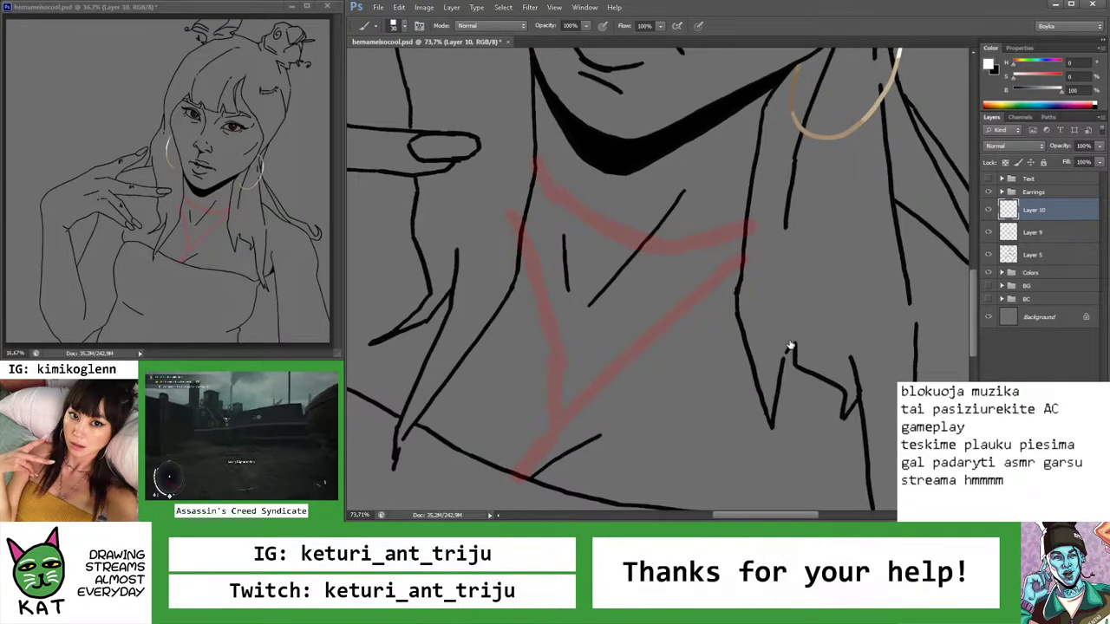
pyautogui.moveTo(716, 236); pyautogui.dragTo(742, 229)
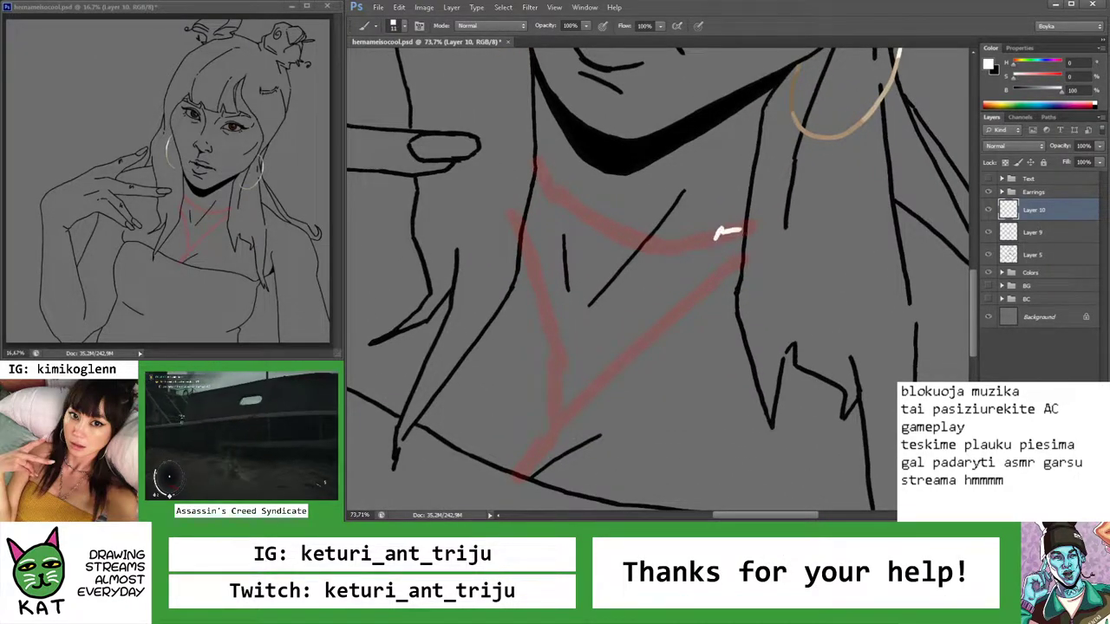
pyautogui.hotkey('ctrl', 'z')
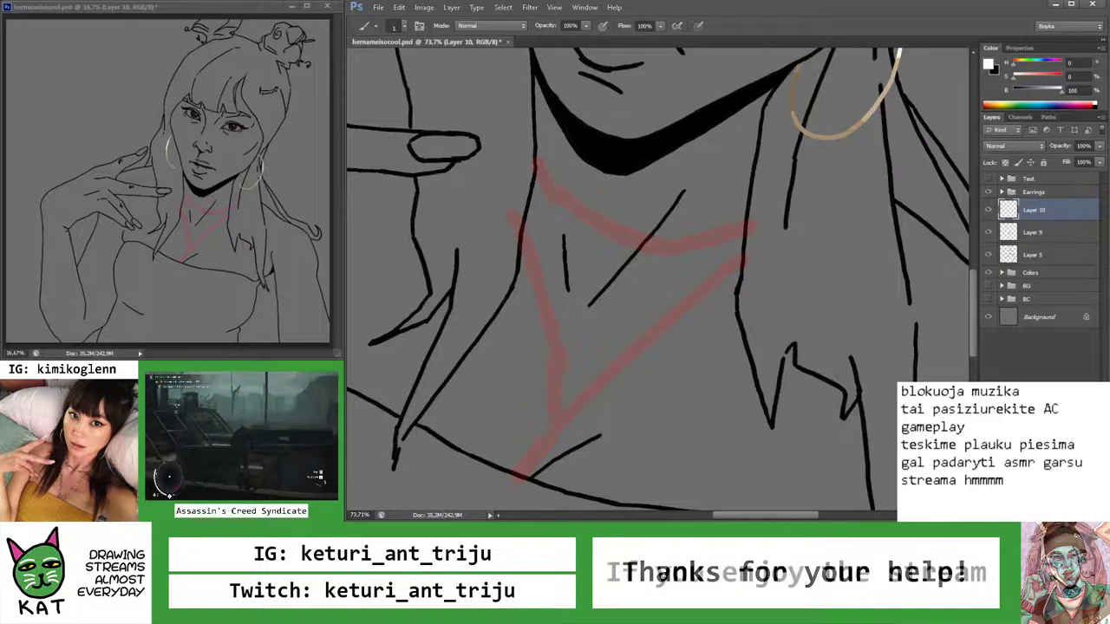
pyautogui.scroll(4, 721, 251)
pyautogui.moveTo(717, 236)
pyautogui.mouseDown()
pyautogui.moveTo(748, 217)
pyautogui.moveTo(721, 250)
pyautogui.moveTo(745, 249)
pyautogui.moveTo(693, 232)
pyautogui.moveTo(718, 237)
pyautogui.moveTo(681, 237)
pyautogui.moveTo(673, 255)
pyautogui.moveTo(683, 260)
pyautogui.moveTo(713, 247)
pyautogui.moveTo(602, 243)
pyautogui.mouseUp()
pyautogui.hotkey('ctrl', 'z')
pyautogui.hotkey('ctrl', 'z')
pyautogui.press('z')
pyautogui.scroll(-5, 684, 269)
pyautogui.scroll(5, 683, 269)
pyautogui.hotkey('ctrl', 'alt', 'z')
pyautogui.hotkey('ctrl', 'alt', 'z')
pyautogui.hotkey('ctrl', 'alt', 'z')
# Draw interlocking white chain links on Layer 10 along the choker guide, from its right end to the middle of the neck
pyautogui.press('b')
pyautogui.moveTo(722, 233)
pyautogui.mouseDown()
pyautogui.moveTo(673, 254)
pyautogui.moveTo(680, 266)
pyautogui.moveTo(710, 253)
pyautogui.moveTo(638, 261)
pyautogui.moveTo(643, 272)
pyautogui.moveTo(667, 264)
pyautogui.moveTo(593, 268)
pyautogui.moveTo(601, 283)
pyautogui.moveTo(633, 267)
pyautogui.moveTo(525, 268)
pyautogui.moveTo(589, 281)
pyautogui.moveTo(609, 269)
pyautogui.moveTo(674, 269)
pyautogui.moveTo(586, 258)
pyautogui.moveTo(565, 282)
pyautogui.moveTo(606, 282)
pyautogui.moveTo(520, 260)
pyautogui.moveTo(554, 281)
pyautogui.moveTo(546, 264)
pyautogui.moveTo(492, 267)
pyautogui.moveTo(748, 312)
pyautogui.moveTo(707, 320)
pyautogui.moveTo(754, 330)
pyautogui.moveTo(733, 329)
pyautogui.moveTo(727, 344)
pyautogui.moveTo(747, 357)
pyautogui.moveTo(684, 327)
pyautogui.mouseUp()
pyautogui.press('z')
pyautogui.press('b')
pyautogui.press('z')
# Draw the remaining white chain links from the choker guide's left end to the existing links, and save the document
pyautogui.press('r')
pyautogui.moveTo(656, 285); pyautogui.dragTo(626, 253)
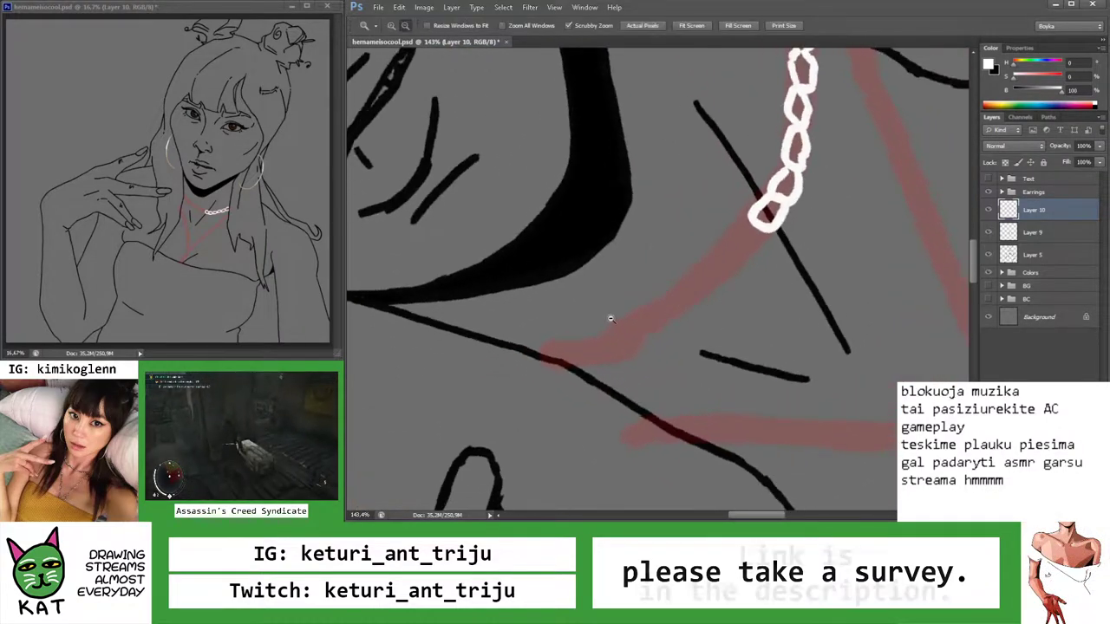
pyautogui.hotkey('ctrl', '+')
pyautogui.moveTo(538, 359)
pyautogui.mouseDown()
pyautogui.moveTo(589, 335)
pyautogui.moveTo(595, 347)
pyautogui.moveTo(581, 370)
pyautogui.mouseUp()
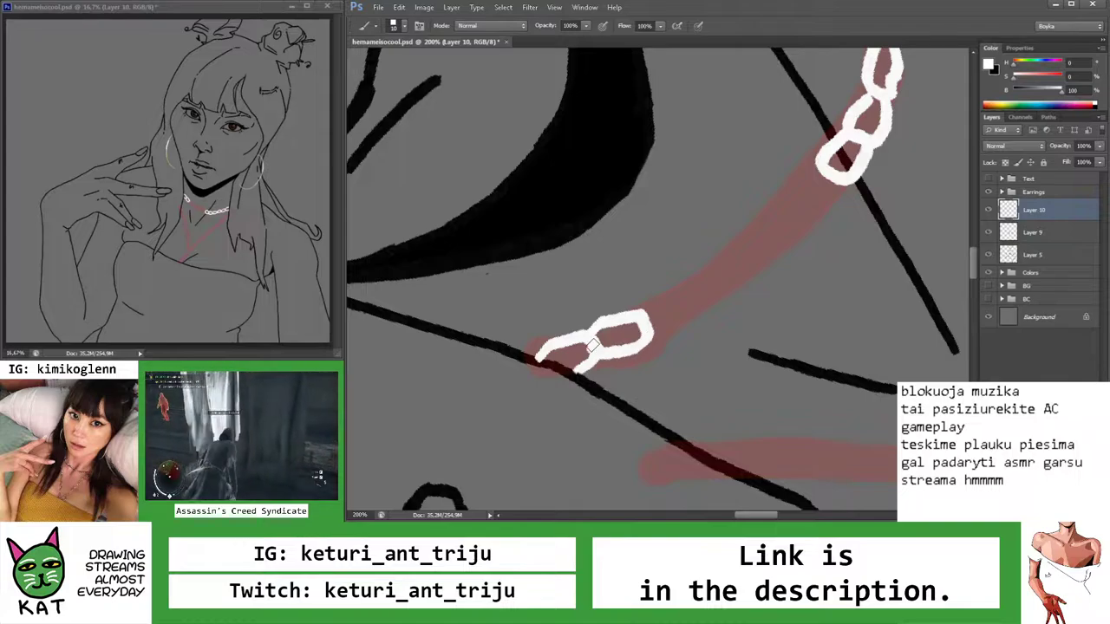
pyautogui.moveTo(640, 317); pyautogui.dragTo(641, 333)
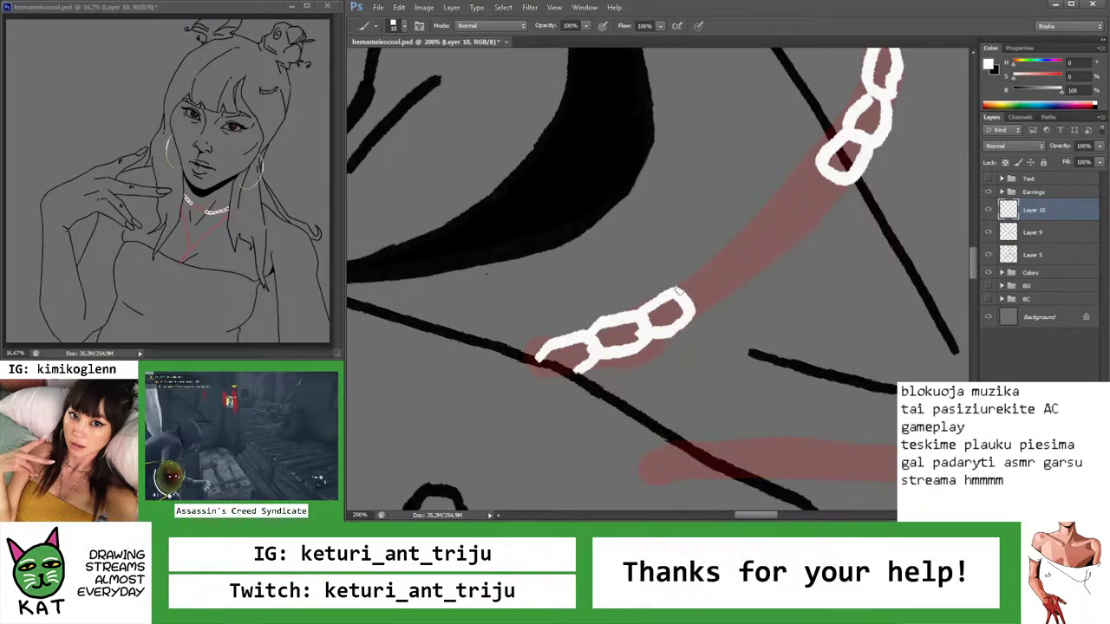
pyautogui.moveTo(720, 301); pyautogui.dragTo(683, 295)
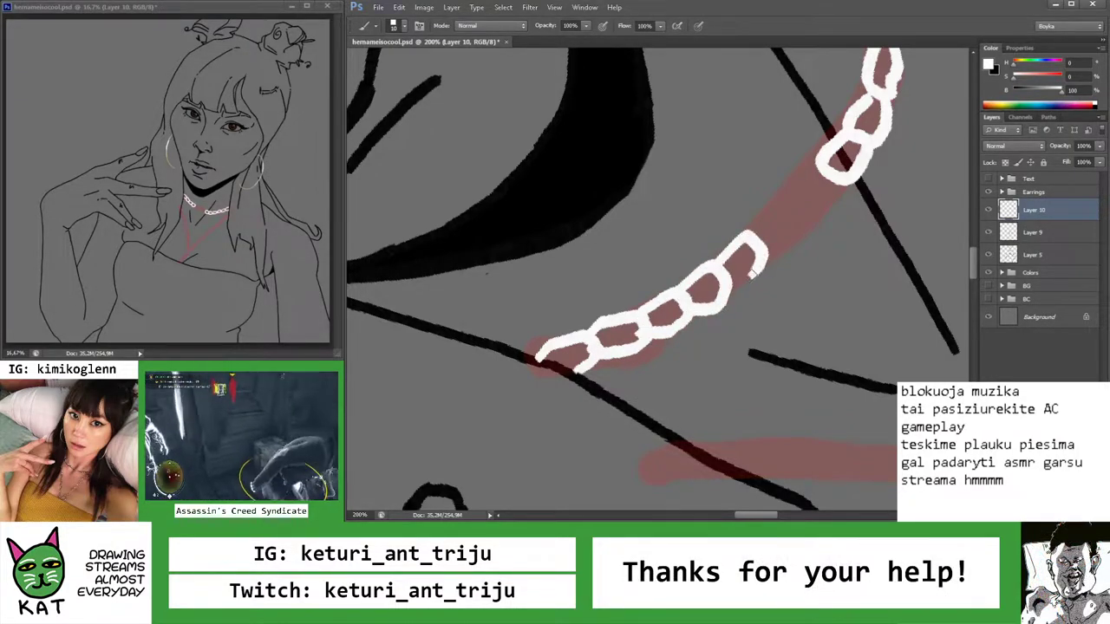
pyautogui.moveTo(770, 245)
pyautogui.mouseDown()
pyautogui.moveTo(793, 210)
pyautogui.moveTo(754, 248)
pyautogui.mouseUp()
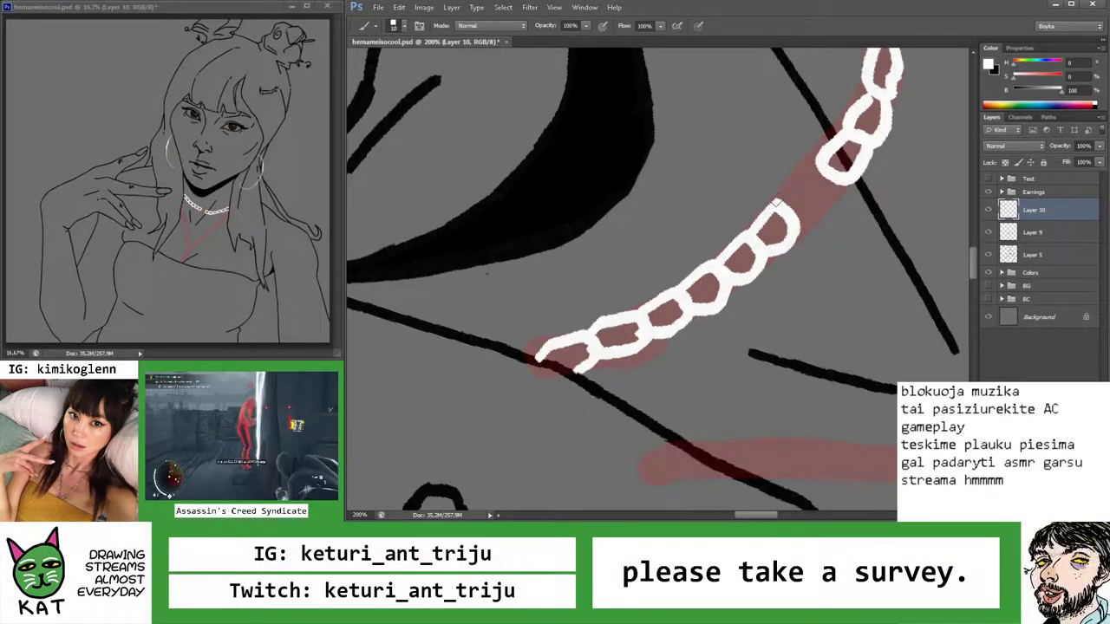
pyautogui.press('z')
pyautogui.moveTo(738, 287); pyautogui.dragTo(728, 313)
pyautogui.hotkey('ctrl', 's')
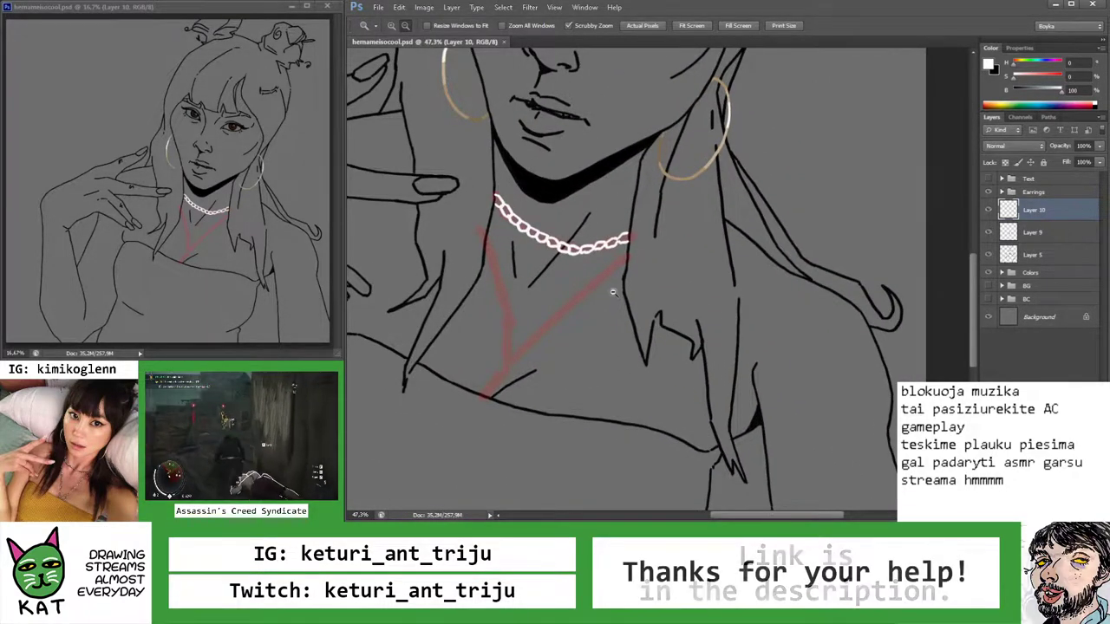
# Draw a small white oval pendant below the middle of the choker, hung from the chain by two short connectors
pyautogui.moveTo(577, 278); pyautogui.dragTo(642, 271)
pyautogui.press('b')
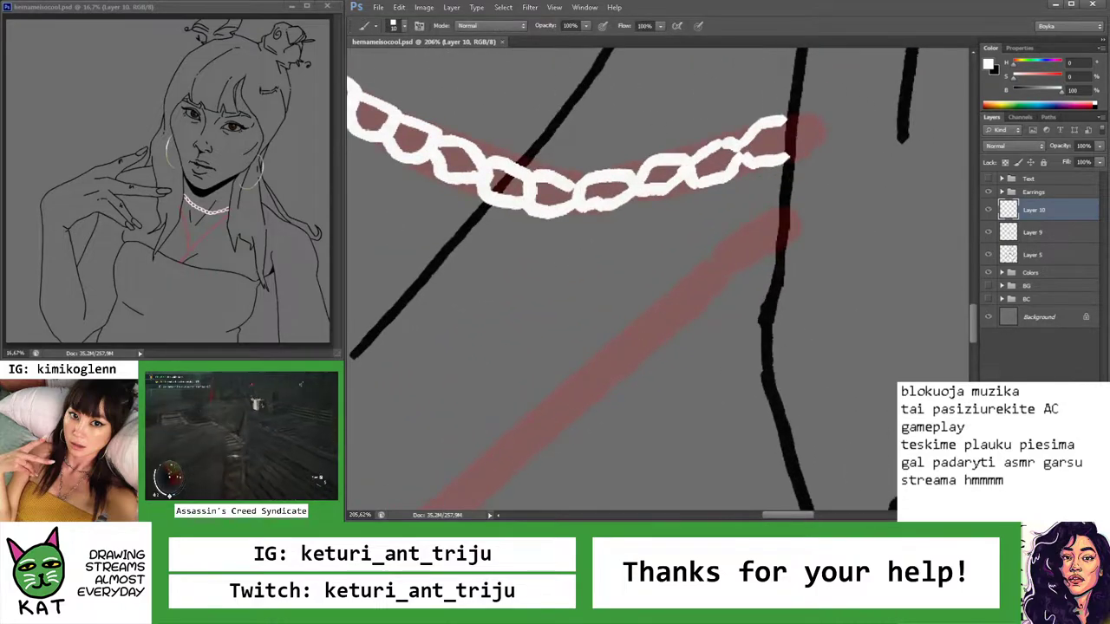
pyautogui.moveTo(568, 254); pyautogui.dragTo(565, 258)
pyautogui.moveTo(600, 206)
pyautogui.mouseDown()
pyautogui.moveTo(590, 251)
pyautogui.moveTo(612, 251)
pyautogui.mouseUp()
pyautogui.moveTo(525, 211); pyautogui.dragTo(538, 257)
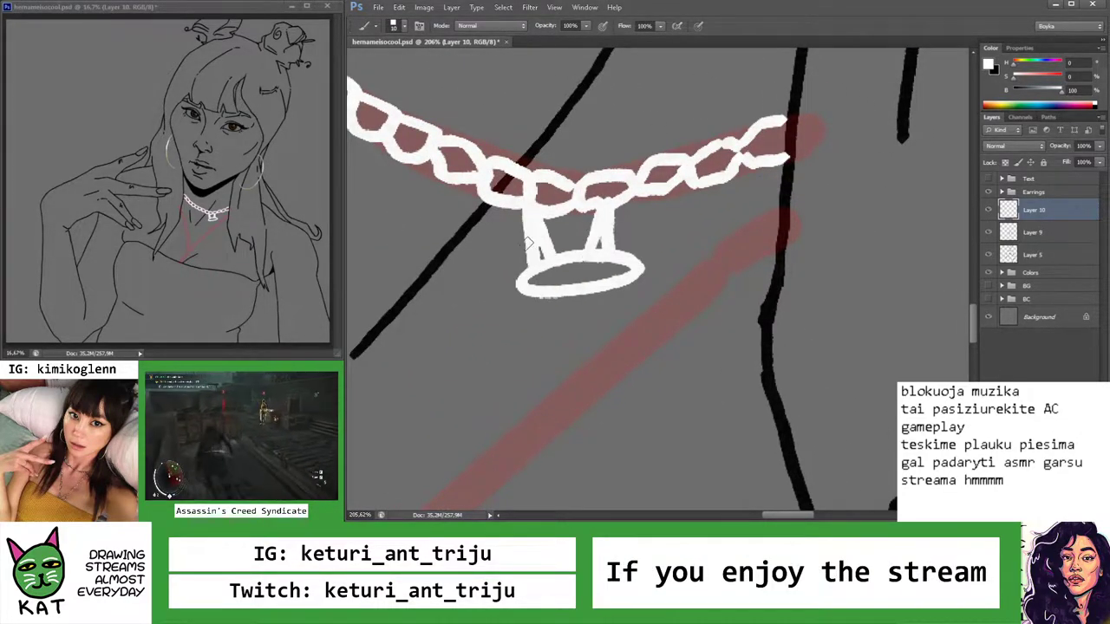
pyautogui.press('z')
pyautogui.keyDown('alt'); pyautogui.click(598, 234); pyautogui.keyUp('alt')
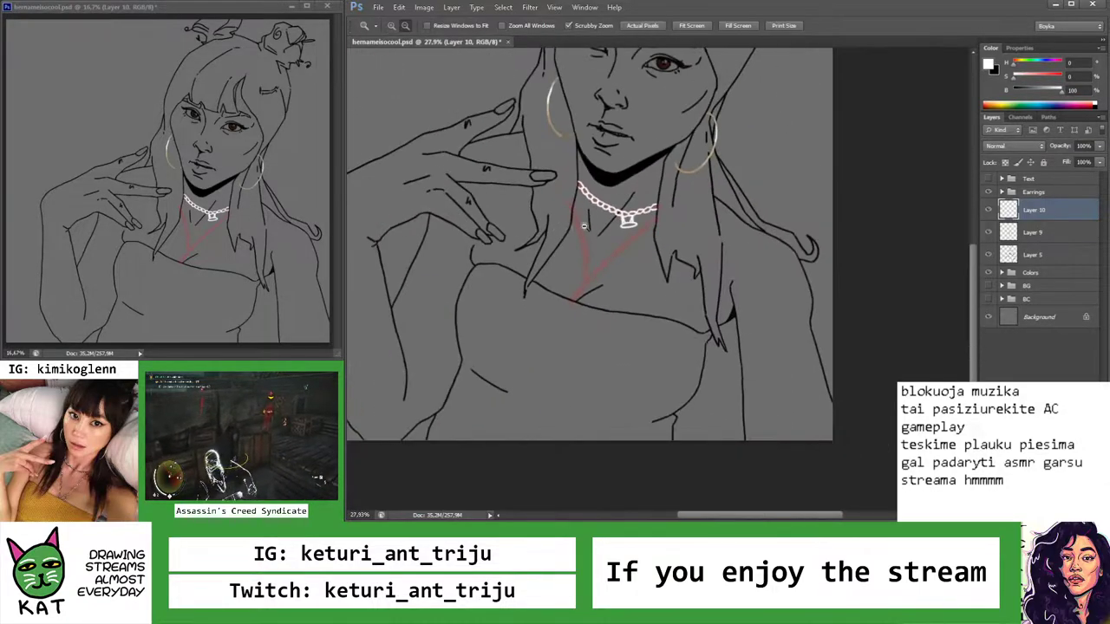
pyautogui.moveTo(743, 353); pyautogui.dragTo(775, 360)
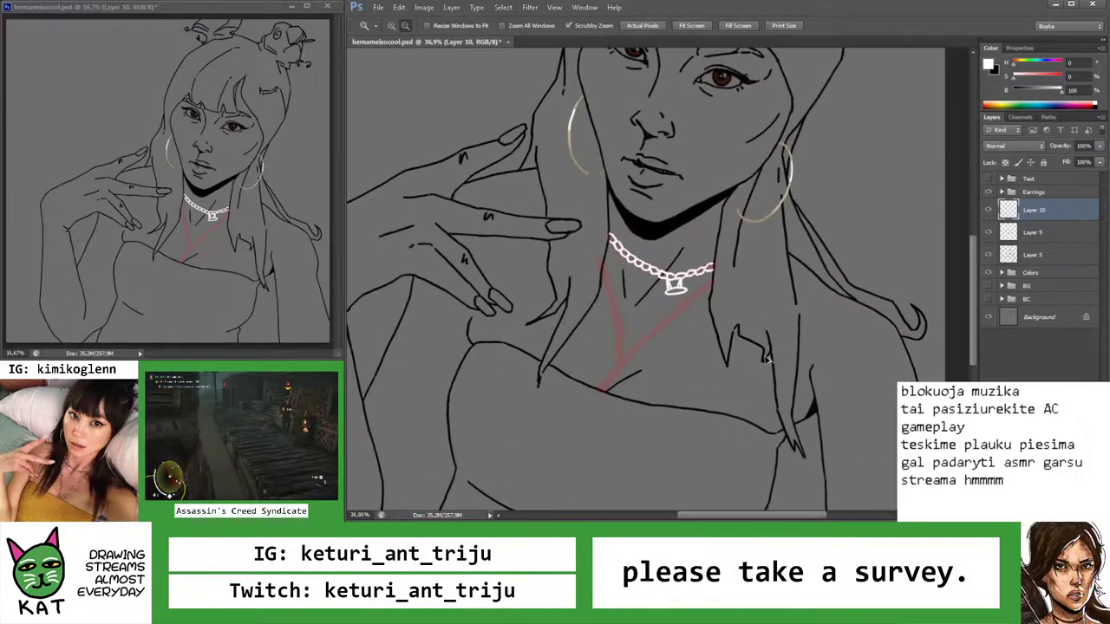
# Remove the oval pendant below the choker and draw interlocking white chain links down the right strand of the V-shaped guide
pyautogui.moveTo(708, 332)
pyautogui.mouseDown()
pyautogui.moveTo(721, 303)
pyautogui.moveTo(705, 276)
pyautogui.moveTo(743, 255)
pyautogui.mouseUp()
pyautogui.press('b')
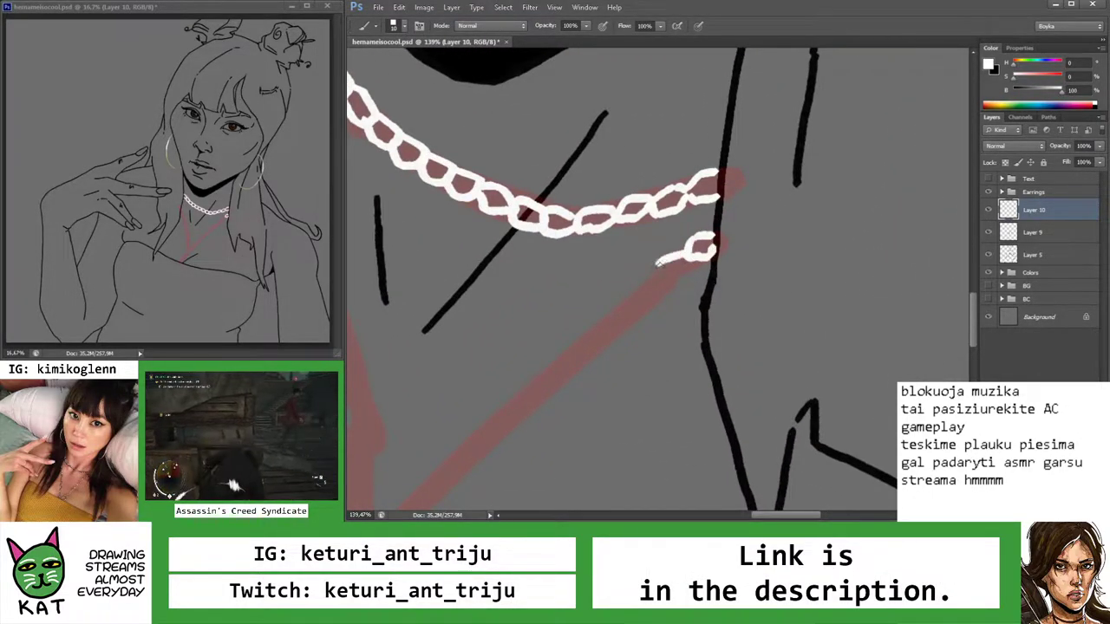
pyautogui.press('z')
pyautogui.moveTo(659, 295)
pyautogui.mouseDown()
pyautogui.moveTo(597, 293)
pyautogui.moveTo(682, 315)
pyautogui.moveTo(657, 255)
pyautogui.mouseUp()
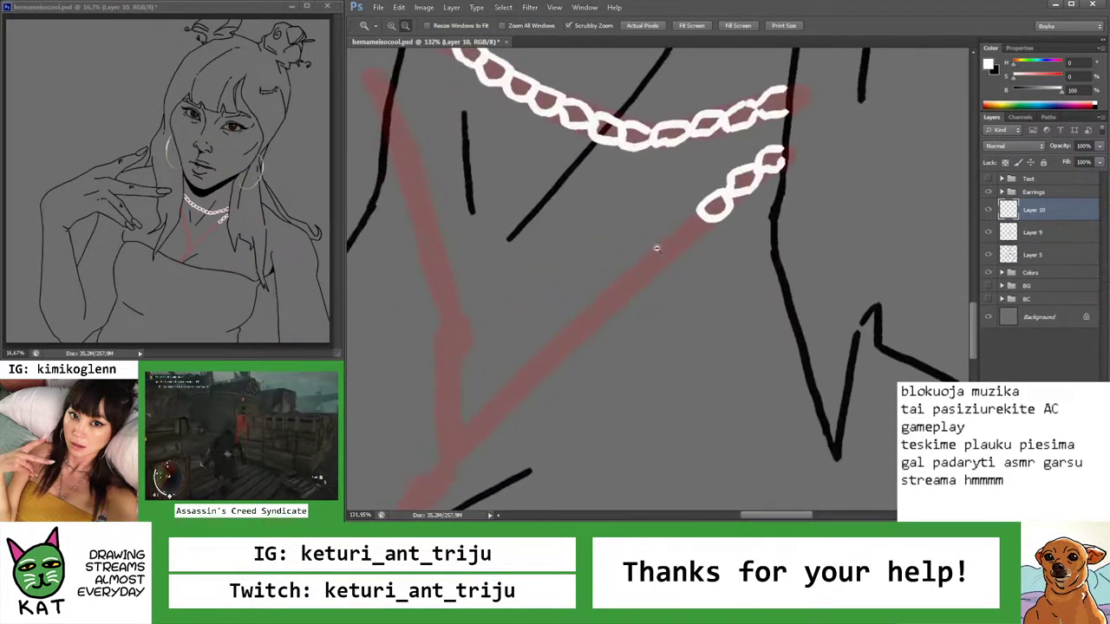
pyautogui.press('b')
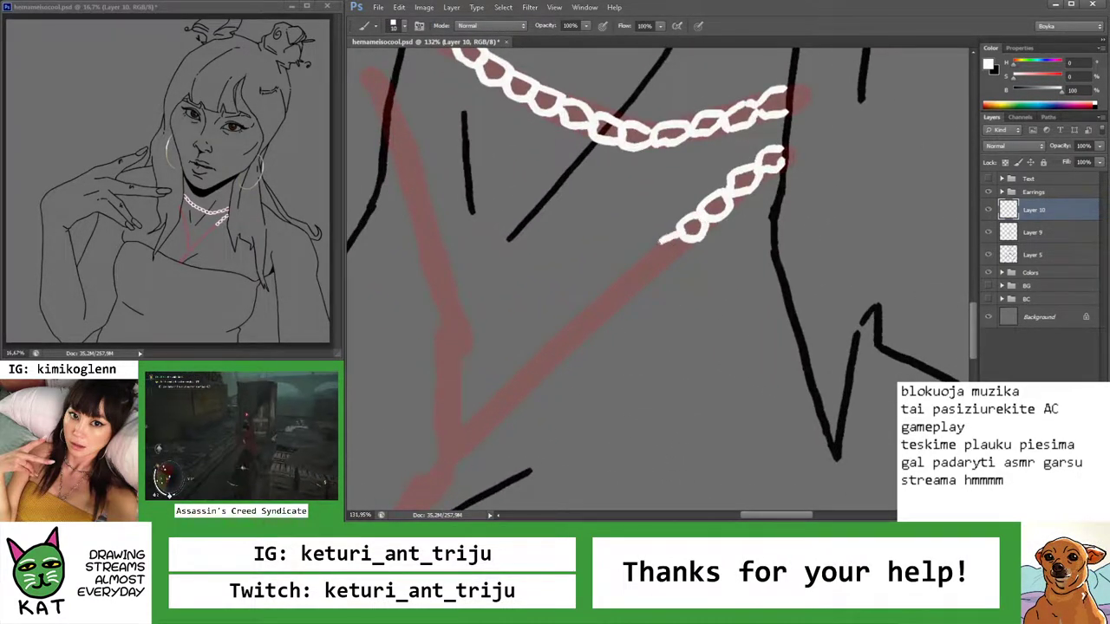
pyautogui.moveTo(656, 255)
pyautogui.mouseDown()
pyautogui.moveTo(646, 287)
pyautogui.moveTo(572, 286)
pyautogui.moveTo(625, 291)
pyautogui.mouseUp()
# Draw interlocking white chain links down the left strand of the V-shaped necklace guide
pyautogui.press('z')
pyautogui.moveTo(548, 223); pyautogui.dragTo(607, 227)
pyautogui.press('b')
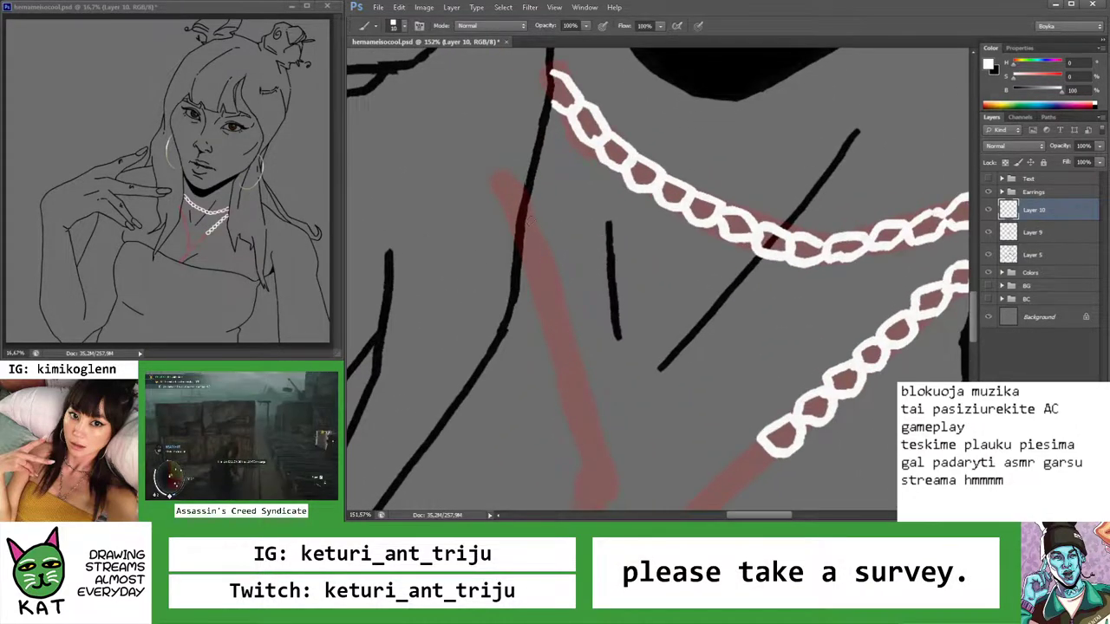
pyautogui.moveTo(550, 298)
pyautogui.mouseDown()
pyautogui.moveTo(545, 267)
pyautogui.moveTo(544, 212)
pyautogui.moveTo(547, 227)
pyautogui.moveTo(564, 225)
pyautogui.moveTo(556, 199)
pyautogui.moveTo(567, 266)
pyautogui.moveTo(579, 256)
pyautogui.moveTo(576, 233)
pyautogui.moveTo(560, 224)
pyautogui.moveTo(561, 286)
pyautogui.moveTo(578, 304)
pyautogui.moveTo(588, 290)
pyautogui.moveTo(571, 262)
pyautogui.moveTo(577, 308)
pyautogui.mouseUp()
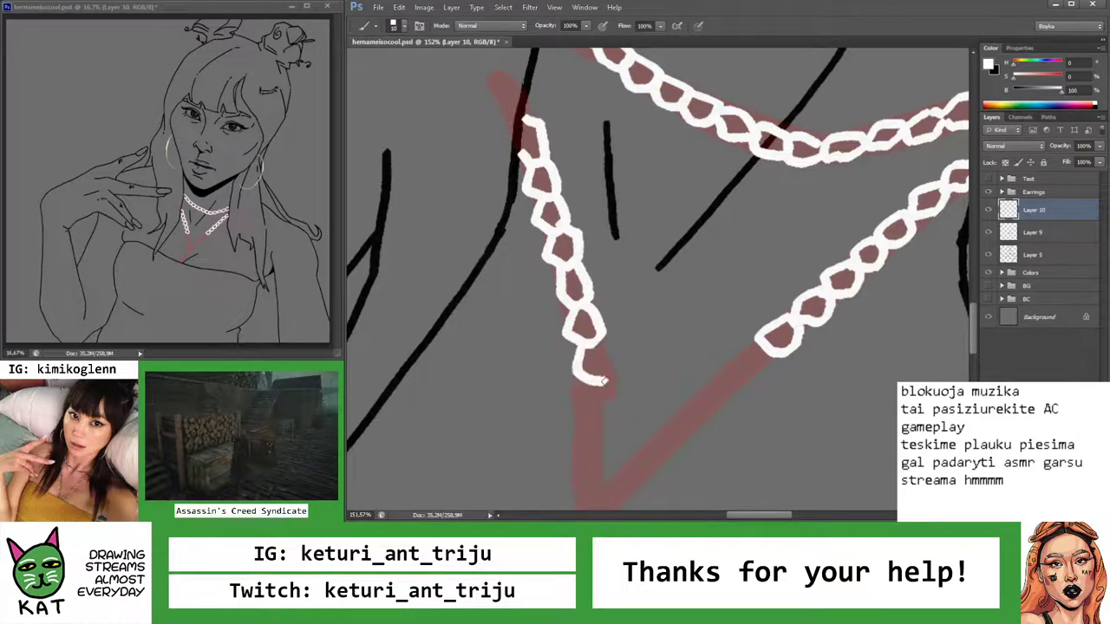
pyautogui.press('z')
pyautogui.keyDown('alt'); pyautogui.click(595, 346); pyautogui.keyUp('alt')
pyautogui.keyDown('alt'); pyautogui.click(611, 378); pyautogui.keyUp('alt')
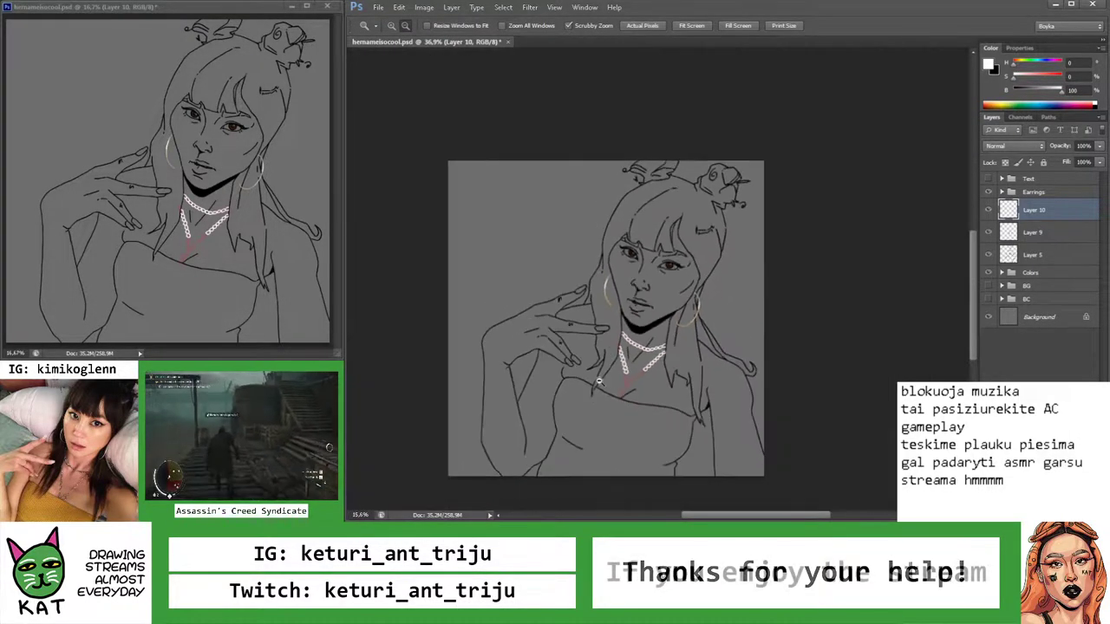
# Draw a flat white oval pendant where the V guide's strands meet, with a narrow triangular connector rising from its left end
pyautogui.moveTo(604, 384); pyautogui.dragTo(616, 328)
pyautogui.moveTo(581, 380)
pyautogui.mouseDown()
pyautogui.moveTo(562, 373)
pyautogui.moveTo(575, 446)
pyautogui.mouseUp()
pyautogui.press('r')
pyautogui.scroll(5, 607, 389)
pyautogui.moveTo(607, 331)
pyautogui.mouseDown()
pyautogui.moveTo(573, 345)
pyautogui.moveTo(625, 332)
pyautogui.moveTo(622, 373)
pyautogui.moveTo(614, 335)
pyautogui.moveTo(558, 383)
pyautogui.moveTo(604, 336)
pyautogui.moveTo(521, 274)
pyautogui.moveTo(568, 342)
pyautogui.moveTo(529, 362)
pyautogui.mouseUp()
pyautogui.hotkey('ctrl', 'z')
pyautogui.hotkey('ctrl', 'z')
pyautogui.hotkey('ctrl', 'z')
pyautogui.hotkey('ctrl', 'z')
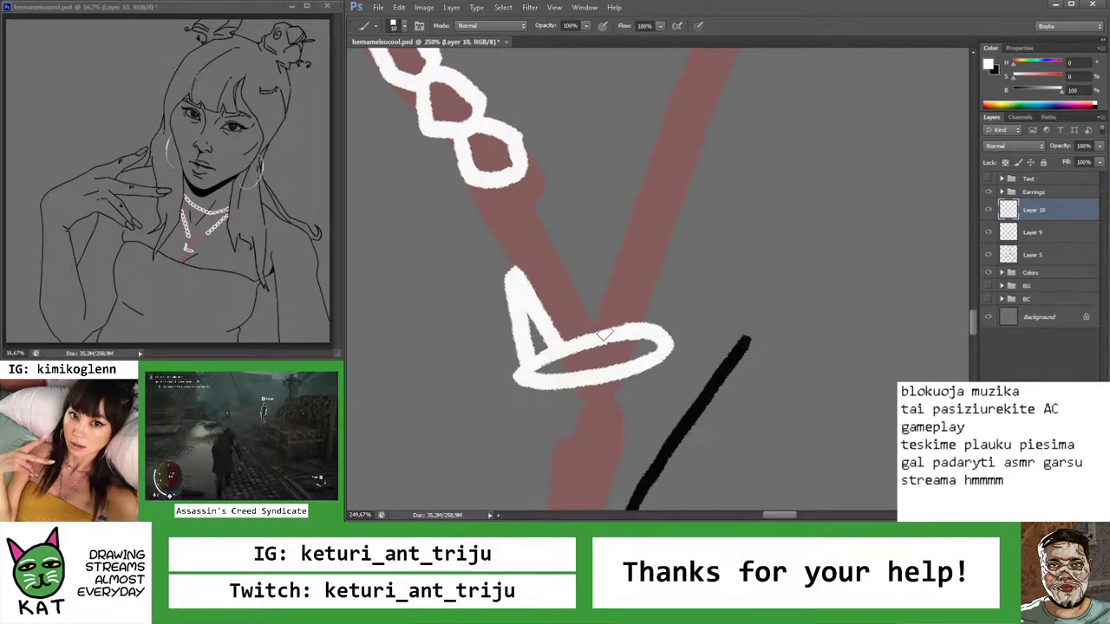
# Draw a matching narrow triangular connector rising from the right end of the oval pendant
pyautogui.moveTo(607, 334)
pyautogui.mouseDown()
pyautogui.moveTo(644, 286)
pyautogui.moveTo(652, 335)
pyautogui.moveTo(640, 260)
pyautogui.moveTo(652, 338)
pyautogui.moveTo(646, 254)
pyautogui.mouseUp()
pyautogui.press('z')
pyautogui.hotkey('ctrl', 'z')
pyautogui.press('b')
pyautogui.hotkey('ctrl', 'z')
pyautogui.press('z')
pyautogui.moveTo(645, 305)
pyautogui.mouseDown()
pyautogui.moveTo(590, 334)
pyautogui.moveTo(686, 316)
pyautogui.moveTo(724, 231)
pyautogui.moveTo(650, 338)
pyautogui.mouseUp()
pyautogui.press('b')
pyautogui.scroll(3, 607, 321)
pyautogui.press('r')
pyautogui.moveTo(574, 265)
pyautogui.mouseDown()
pyautogui.moveTo(563, 226)
pyautogui.moveTo(579, 185)
pyautogui.moveTo(595, 201)
pyautogui.mouseUp()
pyautogui.hotkey('ctrl', 'z')
pyautogui.press('r')
pyautogui.press('Escape')
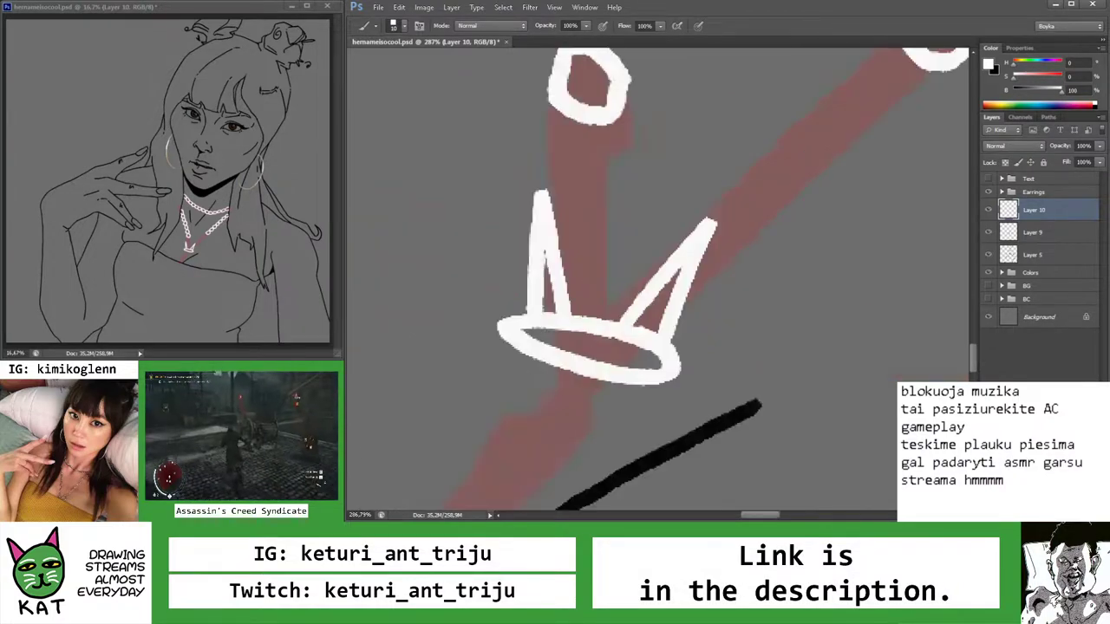
# Save the document and extend both strands of the V necklace with white links down to the pendant's connectors
pyautogui.press('z')
pyautogui.moveTo(656, 240); pyautogui.dragTo(720, 244)
pyautogui.hotkey('ctrl', 's')
pyautogui.press('b')
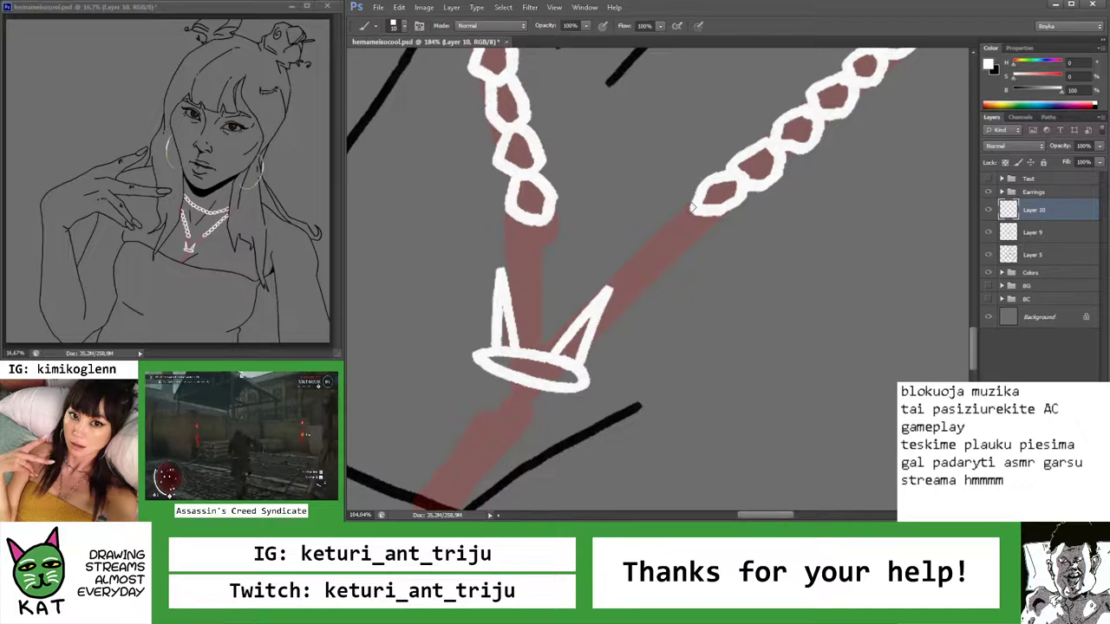
pyautogui.moveTo(621, 266)
pyautogui.mouseDown()
pyautogui.moveTo(663, 248)
pyautogui.moveTo(607, 302)
pyautogui.moveTo(555, 305)
pyautogui.moveTo(607, 304)
pyautogui.mouseUp()
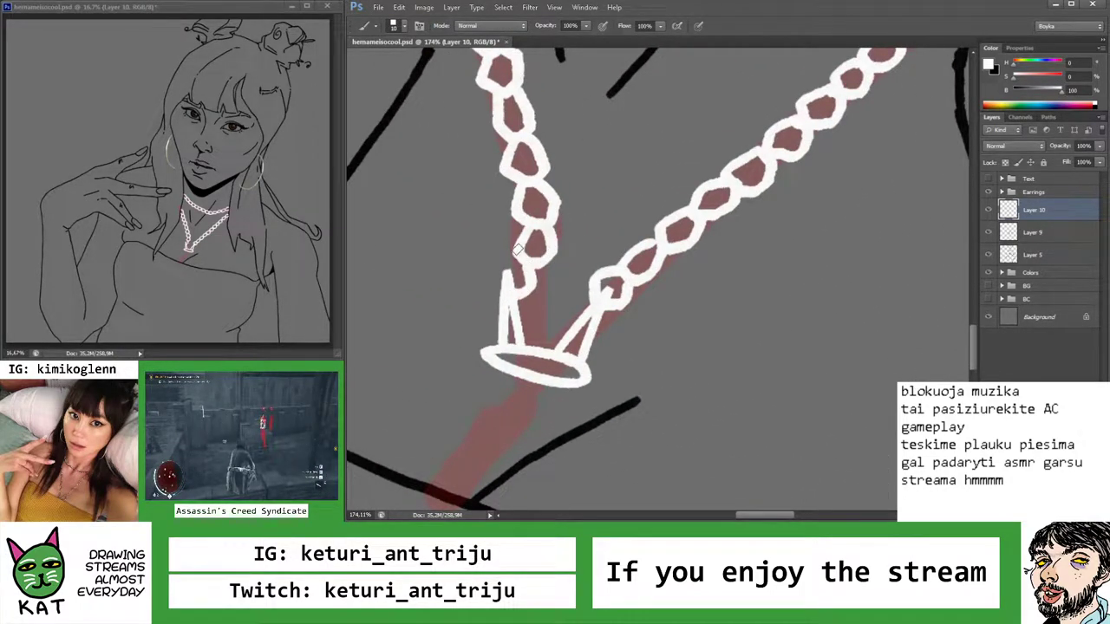
pyautogui.press('z')
pyautogui.moveTo(518, 250); pyautogui.dragTo(531, 296)
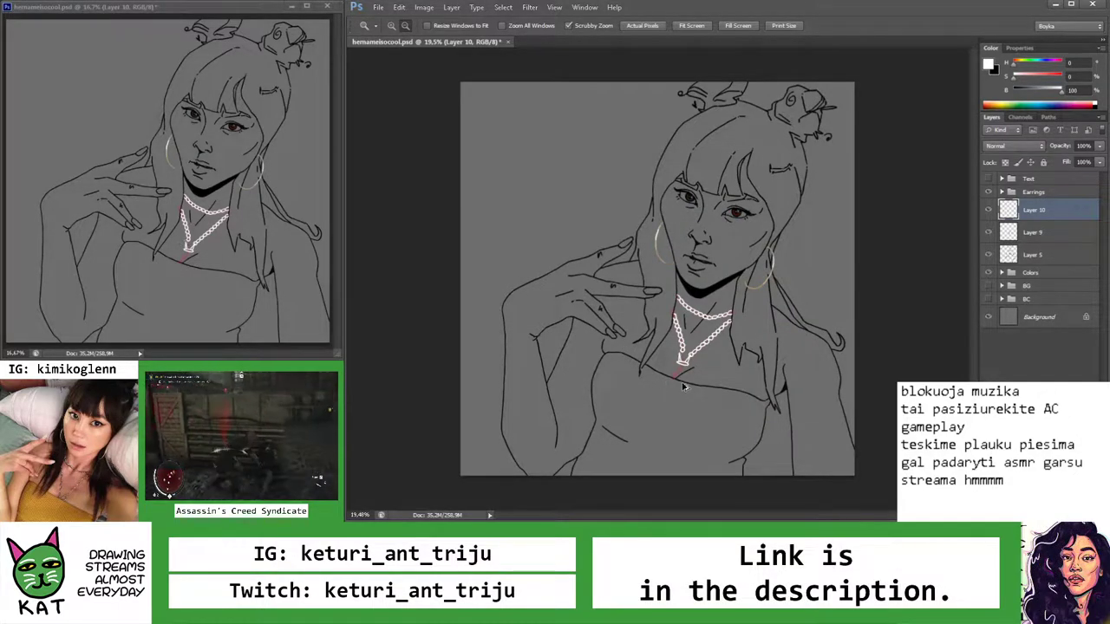
# Try to draw a short chain of white links from the pendant down the guide's tail to the top's neckline
pyautogui.moveTo(691, 359)
pyautogui.mouseDown()
pyautogui.moveTo(704, 378)
pyautogui.moveTo(686, 349)
pyautogui.moveTo(703, 325)
pyautogui.mouseUp()
pyautogui.press('b')
pyautogui.moveTo(613, 332); pyautogui.dragTo(632, 305)
pyautogui.press('z')
pyautogui.moveTo(607, 386); pyautogui.dragTo(563, 359)
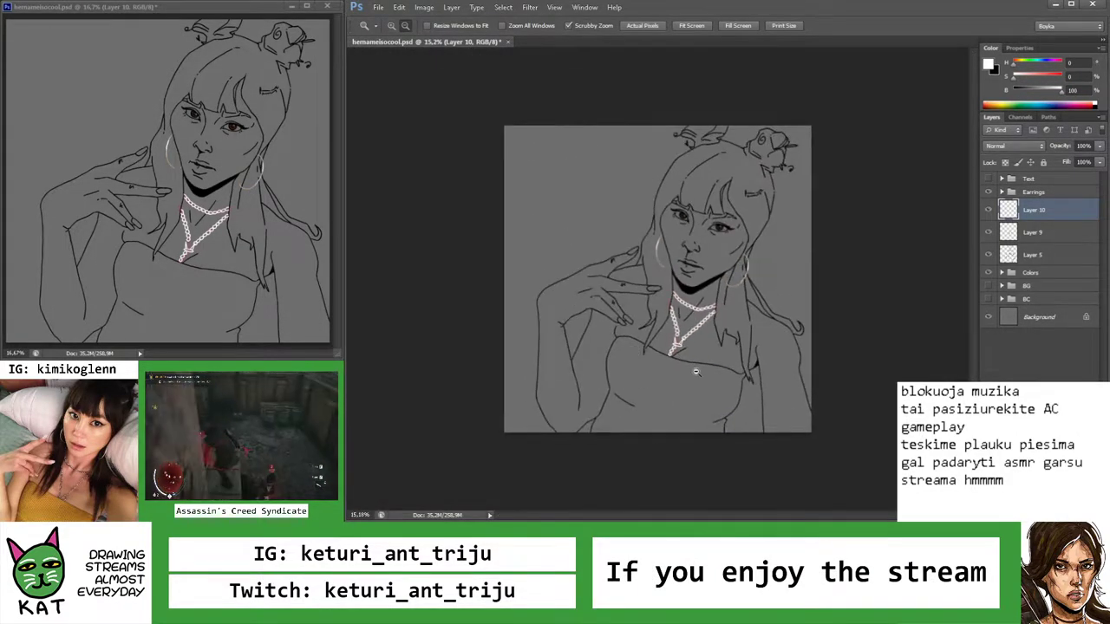
pyautogui.moveTo(720, 382)
pyautogui.mouseDown()
pyautogui.moveTo(721, 371)
pyautogui.moveTo(698, 368)
pyautogui.moveTo(707, 374)
pyautogui.mouseUp()
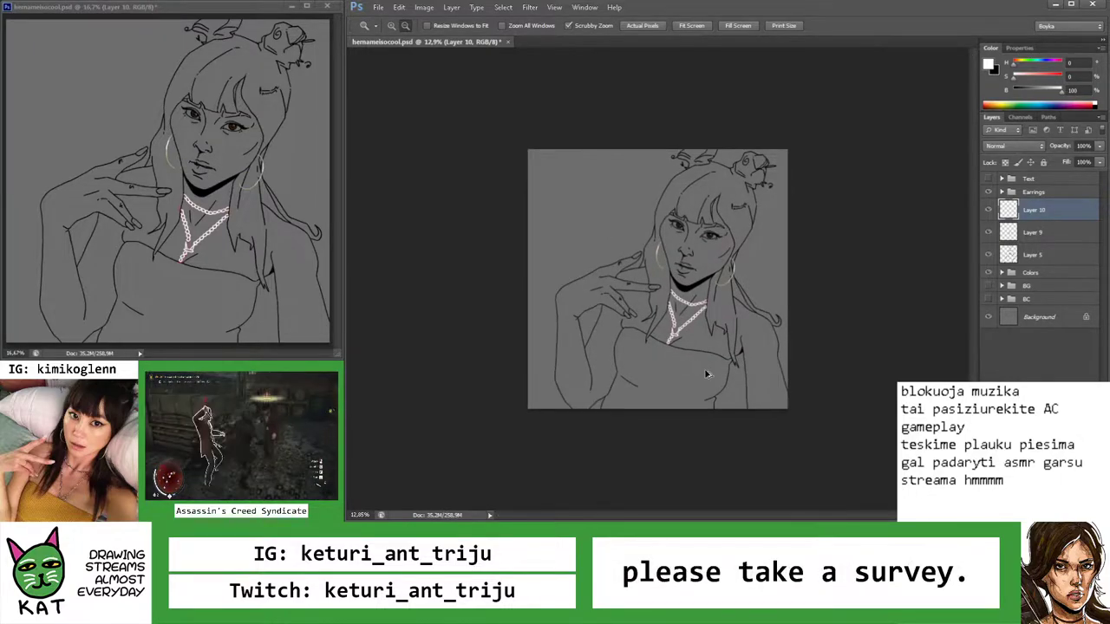
# Undo the chain below the pendant and the last links joining the two strands to the pendant's connectors
pyautogui.moveTo(685, 339)
pyautogui.mouseDown()
pyautogui.moveTo(664, 356)
pyautogui.moveTo(673, 286)
pyautogui.mouseUp()
pyautogui.press('r')
pyautogui.press('l')
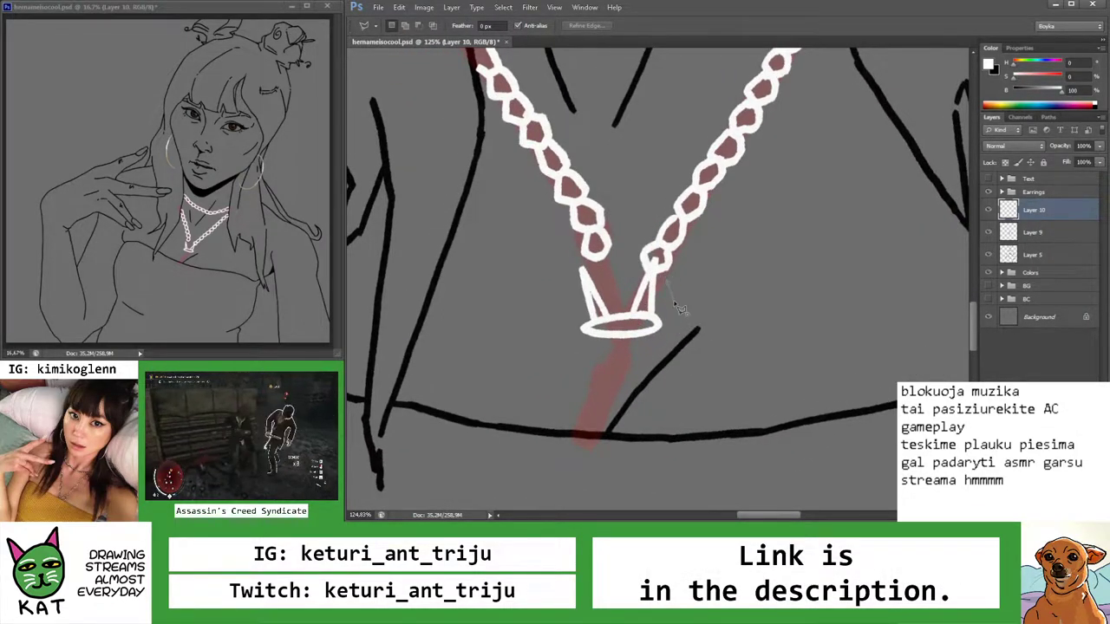
pyautogui.hotkey('ctrl', 'alt', 'z')
pyautogui.hotkey('ctrl', 'alt', 'z')
pyautogui.hotkey('ctrl', 'alt', 'z')
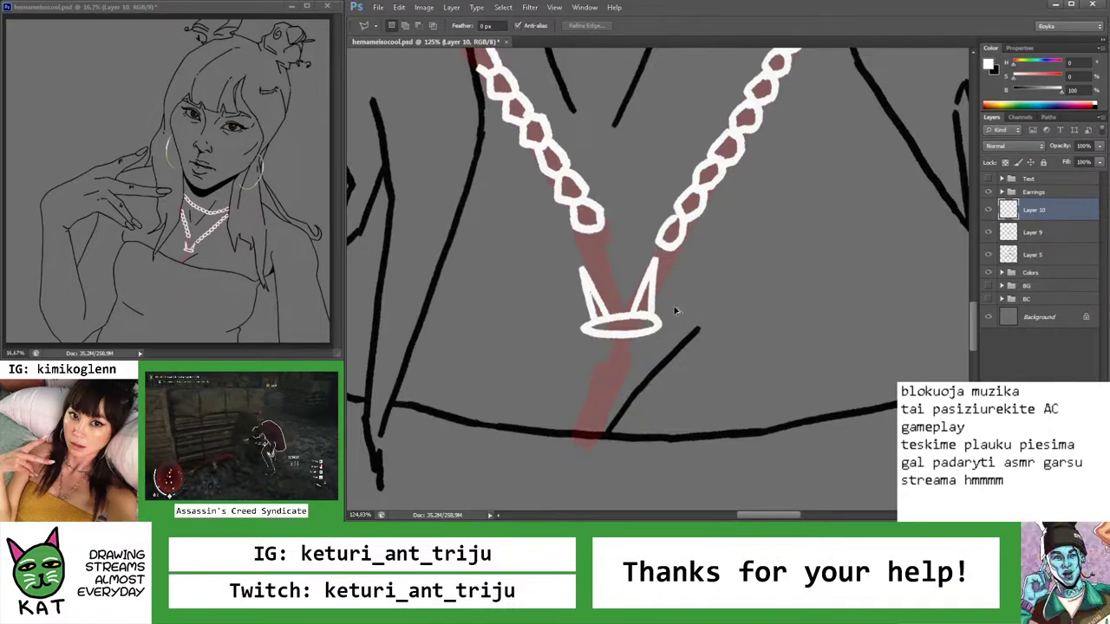
# Select the V necklace's pendant with its two connectors using the Polygonal Lasso and rotate it slightly clockwise
pyautogui.scroll(1, 664, 297)
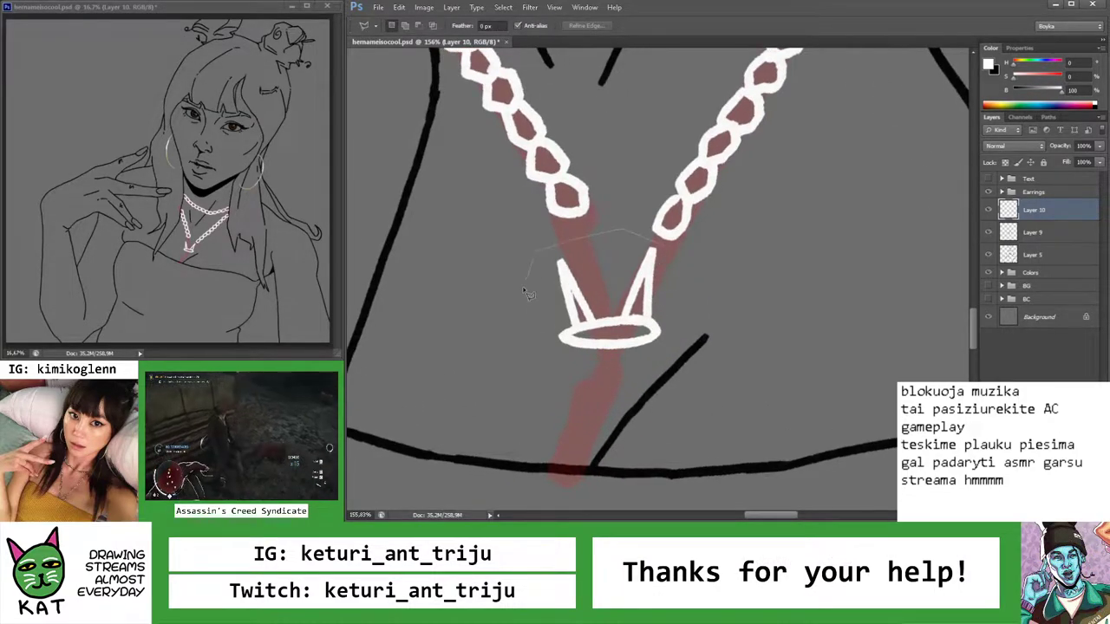
pyautogui.click(585, 387)
pyautogui.click(649, 372)
pyautogui.click(689, 314)
pyautogui.click(668, 247)
pyautogui.click(621, 232)
pyautogui.press('v')
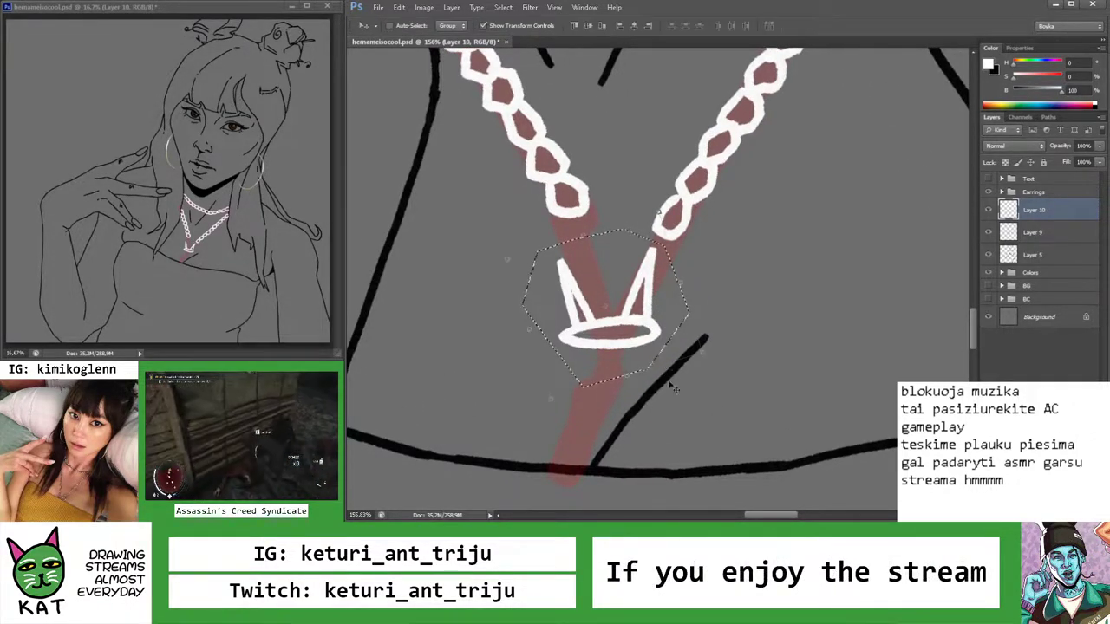
pyautogui.hotkey('ctrl', 't')
pyautogui.moveTo(708, 364)
pyautogui.mouseDown()
pyautogui.moveTo(708, 384)
pyautogui.moveTo(703, 375)
pyautogui.mouseUp()
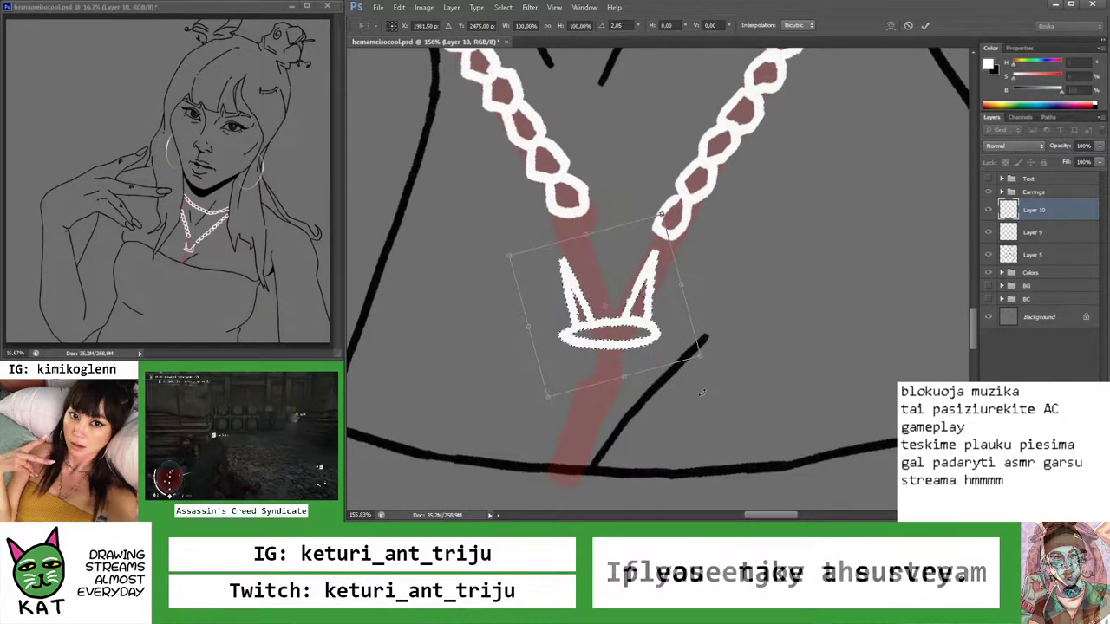
pyautogui.press('Return')
# Try to draw white links closing the gaps between the V necklace's strands and the pendant's connectors
pyautogui.press('b')
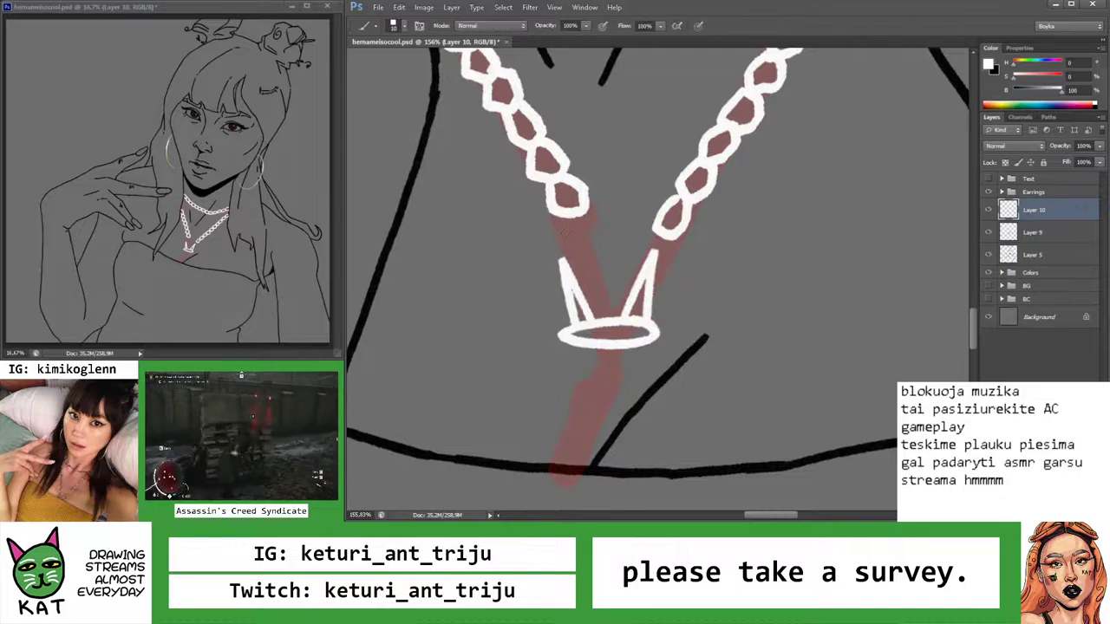
pyautogui.moveTo(559, 215); pyautogui.dragTo(562, 258)
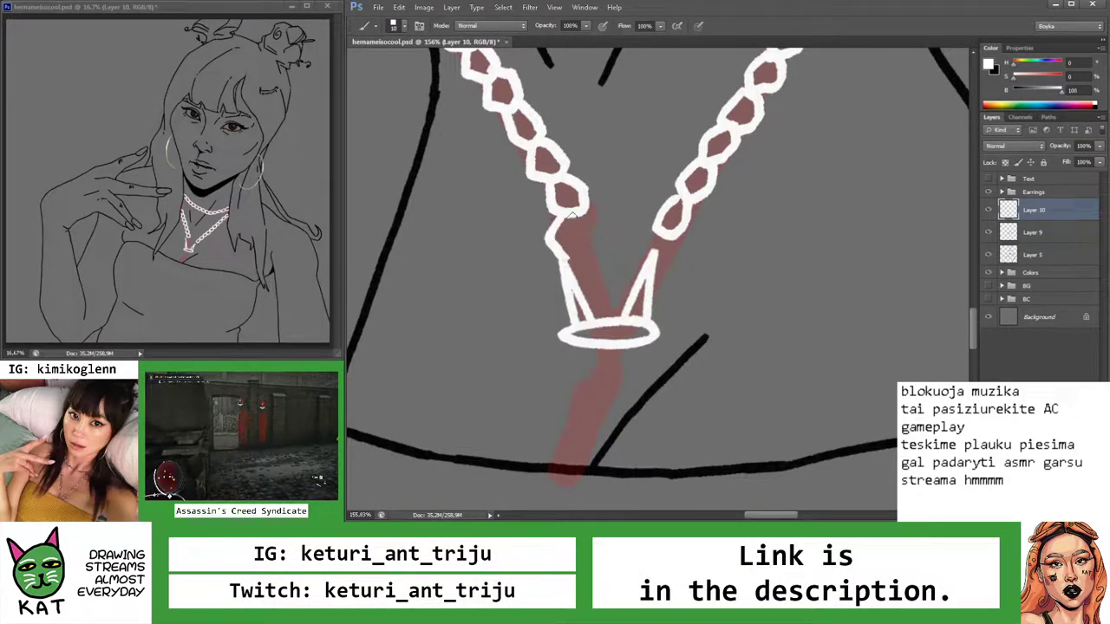
pyautogui.press('z')
pyautogui.moveTo(581, 253); pyautogui.dragTo(543, 251)
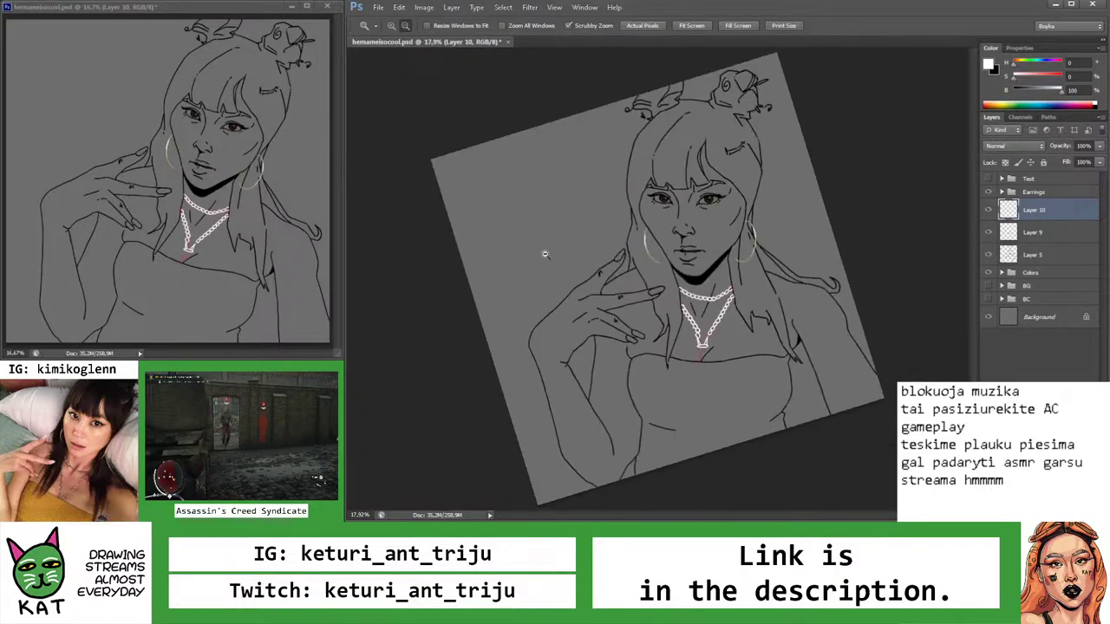
pyautogui.moveTo(715, 332)
pyautogui.mouseDown()
pyautogui.moveTo(714, 309)
pyautogui.moveTo(694, 342)
pyautogui.moveTo(678, 338)
pyautogui.moveTo(685, 350)
pyautogui.moveTo(704, 340)
pyautogui.moveTo(666, 305)
pyautogui.moveTo(574, 328)
pyautogui.mouseUp()
pyautogui.press('b')
pyautogui.press('z')
pyautogui.press('Escape')
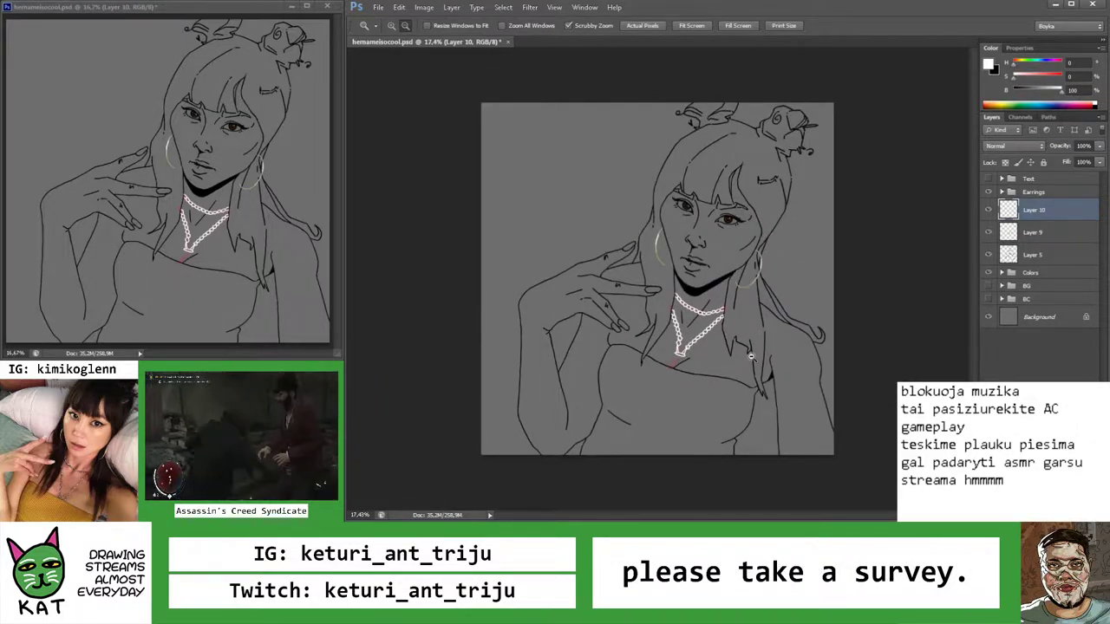
# Select the left chain strand with the lasso and rotate it slightly, bringing its lower end toward the pendant's left connector
pyautogui.moveTo(677, 340); pyautogui.dragTo(669, 365)
pyautogui.press('l')
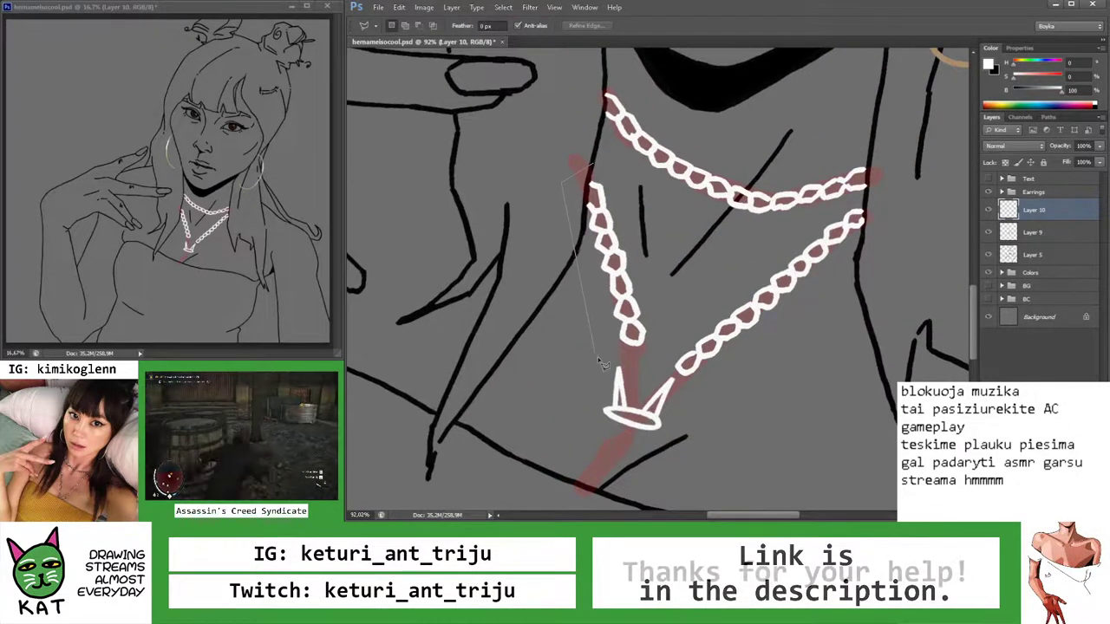
pyautogui.moveTo(566, 181); pyautogui.dragTo(599, 356)
pyautogui.press('v')
pyautogui.hotkey('ctrl', 't')
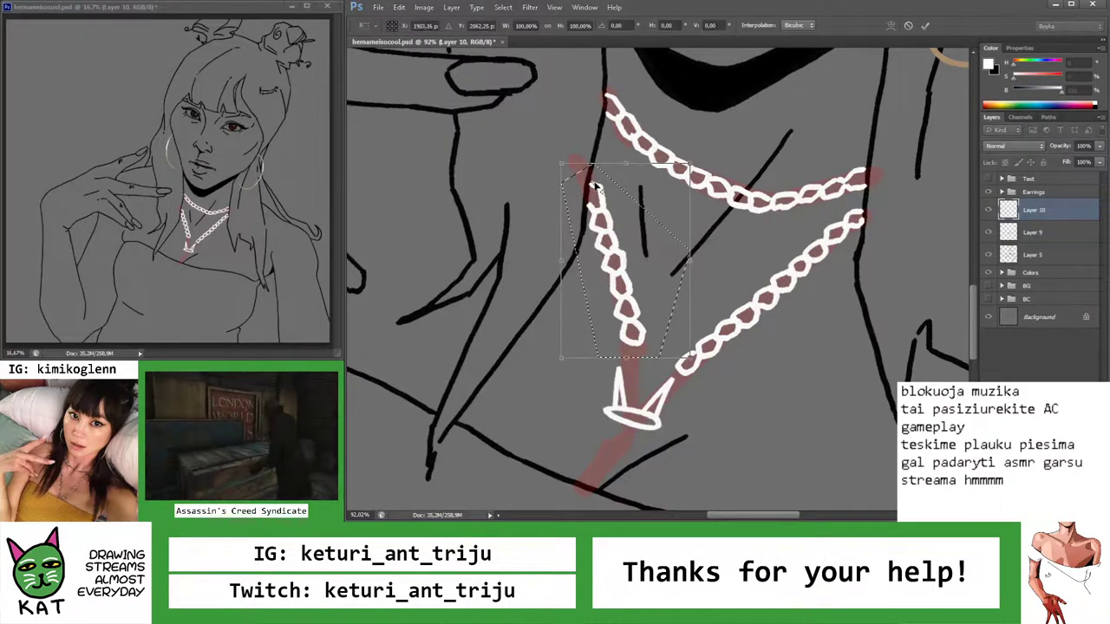
pyautogui.moveTo(694, 368); pyautogui.dragTo(655, 344)
pyautogui.press('Return')
pyautogui.press('z')
pyautogui.moveTo(650, 291)
pyautogui.mouseDown()
pyautogui.moveTo(585, 284)
pyautogui.moveTo(673, 296)
pyautogui.mouseUp()
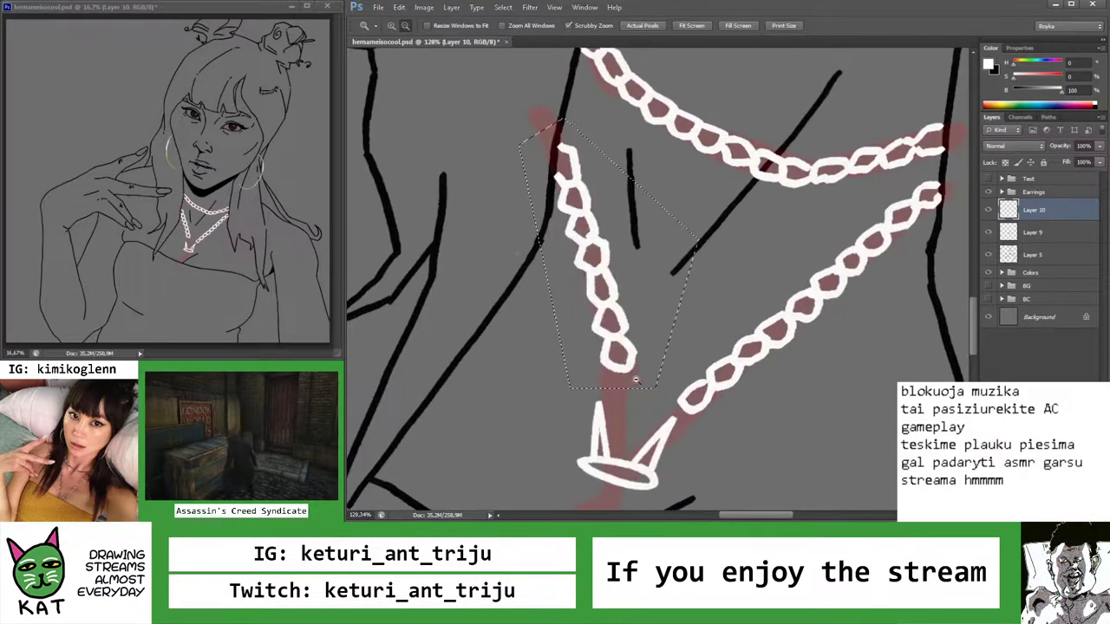
pyautogui.press('v')
pyautogui.hotkey('ctrl', 't')
pyautogui.moveTo(672, 392); pyautogui.dragTo(599, 371)
pyautogui.press('Return')
# Draw the missing white links that join the left and right strands to the pendant's connectors
pyautogui.press('b')
pyautogui.scroll(3, 547, 160)
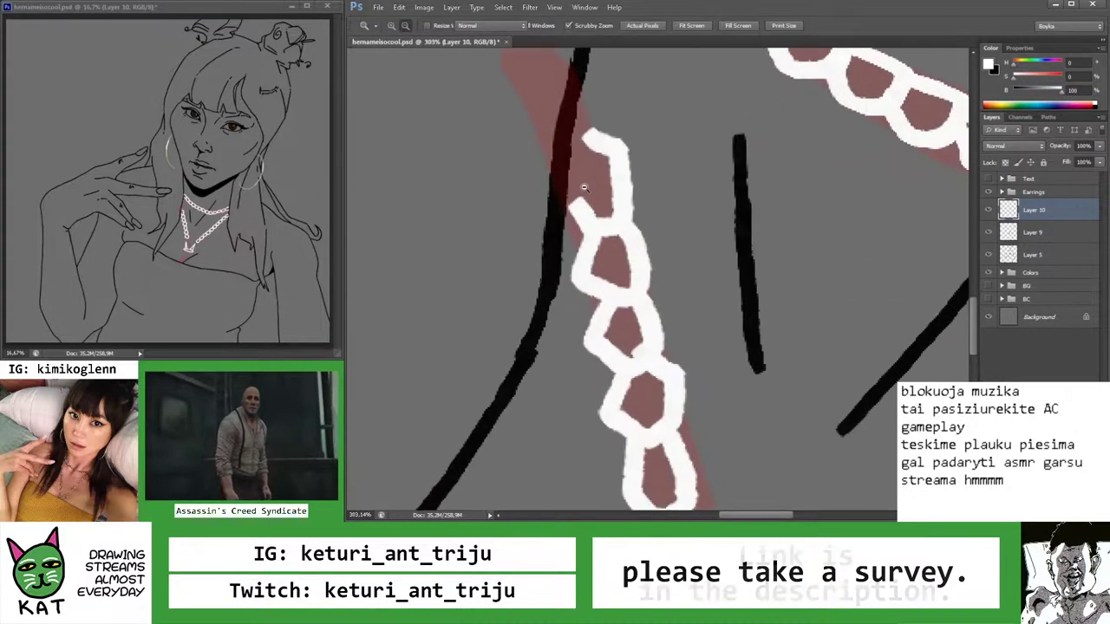
pyautogui.scroll(-4, 546, 147)
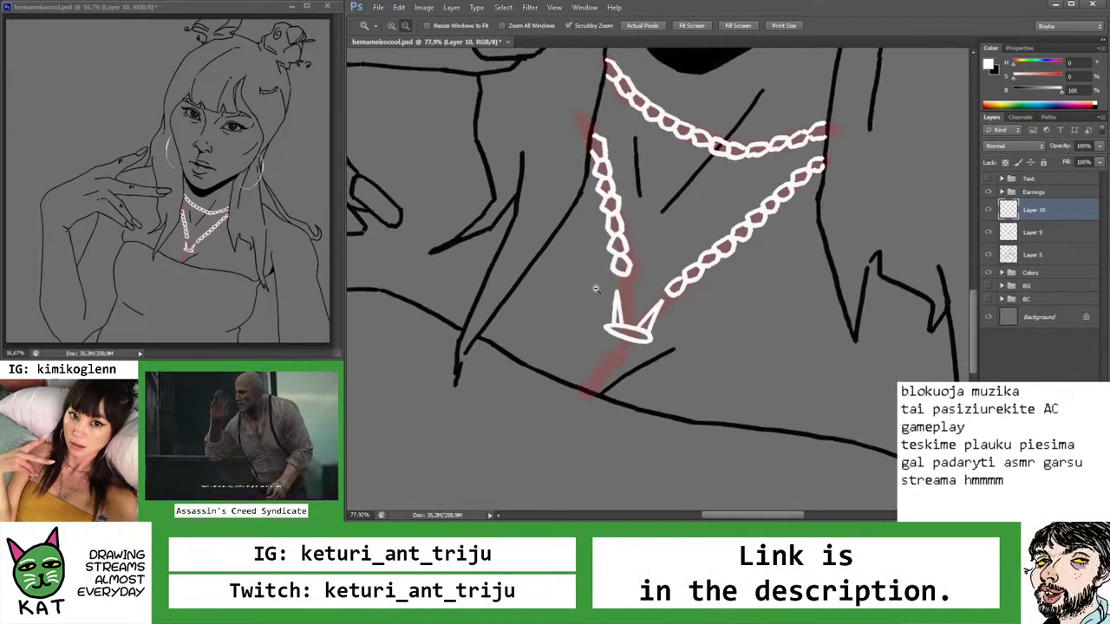
pyautogui.scroll(4, 611, 282)
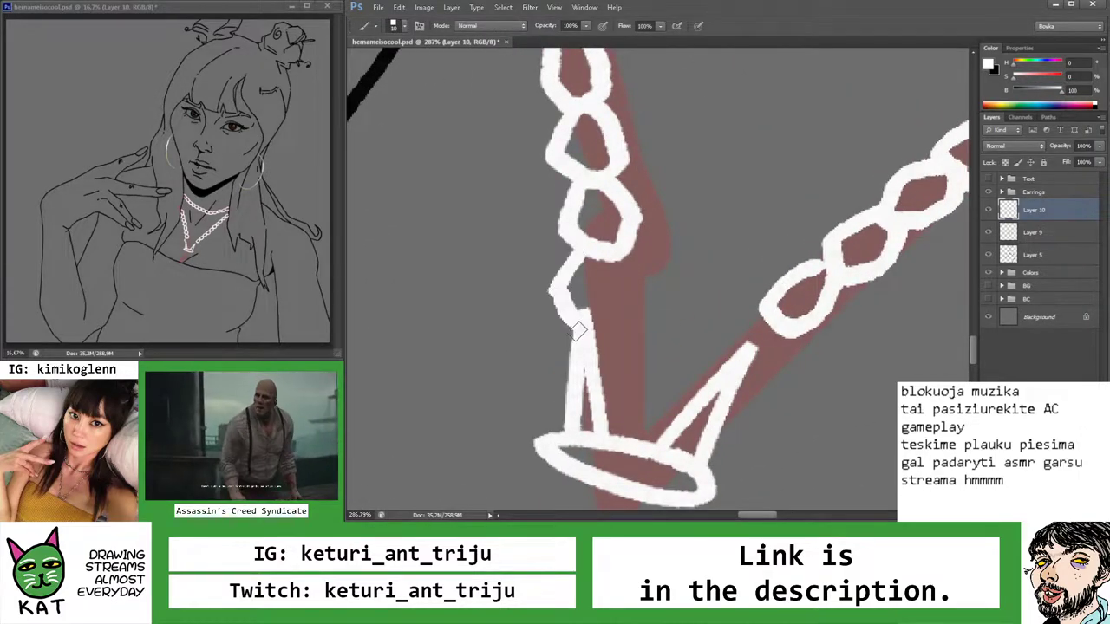
pyautogui.press('z')
pyautogui.moveTo(612, 308)
pyautogui.mouseDown()
pyautogui.moveTo(587, 332)
pyautogui.moveTo(546, 332)
pyautogui.moveTo(651, 330)
pyautogui.moveTo(555, 310)
pyautogui.moveTo(655, 310)
pyautogui.moveTo(633, 338)
pyautogui.moveTo(596, 341)
pyautogui.mouseUp()
pyautogui.press('b')
pyautogui.press('z')
pyautogui.press('b')
pyautogui.press('z')
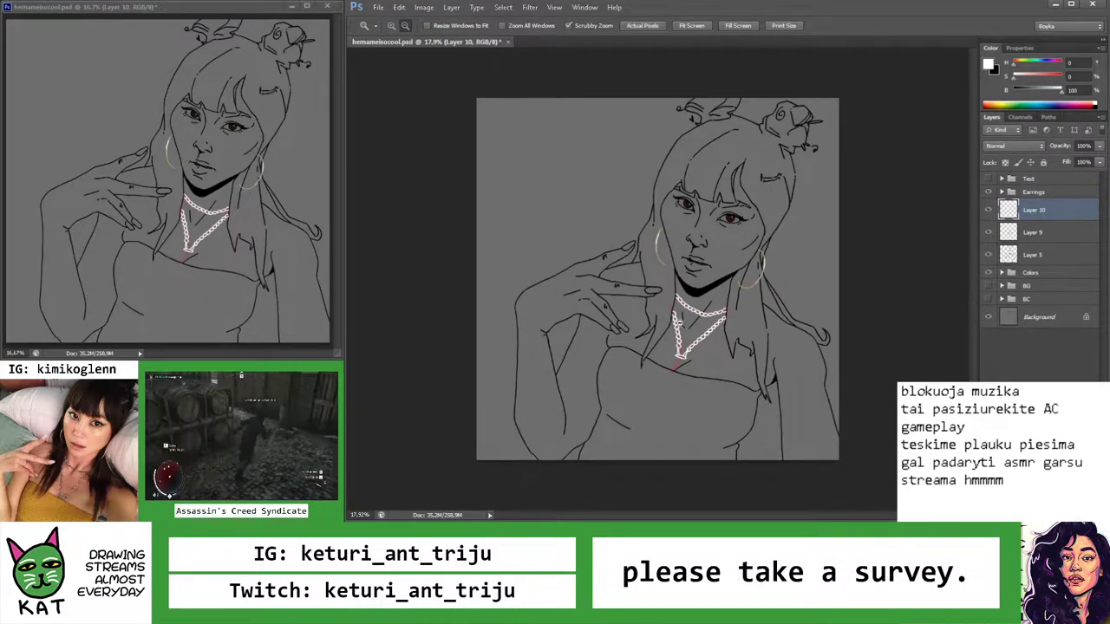
# Touch up the links at the upper end of the V necklace's left strand and save the document
pyautogui.moveTo(669, 313)
pyautogui.mouseDown()
pyautogui.moveTo(681, 307)
pyautogui.moveTo(648, 296)
pyautogui.mouseUp()
pyautogui.press('b')
pyautogui.press('z')
pyautogui.moveTo(691, 387)
pyautogui.mouseDown()
pyautogui.moveTo(691, 372)
pyautogui.moveTo(735, 360)
pyautogui.mouseUp()
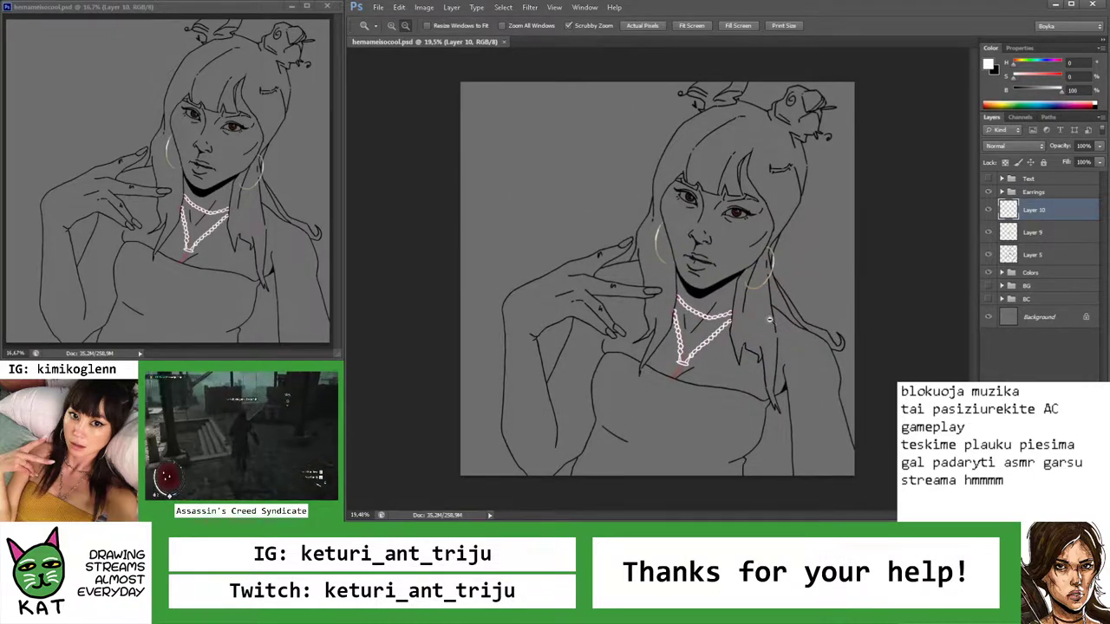
pyautogui.moveTo(738, 364); pyautogui.dragTo(824, 365)
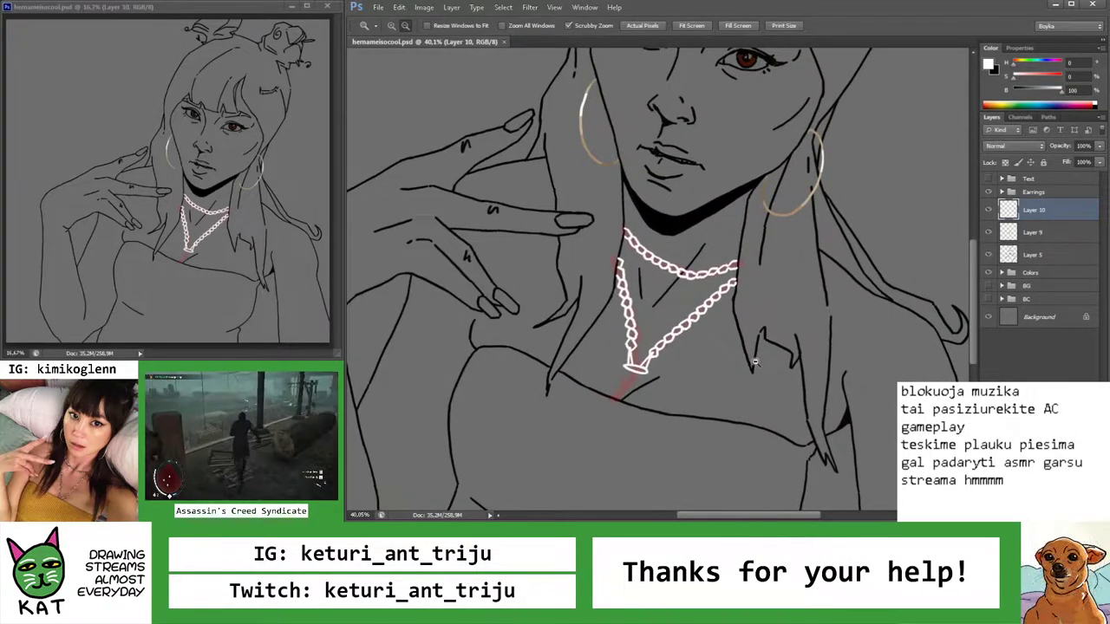
# Toggle the visibility of Layer 10 off and on, and delete the red guide layer, Layer 9
pyautogui.click(989, 210)
pyautogui.click(988, 210)
pyautogui.moveTo(1019, 234); pyautogui.dragTo(1028, 300)
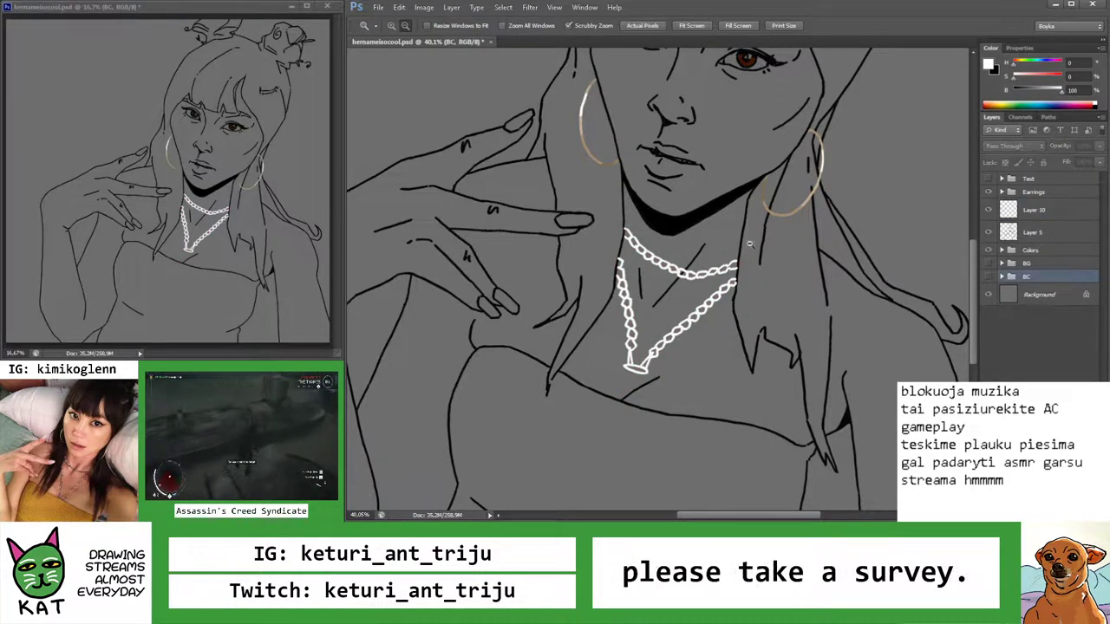
# Rename Layer 10, which holds the chain drawing, as Necklace
pyautogui.scroll(3, 762, 243)
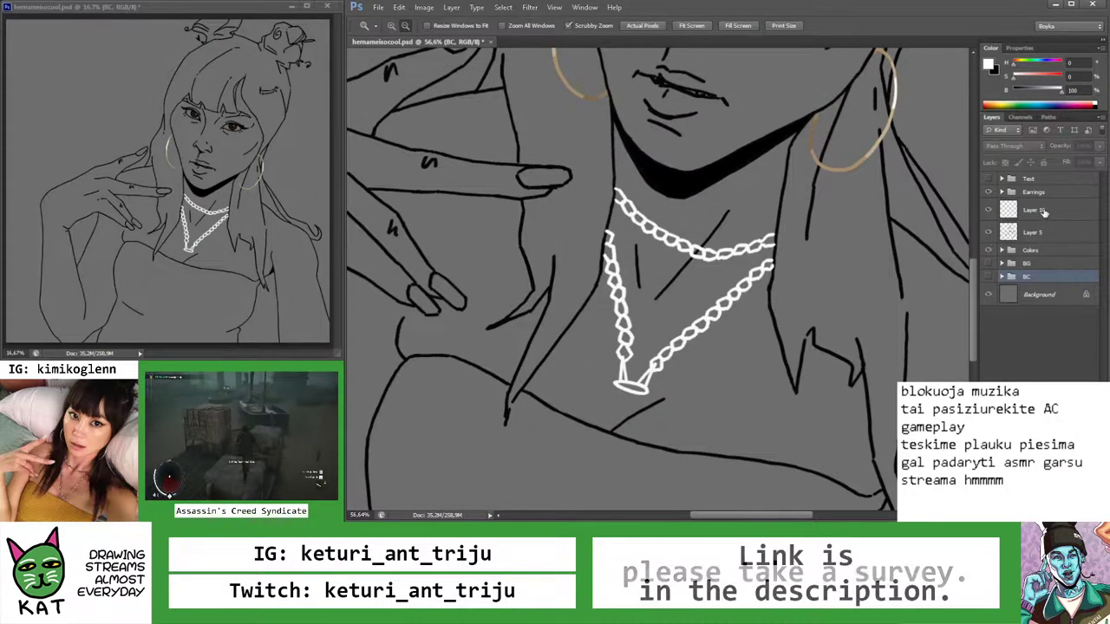
pyautogui.doubleClick(1044, 212)
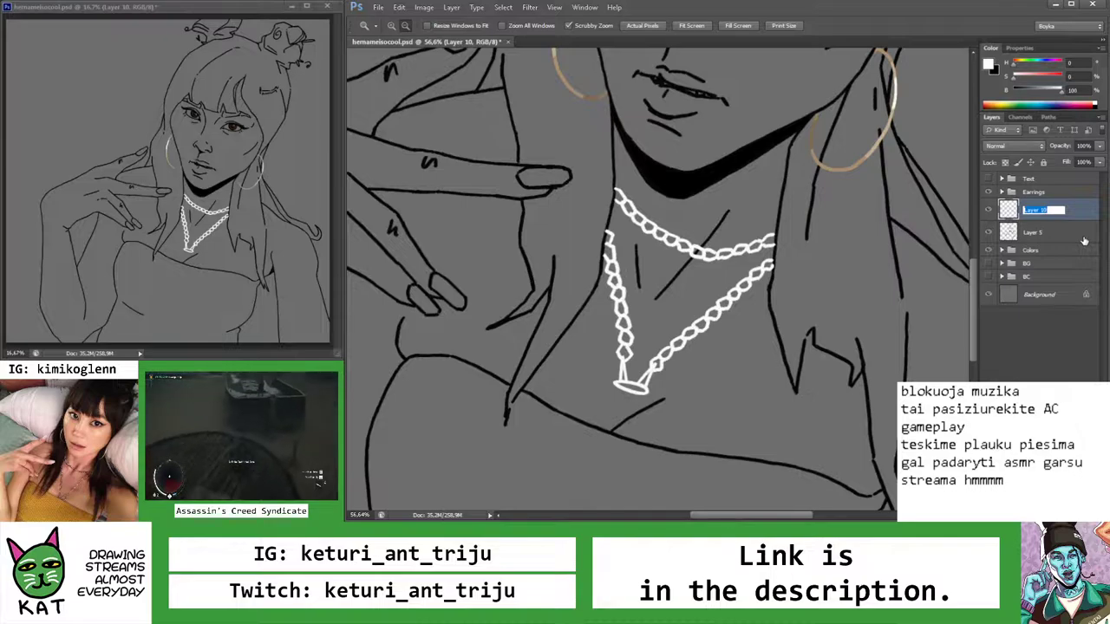
pyautogui.write('Necklac')
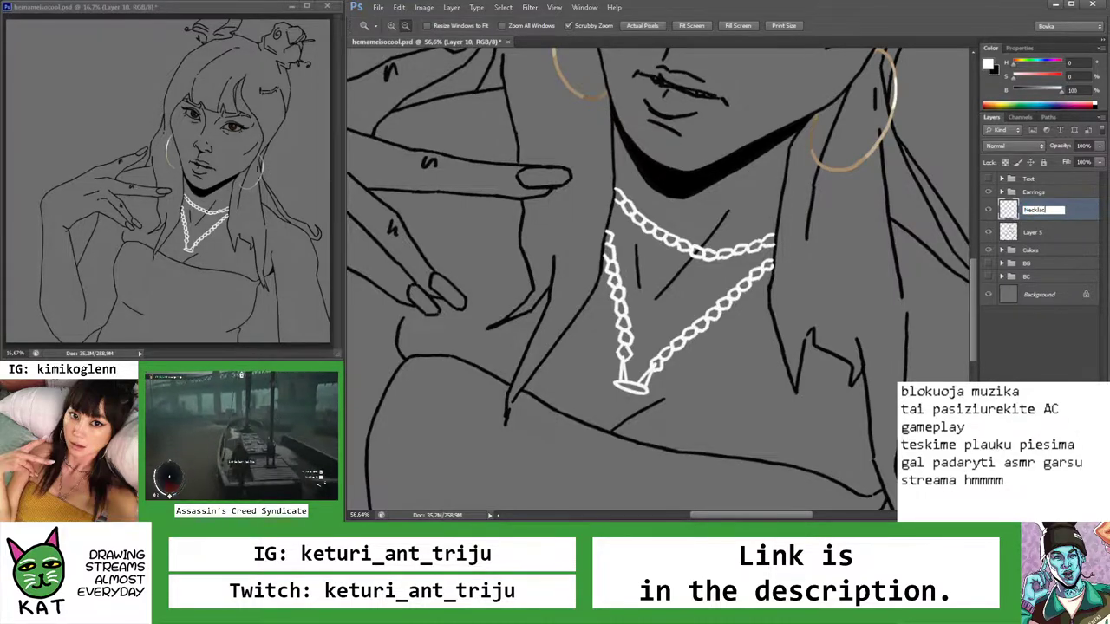
pyautogui.write('e')
pyautogui.press('Return')
# Put the Necklace layer in a new group, name the group Necklace as well, and save the document
pyautogui.doubleClick(1039, 211)
pyautogui.hotkey('ctrl', 'c')
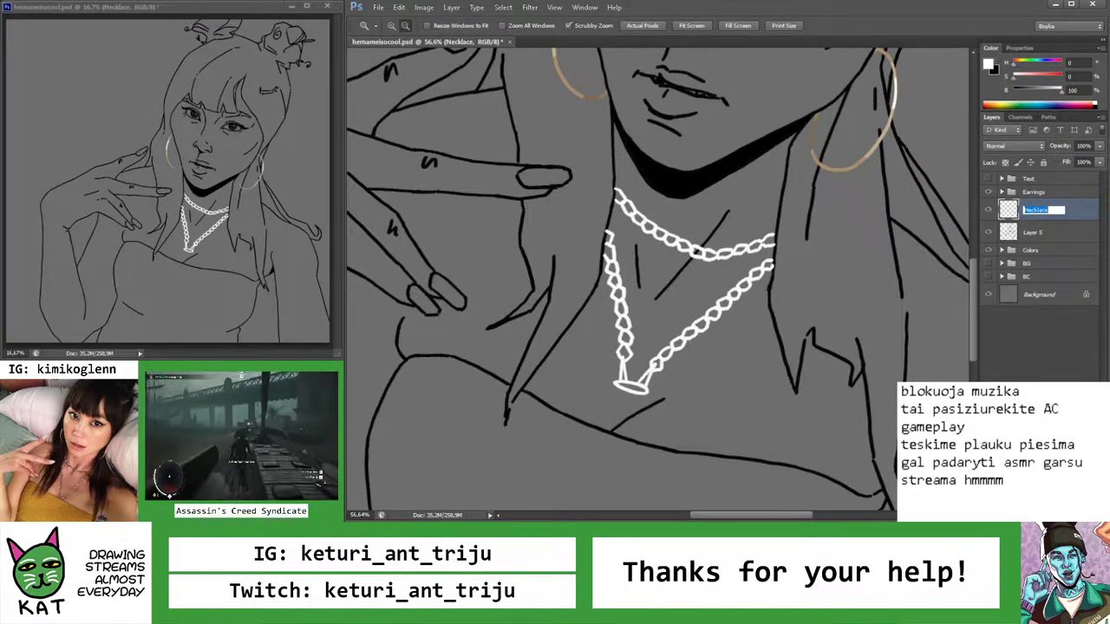
pyautogui.press('Return')
pyautogui.hotkey('ctrl', 'g')
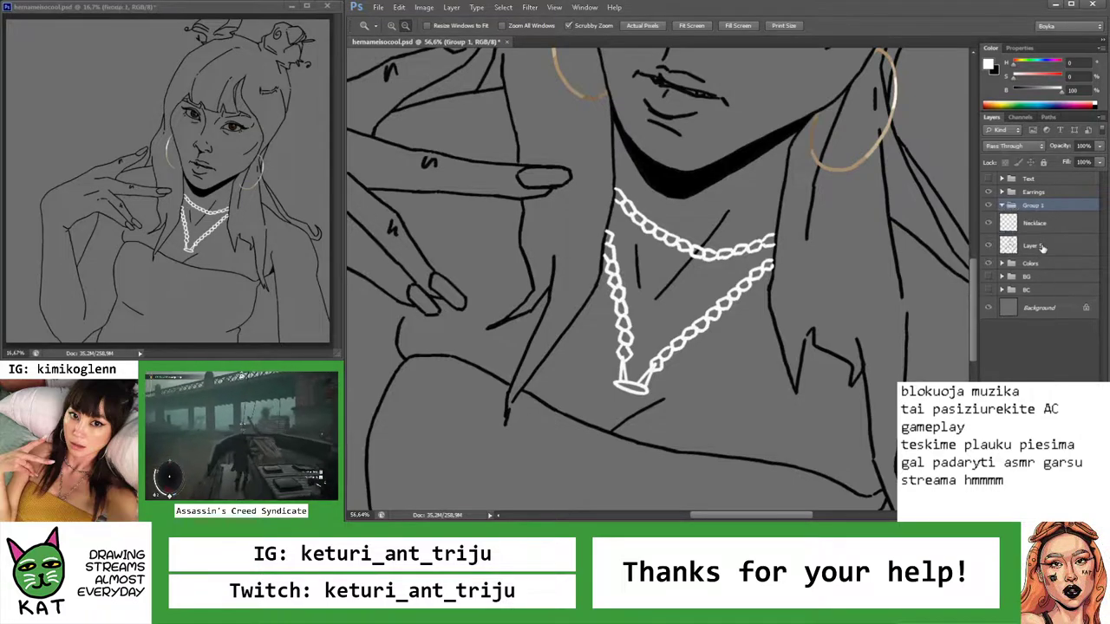
pyautogui.click(1040, 225)
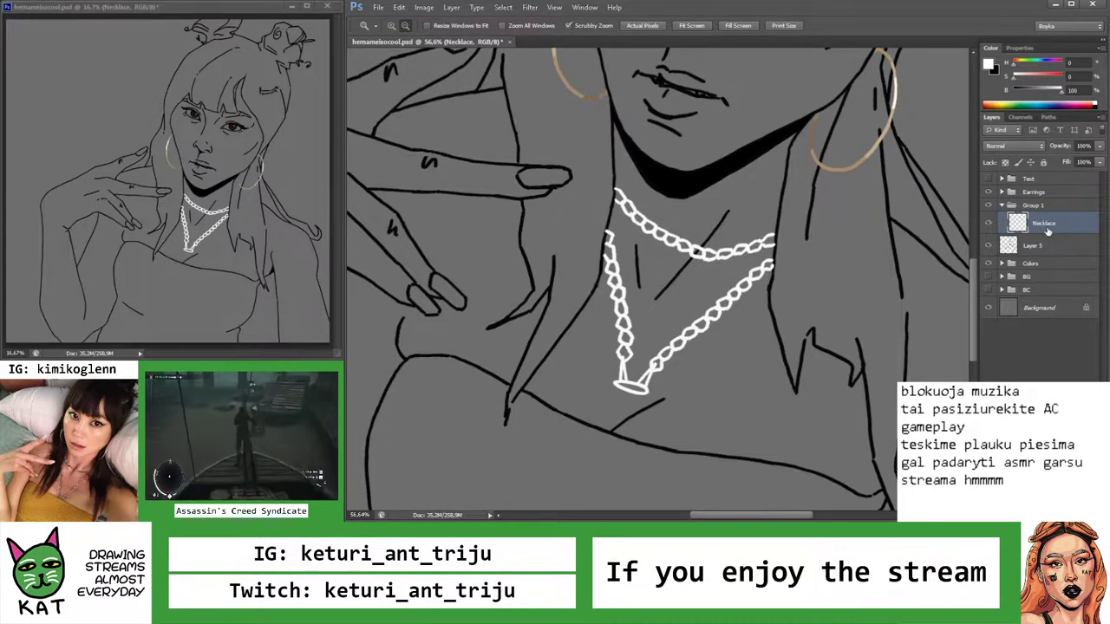
pyautogui.doubleClick(1033, 205)
pyautogui.hotkey('ctrl', 'v')
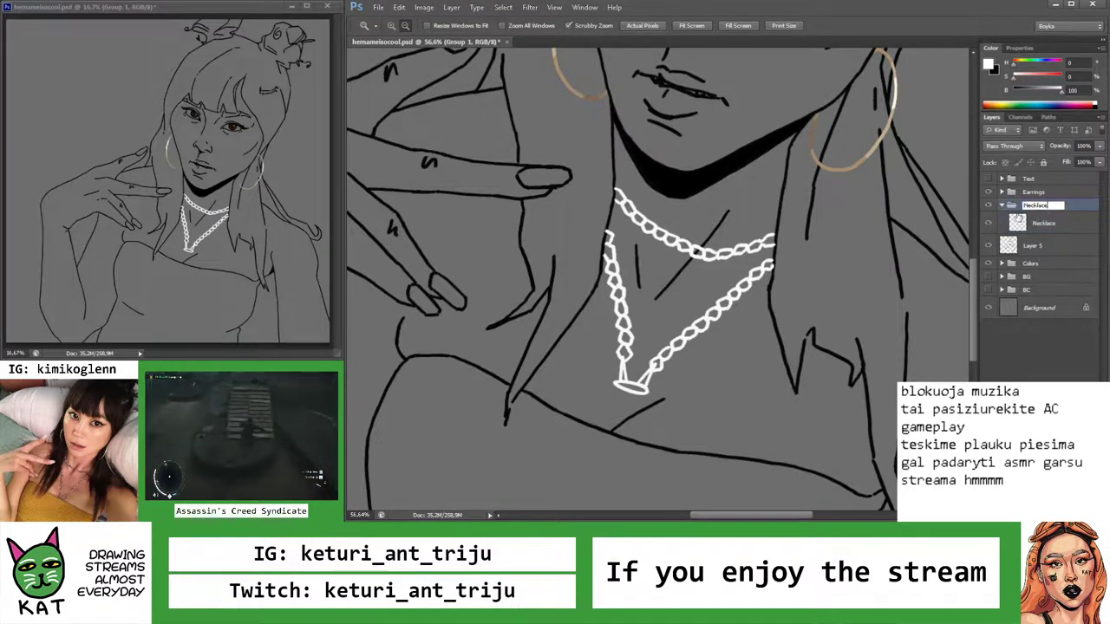
pyautogui.press('Return')
pyautogui.hotkey('ctrl', 's')
# Recolor the white chains on the Necklace layer to a muted grayish beige, trying pink and gold tones along the way
pyautogui.press('i')
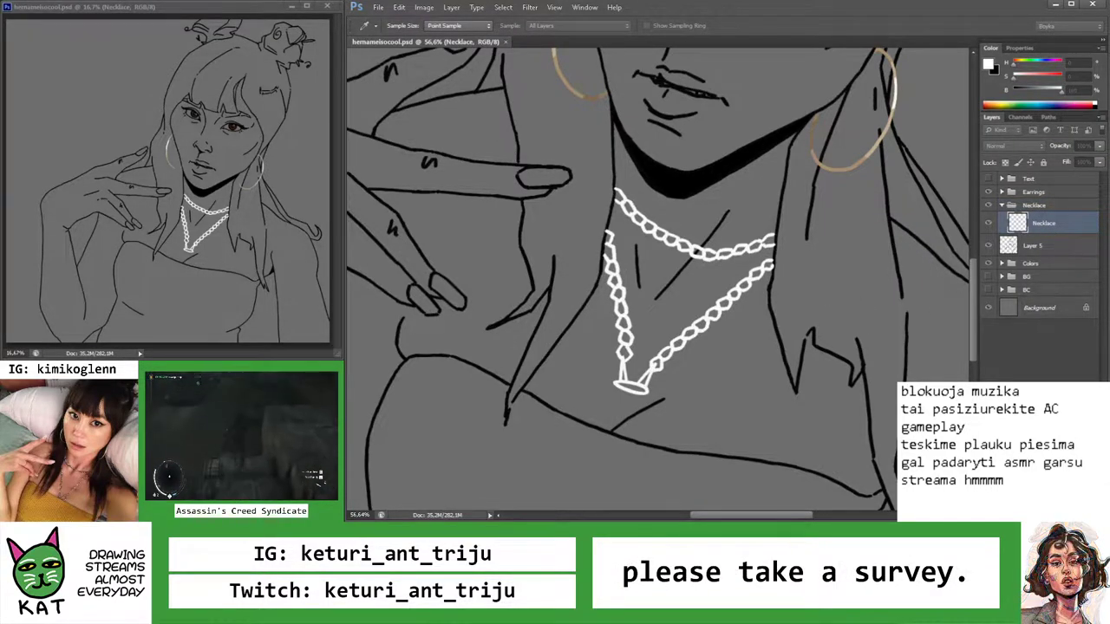
pyautogui.hotkey('shift', 'alt', 'BackSpace')
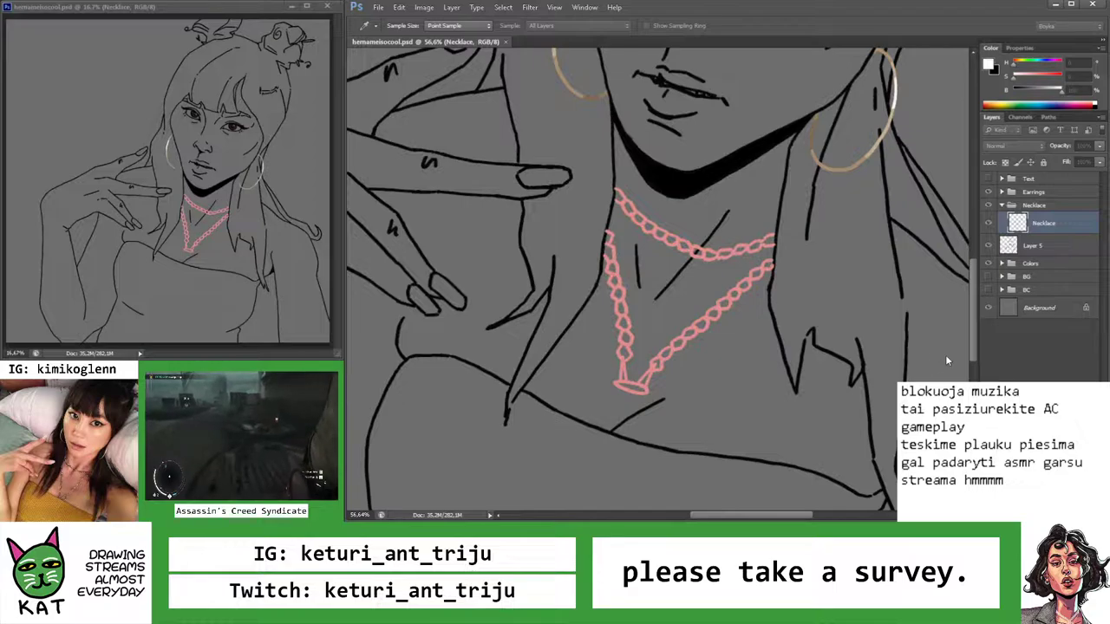
pyautogui.hotkey('shift', 'ctrl', 'BackSpace')
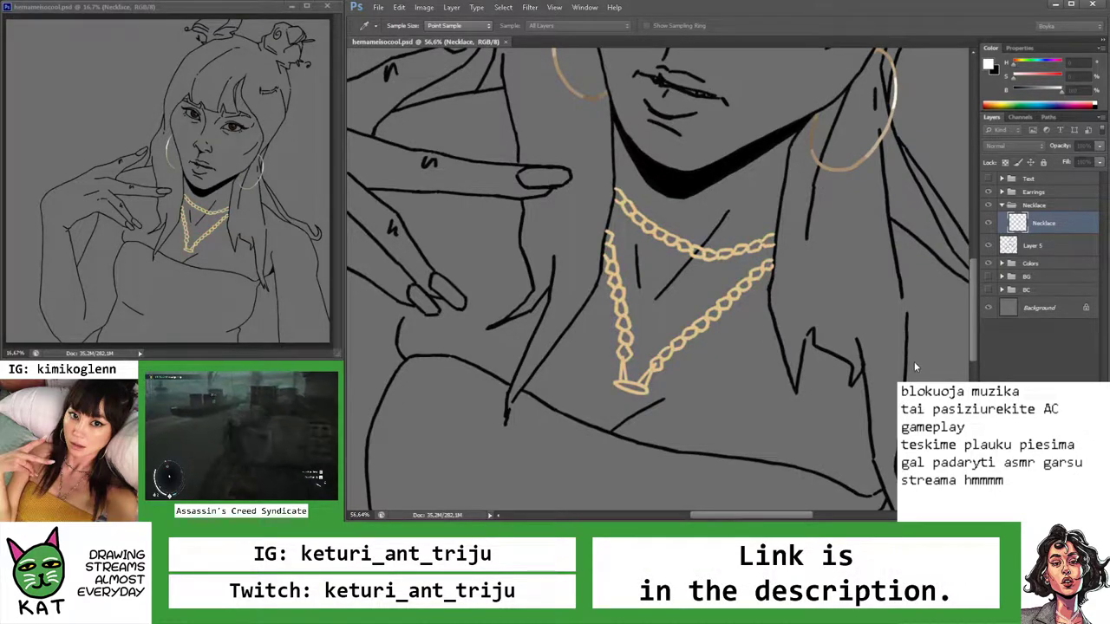
pyautogui.hotkey('shift', 'alt', 'BackSpace')
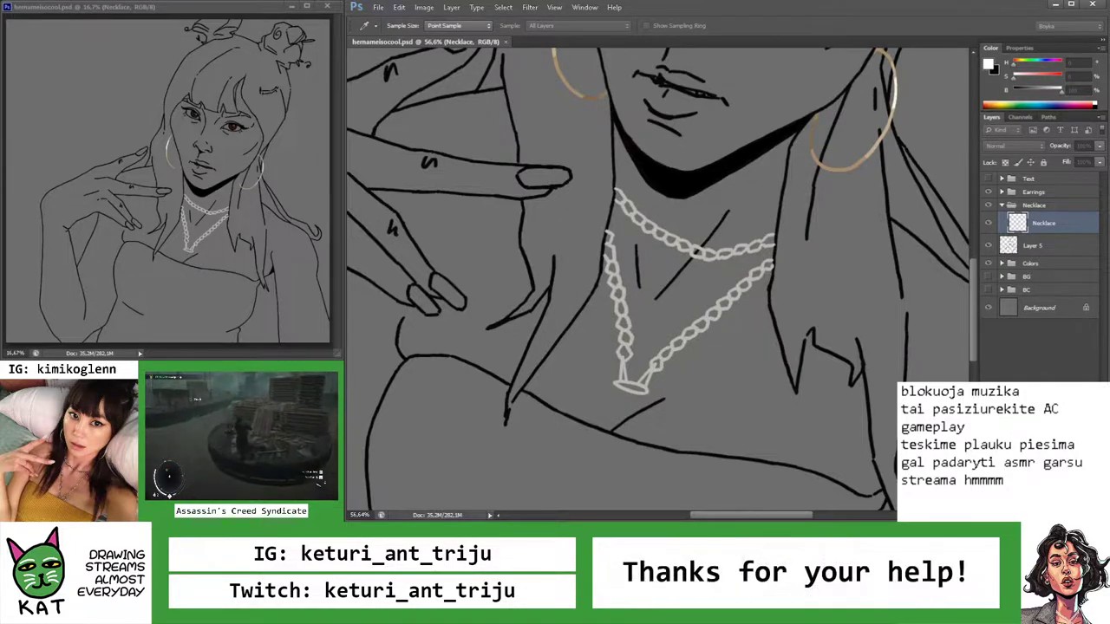
pyautogui.press('5')
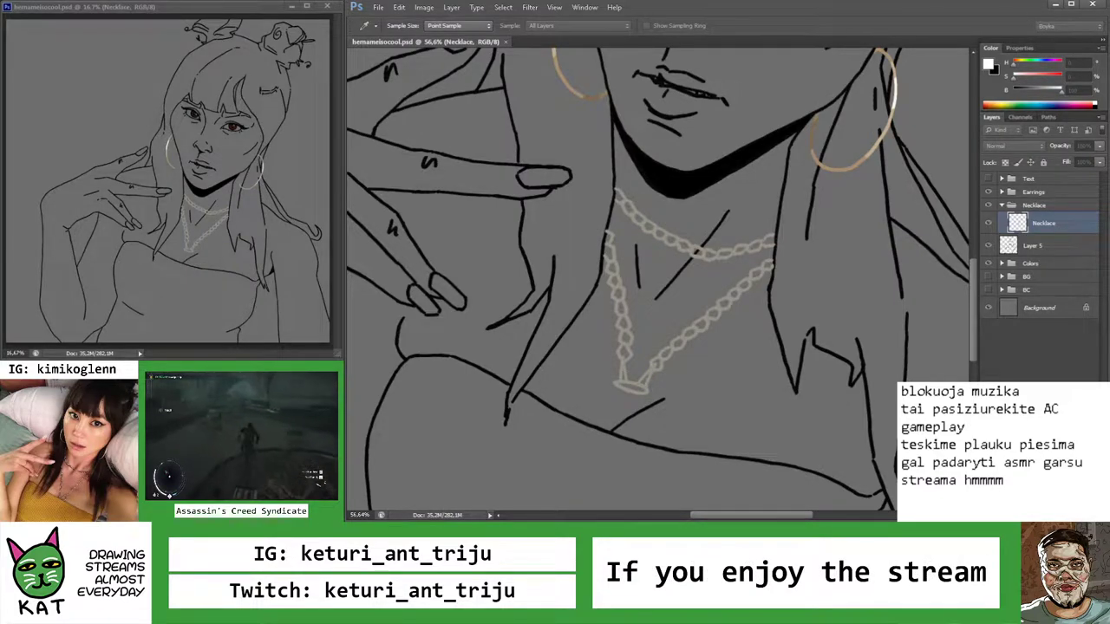
pyautogui.press('z')
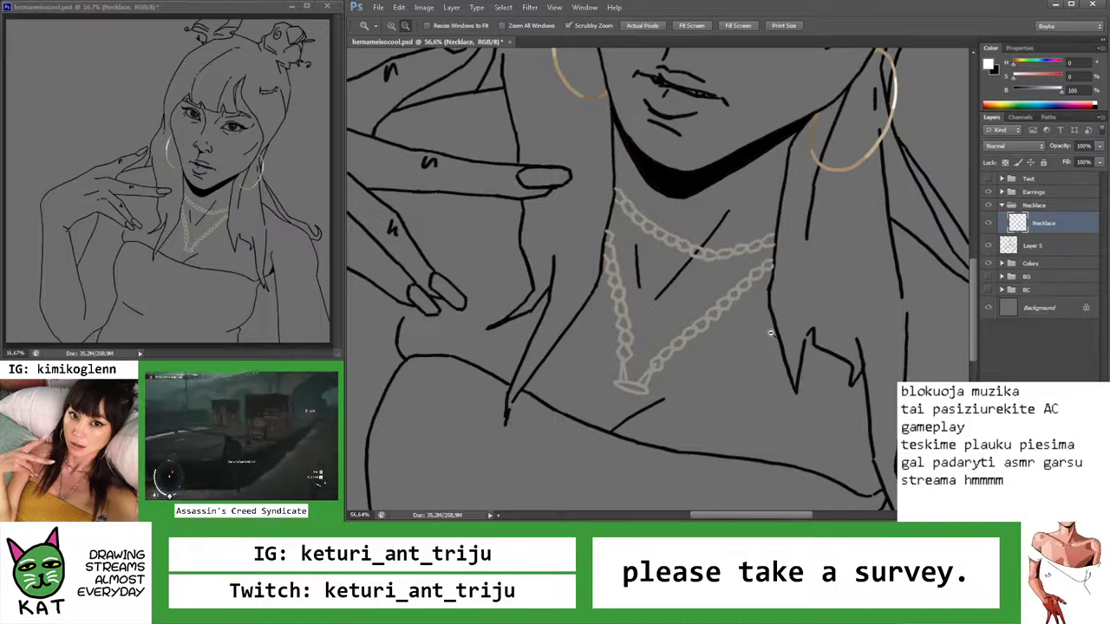
pyautogui.press('i')
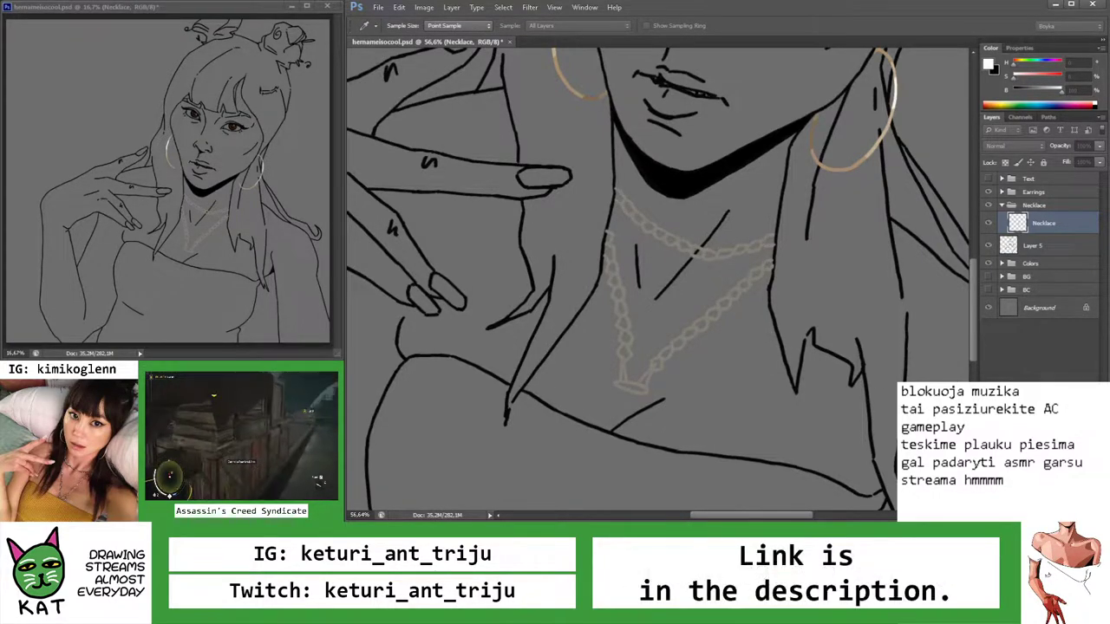
pyautogui.press('z')
# Add a new layer clipped to Necklace, set its blend mode to Soft Light, and sample the earring's beige for the brush
pyautogui.moveTo(763, 303)
pyautogui.mouseDown()
pyautogui.moveTo(736, 302)
pyautogui.moveTo(764, 321)
pyautogui.moveTo(922, 271)
pyautogui.mouseUp()
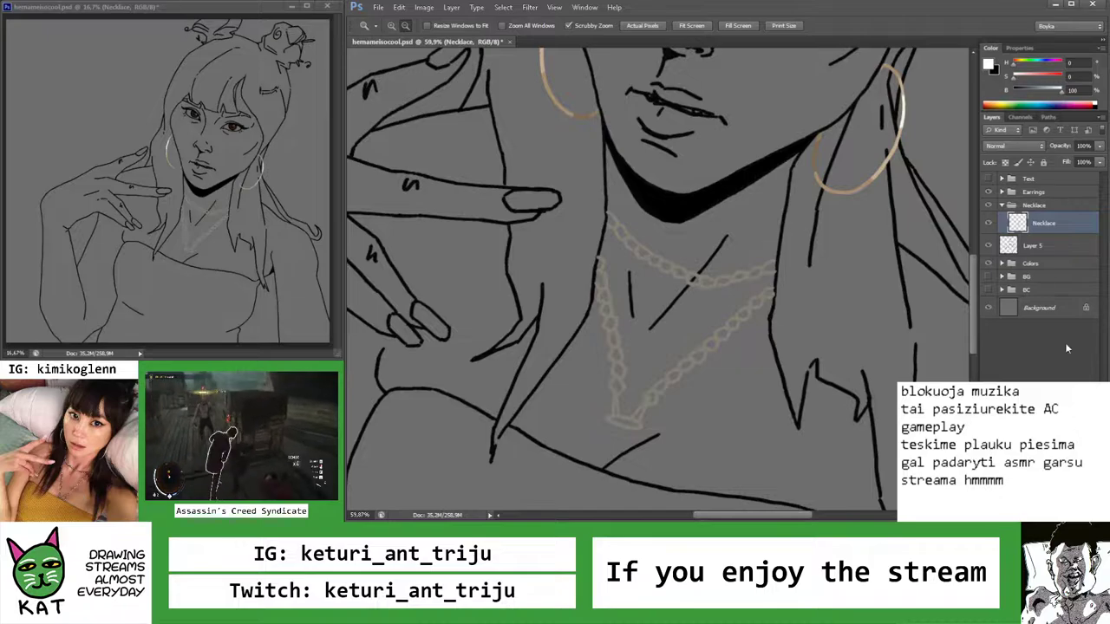
pyautogui.hotkey('ctrl', 'shift', 'alt', 'n')
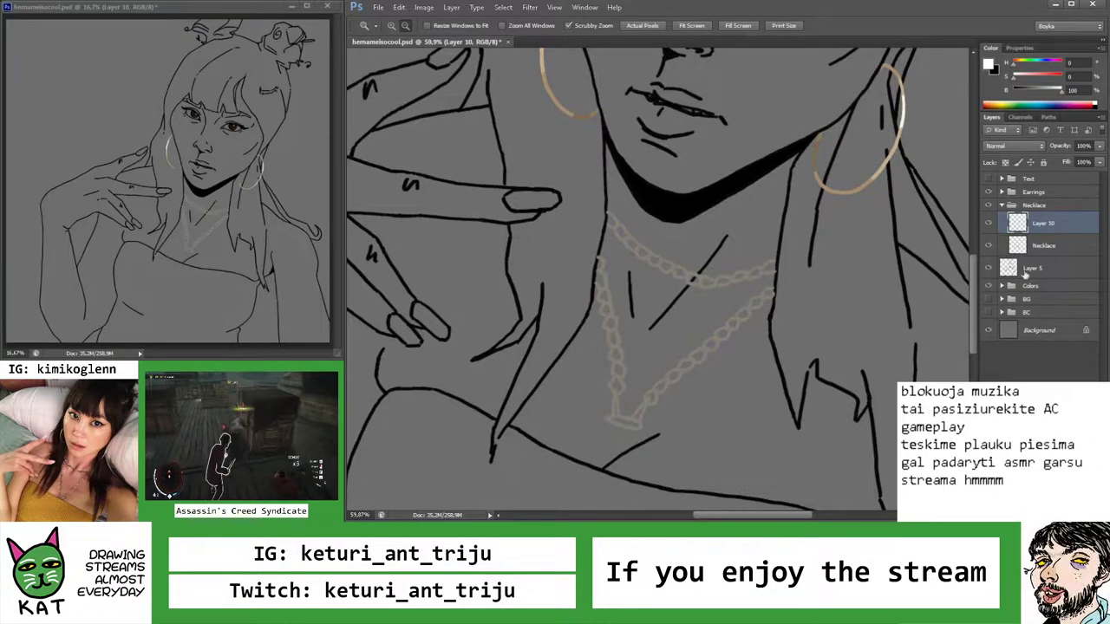
pyautogui.keyDown('alt'); pyautogui.click(1043, 234); pyautogui.keyUp('alt')
pyautogui.press('b')
pyautogui.keyDown('alt'); pyautogui.click(879, 170); pyautogui.keyUp('alt')
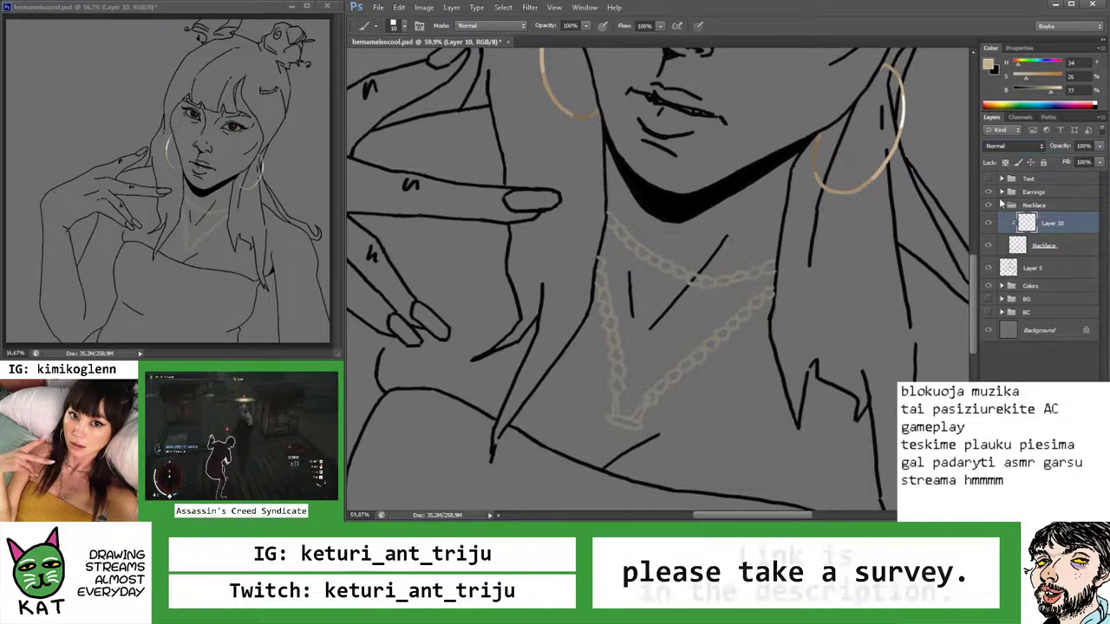
pyautogui.hotkey('shift', 'alt', 'f')
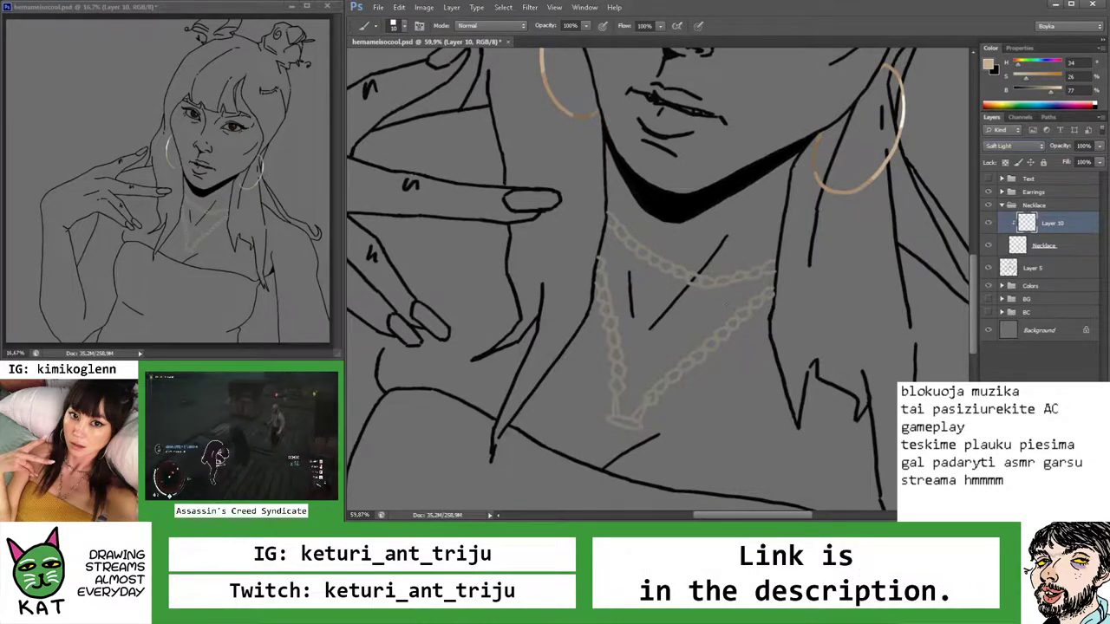
# Brush beige highlights along the upper edges of the short necklace's links and save the document
pyautogui.press('z')
pyautogui.moveTo(730, 305)
pyautogui.mouseDown()
pyautogui.moveTo(702, 310)
pyautogui.moveTo(726, 300)
pyautogui.mouseUp()
pyautogui.hotkey('ctrl', 's')
pyautogui.click(726, 300)
pyautogui.press('b')
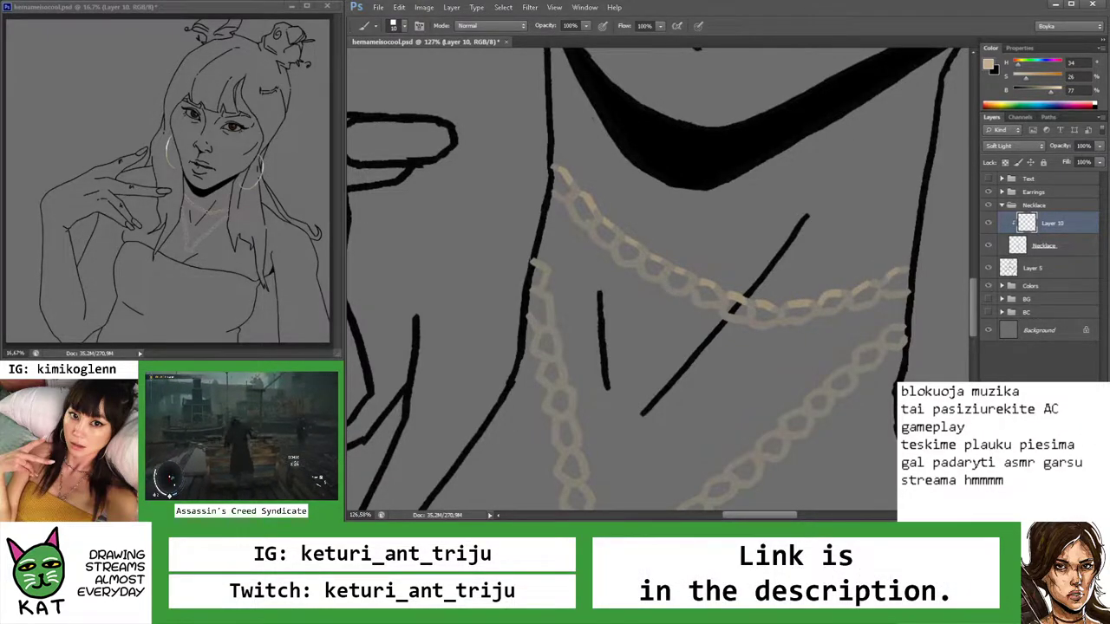
# Brush beige highlights along both strands of the V necklace and the connectors above its pendant
pyautogui.scroll(-5, 645, 260)
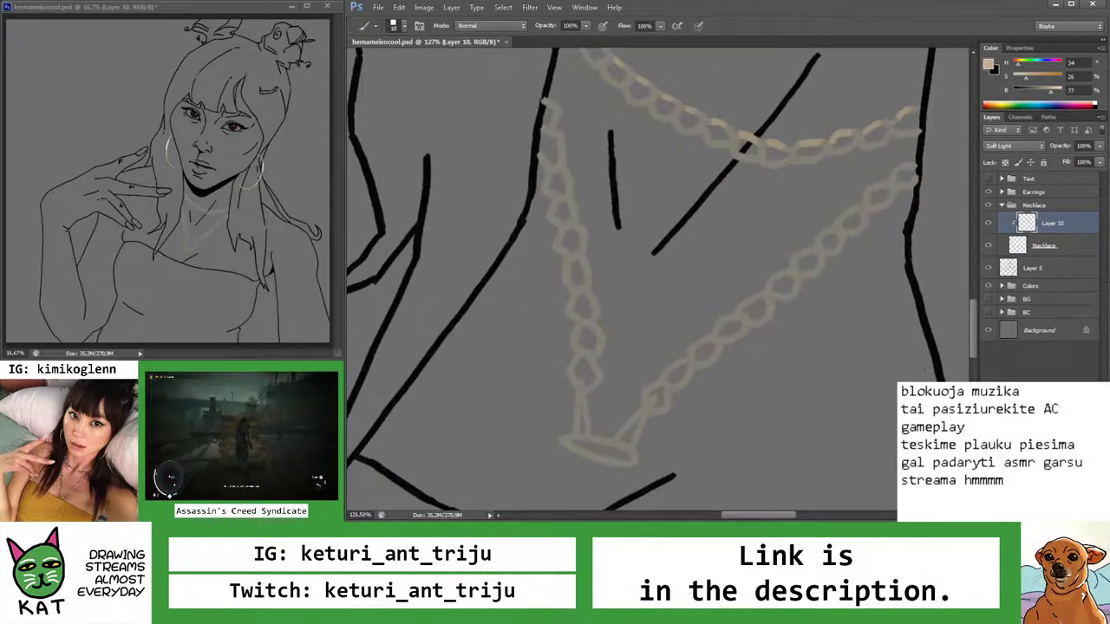
pyautogui.moveTo(650, 388); pyautogui.dragTo(692, 340)
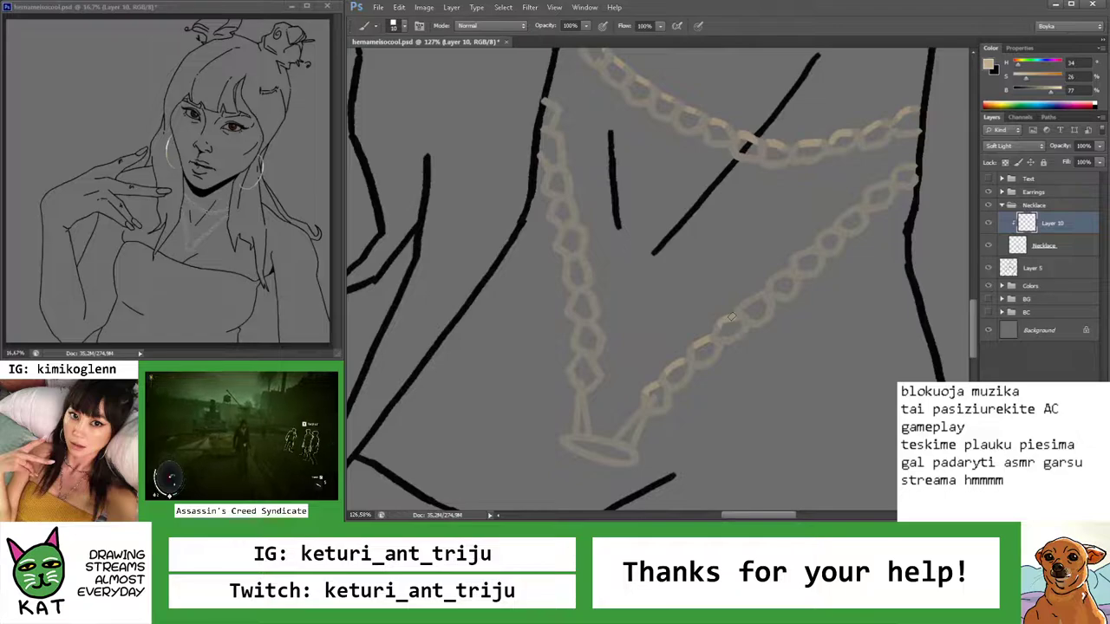
pyautogui.moveTo(779, 283); pyautogui.dragTo(854, 223)
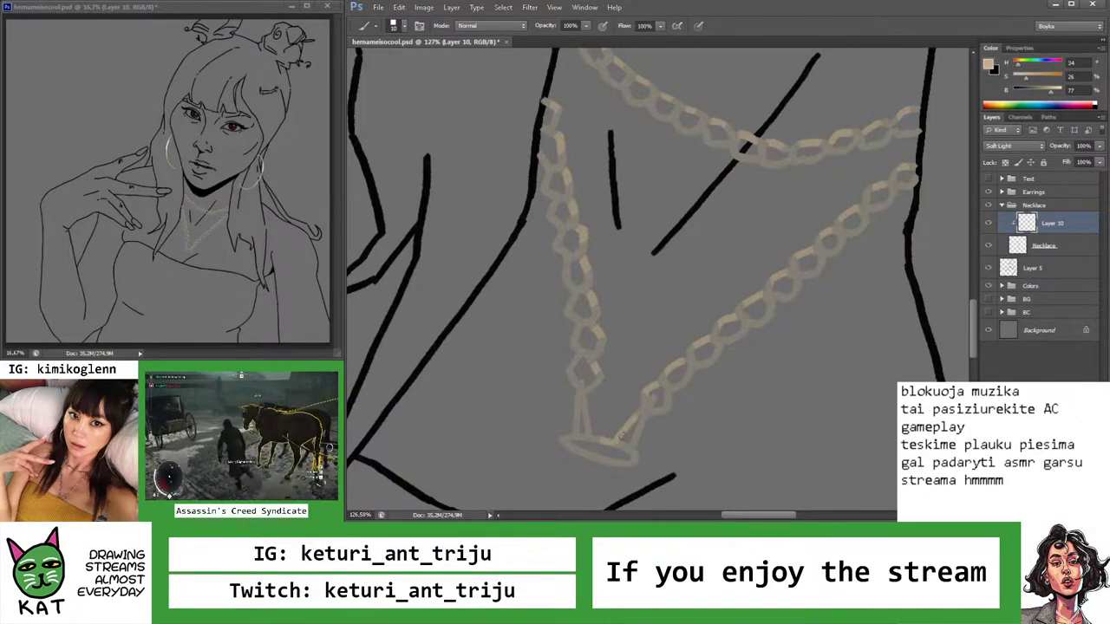
pyautogui.scroll(-5, 620, 436)
pyautogui.scroll(5, 587, 415)
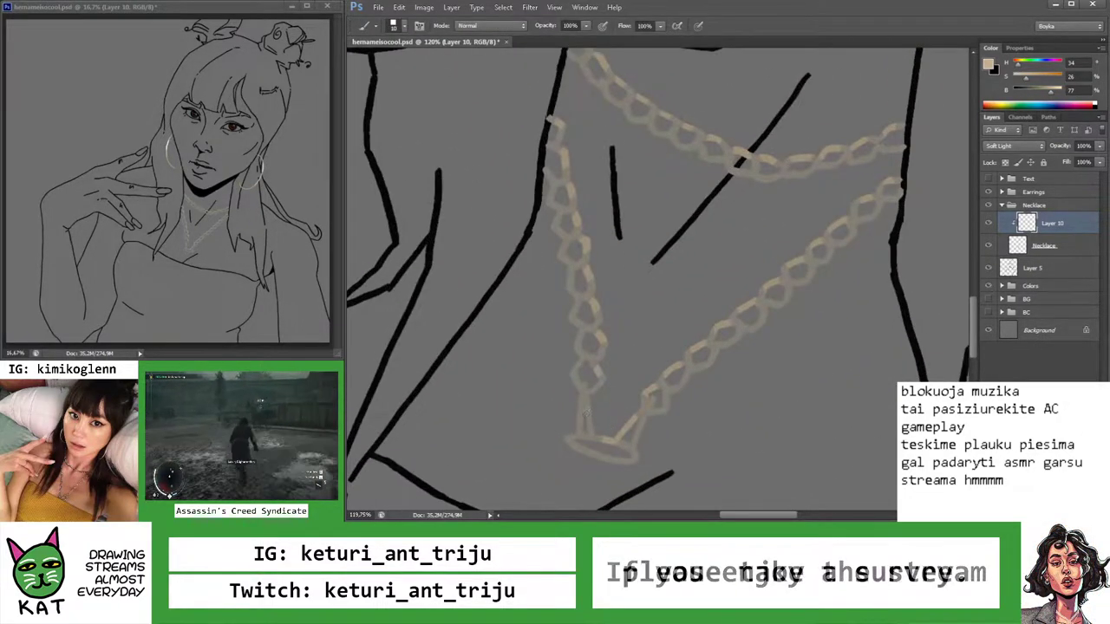
pyautogui.press('e')
pyautogui.press('z')
pyautogui.scroll(-8, 575, 419)
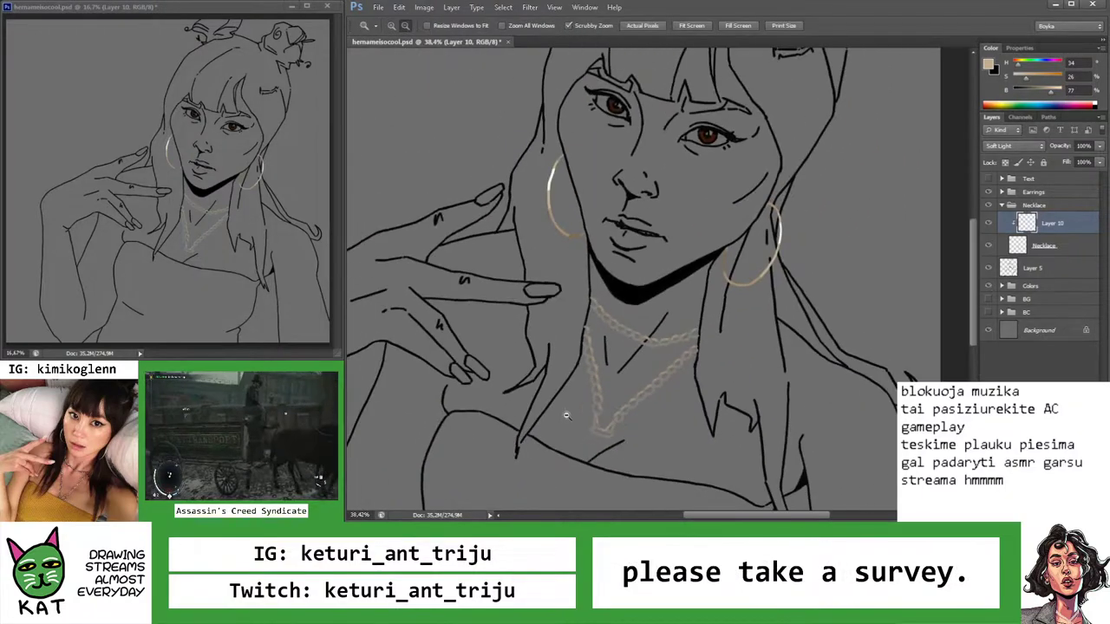
pyautogui.scroll(4, 700, 405)
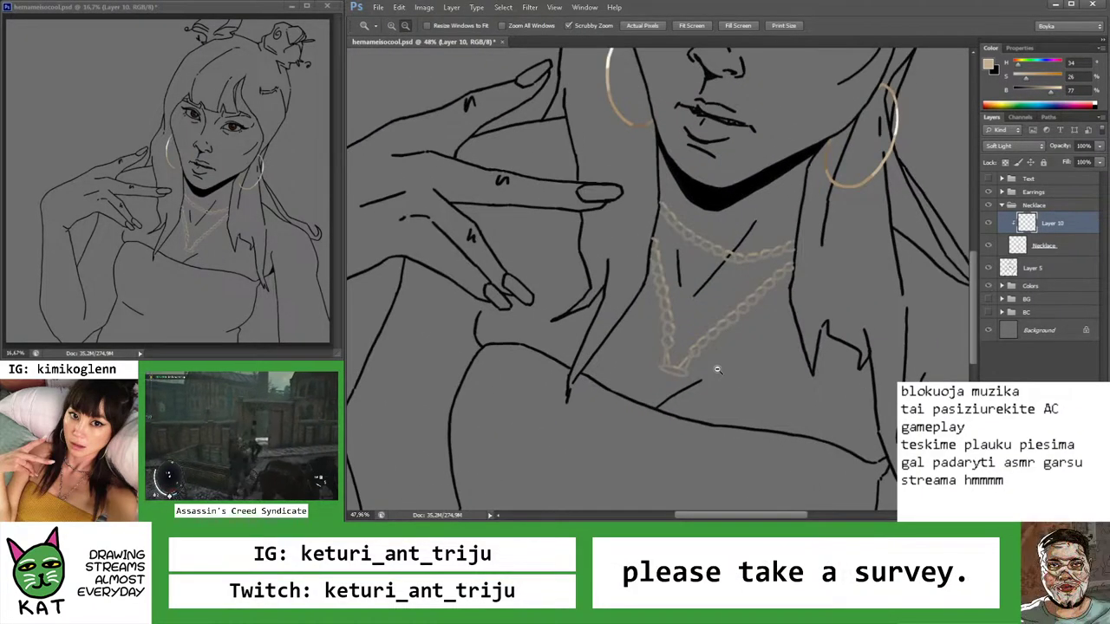
# Add another clipped layer directly above Necklace in Multiply mode and set the brush color to 11% saturation and 87% brightness
pyautogui.click(1018, 245)
pyautogui.hotkey('ctrl', 'shift', 'alt', 'n')
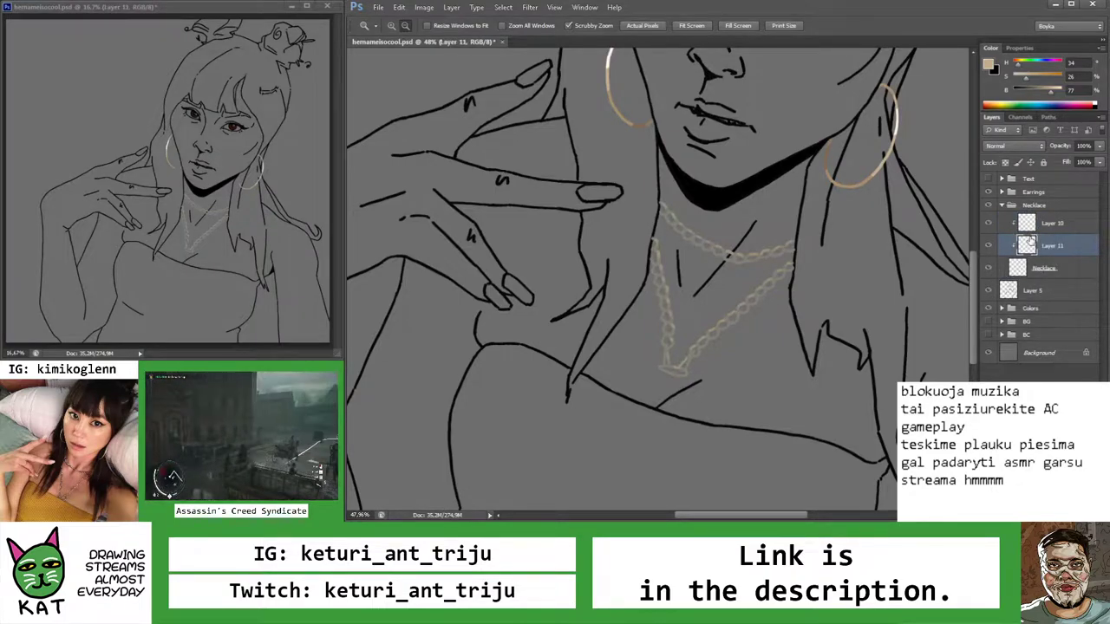
pyautogui.scroll(-3, 1011, 146)
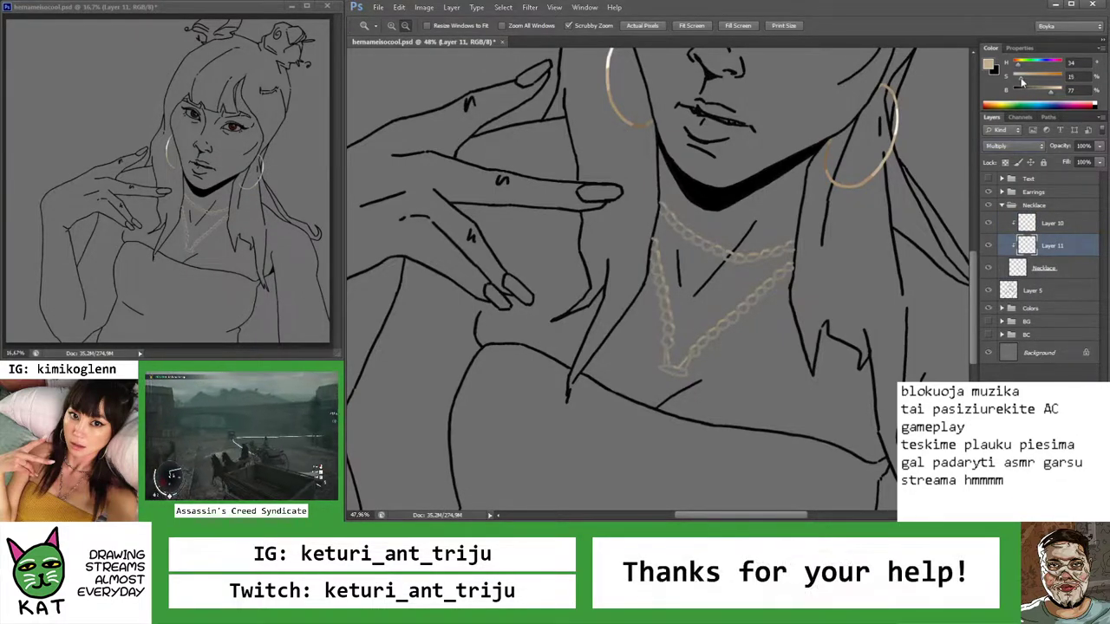
pyautogui.moveTo(1026, 80); pyautogui.dragTo(1020, 80)
pyautogui.moveTo(668, 271); pyautogui.dragTo(686, 265)
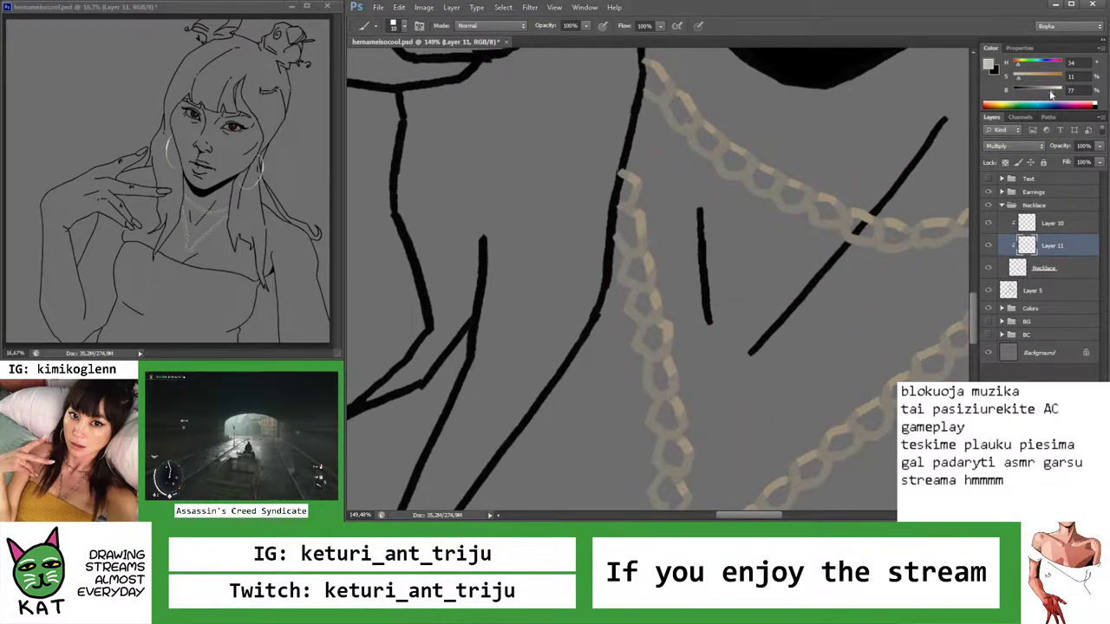
pyautogui.moveTo(1052, 94); pyautogui.dragTo(1058, 100)
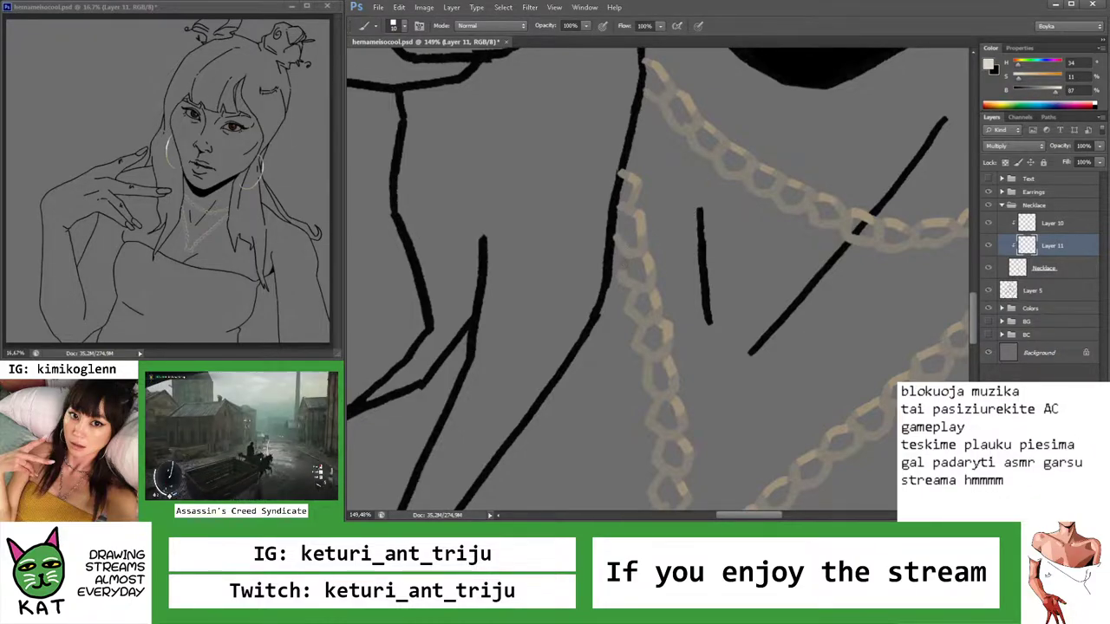
# Change the gray Background layer to white
pyautogui.press('z')
pyautogui.moveTo(708, 256); pyautogui.dragTo(701, 295)
pyautogui.click(1013, 355)
pyautogui.press('i')
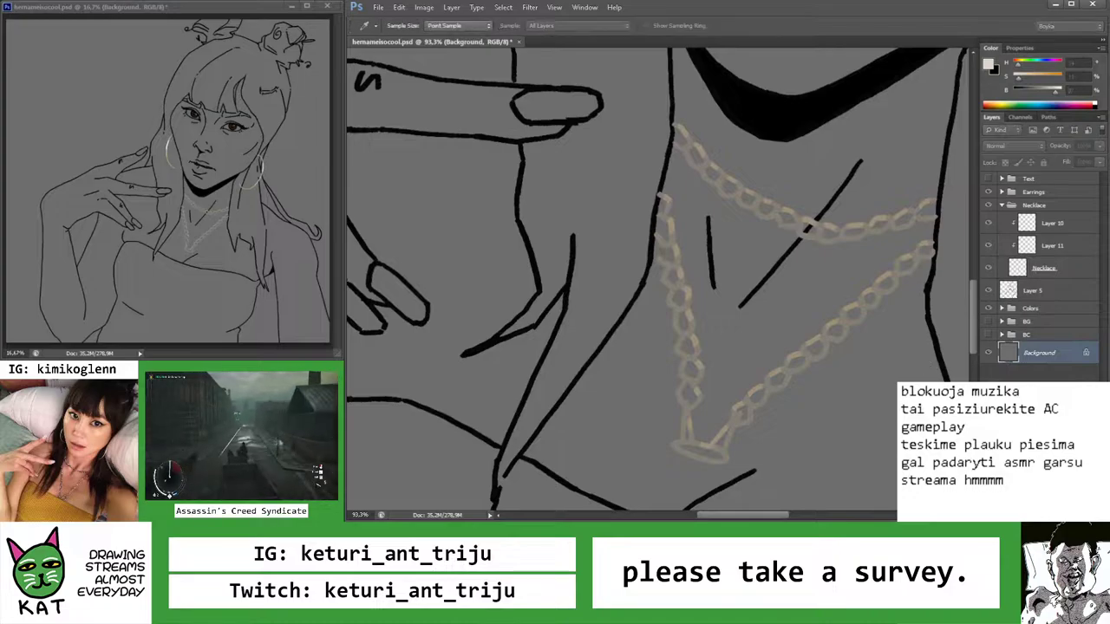
pyautogui.hotkey('ctrl', 'BackSpace')
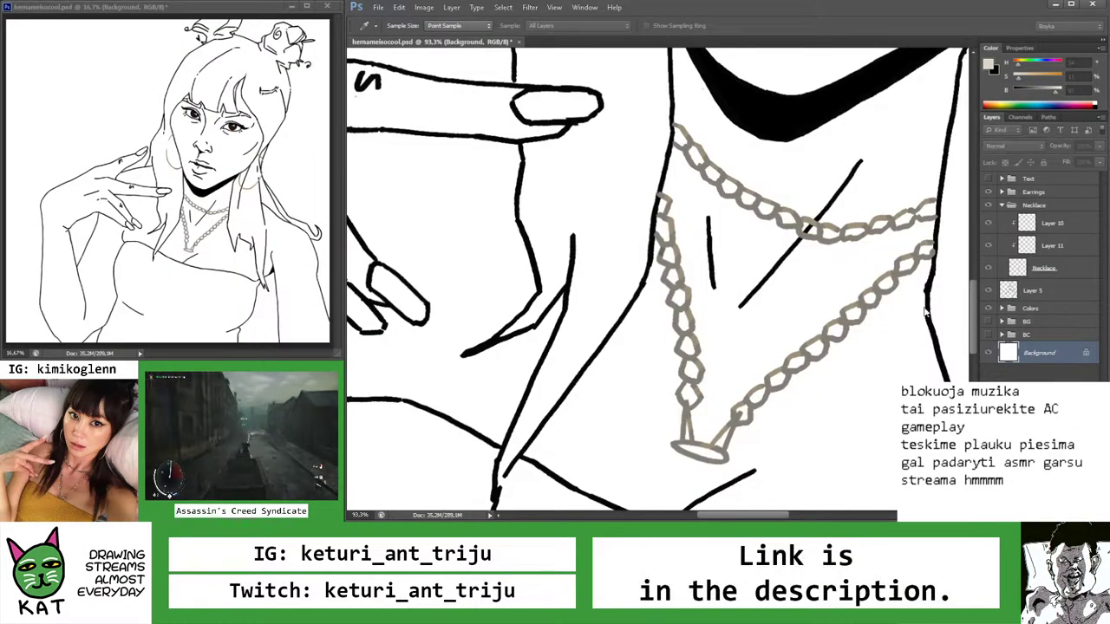
# Select the Necklace base layer and lighten its chains to a pale gray that suits the white background
pyautogui.press('z')
pyautogui.moveTo(840, 305)
pyautogui.mouseDown()
pyautogui.moveTo(746, 325)
pyautogui.moveTo(762, 331)
pyautogui.moveTo(755, 352)
pyautogui.moveTo(649, 349)
pyautogui.moveTo(671, 357)
pyautogui.mouseUp()
pyautogui.click(721, 351)
pyautogui.click(1032, 278)
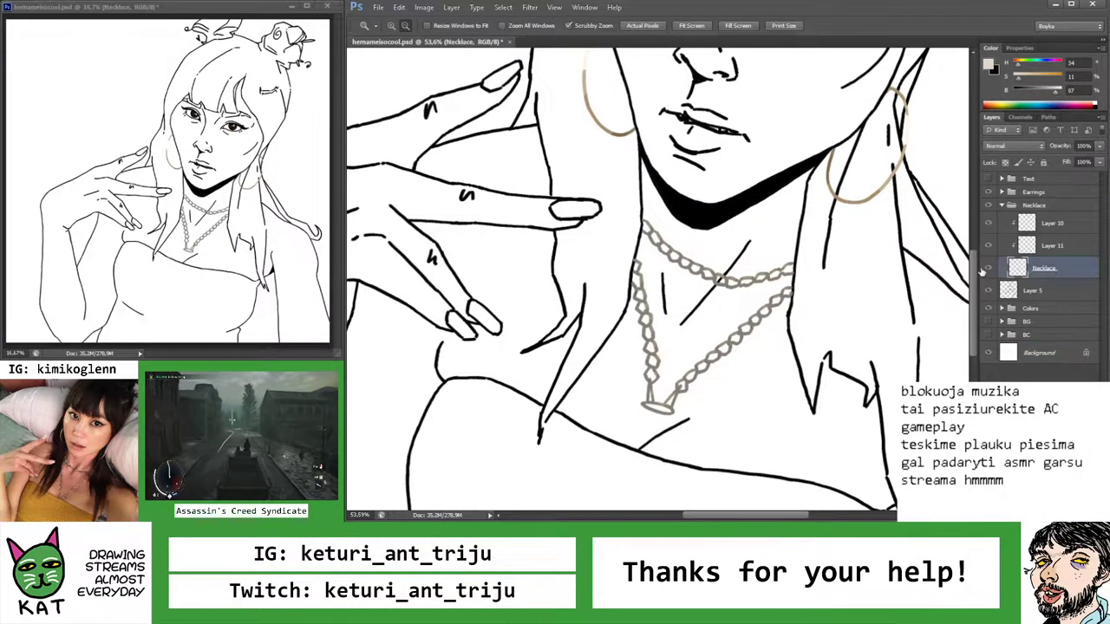
pyautogui.press('i')
pyautogui.hotkey('ctrl', 'z')
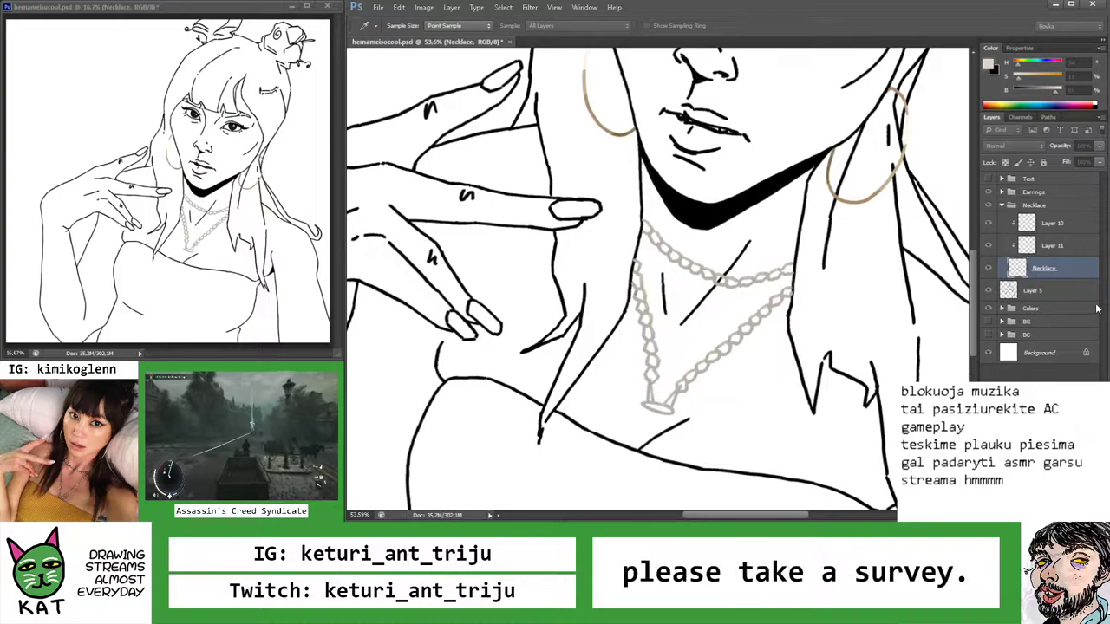
# Select clipped Layer 10 in the Necklace group and tone its beige highlights to suit the paler gray chains
pyautogui.press('z')
pyautogui.click(1023, 226)
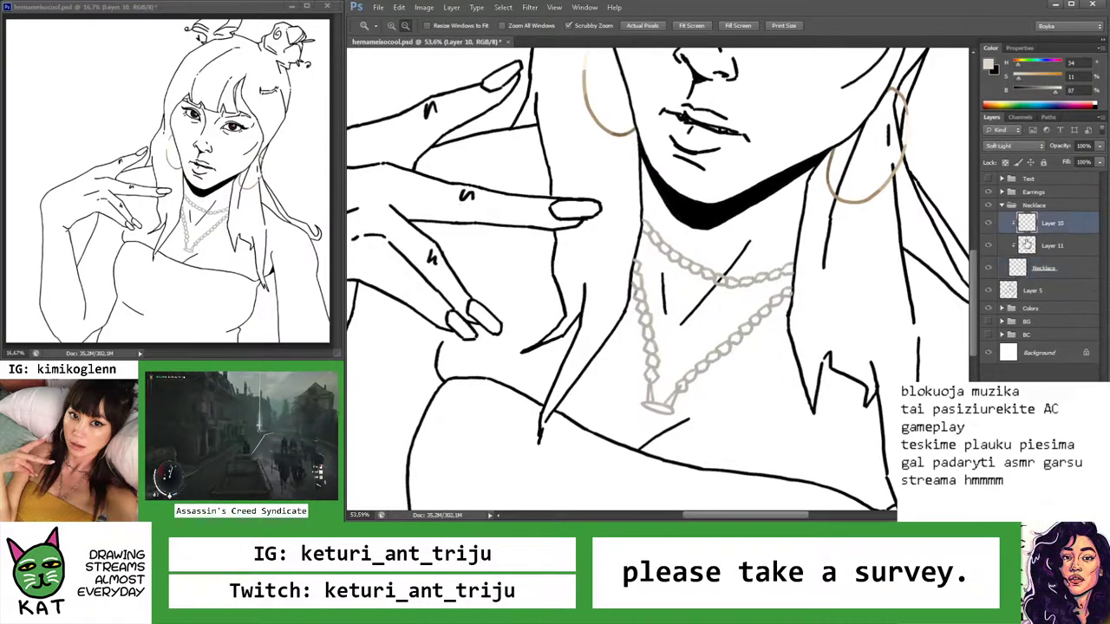
pyautogui.press('i')
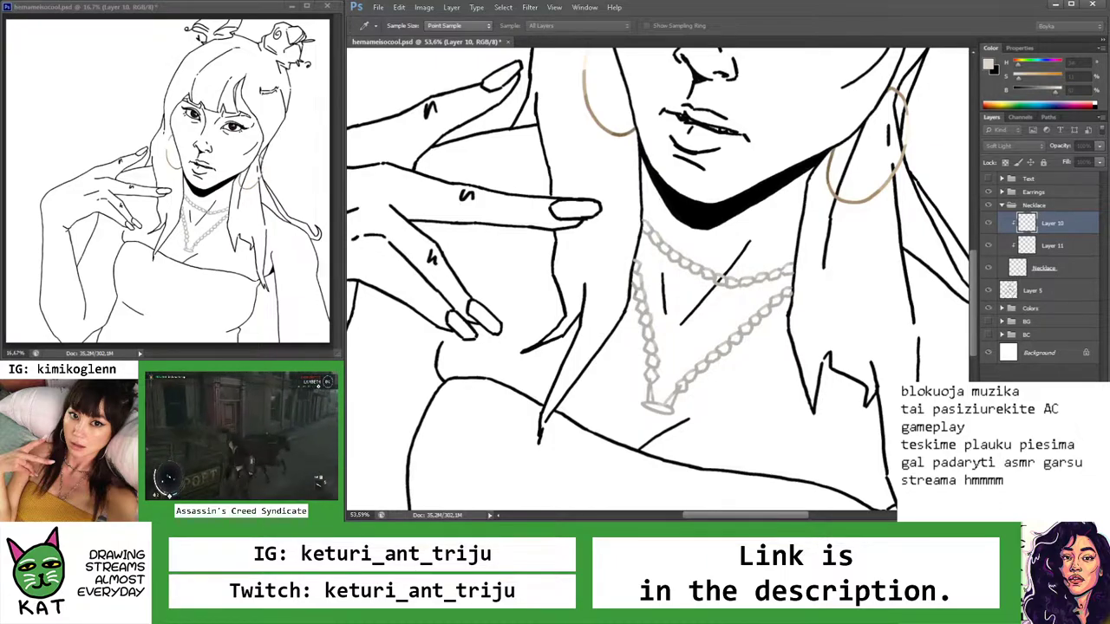
pyautogui.press('z')
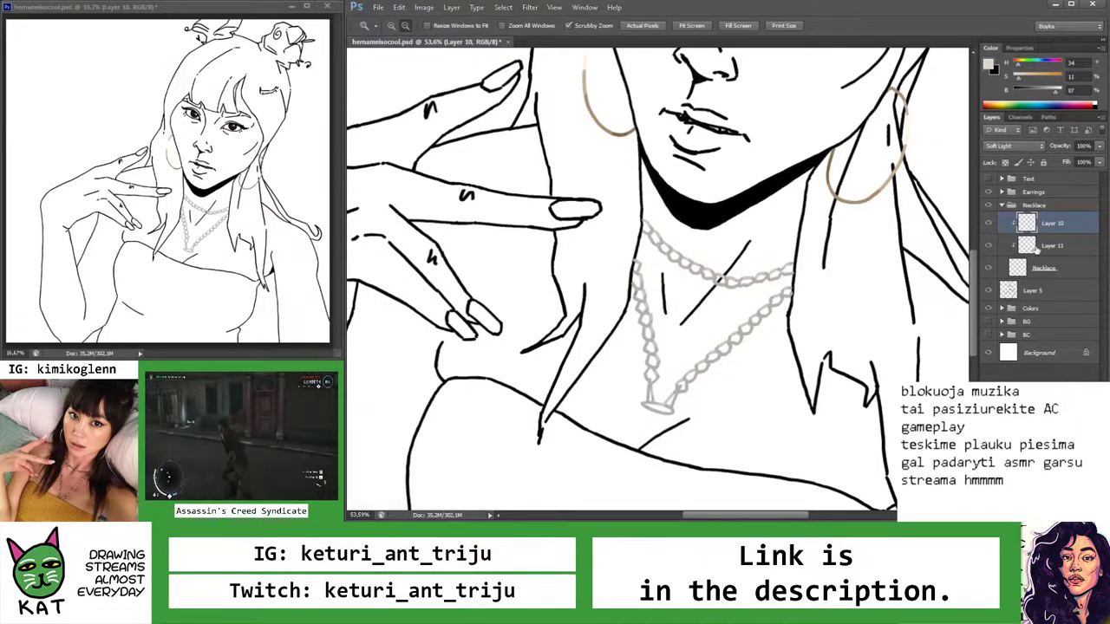
# On Multiply Layer 11, reduce the brush color's saturation to 6% and shade the V necklace's left strand and pendant connectors
pyautogui.click(1037, 247)
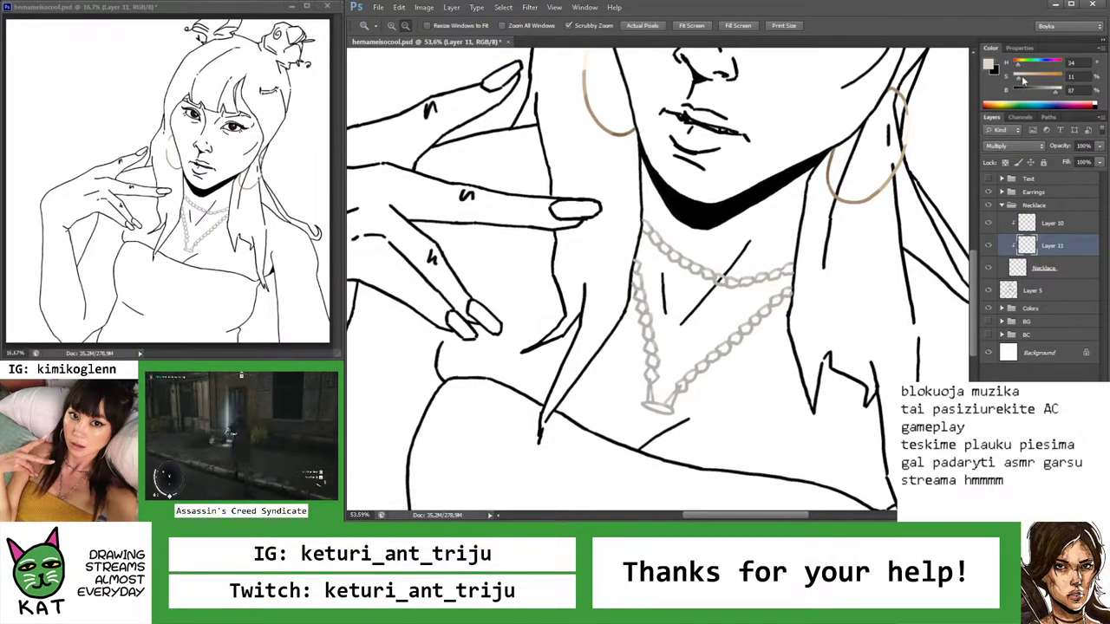
pyautogui.click(673, 291)
pyautogui.press('b')
pyautogui.keyDown('ctrl'); pyautogui.click(624, 264); pyautogui.keyUp('ctrl')
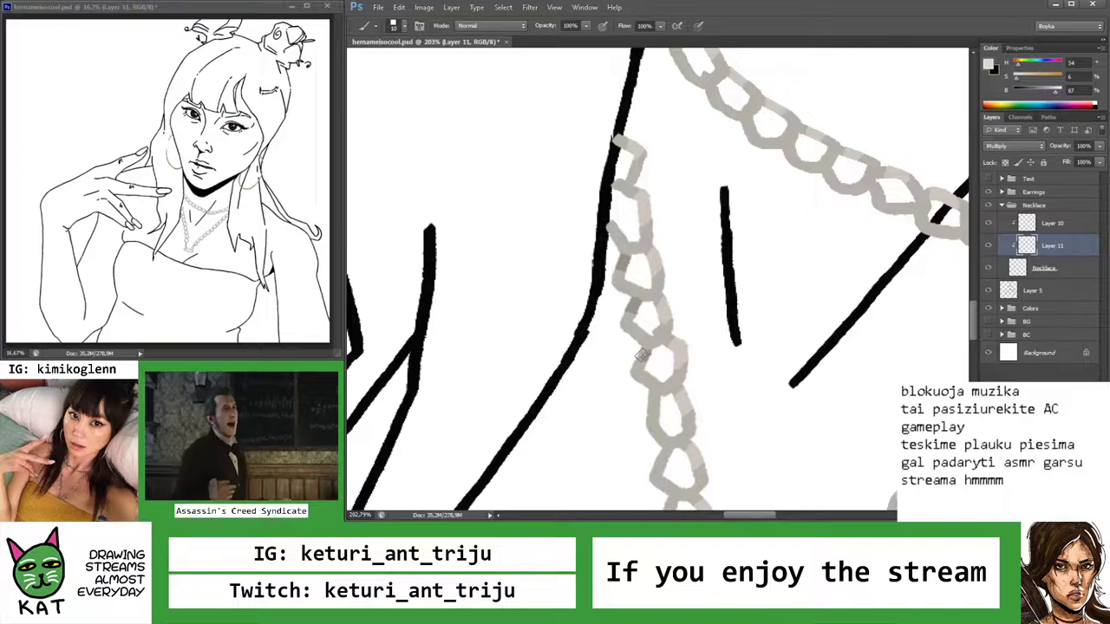
pyautogui.press('z')
pyautogui.moveTo(660, 403)
pyautogui.mouseDown()
pyautogui.moveTo(624, 403)
pyautogui.moveTo(719, 401)
pyautogui.mouseUp()
pyautogui.press('b')
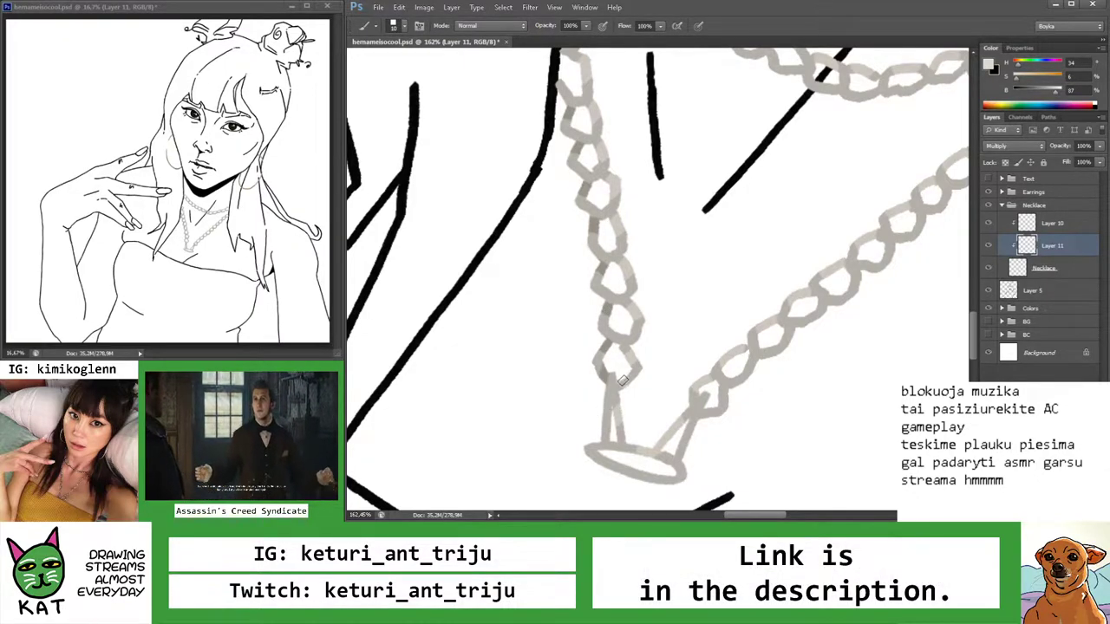
pyautogui.moveTo(691, 400)
pyautogui.mouseDown()
pyautogui.moveTo(681, 409)
pyautogui.moveTo(715, 411)
pyautogui.moveTo(696, 432)
pyautogui.moveTo(706, 412)
pyautogui.mouseUp()
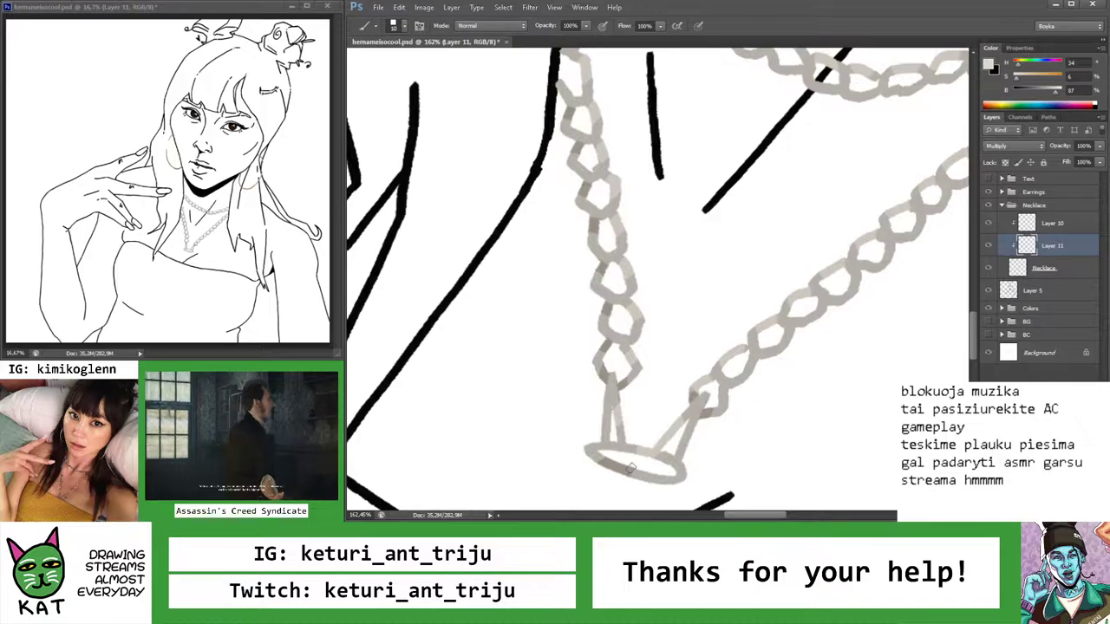
# Brush gray shading onto the links along the right strand of the V necklace, up to the hair
pyautogui.press('z')
pyautogui.moveTo(617, 469)
pyautogui.mouseDown()
pyautogui.moveTo(661, 468)
pyautogui.moveTo(720, 434)
pyautogui.mouseUp()
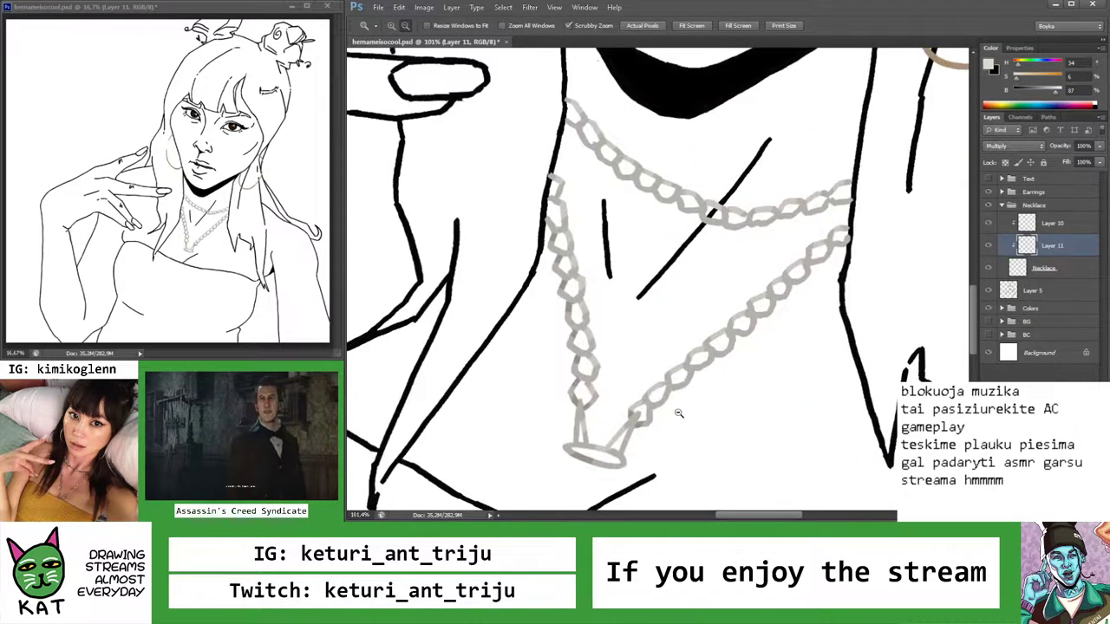
pyautogui.moveTo(591, 457)
pyautogui.mouseDown()
pyautogui.moveTo(626, 467)
pyautogui.moveTo(558, 438)
pyautogui.moveTo(695, 468)
pyautogui.mouseUp()
pyautogui.press('b')
pyautogui.press('z')
pyautogui.moveTo(646, 408); pyautogui.dragTo(720, 407)
pyautogui.press('b')
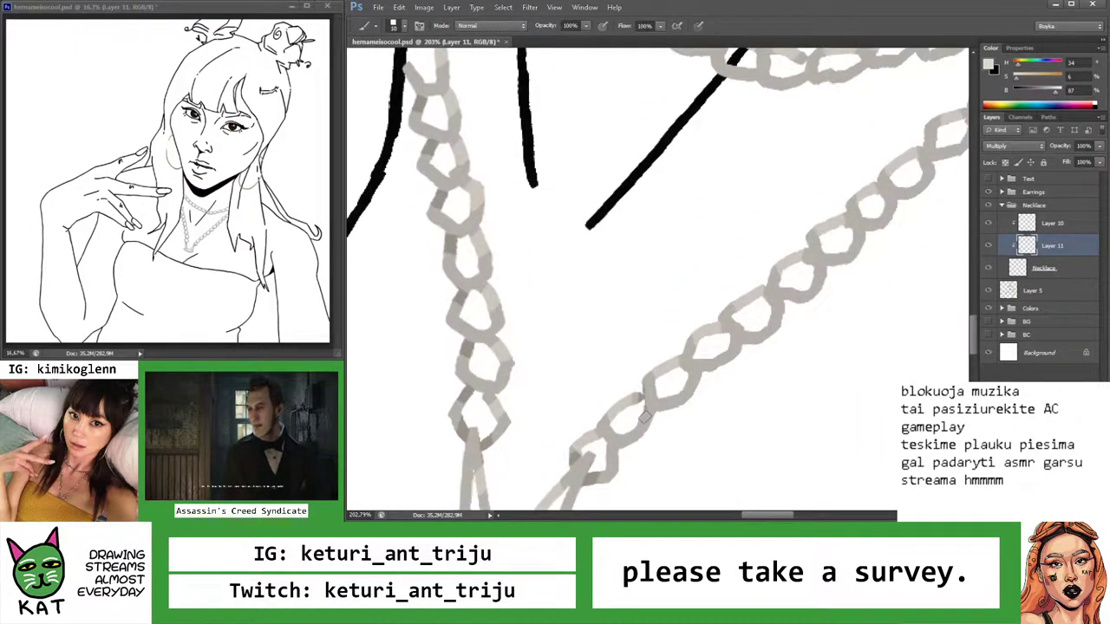
pyautogui.moveTo(645, 420); pyautogui.dragTo(689, 395)
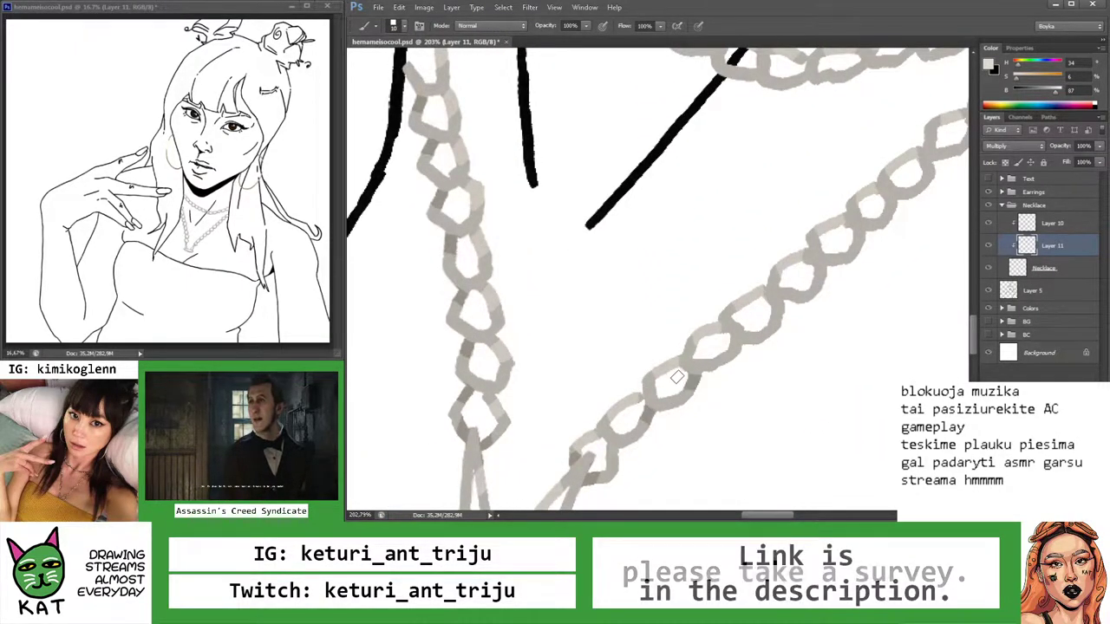
pyautogui.moveTo(741, 351)
pyautogui.mouseDown()
pyautogui.moveTo(728, 346)
pyautogui.moveTo(785, 308)
pyautogui.moveTo(724, 307)
pyautogui.mouseUp()
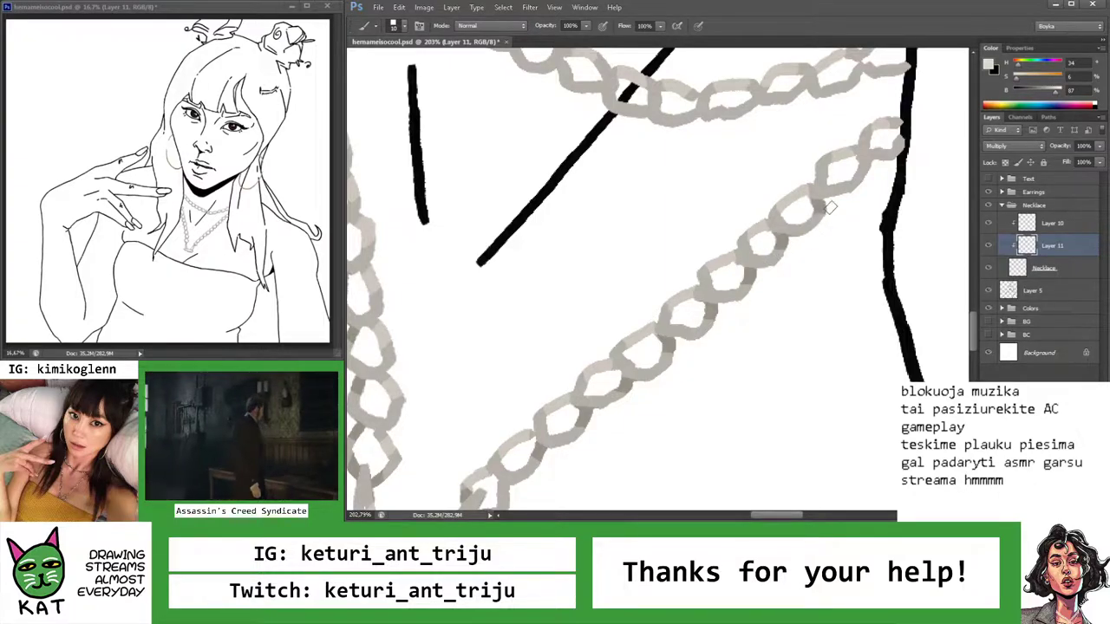
pyautogui.moveTo(857, 184)
pyautogui.mouseDown()
pyautogui.moveTo(790, 212)
pyautogui.moveTo(845, 217)
pyautogui.mouseUp()
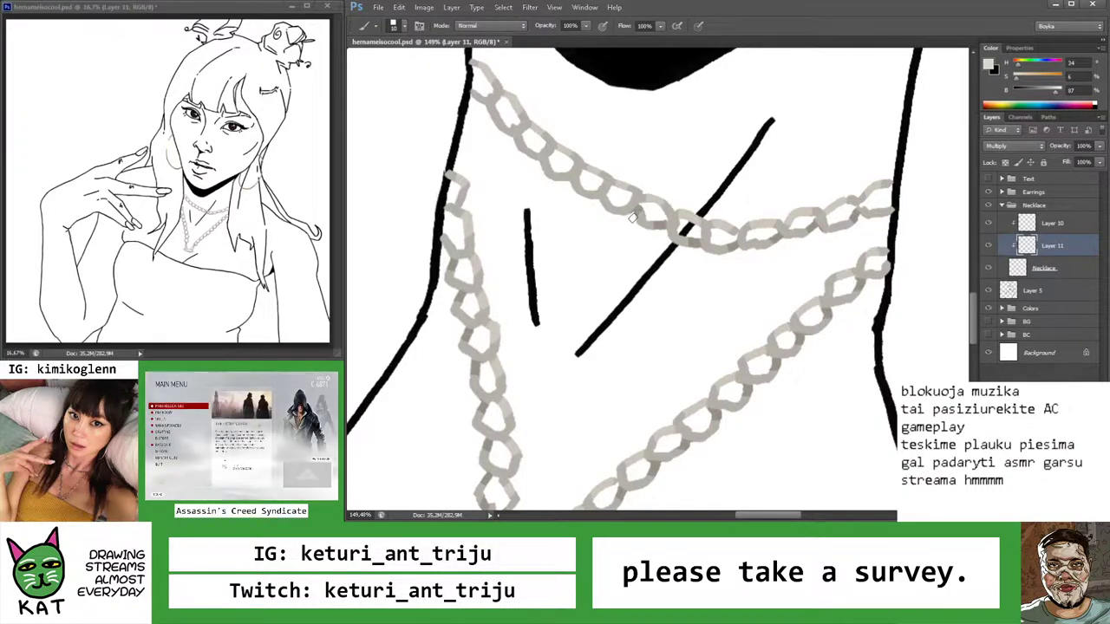
# Brush matching gray shading onto the links of the upper curved necklace
pyautogui.press('z')
pyautogui.moveTo(661, 216)
pyautogui.mouseDown()
pyautogui.moveTo(647, 215)
pyautogui.moveTo(711, 215)
pyautogui.mouseUp()
pyautogui.press('b')
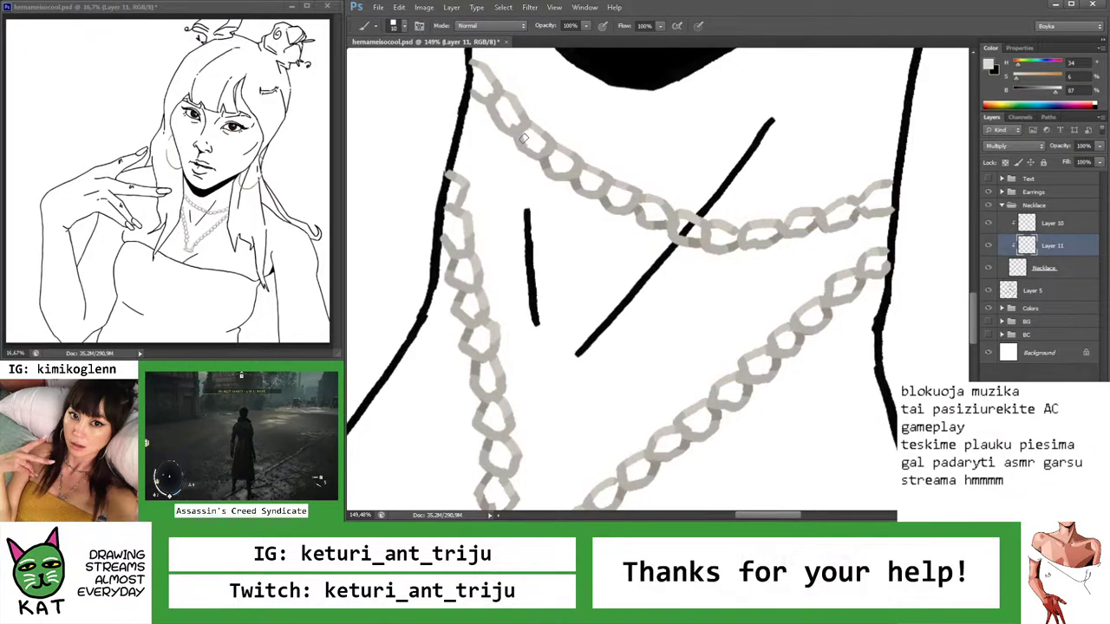
# Set the brush color to hue 30, saturation 4%, brightness 94% and add a new clipped layer above Layer 10
pyautogui.press('z')
pyautogui.moveTo(677, 238)
pyautogui.mouseDown()
pyautogui.moveTo(588, 238)
pyautogui.moveTo(714, 411)
pyautogui.mouseUp()
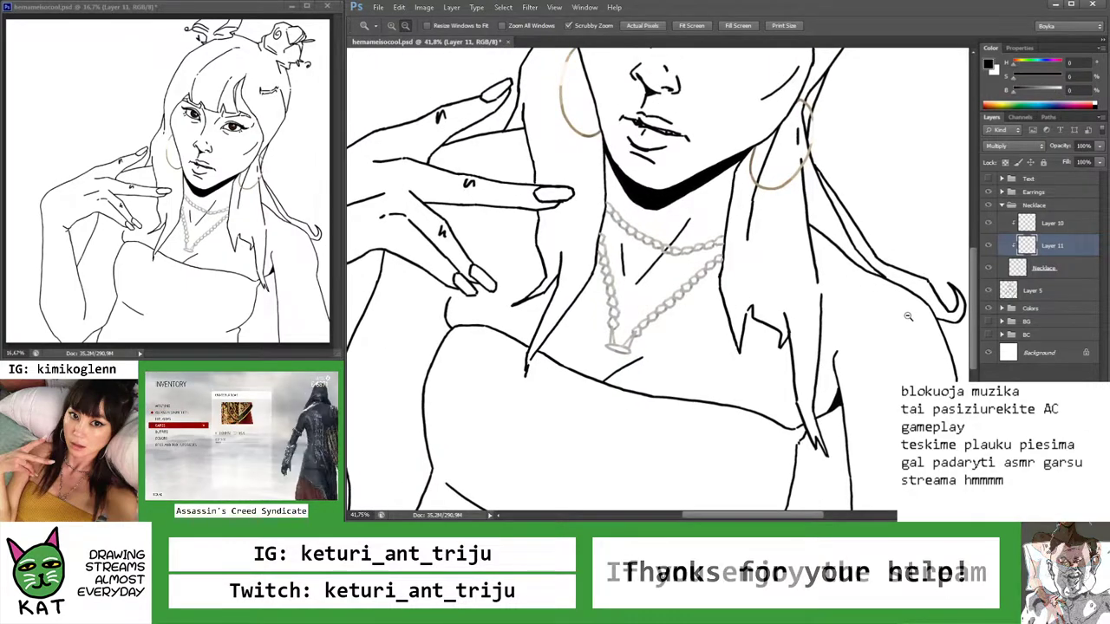
pyautogui.click(1041, 224)
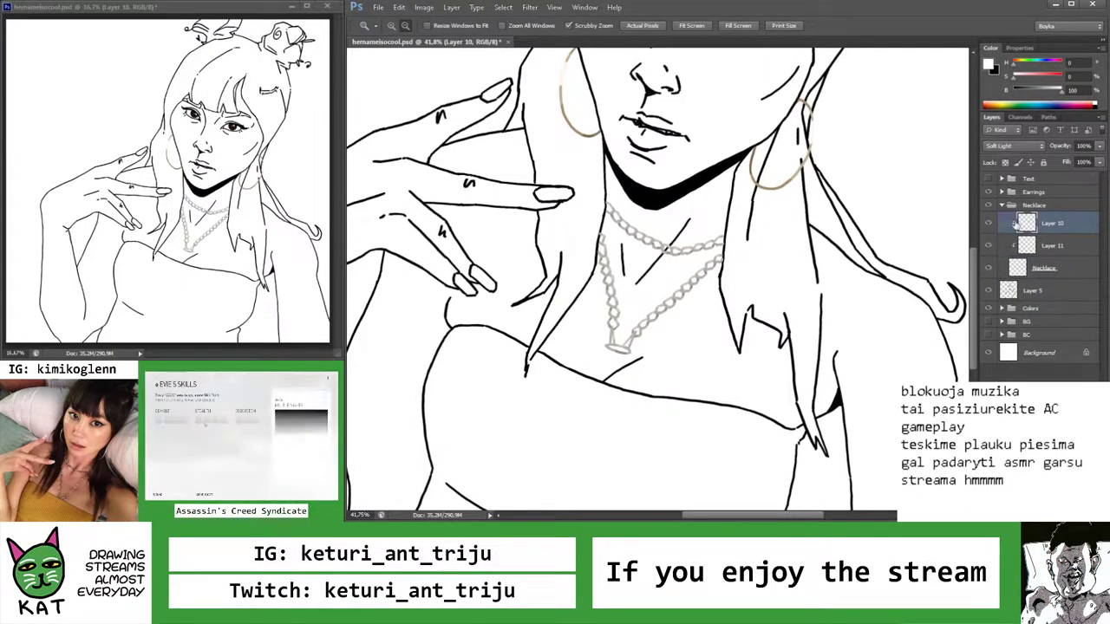
pyautogui.moveTo(1062, 96); pyautogui.dragTo(1058, 96)
pyautogui.moveTo(1013, 62); pyautogui.dragTo(1019, 62)
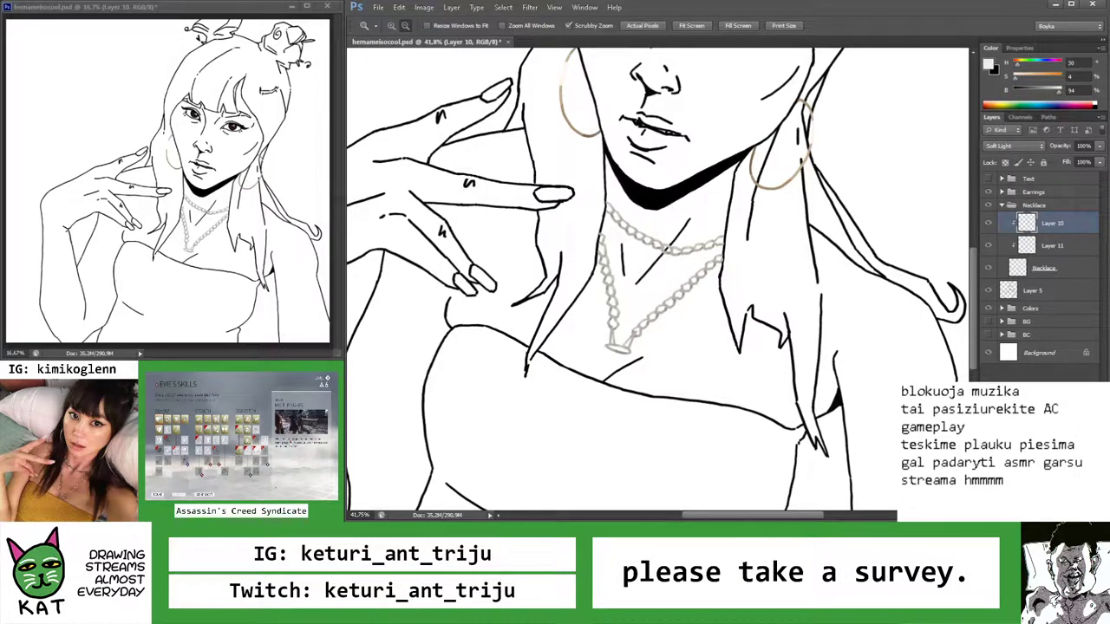
pyautogui.hotkey('ctrl', 'shift', 'alt', 'n')
pyautogui.keyDown('alt'); pyautogui.click(1041, 236); pyautogui.keyUp('alt')
# Paint near-white highlights on the V necklace's left strand and the connectors above its pendant
pyautogui.click(612, 253)
pyautogui.press('b')
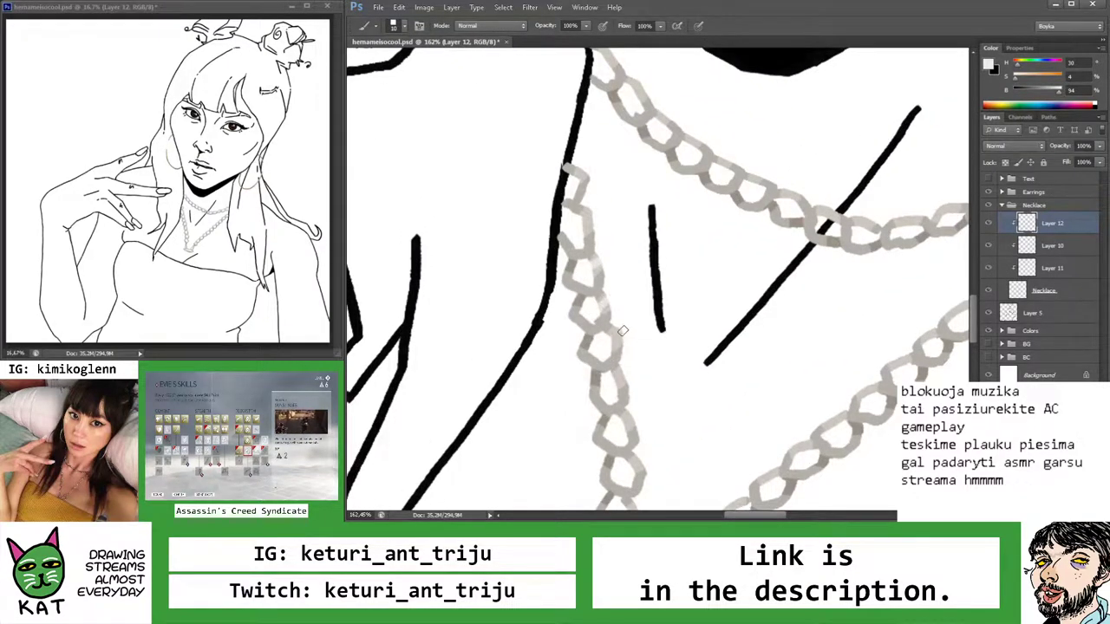
pyautogui.moveTo(613, 392); pyautogui.dragTo(654, 267)
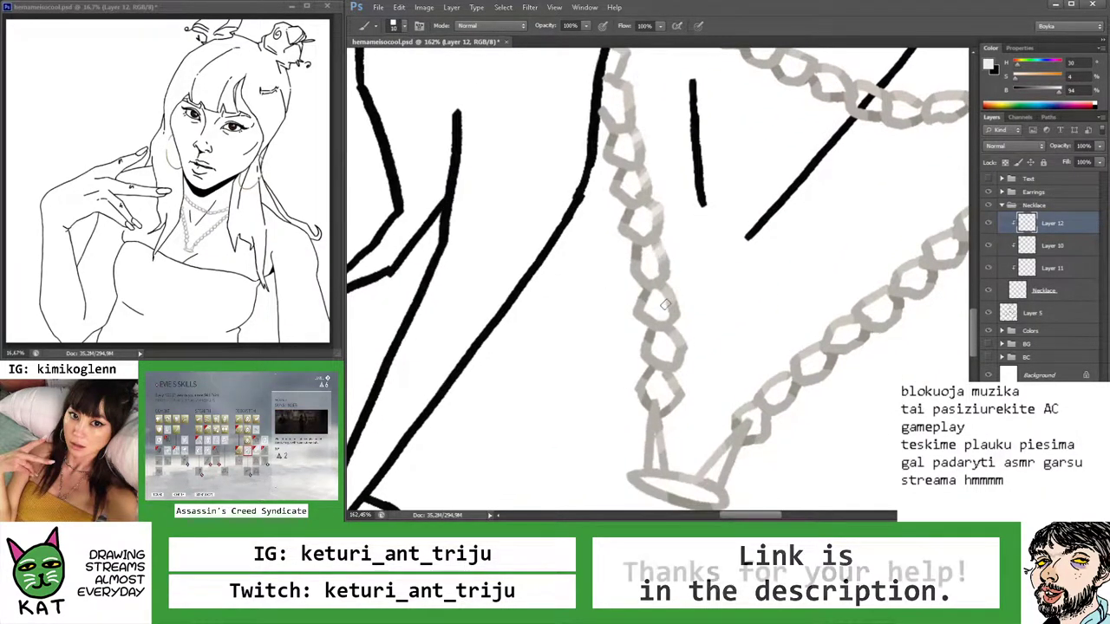
pyautogui.moveTo(661, 395); pyautogui.dragTo(633, 235)
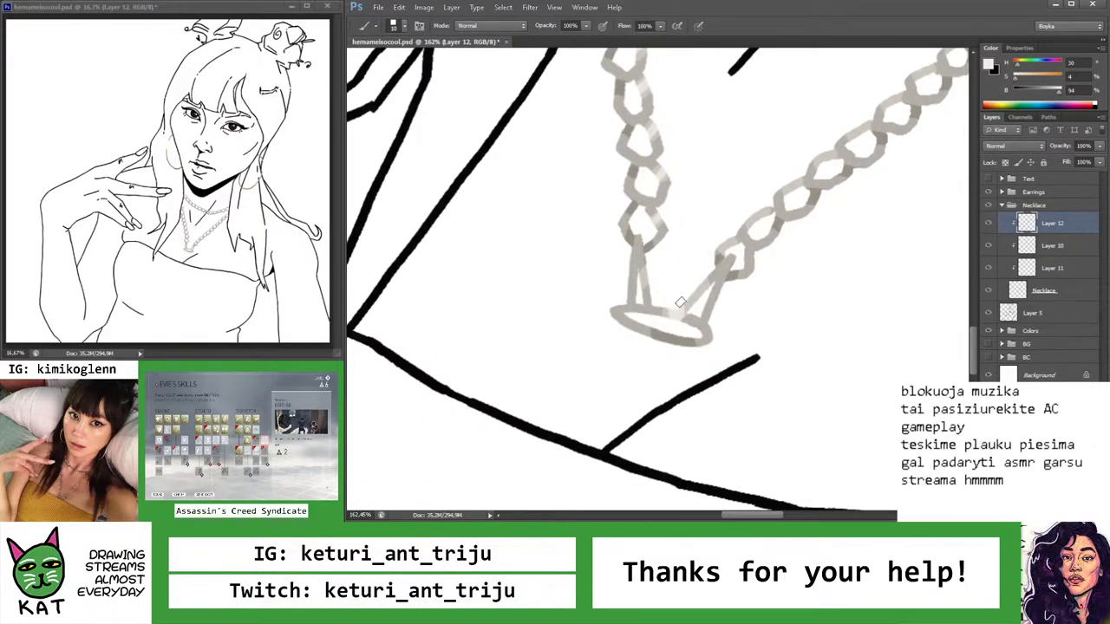
# Paint near-white highlights on the links along the V necklace's right strand
pyautogui.press('z')
pyautogui.moveTo(680, 304); pyautogui.dragTo(622, 301)
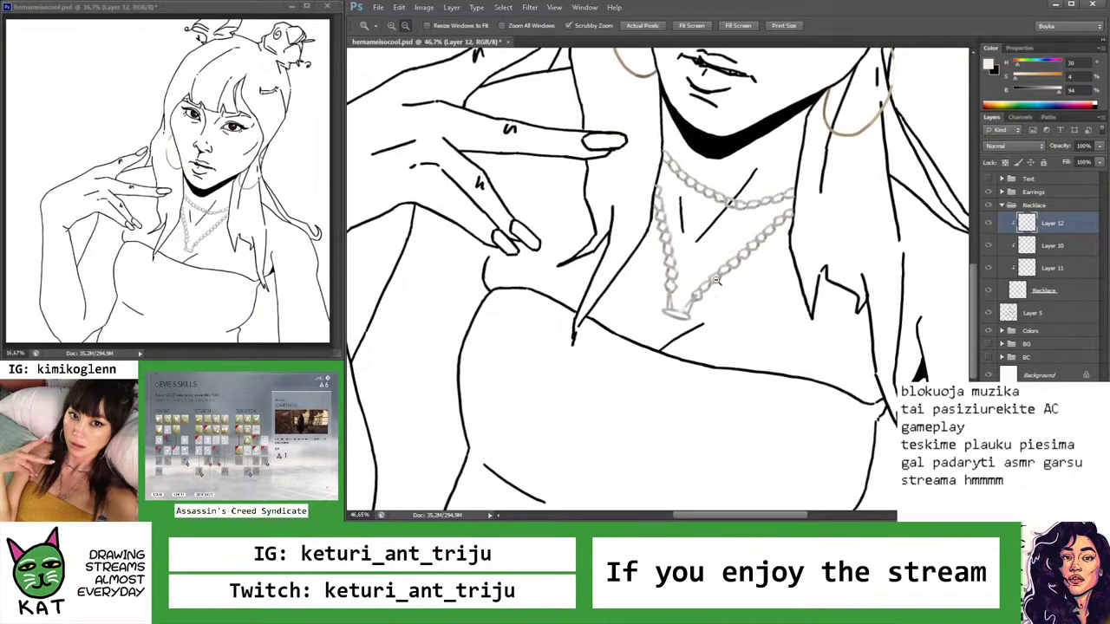
pyautogui.moveTo(711, 277); pyautogui.dragTo(754, 308)
pyautogui.press('b')
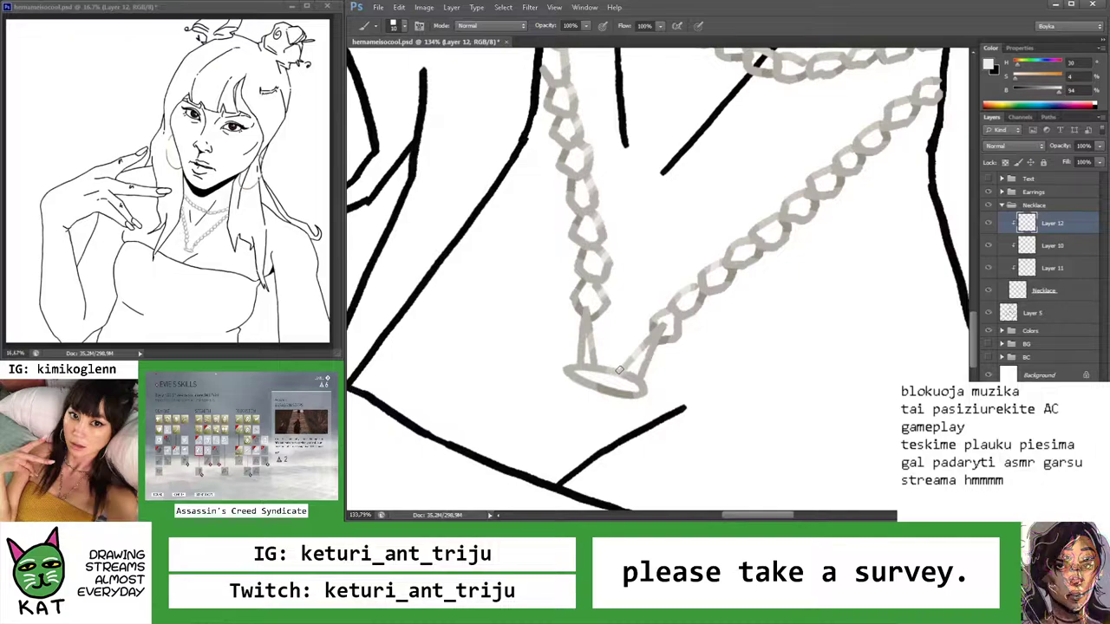
pyautogui.press('z')
pyautogui.moveTo(622, 353)
pyautogui.mouseDown()
pyautogui.moveTo(607, 351)
pyautogui.moveTo(705, 335)
pyautogui.moveTo(765, 207)
pyautogui.mouseUp()
pyautogui.press('b')
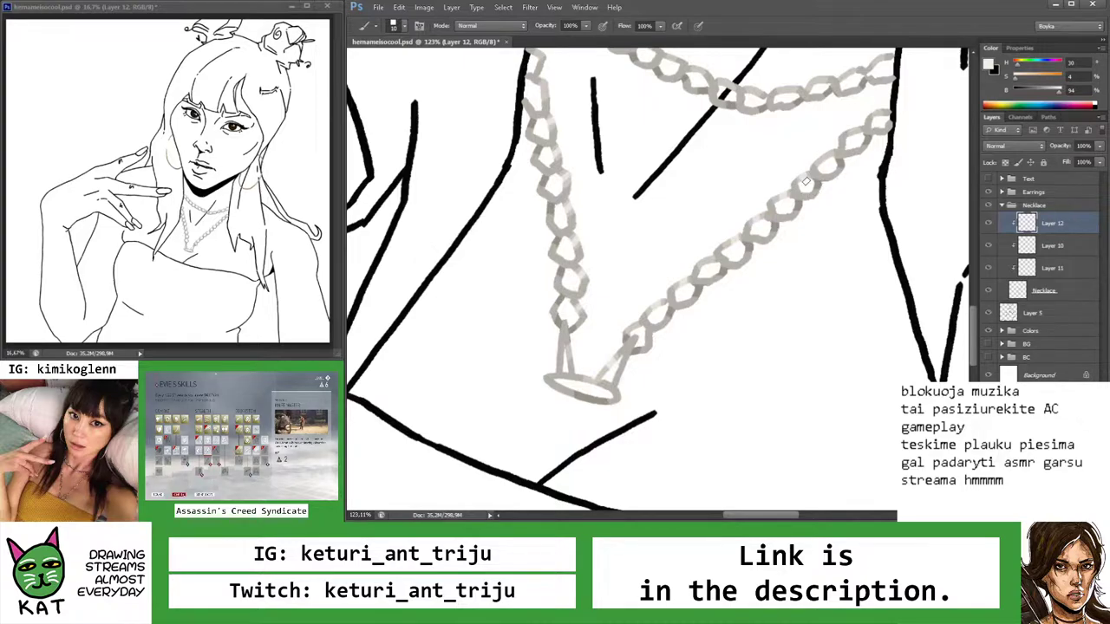
# Finish the near-white highlights at the top of the V necklace's right strand and across the upper curved necklace
pyautogui.press('z')
pyautogui.moveTo(819, 178)
pyautogui.mouseDown()
pyautogui.moveTo(806, 135)
pyautogui.moveTo(852, 138)
pyautogui.mouseUp()
pyautogui.press('b')
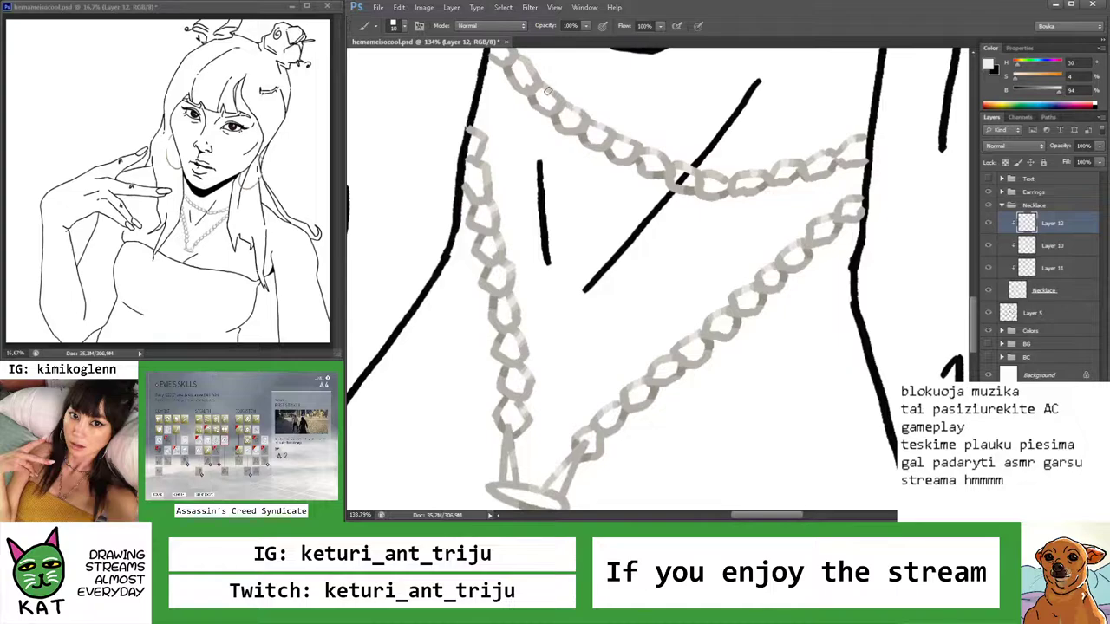
pyautogui.press('z')
pyautogui.moveTo(551, 86); pyautogui.dragTo(531, 85)
pyautogui.scroll(-6, 702, 354)
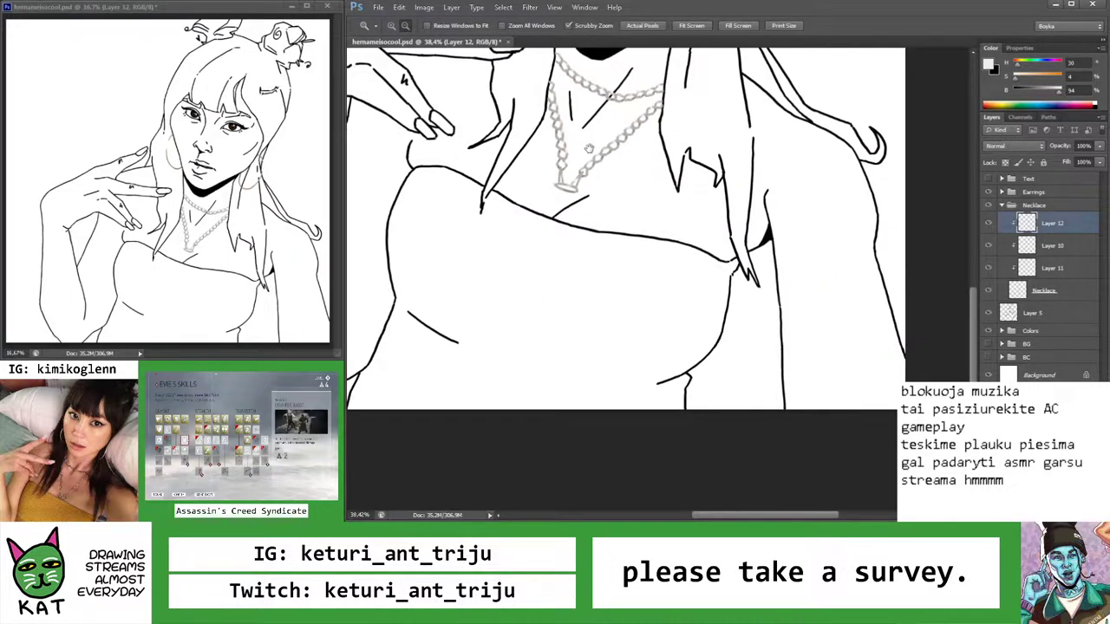
pyautogui.moveTo(702, 354); pyautogui.dragTo(711, 366)
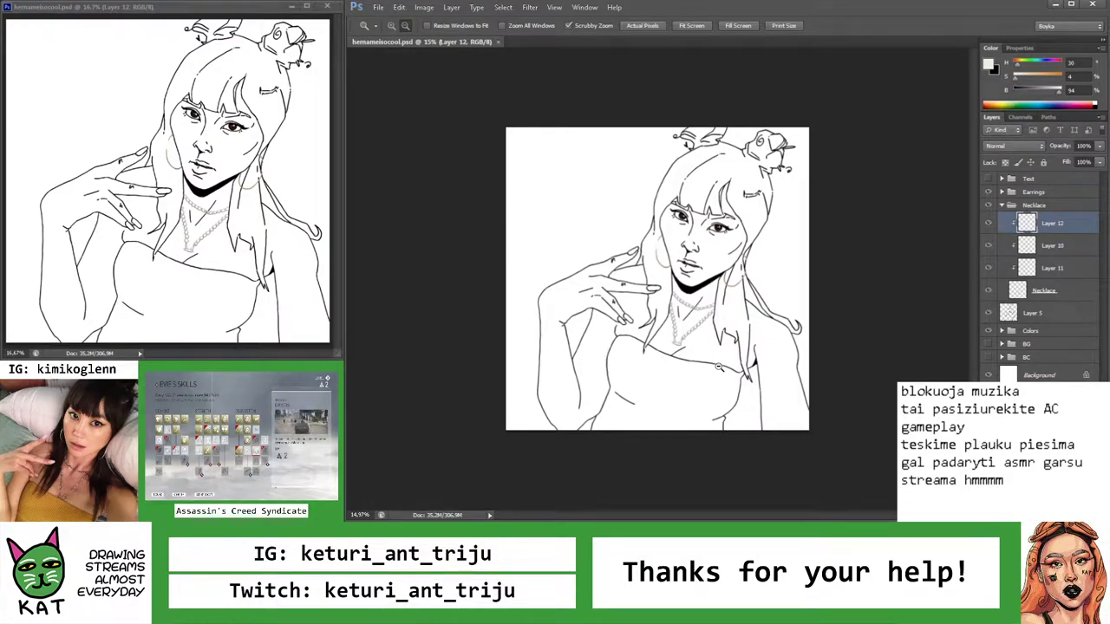
# Collapse the Necklace group and make the Text and BG groups visible
pyautogui.click(1001, 205)
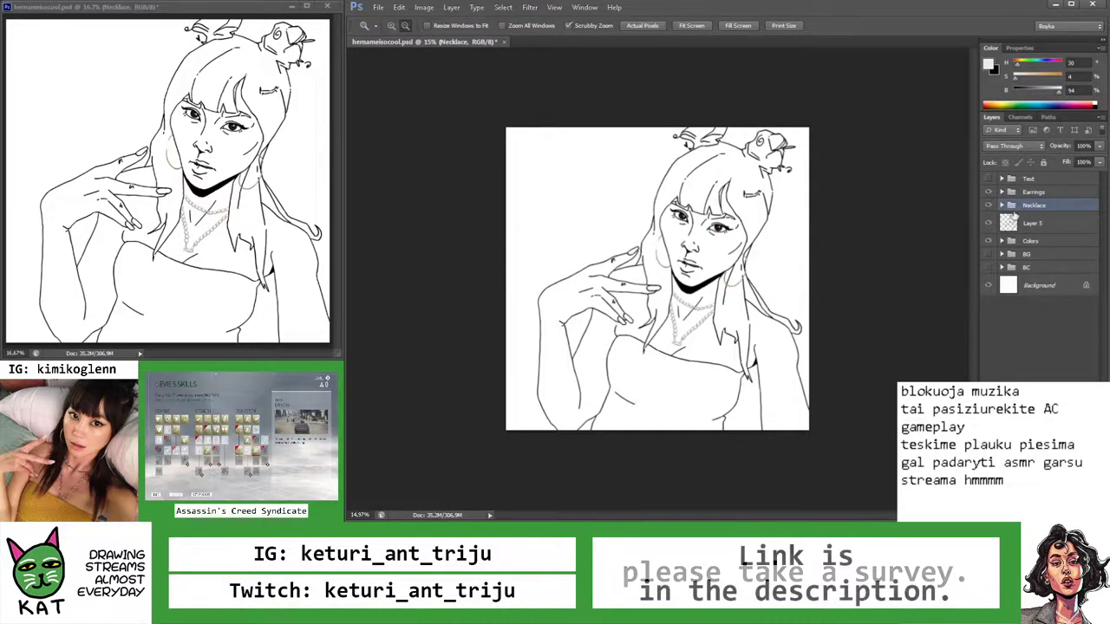
pyautogui.click(988, 223)
pyautogui.click(988, 223)
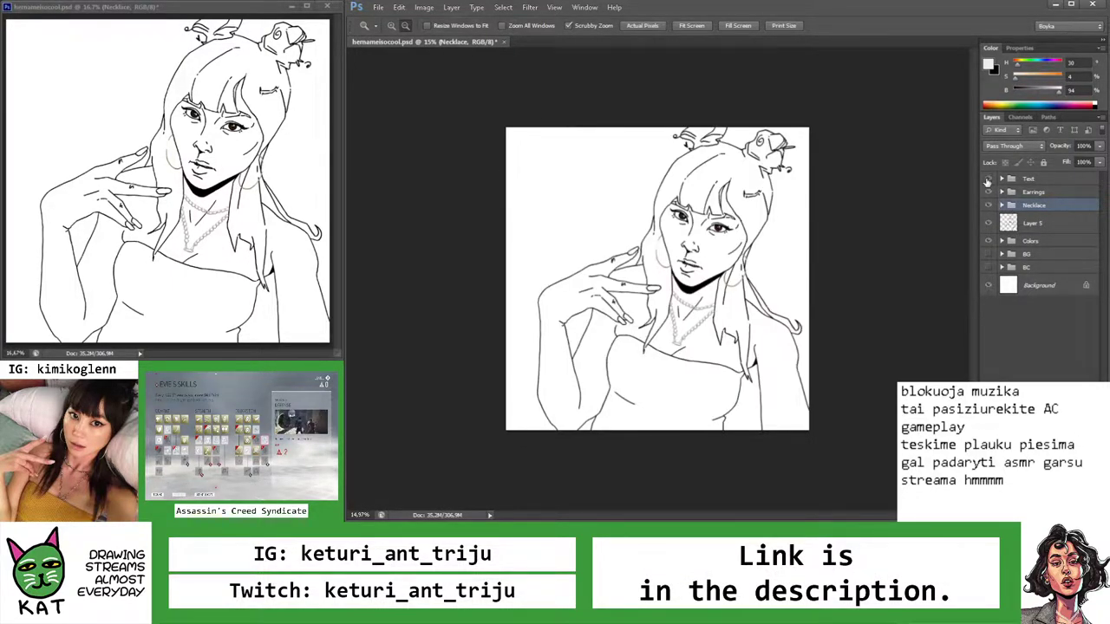
pyautogui.click(988, 179)
pyautogui.click(989, 254)
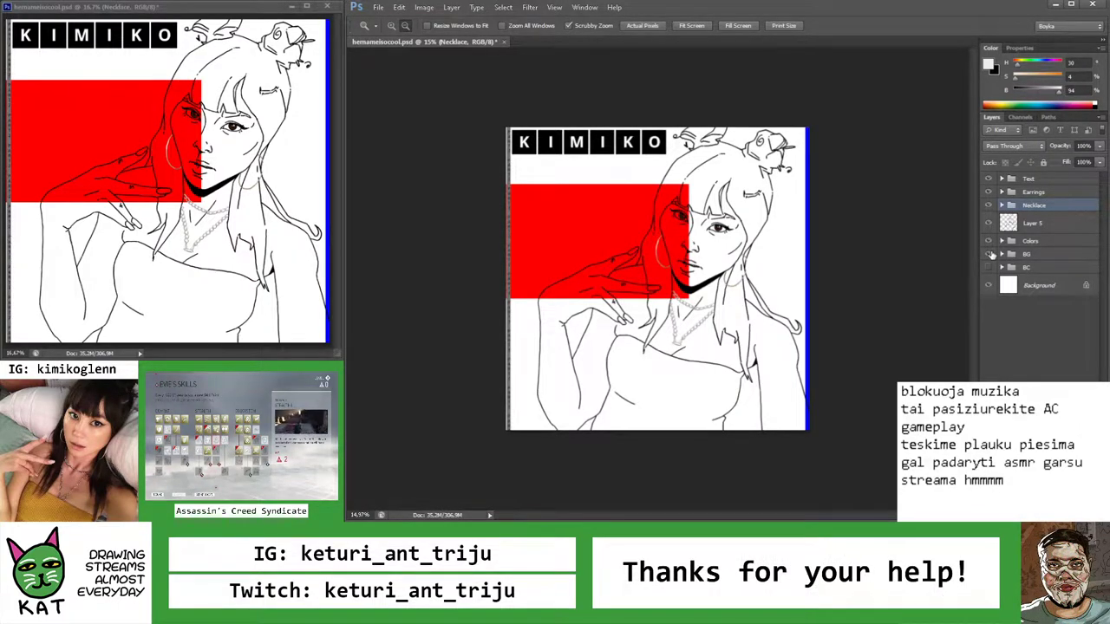
# Slightly mute the red rectangle on Layer 3 in the BG group, and hide the collapsed group again
pyautogui.click(1002, 254)
pyautogui.click(1030, 339)
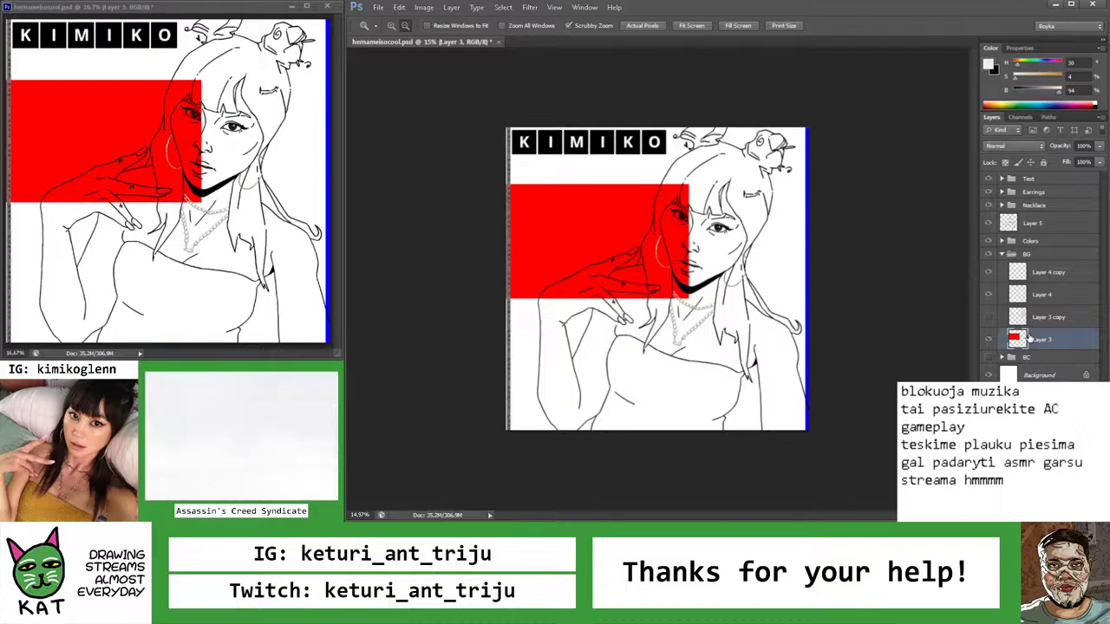
pyautogui.press('i')
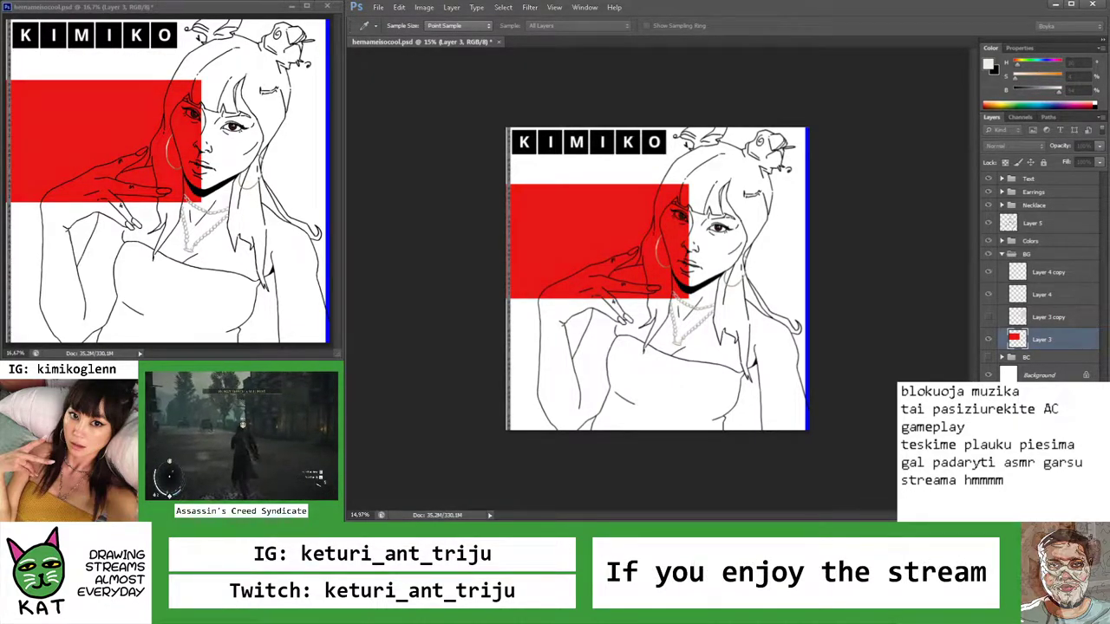
pyautogui.press('z')
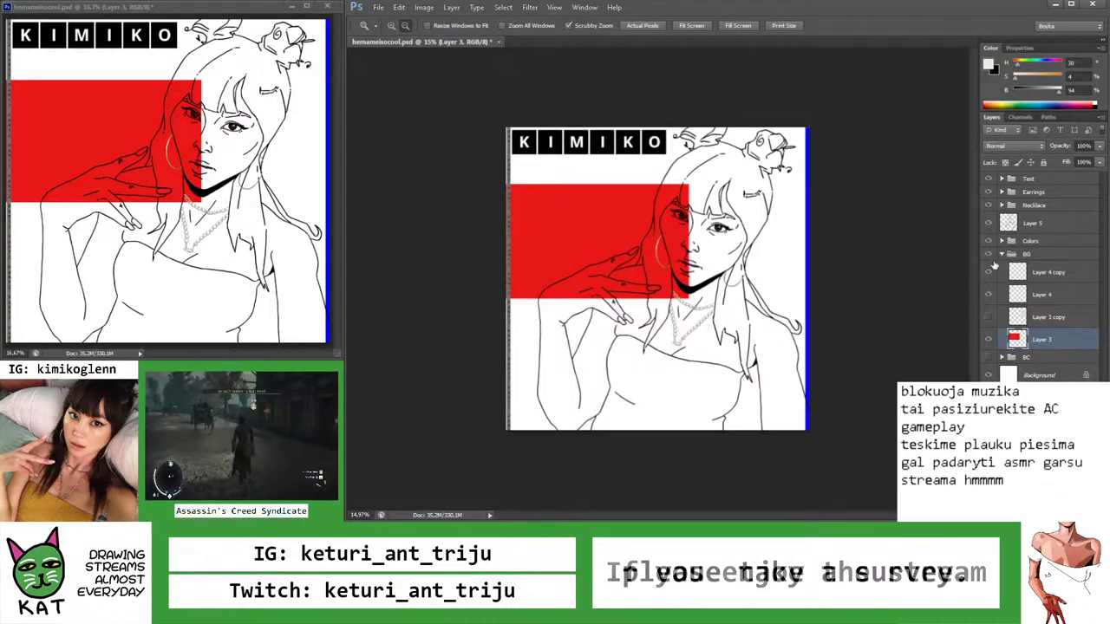
pyautogui.click(1001, 254)
pyautogui.click(988, 255)
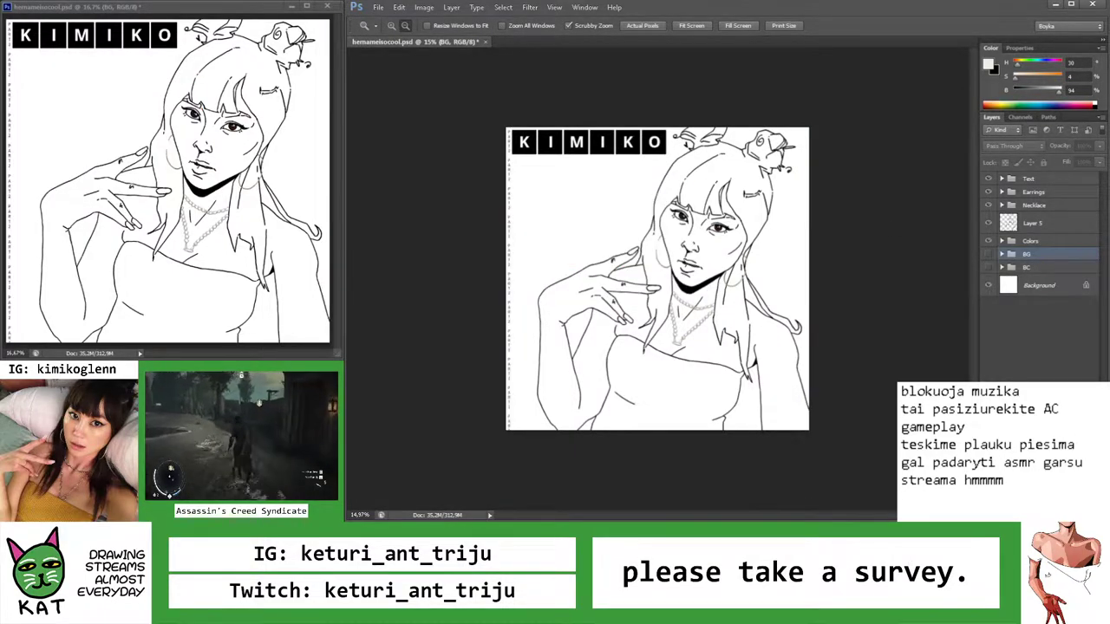
# Add a new layer beneath Eyes in the Colors group and name it Skin
pyautogui.hotkey('ctrl', 'shift', 'alt', 'n')
pyautogui.hotkey('ctrl', 'g')
pyautogui.doubleClick(1031, 255)
pyautogui.hotkey('ctrl', 'z')
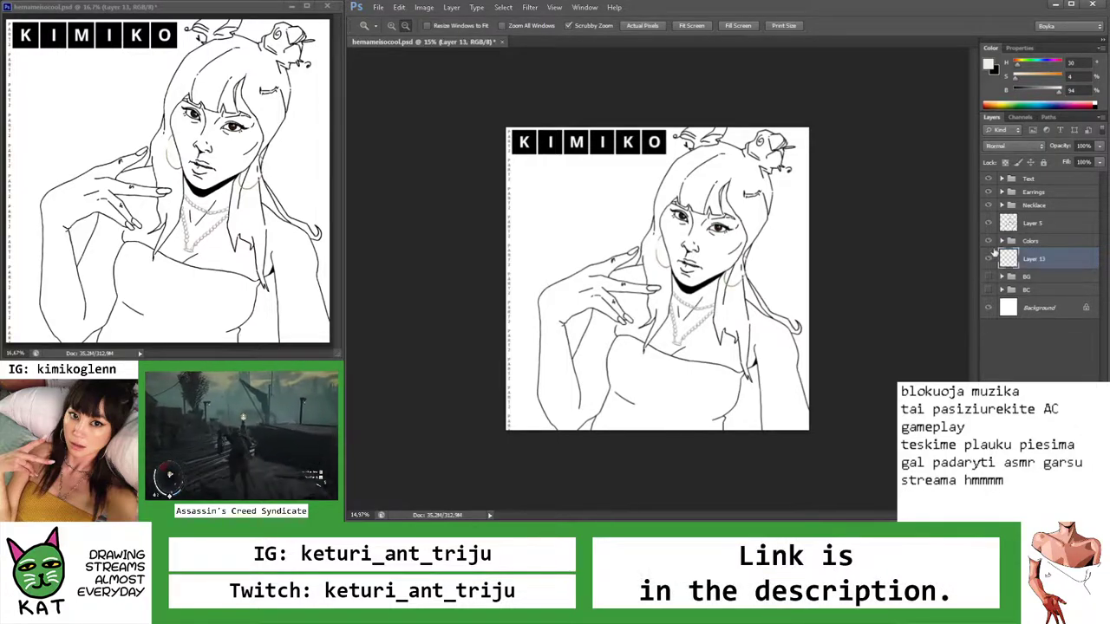
pyautogui.click(1001, 241)
pyautogui.moveTo(1020, 282); pyautogui.dragTo(1023, 271)
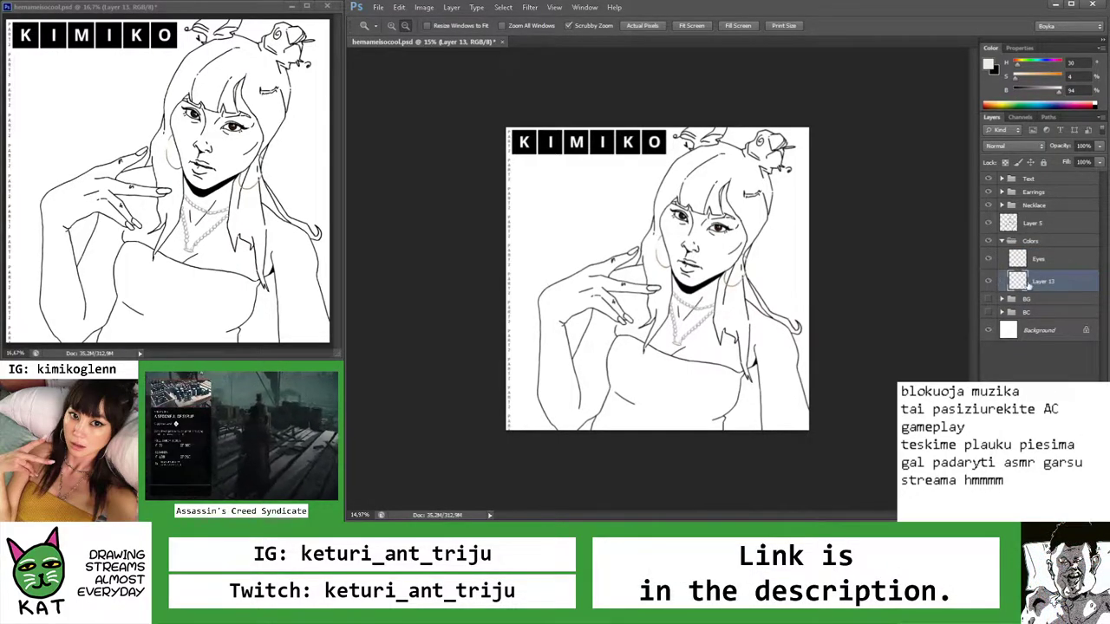
pyautogui.doubleClick(1041, 275)
pyautogui.write('Skin')
pyautogui.press('Return')
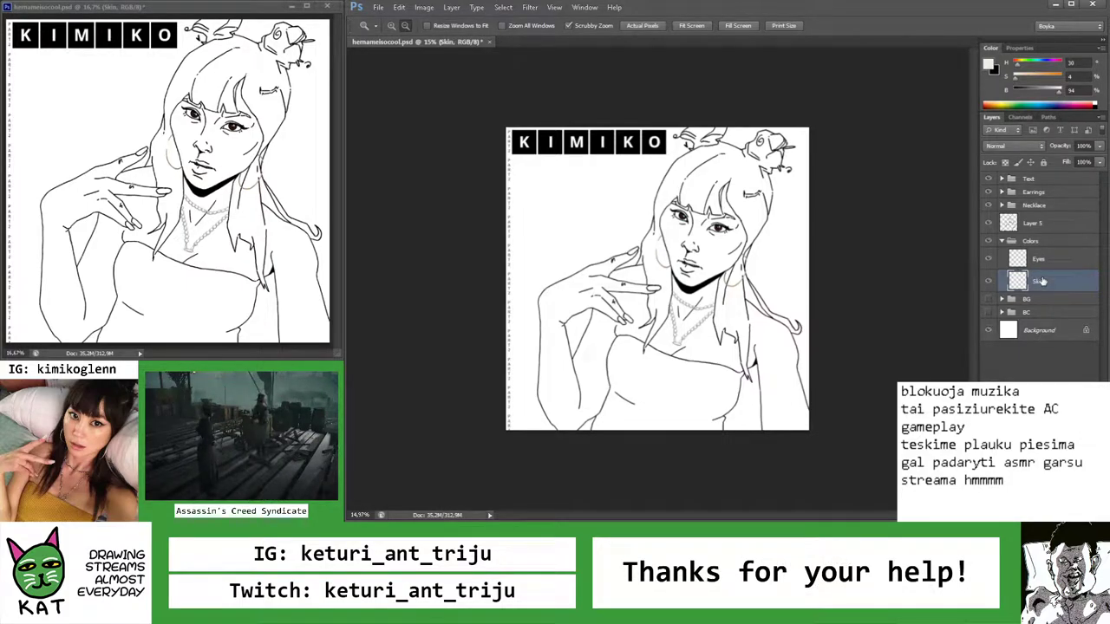
# Add a new layer between Eyes and Skin in the Colors group, and turn the Background layer mid-gray
pyautogui.hotkey('ctrl', 'shift', 'alt', 'n')
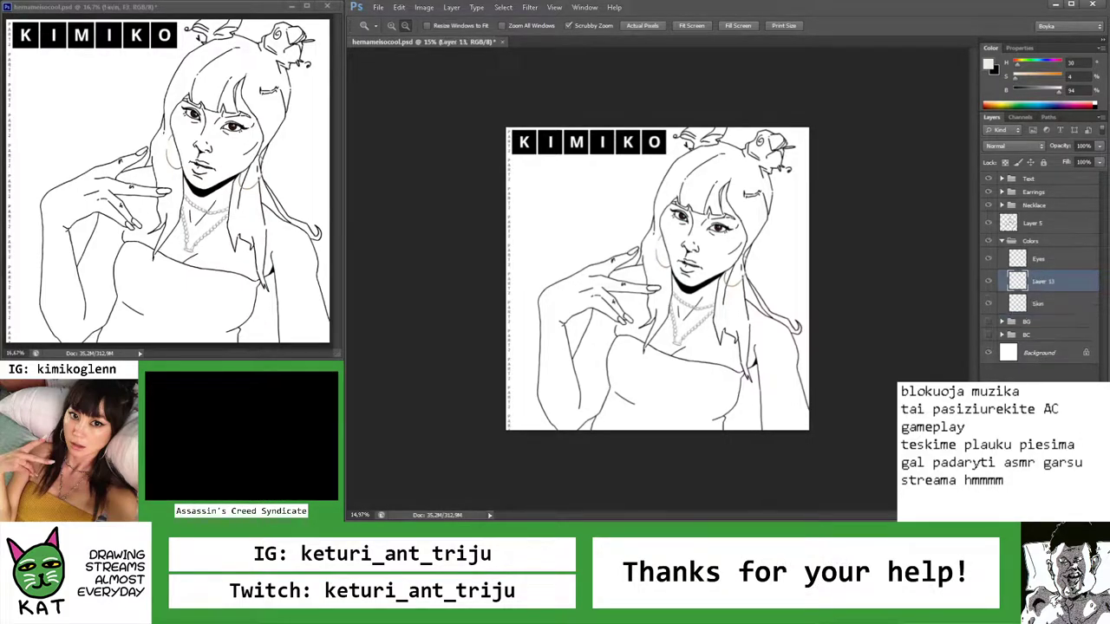
pyautogui.click(1041, 352)
pyautogui.press('i')
pyautogui.hotkey('alt', 'BackSpace')
pyautogui.press('z')
# Paint white highlights inside the eye on the new layer, and merge it with the Eyes layer
pyautogui.click(1024, 282)
pyautogui.press('d')
pyautogui.press('x')
pyautogui.moveTo(845, 225); pyautogui.dragTo(759, 243)
pyautogui.press('b')
pyautogui.moveTo(510, 248)
pyautogui.mouseDown()
pyautogui.moveTo(517, 231)
pyautogui.moveTo(534, 260)
pyautogui.moveTo(572, 253)
pyautogui.moveTo(520, 253)
pyautogui.mouseUp()
pyautogui.moveTo(746, 303)
pyautogui.mouseDown()
pyautogui.moveTo(867, 347)
pyautogui.moveTo(804, 325)
pyautogui.moveTo(814, 307)
pyautogui.moveTo(828, 339)
pyautogui.mouseUp()
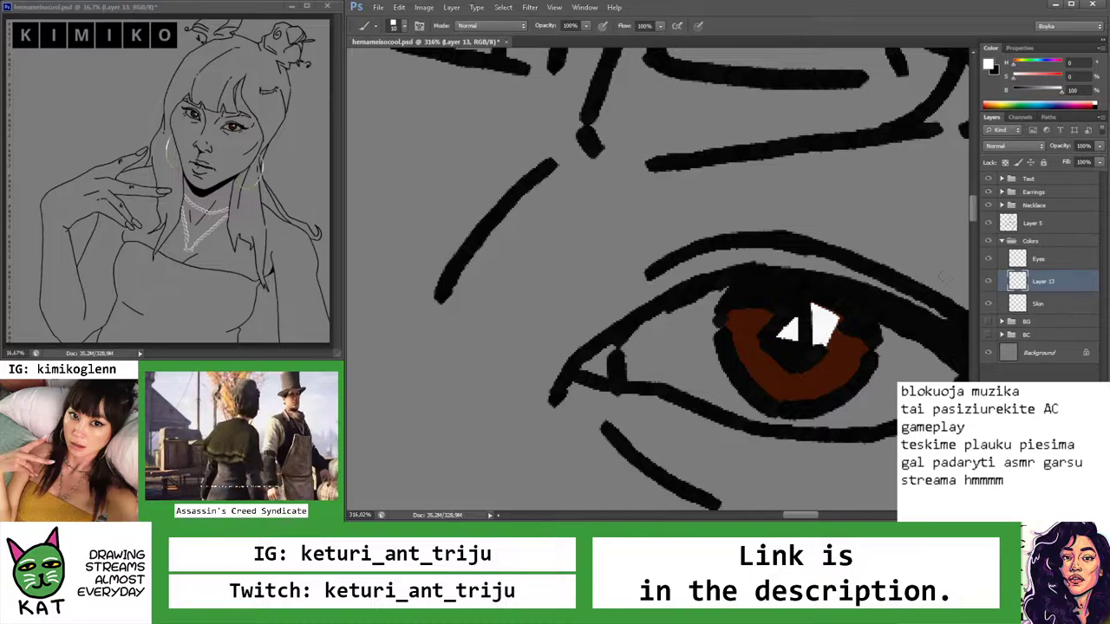
pyautogui.keyDown('shift'); pyautogui.click(1040, 259); pyautogui.keyUp('shift')
pyautogui.hotkey('ctrl', 'e')
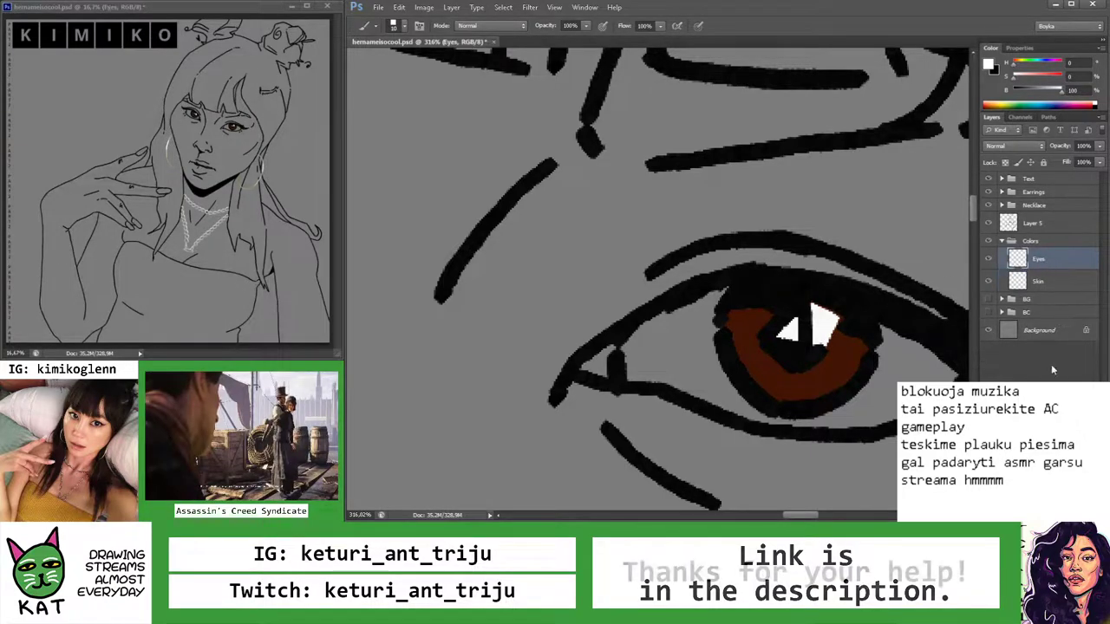
# Fill the Background layer with white again
pyautogui.click(1016, 336)
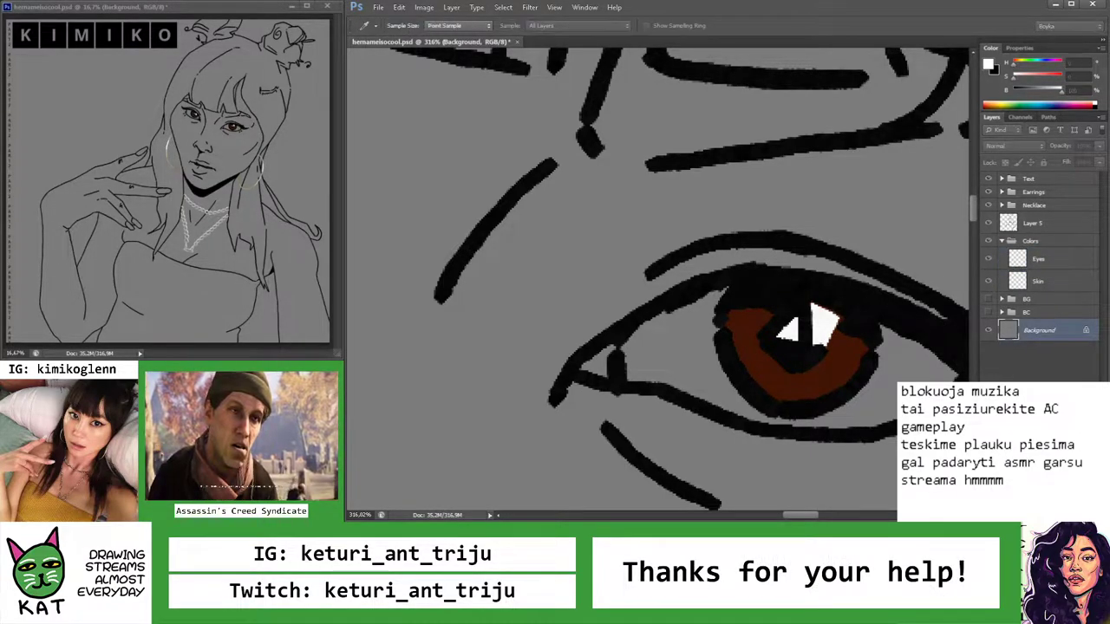
pyautogui.hotkey('alt', 'BackSpace')
pyautogui.press('z')
pyautogui.scroll(-8, 792, 295)
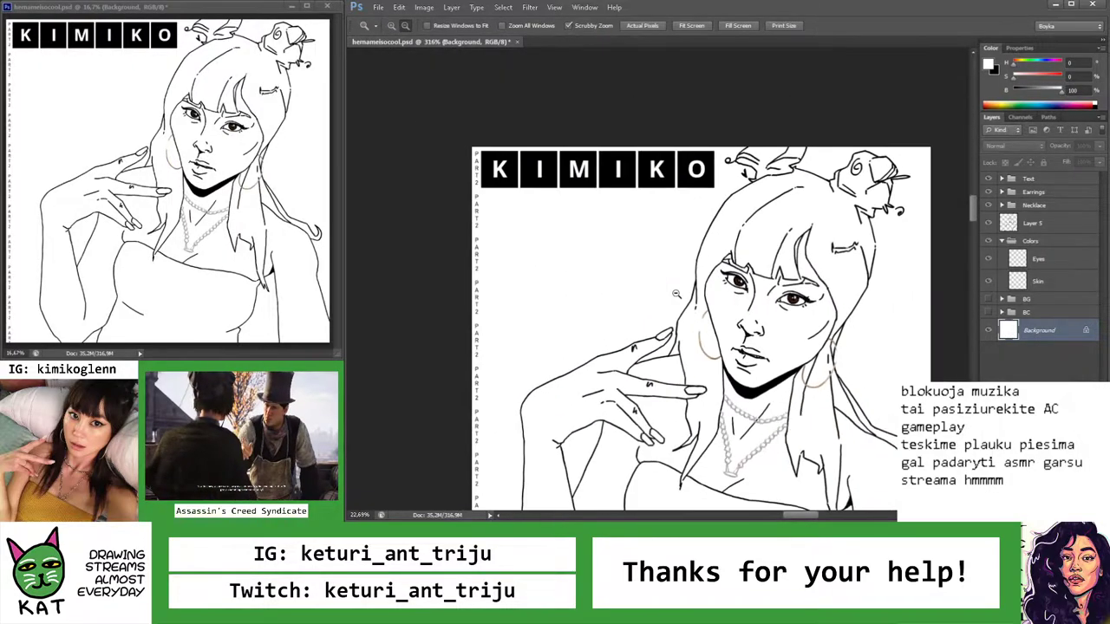
pyautogui.press('p')
pyautogui.press('i')
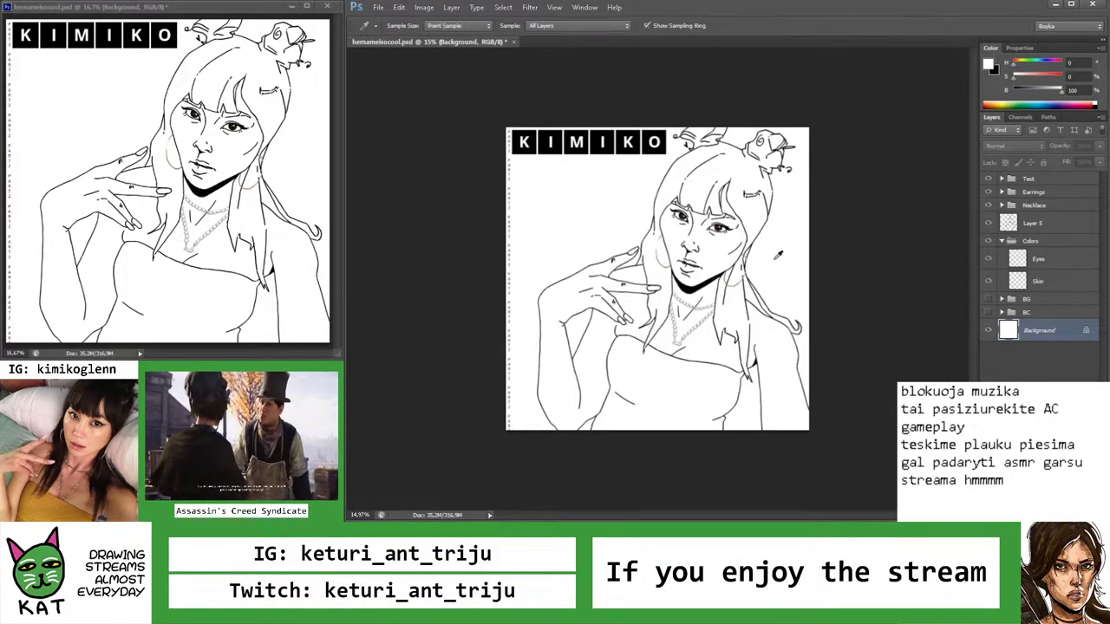
# Select the Skin layer and set a tan foreground color with hue 30, saturation 36 and brightness 83
pyautogui.click(1016, 283)
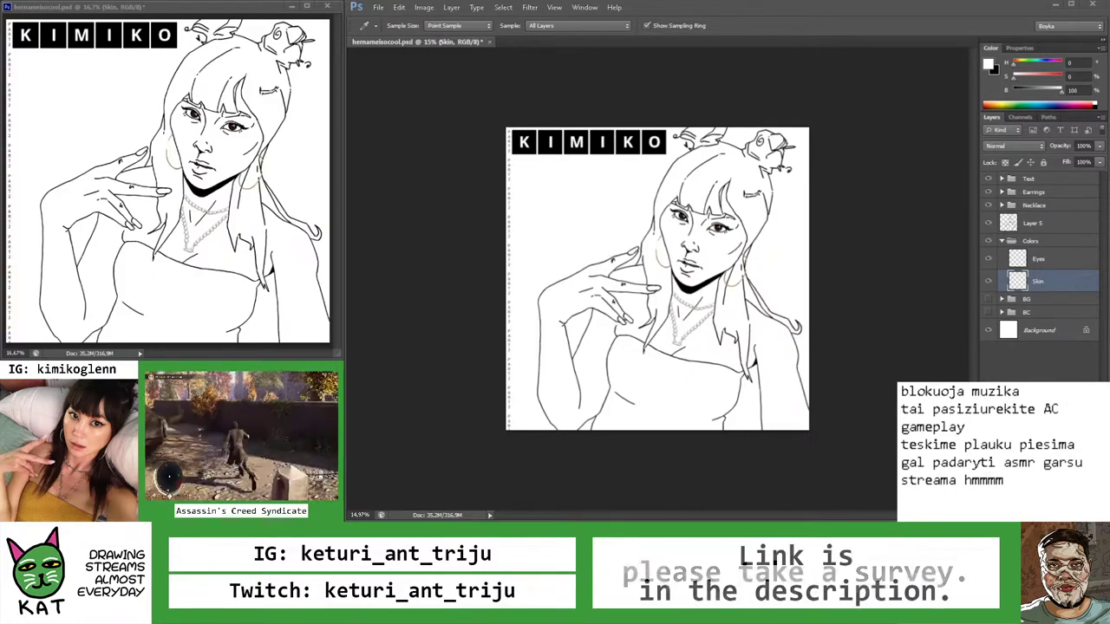
pyautogui.click(989, 299)
pyautogui.click(988, 299)
pyautogui.press('z')
pyautogui.press('x')
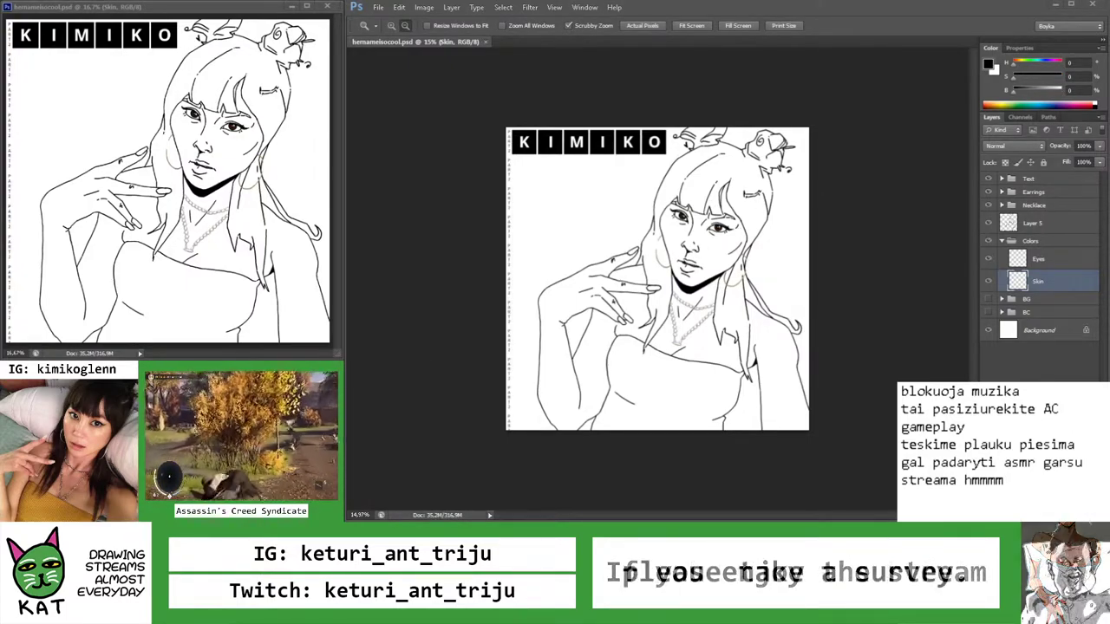
pyautogui.moveTo(704, 213); pyautogui.dragTo(722, 223)
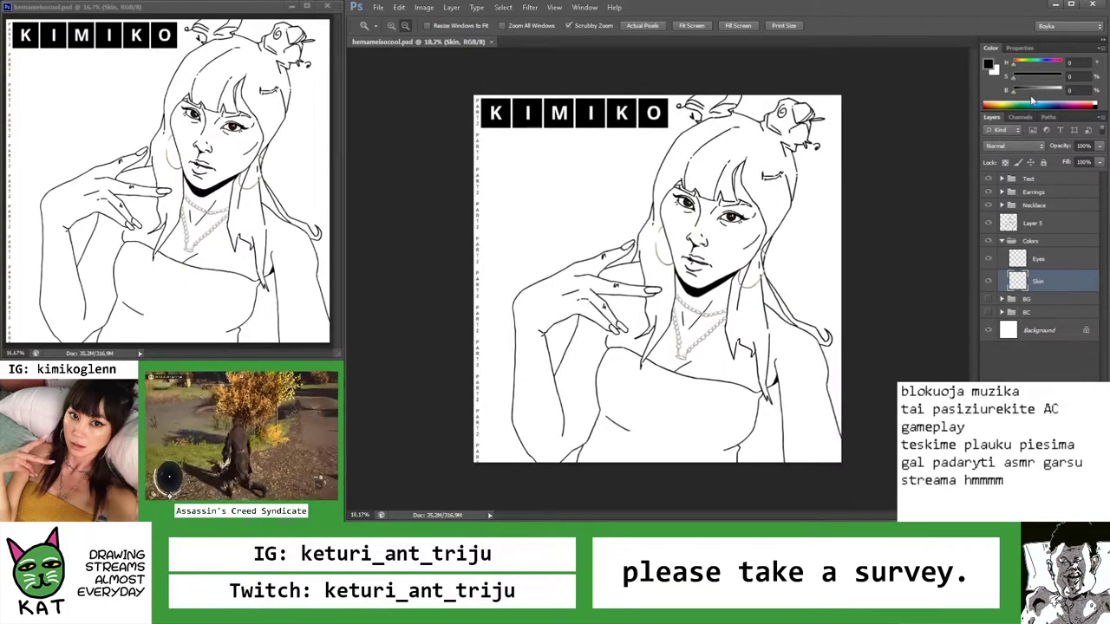
pyautogui.click(1049, 93)
pyautogui.click(1021, 71)
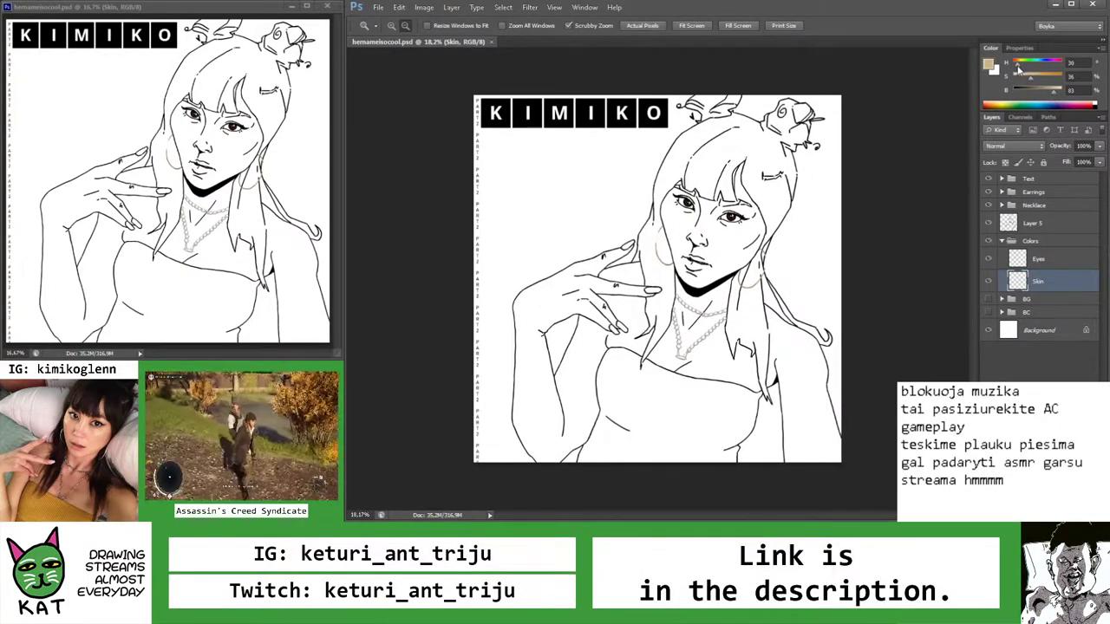
# Brush a tan patch over the nose, cheek and neck, and shift it to a pinker skin tone
pyautogui.press('b')
pyautogui.moveTo(735, 245)
pyautogui.mouseDown()
pyautogui.moveTo(724, 232)
pyautogui.moveTo(710, 279)
pyautogui.mouseUp()
pyautogui.hotkey('ctrl', 'z')
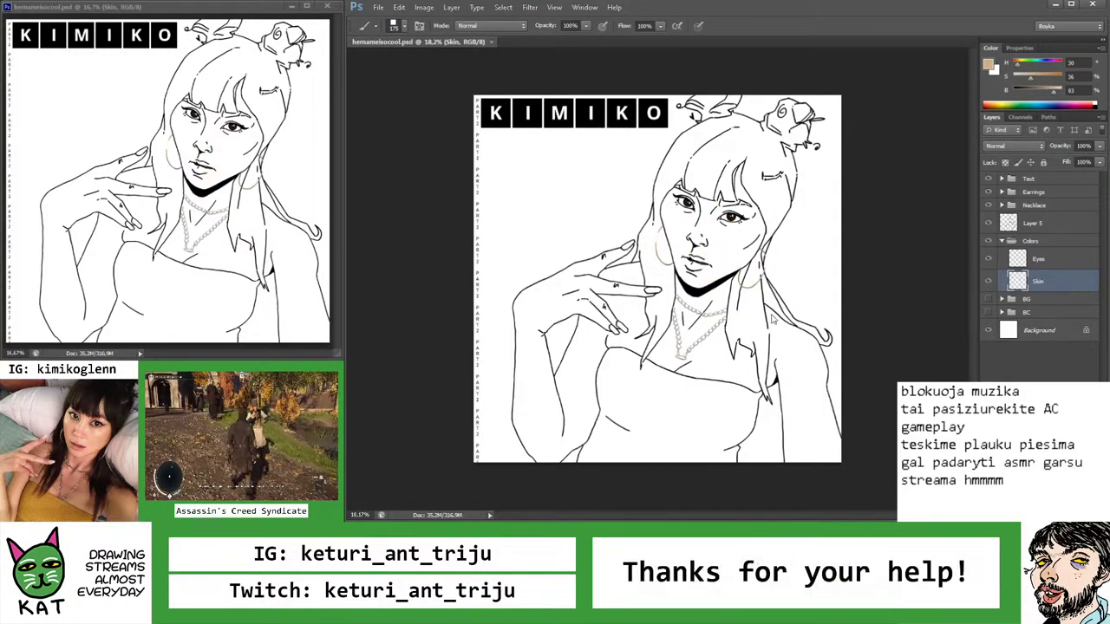
pyautogui.moveTo(723, 227)
pyautogui.mouseDown()
pyautogui.moveTo(706, 278)
pyautogui.moveTo(730, 241)
pyautogui.moveTo(715, 308)
pyautogui.mouseUp()
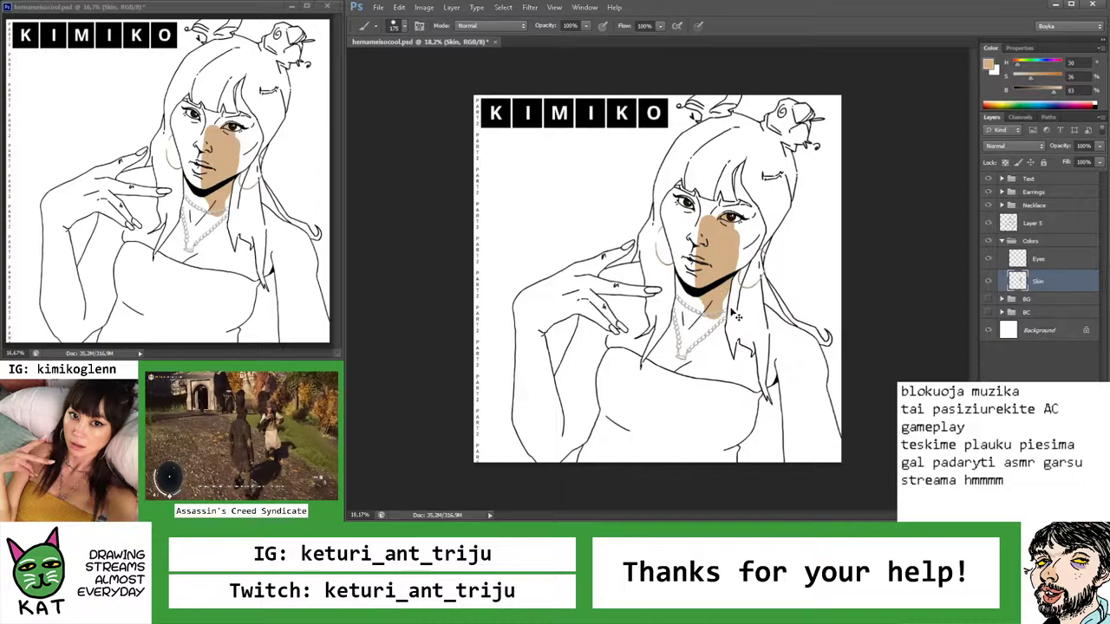
pyautogui.press('i')
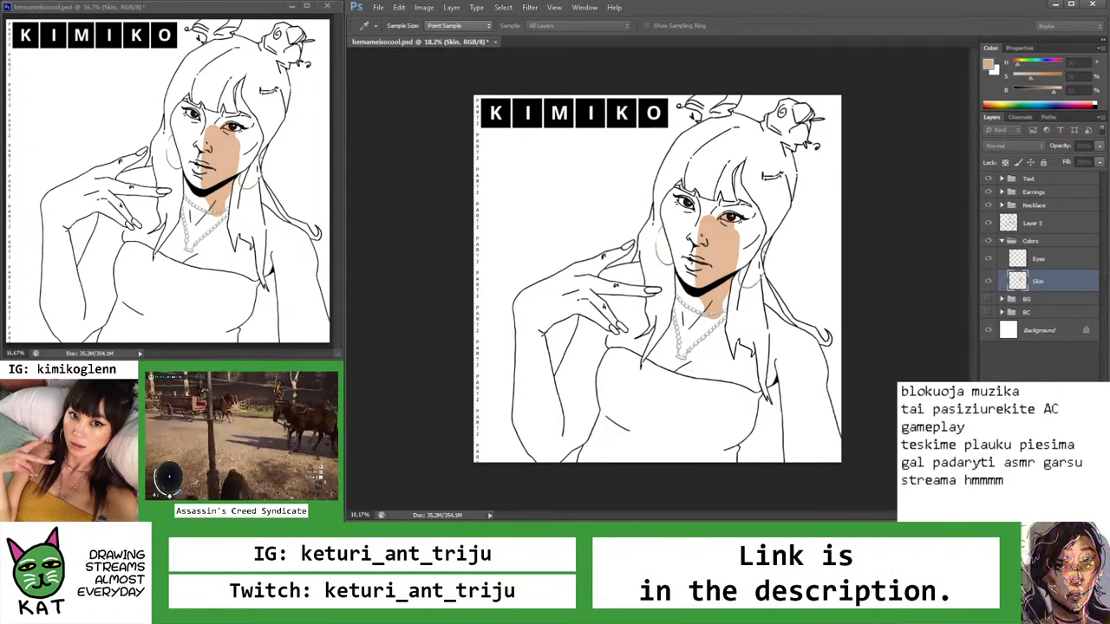
# Paint the skin tone over the temple and upper cheek beside the eye nearest the raised hand
pyautogui.press('b')
pyautogui.scroll(3, 637, 195)
pyautogui.scroll(7, 637, 194)
pyautogui.moveTo(637, 173)
pyautogui.mouseDown()
pyautogui.moveTo(669, 98)
pyautogui.moveTo(576, 232)
pyautogui.moveTo(595, 112)
pyautogui.mouseUp()
pyautogui.press('e')
pyautogui.press('b')
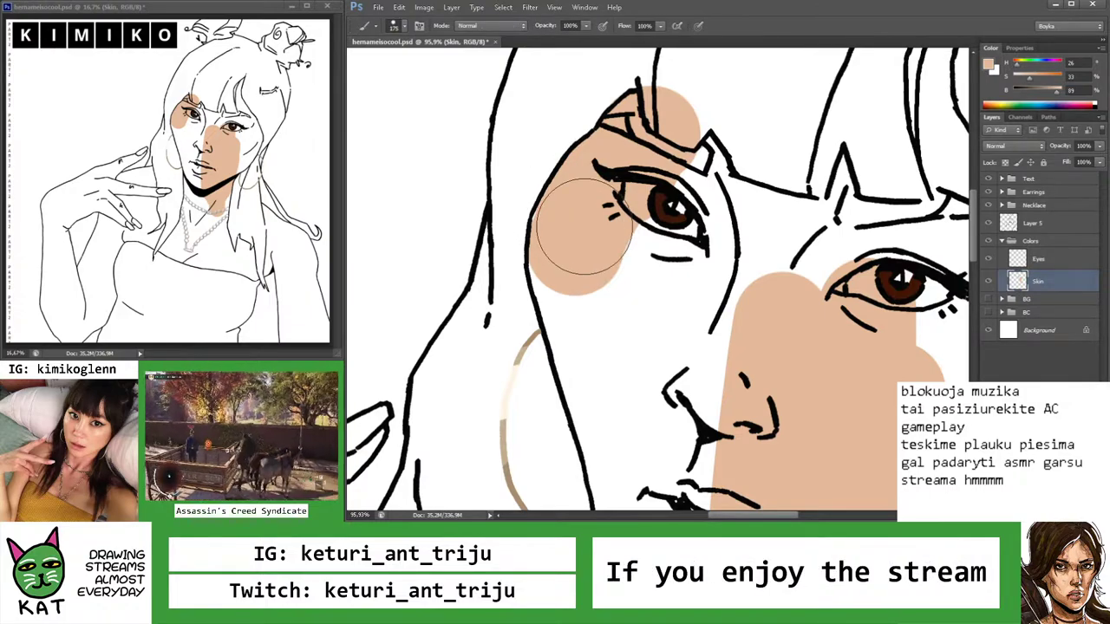
pyautogui.moveTo(609, 156); pyautogui.dragTo(575, 230)
# Erase the skin color spilling onto the bangs above that eye, and extend it toward the nose bridge
pyautogui.press('e')
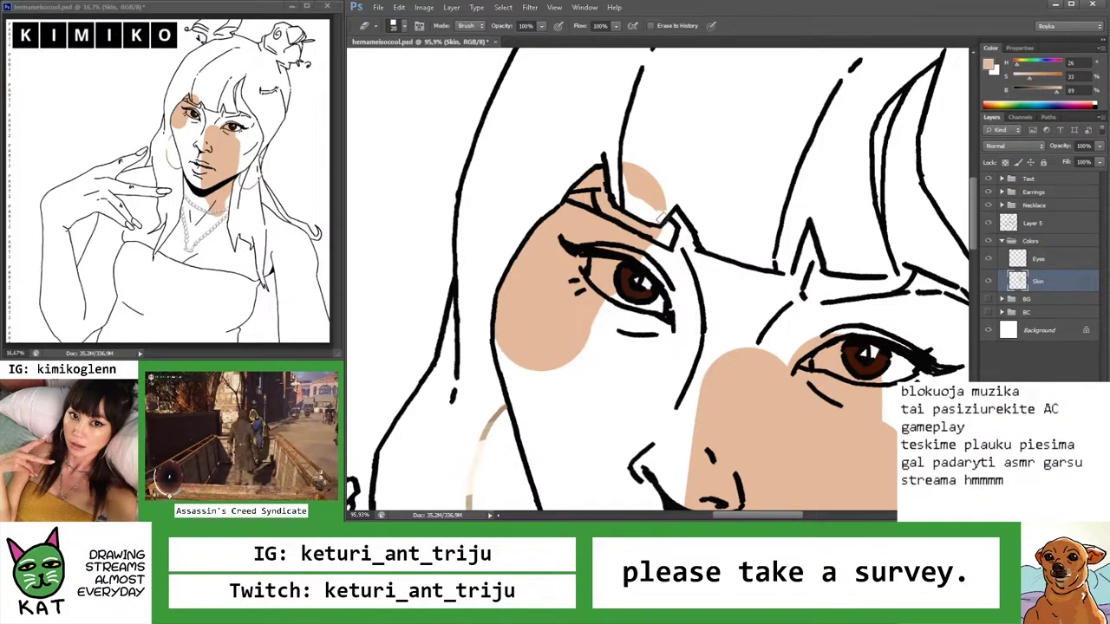
pyautogui.moveTo(643, 180)
pyautogui.mouseDown()
pyautogui.moveTo(698, 260)
pyautogui.moveTo(681, 222)
pyautogui.moveTo(717, 232)
pyautogui.mouseUp()
pyautogui.press('z')
pyautogui.keyDown('alt'); pyautogui.click(664, 209); pyautogui.keyUp('alt')
pyautogui.press('b')
pyautogui.scroll(3, 656, 204)
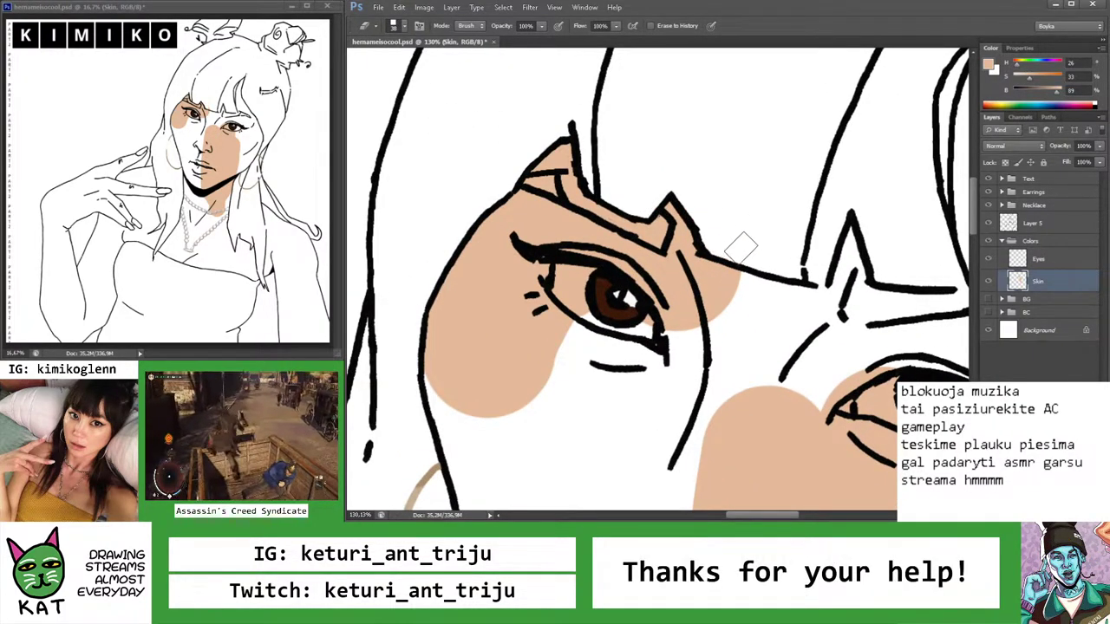
# Paint the skin between the eyebrows and over the second brow, erasing the spill above the bangs' edge
pyautogui.press('b')
pyautogui.scroll(-5, 733, 244)
pyautogui.scroll(4, 755, 247)
pyautogui.click(786, 223)
pyautogui.moveTo(786, 223)
pyautogui.mouseDown()
pyautogui.moveTo(668, 299)
pyautogui.moveTo(761, 304)
pyautogui.moveTo(607, 295)
pyautogui.mouseUp()
pyautogui.press('z')
pyautogui.moveTo(681, 288); pyautogui.dragTo(619, 279)
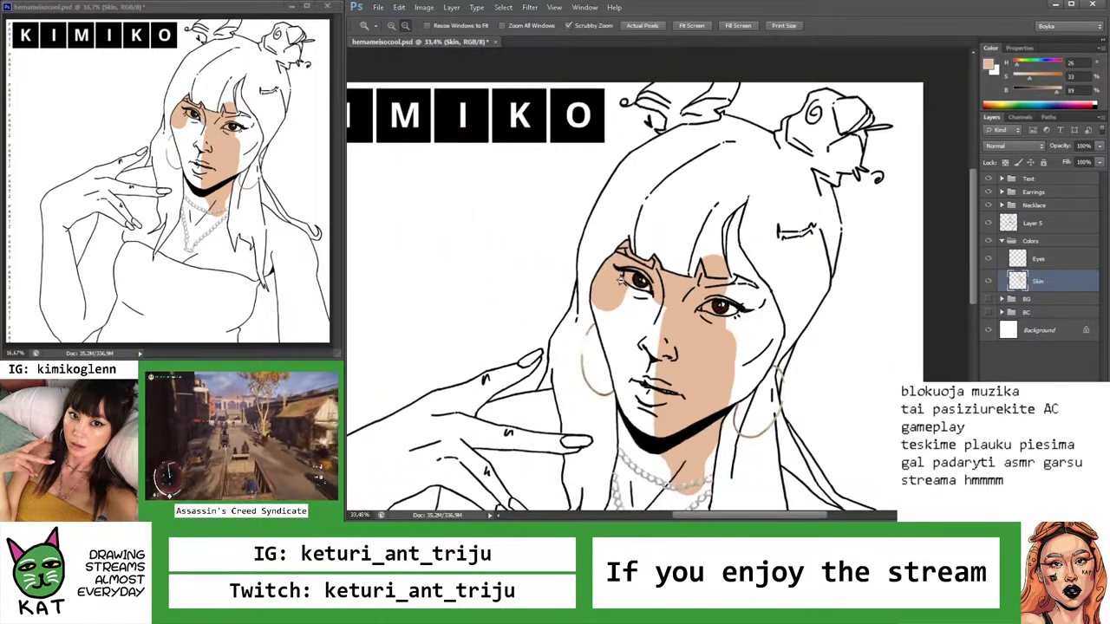
pyautogui.scroll(5, 756, 251)
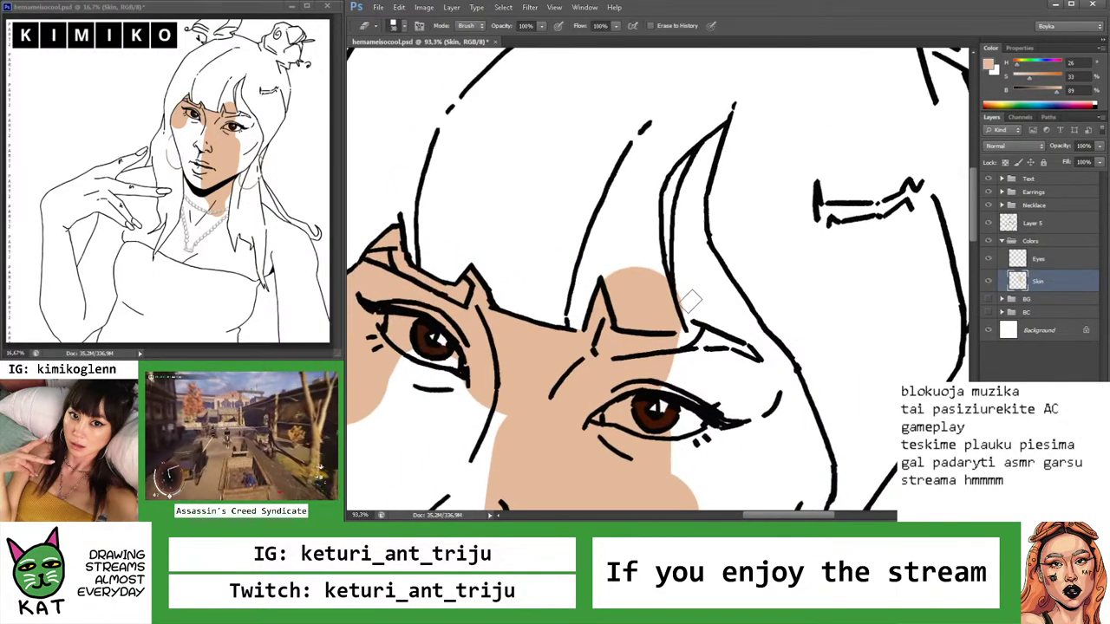
pyautogui.press('b')
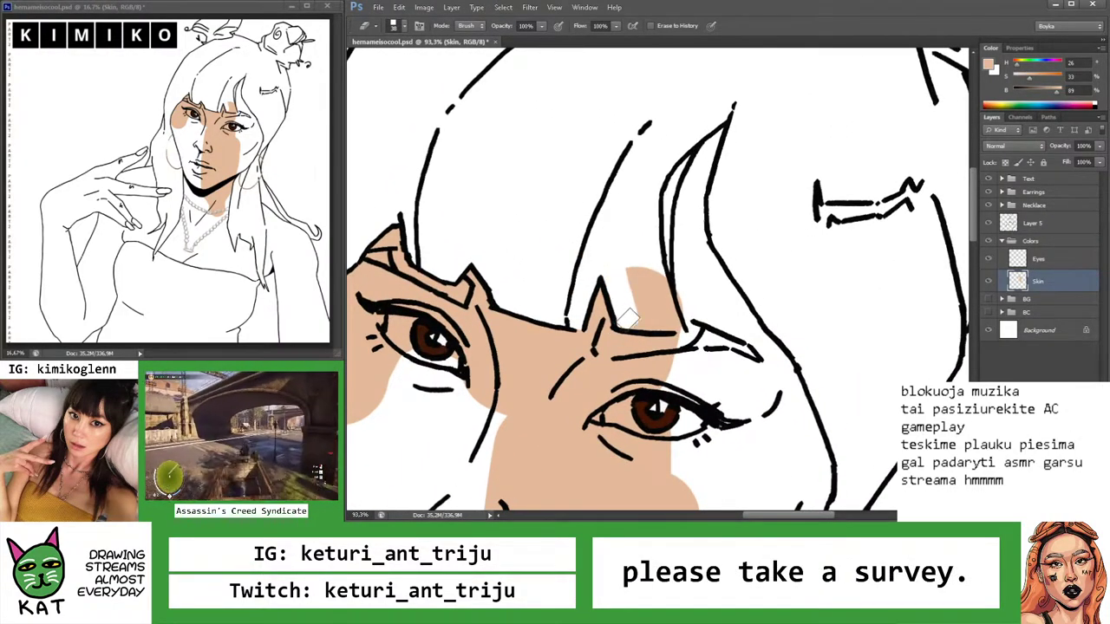
pyautogui.moveTo(638, 264); pyautogui.dragTo(669, 304)
# Fill the curved forehead gap between the hair strands with skin color, and erase the excess outside its outline
pyautogui.press('b')
pyautogui.moveTo(732, 164); pyautogui.dragTo(720, 295)
pyautogui.press('e')
pyautogui.moveTo(694, 199); pyautogui.dragTo(721, 228)
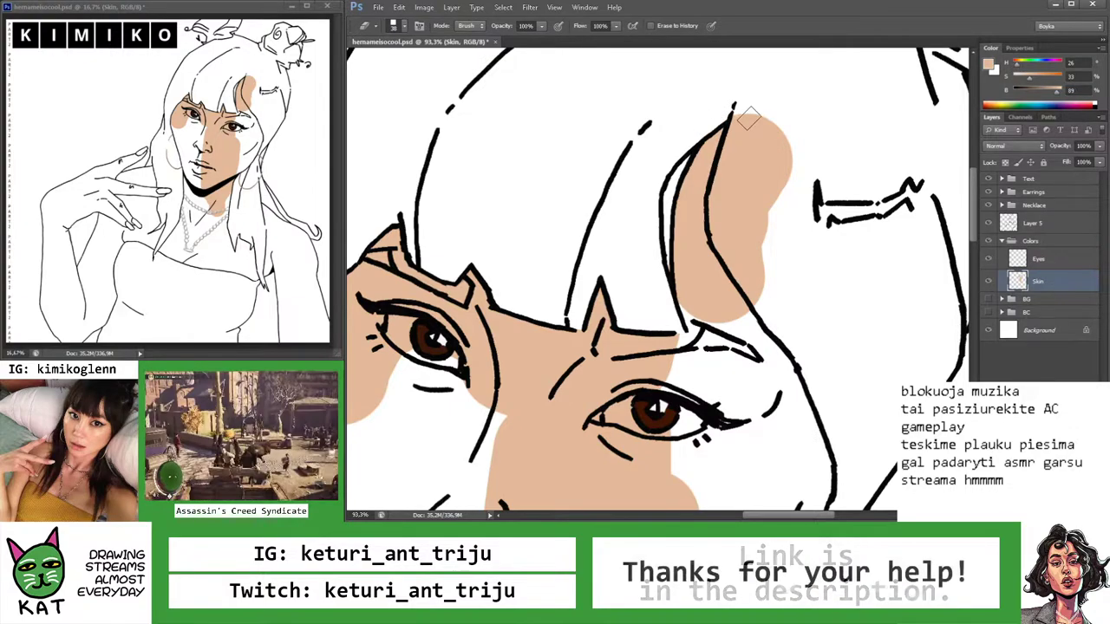
pyautogui.moveTo(724, 187); pyautogui.dragTo(744, 110)
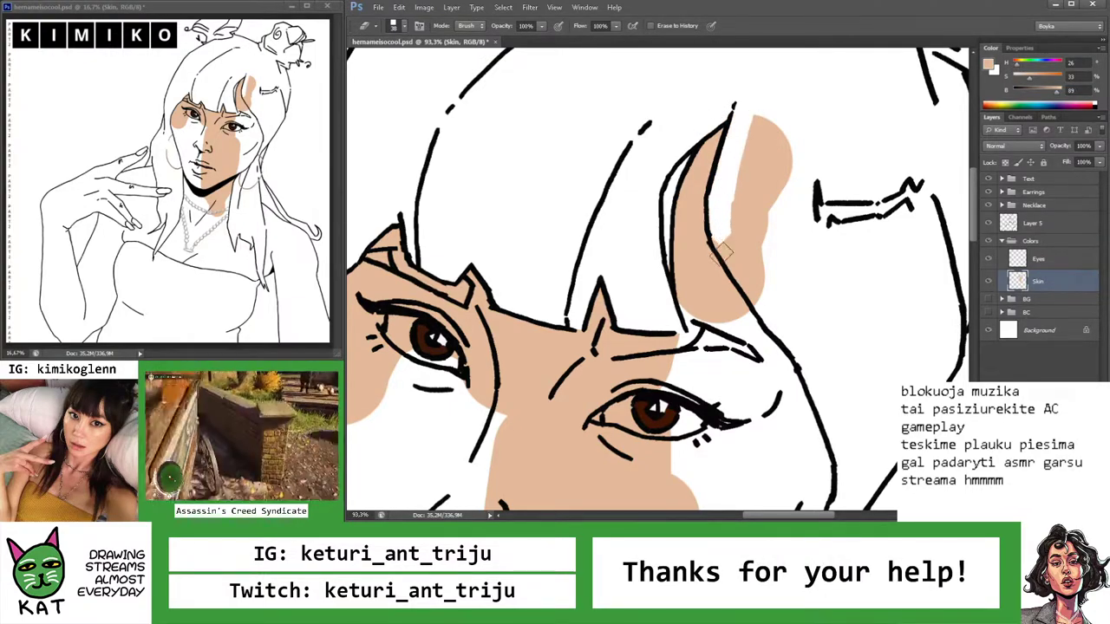
pyautogui.moveTo(768, 305); pyautogui.dragTo(737, 160)
pyautogui.moveTo(742, 112)
pyautogui.mouseDown()
pyautogui.moveTo(751, 170)
pyautogui.moveTo(769, 115)
pyautogui.moveTo(791, 133)
pyautogui.mouseUp()
pyautogui.scroll(-3, 760, 292)
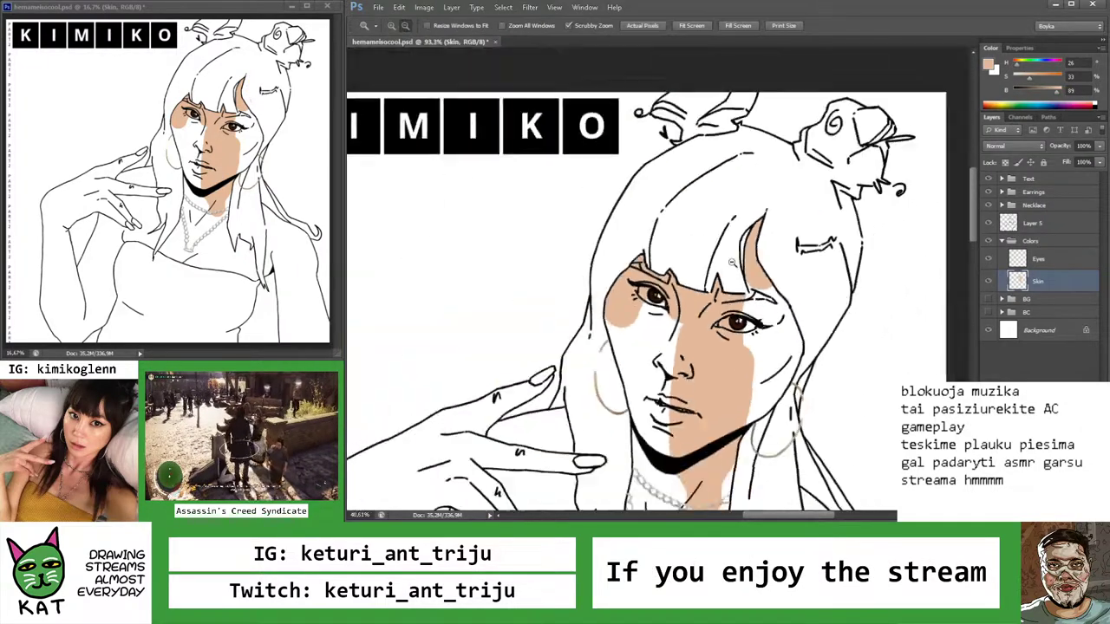
pyautogui.scroll(5, 713, 252)
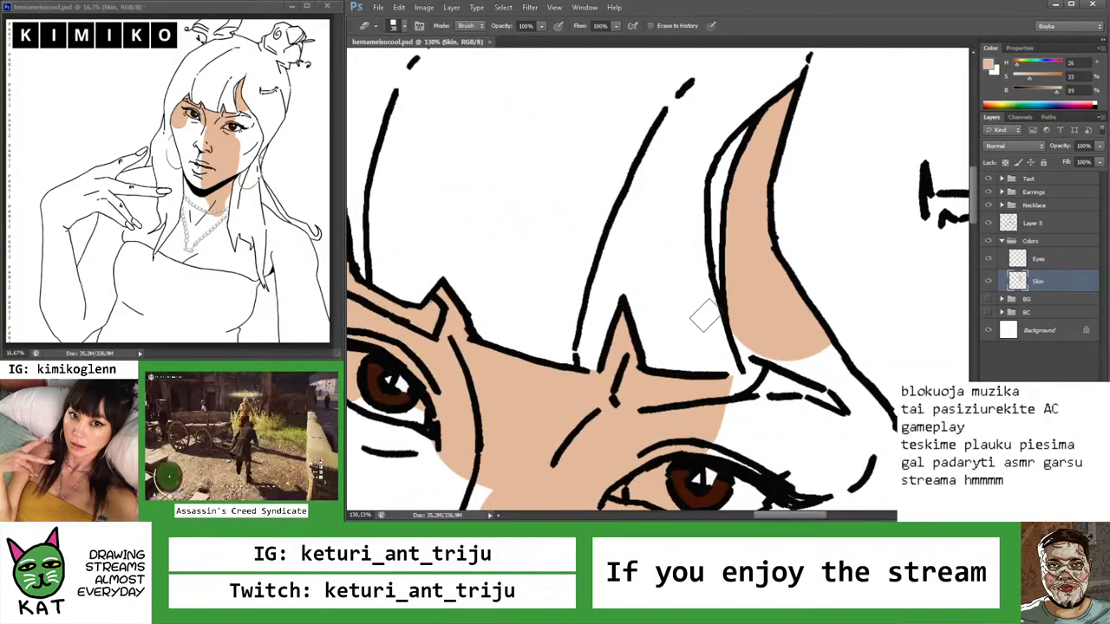
# Brush the skin color over the neck and upper chest behind the necklaces
pyautogui.scroll(-5, 703, 310)
pyautogui.scroll(2, 637, 375)
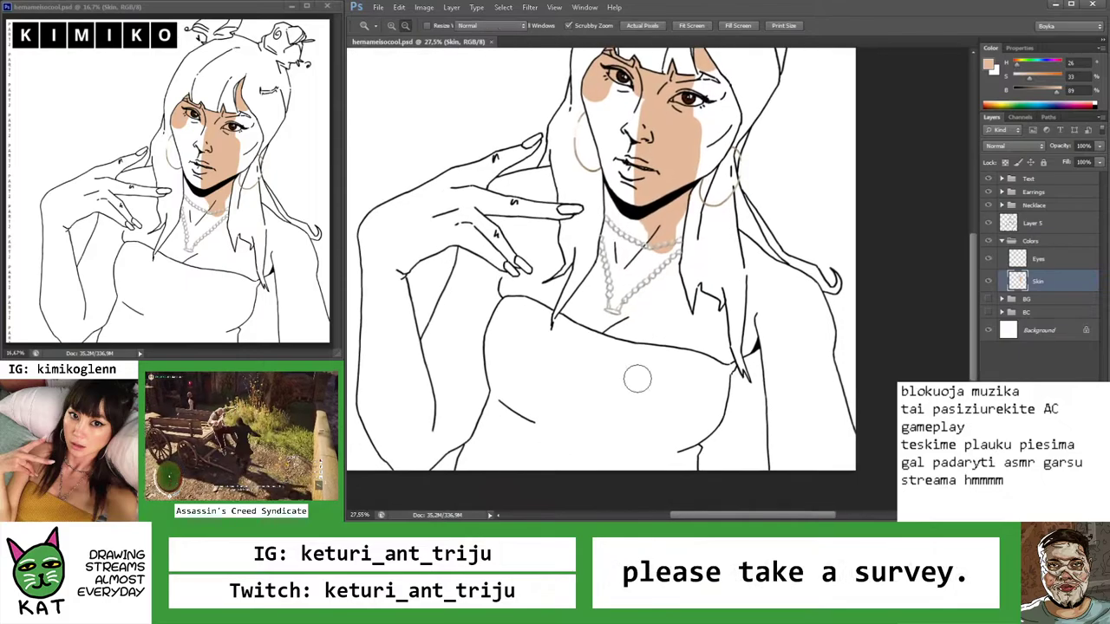
pyautogui.press('b')
pyautogui.moveTo(624, 178)
pyautogui.mouseDown()
pyautogui.moveTo(627, 271)
pyautogui.moveTo(661, 228)
pyautogui.moveTo(655, 319)
pyautogui.mouseUp()
pyautogui.press('z')
pyautogui.scroll(2, 661, 252)
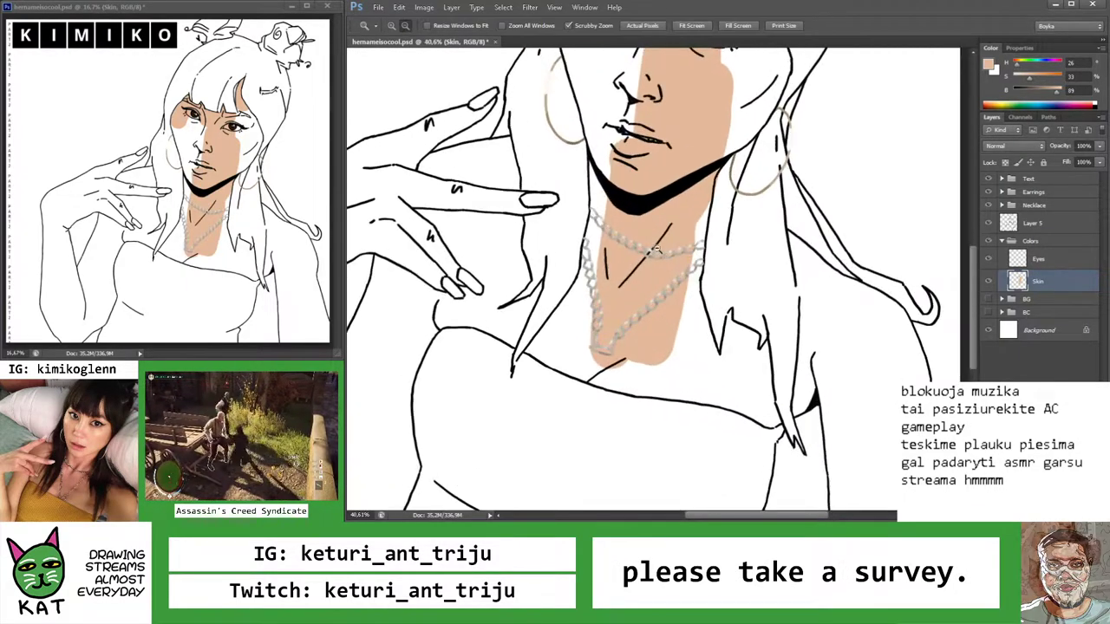
pyautogui.scroll(-5, 661, 251)
pyautogui.scroll(2, 691, 280)
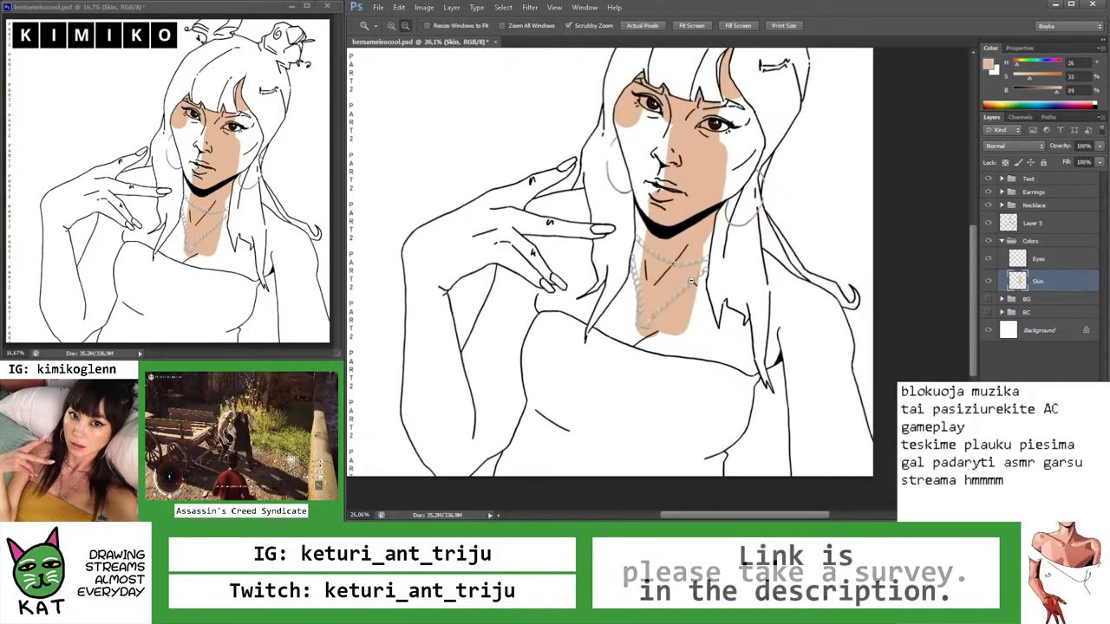
pyautogui.scroll(2, 691, 280)
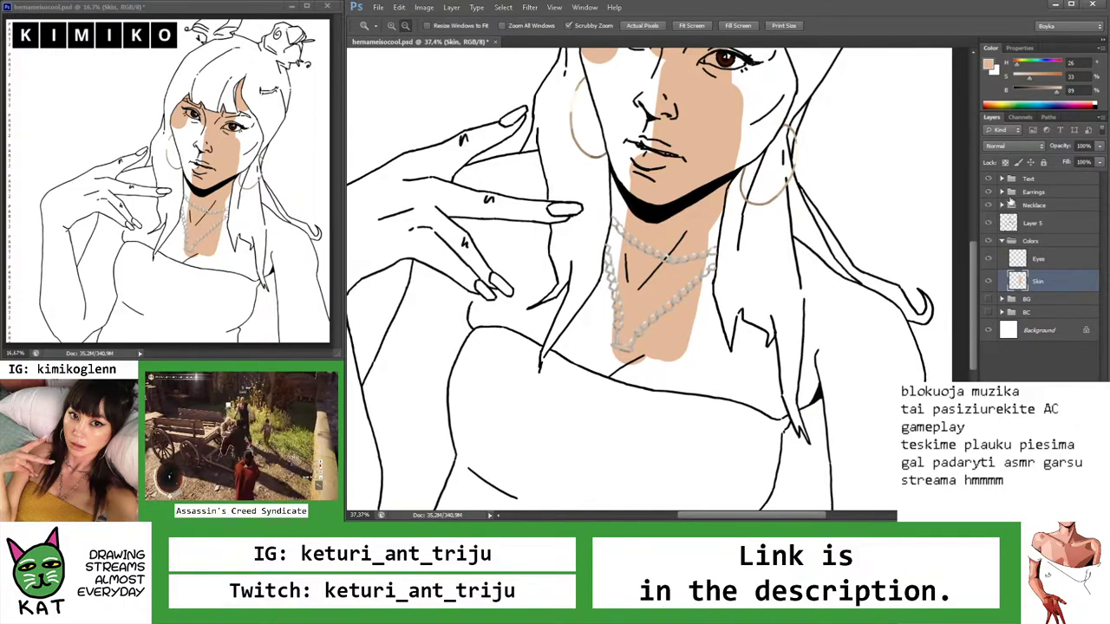
# Expand the Necklace group and adjust the color of its Necklace base layer
pyautogui.click(1002, 205)
pyautogui.click(987, 290)
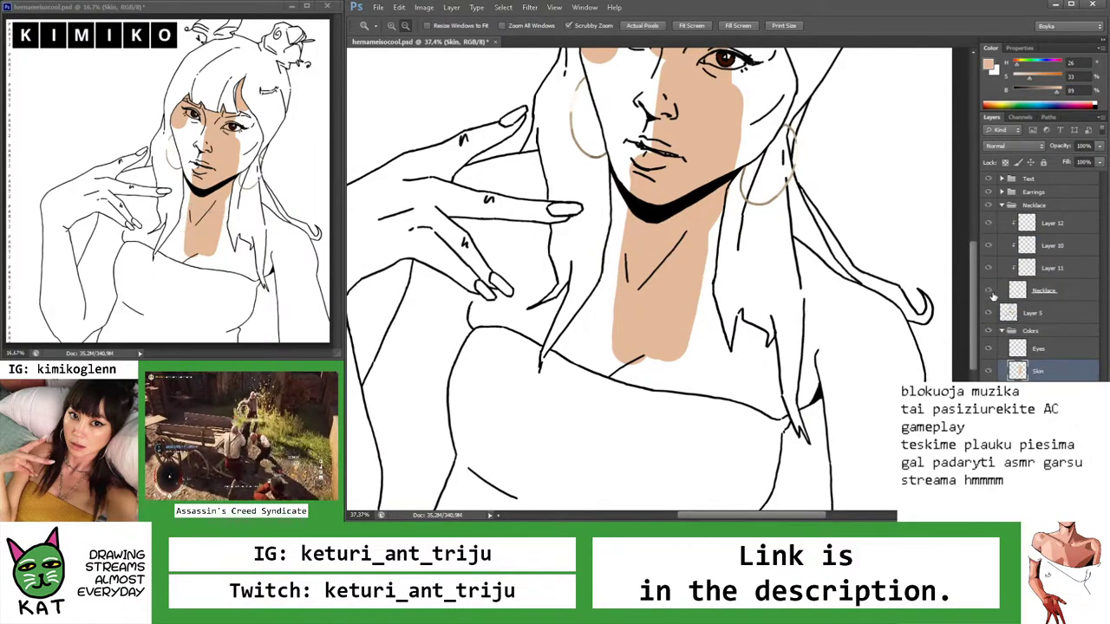
pyautogui.click(988, 290)
pyautogui.click(1041, 291)
pyautogui.press('i')
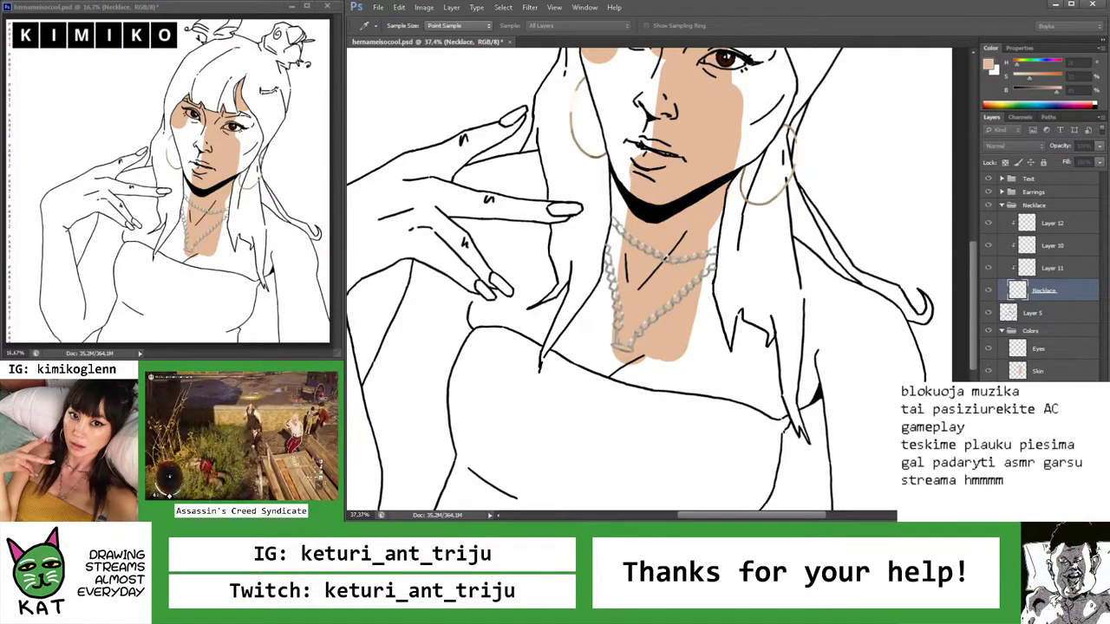
pyautogui.press('z')
pyautogui.hotkey('ctrl', '0')
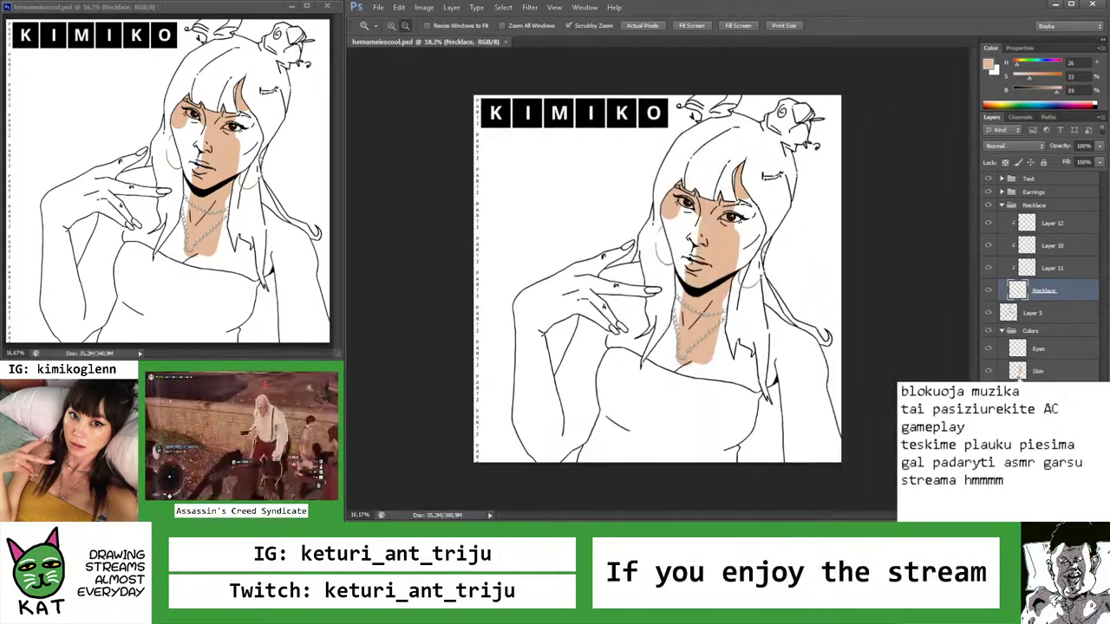
# On the Skin layer, paint the outer cheek and temple beside the second eye, and erase the spill onto the hair
pyautogui.click(1018, 372)
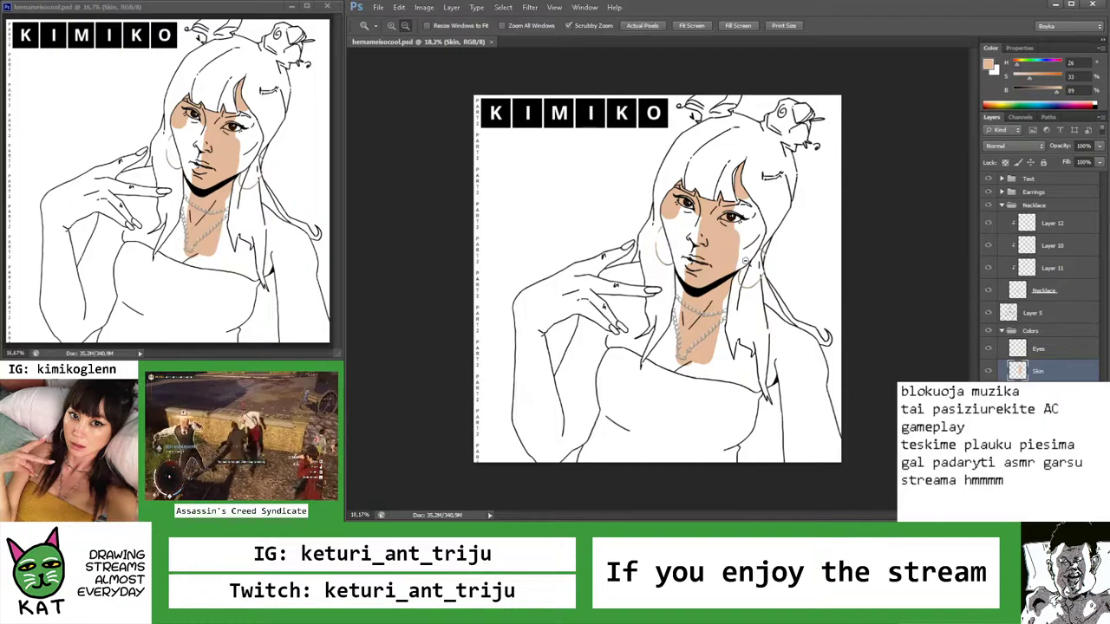
pyautogui.moveTo(751, 219); pyautogui.dragTo(775, 223)
pyautogui.press('b')
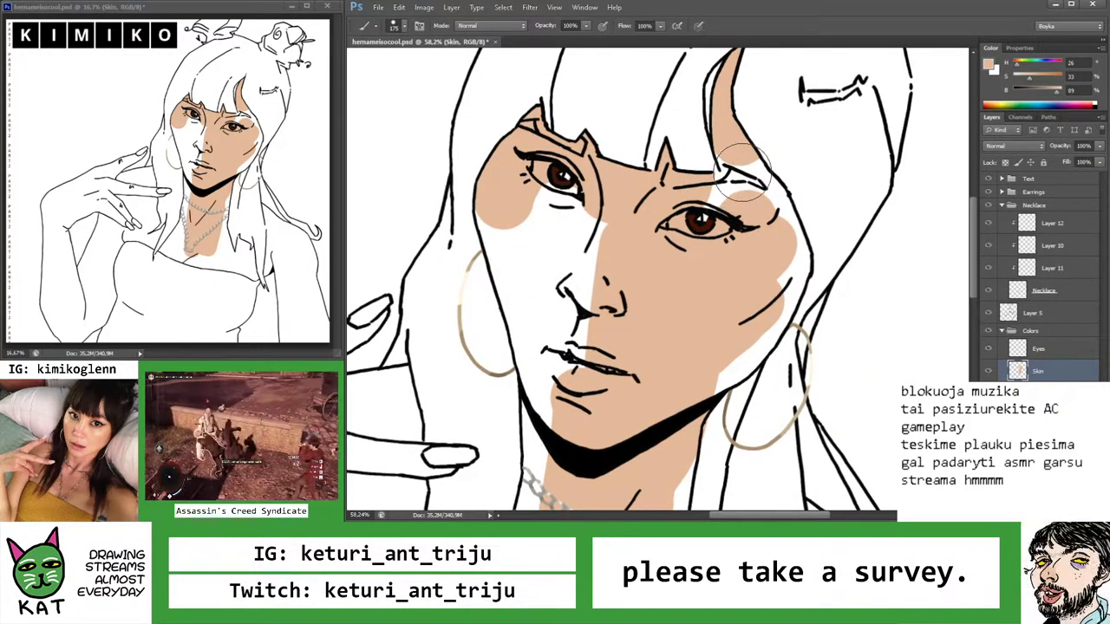
pyautogui.moveTo(744, 146)
pyautogui.mouseDown()
pyautogui.moveTo(746, 198)
pyautogui.moveTo(704, 198)
pyautogui.moveTo(737, 198)
pyautogui.mouseUp()
pyautogui.hotkey('ctrl', '0')
pyautogui.scroll(5, 738, 126)
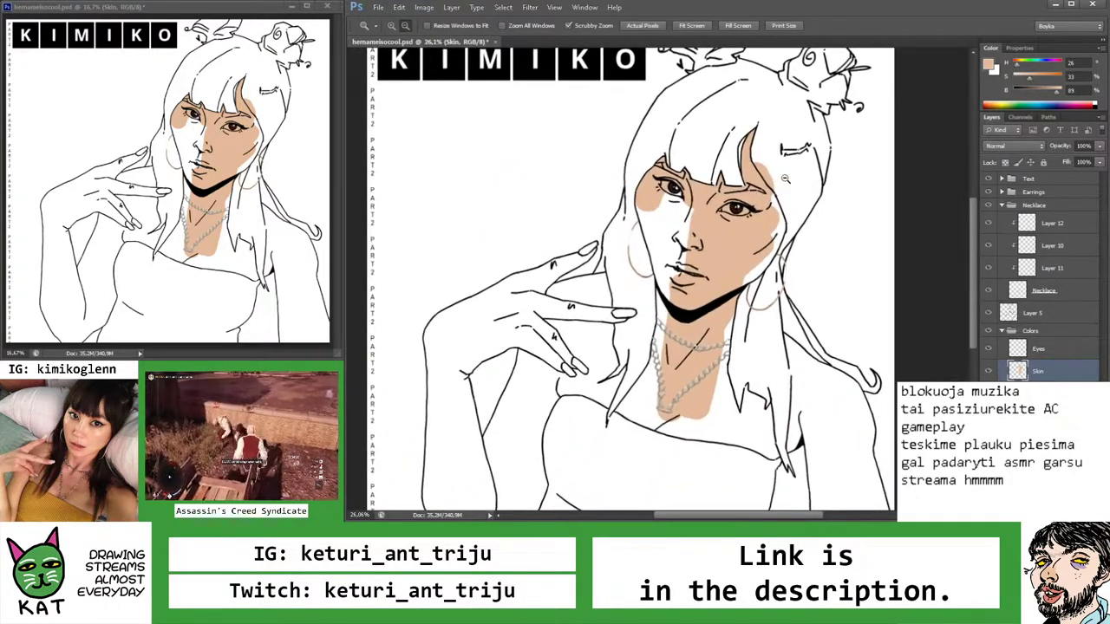
pyautogui.press('e')
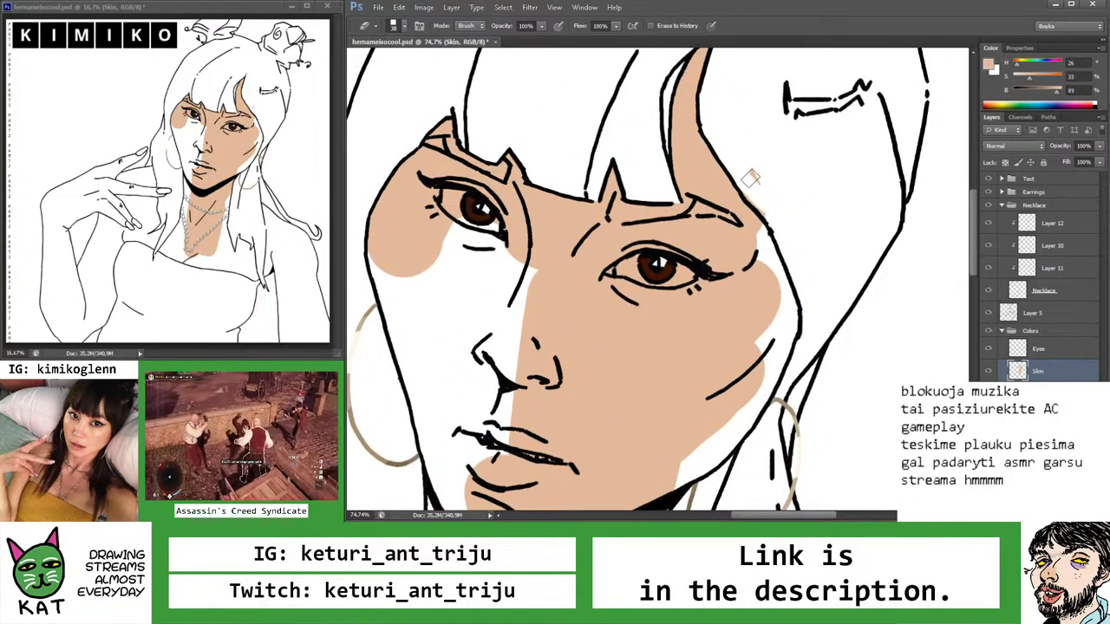
# Brush skin color along the outer cheek and jaw up to the outline beside the earring, and erase the spill
pyautogui.press('b')
pyautogui.moveTo(742, 386); pyautogui.dragTo(733, 258)
pyautogui.press('e')
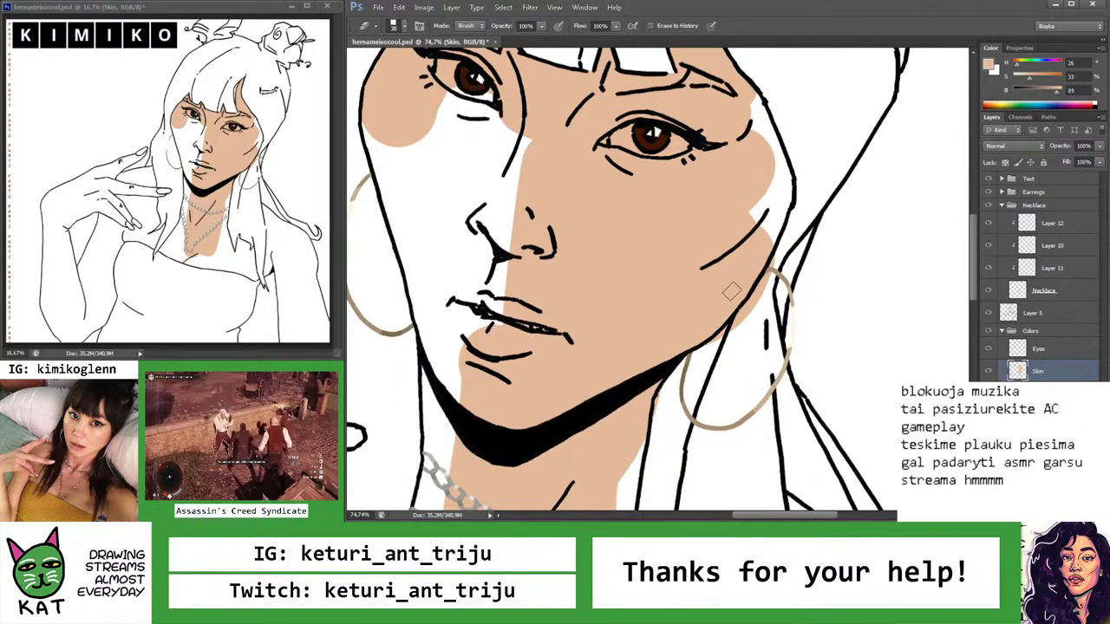
pyautogui.press('b')
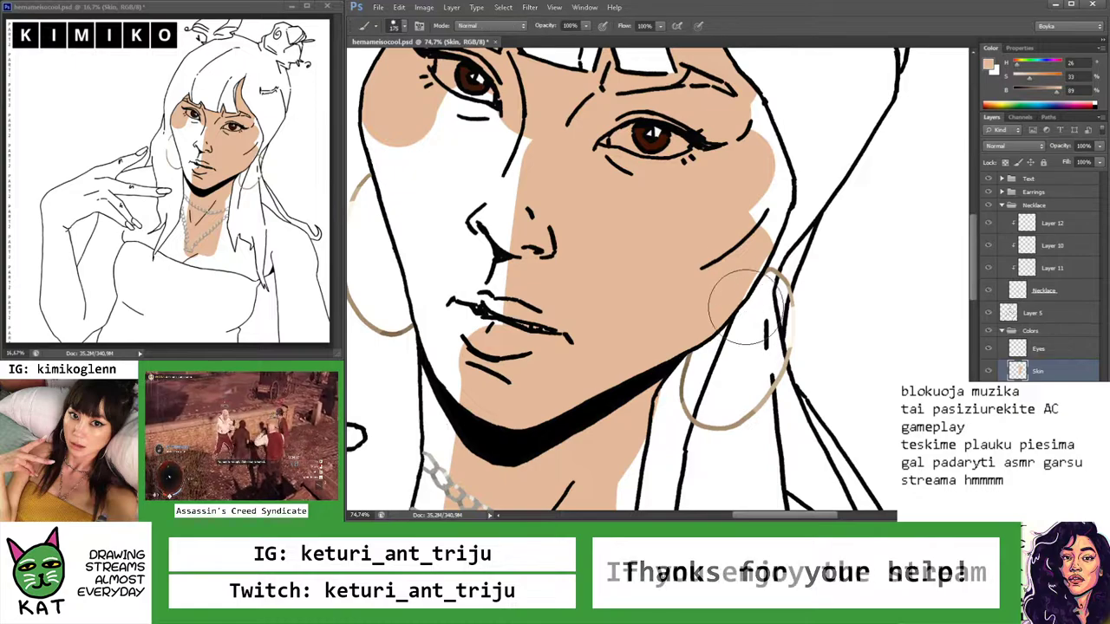
pyautogui.press('e')
pyautogui.press('r')
pyautogui.moveTo(462, 285); pyautogui.dragTo(539, 191)
pyautogui.press('b')
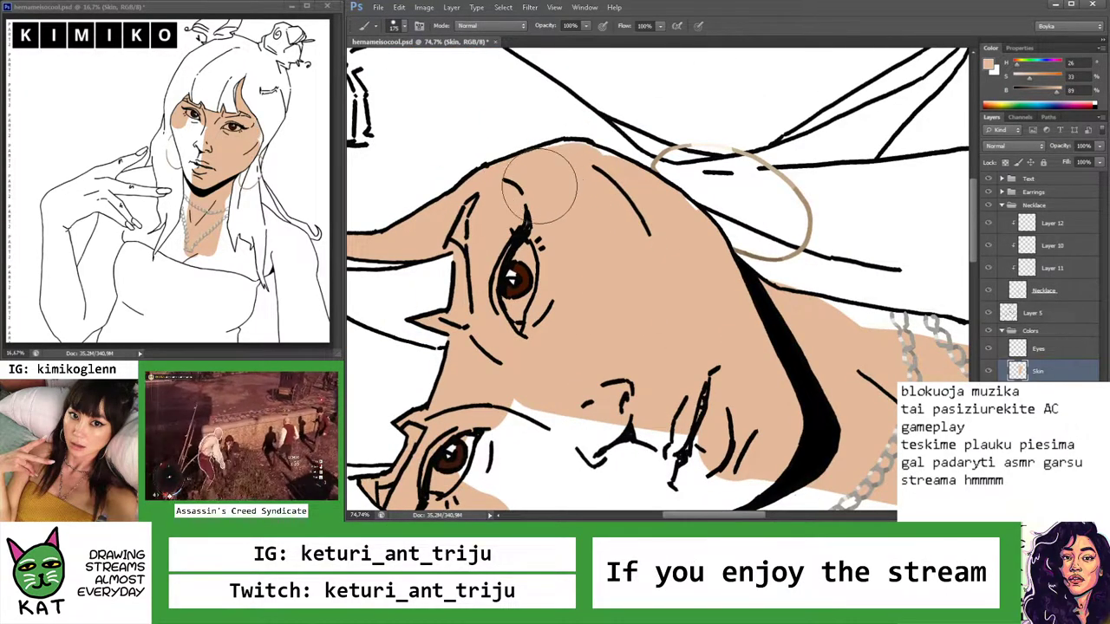
# Fill the remaining unpainted half of the face, from the first cheek across the nose and mouth to the chin, with skin color
pyautogui.press('r')
pyautogui.moveTo(675, 238)
pyautogui.mouseDown()
pyautogui.moveTo(615, 215)
pyautogui.moveTo(615, 230)
pyautogui.moveTo(616, 79)
pyautogui.moveTo(599, 161)
pyautogui.moveTo(607, 156)
pyautogui.mouseUp()
pyautogui.press('b')
pyautogui.moveTo(633, 147)
pyautogui.mouseDown()
pyautogui.moveTo(646, 111)
pyautogui.moveTo(580, 209)
pyautogui.moveTo(610, 159)
pyautogui.moveTo(587, 225)
pyautogui.moveTo(688, 257)
pyautogui.moveTo(688, 238)
pyautogui.moveTo(590, 261)
pyautogui.mouseUp()
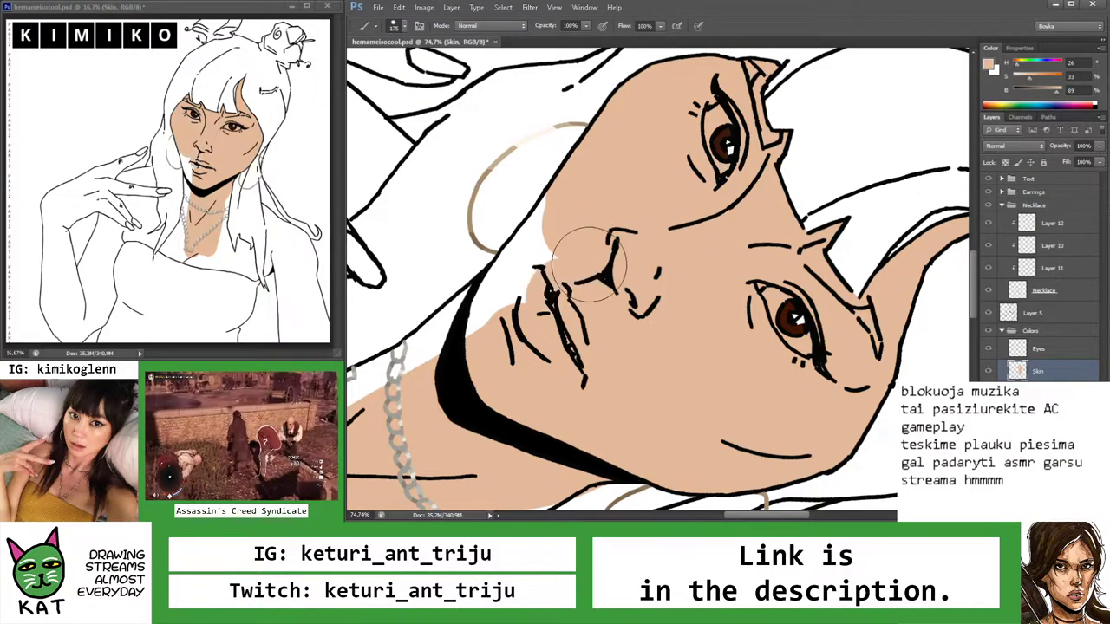
pyautogui.moveTo(585, 208)
pyautogui.mouseDown()
pyautogui.moveTo(558, 223)
pyautogui.moveTo(503, 321)
pyautogui.moveTo(555, 286)
pyautogui.mouseUp()
pyautogui.press('z')
pyautogui.keyDown('alt'); pyautogui.click(617, 308); pyautogui.keyUp('alt')
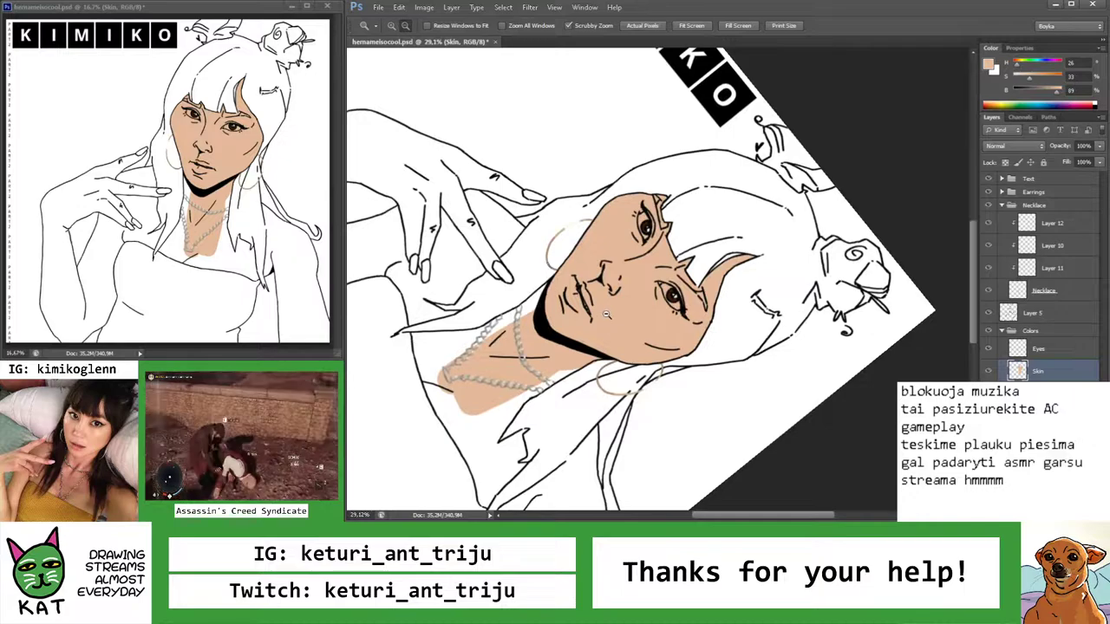
pyautogui.click(617, 308)
pyautogui.scroll(-3, 620, 293)
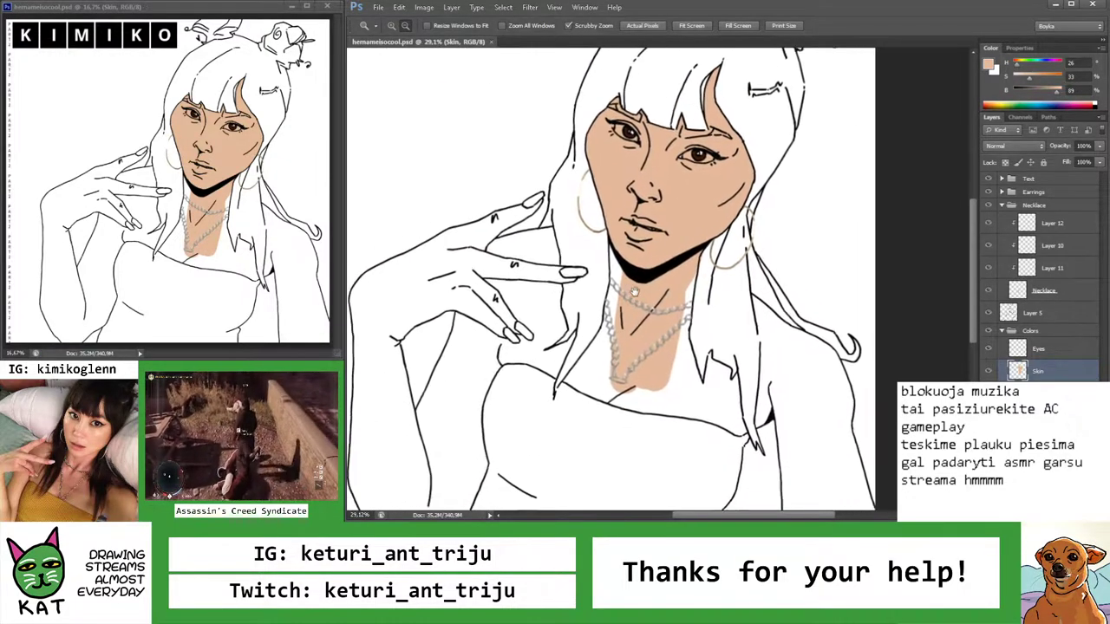
# Paint the gap between the index and middle fingers with skin color up to the hair outline, and erase the spill onto the hair
pyautogui.click(538, 254)
pyautogui.press('b')
pyautogui.moveTo(525, 160)
pyautogui.mouseDown()
pyautogui.moveTo(492, 178)
pyautogui.moveTo(533, 161)
pyautogui.mouseUp()
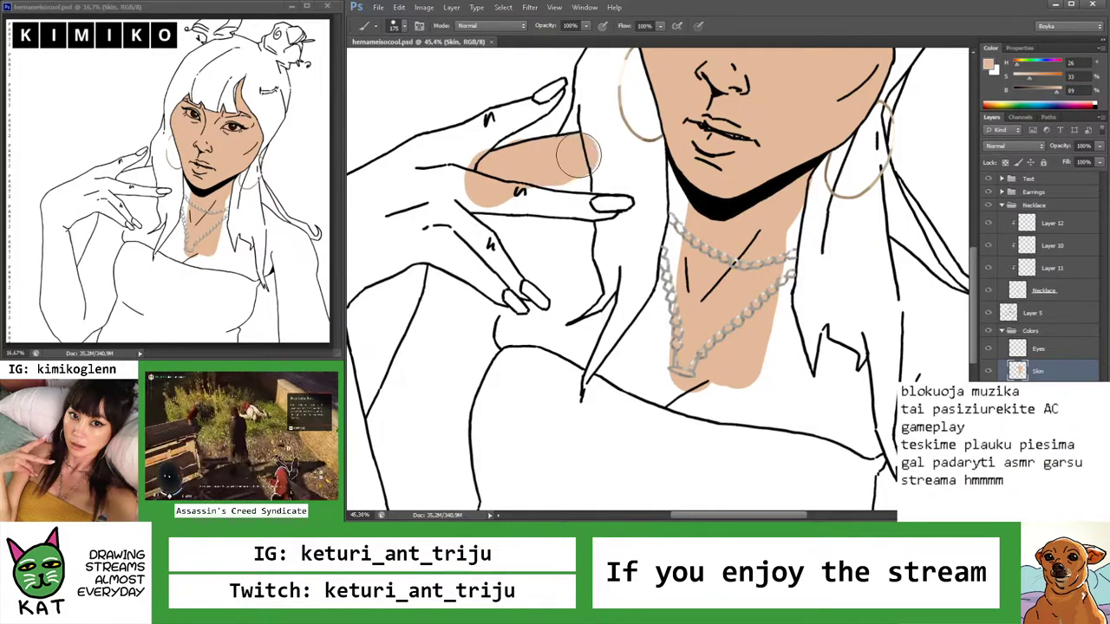
pyautogui.scroll(2, 533, 144)
pyautogui.press('e')
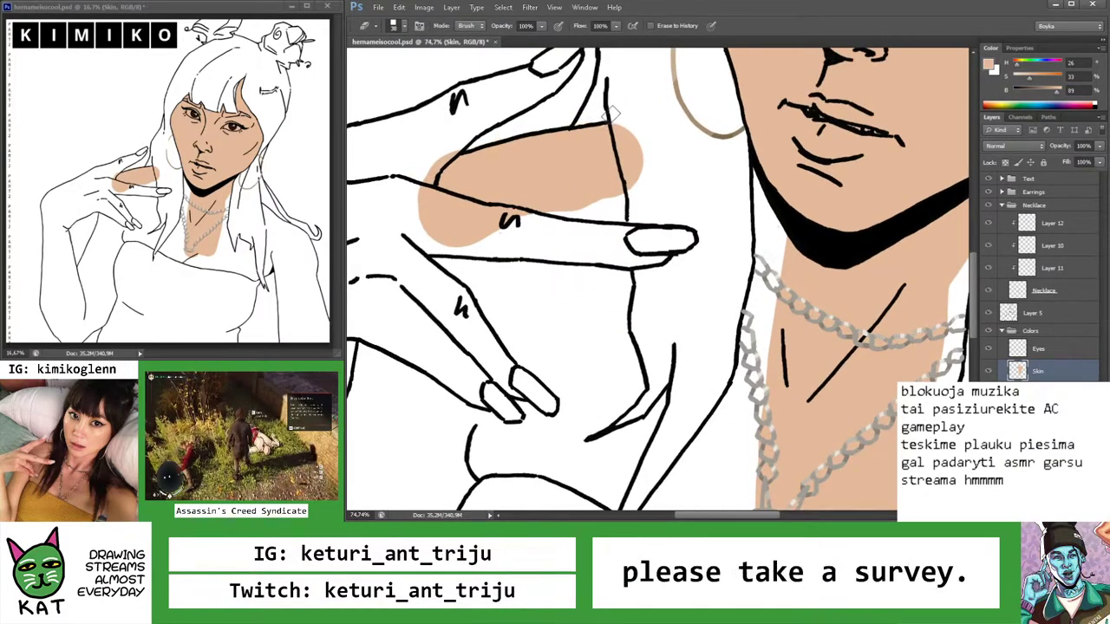
pyautogui.moveTo(628, 124); pyautogui.dragTo(624, 115)
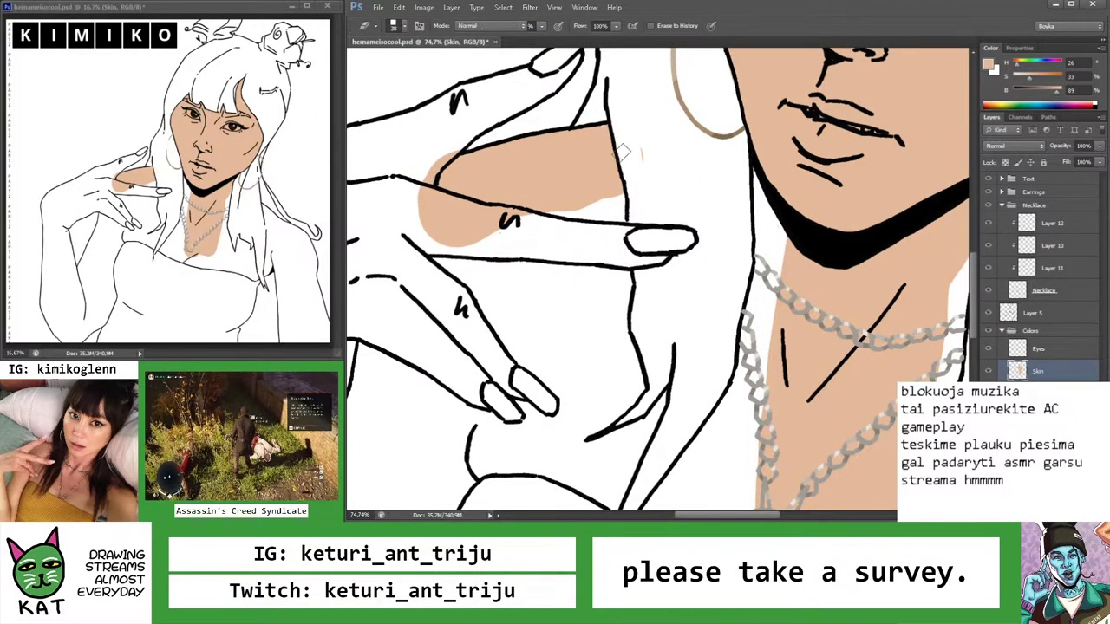
pyautogui.hotkey('ctrl', 'z')
pyautogui.moveTo(624, 111)
pyautogui.mouseDown()
pyautogui.moveTo(634, 165)
pyautogui.moveTo(650, 163)
pyautogui.moveTo(633, 194)
pyautogui.moveTo(587, 182)
pyautogui.moveTo(589, 208)
pyautogui.mouseUp()
pyautogui.press('b')
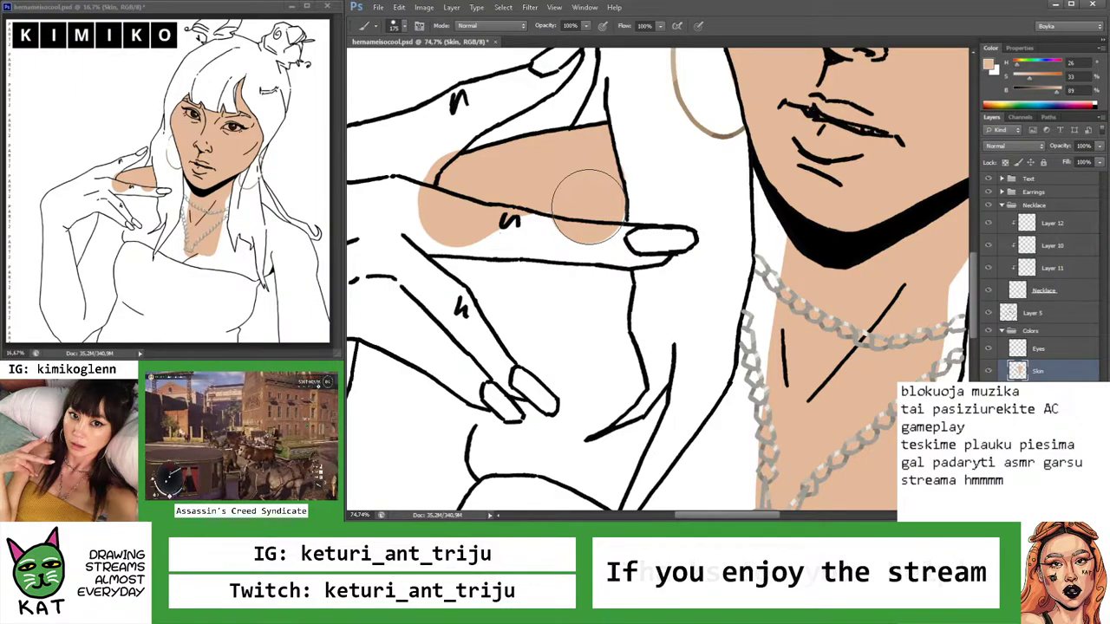
# Brush skin color over the end of the middle finger, and erase it from the nail and the neighboring hair
pyautogui.press('e')
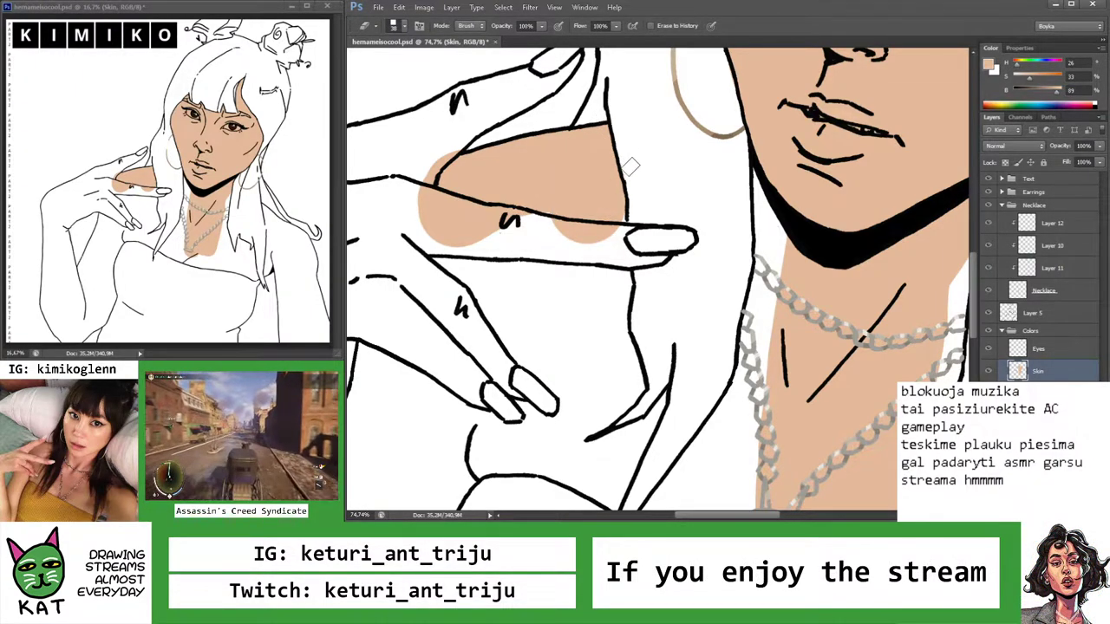
pyautogui.press('b')
pyautogui.moveTo(581, 250)
pyautogui.mouseDown()
pyautogui.moveTo(607, 262)
pyautogui.moveTo(651, 252)
pyautogui.mouseUp()
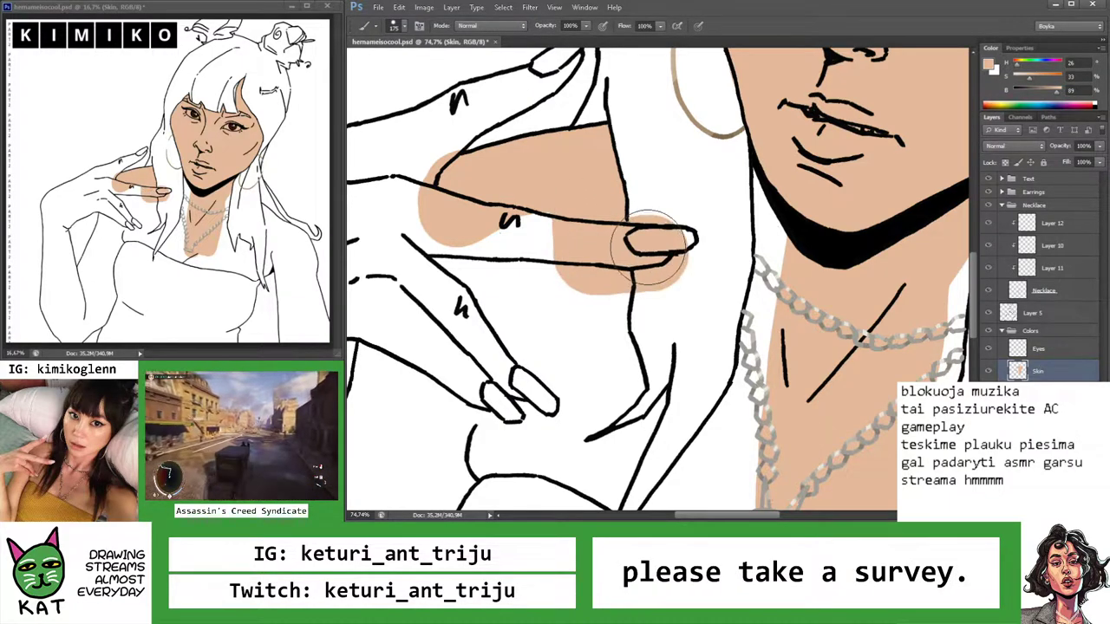
pyautogui.press('e')
pyautogui.press('b')
pyautogui.moveTo(685, 260)
pyautogui.mouseDown()
pyautogui.moveTo(659, 252)
pyautogui.moveTo(690, 242)
pyautogui.moveTo(661, 240)
pyautogui.mouseUp()
pyautogui.press('e')
pyautogui.press('b')
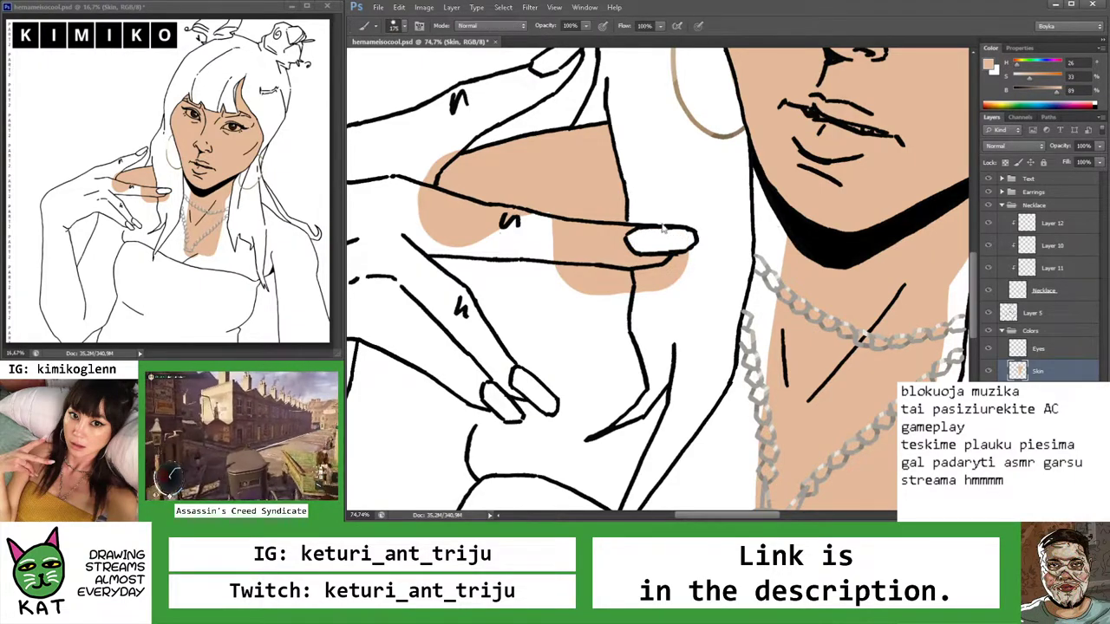
pyautogui.press('e')
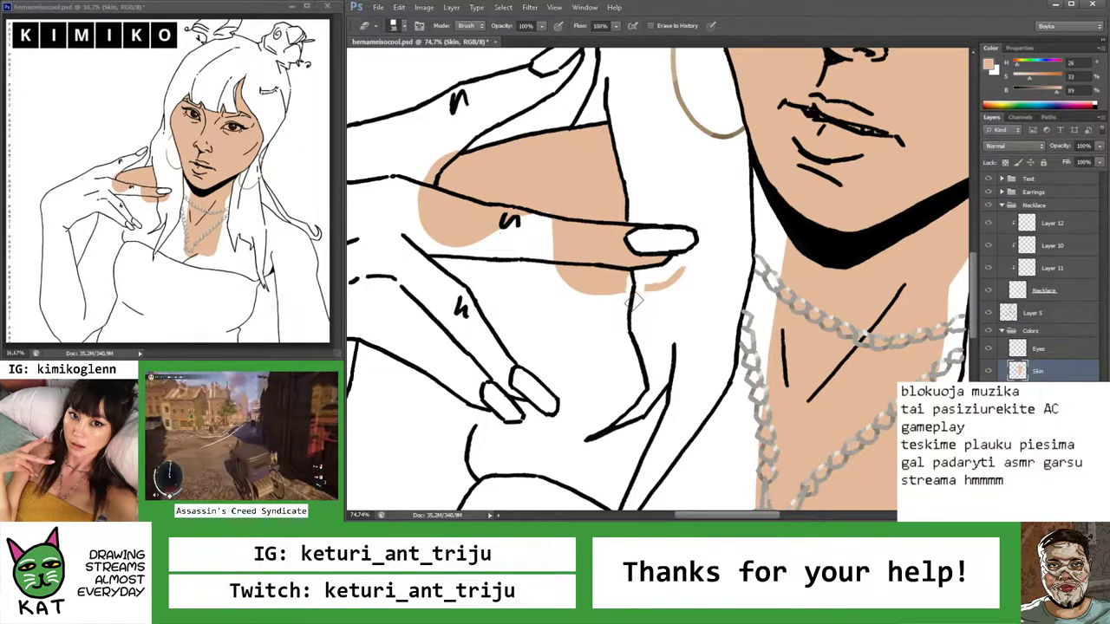
pyautogui.press('b')
# Select the raised hand and arm area from the Layer 5 line art, expand the selection, and fill it with skin color on the Skin layer
pyautogui.press('z')
pyautogui.moveTo(624, 292); pyautogui.dragTo(635, 231)
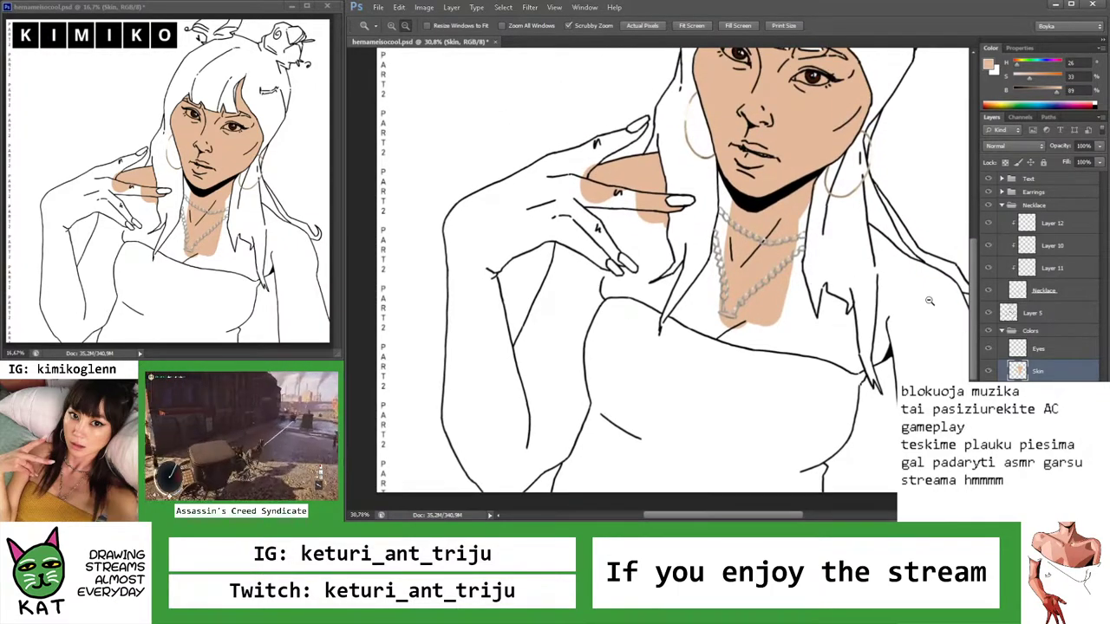
pyautogui.click(1032, 313)
pyautogui.press('w')
pyautogui.click(790, 345)
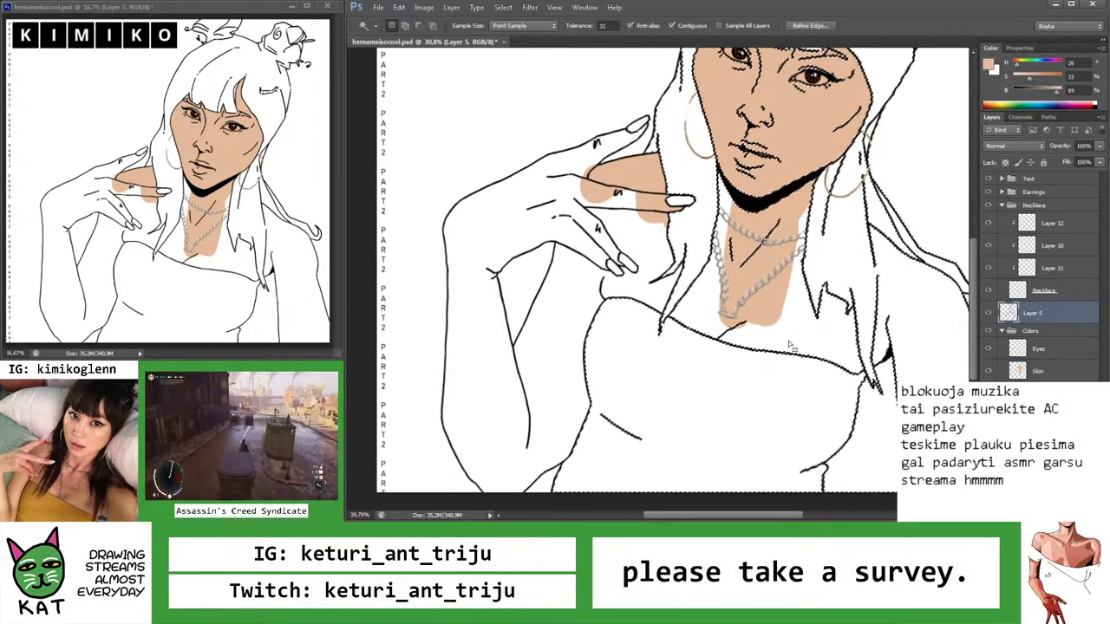
pyautogui.click(570, 314)
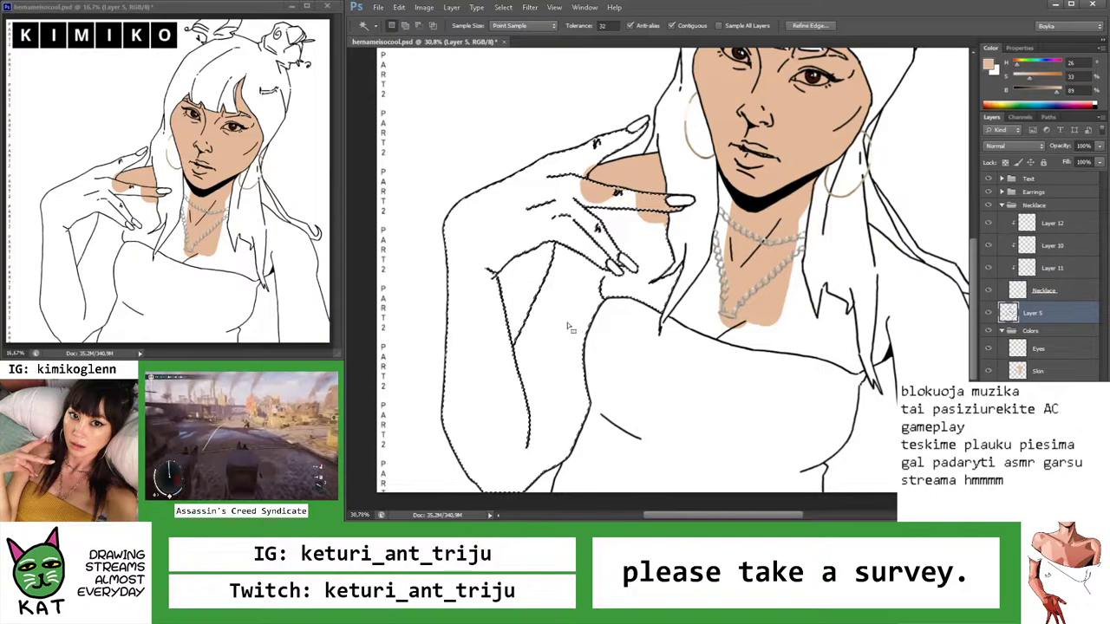
pyautogui.click(503, 8)
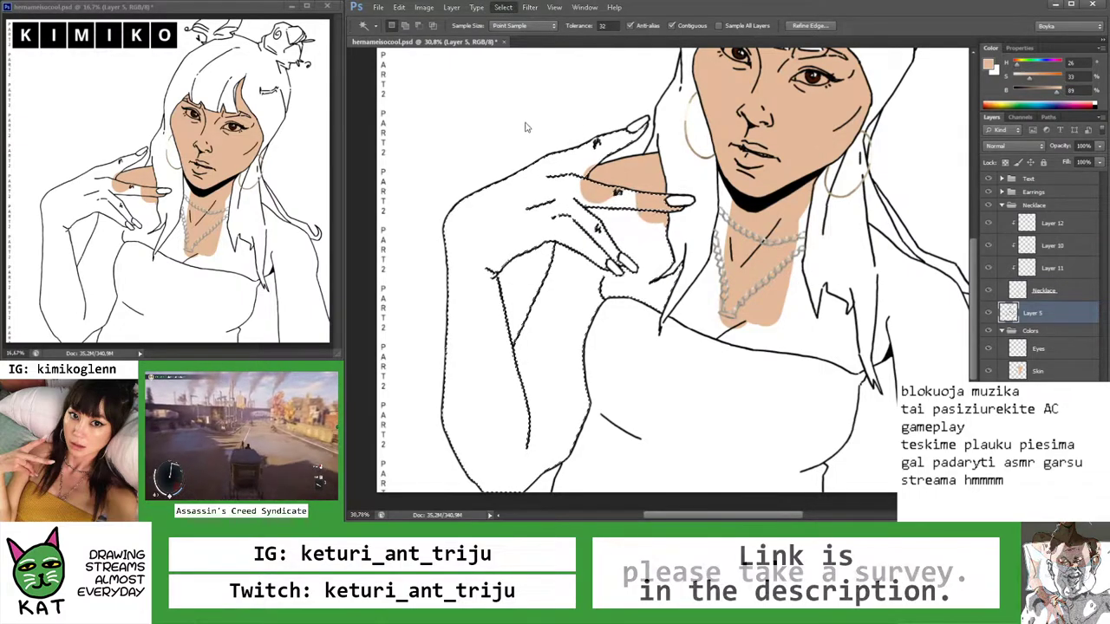
pyautogui.click(661, 198)
pyautogui.press('Return')
pyautogui.hotkey('alt', '[')
pyautogui.hotkey('alt', '[')
pyautogui.hotkey('alt', '[')
pyautogui.hotkey('alt', 'BackSpace')
pyautogui.hotkey('ctrl', 'd')
pyautogui.press('b')
pyautogui.scroll(2, 621, 204)
pyautogui.scroll(4, 621, 205)
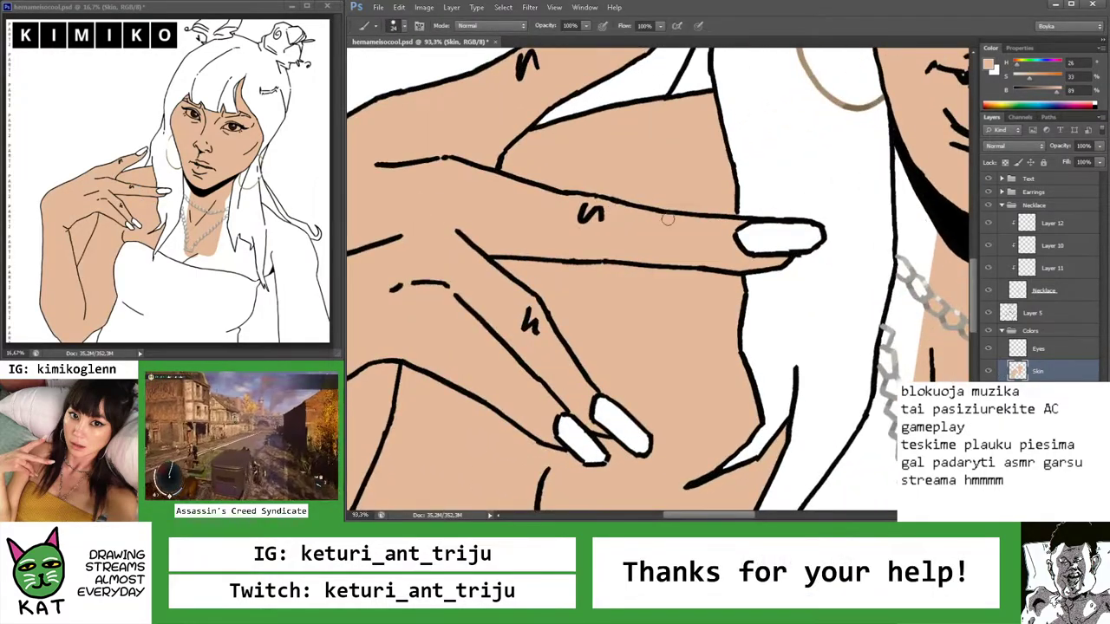
pyautogui.press('z')
pyautogui.moveTo(654, 217); pyautogui.dragTo(602, 218)
pyautogui.click(823, 348)
pyautogui.moveTo(808, 411); pyautogui.dragTo(765, 353)
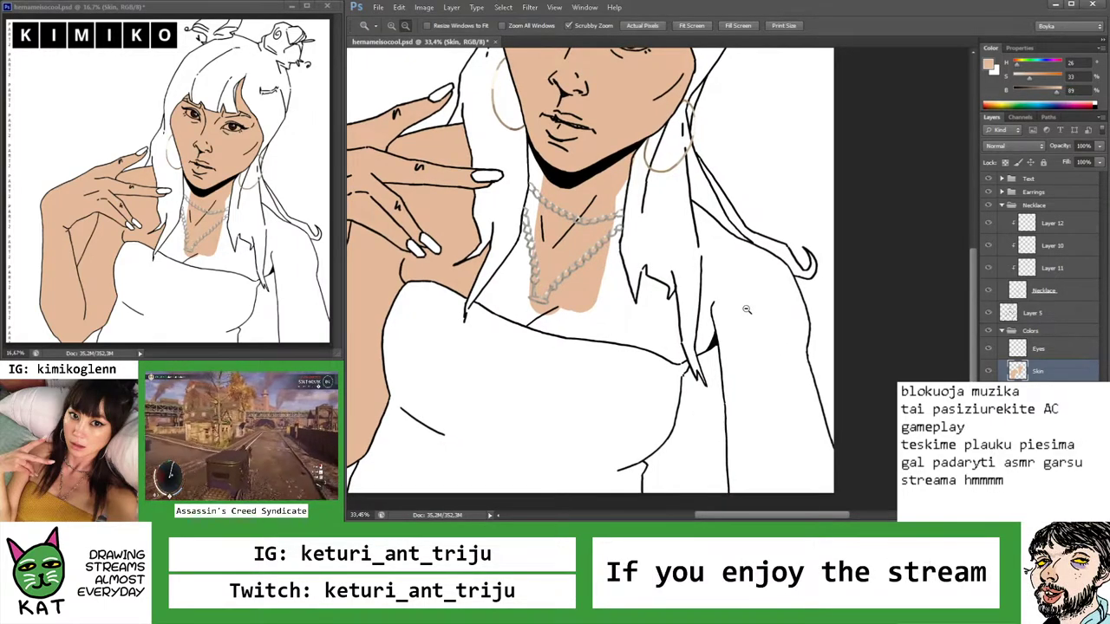
pyautogui.press('w')
pyautogui.keyDown('shift'); pyautogui.click(752, 350); pyautogui.keyUp('shift')
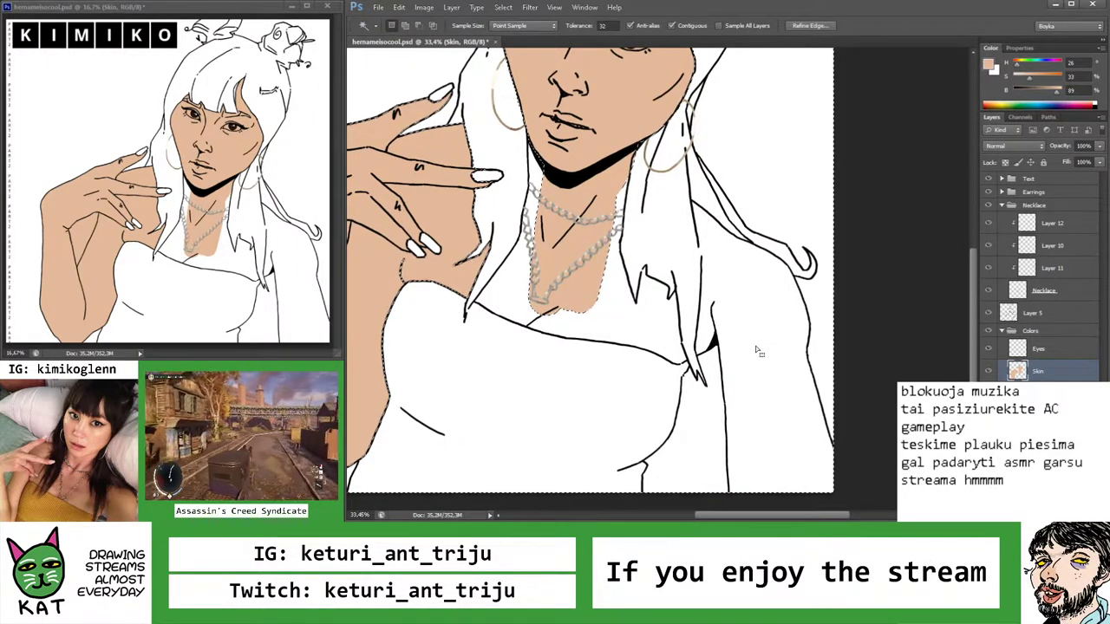
pyautogui.hotkey('ctrl', 'z')
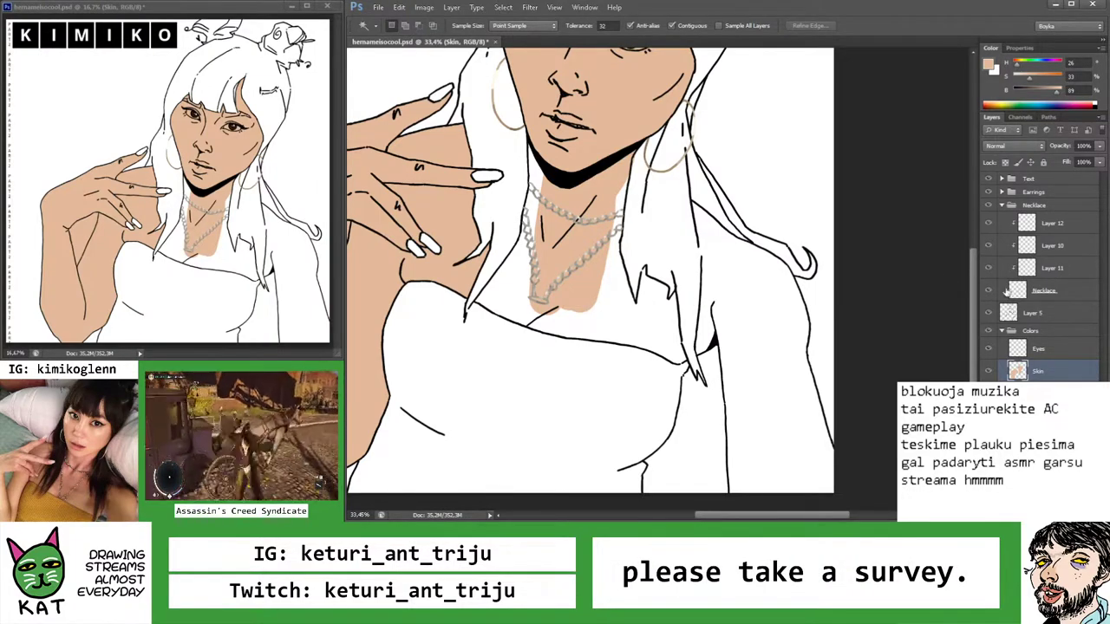
# On Layer 5, close the gaps in the hair strand outlines beside the chest and shoulder with a black brush
pyautogui.click(1032, 313)
pyautogui.press('b')
pyautogui.scroll(5, 706, 287)
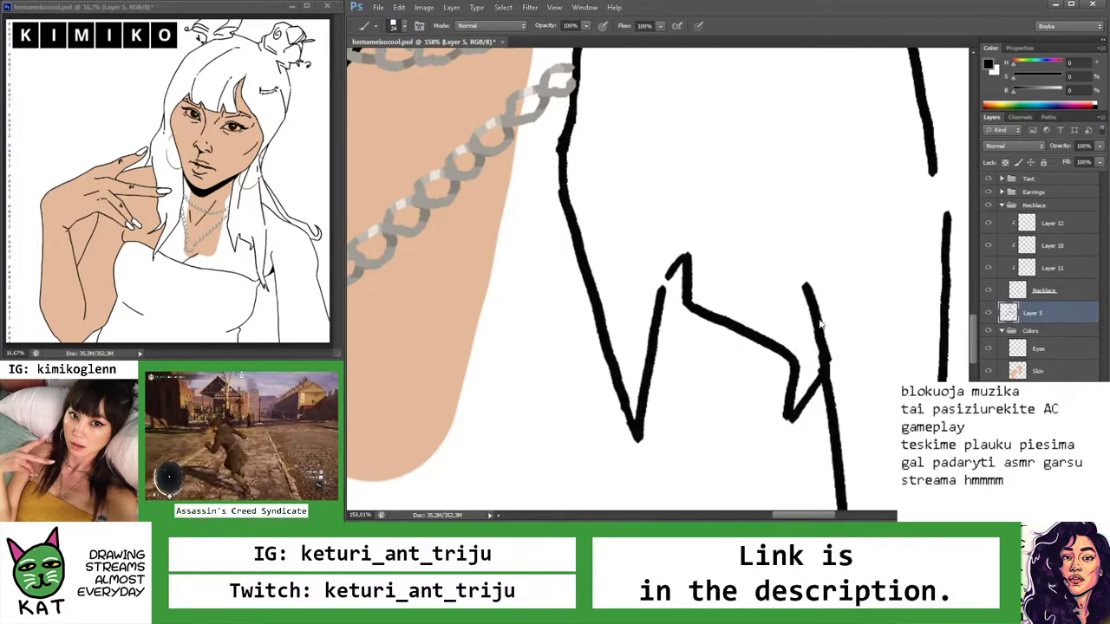
pyautogui.press('r')
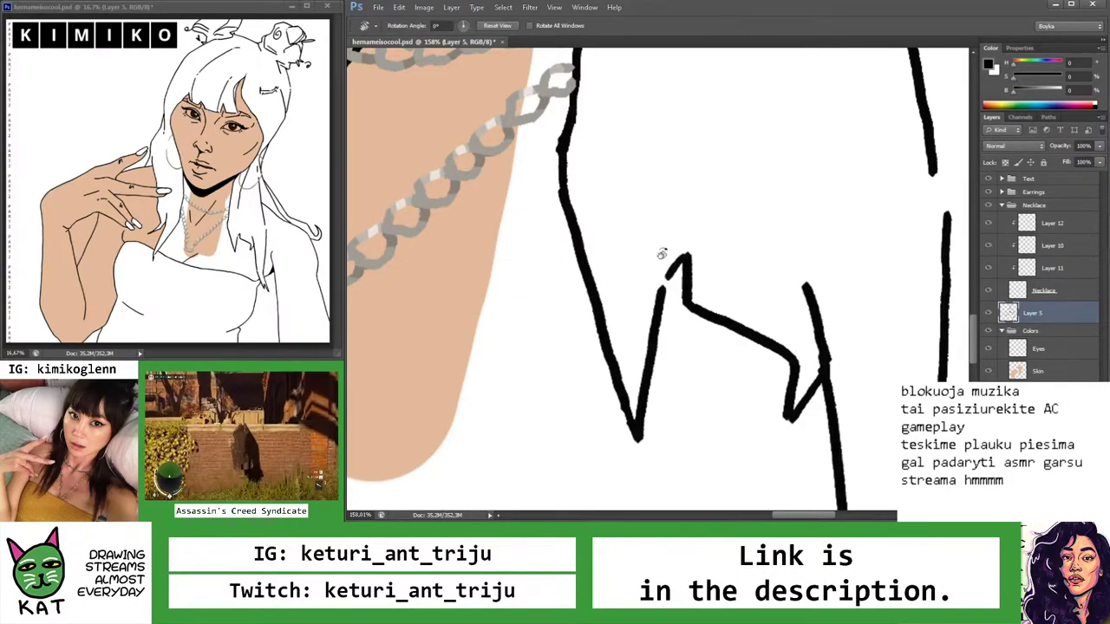
pyautogui.moveTo(666, 249); pyautogui.dragTo(657, 296)
pyautogui.press('z')
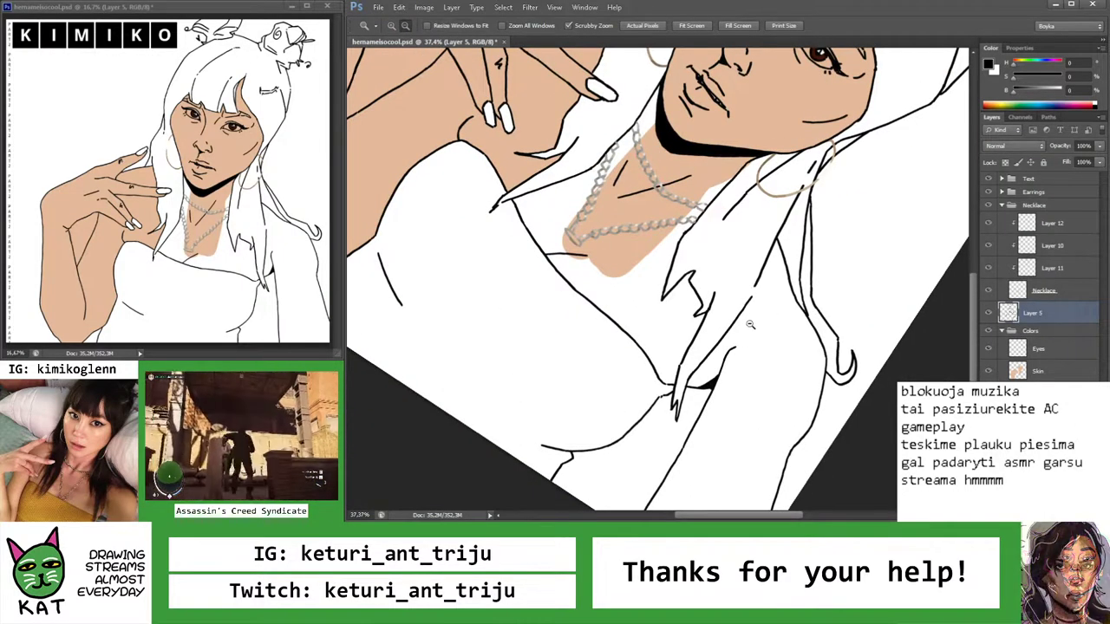
pyautogui.press('r')
pyautogui.moveTo(758, 321)
pyautogui.mouseDown()
pyautogui.moveTo(722, 217)
pyautogui.moveTo(630, 204)
pyautogui.moveTo(622, 214)
pyautogui.mouseUp()
pyautogui.press('b')
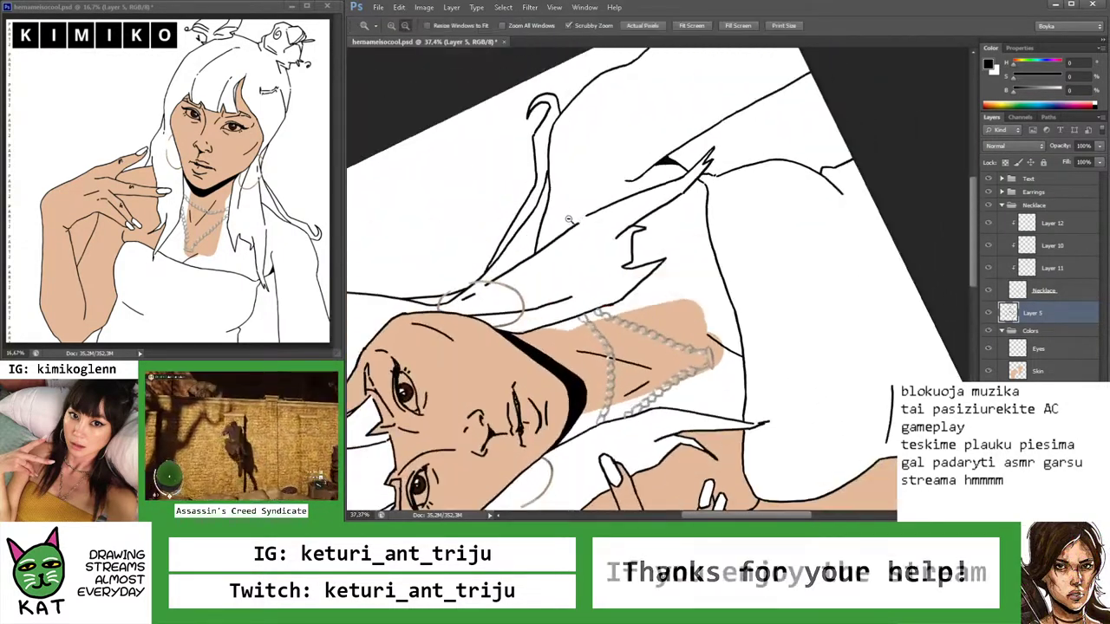
# Erase the stray overlapping line end beside the long hair strand's outline on Layer 5, leaving one clean contour
pyautogui.scroll(5, 623, 214)
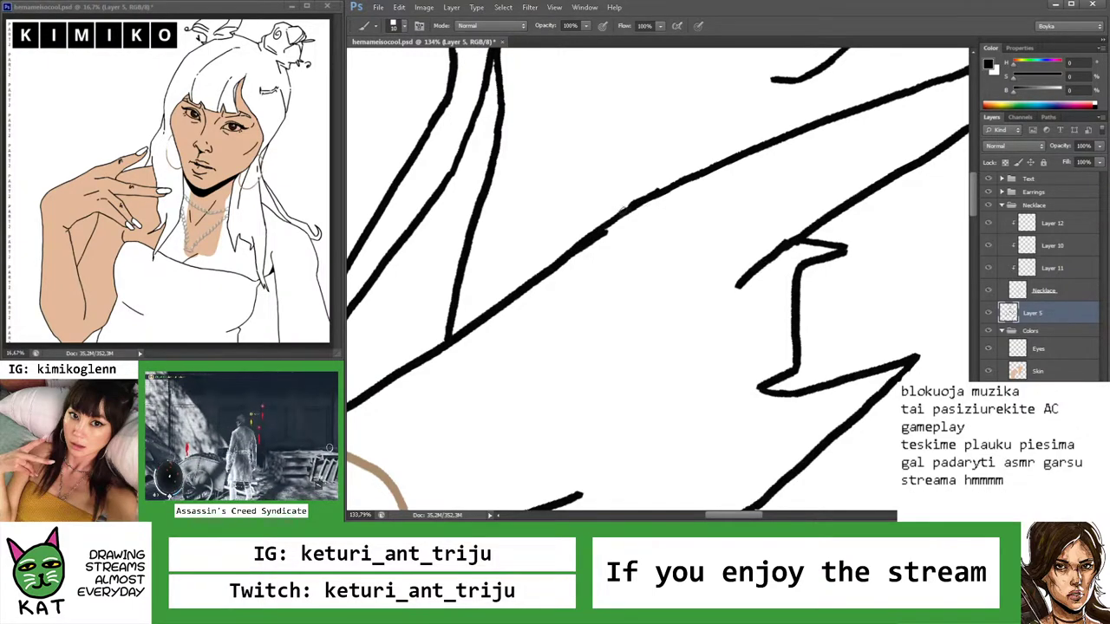
pyautogui.press('e')
pyautogui.scroll(2, 612, 199)
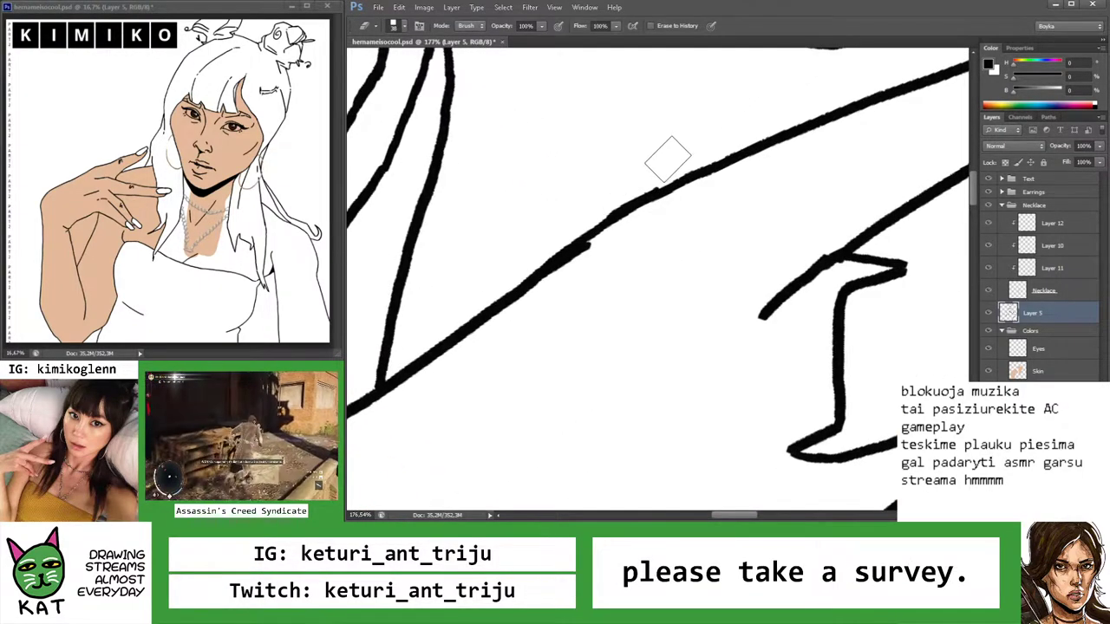
pyautogui.moveTo(607, 255); pyautogui.dragTo(592, 261)
pyautogui.press('b')
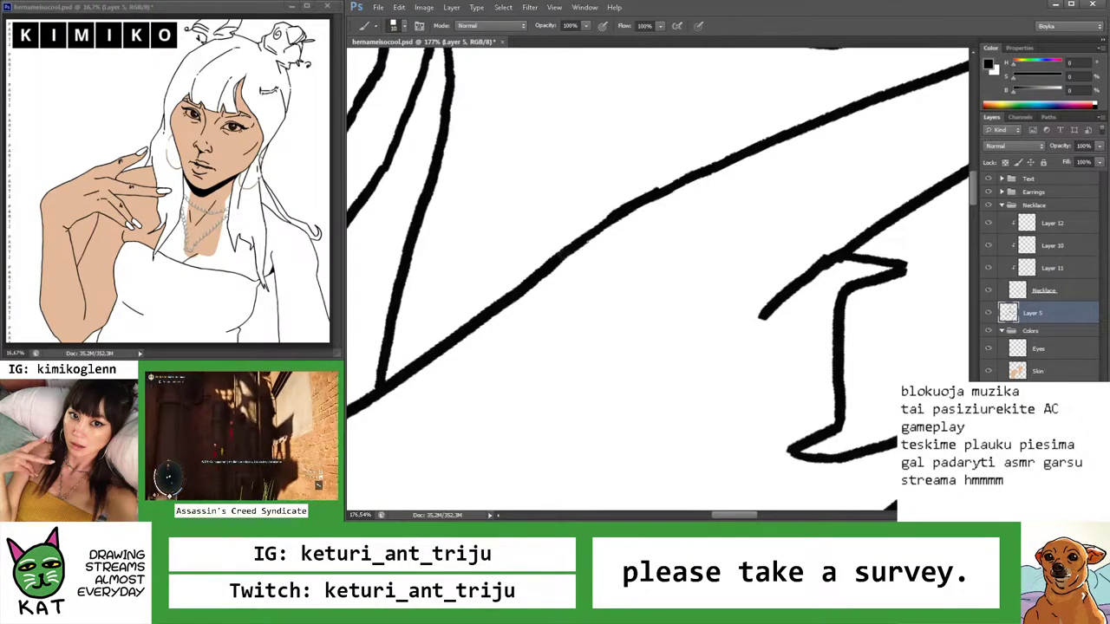
pyautogui.press('e')
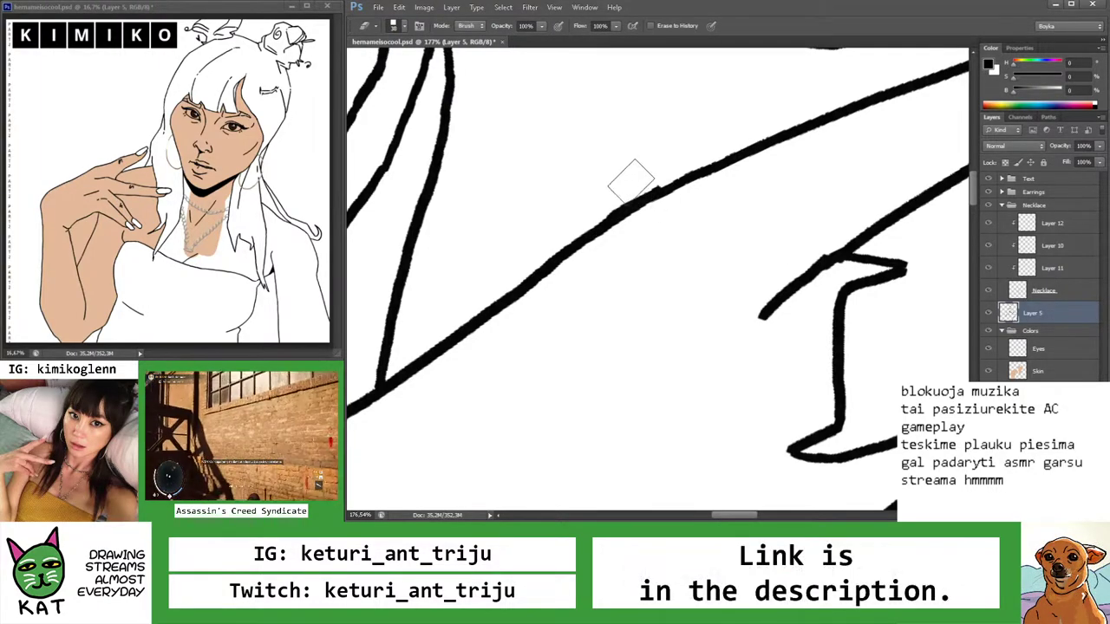
pyautogui.press('z')
pyautogui.keyDown('alt'); pyautogui.click(723, 321); pyautogui.keyUp('alt')
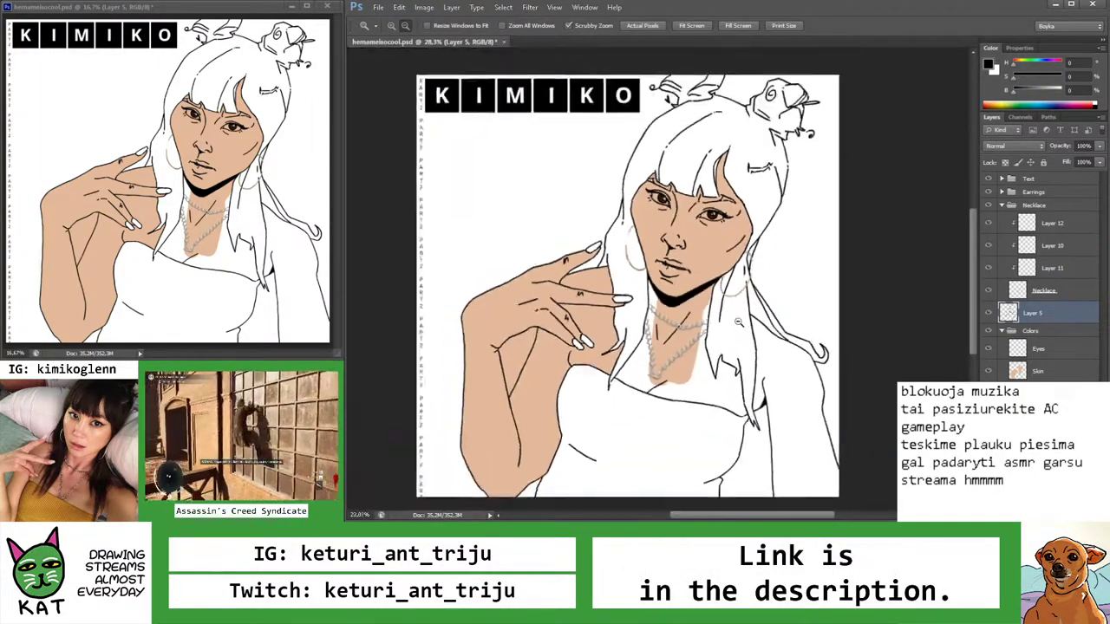
pyautogui.click(723, 320)
pyautogui.press('r')
pyautogui.moveTo(656, 235); pyautogui.dragTo(734, 136)
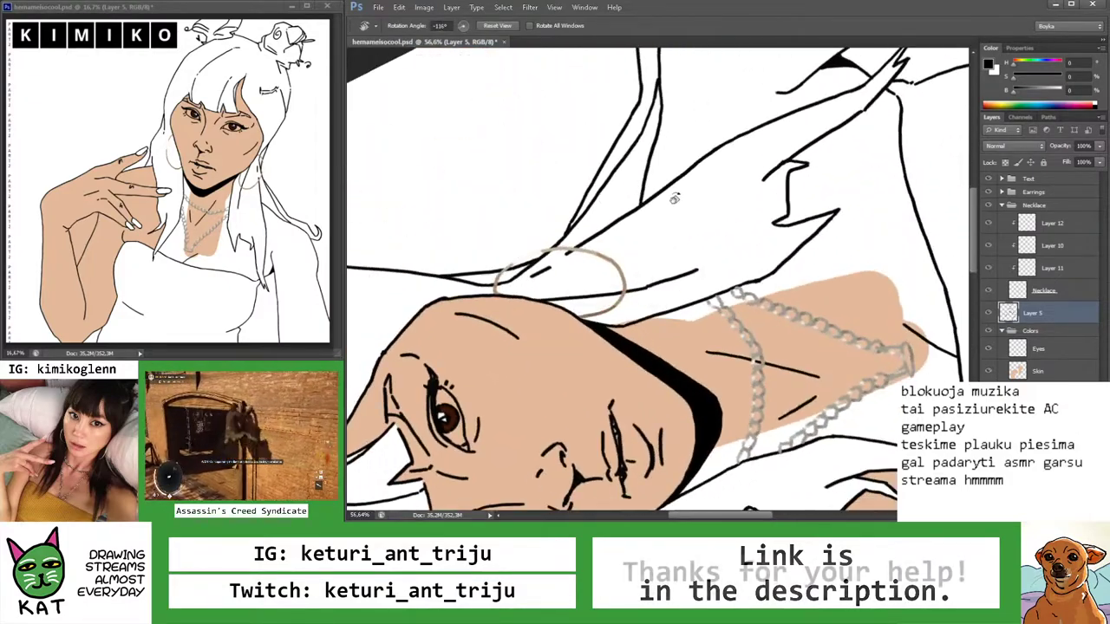
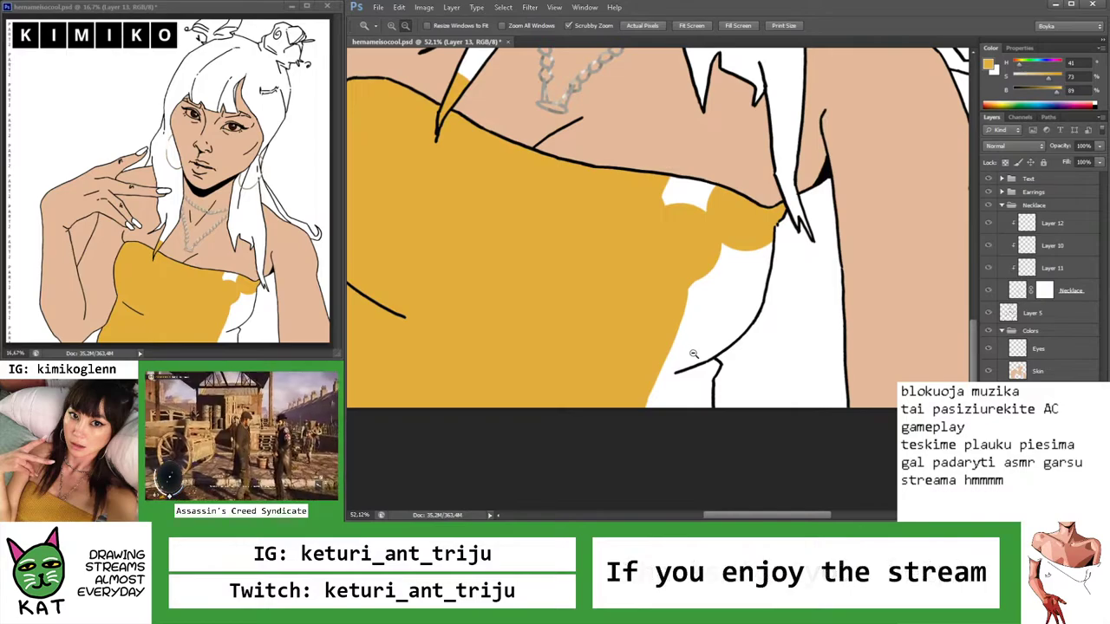
# Fill the top's lower side around the waist fold with mustard on Layer 13 and erase the spill outside the outline
pyautogui.press('b')
pyautogui.moveTo(696, 356)
pyautogui.mouseDown()
pyautogui.moveTo(707, 357)
pyautogui.moveTo(673, 349)
pyautogui.mouseUp()
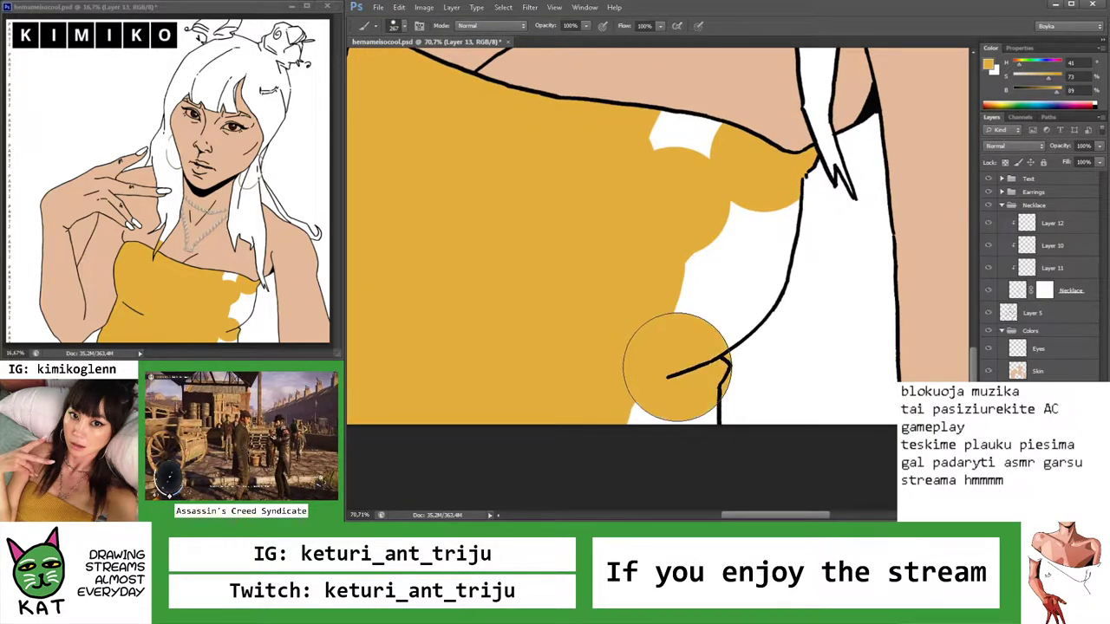
pyautogui.press('e')
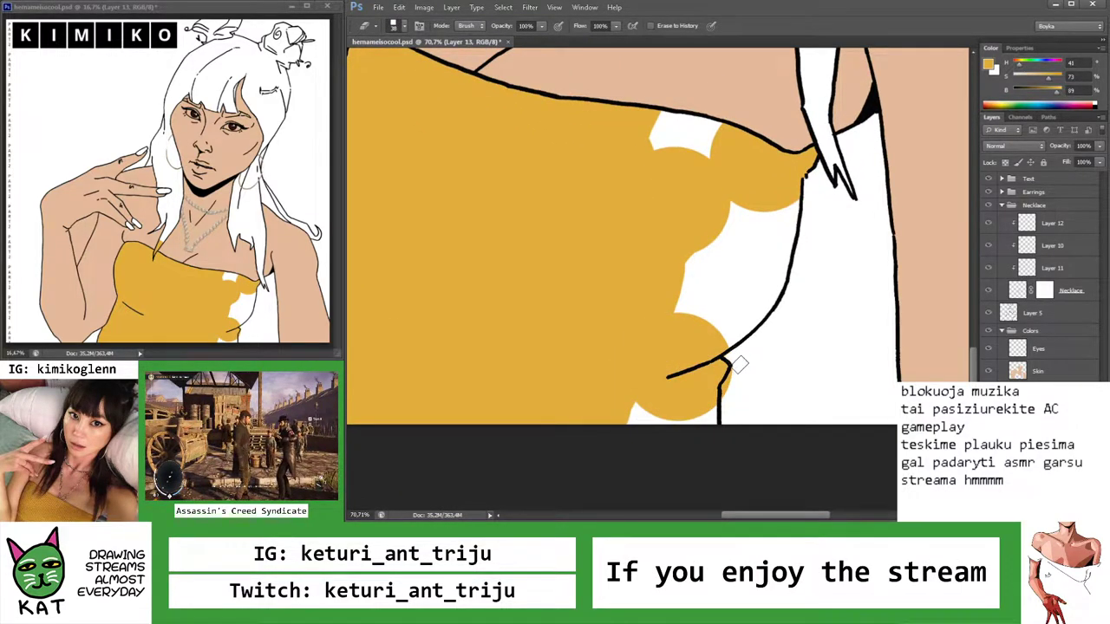
pyautogui.press('b')
pyautogui.moveTo(702, 397); pyautogui.dragTo(665, 399)
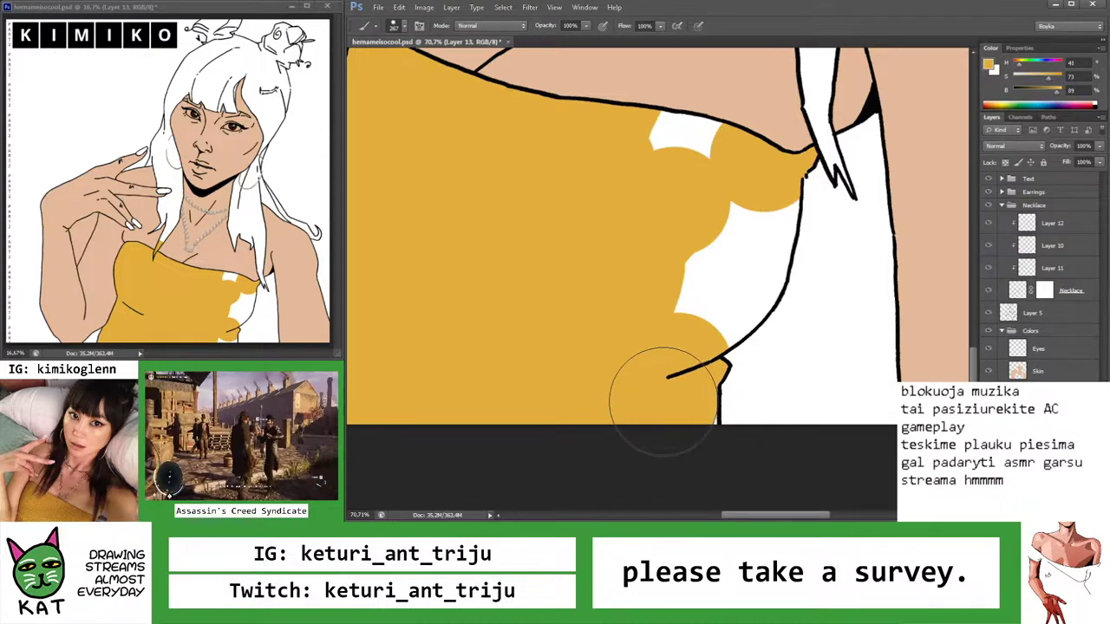
# Paint the remaining white gaps along the top's upper edge and bust side with mustard up to the outline
pyautogui.moveTo(689, 305)
pyautogui.mouseDown()
pyautogui.moveTo(668, 328)
pyautogui.moveTo(669, 199)
pyautogui.moveTo(657, 182)
pyautogui.mouseUp()
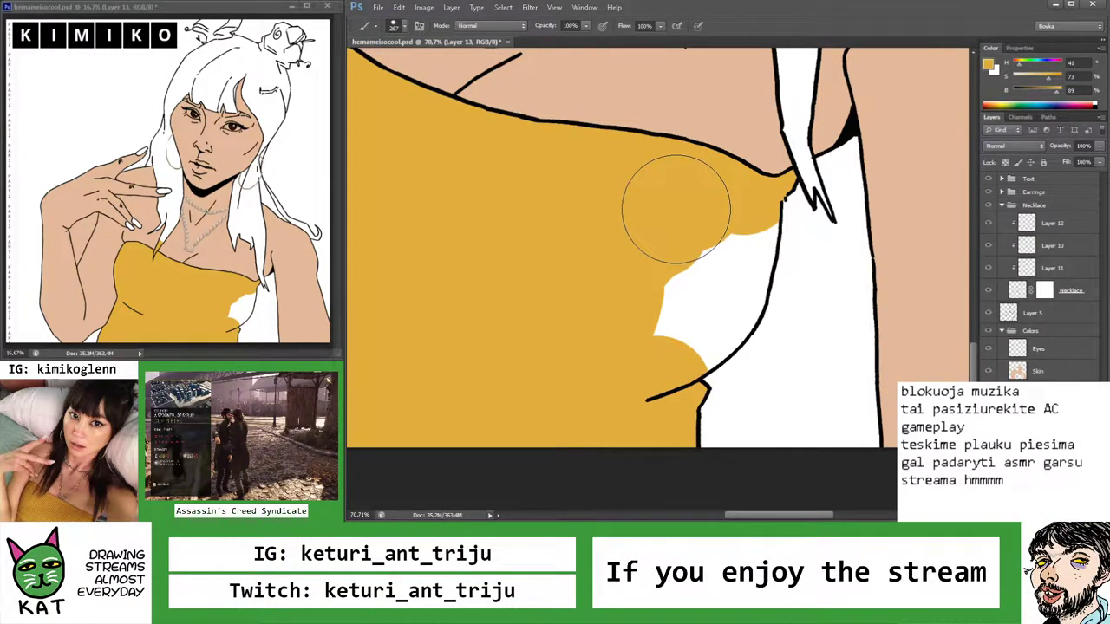
pyautogui.moveTo(688, 224)
pyautogui.mouseDown()
pyautogui.moveTo(702, 255)
pyautogui.moveTo(724, 225)
pyautogui.moveTo(721, 258)
pyautogui.mouseUp()
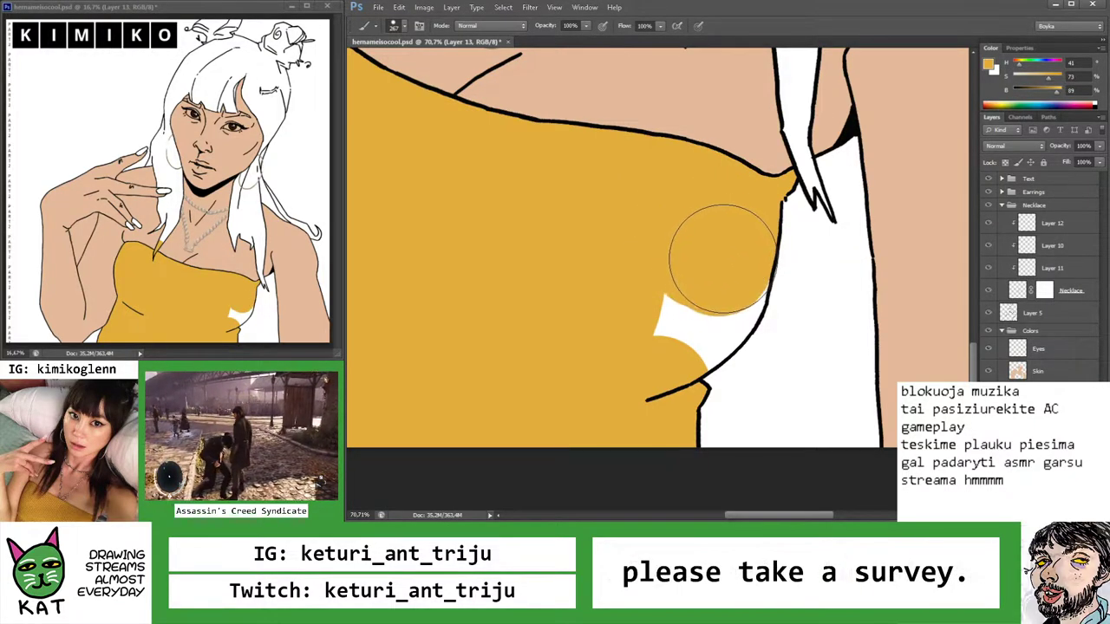
pyautogui.moveTo(671, 308)
pyautogui.mouseDown()
pyautogui.moveTo(643, 311)
pyautogui.moveTo(667, 335)
pyautogui.moveTo(698, 311)
pyautogui.mouseUp()
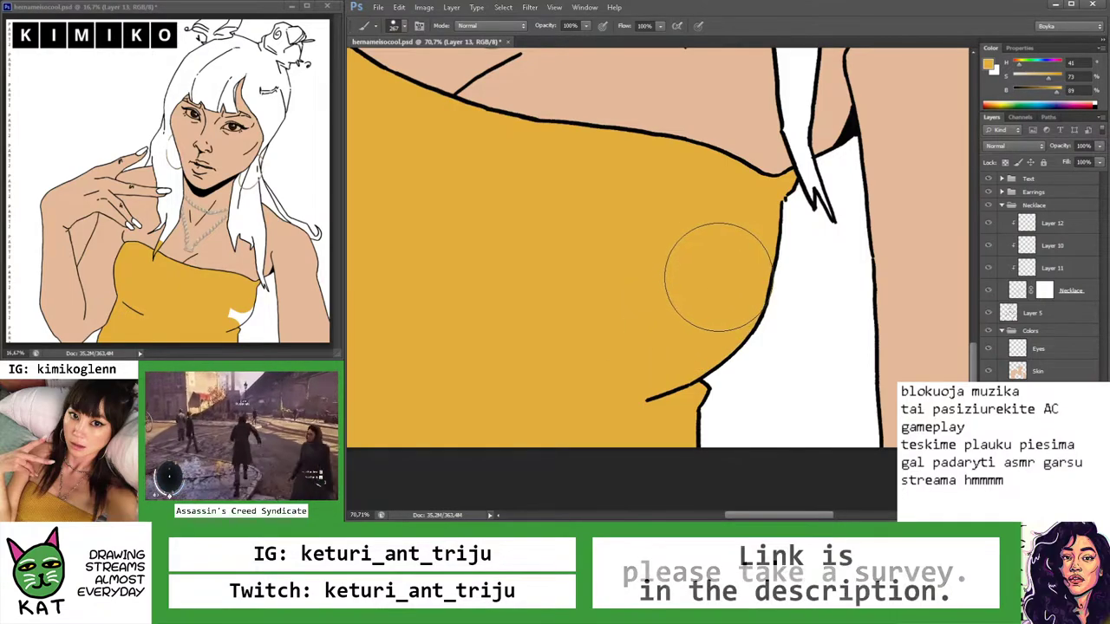
pyautogui.press('e')
# Erase the mustard paint from the pointed hair tip that overlaps the upper edge of the top
pyautogui.press('z')
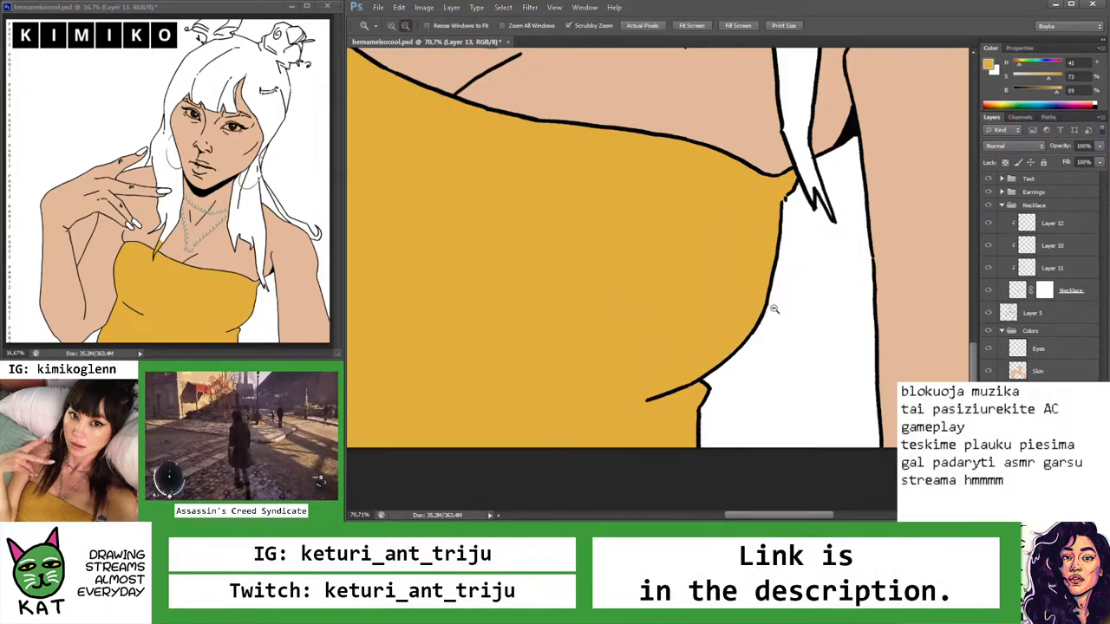
pyautogui.moveTo(776, 313); pyautogui.dragTo(607, 313)
pyautogui.moveTo(682, 316); pyautogui.dragTo(649, 367)
pyautogui.press('b')
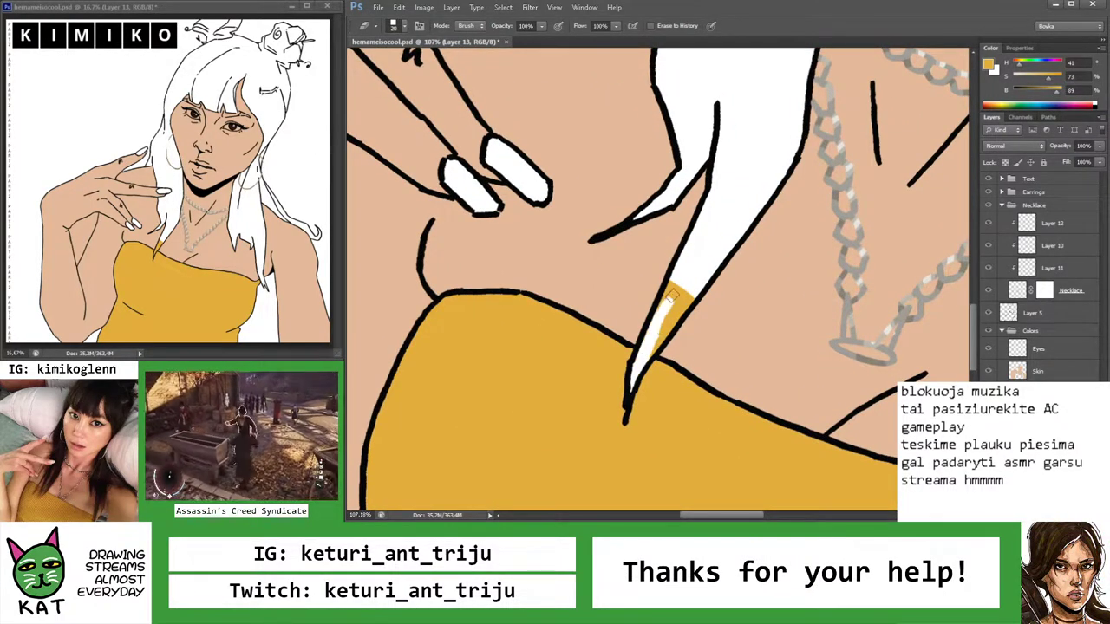
pyautogui.moveTo(652, 340); pyautogui.dragTo(657, 340)
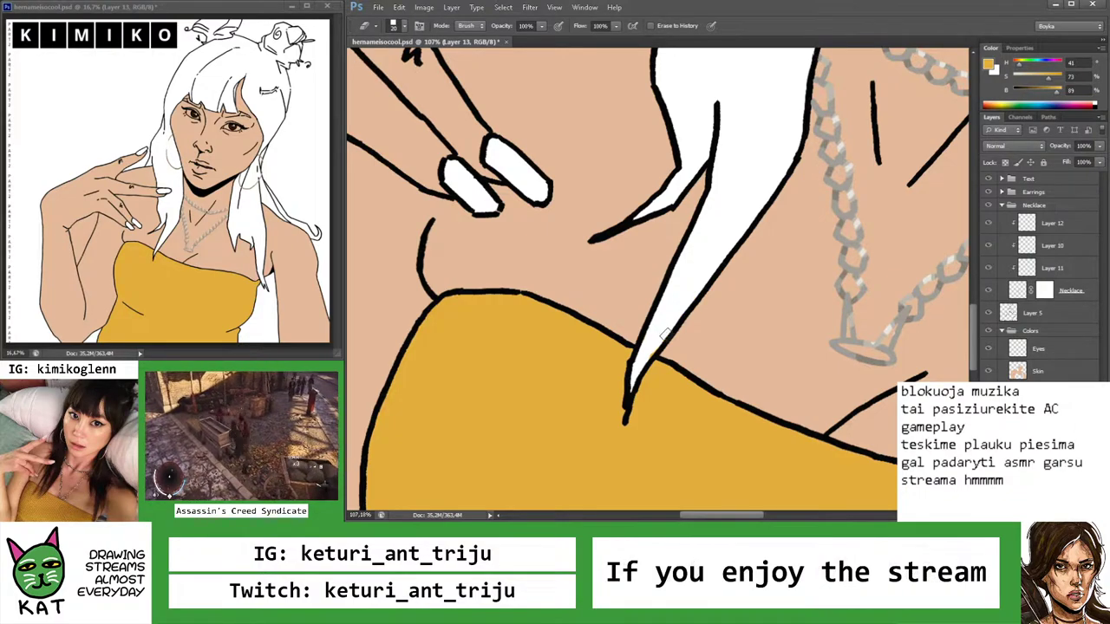
pyautogui.press('z')
pyautogui.moveTo(646, 346); pyautogui.dragTo(520, 347)
pyautogui.moveTo(661, 339); pyautogui.dragTo(757, 320)
pyautogui.moveTo(735, 359); pyautogui.dragTo(747, 367)
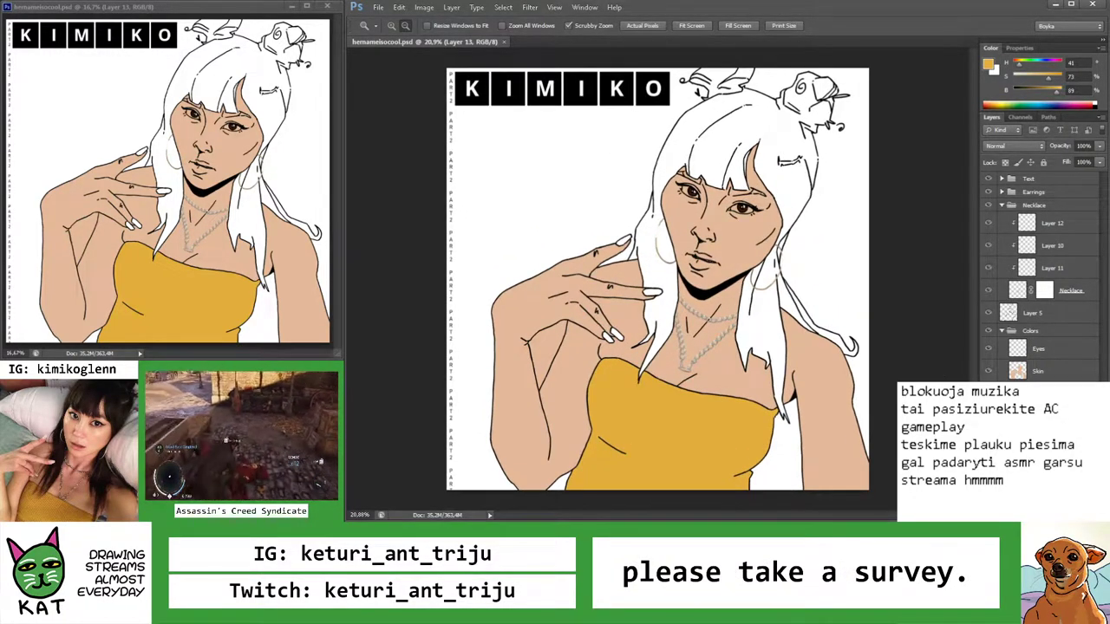
pyautogui.hotkey('ctrl', 'z')
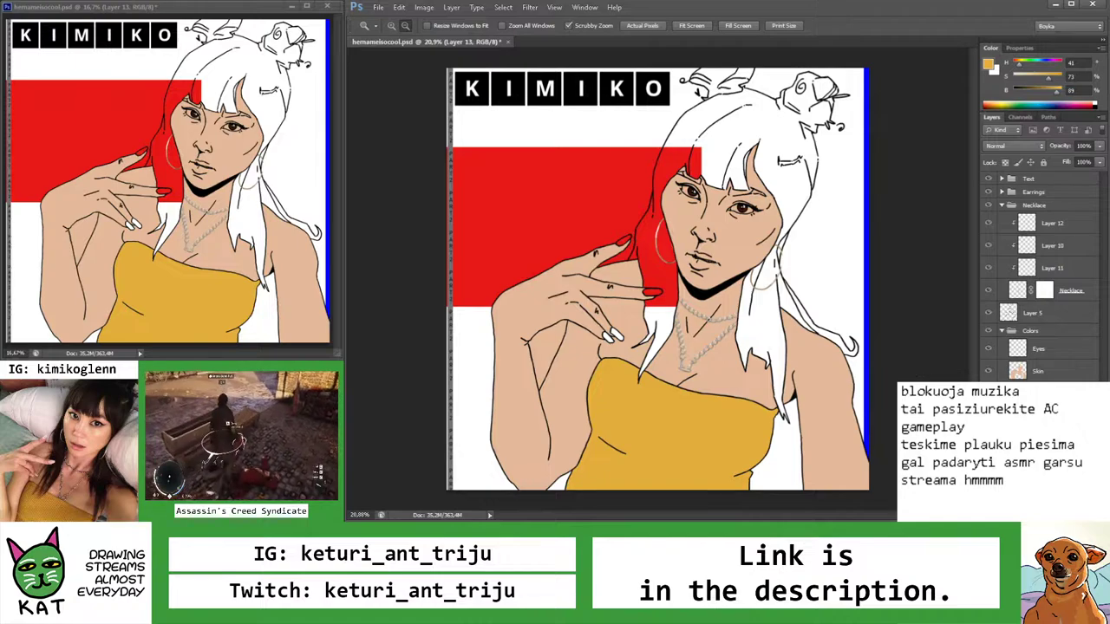
pyautogui.hotkey('ctrl', 'z')
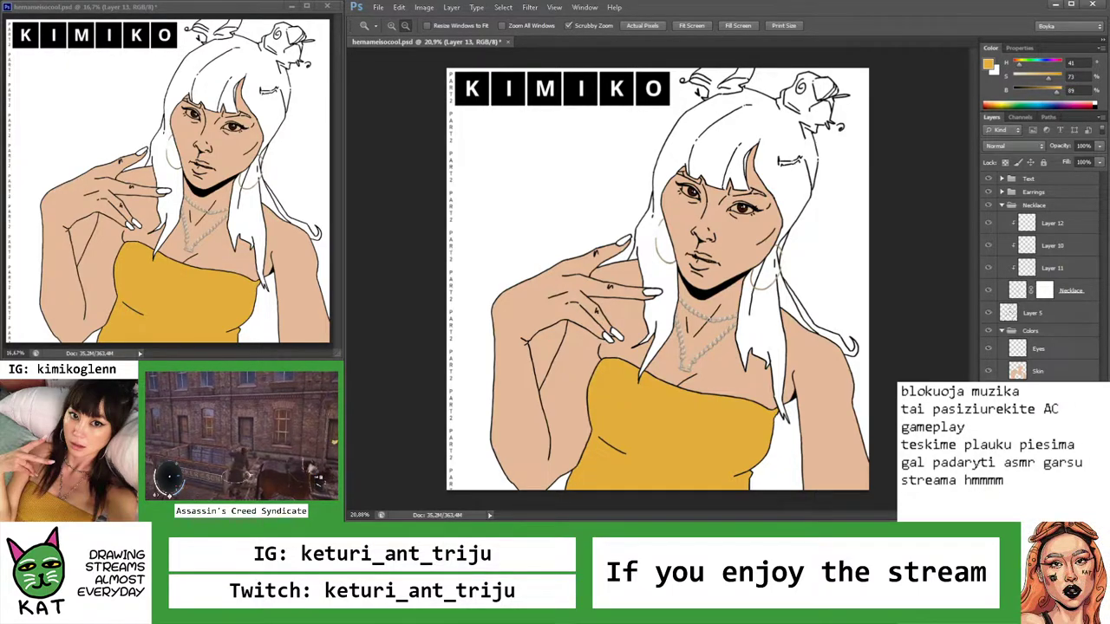
# Sample the skin tone, darken it to a brown of H 21, S 30, B 15, and paint the fringe on the Hair layer
pyautogui.moveTo(746, 186); pyautogui.dragTo(749, 180)
pyautogui.press('i')
pyautogui.click(744, 241)
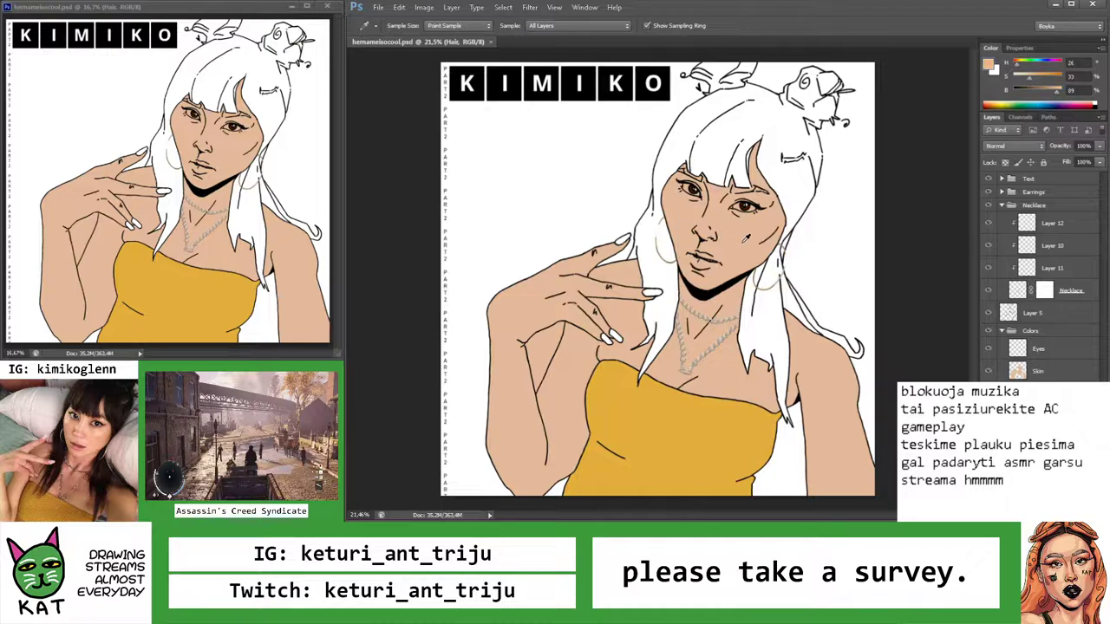
pyautogui.press('b')
pyautogui.moveTo(1037, 62); pyautogui.dragTo(1022, 91)
pyautogui.moveTo(737, 121)
pyautogui.mouseDown()
pyautogui.moveTo(711, 173)
pyautogui.moveTo(733, 113)
pyautogui.moveTo(750, 173)
pyautogui.moveTo(674, 186)
pyautogui.moveTo(733, 186)
pyautogui.mouseUp()
pyautogui.press('z')
pyautogui.moveTo(753, 145); pyautogui.dragTo(779, 151)
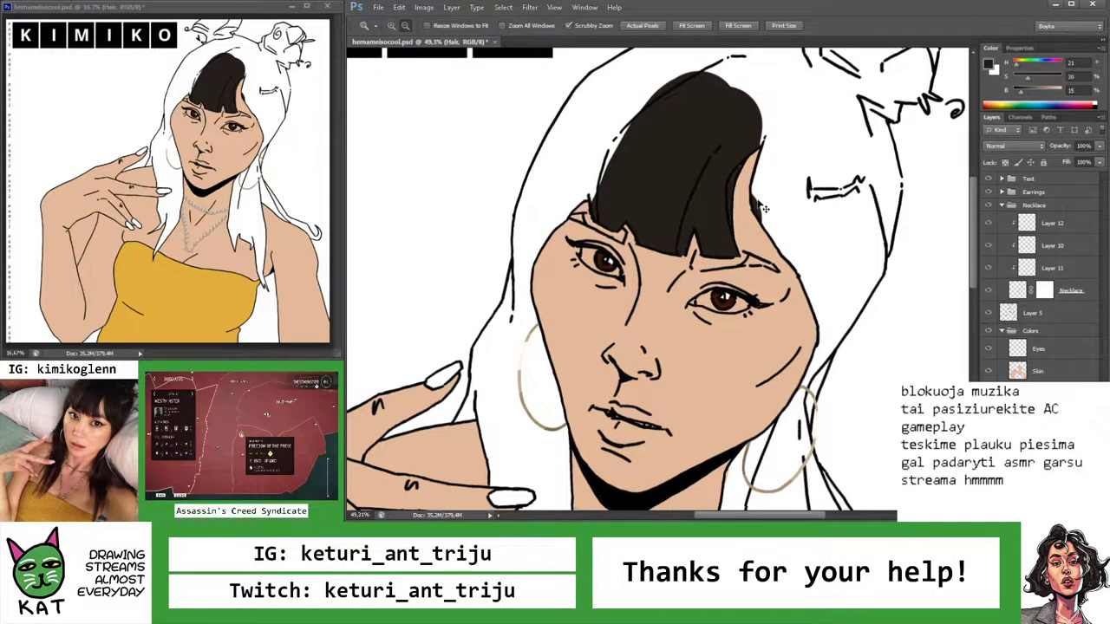
# Sample the fringe's brown and paint the hair from the fringe down the side of the face nearest the raised hand
pyautogui.press('i')
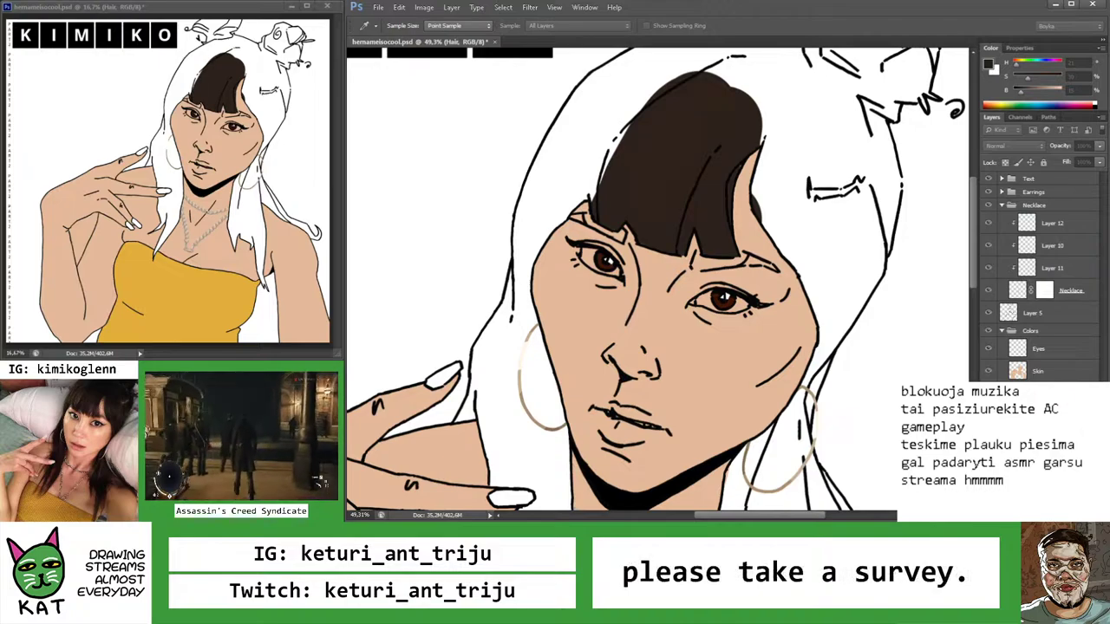
pyautogui.press('b')
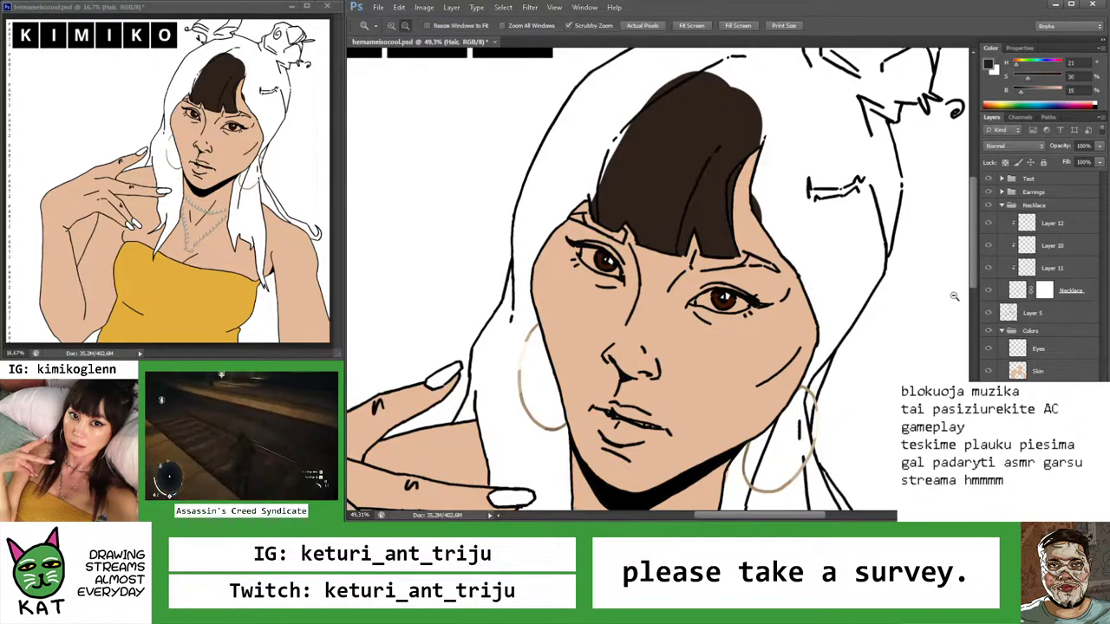
pyautogui.keyDown('alt'); pyautogui.click(690, 212); pyautogui.keyUp('alt')
pyautogui.moveTo(685, 152)
pyautogui.mouseDown()
pyautogui.moveTo(632, 165)
pyautogui.moveTo(550, 318)
pyautogui.moveTo(520, 252)
pyautogui.moveTo(555, 271)
pyautogui.moveTo(460, 272)
pyautogui.mouseUp()
# Continue the brown fill down the hair around the hoop earring on the hand side and erase the spill outside the outline
pyautogui.scroll(3, 555, 271)
pyautogui.press('z')
pyautogui.scroll(-3, 536, 161)
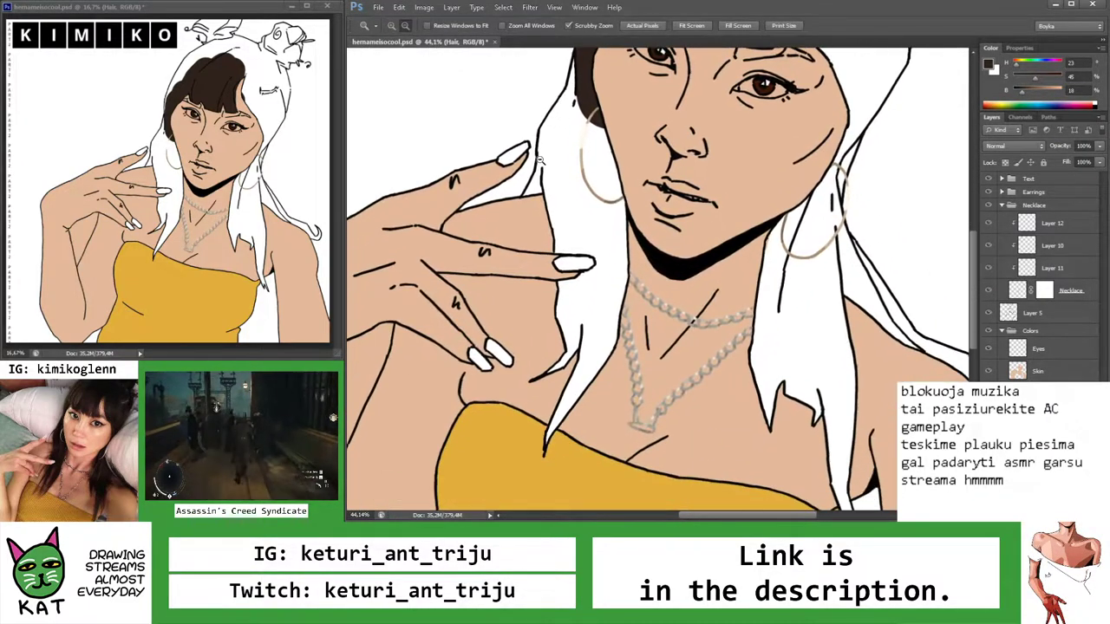
pyautogui.scroll(3, 555, 173)
pyautogui.press('b')
pyautogui.moveTo(570, 228)
pyautogui.mouseDown()
pyautogui.moveTo(521, 210)
pyautogui.moveTo(546, 234)
pyautogui.moveTo(577, 137)
pyautogui.moveTo(592, 264)
pyautogui.mouseUp()
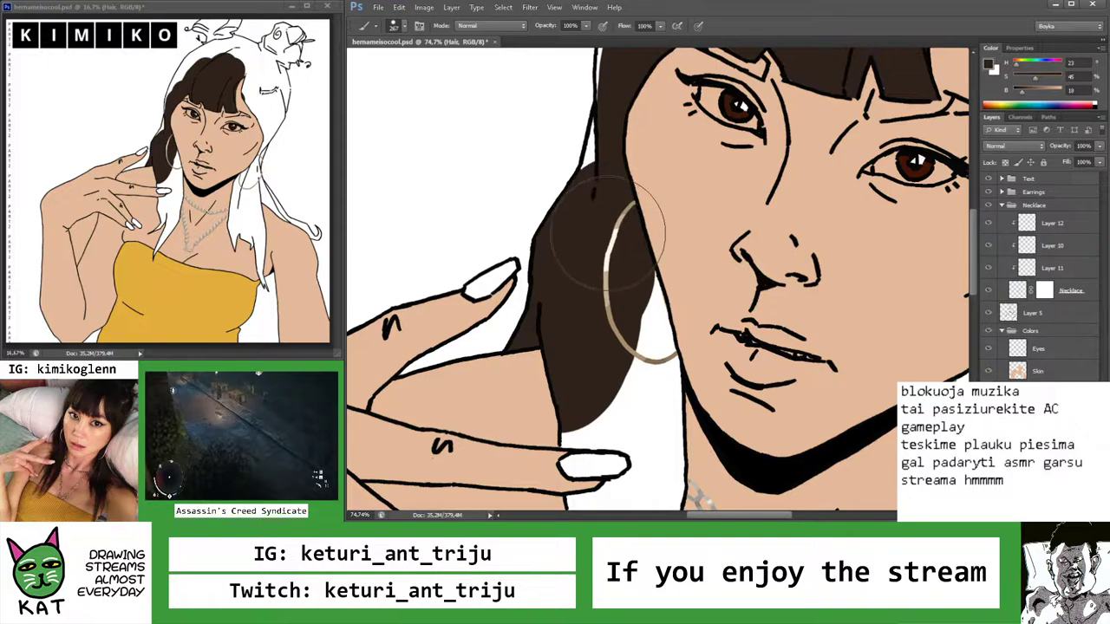
pyautogui.press('e')
pyautogui.moveTo(578, 134); pyautogui.dragTo(600, 135)
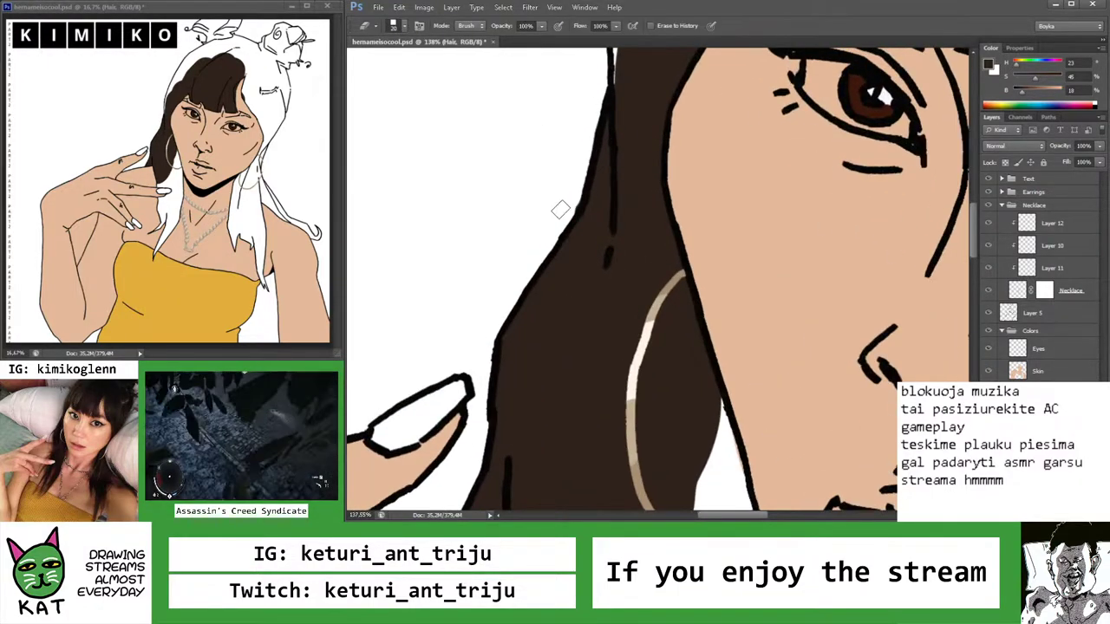
pyautogui.moveTo(551, 236); pyautogui.dragTo(520, 237)
# Fill the lower part of the hand-side hair lock with brown down to the top's edge and erase any spill
pyautogui.press('b')
pyautogui.moveTo(607, 278)
pyautogui.mouseDown()
pyautogui.moveTo(598, 408)
pyautogui.moveTo(599, 360)
pyautogui.mouseUp()
pyautogui.moveTo(596, 421)
pyautogui.mouseDown()
pyautogui.moveTo(622, 328)
pyautogui.moveTo(646, 330)
pyautogui.moveTo(594, 381)
pyautogui.mouseUp()
pyautogui.moveTo(607, 321)
pyautogui.mouseDown()
pyautogui.moveTo(581, 408)
pyautogui.moveTo(651, 399)
pyautogui.mouseUp()
pyautogui.press('e')
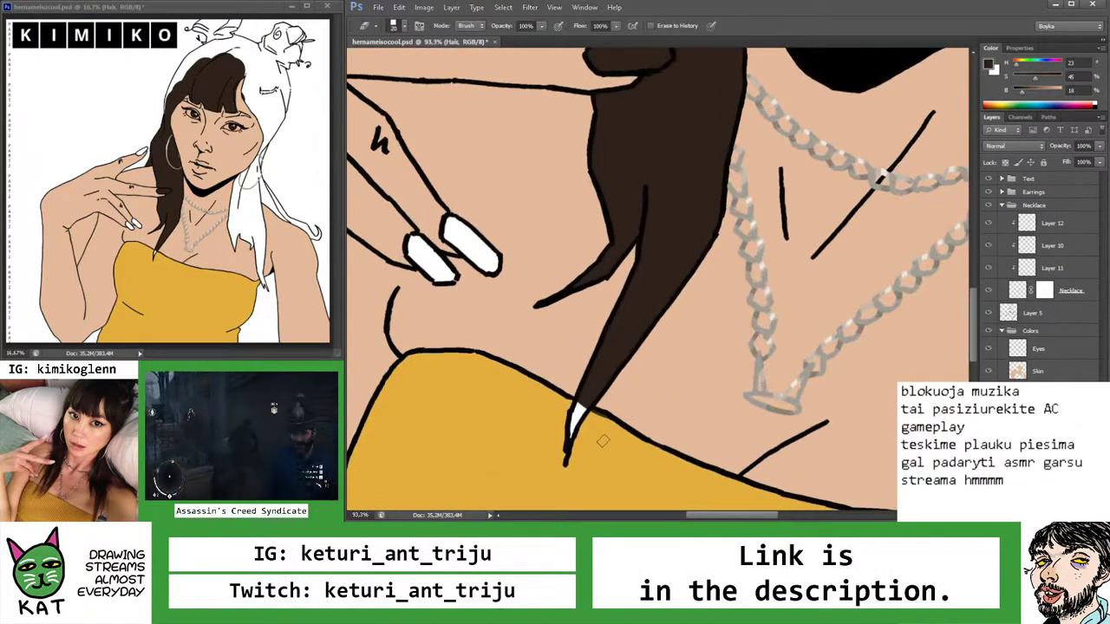
# Paint the remaining white hair tip over the mustard top brown and clean its edge
pyautogui.press('b')
pyautogui.moveTo(572, 438); pyautogui.dragTo(581, 413)
pyautogui.press('e')
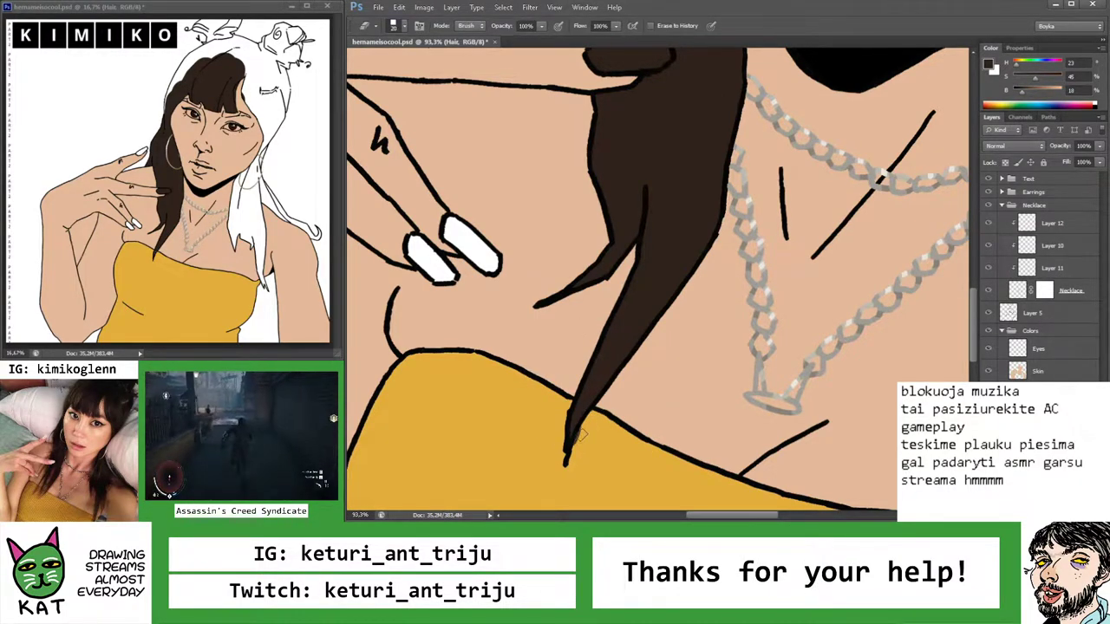
pyautogui.press('b')
pyautogui.scroll(-1, 640, 309)
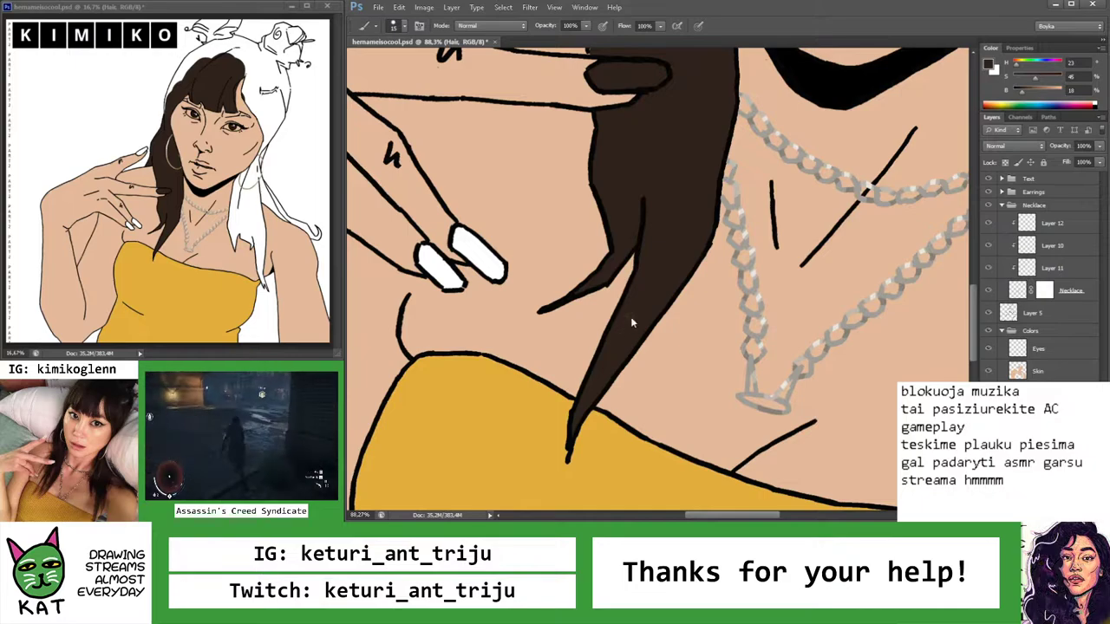
# Erase the brown paint from the fingernail that overlaps the hair lock
pyautogui.scroll(4, 642, 217)
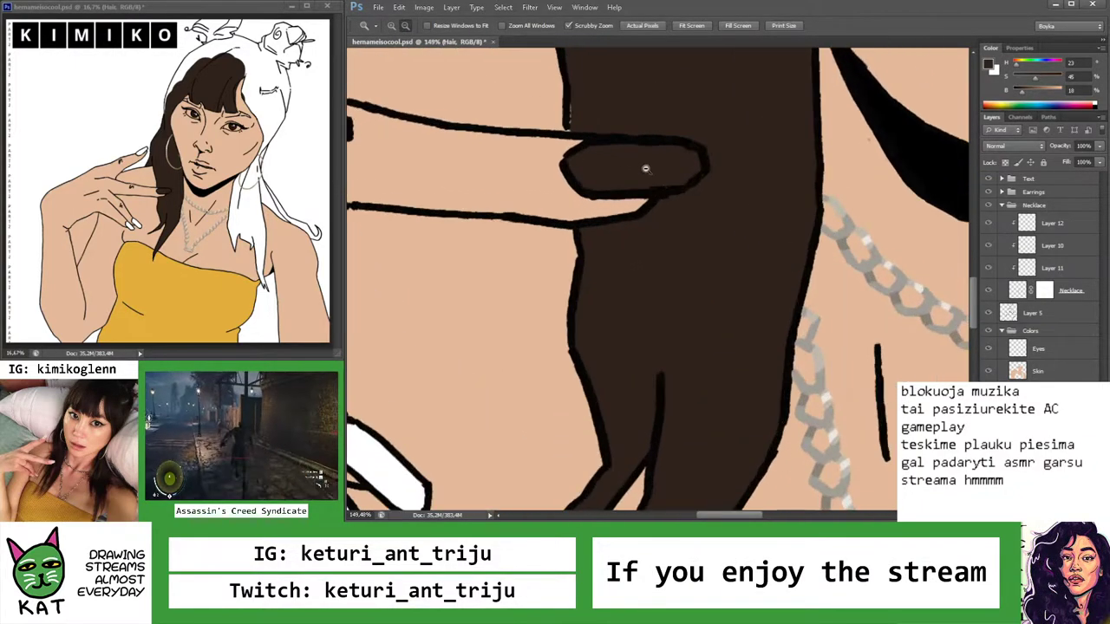
pyautogui.press('e')
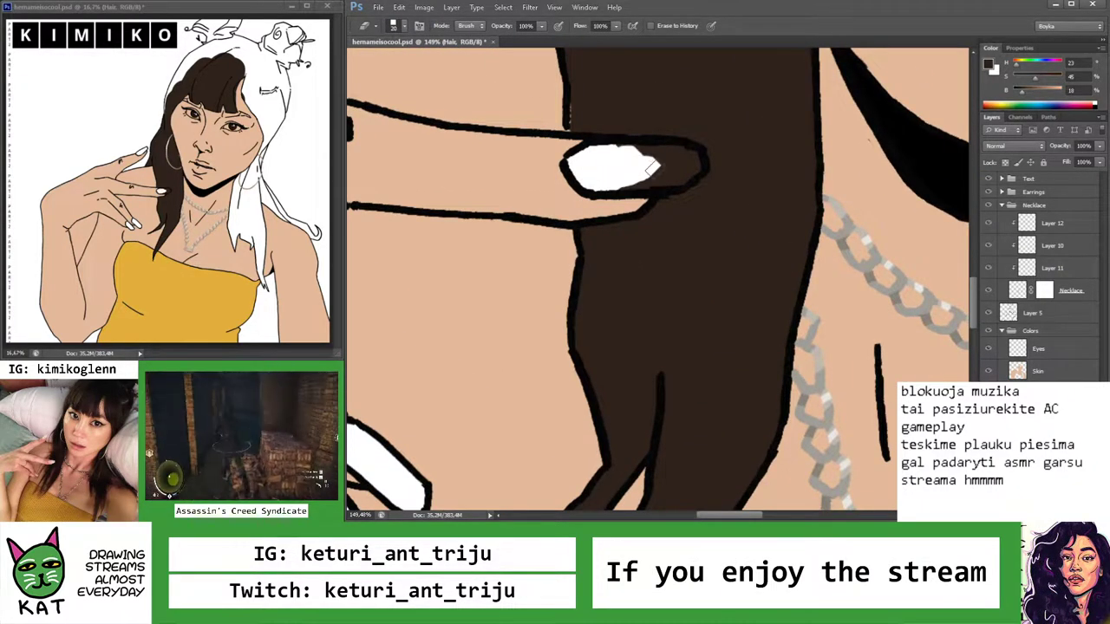
pyautogui.moveTo(616, 158)
pyautogui.mouseDown()
pyautogui.moveTo(690, 158)
pyautogui.moveTo(688, 168)
pyautogui.moveTo(601, 178)
pyautogui.mouseUp()
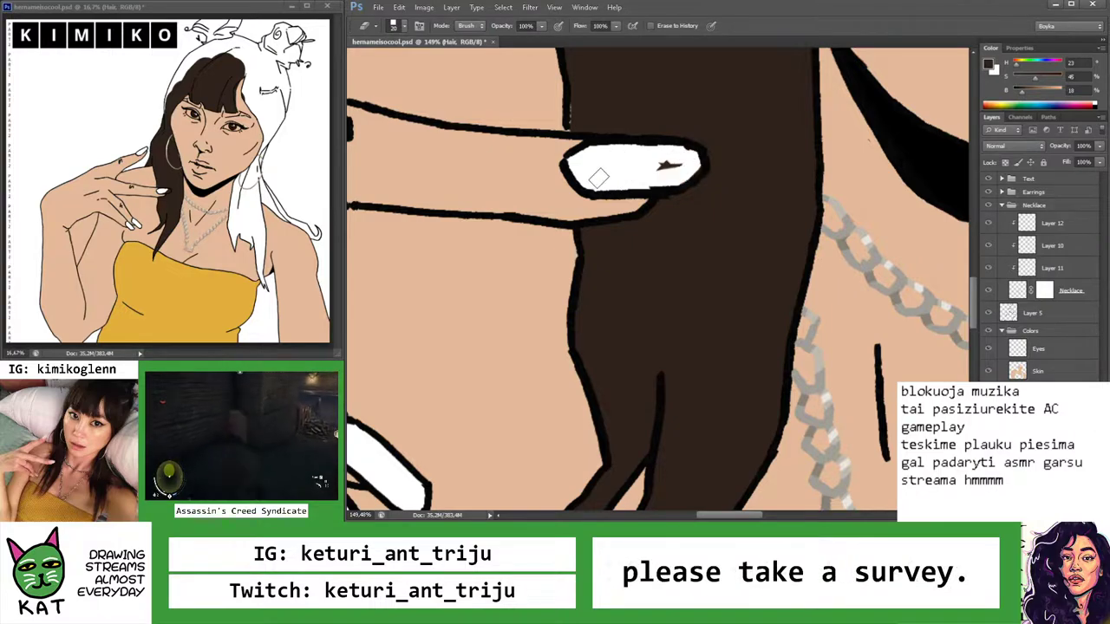
pyautogui.moveTo(684, 163); pyautogui.dragTo(627, 137)
# Paint brown just inside the crown's outer outline on the hand side and erase any spill above the line
pyautogui.scroll(10, 633, 173)
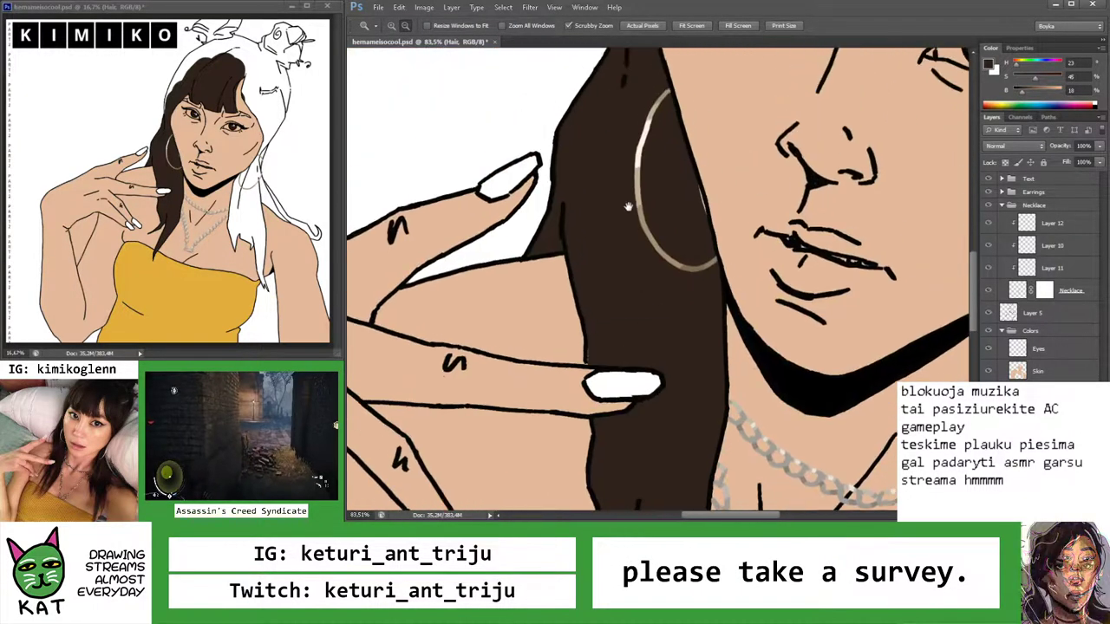
pyautogui.press('b')
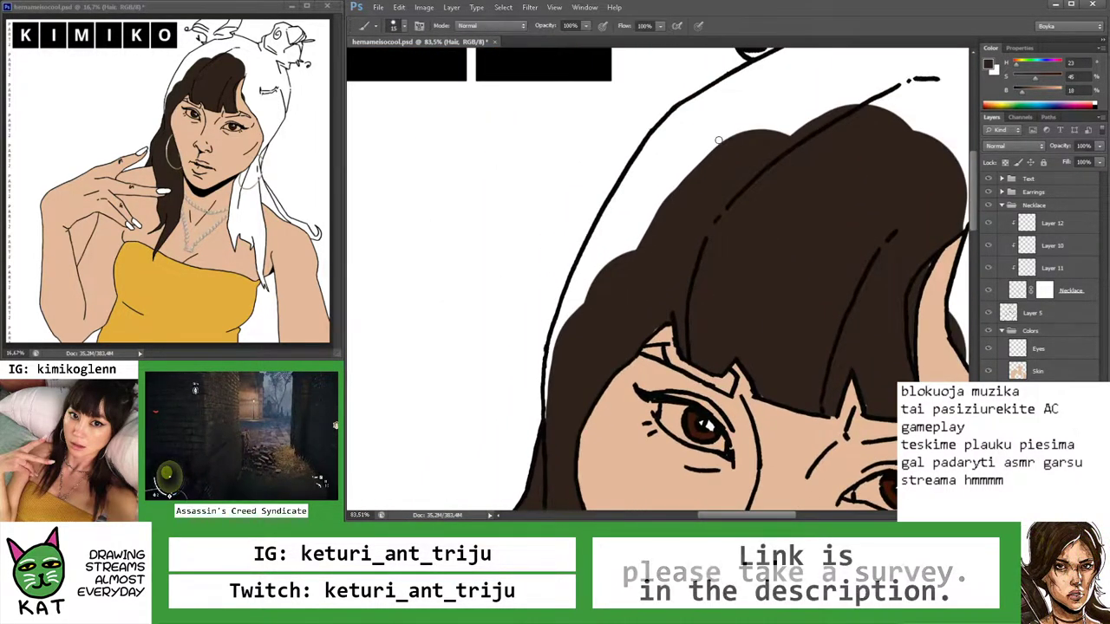
pyautogui.moveTo(773, 84); pyautogui.dragTo(679, 132)
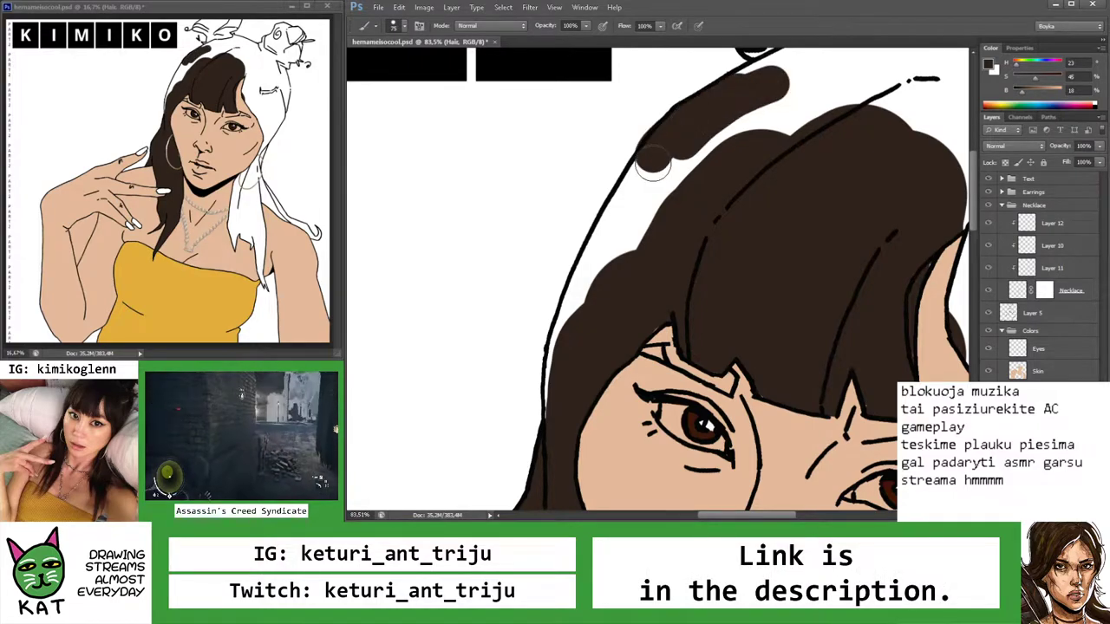
pyautogui.scroll(5, 663, 126)
pyautogui.press('e')
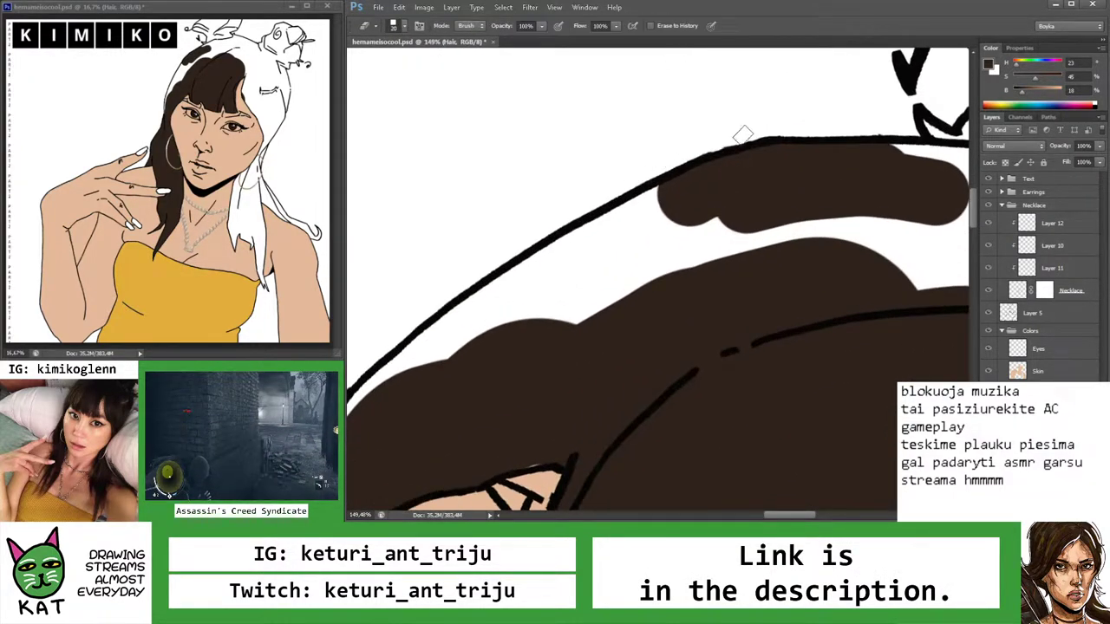
pyautogui.scroll(-5, 719, 141)
# Continue the brown down the hand-side crown outline, filling the white gap between the outline and the fringe
pyautogui.press('b')
pyautogui.moveTo(720, 175); pyautogui.dragTo(601, 252)
pyautogui.moveTo(707, 180)
pyautogui.mouseDown()
pyautogui.moveTo(735, 198)
pyautogui.moveTo(573, 262)
pyautogui.mouseUp()
pyautogui.press('z')
pyautogui.moveTo(469, 265); pyautogui.dragTo(513, 266)
pyautogui.press('r')
pyautogui.moveTo(620, 228)
pyautogui.mouseDown()
pyautogui.moveTo(634, 221)
pyautogui.moveTo(607, 218)
pyautogui.moveTo(603, 234)
pyautogui.moveTo(638, 189)
pyautogui.mouseUp()
pyautogui.press('b')
pyautogui.press('z')
pyautogui.keyDown('alt'); pyautogui.click(734, 179); pyautogui.keyUp('alt')
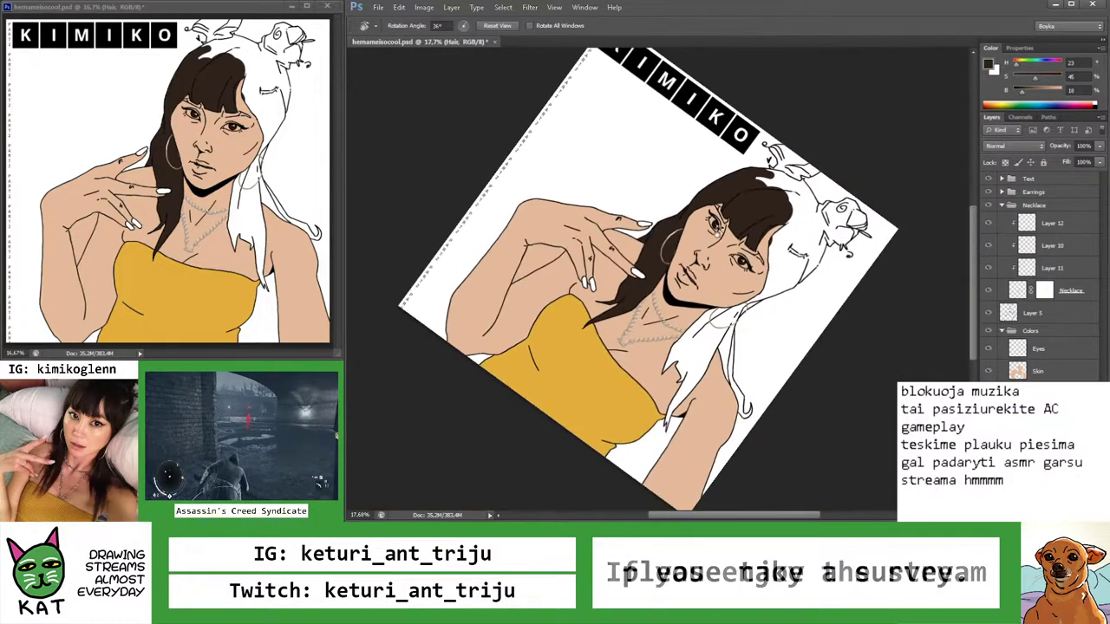
# Fill the hand-side bun and its small loose curl with brown and erase the spill outside their outlines
pyautogui.press('r')
pyautogui.moveTo(711, 165)
pyautogui.mouseDown()
pyautogui.moveTo(659, 147)
pyautogui.moveTo(685, 130)
pyautogui.moveTo(705, 67)
pyautogui.moveTo(699, 102)
pyautogui.moveTo(728, 102)
pyautogui.mouseUp()
pyautogui.press('z')
pyautogui.press('b')
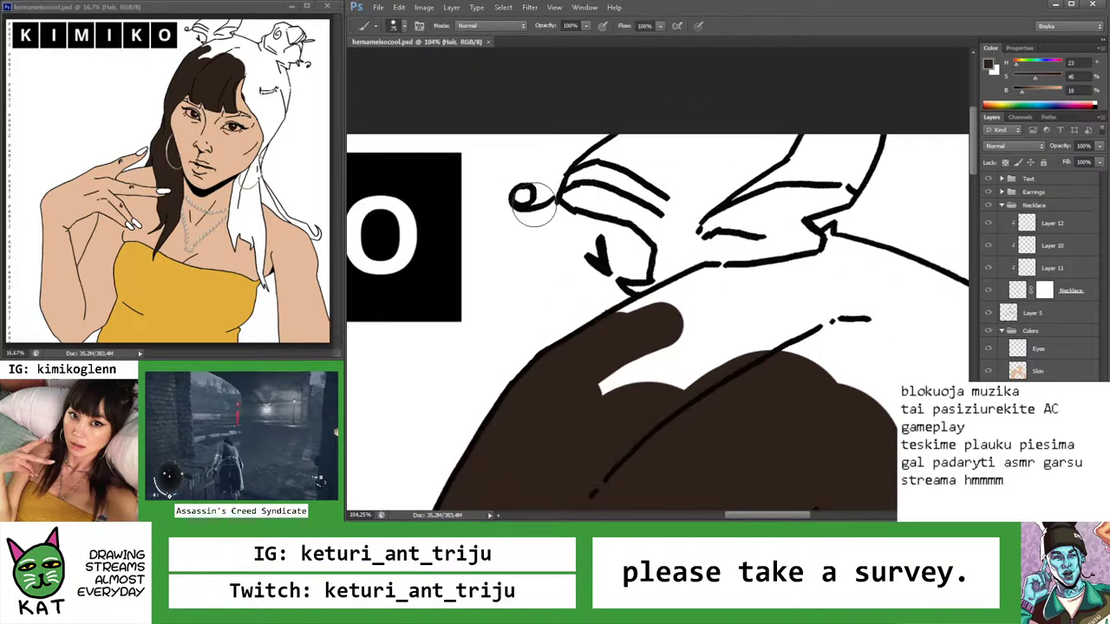
pyautogui.click(530, 198)
pyautogui.hotkey('ctrl', 'z')
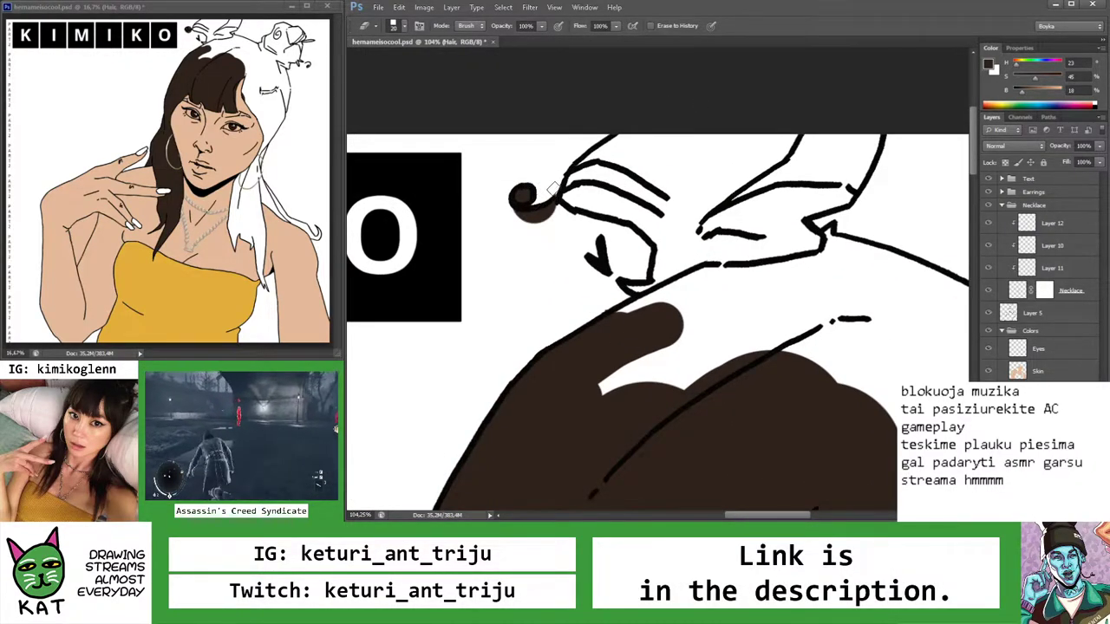
pyautogui.press('b')
pyautogui.moveTo(588, 201)
pyautogui.mouseDown()
pyautogui.moveTo(593, 191)
pyautogui.moveTo(637, 200)
pyautogui.moveTo(608, 169)
pyautogui.moveTo(666, 210)
pyautogui.moveTo(681, 248)
pyautogui.moveTo(680, 286)
pyautogui.moveTo(641, 302)
pyautogui.moveTo(618, 294)
pyautogui.mouseUp()
pyautogui.press('e')
pyautogui.press('b')
pyautogui.press('e')
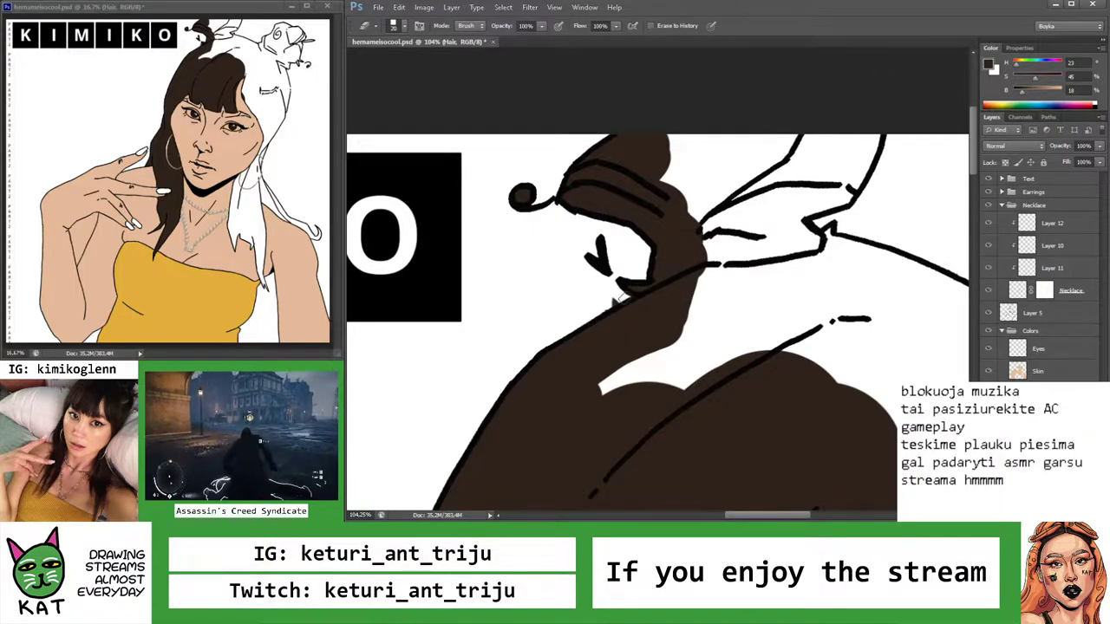
# Paint the upright strand beside the hand-side bun brown down to its base and clean its edges
pyautogui.press('b')
pyautogui.scroll(-4, 679, 276)
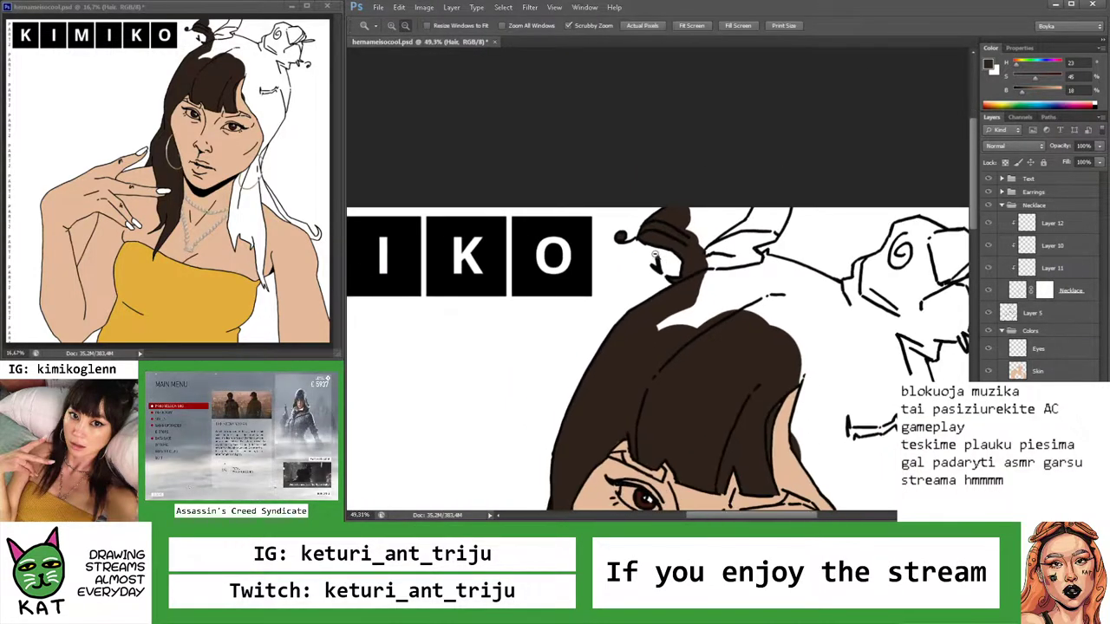
pyautogui.scroll(4, 763, 234)
pyautogui.click(793, 212)
pyautogui.moveTo(785, 215)
pyautogui.mouseDown()
pyautogui.moveTo(761, 236)
pyautogui.moveTo(783, 234)
pyautogui.moveTo(775, 241)
pyautogui.moveTo(721, 264)
pyautogui.moveTo(733, 309)
pyautogui.moveTo(727, 298)
pyautogui.moveTo(769, 314)
pyautogui.moveTo(761, 278)
pyautogui.moveTo(804, 284)
pyautogui.moveTo(738, 256)
pyautogui.mouseUp()
pyautogui.press('e')
pyautogui.press('b')
pyautogui.press('e')
pyautogui.press('z')
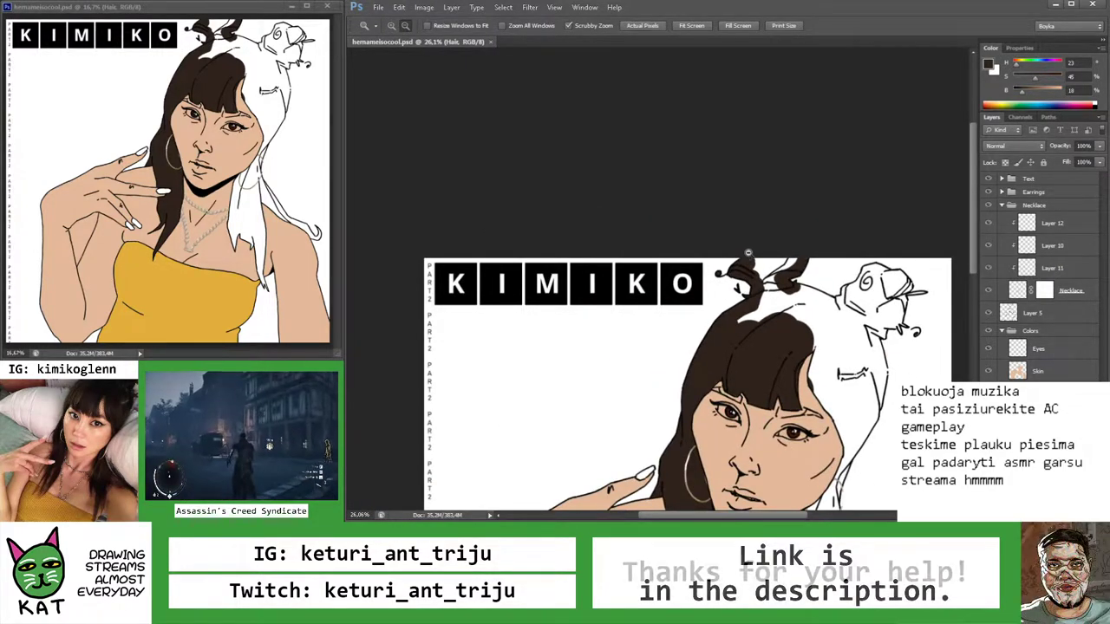
# Paint brown along the inner and upper outline of the far bun, around its spiral curl, and clean the edge
pyautogui.moveTo(798, 283); pyautogui.dragTo(862, 231)
pyautogui.press('b')
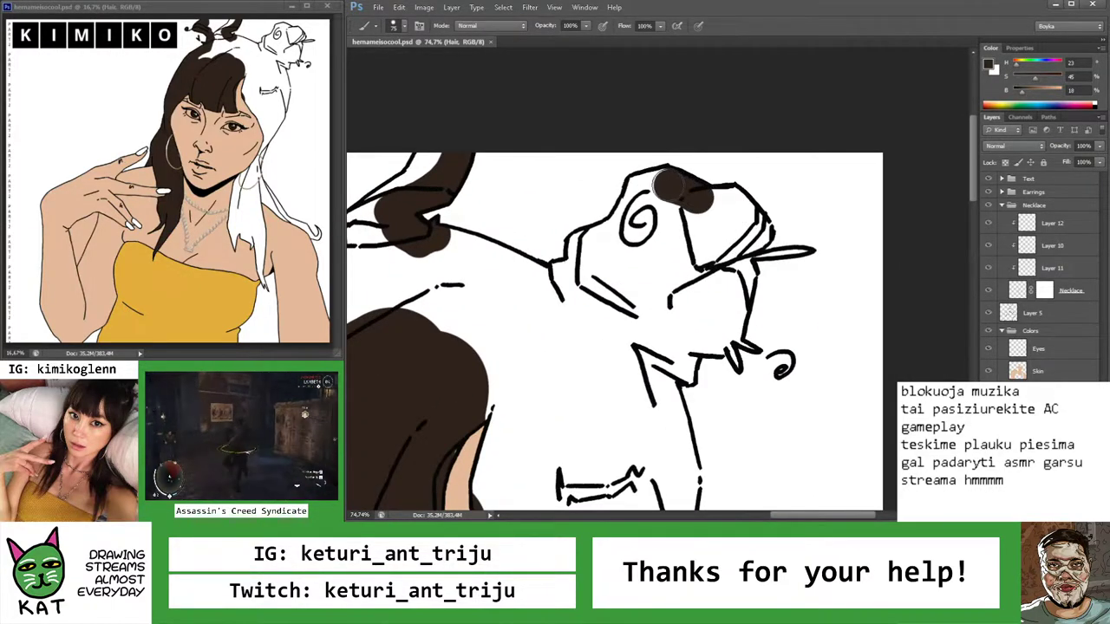
pyautogui.moveTo(642, 182)
pyautogui.mouseDown()
pyautogui.moveTo(588, 258)
pyautogui.moveTo(598, 252)
pyautogui.moveTo(586, 246)
pyautogui.moveTo(573, 276)
pyautogui.moveTo(560, 276)
pyautogui.moveTo(565, 314)
pyautogui.mouseUp()
pyautogui.press('r')
pyautogui.moveTo(627, 282)
pyautogui.mouseDown()
pyautogui.moveTo(641, 252)
pyautogui.moveTo(624, 221)
pyautogui.moveTo(607, 217)
pyautogui.moveTo(610, 189)
pyautogui.moveTo(652, 170)
pyautogui.moveTo(646, 260)
pyautogui.mouseUp()
pyautogui.press('e')
pyautogui.press('b')
# Paint the far bun's outer edge and protruding strand brown, erase the spill, and save the document
pyautogui.moveTo(701, 213); pyautogui.dragTo(709, 256)
pyautogui.press('r')
pyautogui.moveTo(731, 136)
pyautogui.mouseDown()
pyautogui.moveTo(766, 173)
pyautogui.moveTo(737, 184)
pyautogui.mouseUp()
pyautogui.press('b')
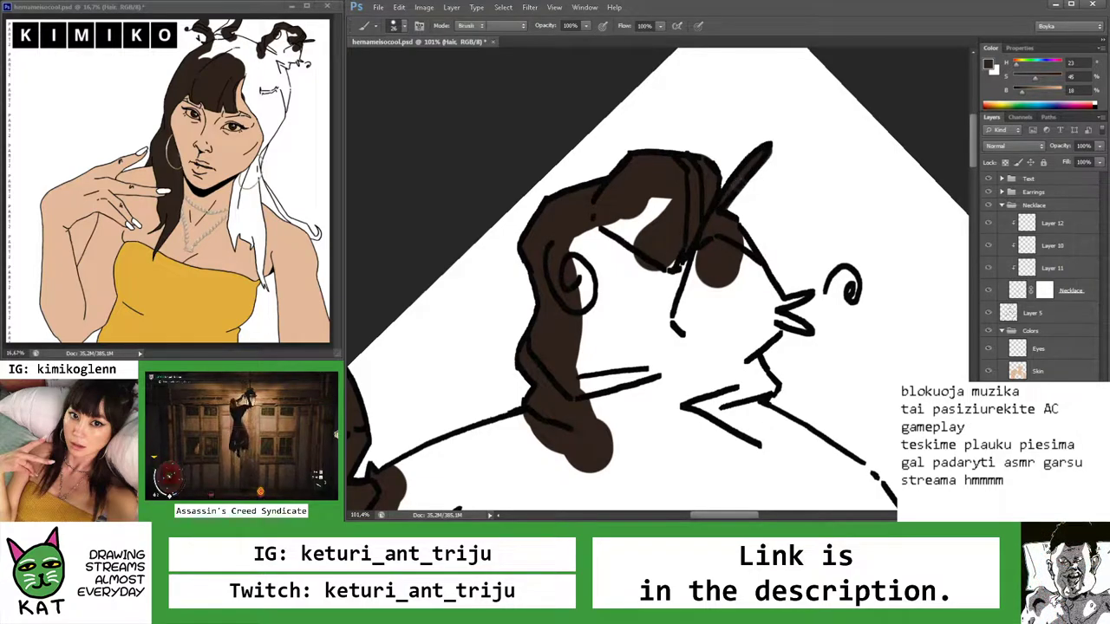
pyautogui.press('e')
pyautogui.press('Escape')
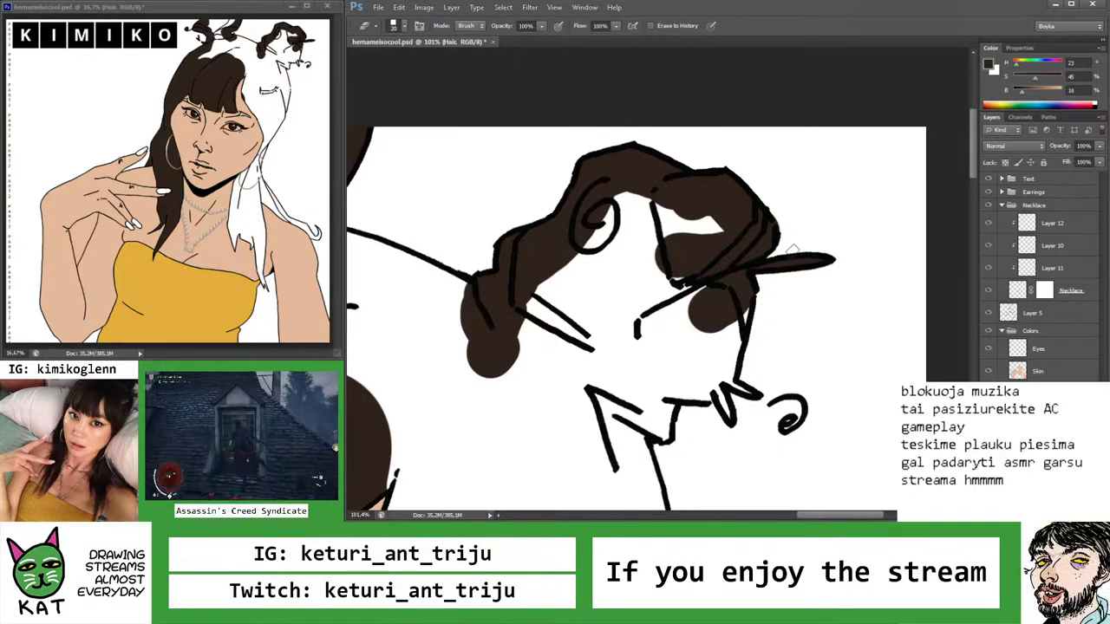
pyautogui.hotkey('ctrl', '0')
# Paint the far bun's lower edge and short spiky strands brown, continuing onto the head outline below it
pyautogui.scroll(4, 791, 231)
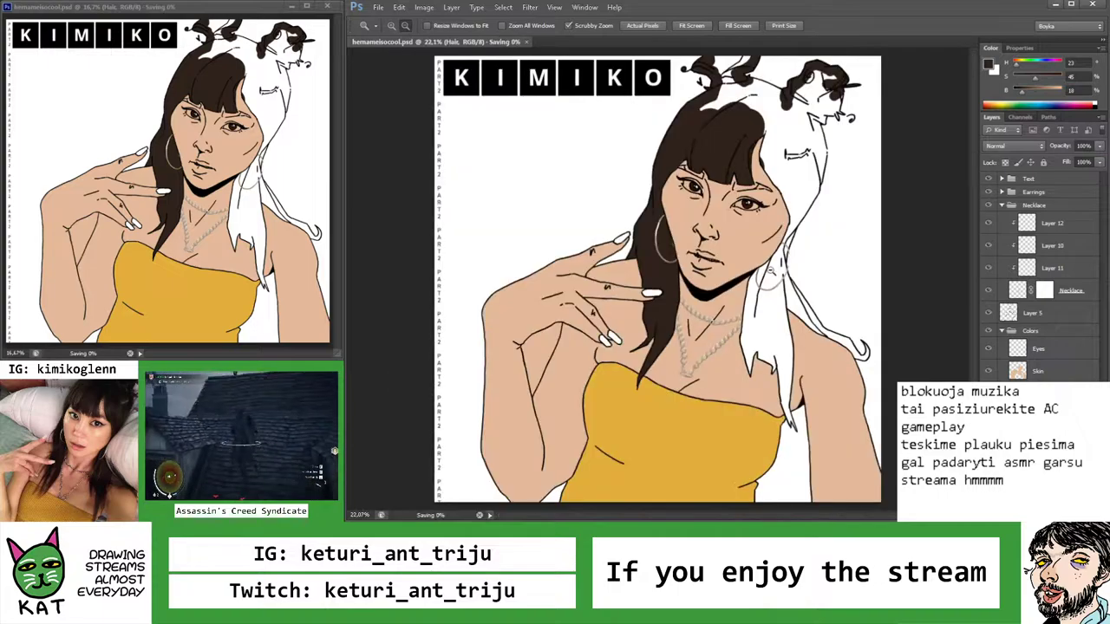
pyautogui.moveTo(792, 231); pyautogui.dragTo(757, 261)
pyautogui.scroll(3, 763, 174)
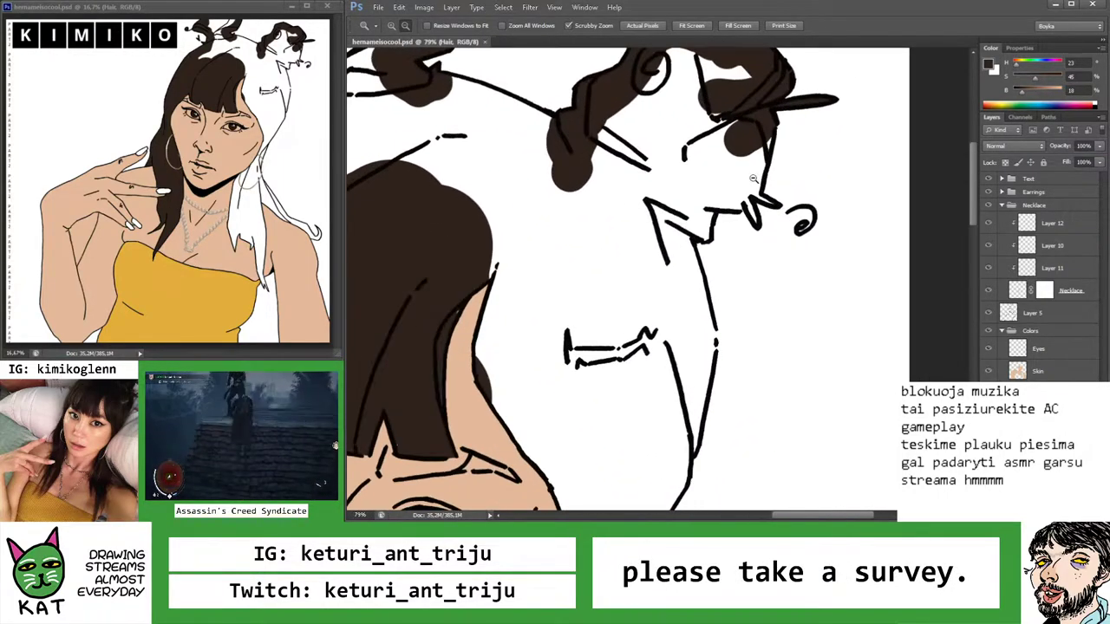
pyautogui.press('b')
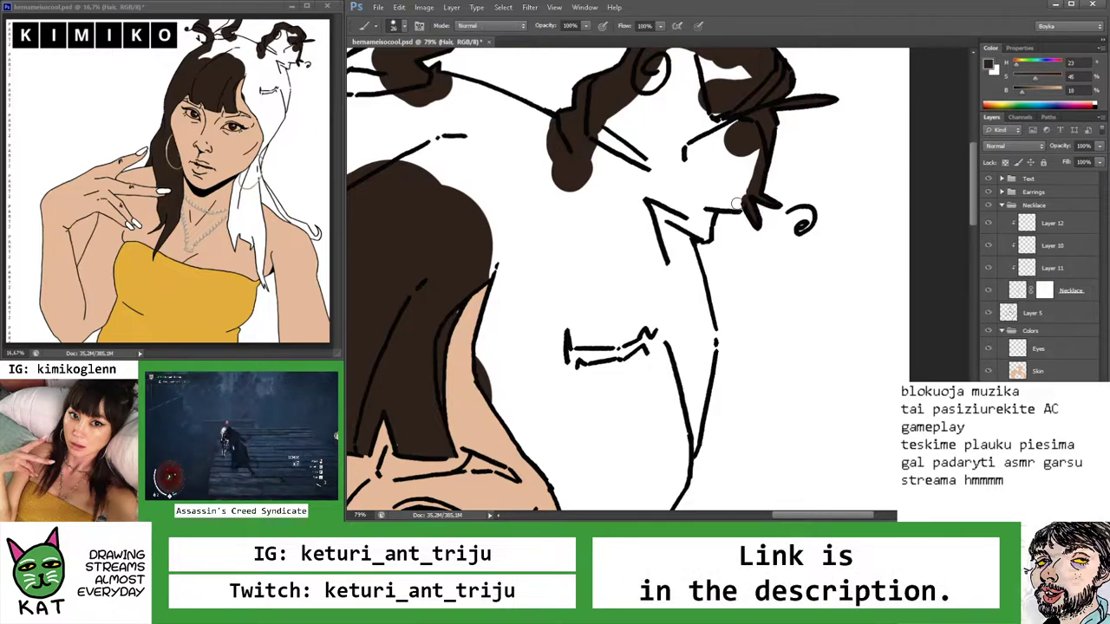
pyautogui.moveTo(735, 203); pyautogui.dragTo(728, 206)
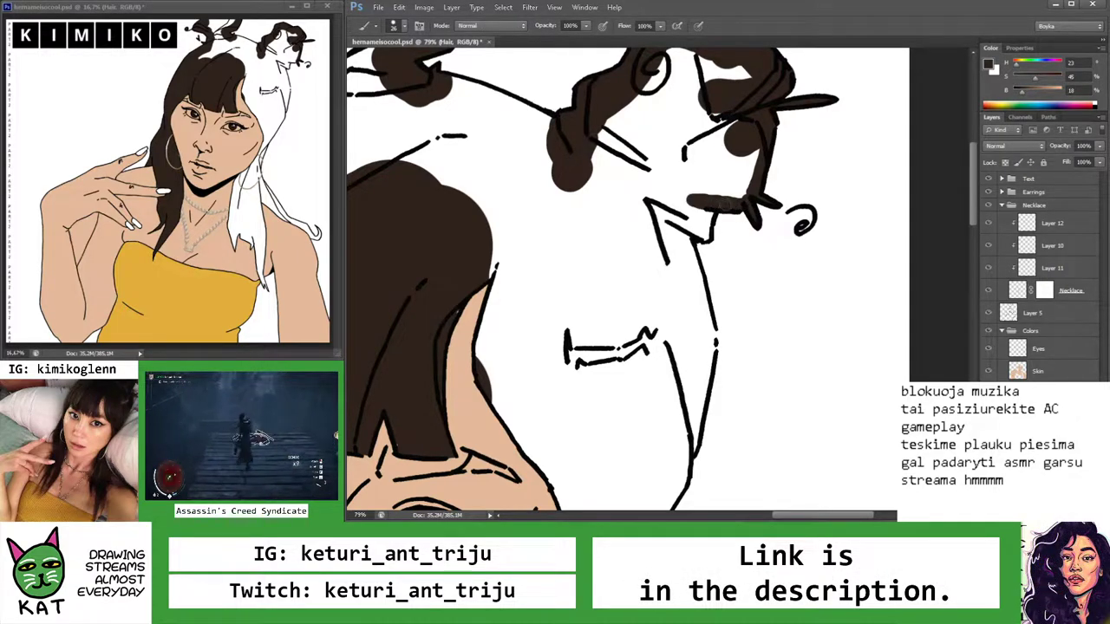
pyautogui.moveTo(752, 205)
pyautogui.mouseDown()
pyautogui.moveTo(707, 209)
pyautogui.moveTo(704, 238)
pyautogui.mouseUp()
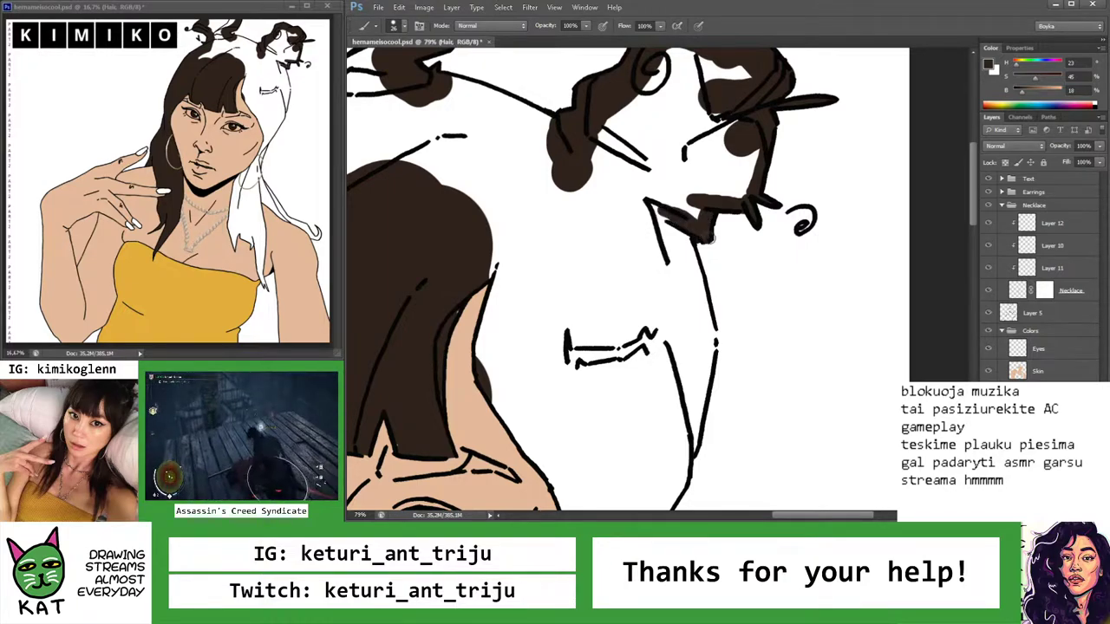
pyautogui.hotkey('ctrl', '0')
pyautogui.moveTo(659, 174)
pyautogui.mouseDown()
pyautogui.moveTo(682, 168)
pyautogui.moveTo(609, 246)
pyautogui.moveTo(690, 209)
pyautogui.moveTo(763, 245)
pyautogui.moveTo(781, 286)
pyautogui.moveTo(638, 204)
pyautogui.mouseUp()
pyautogui.scroll(3, 648, 200)
# Close the gap in the far-side head outline with black on Layer 5 and smooth the joined line
pyautogui.click(1032, 312)
pyautogui.press('r')
pyautogui.scroll(3, 738, 267)
pyautogui.press('b')
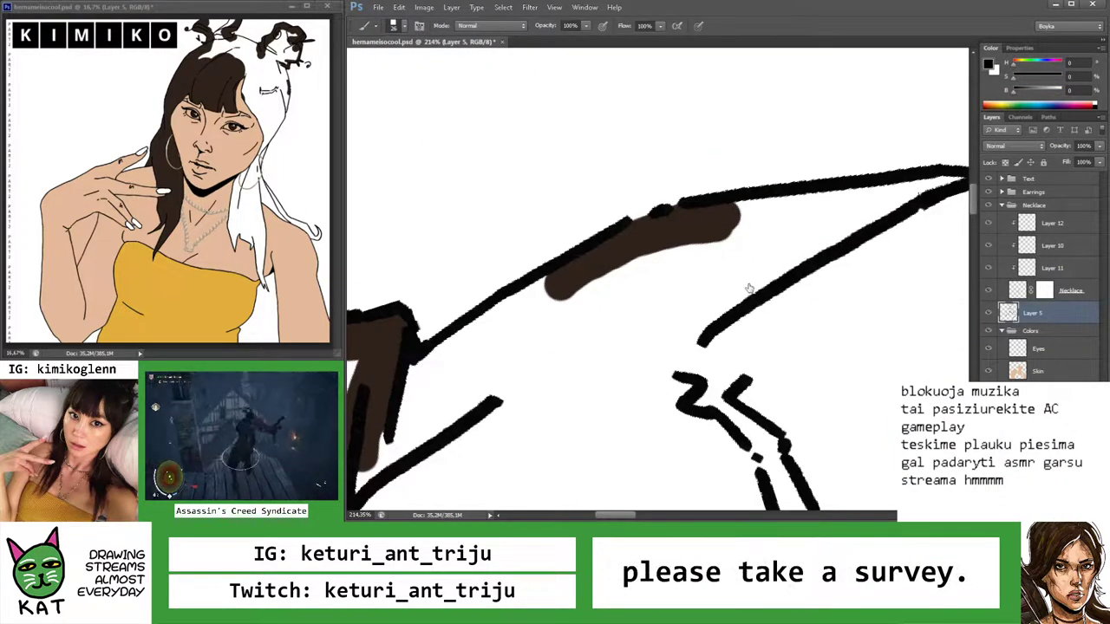
pyautogui.press('r')
pyautogui.moveTo(654, 255); pyautogui.dragTo(676, 217)
pyautogui.press('b')
pyautogui.scroll(3, 685, 200)
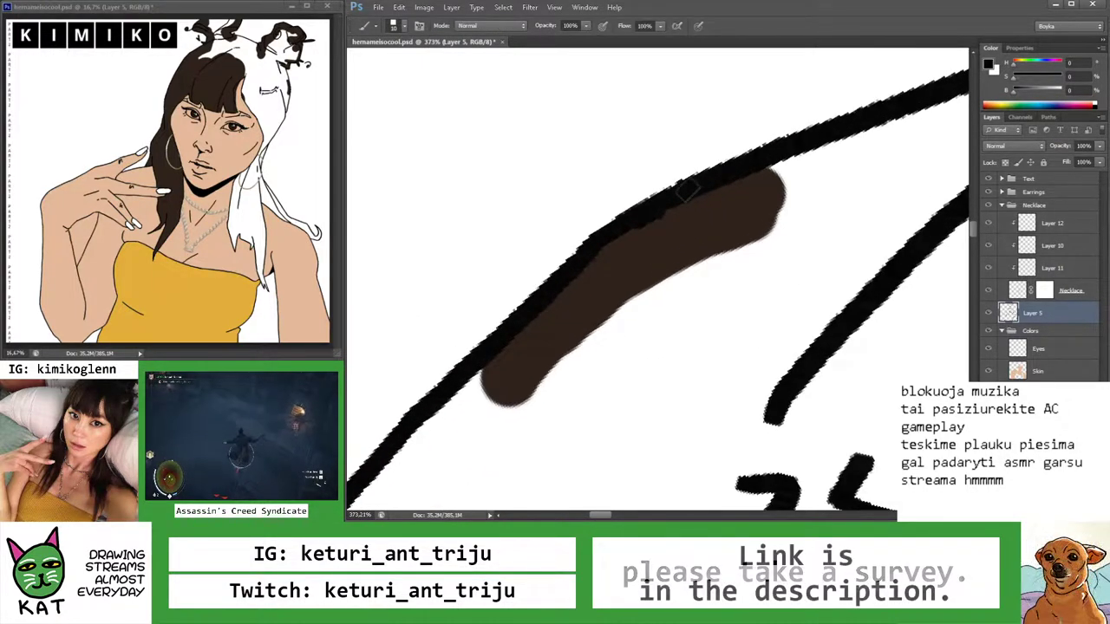
pyautogui.moveTo(586, 251); pyautogui.dragTo(719, 173)
pyautogui.press('z')
pyautogui.scroll(-5, 743, 263)
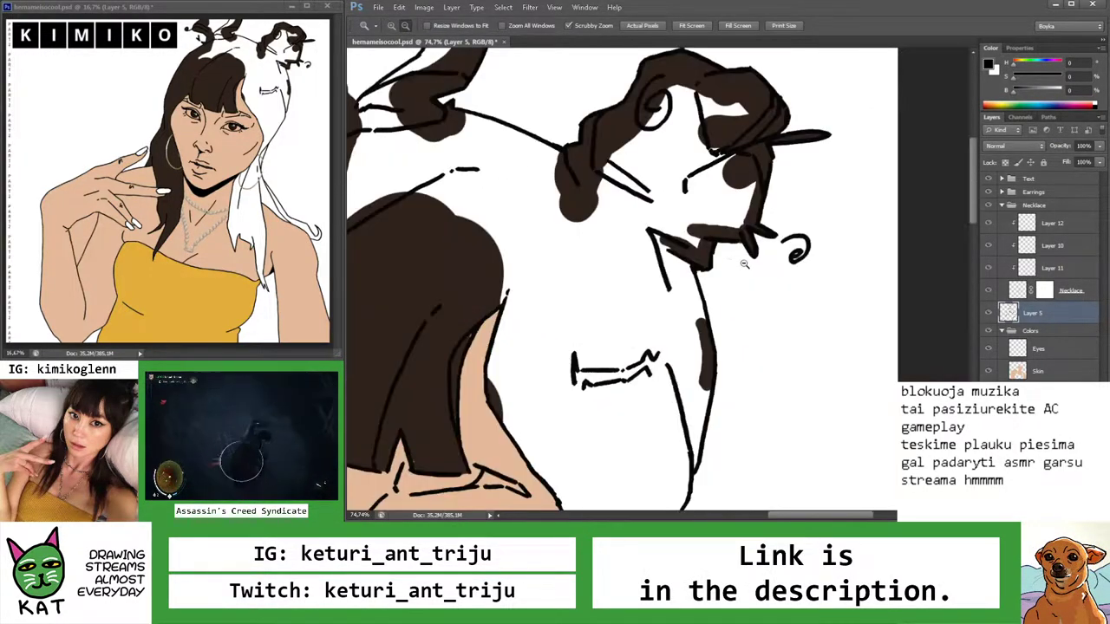
pyautogui.scroll(-3, 743, 263)
# Return to the Hair layer and paint brown beside the fringe and forehead on the far side of the head
pyautogui.click(1005, 379)
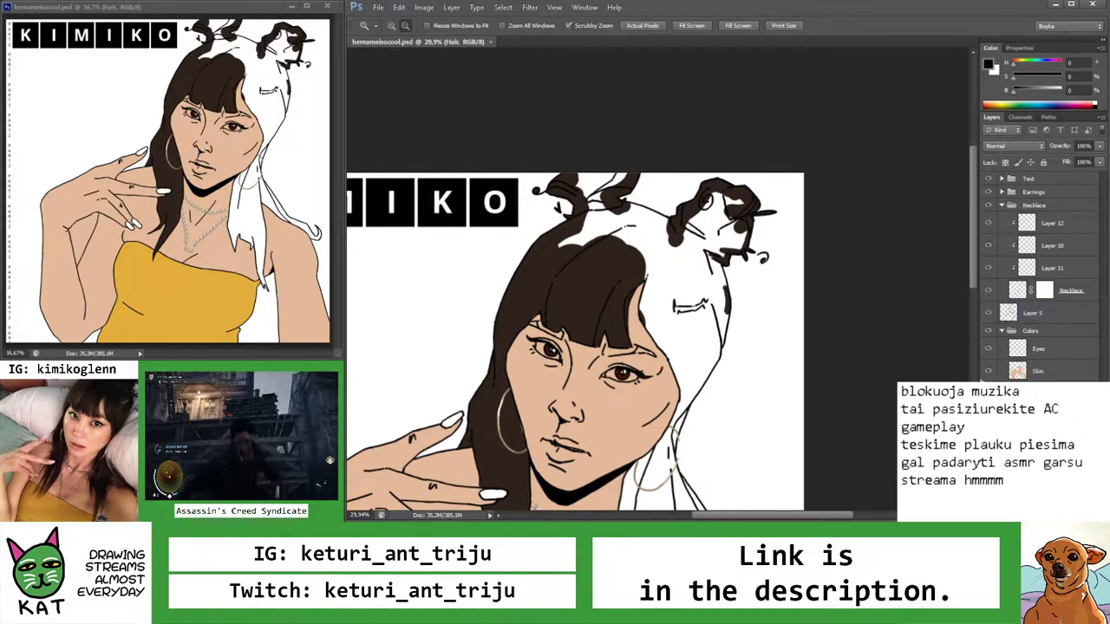
pyautogui.press('b')
pyautogui.moveTo(659, 247)
pyautogui.mouseDown()
pyautogui.moveTo(651, 294)
pyautogui.moveTo(667, 343)
pyautogui.mouseUp()
pyautogui.hotkey('ctrl', 'z')
pyautogui.moveTo(666, 279)
pyautogui.mouseDown()
pyautogui.moveTo(661, 374)
pyautogui.moveTo(686, 335)
pyautogui.moveTo(685, 286)
pyautogui.mouseUp()
pyautogui.scroll(-5, 659, 261)
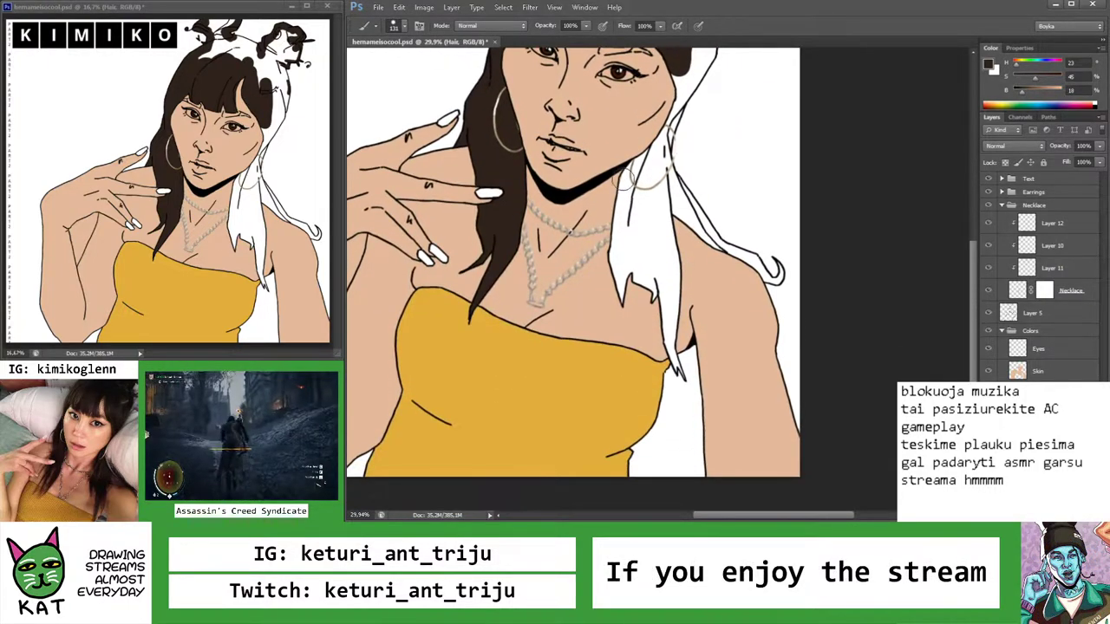
# Fill the long far-side hair lock hanging over the chest with brown down to its tip
pyautogui.scroll(2, 642, 217)
pyautogui.moveTo(652, 208)
pyautogui.mouseDown()
pyautogui.moveTo(693, 430)
pyautogui.moveTo(675, 438)
pyautogui.mouseUp()
pyautogui.scroll(2, 676, 329)
# Erase the brown spill around the far-side lock's tip in the underarm gap and touch up its split ends
pyautogui.press('e')
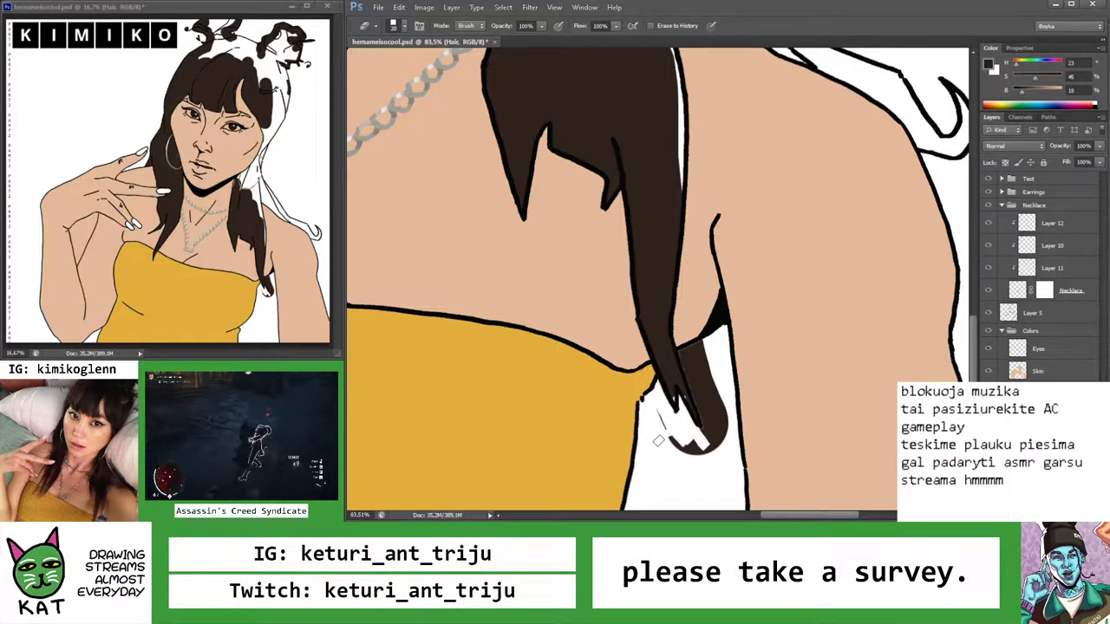
pyautogui.moveTo(695, 463); pyautogui.dragTo(710, 430)
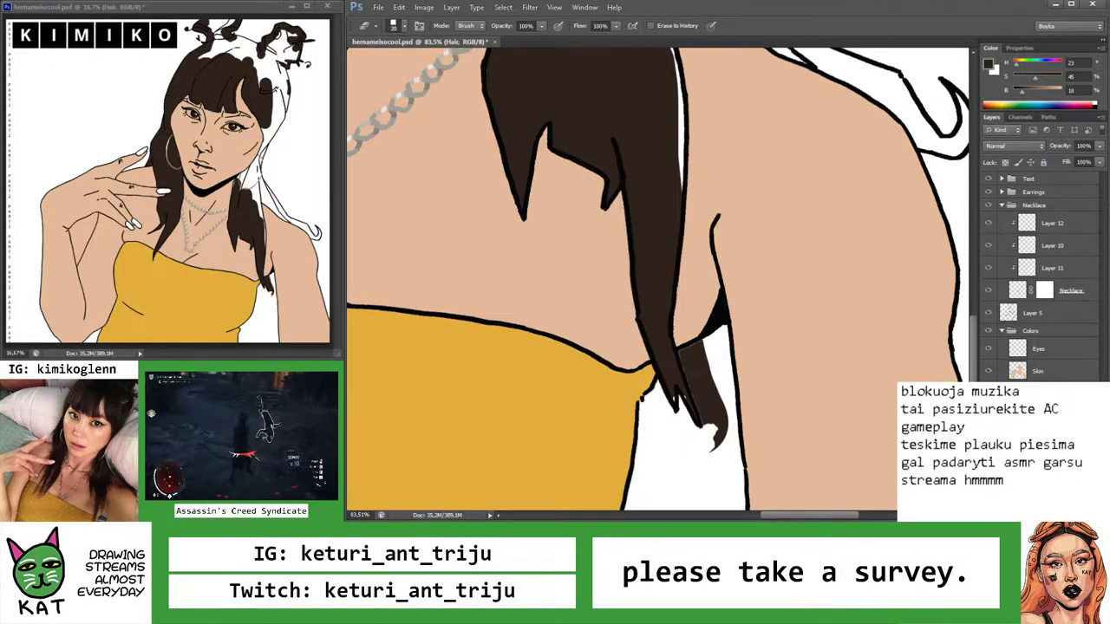
pyautogui.moveTo(685, 344); pyautogui.dragTo(704, 423)
pyautogui.moveTo(694, 347); pyautogui.dragTo(711, 416)
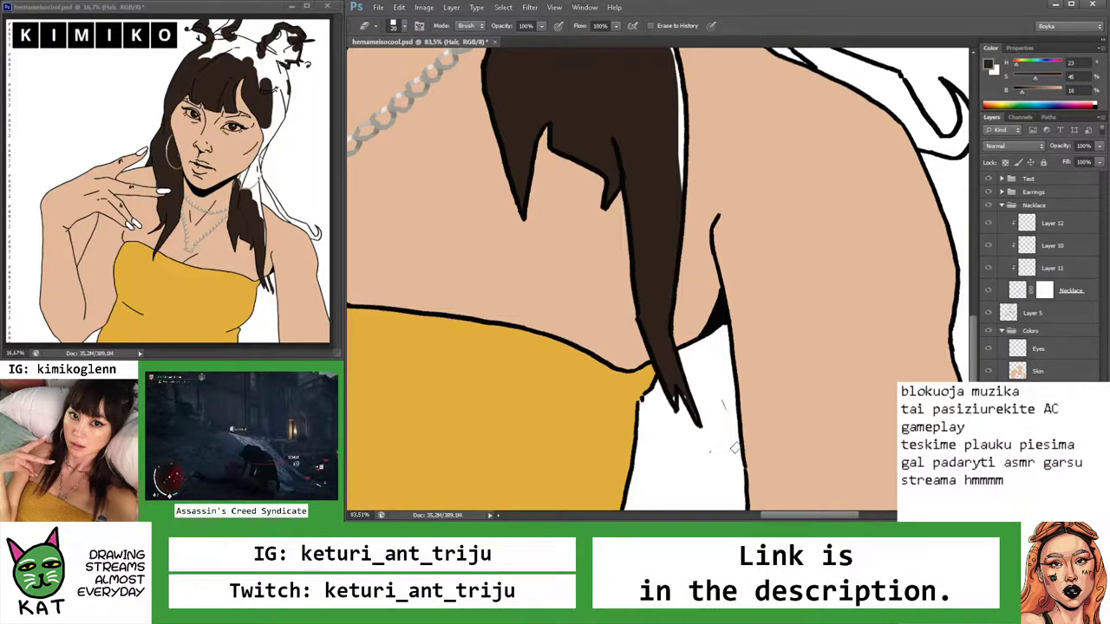
pyautogui.scroll(5, 702, 505)
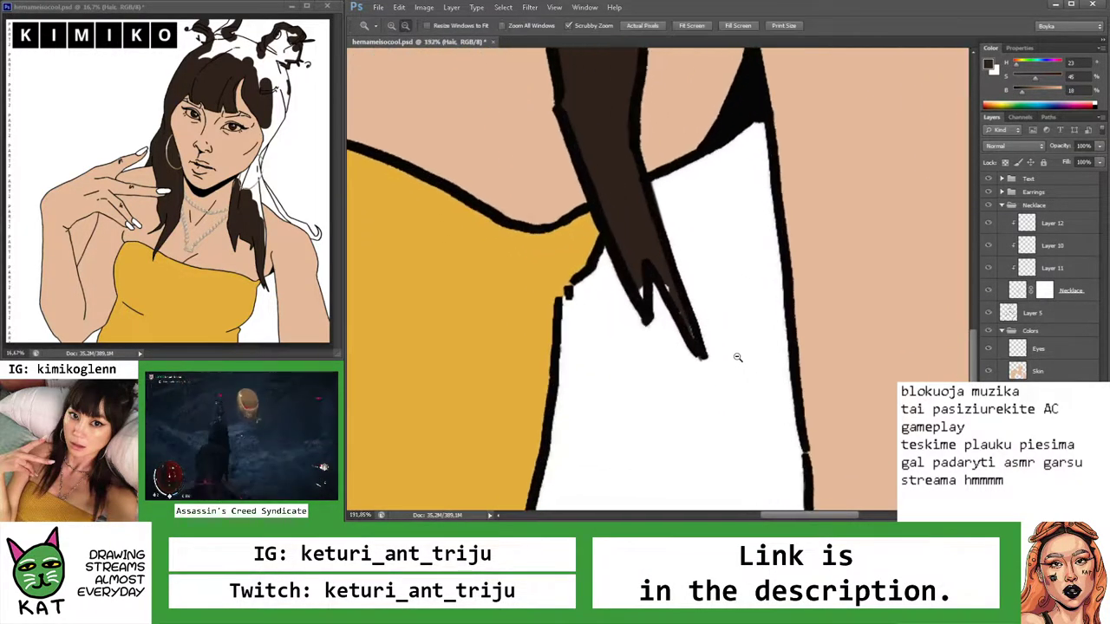
pyautogui.press('b')
pyautogui.press('e')
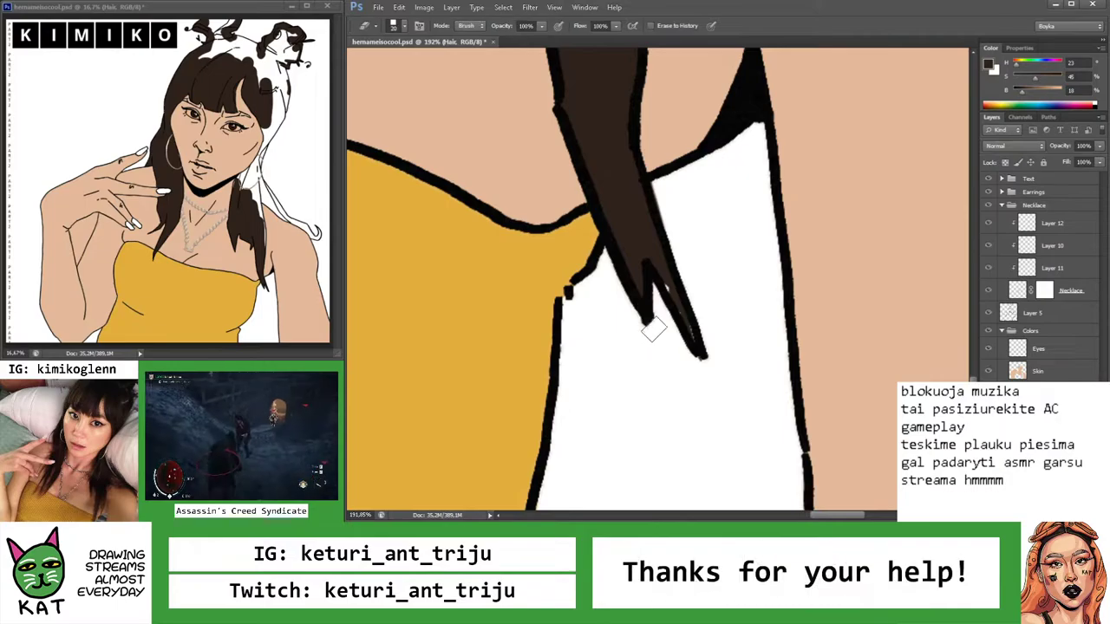
pyautogui.press('z')
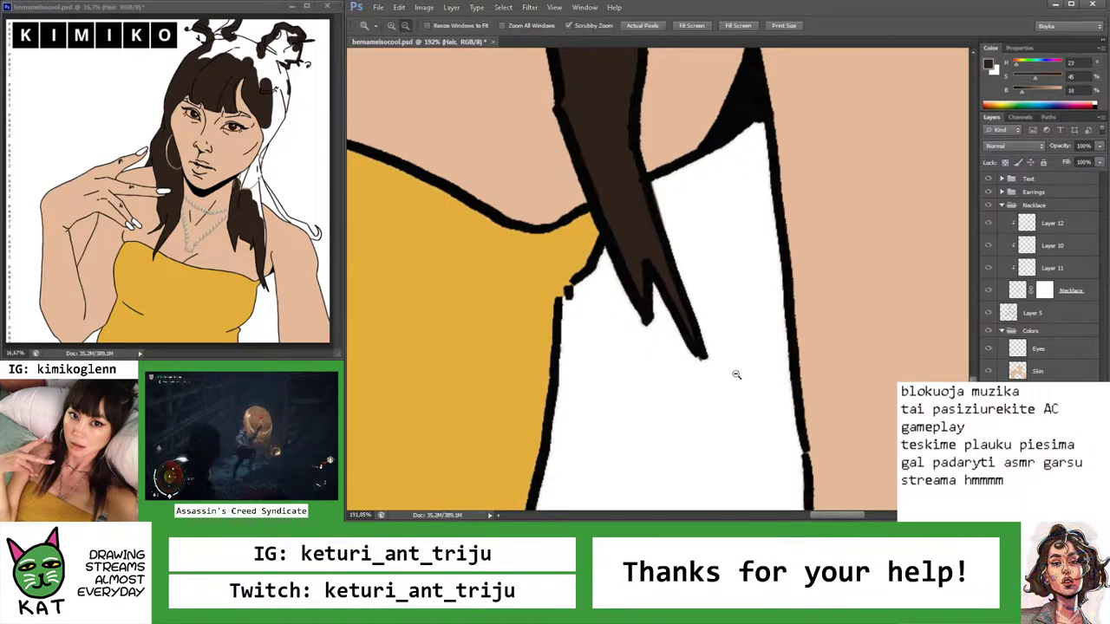
pyautogui.scroll(-5, 672, 365)
pyautogui.scroll(-3, 672, 365)
# Fill the upper part of the far-side lock below the hoop earring and the start of the shoulder strand with brown
pyautogui.scroll(3, 757, 312)
pyautogui.press('r')
pyautogui.moveTo(757, 312)
pyautogui.mouseDown()
pyautogui.moveTo(746, 217)
pyautogui.moveTo(720, 162)
pyautogui.mouseUp()
pyautogui.press('b')
pyautogui.moveTo(753, 197)
pyautogui.mouseDown()
pyautogui.moveTo(628, 208)
pyautogui.moveTo(761, 154)
pyautogui.moveTo(637, 182)
pyautogui.moveTo(742, 139)
pyautogui.moveTo(721, 196)
pyautogui.moveTo(767, 212)
pyautogui.moveTo(726, 301)
pyautogui.moveTo(832, 230)
pyautogui.mouseUp()
pyautogui.press('z')
pyautogui.scroll(2, 699, 181)
pyautogui.press('b')
pyautogui.moveTo(902, 252); pyautogui.dragTo(641, 280)
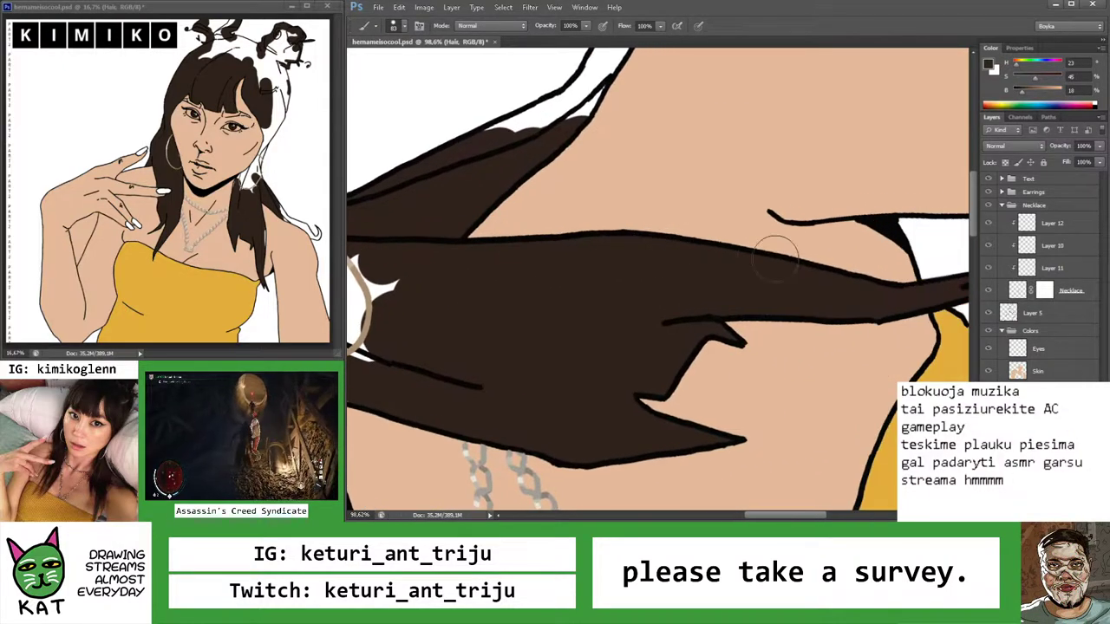
# Paint the rest of the shoulder strand brown out to its curled end and erase the spill around the curl
pyautogui.moveTo(726, 167); pyautogui.dragTo(739, 302)
pyautogui.moveTo(661, 138)
pyautogui.mouseDown()
pyautogui.moveTo(665, 119)
pyautogui.moveTo(575, 274)
pyautogui.moveTo(582, 255)
pyautogui.moveTo(433, 455)
pyautogui.mouseUp()
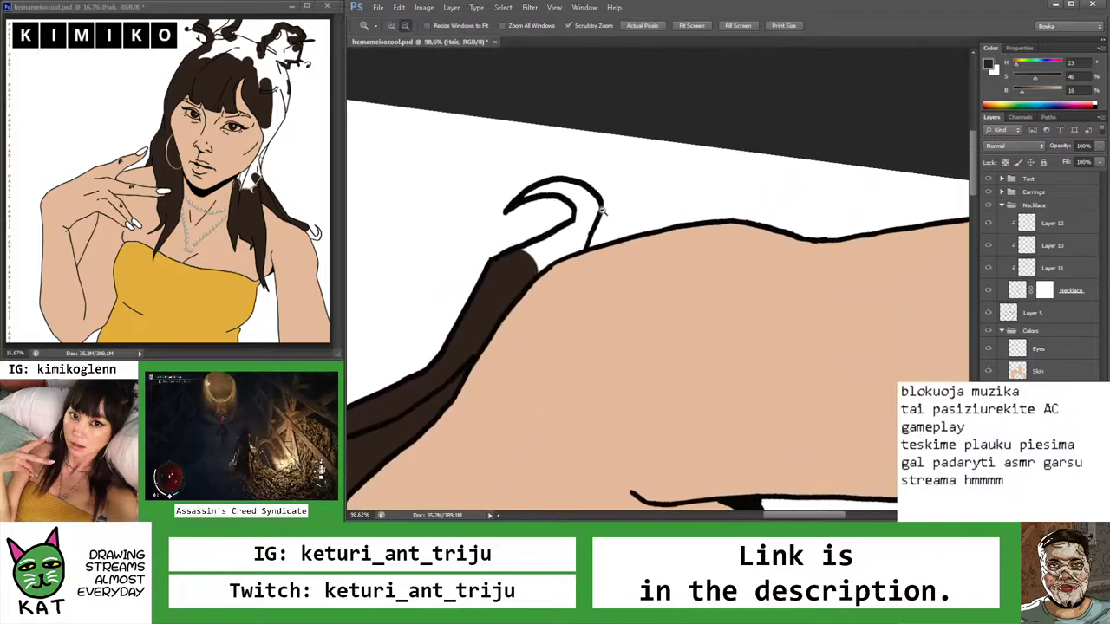
pyautogui.moveTo(590, 186); pyautogui.dragTo(590, 208)
pyautogui.moveTo(520, 199)
pyautogui.mouseDown()
pyautogui.moveTo(542, 217)
pyautogui.moveTo(575, 208)
pyautogui.moveTo(555, 259)
pyautogui.moveTo(521, 281)
pyautogui.moveTo(542, 252)
pyautogui.mouseUp()
pyautogui.press('e')
pyautogui.moveTo(501, 218)
pyautogui.mouseDown()
pyautogui.moveTo(527, 204)
pyautogui.moveTo(564, 222)
pyautogui.moveTo(434, 223)
pyautogui.mouseUp()
pyautogui.press('z')
# Fill the white hair around the far-side hoop earring and along the jaw with brown
pyautogui.press('r')
pyautogui.moveTo(672, 305)
pyautogui.mouseDown()
pyautogui.moveTo(763, 364)
pyautogui.moveTo(607, 390)
pyautogui.mouseUp()
pyautogui.press('z')
pyautogui.moveTo(685, 186)
pyautogui.mouseDown()
pyautogui.moveTo(737, 186)
pyautogui.moveTo(650, 277)
pyautogui.mouseUp()
pyautogui.press('b')
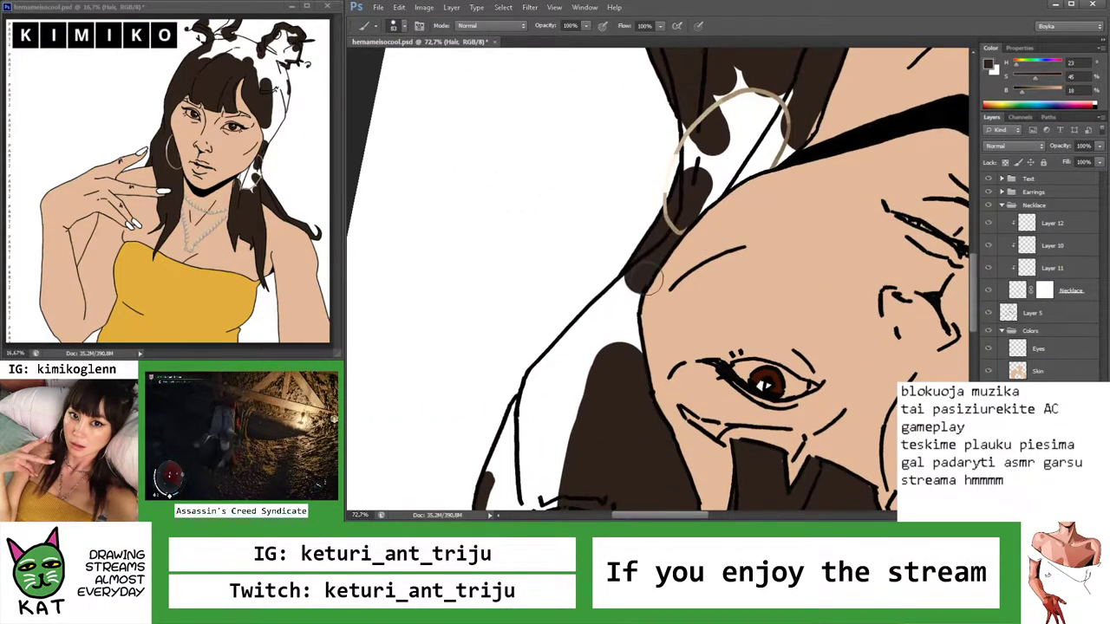
pyautogui.moveTo(725, 156)
pyautogui.mouseDown()
pyautogui.moveTo(763, 130)
pyautogui.moveTo(783, 177)
pyautogui.mouseUp()
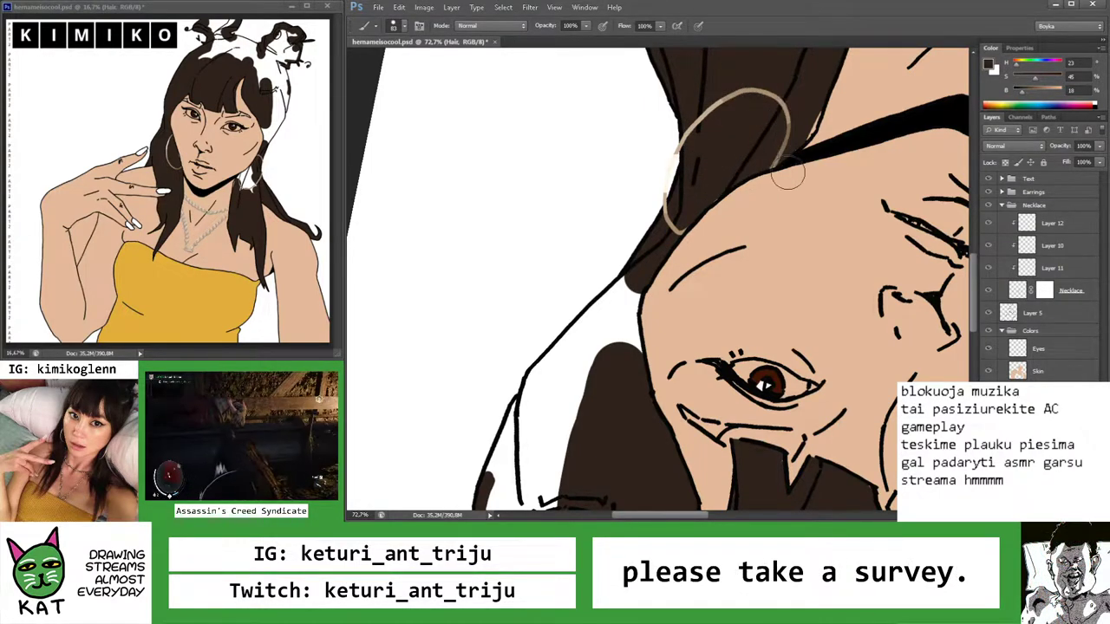
pyautogui.moveTo(708, 224)
pyautogui.mouseDown()
pyautogui.moveTo(776, 74)
pyautogui.moveTo(790, 72)
pyautogui.mouseUp()
# Paint brown between the far side of the face and the outer hair outline, working up toward the bun
pyautogui.moveTo(617, 257)
pyautogui.mouseDown()
pyautogui.moveTo(612, 246)
pyautogui.moveTo(698, 154)
pyautogui.mouseUp()
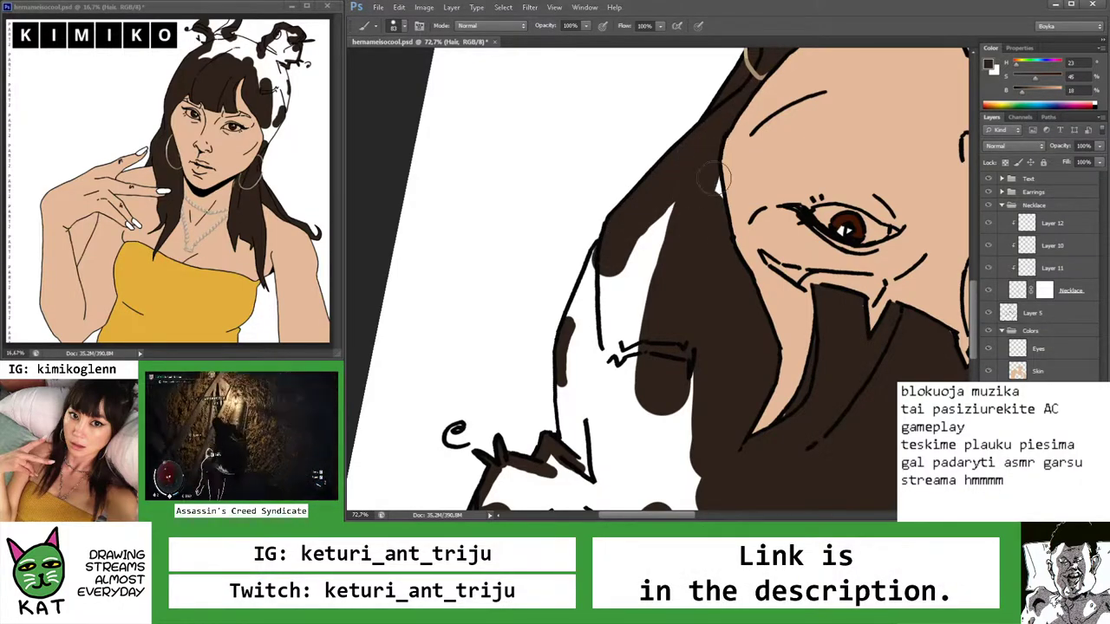
pyautogui.press('Escape')
pyautogui.moveTo(672, 116); pyautogui.dragTo(685, 235)
pyautogui.moveTo(698, 334)
pyautogui.mouseDown()
pyautogui.moveTo(735, 404)
pyautogui.moveTo(641, 283)
pyautogui.mouseUp()
# Paint brown along the crown's top outline between the upright strand and the far bun
pyautogui.press('r')
pyautogui.moveTo(694, 259)
pyautogui.mouseDown()
pyautogui.moveTo(686, 347)
pyautogui.moveTo(616, 337)
pyautogui.moveTo(572, 227)
pyautogui.moveTo(600, 204)
pyautogui.mouseUp()
pyautogui.press('Escape')
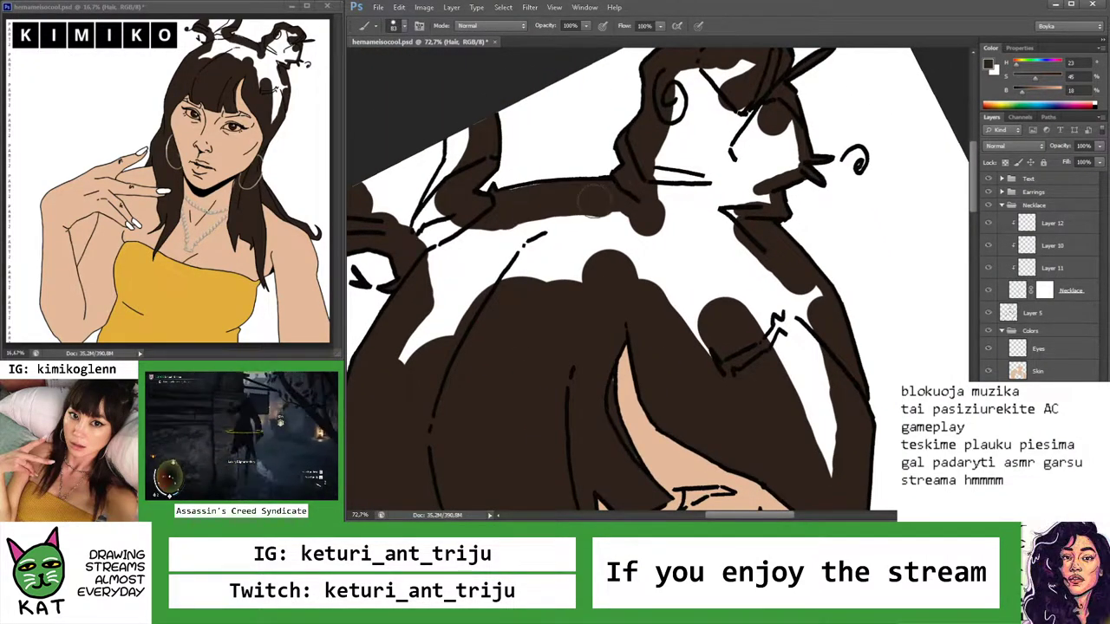
# Finish the brown edge along the crown, select the enclosed white areas of the hair and buns, and fill them with dark brown
pyautogui.moveTo(531, 197); pyautogui.dragTo(631, 219)
pyautogui.scroll(-6, 630, 218)
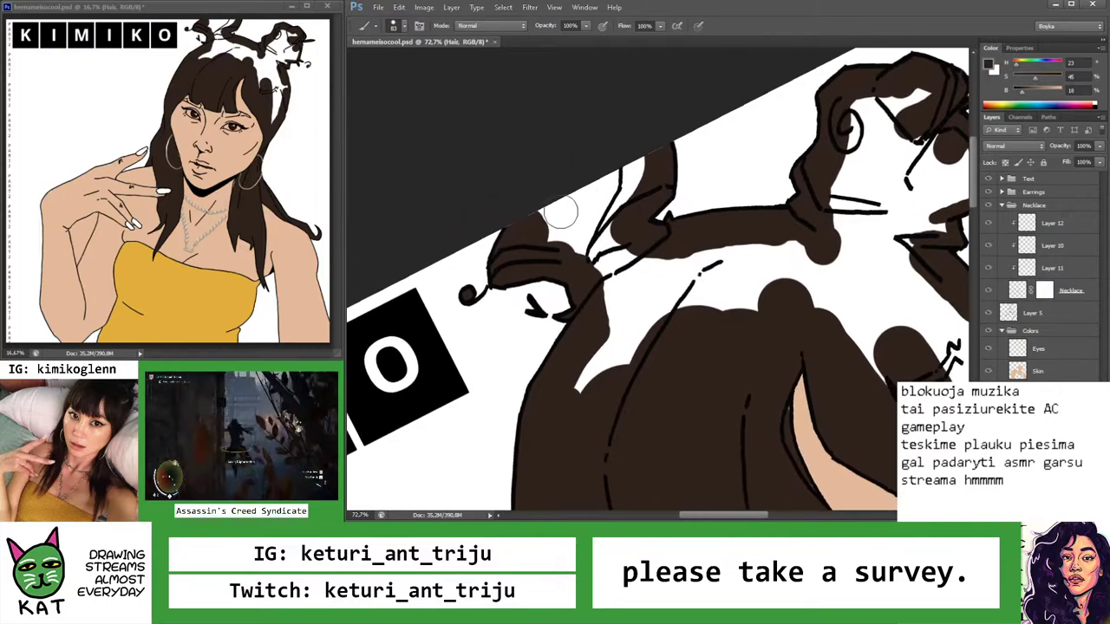
pyautogui.press('Escape')
pyautogui.press('w')
pyautogui.click(692, 193)
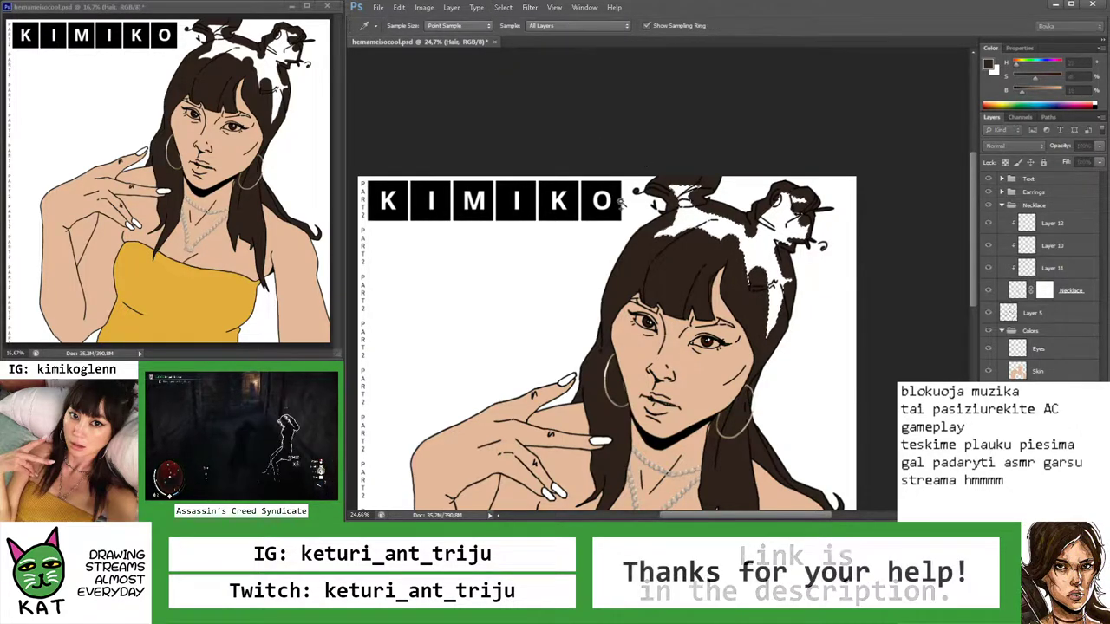
pyautogui.hotkey('alt', 'BackSpace')
pyautogui.hotkey('ctrl', 'd')
# Save the document and check the filled hair across the whole portrait
pyautogui.press('z')
pyautogui.keyDown('alt'); pyautogui.click(763, 241); pyautogui.keyUp('alt')
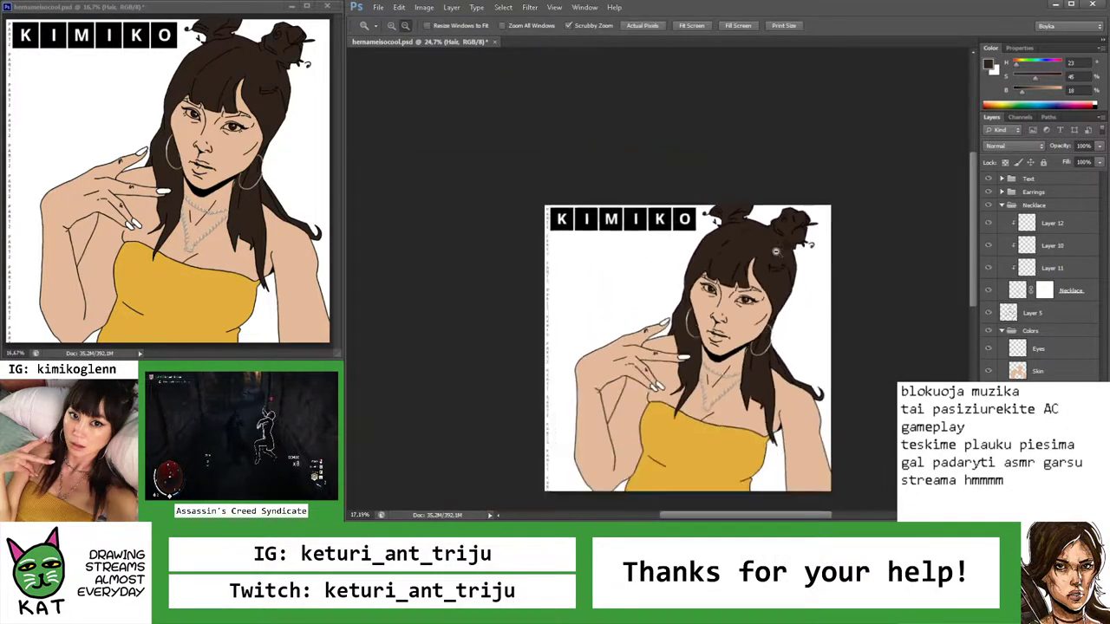
pyautogui.hotkey('ctrl', 's')
pyautogui.click(772, 207)
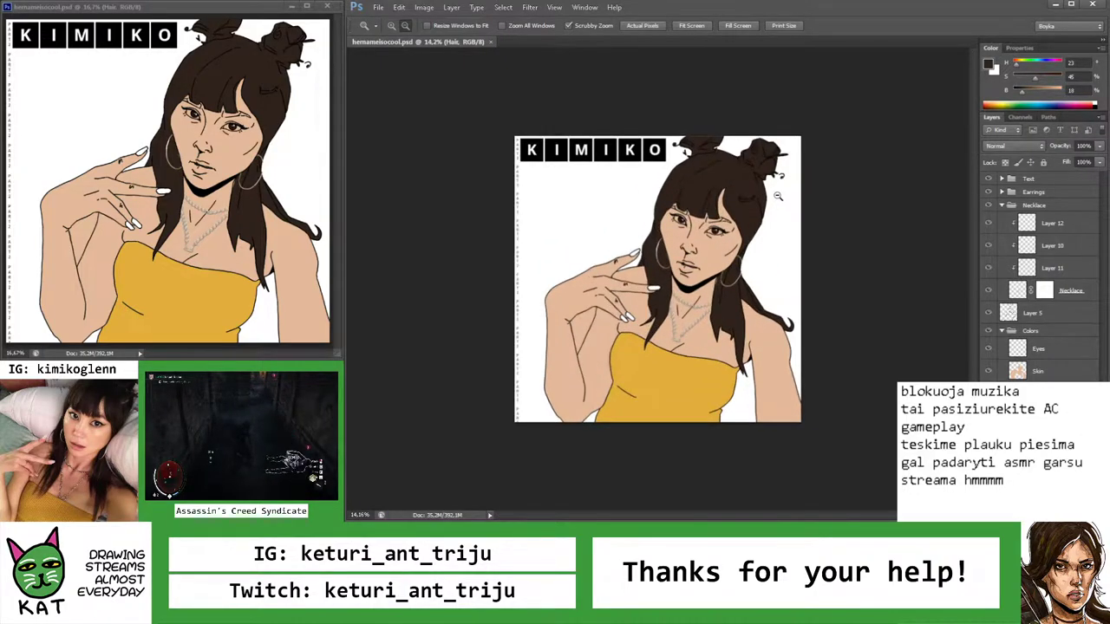
pyautogui.moveTo(782, 213); pyautogui.dragTo(771, 197)
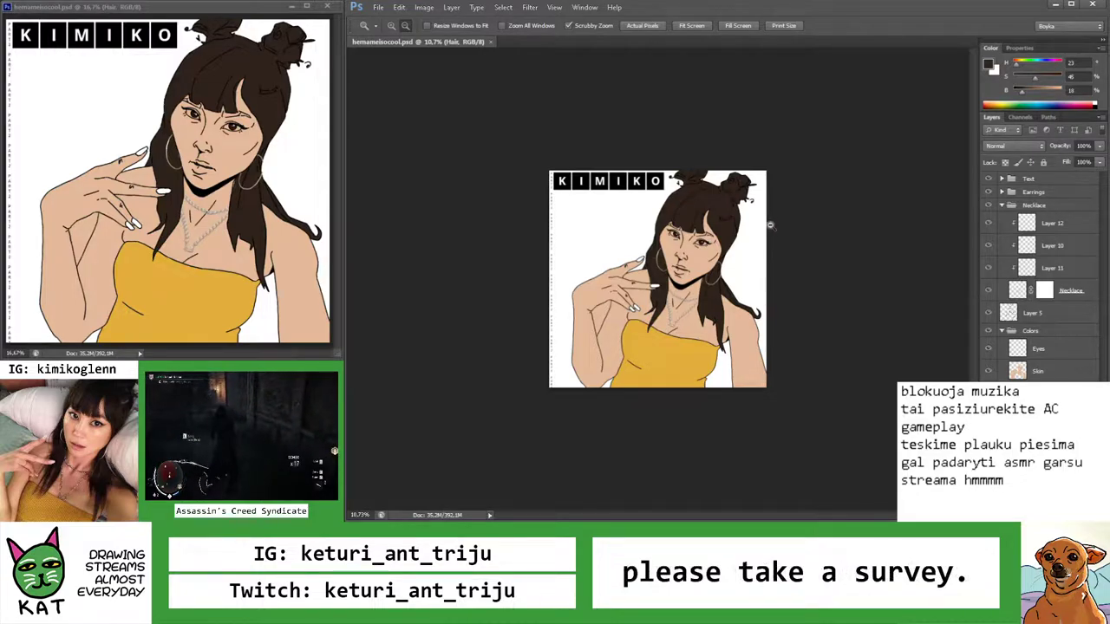
pyautogui.moveTo(771, 223); pyautogui.dragTo(865, 296)
# Hide the Hair layer, lasso the far bun's line art on Layer 5 and shift it slightly upward
pyautogui.hotkey('ctrl', ',')
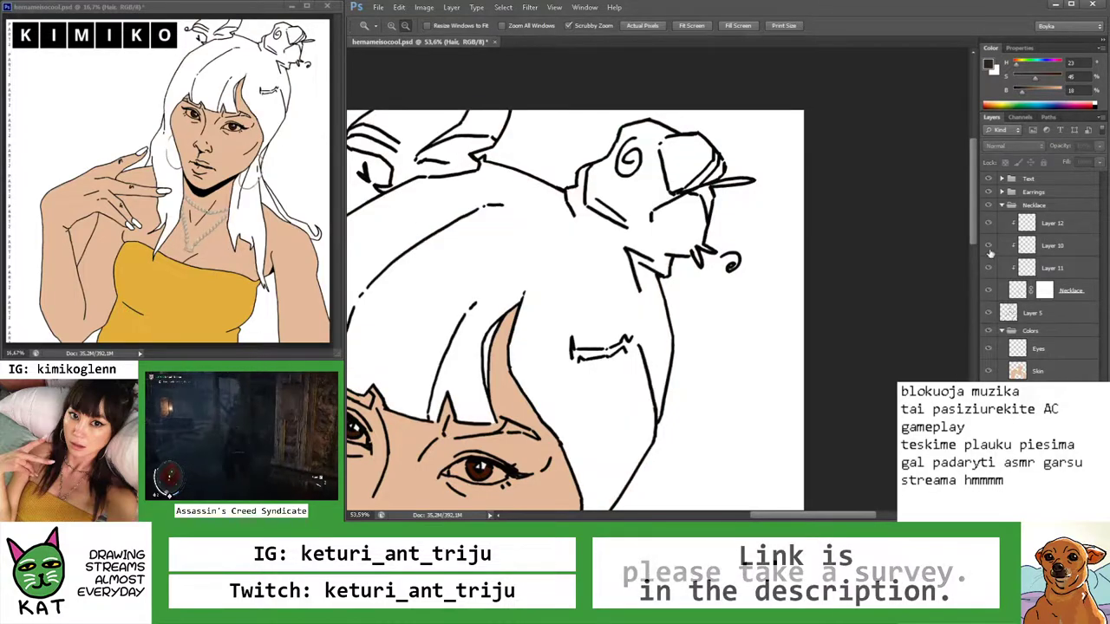
pyautogui.click(1003, 205)
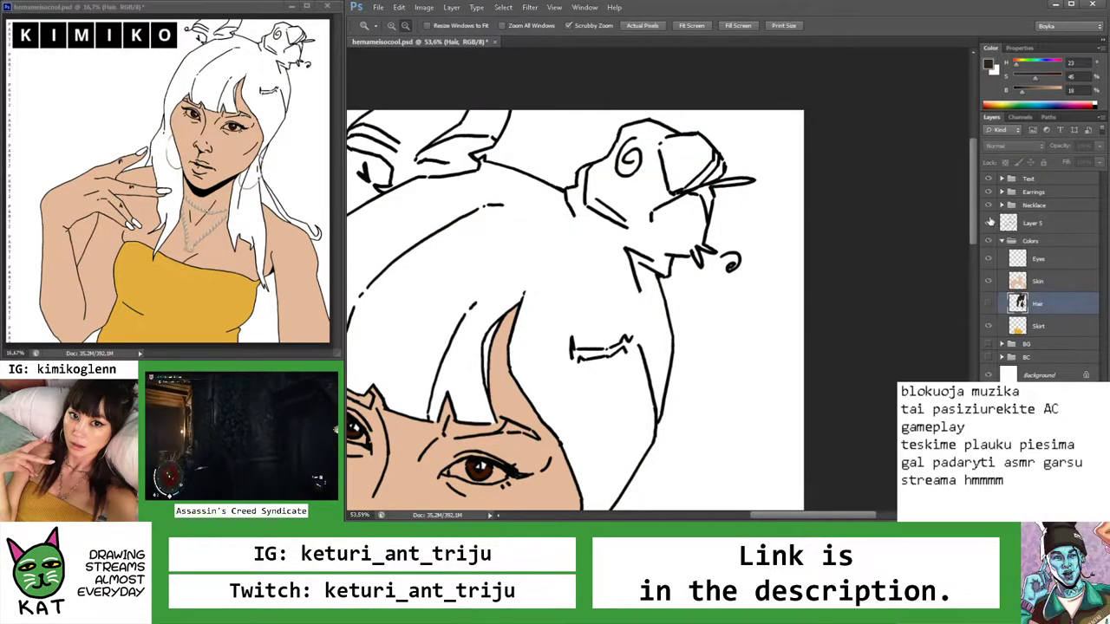
pyautogui.click(1007, 225)
pyautogui.press('l')
pyautogui.moveTo(622, 101)
pyautogui.mouseDown()
pyautogui.moveTo(559, 158)
pyautogui.moveTo(570, 205)
pyautogui.mouseUp()
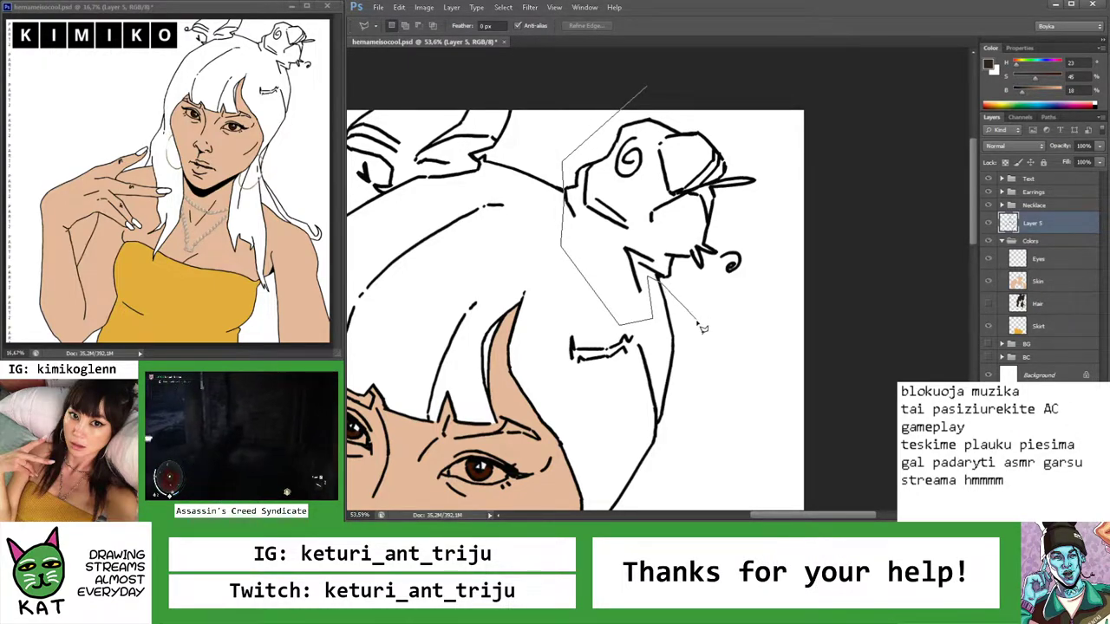
pyautogui.moveTo(809, 217)
pyautogui.mouseDown()
pyautogui.moveTo(815, 173)
pyautogui.moveTo(711, 196)
pyautogui.moveTo(682, 187)
pyautogui.moveTo(659, 217)
pyautogui.moveTo(627, 227)
pyautogui.mouseUp()
pyautogui.press('v')
pyautogui.press('z')
# Show the Hair layer again and paint brown into the white gaps inside the far bun's outline
pyautogui.click(989, 306)
pyautogui.press('b')
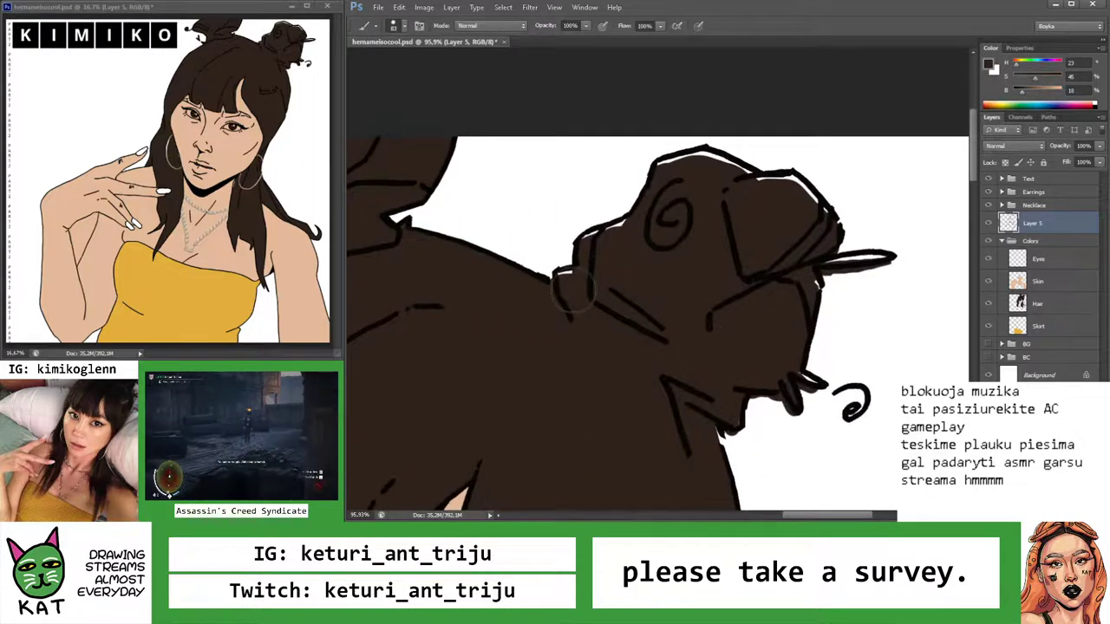
pyautogui.click(1019, 305)
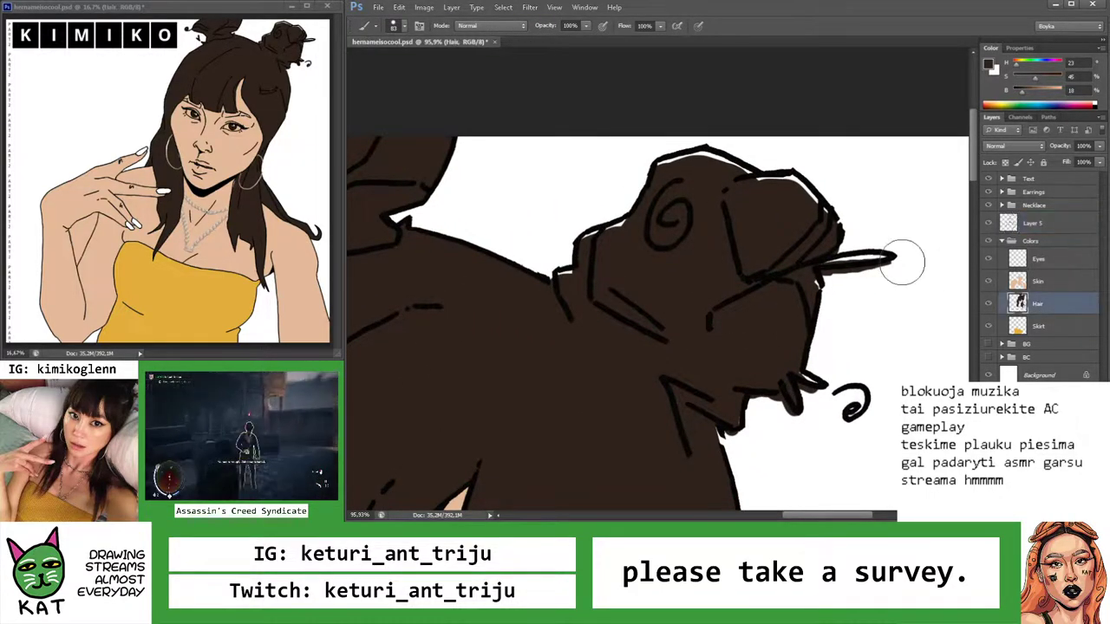
pyautogui.press('e')
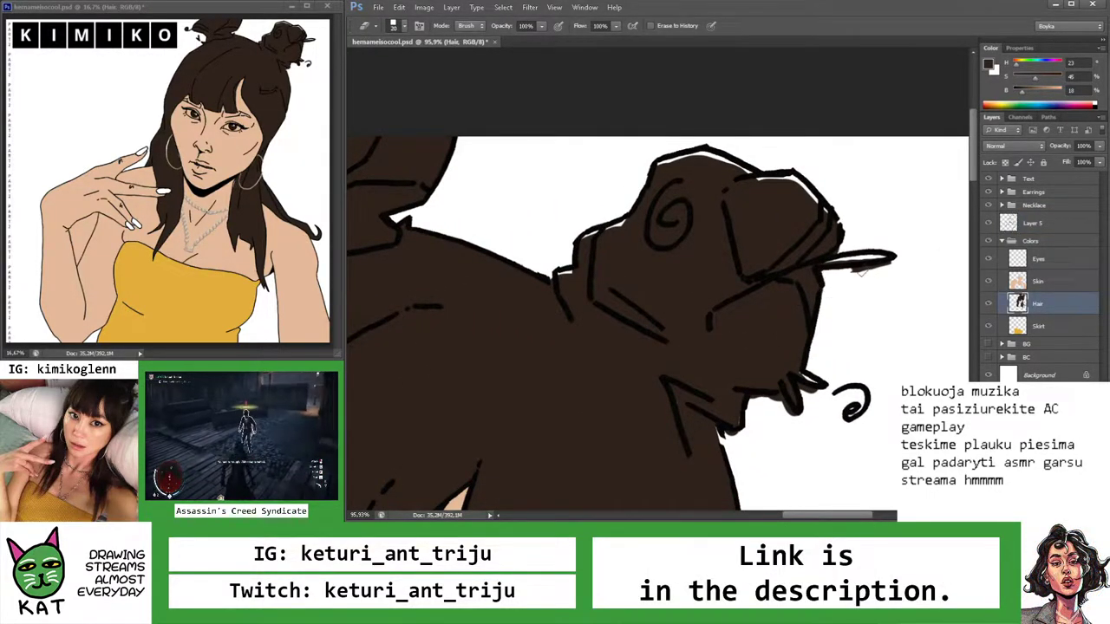
pyautogui.press('b')
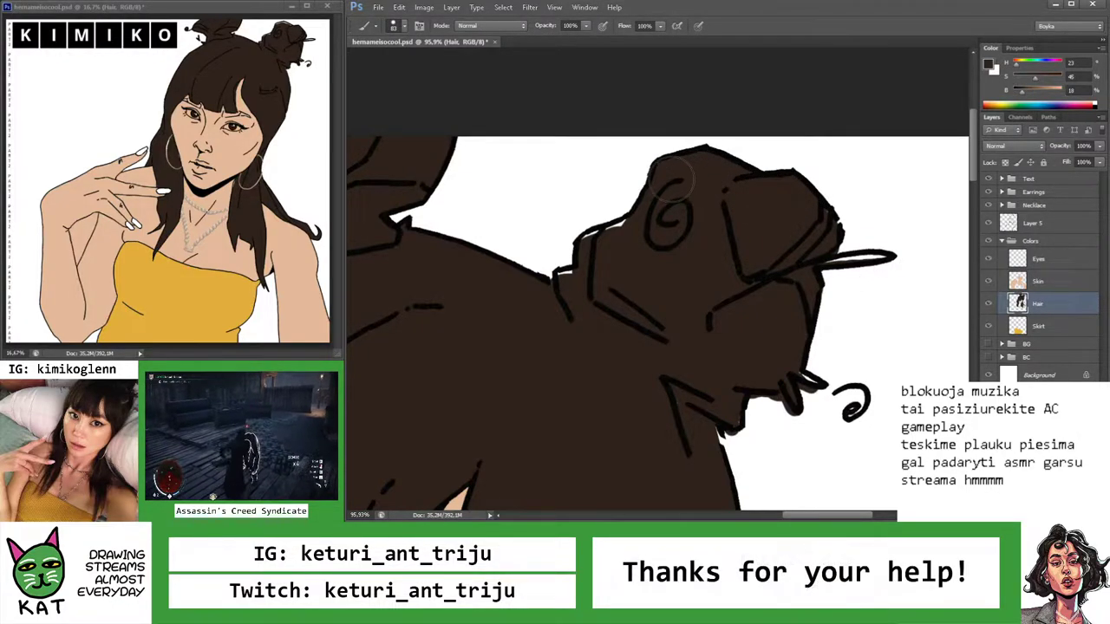
pyautogui.press('z')
pyautogui.keyDown('alt'); pyautogui.click(570, 294); pyautogui.keyUp('alt')
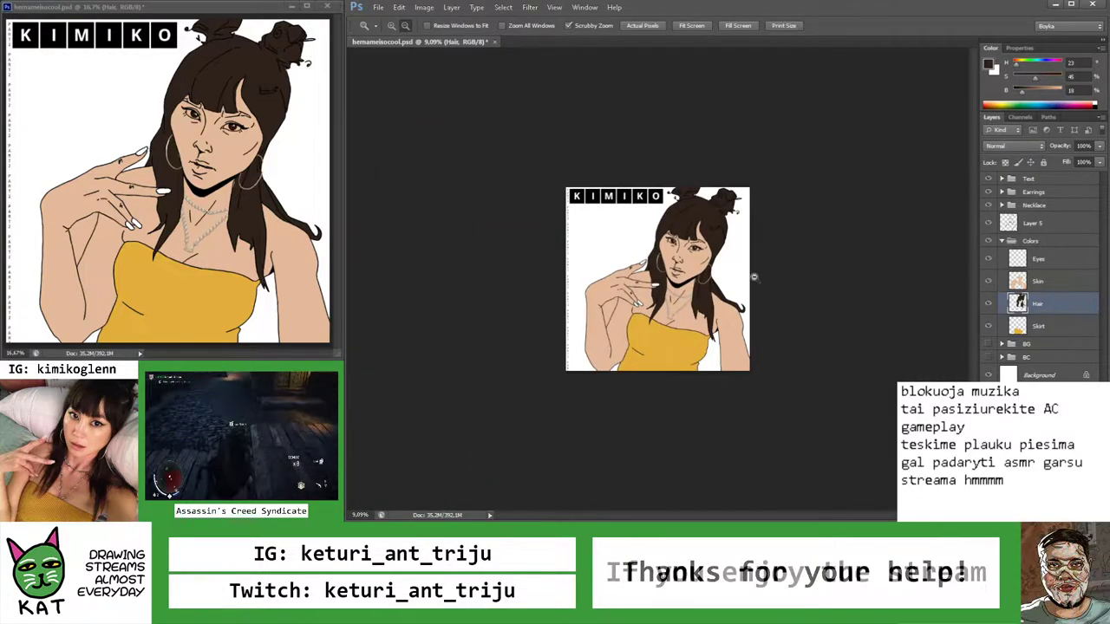
# On Layer 5, close the gap in the black outline where the crown meets the inner side of the far bun
pyautogui.click(743, 199)
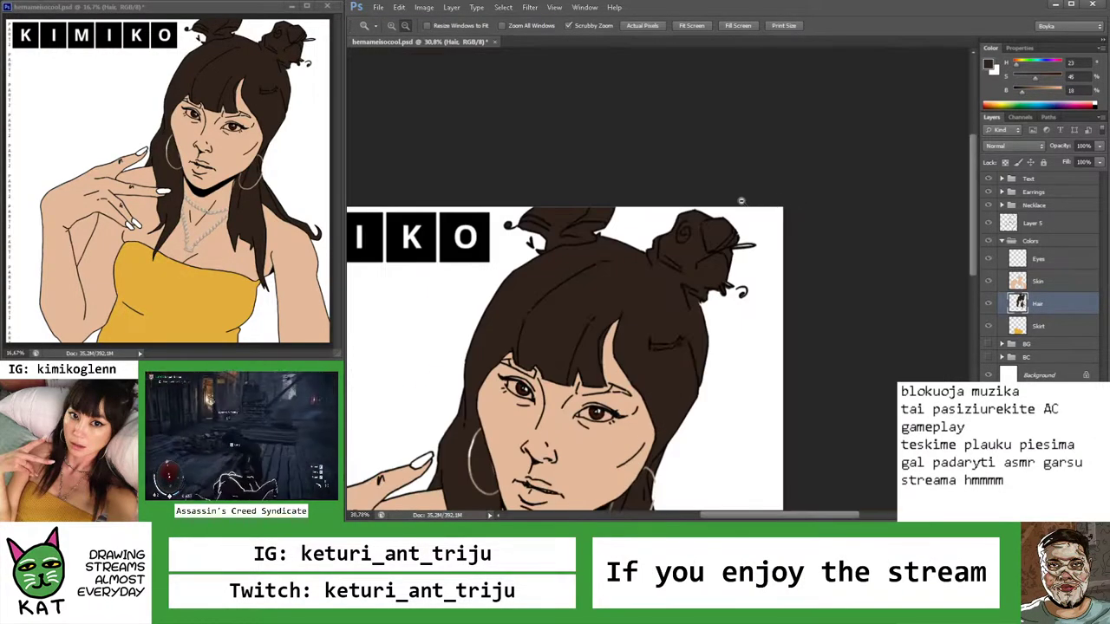
pyautogui.moveTo(699, 192); pyautogui.dragTo(676, 275)
pyautogui.press('e')
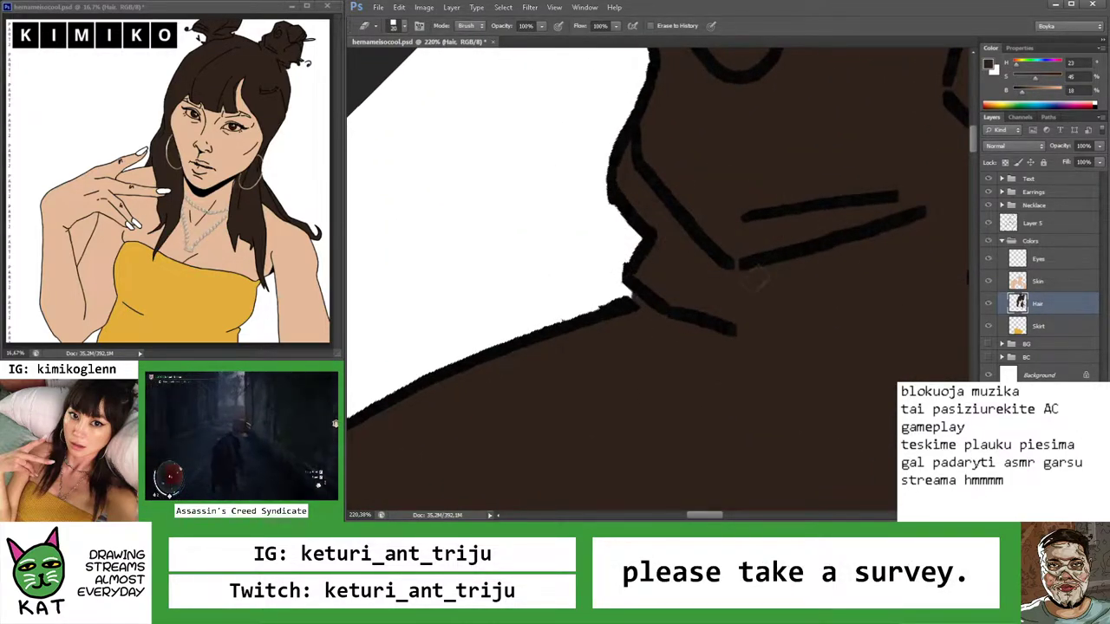
pyautogui.click(998, 227)
pyautogui.press('b')
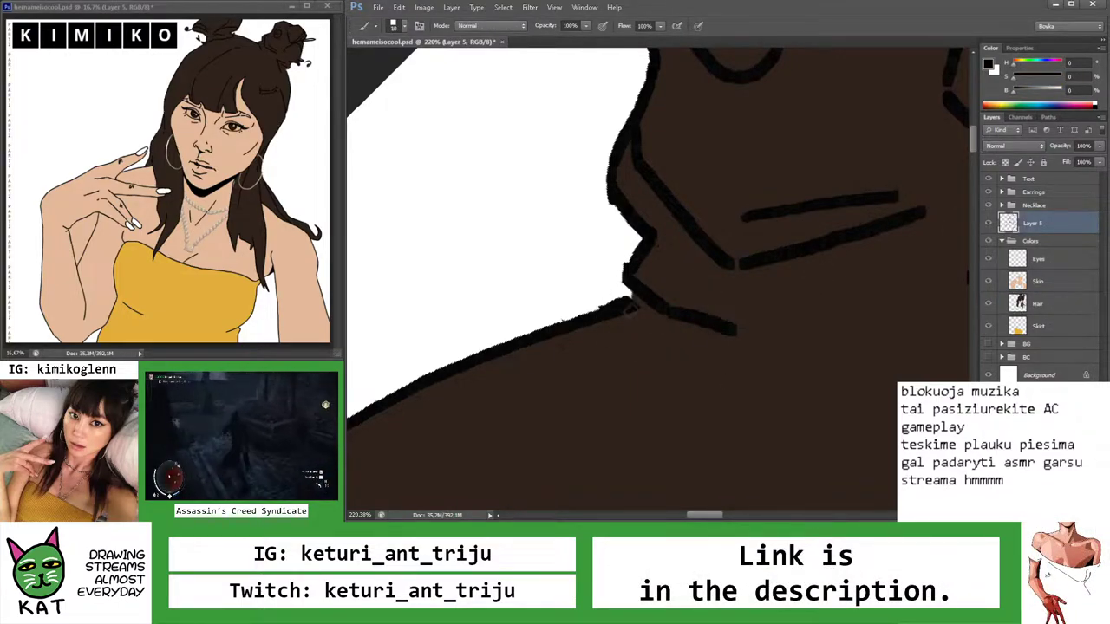
# Draw a black line on Layer 5 joining the head's outer outline to the underside of the far bun
pyautogui.press('z')
pyautogui.moveTo(639, 300); pyautogui.dragTo(791, 399)
pyautogui.press('b')
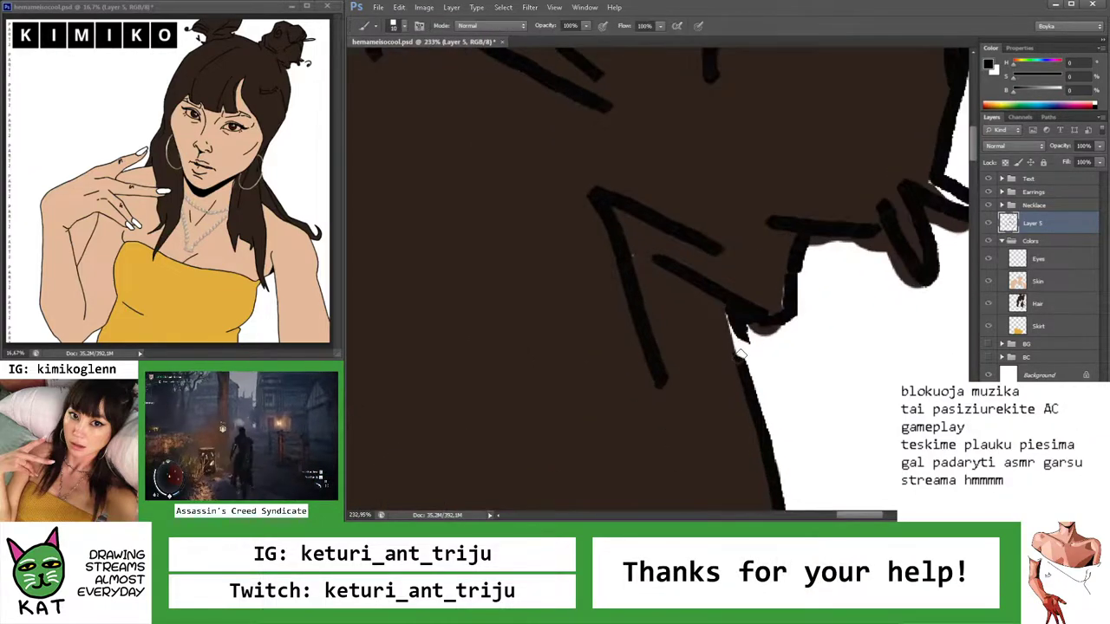
pyautogui.moveTo(741, 369)
pyautogui.mouseDown()
pyautogui.moveTo(730, 325)
pyautogui.moveTo(746, 338)
pyautogui.moveTo(732, 329)
pyautogui.moveTo(737, 347)
pyautogui.moveTo(770, 184)
pyautogui.moveTo(733, 169)
pyautogui.mouseUp()
pyautogui.press('r')
pyautogui.press('r')
pyautogui.press('b')
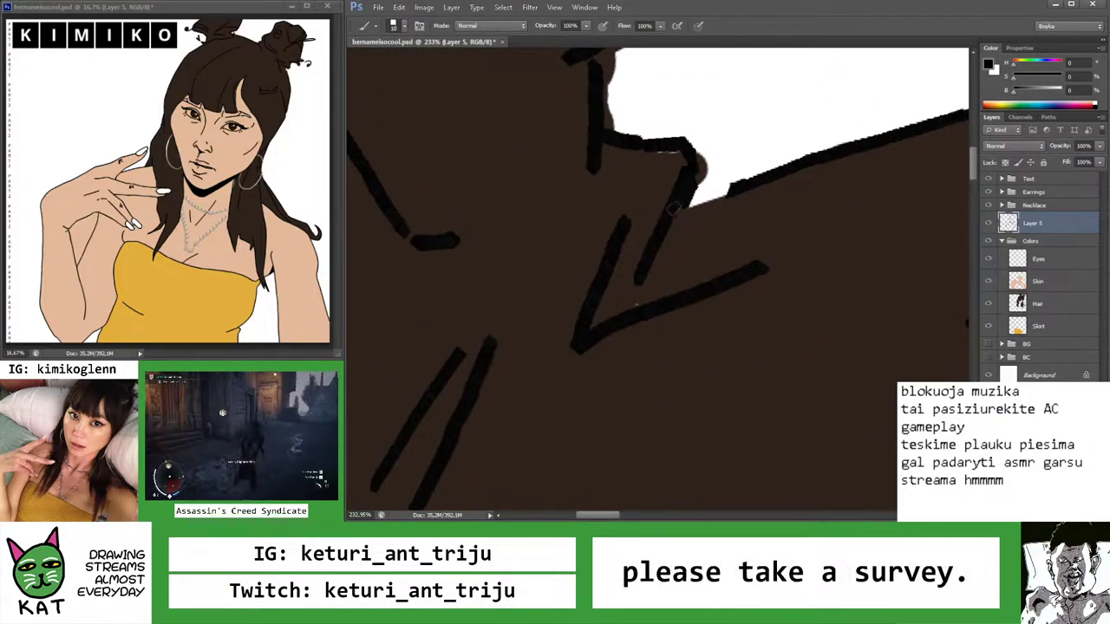
pyautogui.moveTo(718, 199); pyautogui.dragTo(754, 175)
pyautogui.hotkey('ctrl', 'z')
pyautogui.moveTo(693, 201); pyautogui.dragTo(756, 175)
pyautogui.press('z')
pyautogui.scroll(-8, 714, 186)
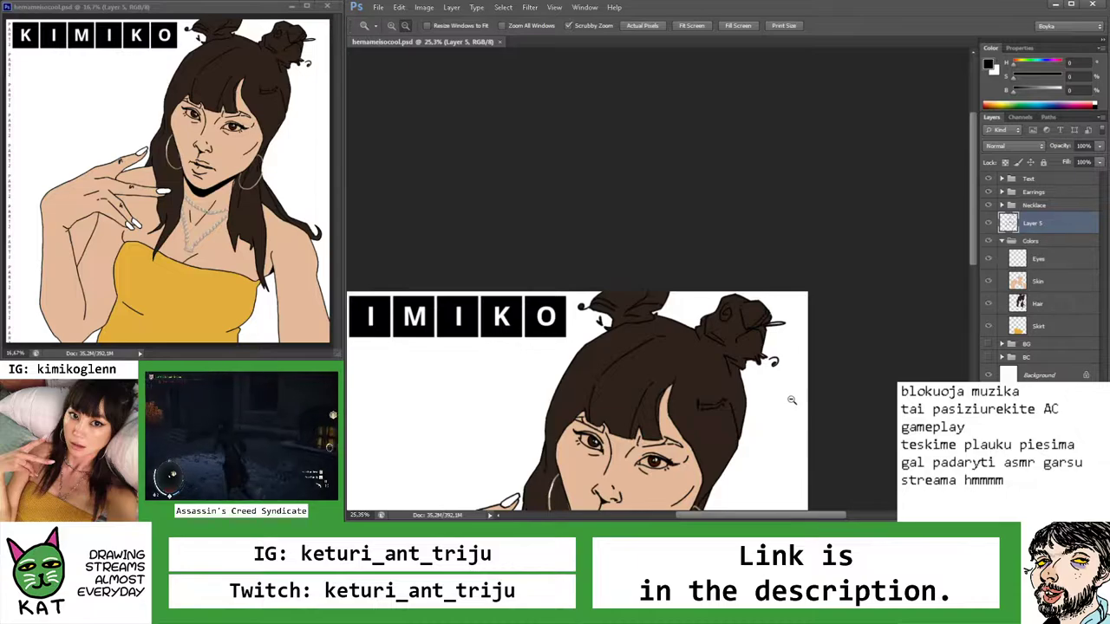
# On the Hair layer, sample the dark brown and erase the spill along the far bun's lower edge
pyautogui.click(1023, 305)
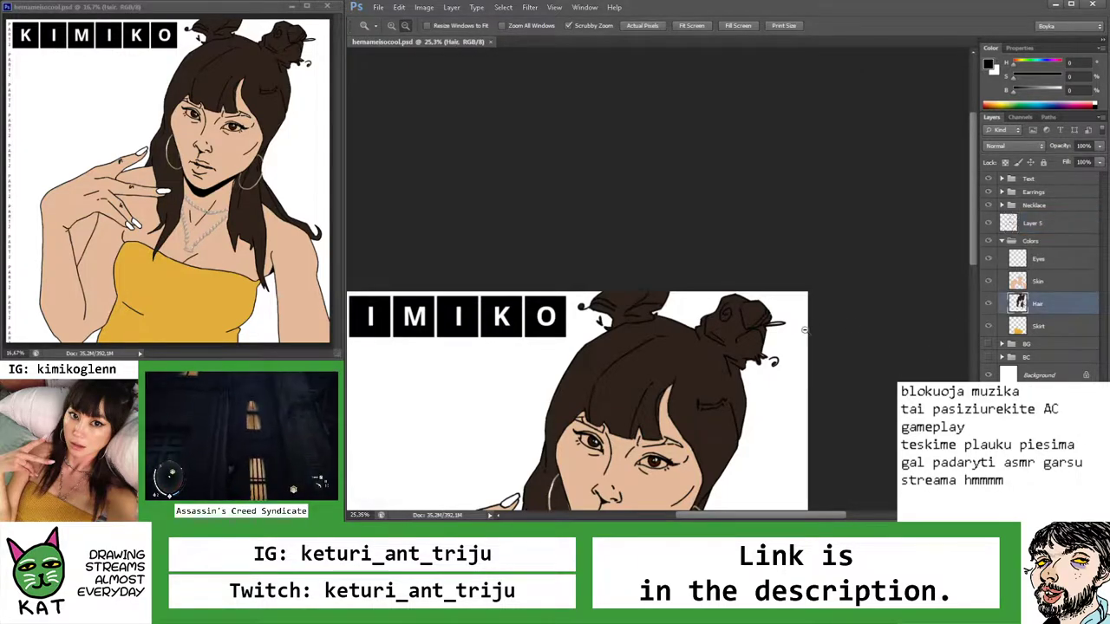
pyautogui.scroll(7, 810, 327)
pyautogui.press('b')
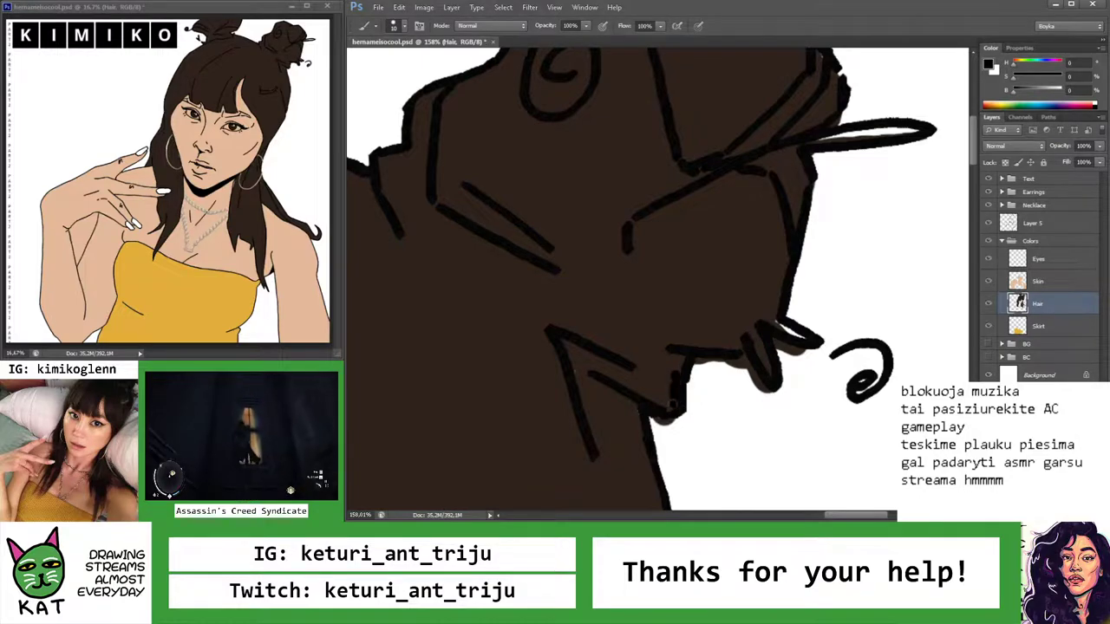
pyautogui.keyDown('alt'); pyautogui.click(657, 355); pyautogui.keyUp('alt')
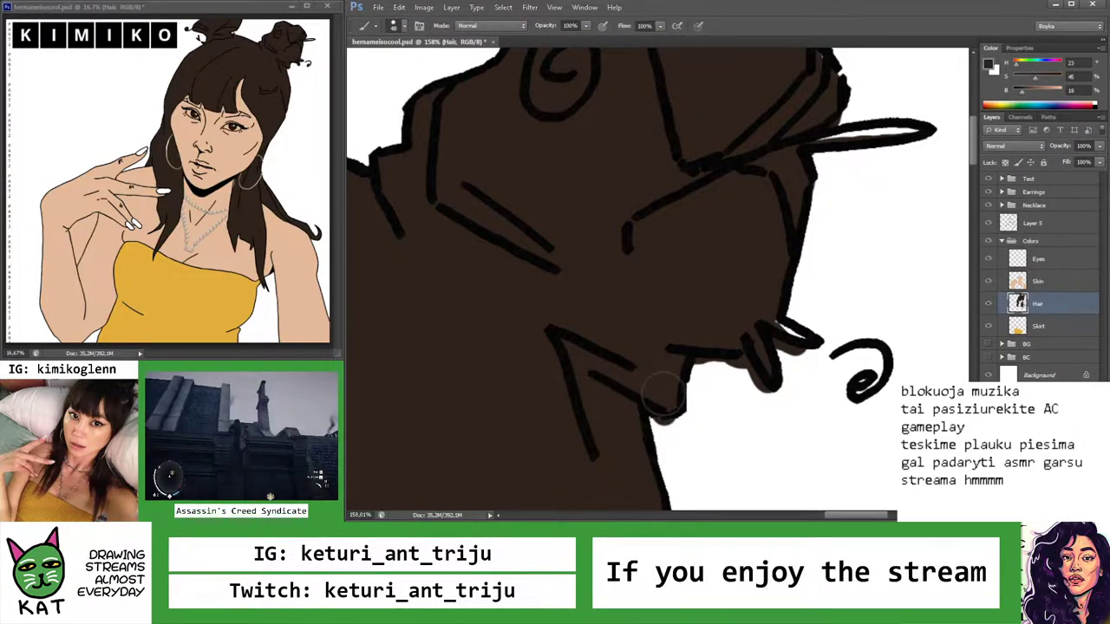
pyautogui.press('e')
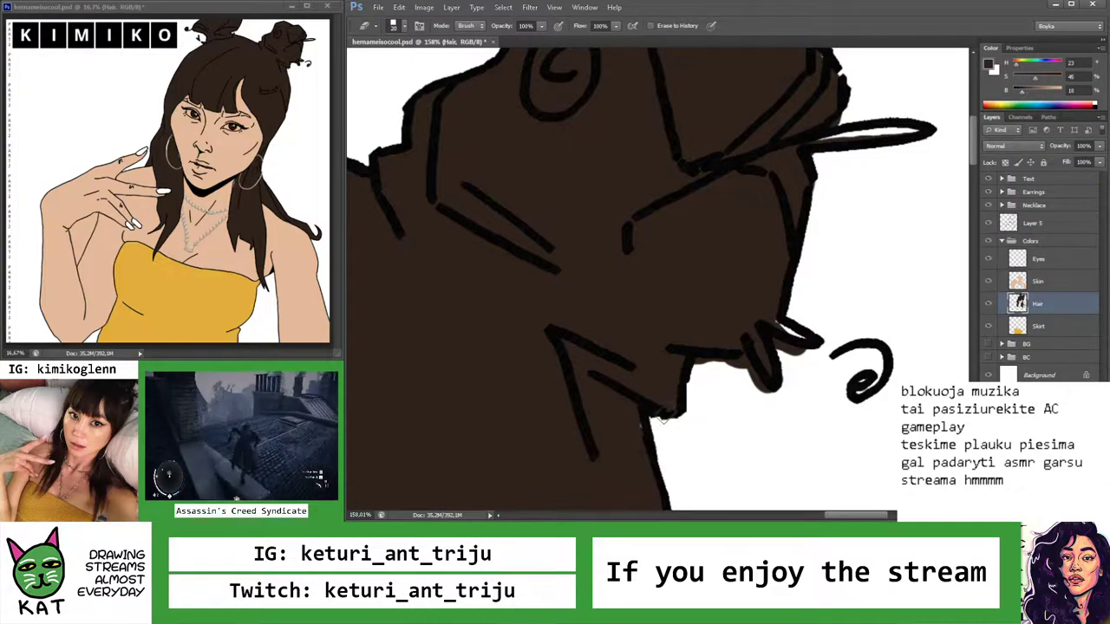
pyautogui.moveTo(732, 382); pyautogui.dragTo(719, 377)
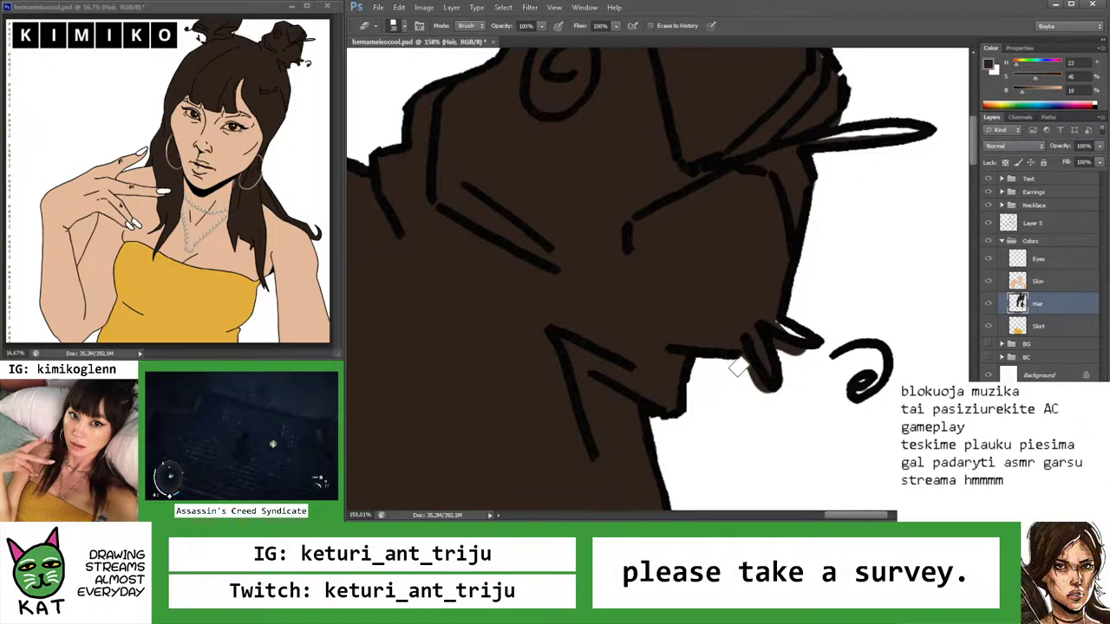
# Fill the far bun's pointed hair tips, protruding strand and remaining edge gaps with brown, erasing the spill around them
pyautogui.press('b')
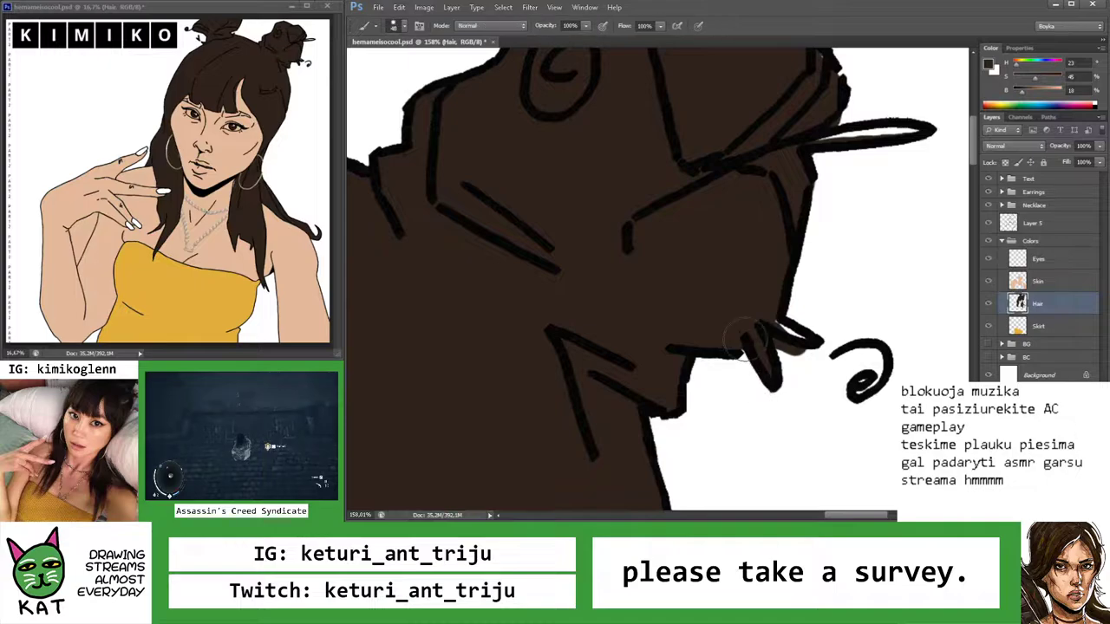
pyautogui.moveTo(794, 334)
pyautogui.mouseDown()
pyautogui.moveTo(754, 347)
pyautogui.moveTo(751, 324)
pyautogui.moveTo(780, 342)
pyautogui.mouseUp()
pyautogui.press('e')
pyautogui.moveTo(780, 342)
pyautogui.mouseDown()
pyautogui.moveTo(793, 310)
pyautogui.moveTo(724, 215)
pyautogui.moveTo(737, 186)
pyautogui.moveTo(789, 183)
pyautogui.mouseUp()
pyautogui.press('b')
pyautogui.press('e')
pyautogui.moveTo(707, 185); pyautogui.dragTo(763, 177)
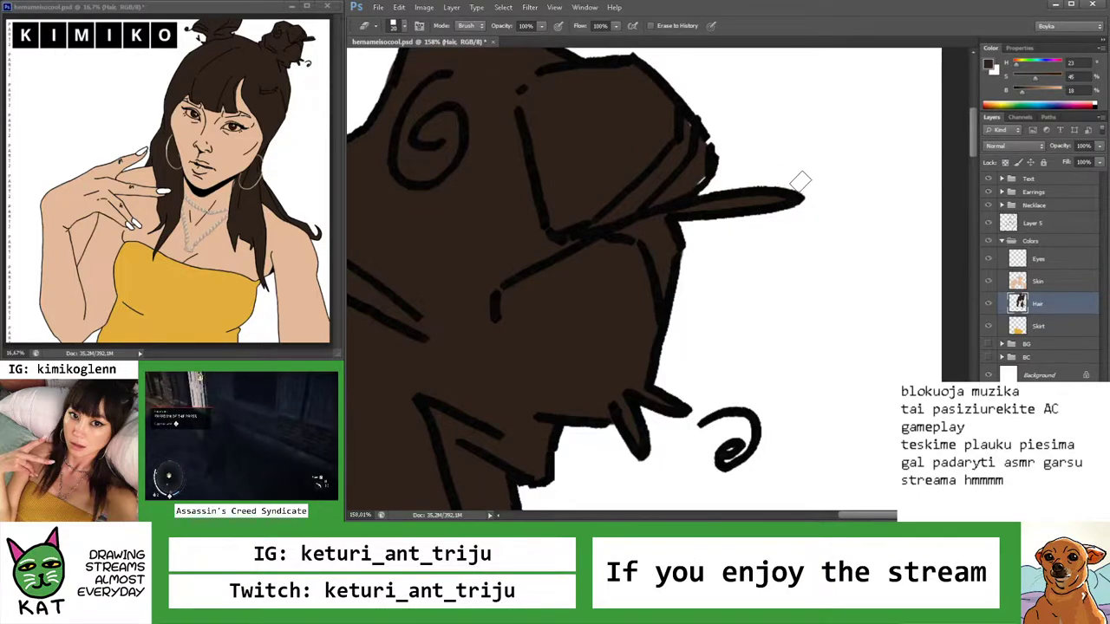
pyautogui.press('b')
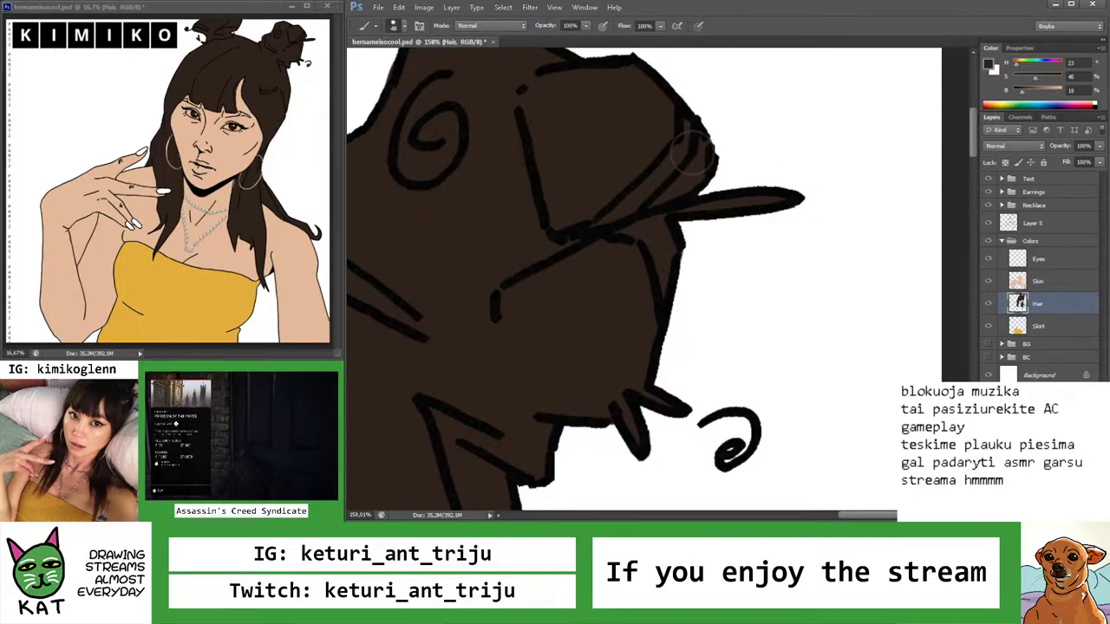
# Fill the inside of the small loose curl beside the far bun with brown and clean up around it
pyautogui.press('z')
pyautogui.moveTo(690, 125); pyautogui.dragTo(607, 136)
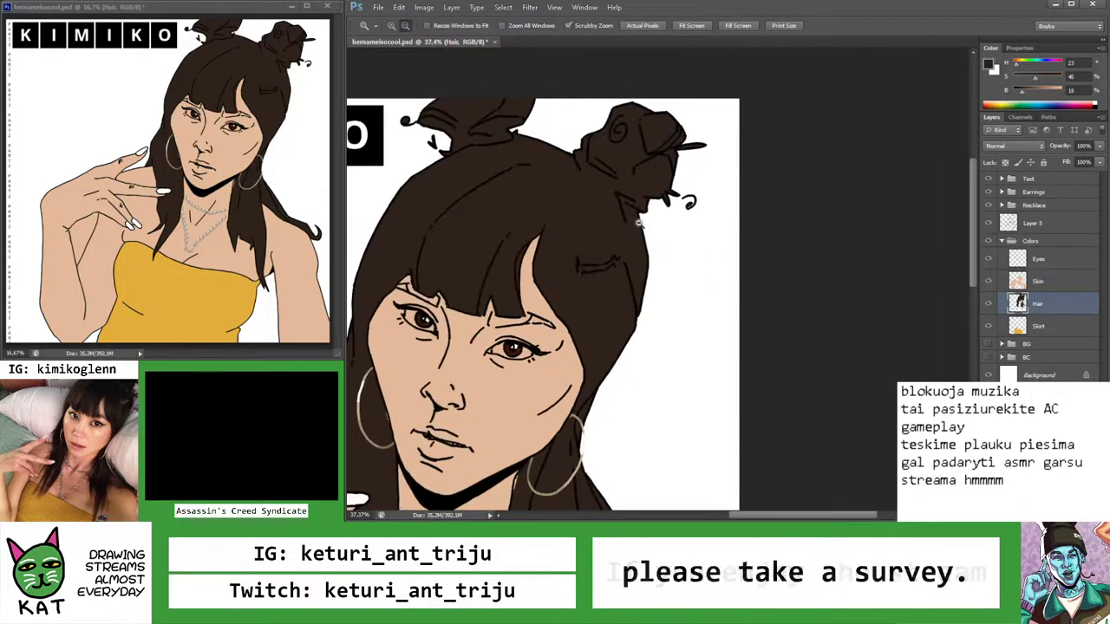
pyautogui.click(696, 208)
pyautogui.click(675, 212)
pyautogui.press('e')
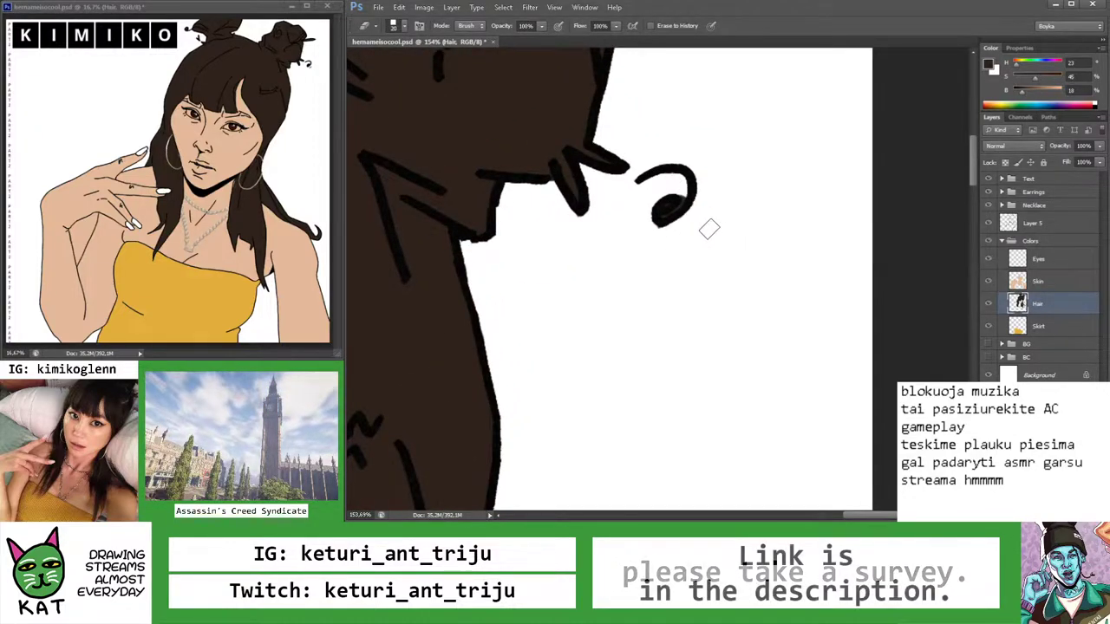
# Save the document and look over the whole portrait
pyautogui.press('z')
pyautogui.hotkey('ctrl', '0')
pyautogui.moveTo(747, 245); pyautogui.dragTo(735, 200)
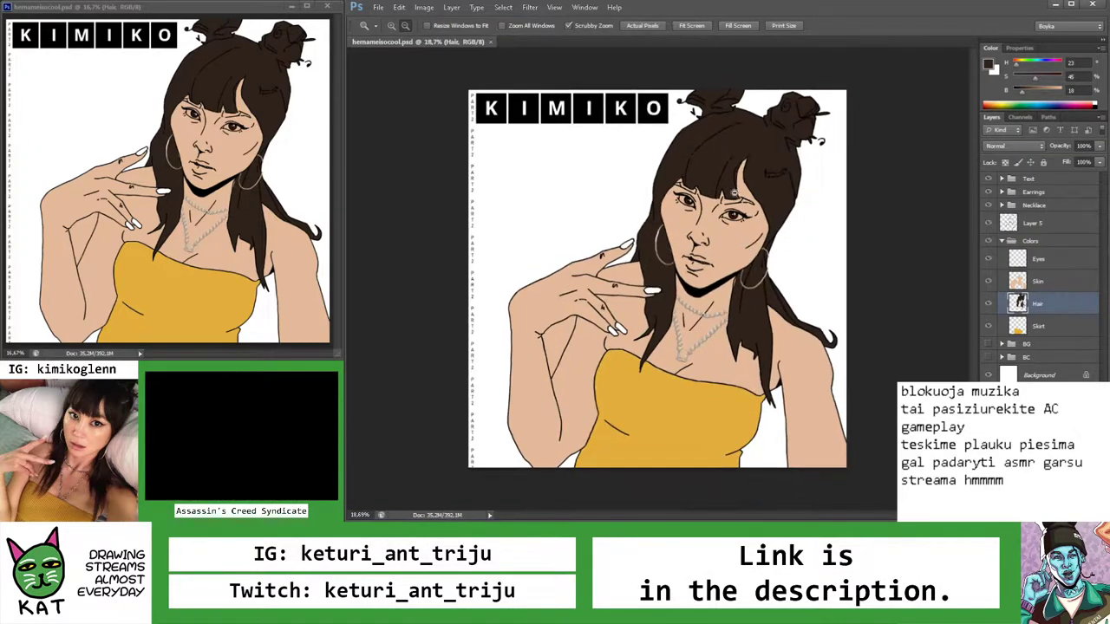
pyautogui.moveTo(720, 157); pyautogui.dragTo(737, 167)
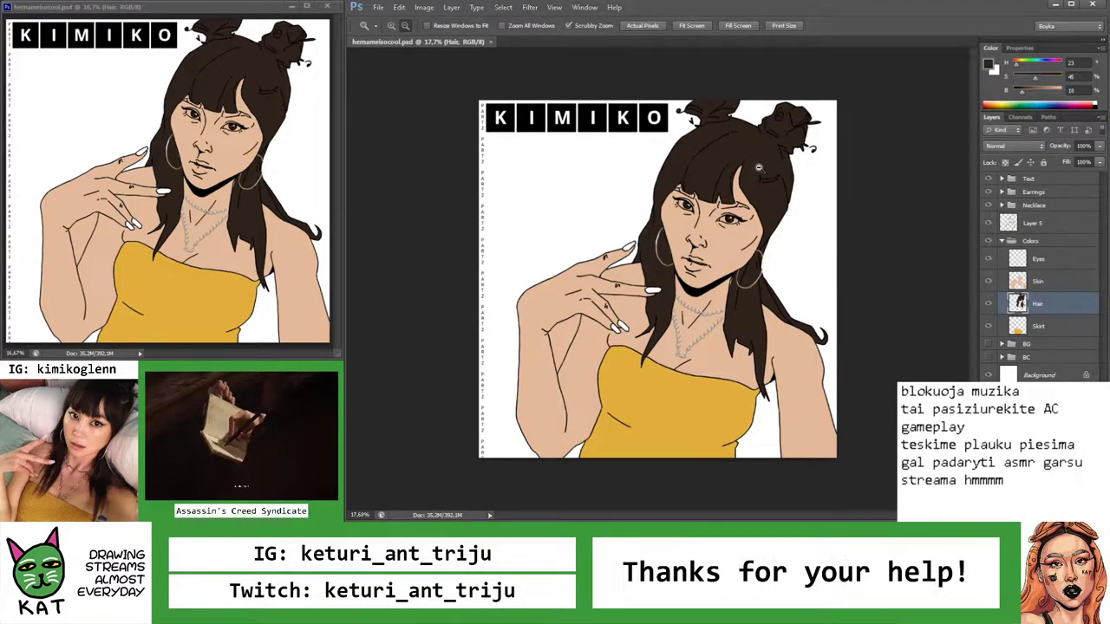
pyautogui.moveTo(730, 198); pyautogui.dragTo(727, 187)
# On the Skin layer, erase the skin colour that overlaps the lower edge of the bangs
pyautogui.hotkey('alt', ']')
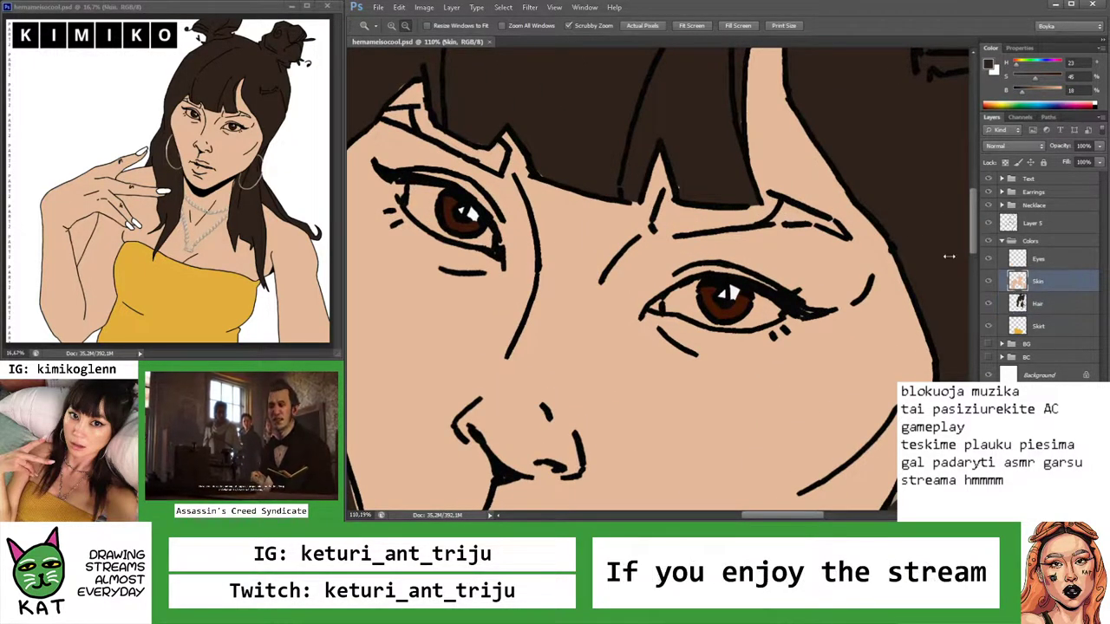
pyautogui.press('b')
pyautogui.moveTo(678, 184); pyautogui.dragTo(796, 233)
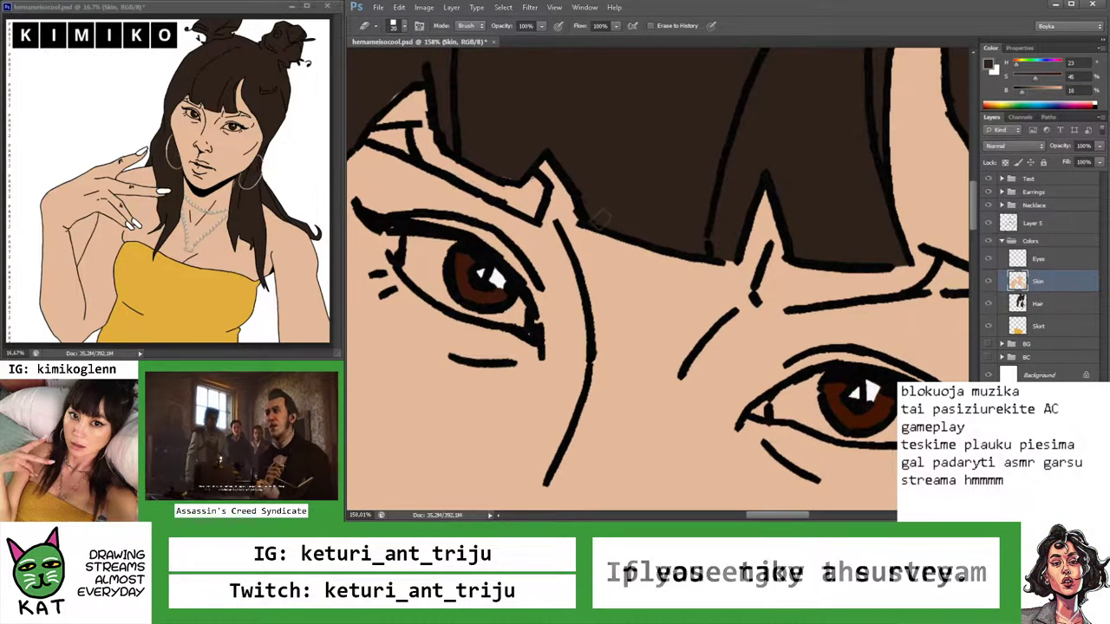
pyautogui.hotkey('ctrl', 'space')
pyautogui.moveTo(717, 261); pyautogui.dragTo(753, 252)
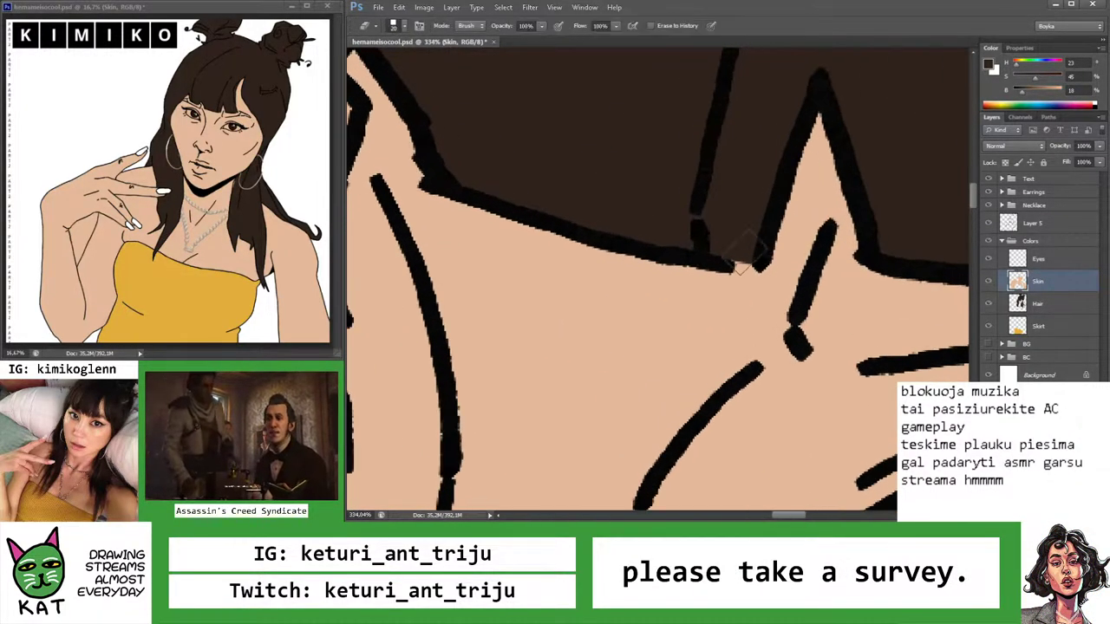
# Erase the leftover skin colour in the outline gap at the bangs' parting with a smaller eraser
pyautogui.scroll(-4, 747, 246)
pyautogui.press('r')
pyautogui.moveTo(748, 247); pyautogui.dragTo(688, 189)
pyautogui.scroll(3, 688, 189)
pyautogui.press('e')
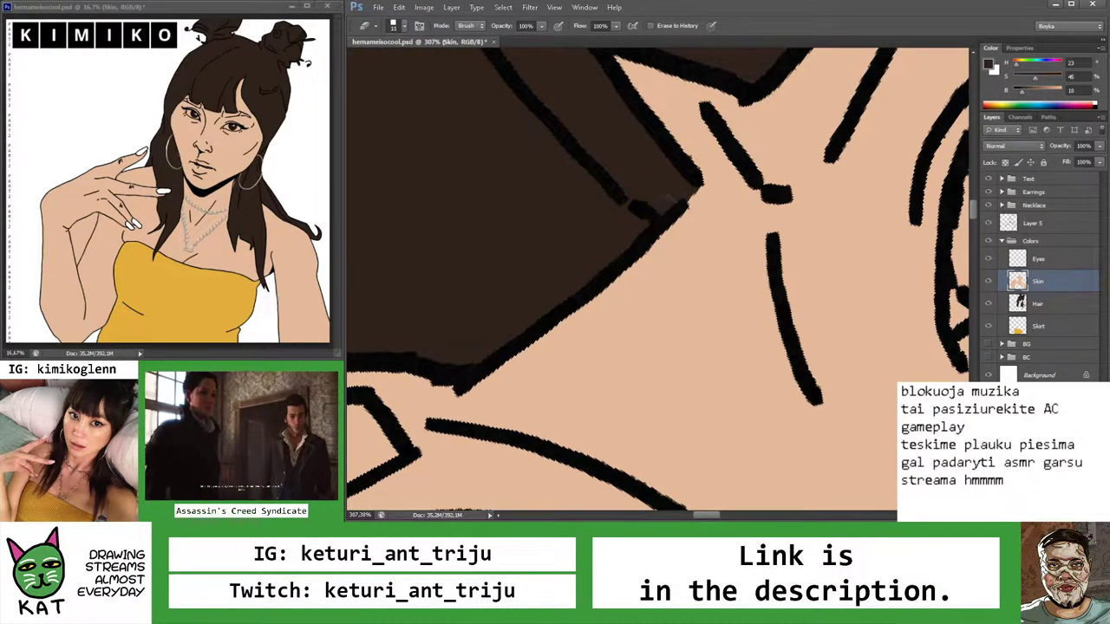
# Erase the skin colour spilling past the bangs' outline above the brows on the Skin layer
pyautogui.moveTo(679, 206)
pyautogui.mouseDown()
pyautogui.moveTo(681, 193)
pyautogui.moveTo(595, 230)
pyautogui.moveTo(676, 226)
pyautogui.mouseUp()
pyautogui.press('e')
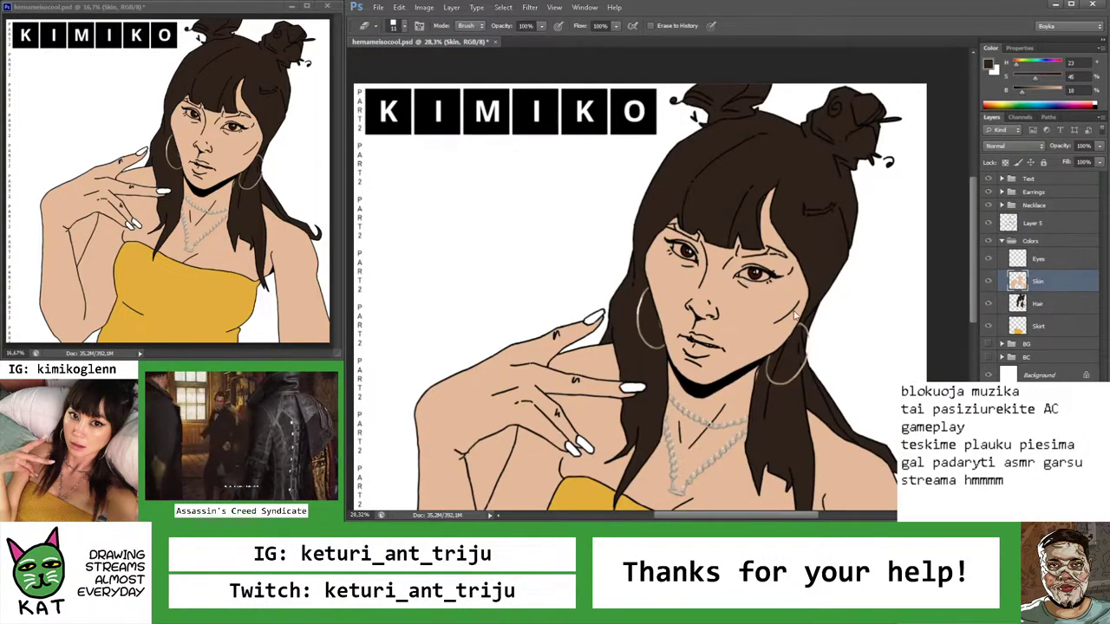
pyautogui.scroll(6, 772, 255)
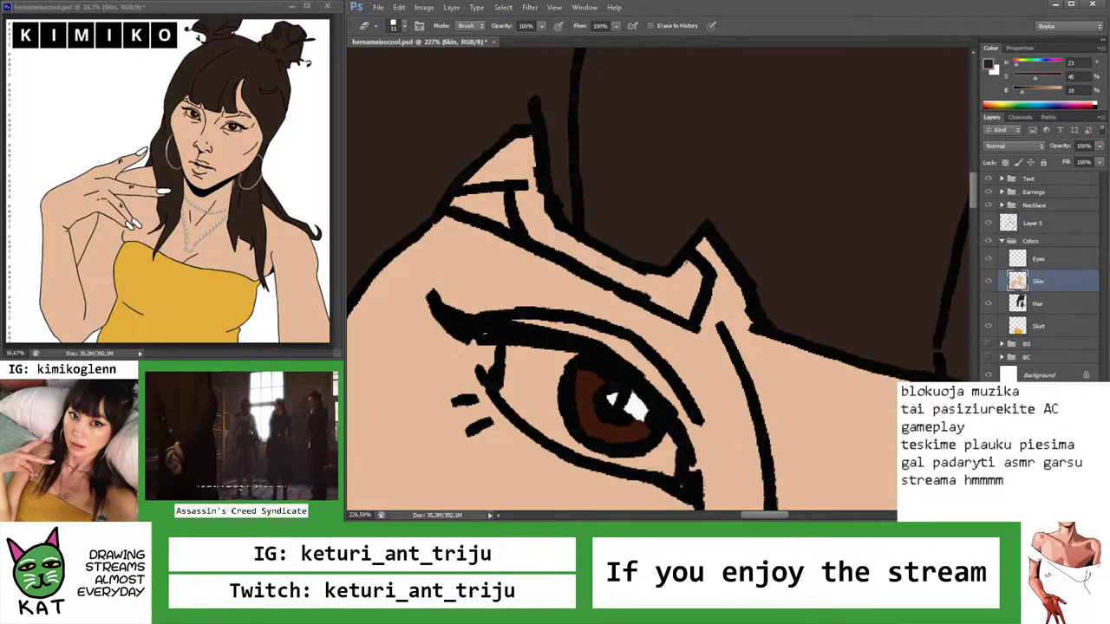
pyautogui.press('z')
pyautogui.scroll(-4, 528, 173)
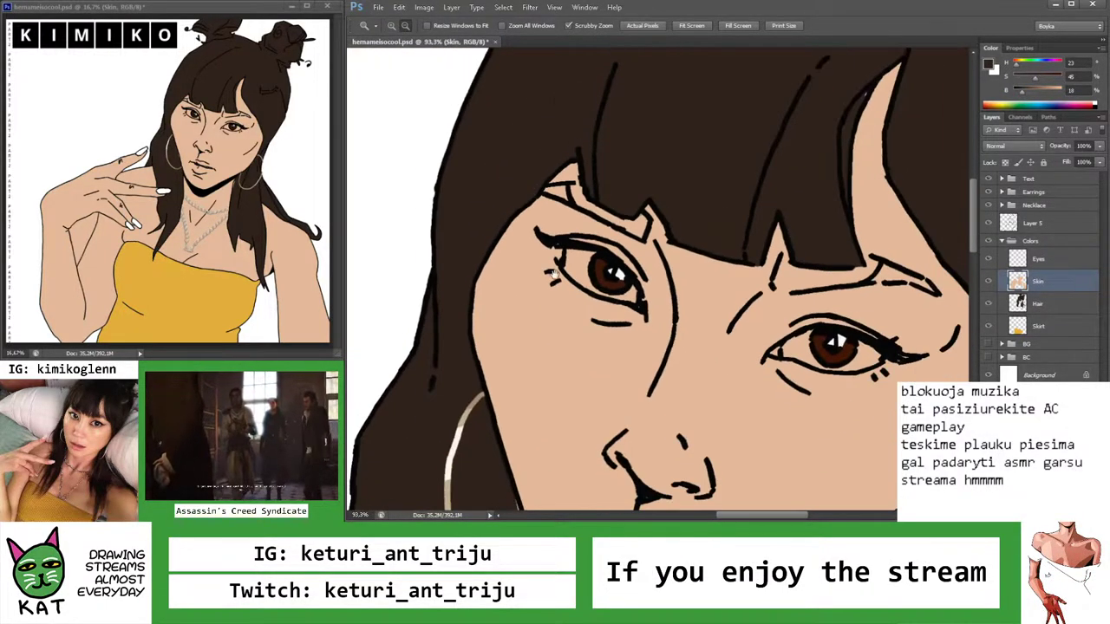
pyautogui.scroll(2, 572, 189)
pyautogui.scroll(1, 572, 189)
pyautogui.press('e')
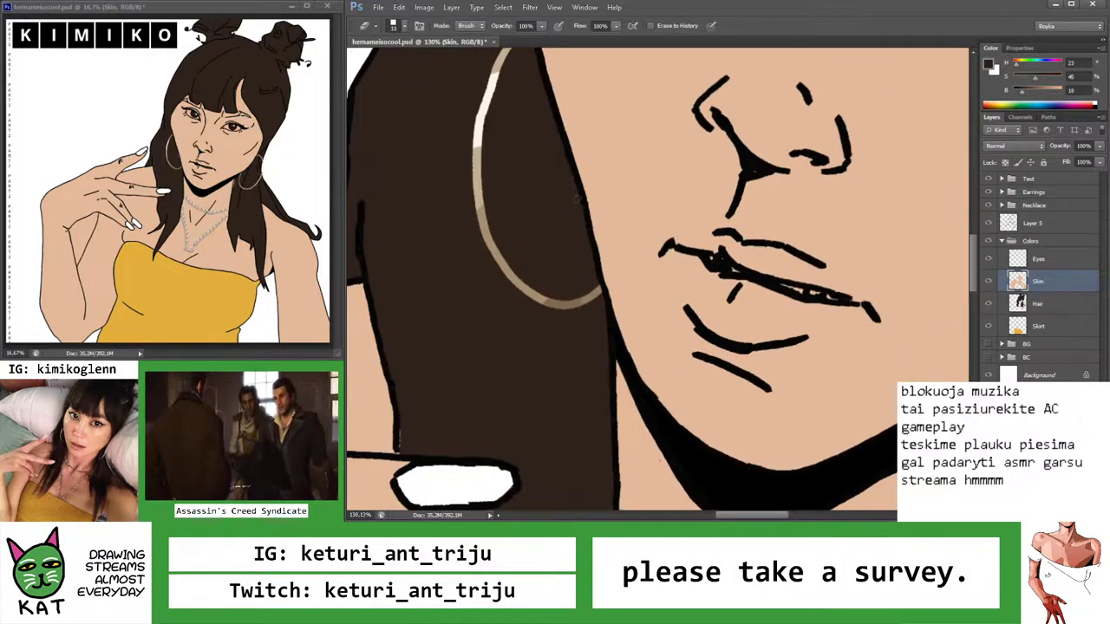
# Clean up skin colour overlapping the hair beside the cheek, the hoop earring and the raised fingers
pyautogui.press('z')
pyautogui.scroll(-3, 575, 197)
pyautogui.scroll(1, 520, 217)
pyautogui.scroll(1, 512, 224)
pyautogui.press('e')
pyautogui.press('z')
pyautogui.scroll(-2, 520, 225)
pyautogui.scroll(2, 601, 412)
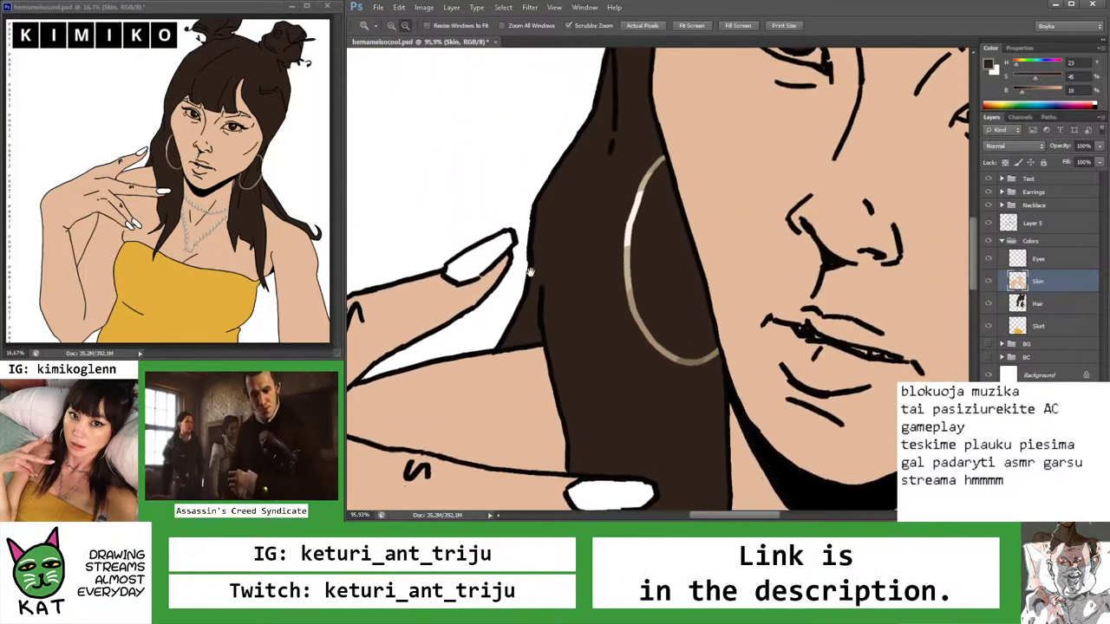
pyautogui.scroll(1, 601, 412)
pyautogui.press('e')
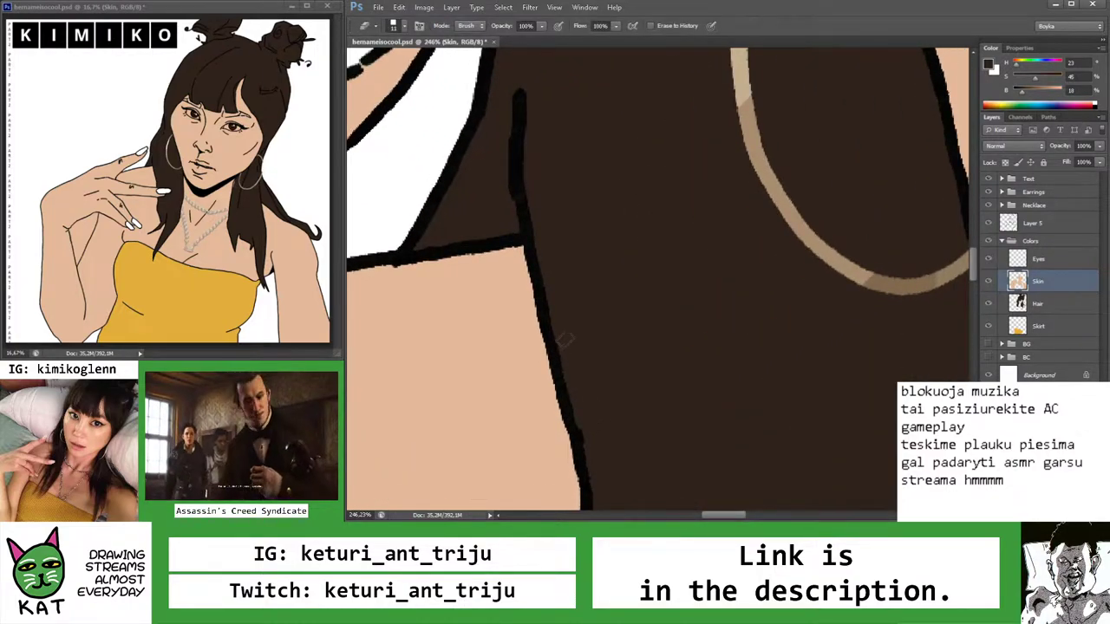
pyautogui.press('z')
pyautogui.scroll(-5, 564, 373)
# Erase stray skin colour along the front hair lock beside the neck and check the hair edge up to the temple
pyautogui.moveTo(592, 343)
pyautogui.mouseDown()
pyautogui.moveTo(542, 228)
pyautogui.moveTo(555, 158)
pyautogui.moveTo(523, 245)
pyautogui.moveTo(484, 246)
pyautogui.moveTo(382, 175)
pyautogui.mouseUp()
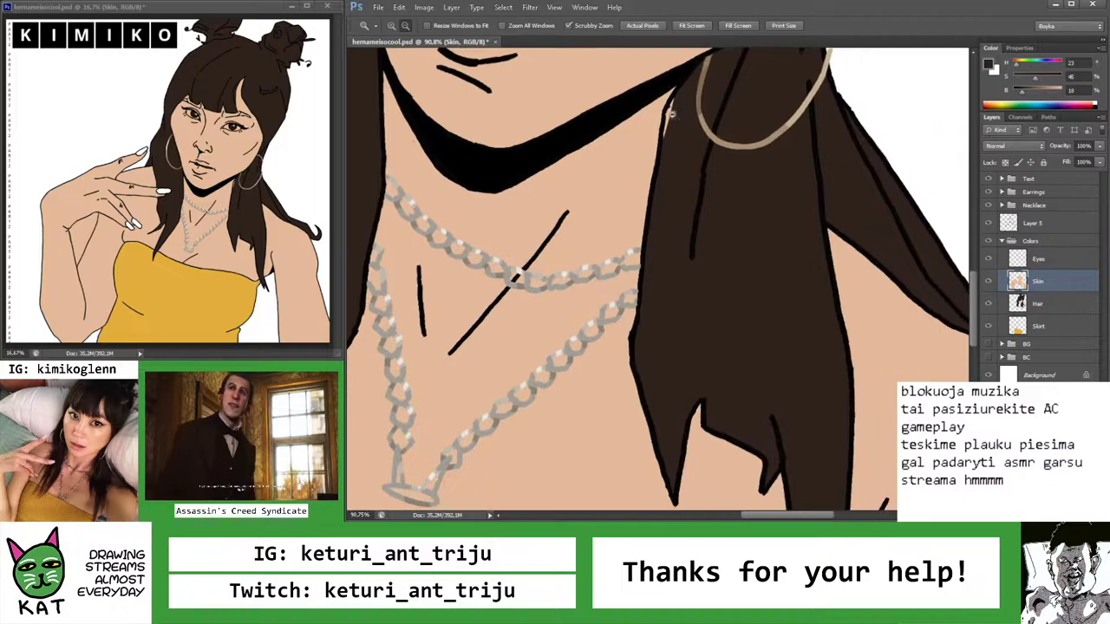
pyautogui.scroll(4, 626, 173)
pyautogui.press('e')
pyautogui.press('z')
pyautogui.scroll(-5, 674, 144)
pyautogui.moveTo(640, 280)
pyautogui.mouseDown()
pyautogui.moveTo(555, 164)
pyautogui.moveTo(603, 256)
pyautogui.moveTo(584, 321)
pyautogui.moveTo(596, 322)
pyautogui.mouseUp()
pyautogui.scroll(6, 596, 323)
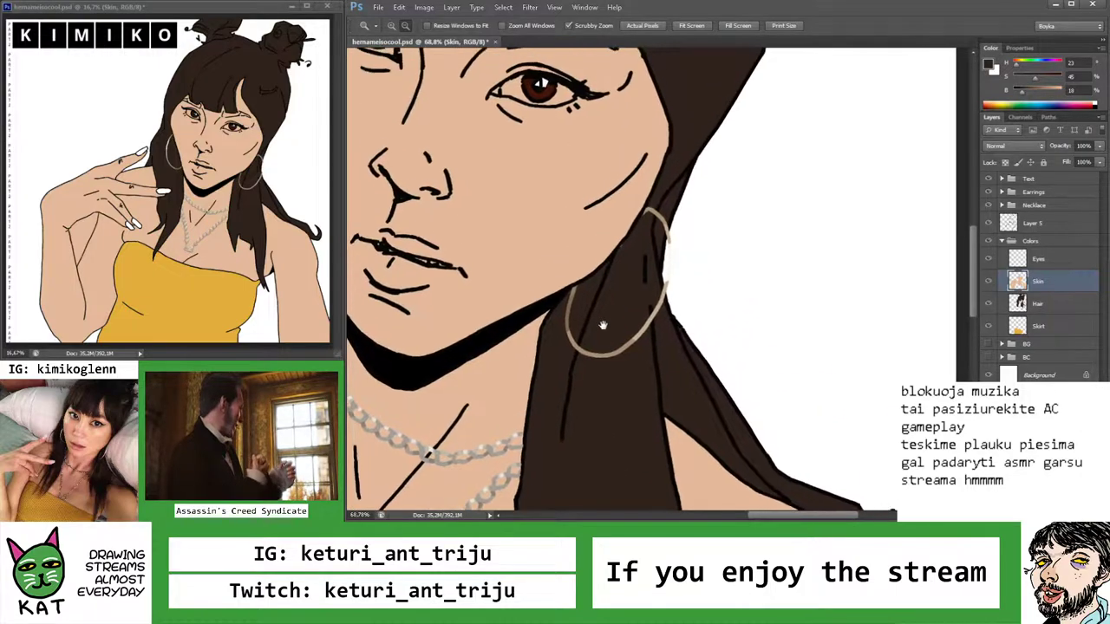
pyautogui.press('e')
pyautogui.press('z')
pyautogui.scroll(-4, 630, 236)
pyautogui.moveTo(630, 156); pyautogui.dragTo(634, 310)
pyautogui.scroll(3, 634, 310)
pyautogui.scroll(-4, 644, 285)
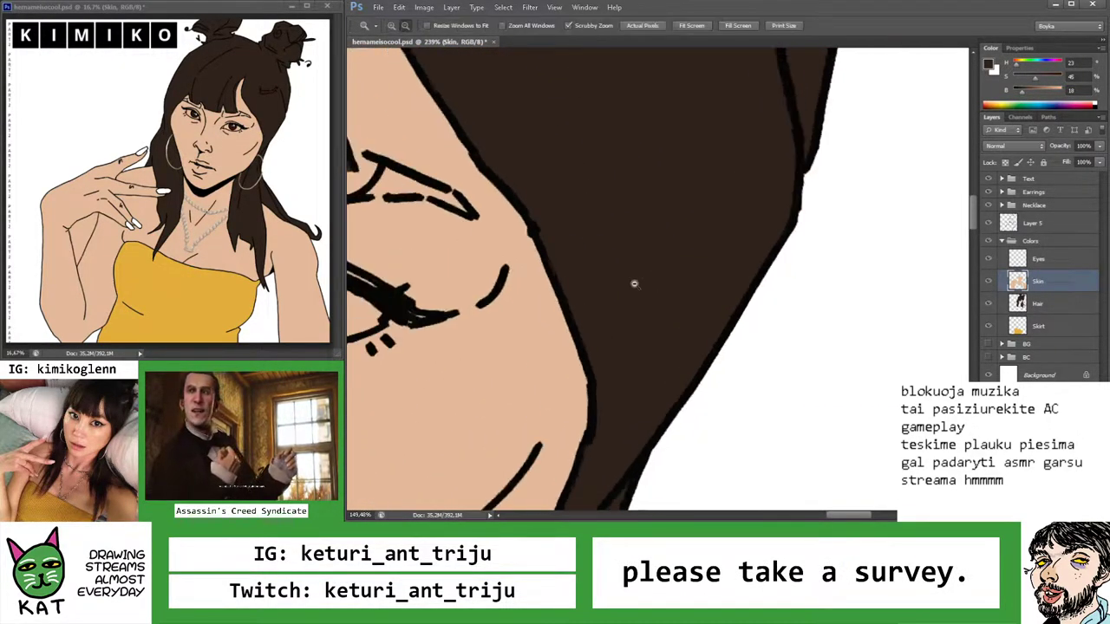
pyautogui.scroll(1, 950, 339)
pyautogui.moveTo(951, 339); pyautogui.dragTo(968, 362)
pyautogui.hotkey('alt', '[')
pyautogui.press('b')
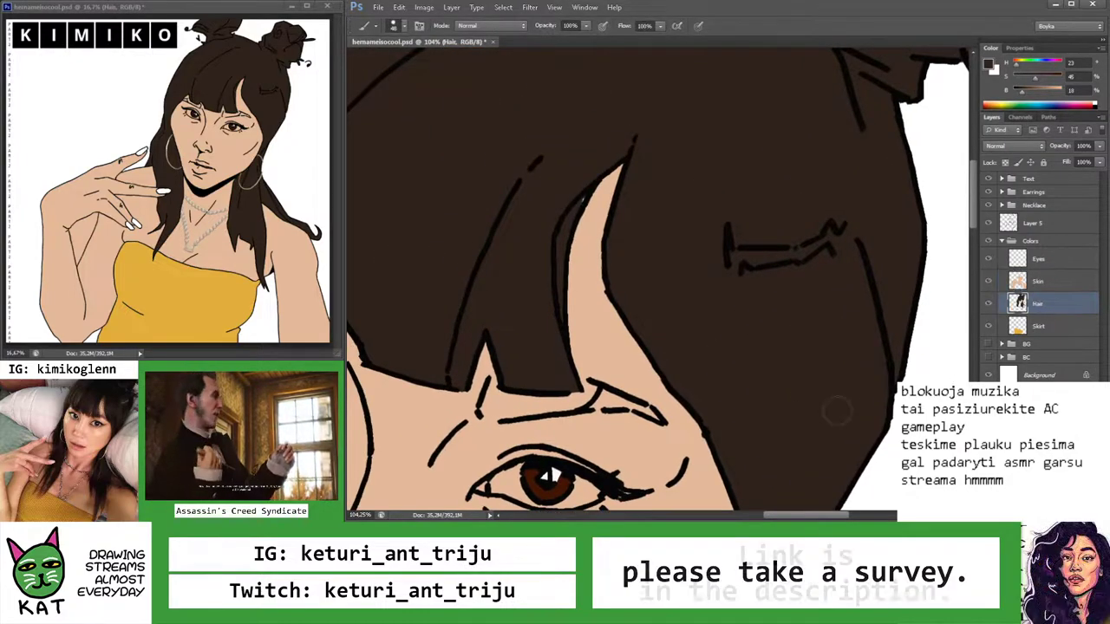
pyautogui.click(1038, 260)
pyautogui.press('e')
pyautogui.scroll(3, 572, 201)
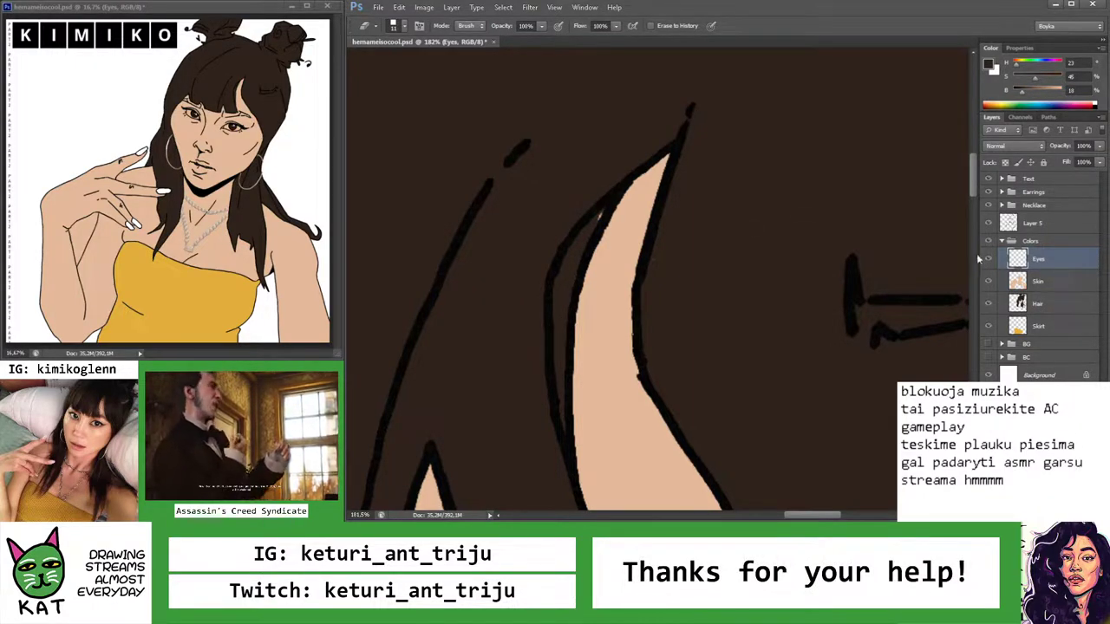
pyautogui.click(1032, 305)
pyautogui.press('b')
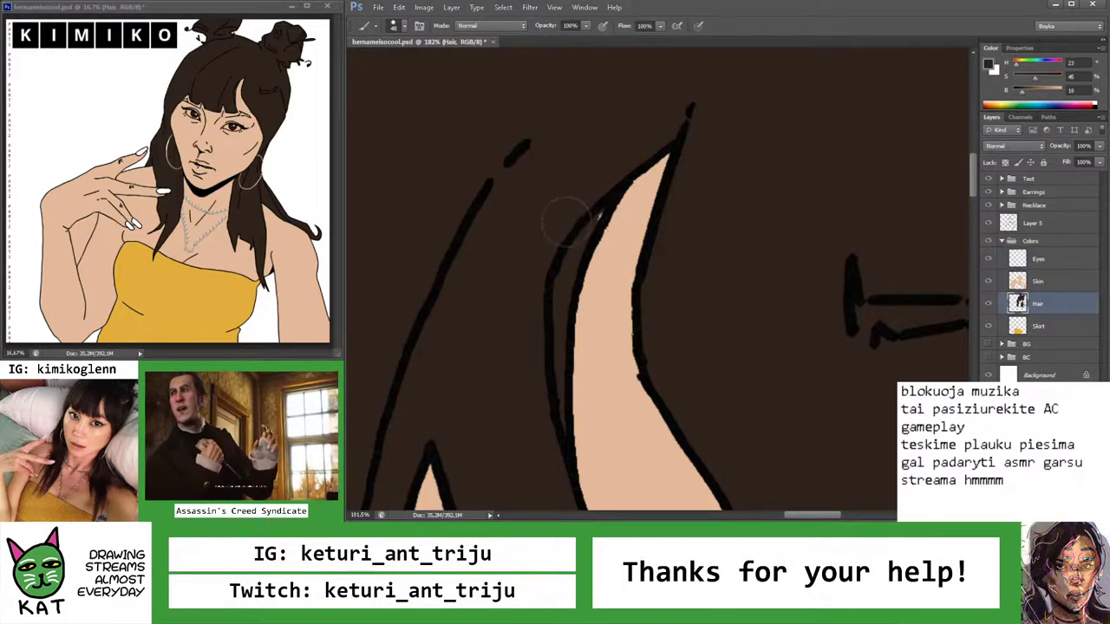
# Check the Skin layer by toggling its visibility and erase its leftover colour between the two outlines at the bangs' parting
pyautogui.click(987, 281)
pyautogui.click(988, 281)
pyautogui.click(1038, 281)
pyautogui.press('e')
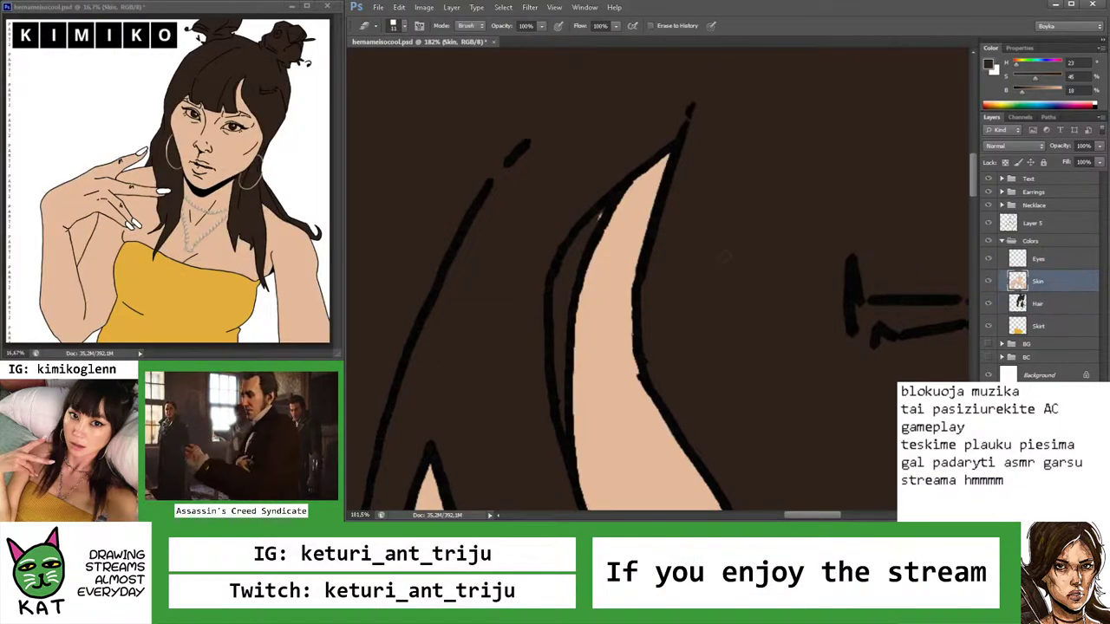
pyautogui.moveTo(597, 216); pyautogui.dragTo(565, 372)
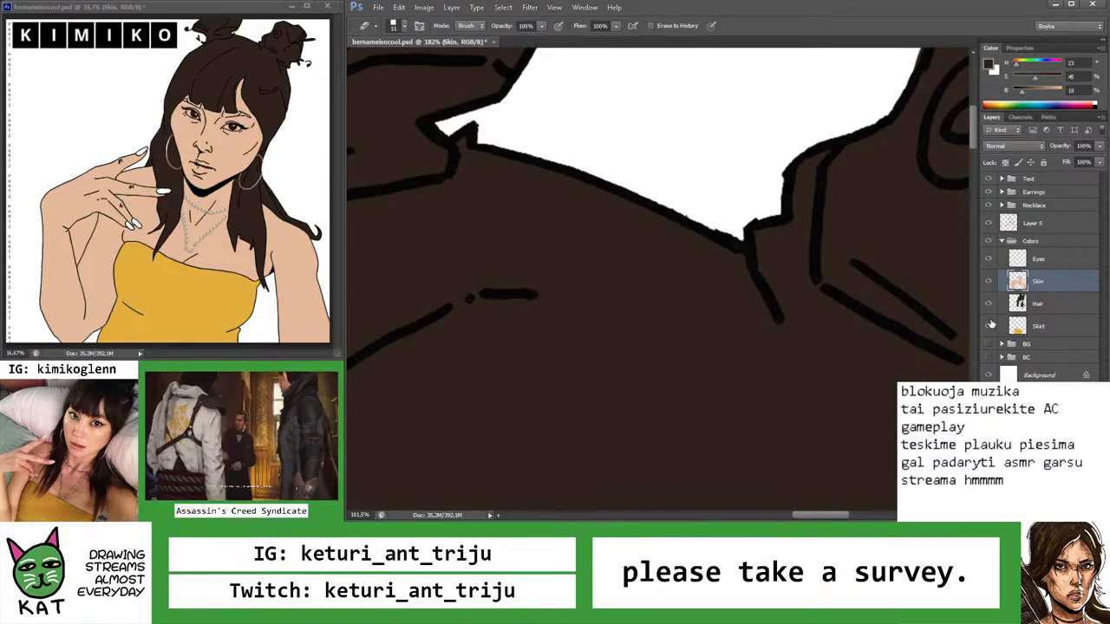
# Touch up the brown along the head outline between the buns on the Hair layer and save the document
pyautogui.click(1034, 304)
pyautogui.press('b')
pyautogui.press('z')
pyautogui.moveTo(547, 452)
pyautogui.mouseDown()
pyautogui.moveTo(615, 377)
pyautogui.moveTo(590, 321)
pyautogui.moveTo(532, 300)
pyautogui.mouseUp()
pyautogui.moveTo(633, 369); pyautogui.dragTo(733, 276)
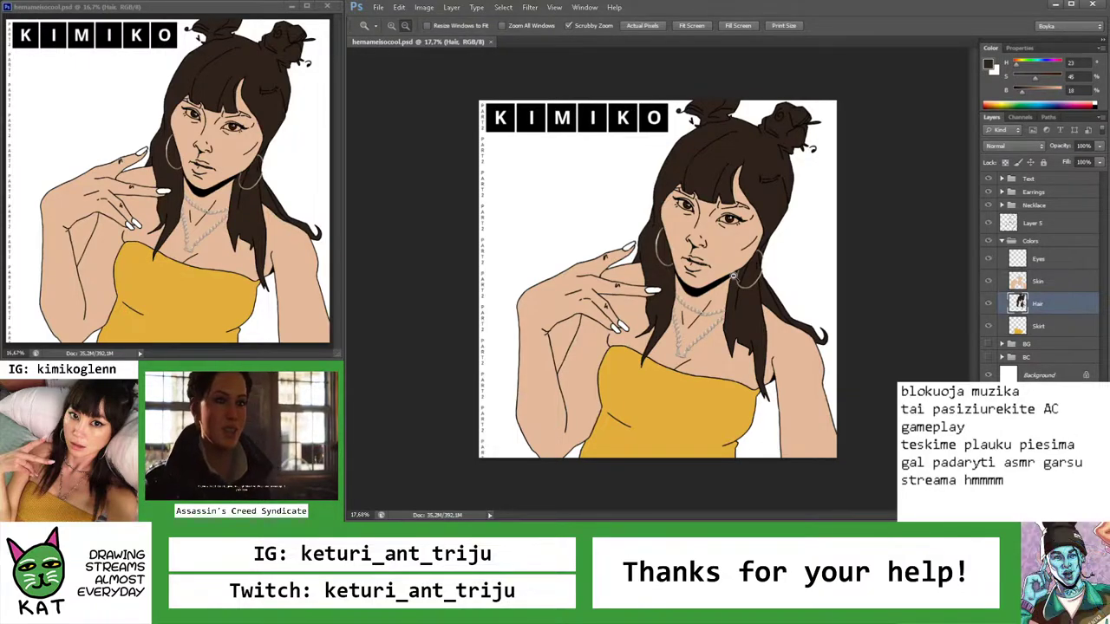
# Try to select the skin-coloured gap between the raised forearm and the torso with the Magic Wand on the Skin layer
pyautogui.click(1019, 282)
pyautogui.press('w')
pyautogui.scroll(5, 607, 327)
pyautogui.hotkey('ctrl', 'd')
# On Layer 5, close the break in the outline at the wrist crease with the default black brush
pyautogui.press('z')
pyautogui.moveTo(607, 326); pyautogui.dragTo(609, 392)
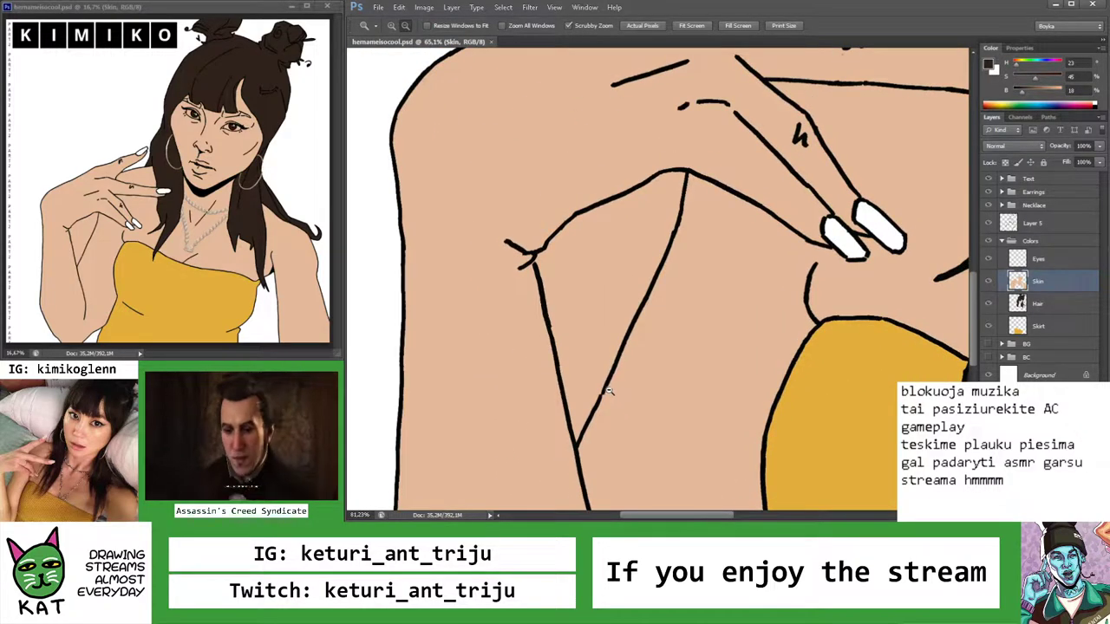
pyautogui.scroll(2, 580, 314)
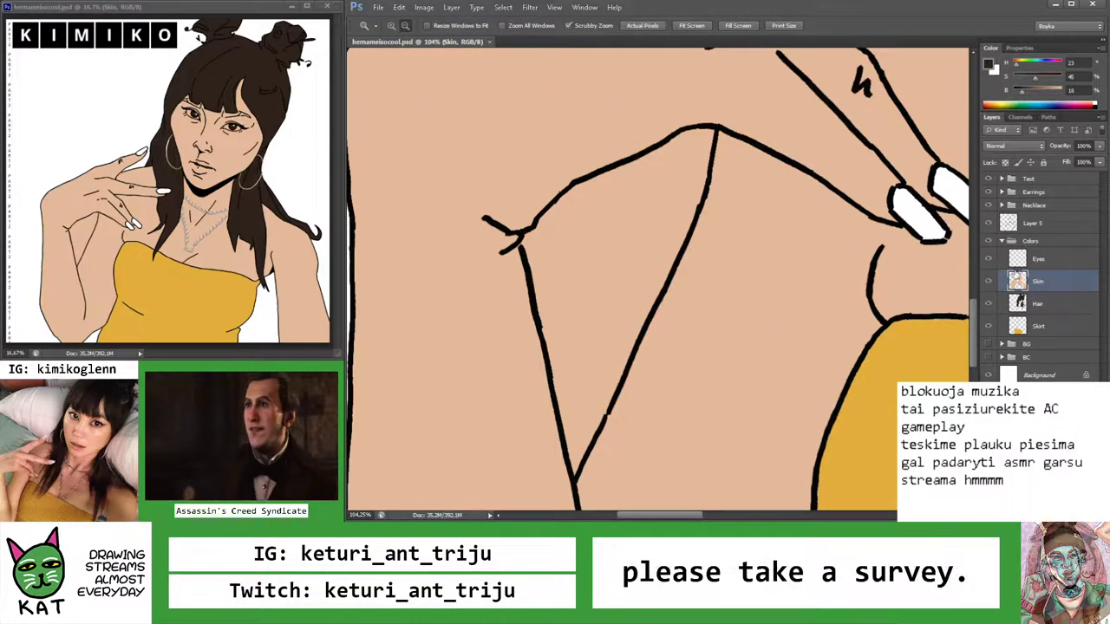
pyautogui.click(1034, 223)
pyautogui.press('d')
pyautogui.moveTo(509, 241); pyautogui.dragTo(589, 241)
pyautogui.press('b')
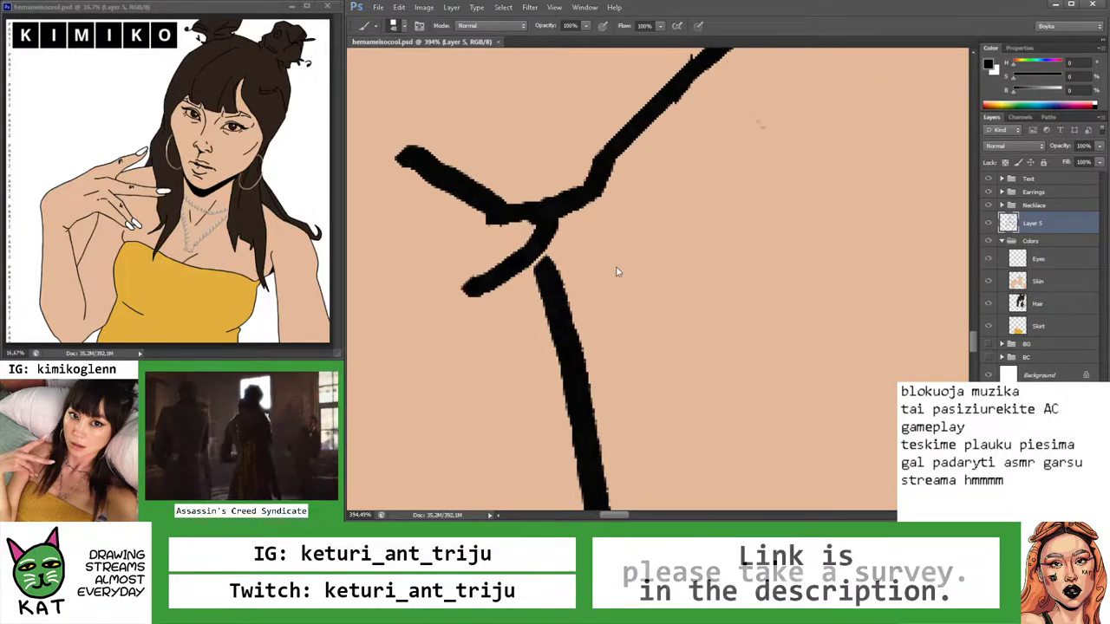
pyautogui.scroll(-6, 636, 262)
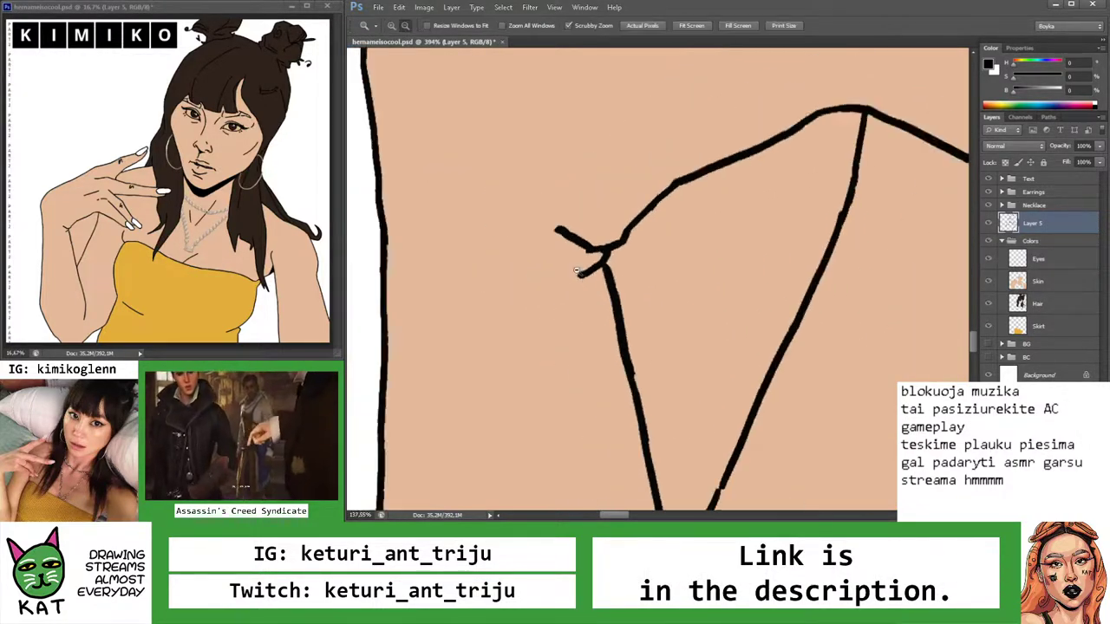
# Select the triangular area between the forearm and torso, delete its colour from the Skin layer, and save the document
pyautogui.press('w')
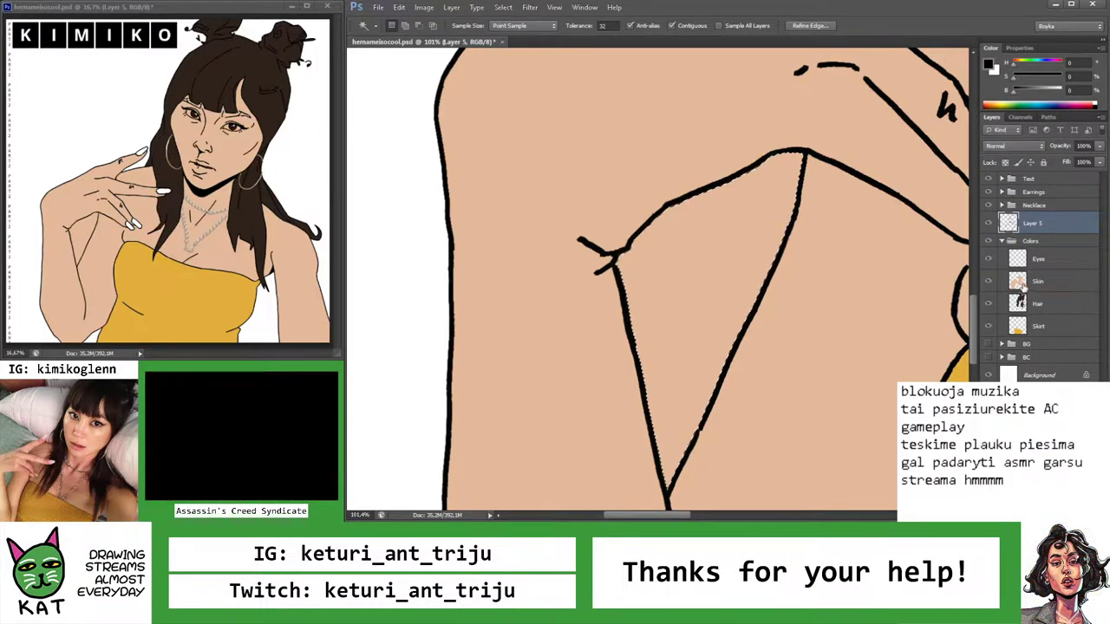
pyautogui.click(1023, 283)
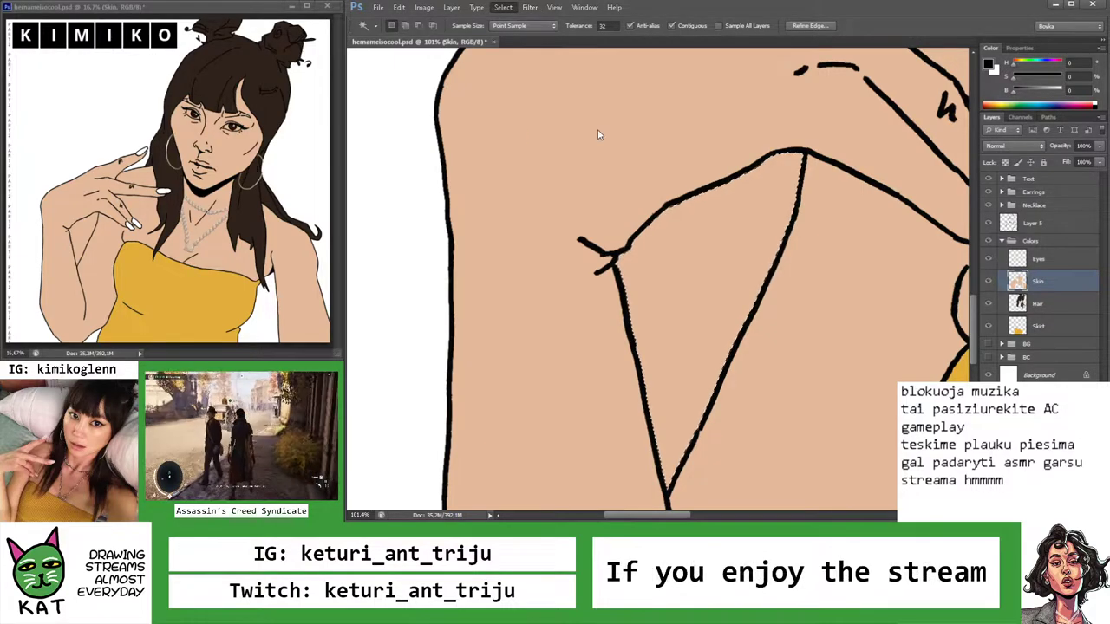
pyautogui.press('Delete')
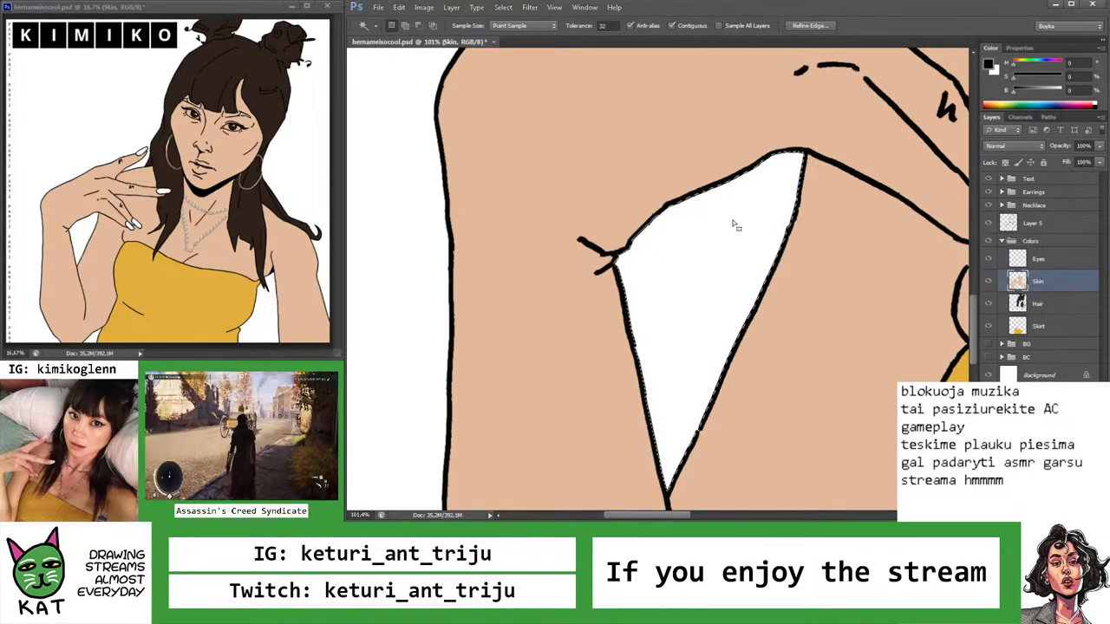
pyautogui.press('z')
pyautogui.moveTo(773, 238); pyautogui.dragTo(784, 297)
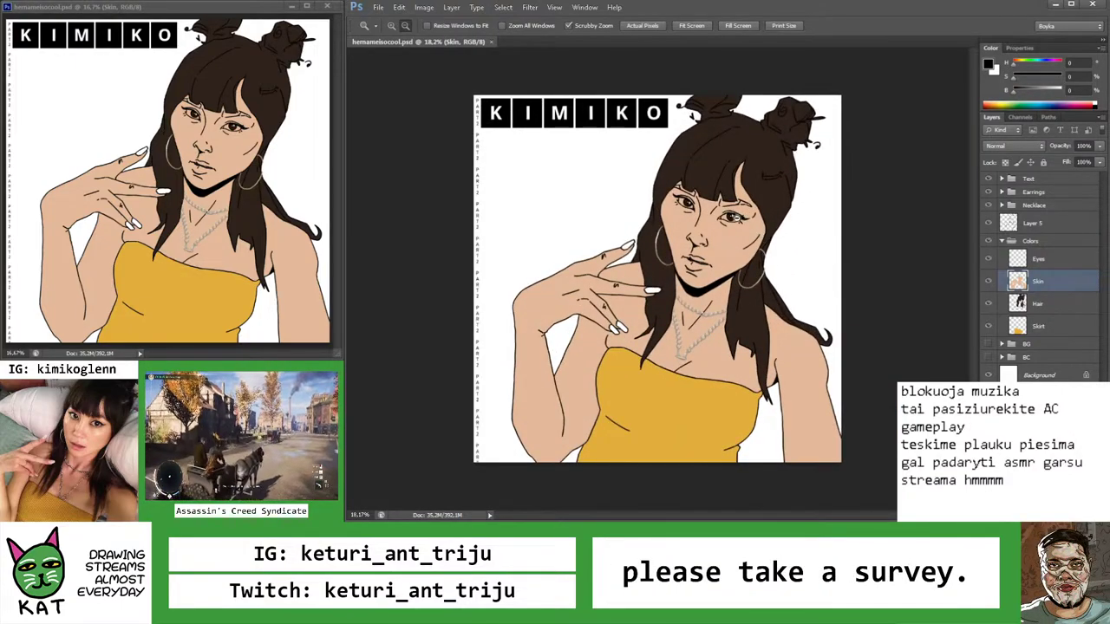
# Create a new layer above Skin and name it Misc
pyautogui.moveTo(733, 217); pyautogui.dragTo(737, 212)
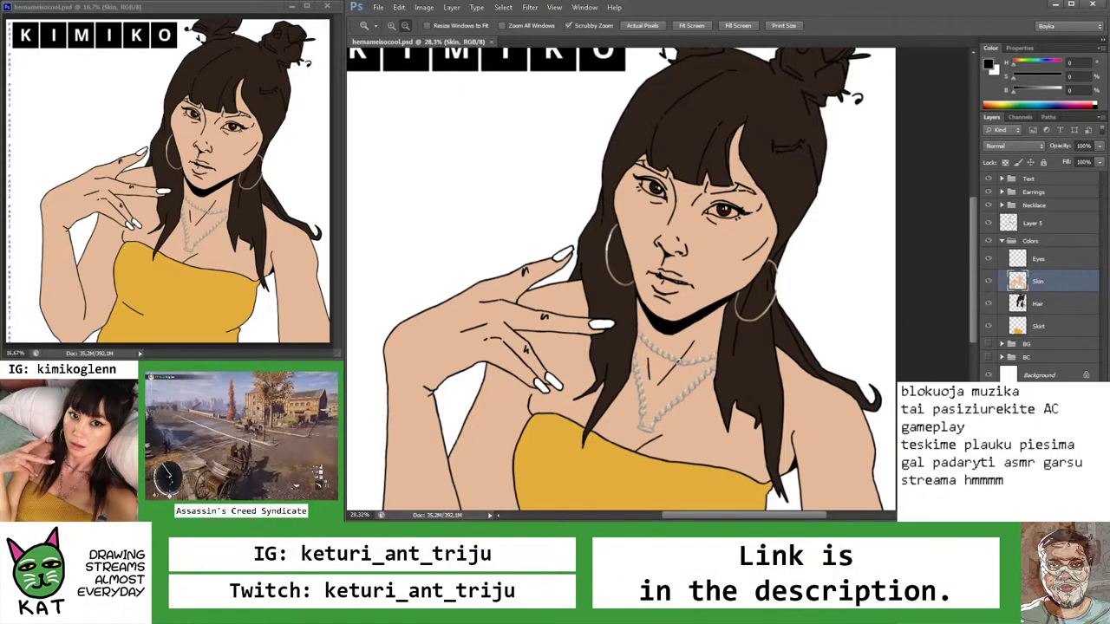
pyautogui.hotkey('ctrl', 'shift', 'alt', 'n')
pyautogui.doubleClick(1042, 282)
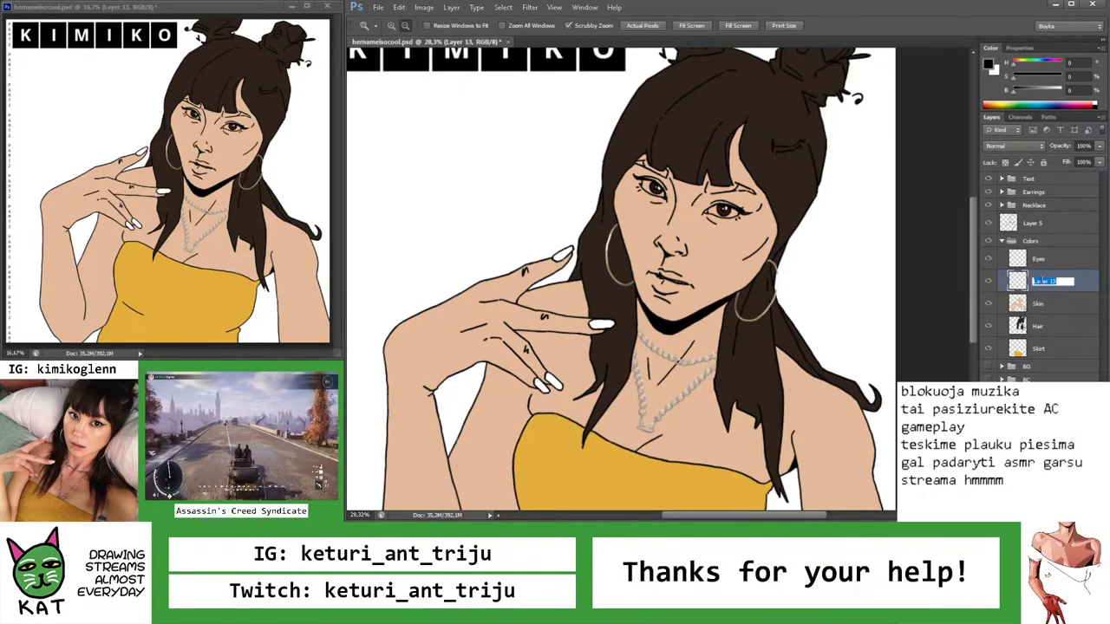
pyautogui.write('Misc')
pyautogui.press('Return')
# Sample the skin colour near the eye and adjust it to an off-white with hue 39, saturation 11 and brightness 89
pyautogui.moveTo(717, 224); pyautogui.dragTo(780, 224)
pyautogui.press('i')
pyautogui.click(709, 187)
pyautogui.press('b')
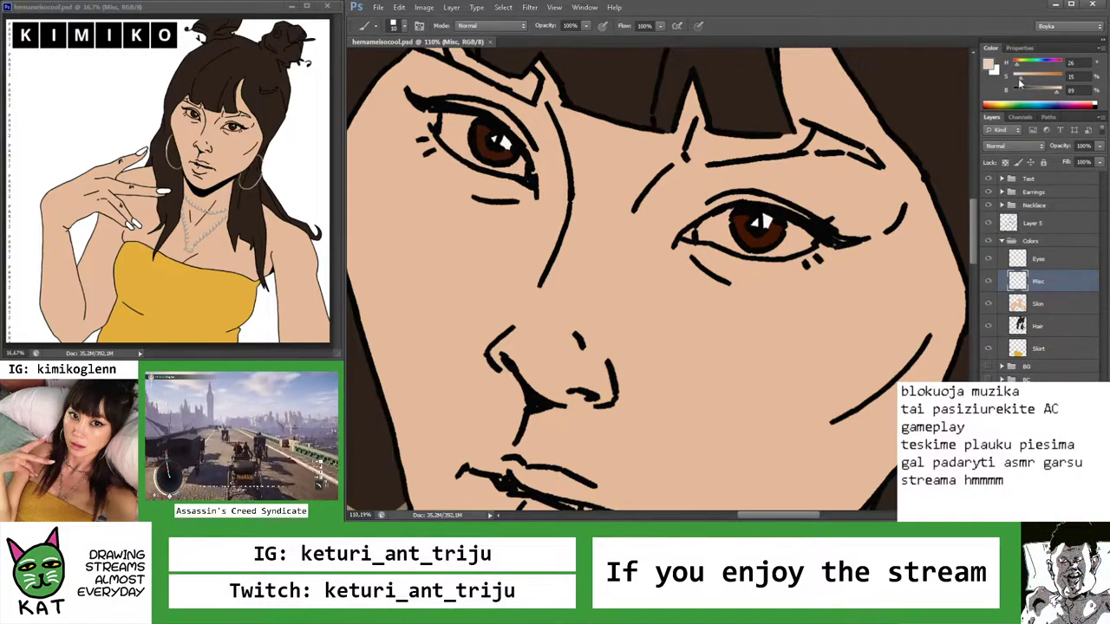
pyautogui.moveTo(1007, 72); pyautogui.dragTo(1019, 72)
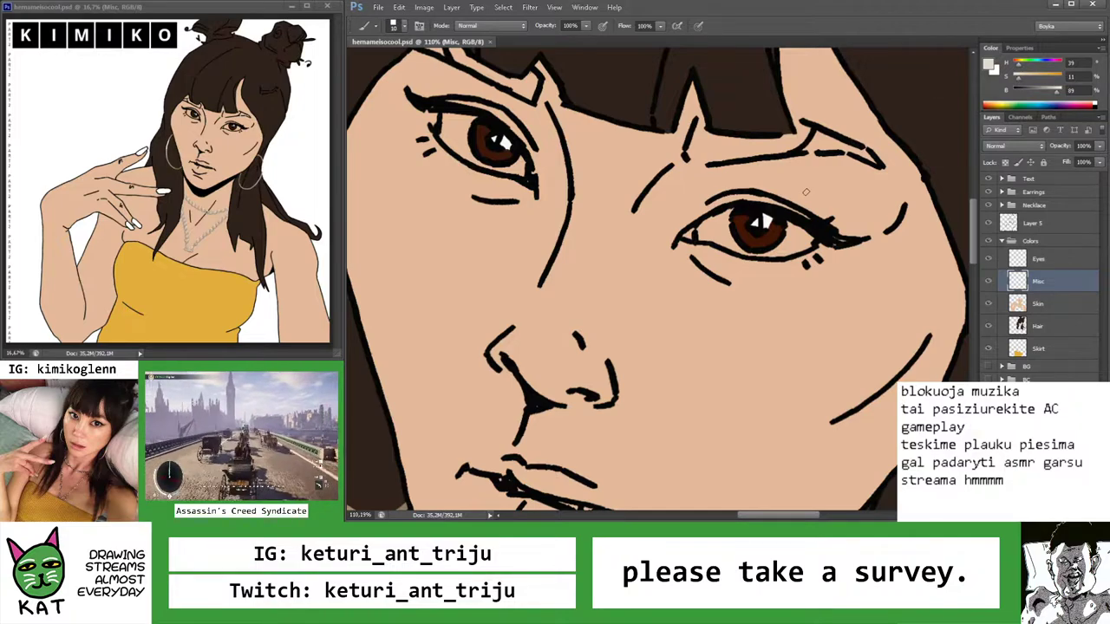
# Raise the off-white's brightness to 92, paint the white of the eye below the bangs' parting, and erase the overspill
pyautogui.press('z')
pyautogui.moveTo(704, 230)
pyautogui.mouseDown()
pyautogui.moveTo(689, 227)
pyautogui.moveTo(718, 217)
pyautogui.moveTo(702, 228)
pyautogui.moveTo(727, 232)
pyautogui.mouseUp()
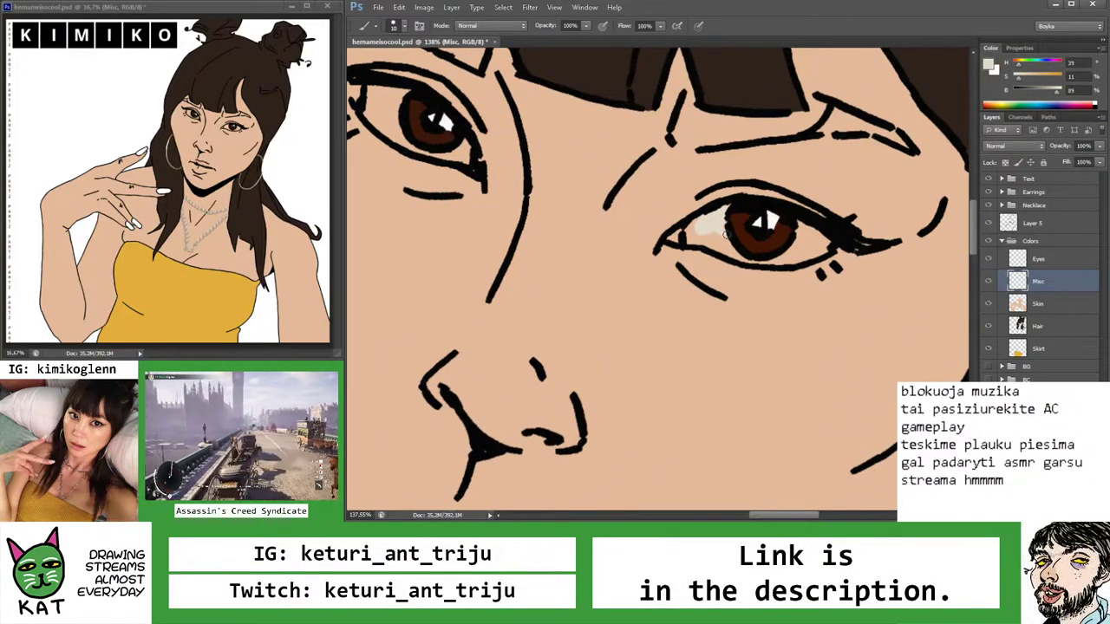
pyautogui.click(1058, 95)
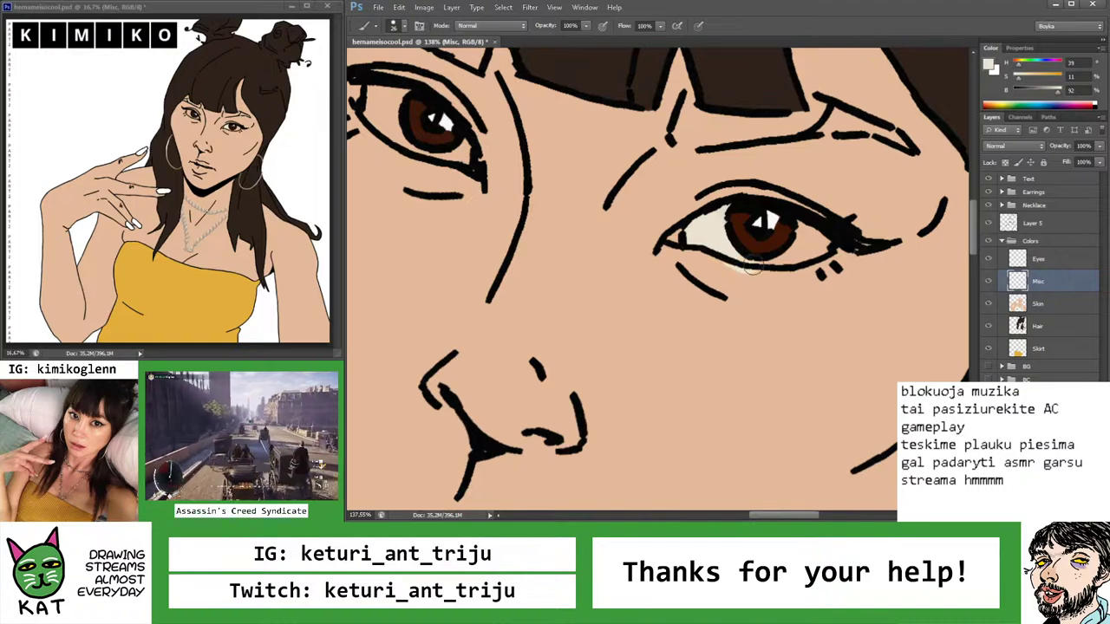
pyautogui.moveTo(791, 254); pyautogui.dragTo(815, 247)
pyautogui.press('e')
pyautogui.moveTo(716, 271)
pyautogui.mouseDown()
pyautogui.moveTo(800, 274)
pyautogui.moveTo(651, 240)
pyautogui.moveTo(781, 247)
pyautogui.mouseUp()
pyautogui.press('z')
# Paint the white of the other eye with the same off-white and save the document
pyautogui.press('b')
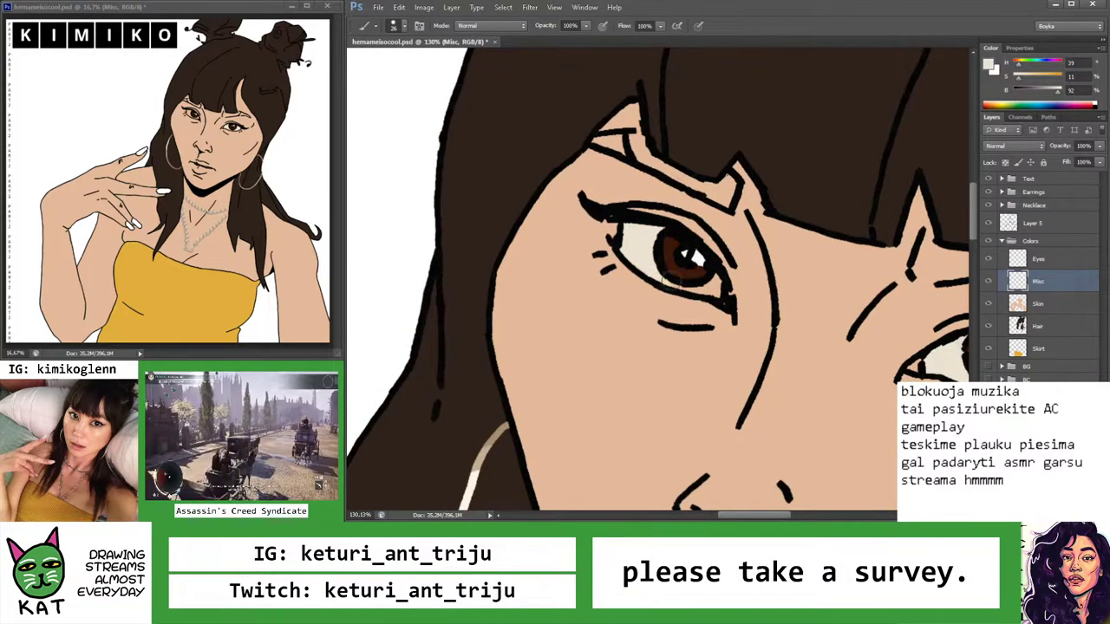
pyautogui.press('z')
pyautogui.keyDown('alt'); pyautogui.click(742, 314); pyautogui.keyUp('alt')
pyautogui.moveTo(742, 314)
pyautogui.mouseDown()
pyautogui.moveTo(659, 260)
pyautogui.moveTo(753, 243)
pyautogui.mouseUp()
# Set a greyer off-white with hue 39, saturation 15 and brightness 82, and colour the narrow teeth gap between the lips
pyautogui.moveTo(695, 276); pyautogui.dragTo(733, 279)
pyautogui.press('i')
pyautogui.press('b')
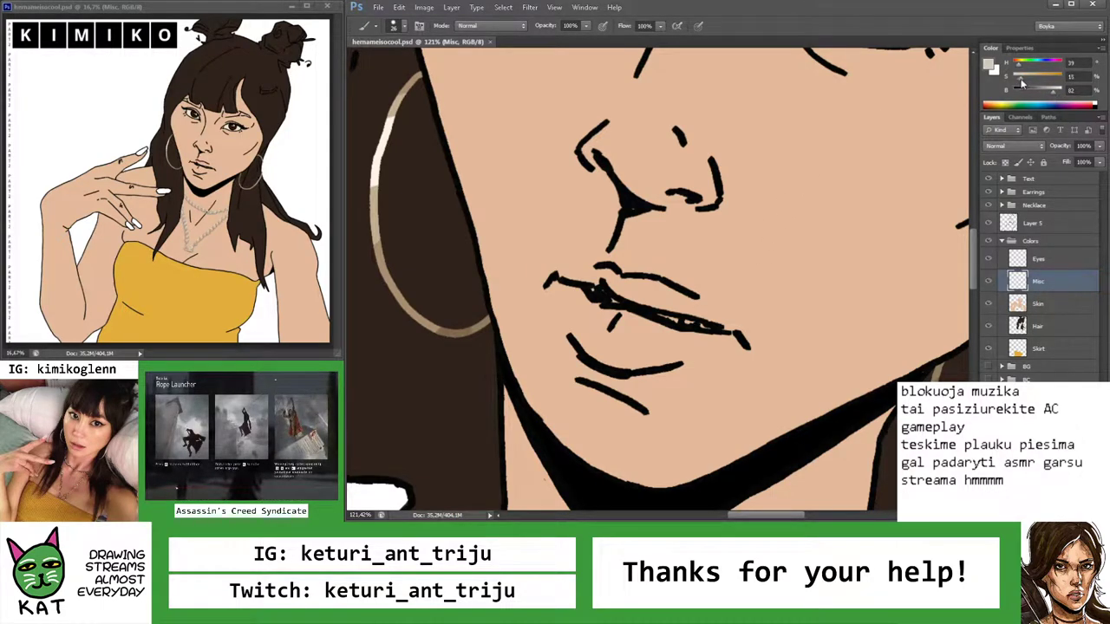
pyautogui.press('e')
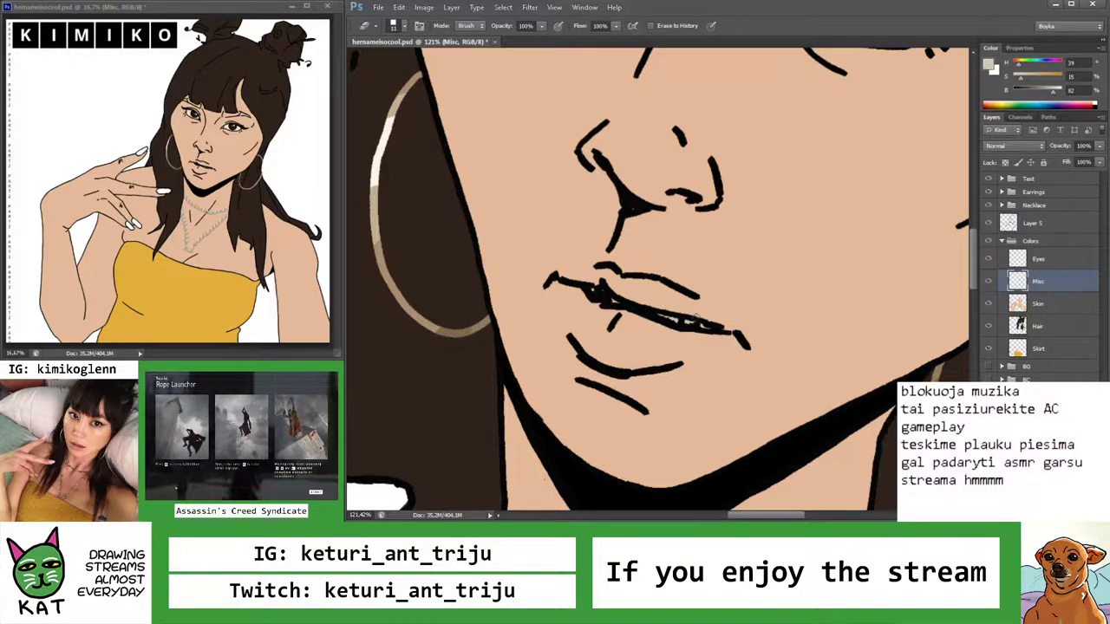
# Save the document and view the whole portrait
pyautogui.press('z')
pyautogui.hotkey('ctrl', '-')
pyautogui.hotkey('ctrl', '-')
pyautogui.hotkey('ctrl', '-')
pyautogui.hotkey('ctrl', '-')
pyautogui.hotkey('ctrl', '-')
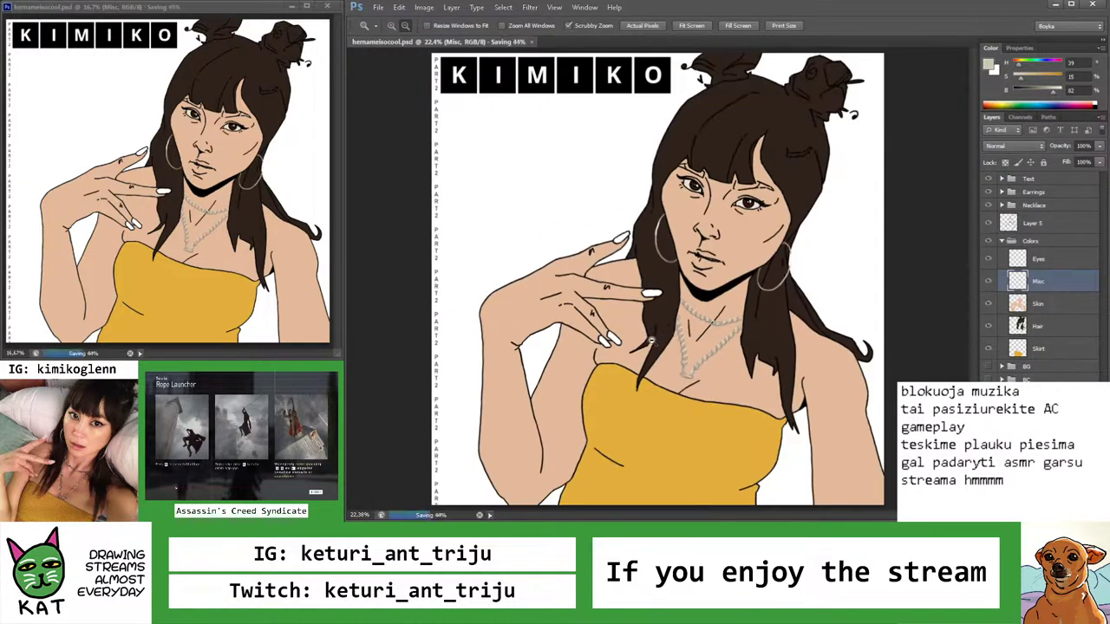
pyautogui.hotkey('ctrl', '0')
# Mix a dark brown with hue 23, saturation 27 and brightness 20, and block in the inner part of the eyebrow below the bangs' parting
pyautogui.click(755, 228)
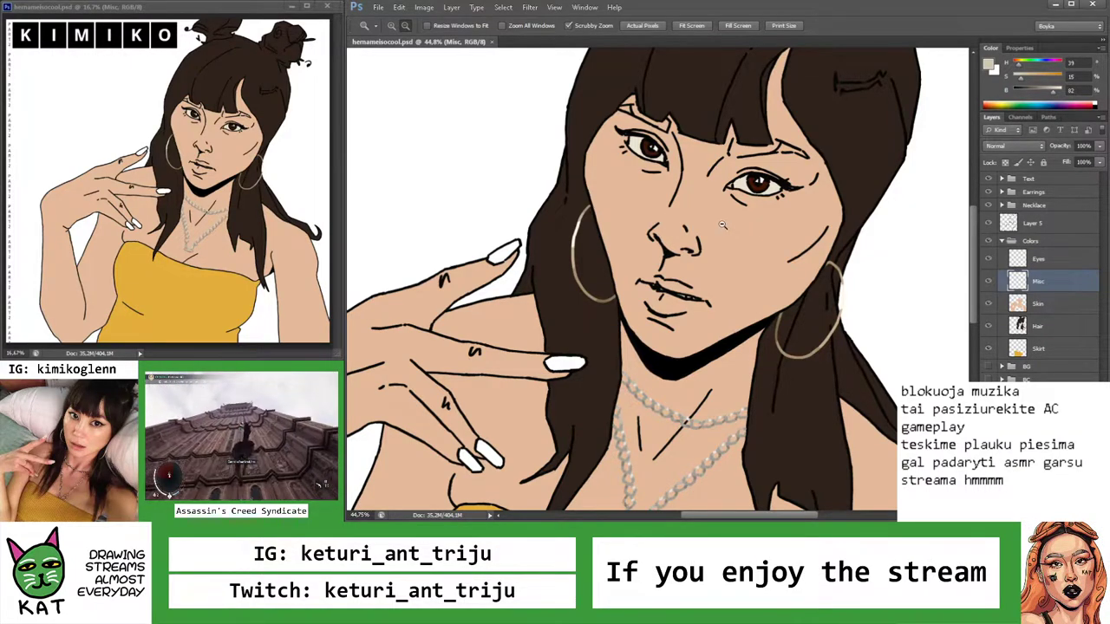
pyautogui.moveTo(727, 170); pyautogui.dragTo(781, 170)
pyautogui.press('b')
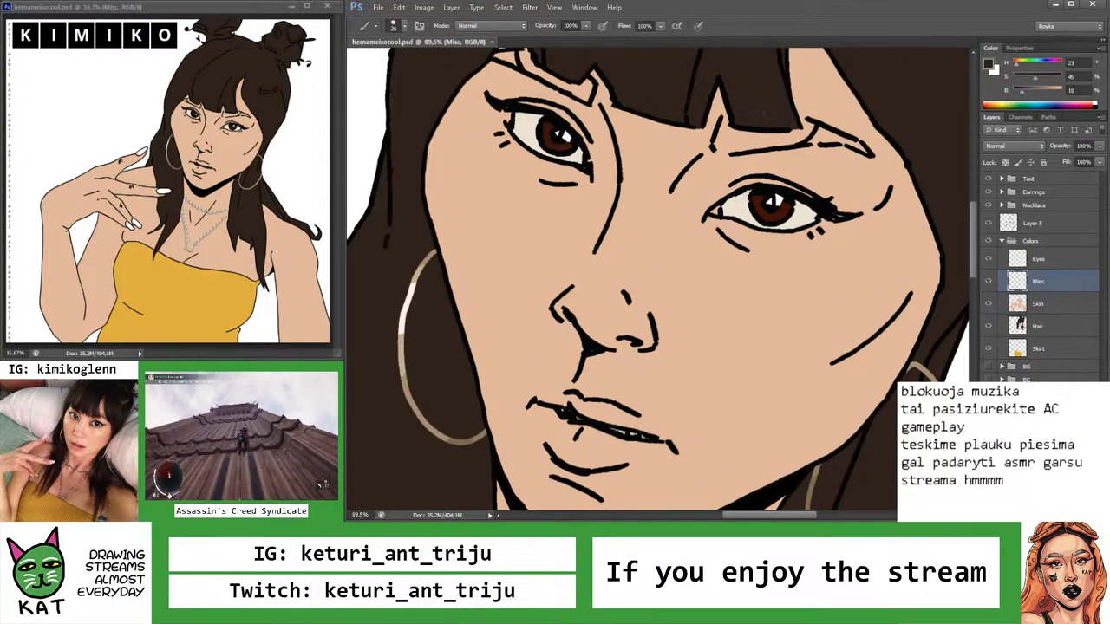
pyautogui.moveTo(1043, 97); pyautogui.dragTo(1023, 97)
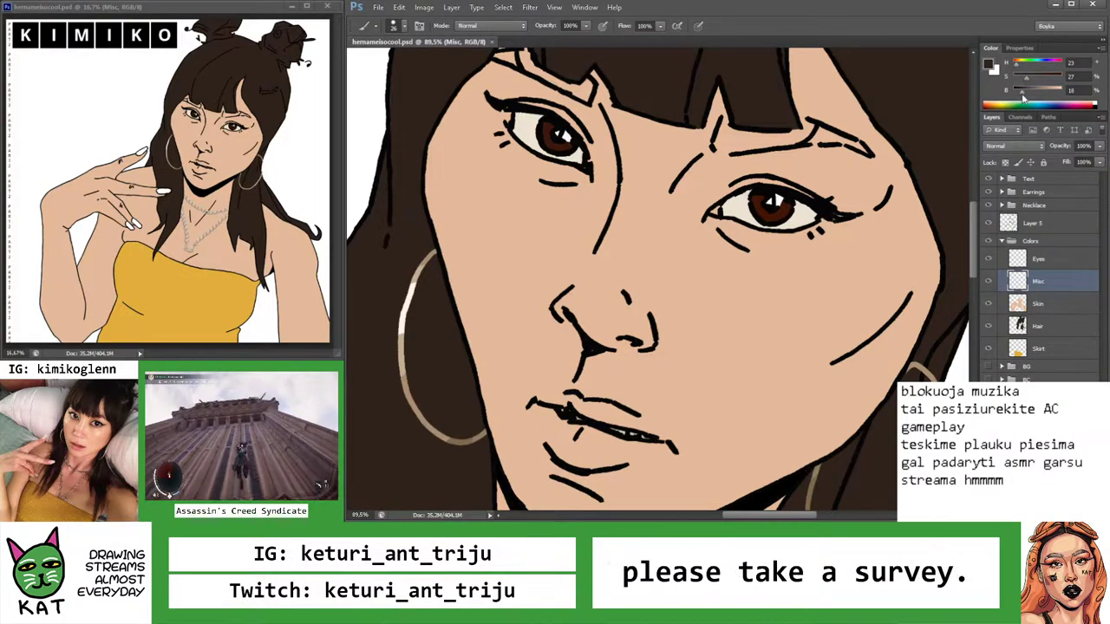
pyautogui.moveTo(733, 149); pyautogui.dragTo(763, 154)
pyautogui.moveTo(718, 108)
pyautogui.mouseDown()
pyautogui.moveTo(724, 141)
pyautogui.moveTo(757, 139)
pyautogui.moveTo(718, 160)
pyautogui.mouseUp()
# Fill the rest of that eyebrow toward its tail with the dark brown and erase the overspill outside its outline
pyautogui.scroll(-5, 755, 158)
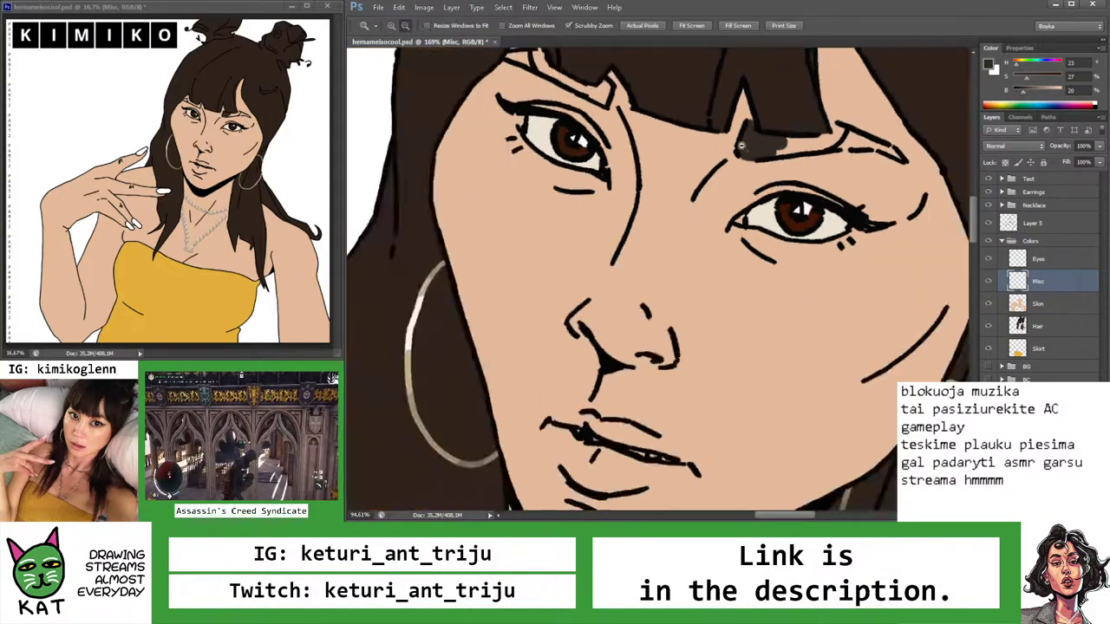
pyautogui.scroll(3, 729, 130)
pyautogui.moveTo(714, 127)
pyautogui.mouseDown()
pyautogui.moveTo(787, 99)
pyautogui.moveTo(708, 128)
pyautogui.moveTo(763, 113)
pyautogui.moveTo(727, 89)
pyautogui.mouseUp()
pyautogui.scroll(3, 748, 76)
pyautogui.press('r')
pyautogui.moveTo(741, 139)
pyautogui.mouseDown()
pyautogui.moveTo(742, 191)
pyautogui.moveTo(729, 182)
pyautogui.moveTo(741, 199)
pyautogui.moveTo(694, 183)
pyautogui.moveTo(689, 174)
pyautogui.moveTo(719, 165)
pyautogui.moveTo(663, 189)
pyautogui.mouseUp()
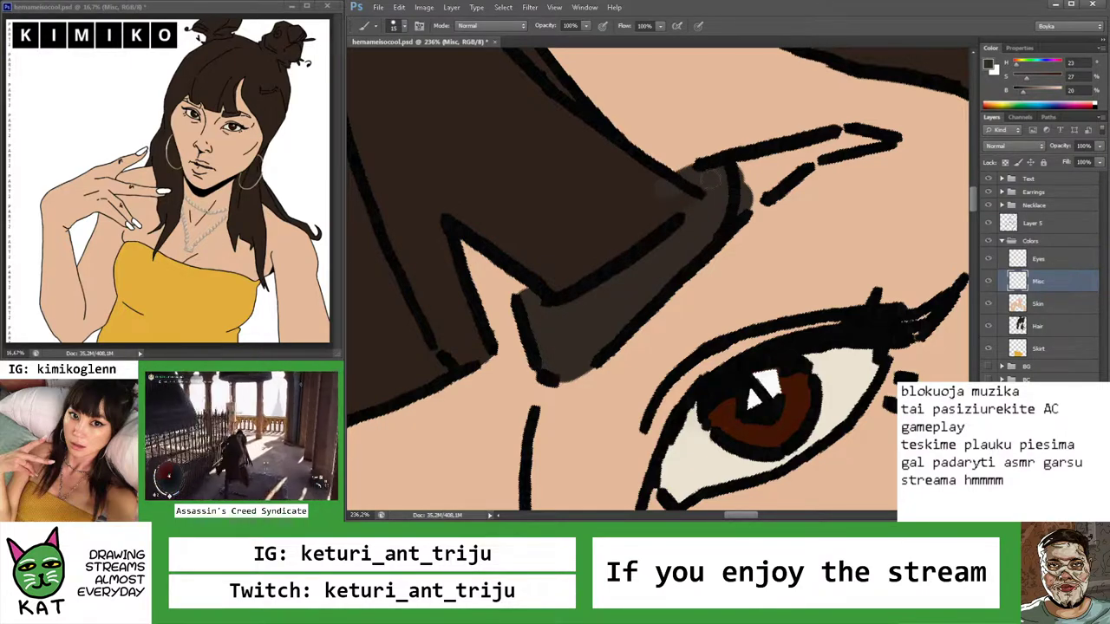
pyautogui.press('e')
pyautogui.moveTo(733, 179)
pyautogui.mouseDown()
pyautogui.moveTo(874, 133)
pyautogui.moveTo(834, 135)
pyautogui.moveTo(871, 123)
pyautogui.mouseUp()
pyautogui.press('b')
pyautogui.moveTo(756, 201)
pyautogui.mouseDown()
pyautogui.moveTo(776, 183)
pyautogui.moveTo(754, 213)
pyautogui.mouseUp()
# Paint the other eyebrow with the same dark brown and save the document
pyautogui.press('z')
pyautogui.keyDown('alt'); pyautogui.click(726, 174); pyautogui.keyUp('alt')
pyautogui.keyDown('alt'); pyautogui.click(700, 180); pyautogui.keyUp('alt')
pyautogui.moveTo(700, 180); pyautogui.dragTo(763, 180)
pyautogui.press('b')
pyautogui.moveTo(590, 174)
pyautogui.mouseDown()
pyautogui.moveTo(540, 215)
pyautogui.moveTo(580, 198)
pyautogui.moveTo(585, 181)
pyautogui.moveTo(594, 199)
pyautogui.moveTo(723, 176)
pyautogui.moveTo(700, 185)
pyautogui.moveTo(718, 175)
pyautogui.moveTo(717, 153)
pyautogui.moveTo(739, 174)
pyautogui.mouseUp()
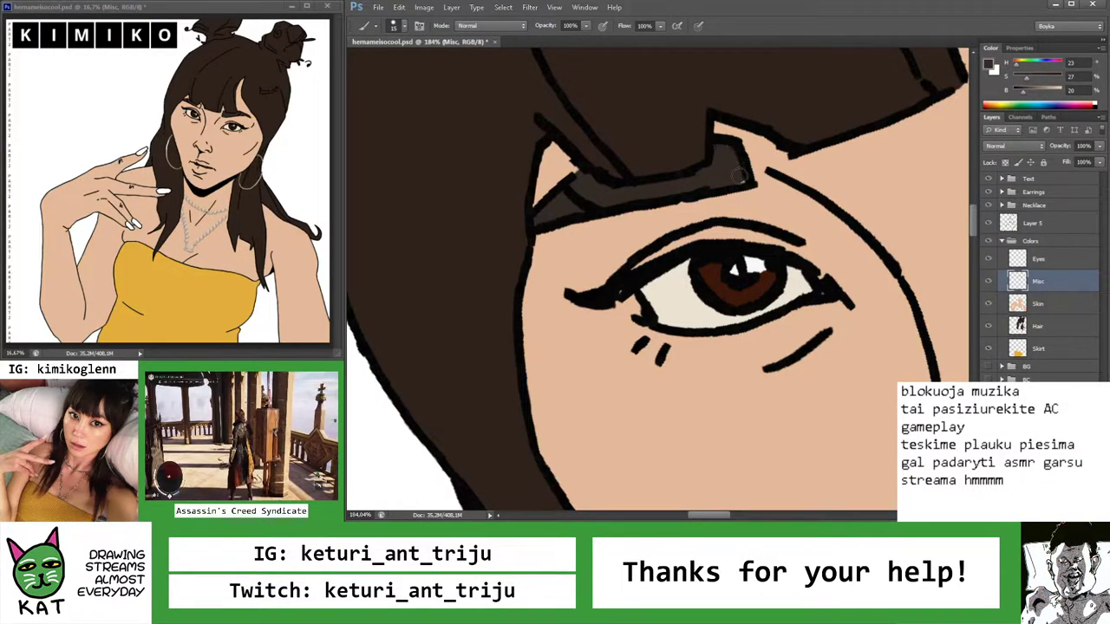
pyautogui.press('z')
pyautogui.keyDown('alt'); pyautogui.click(731, 176); pyautogui.keyUp('alt')
pyautogui.hotkey('ctrl', 's')
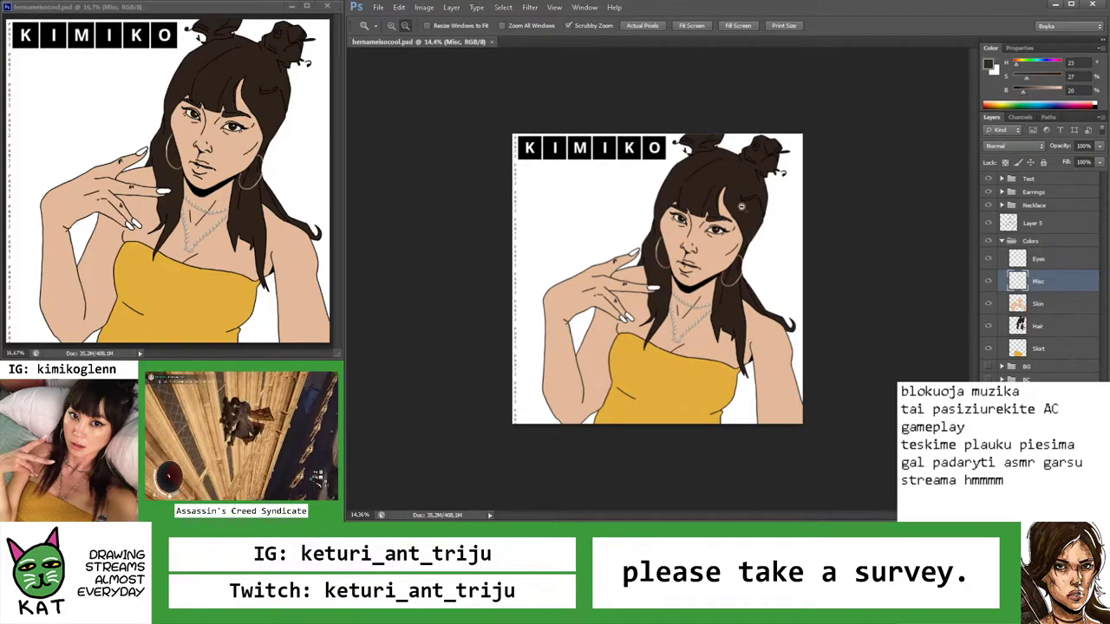
# Show the BG group behind the portrait and check the whole picture with its background
pyautogui.moveTo(704, 217); pyautogui.dragTo(742, 252)
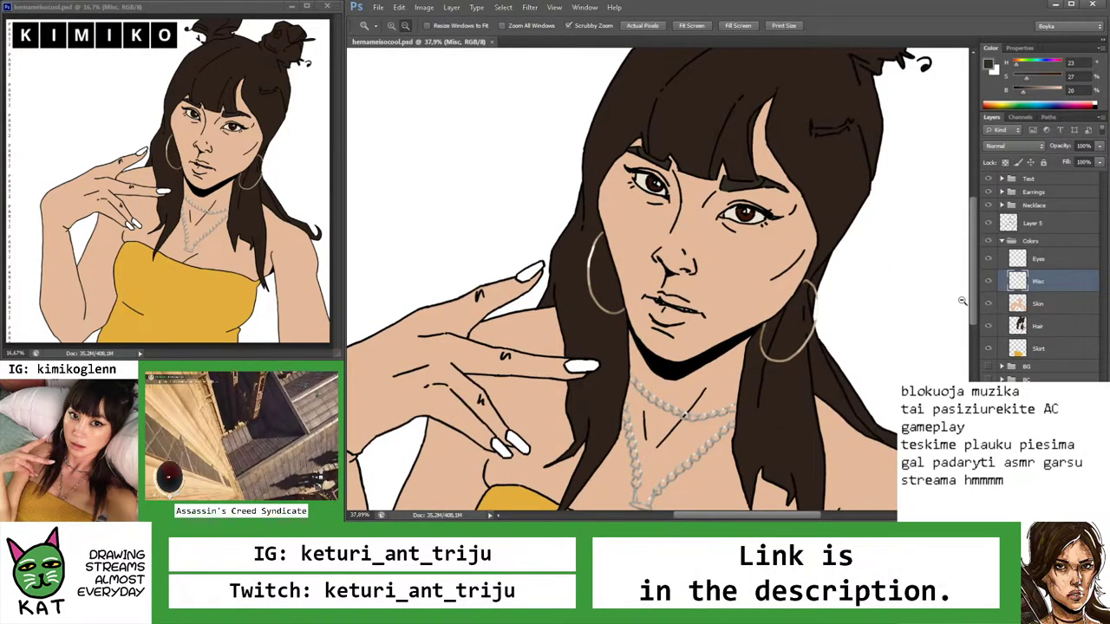
pyautogui.click(988, 366)
pyautogui.moveTo(842, 314); pyautogui.dragTo(781, 314)
pyautogui.moveTo(841, 295); pyautogui.dragTo(895, 302)
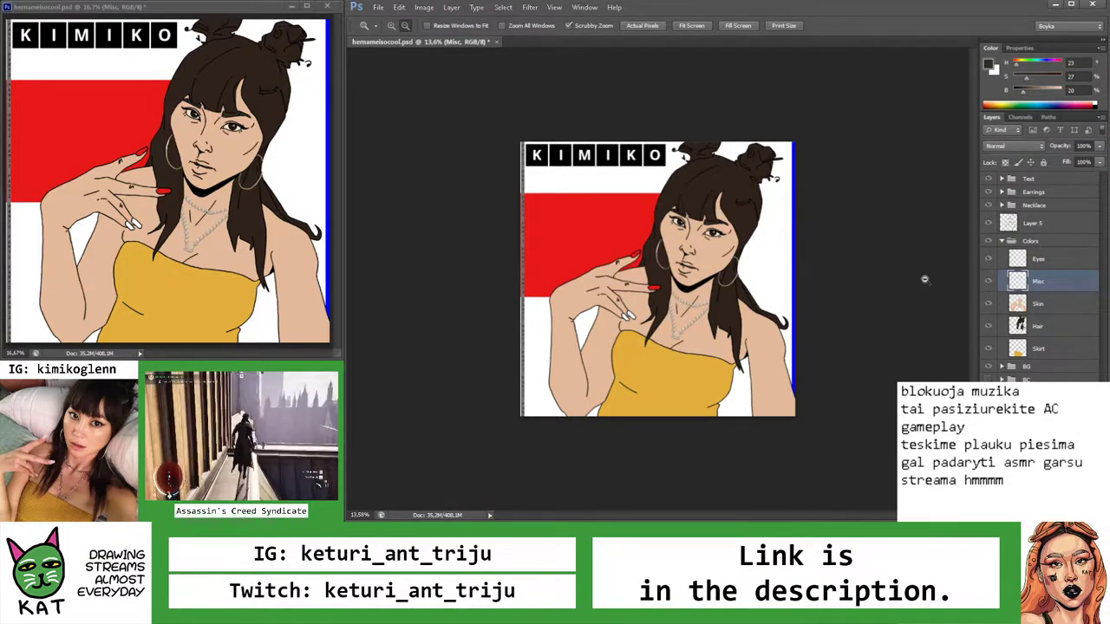
pyautogui.click(1011, 349)
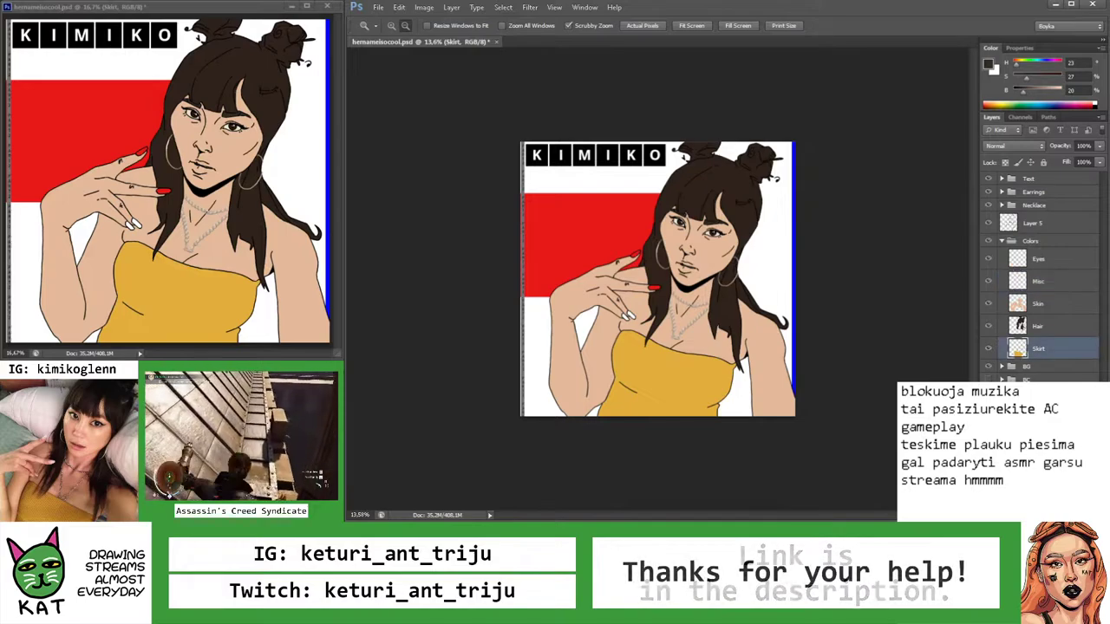
pyautogui.hotkey('ctrl', 'g')
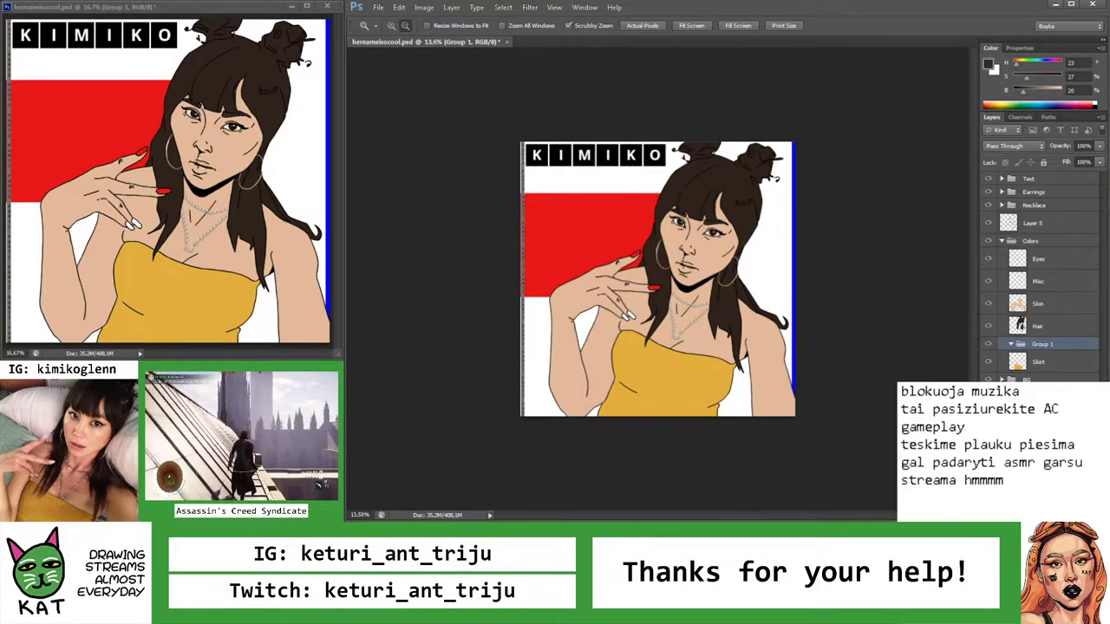
pyautogui.hotkey('ctrl', 'z')
# Add a new layer directly above the Hair layer, name it Nails, and save the document
pyautogui.click(1051, 329)
pyautogui.hotkey('ctrl', 'shift', 'alt', 'n')
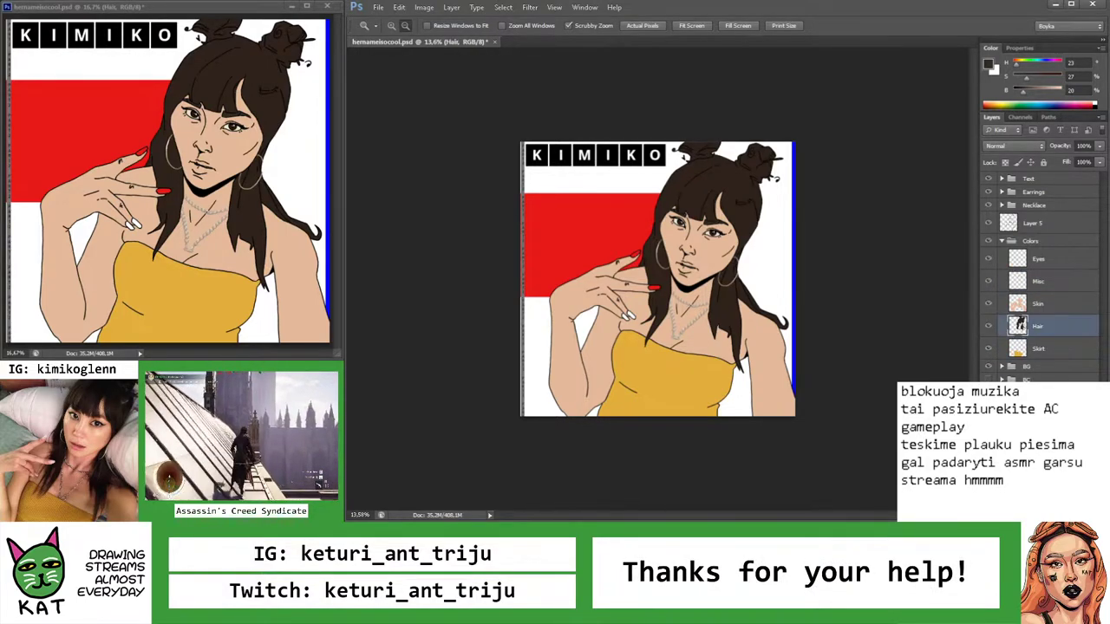
pyautogui.doubleClick(1045, 327)
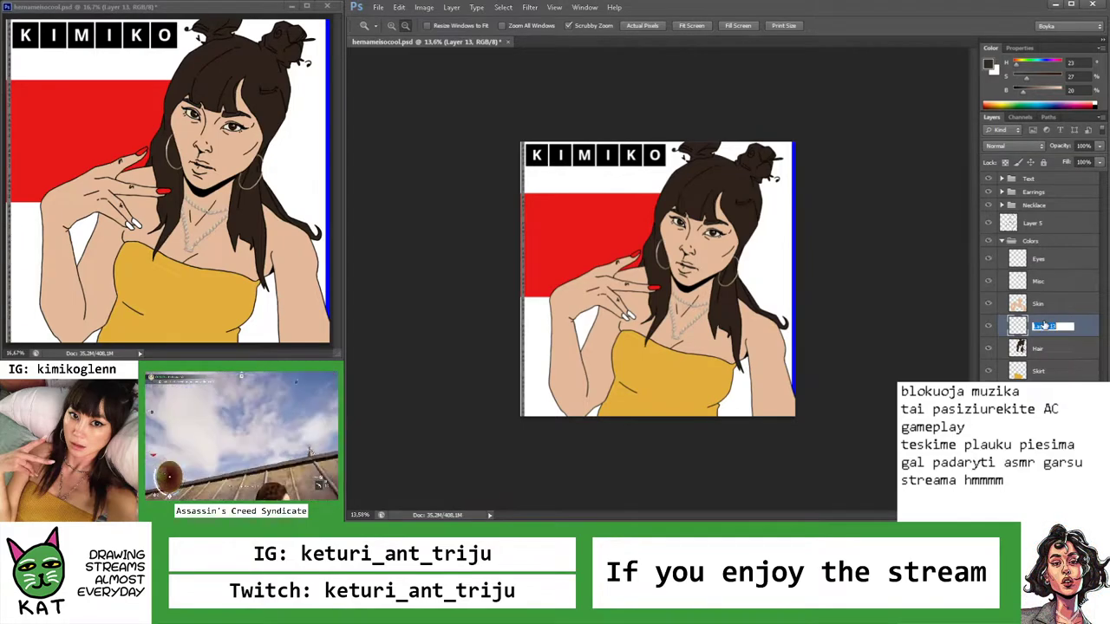
pyautogui.write('Nails')
pyautogui.press('Return')
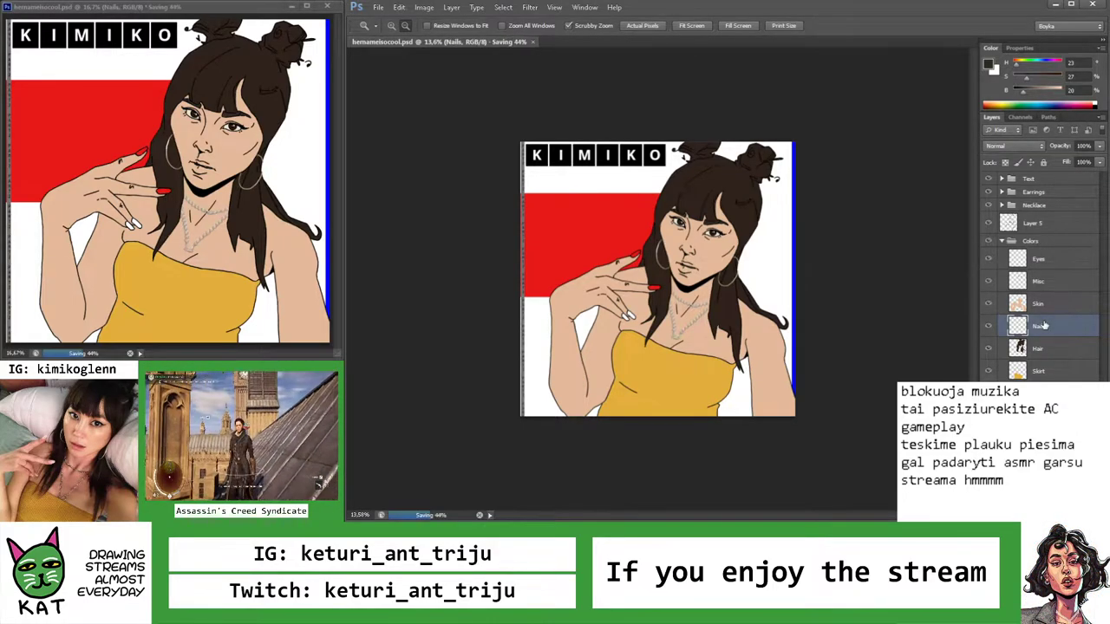
# Set a red with hue 0, saturation 75 and brightness 94, and paint the uppermost finger's nail on the Nails layer
pyautogui.moveTo(626, 260)
pyautogui.mouseDown()
pyautogui.moveTo(659, 258)
pyautogui.moveTo(653, 173)
pyautogui.mouseUp()
pyautogui.press('b')
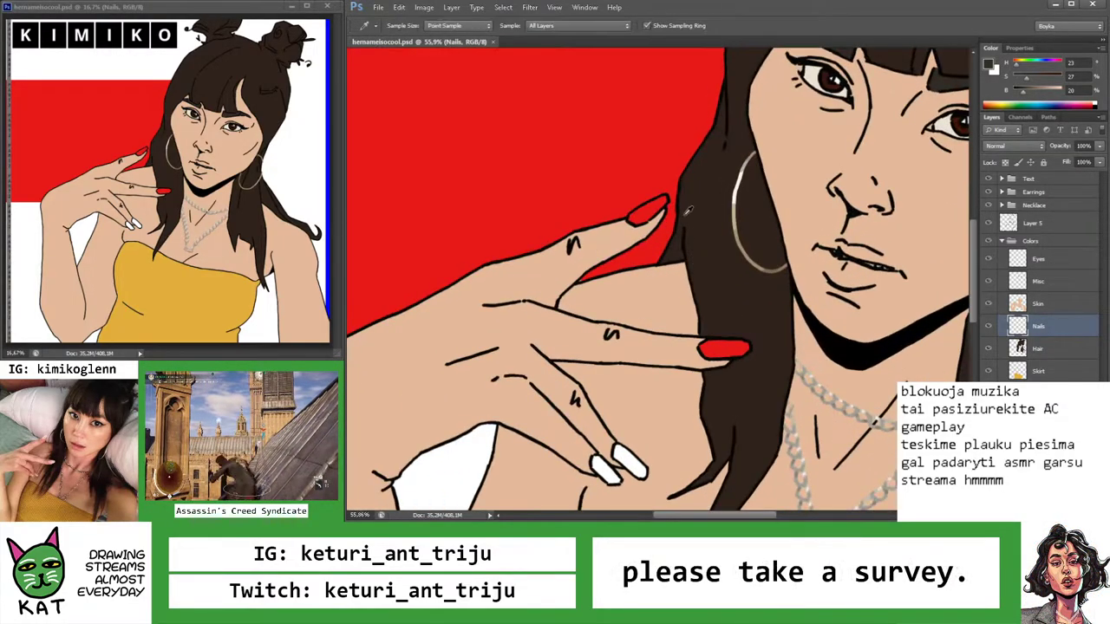
pyautogui.moveTo(1057, 80); pyautogui.dragTo(1048, 78)
pyautogui.moveTo(633, 217)
pyautogui.mouseDown()
pyautogui.moveTo(659, 204)
pyautogui.moveTo(672, 213)
pyautogui.mouseUp()
pyautogui.moveTo(607, 260)
pyautogui.mouseDown()
pyautogui.moveTo(639, 257)
pyautogui.moveTo(701, 193)
pyautogui.moveTo(720, 257)
pyautogui.mouseUp()
pyautogui.scroll(-6, 700, 191)
pyautogui.press('r')
pyautogui.press('z')
pyautogui.moveTo(736, 216); pyautogui.dragTo(751, 206)
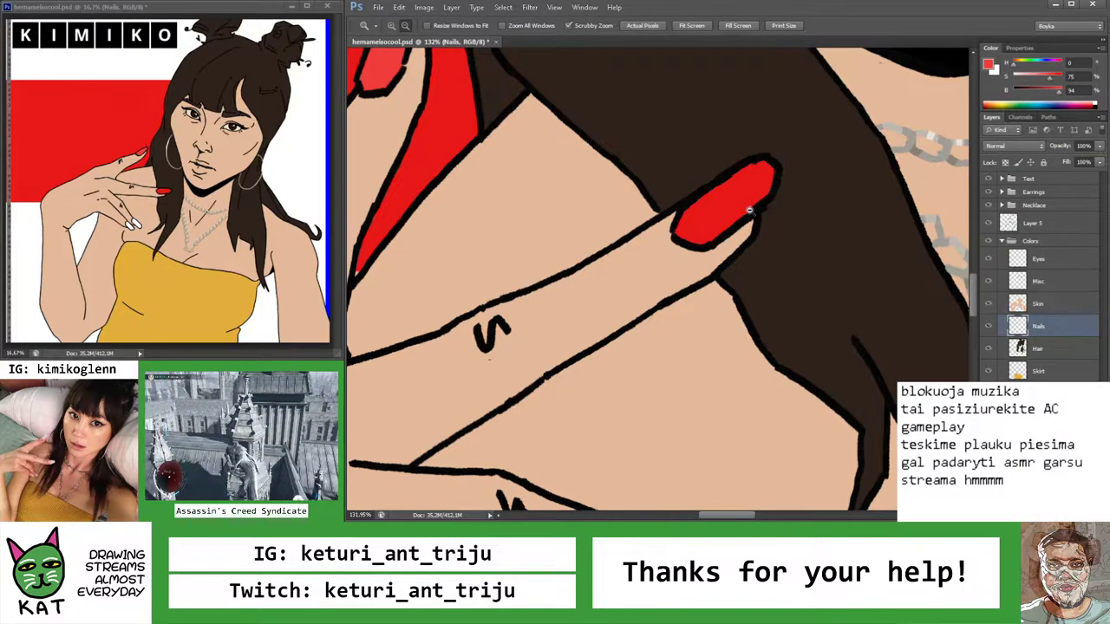
pyautogui.press('r')
pyautogui.moveTo(752, 210); pyautogui.dragTo(753, 214)
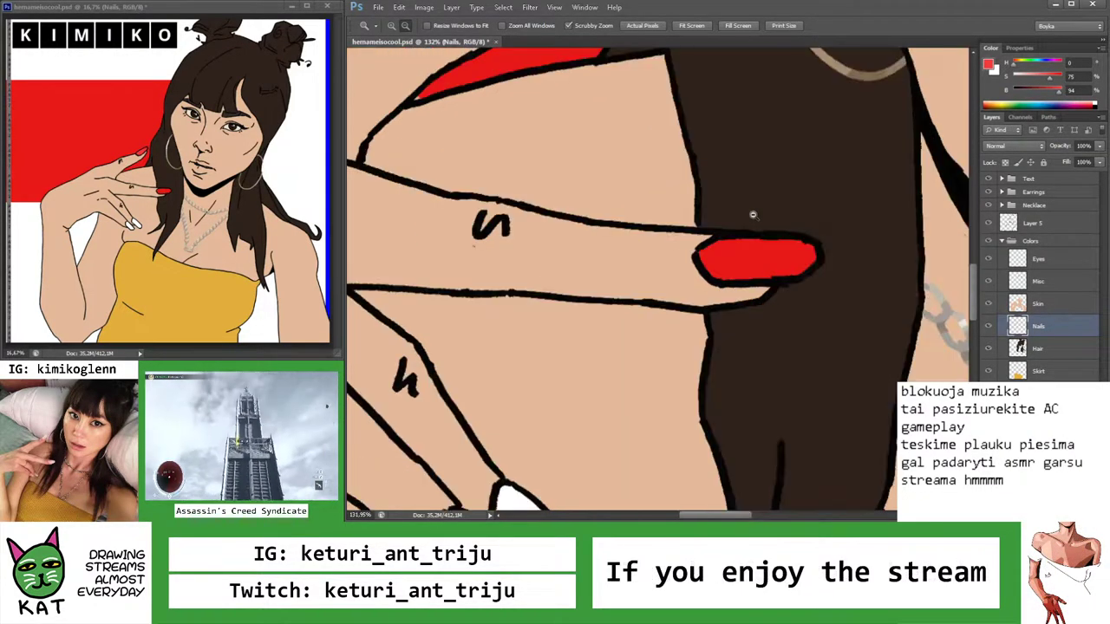
# Deepen the red to saturation 90 and brightness 82 and go over the uppermost finger's nail with it
pyautogui.moveTo(733, 165); pyautogui.dragTo(744, 278)
pyautogui.press('b')
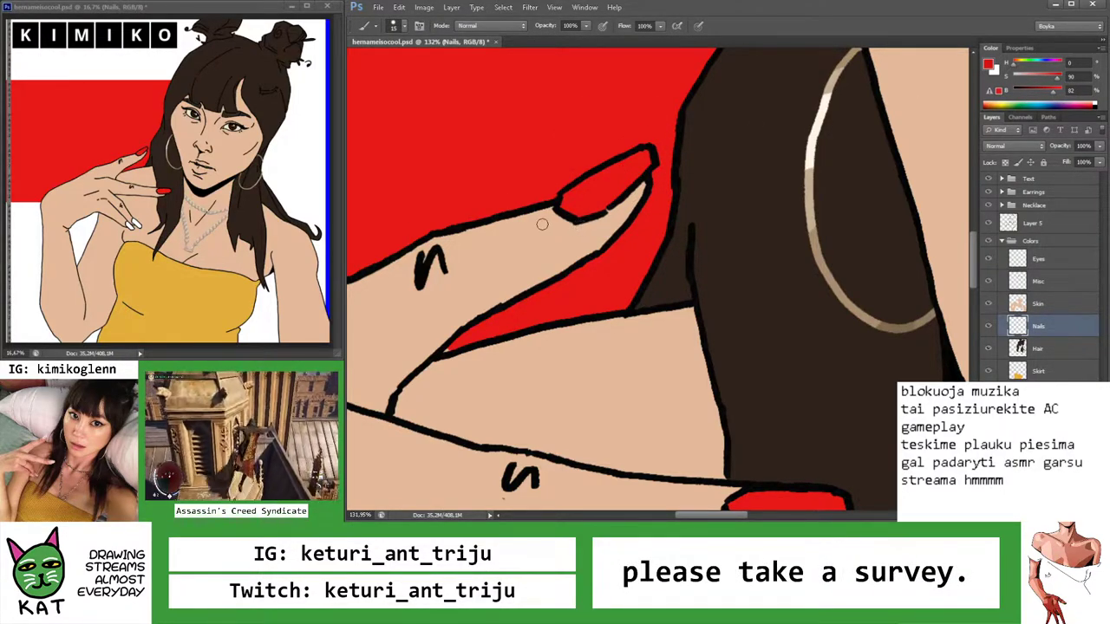
pyautogui.moveTo(575, 201); pyautogui.dragTo(608, 185)
pyautogui.press('Escape')
# Paint the nail that overlaps the dark hair with the same deep red
pyautogui.press('z')
pyautogui.moveTo(646, 177); pyautogui.dragTo(633, 217)
pyautogui.moveTo(653, 319); pyautogui.dragTo(707, 318)
pyautogui.press('b')
pyautogui.moveTo(652, 295); pyautogui.dragTo(694, 295)
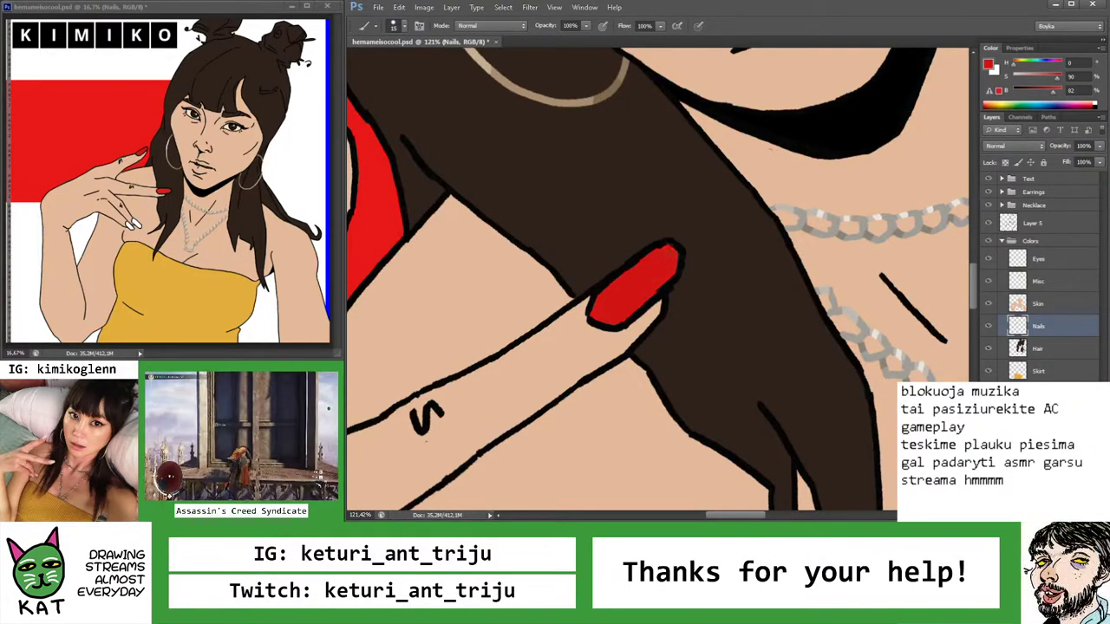
# Paint the two remaining white nails of the lower fingers with the same deep red
pyautogui.hotkey('ctrl', '0')
pyautogui.press('z')
pyautogui.moveTo(685, 299)
pyautogui.mouseDown()
pyautogui.moveTo(722, 299)
pyautogui.moveTo(652, 319)
pyautogui.moveTo(664, 326)
pyautogui.moveTo(726, 297)
pyautogui.moveTo(693, 294)
pyautogui.moveTo(739, 276)
pyautogui.mouseUp()
pyautogui.press('b')
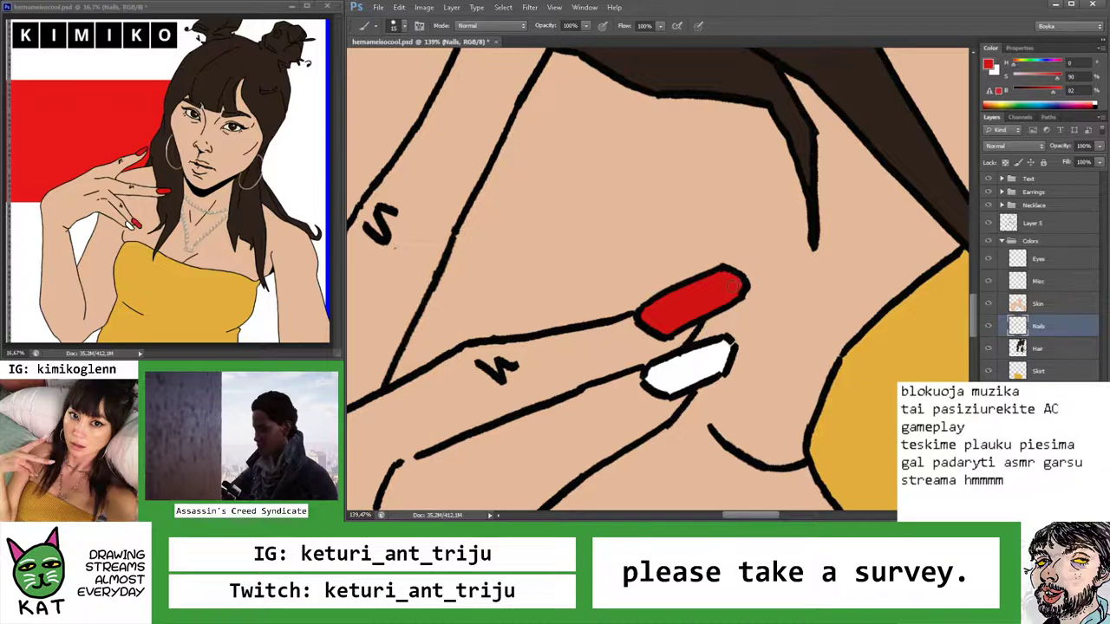
pyautogui.moveTo(749, 354); pyautogui.dragTo(692, 280)
pyautogui.scroll(2, 692, 279)
pyautogui.moveTo(614, 259)
pyautogui.mouseDown()
pyautogui.moveTo(568, 282)
pyautogui.moveTo(598, 295)
pyautogui.moveTo(646, 260)
pyautogui.mouseUp()
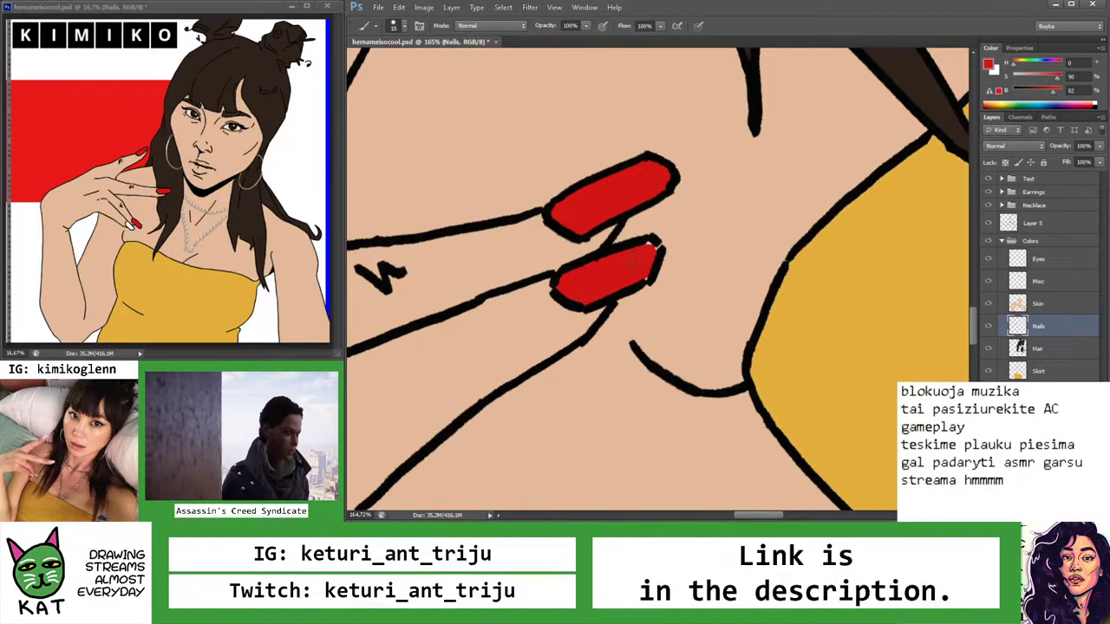
# Erase the stray skin colour at the lowest nail's tip on the Skin layer and view the whole portrait
pyautogui.click(1015, 304)
pyautogui.press('e')
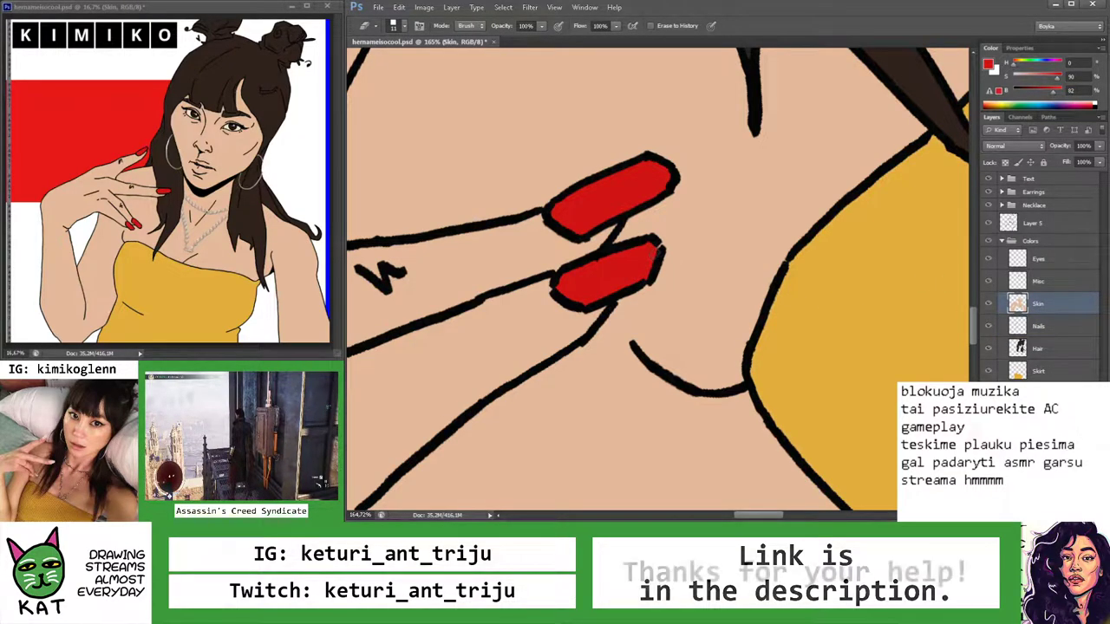
pyautogui.press('z')
pyautogui.moveTo(653, 253); pyautogui.dragTo(558, 251)
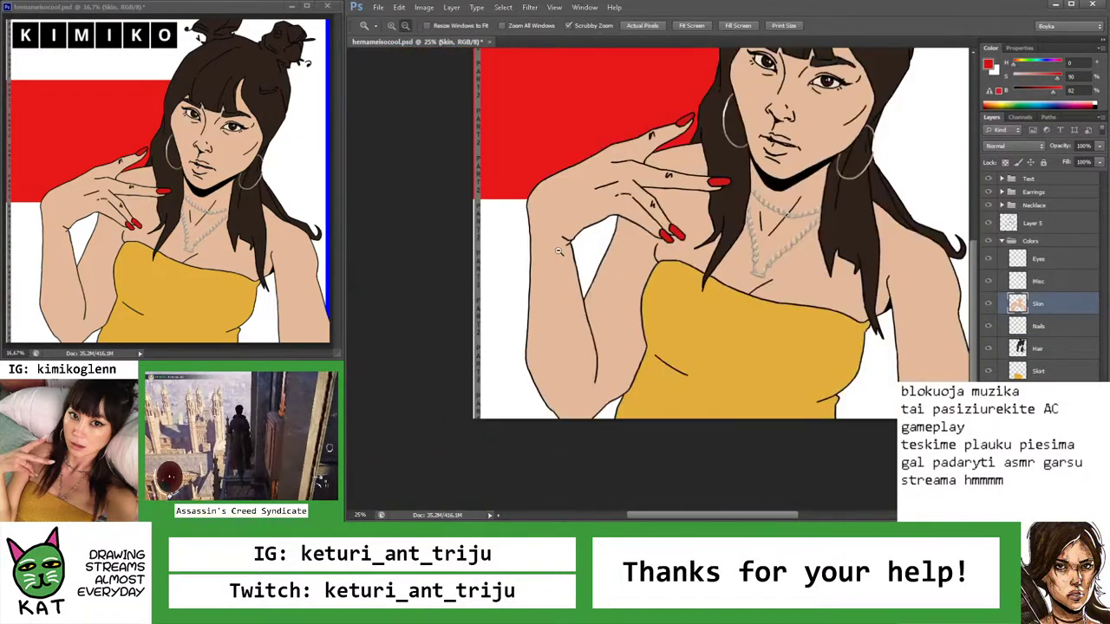
pyautogui.hotkey('ctrl', '0')
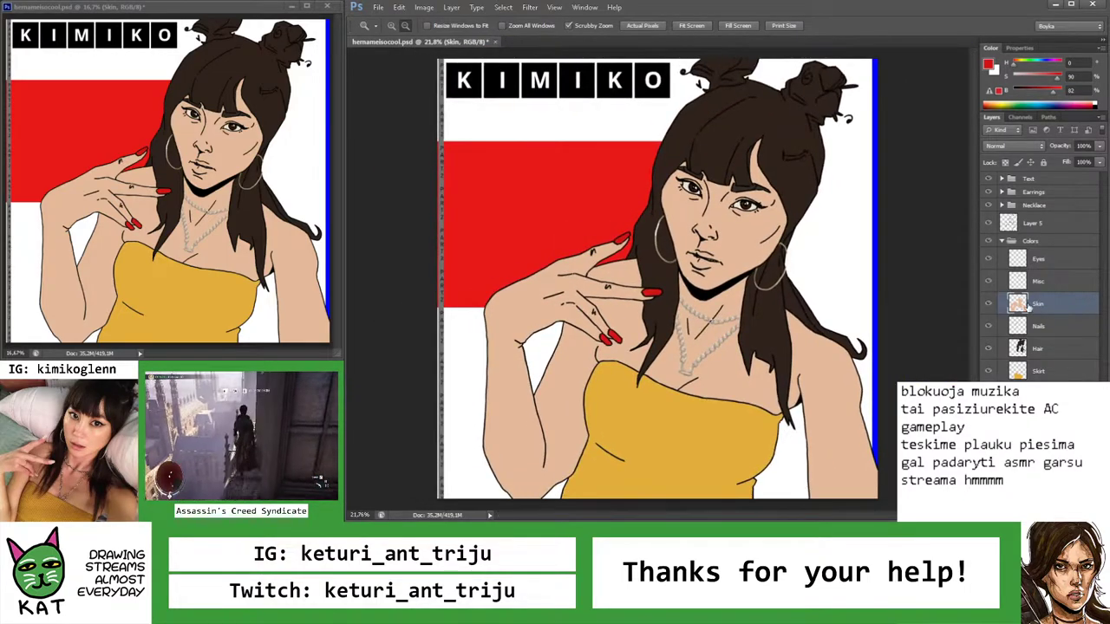
# Shift the Skin layer's flat colour to a warmer, more saturated peach and save the document
pyautogui.press('i')
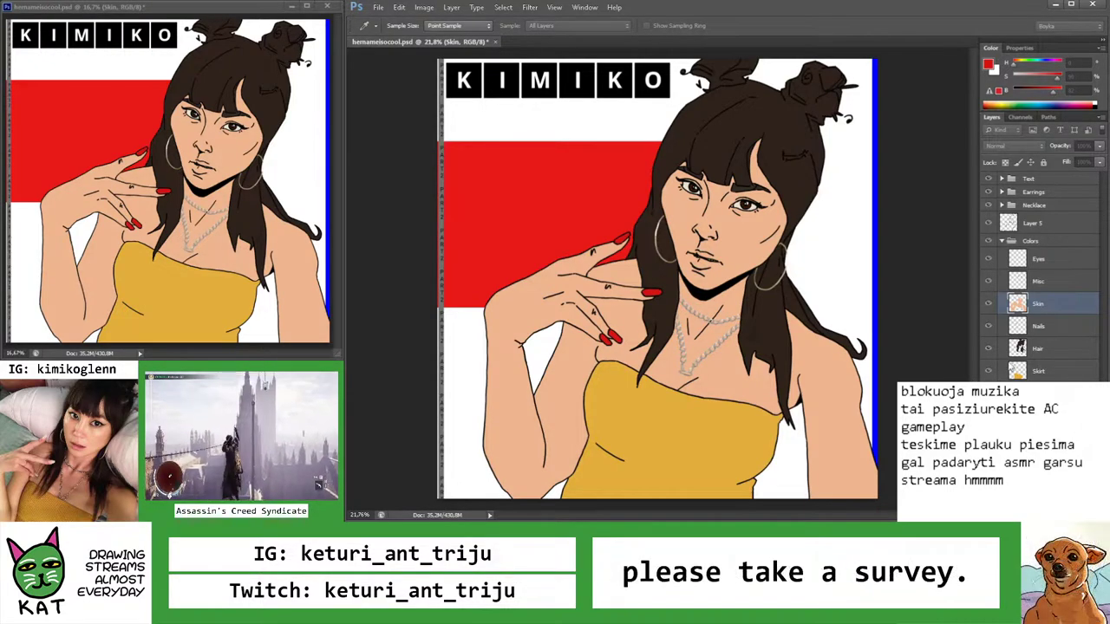
pyautogui.press('z')
pyautogui.moveTo(684, 276); pyautogui.dragTo(765, 281)
pyautogui.hotkey('ctrl', 's')
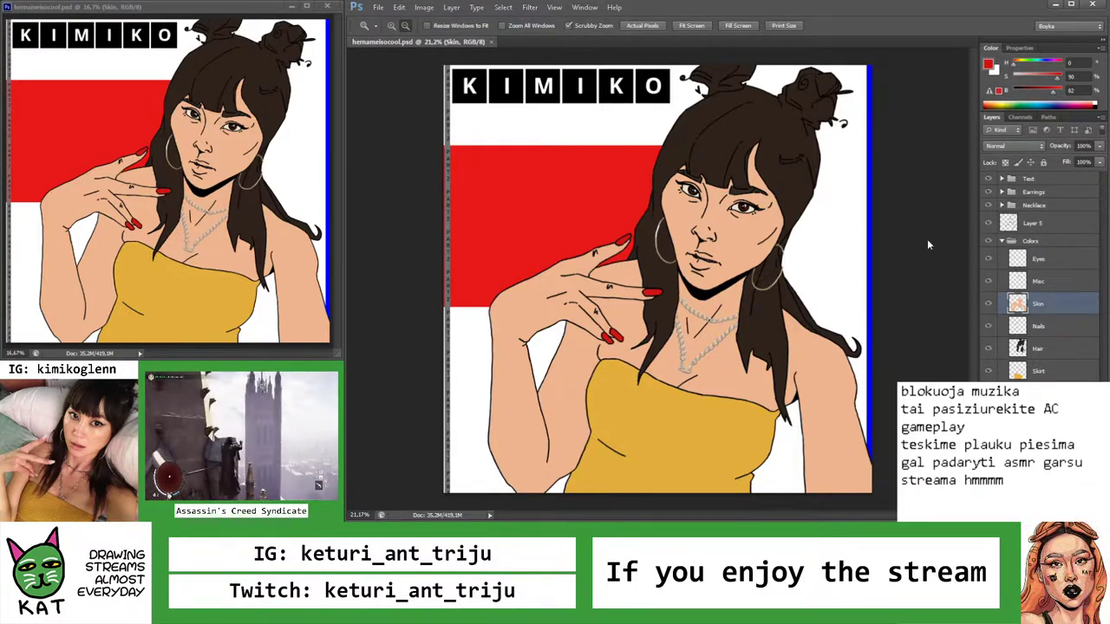
# On the Misc layer, mix a pink with hue 339, saturation 54 and brightness 73, and dab it on the upper lip
pyautogui.hotkey('alt', ']')
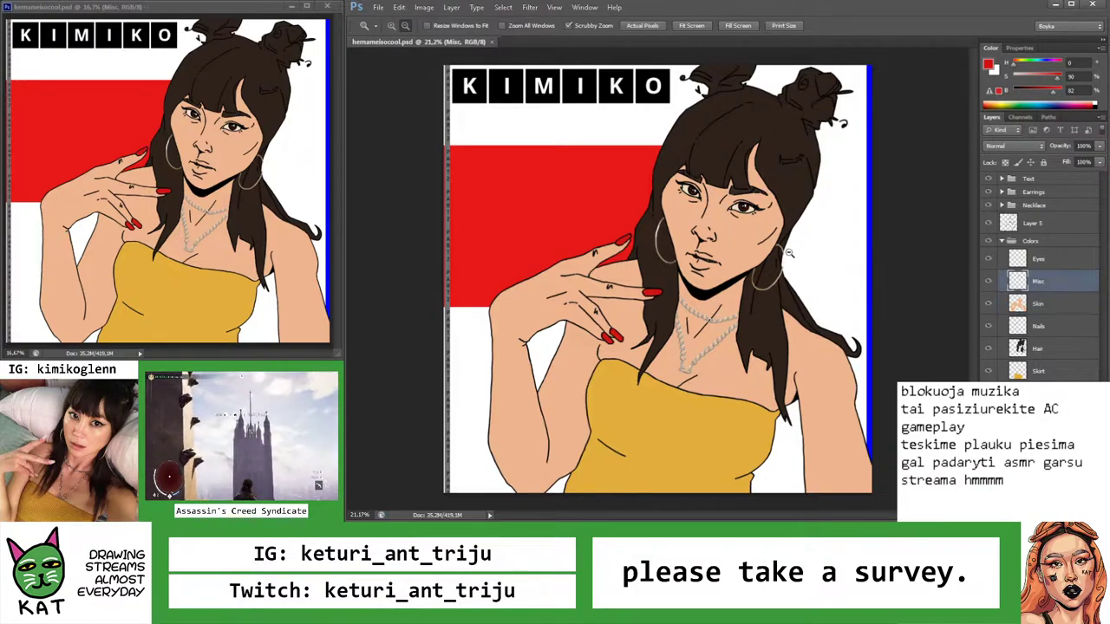
pyautogui.moveTo(715, 257); pyautogui.dragTo(727, 214)
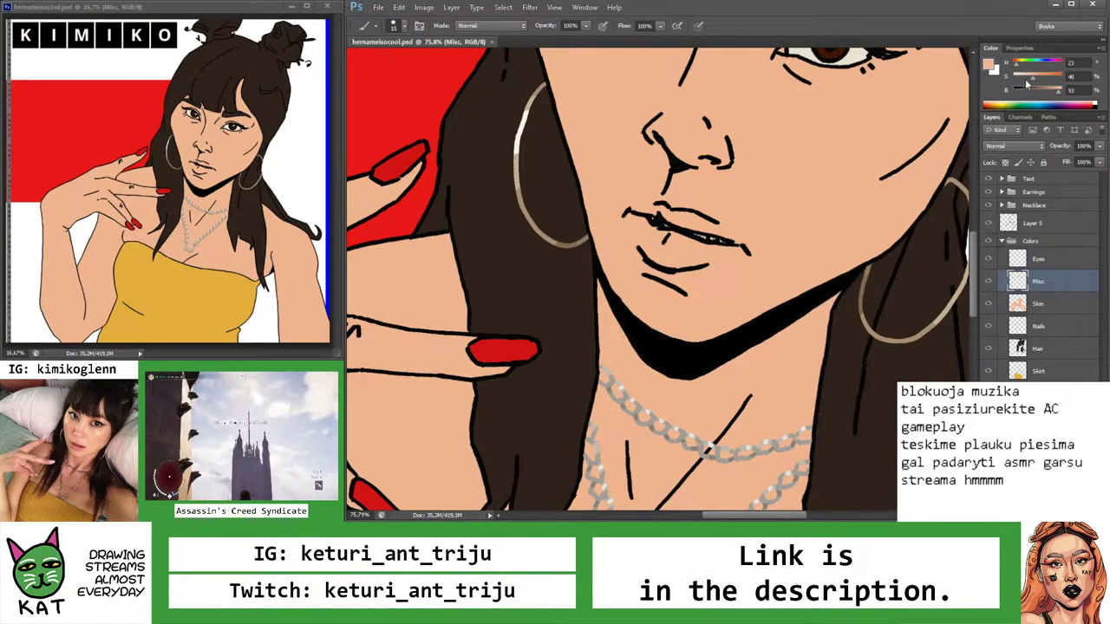
pyautogui.moveTo(1056, 69); pyautogui.dragTo(1046, 90)
pyautogui.press('z')
pyautogui.moveTo(685, 190)
pyautogui.mouseDown()
pyautogui.moveTo(696, 191)
pyautogui.moveTo(675, 215)
pyautogui.mouseUp()
pyautogui.press('b')
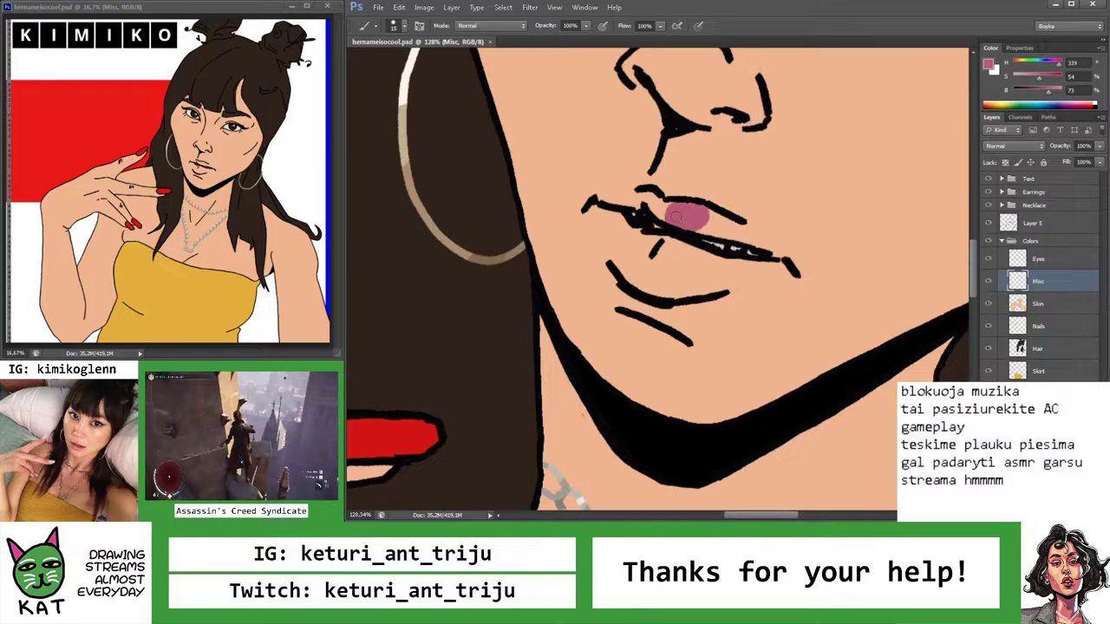
# Marquee-select the pink dab, shift it to a warmer rose, deselect, and sample the result with hue 355, saturation 55 and brightness 77
pyautogui.press('m')
pyautogui.moveTo(637, 154); pyautogui.dragTo(755, 283)
pyautogui.press('i')
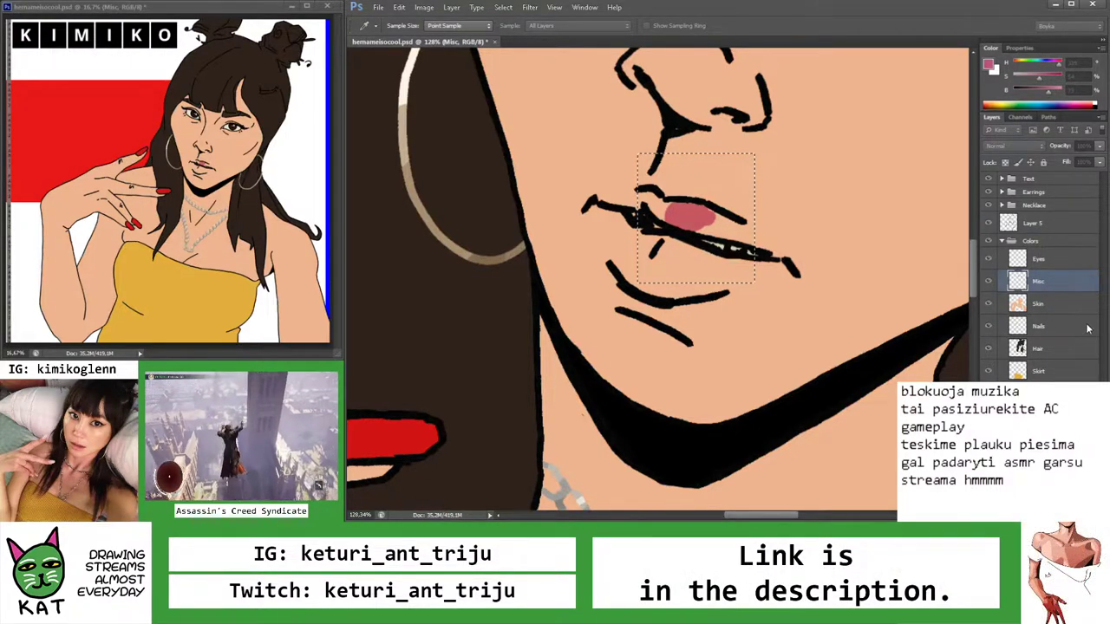
pyautogui.press('m')
pyautogui.click(805, 279)
pyautogui.press('b')
pyautogui.keyDown('alt'); pyautogui.click(699, 217); pyautogui.keyUp('alt')
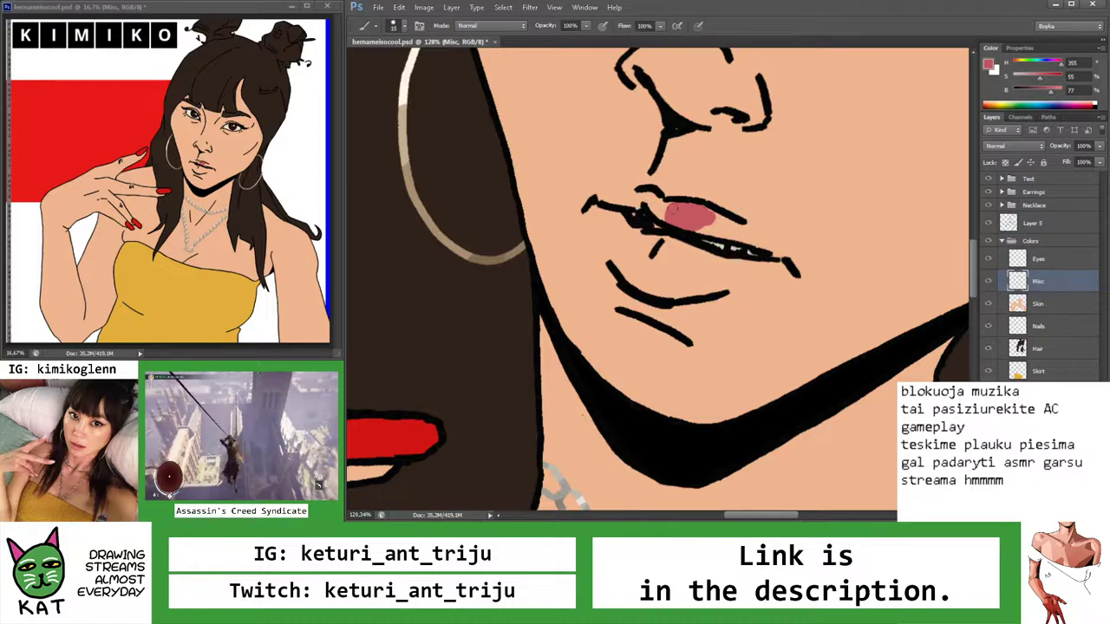
# Paint the shorter side of the upper lip with the rose, from its central dip to the near mouth corner
pyautogui.moveTo(658, 202)
pyautogui.mouseDown()
pyautogui.moveTo(626, 174)
pyautogui.moveTo(602, 222)
pyautogui.moveTo(625, 203)
pyautogui.moveTo(564, 250)
pyautogui.mouseUp()
pyautogui.scroll(3, 644, 213)
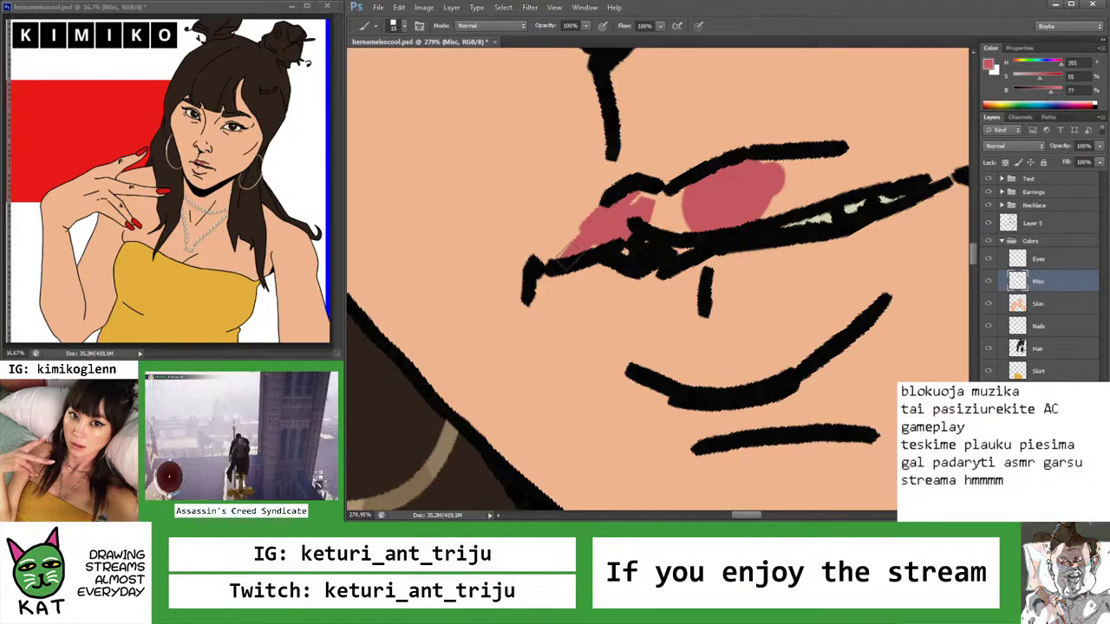
pyautogui.press('z')
pyautogui.keyDown('alt'); pyautogui.click(652, 204); pyautogui.keyUp('alt')
pyautogui.press('b')
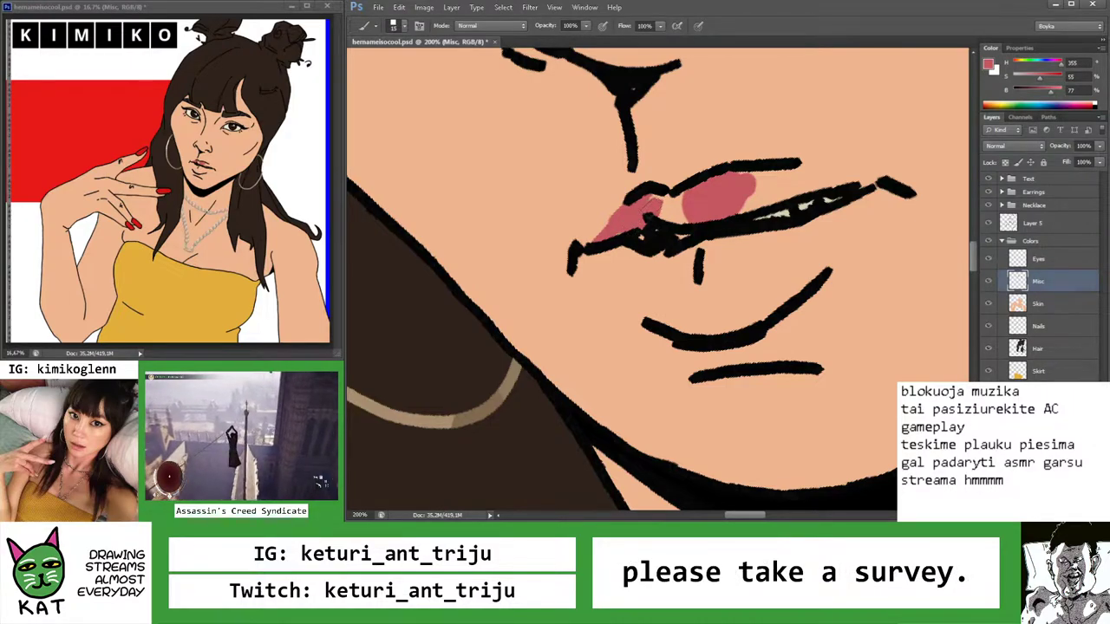
# Close the gap at the upper lip's centre and fill its longer side up to the far mouth corner with the rose
pyautogui.moveTo(663, 213)
pyautogui.mouseDown()
pyautogui.moveTo(706, 212)
pyautogui.moveTo(688, 201)
pyautogui.moveTo(716, 198)
pyautogui.moveTo(728, 162)
pyautogui.mouseUp()
pyautogui.press('r')
pyautogui.moveTo(768, 117); pyautogui.dragTo(737, 156)
pyautogui.press('b')
pyautogui.scroll(2, 694, 156)
pyautogui.moveTo(763, 119)
pyautogui.mouseDown()
pyautogui.moveTo(649, 174)
pyautogui.moveTo(633, 234)
pyautogui.moveTo(706, 148)
pyautogui.moveTo(724, 143)
pyautogui.moveTo(666, 171)
pyautogui.mouseUp()
pyautogui.press('z')
pyautogui.moveTo(728, 152); pyautogui.dragTo(780, 152)
pyautogui.press('b')
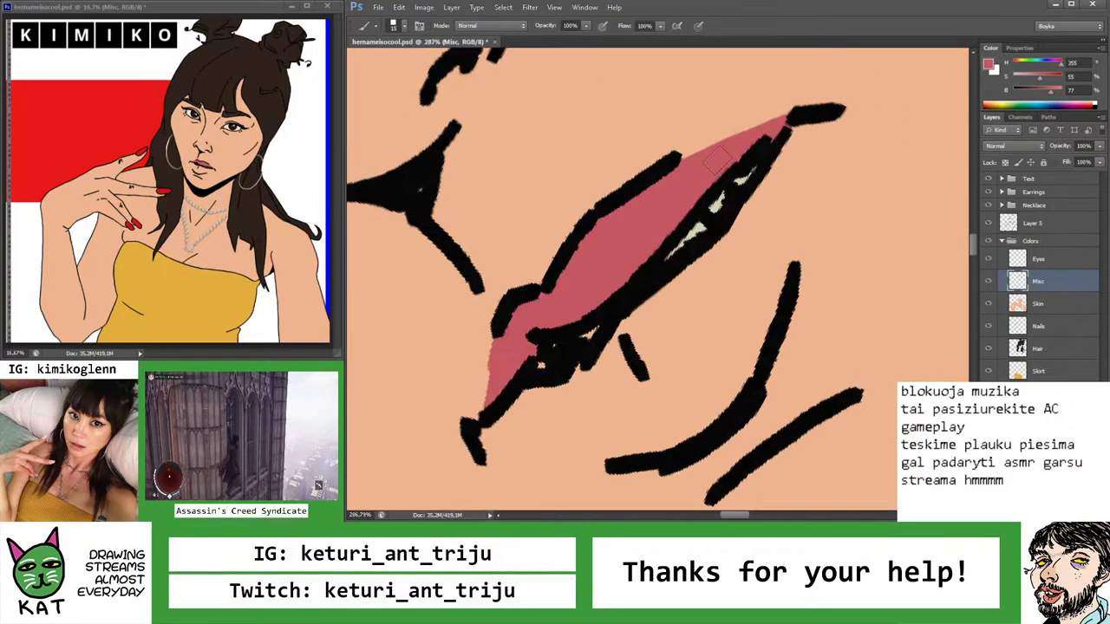
# Outline the lower lip in rose, tracing the edge from the far mouth corner and starting the edge at the near corner
pyautogui.press('z')
pyautogui.moveTo(738, 240); pyautogui.dragTo(705, 239)
pyautogui.moveTo(809, 301)
pyautogui.mouseDown()
pyautogui.moveTo(832, 301)
pyautogui.moveTo(747, 277)
pyautogui.mouseUp()
pyautogui.press('b')
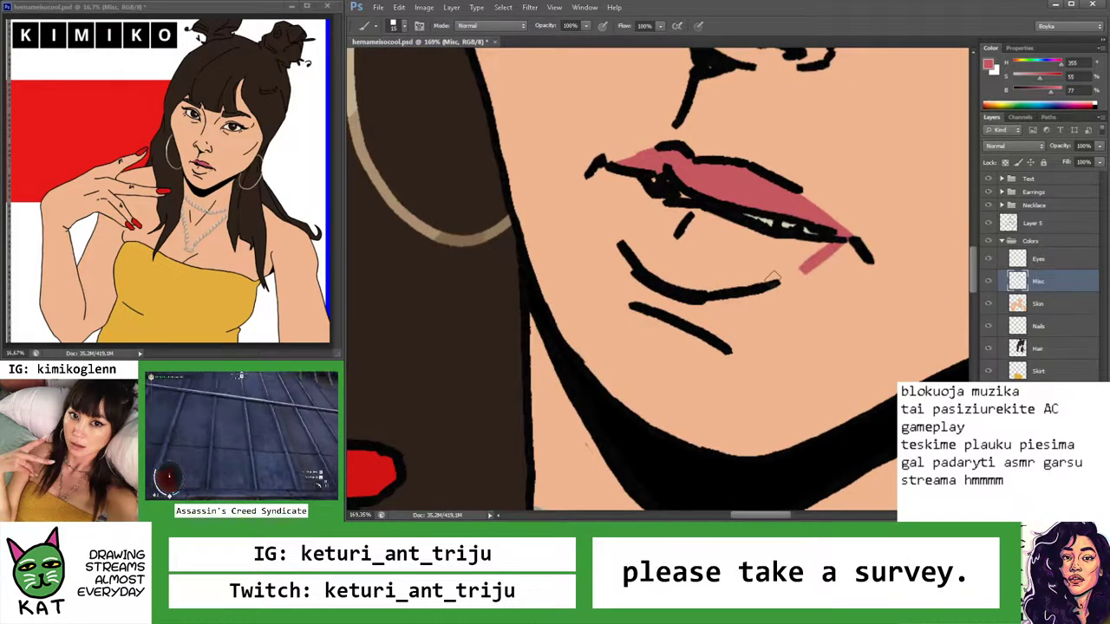
pyautogui.moveTo(622, 201); pyautogui.dragTo(621, 224)
pyautogui.moveTo(662, 288)
pyautogui.mouseDown()
pyautogui.moveTo(642, 261)
pyautogui.moveTo(734, 306)
pyautogui.moveTo(722, 270)
pyautogui.moveTo(694, 295)
pyautogui.mouseUp()
pyautogui.hotkey('ctrl', 'z')
pyautogui.press('z')
pyautogui.keyDown('alt'); pyautogui.click(680, 282); pyautogui.keyUp('alt')
pyautogui.press('r')
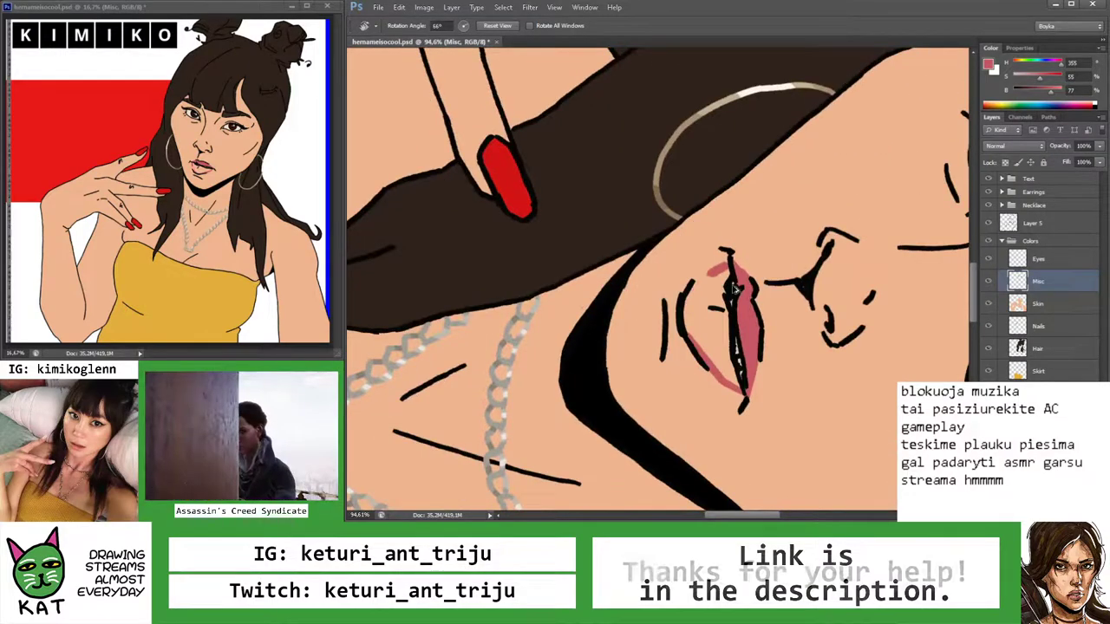
# Fill the near side of the lower lip with the rose, from the near mouth corner towards the middle
pyautogui.press('z')
pyautogui.moveTo(734, 260); pyautogui.dragTo(755, 260)
pyautogui.press('b')
pyautogui.moveTo(681, 277); pyautogui.dragTo(657, 334)
pyautogui.press('z')
pyautogui.moveTo(703, 297)
pyautogui.mouseDown()
pyautogui.moveTo(668, 299)
pyautogui.moveTo(729, 264)
pyautogui.mouseUp()
pyautogui.press('b')
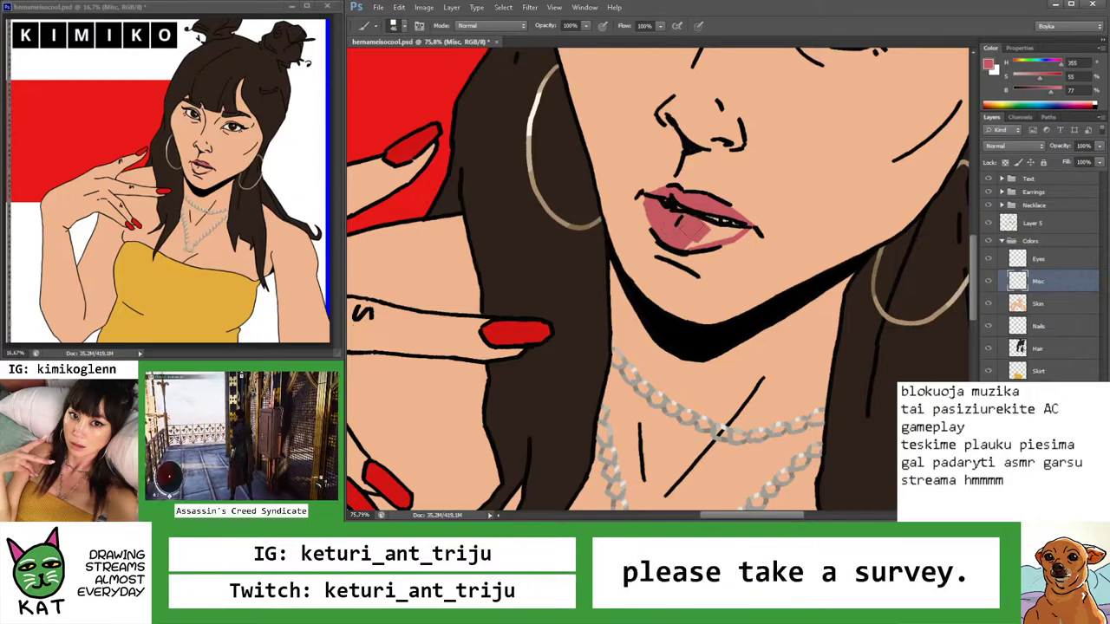
# Fill the rest of the lower lip with rose up to the far mouth corner
pyautogui.press('z')
pyautogui.moveTo(733, 238)
pyautogui.mouseDown()
pyautogui.moveTo(702, 236)
pyautogui.moveTo(719, 218)
pyautogui.moveTo(802, 256)
pyautogui.moveTo(659, 228)
pyautogui.moveTo(682, 219)
pyautogui.mouseUp()
pyautogui.press('b')
pyautogui.press('z')
pyautogui.press('b')
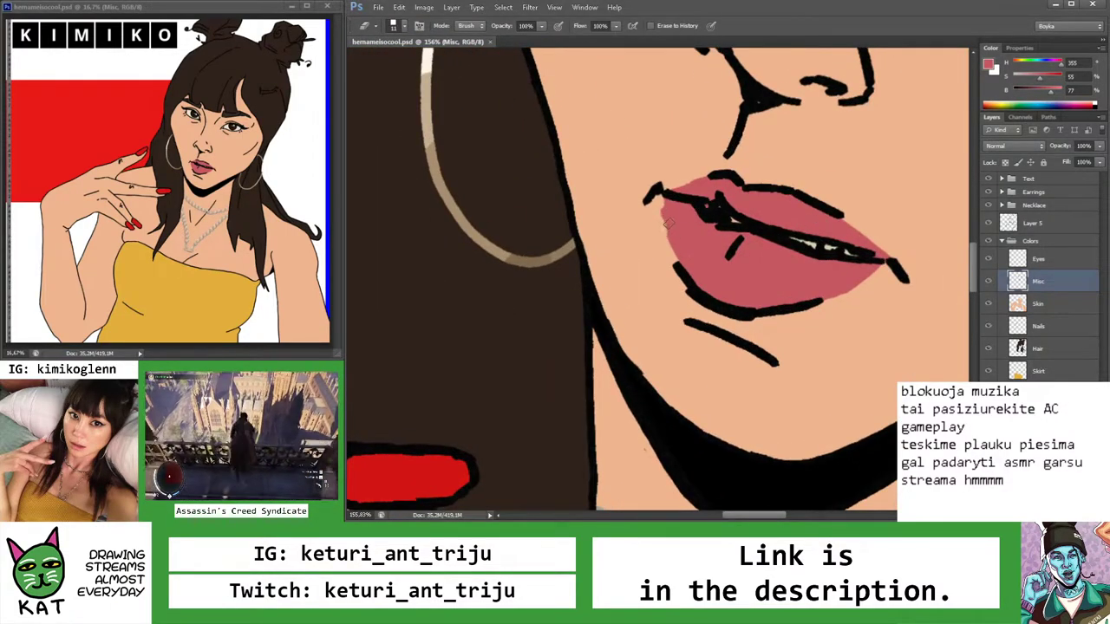
pyautogui.scroll(1, 666, 224)
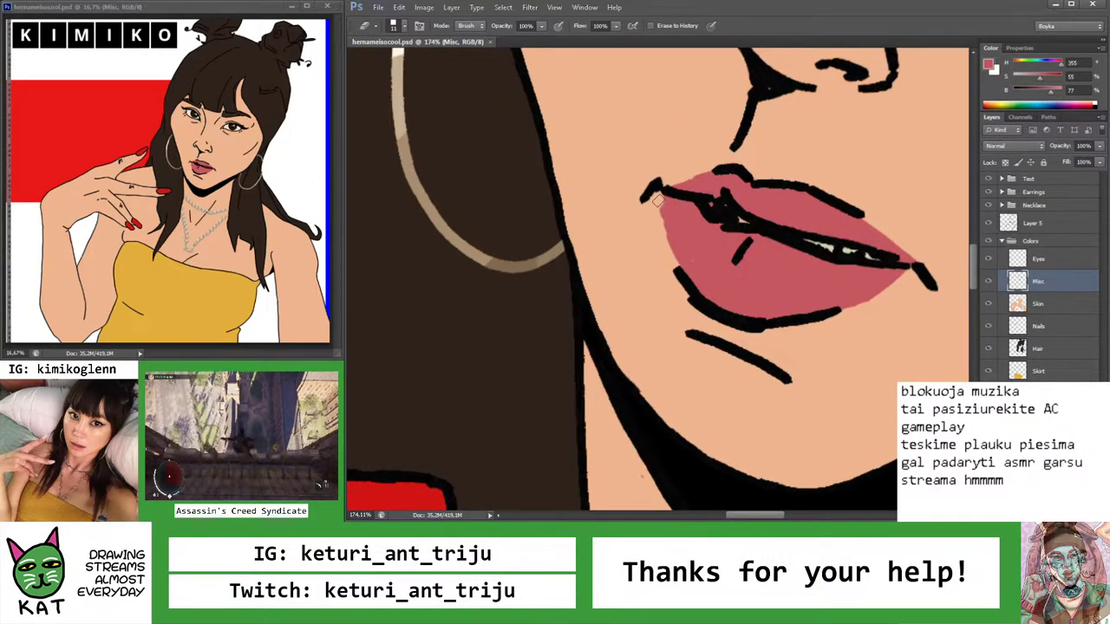
# Clean up the lip colour's edges near both mouth corners and save the file
pyautogui.press('z')
pyautogui.moveTo(656, 201); pyautogui.dragTo(627, 234)
pyautogui.moveTo(685, 271); pyautogui.dragTo(737, 273)
pyautogui.press('b')
pyautogui.scroll(2, 749, 249)
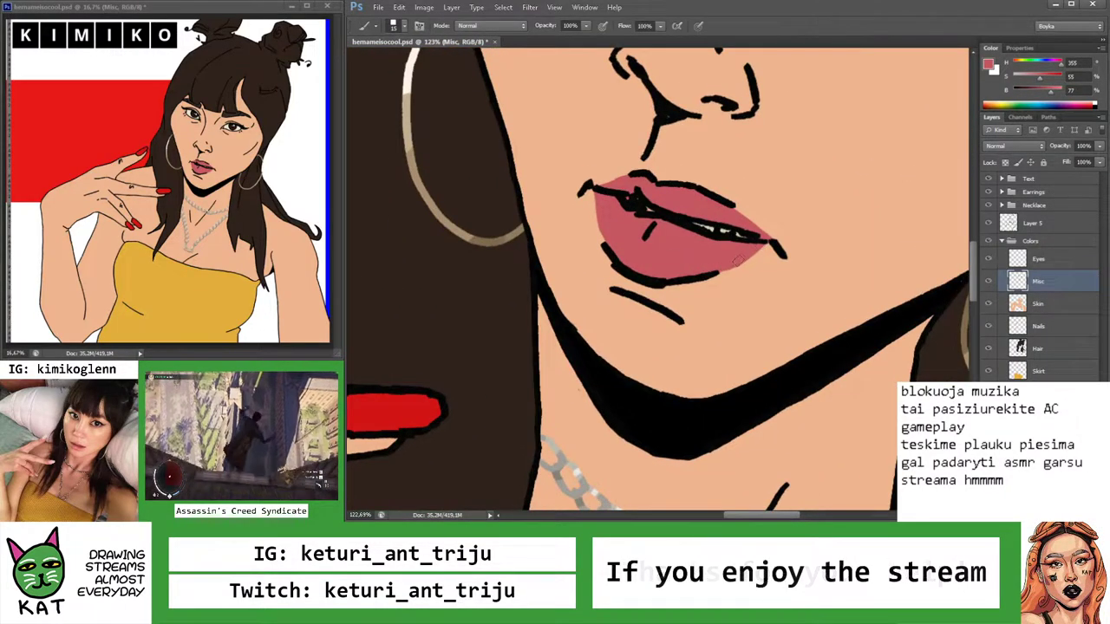
pyautogui.press('z')
pyautogui.moveTo(716, 265); pyautogui.dragTo(661, 284)
pyautogui.hotkey('ctrl', 's')
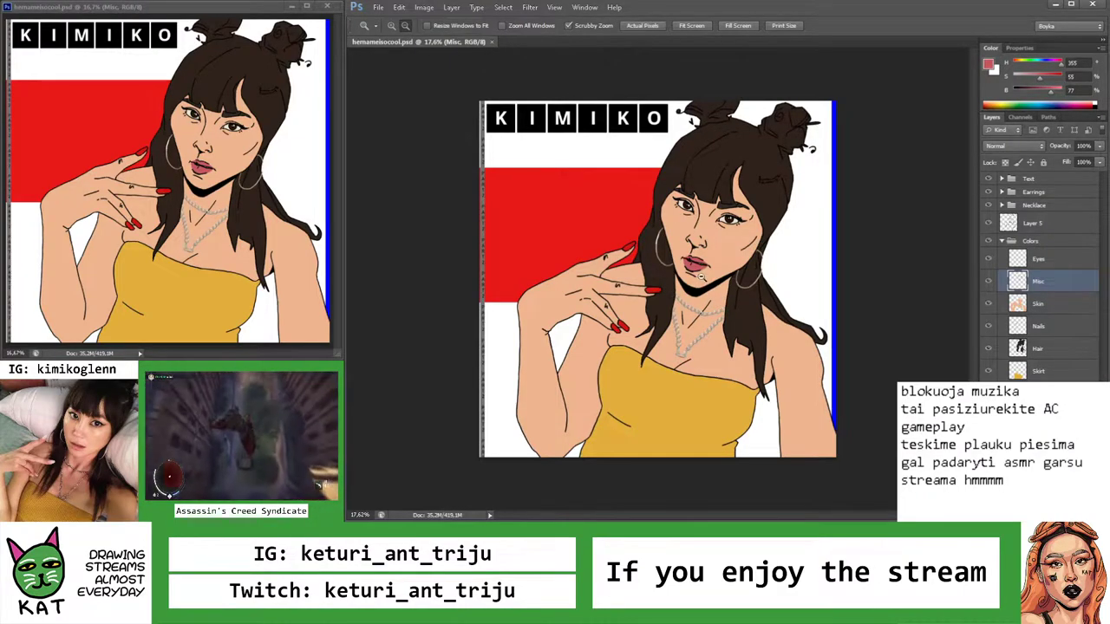
# On Layer 5, lasso the black contour line under the lower lip, shift it slightly with Free Transform, and deselect it
pyautogui.moveTo(700, 276); pyautogui.dragTo(842, 266)
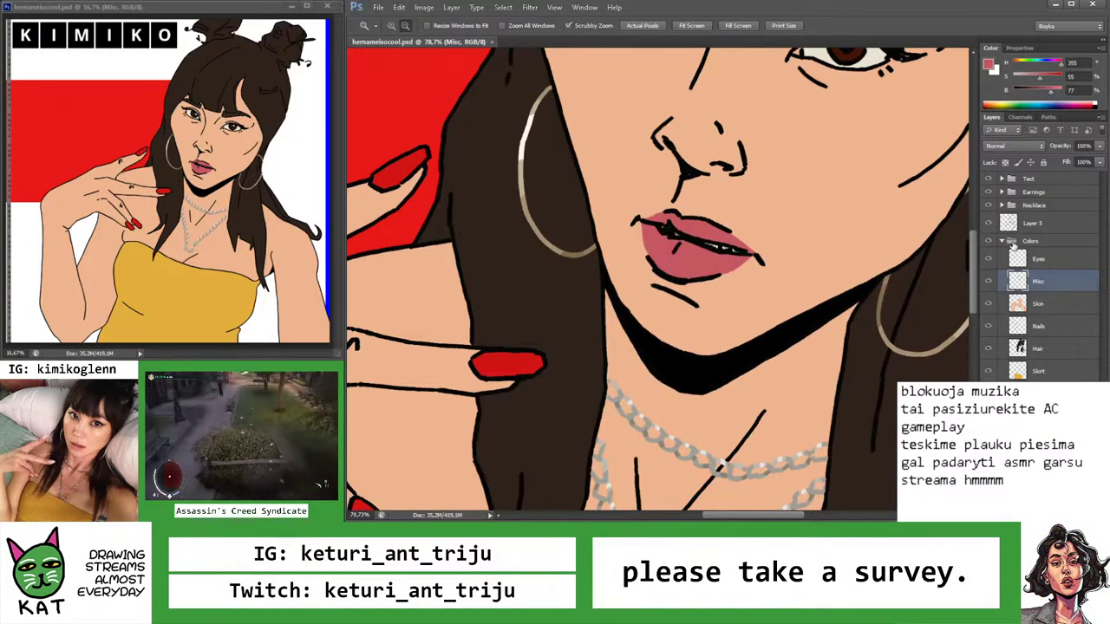
pyautogui.click(988, 223)
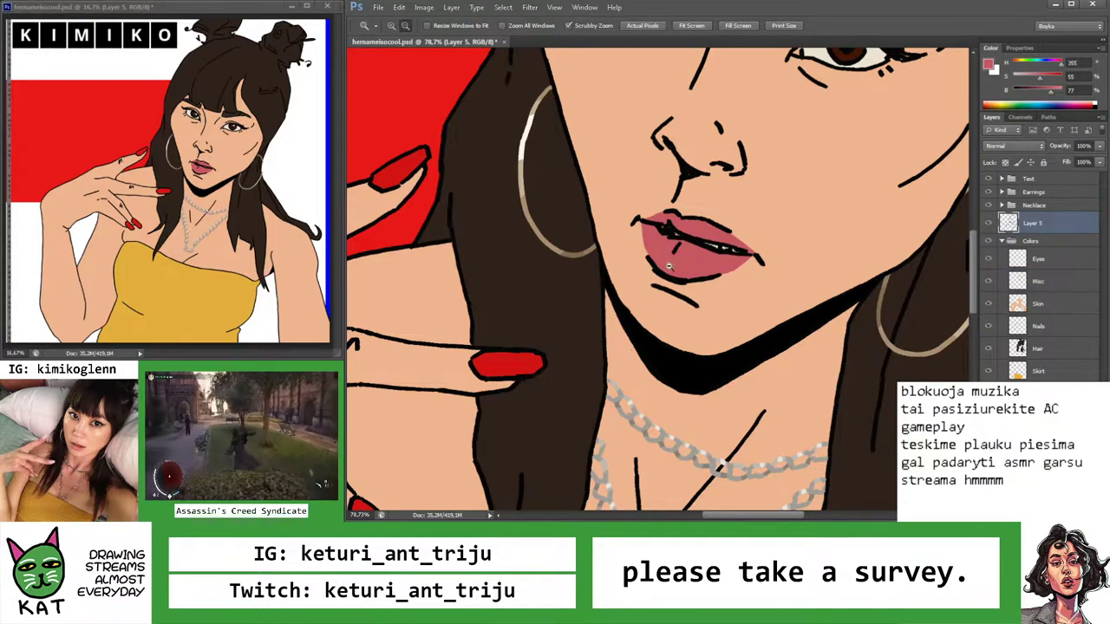
pyautogui.press('l')
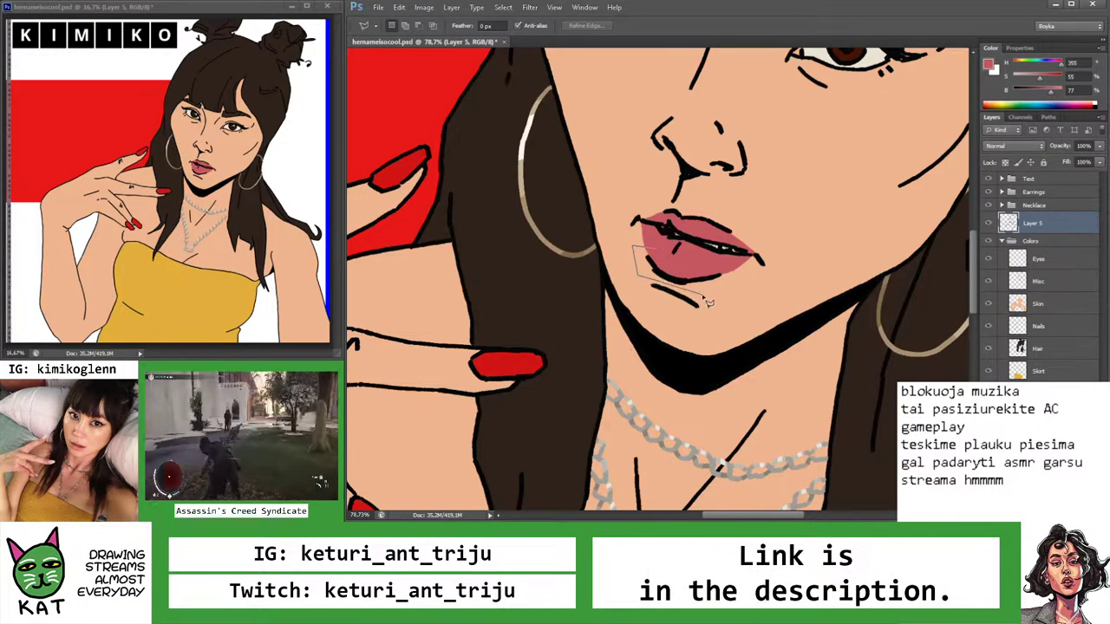
pyautogui.press('v')
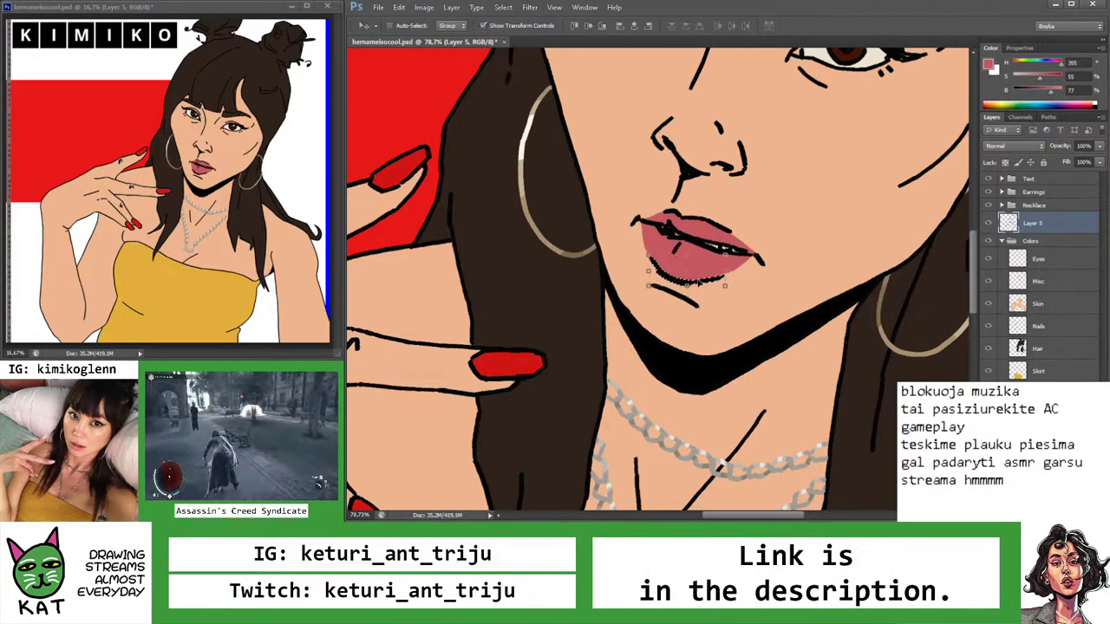
pyautogui.press('l')
pyautogui.scroll(3, 700, 282)
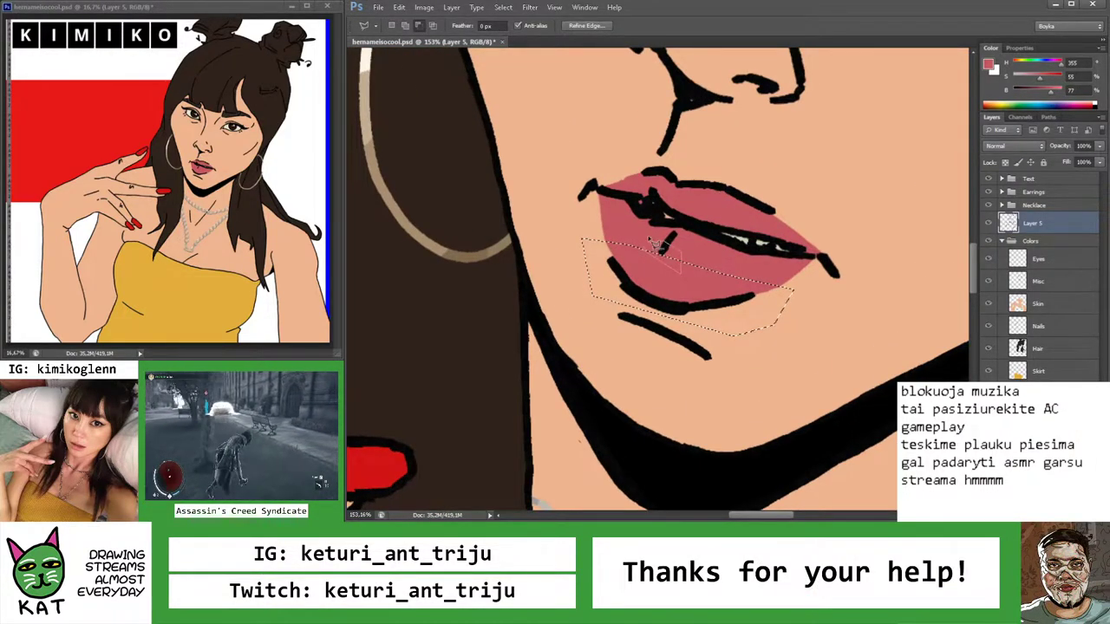
pyautogui.hotkey('ctrl', 't')
pyautogui.moveTo(689, 301); pyautogui.dragTo(700, 306)
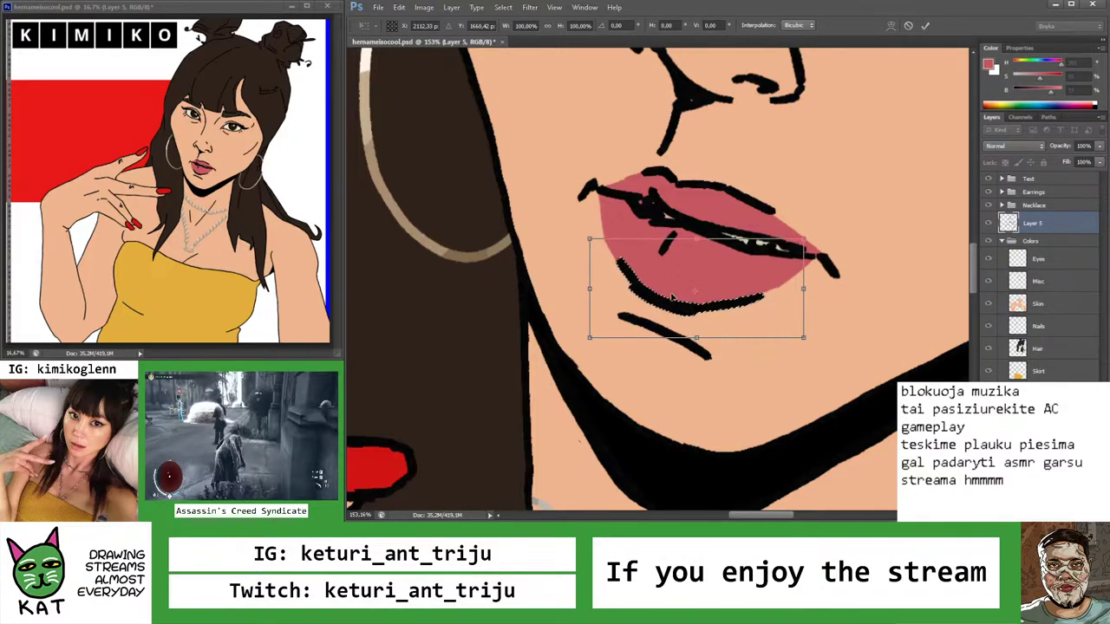
pyautogui.press('Return')
pyautogui.press('v')
pyautogui.press('z')
pyautogui.scroll(-10, 671, 268)
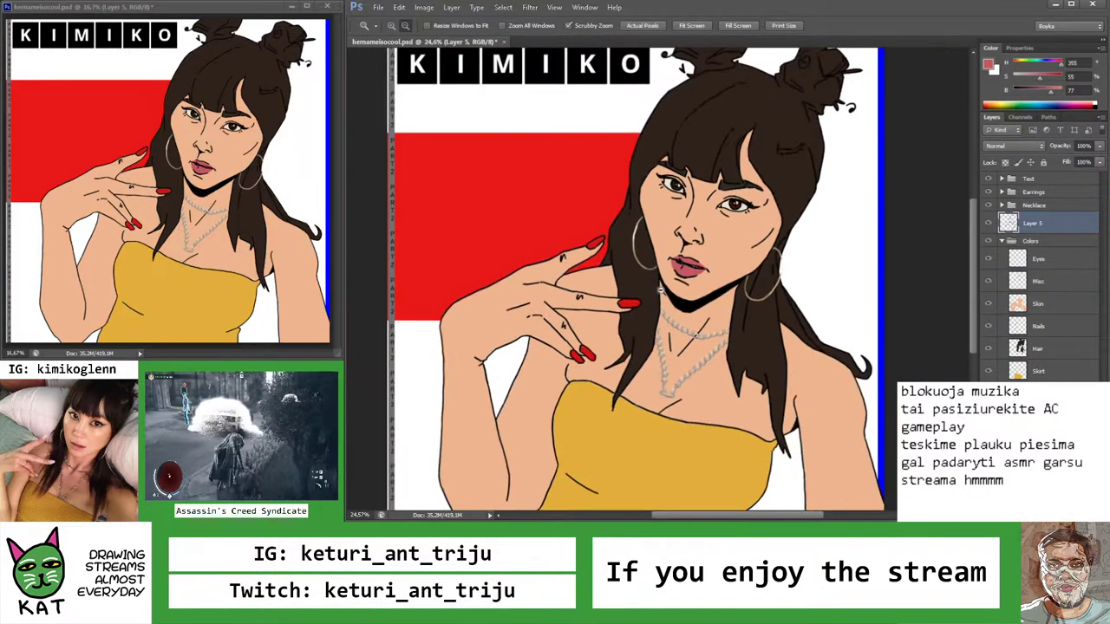
# On the Misc layer, trim and touch up the rose fill along the lower lip's edge to fit the moved contour
pyautogui.click(1015, 287)
pyautogui.scroll(10, 712, 267)
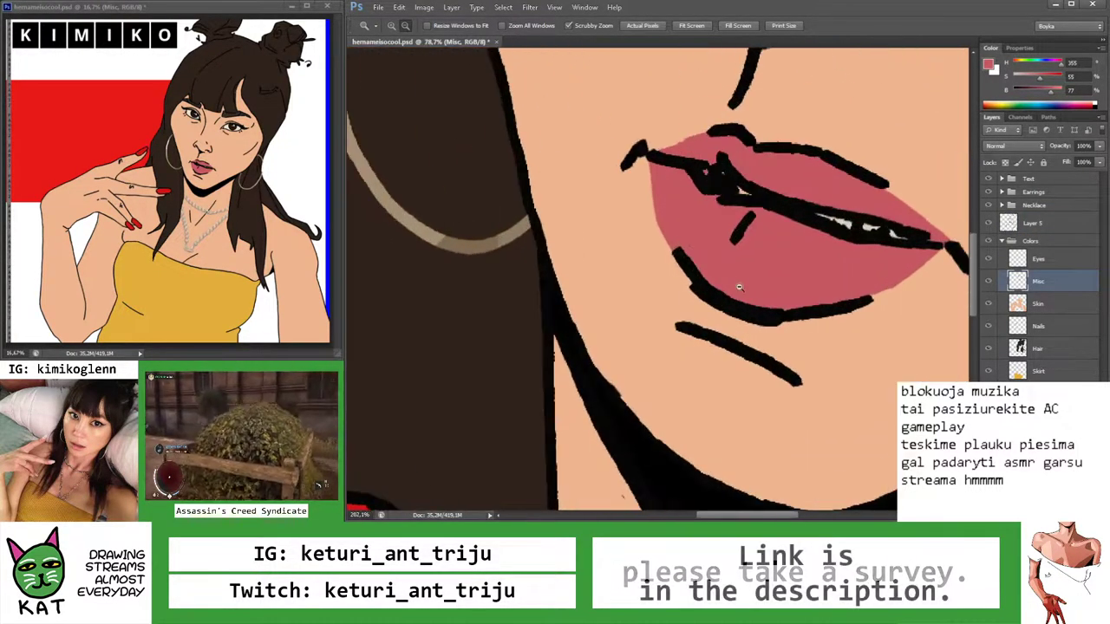
pyautogui.press('e')
pyautogui.press('z')
pyautogui.scroll(-10, 691, 287)
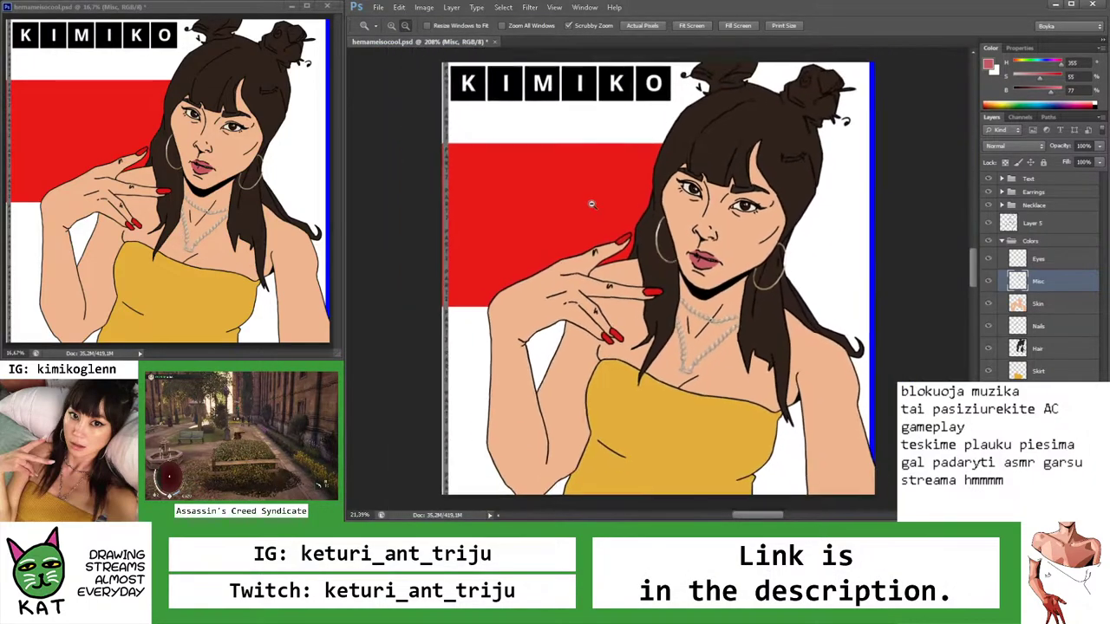
pyautogui.scroll(10, 698, 292)
pyautogui.press('e')
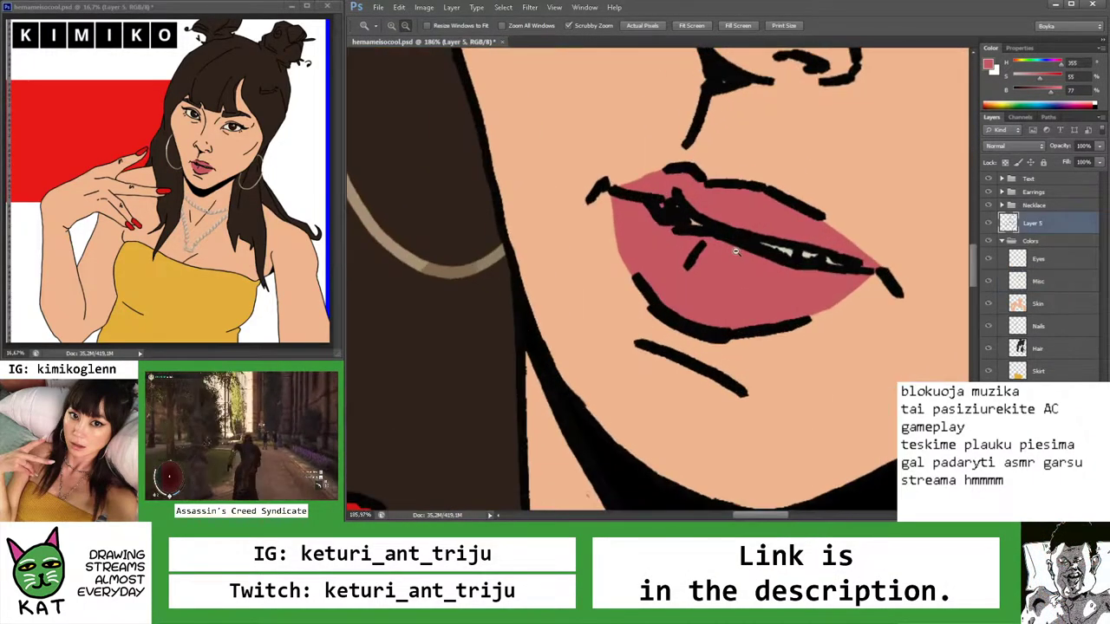
pyautogui.press('z')
pyautogui.scroll(2, 637, 260)
pyautogui.press('e')
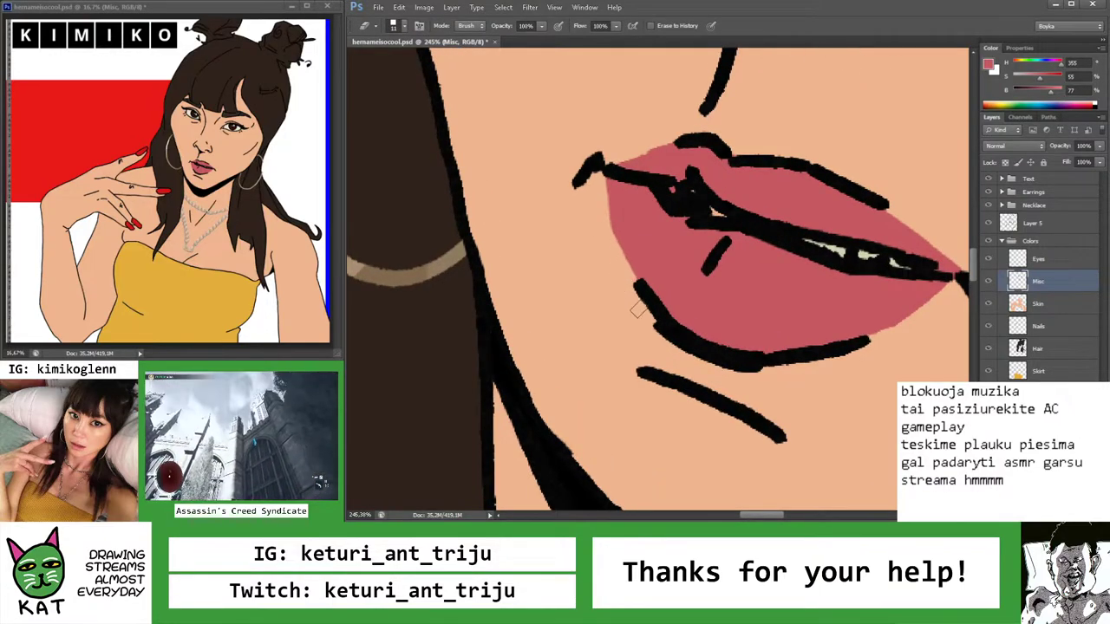
pyautogui.press('b')
pyautogui.press('z')
pyautogui.scroll(-5, 652, 262)
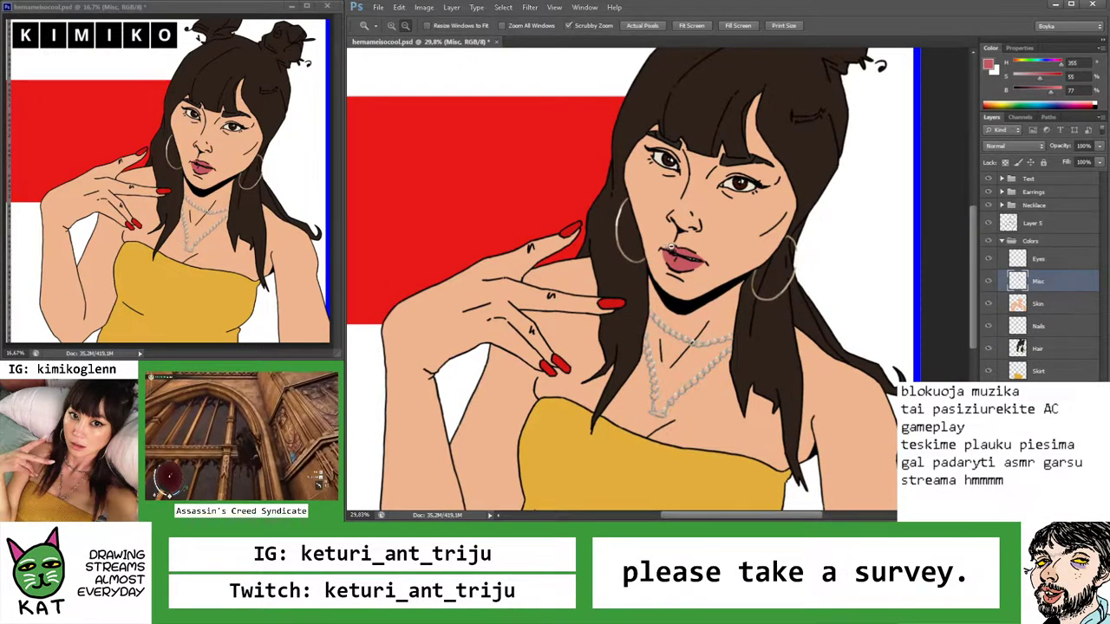
# Mix a darker red with hue 0 and brightness 70, and paint the inner corner of the far eye with it
pyautogui.scroll(6, 669, 249)
pyautogui.click(1032, 100)
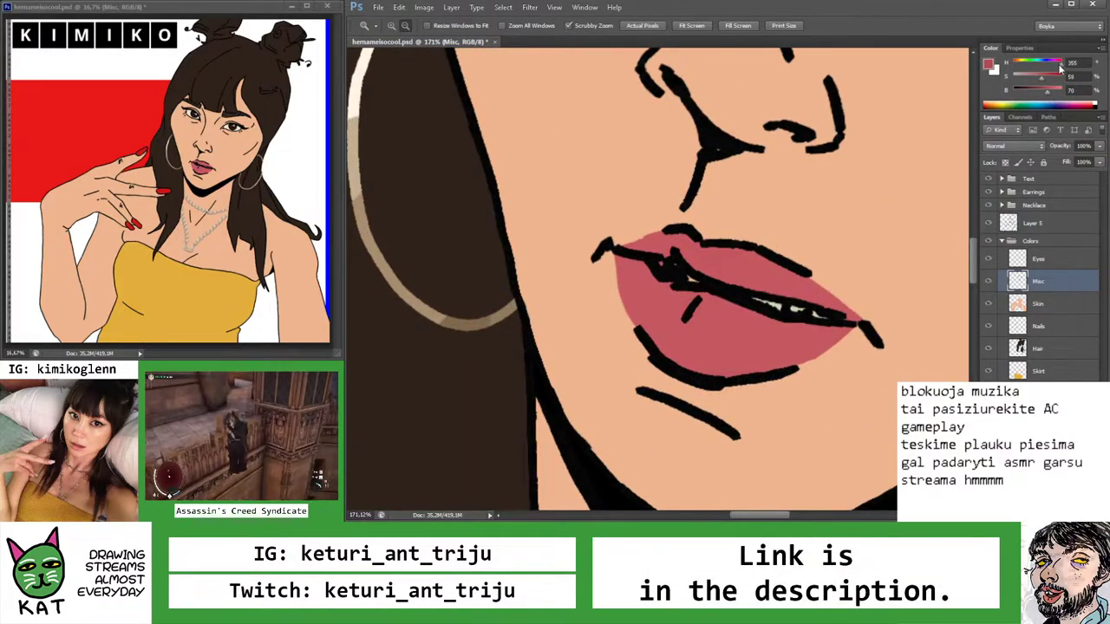
pyautogui.moveTo(1060, 70); pyautogui.dragTo(1065, 70)
pyautogui.press('b')
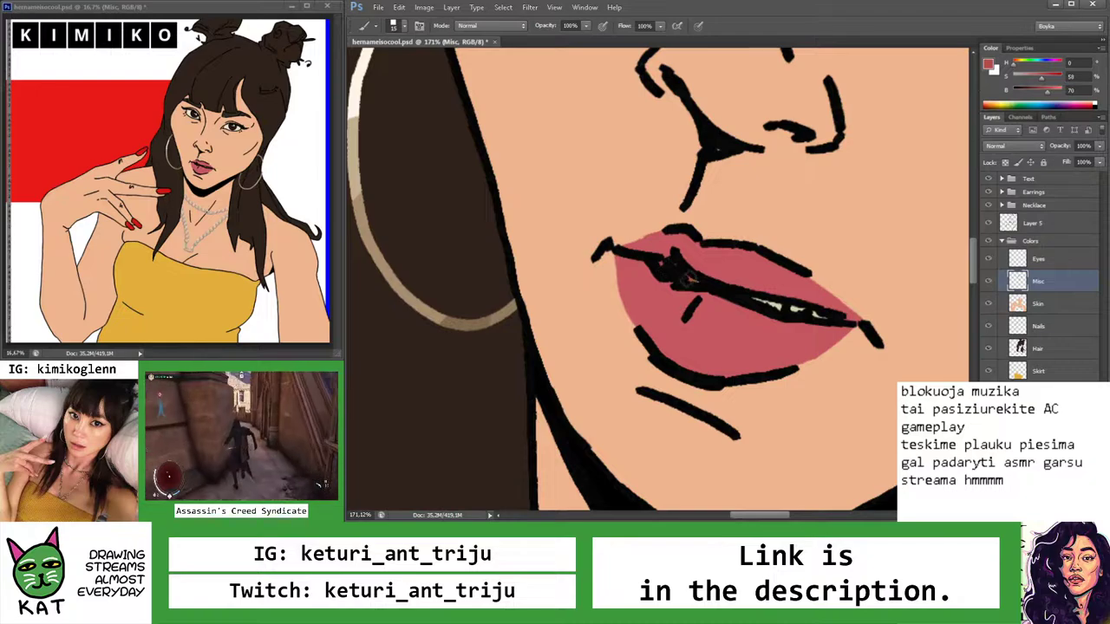
pyautogui.press('z')
pyautogui.scroll(-6, 687, 277)
pyautogui.scroll(2, 743, 210)
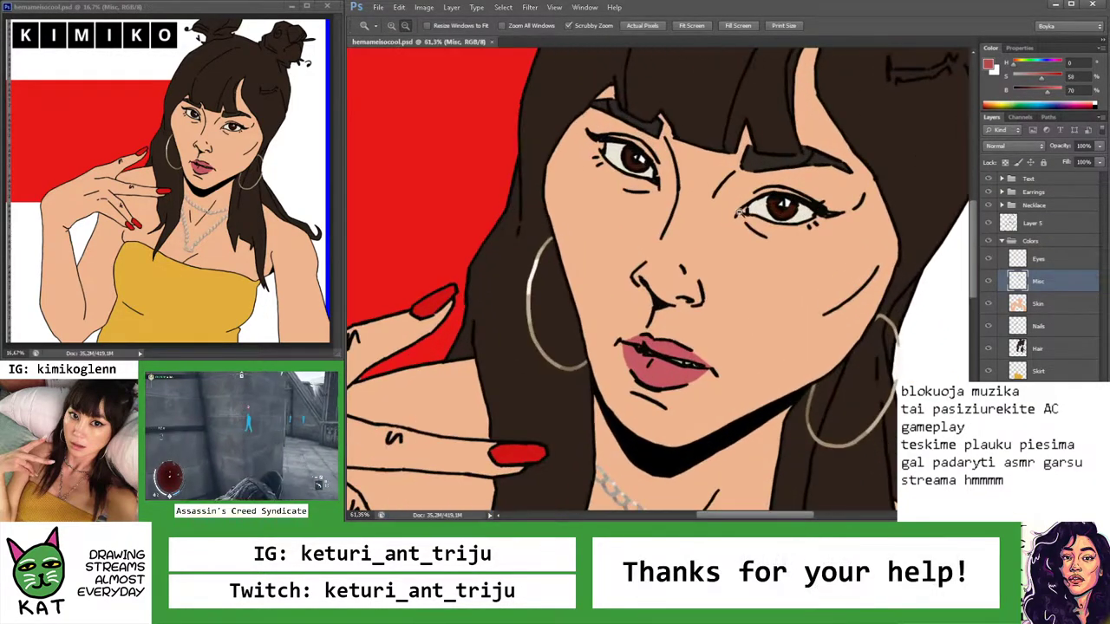
pyautogui.scroll(5, 743, 210)
pyautogui.moveTo(765, 202)
pyautogui.mouseDown()
pyautogui.moveTo(776, 209)
pyautogui.moveTo(759, 201)
pyautogui.mouseUp()
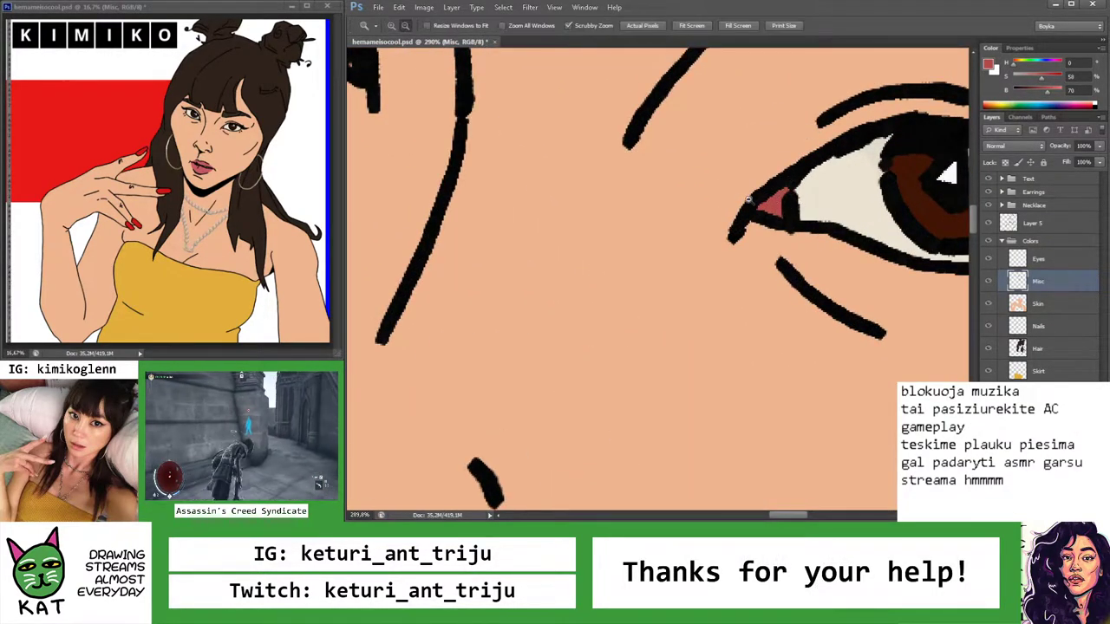
# Sample the off-white of the eye and touch up the small eye details with the brush
pyautogui.scroll(-4, 754, 197)
pyautogui.scroll(3, 754, 198)
pyautogui.press('i')
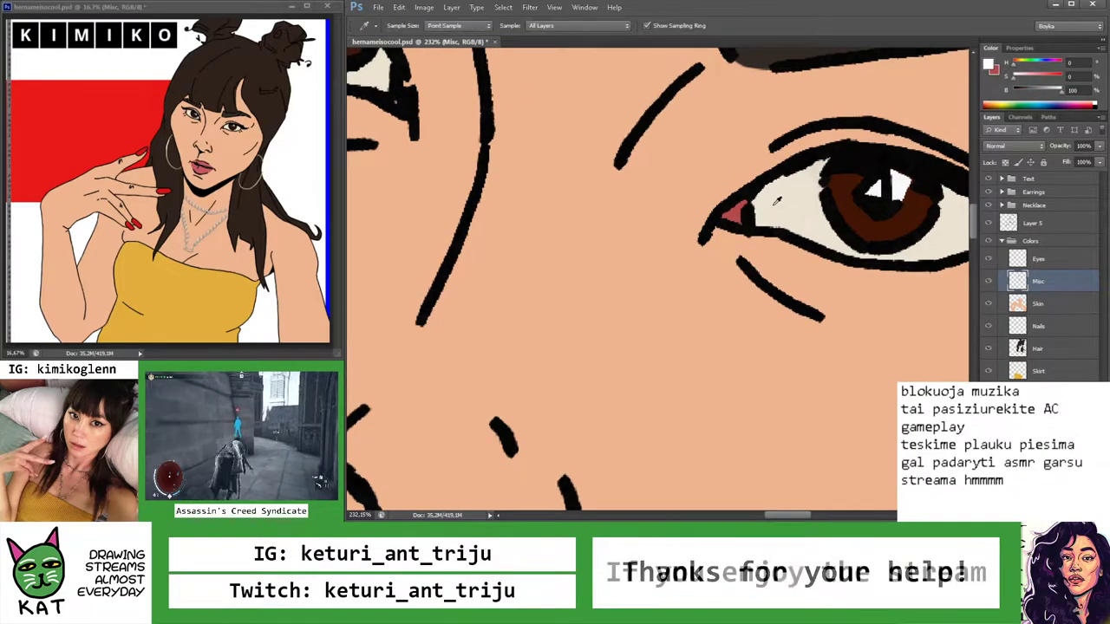
pyautogui.click(771, 204)
pyautogui.press('b')
pyautogui.moveTo(601, 162); pyautogui.dragTo(775, 248)
pyautogui.moveTo(521, 113); pyautogui.dragTo(682, 260)
pyautogui.press('z')
pyautogui.scroll(-3, 682, 260)
pyautogui.scroll(-8, 683, 260)
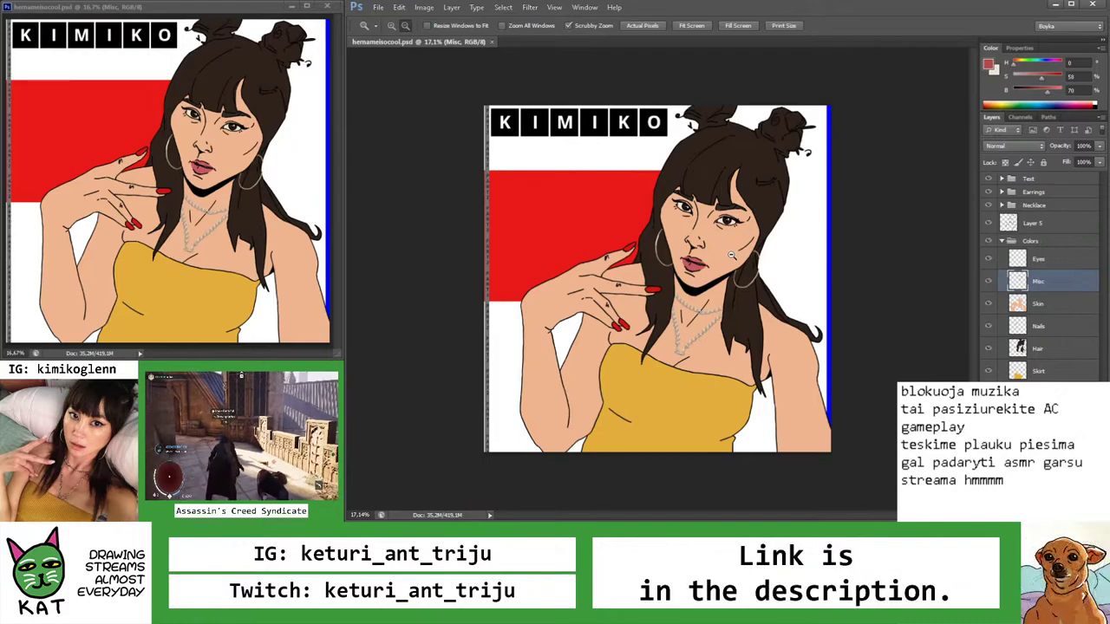
pyautogui.moveTo(740, 269); pyautogui.dragTo(781, 271)
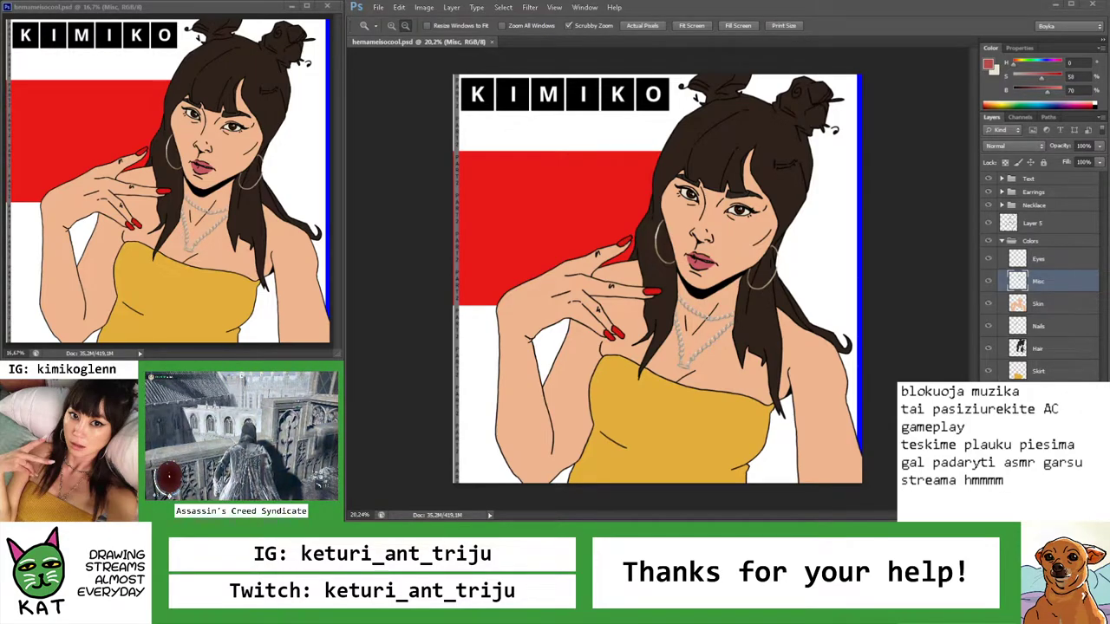
# Add a new layer clipped to the Hair layer and mix a lighter brown with hue 23, saturation 37 and brightness 35
pyautogui.click(1053, 348)
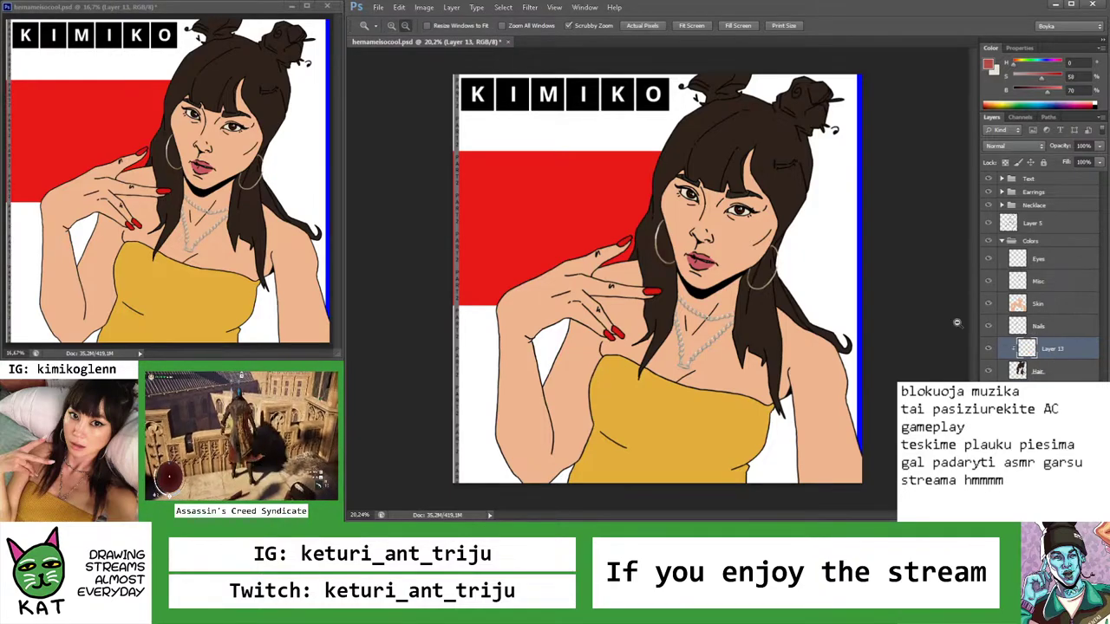
pyautogui.click(809, 160)
pyautogui.press('b')
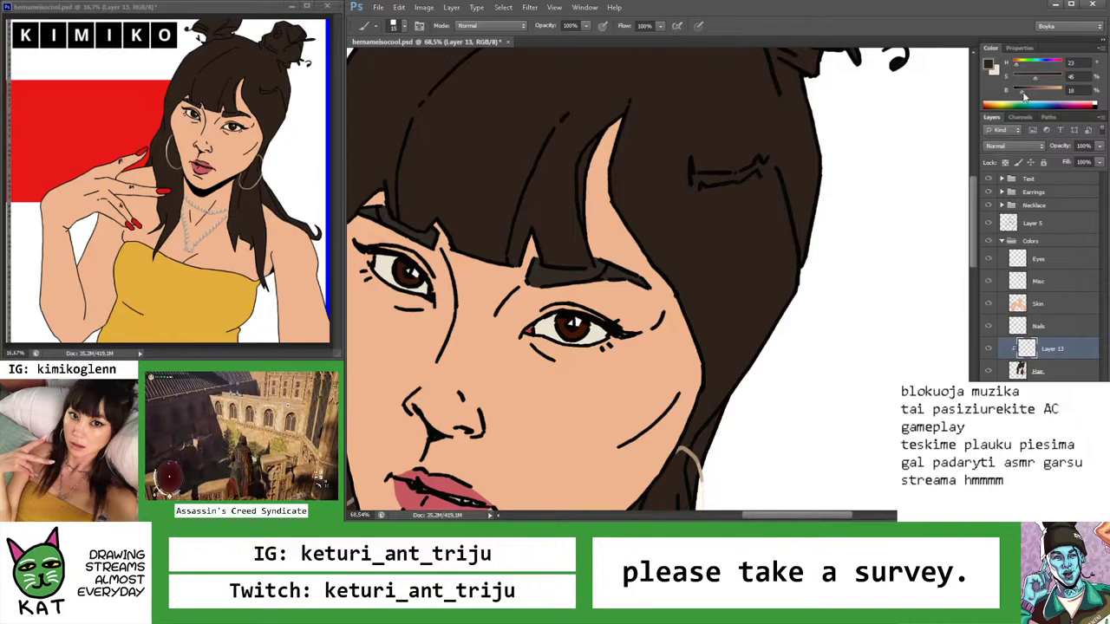
pyautogui.moveTo(1030, 98); pyautogui.dragTo(1032, 97)
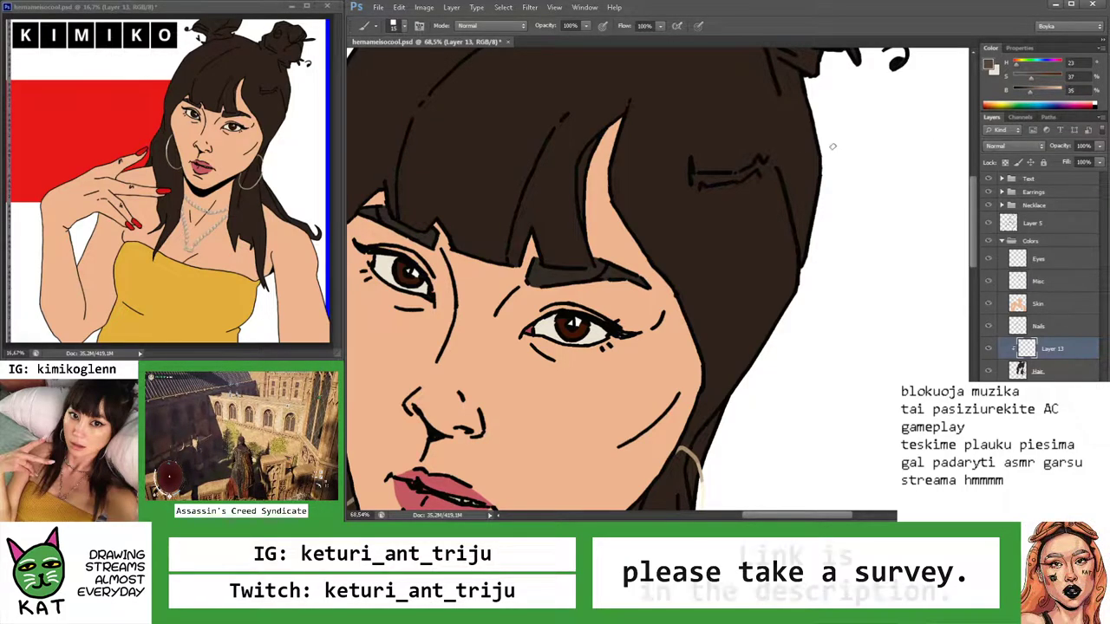
# Paint the narrow outlined shape on the side of the hair with the lighter brown
pyautogui.scroll(3, 694, 178)
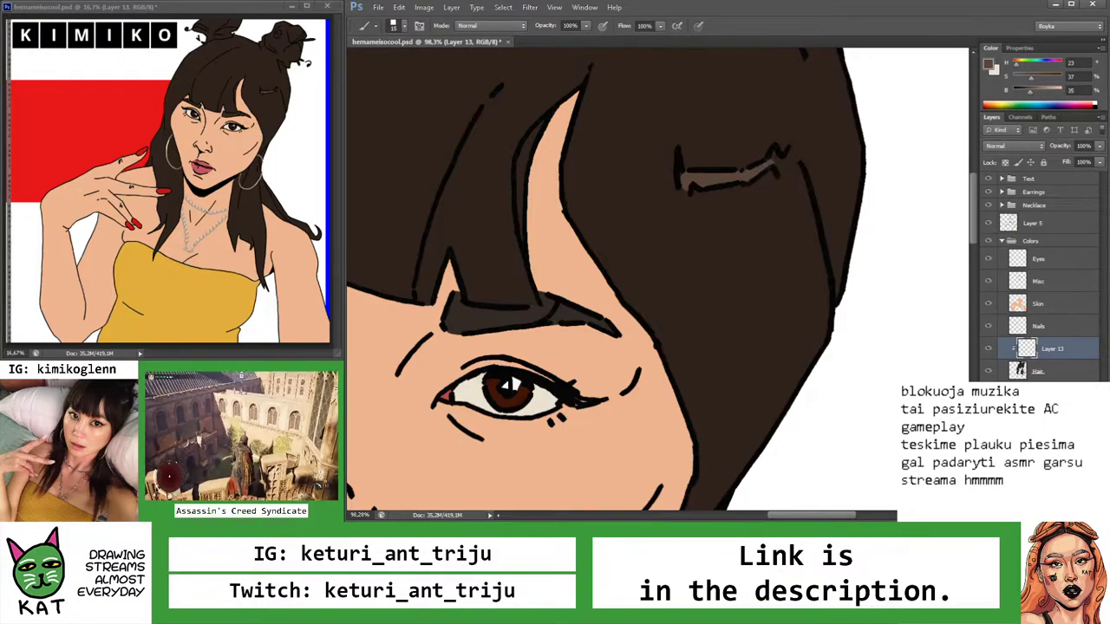
pyautogui.press('z')
pyautogui.moveTo(867, 122)
pyautogui.mouseDown()
pyautogui.moveTo(787, 130)
pyautogui.moveTo(707, 160)
pyautogui.mouseUp()
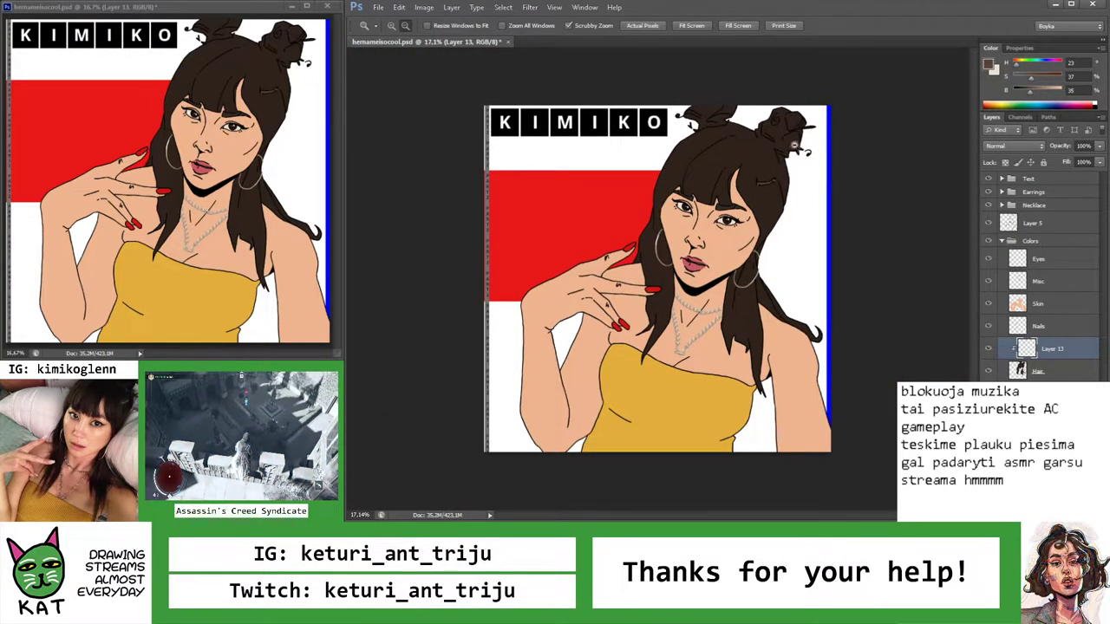
# Paint the small oval and the slanted strip in the bun above the far eye with the lighter brown
pyautogui.scroll(5, 764, 144)
pyautogui.press('b')
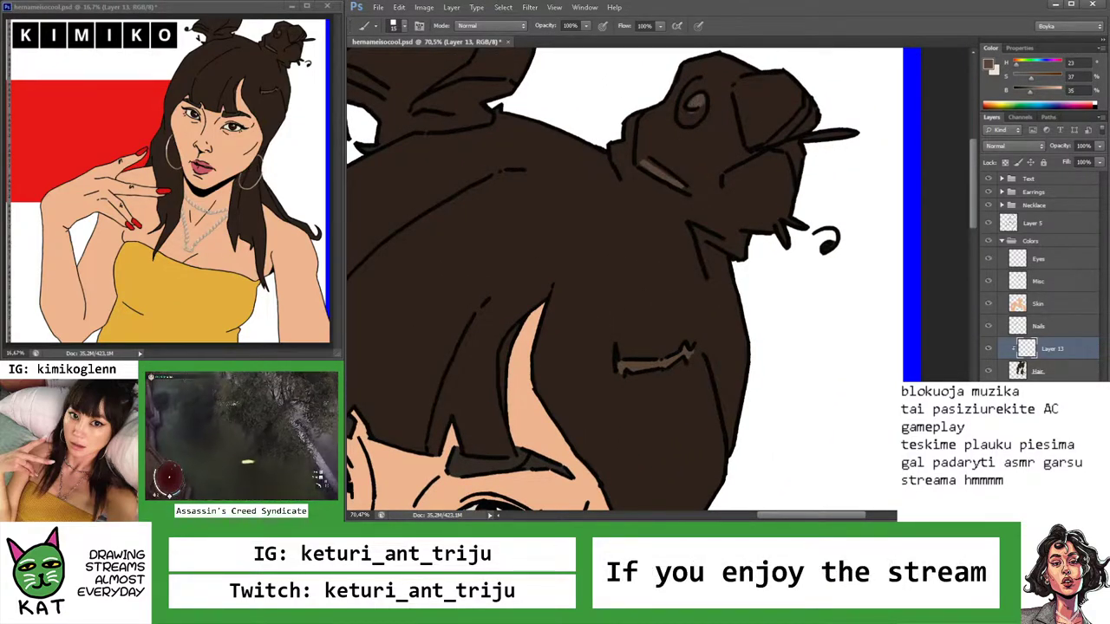
pyautogui.press('z')
pyautogui.scroll(-5, 700, 115)
pyautogui.scroll(6, 700, 115)
pyautogui.press('e')
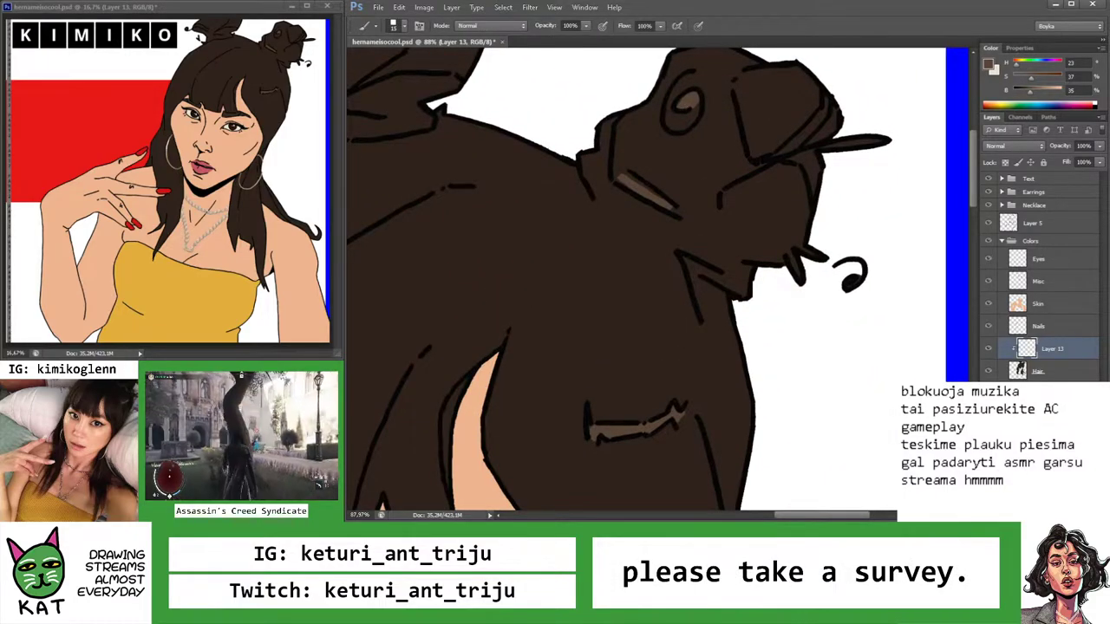
# Paint the narrow slanted strip in the bun beside the title letters with the lighter brown
pyautogui.press('z')
pyautogui.scroll(-5, 668, 169)
pyautogui.scroll(2, 702, 178)
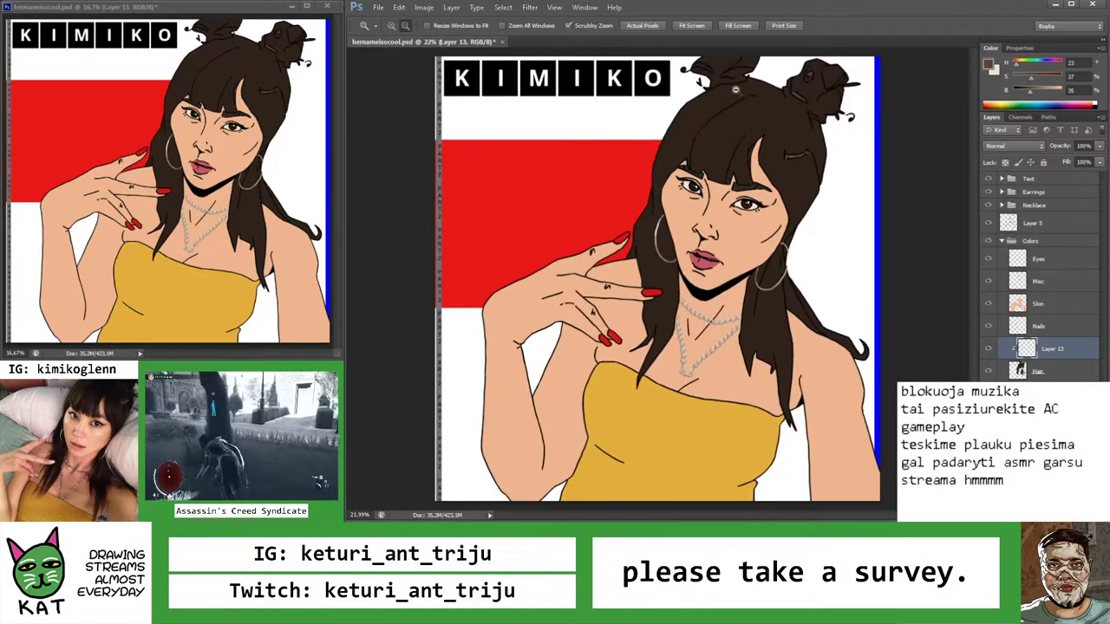
pyautogui.scroll(6, 731, 98)
pyautogui.press('b')
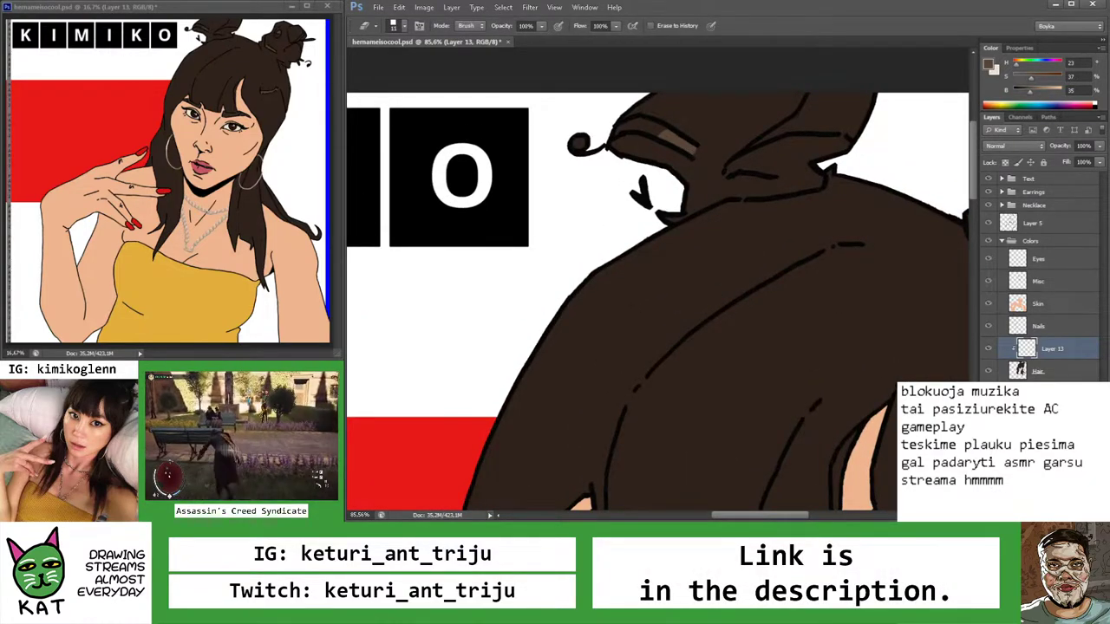
# Try a broad lighter-brown highlight stroke along the crown of the hair above the bangs
pyautogui.press('z')
pyautogui.scroll(-5, 599, 127)
pyautogui.scroll(4, 689, 184)
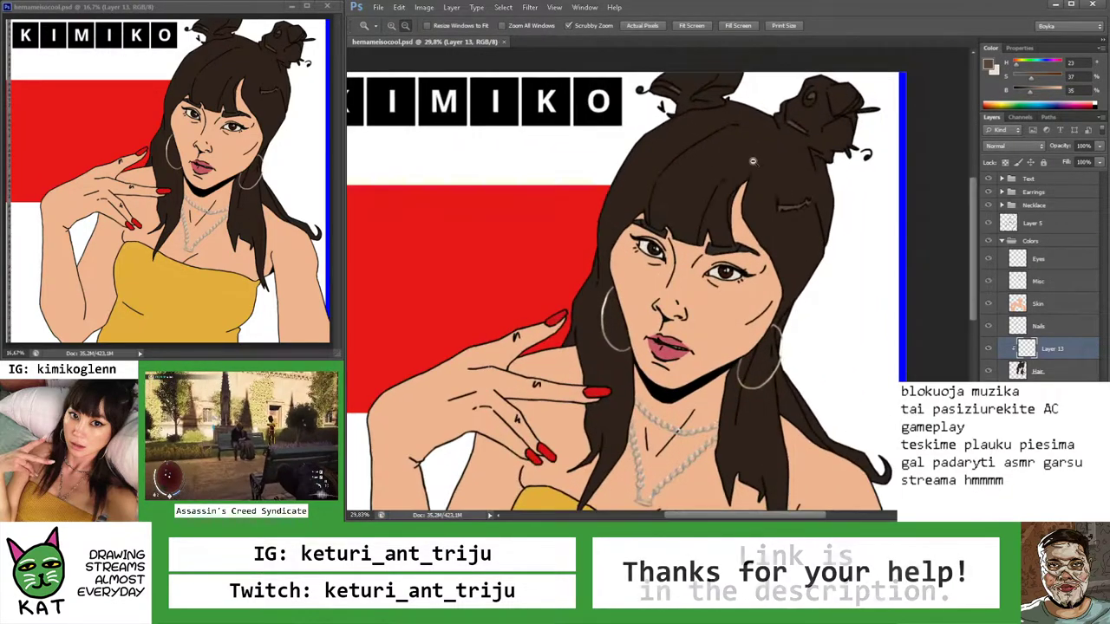
pyautogui.scroll(1, 689, 185)
pyautogui.press('b')
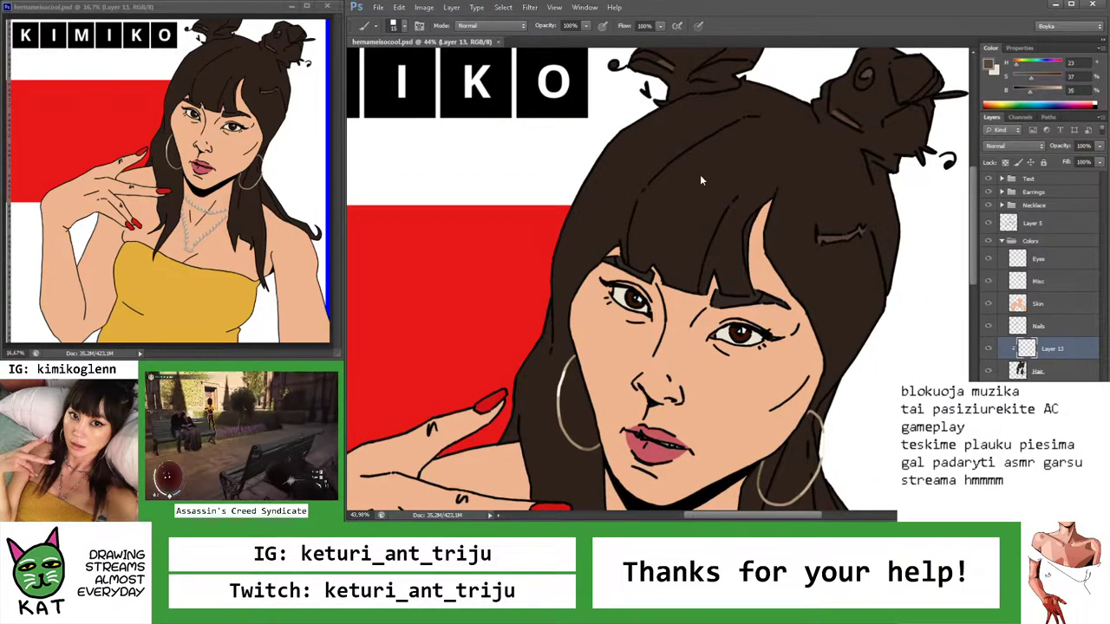
pyautogui.moveTo(699, 134); pyautogui.dragTo(617, 201)
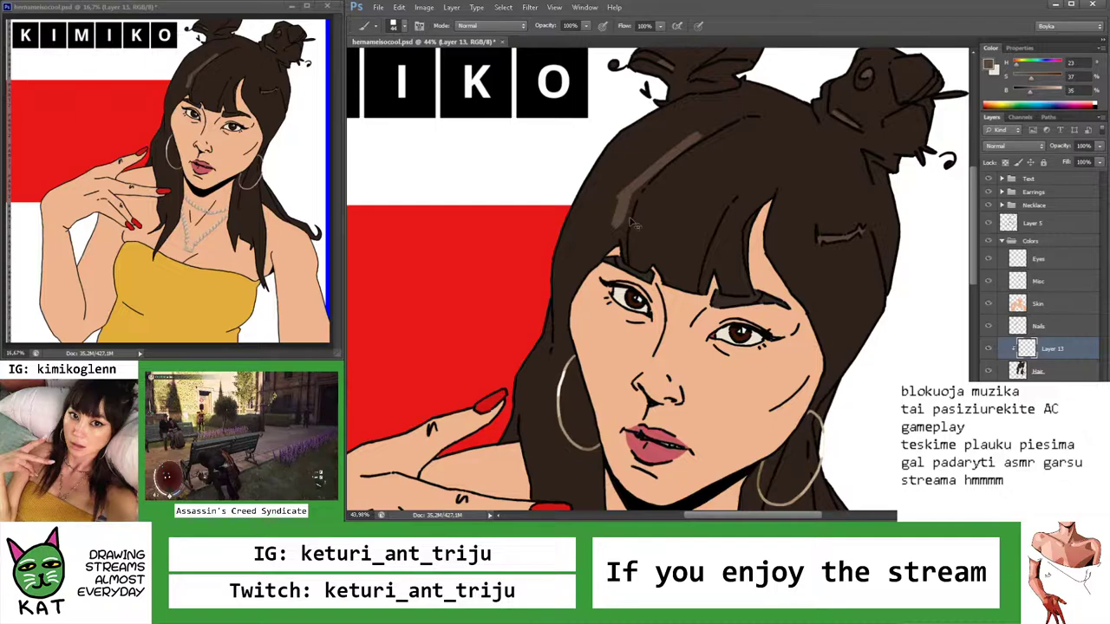
pyautogui.press('z')
pyautogui.scroll(-5, 633, 244)
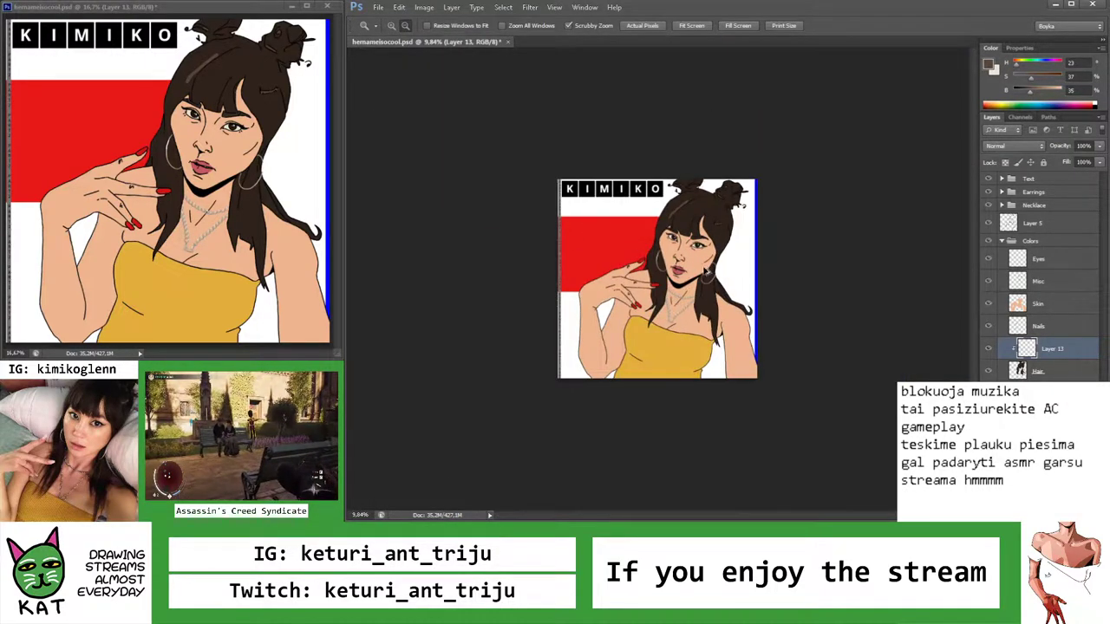
pyautogui.scroll(2, 742, 234)
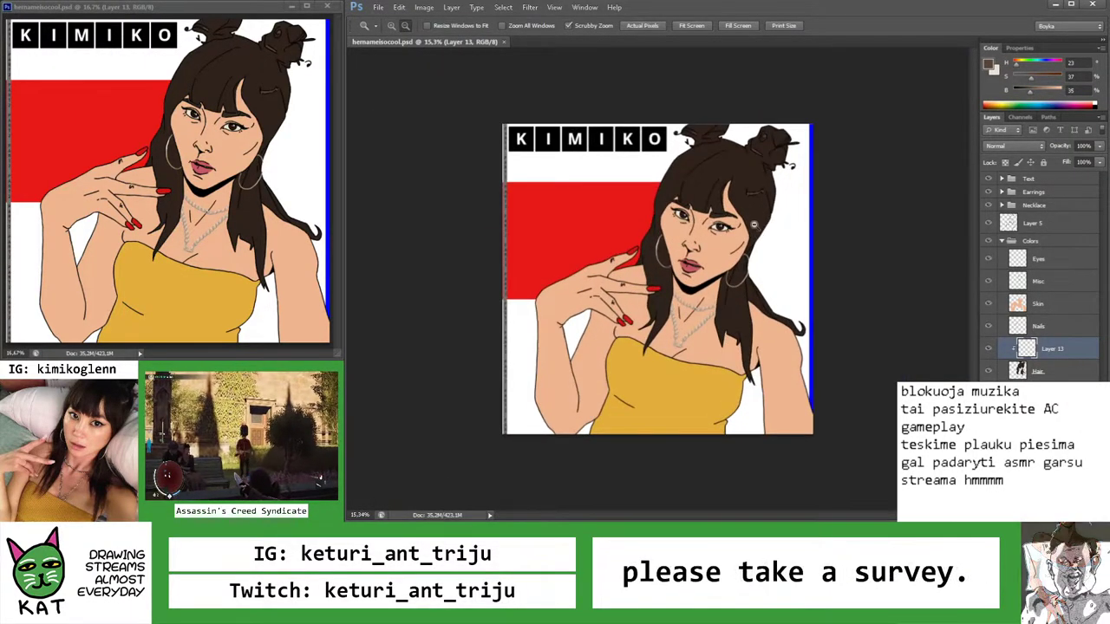
pyautogui.scroll(2, 753, 239)
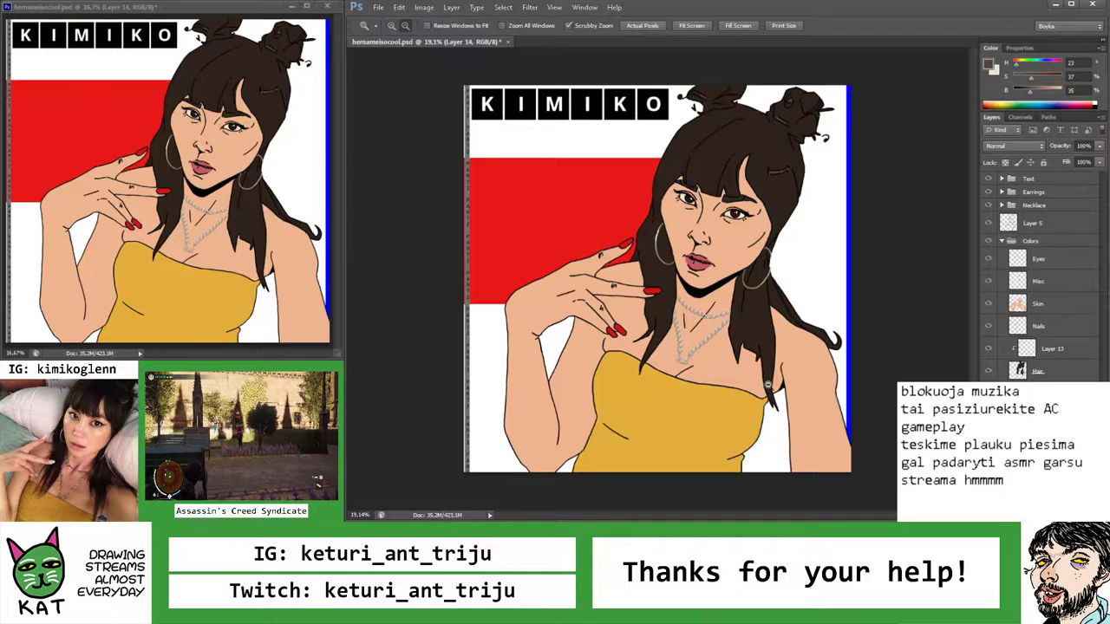
# On a new layer, sample the yellow of the top, shift it to an orange with hue 30 and shrink the brush
pyautogui.press('o')
pyautogui.press('b')
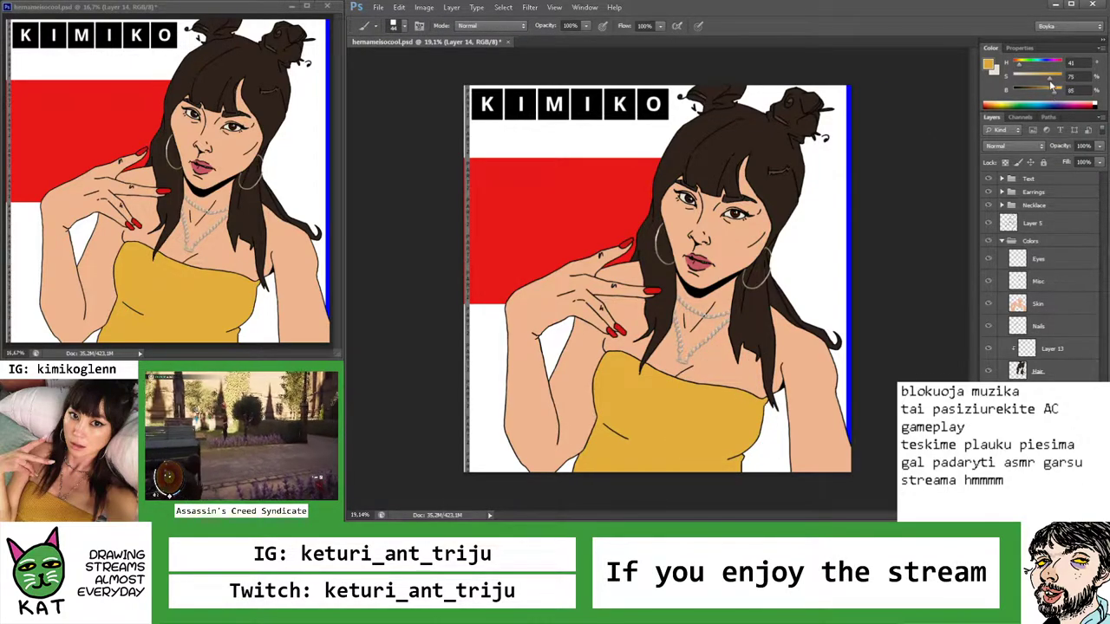
pyautogui.moveTo(1019, 64); pyautogui.dragTo(1016, 64)
pyautogui.moveTo(676, 394)
pyautogui.mouseDown()
pyautogui.moveTo(771, 403)
pyautogui.moveTo(826, 351)
pyautogui.mouseUp()
pyautogui.press('[')
pyautogui.press('[')
pyautogui.press('[')
pyautogui.press('[')
# Paint a thin orange seam line just below the upper edge of the top, near the long hair over the armpit
pyautogui.moveTo(729, 326)
pyautogui.mouseDown()
pyautogui.moveTo(714, 334)
pyautogui.moveTo(763, 307)
pyautogui.moveTo(729, 321)
pyautogui.mouseUp()
pyautogui.hotkey('ctrl', 'z')
pyautogui.press('z')
pyautogui.press('b')
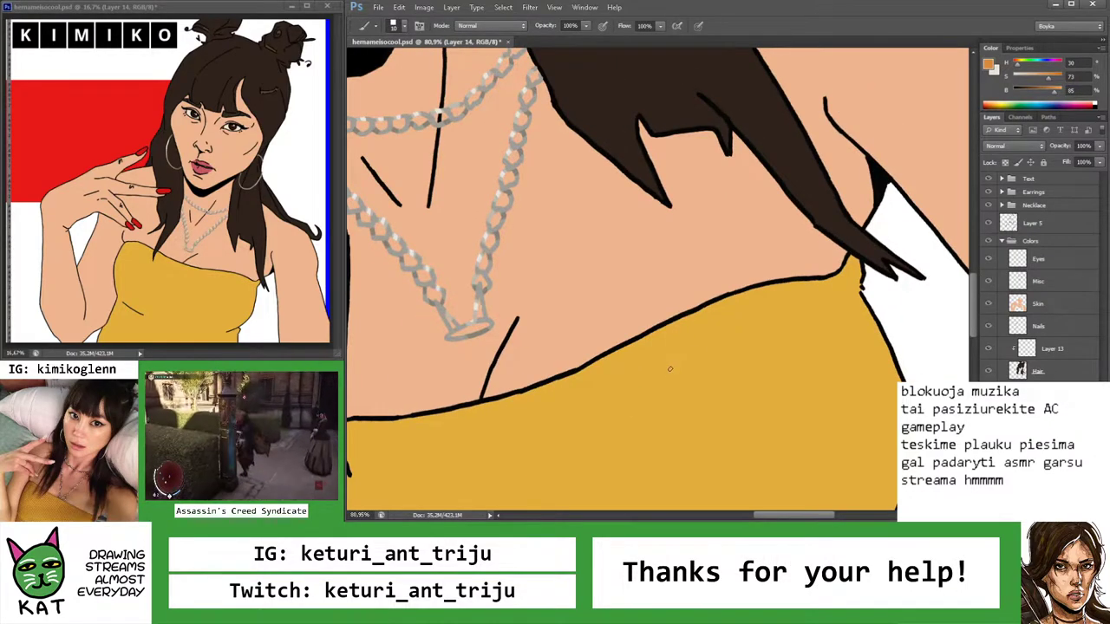
pyautogui.hotkey('ctrl', 'z')
pyautogui.moveTo(598, 392); pyautogui.dragTo(739, 325)
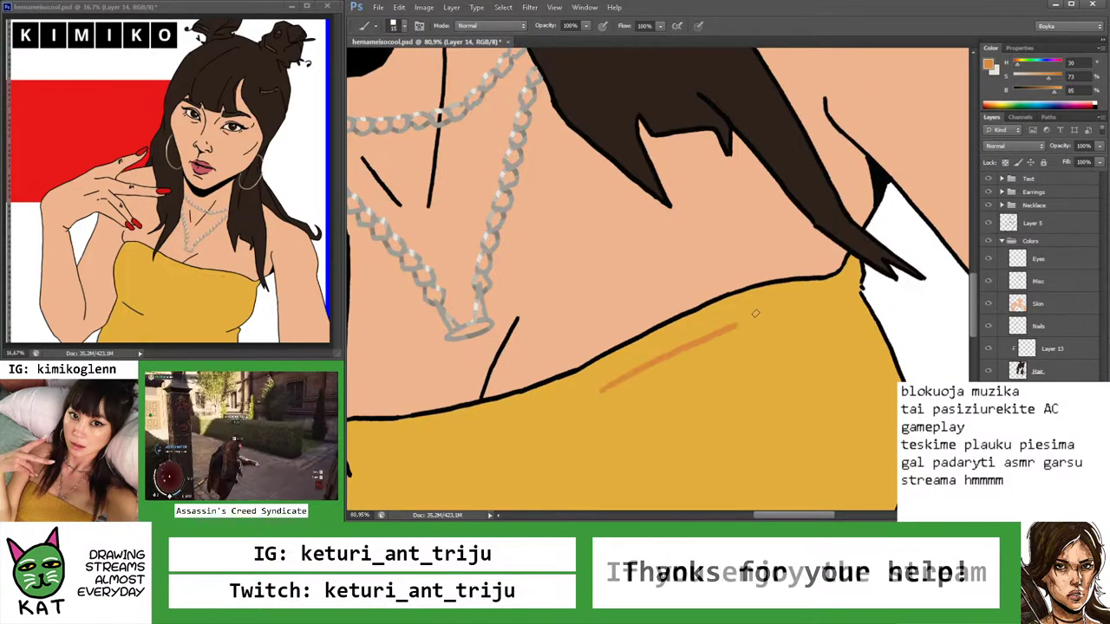
pyautogui.hotkey('ctrl', 'z')
pyautogui.moveTo(736, 326); pyautogui.dragTo(828, 300)
pyautogui.moveTo(734, 325)
pyautogui.mouseDown()
pyautogui.moveTo(834, 301)
pyautogui.moveTo(772, 305)
pyautogui.mouseUp()
pyautogui.press('z')
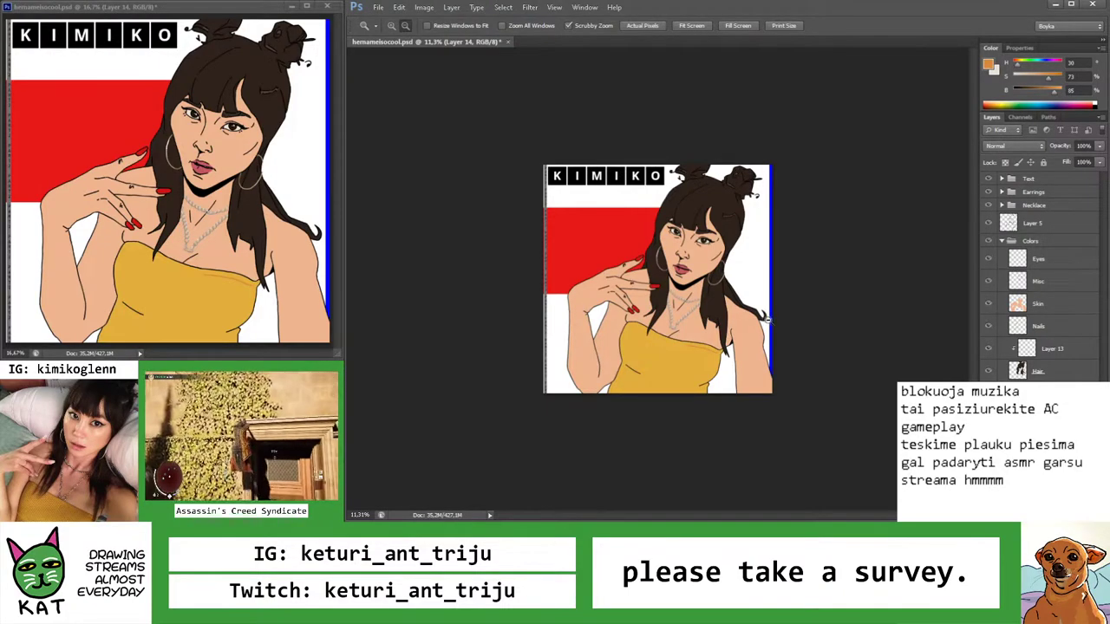
# Paint the matching orange seam line below the upper edge on the raised-hand side, on both sides of the hair tip
pyautogui.moveTo(768, 371); pyautogui.dragTo(832, 371)
pyautogui.press('b')
pyautogui.press('z')
pyautogui.moveTo(754, 287)
pyautogui.mouseDown()
pyautogui.moveTo(693, 302)
pyautogui.moveTo(659, 332)
pyautogui.moveTo(586, 321)
pyautogui.mouseUp()
pyautogui.press('e')
pyautogui.press('z')
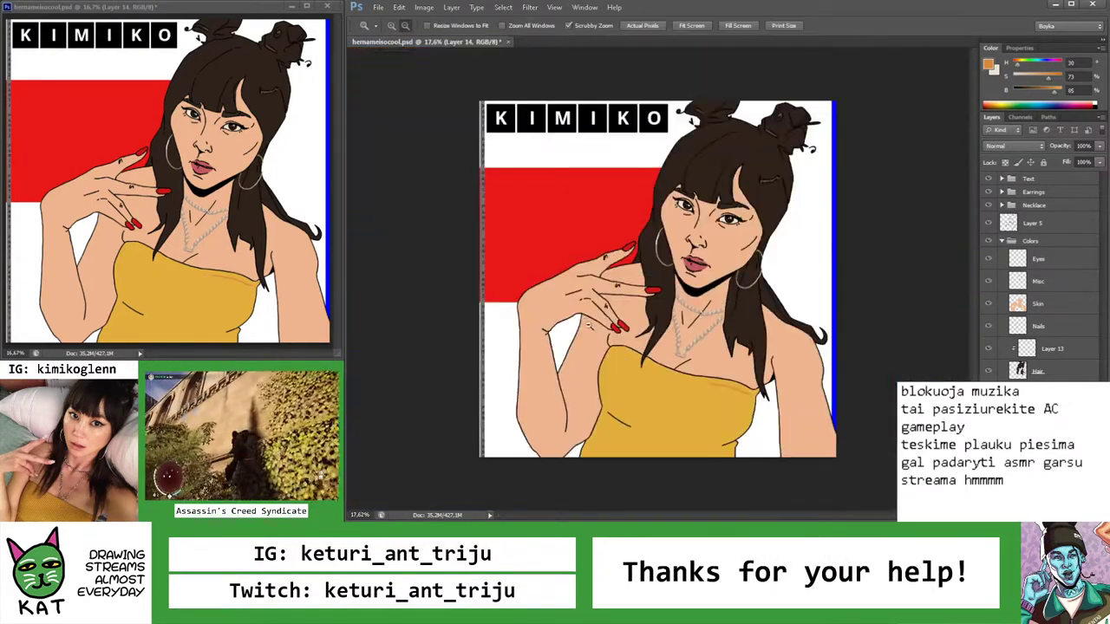
pyautogui.moveTo(636, 363)
pyautogui.mouseDown()
pyautogui.moveTo(737, 351)
pyautogui.moveTo(806, 321)
pyautogui.mouseUp()
pyautogui.press('b')
pyautogui.moveTo(666, 329); pyautogui.dragTo(765, 290)
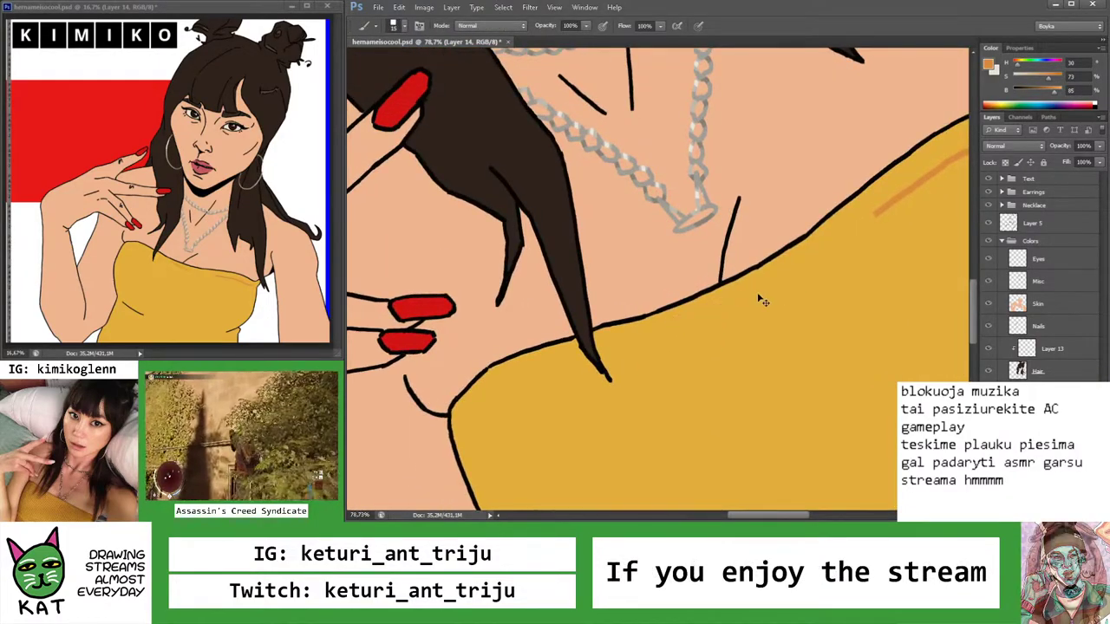
pyautogui.moveTo(586, 359); pyautogui.dragTo(483, 399)
pyautogui.hotkey('ctrl', 'z')
pyautogui.moveTo(587, 361); pyautogui.dragTo(492, 395)
pyautogui.press('z')
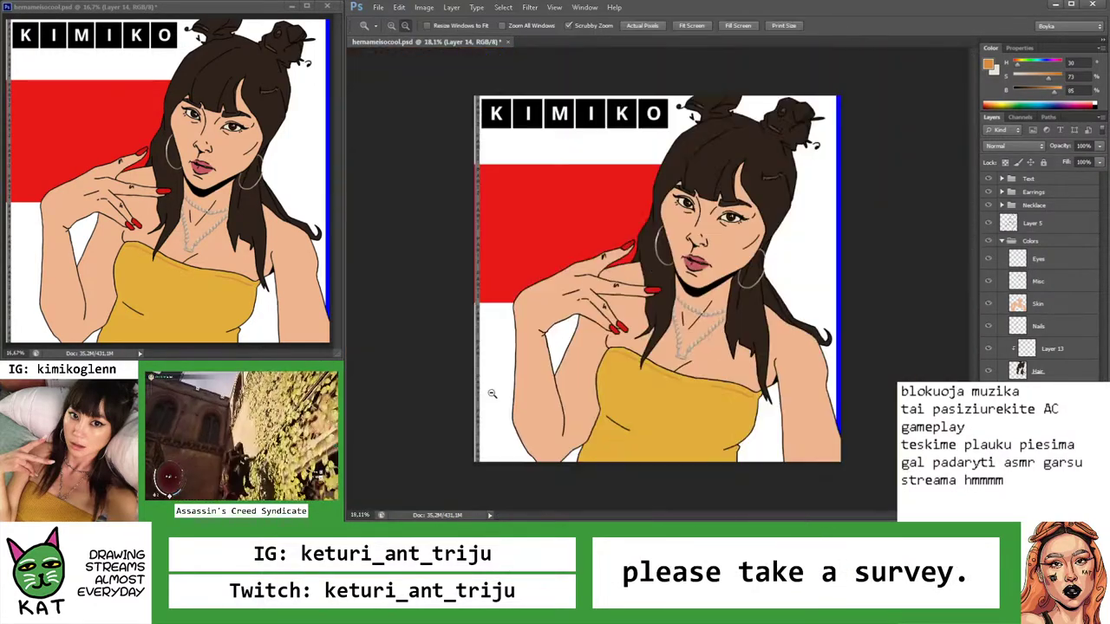
# Soften the orange seam lines towards the yellow of the top and set the painting colour to hue 36, saturation 73
pyautogui.moveTo(733, 444); pyautogui.dragTo(736, 399)
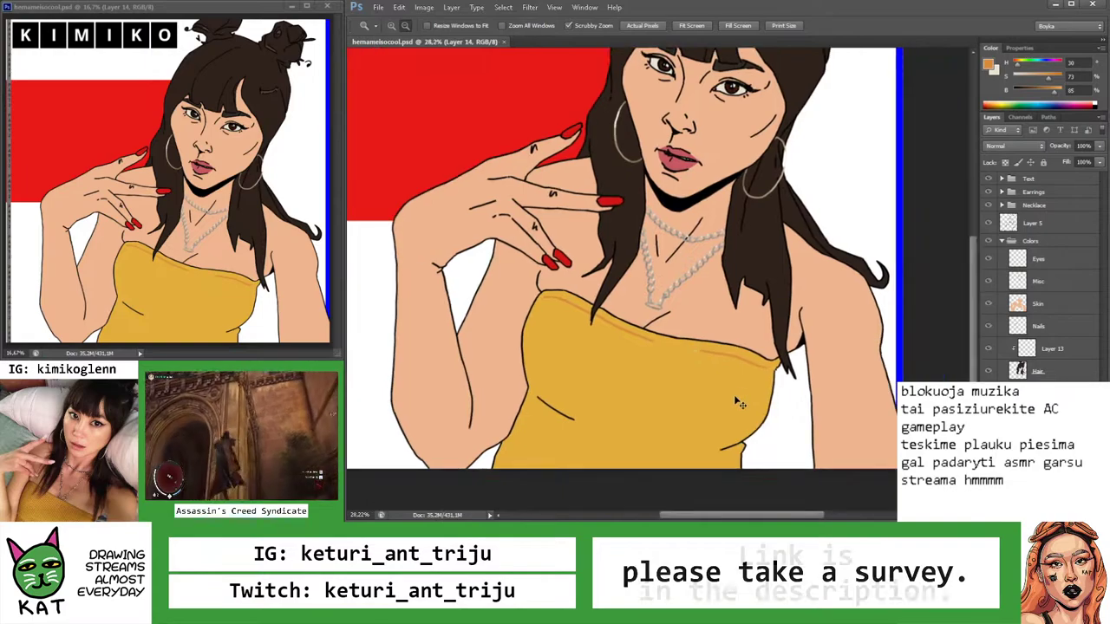
pyautogui.press('i')
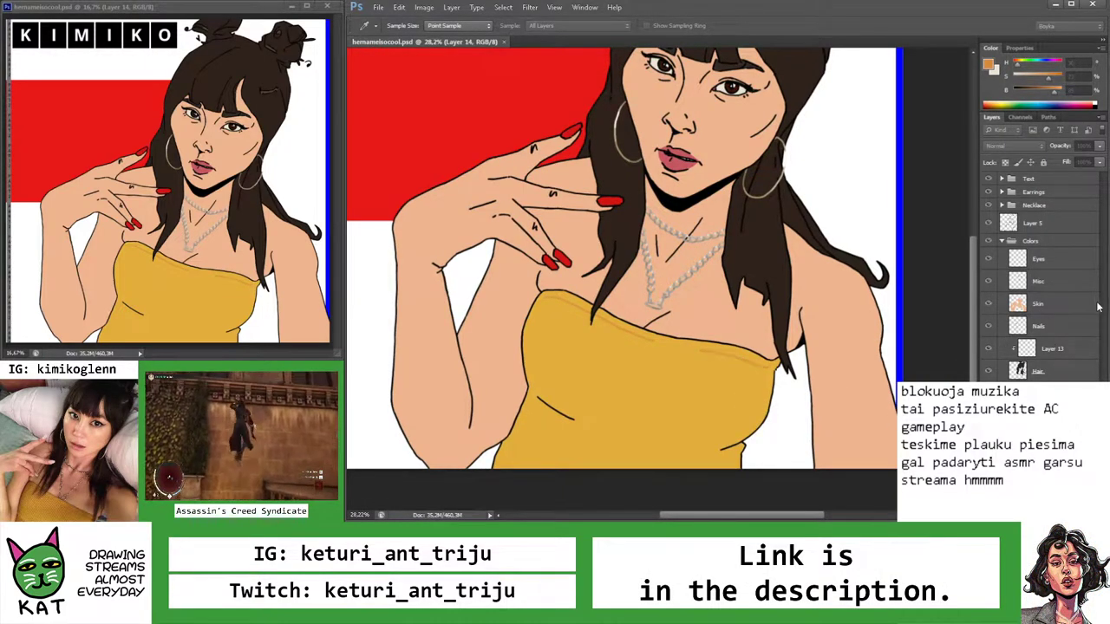
pyautogui.press('z')
pyautogui.moveTo(754, 390); pyautogui.dragTo(785, 401)
pyautogui.moveTo(742, 477); pyautogui.dragTo(694, 287)
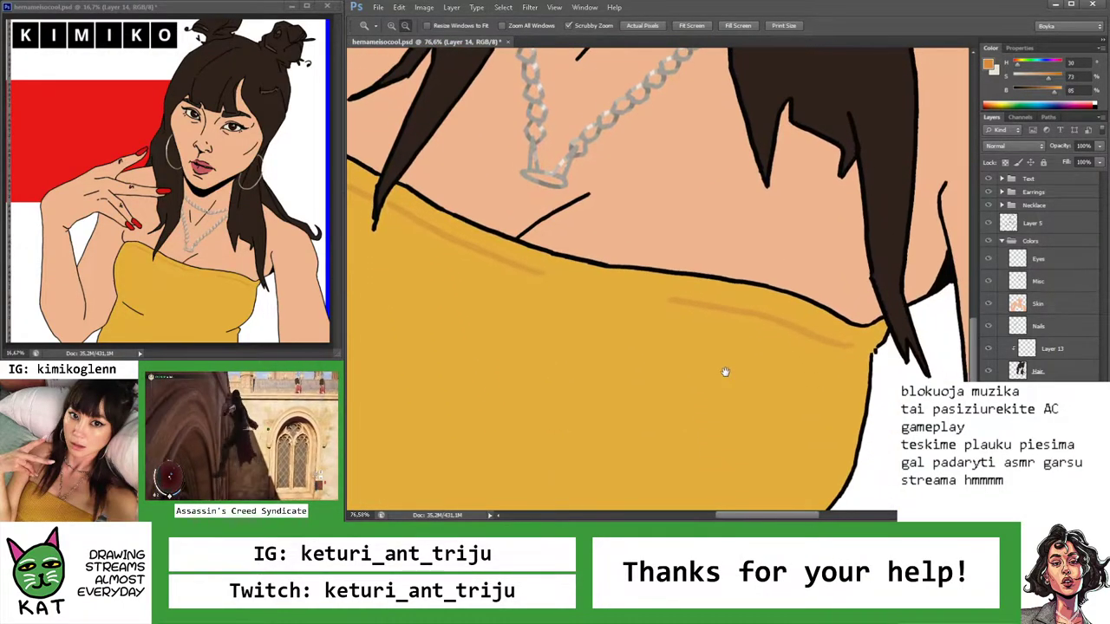
pyautogui.moveTo(802, 326); pyautogui.dragTo(745, 328)
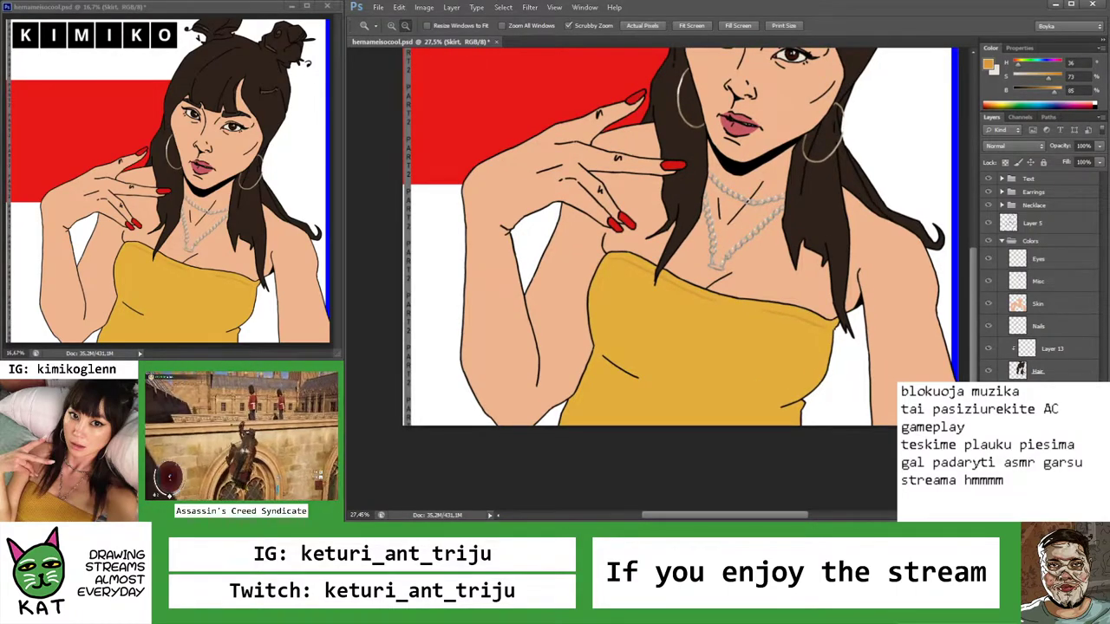
# On a new layer, paint vertical fold lines down the armpit side of the top to its lower edge
pyautogui.moveTo(806, 452)
pyautogui.mouseDown()
pyautogui.moveTo(842, 453)
pyautogui.moveTo(803, 406)
pyautogui.mouseUp()
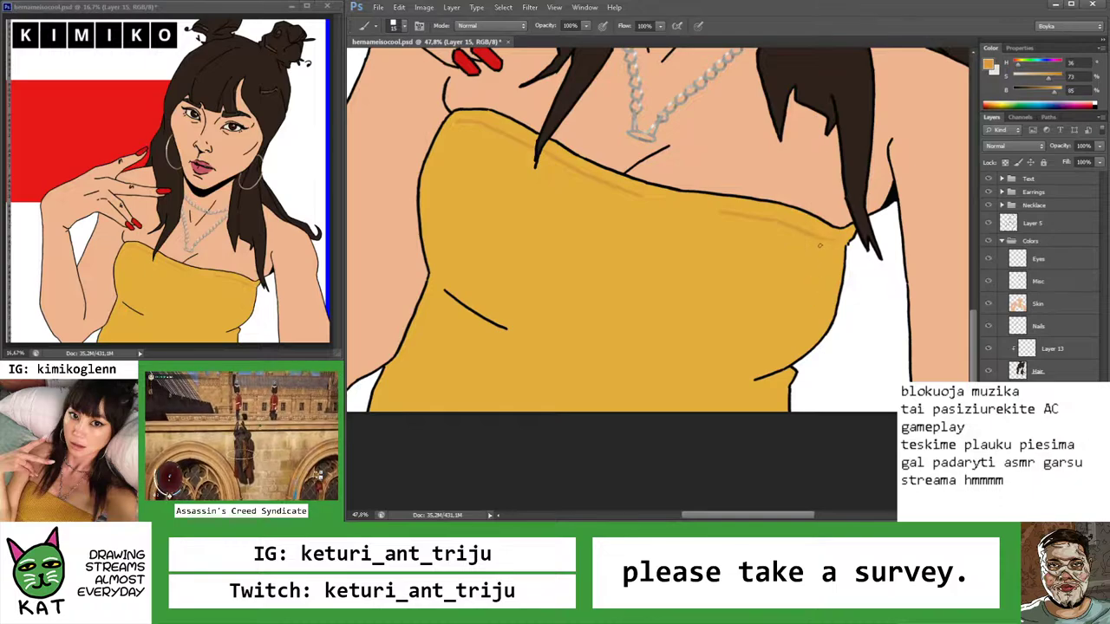
pyautogui.moveTo(819, 319); pyautogui.dragTo(809, 345)
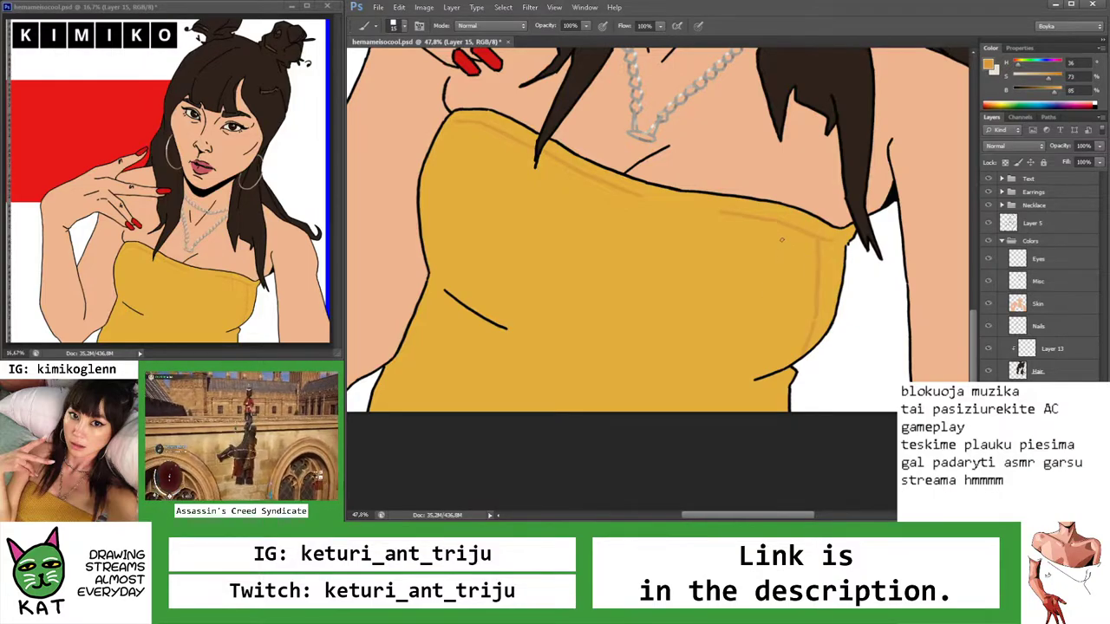
pyautogui.moveTo(780, 330); pyautogui.dragTo(758, 376)
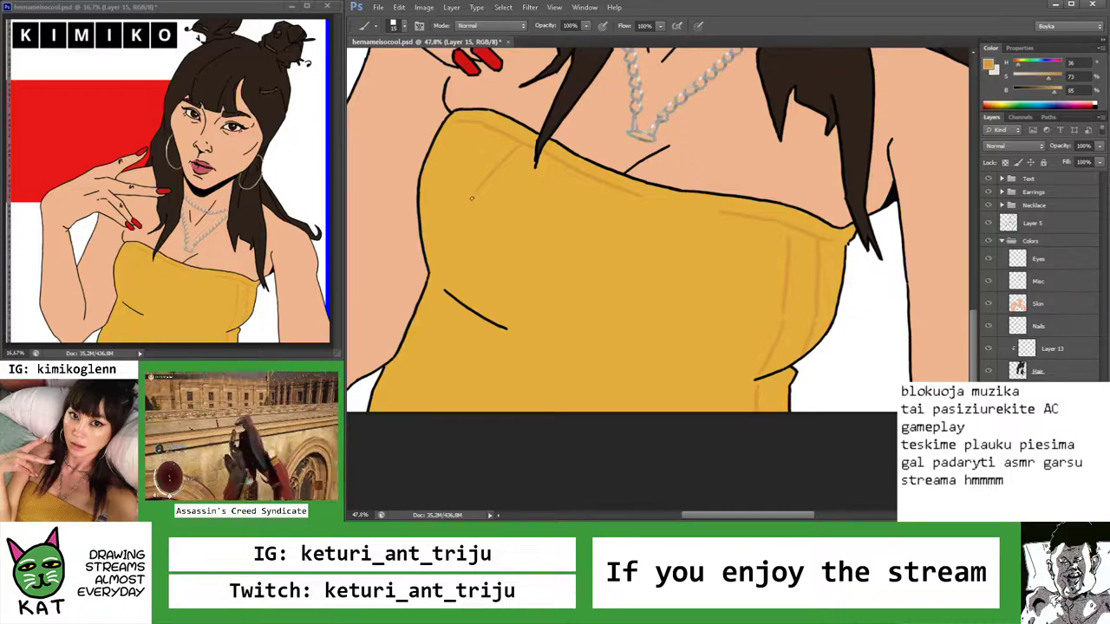
# Paint a bent fold line on the raised-hand side of the top, from the seam down to the chest crease
pyautogui.moveTo(464, 217); pyautogui.dragTo(461, 256)
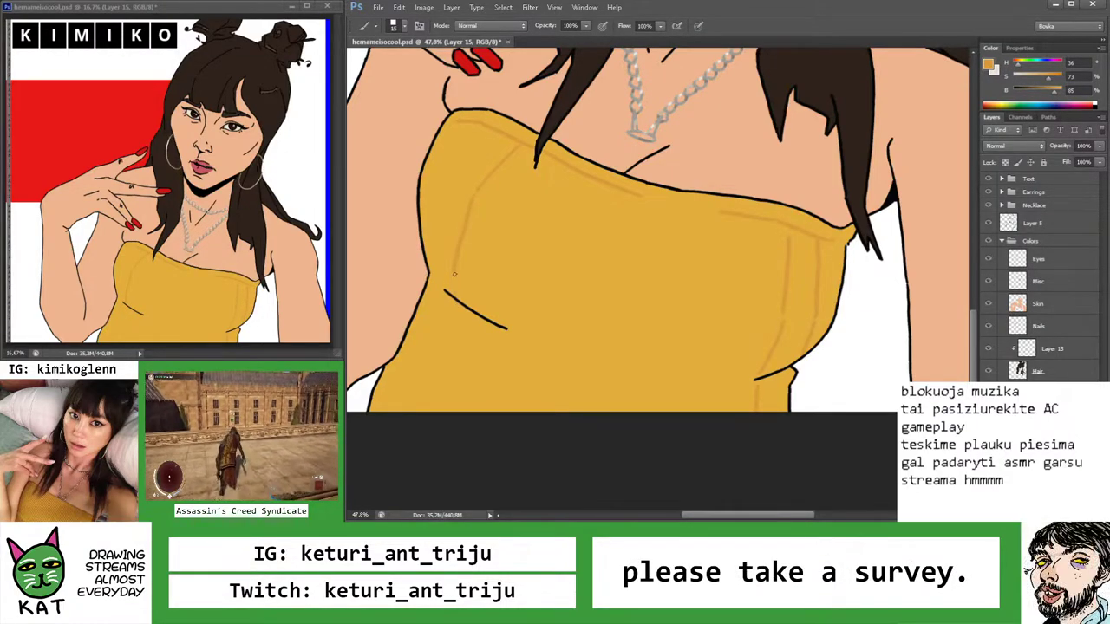
pyautogui.press('z')
pyautogui.moveTo(560, 246); pyautogui.dragTo(494, 219)
pyautogui.press('b')
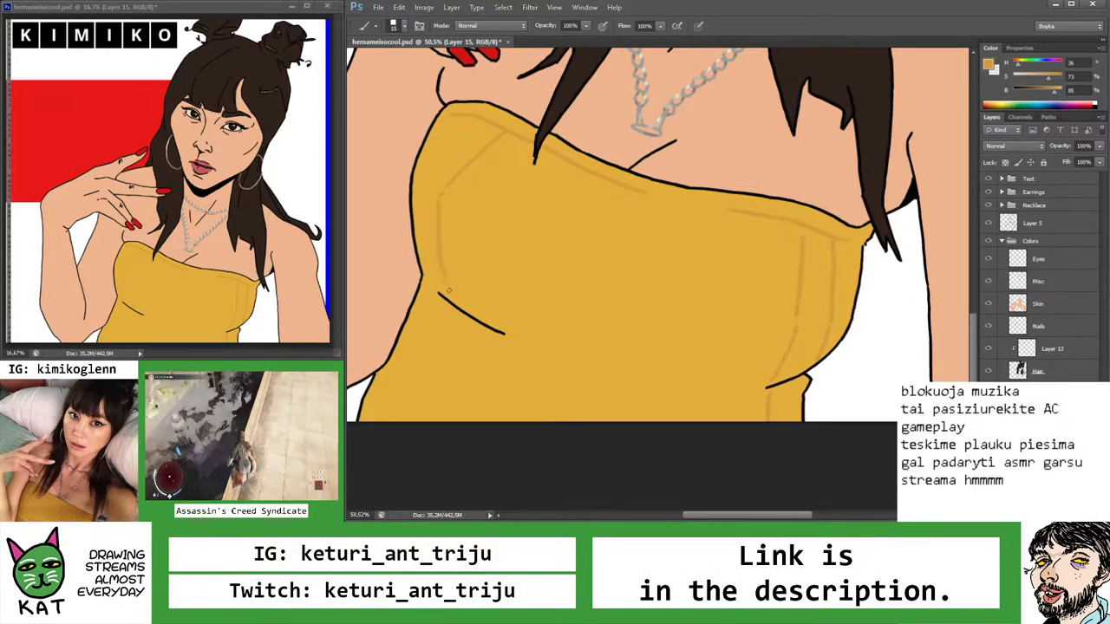
pyautogui.moveTo(453, 333); pyautogui.dragTo(471, 314)
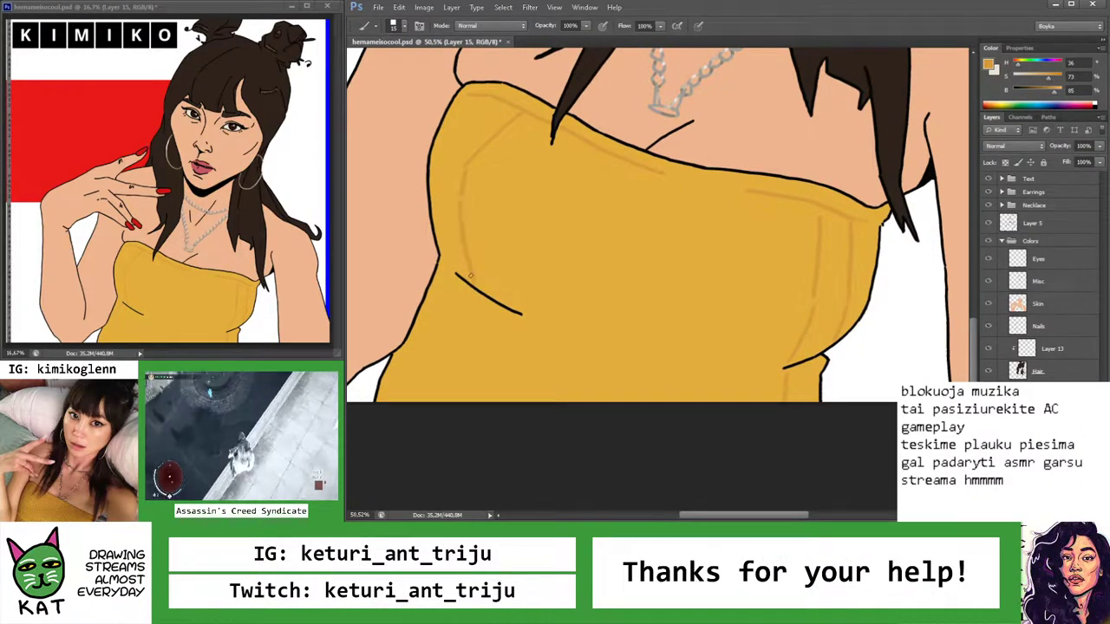
# Repaint the lower part of that fold line and continue it below the chest crease to the canvas edge
pyautogui.press('z')
pyautogui.moveTo(470, 276); pyautogui.dragTo(537, 342)
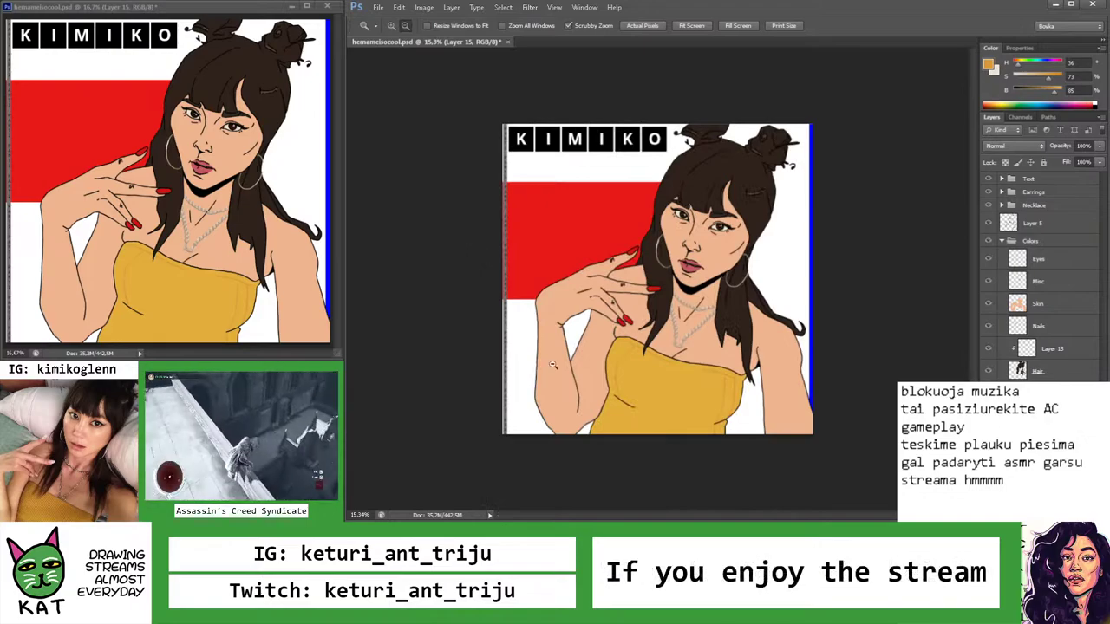
pyautogui.moveTo(643, 411); pyautogui.dragTo(631, 378)
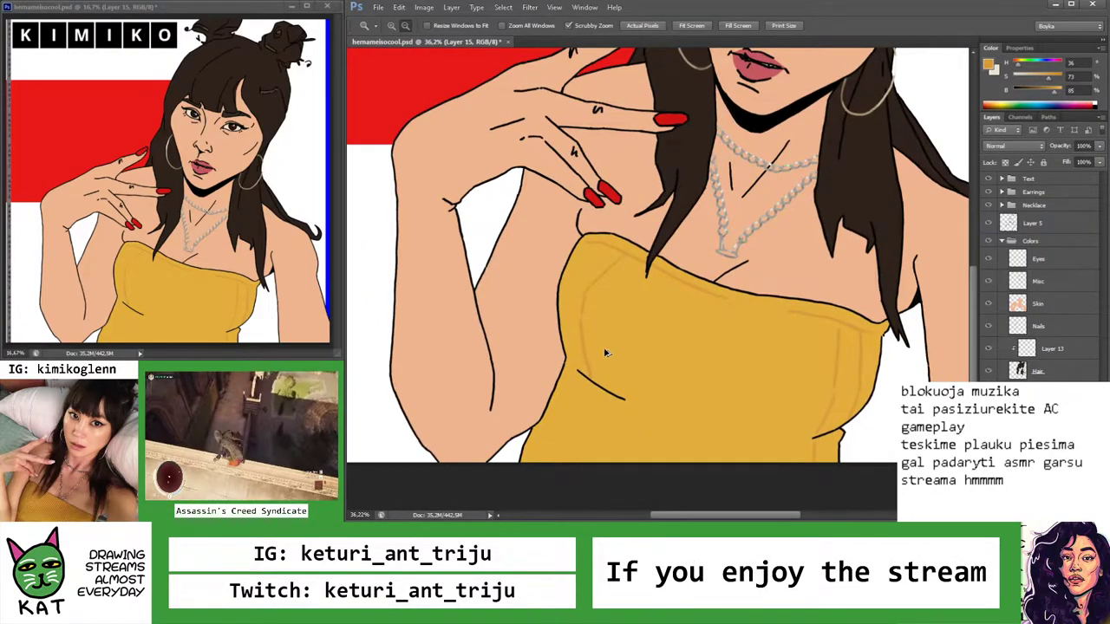
pyautogui.moveTo(614, 276); pyautogui.dragTo(626, 276)
pyautogui.press('b')
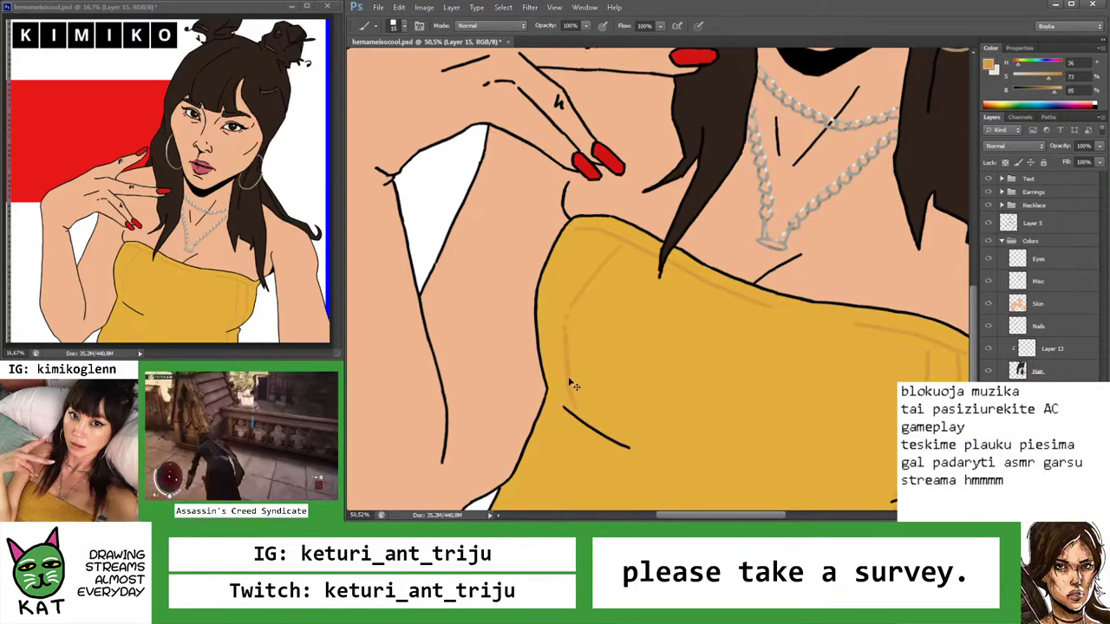
pyautogui.scroll(-3, 581, 413)
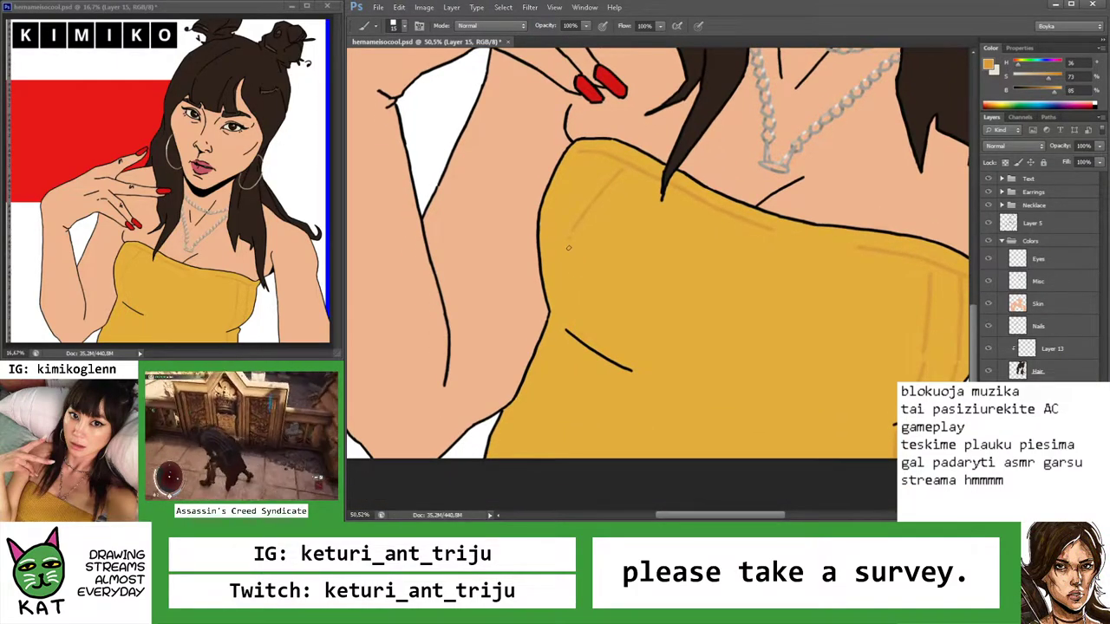
pyautogui.press('z')
pyautogui.moveTo(583, 338); pyautogui.dragTo(549, 321)
pyautogui.moveTo(618, 449)
pyautogui.mouseDown()
pyautogui.moveTo(655, 453)
pyautogui.moveTo(624, 416)
pyautogui.mouseUp()
pyautogui.press('b')
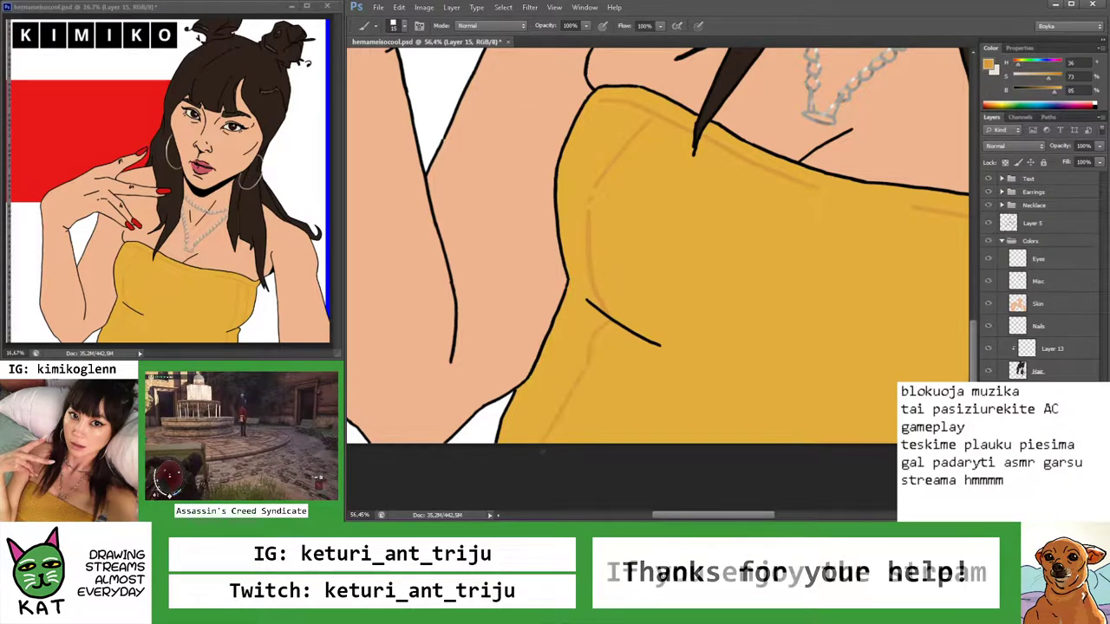
# Paint a long fold line down the middle of the top, from the upper edge to the canvas edge
pyautogui.press('z')
pyautogui.moveTo(579, 390)
pyautogui.mouseDown()
pyautogui.moveTo(594, 394)
pyautogui.moveTo(521, 408)
pyautogui.moveTo(746, 408)
pyautogui.mouseUp()
pyautogui.click(594, 395)
pyautogui.press('b')
pyautogui.press('z')
pyautogui.press('b')
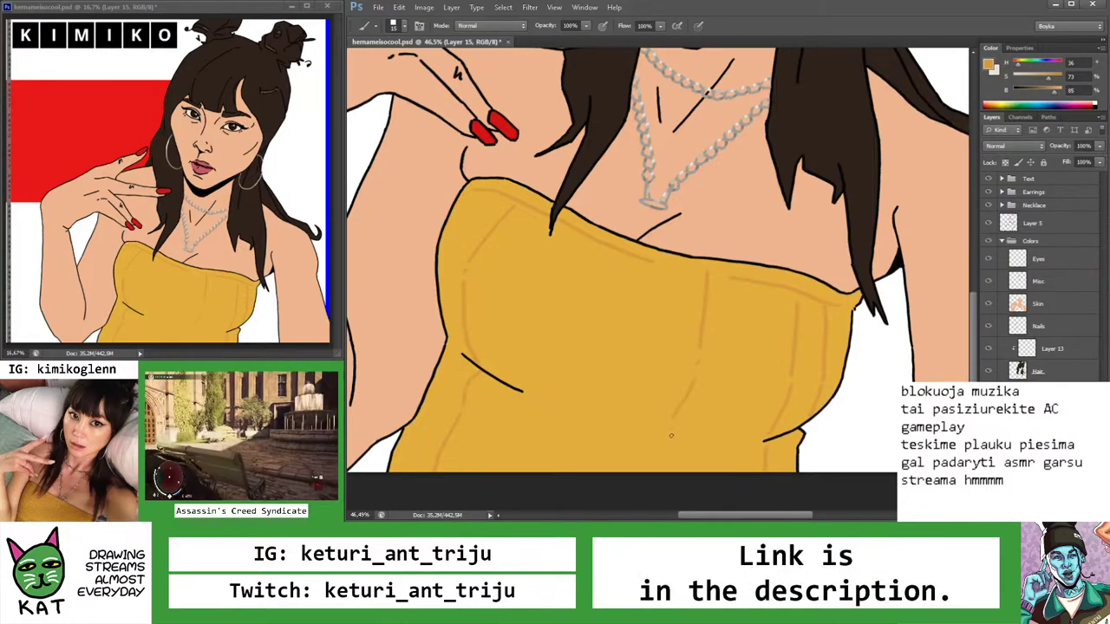
pyautogui.press('z')
pyautogui.moveTo(671, 427)
pyautogui.mouseDown()
pyautogui.moveTo(633, 413)
pyautogui.moveTo(708, 440)
pyautogui.moveTo(774, 412)
pyautogui.mouseUp()
# Try an extra vertical fold line between the middle line and the armpit-side lines of the top
pyautogui.press('b')
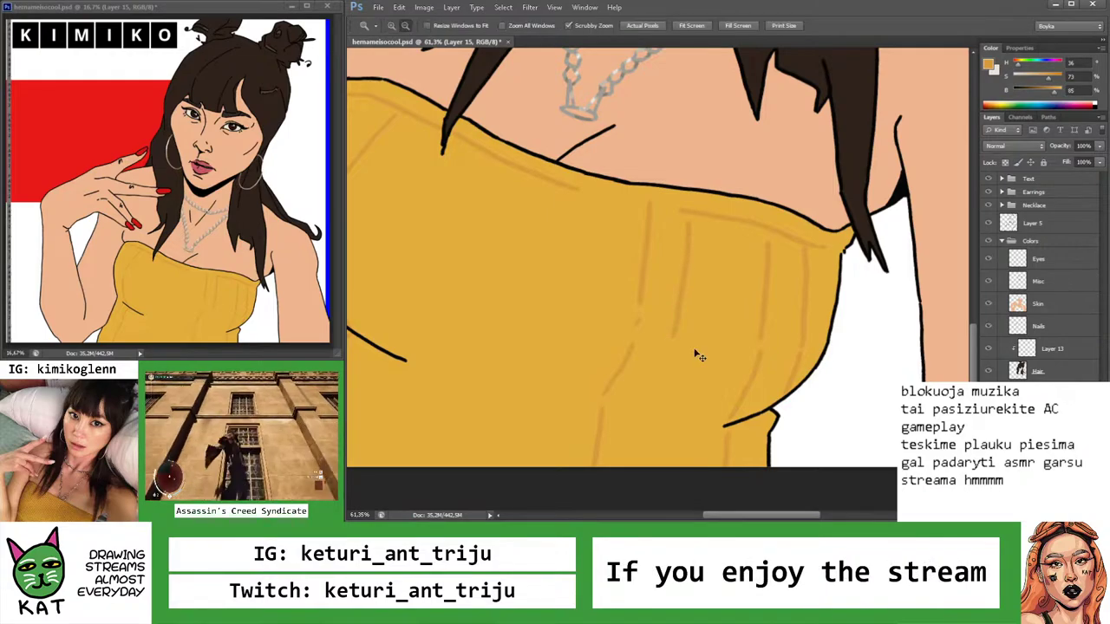
pyautogui.moveTo(724, 309); pyautogui.dragTo(725, 324)
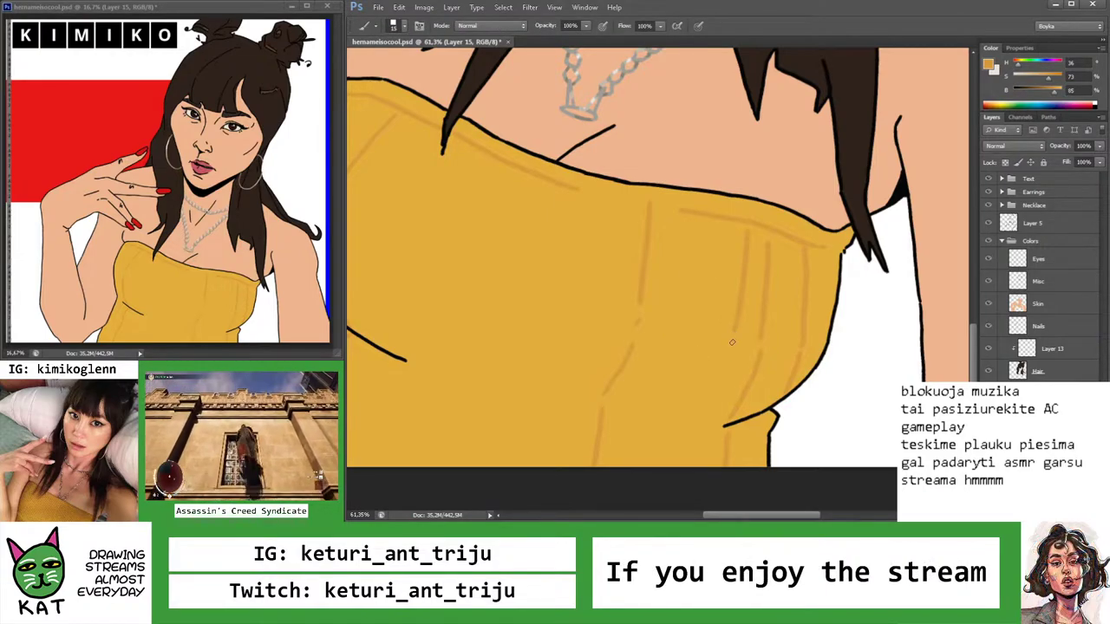
# Paint a fold line from the seam beside the hair tip down past the inner end of the chest crease
pyautogui.moveTo(656, 335); pyautogui.dragTo(647, 302)
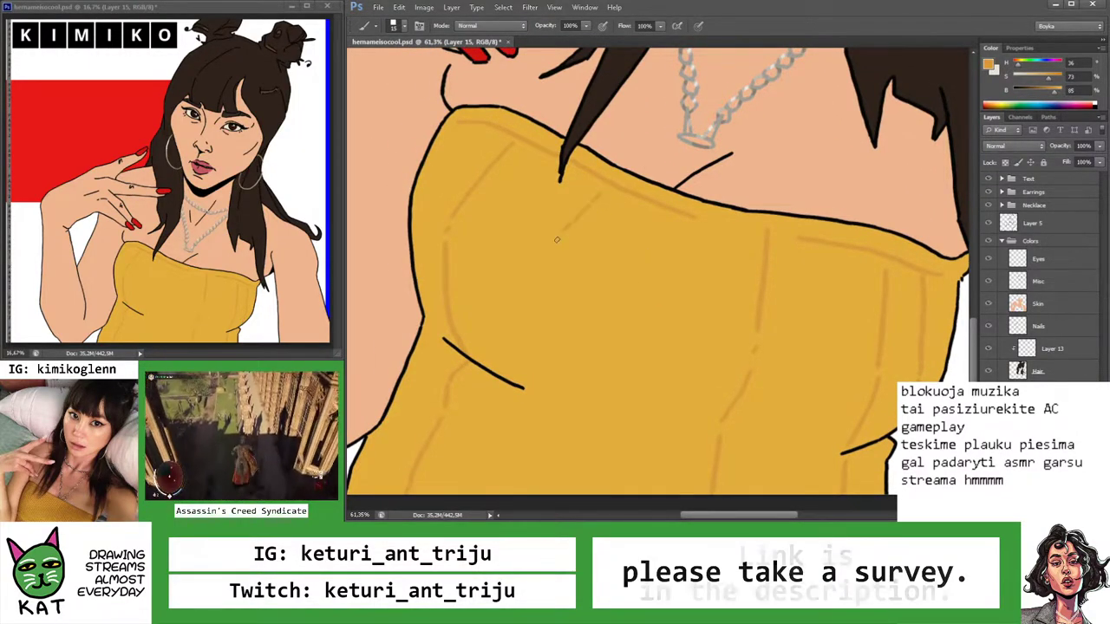
pyautogui.moveTo(597, 196)
pyautogui.mouseDown()
pyautogui.moveTo(536, 280)
pyautogui.moveTo(524, 382)
pyautogui.mouseUp()
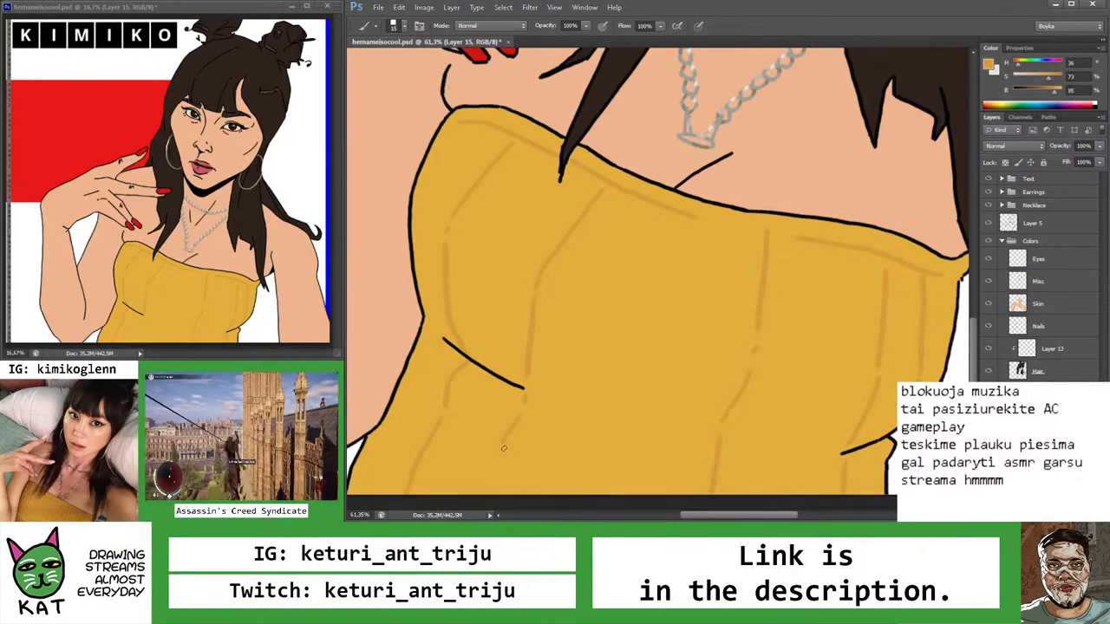
pyautogui.press('z')
pyautogui.scroll(-2, 520, 455)
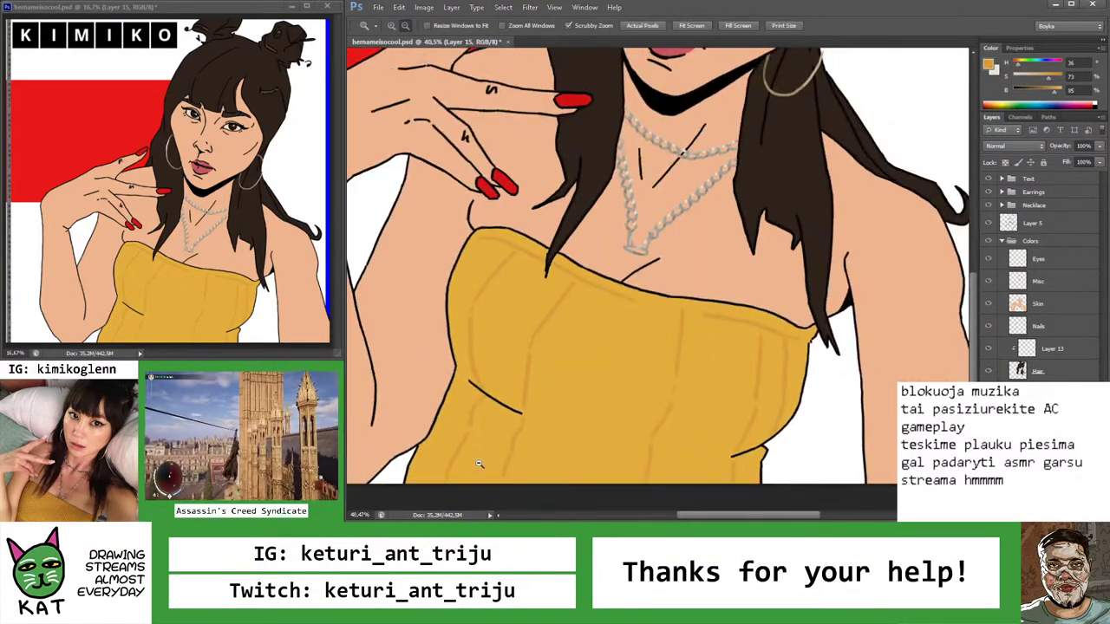
# Paint a fold line from the seam to the canvas edge, between the middle fold and the one passing the chest crease
pyautogui.scroll(-3, 607, 445)
pyautogui.scroll(5, 624, 416)
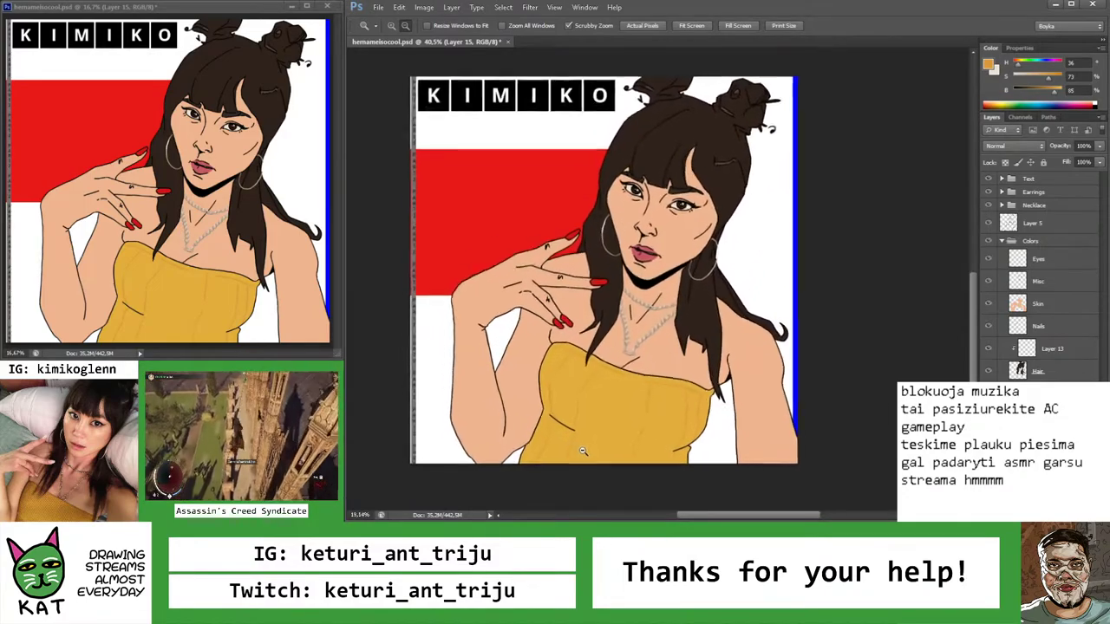
pyautogui.press('b')
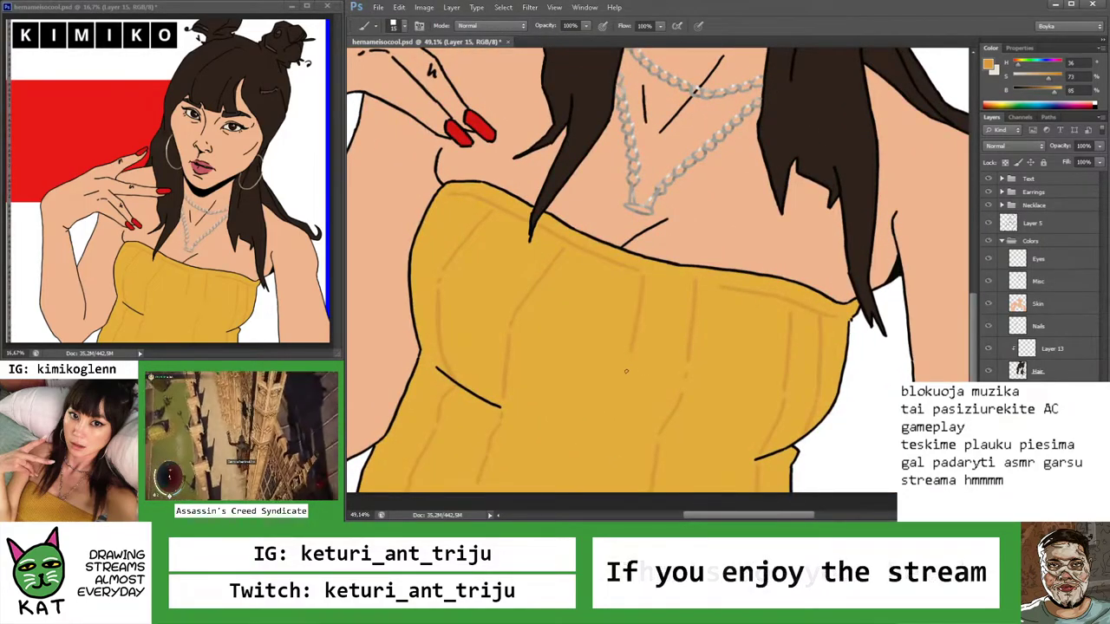
pyautogui.press('z')
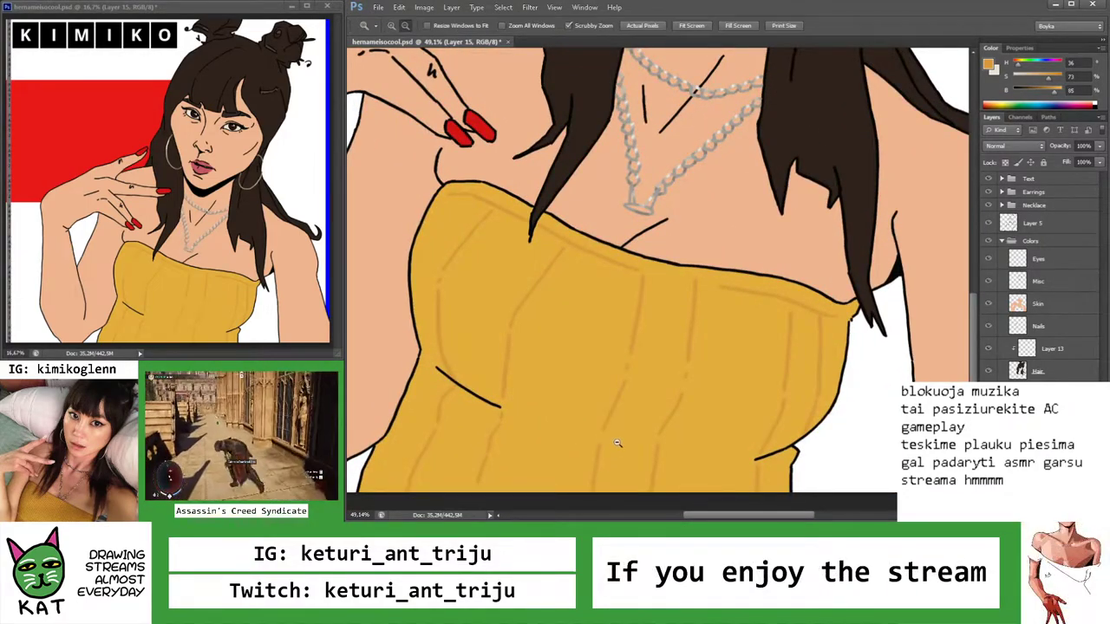
pyautogui.scroll(-4, 576, 422)
pyautogui.scroll(-1, 641, 437)
pyautogui.scroll(5, 682, 406)
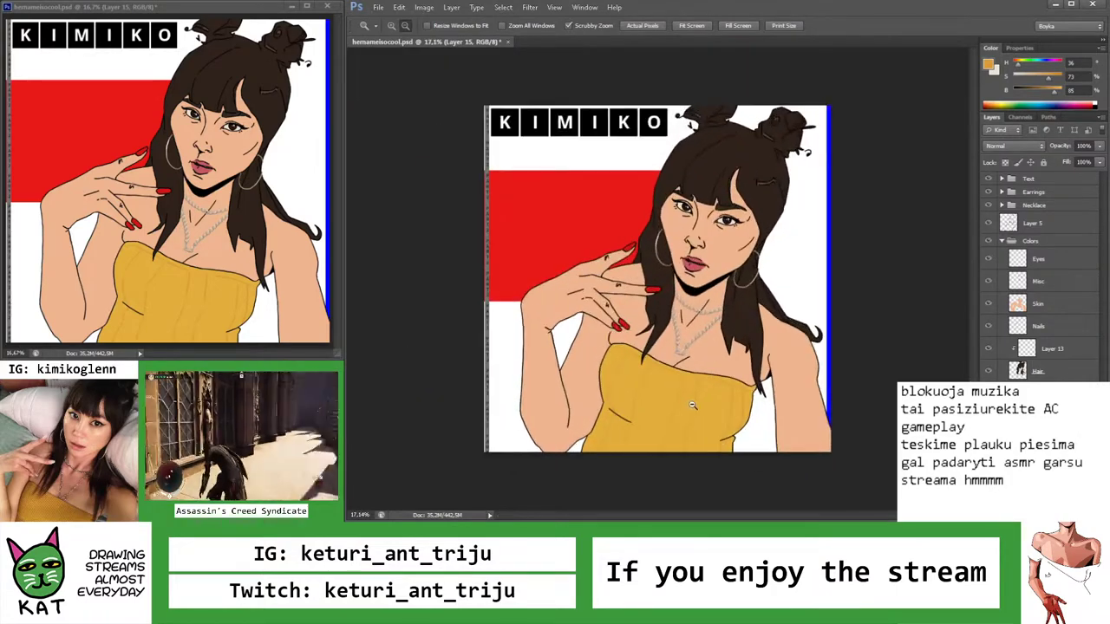
pyautogui.press('r')
pyautogui.moveTo(632, 372)
pyautogui.mouseDown()
pyautogui.moveTo(607, 425)
pyautogui.moveTo(585, 277)
pyautogui.moveTo(607, 252)
pyautogui.moveTo(590, 255)
pyautogui.mouseUp()
pyautogui.scroll(5, 587, 291)
pyautogui.press('b')
pyautogui.press('r')
pyautogui.hotkey('ctrl', 'z')
pyautogui.hotkey('ctrl', 'z')
pyautogui.hotkey('ctrl', 'z')
# Join the broken segments of the fold line passing the chest crease, both below the crease and at its upper bend
pyautogui.press('z')
pyautogui.moveTo(630, 252); pyautogui.dragTo(613, 271)
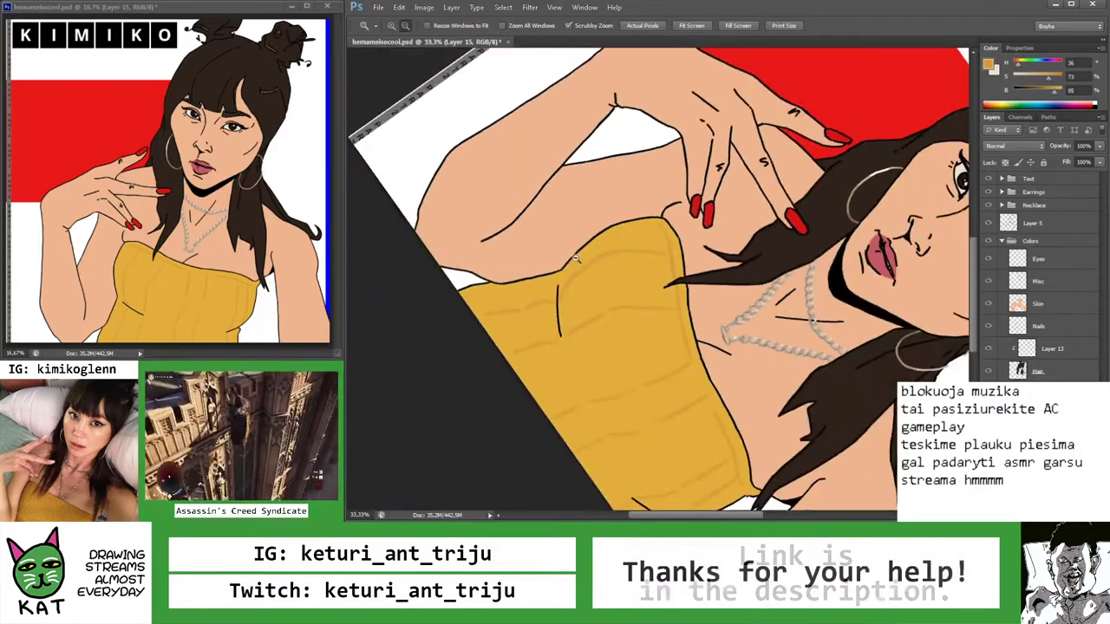
pyautogui.moveTo(550, 309)
pyautogui.mouseDown()
pyautogui.moveTo(574, 310)
pyautogui.moveTo(564, 324)
pyautogui.moveTo(644, 317)
pyautogui.moveTo(636, 311)
pyautogui.moveTo(566, 342)
pyautogui.moveTo(607, 345)
pyautogui.moveTo(672, 318)
pyautogui.mouseUp()
pyautogui.press('r')
pyautogui.press('z')
pyautogui.press('b')
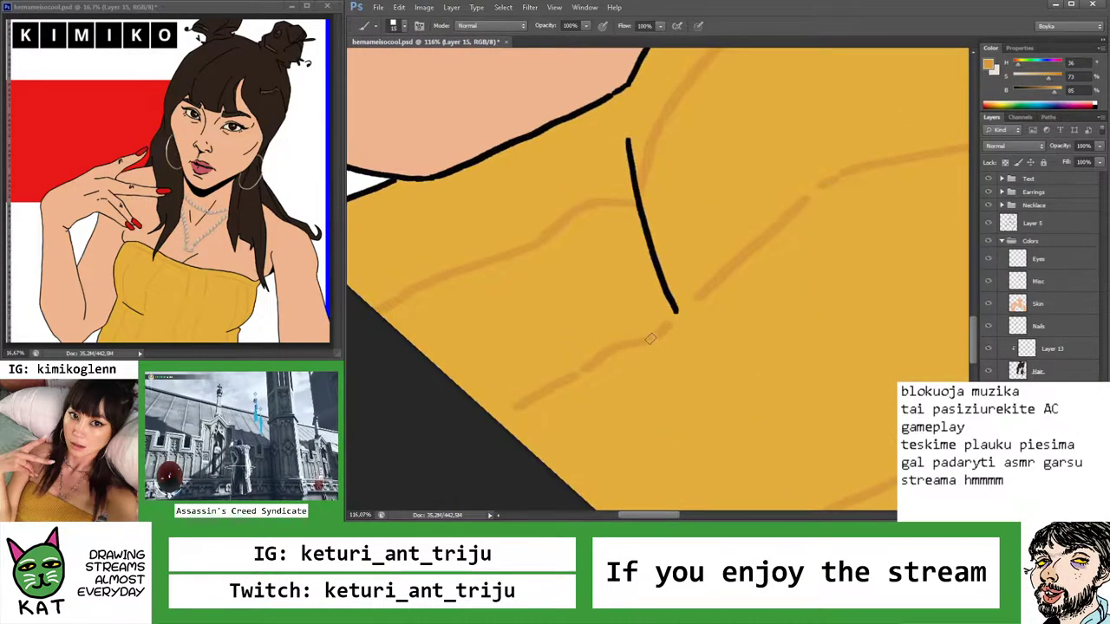
pyautogui.press('z')
pyautogui.moveTo(597, 357)
pyautogui.mouseDown()
pyautogui.moveTo(650, 358)
pyautogui.moveTo(659, 336)
pyautogui.moveTo(637, 326)
pyautogui.mouseUp()
pyautogui.press('b')
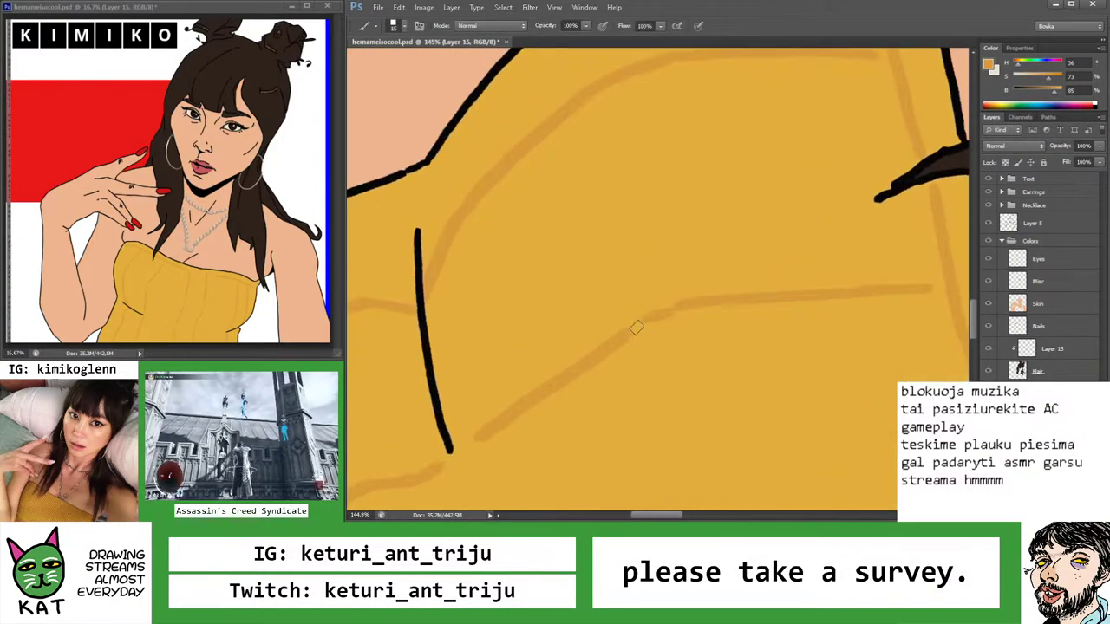
# Erase the upper part of the fold line passing the chest crease, from its bend up to the seam
pyautogui.press('z')
pyautogui.moveTo(719, 303); pyautogui.dragTo(672, 338)
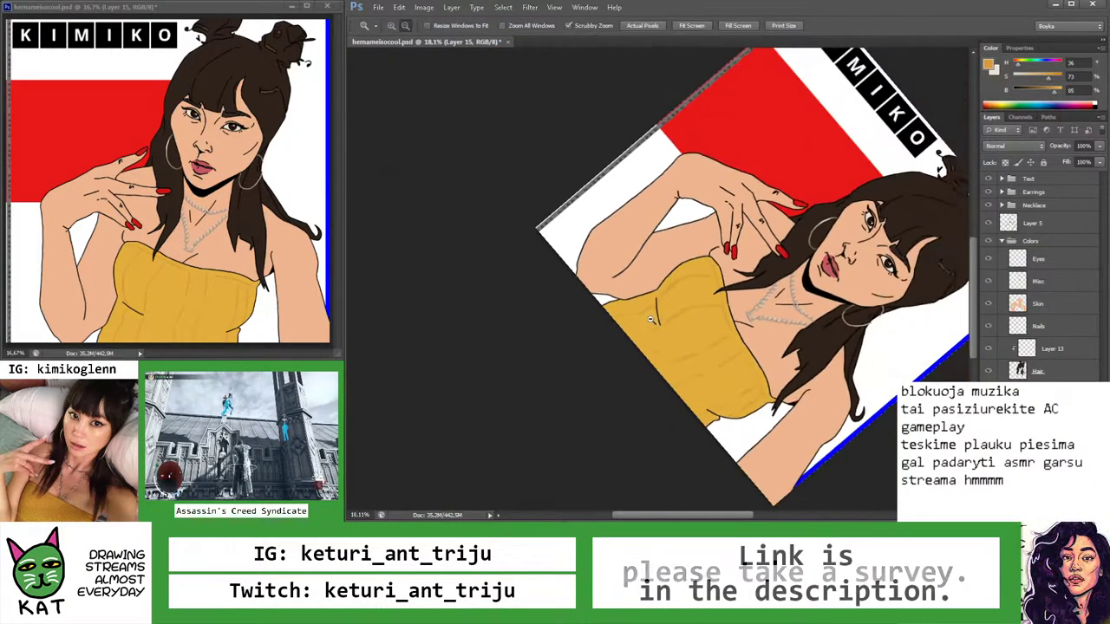
pyautogui.moveTo(671, 439); pyautogui.dragTo(685, 438)
pyautogui.press('r')
pyautogui.moveTo(607, 399)
pyautogui.mouseDown()
pyautogui.moveTo(578, 385)
pyautogui.moveTo(642, 364)
pyautogui.mouseUp()
pyautogui.press('z')
pyautogui.press('e')
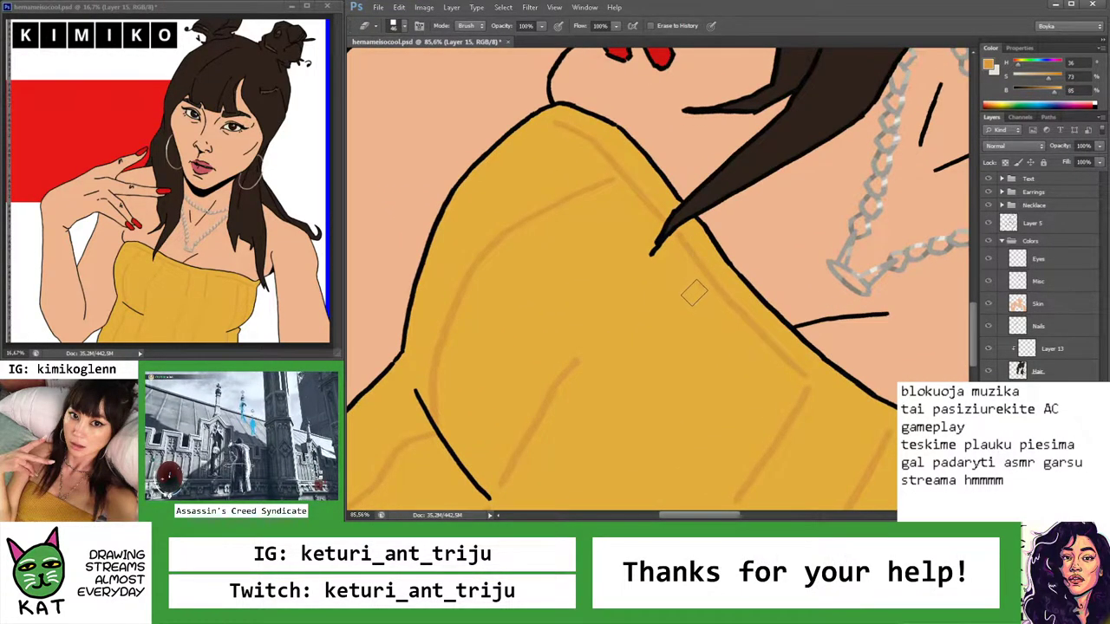
# Repaint the erased upper part of the fold line as one smooth curve toward the seam, redoing the first stroke
pyautogui.press('z')
pyautogui.press('b')
pyautogui.moveTo(579, 360); pyautogui.dragTo(695, 297)
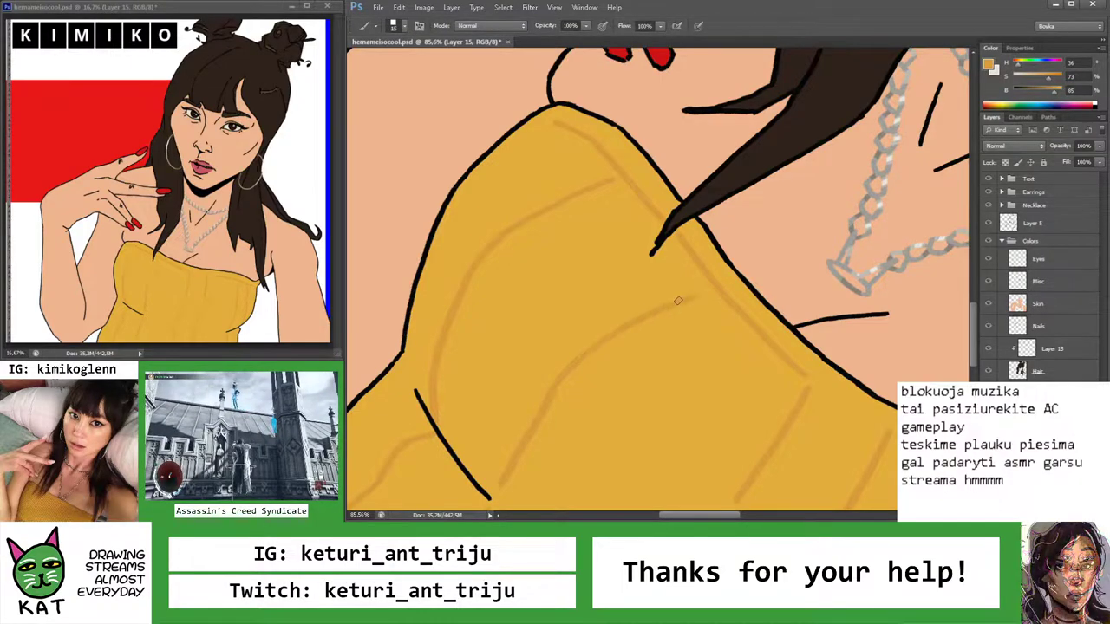
pyautogui.press('z')
pyautogui.hotkey('ctrl', 'z')
pyautogui.press('b')
pyautogui.moveTo(569, 367)
pyautogui.mouseDown()
pyautogui.moveTo(656, 305)
pyautogui.moveTo(659, 355)
pyautogui.moveTo(630, 412)
pyautogui.mouseUp()
# Join the broken segments of the inner armpit-side fold line above the short crease
pyautogui.press('z')
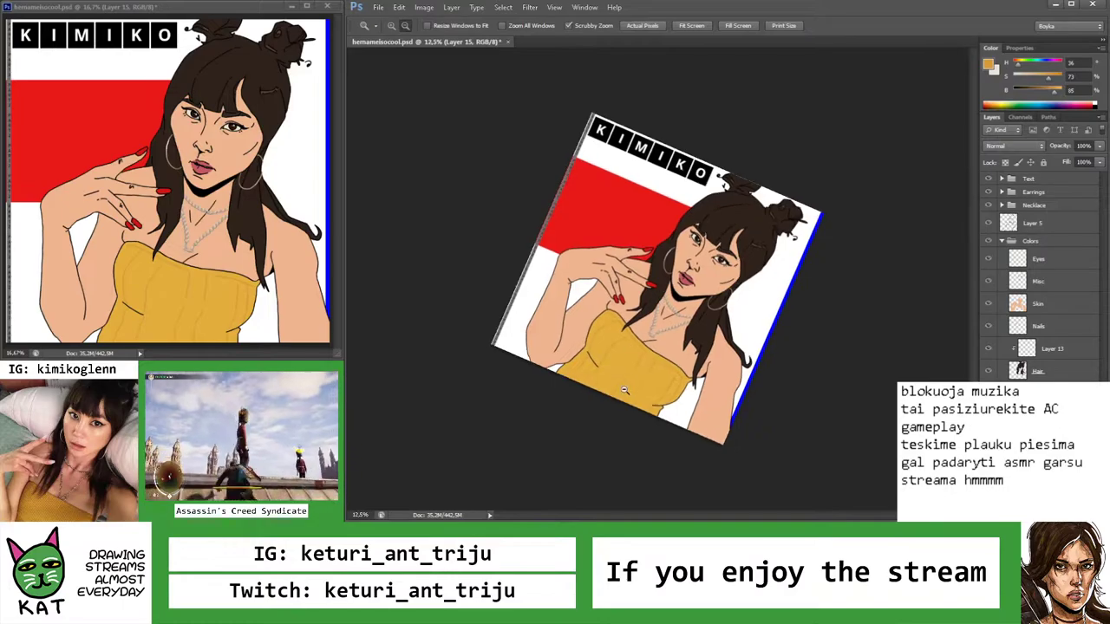
pyautogui.moveTo(698, 407)
pyautogui.mouseDown()
pyautogui.moveTo(763, 132)
pyautogui.moveTo(815, 130)
pyautogui.moveTo(748, 115)
pyautogui.moveTo(743, 141)
pyautogui.moveTo(690, 145)
pyautogui.moveTo(650, 177)
pyautogui.moveTo(665, 191)
pyautogui.mouseUp()
pyautogui.press('b')
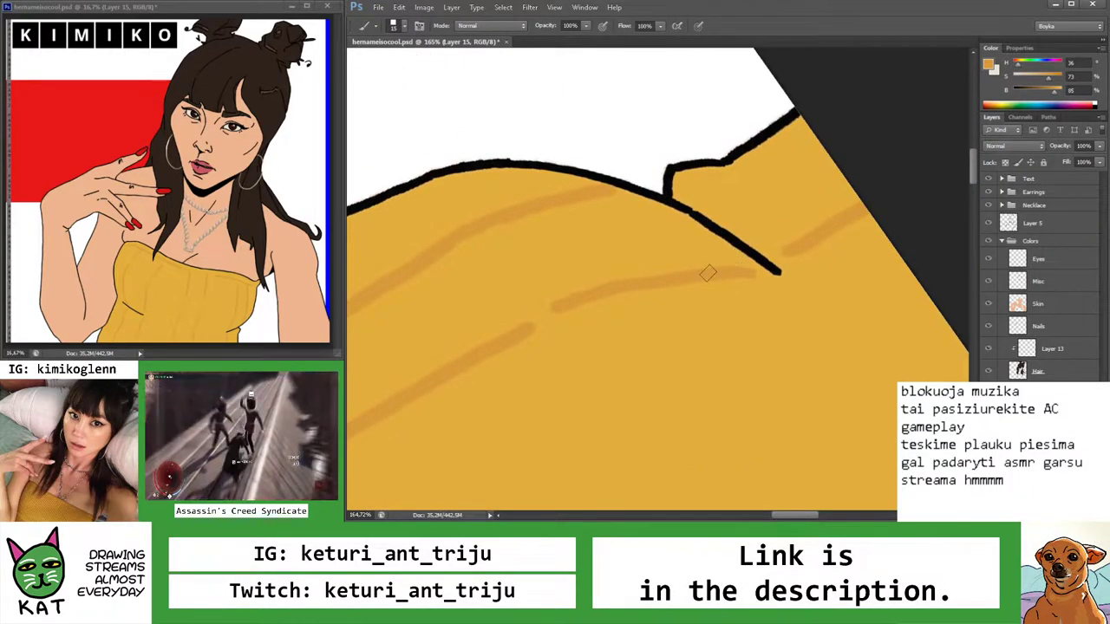
pyautogui.moveTo(566, 294); pyautogui.dragTo(580, 287)
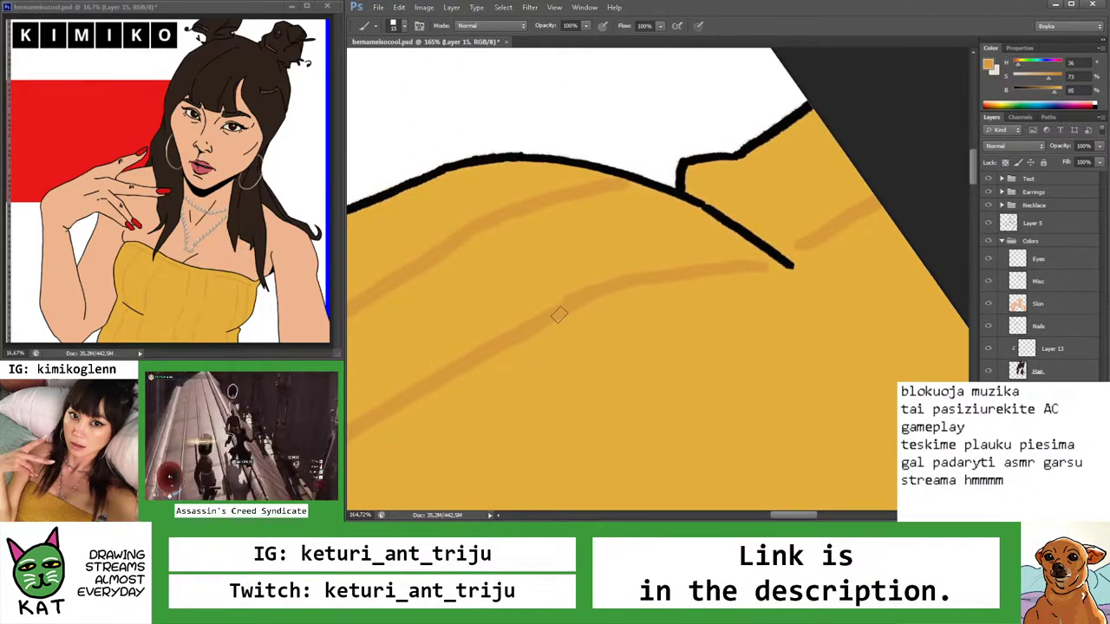
pyautogui.press('z')
pyautogui.scroll(-6, 729, 396)
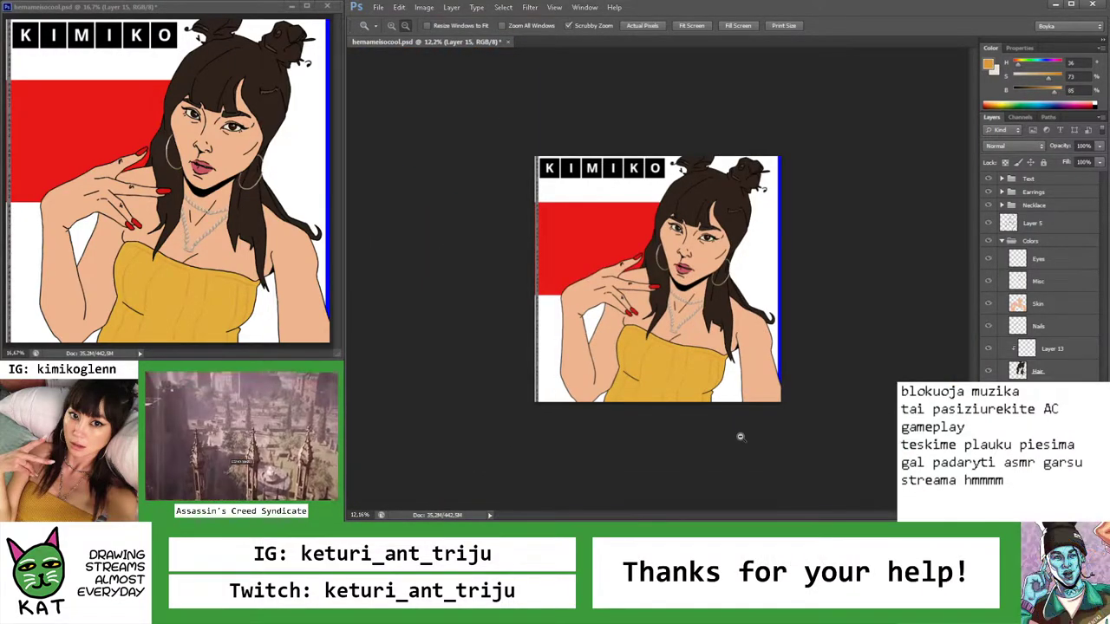
# Erase the upper part of the inner armpit-side fold line and repaint it from the seam toward the short crease
pyautogui.scroll(4, 722, 417)
pyautogui.press('r')
pyautogui.moveTo(768, 421); pyautogui.dragTo(661, 252)
pyautogui.press('e')
pyautogui.scroll(3, 643, 268)
pyautogui.moveTo(564, 301); pyautogui.dragTo(698, 247)
pyautogui.press('b')
pyautogui.hotkey('ctrl', '+')
pyautogui.moveTo(553, 326); pyautogui.dragTo(682, 251)
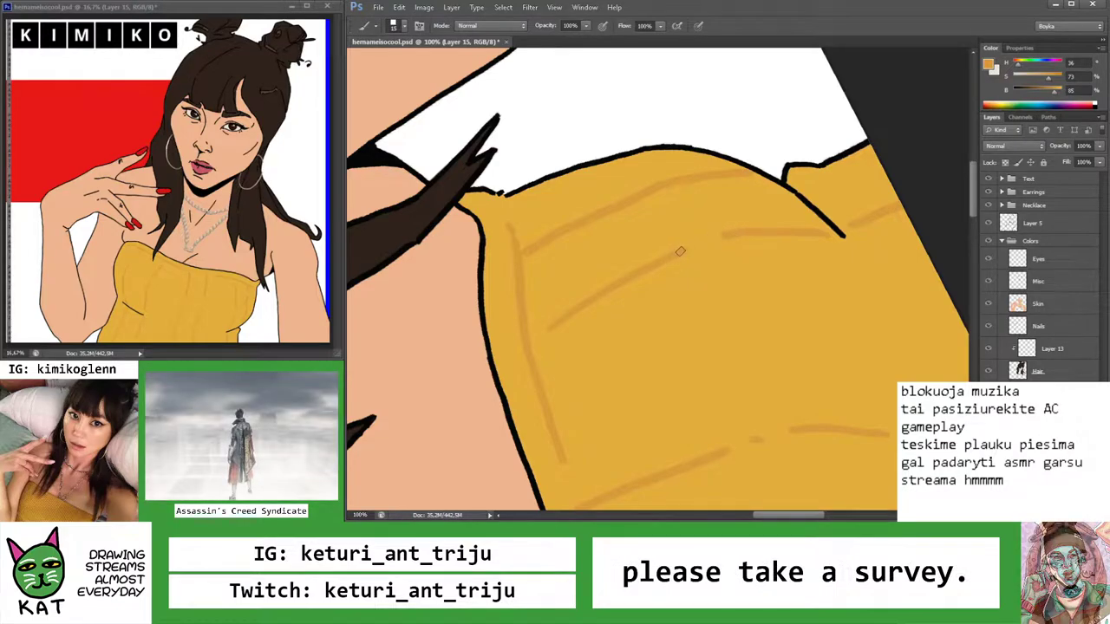
# Save the document and join the broken segments of the middle fold line into one smooth curve
pyautogui.press('z')
pyautogui.scroll(-5, 690, 419)
pyautogui.hotkey('ctrl', 's')
pyautogui.moveTo(691, 419)
pyautogui.mouseDown()
pyautogui.moveTo(664, 285)
pyautogui.moveTo(711, 218)
pyautogui.moveTo(696, 218)
pyautogui.moveTo(772, 231)
pyautogui.mouseUp()
pyautogui.press('b')
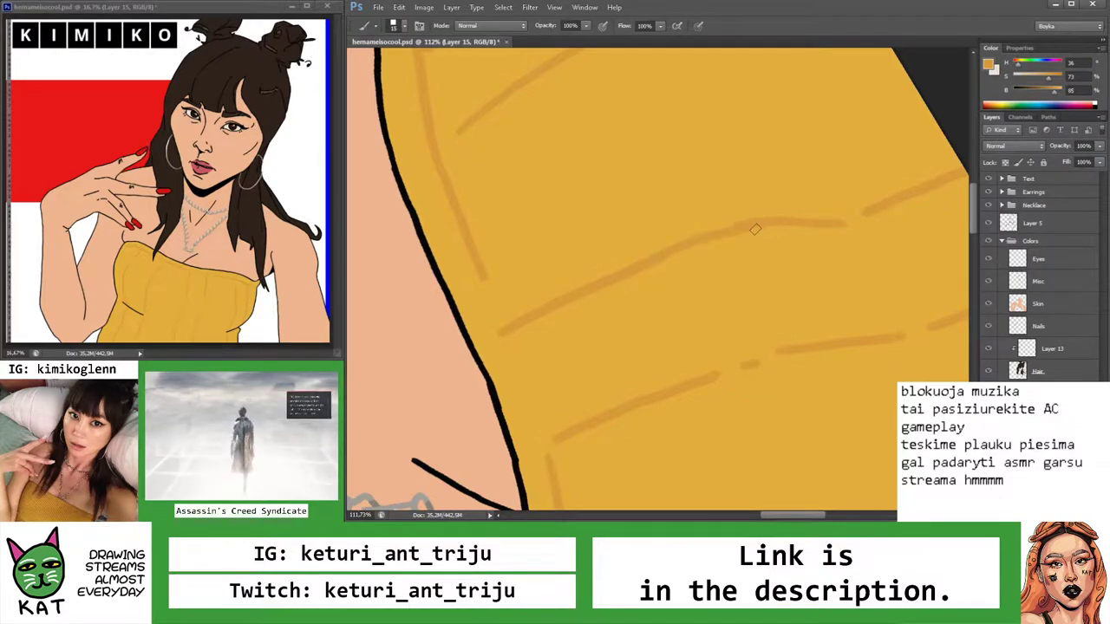
# Join the broken segments of the fold line next to the middle one, on the raised-hand side
pyautogui.press('z')
pyautogui.moveTo(711, 250)
pyautogui.mouseDown()
pyautogui.moveTo(690, 255)
pyautogui.moveTo(649, 395)
pyautogui.mouseUp()
pyautogui.moveTo(679, 425)
pyautogui.mouseDown()
pyautogui.moveTo(660, 422)
pyautogui.moveTo(714, 448)
pyautogui.moveTo(730, 293)
pyautogui.moveTo(701, 222)
pyautogui.mouseUp()
pyautogui.press('r')
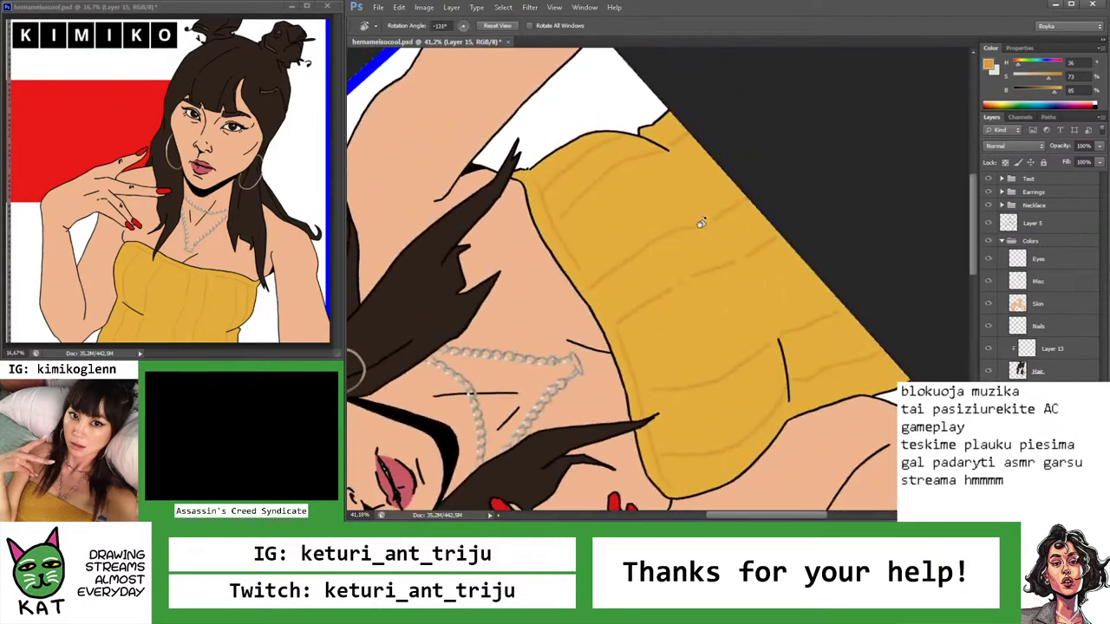
pyautogui.press('b')
pyautogui.scroll(5, 700, 222)
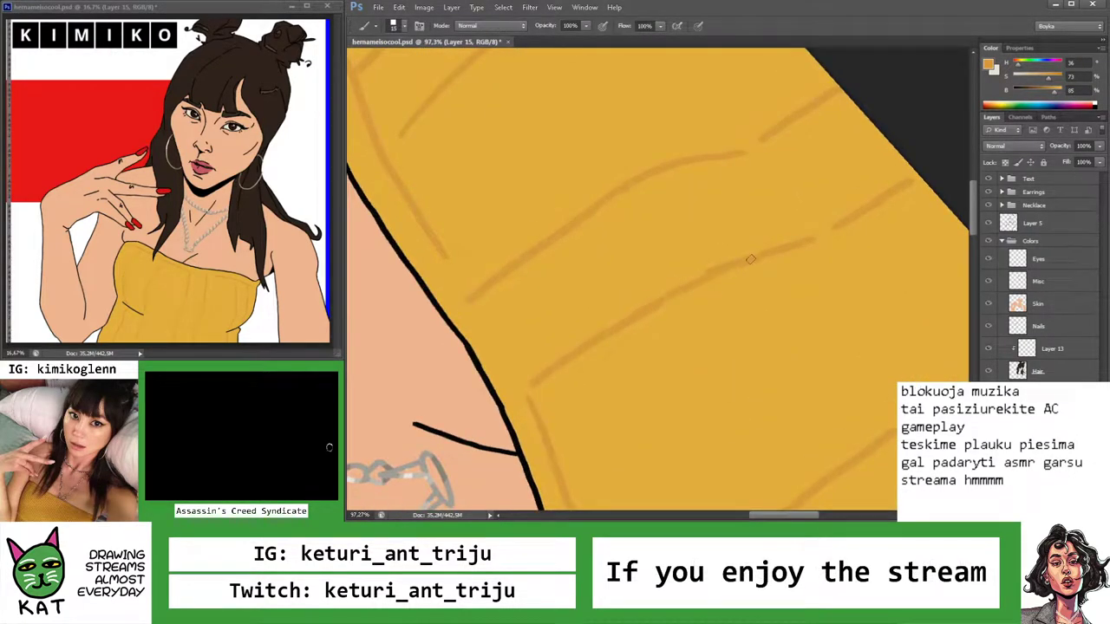
# Paint a new fold line from the seam toward the canvas edge, between the middle fold and the armpit-side folds
pyautogui.hotkey('ctrl', '0')
pyautogui.press('z')
pyautogui.click(658, 335)
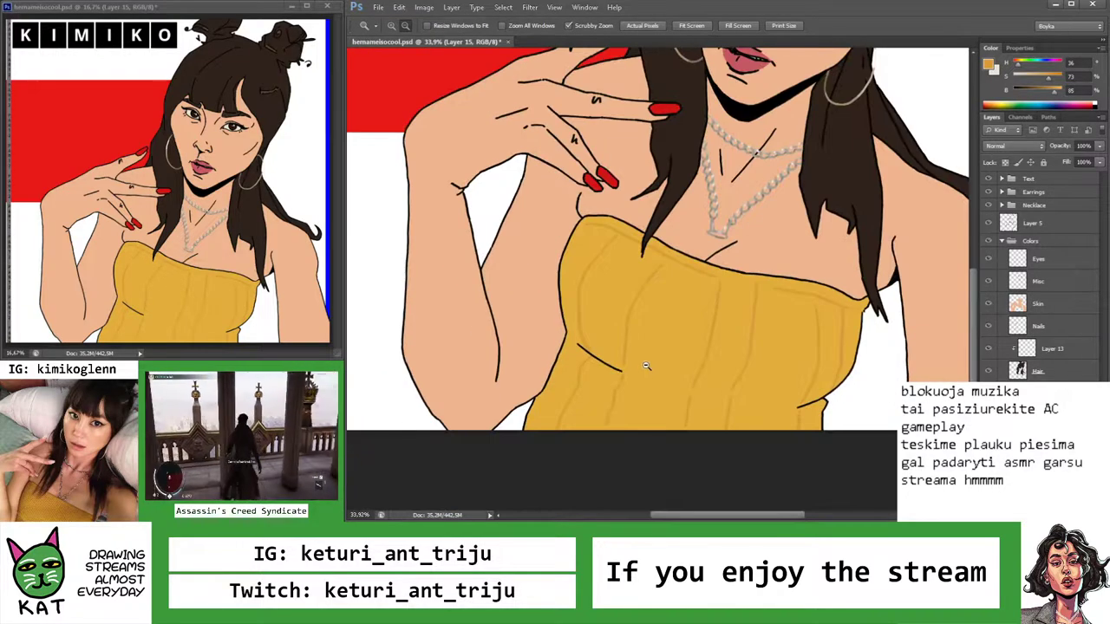
pyautogui.press('r')
pyautogui.moveTo(796, 398)
pyautogui.mouseDown()
pyautogui.moveTo(619, 335)
pyautogui.moveTo(694, 179)
pyautogui.moveTo(664, 130)
pyautogui.moveTo(644, 149)
pyautogui.moveTo(621, 178)
pyautogui.moveTo(772, 172)
pyautogui.mouseUp()
pyautogui.press('z')
pyautogui.click(697, 119)
pyautogui.press('b')
pyautogui.hotkey('ctrl', 'z')
pyautogui.moveTo(658, 171); pyautogui.dragTo(818, 163)
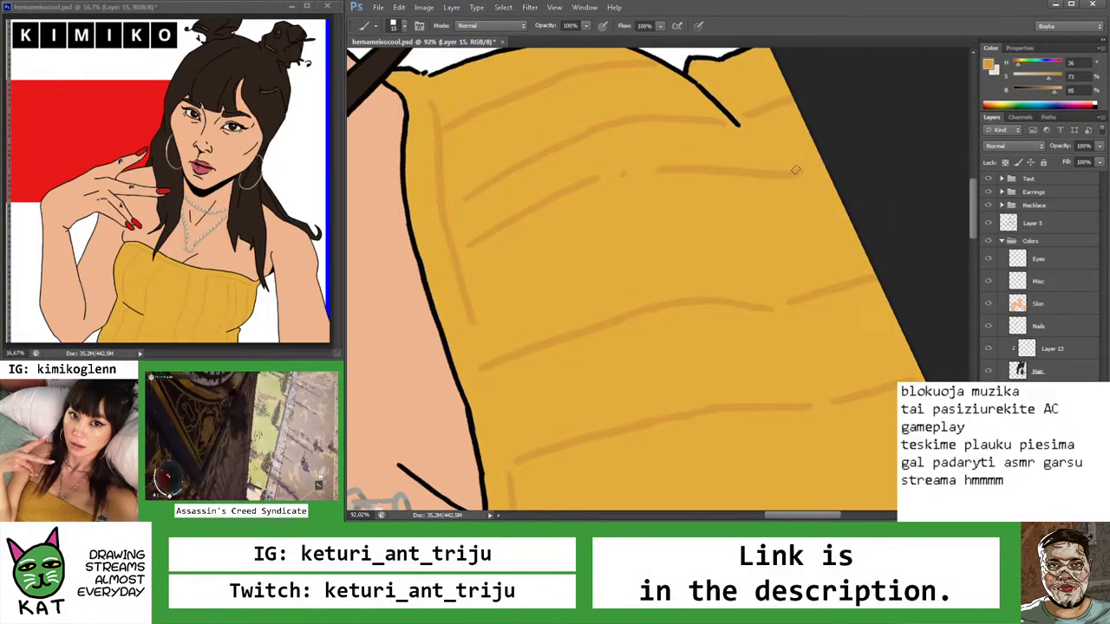
pyautogui.moveTo(626, 174)
pyautogui.mouseDown()
pyautogui.moveTo(584, 183)
pyautogui.moveTo(692, 176)
pyautogui.moveTo(623, 187)
pyautogui.mouseUp()
# Paint a second fold line alongside the one passing the chest crease, from the seam down to the canvas edge
pyautogui.press('z')
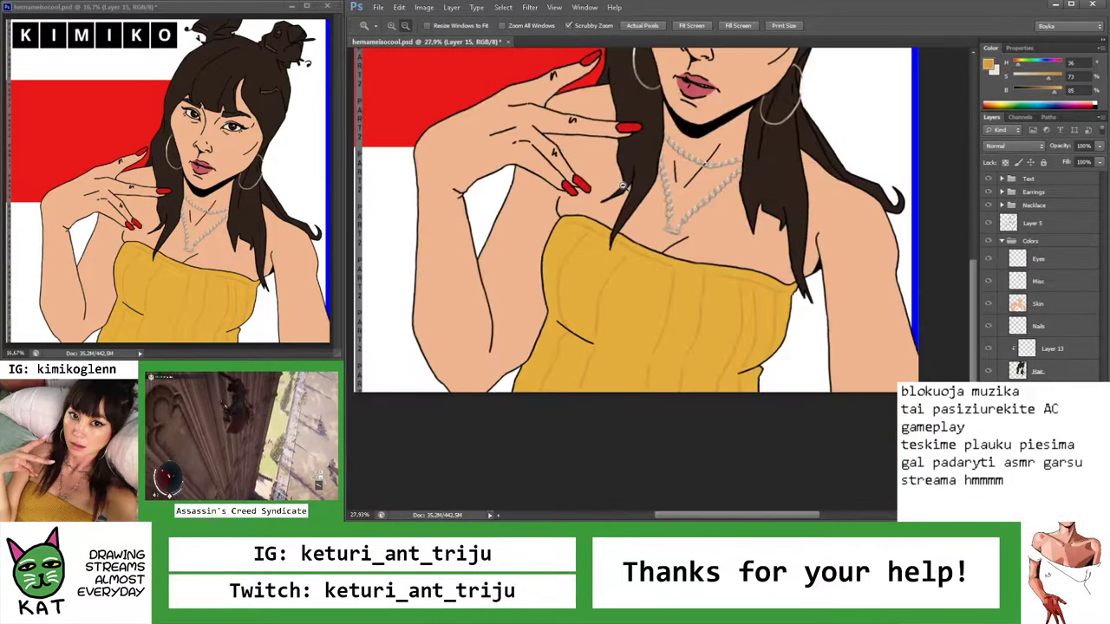
pyautogui.press('r')
pyautogui.moveTo(662, 292); pyautogui.dragTo(631, 274)
pyautogui.press('z')
pyautogui.press('b')
pyautogui.moveTo(629, 217)
pyautogui.mouseDown()
pyautogui.moveTo(599, 280)
pyautogui.moveTo(629, 246)
pyautogui.mouseUp()
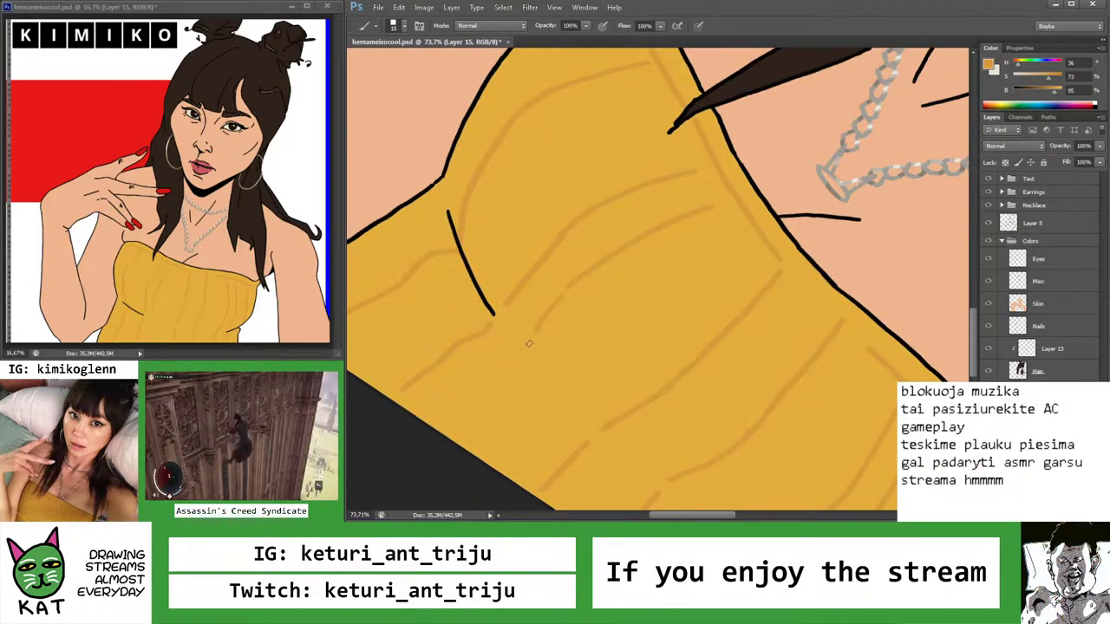
pyautogui.press('z')
pyautogui.scroll(-5, 468, 396)
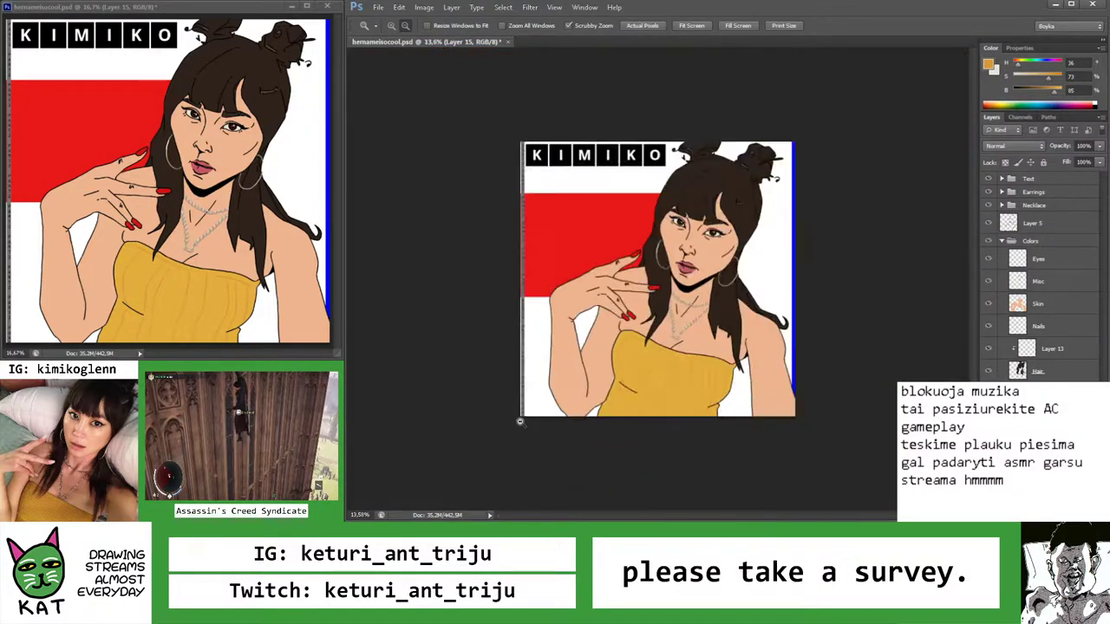
pyautogui.scroll(6, 651, 417)
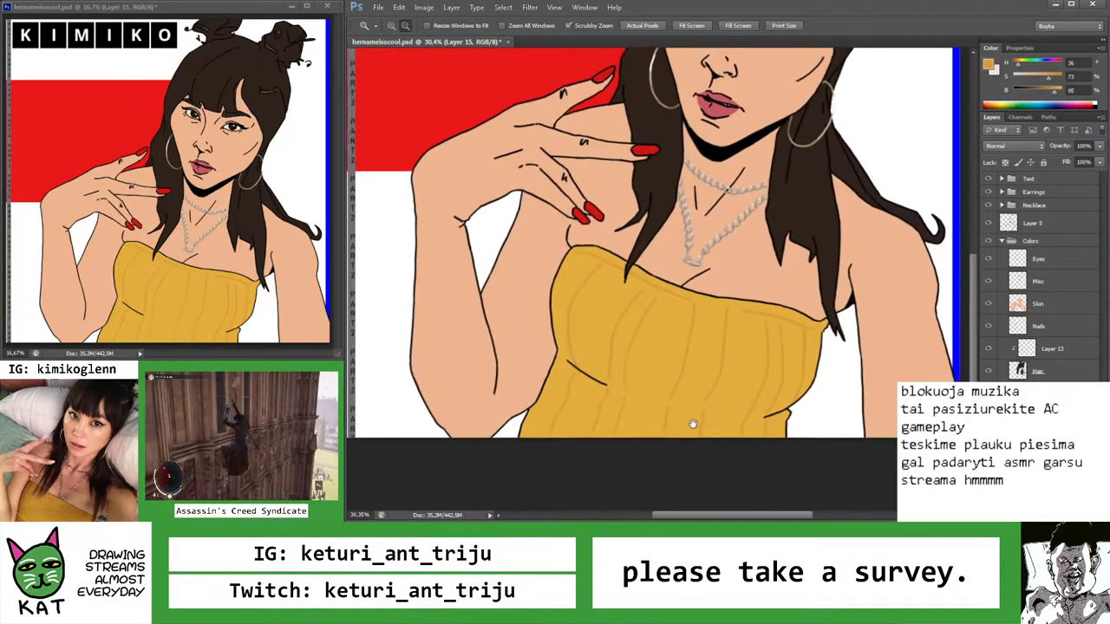
# Lasso the newly painted fold line near the chest crease and shift it slightly toward the middle of the top
pyautogui.press('l')
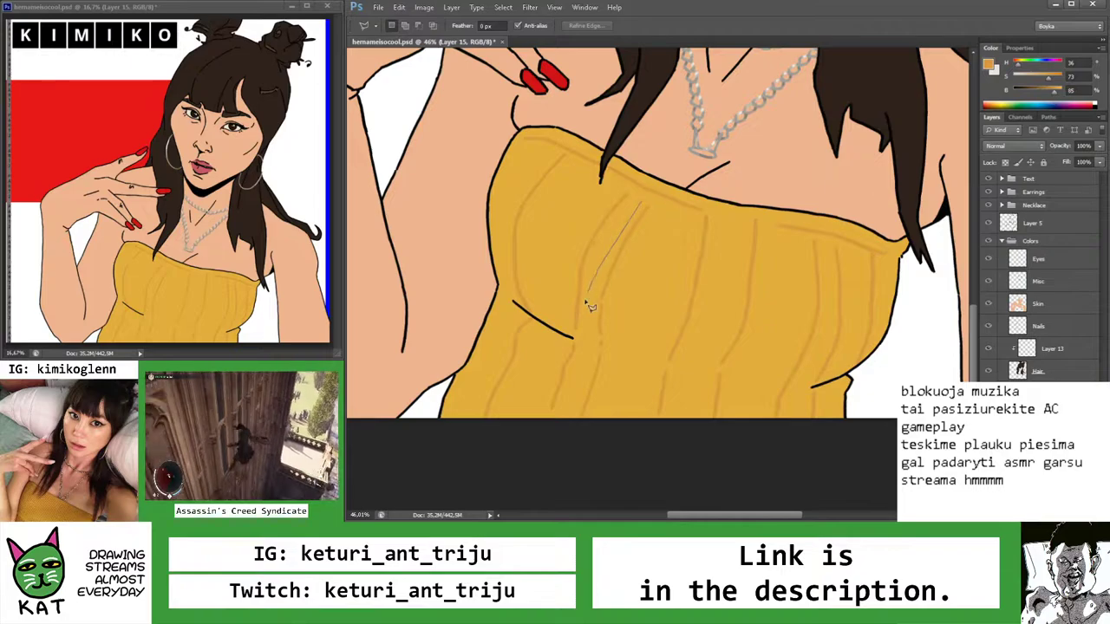
pyautogui.moveTo(562, 424)
pyautogui.mouseDown()
pyautogui.moveTo(645, 352)
pyautogui.moveTo(643, 367)
pyautogui.moveTo(704, 253)
pyautogui.mouseUp()
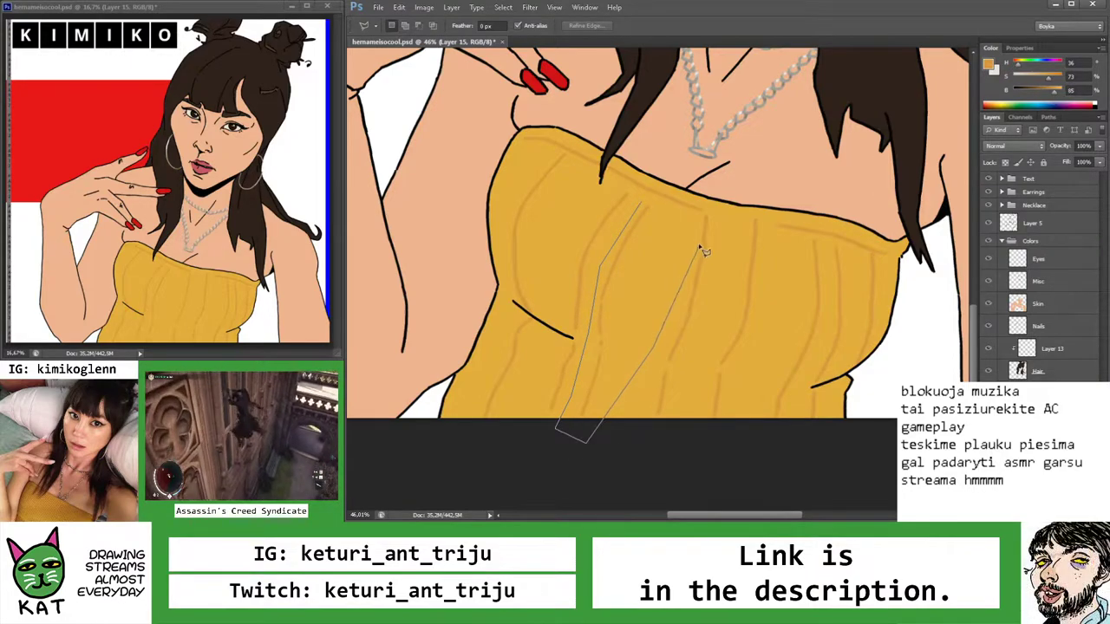
pyautogui.moveTo(656, 201); pyautogui.dragTo(658, 203)
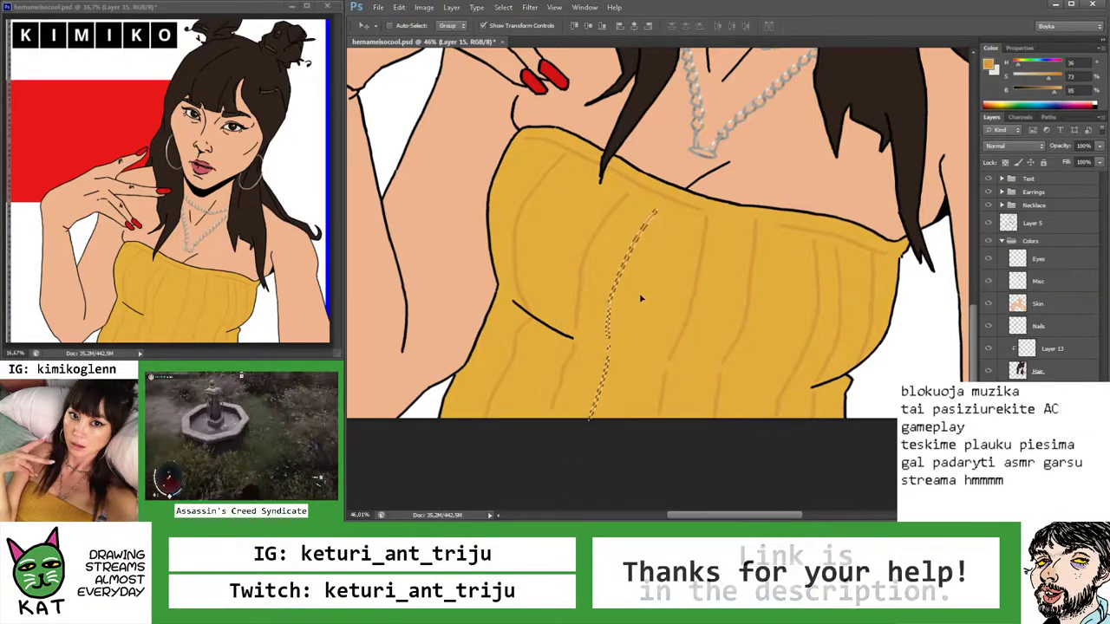
pyautogui.press('z')
pyautogui.moveTo(659, 296); pyautogui.dragTo(633, 413)
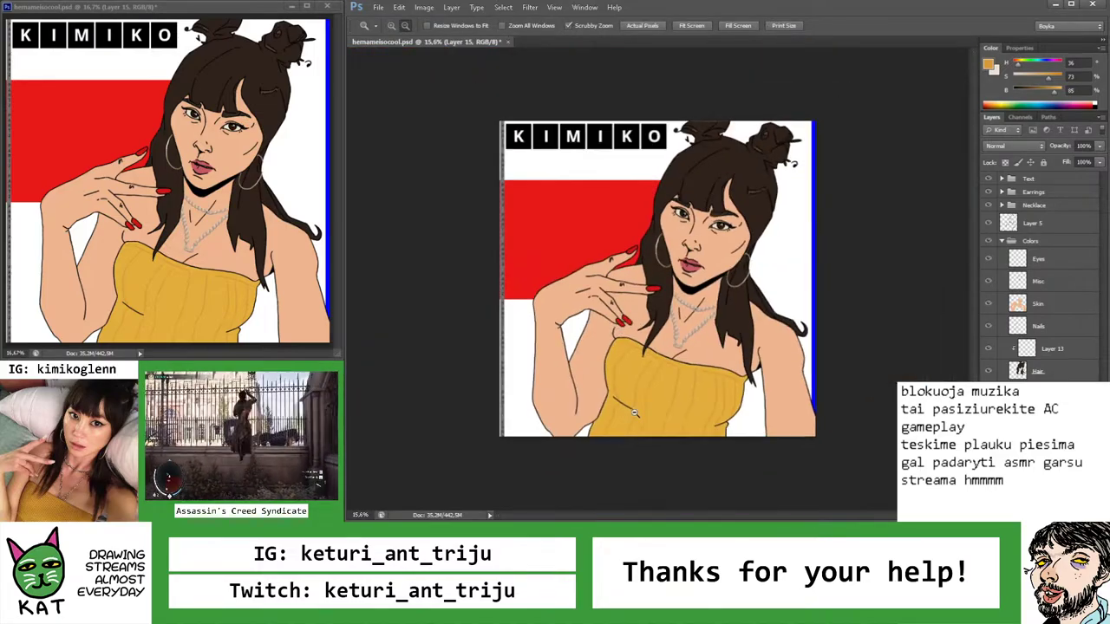
# Join the broken segments of the shifted fold line near the inner end of the chest crease
pyautogui.moveTo(665, 450); pyautogui.dragTo(702, 473)
pyautogui.press('r')
pyautogui.moveTo(607, 416)
pyautogui.mouseDown()
pyautogui.moveTo(535, 377)
pyautogui.moveTo(546, 347)
pyautogui.moveTo(645, 280)
pyautogui.moveTo(571, 322)
pyautogui.mouseUp()
pyautogui.press('z')
pyautogui.press('b')
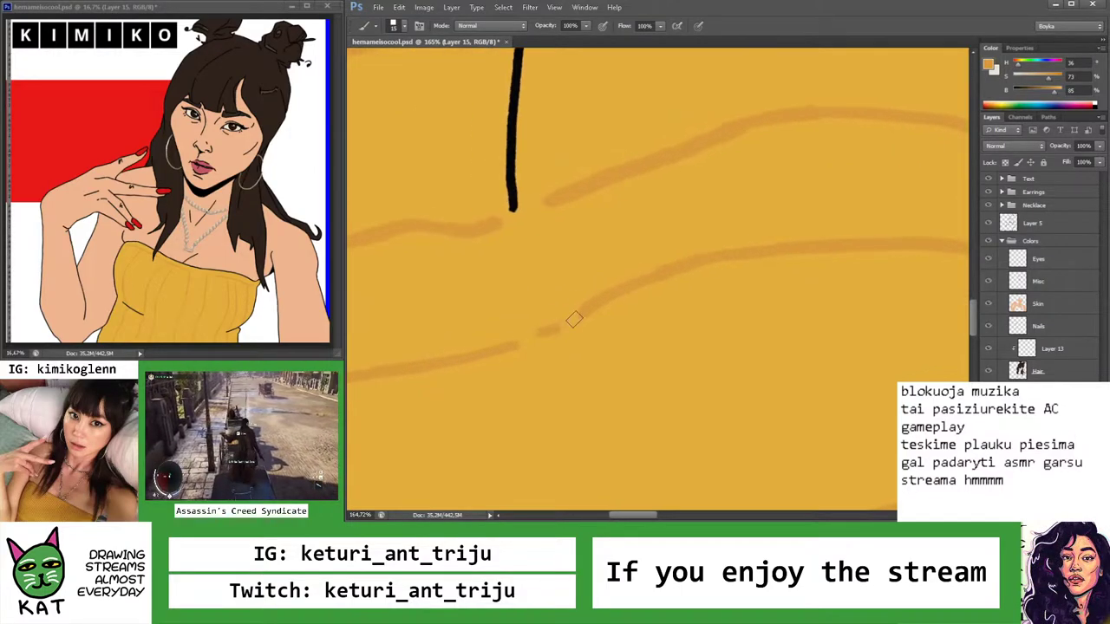
pyautogui.press('z')
pyautogui.hotkey('ctrl', '0')
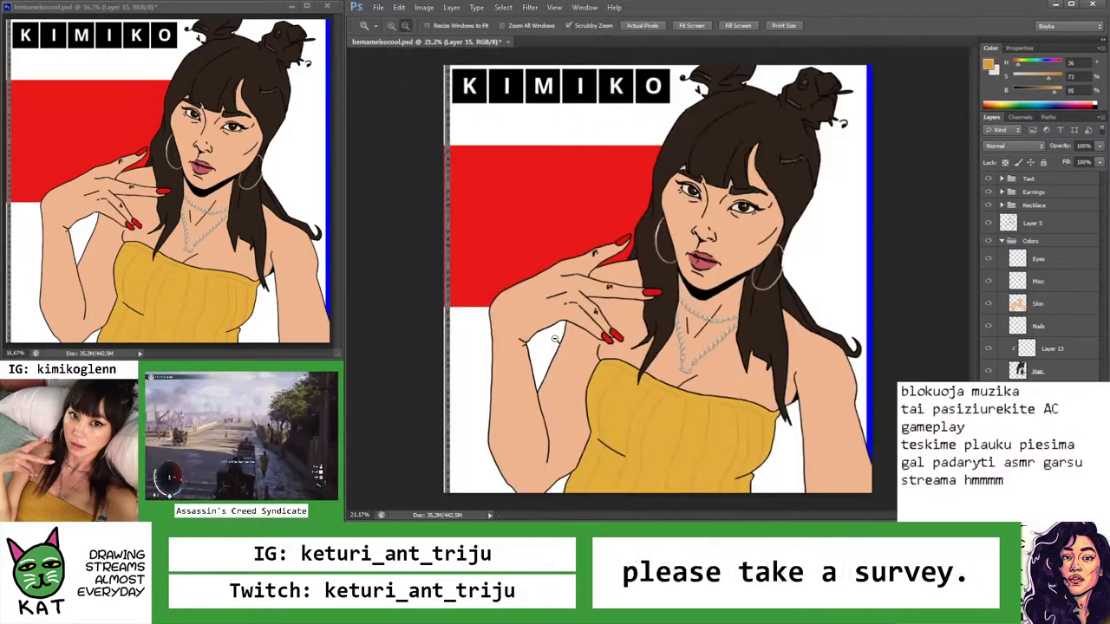
# Check the fold lines across the yellow top from the full view and close up, looking for gaps or uneven spacing
pyautogui.moveTo(662, 379); pyautogui.dragTo(638, 398)
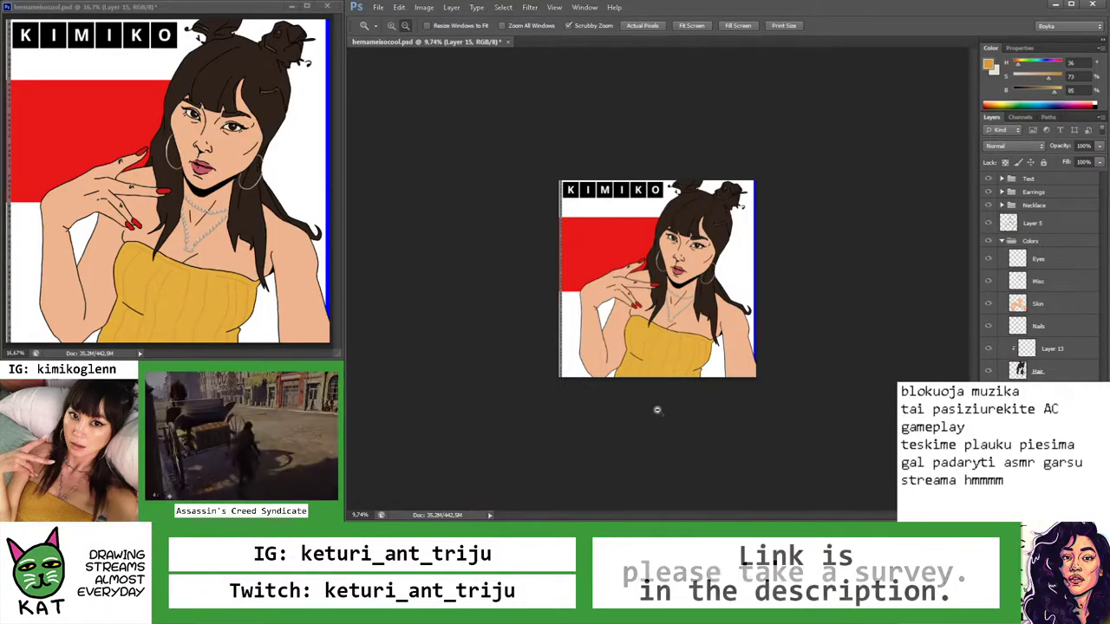
pyautogui.moveTo(662, 415)
pyautogui.mouseDown()
pyautogui.moveTo(682, 420)
pyautogui.moveTo(662, 436)
pyautogui.moveTo(765, 453)
pyautogui.moveTo(724, 208)
pyautogui.moveTo(681, 206)
pyautogui.mouseUp()
pyautogui.press('r')
pyautogui.press('b')
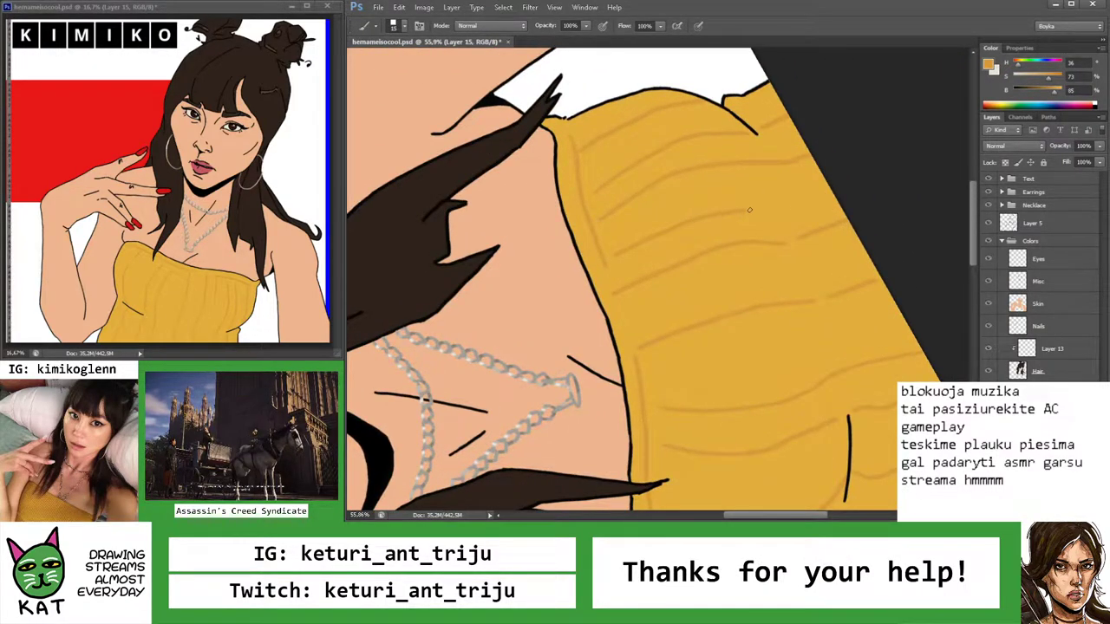
pyautogui.press('r')
pyautogui.hotkey('ctrl', '0')
pyautogui.press('Escape')
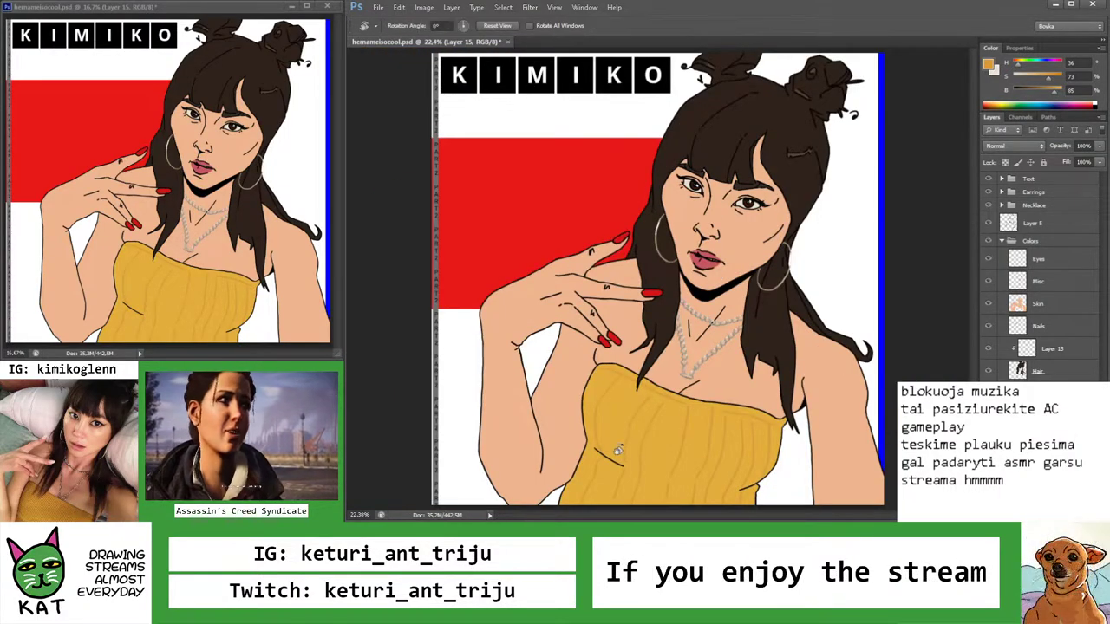
pyautogui.moveTo(619, 391); pyautogui.dragTo(560, 373)
pyautogui.press('b')
pyautogui.scroll(5, 528, 336)
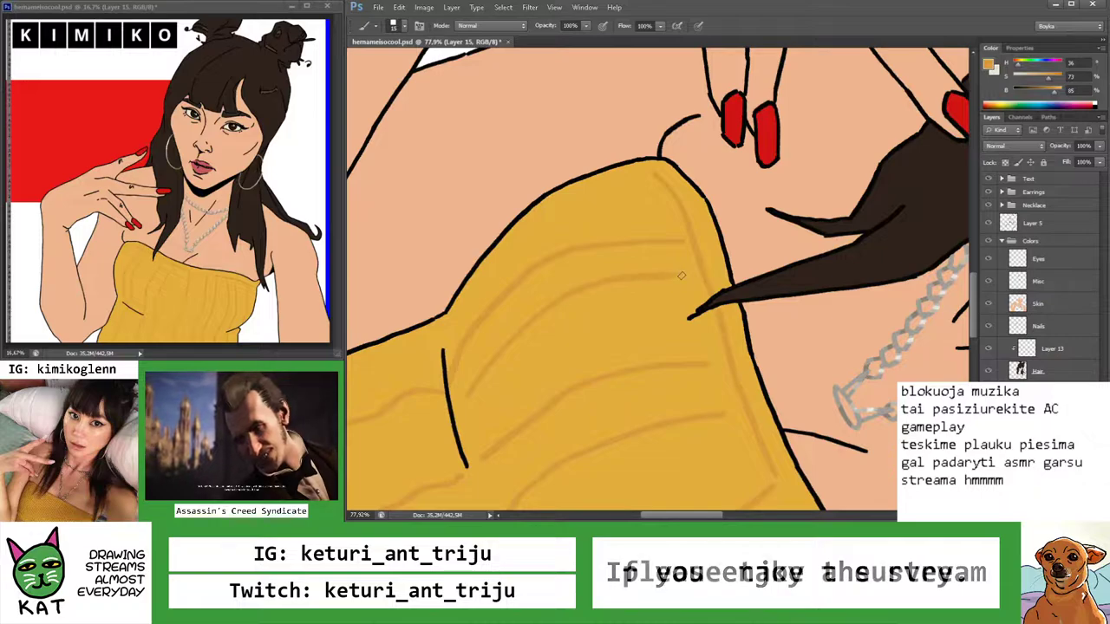
pyautogui.press('z')
pyautogui.scroll(-5, 619, 358)
pyautogui.moveTo(619, 358); pyautogui.dragTo(660, 323)
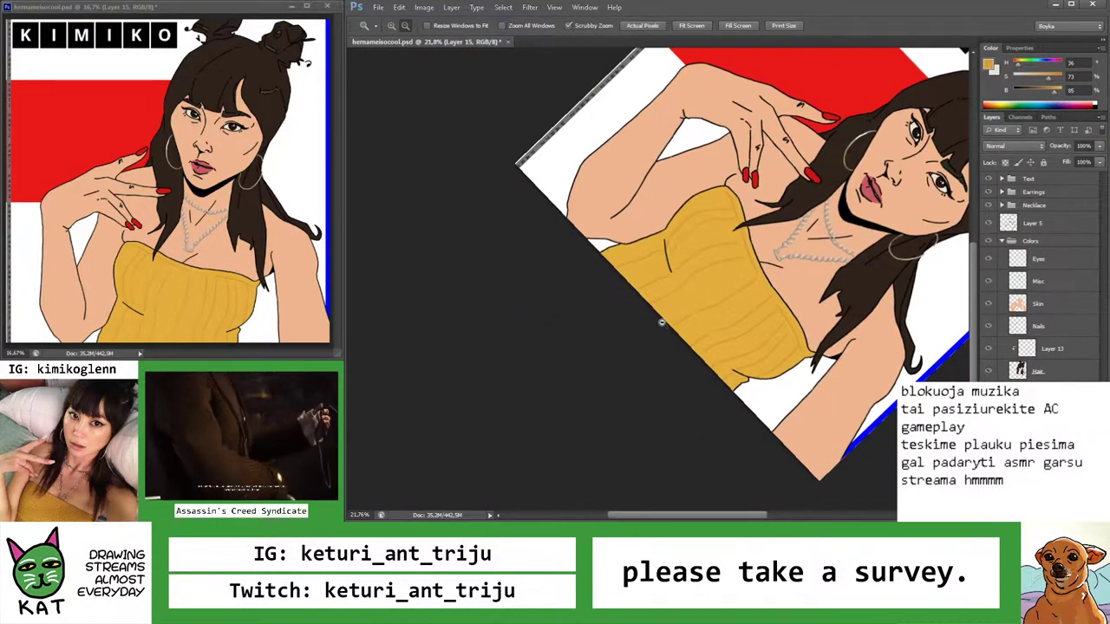
pyautogui.press('b')
pyautogui.scroll(4, 681, 273)
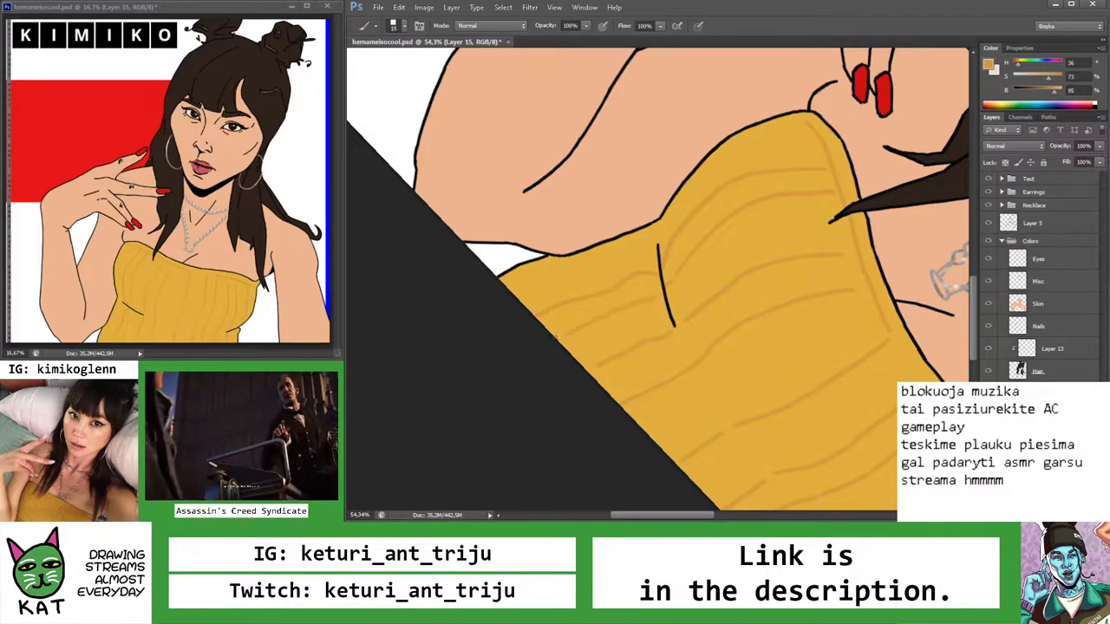
# Paint a fold line from the end of the short middle fold of the yellow top down toward the canvas edge
pyautogui.press('z')
pyautogui.scroll(-6, 581, 347)
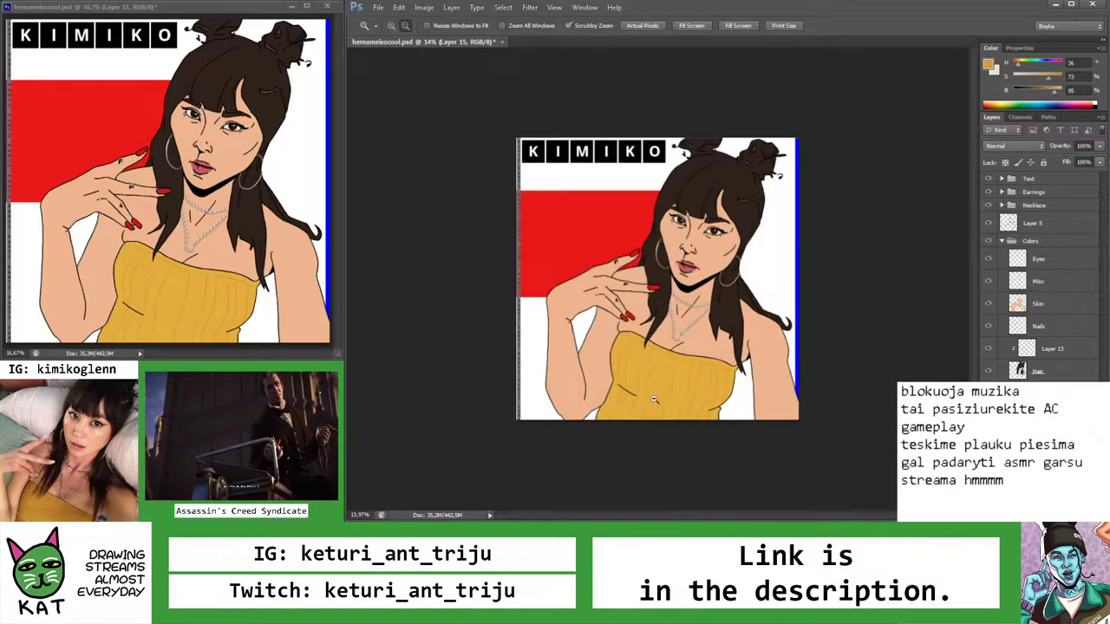
pyautogui.scroll(-1, 656, 404)
pyautogui.scroll(5, 670, 397)
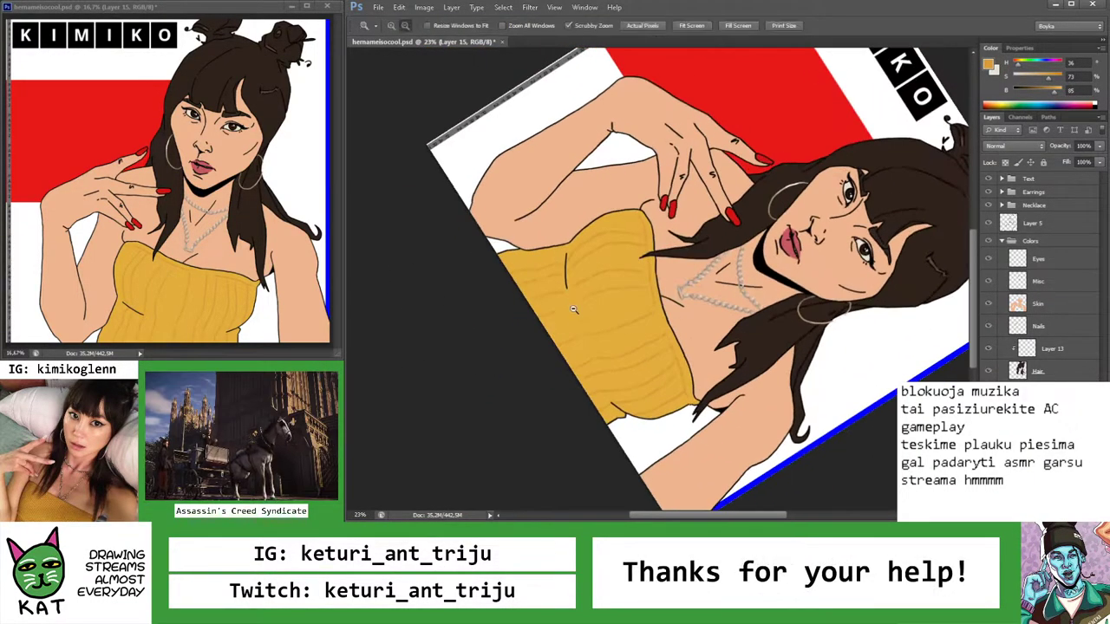
pyautogui.press('b')
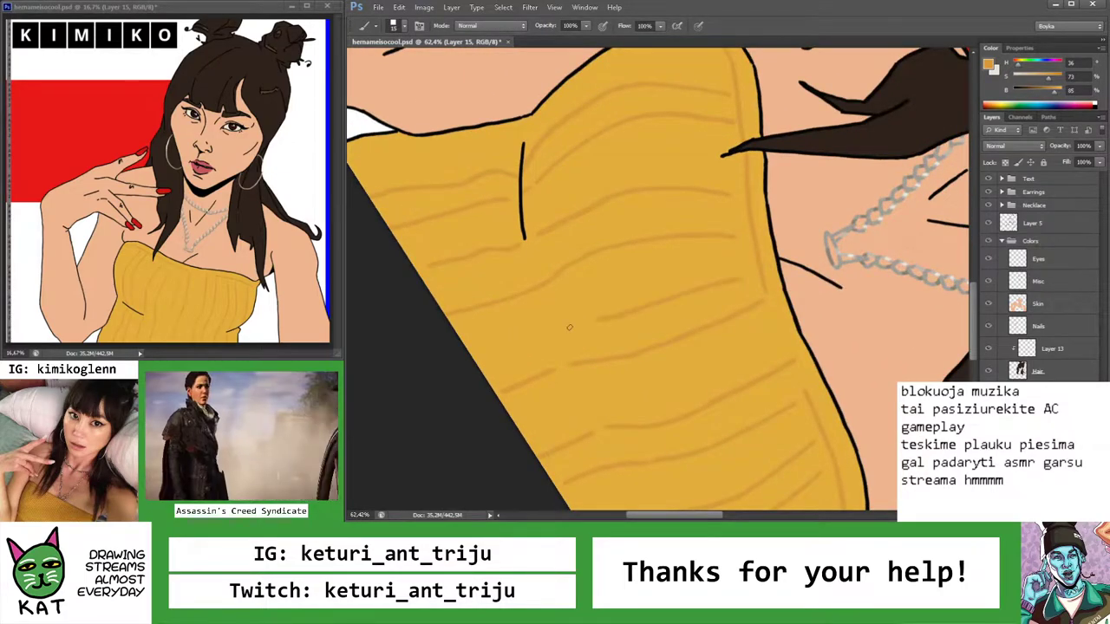
pyautogui.press('z')
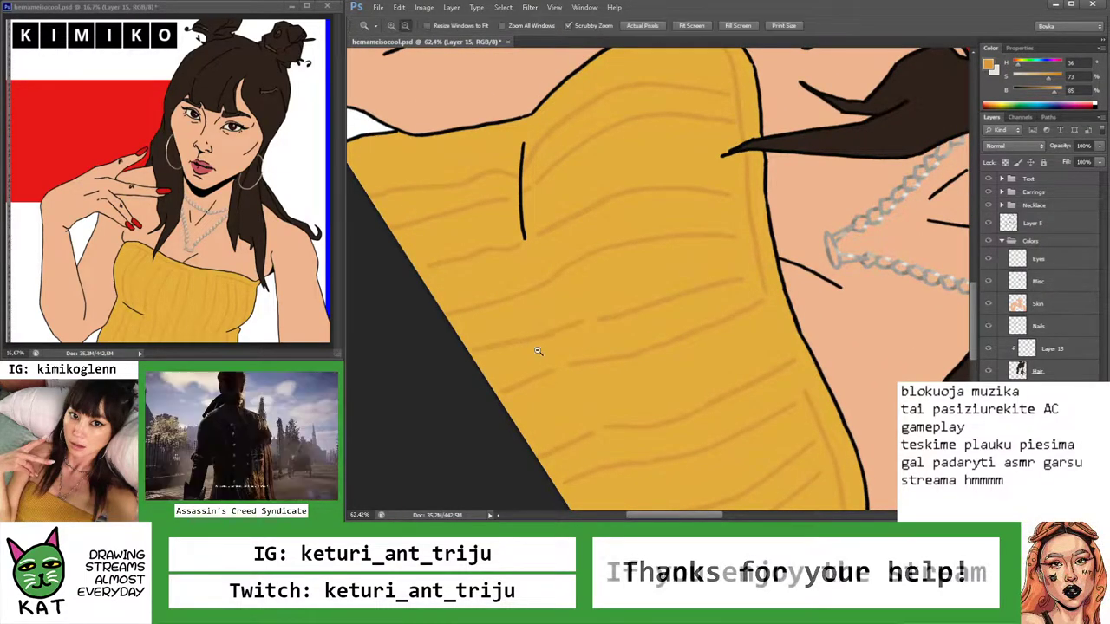
pyautogui.moveTo(604, 356); pyautogui.dragTo(536, 357)
pyautogui.moveTo(683, 423); pyautogui.dragTo(652, 387)
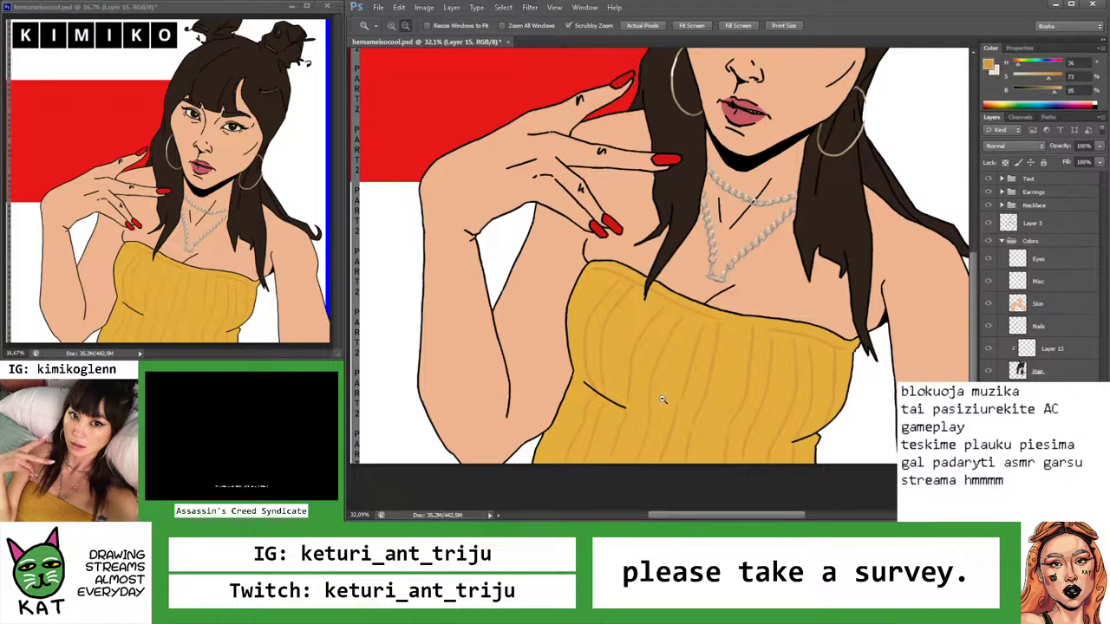
# Save the portrait document with the finished folds on the yellow top
pyautogui.moveTo(639, 321)
pyautogui.mouseDown()
pyautogui.moveTo(716, 399)
pyautogui.moveTo(692, 439)
pyautogui.moveTo(711, 444)
pyautogui.moveTo(708, 457)
pyautogui.mouseUp()
pyautogui.hotkey('ctrl', 's')
pyautogui.press('z')
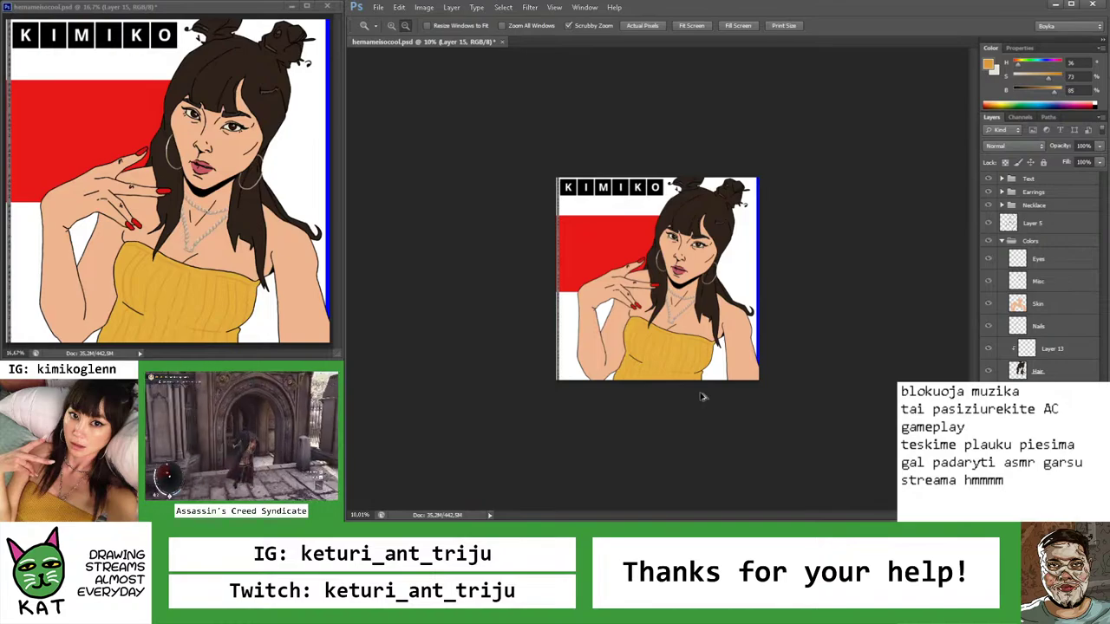
pyautogui.moveTo(685, 390)
pyautogui.mouseDown()
pyautogui.moveTo(746, 412)
pyautogui.moveTo(680, 315)
pyautogui.moveTo(624, 316)
pyautogui.moveTo(746, 327)
pyautogui.moveTo(707, 338)
pyautogui.mouseUp()
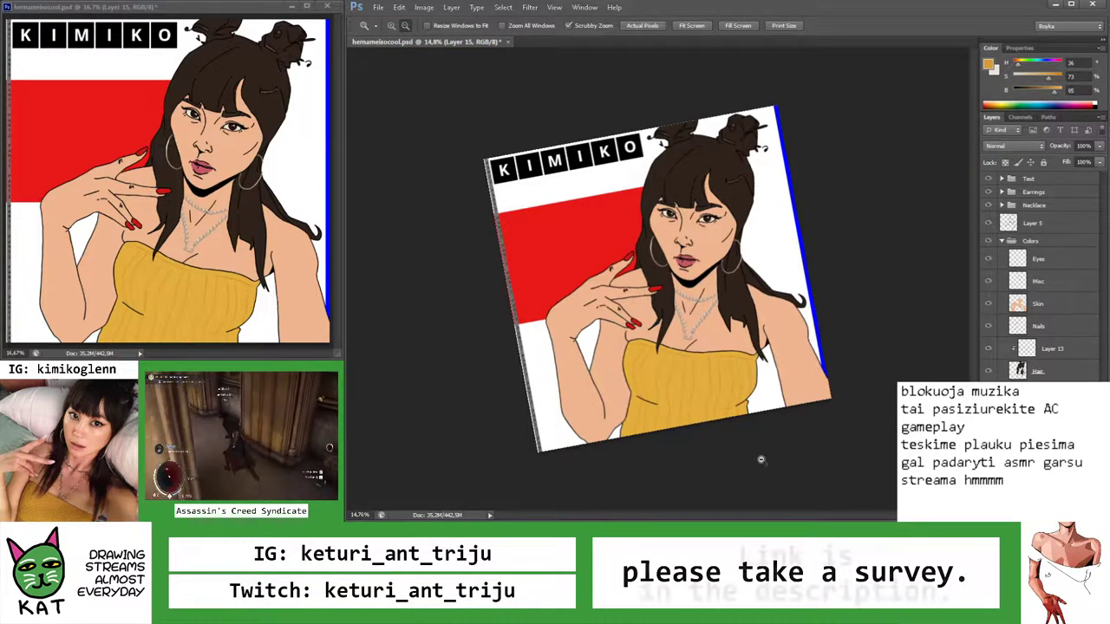
pyautogui.press('Escape')
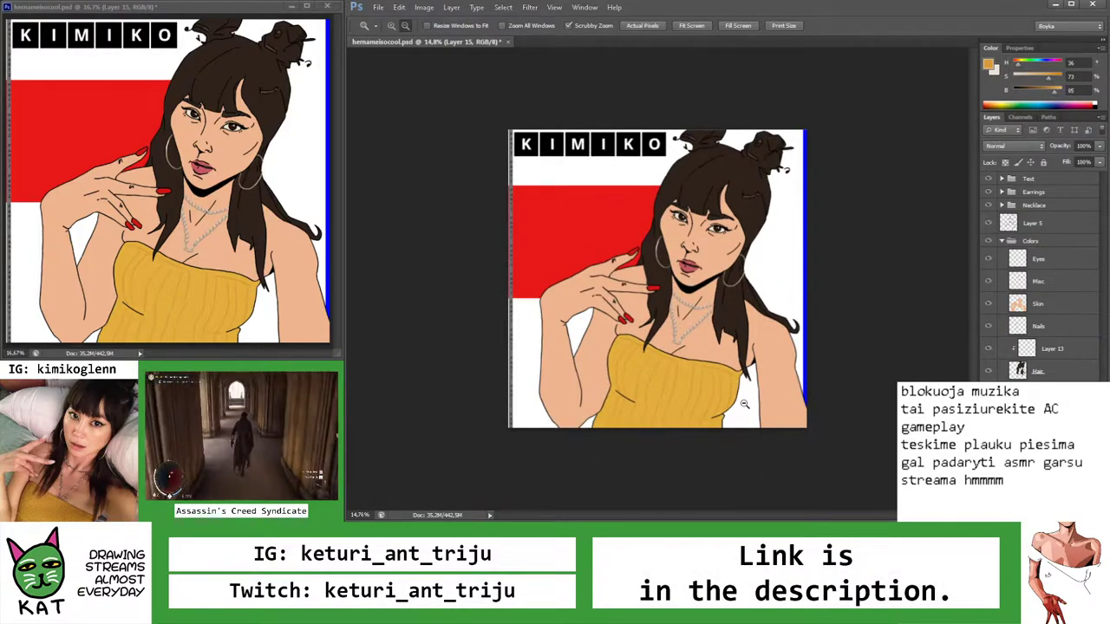
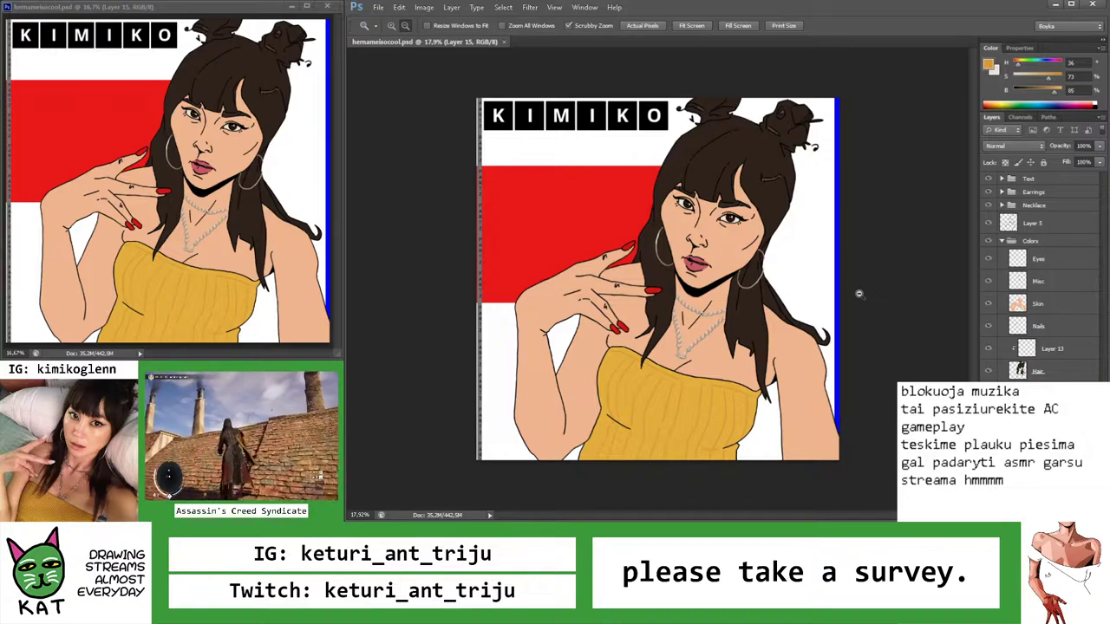
# Add a new layer above Misc in the Colors group and name it Eye_Shadow
pyautogui.scroll(-1, 846, 303)
pyautogui.scroll(2, 835, 322)
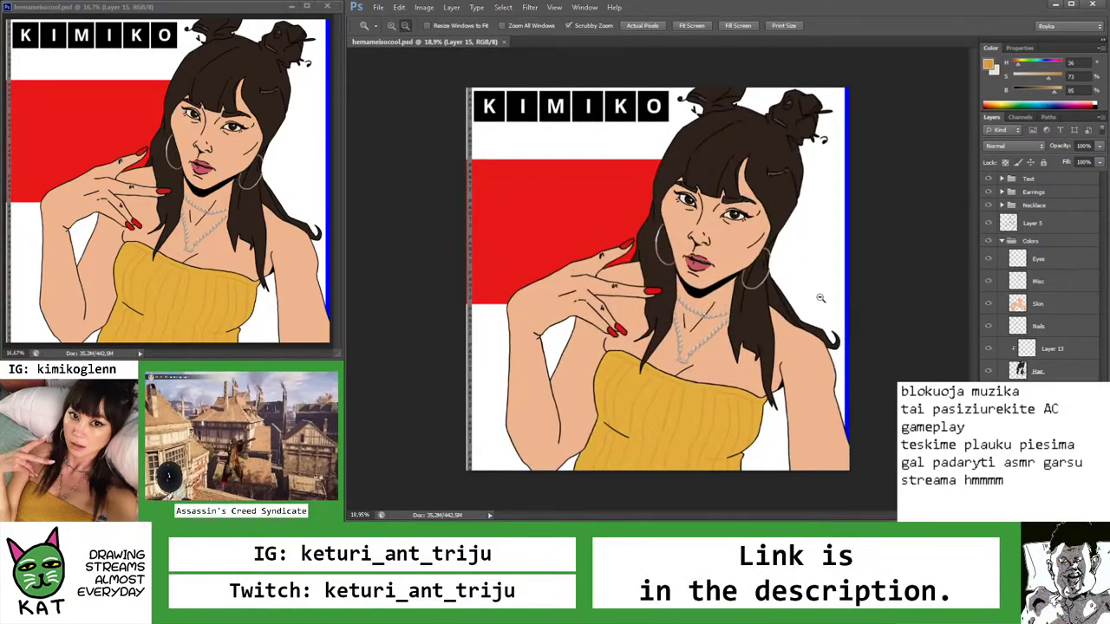
pyautogui.click(1032, 279)
pyautogui.hotkey('ctrl', 'shift', 'alt', 'n')
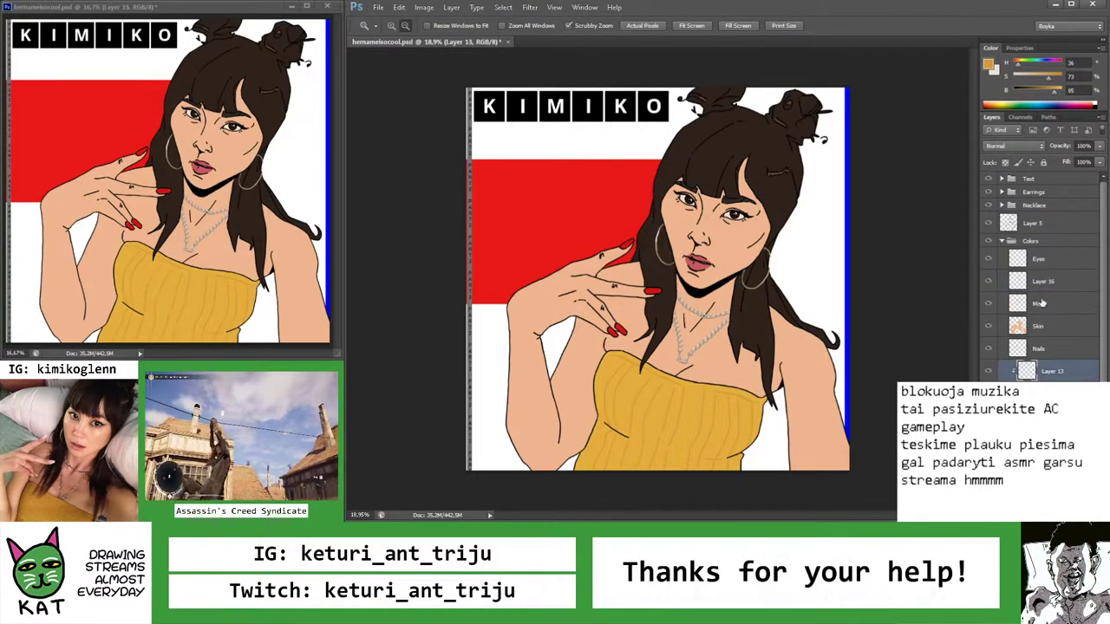
pyautogui.doubleClick(1043, 282)
pyautogui.write('Eye')
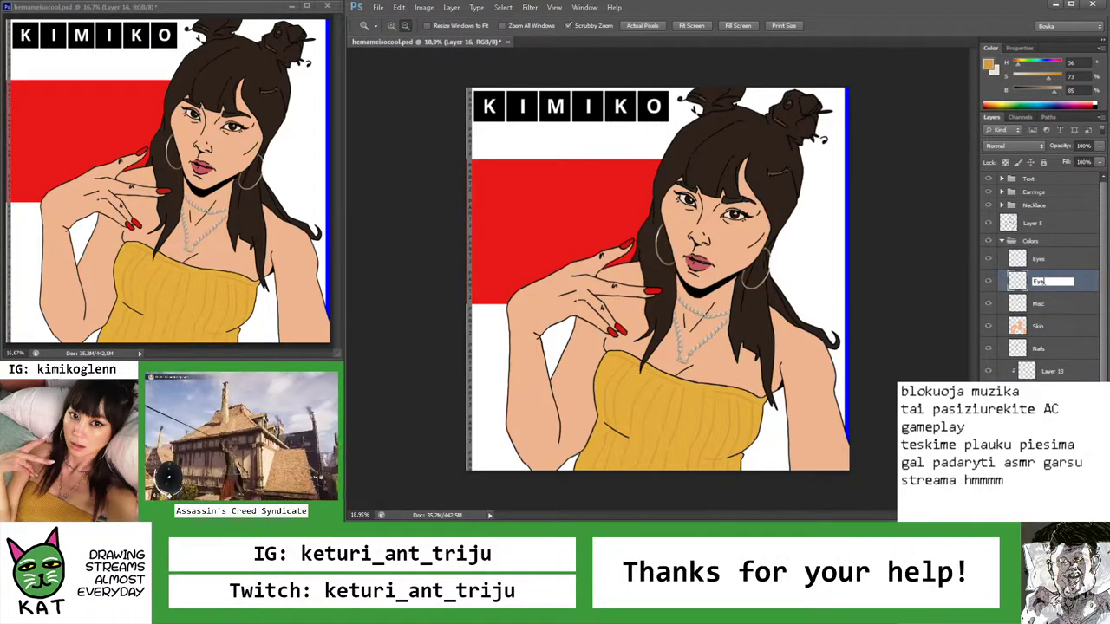
pyautogui.write(' Shadow')
pyautogui.press('Return')
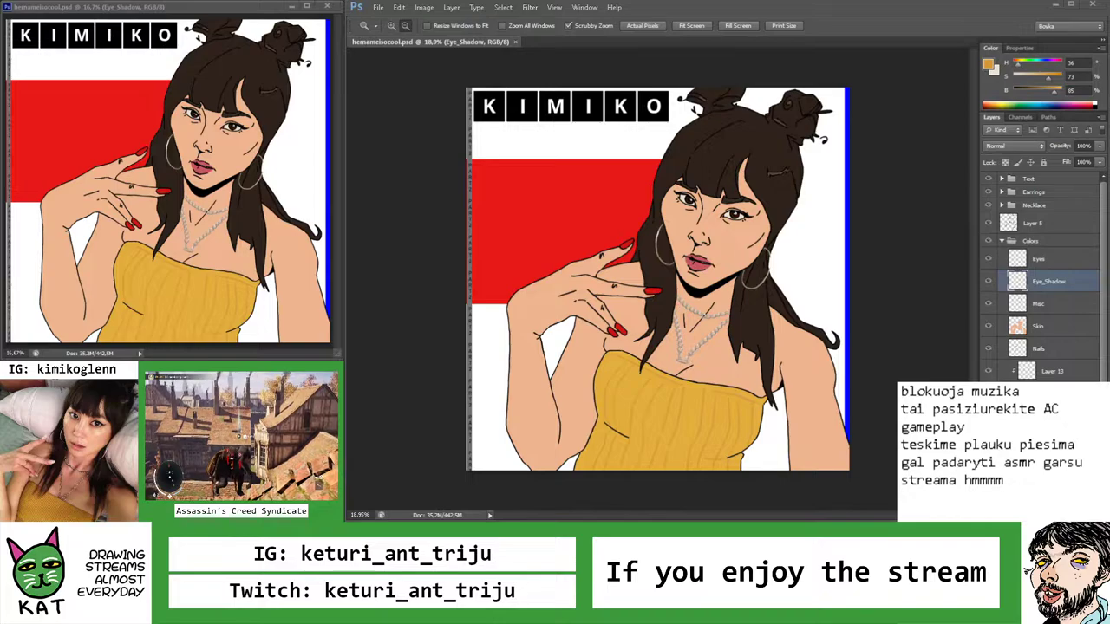
# Paint a band of eyeshadow in the current orange along the lower lid of her left eye
pyautogui.moveTo(731, 221)
pyautogui.mouseDown()
pyautogui.moveTo(793, 215)
pyautogui.moveTo(639, 256)
pyautogui.moveTo(685, 184)
pyautogui.moveTo(664, 206)
pyautogui.moveTo(598, 230)
pyautogui.moveTo(627, 343)
pyautogui.moveTo(589, 356)
pyautogui.mouseUp()
pyautogui.press('r')
pyautogui.press('b')
pyautogui.scroll(2, 755, 201)
pyautogui.press('r')
pyautogui.press('b')
pyautogui.press('r')
pyautogui.press('b')
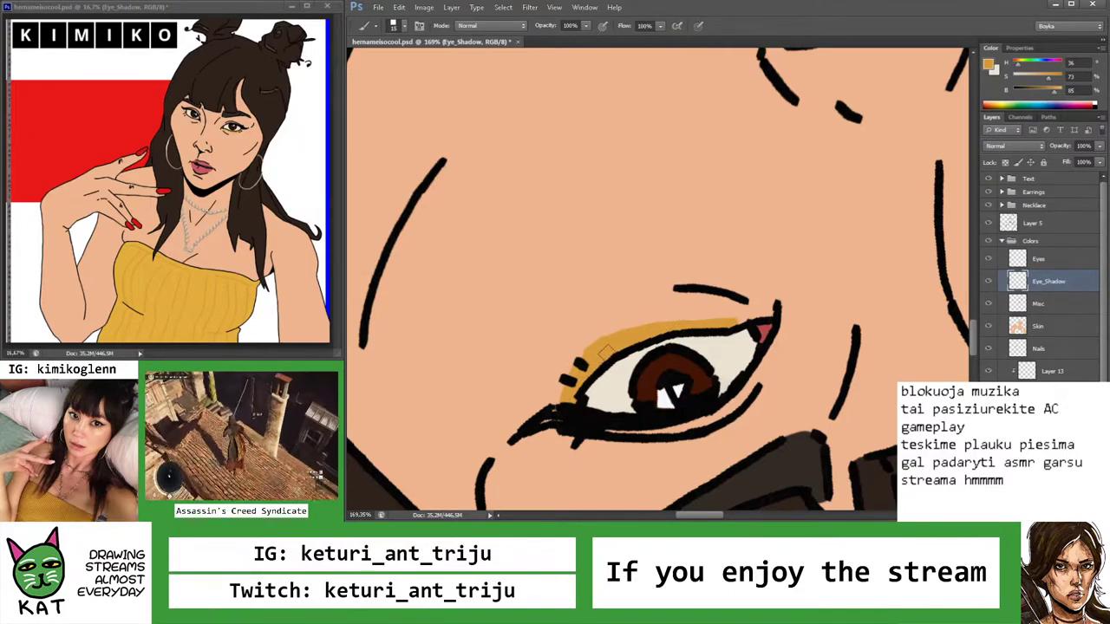
# Paint orange eyeshadow at the outer corner of her right eye, around the lower lashes
pyautogui.press('z')
pyautogui.scroll(-5, 670, 323)
pyautogui.scroll(5, 630, 263)
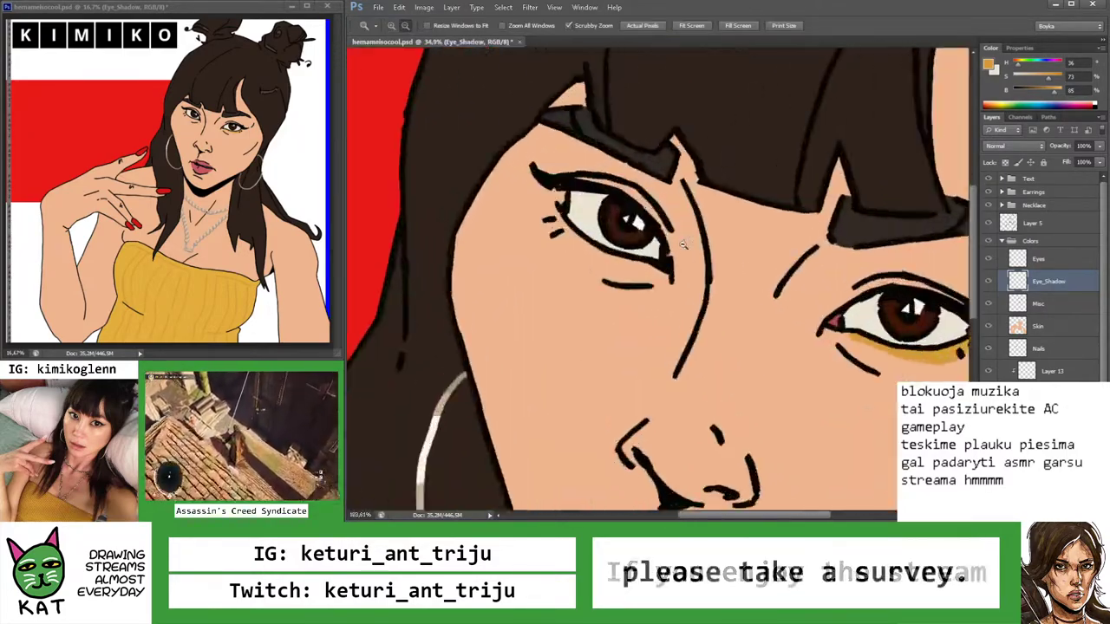
pyautogui.scroll(3, 671, 154)
pyautogui.press('b')
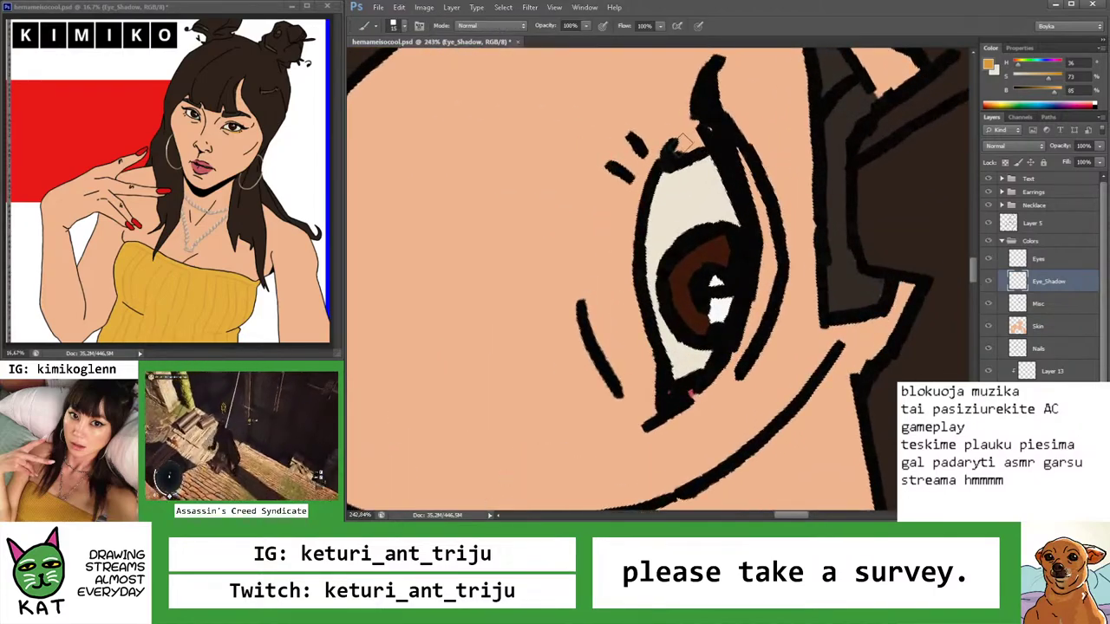
pyautogui.moveTo(640, 183); pyautogui.dragTo(672, 166)
pyautogui.press('r')
pyautogui.moveTo(610, 237); pyautogui.dragTo(698, 174)
pyautogui.press('b')
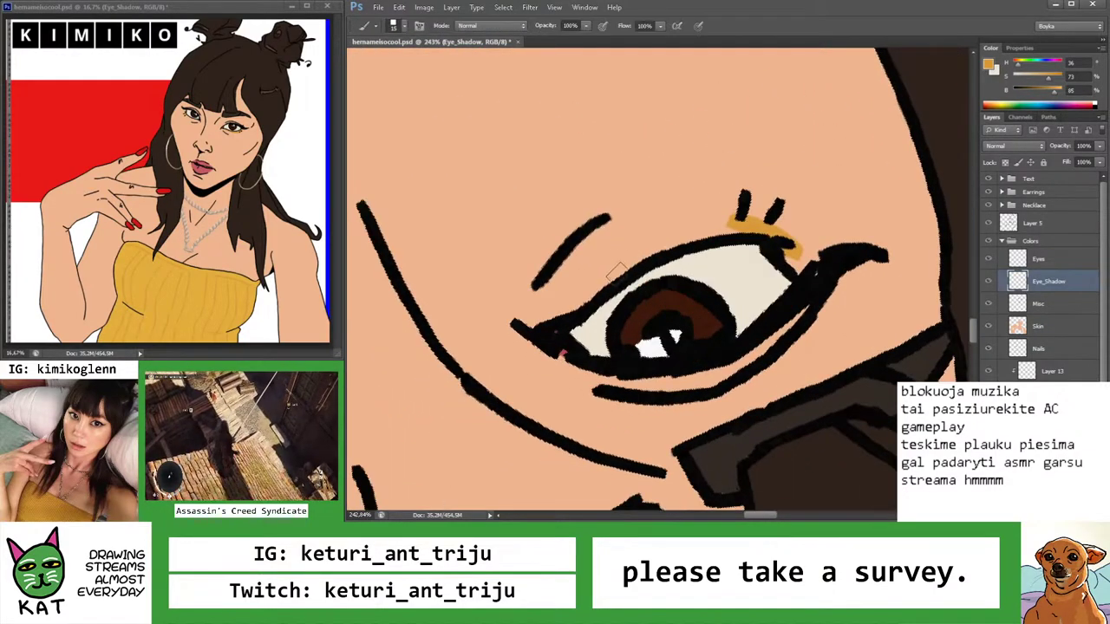
# Extend the orange eyeshadow along the lower lid of her right eye toward the inner corner, redoing the first stroke
pyautogui.moveTo(574, 305); pyautogui.dragTo(721, 201)
pyautogui.hotkey('ctrl', 'z')
pyautogui.moveTo(576, 303)
pyautogui.mouseDown()
pyautogui.moveTo(693, 228)
pyautogui.moveTo(708, 222)
pyautogui.moveTo(669, 240)
pyautogui.moveTo(746, 218)
pyautogui.mouseUp()
pyautogui.scroll(-3, 751, 223)
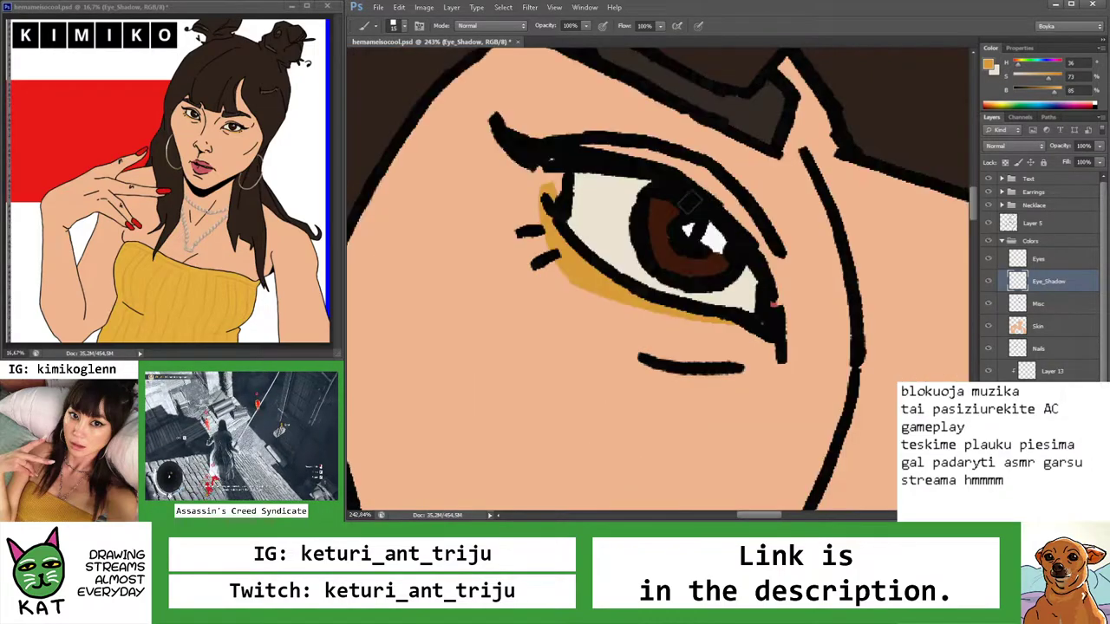
# Thicken and even out the orange band under her right eye between the lower lashes and the inner corner
pyautogui.press('r')
pyautogui.press('Escape')
pyautogui.scroll(-2, 661, 269)
pyautogui.scroll(4, 661, 268)
pyautogui.moveTo(661, 269); pyautogui.dragTo(690, 258)
pyautogui.press('z')
pyautogui.click(667, 287)
pyautogui.press('b')
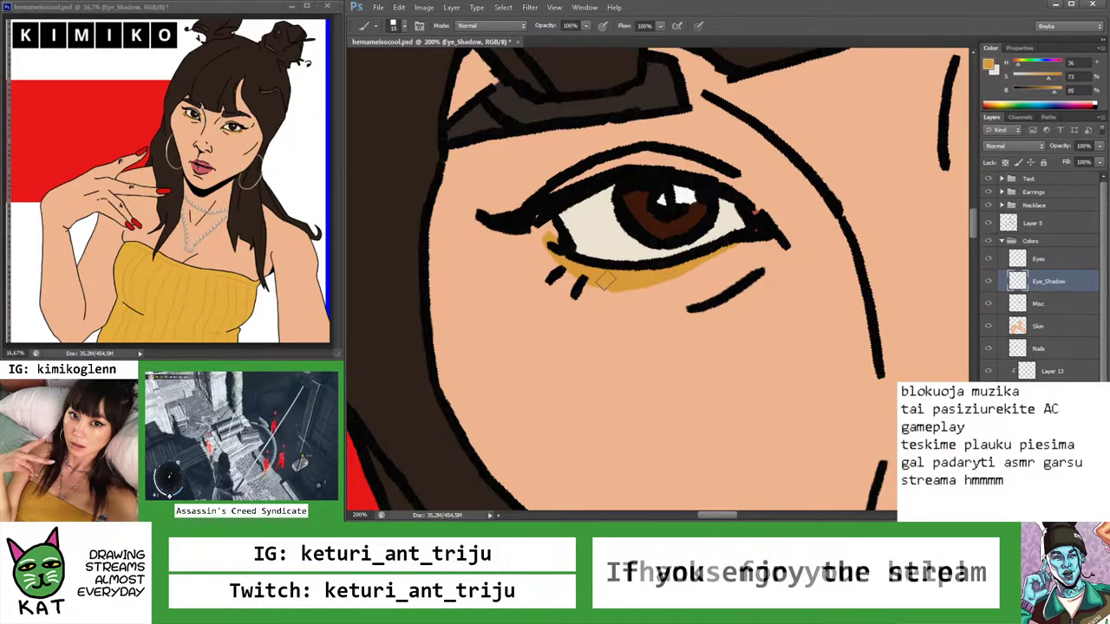
pyautogui.press('z')
pyautogui.press('b')
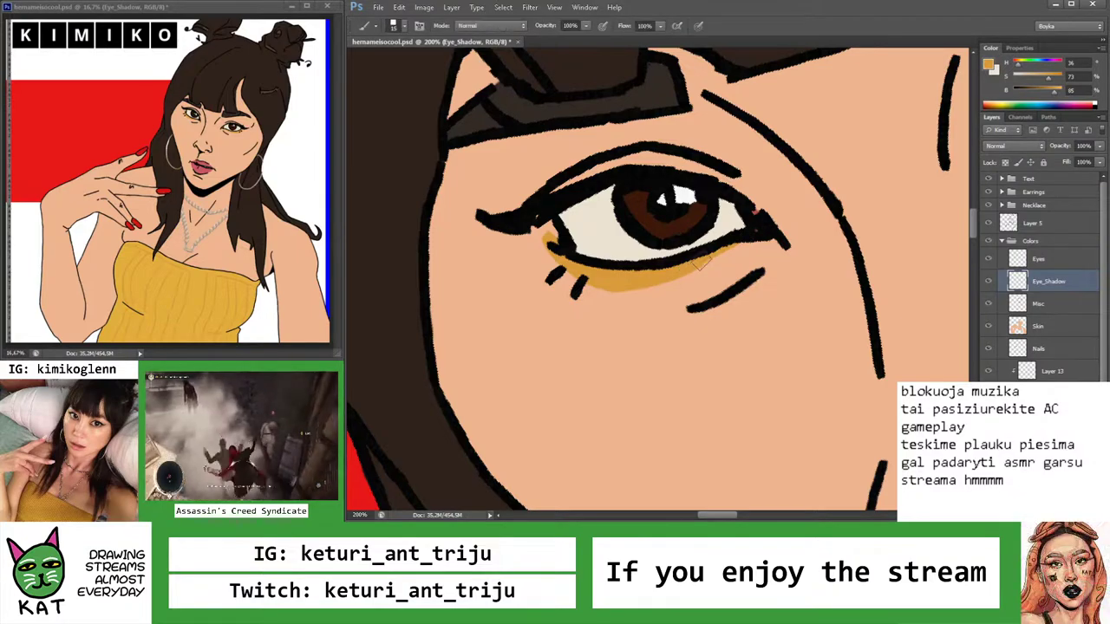
# Recolour the eyeshadow under both eyes to purple and set the Eye_Shadow layer's opacity to 32%
pyautogui.press('z')
pyautogui.moveTo(770, 224); pyautogui.dragTo(812, 312)
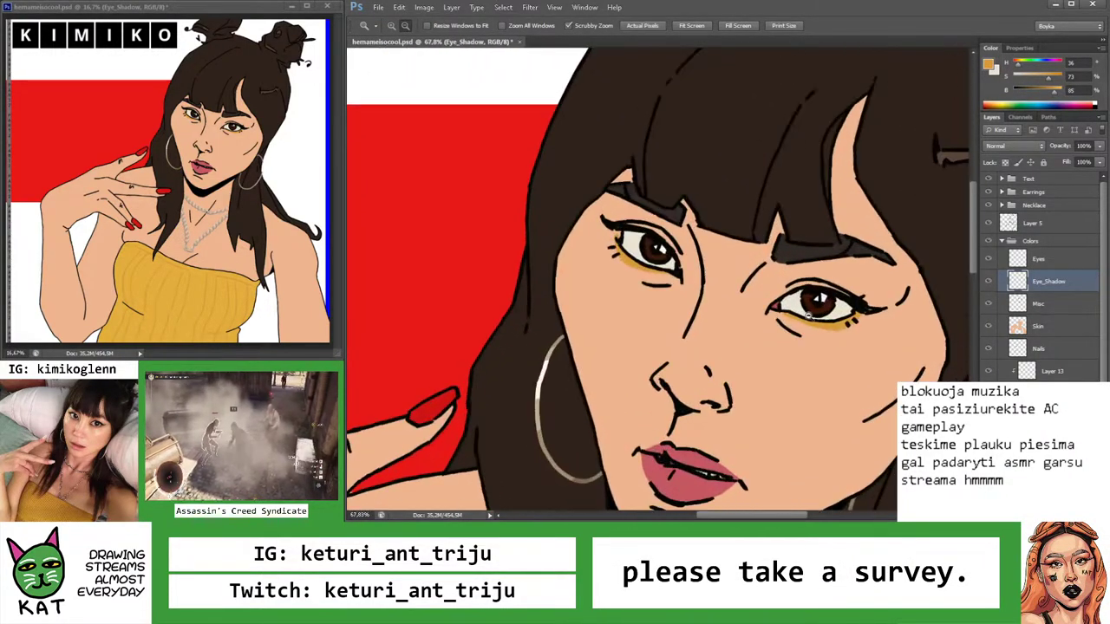
pyautogui.press('i')
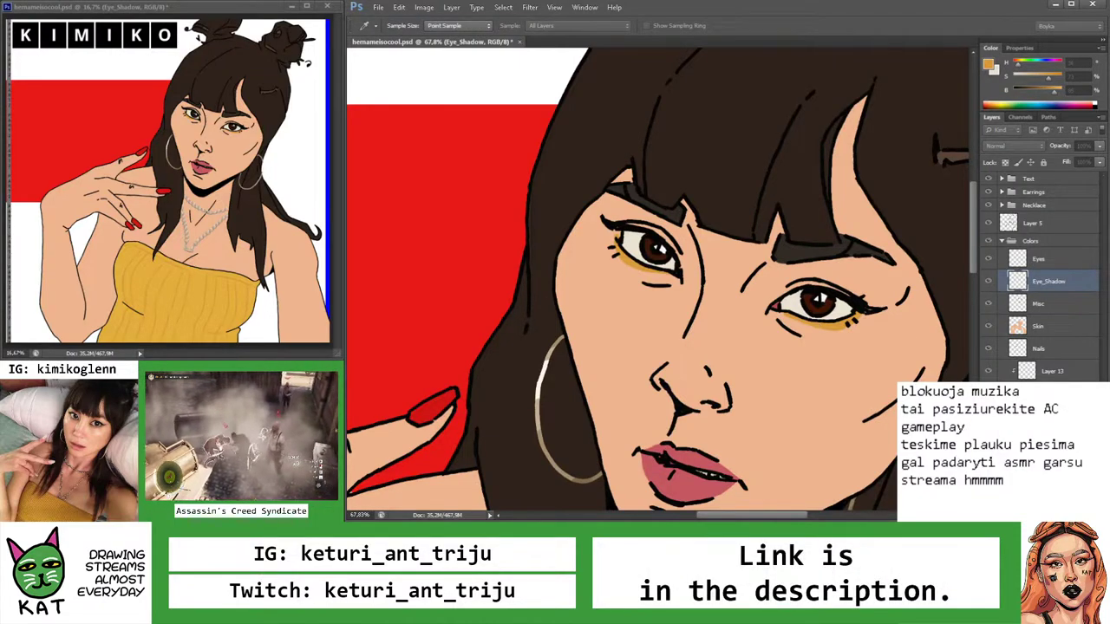
pyautogui.moveTo(962, 361); pyautogui.dragTo(924, 365)
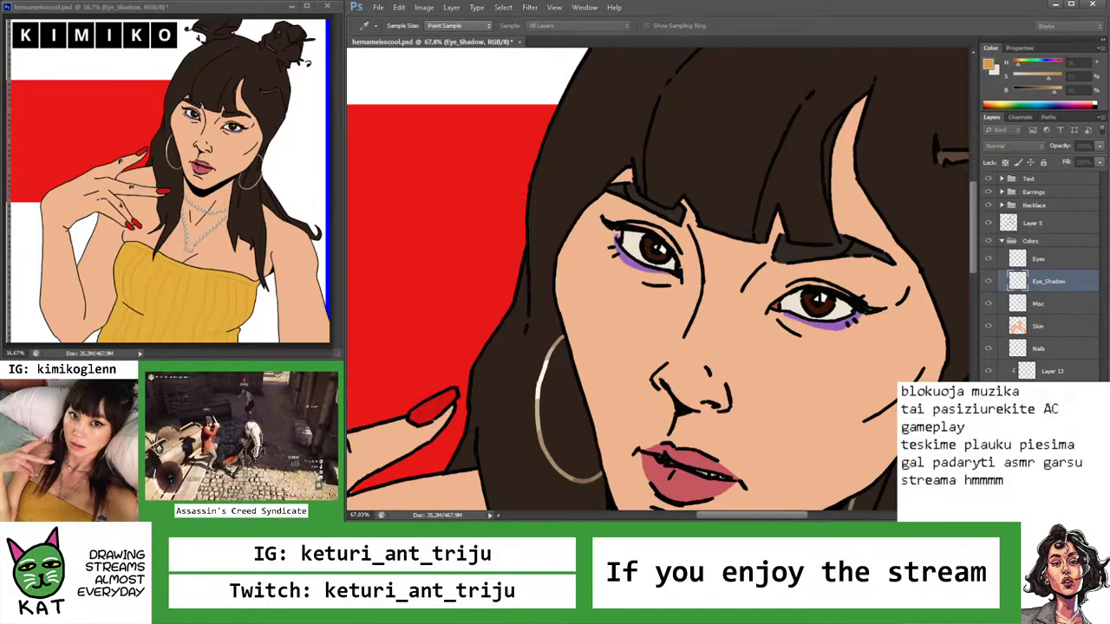
pyautogui.press('Return')
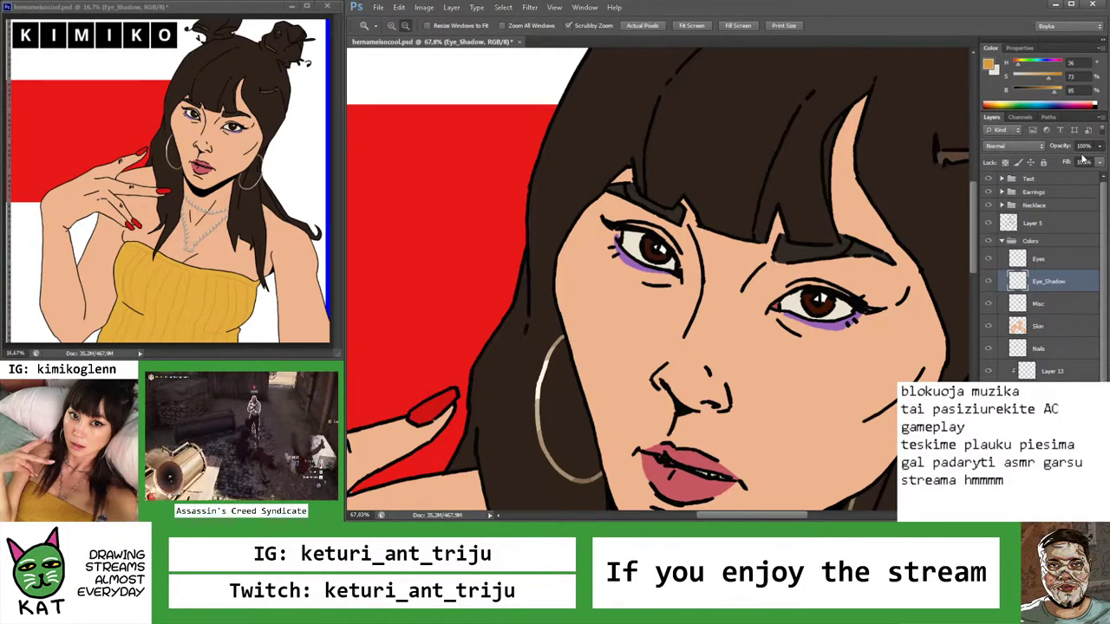
pyautogui.press('2')
pyautogui.press('3')
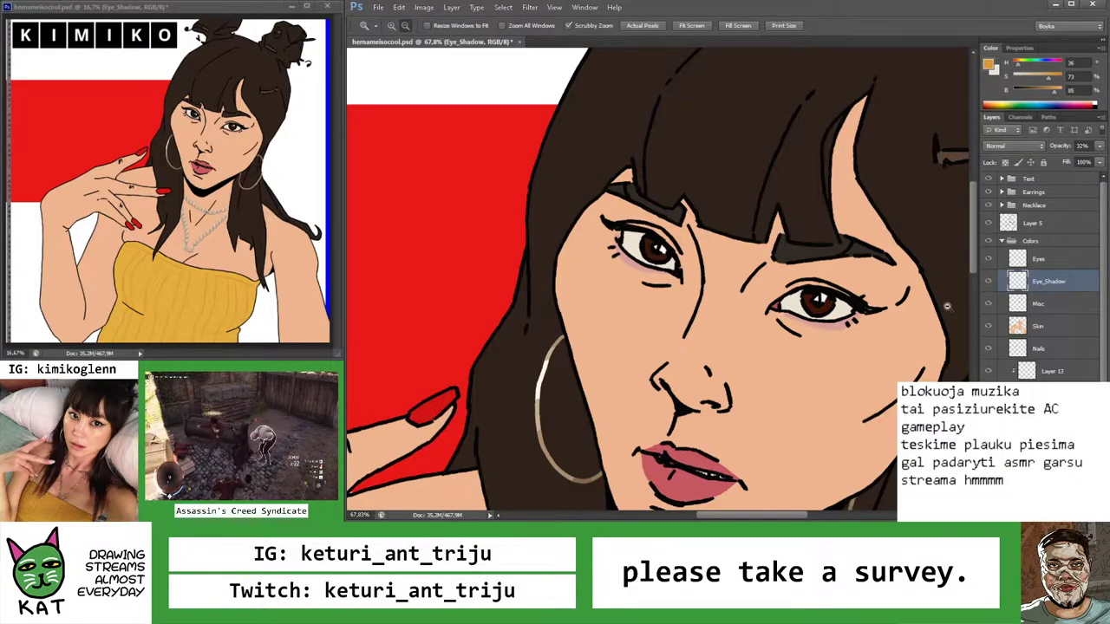
# Adjust the colour of the faded eyeshadow to a soft mauve that blends with the skin
pyautogui.moveTo(848, 316); pyautogui.dragTo(868, 319)
pyautogui.press('i')
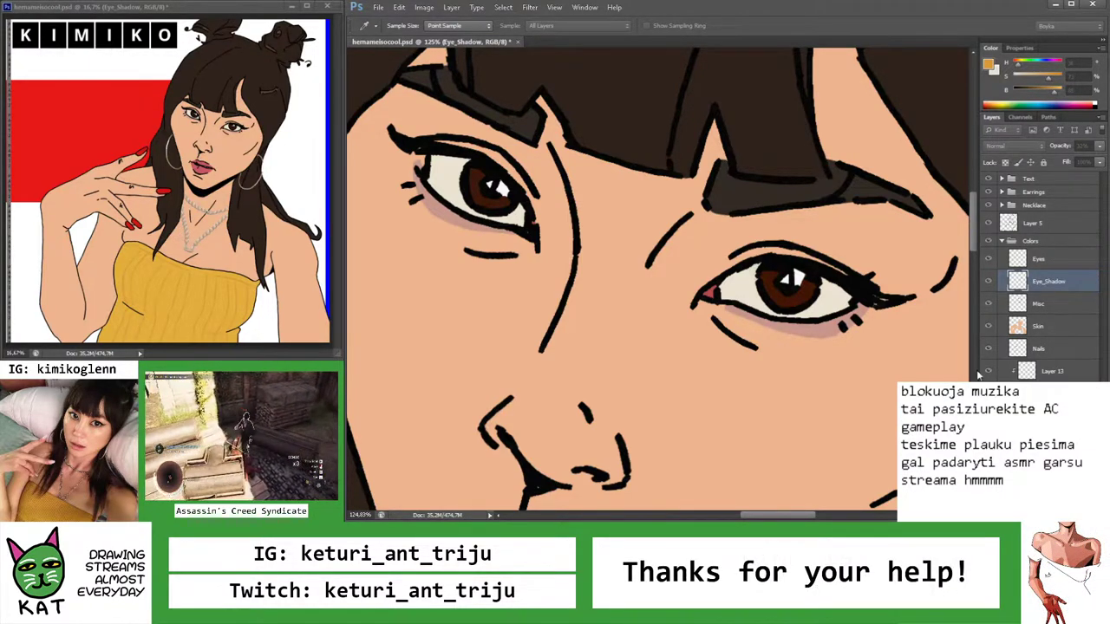
pyautogui.press('z')
pyautogui.moveTo(876, 408); pyautogui.dragTo(811, 409)
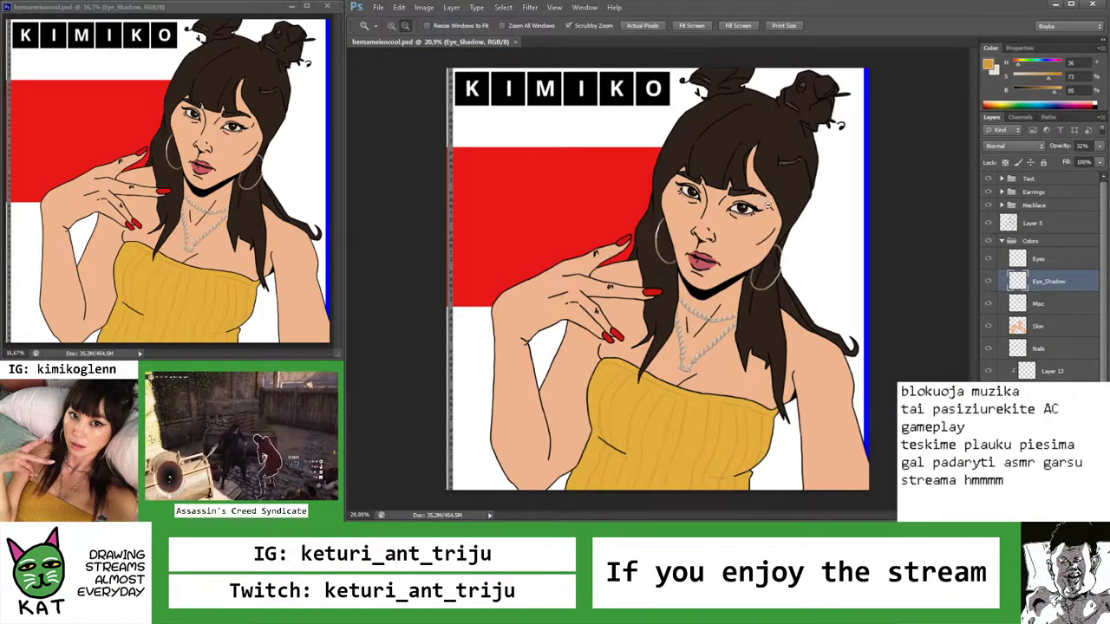
# Fine-tune the eyeshadow colour under both eyes to a more muted, greyish mauve
pyautogui.moveTo(761, 199); pyautogui.dragTo(829, 252)
pyautogui.press('i')
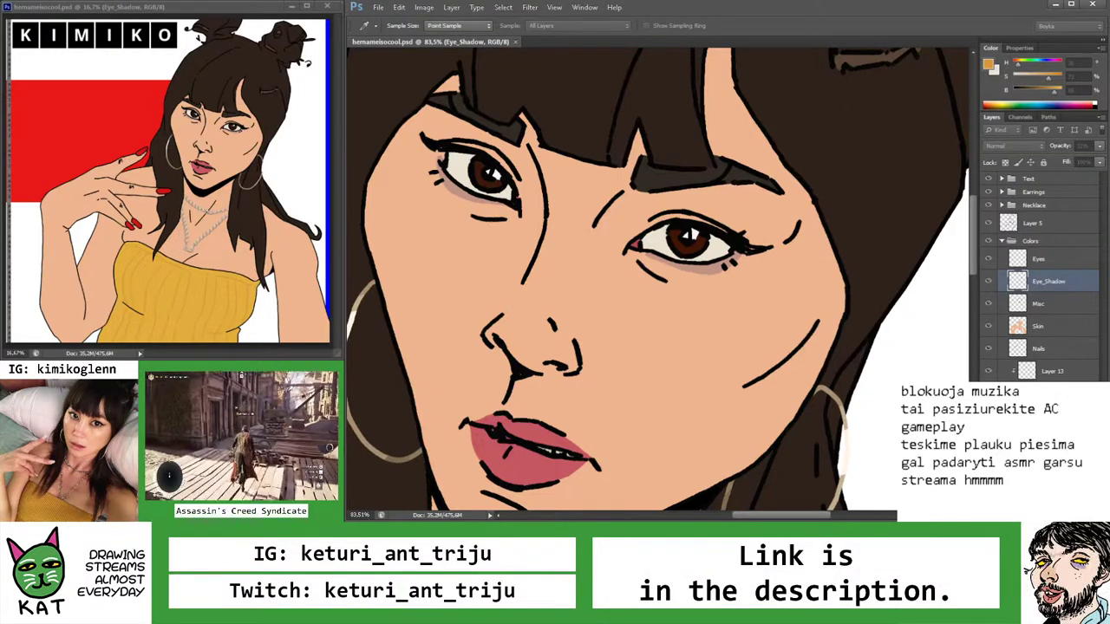
pyautogui.press('z')
pyautogui.moveTo(785, 303); pyautogui.dragTo(740, 318)
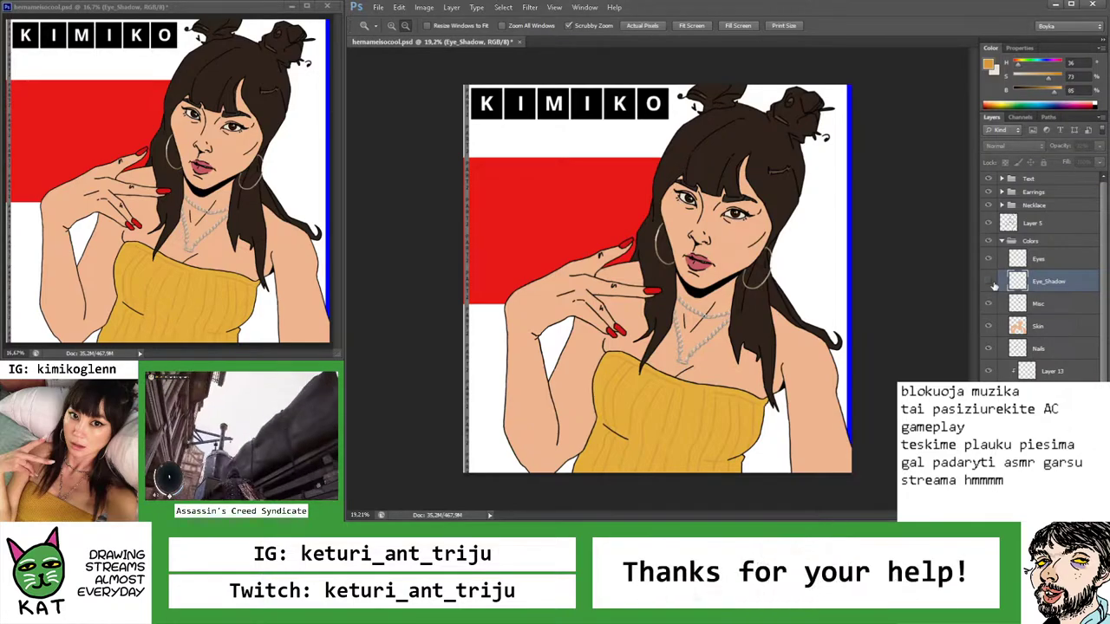
# Collapse the Colors group, toggle its visibility to check the flat colours, and save the document
pyautogui.moveTo(789, 268)
pyautogui.mouseDown()
pyautogui.moveTo(768, 251)
pyautogui.moveTo(791, 253)
pyautogui.mouseUp()
pyautogui.hotkey('ctrl', 's')
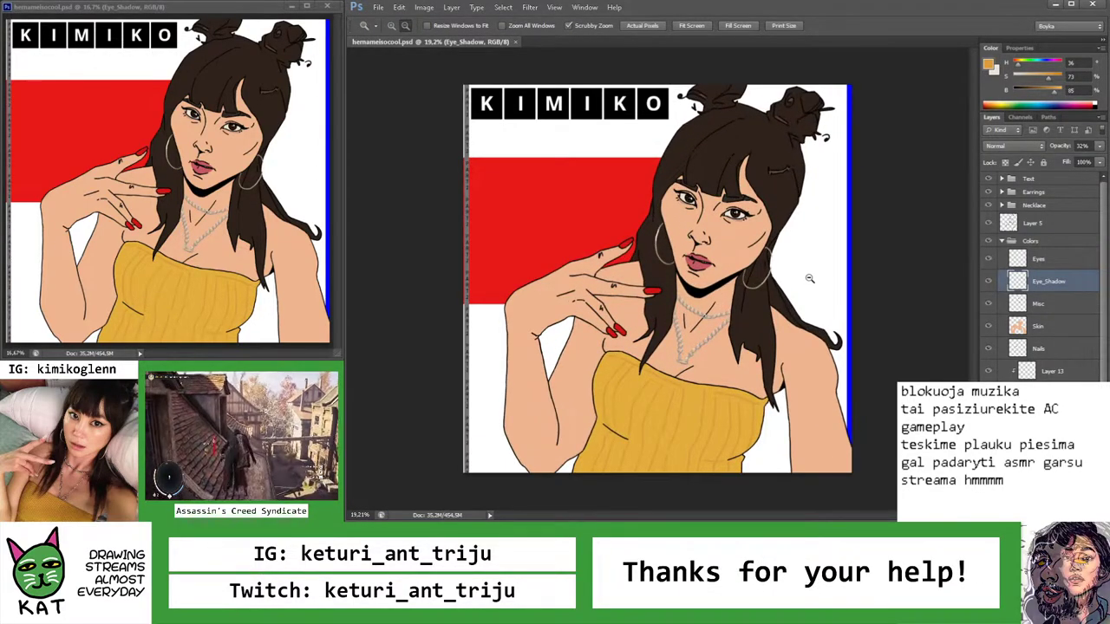
pyautogui.click(1000, 244)
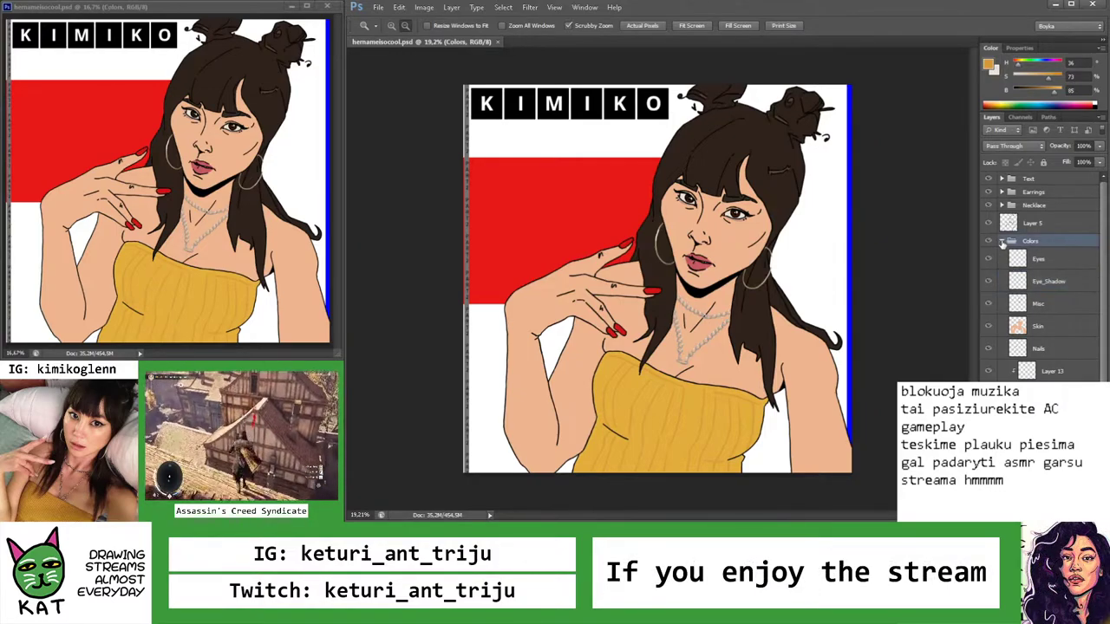
pyautogui.click(1002, 242)
pyautogui.click(988, 243)
pyautogui.click(989, 243)
pyautogui.click(990, 242)
pyautogui.click(989, 243)
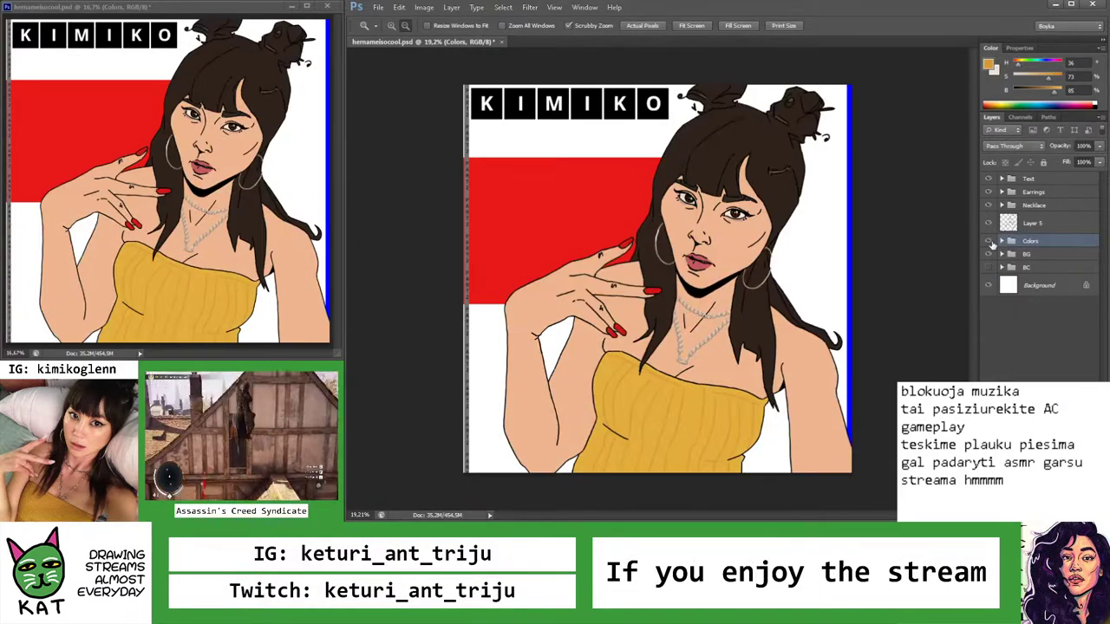
pyautogui.hotkey('ctrl', 's')
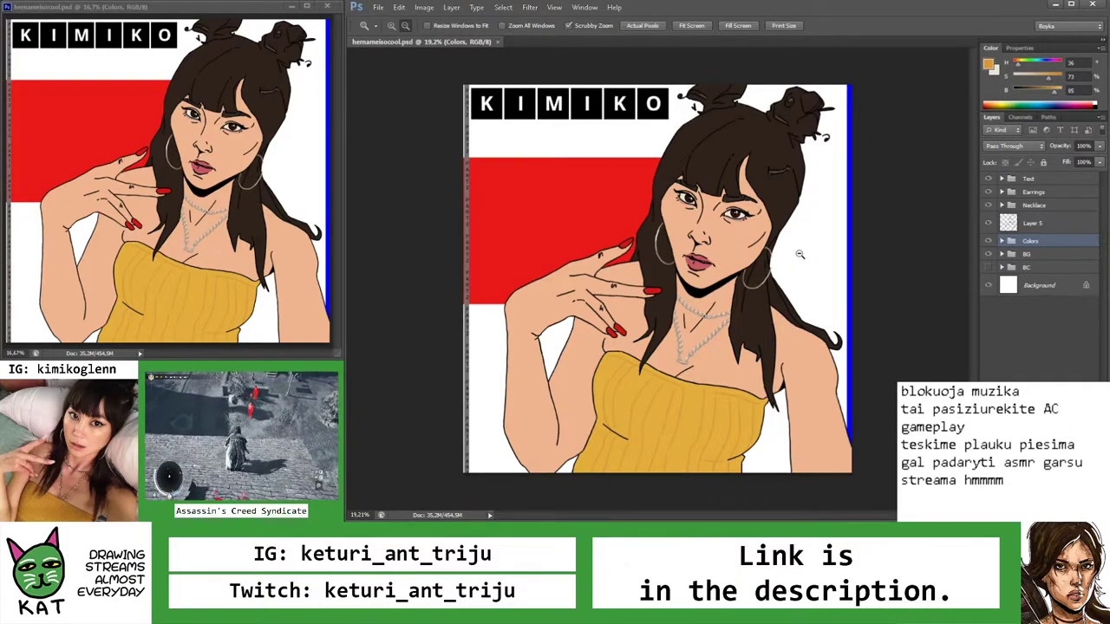
# Hide and reshow the Layer 5 line art to examine the flat colours without outlines
pyautogui.click(987, 223)
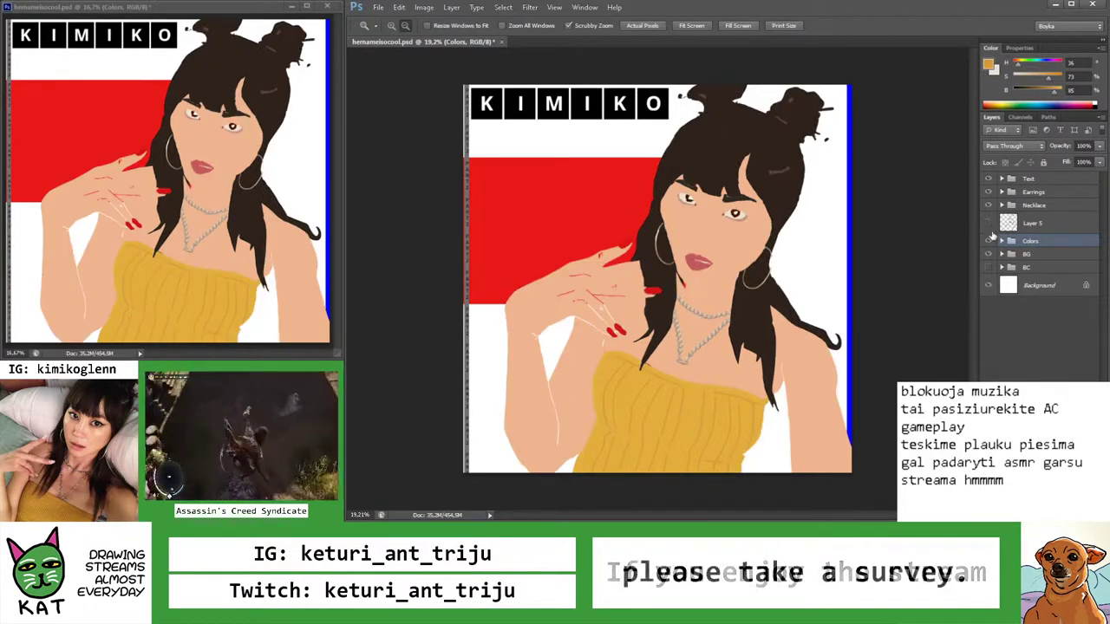
pyautogui.click(987, 223)
pyautogui.hotkey('ctrl', '-')
pyautogui.hotkey('ctrl', '0')
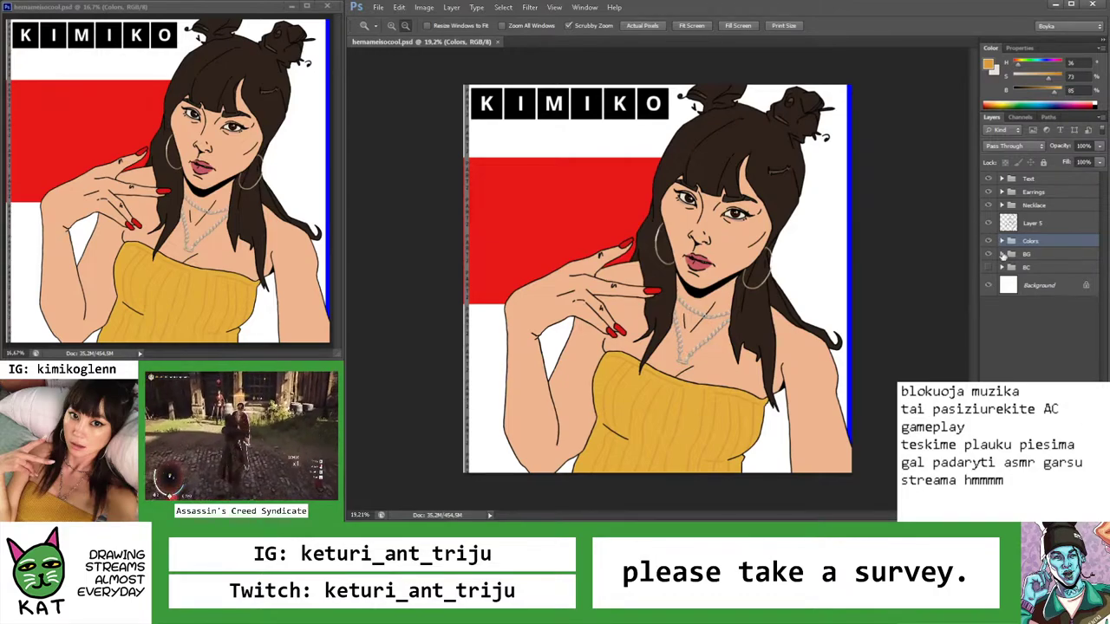
# Add a new Multiply layer clipped to the Colors group and reduce the brush colour's saturation to 17% for a pale beige
pyautogui.hotkey('ctrl', 'shift', 'alt', 'n')
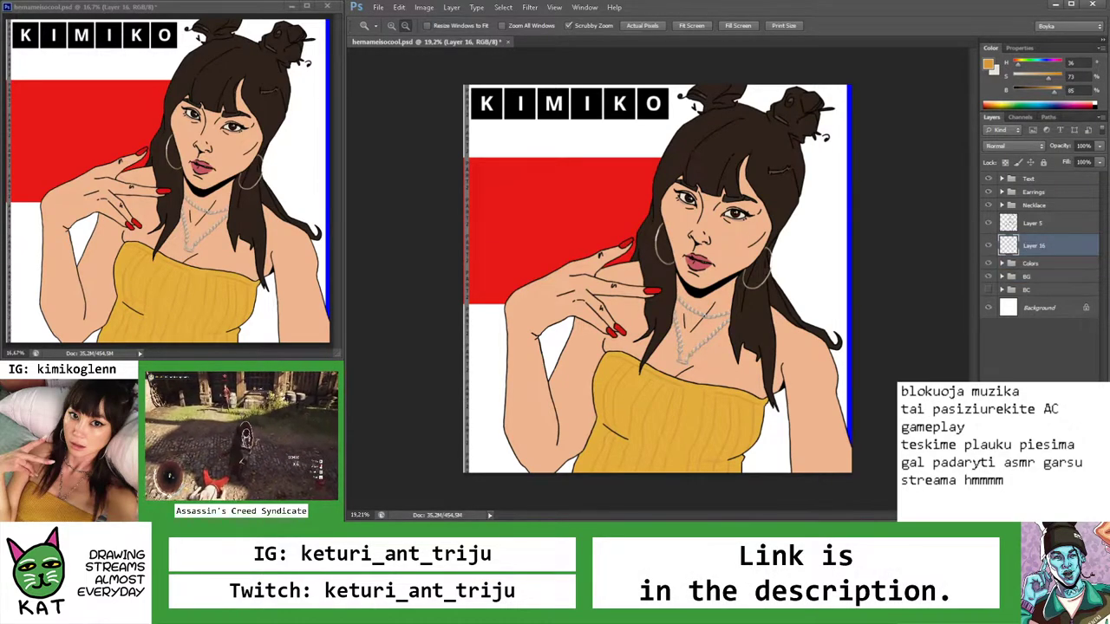
pyautogui.keyDown('alt'); pyautogui.click(1056, 253); pyautogui.keyUp('alt')
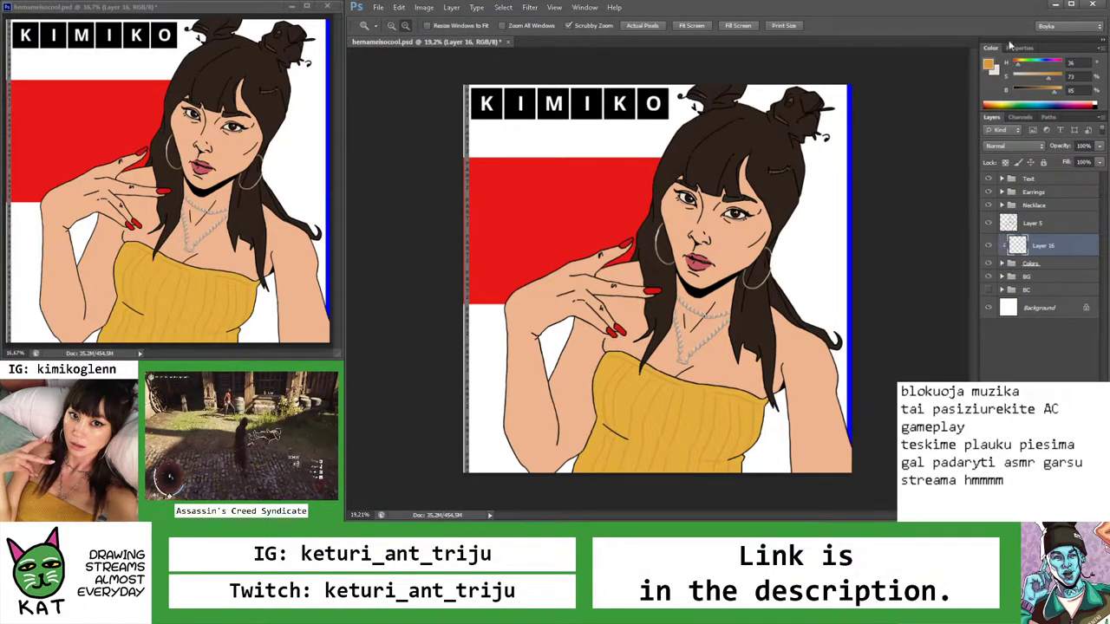
pyautogui.moveTo(1048, 80); pyautogui.dragTo(1021, 80)
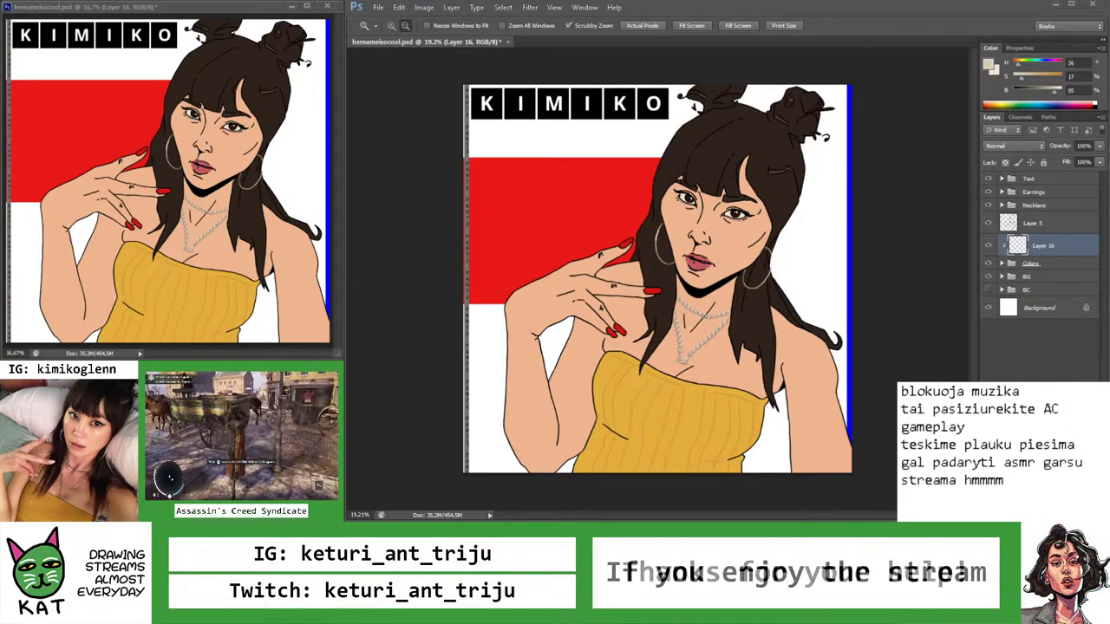
pyautogui.moveTo(704, 314)
pyautogui.mouseDown()
pyautogui.moveTo(677, 315)
pyautogui.moveTo(746, 315)
pyautogui.moveTo(705, 315)
pyautogui.mouseUp()
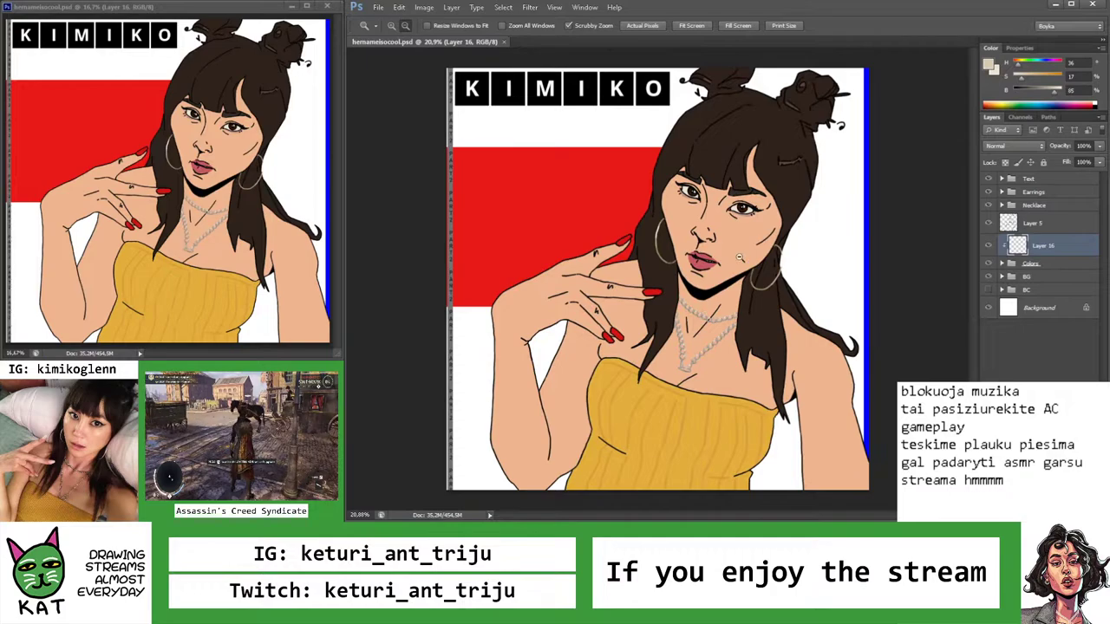
pyautogui.press('b')
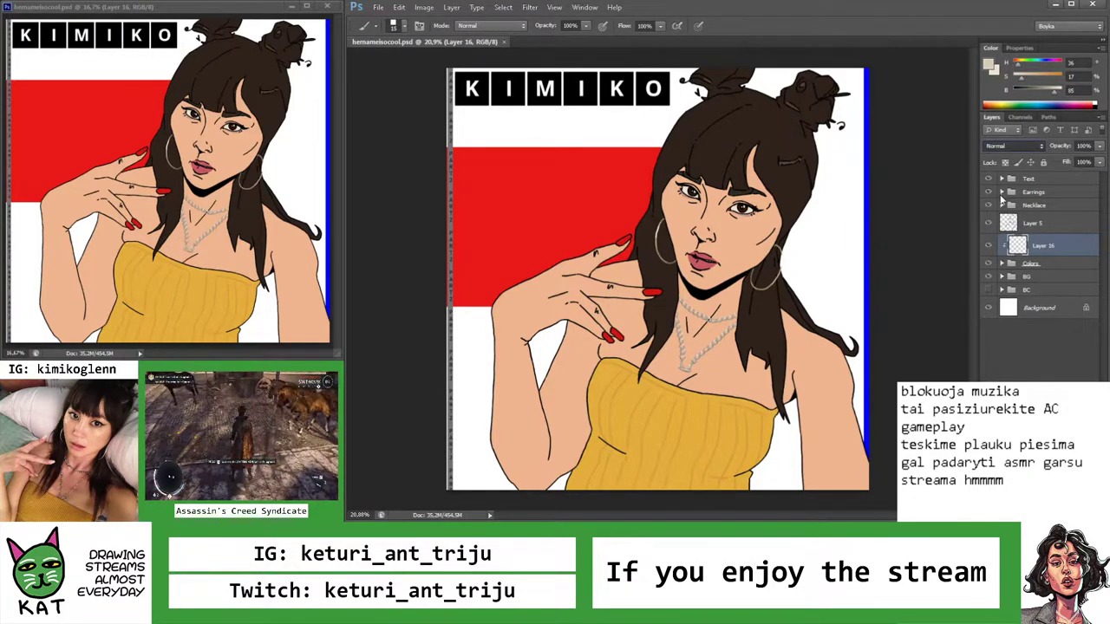
pyautogui.hotkey('shift', 'alt', 'm')
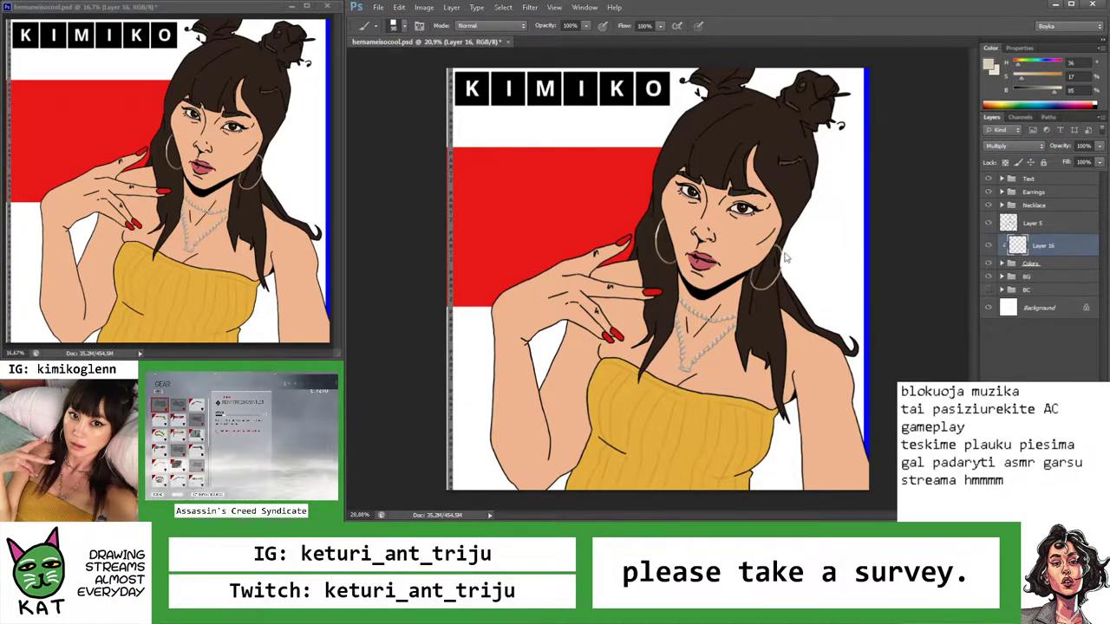
pyautogui.moveTo(786, 256); pyautogui.dragTo(720, 299)
pyautogui.moveTo(767, 236); pyautogui.dragTo(727, 304)
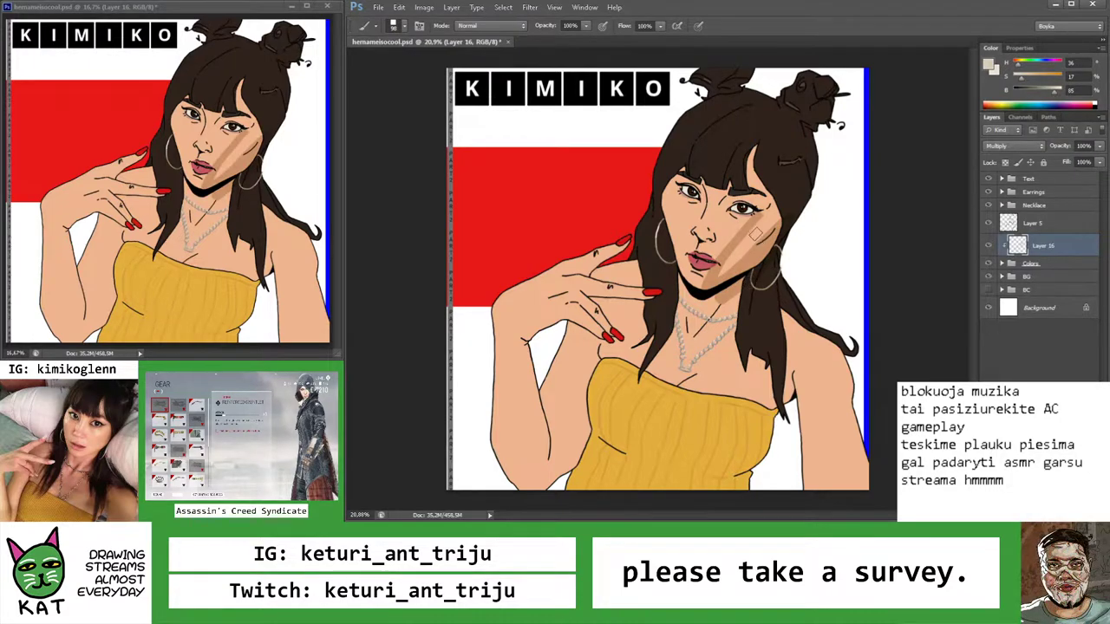
pyautogui.press('z')
pyautogui.keyDown('alt'); pyautogui.click(781, 236); pyautogui.keyUp('alt')
pyautogui.click(780, 236)
pyautogui.hotkey('ctrl', 'alt', 'z')
pyautogui.hotkey('ctrl', 'alt', 'z')
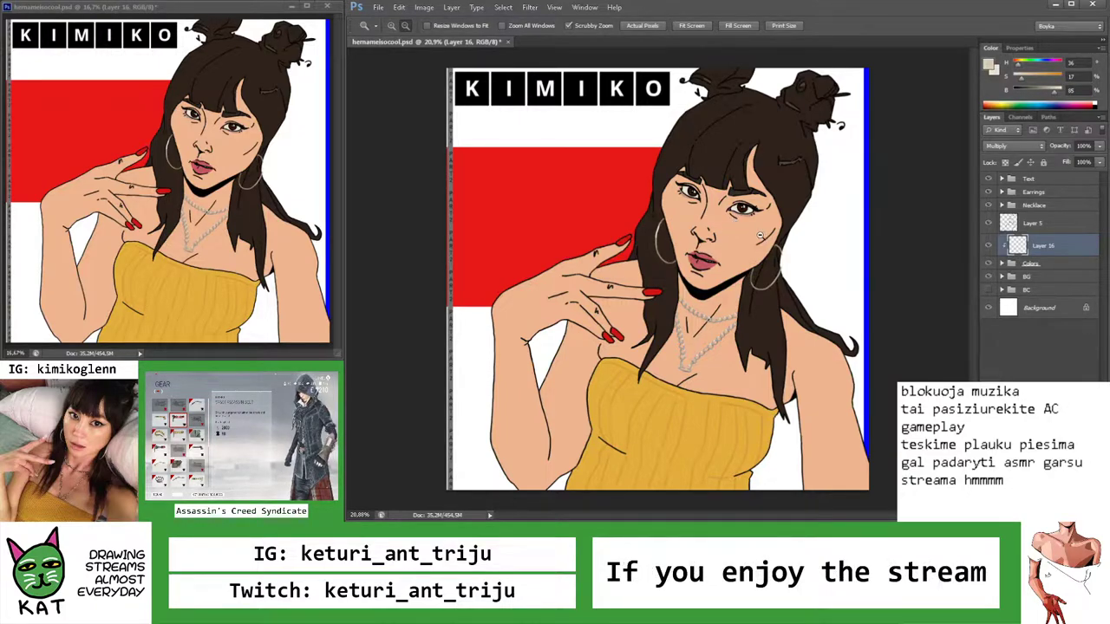
# Brush a shadow strip along her left cheekbone and a small shadow patch below the lower lip
pyautogui.moveTo(759, 234); pyautogui.dragTo(781, 230)
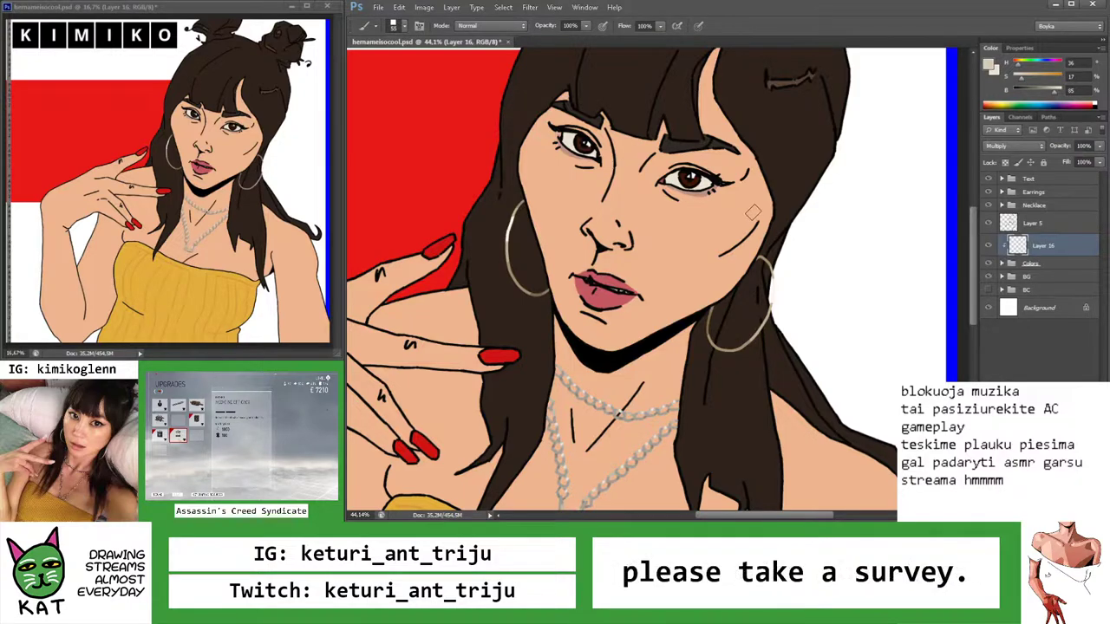
pyautogui.moveTo(752, 212)
pyautogui.mouseDown()
pyautogui.moveTo(722, 247)
pyautogui.moveTo(745, 227)
pyautogui.moveTo(760, 190)
pyautogui.moveTo(739, 228)
pyautogui.moveTo(751, 219)
pyautogui.moveTo(744, 230)
pyautogui.moveTo(759, 188)
pyautogui.moveTo(743, 229)
pyautogui.moveTo(706, 258)
pyautogui.mouseUp()
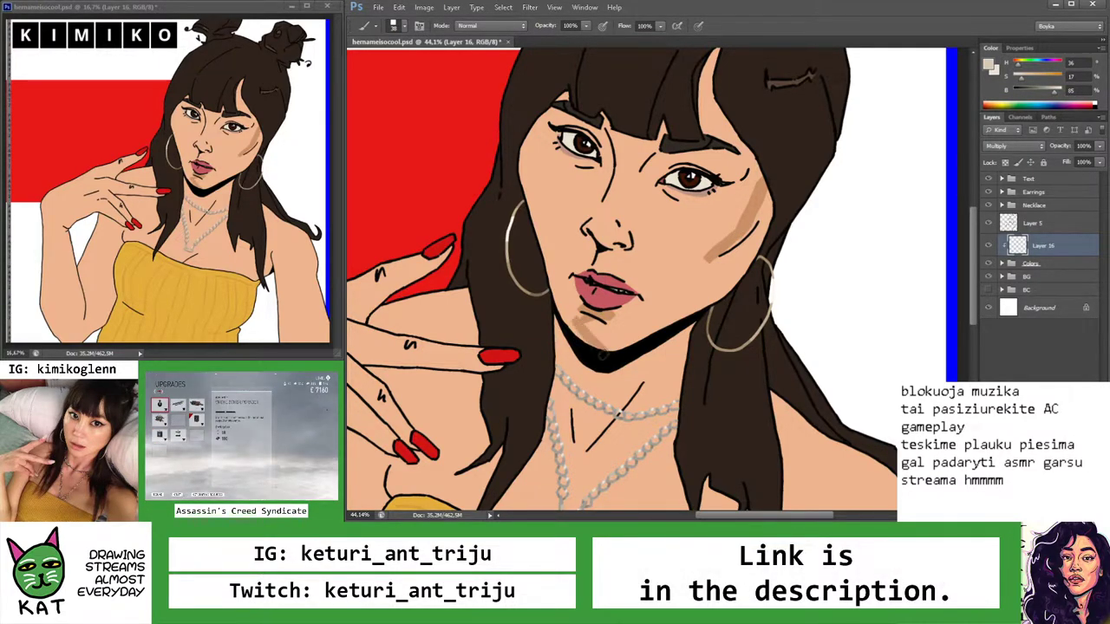
pyautogui.press('z')
pyautogui.moveTo(590, 340)
pyautogui.mouseDown()
pyautogui.moveTo(557, 332)
pyautogui.moveTo(607, 343)
pyautogui.mouseUp()
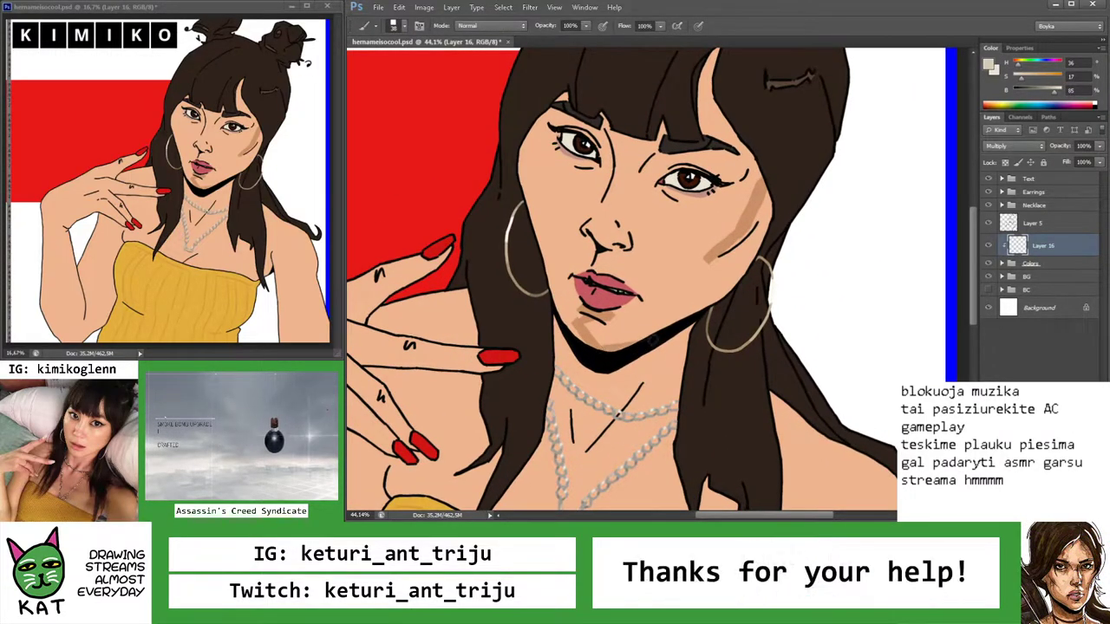
pyautogui.press('z')
pyautogui.moveTo(618, 346)
pyautogui.mouseDown()
pyautogui.moveTo(600, 330)
pyautogui.moveTo(621, 338)
pyautogui.mouseUp()
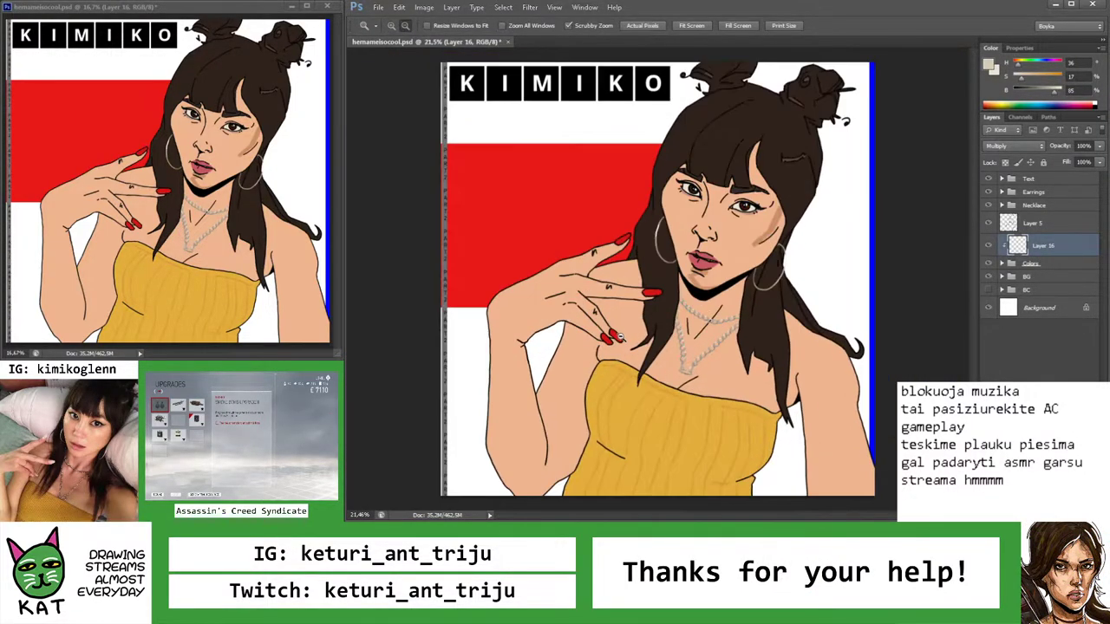
# Extend the left cheek shadow with a hooked end and carry it down along the jawline to the chin
pyautogui.moveTo(728, 309)
pyautogui.mouseDown()
pyautogui.moveTo(772, 255)
pyautogui.moveTo(717, 251)
pyautogui.mouseUp()
pyautogui.press('b')
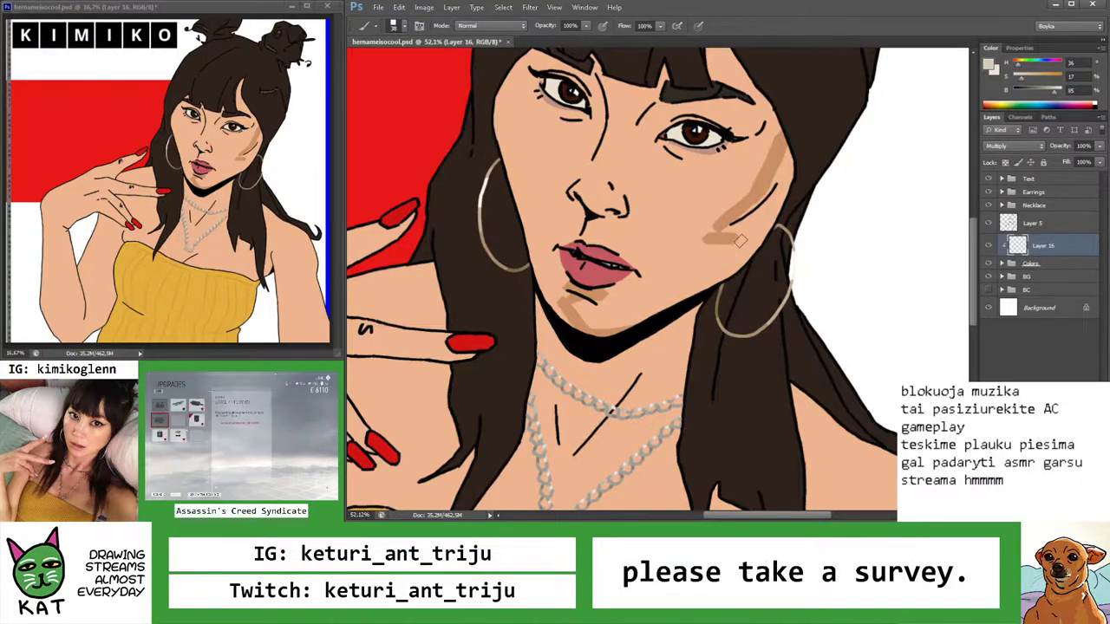
pyautogui.moveTo(726, 258)
pyautogui.mouseDown()
pyautogui.moveTo(659, 305)
pyautogui.moveTo(598, 295)
pyautogui.moveTo(647, 305)
pyautogui.moveTo(655, 238)
pyautogui.moveTo(673, 226)
pyautogui.mouseUp()
pyautogui.press('z')
pyautogui.press('b')
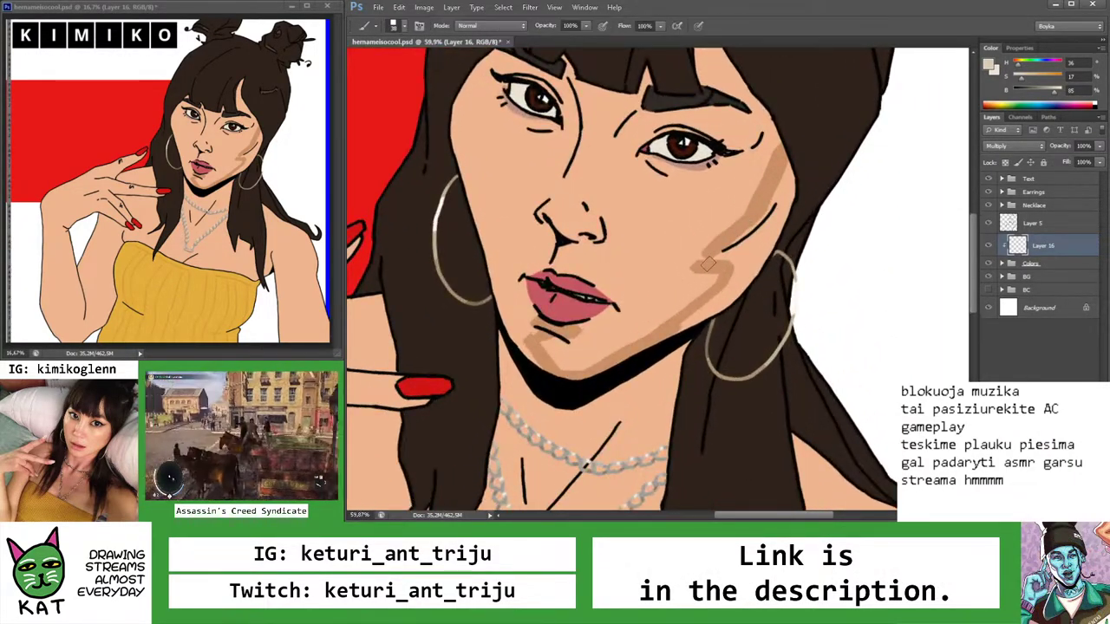
# Fill the area between the cheek strip, the hair and the jawline with the shadow tone
pyautogui.moveTo(798, 180)
pyautogui.mouseDown()
pyautogui.moveTo(746, 258)
pyautogui.moveTo(722, 254)
pyautogui.moveTo(751, 243)
pyautogui.moveTo(711, 277)
pyautogui.moveTo(745, 260)
pyautogui.moveTo(775, 198)
pyautogui.moveTo(711, 243)
pyautogui.moveTo(777, 257)
pyautogui.mouseUp()
pyautogui.press('z')
pyautogui.click(776, 258)
pyautogui.click(676, 258)
pyautogui.press('b')
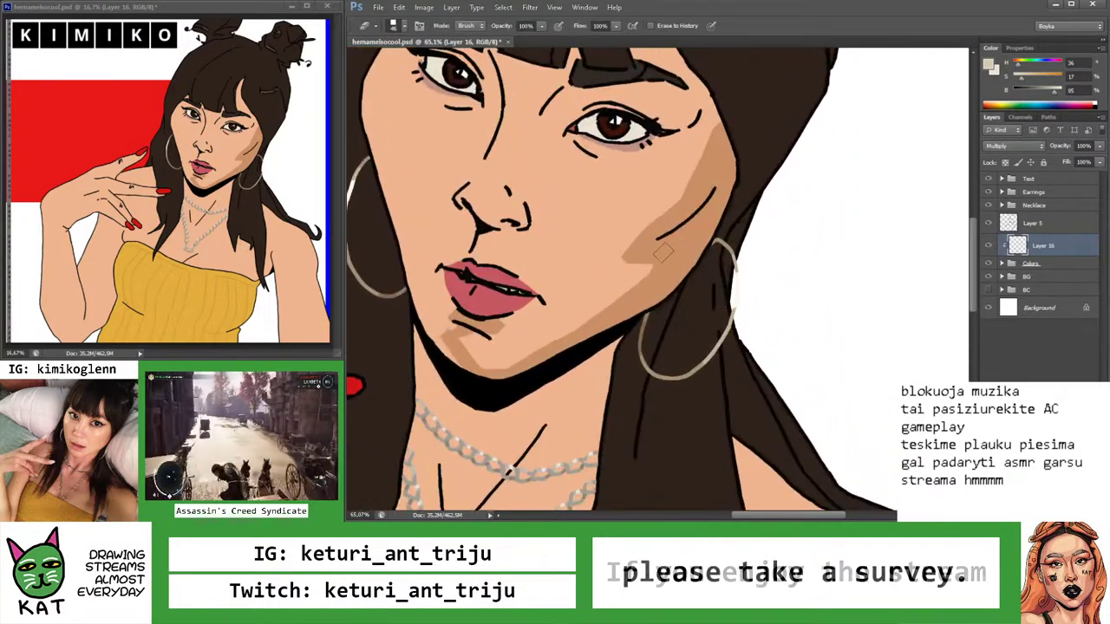
# Refine the left cheek shadow's inner edge from the temple to its pointed tip and save the document
pyautogui.press('b')
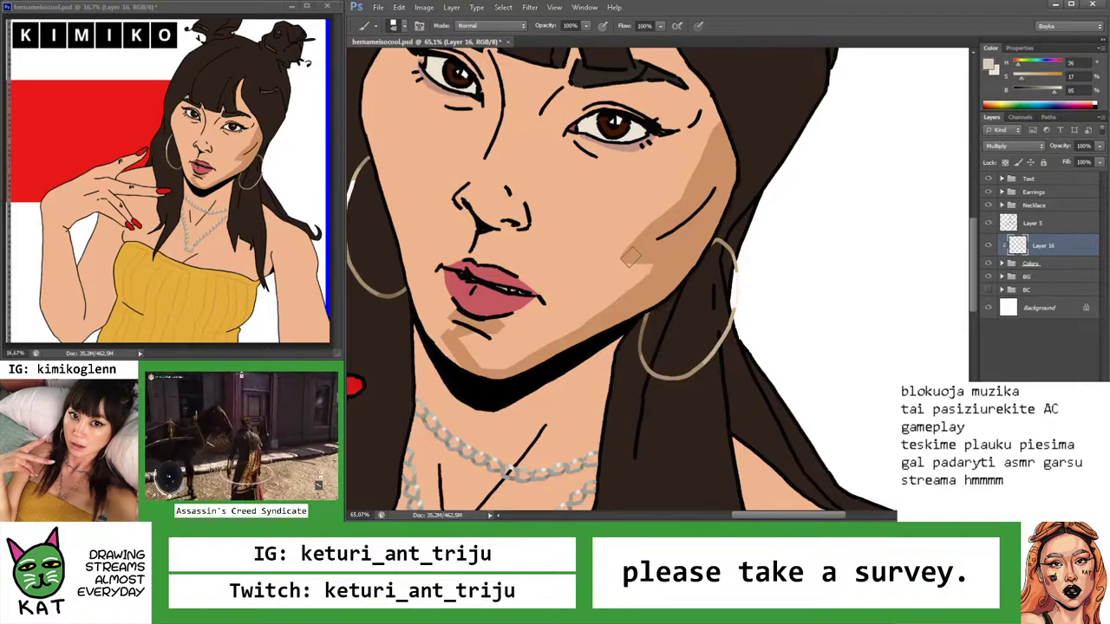
pyautogui.press('z')
pyautogui.moveTo(631, 257); pyautogui.dragTo(598, 257)
pyautogui.moveTo(659, 234); pyautogui.dragTo(689, 223)
pyautogui.press('b')
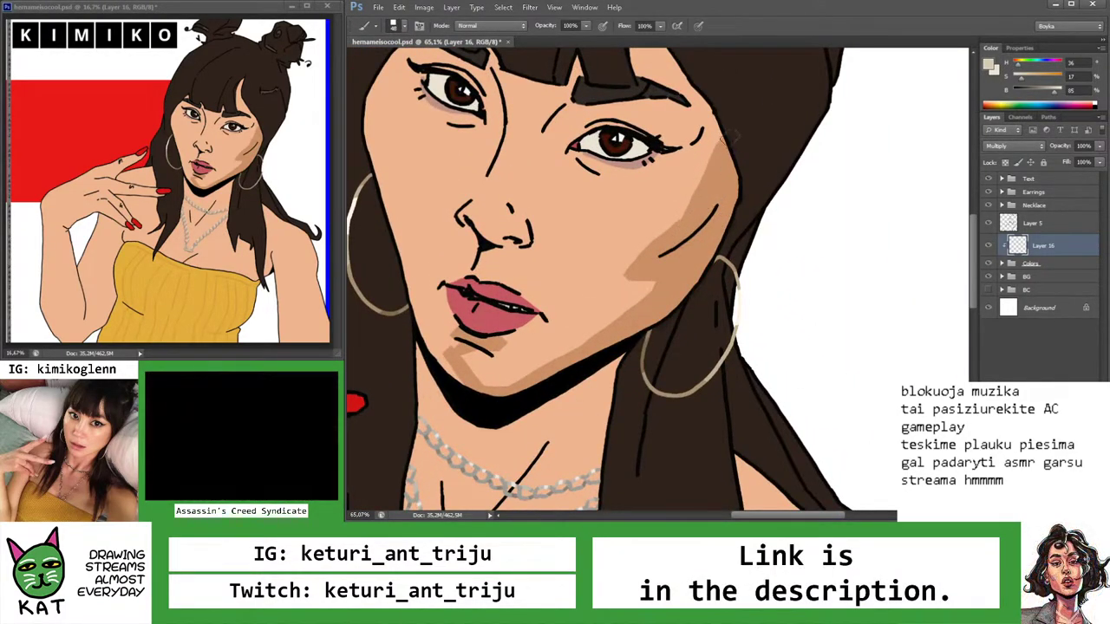
pyautogui.moveTo(730, 137)
pyautogui.mouseDown()
pyautogui.moveTo(675, 234)
pyautogui.moveTo(641, 239)
pyautogui.moveTo(673, 235)
pyautogui.mouseUp()
pyautogui.press('z')
pyautogui.press('b')
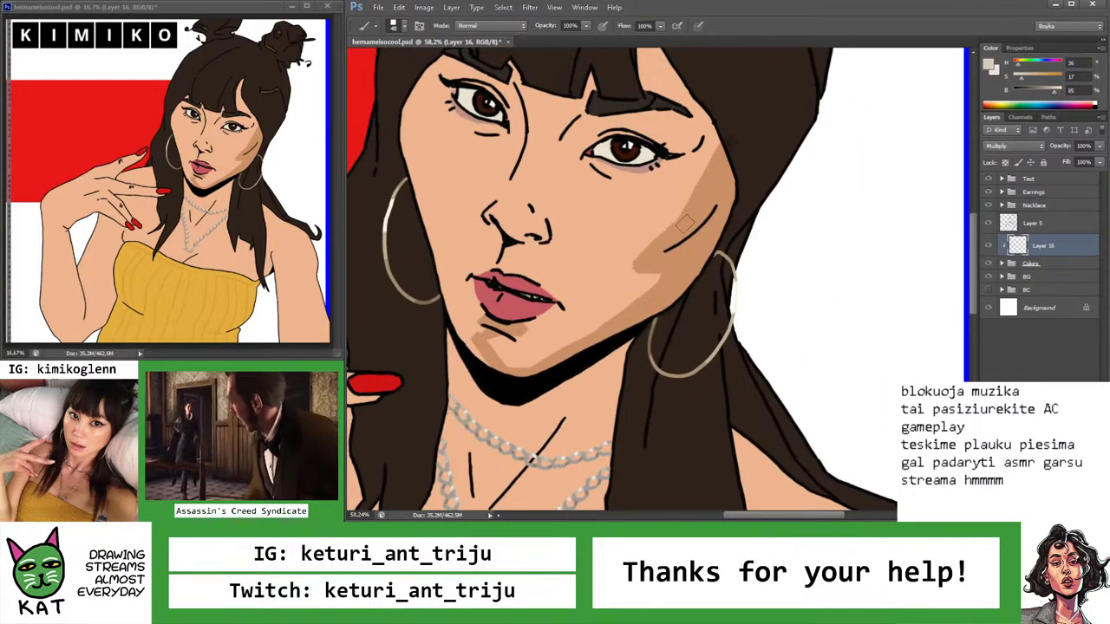
pyautogui.press('z')
pyautogui.moveTo(698, 208); pyautogui.dragTo(659, 243)
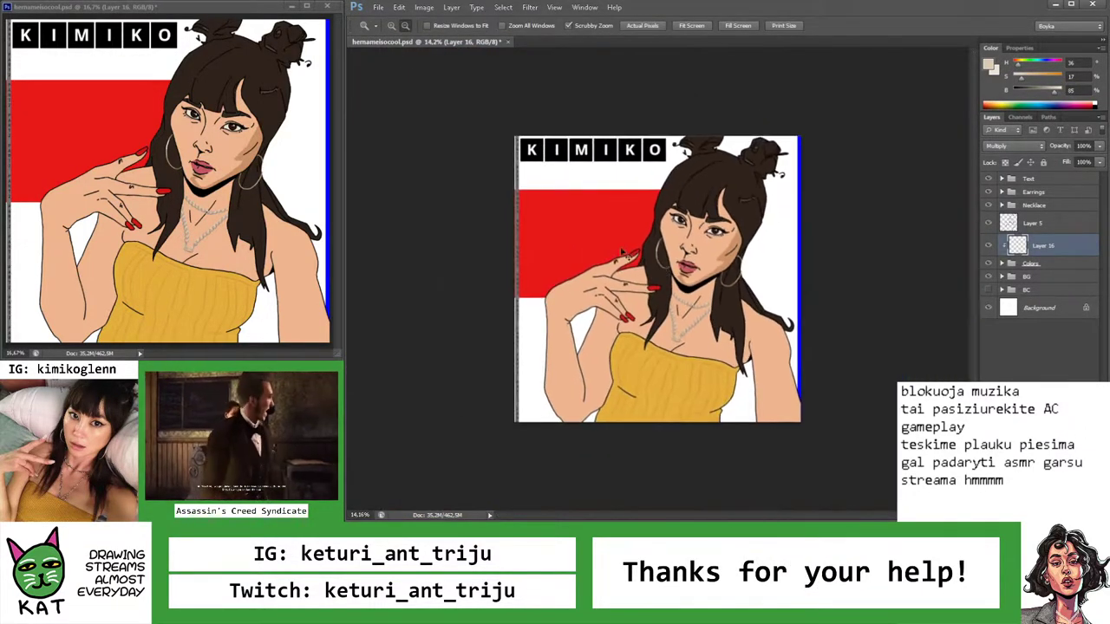
pyautogui.moveTo(708, 279); pyautogui.dragTo(718, 286)
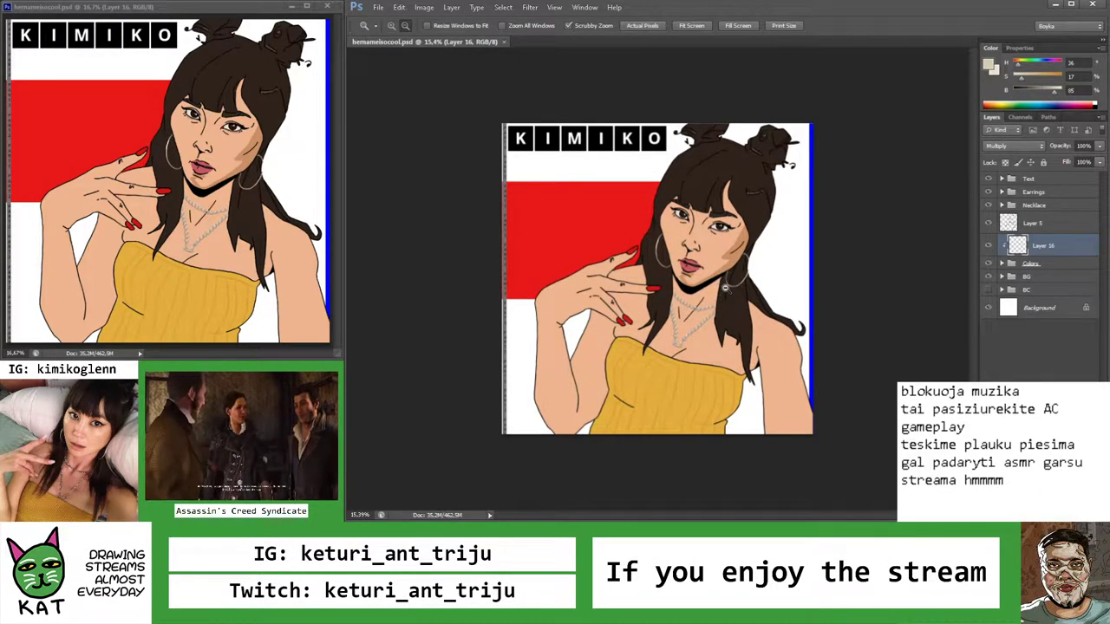
# Shade the groove between the nose and upper lip and test a shadow over the tip of the nose
pyautogui.moveTo(710, 262)
pyautogui.mouseDown()
pyautogui.moveTo(734, 260)
pyautogui.moveTo(704, 233)
pyautogui.moveTo(701, 196)
pyautogui.moveTo(669, 210)
pyautogui.mouseUp()
pyautogui.press('b')
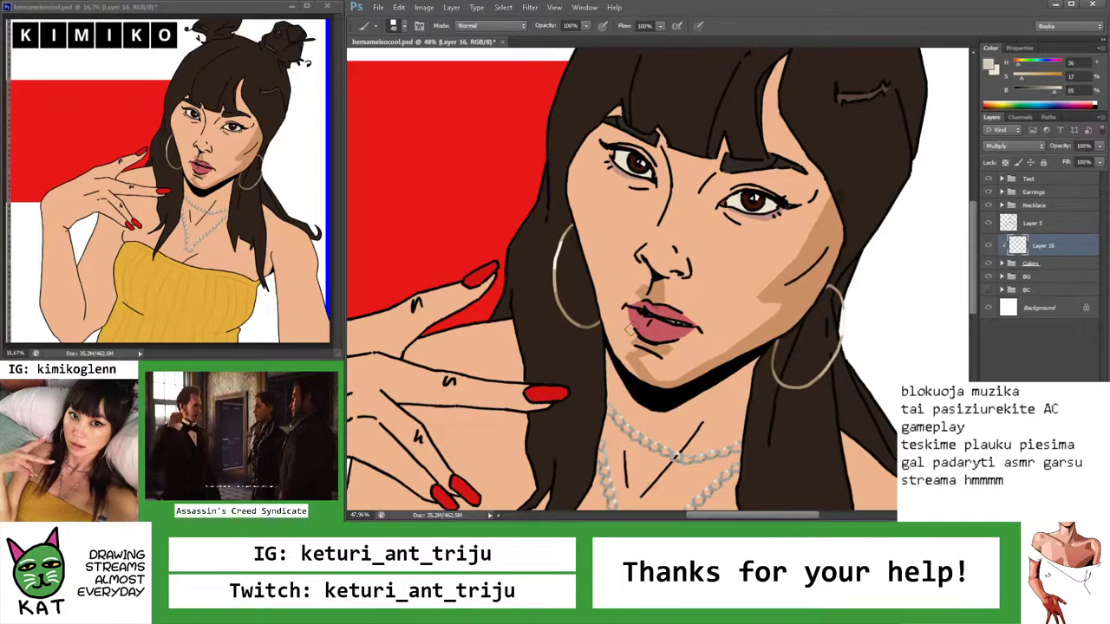
pyautogui.press('e')
pyautogui.press('b')
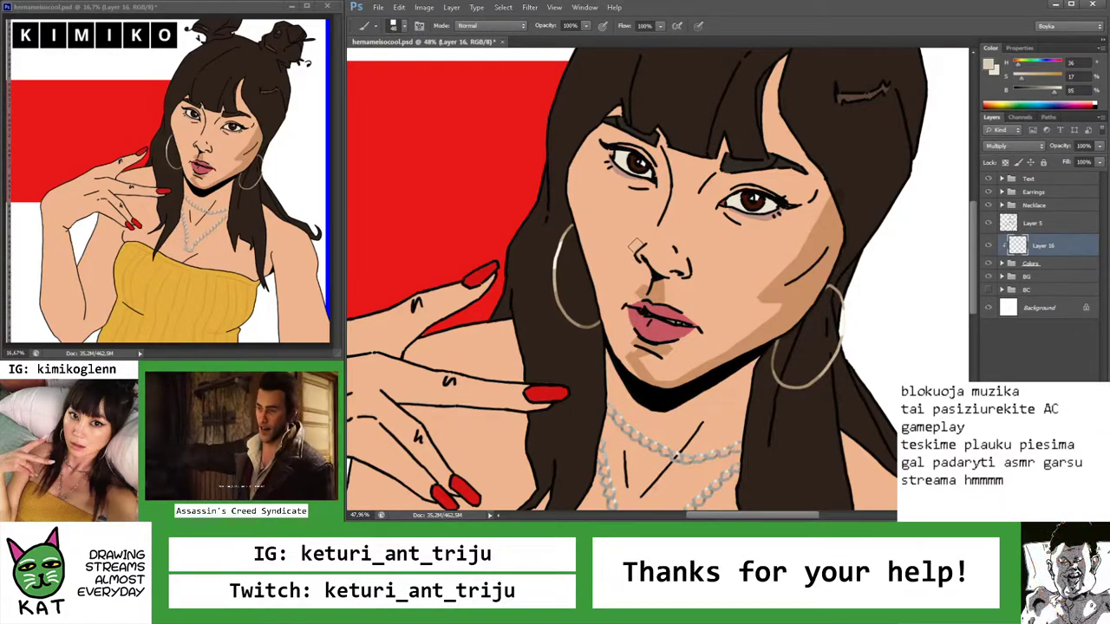
pyautogui.moveTo(668, 242); pyautogui.dragTo(675, 250)
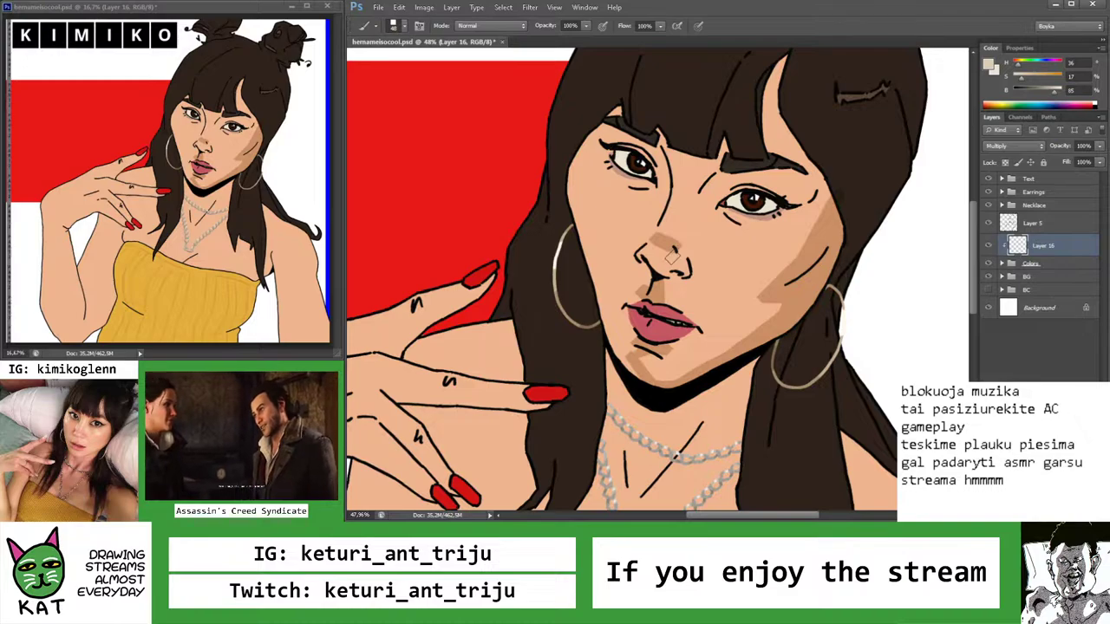
pyautogui.hotkey('ctrl', 'z')
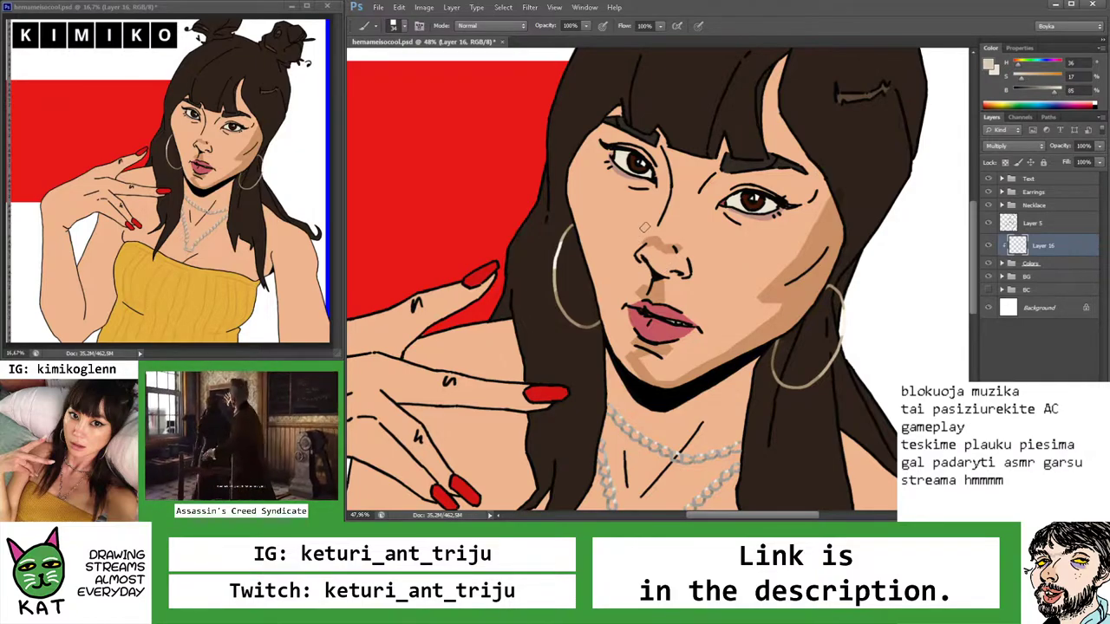
# Shade the temple beside her right eye and the side of the nose bridge next to its inner corner
pyautogui.moveTo(644, 227); pyautogui.dragTo(656, 196)
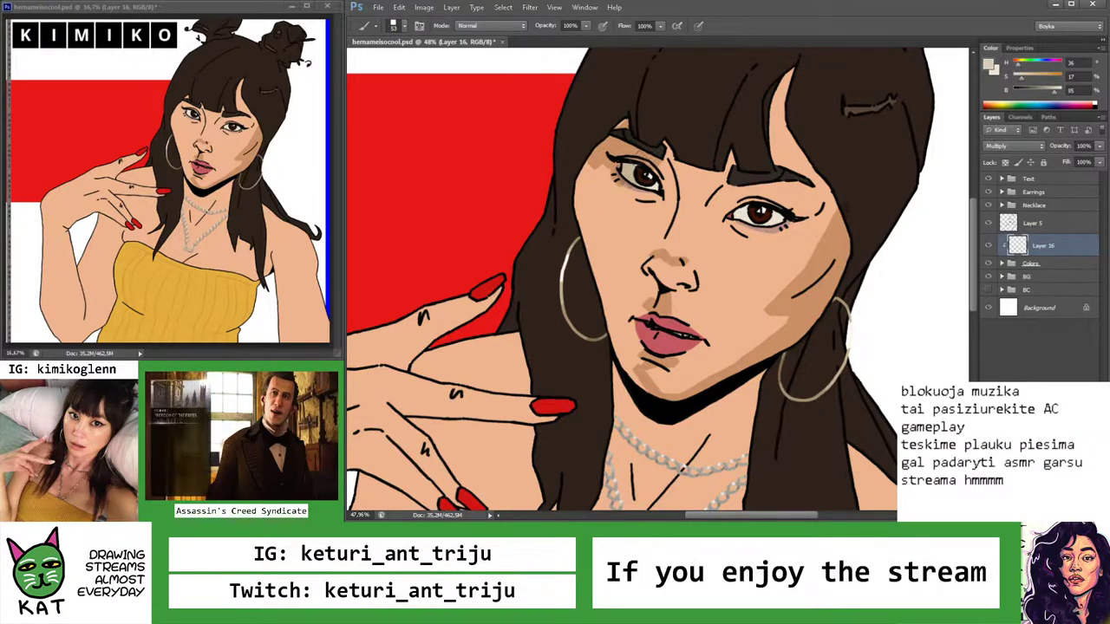
pyautogui.moveTo(664, 143)
pyautogui.mouseDown()
pyautogui.moveTo(664, 216)
pyautogui.moveTo(669, 206)
pyautogui.mouseUp()
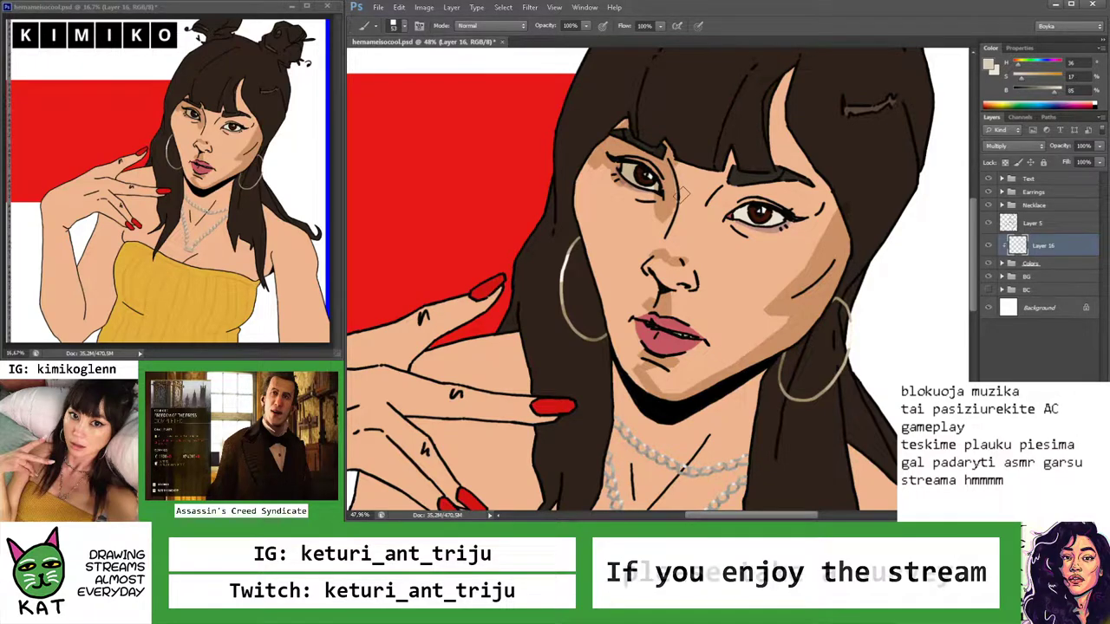
pyautogui.press('z')
pyautogui.moveTo(668, 210)
pyautogui.mouseDown()
pyautogui.moveTo(607, 211)
pyautogui.moveTo(685, 228)
pyautogui.mouseUp()
pyautogui.press('b')
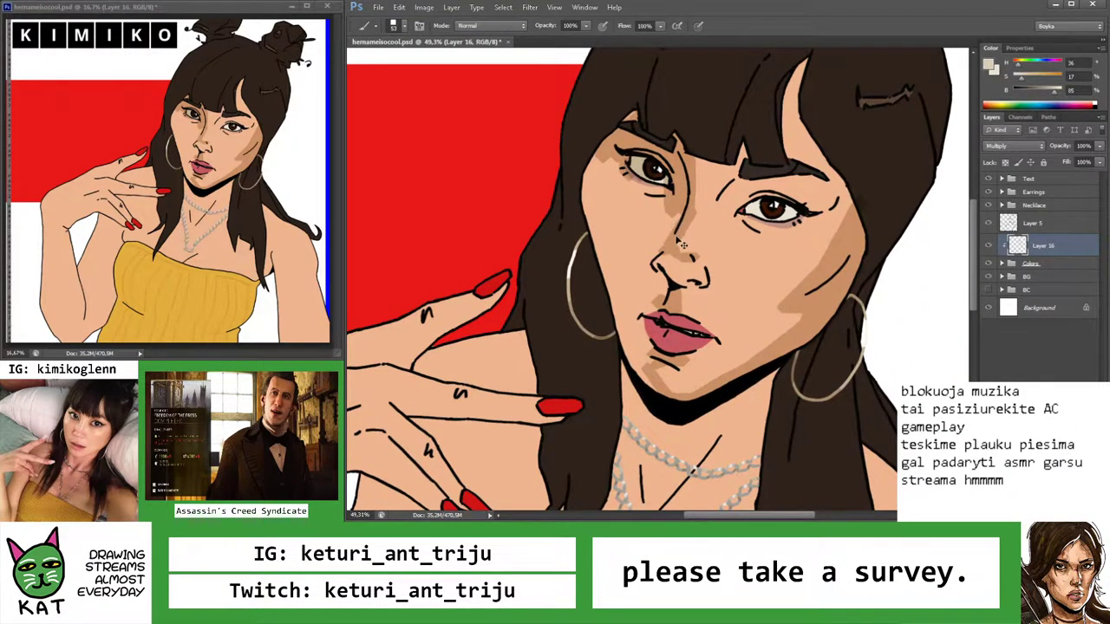
# Undo the last shadow strokes and block in a diagonal shadow from the nose bridge across her right cheek, below the eye
pyautogui.hotkey('ctrl', 'z')
pyautogui.hotkey('ctrl', 'z')
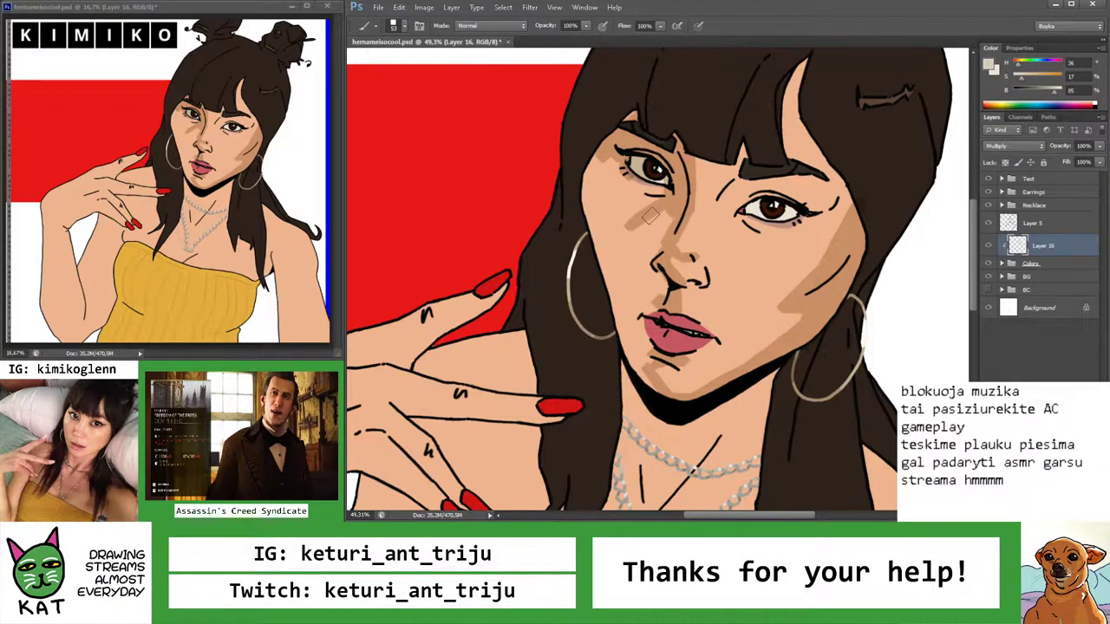
pyautogui.moveTo(650, 215); pyautogui.dragTo(670, 202)
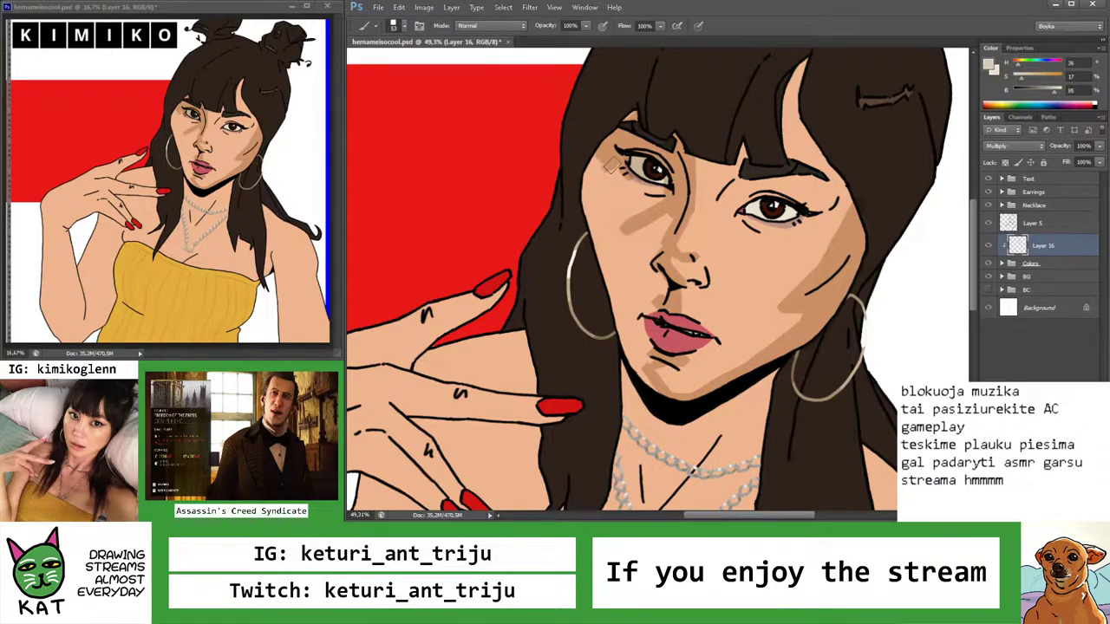
pyautogui.press('z')
pyautogui.moveTo(596, 161)
pyautogui.mouseDown()
pyautogui.moveTo(555, 163)
pyautogui.moveTo(685, 198)
pyautogui.moveTo(673, 199)
pyautogui.moveTo(685, 215)
pyautogui.moveTo(654, 209)
pyautogui.moveTo(694, 211)
pyautogui.moveTo(651, 238)
pyautogui.mouseUp()
pyautogui.press('b')
pyautogui.press('z')
pyautogui.press('b')
pyautogui.press('z')
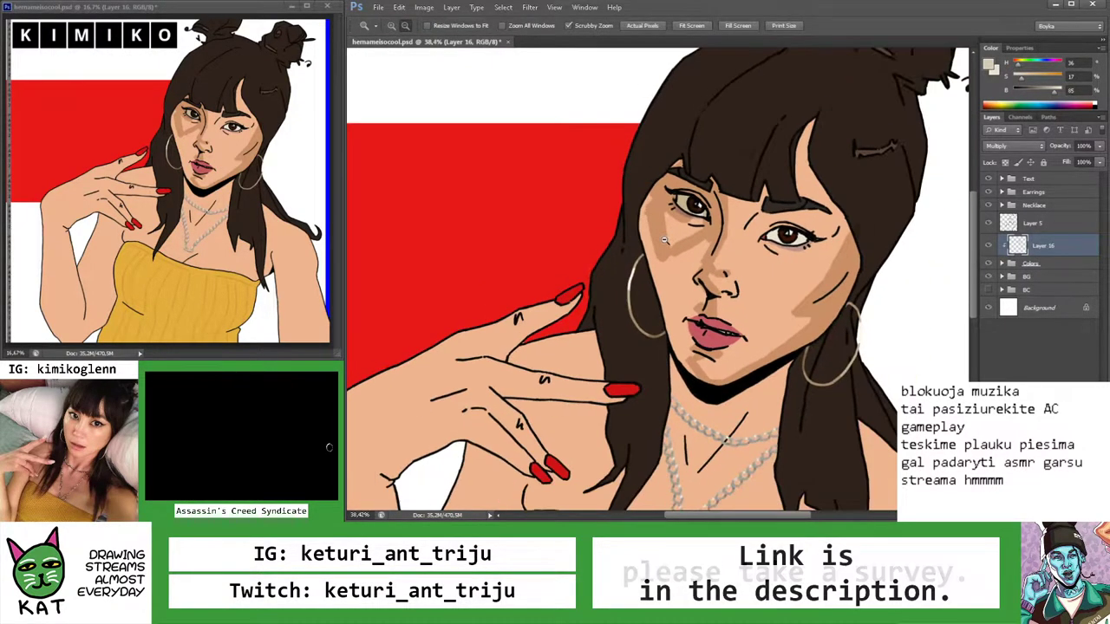
# Fill her right cheek down to the chin with the shadow tone, leaving a light triangle beneath the eye
pyautogui.moveTo(760, 291); pyautogui.dragTo(853, 287)
pyautogui.press('b')
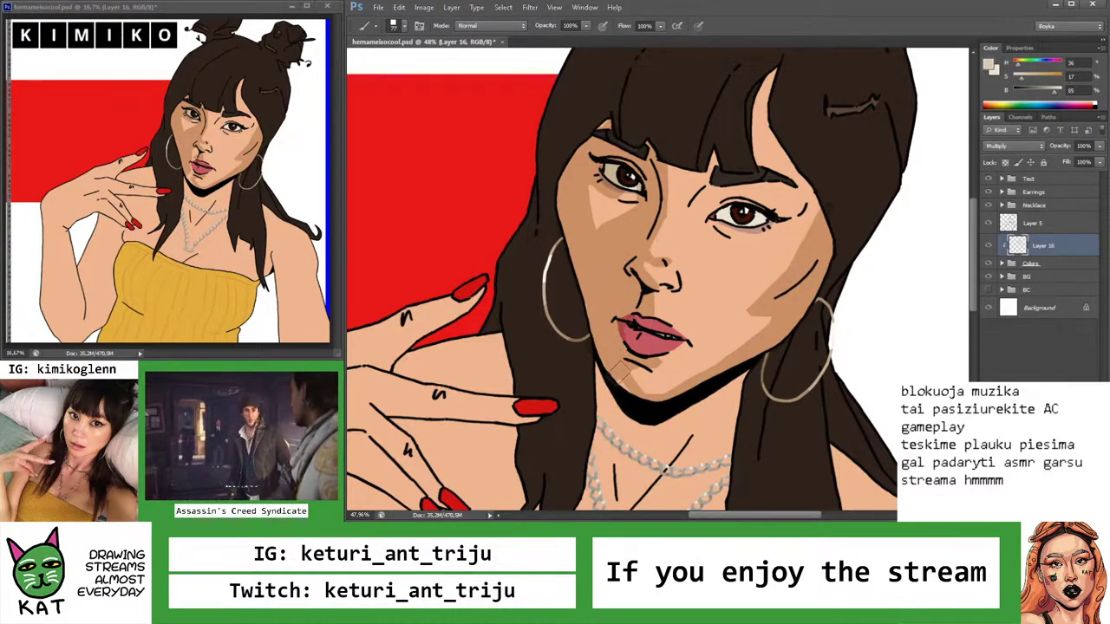
pyautogui.press('z')
pyautogui.hotkey('ctrl', '0')
pyautogui.moveTo(698, 286)
pyautogui.mouseDown()
pyautogui.moveTo(690, 208)
pyautogui.moveTo(737, 215)
pyautogui.mouseUp()
pyautogui.press('b')
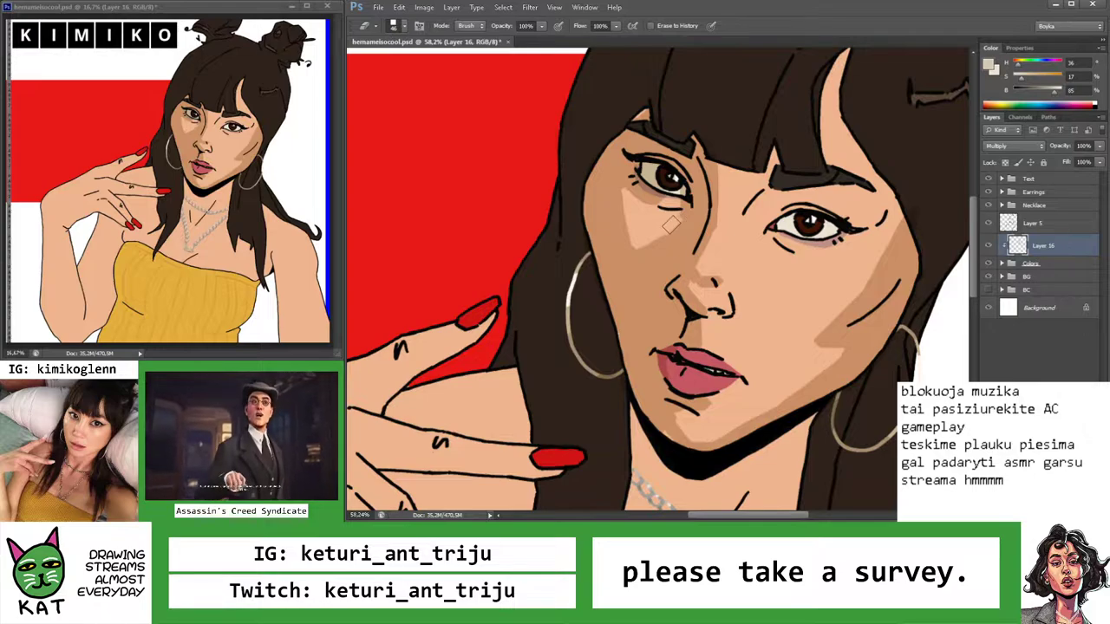
pyautogui.press('b')
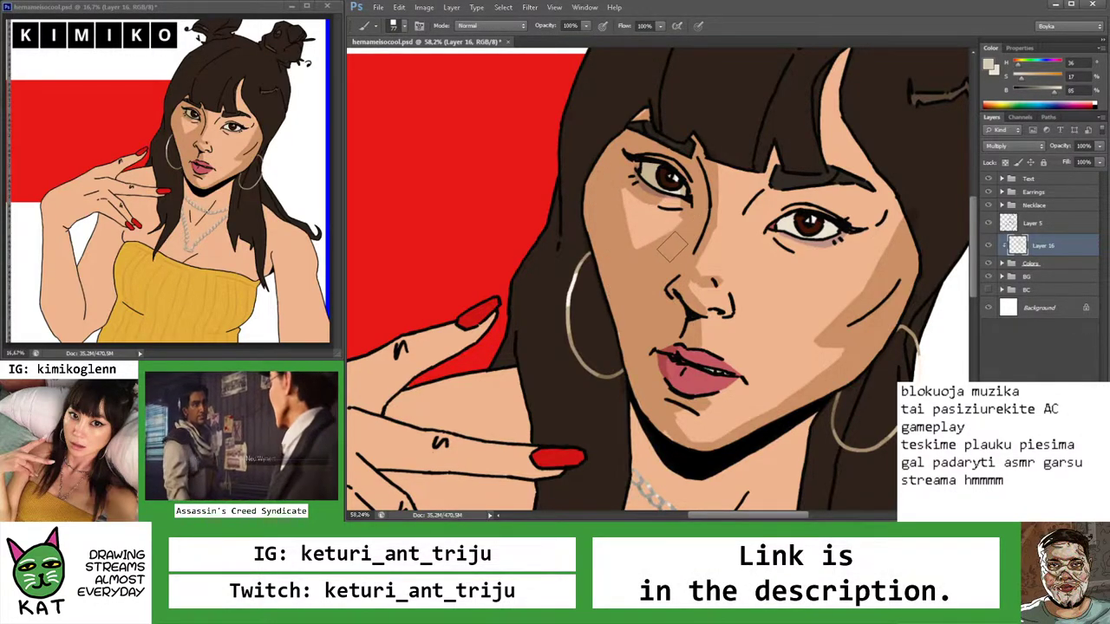
# Check the cheek shading against the whole portrait and save the document
pyautogui.press('z')
pyautogui.hotkey('ctrl', '0')
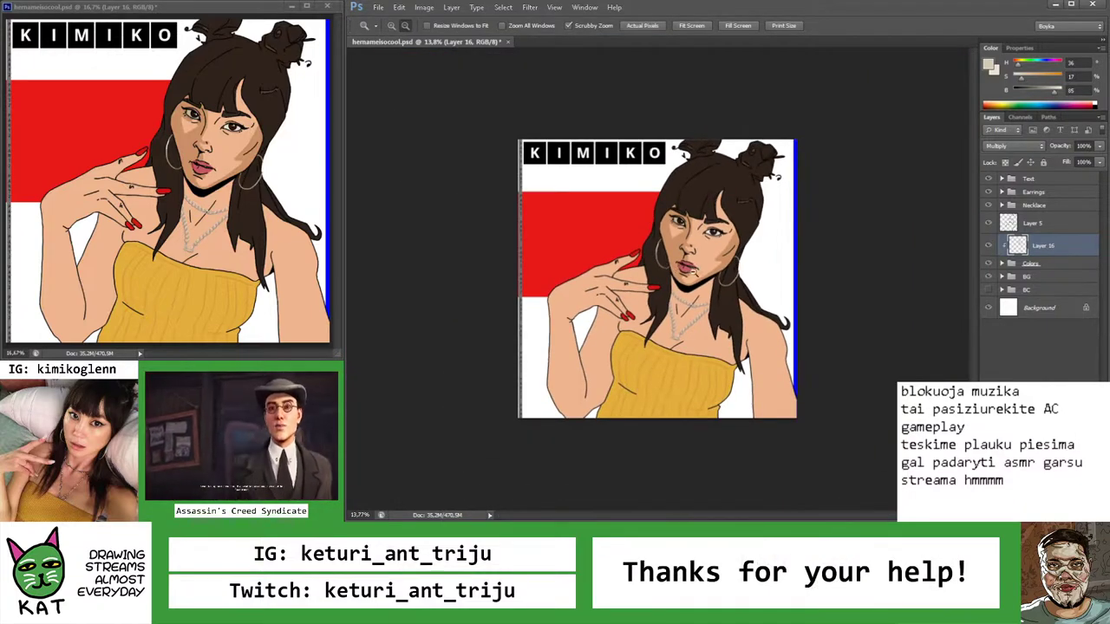
pyautogui.moveTo(728, 266)
pyautogui.mouseDown()
pyautogui.moveTo(754, 234)
pyautogui.moveTo(807, 227)
pyautogui.mouseUp()
pyautogui.press('b')
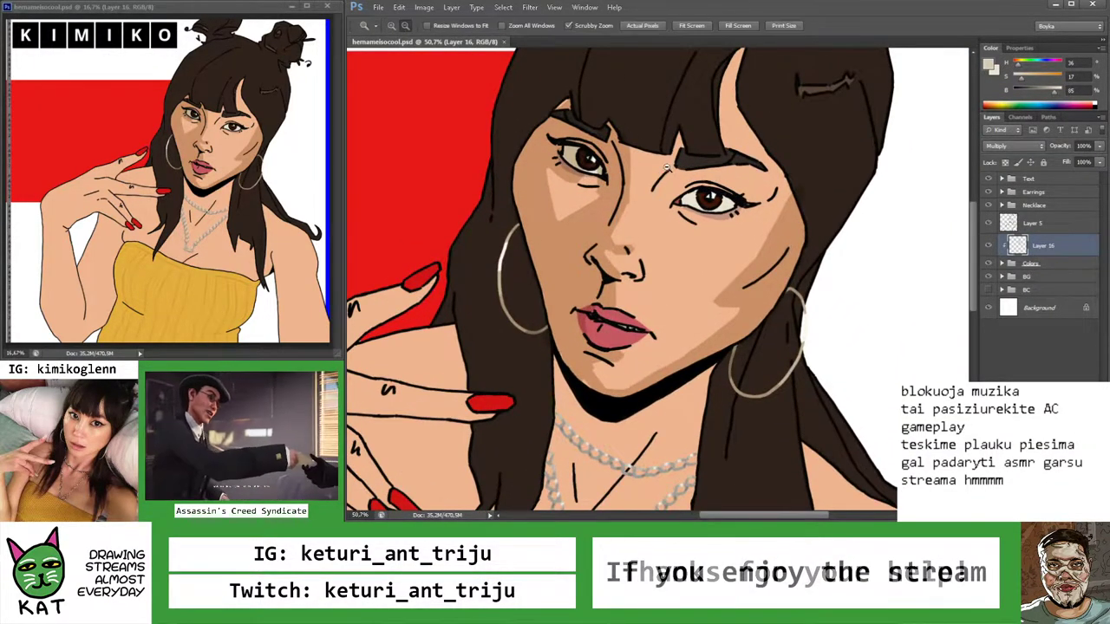
pyautogui.moveTo(656, 162)
pyautogui.mouseDown()
pyautogui.moveTo(607, 164)
pyautogui.moveTo(682, 177)
pyautogui.moveTo(663, 167)
pyautogui.moveTo(655, 181)
pyautogui.moveTo(607, 183)
pyautogui.moveTo(668, 199)
pyautogui.moveTo(699, 225)
pyautogui.mouseUp()
pyautogui.press('z')
pyautogui.press('b')
pyautogui.press('z')
pyautogui.hotkey('ctrl', 's')
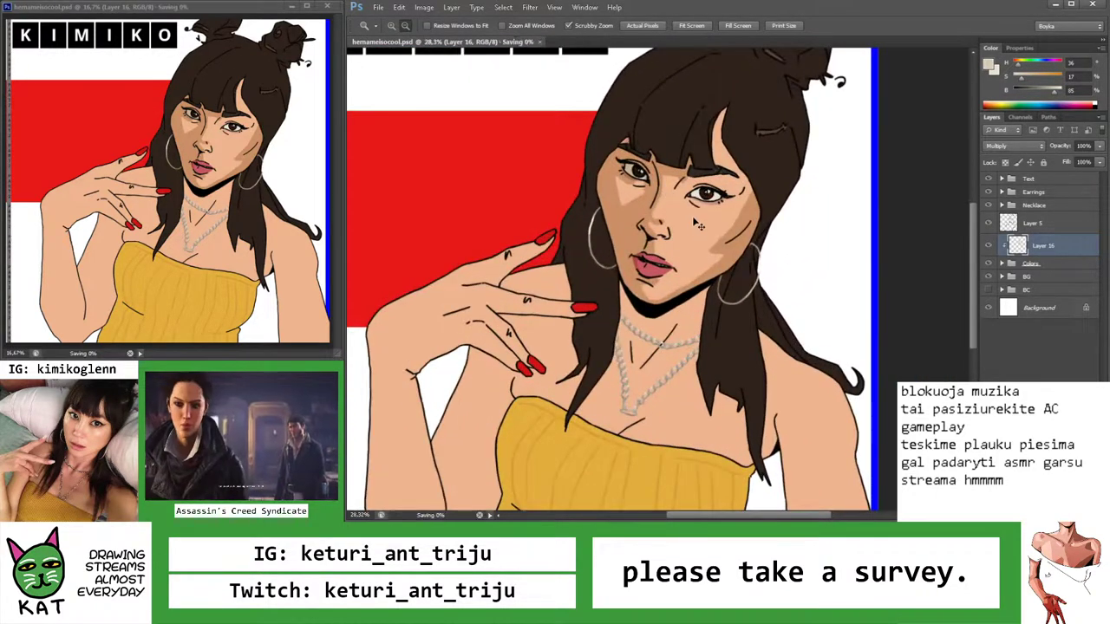
# Refine the shadow shapes around the mouth, chin and lower jaw with the brush and eraser
pyautogui.moveTo(666, 268)
pyautogui.mouseDown()
pyautogui.moveTo(656, 294)
pyautogui.moveTo(676, 286)
pyautogui.moveTo(698, 311)
pyautogui.mouseUp()
pyautogui.press('b')
pyautogui.press('z')
pyautogui.press('e')
pyautogui.press('z')
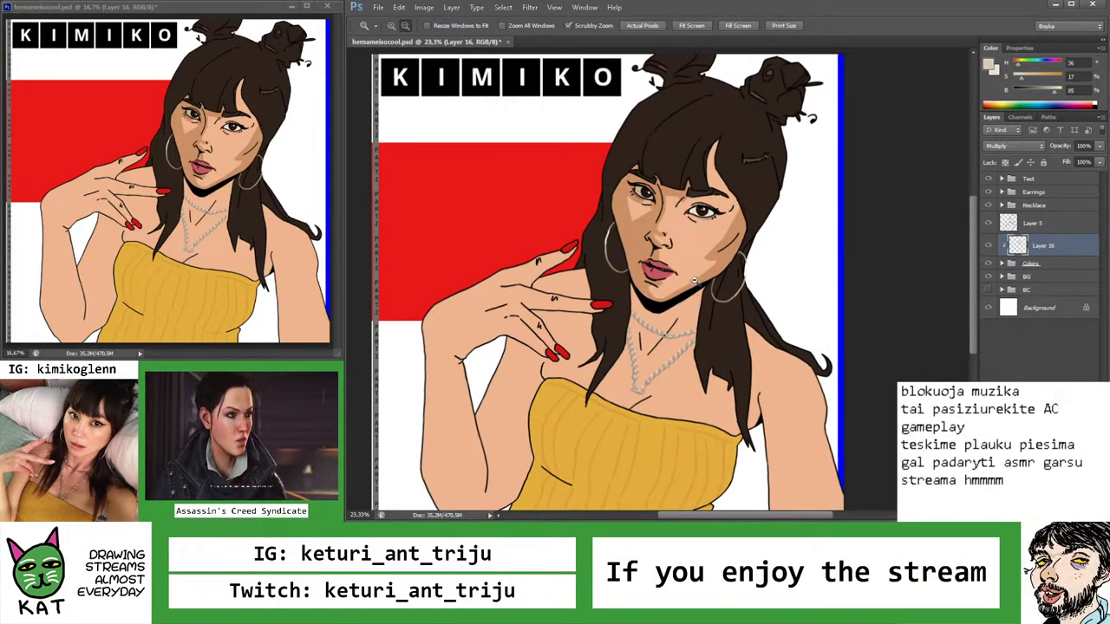
pyautogui.moveTo(674, 272)
pyautogui.mouseDown()
pyautogui.moveTo(694, 274)
pyautogui.moveTo(611, 278)
pyautogui.mouseUp()
pyautogui.press('b')
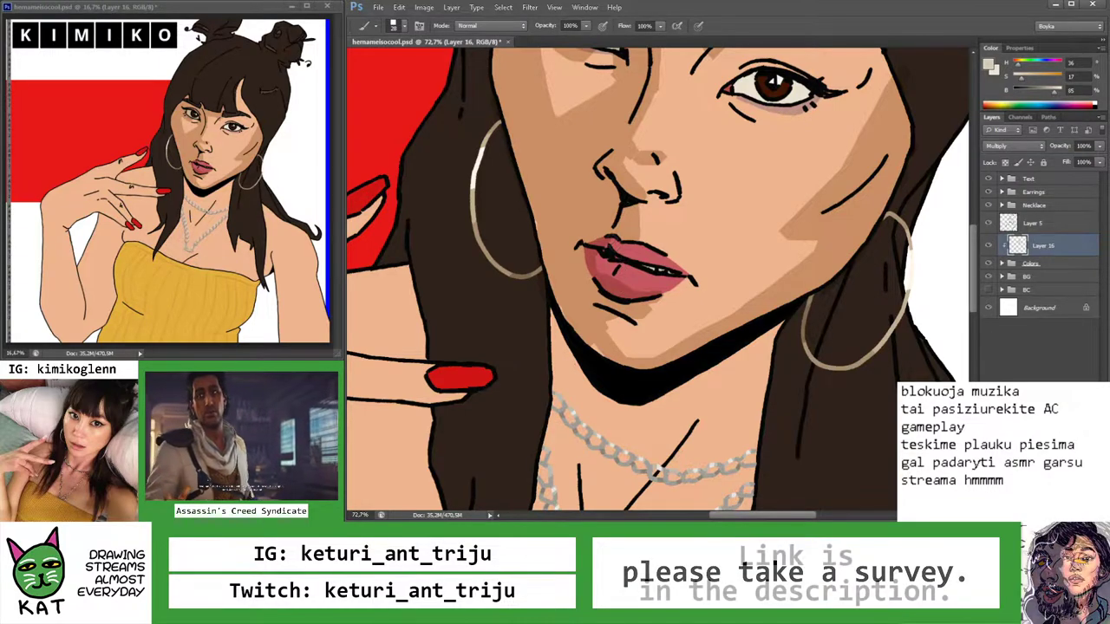
pyautogui.hotkey('ctrl', '0')
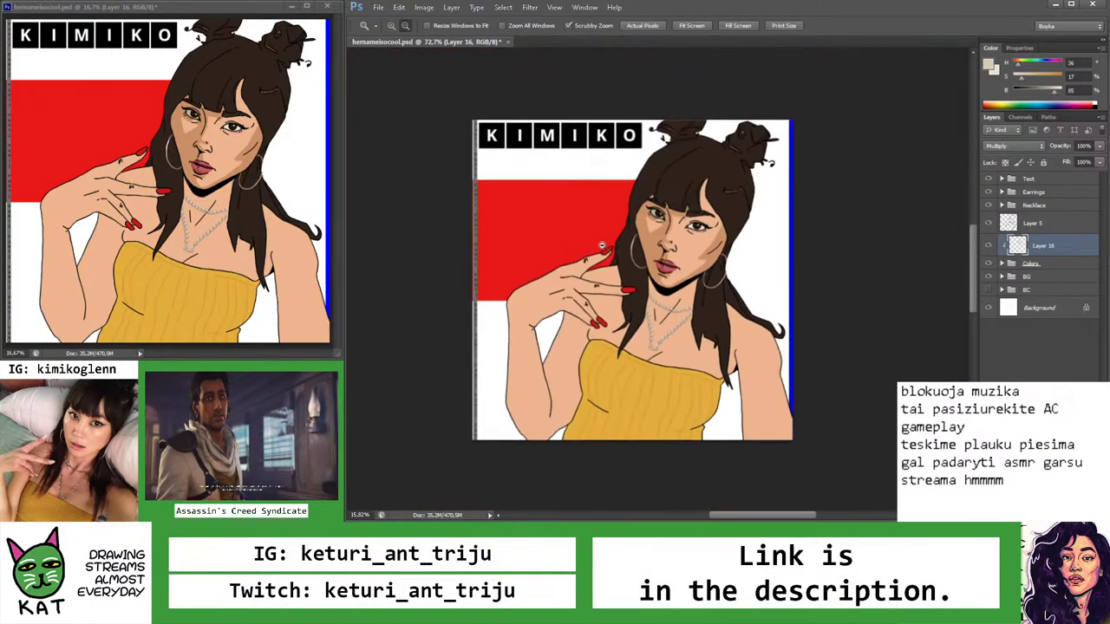
pyautogui.press('e')
pyautogui.scroll(3, 659, 278)
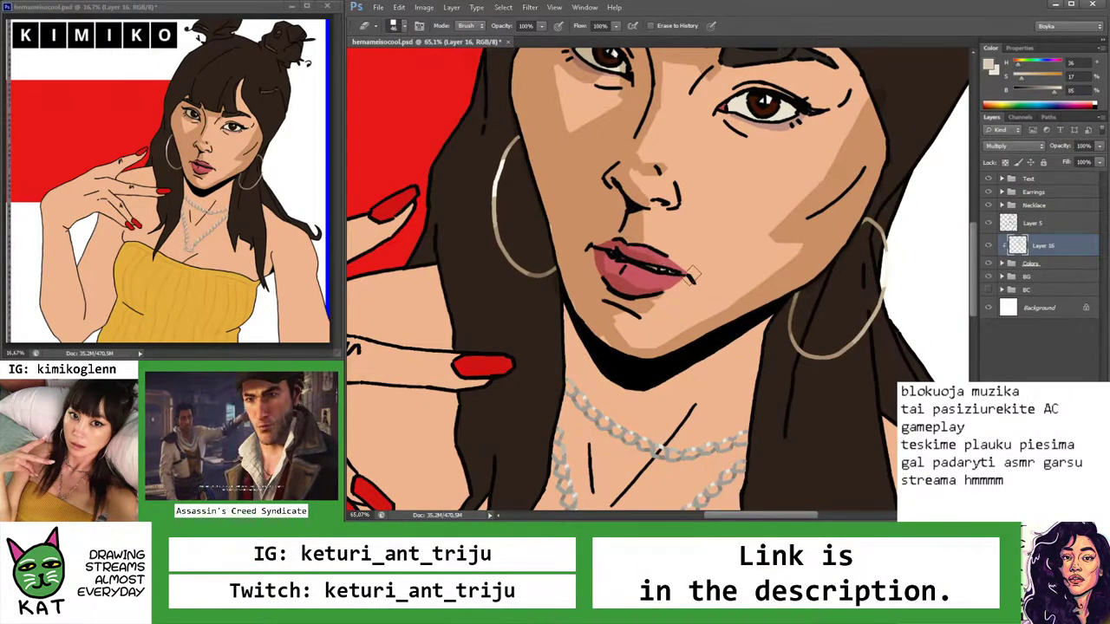
pyautogui.press('z')
pyautogui.moveTo(691, 274); pyautogui.dragTo(630, 246)
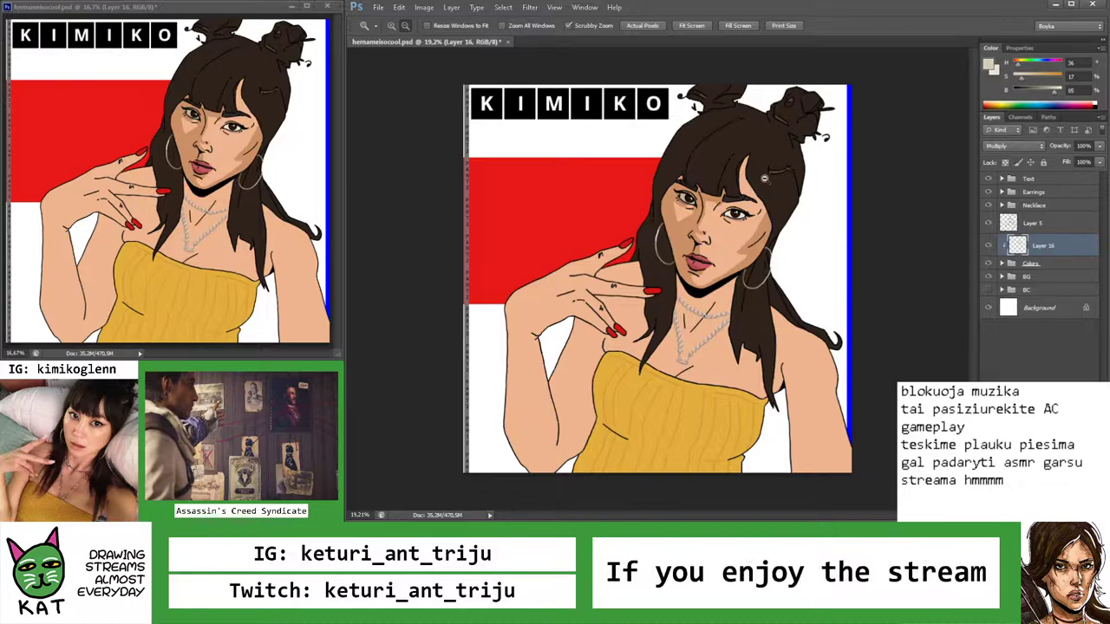
# Rotate the canvas and paint a shadow between her left eyebrow and upper eyelid, out to the crease at the temple
pyautogui.moveTo(764, 179); pyautogui.dragTo(733, 145)
pyautogui.press('b')
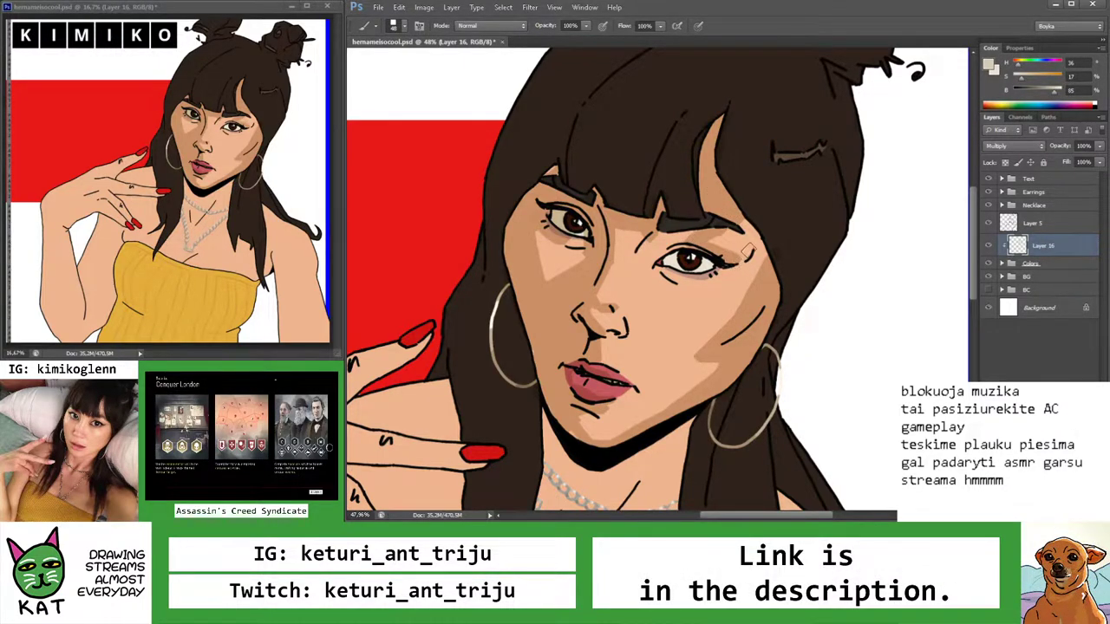
pyautogui.press('r')
pyautogui.moveTo(738, 256); pyautogui.dragTo(733, 223)
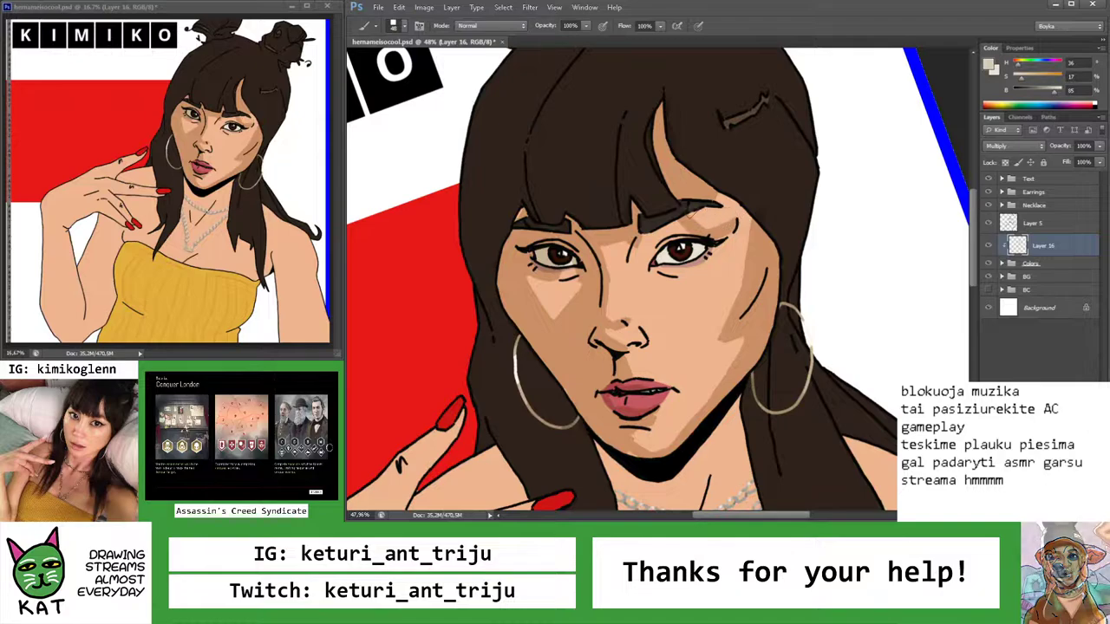
pyautogui.press('z')
pyautogui.moveTo(741, 220)
pyautogui.mouseDown()
pyautogui.moveTo(711, 222)
pyautogui.moveTo(740, 224)
pyautogui.mouseUp()
pyautogui.press('b')
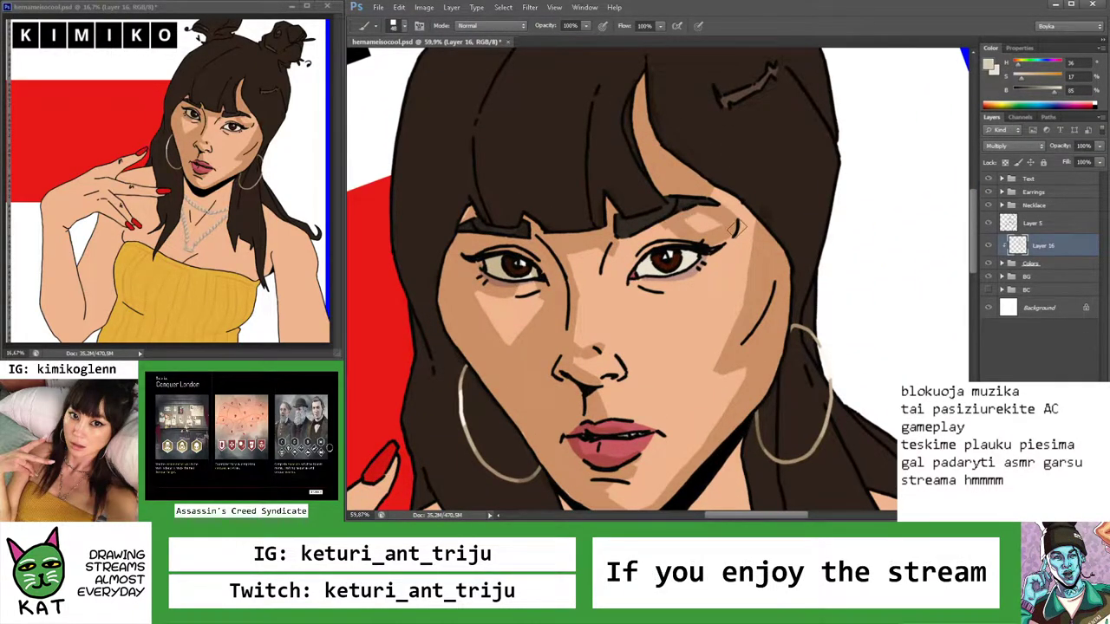
# Clean up the shadow on her left eyelid and shade the crease beneath that eye
pyautogui.scroll(-5, 706, 196)
pyautogui.scroll(5, 706, 196)
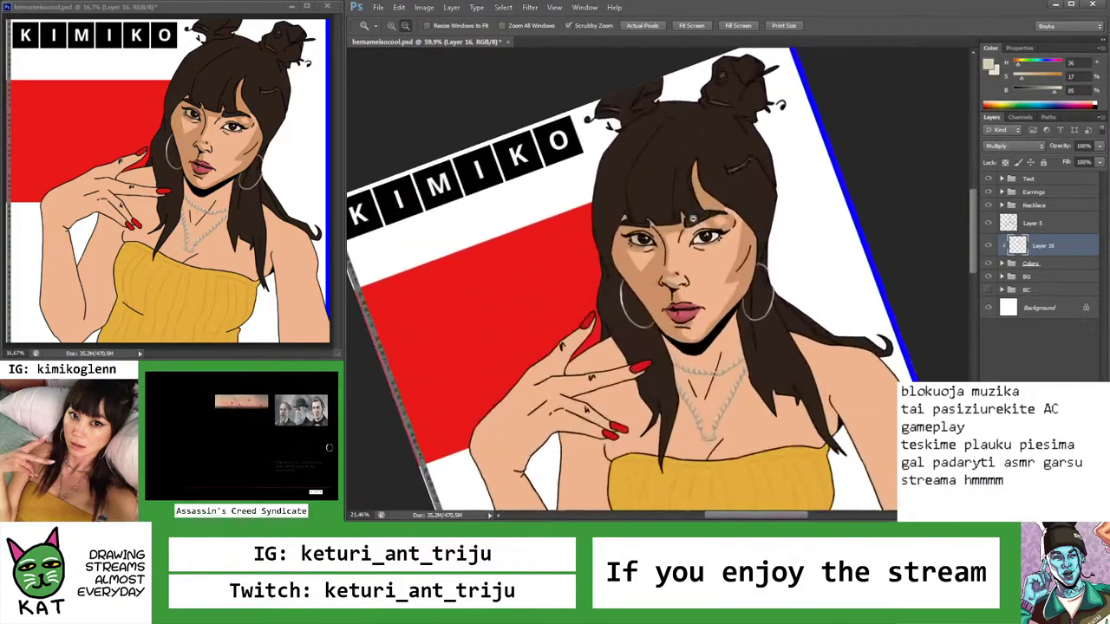
pyautogui.press('z')
pyautogui.moveTo(702, 227)
pyautogui.mouseDown()
pyautogui.moveTo(685, 227)
pyautogui.moveTo(702, 227)
pyautogui.mouseUp()
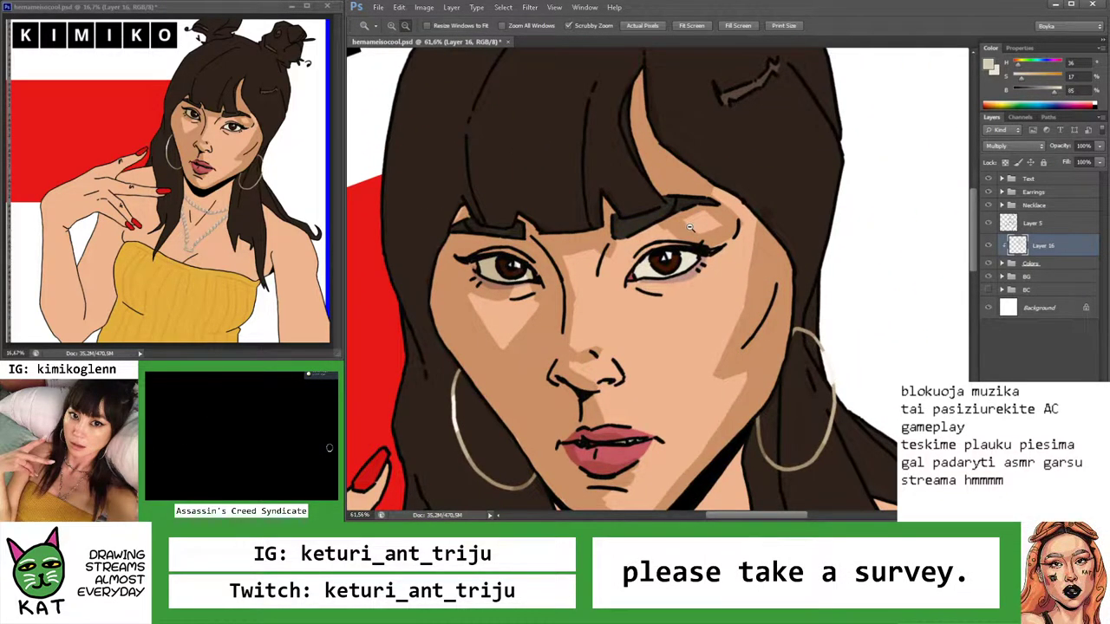
pyautogui.press('b')
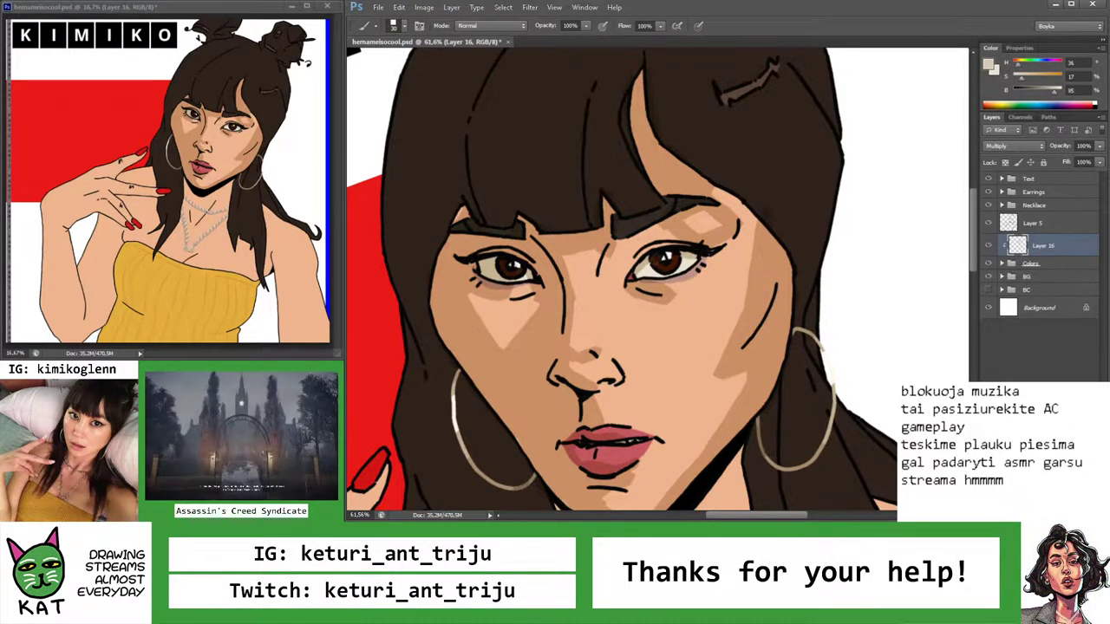
pyautogui.press('z')
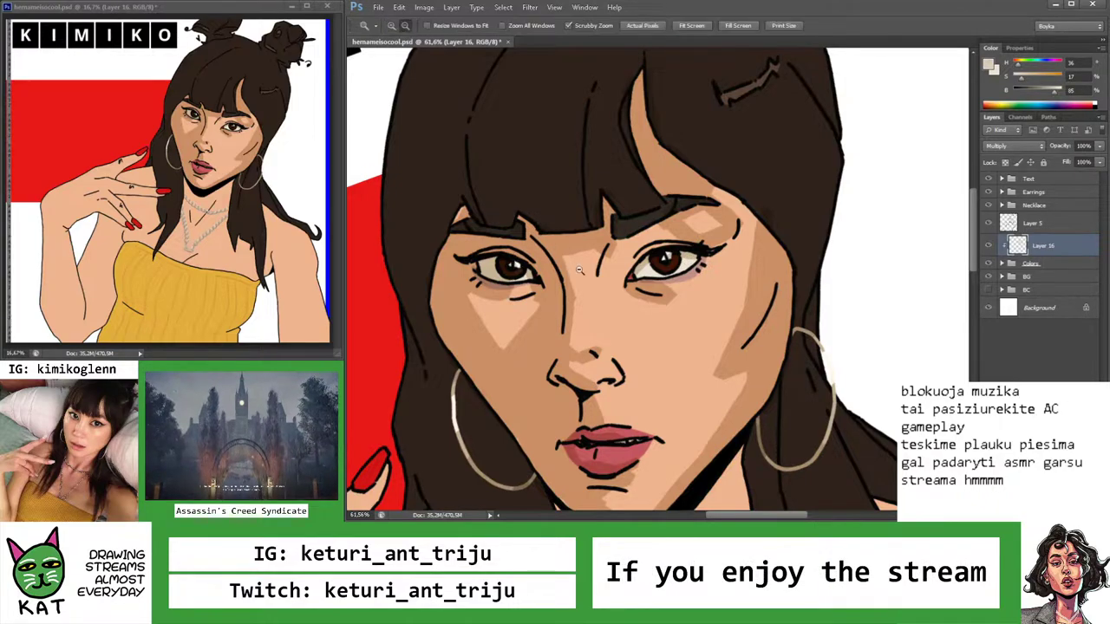
pyautogui.moveTo(639, 273); pyautogui.dragTo(518, 270)
pyautogui.press('Escape')
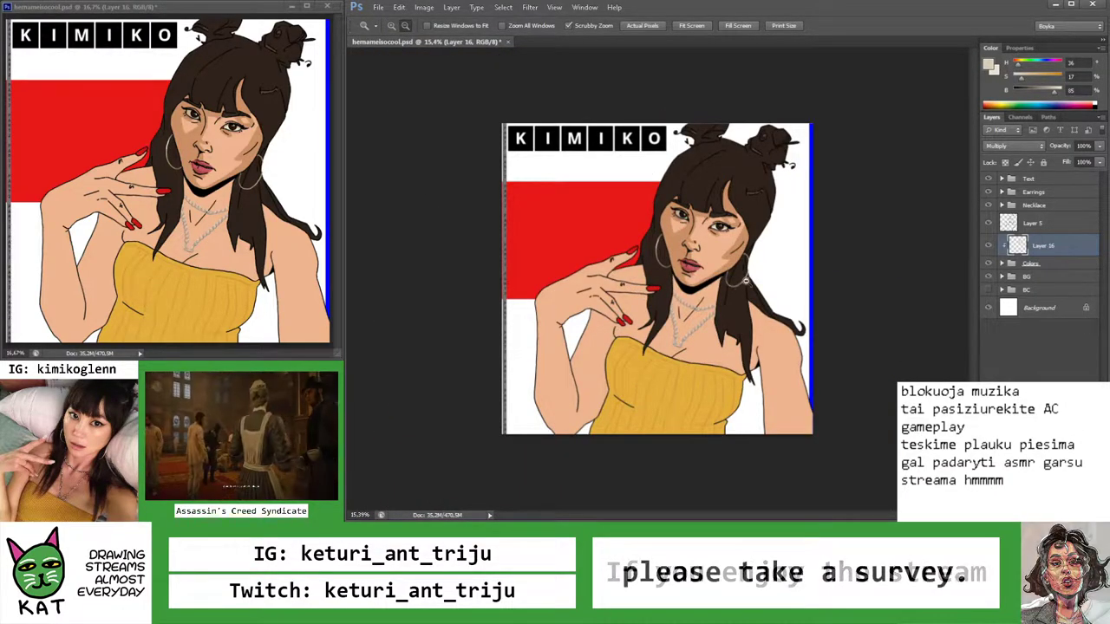
# Shade the eye socket between the inner end of her left eyebrow and the inner corner of the eye
pyautogui.moveTo(719, 223); pyautogui.dragTo(719, 223)
pyautogui.press('b')
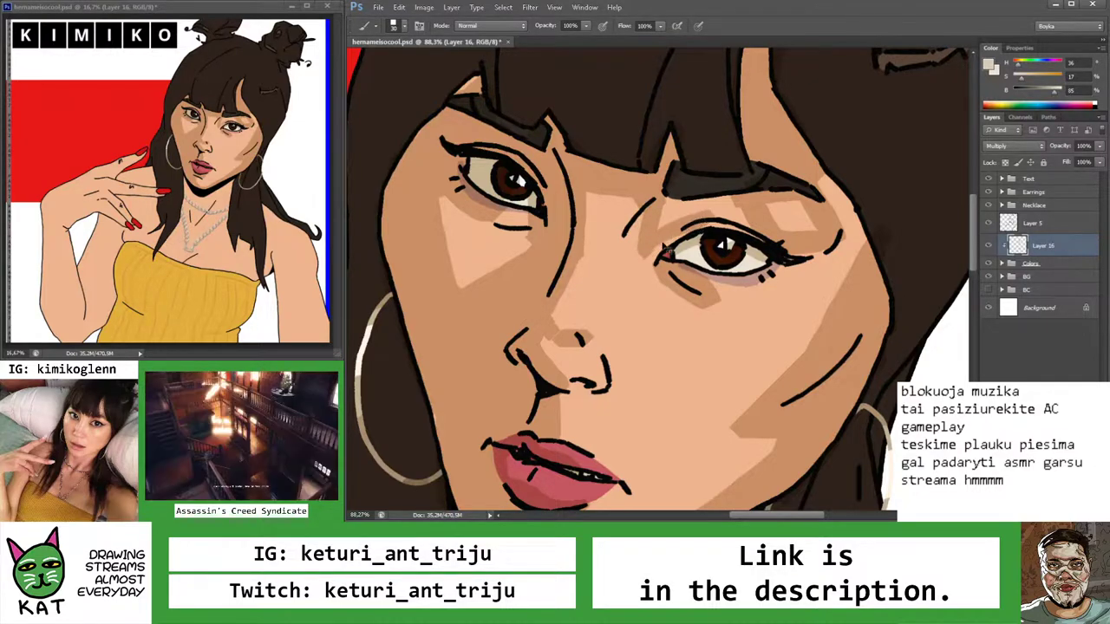
pyautogui.press('z')
pyautogui.moveTo(666, 249)
pyautogui.mouseDown()
pyautogui.moveTo(624, 234)
pyautogui.moveTo(674, 217)
pyautogui.moveTo(646, 246)
pyautogui.mouseUp()
pyautogui.press('b')
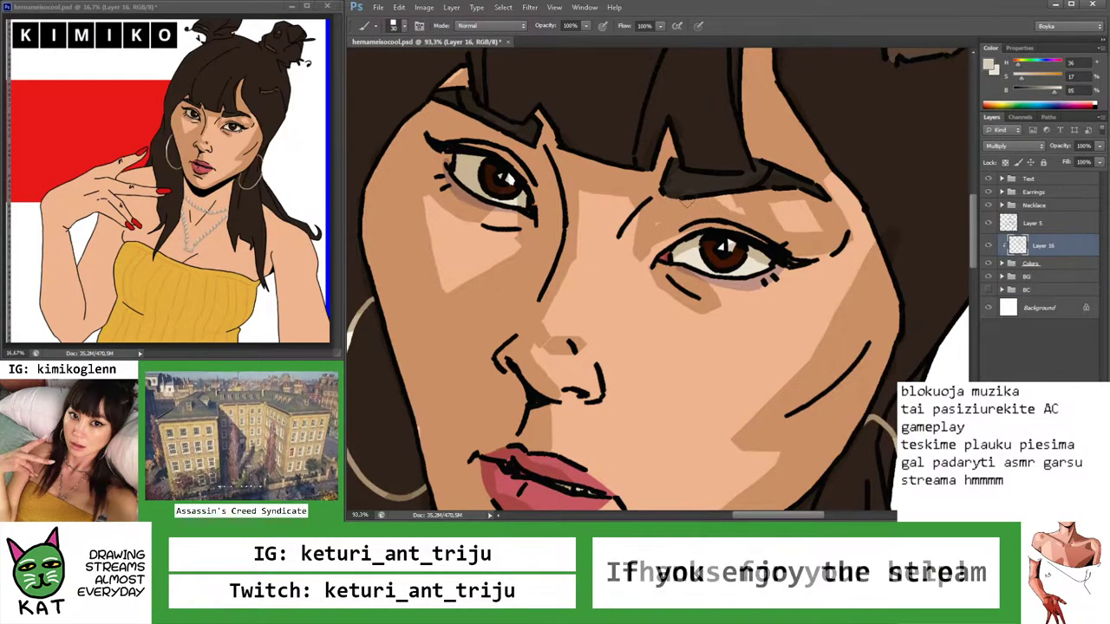
# Extend the shadow over her left temple and around the outer brow, leaving a light patch on the brow bone
pyautogui.press('z')
pyautogui.moveTo(757, 190)
pyautogui.mouseDown()
pyautogui.moveTo(707, 217)
pyautogui.moveTo(737, 227)
pyautogui.moveTo(696, 236)
pyautogui.moveTo(705, 284)
pyautogui.moveTo(695, 284)
pyautogui.moveTo(759, 266)
pyautogui.moveTo(723, 258)
pyautogui.moveTo(763, 256)
pyautogui.moveTo(733, 247)
pyautogui.moveTo(789, 217)
pyautogui.mouseUp()
pyautogui.press('b')
pyautogui.press('z')
pyautogui.press('b')
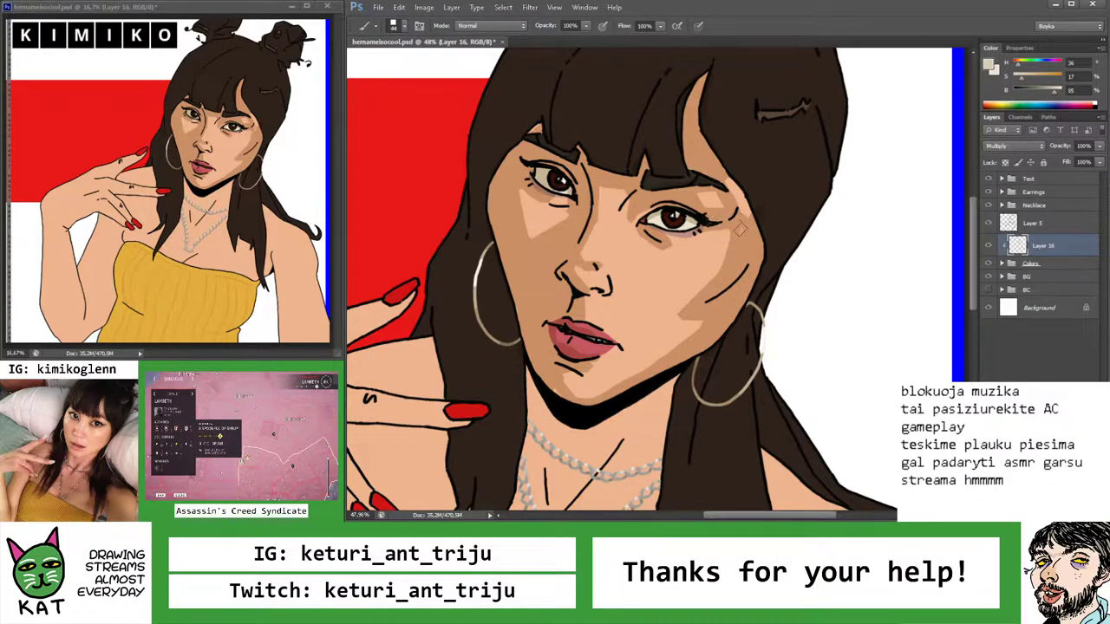
# Refine the edges of the light patch beneath her left eyebrow with the eraser and brush
pyautogui.press('z')
pyautogui.moveTo(742, 227)
pyautogui.mouseDown()
pyautogui.moveTo(691, 199)
pyautogui.moveTo(667, 208)
pyautogui.moveTo(631, 187)
pyautogui.mouseUp()
pyautogui.press('b')
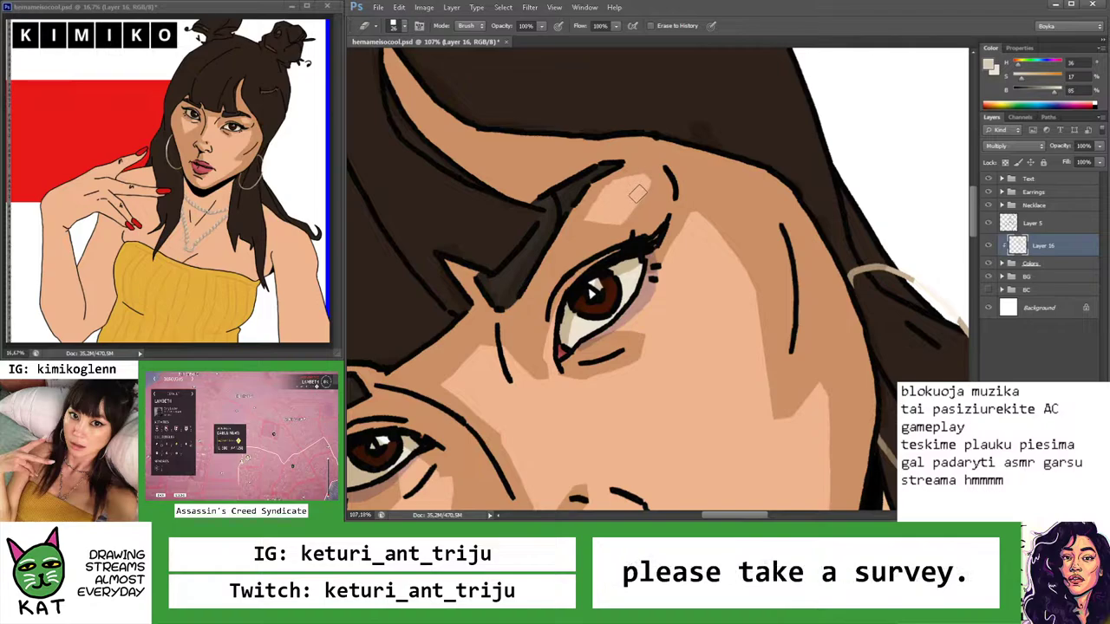
pyautogui.press('b')
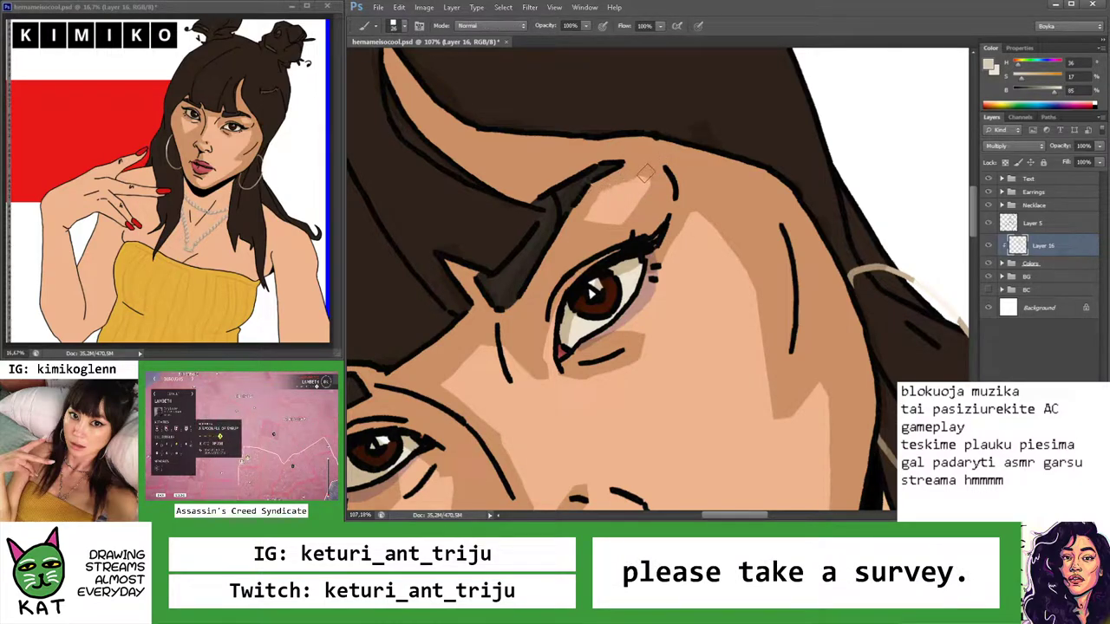
pyautogui.moveTo(665, 180); pyautogui.dragTo(708, 198)
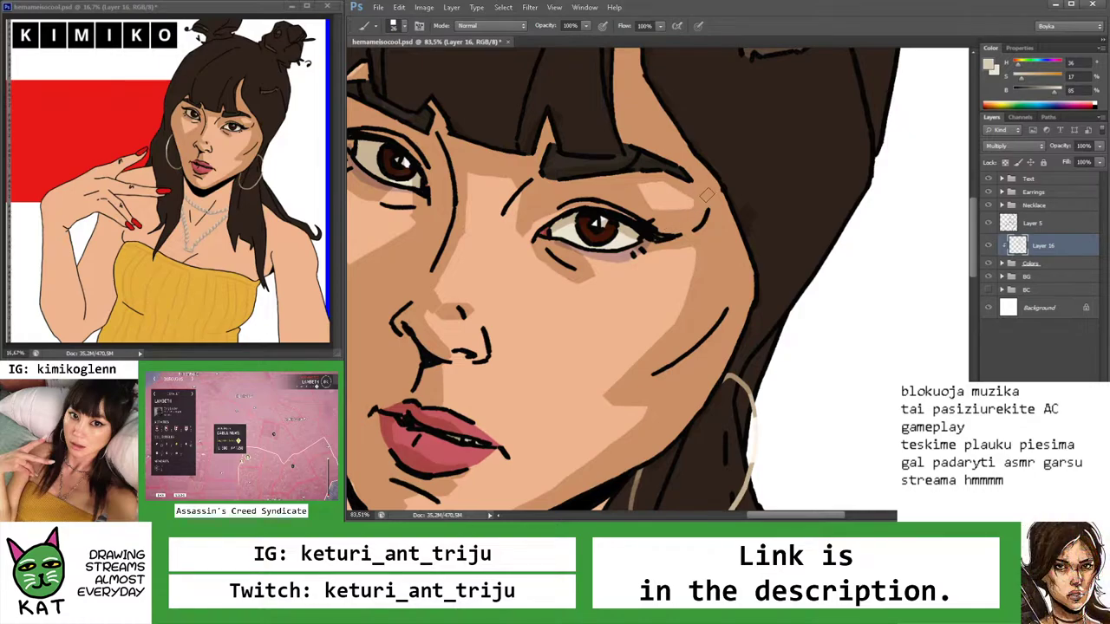
pyautogui.press('z')
pyautogui.moveTo(691, 212); pyautogui.dragTo(663, 222)
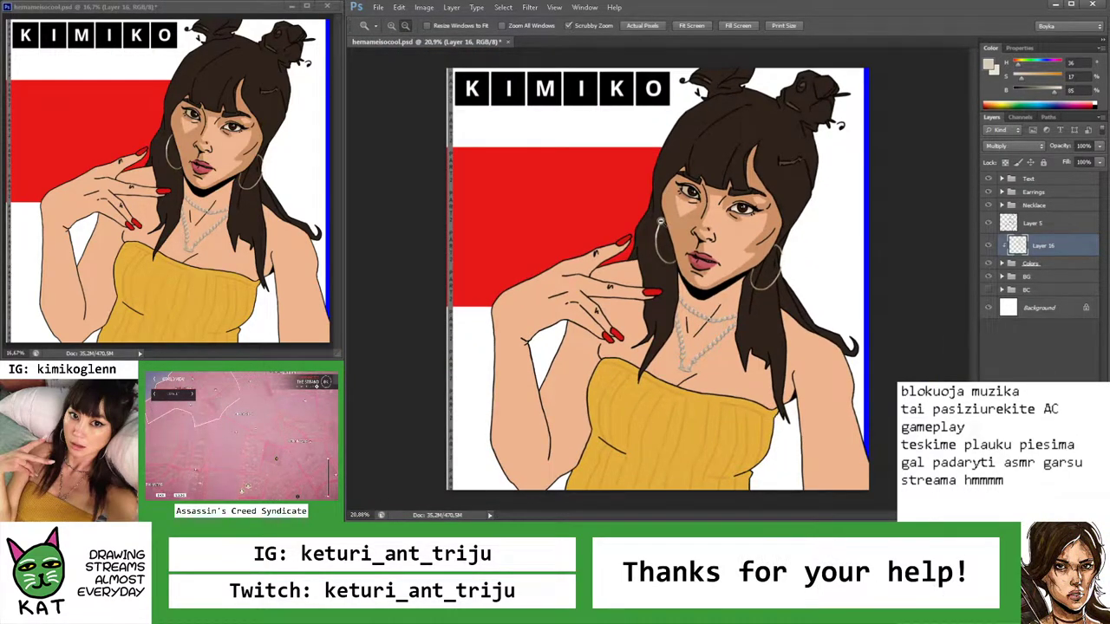
# Paint a diagonal shadow guide line across the yellow top, from the armpit down to the lower hem, on Layer 16
pyautogui.moveTo(726, 279); pyautogui.dragTo(716, 280)
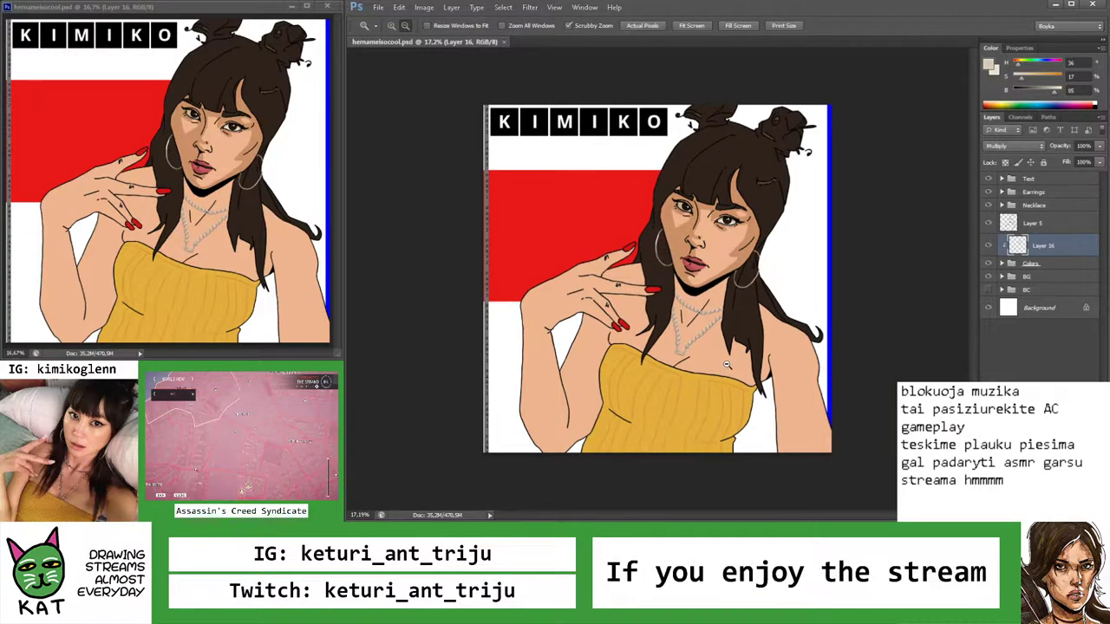
pyautogui.moveTo(726, 366); pyautogui.dragTo(758, 371)
pyautogui.scroll(-1, 763, 373)
pyautogui.press('b')
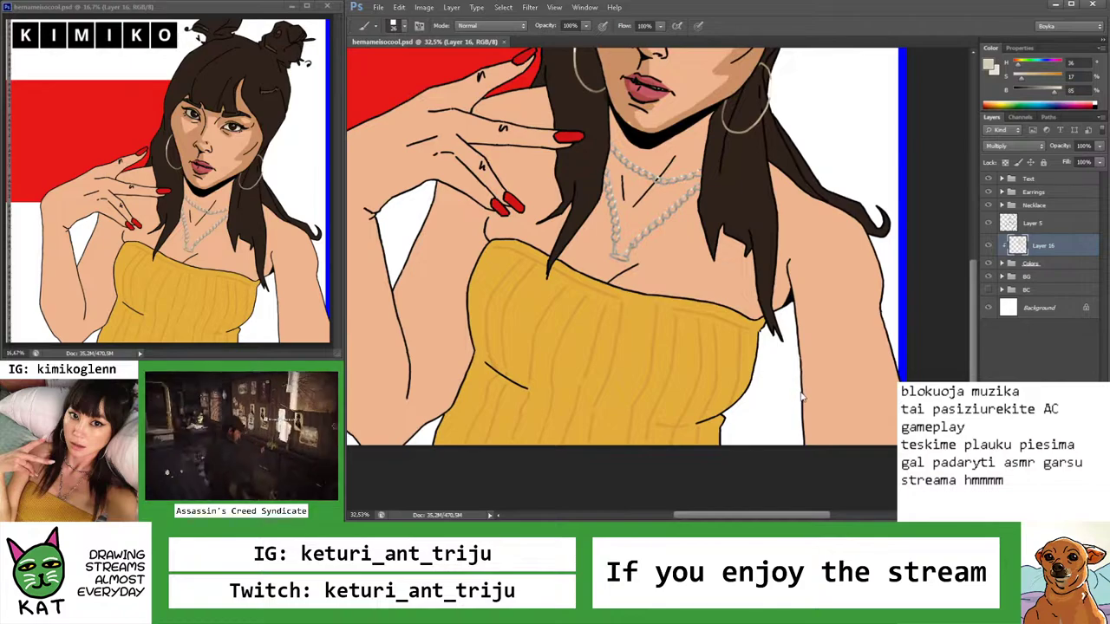
pyautogui.moveTo(751, 321); pyautogui.dragTo(673, 378)
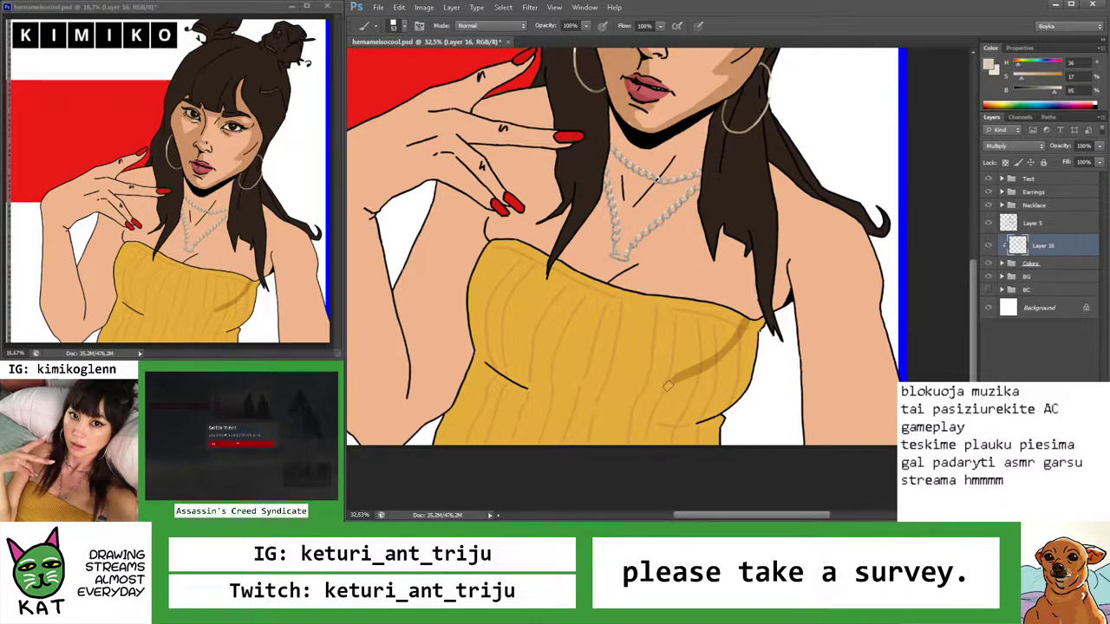
pyautogui.hotkey('ctrl', 'z')
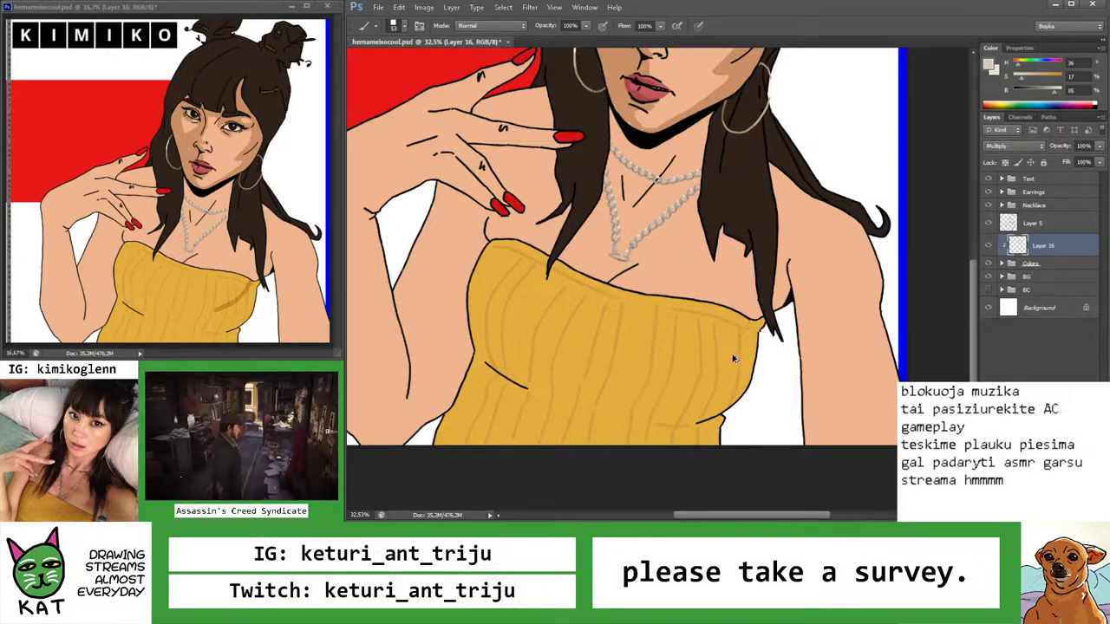
pyautogui.moveTo(751, 322)
pyautogui.mouseDown()
pyautogui.moveTo(697, 369)
pyautogui.moveTo(594, 406)
pyautogui.mouseUp()
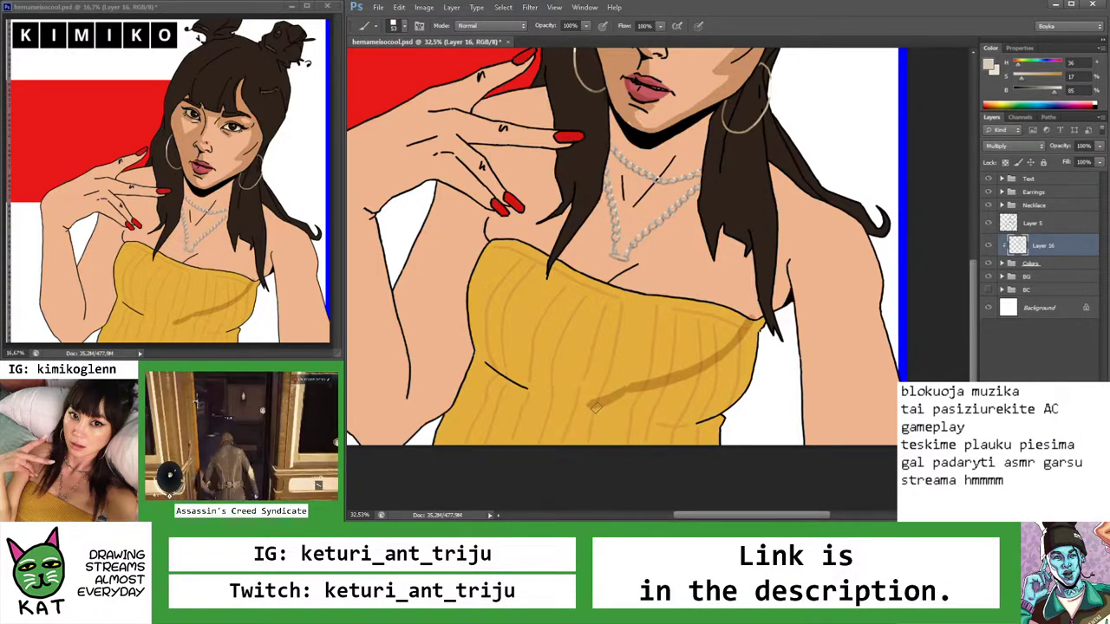
pyautogui.press('z')
pyautogui.keyDown('alt'); pyautogui.click(508, 417); pyautogui.keyUp('alt')
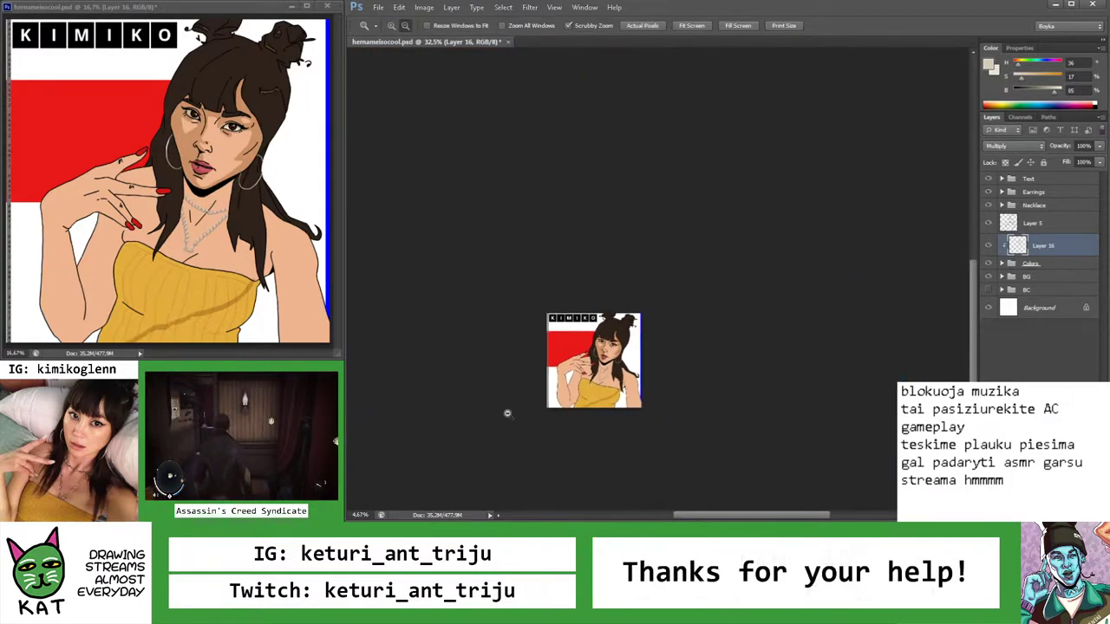
pyautogui.moveTo(507, 417); pyautogui.dragTo(575, 424)
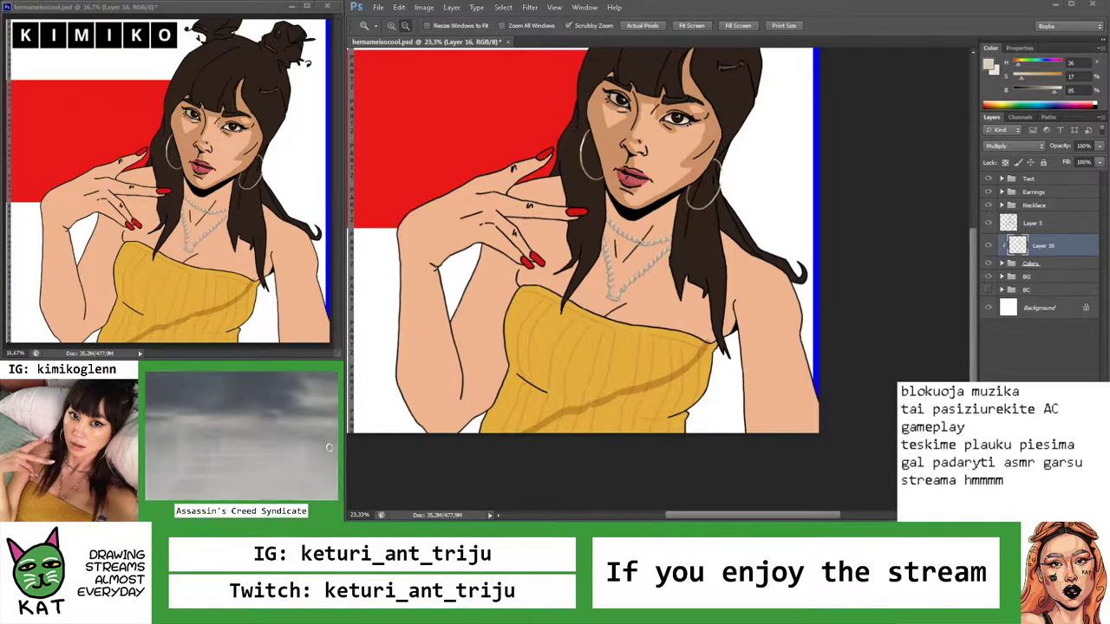
# Paint the shadow patch directly below the lower lip on Layer 16
pyautogui.moveTo(670, 169); pyautogui.dragTo(649, 184)
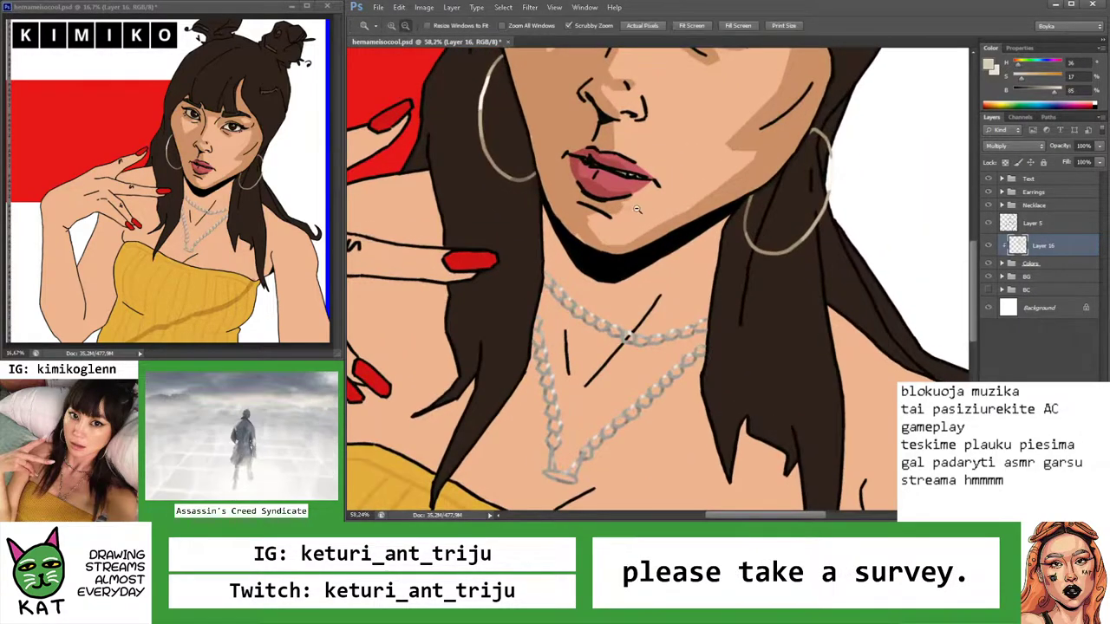
pyautogui.click(665, 202)
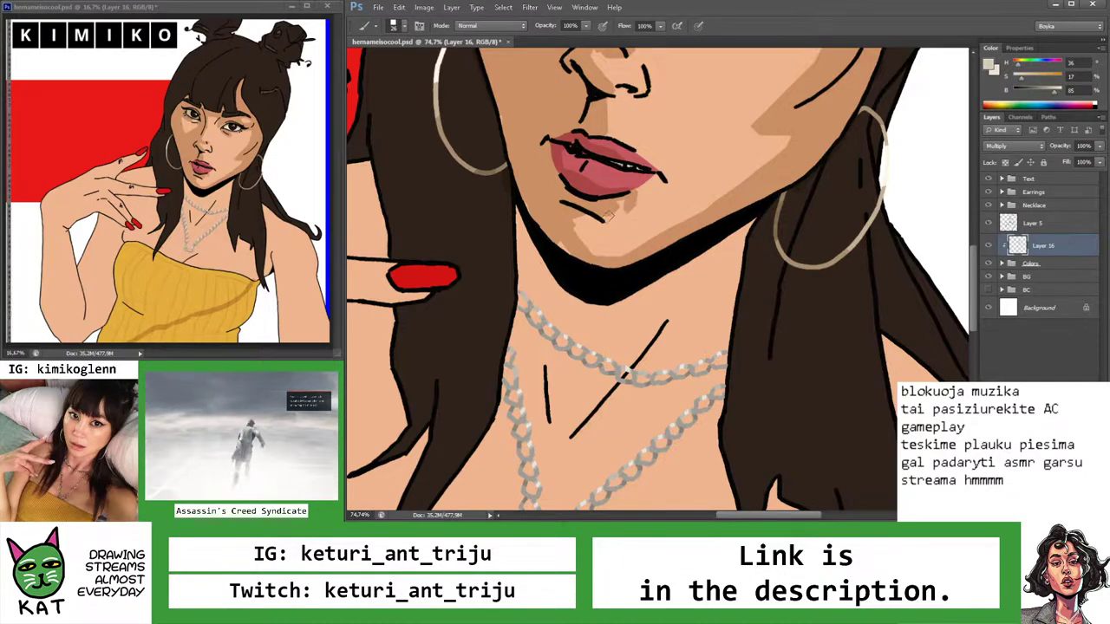
pyautogui.press('z')
pyautogui.hotkey('ctrl', '0')
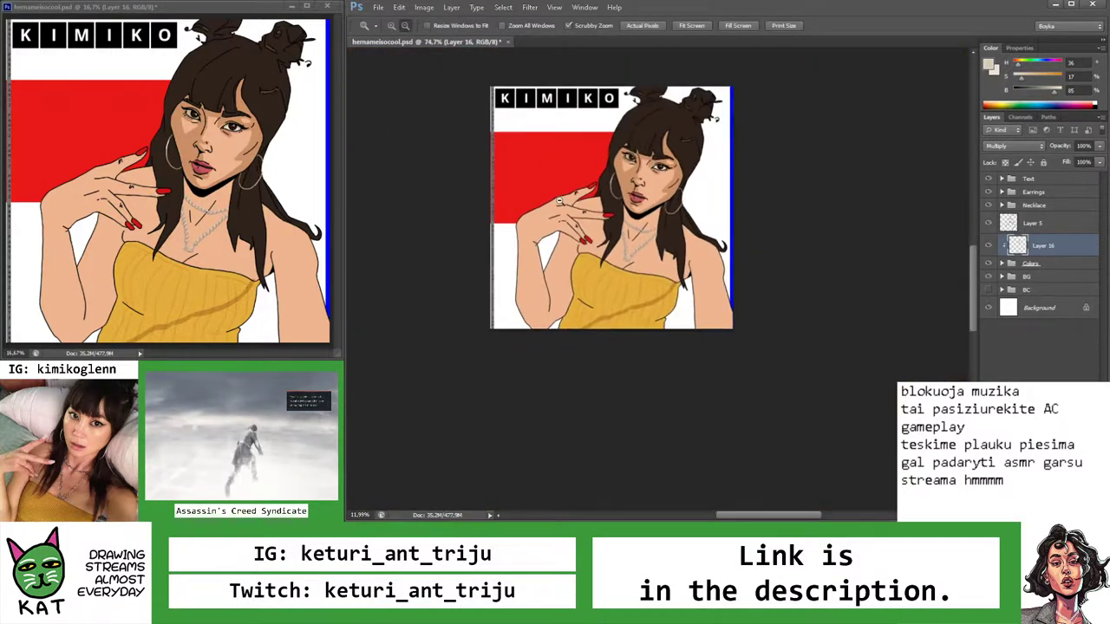
pyautogui.moveTo(620, 217); pyautogui.dragTo(645, 228)
pyautogui.press('e')
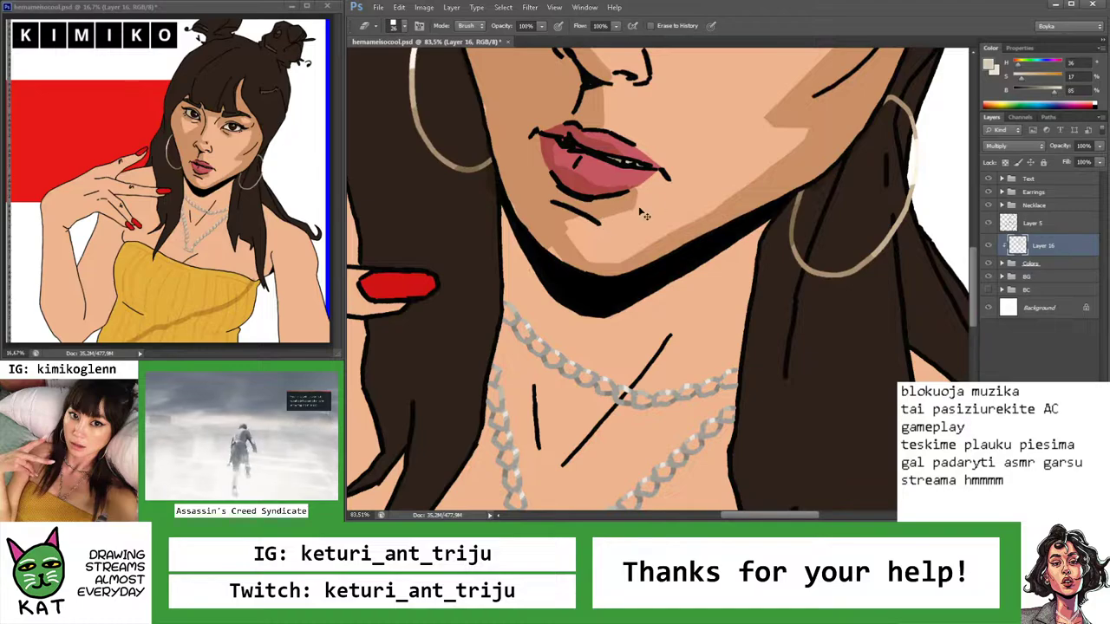
pyautogui.press('b')
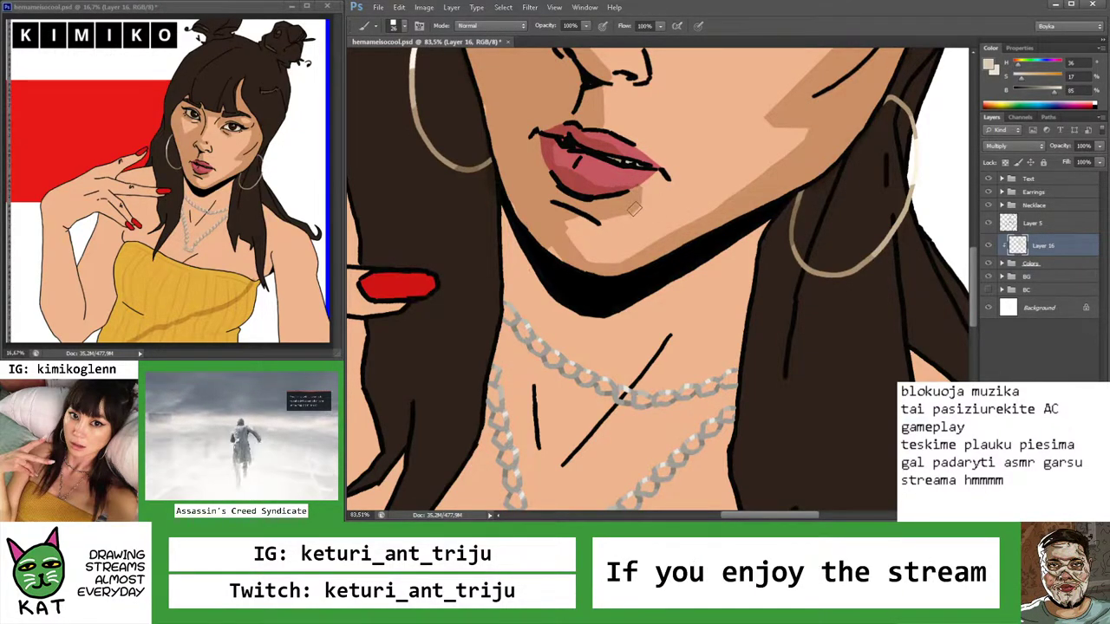
# Refine the edges of the shadow around the mouth corner and chin with the Brush and Eraser
pyautogui.press('z')
pyautogui.moveTo(634, 209)
pyautogui.mouseDown()
pyautogui.moveTo(575, 195)
pyautogui.moveTo(605, 213)
pyautogui.moveTo(694, 203)
pyautogui.mouseUp()
pyautogui.press('b')
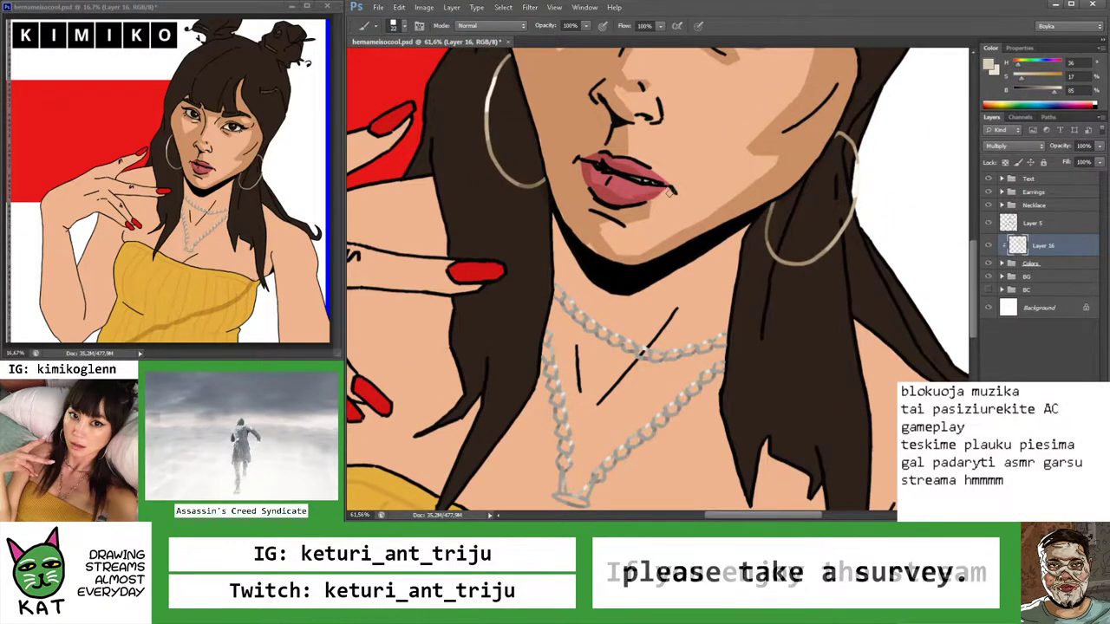
pyautogui.press('z')
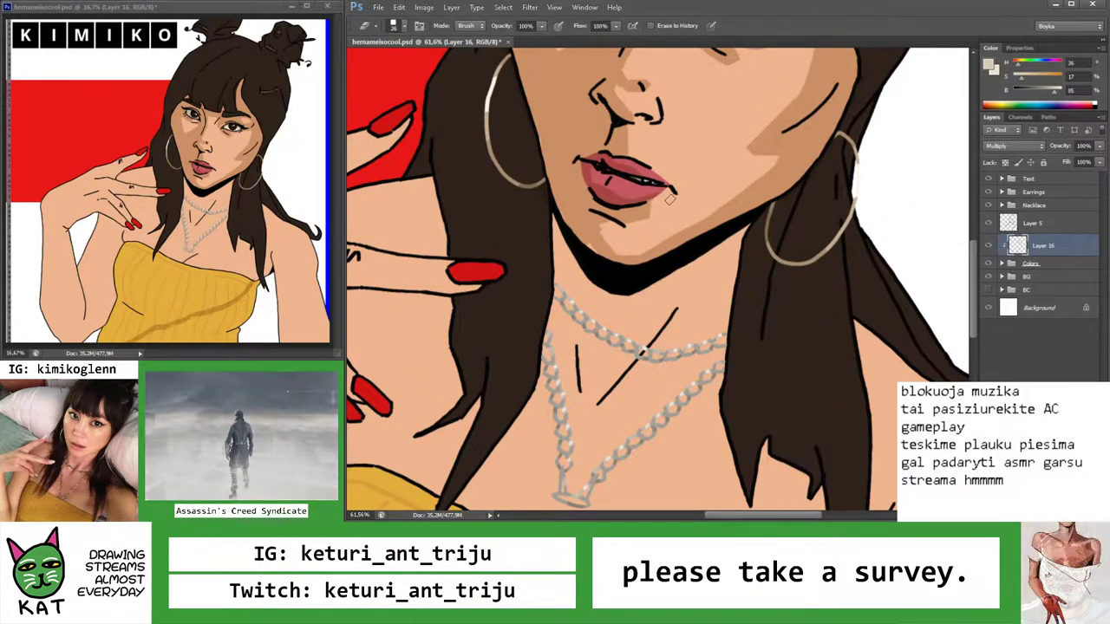
pyautogui.moveTo(657, 199)
pyautogui.mouseDown()
pyautogui.moveTo(620, 200)
pyautogui.moveTo(659, 202)
pyautogui.mouseUp()
pyautogui.press('b')
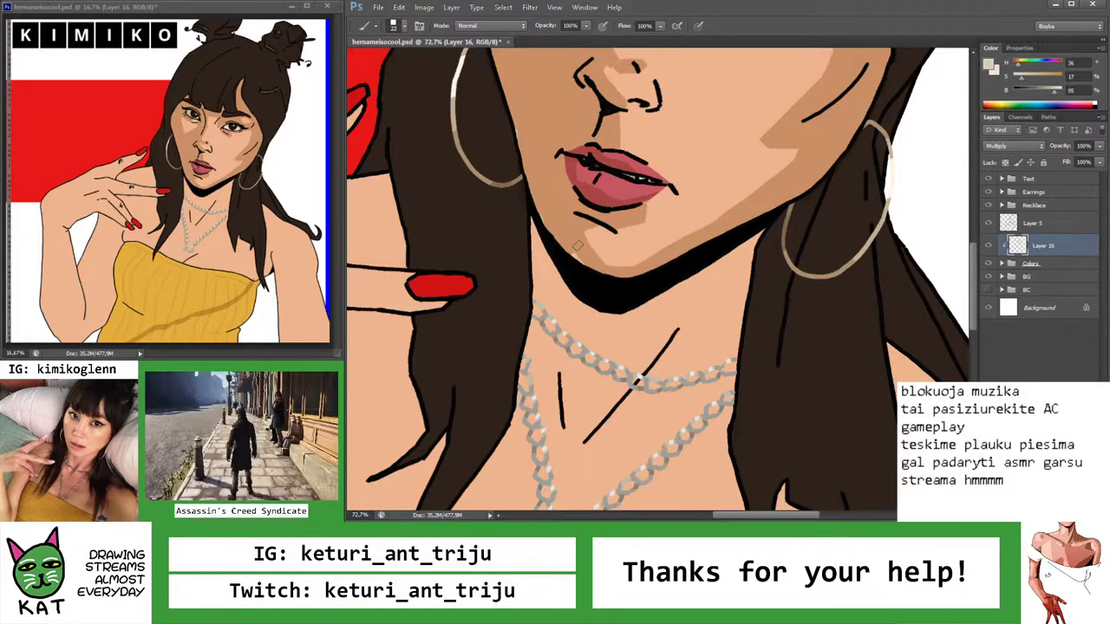
pyautogui.scroll(-5, 580, 252)
pyautogui.scroll(3, 580, 252)
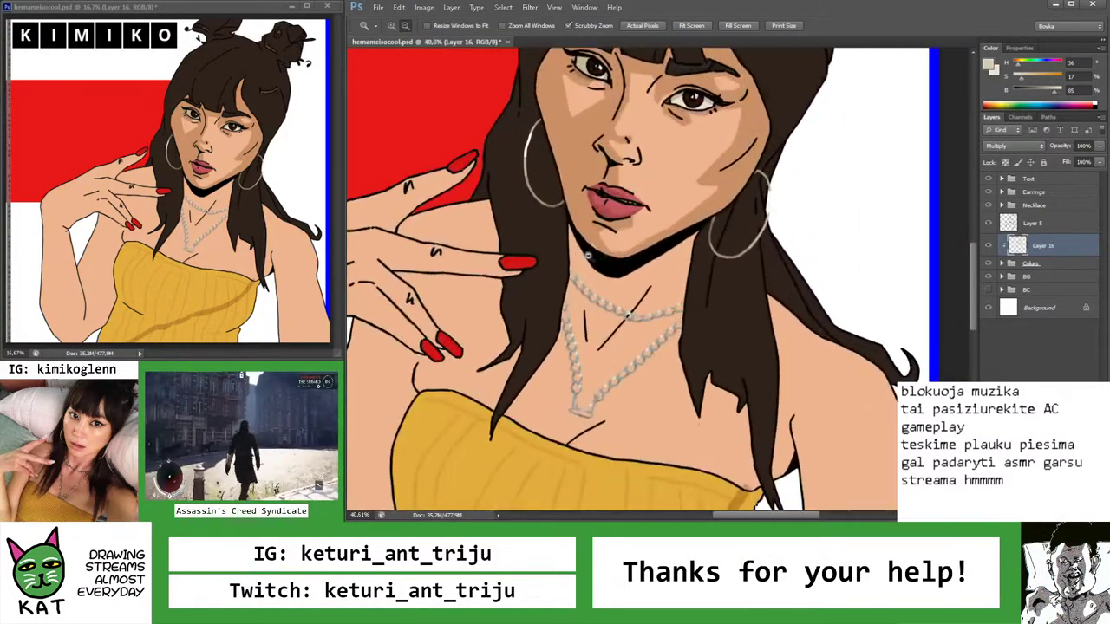
# Paint shadow along the underside of the nose near the nostril
pyautogui.press('z')
pyautogui.scroll(-4, 665, 263)
pyautogui.scroll(4, 664, 262)
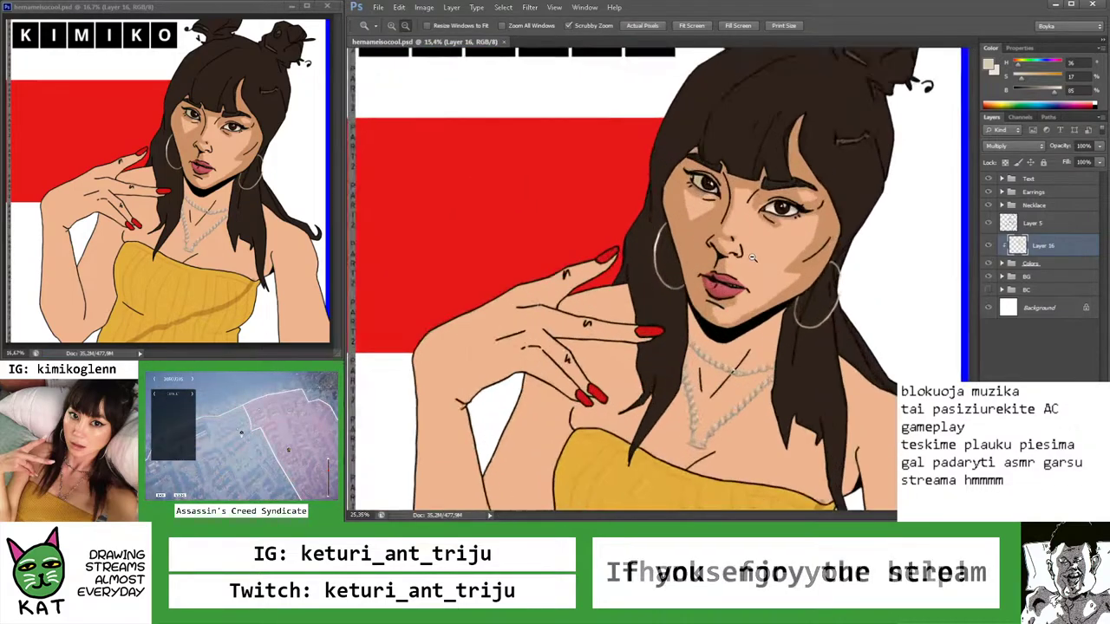
pyautogui.scroll(3, 664, 262)
pyautogui.press('b')
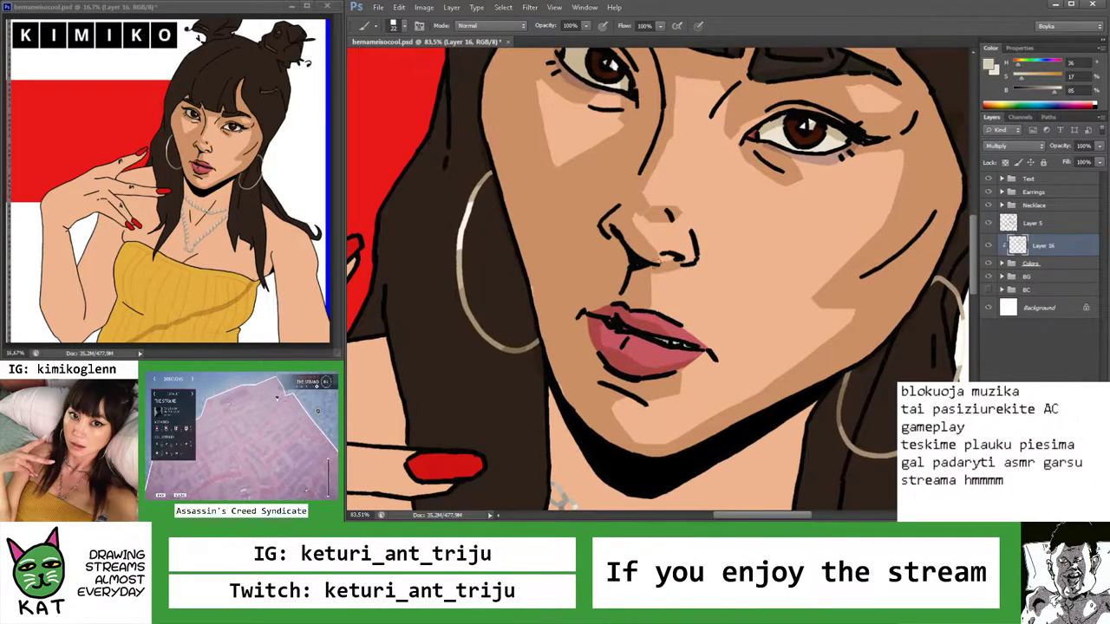
pyautogui.press('z')
pyautogui.scroll(-3, 680, 264)
pyautogui.scroll(3, 680, 263)
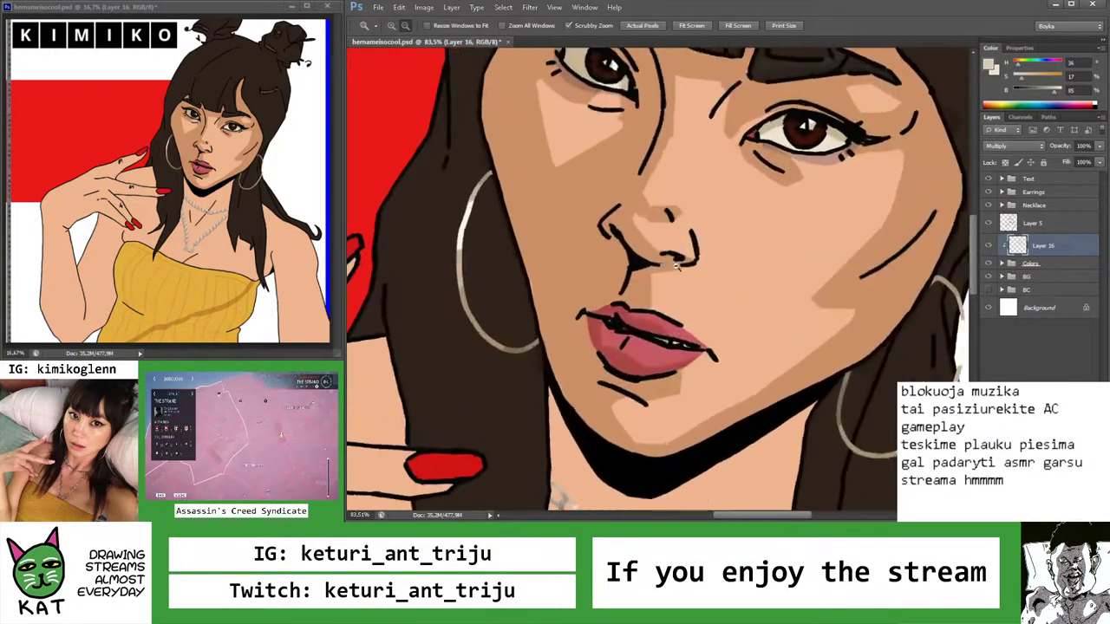
pyautogui.press('b')
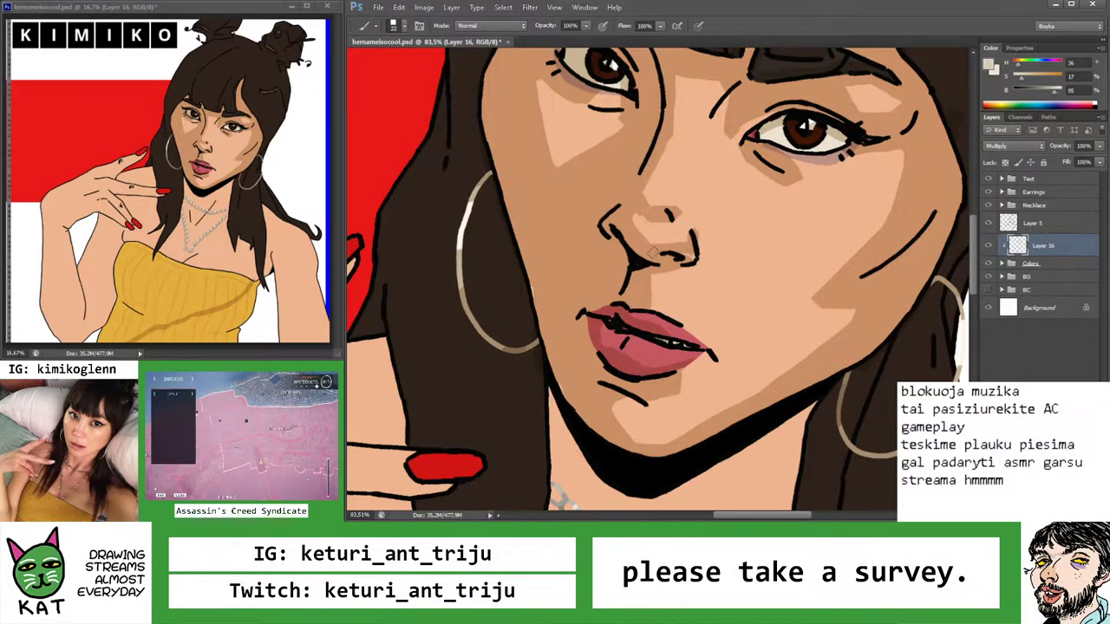
# Touch up the shadow around the nose tip and outer nostril, and save the document
pyautogui.press('z')
pyautogui.scroll(-2, 647, 249)
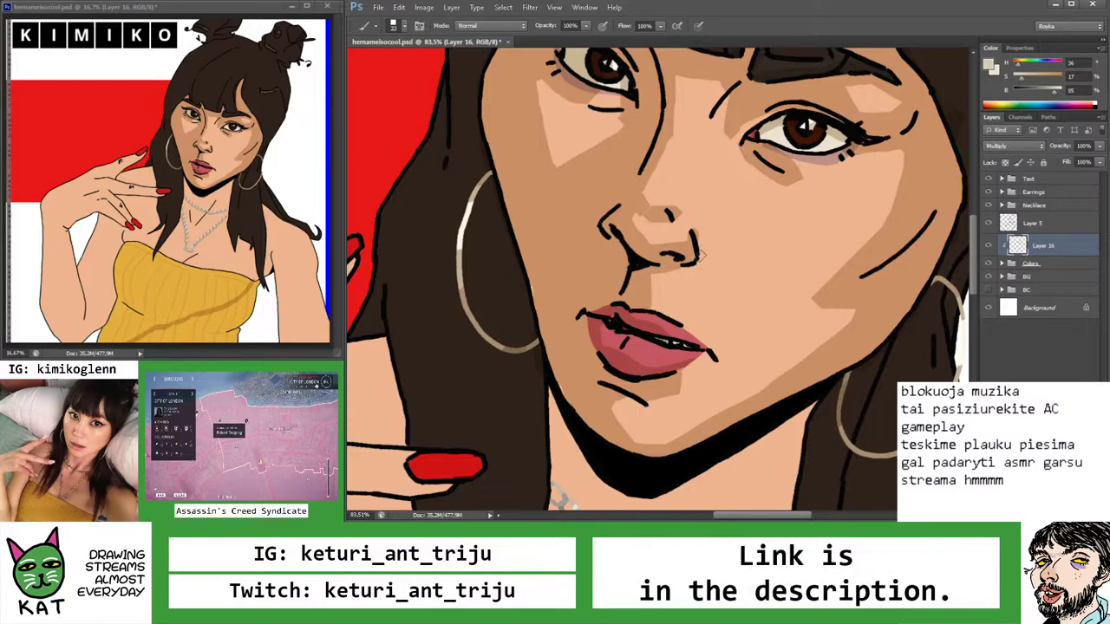
pyautogui.scroll(-3, 656, 256)
pyautogui.scroll(2, 665, 260)
pyautogui.scroll(2, 665, 258)
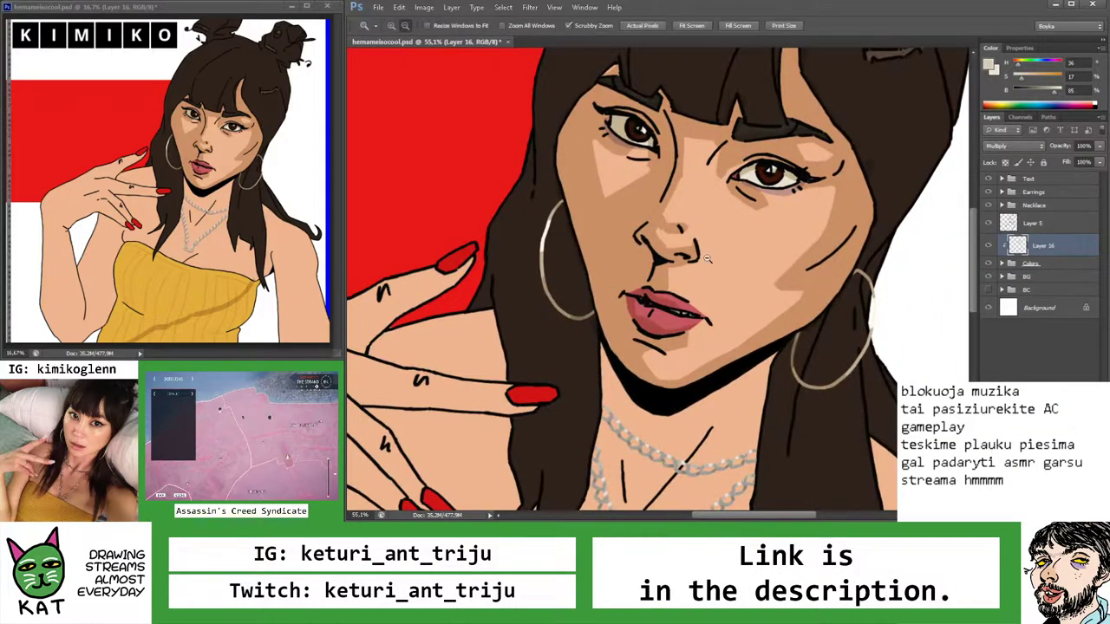
pyautogui.scroll(-4, 685, 264)
pyautogui.hotkey('ctrl', 's')
pyautogui.scroll(-1, 712, 277)
pyautogui.scroll(4, 712, 276)
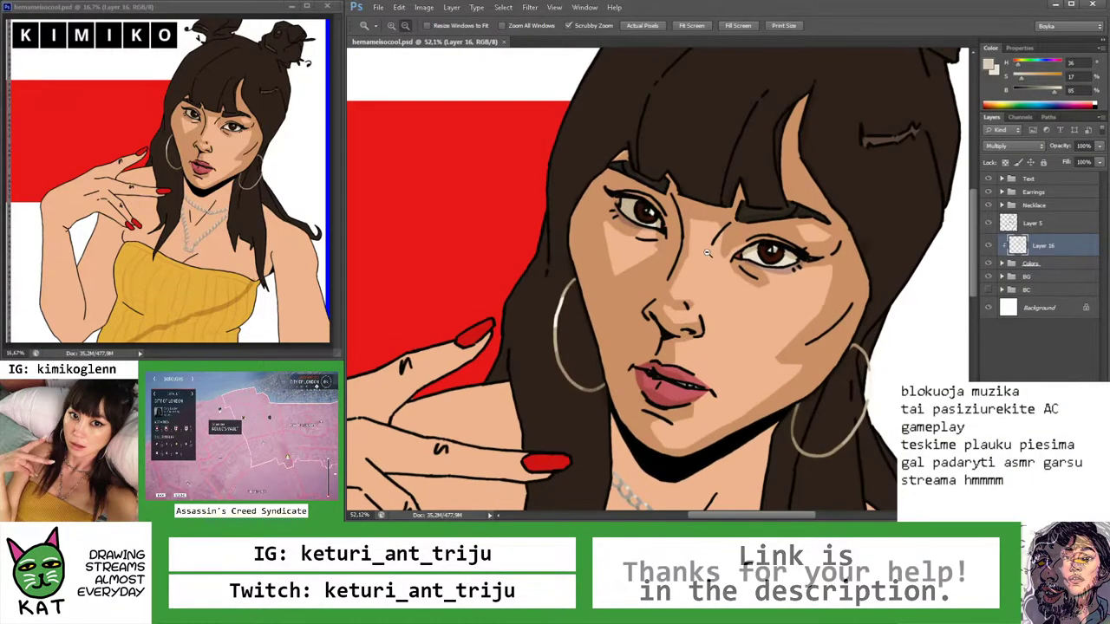
# Touch up the facial shading around the nose bridge and eyes with the Brush, and save the document
pyautogui.press('b')
pyautogui.press('b')
pyautogui.scroll(-3, 695, 274)
pyautogui.scroll(4, 681, 264)
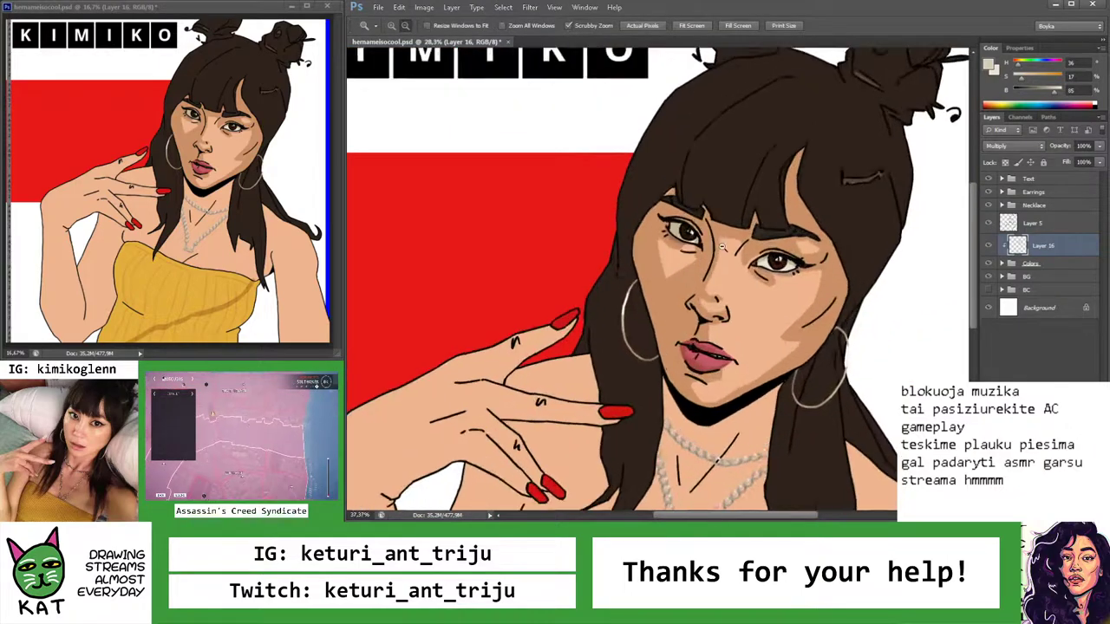
pyautogui.press('z')
pyautogui.scroll(-3, 685, 260)
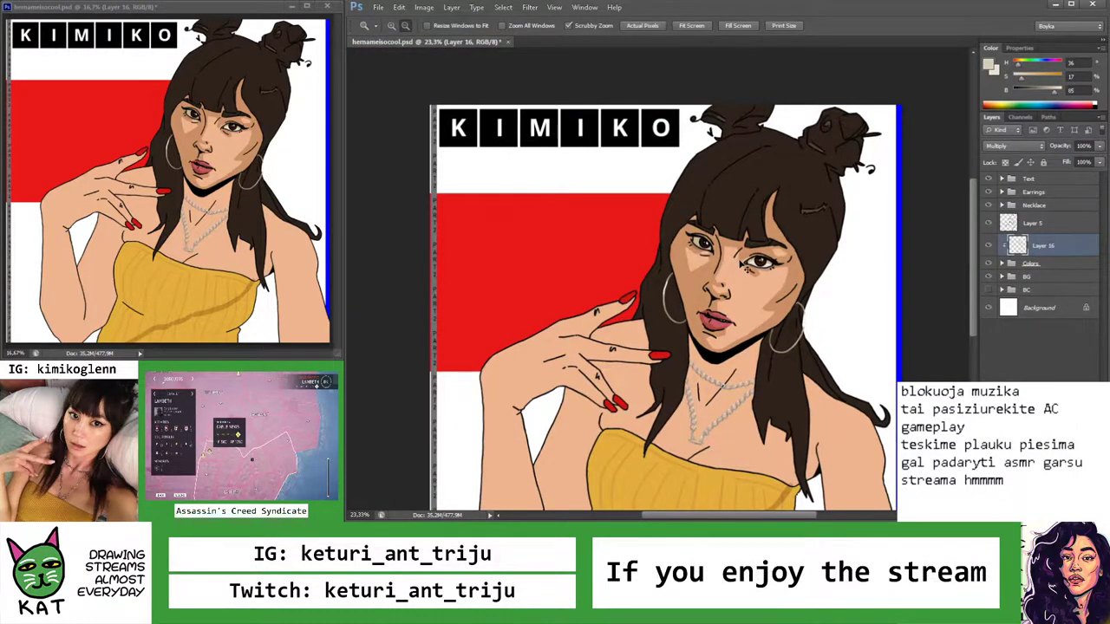
pyautogui.scroll(4, 745, 266)
pyautogui.press('b')
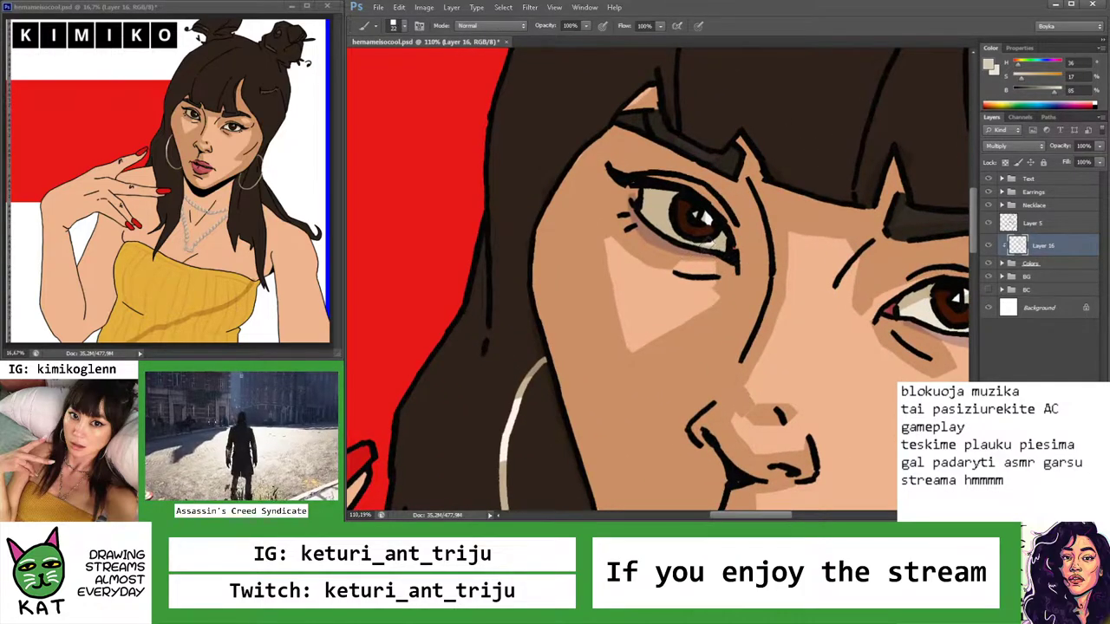
pyautogui.press('z')
pyautogui.scroll(-4, 685, 260)
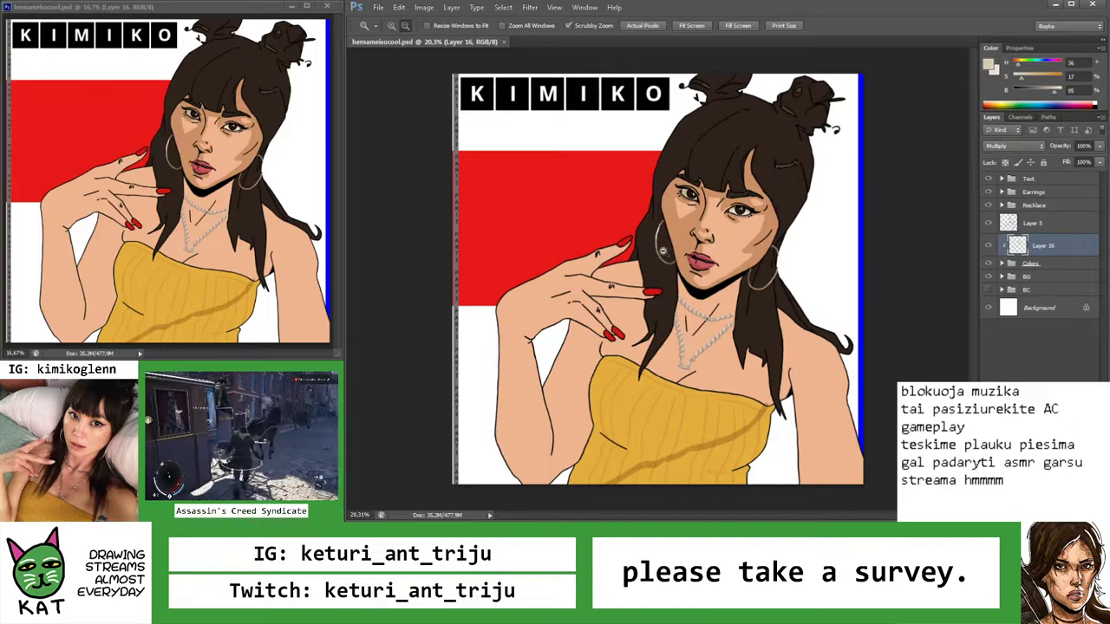
# Outline the shadow area on the bare shoulder beside the long hair strand with brush strokes
pyautogui.scroll(4, 640, 303)
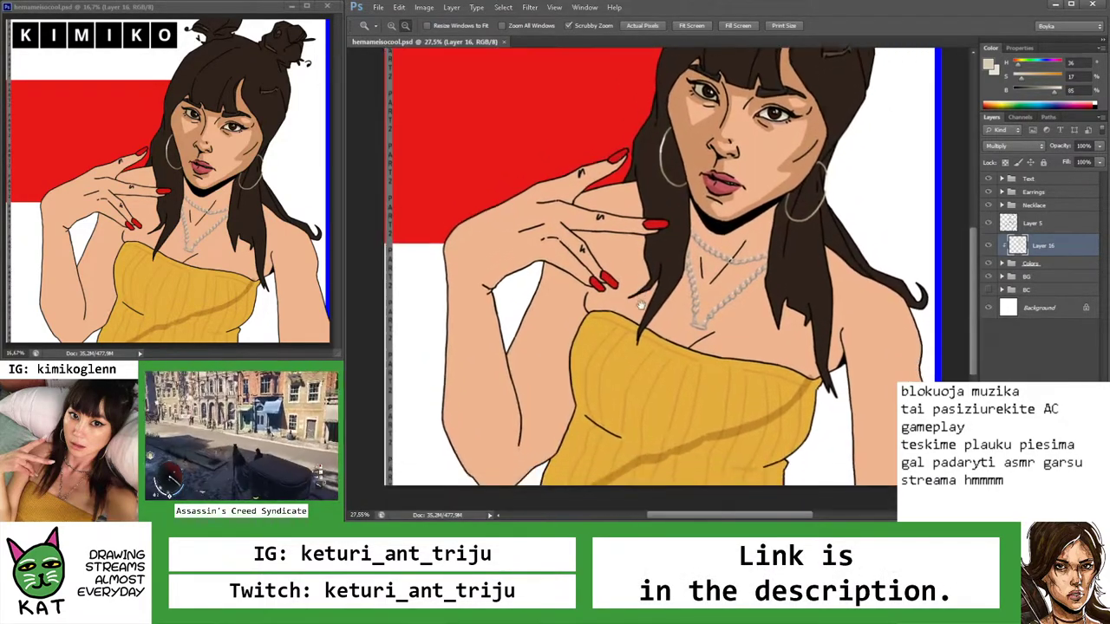
pyautogui.scroll(-5, 621, 338)
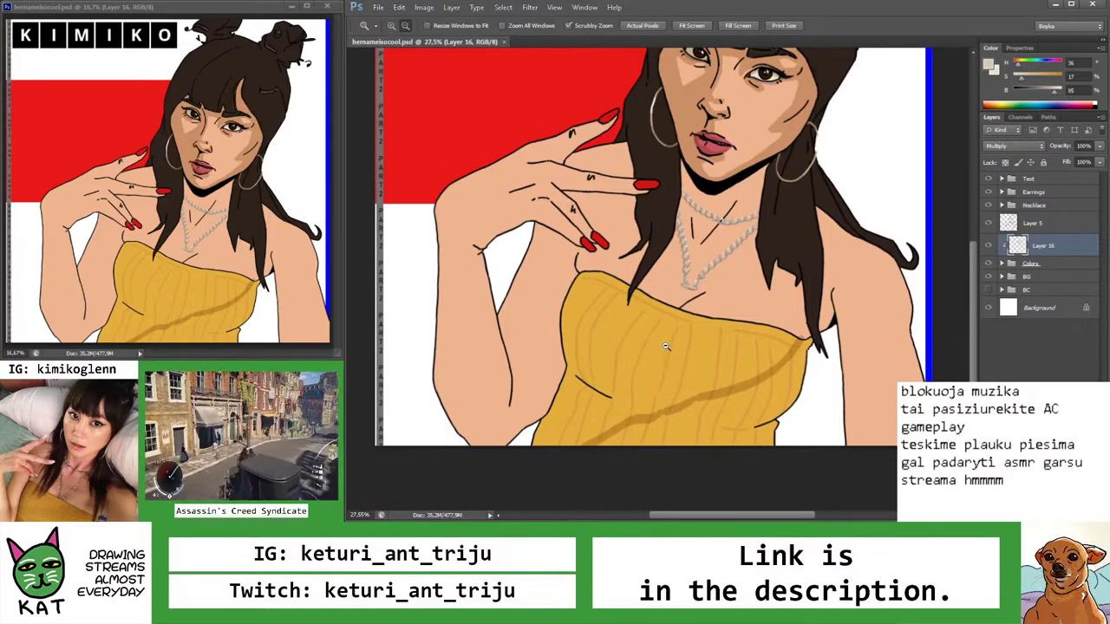
pyautogui.moveTo(677, 342); pyautogui.dragTo(666, 342)
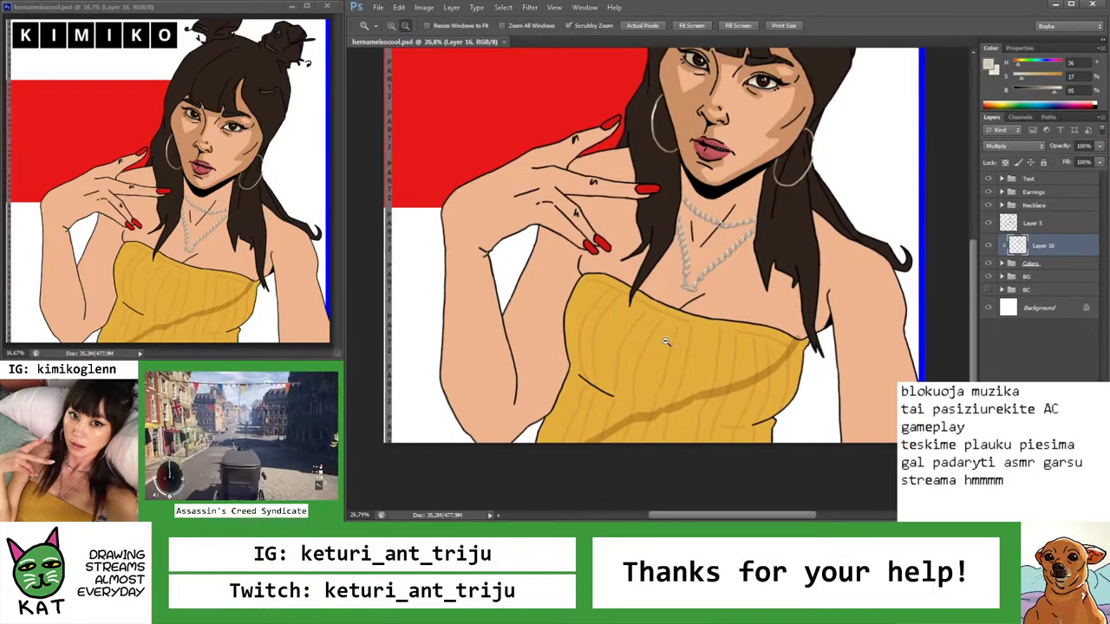
pyautogui.moveTo(883, 277); pyautogui.dragTo(954, 277)
pyautogui.press('b')
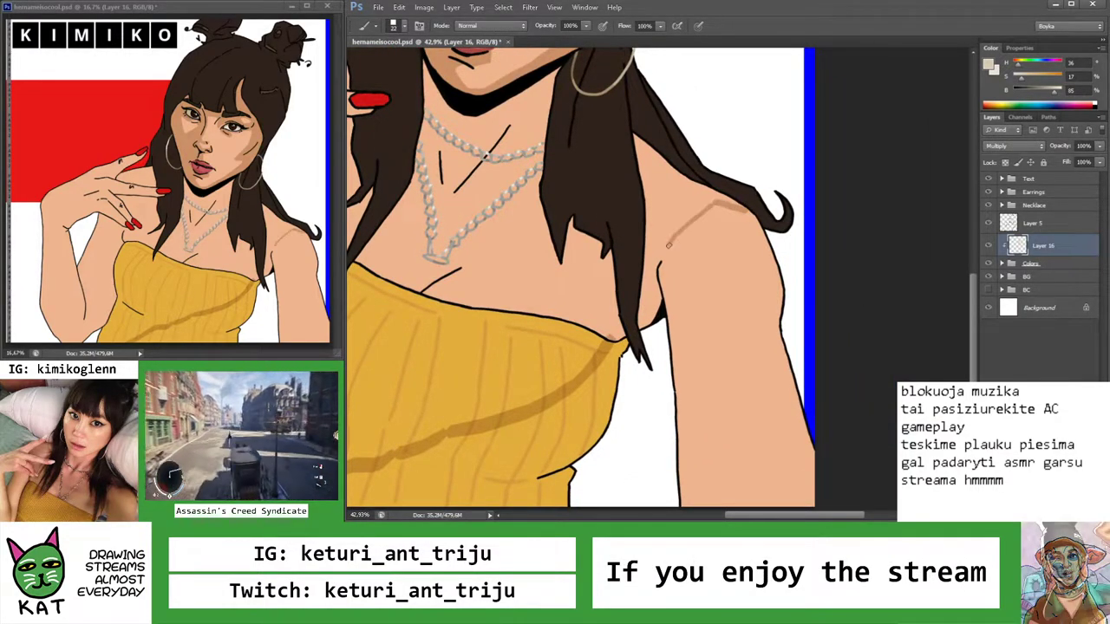
pyautogui.moveTo(676, 249); pyautogui.dragTo(683, 220)
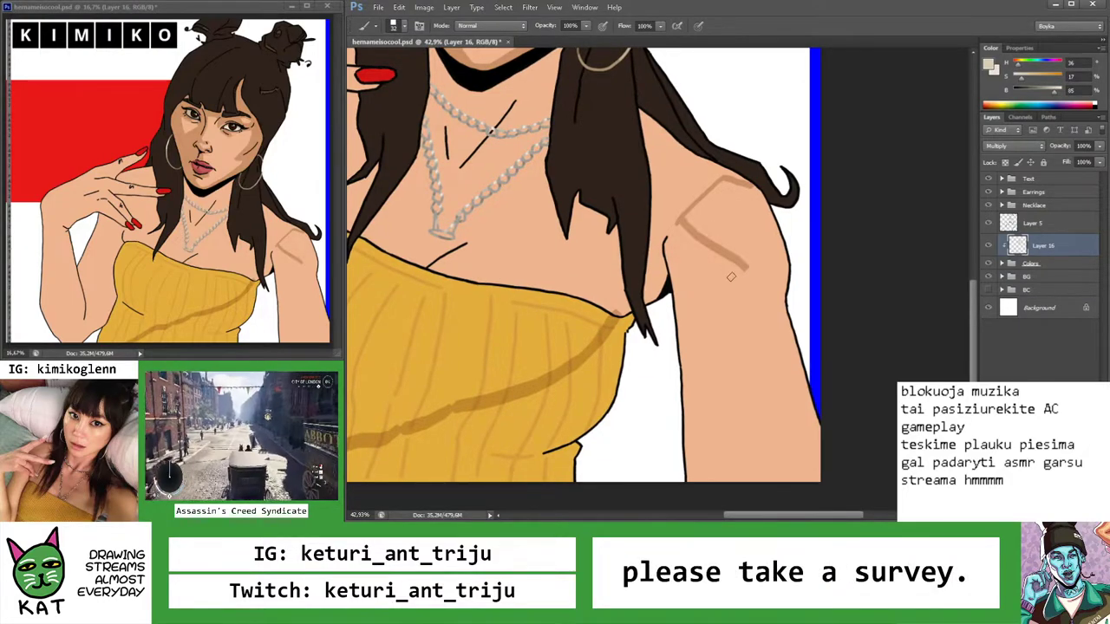
# Extend the shoulder's shadow outline down the length of the upper arm, redoing the first stroke, and save the document
pyautogui.moveTo(755, 284); pyautogui.dragTo(763, 408)
pyautogui.hotkey('ctrl', 'z')
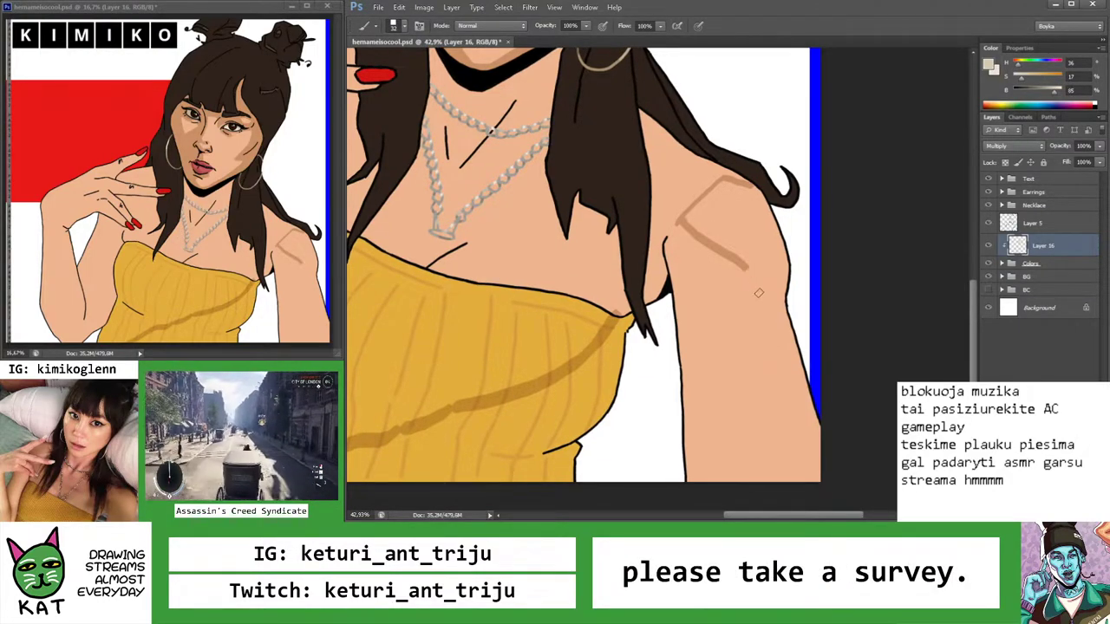
pyautogui.moveTo(747, 270)
pyautogui.mouseDown()
pyautogui.moveTo(778, 457)
pyautogui.moveTo(733, 411)
pyautogui.mouseUp()
pyautogui.press('z')
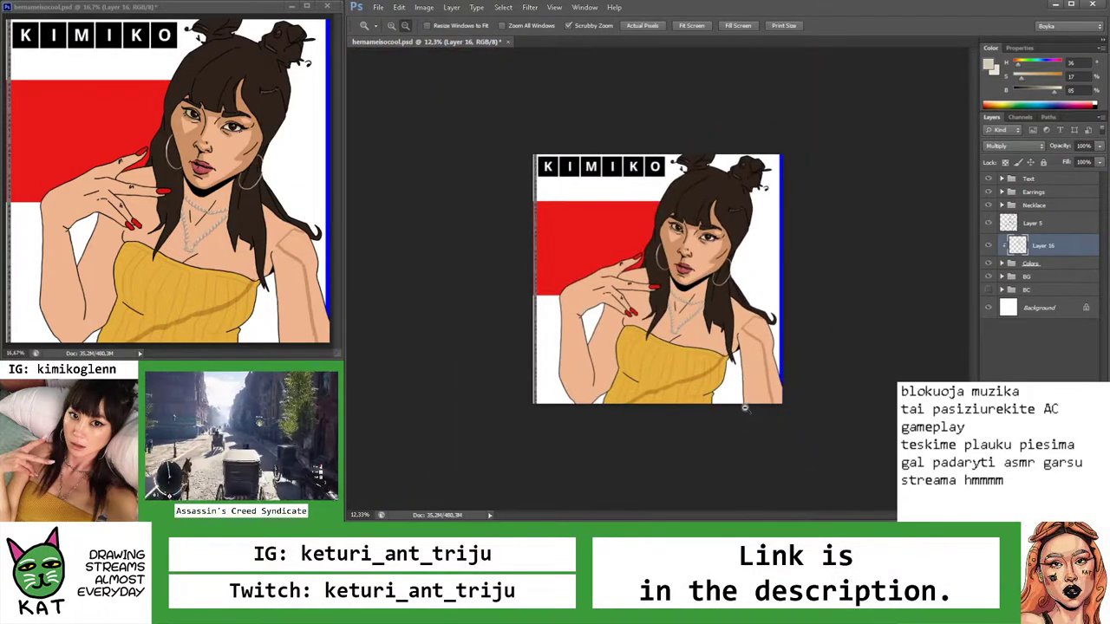
pyautogui.moveTo(707, 303); pyautogui.dragTo(747, 293)
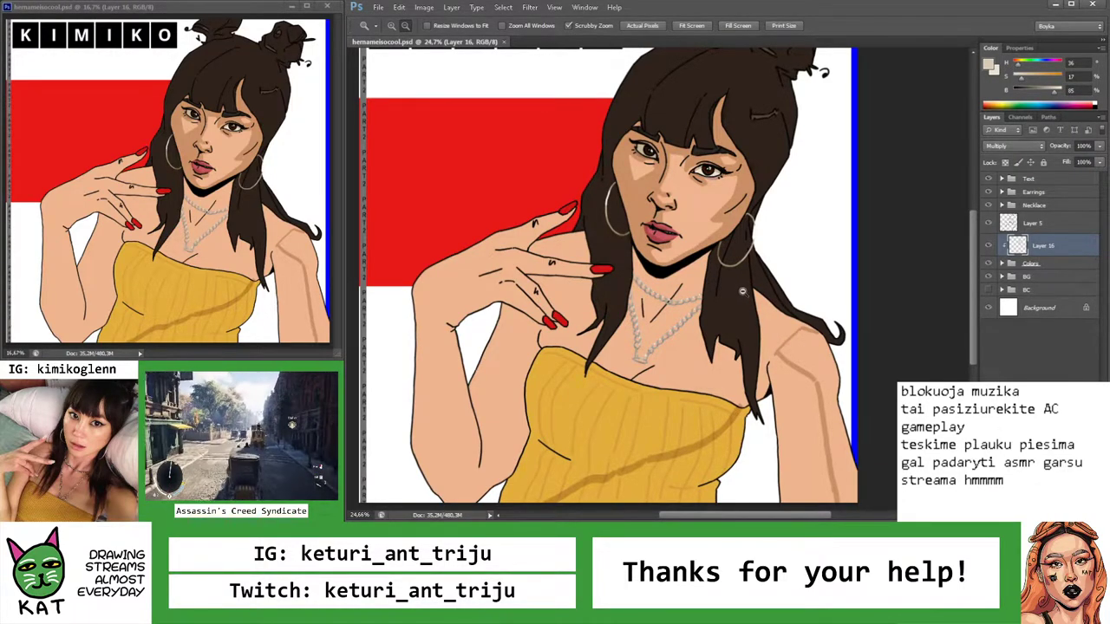
pyautogui.moveTo(743, 291)
pyautogui.mouseDown()
pyautogui.moveTo(707, 295)
pyautogui.moveTo(723, 303)
pyautogui.mouseUp()
pyautogui.press('b')
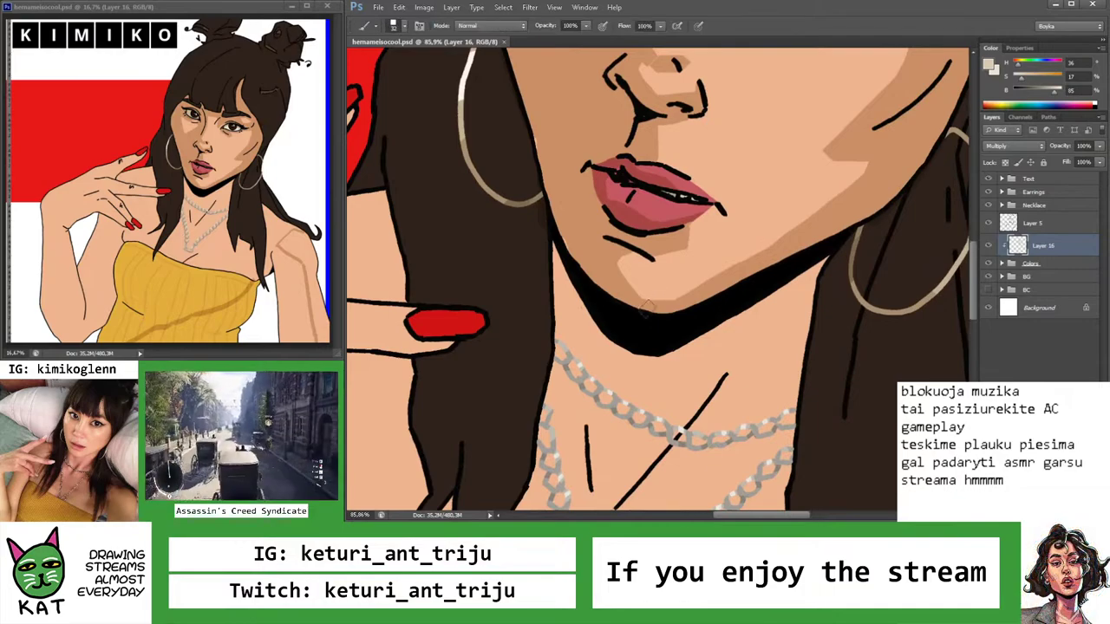
pyautogui.press('z')
pyautogui.moveTo(824, 286); pyautogui.dragTo(728, 283)
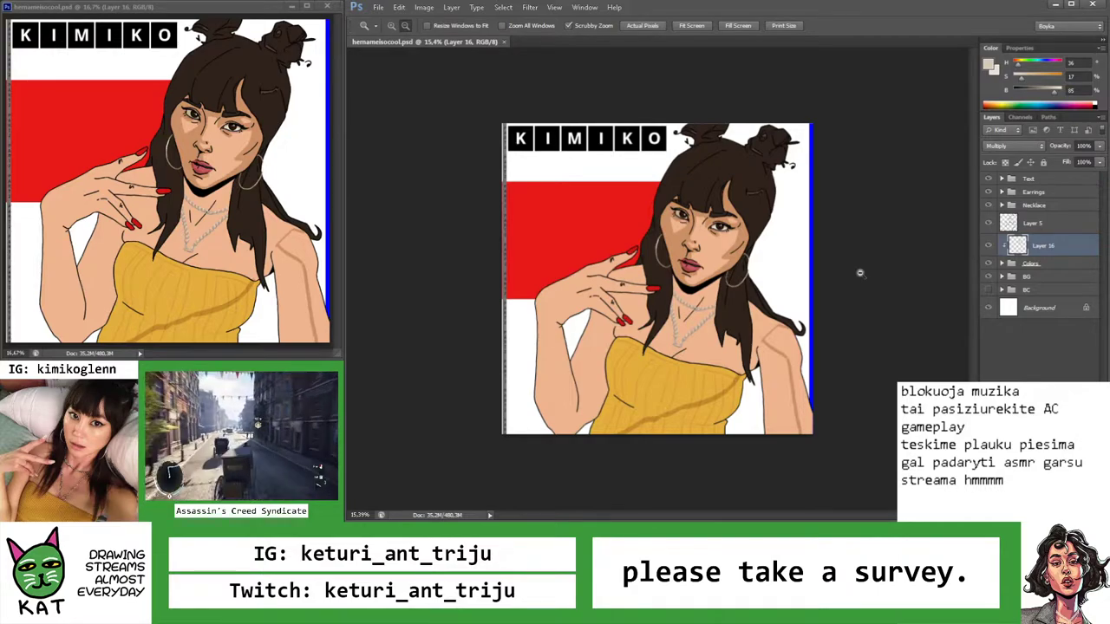
# Save the document and fill the shoulder shadow between the hair and the drawn outline with Brush strokes
pyautogui.hotkey('ctrl', 's')
pyautogui.moveTo(846, 276)
pyautogui.mouseDown()
pyautogui.moveTo(784, 278)
pyautogui.moveTo(815, 290)
pyautogui.moveTo(801, 352)
pyautogui.moveTo(811, 376)
pyautogui.moveTo(780, 292)
pyautogui.mouseUp()
pyautogui.press('b')
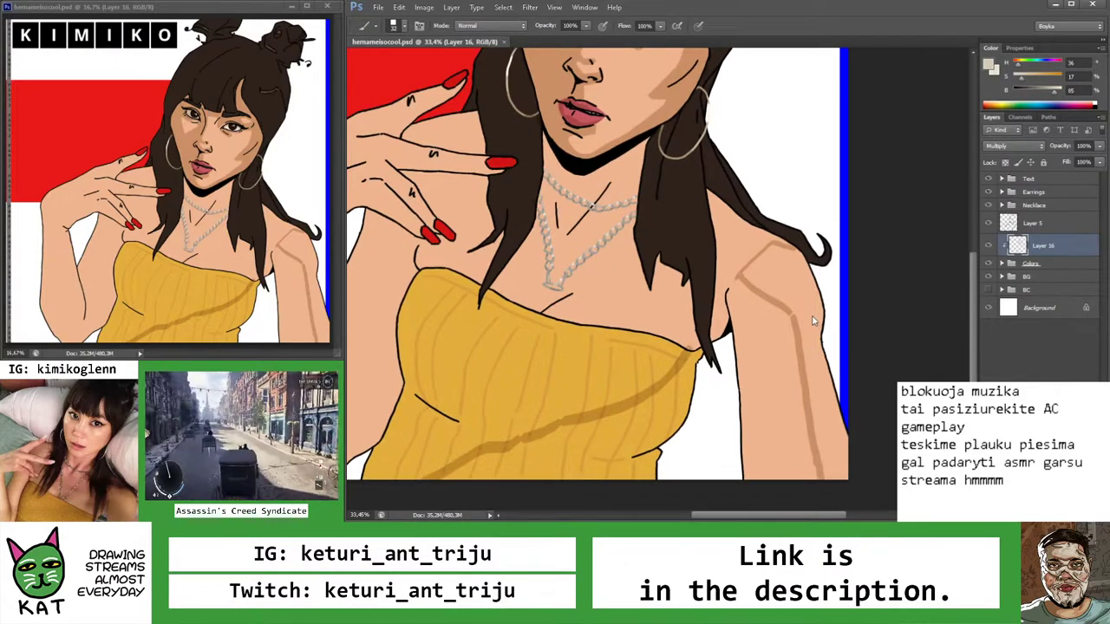
pyautogui.moveTo(717, 184)
pyautogui.mouseDown()
pyautogui.moveTo(718, 253)
pyautogui.moveTo(754, 260)
pyautogui.mouseUp()
pyautogui.moveTo(693, 299)
pyautogui.mouseDown()
pyautogui.moveTo(770, 224)
pyautogui.moveTo(815, 219)
pyautogui.mouseUp()
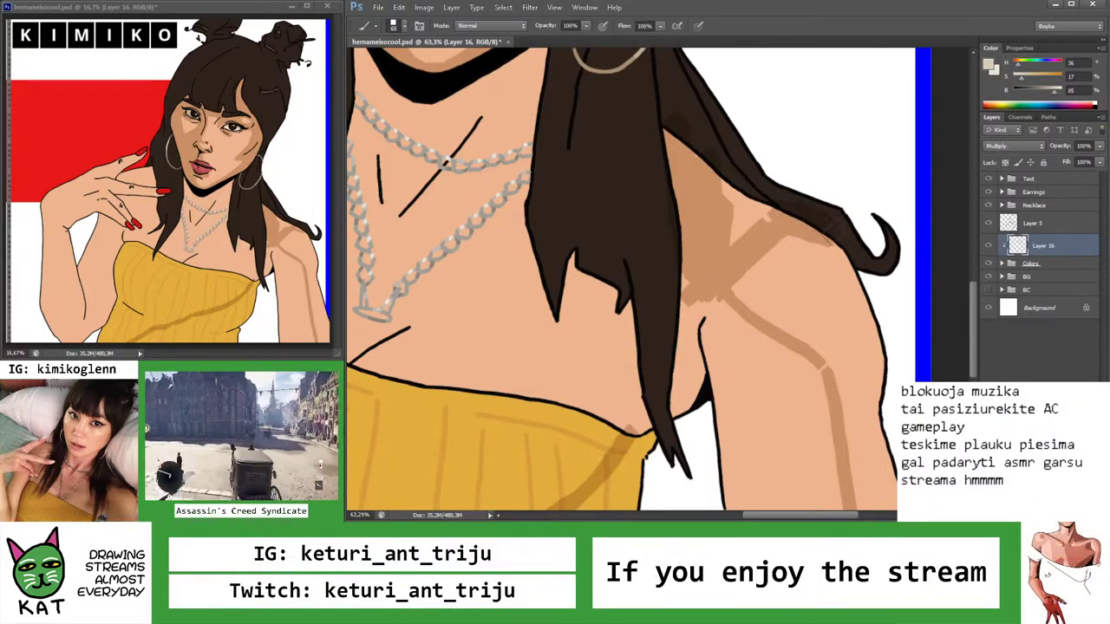
pyautogui.press('z')
pyautogui.hotkey('ctrl', '0')
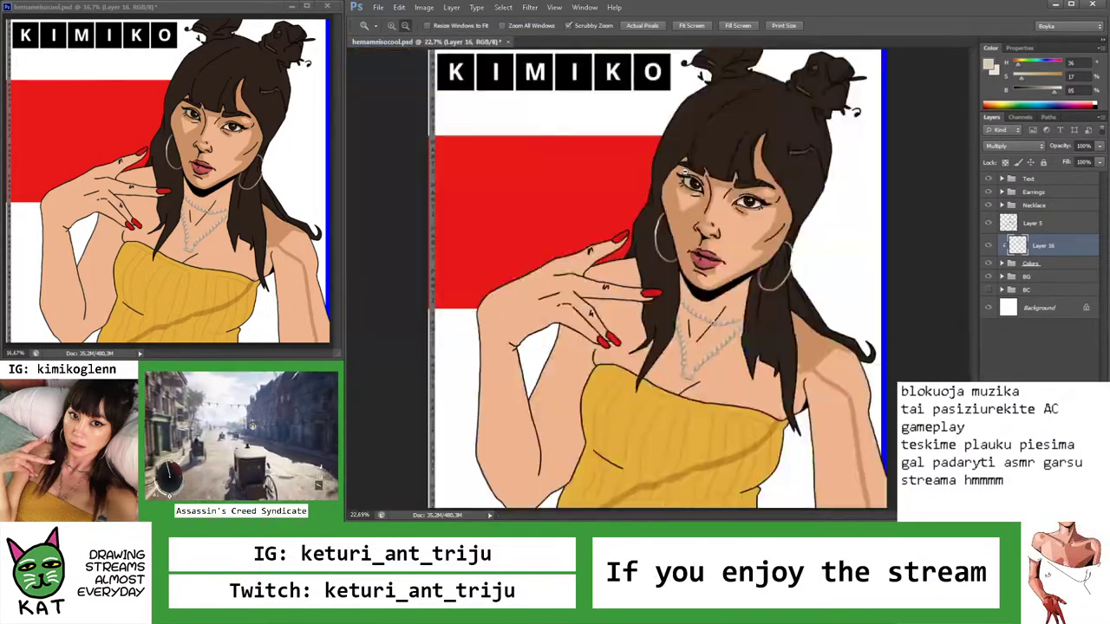
# Rotate the canvas and widen the shadow from the armpit along the inside of the upper arm's outline
pyautogui.moveTo(746, 279); pyautogui.dragTo(781, 279)
pyautogui.scroll(-5, 772, 343)
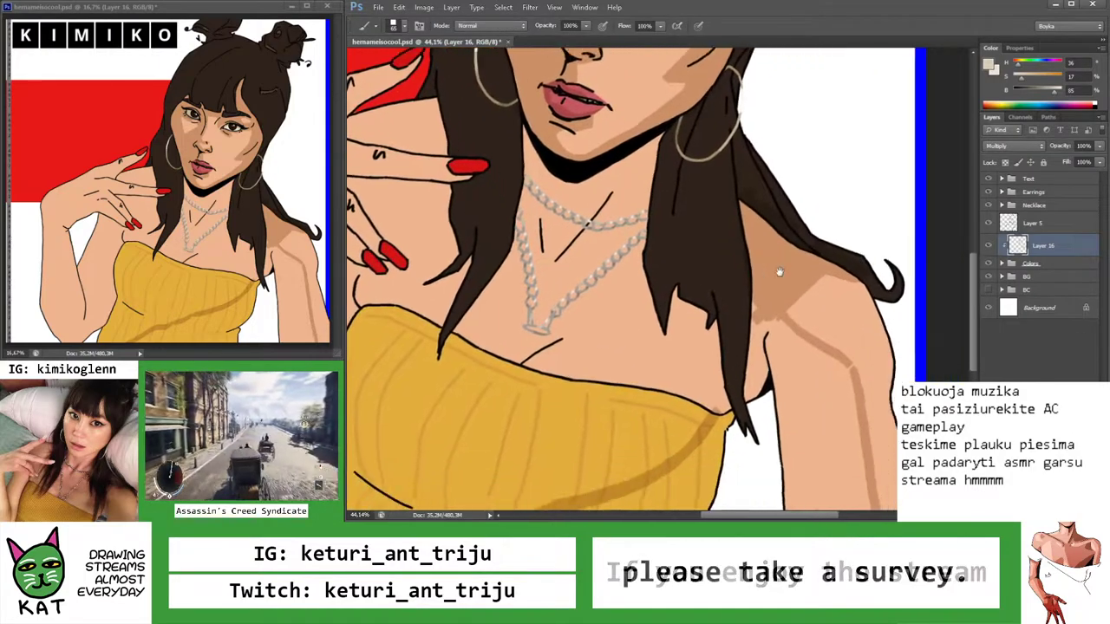
pyautogui.press('r')
pyautogui.moveTo(768, 349)
pyautogui.mouseDown()
pyautogui.moveTo(763, 217)
pyautogui.moveTo(643, 200)
pyautogui.moveTo(581, 241)
pyautogui.mouseUp()
pyautogui.press('b')
pyautogui.moveTo(641, 169); pyautogui.dragTo(598, 217)
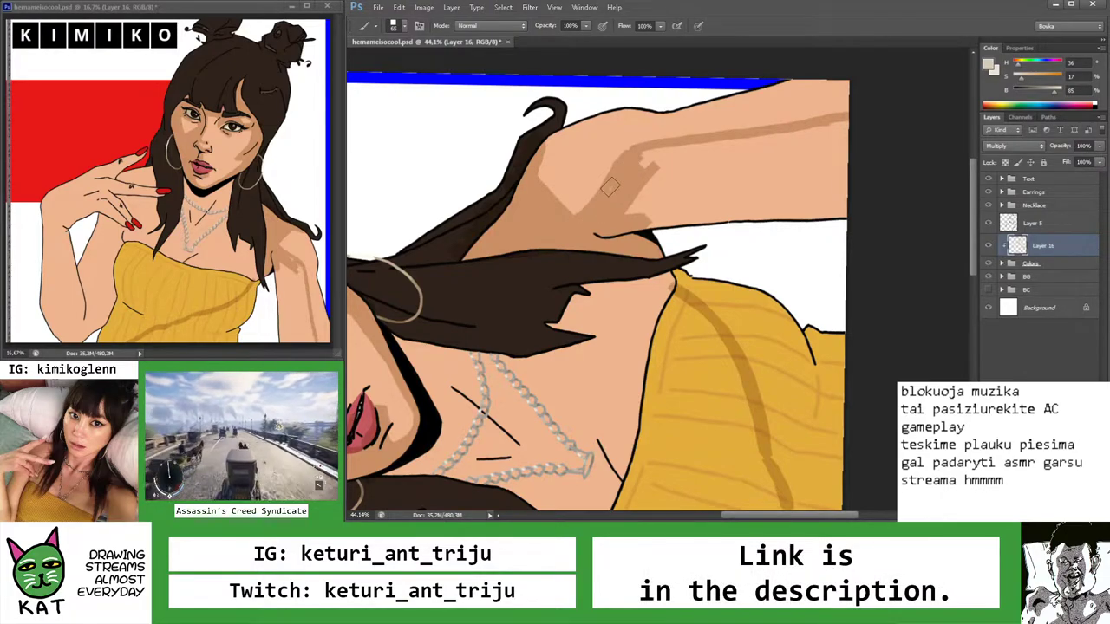
pyautogui.moveTo(640, 158); pyautogui.dragTo(751, 154)
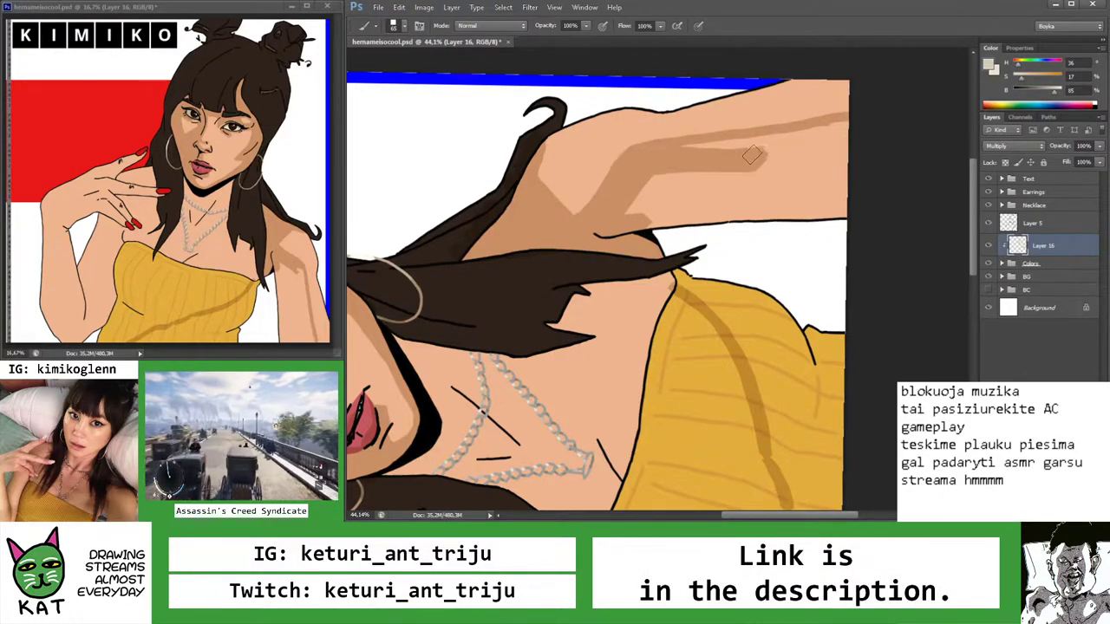
pyautogui.press('Escape')
pyautogui.hotkey('ctrl', '-')
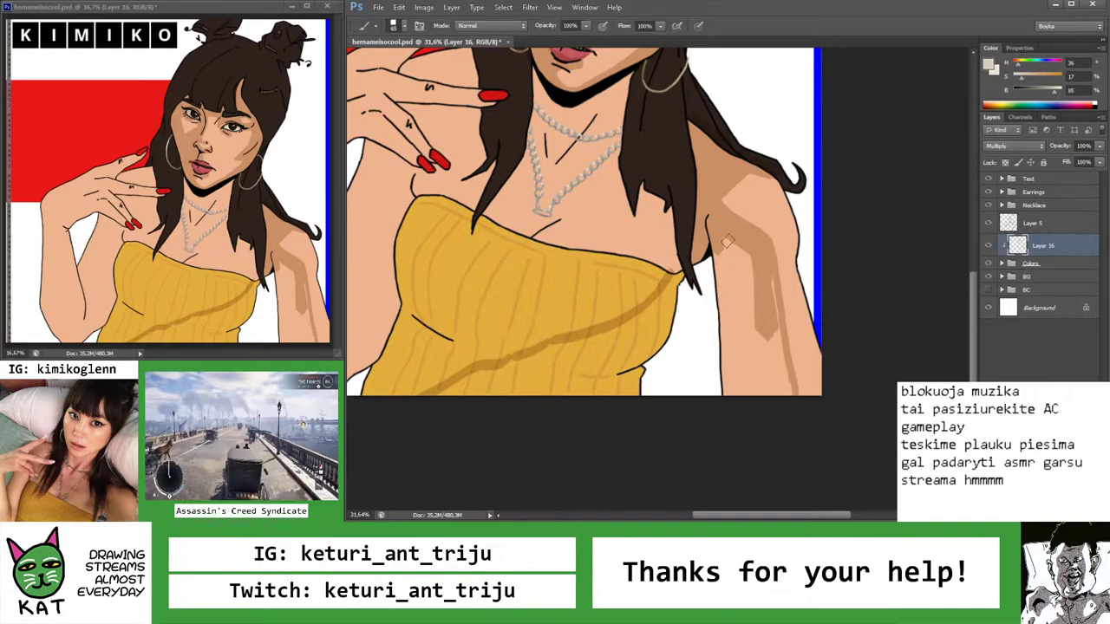
# Refine the shadow edges around the armpit and the top of the shoulder, and save the document
pyautogui.press('z')
pyautogui.click(746, 208)
pyautogui.press('b')
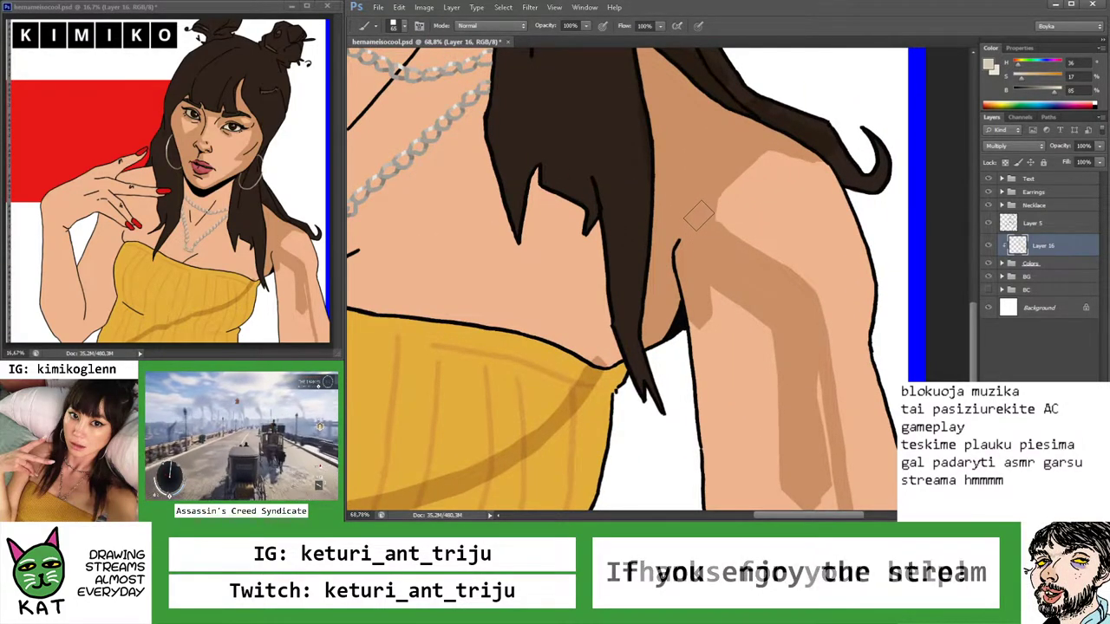
pyautogui.press('r')
pyautogui.moveTo(703, 224); pyautogui.dragTo(709, 125)
pyautogui.press('b')
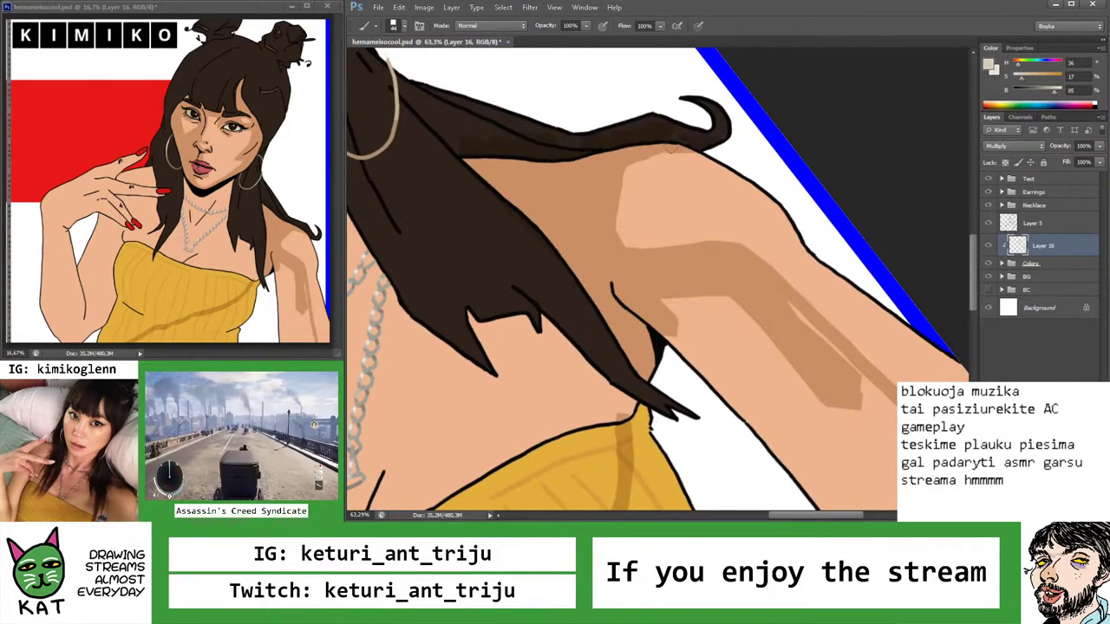
pyautogui.press('z')
pyautogui.hotkey('ctrl', '0')
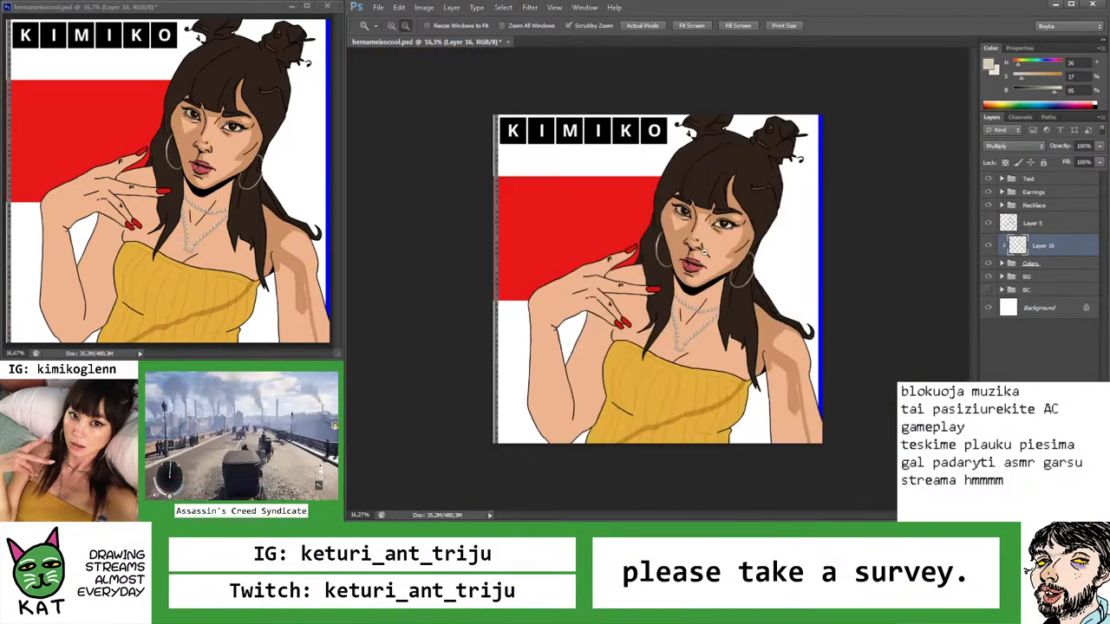
pyautogui.moveTo(705, 252); pyautogui.dragTo(800, 415)
pyautogui.hotkey('ctrl', 's')
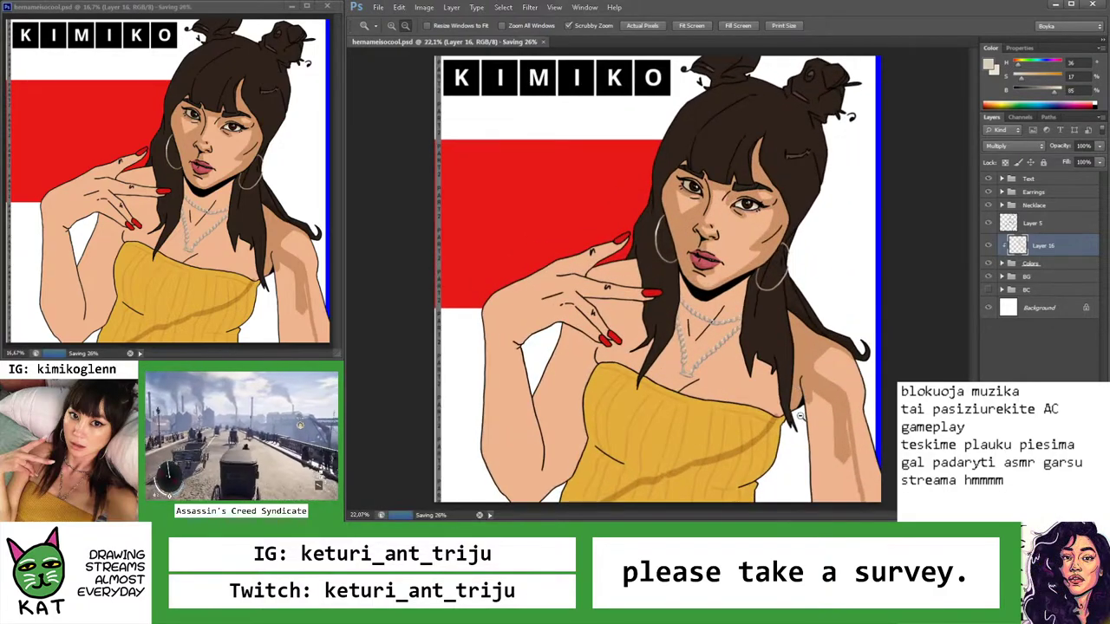
# Fill the inner side of the upper arm with shadow down to the canvas edge using a larger brush, and save
pyautogui.moveTo(733, 355); pyautogui.dragTo(750, 348)
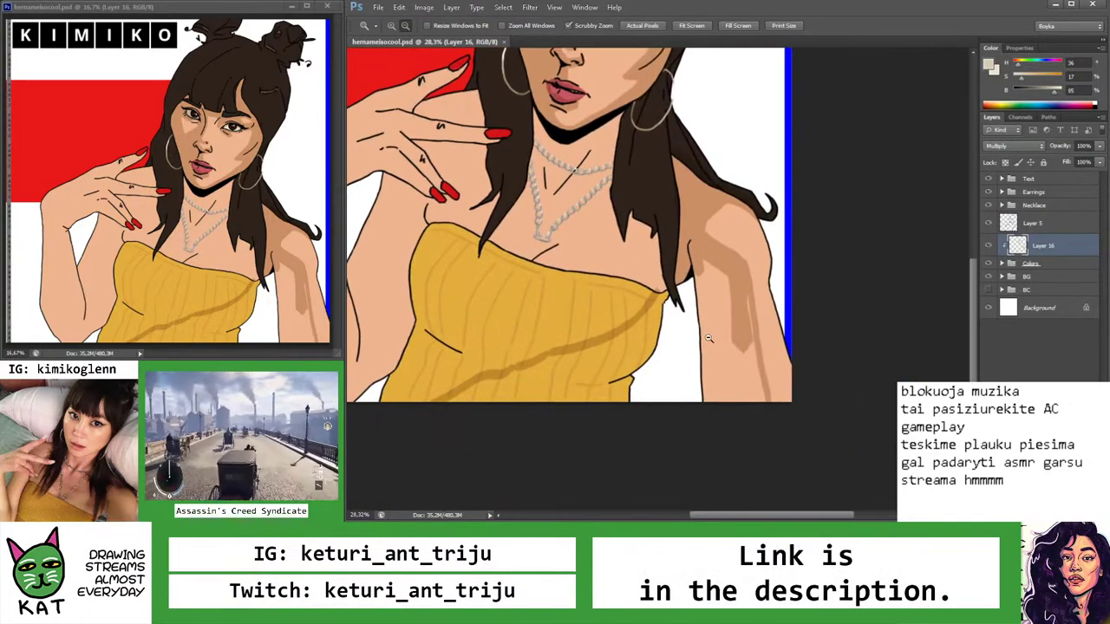
pyautogui.press('b')
pyautogui.moveTo(697, 292)
pyautogui.mouseDown()
pyautogui.moveTo(712, 361)
pyautogui.moveTo(739, 394)
pyautogui.mouseUp()
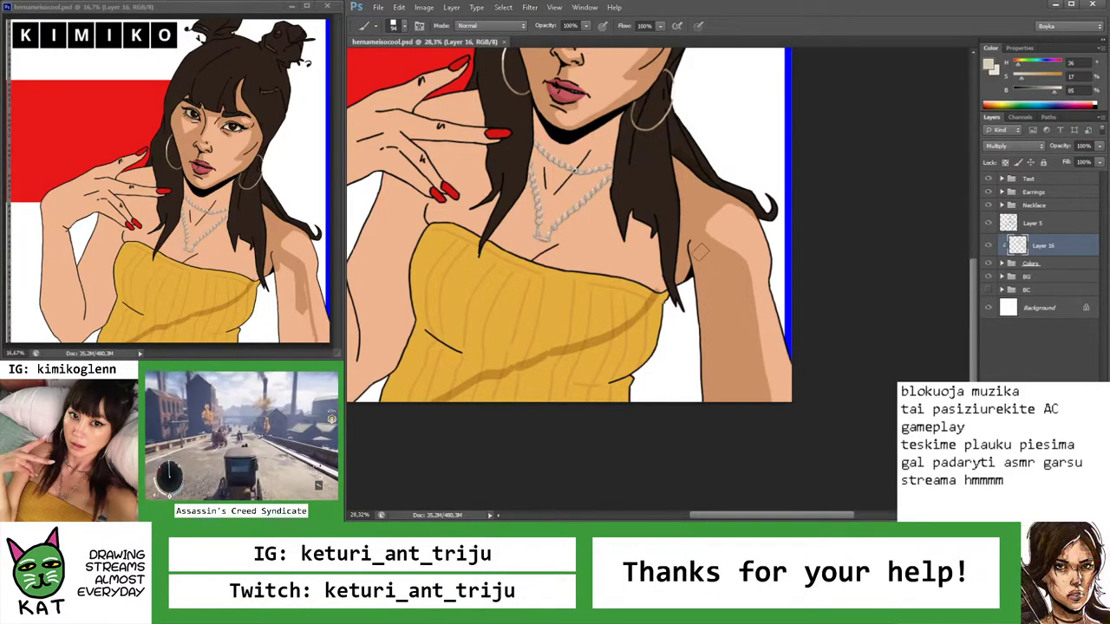
# Paint a broad shadow down the side of the yellow top below the raised hand, joining the existing diagonal shadow
pyautogui.press('z')
pyautogui.moveTo(694, 260)
pyautogui.mouseDown()
pyautogui.moveTo(645, 249)
pyautogui.moveTo(620, 260)
pyautogui.moveTo(734, 367)
pyautogui.moveTo(763, 368)
pyautogui.moveTo(610, 371)
pyautogui.moveTo(564, 446)
pyautogui.mouseUp()
pyautogui.press('b')
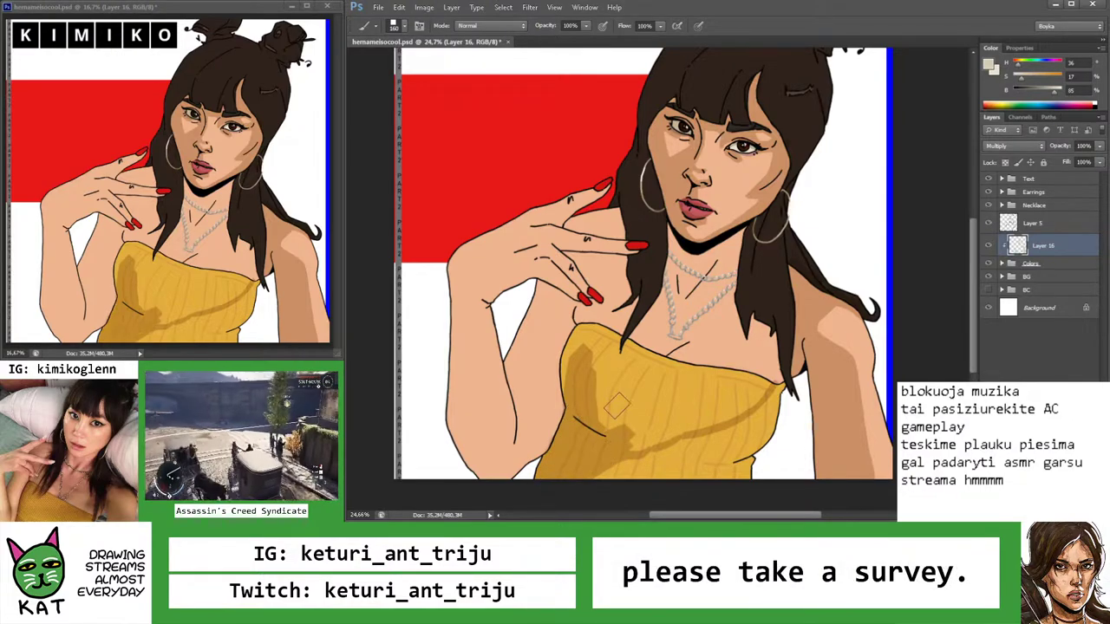
pyautogui.press('z')
pyautogui.click(625, 390)
pyautogui.keyDown('alt'); pyautogui.click(626, 390); pyautogui.keyUp('alt')
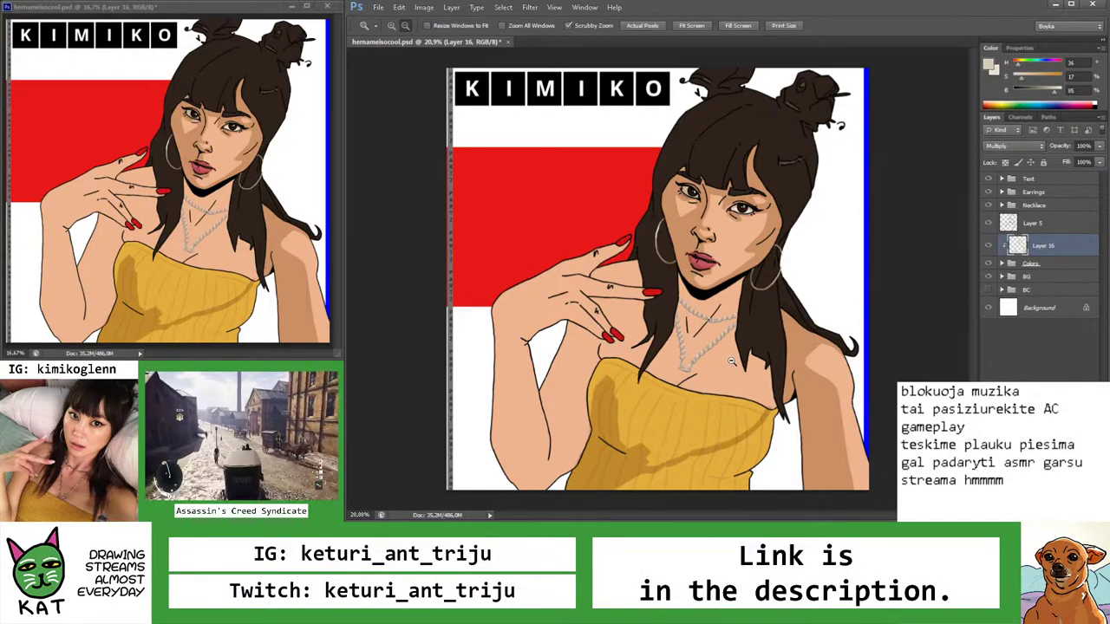
# Paint a narrow shadow along the diagonal neck line and trim its edges with the Eraser
pyautogui.scroll(5, 752, 334)
pyautogui.press('b')
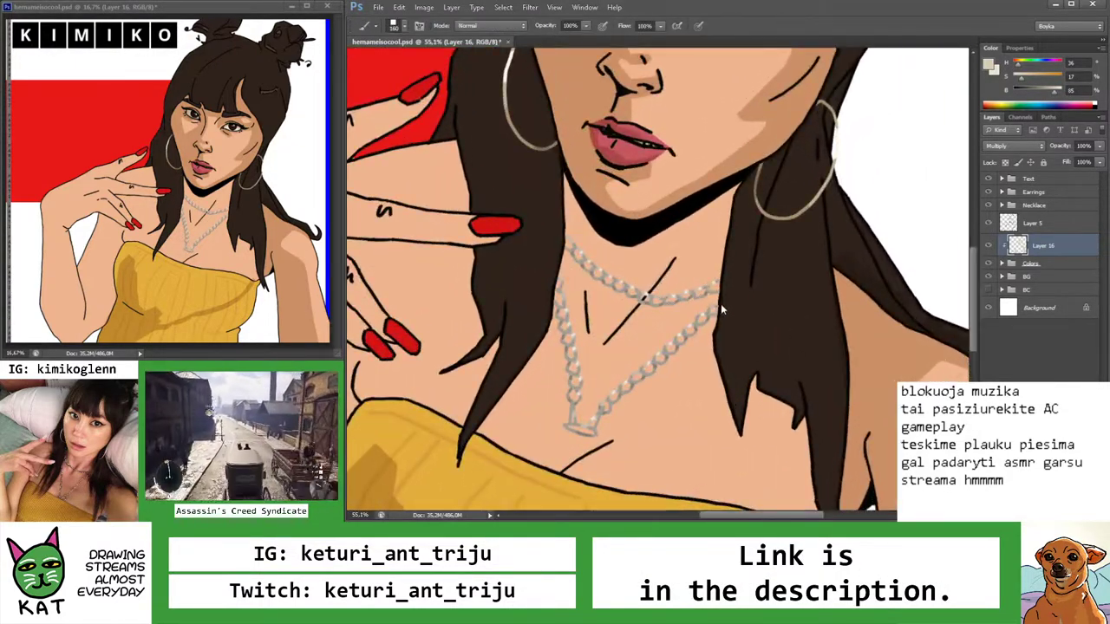
pyautogui.moveTo(659, 270)
pyautogui.mouseDown()
pyautogui.moveTo(673, 275)
pyautogui.moveTo(639, 318)
pyautogui.mouseUp()
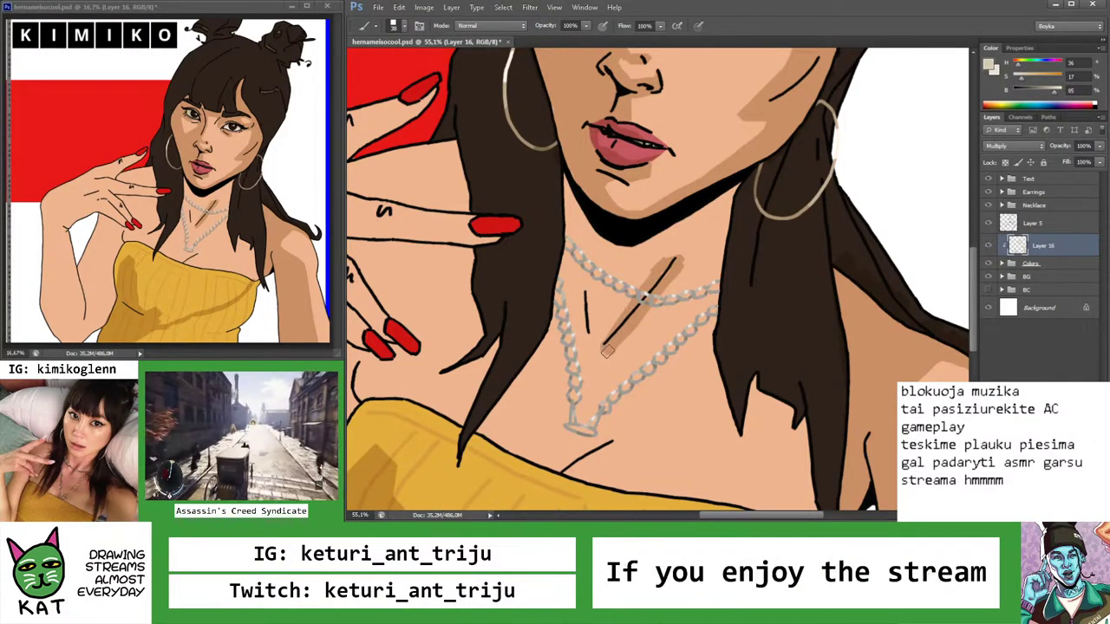
pyautogui.press('e')
pyautogui.moveTo(666, 259); pyautogui.dragTo(606, 290)
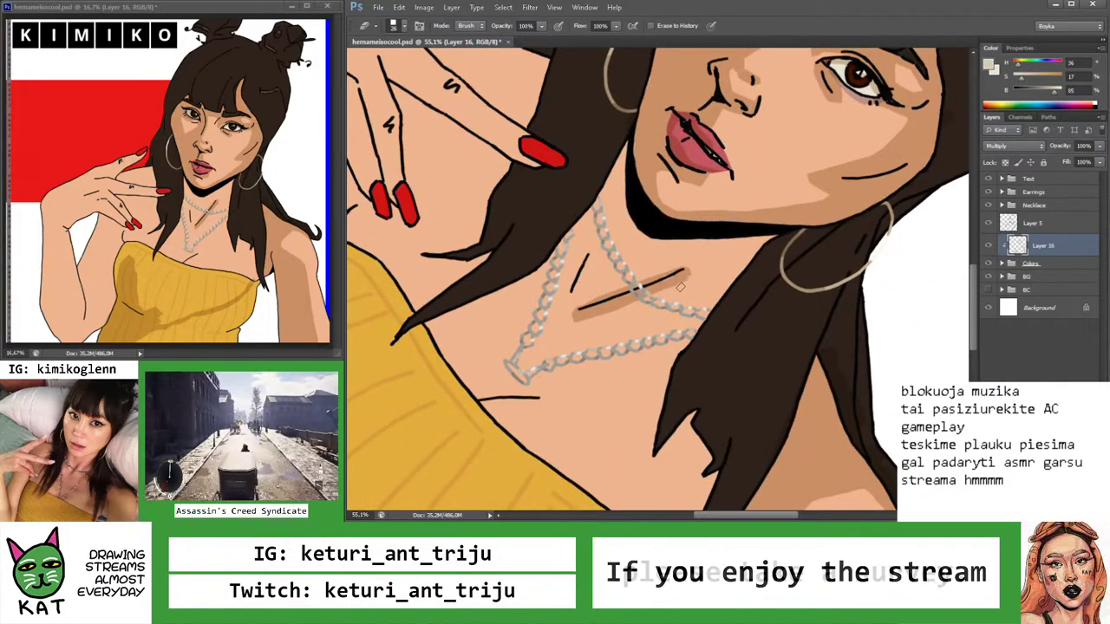
# Add a shadow on the neck below the jaw, between the diagonal neck line and the hair
pyautogui.press('z')
pyautogui.hotkey('ctrl', '0')
pyautogui.press('Escape')
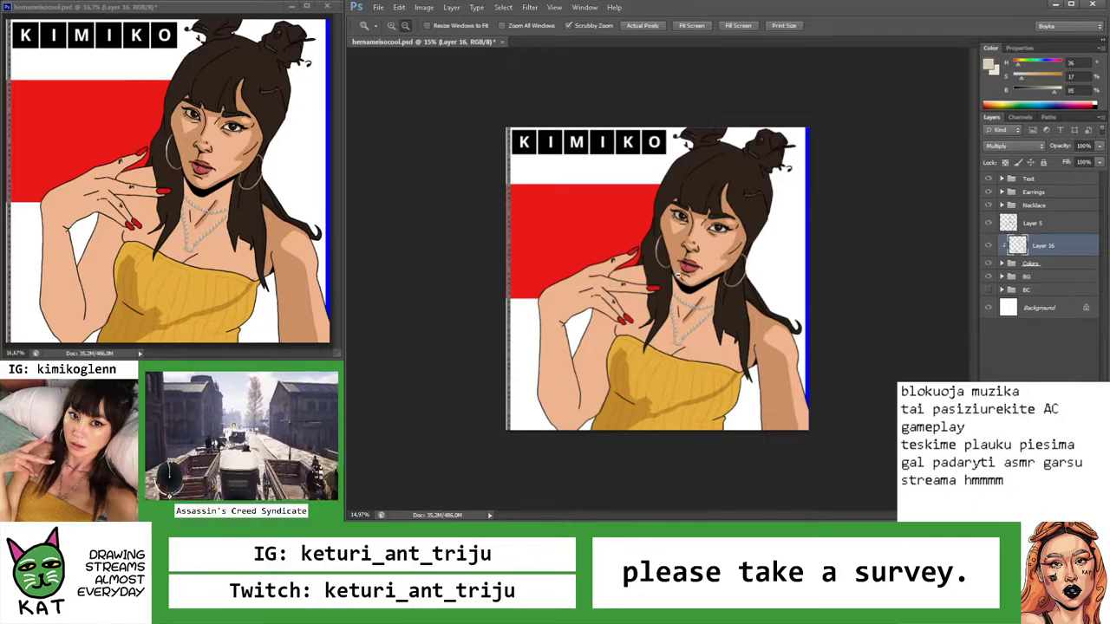
pyautogui.moveTo(716, 274)
pyautogui.mouseDown()
pyautogui.moveTo(746, 286)
pyautogui.moveTo(734, 315)
pyautogui.moveTo(747, 317)
pyautogui.moveTo(718, 307)
pyautogui.moveTo(749, 309)
pyautogui.moveTo(690, 316)
pyautogui.mouseUp()
pyautogui.press('b')
pyautogui.press('z')
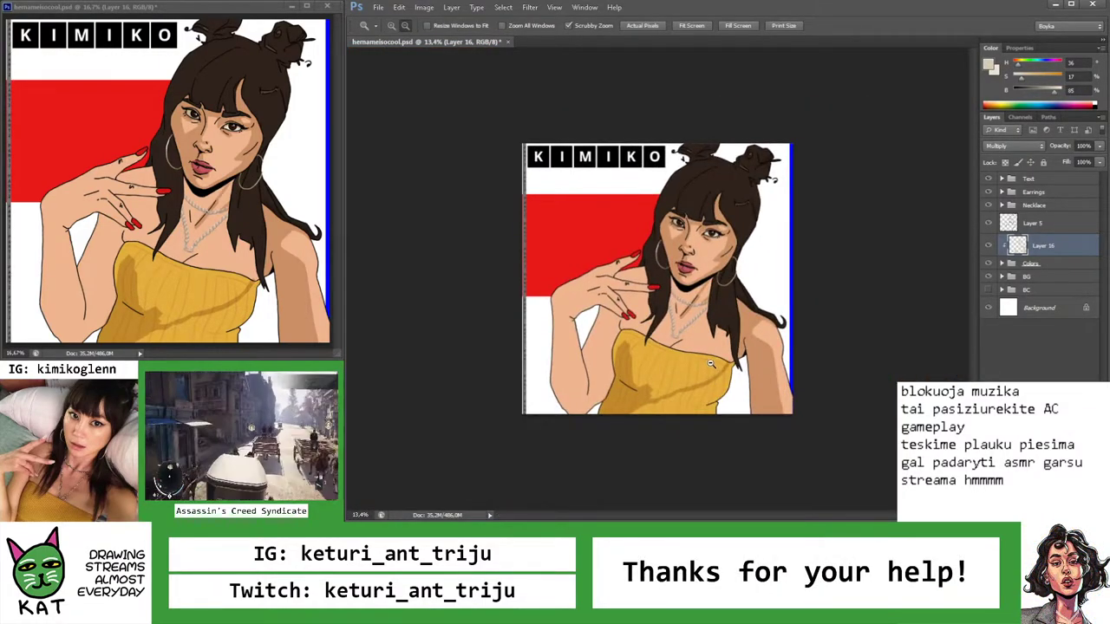
pyautogui.moveTo(722, 300); pyautogui.dragTo(711, 305)
pyautogui.press('b')
# Paint a tapered shadow on the chest beside the cleavage line above the yellow top, and save the document
pyautogui.press('z')
pyautogui.moveTo(618, 365); pyautogui.dragTo(625, 305)
pyautogui.moveTo(692, 337)
pyautogui.mouseDown()
pyautogui.moveTo(644, 366)
pyautogui.moveTo(612, 260)
pyautogui.mouseUp()
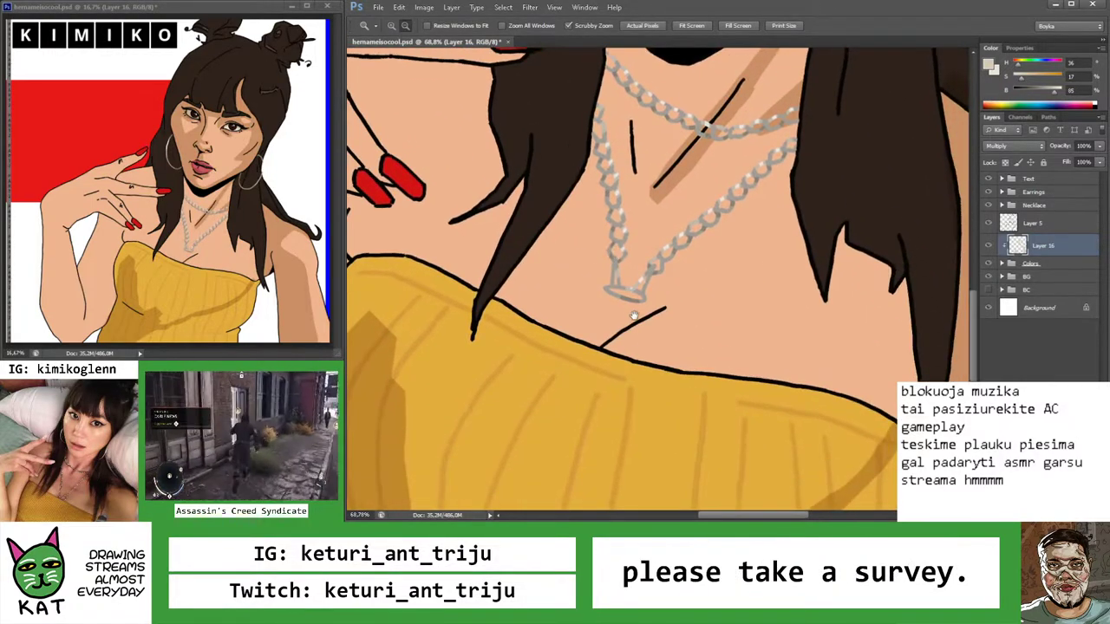
pyautogui.press('b')
pyautogui.moveTo(747, 274); pyautogui.dragTo(660, 349)
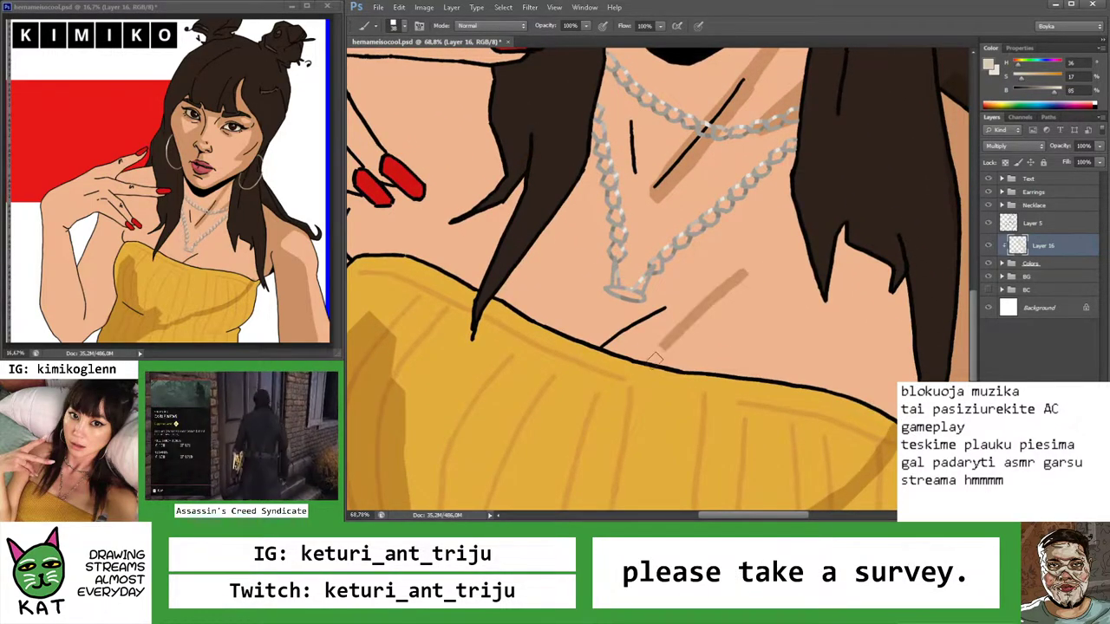
pyautogui.moveTo(734, 285)
pyautogui.mouseDown()
pyautogui.moveTo(630, 322)
pyautogui.moveTo(604, 346)
pyautogui.mouseUp()
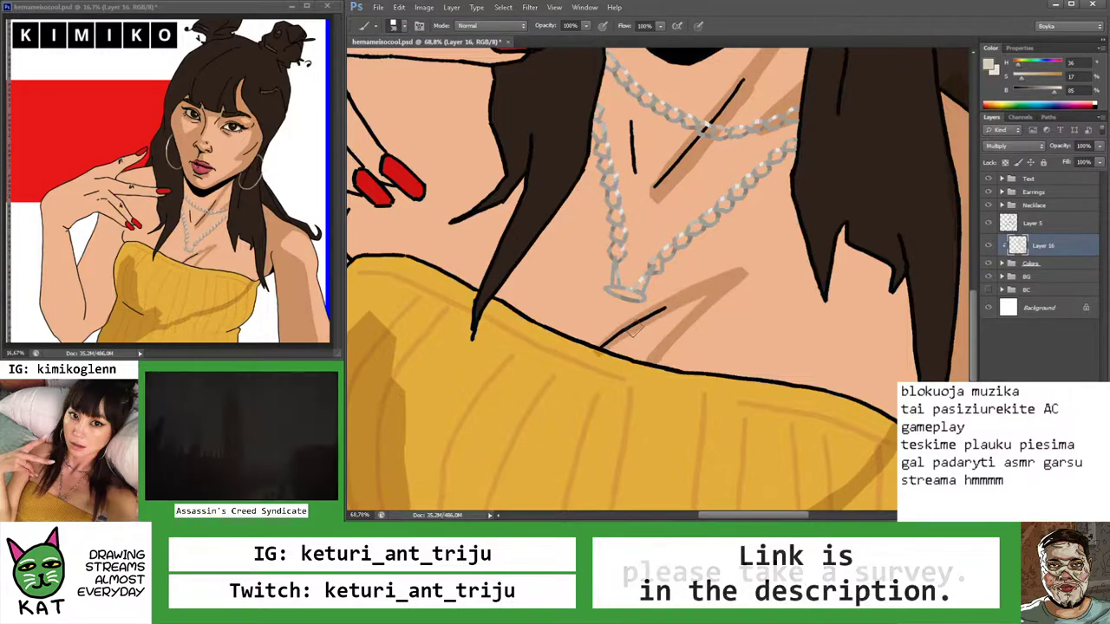
pyautogui.press('z')
pyautogui.moveTo(692, 305); pyautogui.dragTo(683, 336)
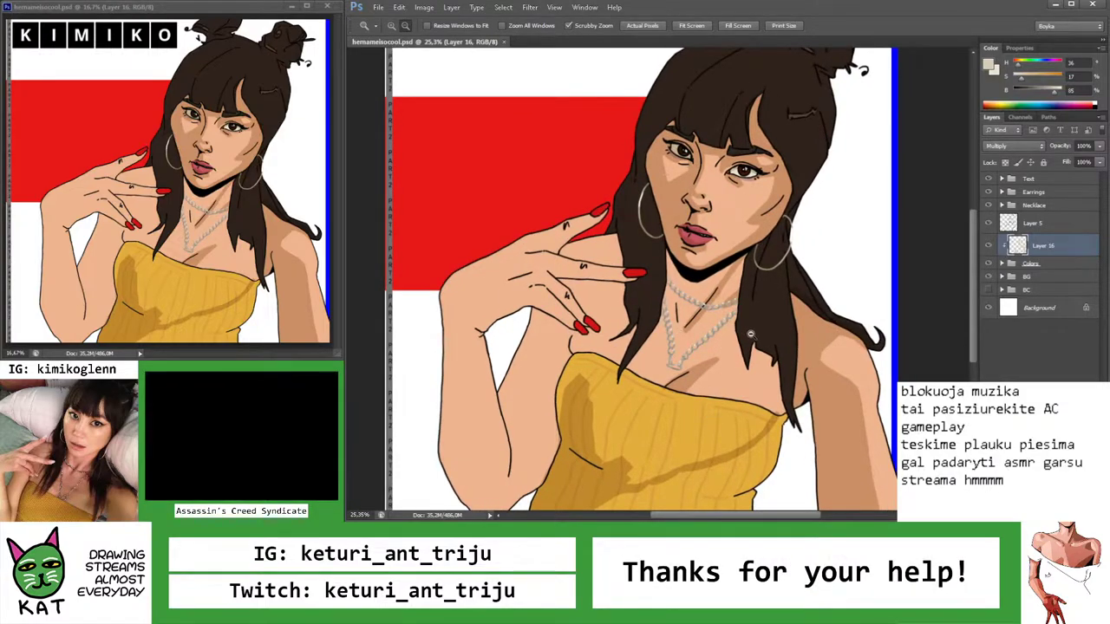
# Paint a shadow on the chest along the edge of the hair strand beside the necklace
pyautogui.moveTo(754, 342); pyautogui.dragTo(807, 340)
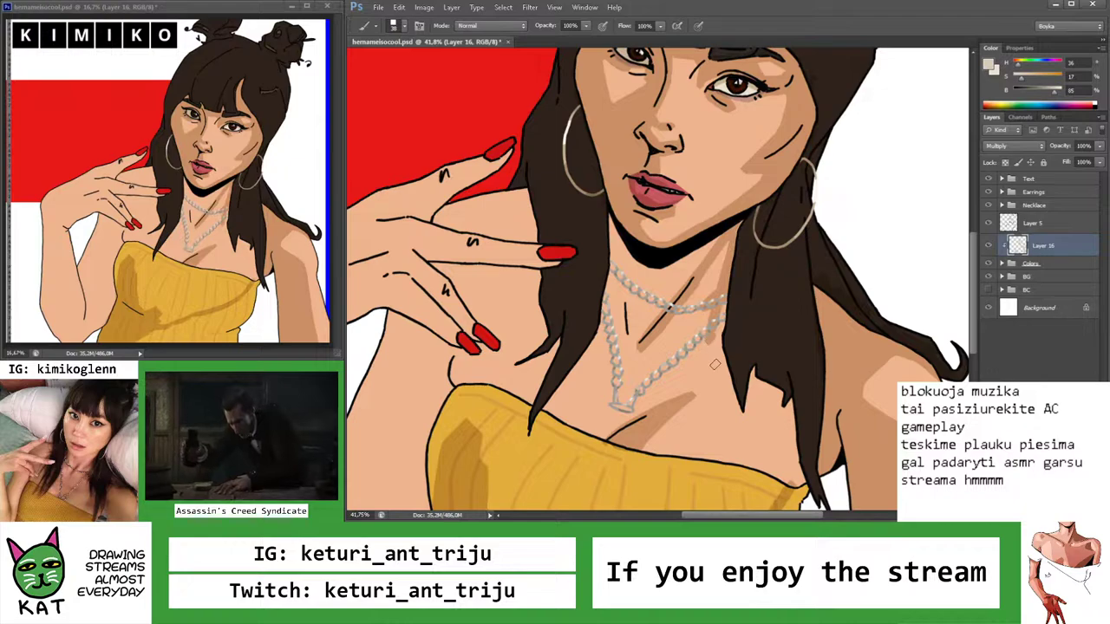
pyautogui.moveTo(715, 364)
pyautogui.mouseDown()
pyautogui.moveTo(709, 338)
pyautogui.moveTo(732, 395)
pyautogui.mouseUp()
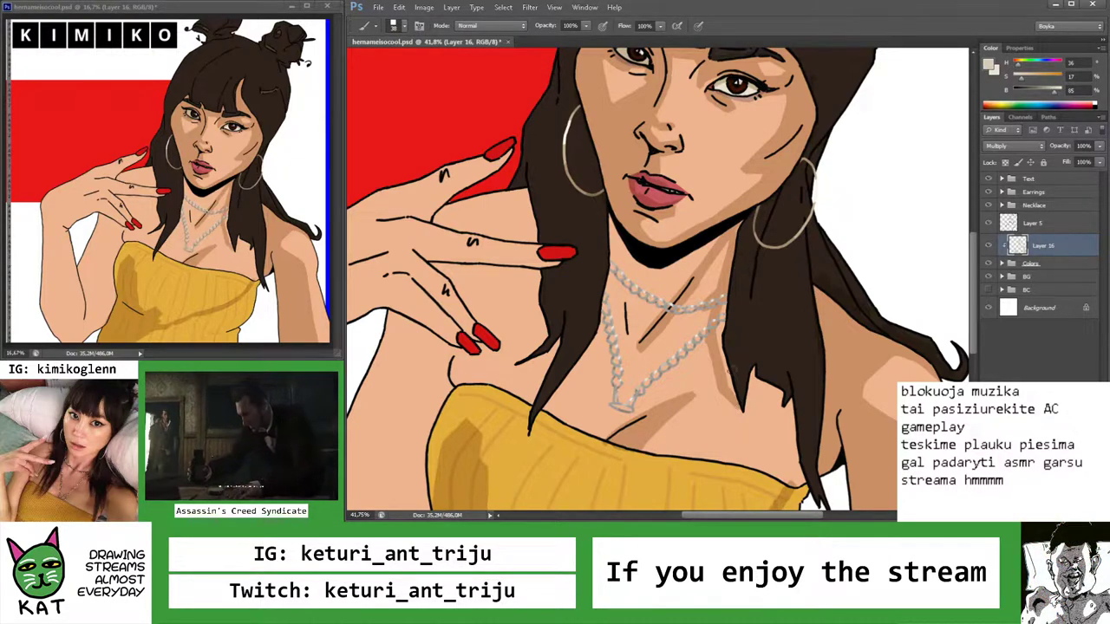
pyautogui.hotkey('ctrl', '0')
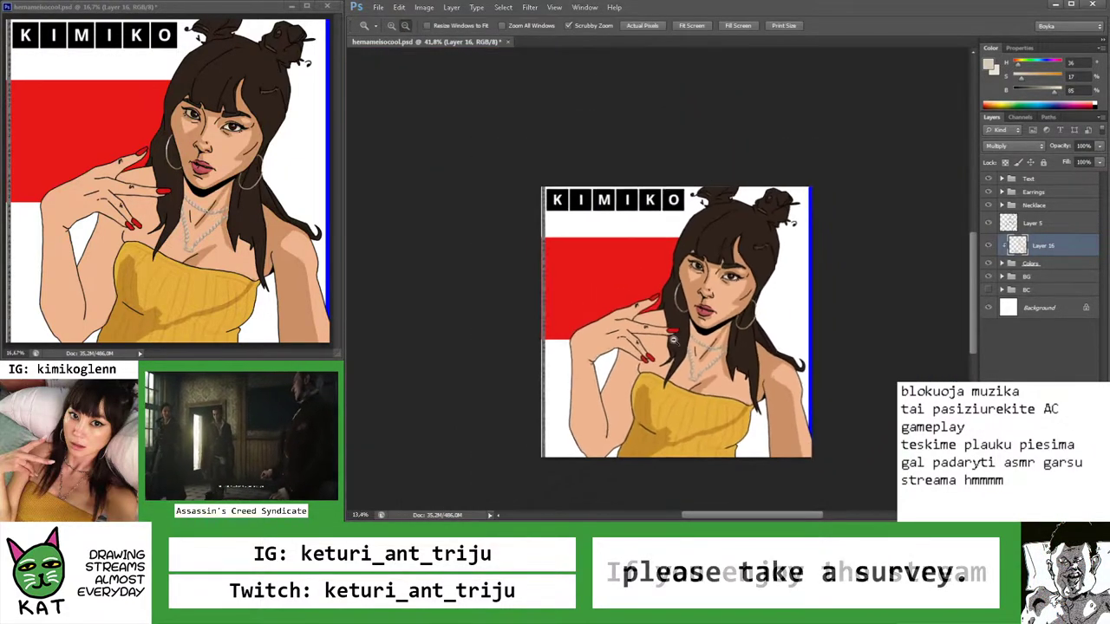
# Trim the chest shadow beside the hair tip to a clean point with the Eraser, and save the document
pyautogui.scroll(3, 659, 277)
pyautogui.moveTo(746, 217); pyautogui.dragTo(788, 249)
pyautogui.click(787, 249)
pyautogui.press('b')
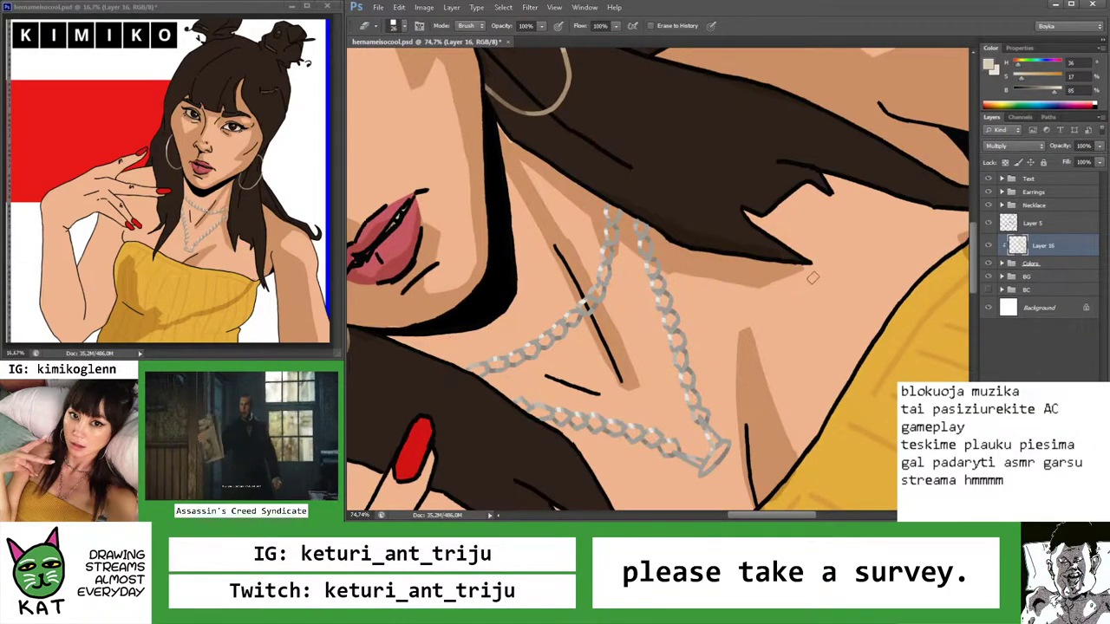
pyautogui.press('b')
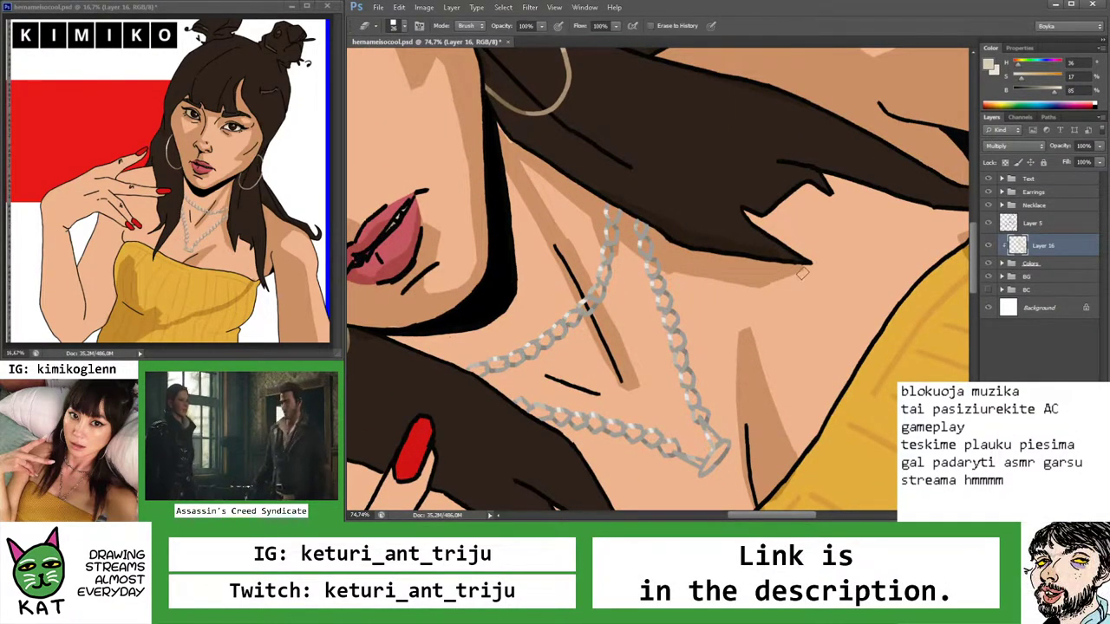
pyautogui.press('e')
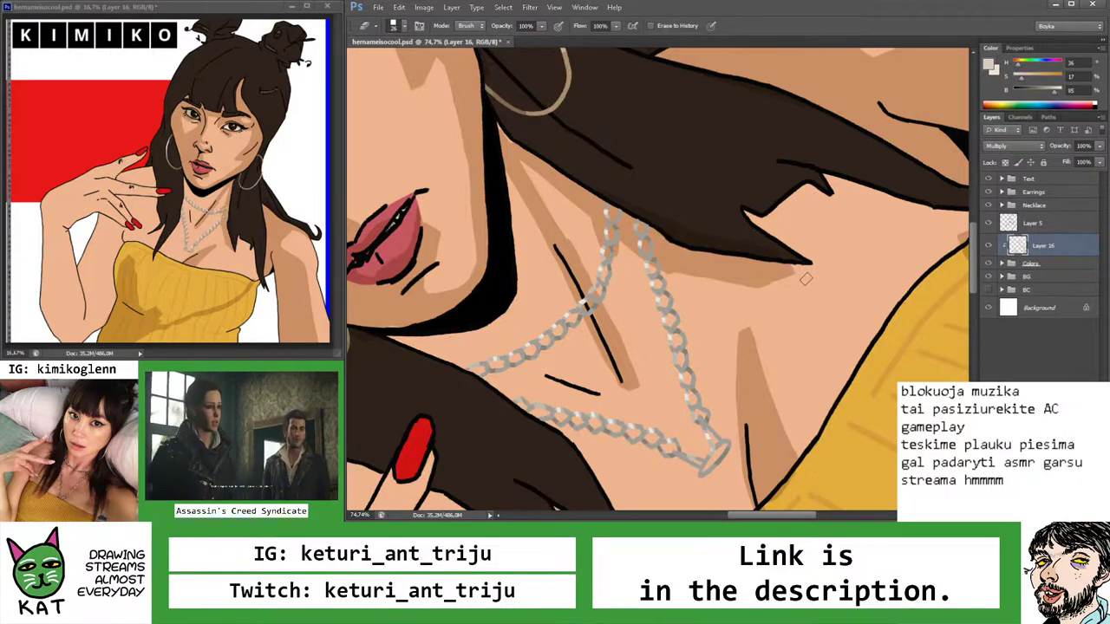
pyautogui.press('z')
pyautogui.moveTo(806, 278)
pyautogui.mouseDown()
pyautogui.moveTo(742, 365)
pyautogui.moveTo(785, 362)
pyautogui.mouseUp()
pyautogui.hotkey('ctrl', 's')
# Paint shadows under the jagged hair tips and along the long strand down to the yellow top, and save
pyautogui.press('b')
pyautogui.moveTo(617, 224)
pyautogui.mouseDown()
pyautogui.moveTo(619, 251)
pyautogui.moveTo(657, 267)
pyautogui.mouseUp()
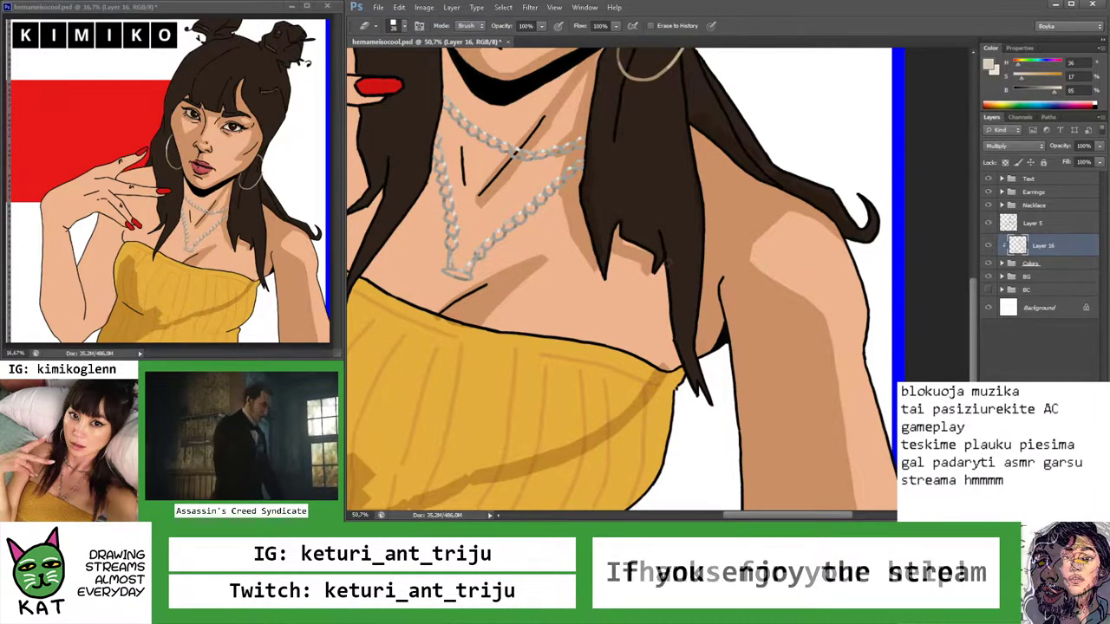
pyautogui.moveTo(659, 291); pyautogui.dragTo(673, 361)
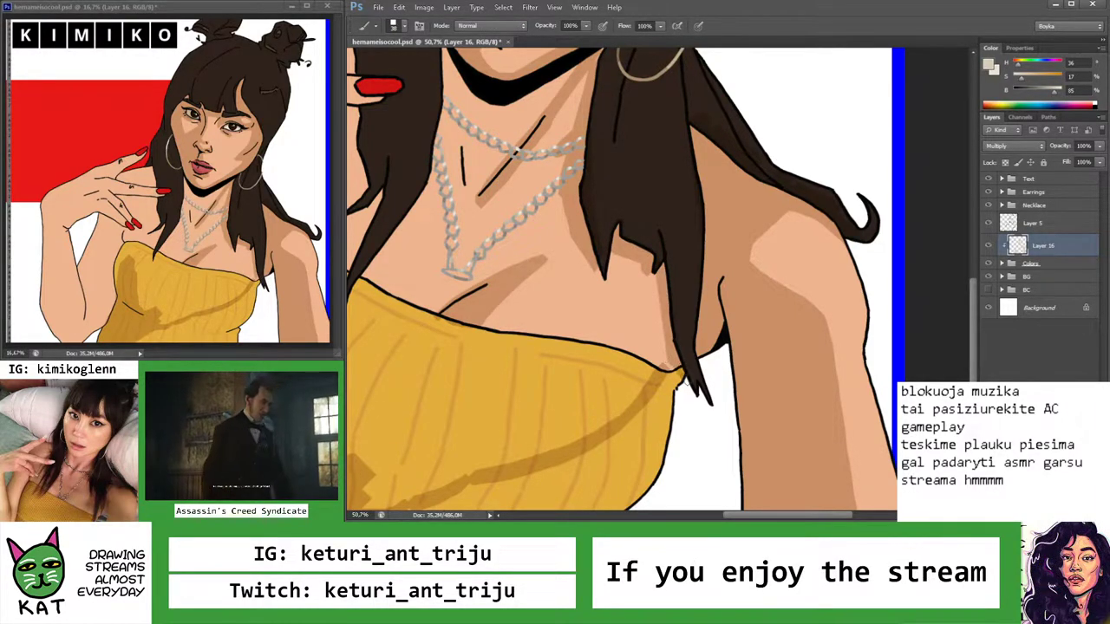
pyautogui.press('z')
pyautogui.keyDown('alt'); pyautogui.click(681, 385); pyautogui.keyUp('alt')
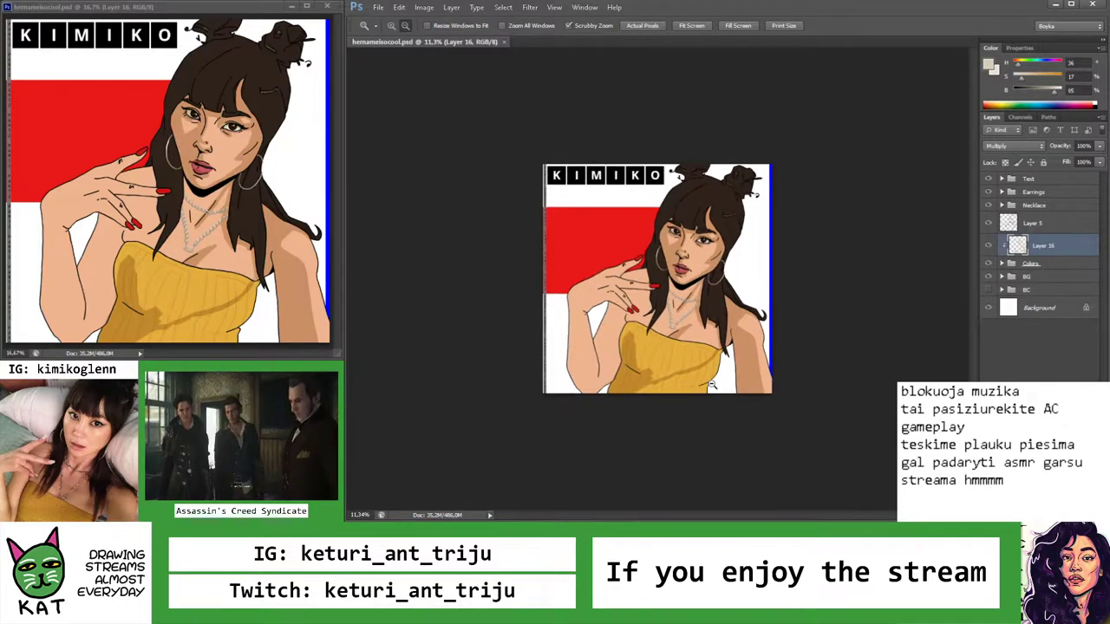
# Paint a thin shadow on the neck skin beneath the upper necklace chain with the Brush on Layer 16
pyautogui.moveTo(713, 384); pyautogui.dragTo(645, 264)
pyautogui.keyDown('alt'); pyautogui.click(646, 205); pyautogui.keyUp('alt')
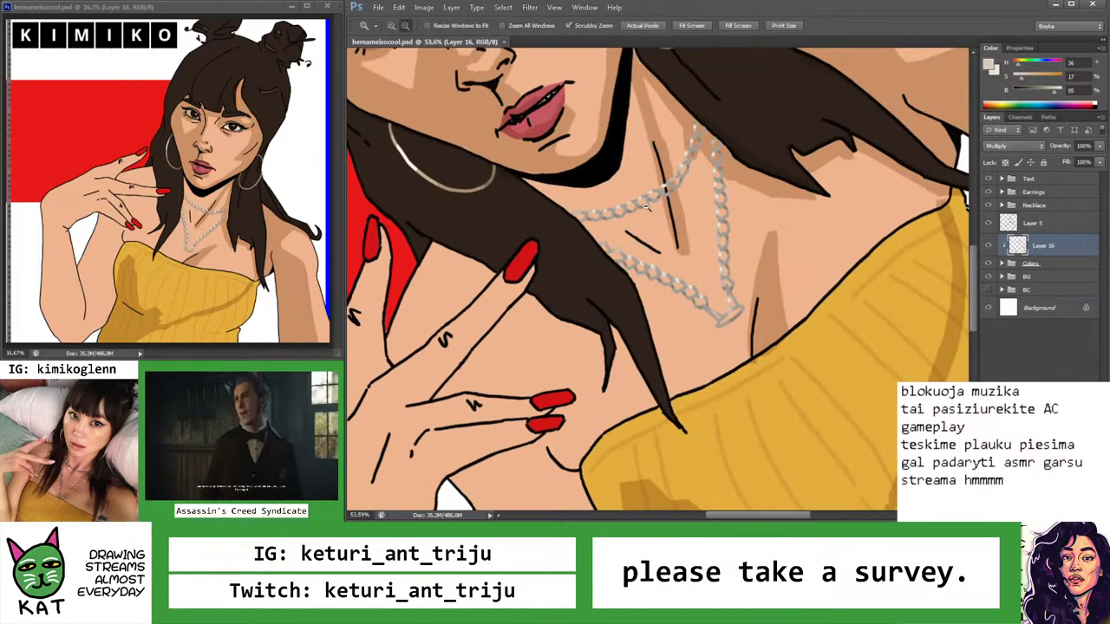
pyautogui.press('b')
pyautogui.moveTo(646, 205)
pyautogui.mouseDown()
pyautogui.moveTo(659, 206)
pyautogui.moveTo(564, 227)
pyautogui.moveTo(598, 224)
pyautogui.mouseUp()
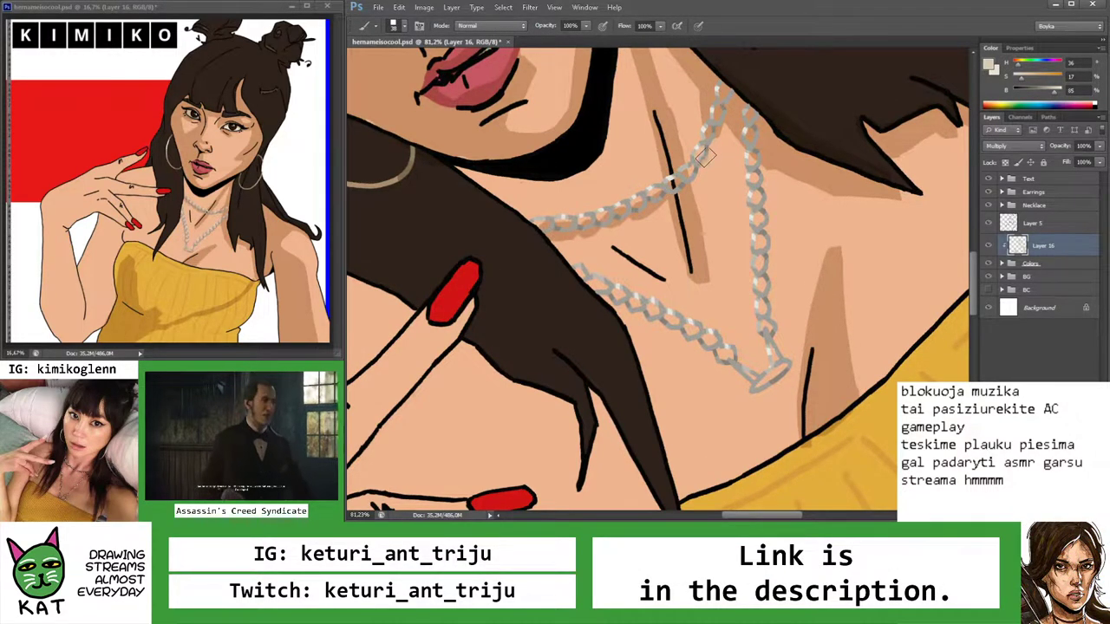
pyautogui.moveTo(705, 156); pyautogui.dragTo(713, 129)
pyautogui.press('Escape')
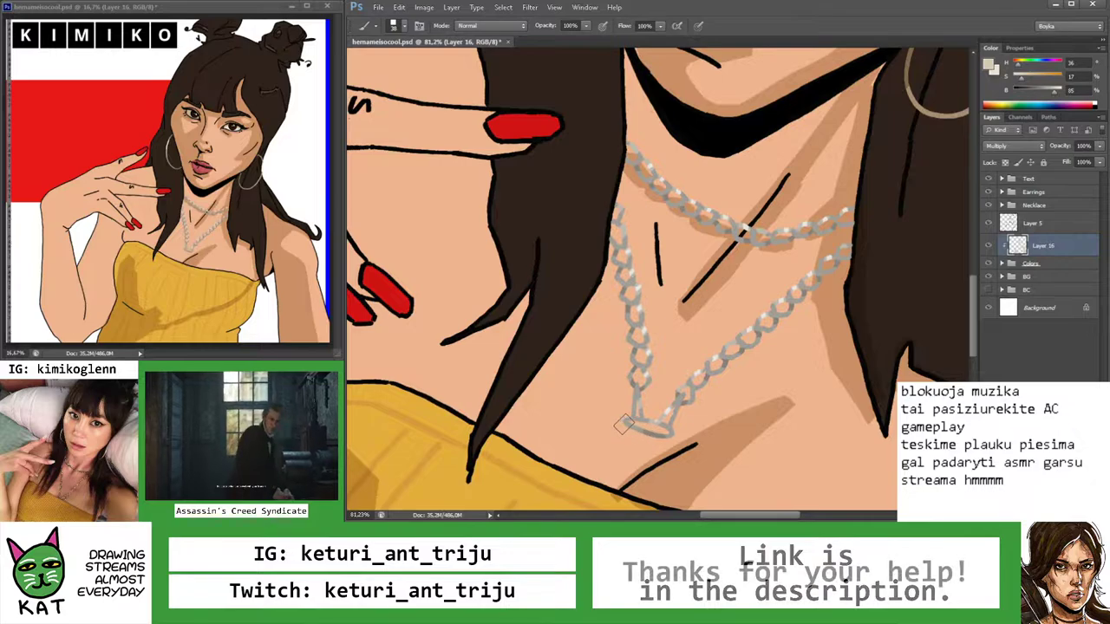
# Paint shadows on the chest skin along both sides of the V-shaped necklace chain and around its pendant
pyautogui.moveTo(630, 388)
pyautogui.mouseDown()
pyautogui.moveTo(628, 357)
pyautogui.moveTo(641, 372)
pyautogui.moveTo(637, 381)
pyautogui.moveTo(627, 350)
pyautogui.moveTo(635, 360)
pyautogui.moveTo(617, 242)
pyautogui.mouseUp()
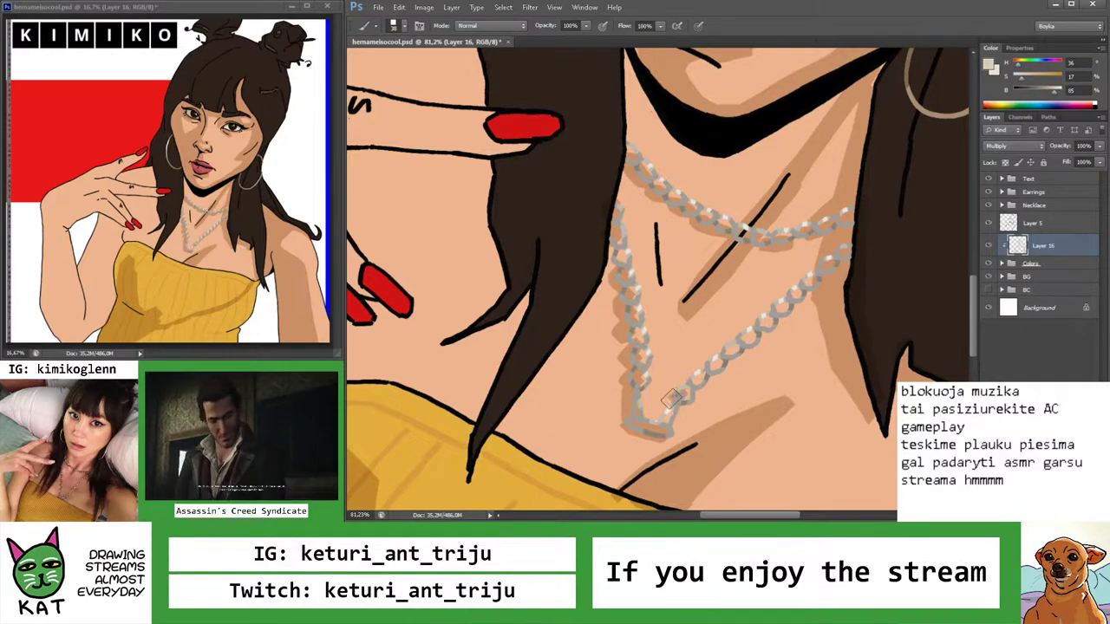
pyautogui.moveTo(697, 379)
pyautogui.mouseDown()
pyautogui.moveTo(797, 289)
pyautogui.moveTo(727, 346)
pyautogui.moveTo(702, 311)
pyautogui.moveTo(704, 323)
pyautogui.mouseUp()
pyautogui.press('z')
pyautogui.moveTo(666, 368)
pyautogui.mouseDown()
pyautogui.moveTo(646, 364)
pyautogui.moveTo(693, 355)
pyautogui.mouseUp()
pyautogui.press('b')
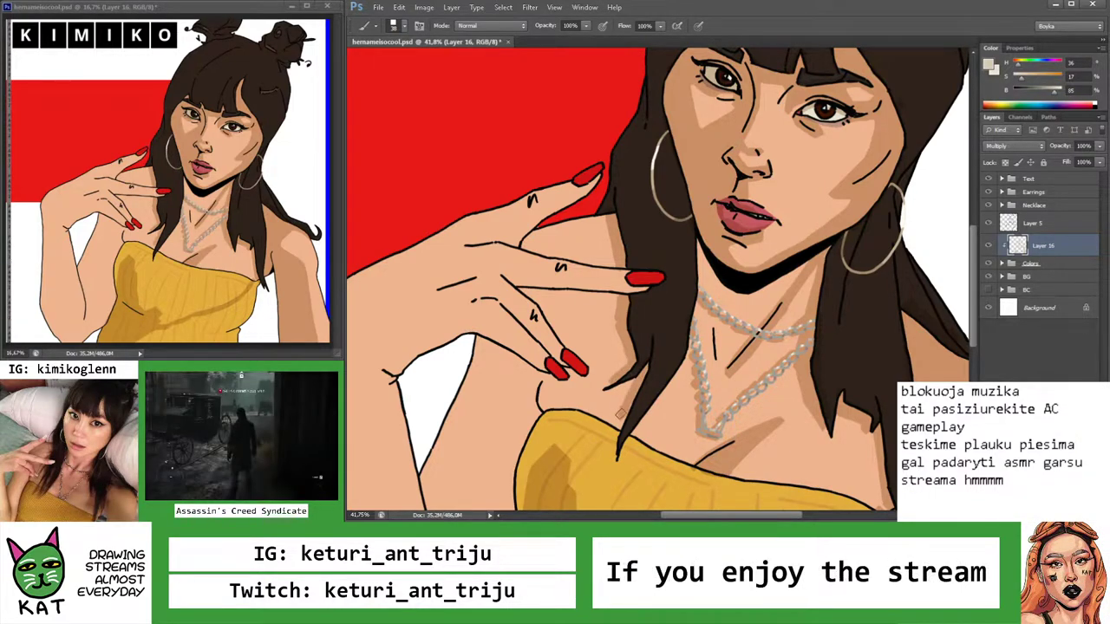
pyautogui.press('z')
pyautogui.keyDown('alt'); pyautogui.click(615, 448); pyautogui.keyUp('alt')
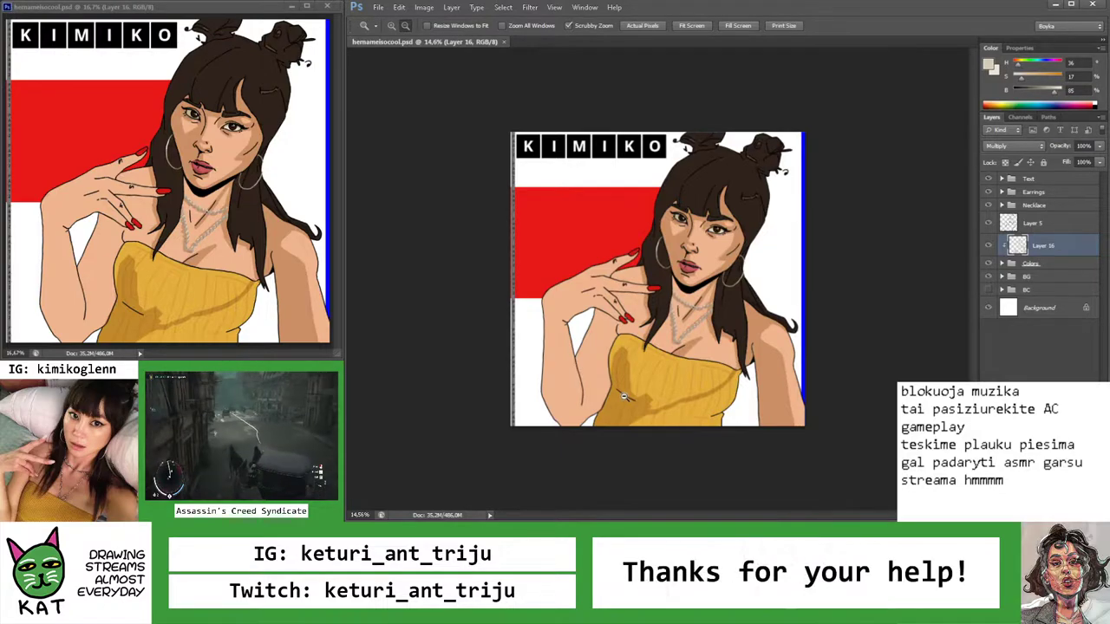
# Paint a shadow along the inner side of the upper arm behind the raised hand, filling it to the arm's outline
pyautogui.click(619, 330)
pyautogui.click(607, 326)
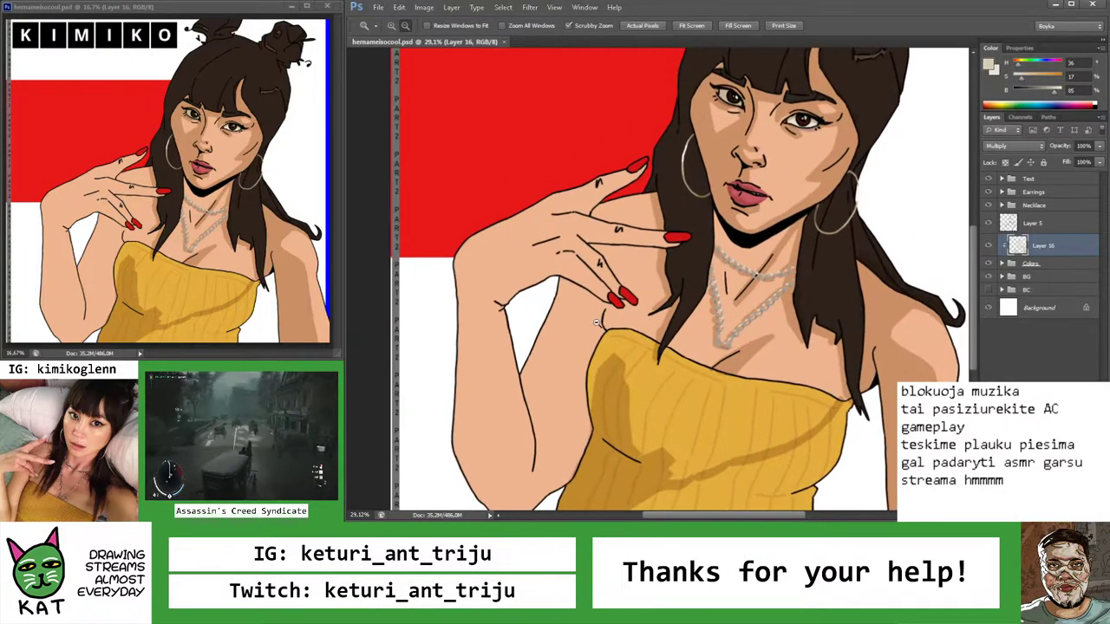
pyautogui.click(598, 319)
pyautogui.press('b')
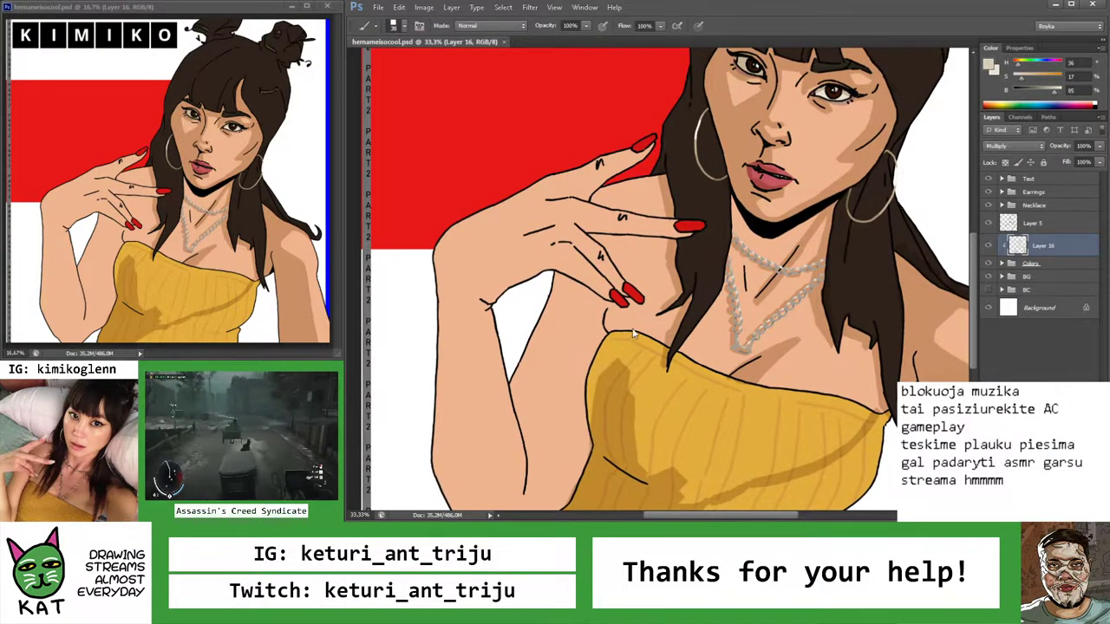
pyautogui.click(565, 305)
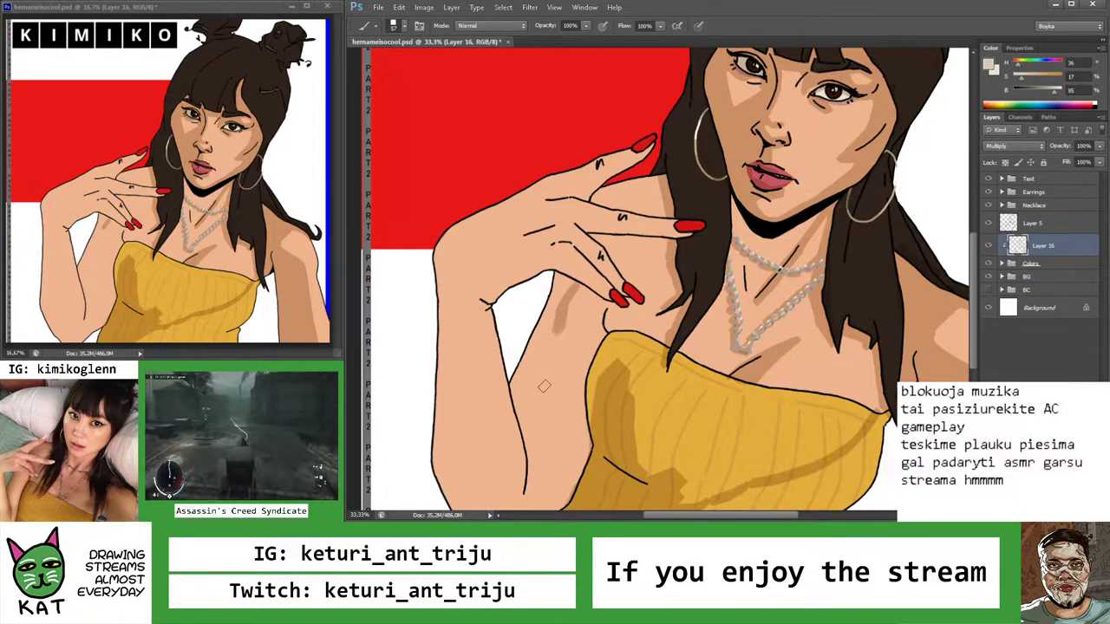
pyautogui.moveTo(563, 303); pyautogui.dragTo(531, 441)
pyautogui.hotkey('ctrl', 'z')
pyautogui.moveTo(562, 305); pyautogui.dragTo(529, 424)
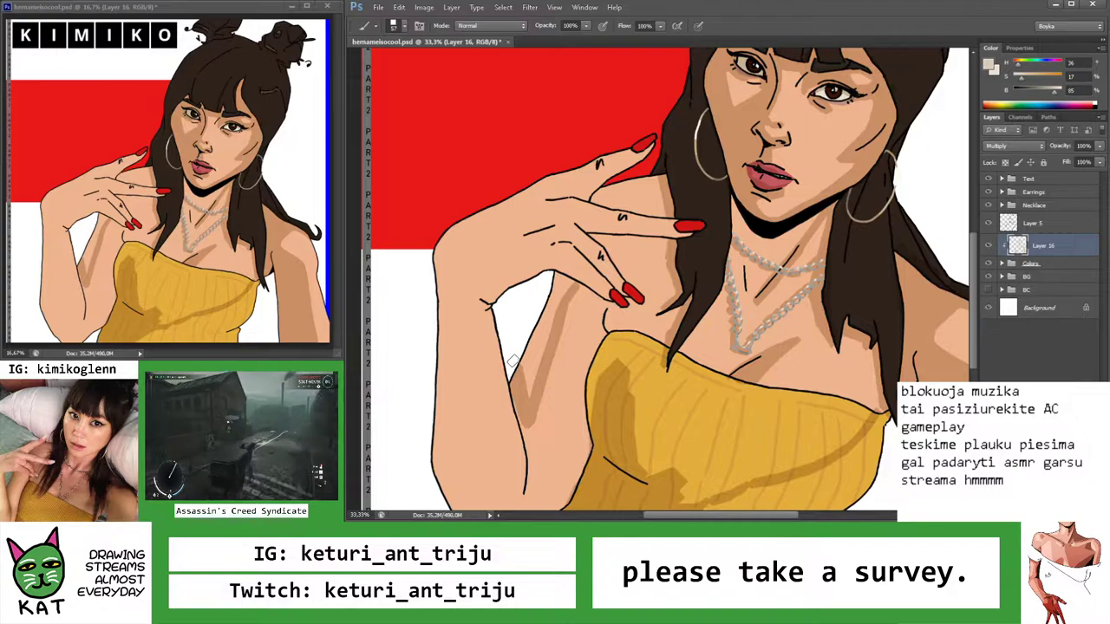
pyautogui.moveTo(529, 367)
pyautogui.mouseDown()
pyautogui.moveTo(549, 278)
pyautogui.moveTo(586, 392)
pyautogui.mouseUp()
# Paint a small shadow beside the armpit fold just above the yellow top's upper edge
pyautogui.press('z')
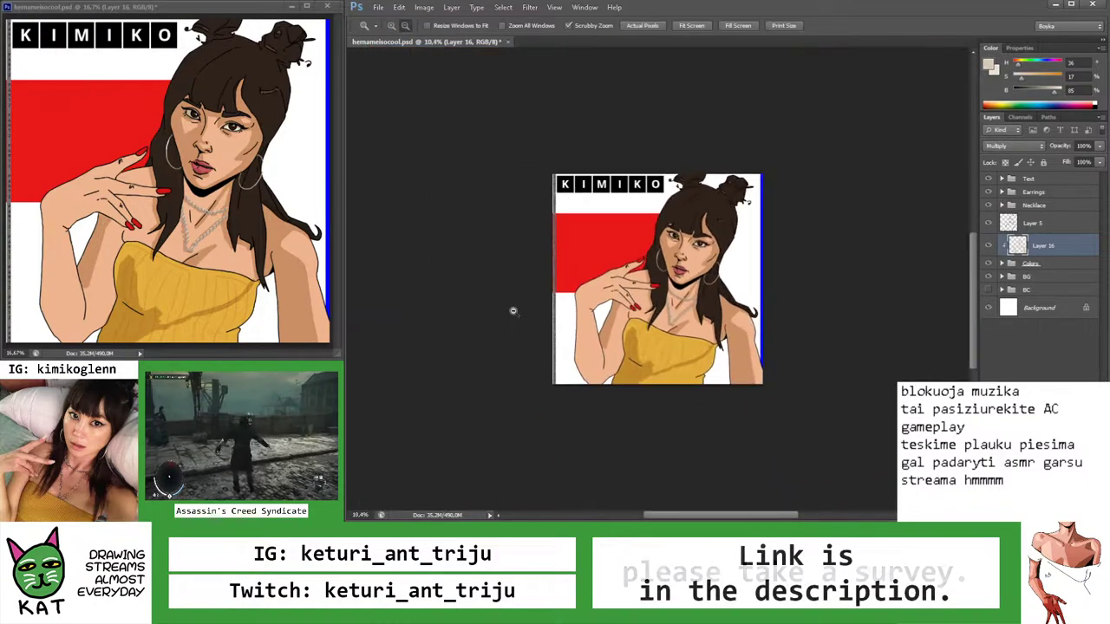
pyautogui.moveTo(640, 357); pyautogui.dragTo(654, 283)
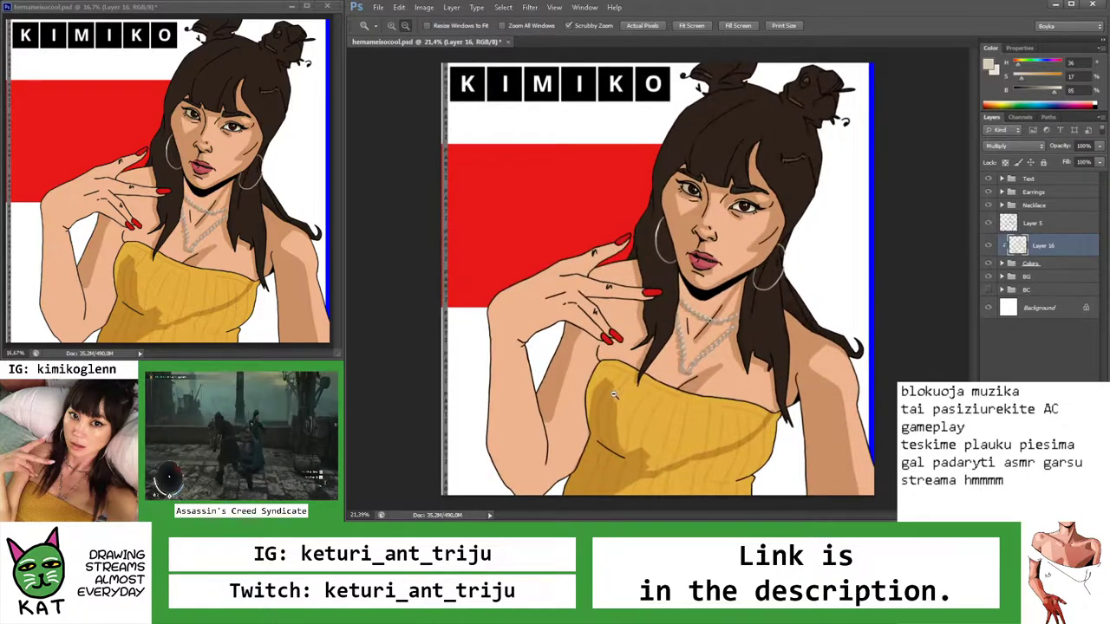
pyautogui.moveTo(600, 345); pyautogui.dragTo(644, 329)
pyautogui.press('b')
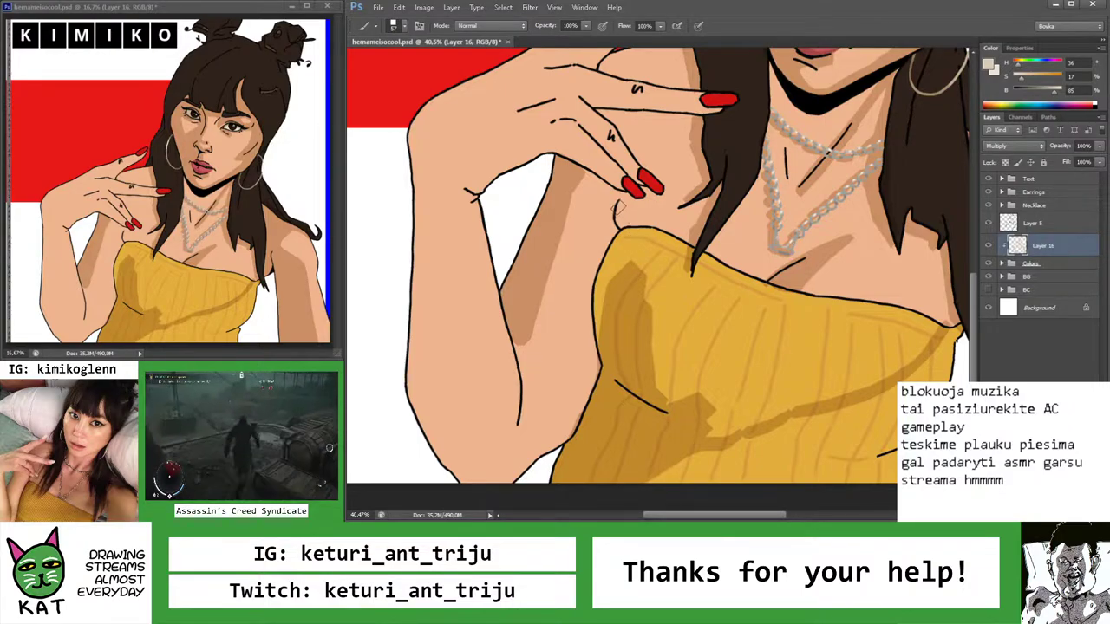
pyautogui.press('z')
pyautogui.moveTo(618, 215); pyautogui.dragTo(578, 231)
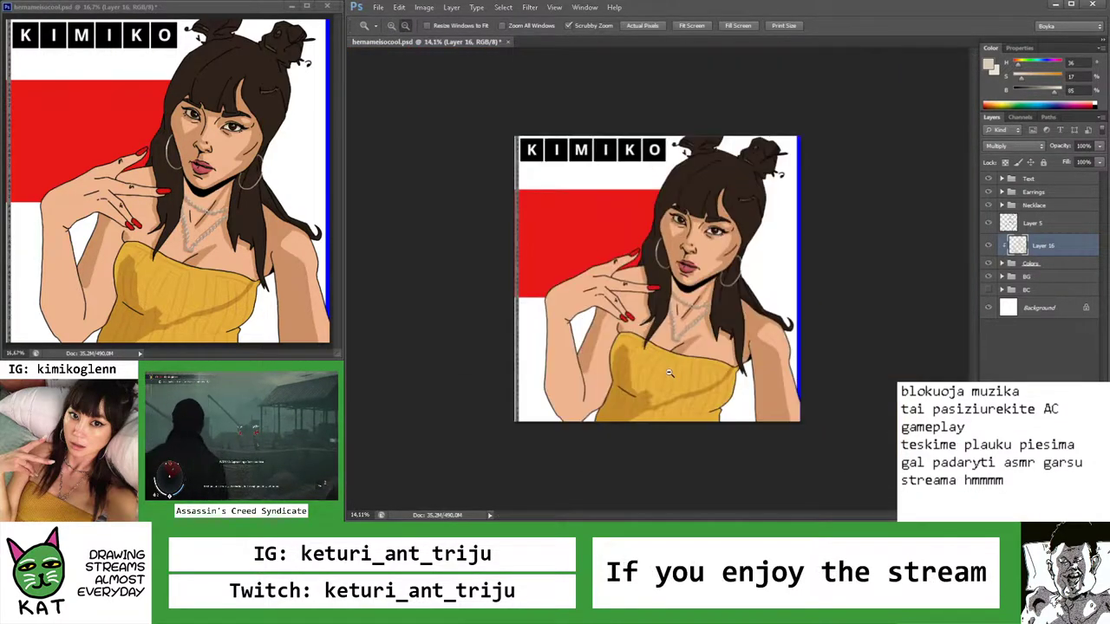
# Erase the thin diagonal shadow band running across the bust of the yellow top
pyautogui.moveTo(669, 372); pyautogui.dragTo(699, 374)
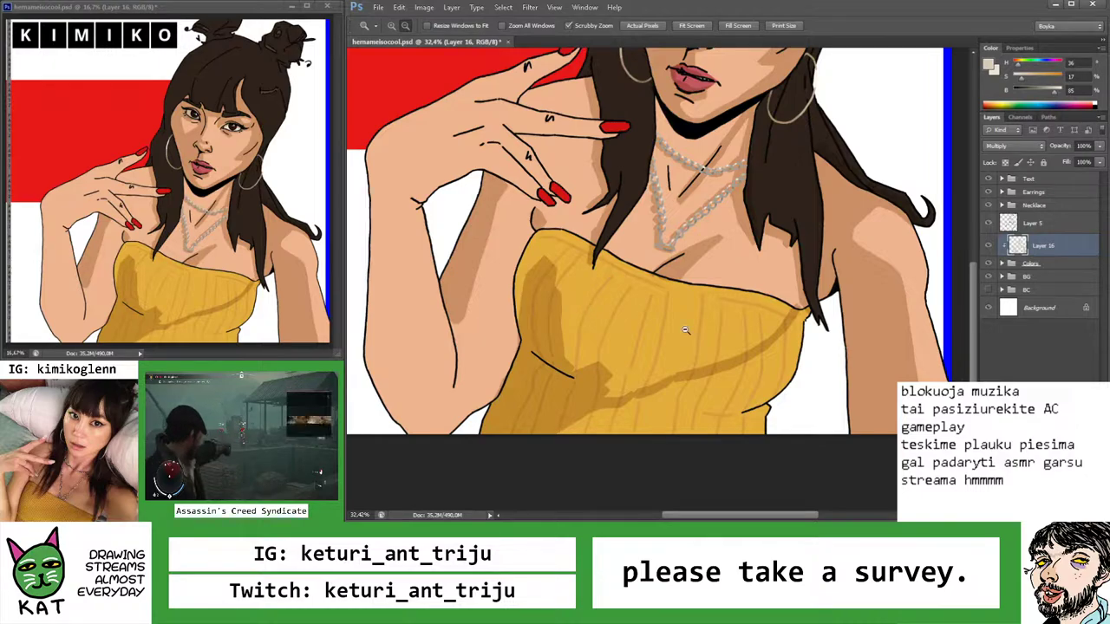
pyautogui.press('b')
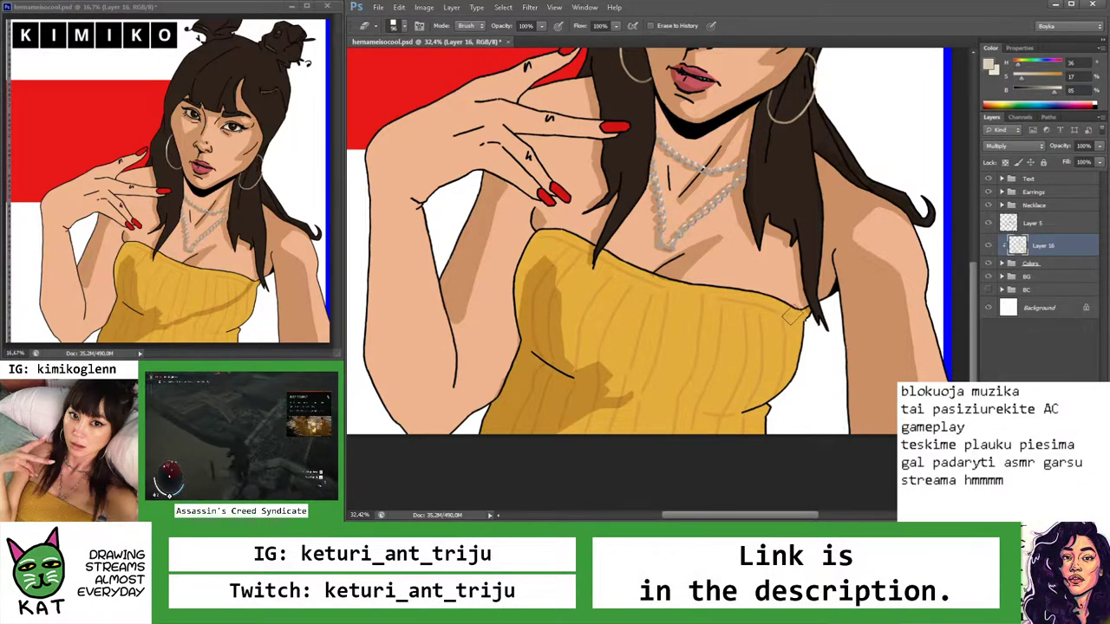
pyautogui.moveTo(792, 321); pyautogui.dragTo(640, 392)
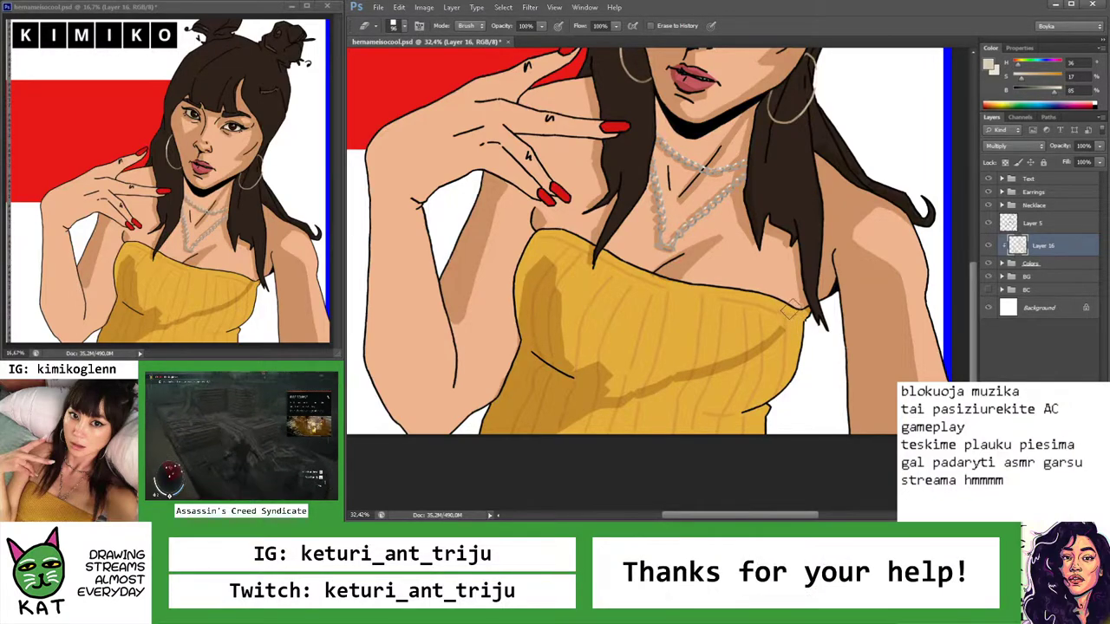
pyautogui.hotkey('ctrl', 'z')
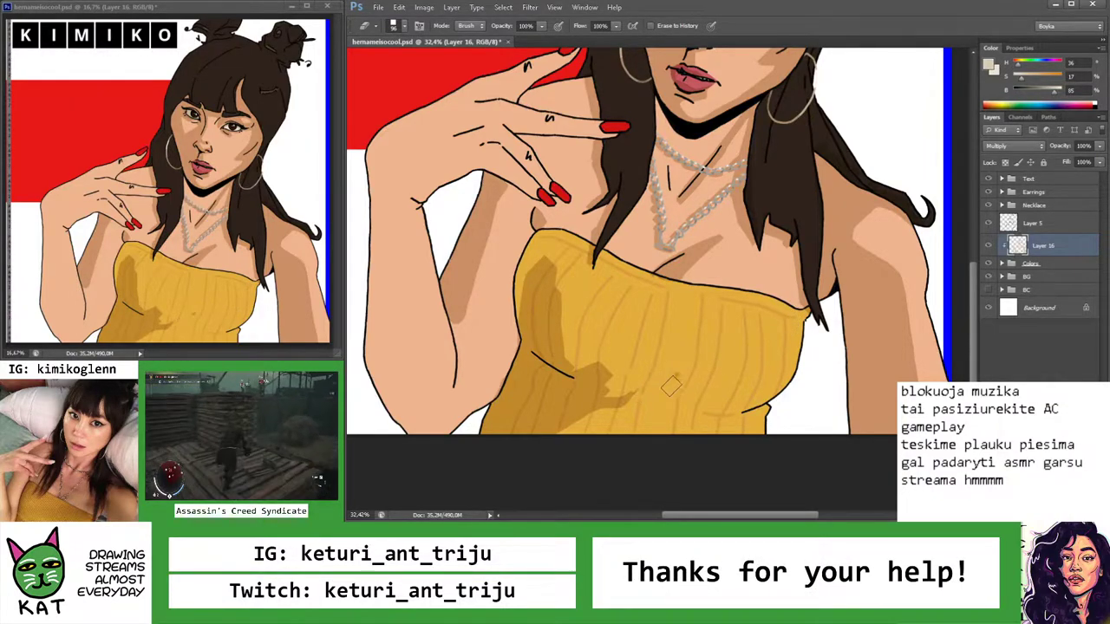
# Reshape the shadow on the yellow top's side below the armpit fold, filling it out to the outline and trimming its edge
pyautogui.press('b')
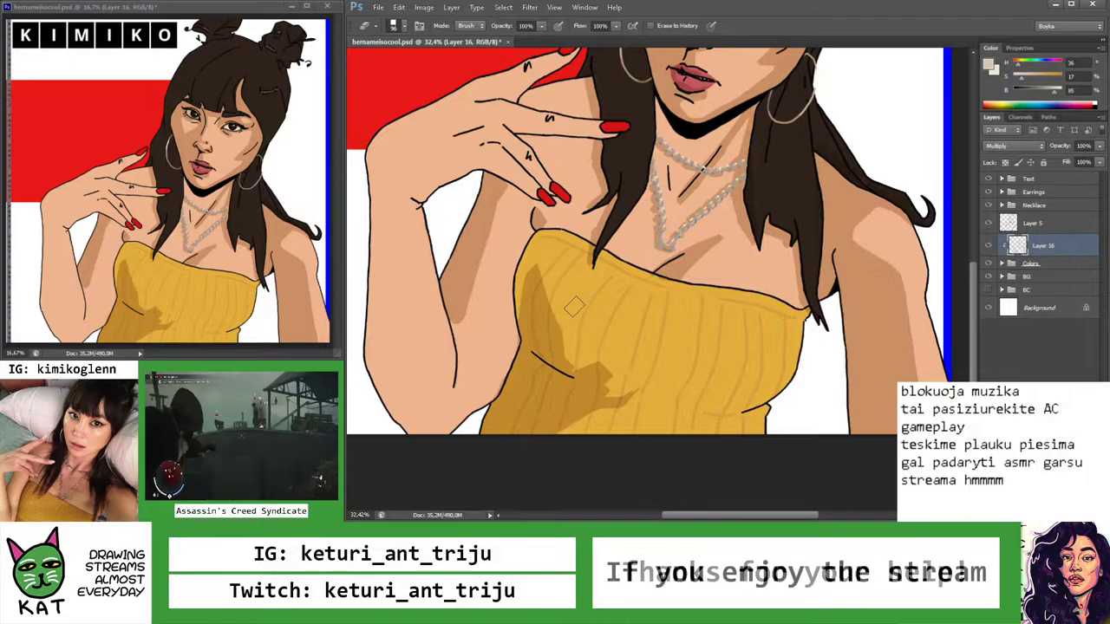
pyautogui.moveTo(525, 258); pyautogui.dragTo(524, 320)
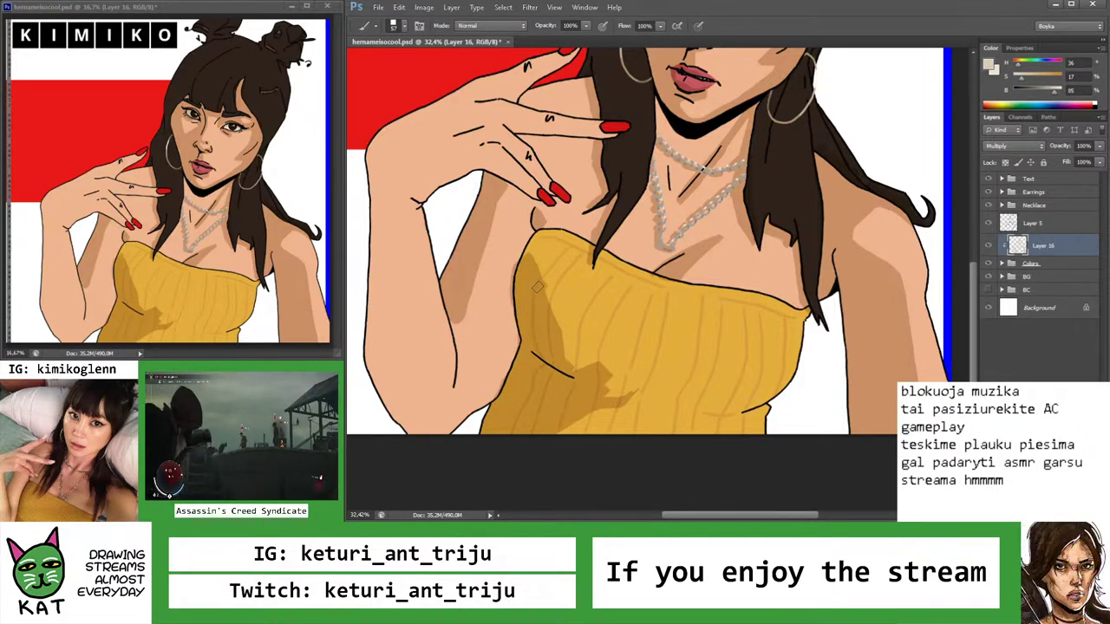
pyautogui.scroll(-5, 526, 259)
pyautogui.scroll(4, 526, 258)
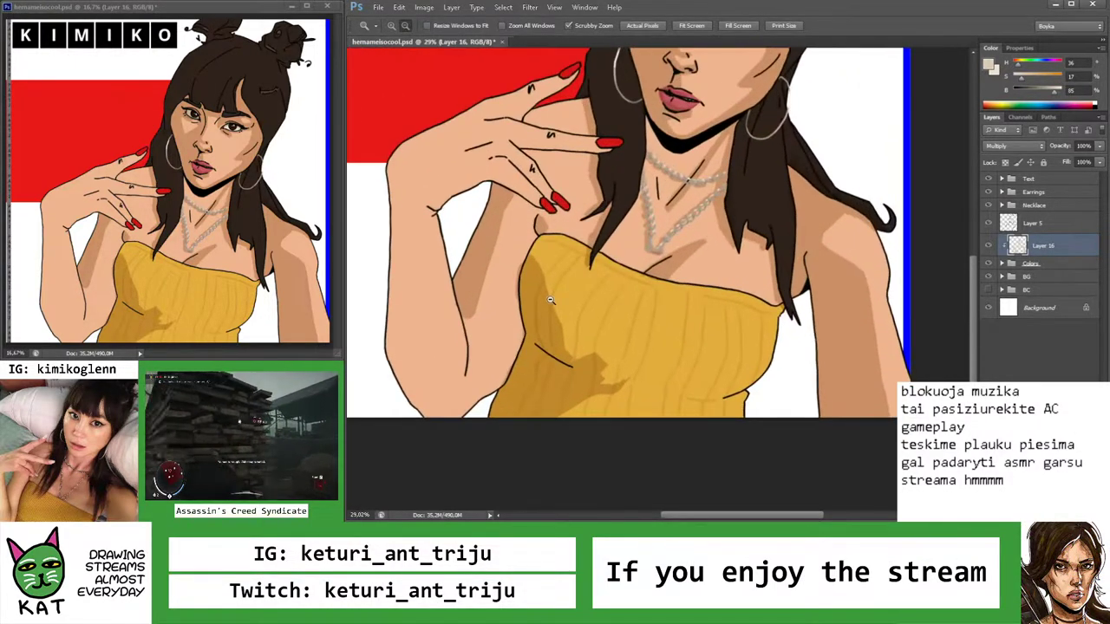
pyautogui.press('e')
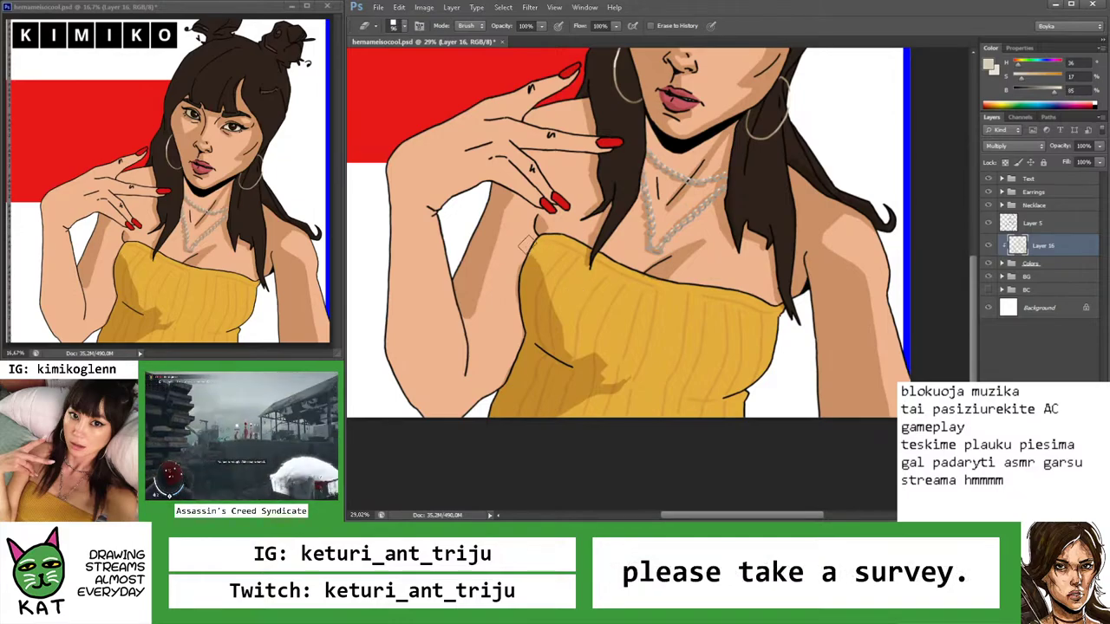
pyautogui.moveTo(517, 258)
pyautogui.mouseDown()
pyautogui.moveTo(516, 320)
pyautogui.moveTo(508, 251)
pyautogui.mouseUp()
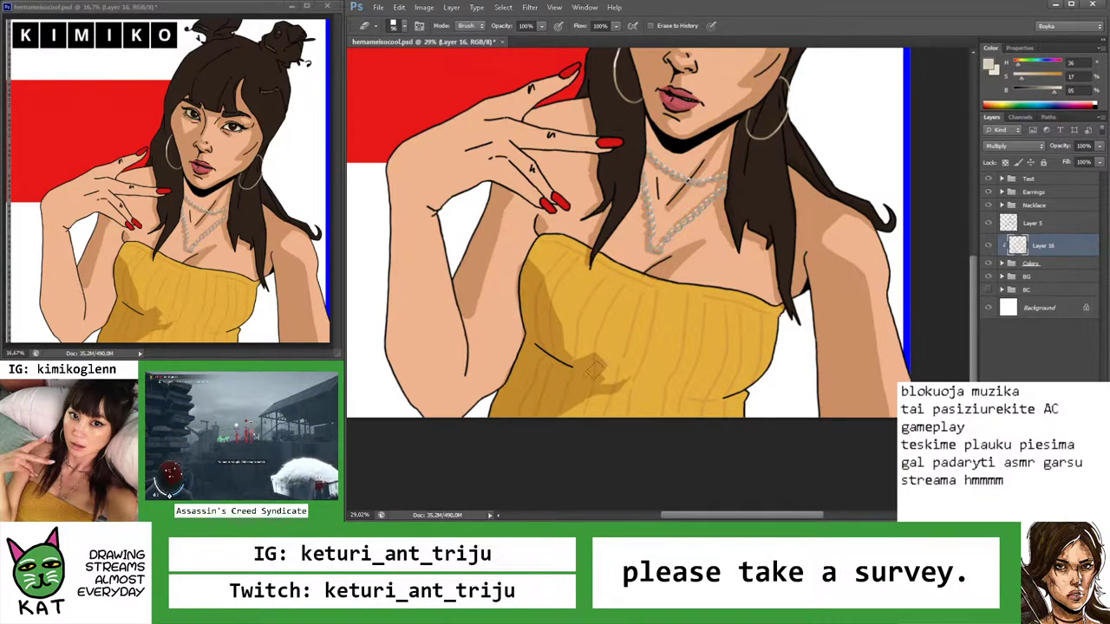
# Paint a tapered shadow under the bust on the yellow top, around the short crease line on the side farther from the raised hand
pyautogui.press('b')
pyautogui.scroll(1, 595, 370)
pyautogui.moveTo(595, 370)
pyautogui.mouseDown()
pyautogui.moveTo(740, 291)
pyautogui.moveTo(661, 341)
pyautogui.moveTo(736, 326)
pyautogui.mouseUp()
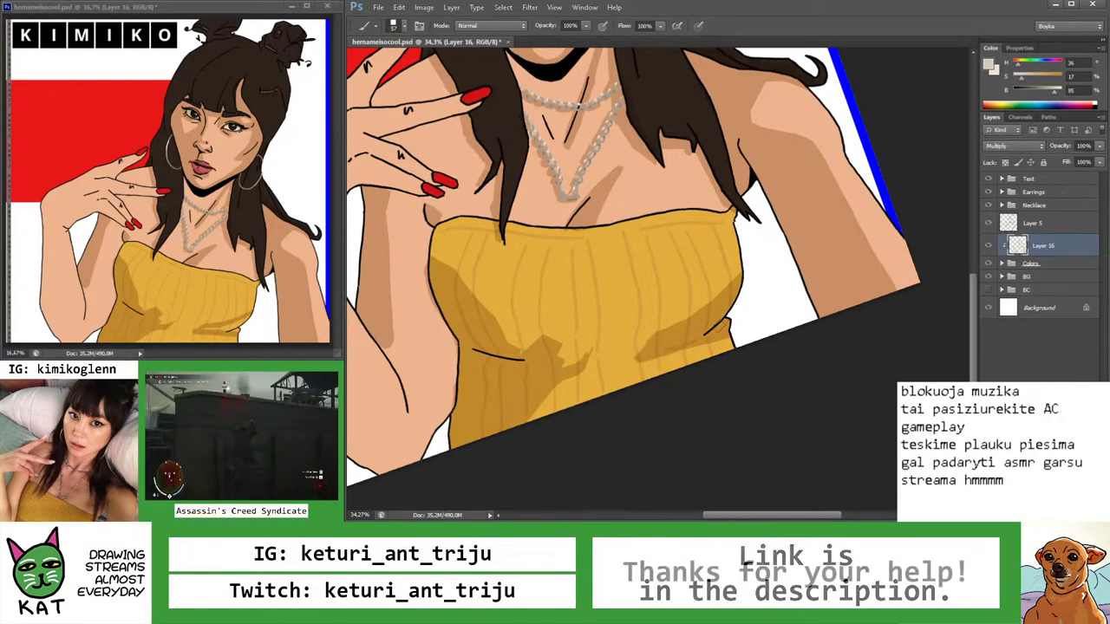
pyautogui.press('z')
pyautogui.keyDown('alt'); pyautogui.click(702, 347); pyautogui.keyUp('alt')
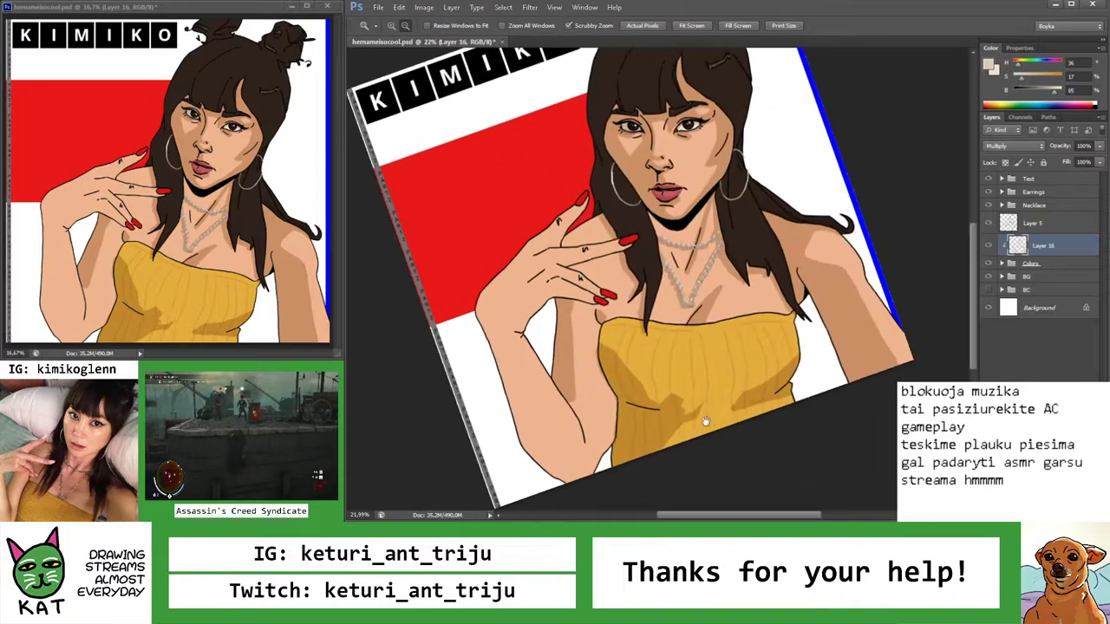
pyautogui.press('b')
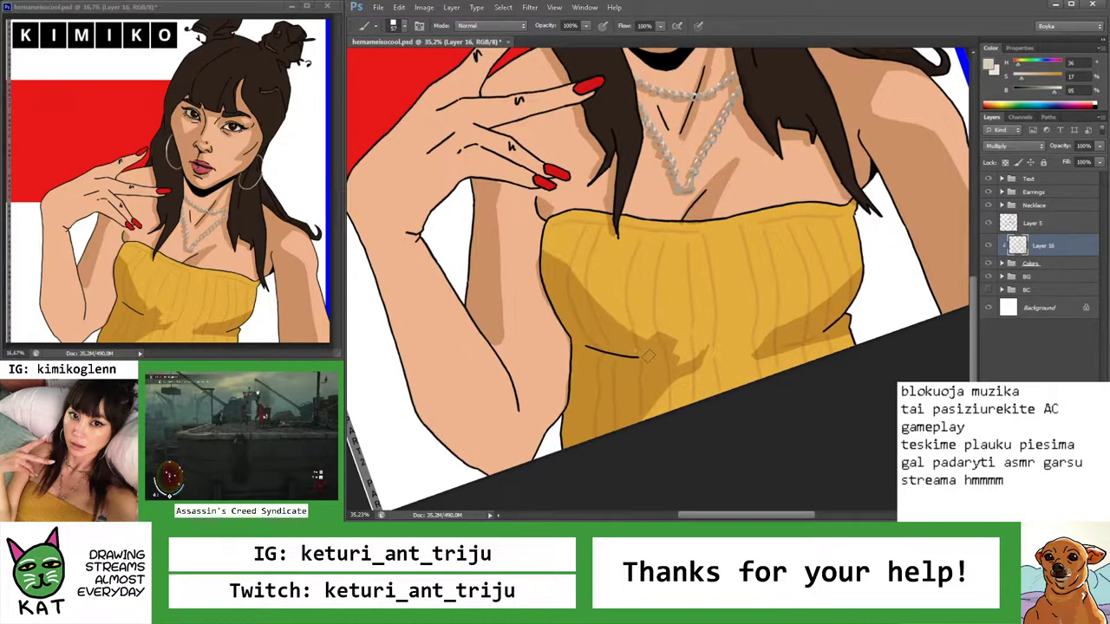
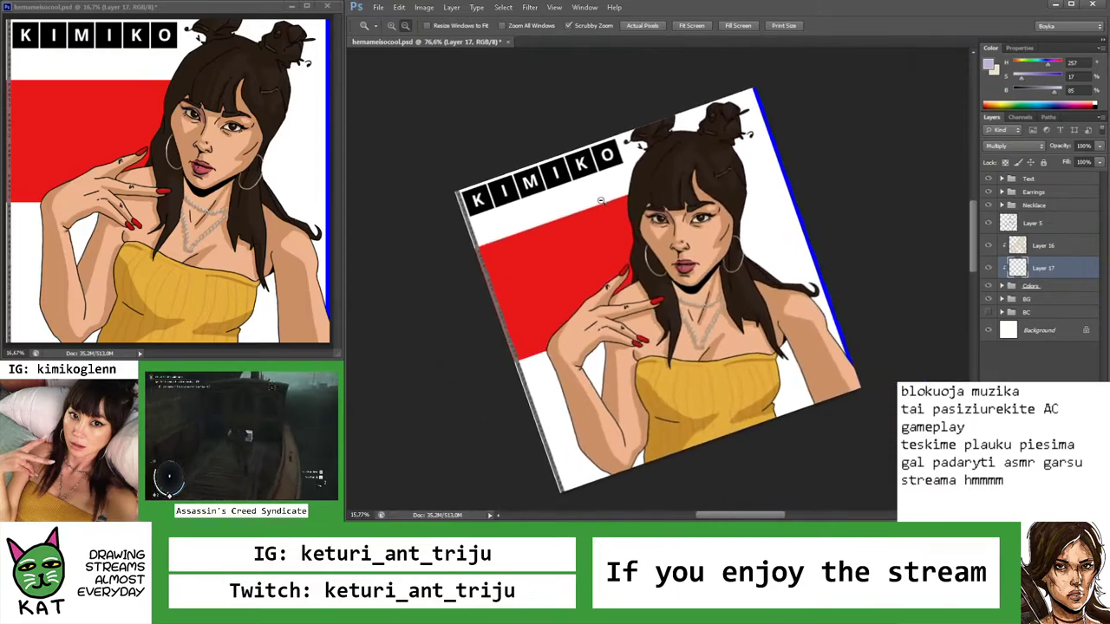
# Examine the violet shadows around the eye on Layer 17, up close and in the full portrait
pyautogui.scroll(5, 610, 200)
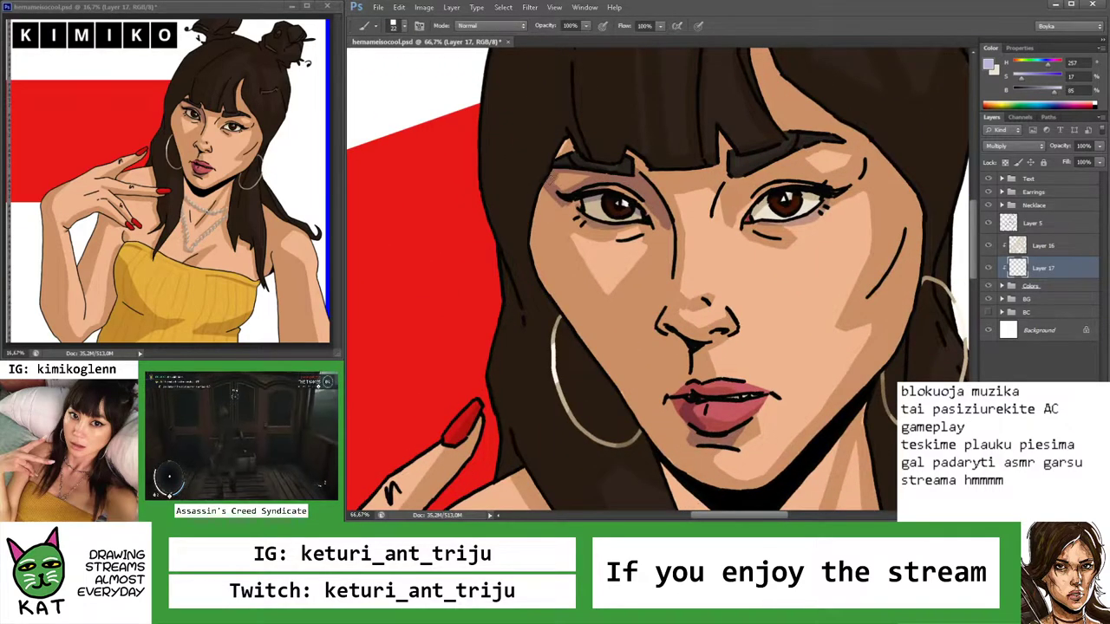
pyautogui.press('z')
pyautogui.scroll(-4, 581, 179)
pyautogui.scroll(2, 607, 183)
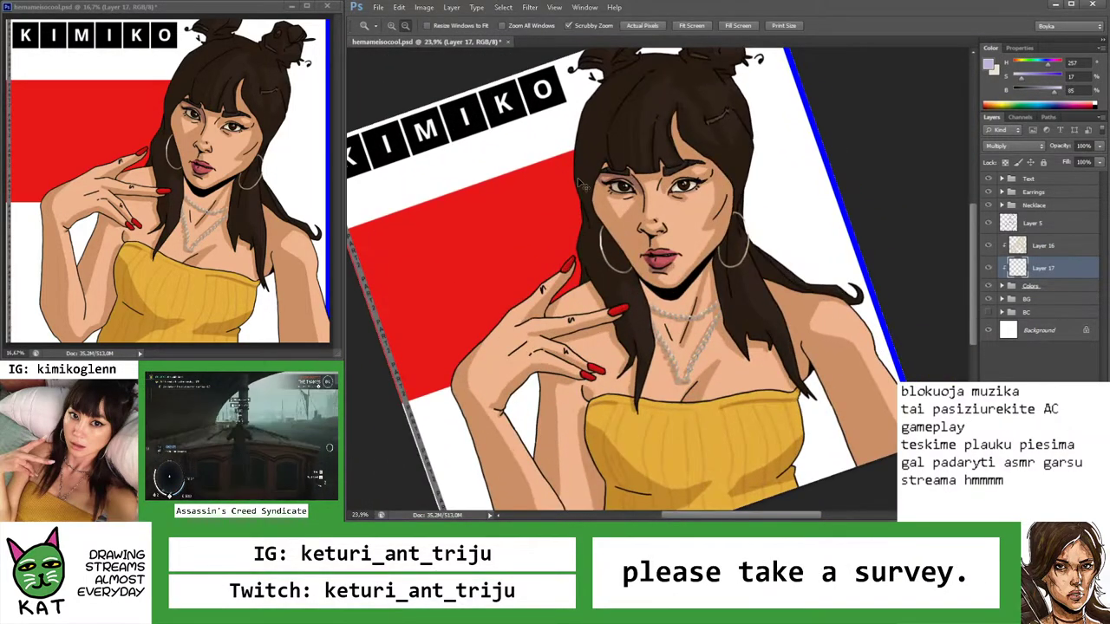
pyautogui.scroll(4, 610, 183)
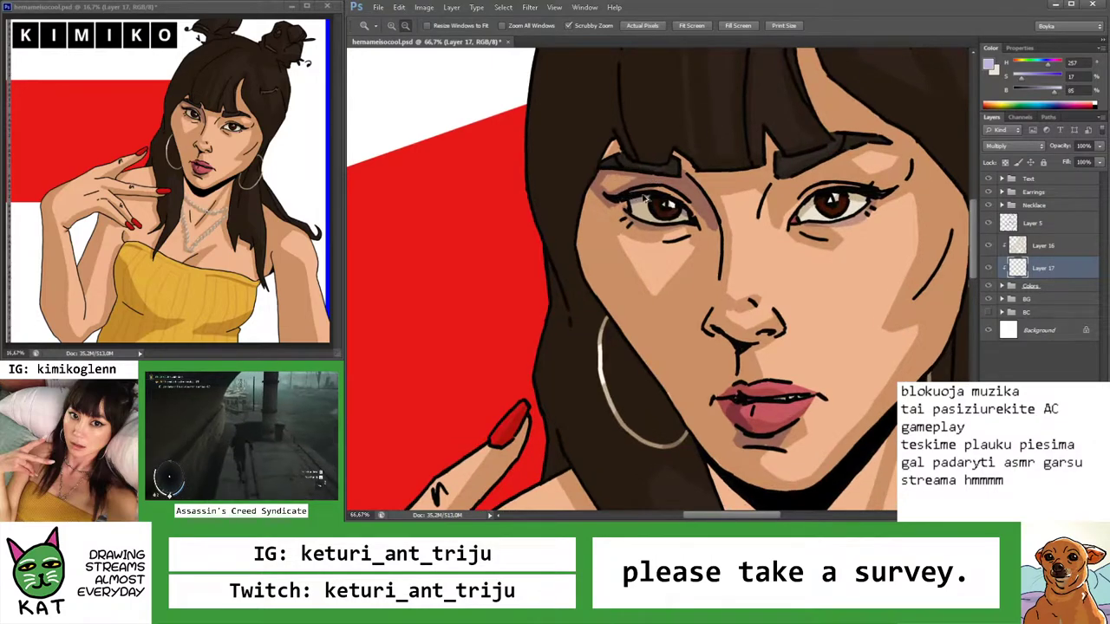
pyautogui.scroll(-6, 646, 198)
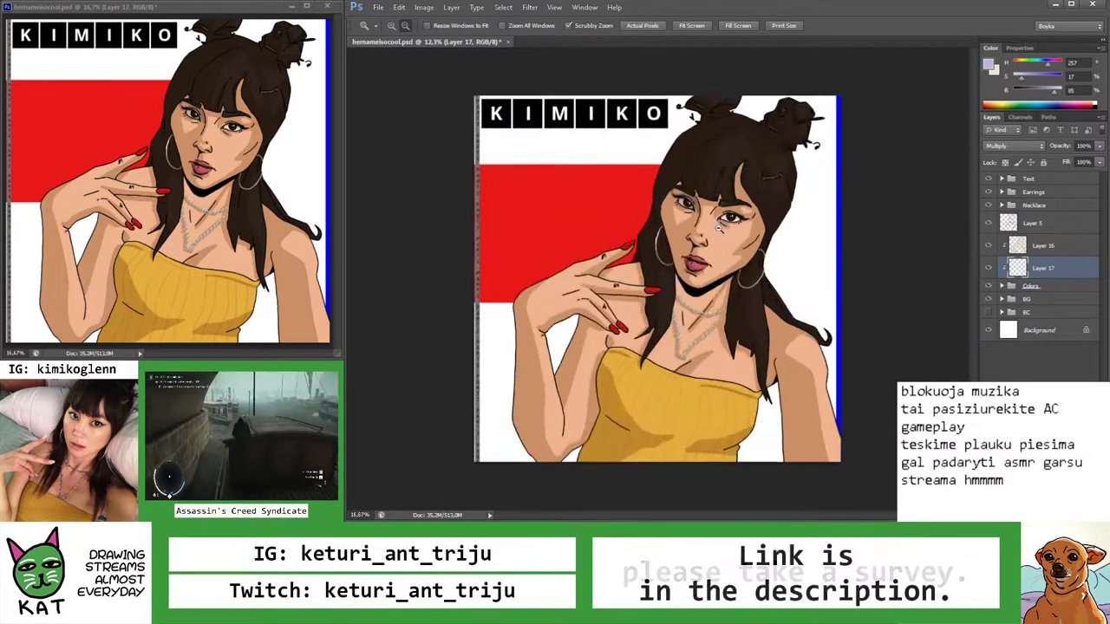
# Paint a violet shadow on Layer 17 down the side of the face nearer the raised hand, from temple to jaw
pyautogui.scroll(3, 719, 227)
pyautogui.scroll(2, 673, 228)
pyautogui.press('b')
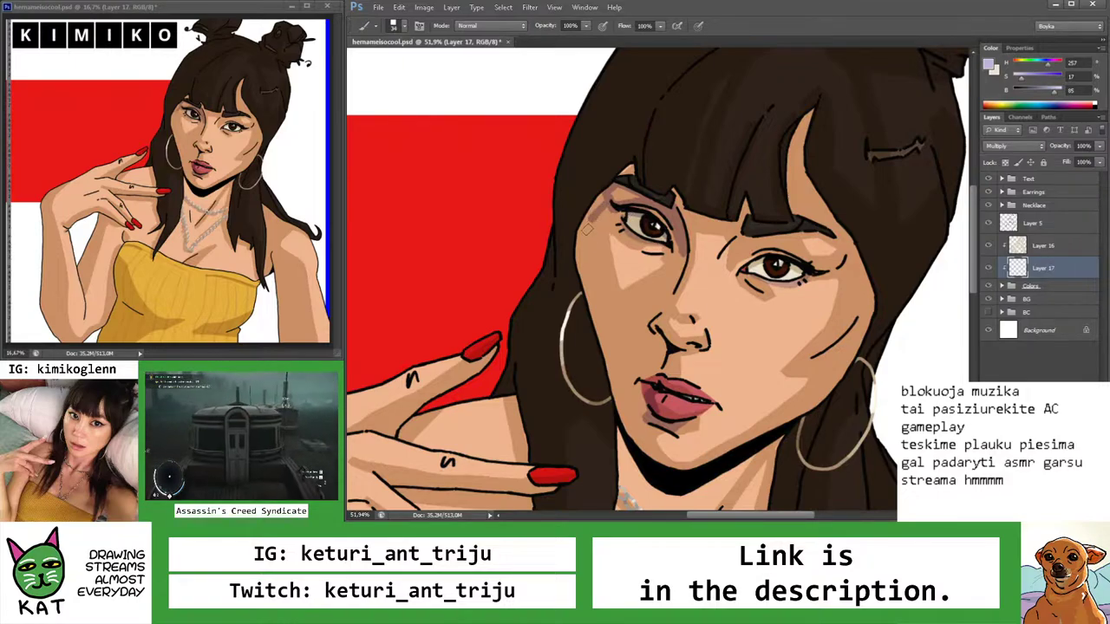
pyautogui.moveTo(586, 228); pyautogui.dragTo(613, 338)
pyautogui.hotkey('ctrl', 'z')
pyautogui.moveTo(587, 228); pyautogui.dragTo(614, 338)
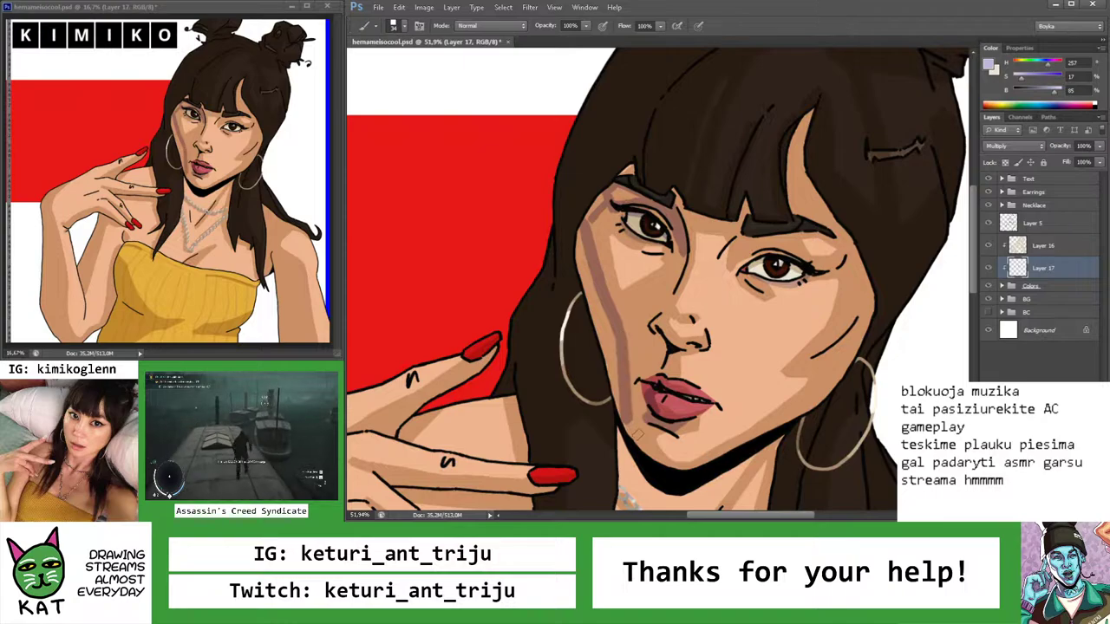
pyautogui.press('z')
pyautogui.scroll(-4, 618, 417)
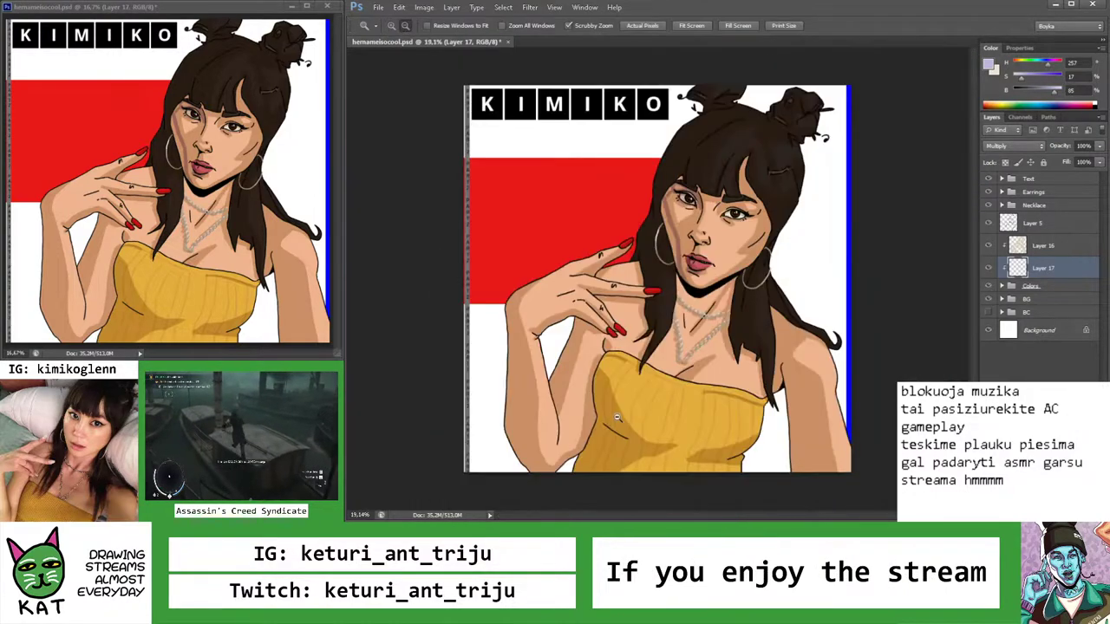
pyautogui.scroll(3, 646, 325)
pyautogui.press('b')
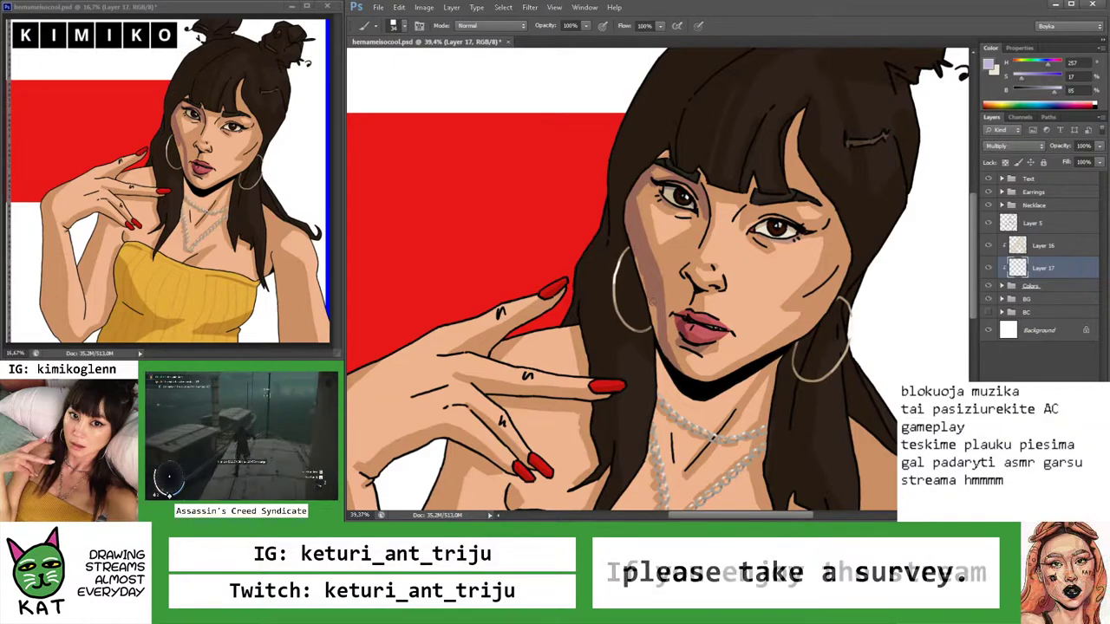
# Smooth the inner edge of the violet shadow running down the cheek nearer the raised hand on Layer 17
pyautogui.press('z')
pyautogui.scroll(-4, 613, 297)
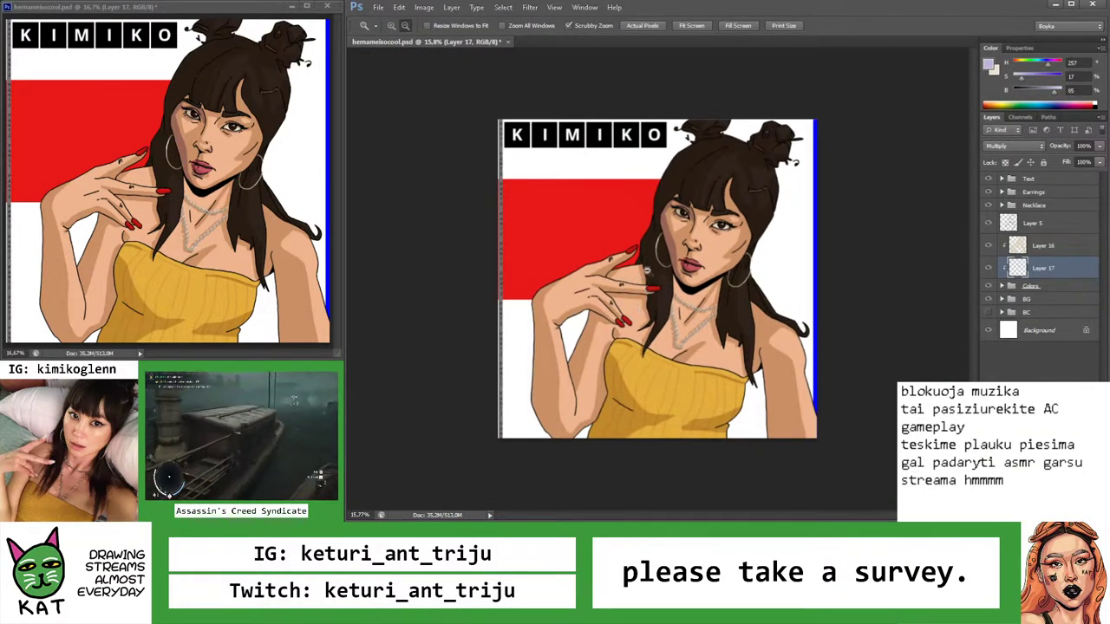
pyautogui.scroll(5, 679, 232)
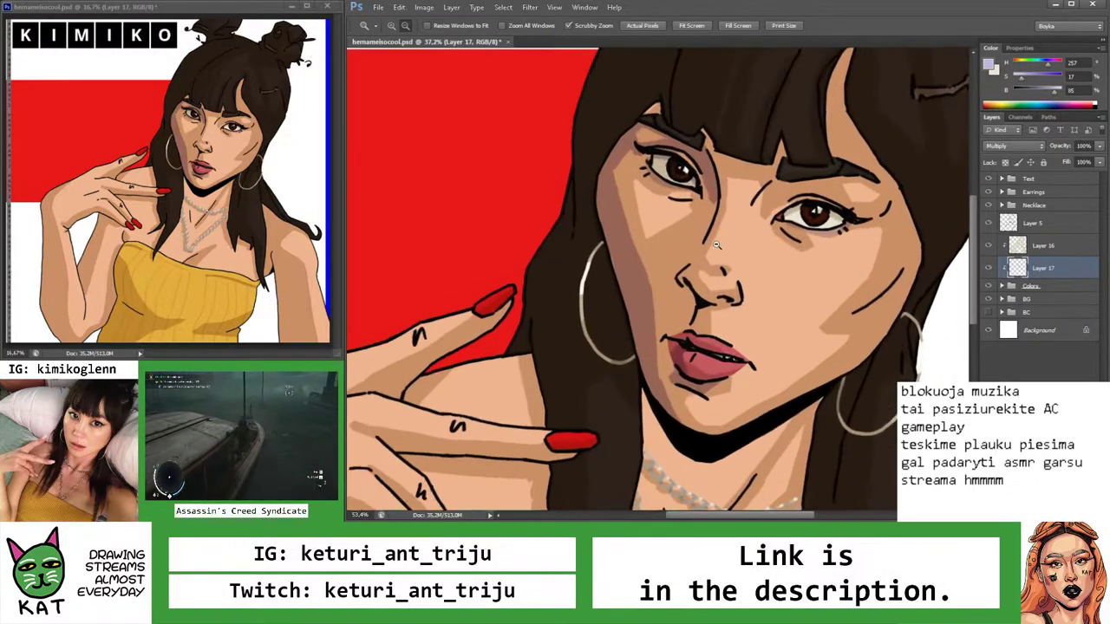
pyautogui.press('r')
pyautogui.moveTo(679, 232); pyautogui.dragTo(703, 189)
pyautogui.press('b')
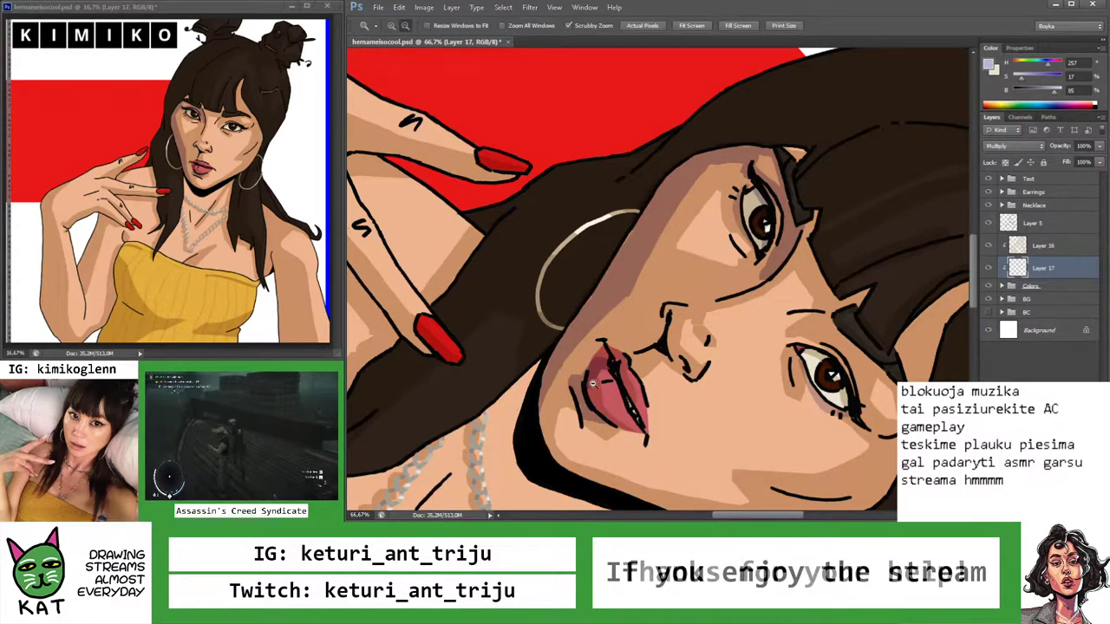
pyautogui.scroll(-3, 567, 363)
pyautogui.scroll(2, 643, 303)
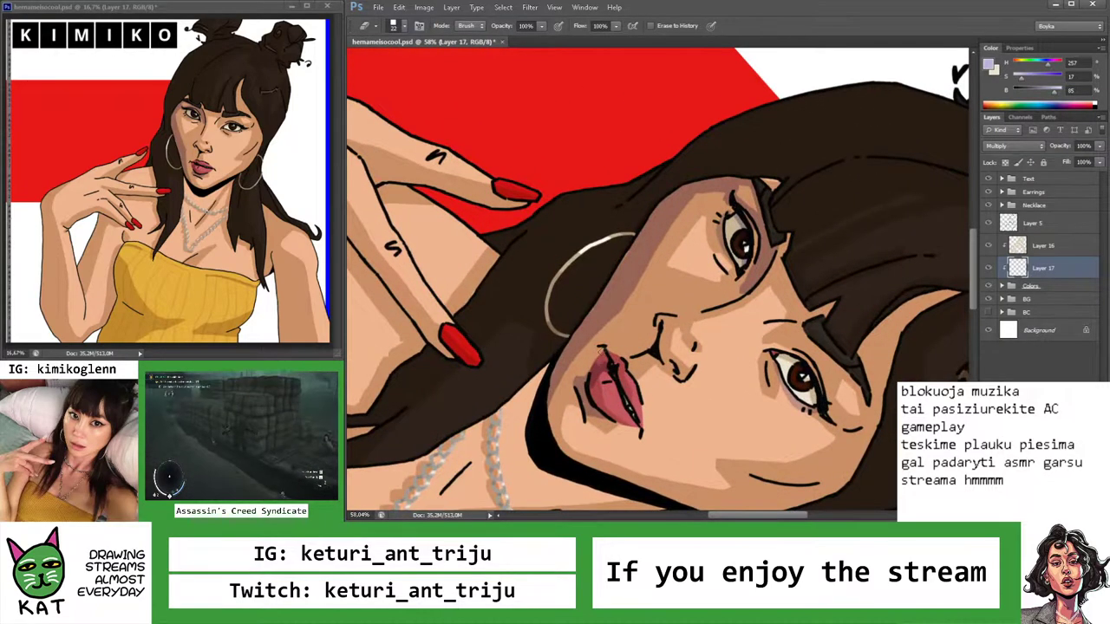
# Trim the lower part of the violet cheek shadow between the hoop earring and the mouth
pyautogui.press('z')
pyautogui.moveTo(636, 303); pyautogui.dragTo(622, 310)
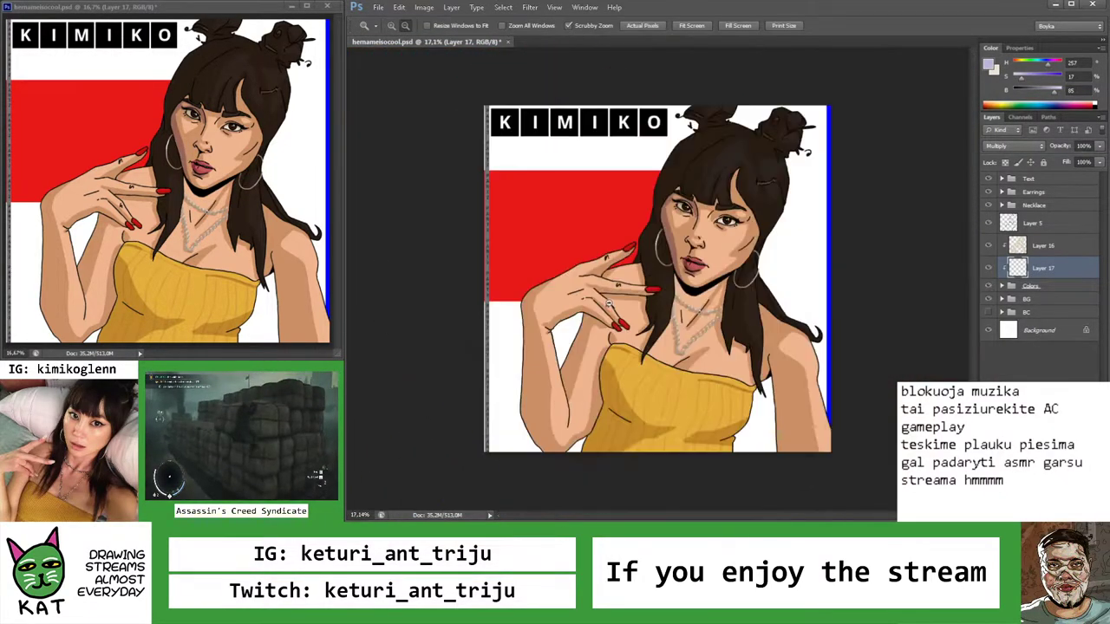
pyautogui.moveTo(694, 243)
pyautogui.mouseDown()
pyautogui.moveTo(659, 247)
pyautogui.moveTo(746, 252)
pyautogui.moveTo(728, 286)
pyautogui.moveTo(694, 295)
pyautogui.mouseUp()
pyautogui.press('r')
pyautogui.press('b')
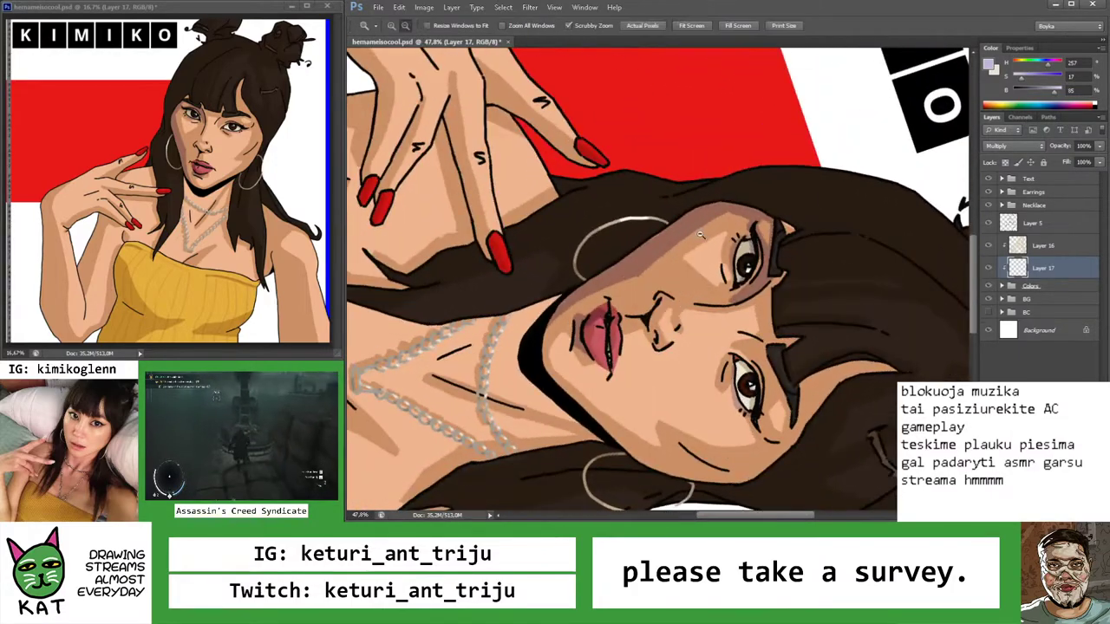
pyautogui.scroll(2, 719, 226)
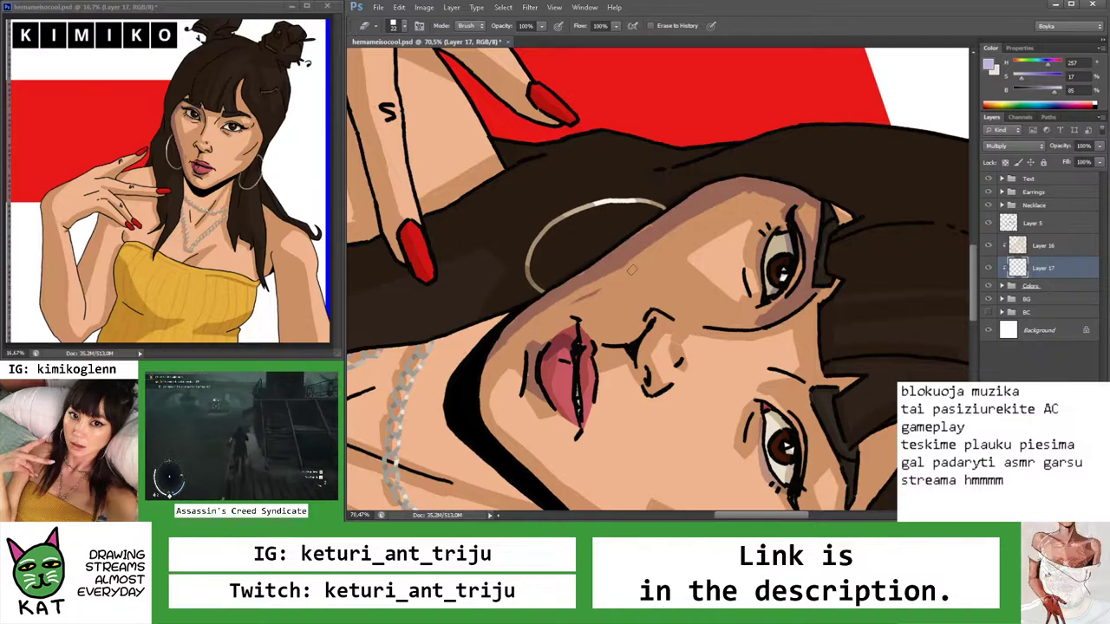
pyautogui.press('z')
pyautogui.hotkey('ctrl', '0')
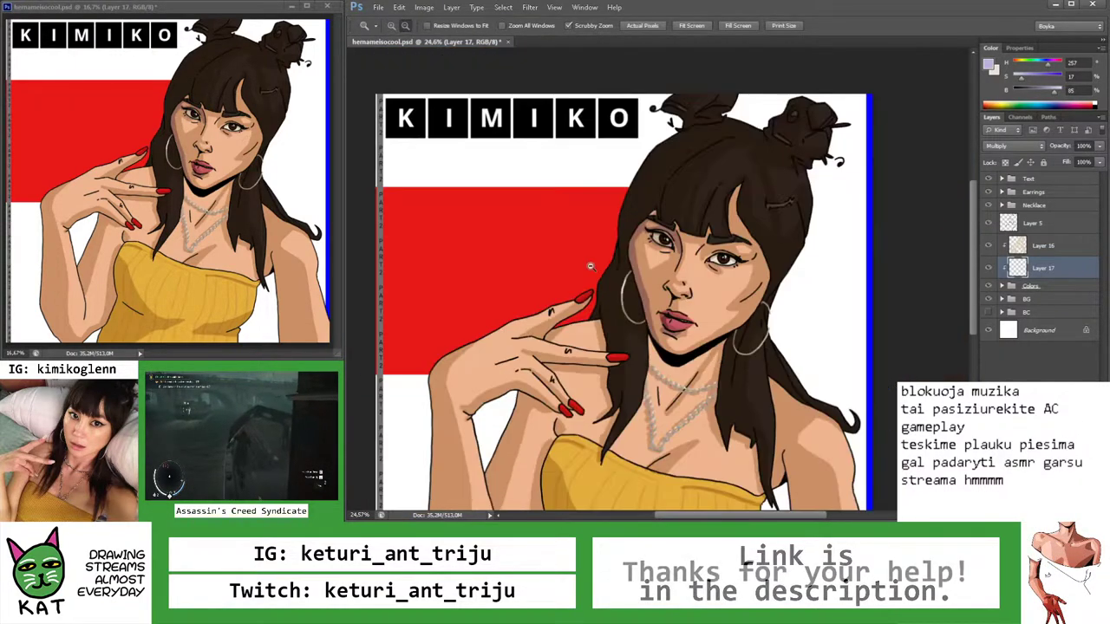
pyautogui.keyDown('alt'); pyautogui.click(575, 260); pyautogui.keyUp('alt')
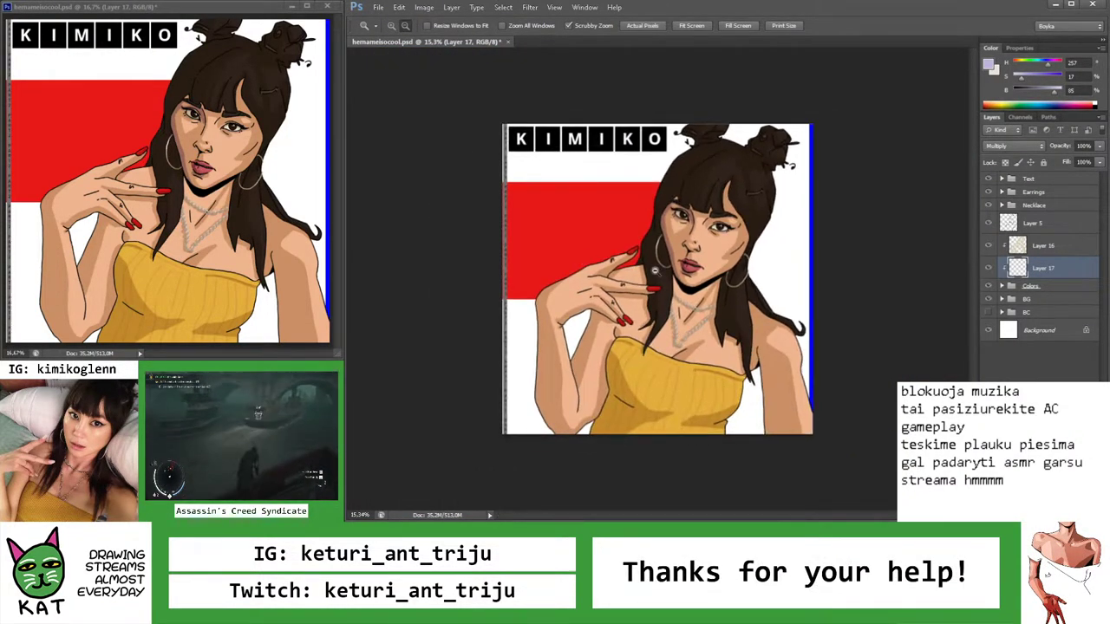
# Paint a violet shadow beside the nostril nearer the raised hand, from the side of the nose to its base, and trim its outer edge
pyautogui.moveTo(683, 242); pyautogui.dragTo(686, 250)
pyautogui.press('b')
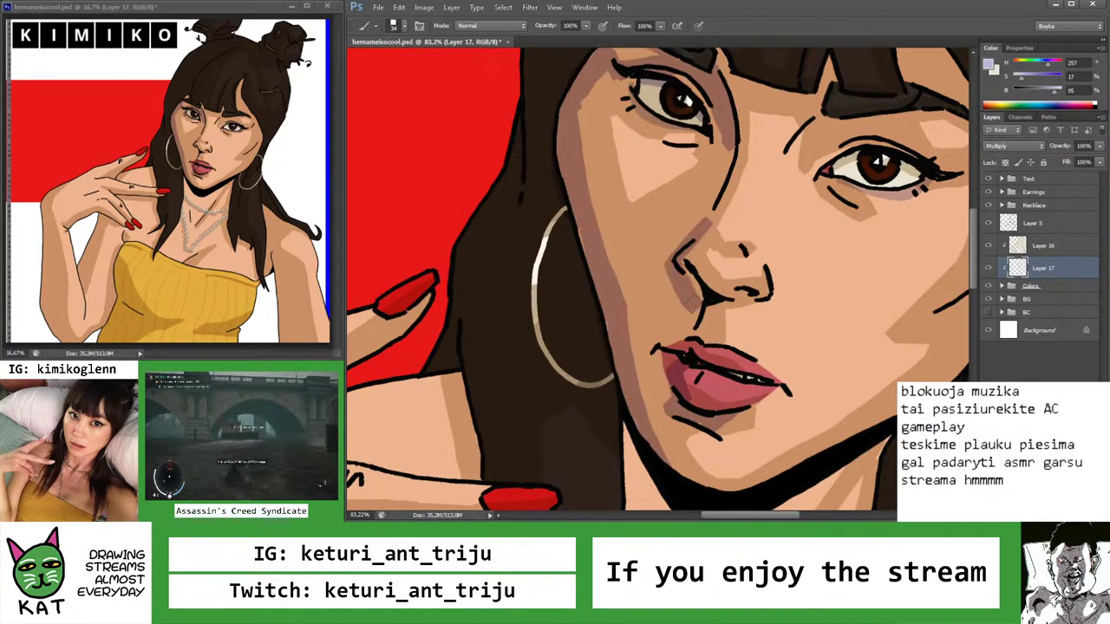
pyautogui.moveTo(670, 277); pyautogui.dragTo(690, 299)
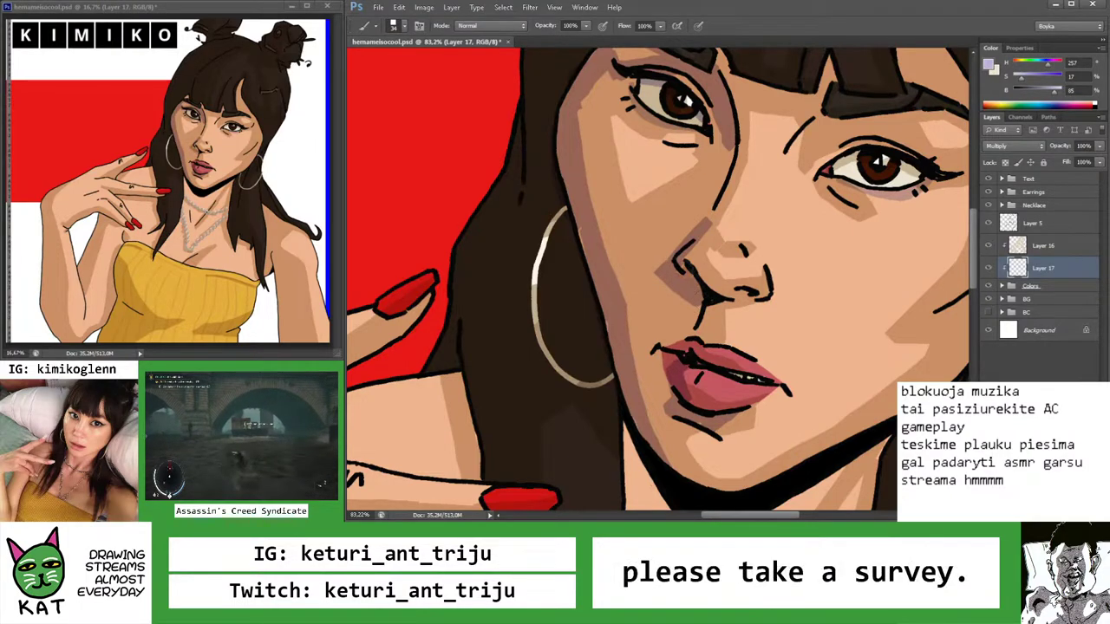
pyautogui.press('z')
pyautogui.hotkey('ctrl', '0')
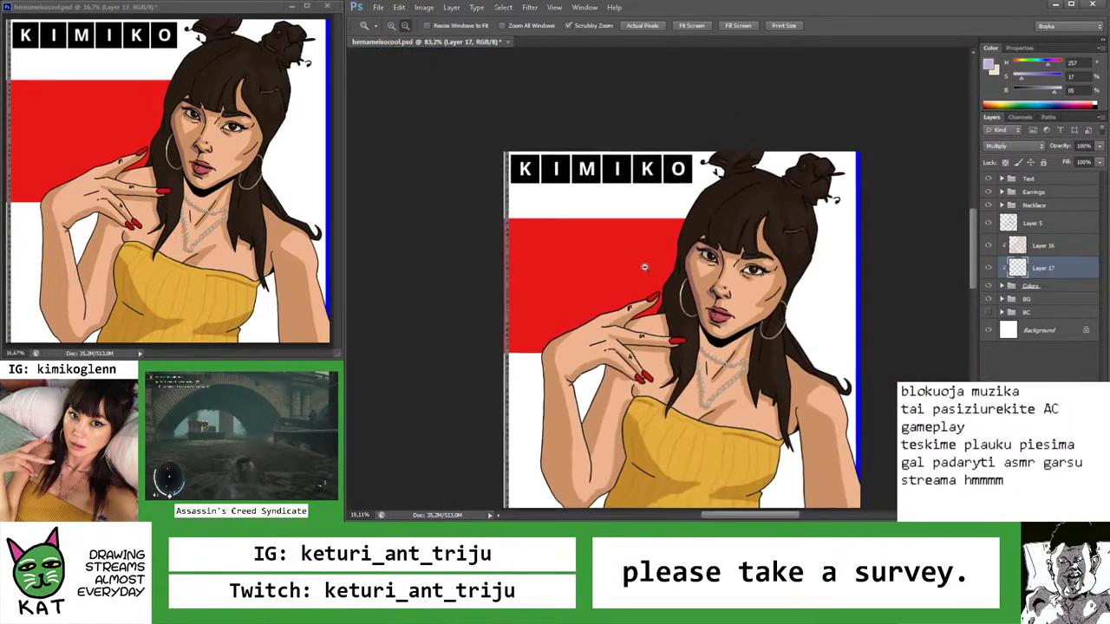
pyautogui.moveTo(670, 251); pyautogui.dragTo(670, 252)
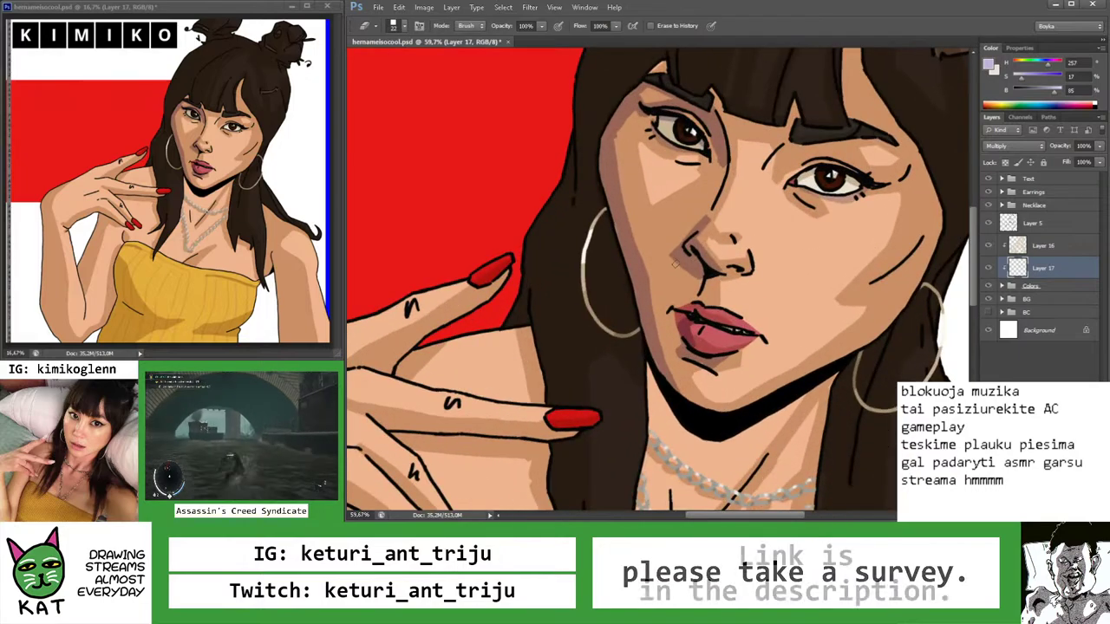
pyautogui.press('b')
pyautogui.press('z')
pyautogui.hotkey('ctrl', '0')
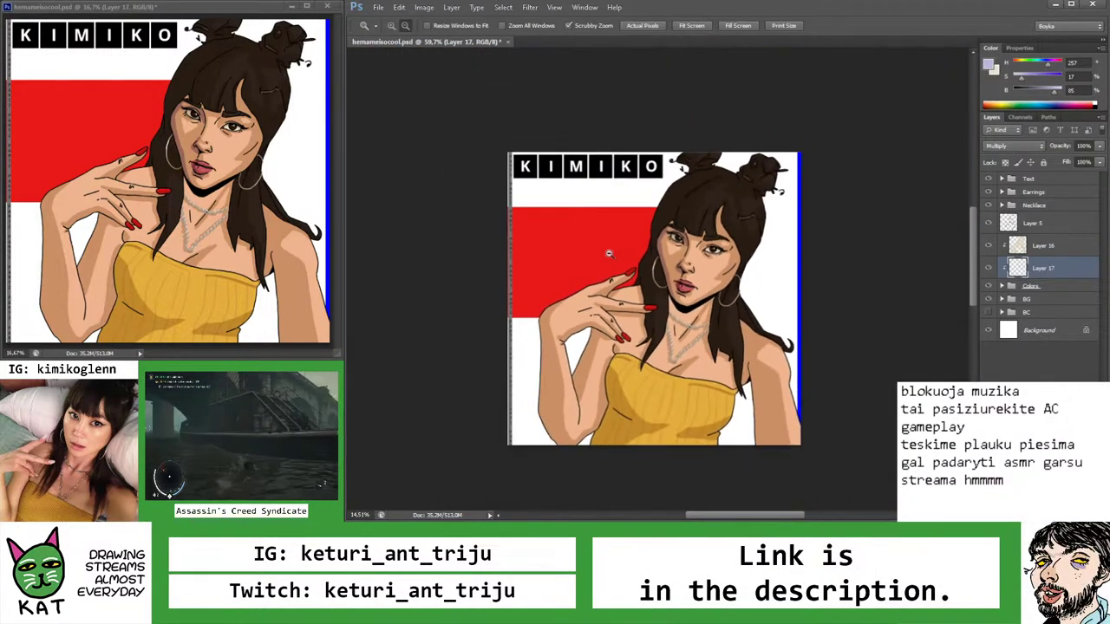
# Widen the violet cheek shadow into an angular shape at about nostril level
pyautogui.moveTo(682, 248)
pyautogui.mouseDown()
pyautogui.moveTo(646, 212)
pyautogui.moveTo(694, 226)
pyautogui.moveTo(732, 273)
pyautogui.mouseUp()
pyautogui.press('r')
pyautogui.press('z')
pyautogui.moveTo(753, 232); pyautogui.dragTo(742, 227)
pyautogui.press('b')
pyautogui.press('b')
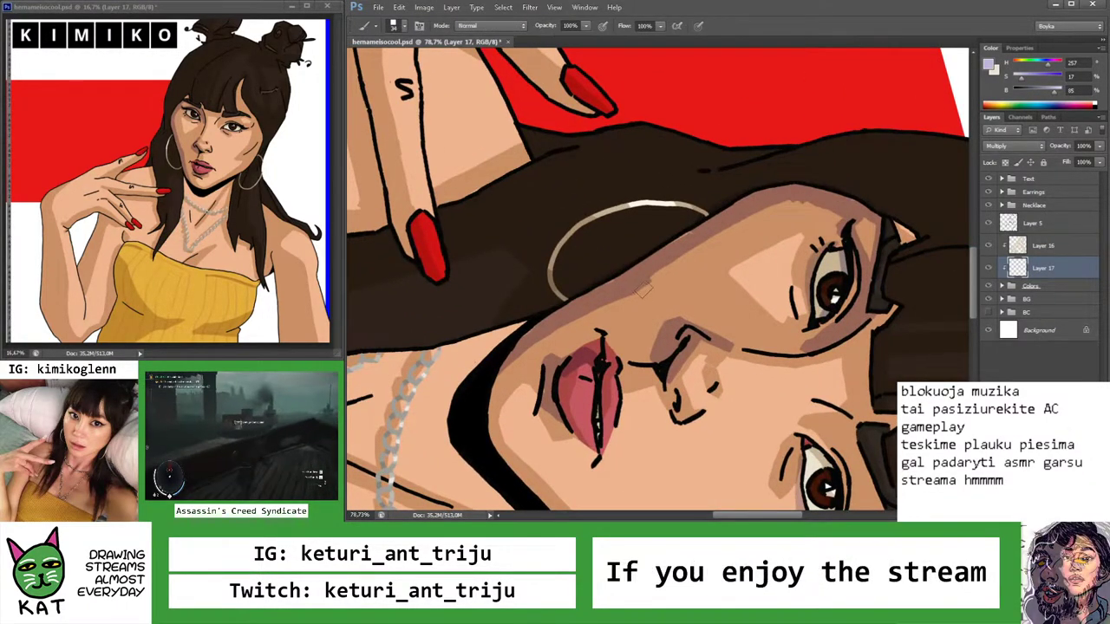
pyautogui.press('r')
pyautogui.press('Escape')
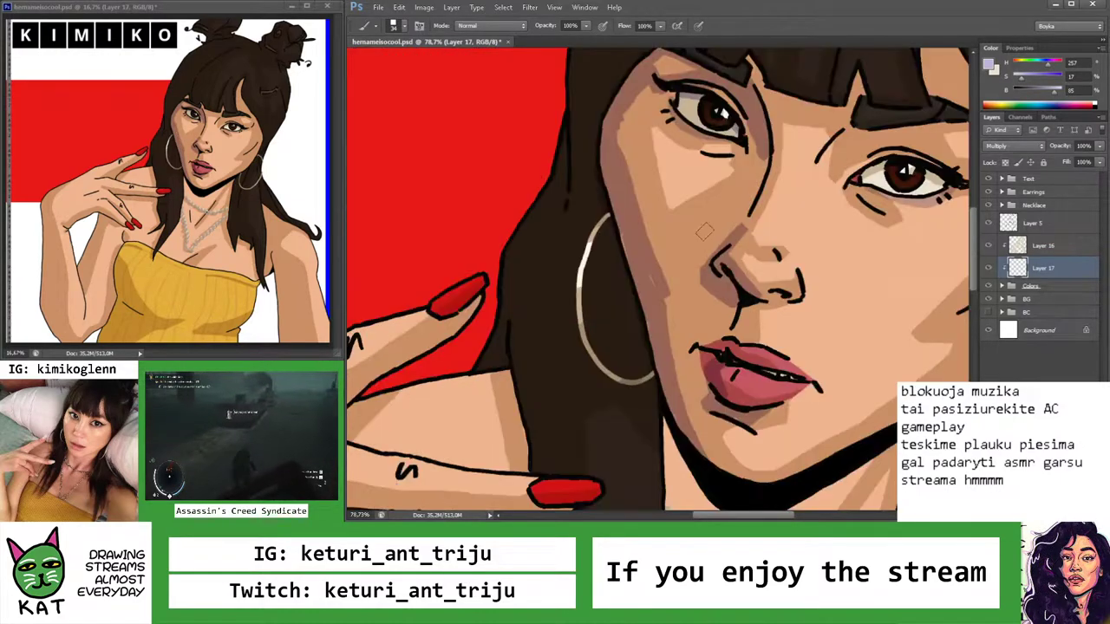
# Refine the edge of the widened cheek shadow between the nostril and the corner of the mouth
pyautogui.hotkey('ctrl', '0')
pyautogui.moveTo(676, 225)
pyautogui.mouseDown()
pyautogui.moveTo(624, 253)
pyautogui.moveTo(668, 253)
pyautogui.mouseUp()
pyautogui.press('z')
pyautogui.press('b')
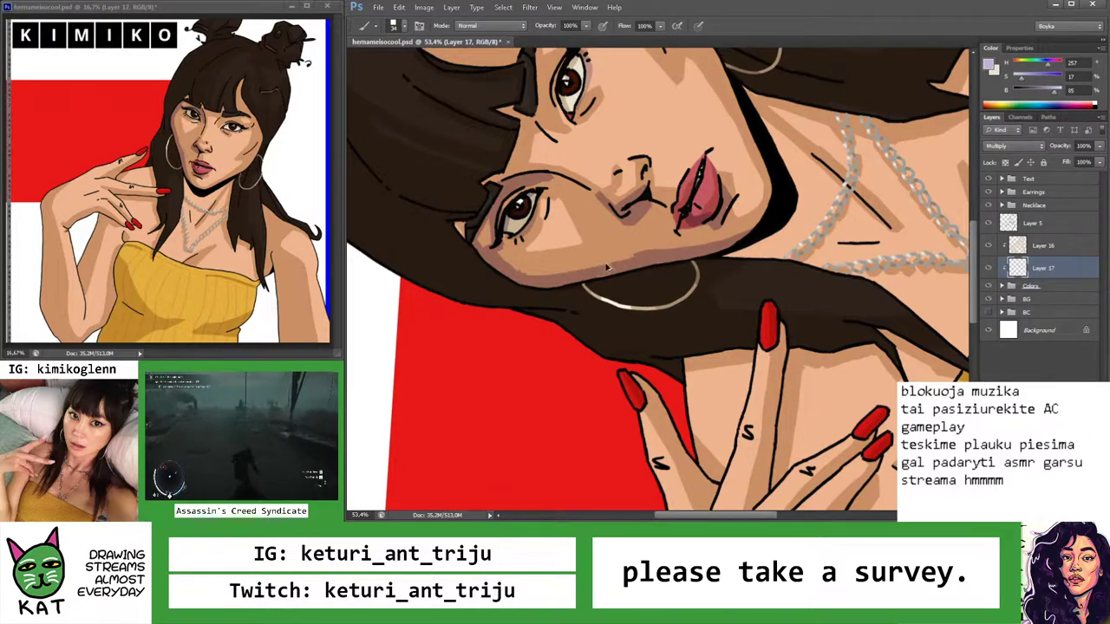
pyautogui.press('Escape')
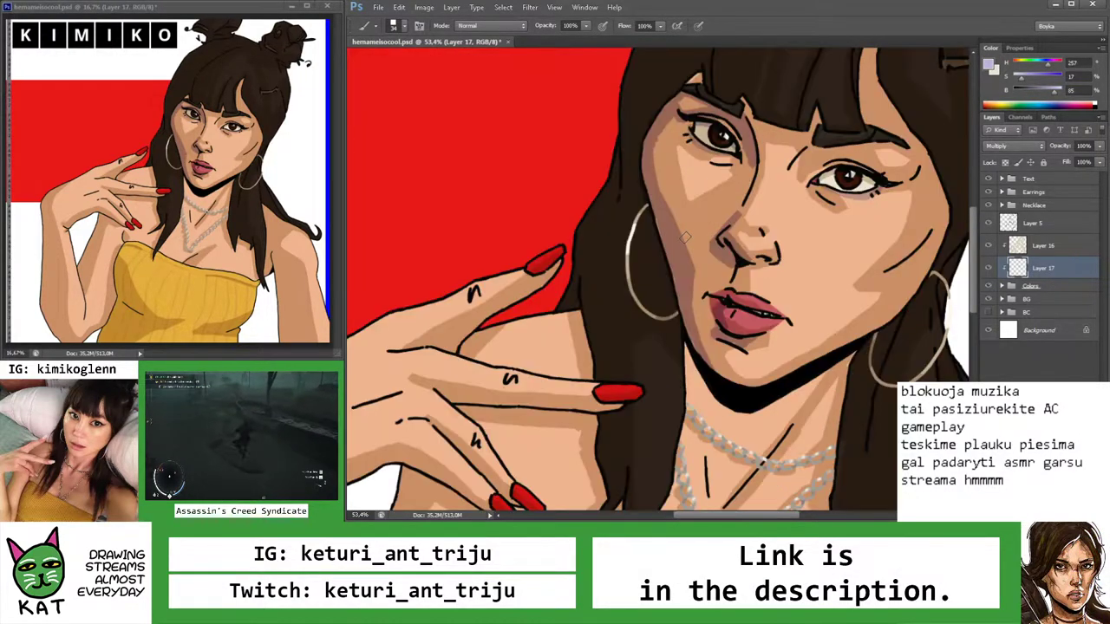
pyautogui.press('e')
pyautogui.hotkey('ctrl', '0')
pyautogui.scroll(3, 691, 266)
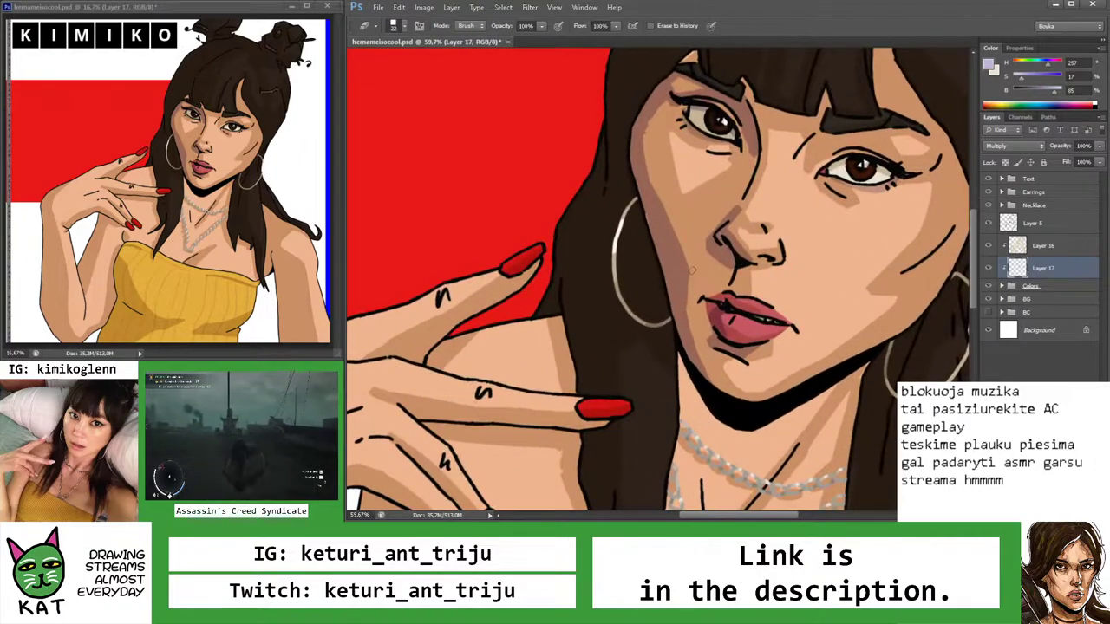
pyautogui.press('z')
pyautogui.hotkey('ctrl', '0')
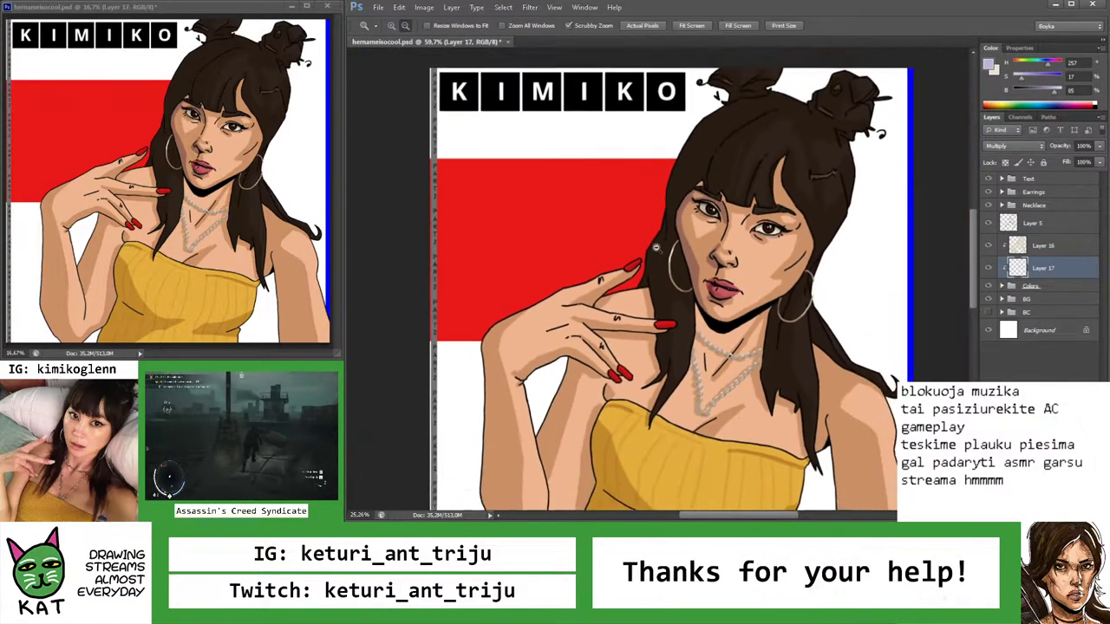
# Clean up and fill the violet shadow's edge at the temple, beside the outer corner of the eye
pyautogui.scroll(3, 687, 221)
pyautogui.scroll(2, 687, 222)
pyautogui.press('b')
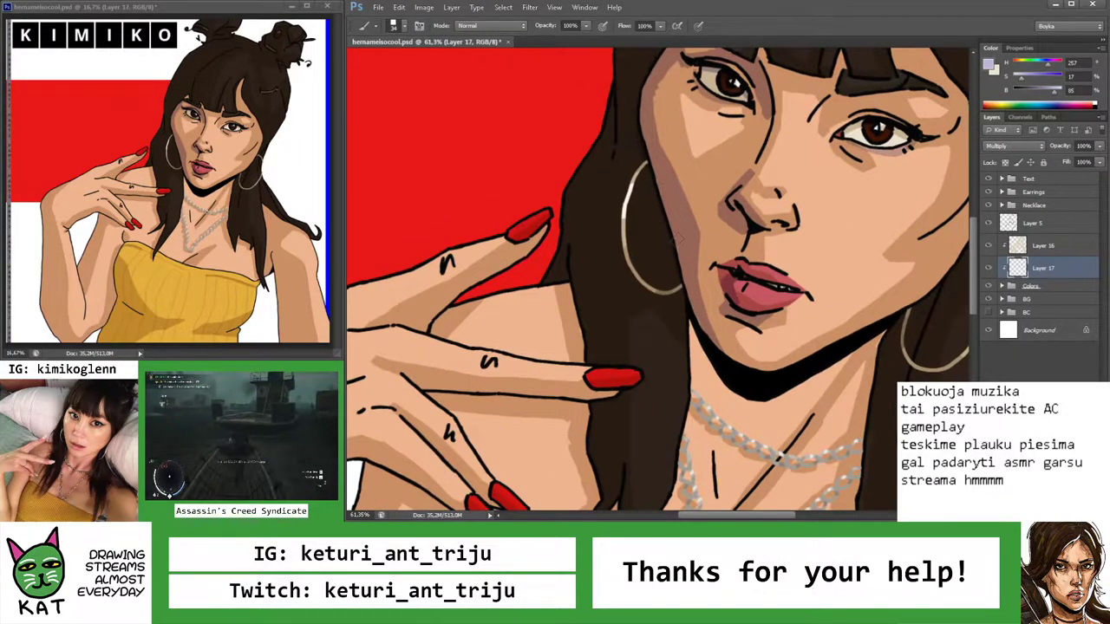
pyautogui.scroll(3, 679, 157)
pyautogui.press('e')
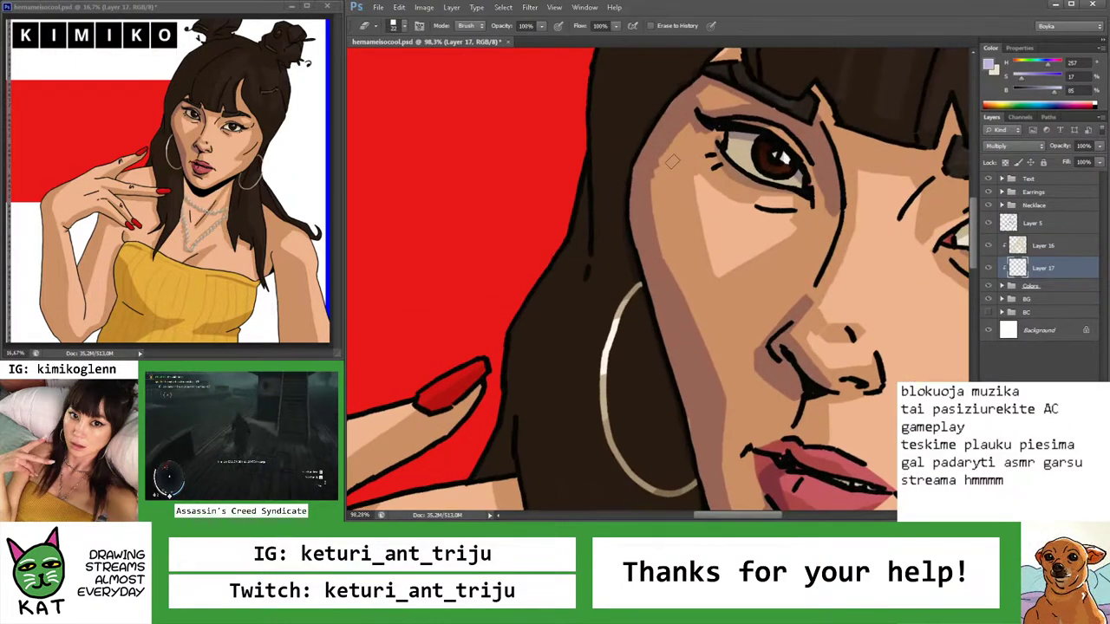
pyautogui.press('b')
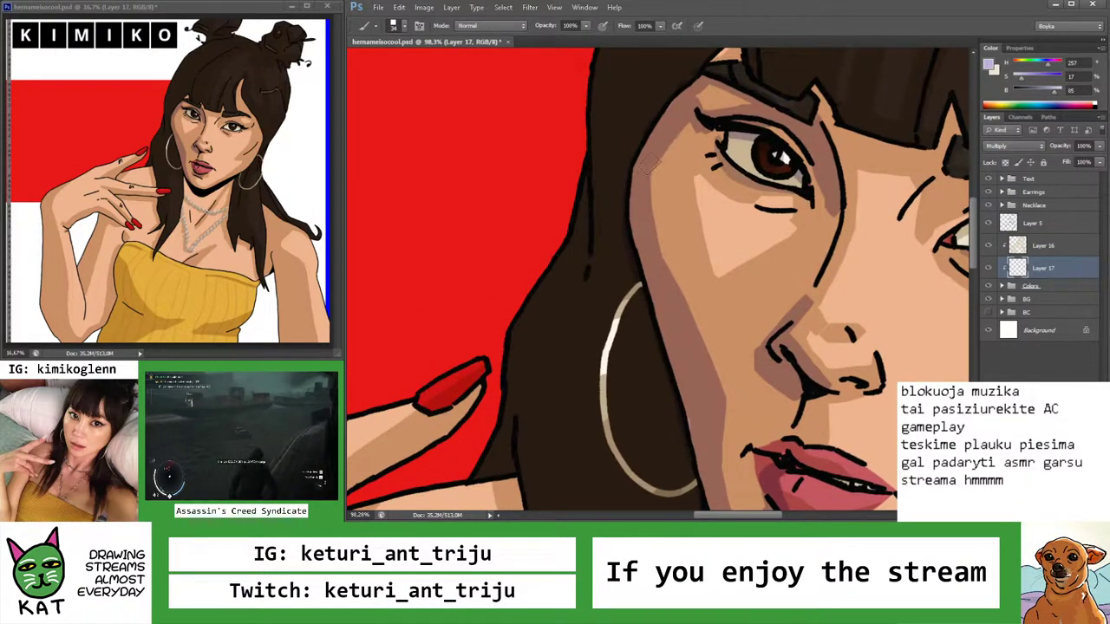
pyautogui.press('z')
pyautogui.scroll(-10, 564, 205)
pyautogui.scroll(5, 643, 280)
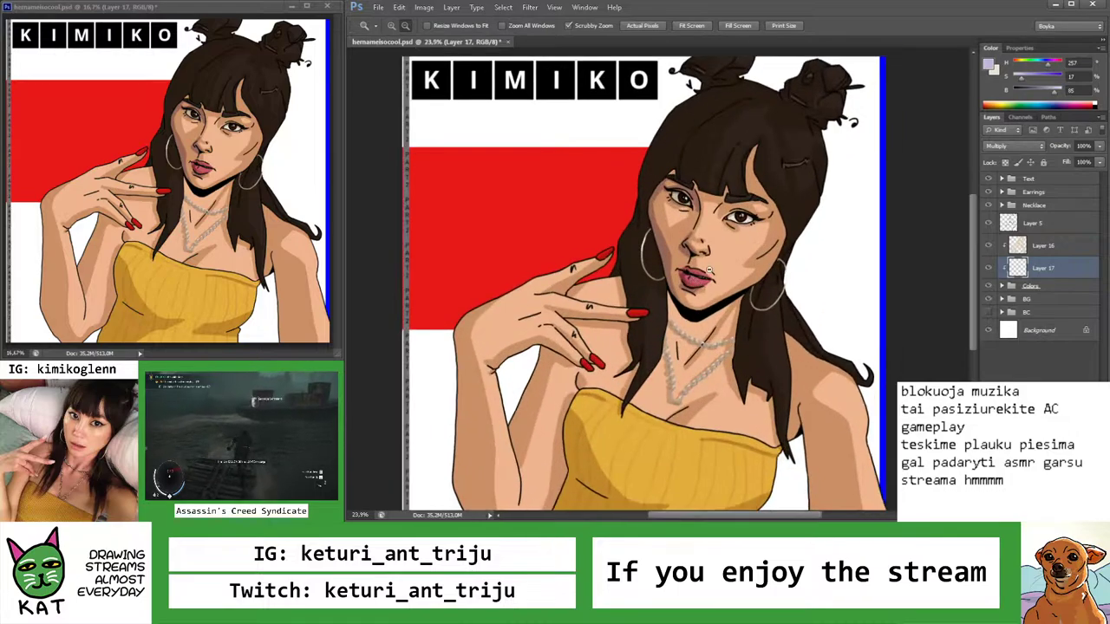
# Sample the shadow colour of Layer 16 with Layer 17 hidden and blending set to Normal, restoring Multiply and the violet shadows of Layer 17
pyautogui.press('e')
pyautogui.scroll(3, 661, 293)
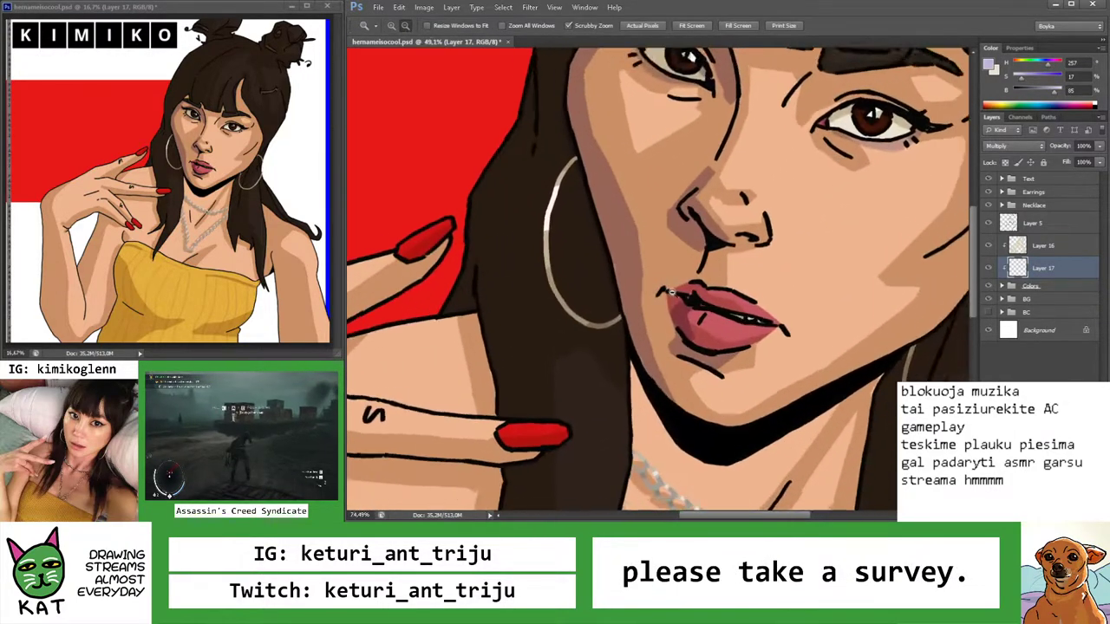
pyautogui.press('b')
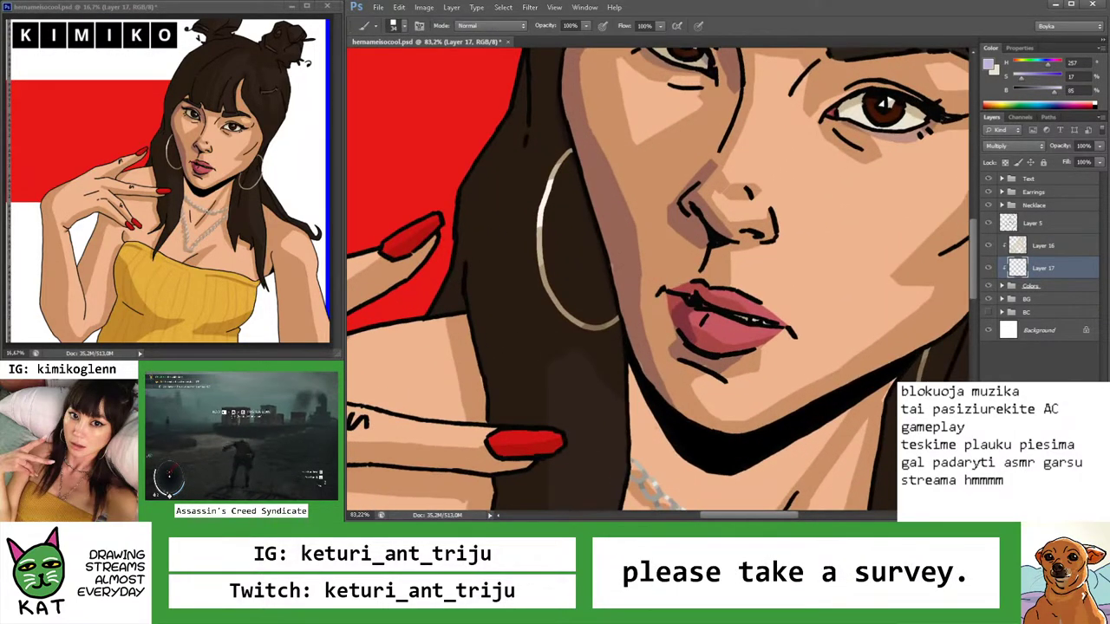
pyautogui.click(988, 269)
pyautogui.click(1016, 252)
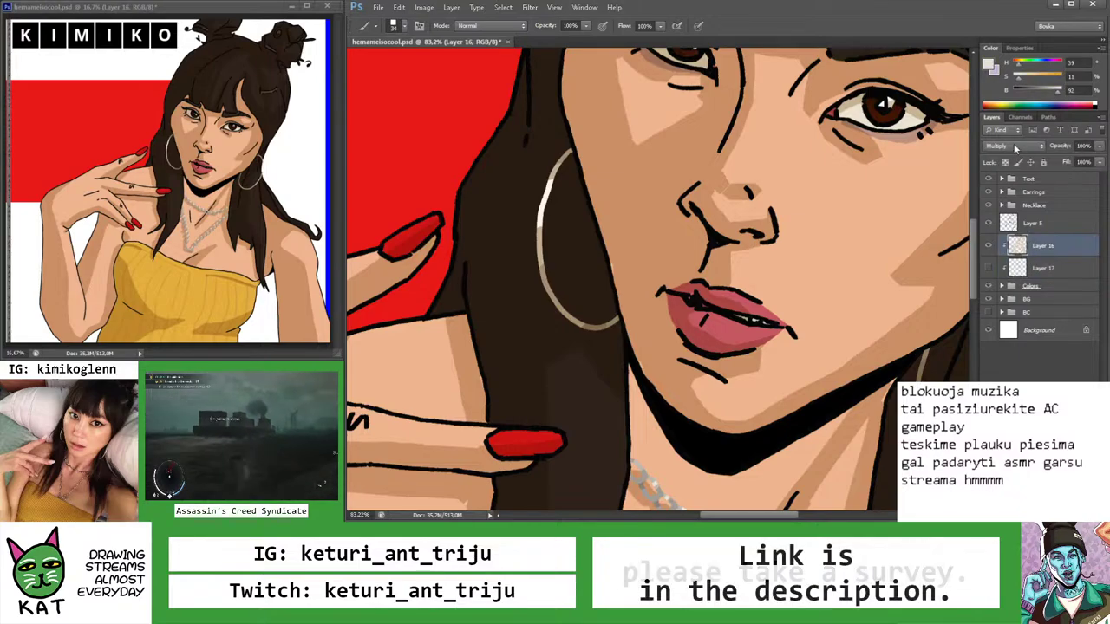
pyautogui.press('z')
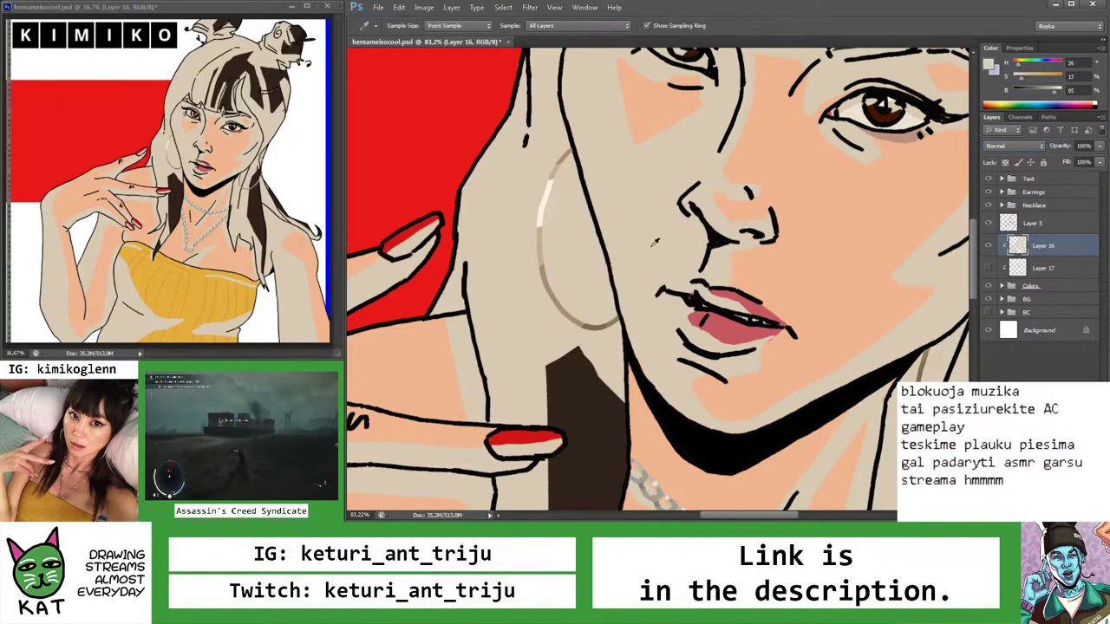
pyautogui.scroll(1, 629, 246)
pyautogui.scroll(-1, 629, 246)
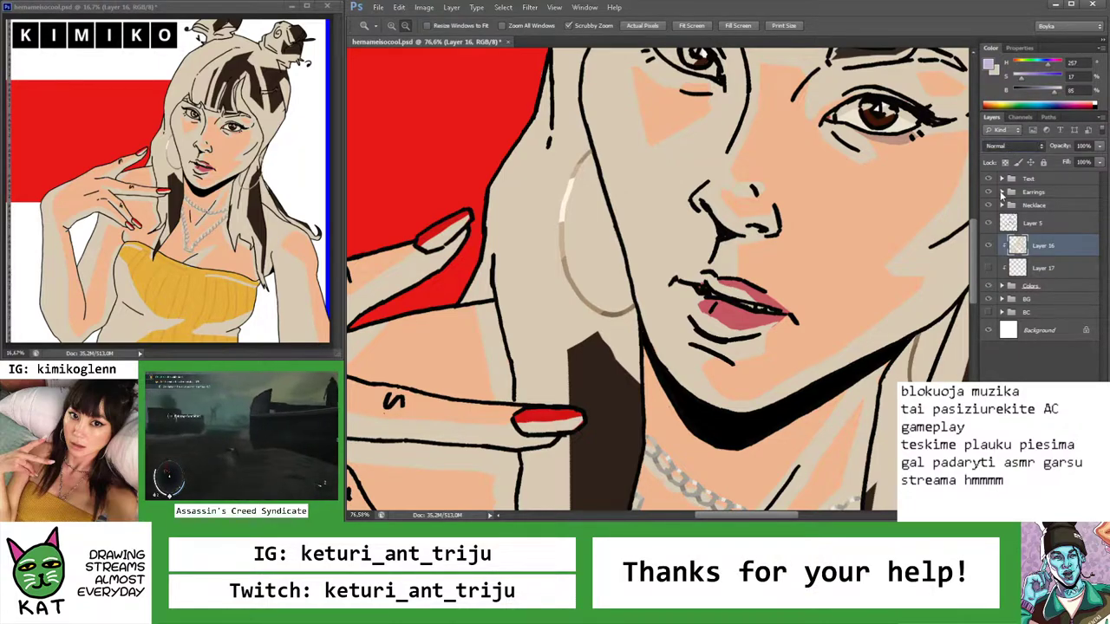
pyautogui.click(1040, 268)
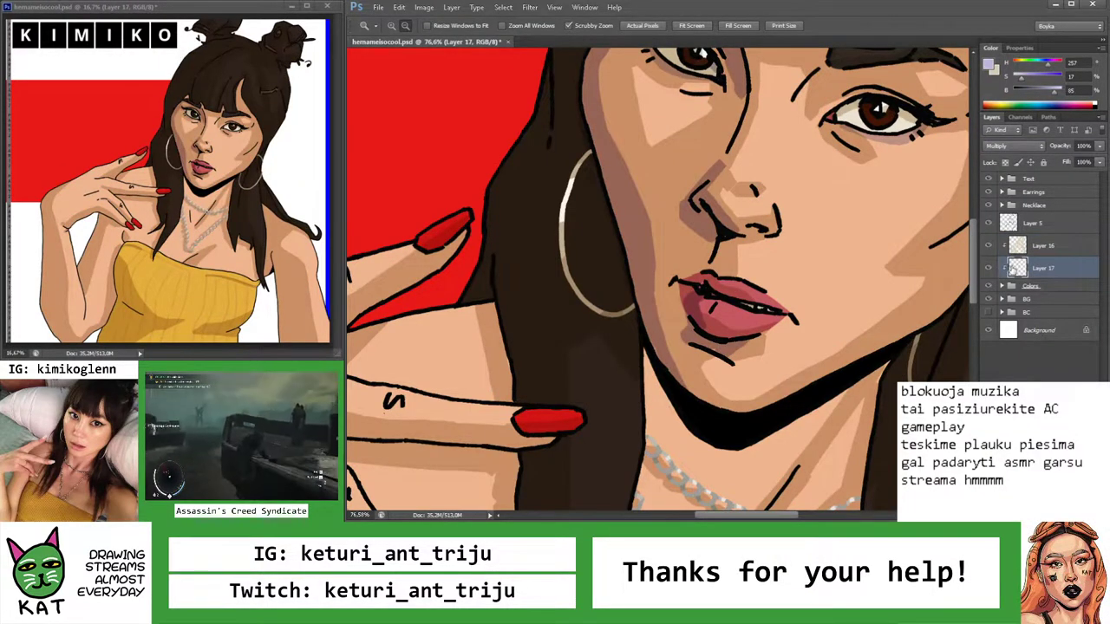
# Examine the violet cheek and nose shadows on Layer 17, up close and in the full portrait
pyautogui.scroll(-5, 851, 219)
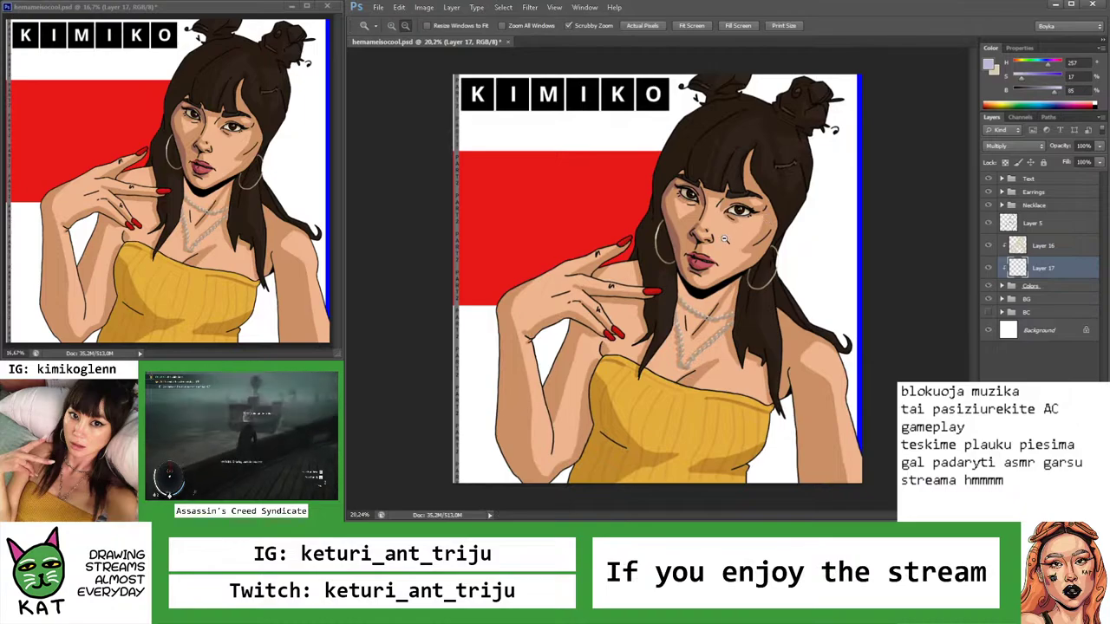
pyautogui.scroll(4, 725, 239)
pyautogui.press('b')
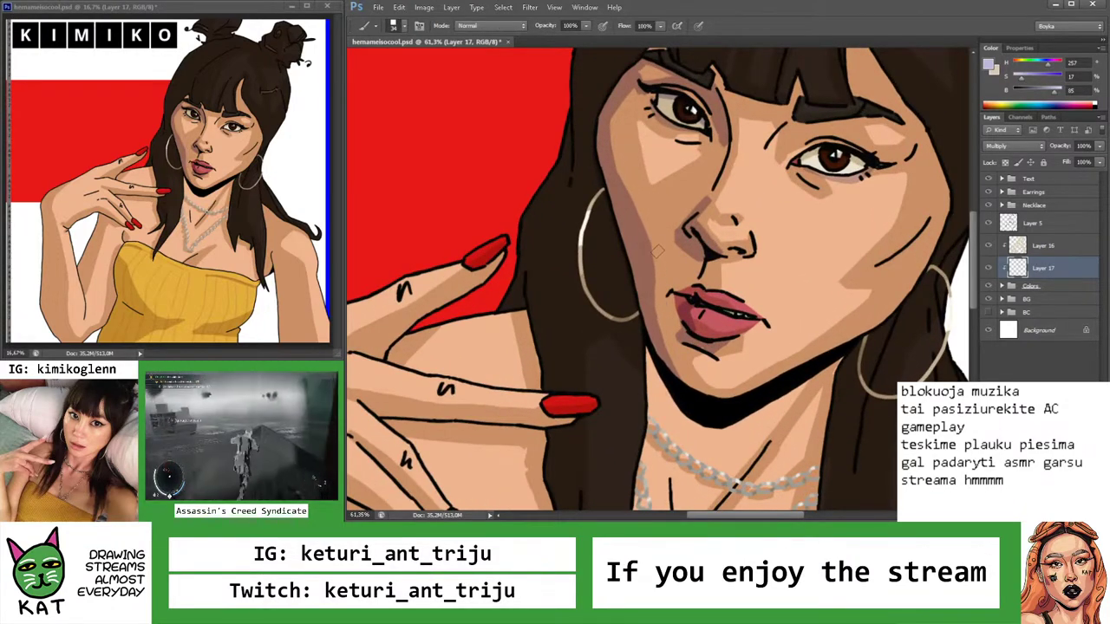
pyautogui.press('e')
pyautogui.press('z')
pyautogui.scroll(-5, 648, 239)
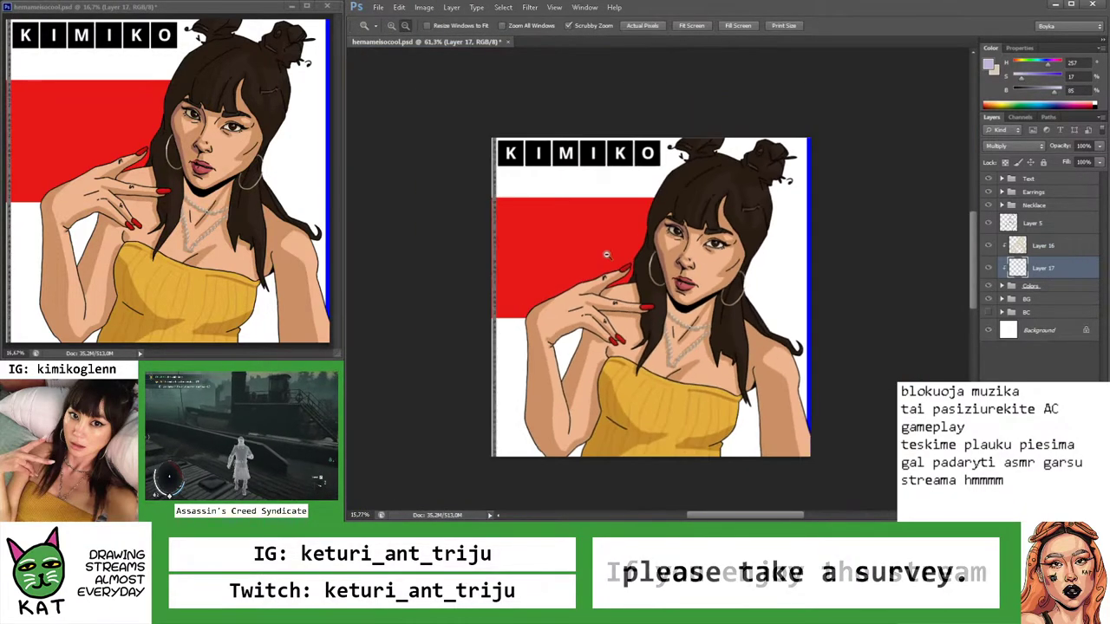
pyautogui.scroll(5, 652, 245)
pyautogui.press('e')
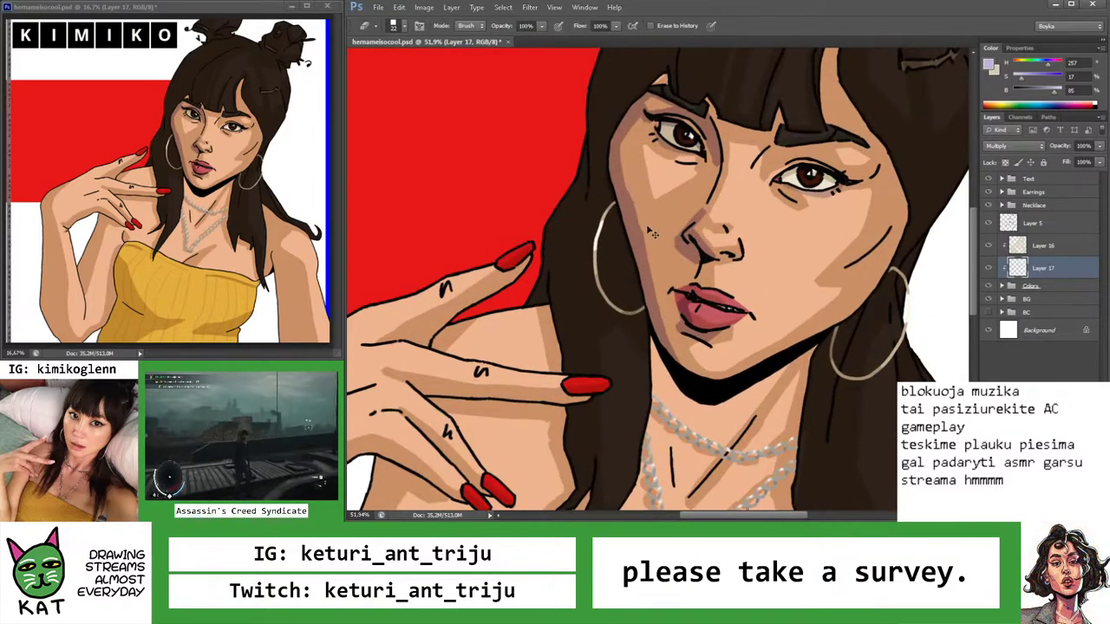
pyautogui.press('z')
pyautogui.scroll(-5, 660, 264)
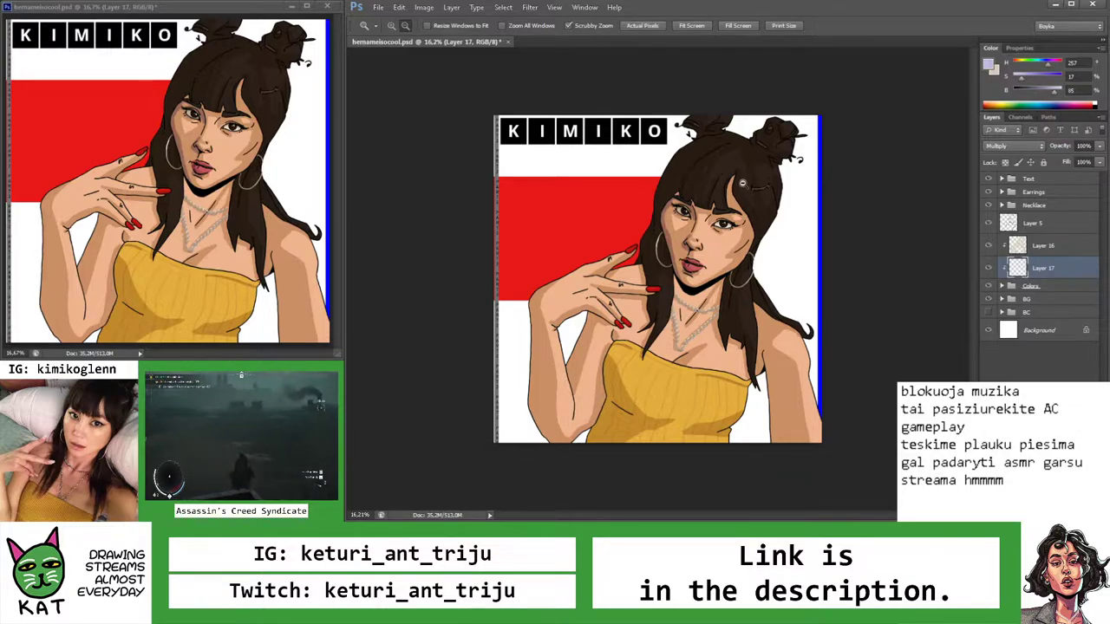
# Retouch the violet shadow on Layer 17 beneath the eyebrow nearest the hair clip and clean up its edge
pyautogui.scroll(5, 741, 183)
pyautogui.press('b')
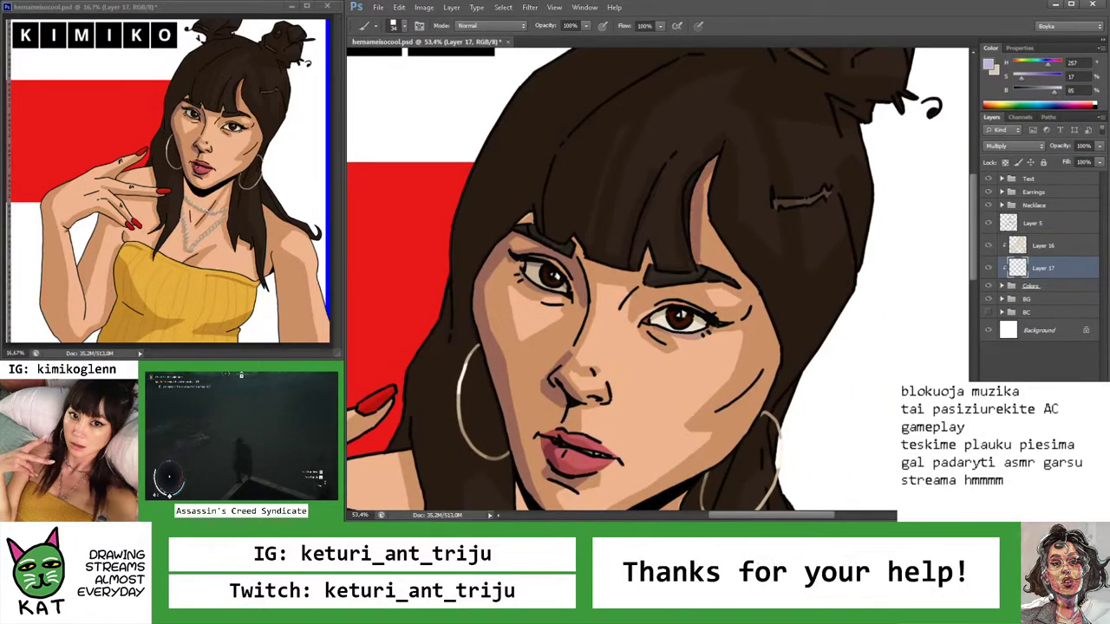
pyautogui.press('z')
pyautogui.scroll(-4, 702, 252)
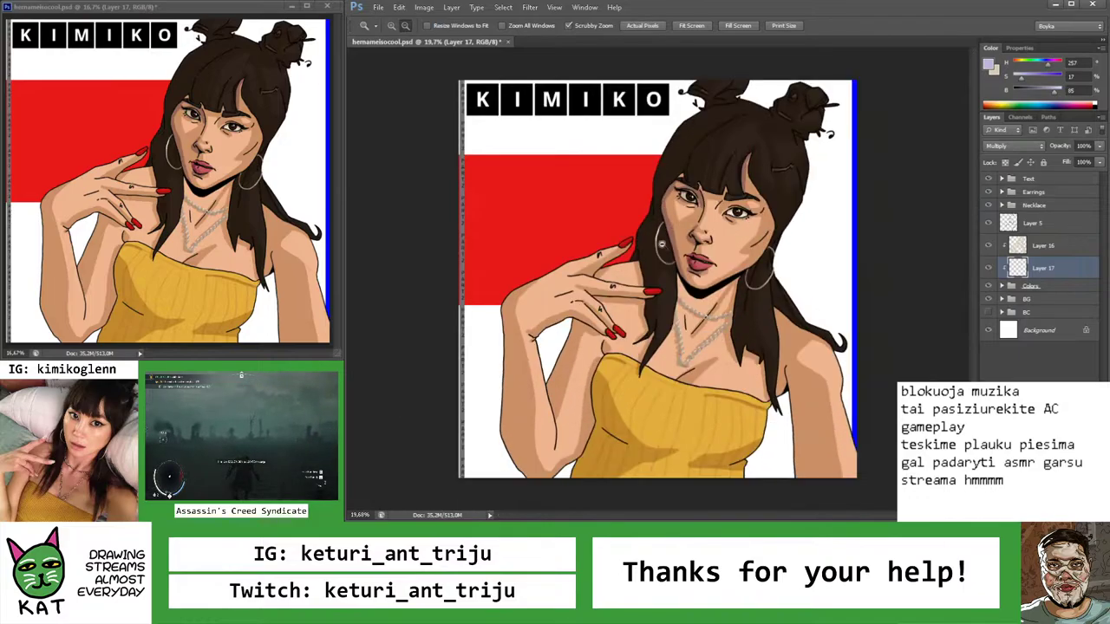
pyautogui.scroll(5, 727, 208)
pyautogui.press('b')
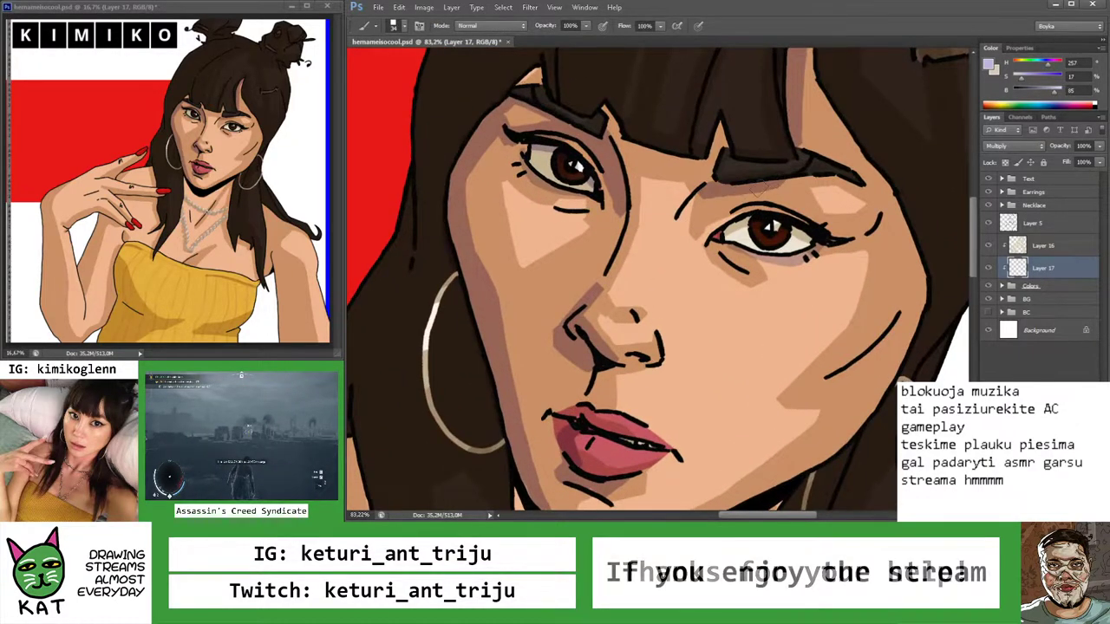
pyautogui.scroll(-5, 660, 278)
pyautogui.scroll(4, 659, 277)
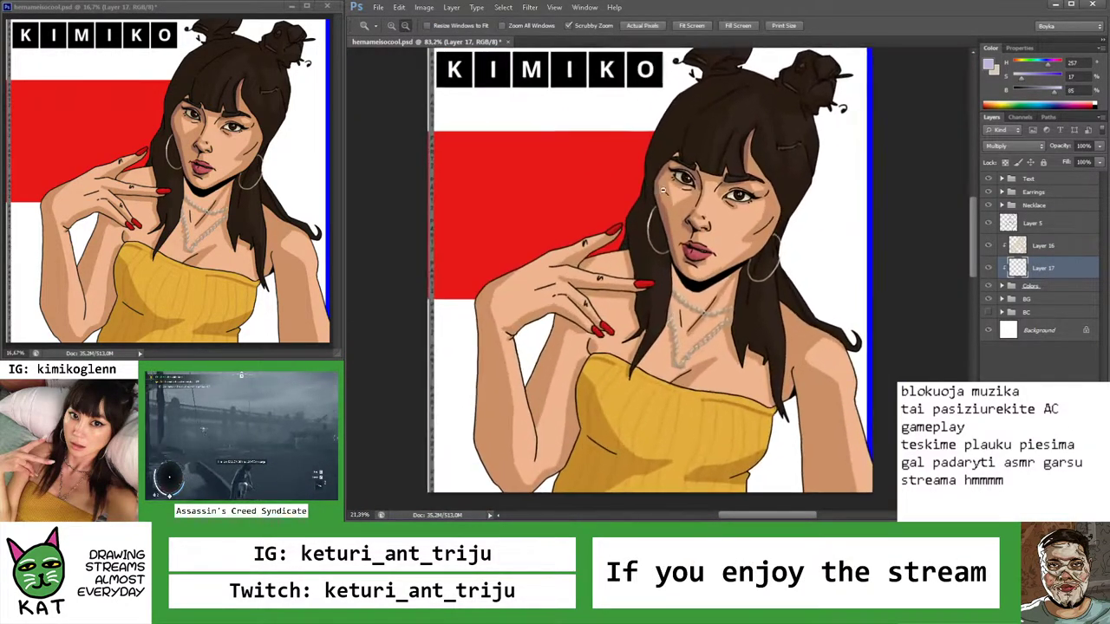
pyautogui.press('e')
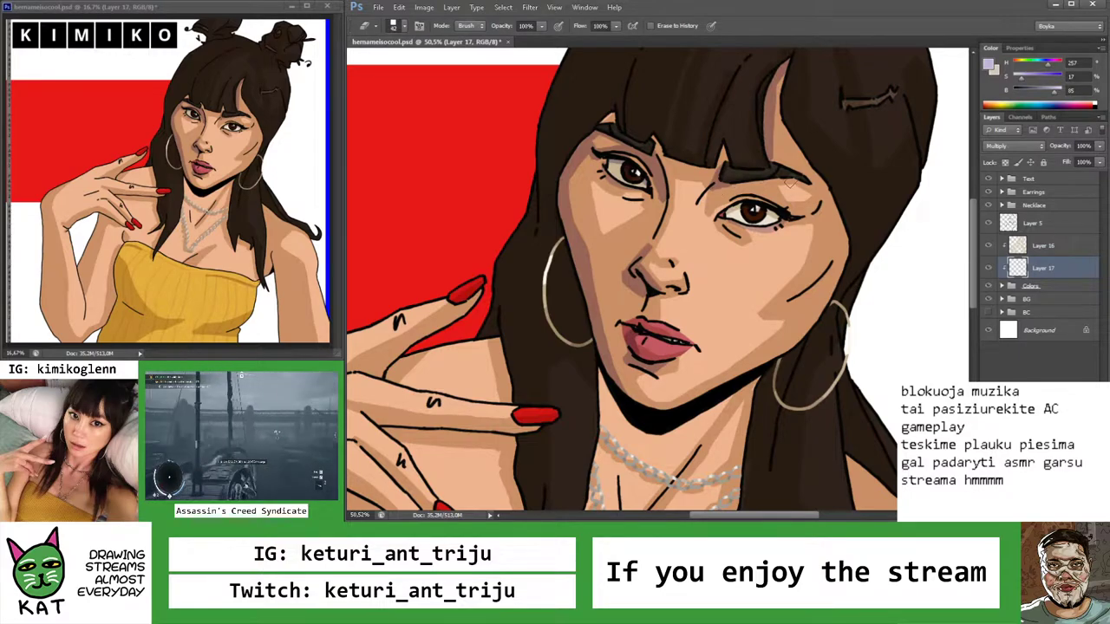
pyautogui.press('z')
pyautogui.scroll(-4, 763, 182)
pyautogui.scroll(1, 737, 179)
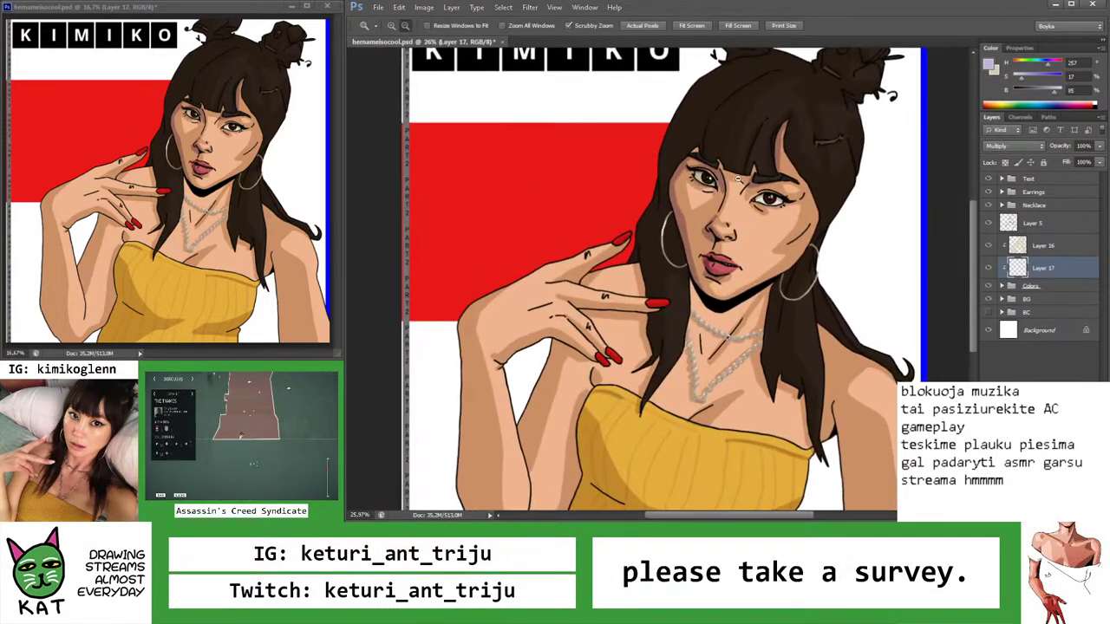
# Make Layer 16 active and load the Skin layer's outline from the Colors group as a selection
pyautogui.scroll(3, 736, 178)
pyautogui.press('b')
pyautogui.scroll(-5, 724, 325)
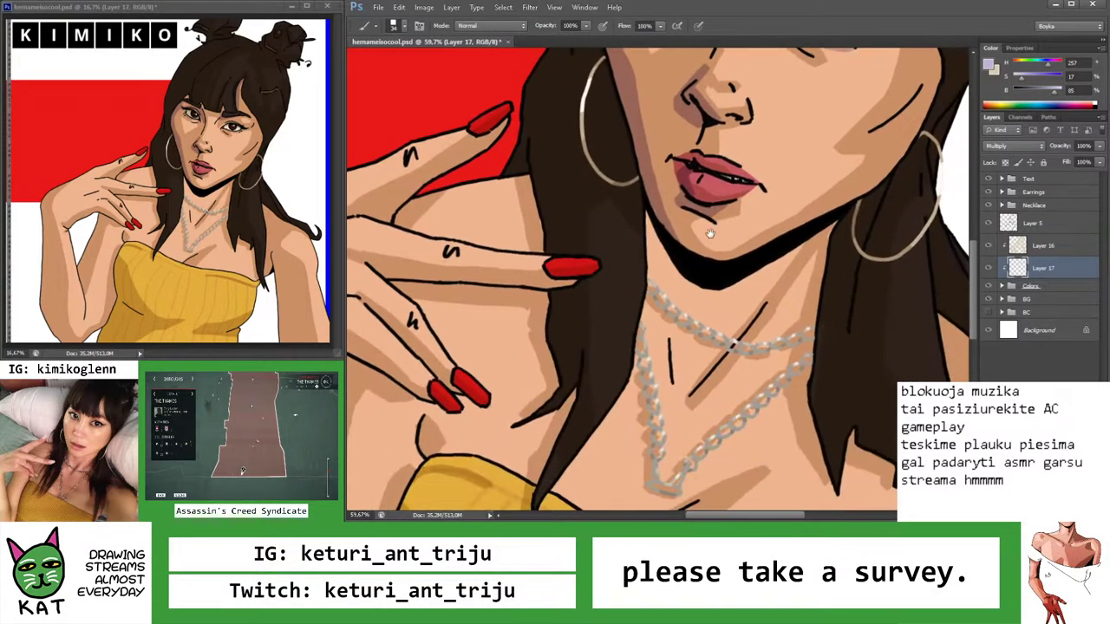
pyautogui.press('z')
pyautogui.scroll(-3, 726, 295)
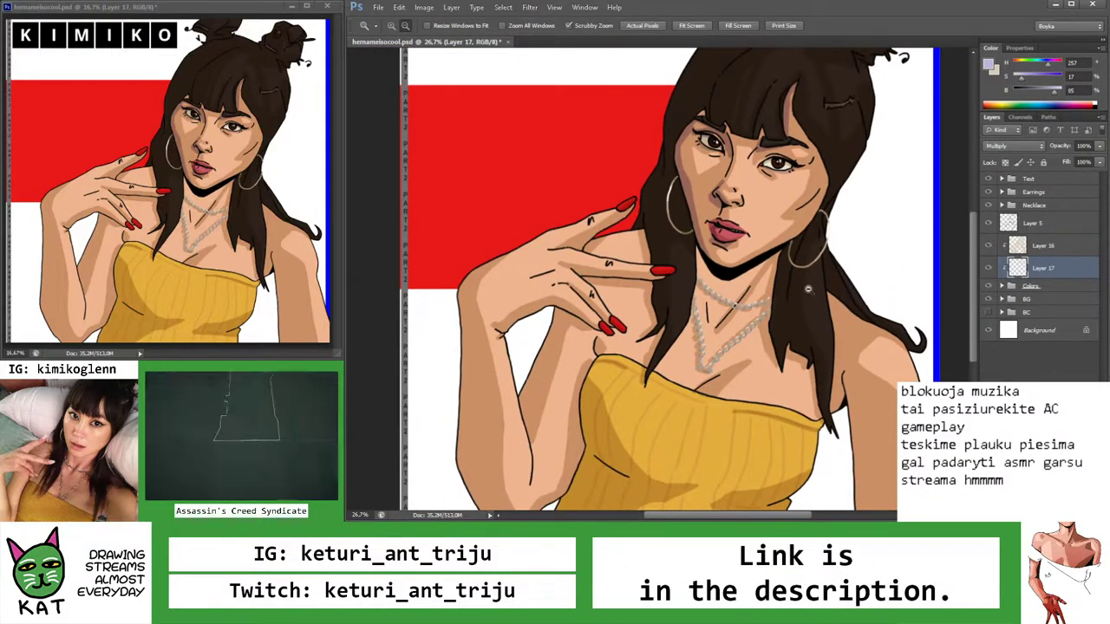
pyautogui.click(1026, 248)
pyautogui.scroll(2, 757, 268)
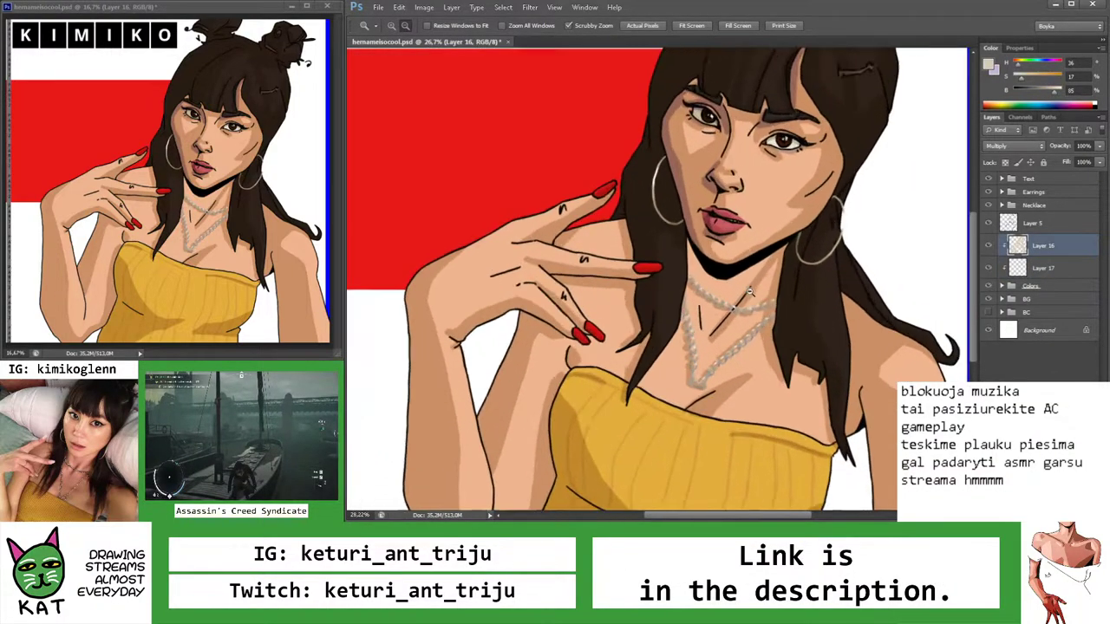
pyautogui.press('b')
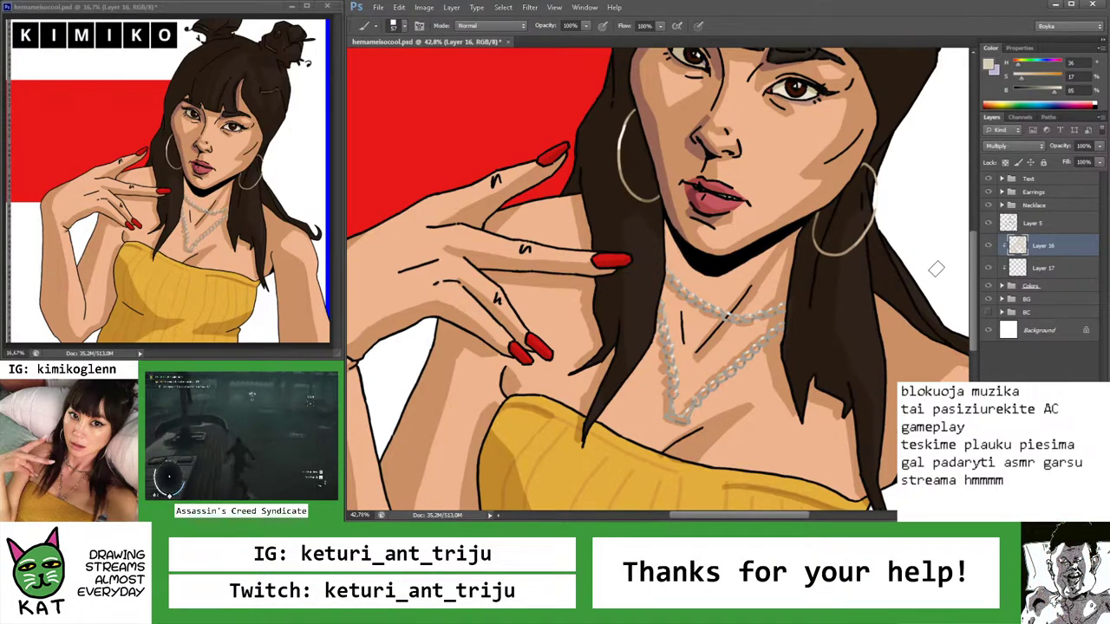
pyautogui.click(1002, 286)
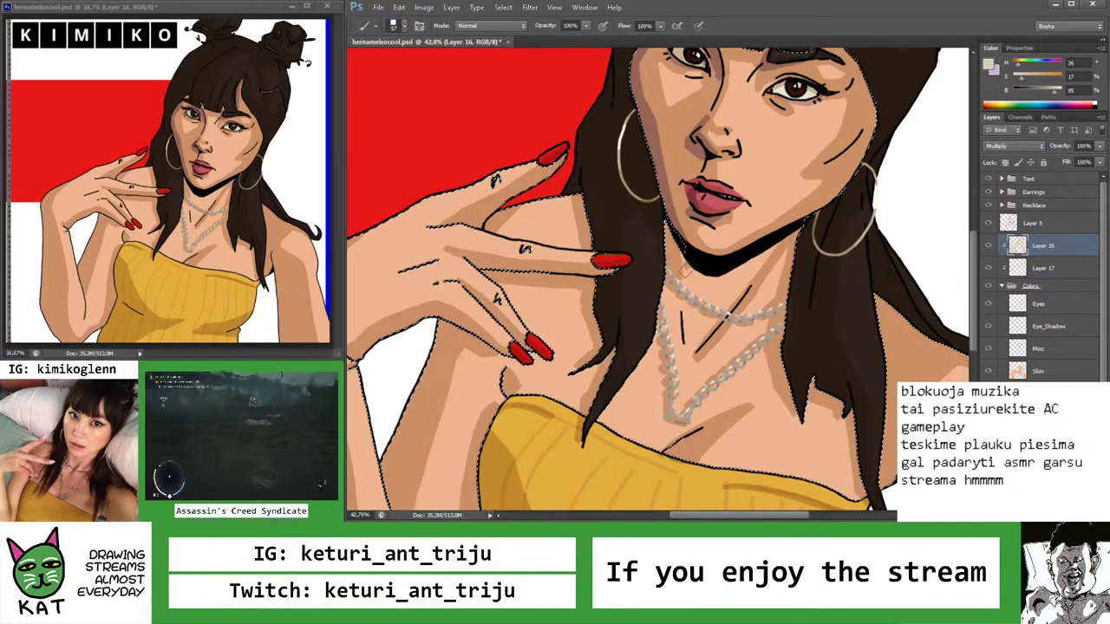
# Paint multiply shadow on the neck below the jaw within the skin selection on Layer 16
pyautogui.press('z')
pyautogui.moveTo(682, 262)
pyautogui.mouseDown()
pyautogui.moveTo(668, 264)
pyautogui.moveTo(701, 273)
pyautogui.mouseUp()
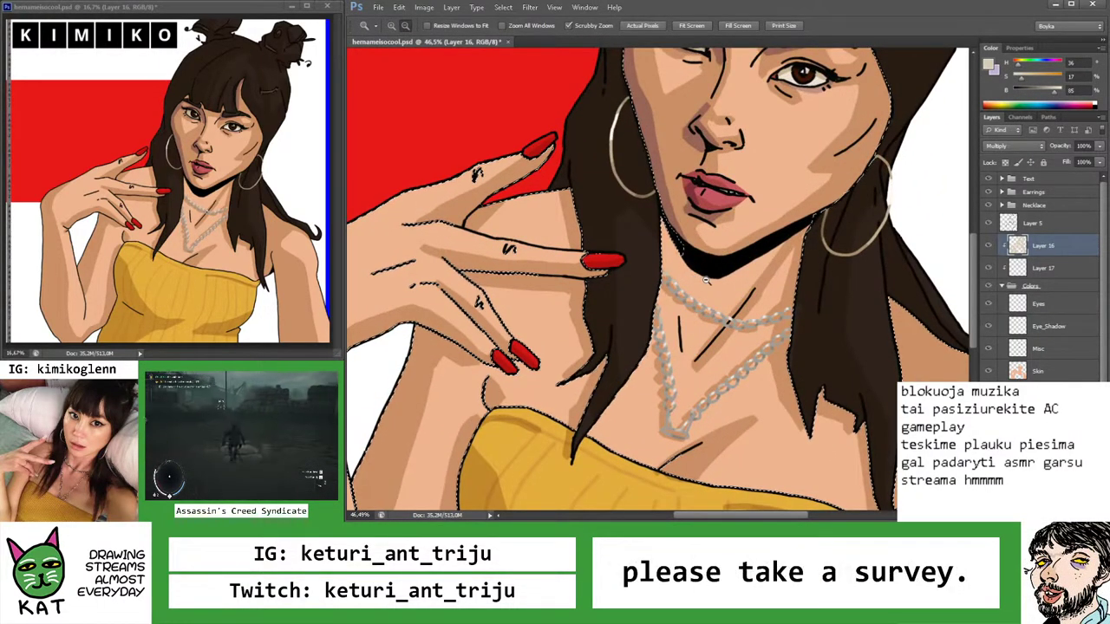
pyautogui.press('b')
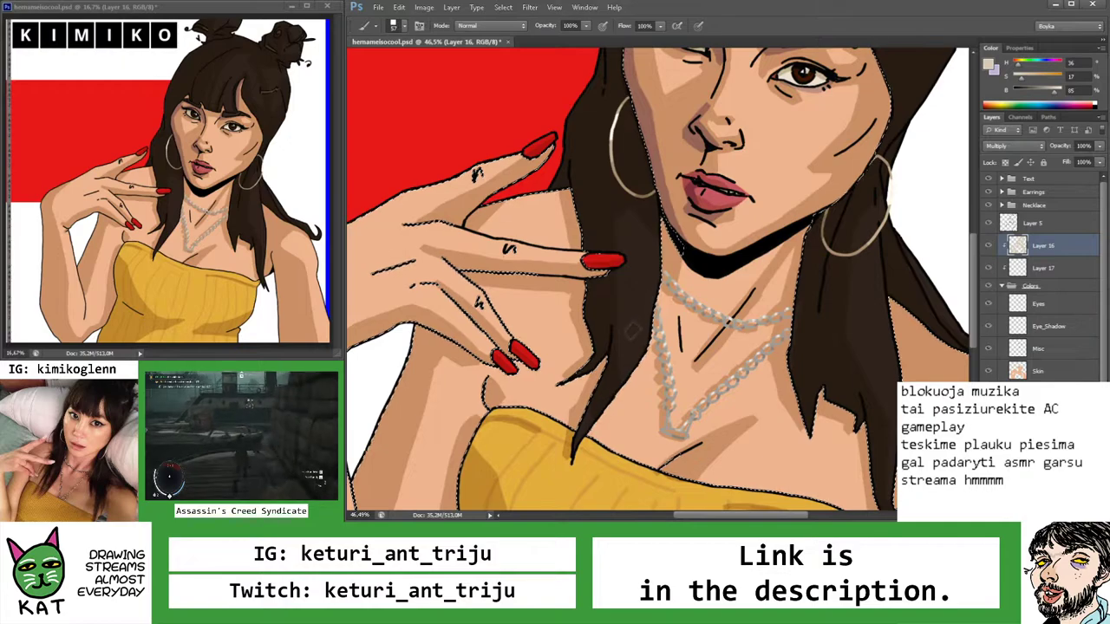
pyautogui.press('z')
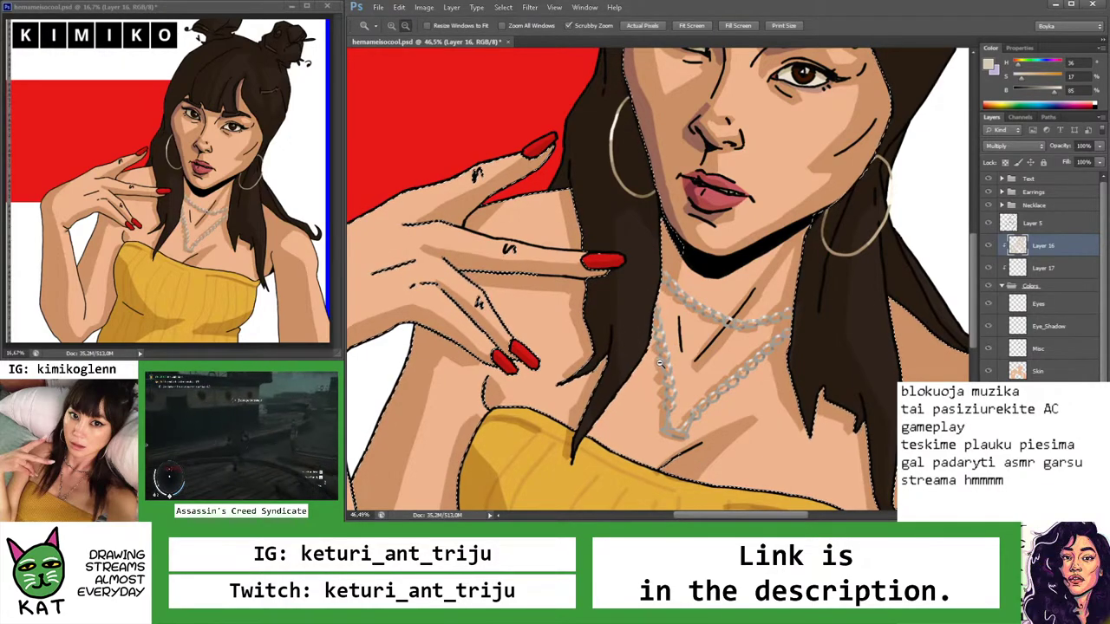
pyautogui.press('b')
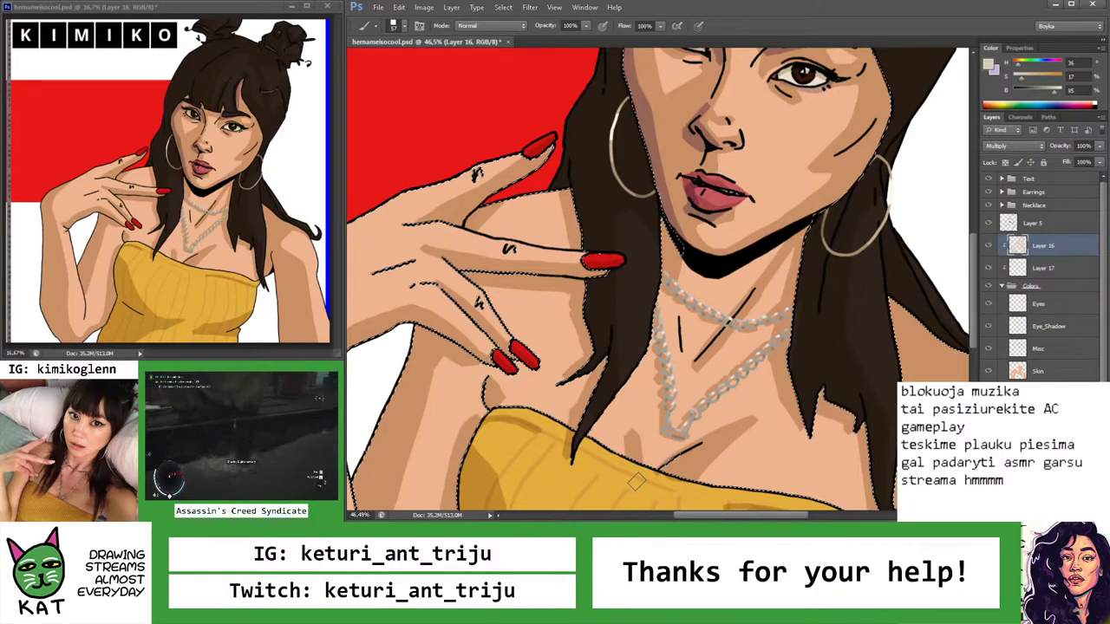
# Shade the skin fold beside the upper edge of the yellow top, below the red fingernails, on Layer 16
pyautogui.press('h')
pyautogui.moveTo(626, 449); pyautogui.dragTo(543, 395)
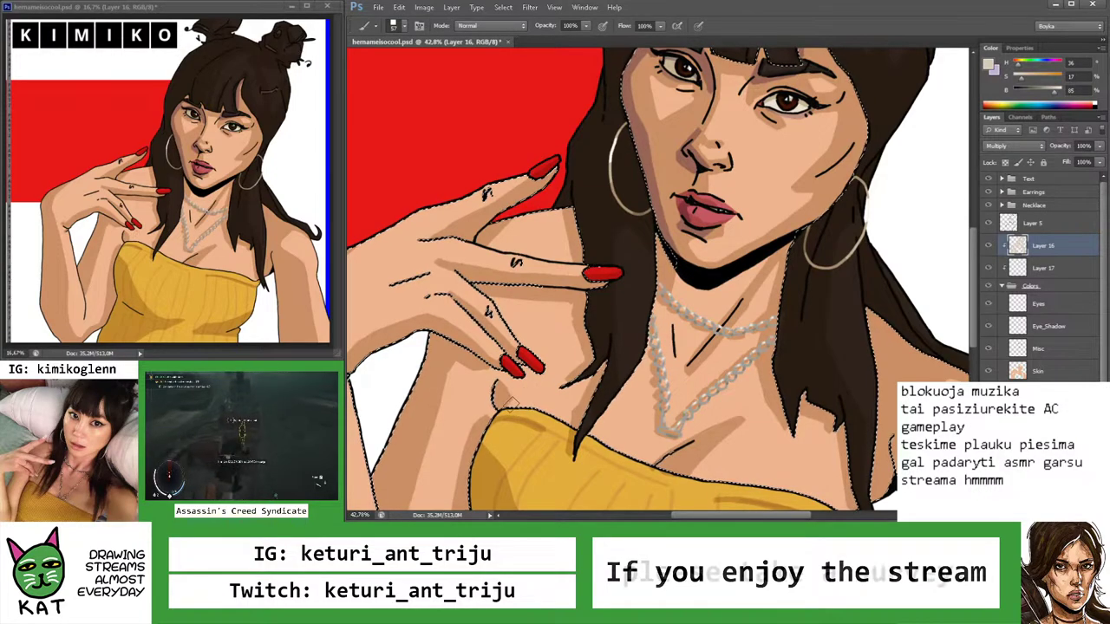
pyautogui.press('z')
pyautogui.moveTo(538, 414)
pyautogui.mouseDown()
pyautogui.moveTo(514, 401)
pyautogui.moveTo(590, 417)
pyautogui.mouseUp()
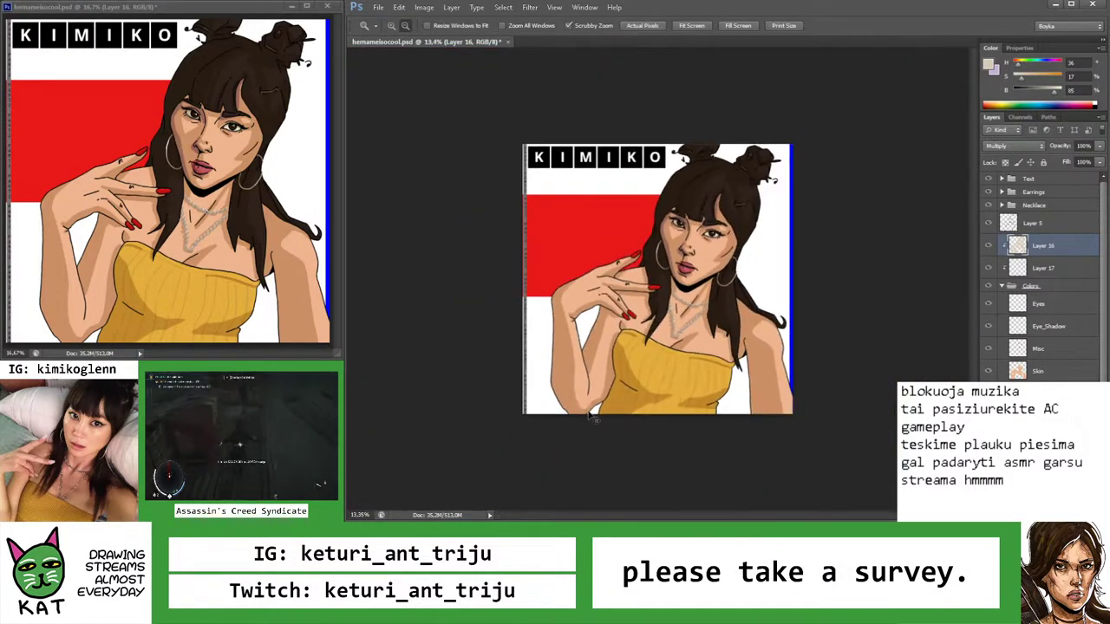
pyautogui.moveTo(652, 392); pyautogui.dragTo(687, 388)
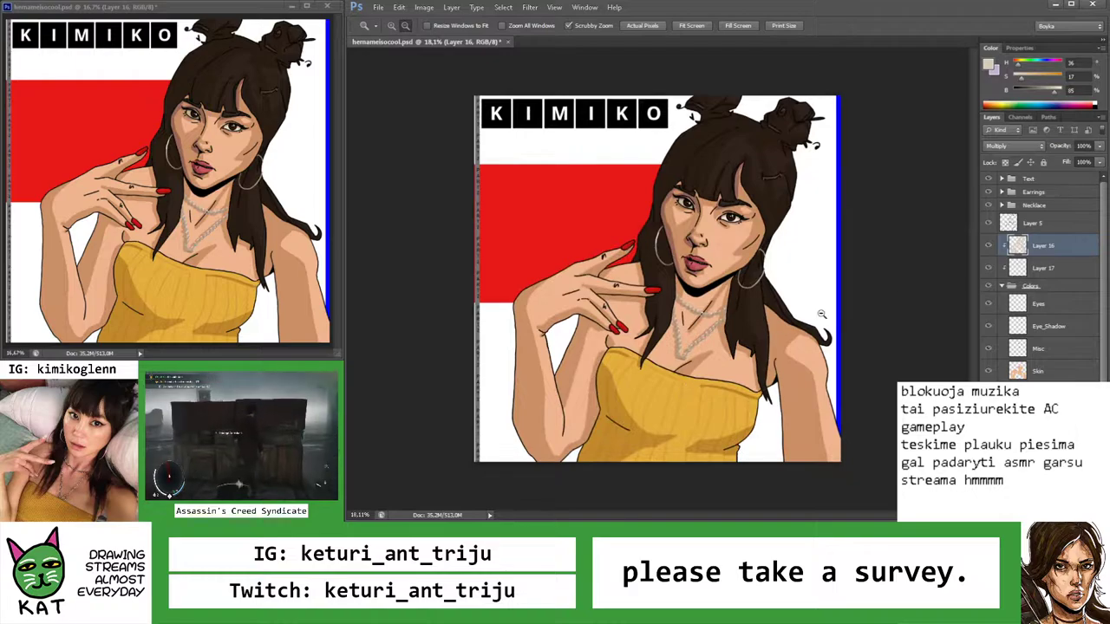
# Paint violet shadows along both sides of the neck below the jaw on Layer 17, then save the file
pyautogui.click(1040, 268)
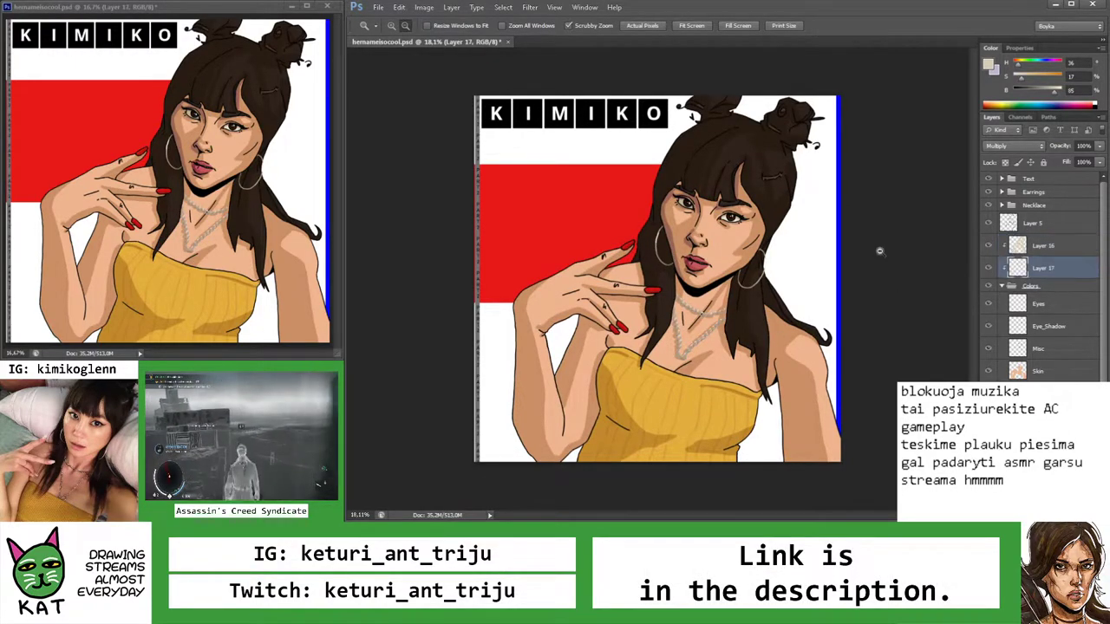
pyautogui.moveTo(778, 256)
pyautogui.mouseDown()
pyautogui.moveTo(679, 276)
pyautogui.moveTo(729, 287)
pyautogui.moveTo(680, 291)
pyautogui.moveTo(693, 251)
pyautogui.moveTo(656, 302)
pyautogui.mouseUp()
pyautogui.press('b')
pyautogui.press('r')
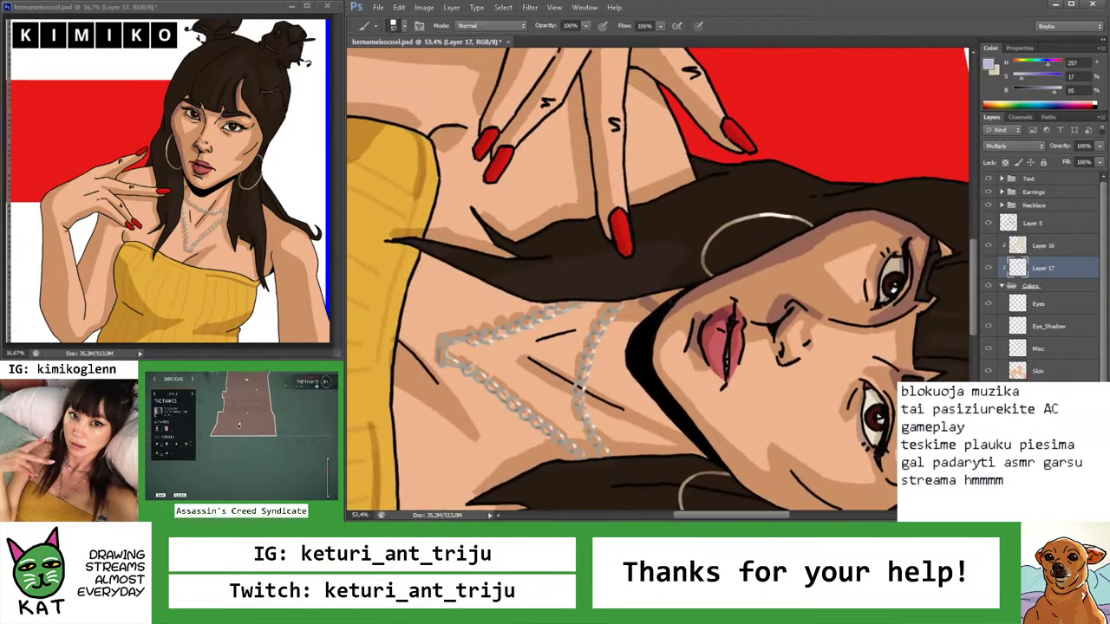
pyautogui.press('z')
pyautogui.hotkey('ctrl', '0')
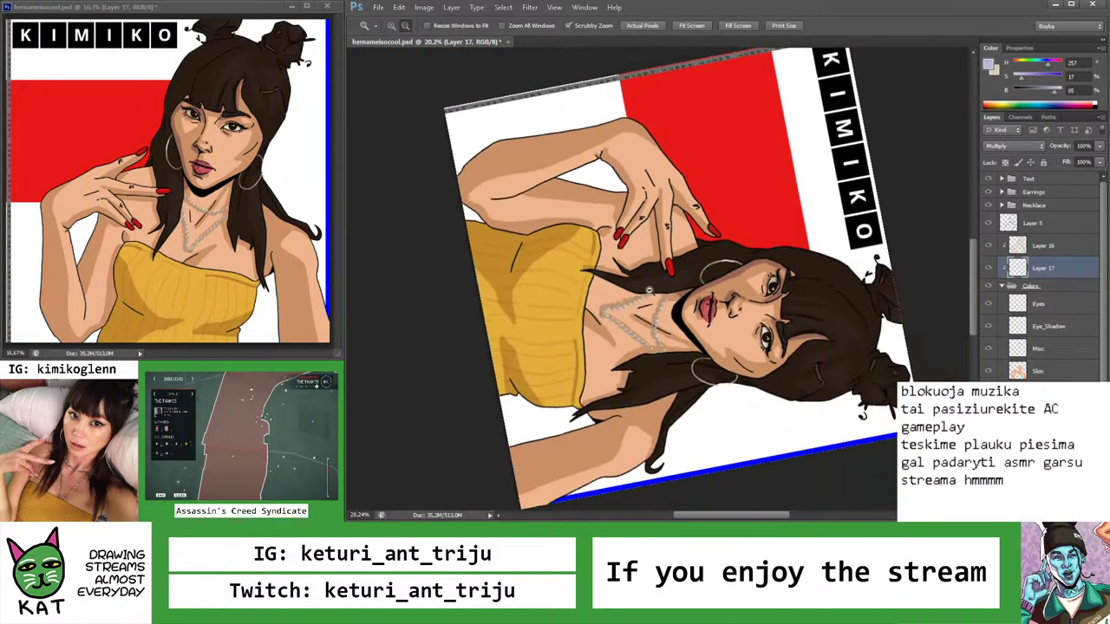
pyautogui.moveTo(642, 281); pyautogui.dragTo(739, 286)
pyautogui.press('b')
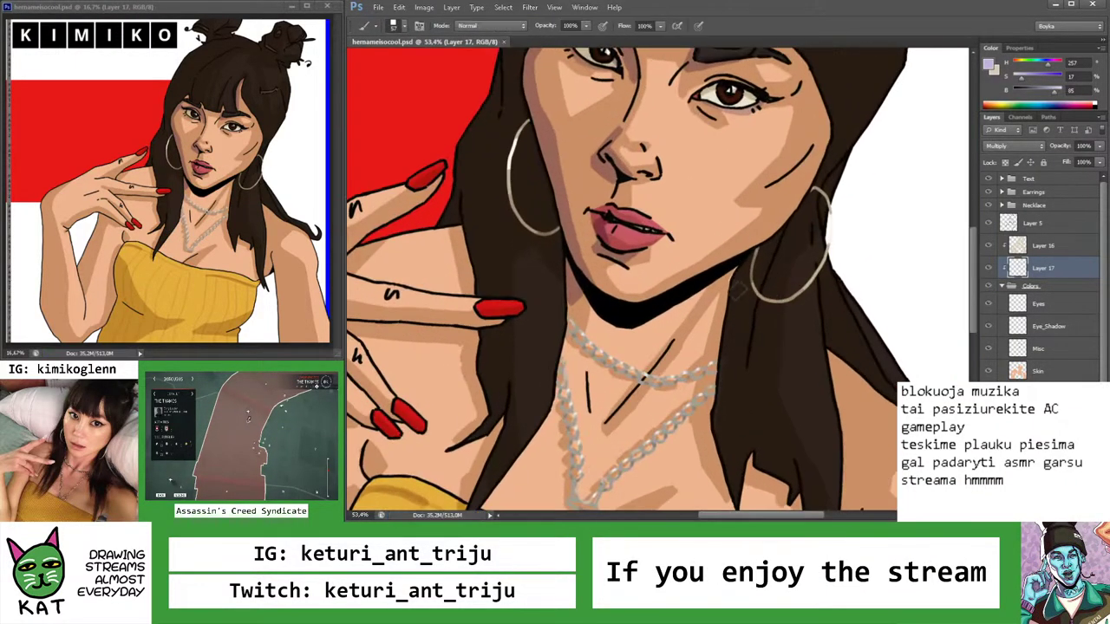
pyautogui.press('e')
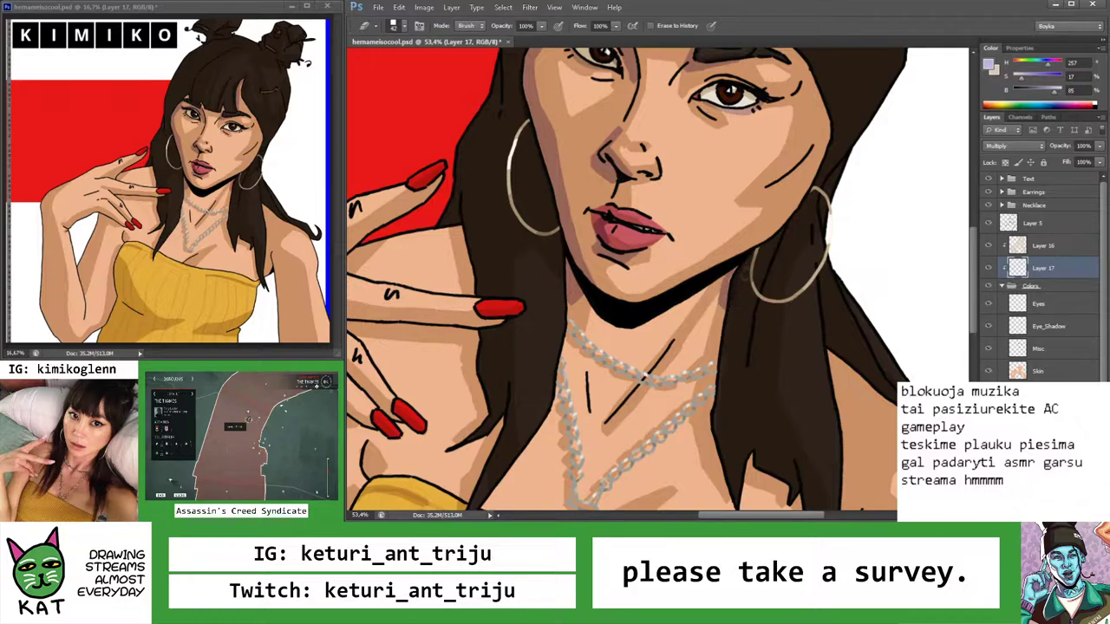
pyautogui.press('z')
pyautogui.hotkey('ctrl', '0')
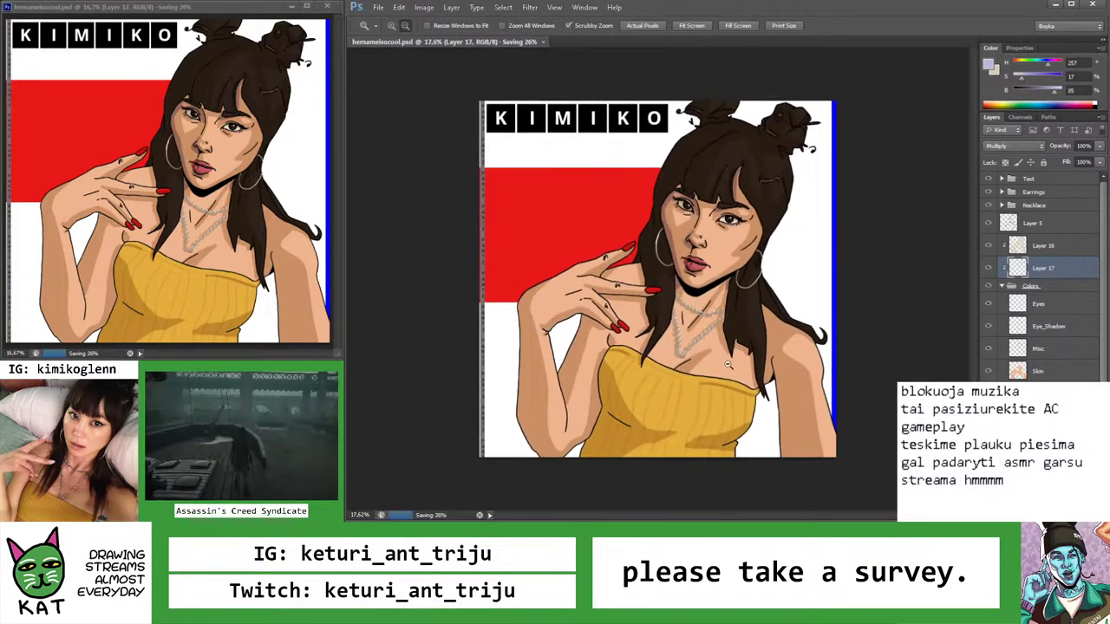
# Add a violet shadow in the armpit between the hair strand and the lowered arm, trimming its edge
pyautogui.moveTo(767, 404); pyautogui.dragTo(808, 405)
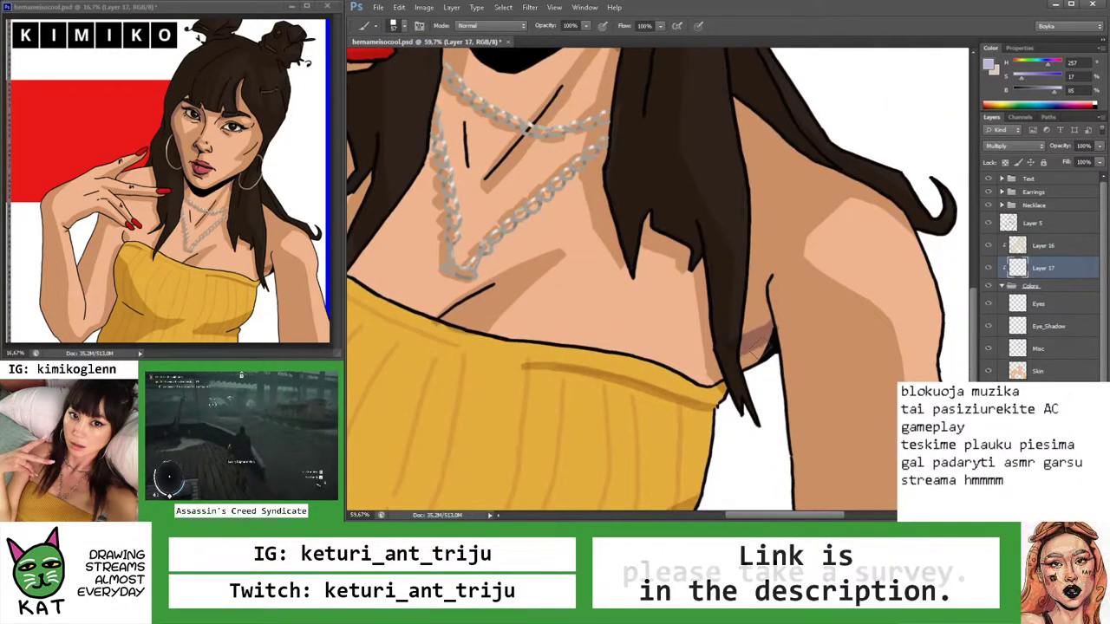
pyautogui.press('e')
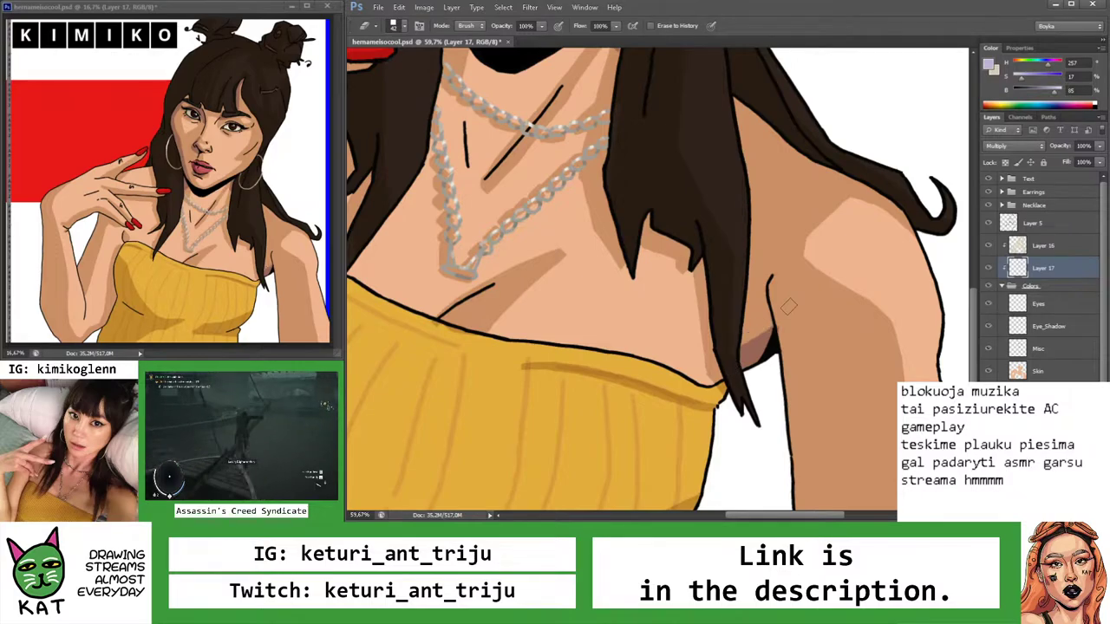
pyautogui.press('z')
pyautogui.moveTo(785, 322); pyautogui.dragTo(772, 322)
pyautogui.moveTo(731, 318); pyautogui.dragTo(784, 319)
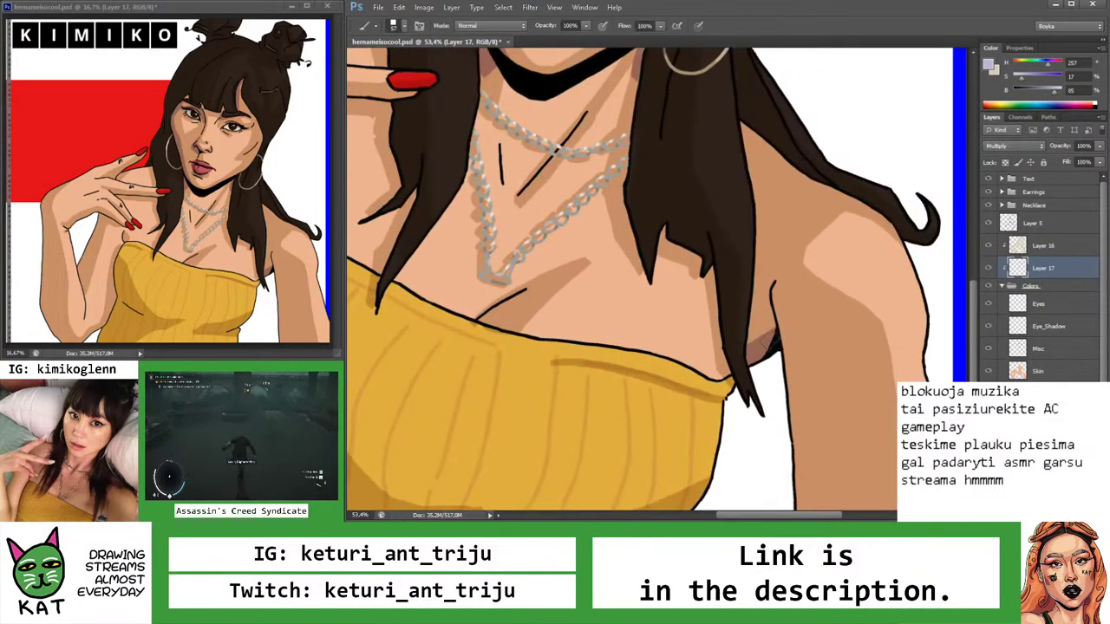
pyautogui.press('e')
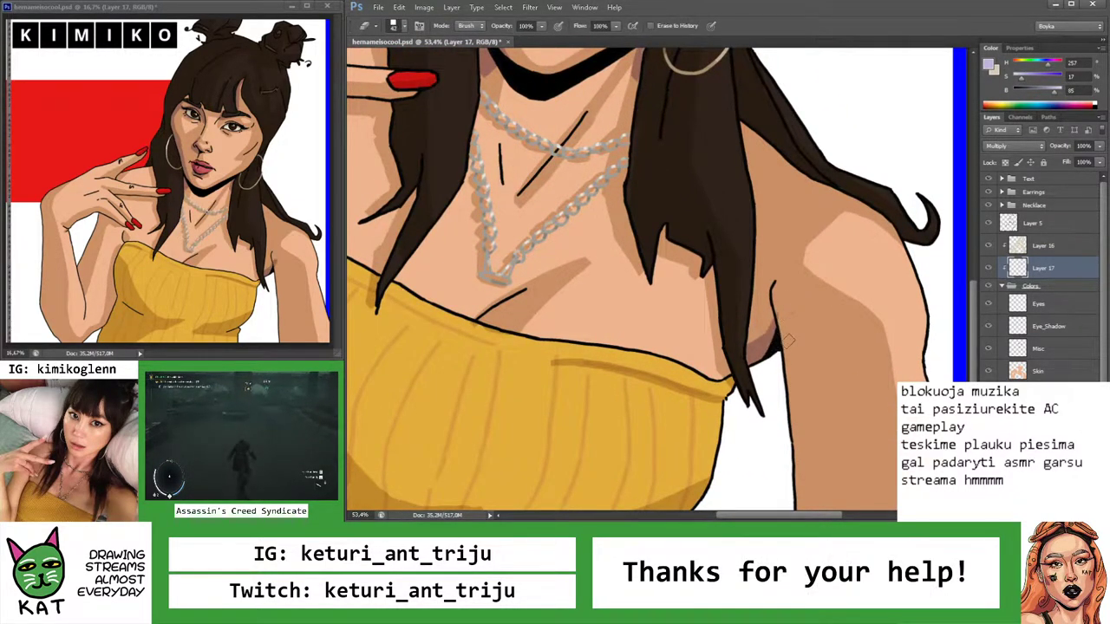
pyautogui.press('z')
pyautogui.moveTo(787, 318); pyautogui.dragTo(746, 315)
# Paint a violet shadow down the inner edge of the raised arm's upper arm, below the hand, and clean its edge
pyautogui.moveTo(635, 364); pyautogui.dragTo(590, 270)
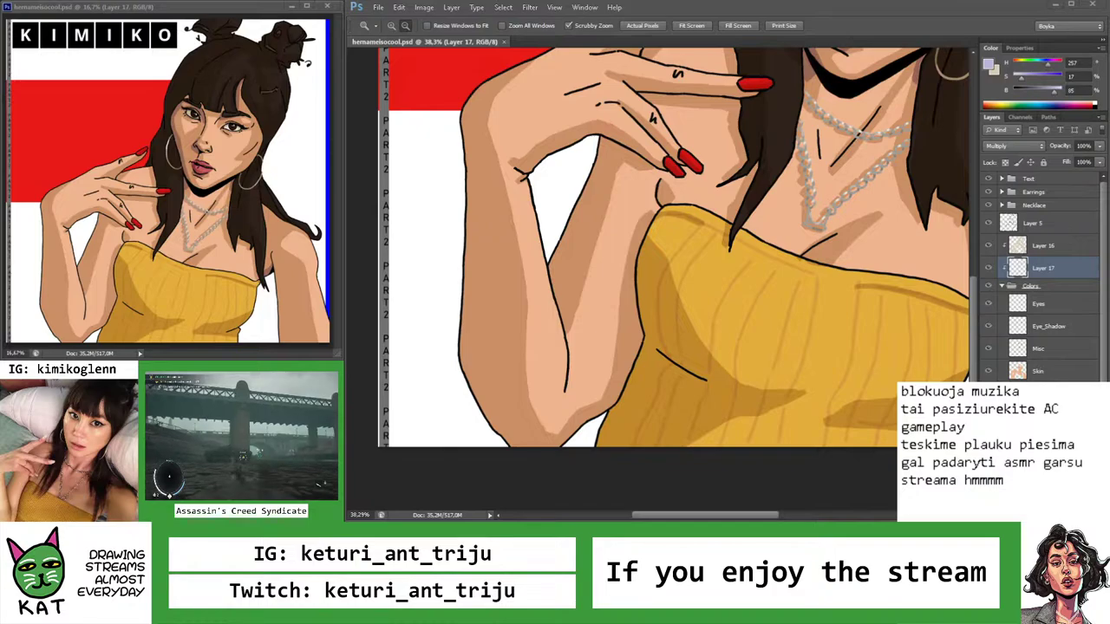
pyautogui.press('b')
pyautogui.moveTo(610, 145); pyautogui.dragTo(559, 292)
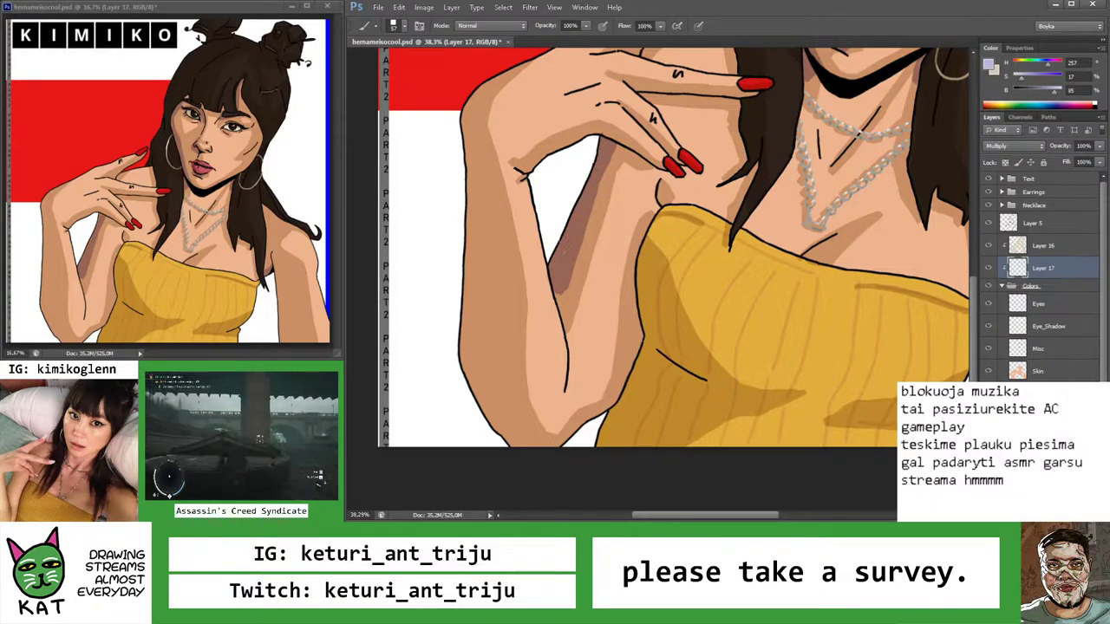
pyautogui.press('e')
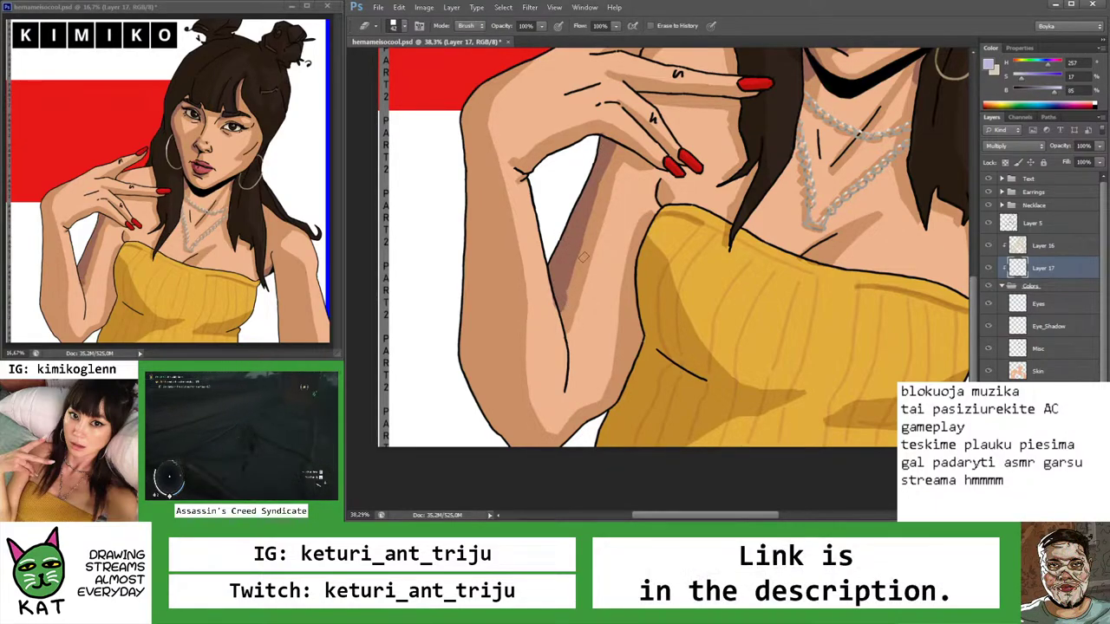
pyautogui.press('b')
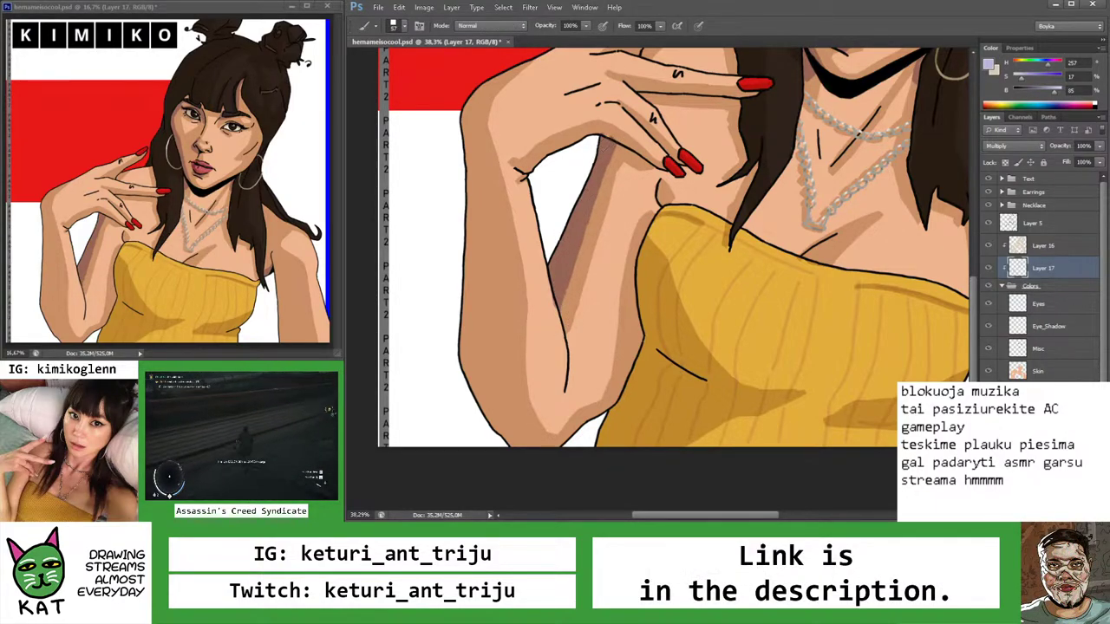
pyautogui.press('e')
pyautogui.scroll(3, 625, 165)
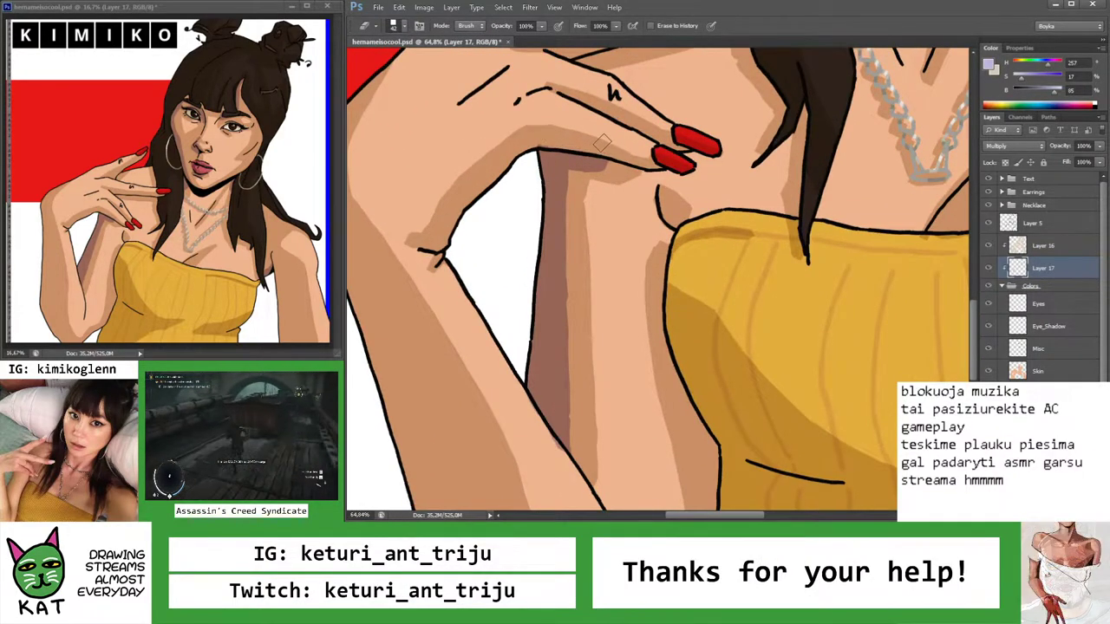
# Check the upper-arm shadow in the full portrait and save the file
pyautogui.press('z')
pyautogui.scroll(-5, 533, 145)
pyautogui.scroll(-2, 533, 145)
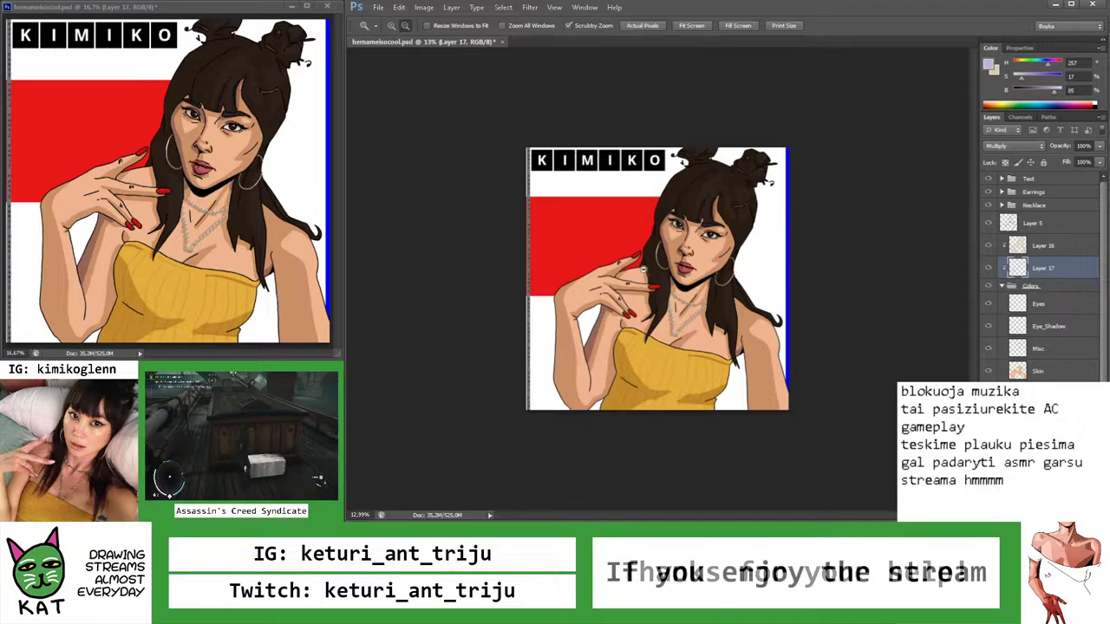
pyautogui.hotkey('ctrl', 's')
pyautogui.scroll(3, 652, 286)
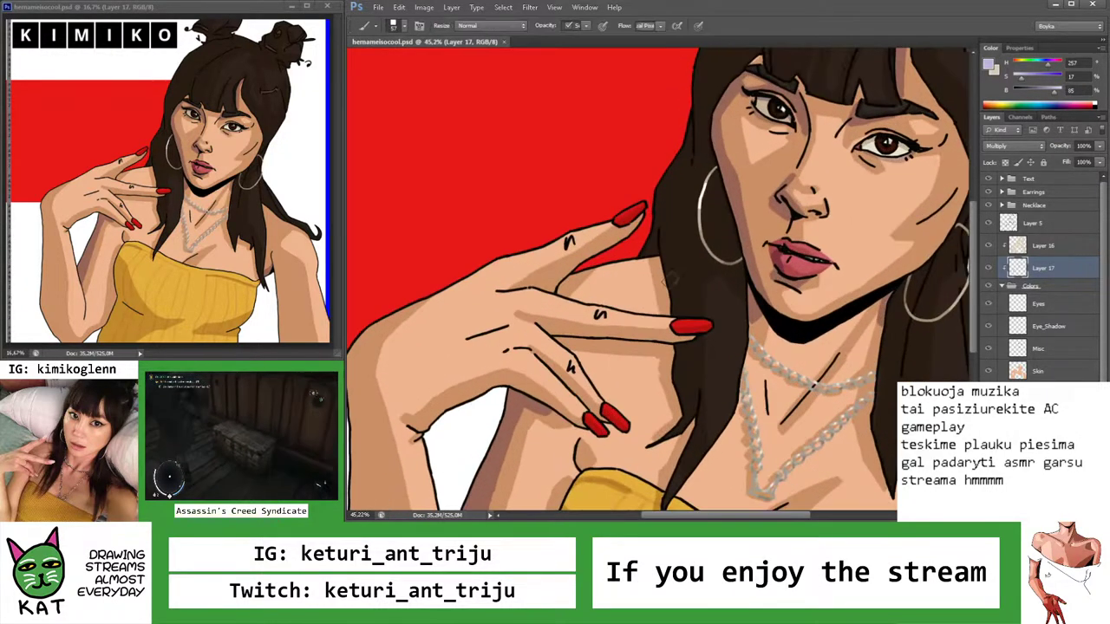
# Add a violet shadow on the shoulder beside the hair strand behind the raised hand, then save the file
pyautogui.press('e')
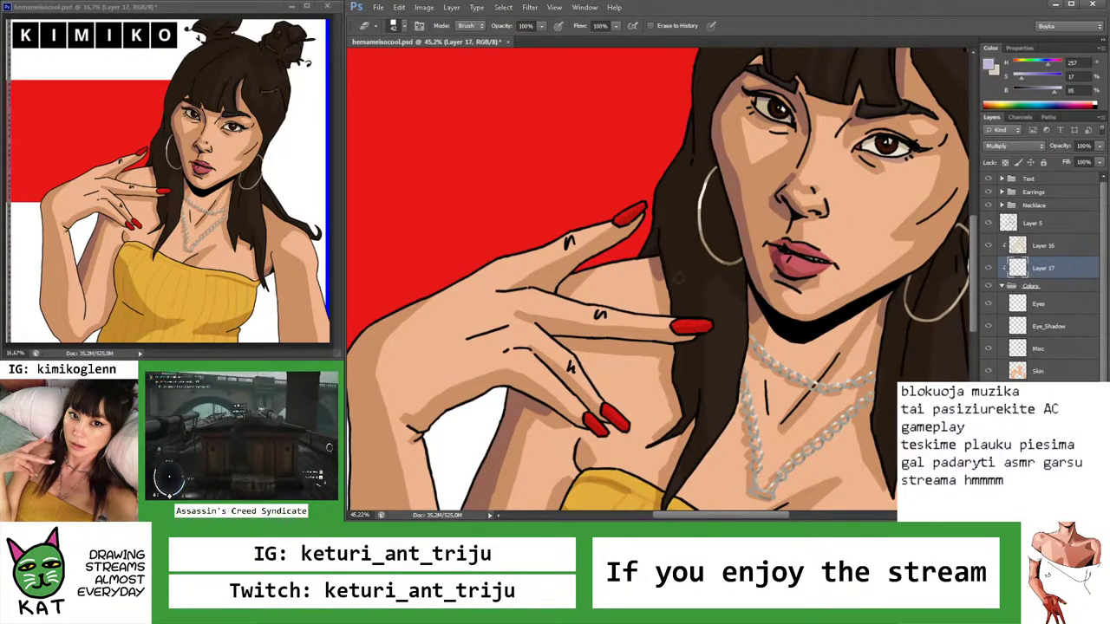
pyautogui.press('z')
pyautogui.scroll(-3, 670, 299)
pyautogui.hotkey('ctrl', 's')
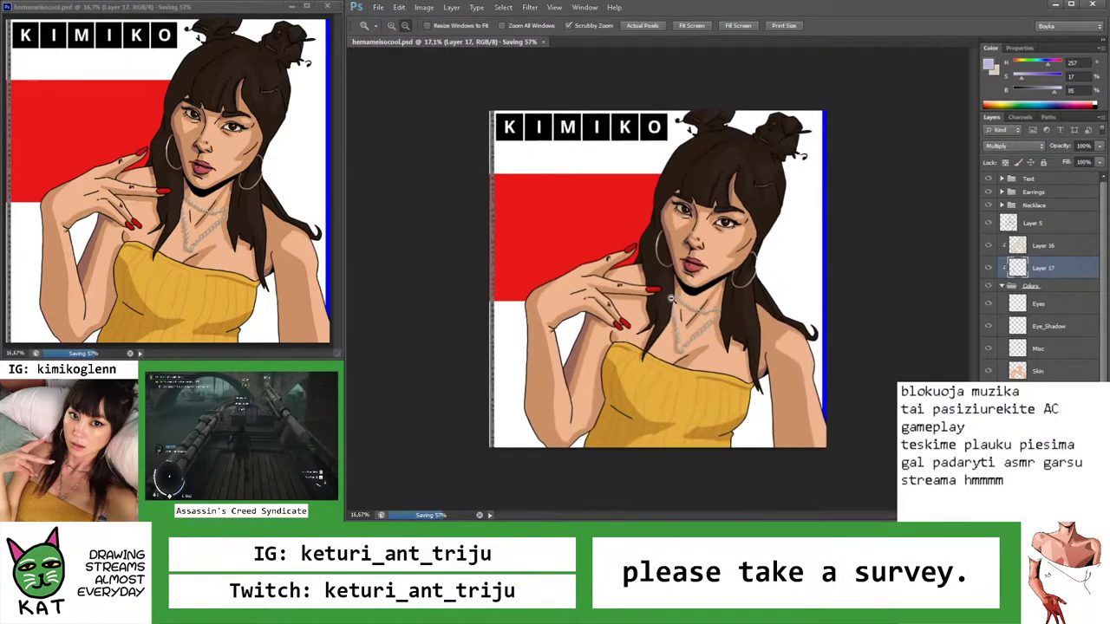
# Paint a small violet shadow on the shoulder in the gap between the raised hand's upper two fingers, and save the file
pyautogui.scroll(2, 579, 390)
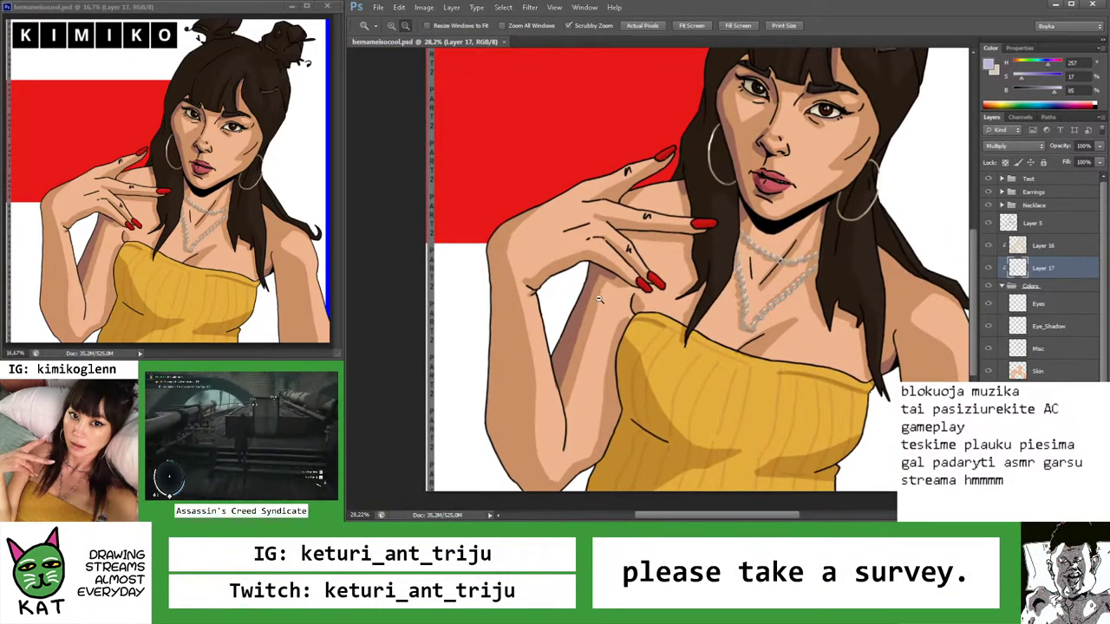
pyautogui.scroll(3, 623, 233)
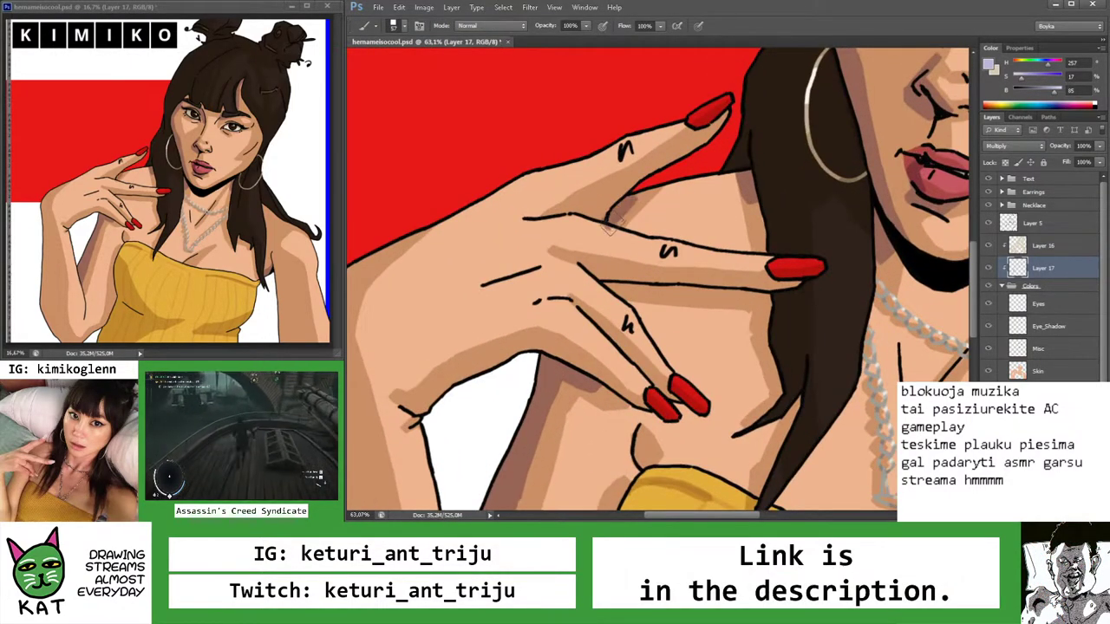
pyautogui.press('e')
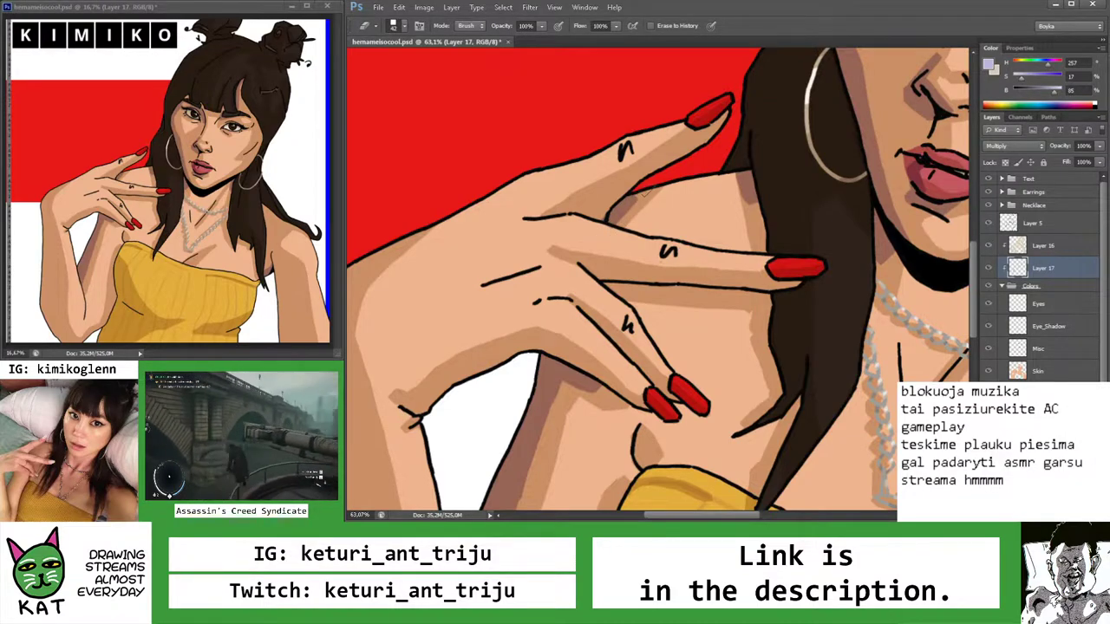
pyautogui.press('z')
pyautogui.scroll(-4, 646, 225)
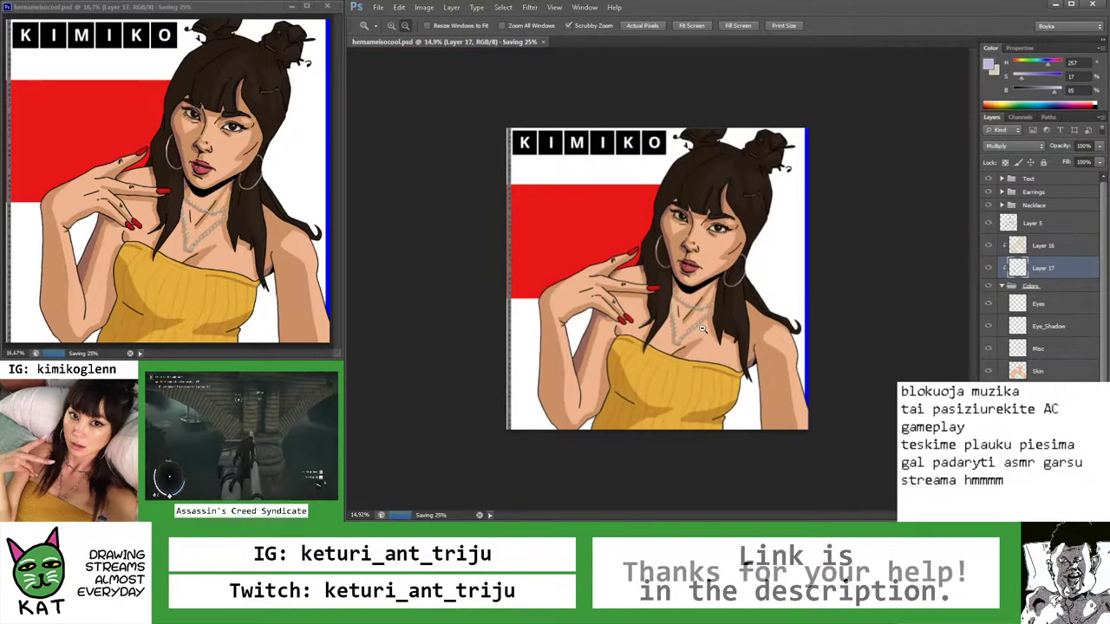
# Paint a violet shadow on the lowered arm's shoulder in the gap between the hair strands, and trim its lower edge
pyautogui.scroll(3, 780, 342)
pyautogui.press('b')
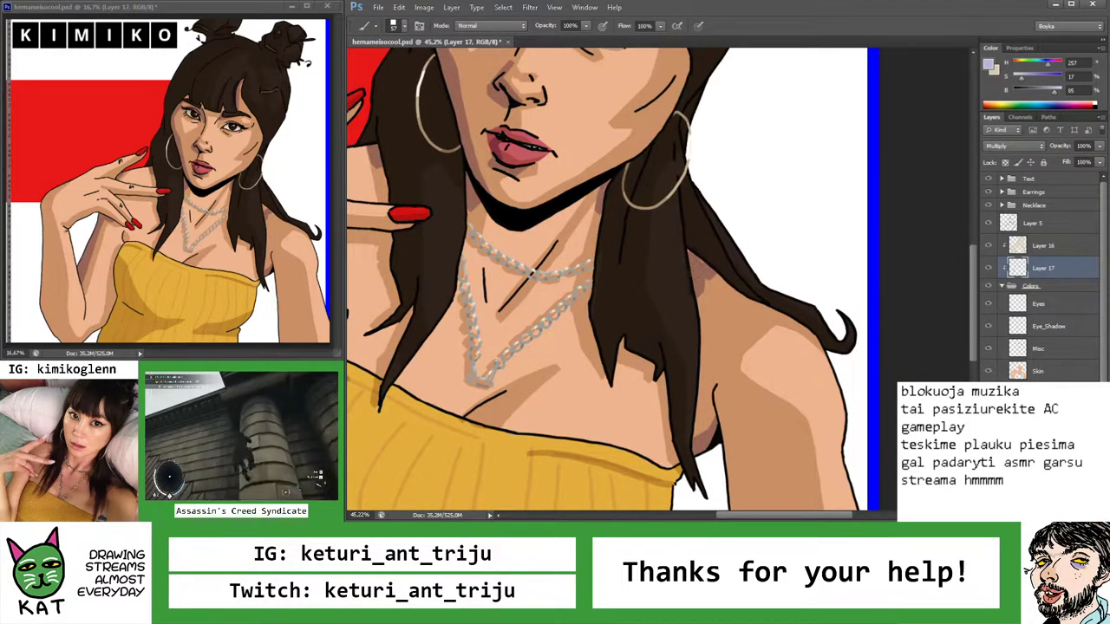
pyautogui.press('e')
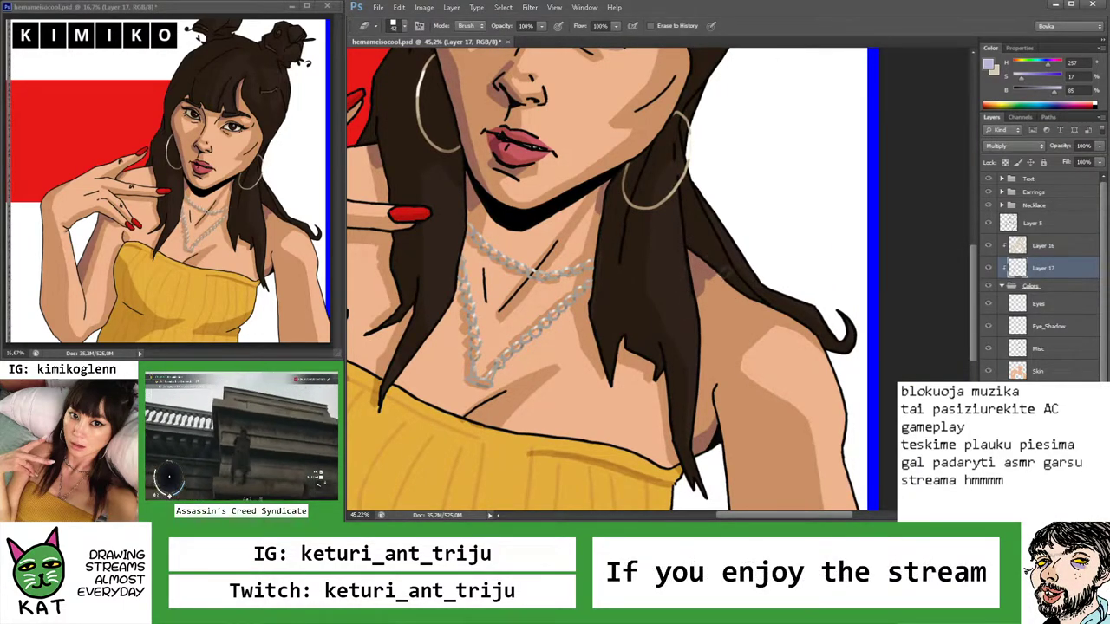
pyautogui.press('b')
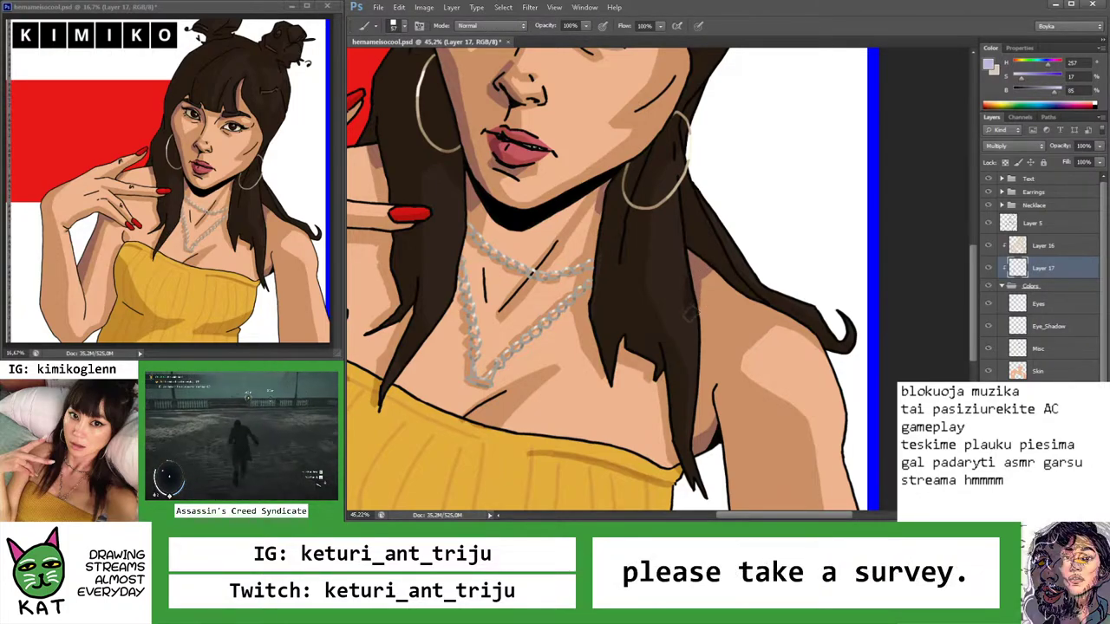
pyautogui.press('e')
pyautogui.press('b')
pyautogui.scroll(-2, 620, 277)
pyautogui.scroll(4, 620, 278)
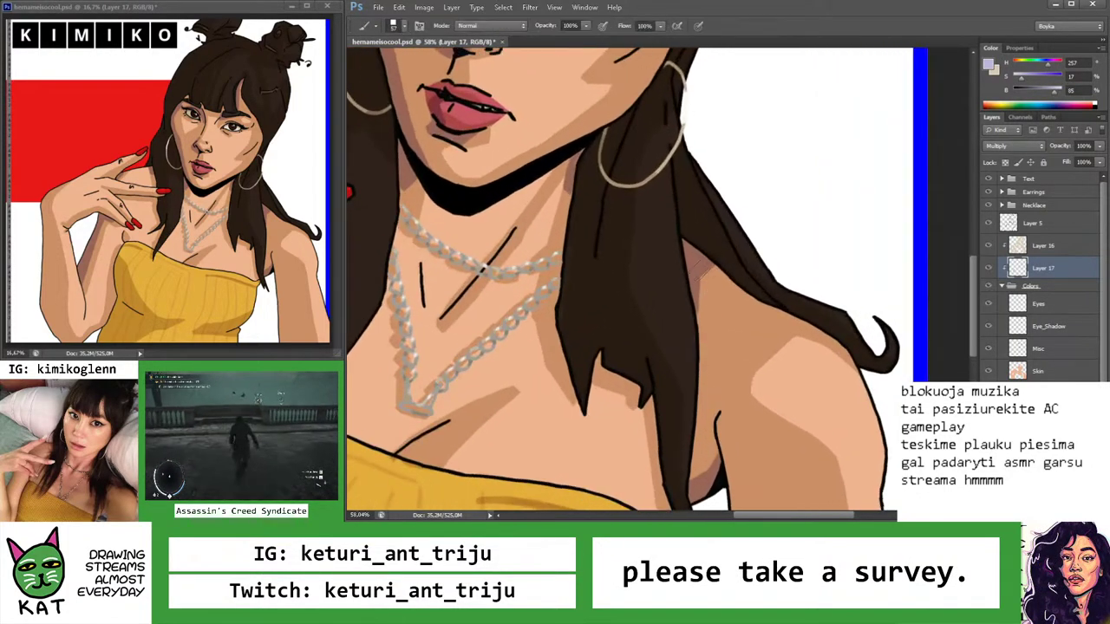
pyautogui.scroll(5, 696, 273)
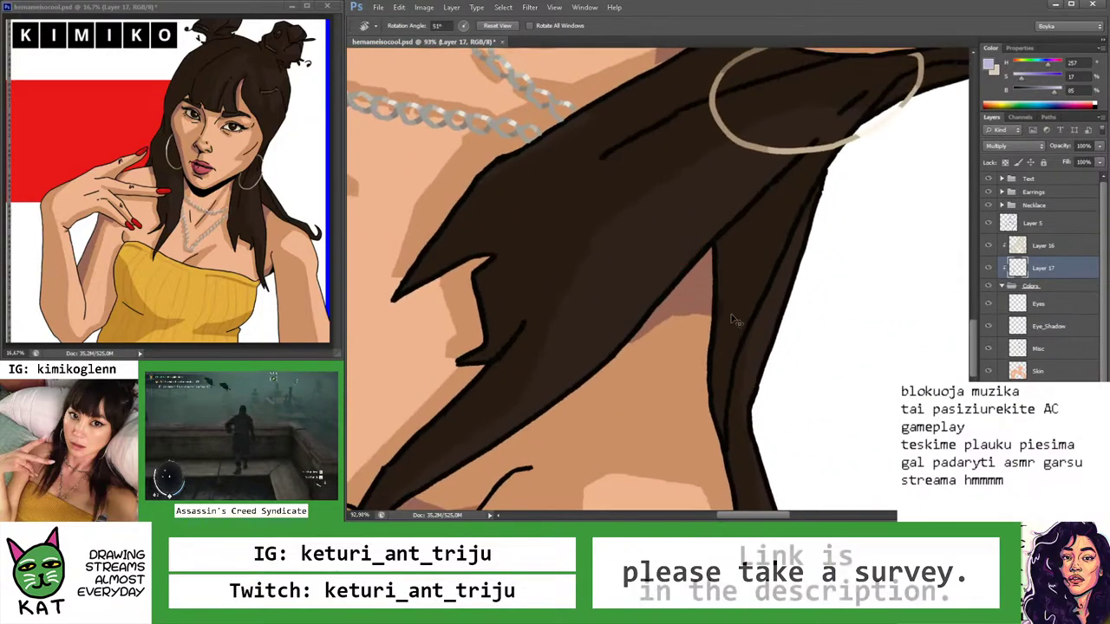
pyautogui.press('z')
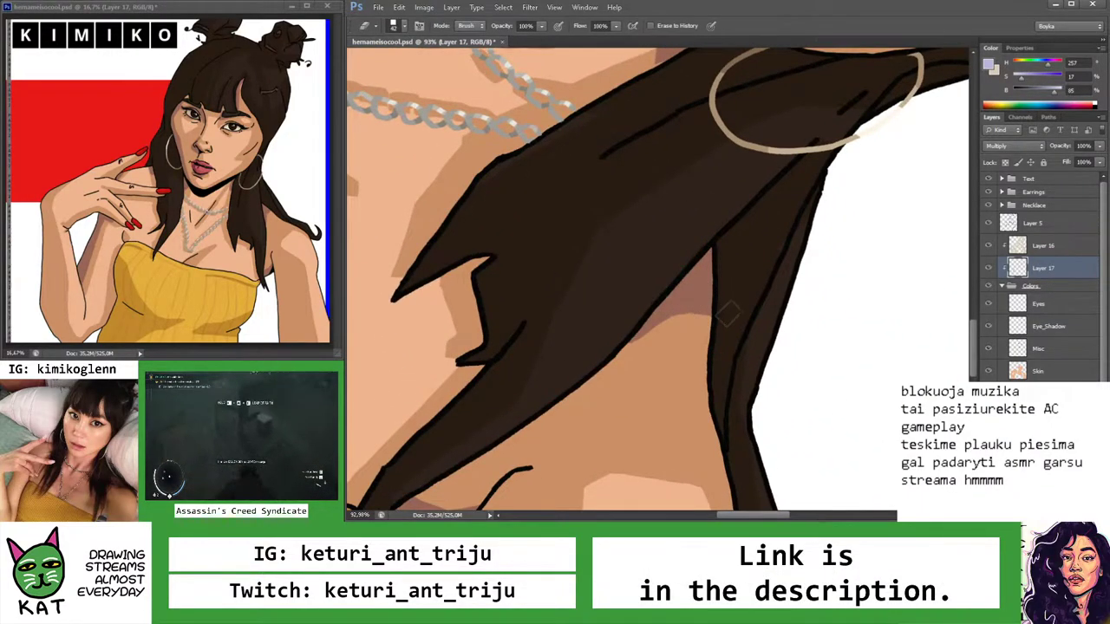
pyautogui.moveTo(720, 308); pyautogui.dragTo(565, 206)
# Paint a thin violet shadow along the hairline at the forehead and temple beside the eye, clean its edge, and check the full portrait
pyautogui.scroll(5, 685, 279)
pyautogui.press('r')
pyautogui.scroll(4, 564, 206)
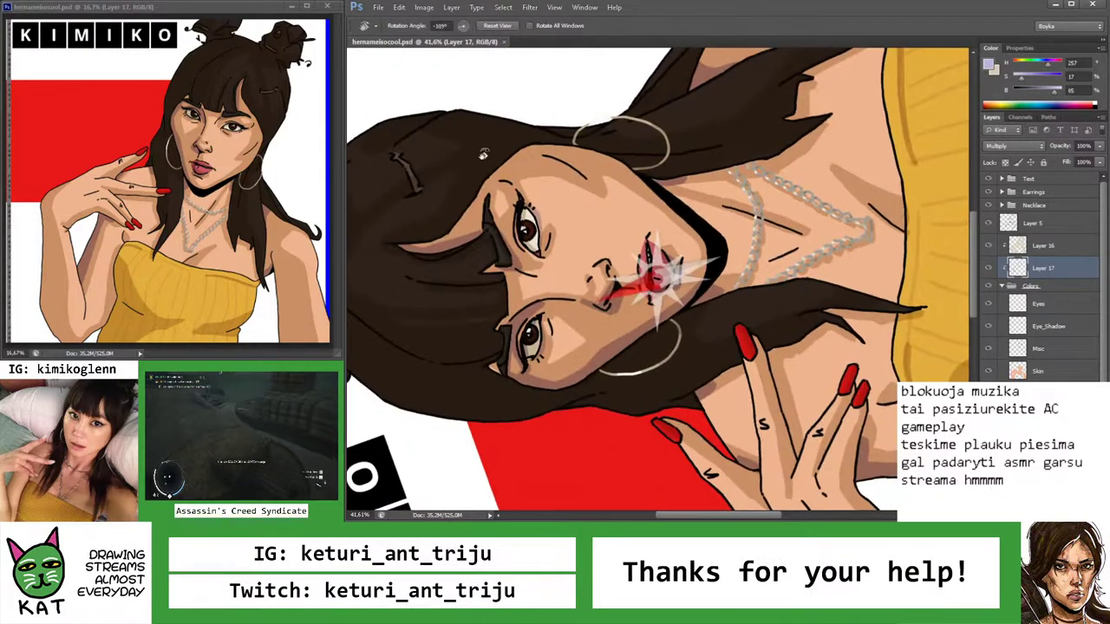
pyautogui.press('b')
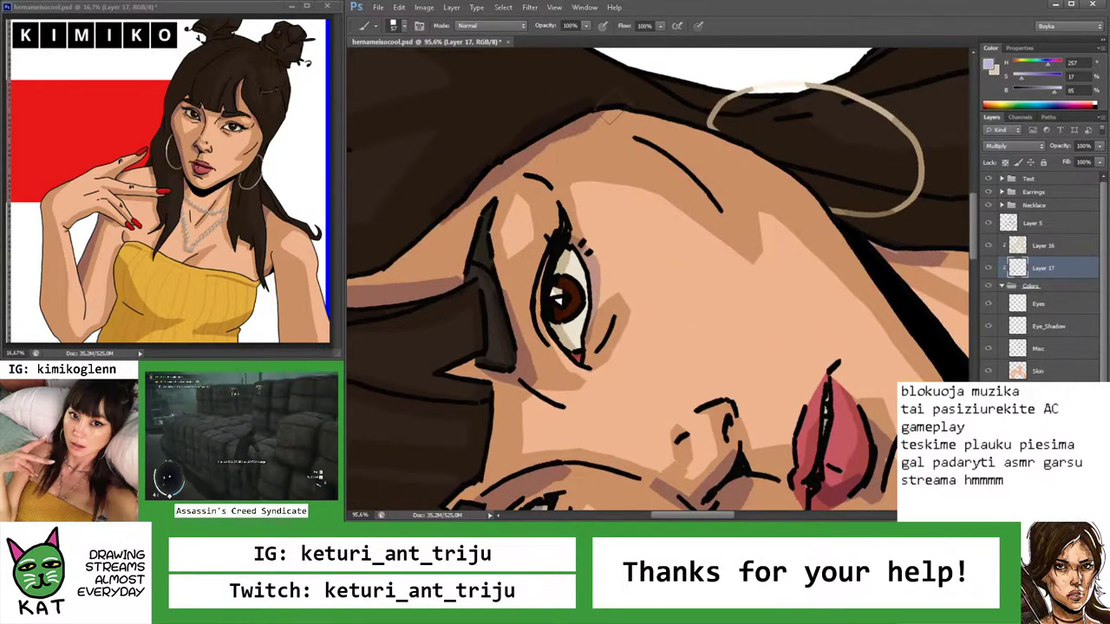
pyautogui.press('e')
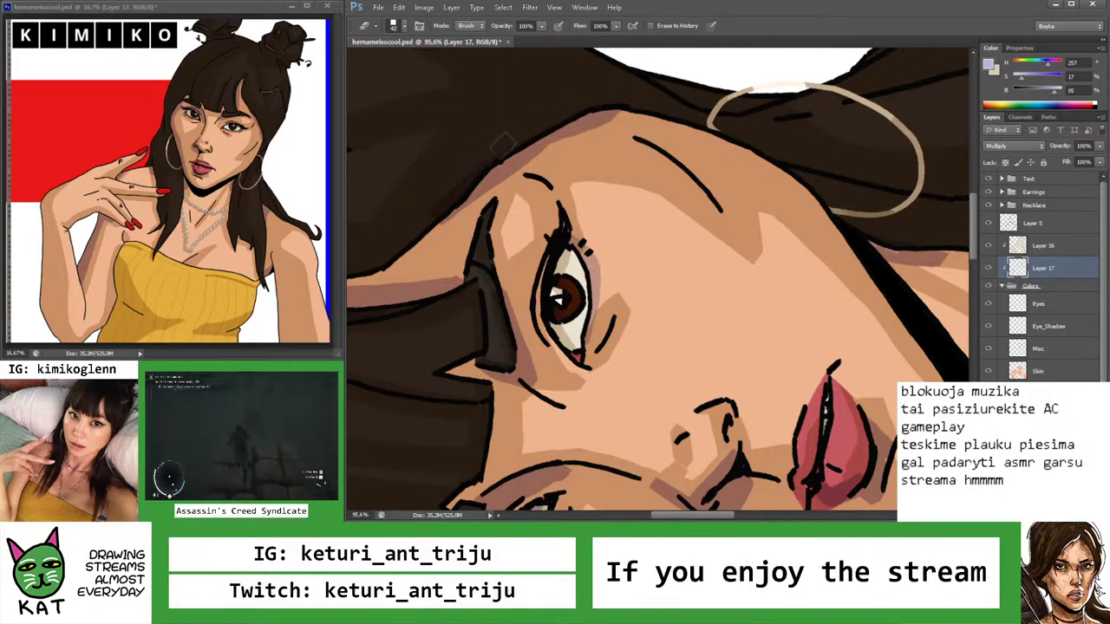
pyautogui.press('b')
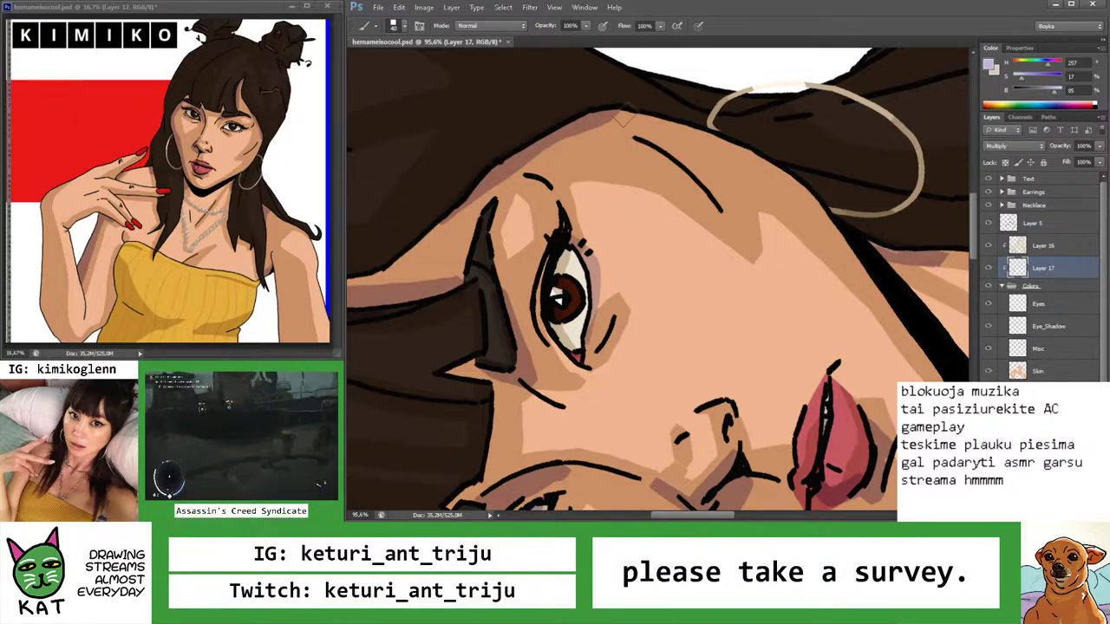
pyautogui.press('e')
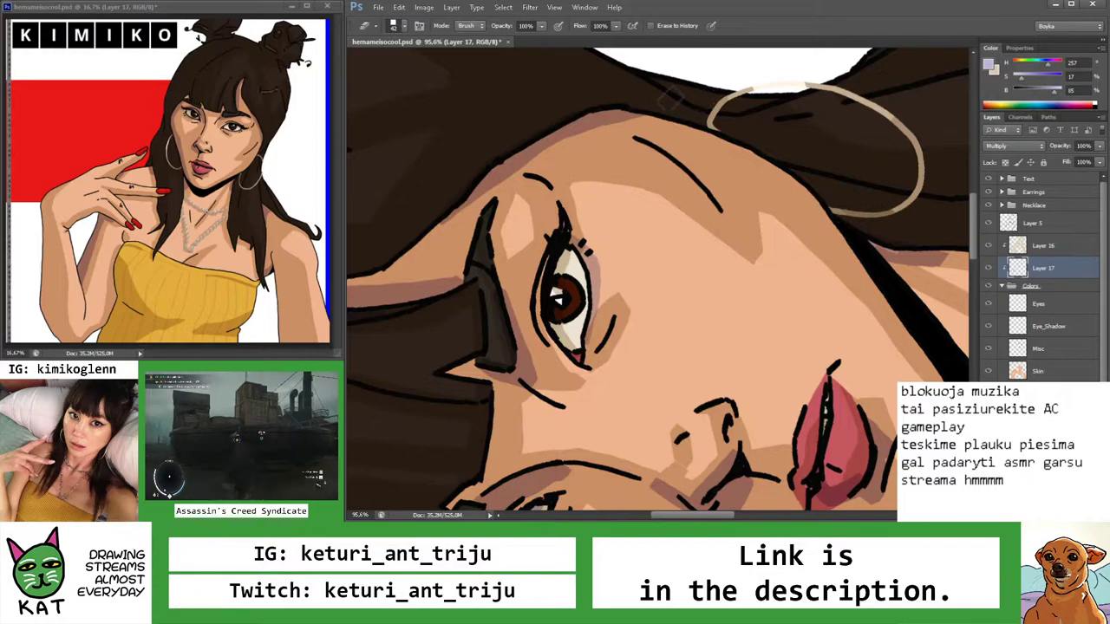
pyautogui.press('Escape')
pyautogui.press('z')
pyautogui.hotkey('ctrl', '0')
pyautogui.hotkey('ctrl', '-')
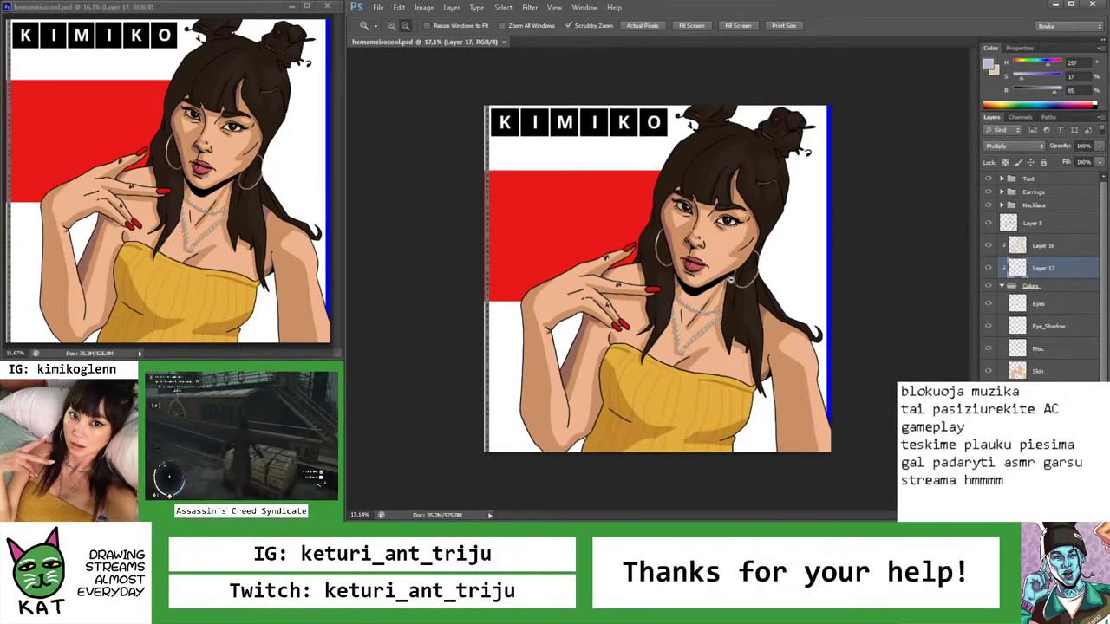
# Paint a violet shadow on the yellow top along its side edge below the raised arm's armpit, above the bust crease
pyautogui.scroll(3, 677, 427)
pyautogui.press('b')
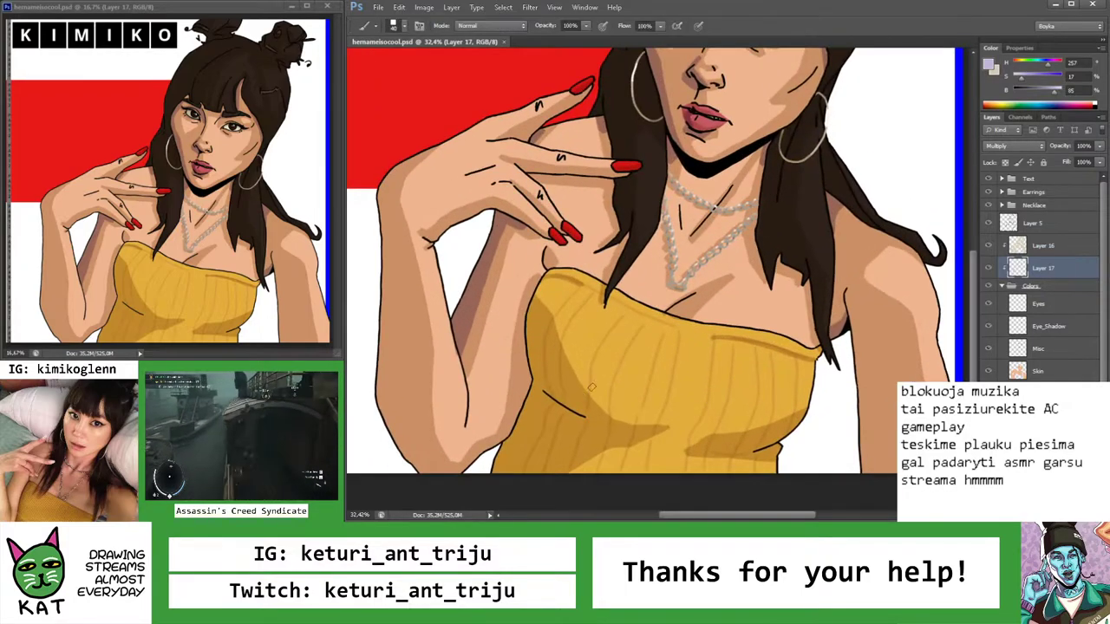
pyautogui.scroll(3, 538, 382)
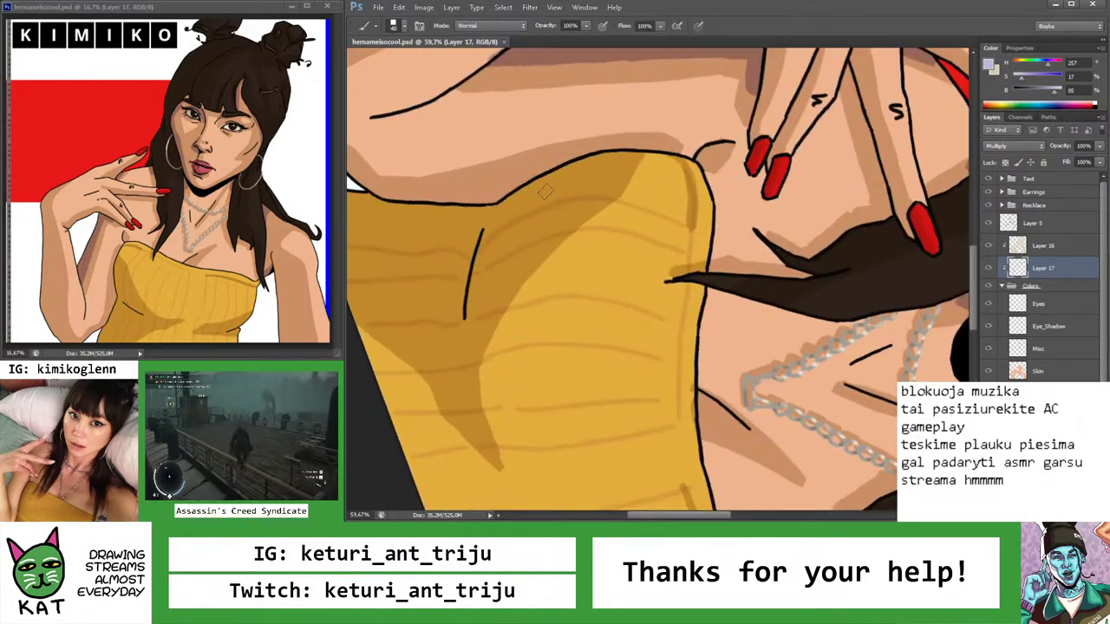
pyautogui.moveTo(567, 170); pyautogui.dragTo(502, 258)
pyautogui.moveTo(499, 208)
pyautogui.mouseDown()
pyautogui.moveTo(475, 268)
pyautogui.moveTo(478, 260)
pyautogui.mouseUp()
pyautogui.moveTo(546, 178); pyautogui.dragTo(509, 202)
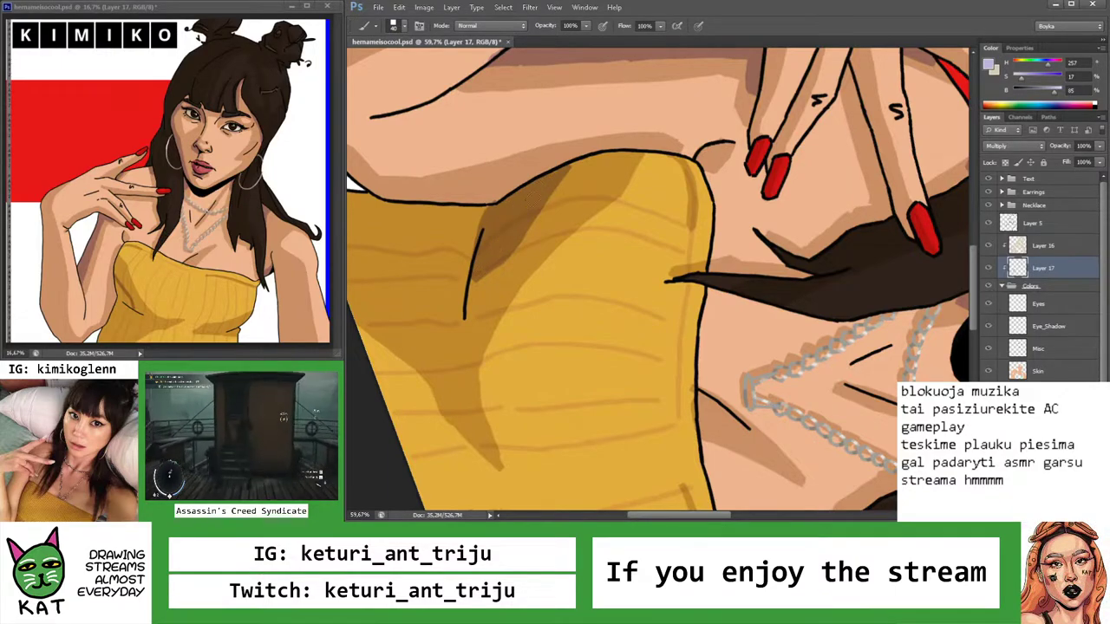
pyautogui.press('z')
pyautogui.scroll(-3, 548, 341)
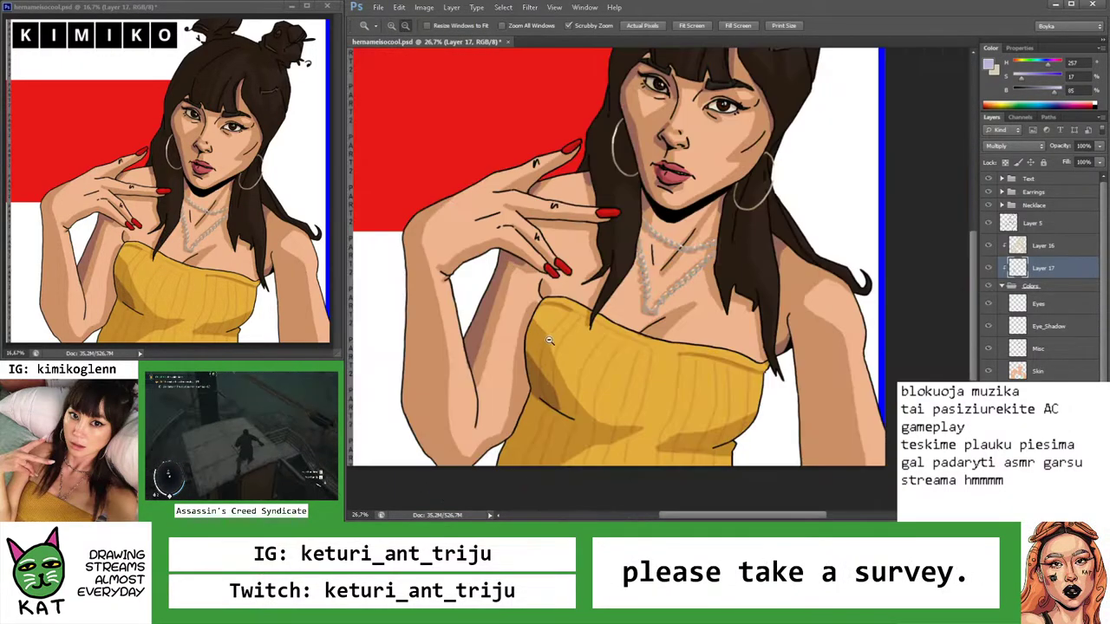
pyautogui.scroll(2, 549, 341)
pyautogui.press('b')
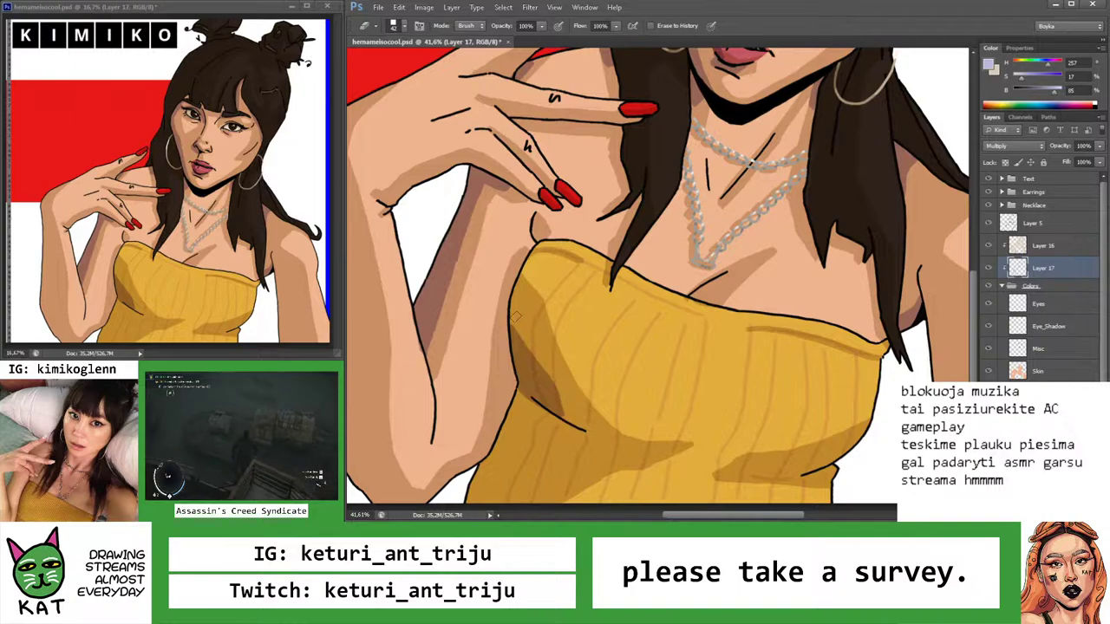
# Paint a violet shadow on the yellow top's lower side, from the bust crease down to the canvas edge
pyautogui.moveTo(547, 402); pyautogui.dragTo(604, 314)
pyautogui.press('b')
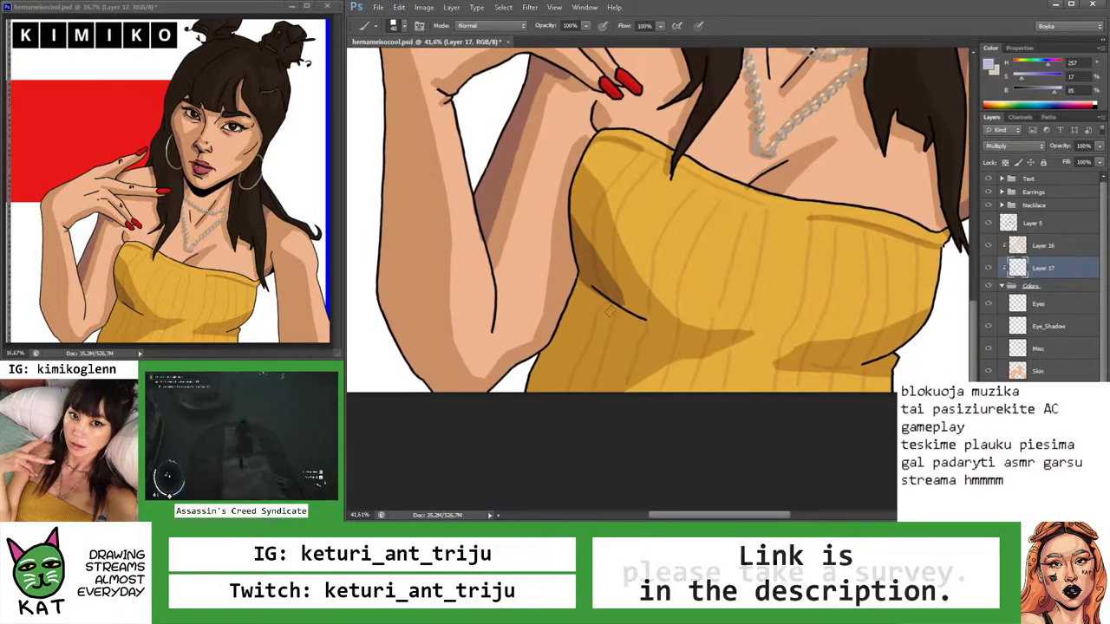
pyautogui.moveTo(564, 382)
pyautogui.mouseDown()
pyautogui.moveTo(580, 295)
pyautogui.moveTo(535, 386)
pyautogui.mouseUp()
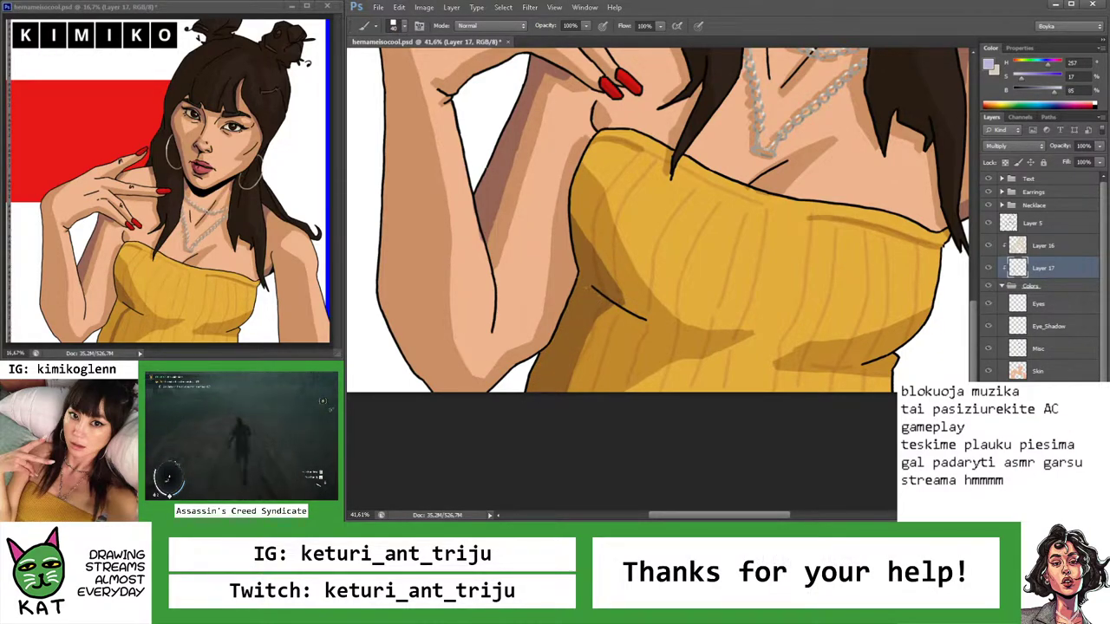
# Extend the violet shadow along the bust crease line on the yellow top, trim its tip, and save the file
pyautogui.press('z')
pyautogui.moveTo(599, 260)
pyautogui.mouseDown()
pyautogui.moveTo(591, 302)
pyautogui.moveTo(634, 338)
pyautogui.moveTo(616, 443)
pyautogui.moveTo(657, 273)
pyautogui.moveTo(738, 330)
pyautogui.moveTo(719, 228)
pyautogui.mouseUp()
pyautogui.press('r')
pyautogui.click(742, 319)
pyautogui.press('r')
pyautogui.press('b')
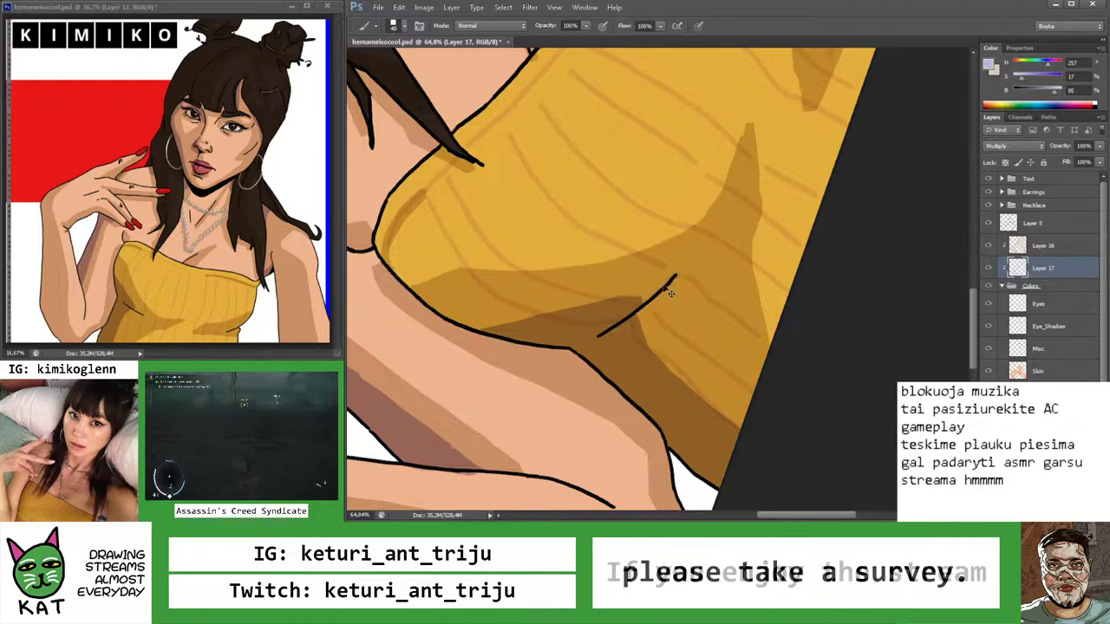
pyautogui.press('e')
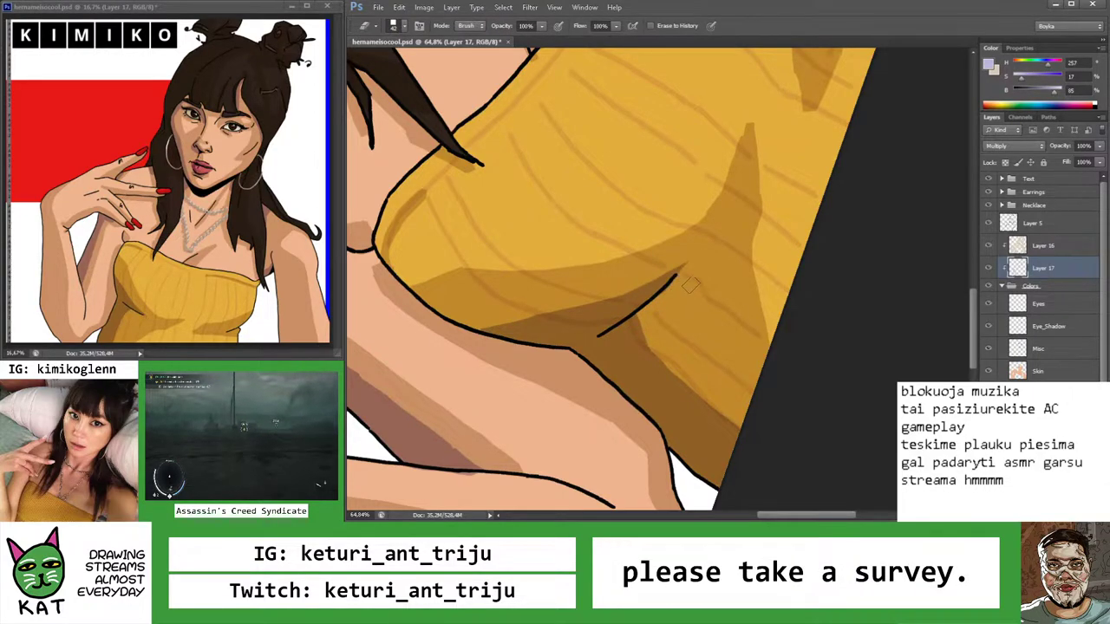
pyautogui.press('z')
pyautogui.hotkey('ctrl', '-')
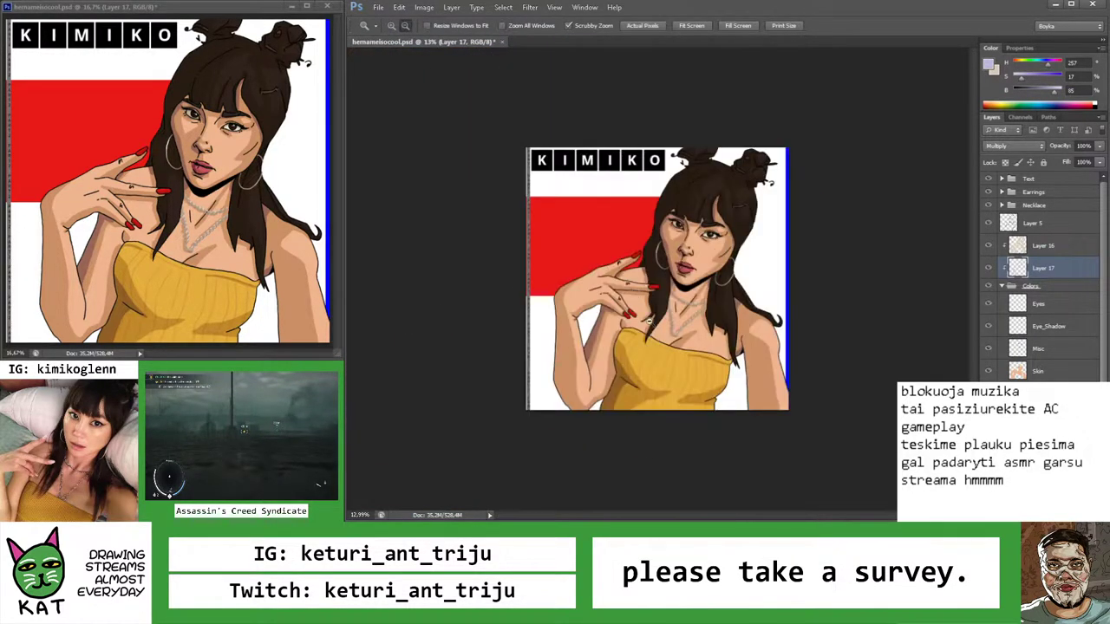
pyautogui.hotkey('ctrl', '-')
pyautogui.hotkey('ctrl', 's')
# Outline a violet shadow on the lowered arm, running from the armpit crease down to the canvas edge
pyautogui.moveTo(727, 373); pyautogui.dragTo(780, 365)
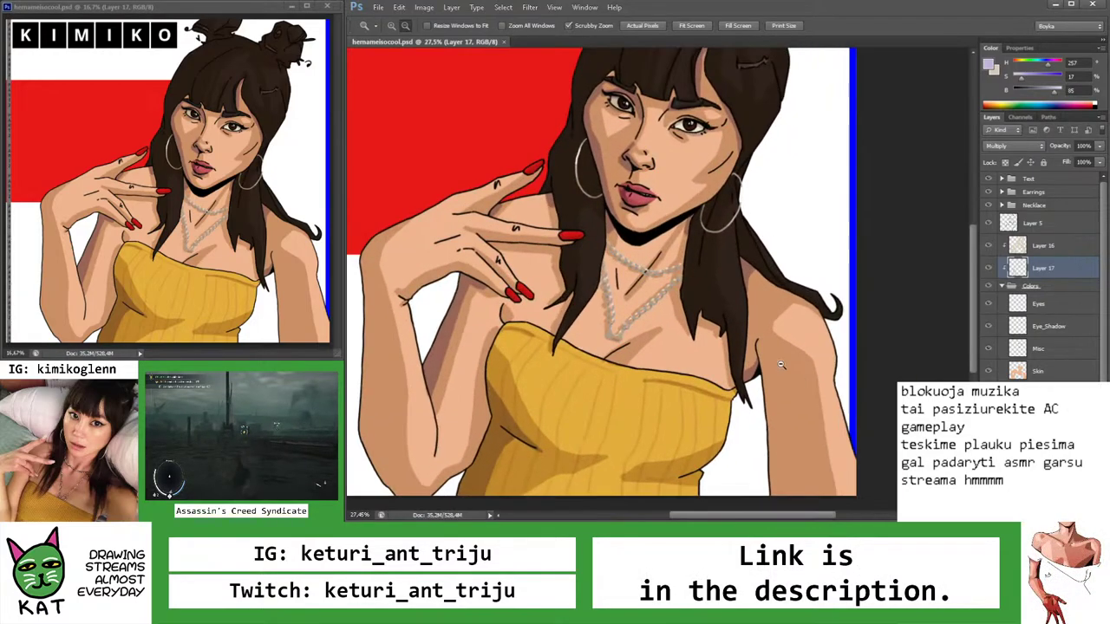
pyautogui.moveTo(772, 403)
pyautogui.mouseDown()
pyautogui.moveTo(723, 341)
pyautogui.moveTo(715, 294)
pyautogui.mouseUp()
pyautogui.press('b')
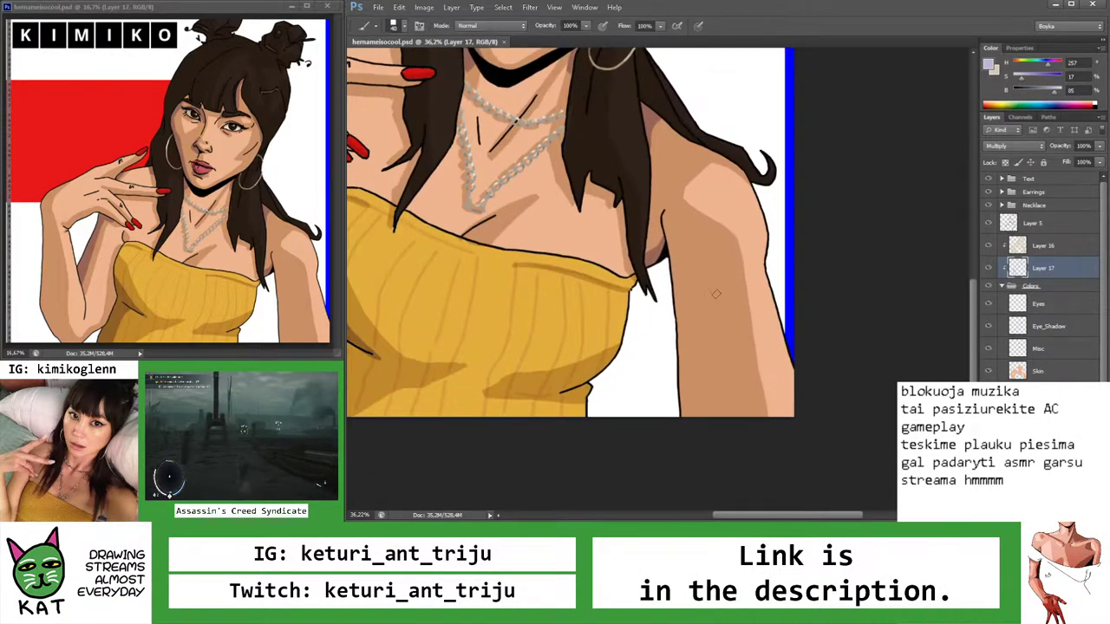
pyautogui.moveTo(667, 217)
pyautogui.mouseDown()
pyautogui.moveTo(715, 269)
pyautogui.moveTo(704, 401)
pyautogui.mouseUp()
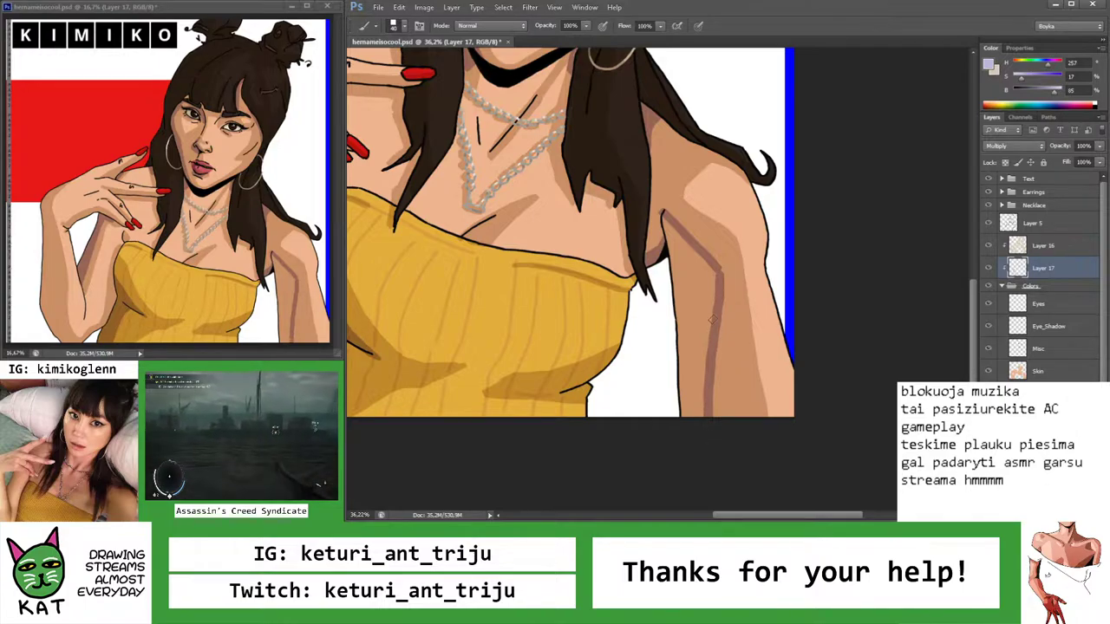
# Fill the area between the lowered arm's inner edge and the shadow outline with violet, shaping it at the armpit crease
pyautogui.scroll(3, 659, 208)
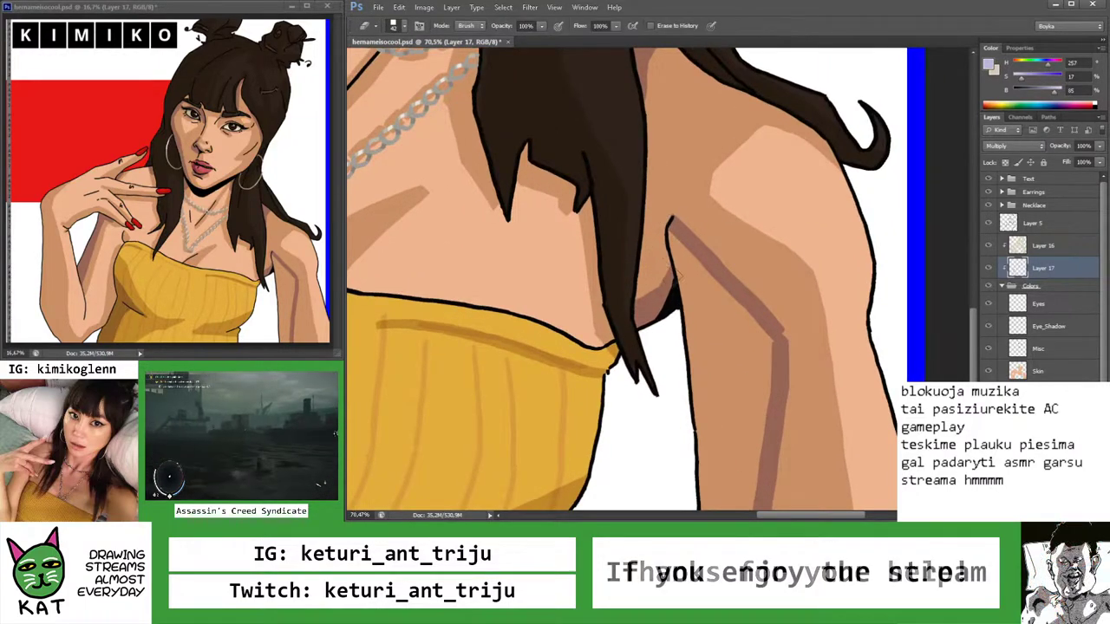
pyautogui.moveTo(671, 228)
pyautogui.mouseDown()
pyautogui.moveTo(705, 351)
pyautogui.moveTo(743, 172)
pyautogui.mouseUp()
pyautogui.scroll(-3, 685, 329)
pyautogui.press('r')
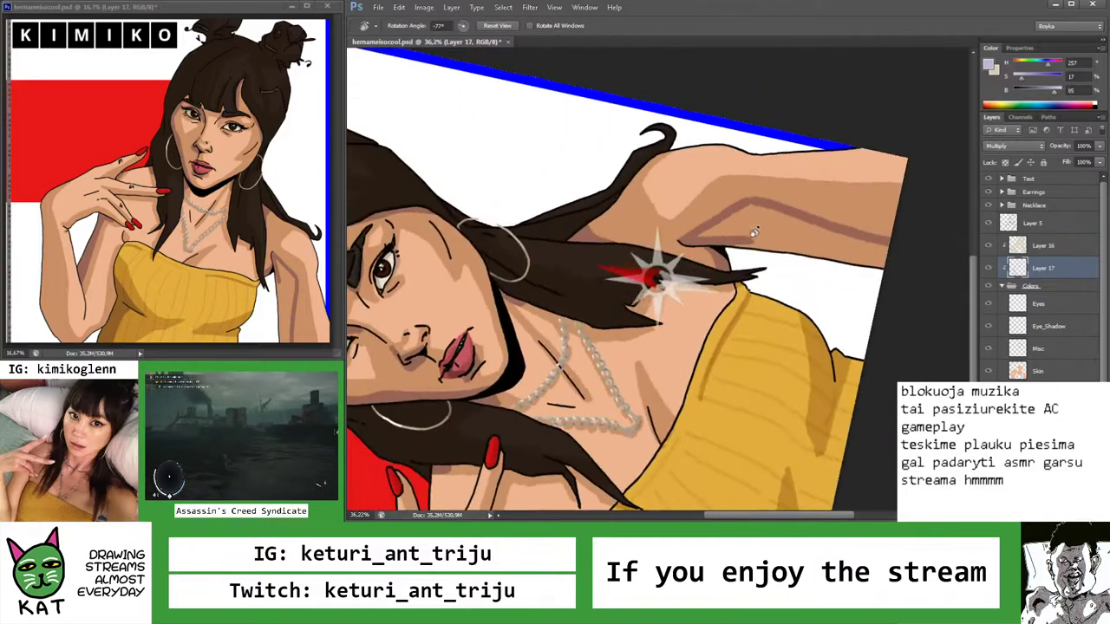
pyautogui.press('z')
pyautogui.scroll(2, 743, 172)
pyautogui.press('b')
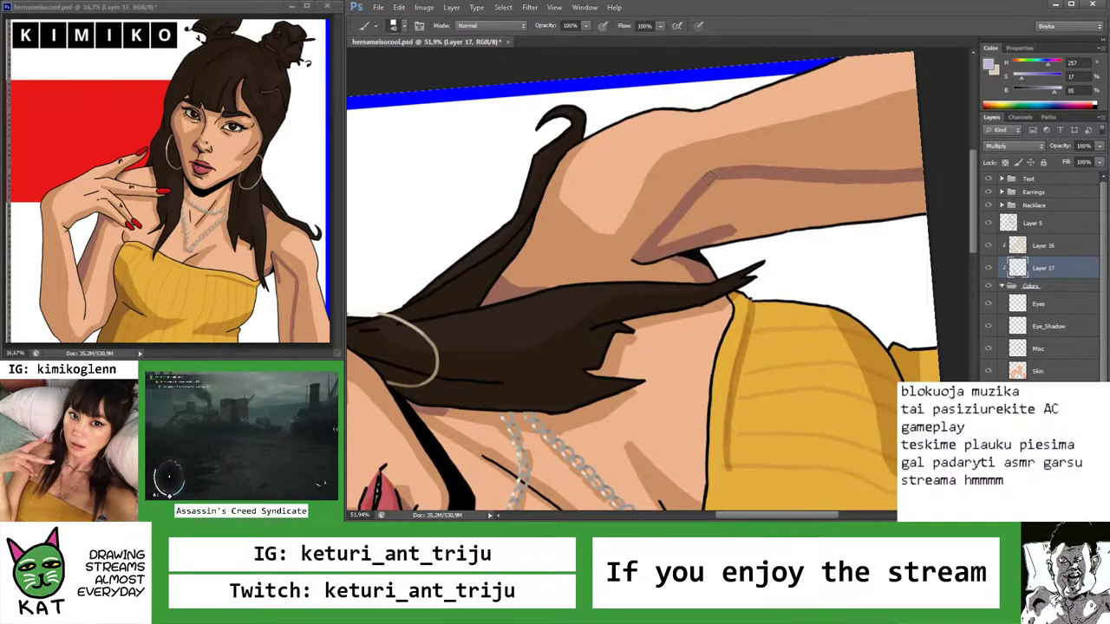
pyautogui.moveTo(710, 177)
pyautogui.mouseDown()
pyautogui.moveTo(752, 187)
pyautogui.moveTo(697, 186)
pyautogui.moveTo(663, 233)
pyautogui.moveTo(729, 204)
pyautogui.moveTo(724, 217)
pyautogui.moveTo(874, 187)
pyautogui.moveTo(699, 175)
pyautogui.moveTo(872, 173)
pyautogui.mouseUp()
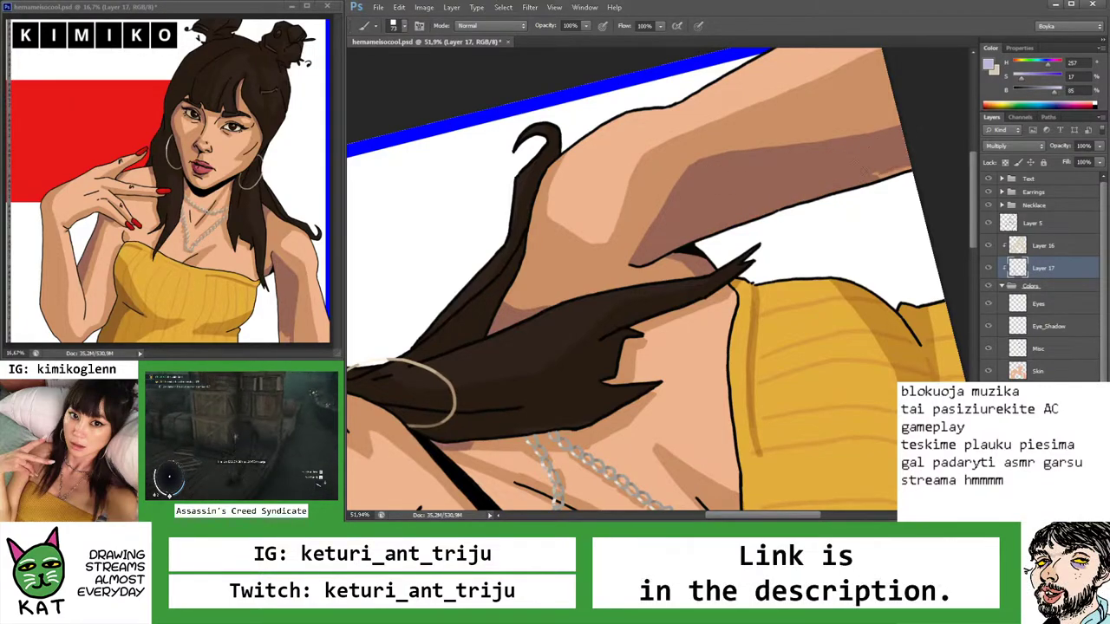
# Complete the violet fill on the lowered arm down to the canvas edge and trim the shadow's outer edge
pyautogui.hotkey('ctrl', '-')
pyautogui.hotkey('ctrl', '-')
pyautogui.press('r')
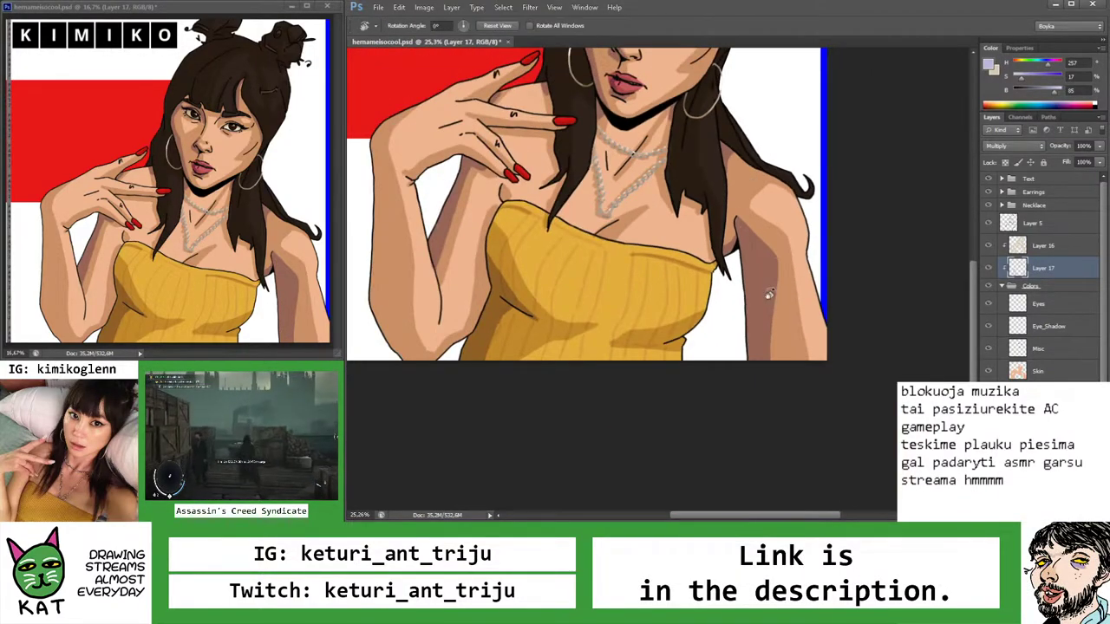
pyautogui.moveTo(659, 173); pyautogui.dragTo(644, 184)
pyautogui.press('b')
pyautogui.scroll(4, 642, 178)
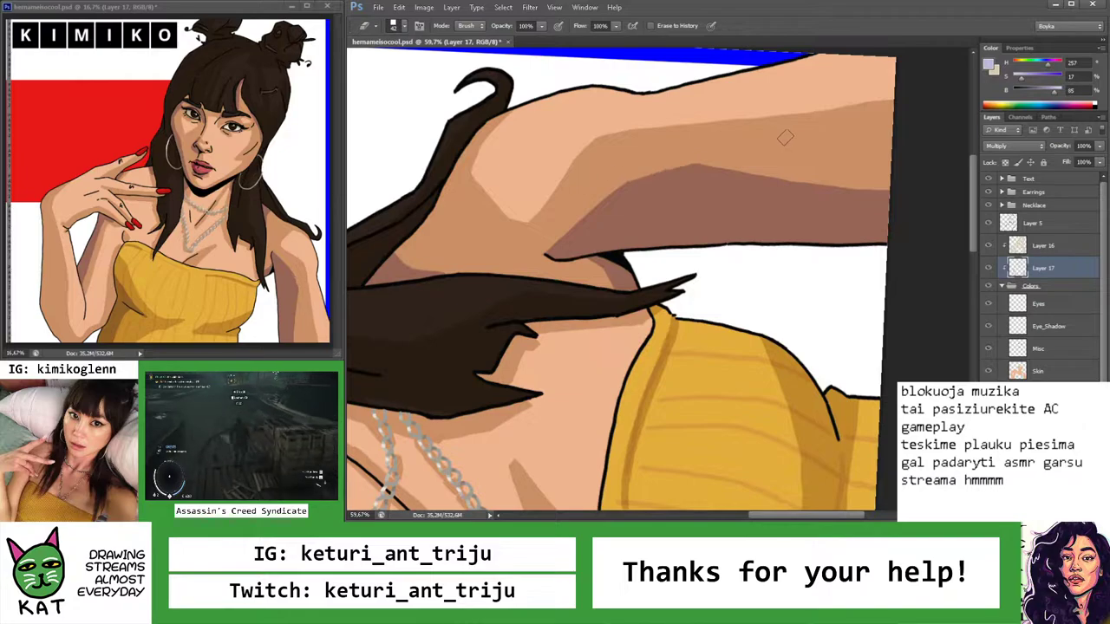
pyautogui.press('r')
pyautogui.moveTo(756, 141); pyautogui.dragTo(763, 217)
pyautogui.press('z')
pyautogui.moveTo(807, 289); pyautogui.dragTo(778, 289)
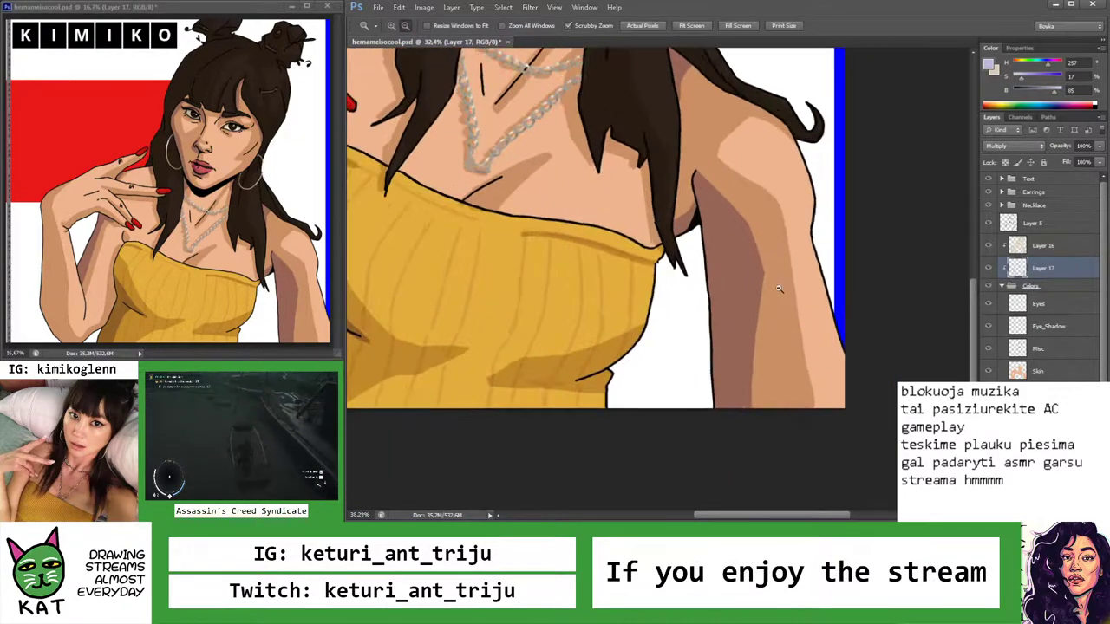
pyautogui.press('b')
pyautogui.scroll(3, 779, 288)
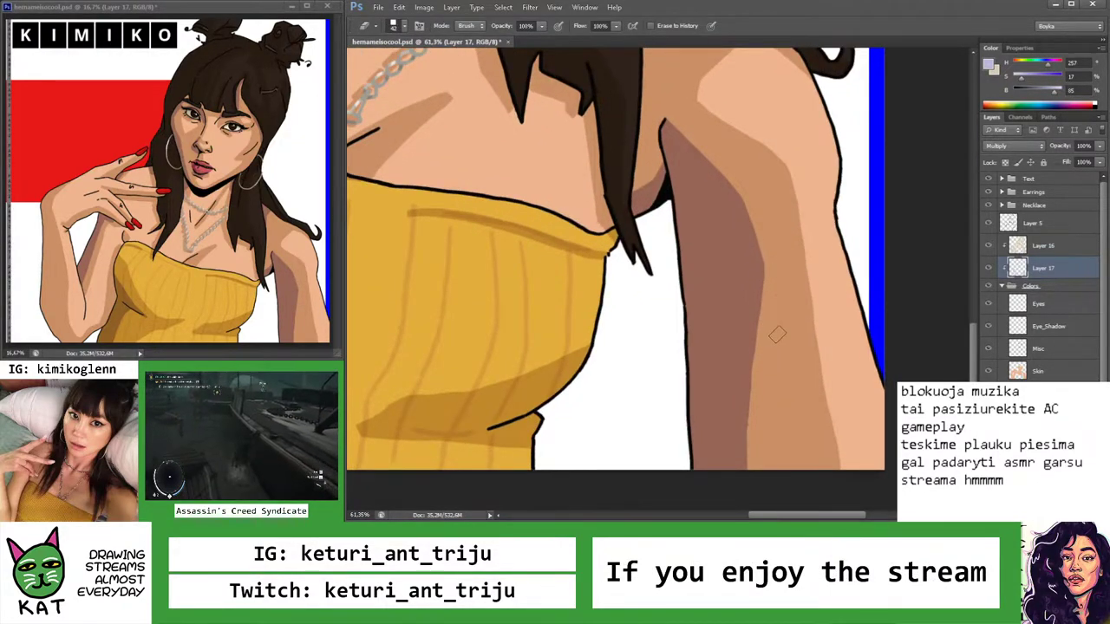
# Smooth the bend in the violet shadow's edge on the lowered arm and save the file
pyautogui.press('z')
pyautogui.moveTo(777, 335); pyautogui.dragTo(756, 316)
pyautogui.scroll(5, 793, 304)
pyautogui.press('r')
pyautogui.moveTo(749, 240)
pyautogui.mouseDown()
pyautogui.moveTo(668, 173)
pyautogui.moveTo(633, 165)
pyautogui.moveTo(705, 137)
pyautogui.mouseUp()
pyautogui.press('b')
pyautogui.press('r')
pyautogui.press('b')
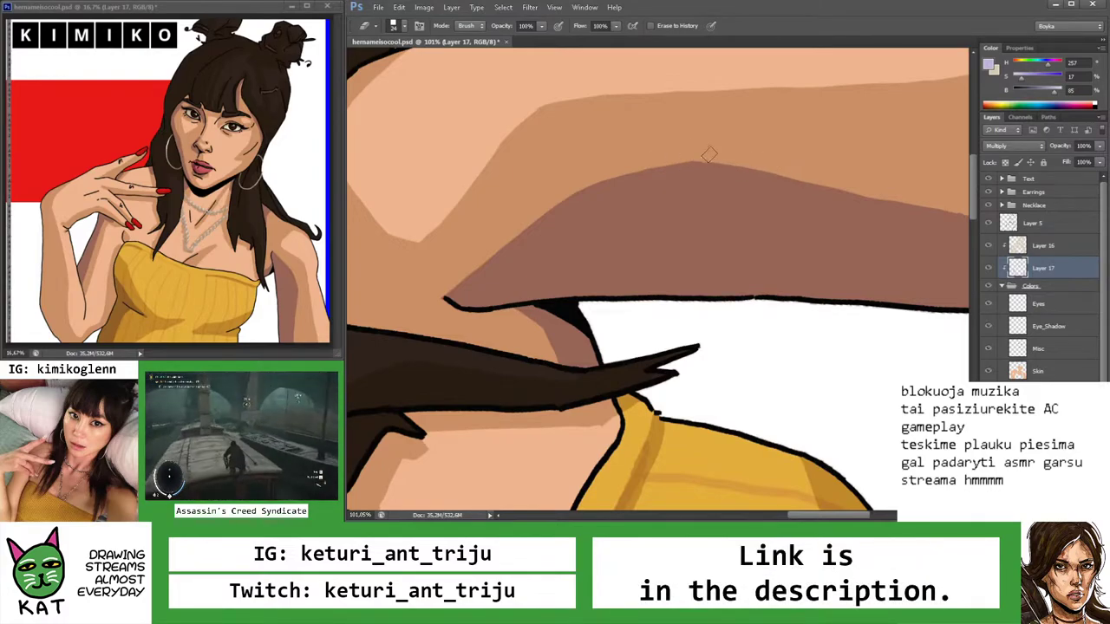
pyautogui.press('z')
pyautogui.scroll(-8, 756, 149)
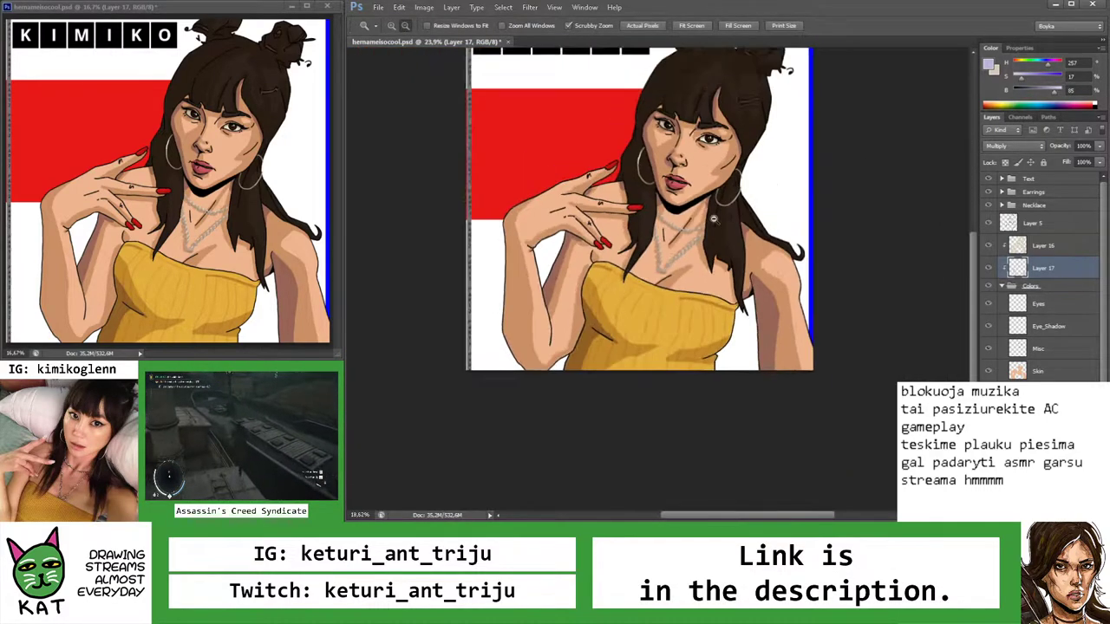
pyautogui.hotkey('ctrl', 's')
# Paint a violet shadow outline along the raised forearm, from the wrist down toward the elbow
pyautogui.scroll(2, 638, 285)
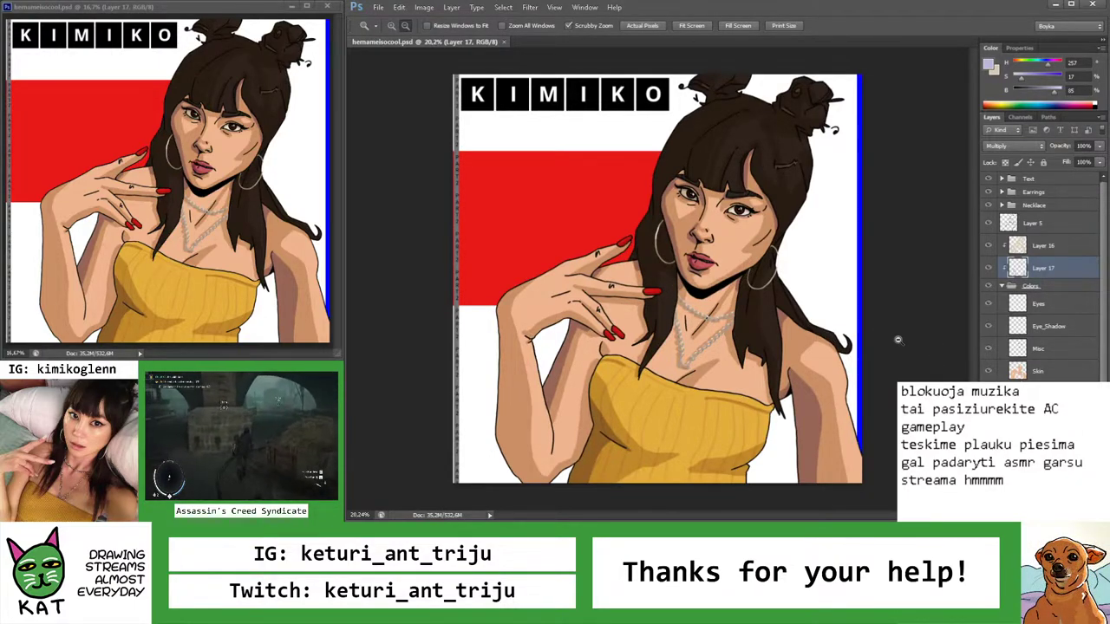
pyautogui.press('r')
pyautogui.moveTo(504, 329); pyautogui.dragTo(514, 208)
pyautogui.scroll(3, 607, 191)
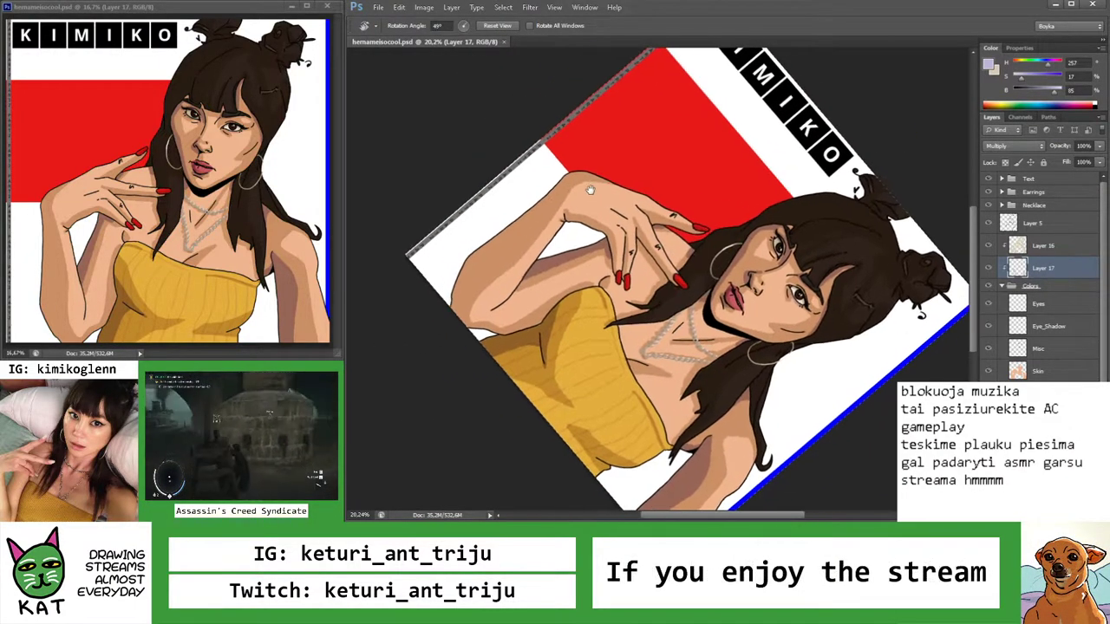
pyautogui.press('b')
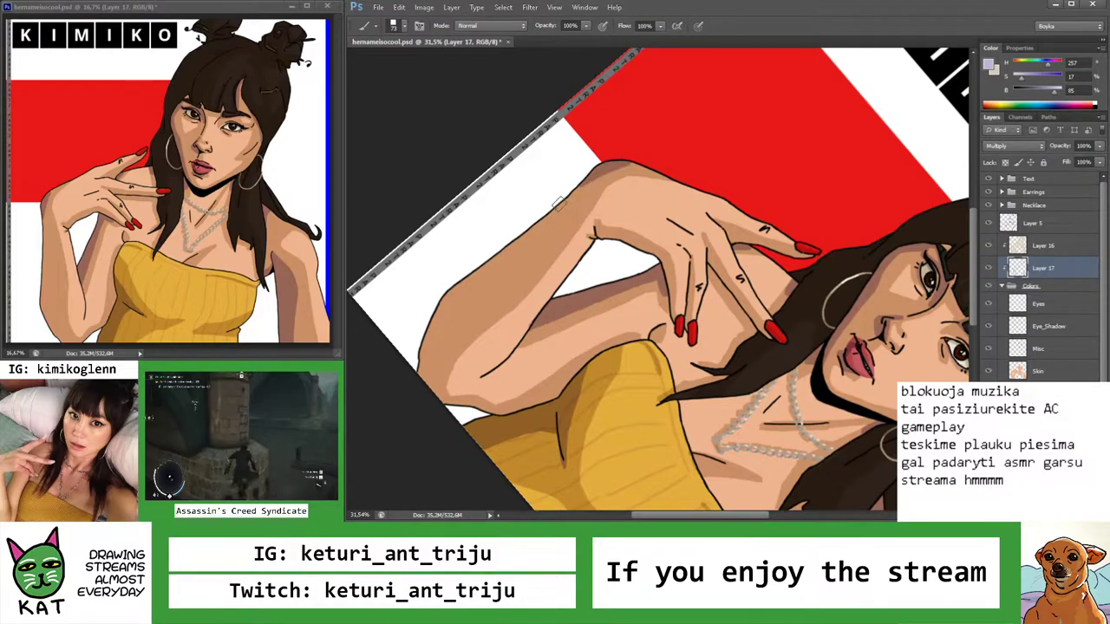
pyautogui.moveTo(558, 202)
pyautogui.mouseDown()
pyautogui.moveTo(518, 276)
pyautogui.moveTo(438, 349)
pyautogui.mouseUp()
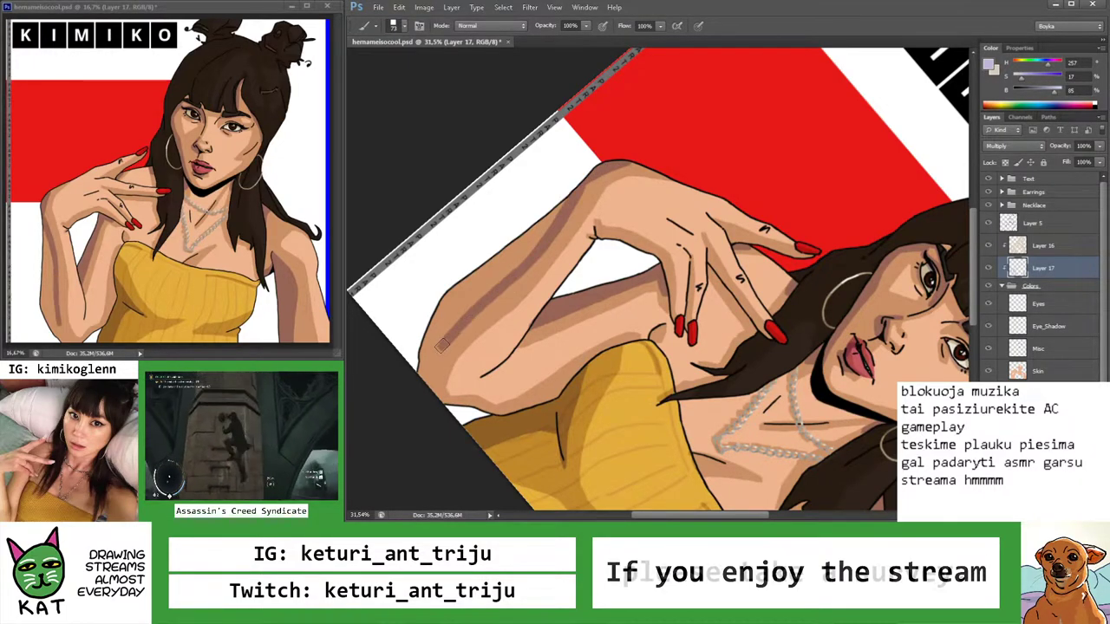
# Fill the area between the violet outline and the raised forearm's outer edge, from the elbow up to the wrist
pyautogui.press('z')
pyautogui.keyDown('alt'); pyautogui.click(485, 340); pyautogui.keyUp('alt')
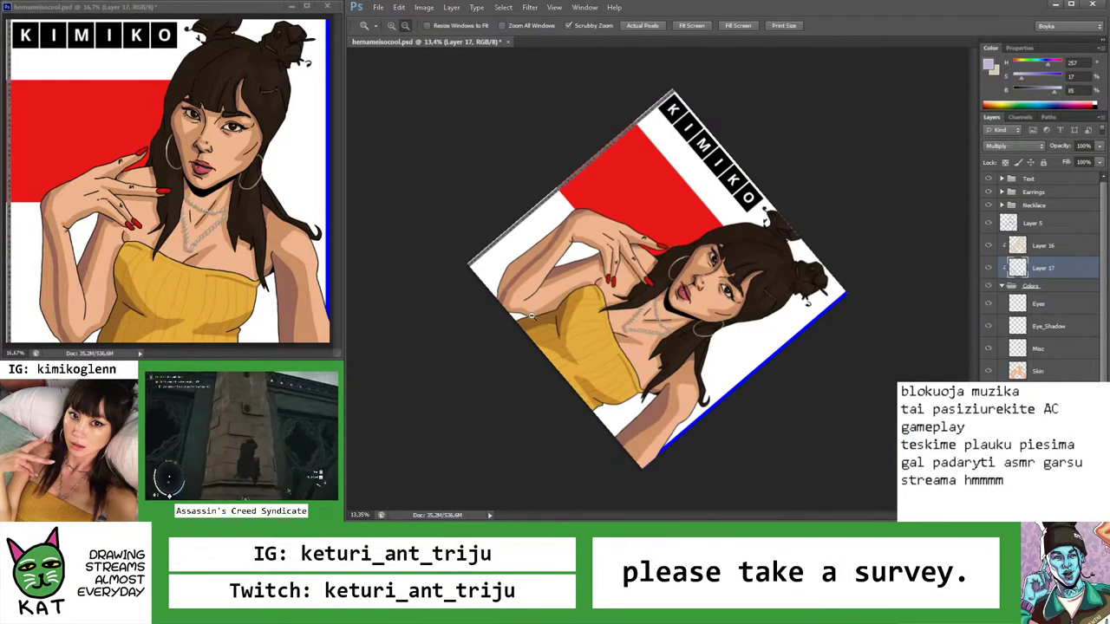
pyautogui.click(532, 316)
pyautogui.press('r')
pyautogui.moveTo(537, 257)
pyautogui.mouseDown()
pyautogui.moveTo(540, 205)
pyautogui.moveTo(494, 221)
pyautogui.moveTo(513, 221)
pyautogui.mouseUp()
pyautogui.press('b')
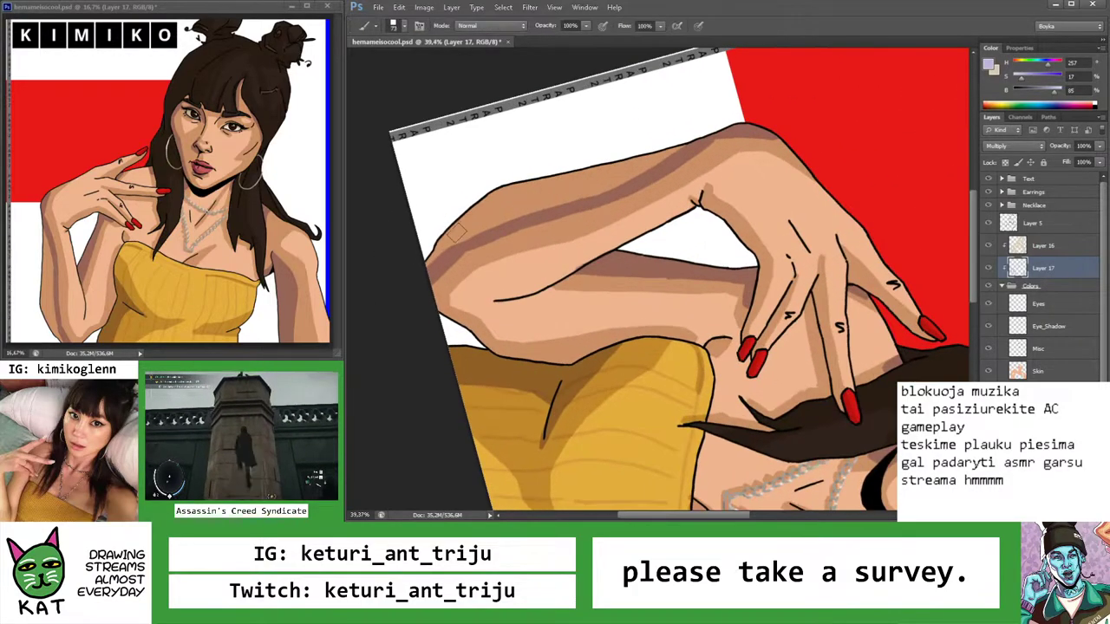
pyautogui.moveTo(502, 260)
pyautogui.mouseDown()
pyautogui.moveTo(498, 213)
pyautogui.moveTo(564, 191)
pyautogui.mouseUp()
pyautogui.scroll(3, 463, 243)
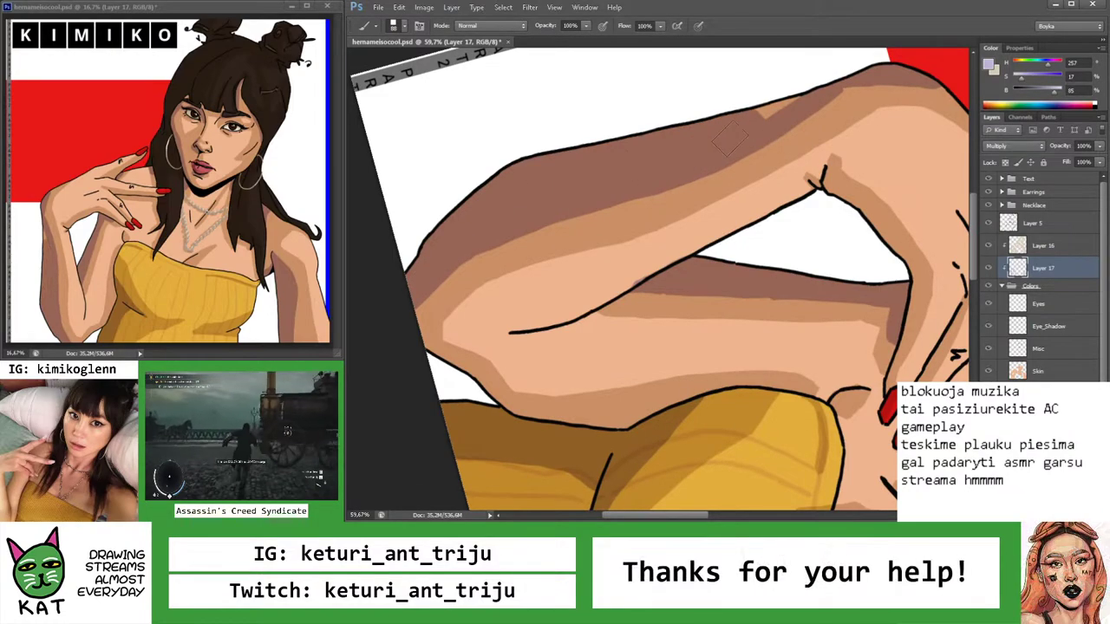
pyautogui.moveTo(772, 104); pyautogui.dragTo(693, 139)
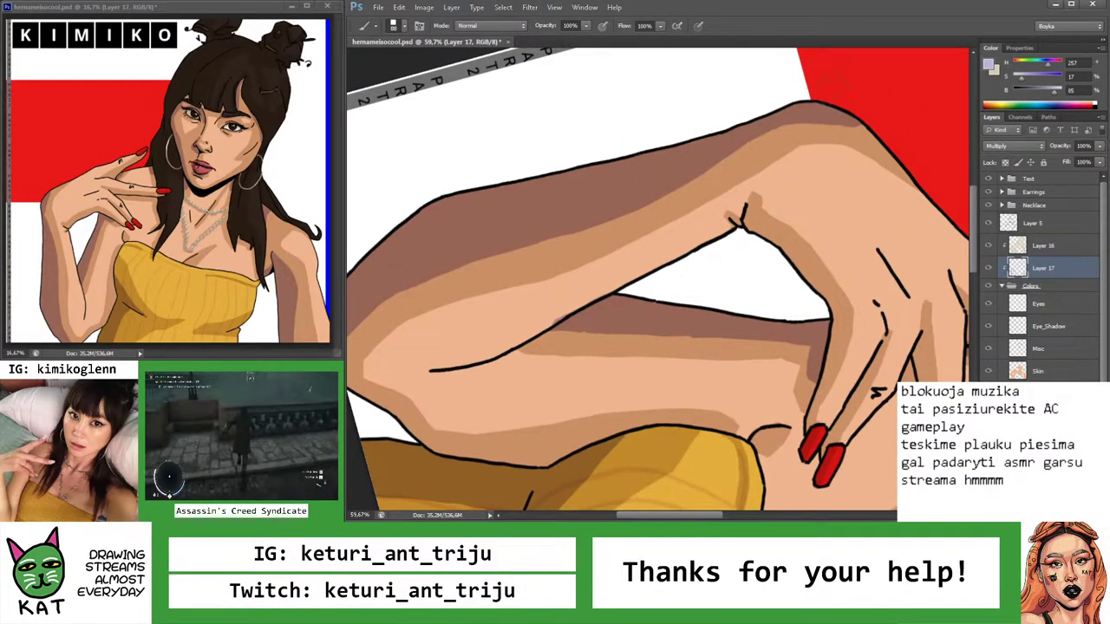
pyautogui.press('z')
pyautogui.scroll(-5, 728, 125)
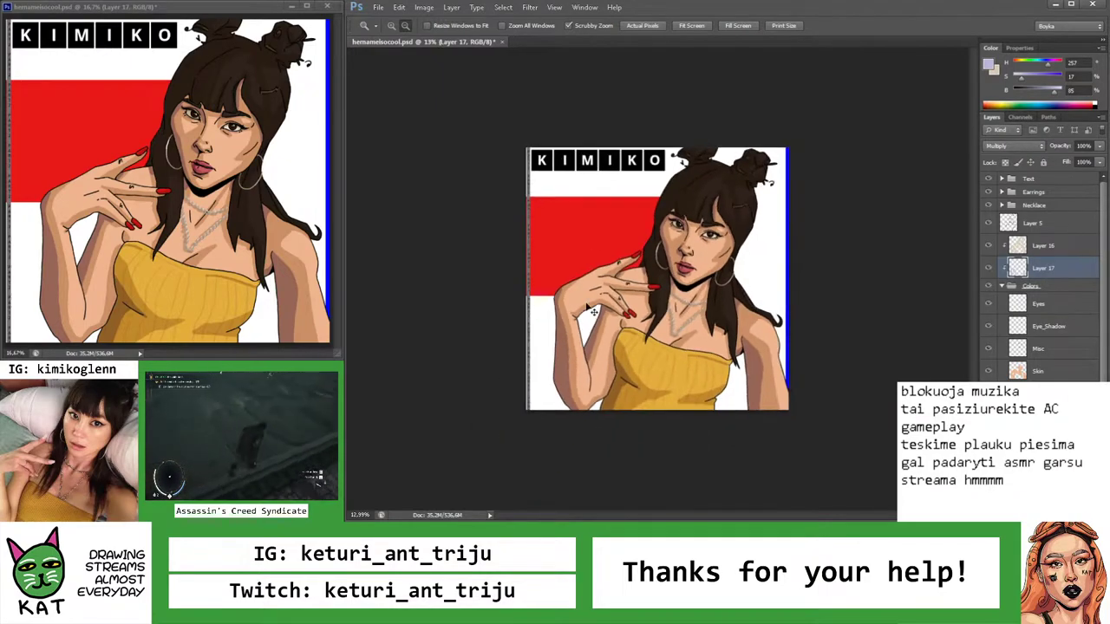
# Add small violet shadow accents on the raised hand, including the wrist crease, with a smaller brush
pyautogui.scroll(5, 631, 217)
pyautogui.press('b')
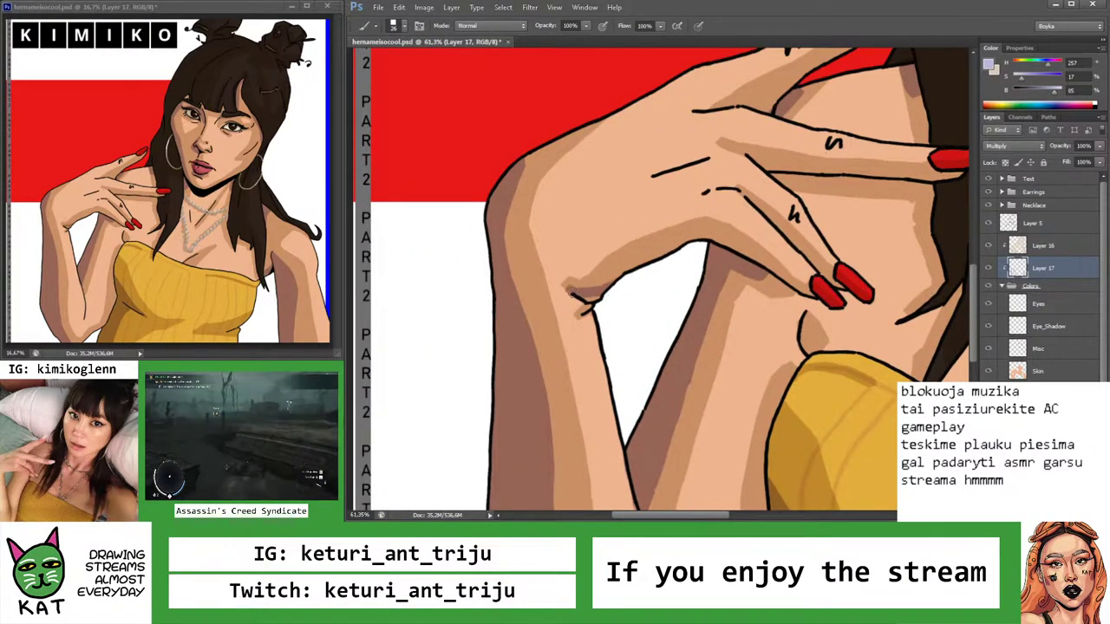
pyautogui.press('z')
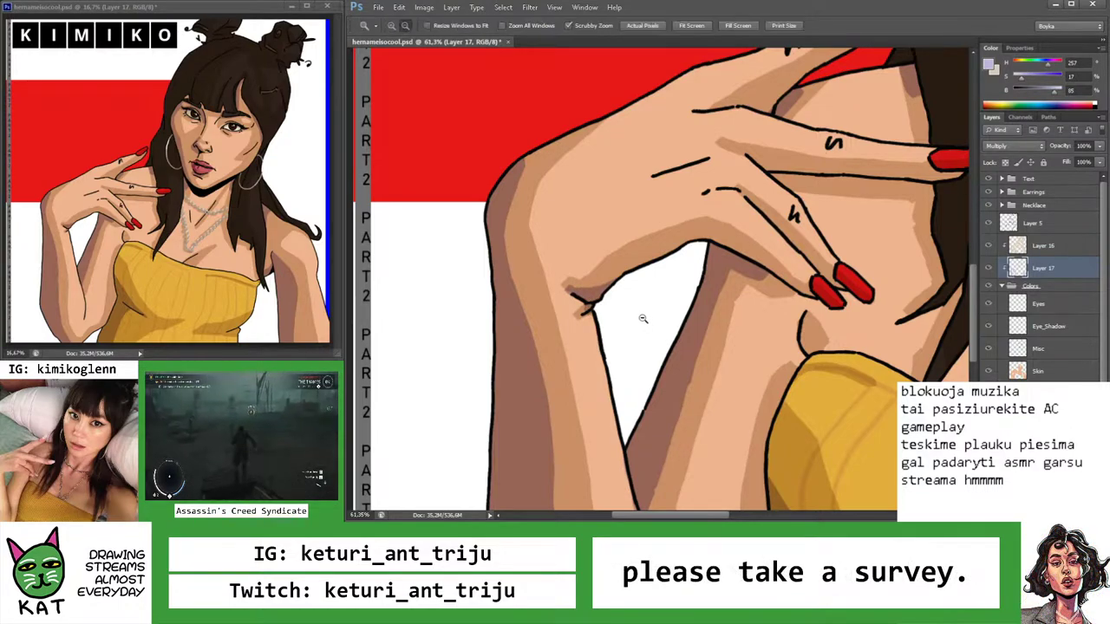
pyautogui.scroll(-5, 642, 318)
pyautogui.scroll(5, 602, 298)
pyautogui.press('b')
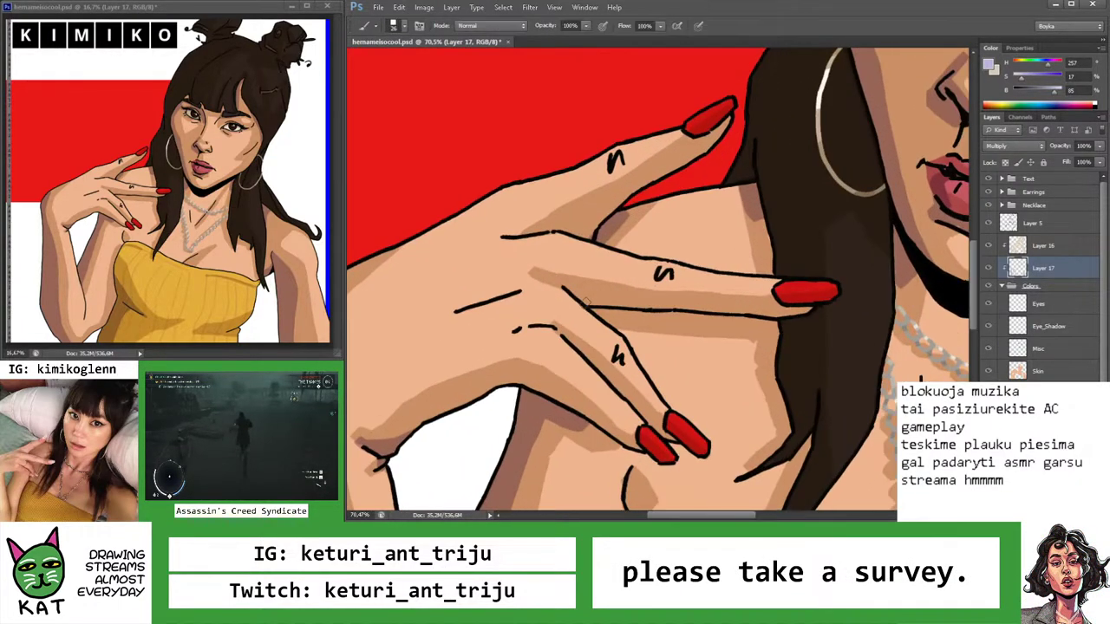
# Paint a thin violet shadow on the skin beneath the middle finger, redoing the first stroke, and save the file
pyautogui.press('z')
pyautogui.scroll(-3, 685, 320)
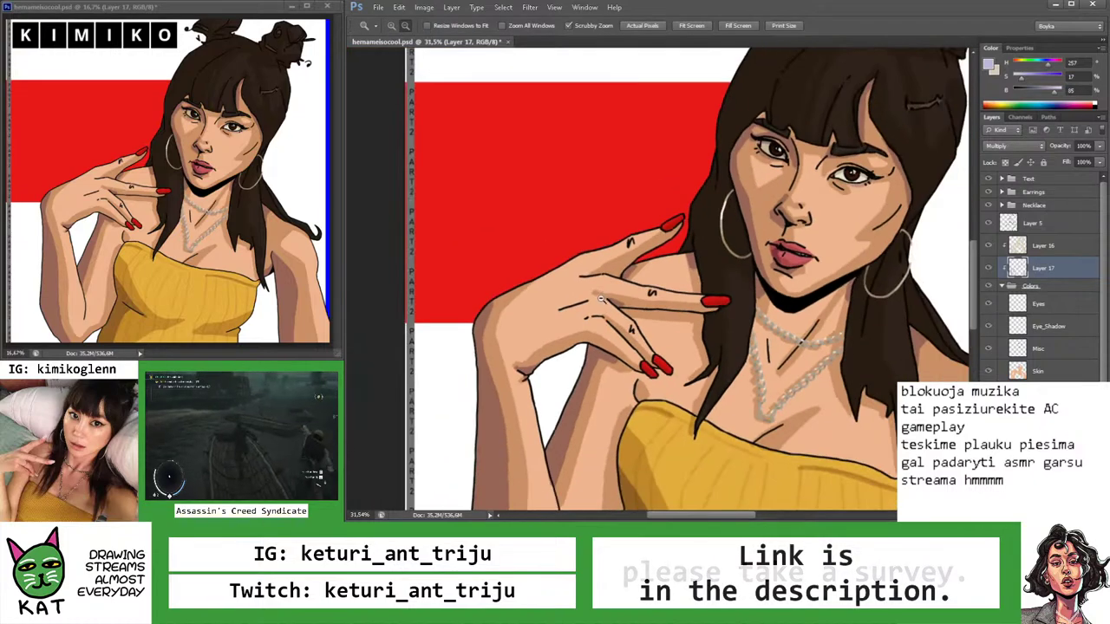
pyautogui.scroll(2, 685, 320)
pyautogui.scroll(2, 685, 320)
pyautogui.press('b')
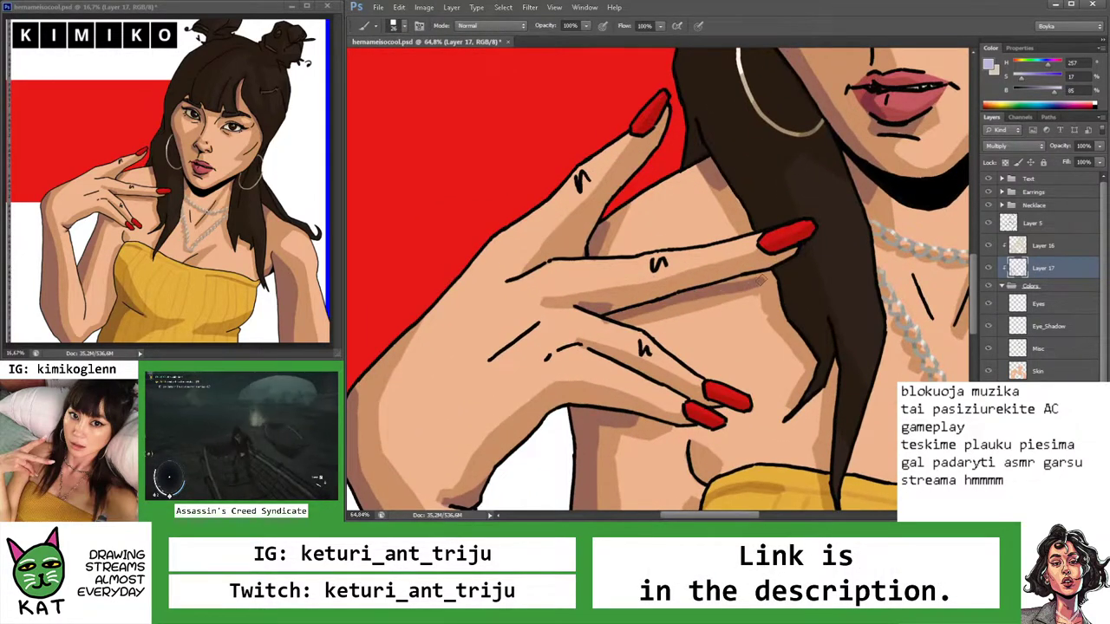
pyautogui.hotkey('ctrl', 'z')
pyautogui.moveTo(611, 319); pyautogui.dragTo(768, 270)
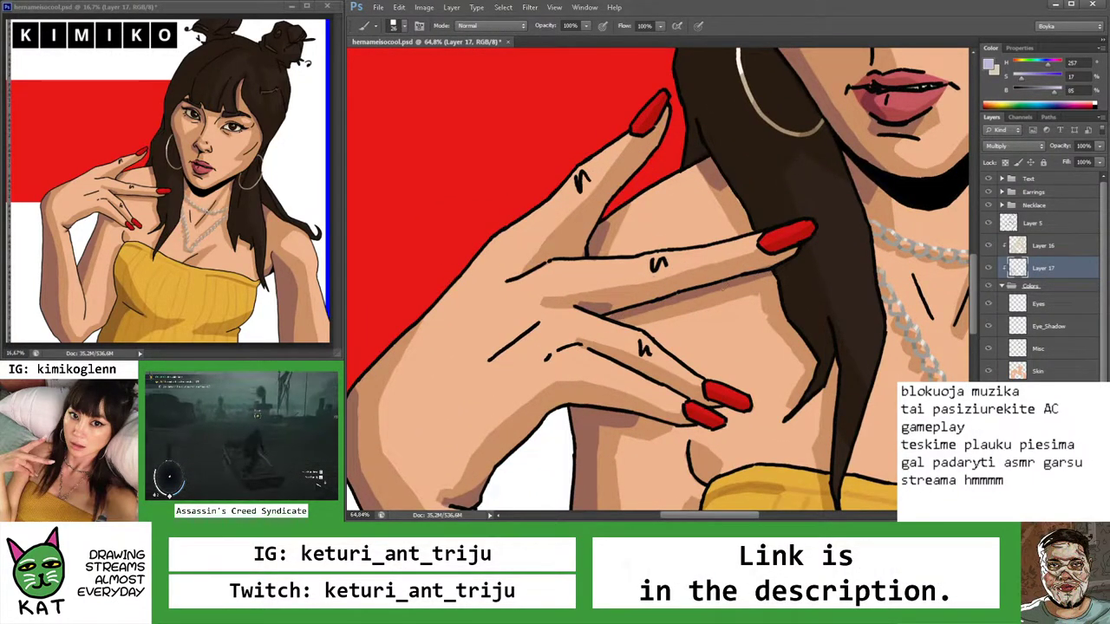
pyautogui.press('z')
pyautogui.scroll(-4, 674, 300)
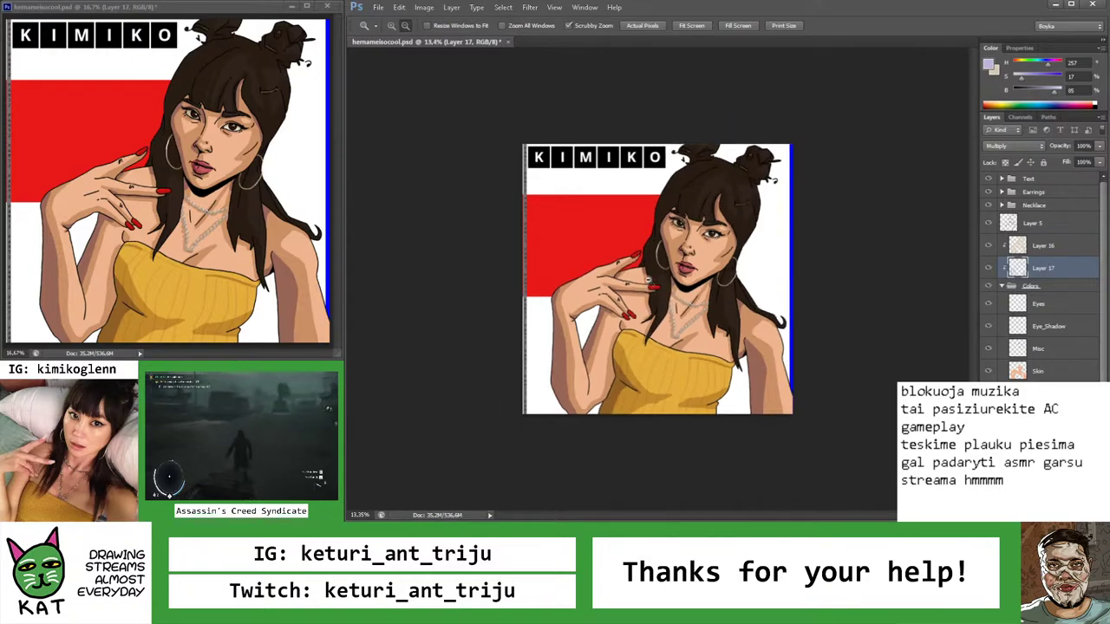
pyautogui.scroll(-1, 647, 282)
pyautogui.scroll(-1, 625, 329)
# Paint a violet shadow on the raised upper arm along the side edge of the yellow top
pyautogui.scroll(5, 668, 371)
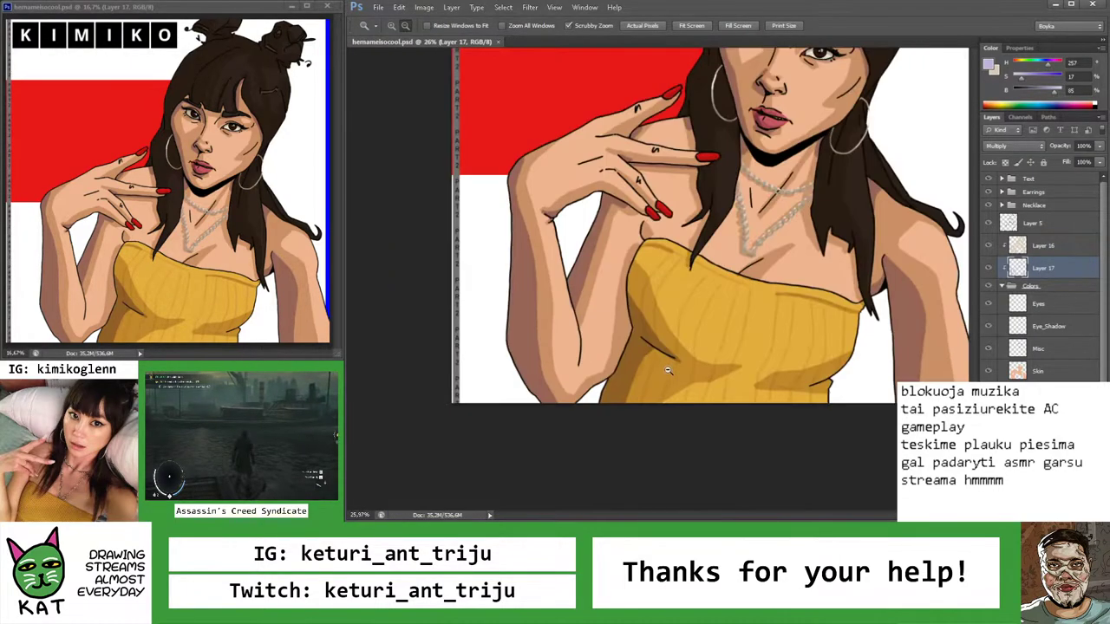
pyautogui.scroll(3, 613, 227)
pyautogui.press('b')
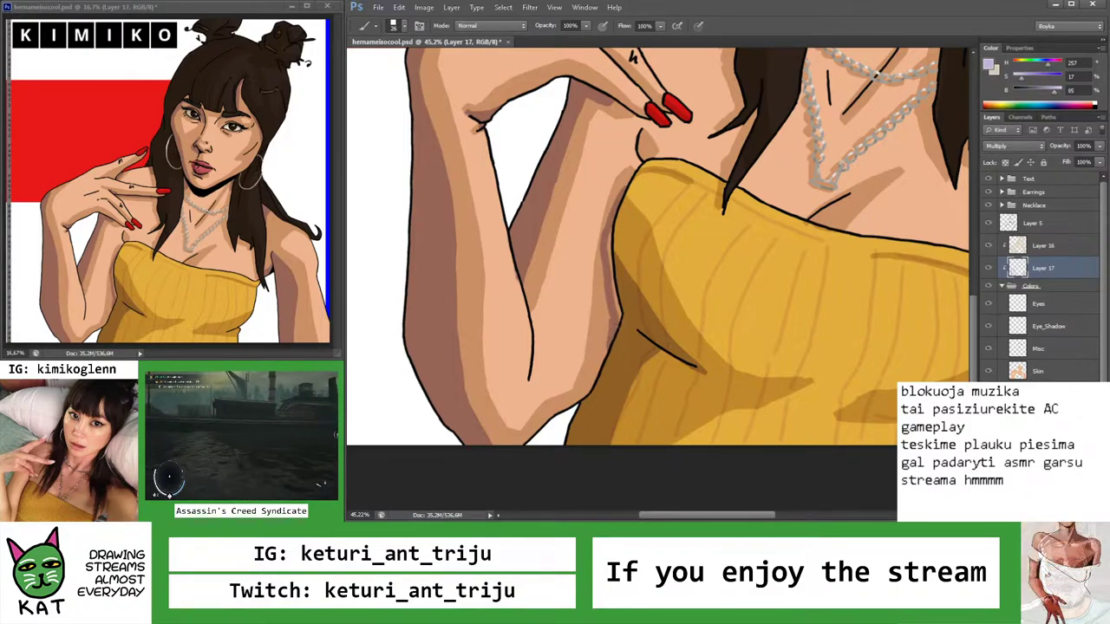
pyautogui.scroll(4, 612, 267)
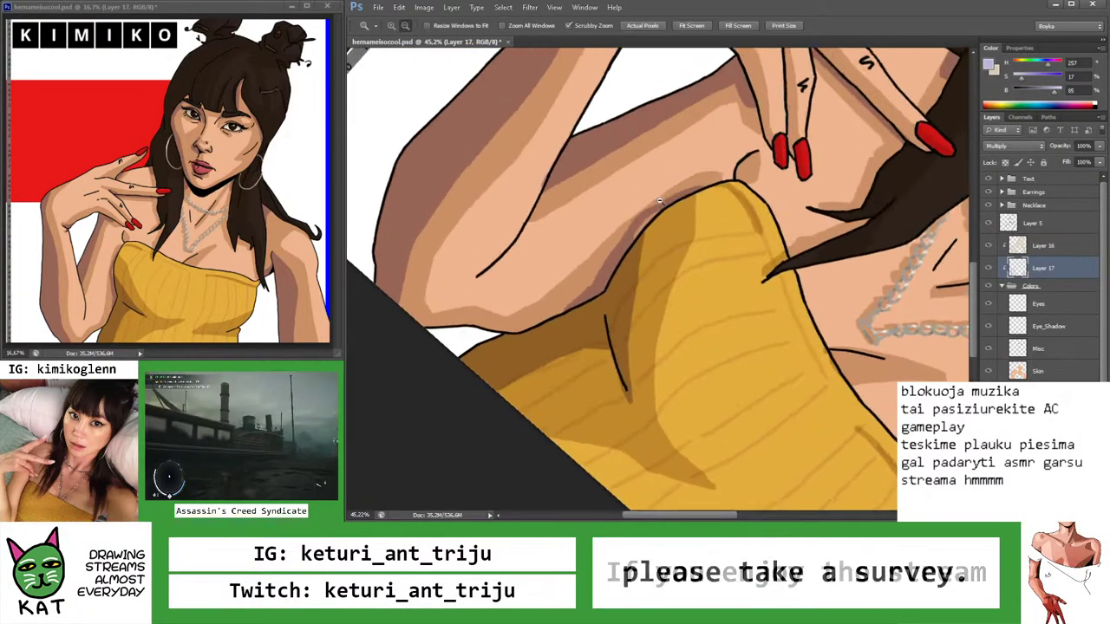
# Erase the excess tip of the violet shadow where the upper arm meets the yellow top, and save the file
pyautogui.press('e')
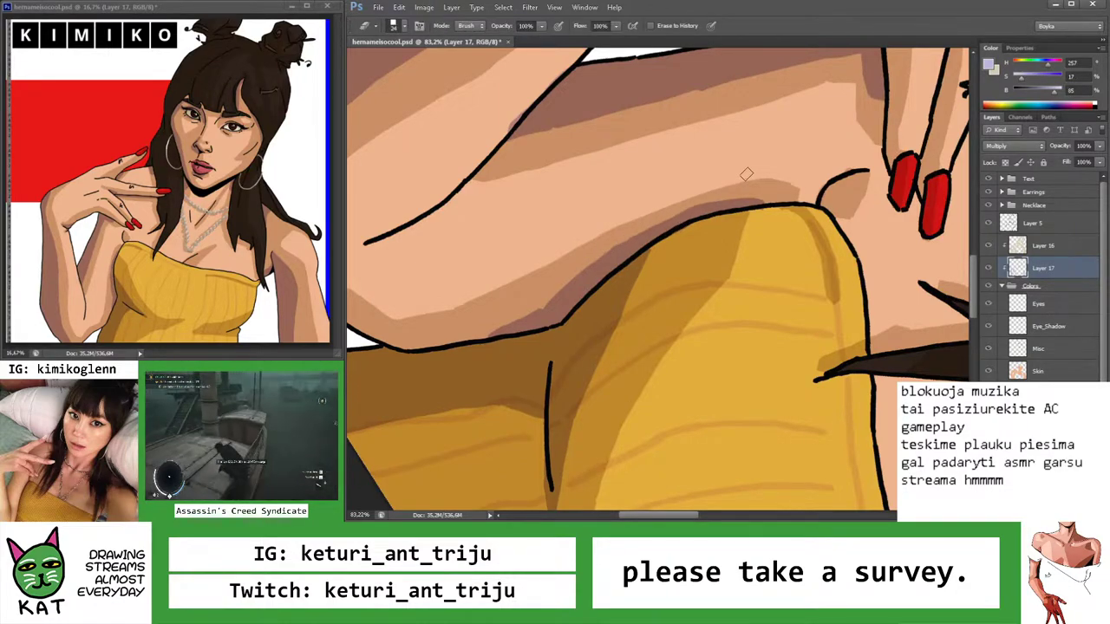
pyautogui.moveTo(746, 175)
pyautogui.mouseDown()
pyautogui.moveTo(727, 185)
pyautogui.moveTo(763, 177)
pyautogui.moveTo(719, 168)
pyautogui.mouseUp()
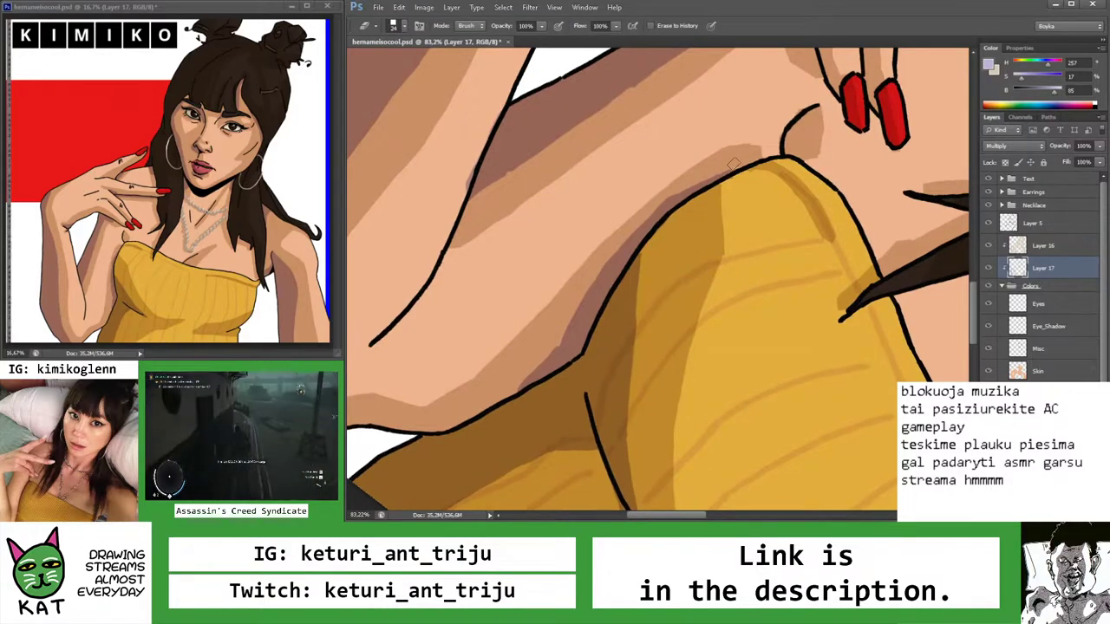
pyautogui.press('z')
pyautogui.moveTo(733, 163)
pyautogui.mouseDown()
pyautogui.moveTo(654, 196)
pyautogui.moveTo(685, 225)
pyautogui.moveTo(633, 247)
pyautogui.mouseUp()
pyautogui.press('b')
pyautogui.press('z')
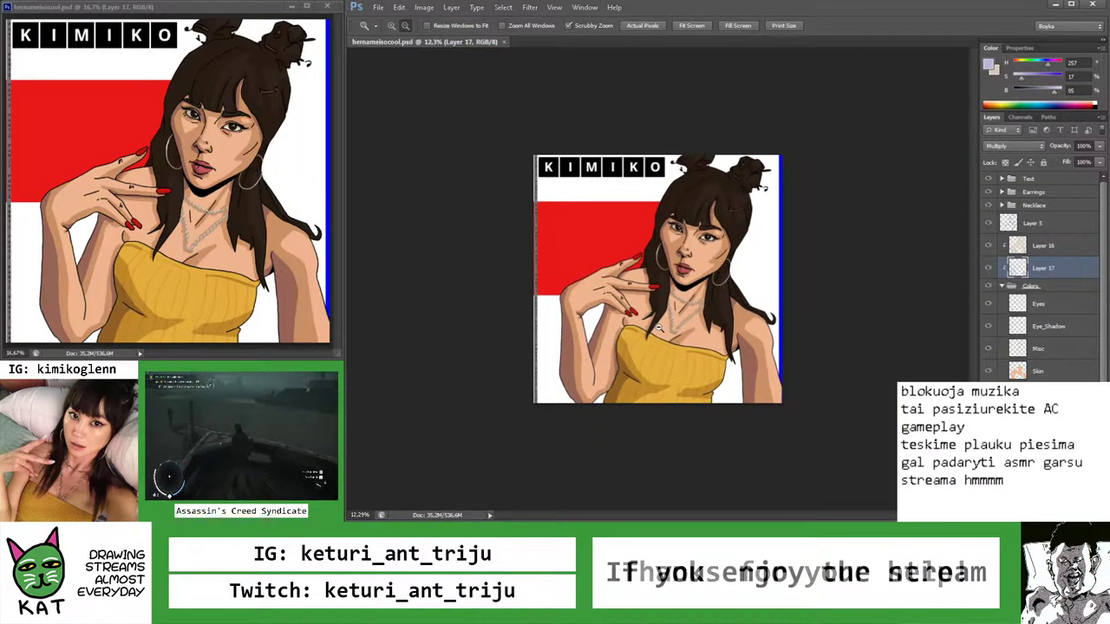
# Paint a small violet shadow under the cleavage line, just above the yellow top's neckline
pyautogui.moveTo(703, 346); pyautogui.dragTo(723, 345)
pyautogui.press('b')
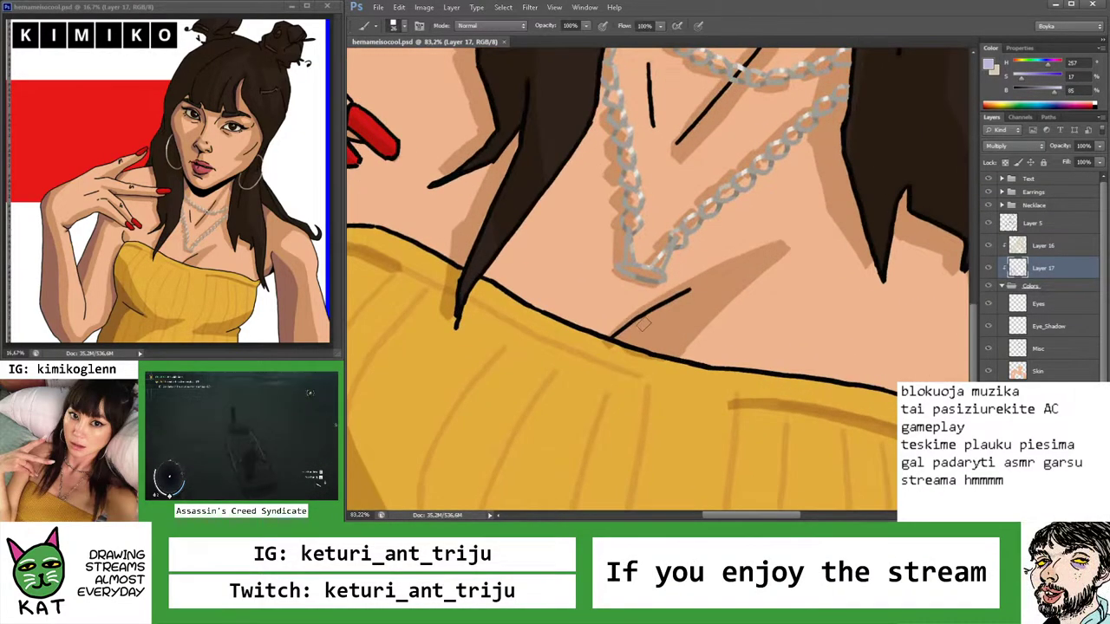
pyautogui.press('z')
pyautogui.moveTo(649, 338); pyautogui.dragTo(611, 342)
pyautogui.moveTo(691, 375); pyautogui.dragTo(718, 374)
pyautogui.press('b')
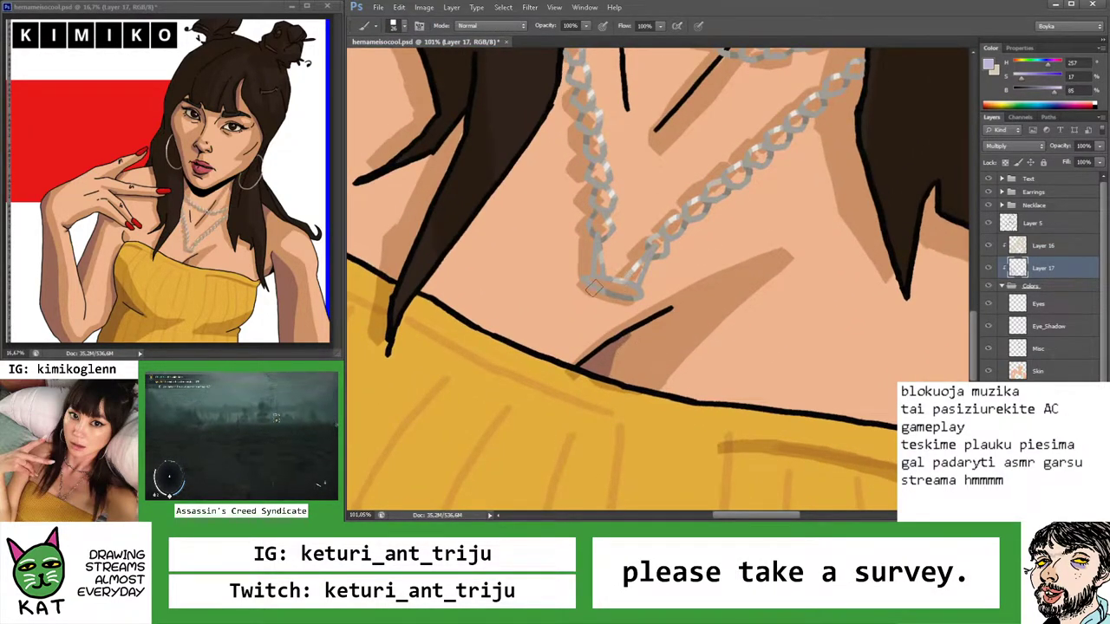
# Paint violet shadows on the skin along the necklace's long V-shaped chain and the shorter upper chain
pyautogui.moveTo(597, 245); pyautogui.dragTo(592, 286)
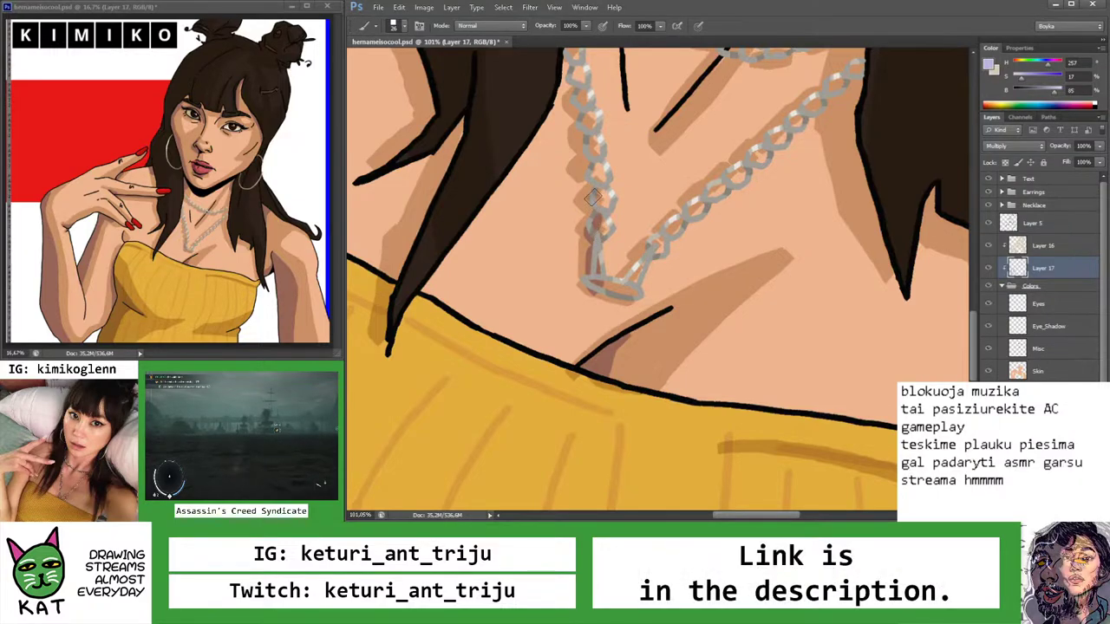
pyautogui.scroll(2, 590, 167)
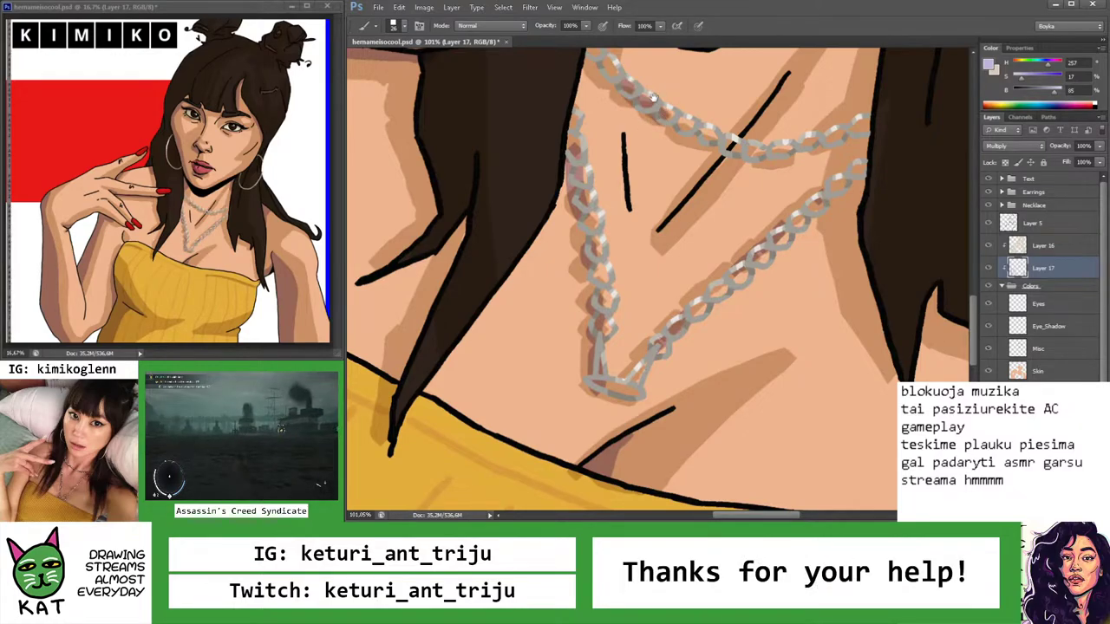
pyautogui.scroll(-2, 624, 81)
pyautogui.scroll(-3, 656, 174)
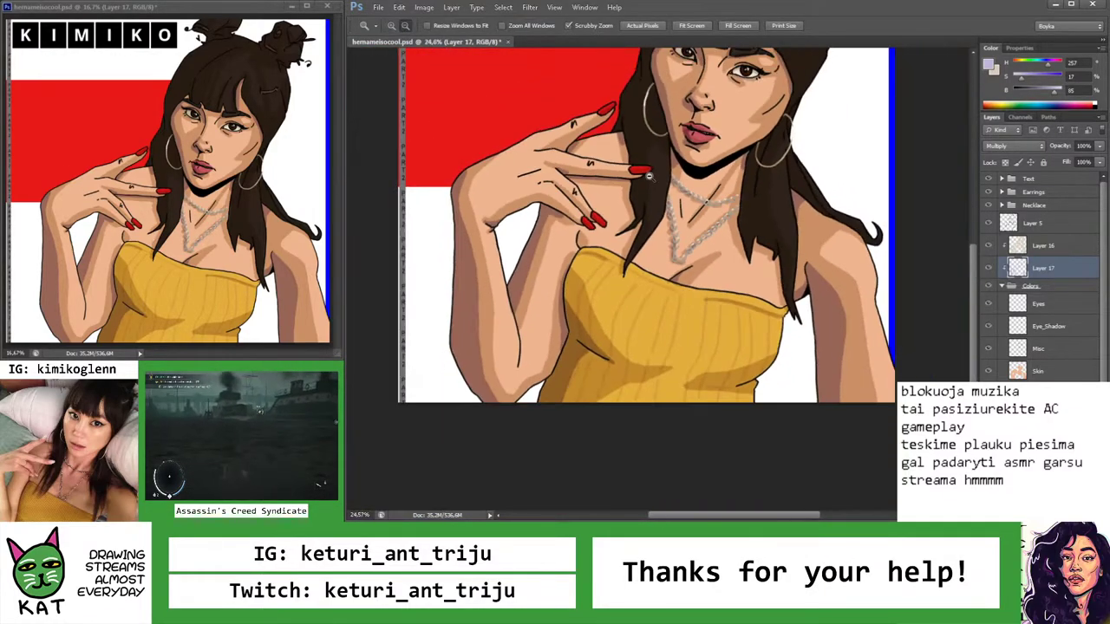
# Paint a small violet shadow on the red nail of the raised hand's uppermost finger
pyautogui.scroll(4, 657, 174)
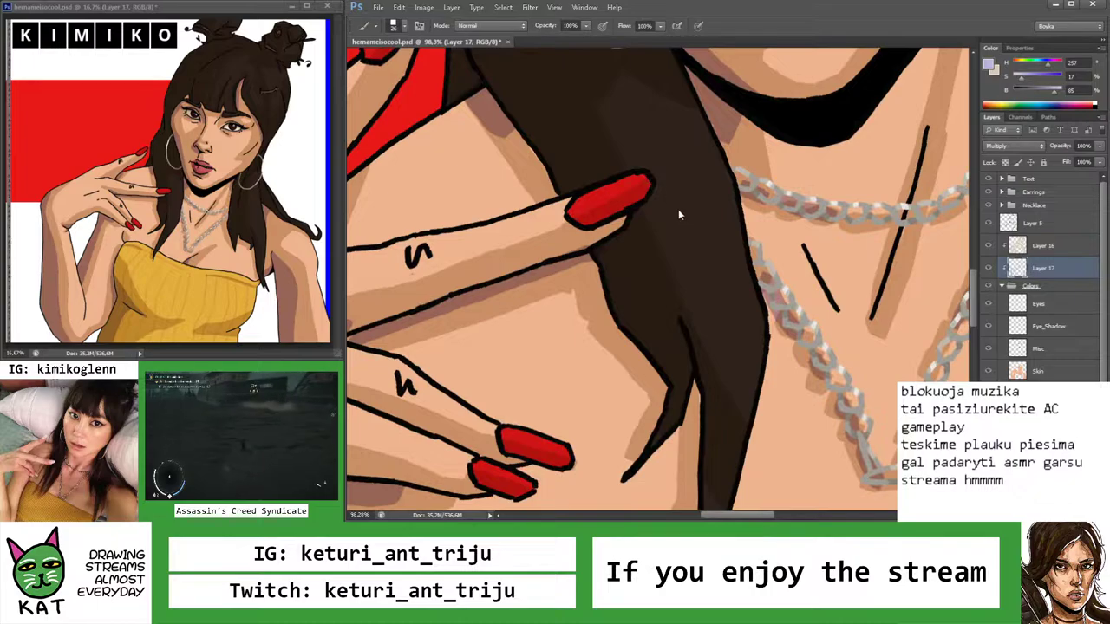
pyautogui.scroll(-3, 574, 288)
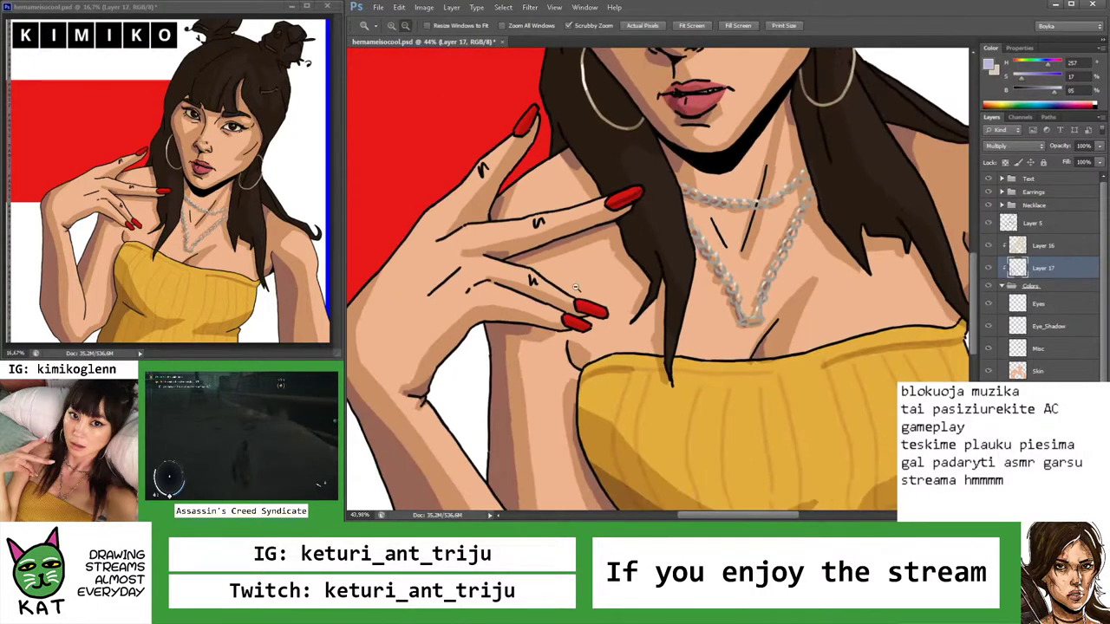
pyautogui.scroll(4, 574, 288)
pyautogui.press('r')
pyautogui.moveTo(637, 286); pyautogui.dragTo(606, 335)
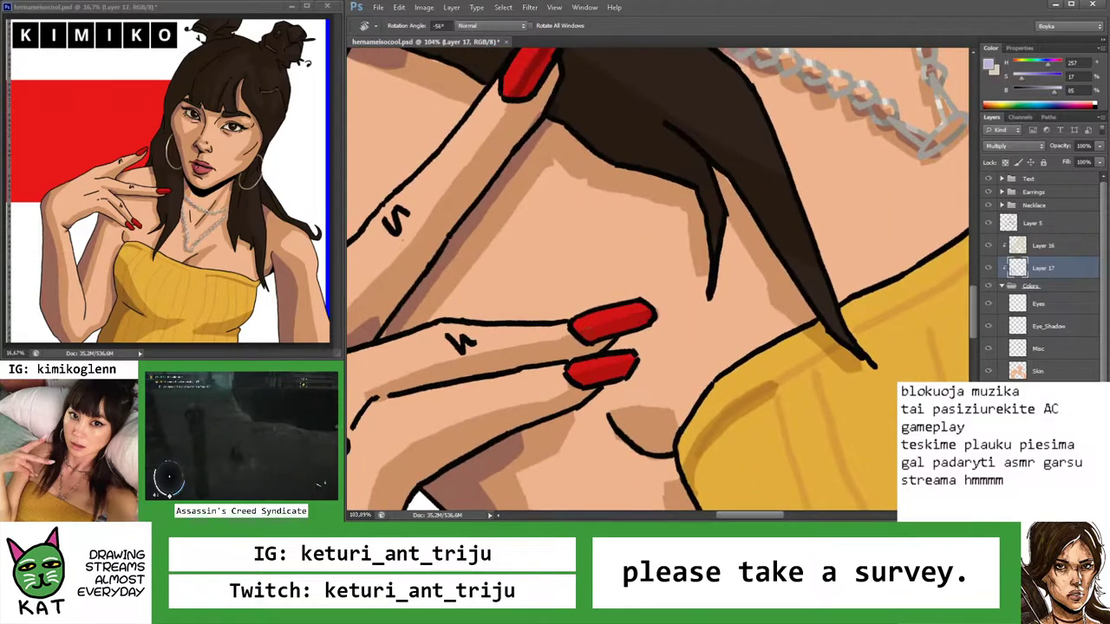
pyautogui.press('z')
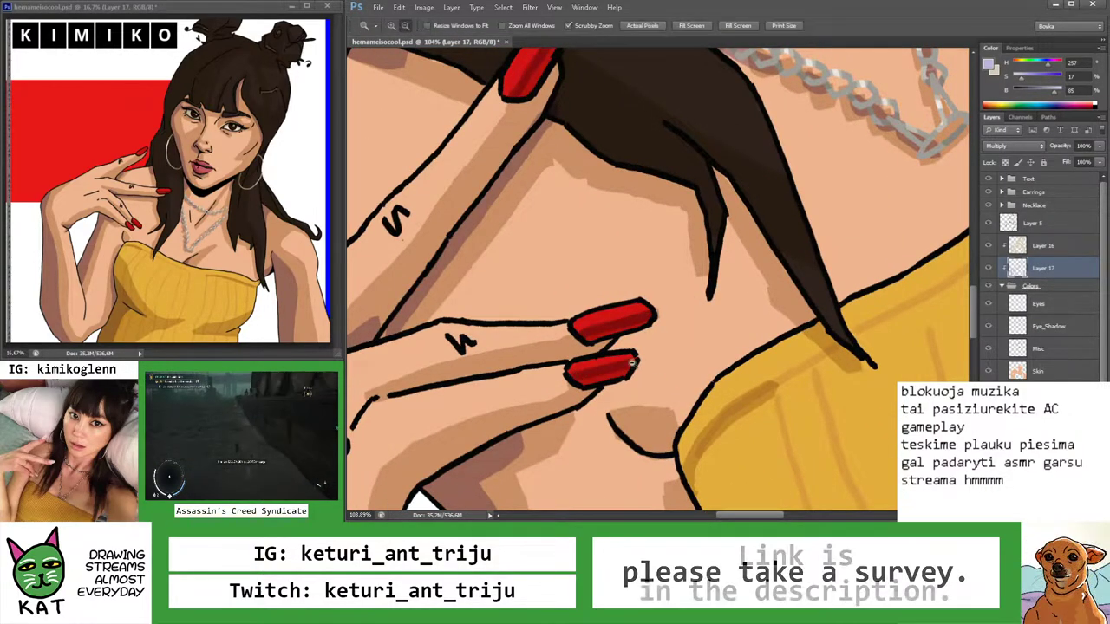
pyautogui.moveTo(633, 362); pyautogui.dragTo(564, 208)
pyautogui.press('r')
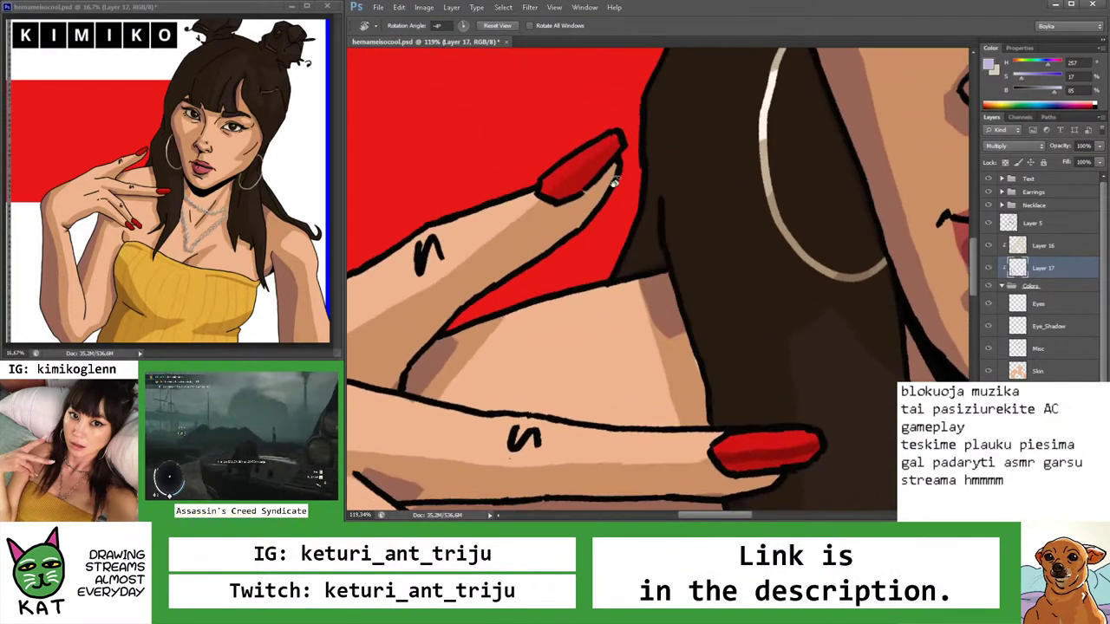
pyautogui.press('b')
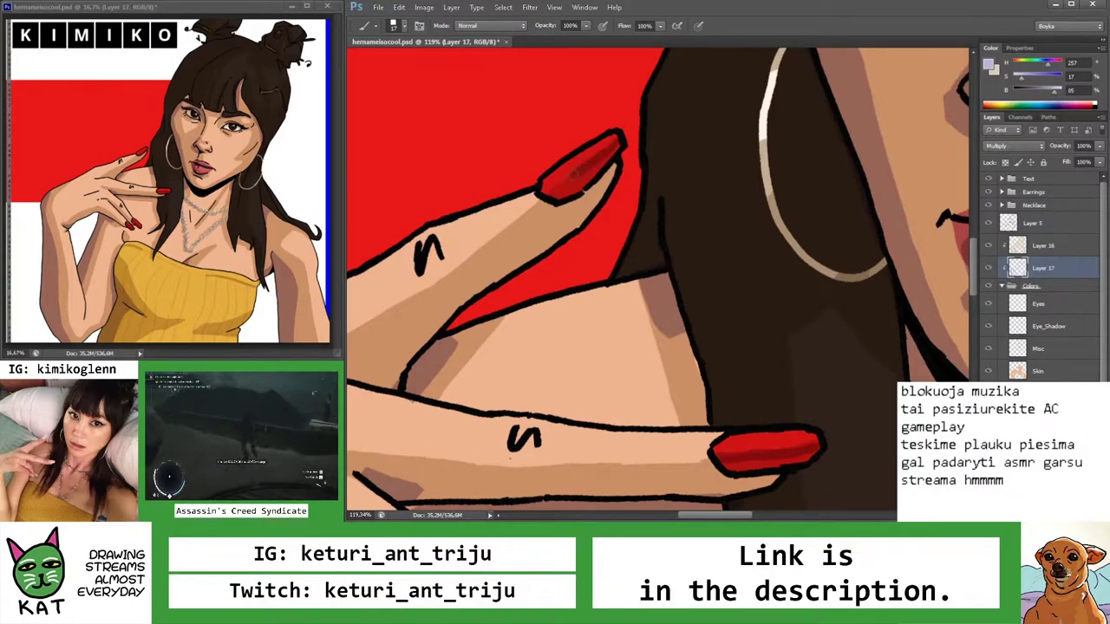
pyautogui.press('z')
pyautogui.moveTo(620, 182)
pyautogui.mouseDown()
pyautogui.moveTo(565, 184)
pyautogui.moveTo(607, 183)
pyautogui.mouseUp()
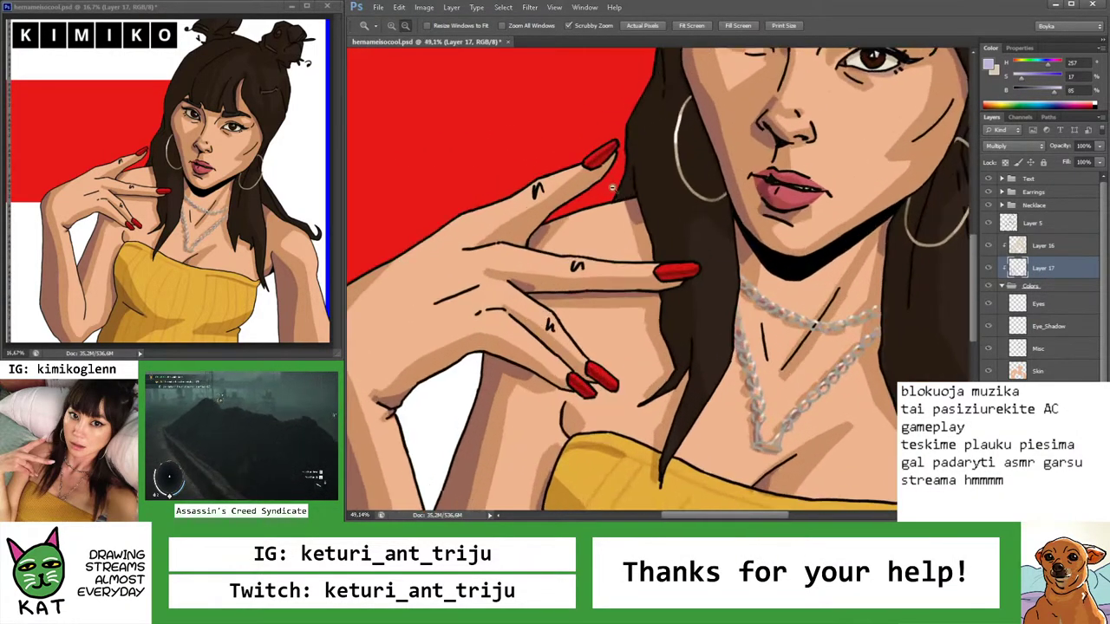
pyautogui.press('b')
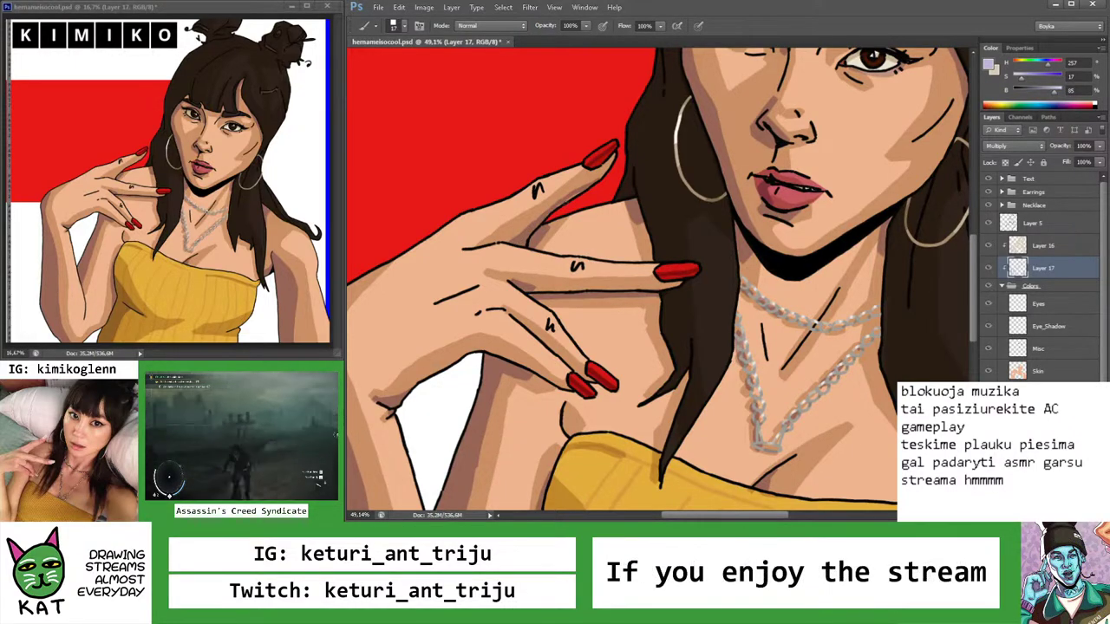
# Touch up the violet shadow on the shoulder skin between the fingers and the hair, erasing the excess along its edge
pyautogui.scroll(2, 659, 278)
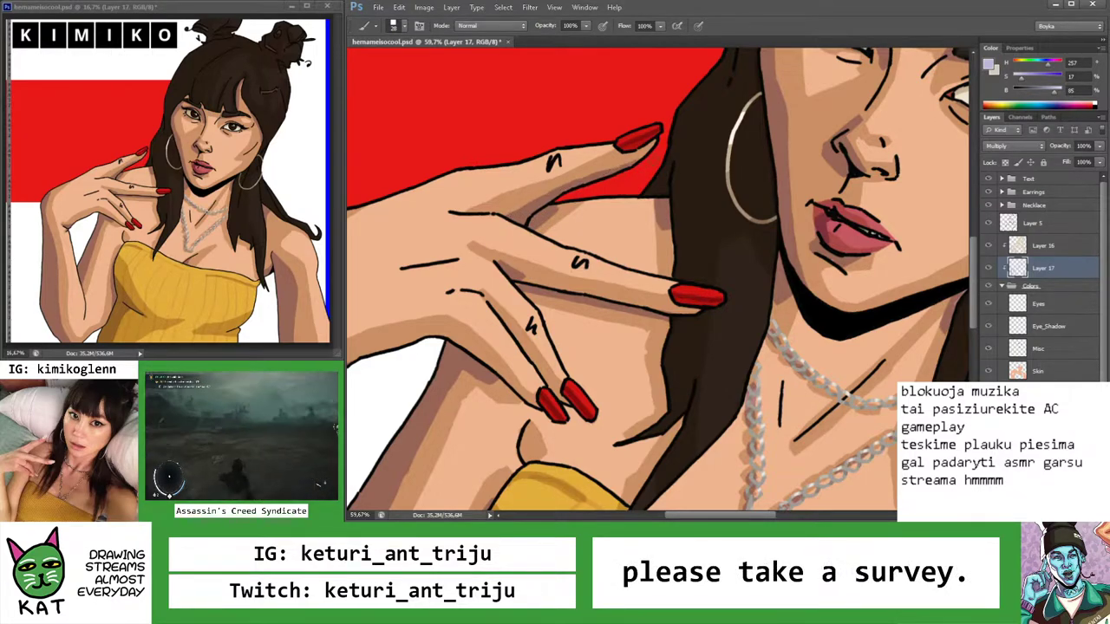
pyautogui.press('e')
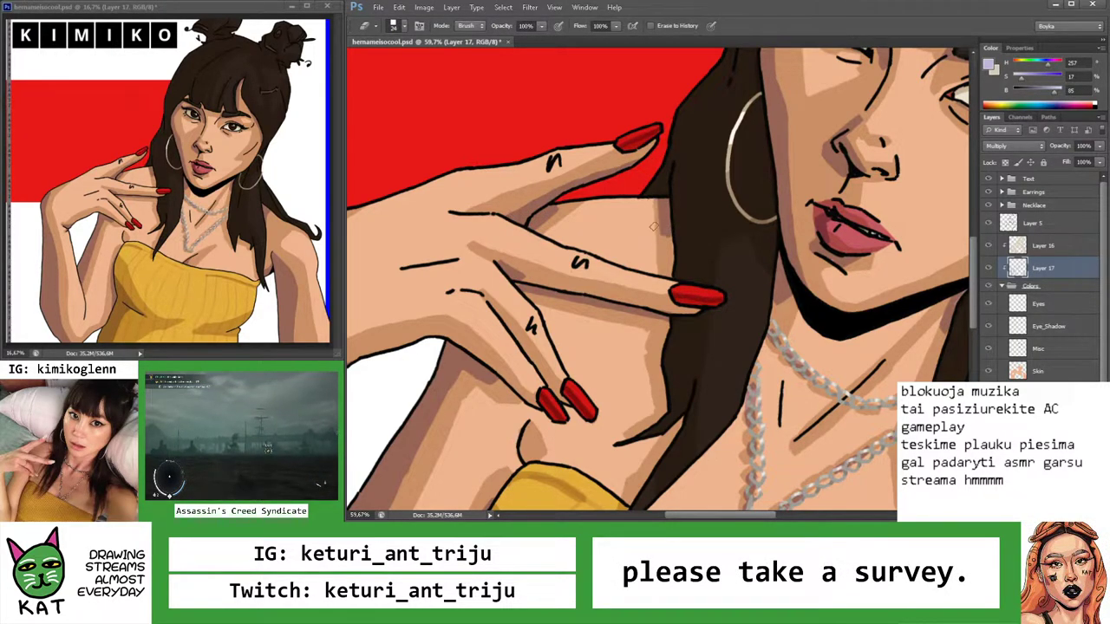
pyautogui.press('z')
pyautogui.moveTo(653, 227); pyautogui.dragTo(693, 280)
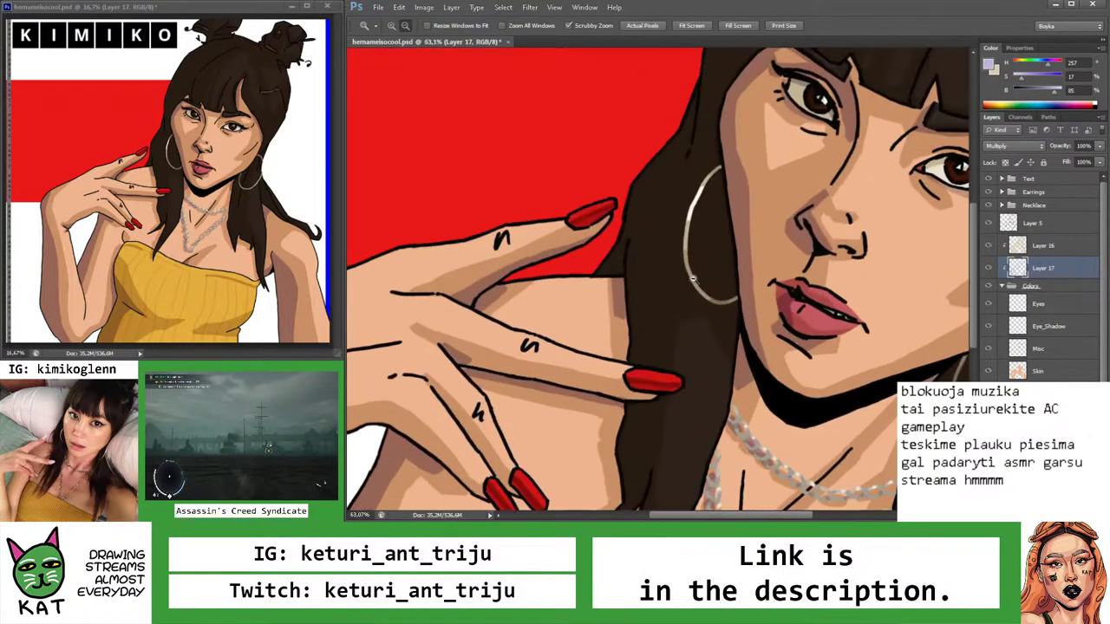
pyautogui.press('e')
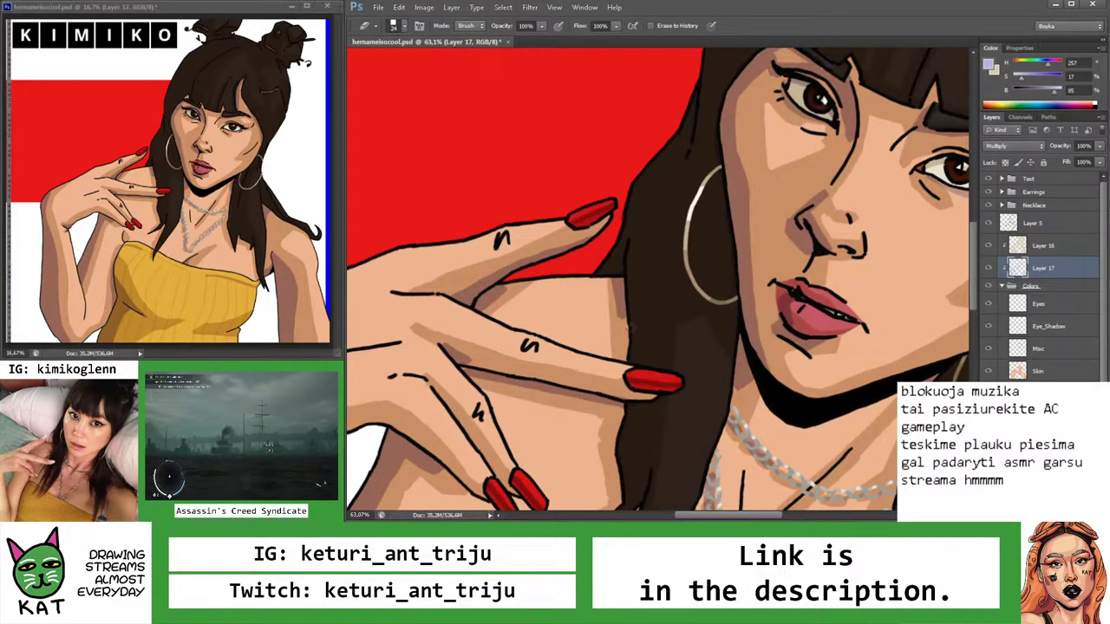
# On Layer 16, erase and reshape the shadow on the side of the nose around the small dark mark, and save the file
pyautogui.click(1043, 246)
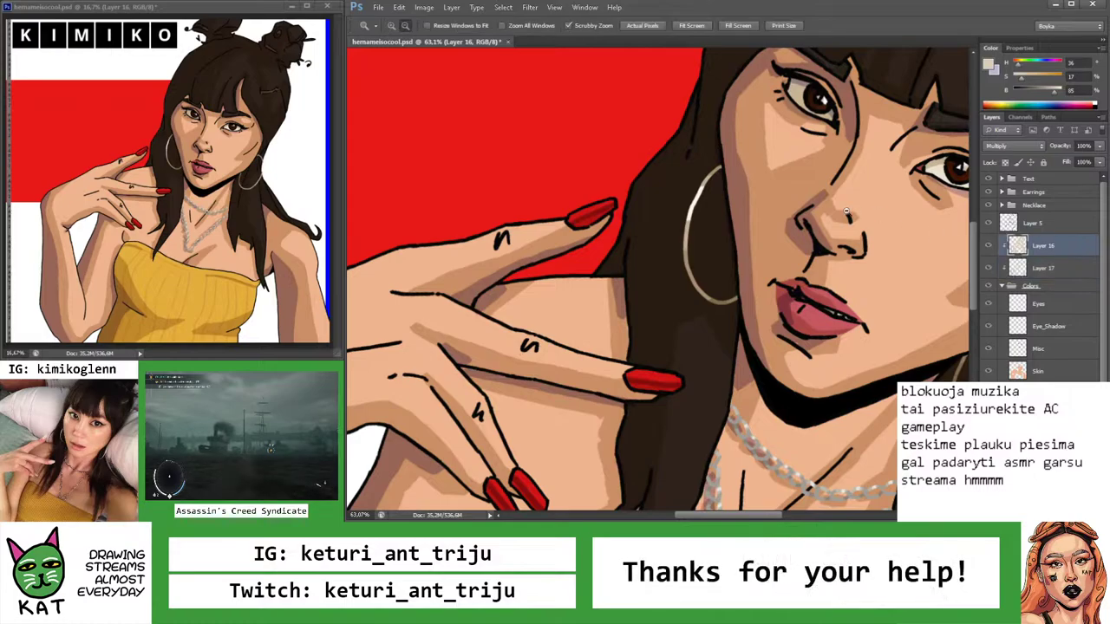
pyautogui.press('b')
pyautogui.scroll(1, 846, 221)
pyautogui.scroll(-4, 848, 219)
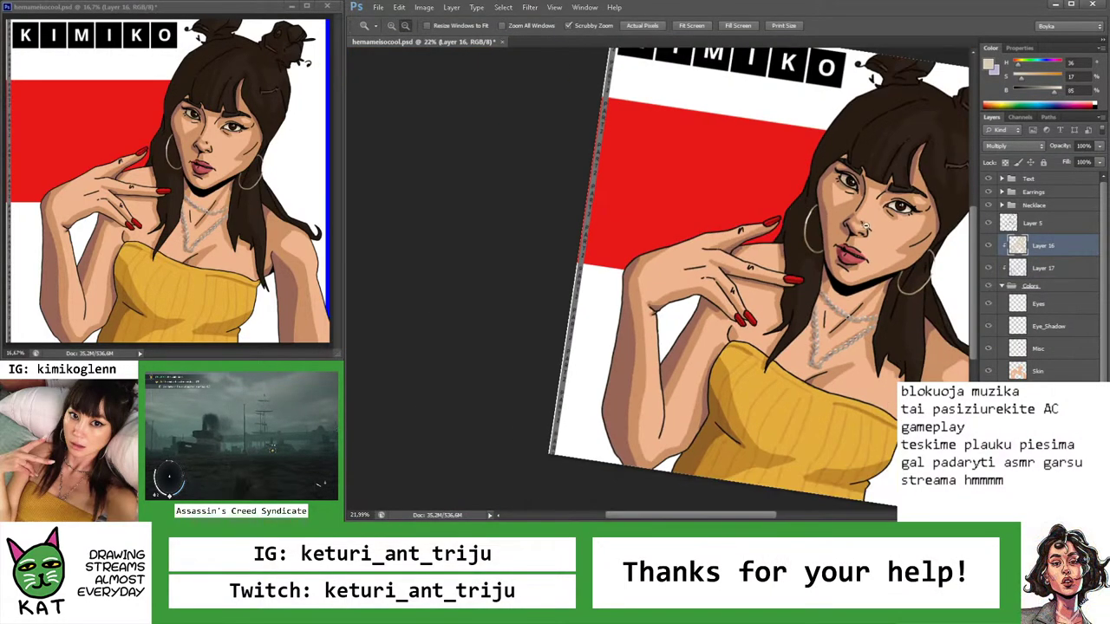
pyautogui.scroll(4, 865, 227)
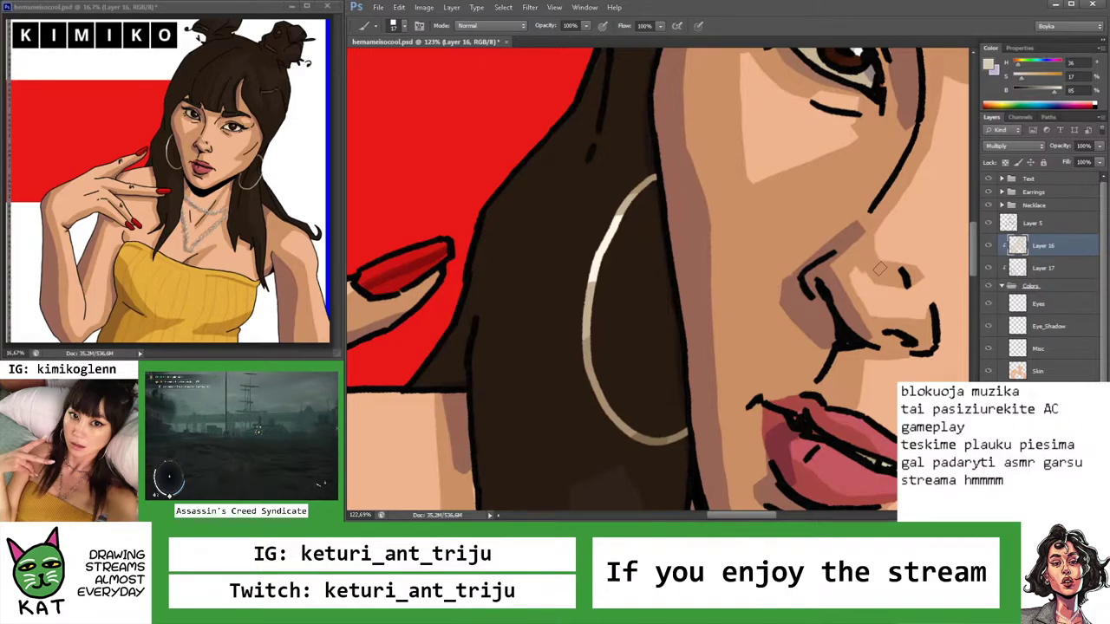
pyautogui.scroll(-4, 879, 269)
pyautogui.scroll(5, 837, 282)
pyautogui.press('e')
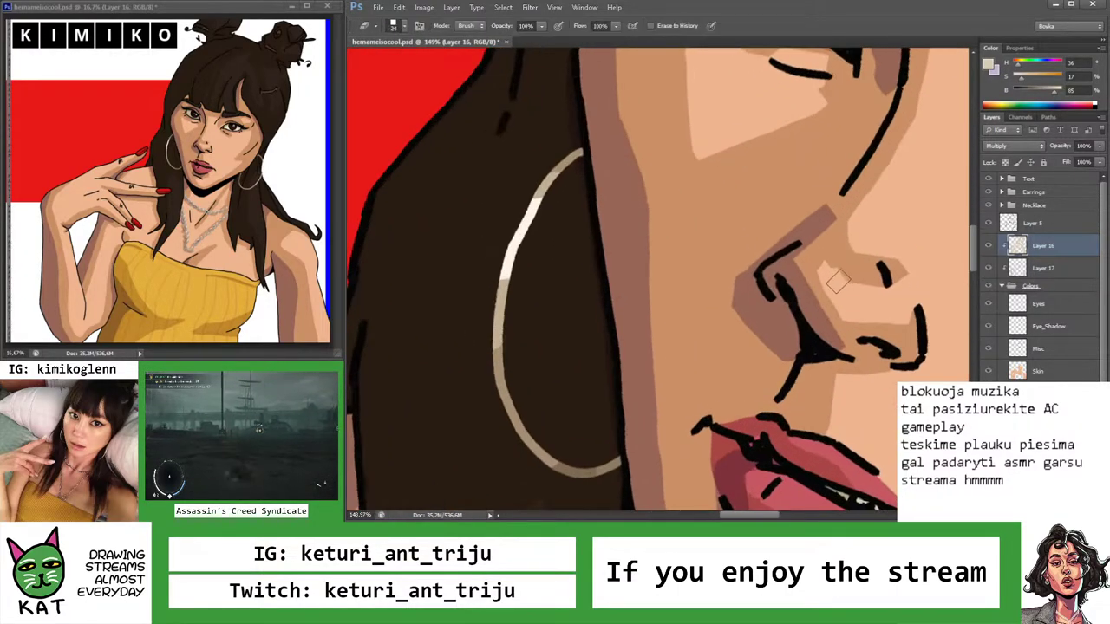
pyautogui.press('b')
pyautogui.scroll(3, 815, 226)
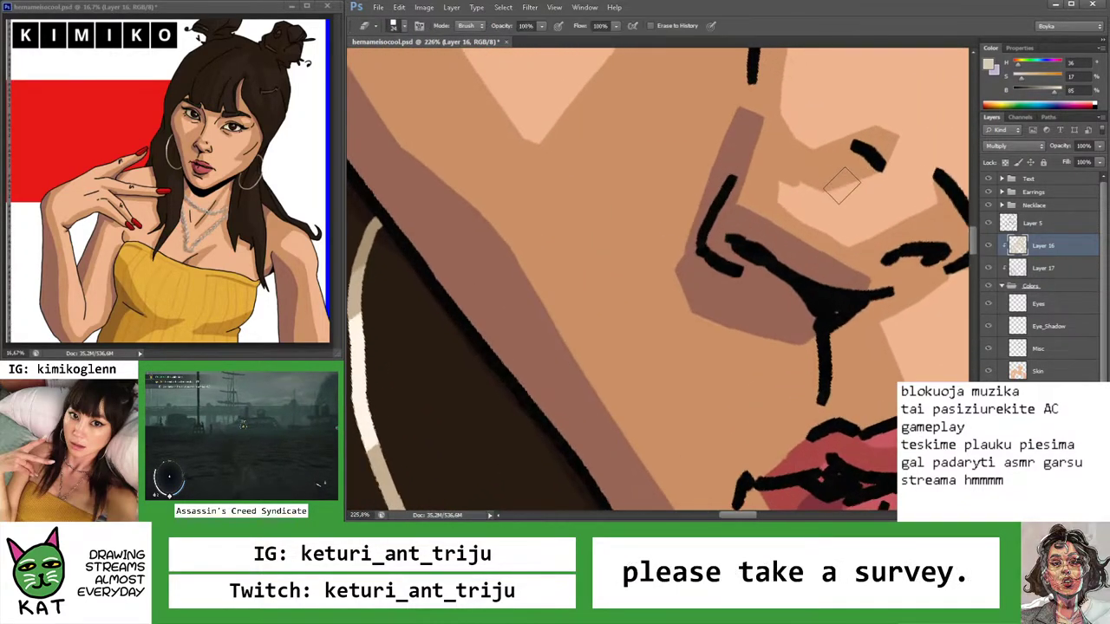
pyautogui.press('z')
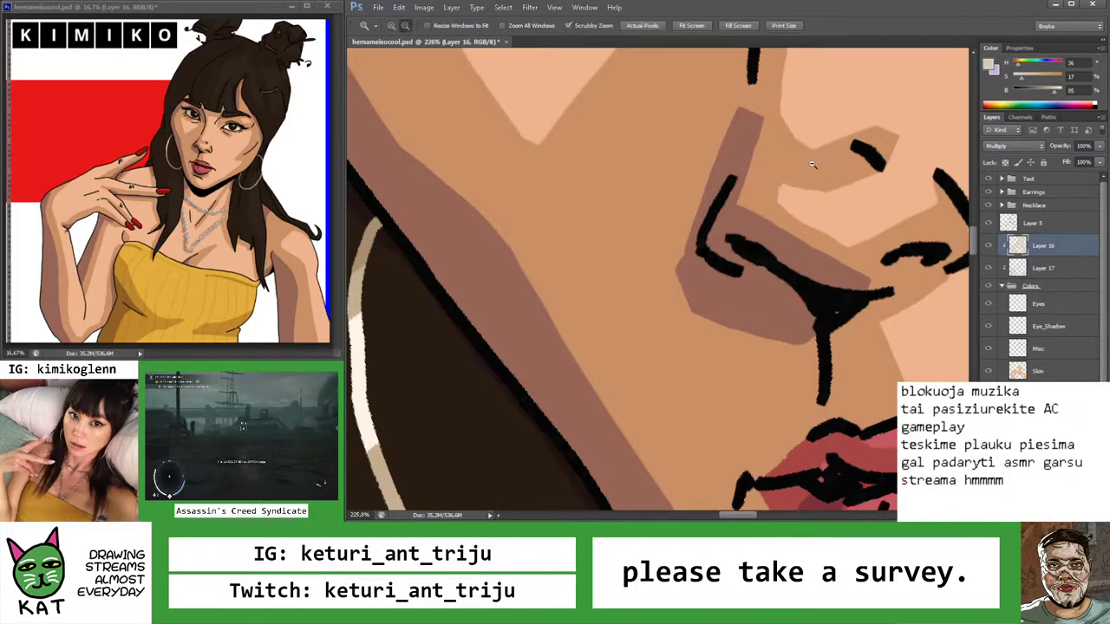
pyautogui.moveTo(788, 173); pyautogui.dragTo(759, 177)
pyautogui.moveTo(773, 232); pyautogui.dragTo(746, 278)
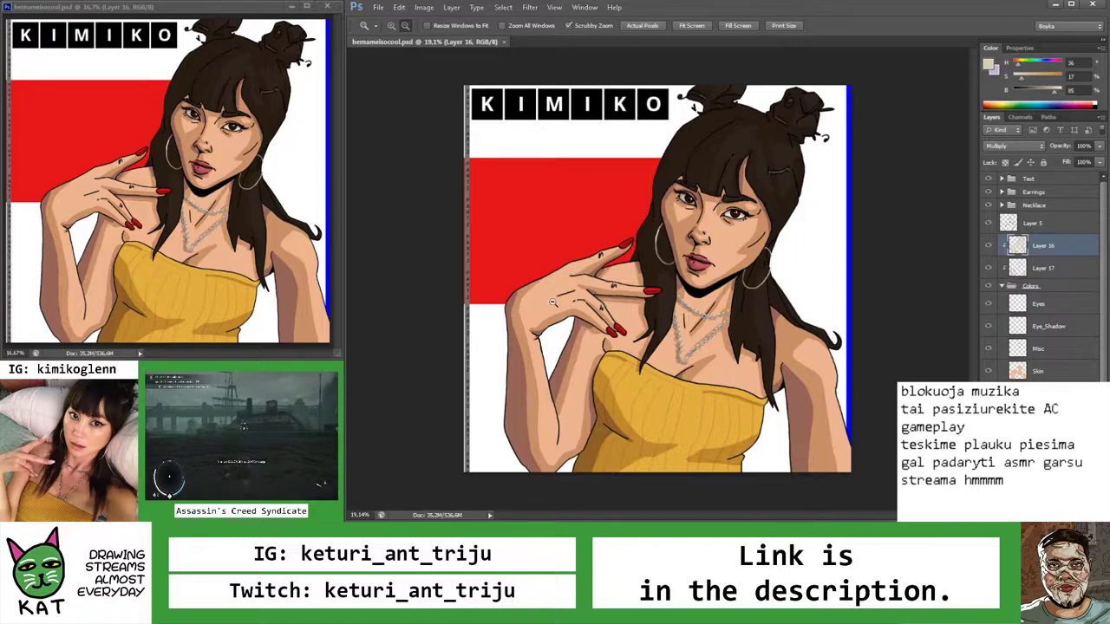
# Paint a thin multiply shadow along the middle knuckle line on the back of the raised hand and trim its pointed end
pyautogui.moveTo(552, 302); pyautogui.dragTo(562, 280)
pyautogui.press('b')
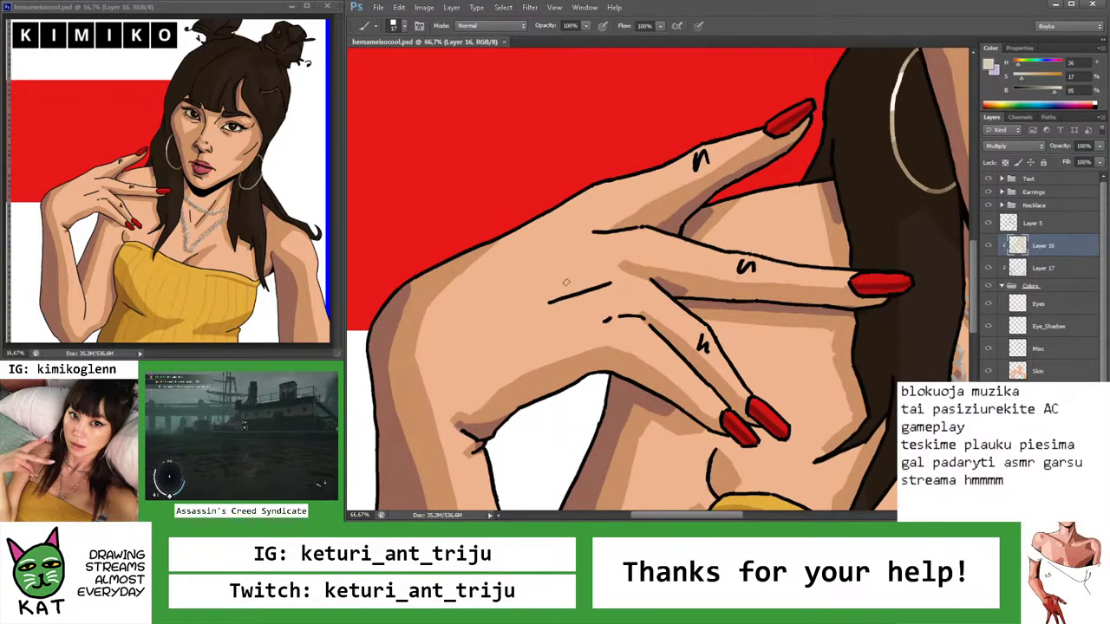
pyautogui.moveTo(533, 290); pyautogui.dragTo(621, 273)
pyautogui.hotkey('ctrl', 'z')
pyautogui.moveTo(525, 298); pyautogui.dragTo(595, 279)
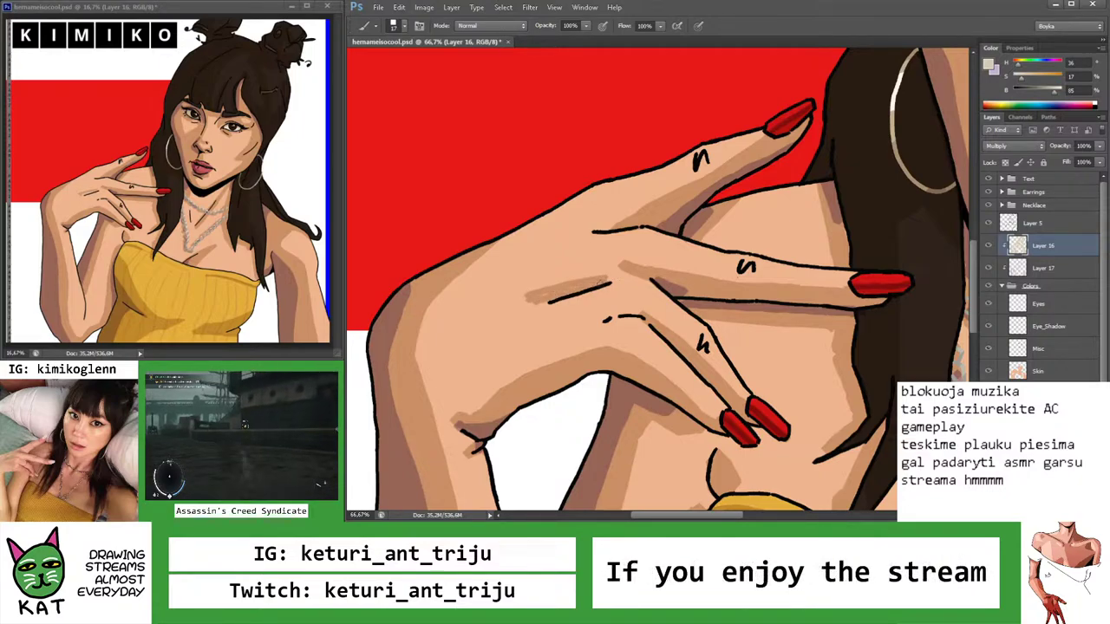
pyautogui.press('e')
pyautogui.press('b')
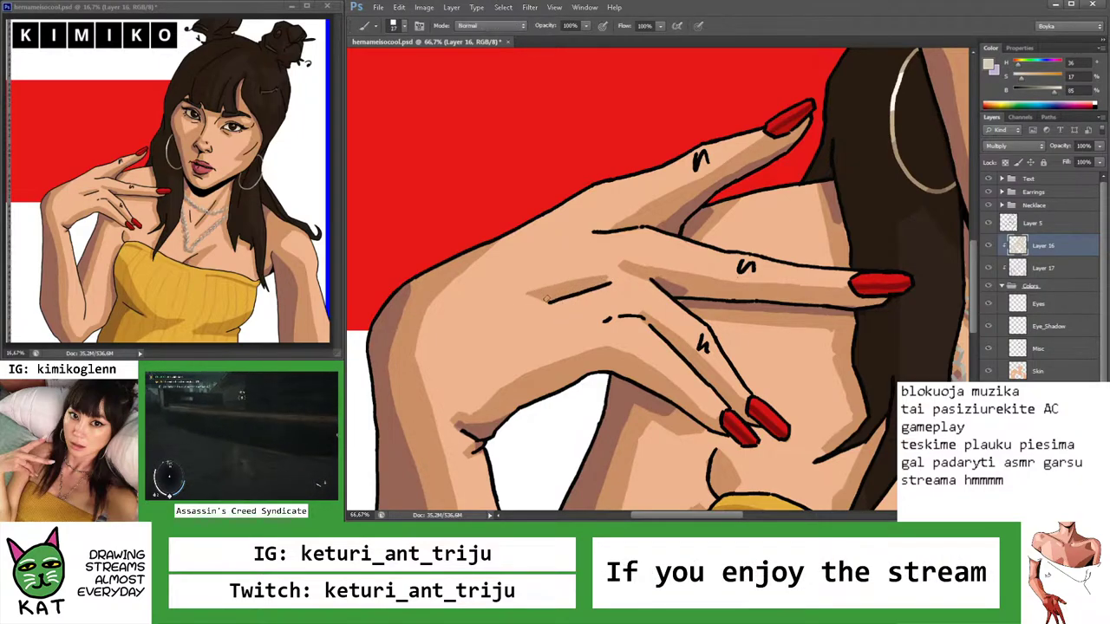
pyautogui.press('e')
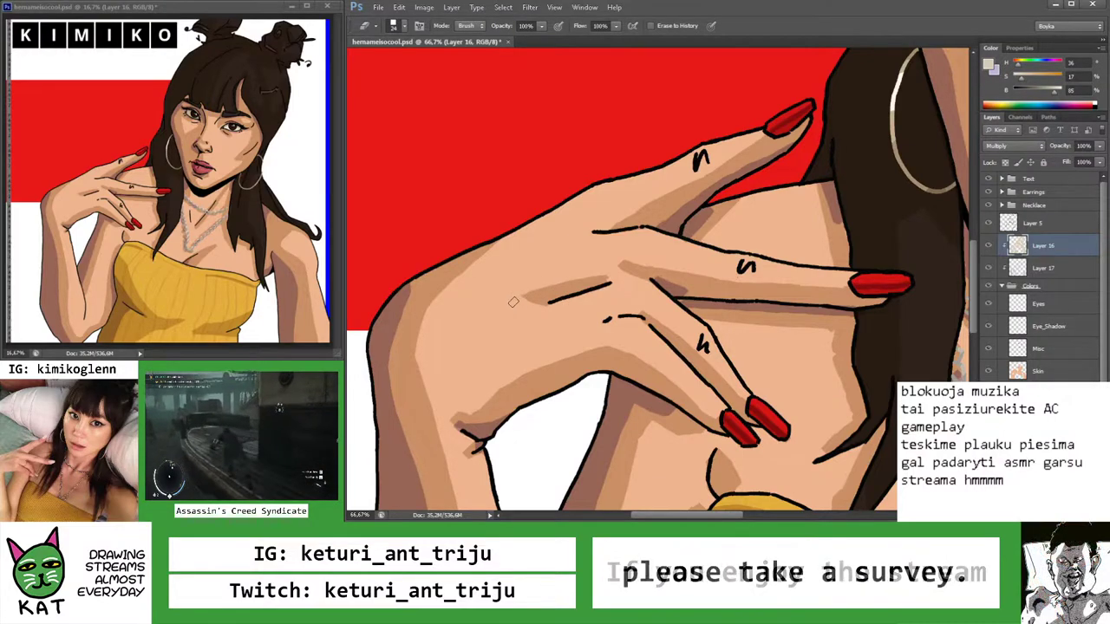
pyautogui.press('b')
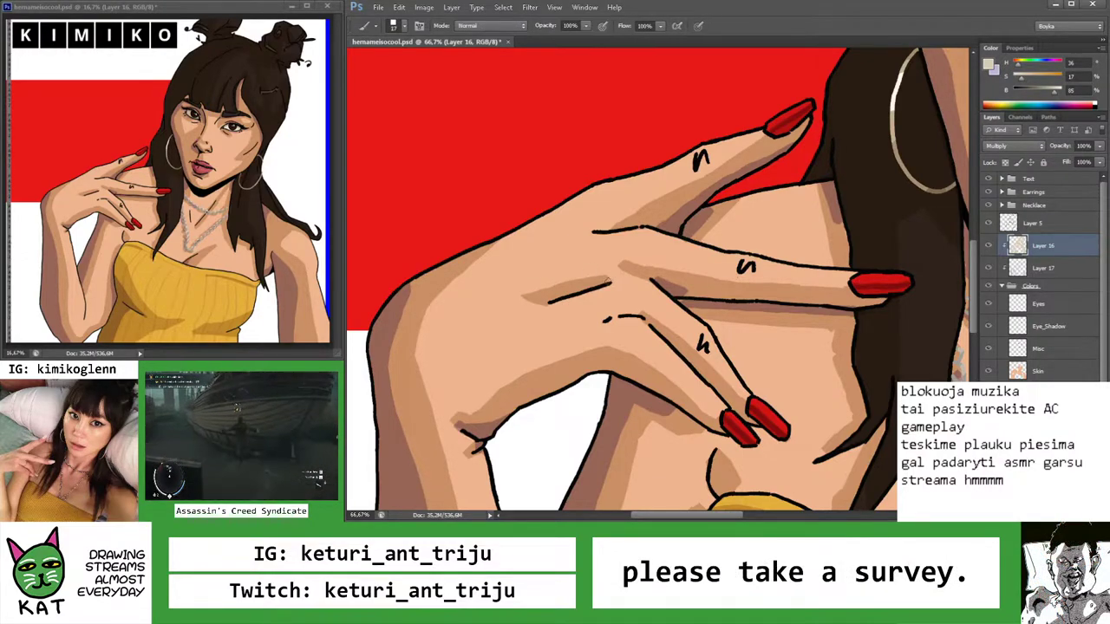
# Paint shadows along the upper and lower knuckle lines on the back of the hand, refine the middle one, and save the file
pyautogui.press('z')
pyautogui.moveTo(546, 309)
pyautogui.mouseDown()
pyautogui.moveTo(612, 293)
pyautogui.moveTo(583, 288)
pyautogui.moveTo(622, 270)
pyautogui.mouseUp()
pyautogui.press('b')
pyautogui.moveTo(571, 234); pyautogui.dragTo(641, 218)
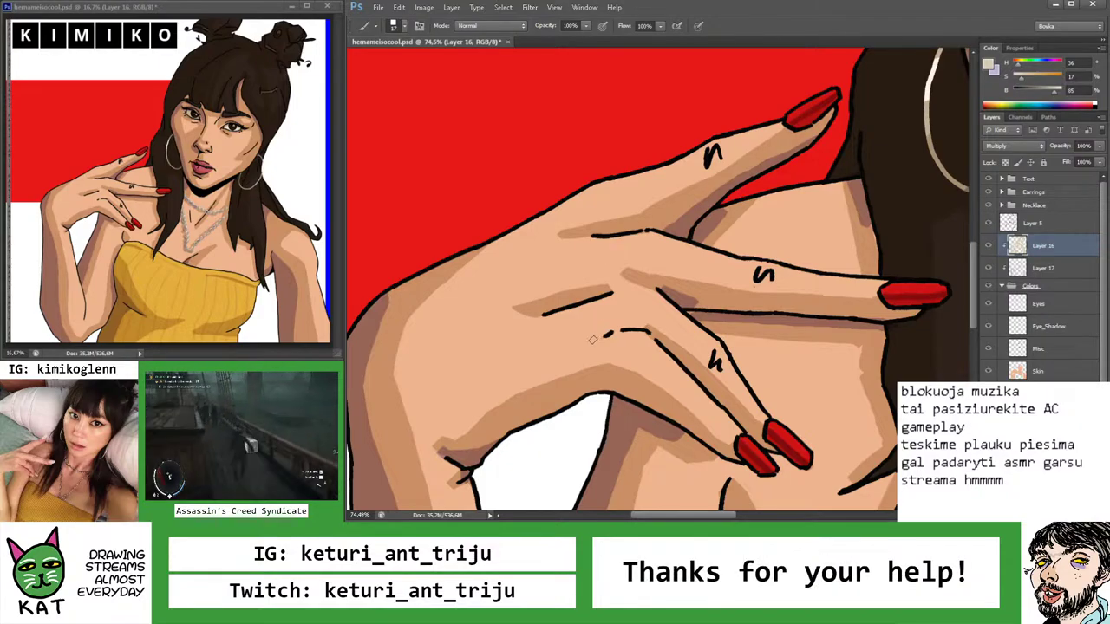
pyautogui.press('z')
pyautogui.moveTo(624, 330); pyautogui.dragTo(610, 334)
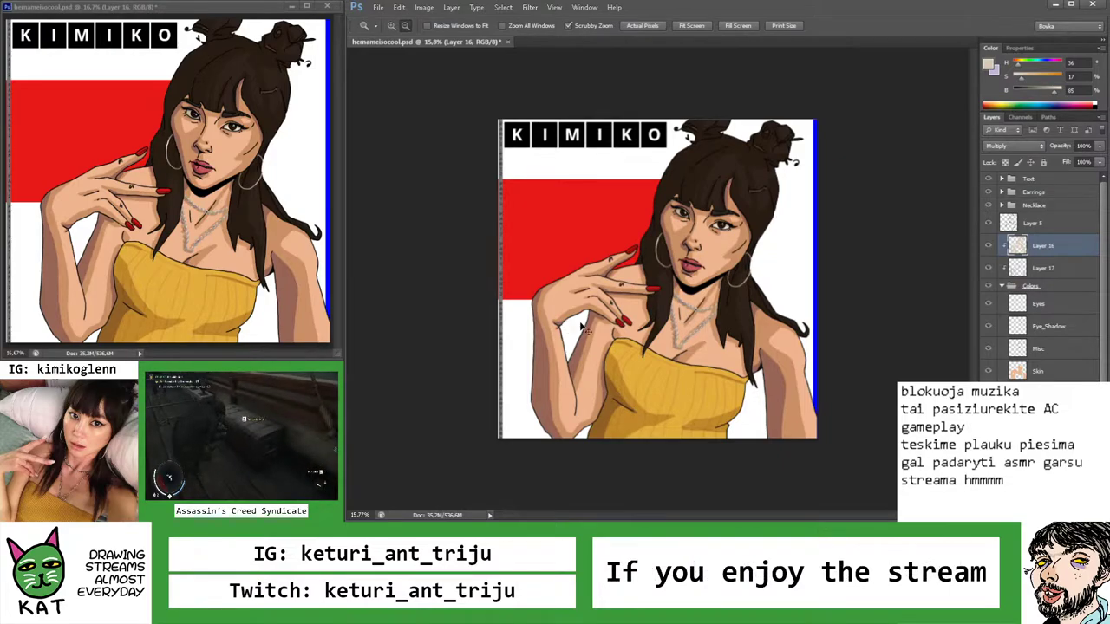
pyautogui.moveTo(582, 327); pyautogui.dragTo(567, 297)
pyautogui.press('b')
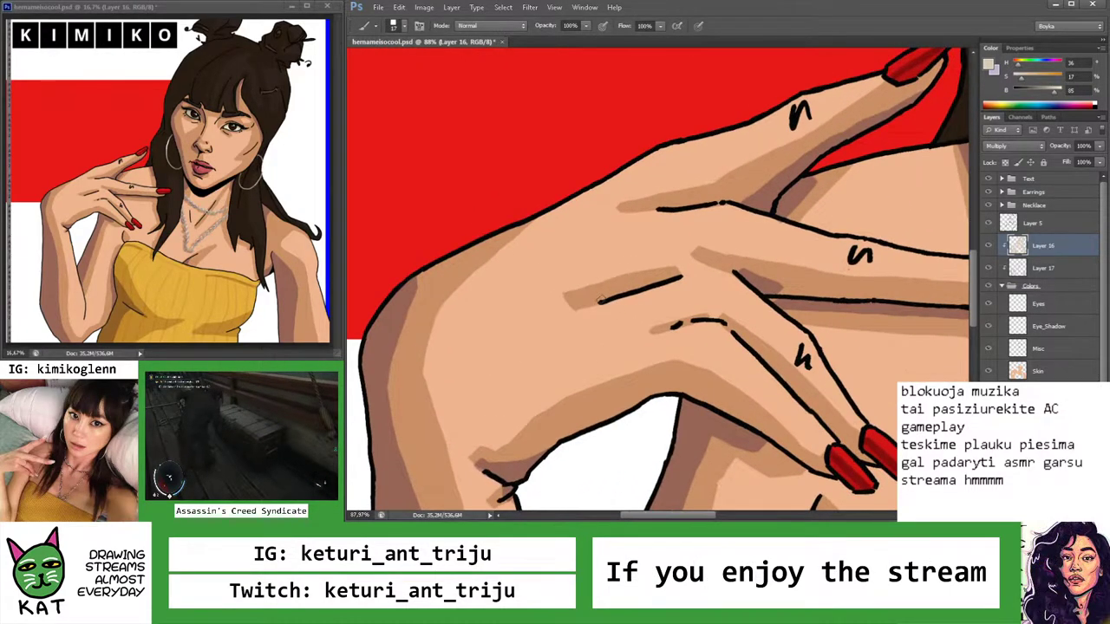
pyautogui.press('z')
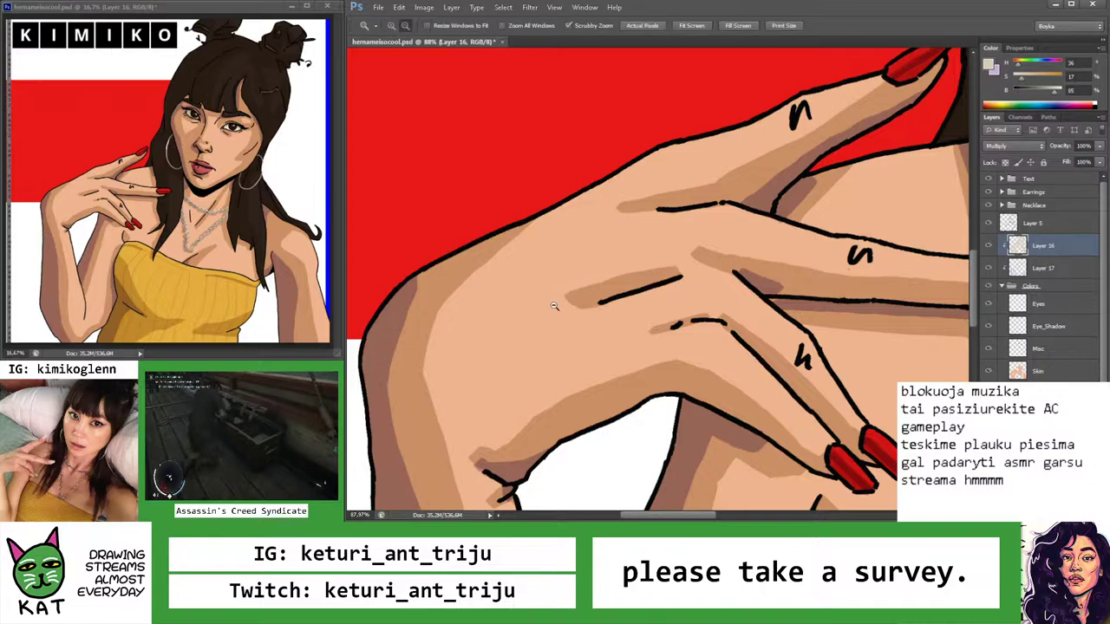
pyautogui.moveTo(554, 306); pyautogui.dragTo(660, 310)
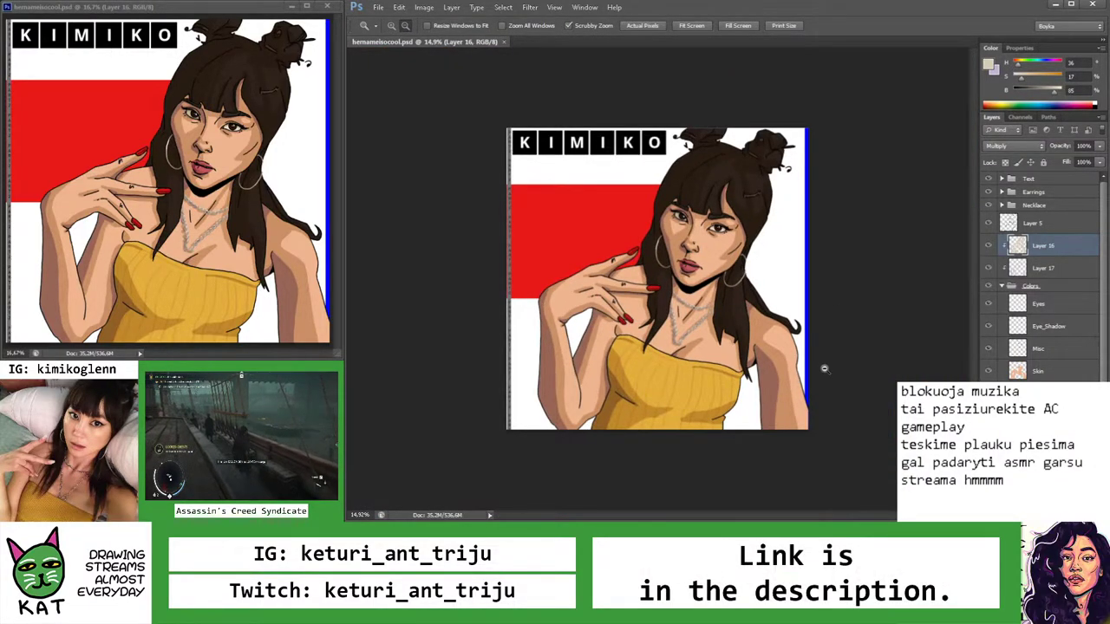
# On Layer 17, paint a violet shadow around the fold line under the bust at the yellow top's side edge, and save the file
pyautogui.click(1036, 269)
pyautogui.moveTo(758, 425); pyautogui.dragTo(863, 425)
pyautogui.press('b')
pyautogui.moveTo(731, 314)
pyautogui.mouseDown()
pyautogui.moveTo(566, 374)
pyautogui.moveTo(675, 388)
pyautogui.mouseUp()
pyautogui.hotkey('ctrl', 'z')
pyautogui.moveTo(569, 379); pyautogui.dragTo(680, 383)
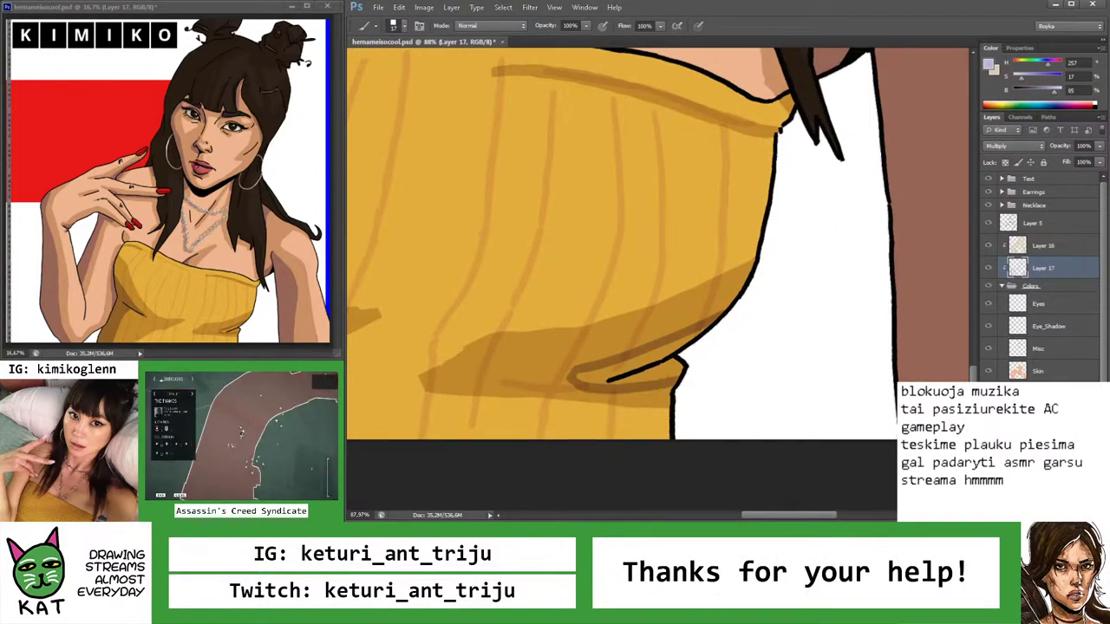
pyautogui.moveTo(572, 380); pyautogui.dragTo(711, 333)
pyautogui.moveTo(595, 381)
pyautogui.mouseDown()
pyautogui.moveTo(675, 368)
pyautogui.moveTo(733, 329)
pyautogui.mouseUp()
pyautogui.press('z')
pyautogui.hotkey('ctrl', 's')
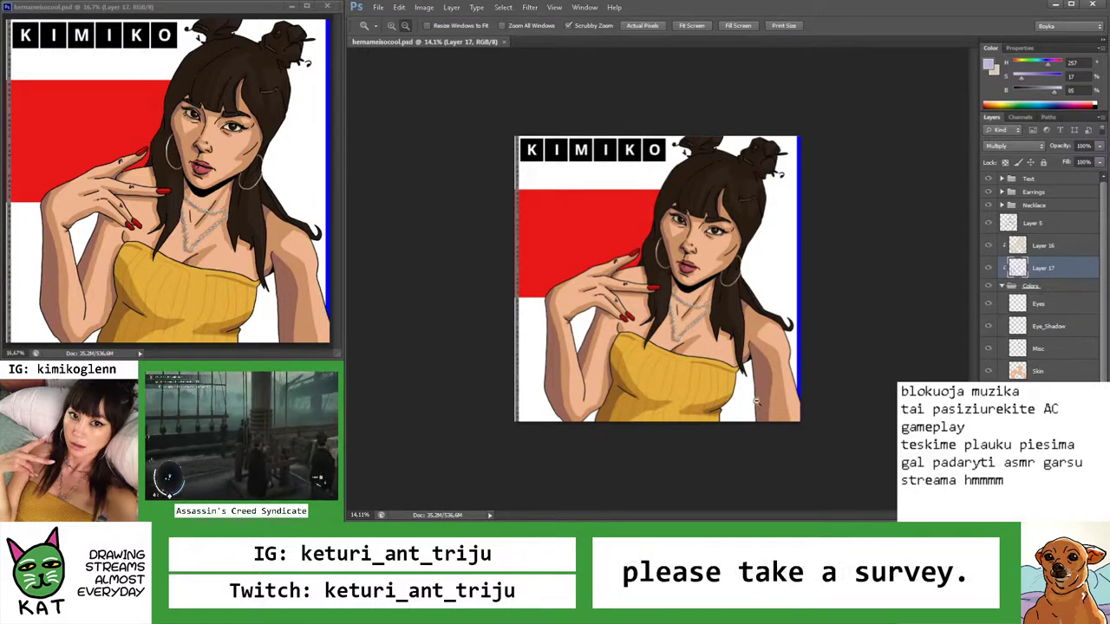
# Load and drop the hair outline as a selection, and paint a violet shadow on the hair lock beside the raised hand on Layer 17
pyautogui.keyDown('ctrl'); pyautogui.click(997, 370); pyautogui.keyUp('ctrl')
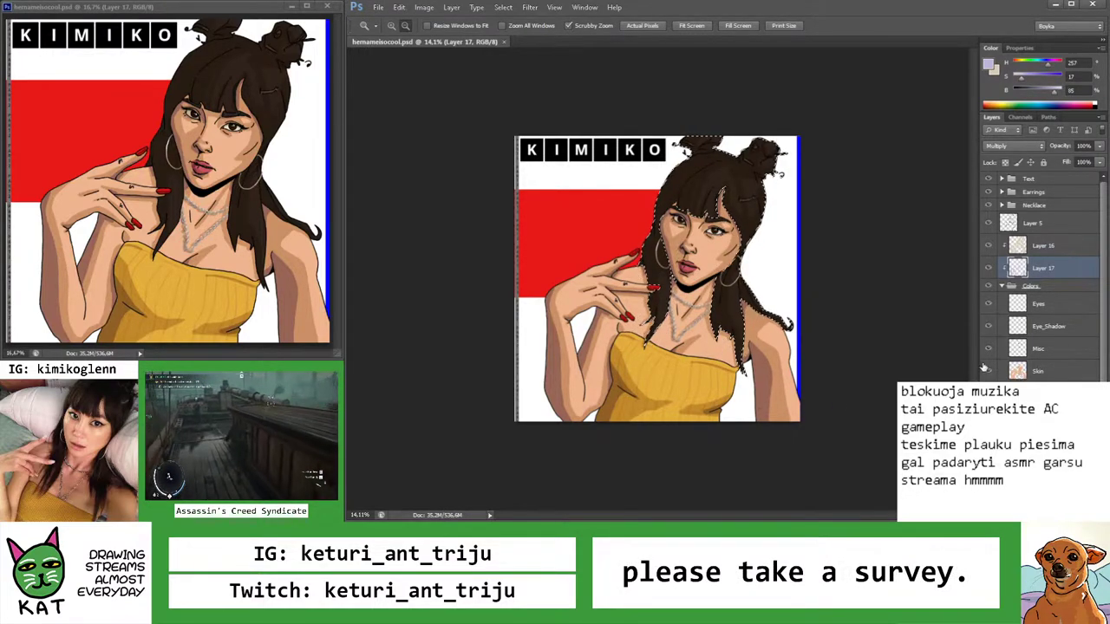
pyautogui.hotkey('ctrl', 'd')
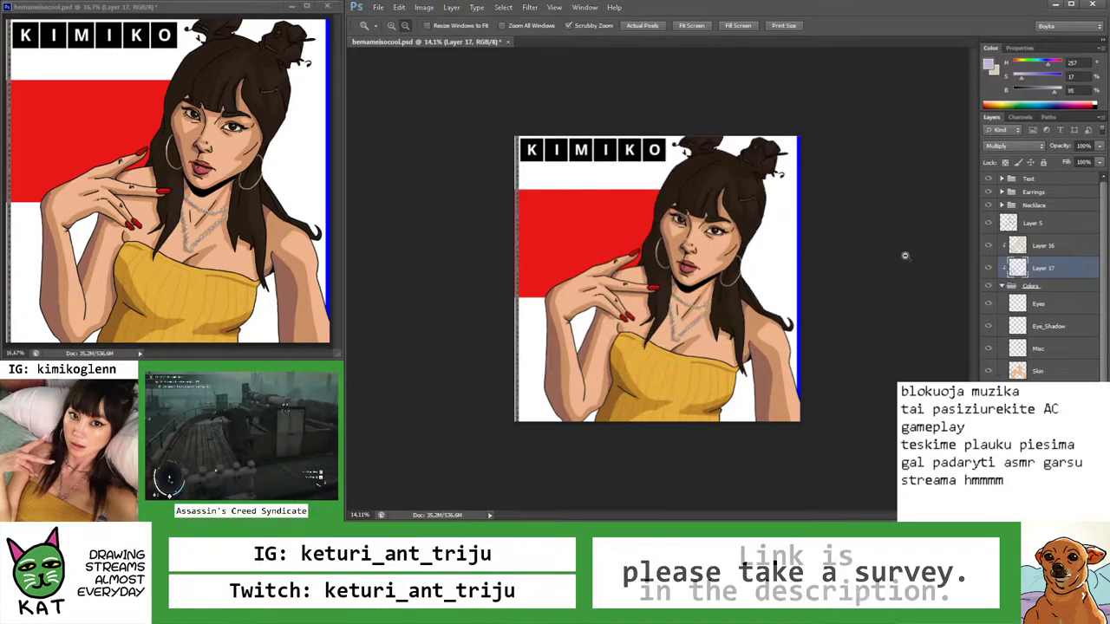
pyautogui.moveTo(746, 184); pyautogui.dragTo(833, 184)
pyautogui.scroll(1, 594, 303)
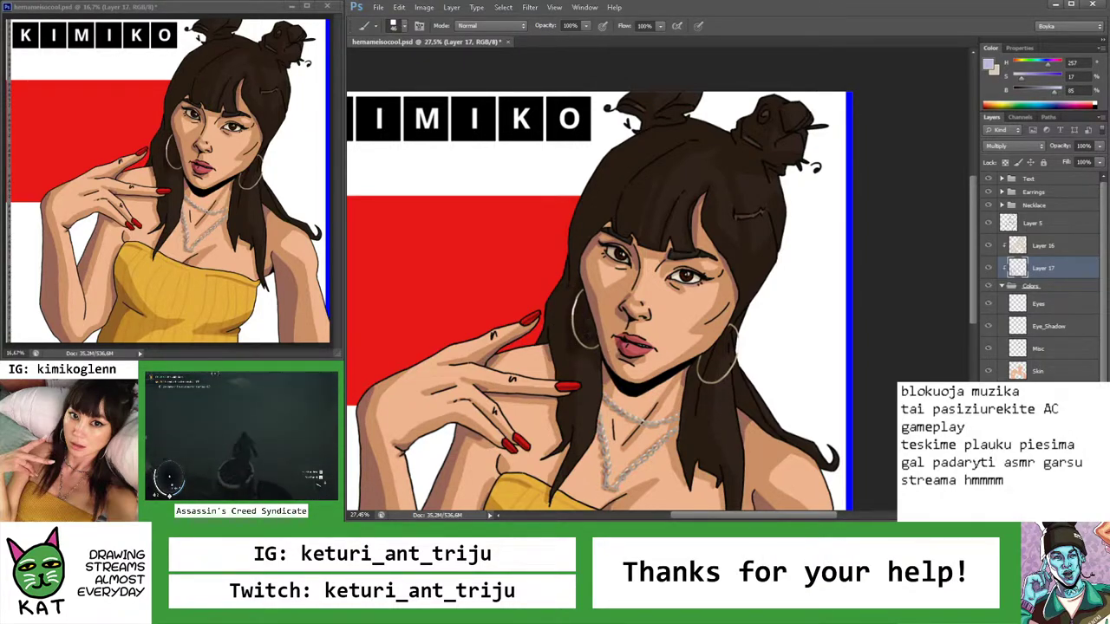
pyautogui.moveTo(590, 327); pyautogui.dragTo(624, 327)
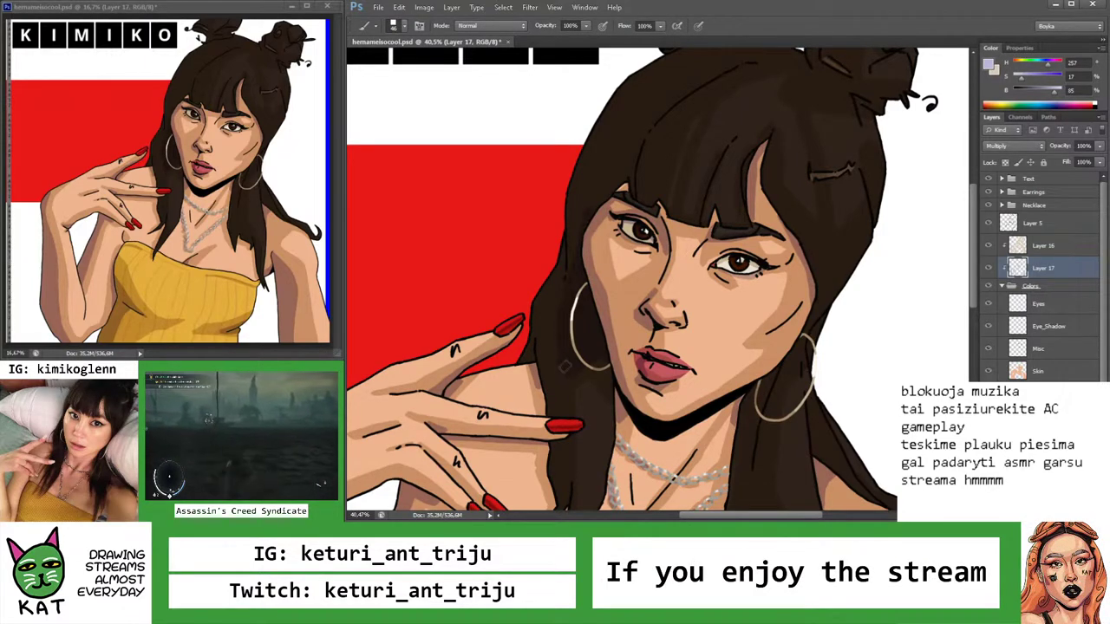
pyautogui.press('z')
pyautogui.moveTo(565, 366)
pyautogui.mouseDown()
pyautogui.moveTo(512, 372)
pyautogui.moveTo(610, 280)
pyautogui.moveTo(724, 263)
pyautogui.mouseUp()
pyautogui.press('b')
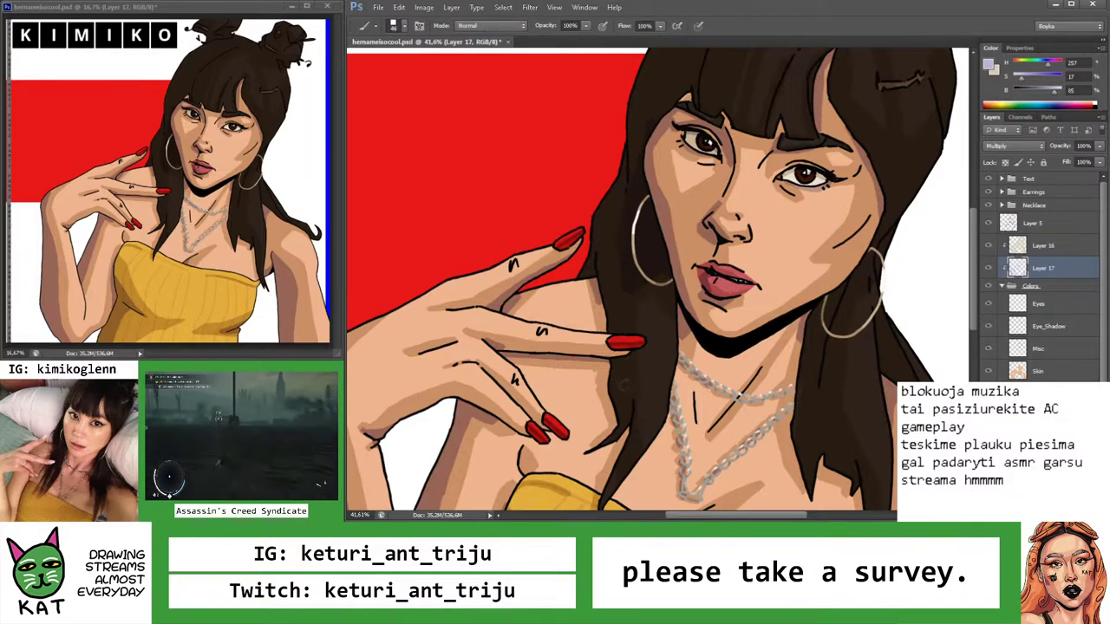
pyautogui.moveTo(633, 391); pyautogui.dragTo(622, 429)
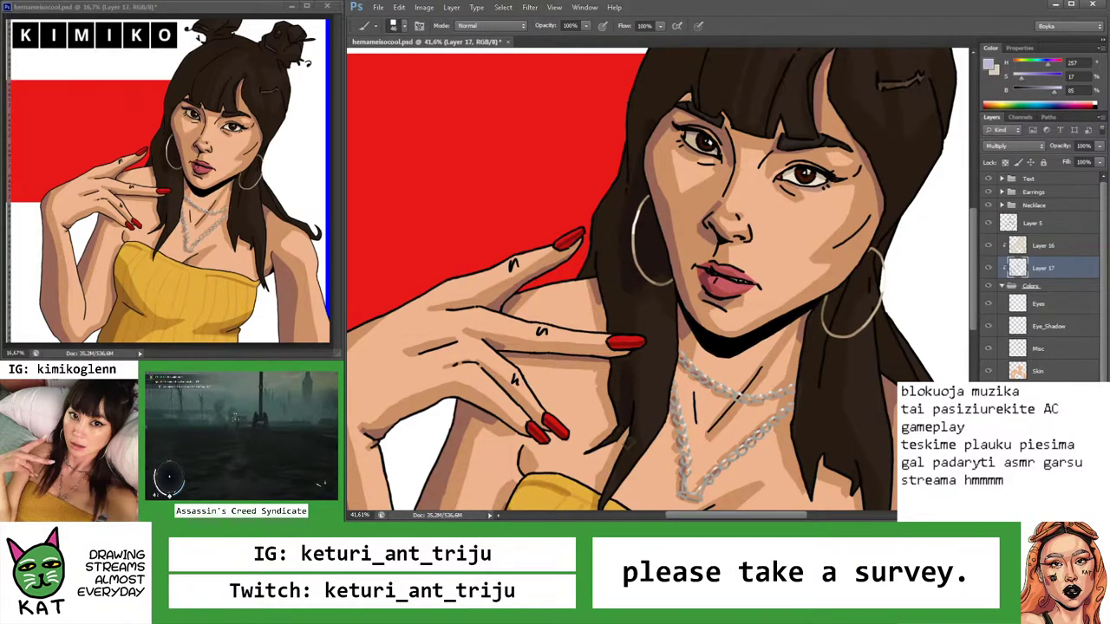
pyautogui.press('z')
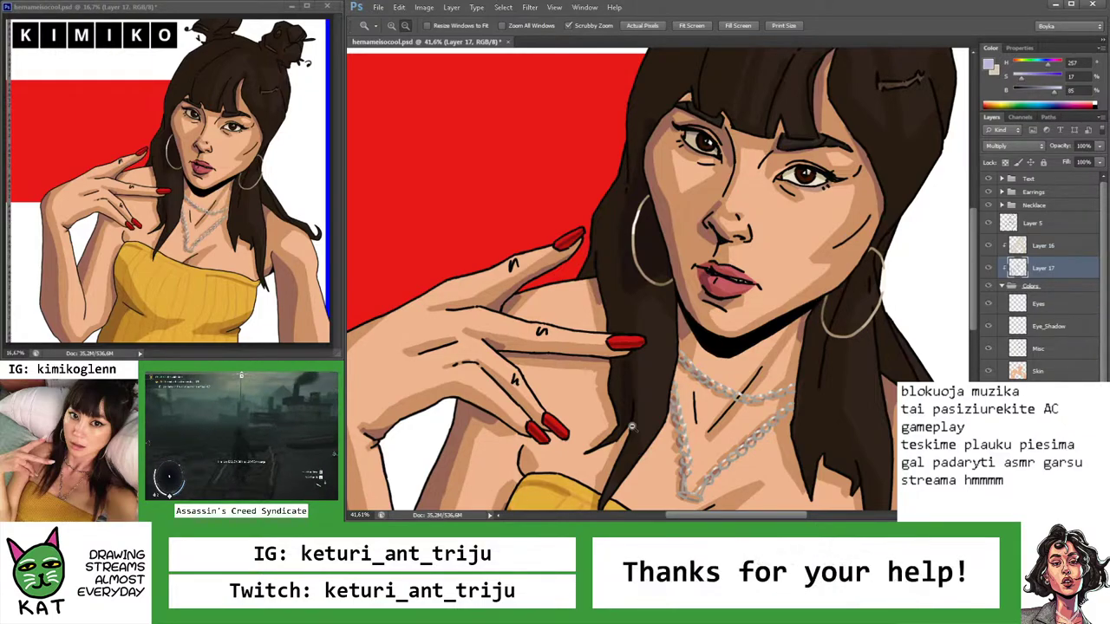
pyautogui.moveTo(631, 426); pyautogui.dragTo(613, 427)
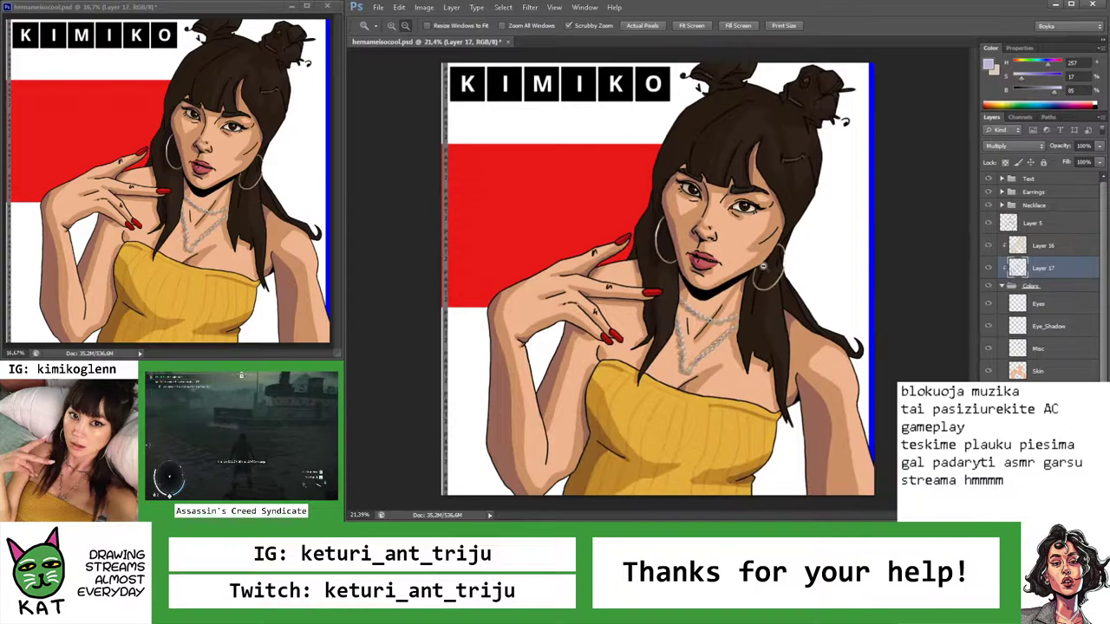
# Shade the hair under the ear, behind the hoop earring on the side away from the raised hand
pyautogui.moveTo(765, 267); pyautogui.dragTo(818, 260)
pyautogui.press('b')
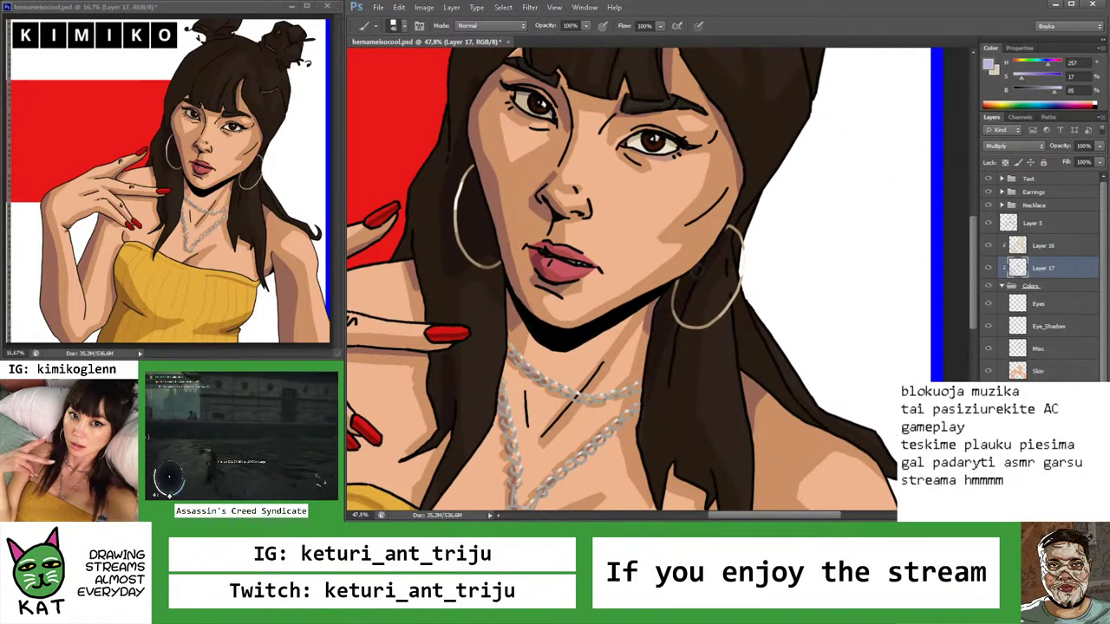
pyautogui.press('z')
pyautogui.moveTo(659, 191)
pyautogui.mouseDown()
pyautogui.moveTo(633, 191)
pyautogui.moveTo(701, 189)
pyautogui.moveTo(678, 283)
pyautogui.mouseUp()
pyautogui.press('b')
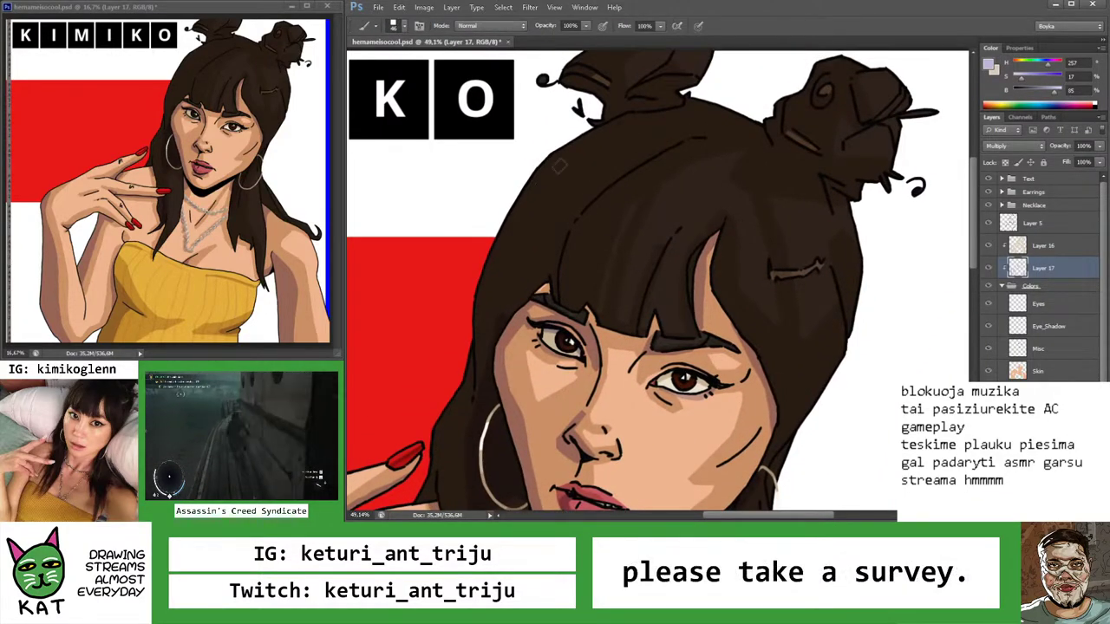
# Paint a violet shadow on the hair at the temple, between the fringe and the outer hair edge above the eyebrow
pyautogui.press('z')
pyautogui.moveTo(536, 247)
pyautogui.mouseDown()
pyautogui.moveTo(491, 248)
pyautogui.moveTo(546, 249)
pyautogui.mouseUp()
pyautogui.press('b')
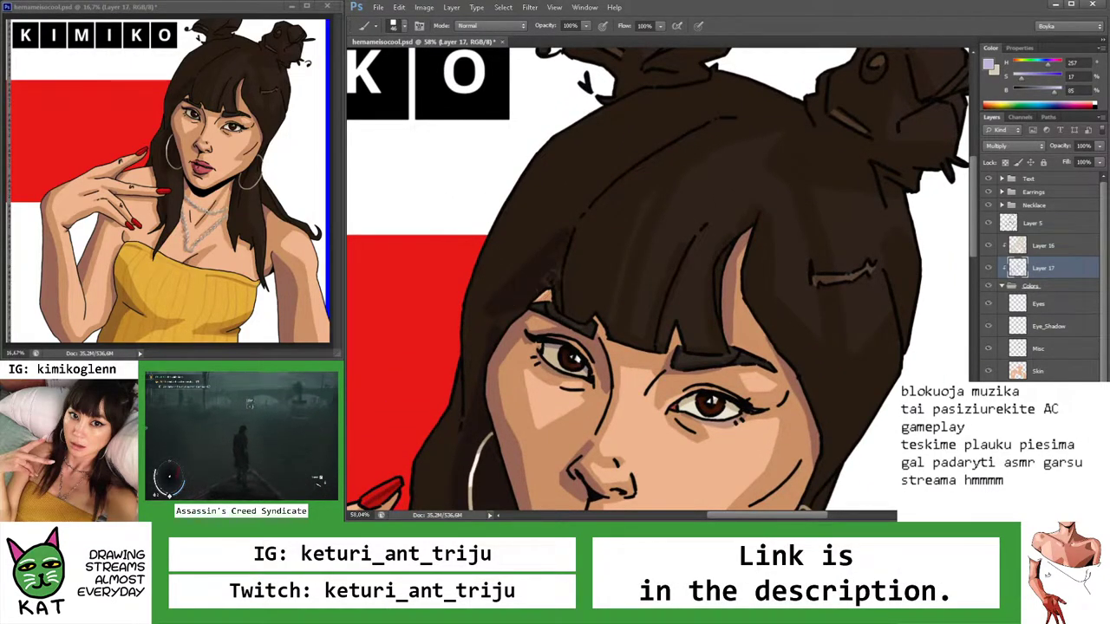
pyautogui.press('e')
pyautogui.press('z')
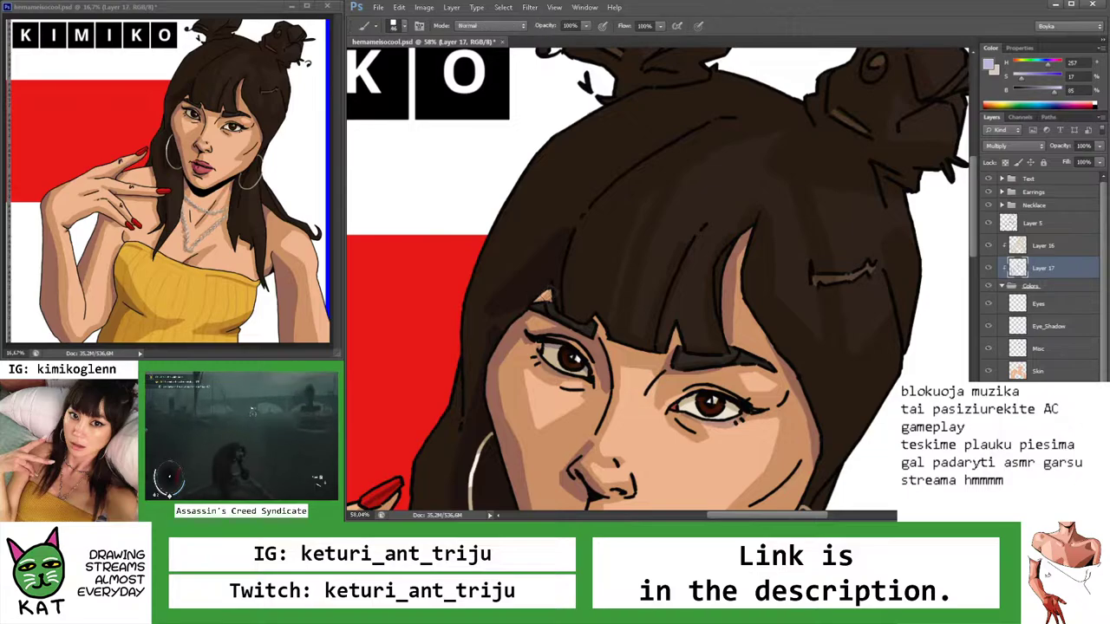
pyautogui.moveTo(538, 299); pyautogui.dragTo(503, 299)
pyautogui.moveTo(690, 207); pyautogui.dragTo(693, 210)
pyautogui.press('e')
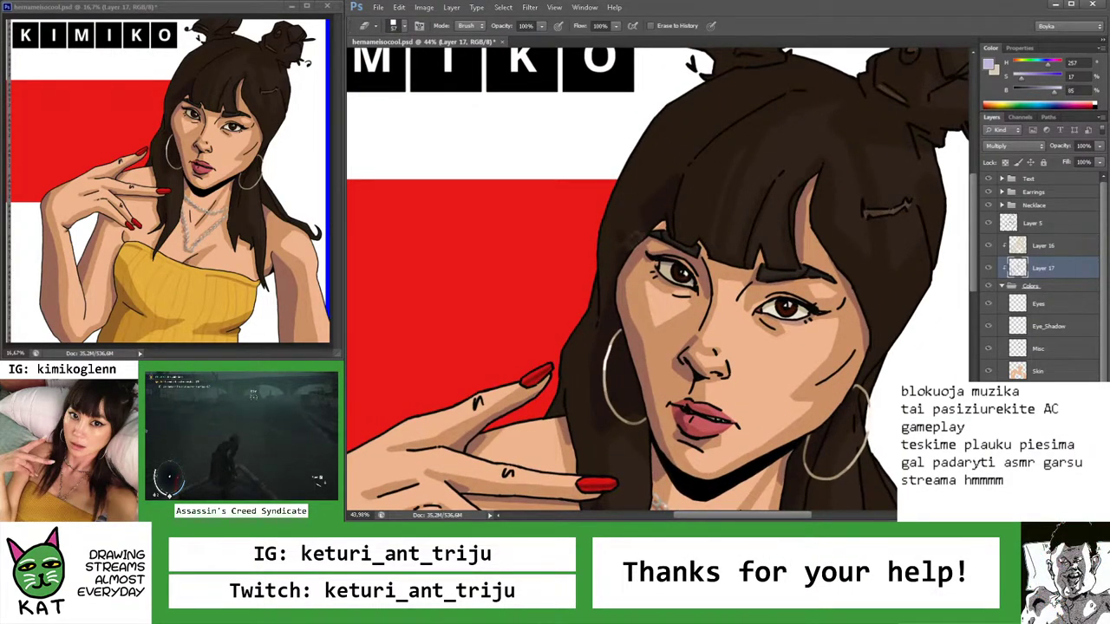
# Extend the temple hair shadow toward the outer hair edge and refine its border beside the eyebrow
pyautogui.press('z')
pyautogui.moveTo(663, 222)
pyautogui.mouseDown()
pyautogui.moveTo(642, 222)
pyautogui.moveTo(690, 222)
pyautogui.mouseUp()
pyautogui.press('b')
pyautogui.press('z')
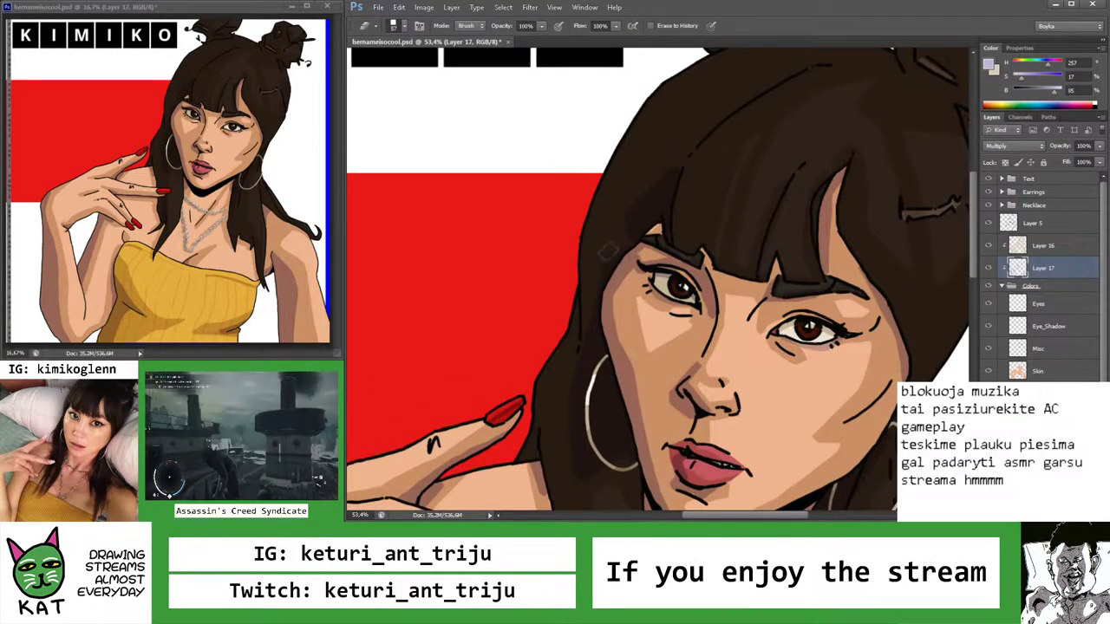
pyautogui.moveTo(613, 250); pyautogui.dragTo(582, 274)
pyautogui.moveTo(619, 224); pyautogui.dragTo(652, 224)
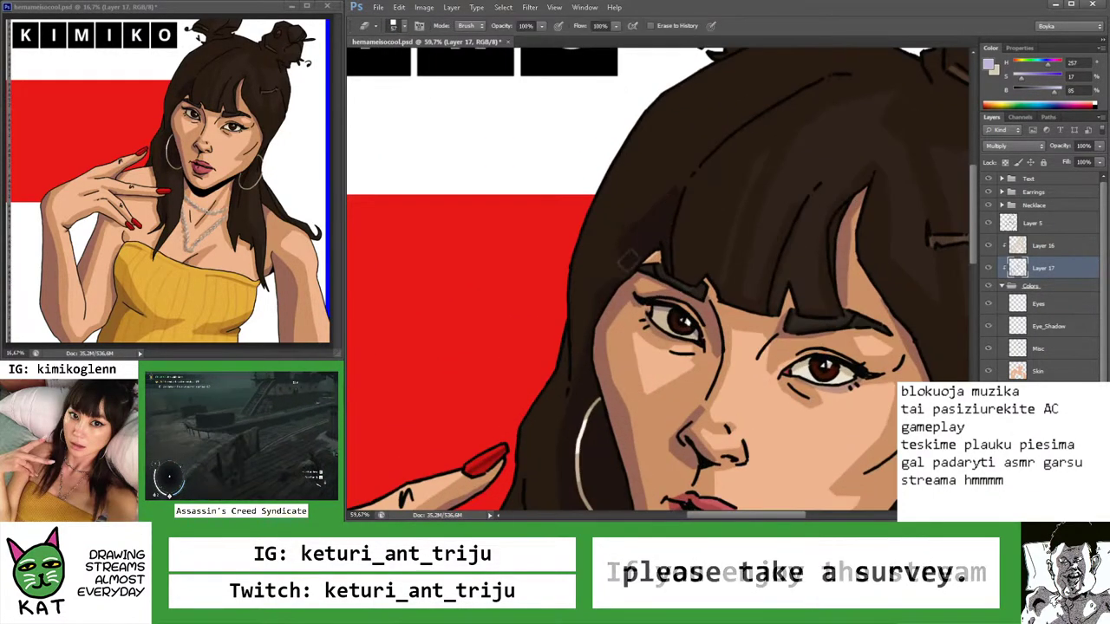
pyautogui.press('b')
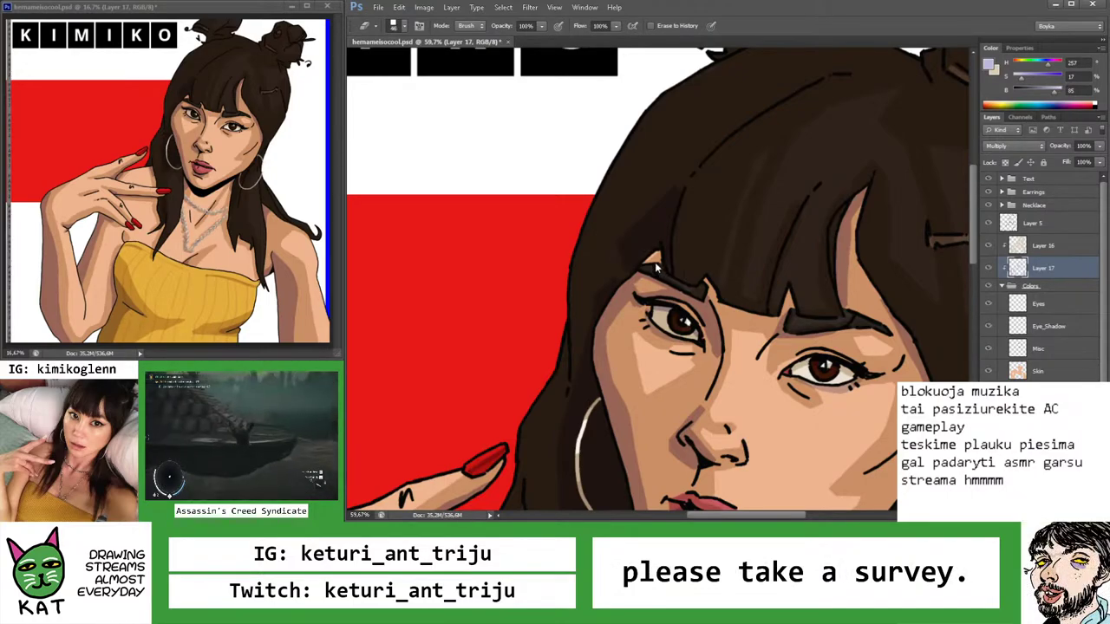
# Touch up the lower end of the temple hair shadow where it meets the face outline
pyautogui.press('z')
pyautogui.moveTo(642, 316); pyautogui.dragTo(611, 317)
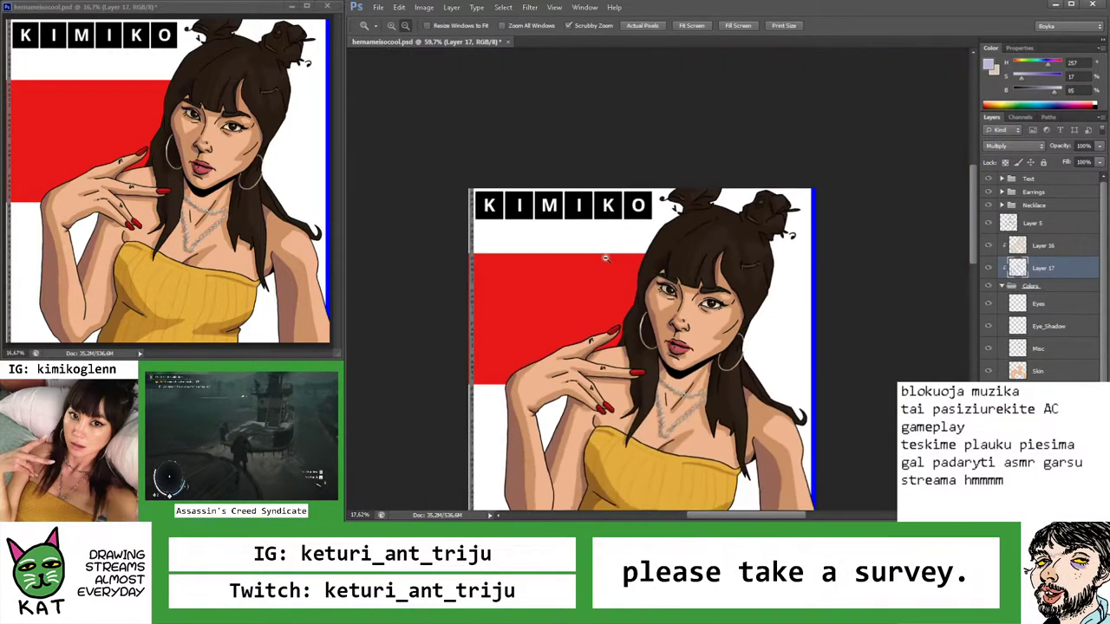
pyautogui.moveTo(568, 225); pyautogui.dragTo(598, 226)
pyautogui.press('b')
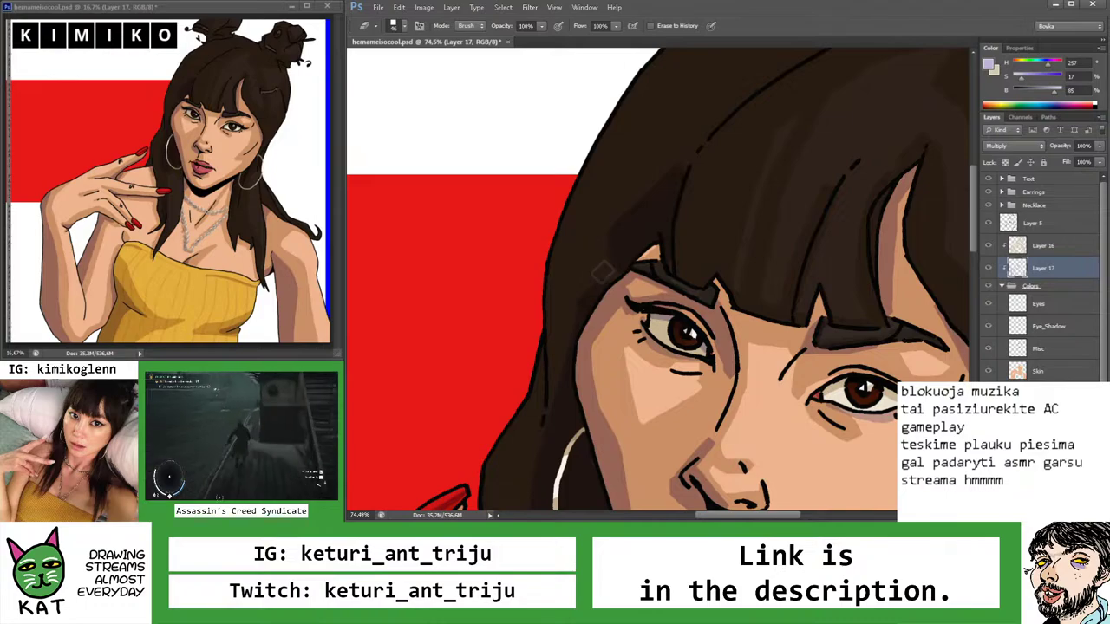
pyautogui.press('z')
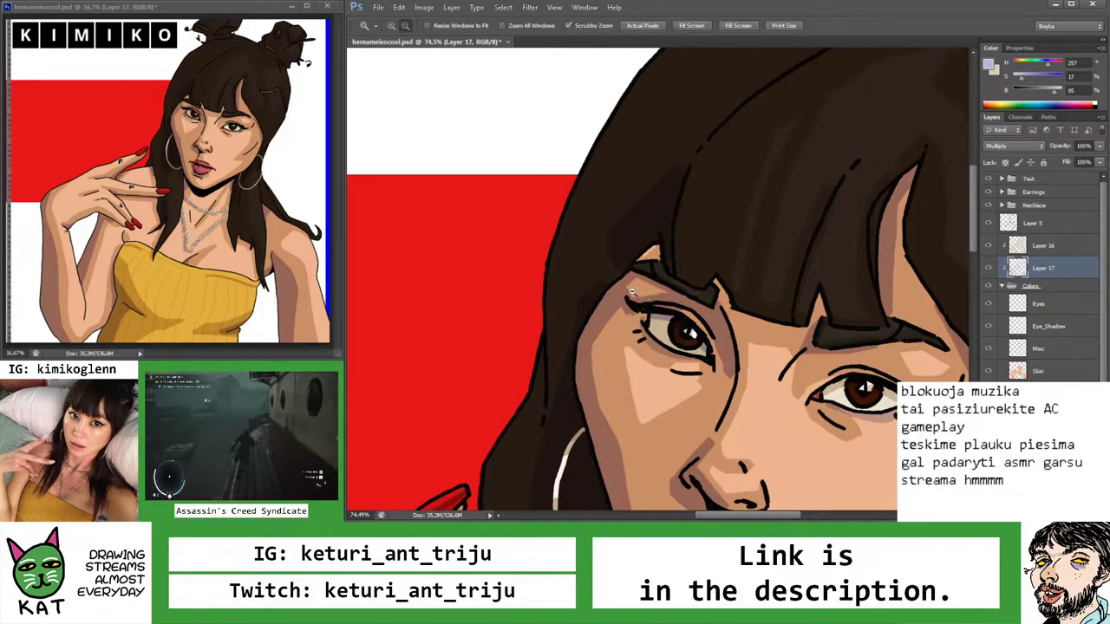
pyautogui.moveTo(619, 278); pyautogui.dragTo(581, 278)
# Shade the hair beside the forehead gap in the fringe and along the parting line above the fringe
pyautogui.moveTo(737, 325); pyautogui.dragTo(797, 329)
pyautogui.press('b')
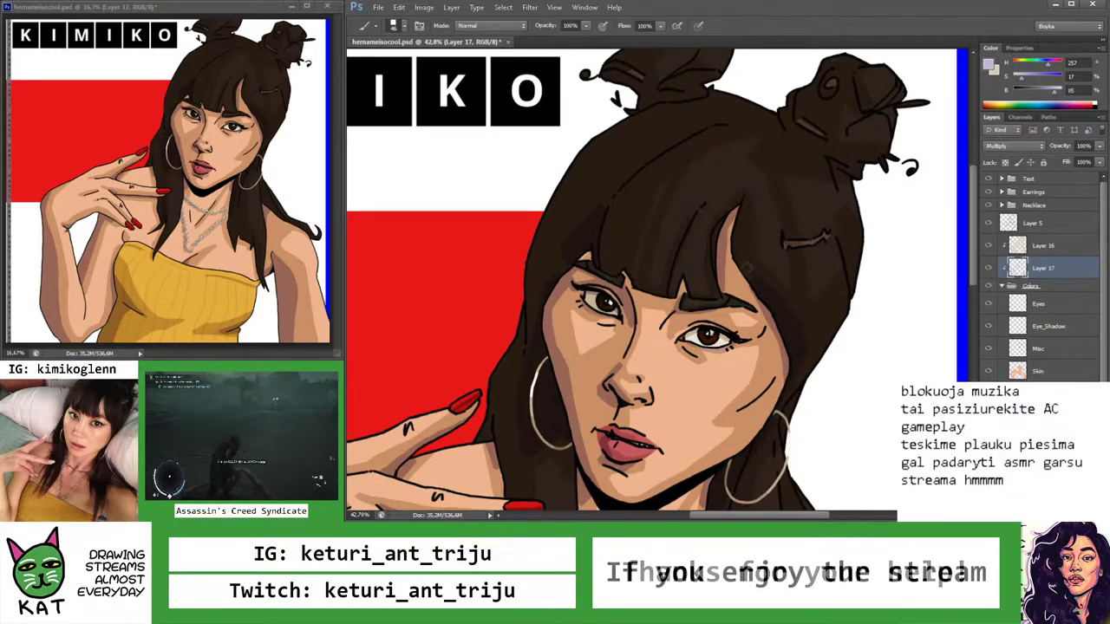
pyautogui.press('z')
pyautogui.moveTo(789, 277)
pyautogui.mouseDown()
pyautogui.moveTo(733, 265)
pyautogui.moveTo(723, 287)
pyautogui.mouseUp()
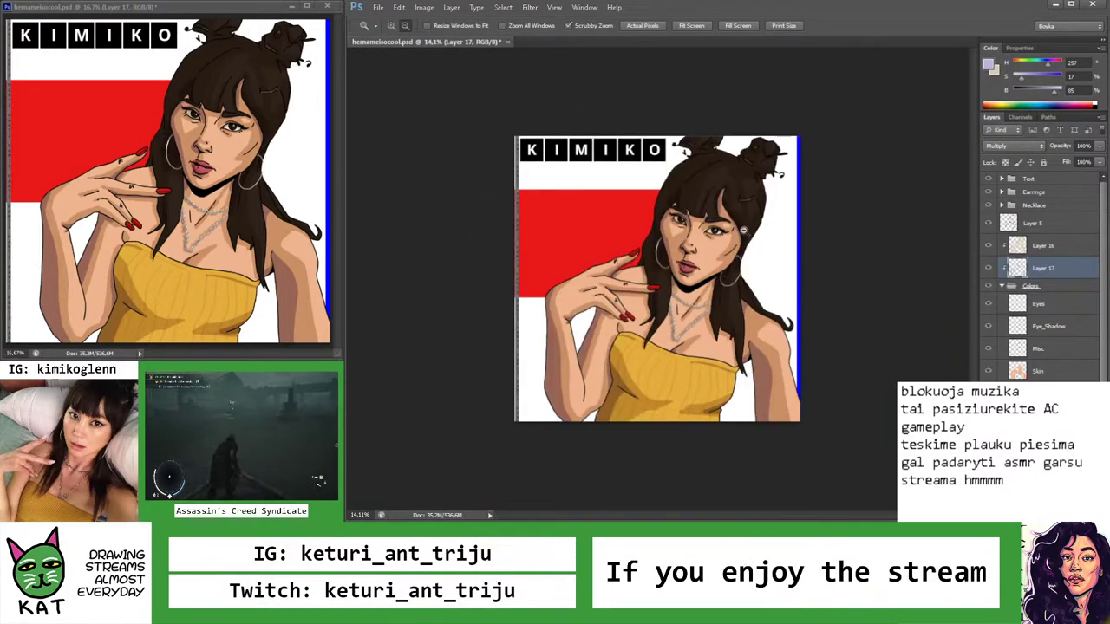
pyautogui.moveTo(728, 200); pyautogui.dragTo(781, 202)
pyautogui.press('b')
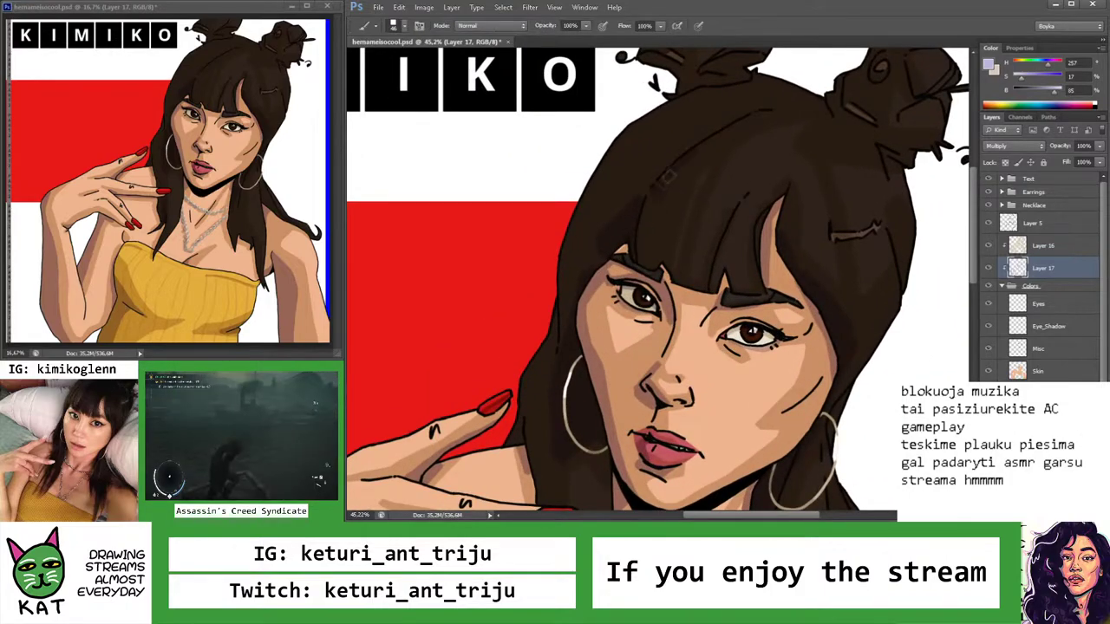
pyautogui.press('z')
pyautogui.moveTo(646, 212); pyautogui.dragTo(620, 208)
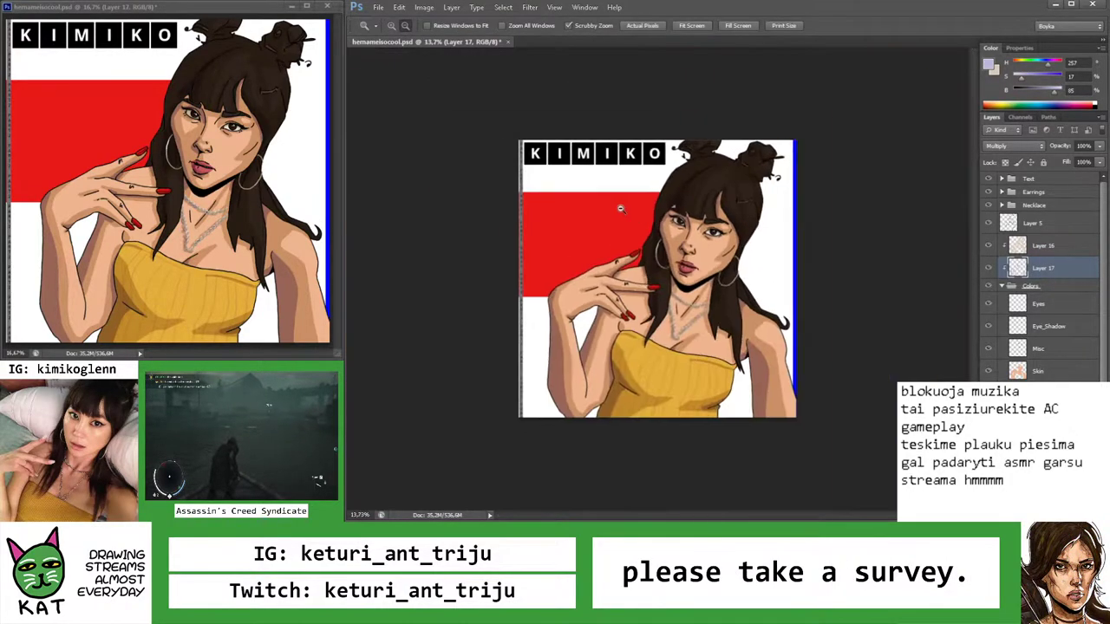
# Paint a violet shadow on the hair at the base of the bun above the hairpin and trim it with the eraser
pyautogui.moveTo(709, 159); pyautogui.dragTo(754, 160)
pyautogui.press('b')
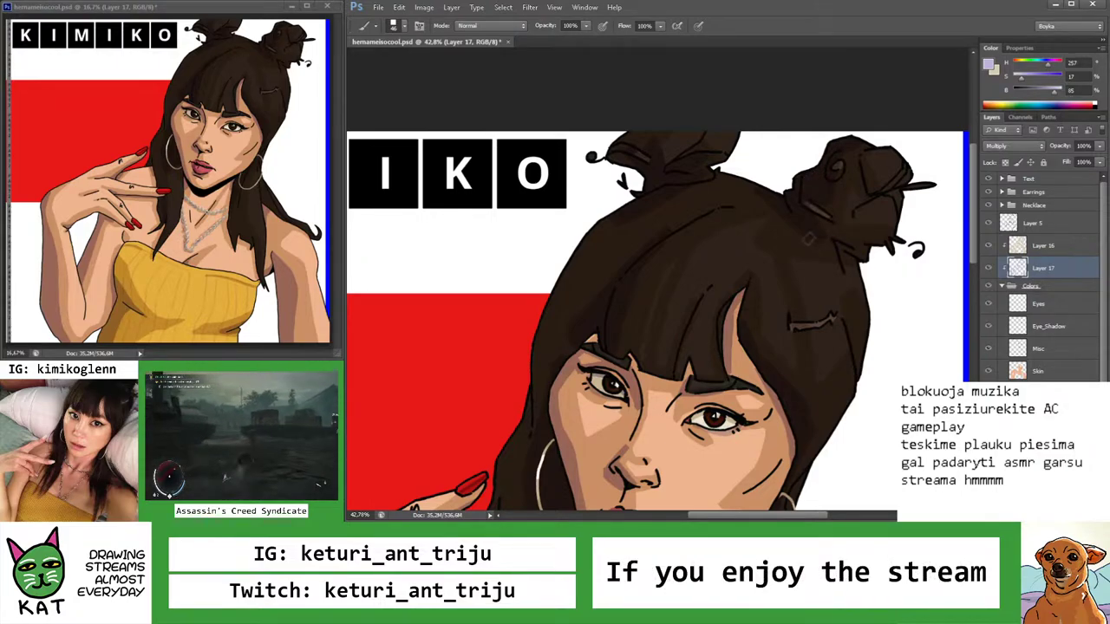
pyautogui.press('e')
pyautogui.moveTo(808, 239)
pyautogui.mouseDown()
pyautogui.moveTo(794, 201)
pyautogui.moveTo(807, 199)
pyautogui.moveTo(783, 193)
pyautogui.moveTo(837, 194)
pyautogui.moveTo(807, 250)
pyautogui.mouseUp()
pyautogui.press('z')
pyautogui.press('b')
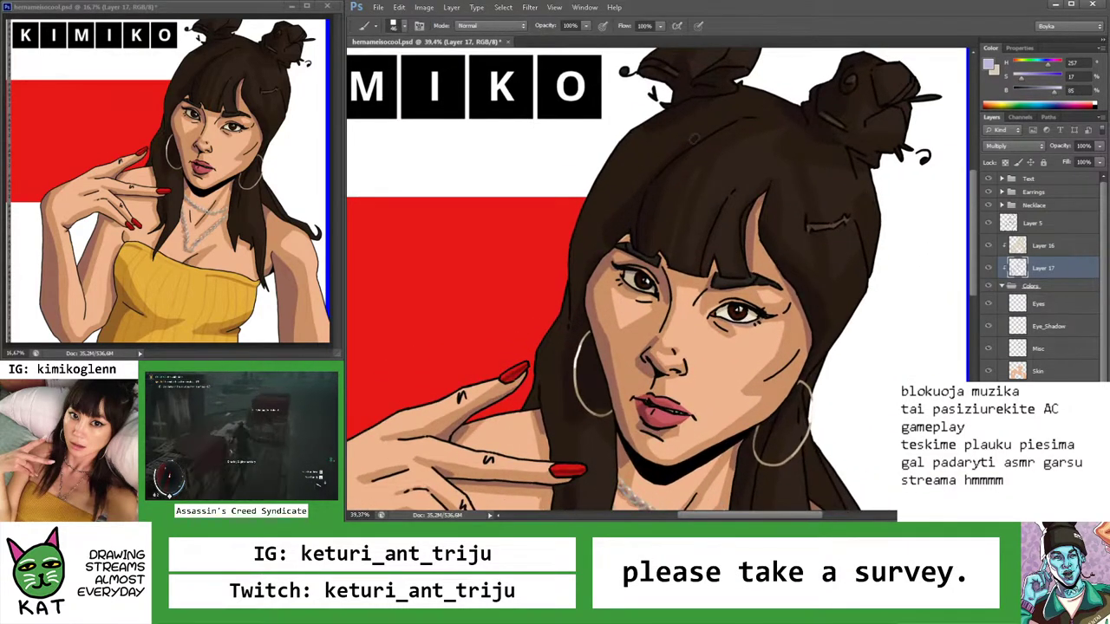
# Paint and refine the violet shadow along the parting line across the crown of the hair
pyautogui.hotkey('ctrl', 'space')
pyautogui.moveTo(649, 186)
pyautogui.mouseDown()
pyautogui.moveTo(598, 185)
pyautogui.moveTo(646, 183)
pyautogui.mouseUp()
pyautogui.hotkey('ctrl', 'space')
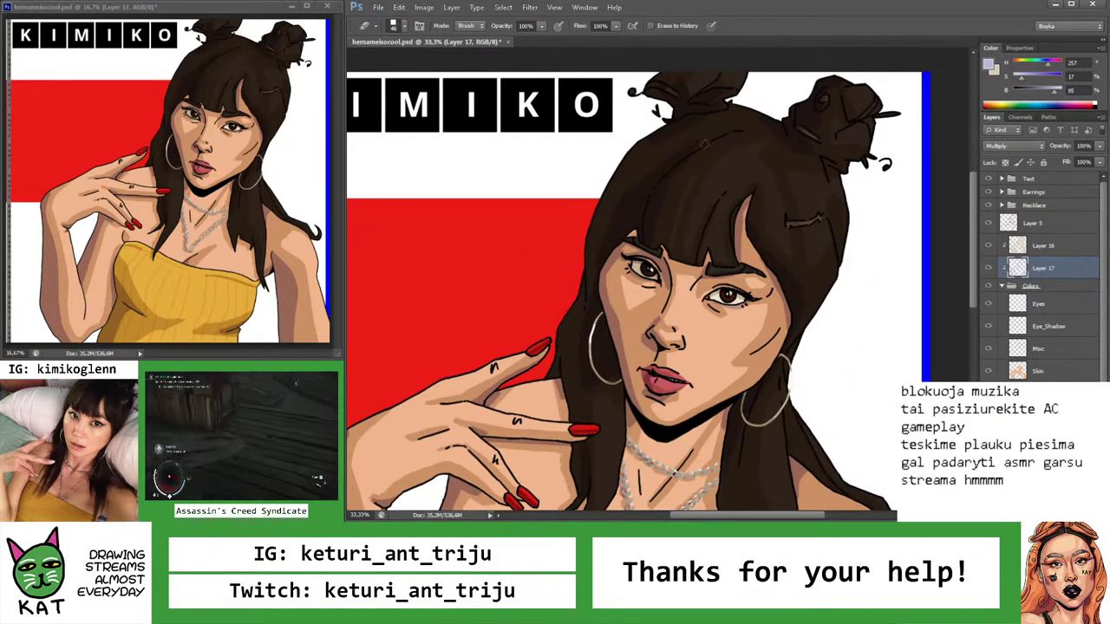
pyautogui.hotkey('ctrl', 'space')
pyautogui.moveTo(721, 156)
pyautogui.mouseDown()
pyautogui.moveTo(685, 173)
pyautogui.moveTo(727, 165)
pyautogui.mouseUp()
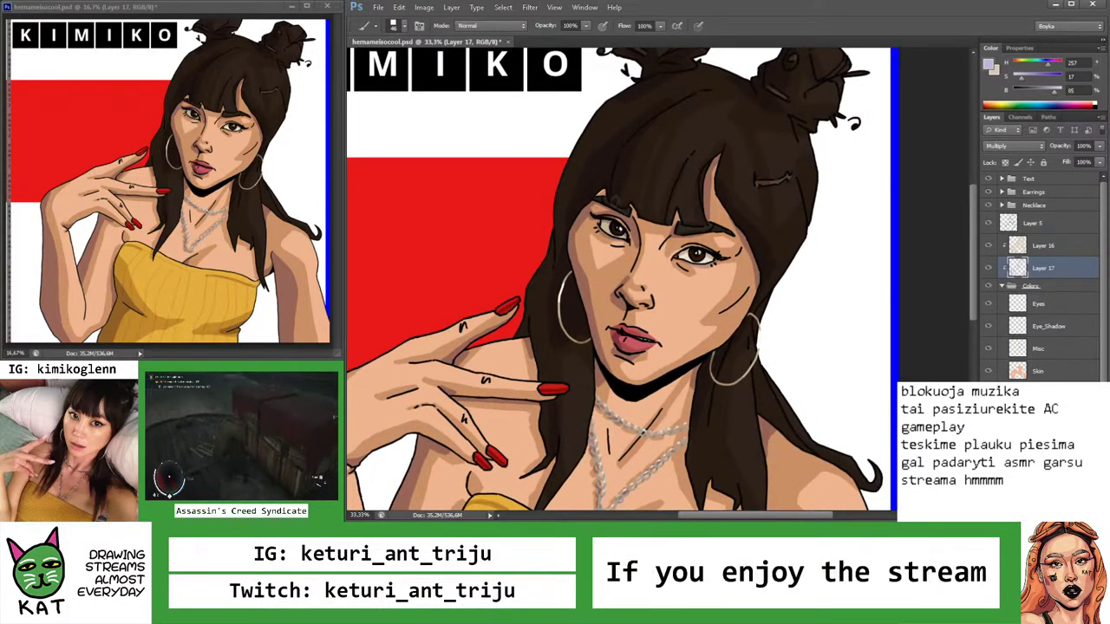
# Shade the long hair lock falling over the shoulder opposite the raised hand, and save the file
pyautogui.hotkey('ctrl', 'space')
pyautogui.moveTo(647, 232); pyautogui.dragTo(616, 234)
pyautogui.moveTo(742, 289); pyautogui.dragTo(774, 316)
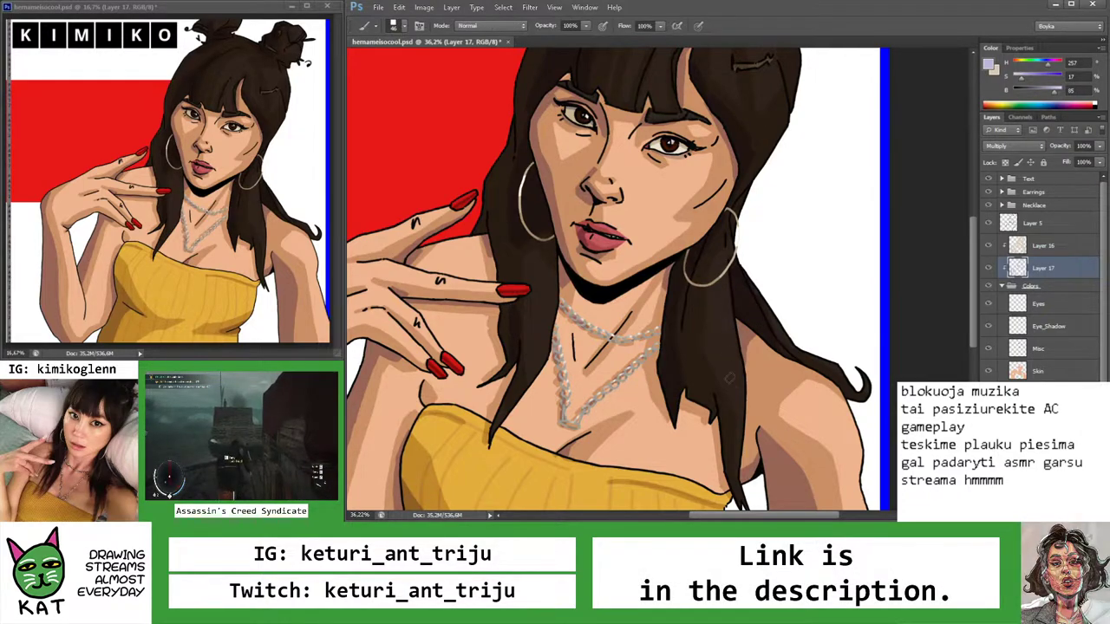
pyautogui.keyDown('alt'); pyautogui.click(746, 276); pyautogui.keyUp('alt')
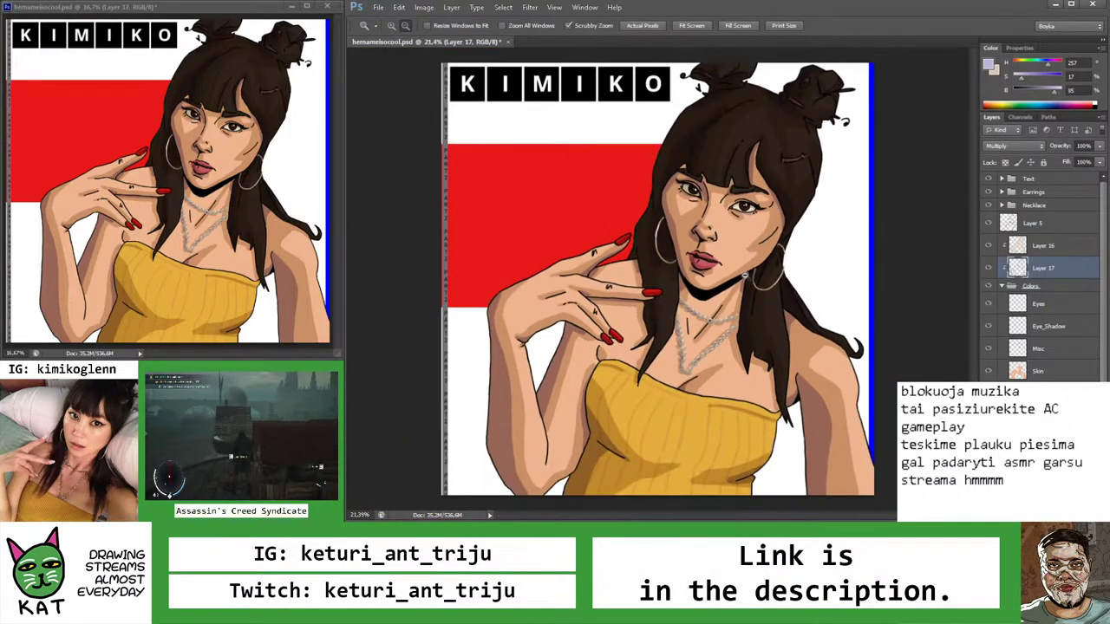
# Add violet shadow to the side hair next to the cheek and around the top of the forehead gap
pyautogui.click(798, 199)
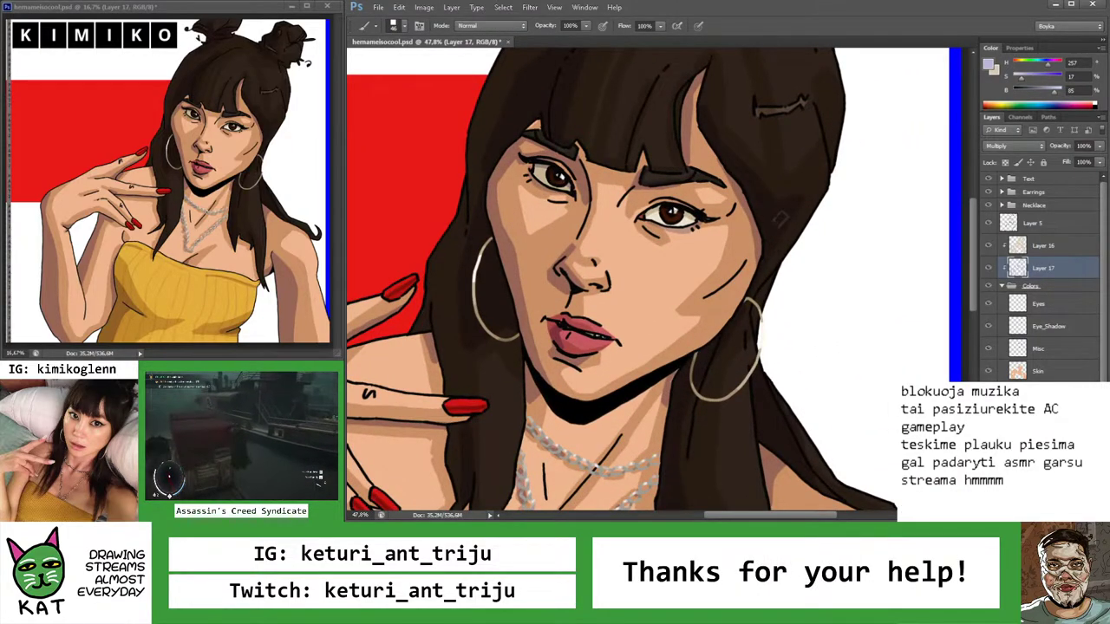
pyautogui.keyDown('alt'); pyautogui.click(779, 219); pyautogui.keyUp('alt')
pyautogui.click(731, 220)
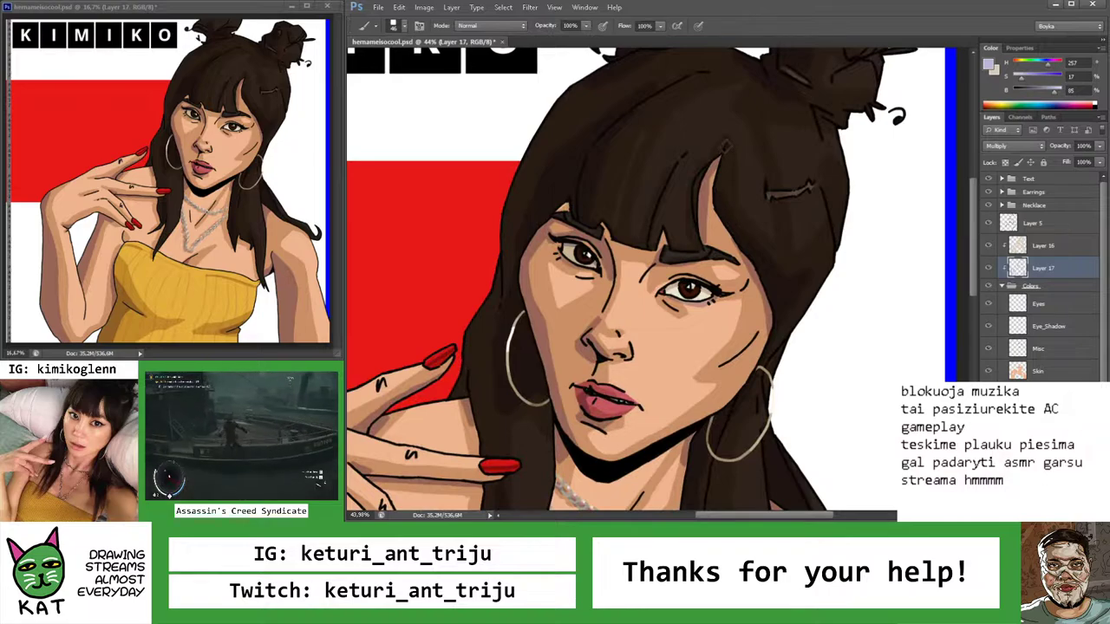
pyautogui.keyDown('alt'); pyautogui.click(685, 156); pyautogui.keyUp('alt')
pyautogui.keyDown('alt'); pyautogui.click(630, 153); pyautogui.keyUp('alt')
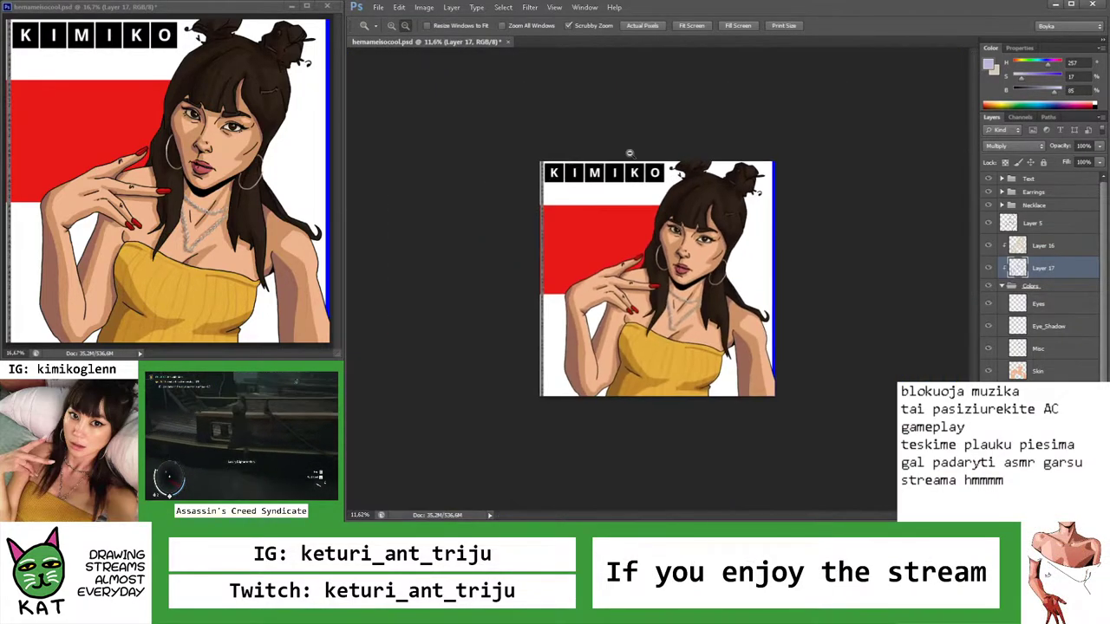
# Shade the outer edge of the hair at the temple on the raised-hand side and check the whole illustration
pyautogui.click(632, 156)
pyautogui.click(676, 204)
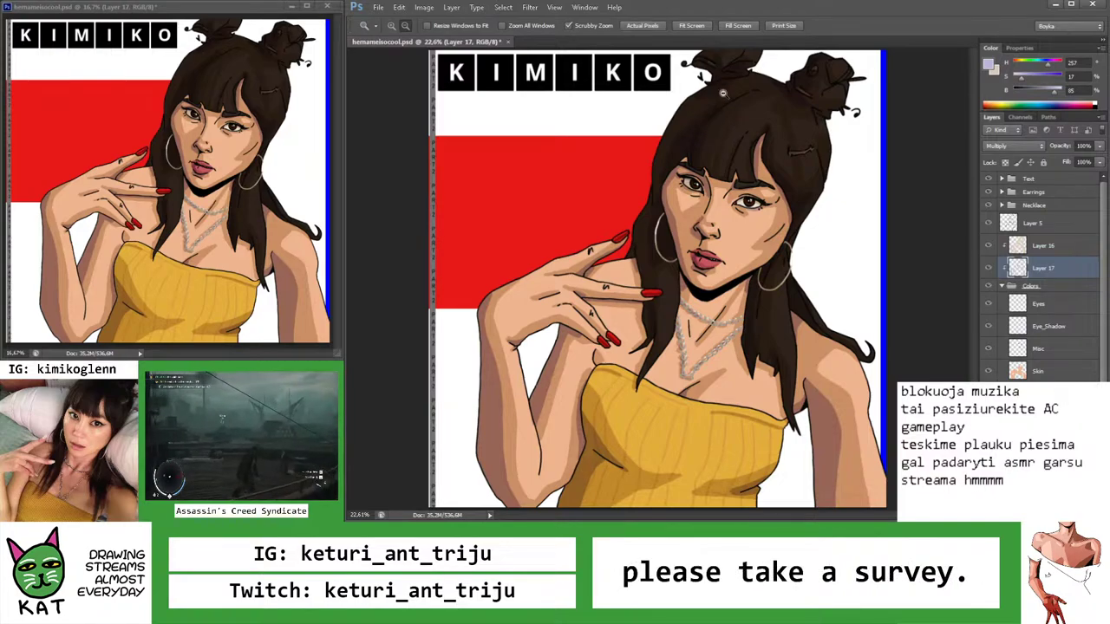
pyautogui.moveTo(722, 93); pyautogui.dragTo(780, 94)
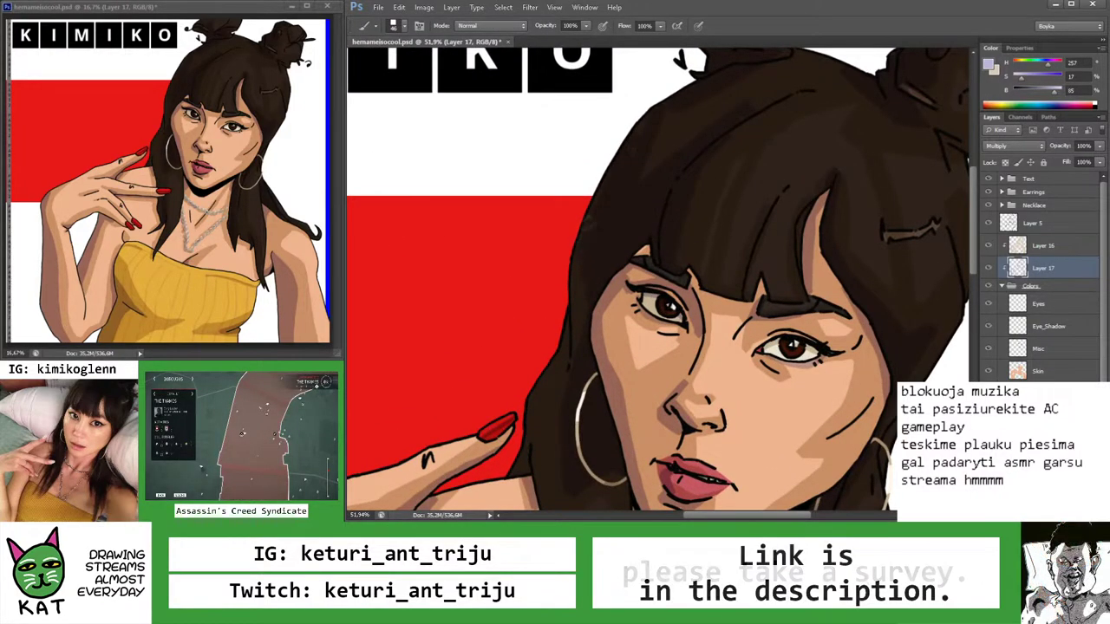
pyautogui.press('z')
pyautogui.moveTo(633, 291)
pyautogui.mouseDown()
pyautogui.moveTo(581, 291)
pyautogui.moveTo(626, 284)
pyautogui.mouseUp()
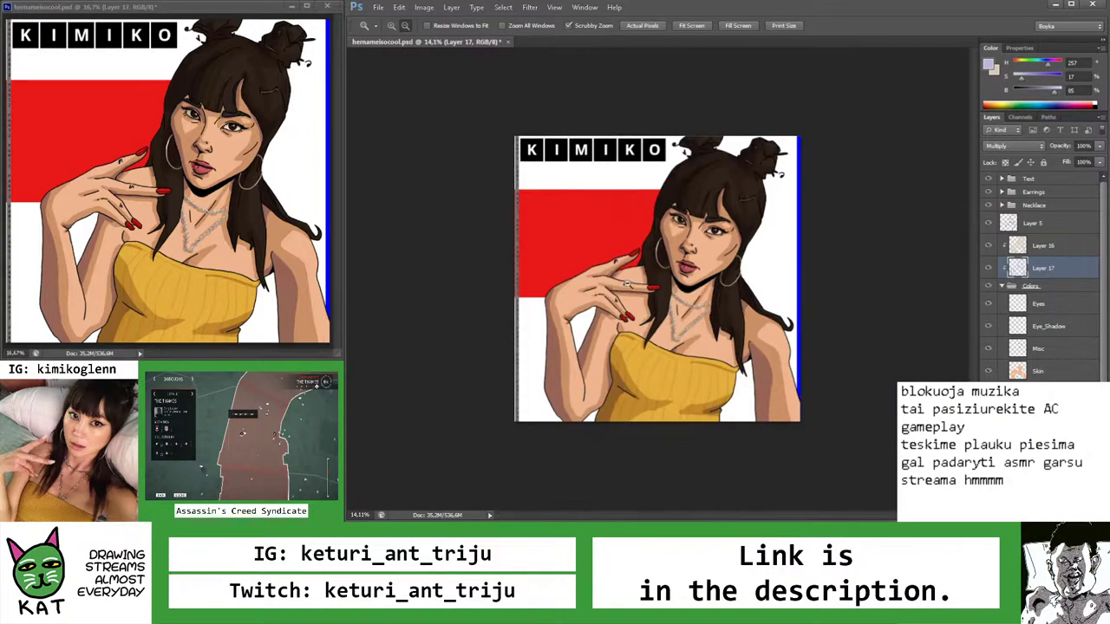
# Touch up the violet shadow along the outer edge of the crown on the raised-hand side
pyautogui.moveTo(664, 216); pyautogui.dragTo(694, 217)
pyautogui.press('b')
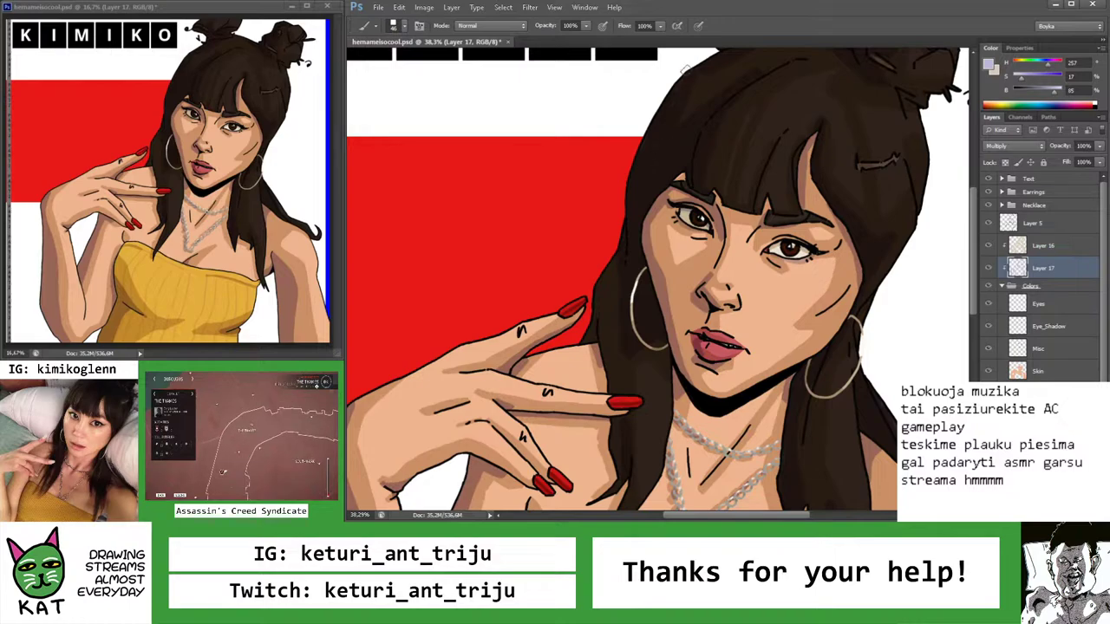
pyautogui.press('z')
pyautogui.moveTo(690, 128)
pyautogui.mouseDown()
pyautogui.moveTo(625, 149)
pyautogui.moveTo(691, 268)
pyautogui.mouseUp()
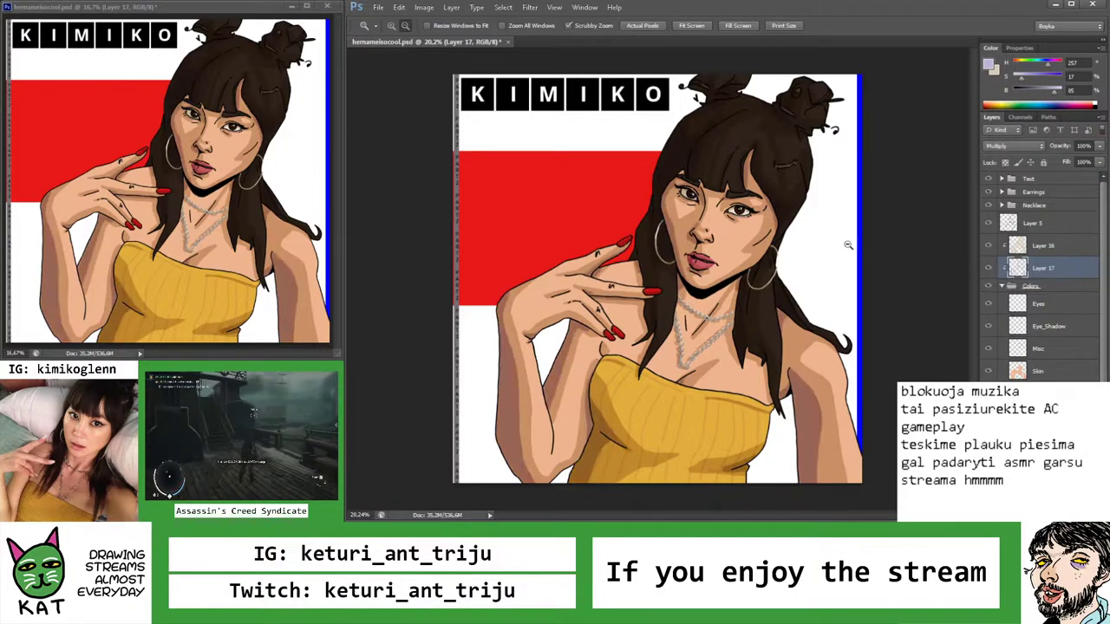
pyautogui.moveTo(846, 259)
pyautogui.mouseDown()
pyautogui.moveTo(789, 262)
pyautogui.moveTo(824, 262)
pyautogui.mouseUp()
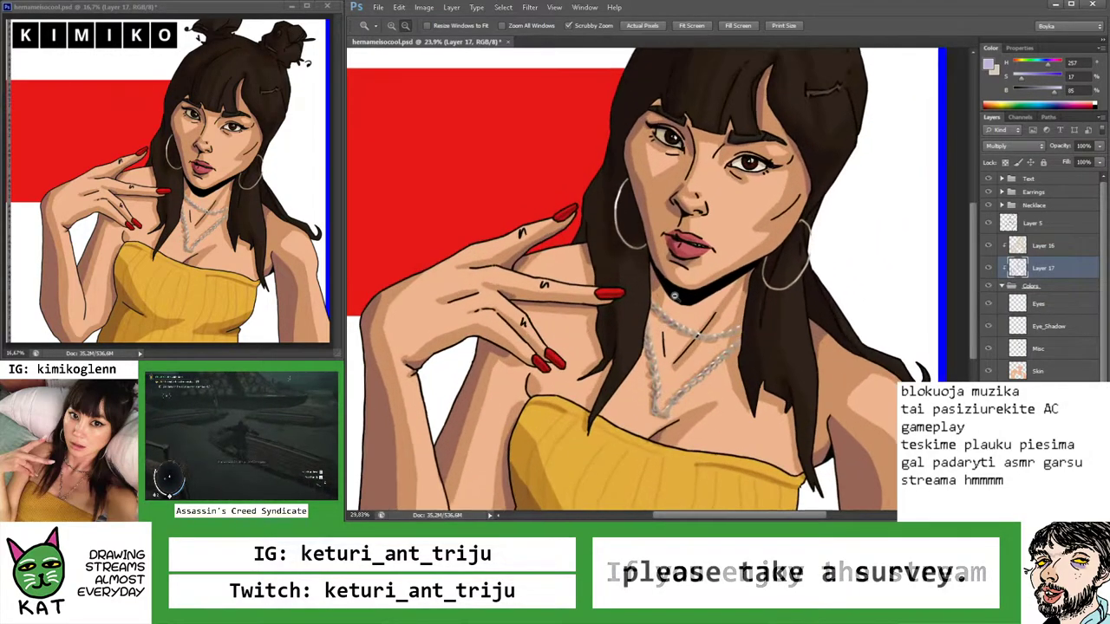
# Add violet shadow to the long hair around the hoop earring on the raised-hand side
pyautogui.press('b')
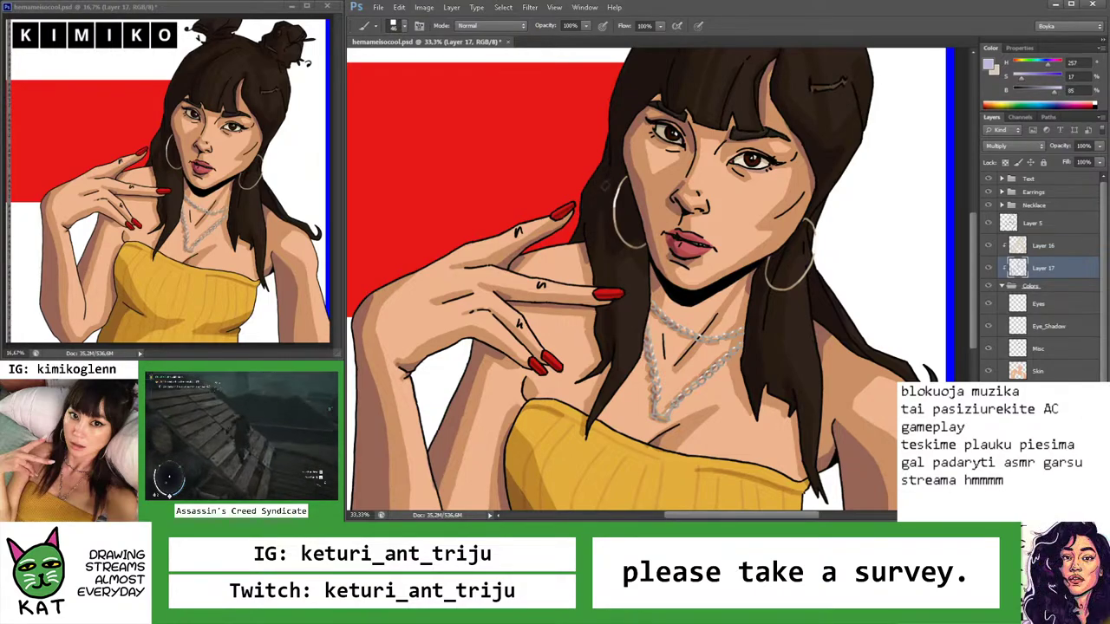
pyautogui.press('z')
pyautogui.moveTo(650, 209); pyautogui.dragTo(609, 208)
pyautogui.moveTo(759, 296); pyautogui.dragTo(806, 296)
pyautogui.press('b')
pyautogui.moveTo(728, 274)
pyautogui.mouseDown()
pyautogui.moveTo(785, 227)
pyautogui.moveTo(700, 184)
pyautogui.moveTo(602, 192)
pyautogui.moveTo(612, 204)
pyautogui.mouseUp()
pyautogui.press('z')
pyautogui.press('b')
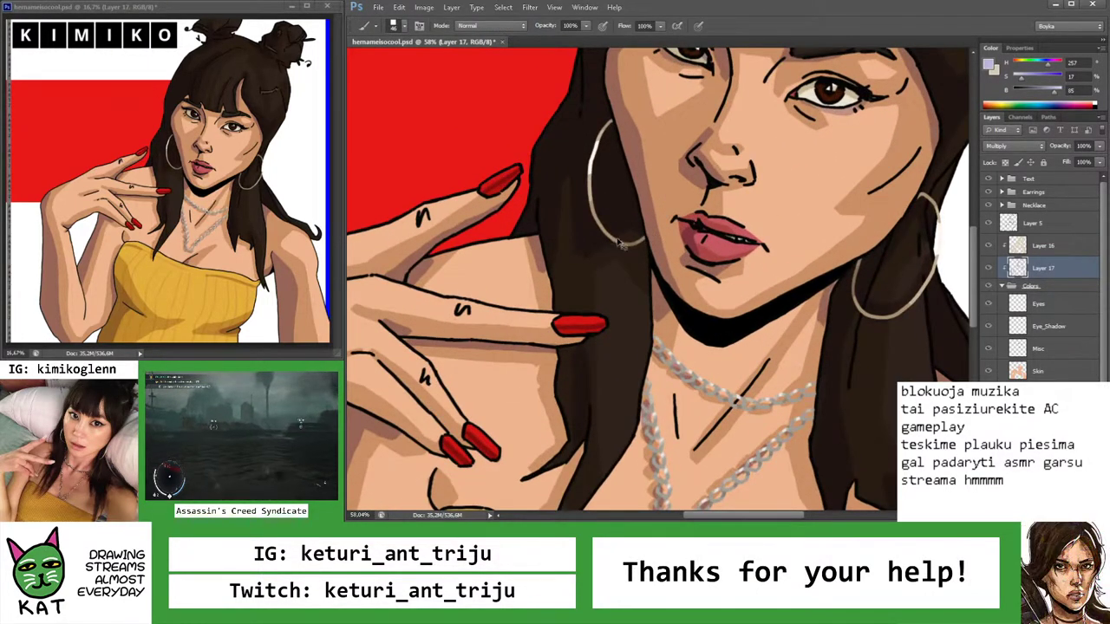
# Save the file and check the hair shading across the whole illustration
pyautogui.press('z')
pyautogui.hotkey('ctrl', '-')
pyautogui.hotkey('ctrl', '-')
pyautogui.hotkey('ctrl', '-')
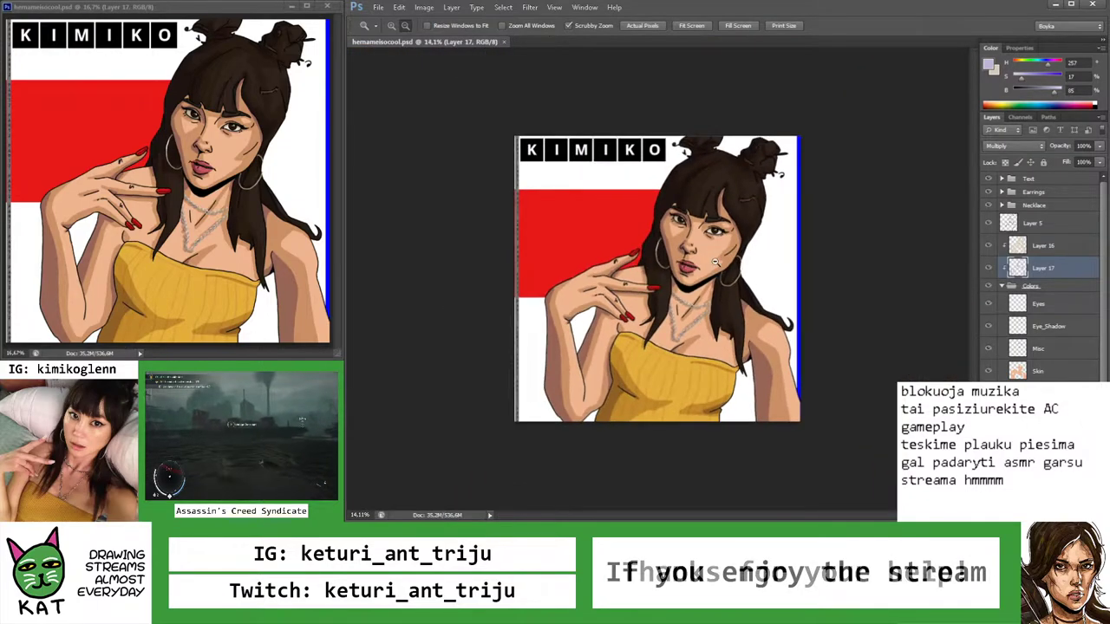
pyautogui.moveTo(736, 201); pyautogui.dragTo(755, 204)
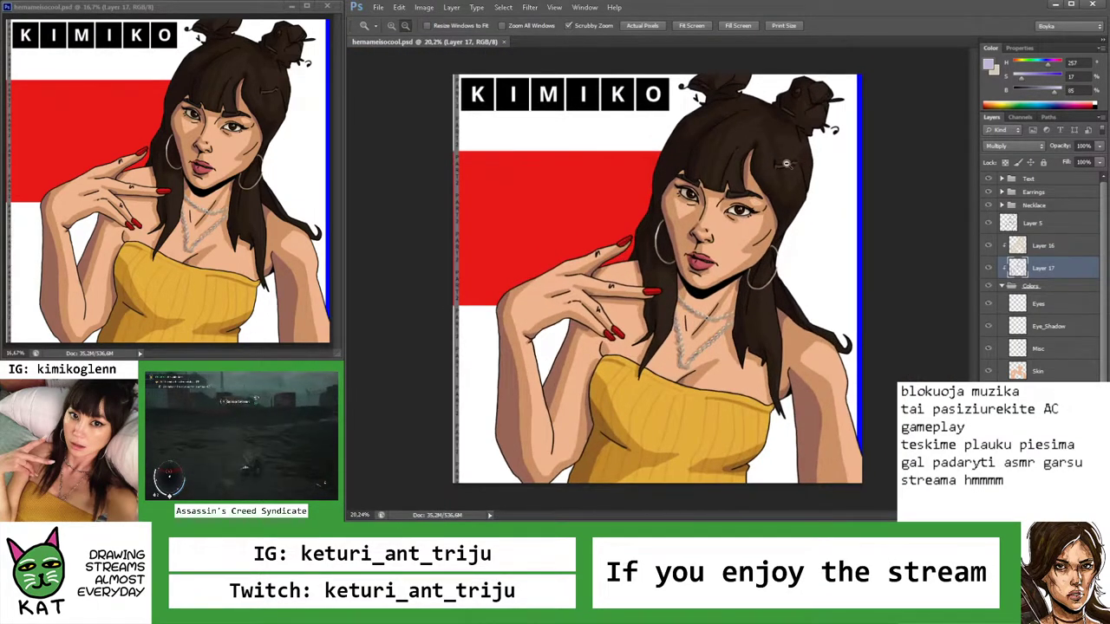
pyautogui.moveTo(755, 211); pyautogui.dragTo(683, 169)
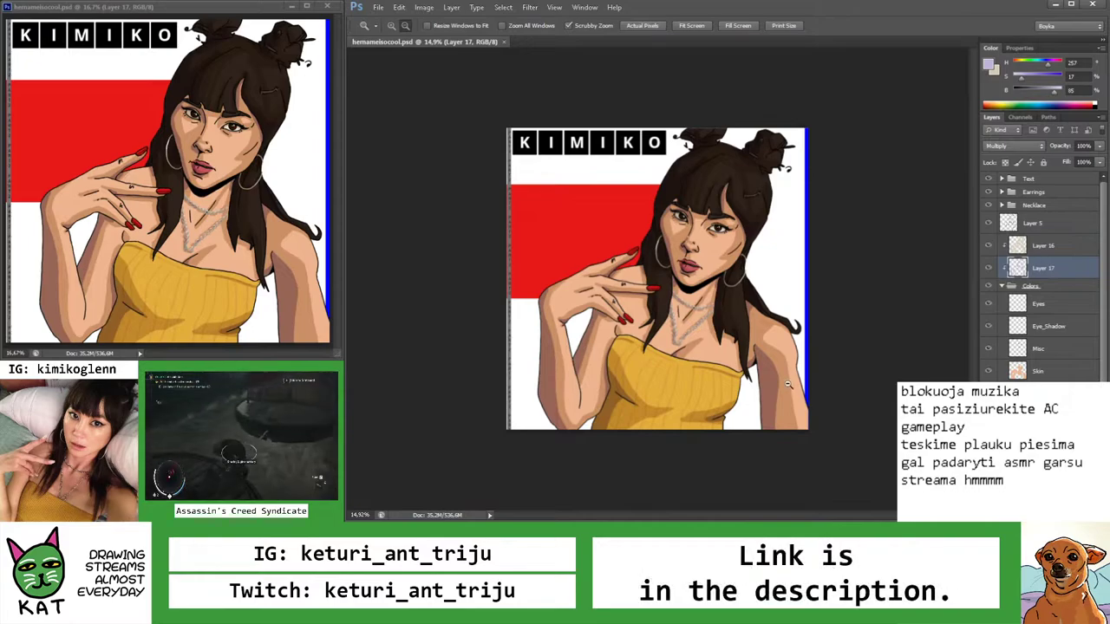
pyautogui.moveTo(784, 382); pyautogui.dragTo(790, 381)
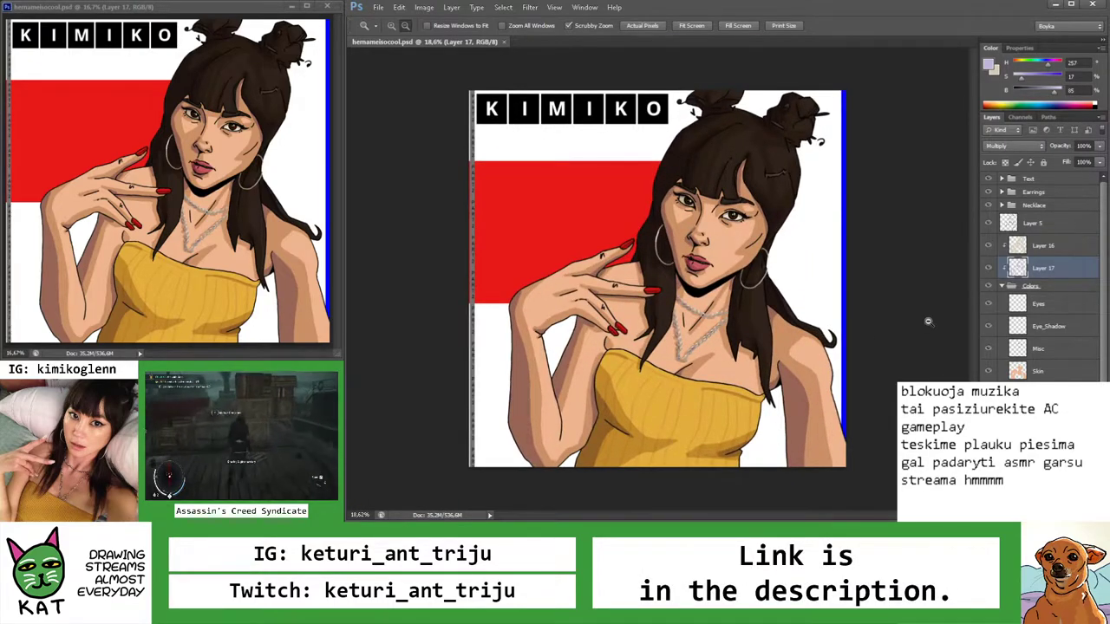
# Paint violet shadow on the cheek and temple skin beside the hair opposite the raised hand, trimming it with the Eraser near the cheek line
pyautogui.moveTo(796, 234); pyautogui.dragTo(806, 234)
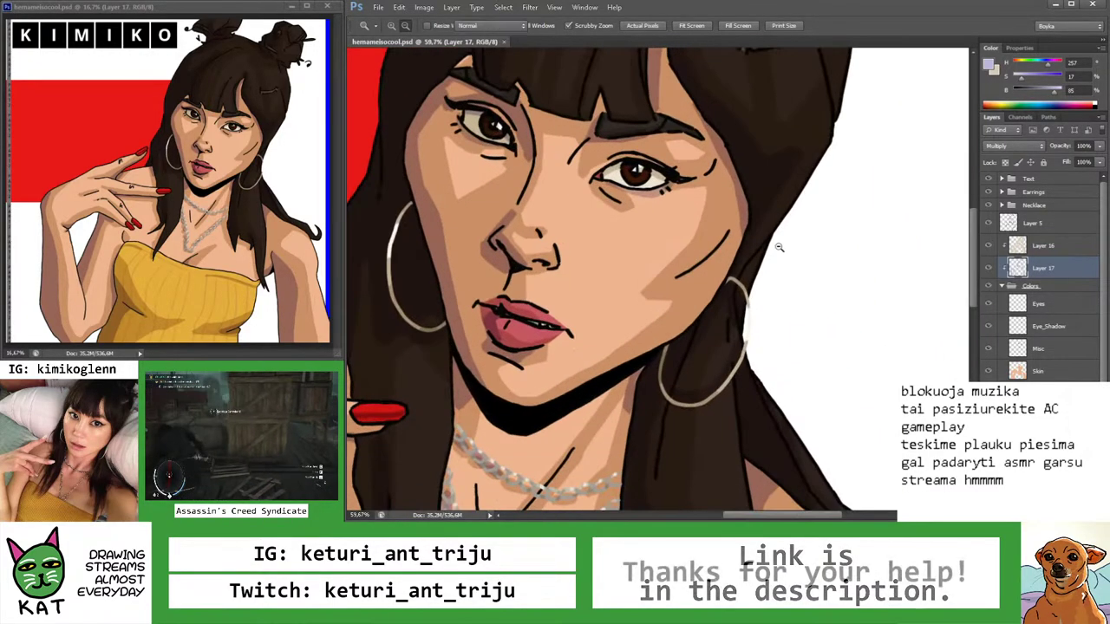
pyautogui.press('b')
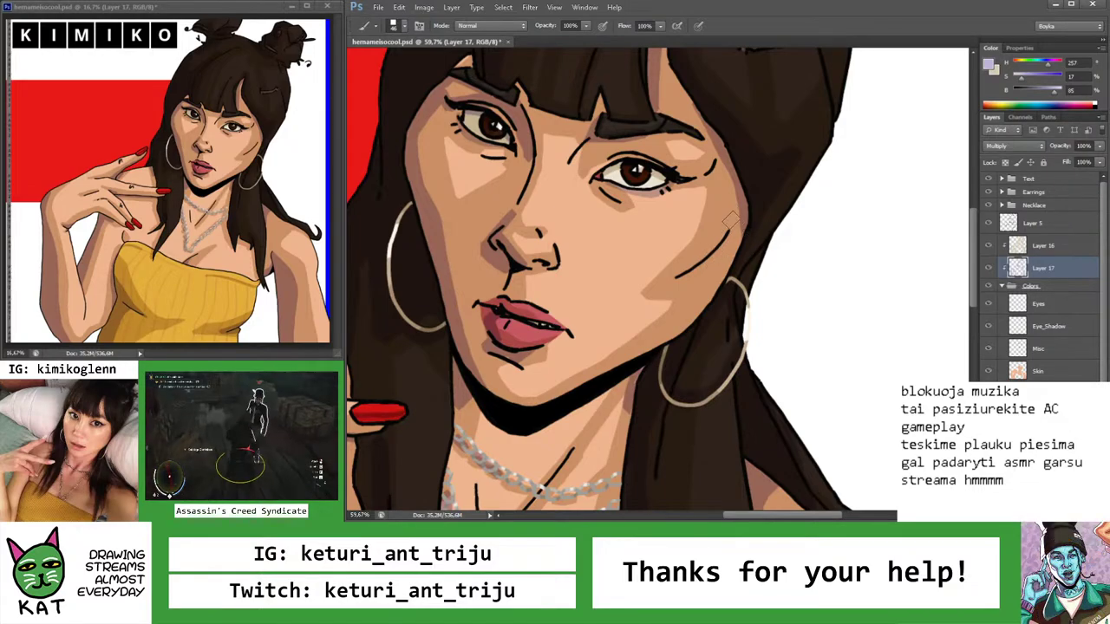
pyautogui.press('z')
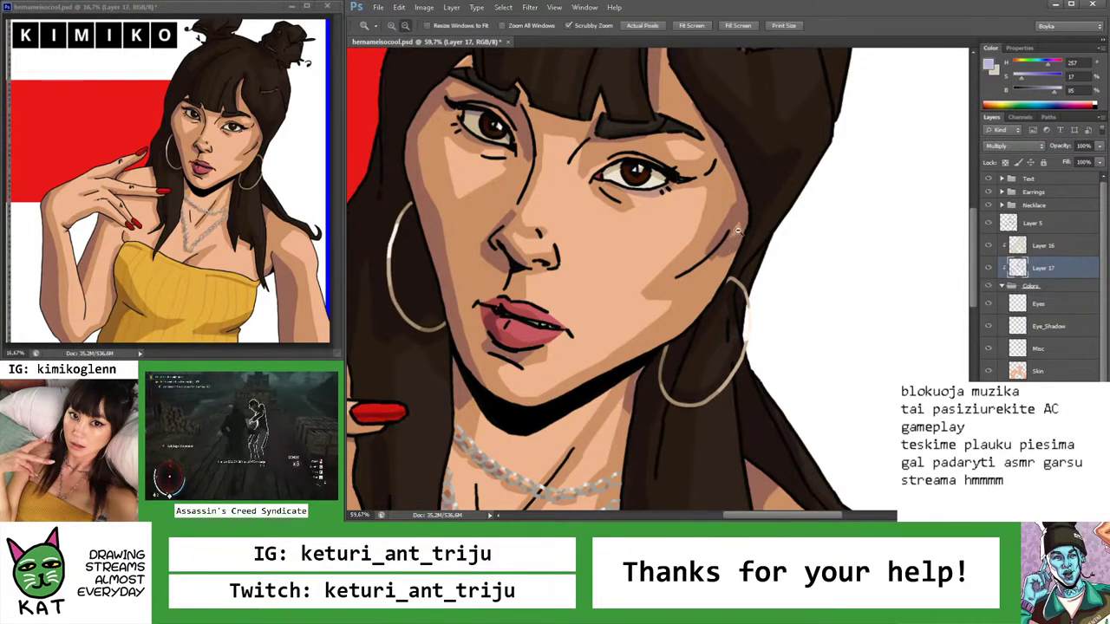
pyautogui.moveTo(737, 230)
pyautogui.mouseDown()
pyautogui.moveTo(711, 227)
pyautogui.moveTo(755, 215)
pyautogui.mouseUp()
pyautogui.press('b')
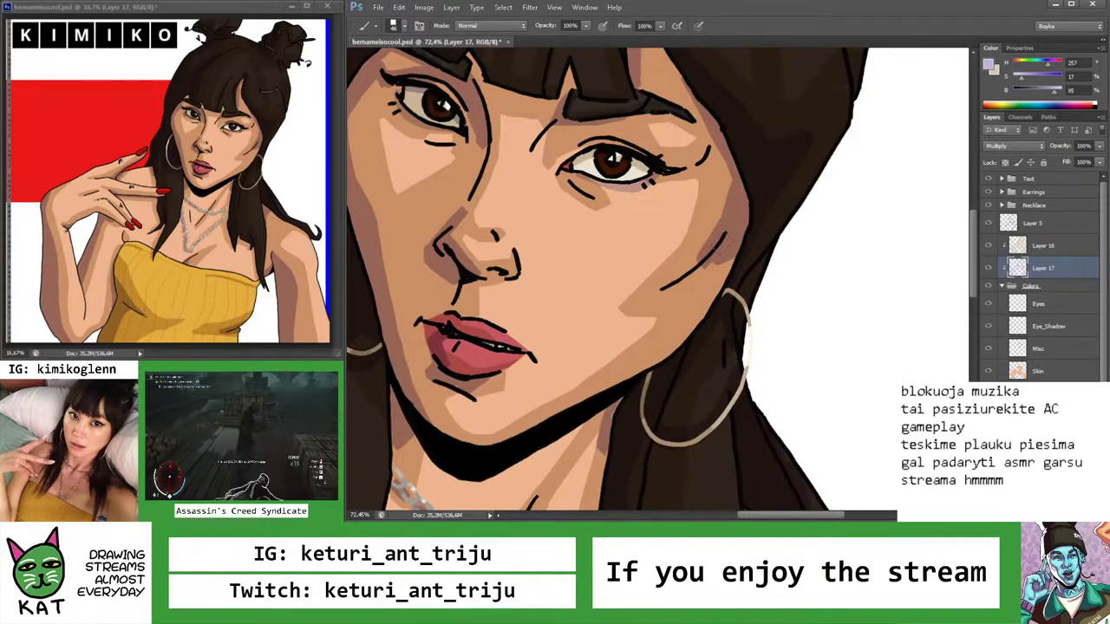
pyautogui.press('z')
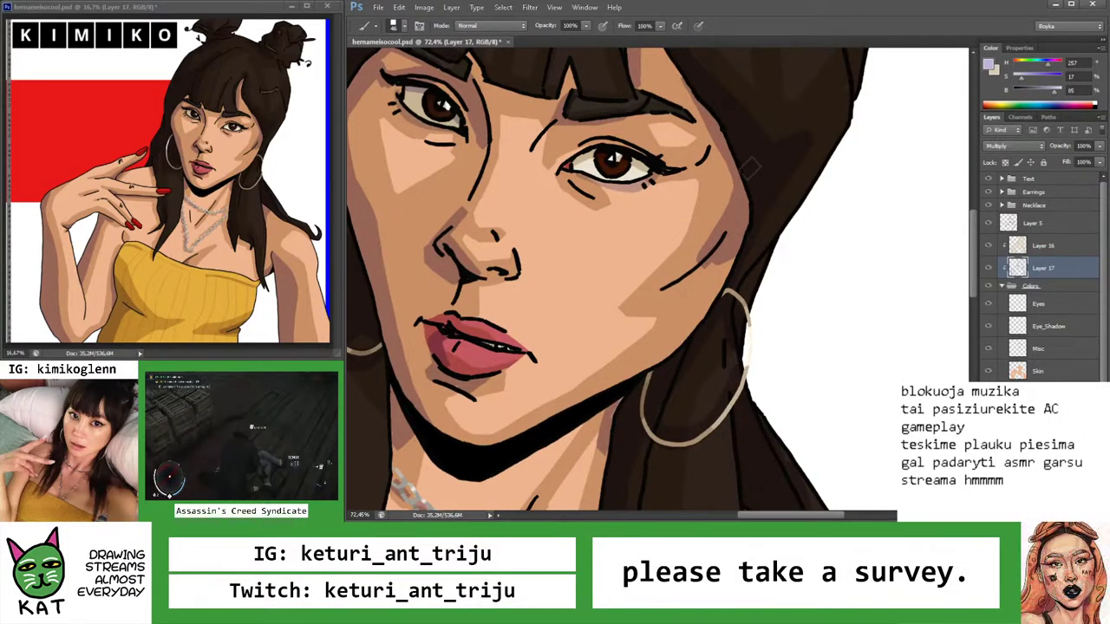
pyautogui.moveTo(749, 168)
pyautogui.mouseDown()
pyautogui.moveTo(709, 203)
pyautogui.moveTo(642, 204)
pyautogui.moveTo(763, 208)
pyautogui.mouseUp()
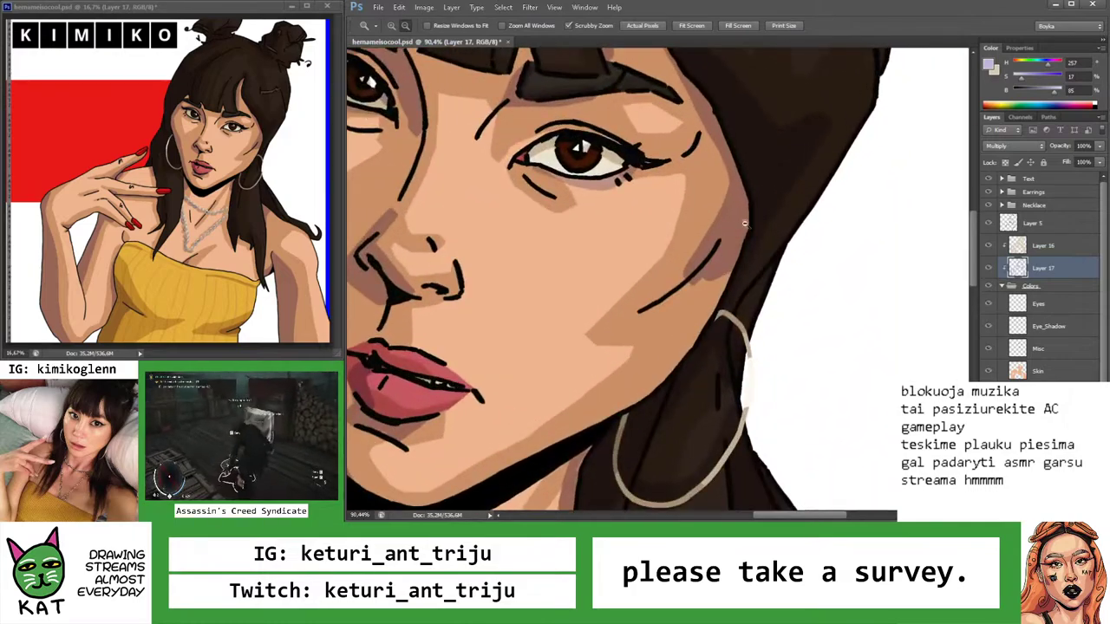
pyautogui.press('b')
pyautogui.press('e')
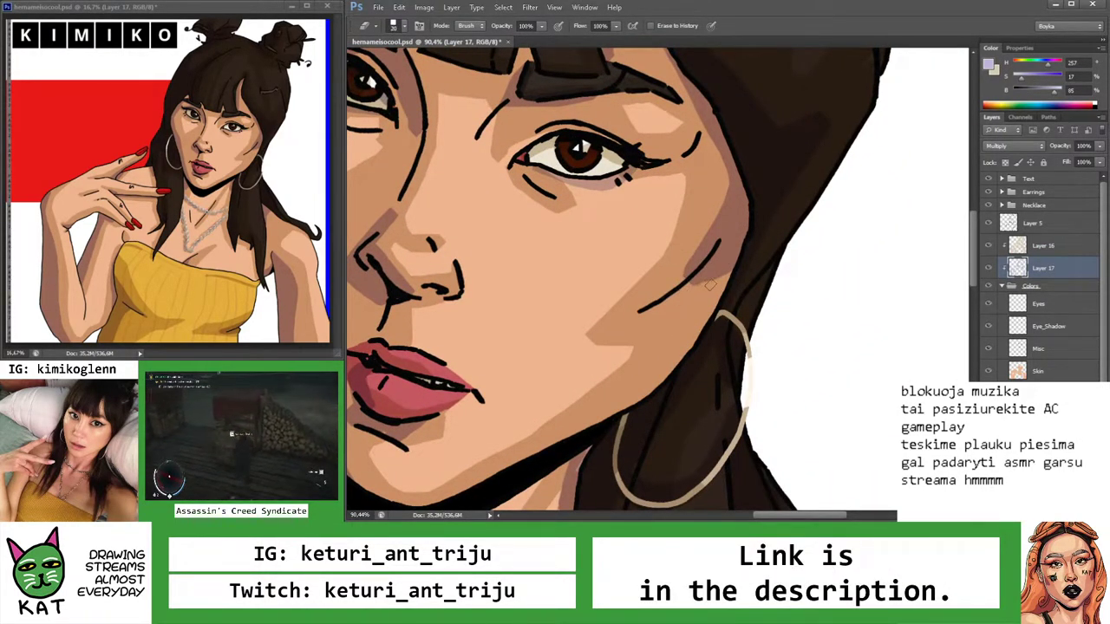
pyautogui.press('z')
pyautogui.moveTo(667, 300)
pyautogui.mouseDown()
pyautogui.moveTo(607, 277)
pyautogui.moveTo(770, 240)
pyautogui.moveTo(720, 194)
pyautogui.mouseUp()
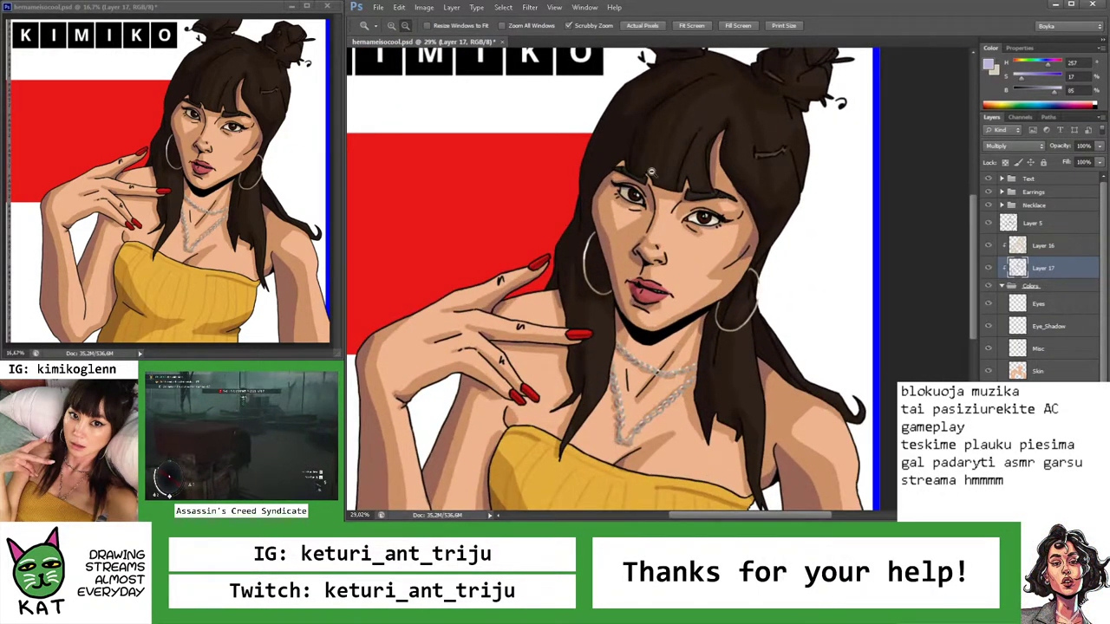
# Switch to Layer 16 and touch up the beige multiply shadow around the eyebrow on the raised-hand side
pyautogui.moveTo(650, 172); pyautogui.dragTo(694, 170)
pyautogui.press('b')
pyautogui.press('z')
pyautogui.moveTo(610, 162)
pyautogui.mouseDown()
pyautogui.moveTo(590, 165)
pyautogui.moveTo(759, 215)
pyautogui.mouseUp()
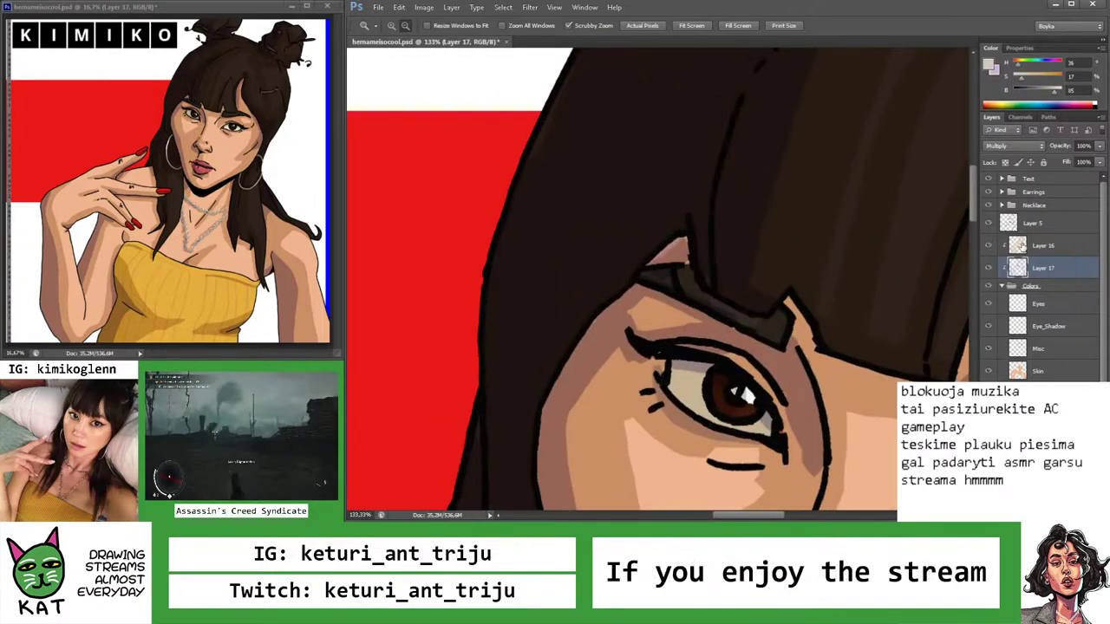
pyautogui.hotkey('alt', ']')
pyautogui.press('b')
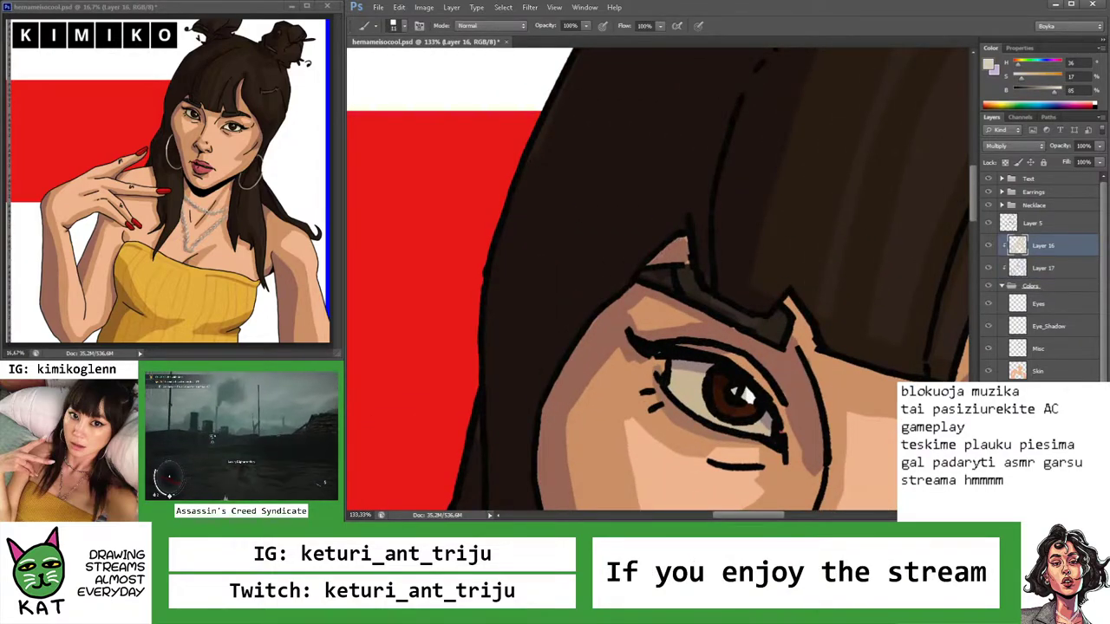
pyautogui.press('z')
pyautogui.moveTo(690, 252); pyautogui.dragTo(607, 252)
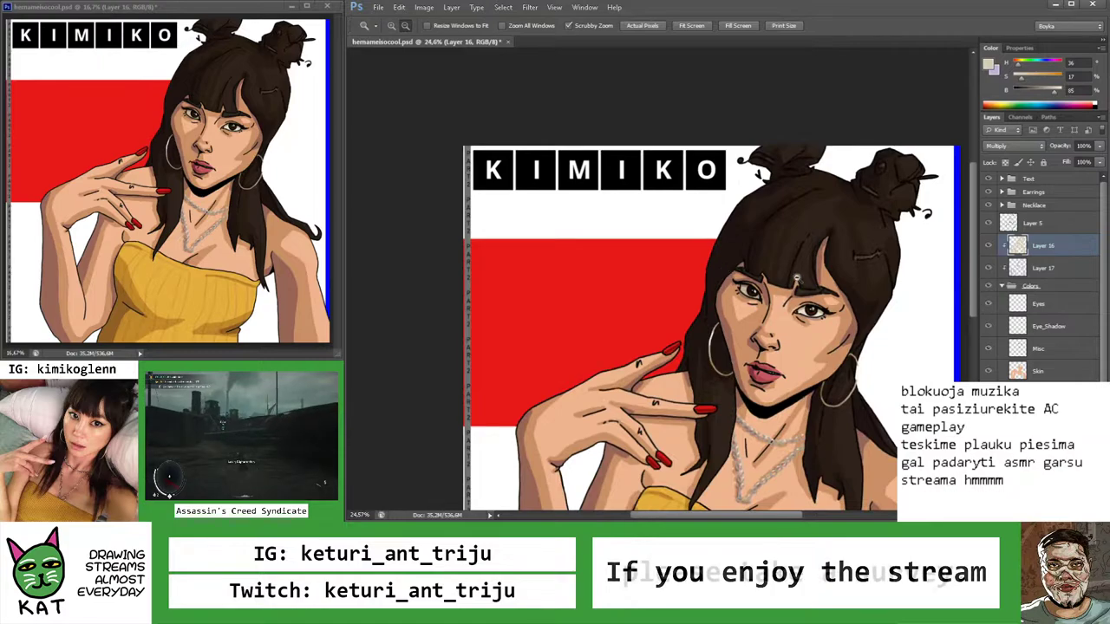
# Return to Layer 17 and paint violet shadow on the forehead skin beneath the fringe, near the eyebrow on the raised-hand side
pyautogui.moveTo(867, 249); pyautogui.dragTo(978, 249)
pyautogui.hotkey('alt', '[')
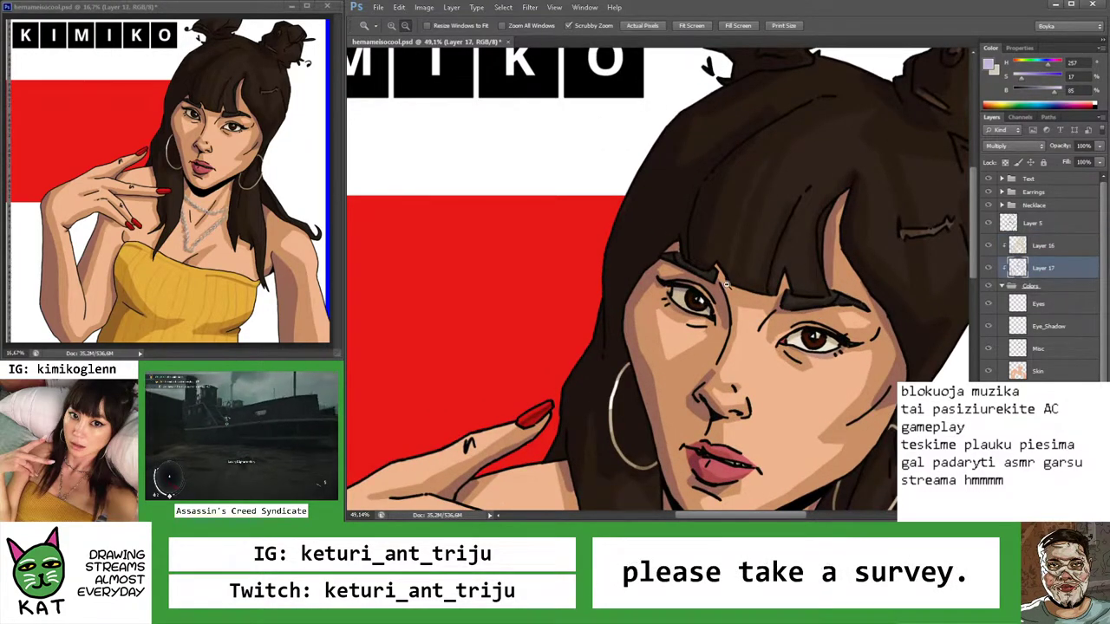
pyautogui.moveTo(726, 285); pyautogui.dragTo(781, 284)
pyautogui.press('b')
pyautogui.moveTo(701, 246); pyautogui.dragTo(718, 262)
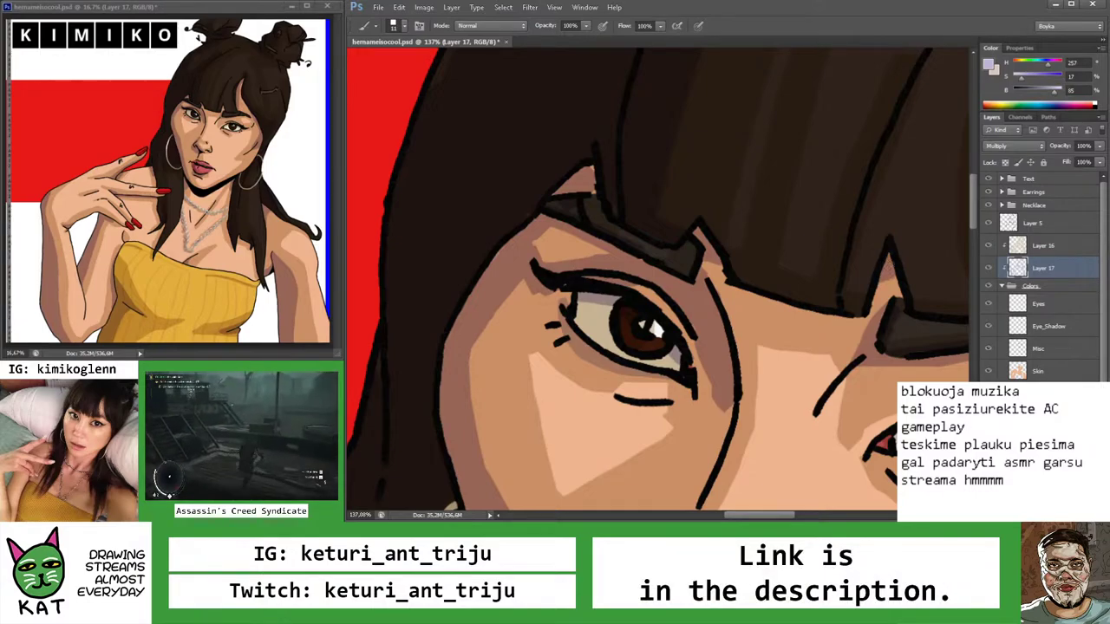
pyautogui.press('z')
pyautogui.moveTo(807, 143)
pyautogui.mouseDown()
pyautogui.moveTo(728, 143)
pyautogui.moveTo(761, 141)
pyautogui.moveTo(769, 200)
pyautogui.moveTo(744, 177)
pyautogui.mouseUp()
# Shade the forehead gap and temple along the hairline opposite the raised hand in violet, clean the edge with the Eraser, and save the file
pyautogui.press('b')
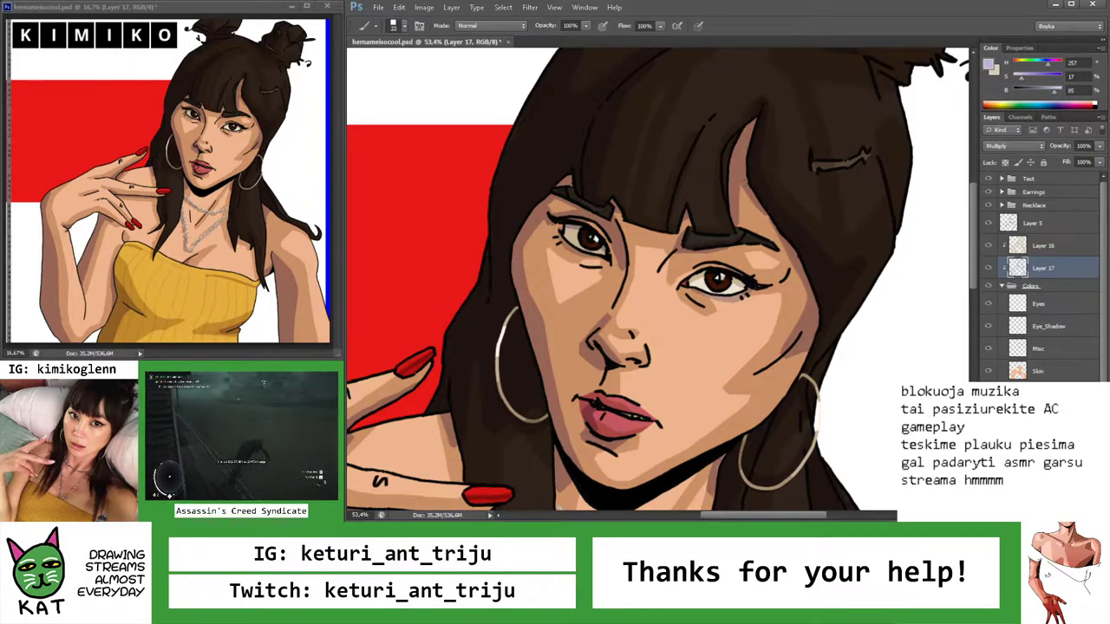
pyautogui.press('z')
pyautogui.moveTo(811, 224); pyautogui.dragTo(788, 225)
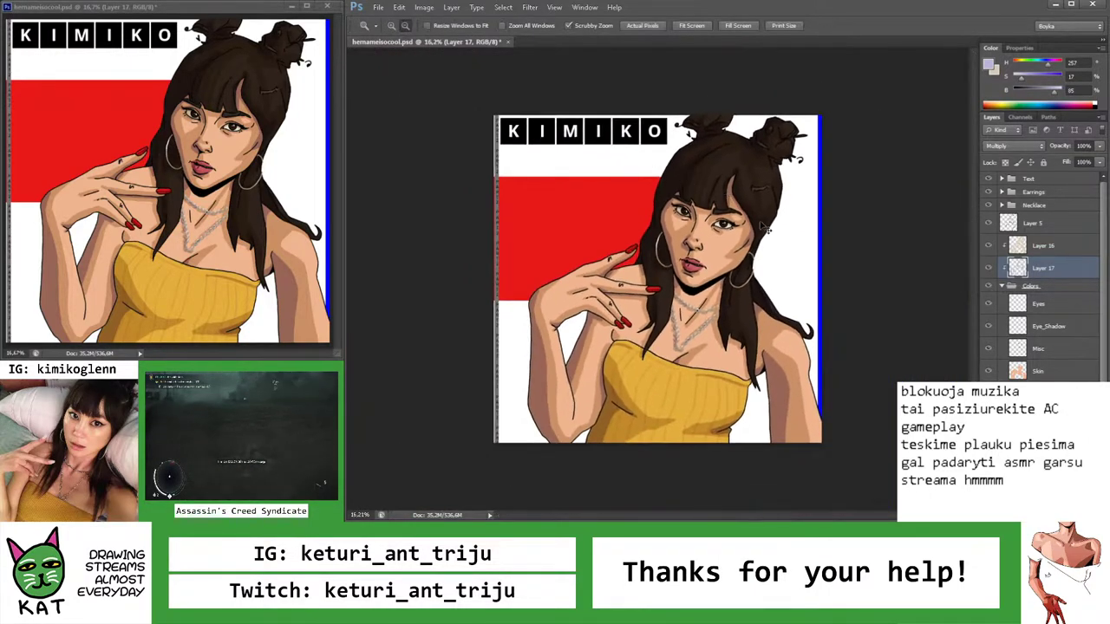
pyautogui.hotkey('ctrl', '+')
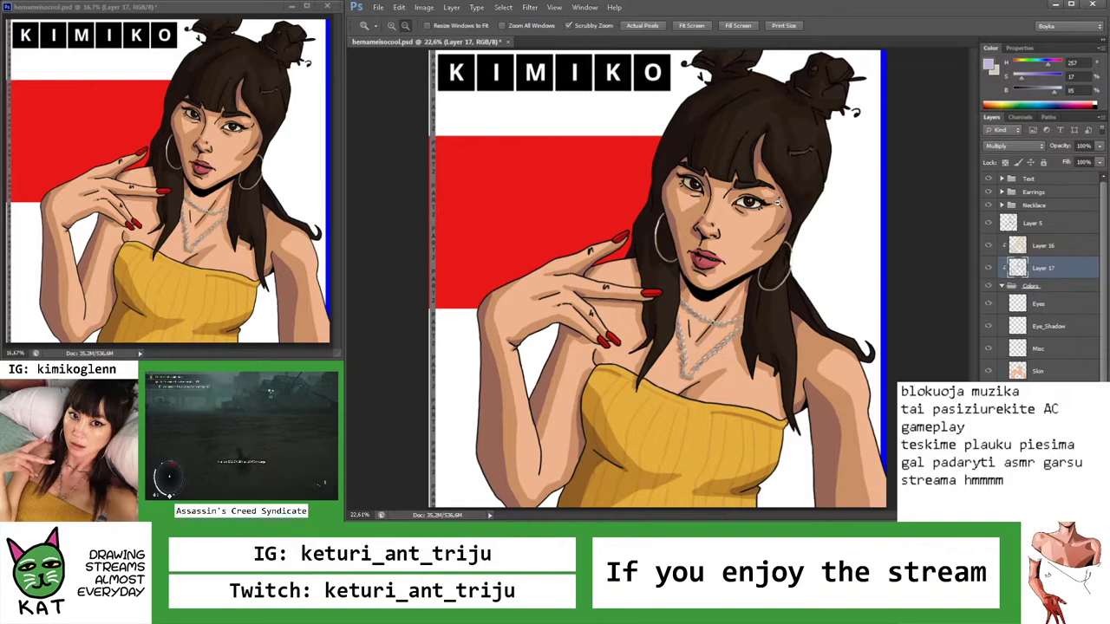
pyautogui.scroll(5, 779, 201)
pyautogui.press('b')
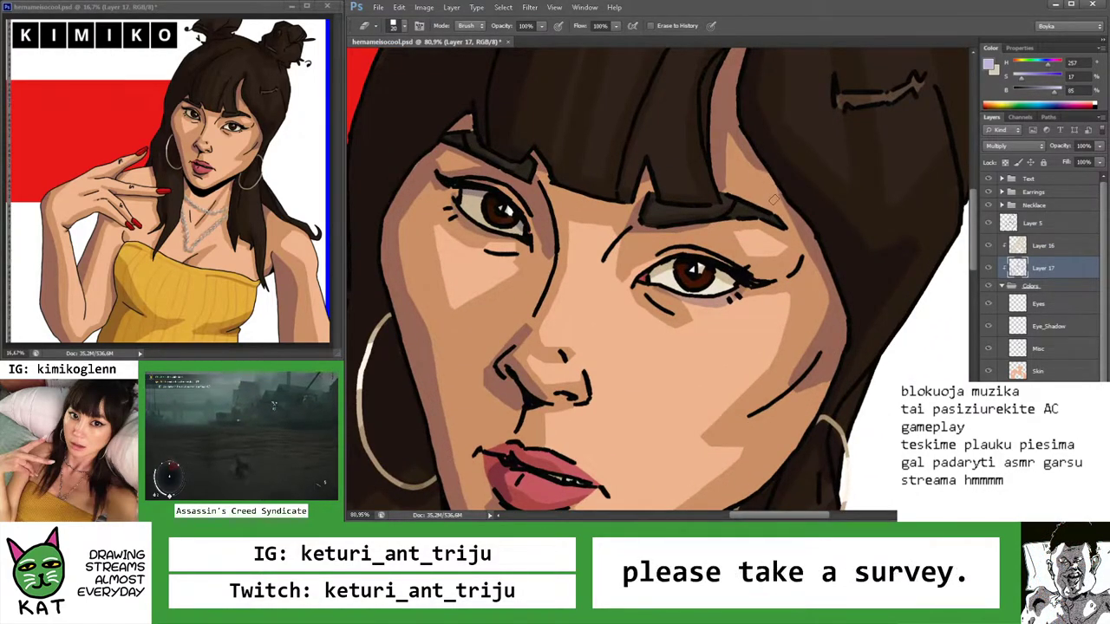
pyautogui.press('z')
pyautogui.scroll(-5, 772, 217)
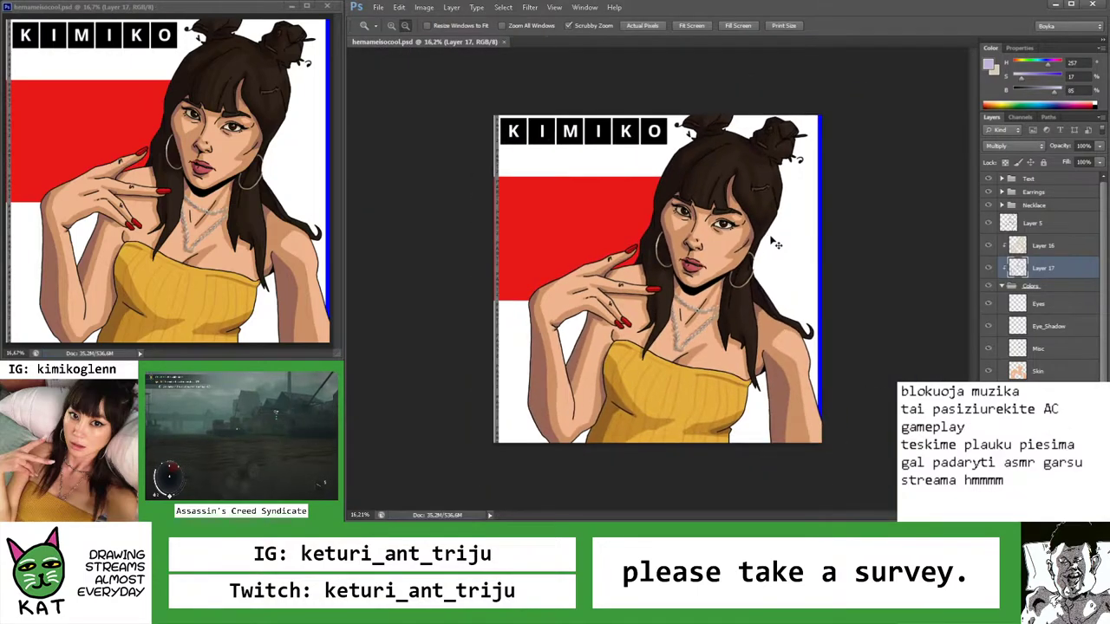
# Add violet shadow to the skin beneath the eye opposite the raised hand
pyautogui.scroll(6, 713, 223)
pyautogui.press('b')
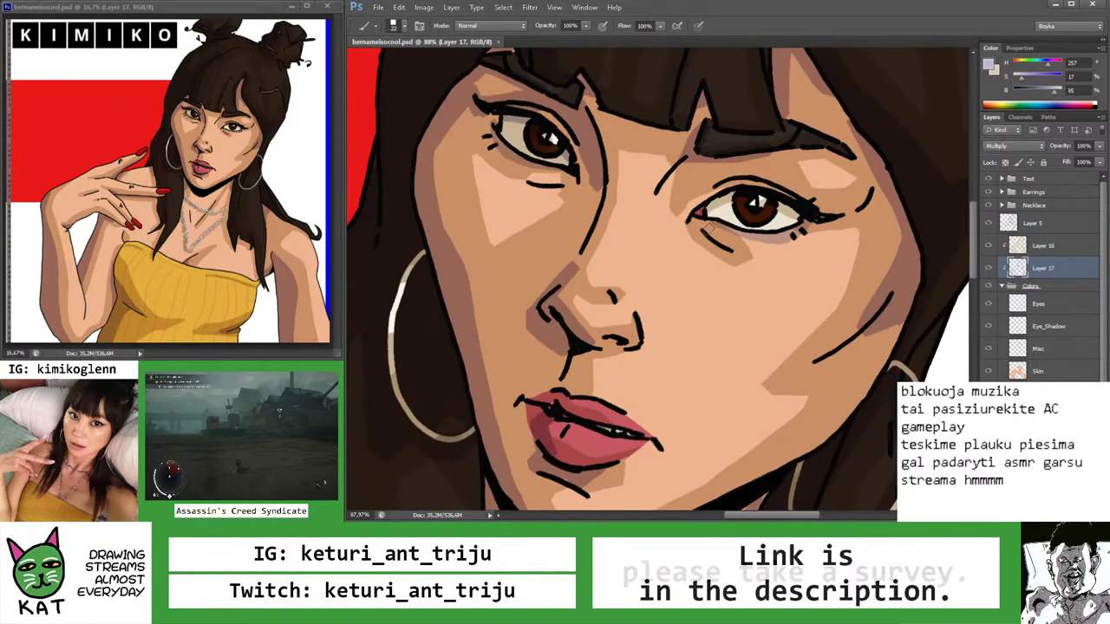
pyautogui.scroll(-6, 694, 213)
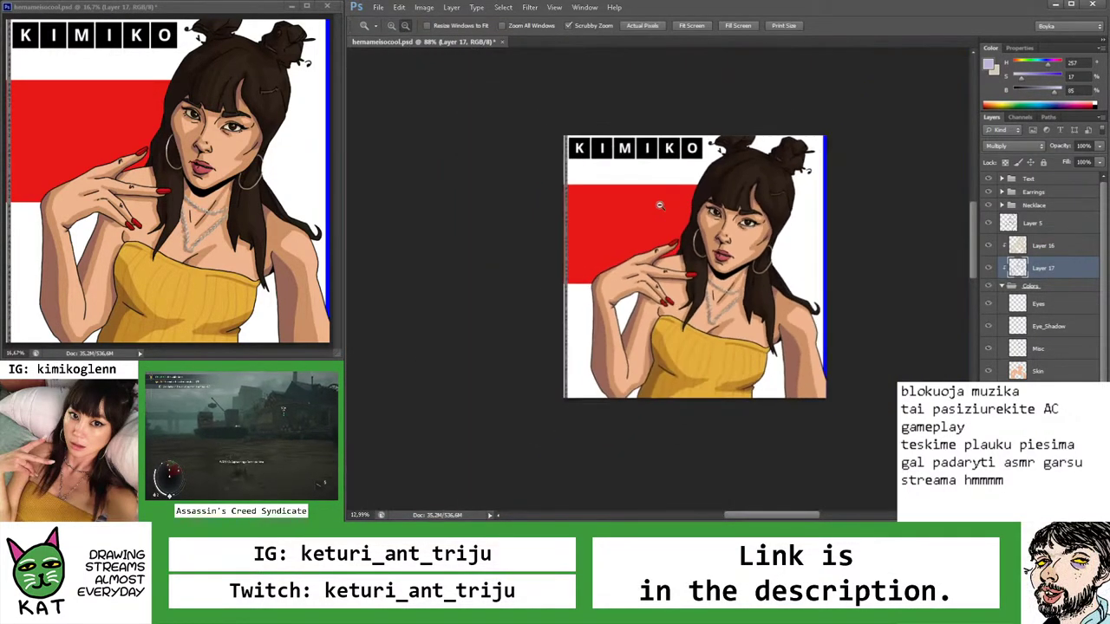
pyautogui.scroll(7, 694, 213)
pyautogui.press('e')
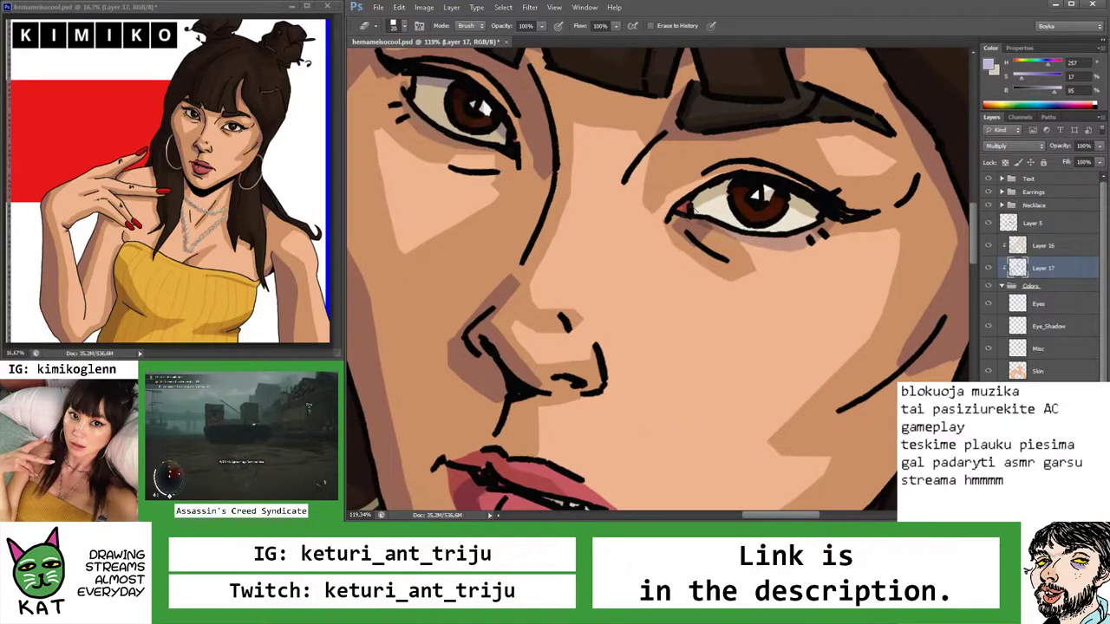
pyautogui.press('b')
# Refine the violet shadow at the inner corner of the eye opposite the raised hand with the Eraser, and save the file
pyautogui.scroll(-6, 692, 263)
pyautogui.scroll(7, 681, 247)
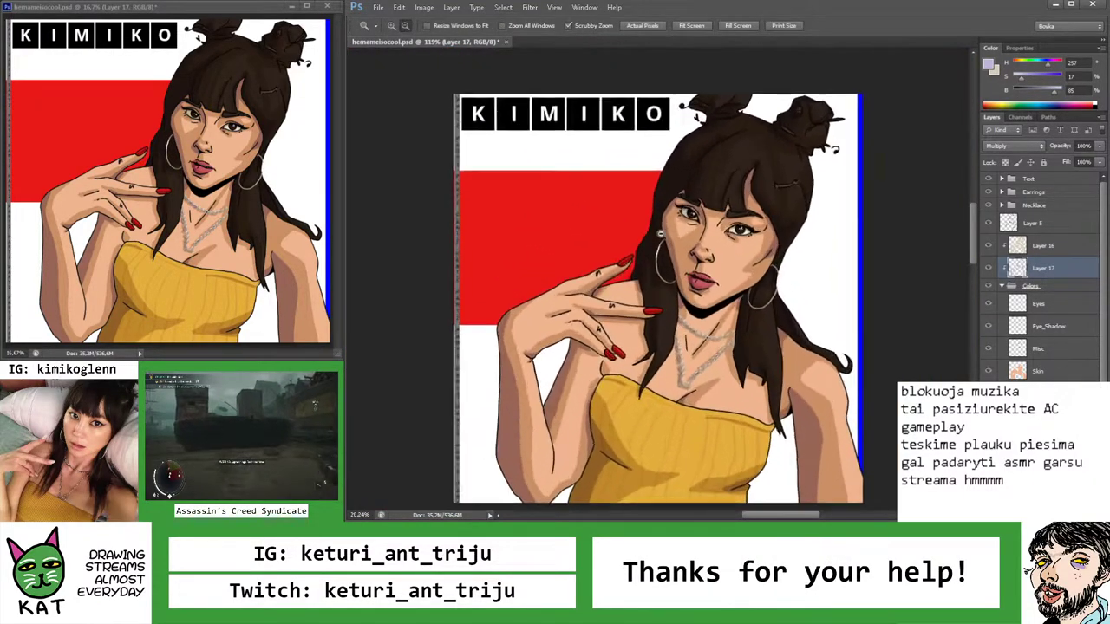
pyautogui.scroll(-6, 690, 217)
pyautogui.scroll(7, 689, 216)
pyautogui.press('z')
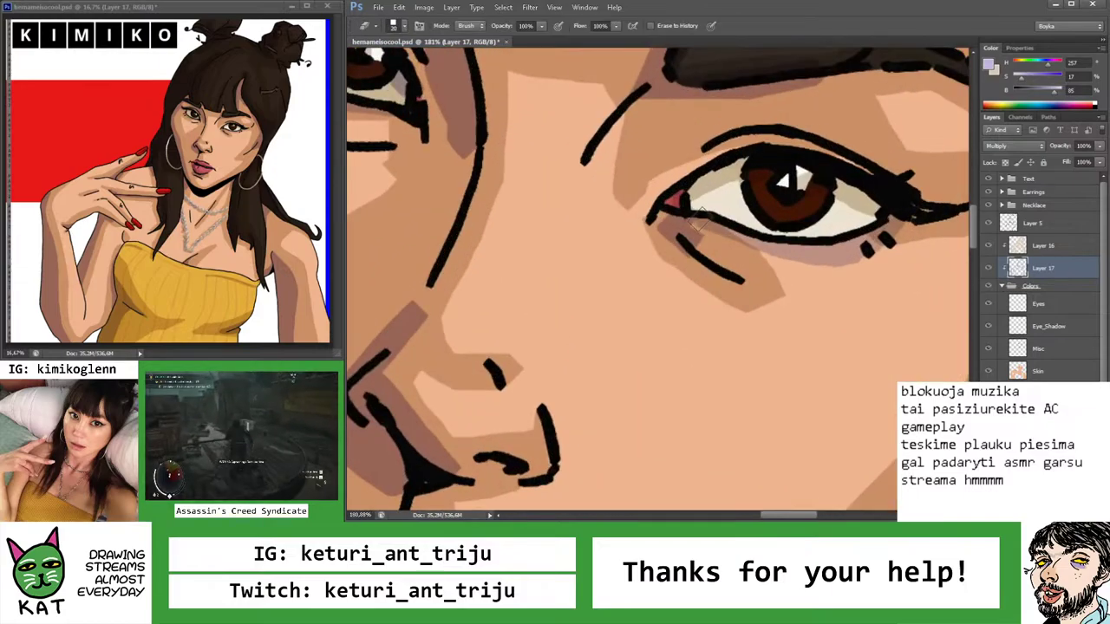
pyautogui.scroll(-3, 659, 211)
pyautogui.scroll(-3, 659, 211)
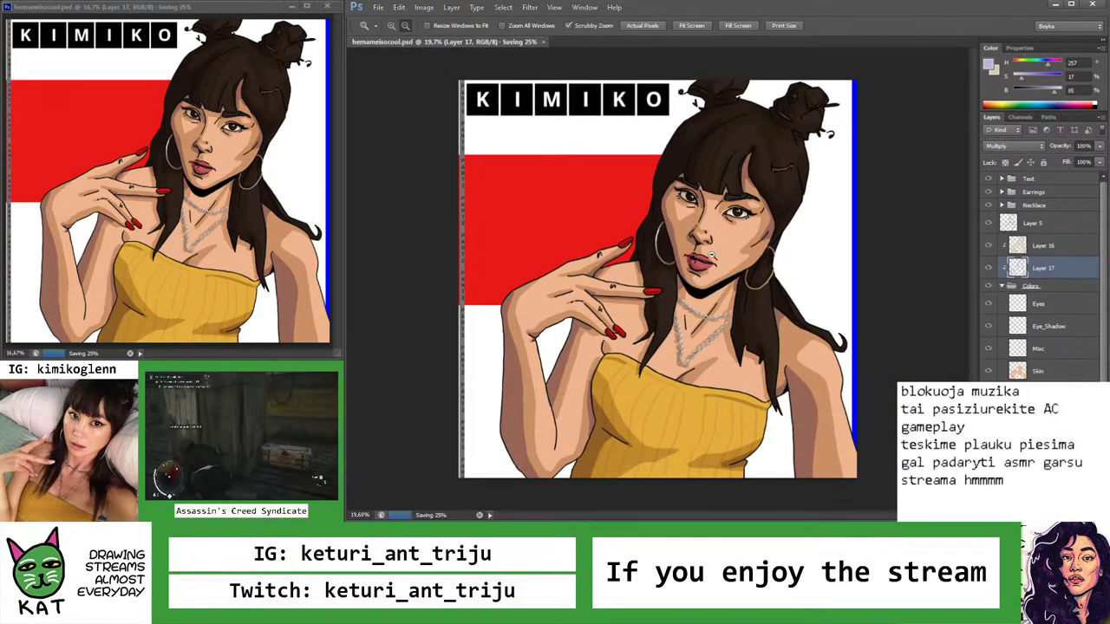
# Touch up the violet shadow along the cheek edge beside the hair on the raised-hand side of the face
pyautogui.scroll(5, 677, 218)
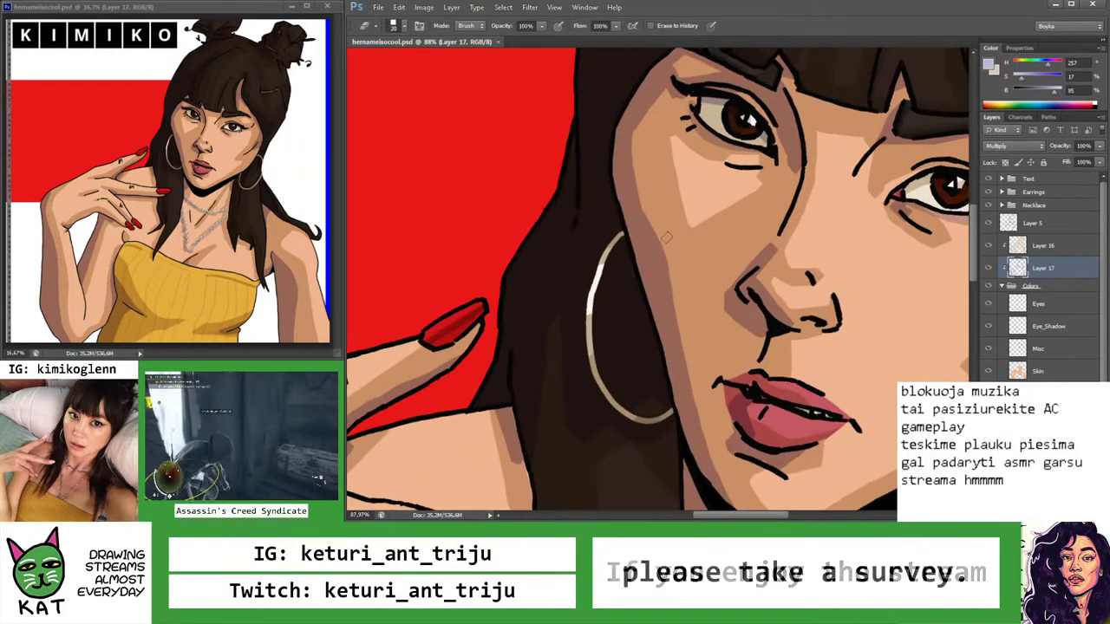
pyautogui.press('b')
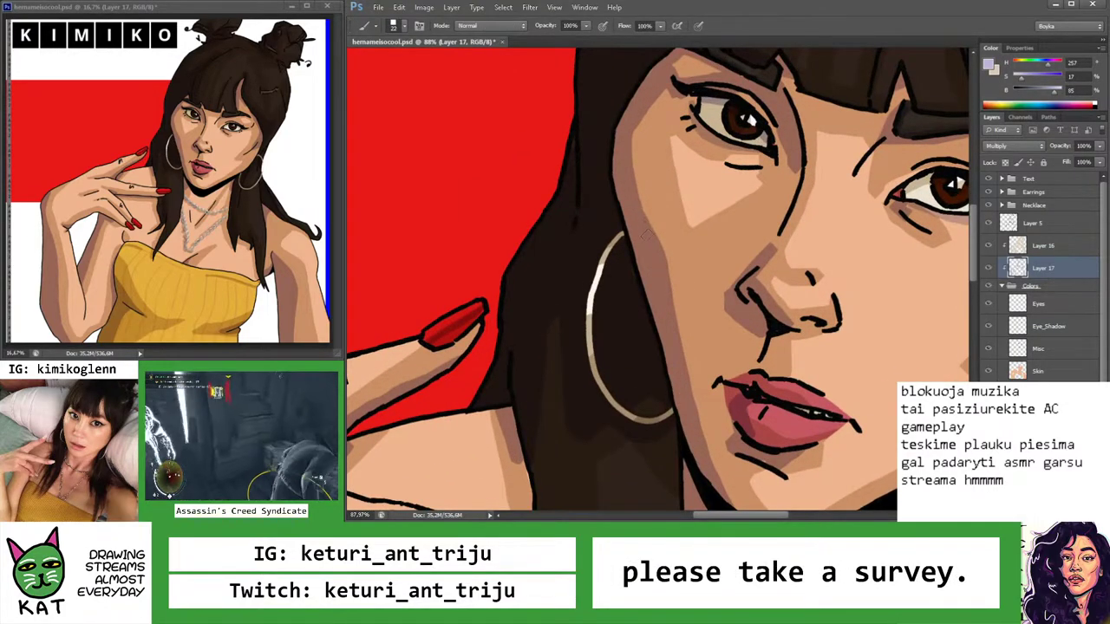
pyautogui.press('z')
pyautogui.scroll(-5, 691, 122)
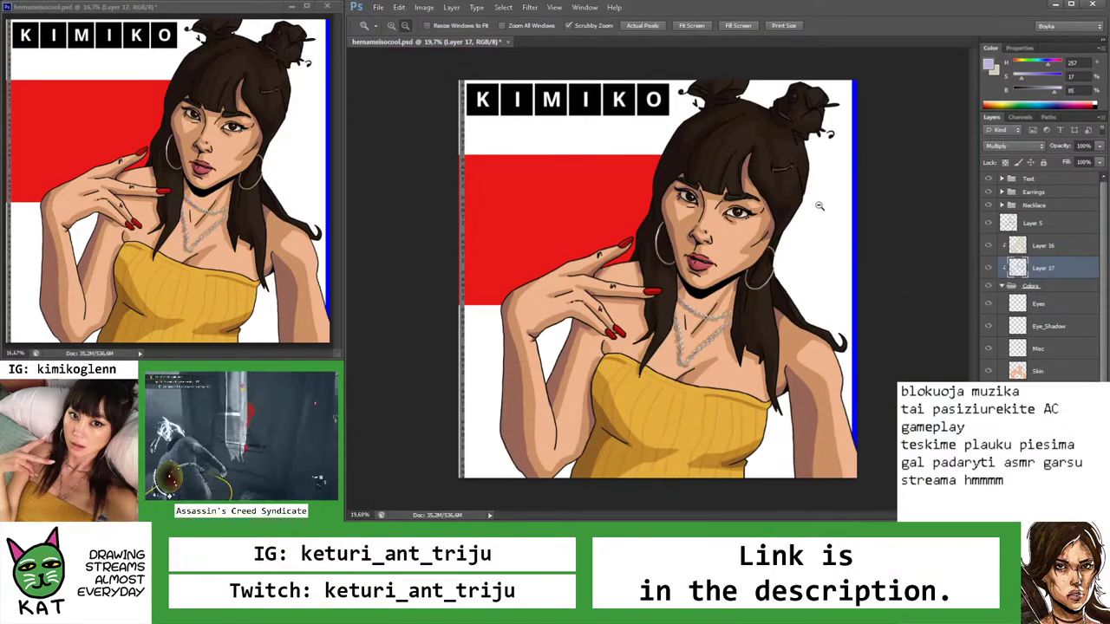
# Refine the violet shadow around the lower lashes and outer corner of the eye opposite the raised hand, and save the file
pyautogui.scroll(5, 783, 198)
pyautogui.press('b')
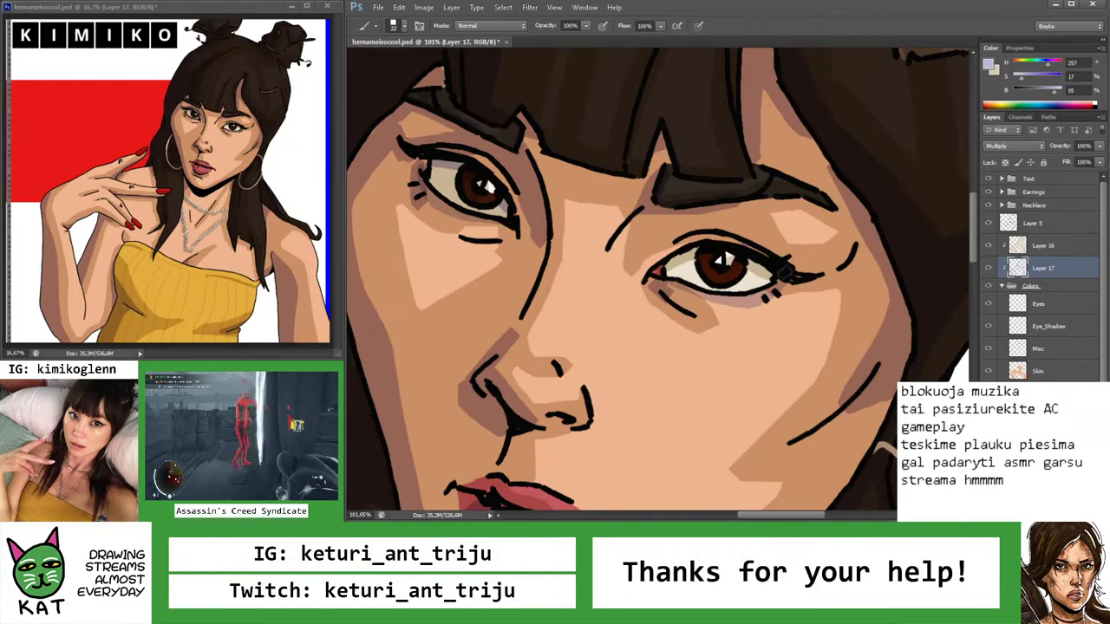
pyautogui.press('z')
pyautogui.scroll(-5, 566, 215)
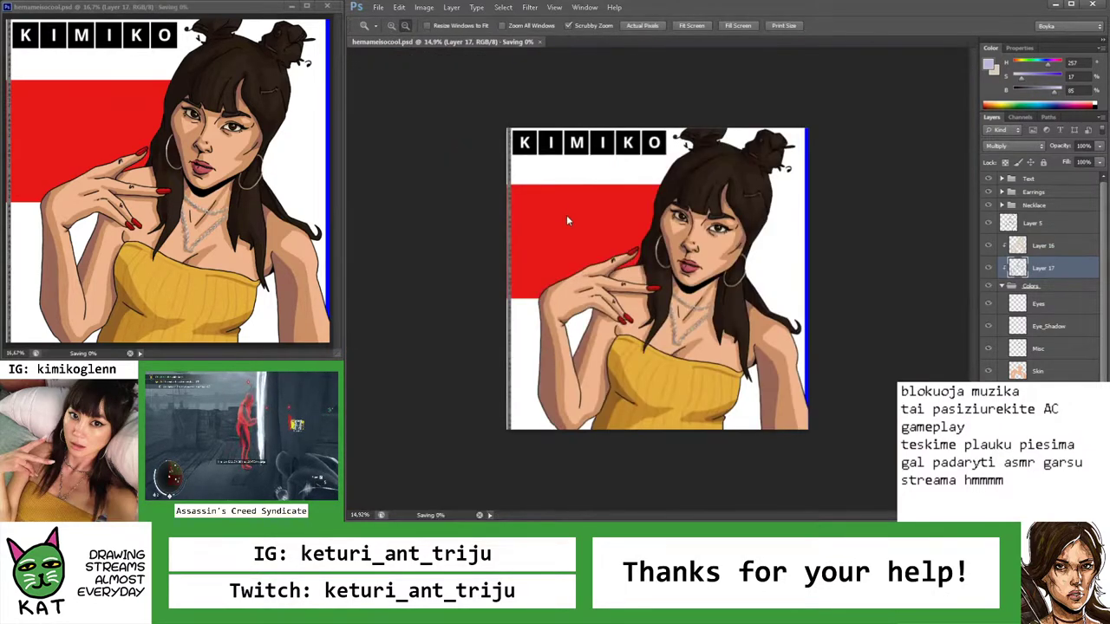
pyautogui.scroll(3, 738, 218)
pyautogui.scroll(2, 738, 217)
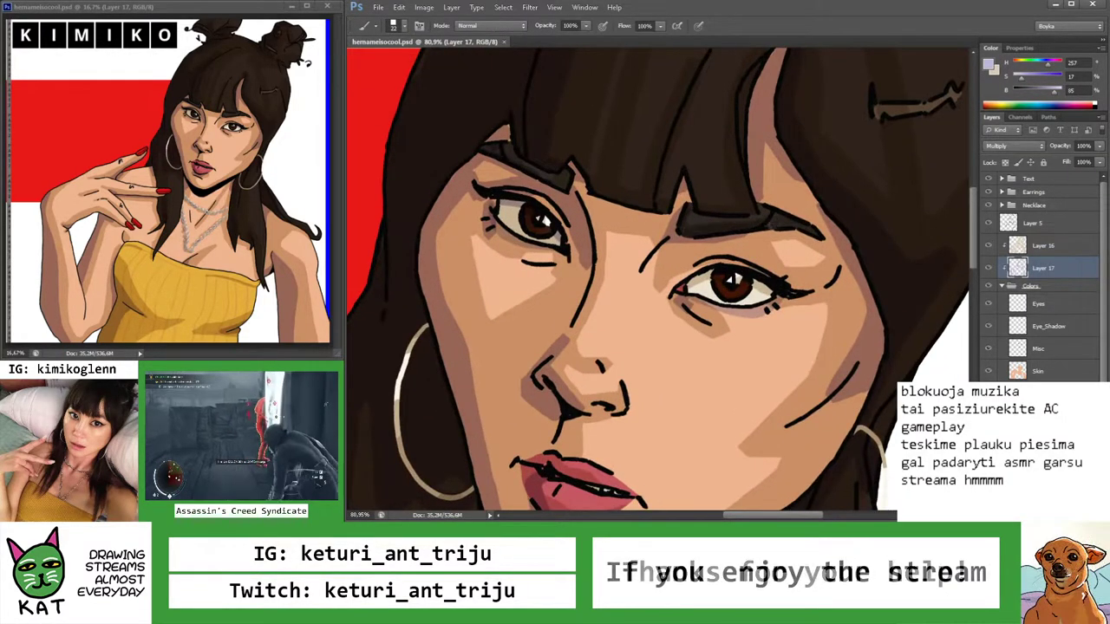
pyautogui.press('b')
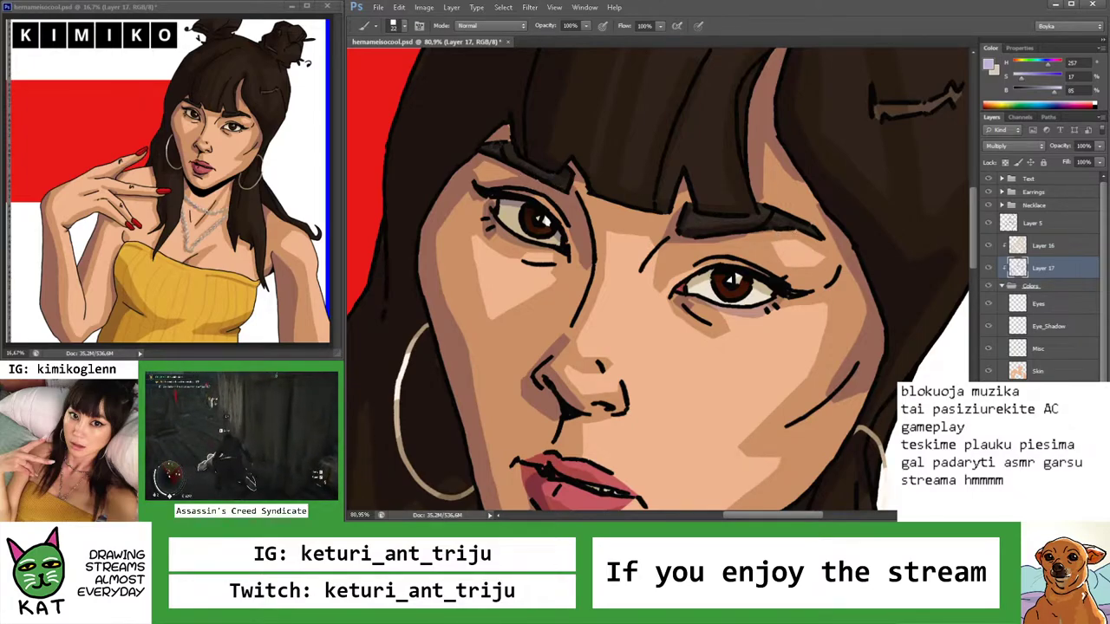
pyautogui.press('z')
pyautogui.scroll(-3, 516, 153)
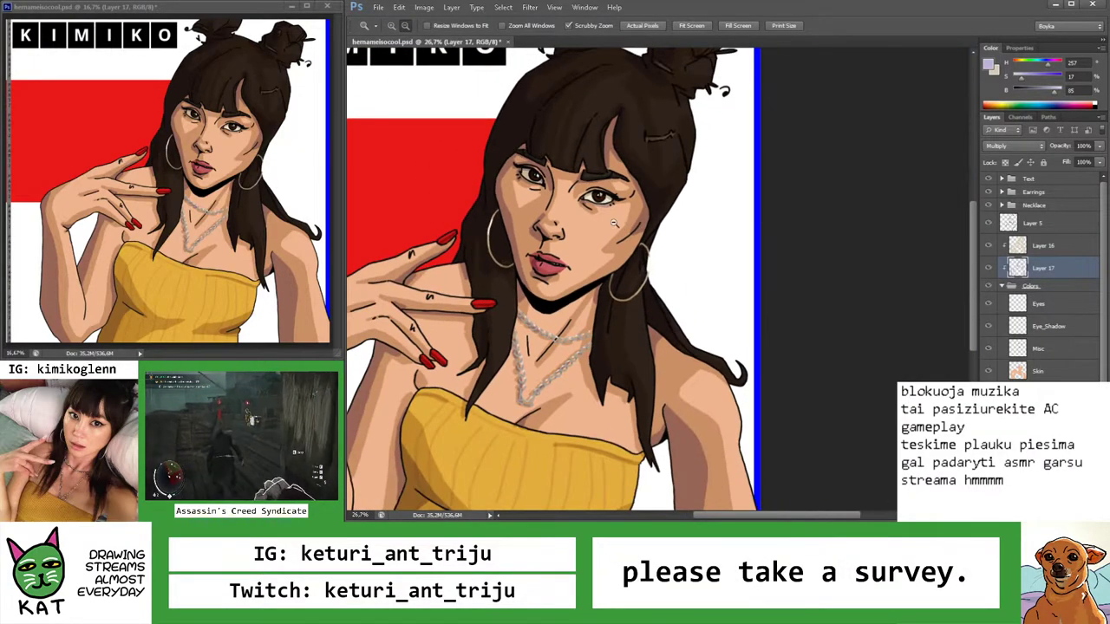
pyautogui.scroll(-1, 614, 223)
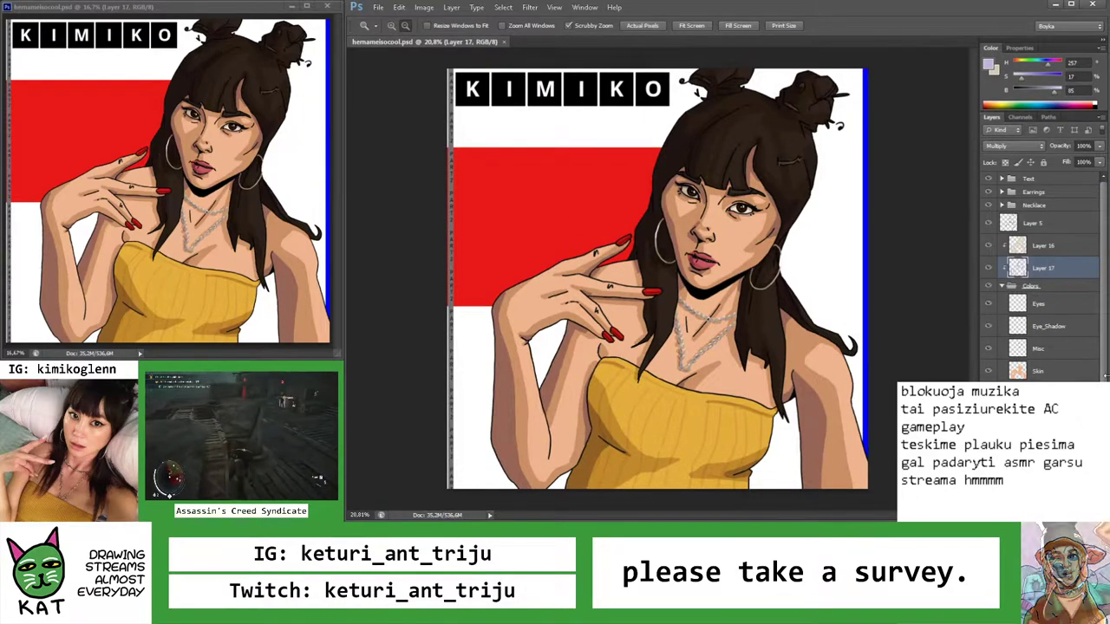
# Create a new clipped layer directly beneath Layer 17 and choose a pale beige foreground colour (H 39, S 13, B 89)
pyautogui.hotkey('ctrl', 'shift', 'alt', 'n')
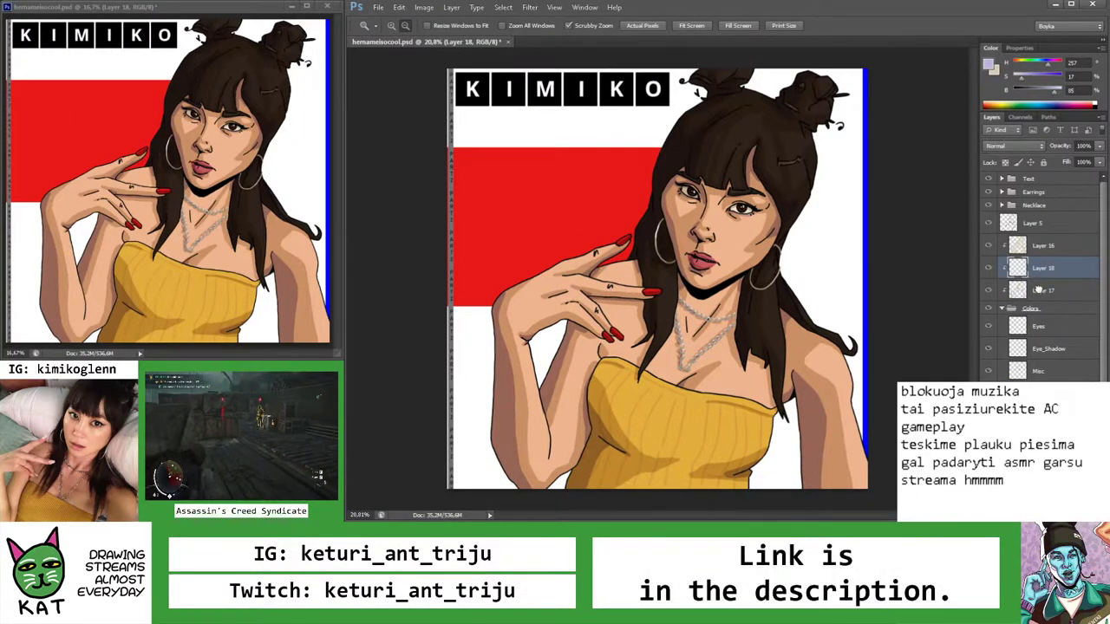
pyautogui.moveTo(1037, 277); pyautogui.dragTo(1039, 292)
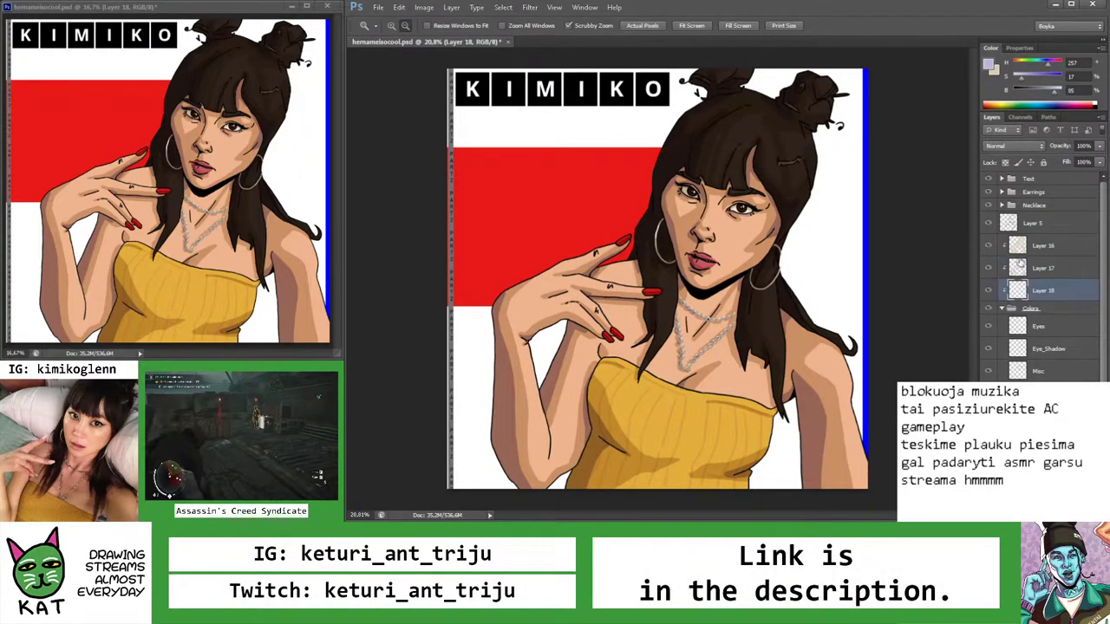
pyautogui.click(1017, 65)
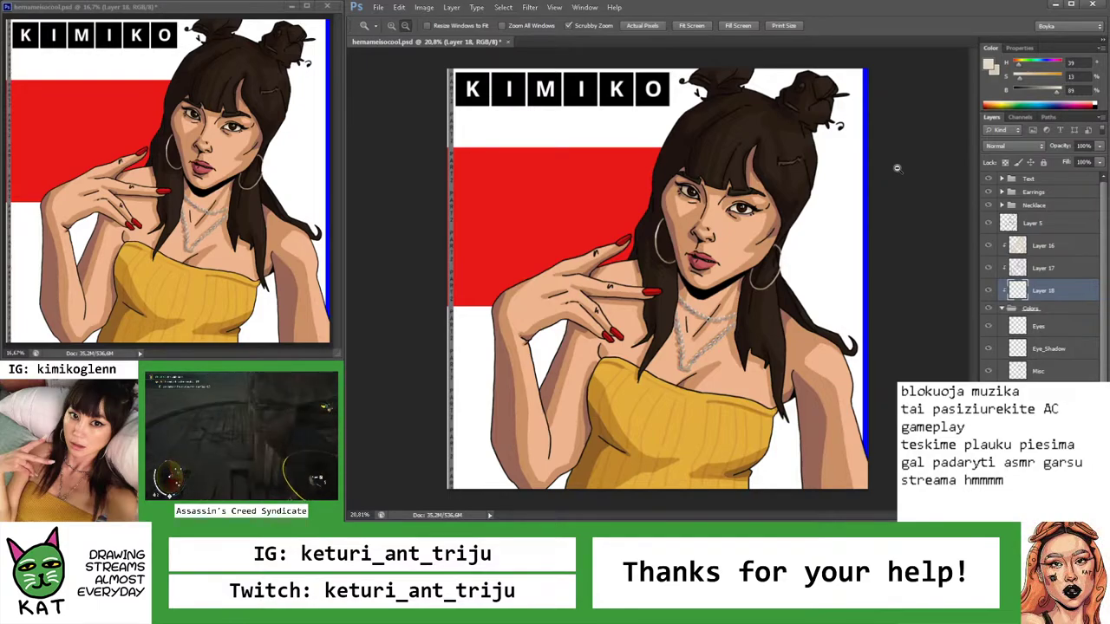
# Paint a short highlight stroke on the cheek below the eye opposite the raised hand and set Layer 18 to Soft Light
pyautogui.click(747, 204)
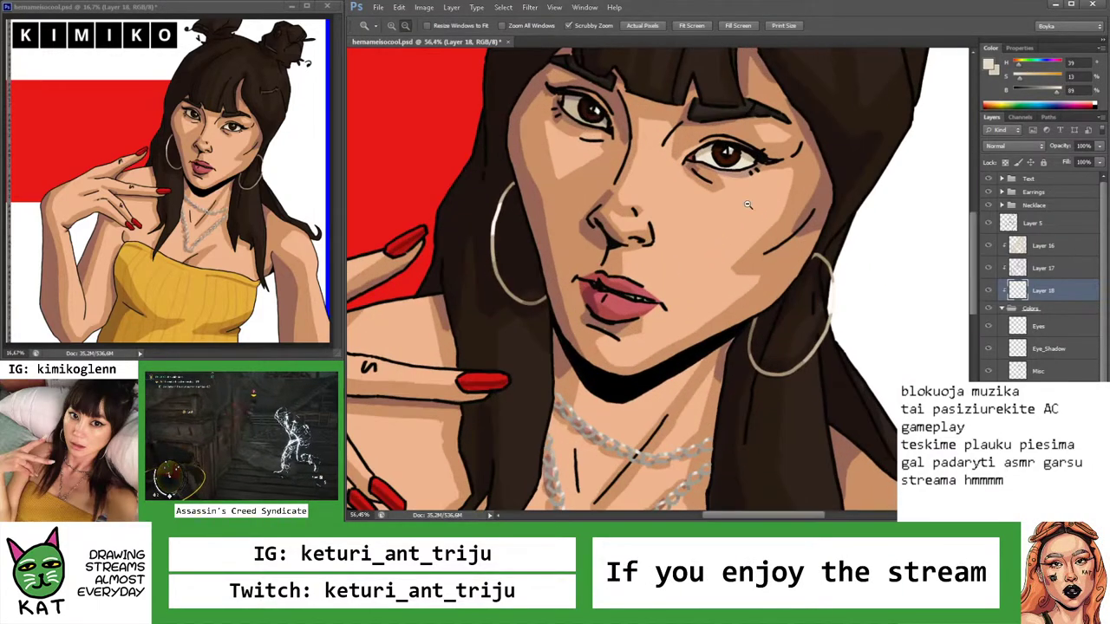
pyautogui.moveTo(748, 205)
pyautogui.mouseDown()
pyautogui.moveTo(756, 215)
pyautogui.moveTo(763, 187)
pyautogui.mouseUp()
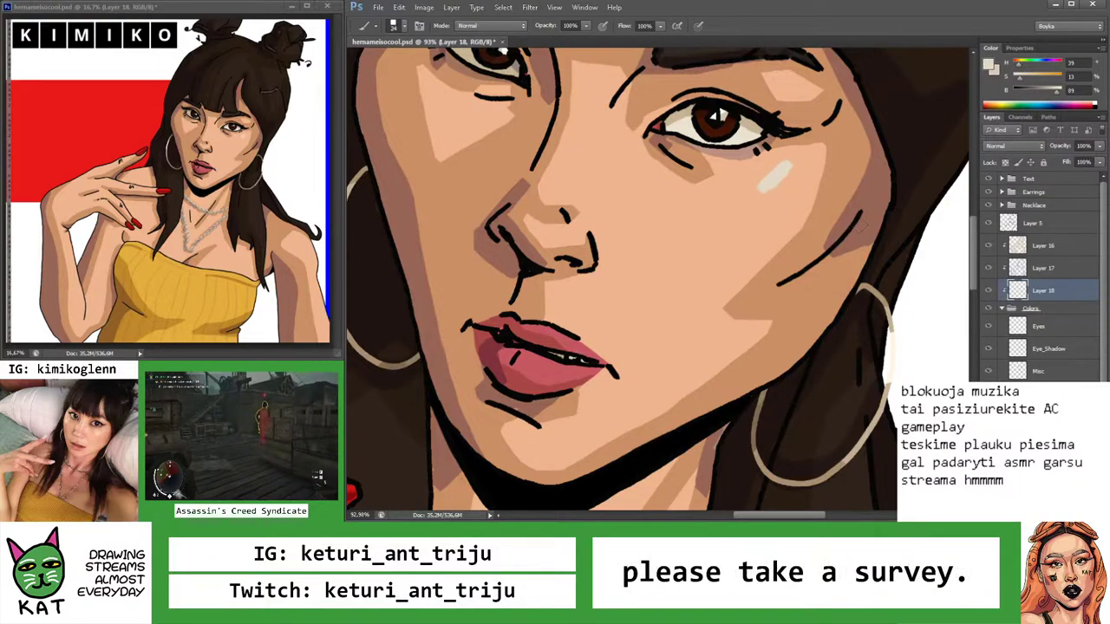
pyautogui.click(998, 310)
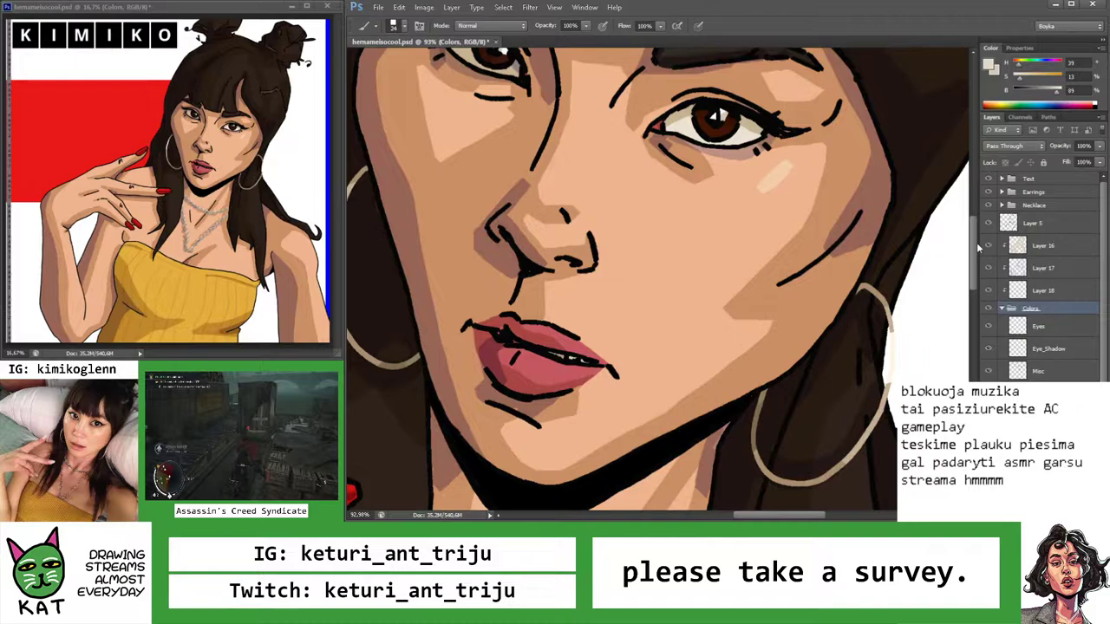
pyautogui.click(1007, 292)
# Extend the Soft Light highlight toward the nose, filling a pointed patch on the upper cheek opposite the raised hand
pyautogui.press('e')
pyautogui.press('b')
pyautogui.scroll(1, 771, 208)
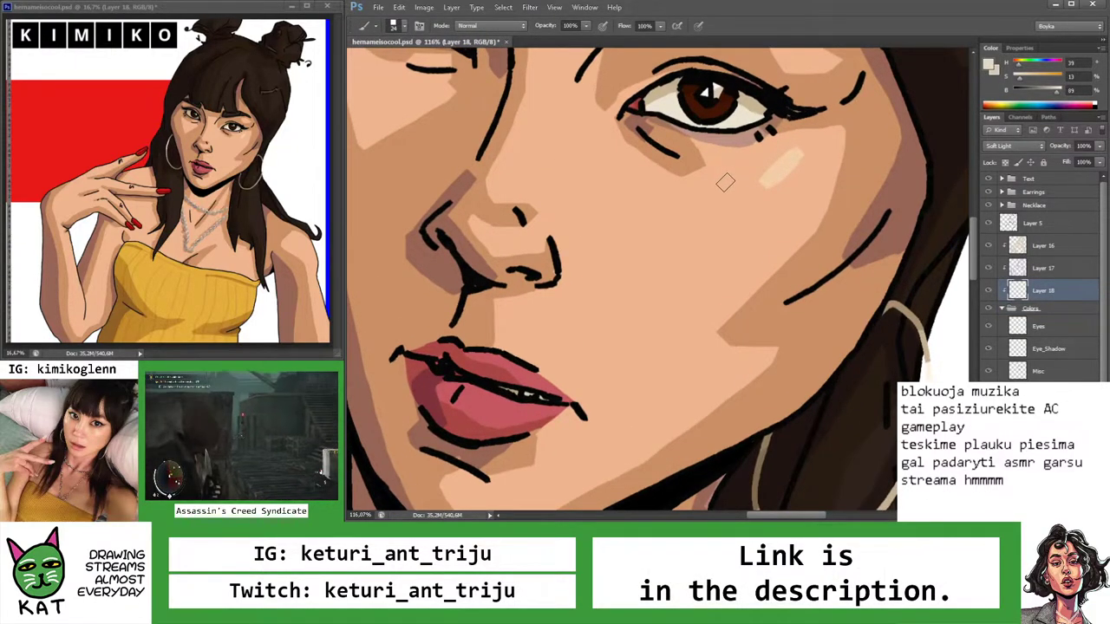
pyautogui.moveTo(739, 181); pyautogui.dragTo(761, 171)
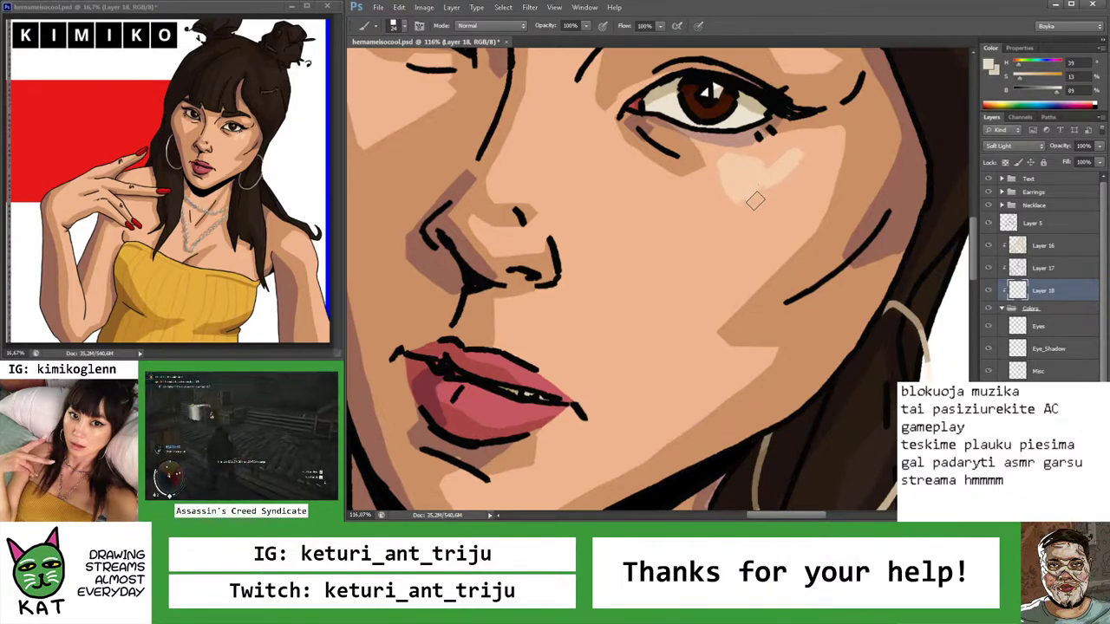
pyautogui.scroll(-6, 755, 200)
pyautogui.scroll(5, 757, 193)
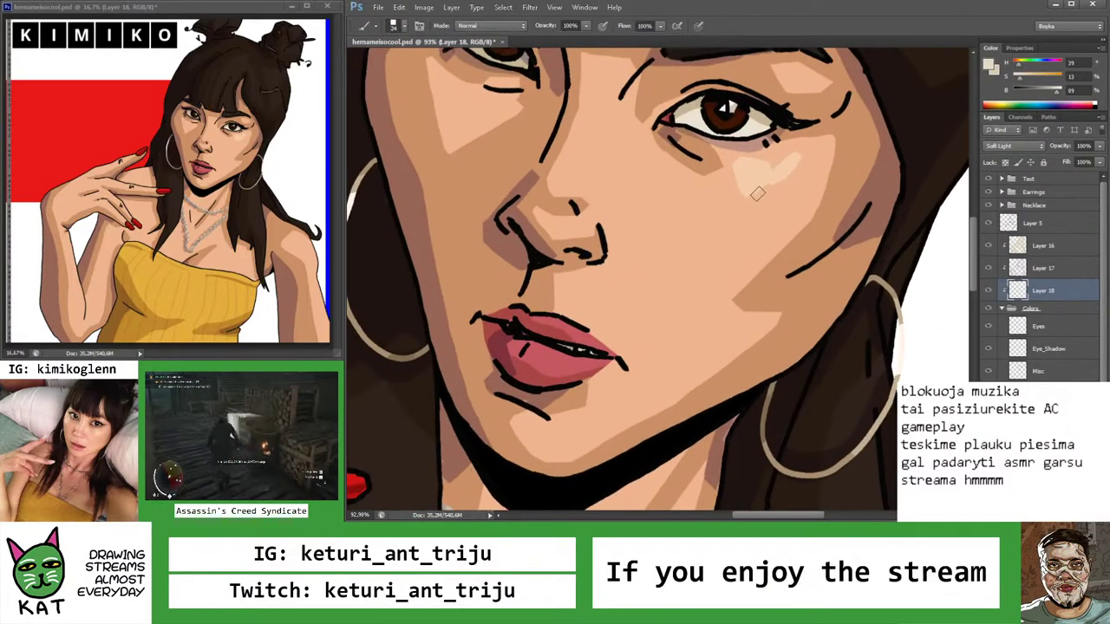
pyautogui.scroll(-5, 757, 193)
pyautogui.scroll(7, 781, 178)
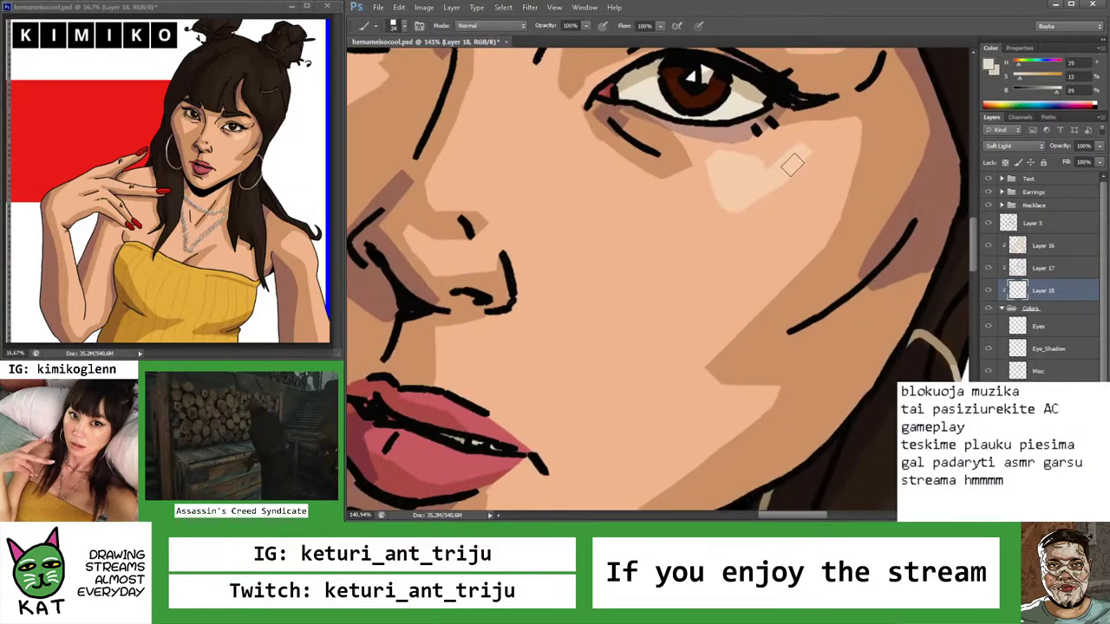
# Clean the edges of the upper-cheek highlight with the Eraser and touch up its shape with the Brush
pyautogui.press('e')
pyautogui.scroll(-5, 792, 165)
pyautogui.scroll(4, 769, 183)
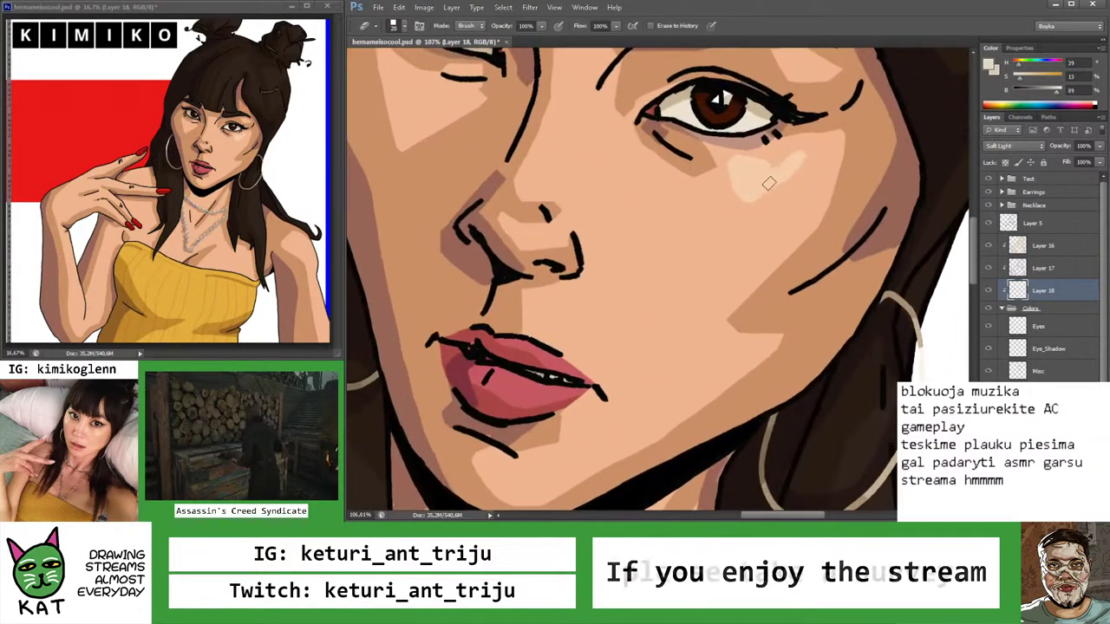
pyautogui.scroll(2, 768, 183)
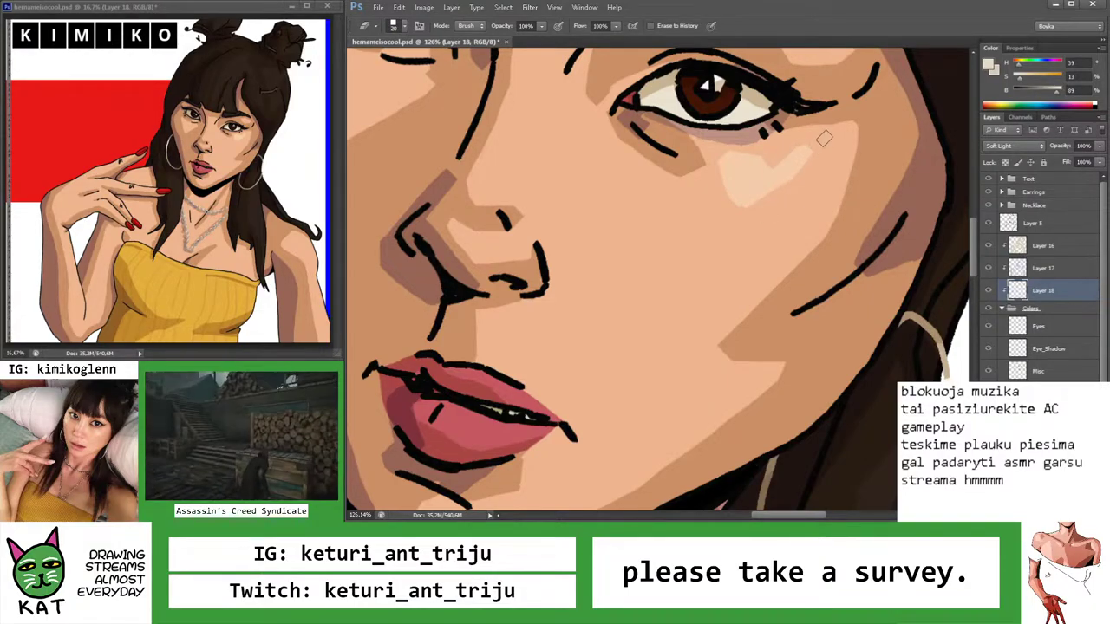
pyautogui.press('z')
pyautogui.moveTo(802, 165)
pyautogui.mouseDown()
pyautogui.moveTo(735, 175)
pyautogui.moveTo(743, 199)
pyautogui.moveTo(763, 182)
pyautogui.moveTo(784, 187)
pyautogui.mouseUp()
pyautogui.press('b')
pyautogui.press('z')
pyautogui.press('b')
pyautogui.press('z')
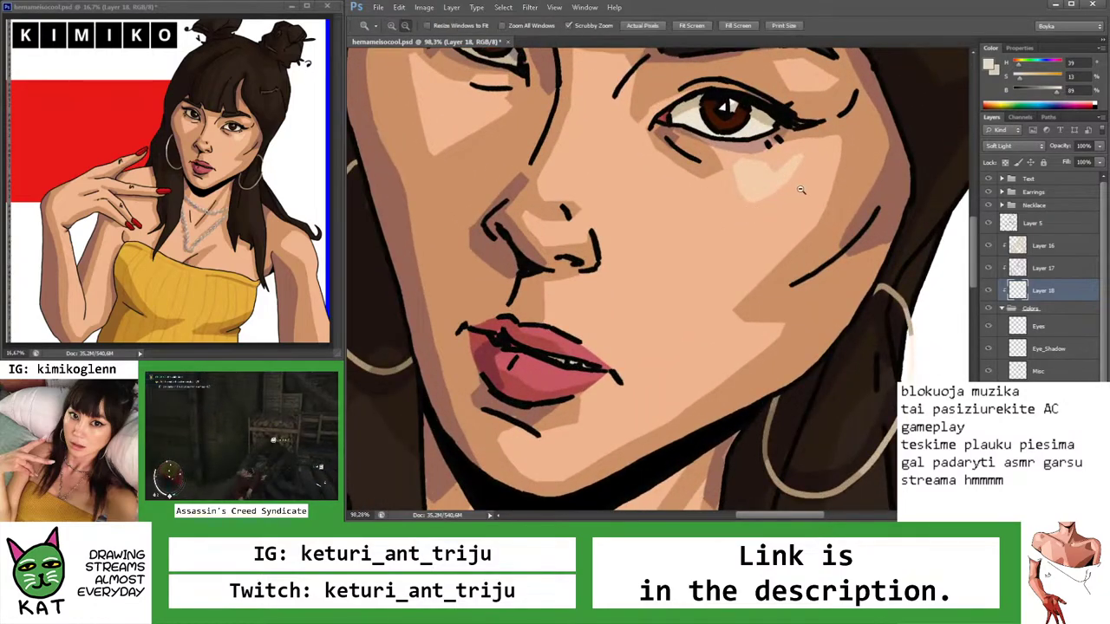